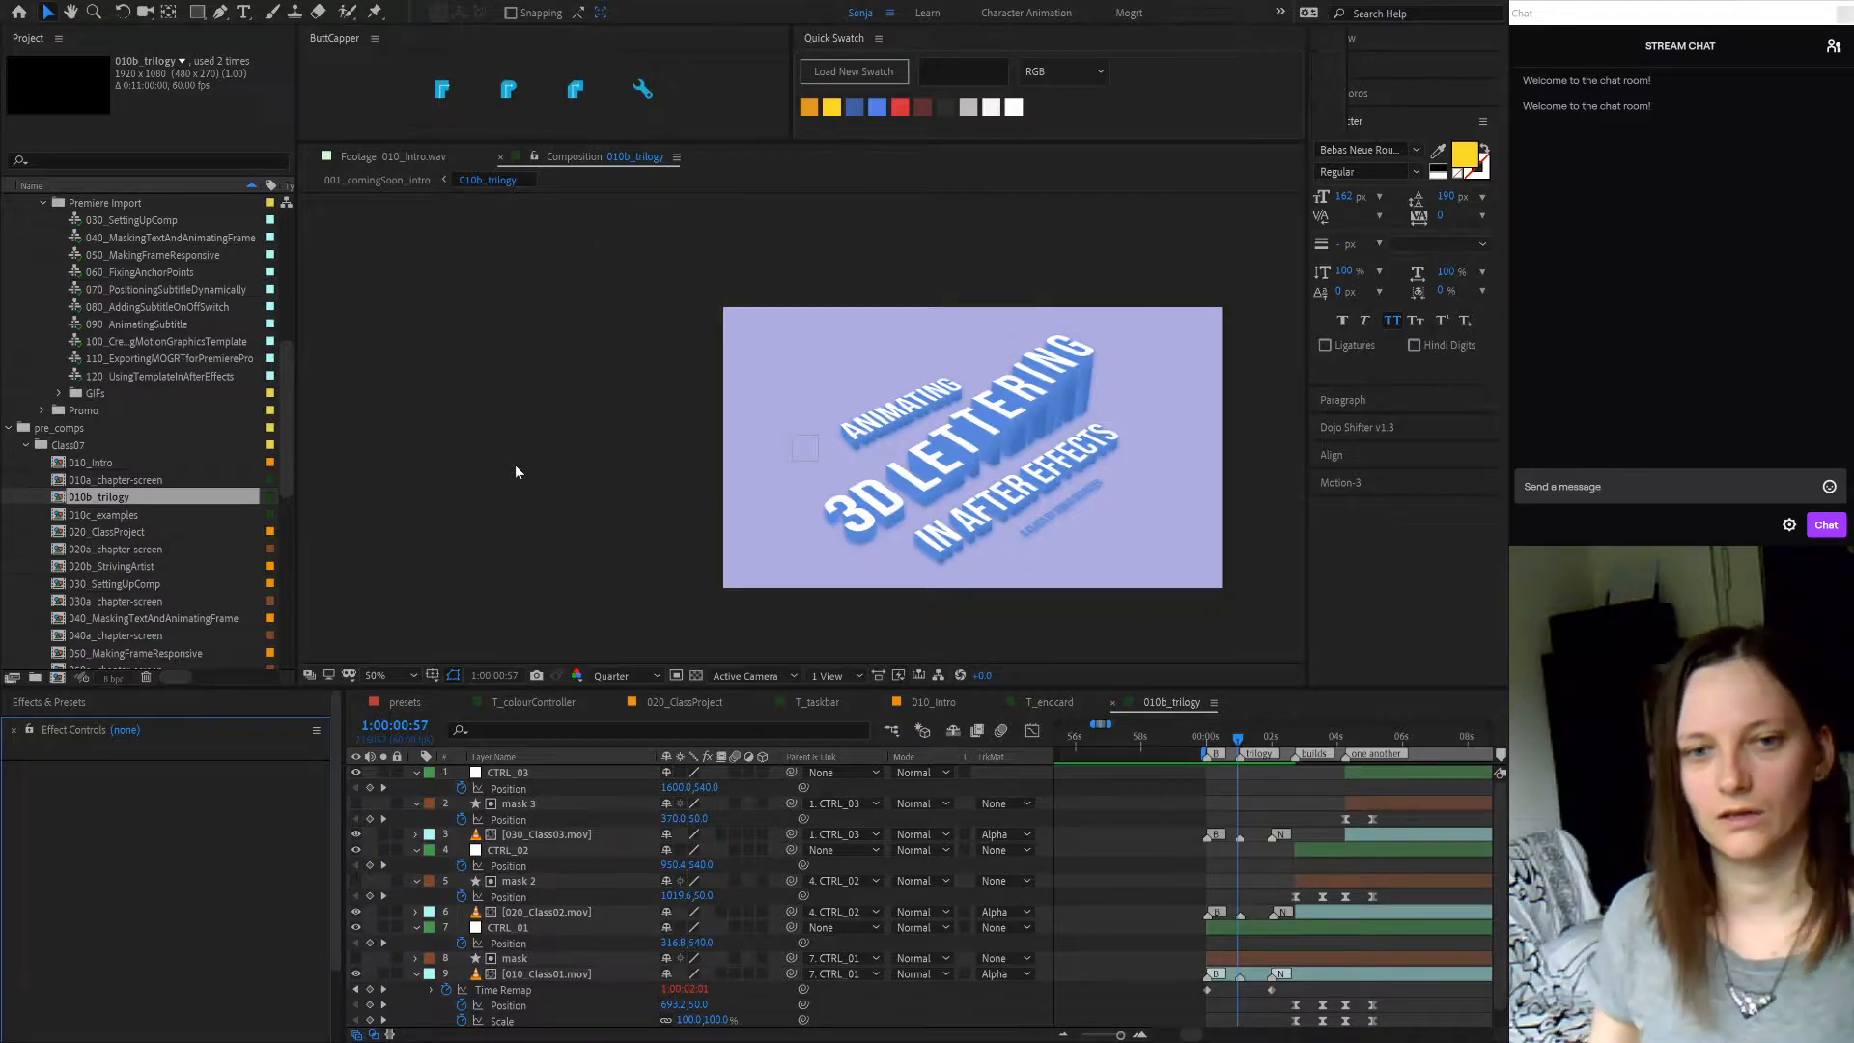
- Collapse the Premiere Import, video, audio and assets folders in the project
{"action": "left_click", "coordinate": [134, 601]}
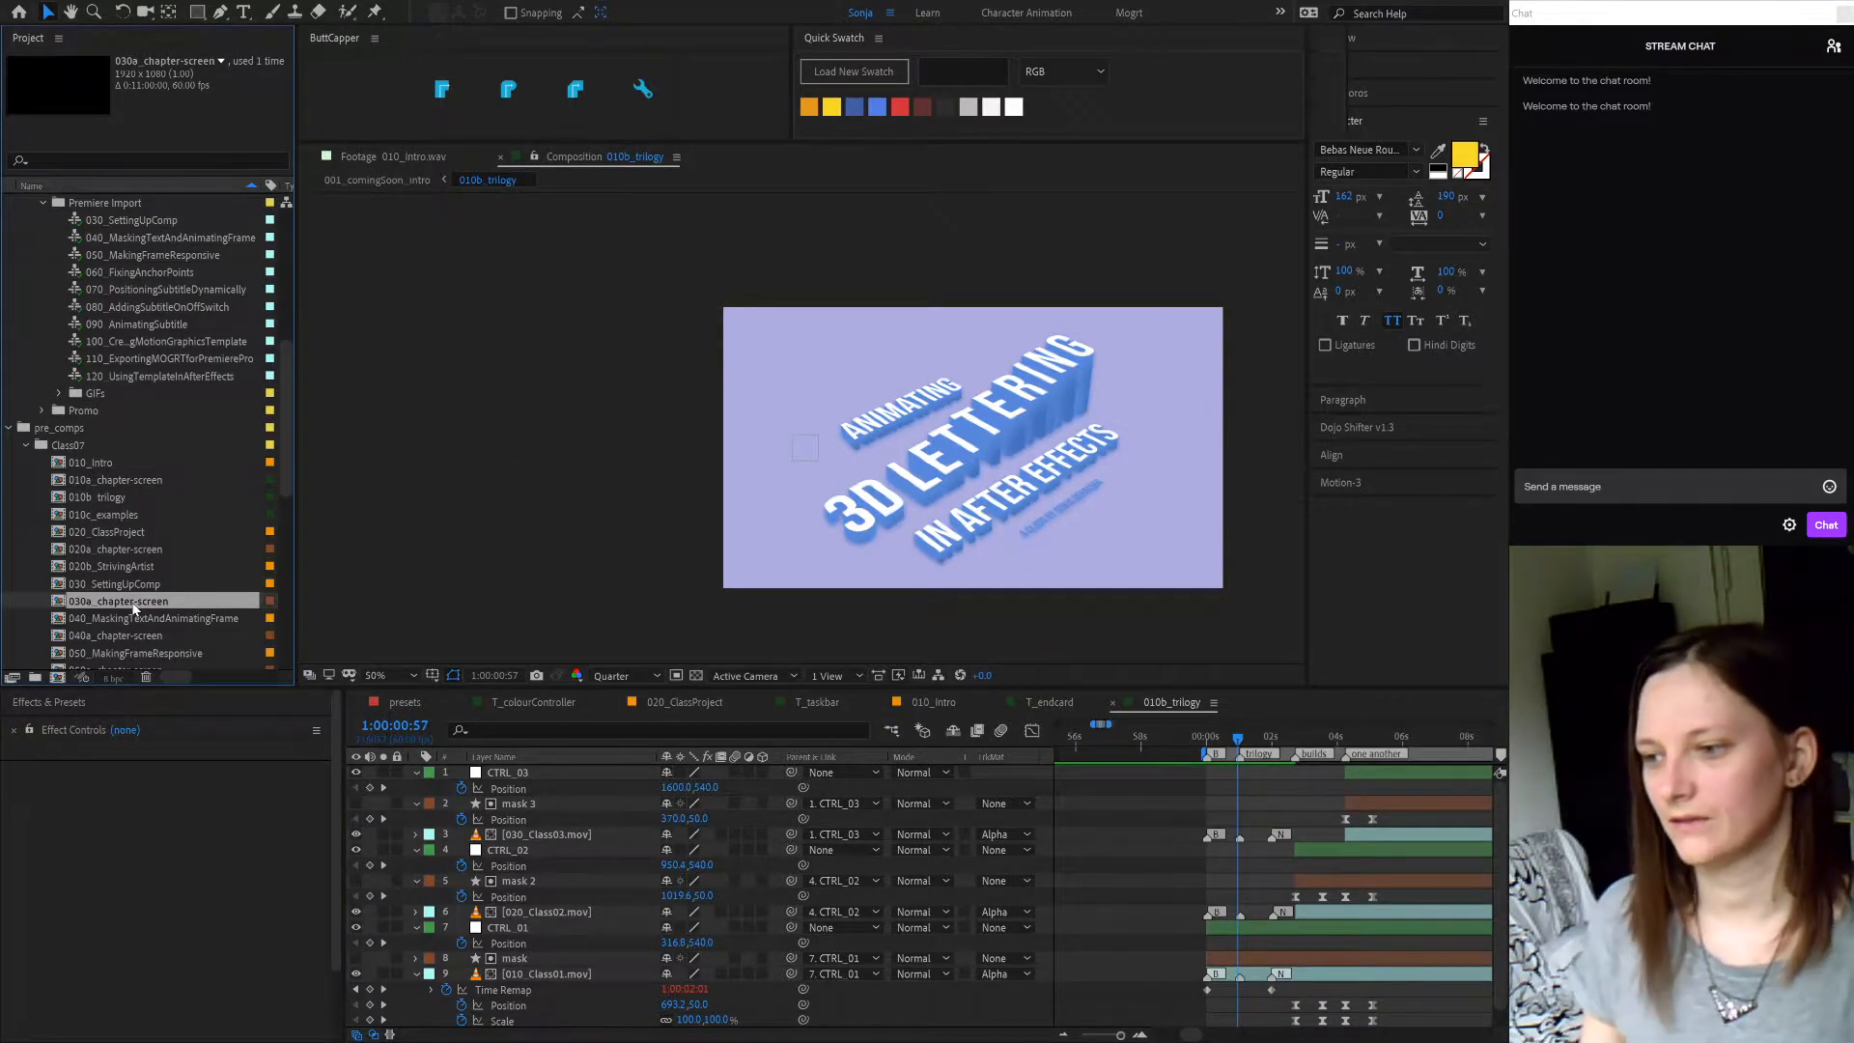
{"action": "left_click", "coordinate": [120, 481]}
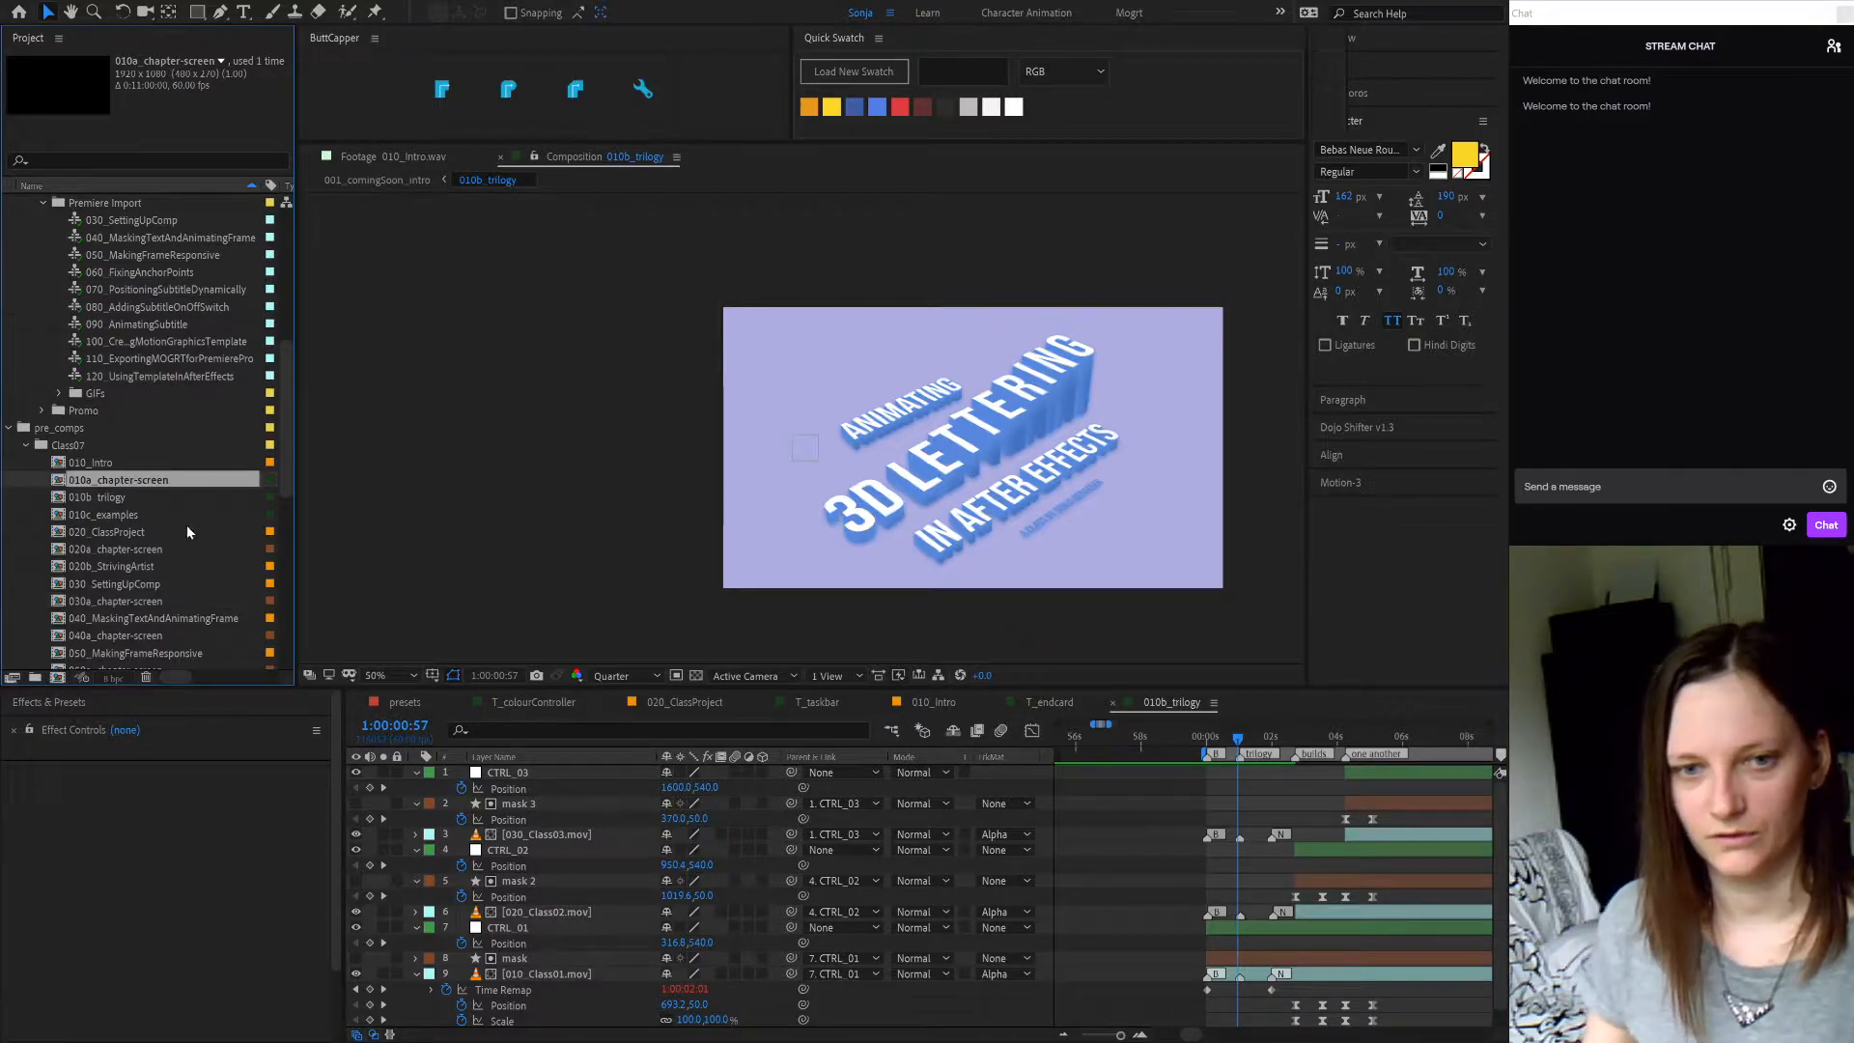
{"action": "scroll", "coordinate": [125, 410], "scroll_direction": "up", "scroll_amount": 2}
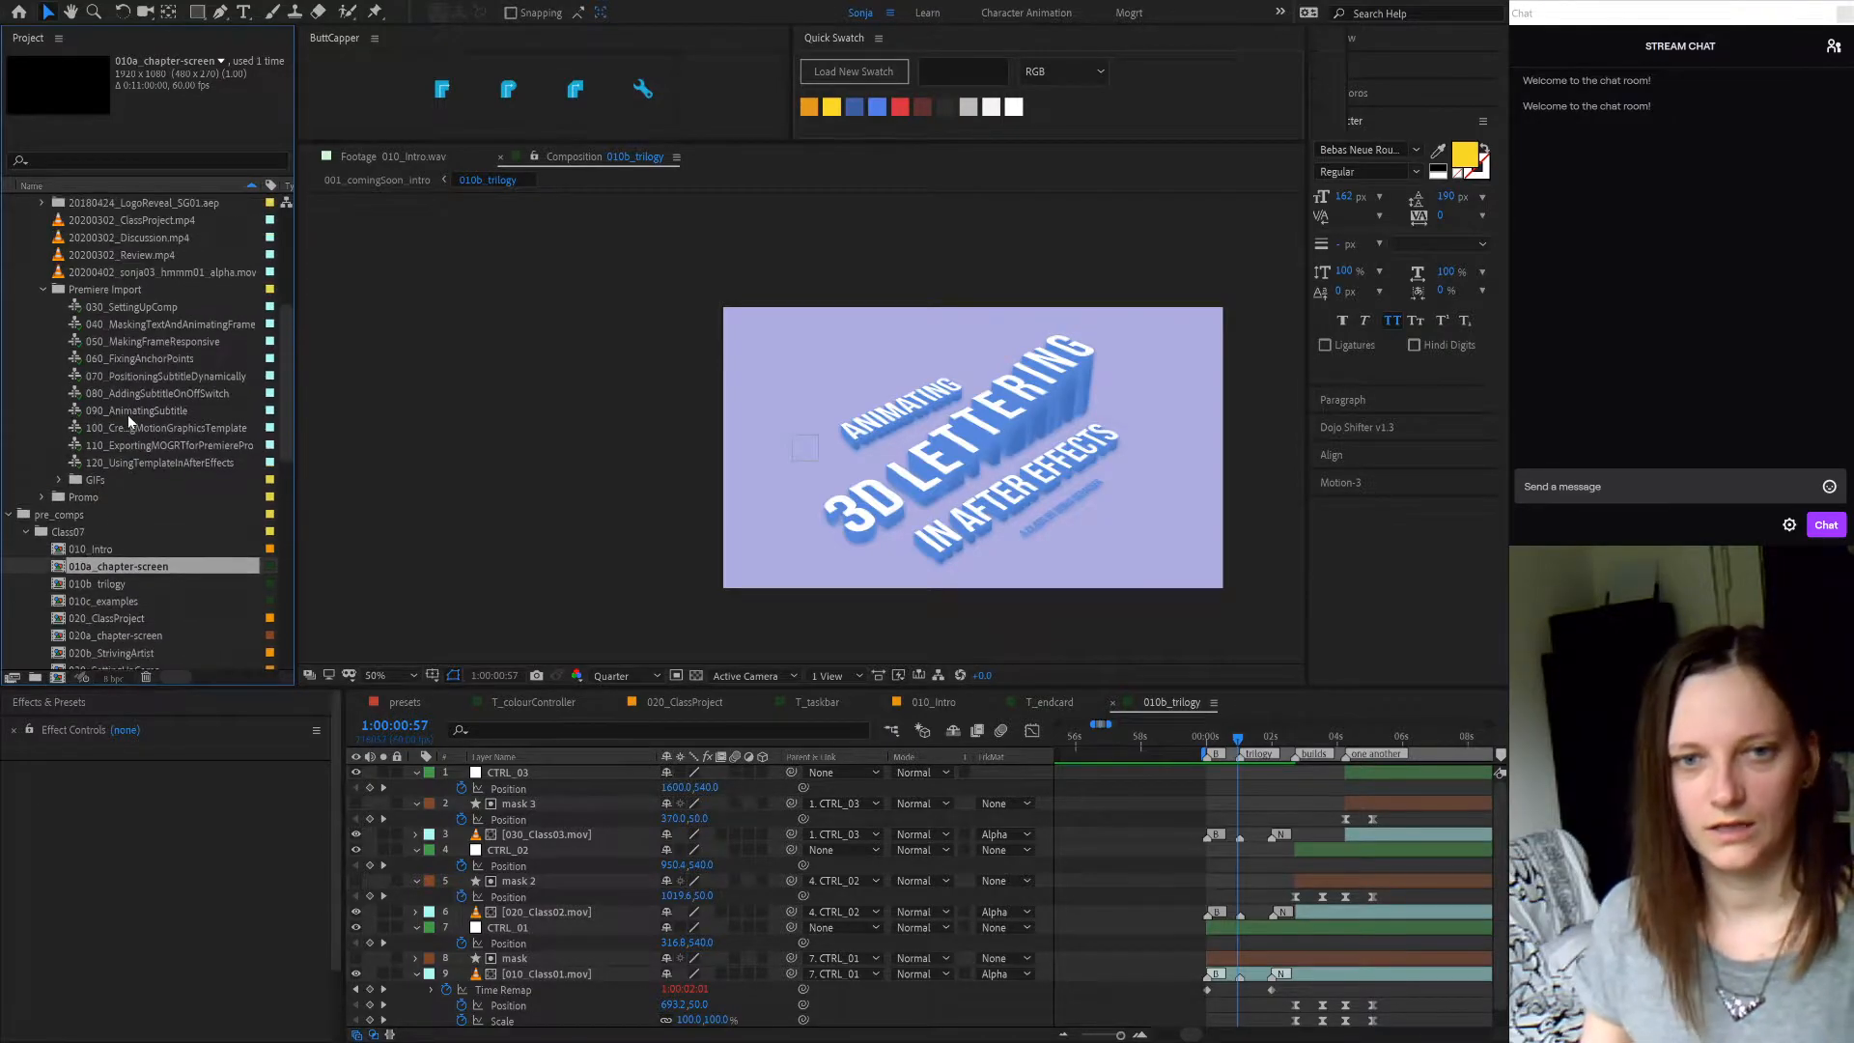
{"action": "left_click", "coordinate": [43, 291]}
{"action": "scroll", "coordinate": [29, 304], "scroll_direction": "up", "scroll_amount": 4}
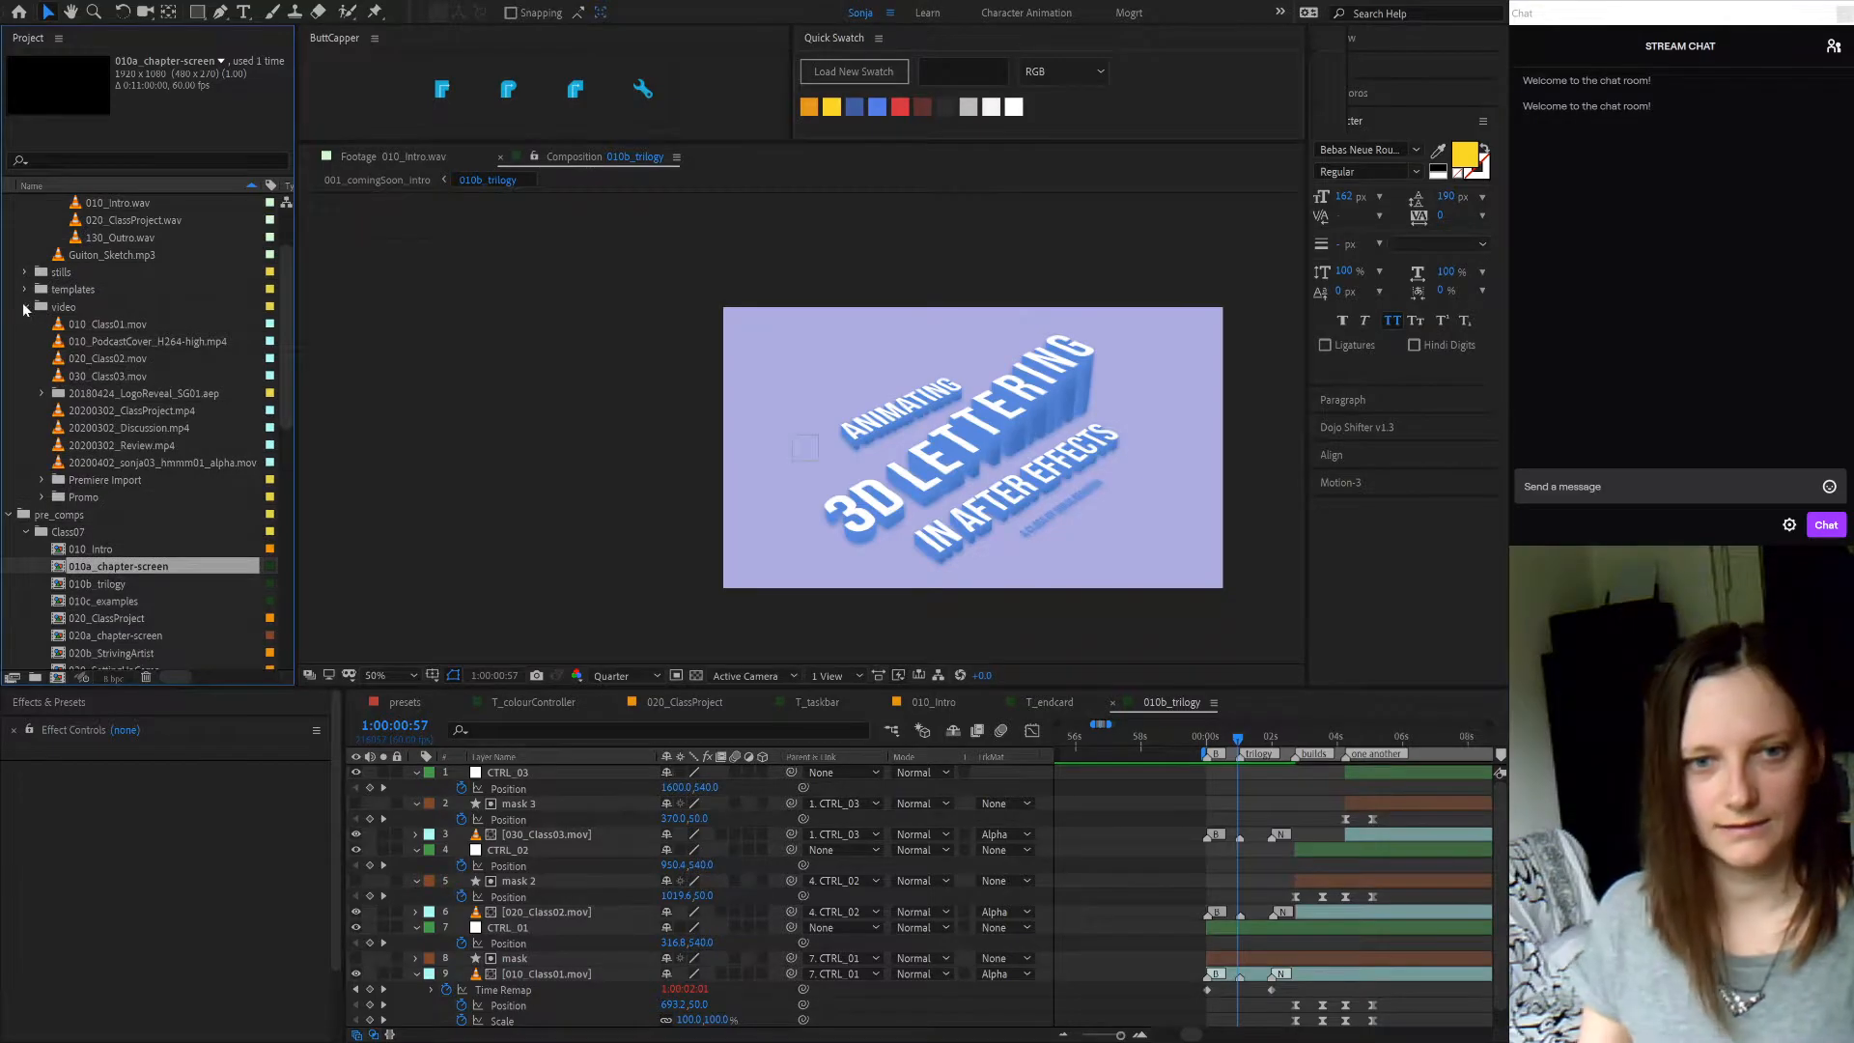
{"action": "left_click", "coordinate": [26, 307]}
{"action": "scroll", "coordinate": [99, 354], "scroll_direction": "up", "scroll_amount": 3}
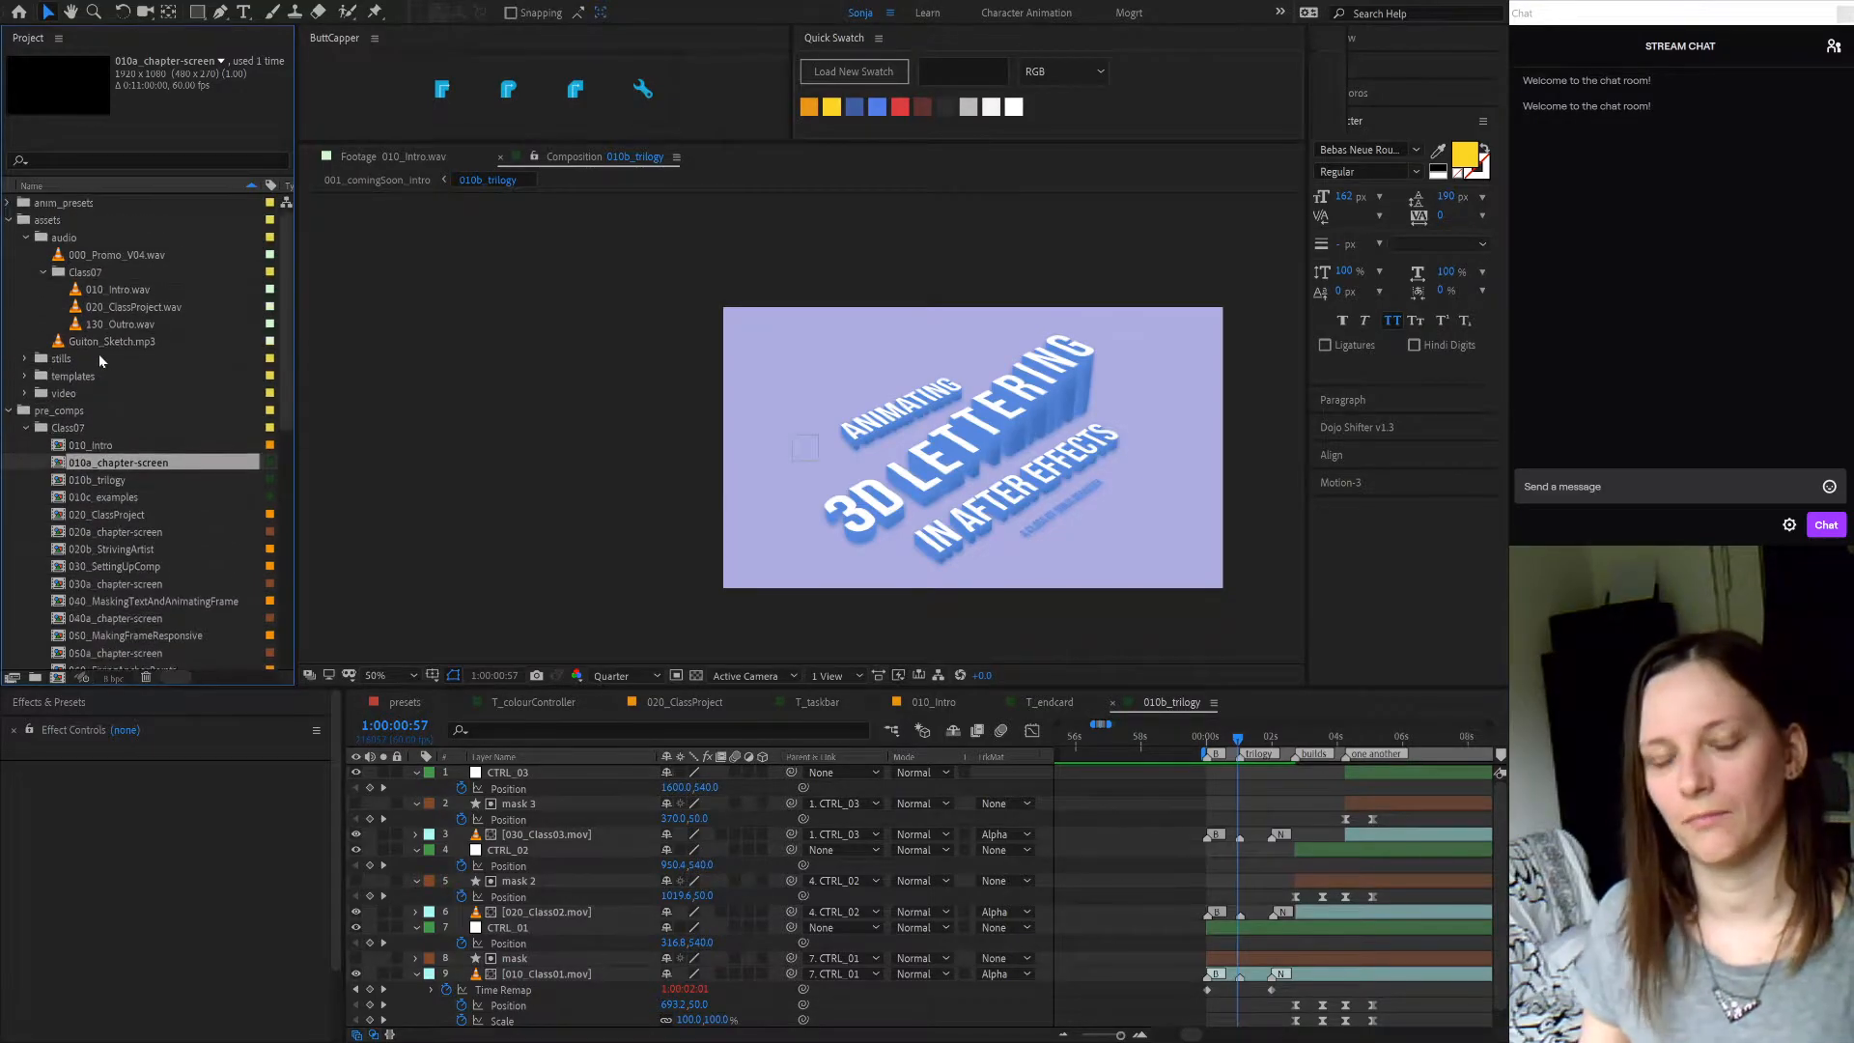
{"action": "left_click", "coordinate": [26, 238]}
{"action": "left_click", "coordinate": [9, 220]}
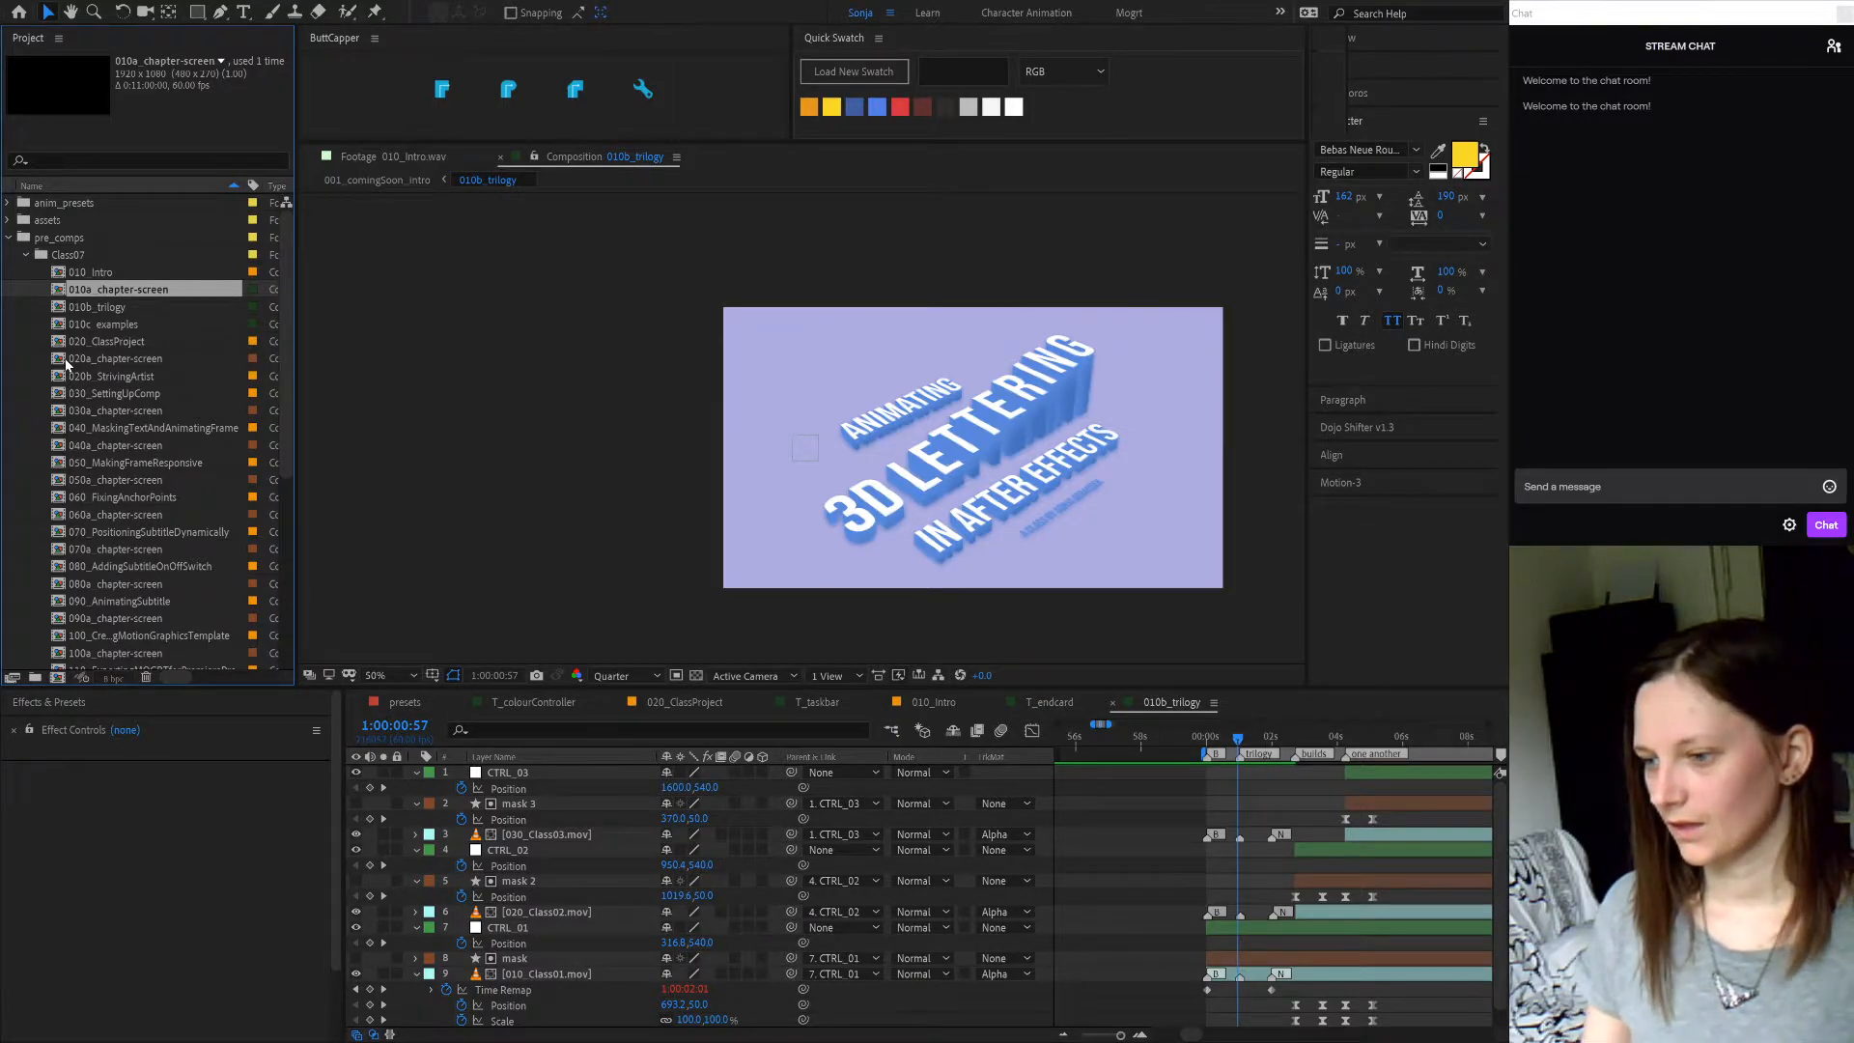
{"action": "scroll", "coordinate": [111, 396], "scroll_direction": "down", "scroll_amount": 5}
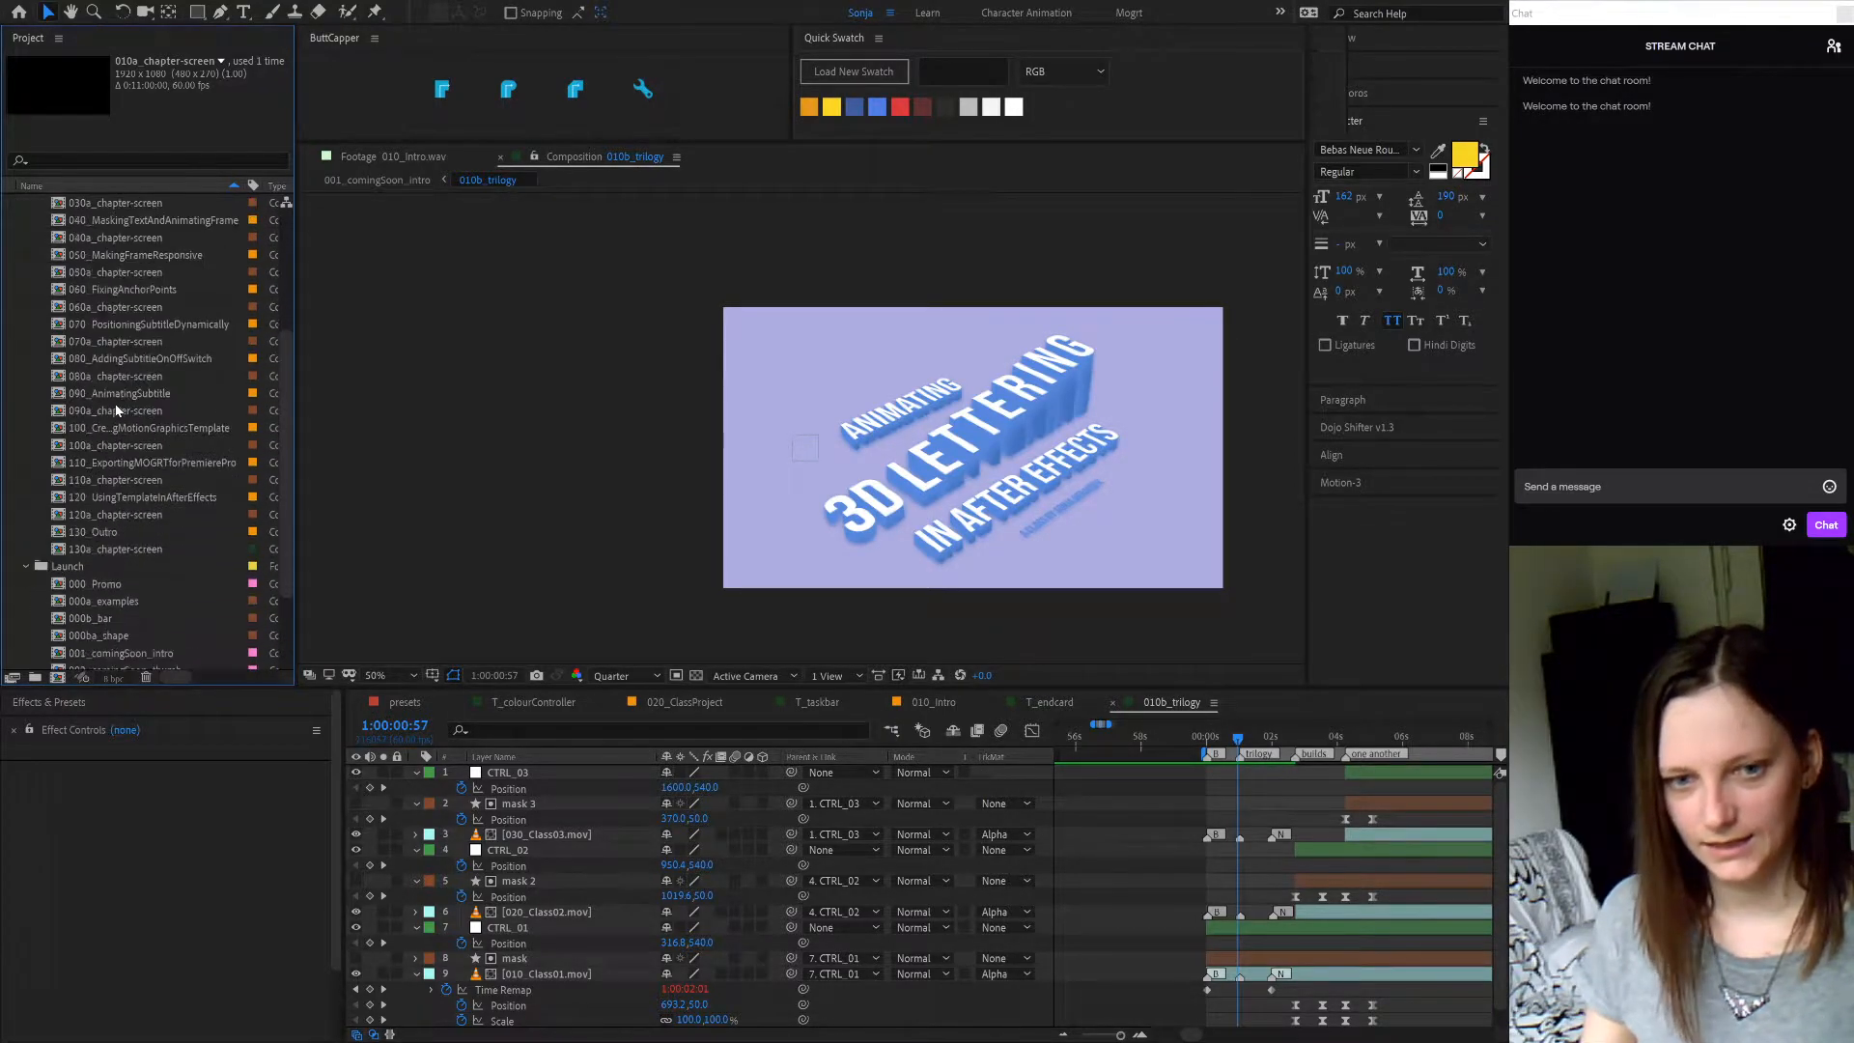
{"action": "scroll", "coordinate": [118, 406], "scroll_direction": "down", "scroll_amount": 1}
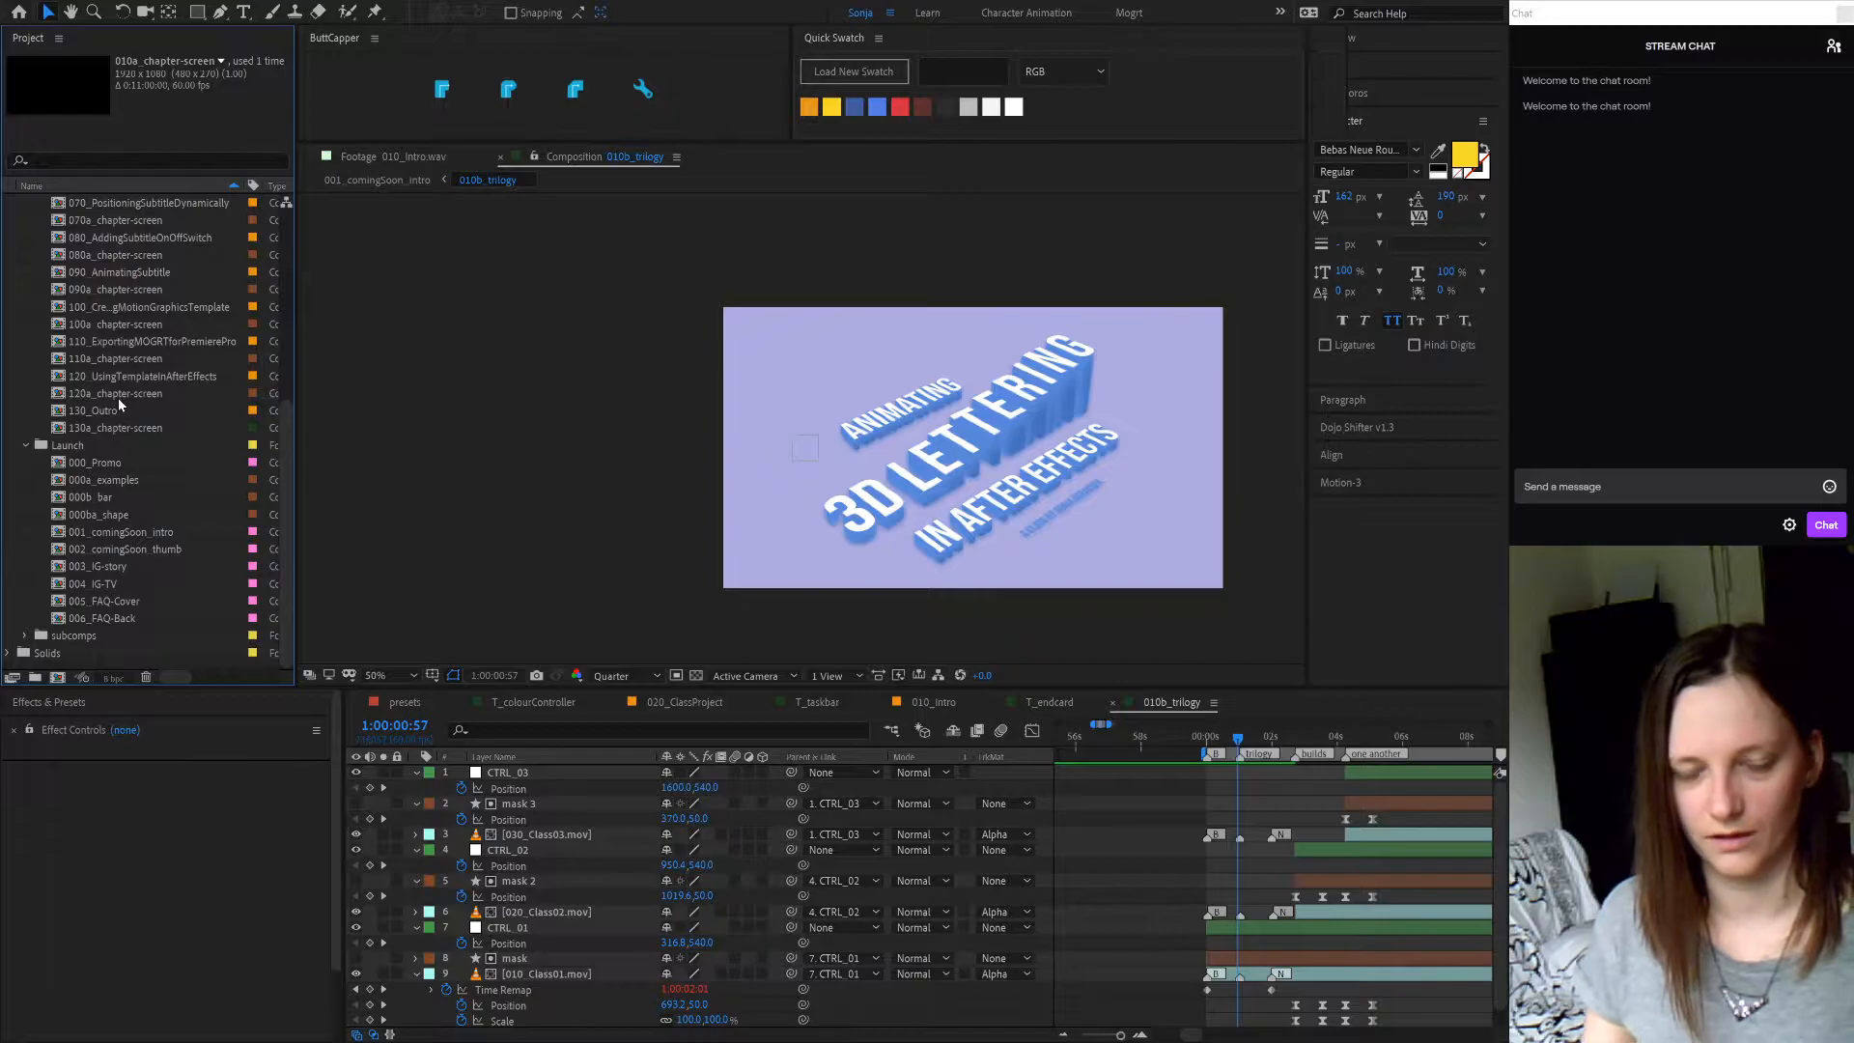
{"action": "scroll", "coordinate": [118, 397], "scroll_direction": "up", "scroll_amount": 2}
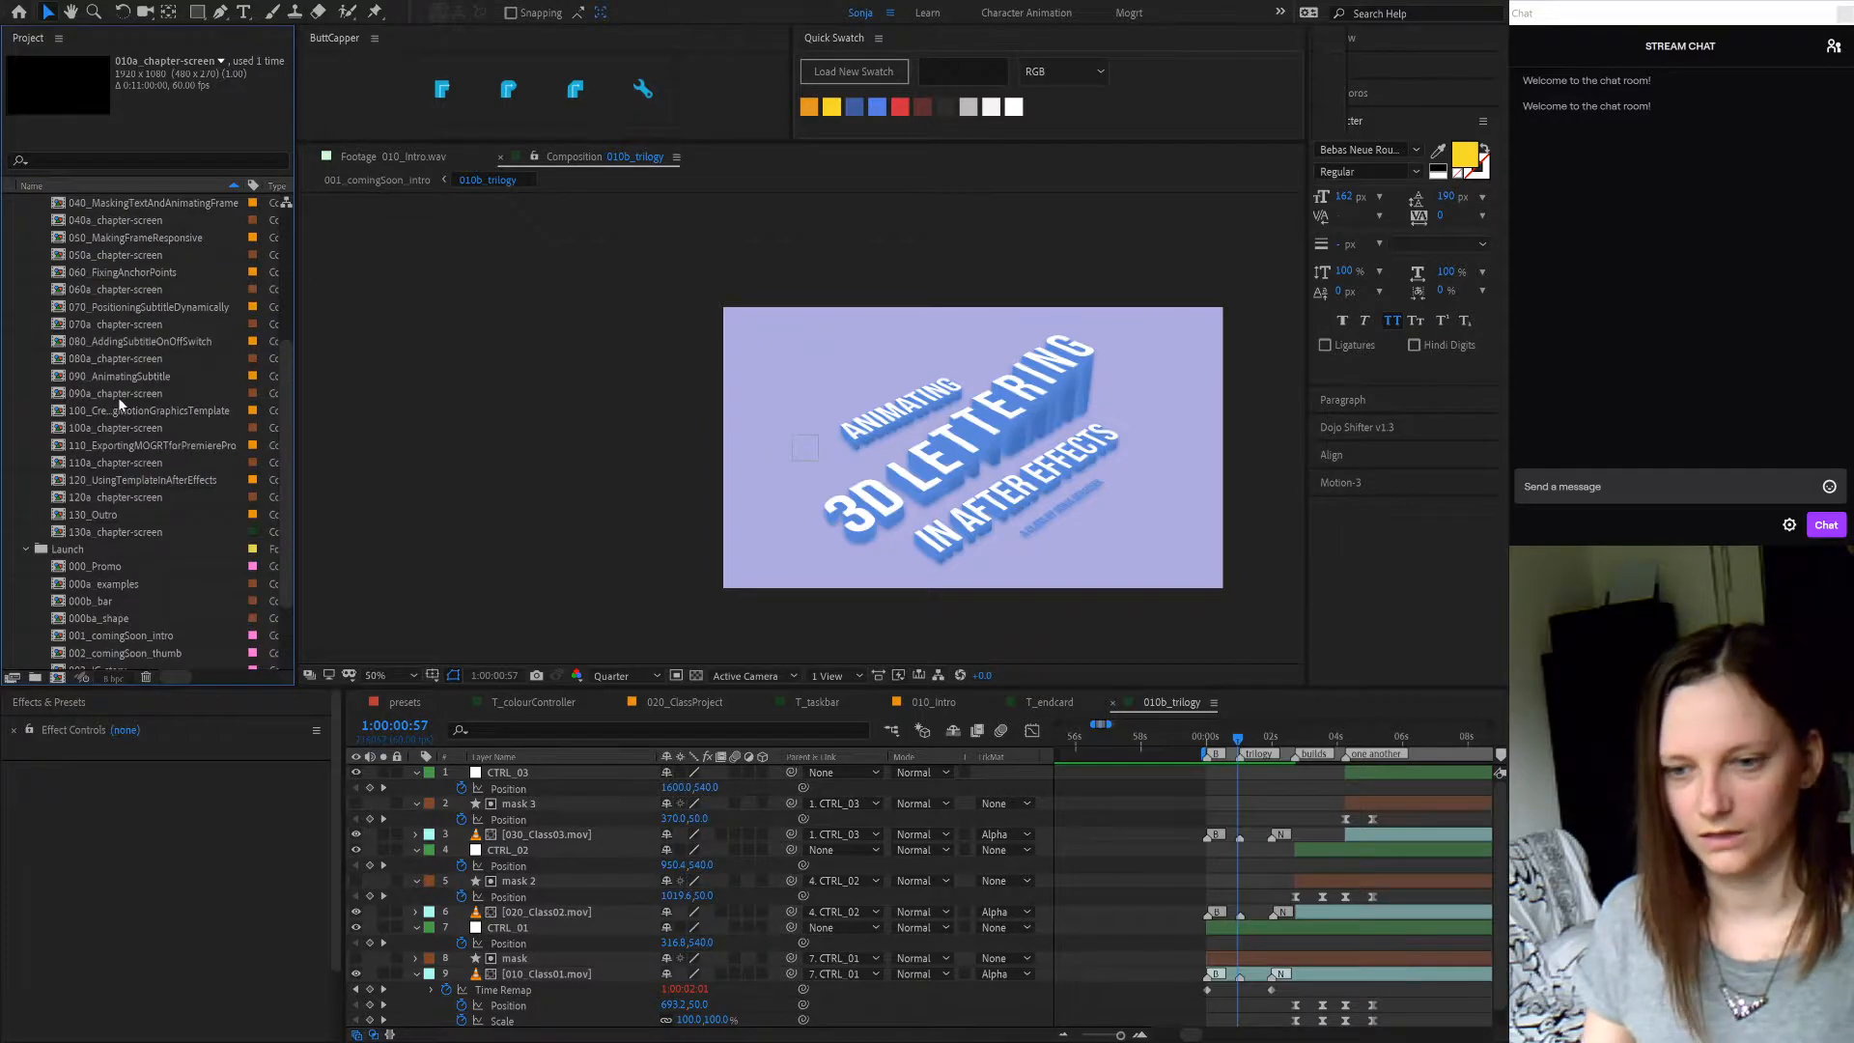
- Hide the layer switches in the 010b_trilogy timeline, keeping the modes, and narrow the layer name column
{"action": "left_click", "coordinate": [925, 765]}
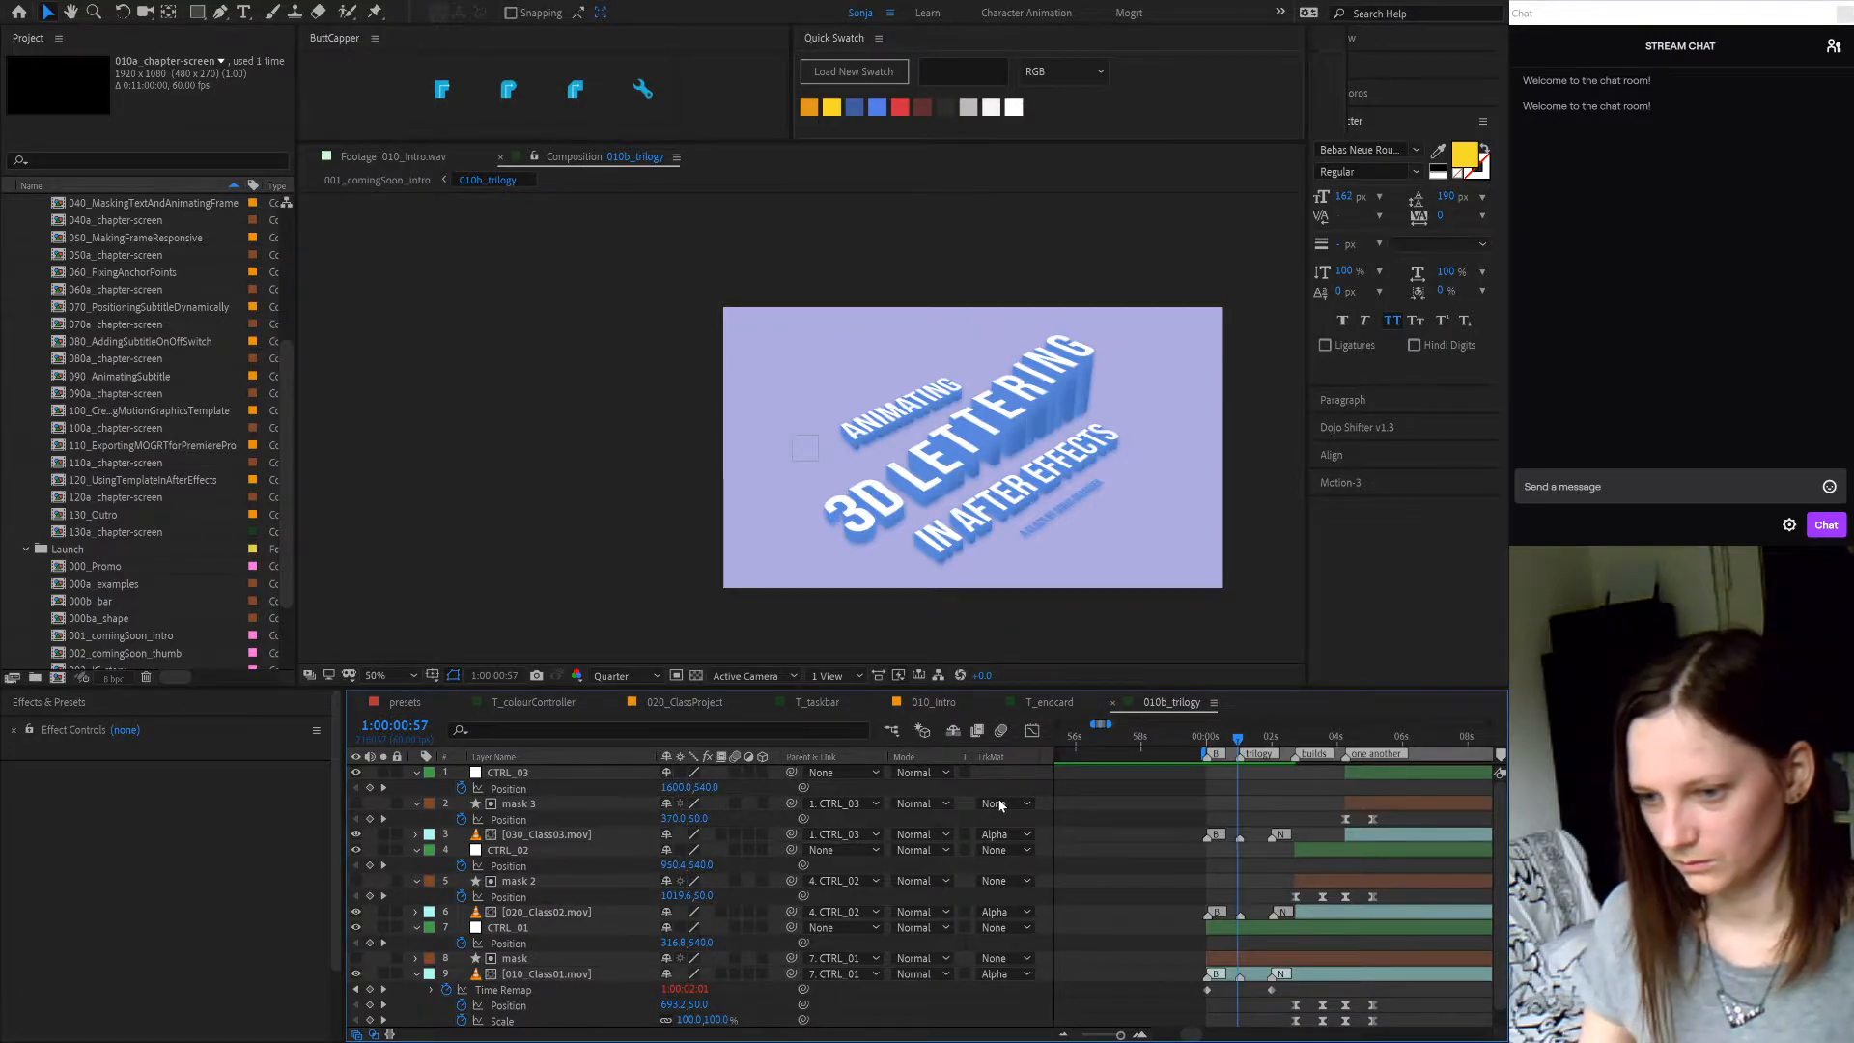
{"action": "key", "text": "F4"}
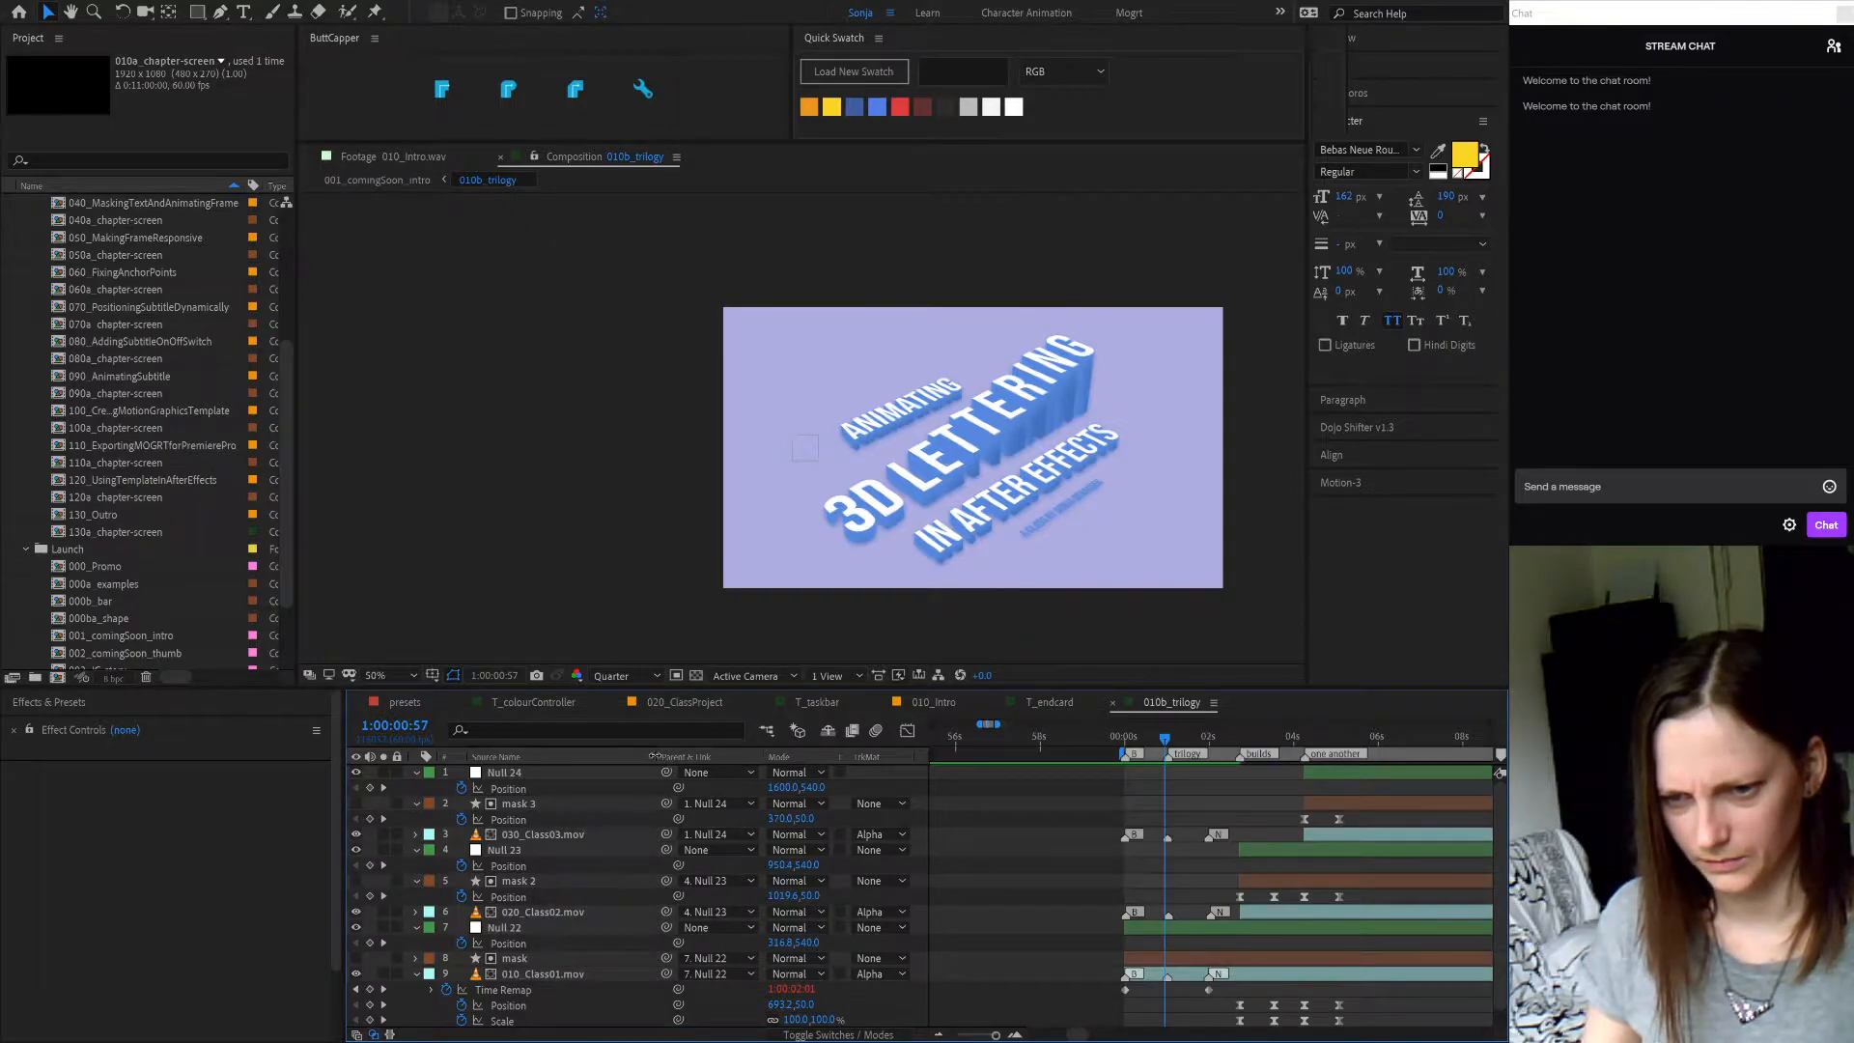
{"action": "left_click_drag", "start_coordinate": [647, 757], "coordinate": [584, 759]}
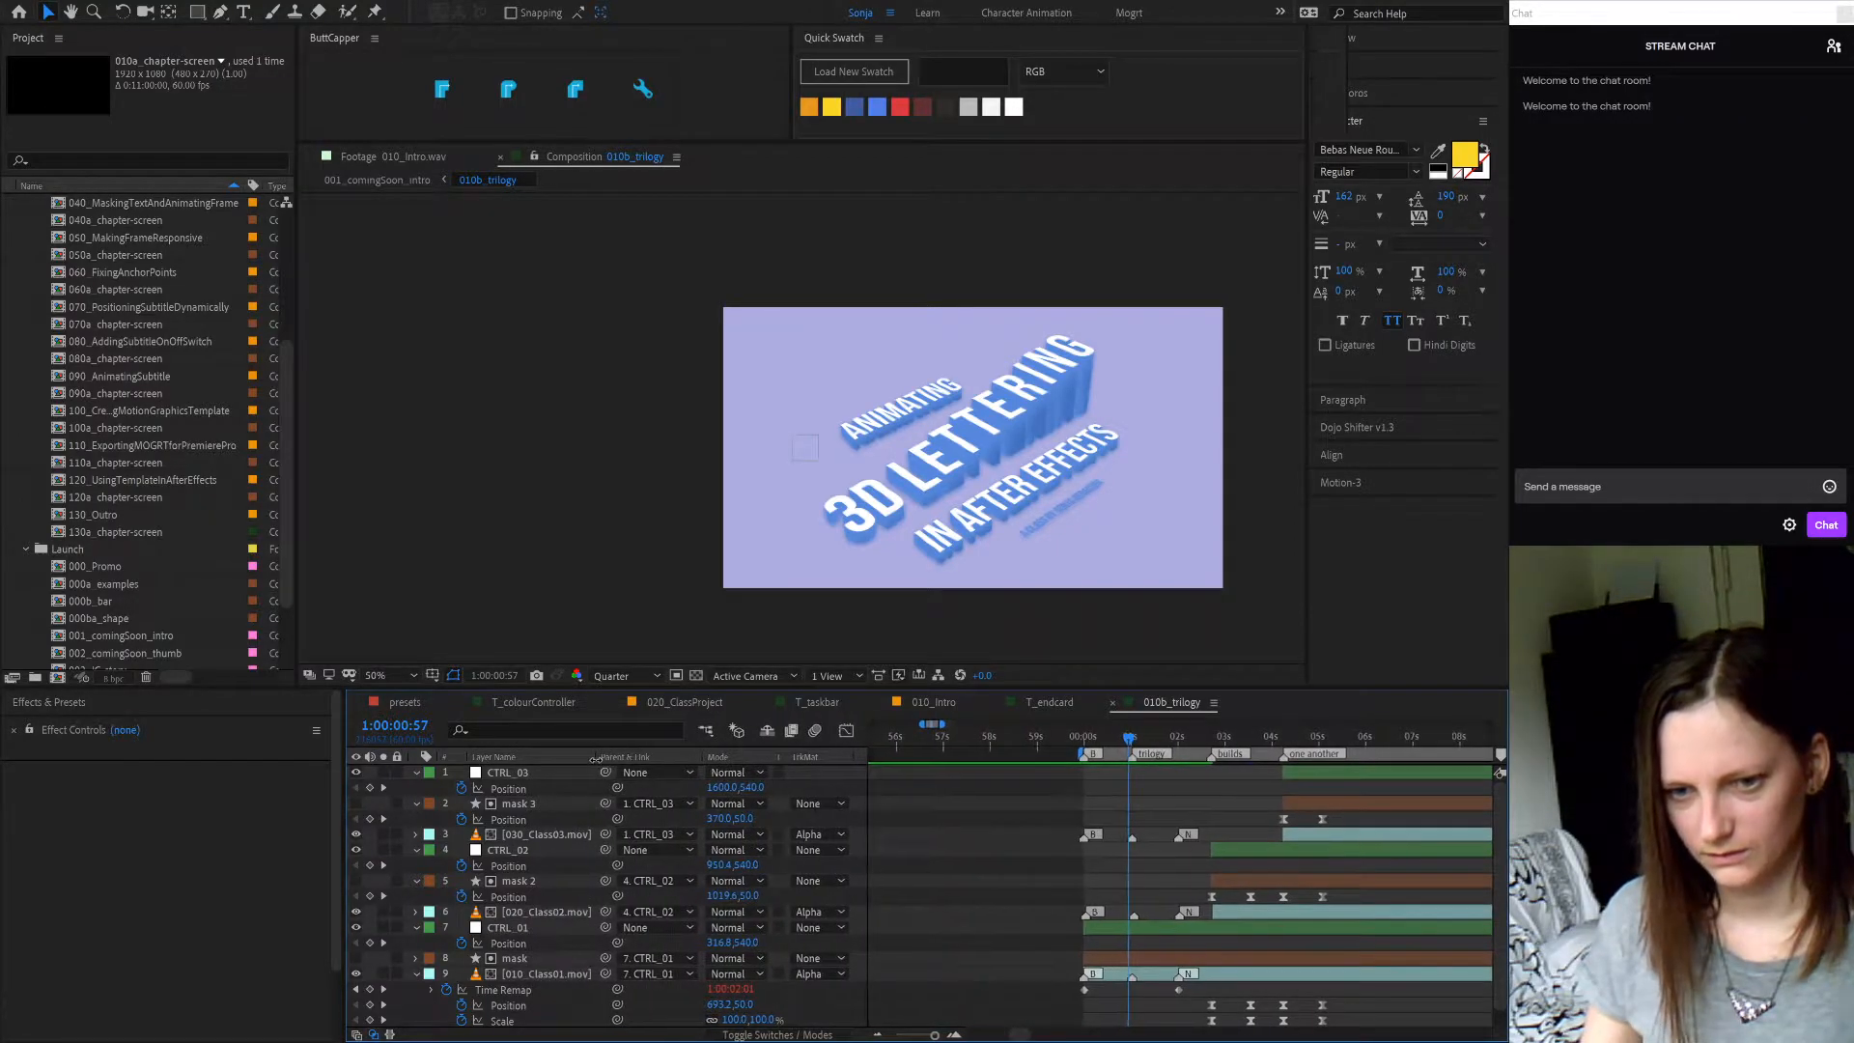
- Close the Effect Controls and Effects & Presets panels and save the layout as a workspace named Small Screen
{"action": "left_click", "coordinate": [317, 734]}
{"action": "key", "text": "ctrl+5"}
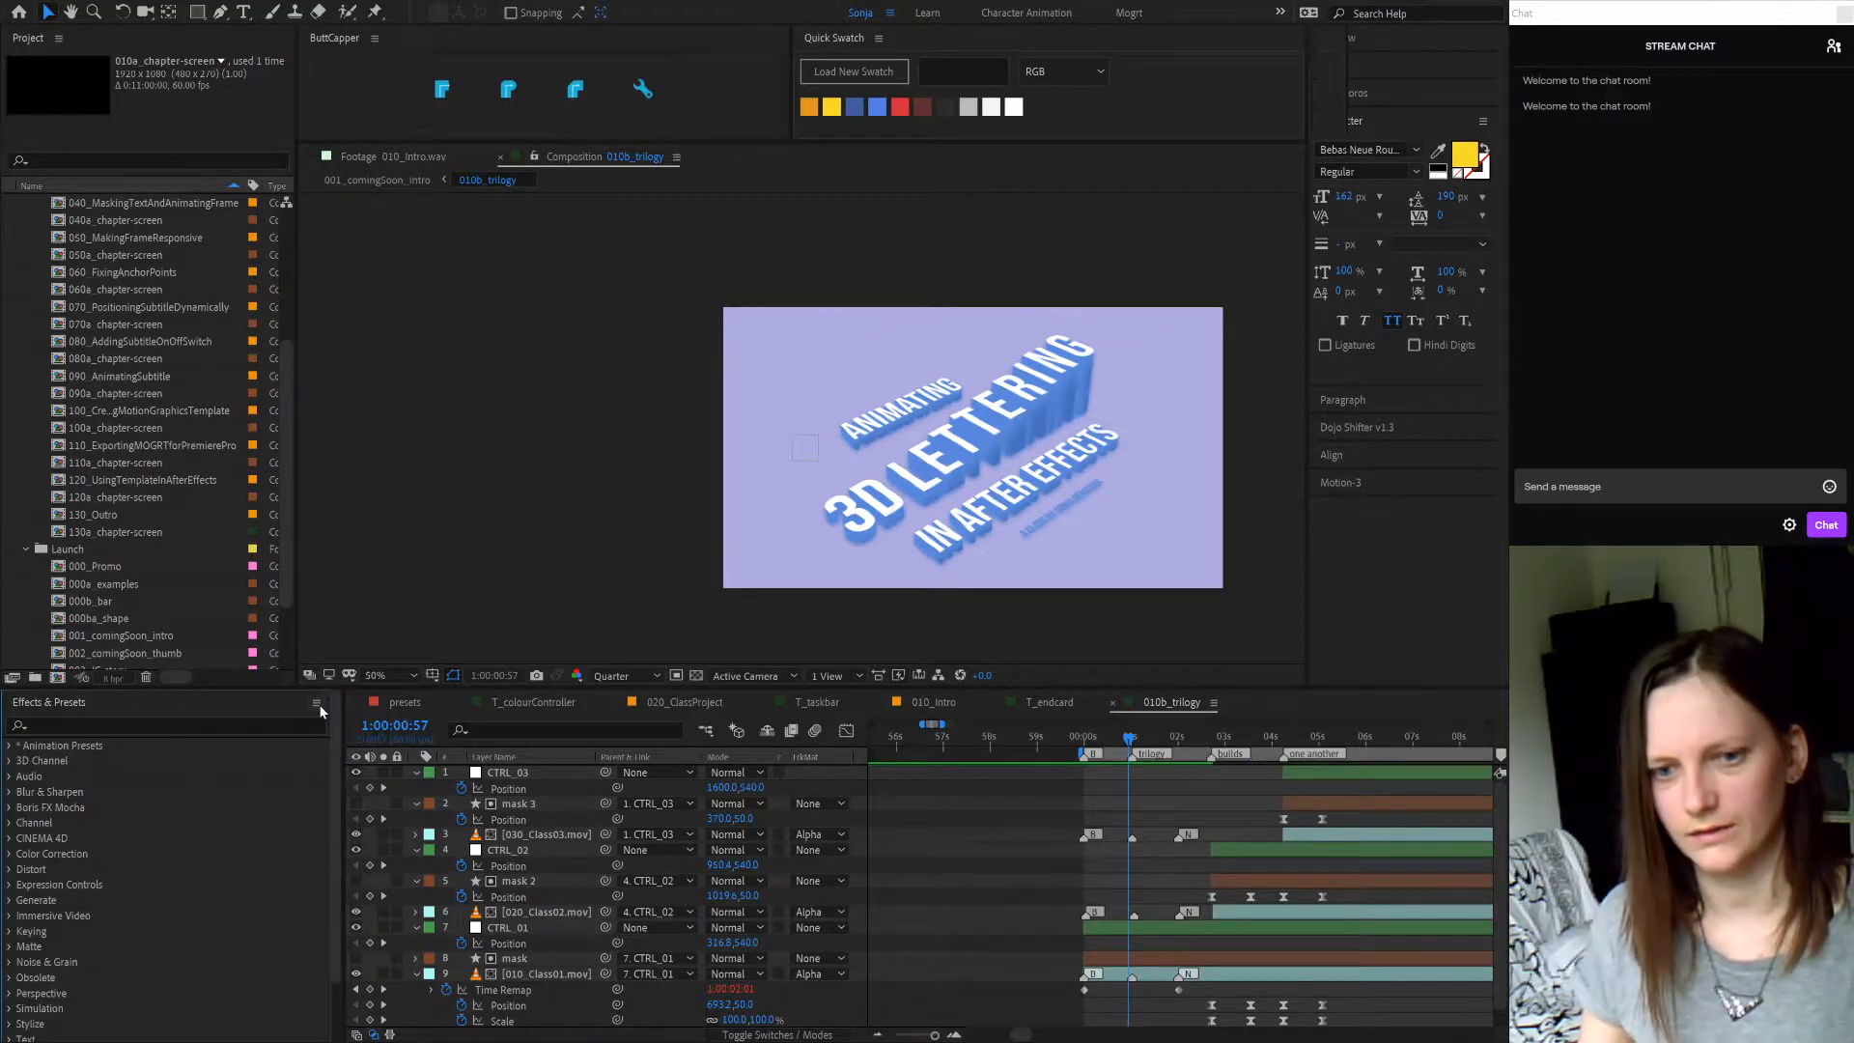
{"action": "left_click", "coordinate": [318, 704]}
{"action": "left_click", "coordinate": [368, 703]}
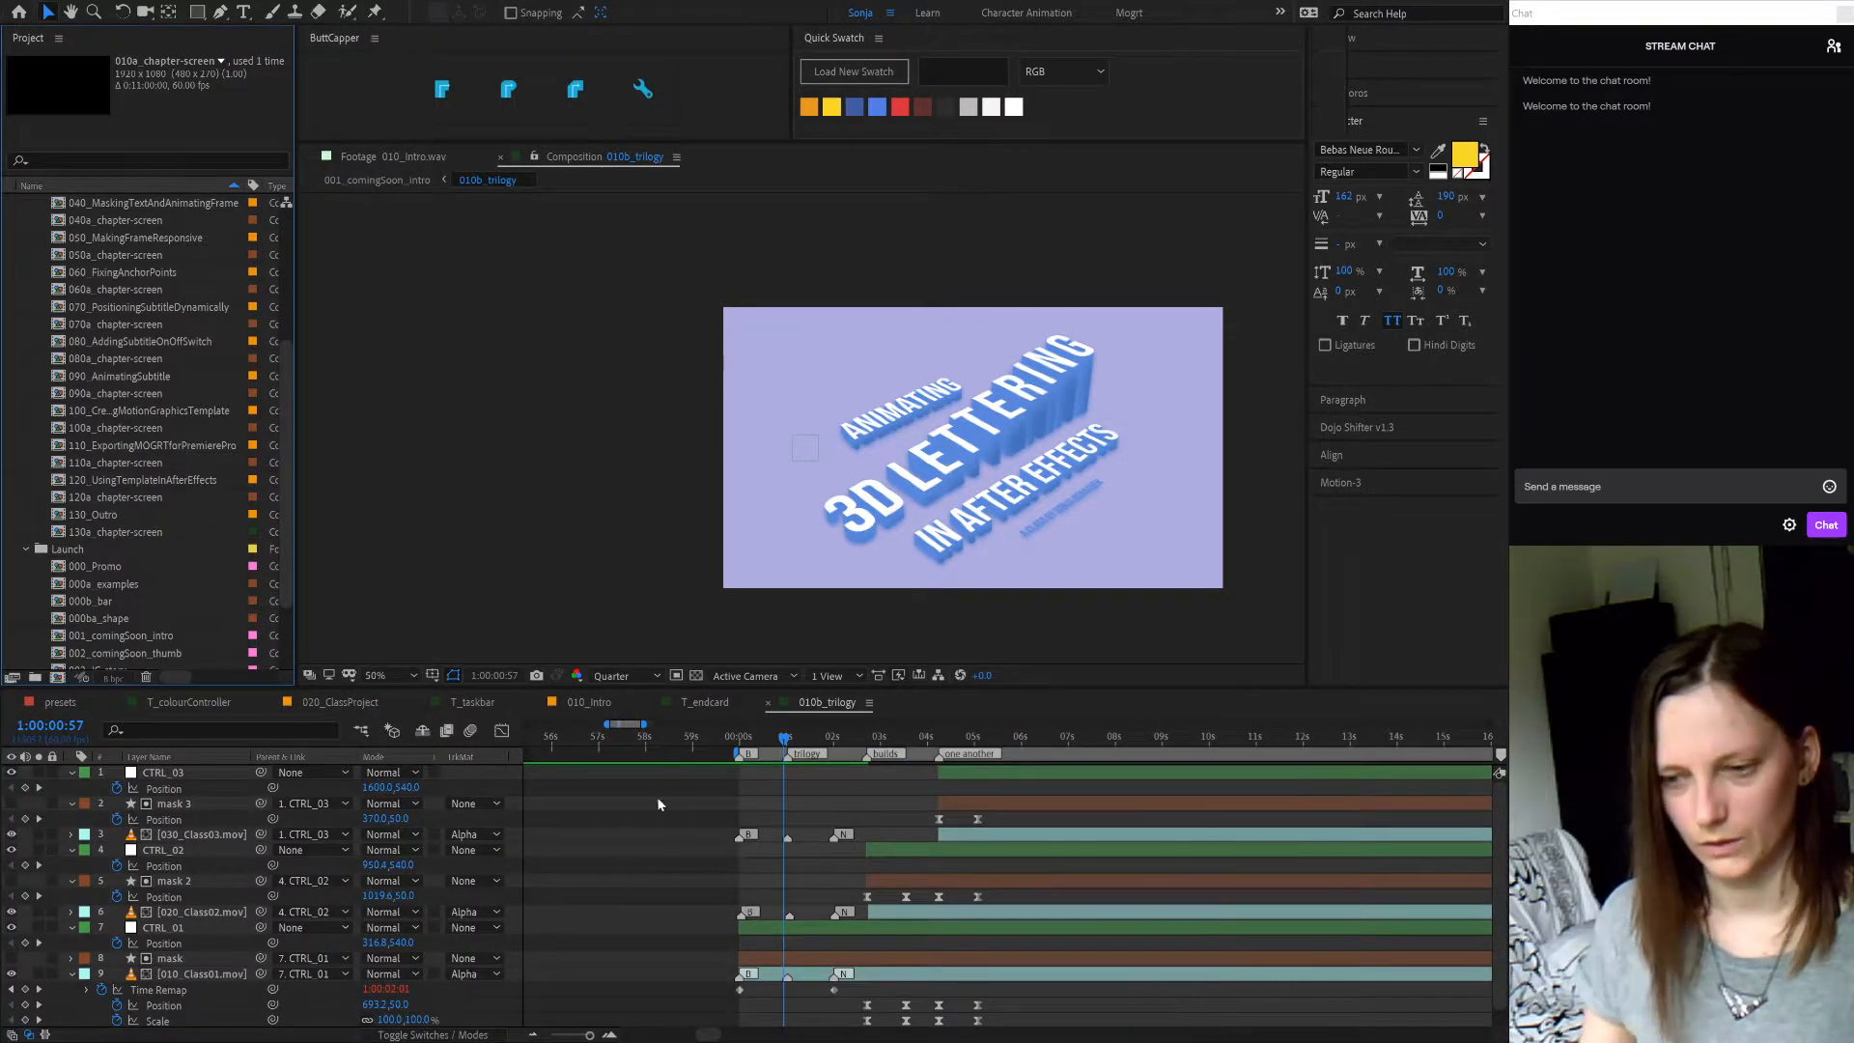
{"action": "left_click_drag", "start_coordinate": [846, 799], "coordinate": [755, 783]}
{"action": "key", "text": "v"}
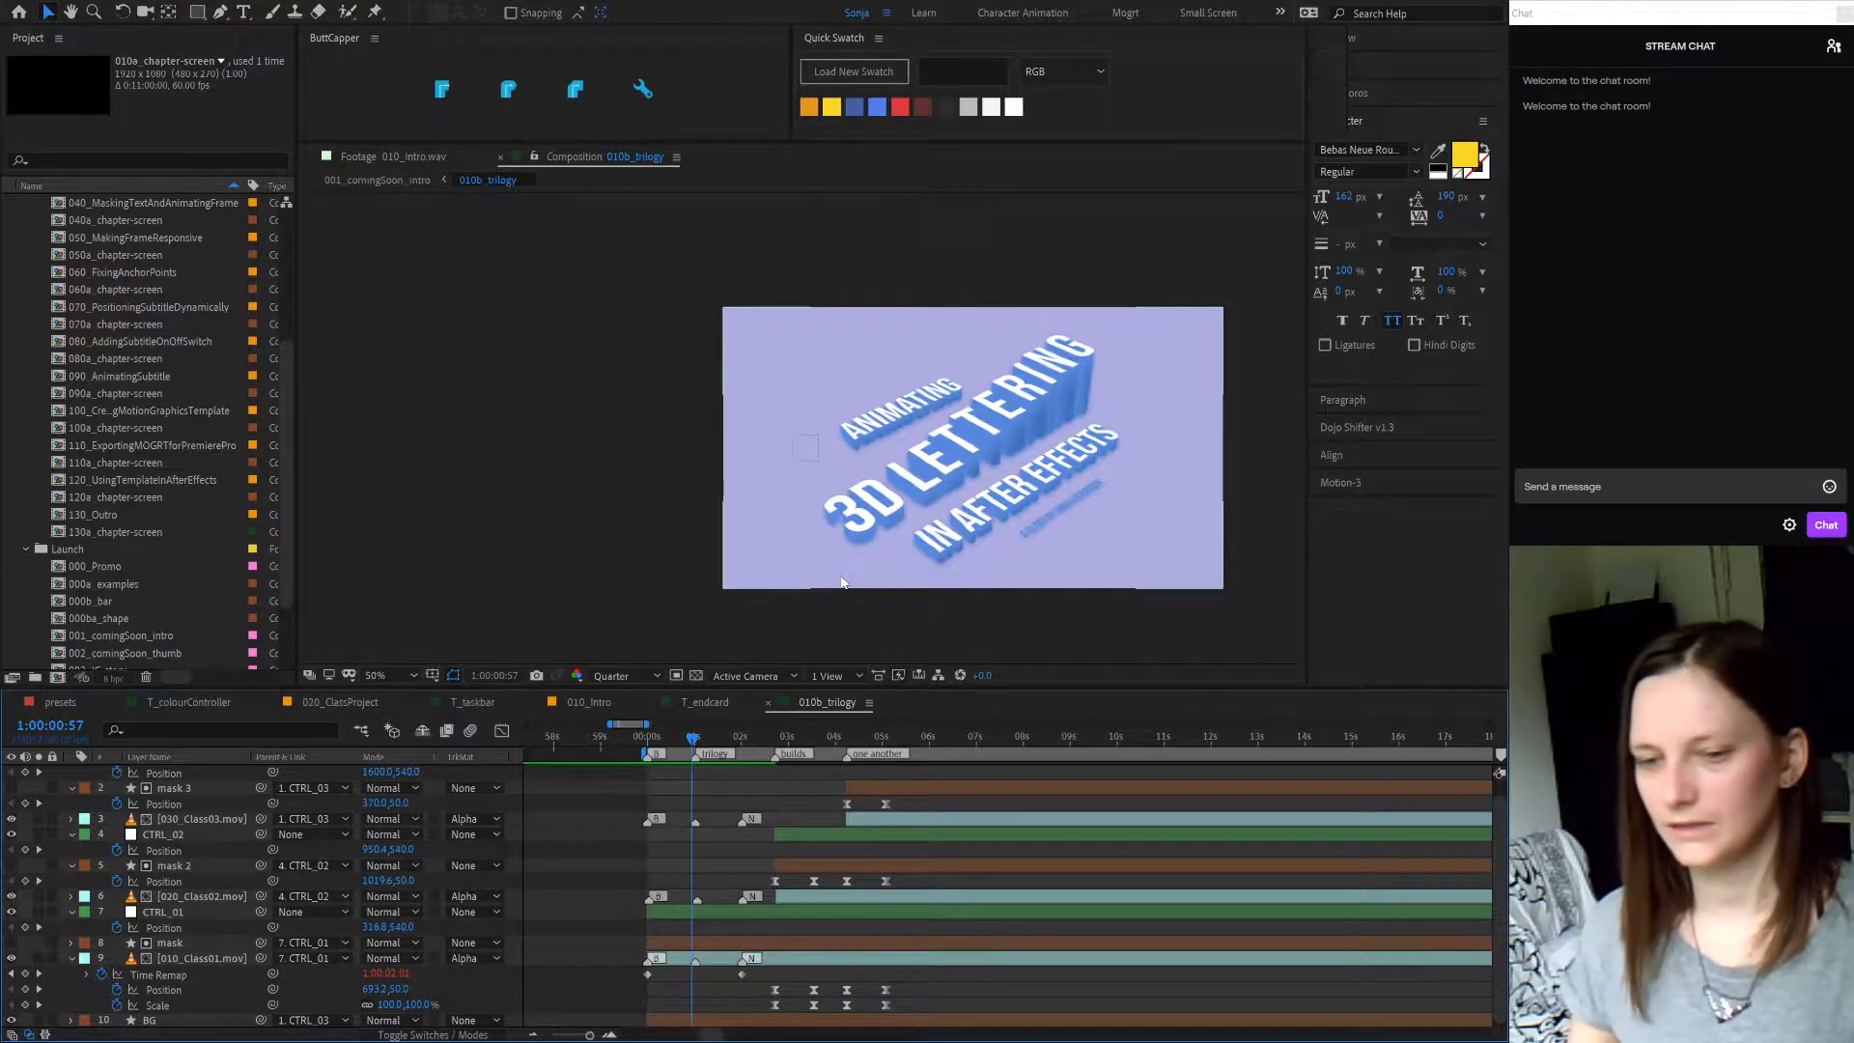
- Import T_PlayfulPastelTitle.aep into the templates folder under assets, and save the project
{"action": "scroll", "coordinate": [605, 909], "scroll_direction": "down", "scroll_amount": 1}
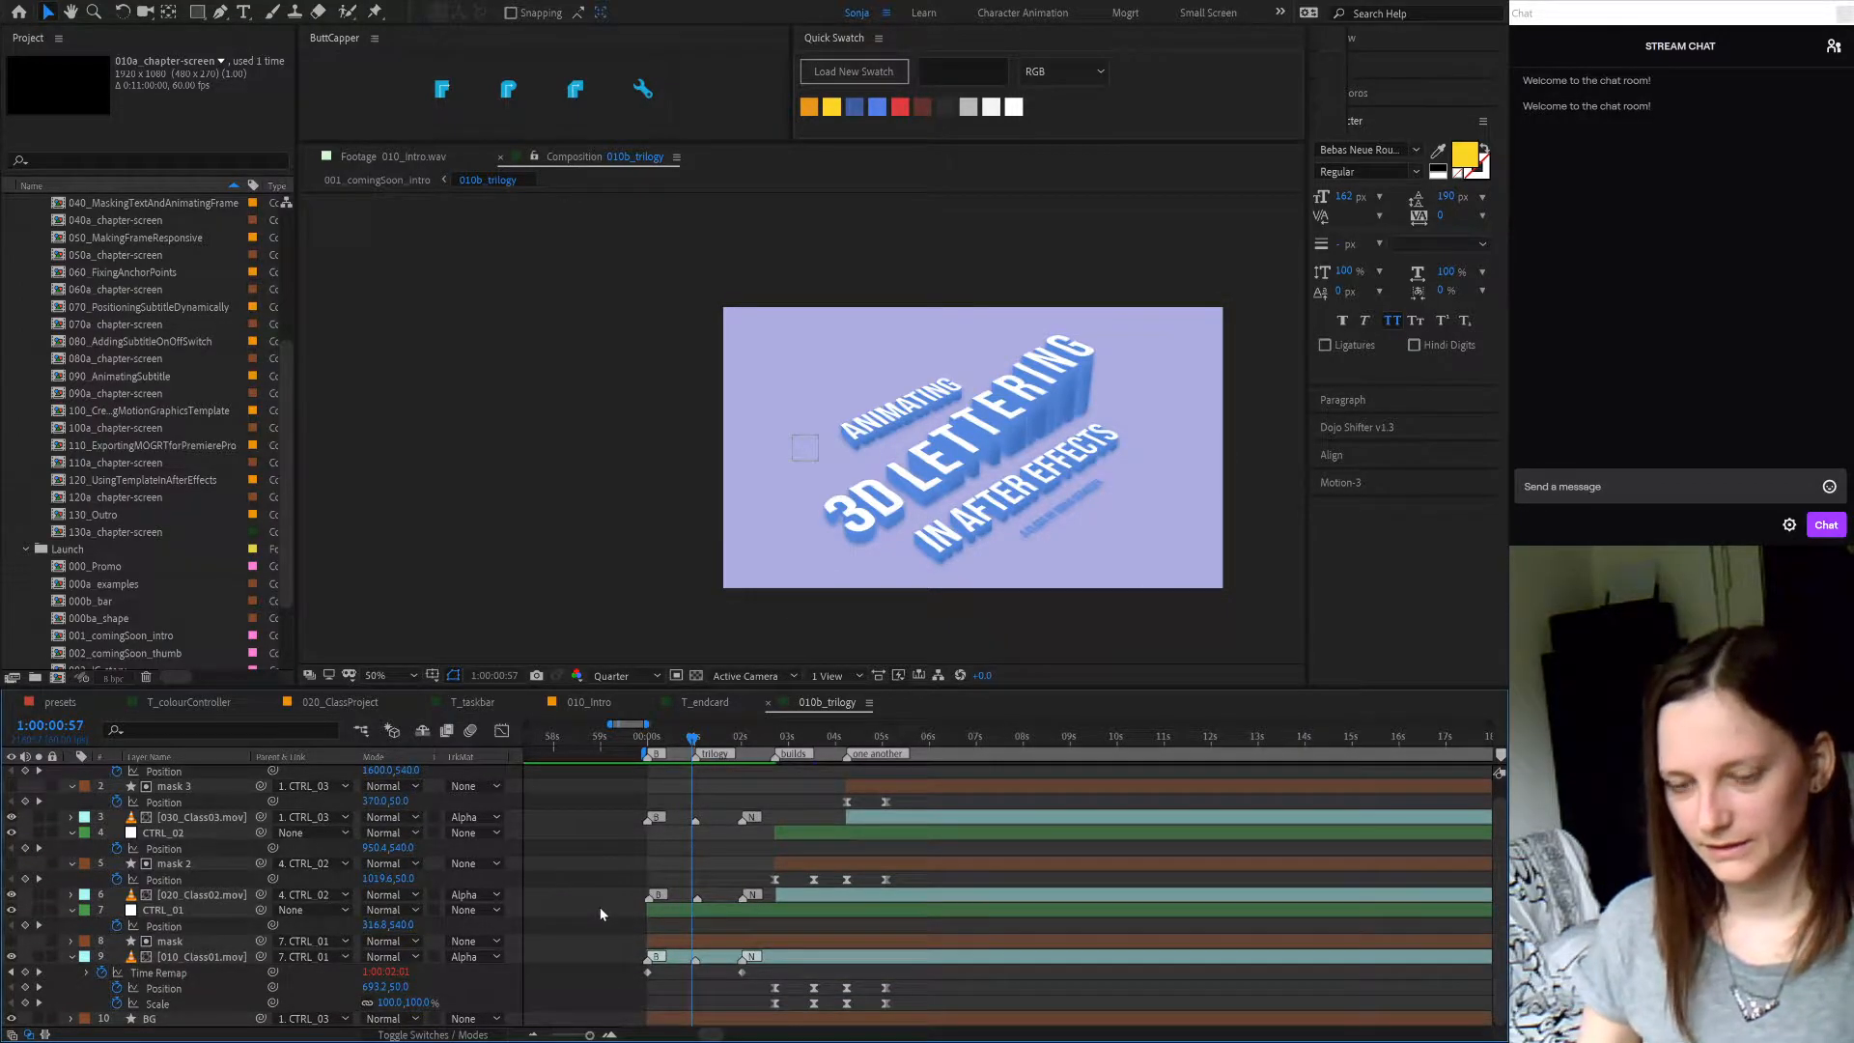
{"action": "scroll", "coordinate": [144, 405], "scroll_direction": "up", "scroll_amount": 5}
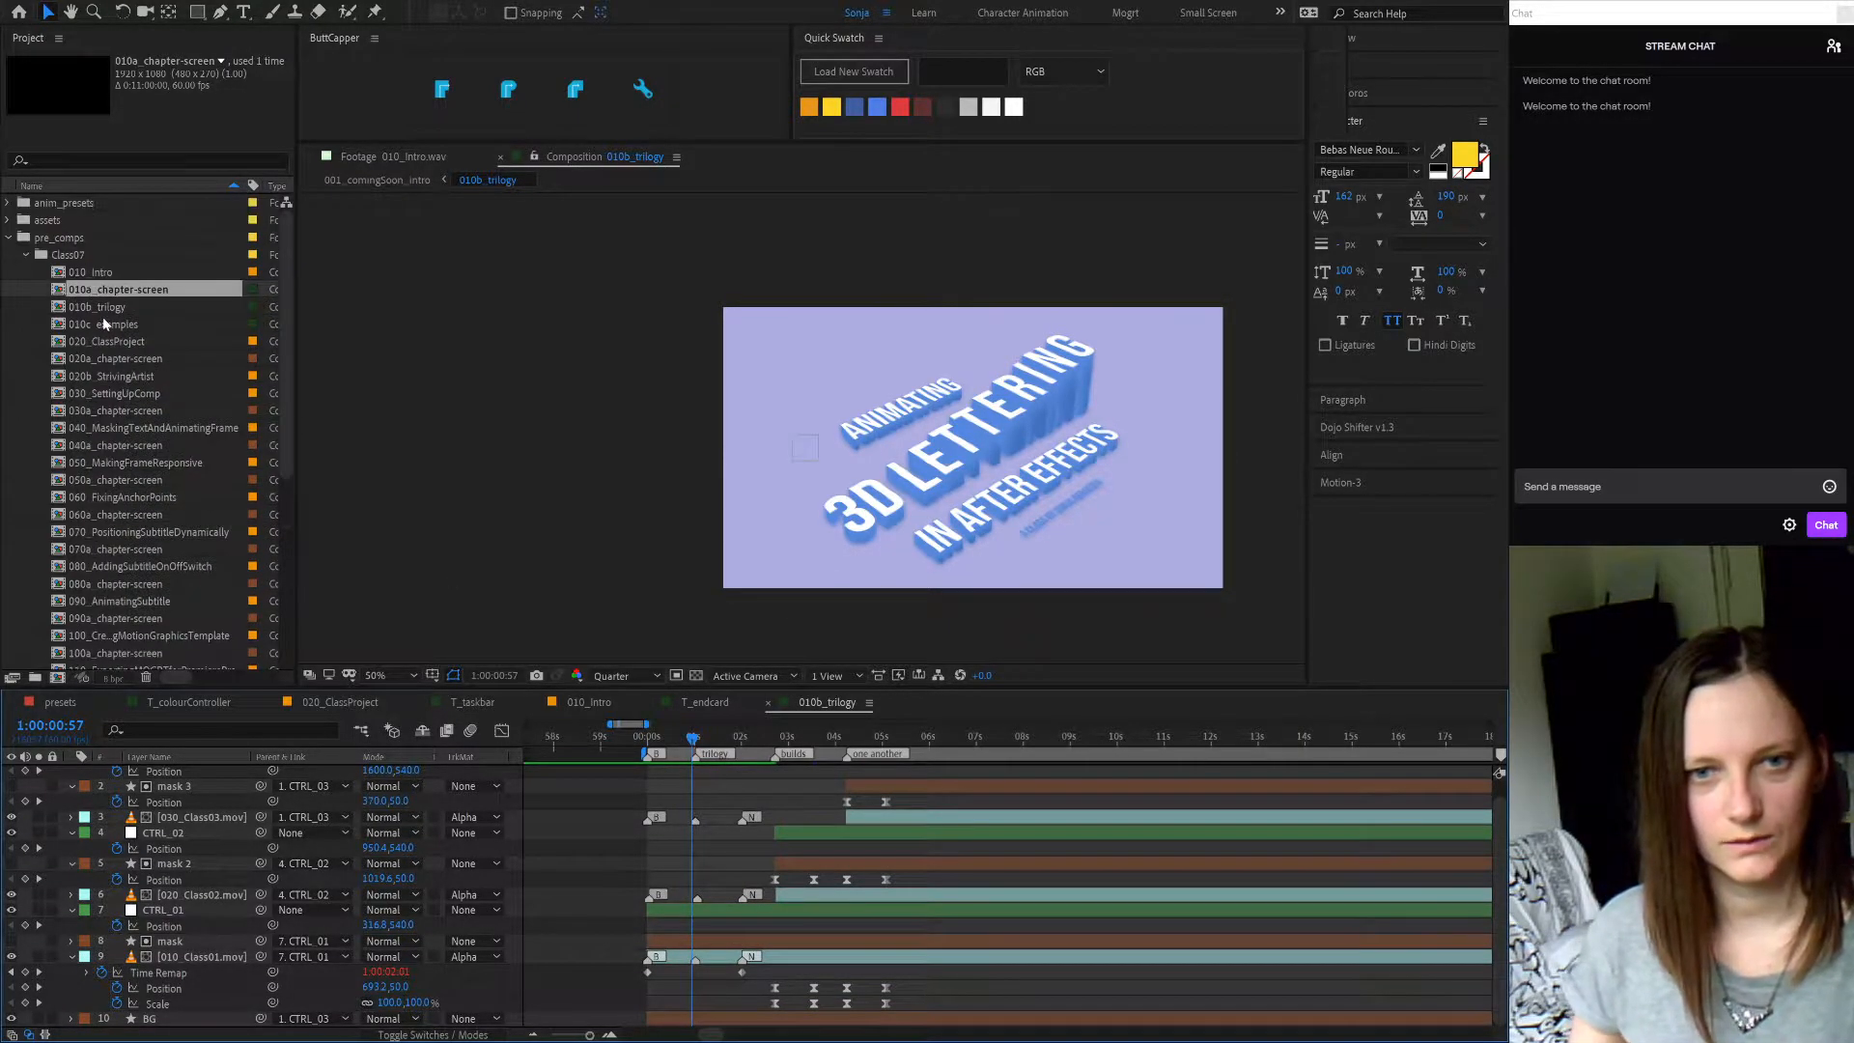
{"action": "left_click", "coordinate": [11, 223]}
{"action": "left_click", "coordinate": [11, 223]}
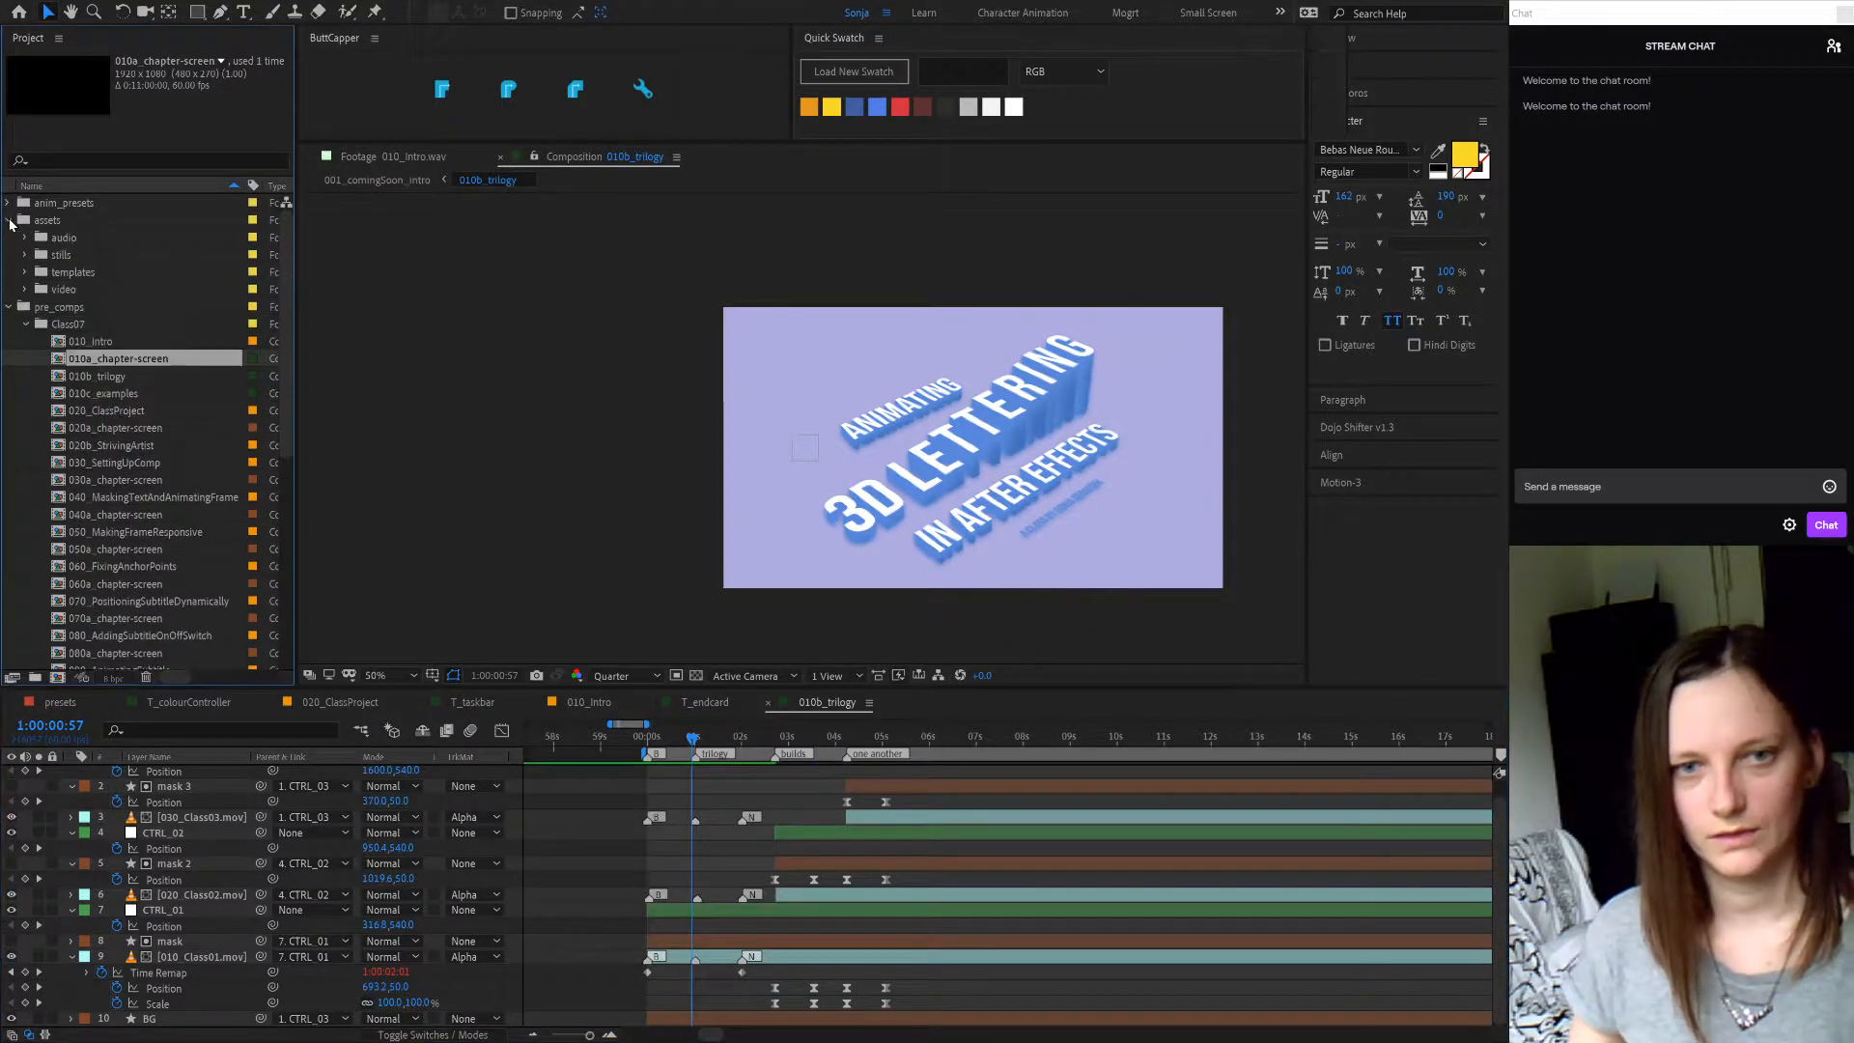
{"action": "left_click", "coordinate": [70, 274]}
{"action": "left_click", "coordinate": [25, 272]}
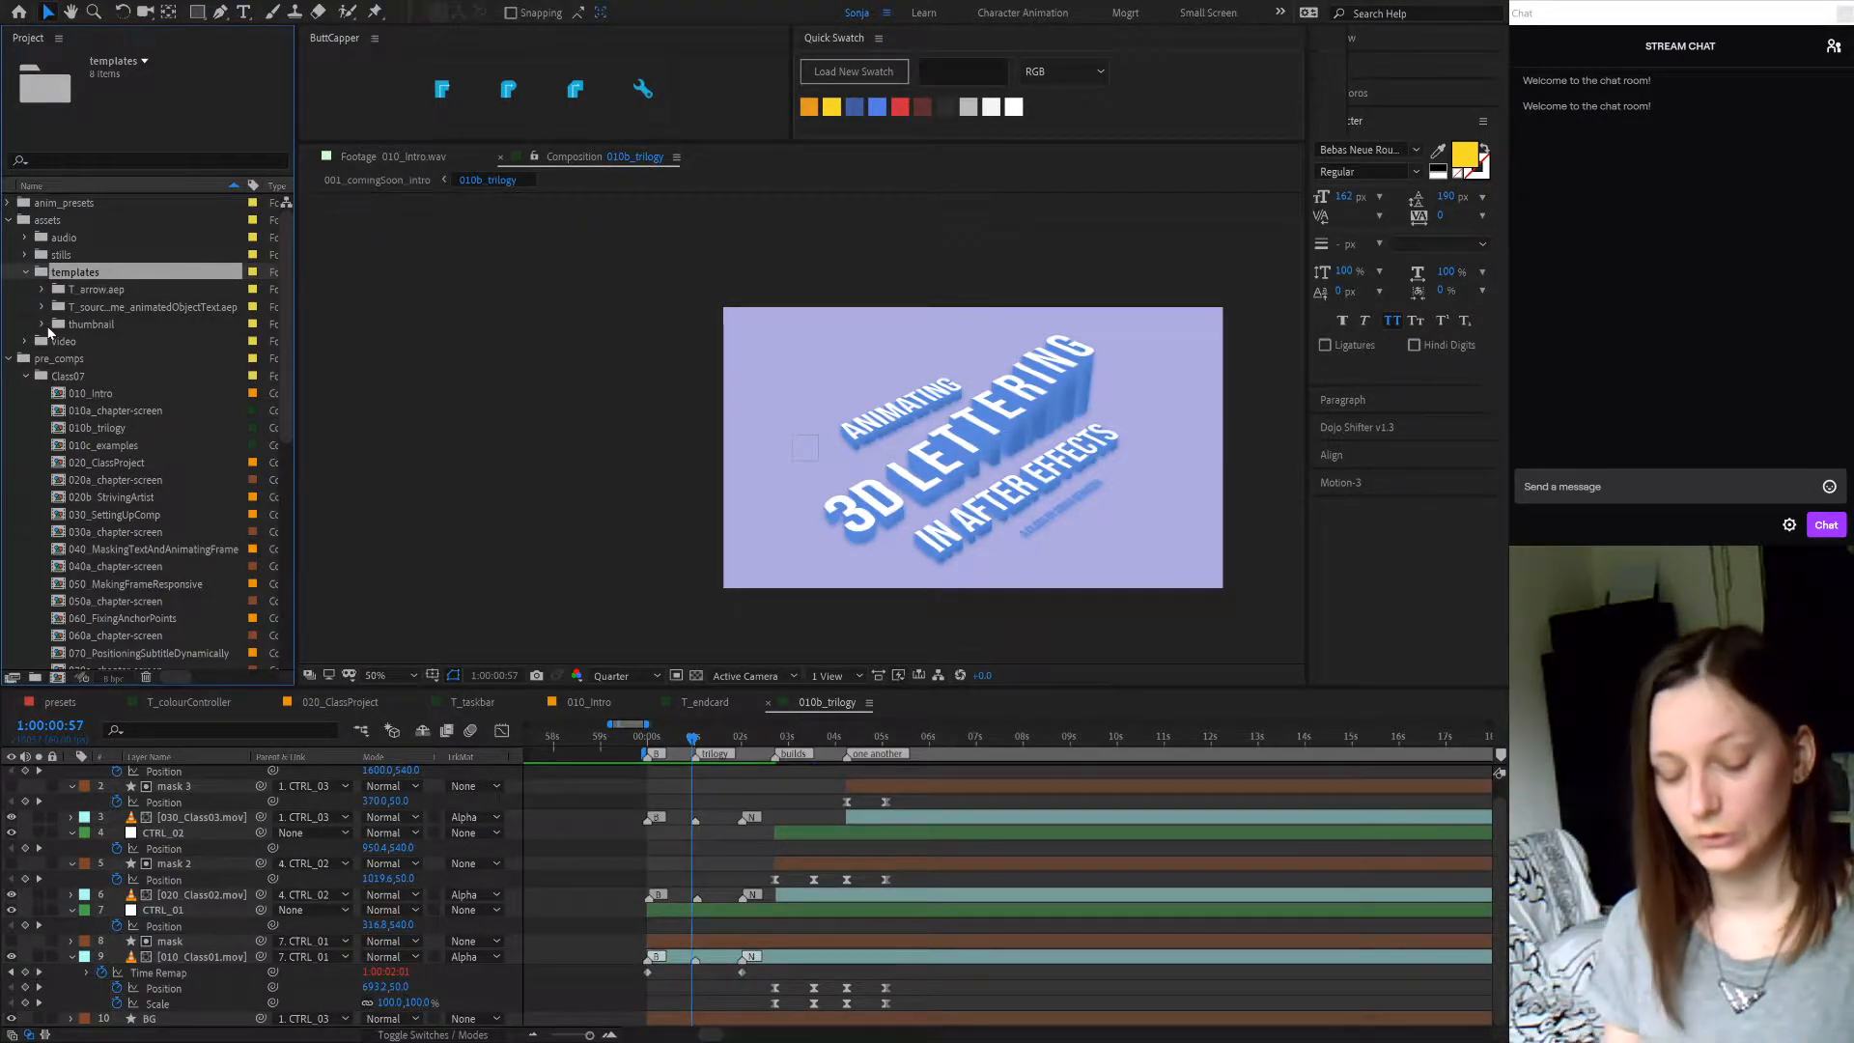
{"action": "key", "text": "ctrl+shift+a"}
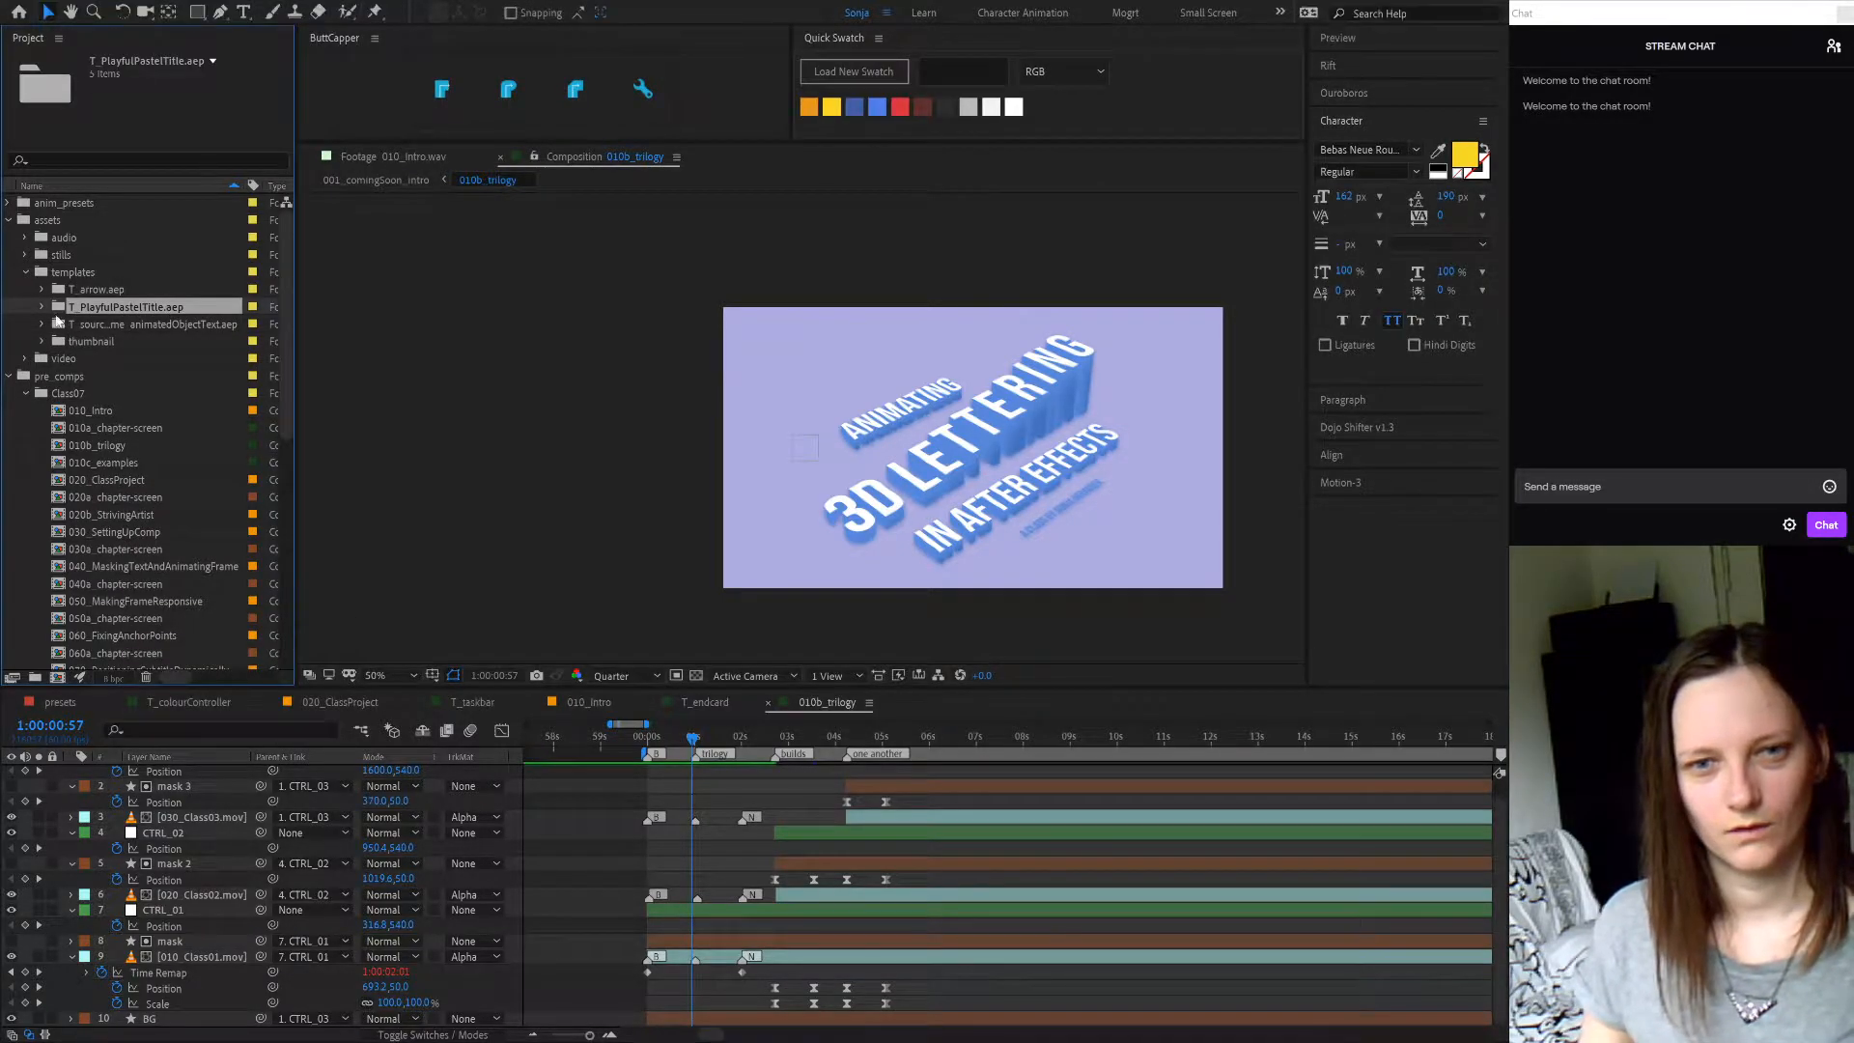
{"action": "left_click", "coordinate": [41, 307]}
{"action": "key", "text": "ctrl+s"}
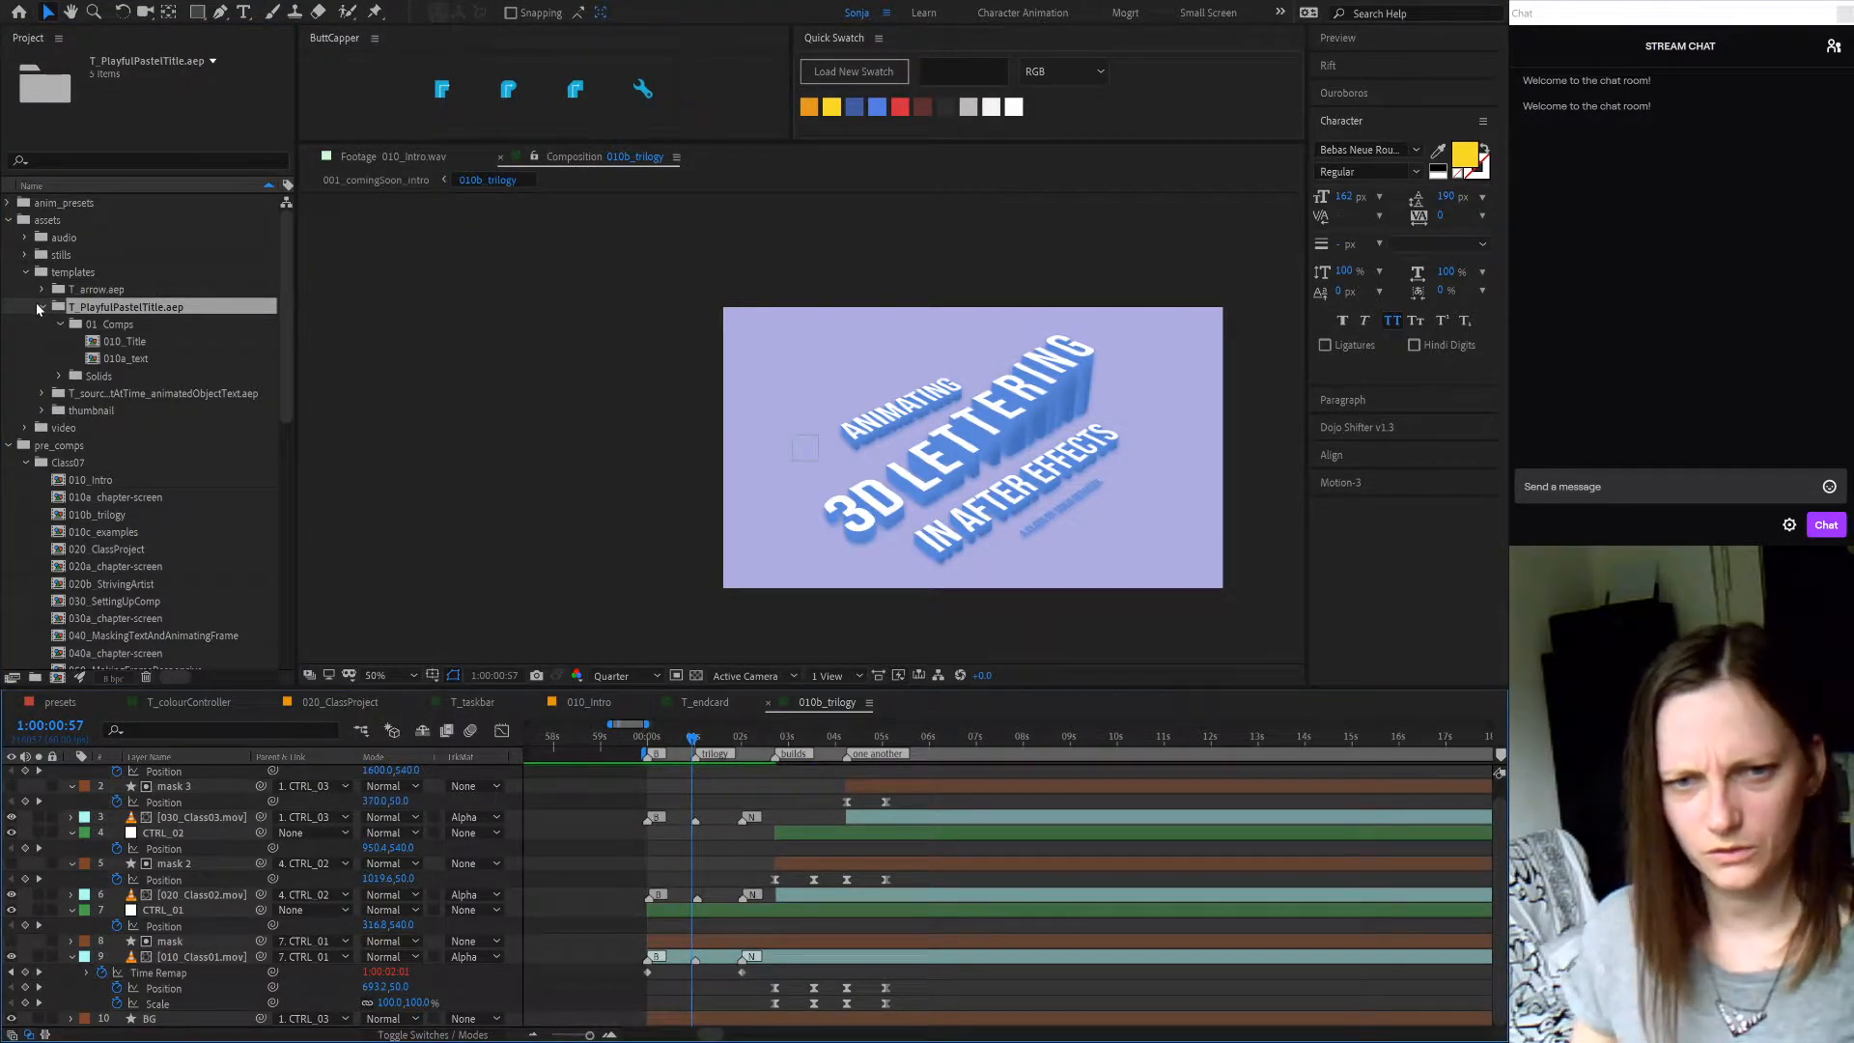
- Duplicate the 010_Title composition in the imported 01_Comps folder and rename the copy T_MOGRT
{"action": "left_click", "coordinate": [136, 343]}
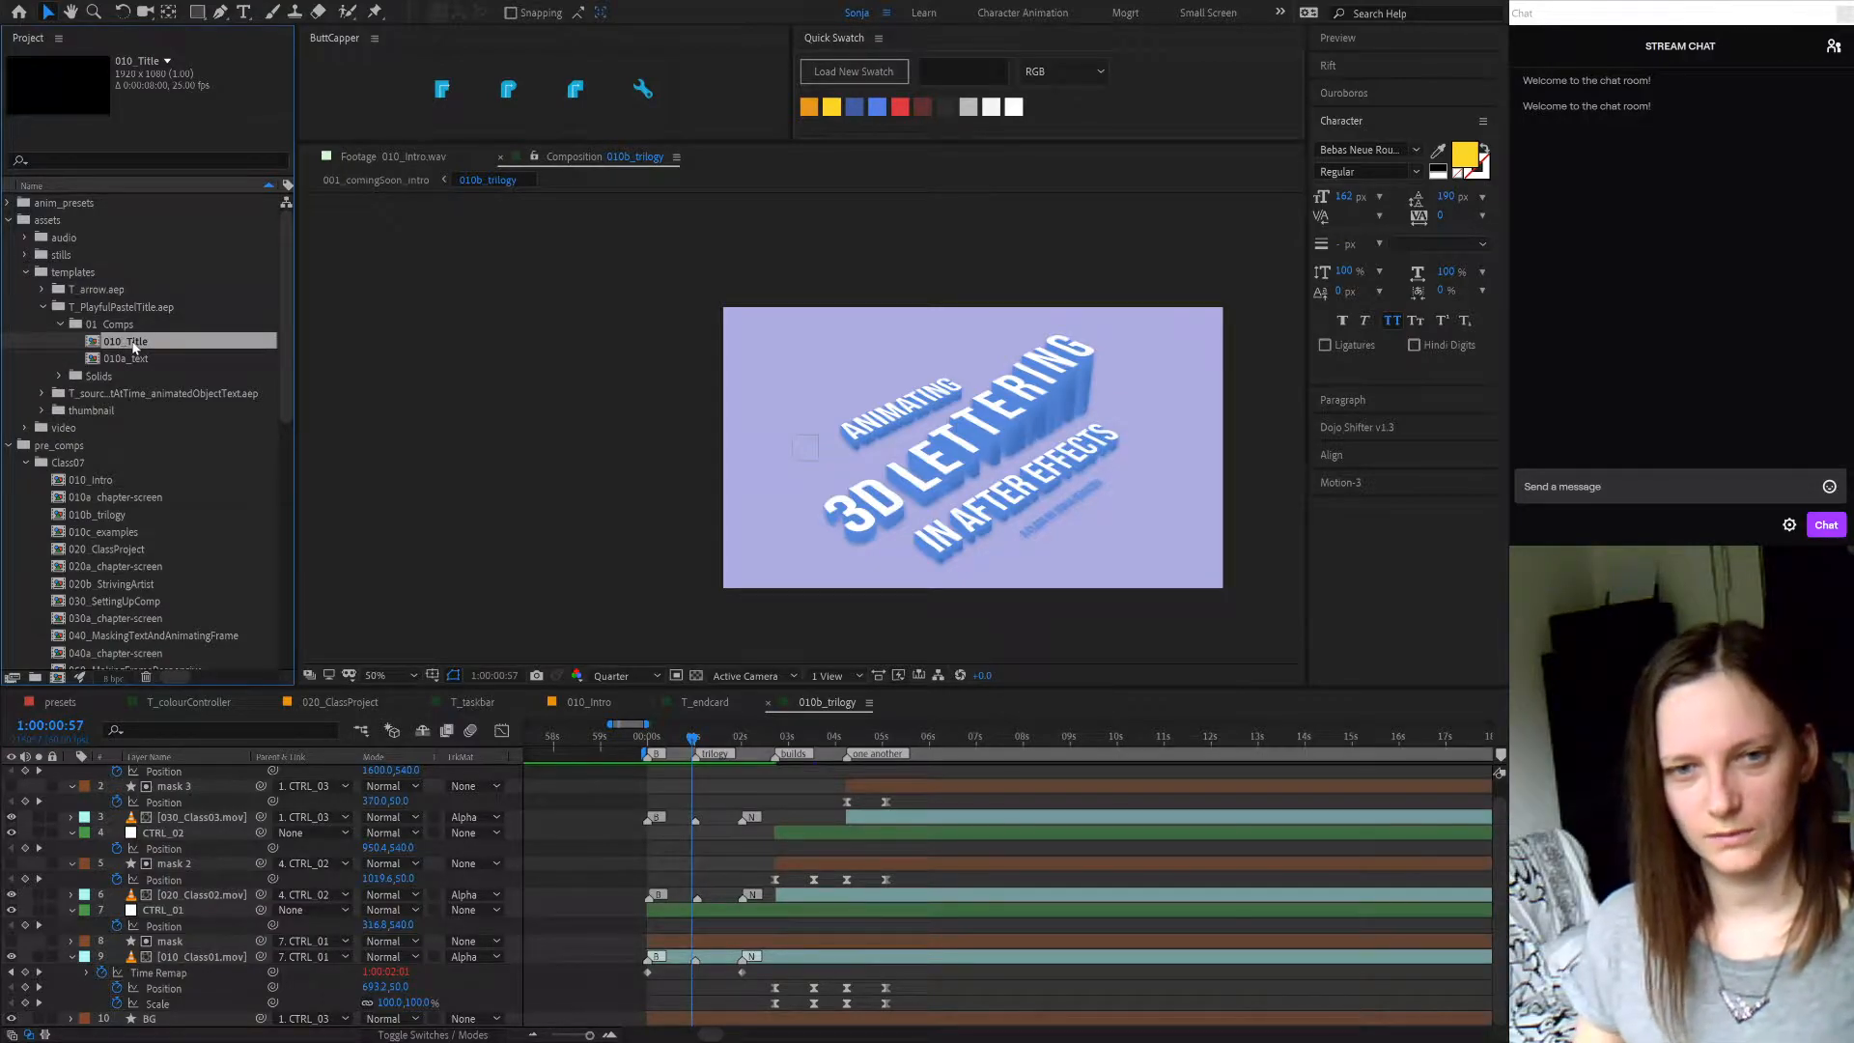
{"action": "key", "text": "ctrl+d"}
{"action": "key", "text": "Return"}
{"action": "key", "text": "Right"}
{"action": "key", "text": "BackSpace"}
{"action": "key", "text": "BackSpace"}
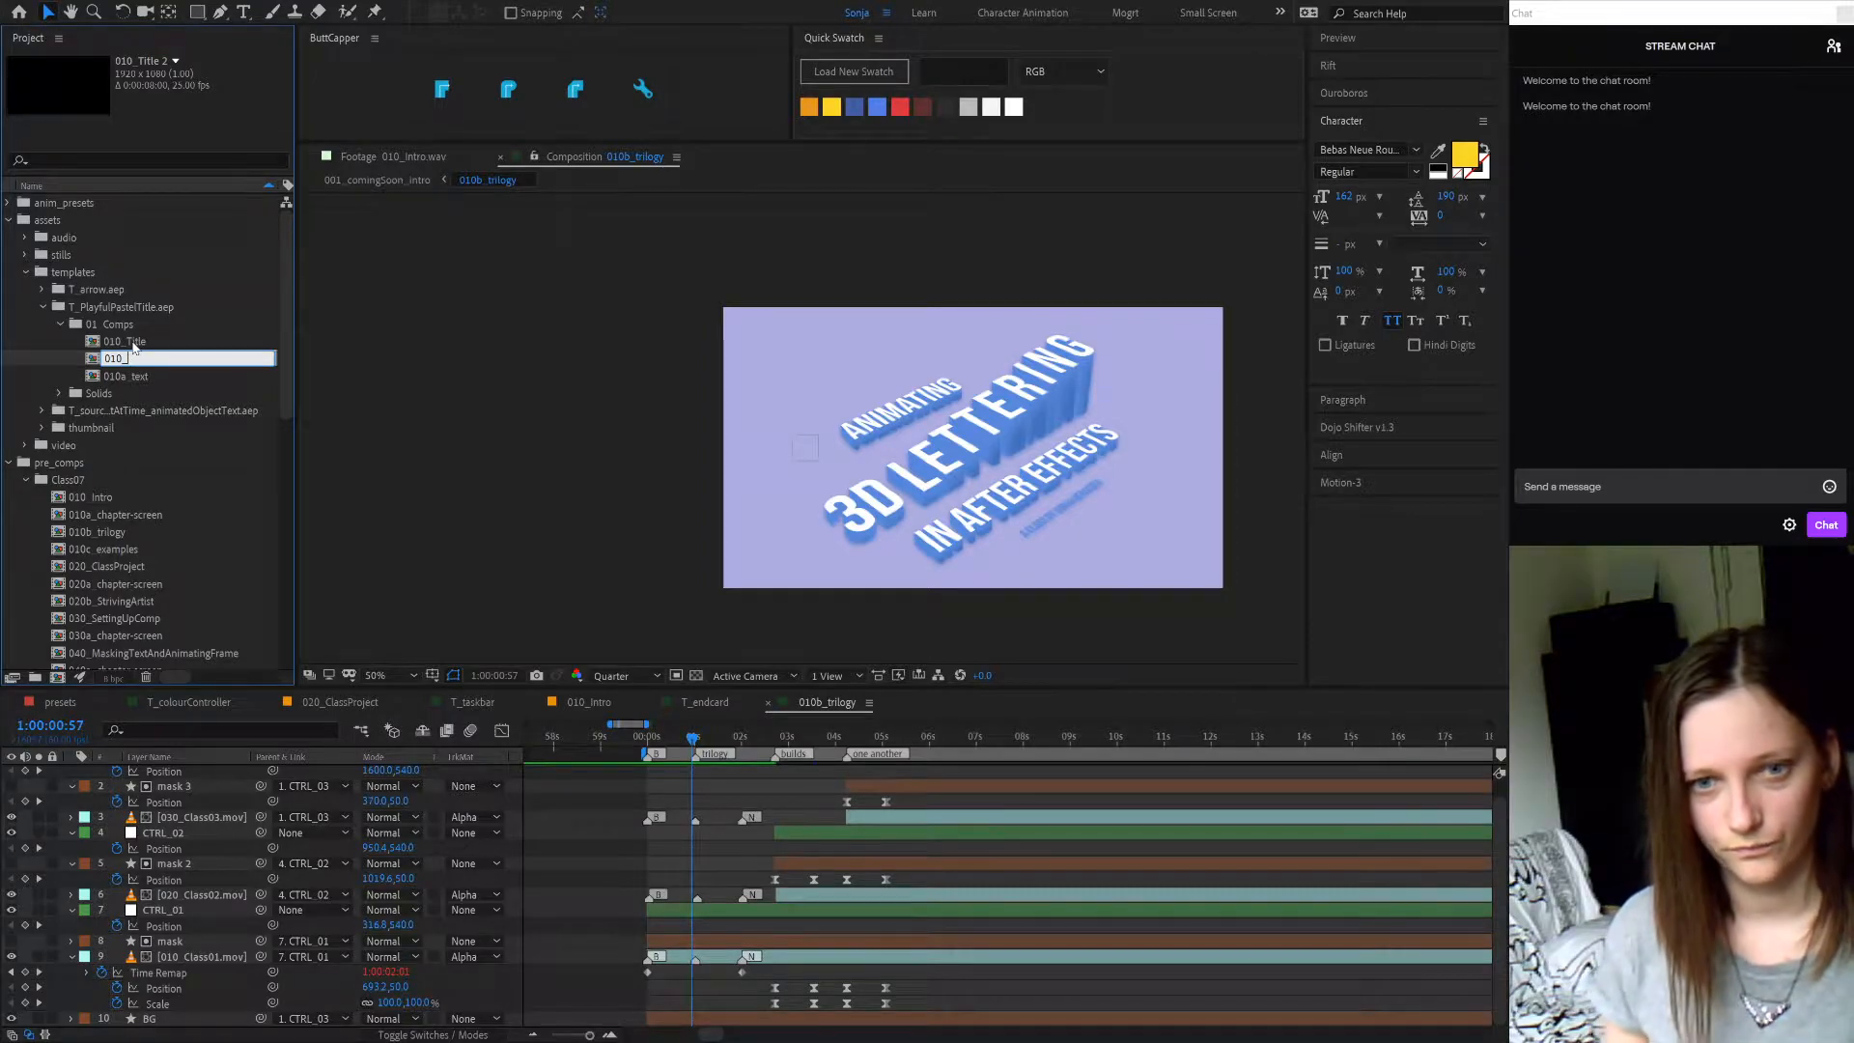
{"action": "key", "text": "BackSpace"}
{"action": "type", "text": "thumb"}
{"action": "key", "text": "BackSpace"}
{"action": "key", "text": "BackSpace"}
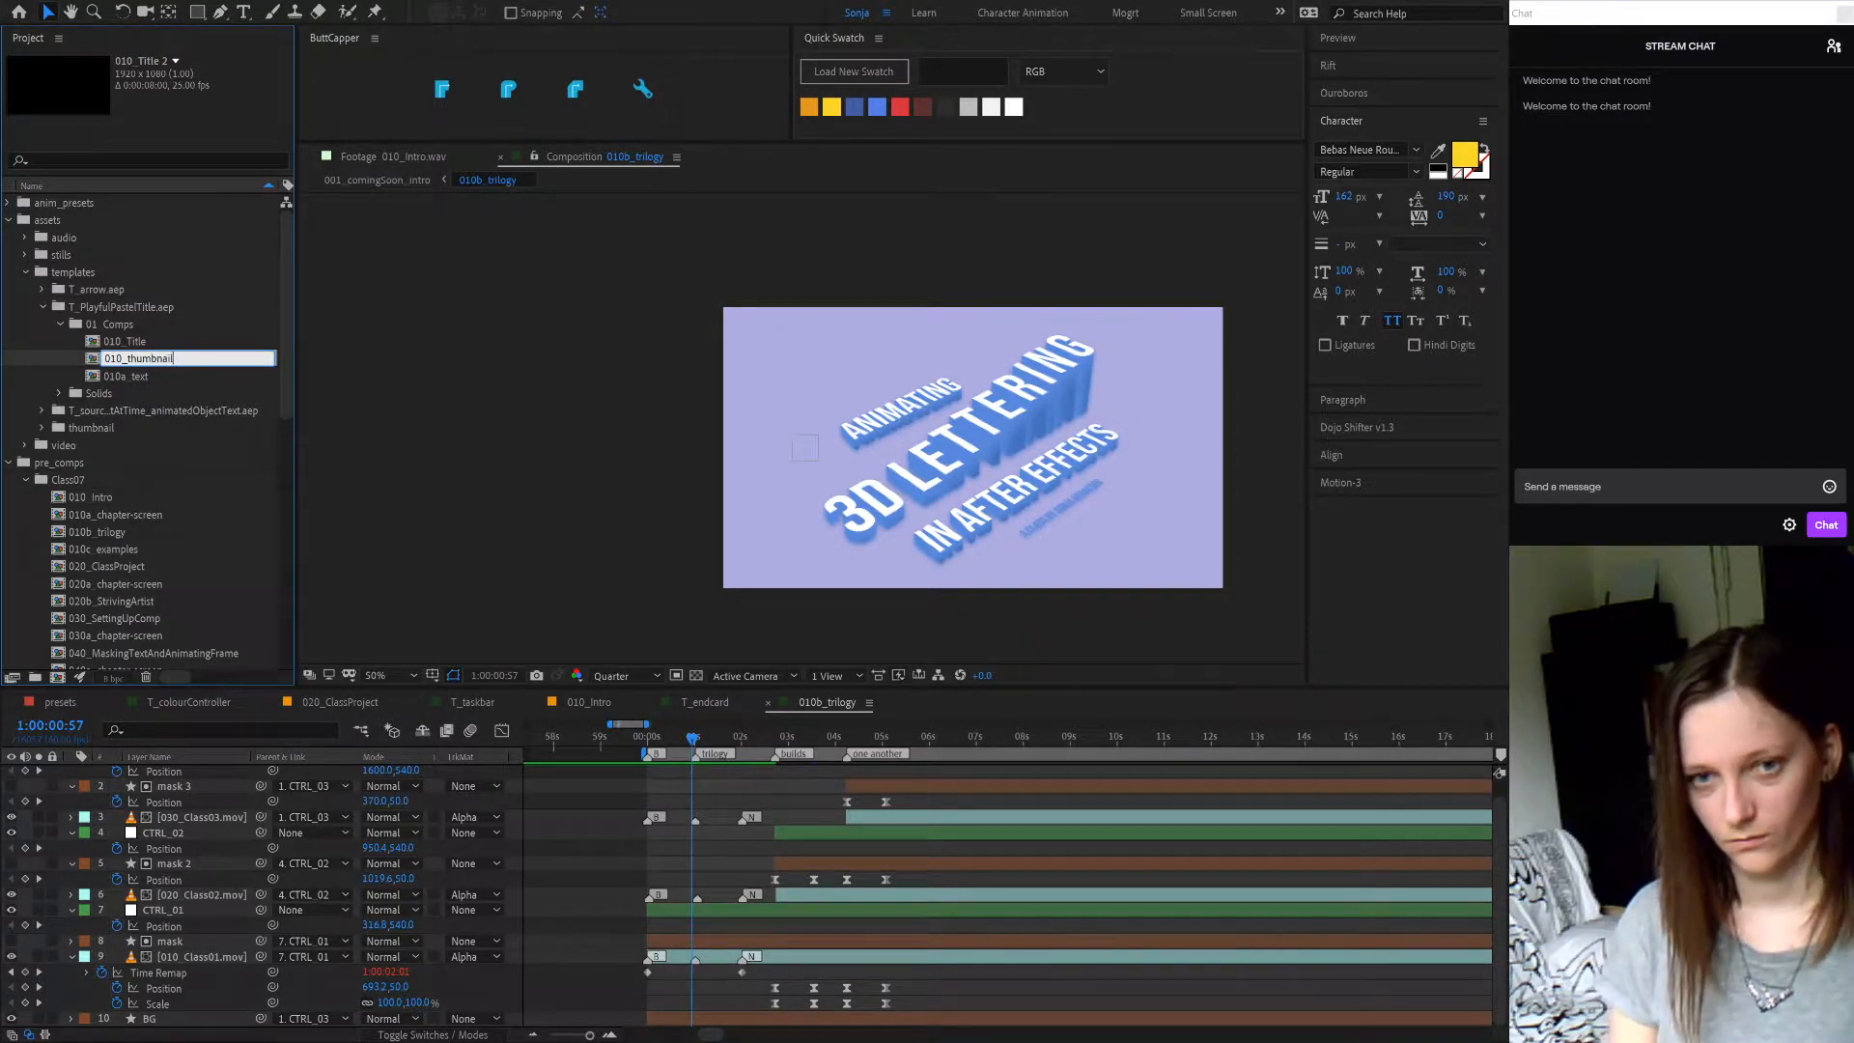
{"action": "key", "text": "BackSpace"}
{"action": "type", "text": "MOGRT"}
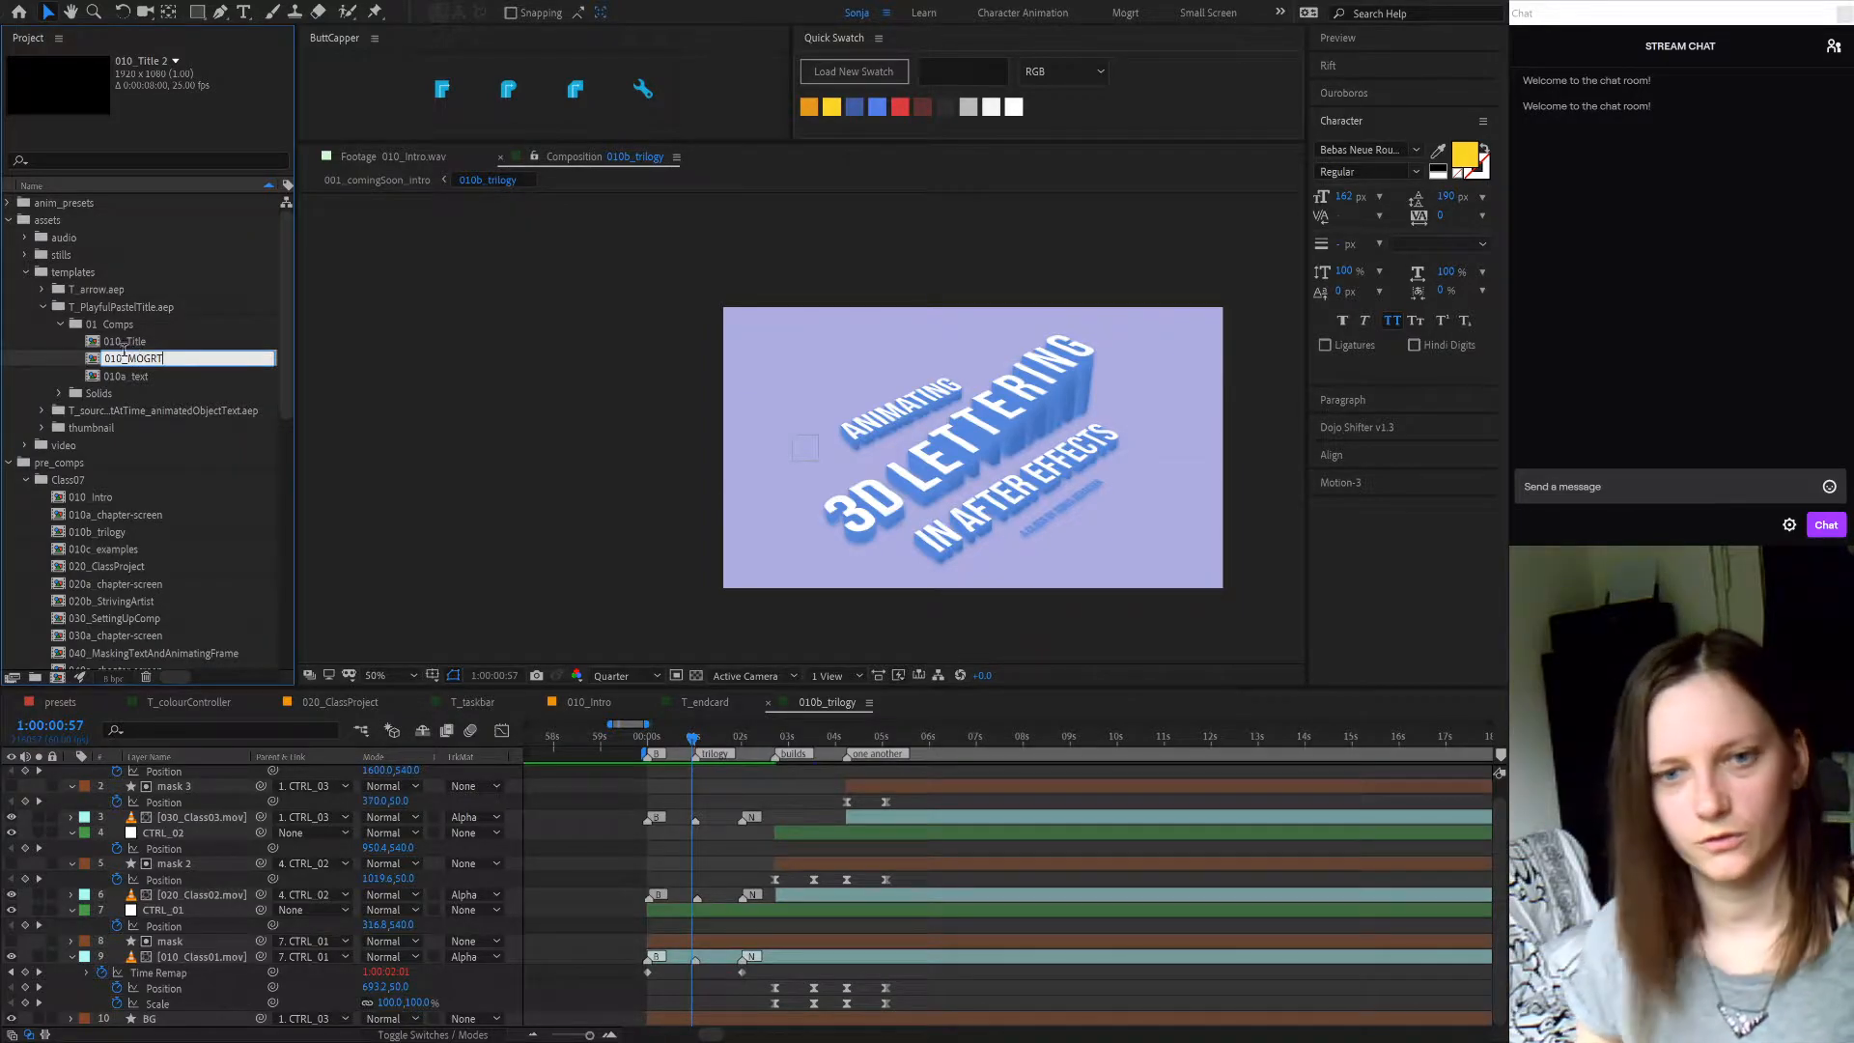
{"action": "left_click_drag", "start_coordinate": [122, 354], "coordinate": [89, 357]}
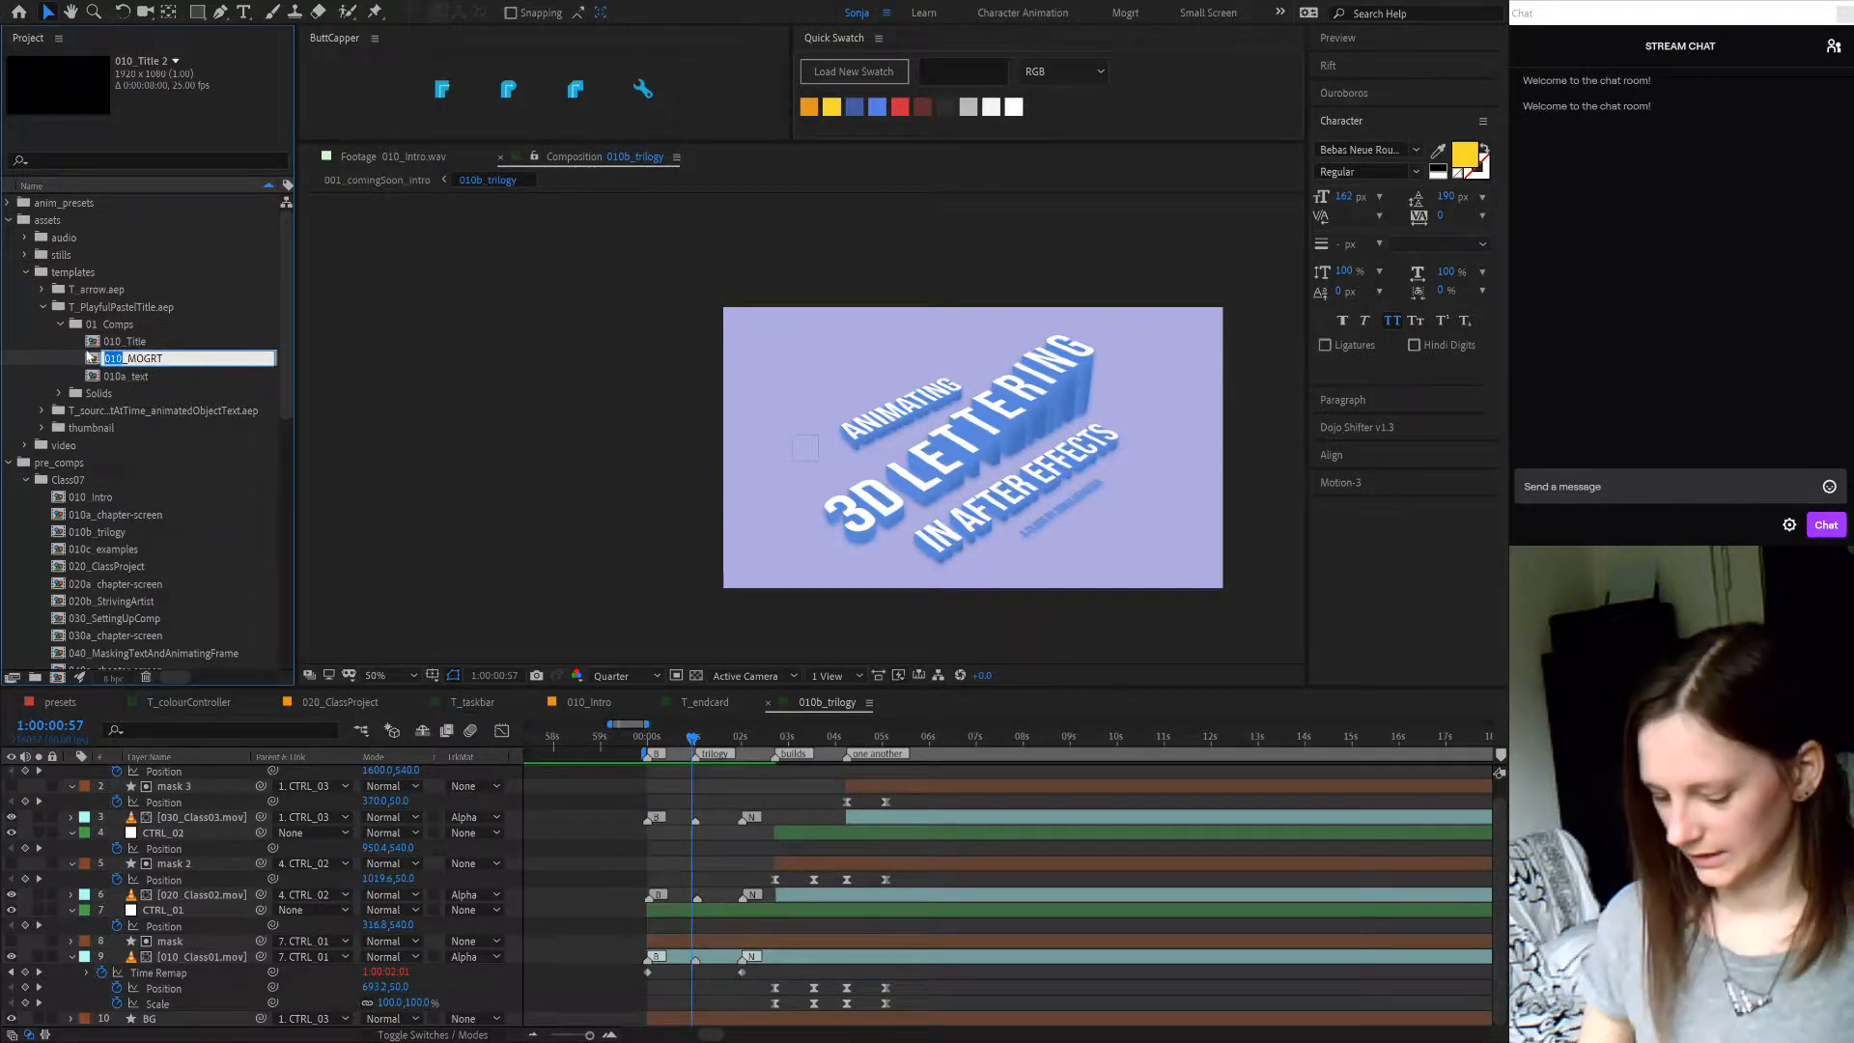
{"action": "type", "text": "T"}
{"action": "key", "text": "Return"}
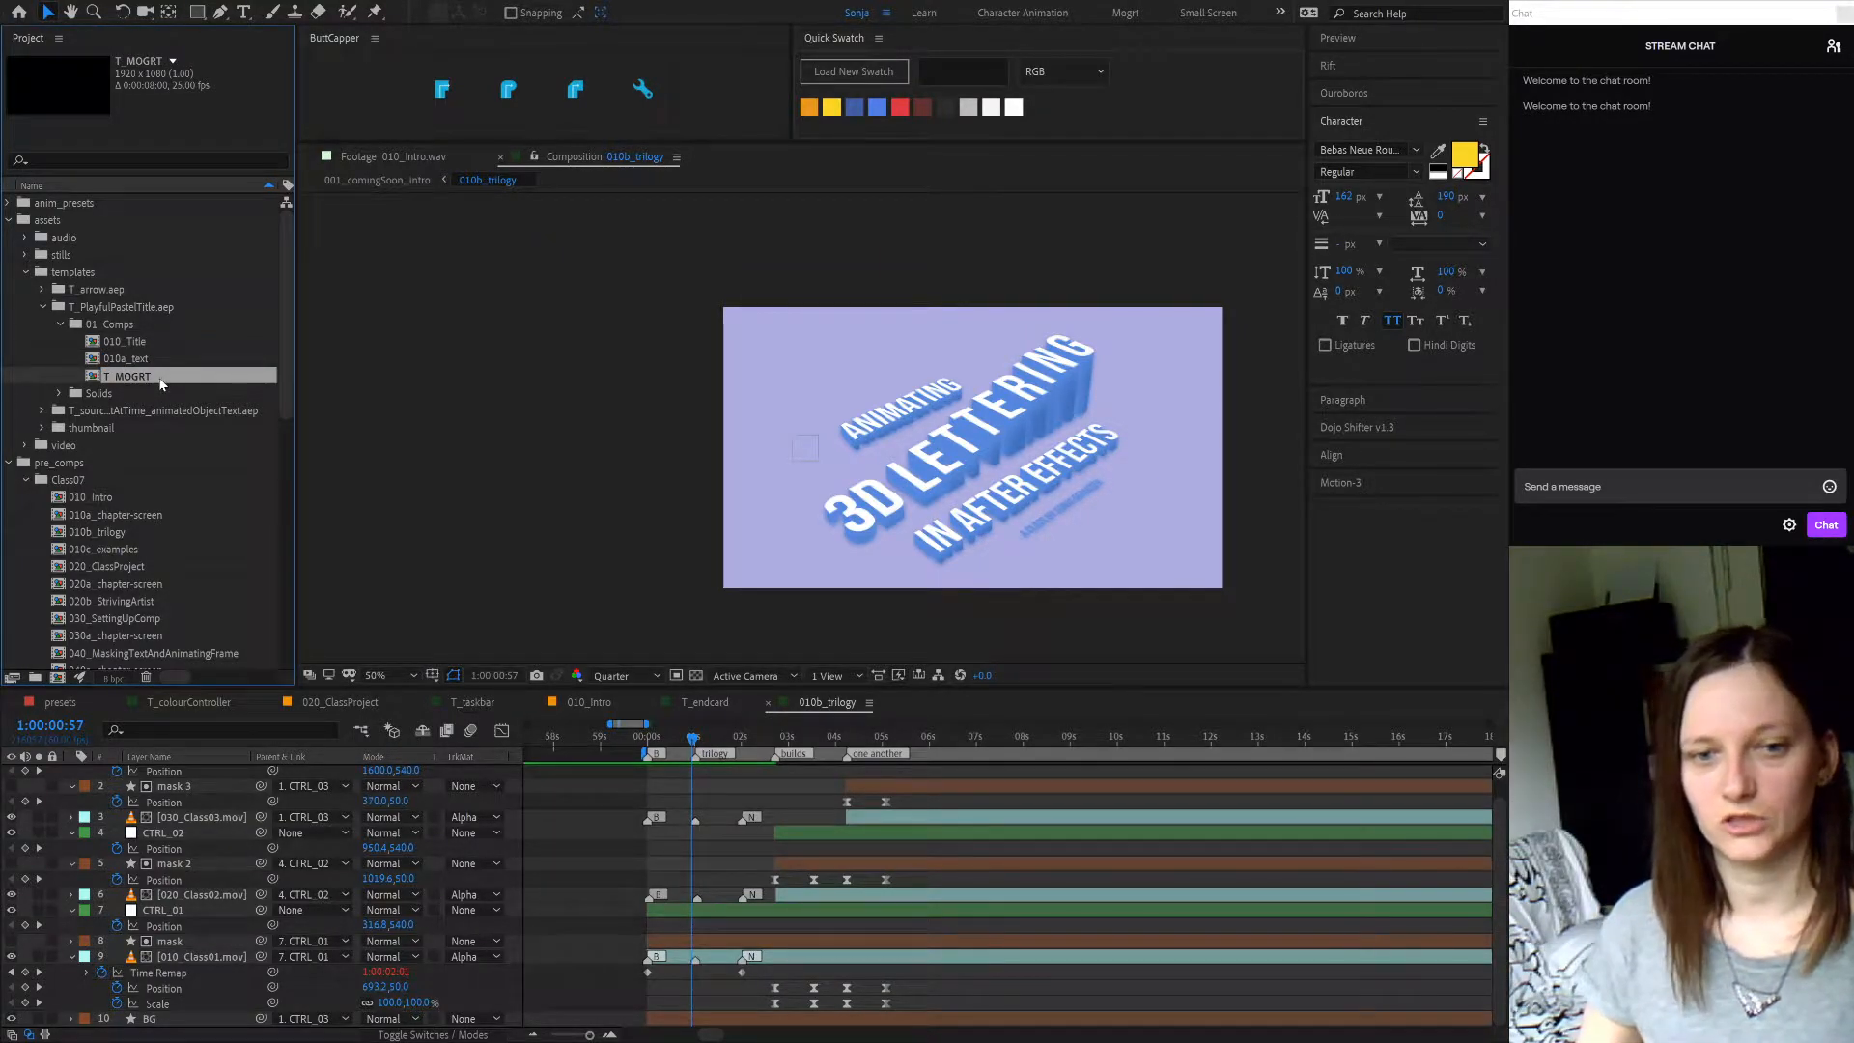
- Move the T_MOGRT composition into the pre_comps folder and collapse the Class07 and Launch folders
{"action": "left_click_drag", "start_coordinate": [174, 384], "coordinate": [81, 477]}
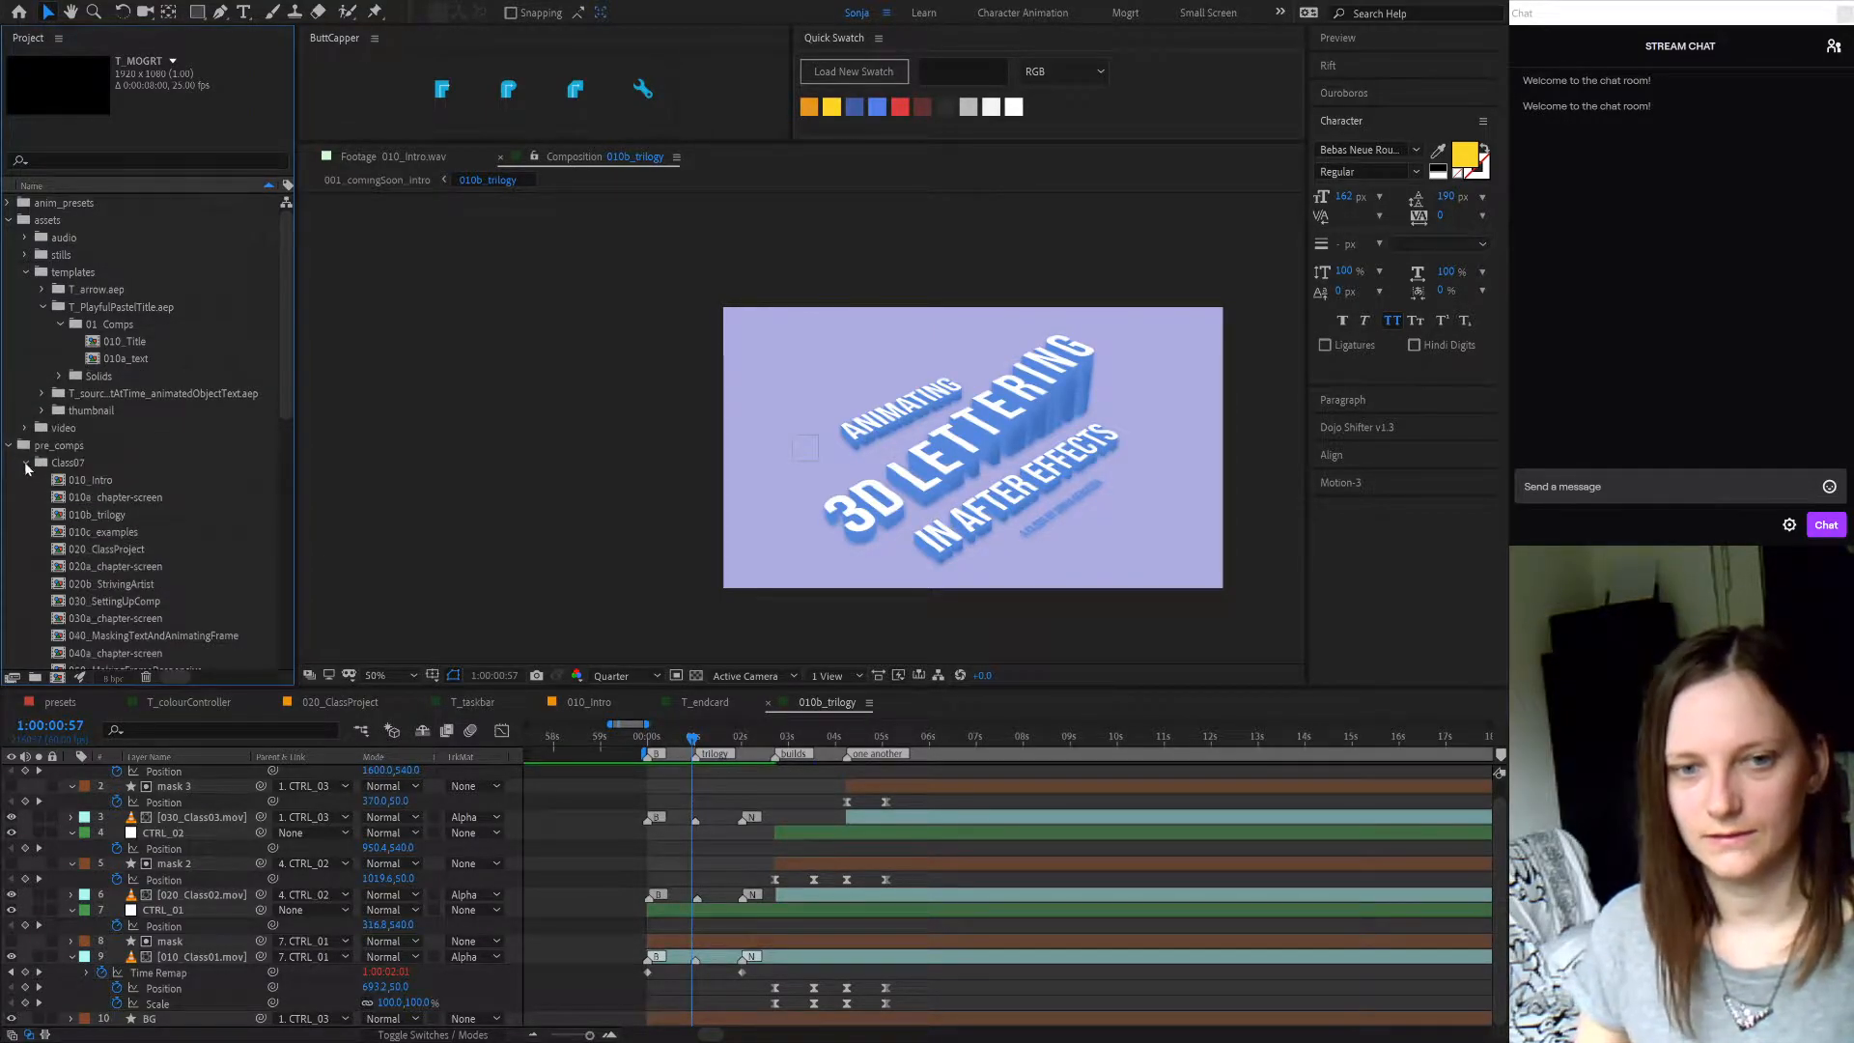
{"action": "left_click", "coordinate": [26, 463]}
{"action": "left_click", "coordinate": [26, 480]}
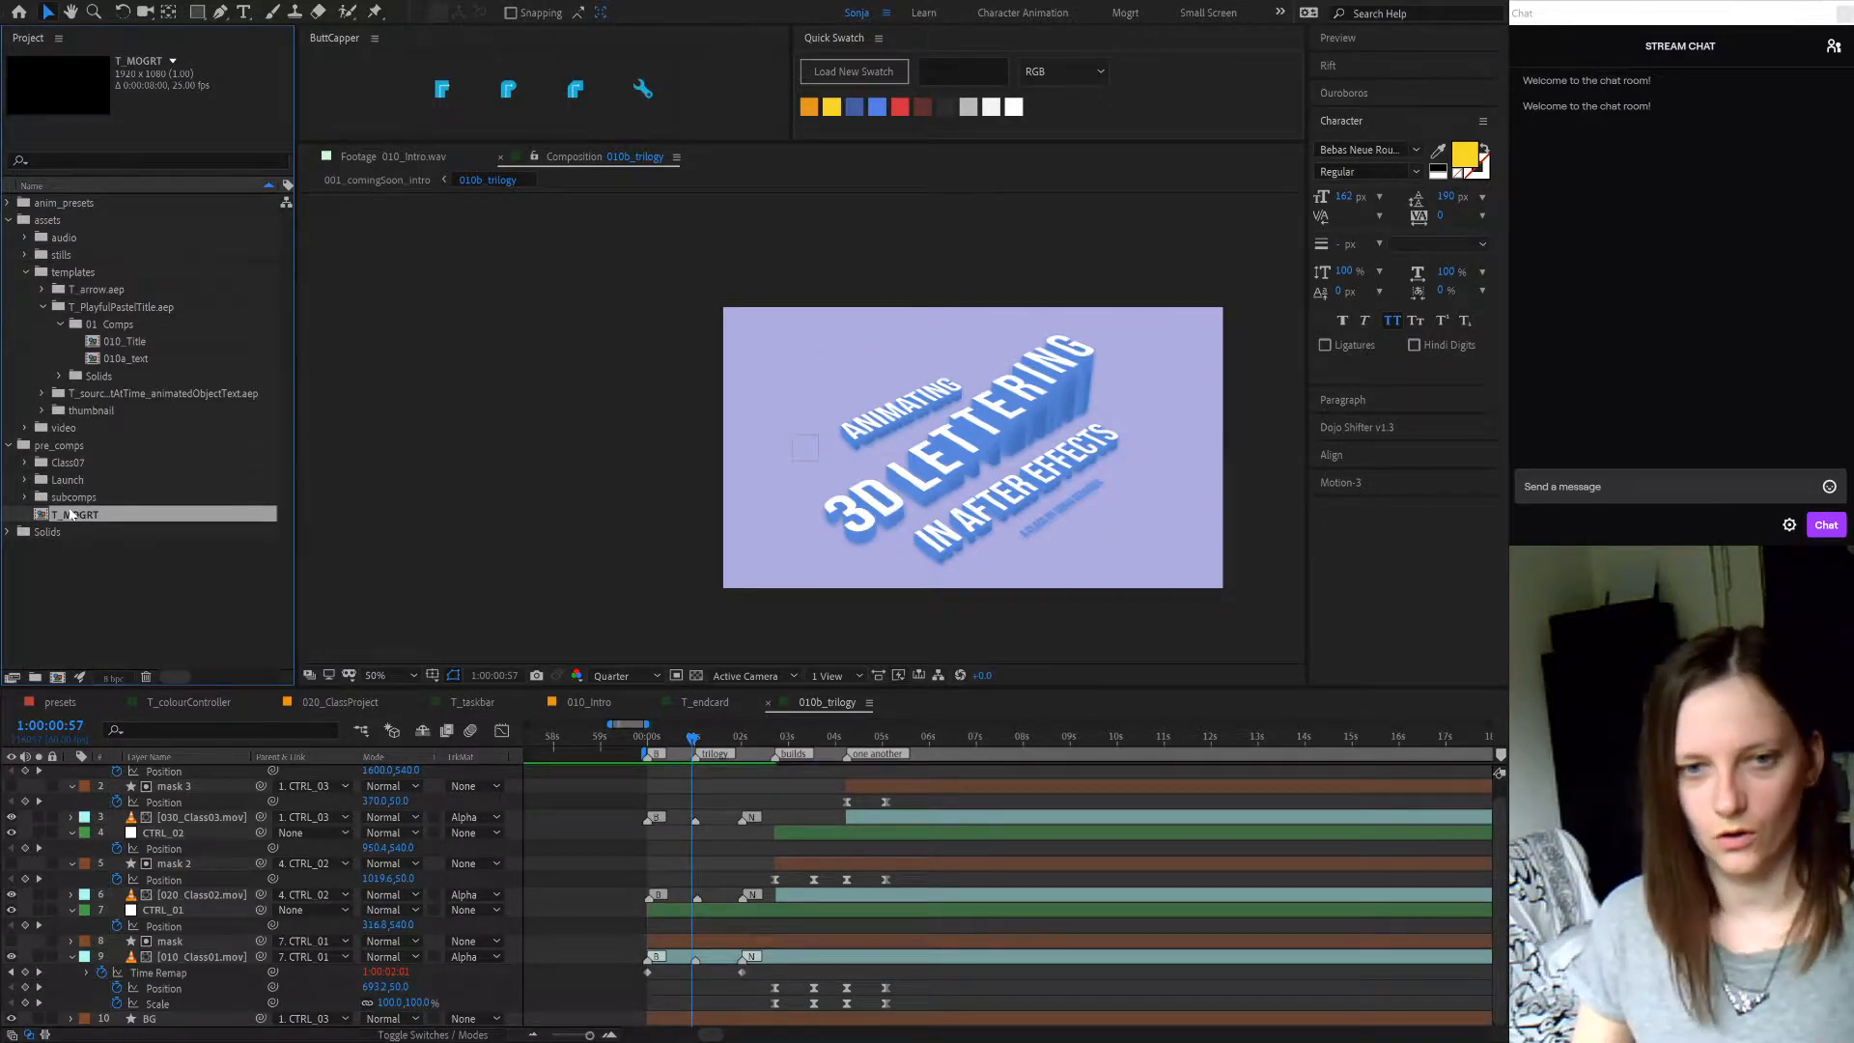
- Expand the Class07 and subcomps folders and look through the compositions they contain
{"action": "left_click", "coordinate": [26, 465]}
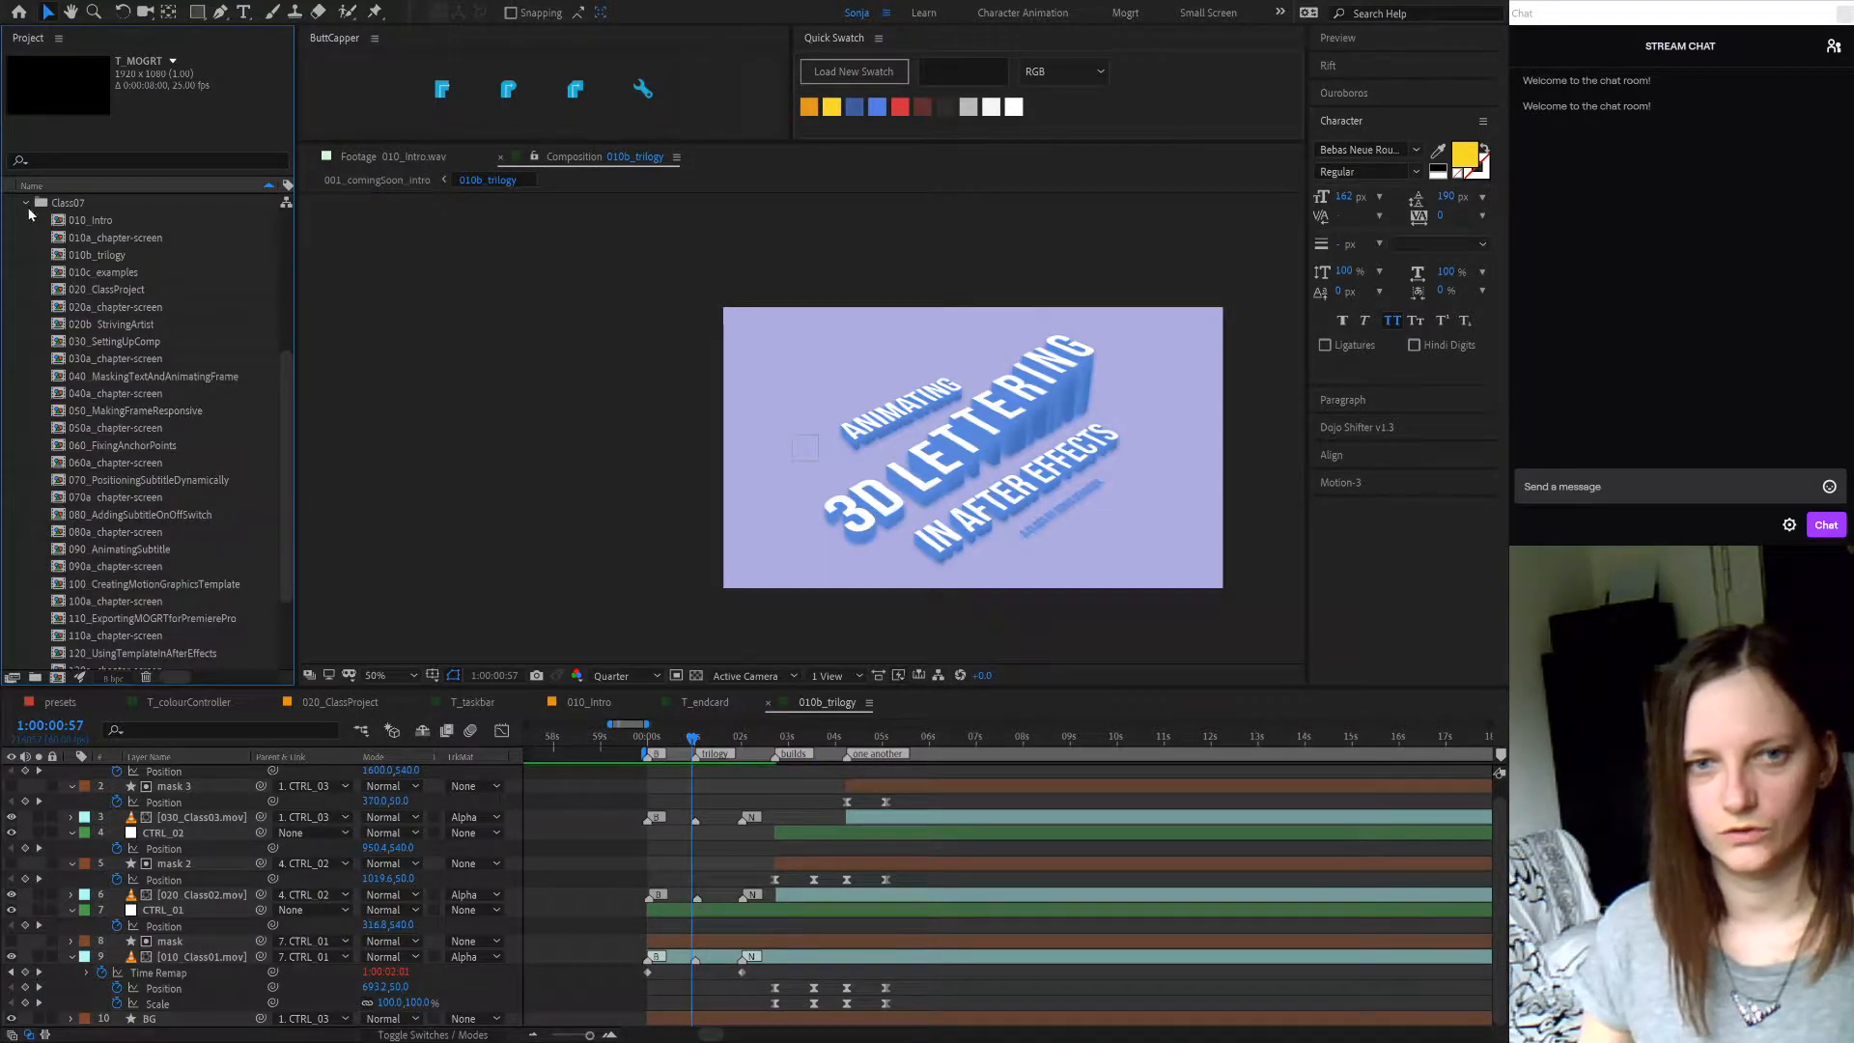
{"action": "left_click", "coordinate": [27, 207]}
{"action": "left_click", "coordinate": [25, 462]}
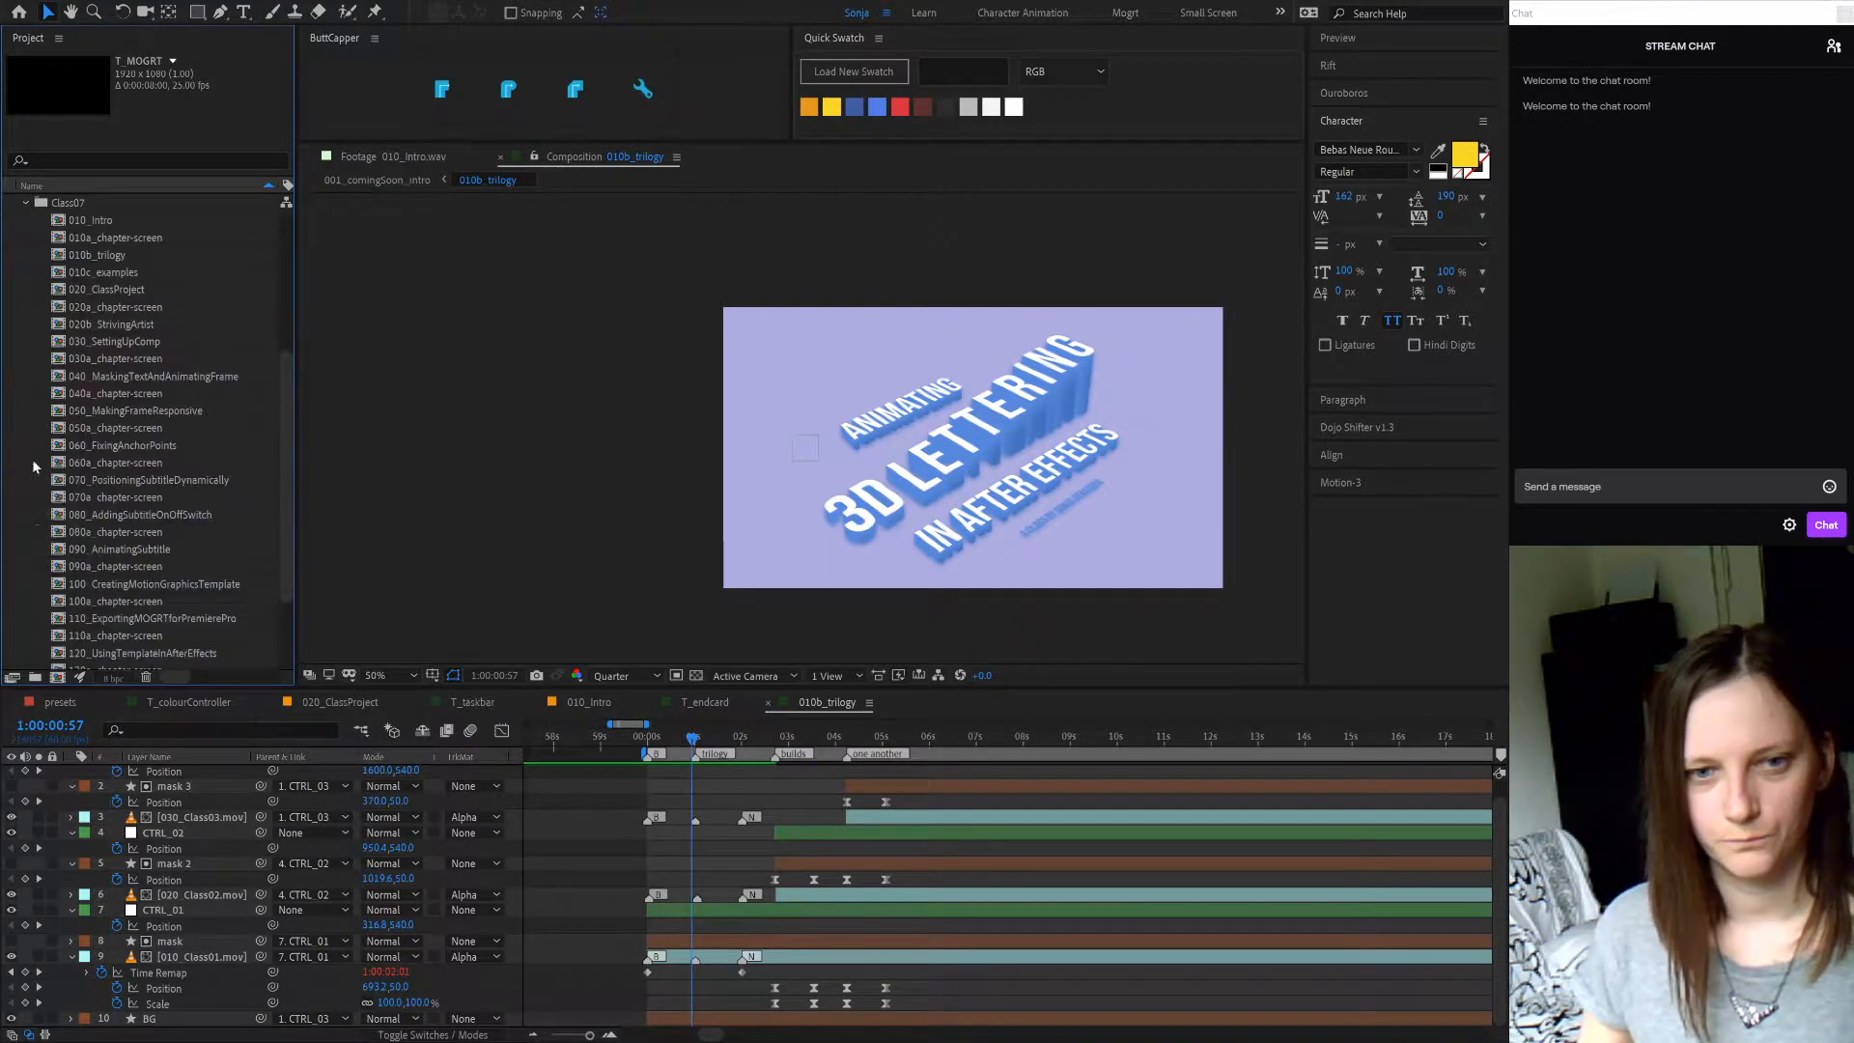
{"action": "scroll", "coordinate": [114, 492], "scroll_direction": "down", "scroll_amount": 5}
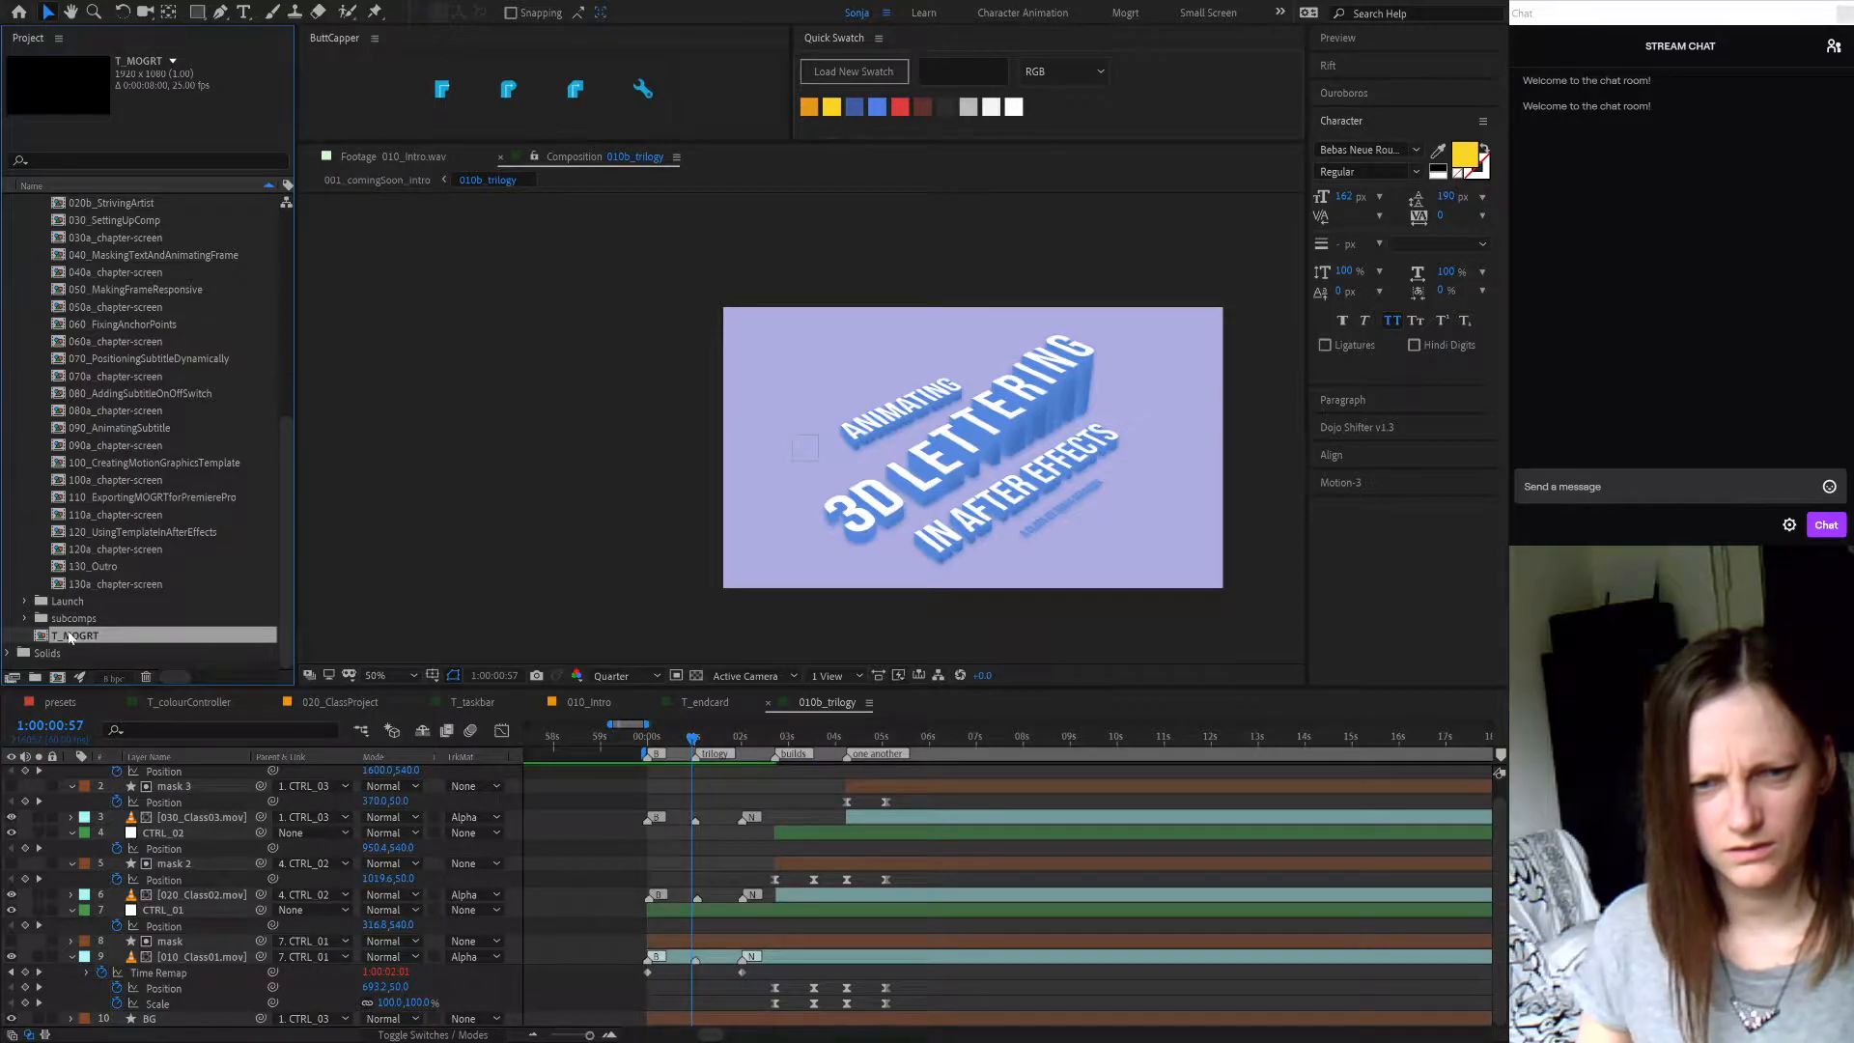
{"action": "left_click", "coordinate": [26, 619]}
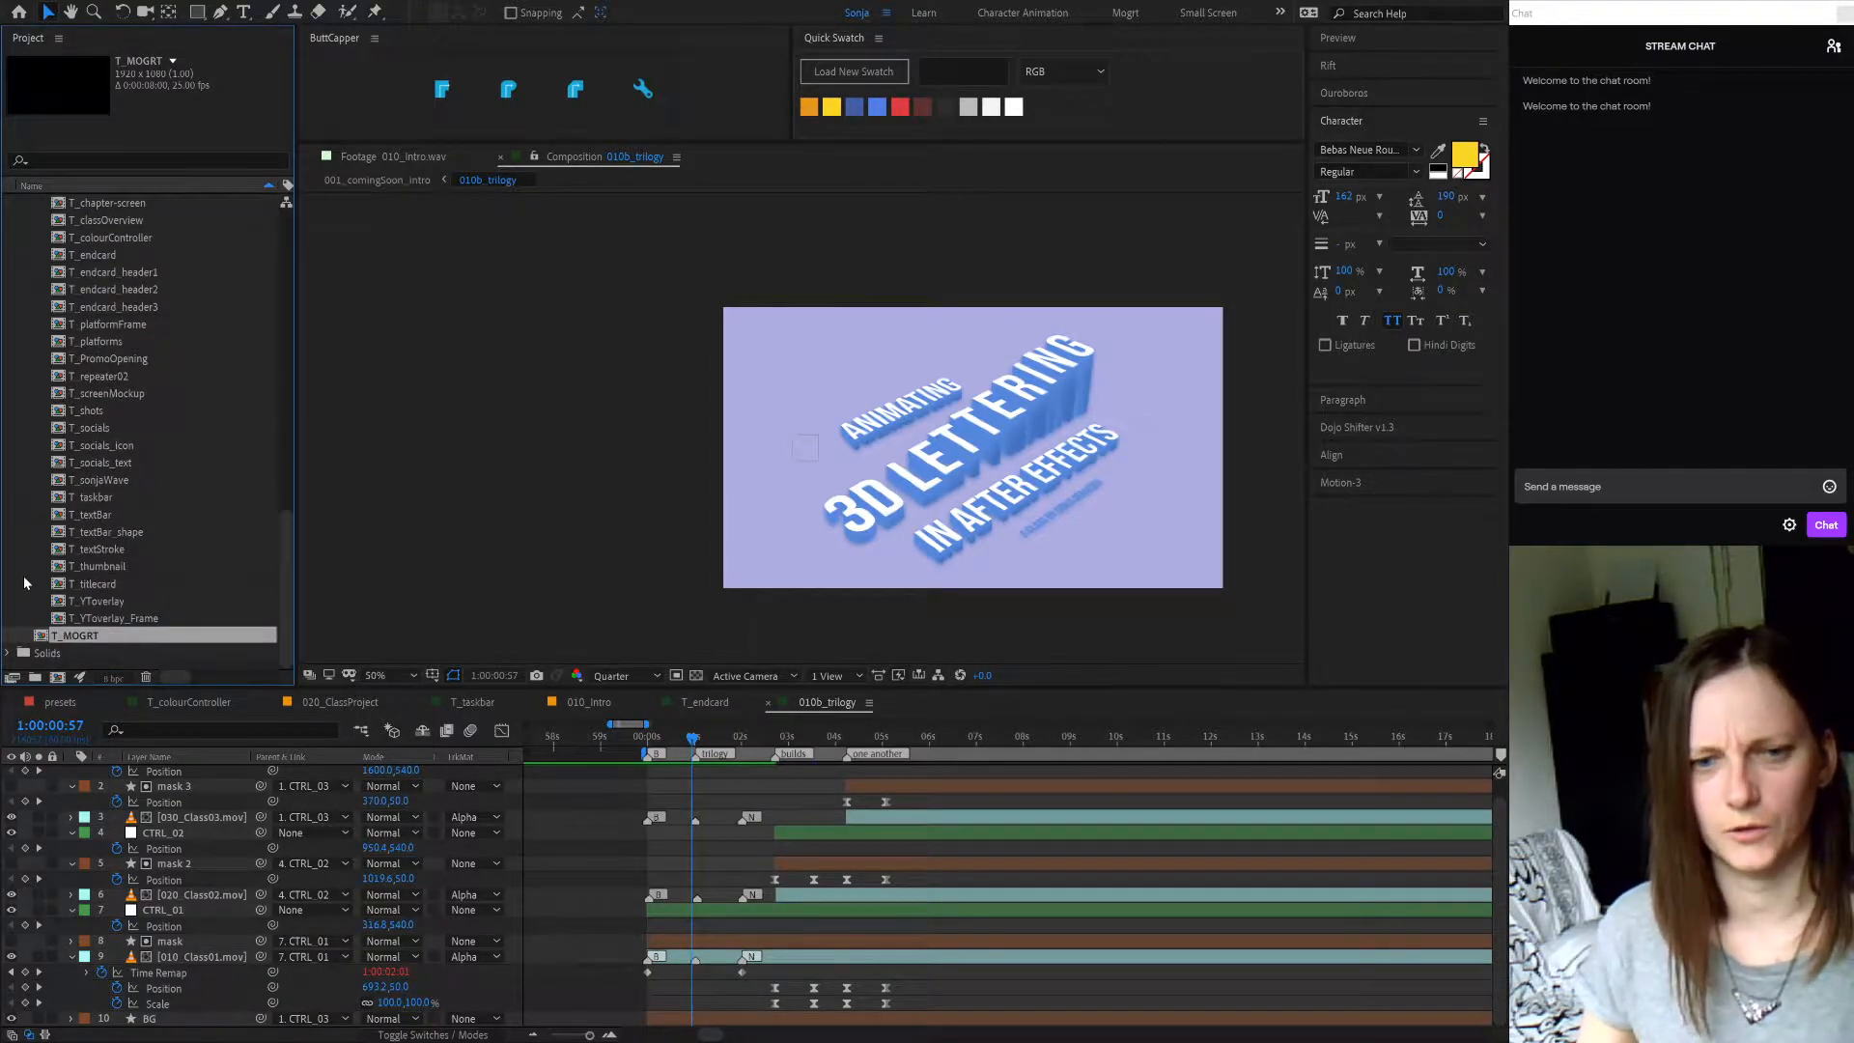
{"action": "scroll", "coordinate": [91, 514], "scroll_direction": "up", "scroll_amount": 5}
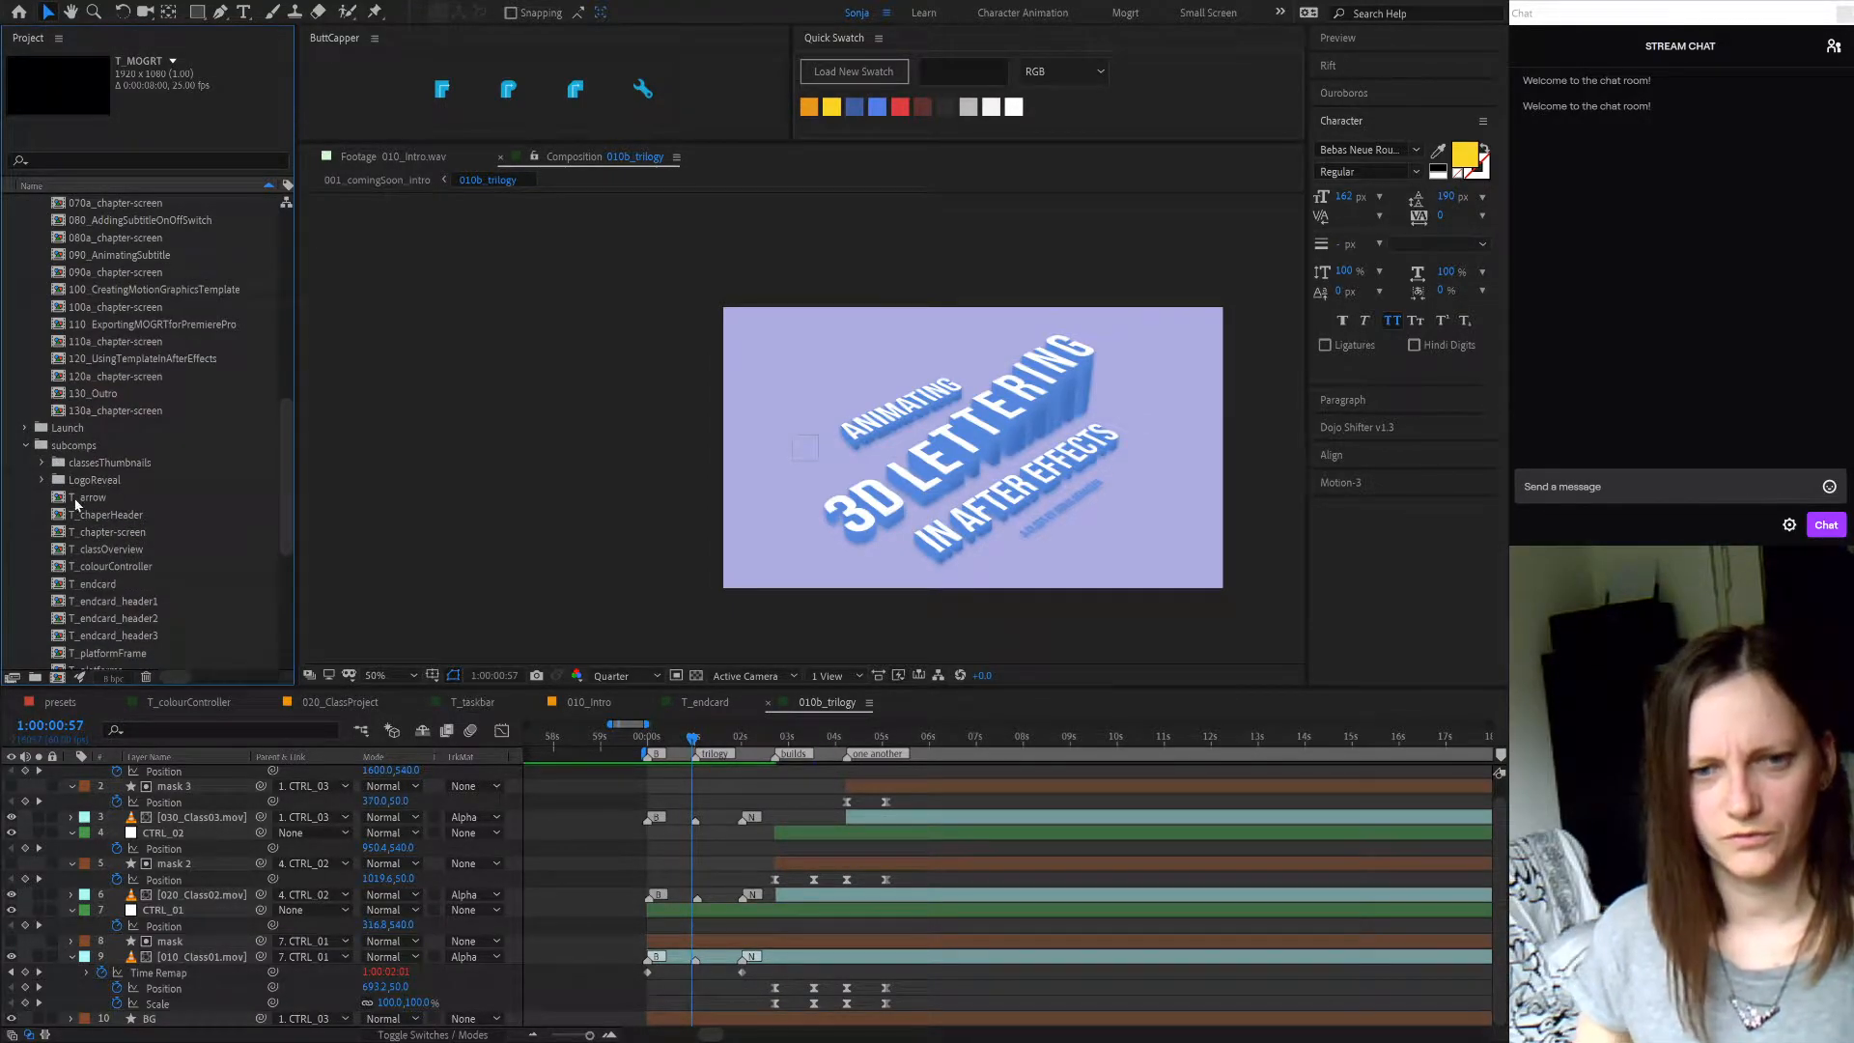
{"action": "scroll", "coordinate": [145, 439], "scroll_direction": "down", "scroll_amount": 5}
{"action": "scroll", "coordinate": [139, 437], "scroll_direction": "down", "scroll_amount": 1}
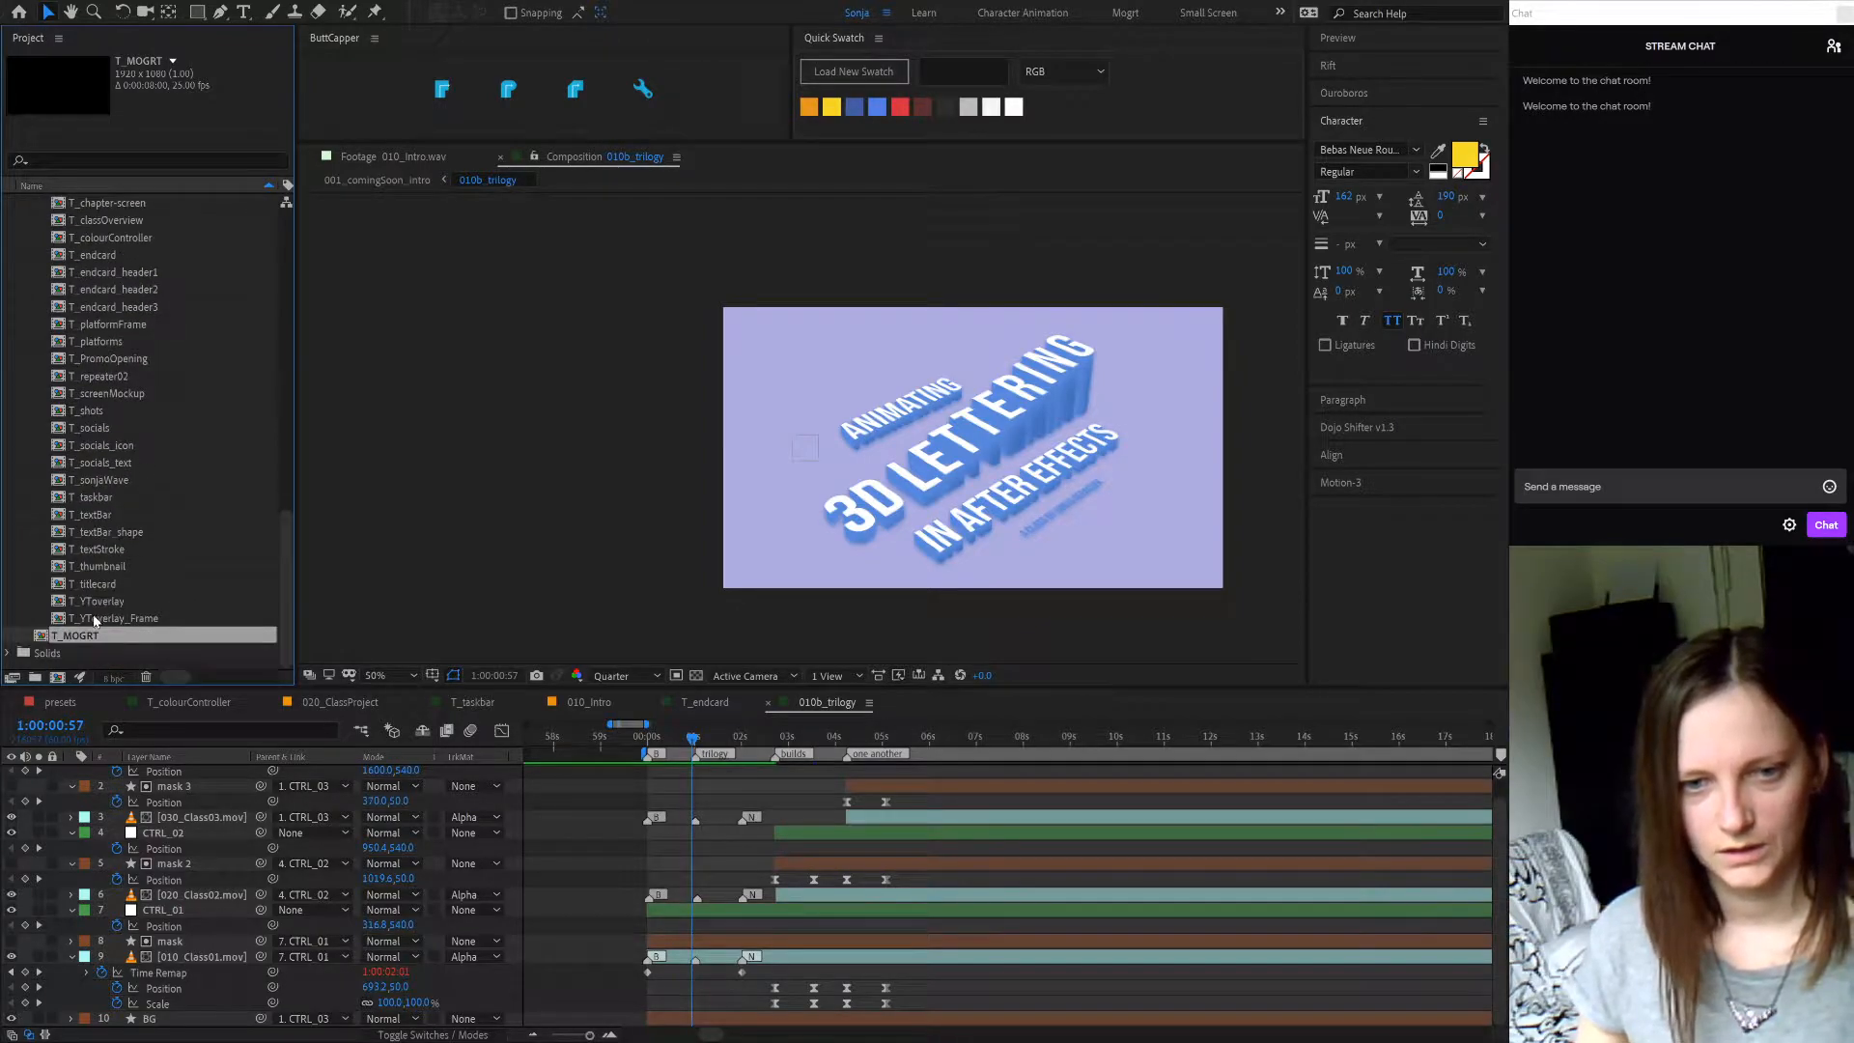
- Move the T_MOGRT composition into the subcomps folder and leave its LogoReveal subfolder collapsed
{"action": "left_click_drag", "start_coordinate": [85, 635], "coordinate": [142, 295]}
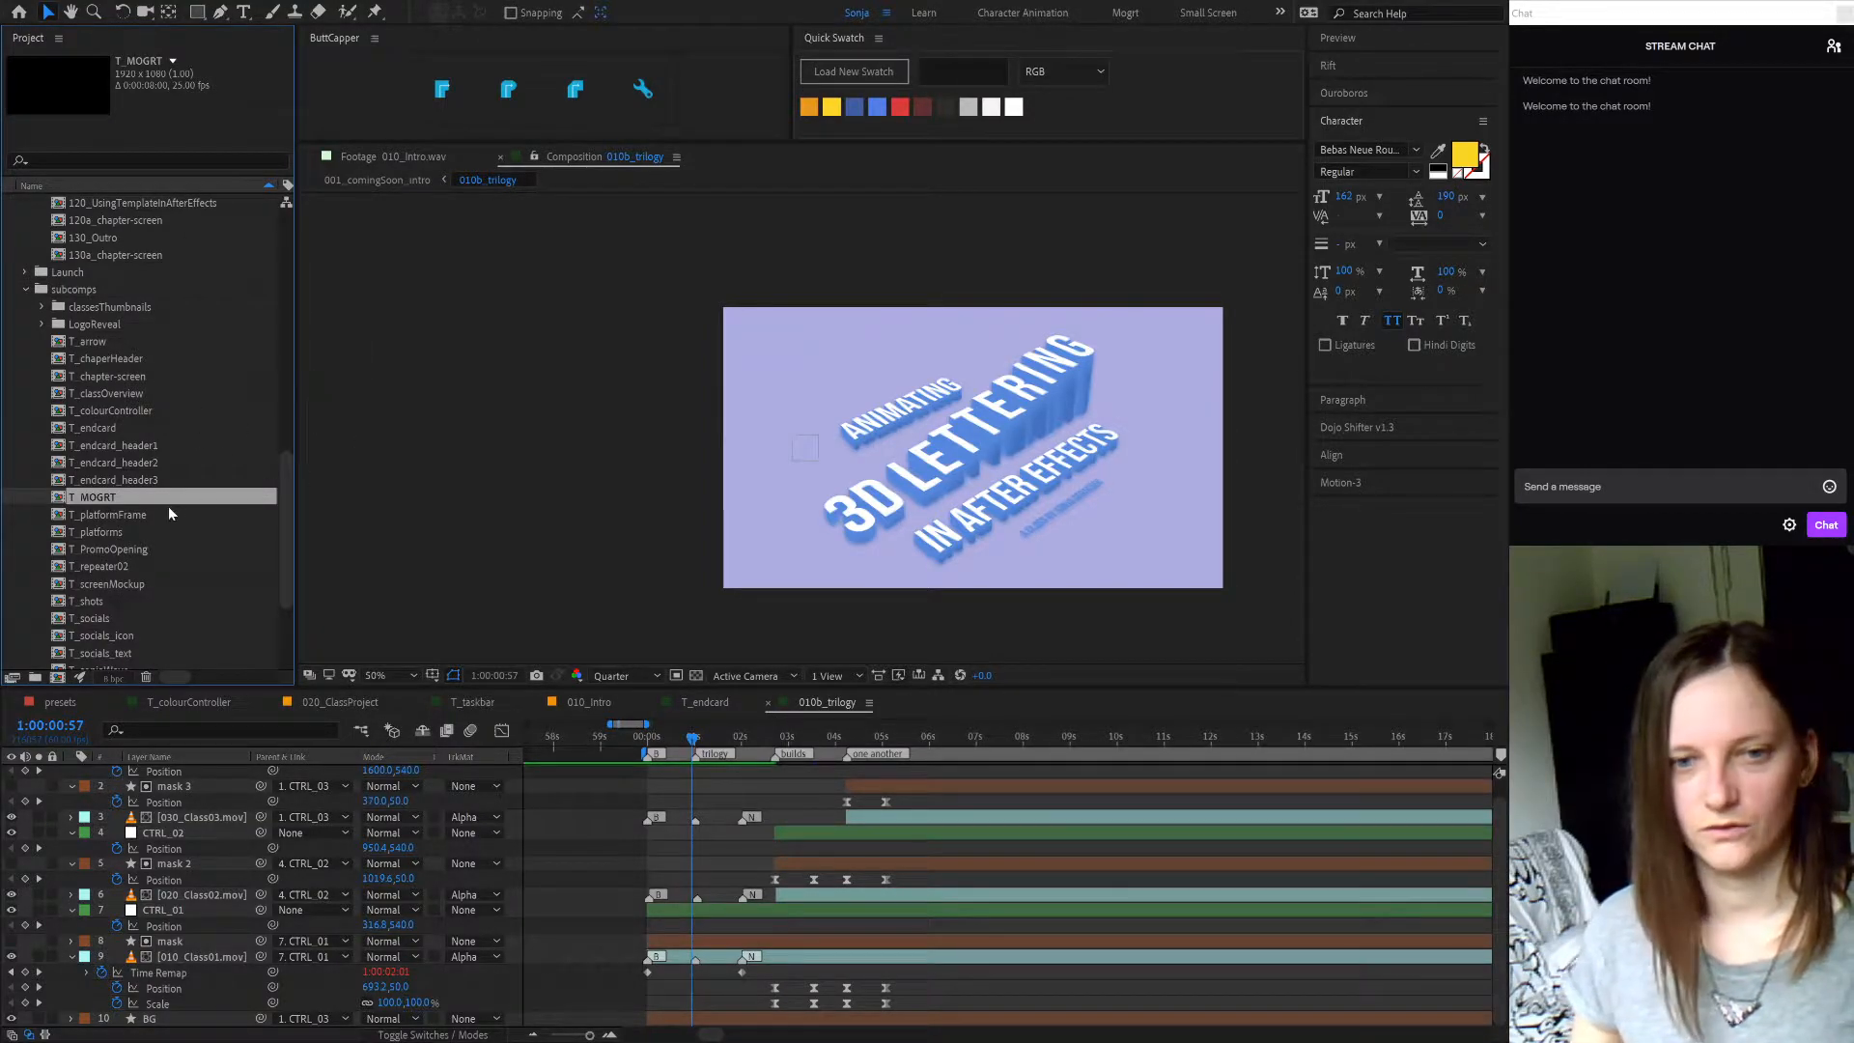
{"action": "left_click", "coordinate": [41, 324]}
{"action": "scroll", "coordinate": [205, 396], "scroll_direction": "up", "scroll_amount": 4}
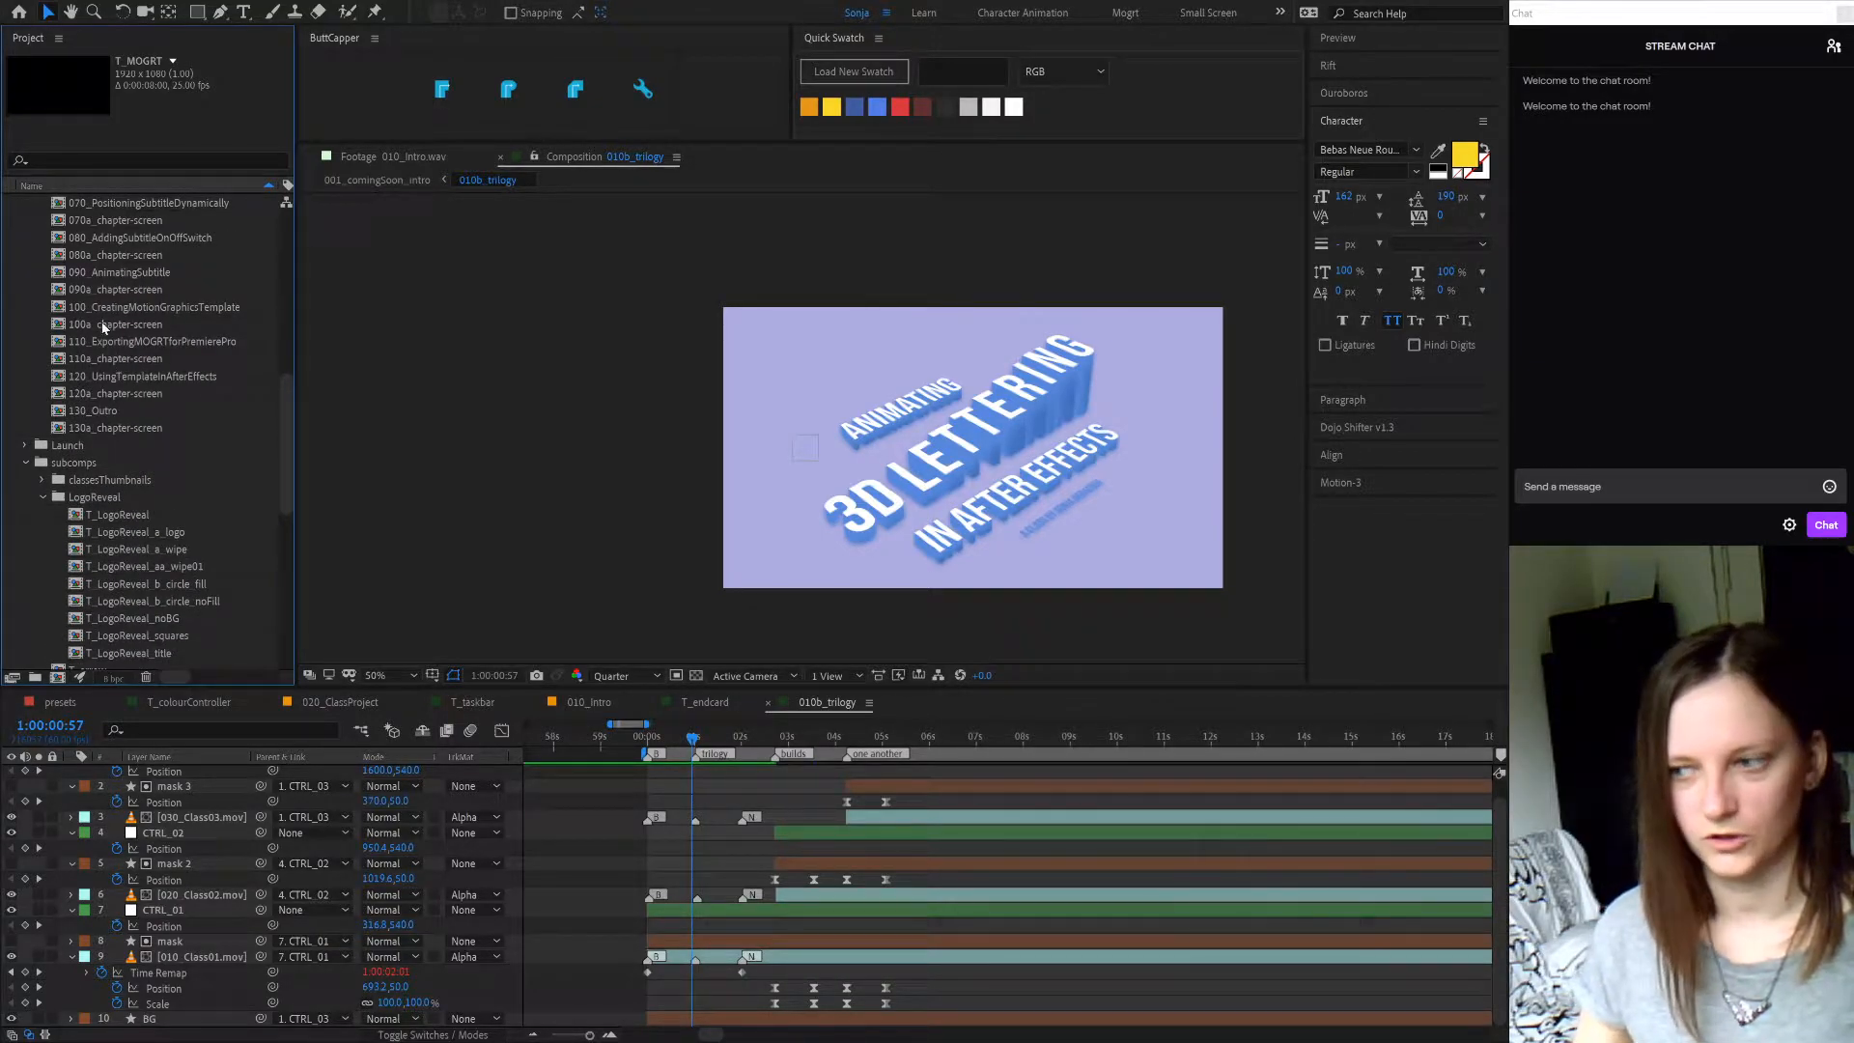
{"action": "left_click", "coordinate": [128, 289]}
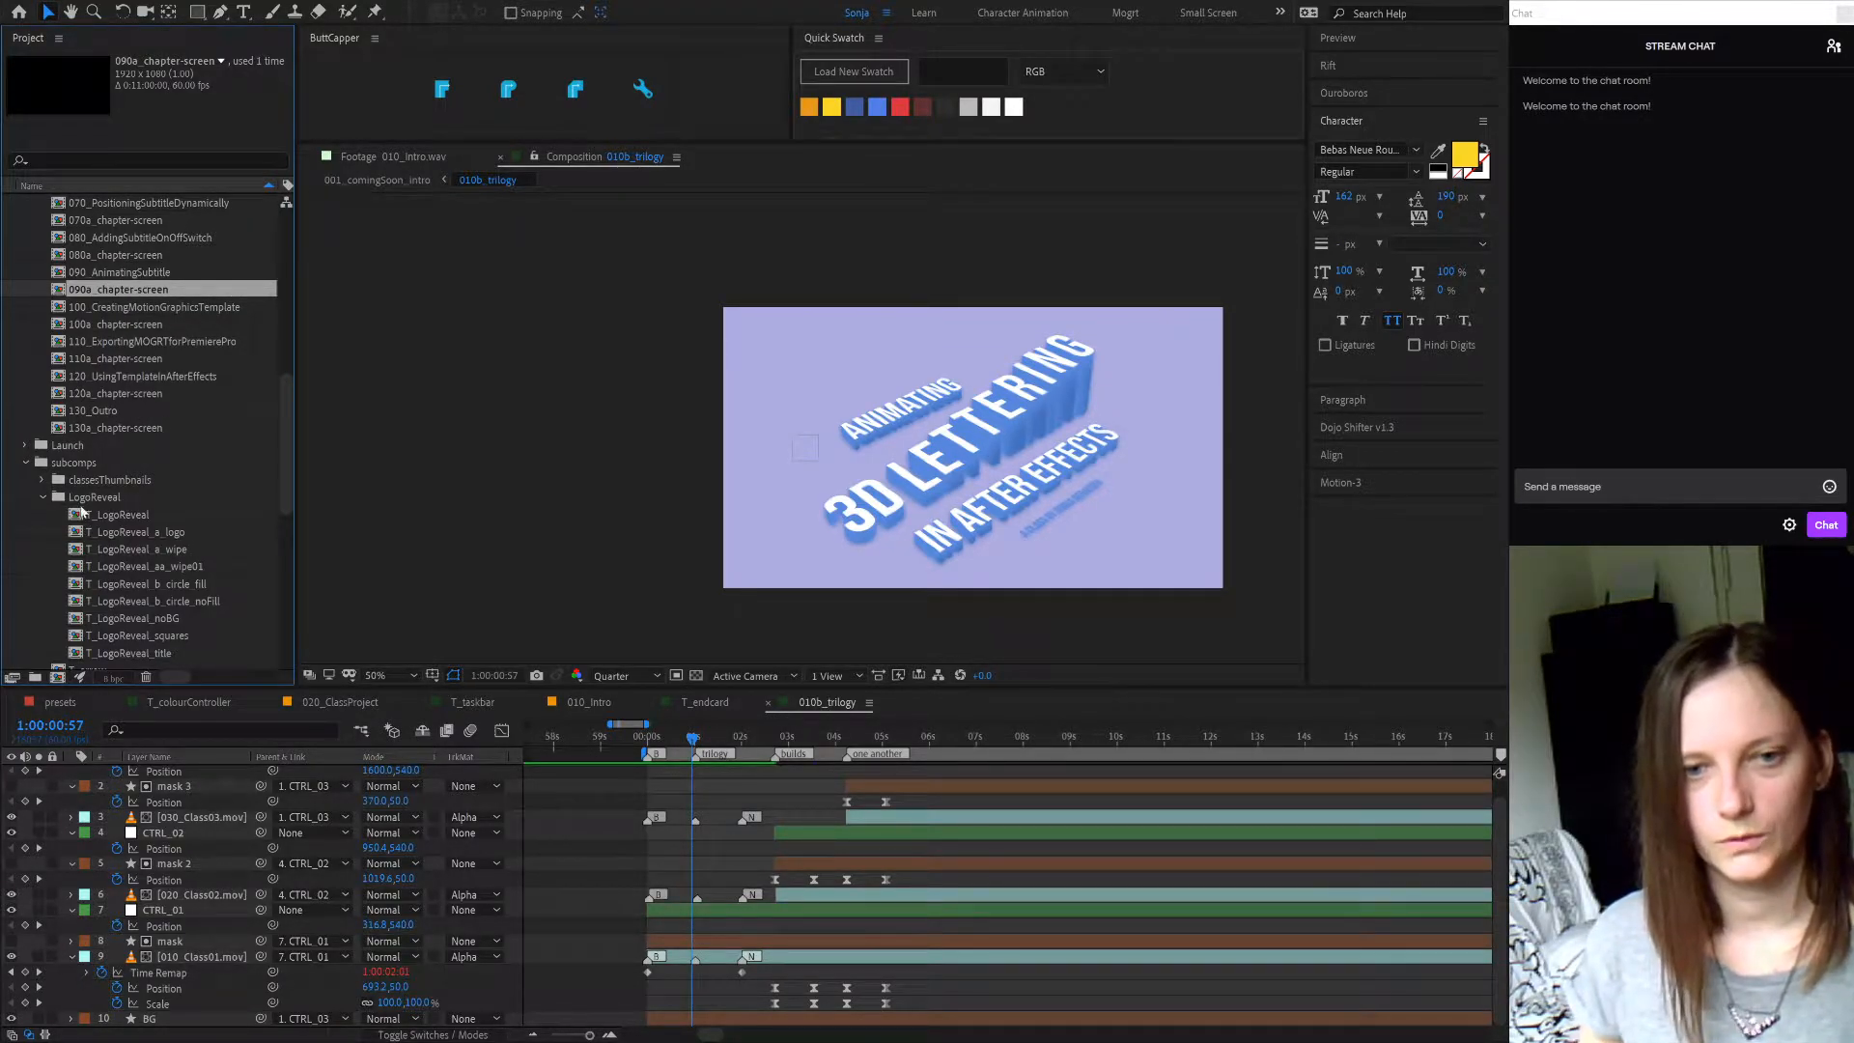
{"action": "left_click", "coordinate": [41, 496]}
- Place T_MOGRT in the 010b_trilogy composition directly below the mask layer and shift it to the start of the timeline
{"action": "scroll", "coordinate": [141, 545], "scroll_direction": "down", "scroll_amount": 2}
{"action": "scroll", "coordinate": [141, 547], "scroll_direction": "down", "scroll_amount": 6}
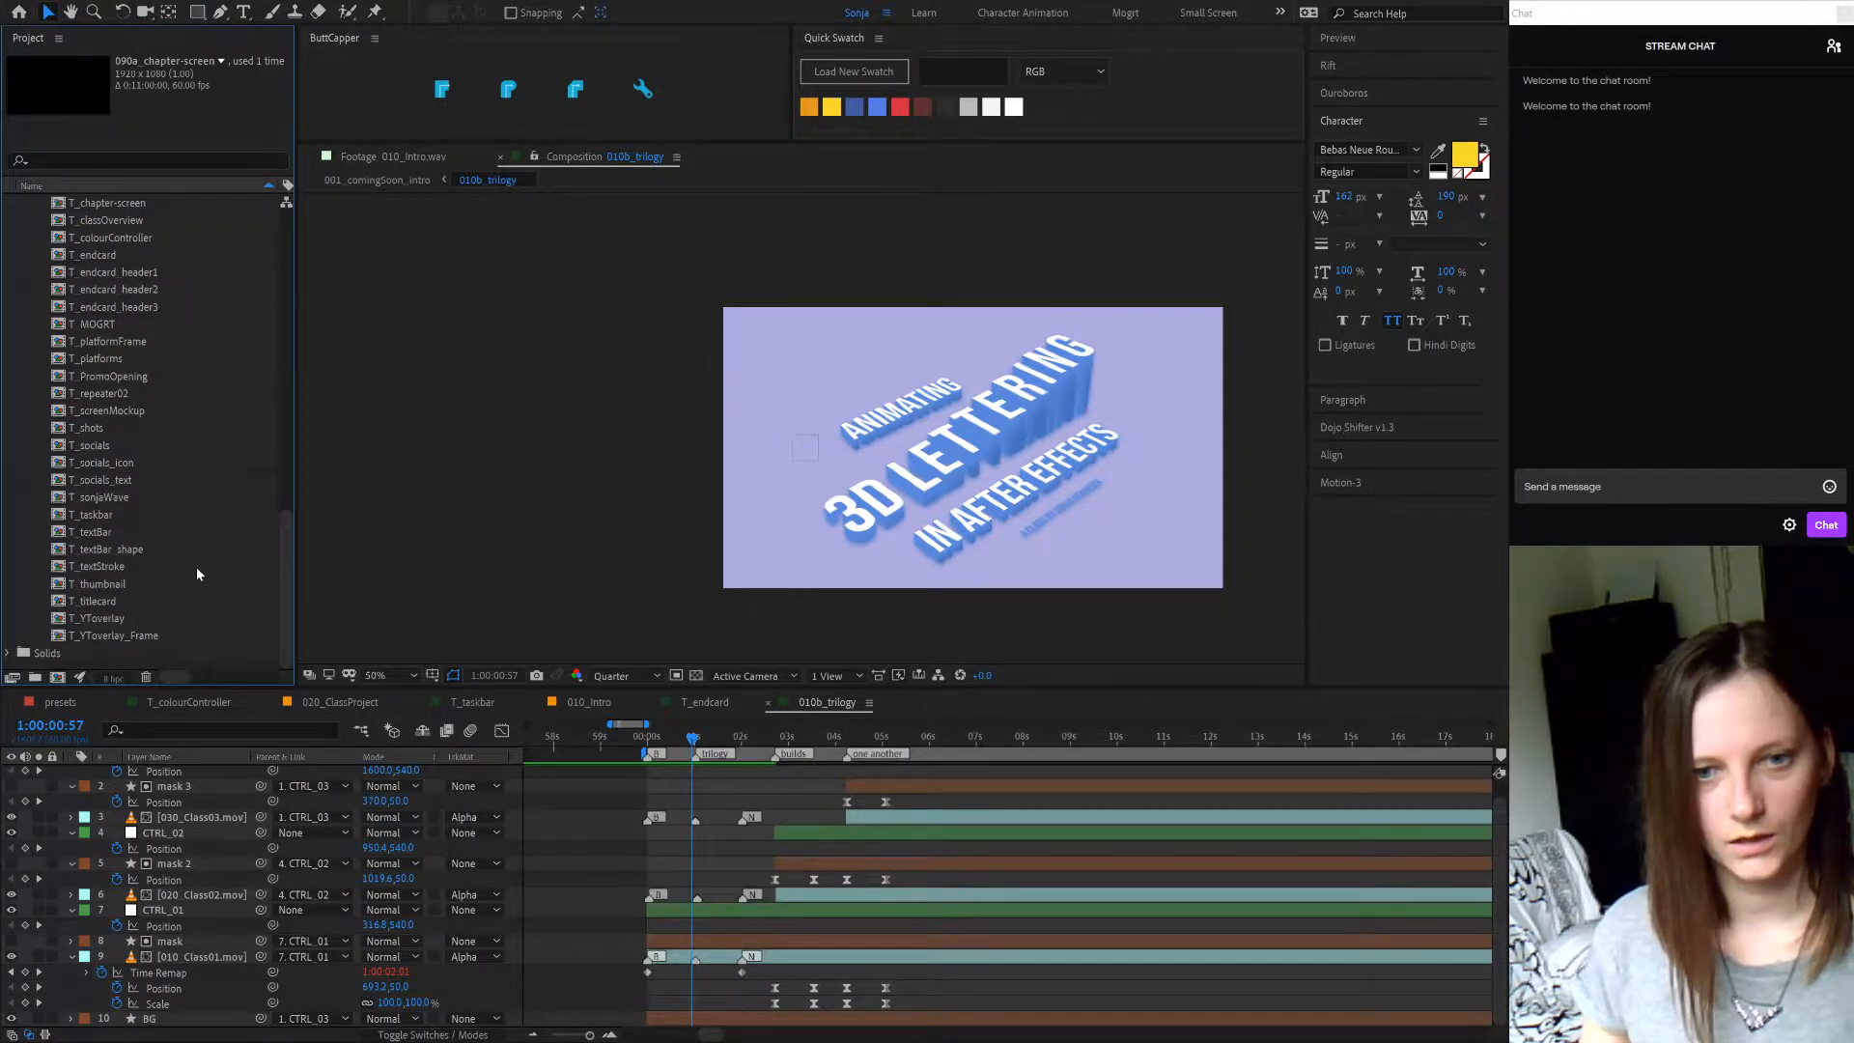
{"action": "left_click", "coordinate": [96, 327]}
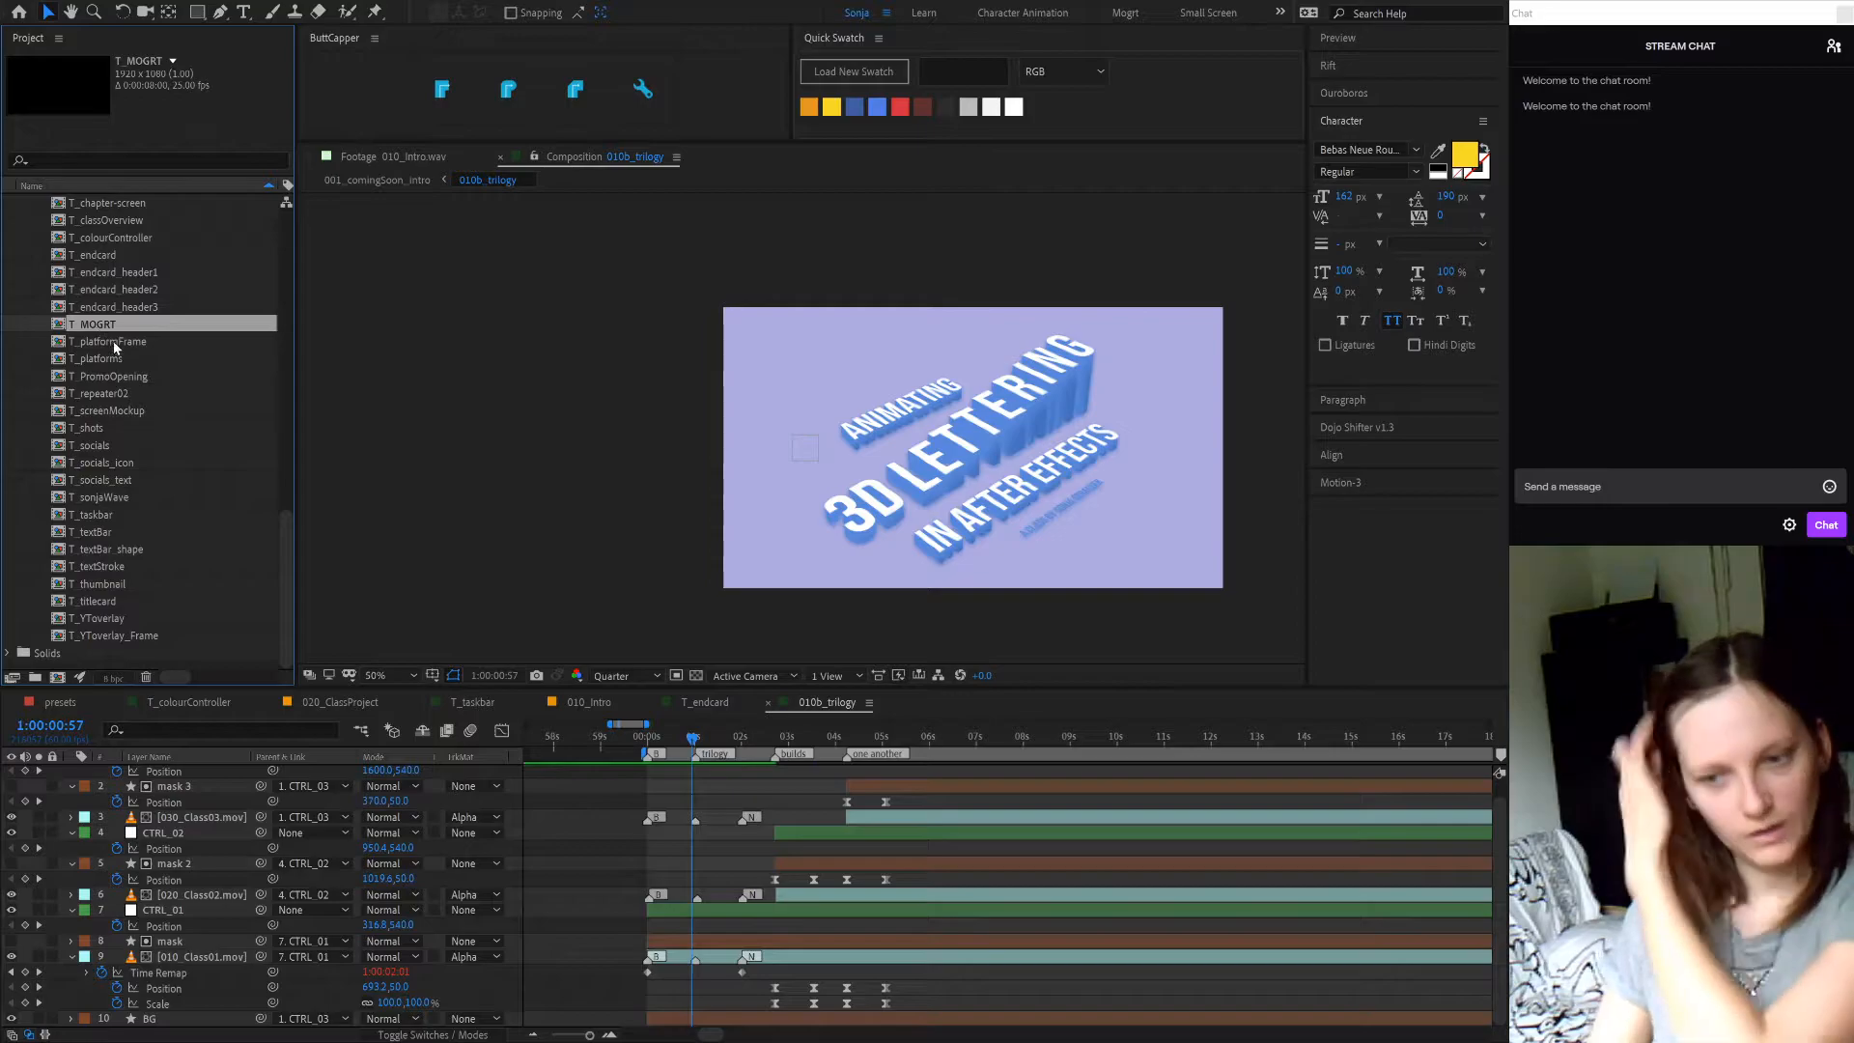
{"action": "left_click_drag", "start_coordinate": [115, 325], "coordinate": [644, 947]}
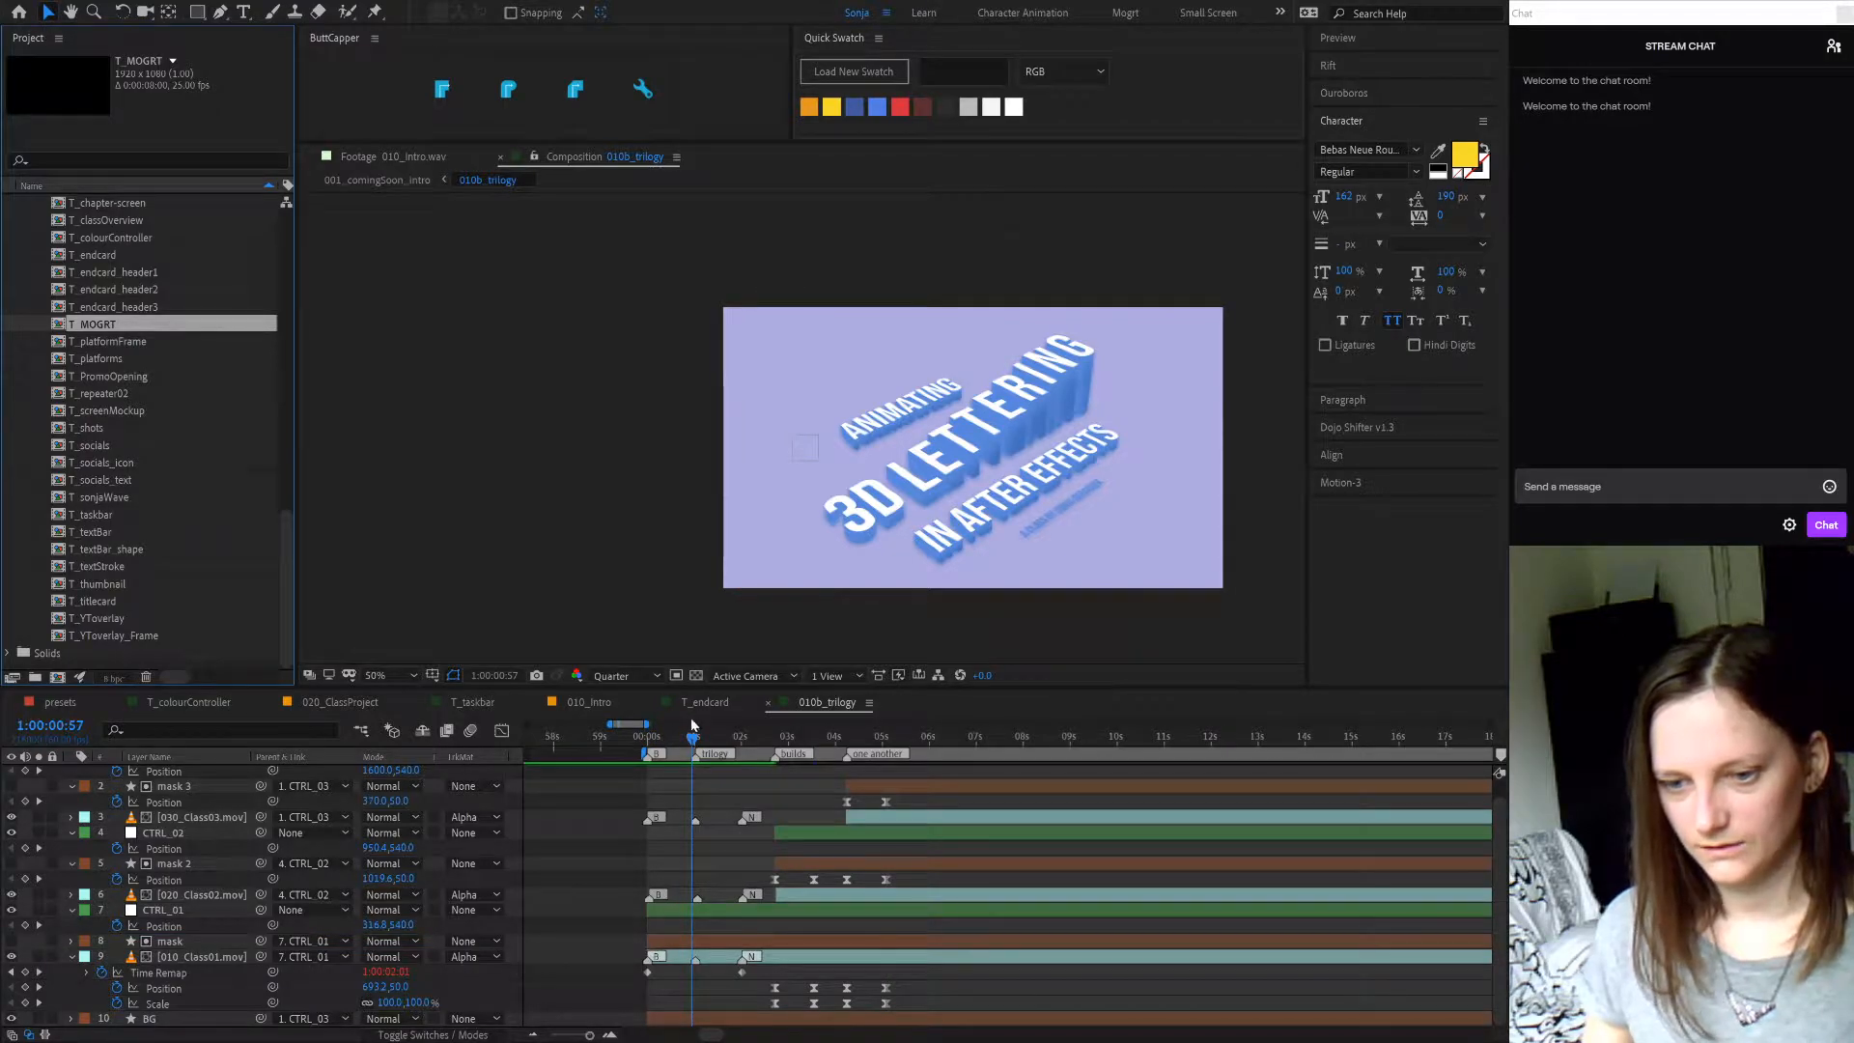
{"action": "left_click_drag", "start_coordinate": [129, 328], "coordinate": [275, 956]}
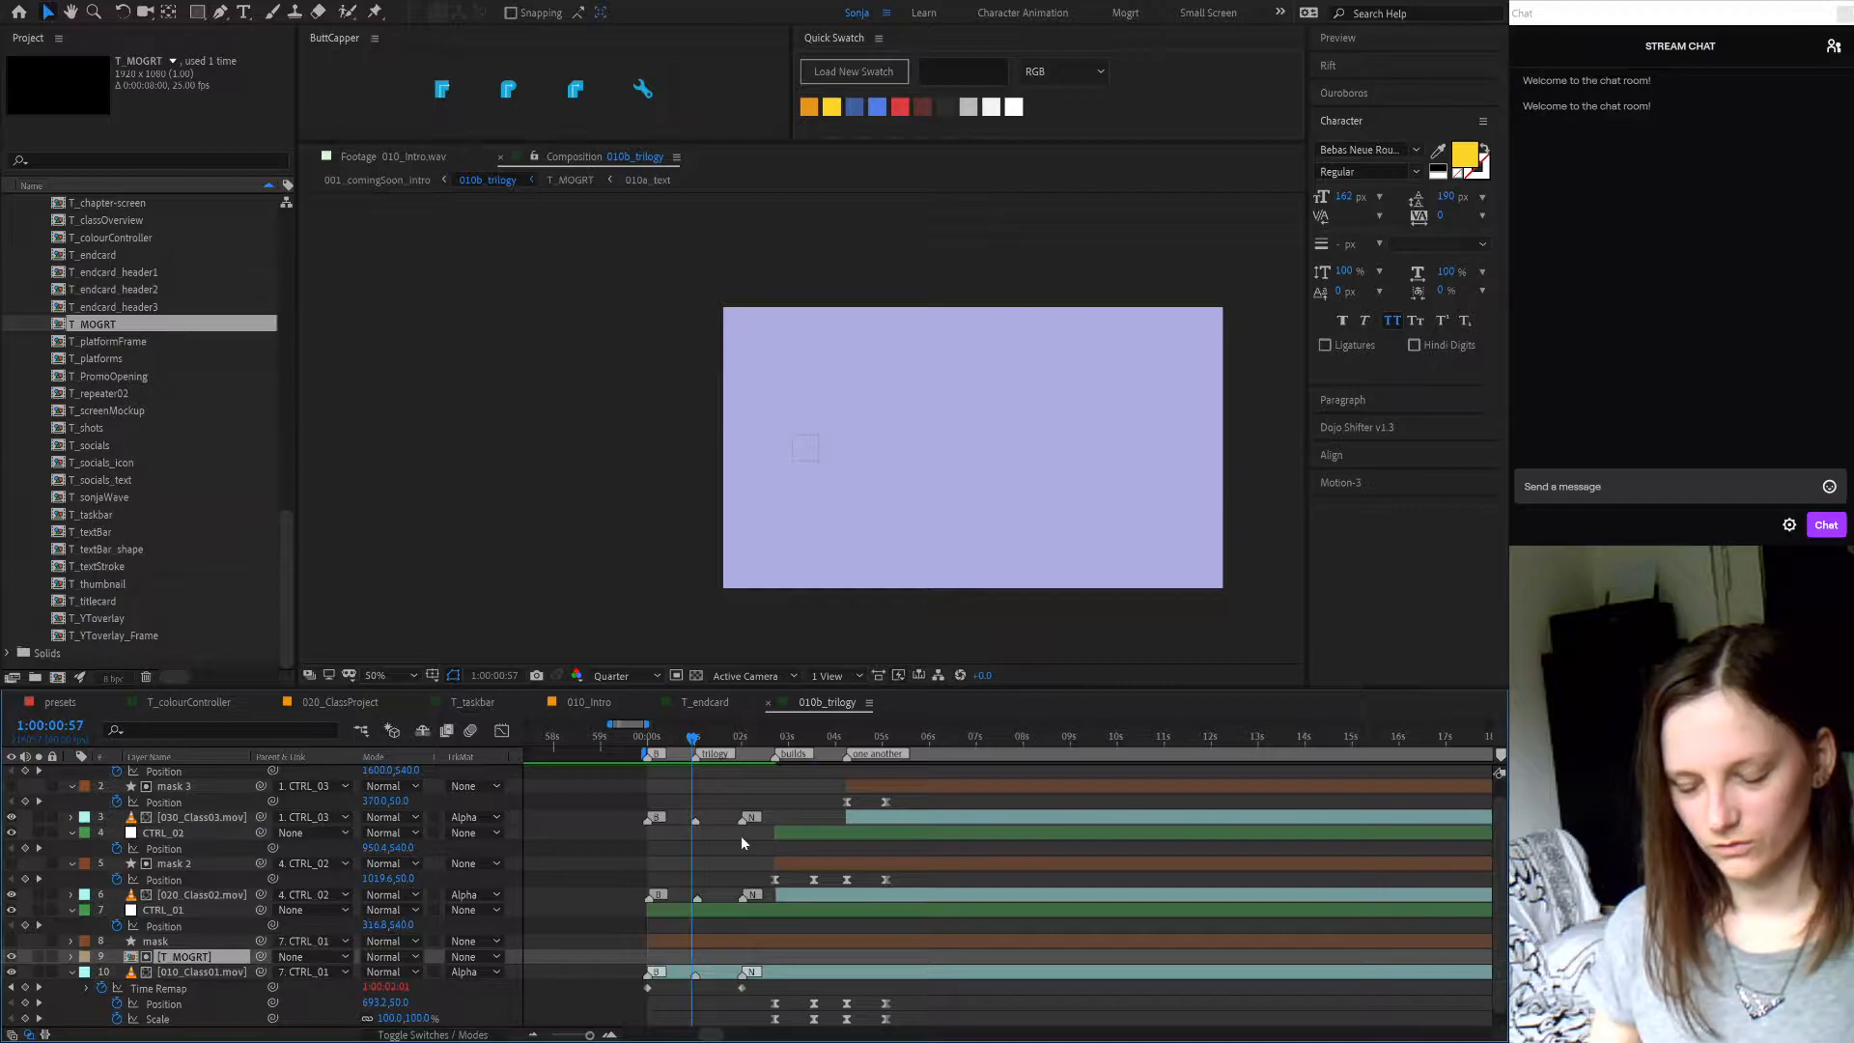
{"action": "key", "text": "Home"}
{"action": "left_click_drag", "start_coordinate": [809, 953], "coordinate": [787, 959]}
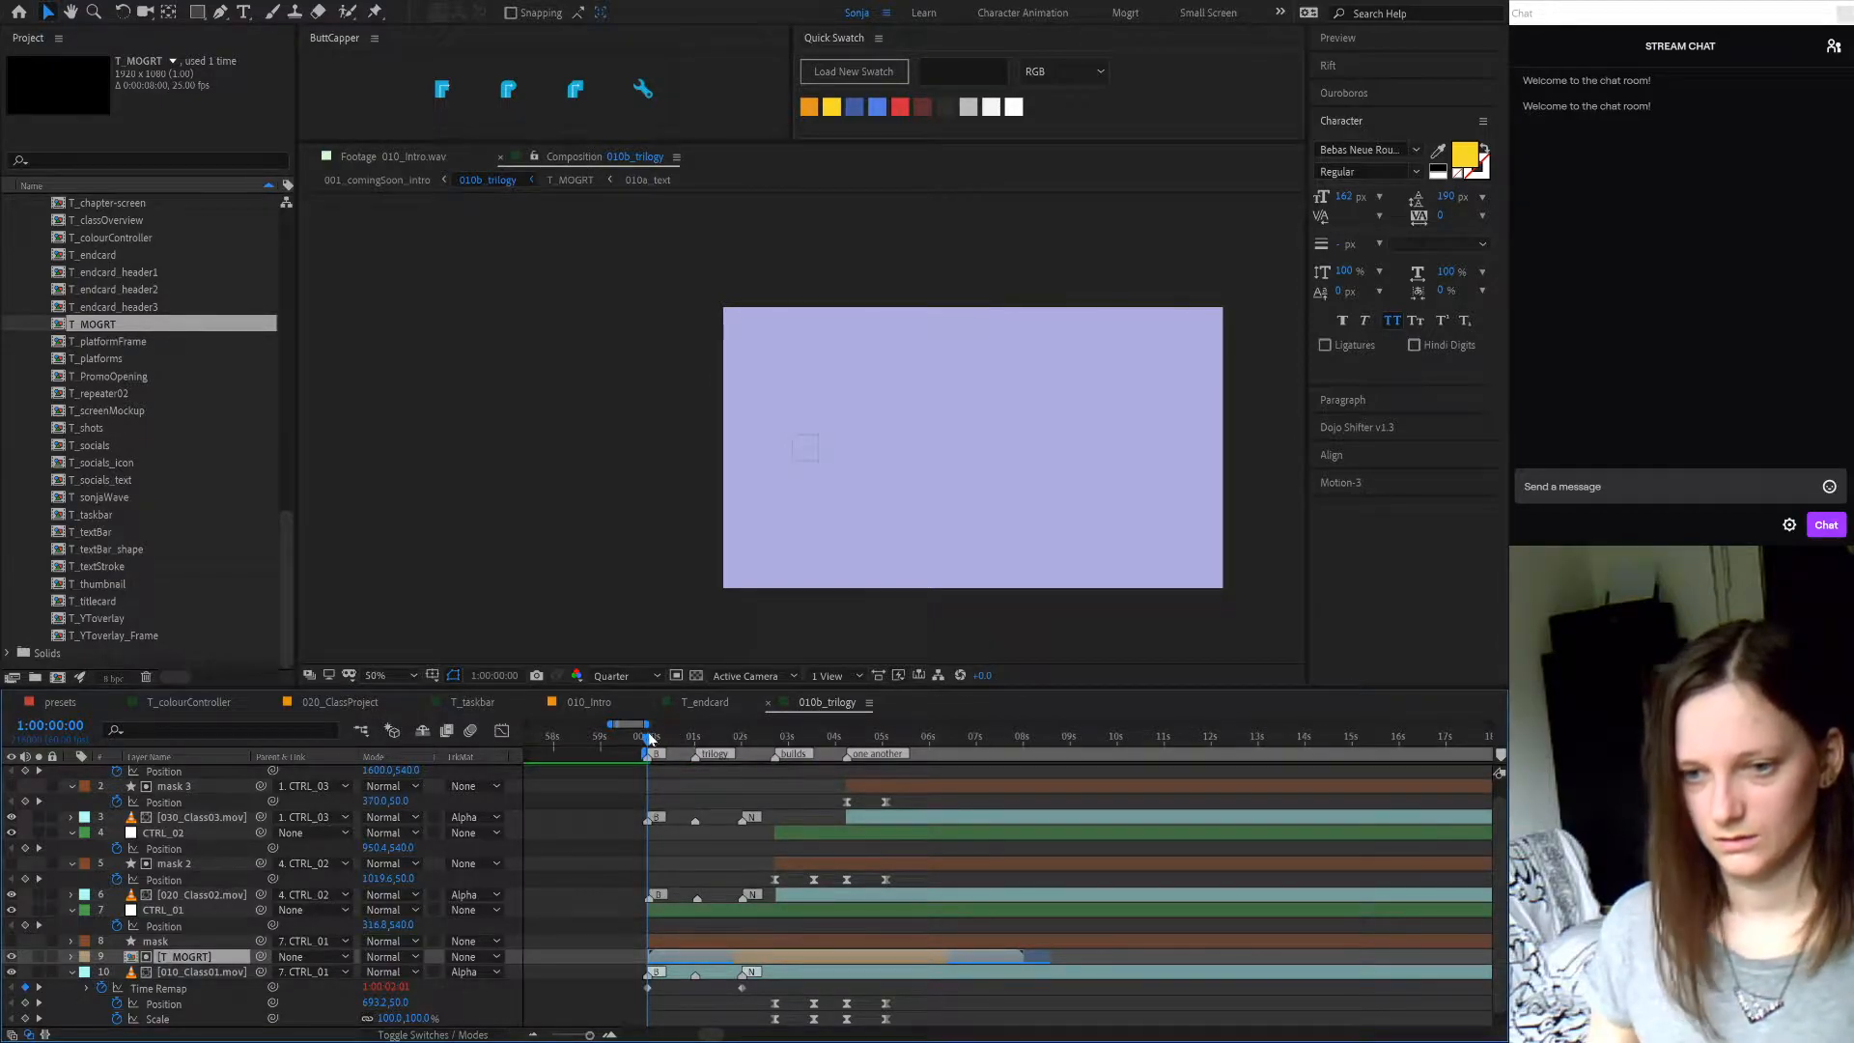
{"action": "mouse_move", "coordinate": [650, 739]}
{"action": "left_mouse_down"}
{"action": "mouse_move", "coordinate": [767, 730]}
{"action": "mouse_move", "coordinate": [646, 728]}
{"action": "left_mouse_up"}
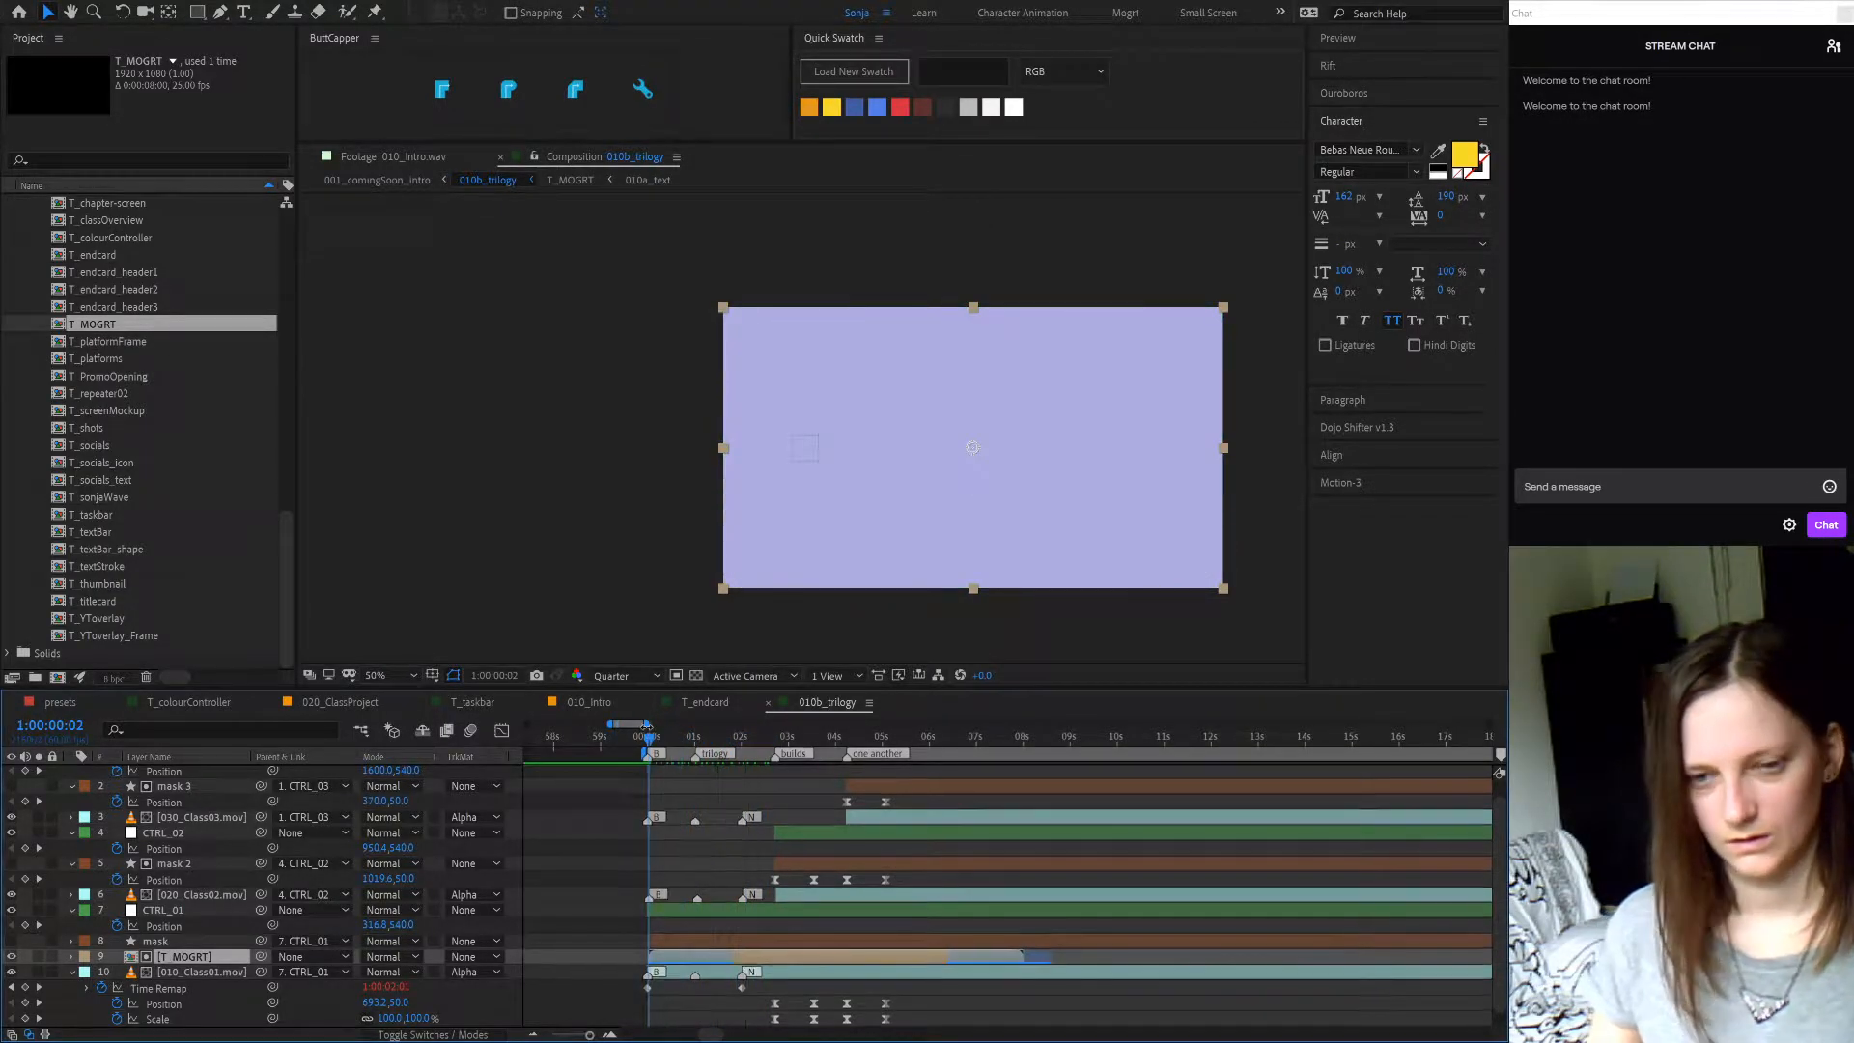
- Open the 010_Intro composition, go to its 010b_trilogy layer and scrub through the title animation up to 1:00:17:09
{"action": "scroll", "coordinate": [199, 396], "scroll_direction": "up", "scroll_amount": 10}
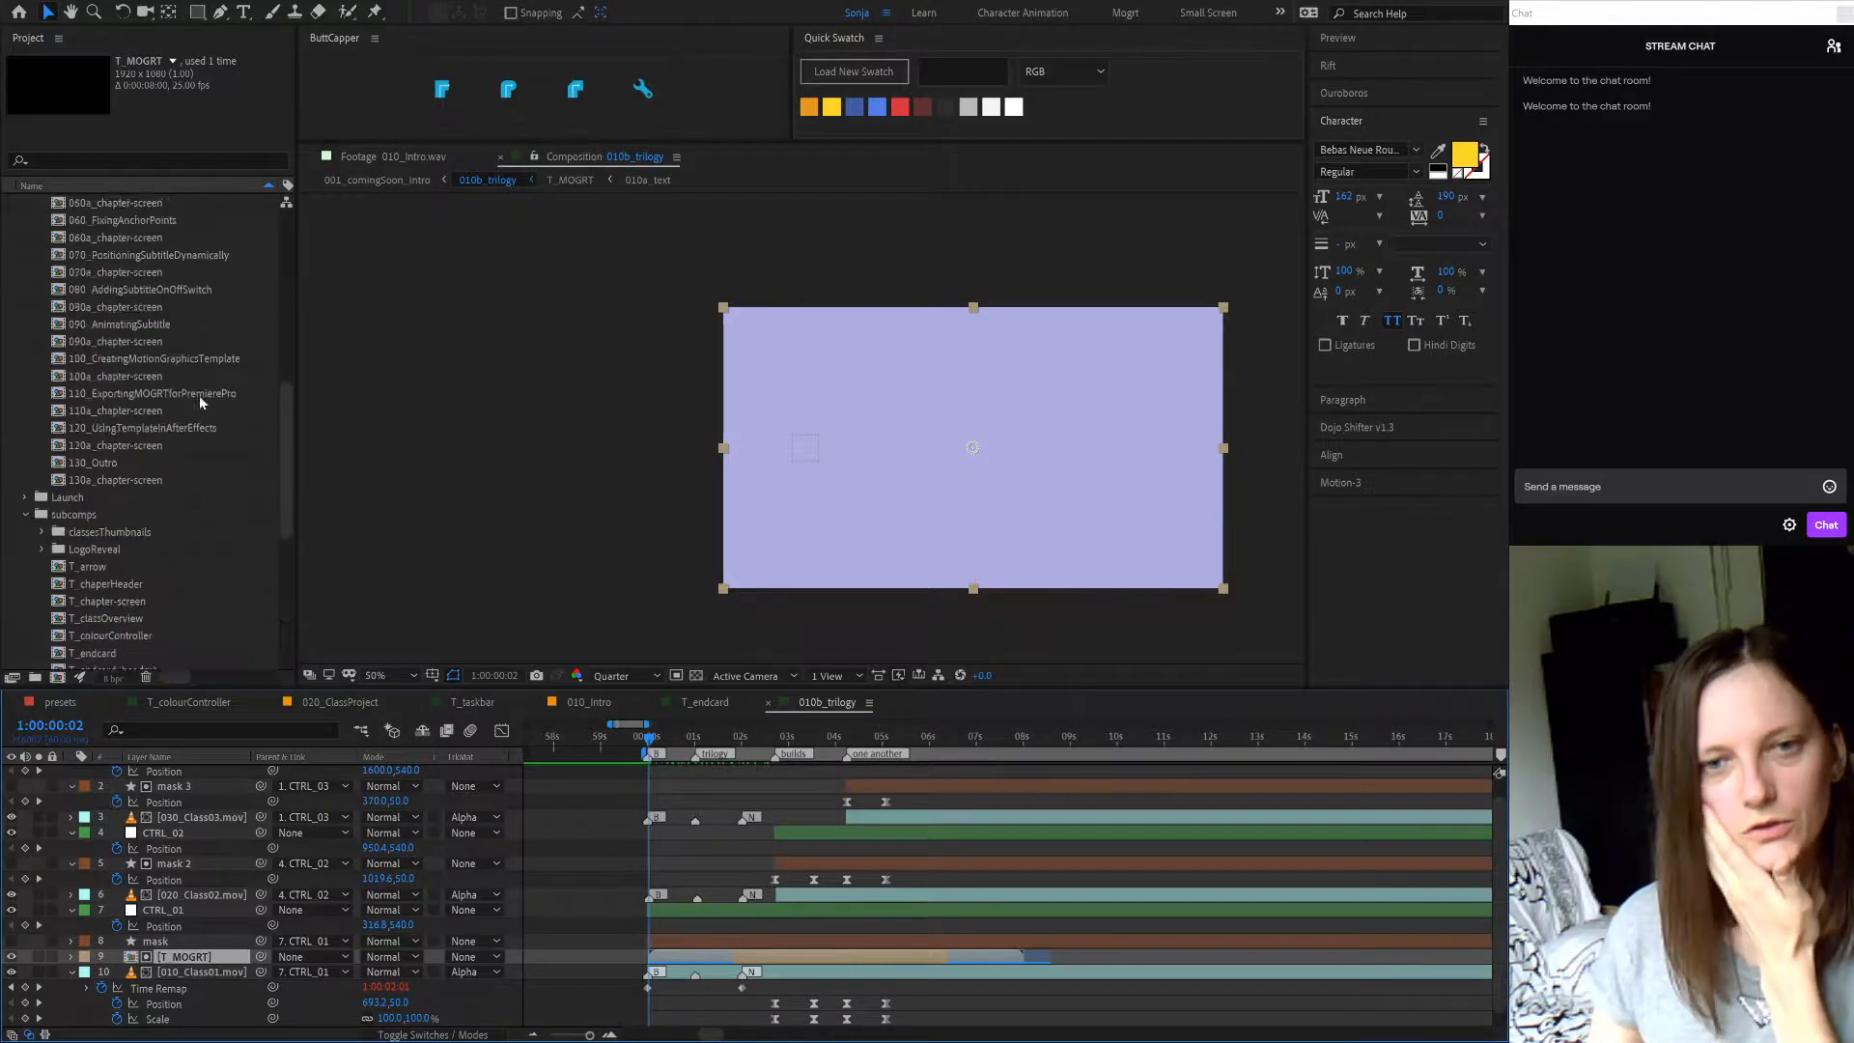
{"action": "scroll", "coordinate": [199, 402], "scroll_direction": "up", "scroll_amount": 5}
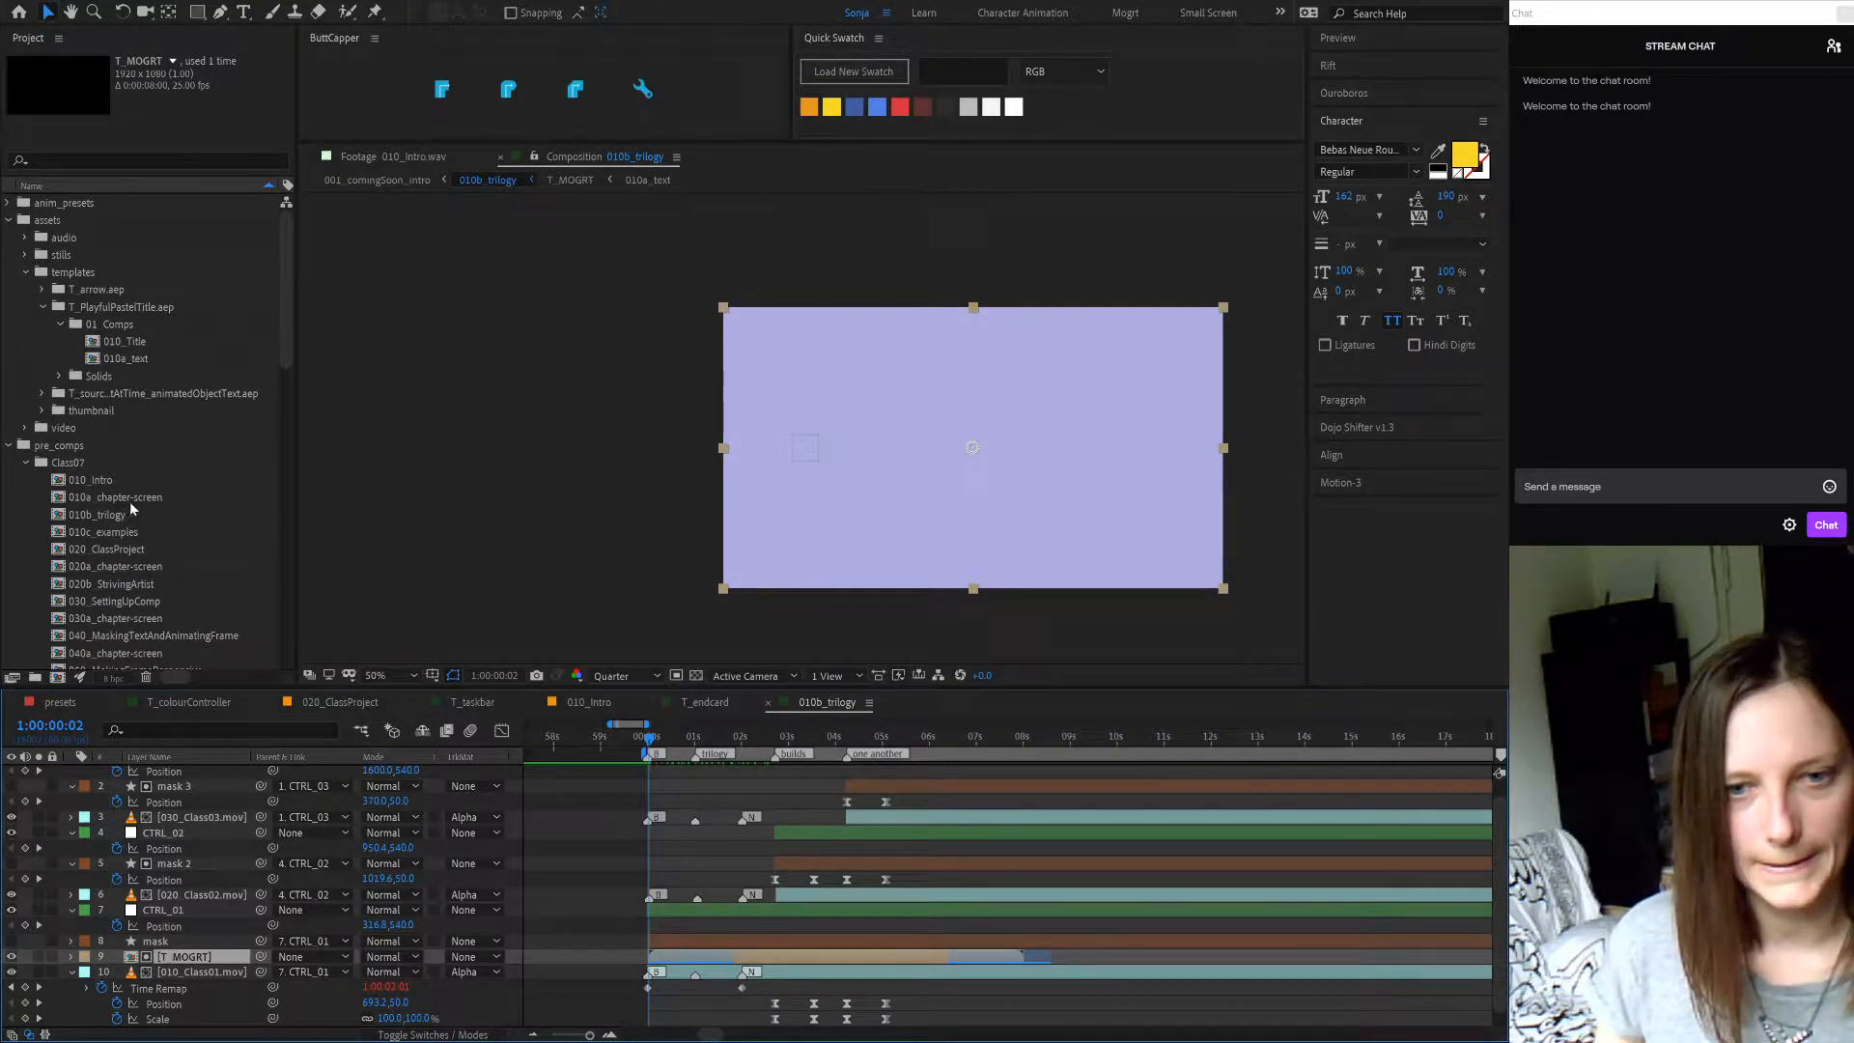
{"action": "double_click", "coordinate": [91, 480]}
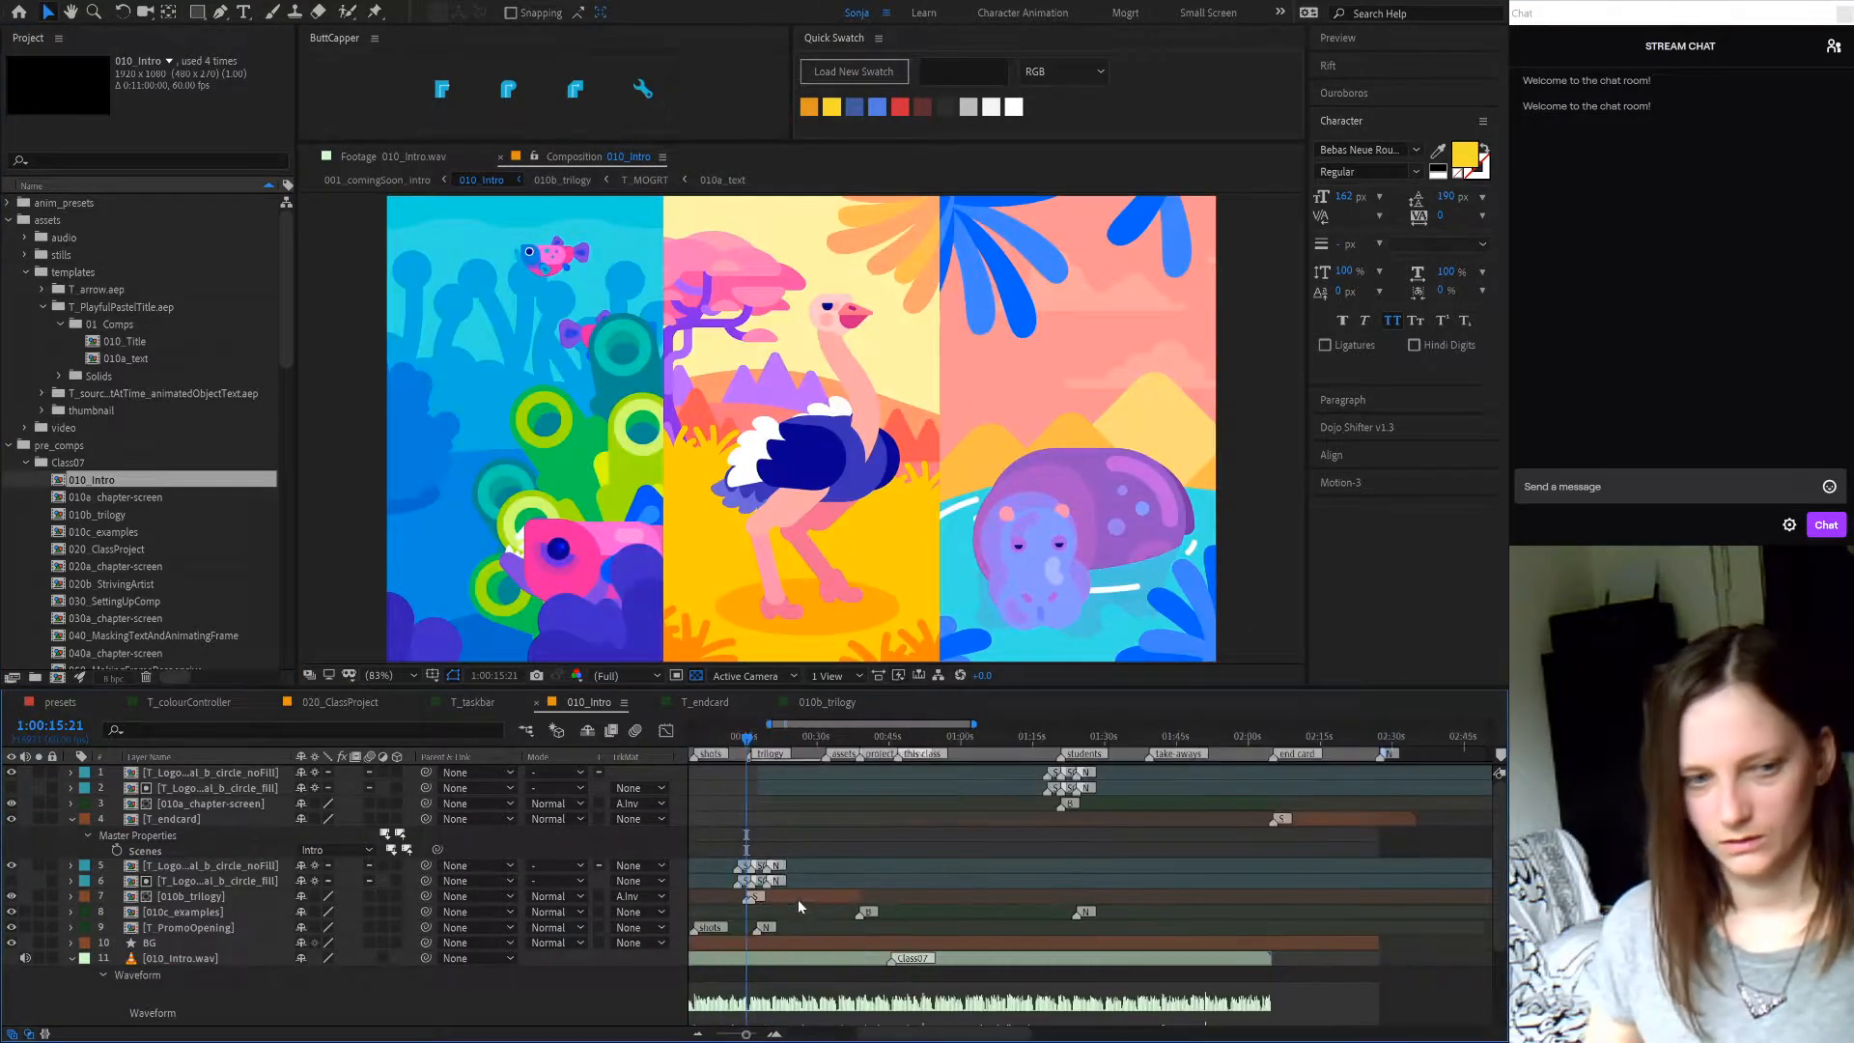
{"action": "scroll", "coordinate": [798, 900], "scroll_direction": "up", "scroll_amount": 5}
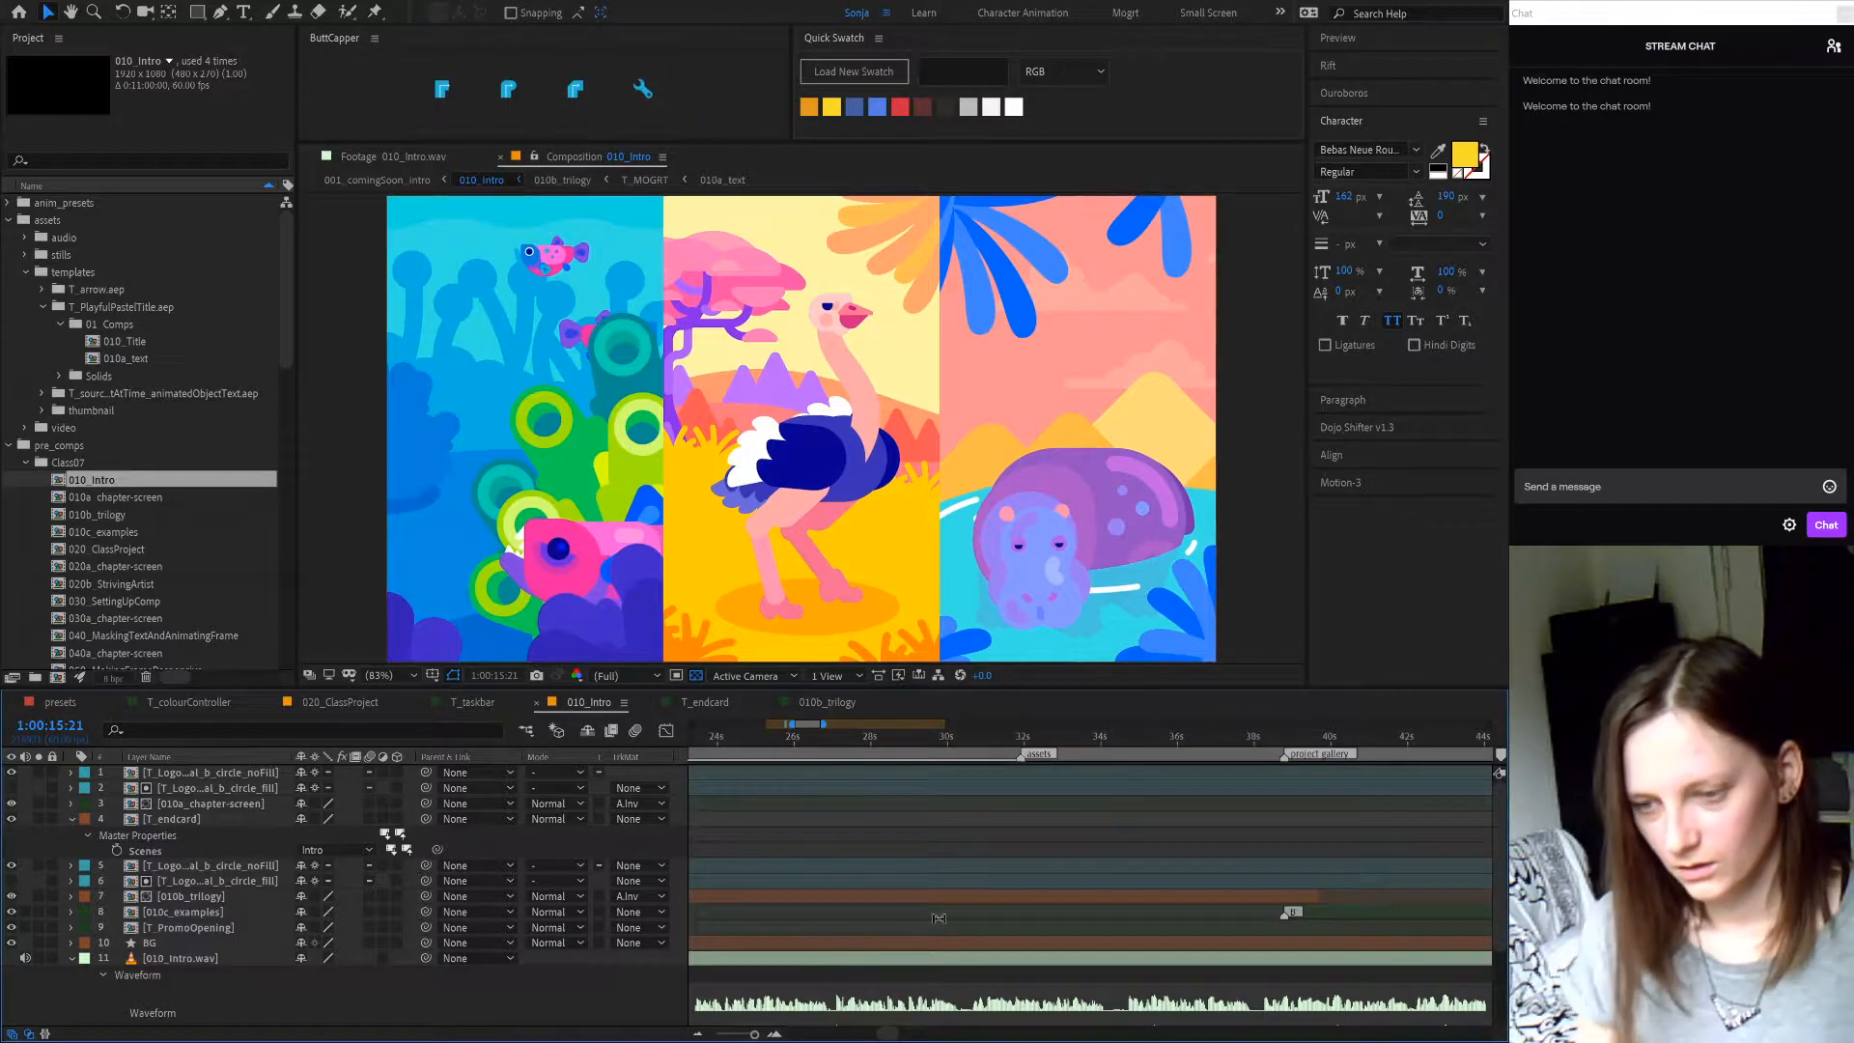
{"action": "scroll", "coordinate": [952, 907], "scroll_direction": "down", "scroll_amount": 5}
{"action": "scroll", "coordinate": [958, 992], "scroll_direction": "up", "scroll_amount": 5}
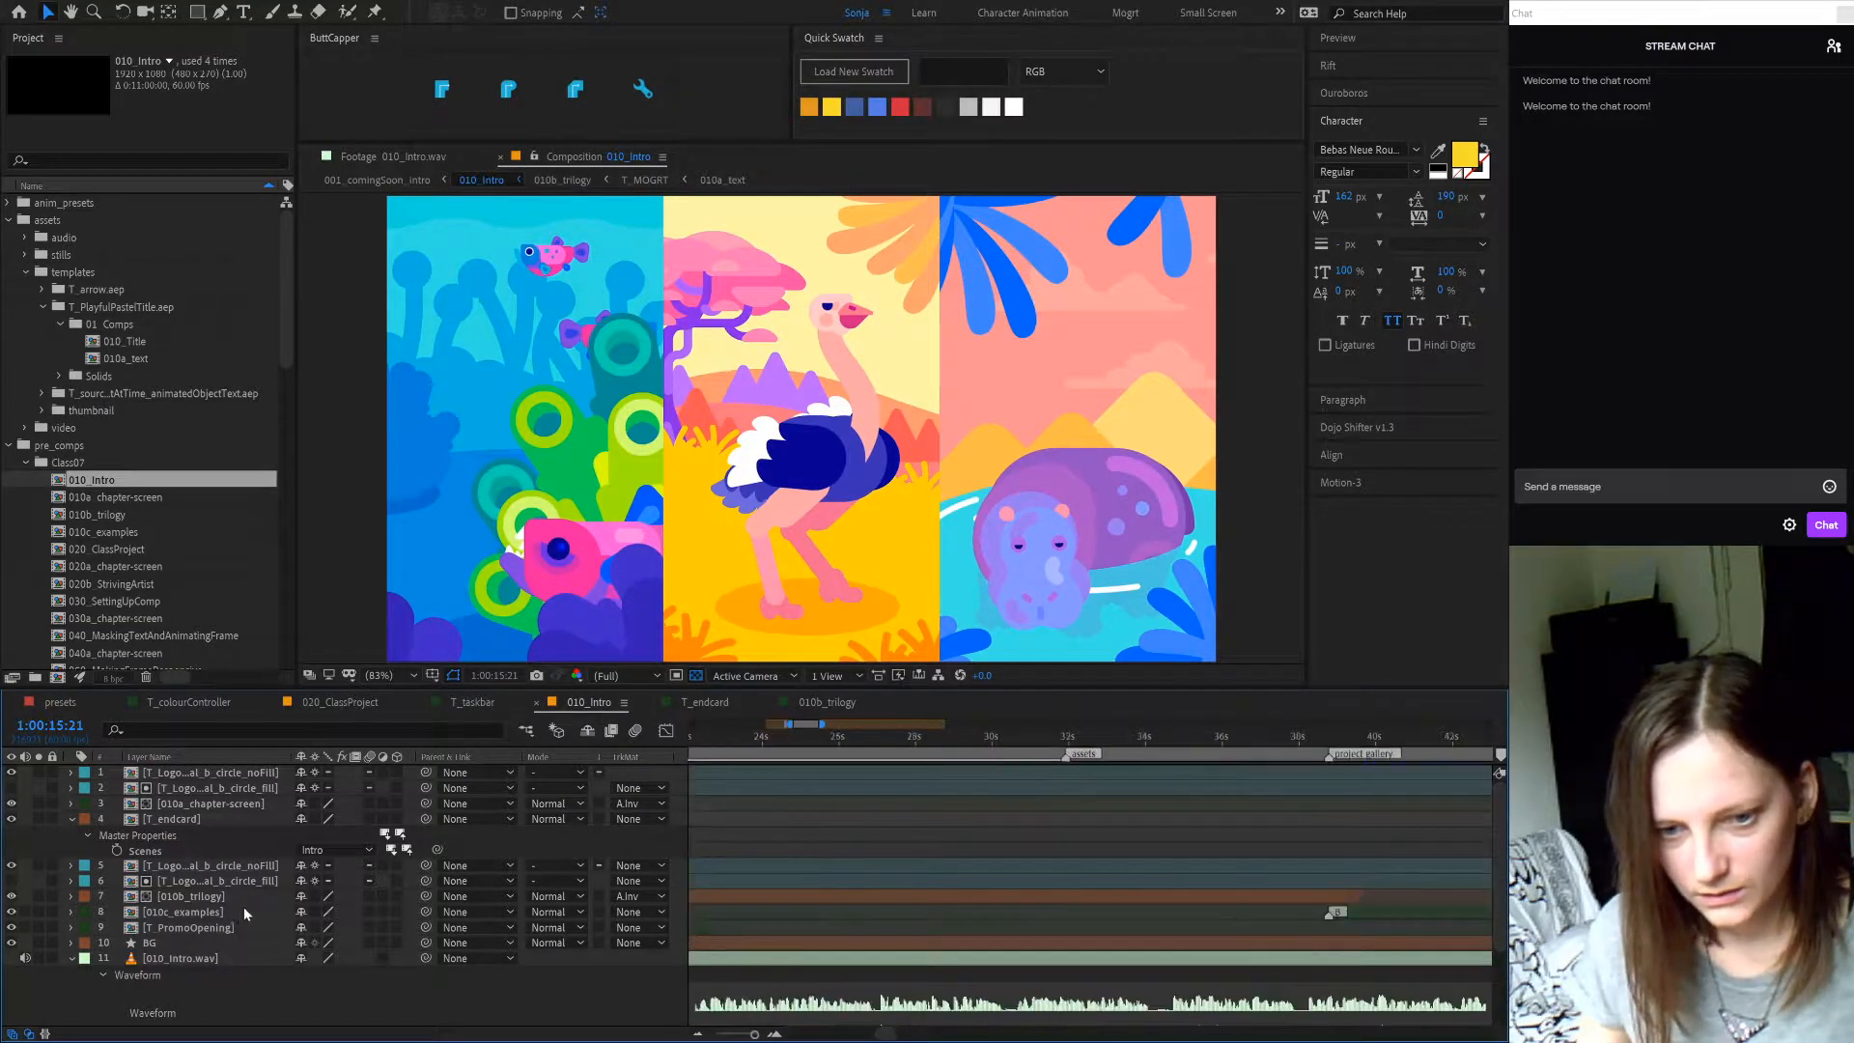
{"action": "left_click", "coordinate": [211, 896]}
{"action": "key", "text": "i"}
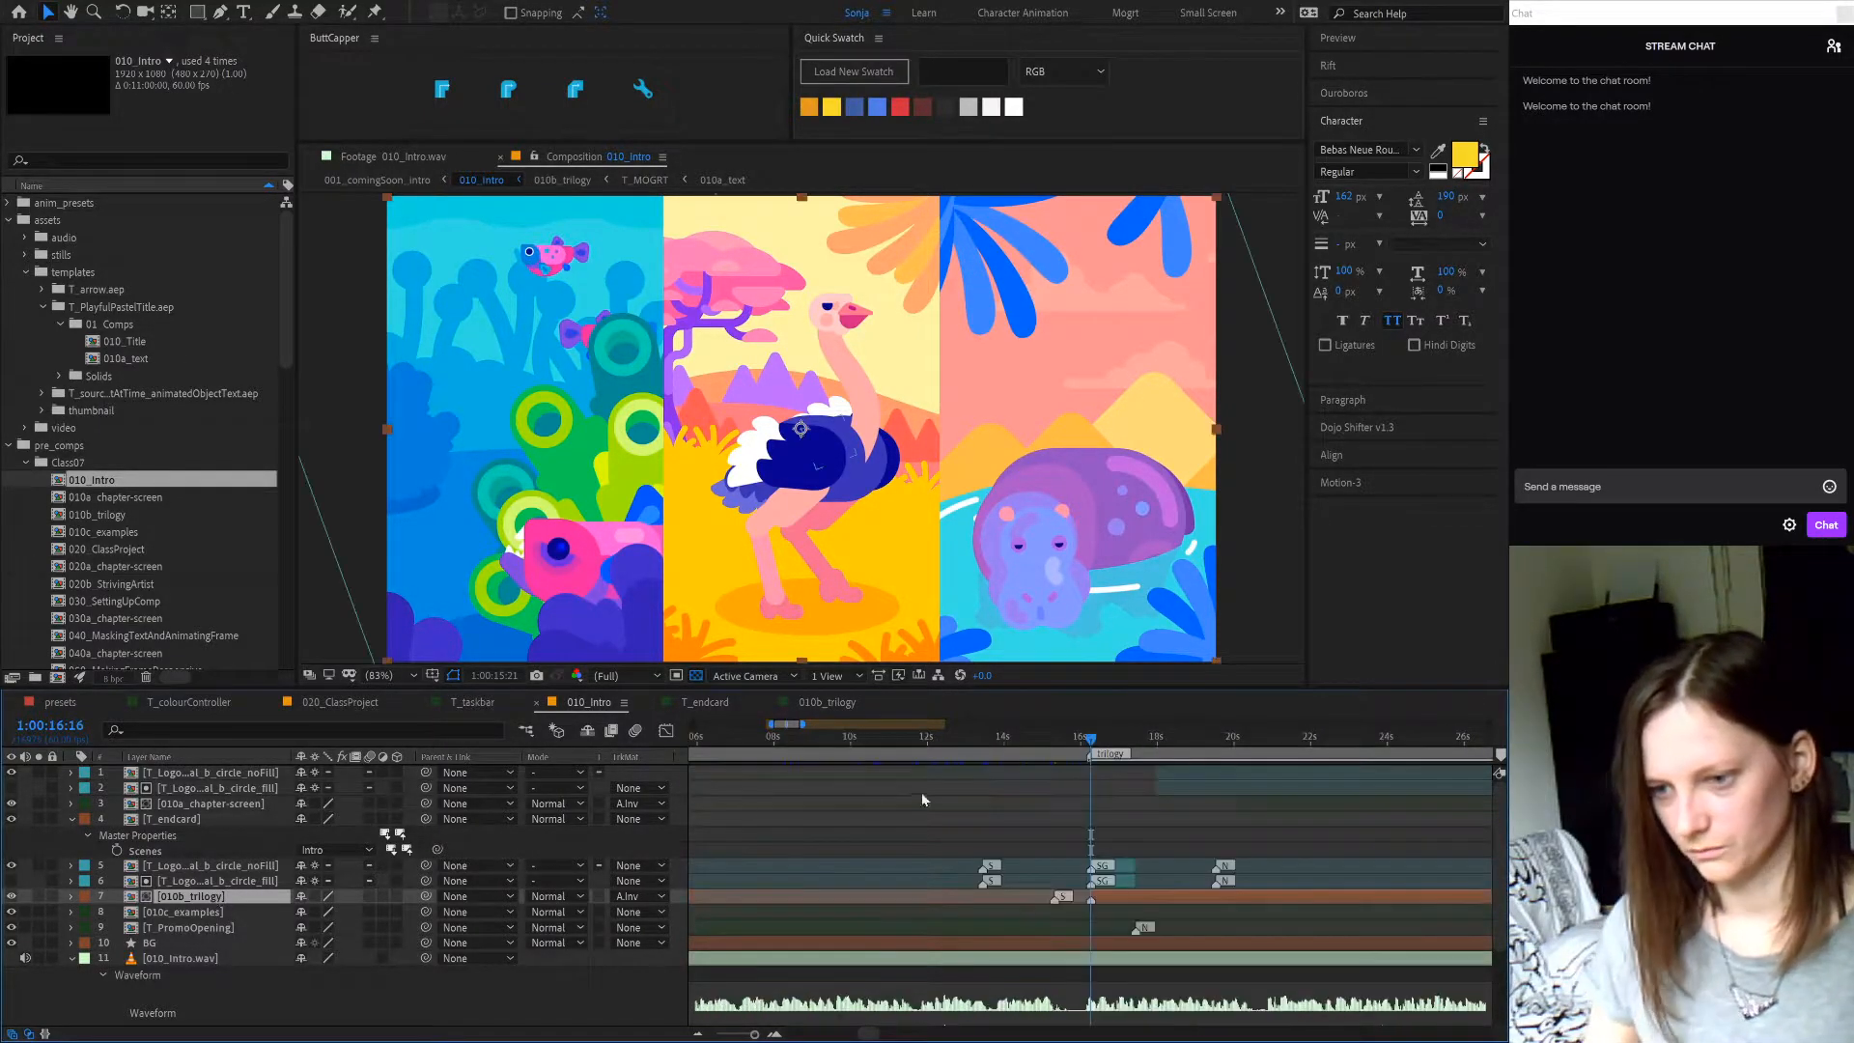
{"action": "left_click_drag", "start_coordinate": [1089, 742], "coordinate": [1126, 740]}
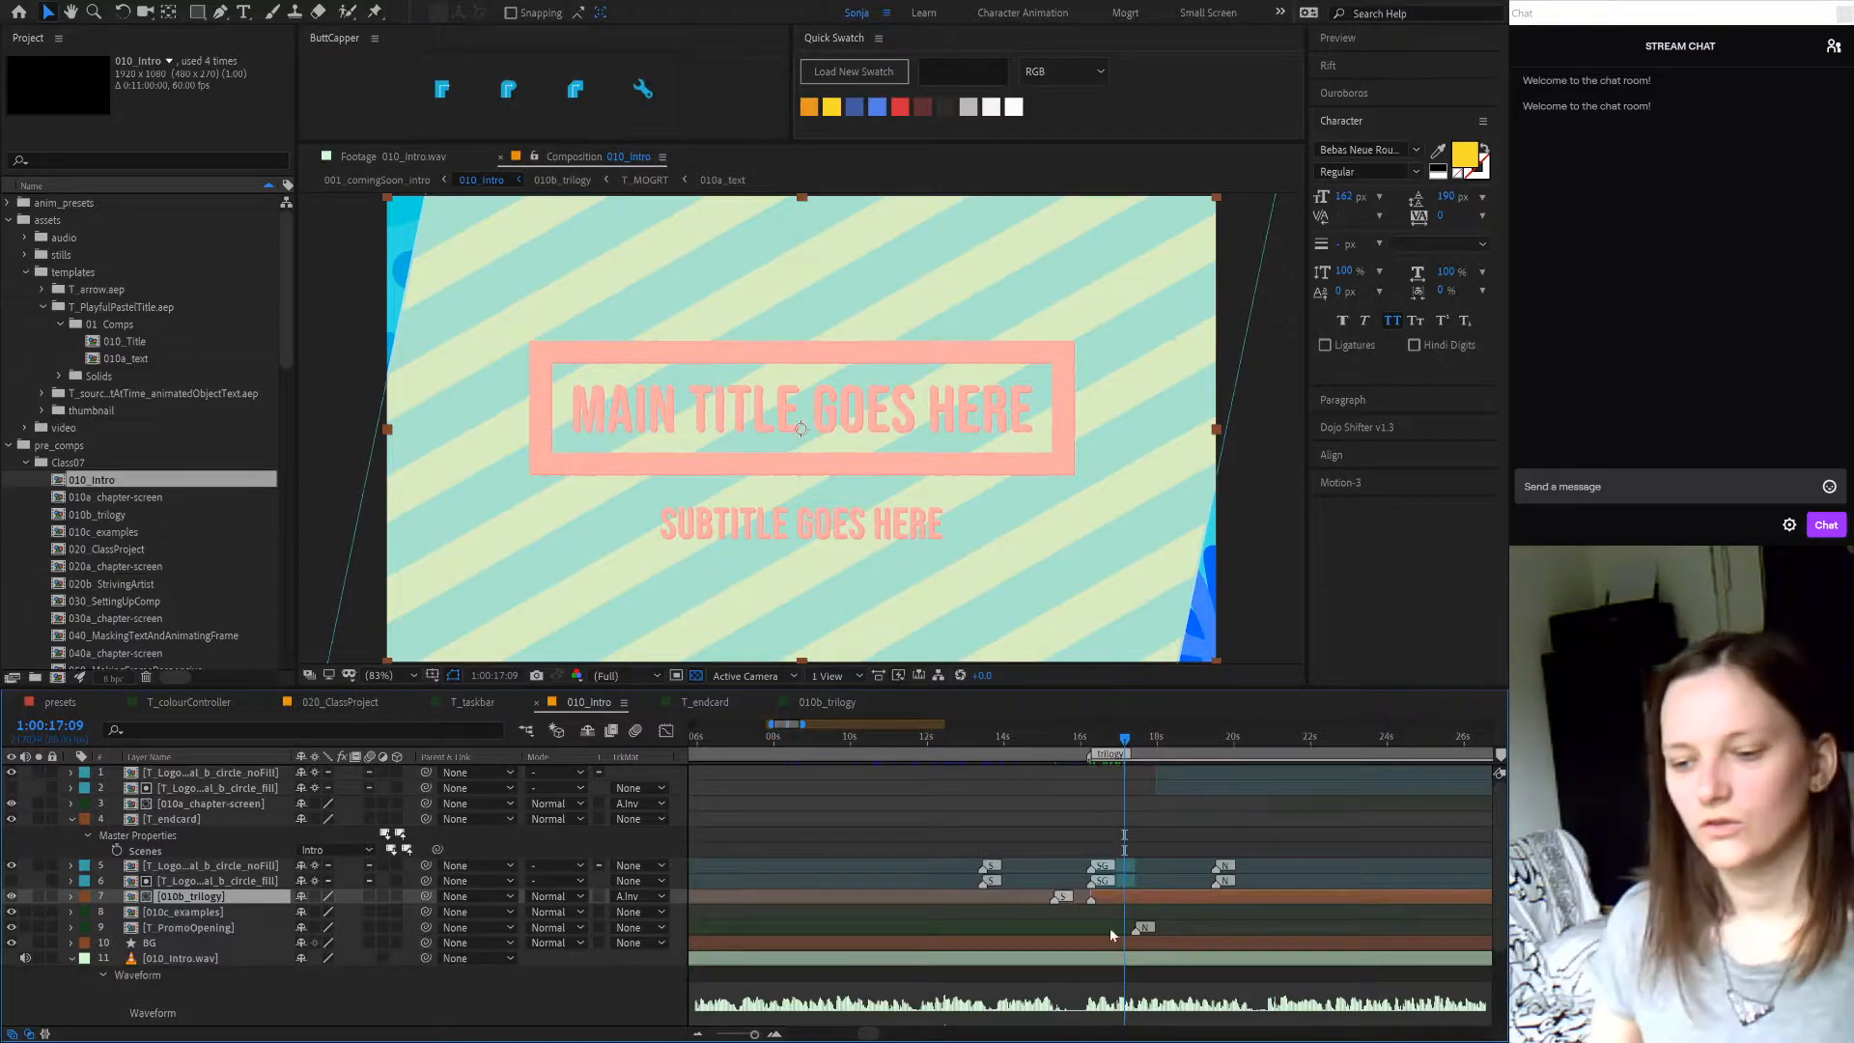
- Delete the T_LogoReveal_b_circle_noFill and T_LogoReveal_b_circle_fill layers directly above 010b_trilogy in 010_Intro
{"action": "left_click", "coordinate": [1126, 880]}
{"action": "left_click", "coordinate": [1125, 868], "text": "shift"}
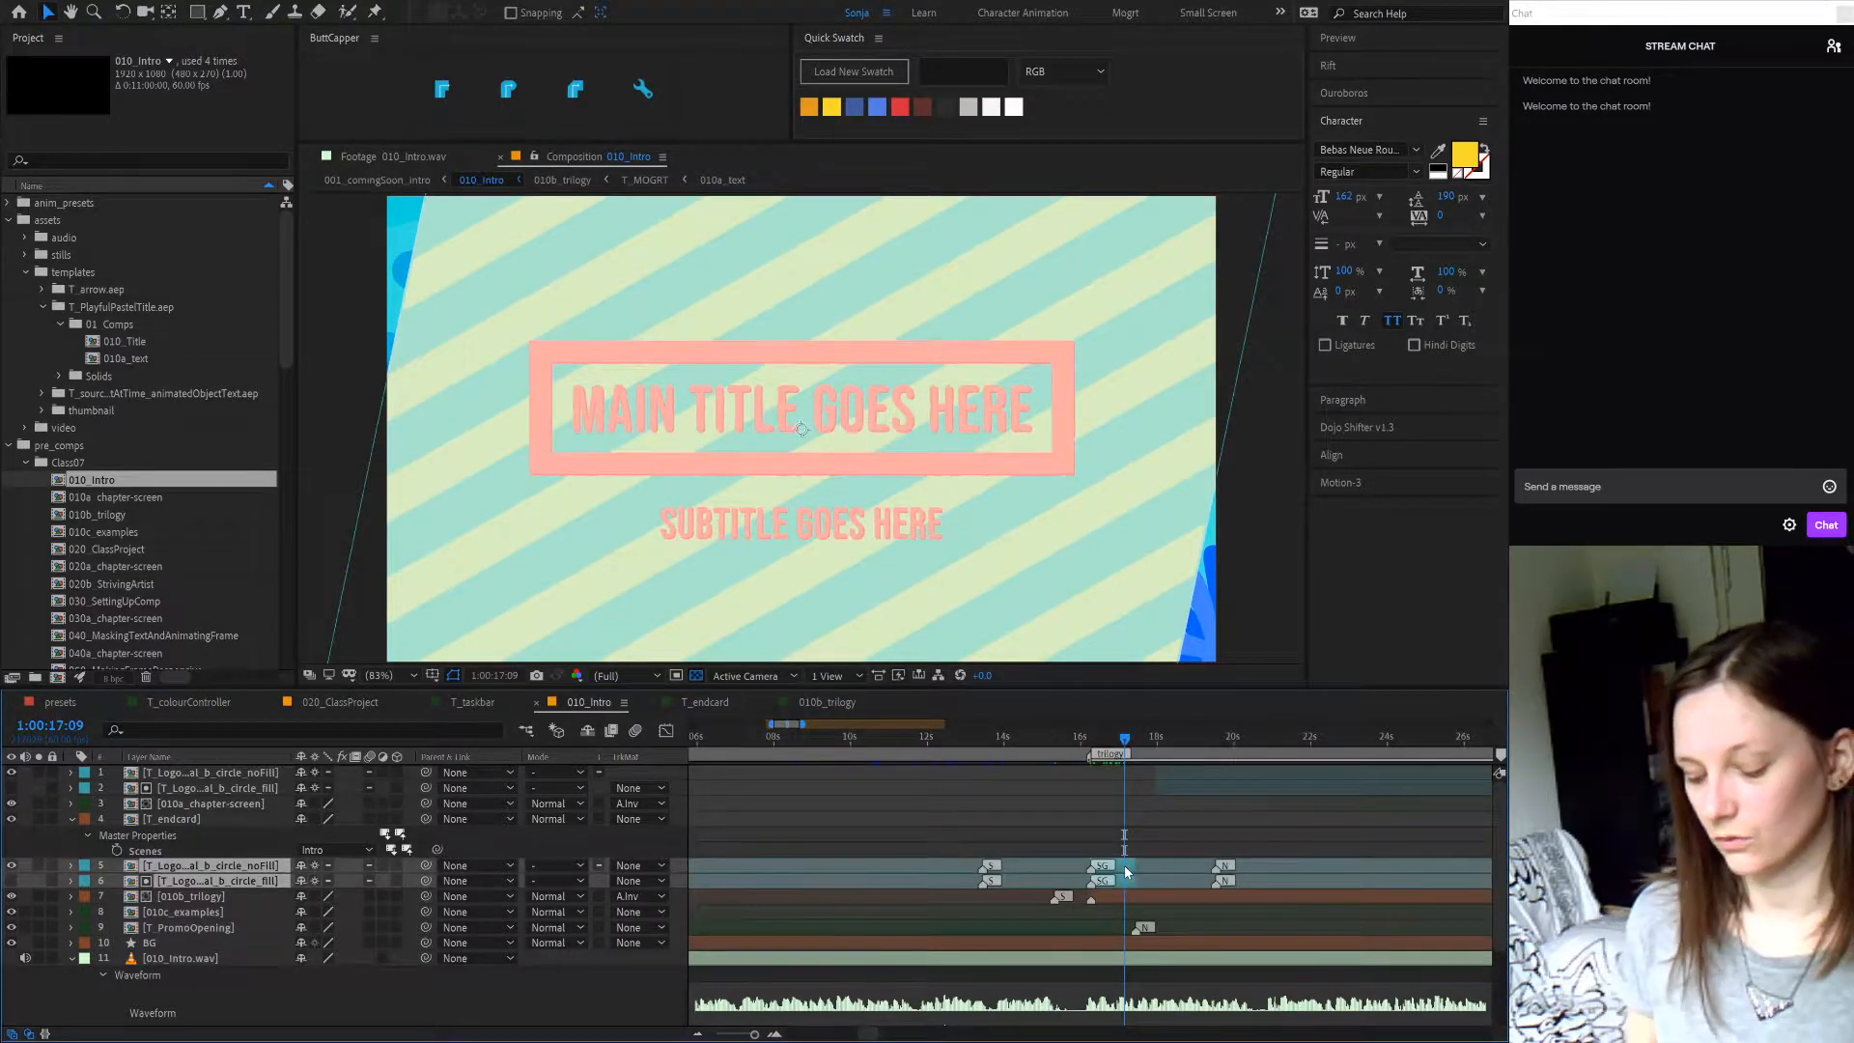
{"action": "key", "text": "Delete"}
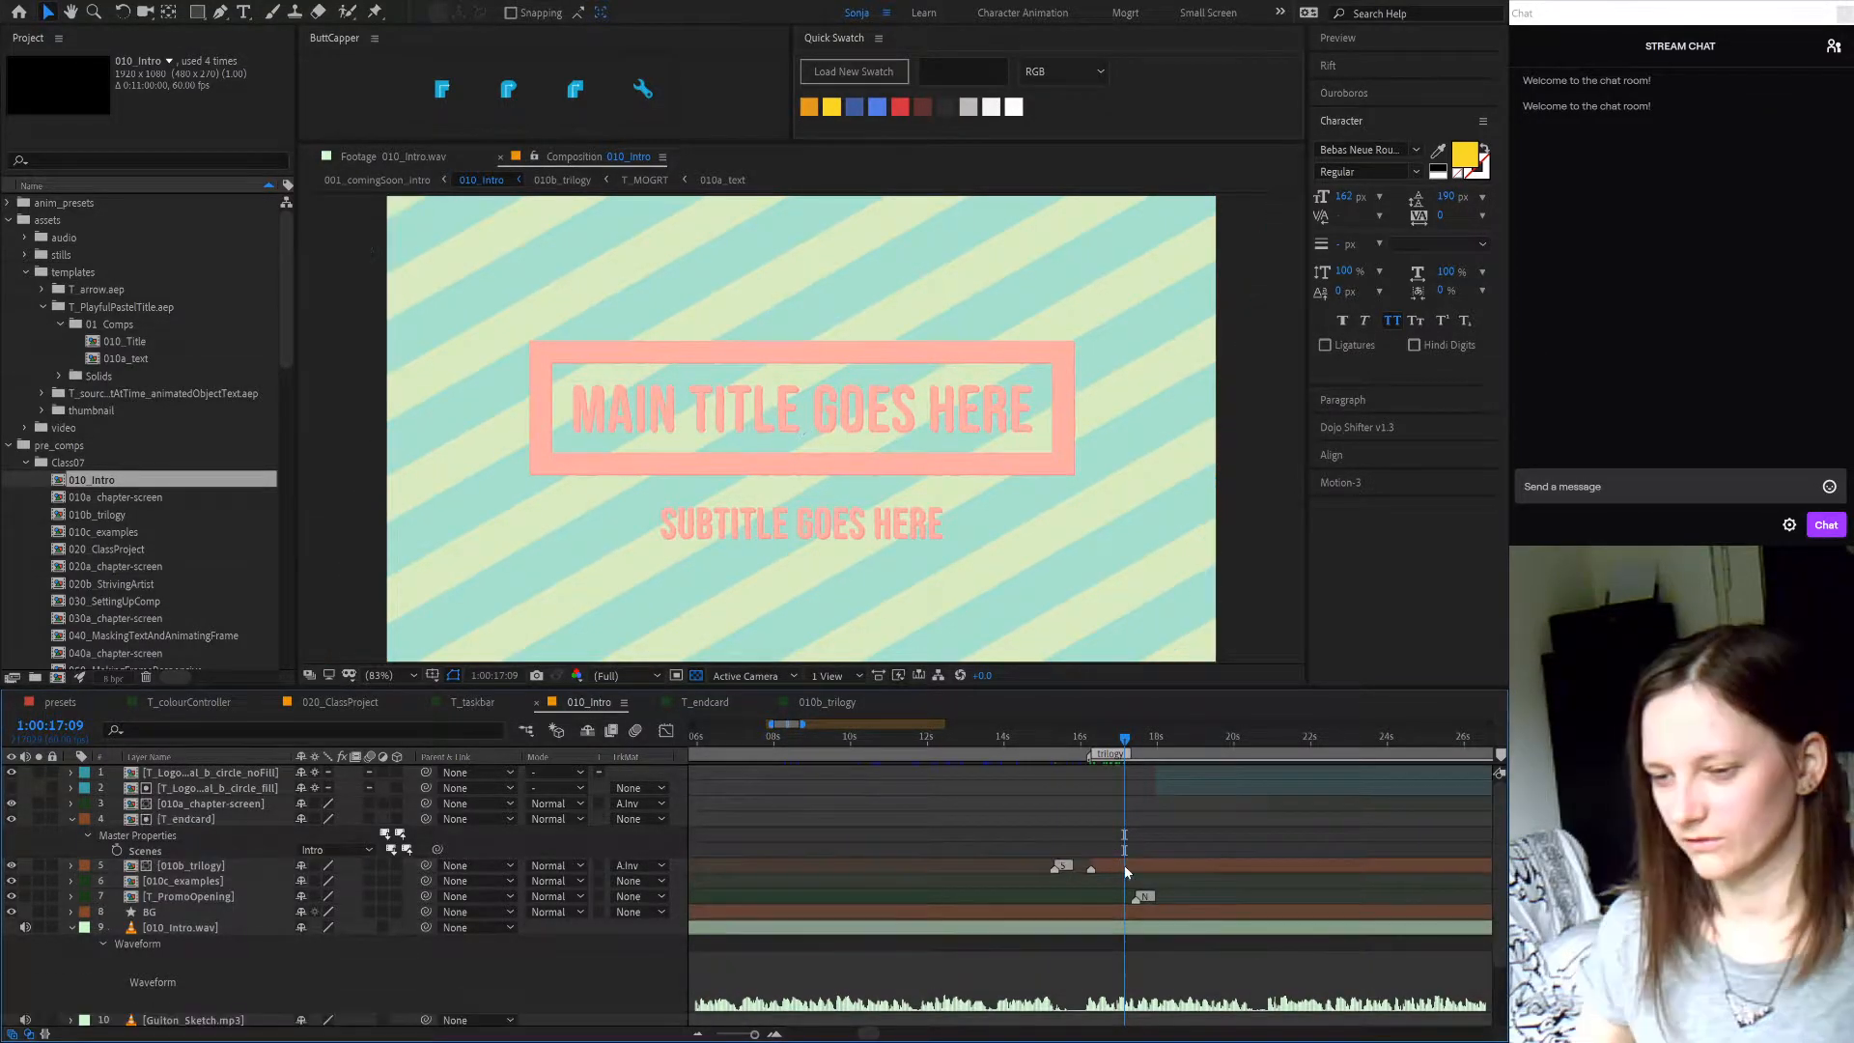
- Shift the 010b_trilogy layer in 010_Intro so that it starts at 1:00:16:16
{"action": "left_click", "coordinate": [1110, 740]}
{"action": "left_click", "coordinate": [1092, 741]}
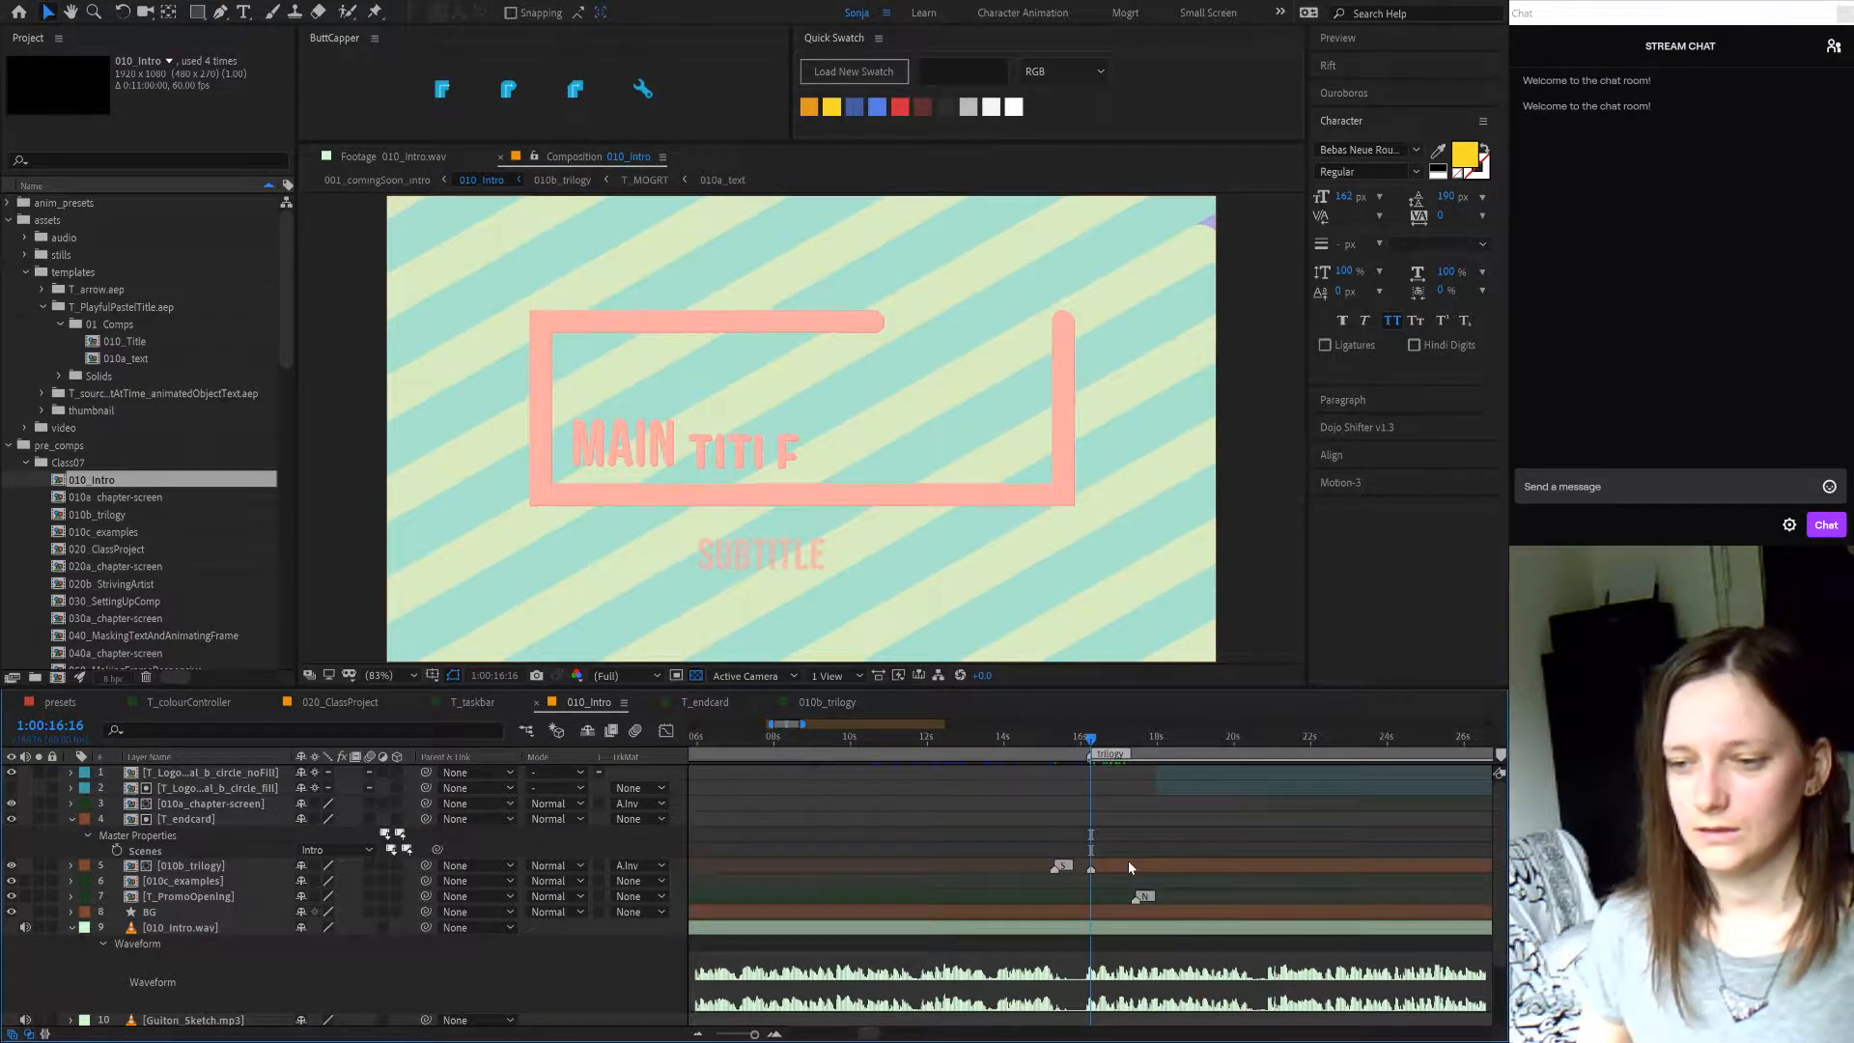
{"action": "left_click", "coordinate": [1056, 744]}
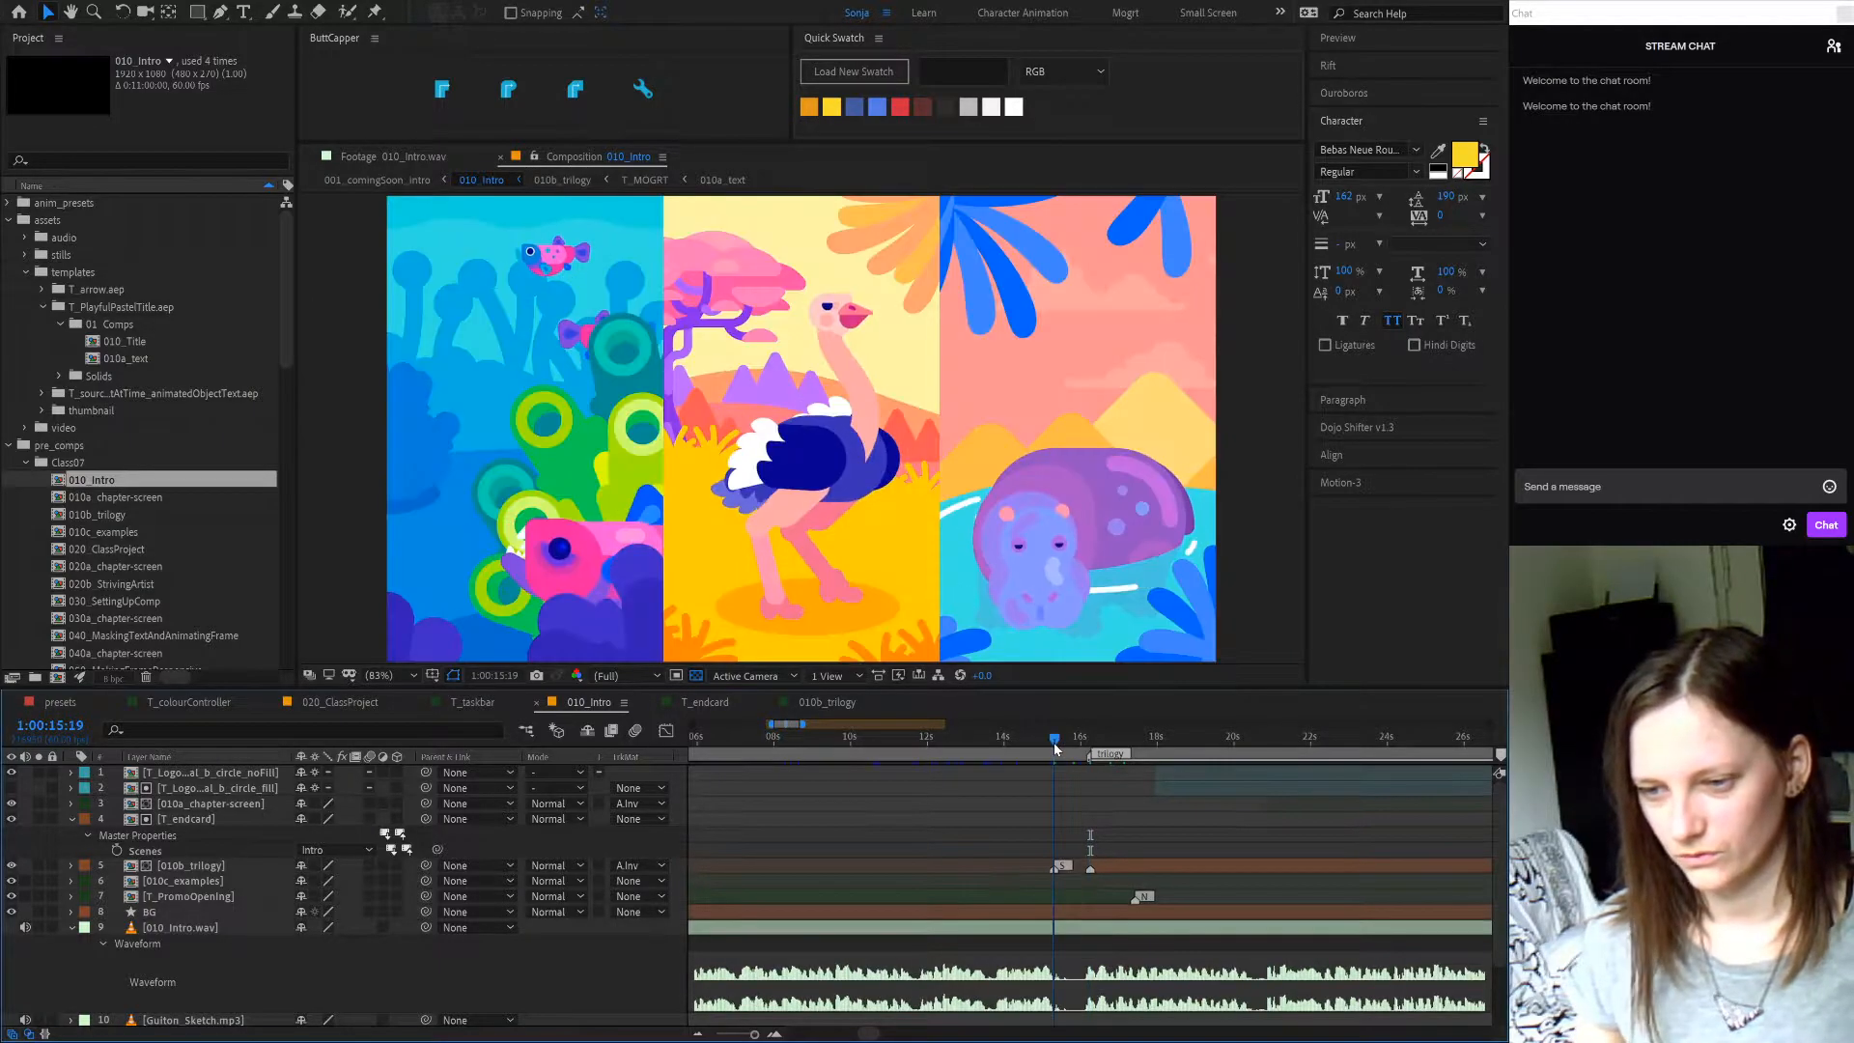
{"action": "left_click", "coordinate": [1120, 865]}
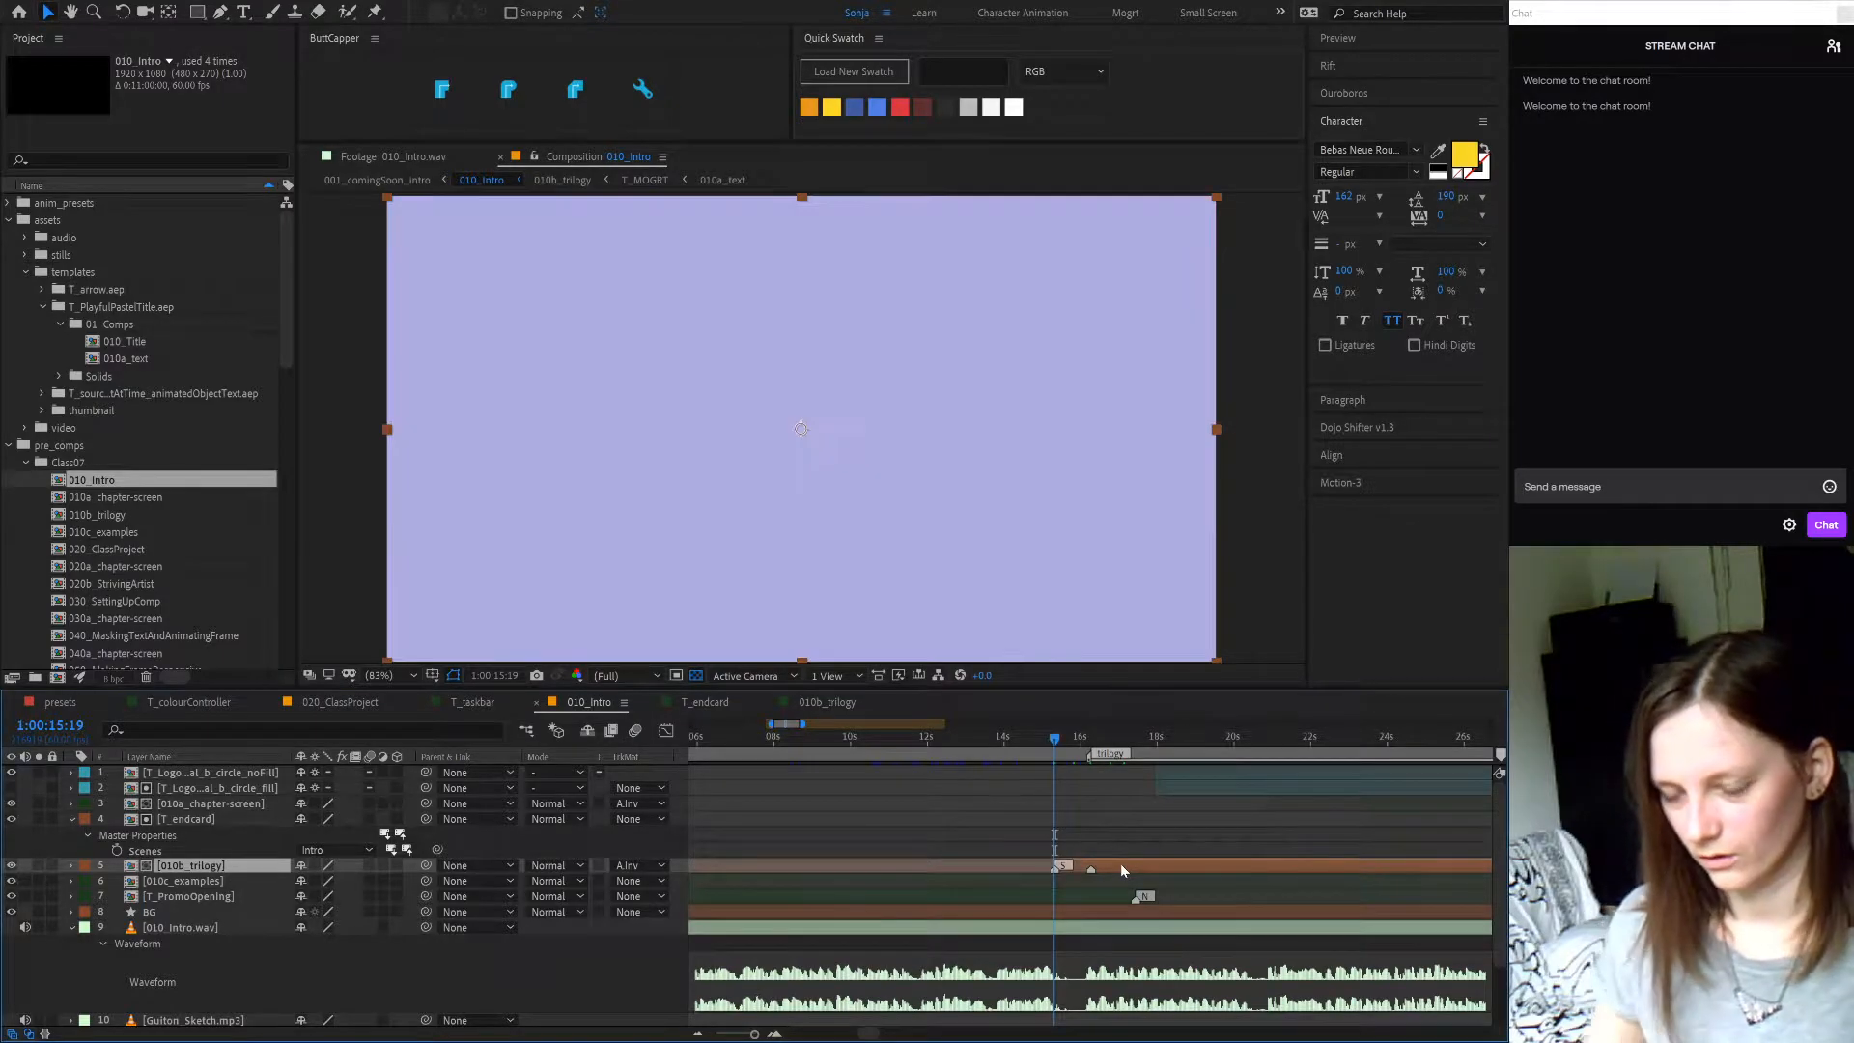
{"action": "left_click", "coordinate": [1088, 742]}
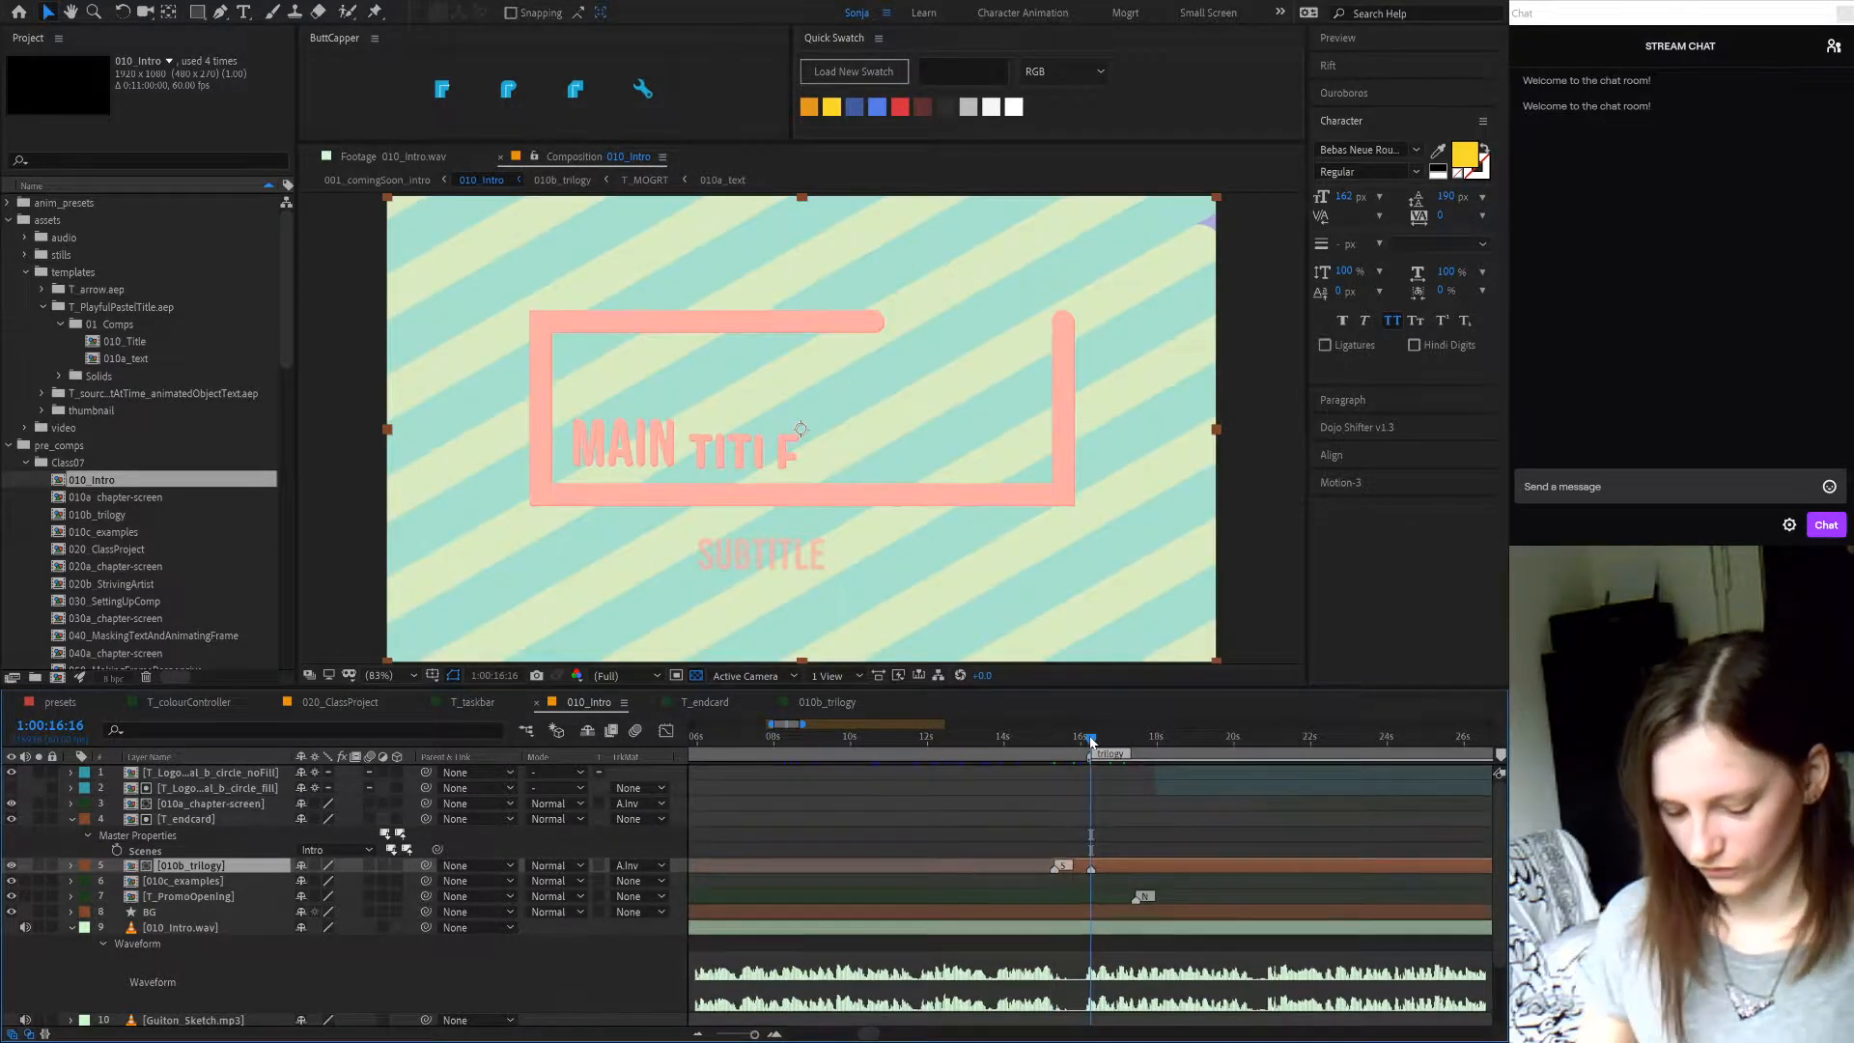
{"action": "key", "text": "bracketleft"}
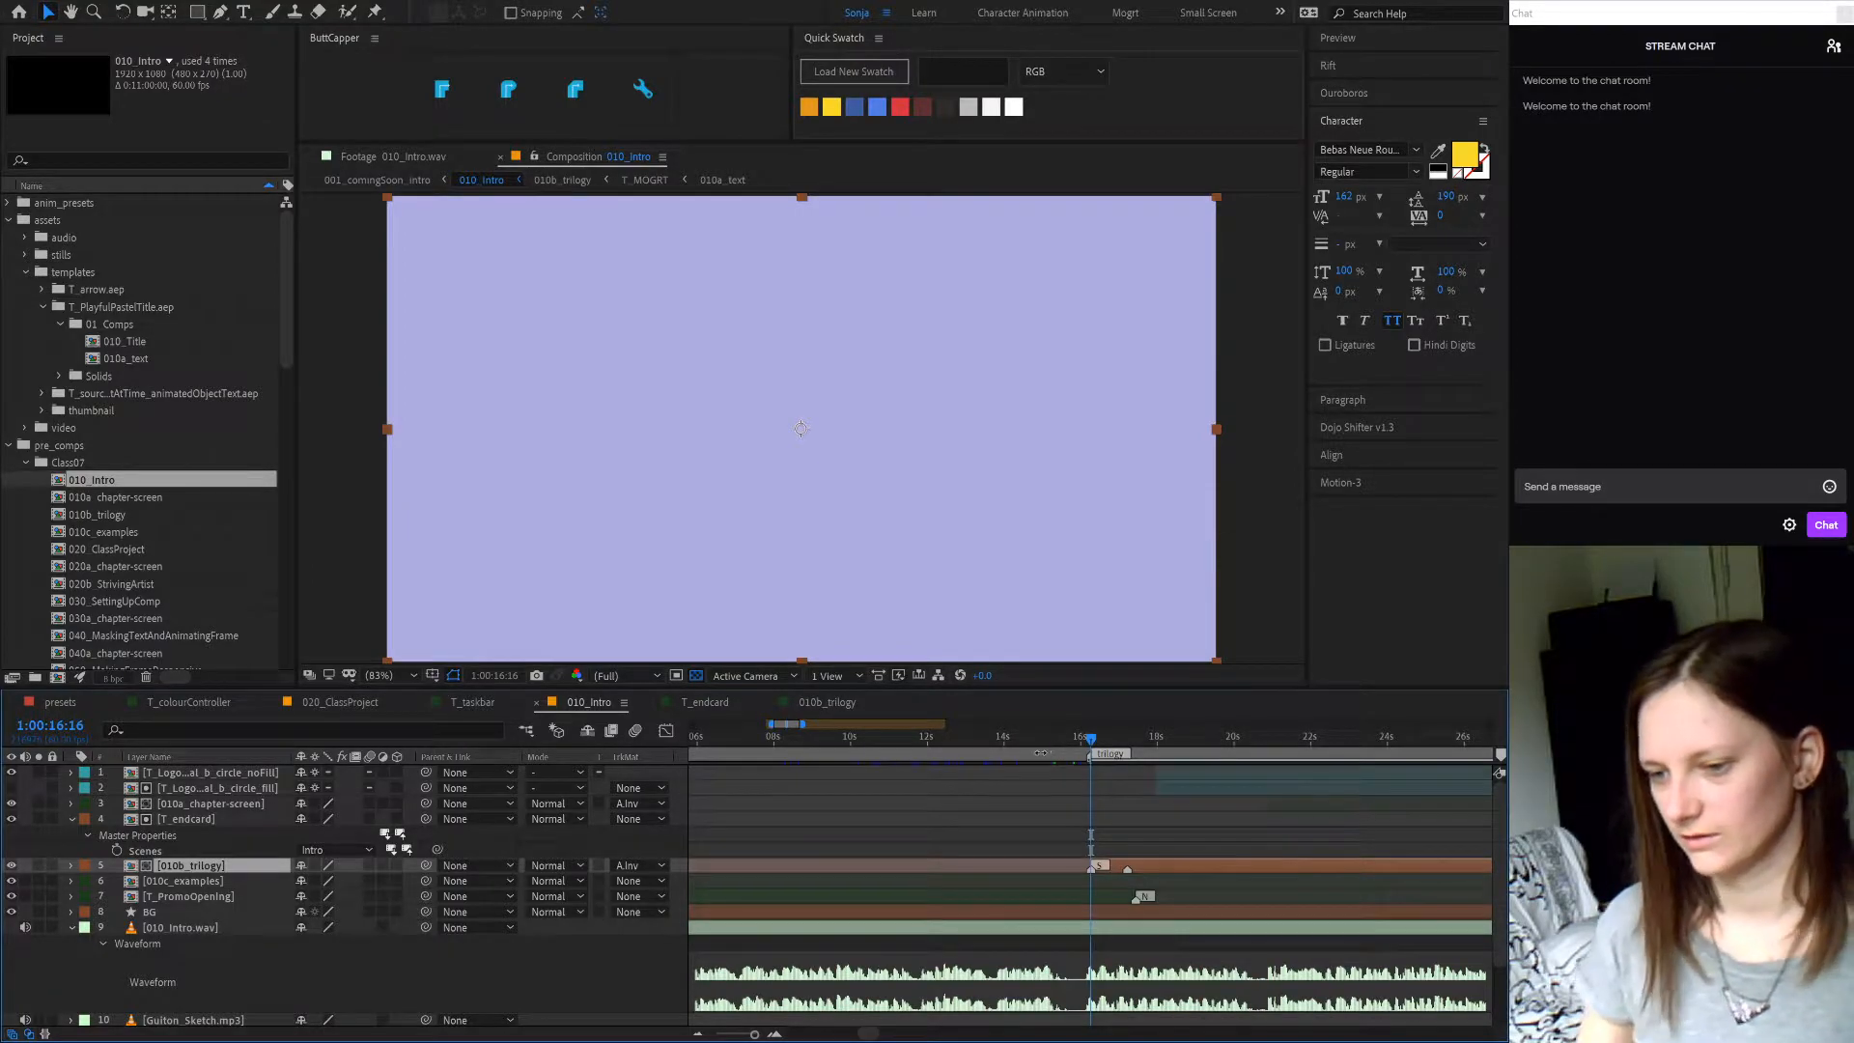
- Open 010b_trilogy, align the start of the T_MOGRT layer with 1:00:00:00, and advance a few frames
{"action": "double_click", "coordinate": [1161, 867]}
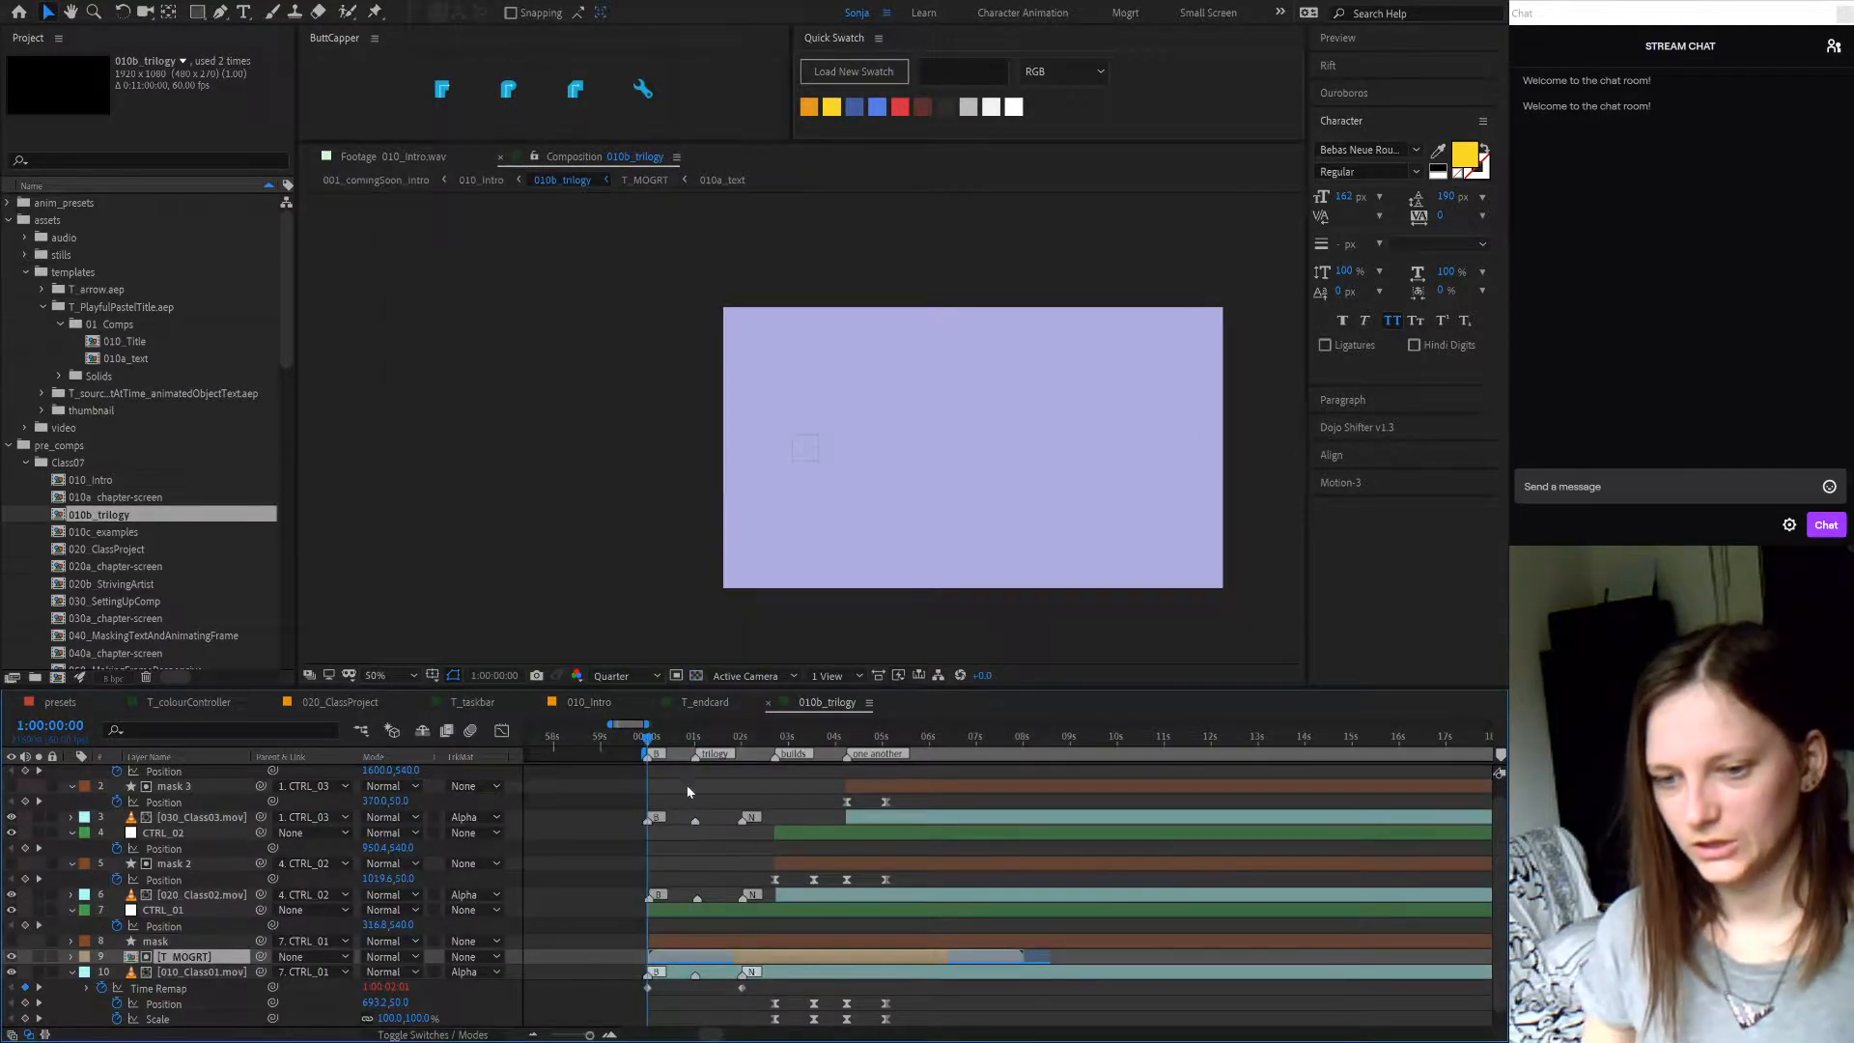
{"action": "scroll", "coordinate": [623, 925], "scroll_direction": "up", "scroll_amount": 5, "text": "alt"}
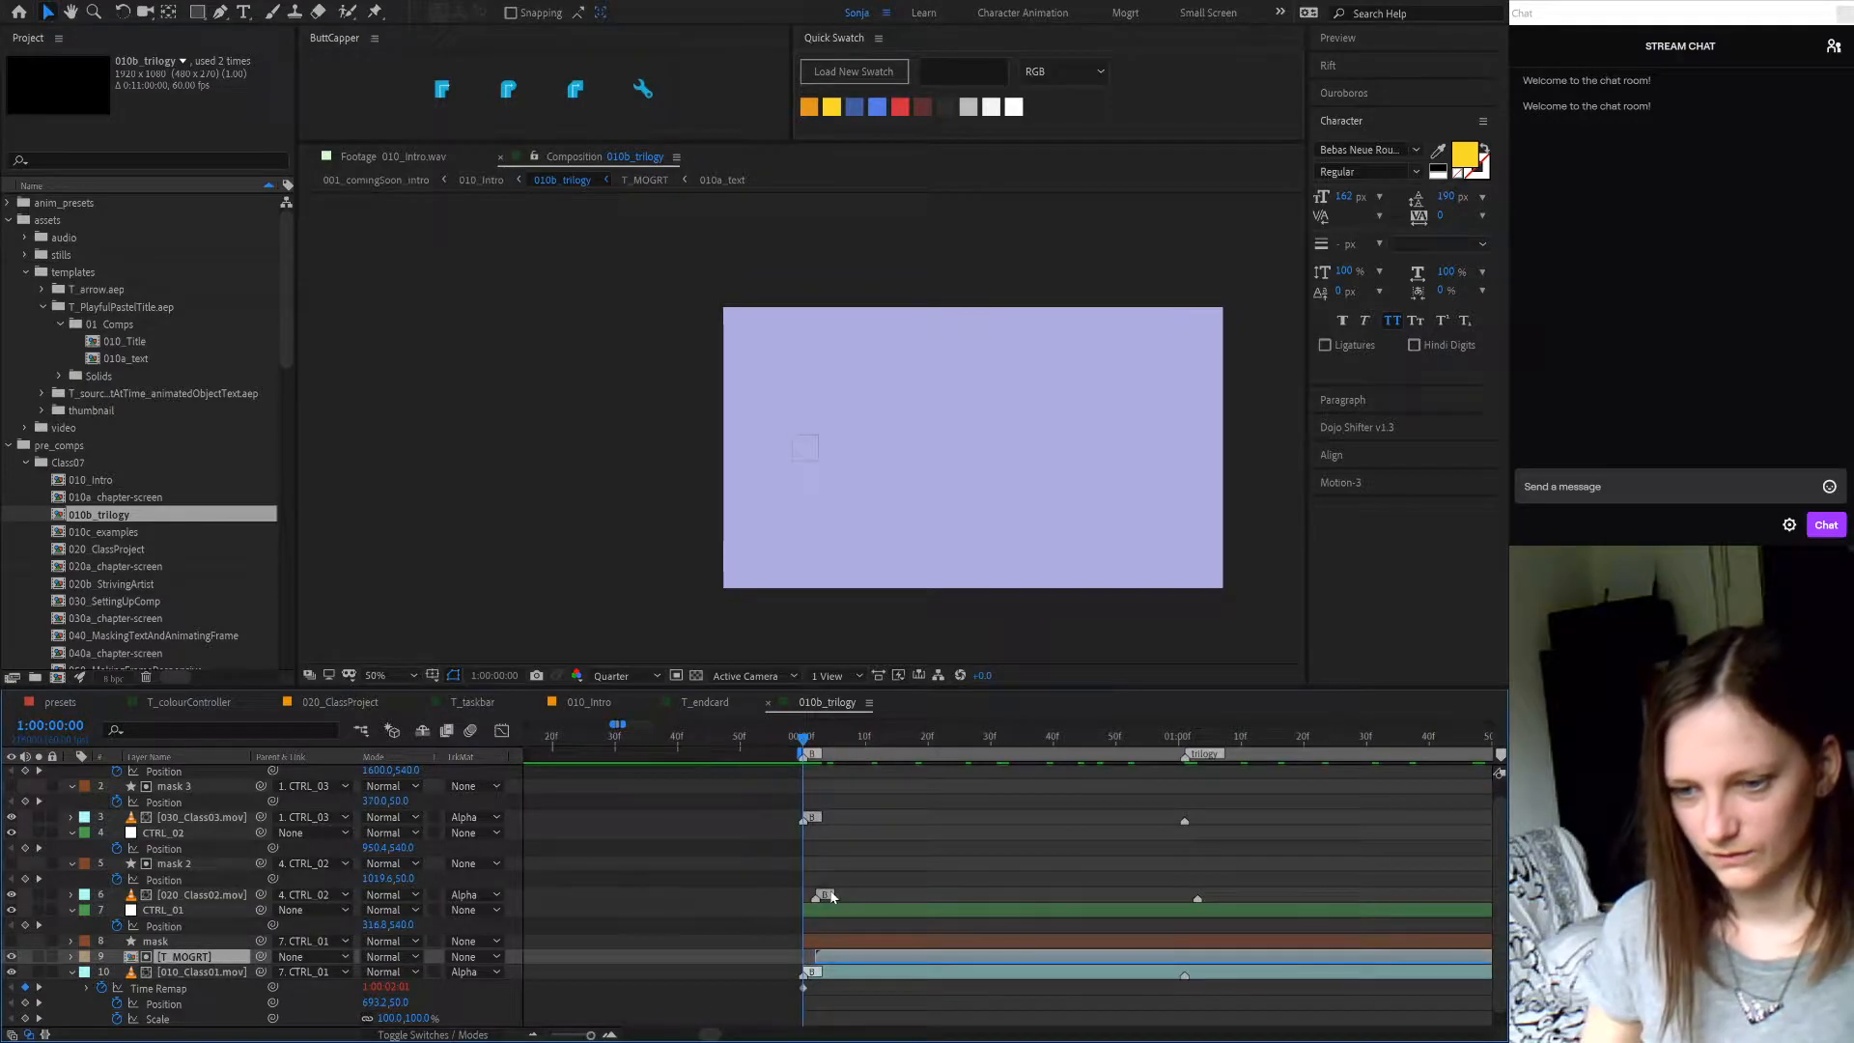
{"action": "key", "text": "bracketleft"}
{"action": "key", "text": "Page_Down"}
{"action": "key", "text": "Page_Down"}
{"action": "key", "text": "Page_Down"}
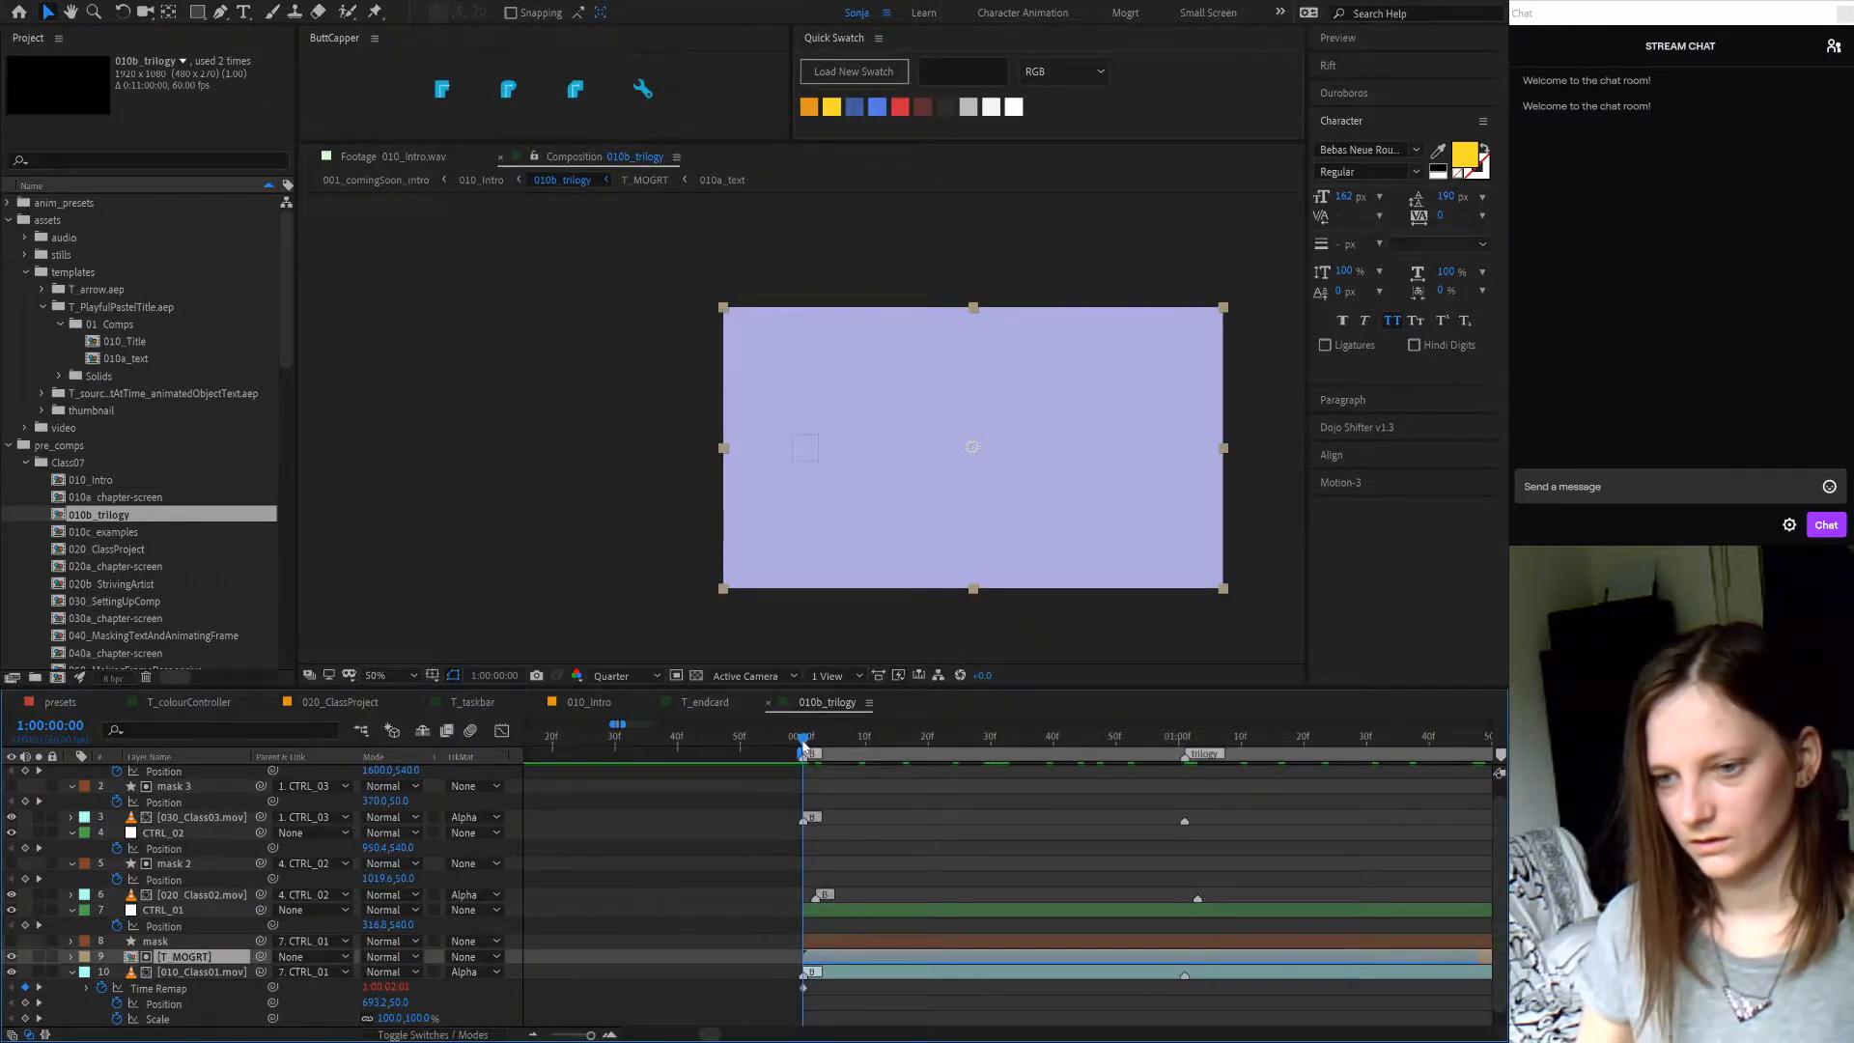
- Delete the BG layer from 010b_trilogy and scrub through the title animation to 1:00:01:45
{"action": "scroll", "coordinate": [743, 811], "scroll_direction": "down", "scroll_amount": 5, "text": "alt"}
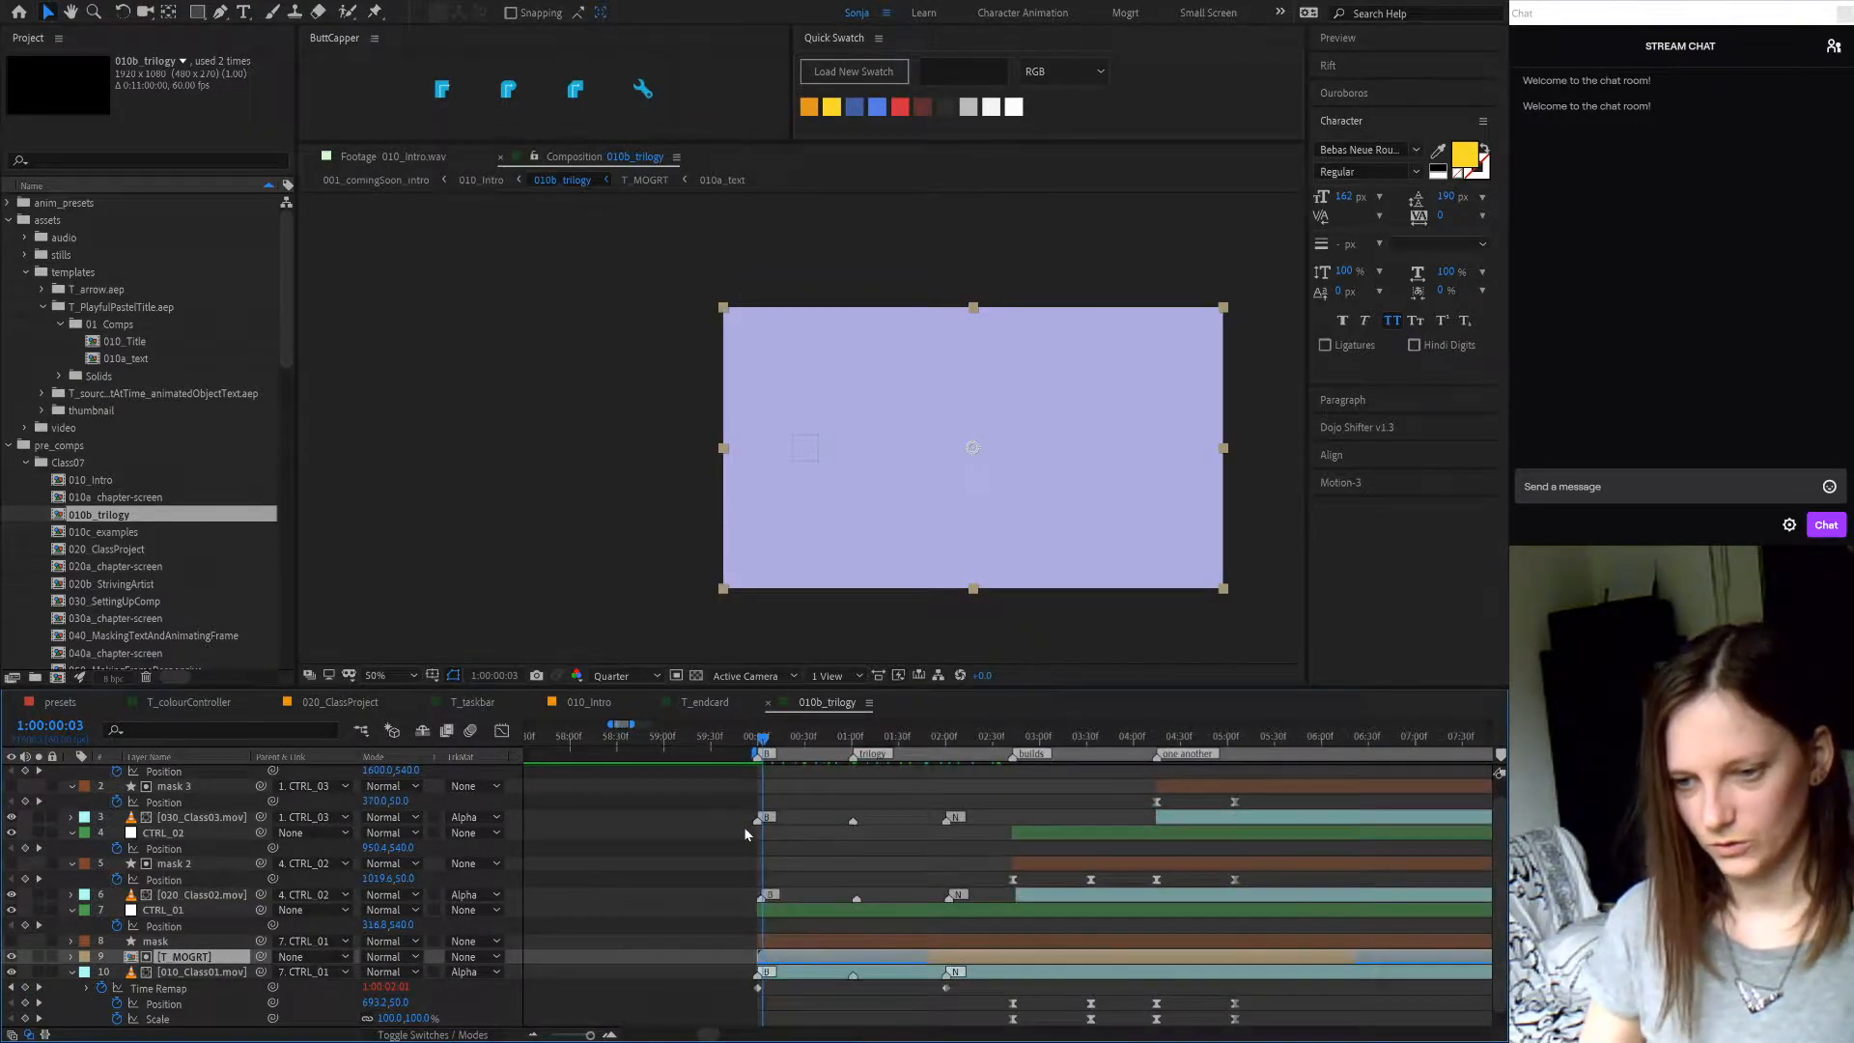
{"action": "scroll", "coordinate": [744, 826], "scroll_direction": "down", "scroll_amount": 1}
{"action": "left_click", "coordinate": [149, 1020]}
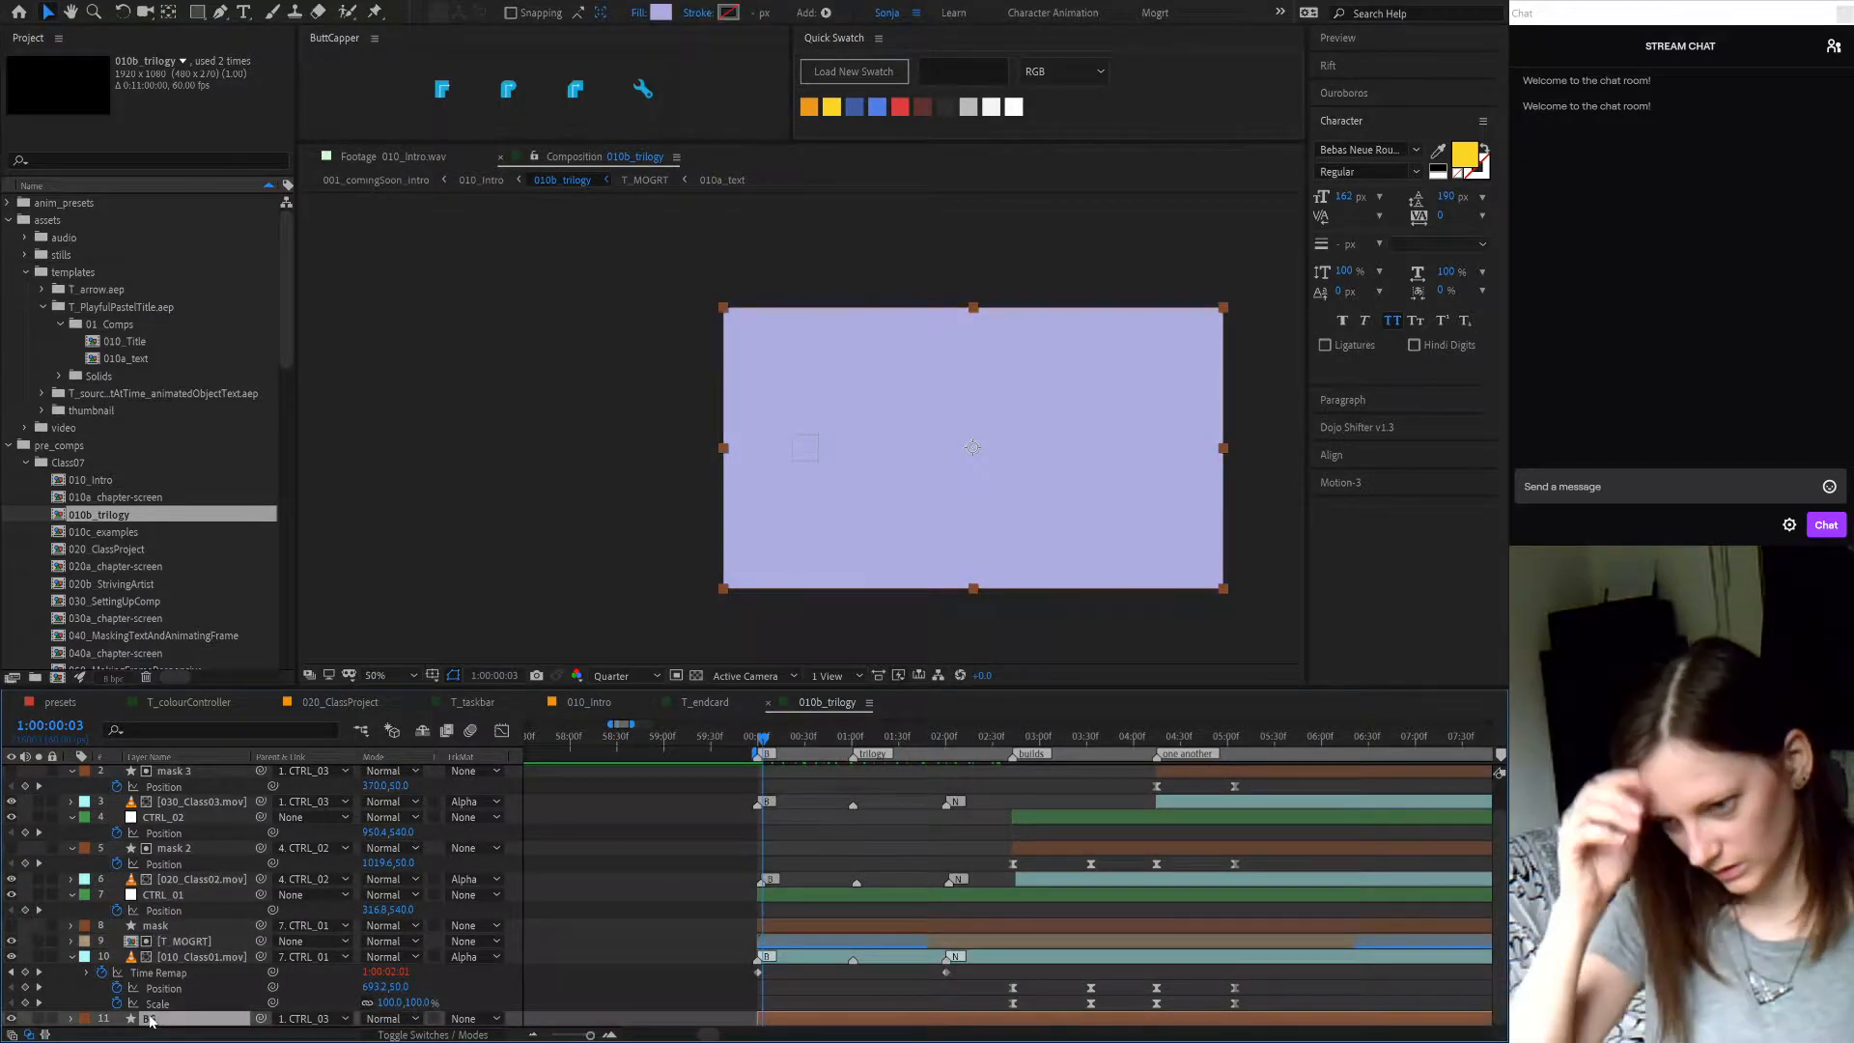
{"action": "key", "text": "space"}
{"action": "key", "text": "Delete"}
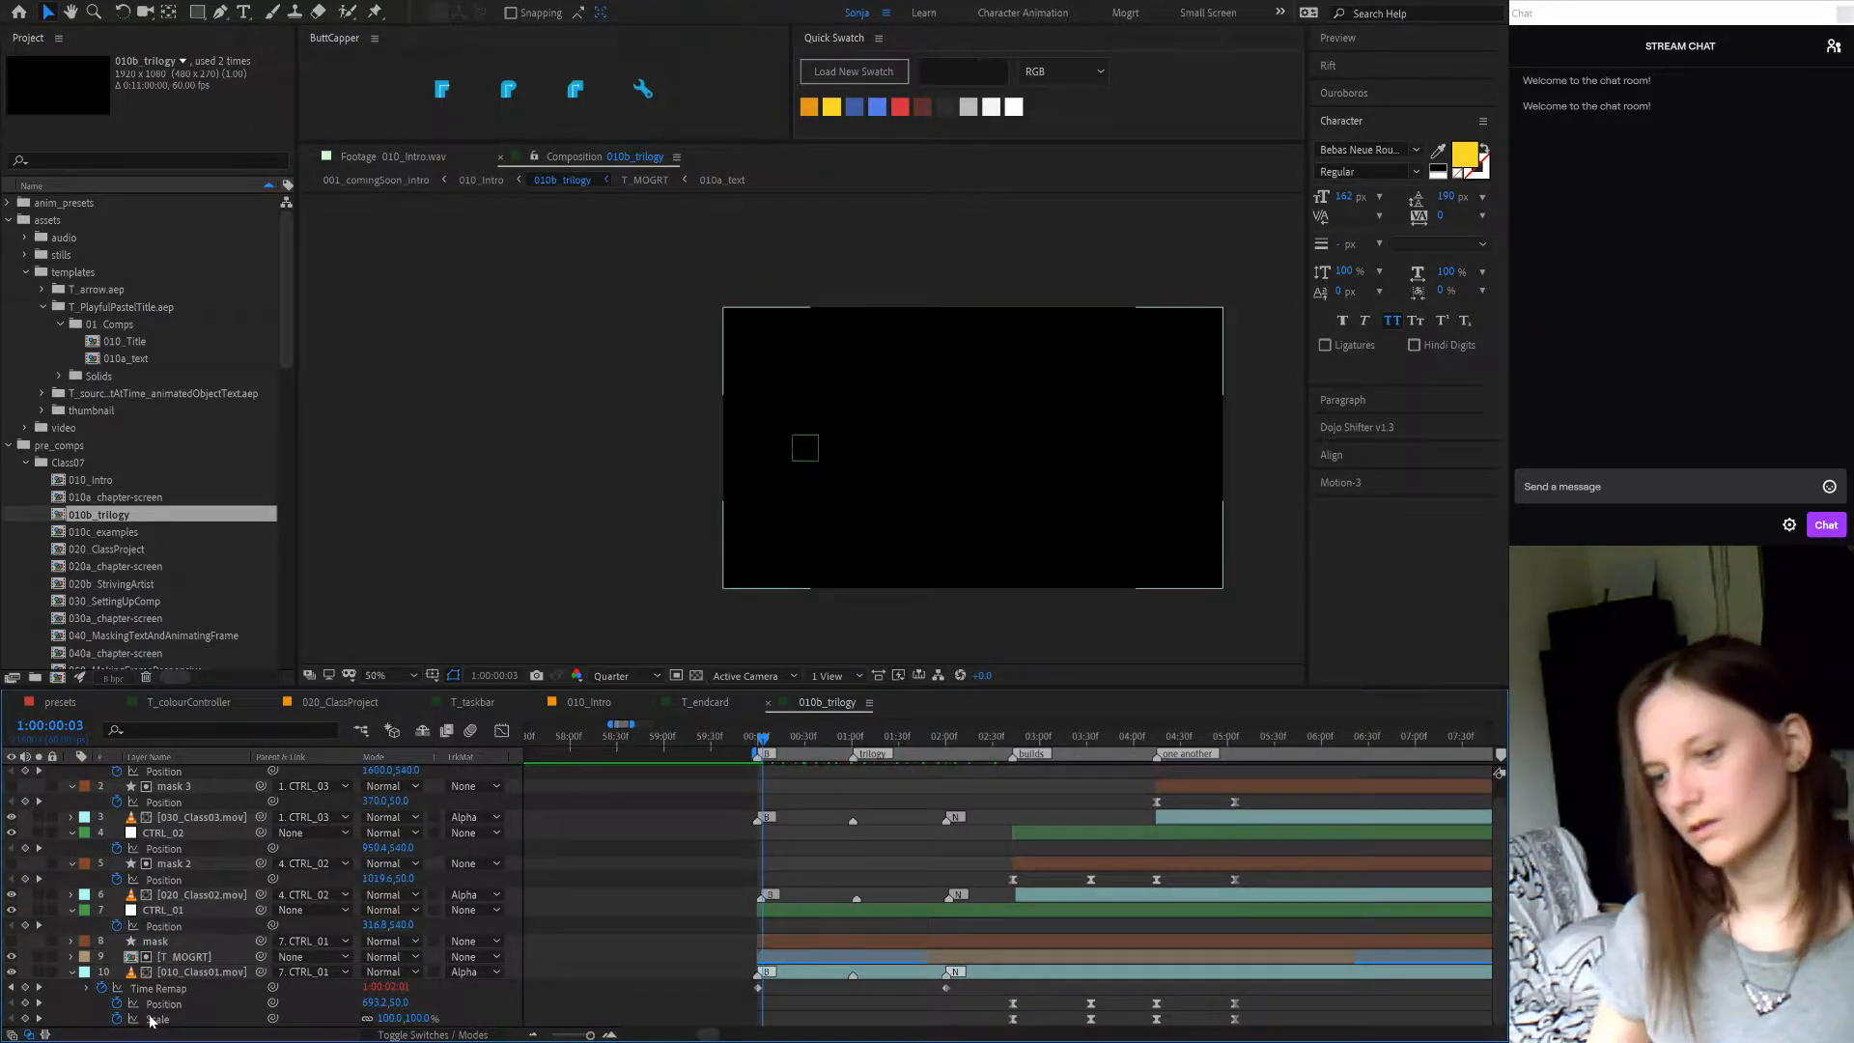
{"action": "left_click_drag", "start_coordinate": [762, 742], "coordinate": [922, 740]}
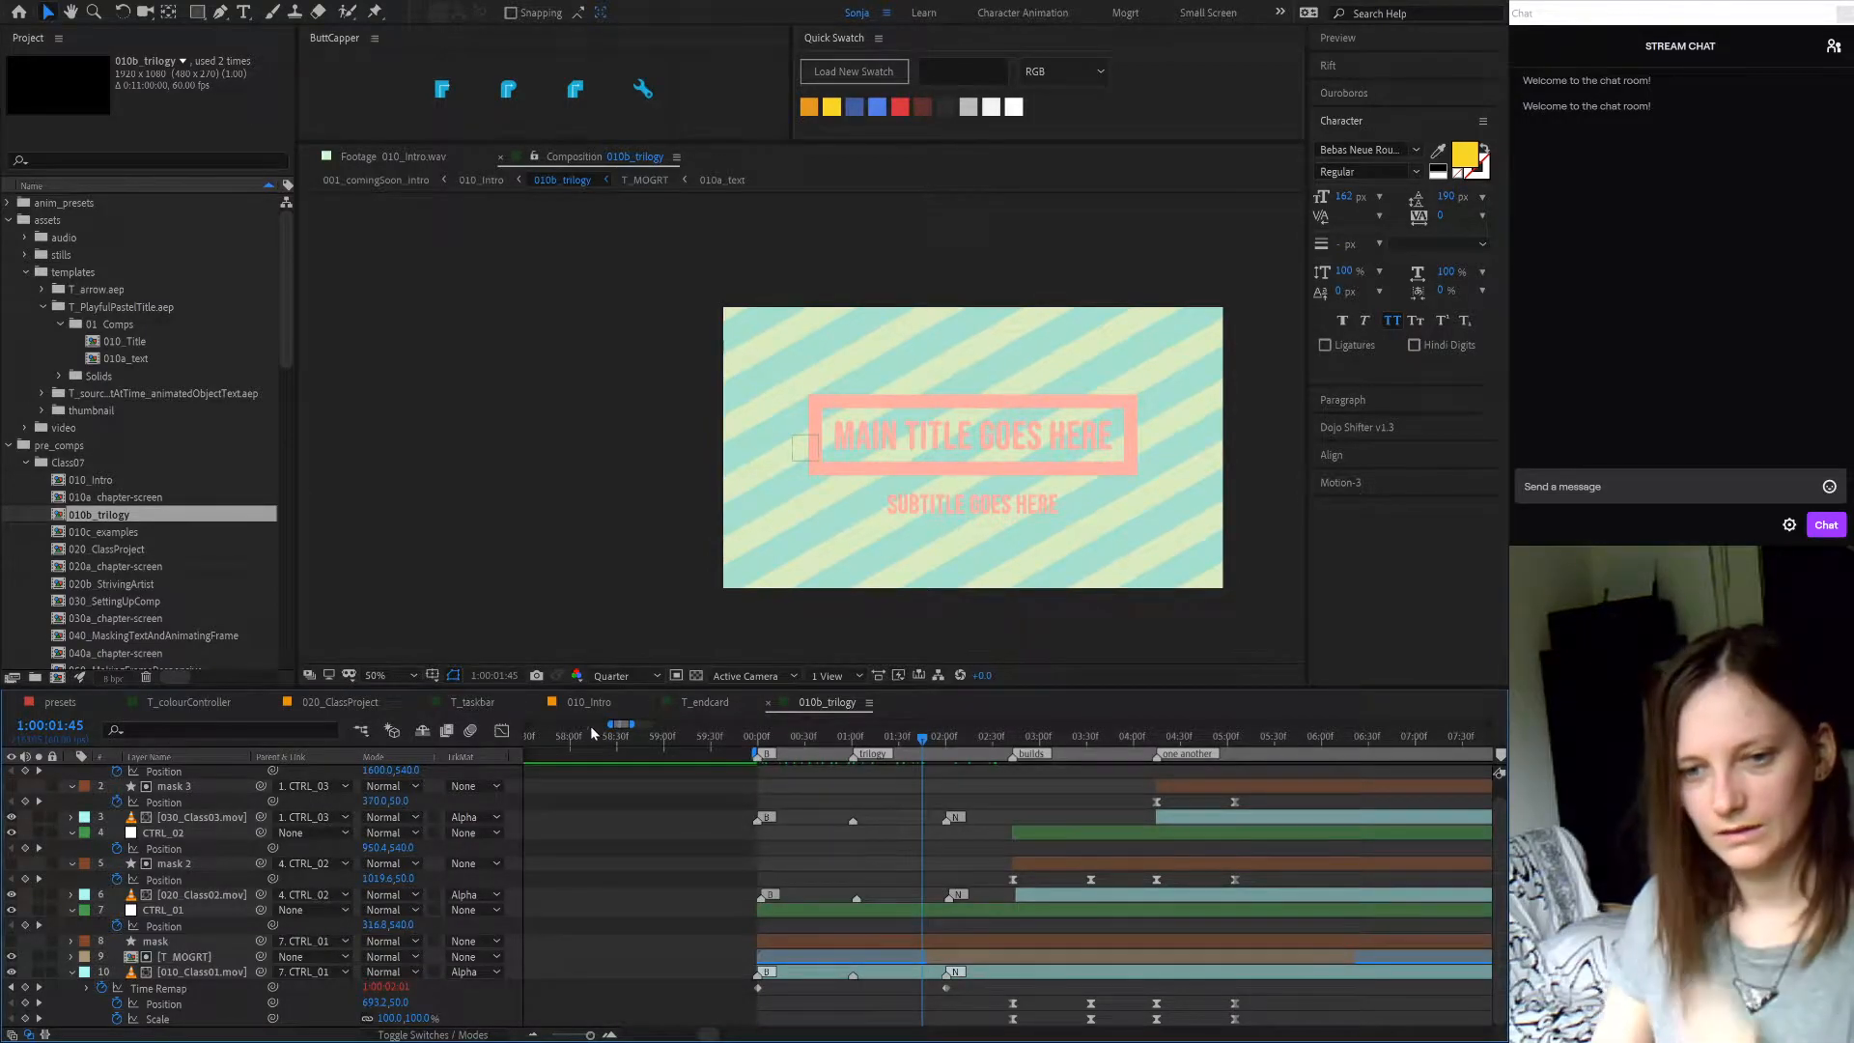
- Return to 010_Intro and check the opening frames of the 010b_trilogy layer around 1:00:16:20
{"action": "left_click", "coordinate": [591, 702]}
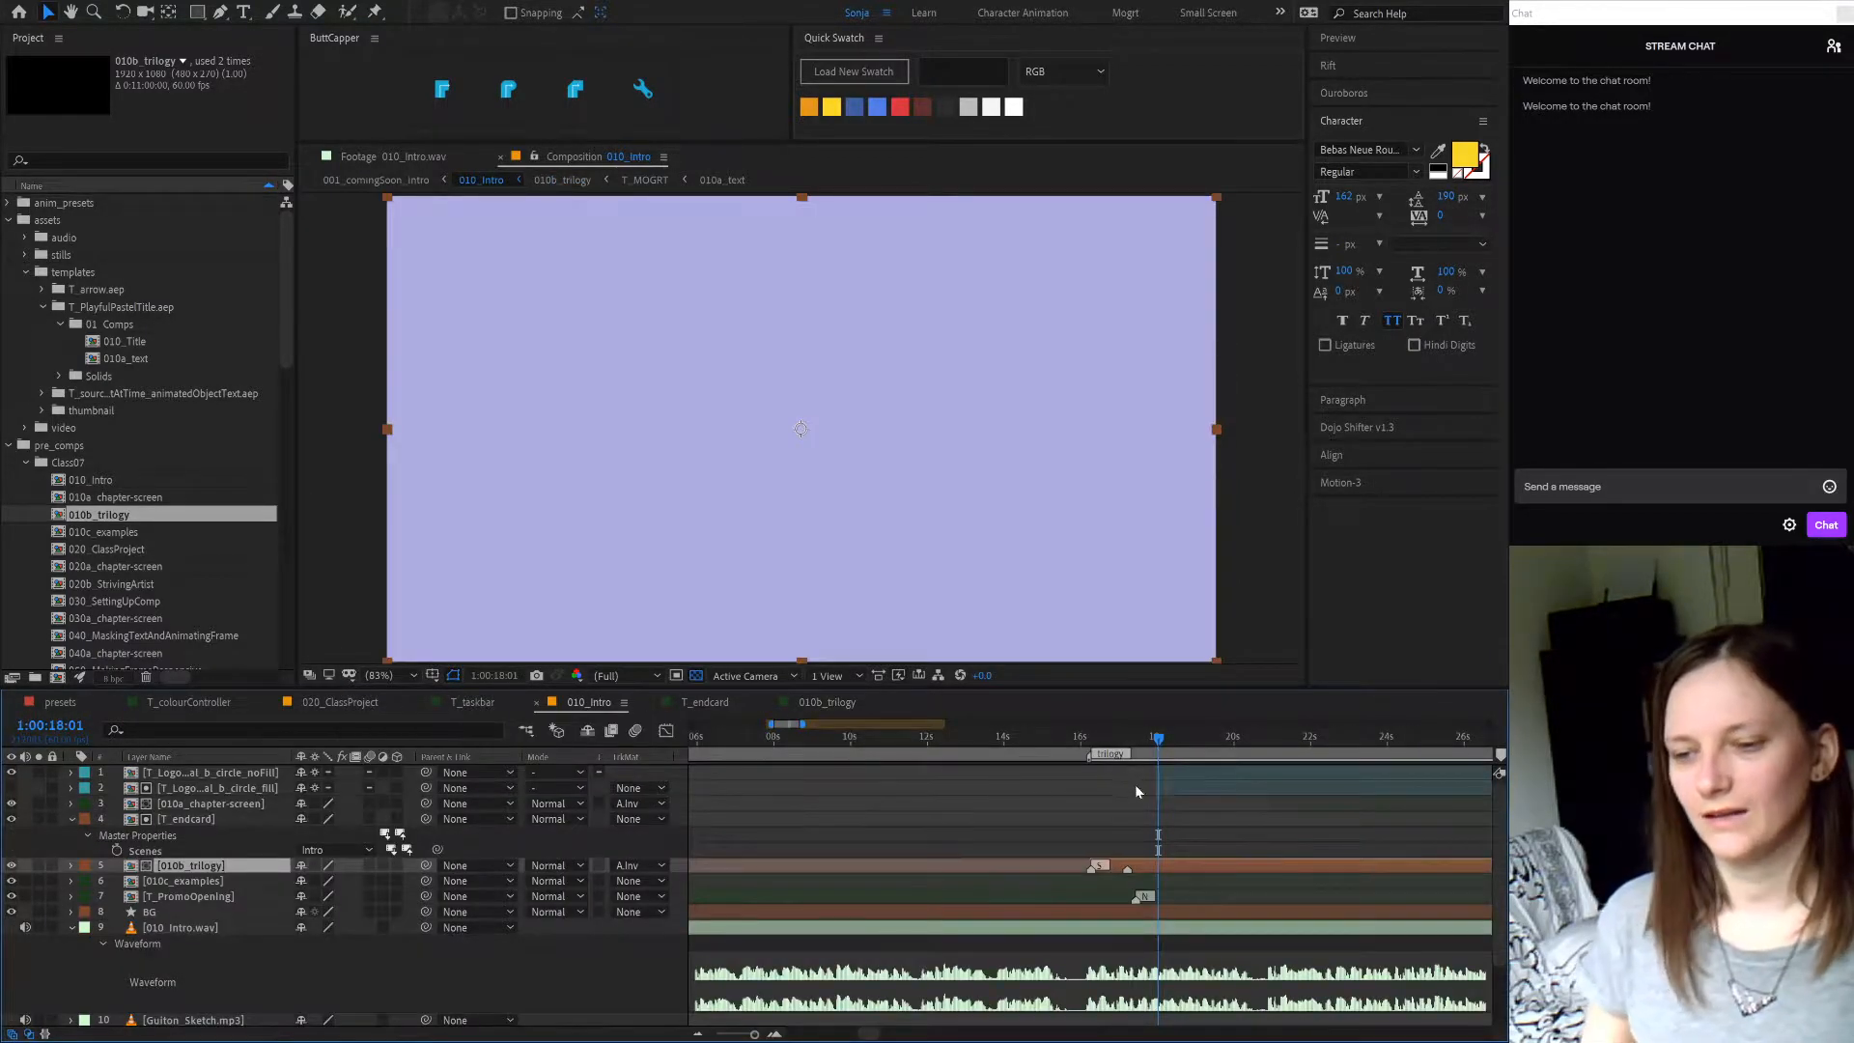
{"action": "left_click", "coordinate": [1090, 737]}
{"action": "mouse_move", "coordinate": [1090, 738]}
{"action": "left_mouse_down"}
{"action": "mouse_move", "coordinate": [956, 734]}
{"action": "mouse_move", "coordinate": [1166, 737]}
{"action": "mouse_move", "coordinate": [1095, 738]}
{"action": "left_mouse_up"}
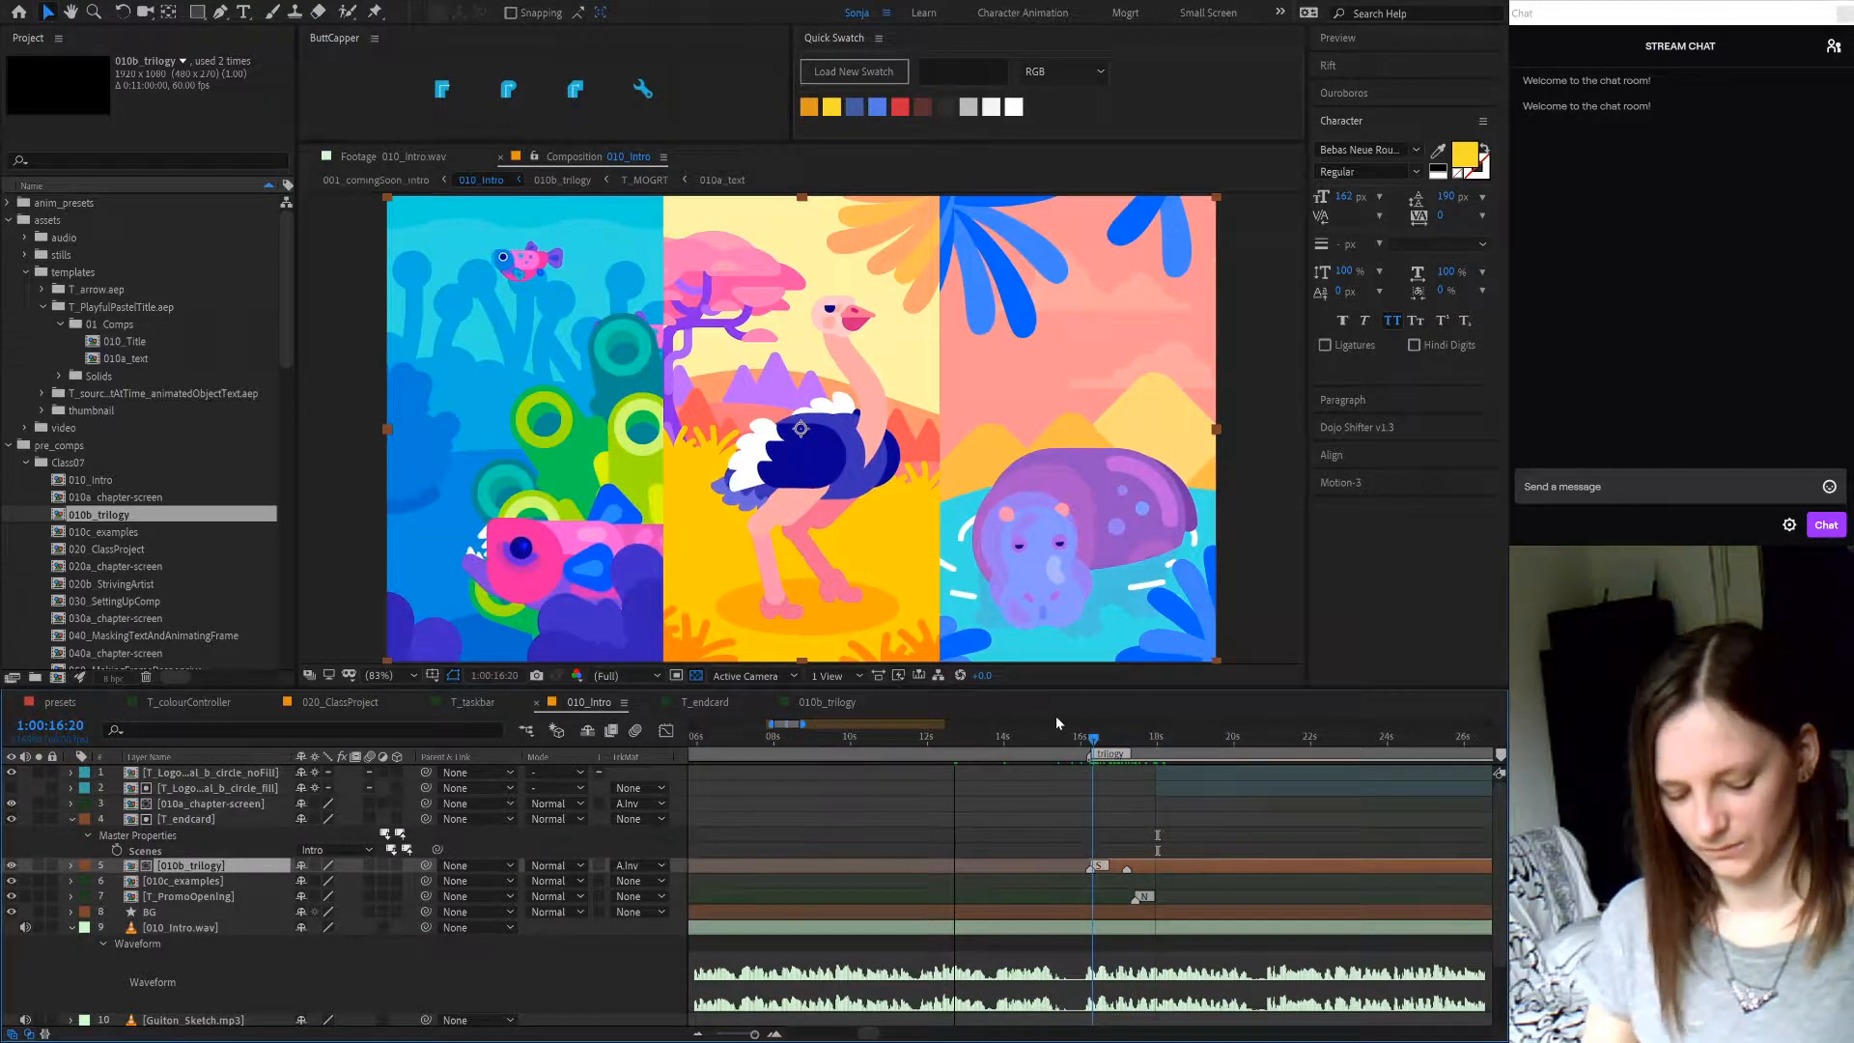
{"action": "key", "text": "Page_Up"}
{"action": "key", "text": "Page_Up"}
{"action": "key", "text": "Page_Up"}
{"action": "key", "text": "Page_Up"}
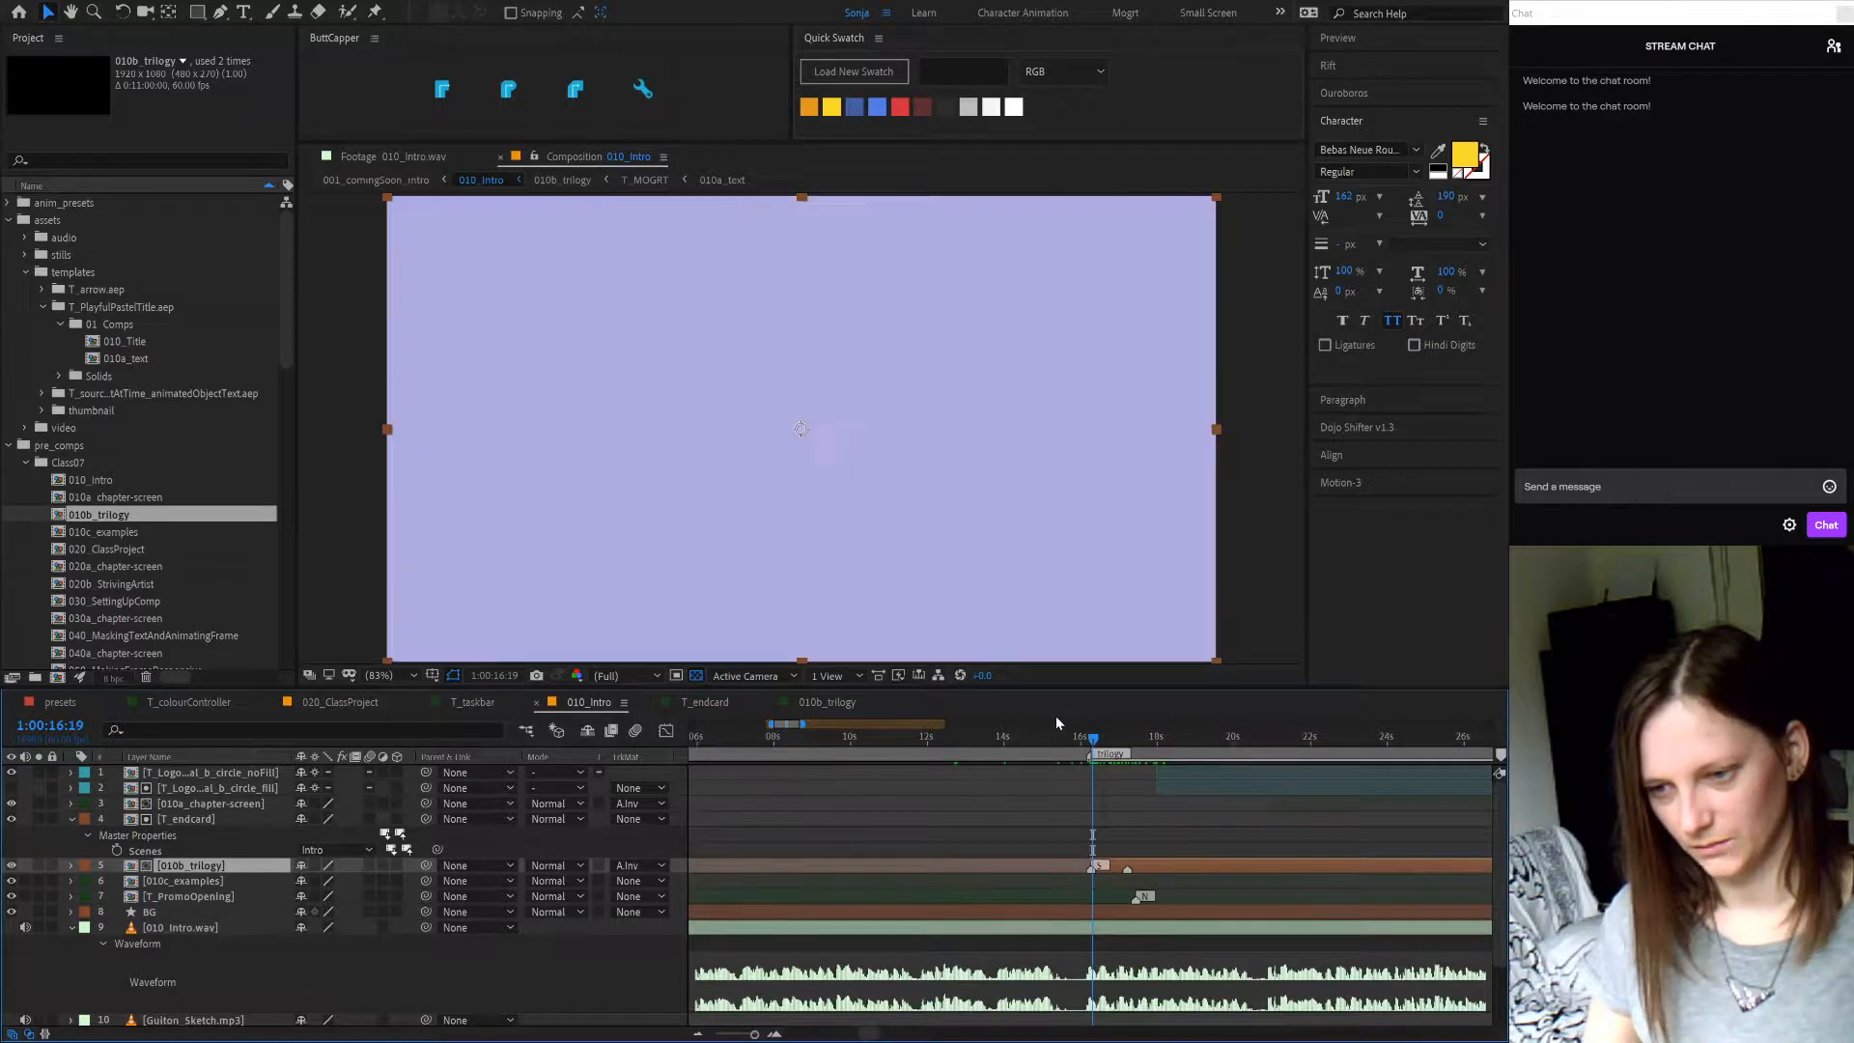
- Undo the recent edits back to before the two T_LogoReveal circle layers were deleted, and scrub to 1:00:17:27
{"action": "key", "text": "Page_Up"}
{"action": "key", "text": "Page_Up"}
{"action": "key", "text": "Page_Up"}
{"action": "key", "text": "Page_Up"}
{"action": "key", "text": "Page_Up"}
{"action": "key", "text": "Page_Up"}
{"action": "key", "text": "Page_Up"}
{"action": "key", "text": "Page_Up"}
{"action": "key", "text": "Page_Up"}
{"action": "key", "text": "Page_Up"}
{"action": "key", "text": "Page_Up"}
{"action": "key", "text": "Page_Up"}
{"action": "key", "text": "Page_Up"}
{"action": "key", "text": "Page_Up"}
{"action": "key", "text": "Page_Up"}
{"action": "key", "text": "Page_Up"}
{"action": "key", "text": "Page_Up"}
{"action": "key", "text": "Page_Up"}
{"action": "key", "text": "Page_Up"}
{"action": "key", "text": "Page_Up"}
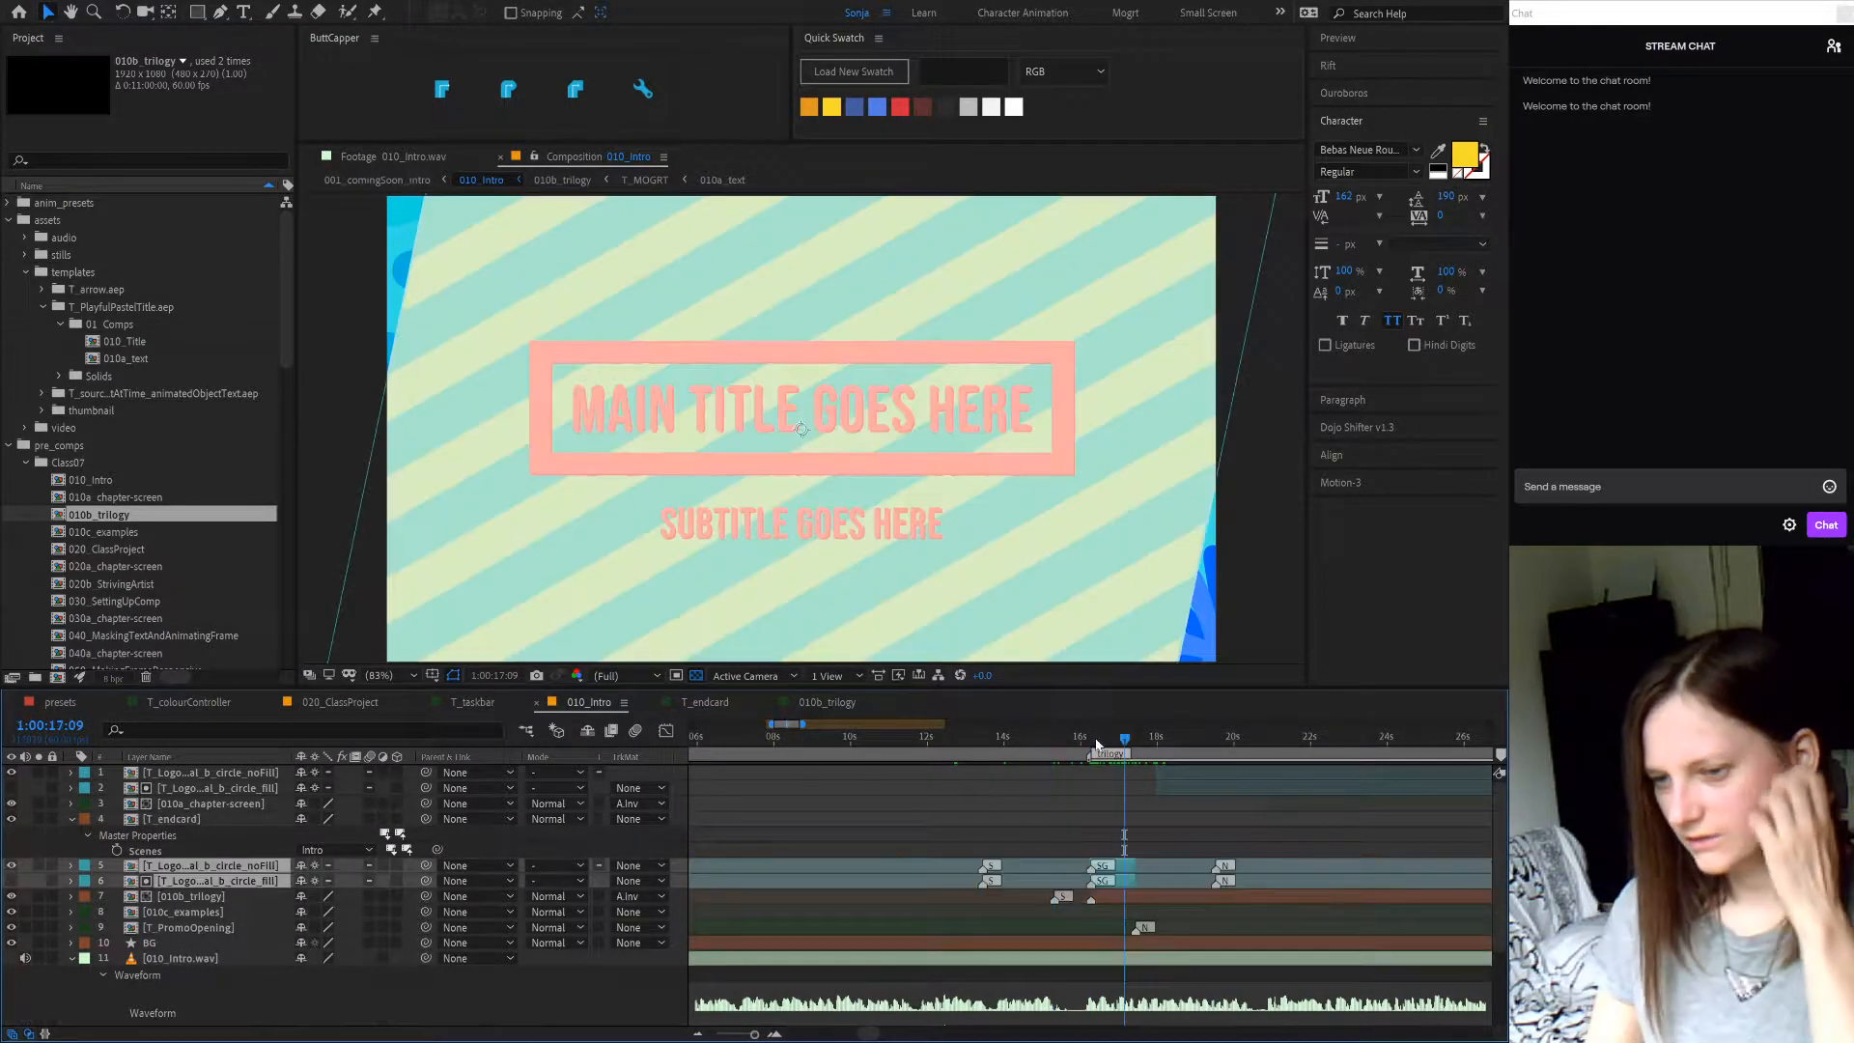
{"action": "left_click_drag", "start_coordinate": [1099, 744], "coordinate": [1137, 743]}
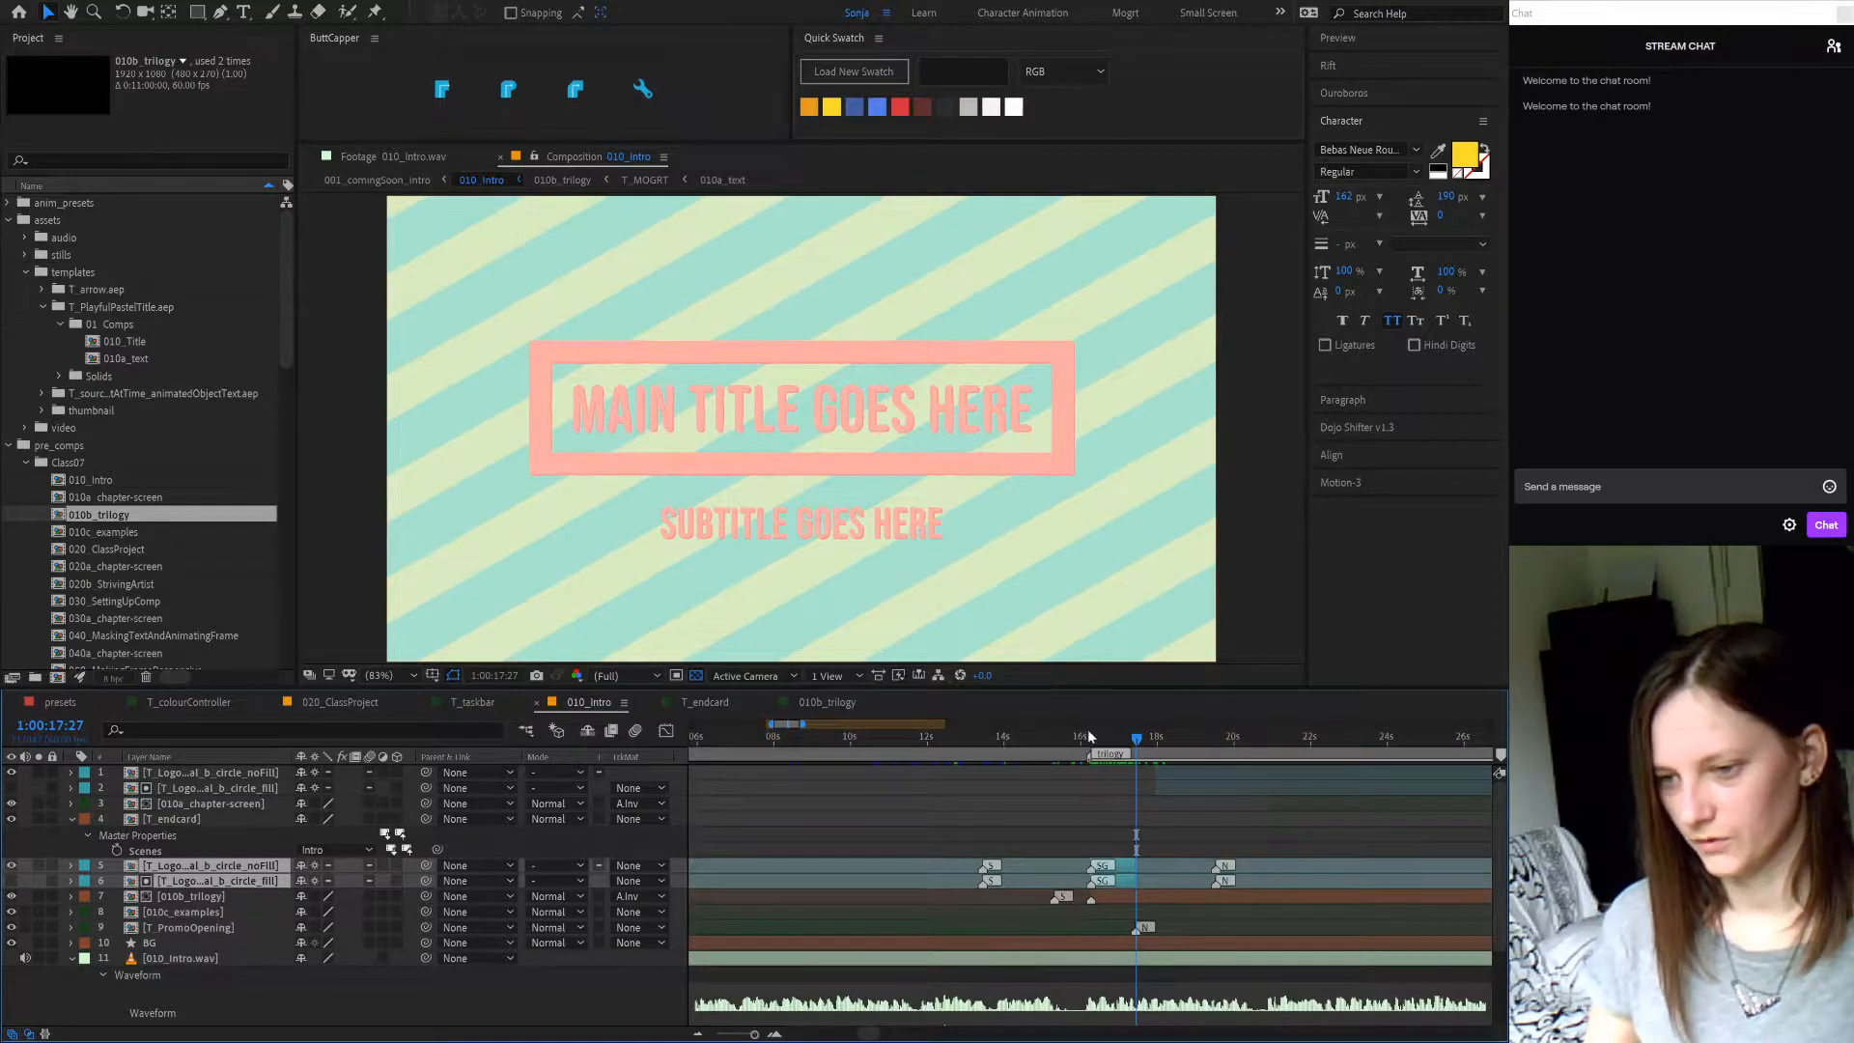
- Open 010b_trilogy from 010_Intro, move its trilogy marker to 1:00:01:50, and close the T_endcard timeline
{"action": "left_click", "coordinate": [1091, 743]}
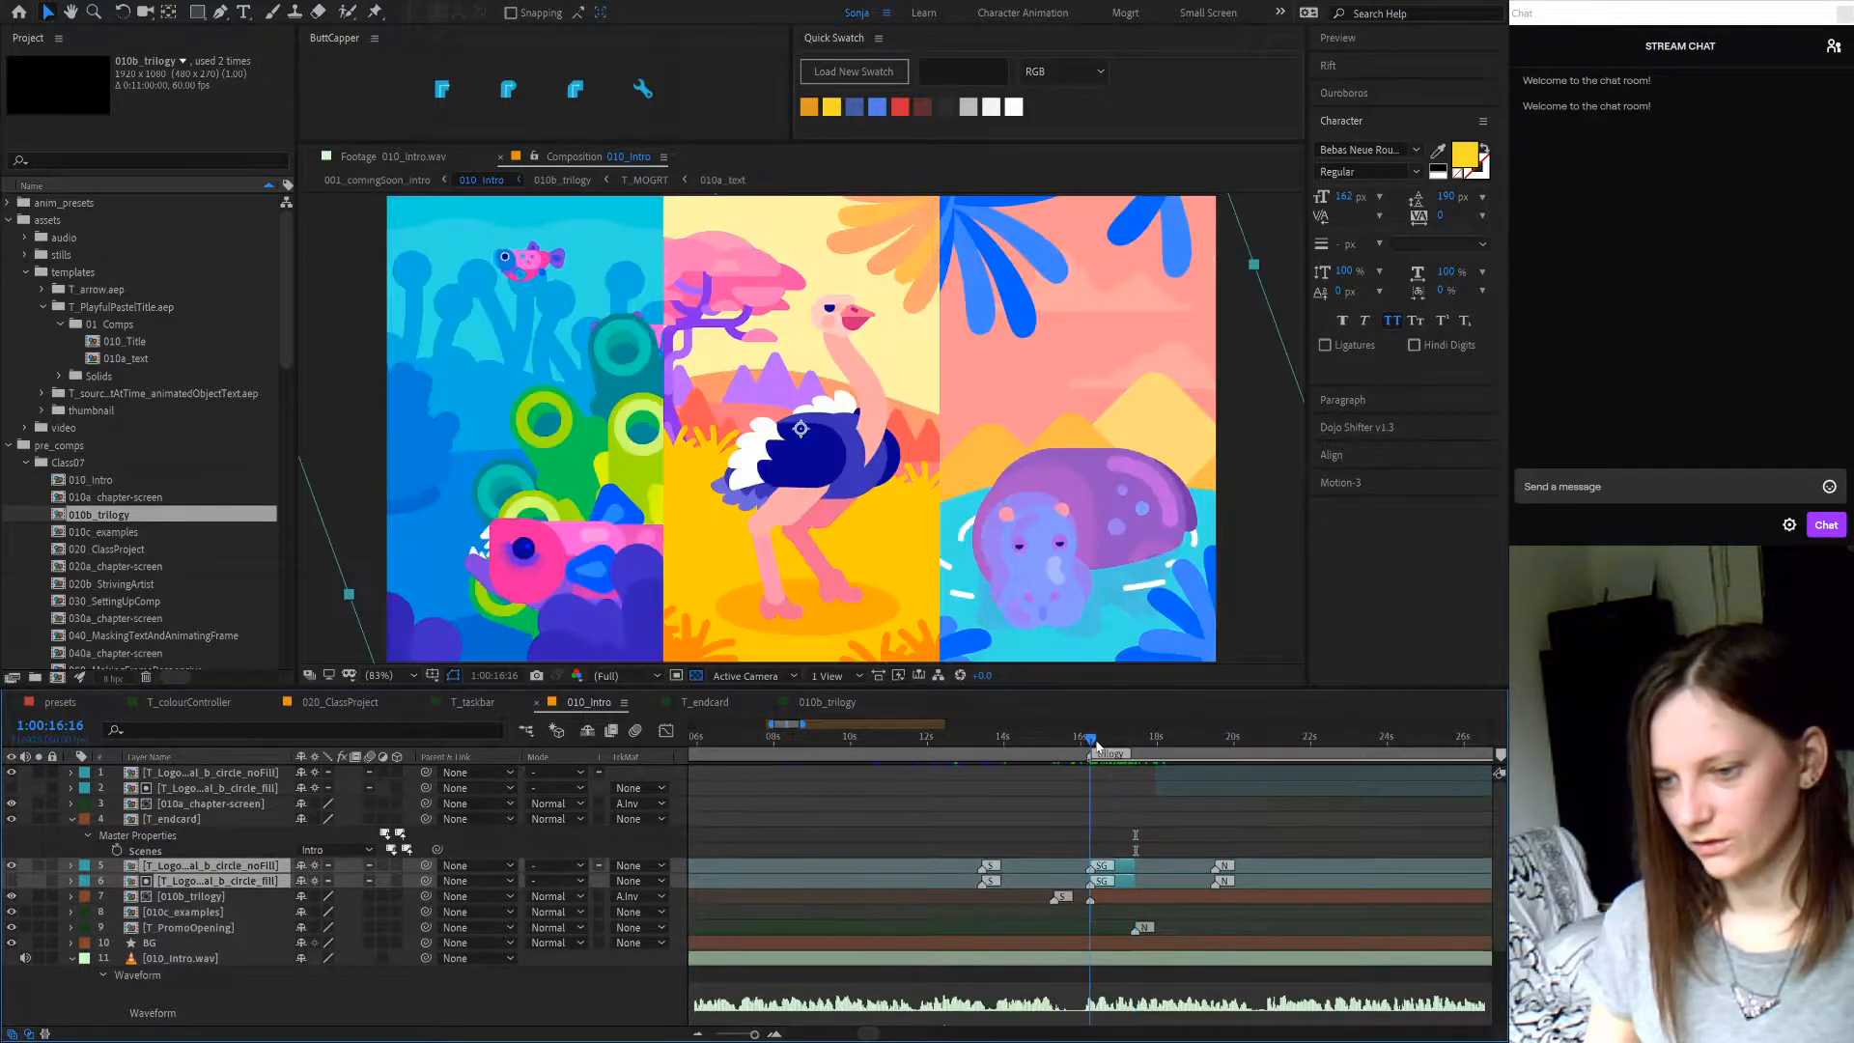
{"action": "left_click", "coordinate": [1128, 896]}
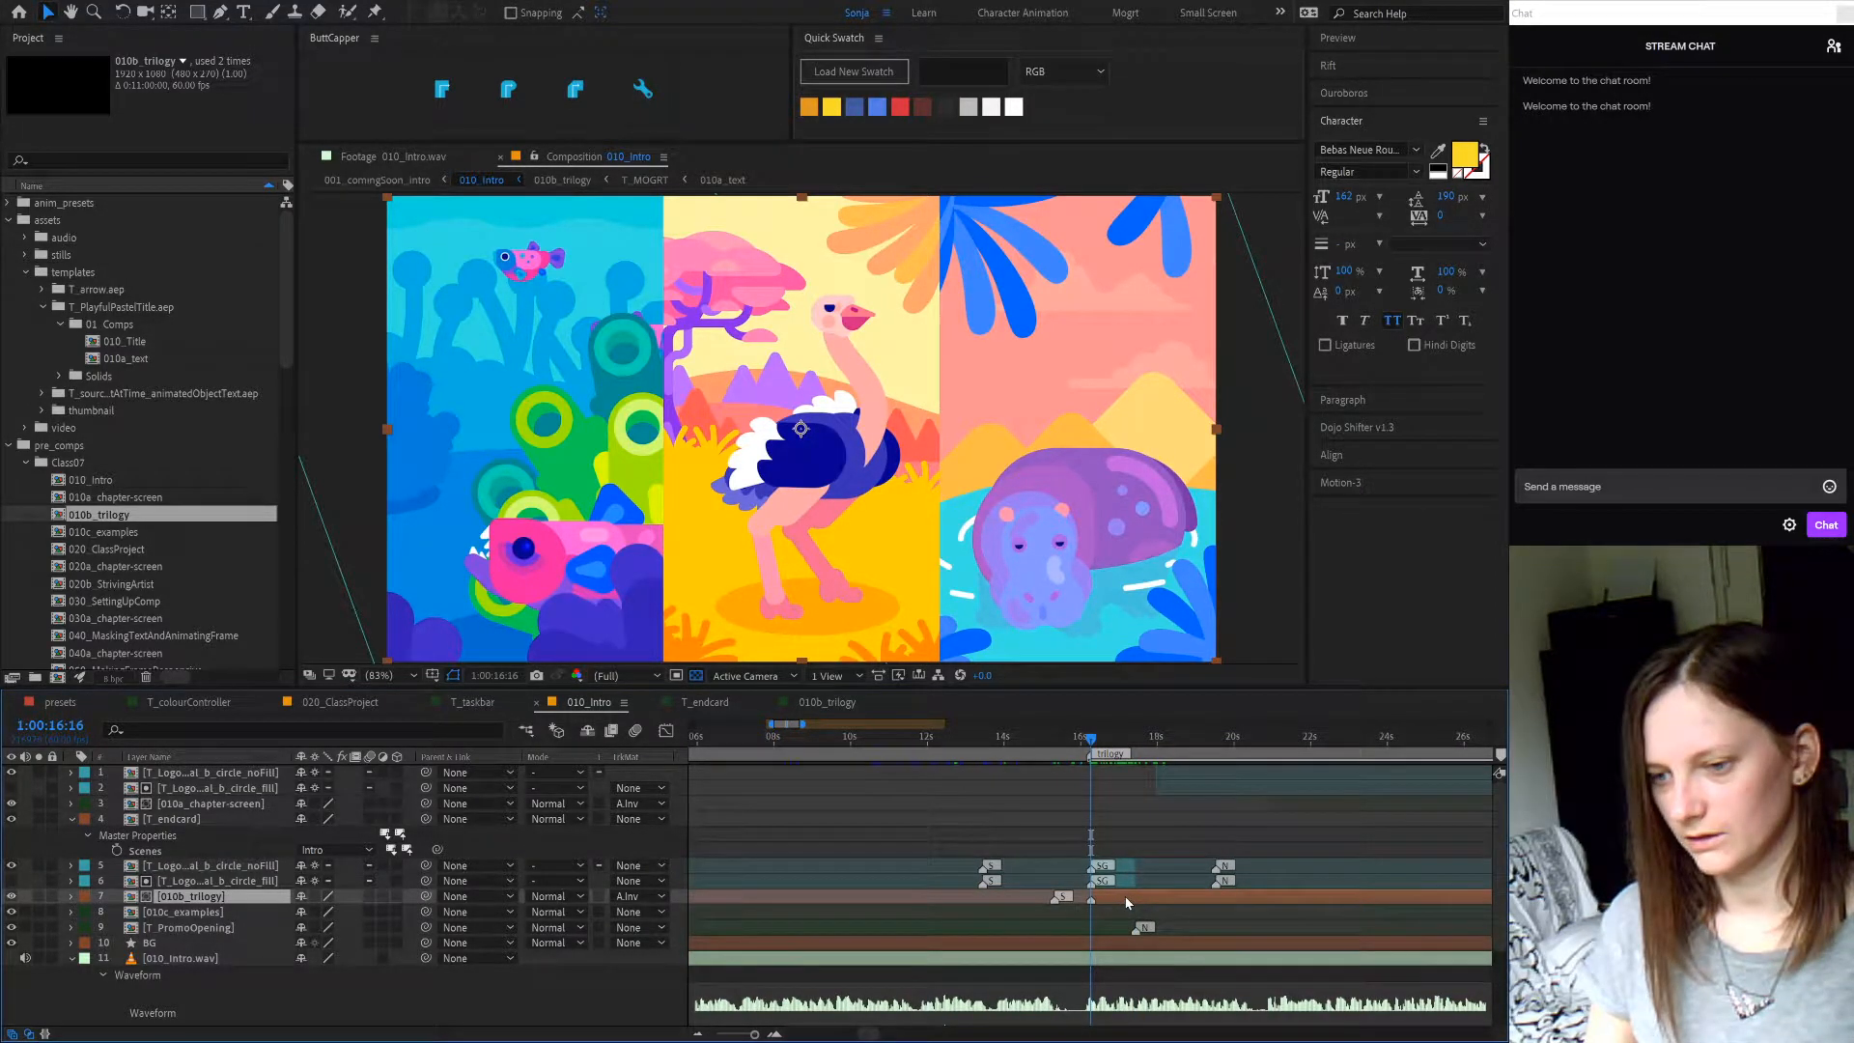
{"action": "double_click", "coordinate": [1126, 902]}
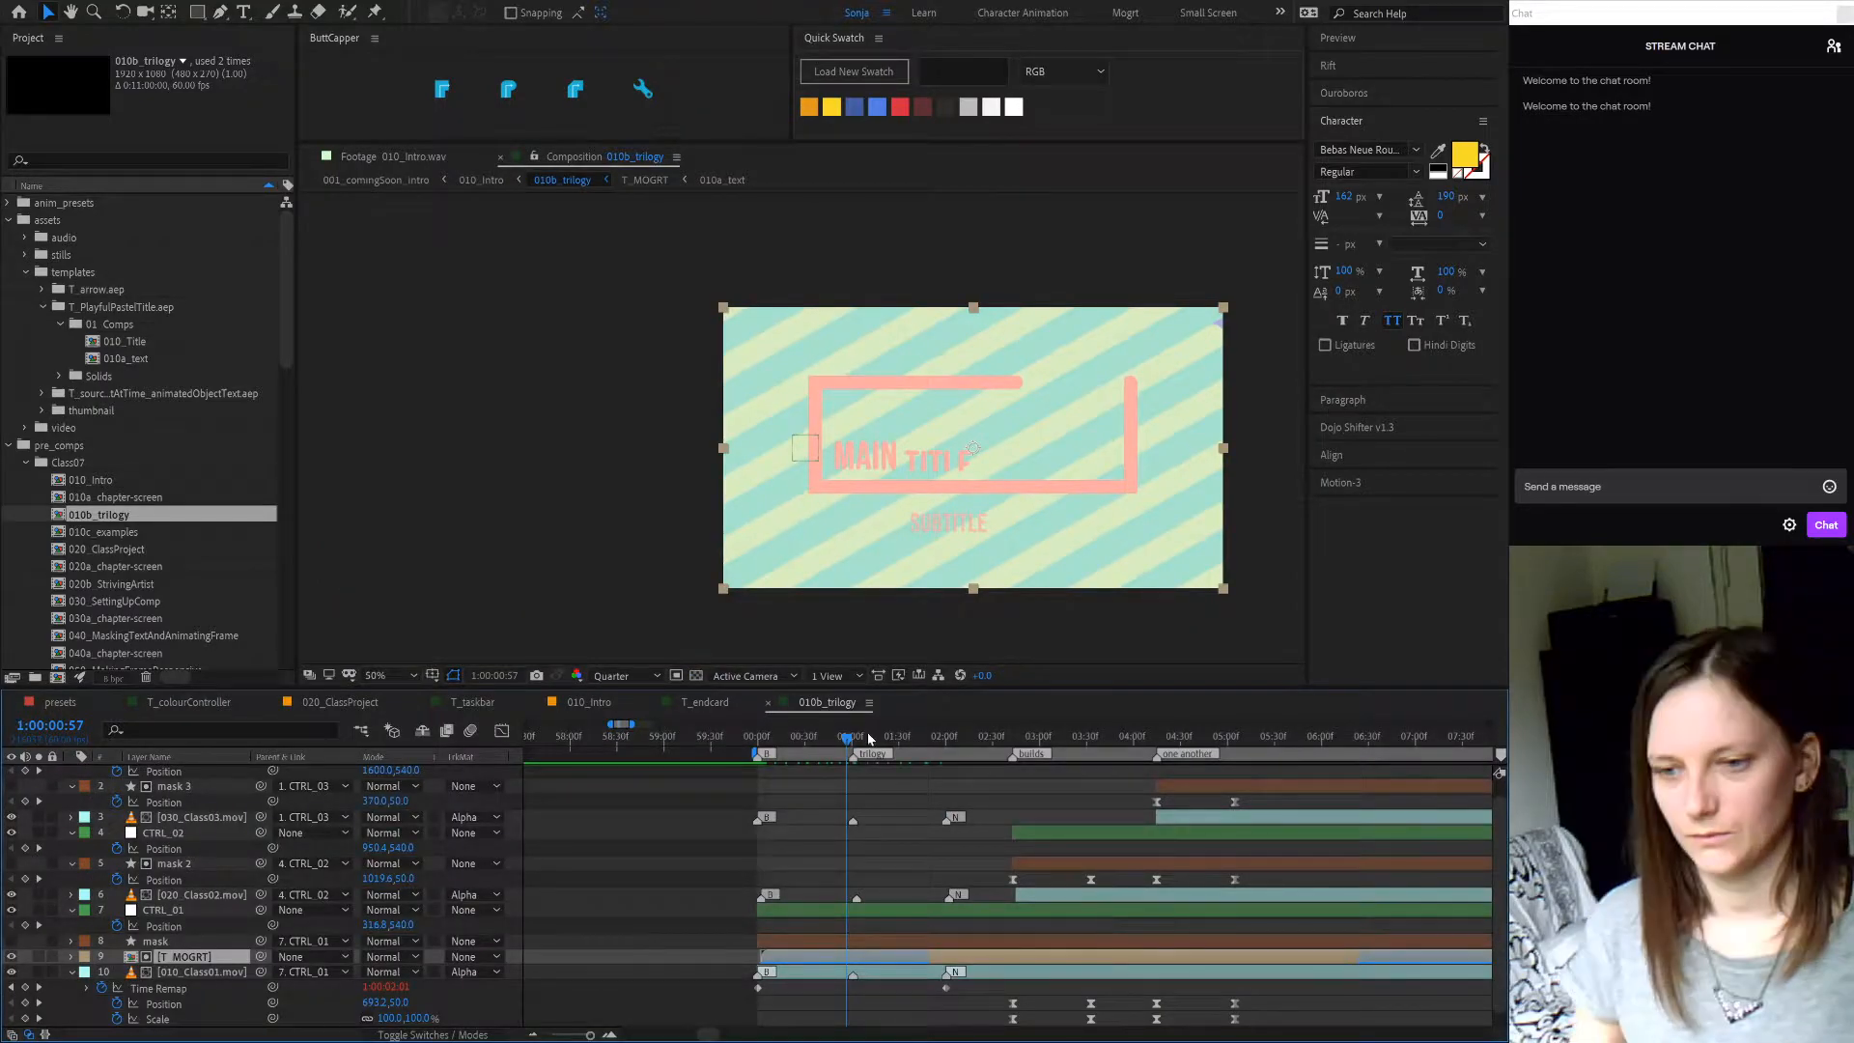
{"action": "left_click_drag", "start_coordinate": [846, 738], "coordinate": [927, 739]}
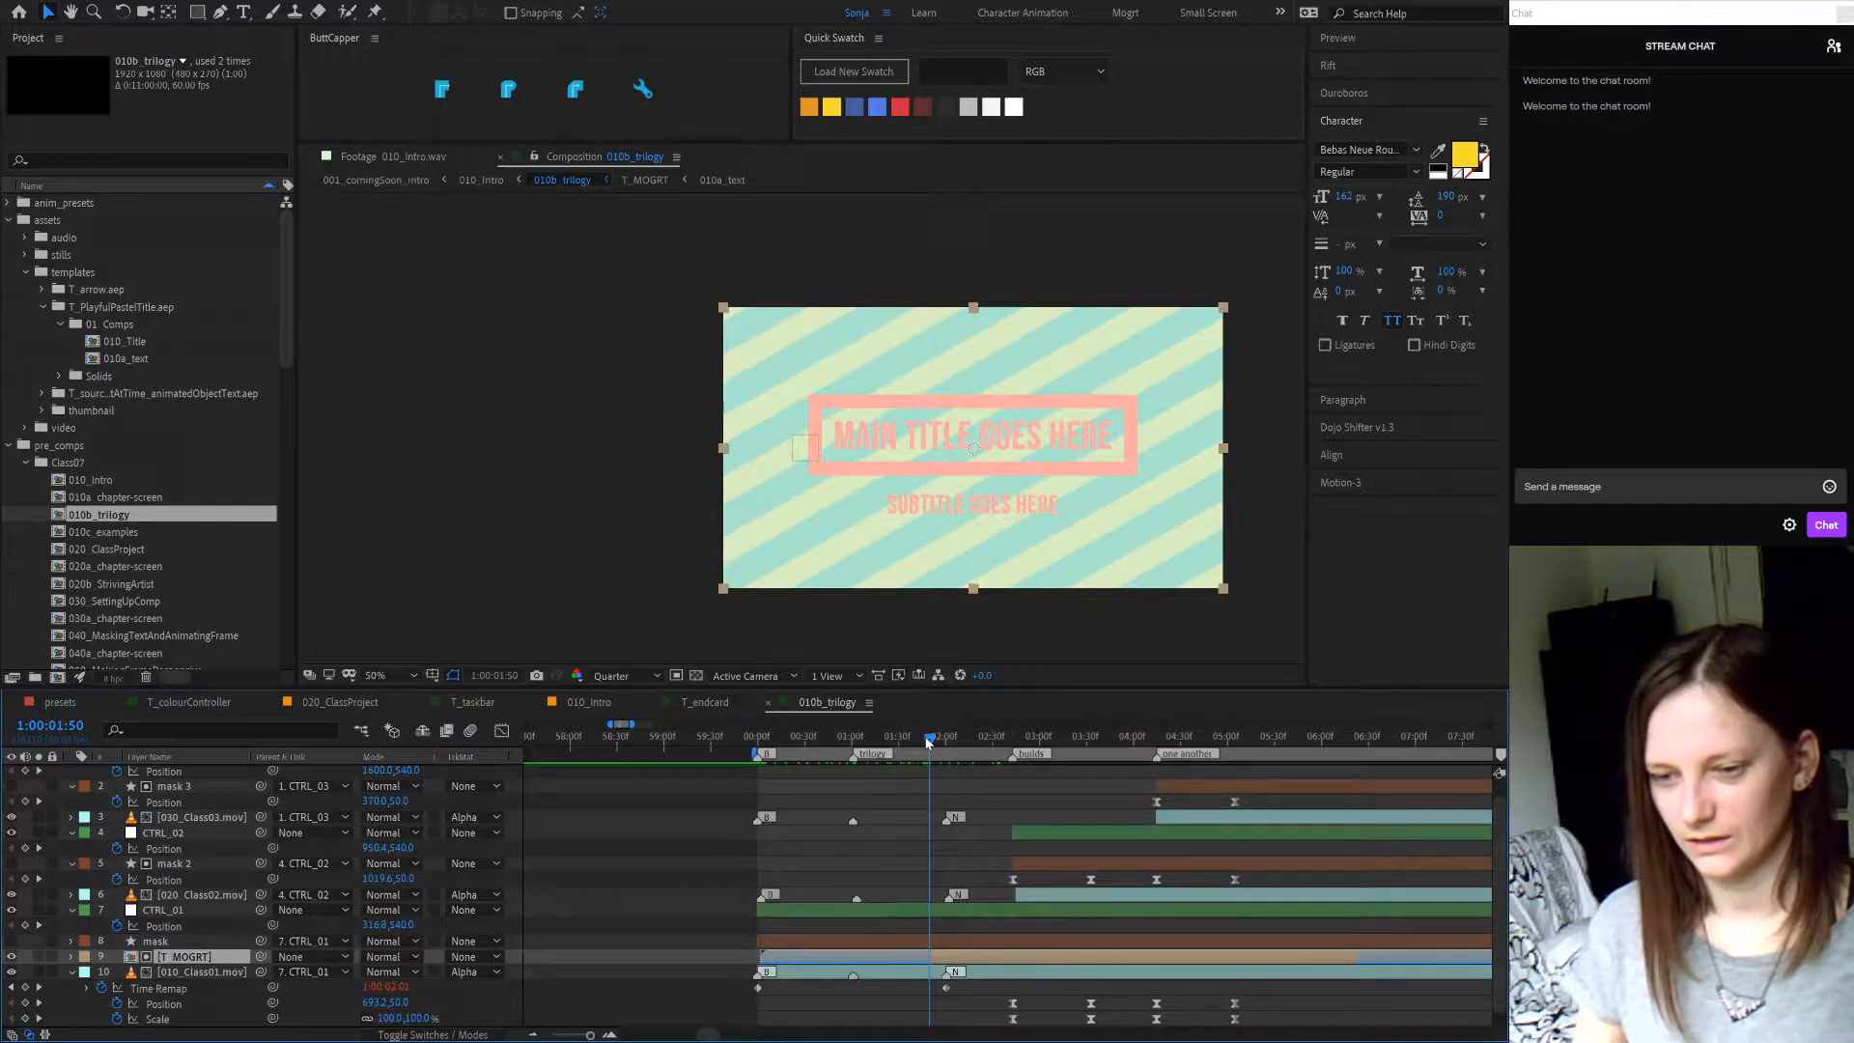
{"action": "left_click_drag", "start_coordinate": [855, 755], "coordinate": [930, 760]}
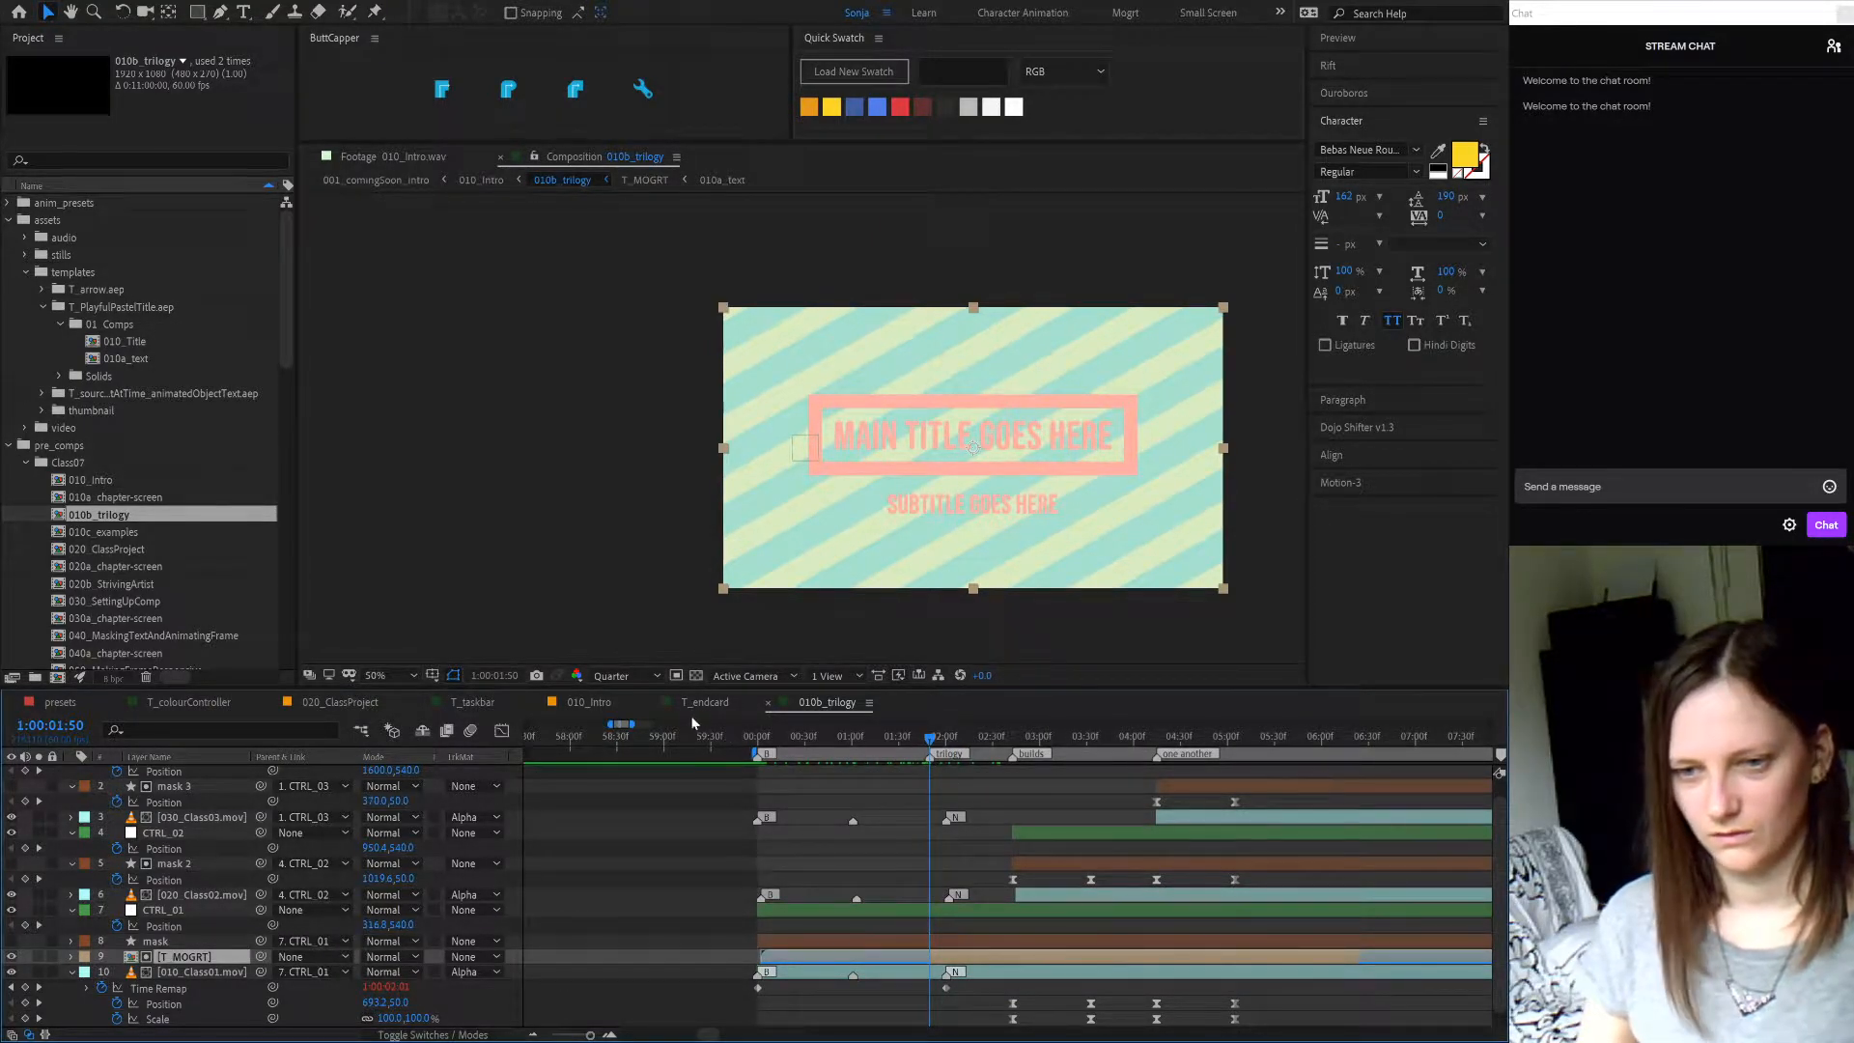
{"action": "left_click", "coordinate": [650, 702]}
- In 010_Intro, move the 010b_trilogy layer's marker to 1:00:17:09, then shift the layer earlier so that marker falls on 1:00:16:16
{"action": "left_click", "coordinate": [589, 702]}
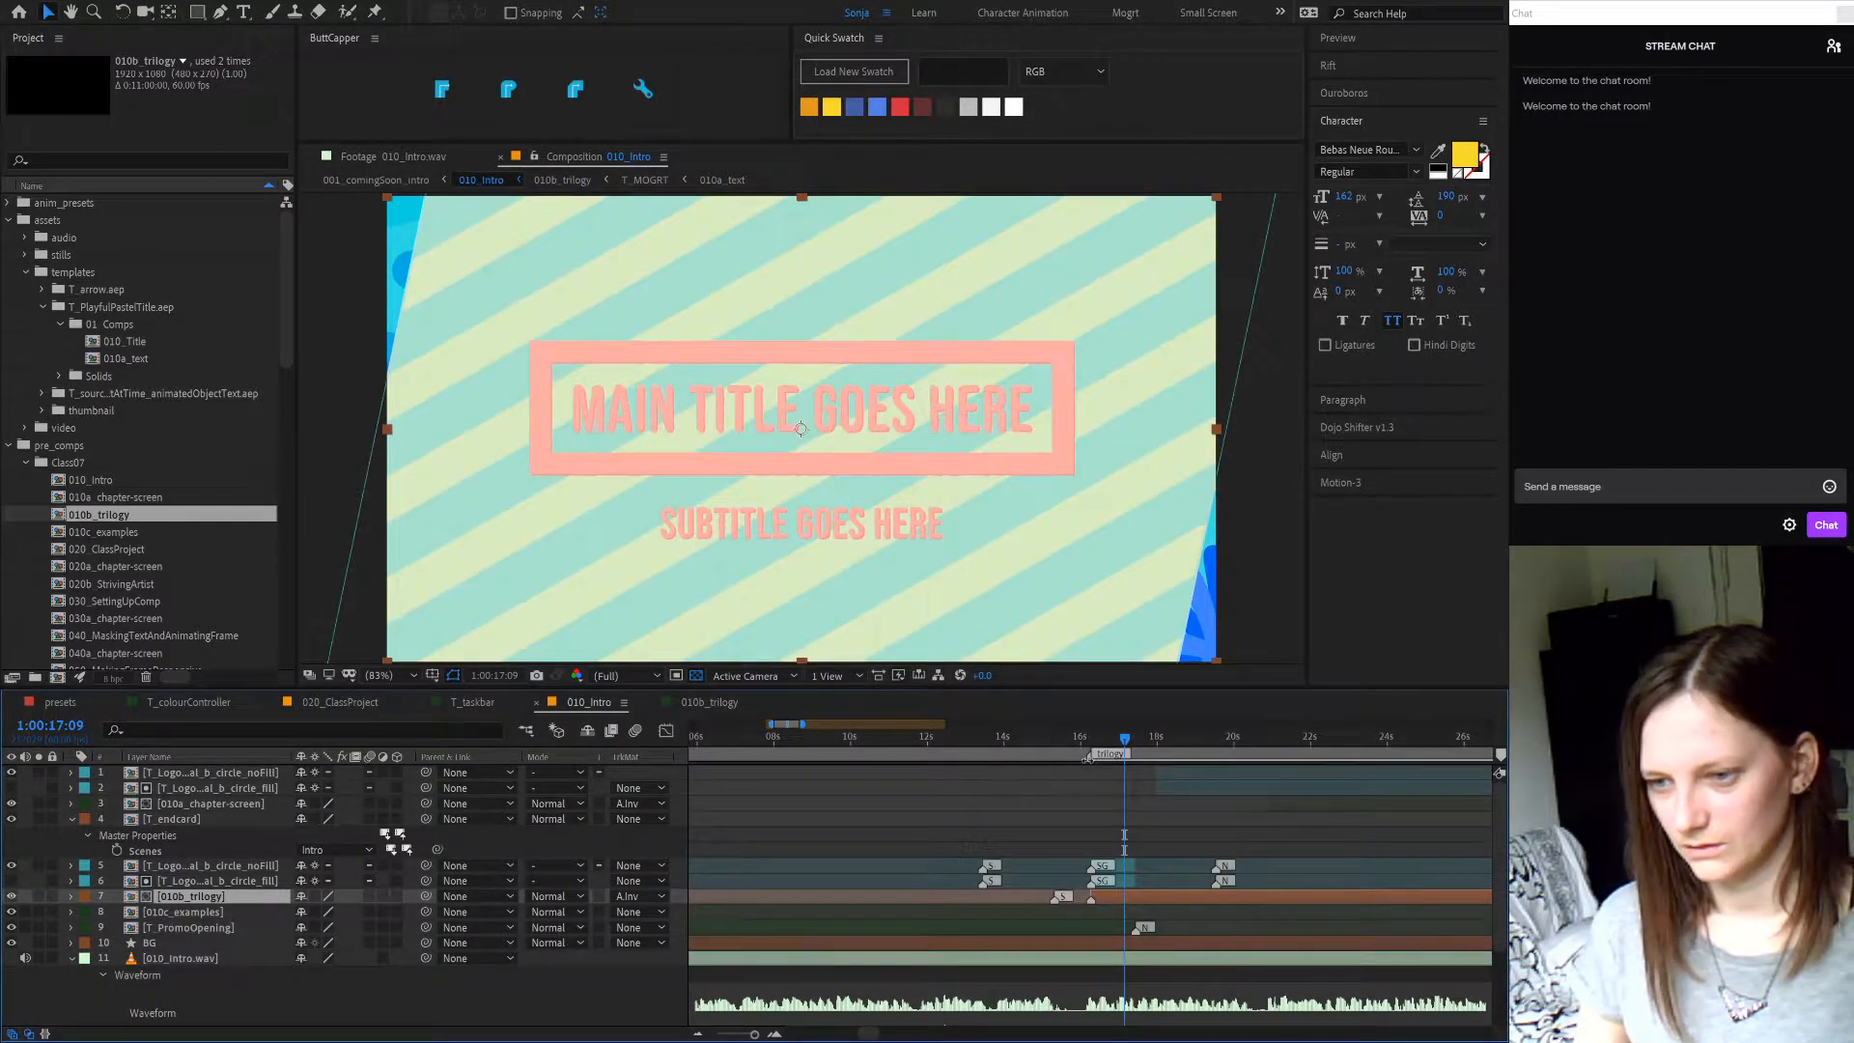
{"action": "left_click_drag", "start_coordinate": [1089, 900], "coordinate": [1125, 899]}
{"action": "left_click_drag", "start_coordinate": [1125, 741], "coordinate": [1090, 740]}
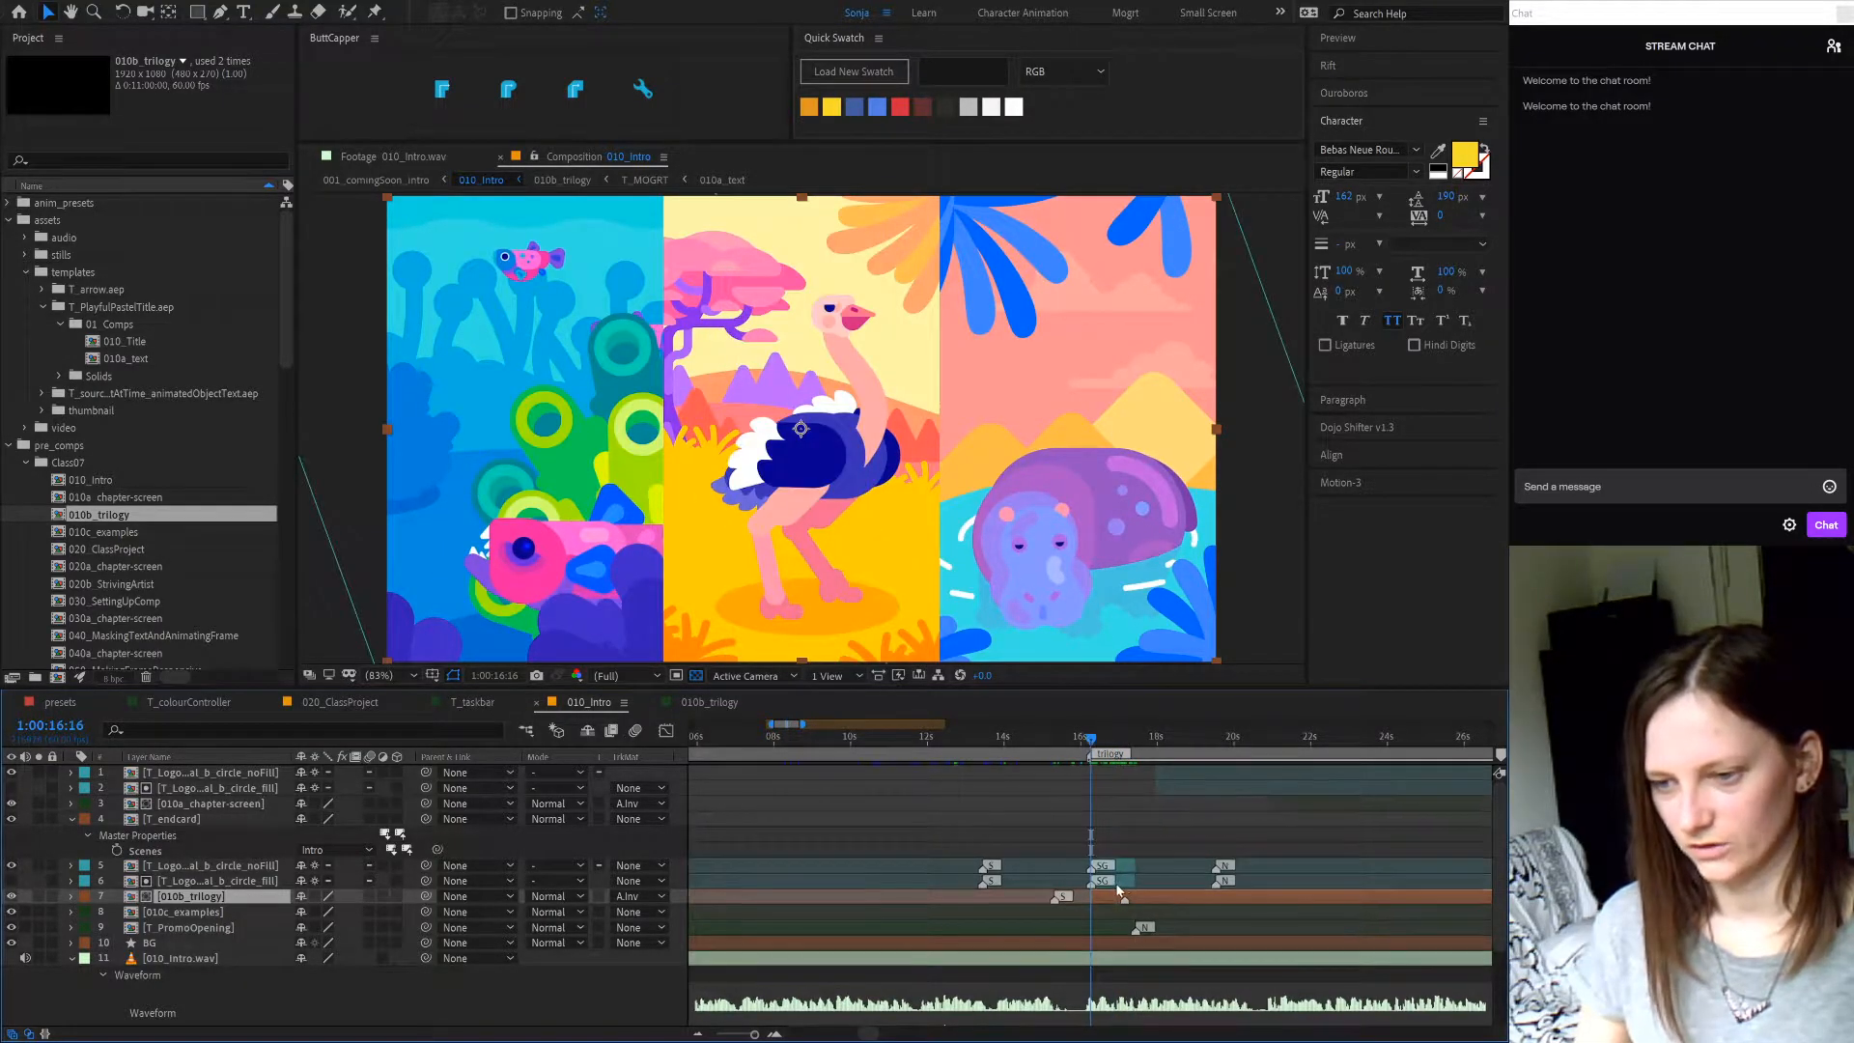
{"action": "left_click_drag", "start_coordinate": [1158, 900], "coordinate": [1124, 900]}
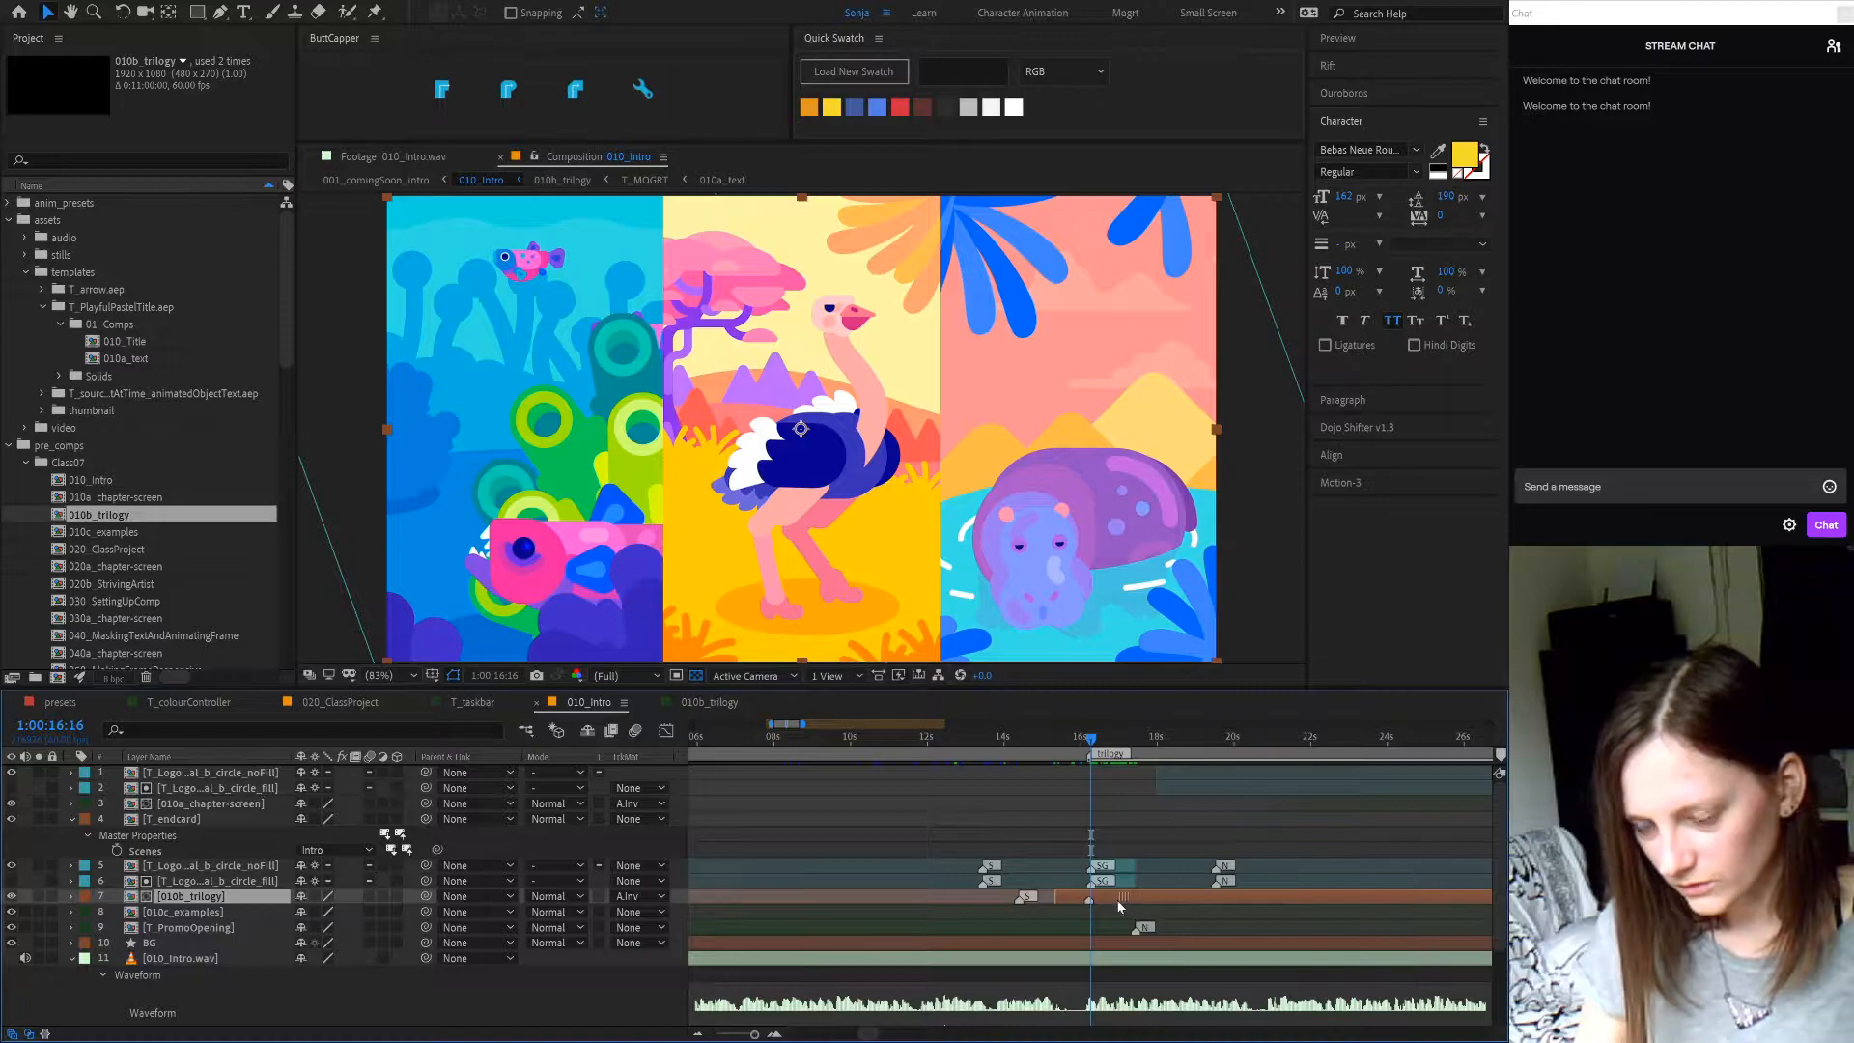
{"action": "key", "text": "equal"}
{"action": "key", "text": "equal"}
{"action": "key", "text": "equal"}
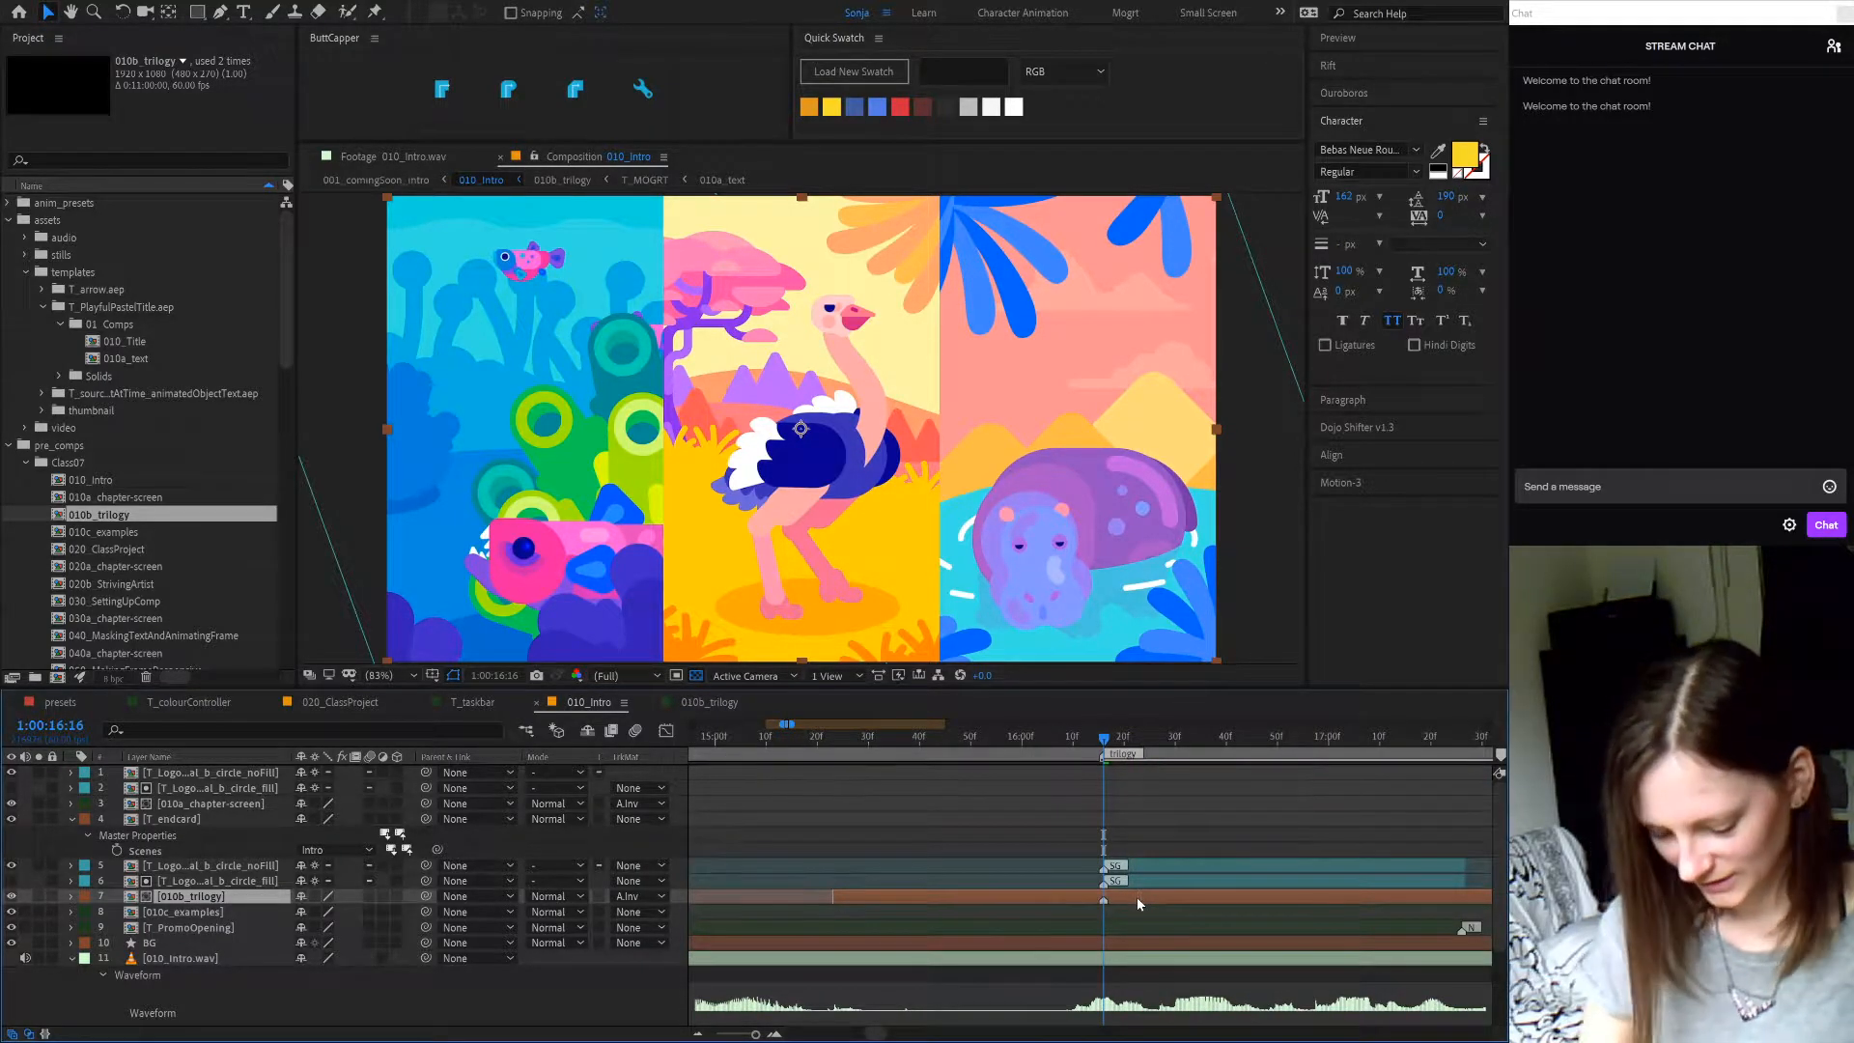
{"action": "key", "text": "minus"}
{"action": "key", "text": "minus"}
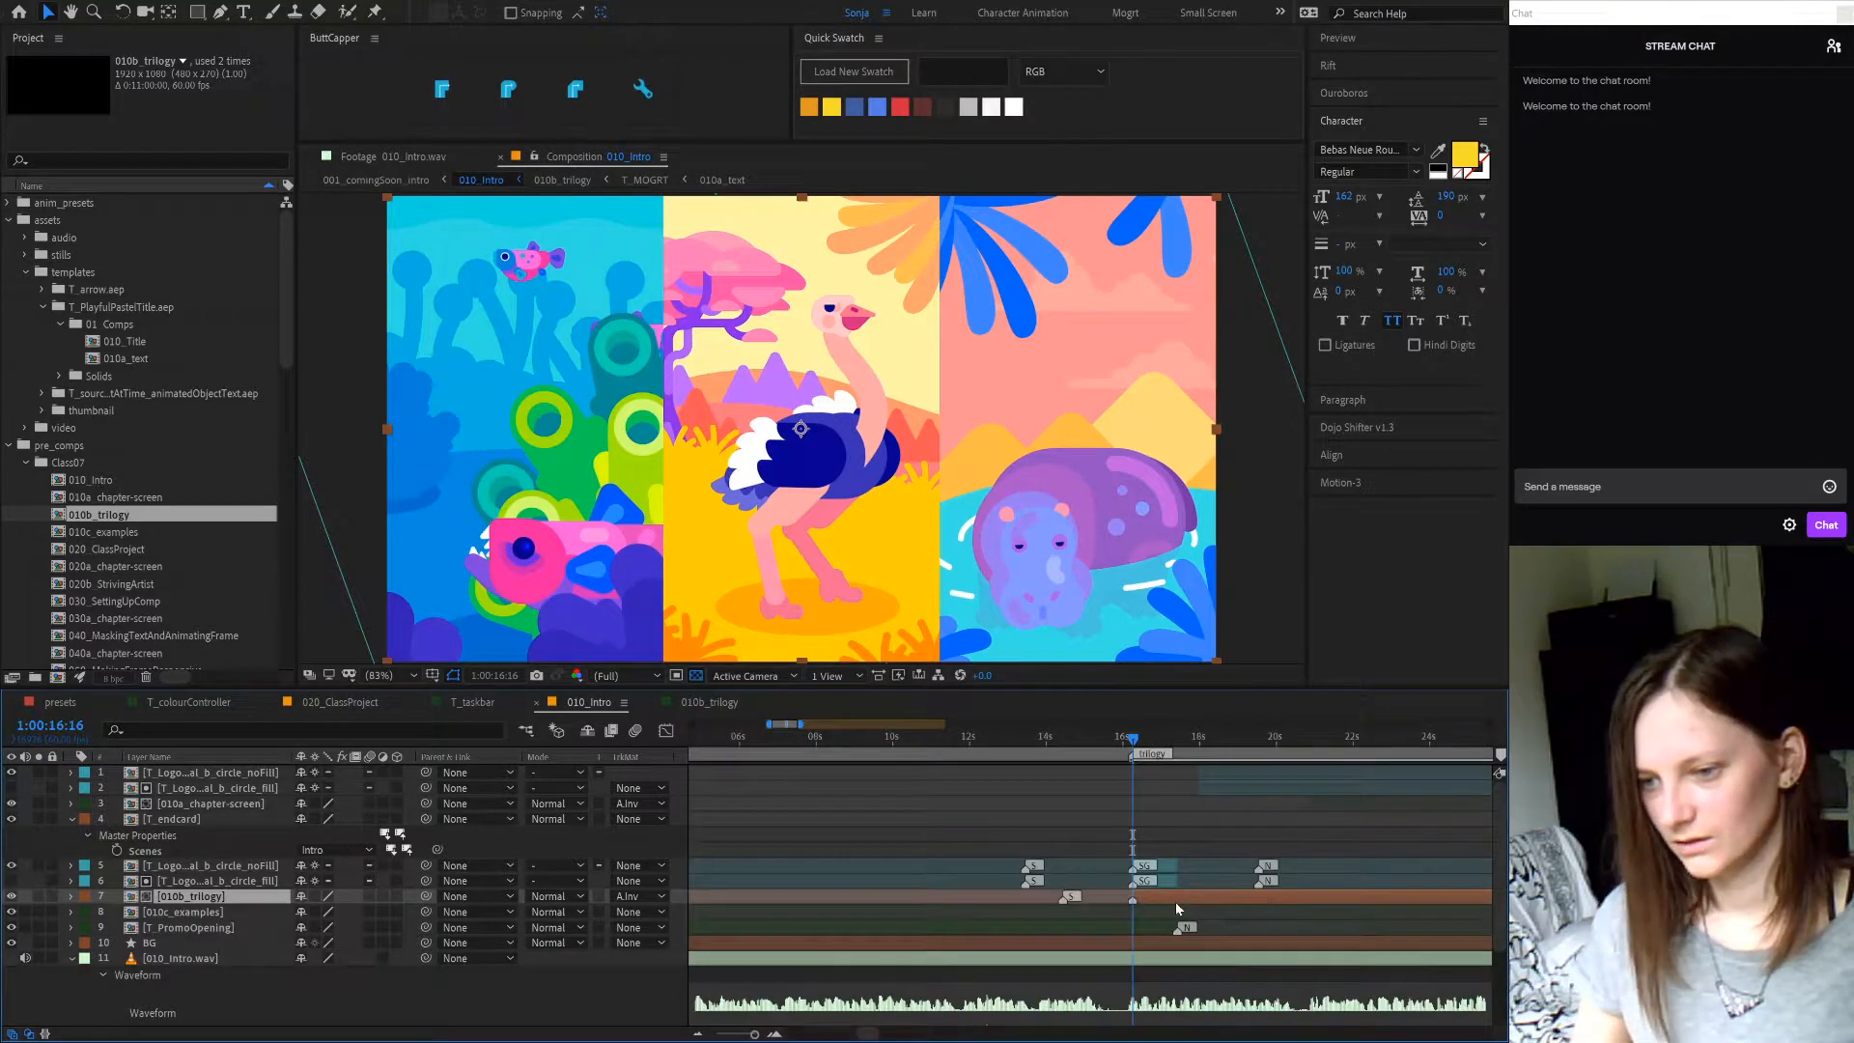
- Reopen 010b_trilogy at 1:00:01:50 and expand the Master Properties of the T_MOGRT layer
{"action": "double_click", "coordinate": [1174, 897]}
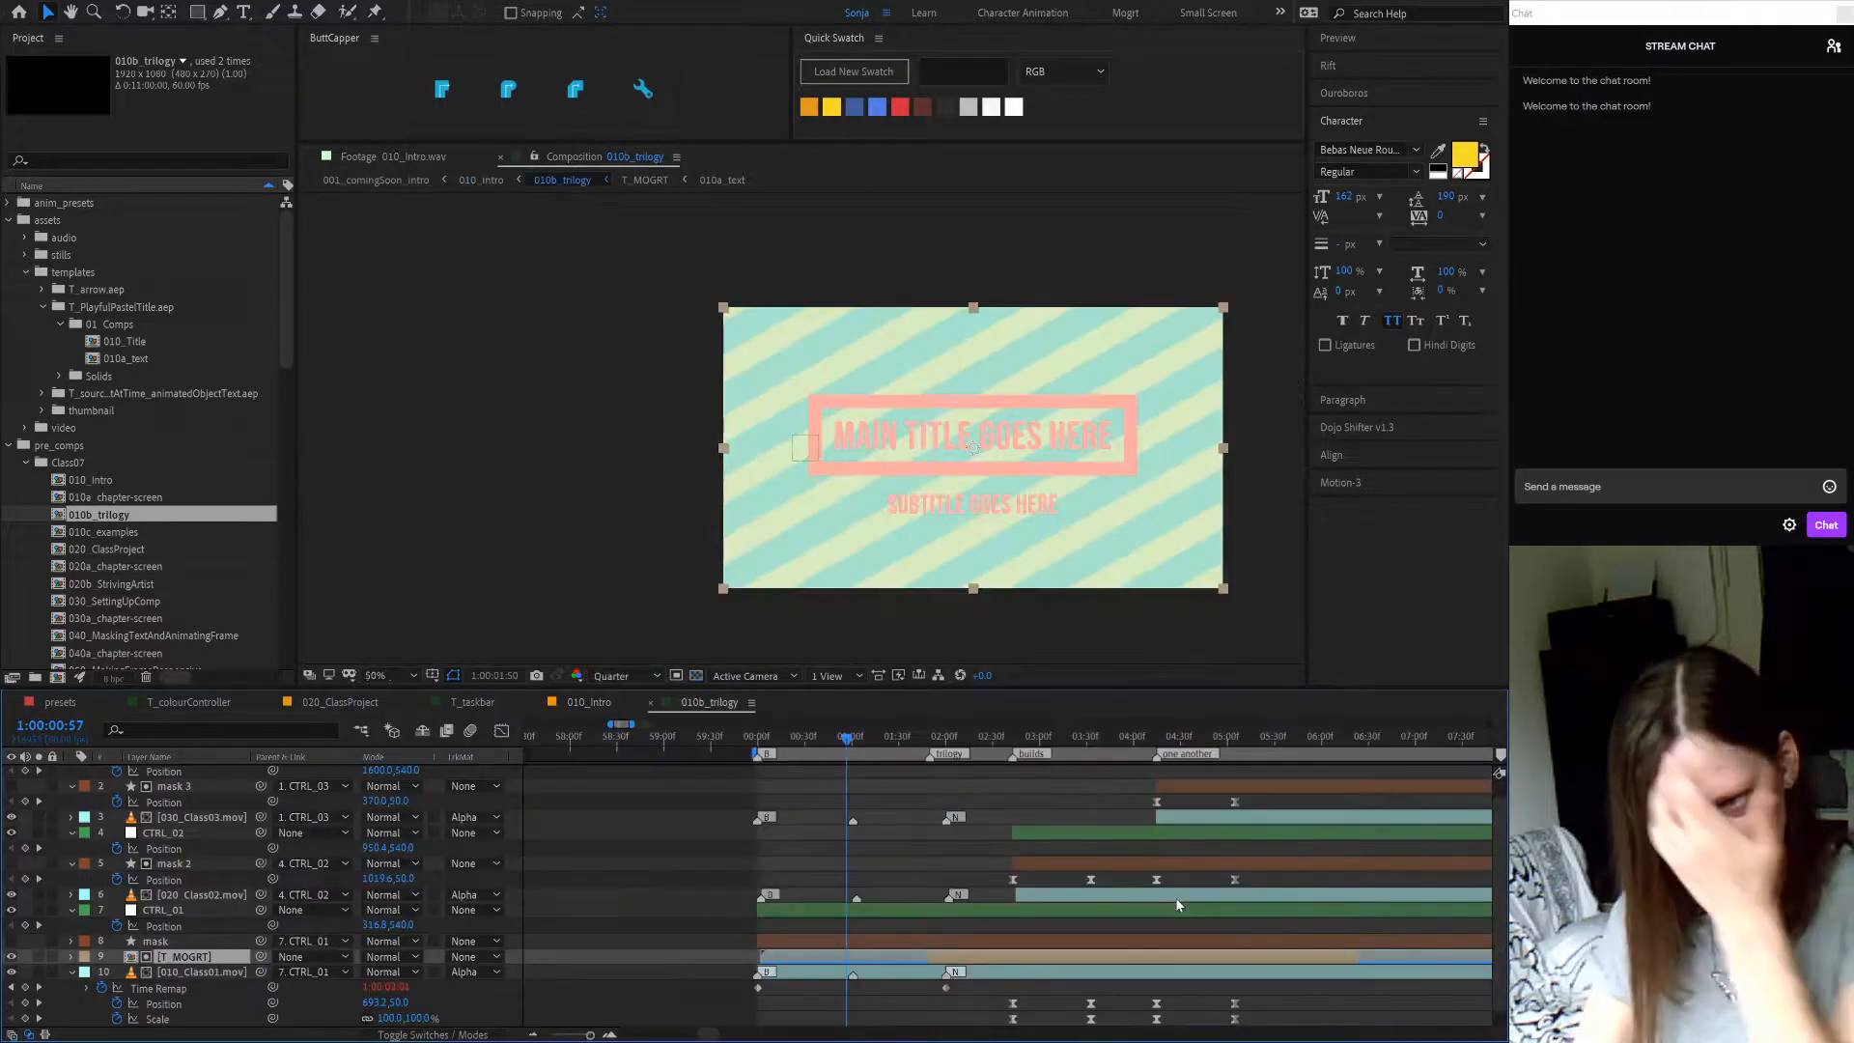
{"action": "left_click", "coordinate": [935, 742]}
{"action": "left_click_drag", "start_coordinate": [935, 742], "coordinate": [930, 742]}
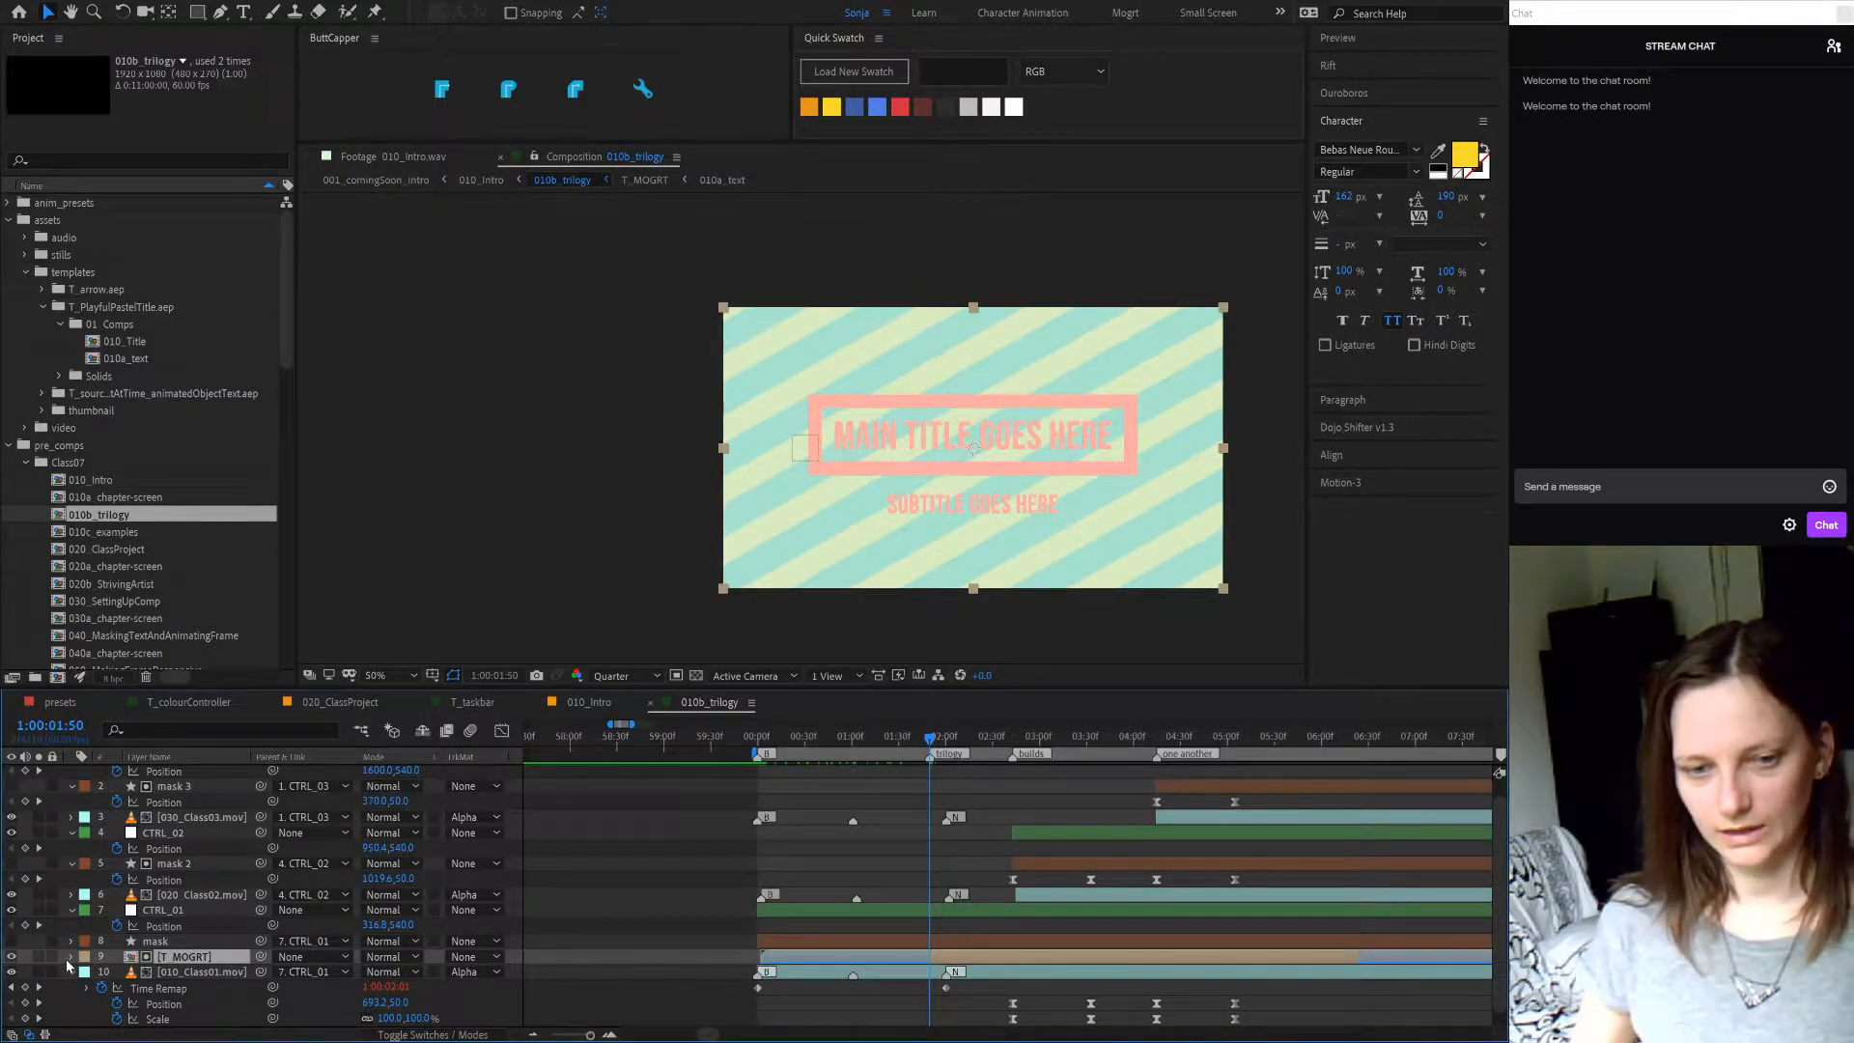
{"action": "left_click", "coordinate": [70, 956]}
{"action": "scroll", "coordinate": [91, 956], "scroll_direction": "down", "scroll_amount": 2}
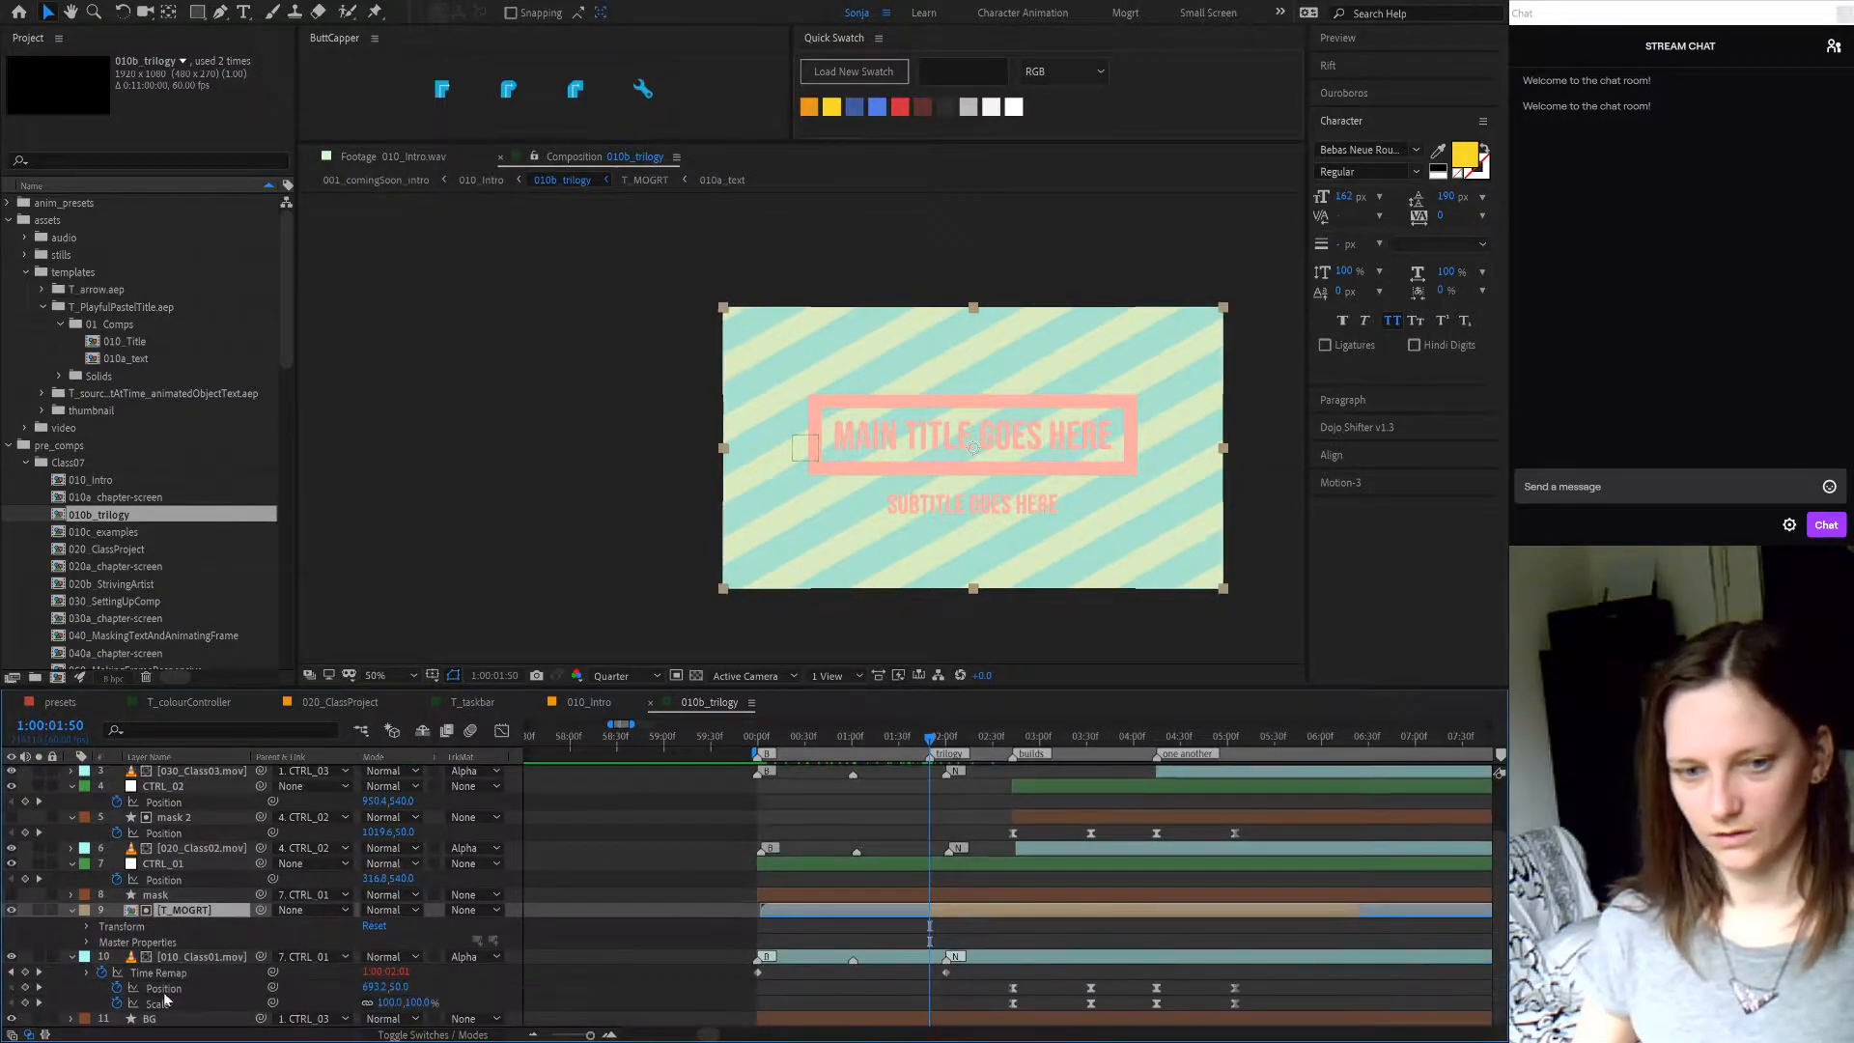
{"action": "left_click", "coordinate": [86, 942]}
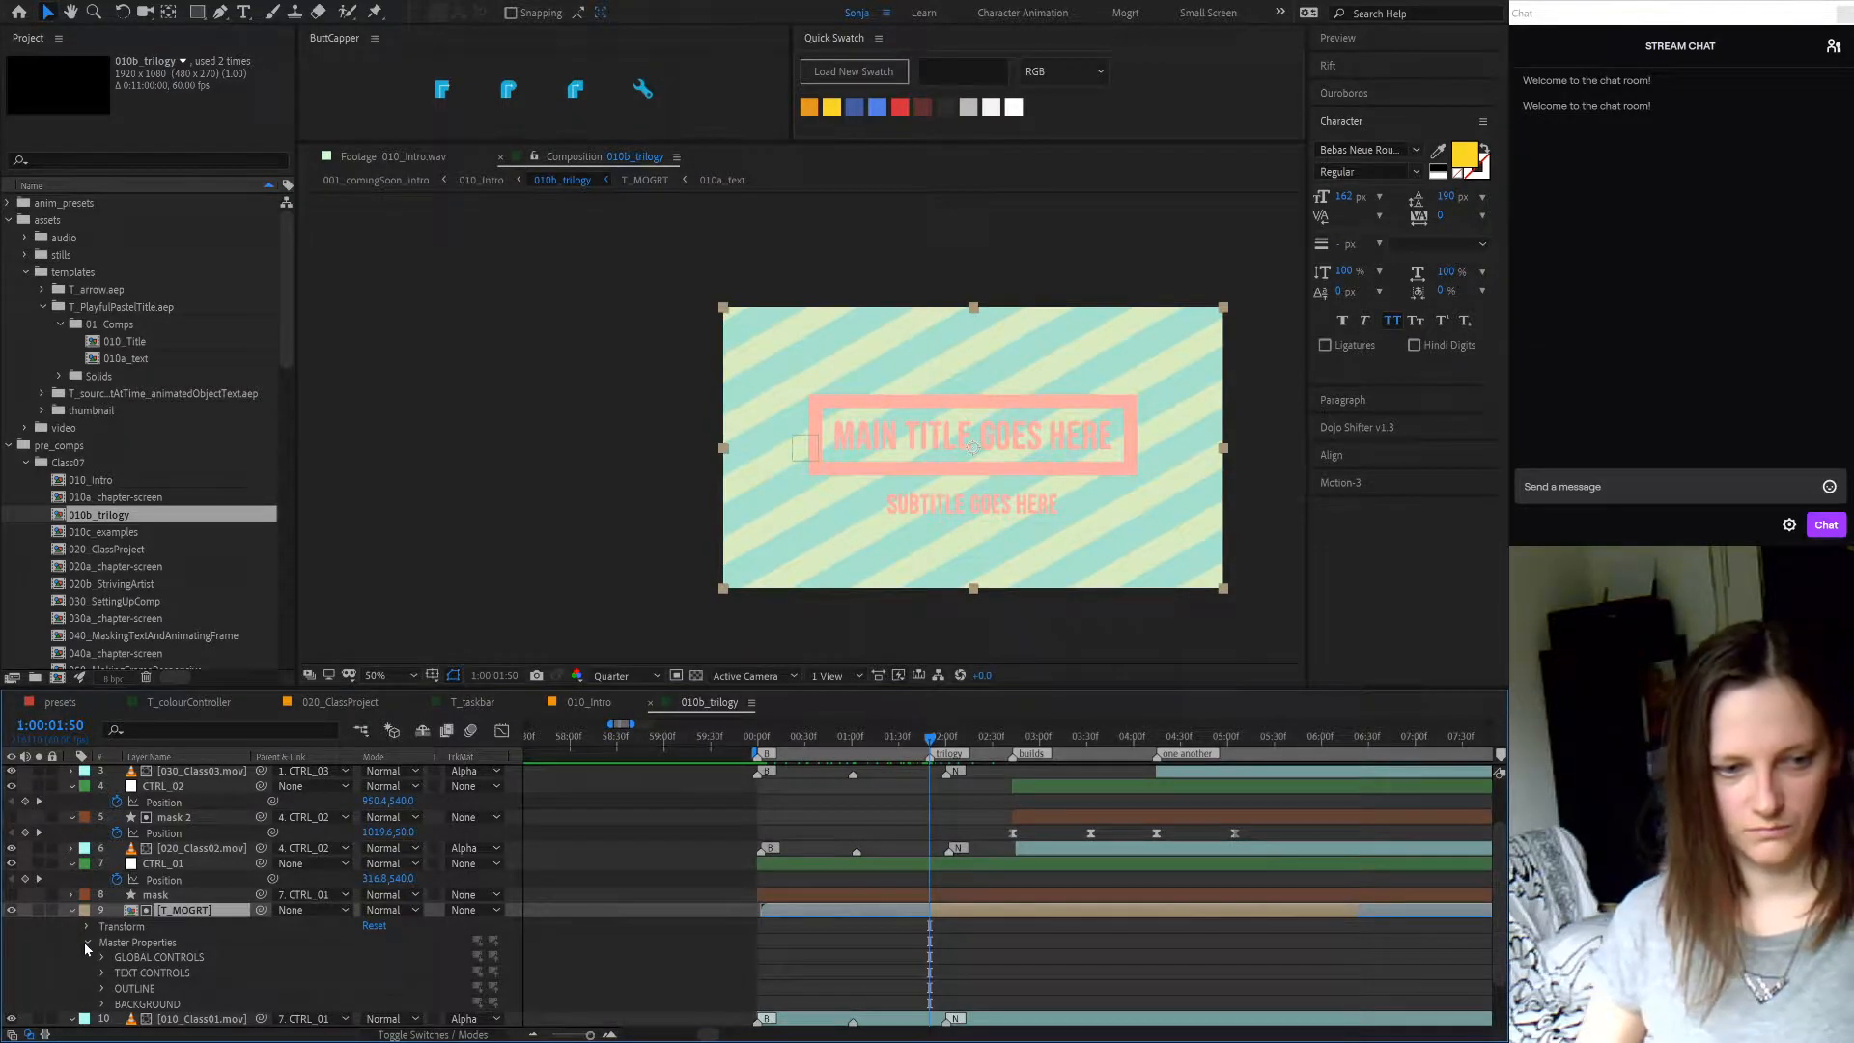
{"action": "scroll", "coordinate": [917, 956], "scroll_direction": "down", "scroll_amount": 3}
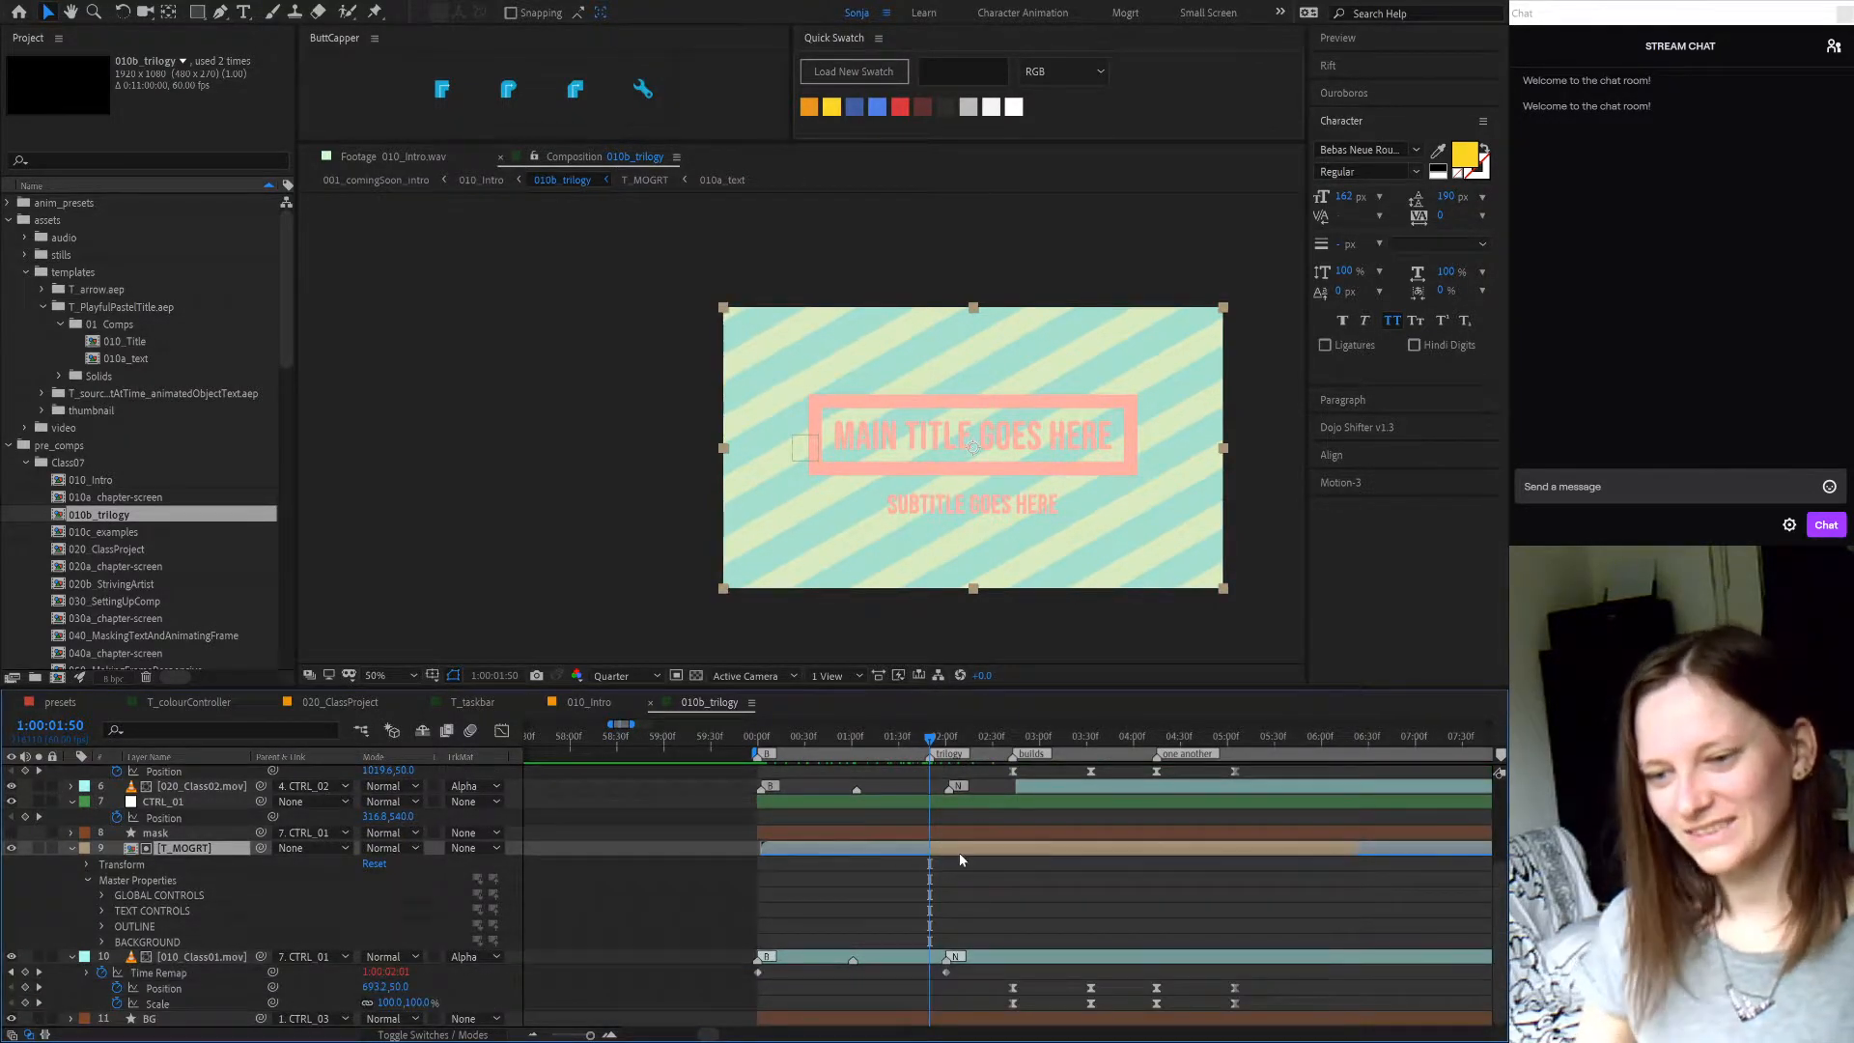
- Align the start of the T_MOGRT layer with 1:00:00:00 and move the trilogy marker to 1:00:01:48
{"action": "left_click_drag", "start_coordinate": [766, 739], "coordinate": [756, 740]}
{"action": "scroll", "coordinate": [741, 906], "scroll_direction": "up", "scroll_amount": 2}
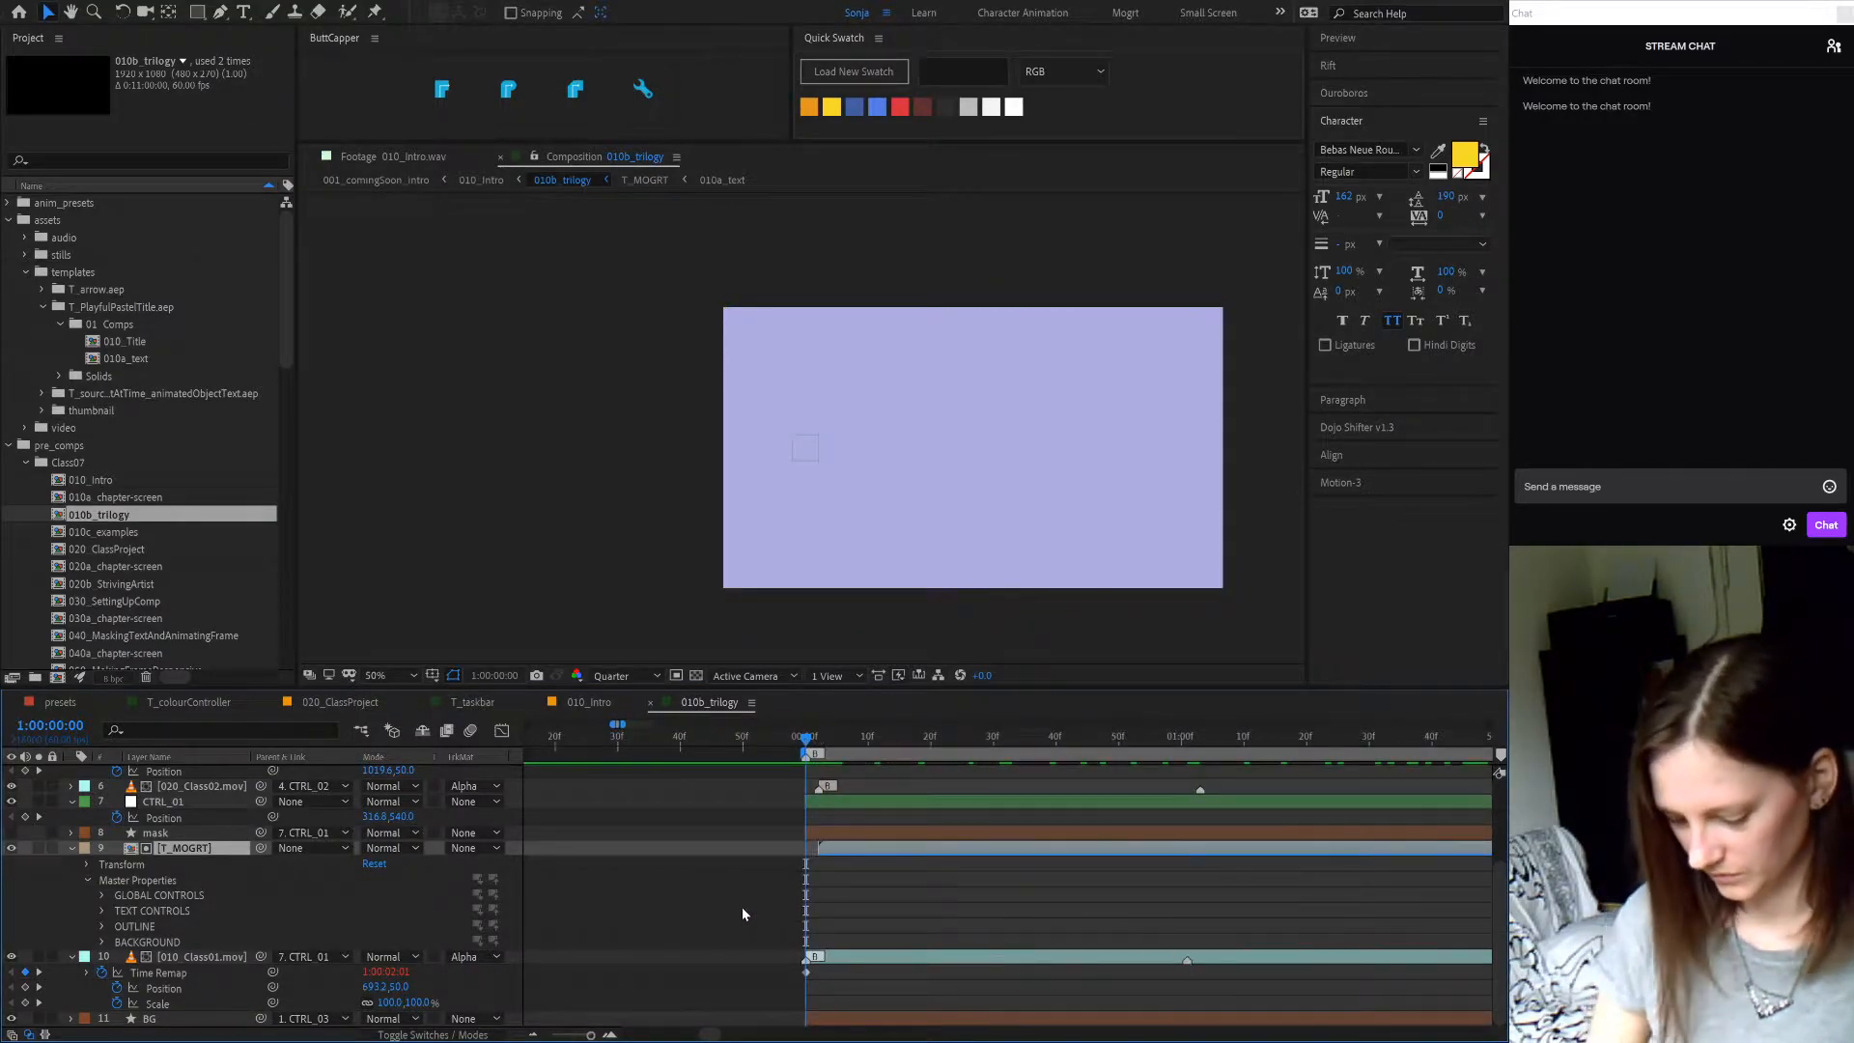
{"action": "scroll", "coordinate": [1293, 927], "scroll_direction": "down", "scroll_amount": 3}
{"action": "scroll", "coordinate": [1293, 927], "scroll_direction": "up", "scroll_amount": 3}
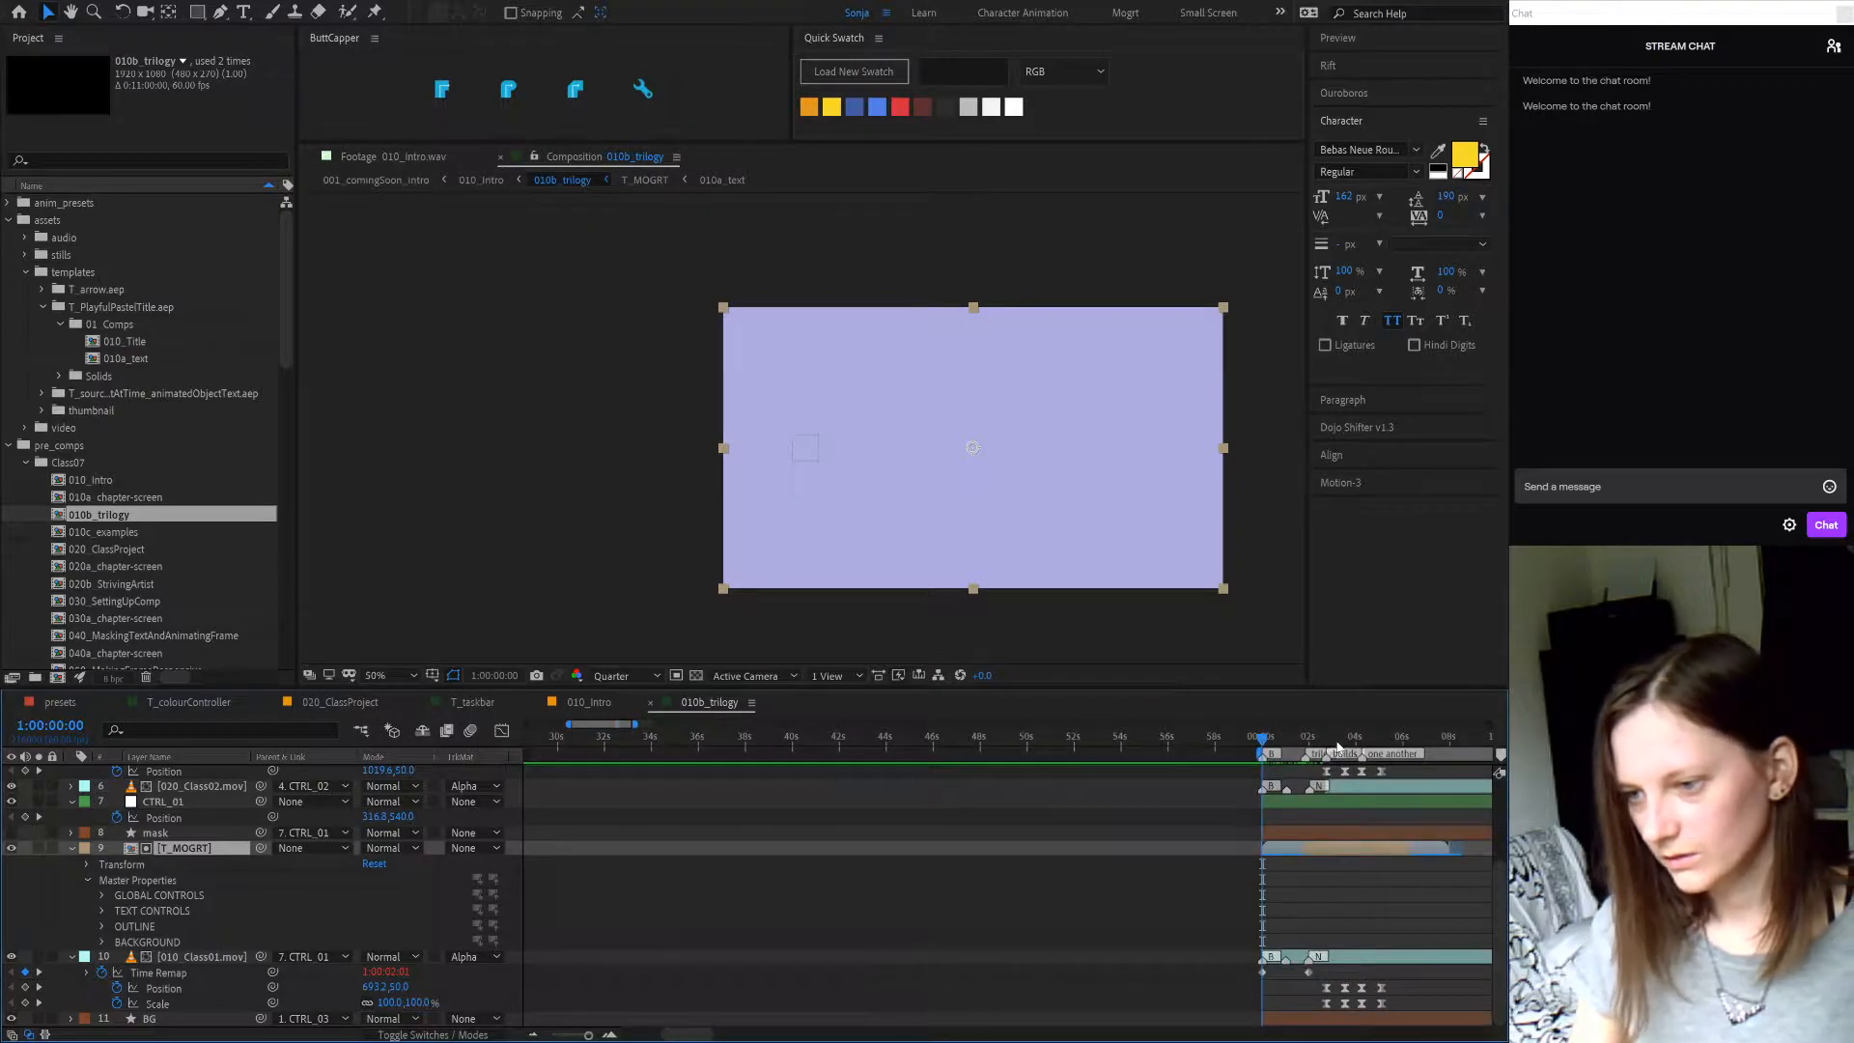
{"action": "left_click", "coordinate": [1130, 740]}
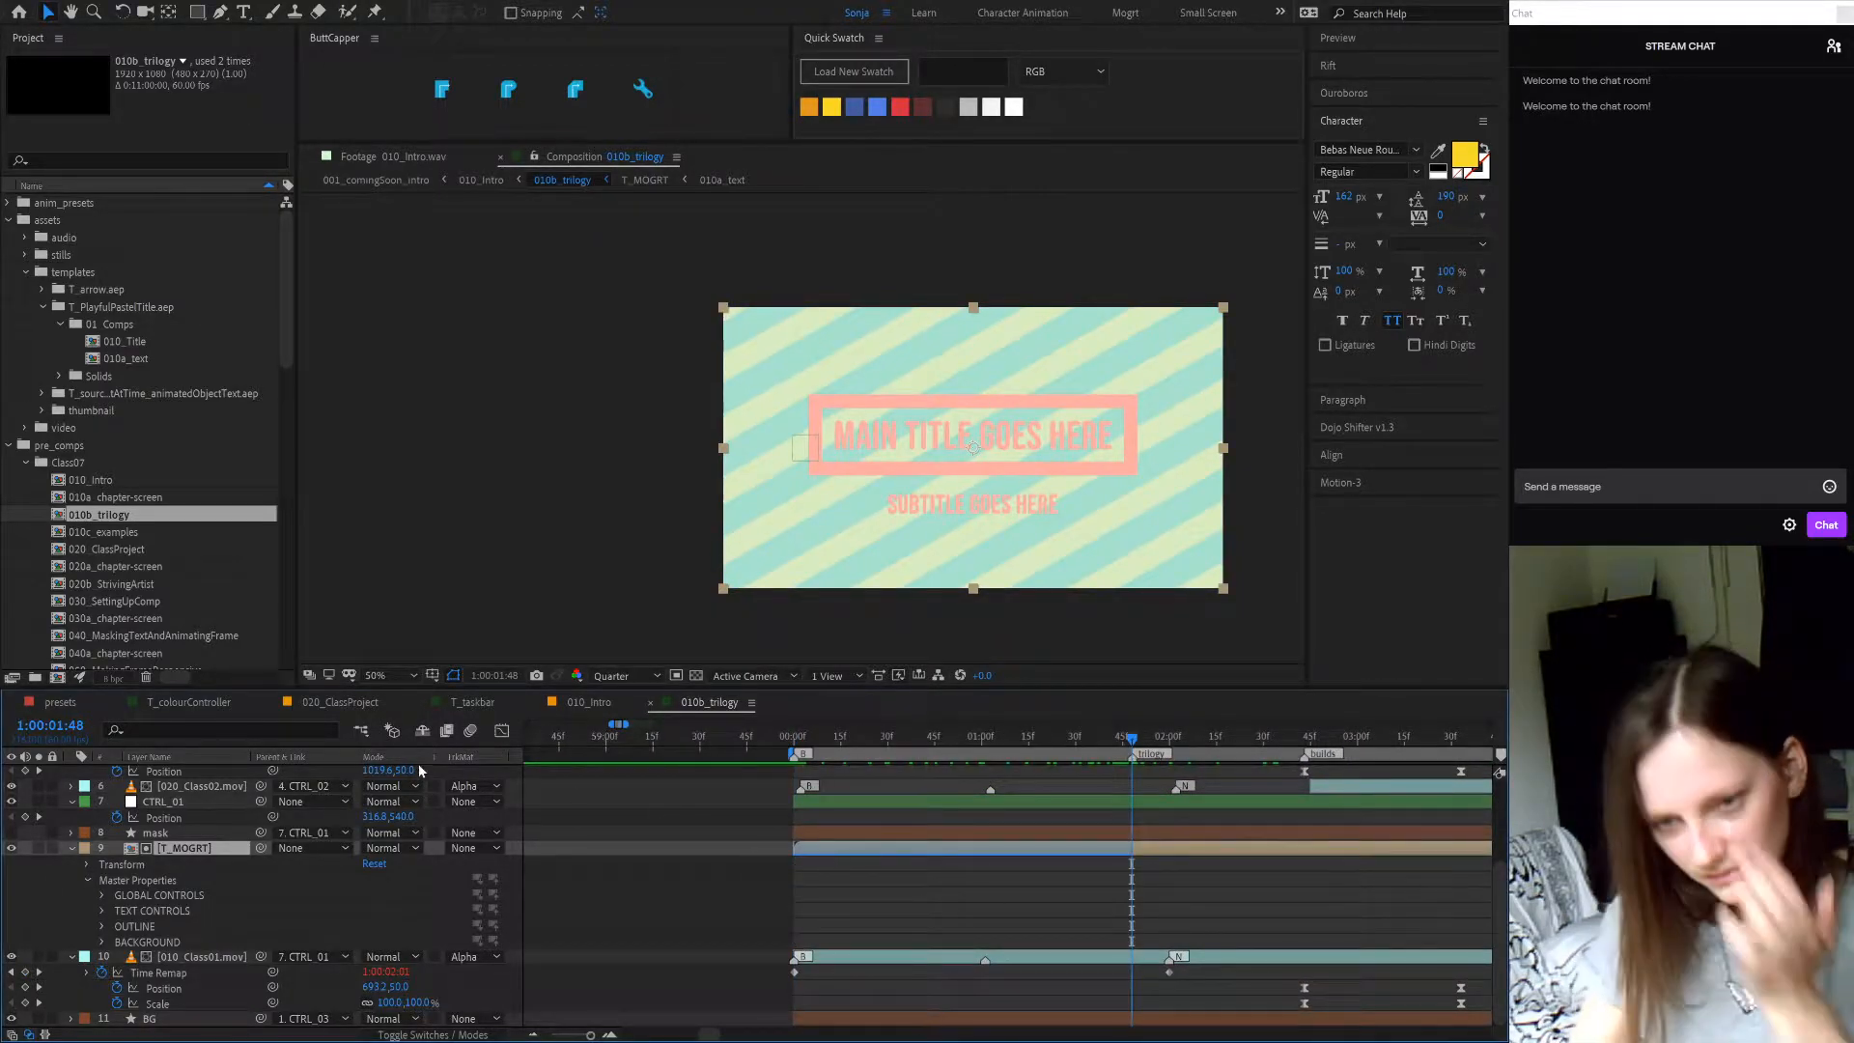
- Adjust the 010b_trilogy layer's marker in 010_Intro to match the moved trilogy marker, then check 1:00:01:48 inside 010b_trilogy
{"action": "left_click", "coordinate": [589, 703]}
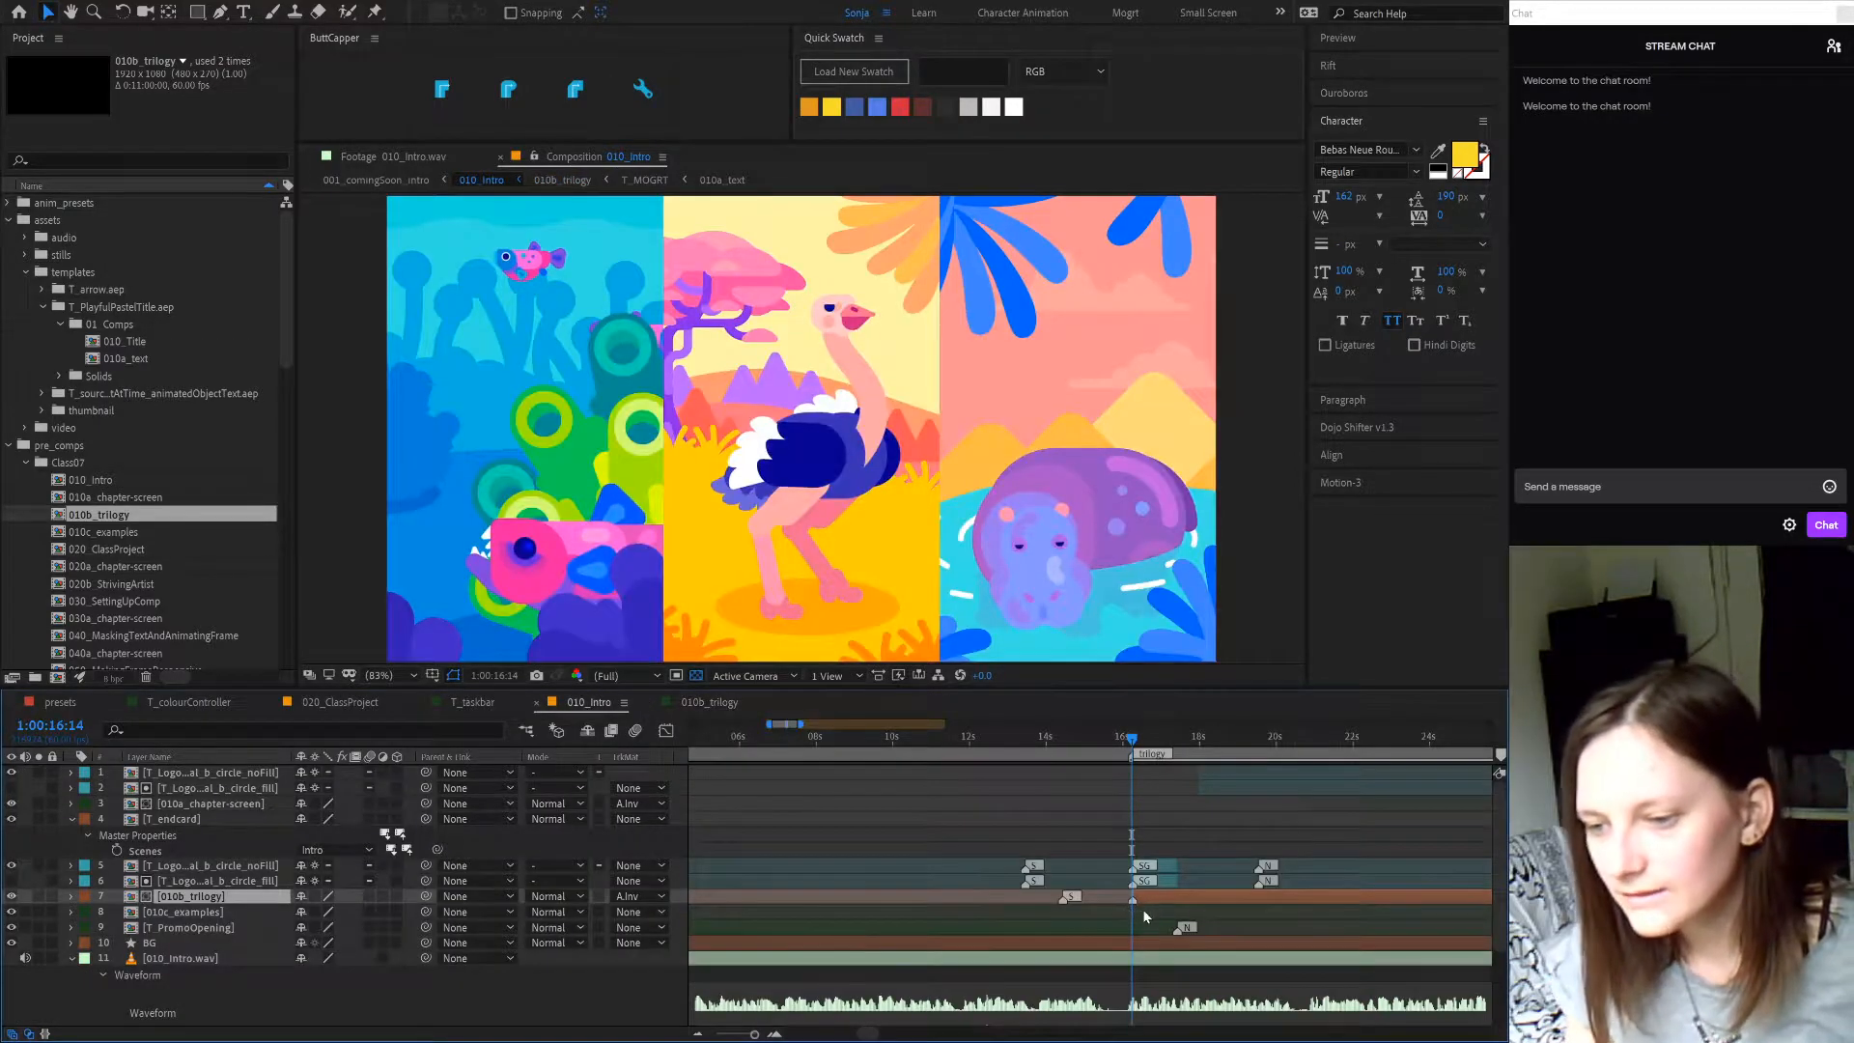
{"action": "scroll", "coordinate": [1142, 906], "scroll_direction": "up", "scroll_amount": 5}
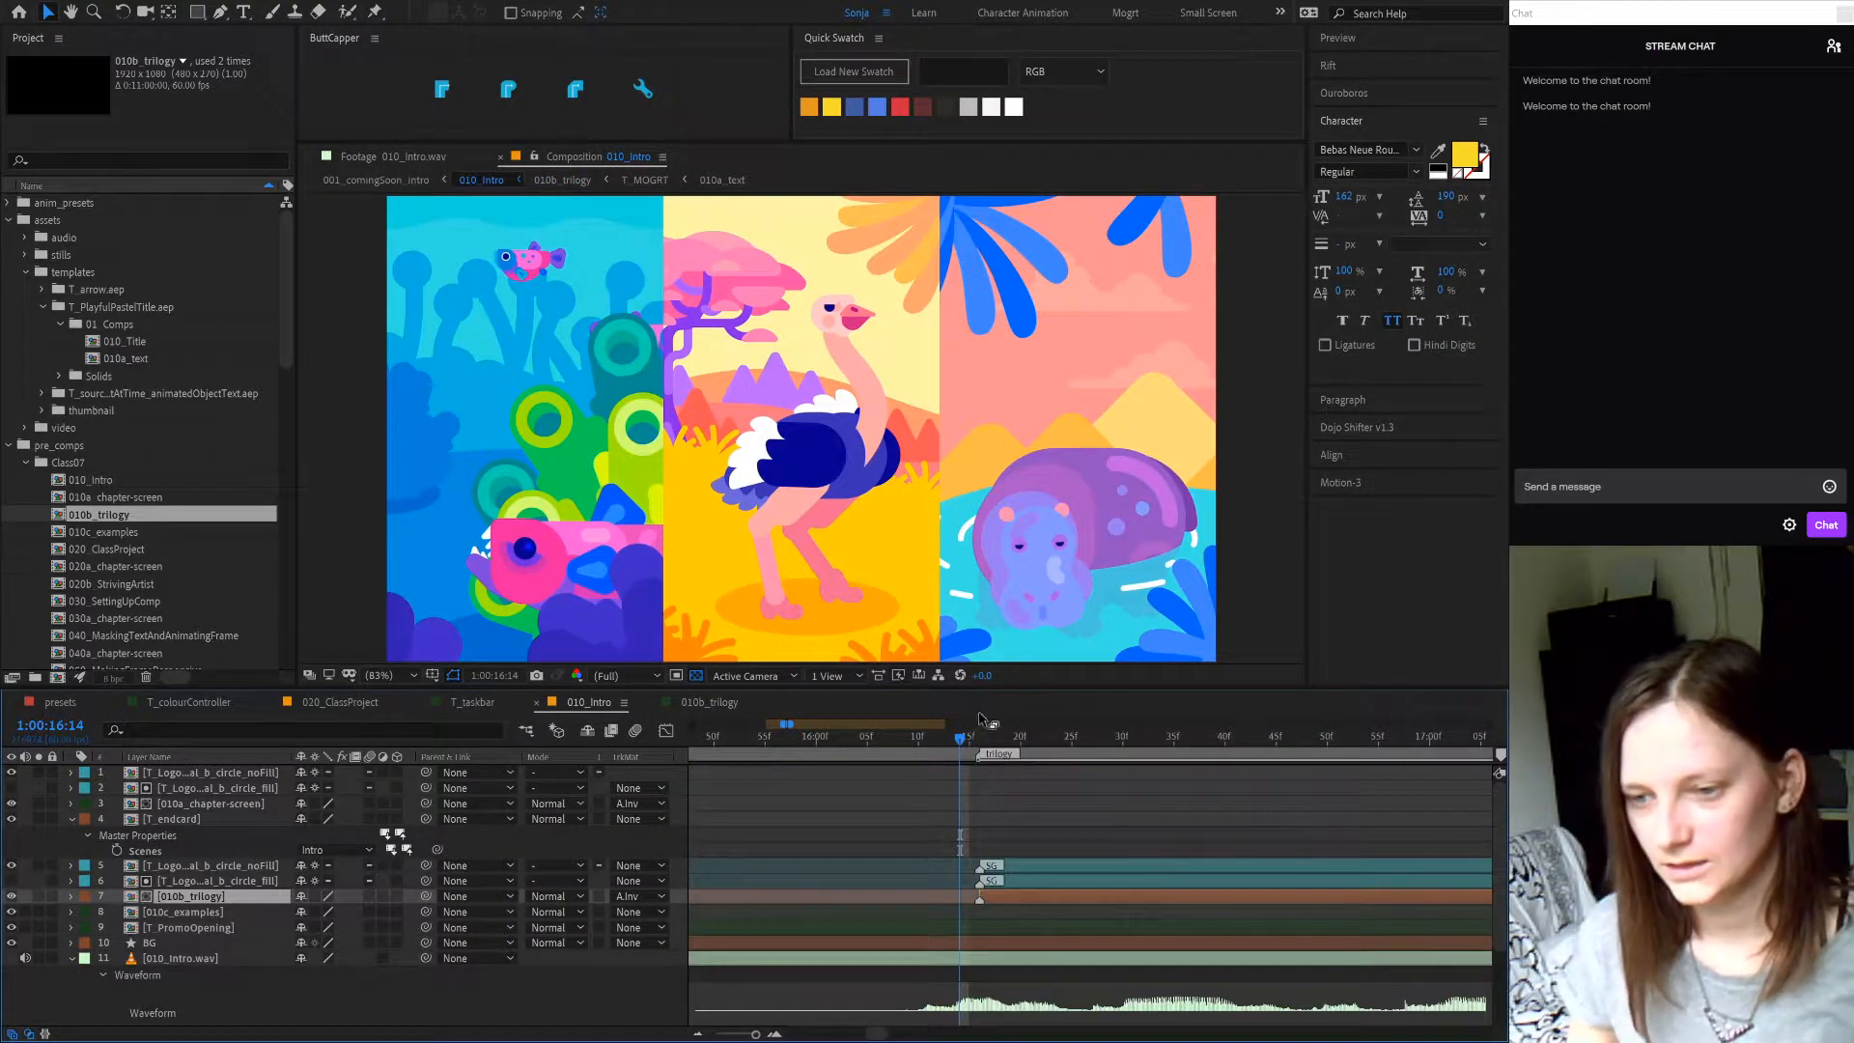
{"action": "left_click_drag", "start_coordinate": [979, 900], "coordinate": [941, 897]}
{"action": "double_click", "coordinate": [1016, 895]}
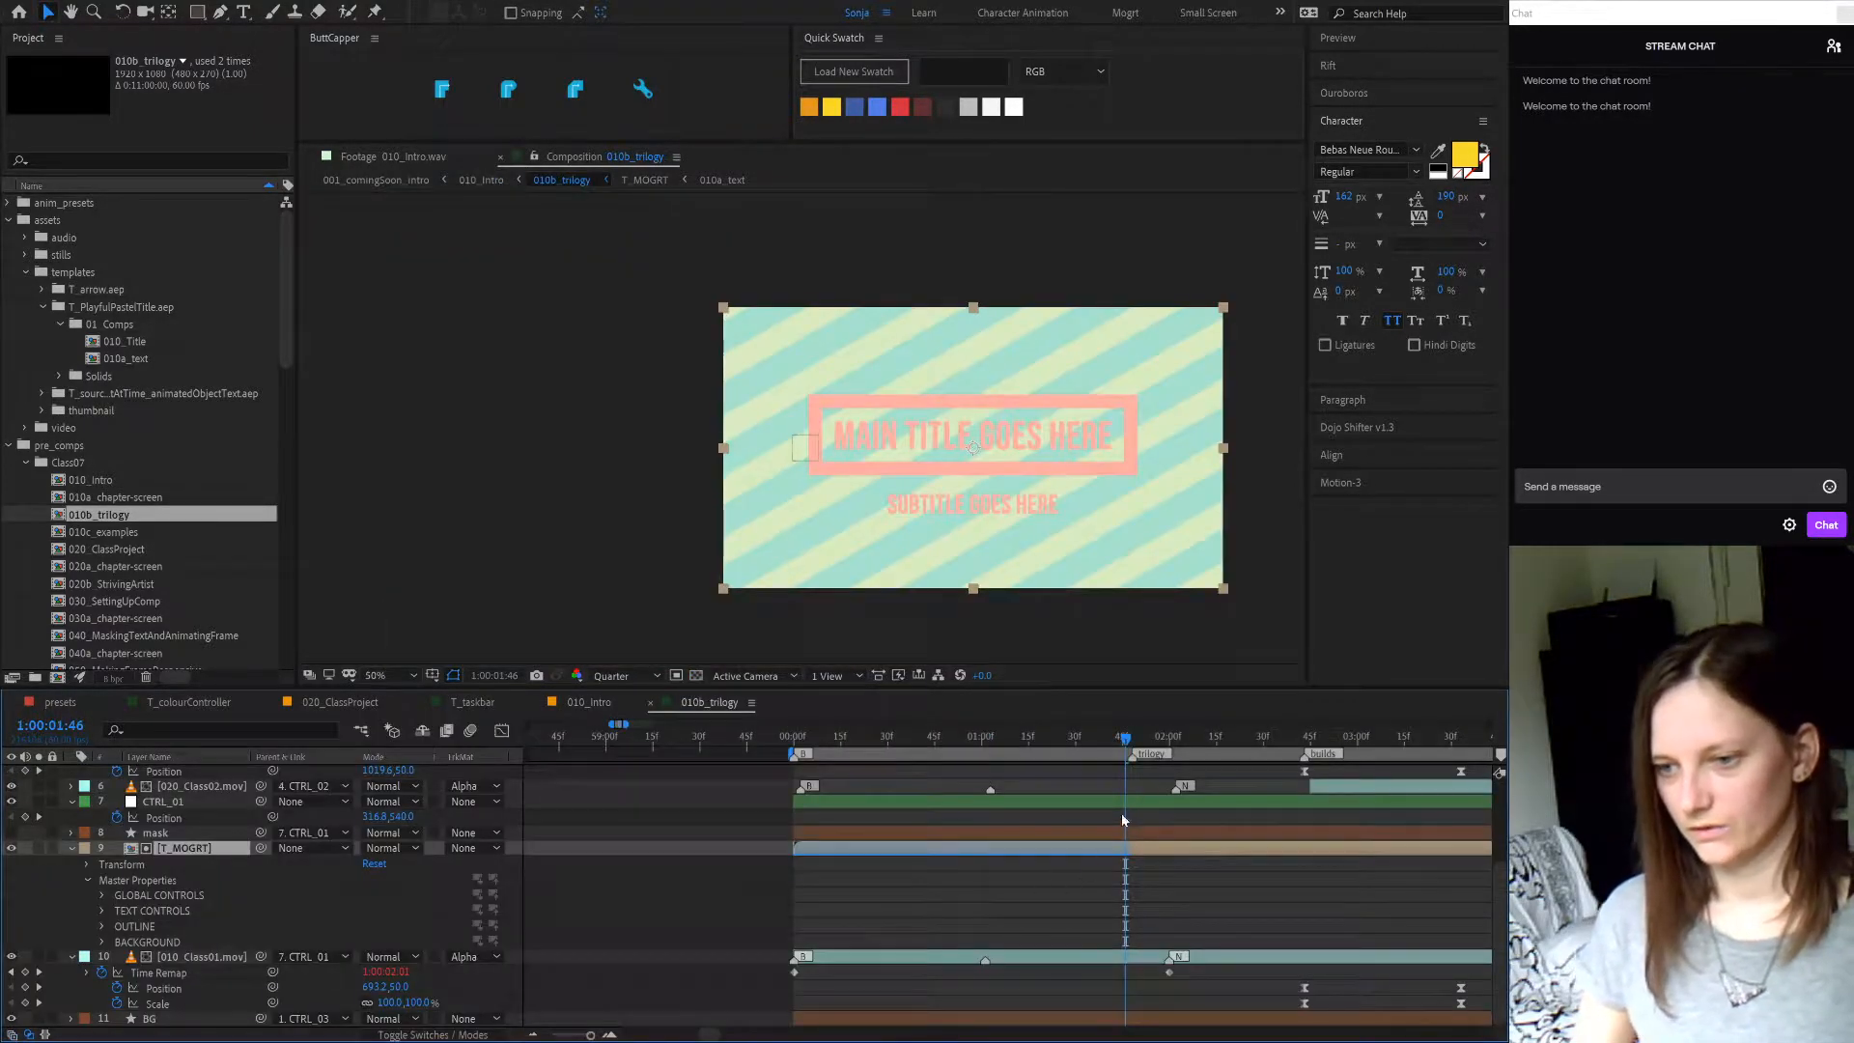
{"action": "left_click", "coordinate": [1137, 738]}
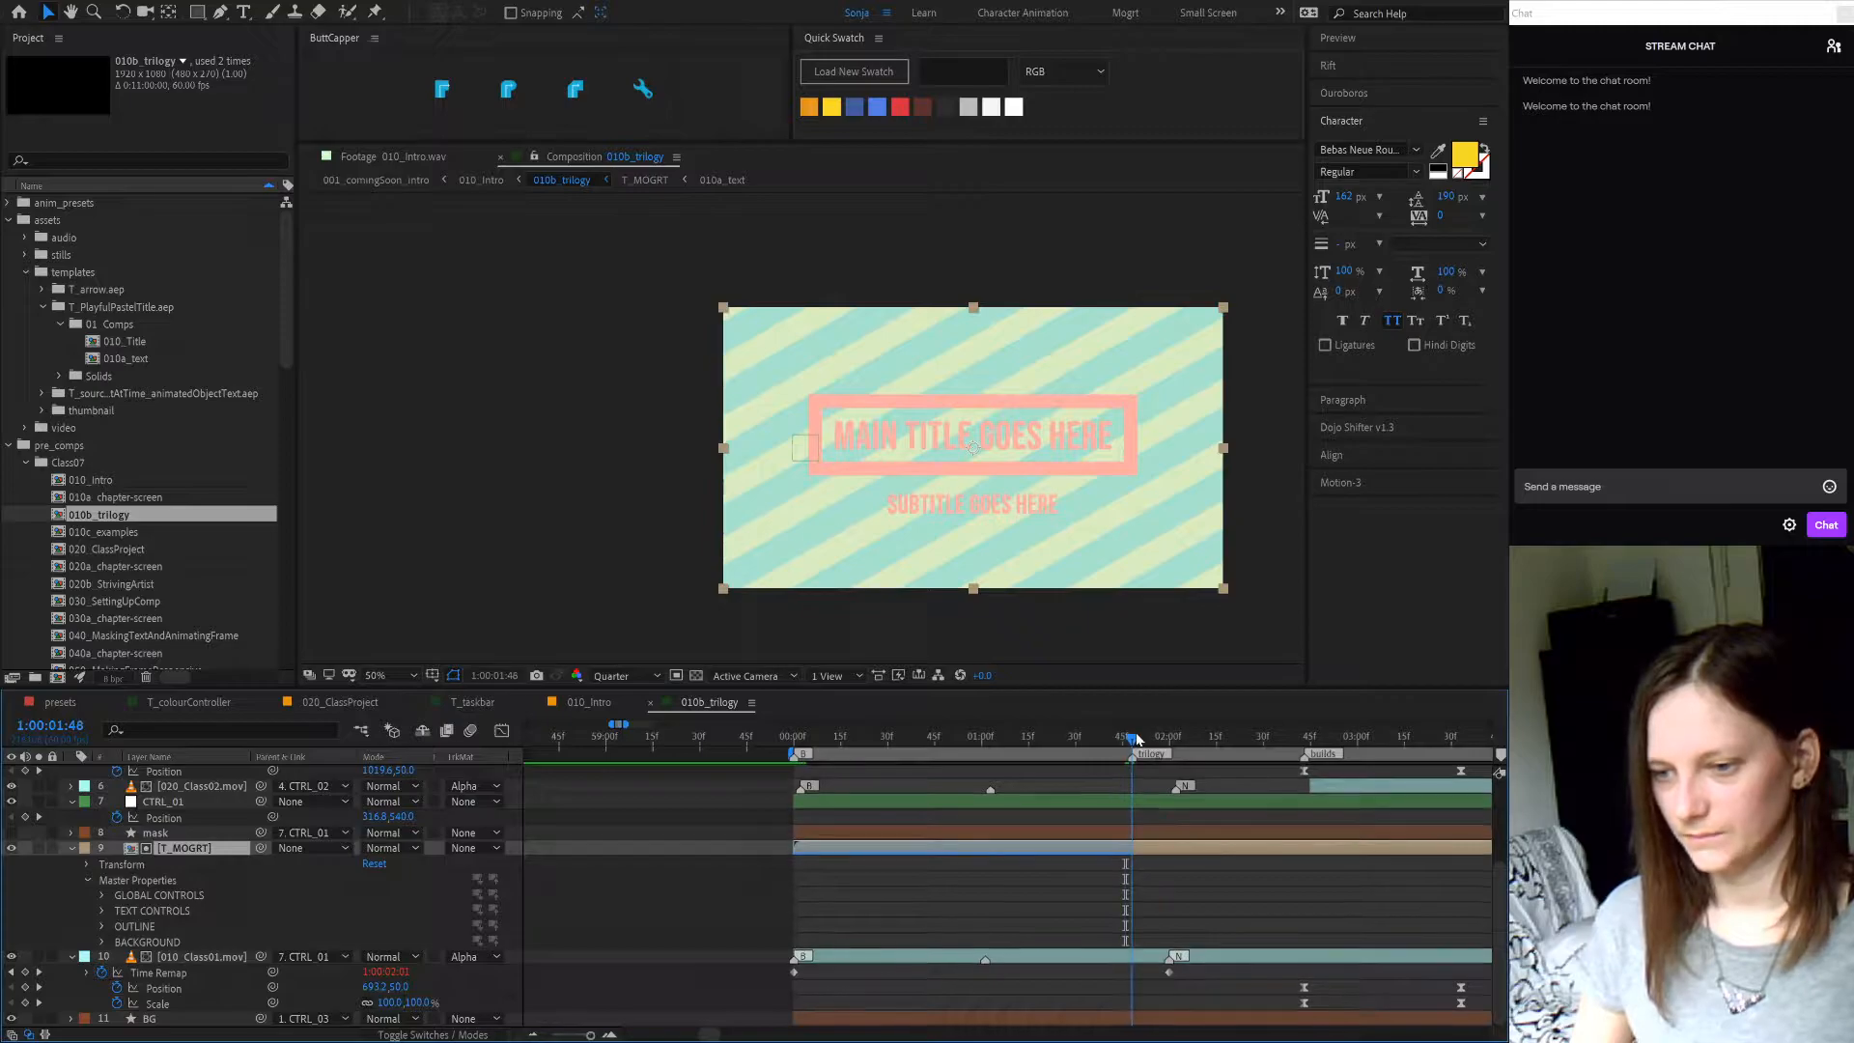
- Open 010a_text through T_MOGRT, examine its Essential Graphics properties, and collapse the GLOBAL, TEXT and LINE groups
{"action": "double_click", "coordinate": [1170, 851]}
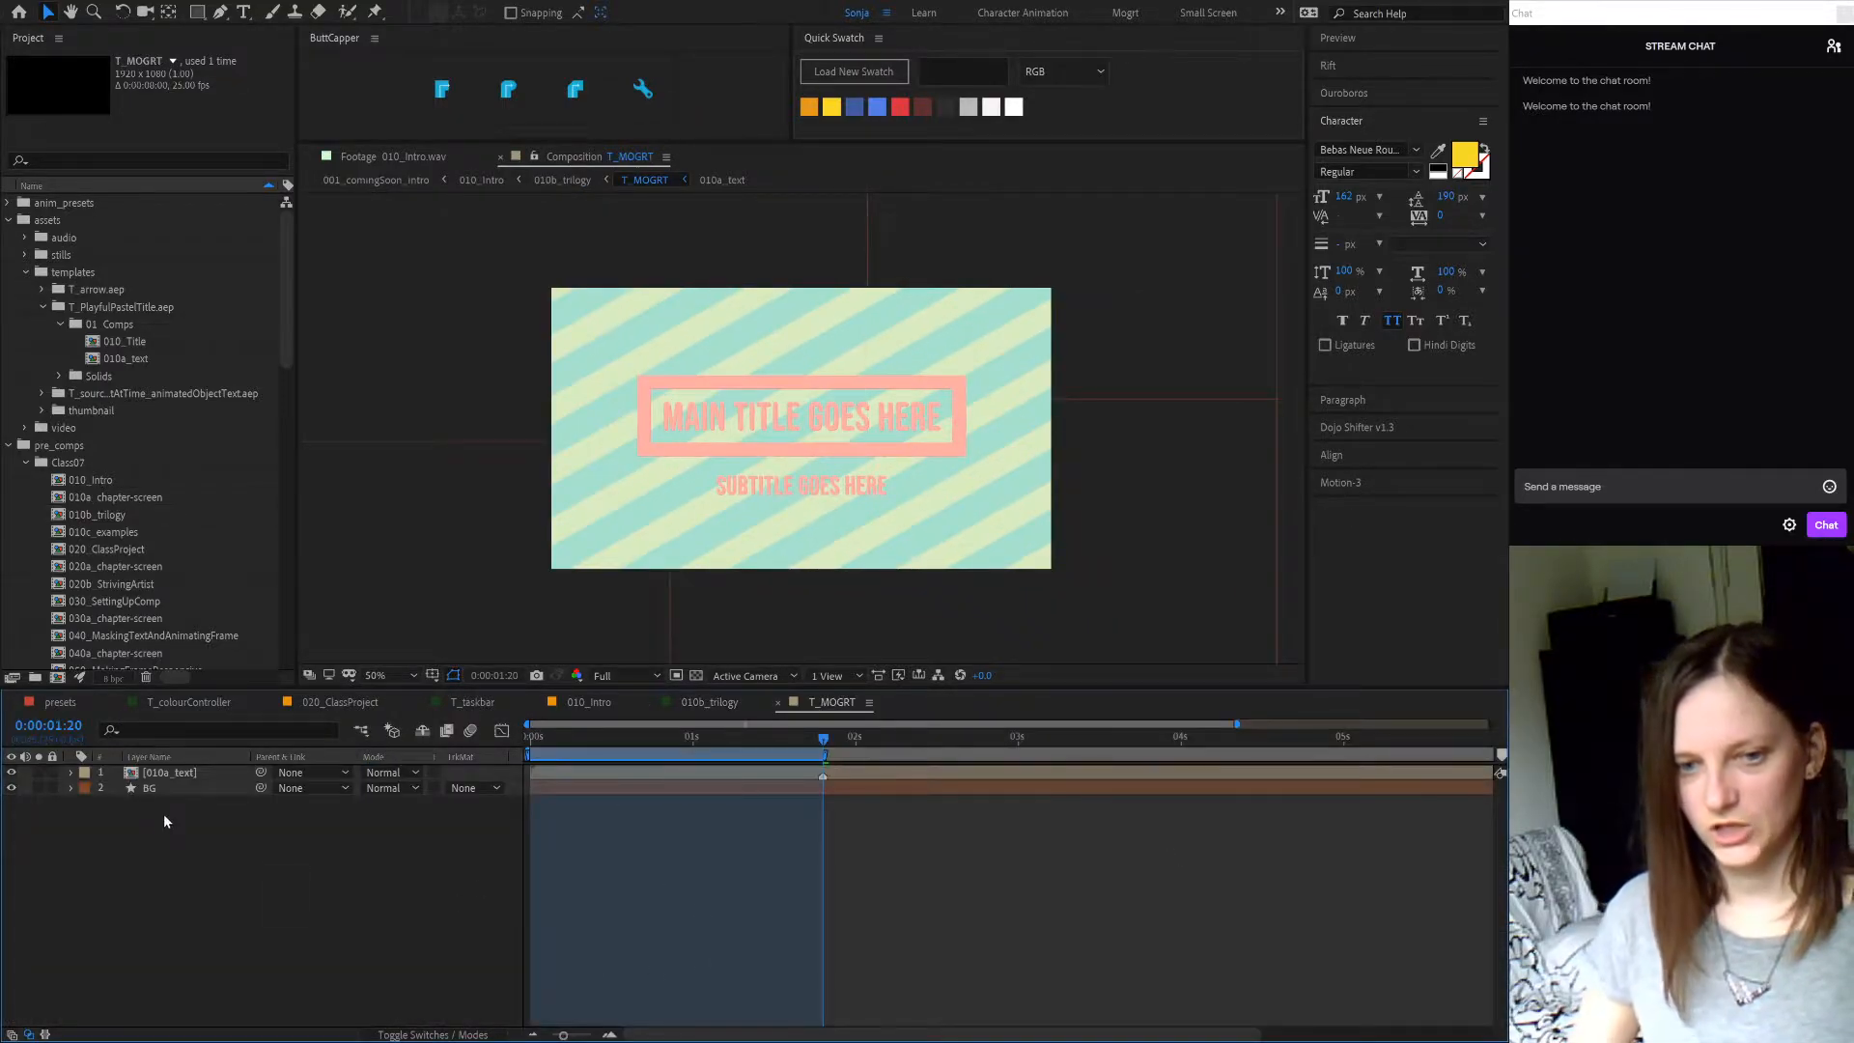
{"action": "left_click", "coordinate": [190, 773]}
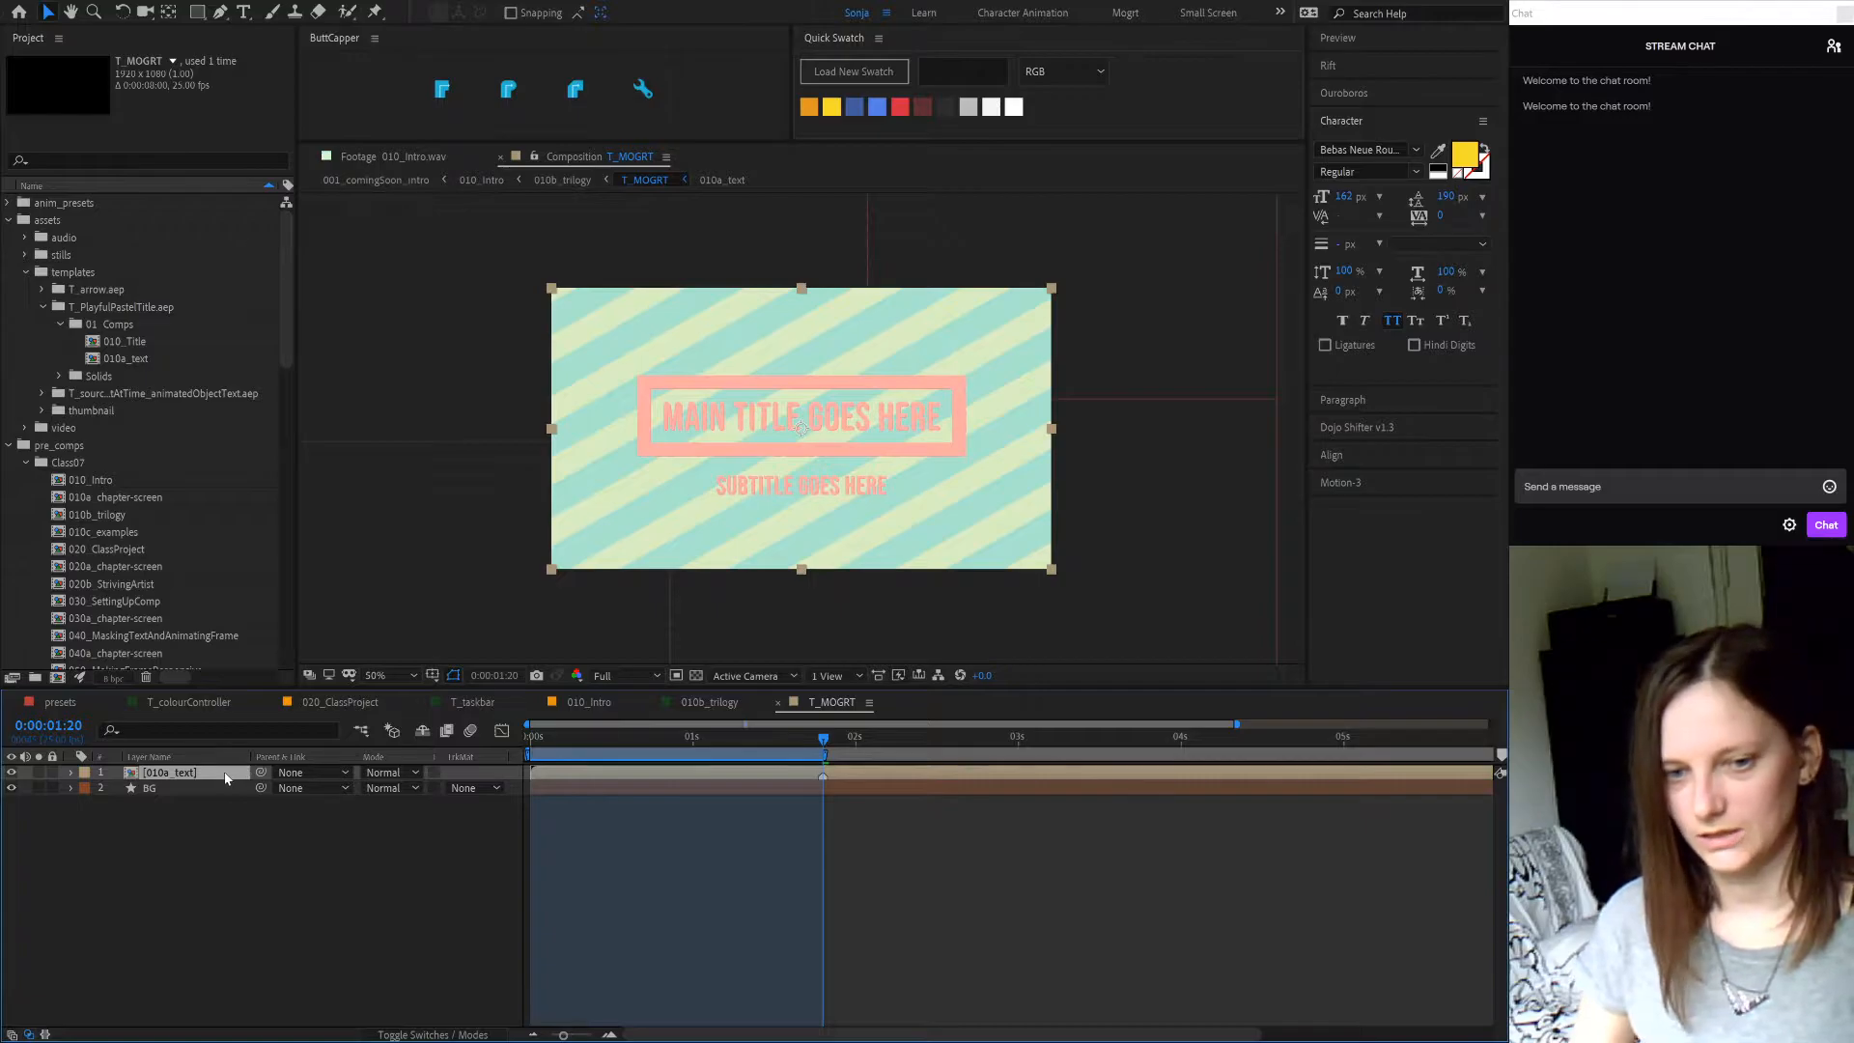
{"action": "double_click", "coordinate": [225, 775]}
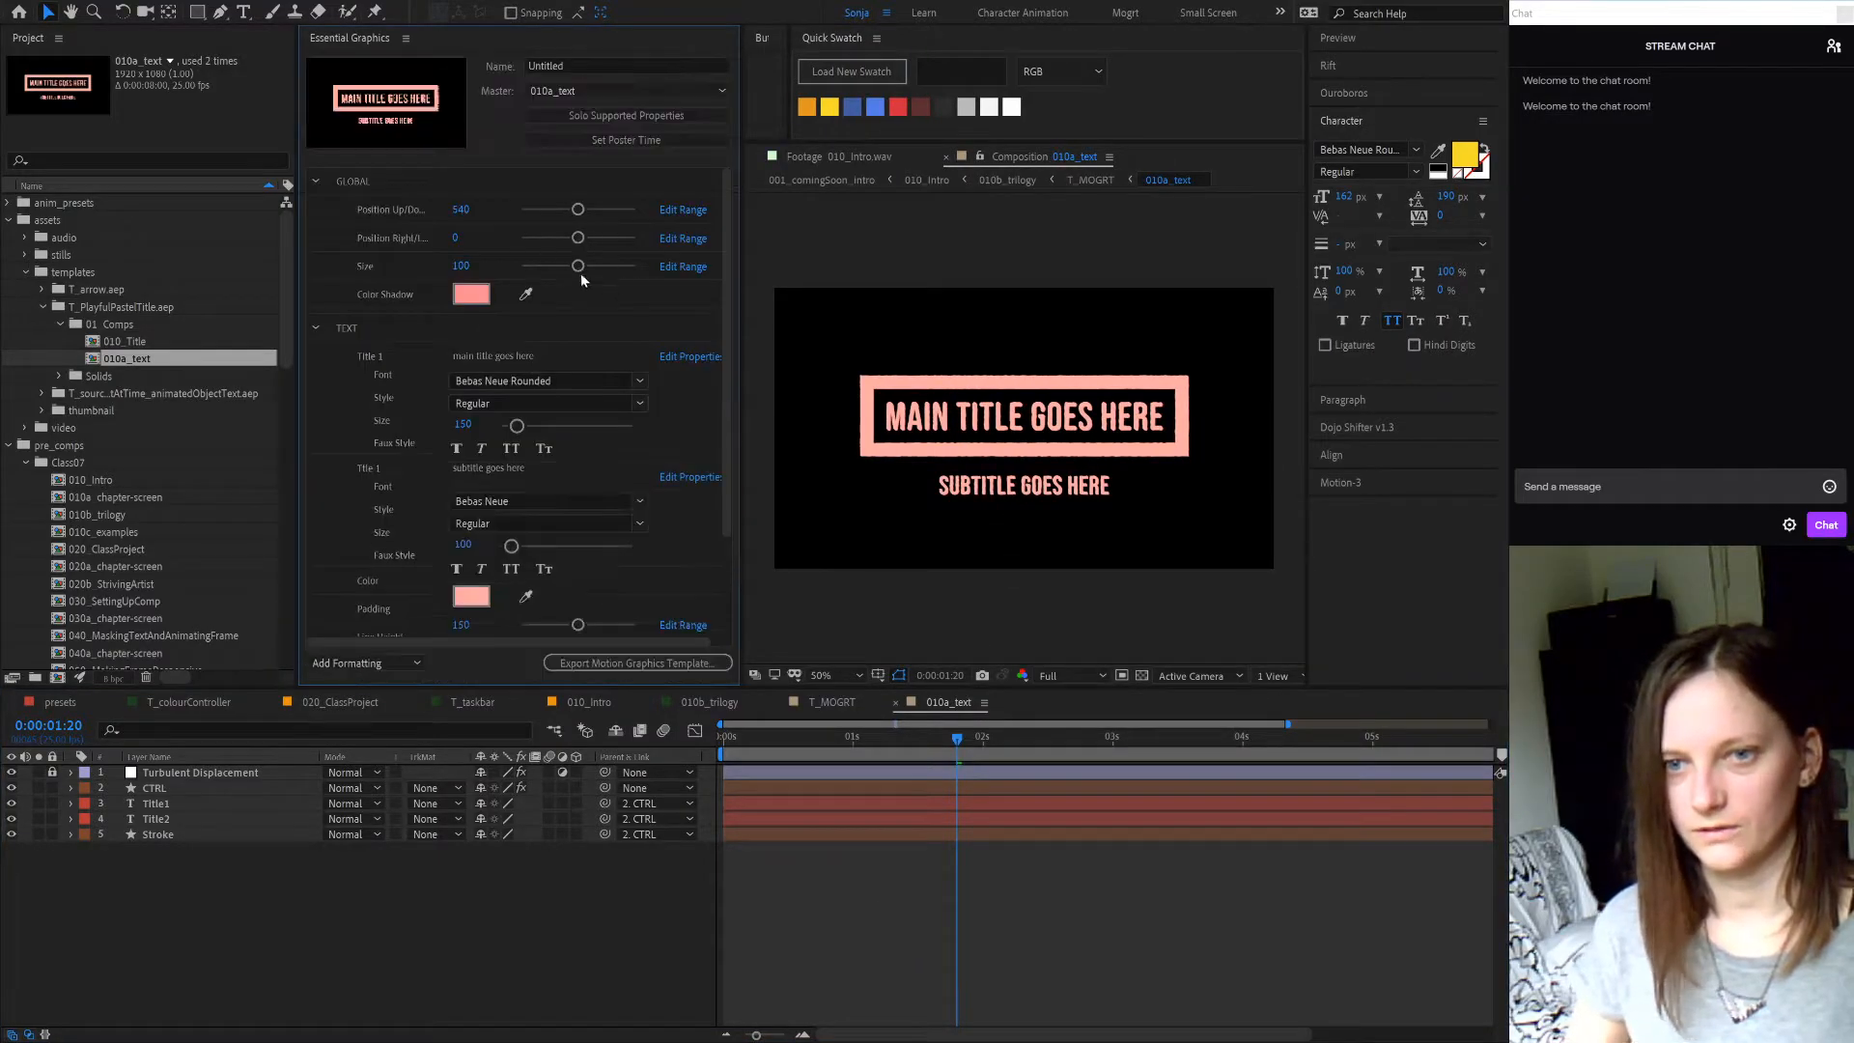
{"action": "left_click", "coordinate": [316, 180]}
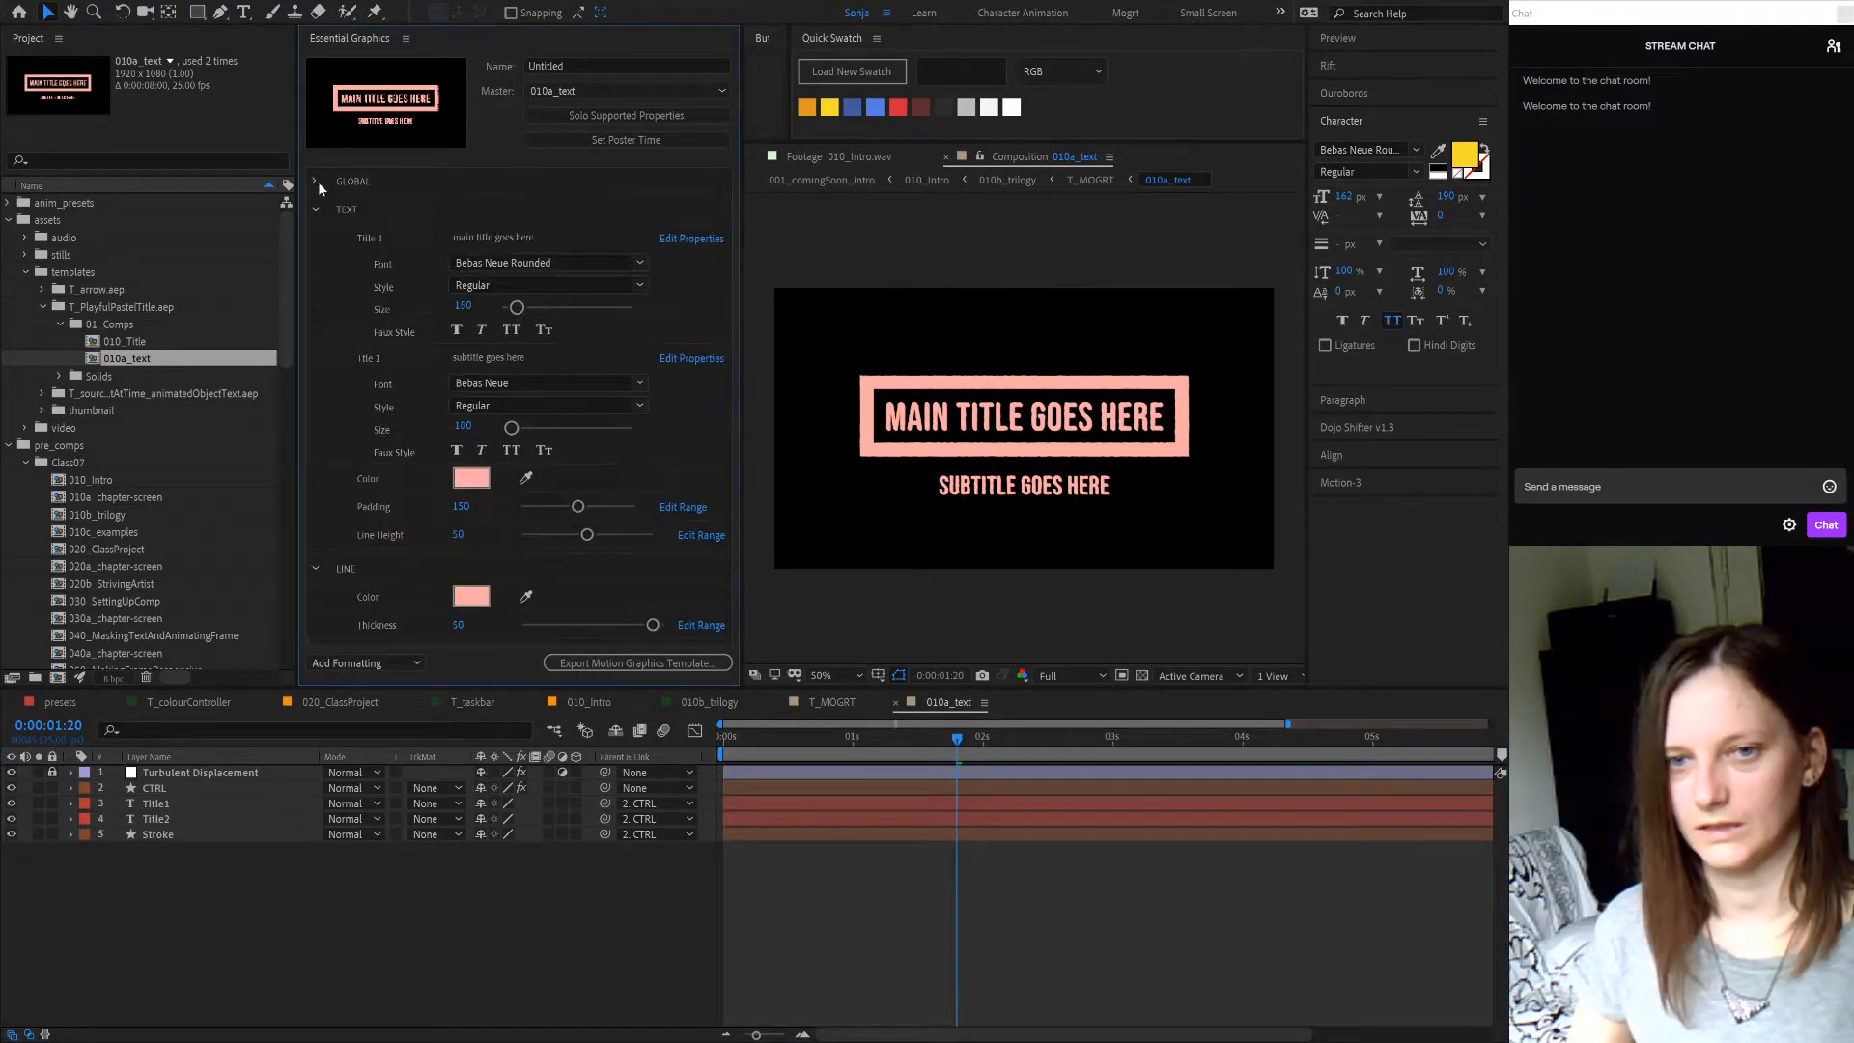
{"action": "left_click", "coordinate": [313, 208]}
{"action": "left_click", "coordinate": [314, 238]}
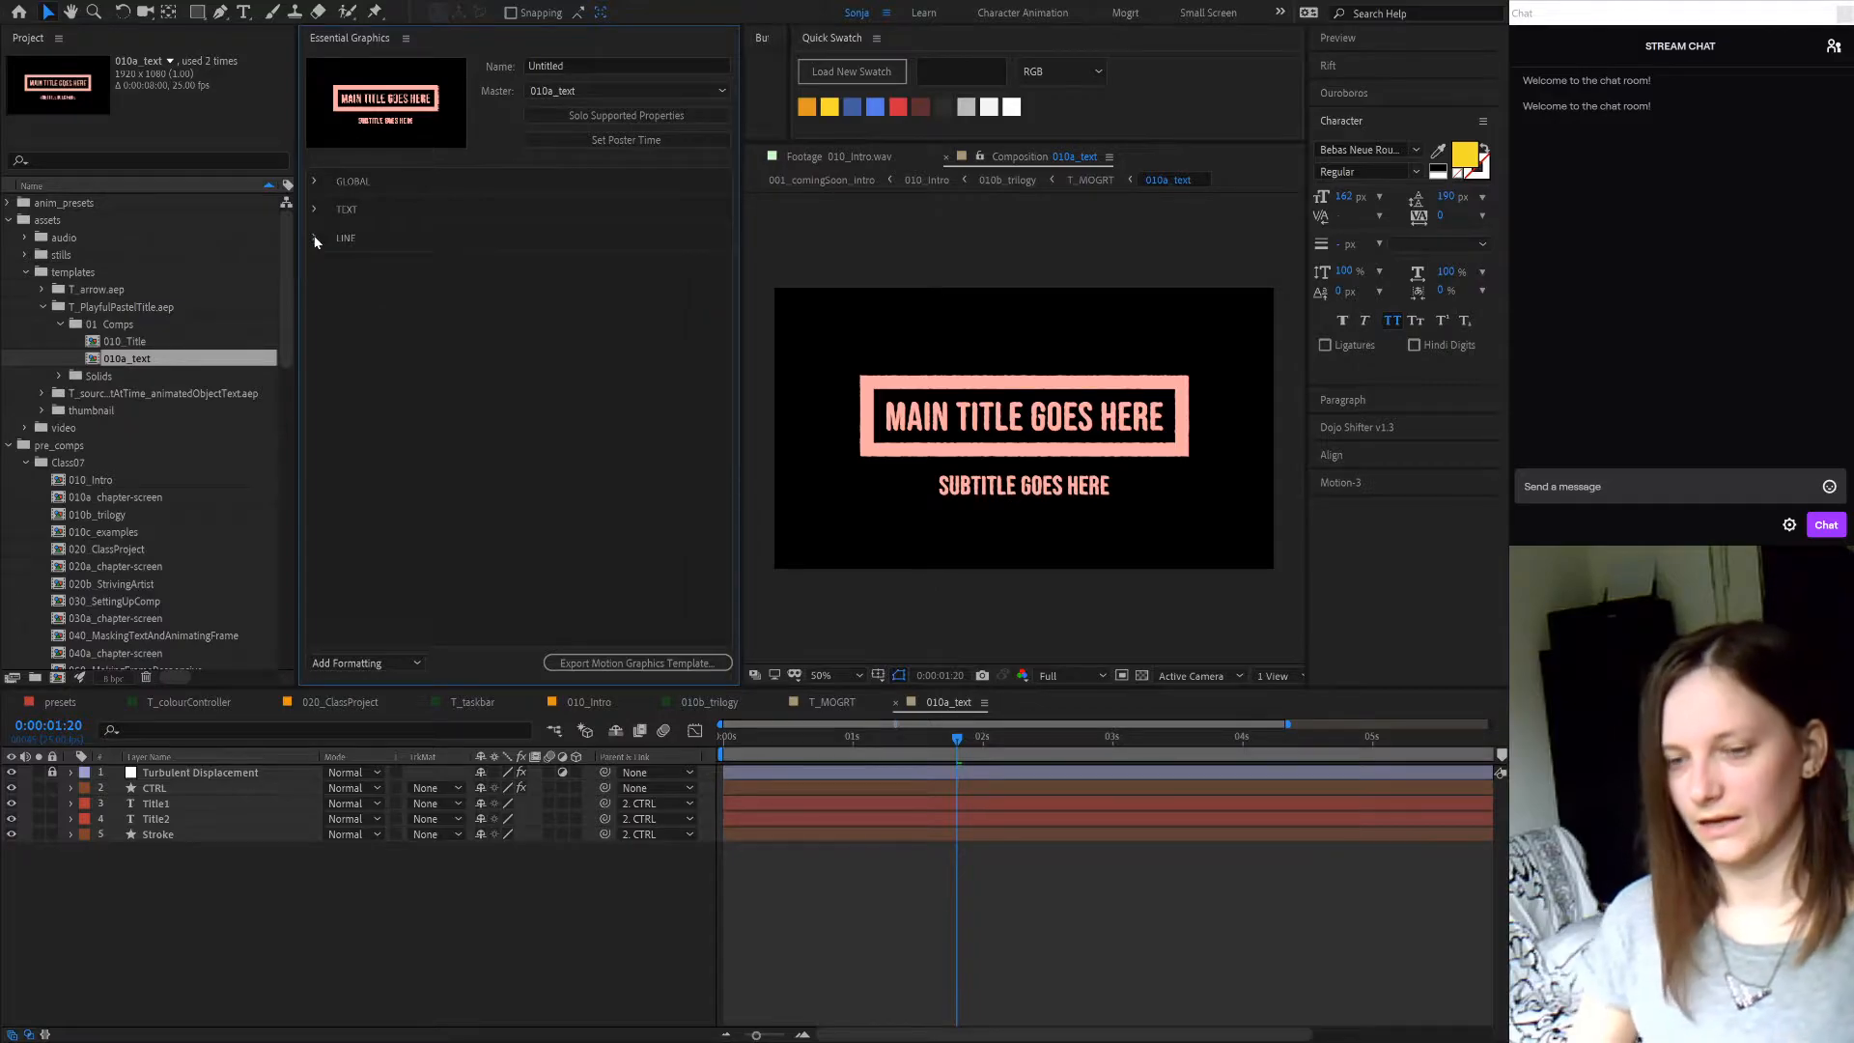
- Close the 010a_text and T_MOGRT timelines to return to 010b_trilogy, and close Essential Graphics
{"action": "left_click", "coordinate": [898, 702]}
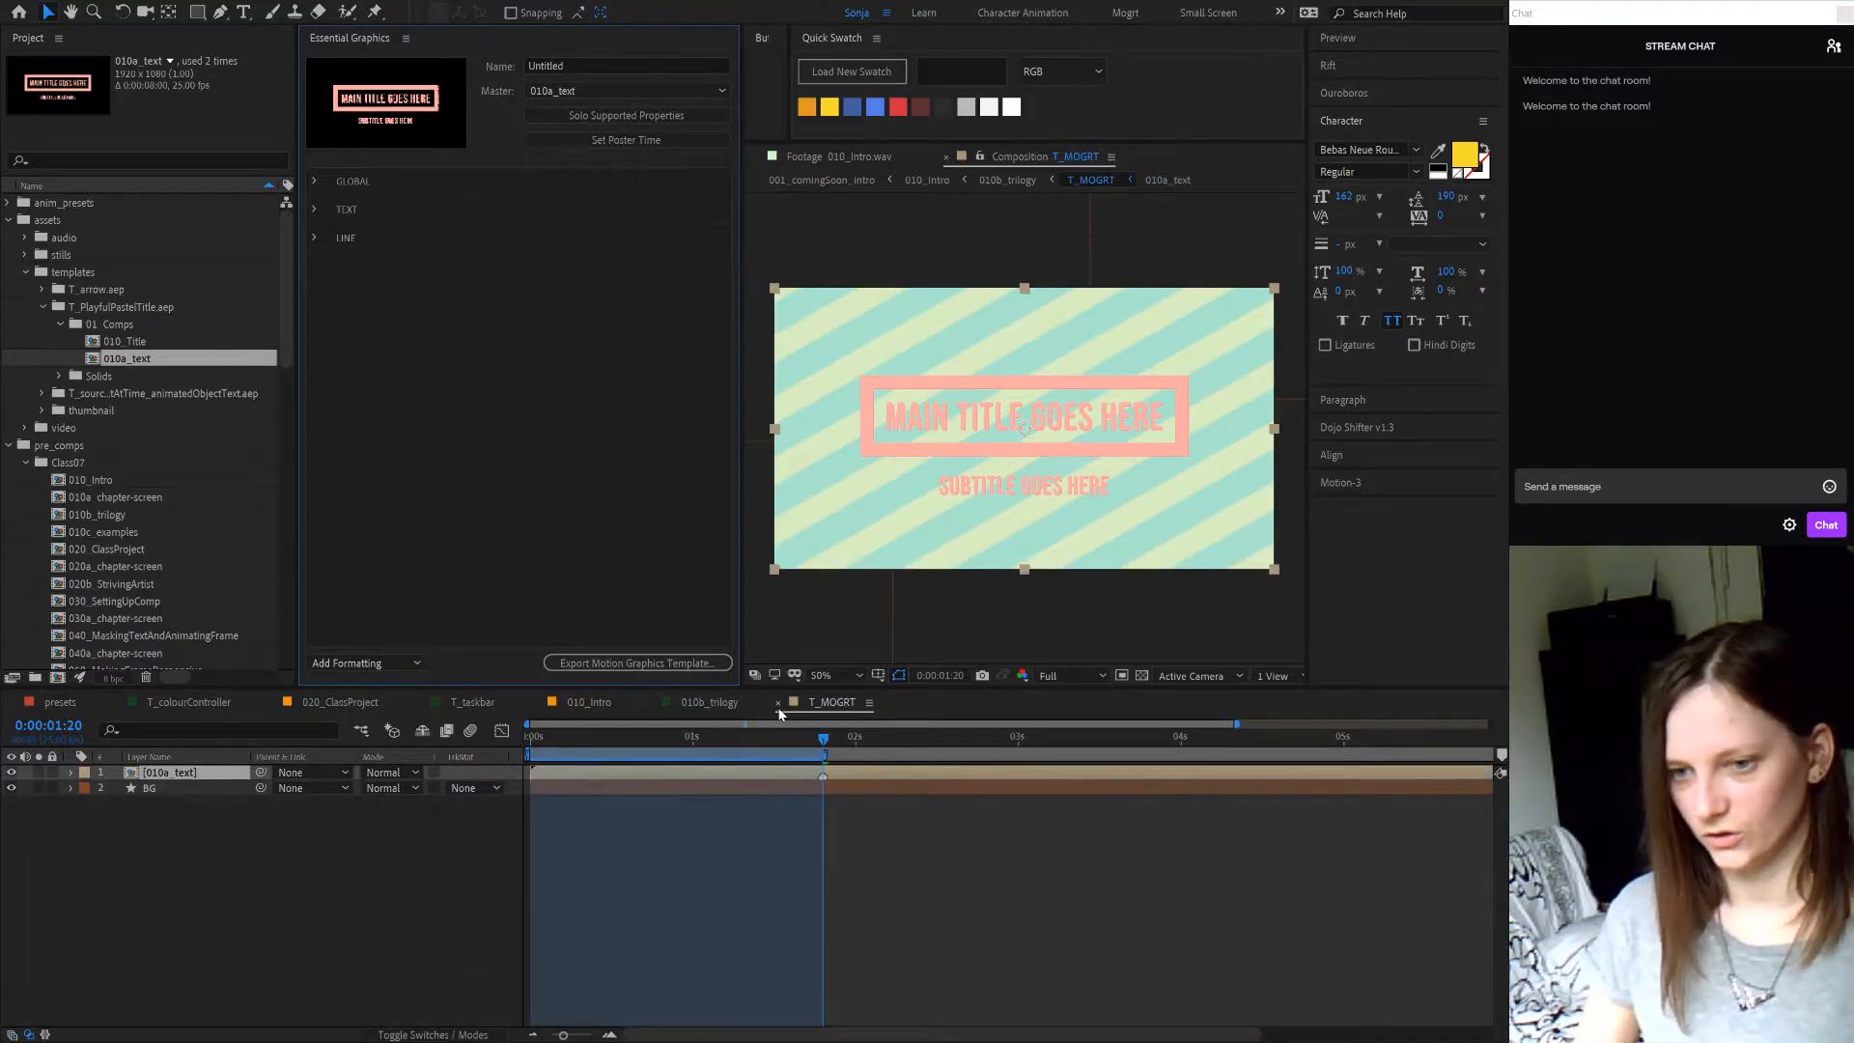
{"action": "left_click", "coordinate": [778, 704]}
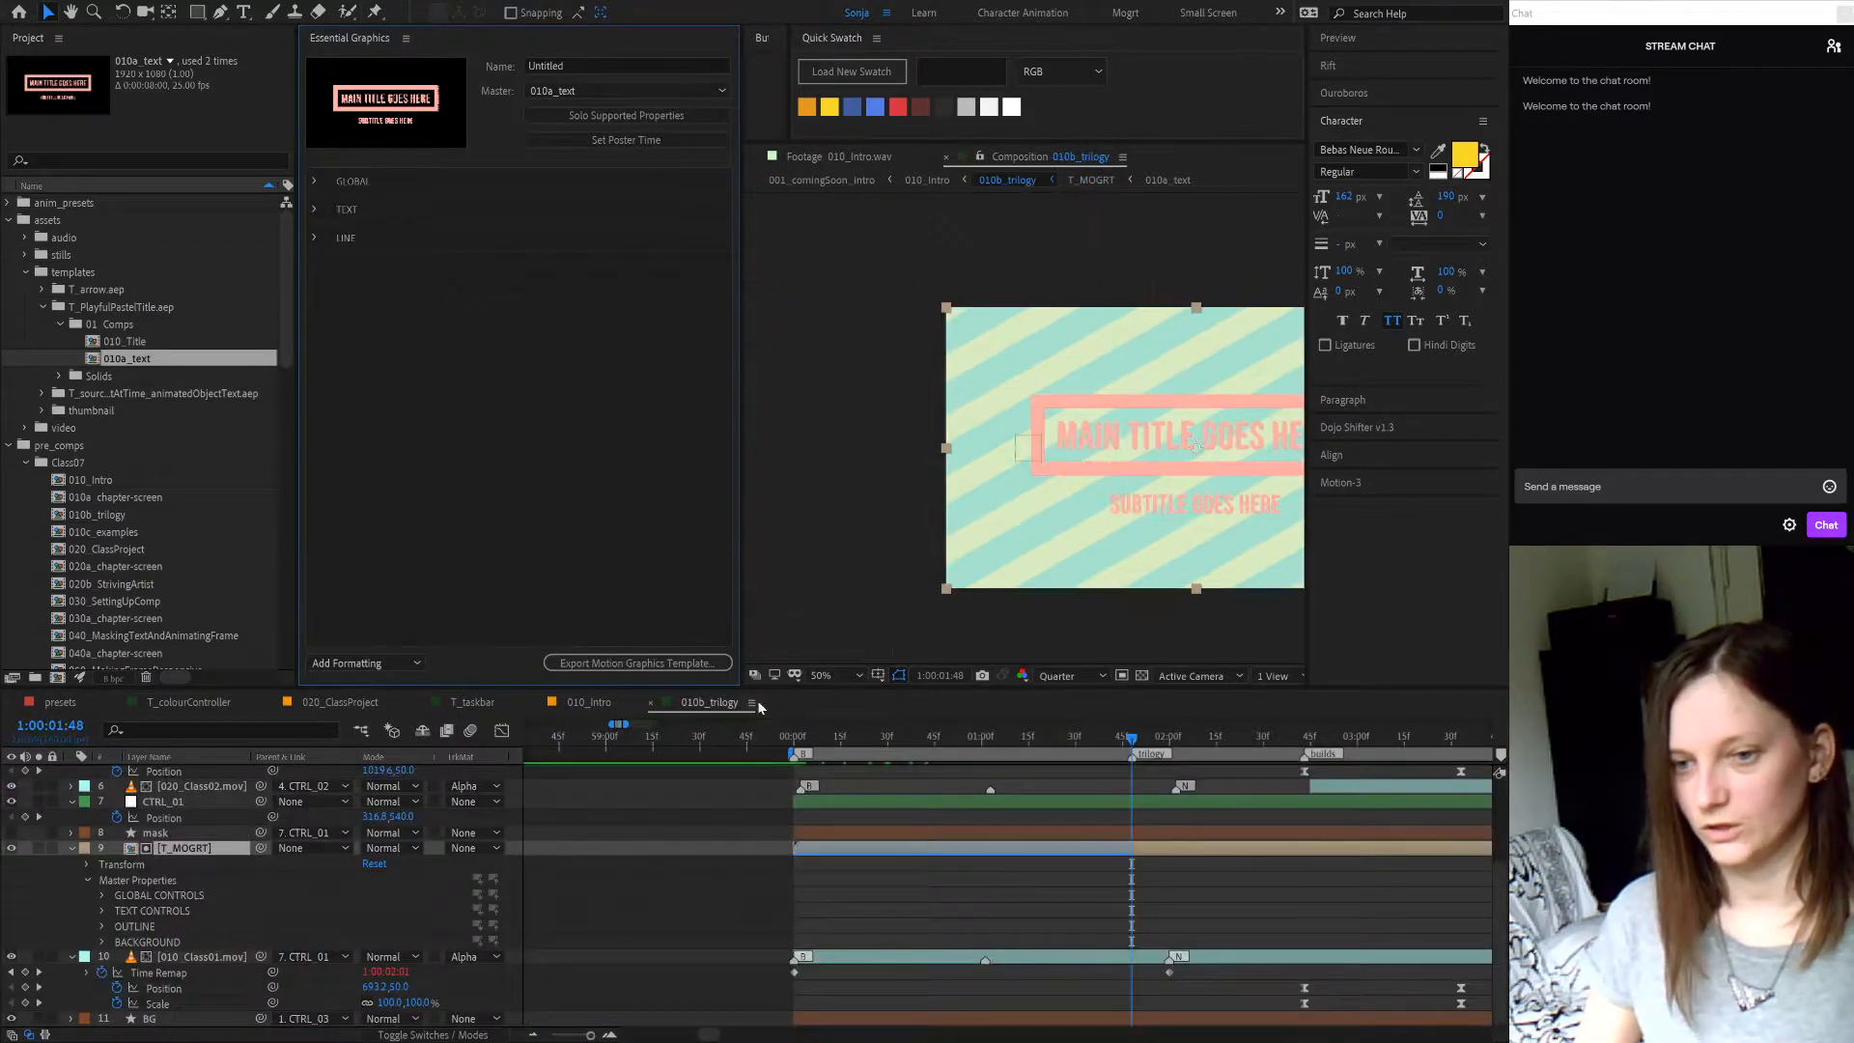
{"action": "left_click", "coordinate": [132, 882]}
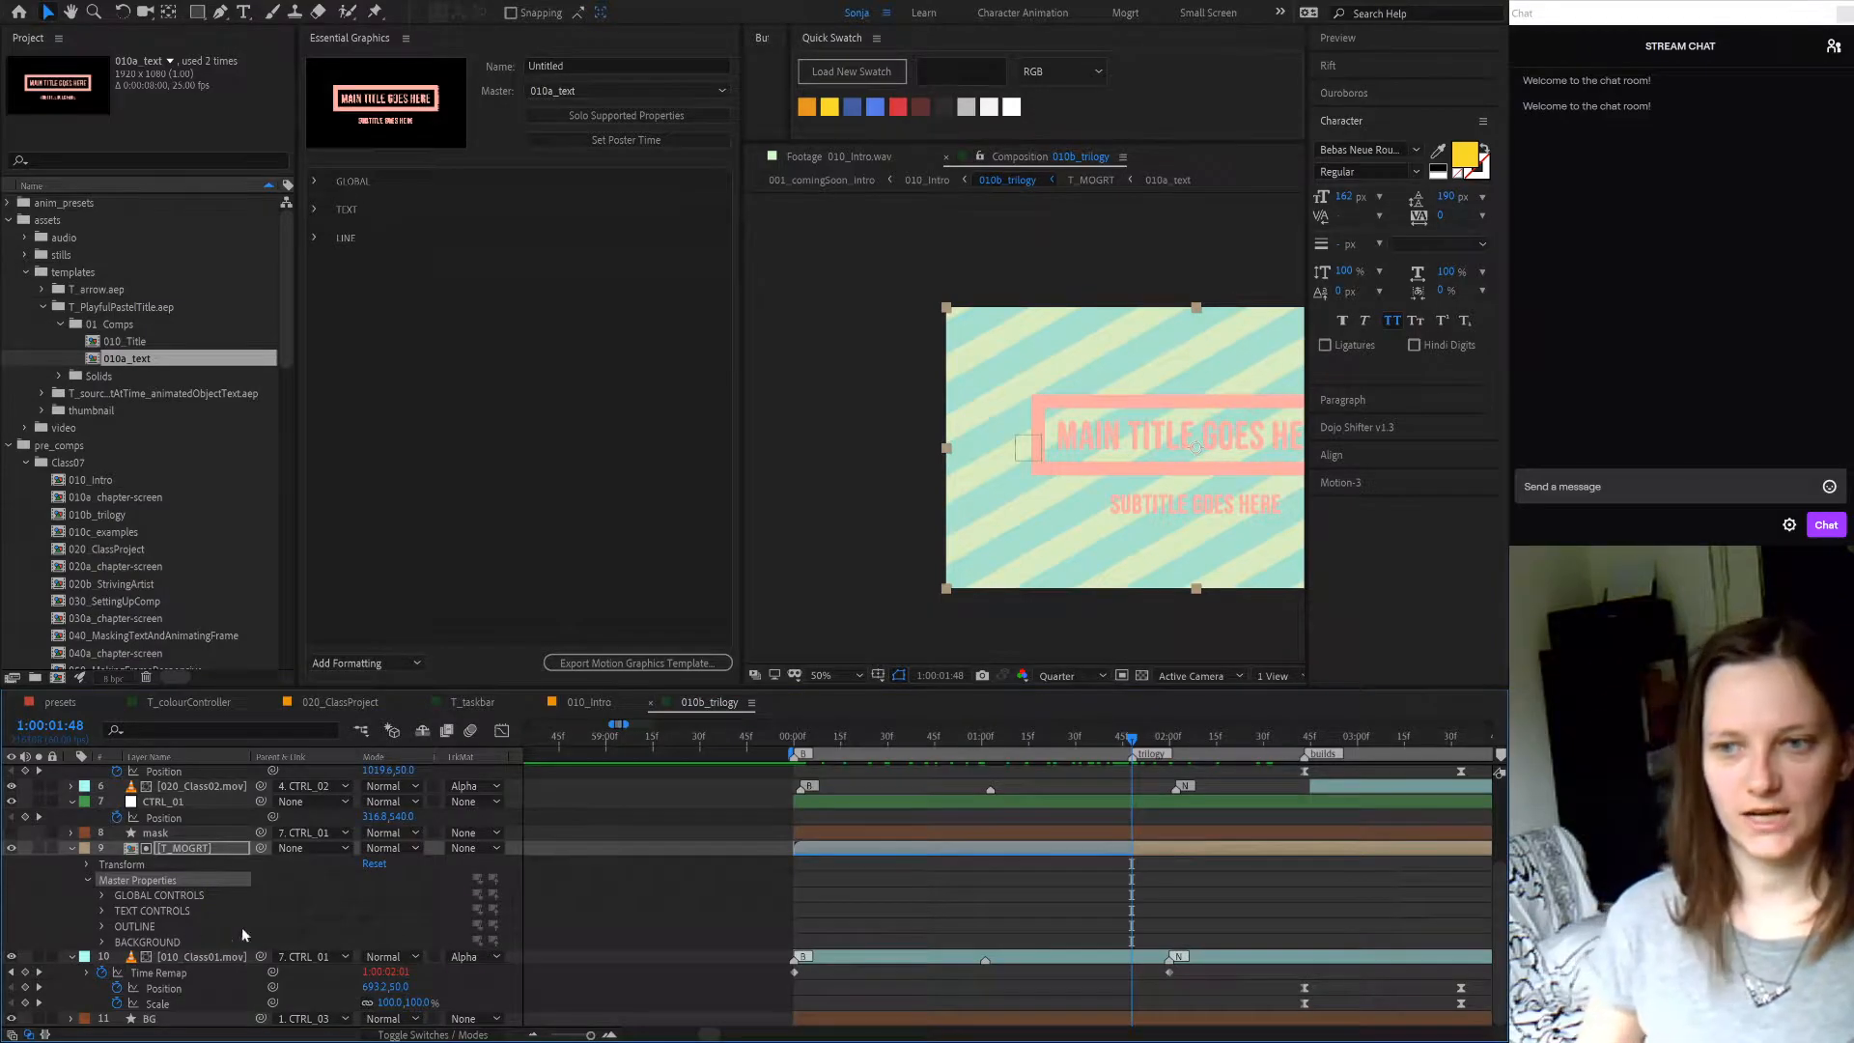
{"action": "left_click", "coordinate": [406, 46]}
{"action": "left_click", "coordinate": [431, 49]}
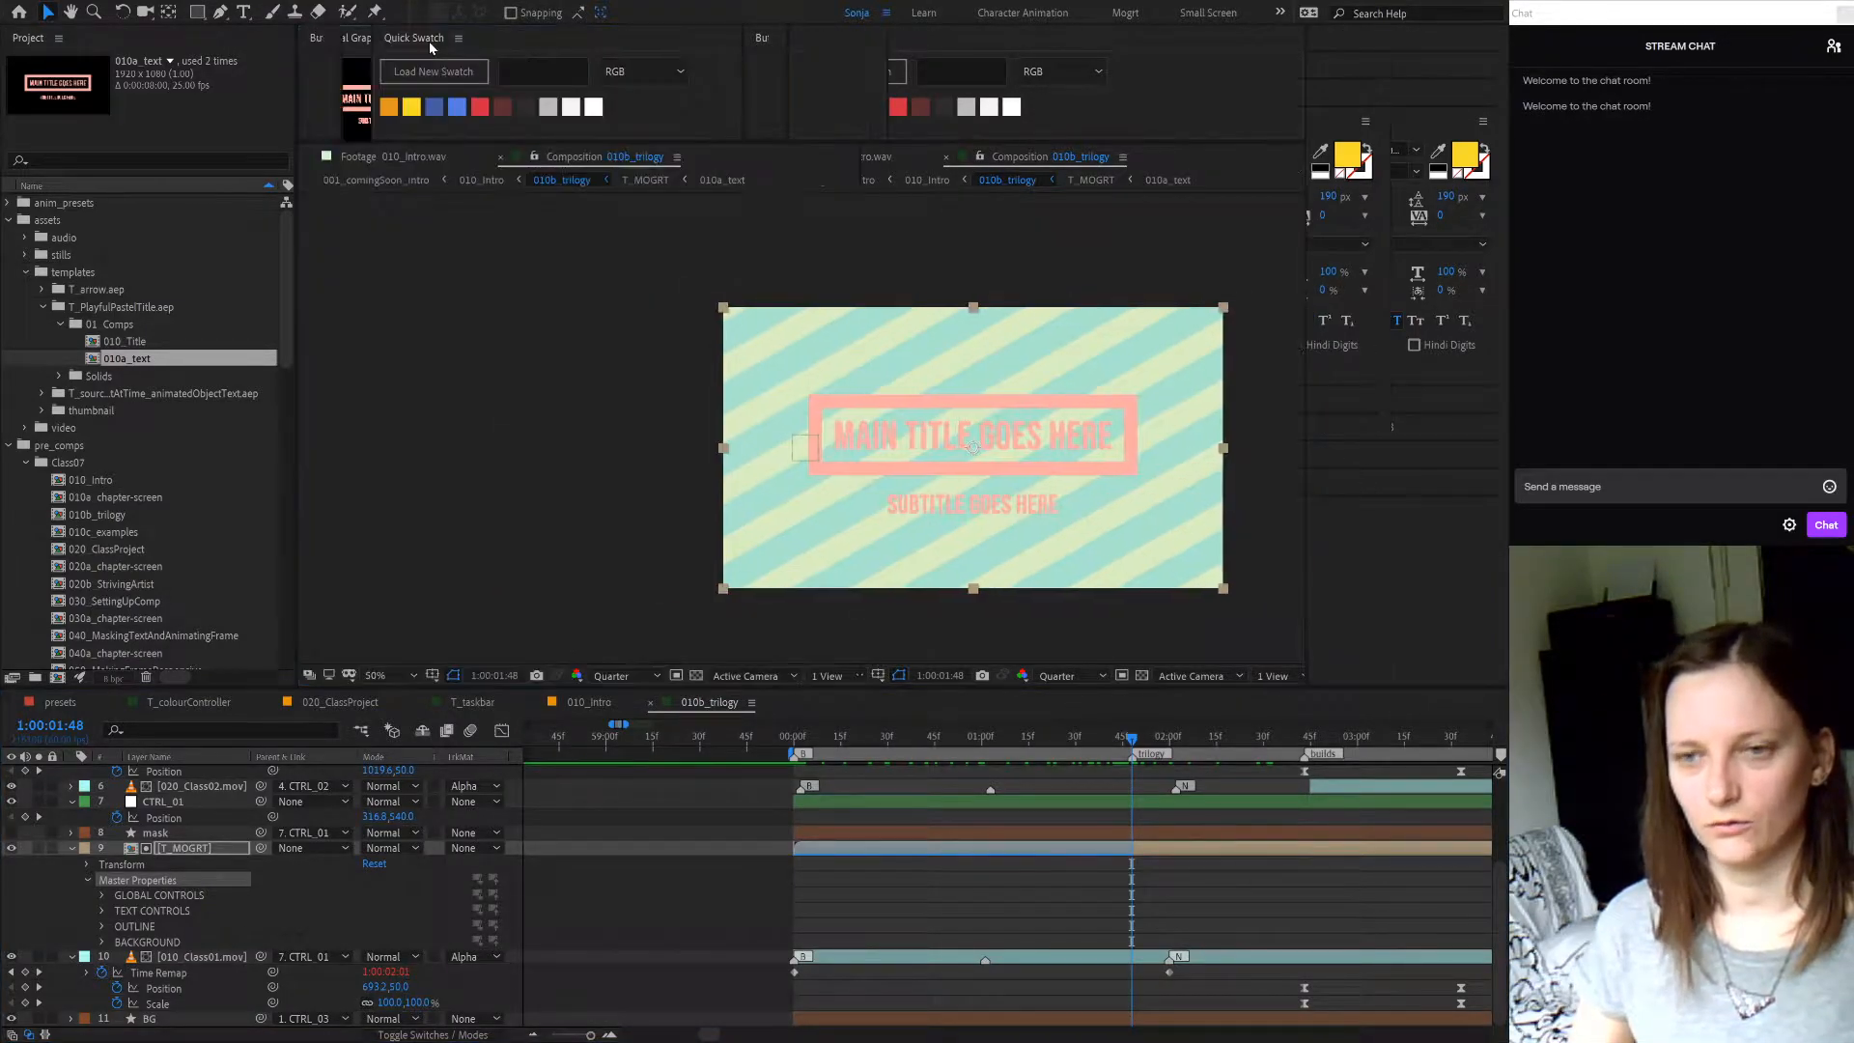
- Expand the TEXT CONTROLS master properties of the T_MOGRT layer and add an expression to Title 1
{"action": "key", "text": "space"}
{"action": "left_click_drag", "start_coordinate": [1060, 398], "coordinate": [879, 374]}
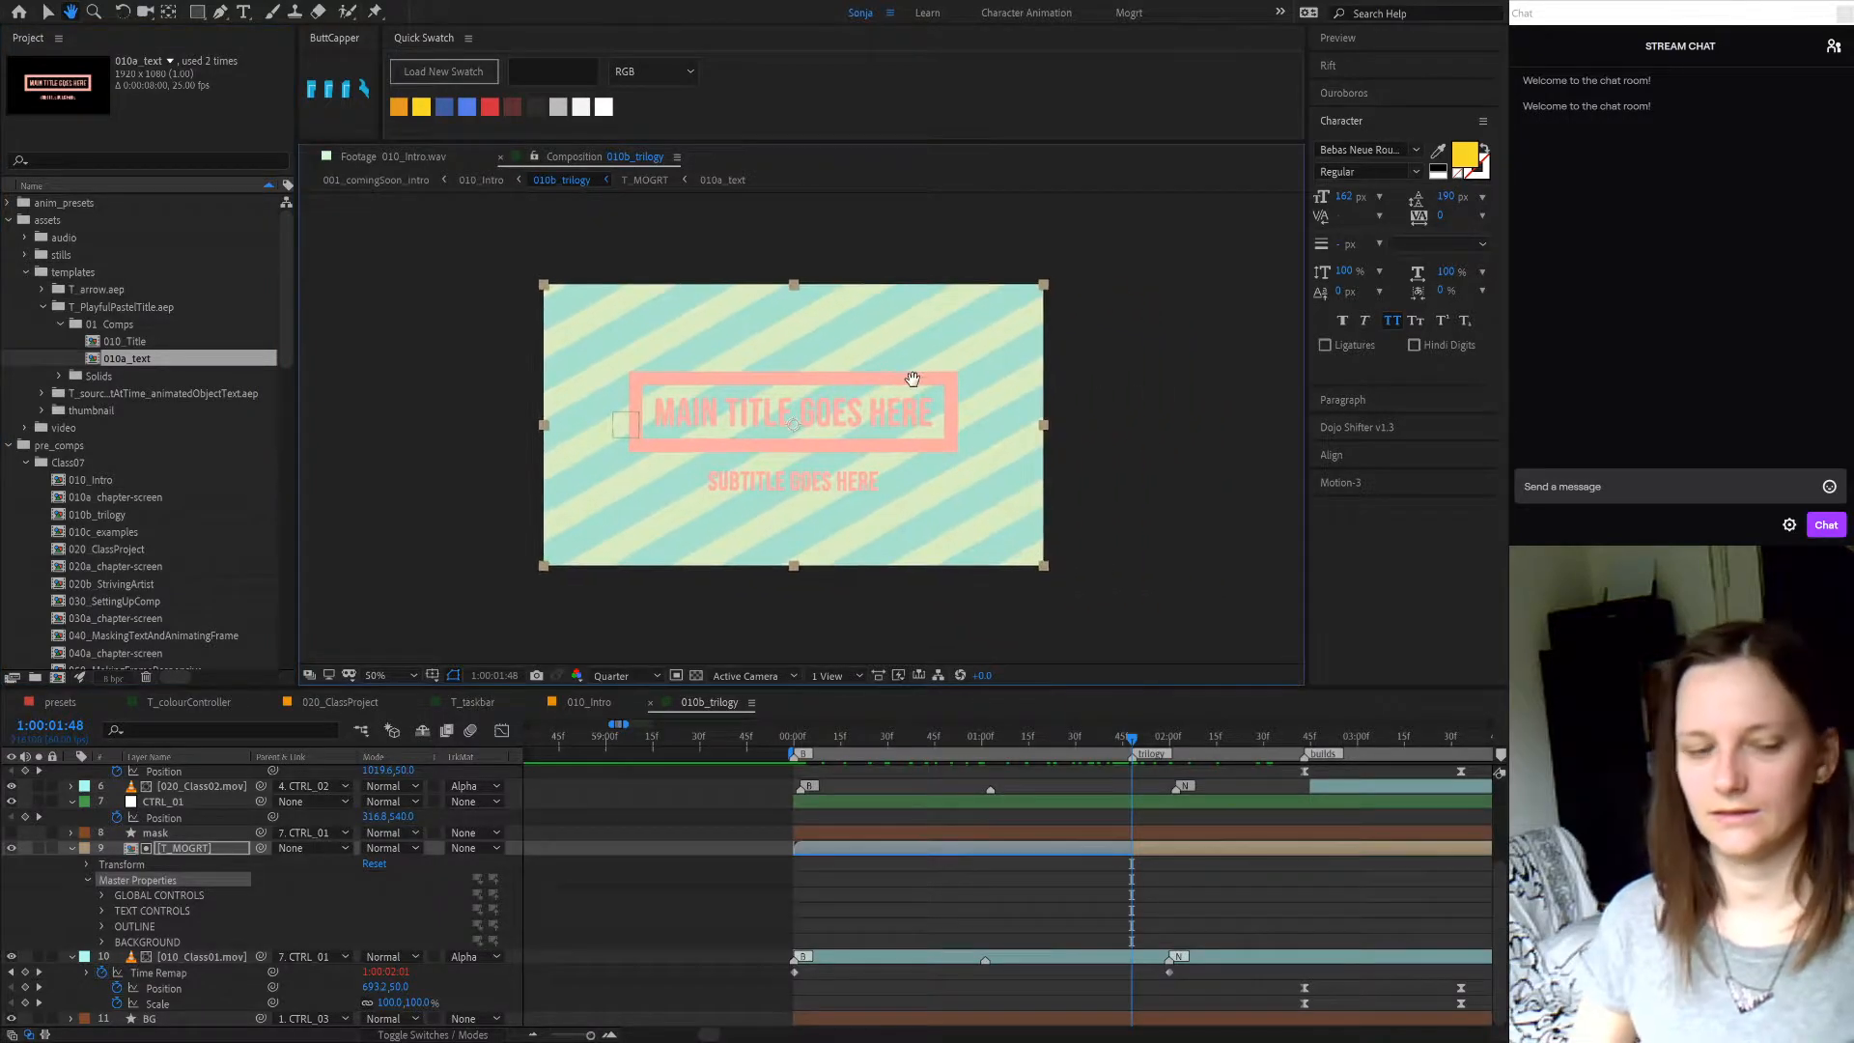
{"action": "scroll", "coordinate": [916, 386], "scroll_direction": "up", "scroll_amount": 3}
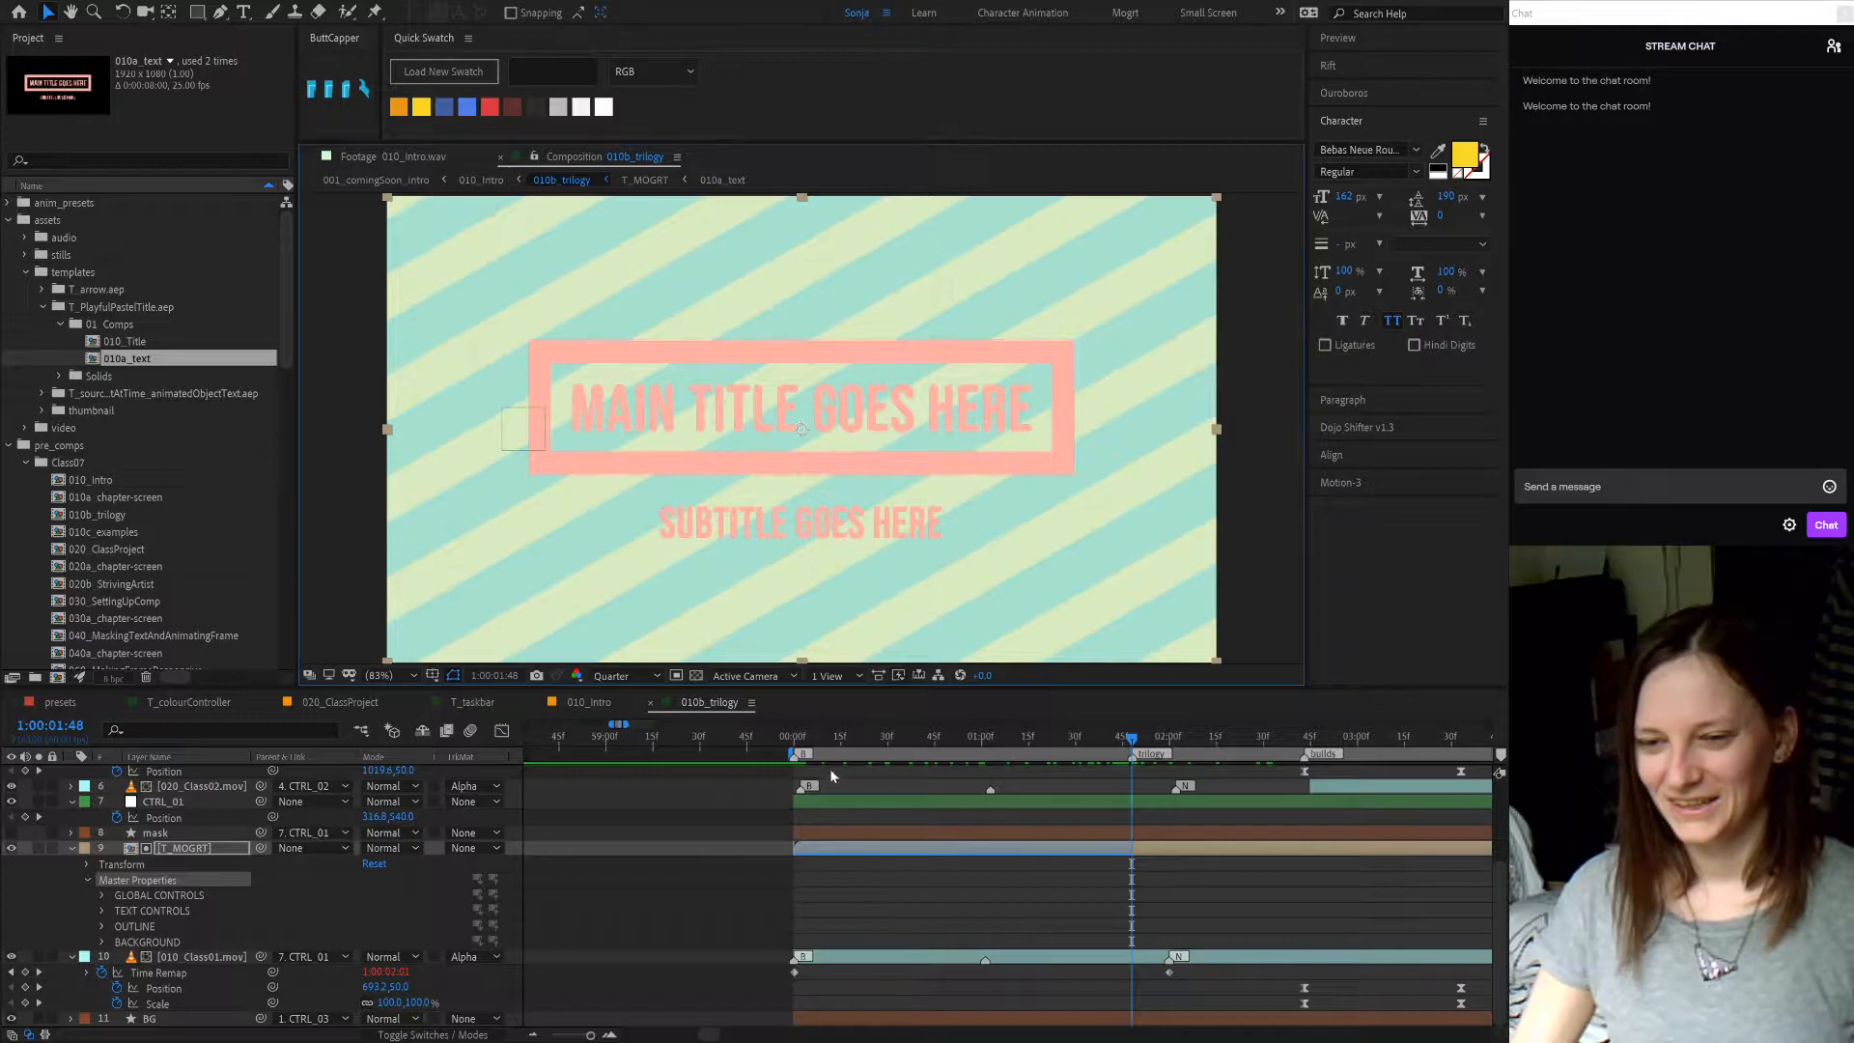
{"action": "mouse_move", "coordinate": [803, 746]}
{"action": "left_mouse_down"}
{"action": "mouse_move", "coordinate": [1114, 768]}
{"action": "mouse_move", "coordinate": [869, 766]}
{"action": "mouse_move", "coordinate": [1128, 773]}
{"action": "left_mouse_up"}
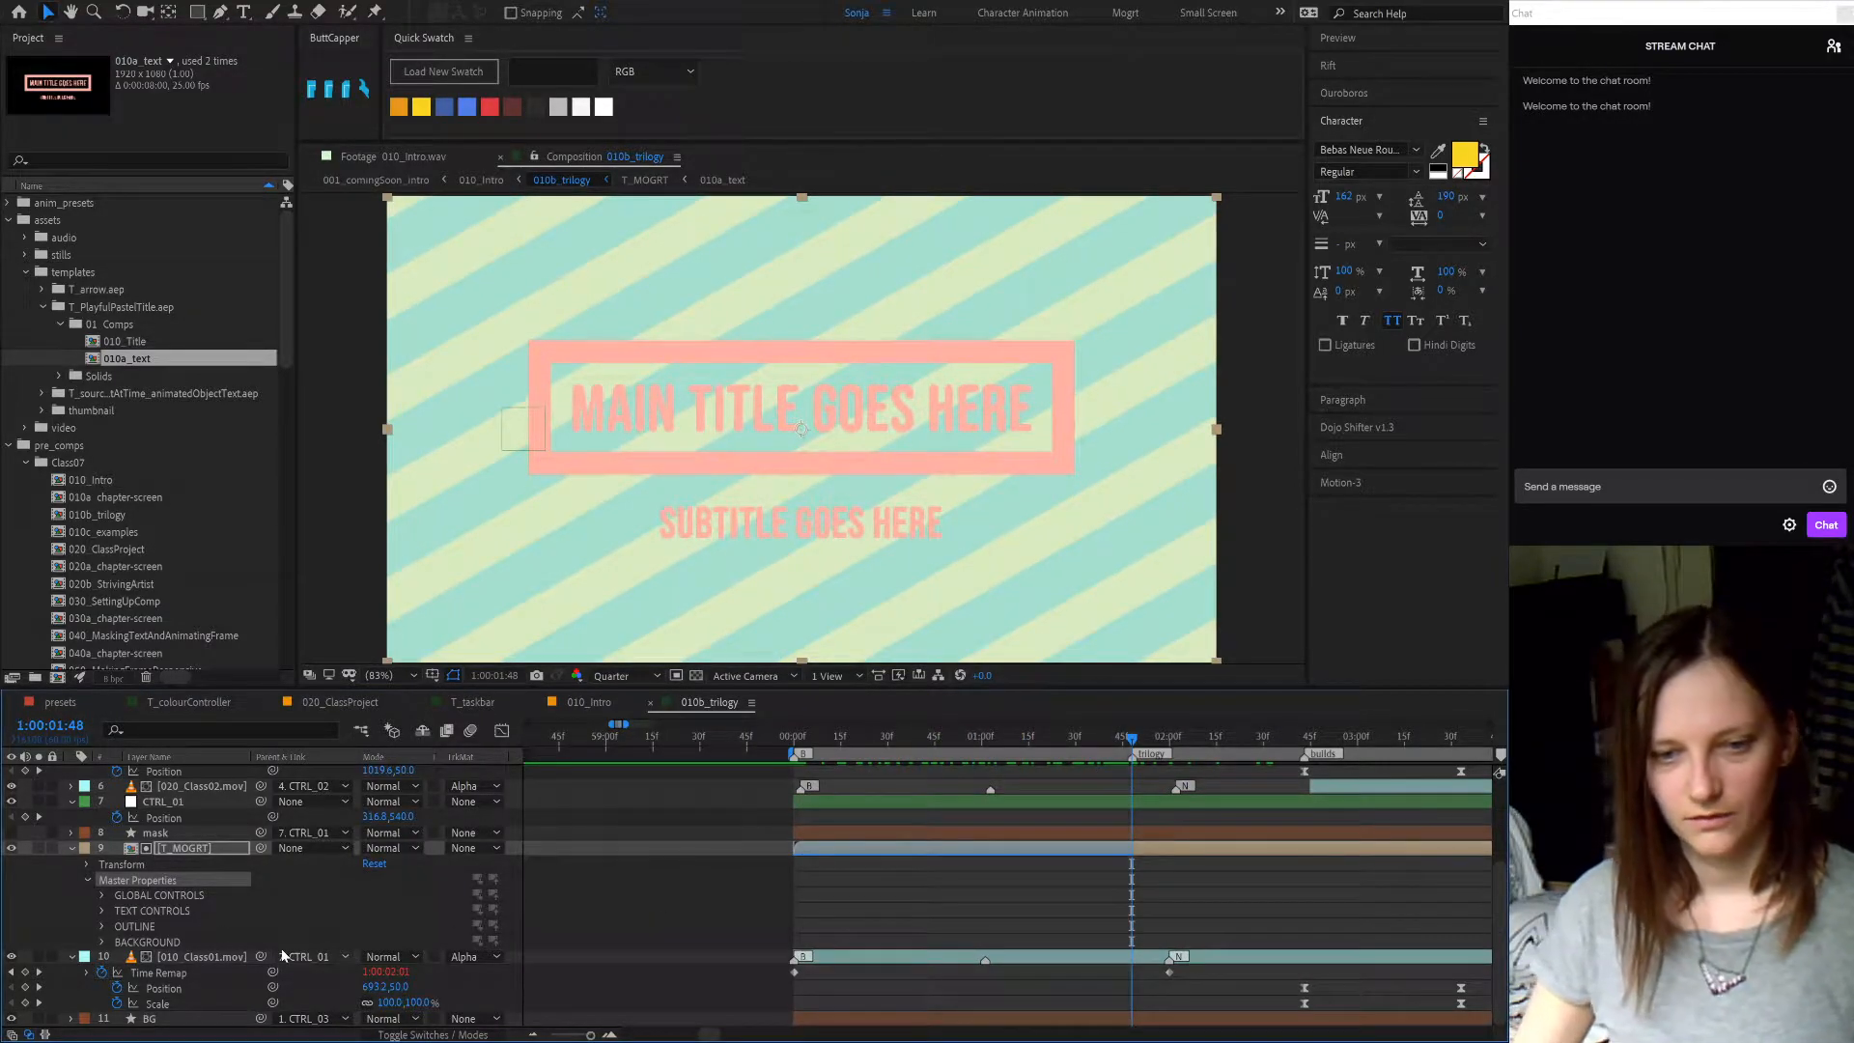
{"action": "left_click", "coordinate": [101, 907]}
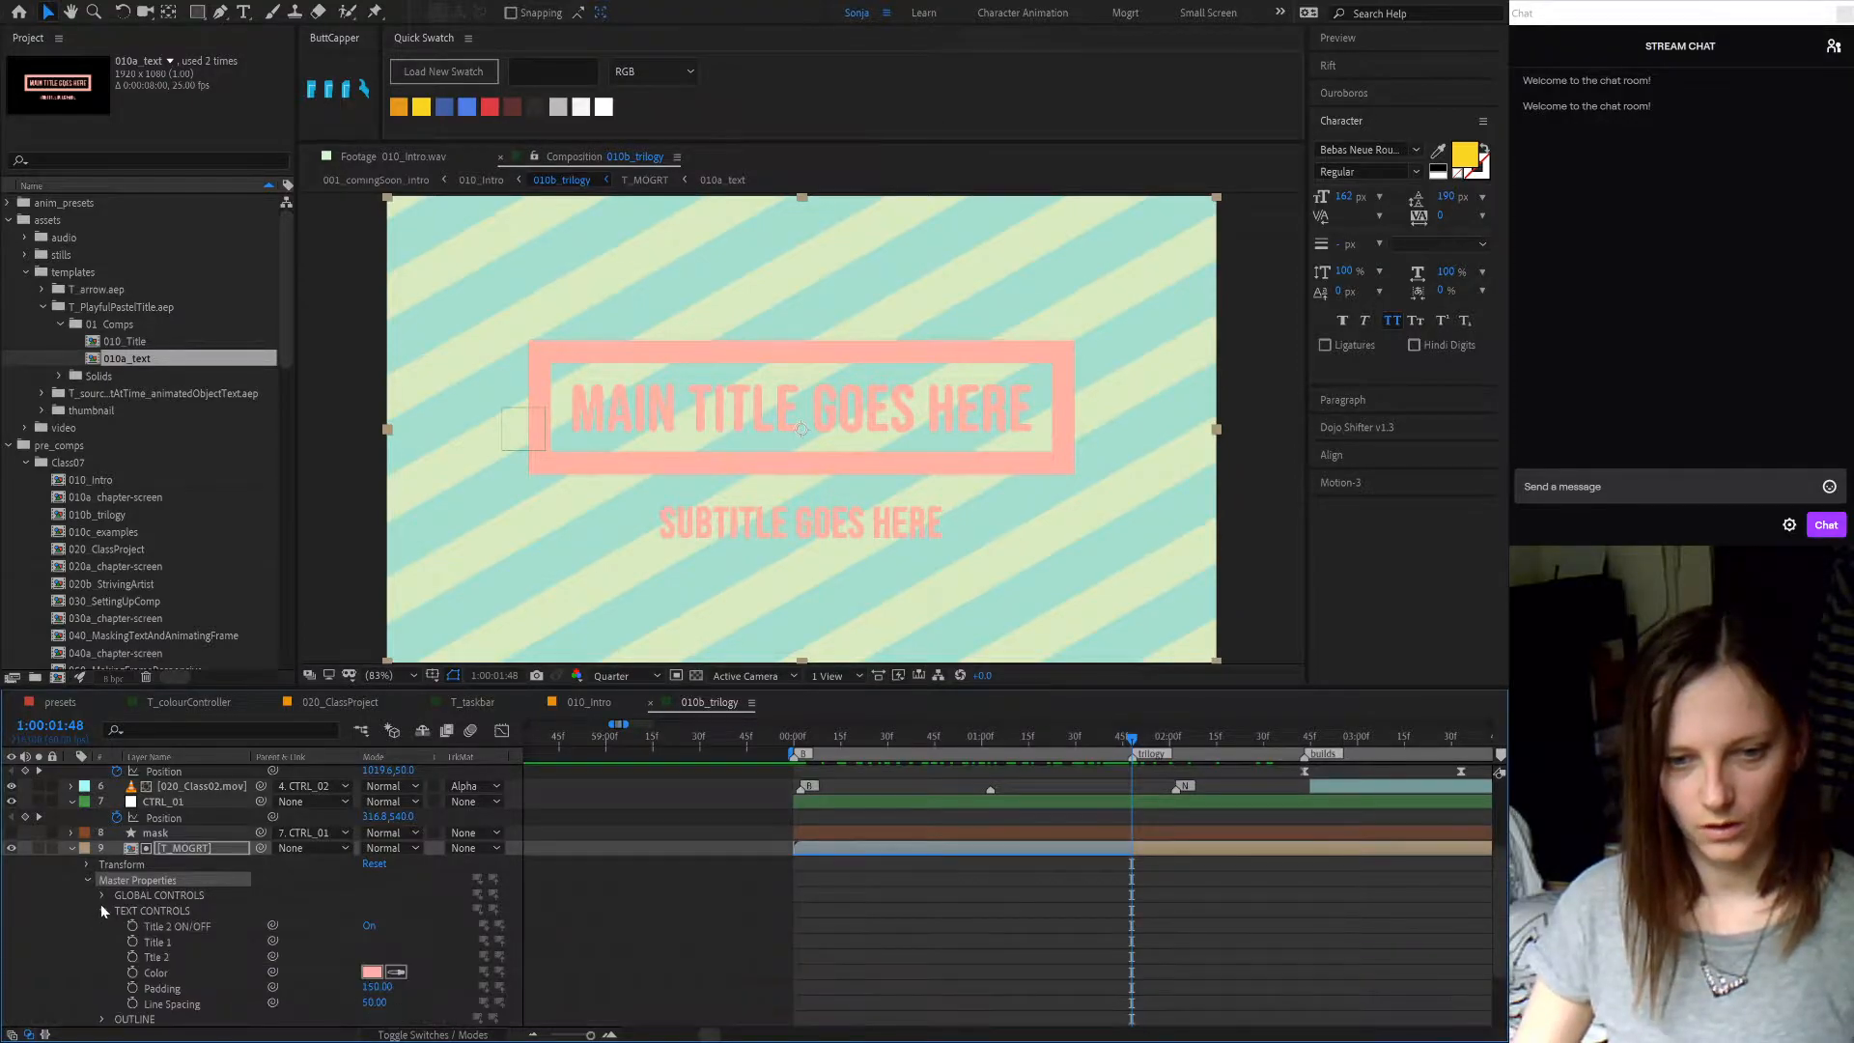
{"action": "left_click", "coordinate": [157, 942]}
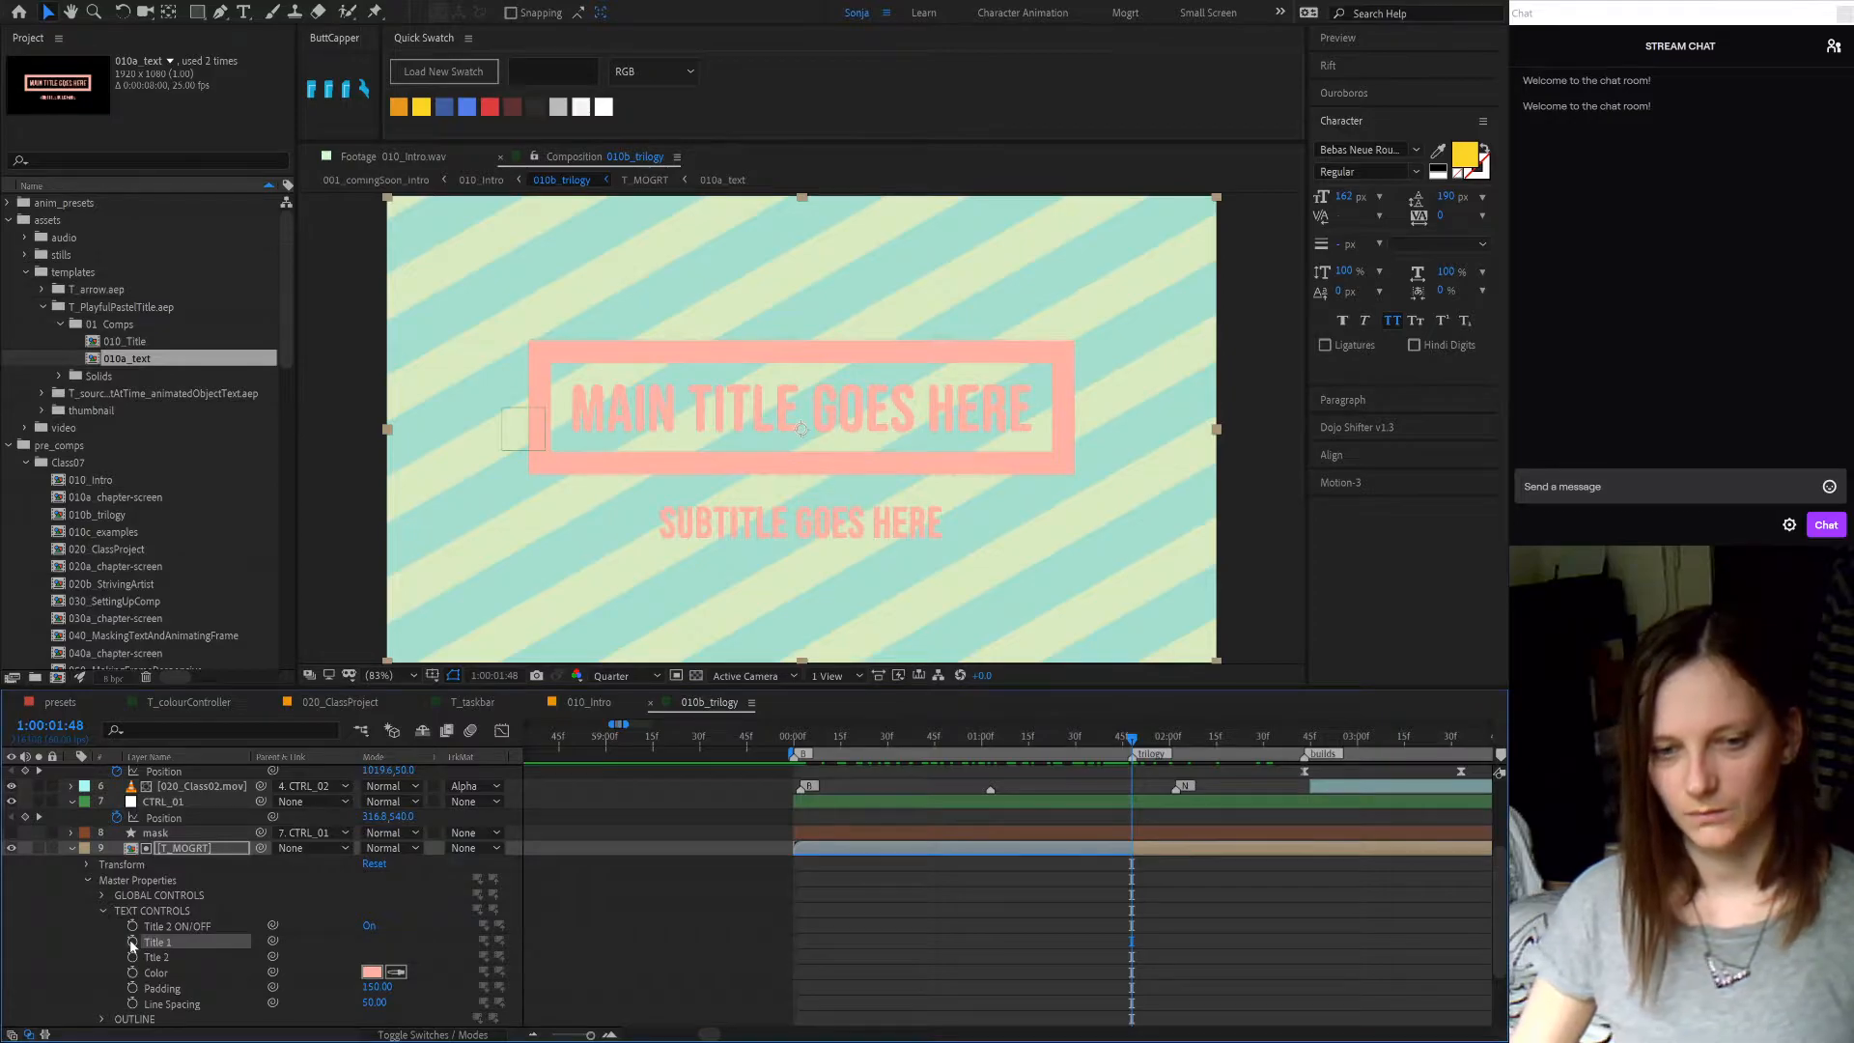
{"action": "left_click", "coordinate": [131, 942], "text": "alt"}
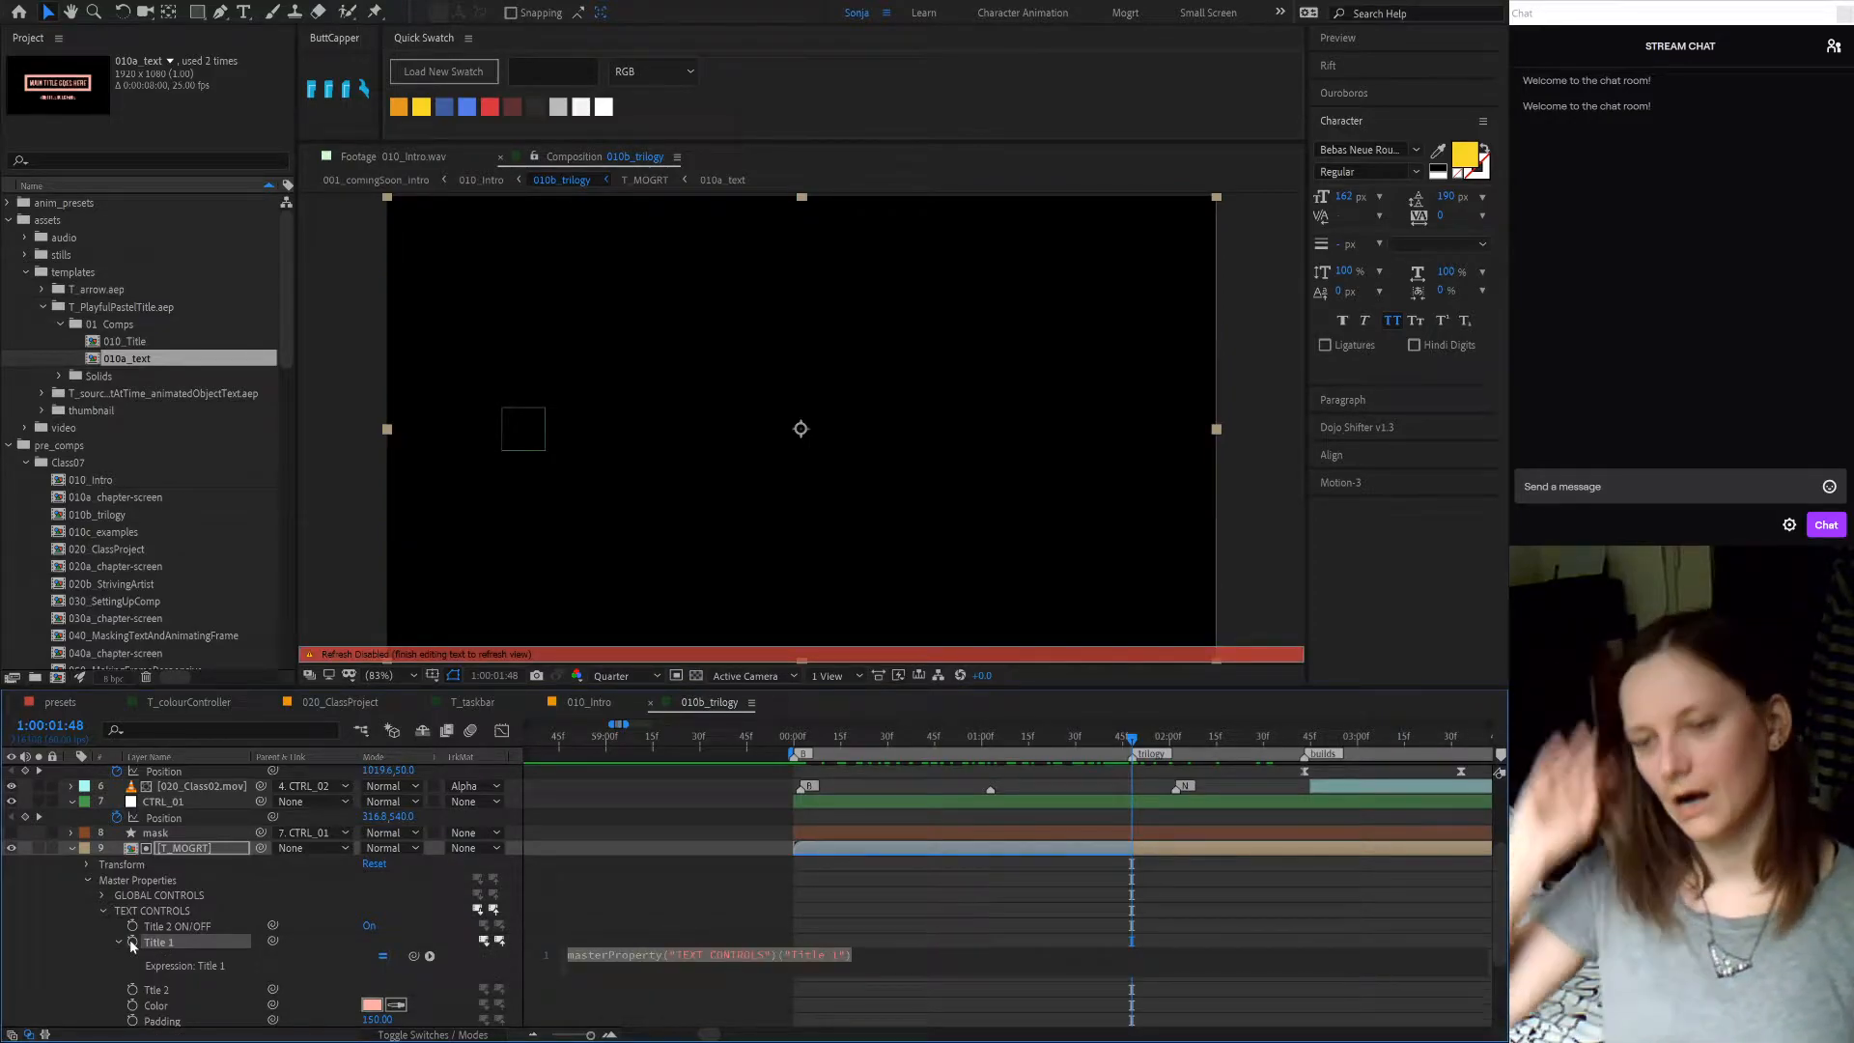
- Replace the Title 1 expression with the text string "Responsive Motion Graphics Templates" and check the title in the composition
{"action": "left_click", "coordinate": [822, 955]}
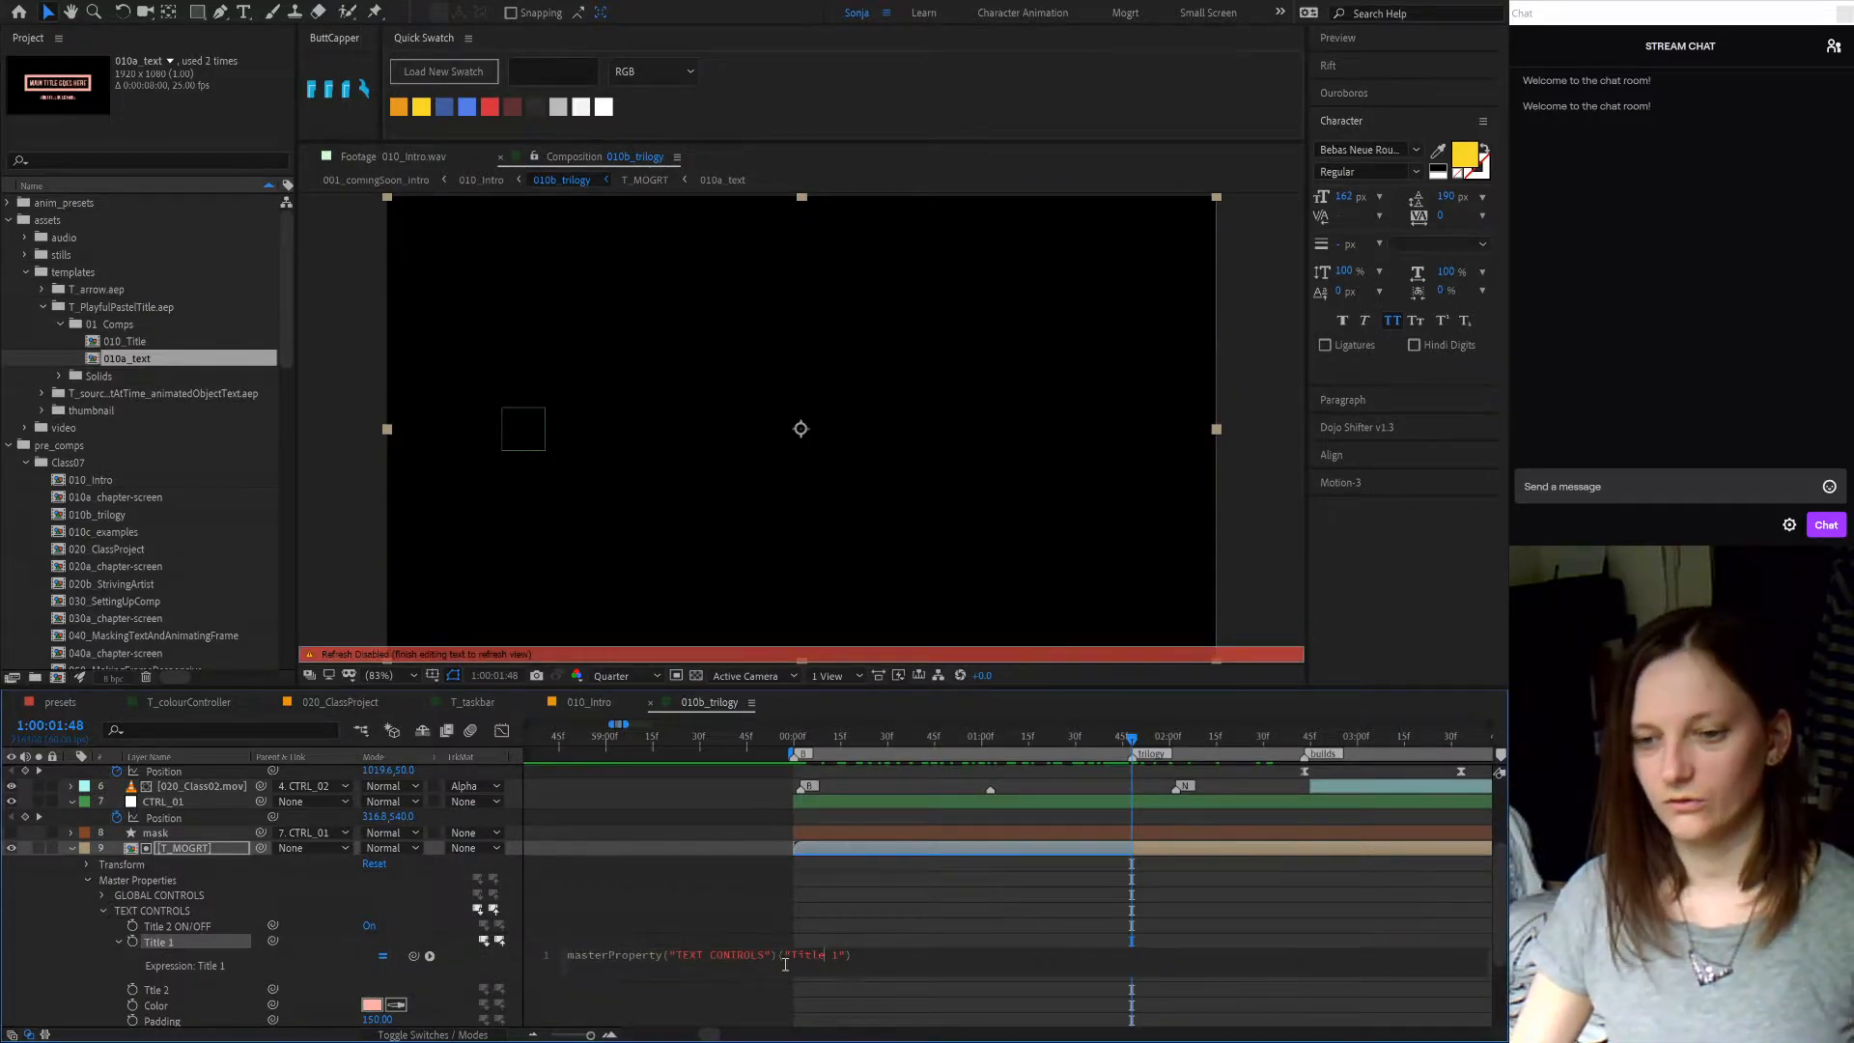
{"action": "left_click_drag", "start_coordinate": [789, 954], "coordinate": [840, 955]}
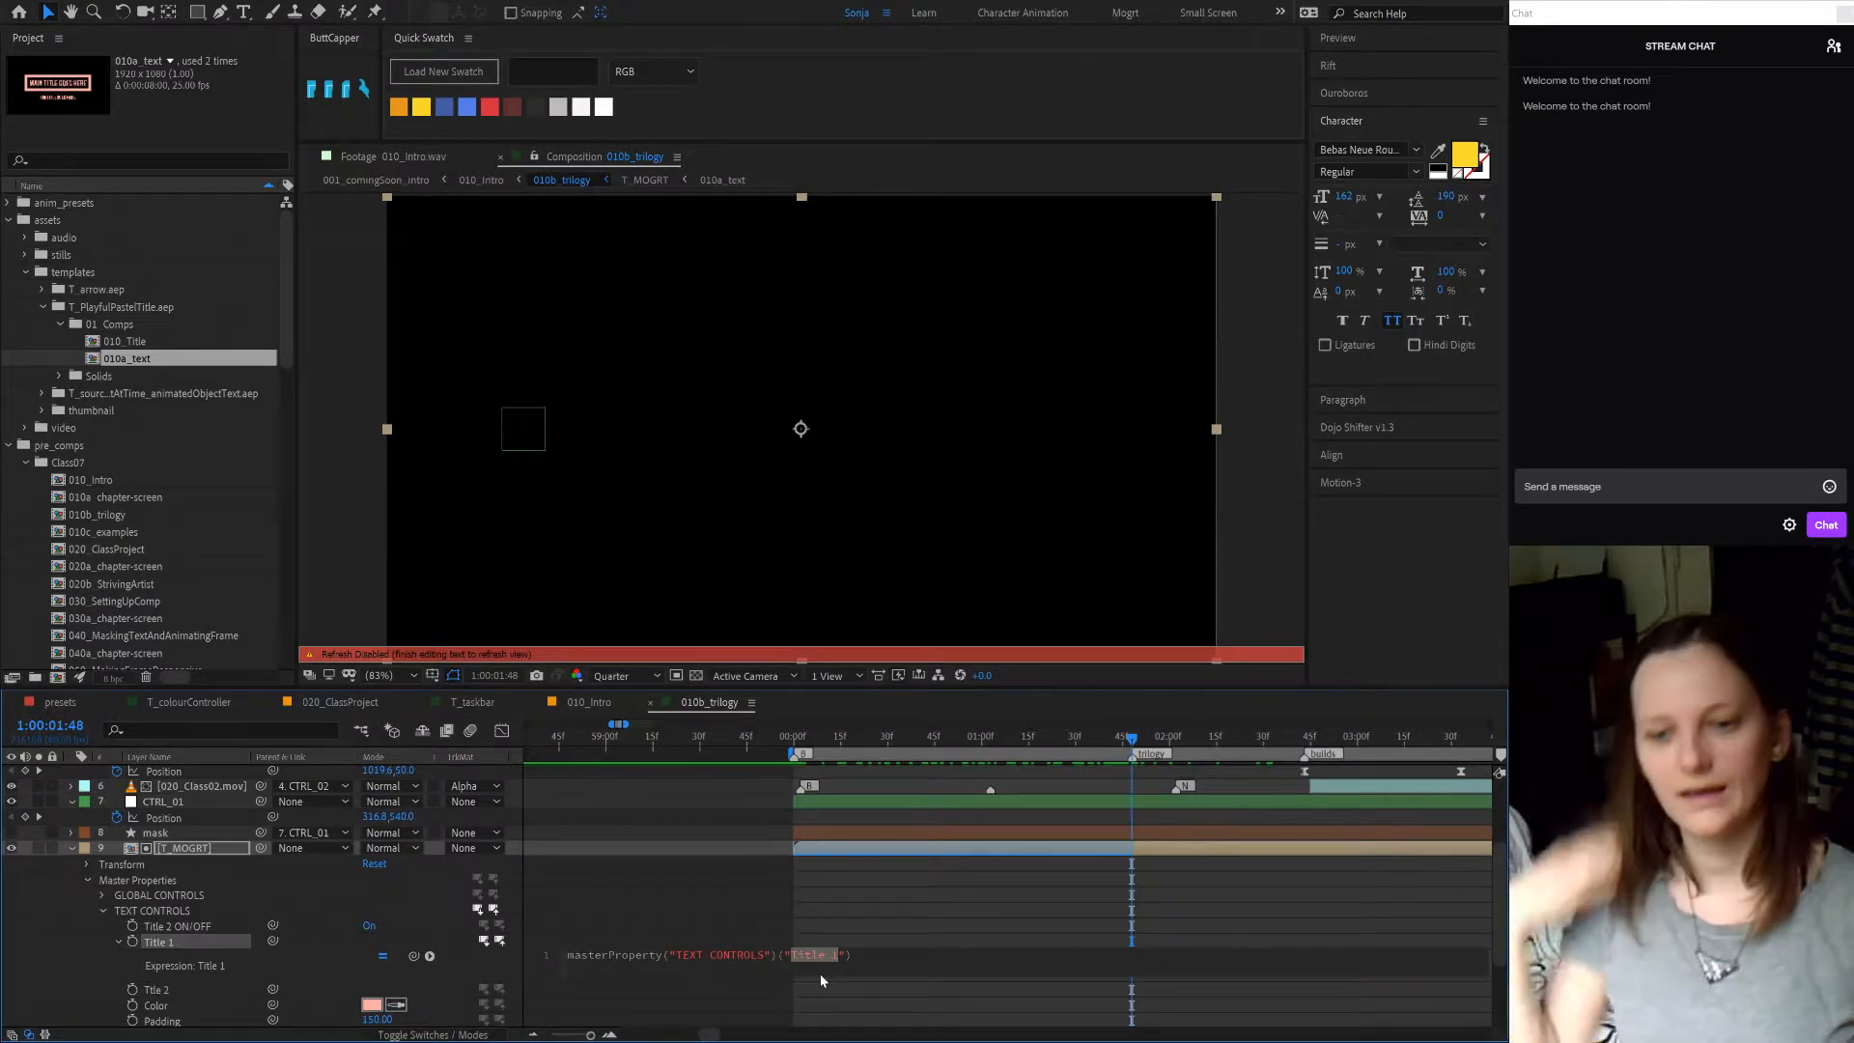
{"action": "left_click", "coordinate": [846, 956]}
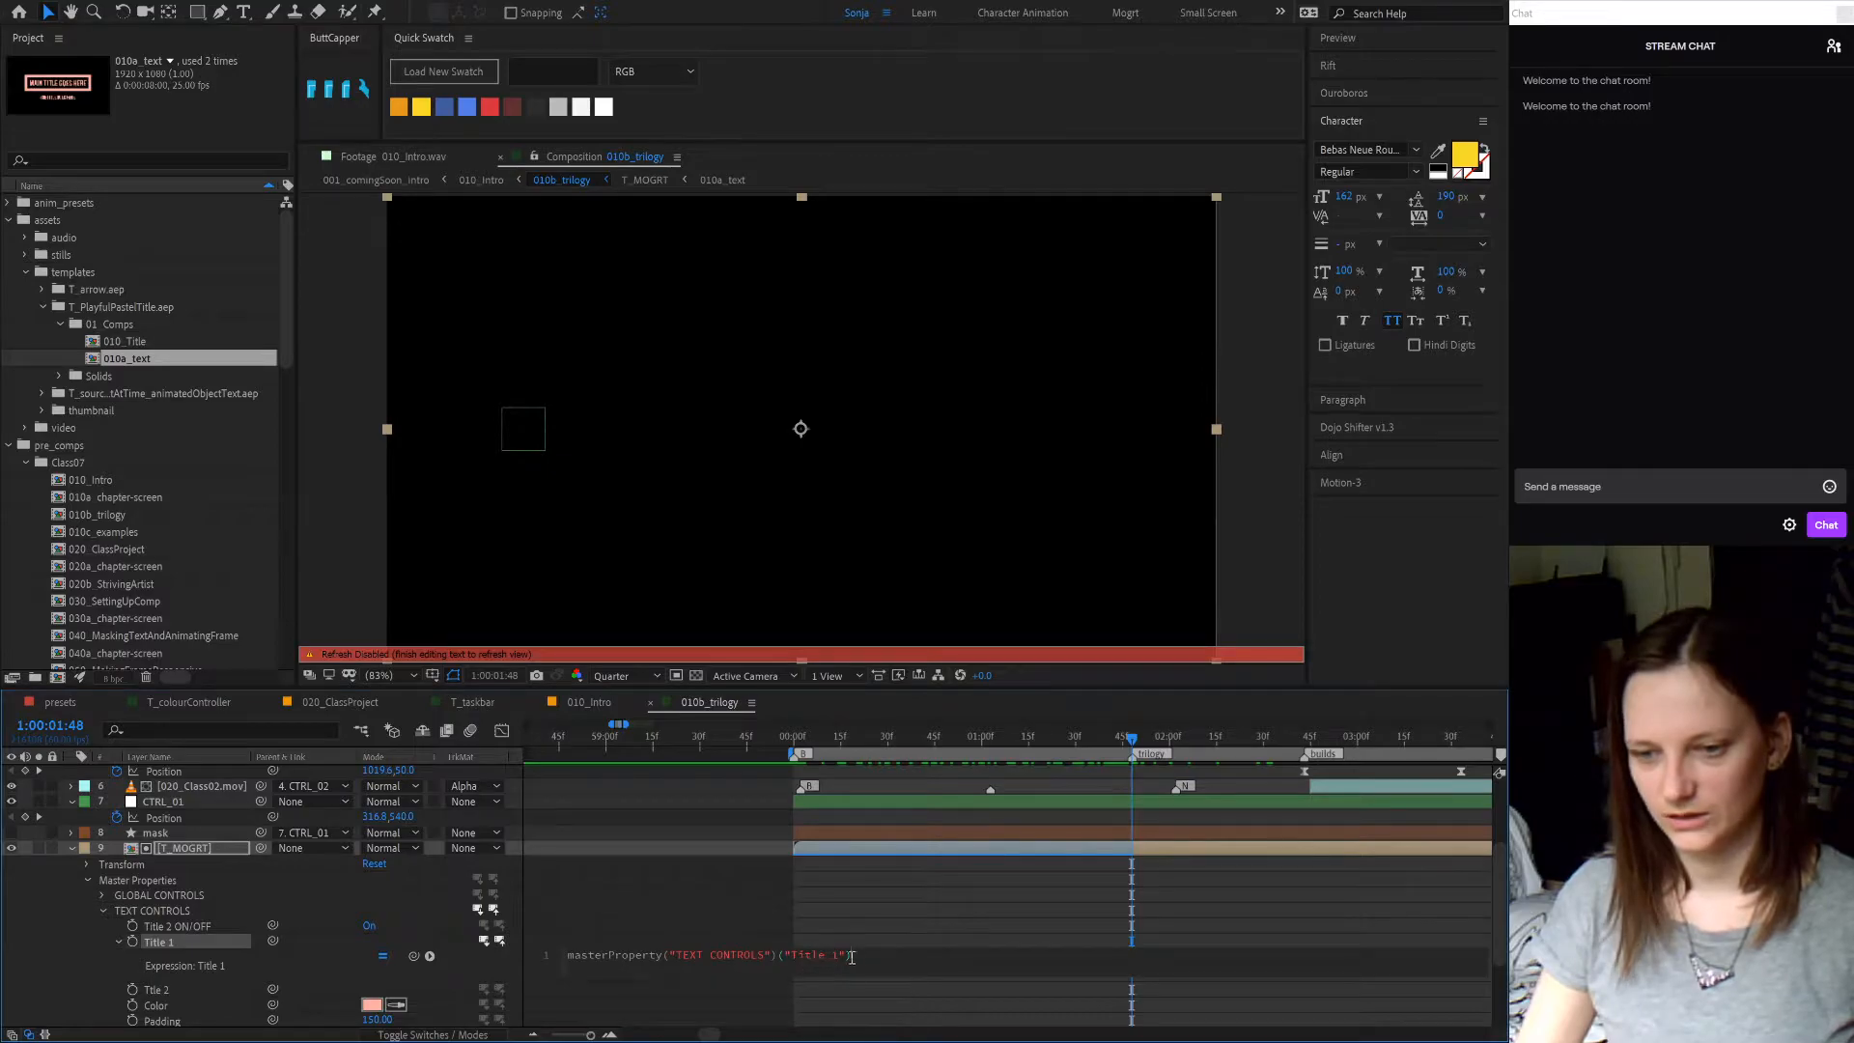
{"action": "triple_click", "coordinate": [683, 968]}
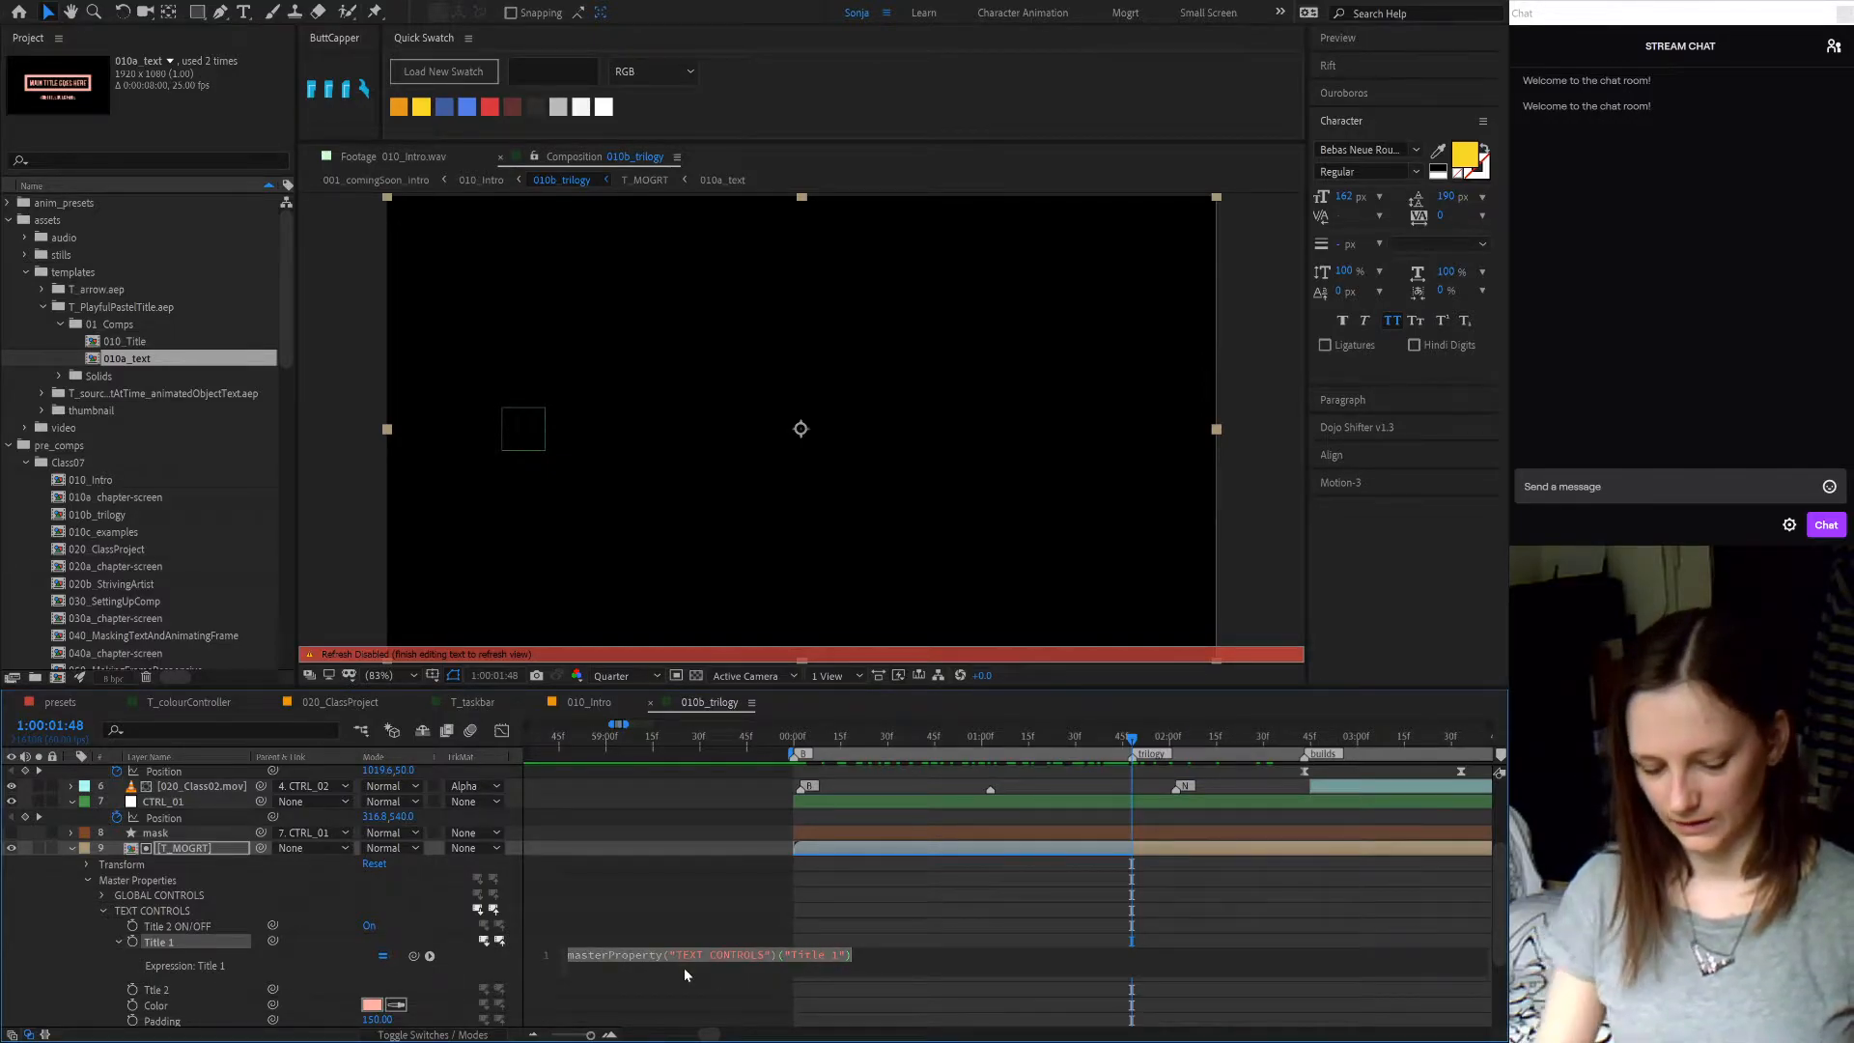
{"action": "type", "text": "\""}
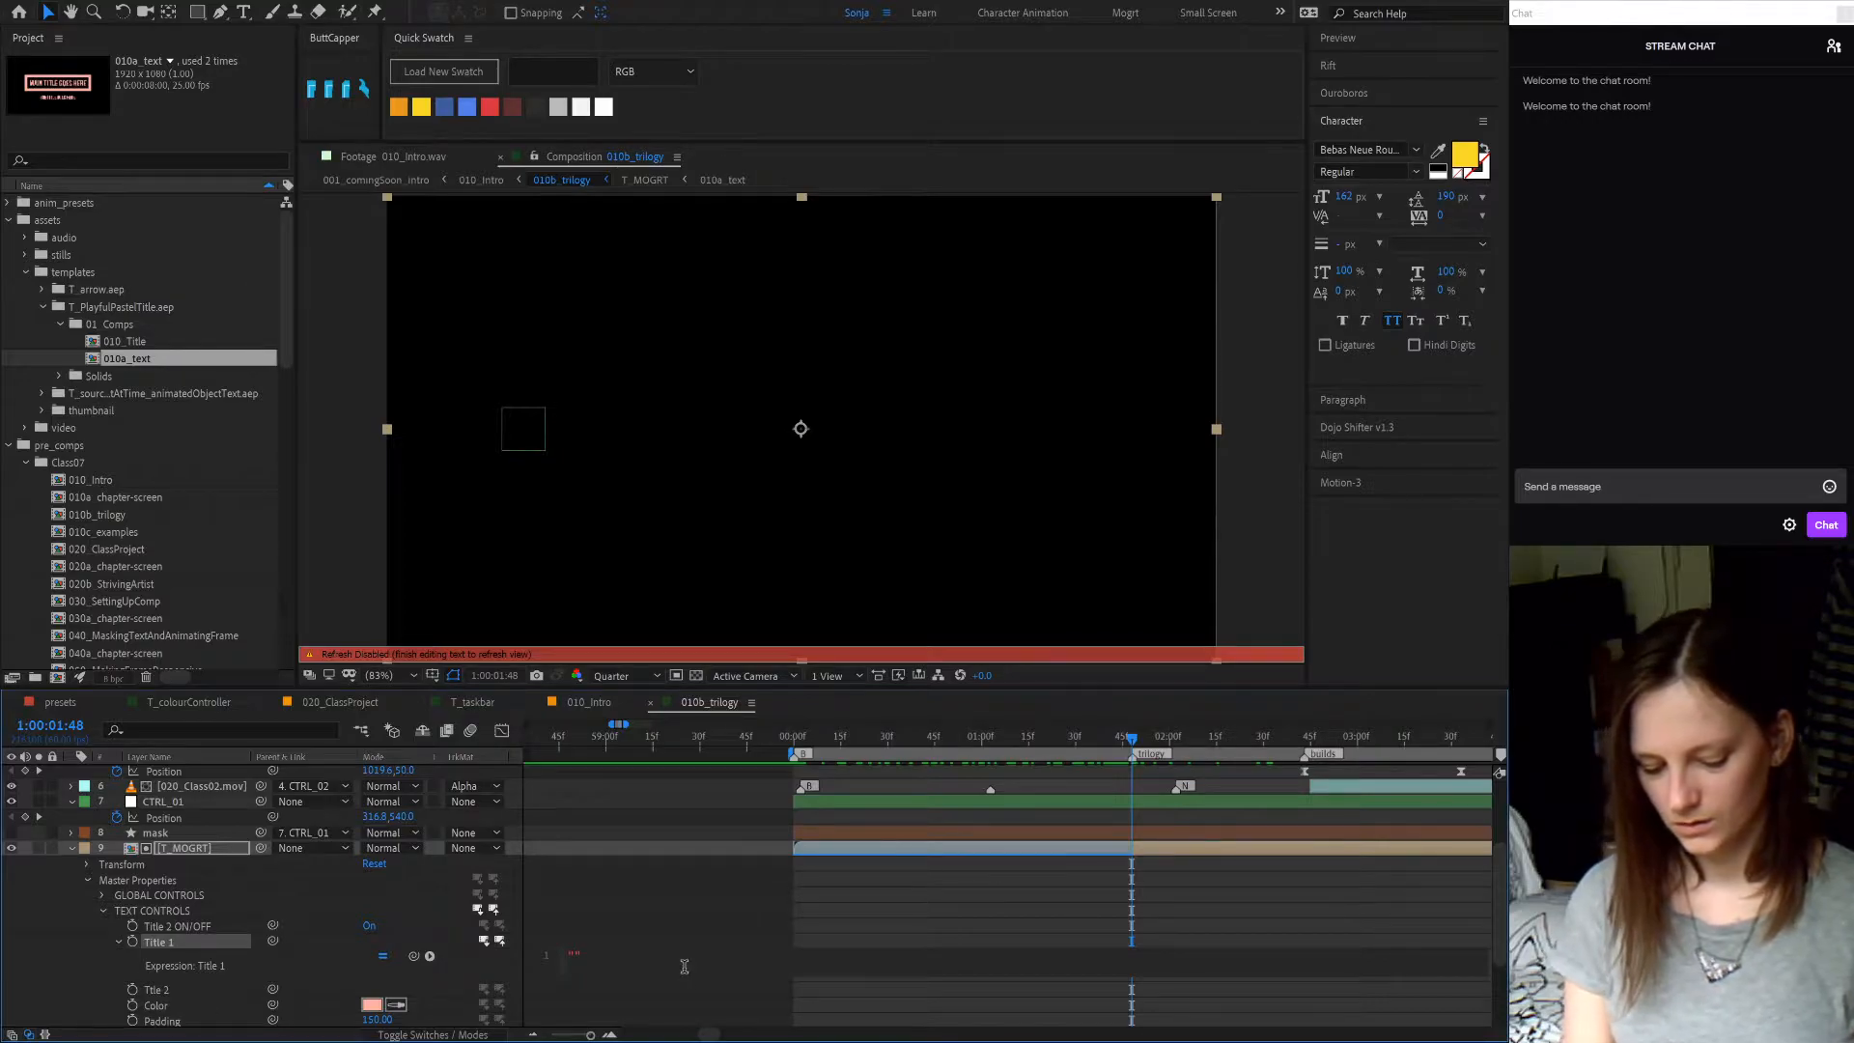
{"action": "type", "text": "ee"}
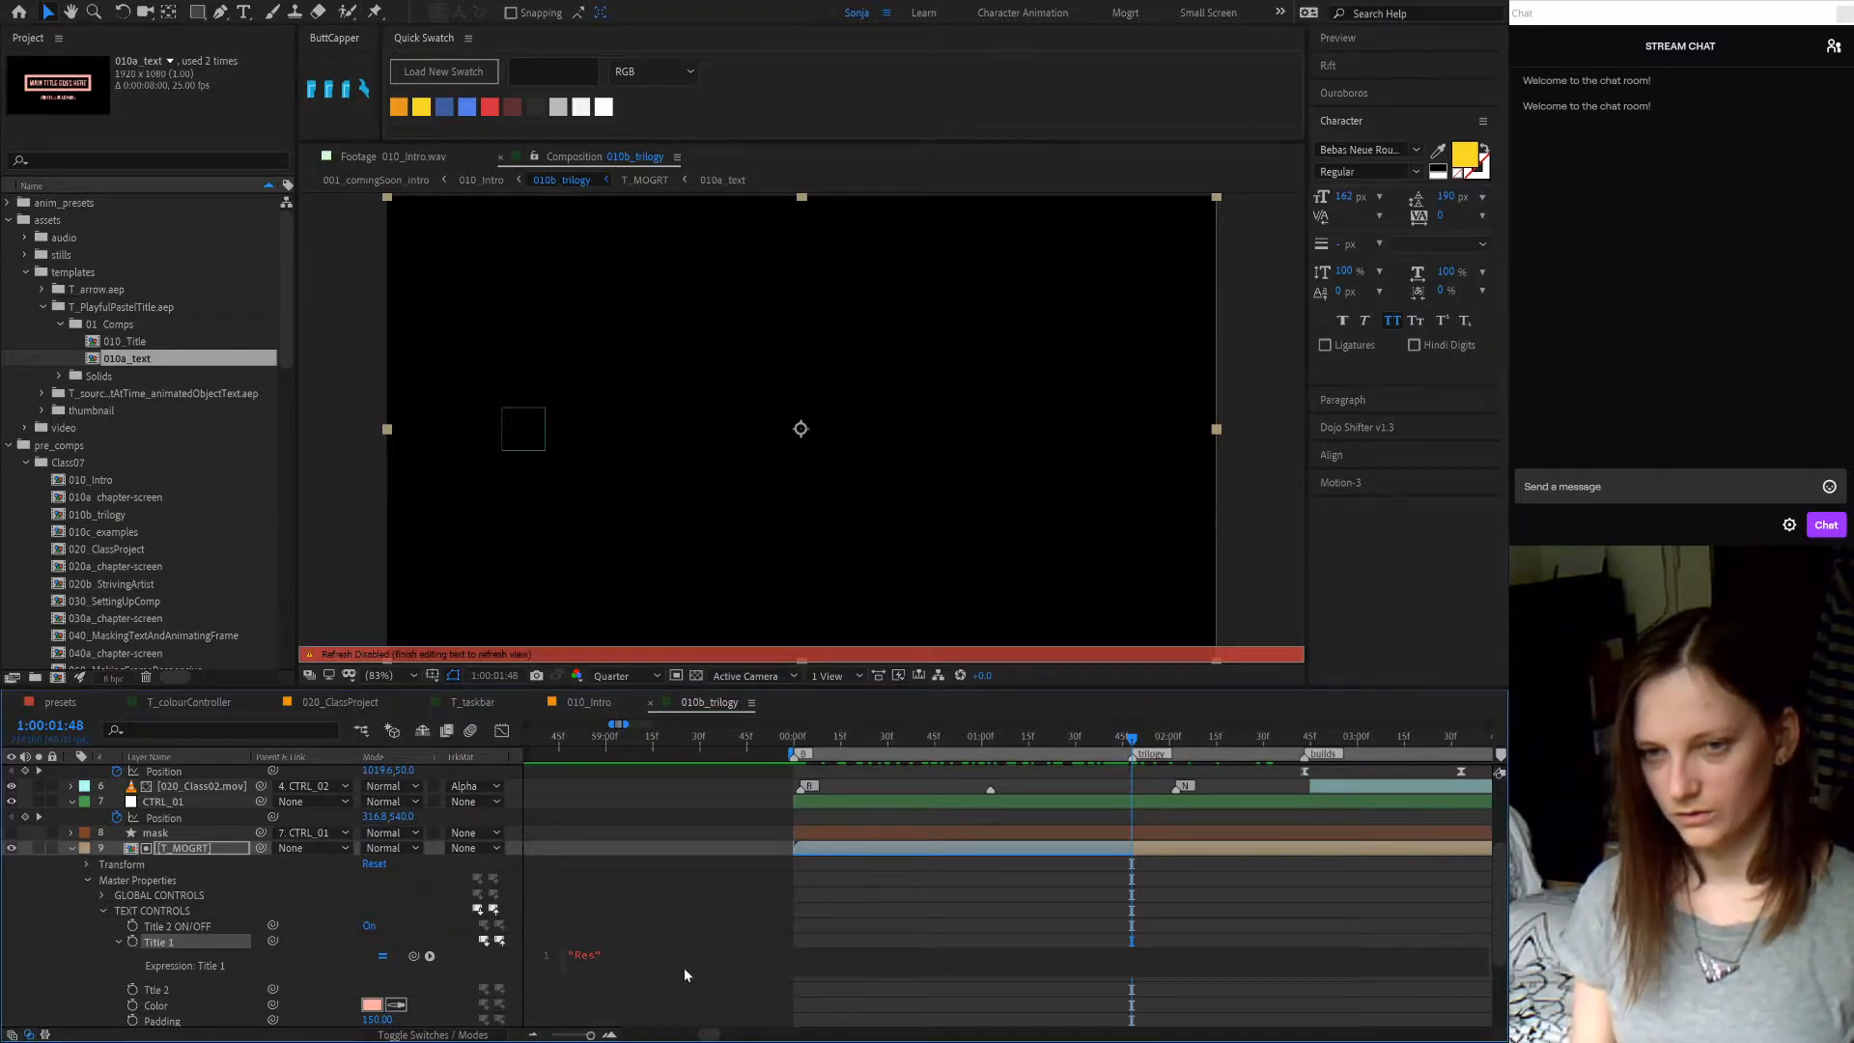
{"action": "type", "text": "pon"}
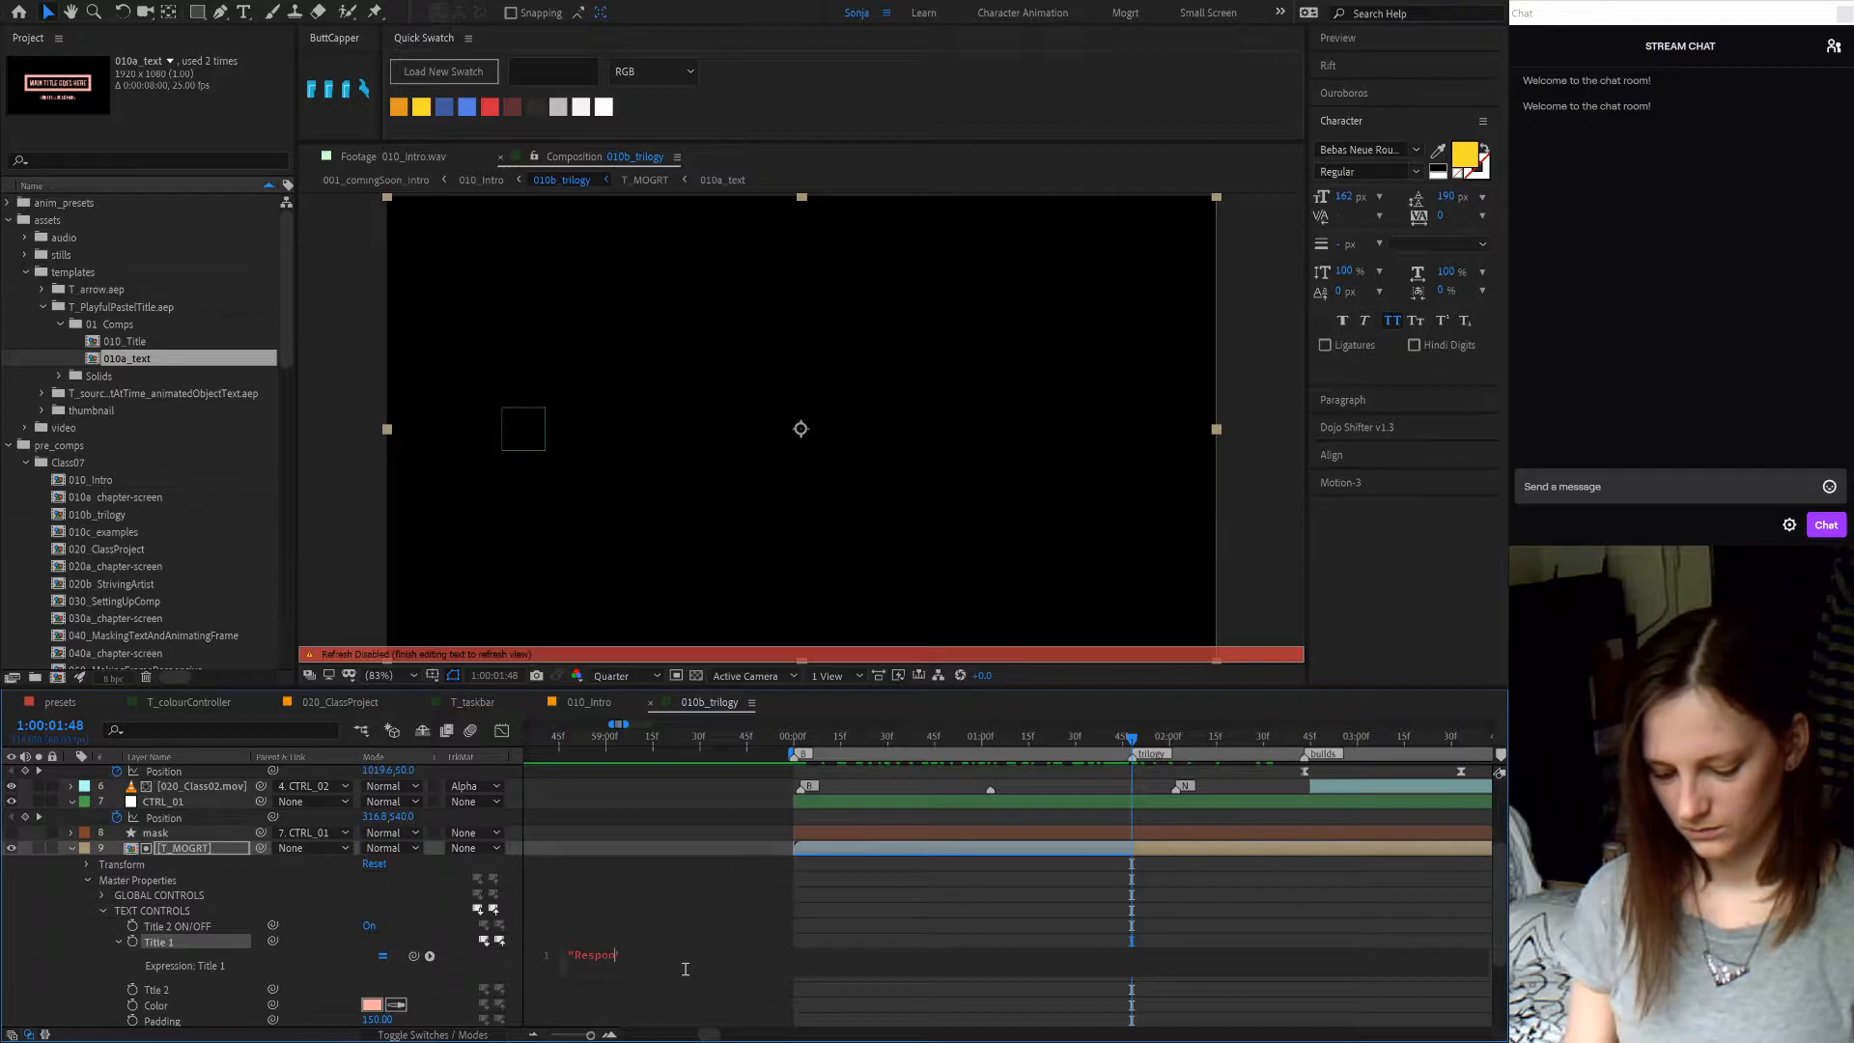
{"action": "type", "text": "sivne Motion"}
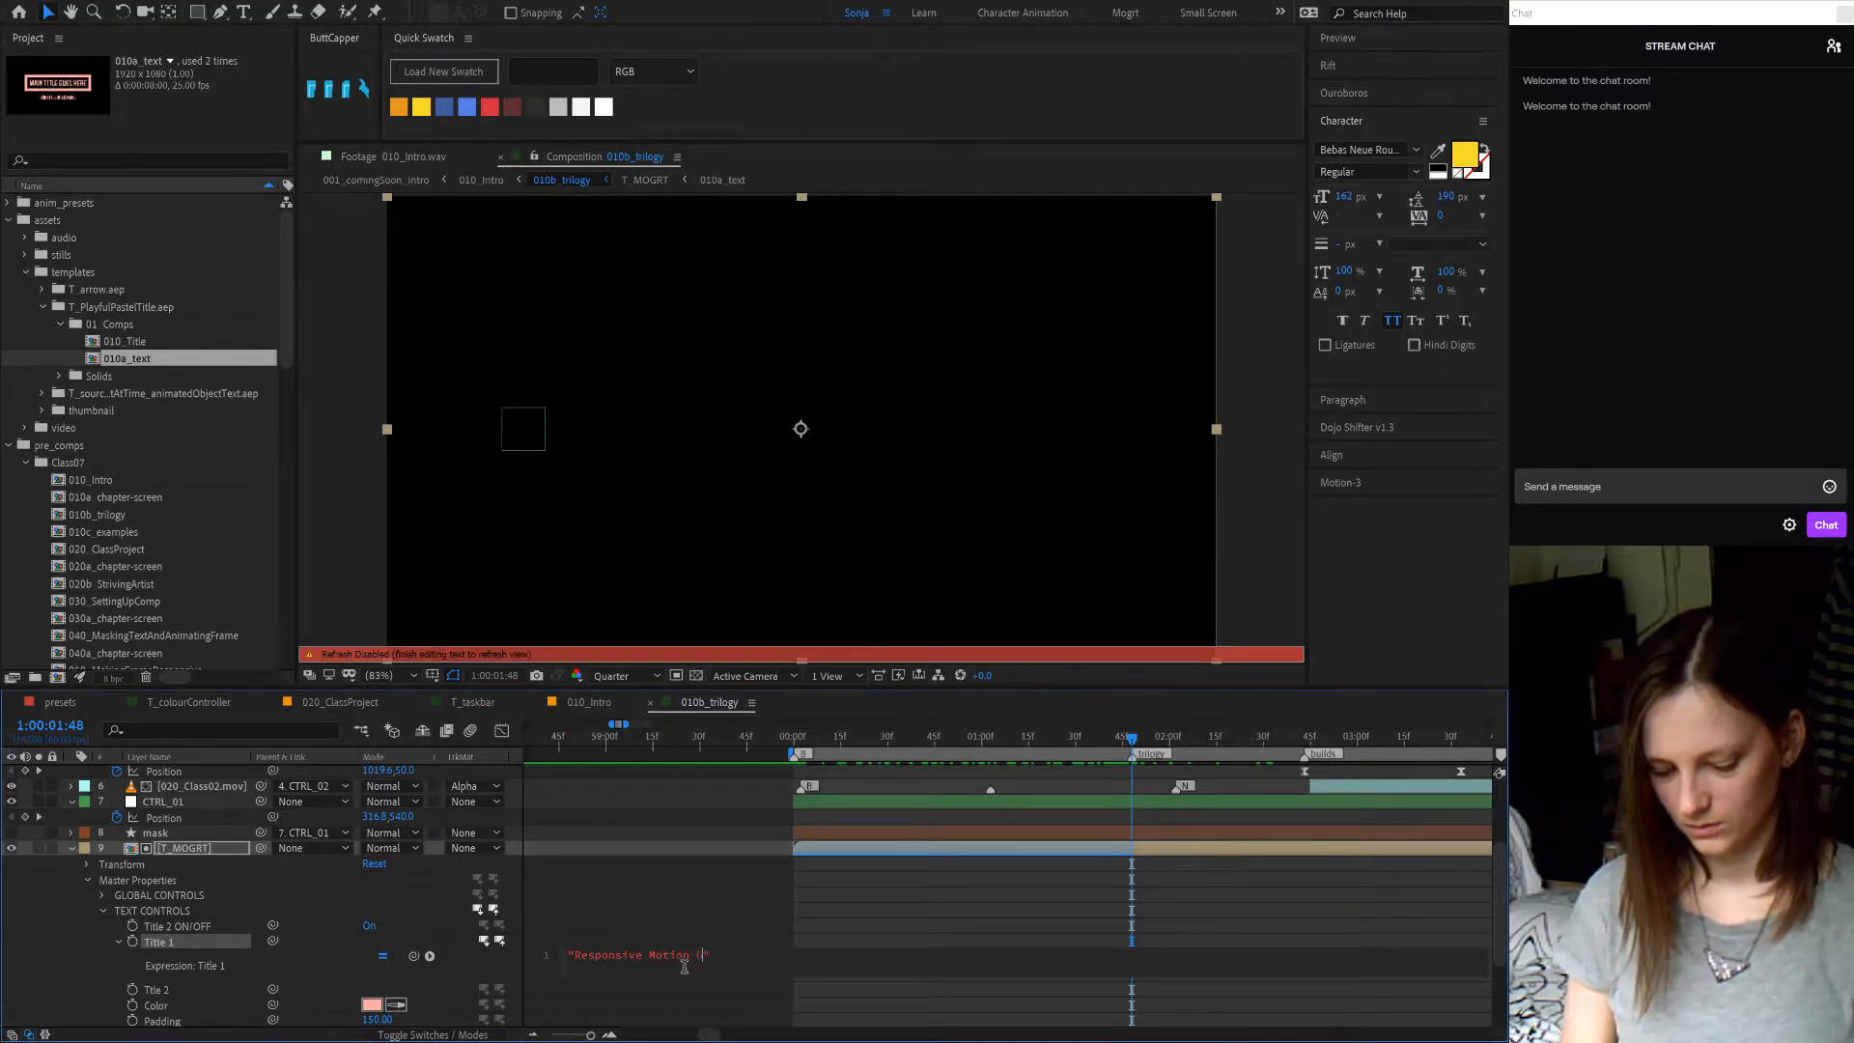
{"action": "type", "text": " Graphics "}
{"action": "type", "text": "Templates"}
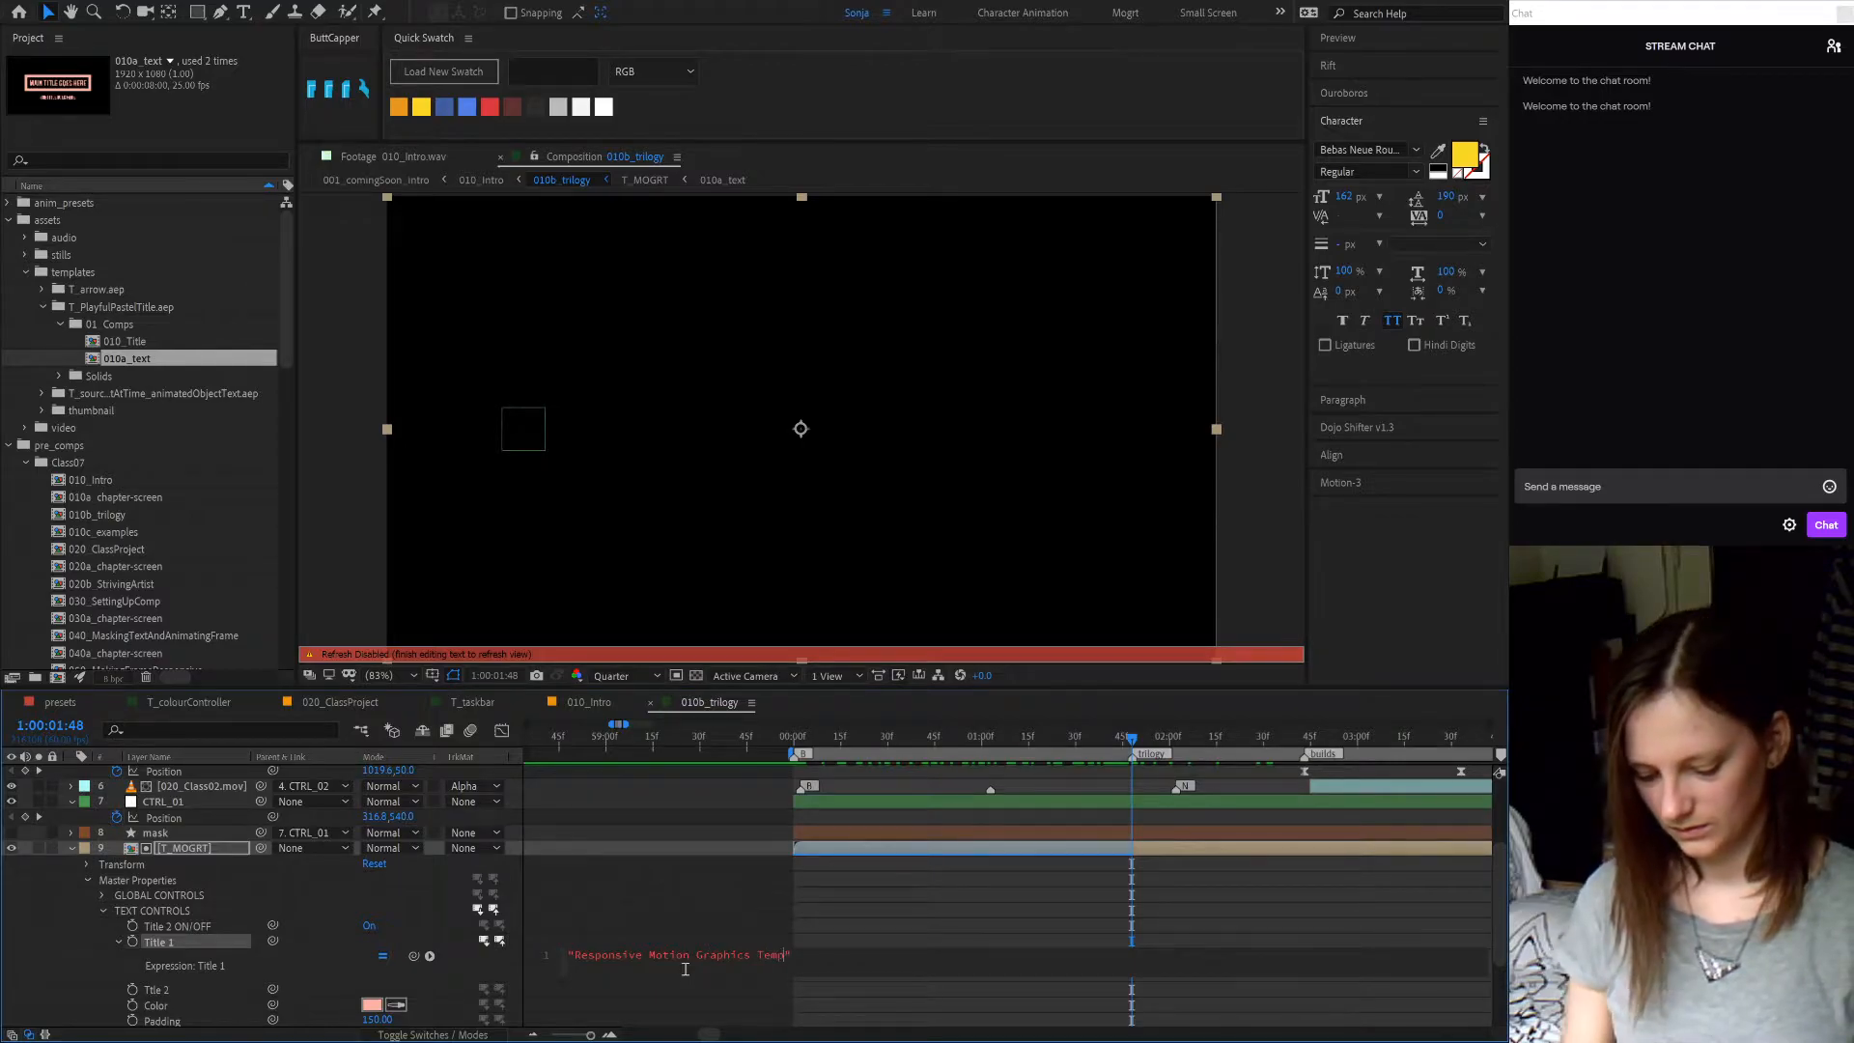
{"action": "left_click", "coordinate": [448, 975]}
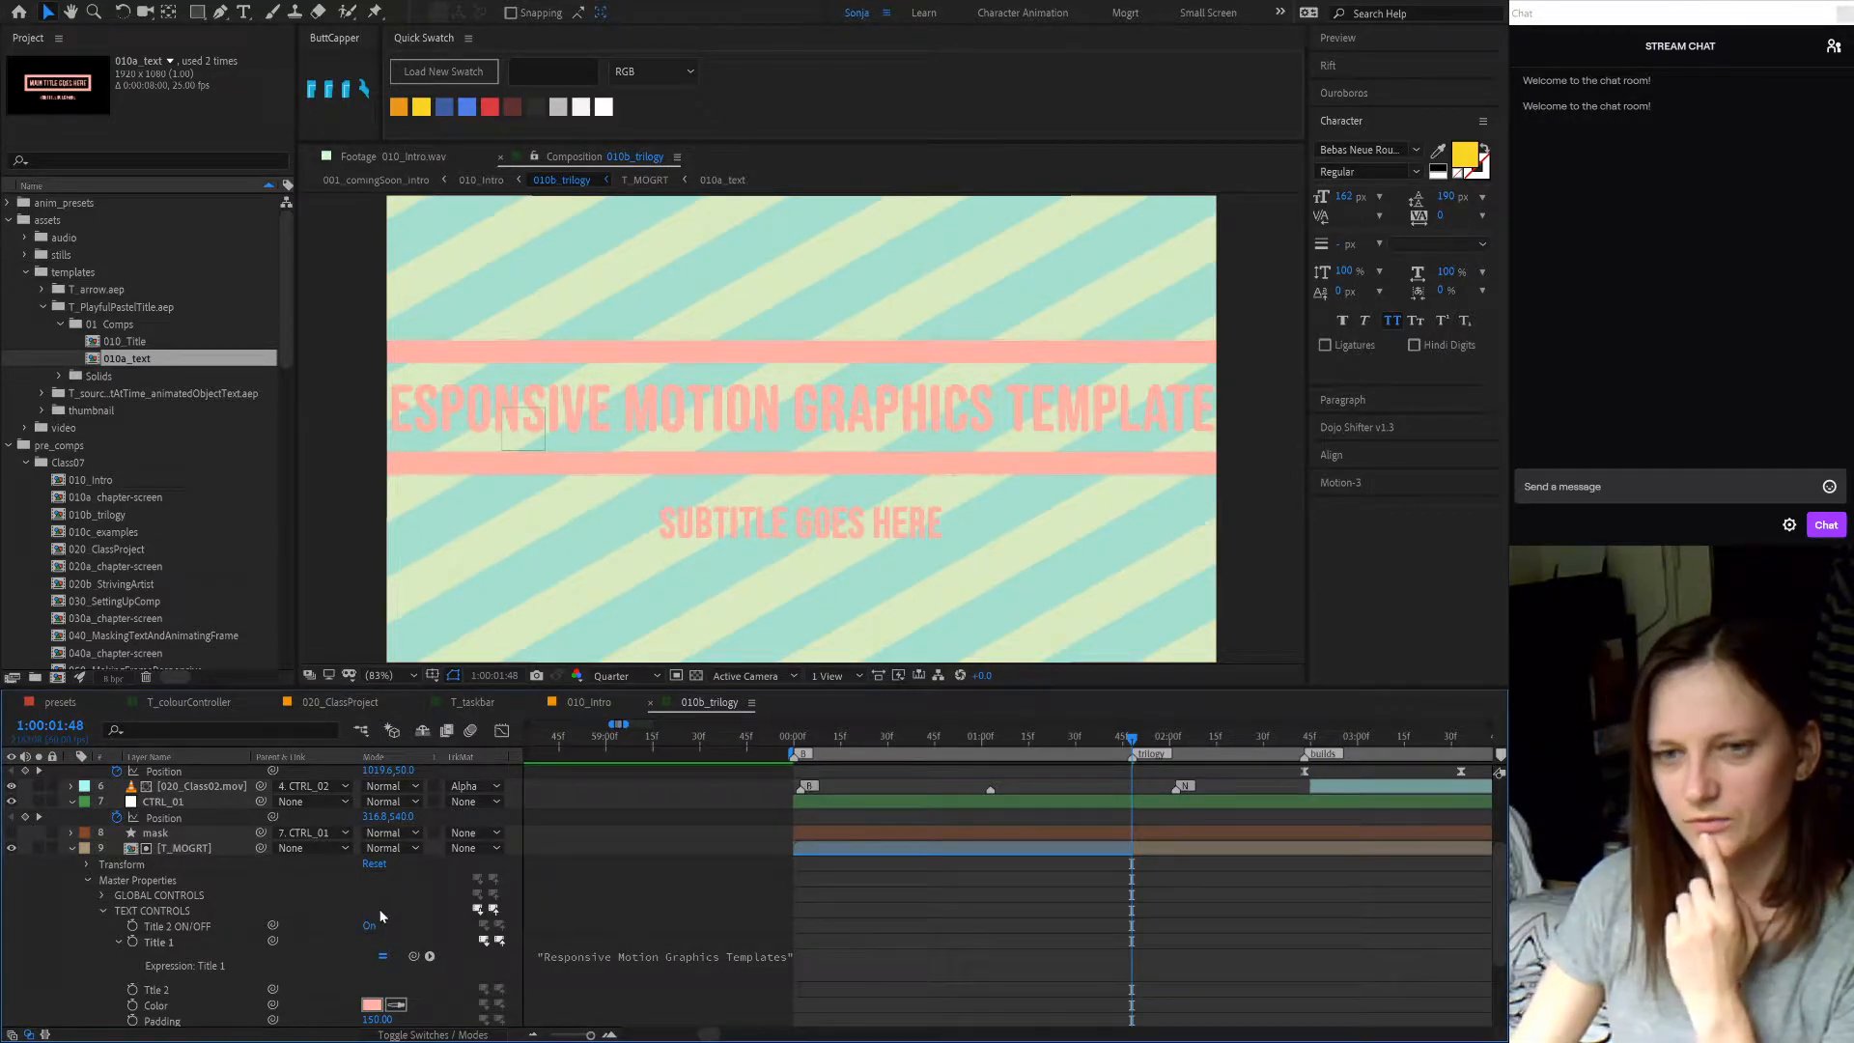
{"action": "scroll", "coordinate": [1026, 502], "scroll_direction": "down", "scroll_amount": 2}
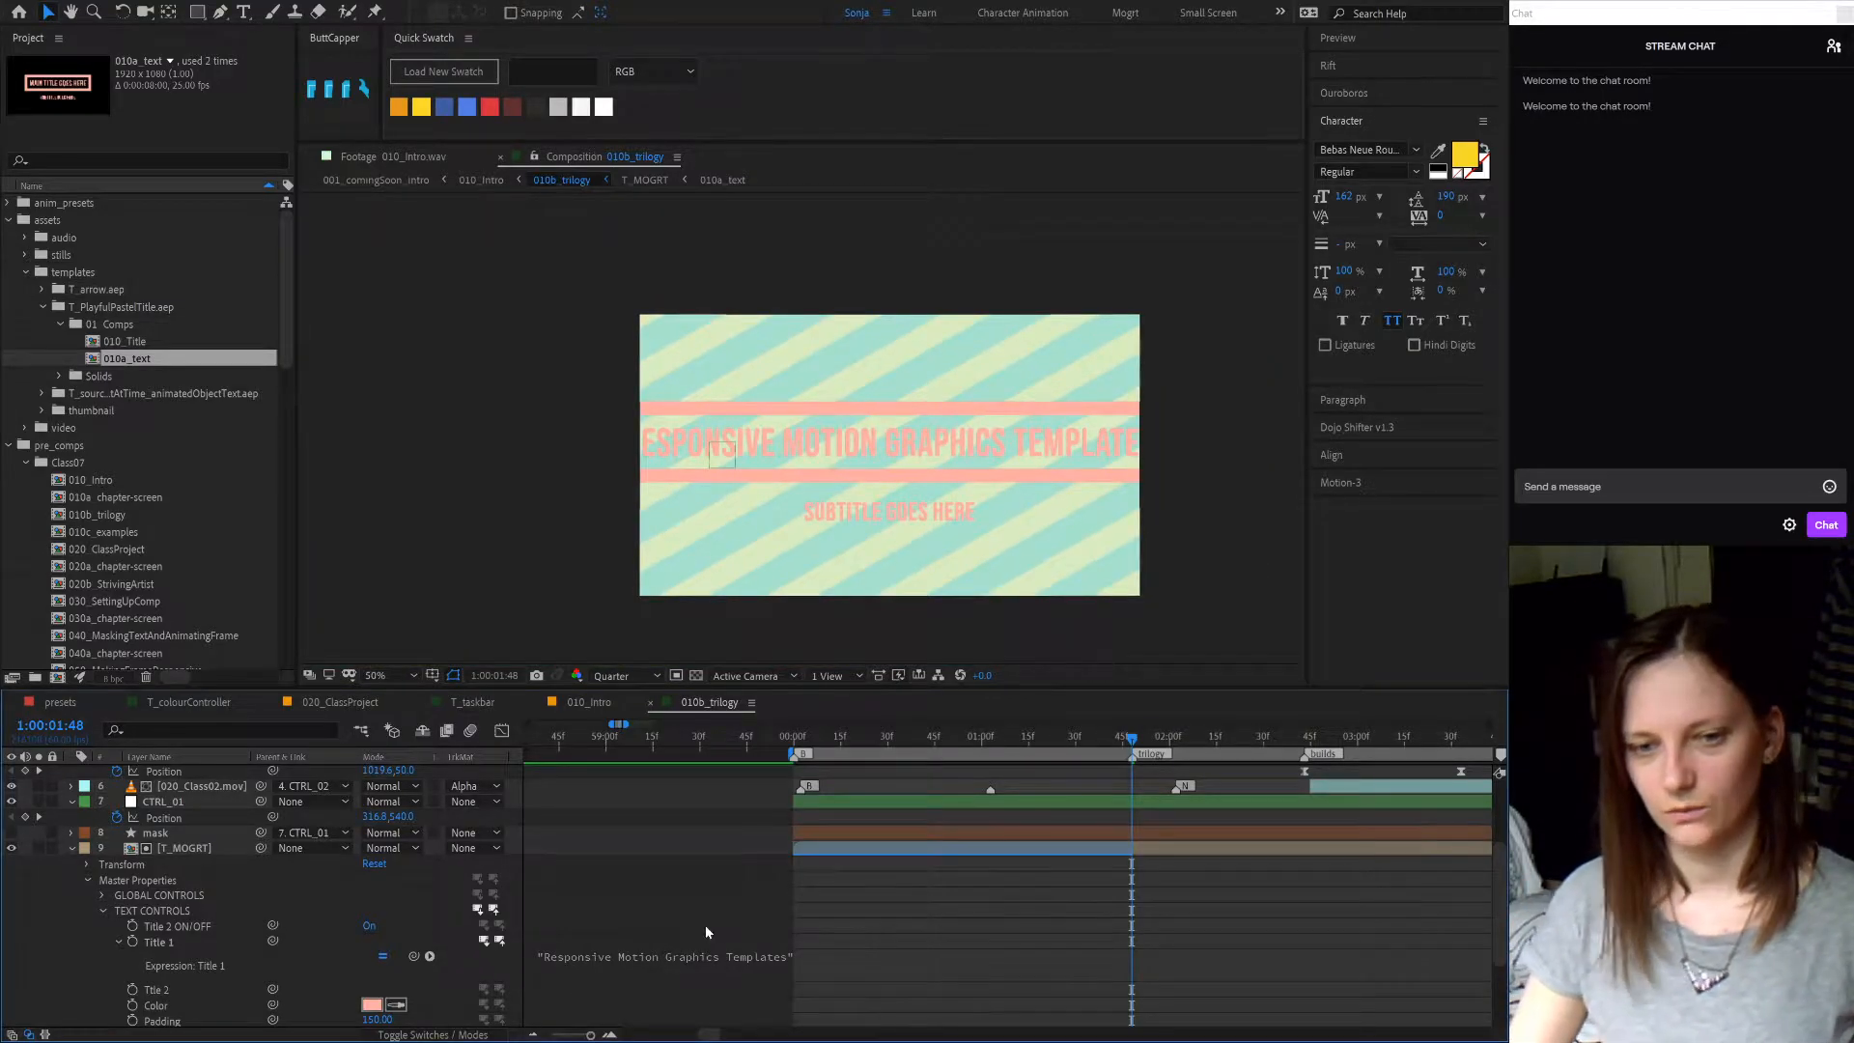
- Open 010a_text through T_MOGRT and examine the CTRL layer's effects, including the full xSize slider expression
{"action": "double_click", "coordinate": [1172, 849]}
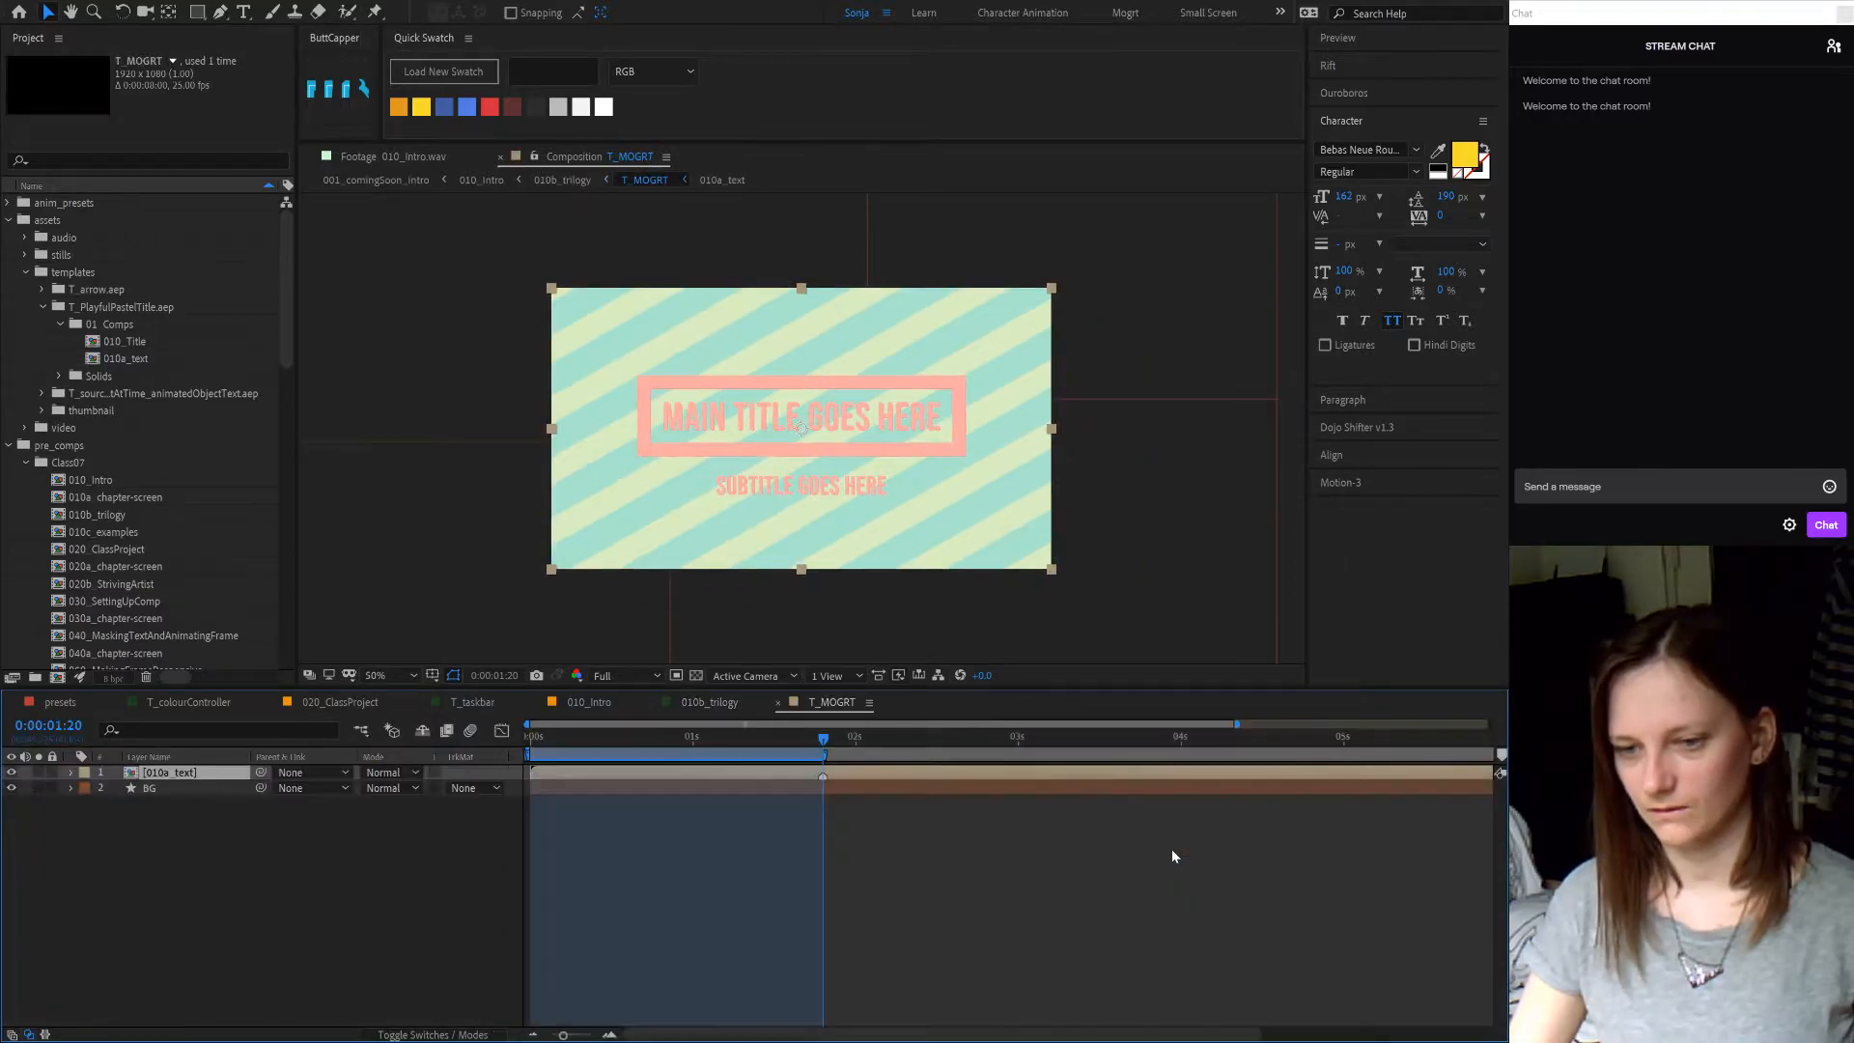
{"action": "double_click", "coordinate": [1020, 773]}
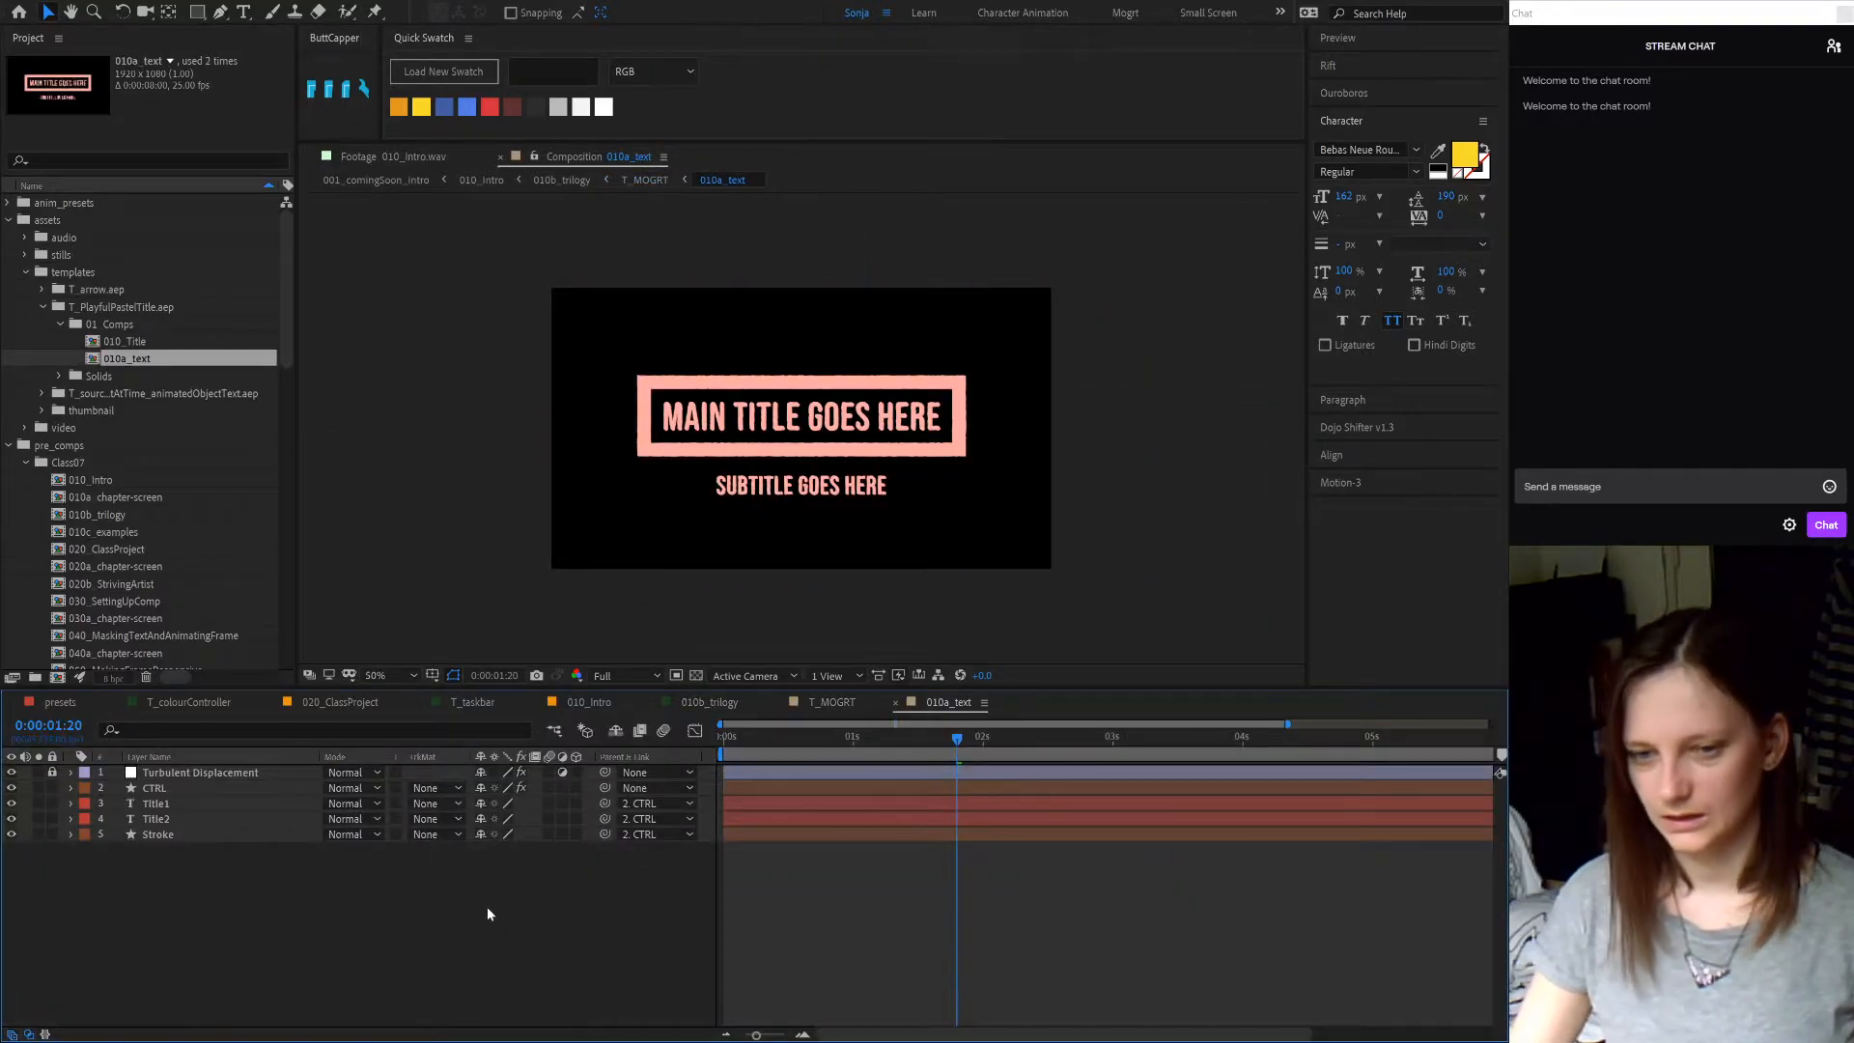
{"action": "left_click", "coordinate": [164, 804]}
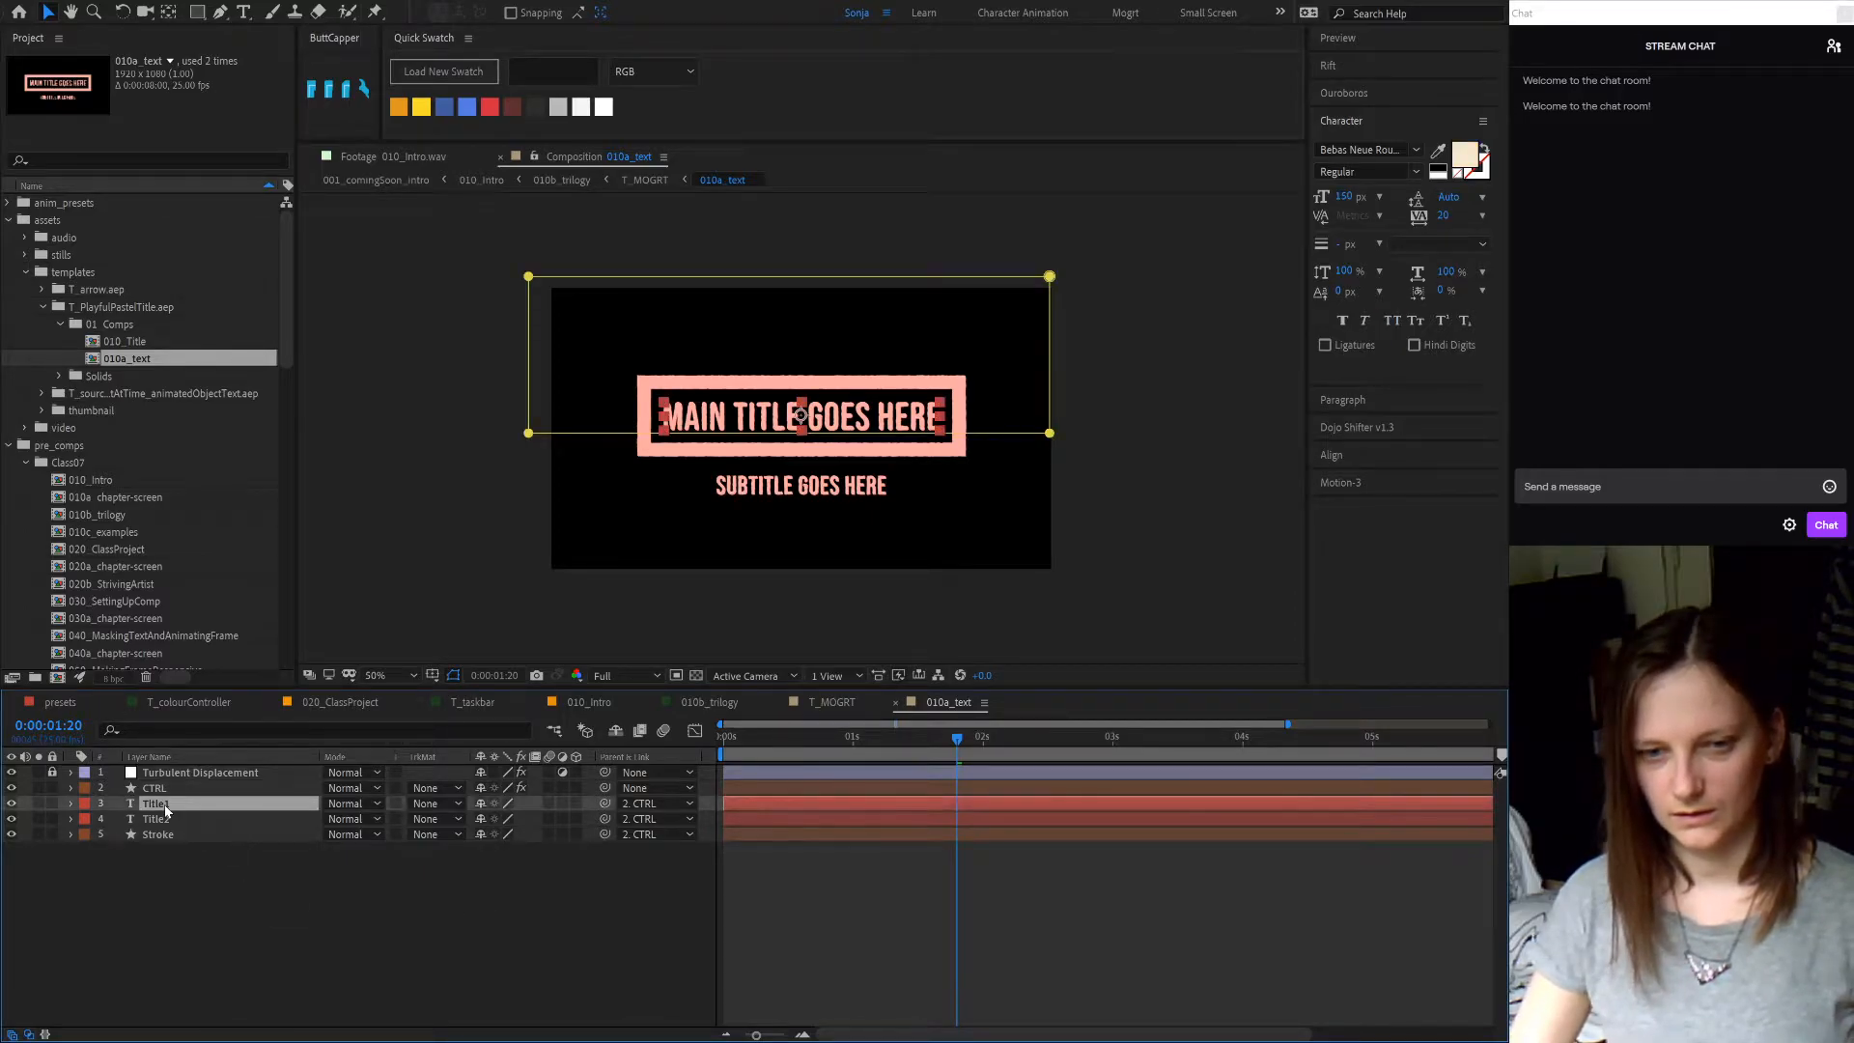
{"action": "left_click", "coordinate": [150, 789]}
{"action": "key", "text": "e"}
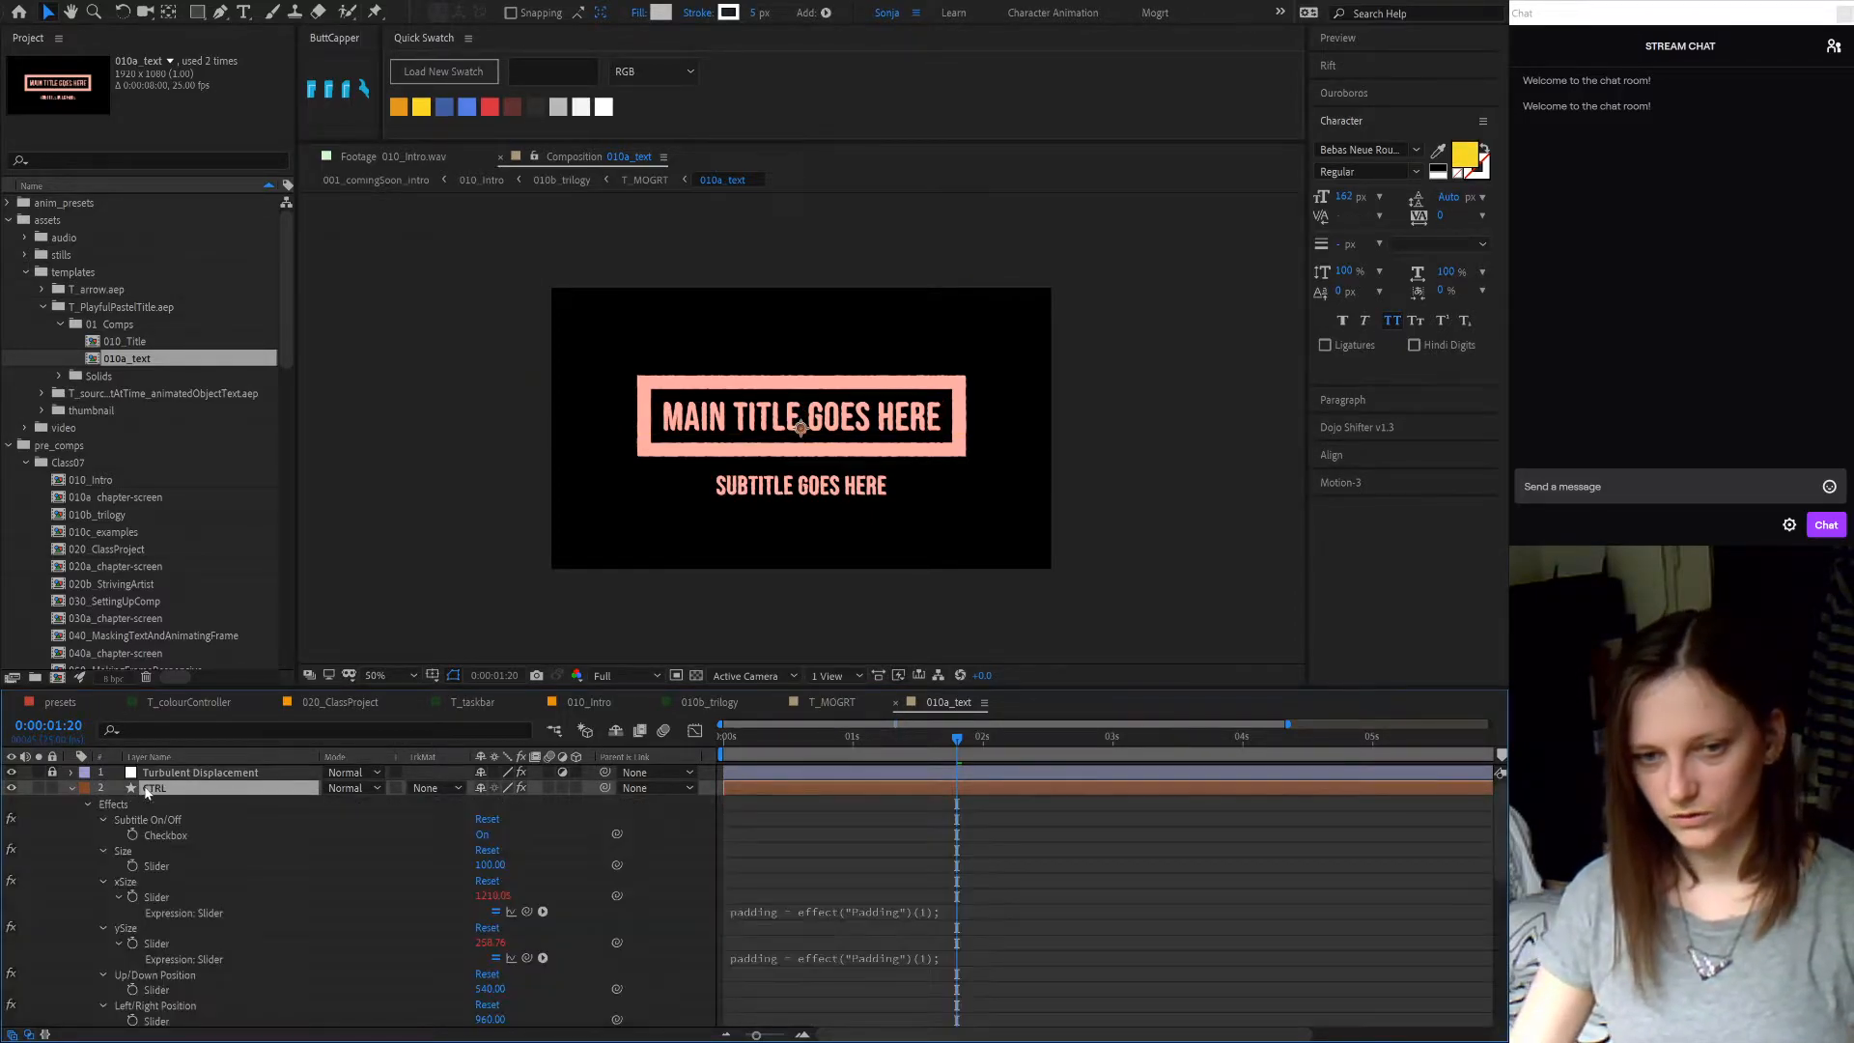
{"action": "scroll", "coordinate": [259, 872], "scroll_direction": "down", "scroll_amount": 1}
{"action": "scroll", "coordinate": [261, 879], "scroll_direction": "up", "scroll_amount": 1}
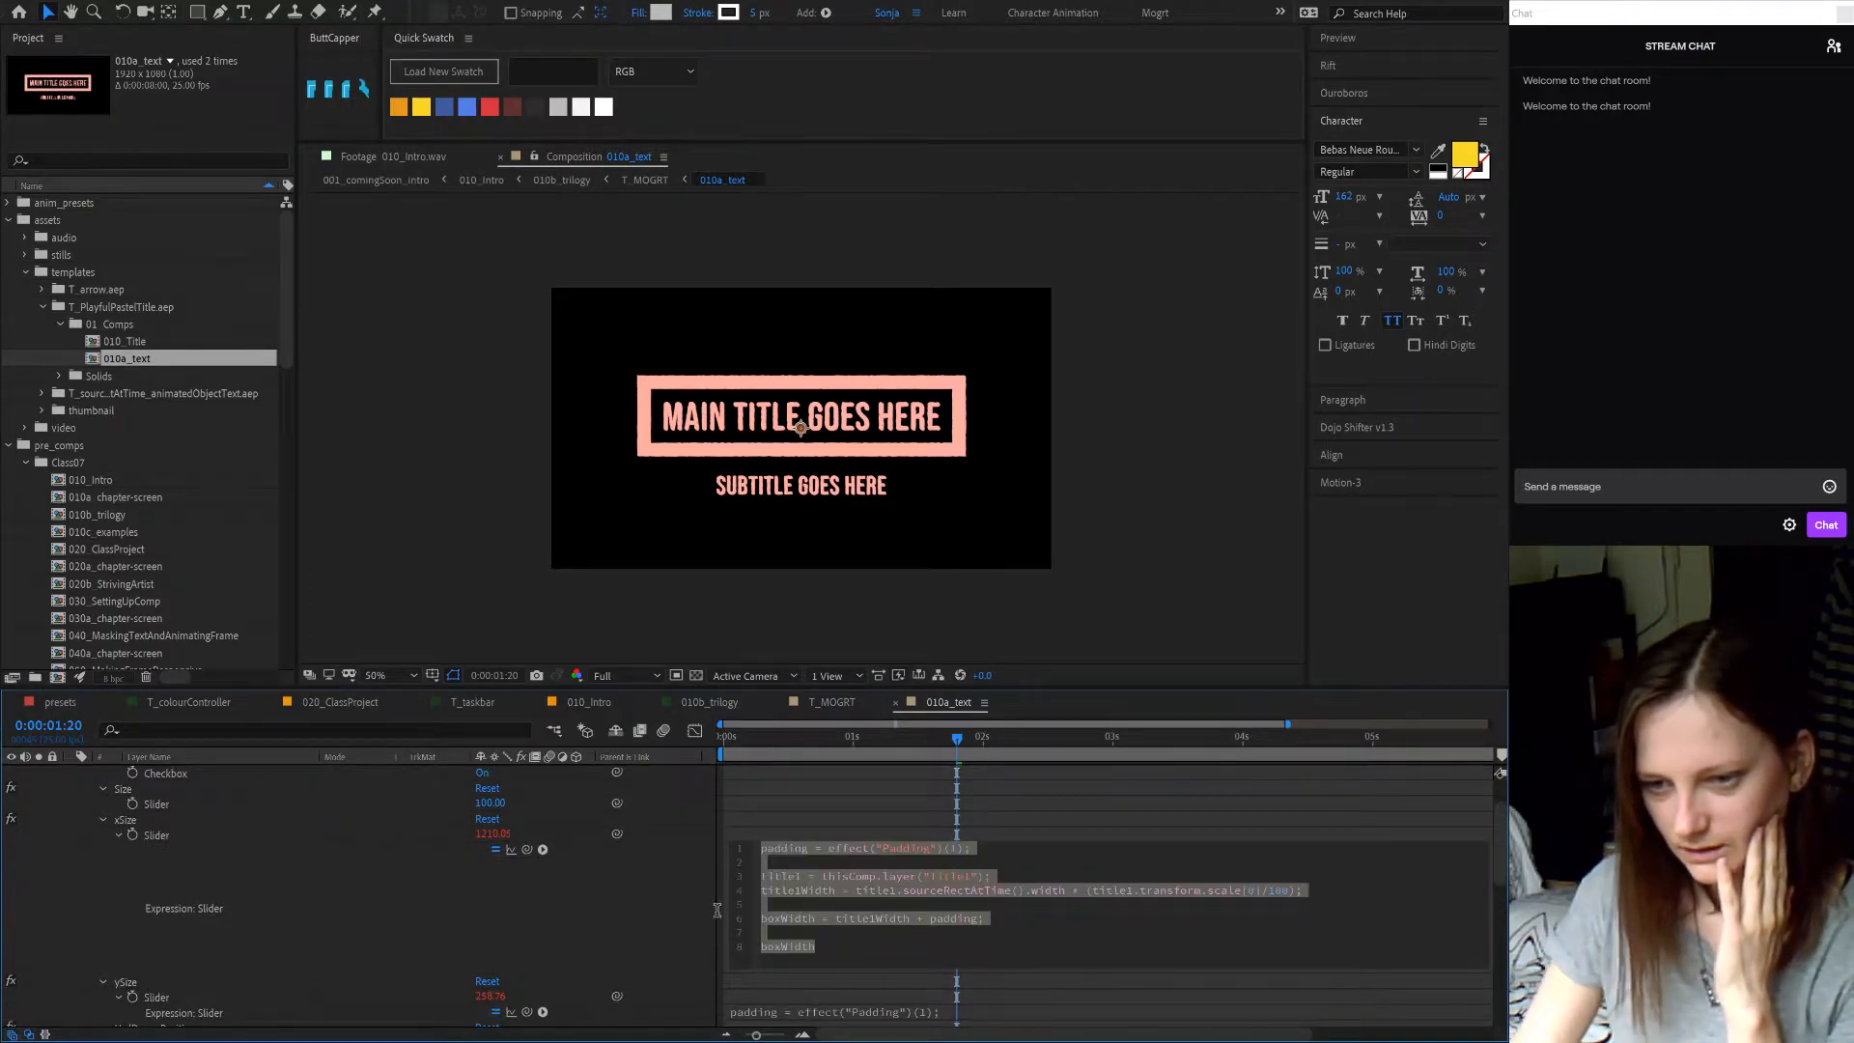
{"action": "left_click", "coordinate": [645, 916]}
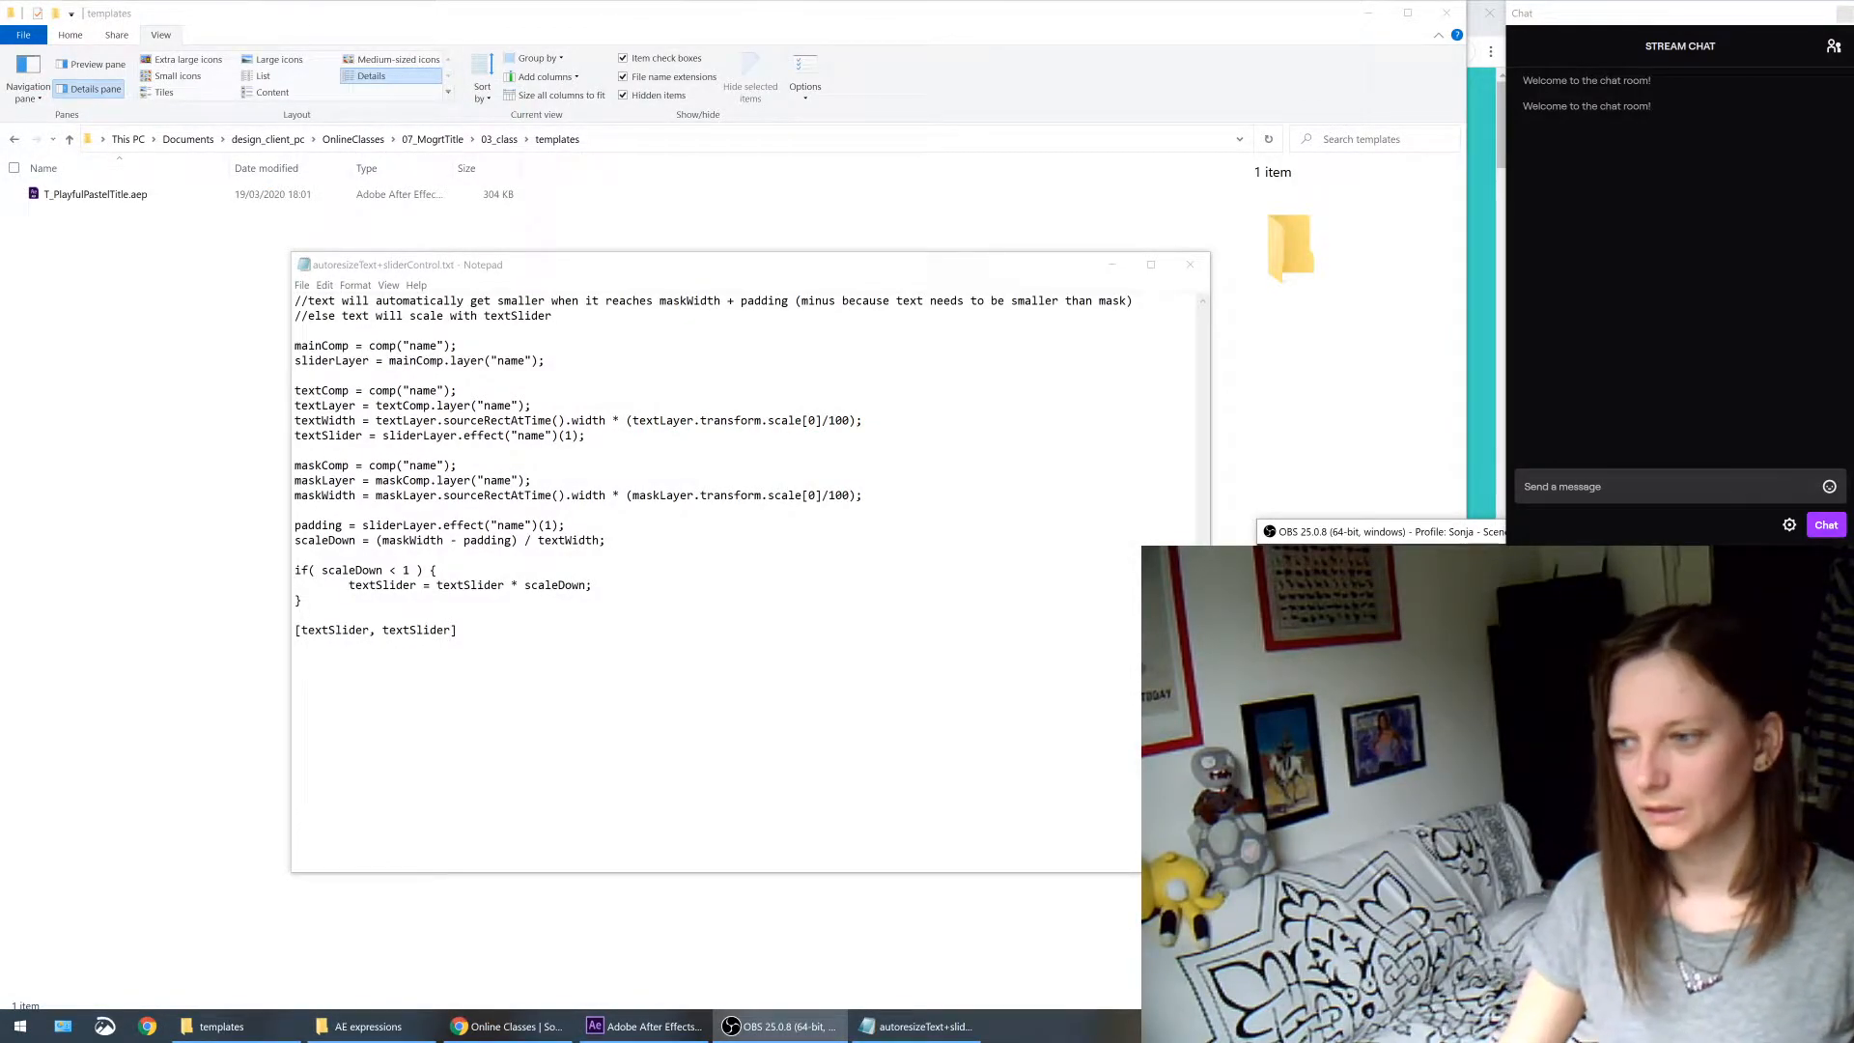
- Switch to Notepad and read the textSlider, mask width, padding and scaleDown lines of the autoresizeText+sliderControl.txt expression
{"action": "left_click", "coordinate": [531, 480]}
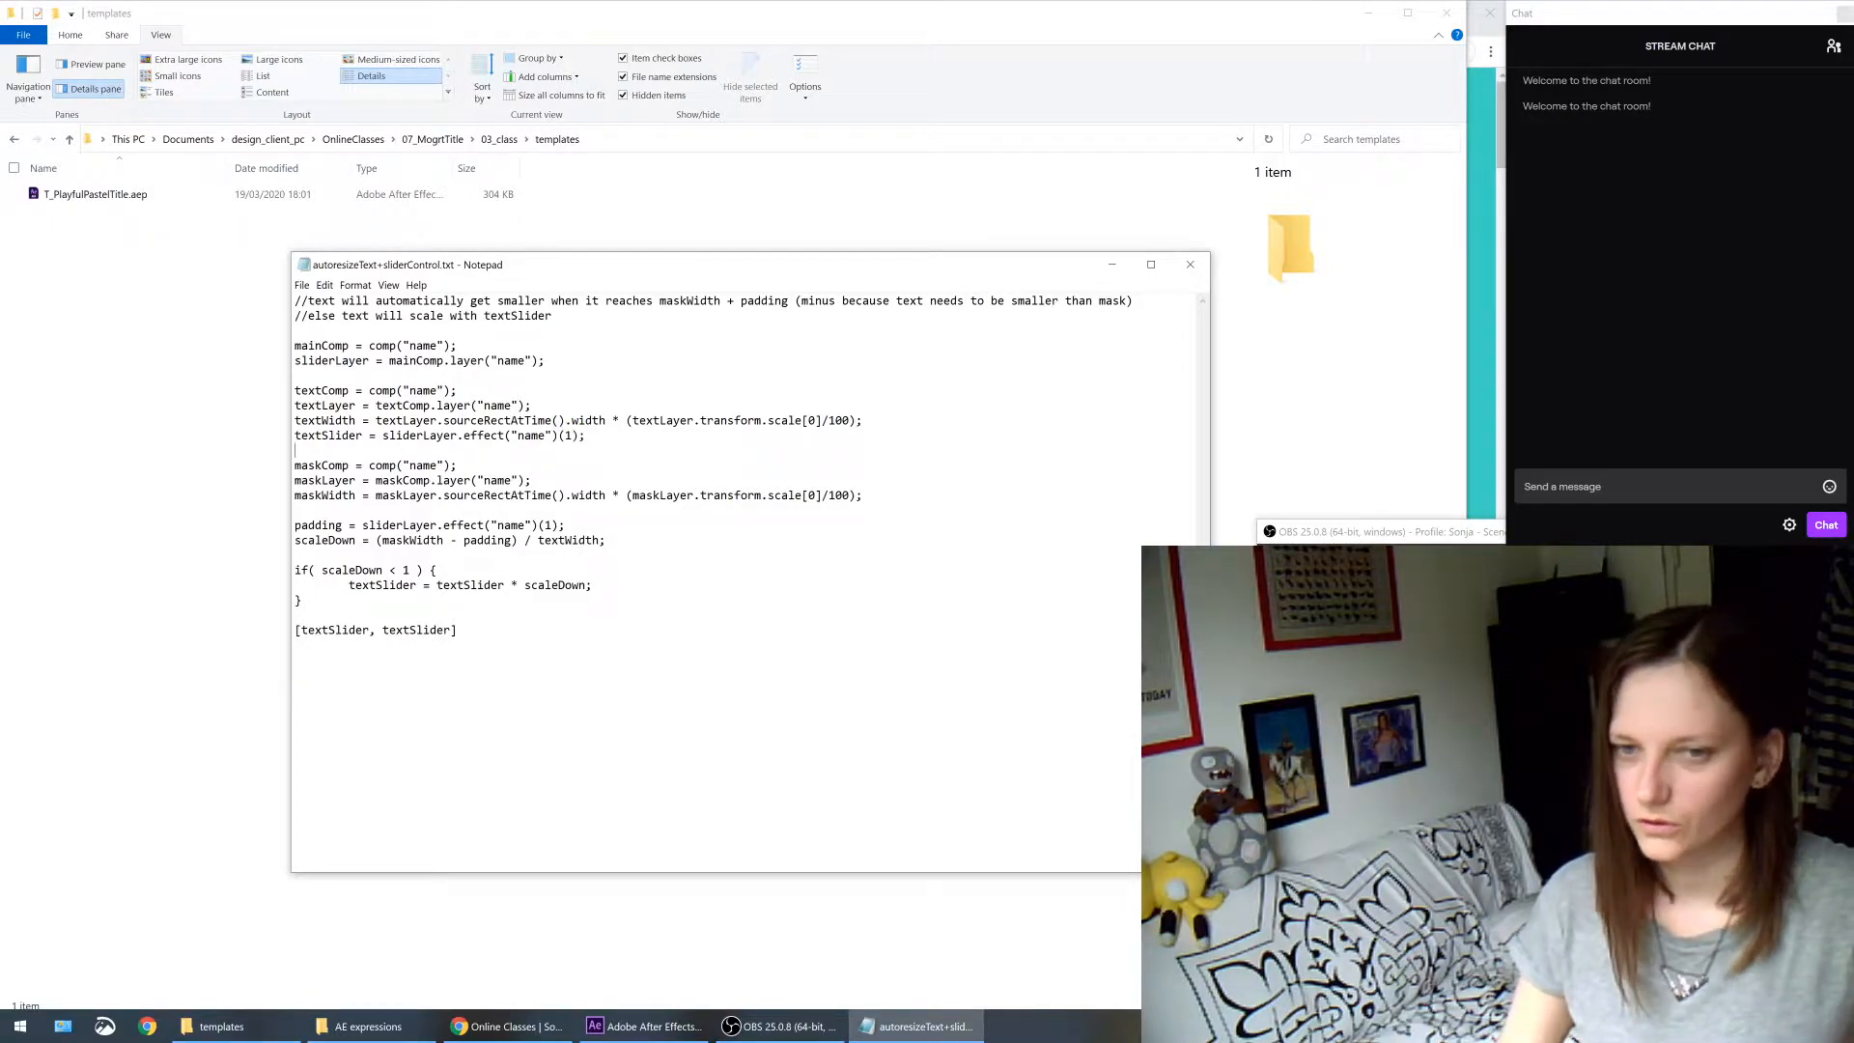
{"action": "left_click_drag", "start_coordinate": [585, 435], "coordinate": [294, 436]}
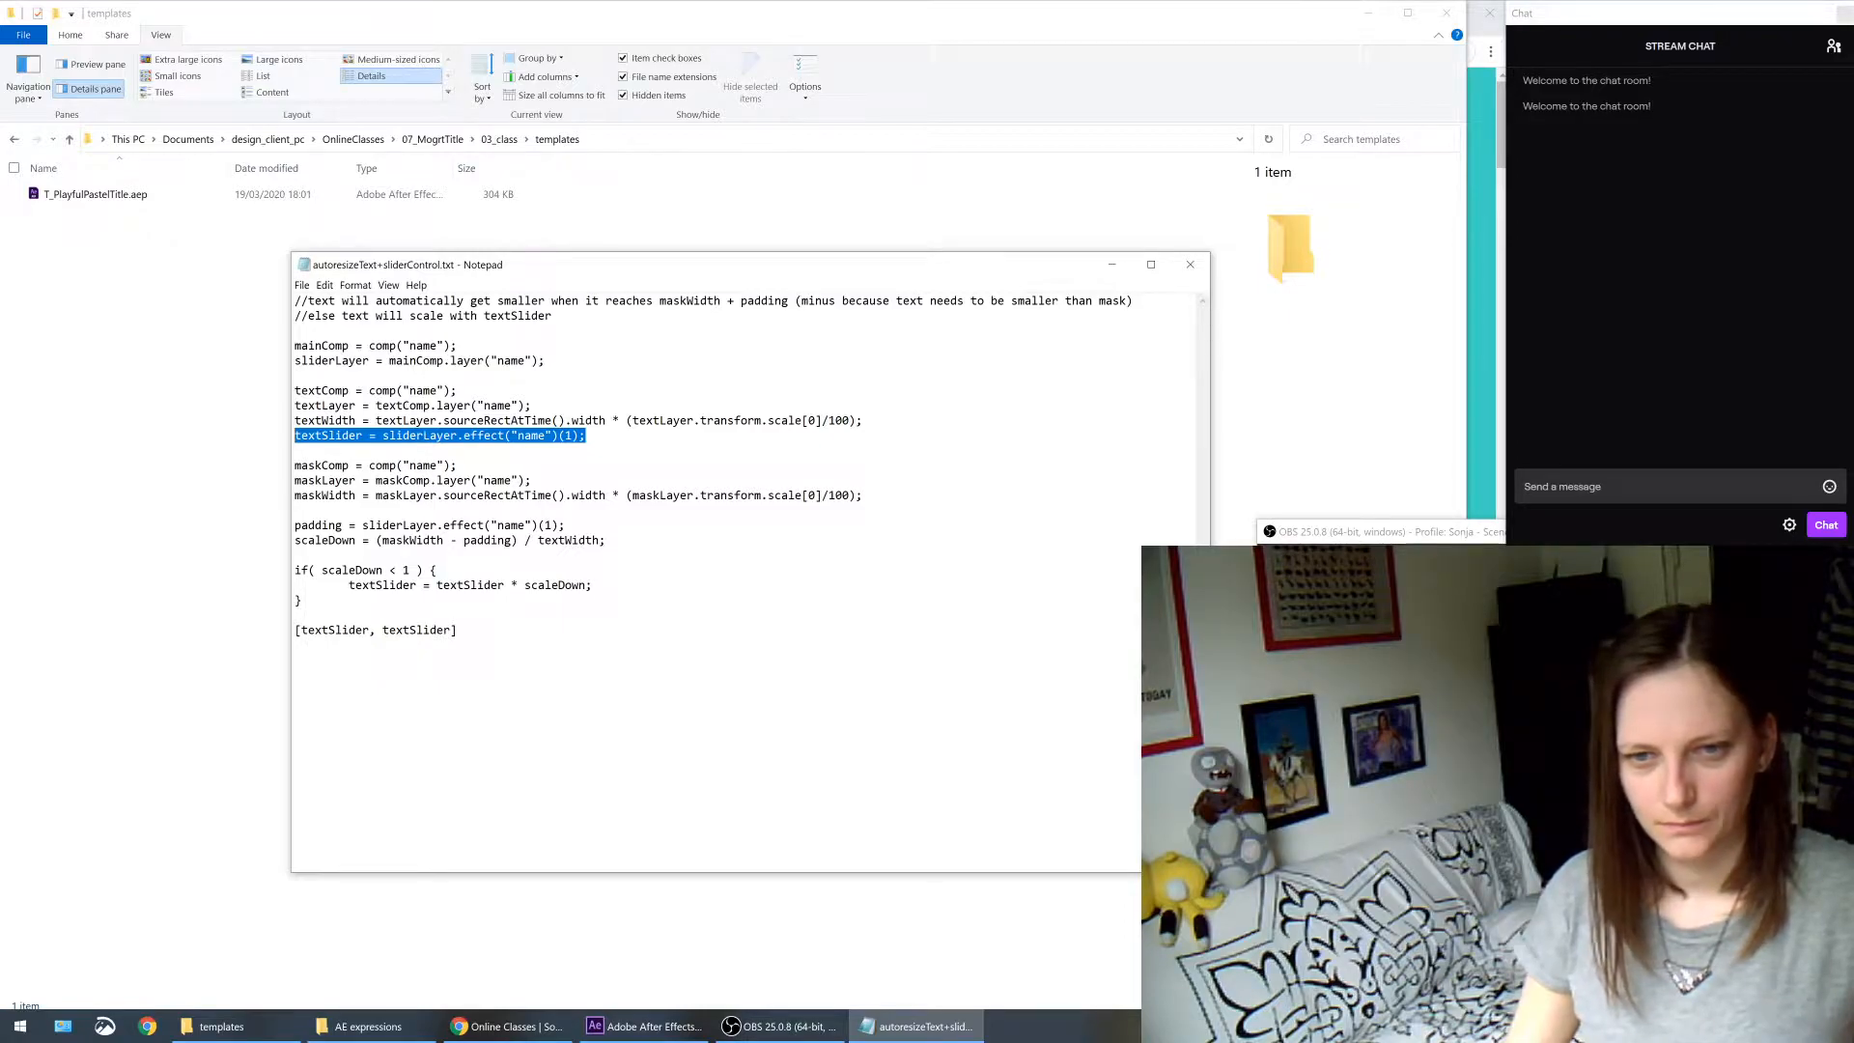
{"action": "left_click_drag", "start_coordinate": [294, 540], "coordinate": [606, 540]}
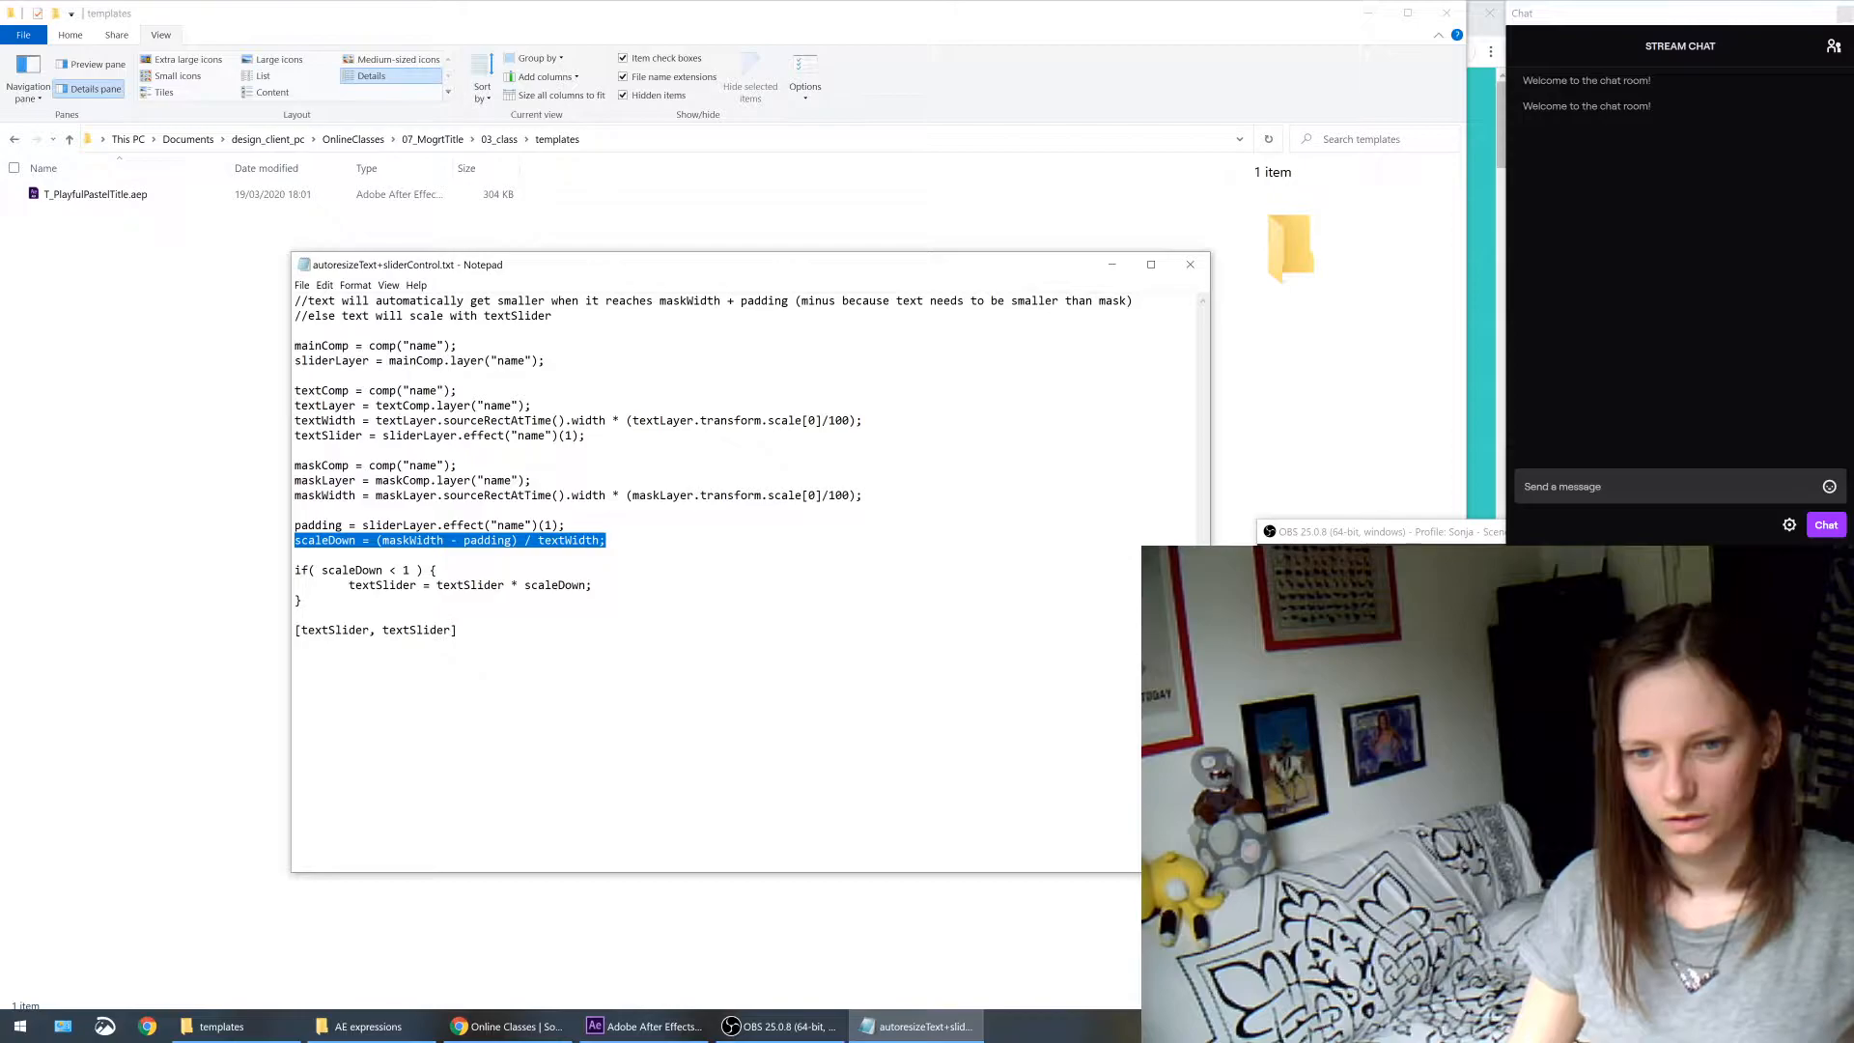
{"action": "left_click_drag", "start_coordinate": [295, 465], "coordinate": [862, 495]}
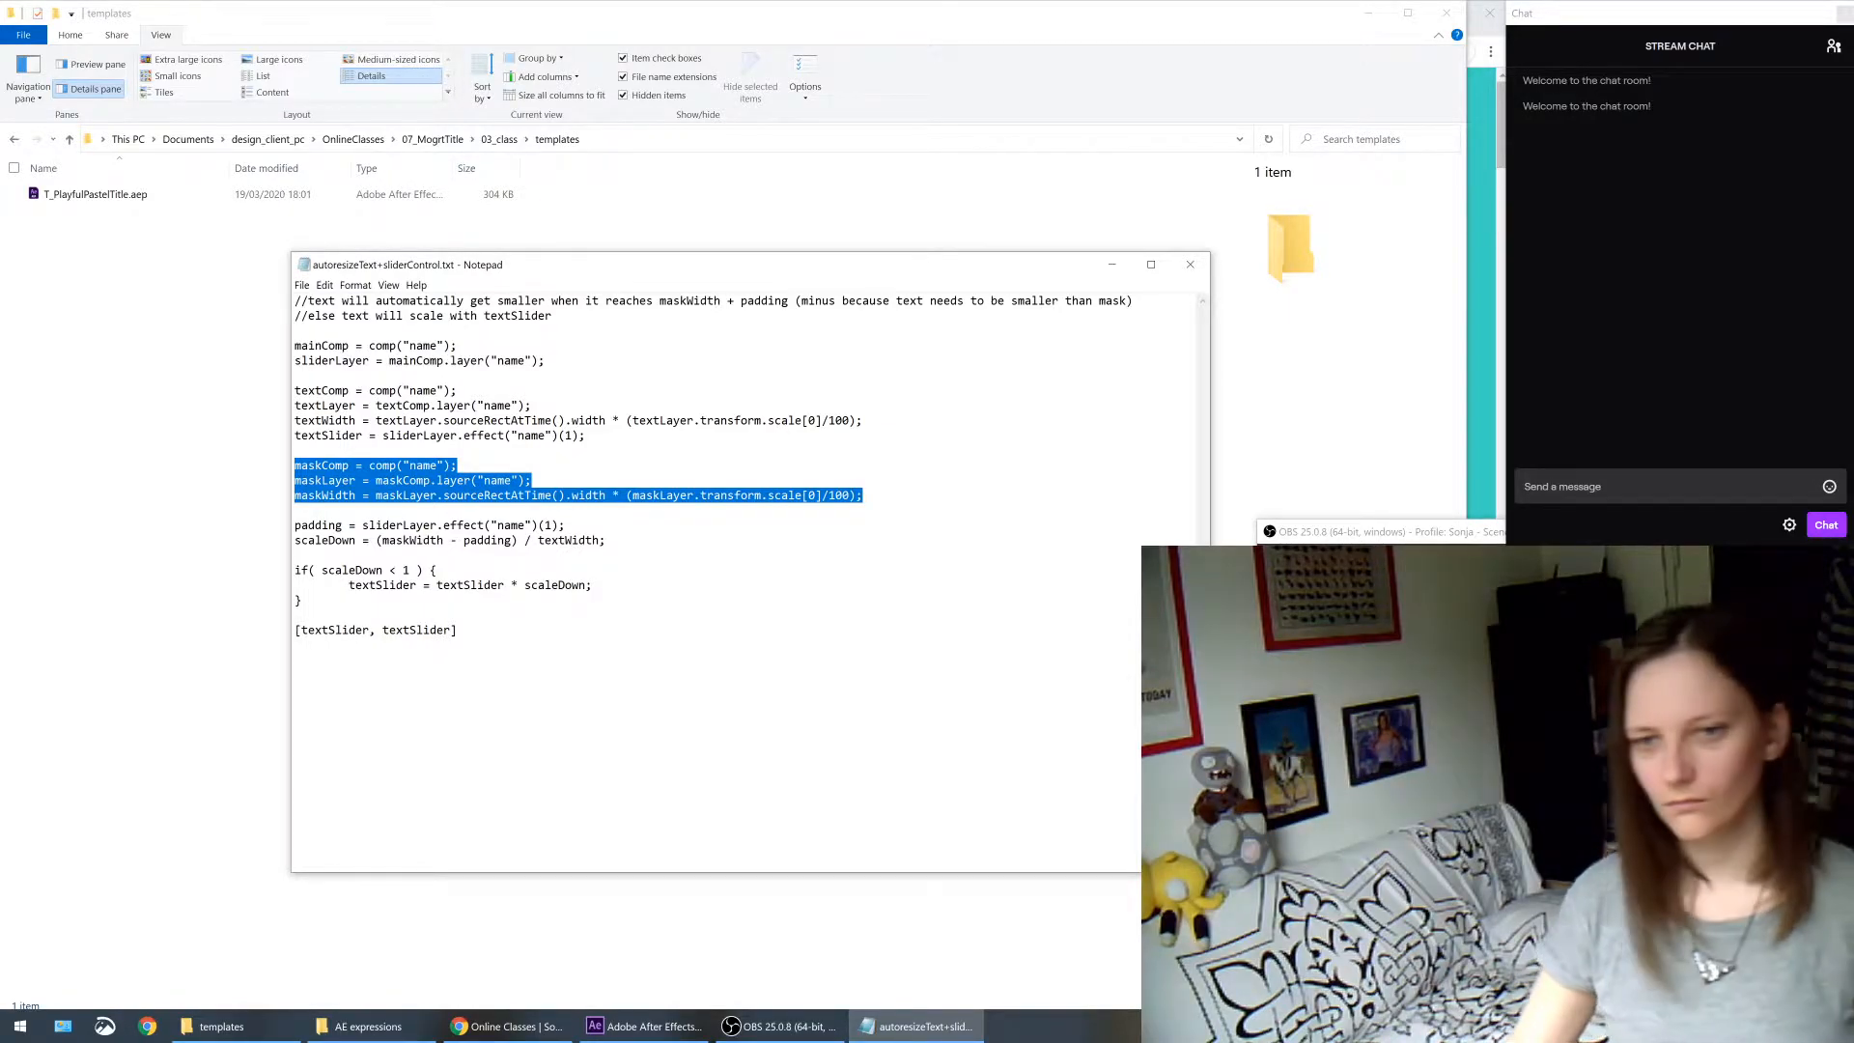
{"action": "left_click", "coordinate": [496, 524]}
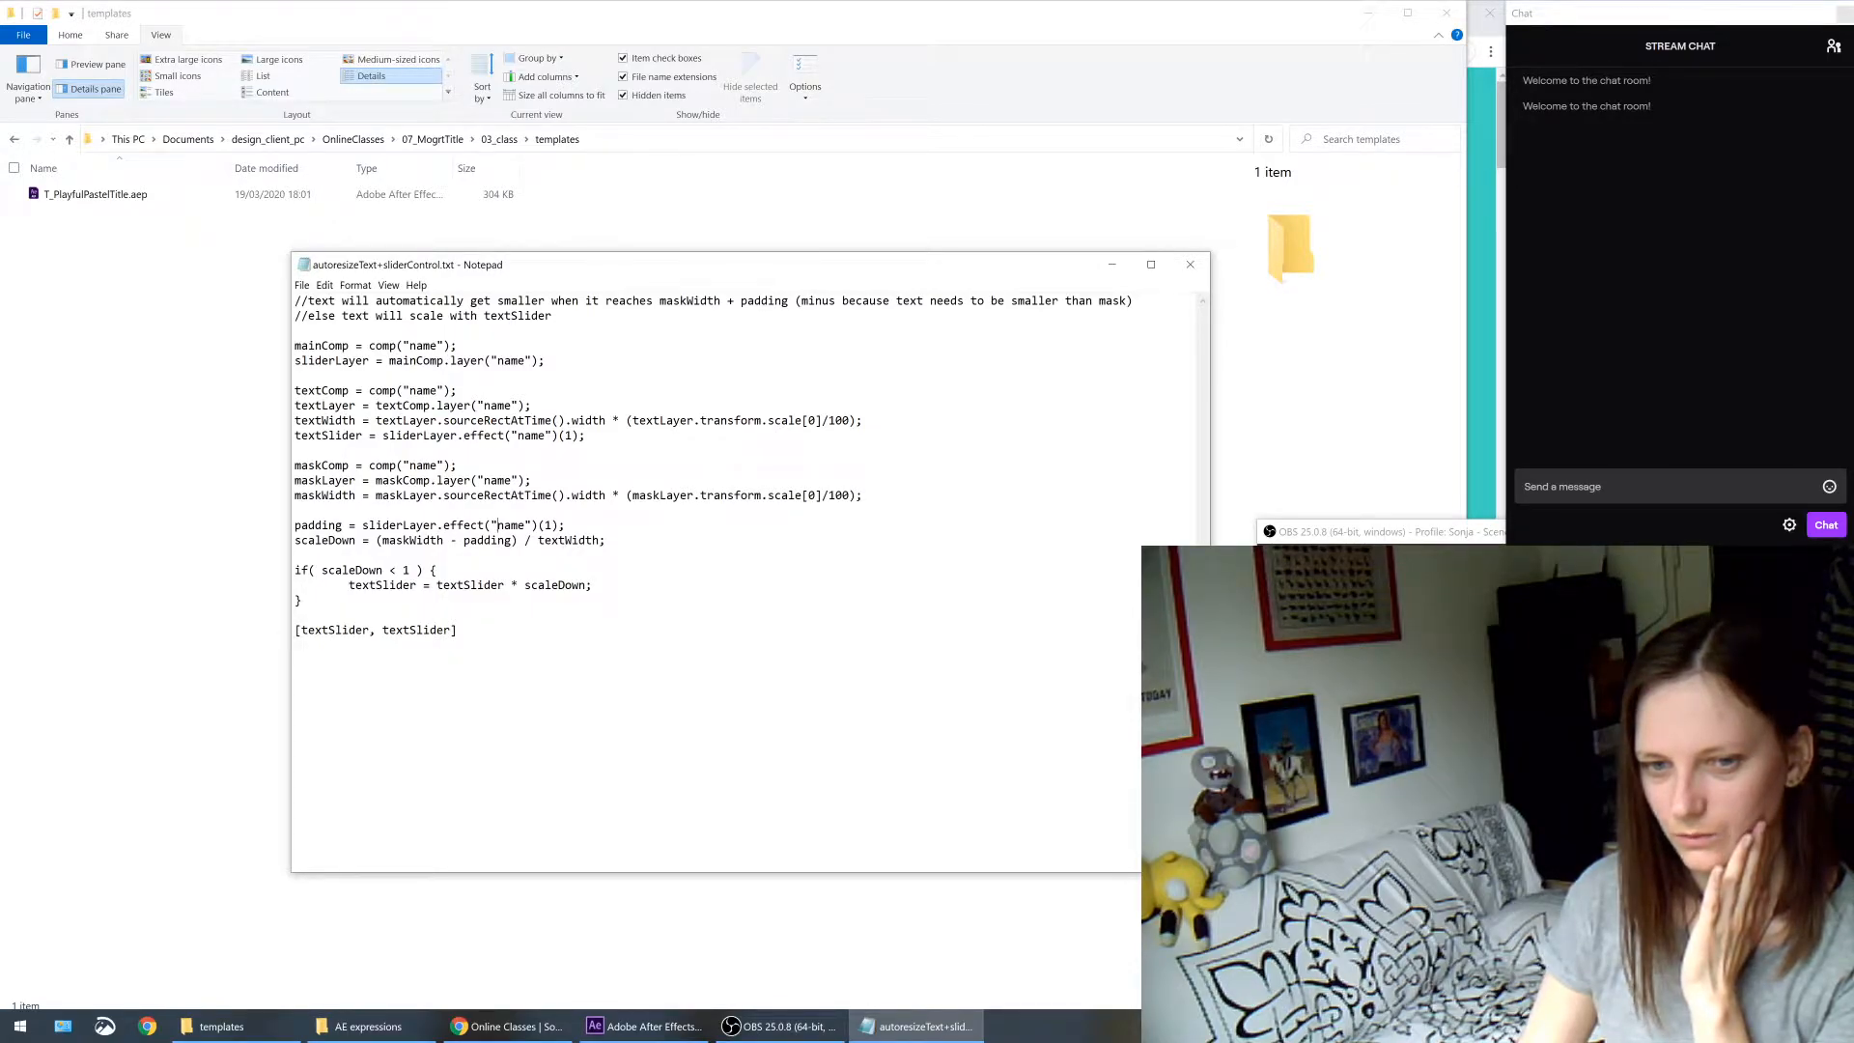
{"action": "left_click_drag", "start_coordinate": [292, 629], "coordinate": [457, 629]}
{"action": "left_click", "coordinate": [457, 629]}
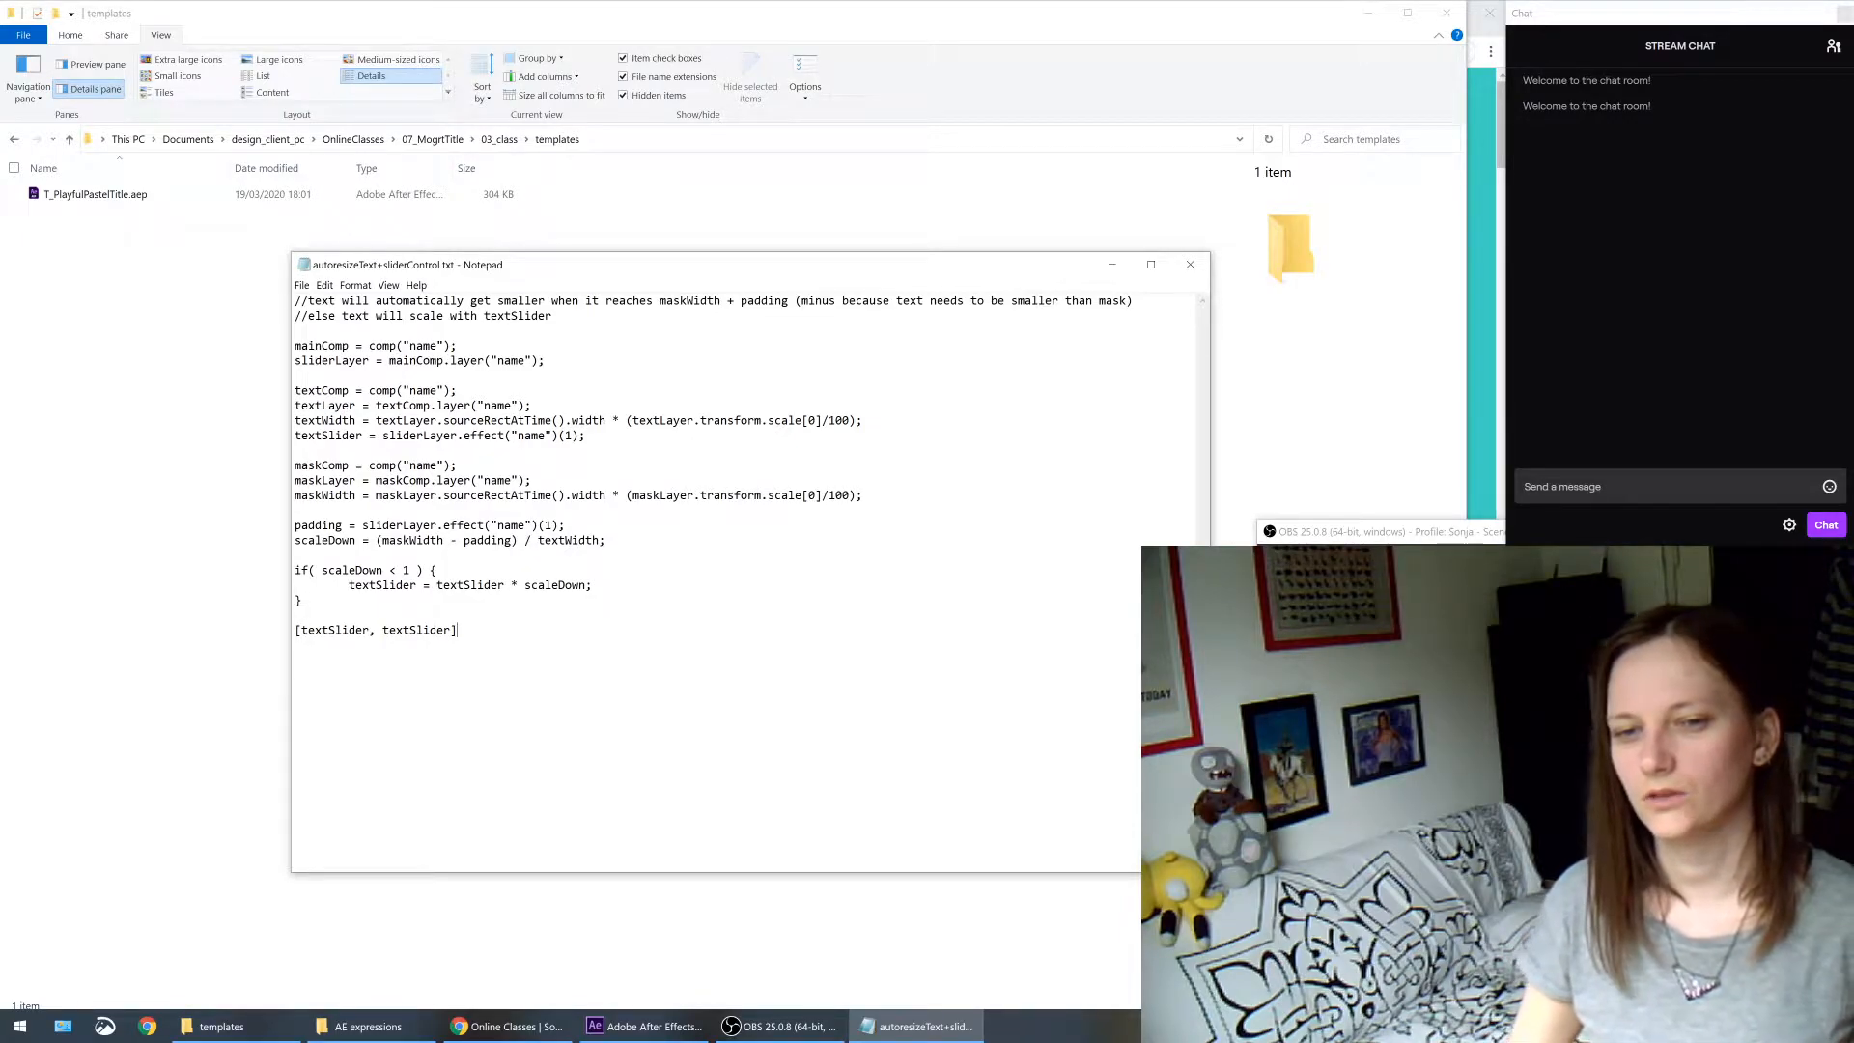
{"action": "left_click_drag", "start_coordinate": [308, 540], "coordinate": [389, 540]}
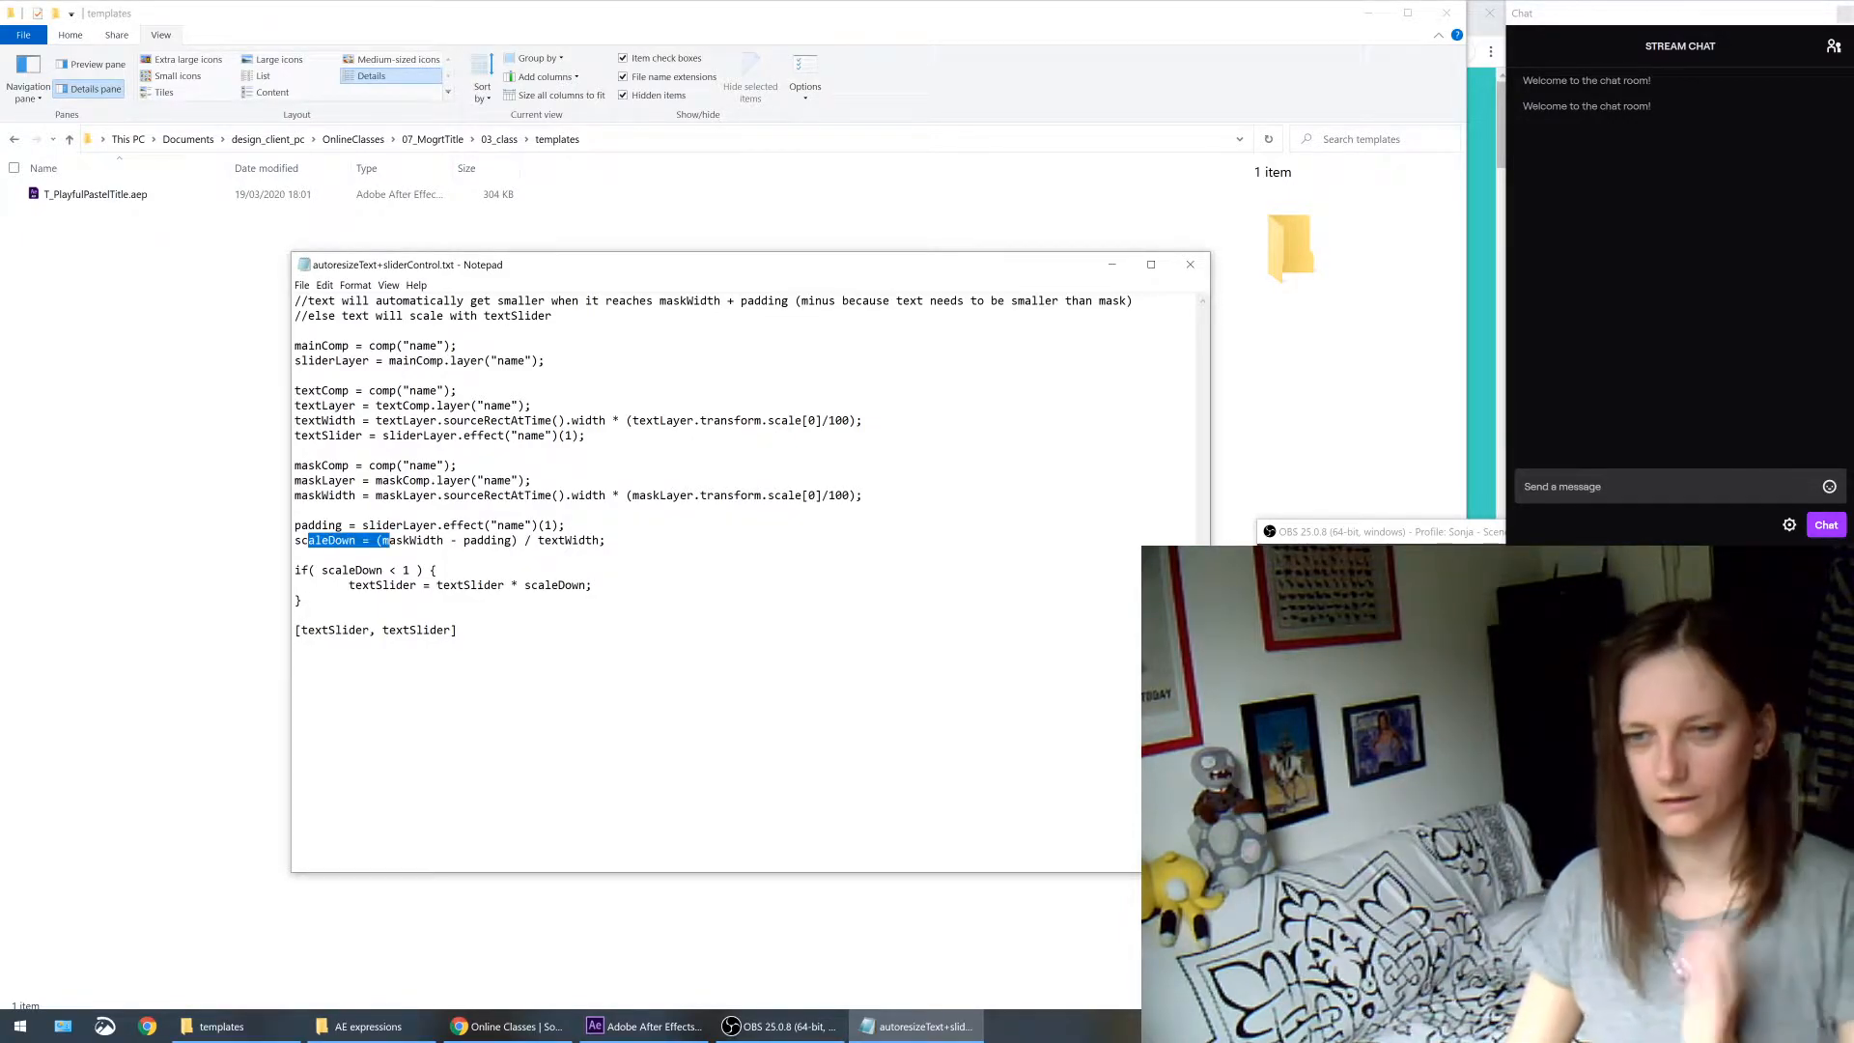
{"action": "left_click_drag", "start_coordinate": [605, 540], "coordinate": [293, 541]}
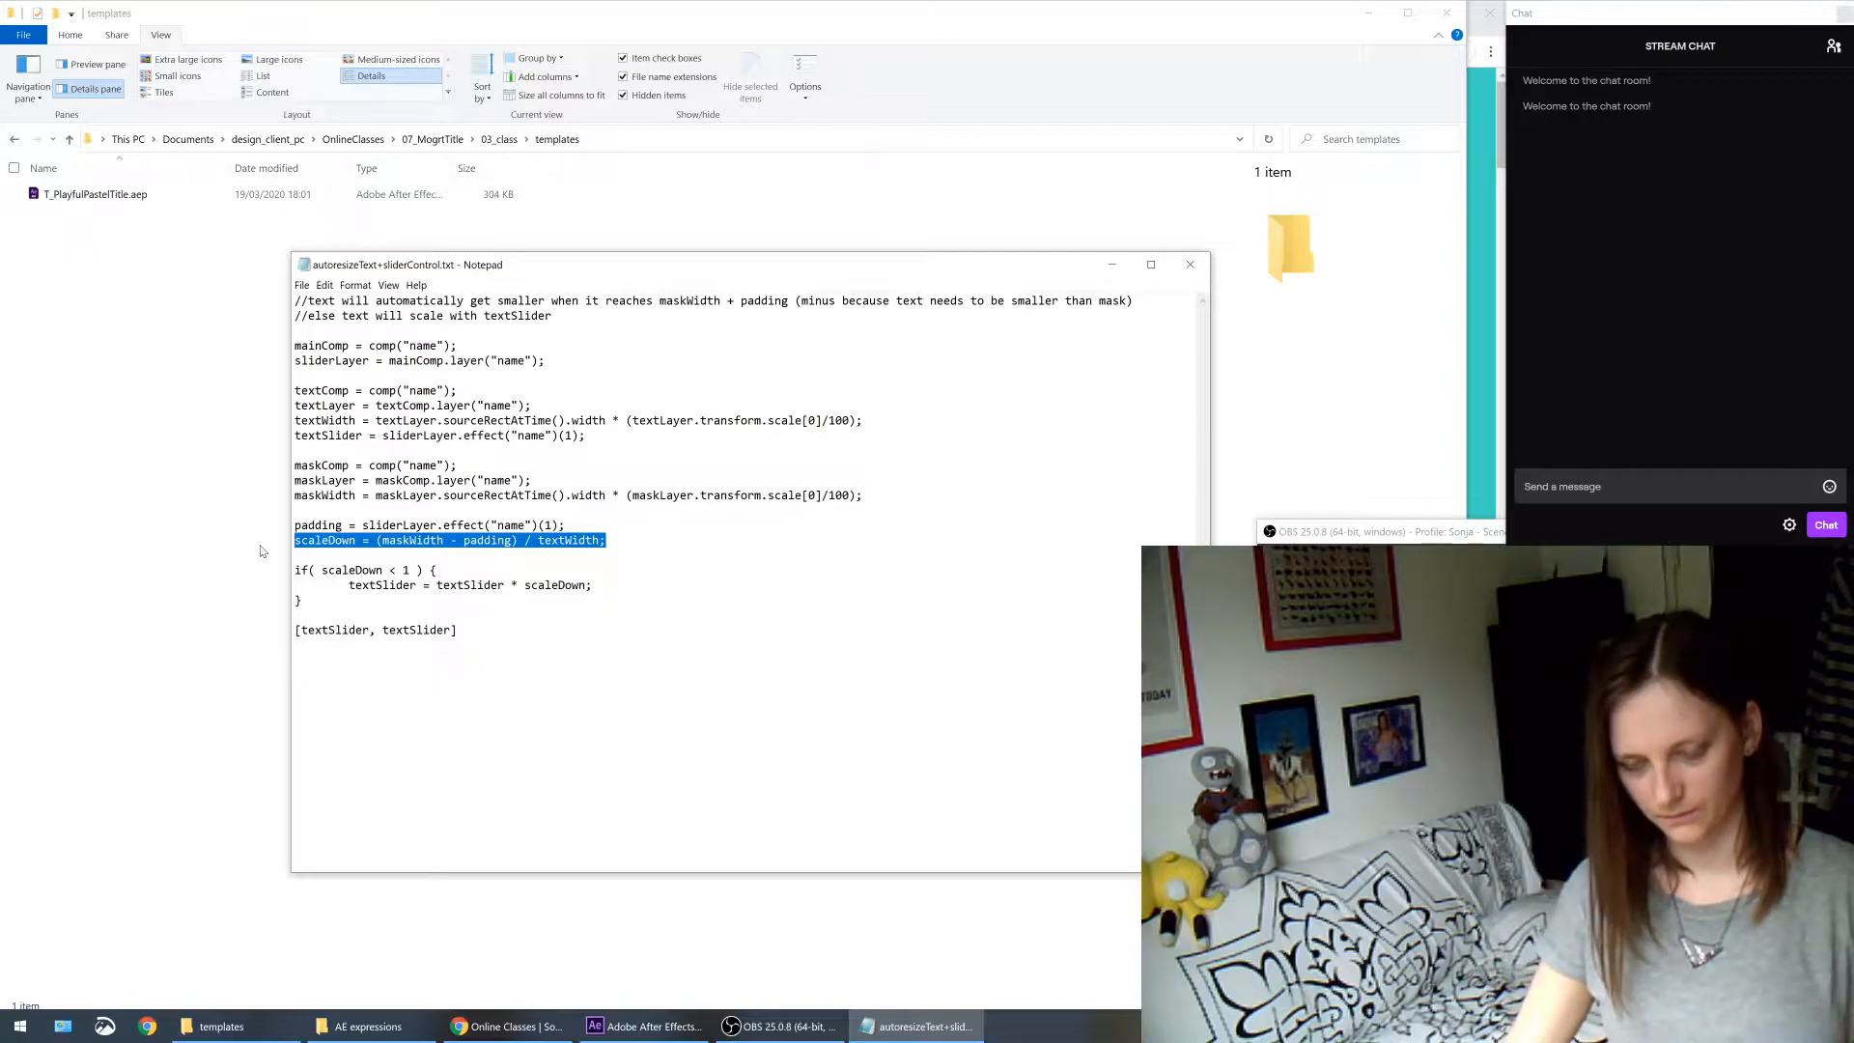
- Switch back to After Effects, collapse the CTRL layer in 010a_text and reveal only the Scale property of the Title1 layer
{"action": "left_click", "coordinate": [644, 1026]}
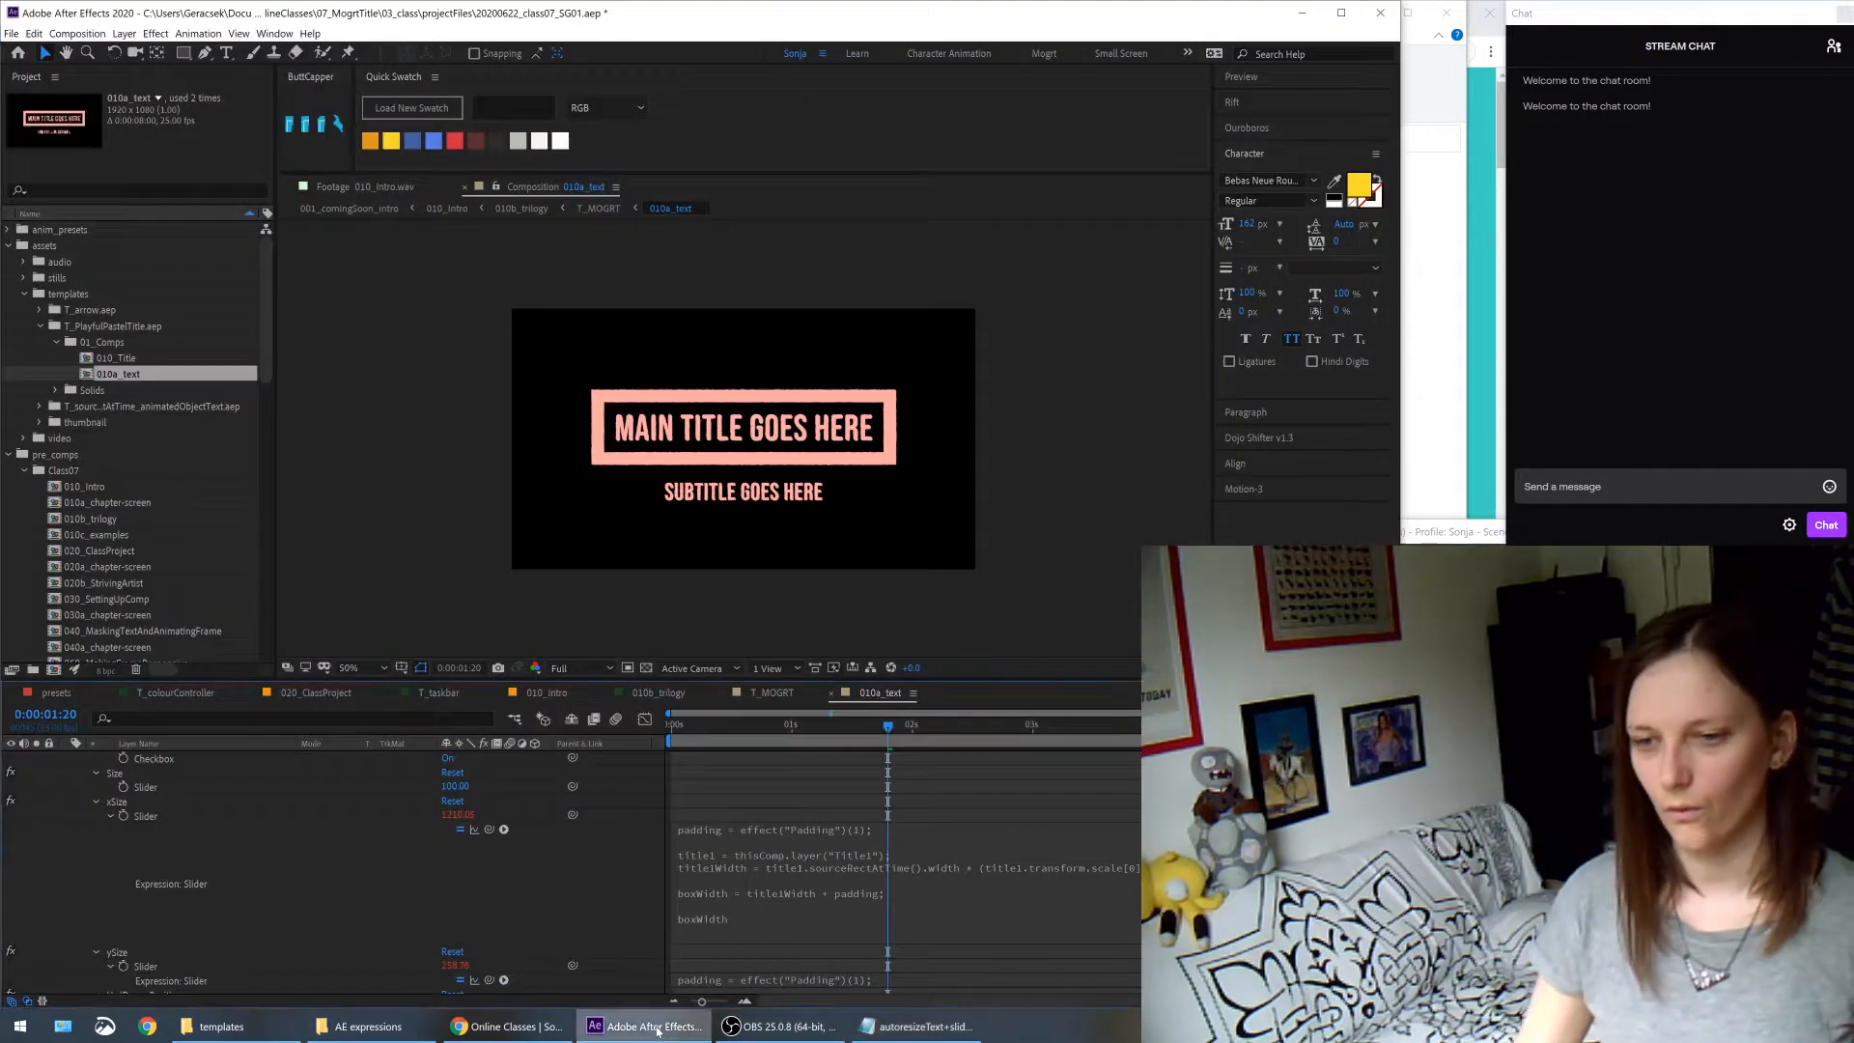
{"action": "scroll", "coordinate": [369, 888], "scroll_direction": "up", "scroll_amount": 1}
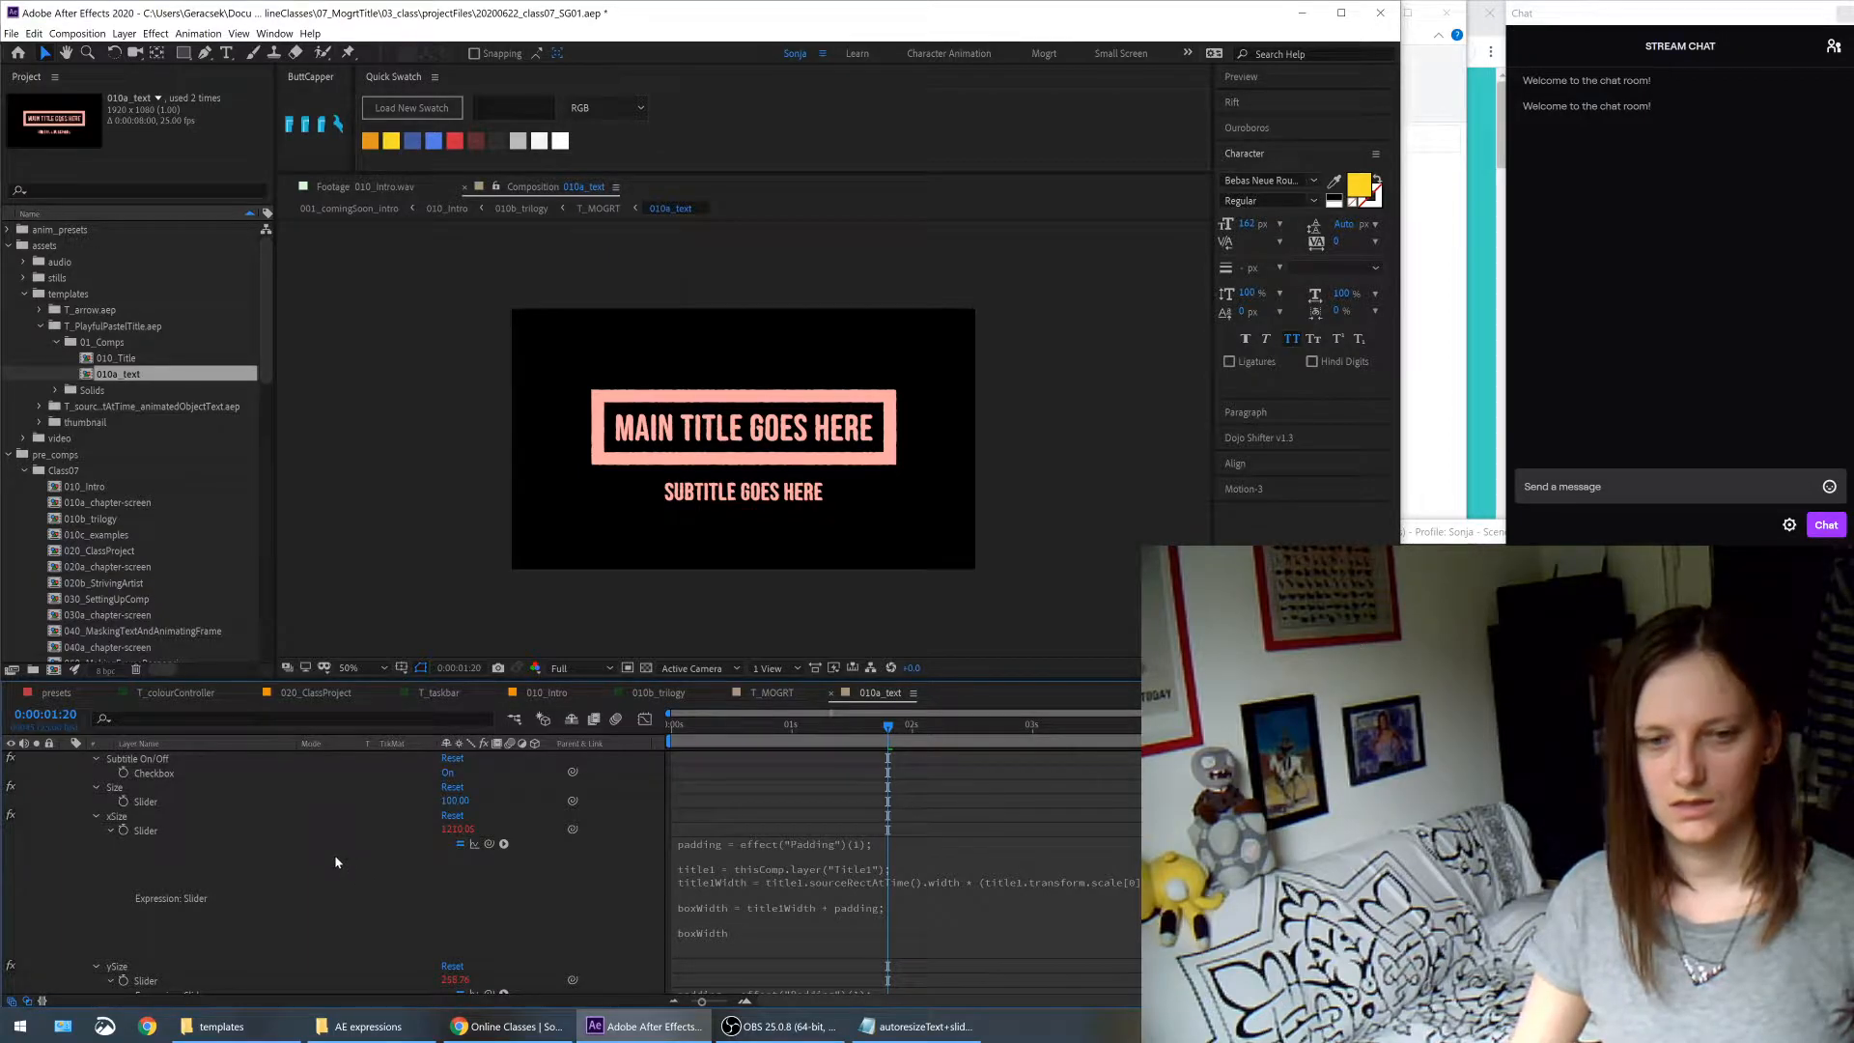
{"action": "scroll", "coordinate": [334, 854], "scroll_direction": "up", "scroll_amount": 3}
{"action": "left_click", "coordinate": [66, 772]}
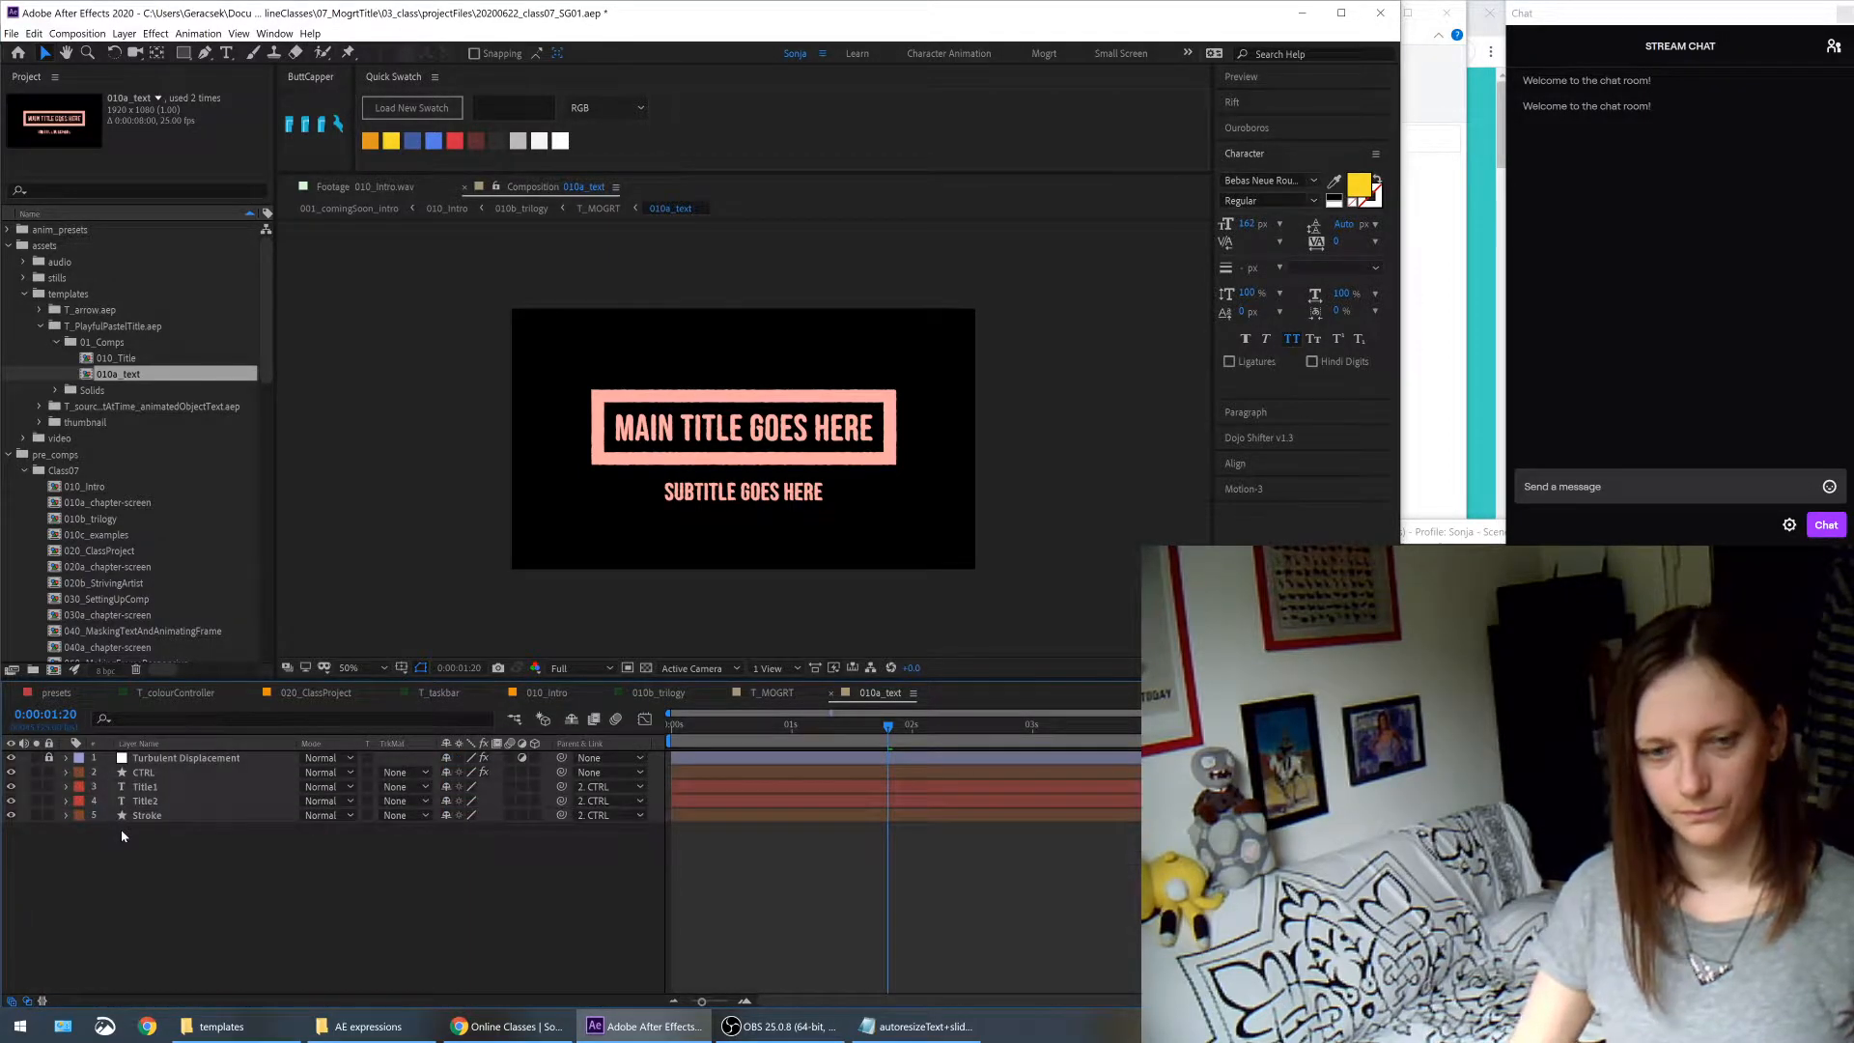
{"action": "left_click", "coordinate": [150, 789]}
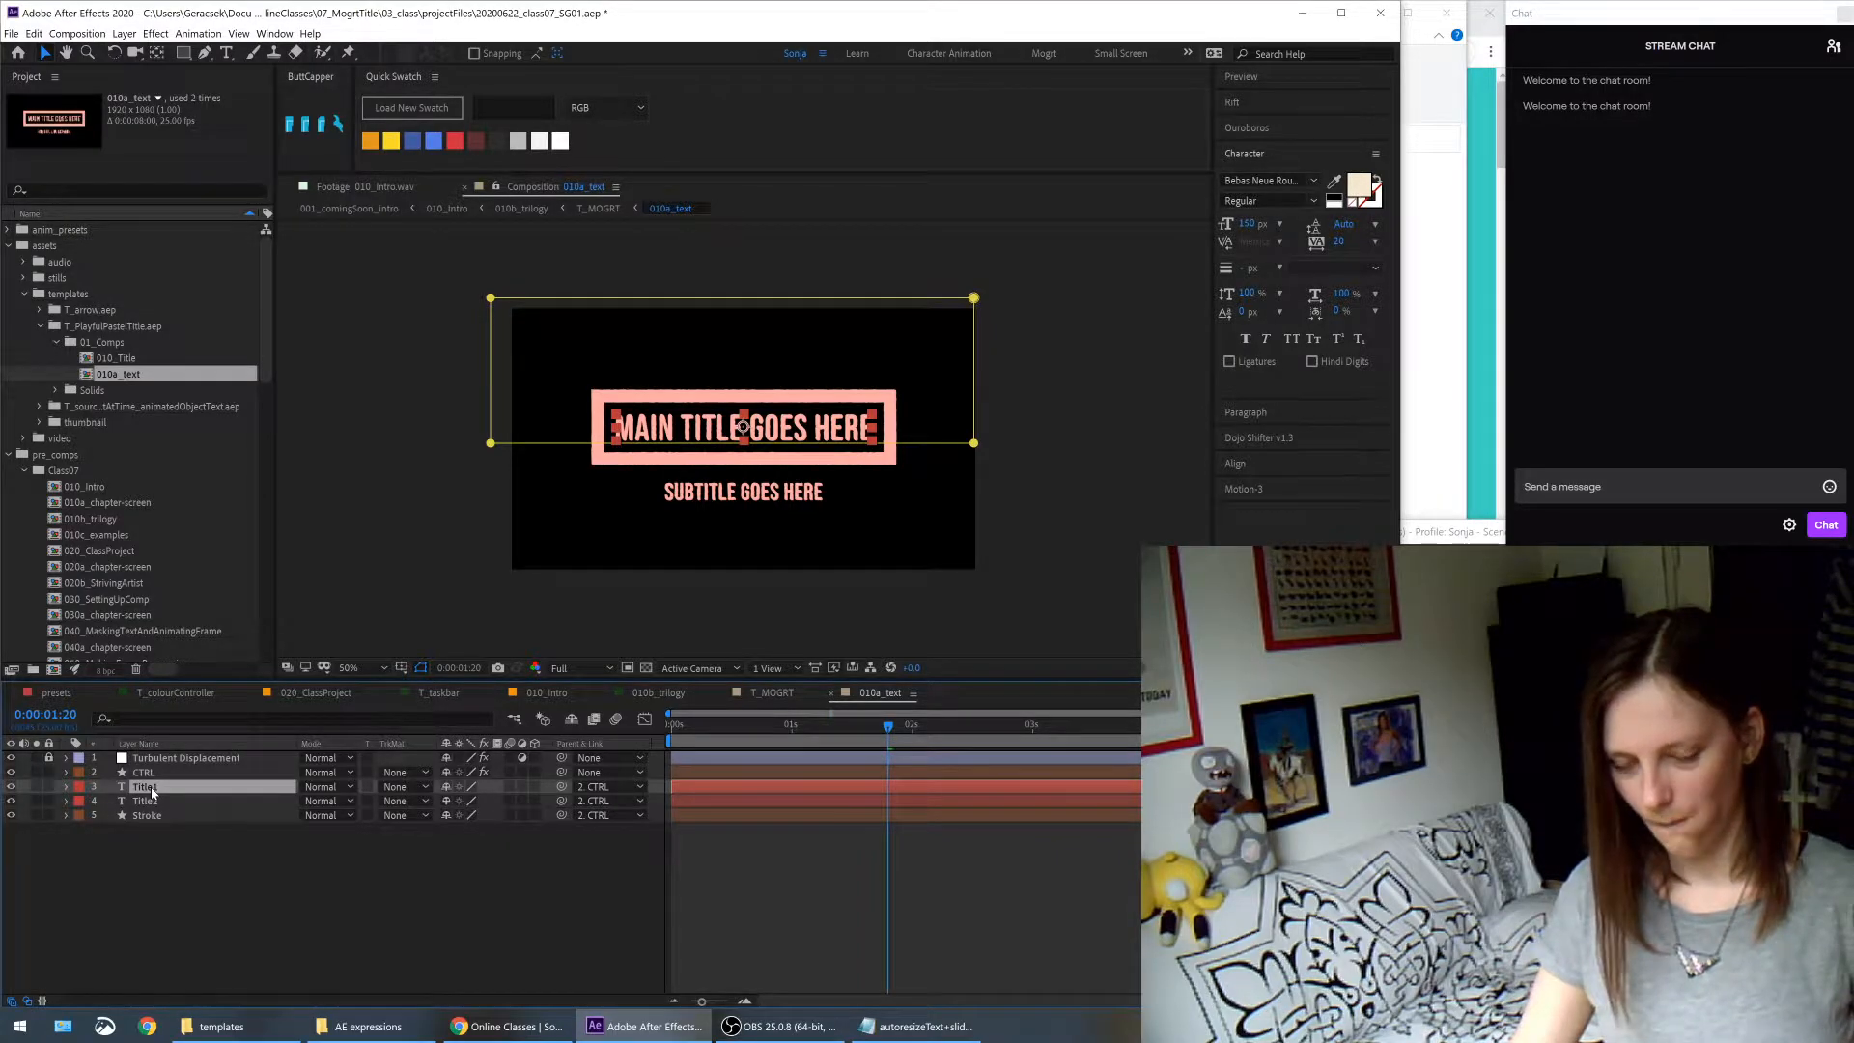
{"action": "left_click", "coordinate": [912, 1026]}
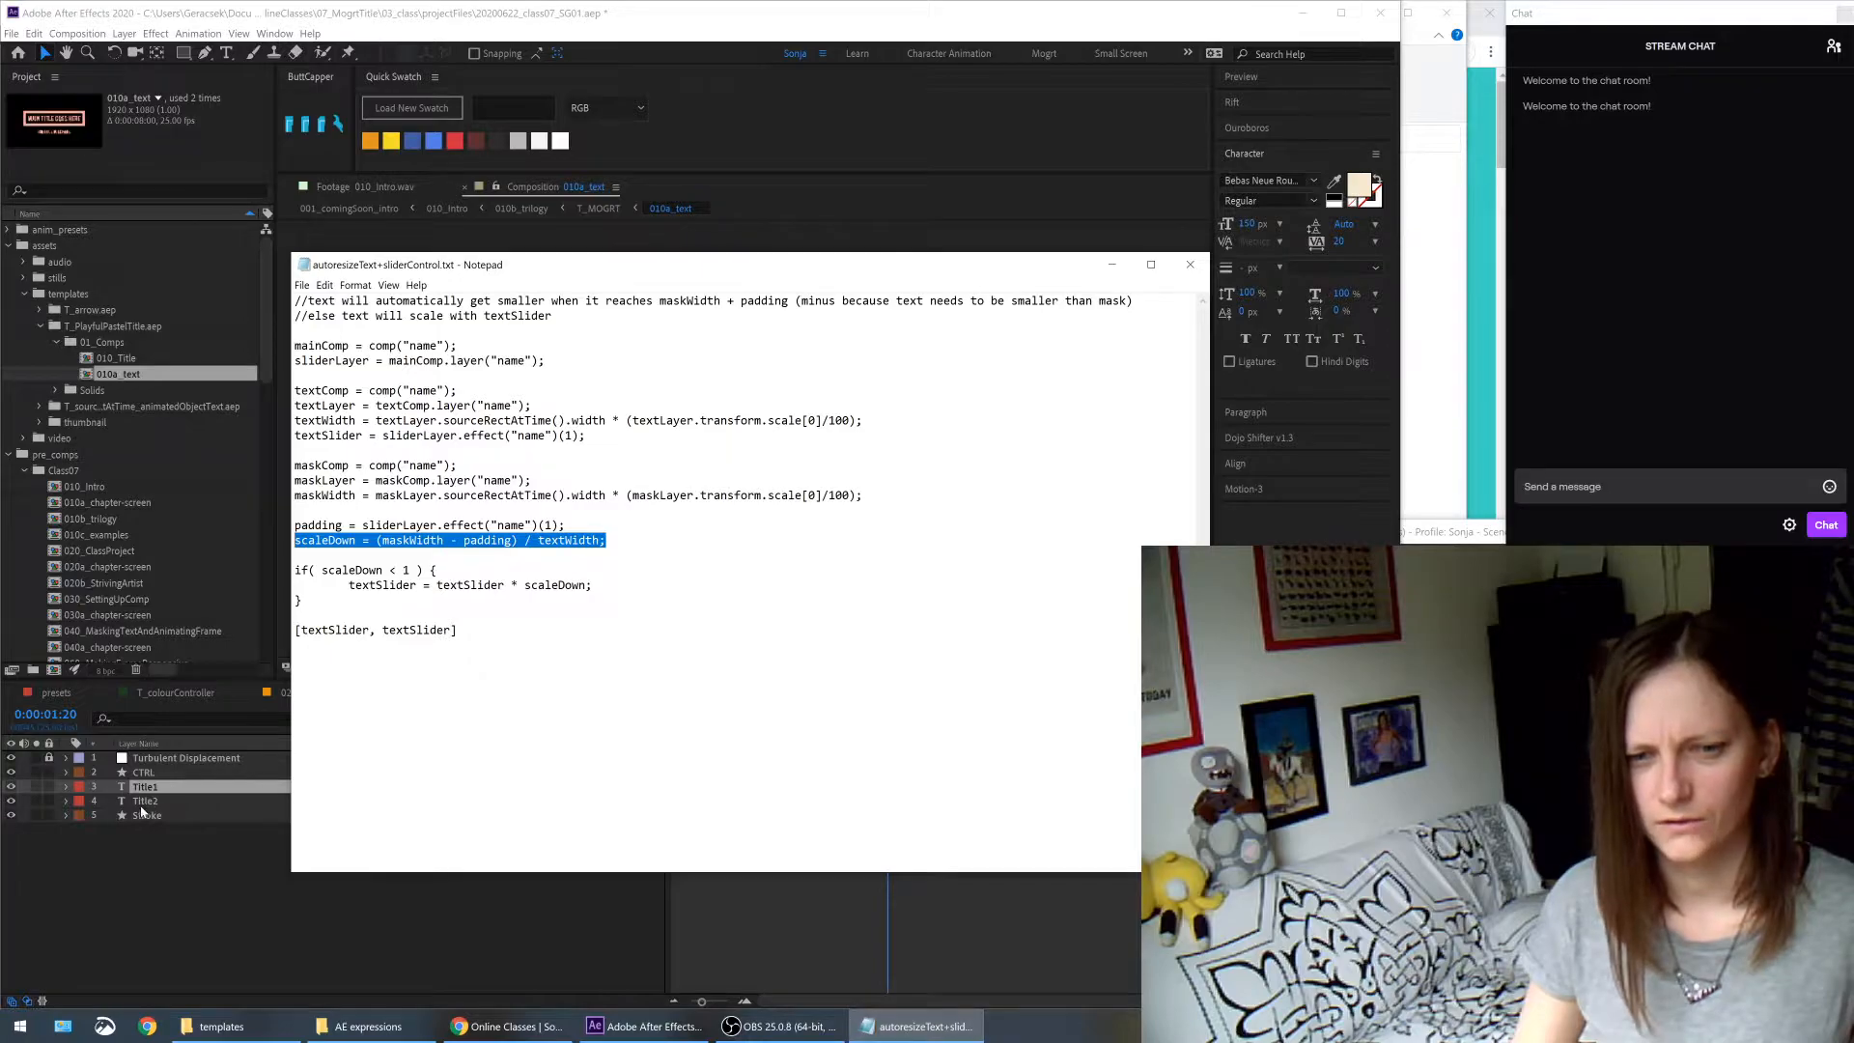
{"action": "left_click", "coordinate": [68, 787]}
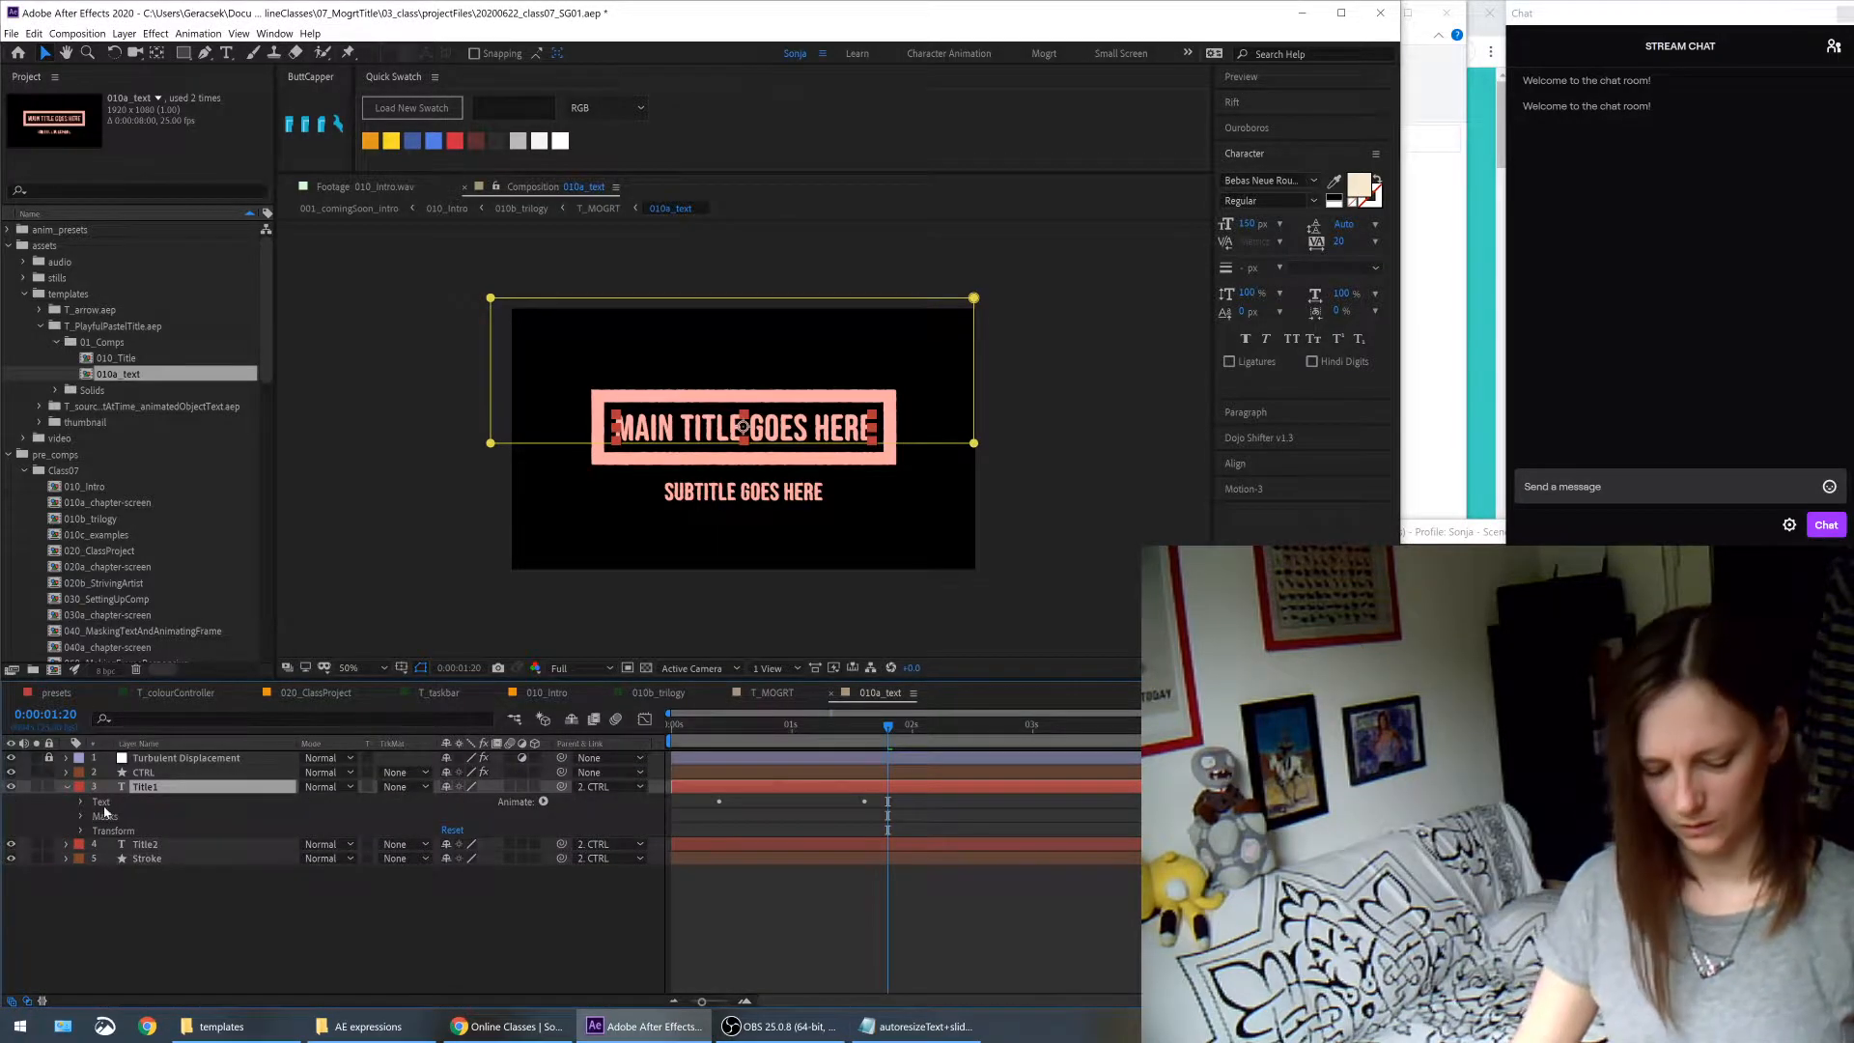
{"action": "key", "text": "s"}
{"action": "left_click", "coordinate": [109, 801], "text": "alt"}
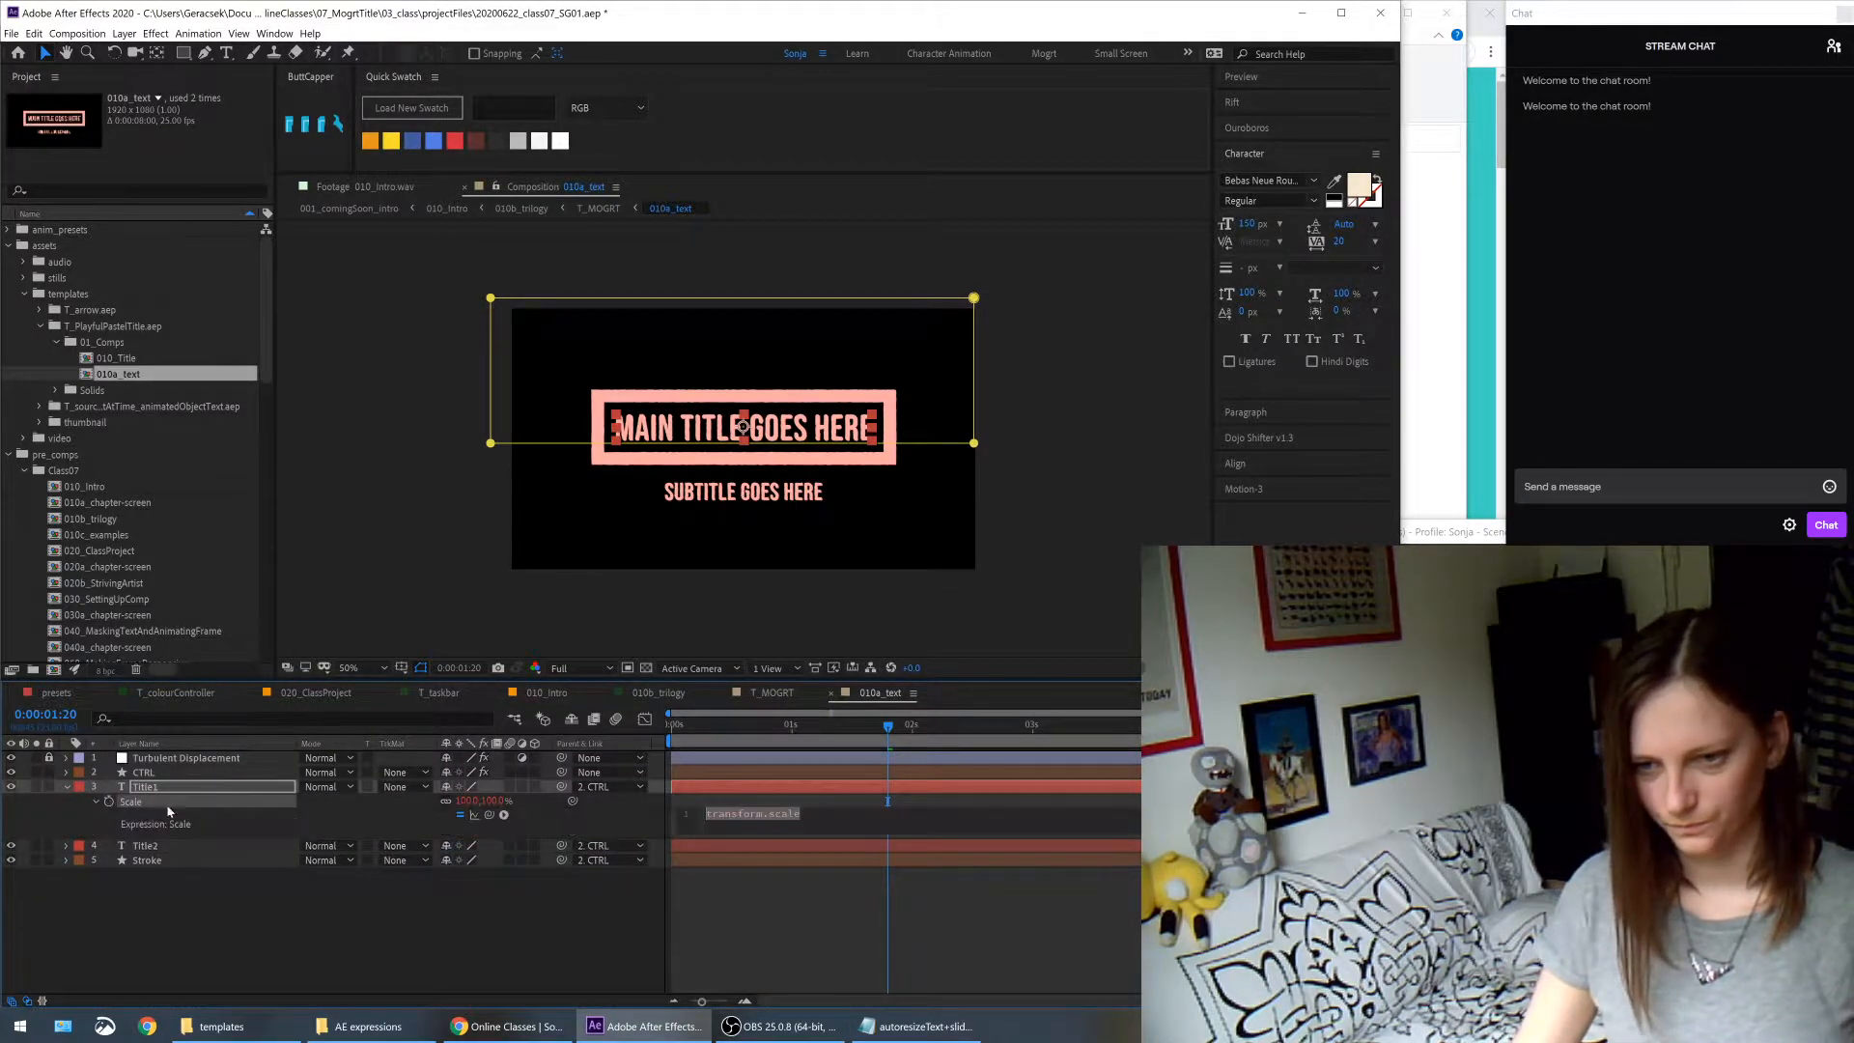
{"action": "key", "text": "BackSpace"}
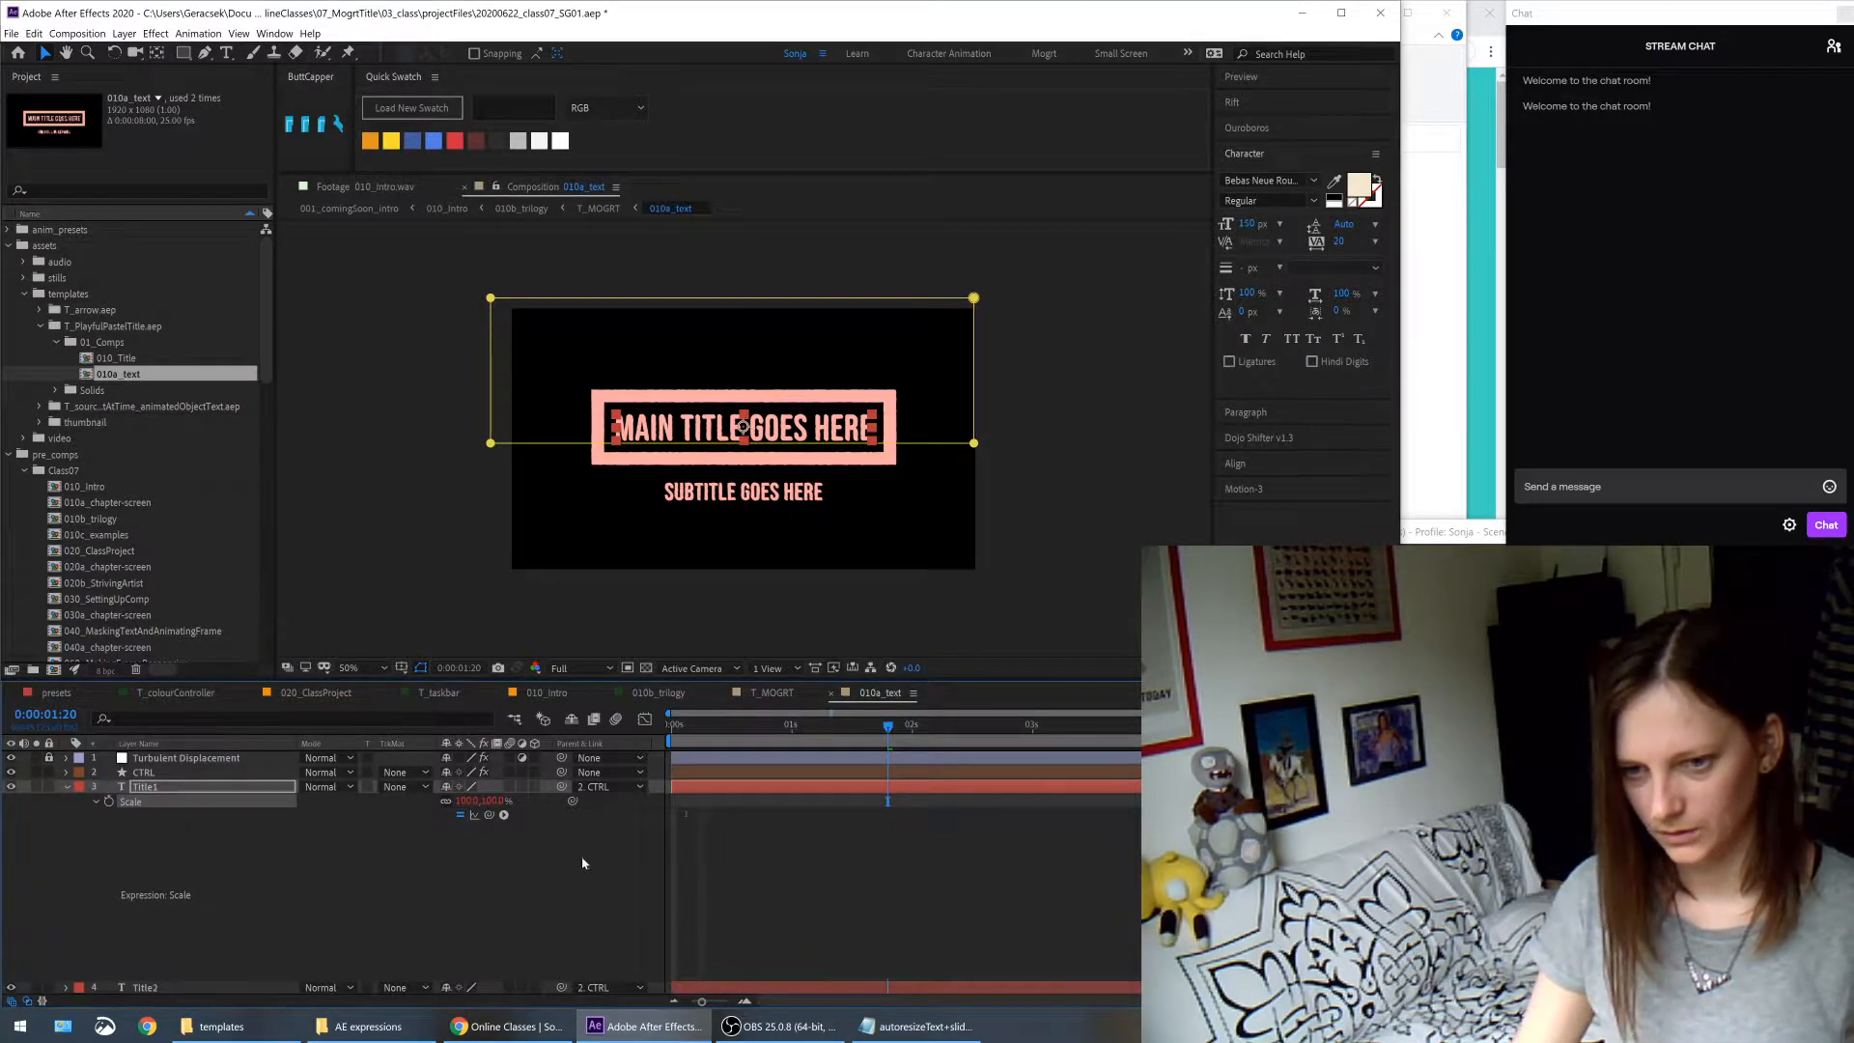
{"action": "left_click", "coordinate": [562, 868]}
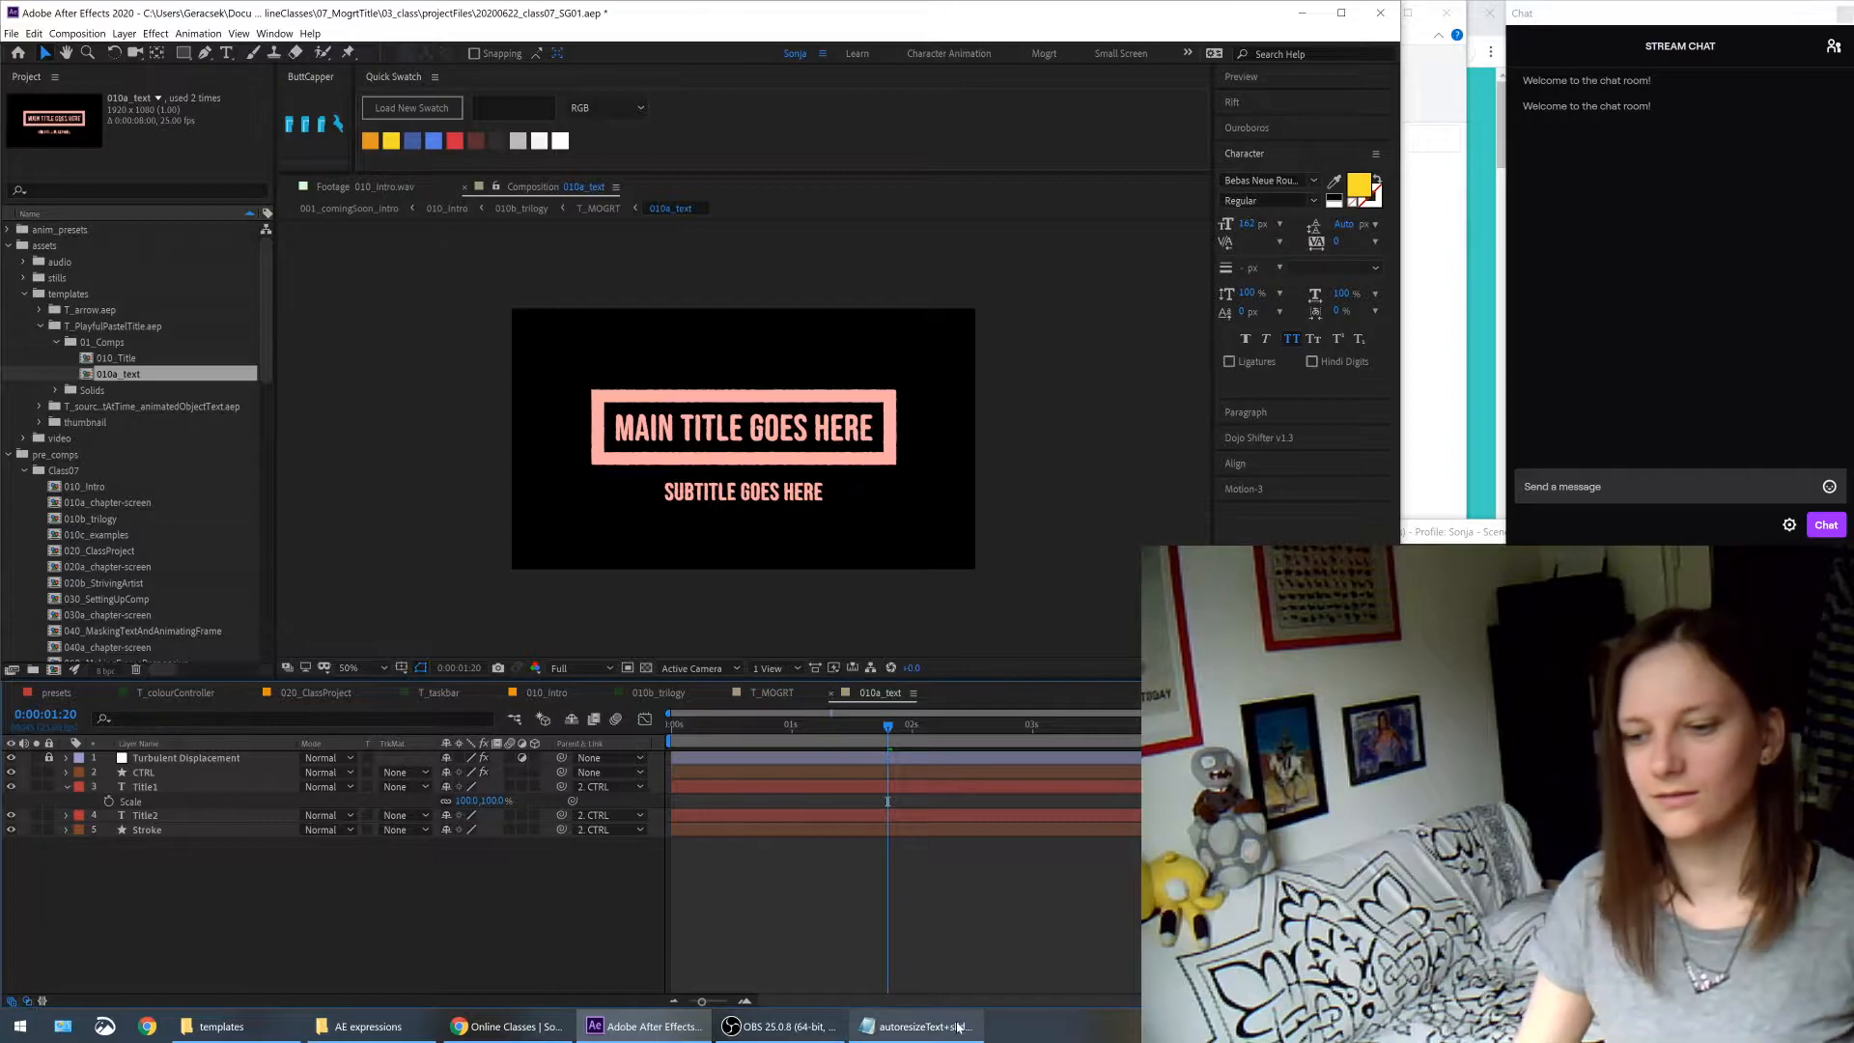
- Copy the textComp through scaleDown lines from autoresizeText+sliderControl.txt in Notepad and paste them as Title1's Scale expression in After Effects, enlarging the expression field
{"action": "left_click", "coordinate": [944, 1025]}
{"action": "left_click", "coordinate": [458, 629]}
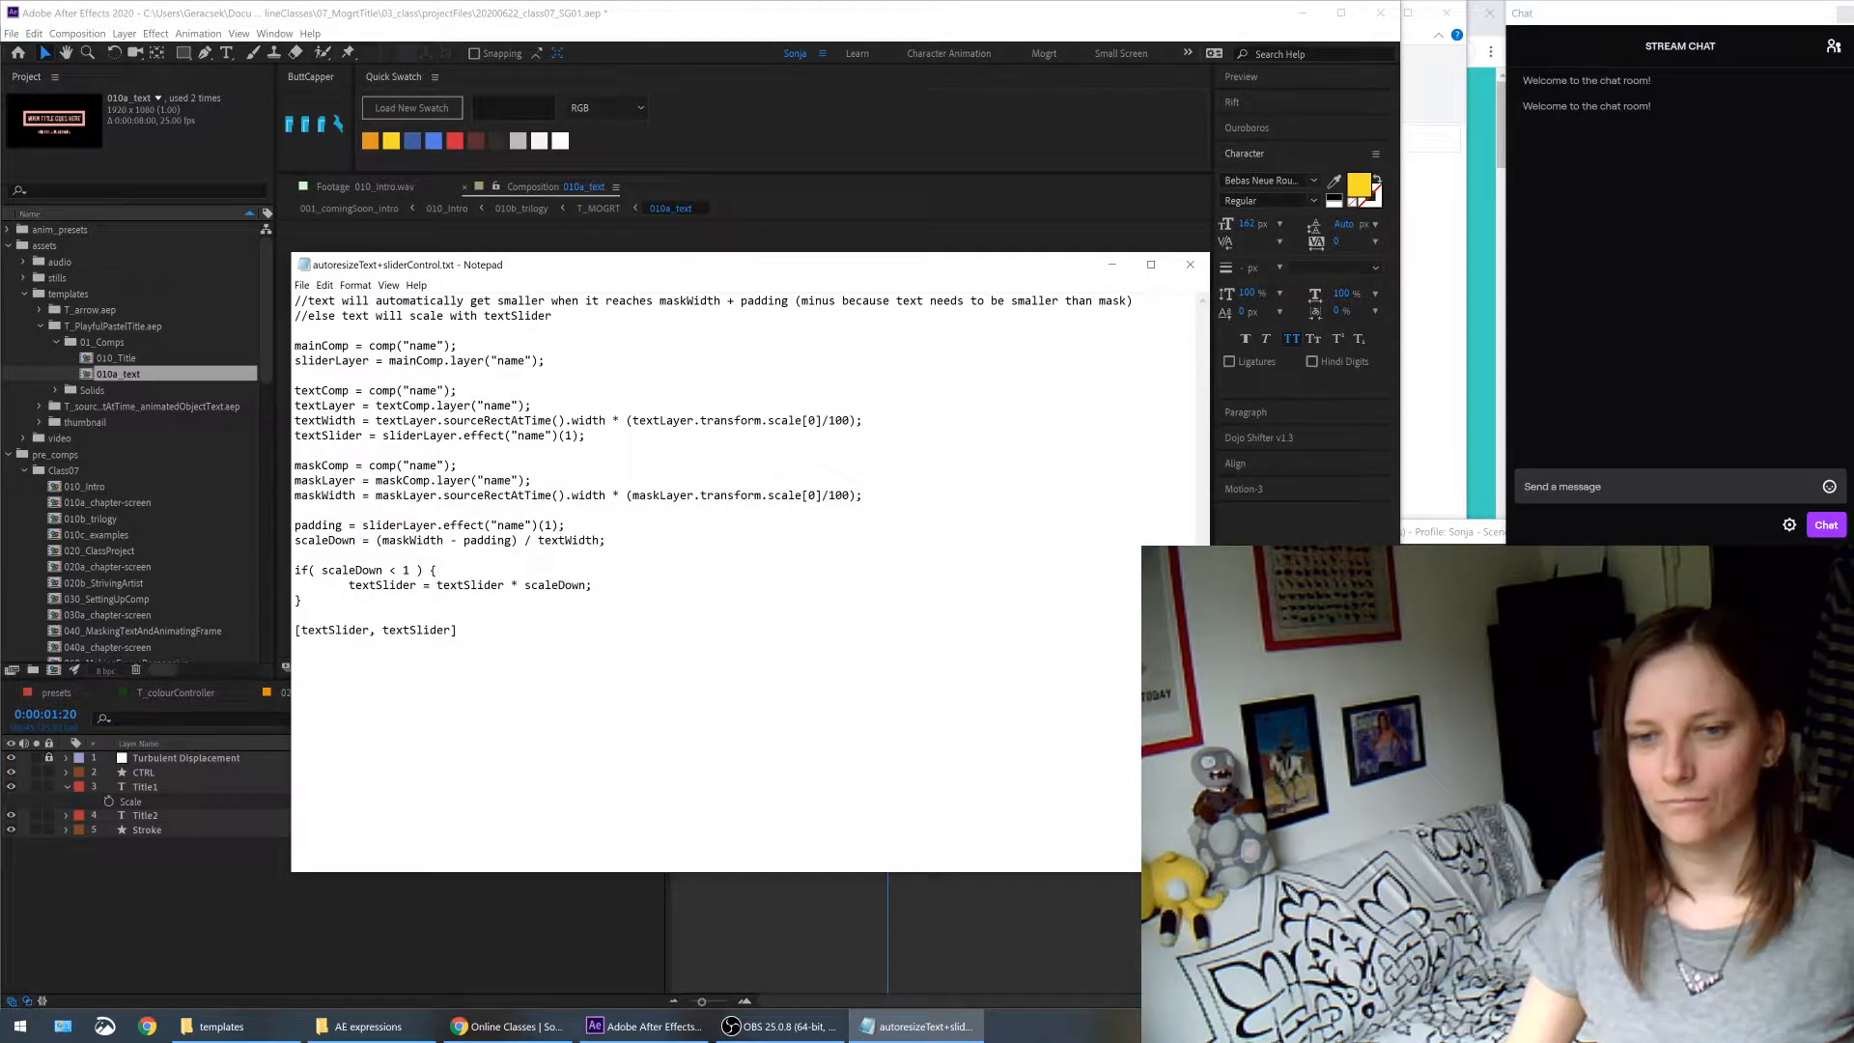
{"action": "left_click_drag", "start_coordinate": [606, 540], "coordinate": [295, 391]}
{"action": "left_click", "coordinate": [241, 880]}
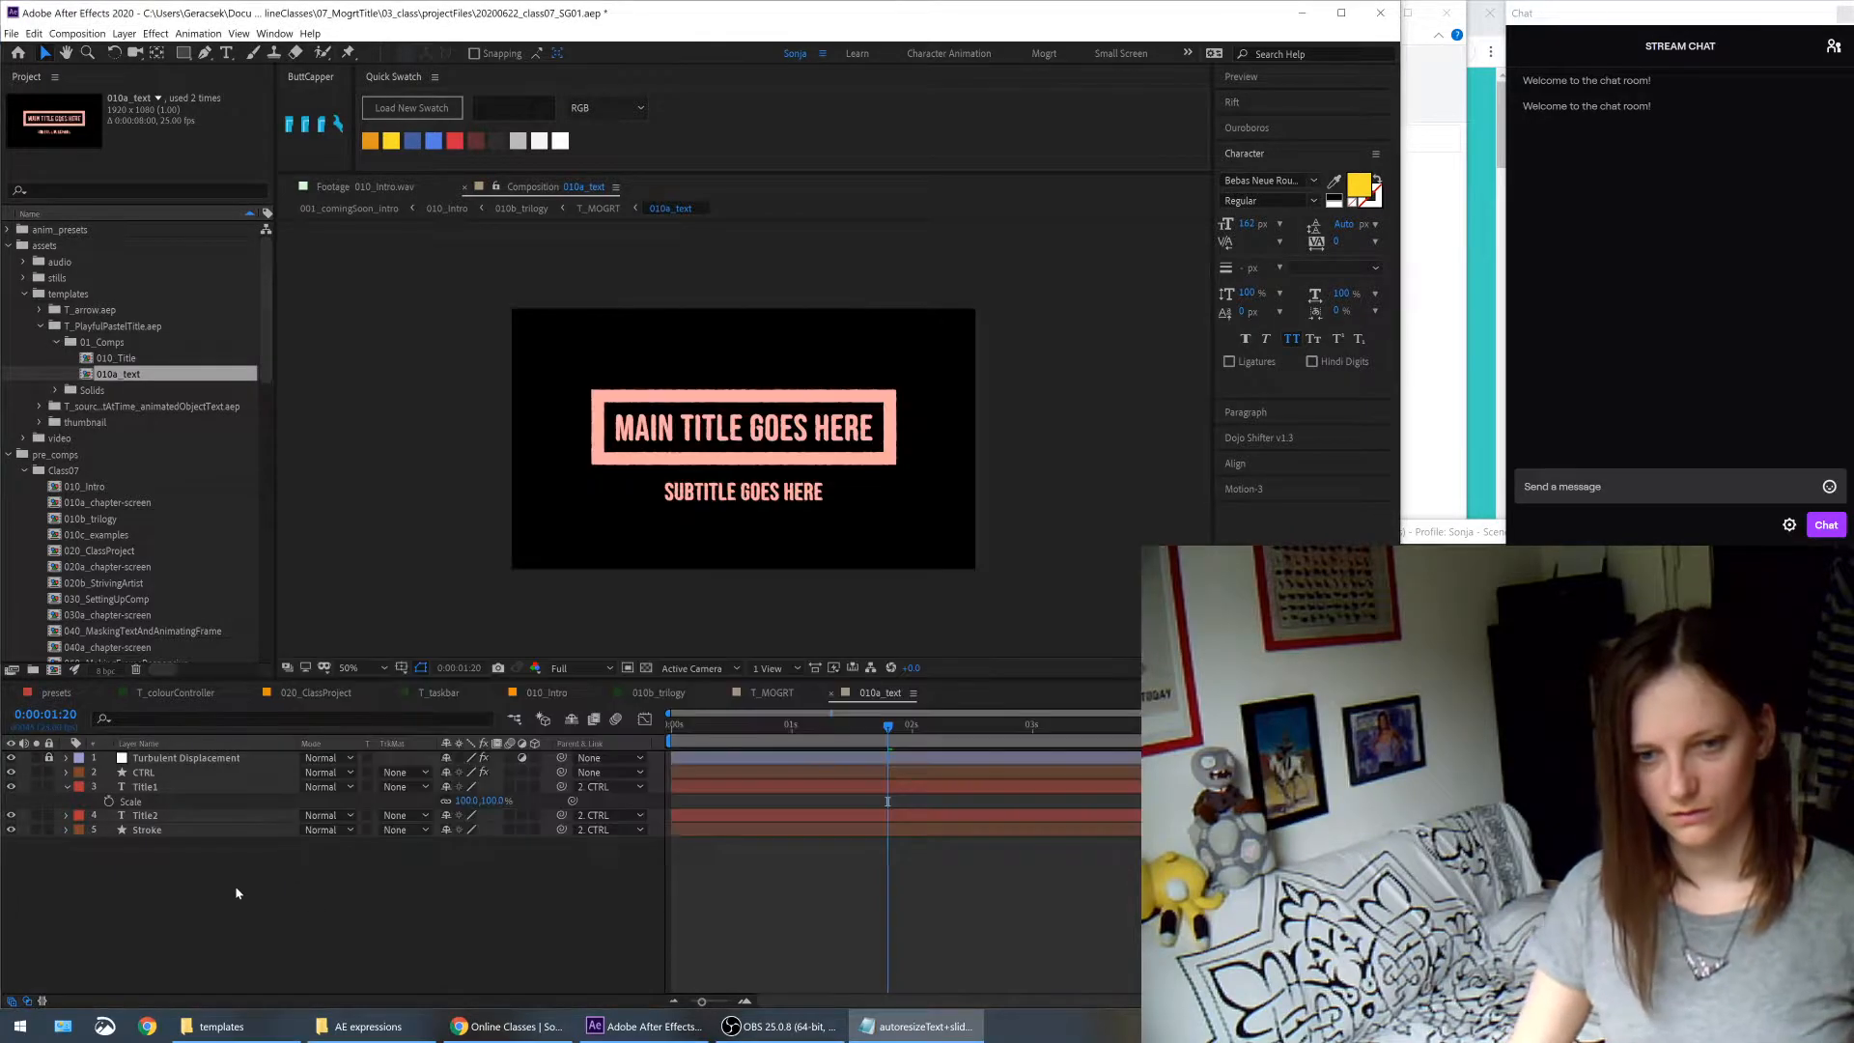
{"action": "left_click", "coordinate": [109, 801], "text": "alt"}
{"action": "key", "text": "ctrl+v"}
{"action": "left_click_drag", "start_coordinate": [902, 835], "coordinate": [908, 1004]}
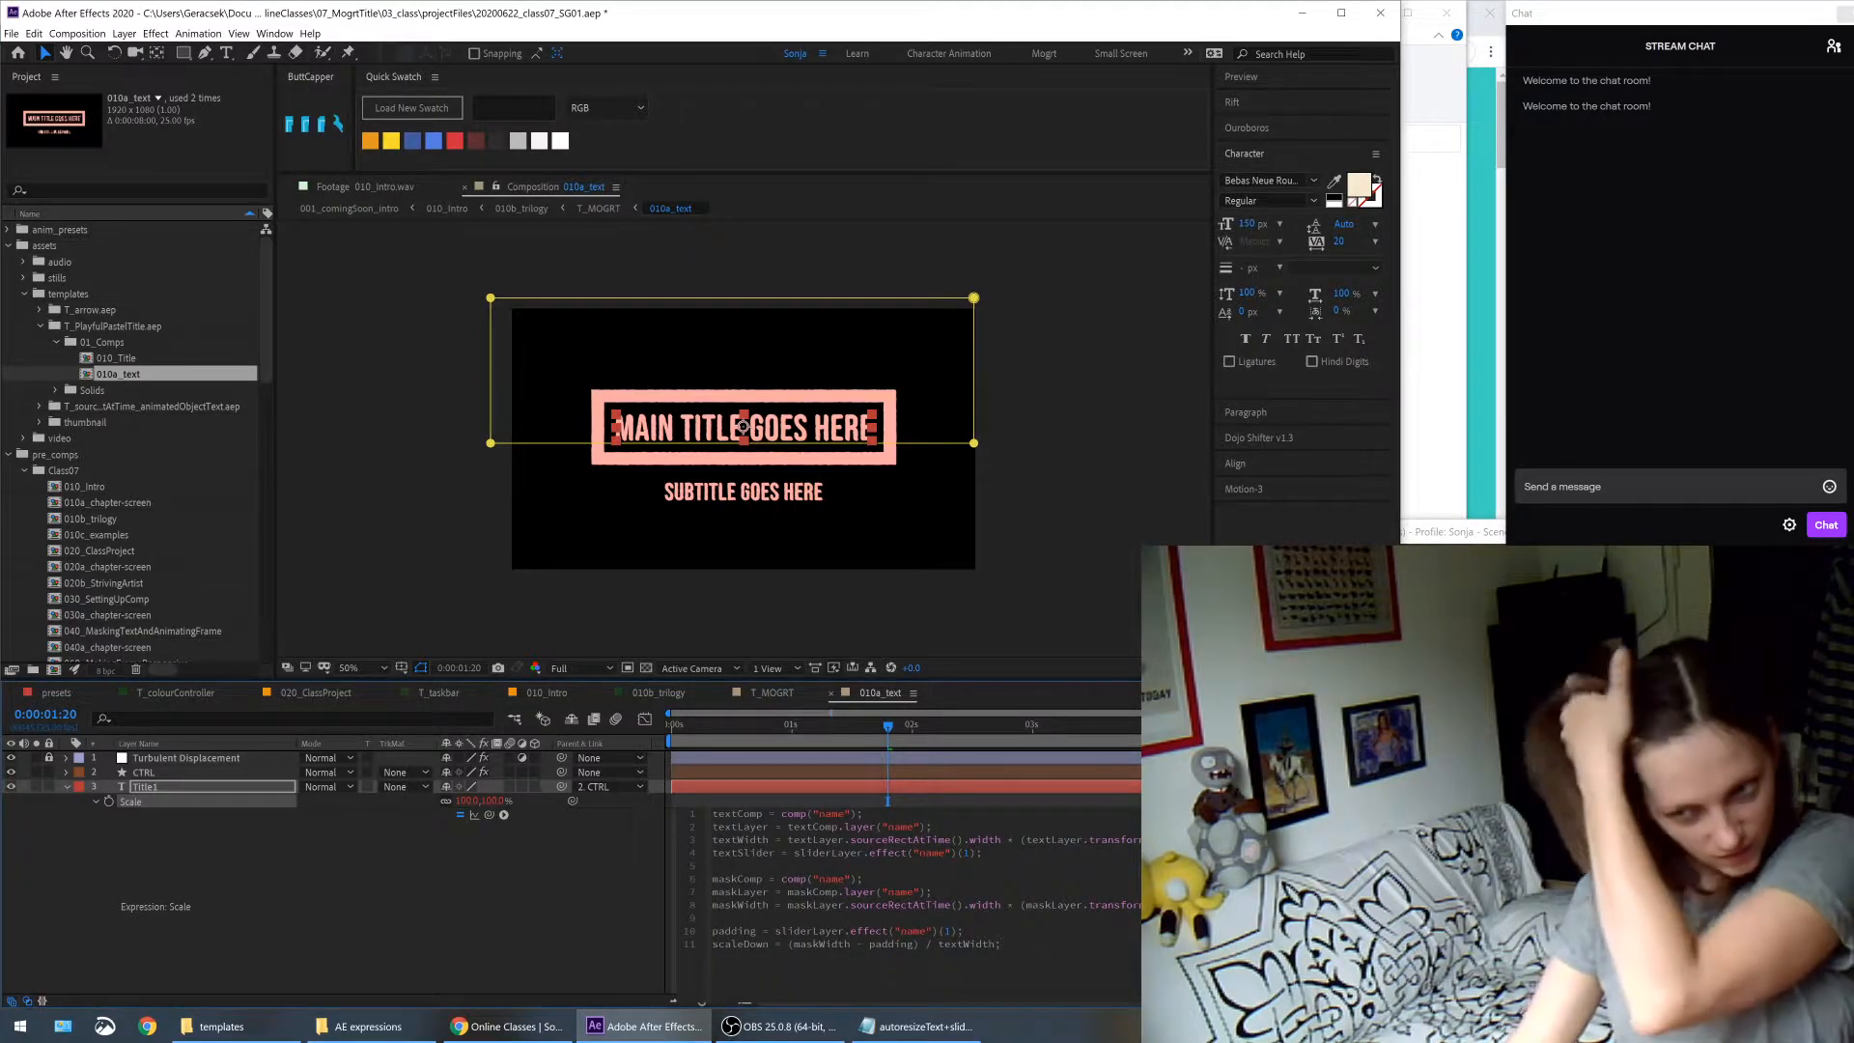
- Replace the placeholder comp reference in the textComp line of Title1's Scale expression with the 010a_text composition
{"action": "left_click", "coordinate": [833, 814]}
{"action": "left_click_drag", "start_coordinate": [780, 814], "coordinate": [856, 814]}
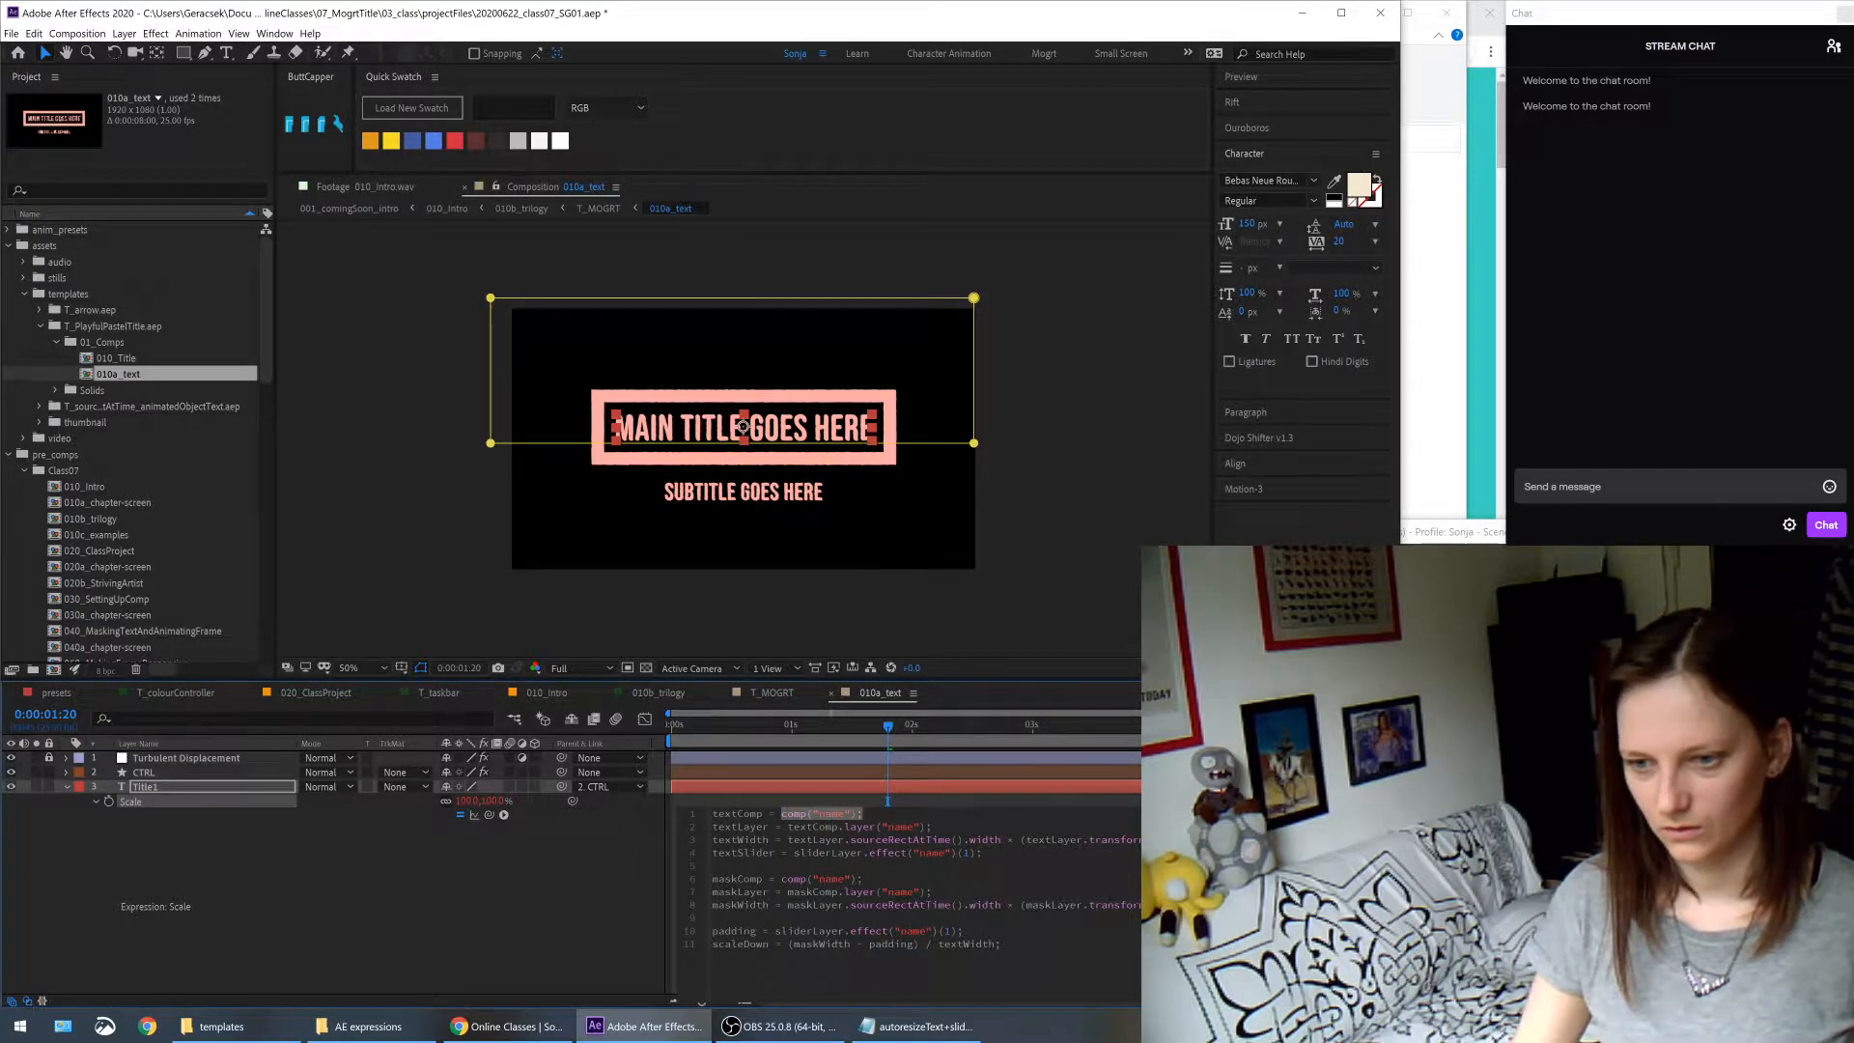
{"action": "left_click", "coordinate": [855, 814]}
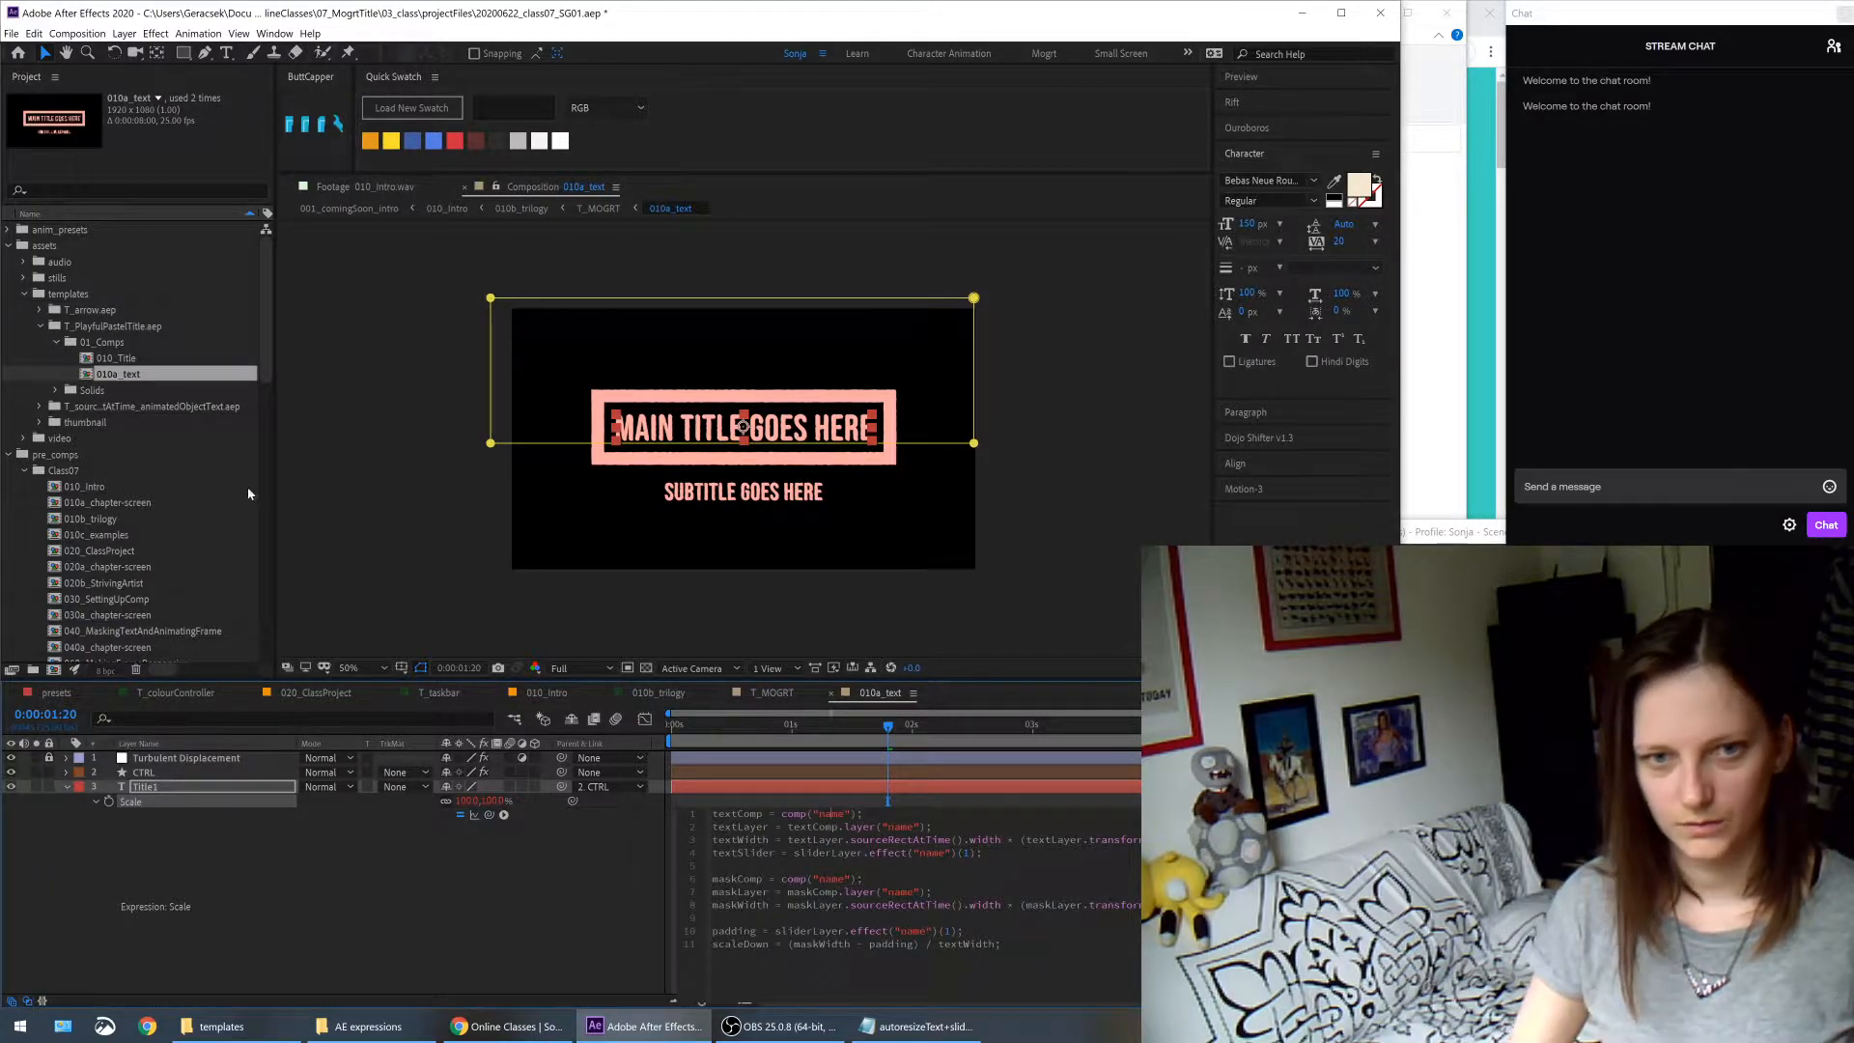
{"action": "left_click_drag", "start_coordinate": [780, 813], "coordinate": [856, 813]}
{"action": "left_click_drag", "start_coordinate": [479, 809], "coordinate": [119, 378]}
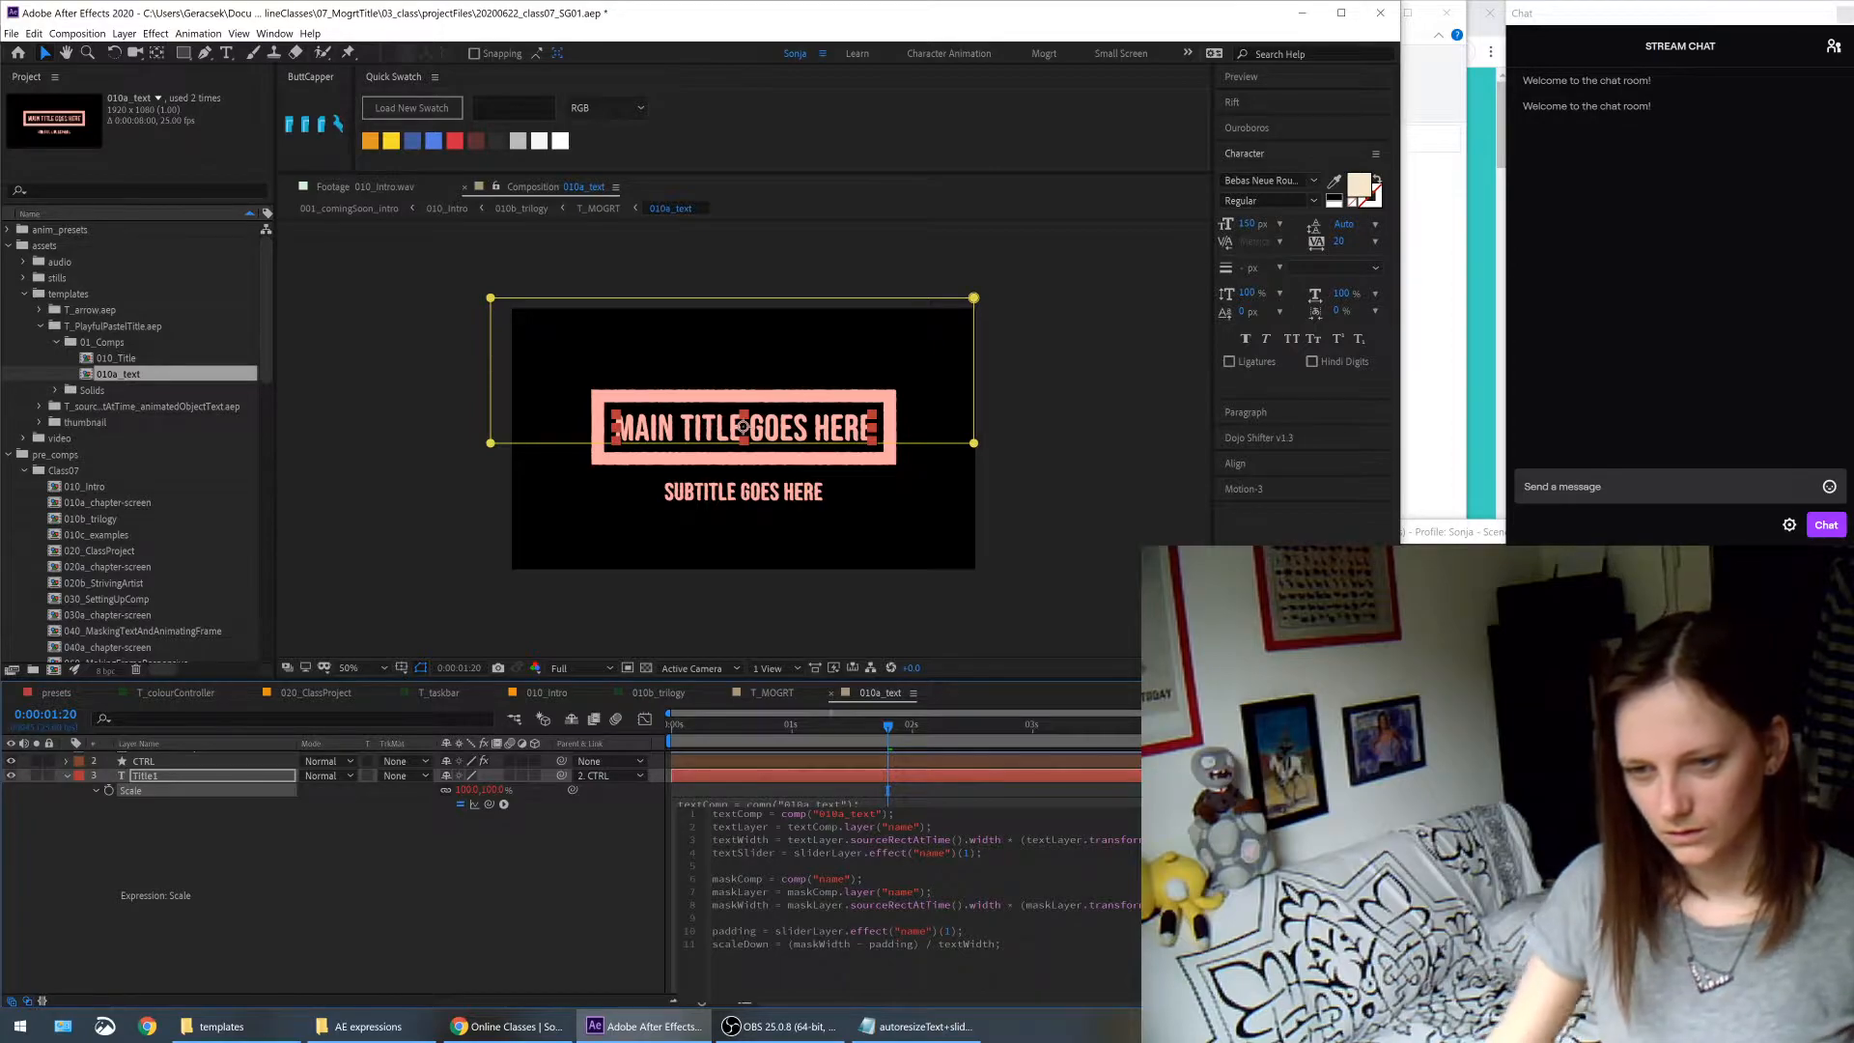
{"action": "left_click", "coordinate": [523, 889]}
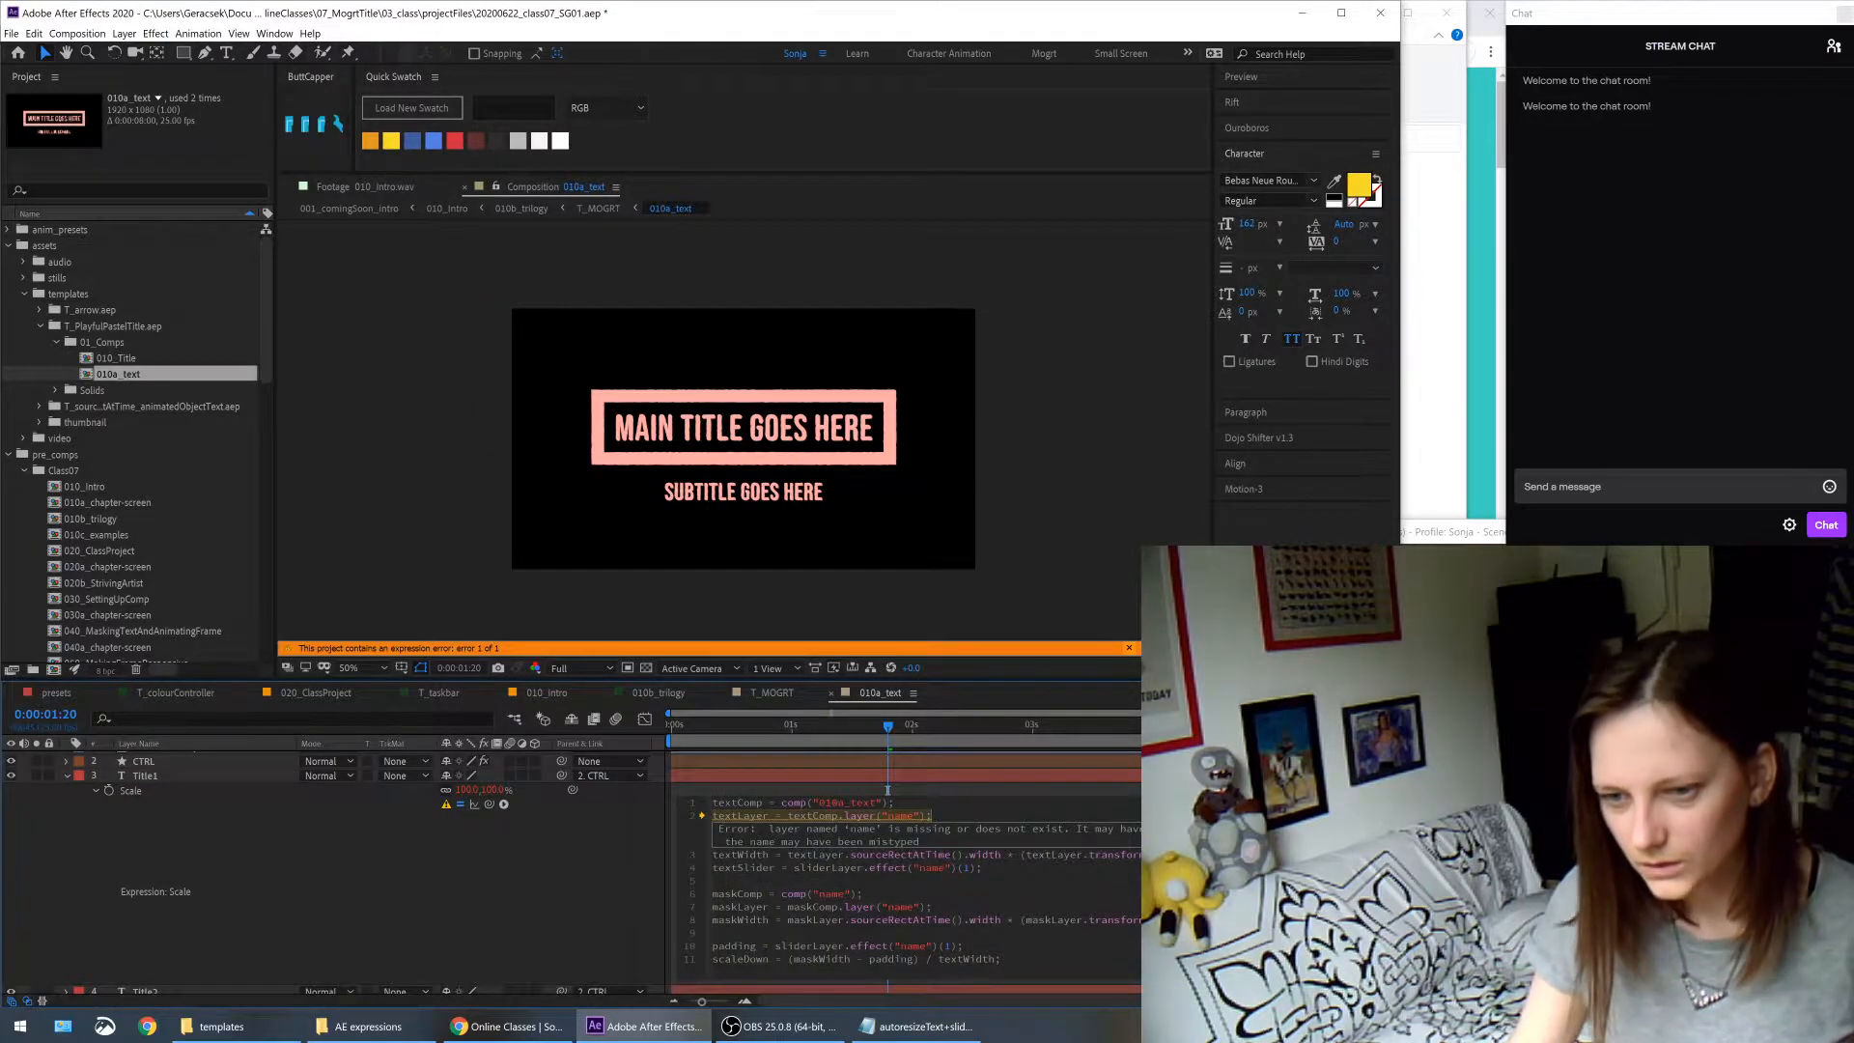
- Set the layer name in the textLayer line of the Scale expression to "Title1"
{"action": "left_click_drag", "start_coordinate": [788, 816], "coordinate": [926, 816]}
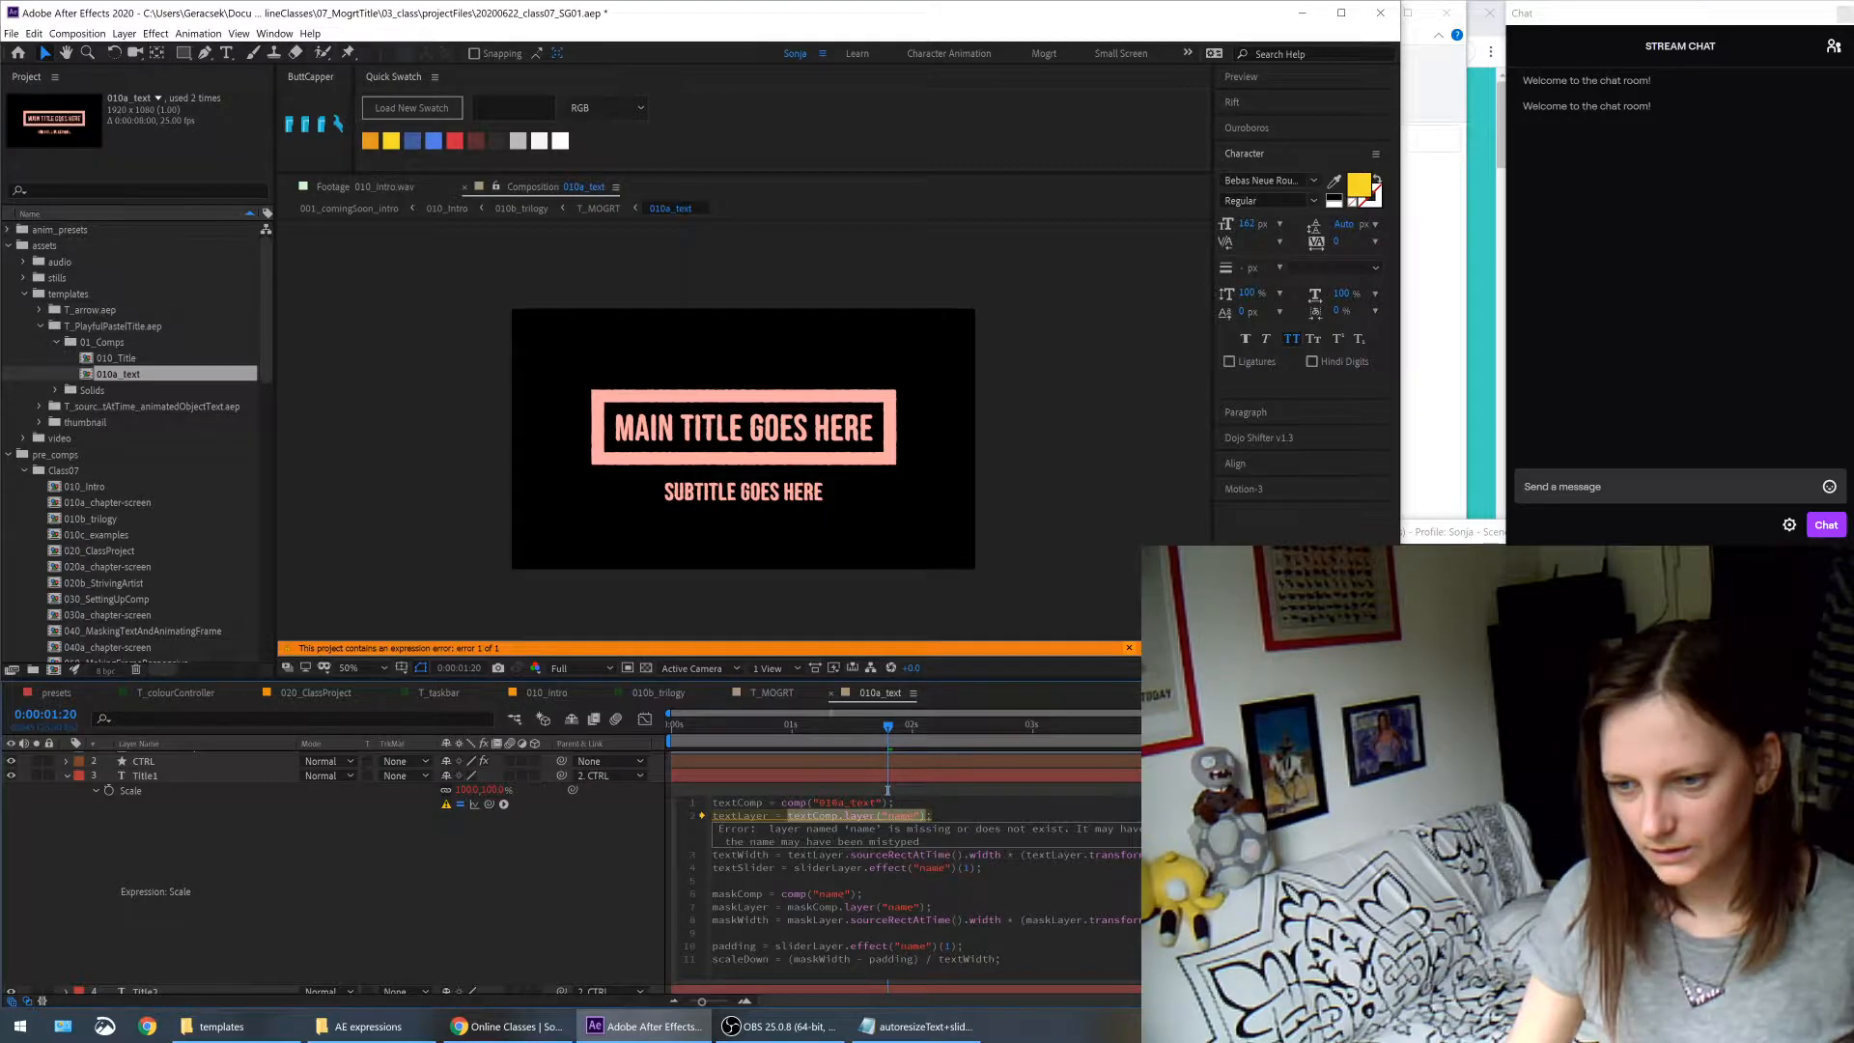
{"action": "left_click", "coordinate": [867, 867]}
{"action": "double_click", "coordinate": [900, 816]}
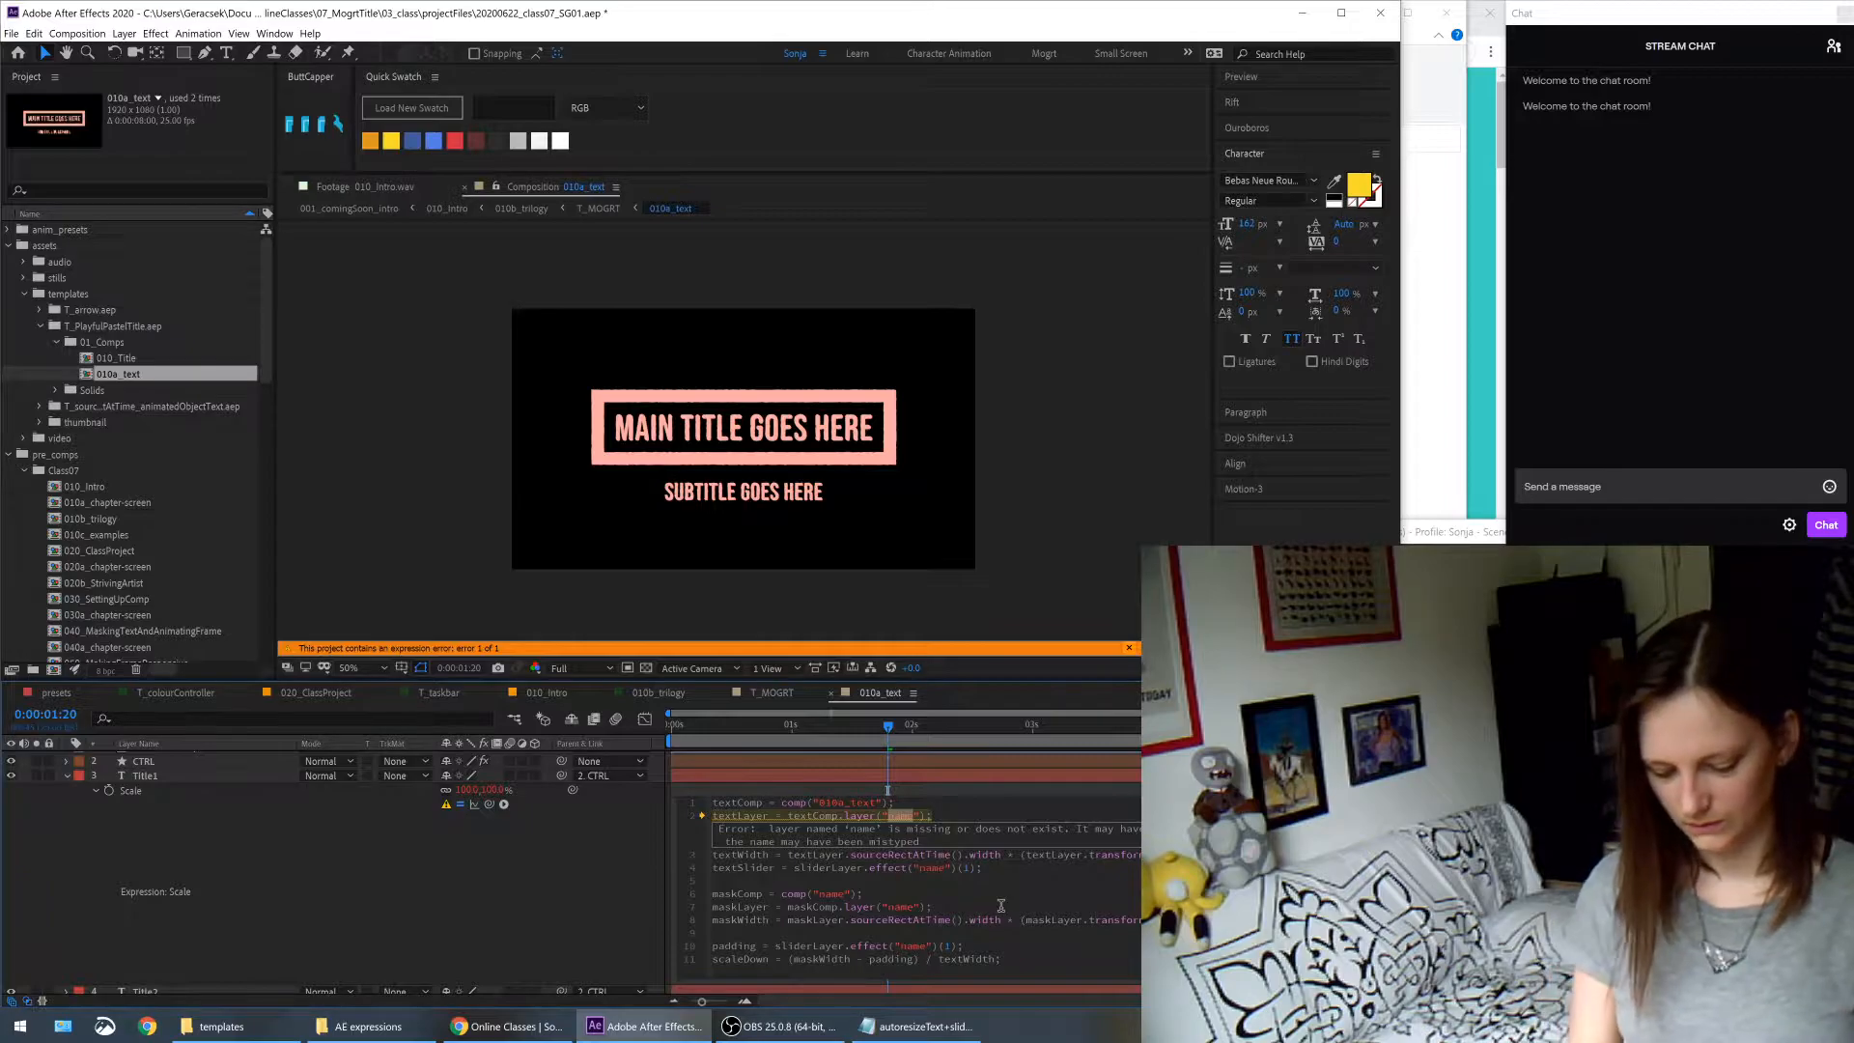
{"action": "type", "text": "T"}
{"action": "type", "text": "itle"}
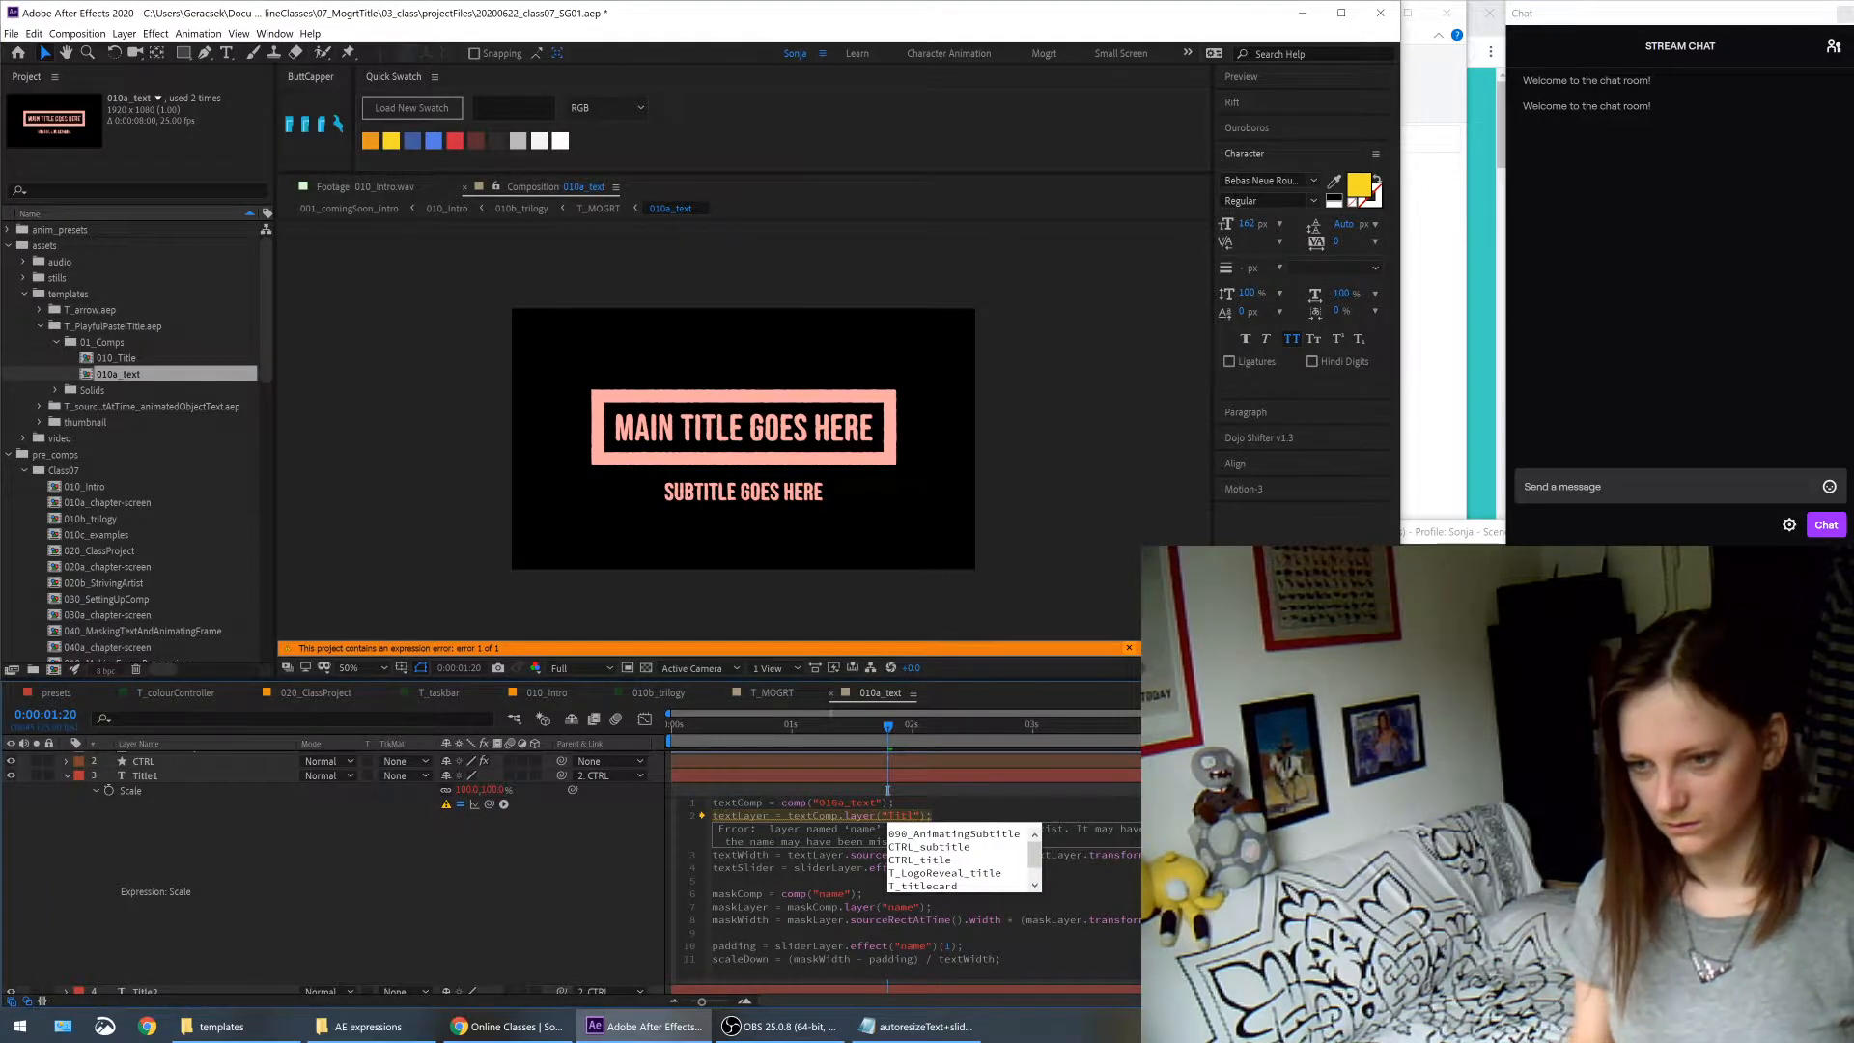
{"action": "type", "text": "1"}
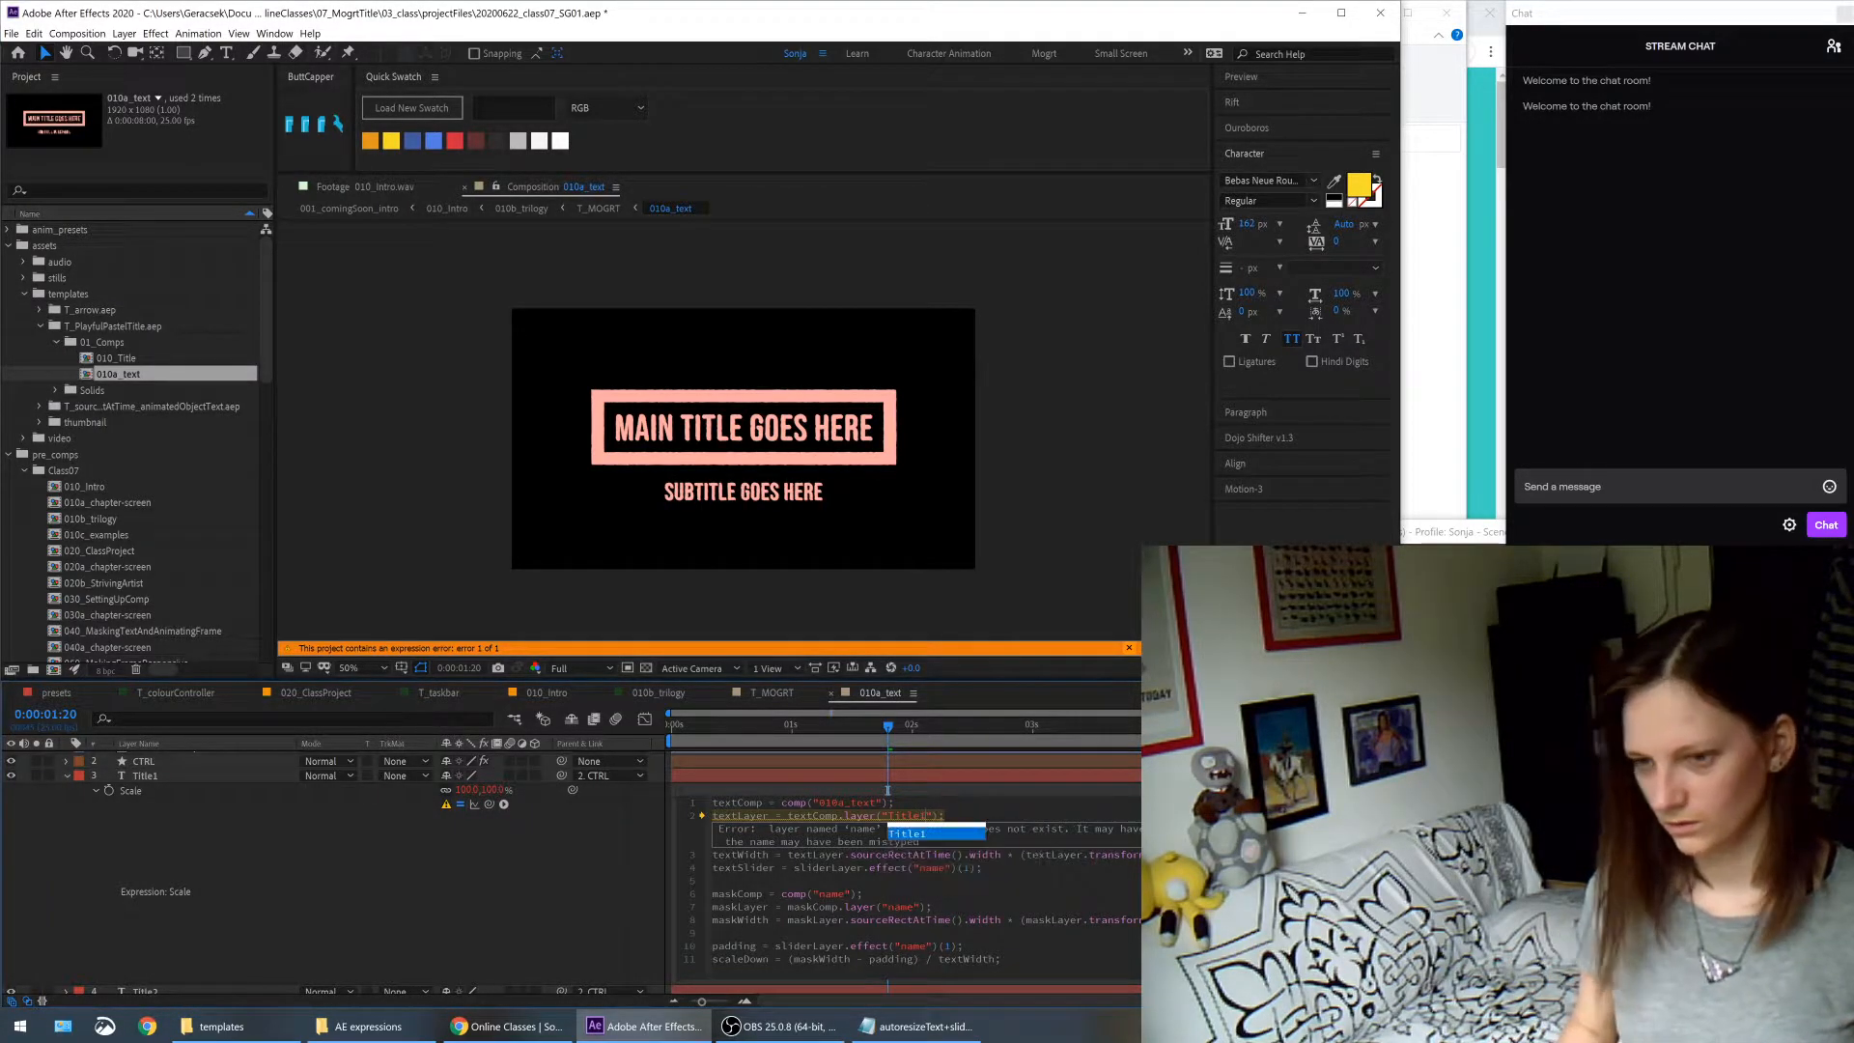
{"action": "key", "text": "Return"}
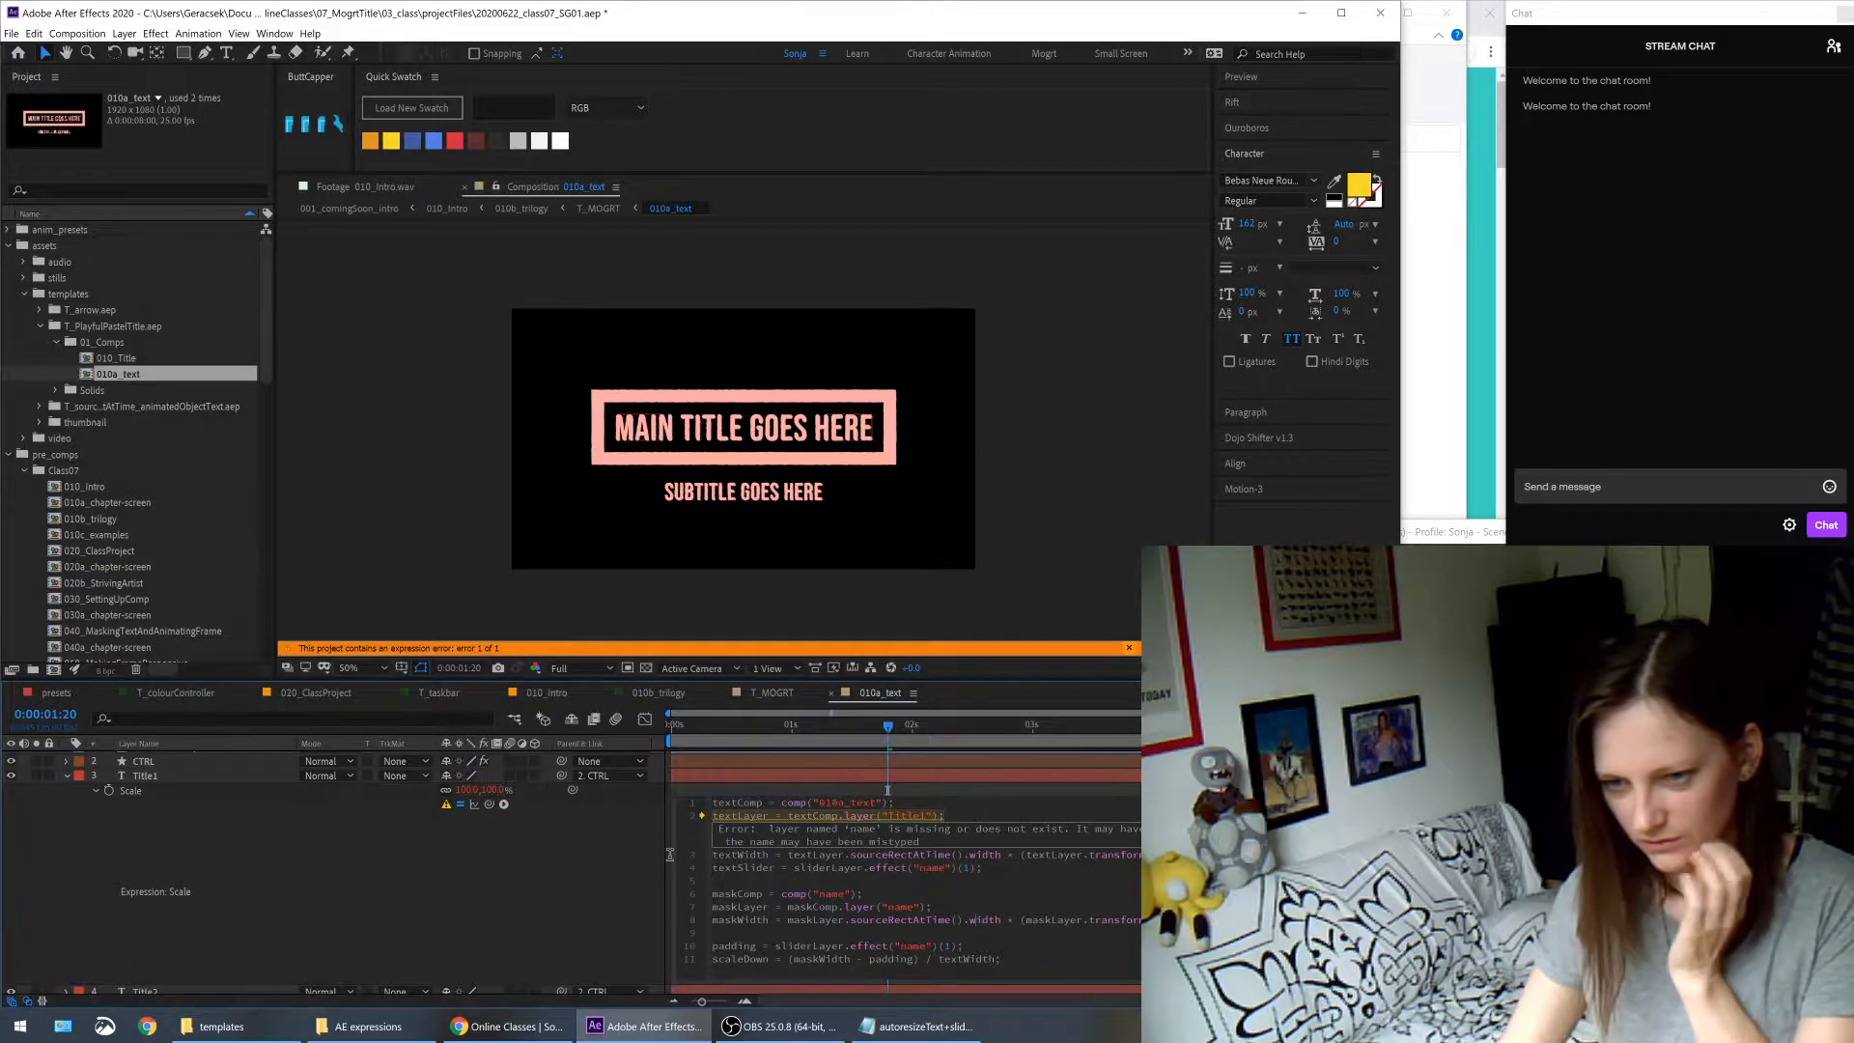
- Delete the textSlider line from Title1's Scale expression
{"action": "left_click_drag", "start_coordinate": [982, 867], "coordinate": [673, 865]}
{"action": "key", "text": "BackSpace"}
{"action": "key", "text": "BackSpace"}
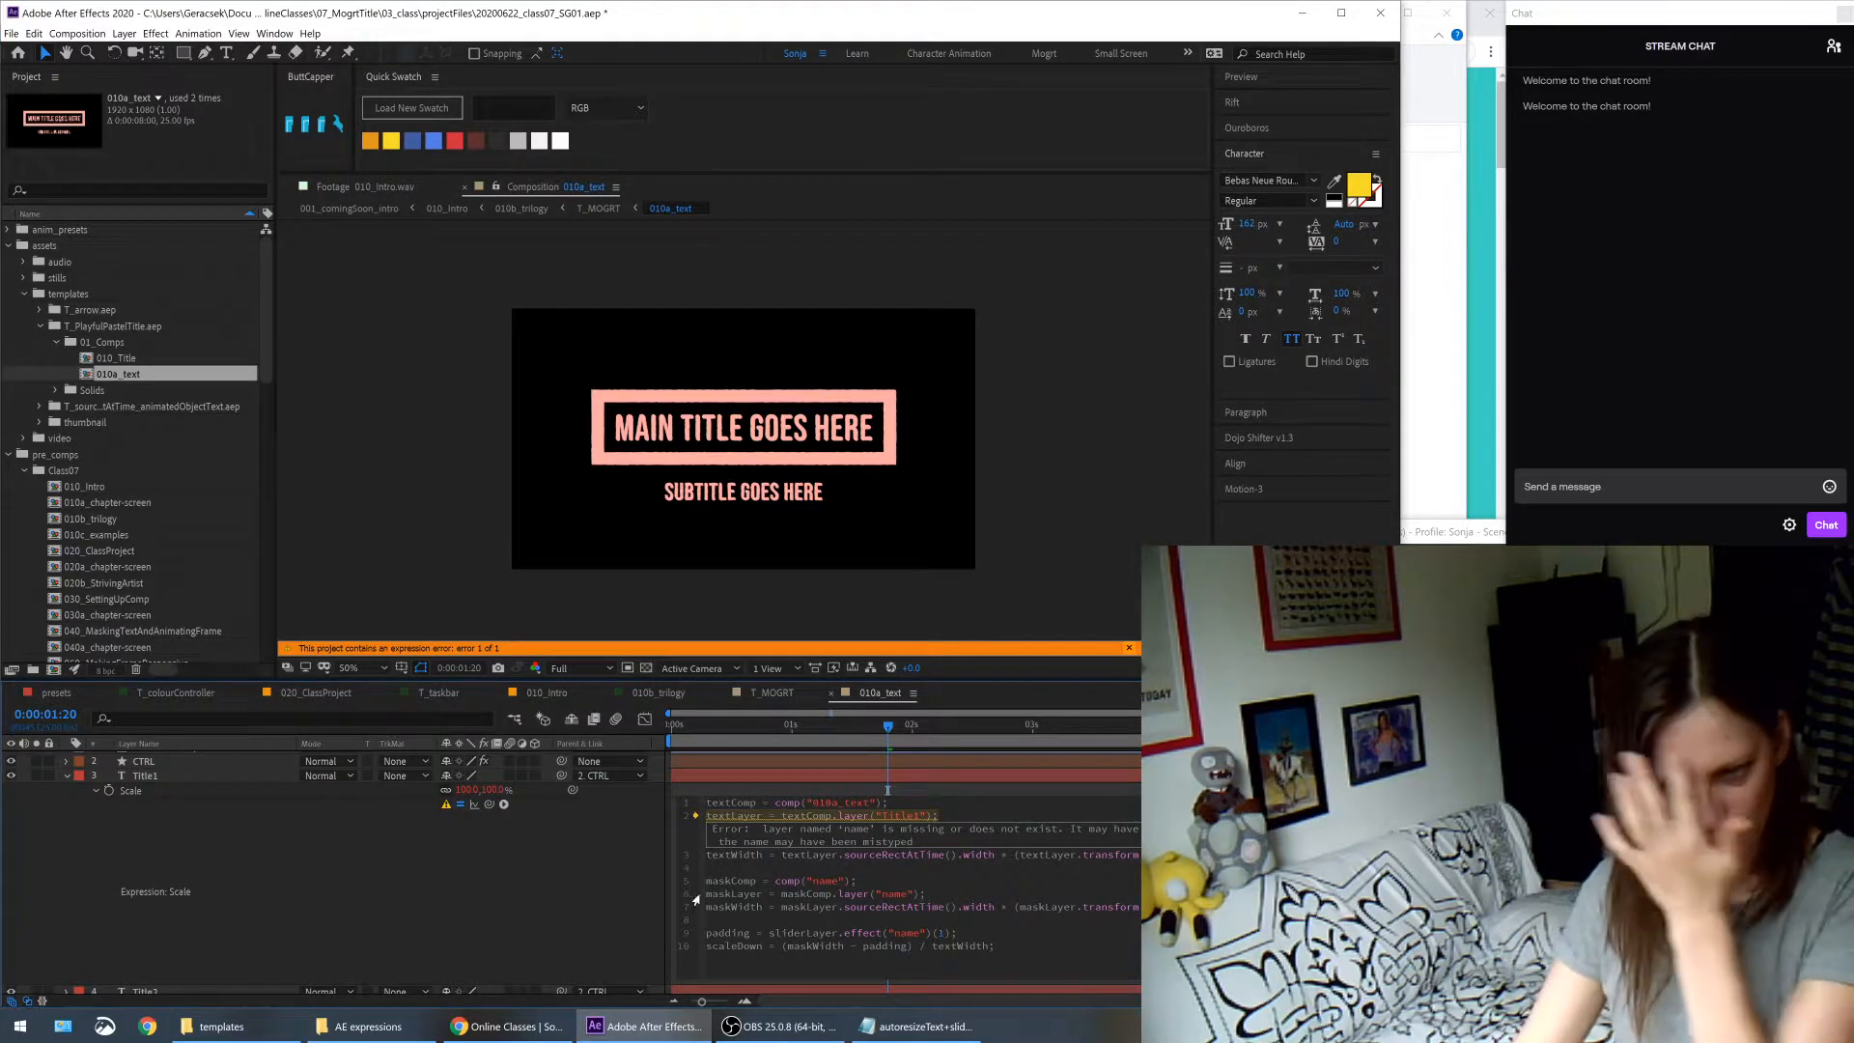
- Replace the placeholder comp reference in the maskComp line with the 010_Title composition and apply the expression
{"action": "double_click", "coordinate": [832, 881]}
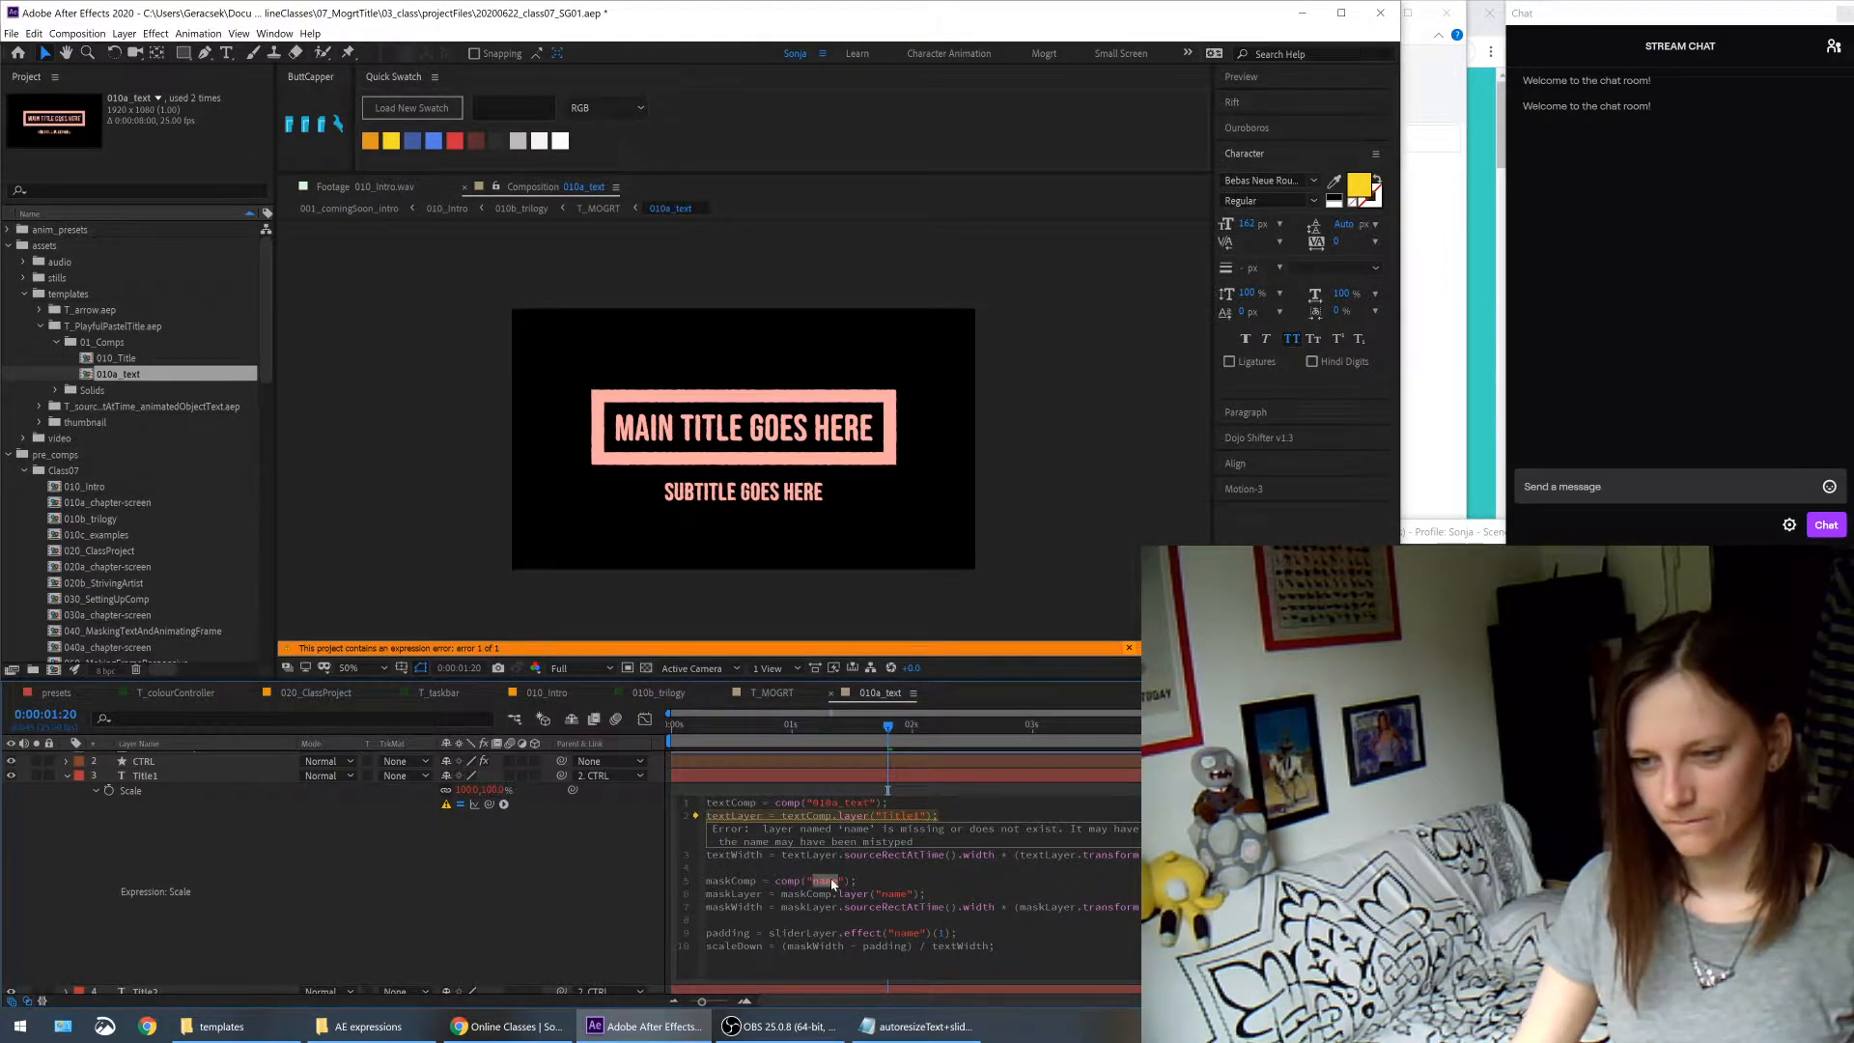
{"action": "left_click_drag", "start_coordinate": [850, 880], "coordinate": [774, 880]}
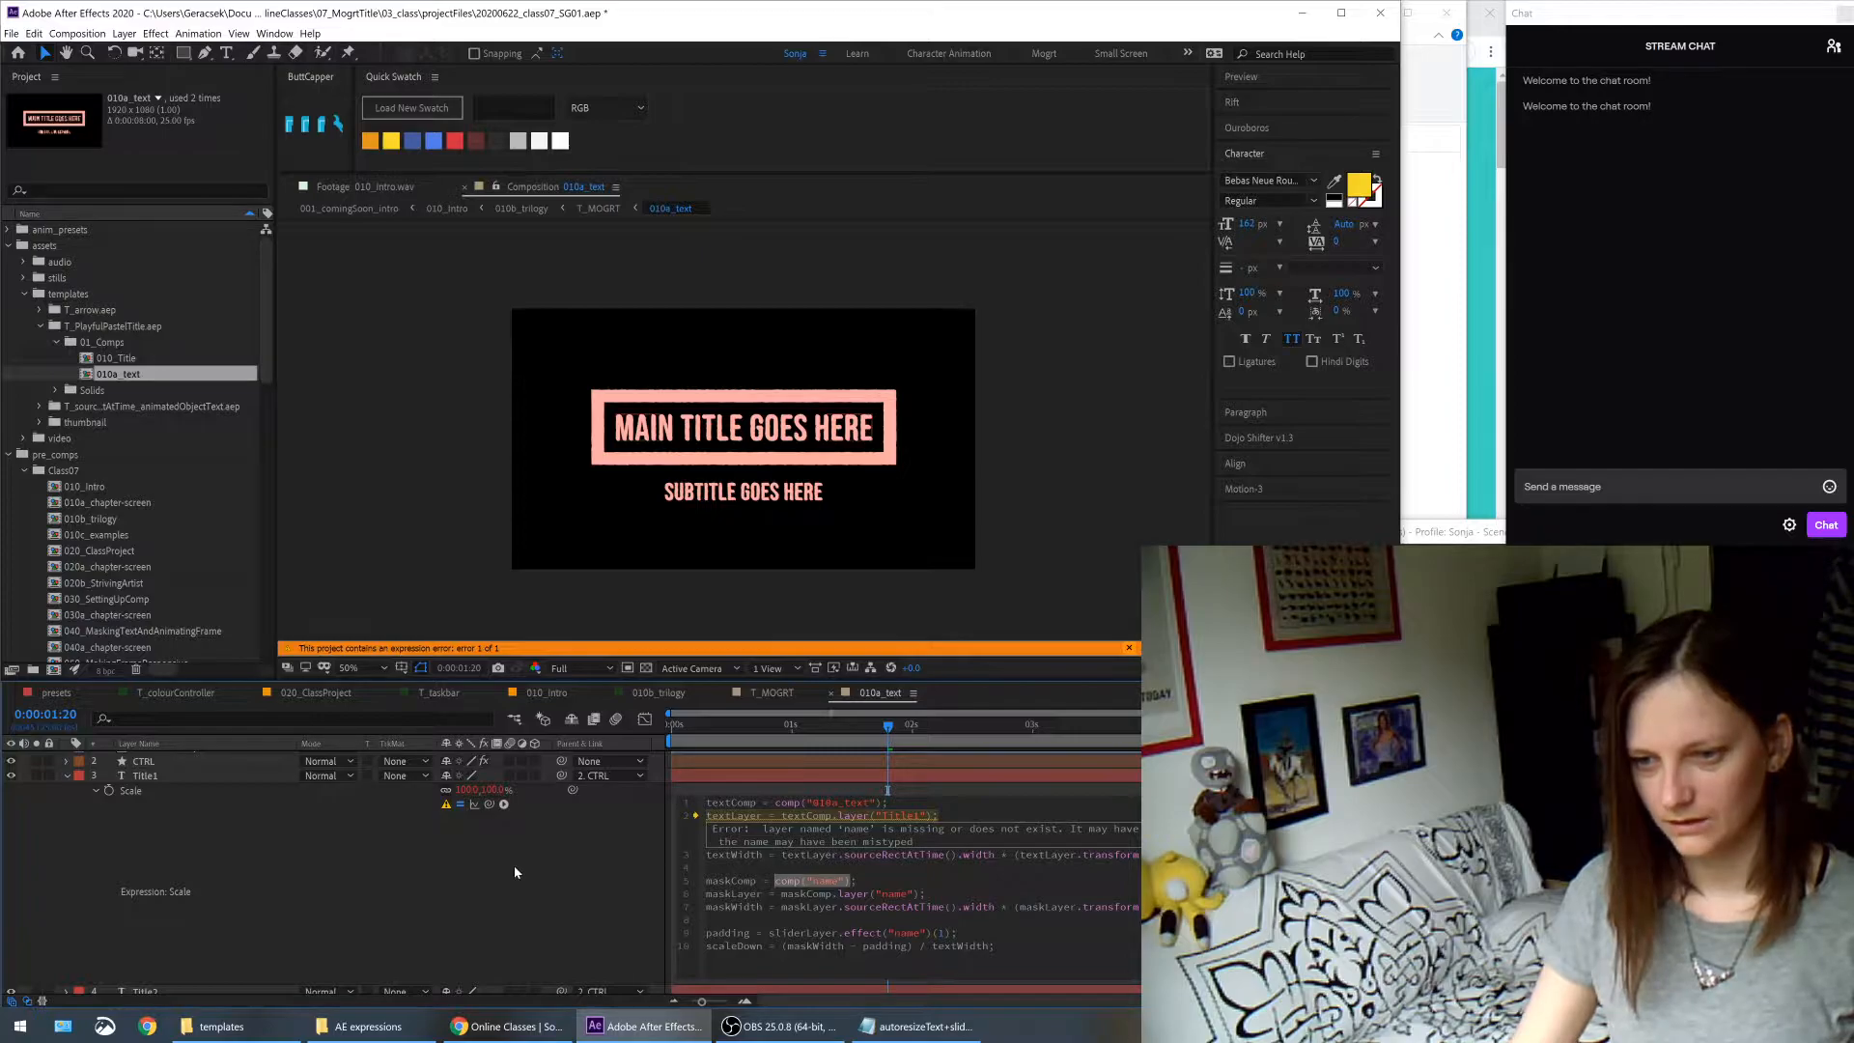
{"action": "left_click_drag", "start_coordinate": [485, 808], "coordinate": [145, 384]}
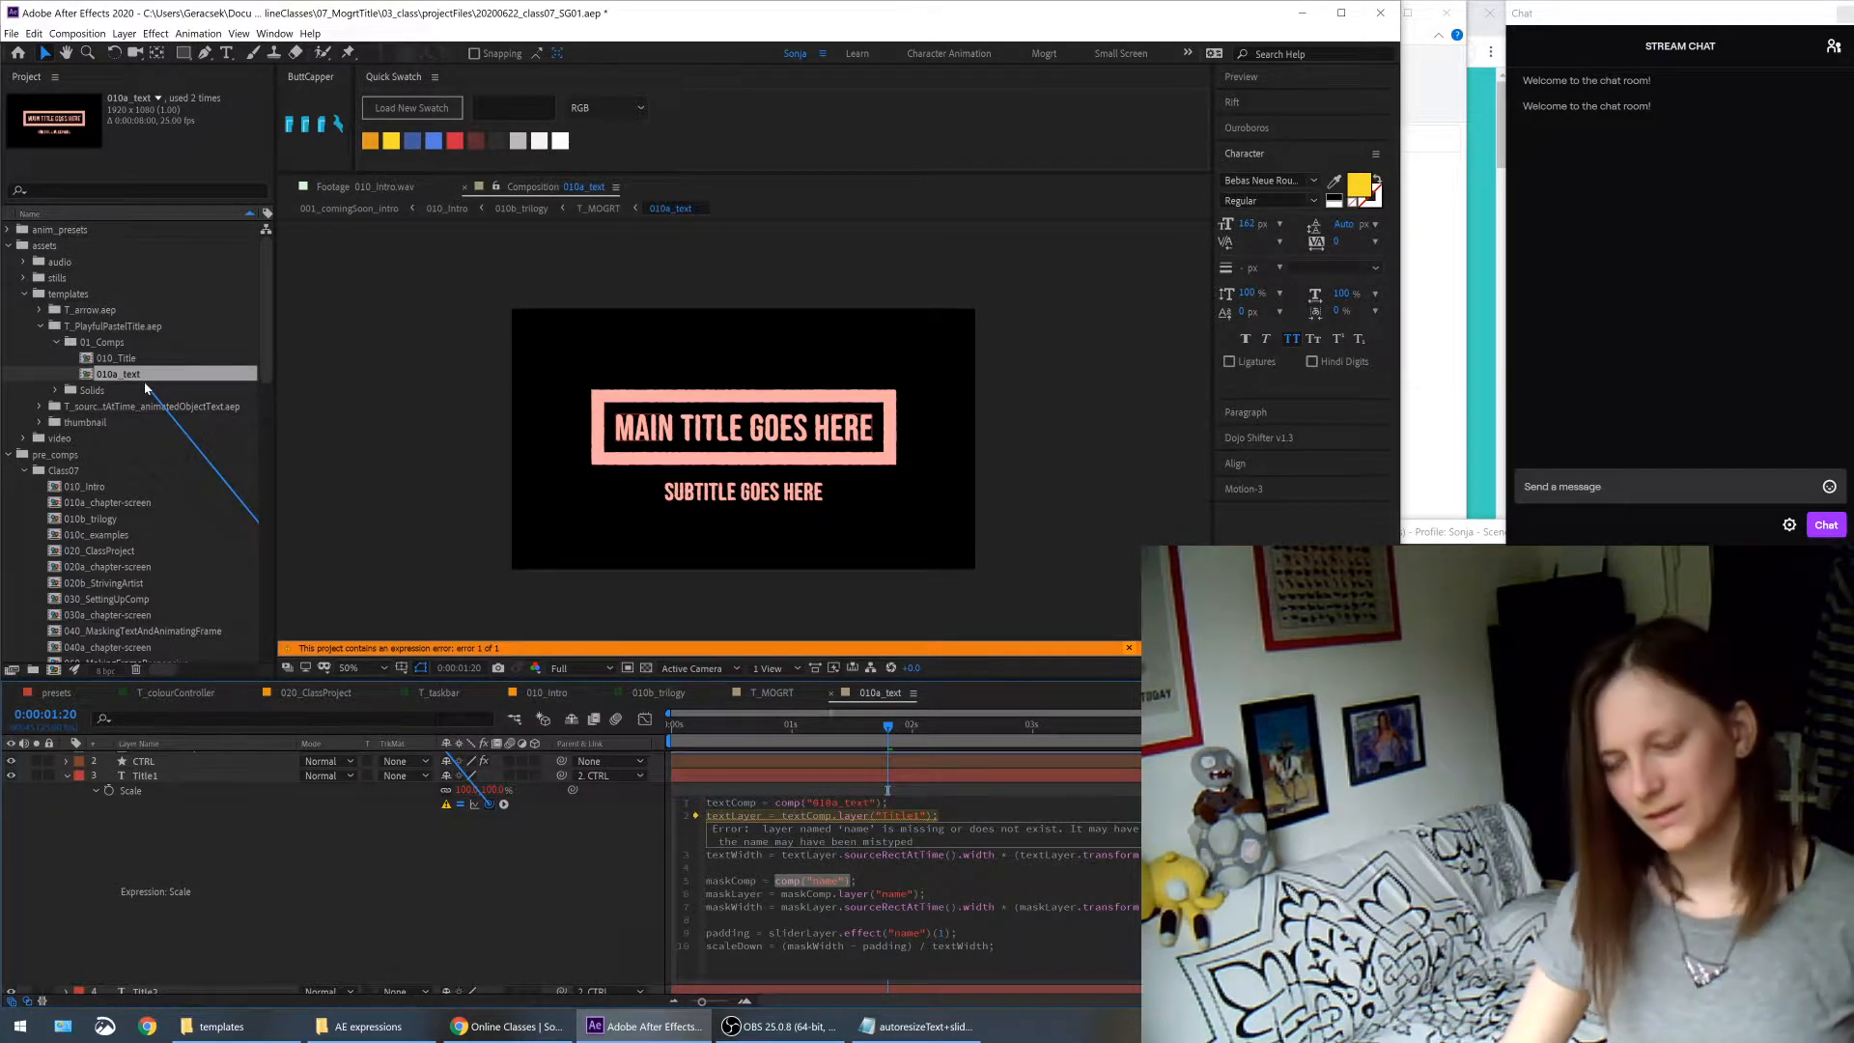
{"action": "left_click_drag", "start_coordinate": [145, 384], "coordinate": [140, 363]}
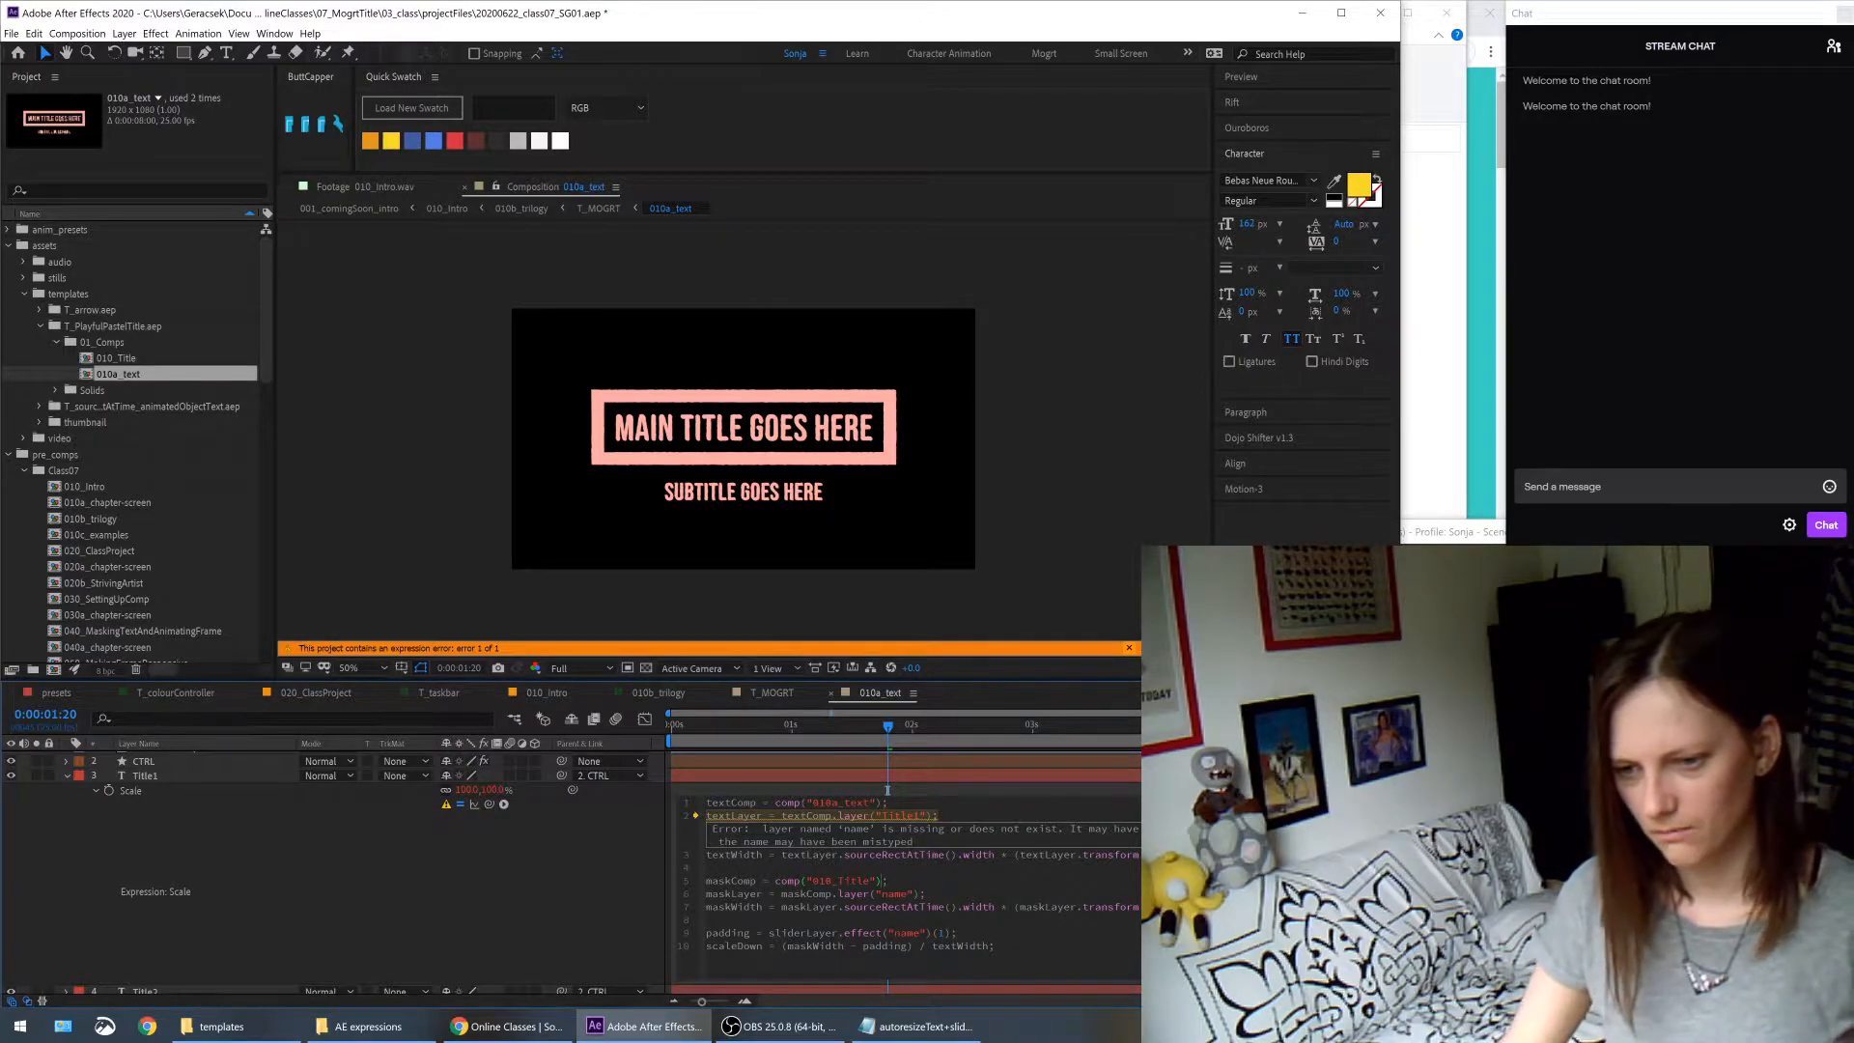
{"action": "left_click", "coordinate": [660, 904]}
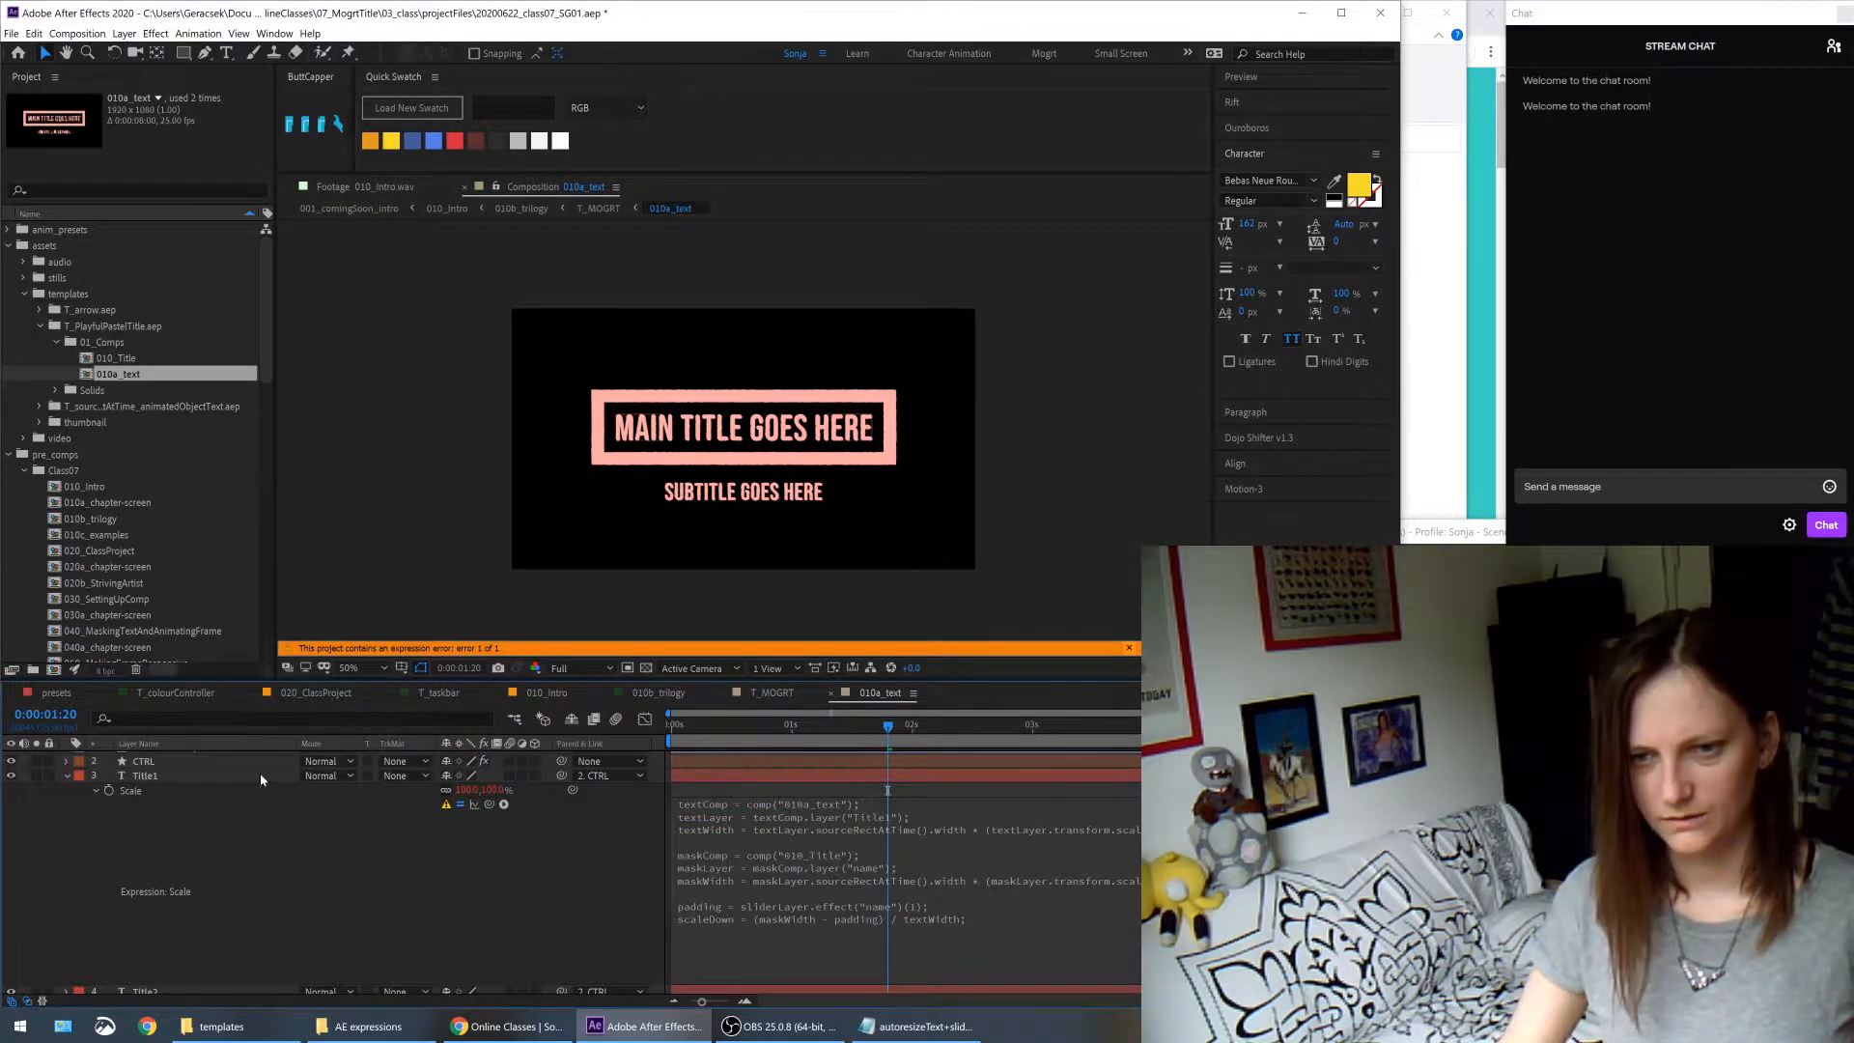
- Add a full-frame rectangle shape layer to the T_MOGRT composition and show the title/action-safe guides
{"action": "left_click", "coordinate": [774, 693]}
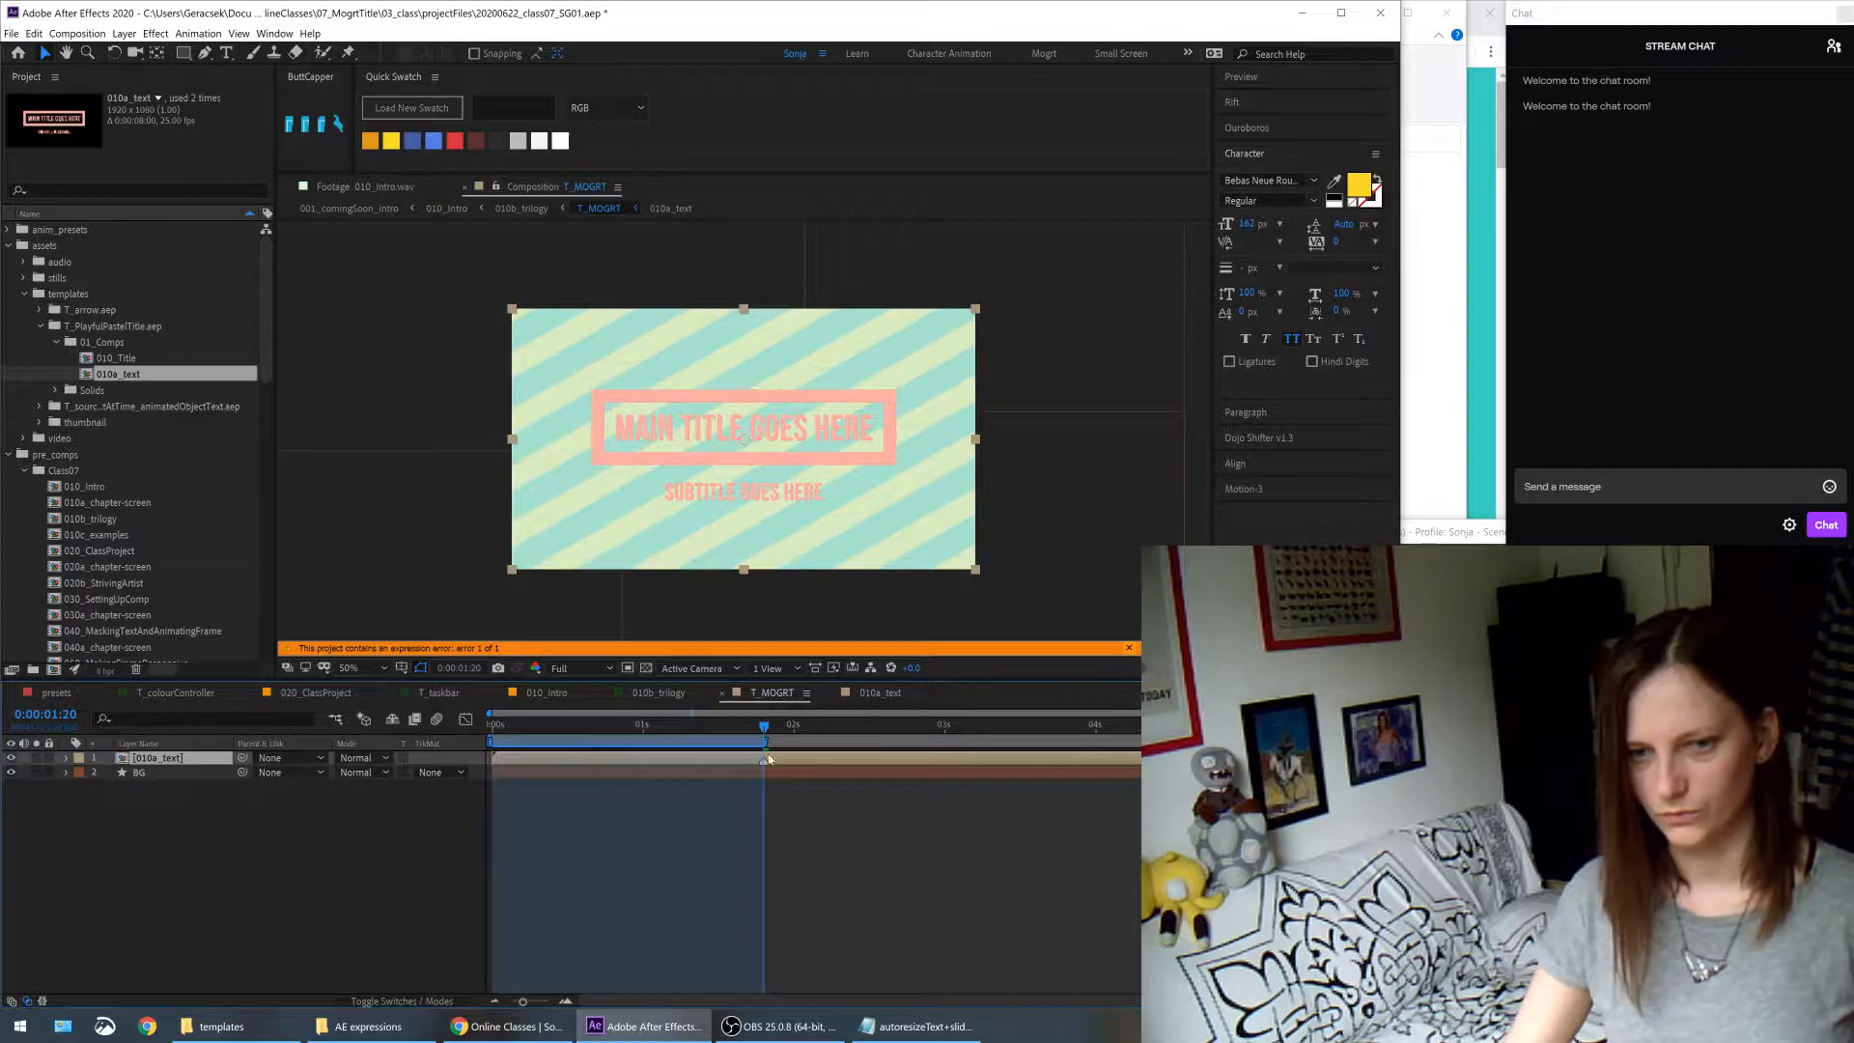
{"action": "left_click", "coordinate": [848, 918]}
{"action": "left_click", "coordinate": [866, 774]}
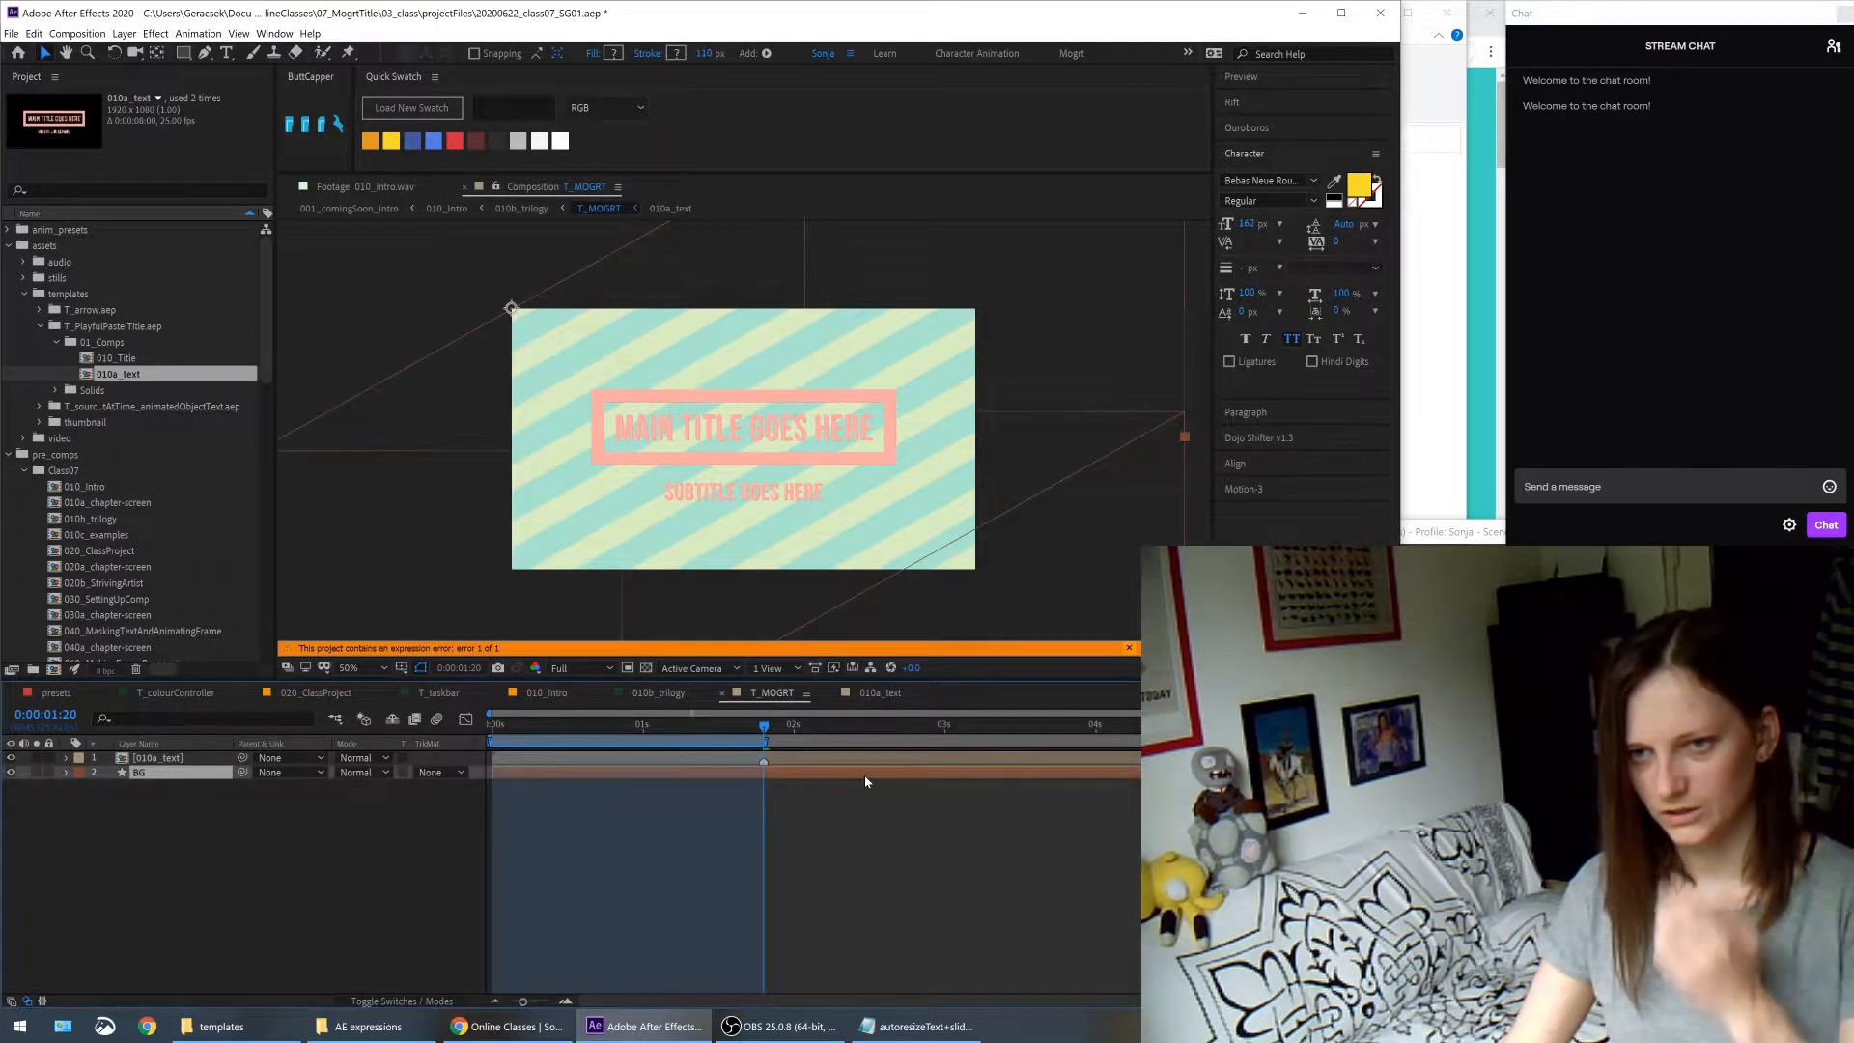
{"action": "left_click", "coordinate": [861, 857]}
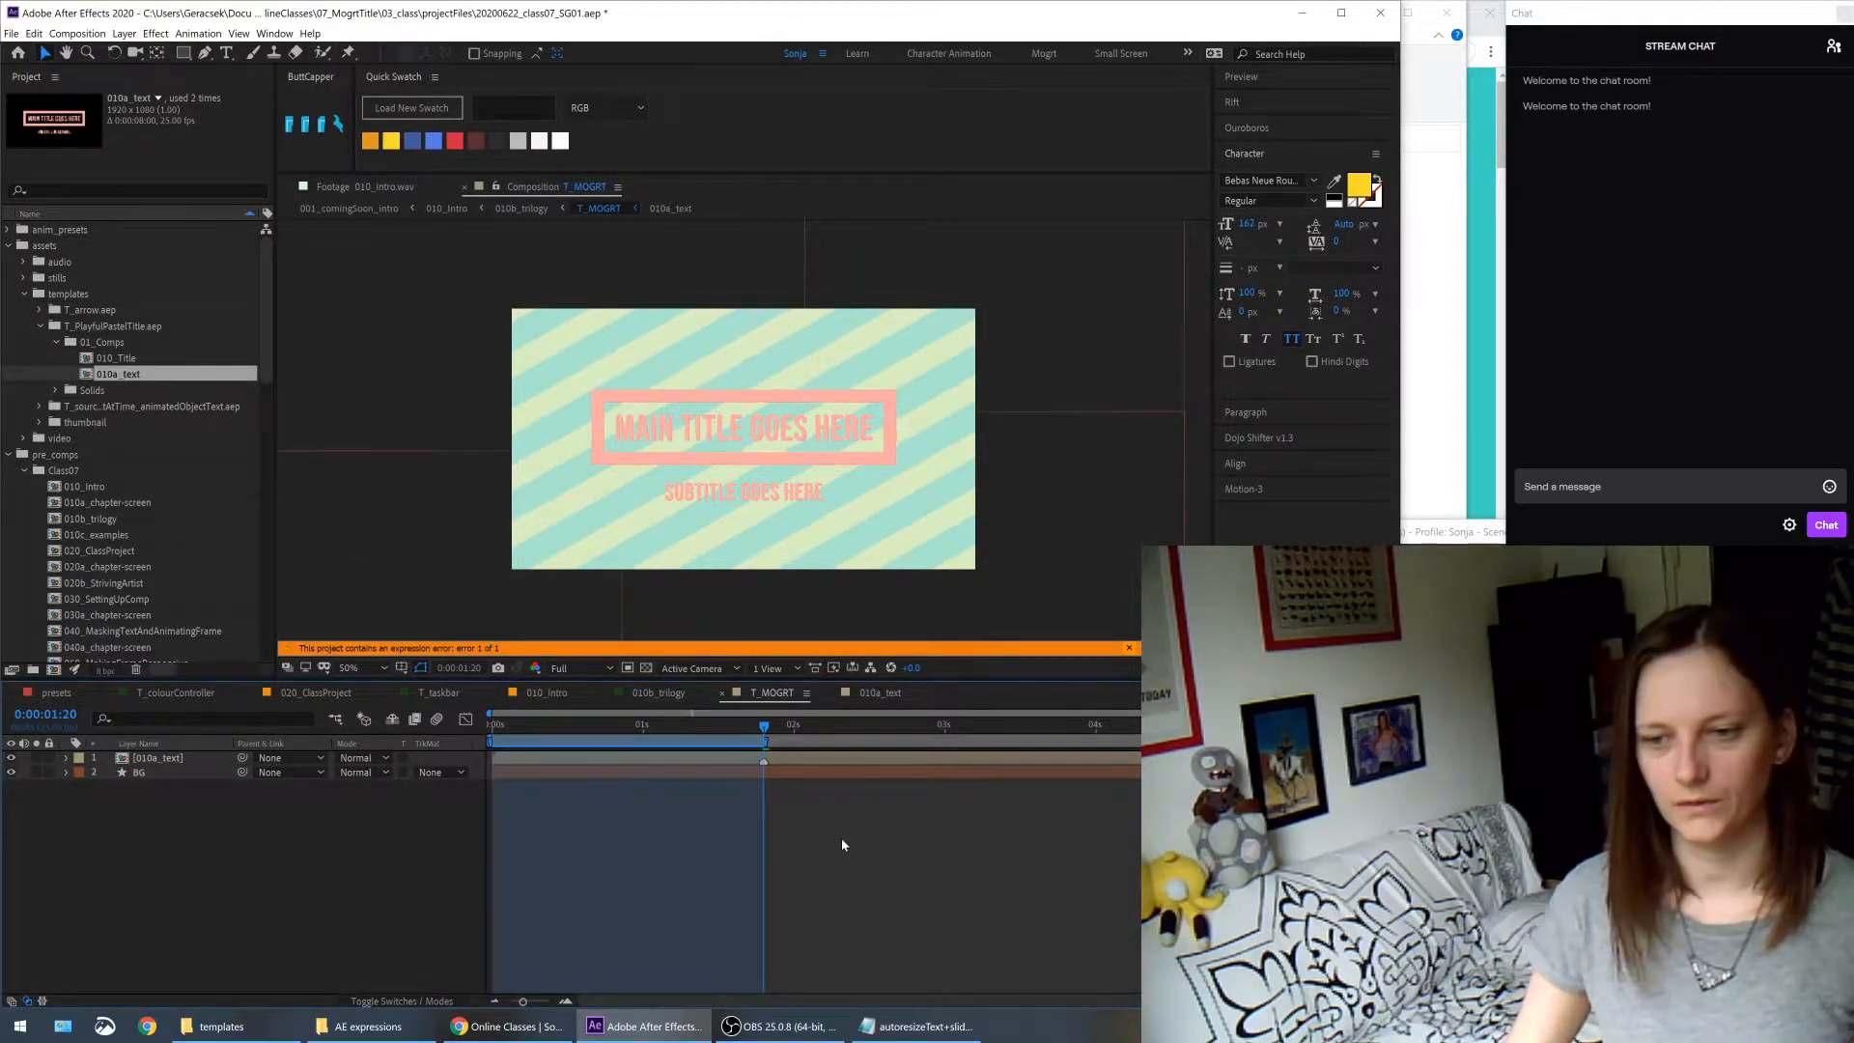
{"action": "double_click", "coordinate": [186, 53]}
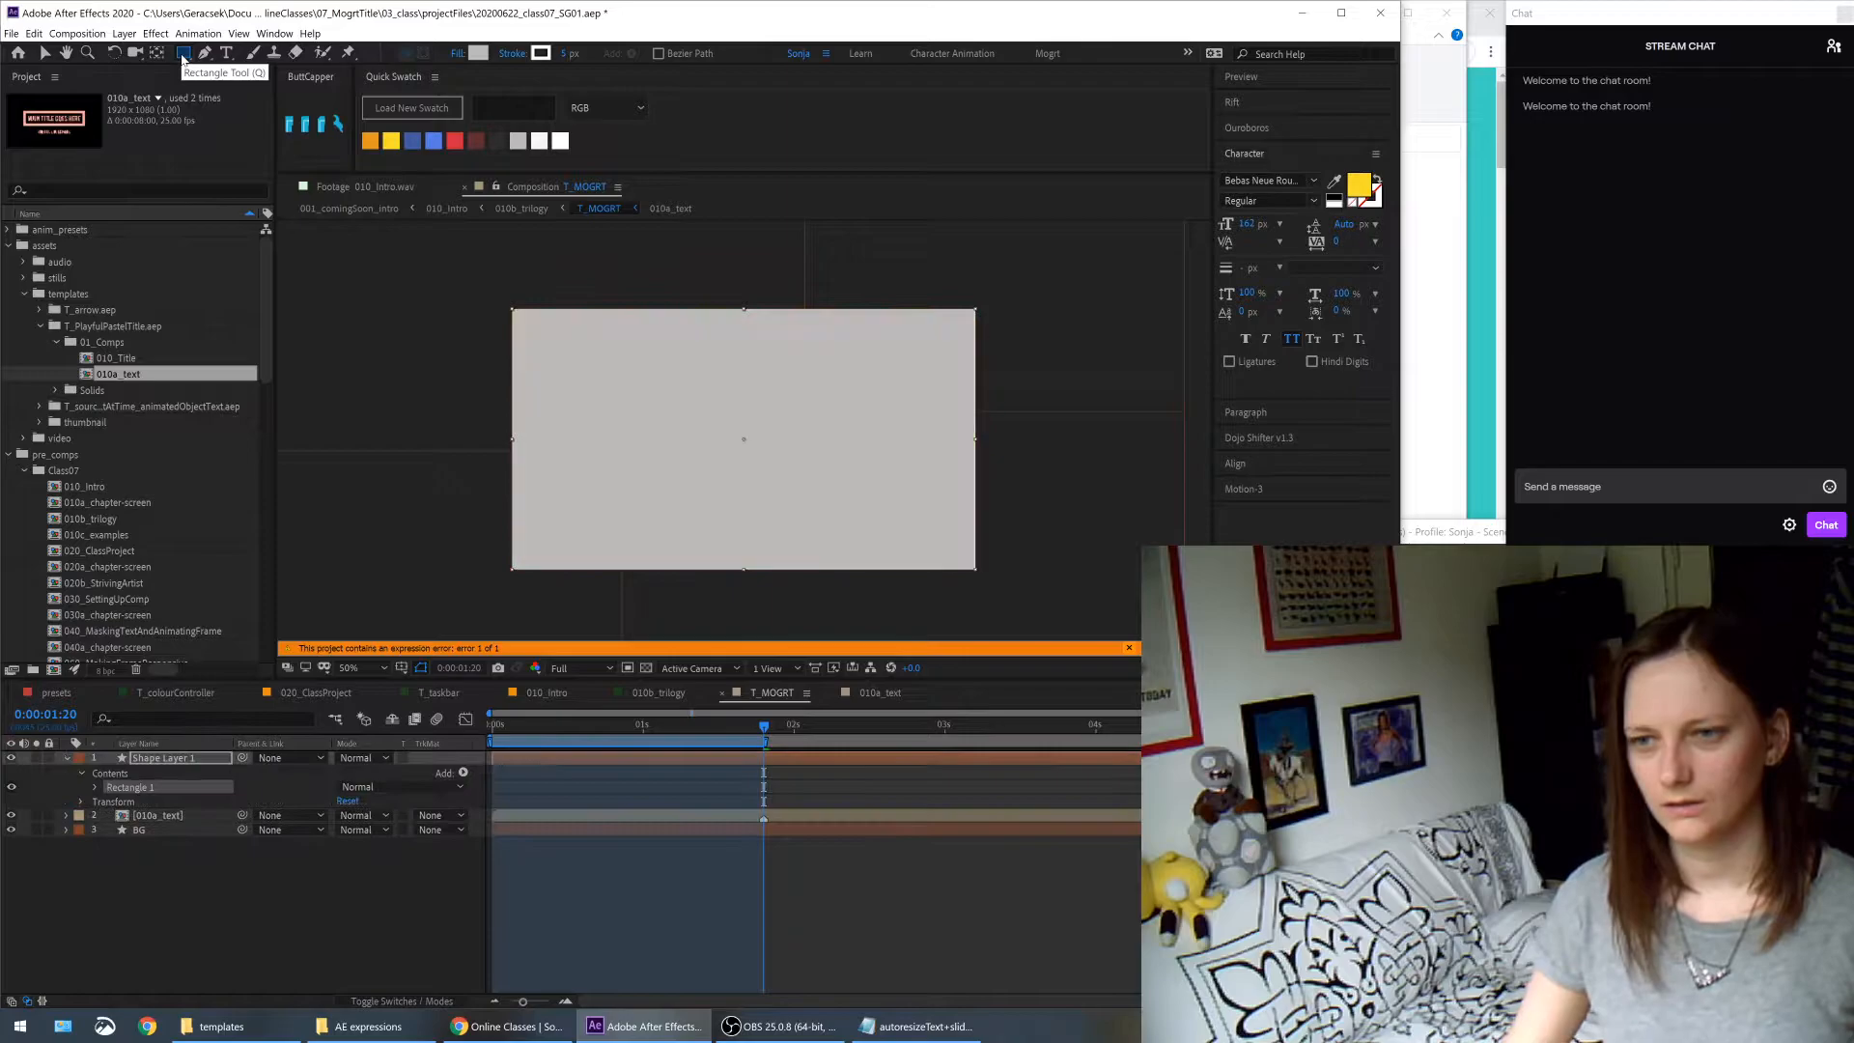
{"action": "left_click", "coordinate": [997, 941]}
{"action": "key", "text": "apostrophe"}
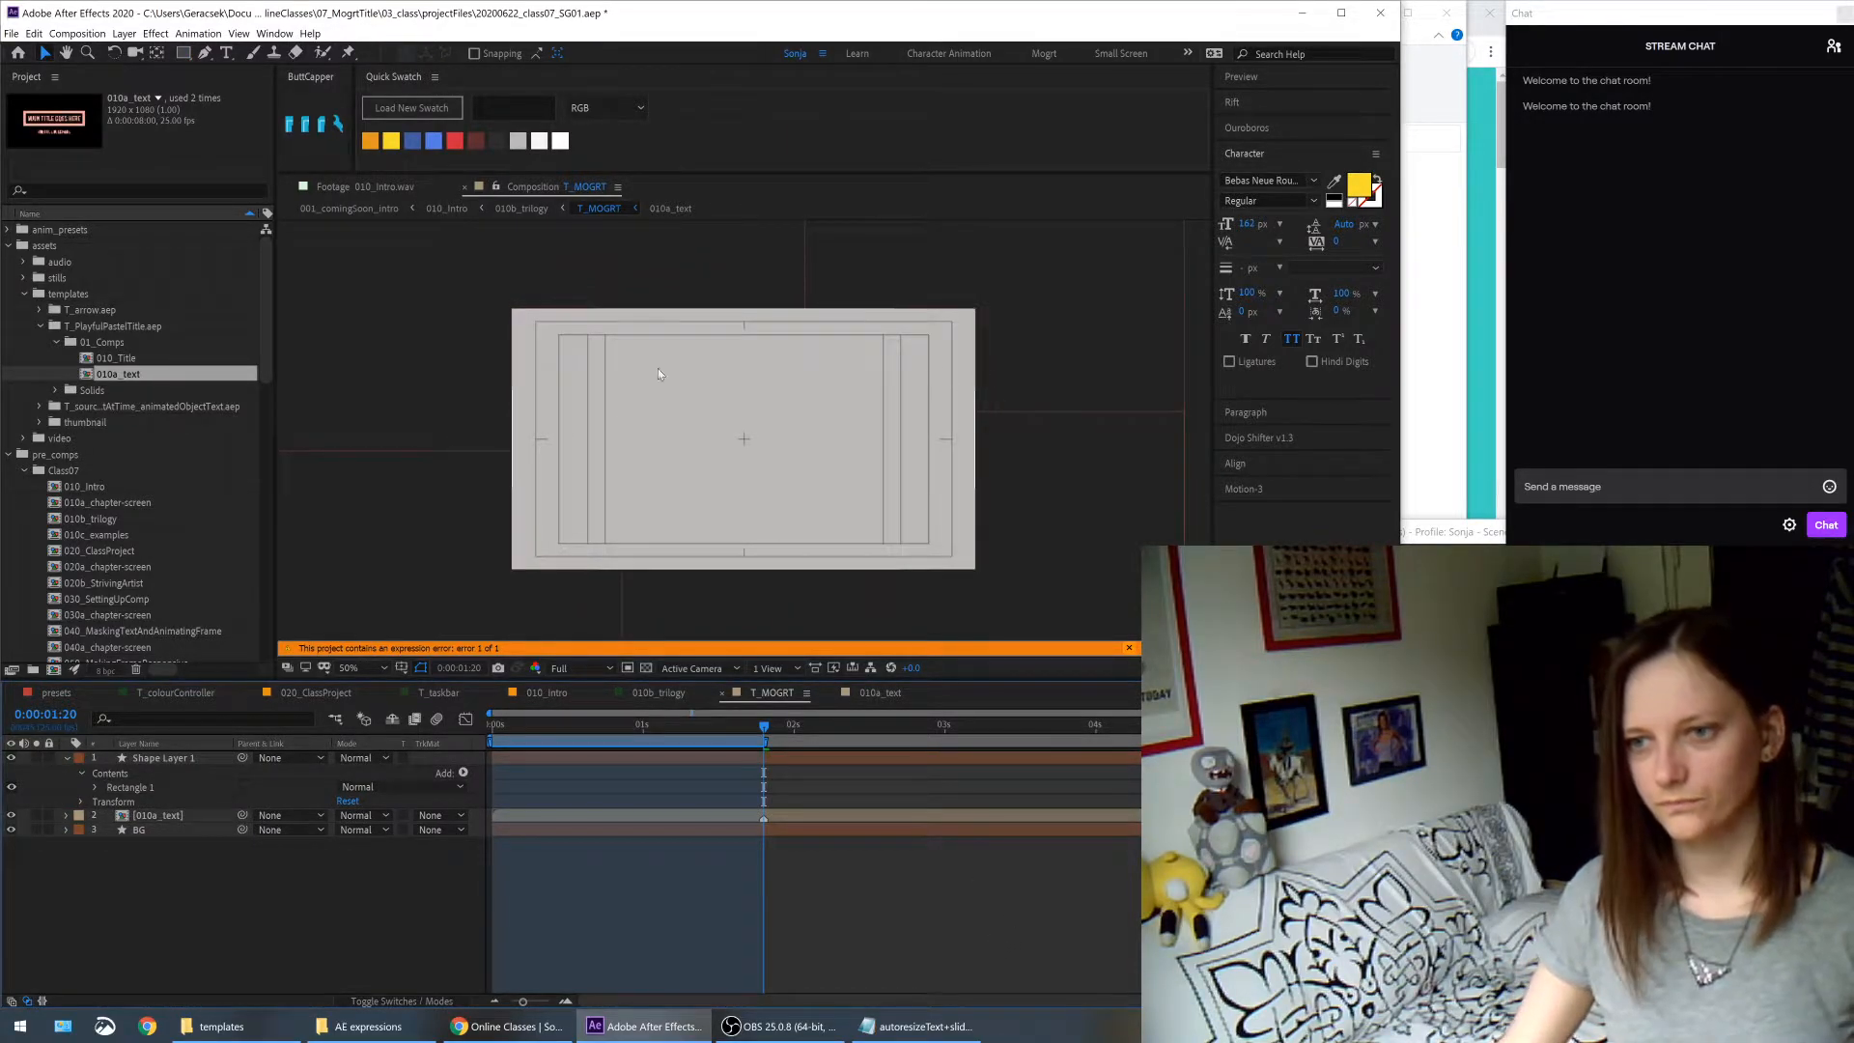
- Rename the new rectangle shape layer "mask" and hide it in the composition
{"action": "left_click", "coordinate": [175, 765]}
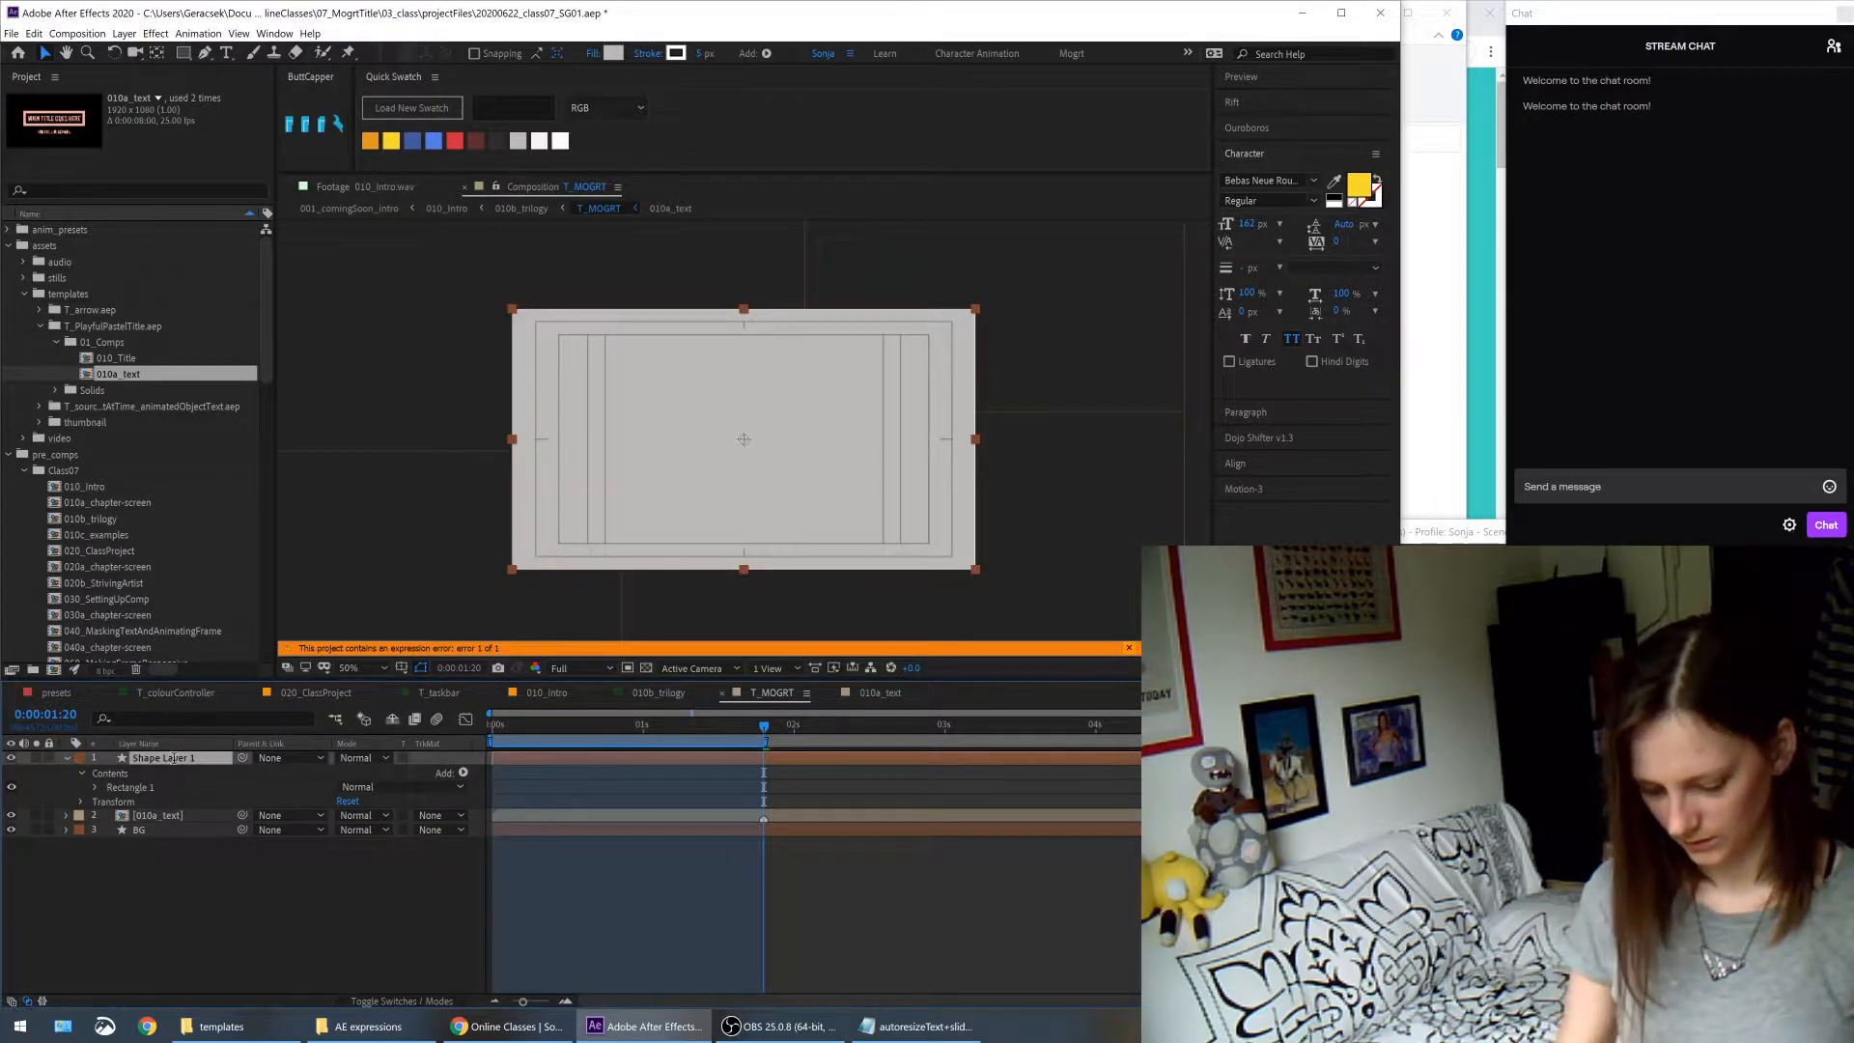
{"action": "key", "text": "Return"}
{"action": "type", "text": "mask"}
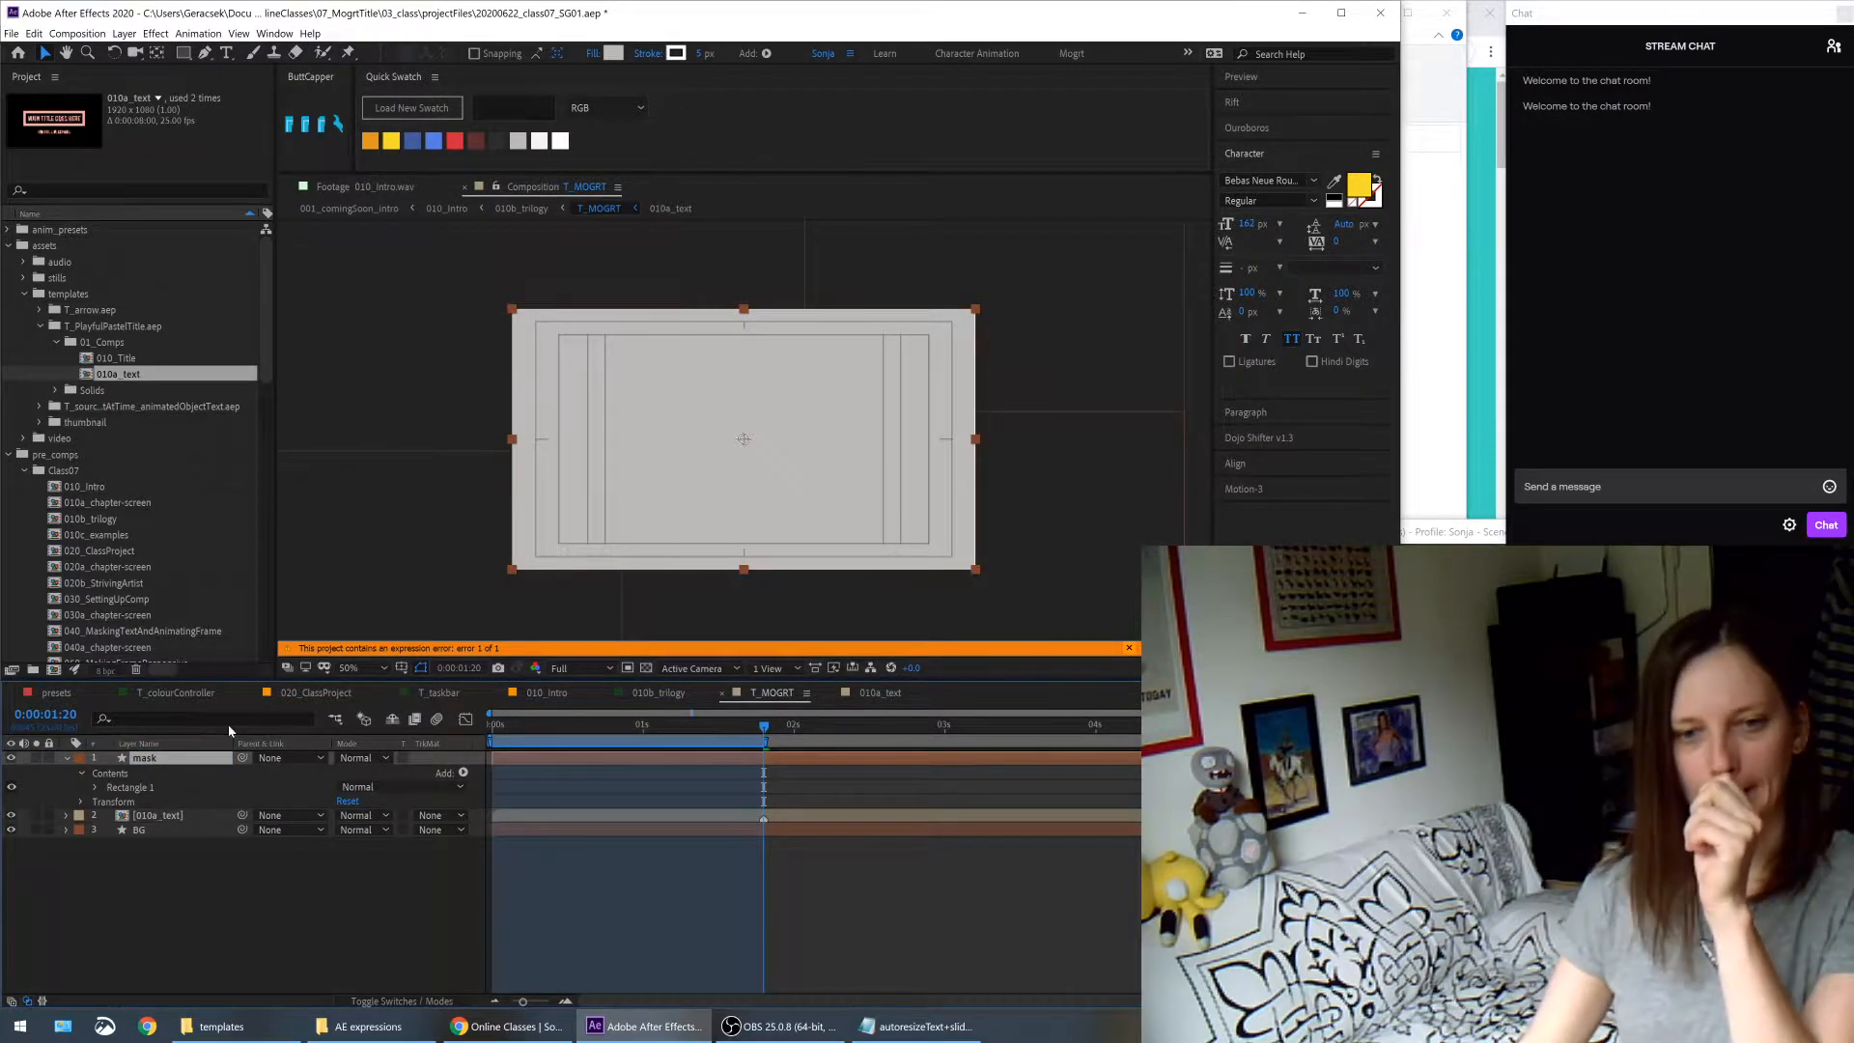
{"action": "left_click", "coordinate": [13, 761]}
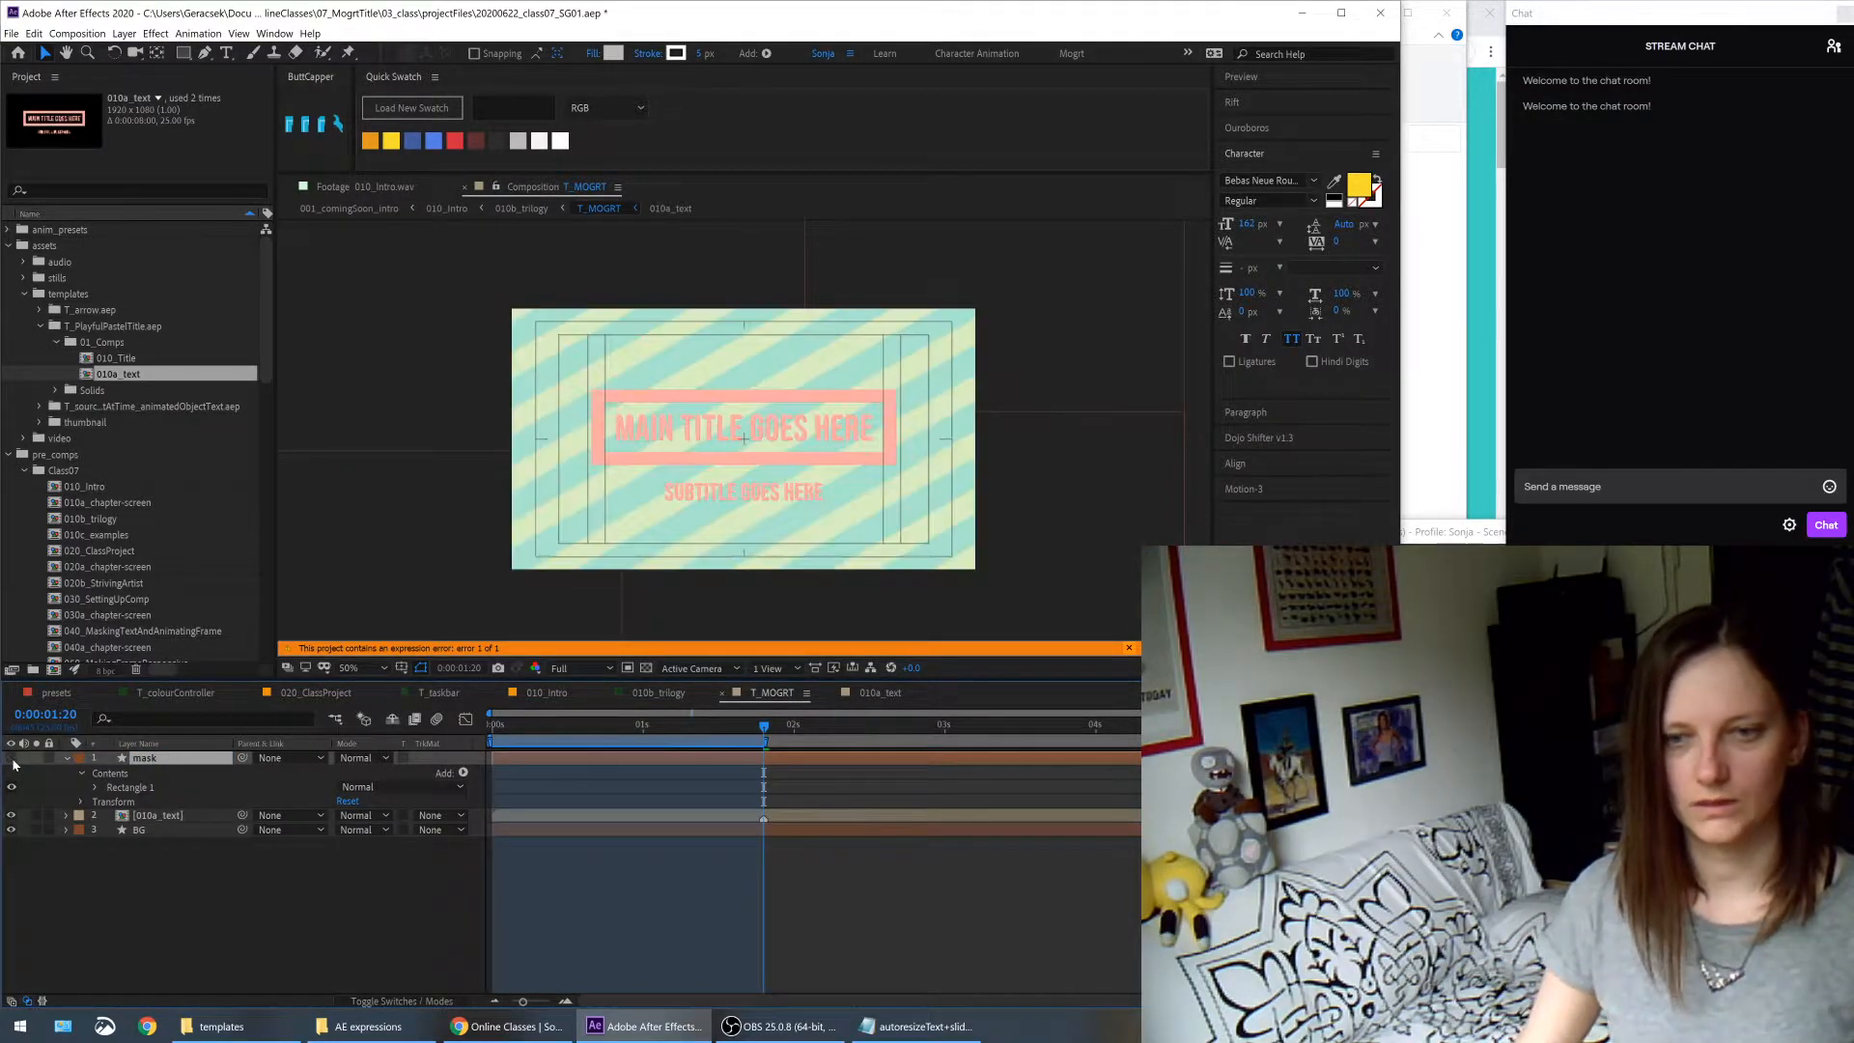
- Move the mask layer below the BG layer in the T_MOGRT composition and make it visible
{"action": "left_click_drag", "start_coordinate": [178, 759], "coordinate": [165, 849]}
{"action": "left_click", "coordinate": [12, 786]}
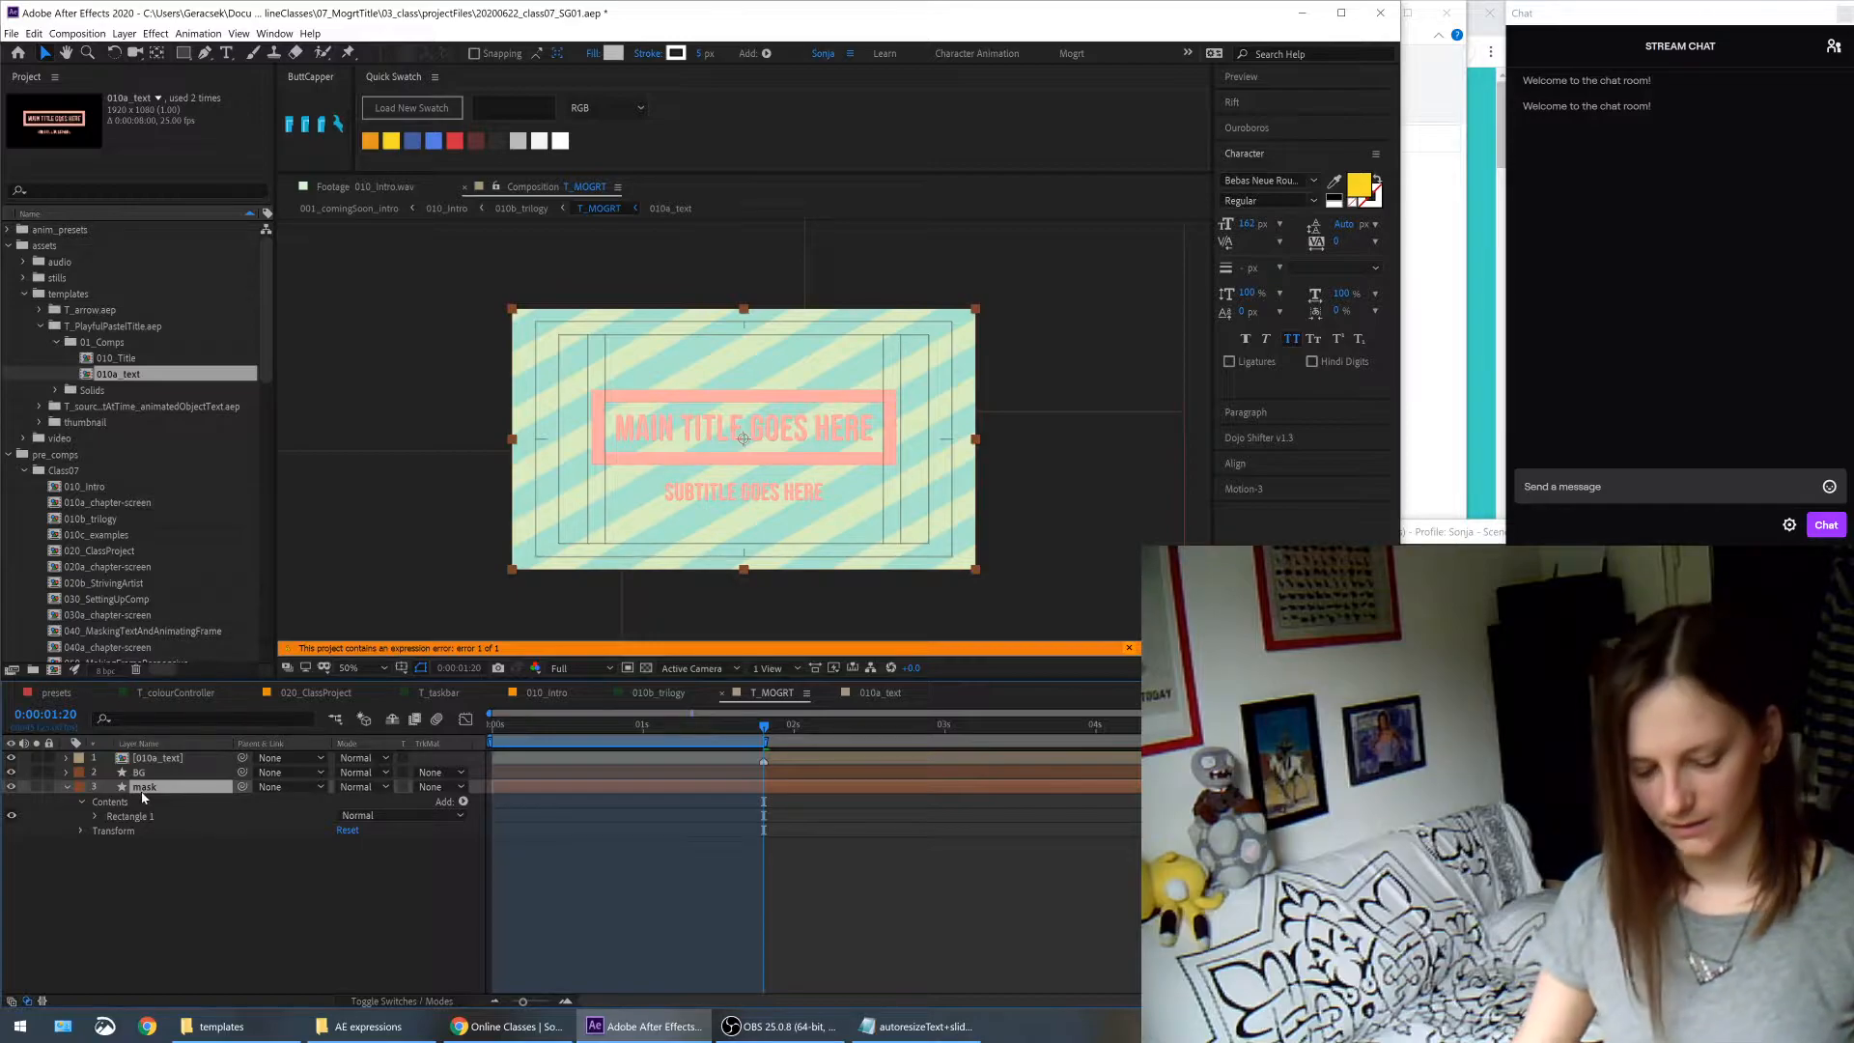
- Unlink the size proportions of the mask layer's rectangle path and set its width to 1730
{"action": "left_click", "coordinate": [95, 816]}
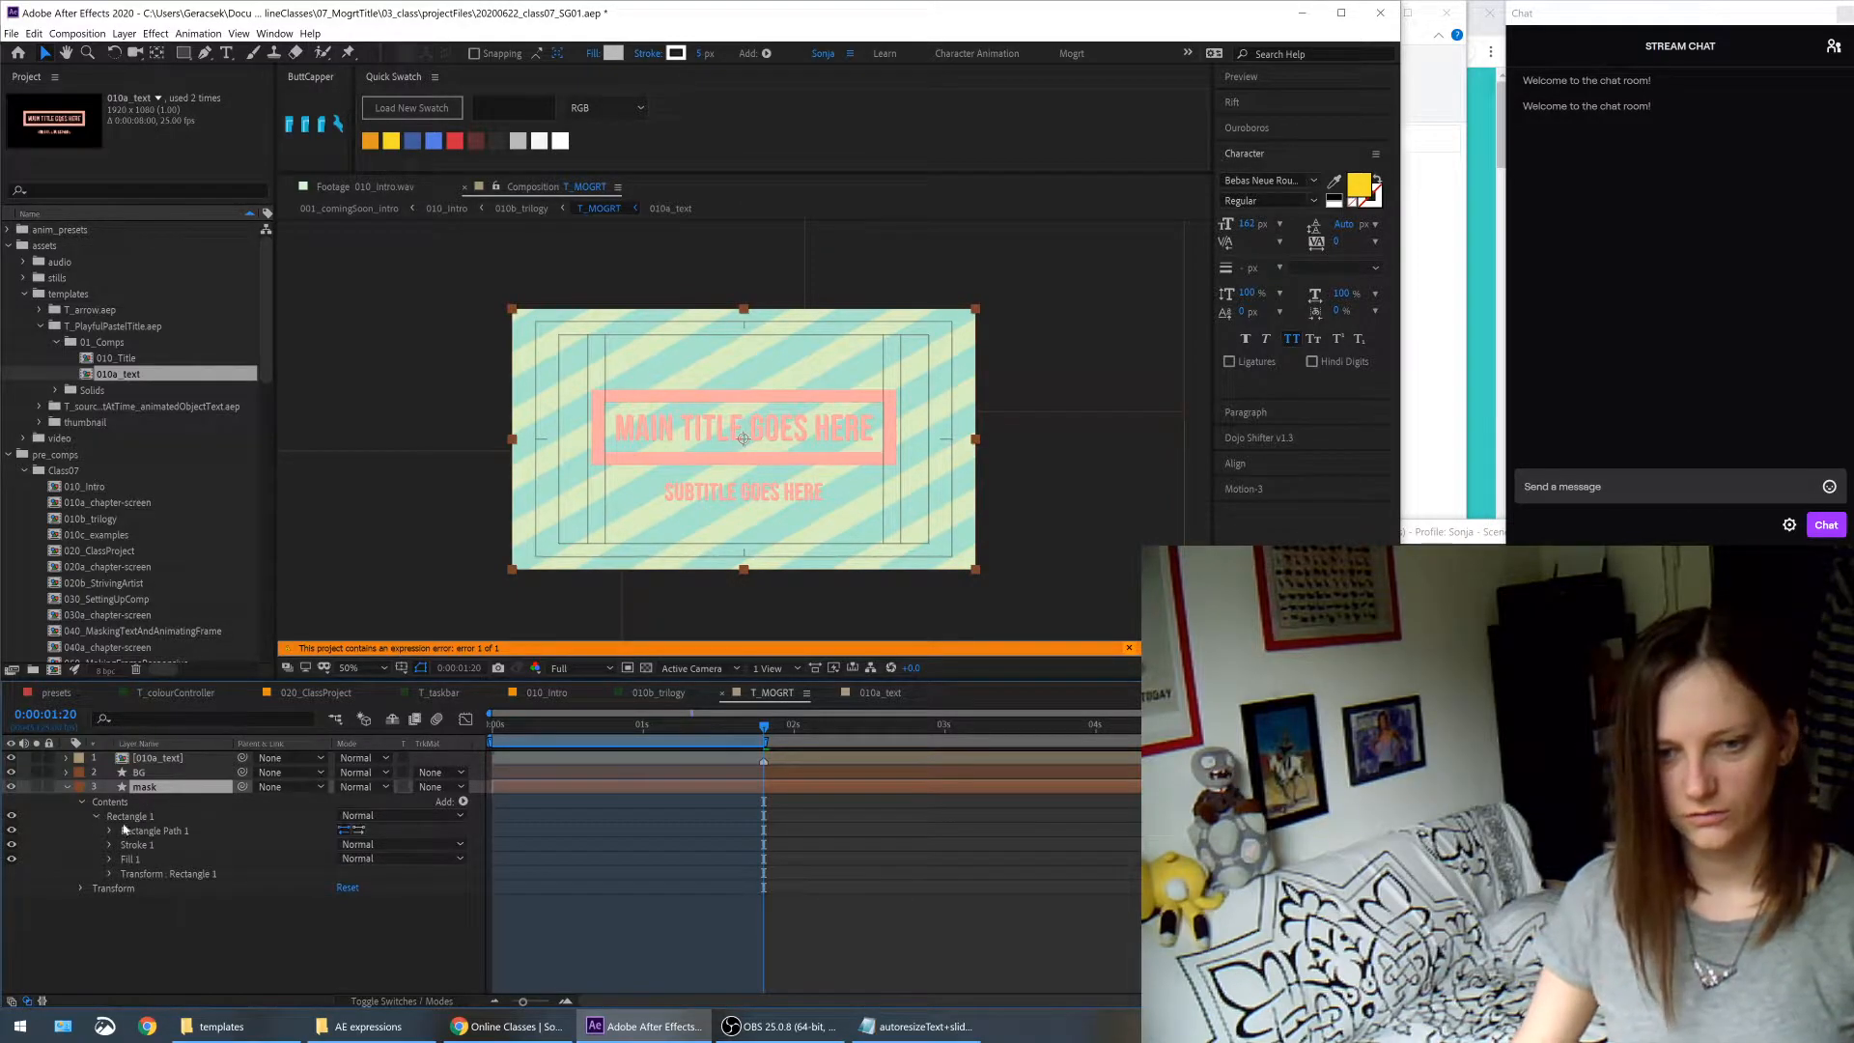
{"action": "left_click", "coordinate": [109, 831]}
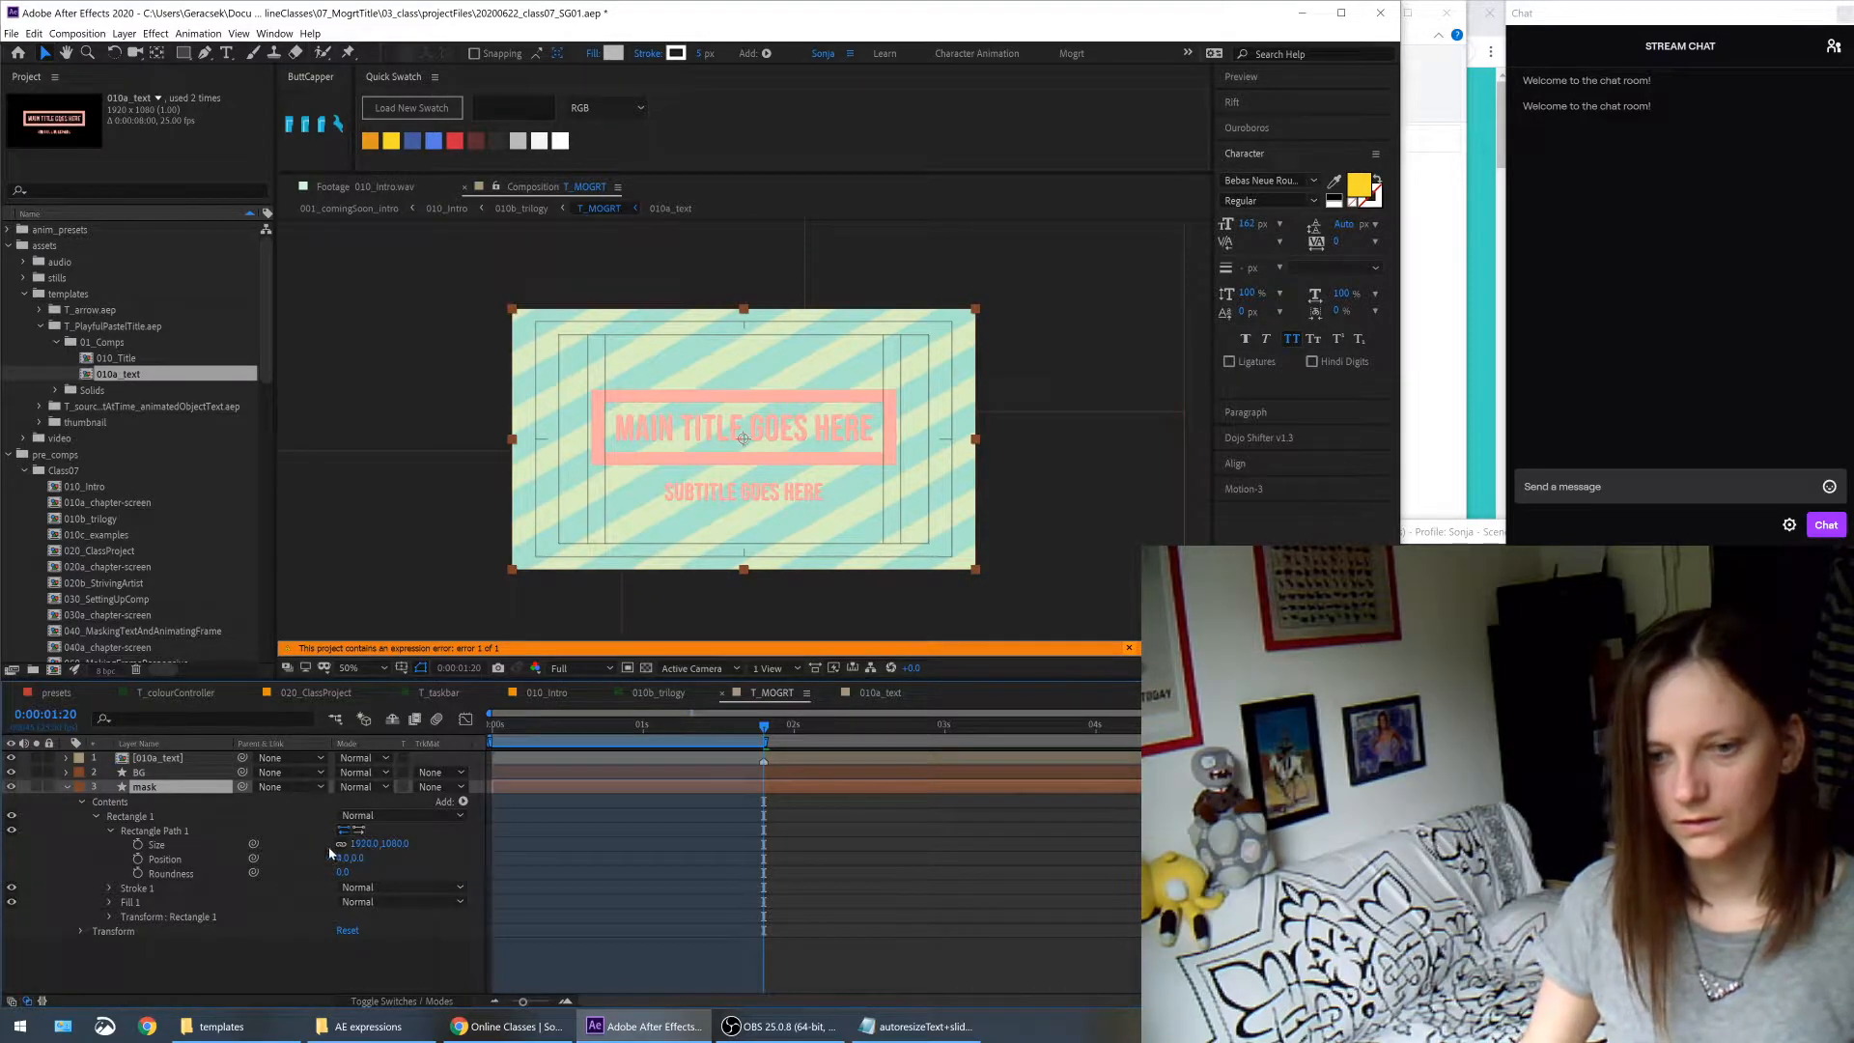
{"action": "left_click_drag", "start_coordinate": [369, 846], "coordinate": [209, 847]}
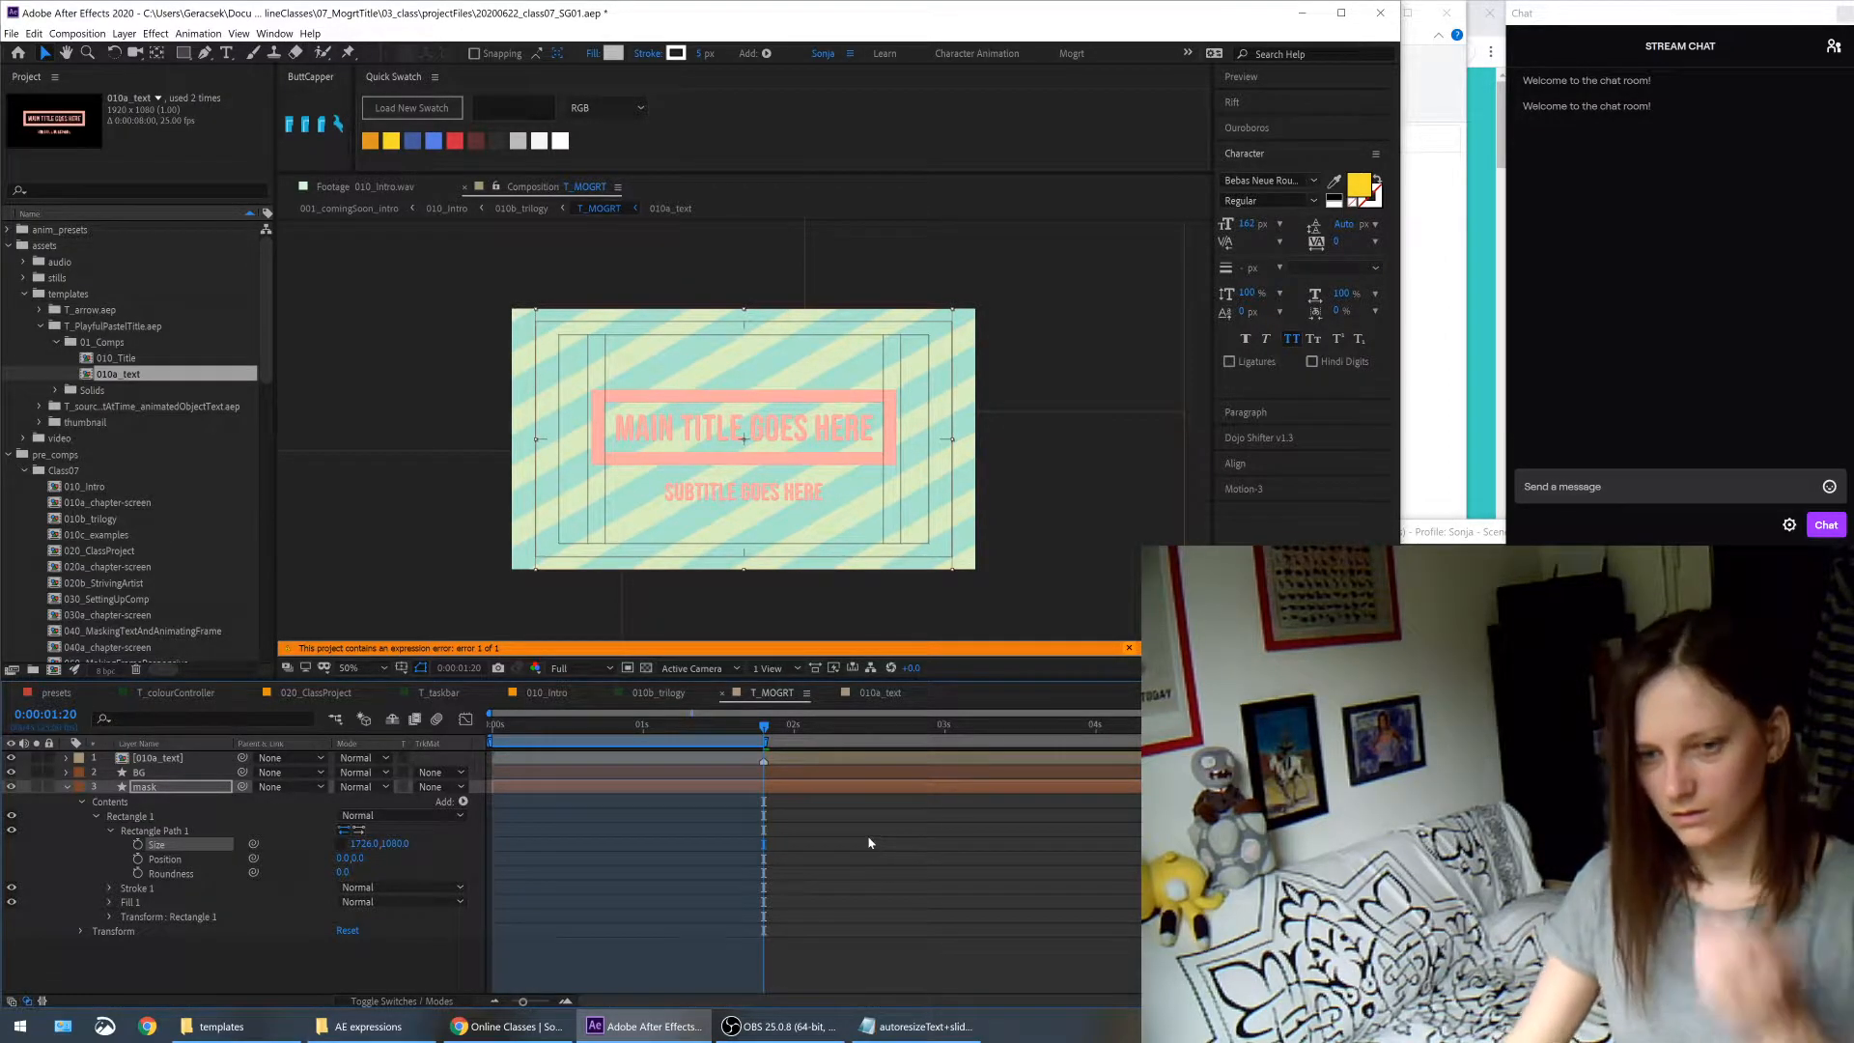
{"action": "left_click", "coordinate": [365, 842]}
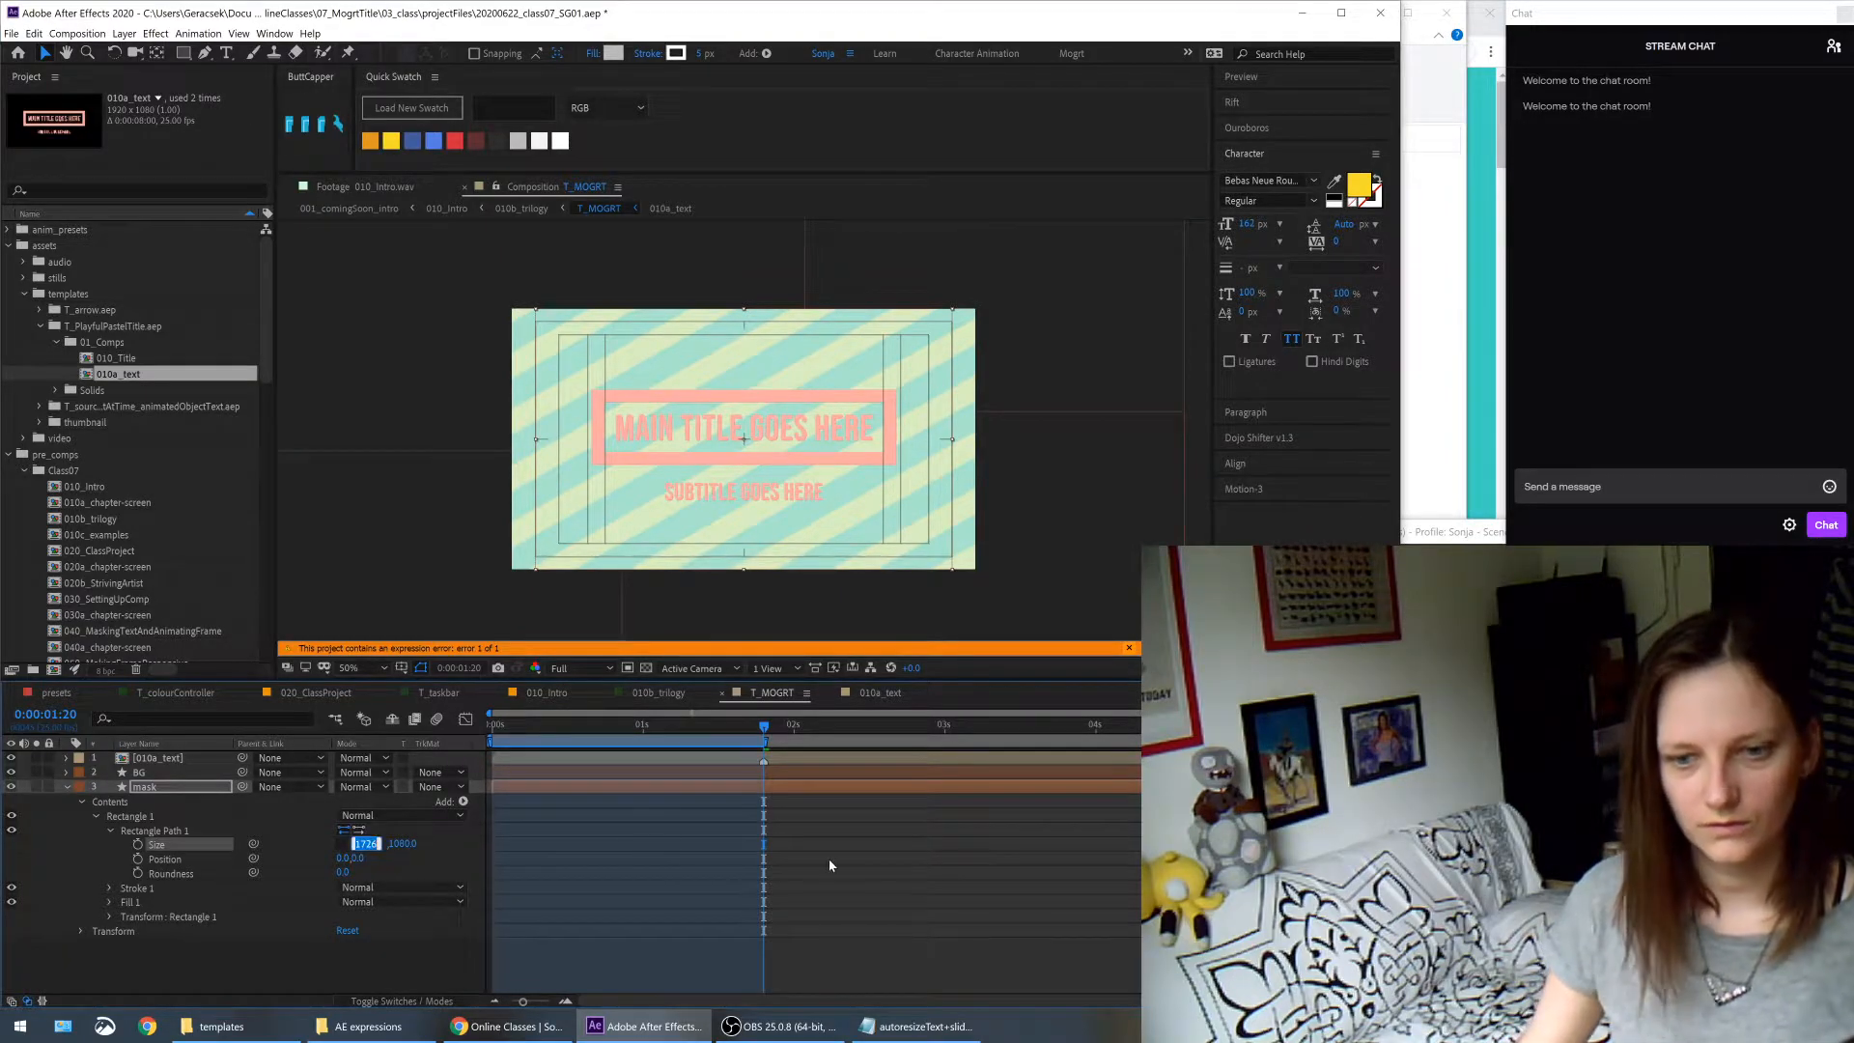
{"action": "type", "text": "1730"}
{"action": "key", "text": "Return"}
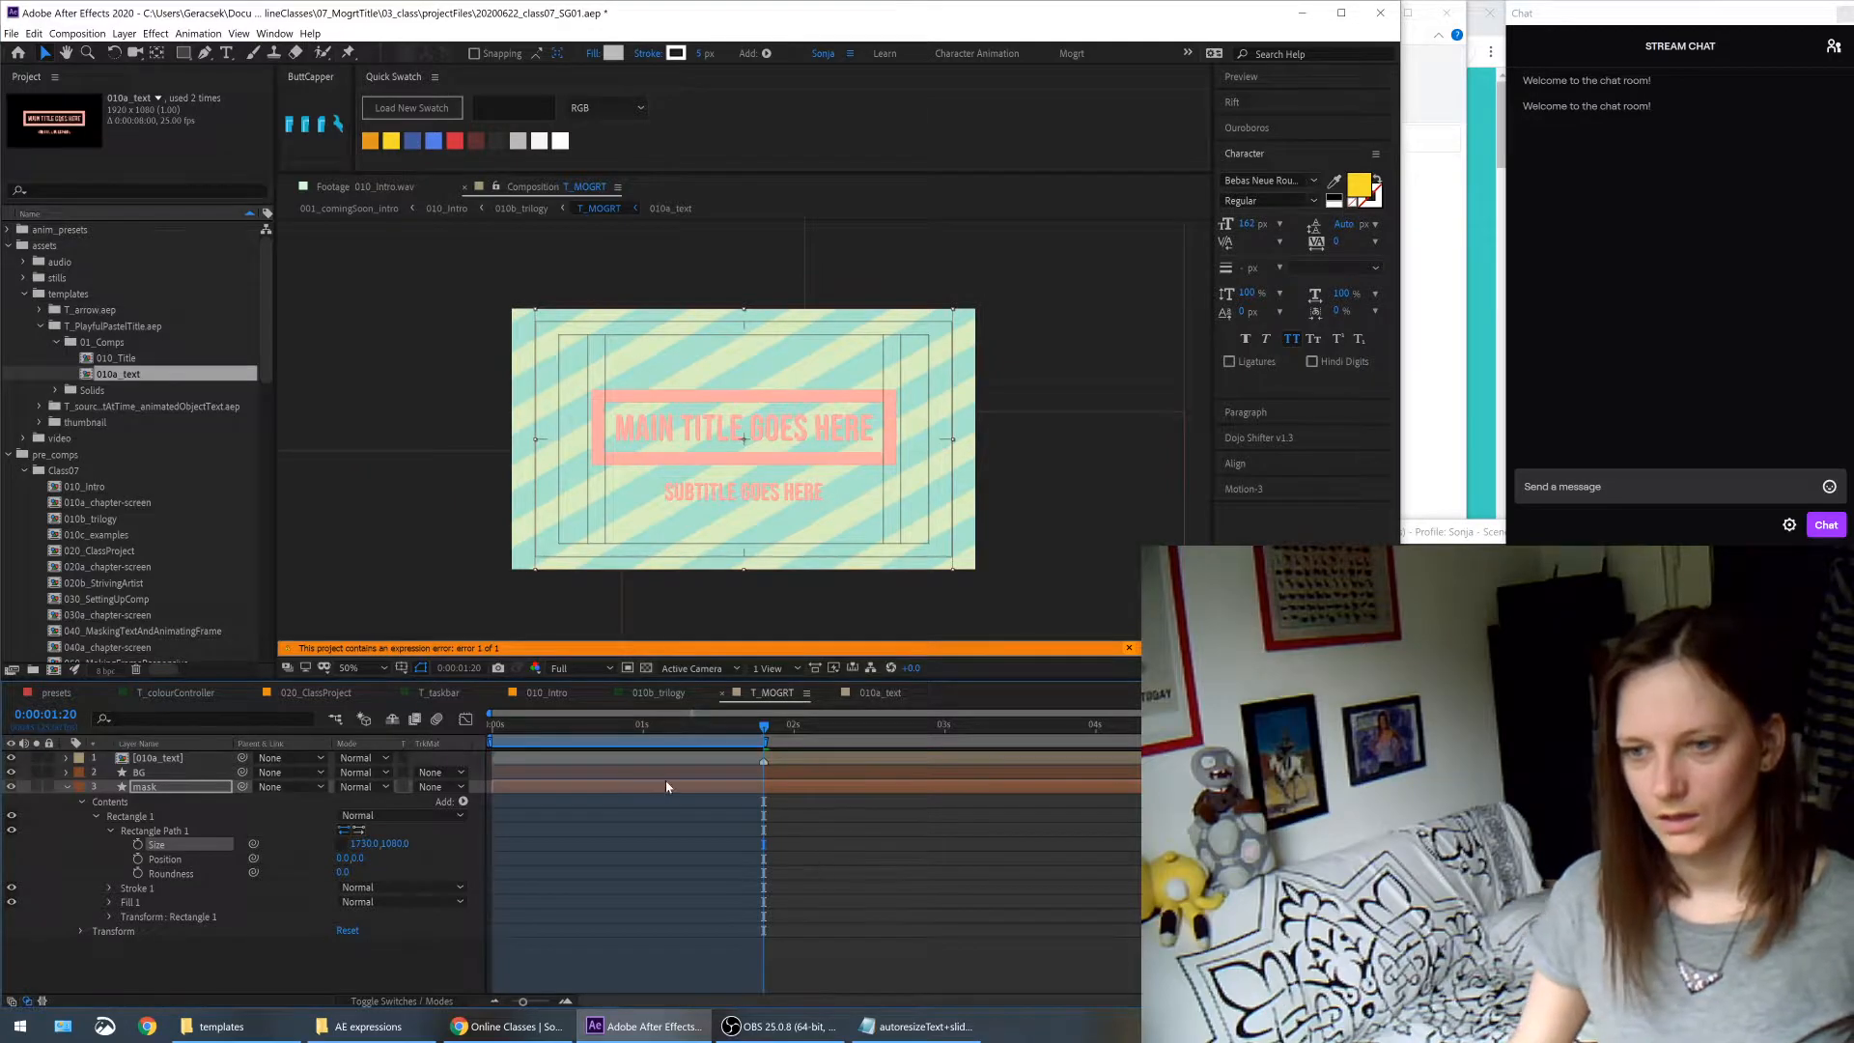
- In 010a_text, replace the placeholder layer name in the maskLayer line of Title1's Scale expression with "mask"
{"action": "left_click", "coordinate": [884, 693]}
{"action": "left_click", "coordinate": [778, 865]}
{"action": "left_click", "coordinate": [894, 854]}
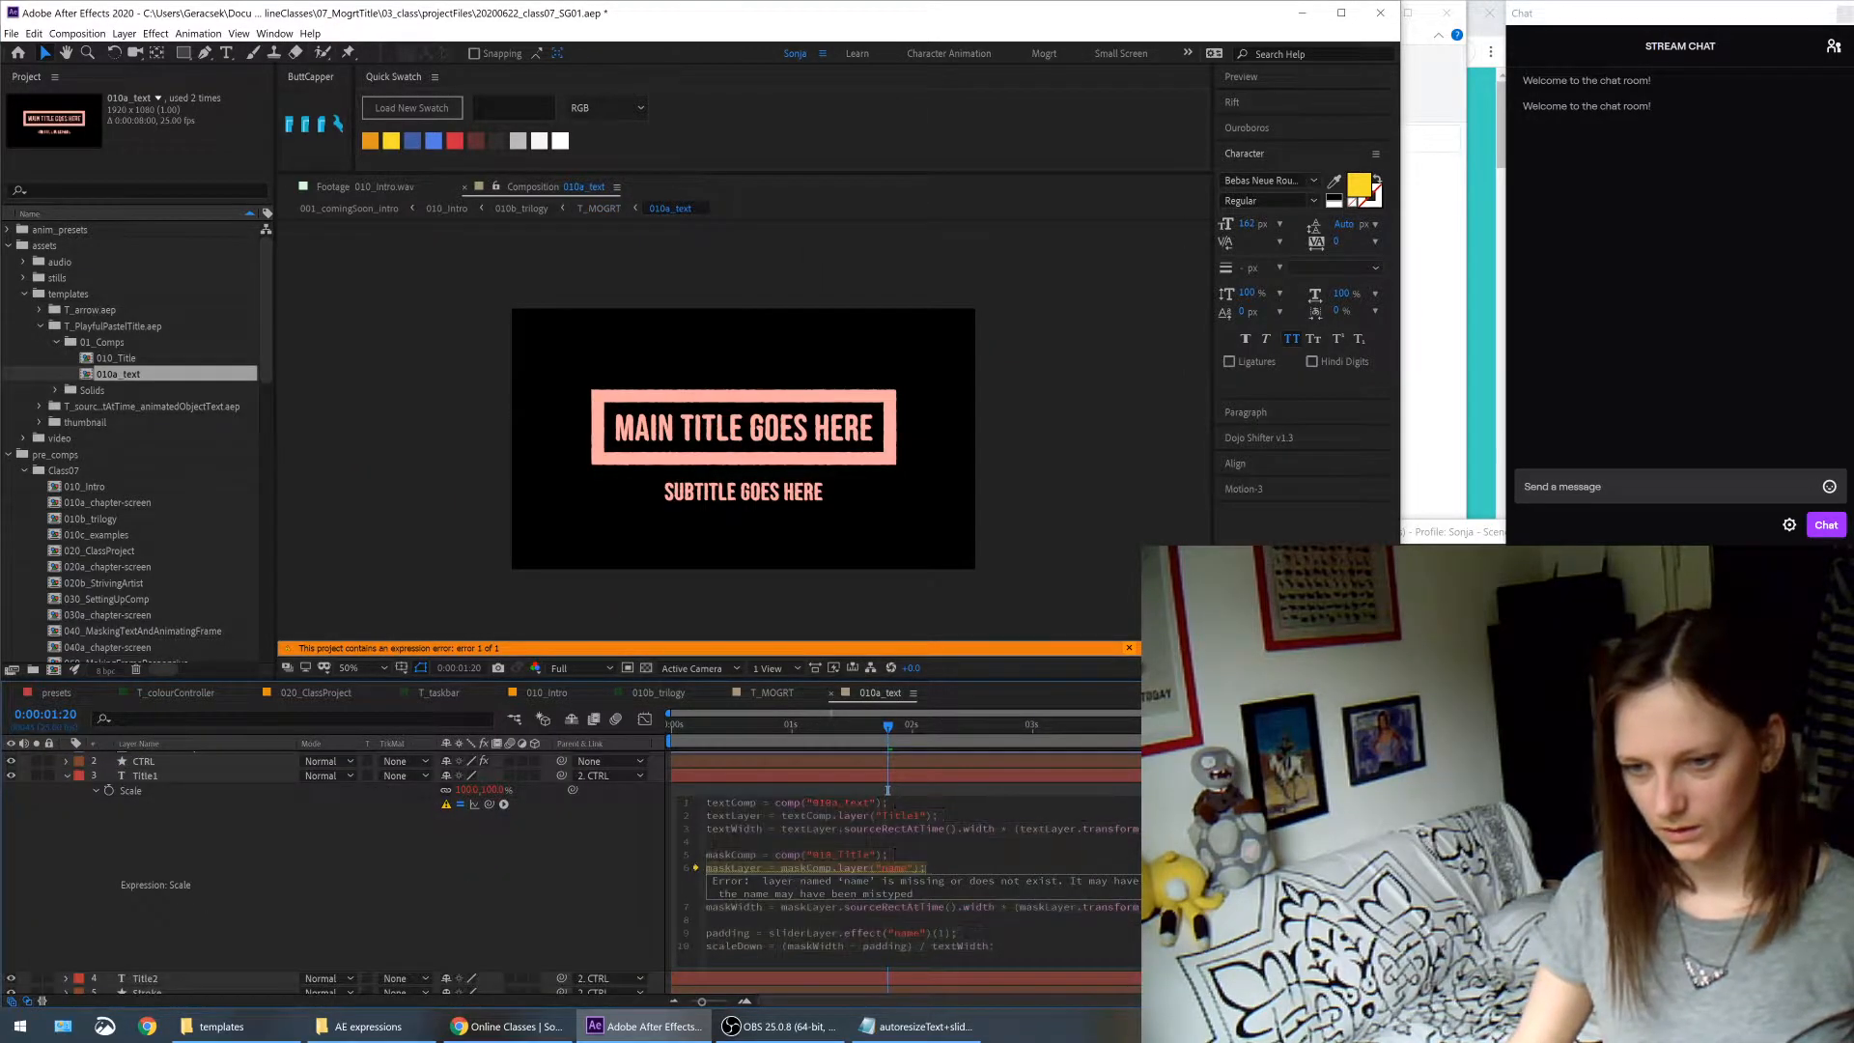
{"action": "type", "text": "mask"}
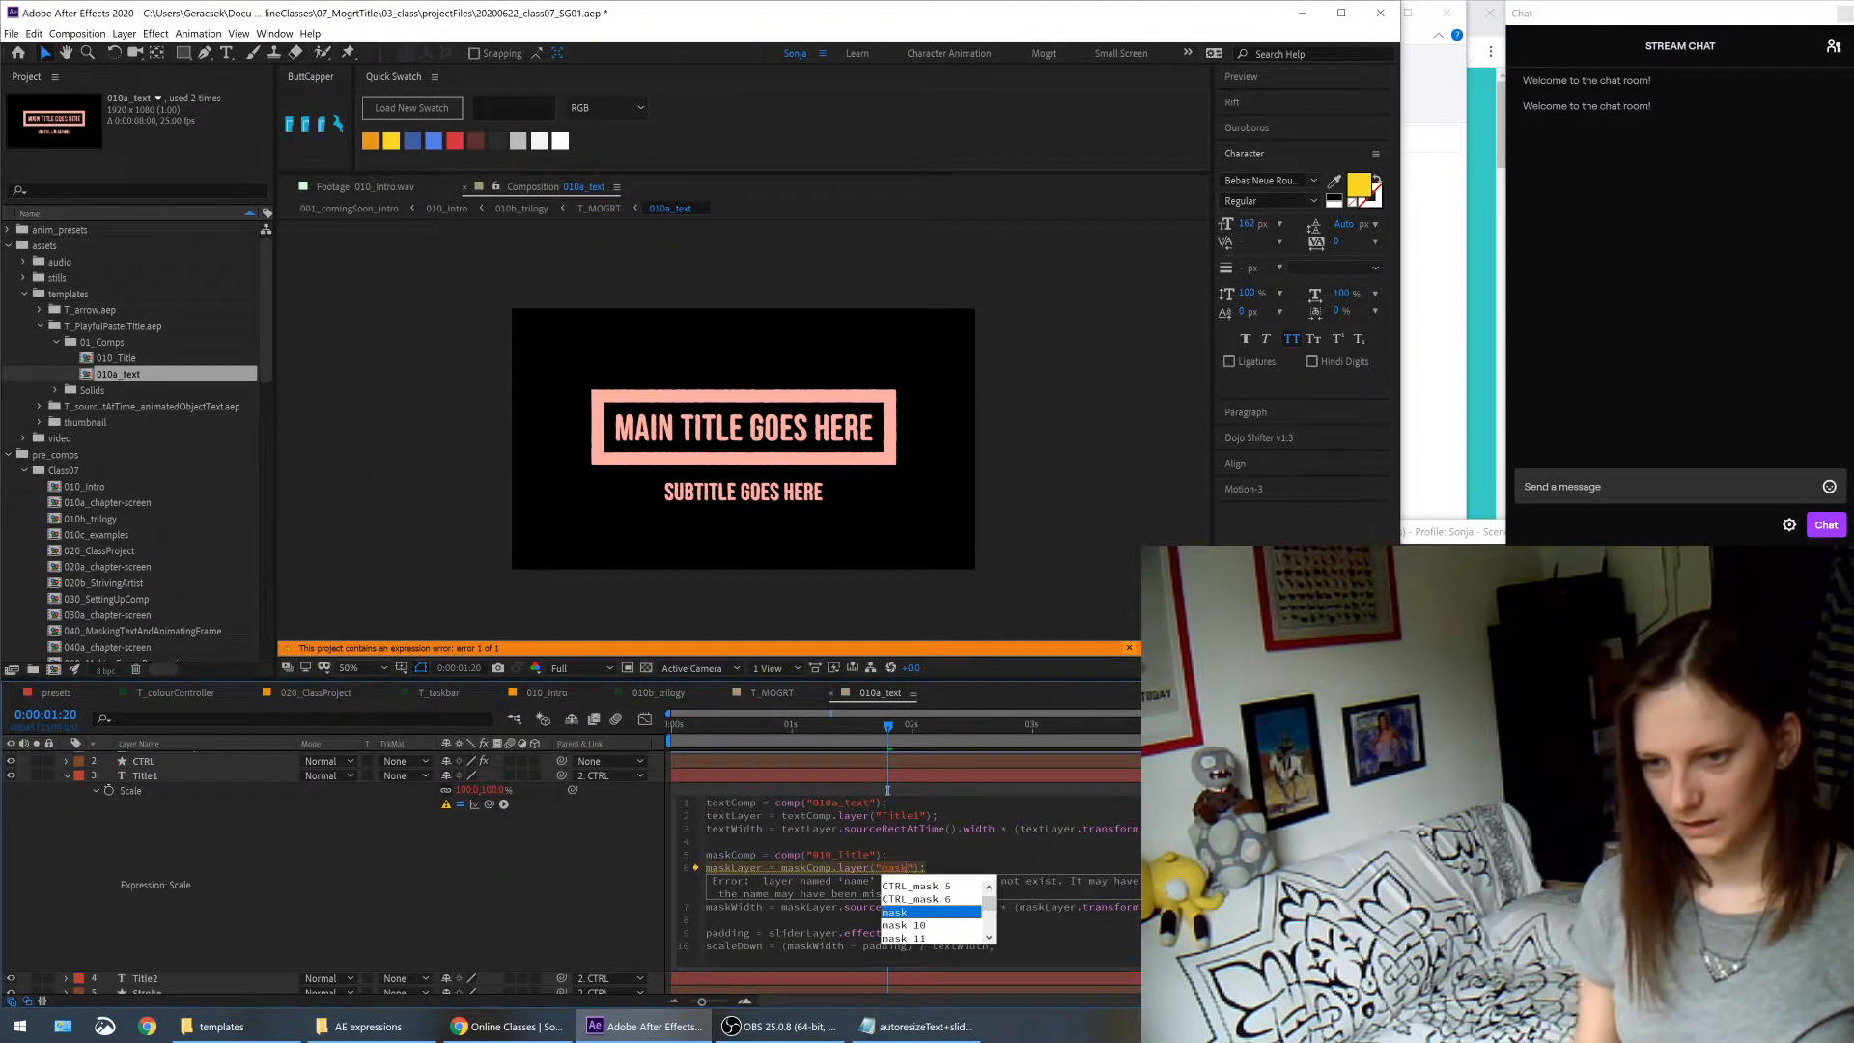
{"action": "key", "text": "Escape"}
{"action": "key", "text": "ctrl+a"}
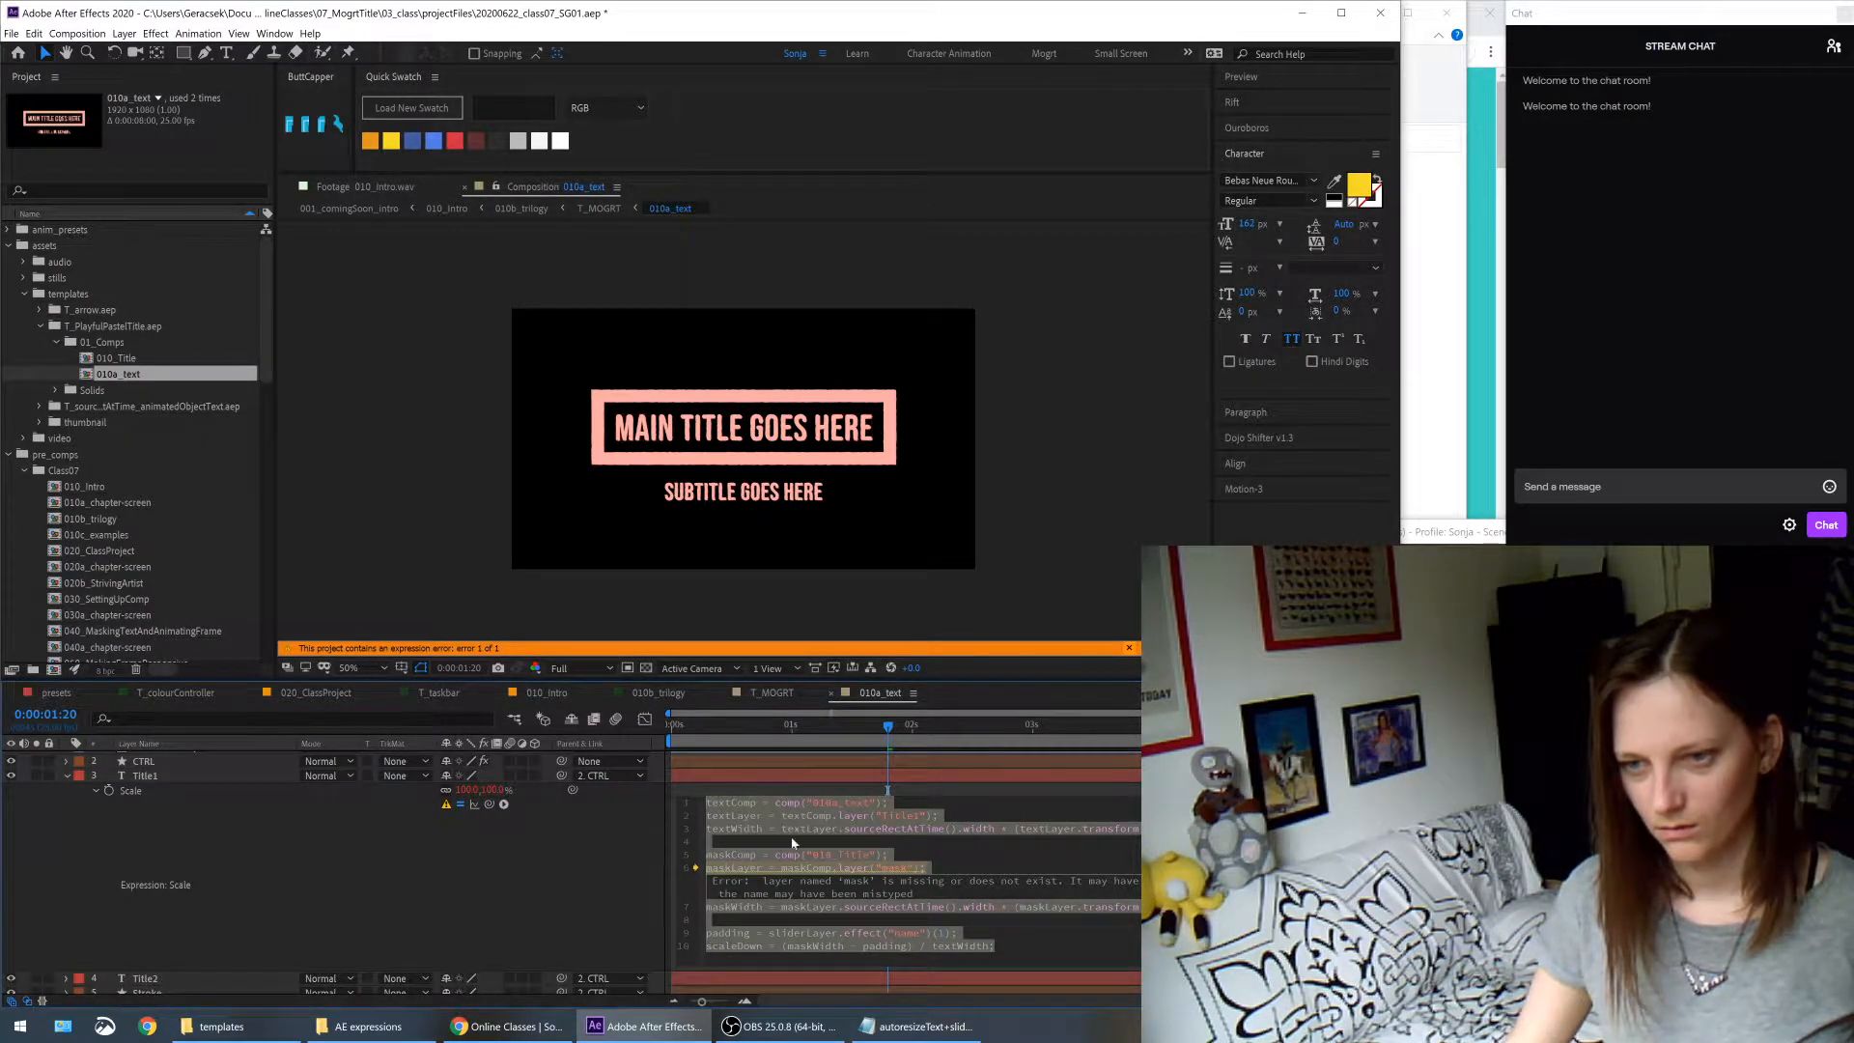
- Replace the comp reference in the maskComp line of Title1's Scale expression with the T_MOGRT composition and apply it
{"action": "left_click", "coordinate": [778, 693]}
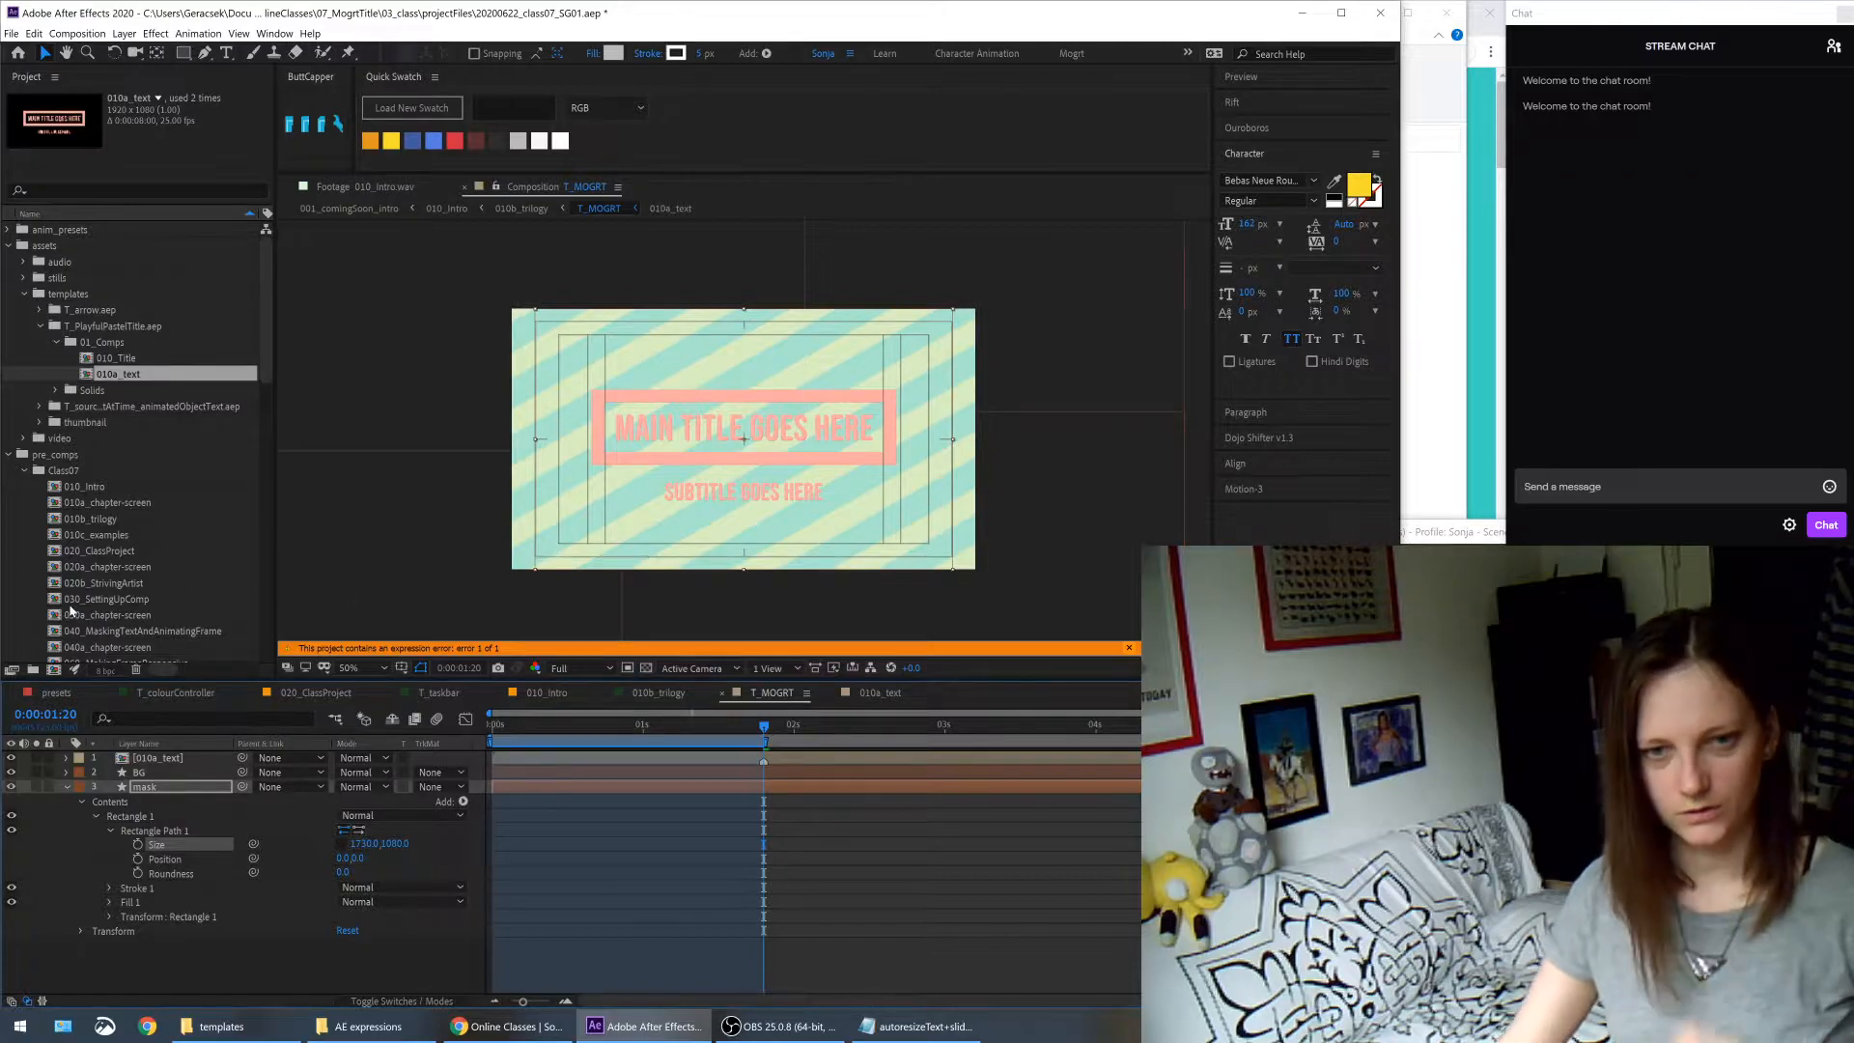
{"action": "scroll", "coordinate": [41, 583], "scroll_direction": "down", "scroll_amount": 10}
{"action": "scroll", "coordinate": [42, 583], "scroll_direction": "down", "scroll_amount": 8}
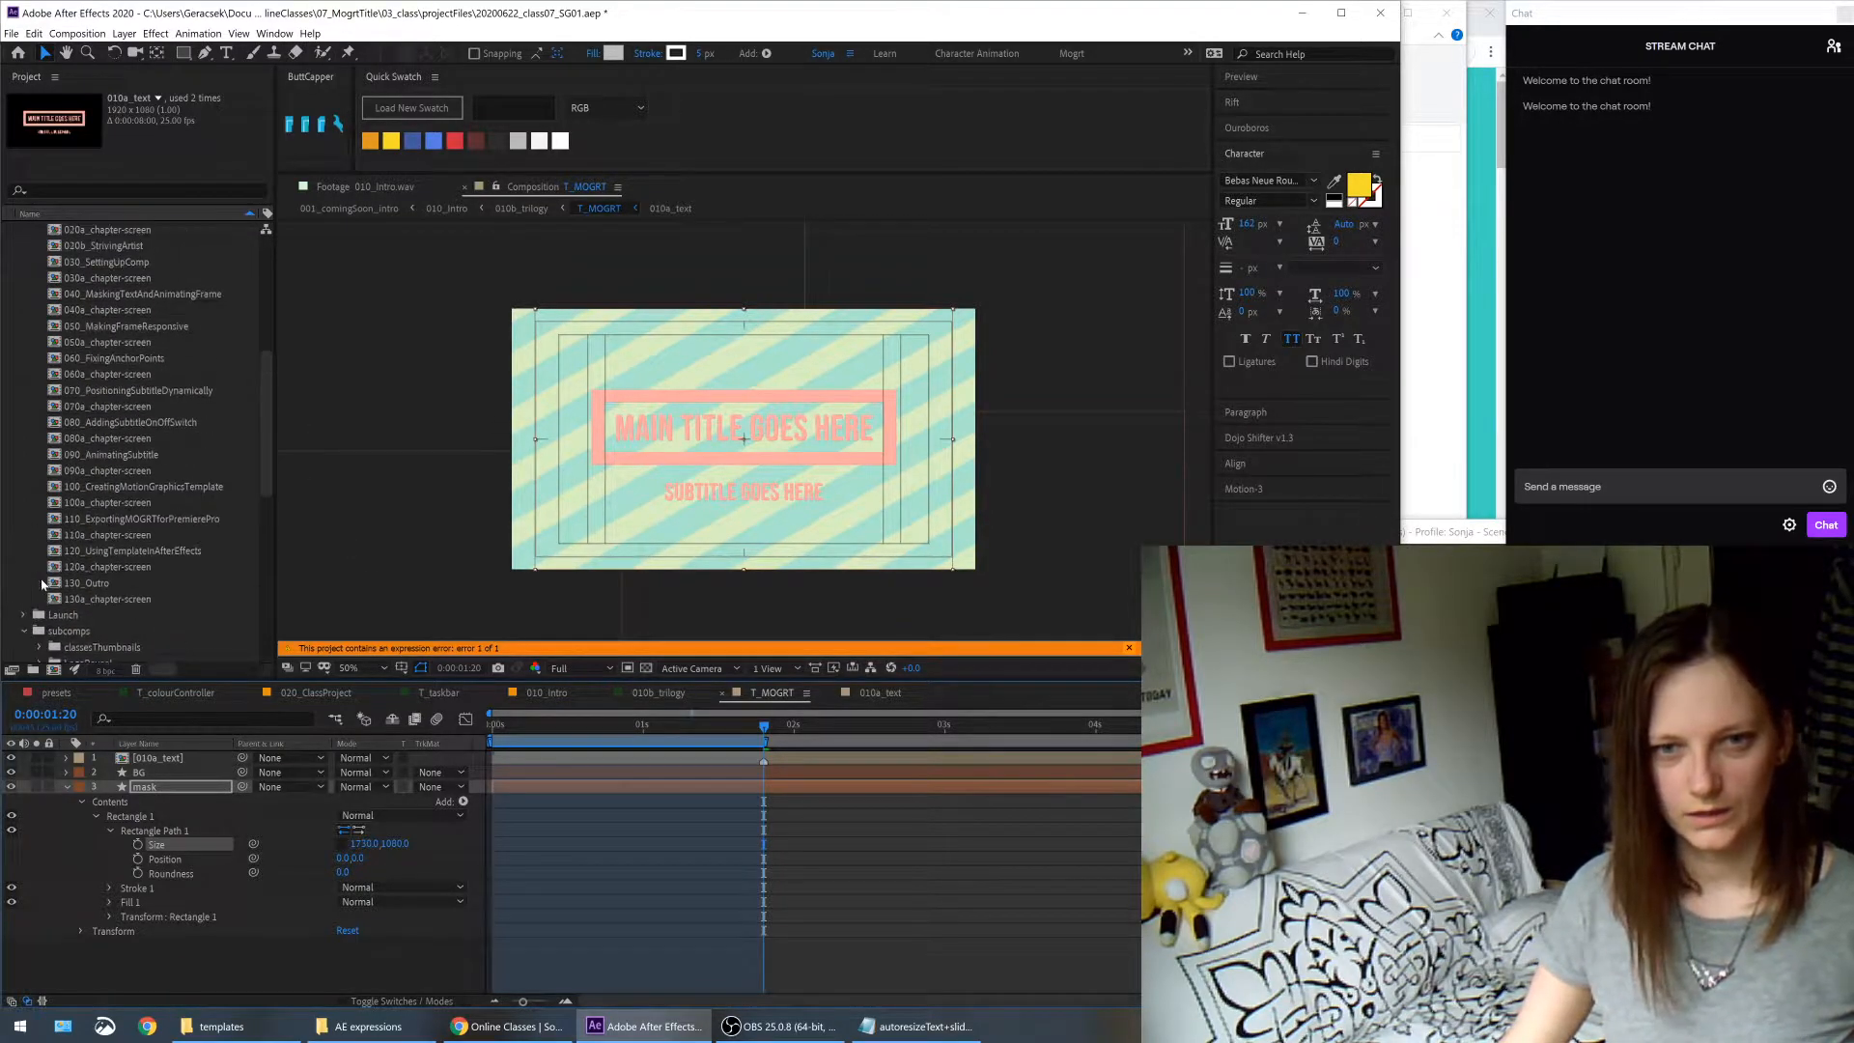
{"action": "left_click", "coordinate": [88, 502]}
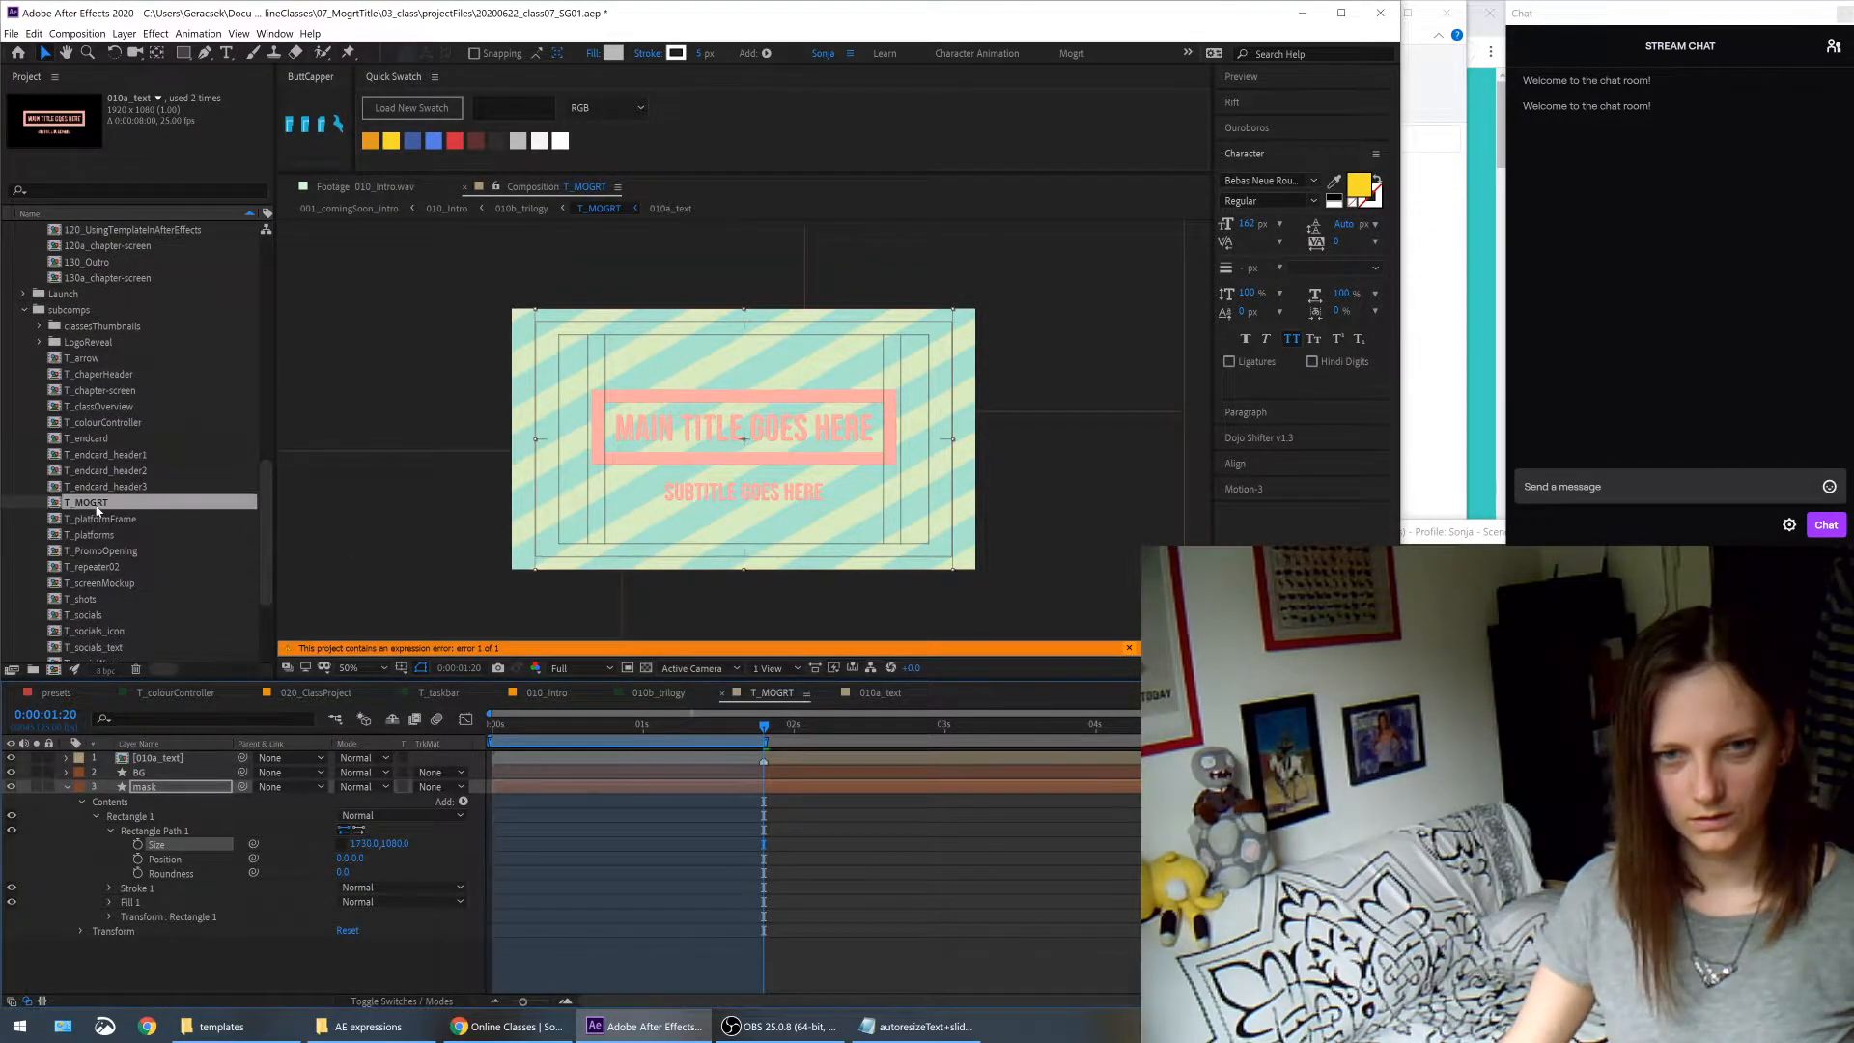
{"action": "left_click", "coordinate": [880, 693]}
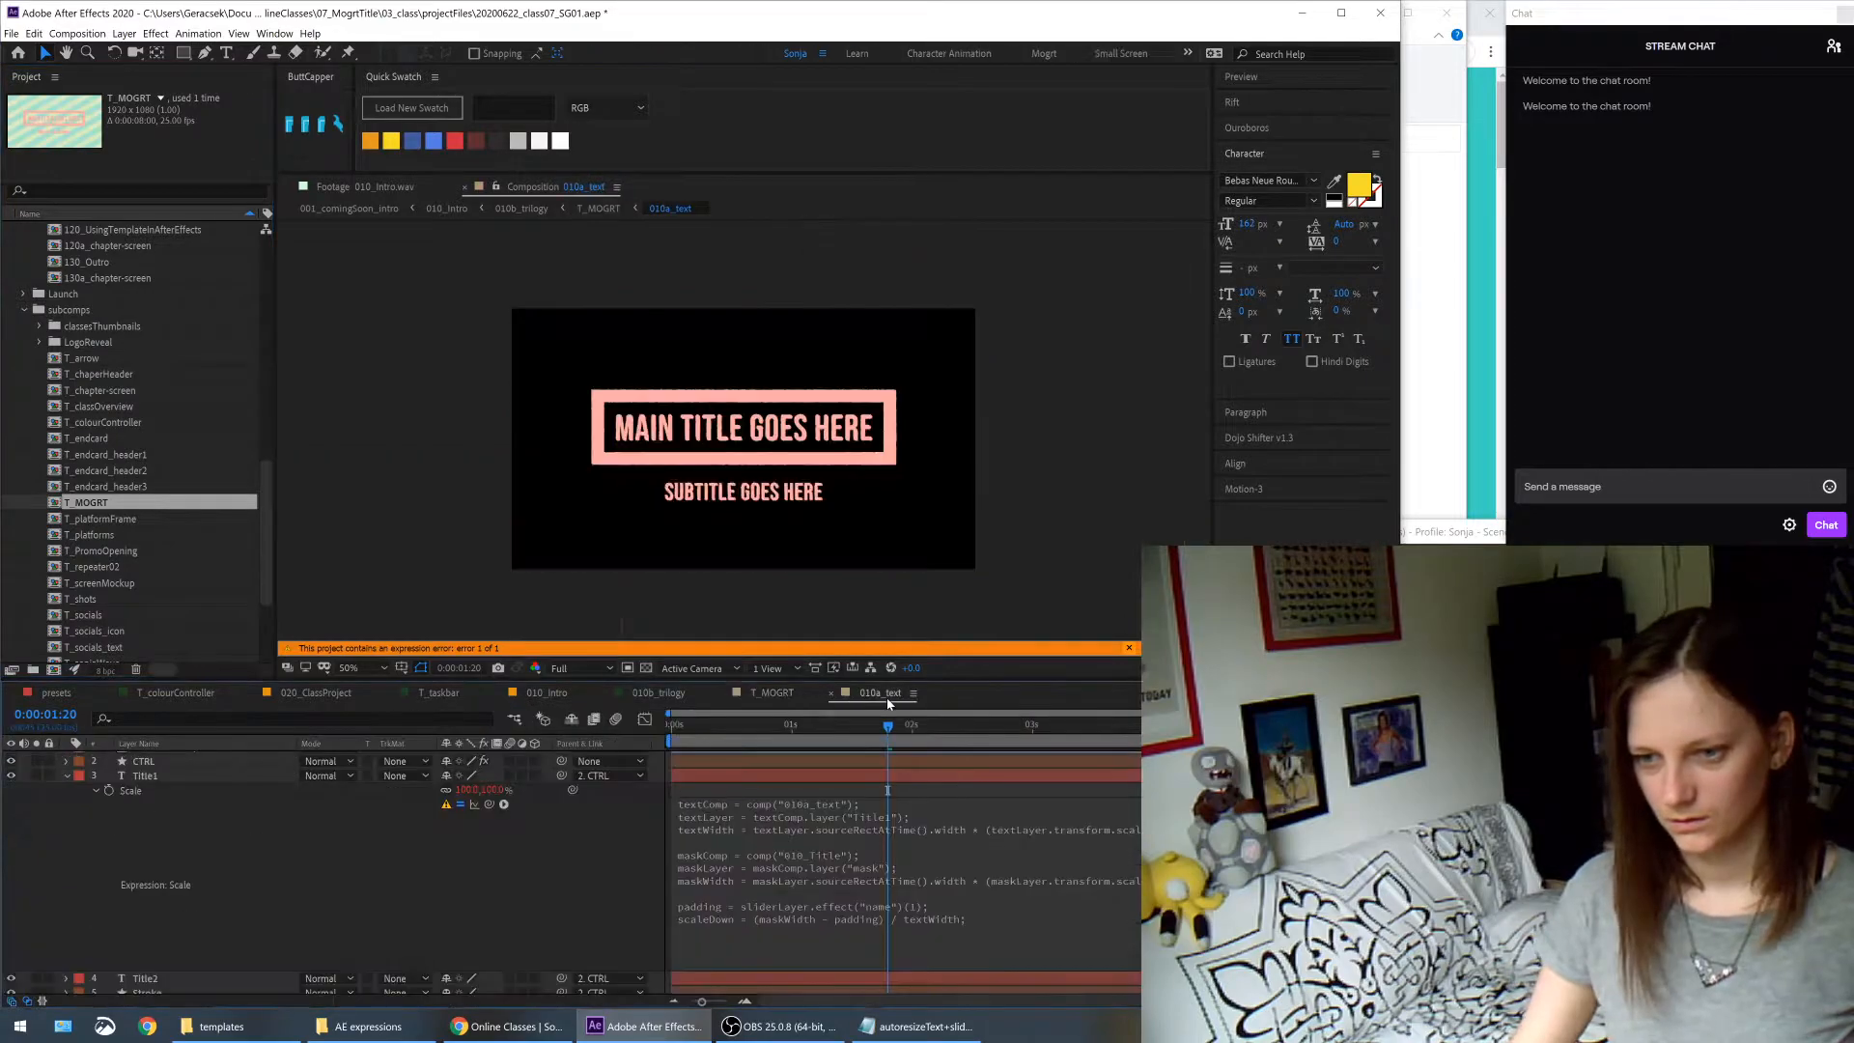
{"action": "left_click", "coordinate": [822, 862]}
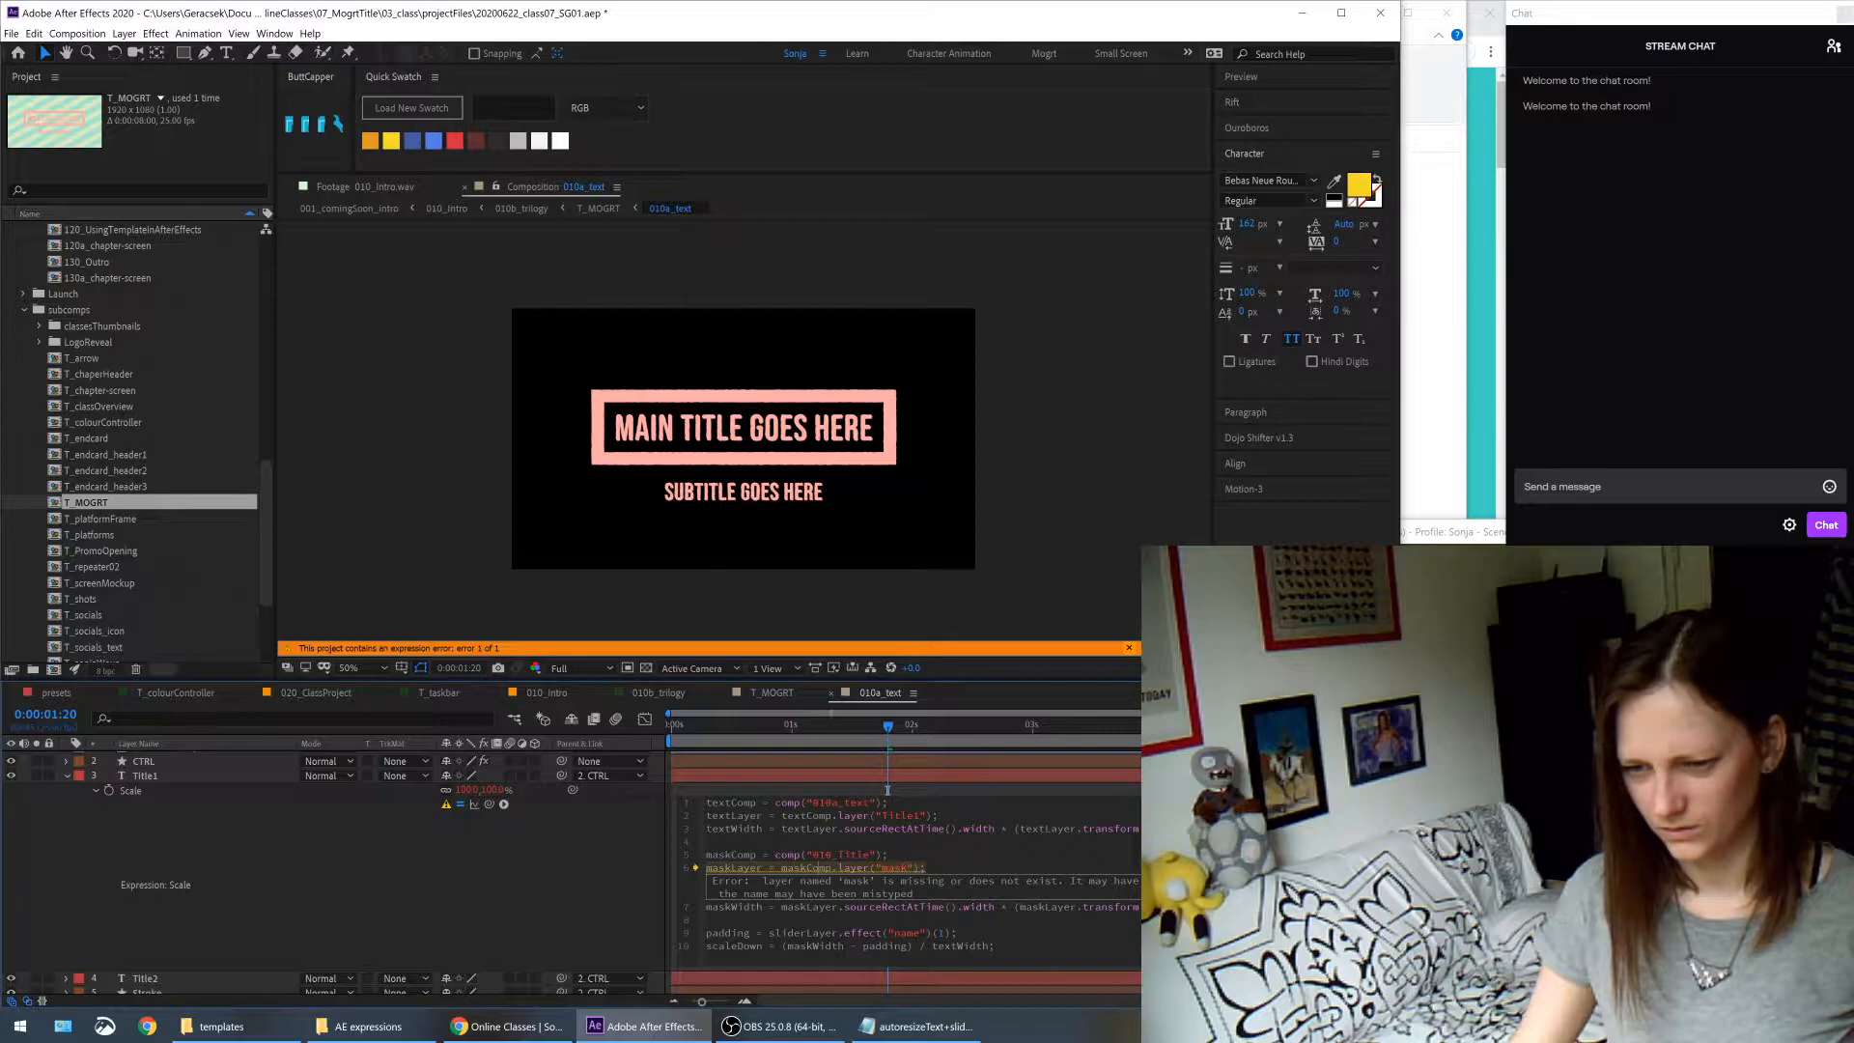
{"action": "left_click_drag", "start_coordinate": [774, 855], "coordinate": [884, 857]}
{"action": "left_click_drag", "start_coordinate": [493, 805], "coordinate": [113, 510]}
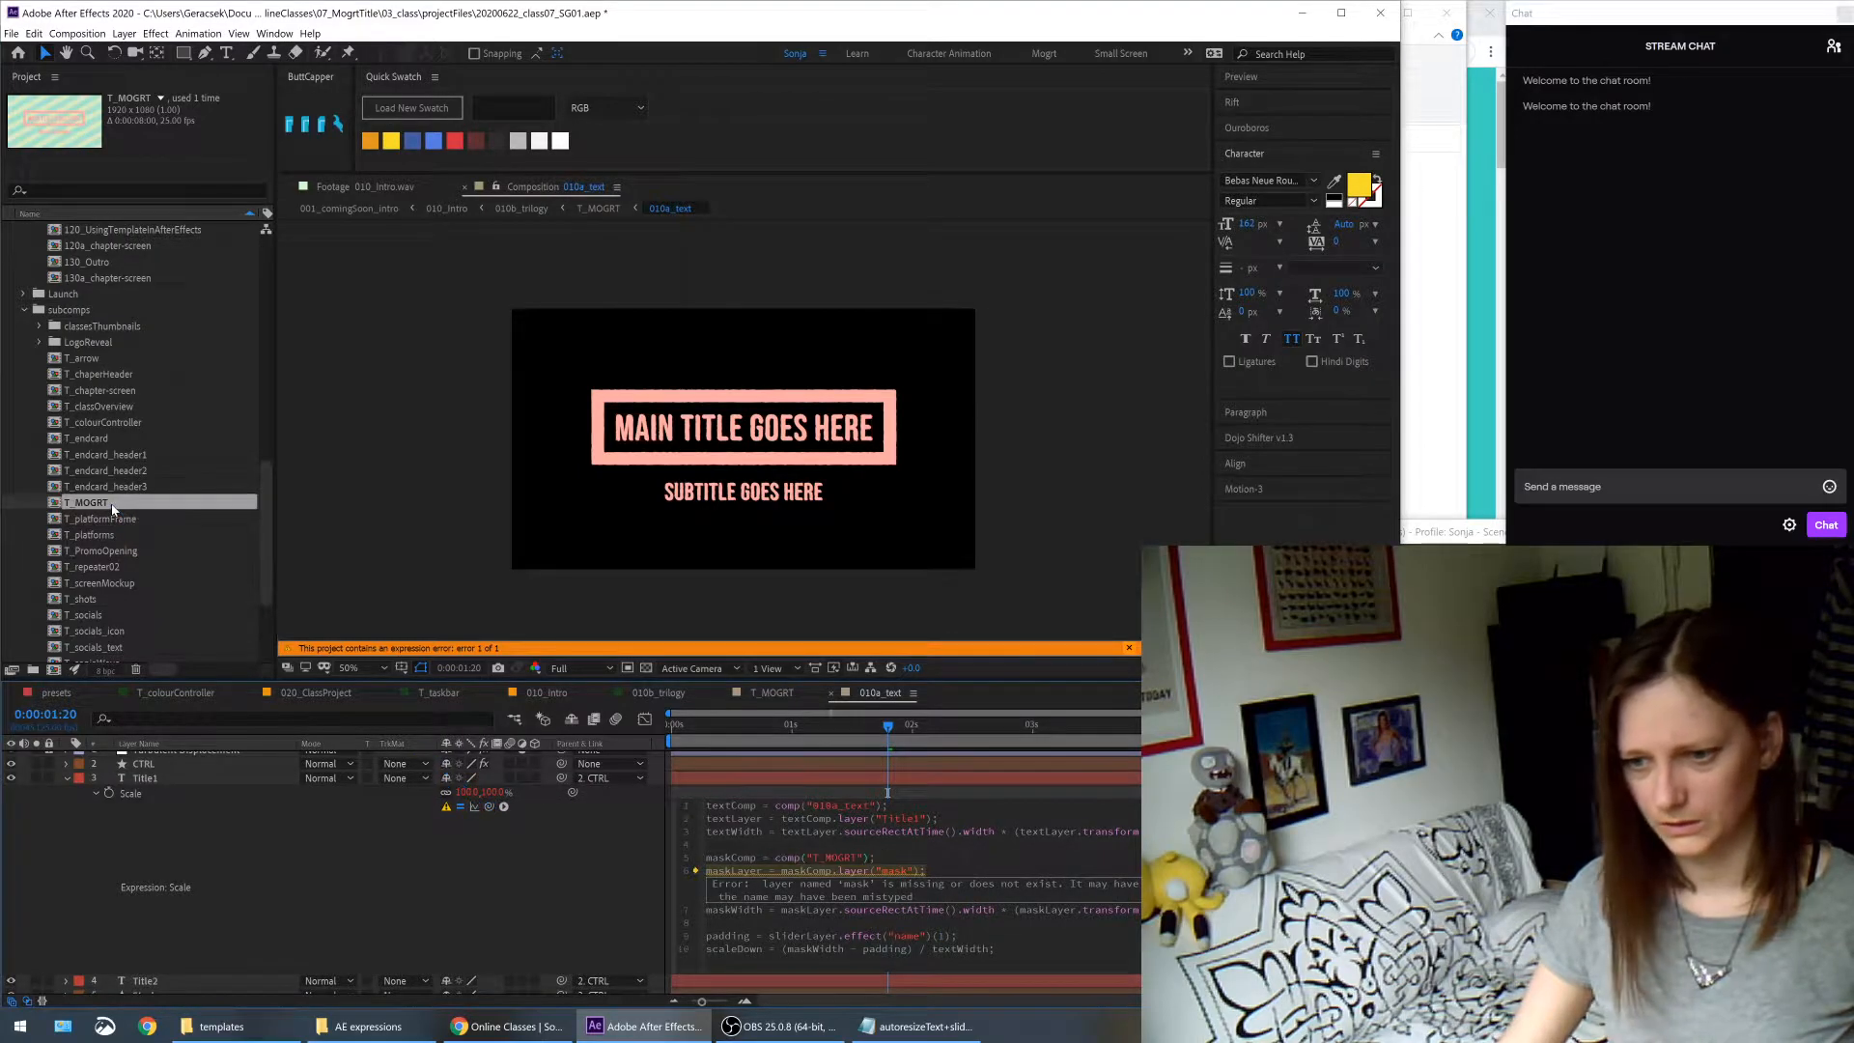
{"action": "left_click", "coordinate": [430, 856]}
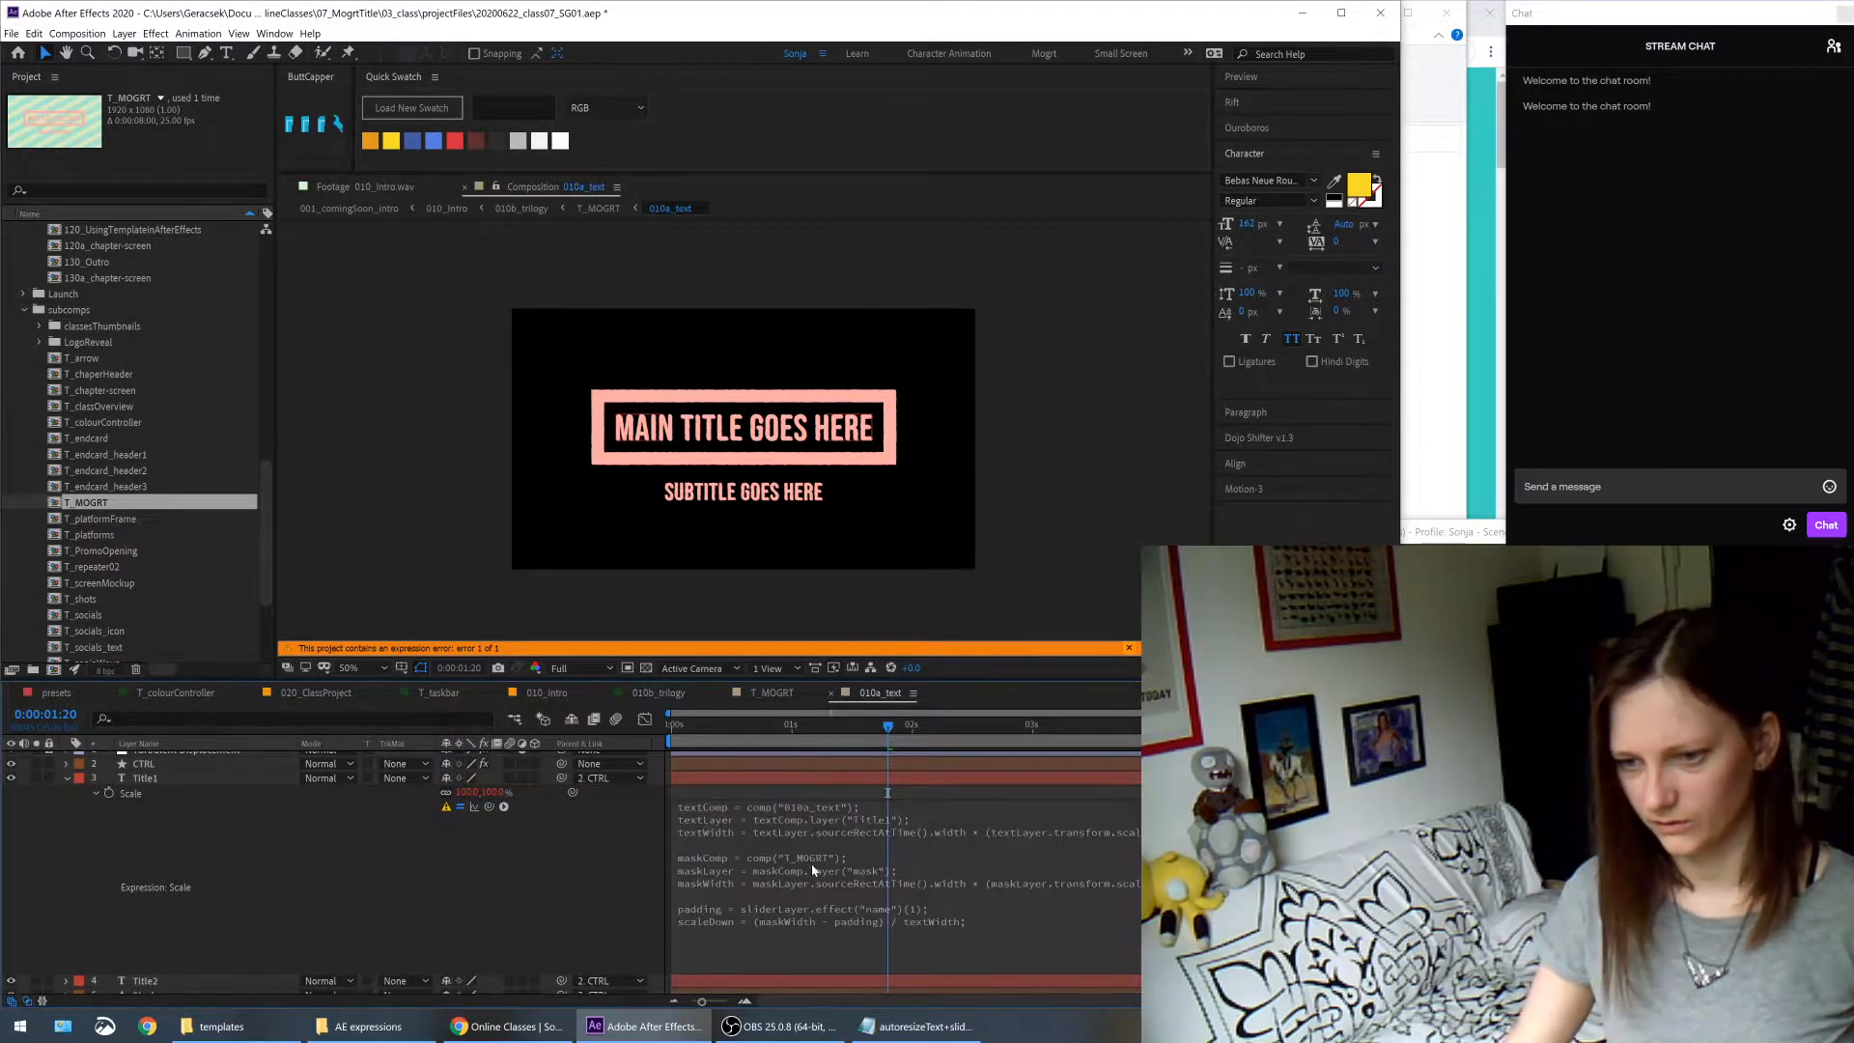
{"action": "left_click", "coordinate": [877, 904]}
{"action": "left_click", "coordinate": [893, 805]}
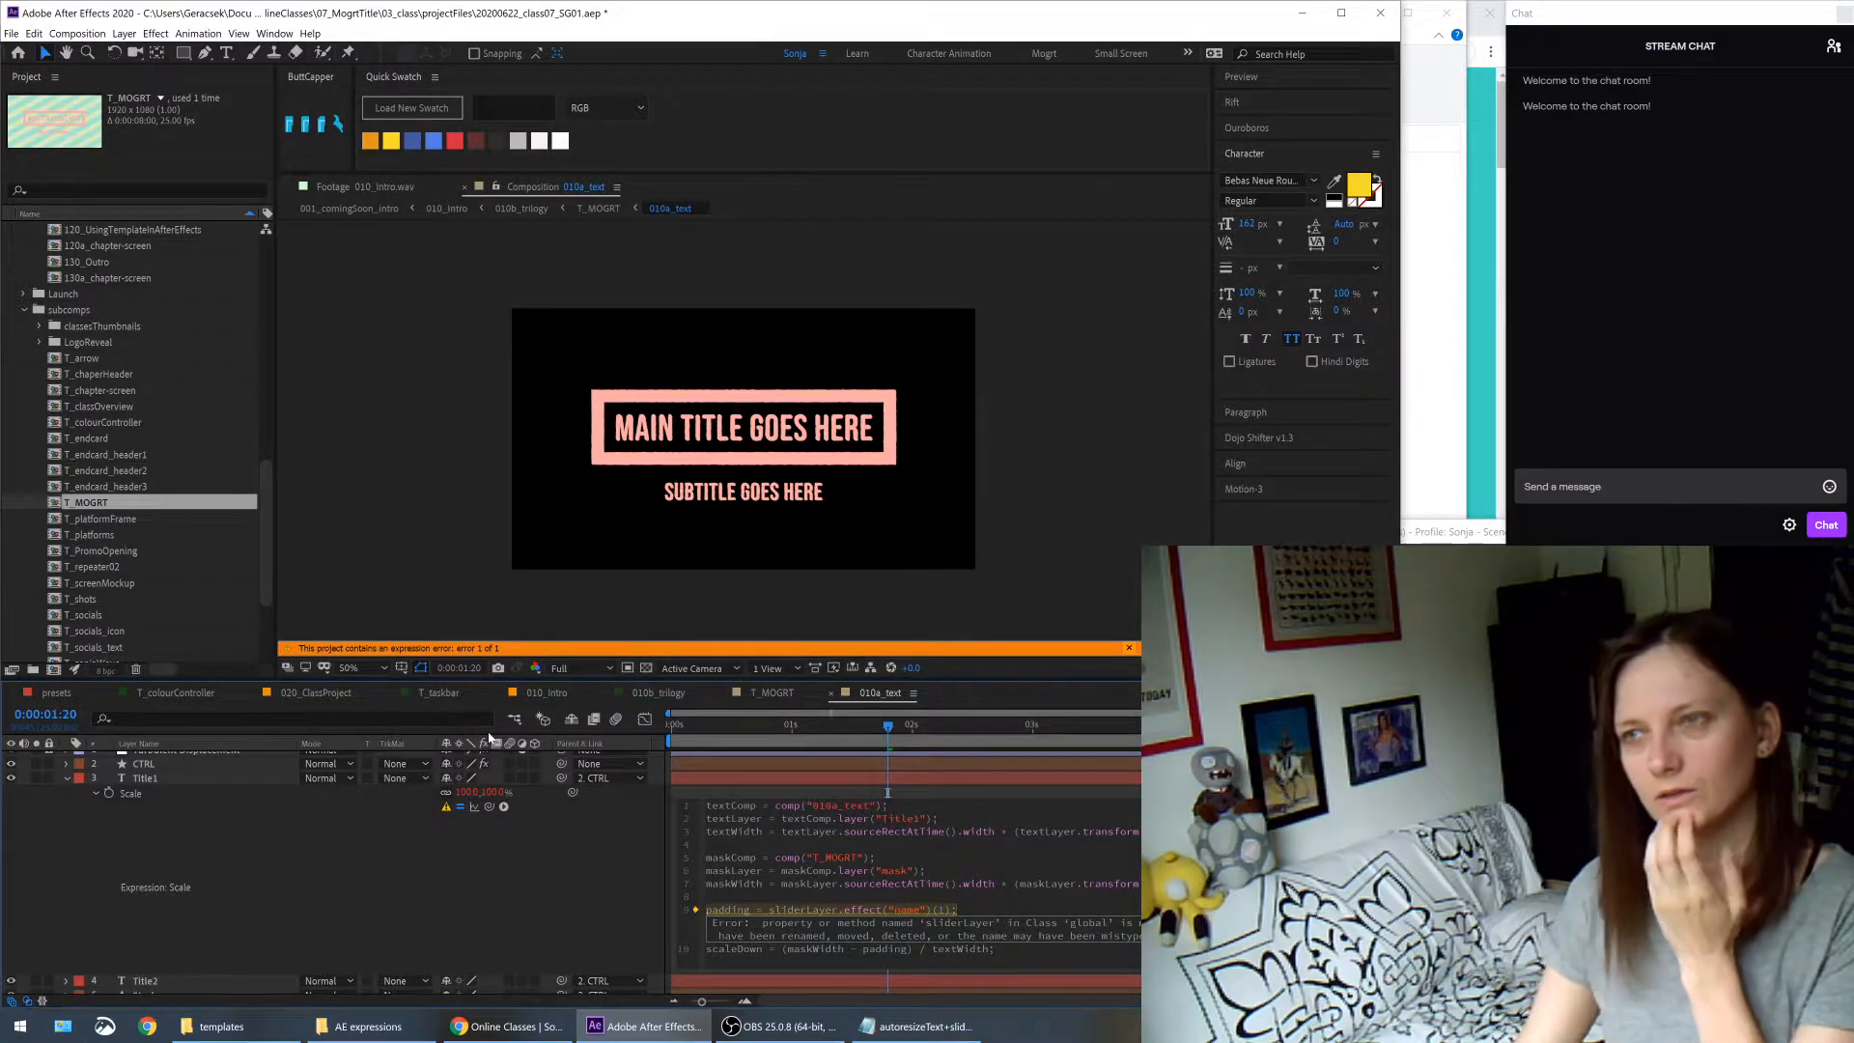
- Reveal the CTRL layer's effects and collapse the Subtitle On/Off, Size and xSize controls
{"action": "scroll", "coordinate": [483, 898], "scroll_direction": "up", "scroll_amount": 1}
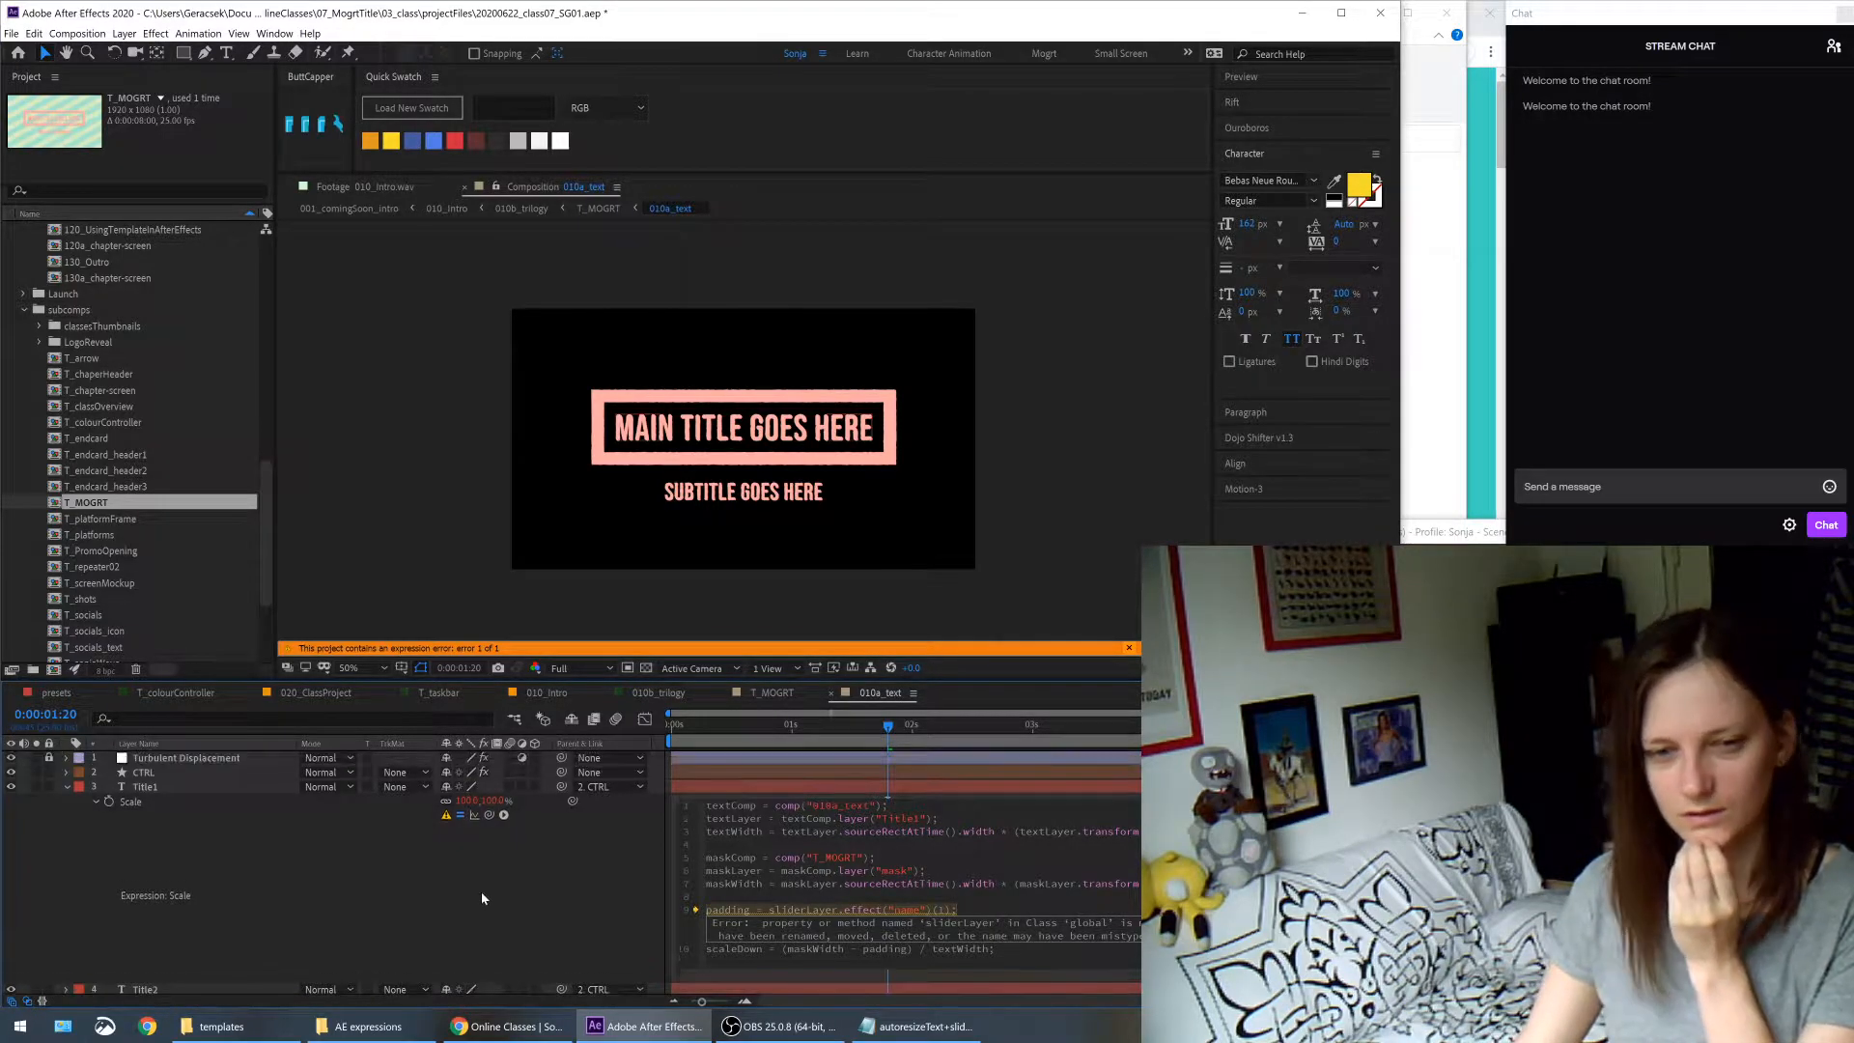
{"action": "left_click", "coordinate": [147, 772]}
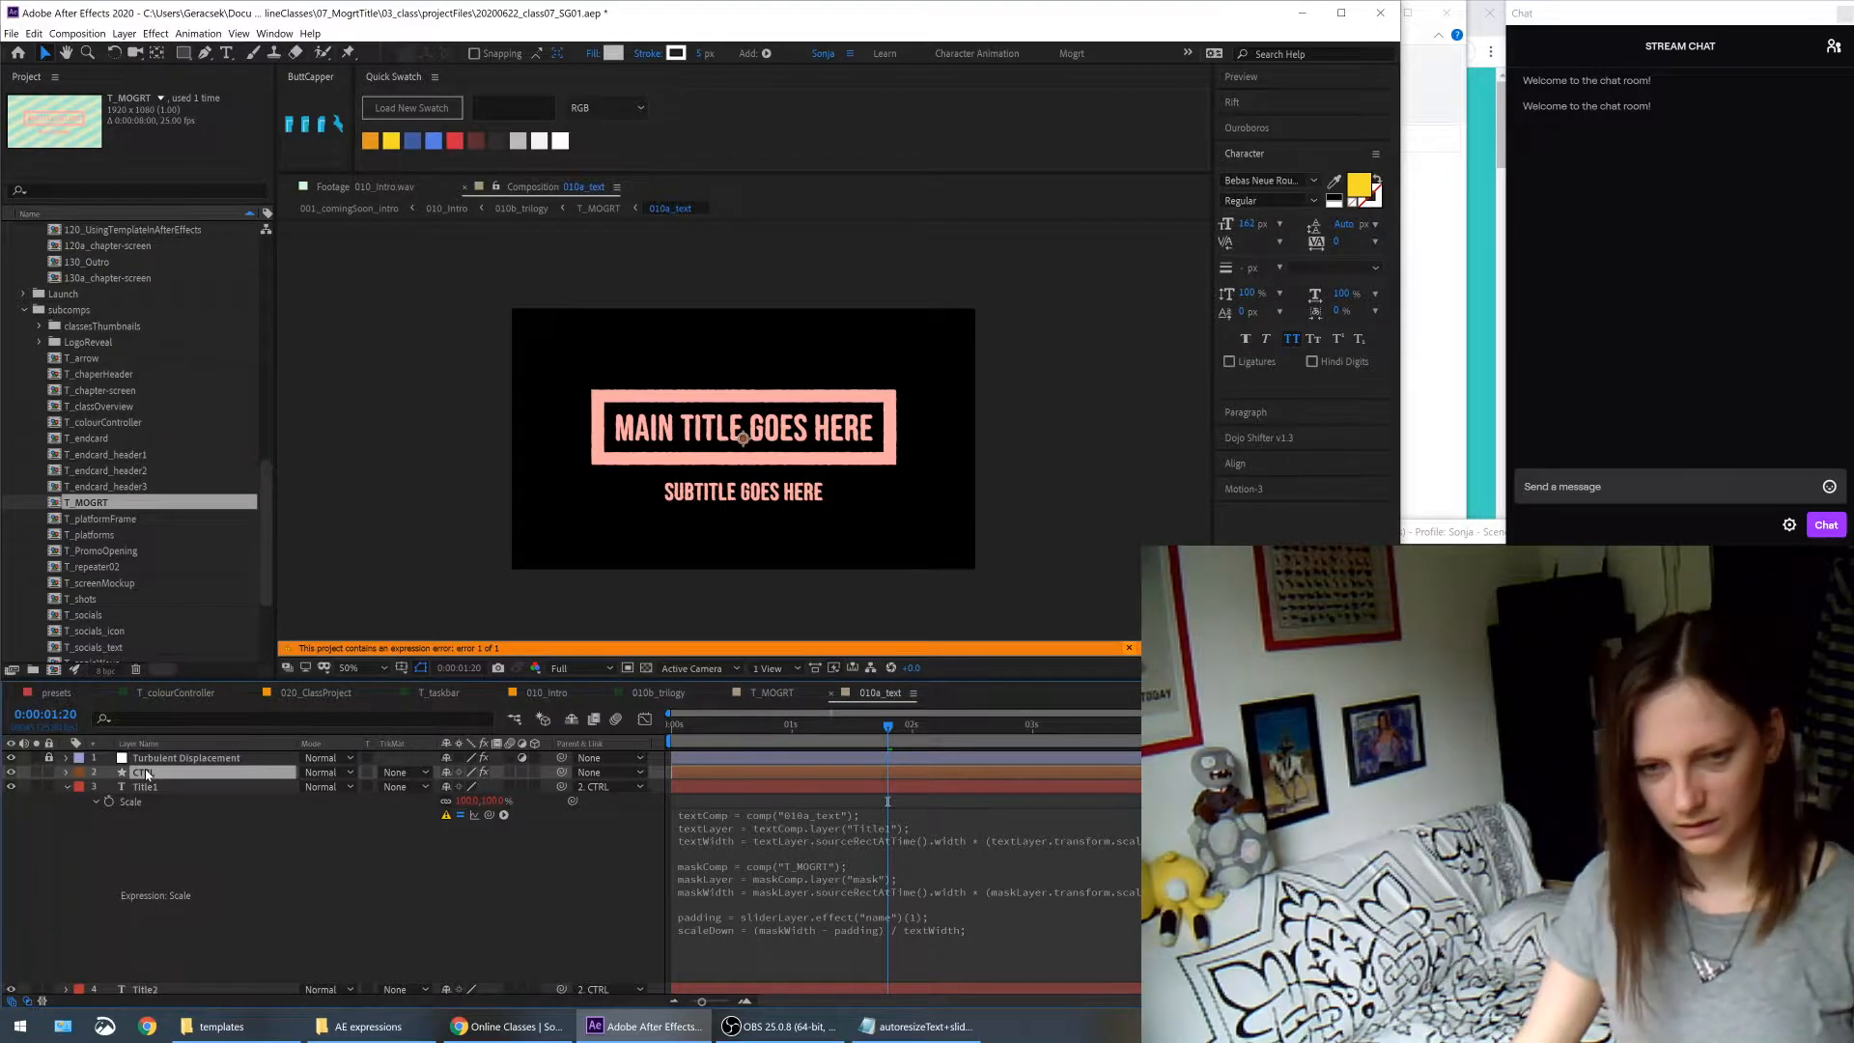
{"action": "key", "text": "e"}
{"action": "left_click", "coordinate": [97, 859]}
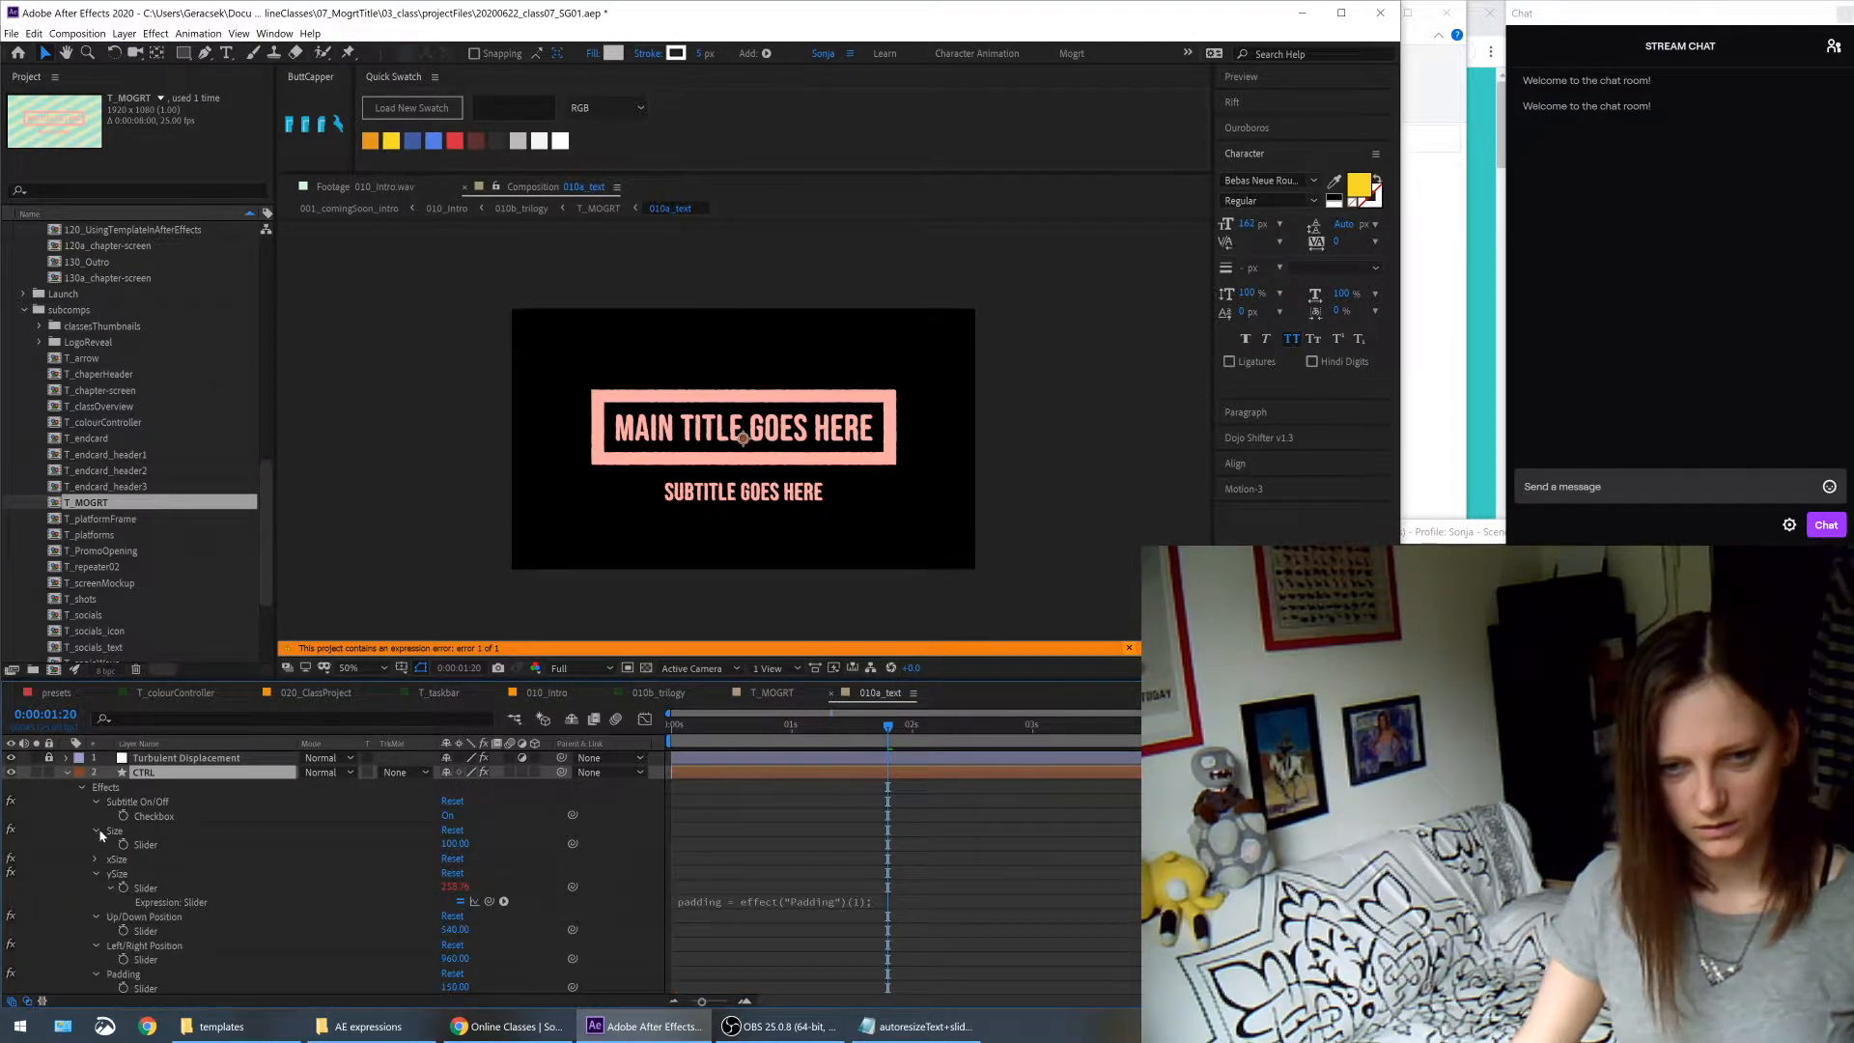
{"action": "left_click", "coordinate": [96, 831]}
{"action": "left_click", "coordinate": [95, 803]}
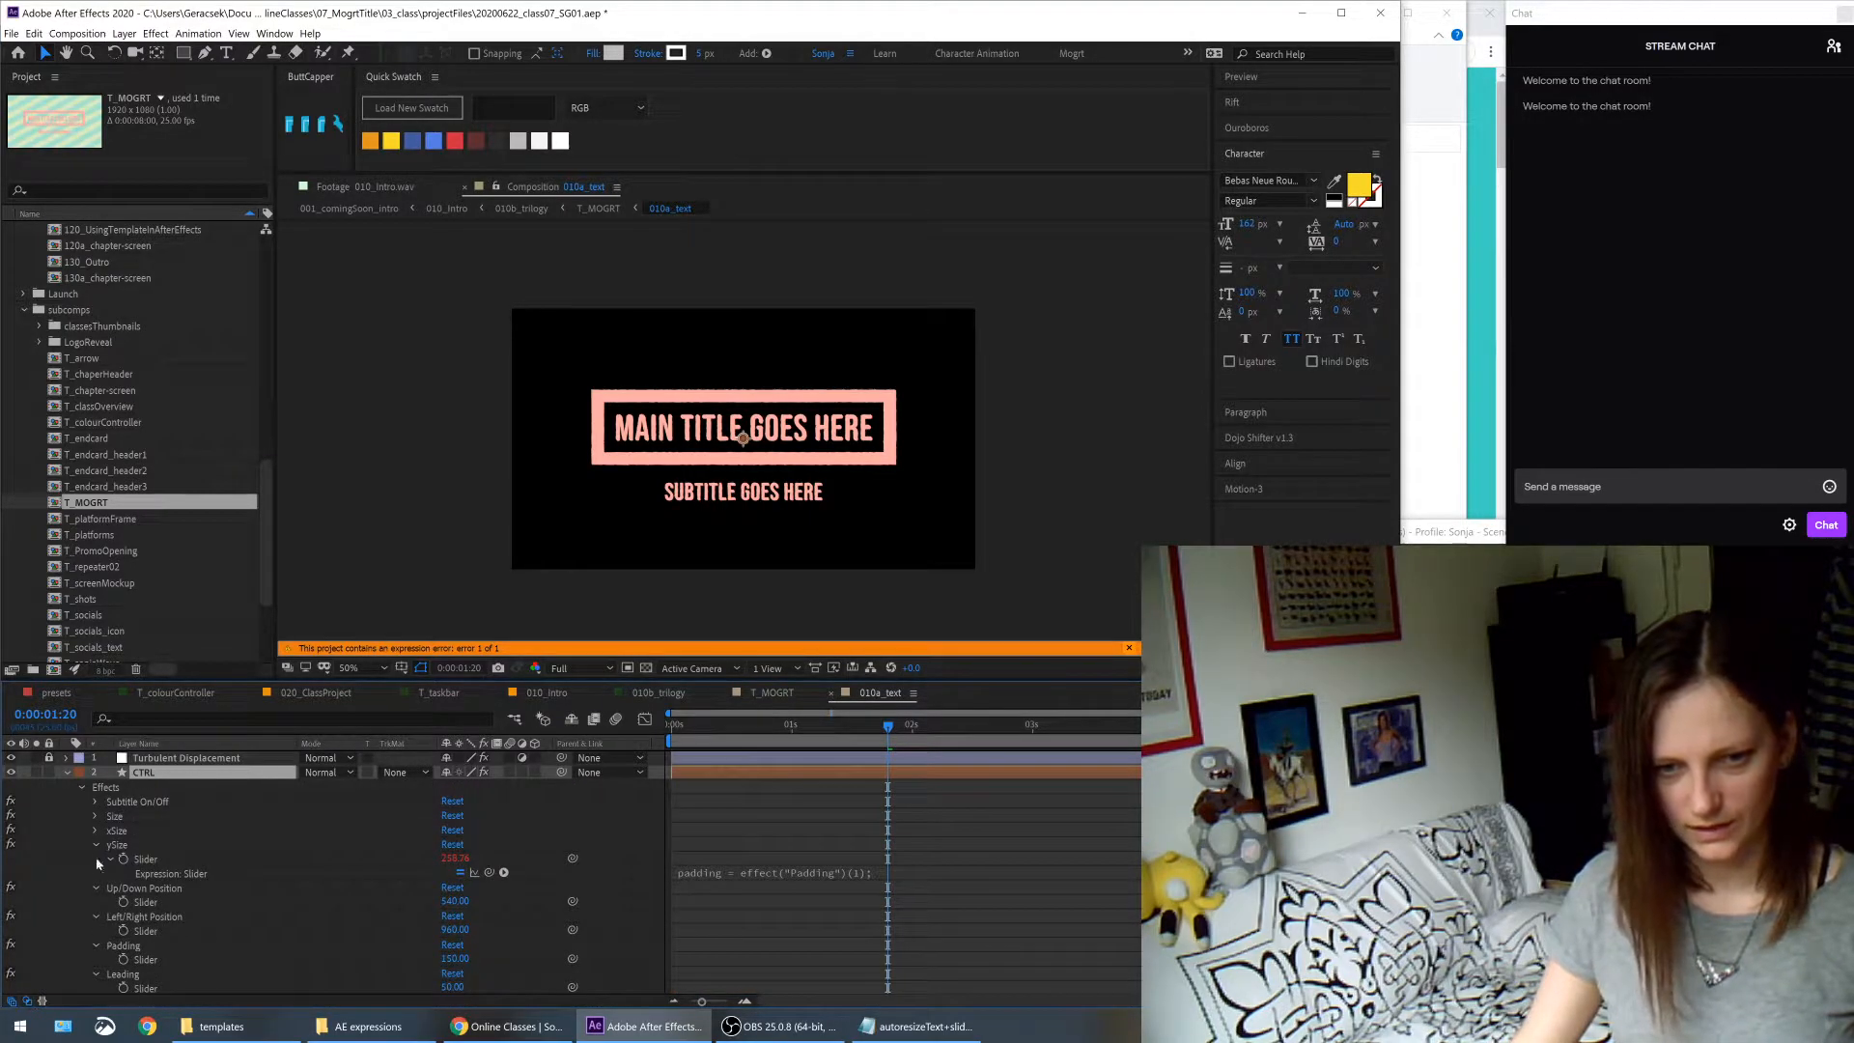
- Isolate the CTRL layer's Padding slider in the timeline so it sits above Title1's Scale expression
{"action": "left_click", "coordinate": [135, 946]}
{"action": "scroll", "coordinate": [256, 937], "scroll_direction": "down", "scroll_amount": 3}
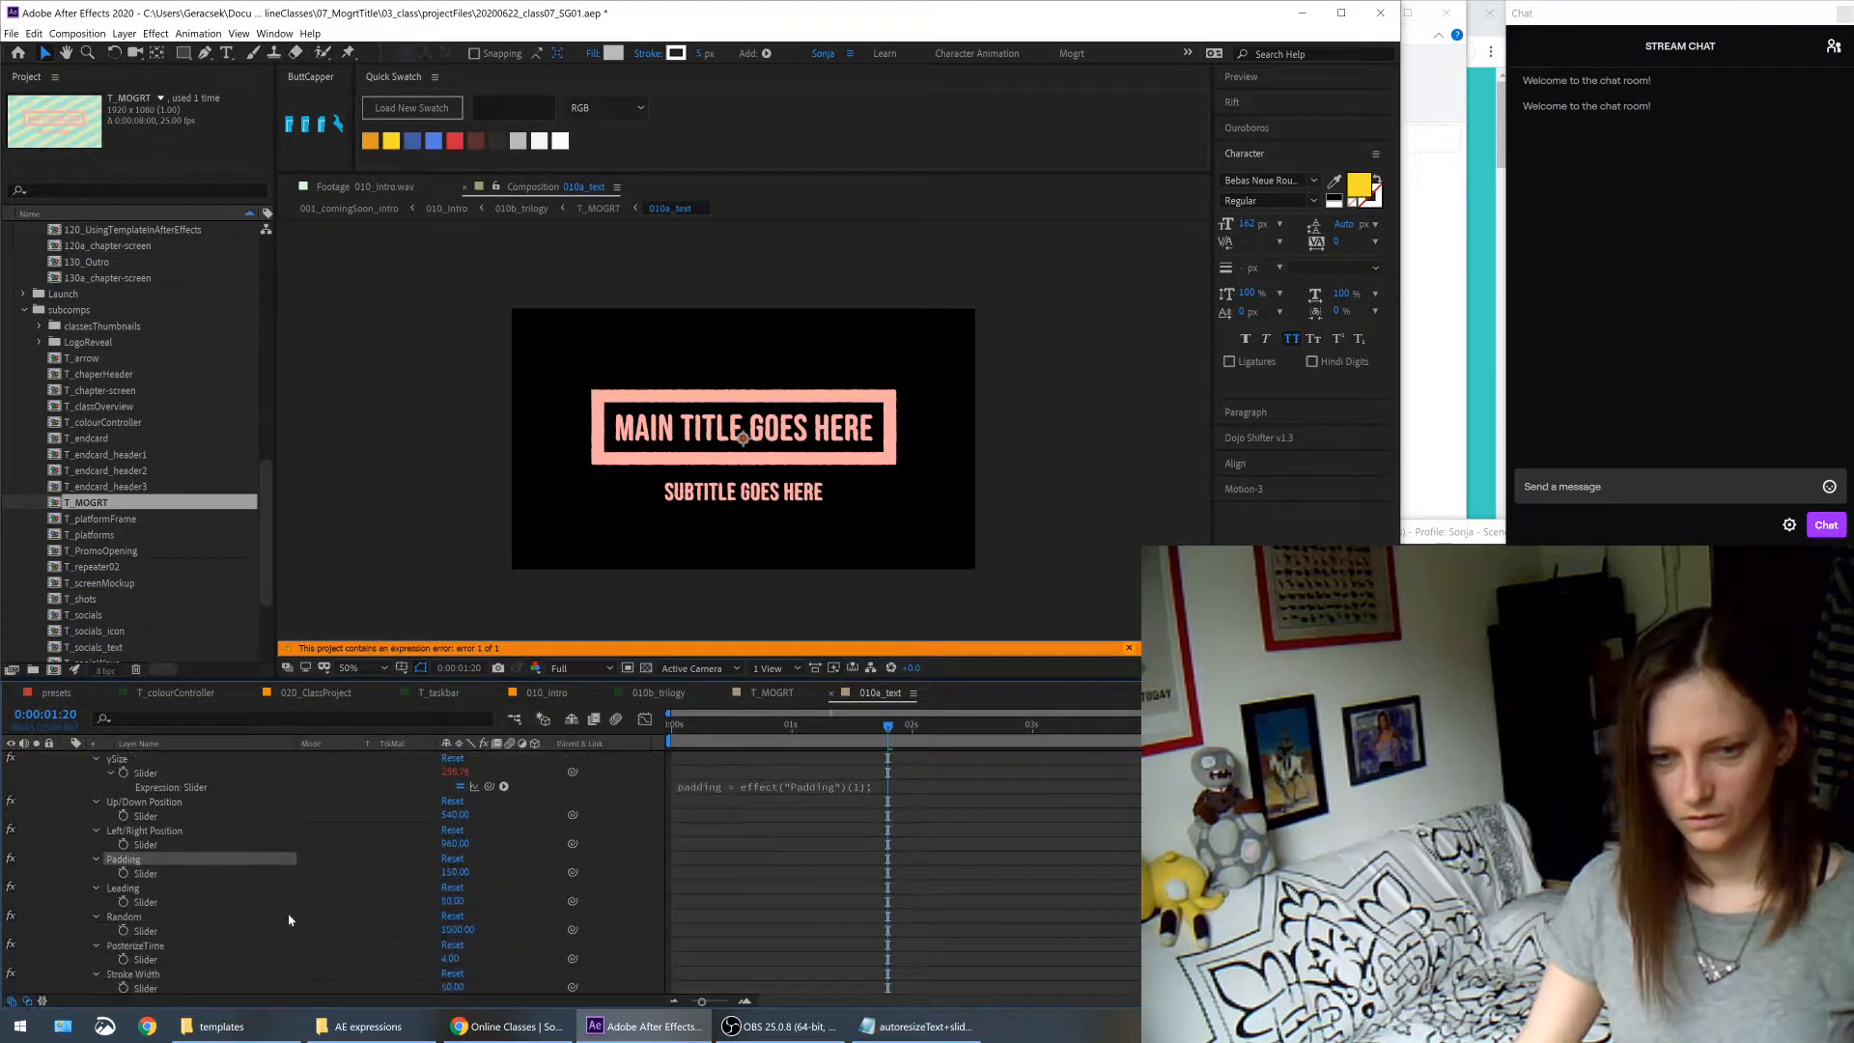
{"action": "left_click", "coordinate": [146, 874]}
{"action": "scroll", "coordinate": [884, 876], "scroll_direction": "up", "scroll_amount": 3}
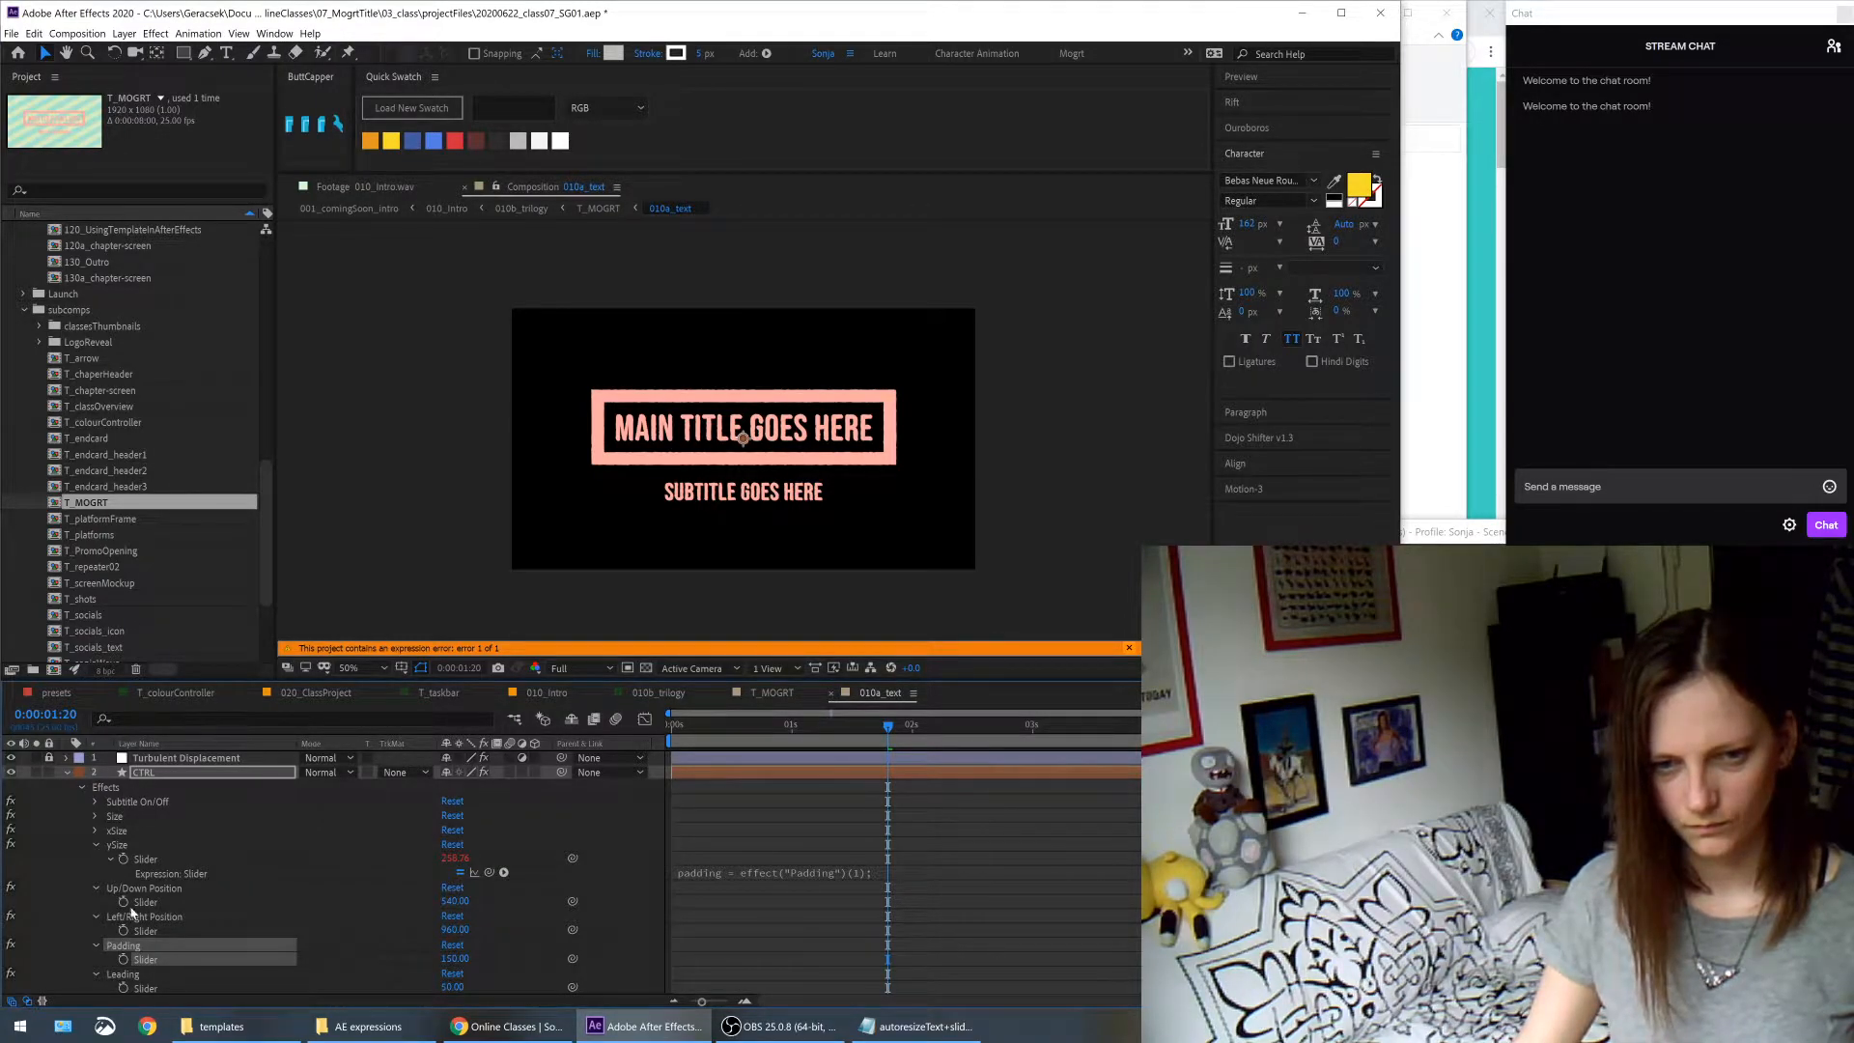
{"action": "left_click", "coordinate": [210, 973]}
{"action": "left_click", "coordinate": [185, 959]}
{"action": "key", "text": "s"}
{"action": "key", "text": "s"}
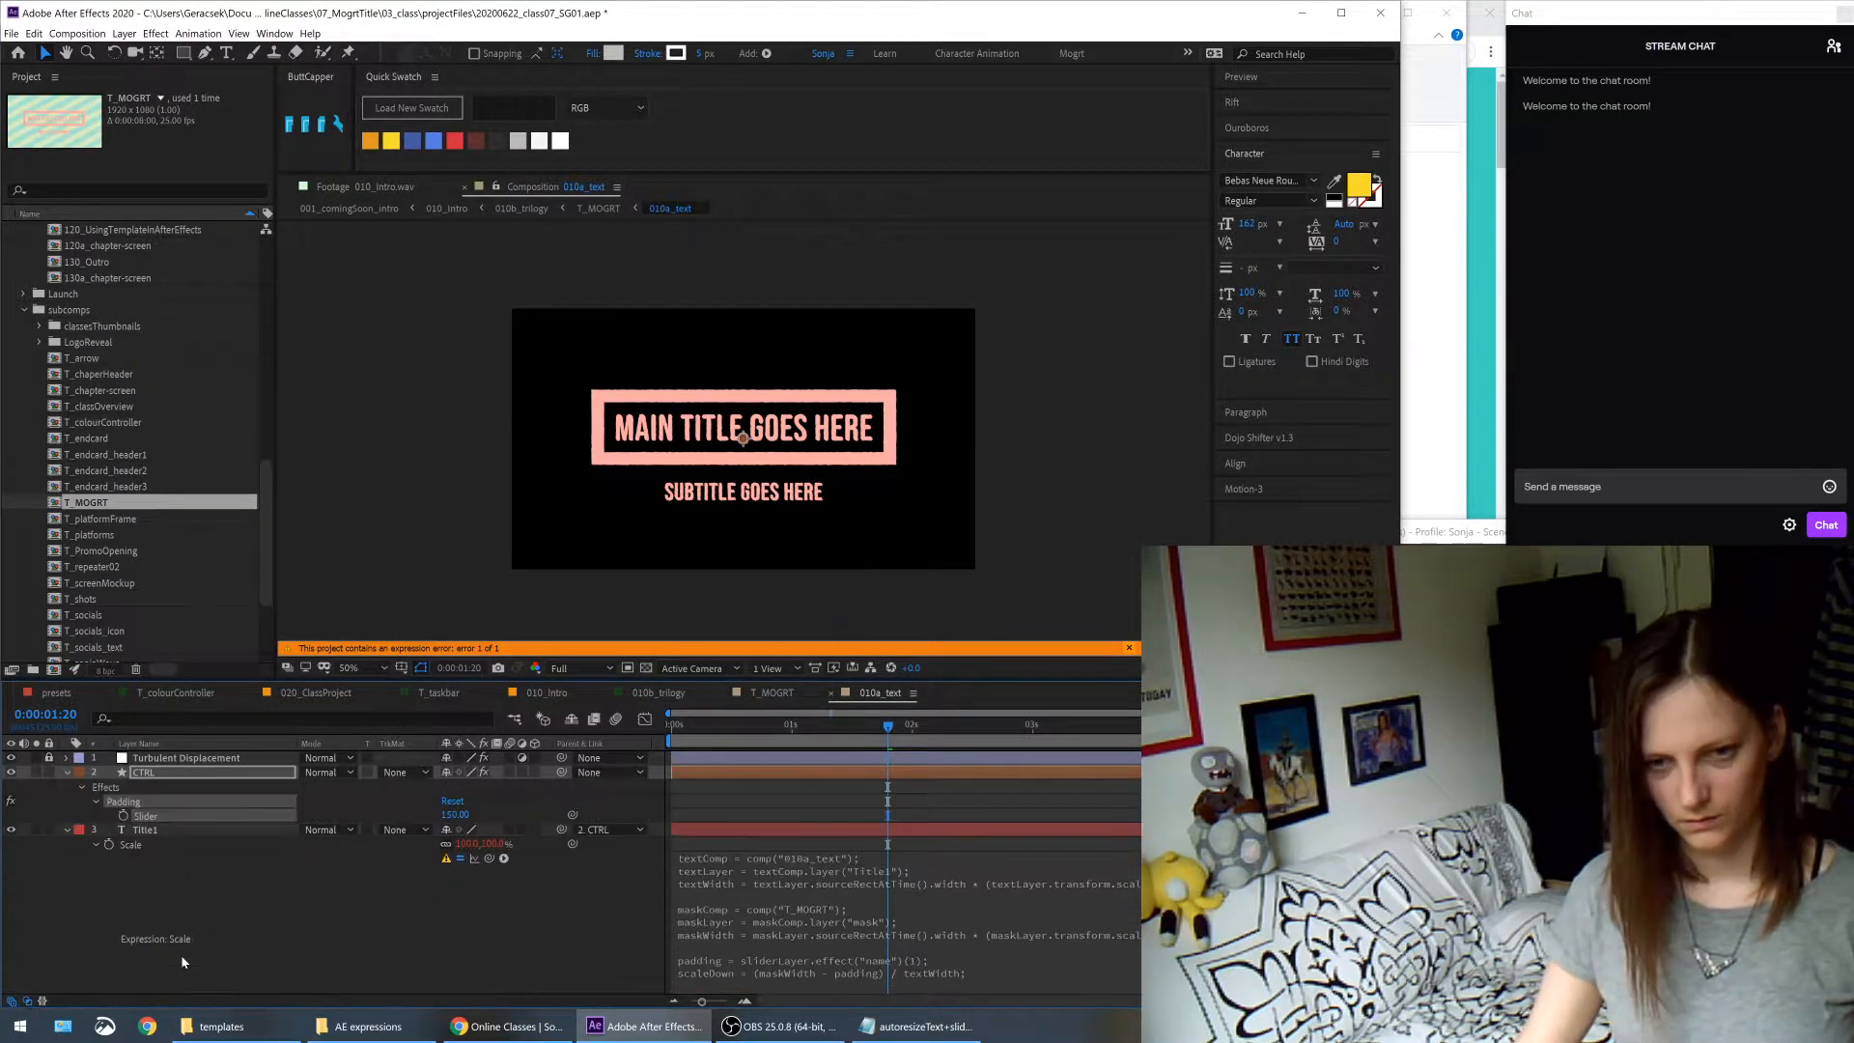
- Replace the placeholder slider reference in the padding line of Title1's Scale expression with CTRL's Padding slider
{"action": "scroll", "coordinate": [594, 954], "scroll_direction": "down", "scroll_amount": 2}
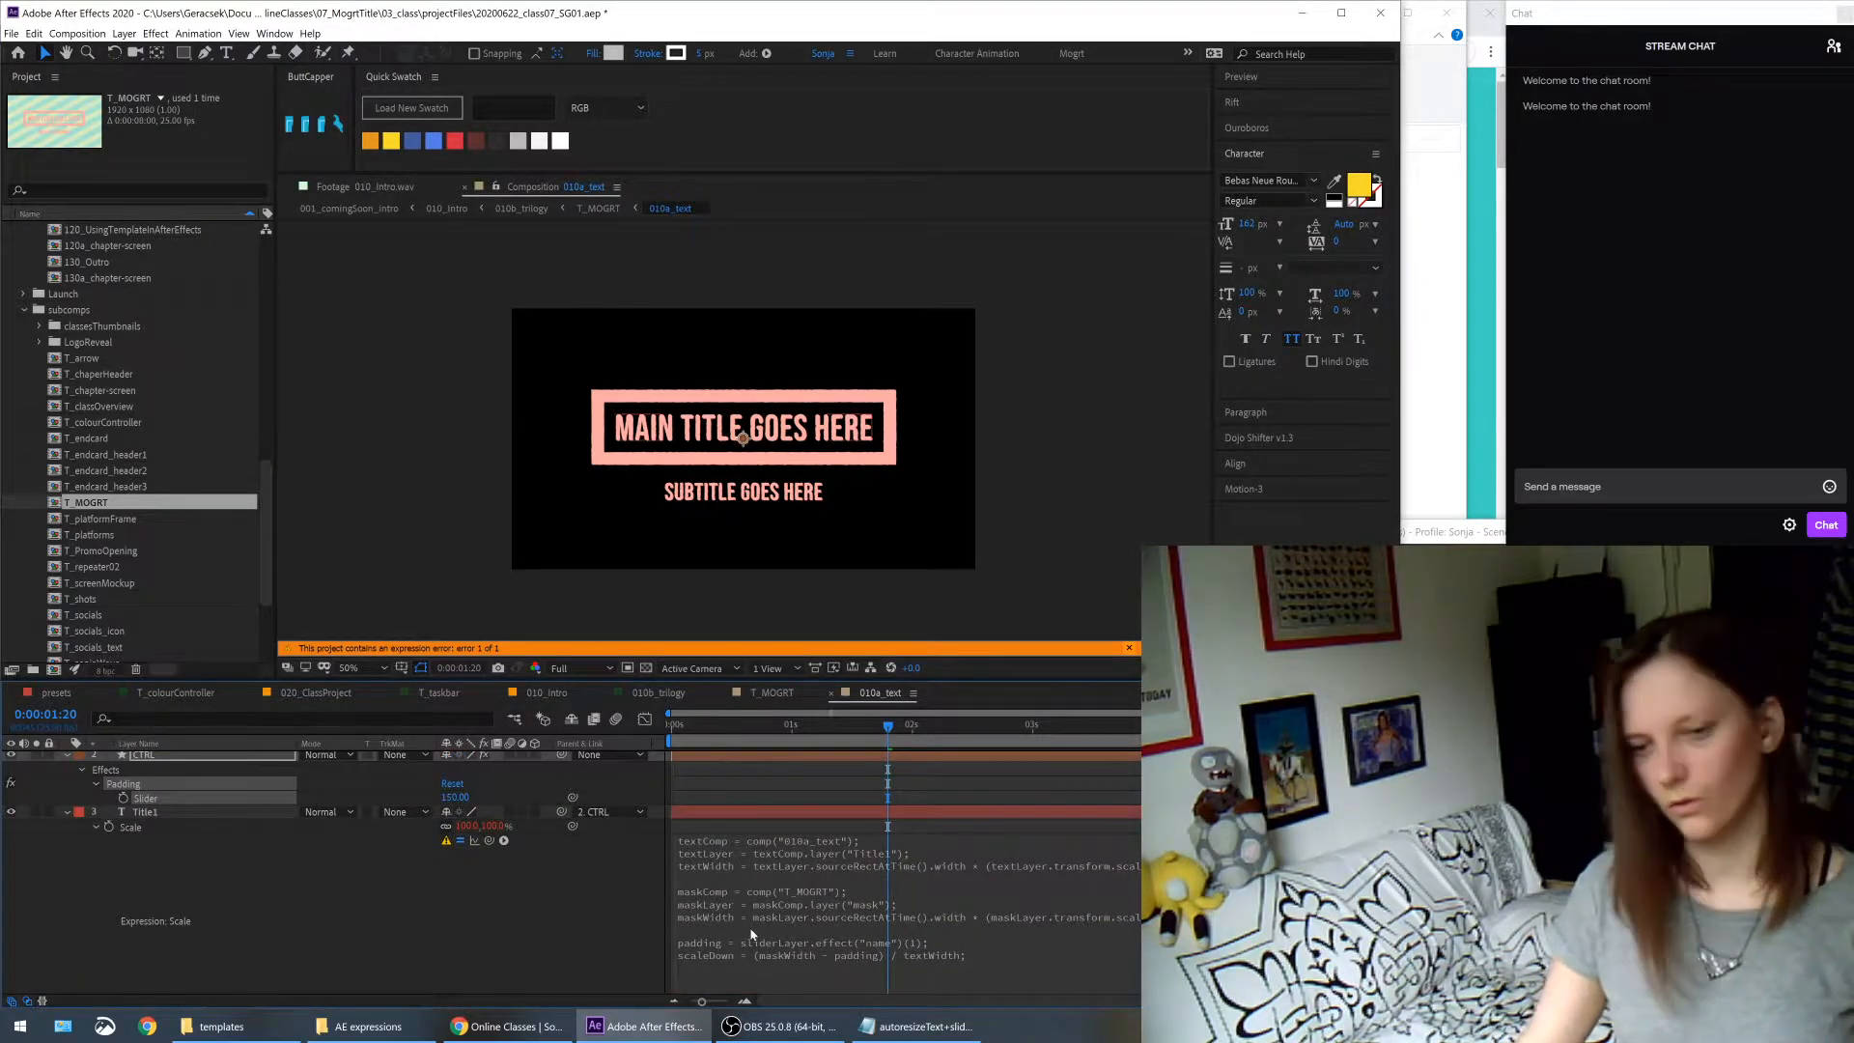
{"action": "left_click", "coordinate": [775, 973]}
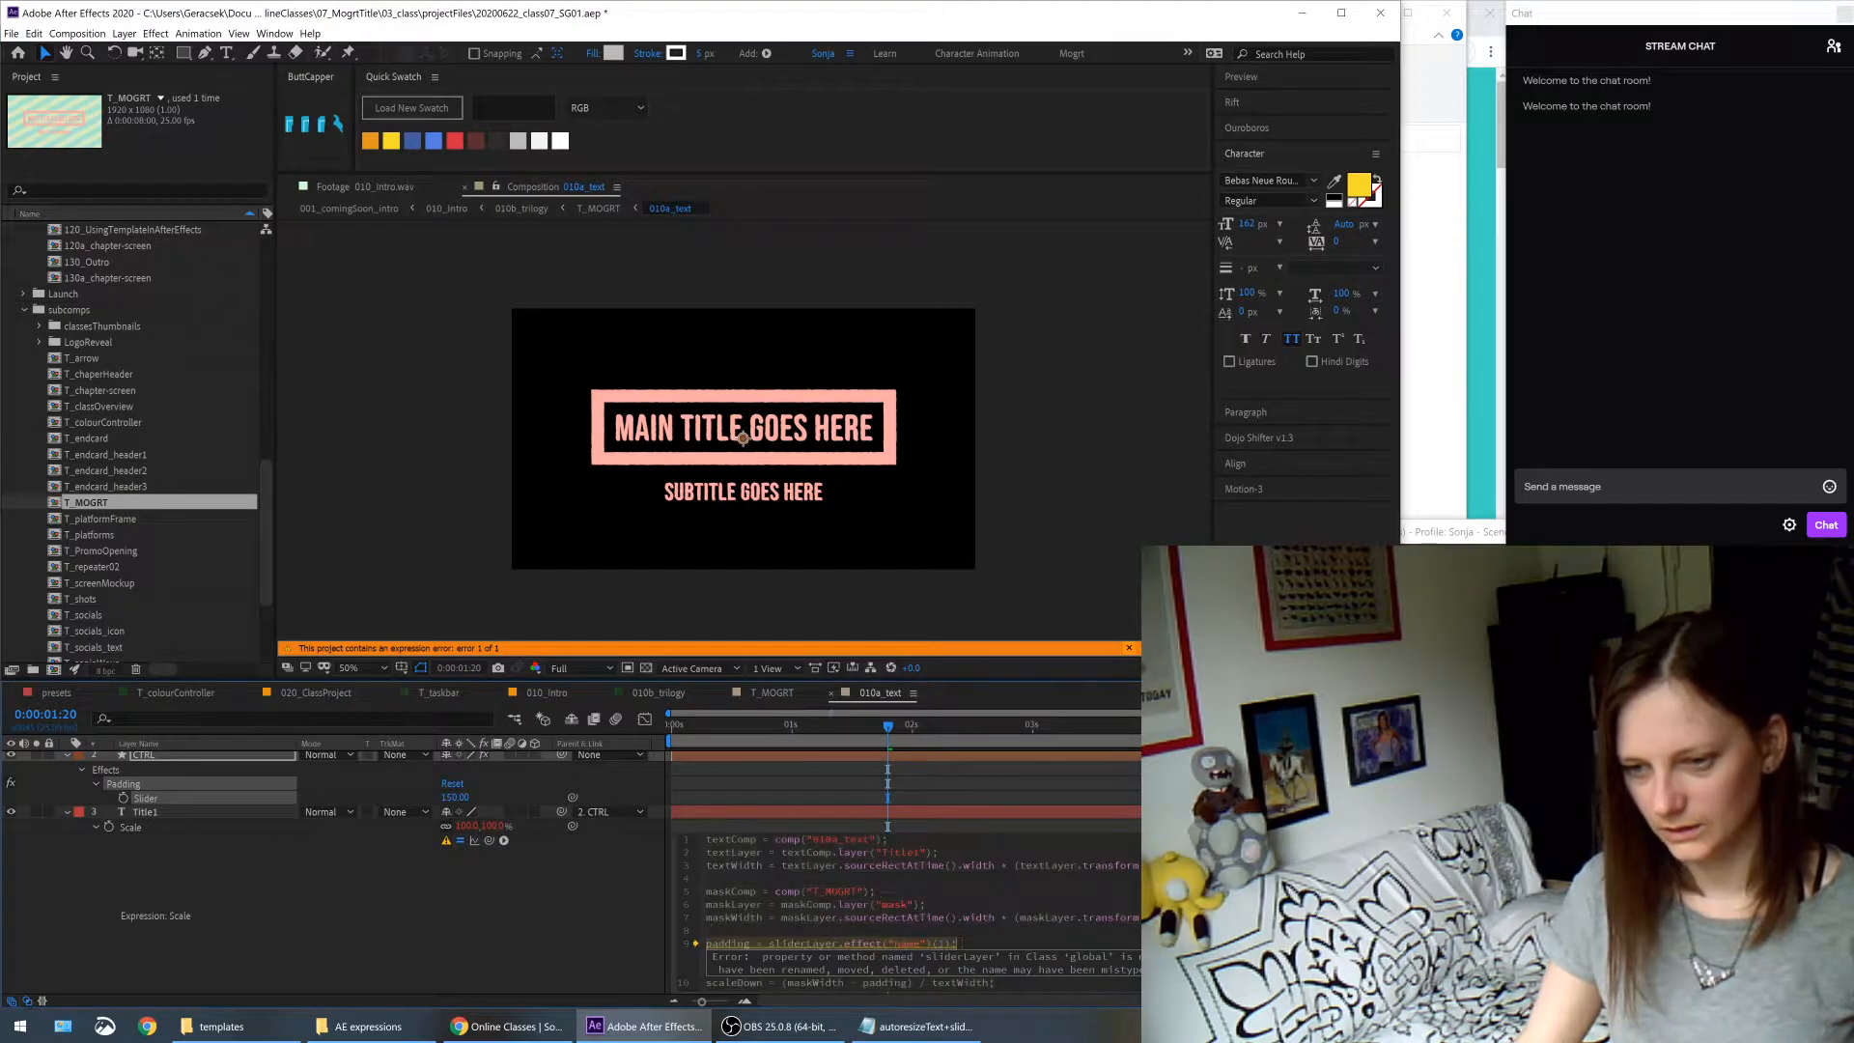
{"action": "left_click_drag", "start_coordinate": [951, 943], "coordinate": [769, 953]}
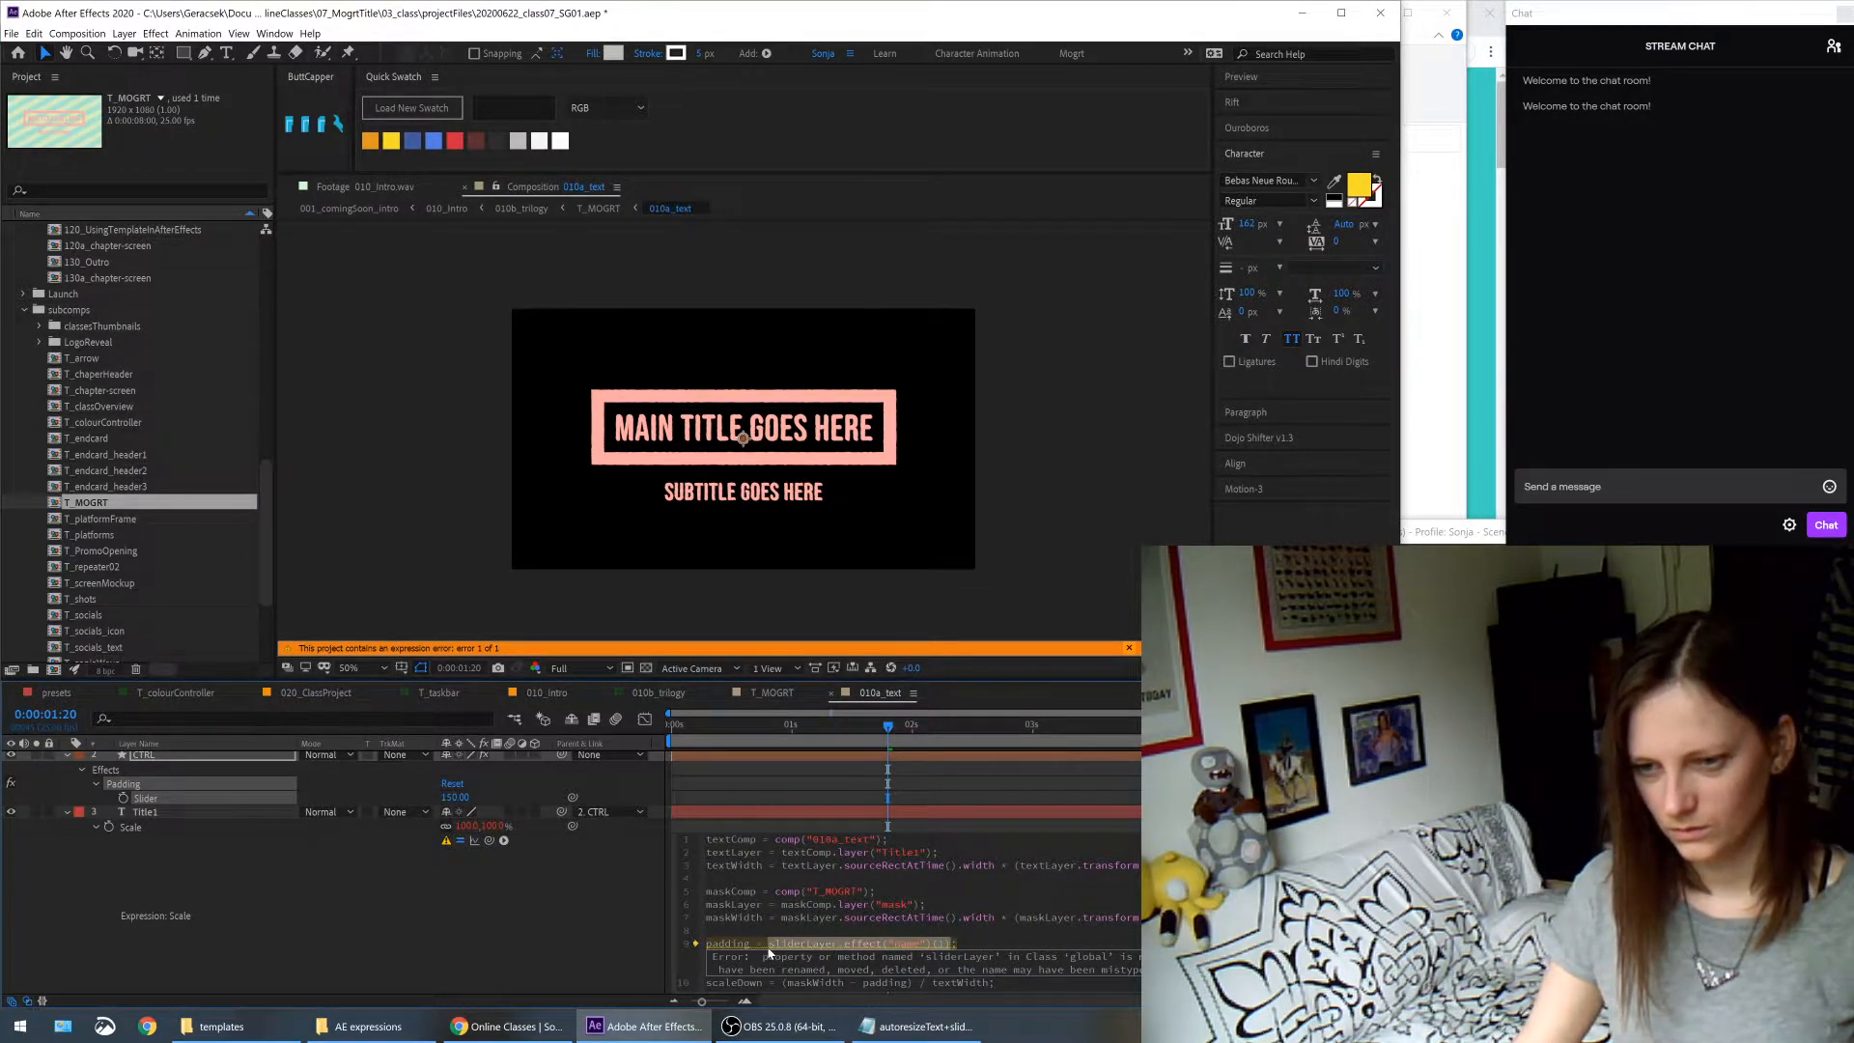
{"action": "left_click_drag", "start_coordinate": [488, 840], "coordinate": [200, 797]}
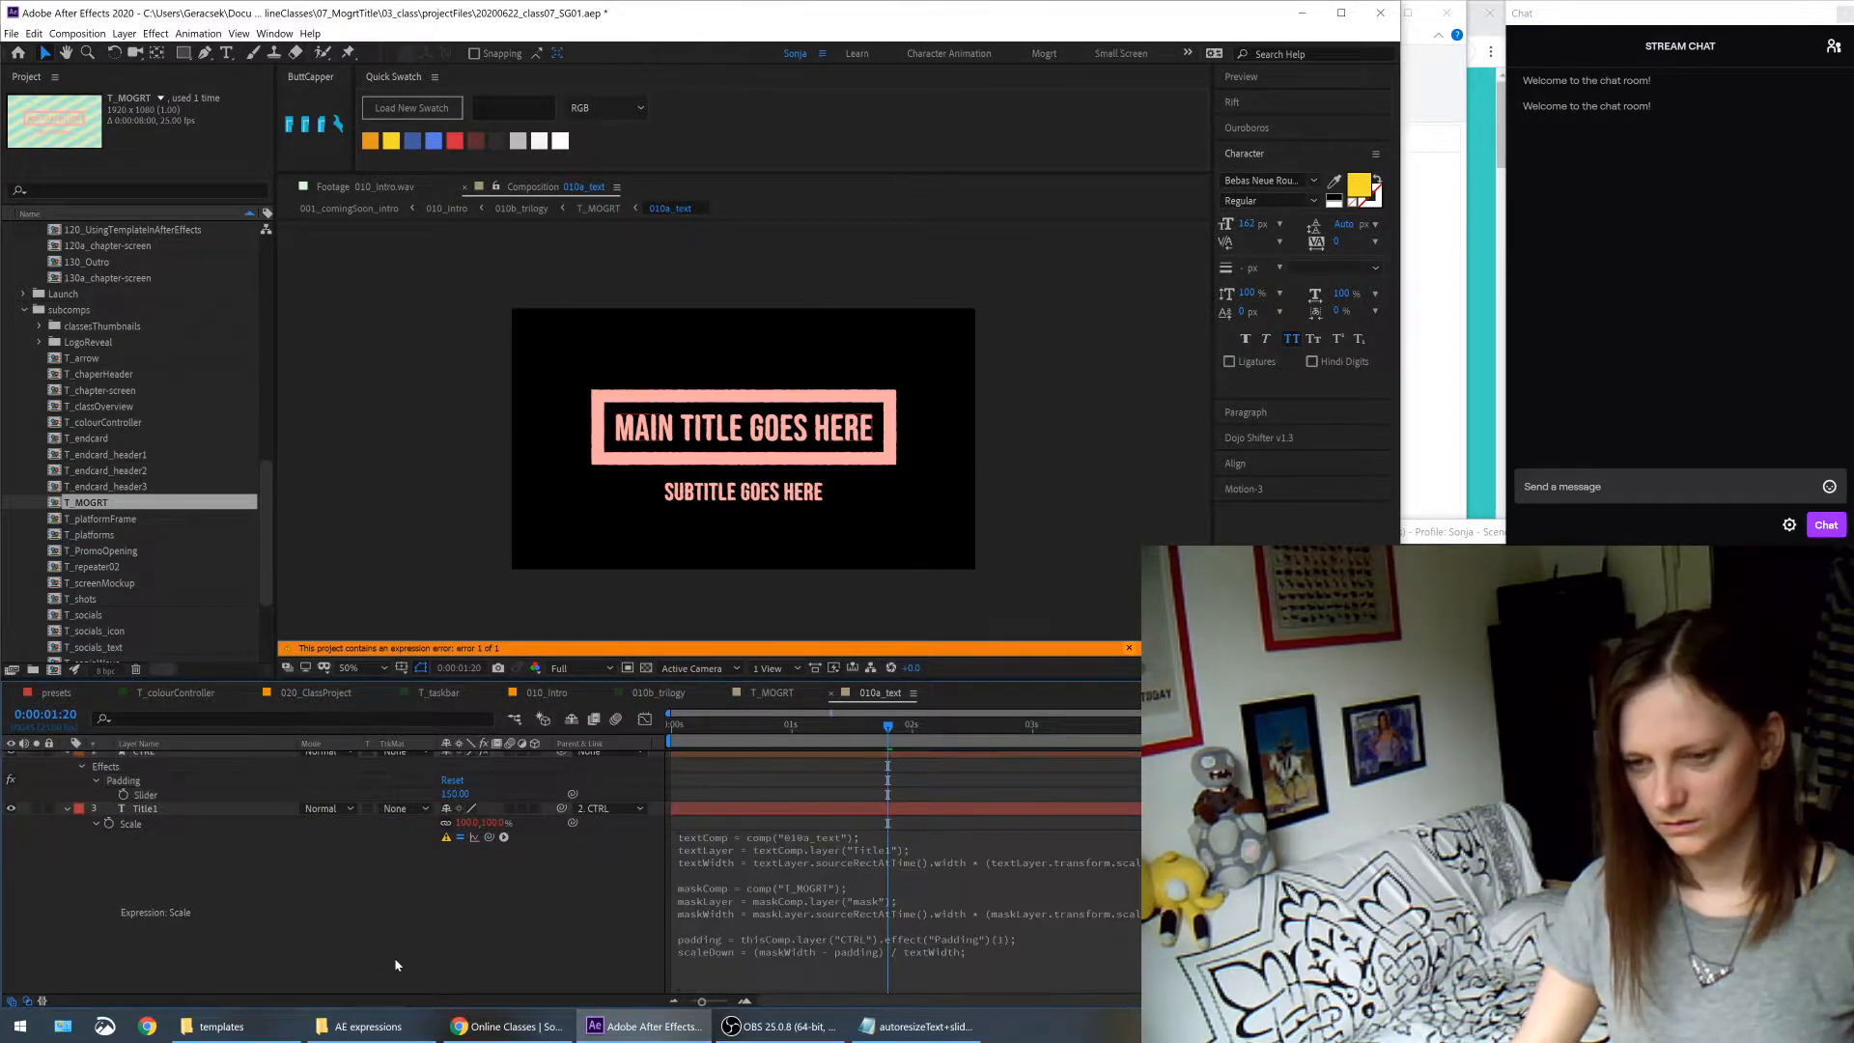
- Review Title1's Scale expression, including the comp reference in its textComp line
{"action": "scroll", "coordinate": [390, 958], "scroll_direction": "down", "scroll_amount": 1}
{"action": "left_click", "coordinate": [780, 923]}
{"action": "left_click", "coordinate": [842, 928]}
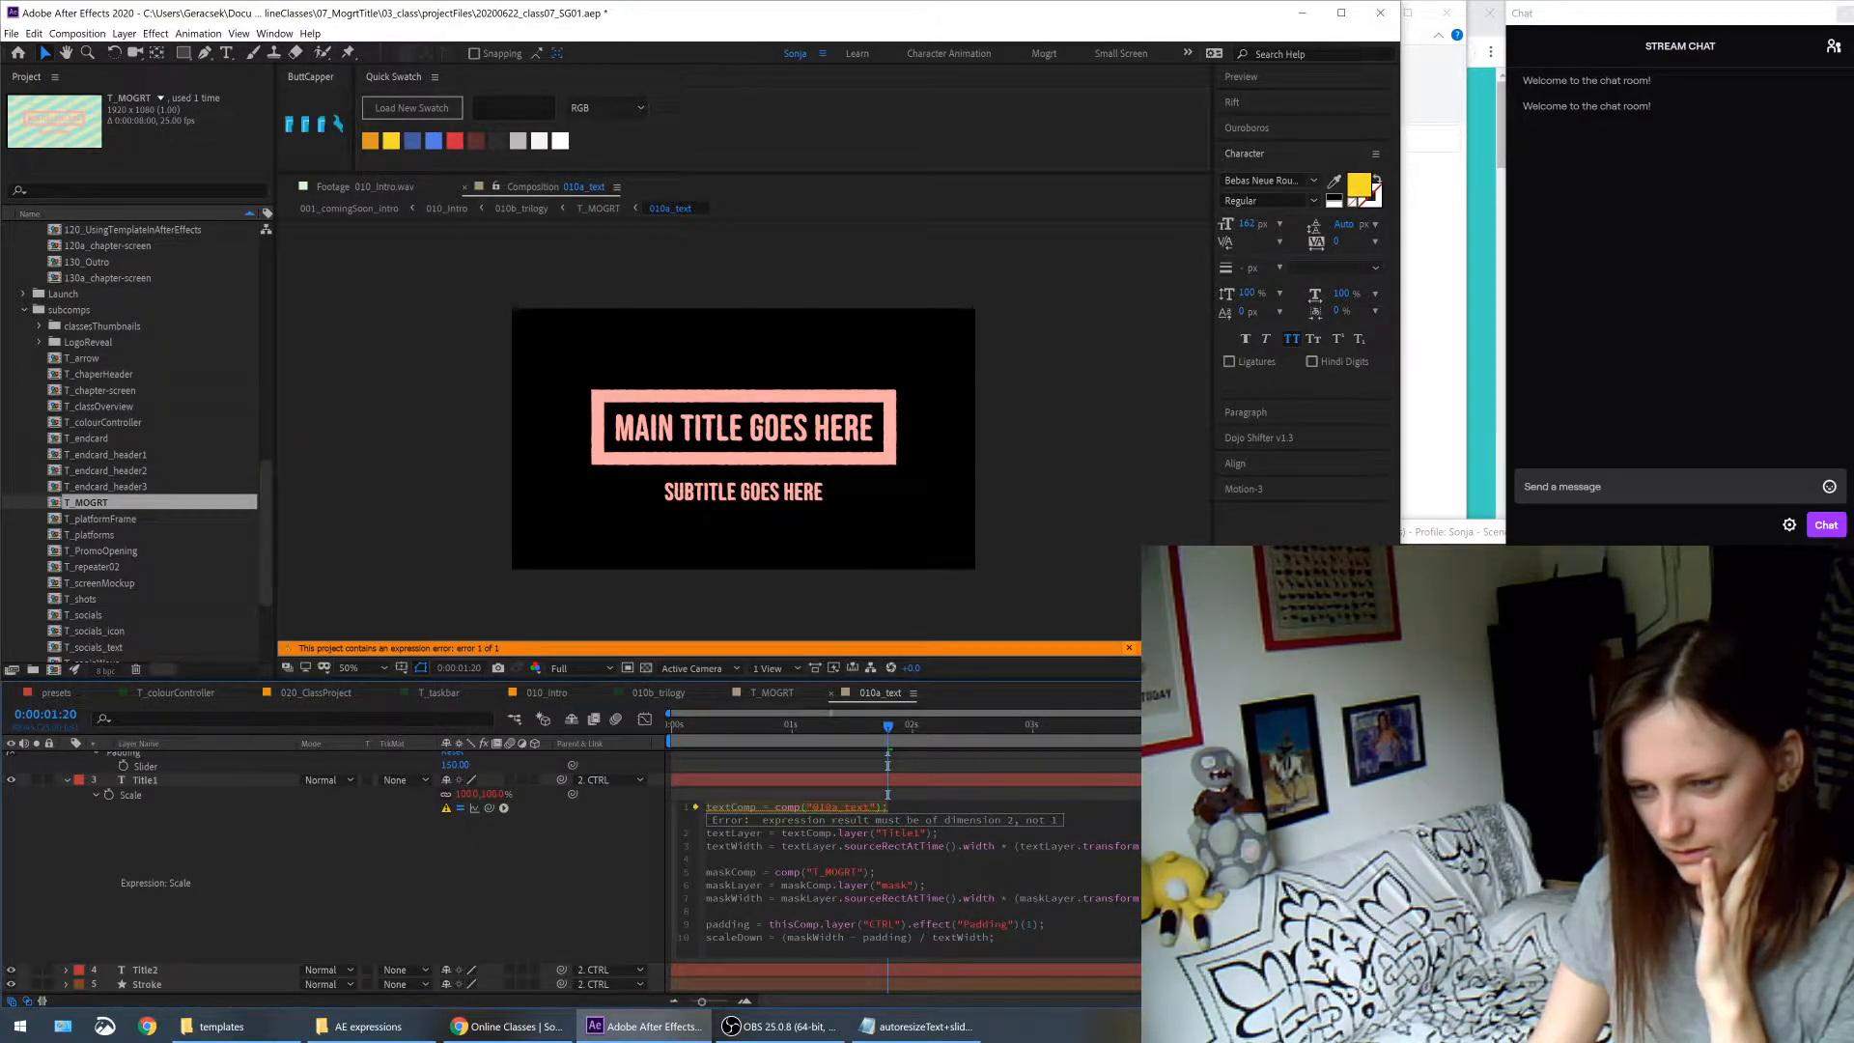
{"action": "left_click_drag", "start_coordinate": [774, 806], "coordinate": [884, 806]}
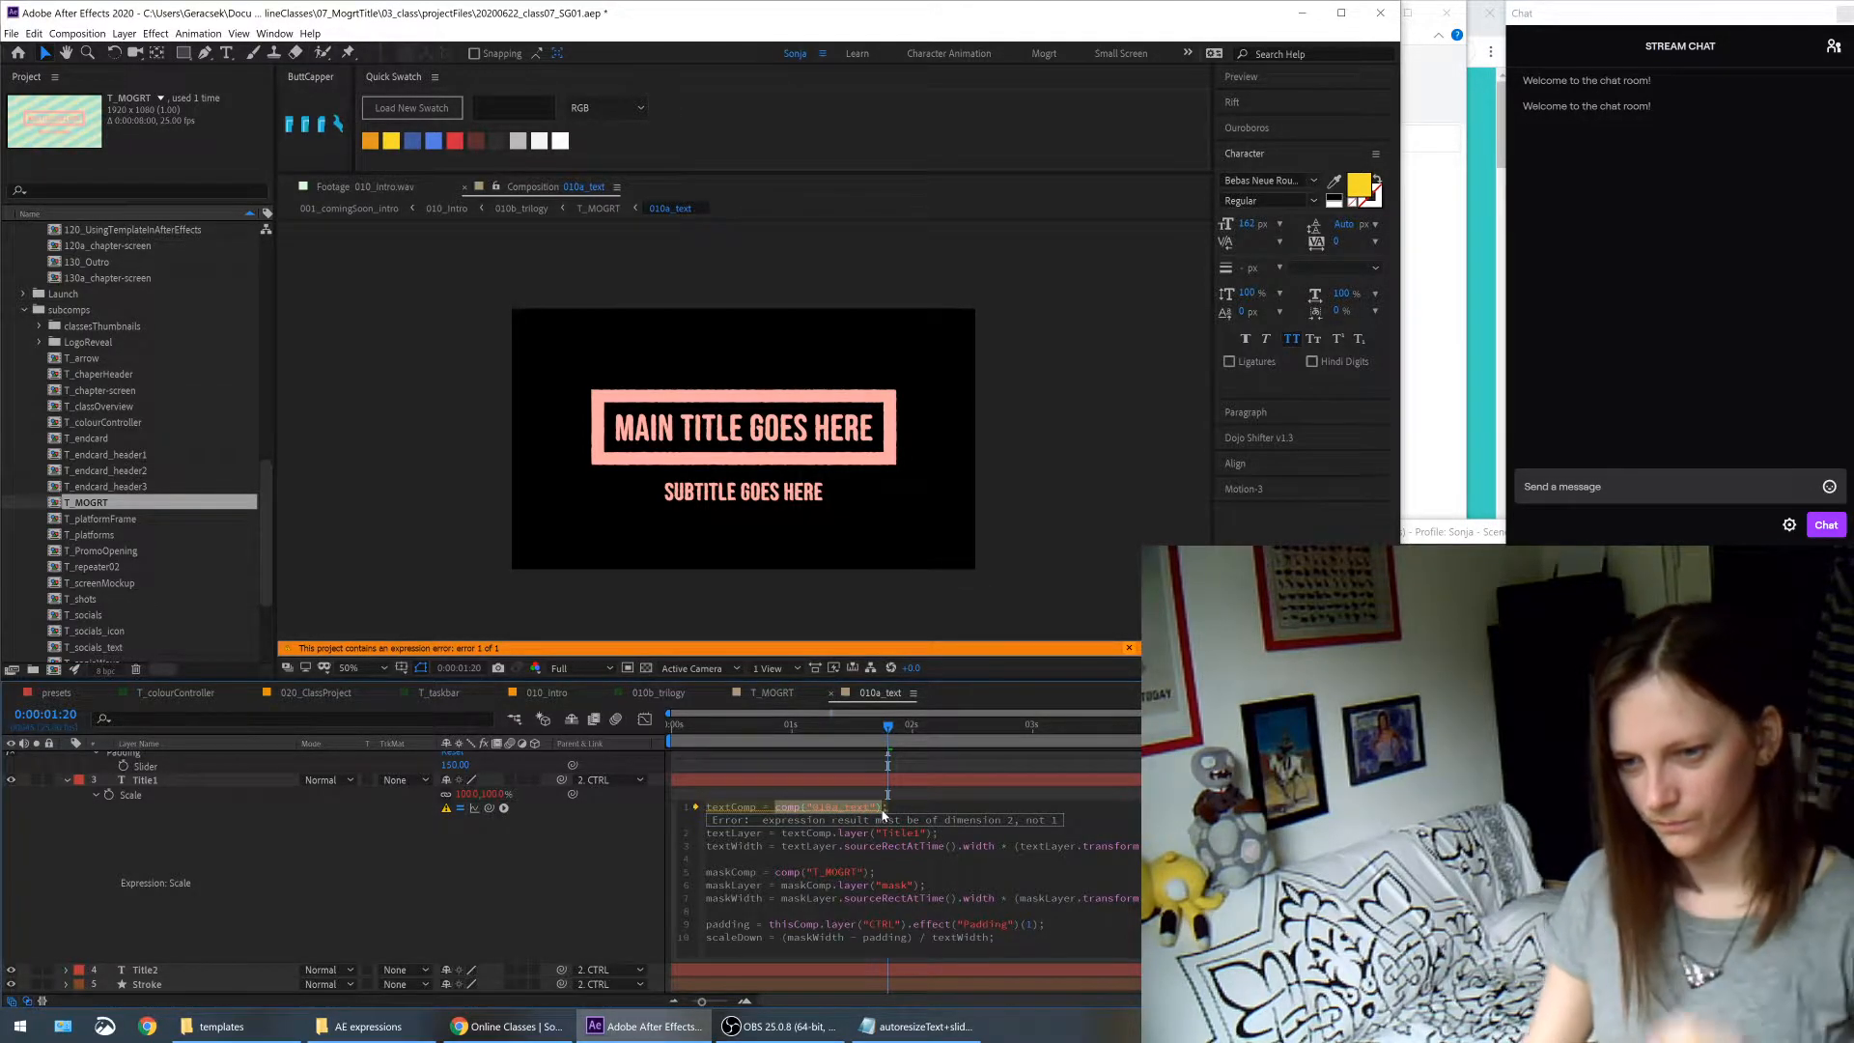
{"action": "left_click", "coordinate": [558, 912]}
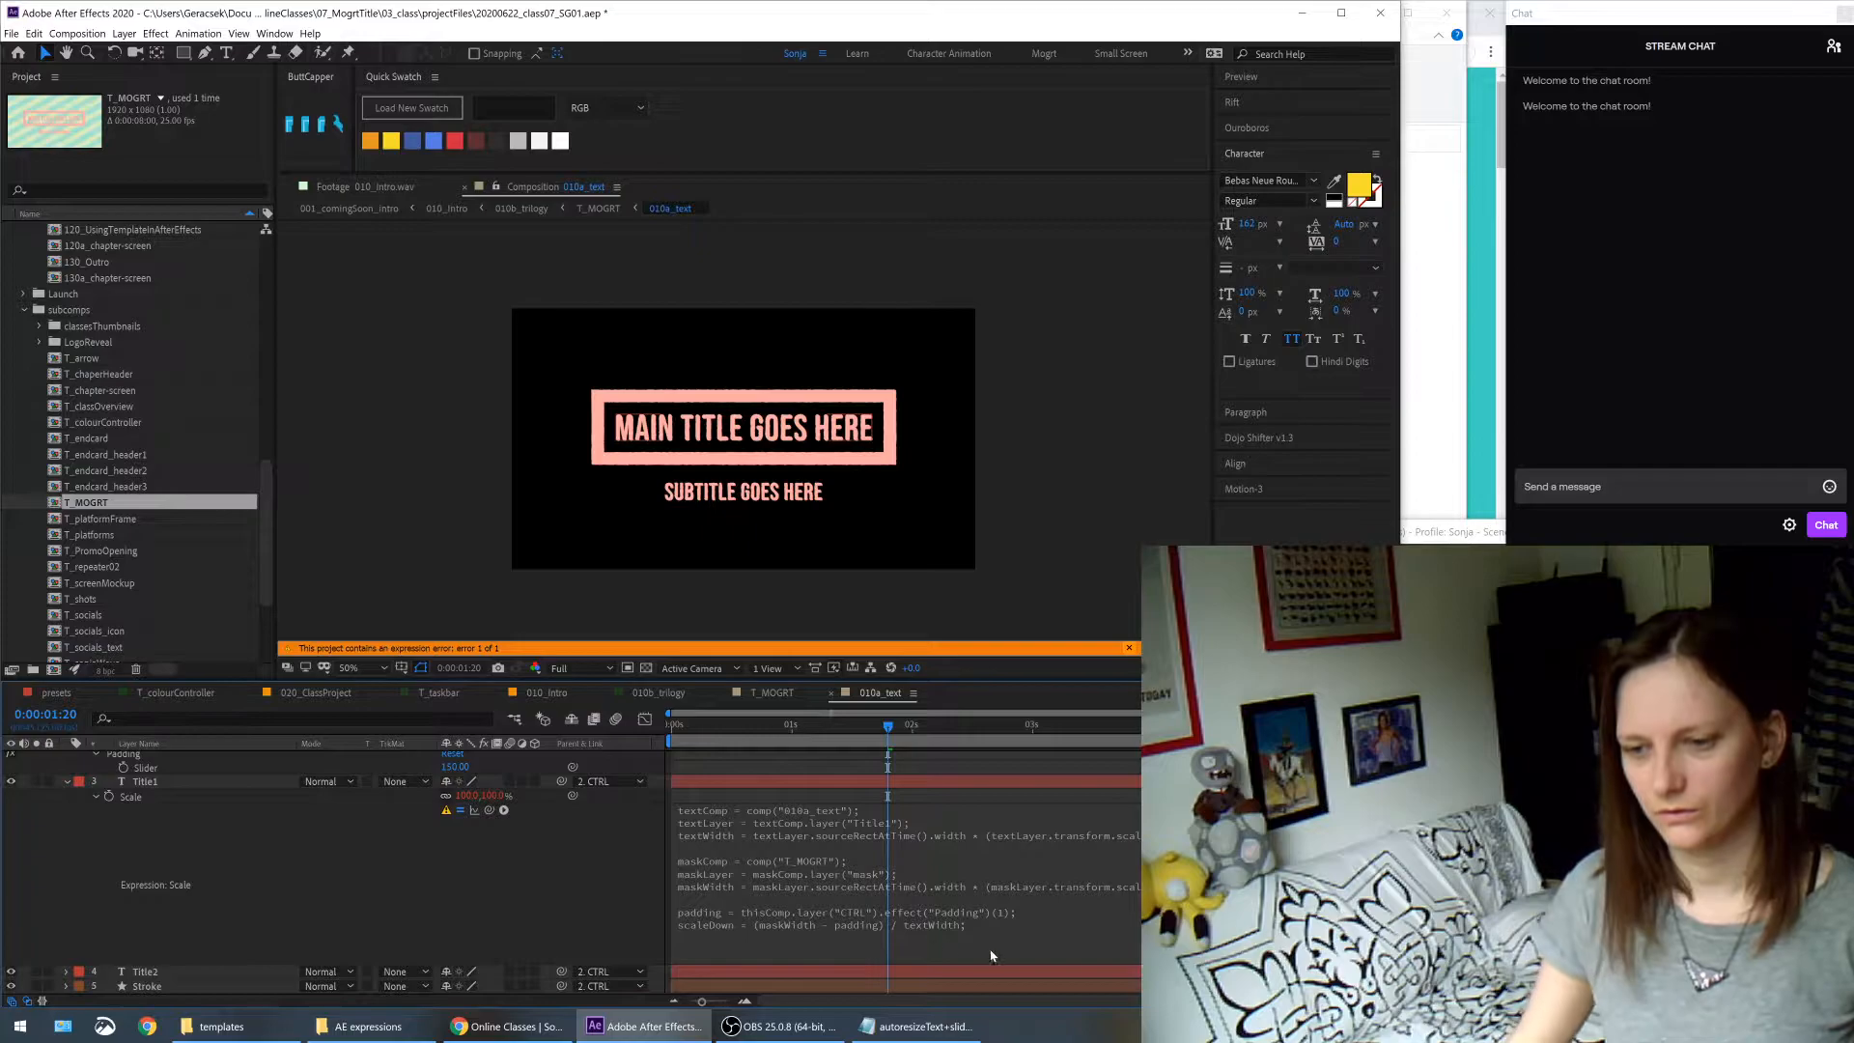
- Add a closing line [scaleDown,scaleDown] to Title1's Scale expression and apply it
{"action": "left_click", "coordinate": [986, 957]}
{"action": "left_click", "coordinate": [994, 939]}
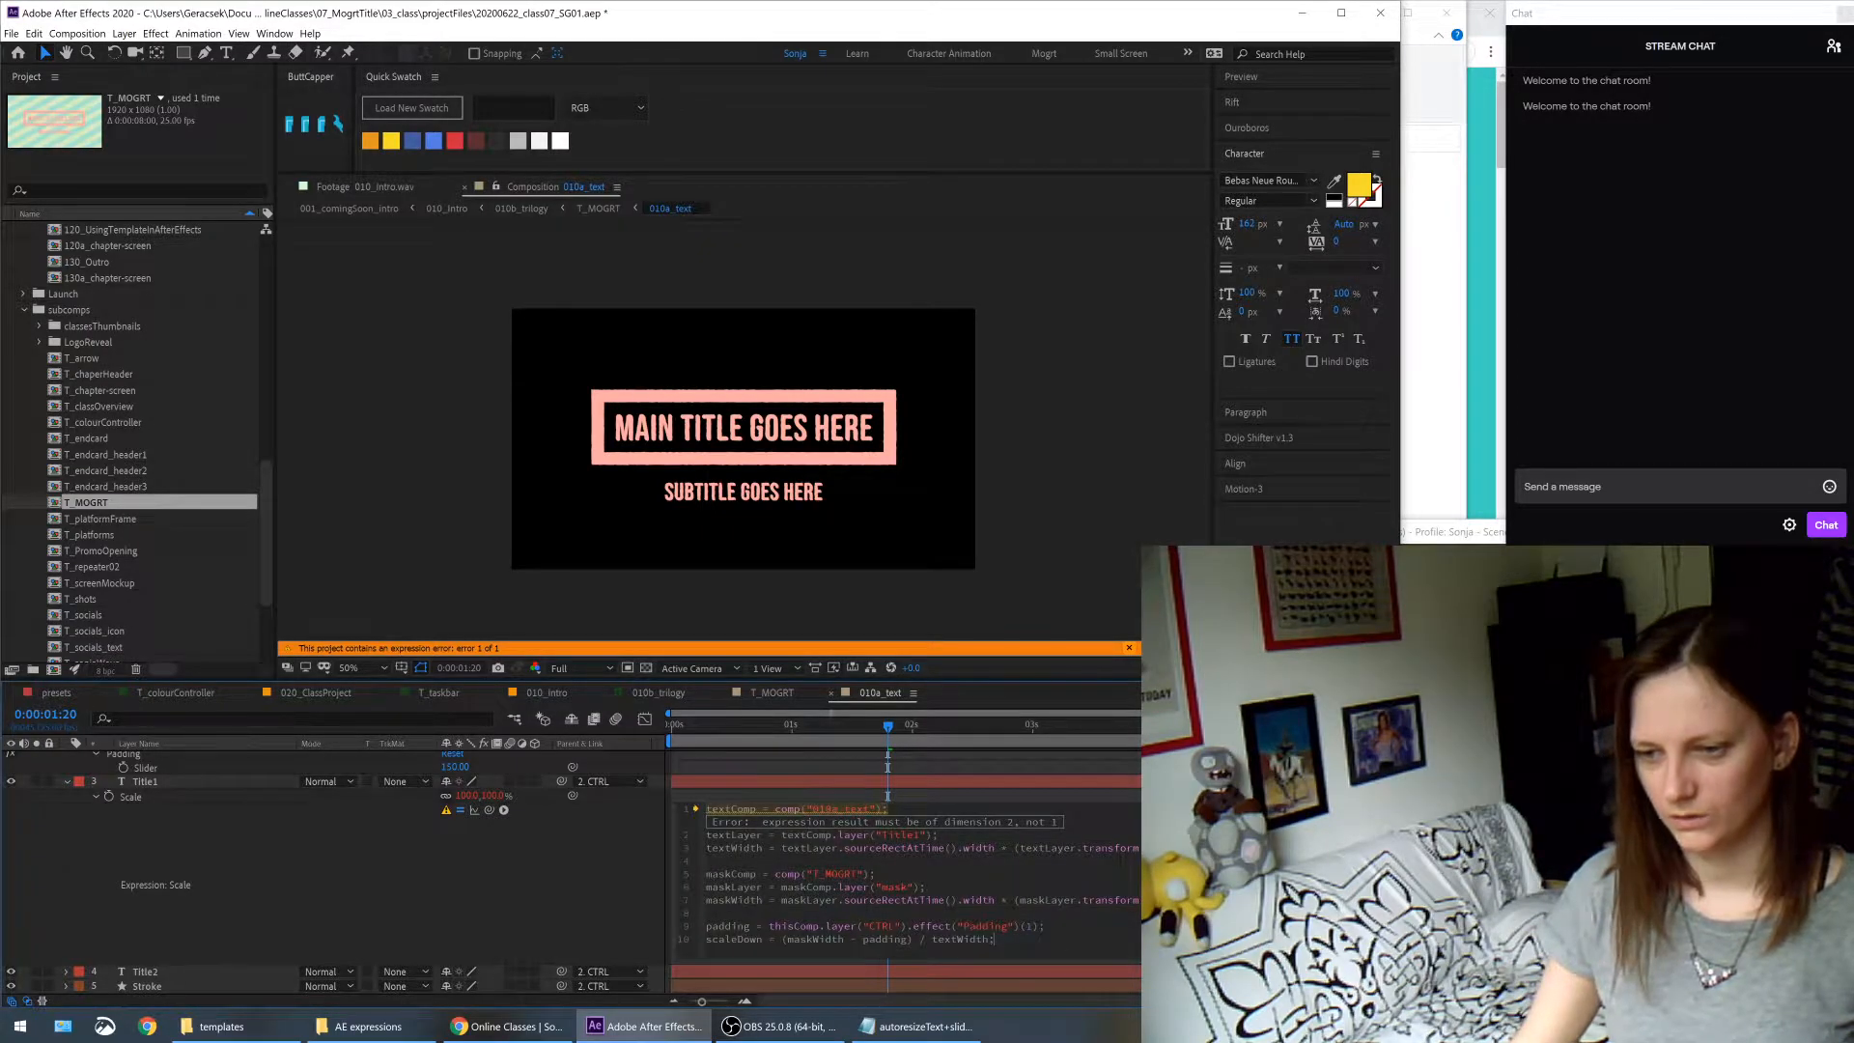
{"action": "key", "text": "Return"}
{"action": "key", "text": "Return"}
{"action": "type", "text": "["}
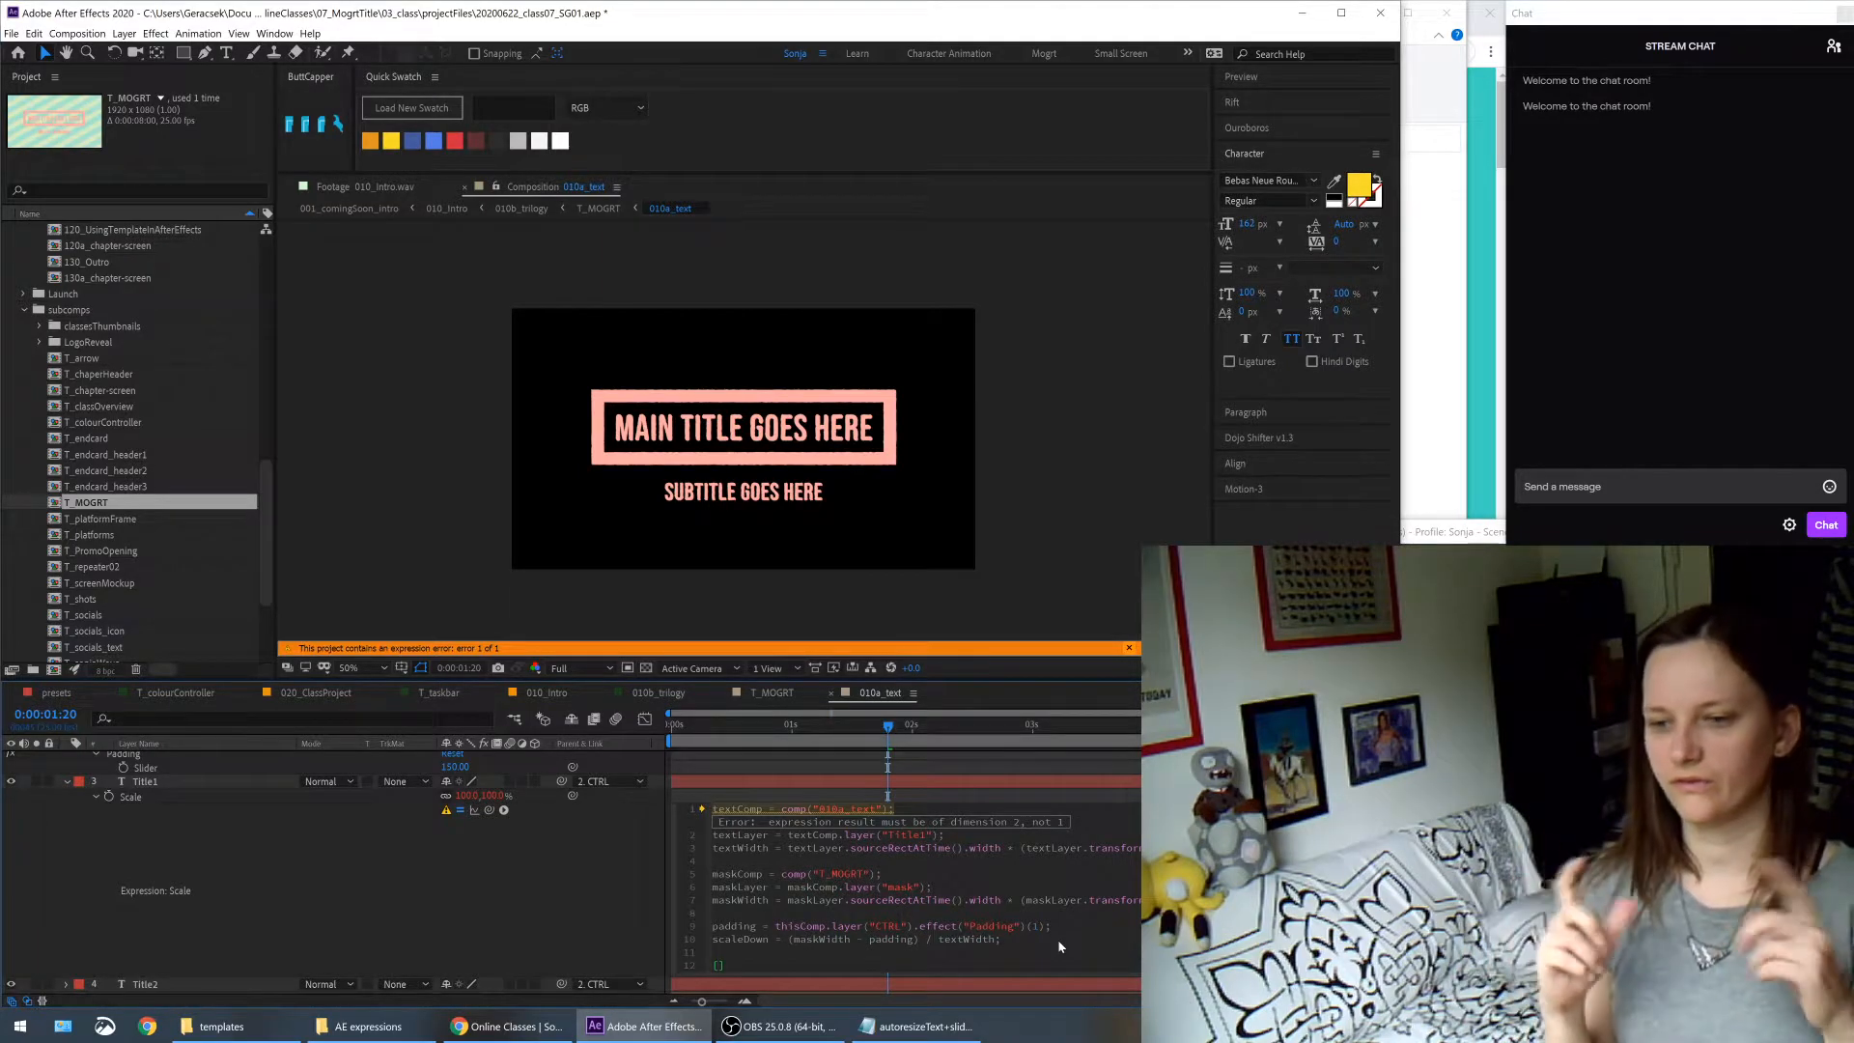
{"action": "type", "text": "sc"}
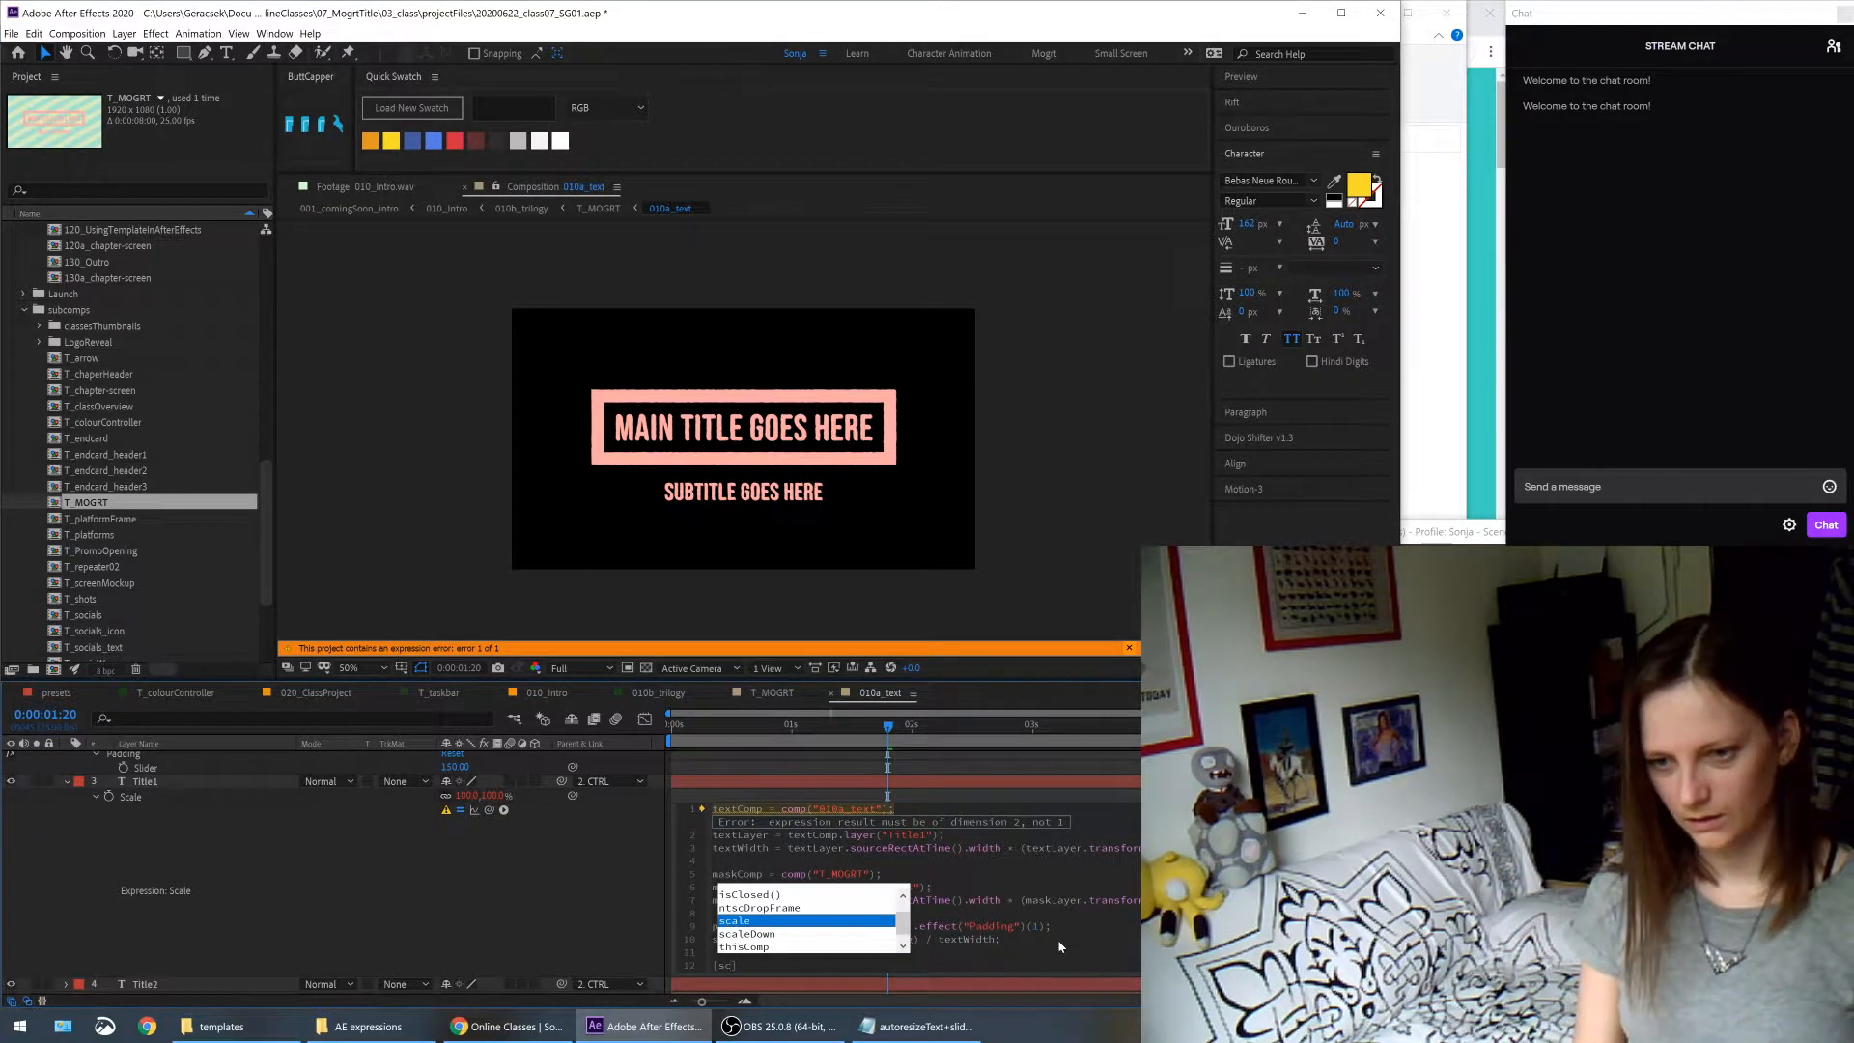
{"action": "type", "text": "aleDown"}
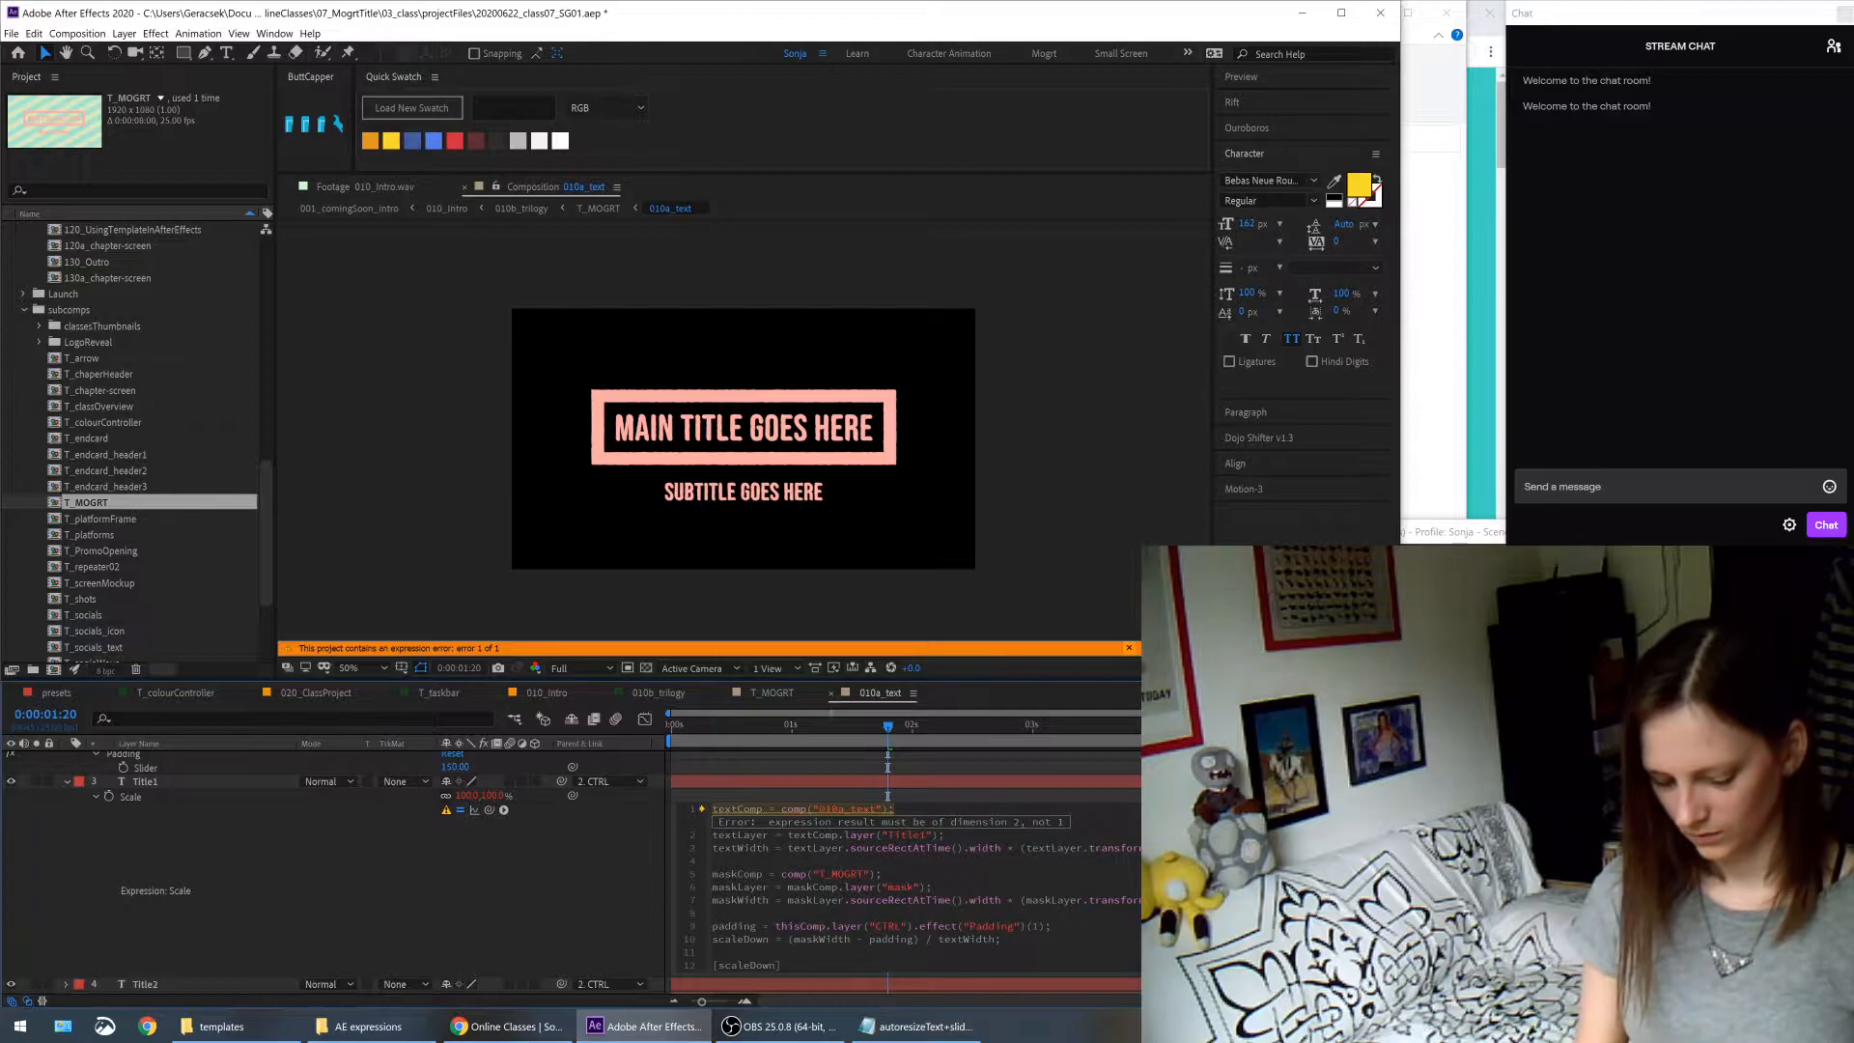
{"action": "type", "text": ",sc"}
{"action": "key", "text": "Down"}
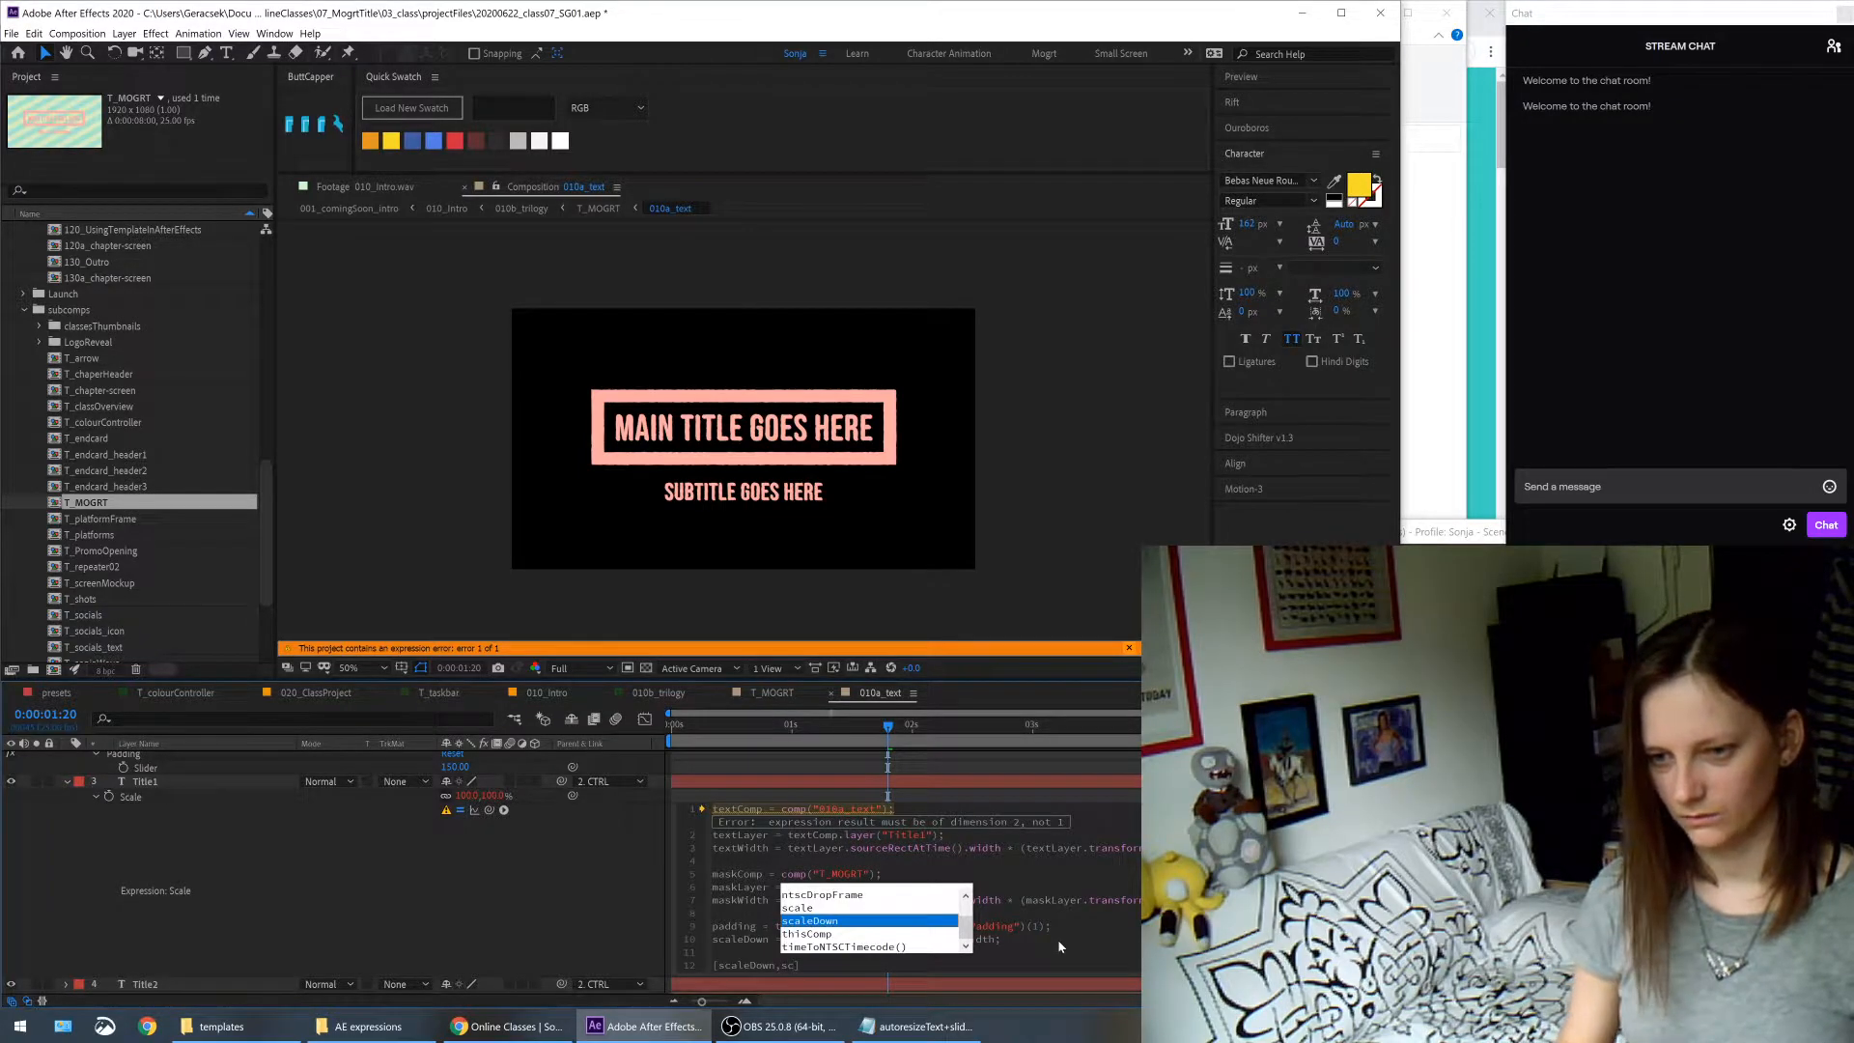
{"action": "key", "text": "Return"}
{"action": "left_click", "coordinate": [563, 905]}
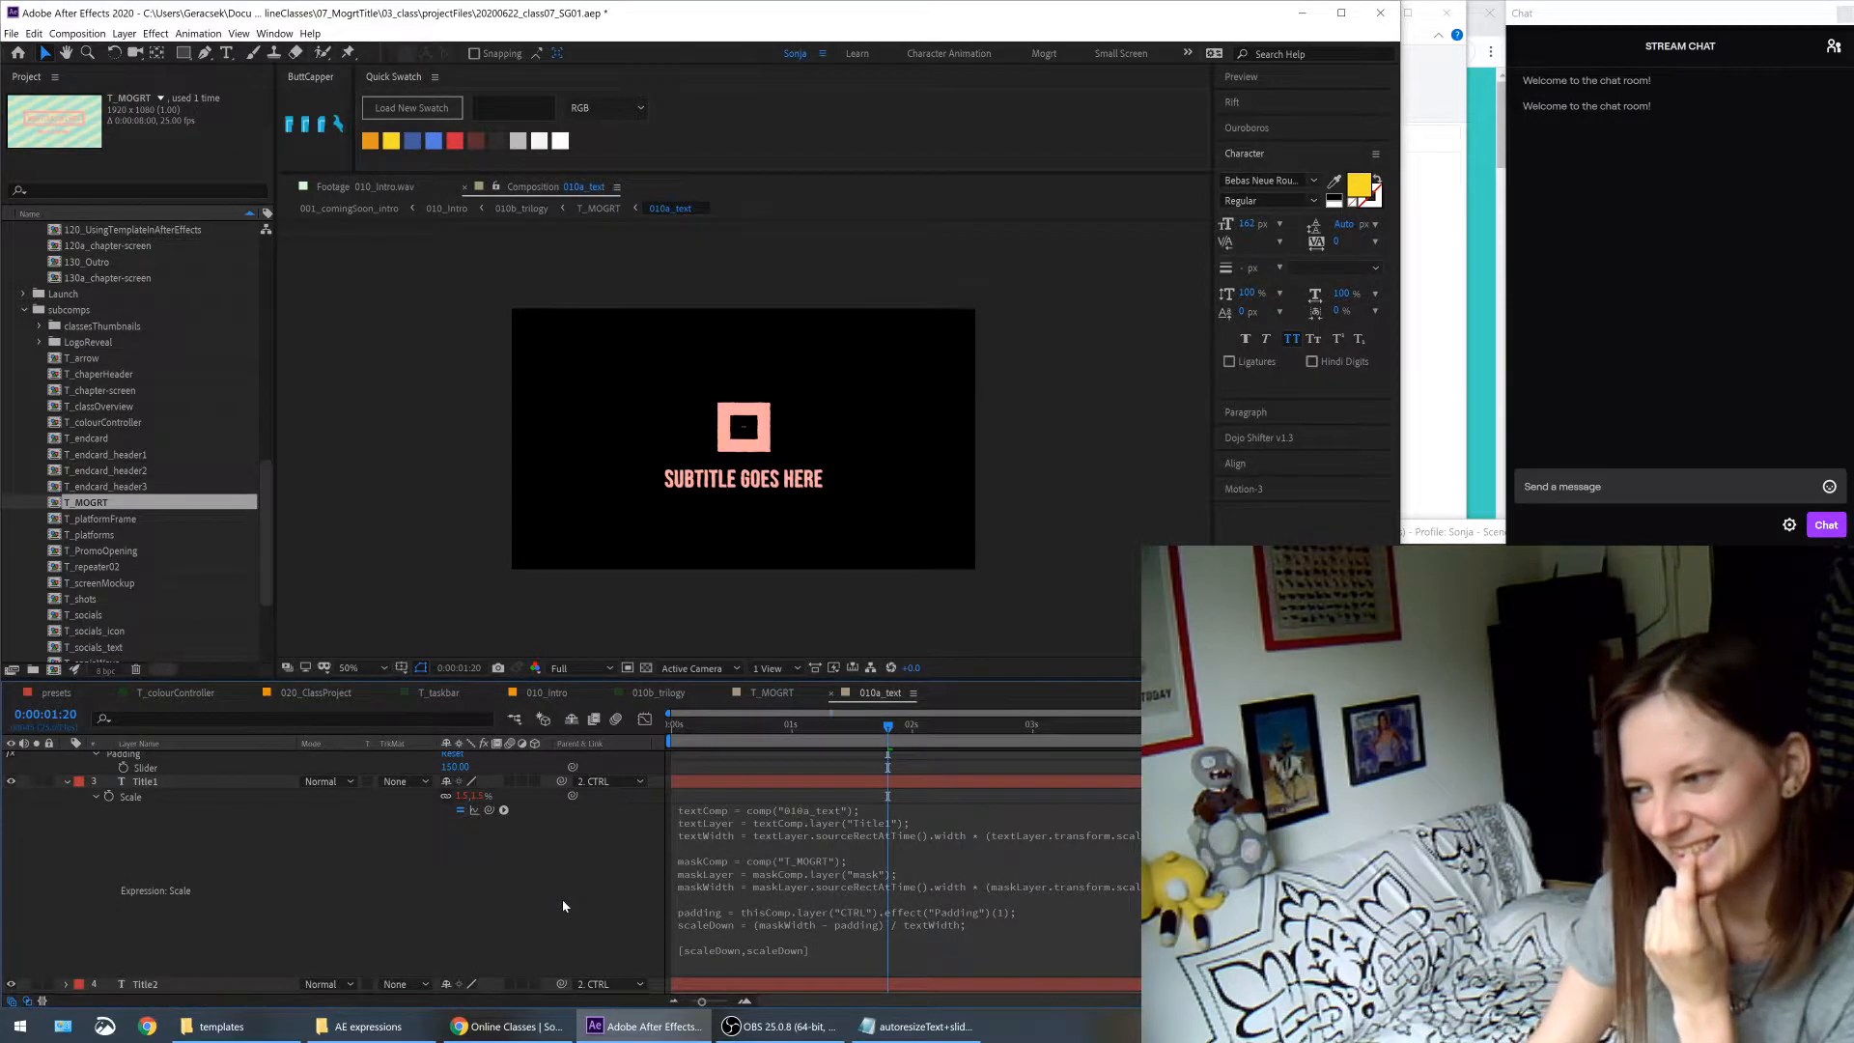
- Check the size of the mask layer's rectangle path in T_MOGRT and return to the 010a_text composition
{"action": "left_click", "coordinate": [772, 697]}
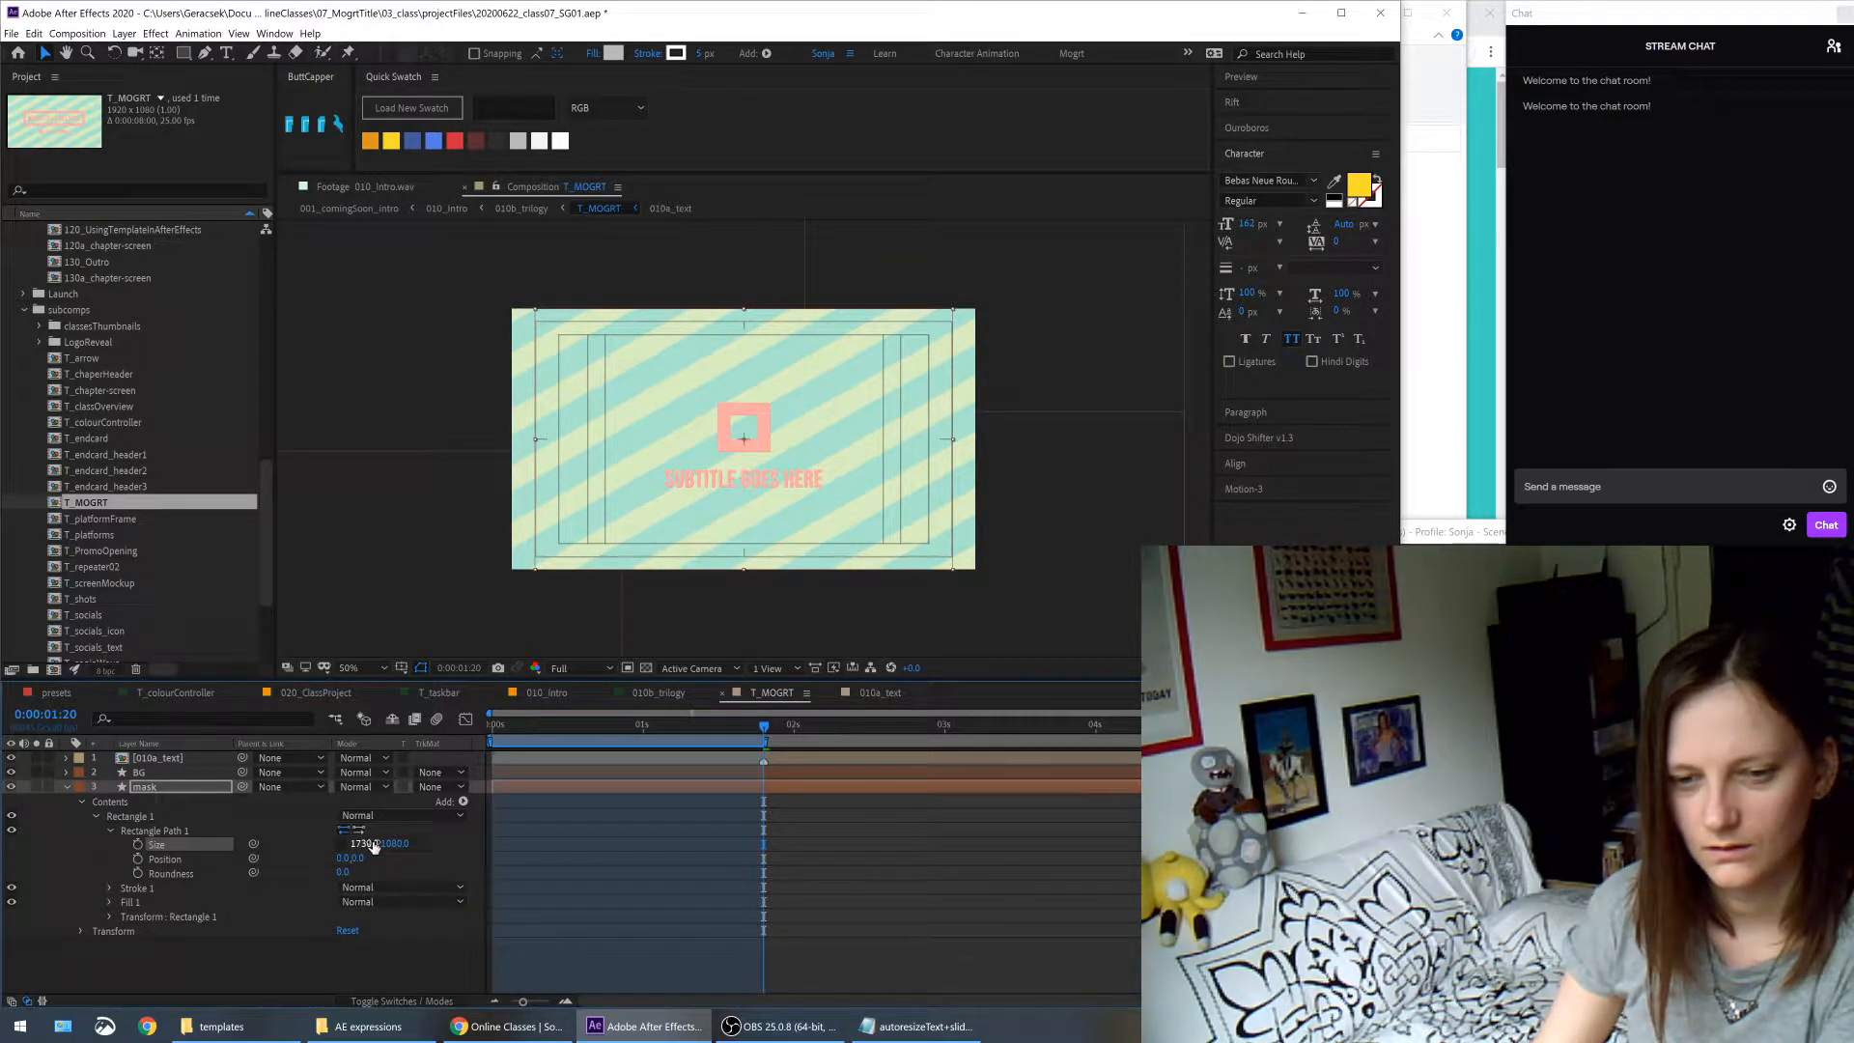
{"action": "left_click", "coordinate": [285, 855]}
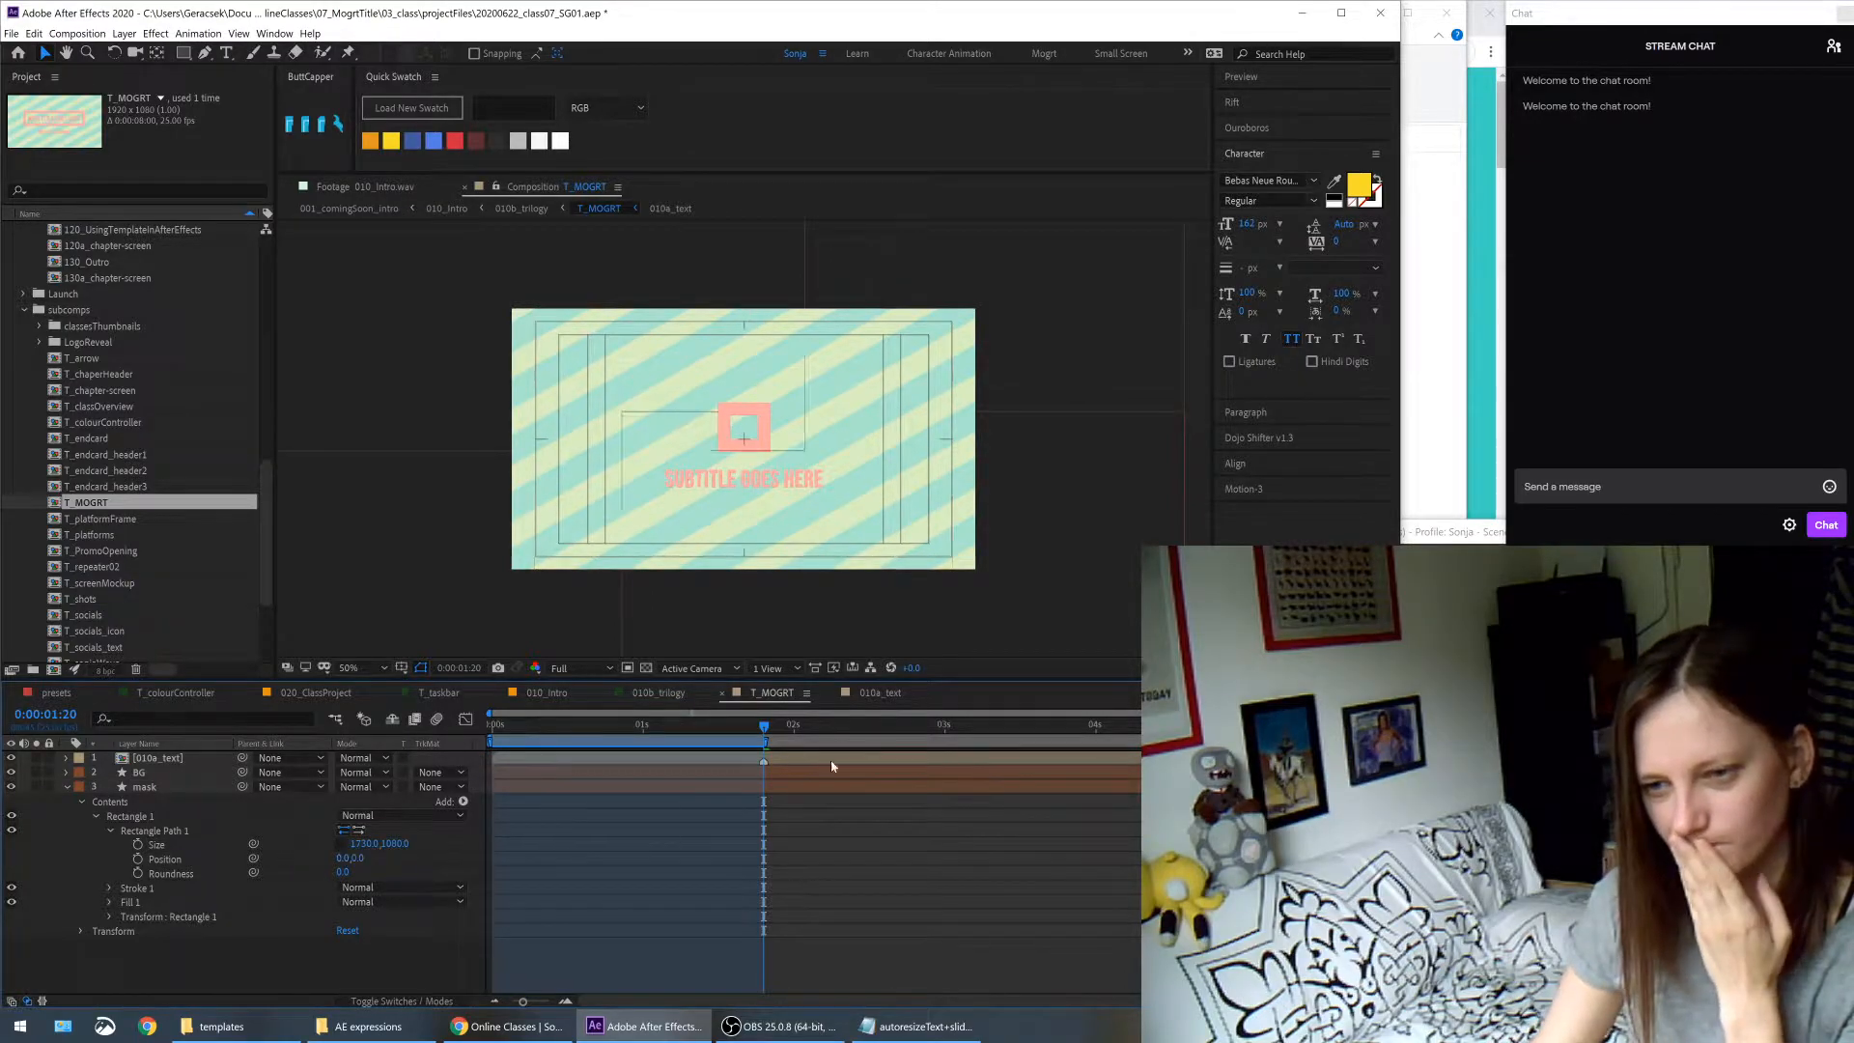
{"action": "left_click", "coordinate": [874, 696]}
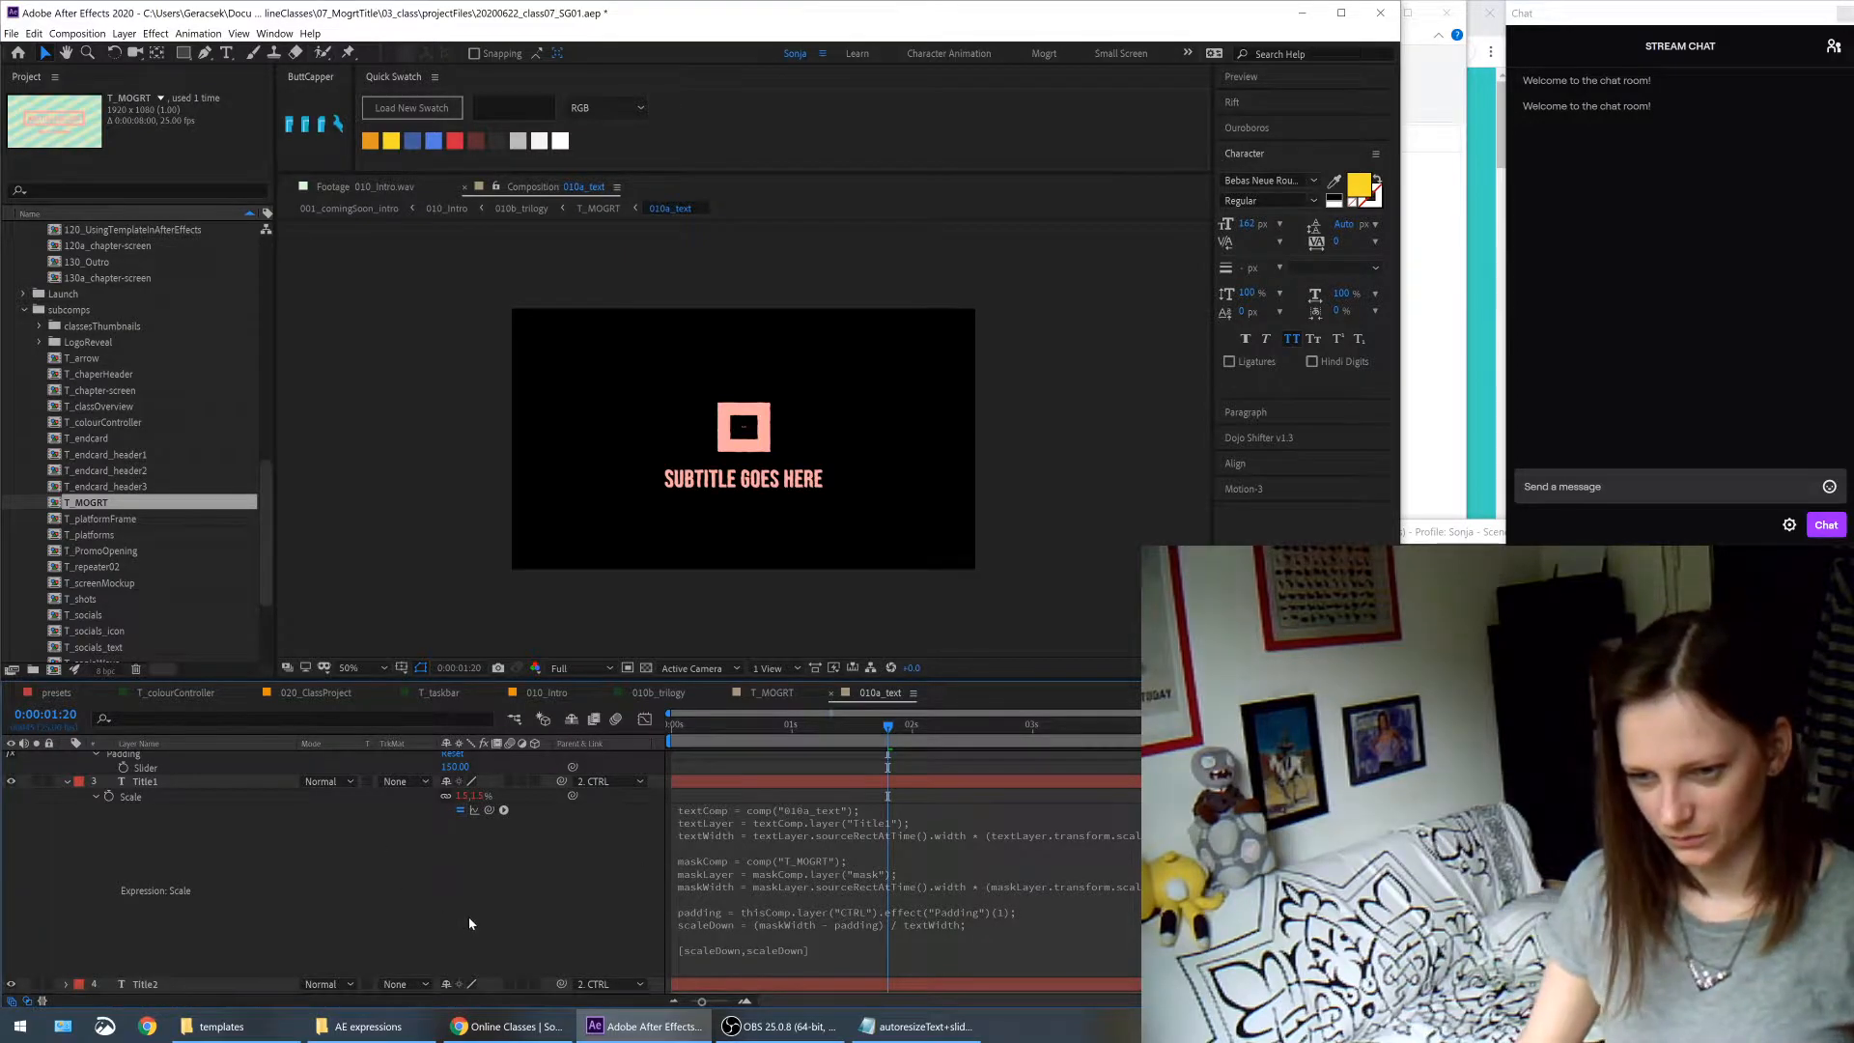
- Compare Title1's Scale expression with the reference code in autoresizeText+sliderControl.txt in Notepad and return to After Effects
{"action": "scroll", "coordinate": [463, 915], "scroll_direction": "down", "scroll_amount": 1}
{"action": "left_click", "coordinate": [903, 1035]}
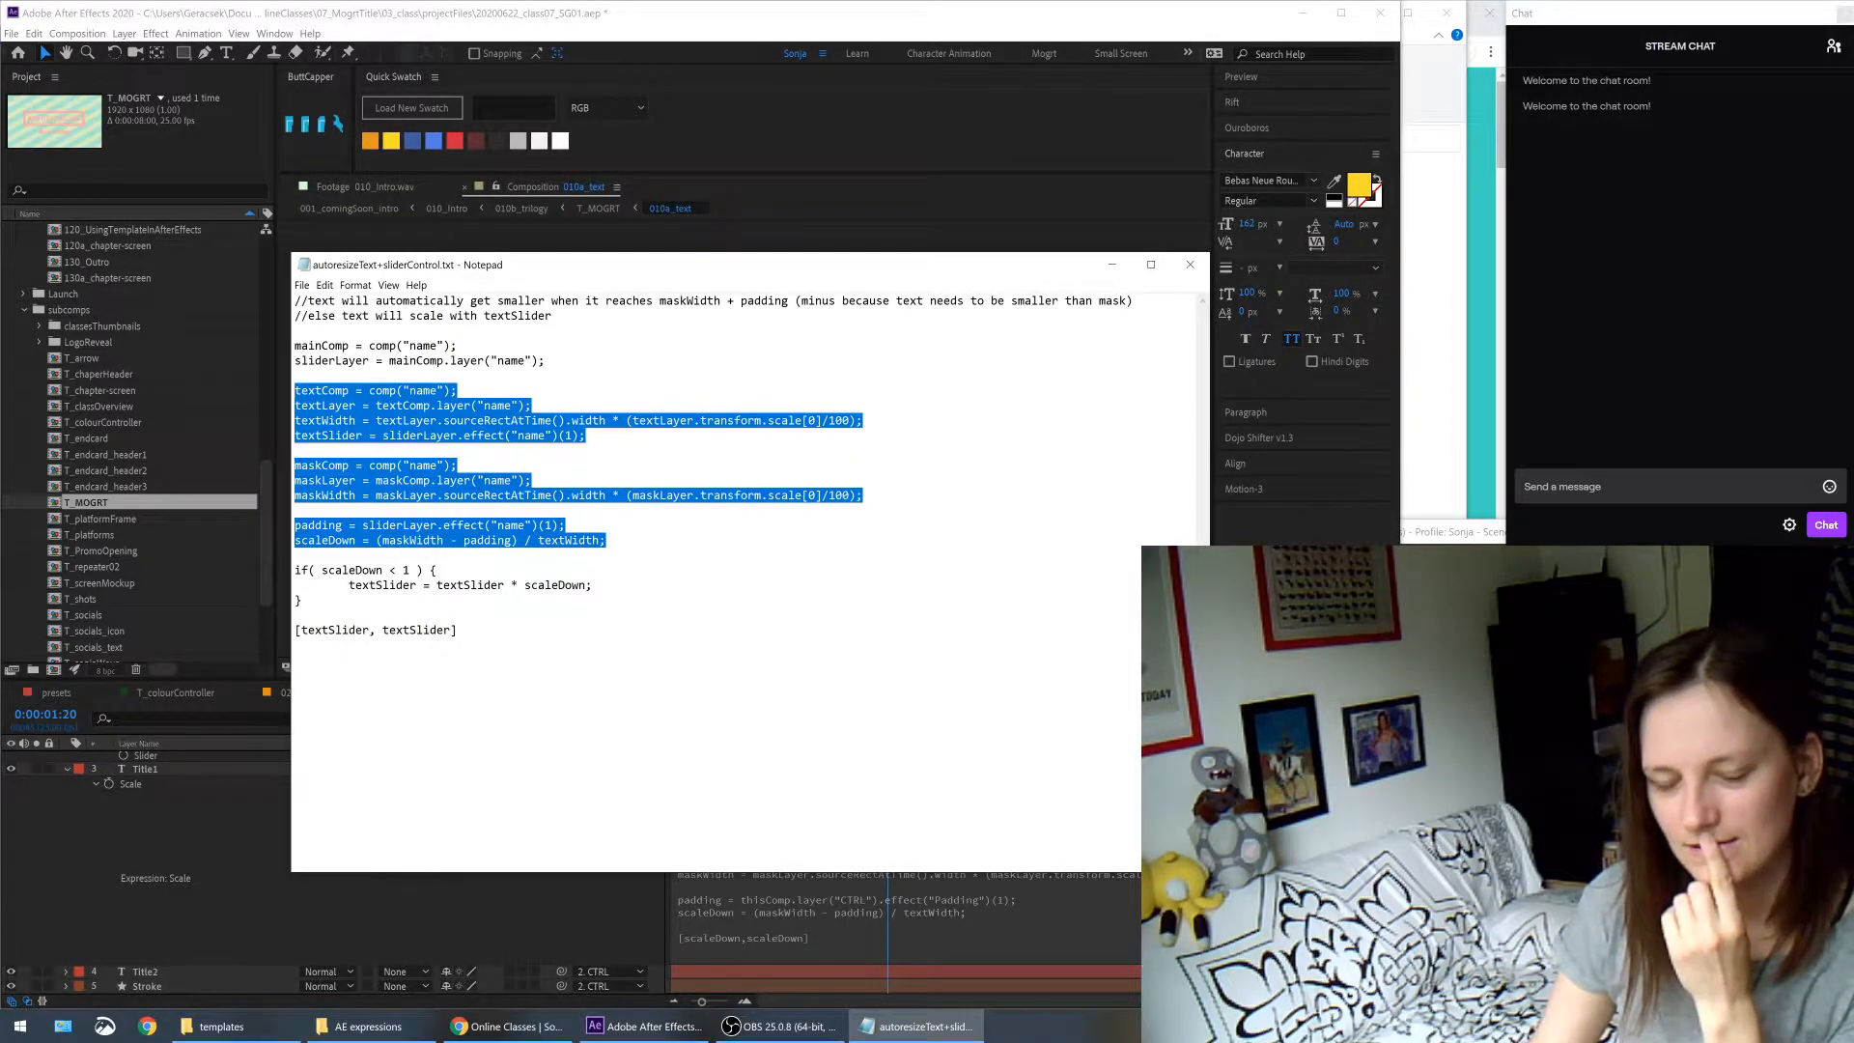
{"action": "left_click", "coordinate": [556, 932]}
- Try multiplying the scaleDown line of Title1's Scale expression by 100, and undo that change
{"action": "left_click", "coordinate": [931, 936]}
{"action": "left_click", "coordinate": [990, 915]}
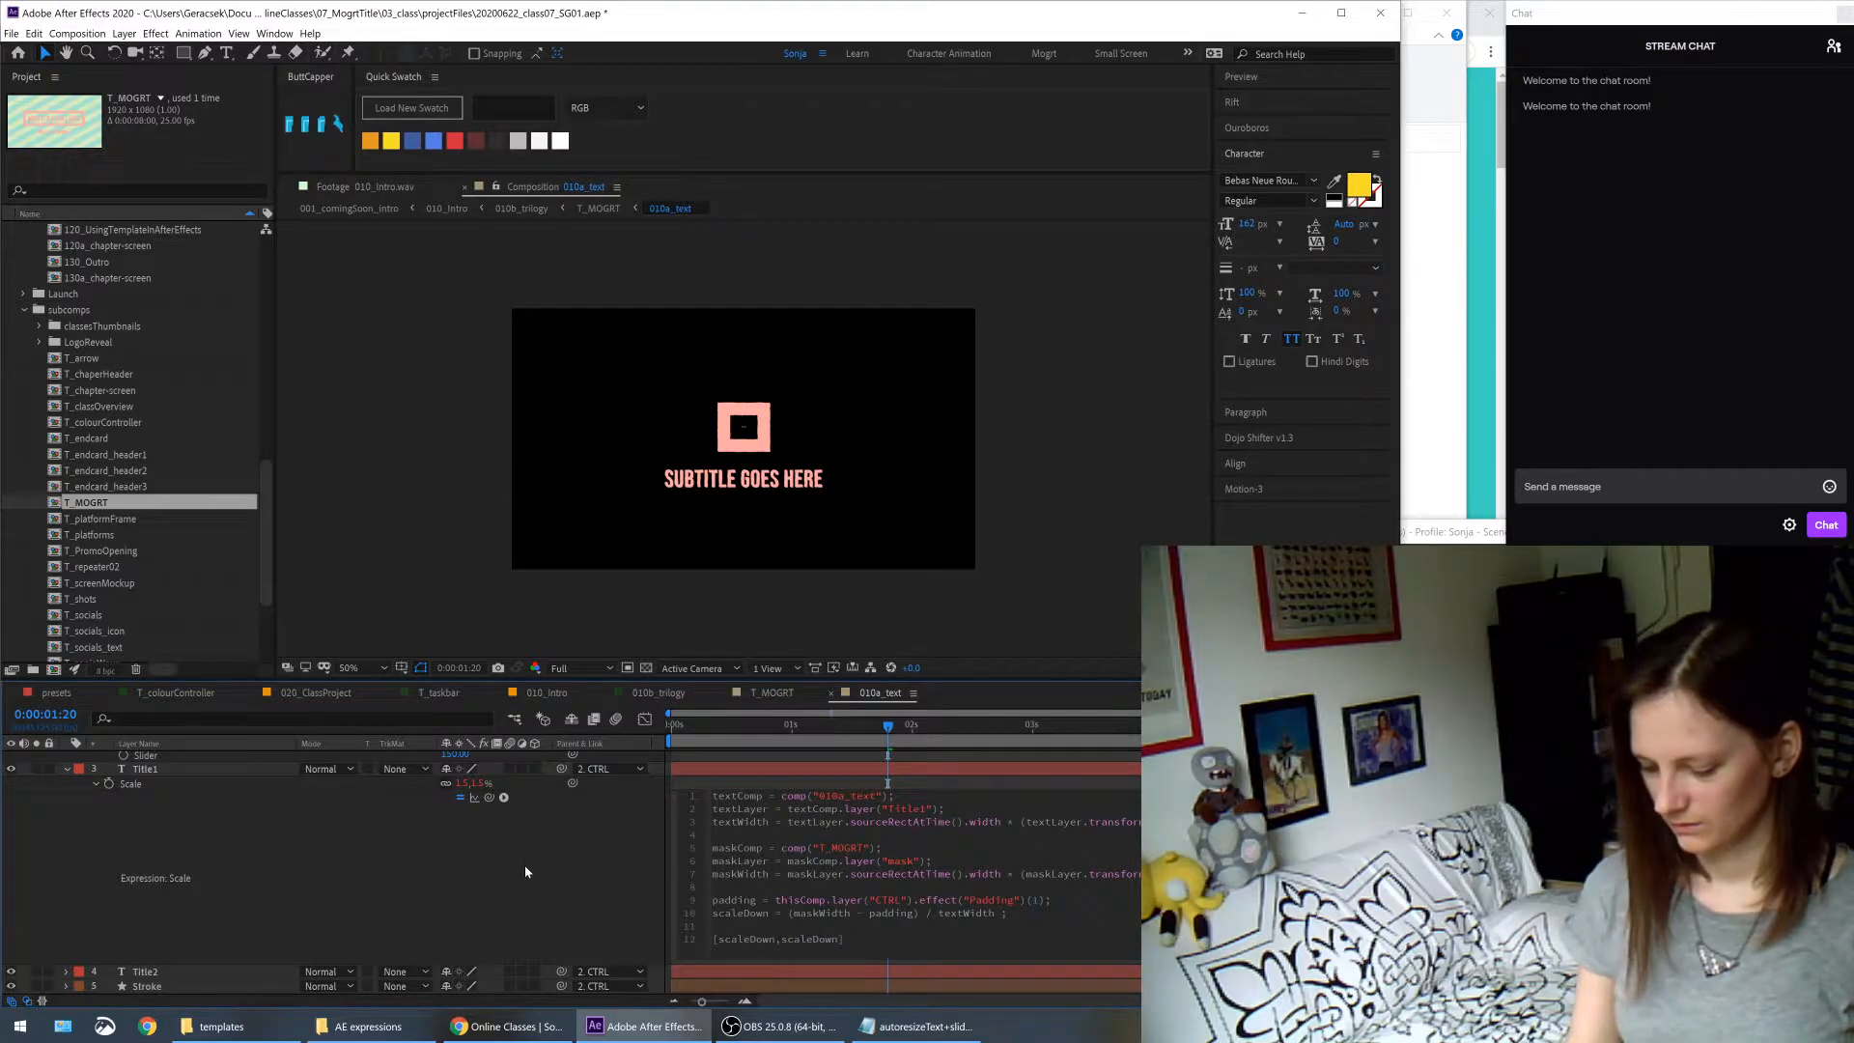
{"action": "type", "text": "100"}
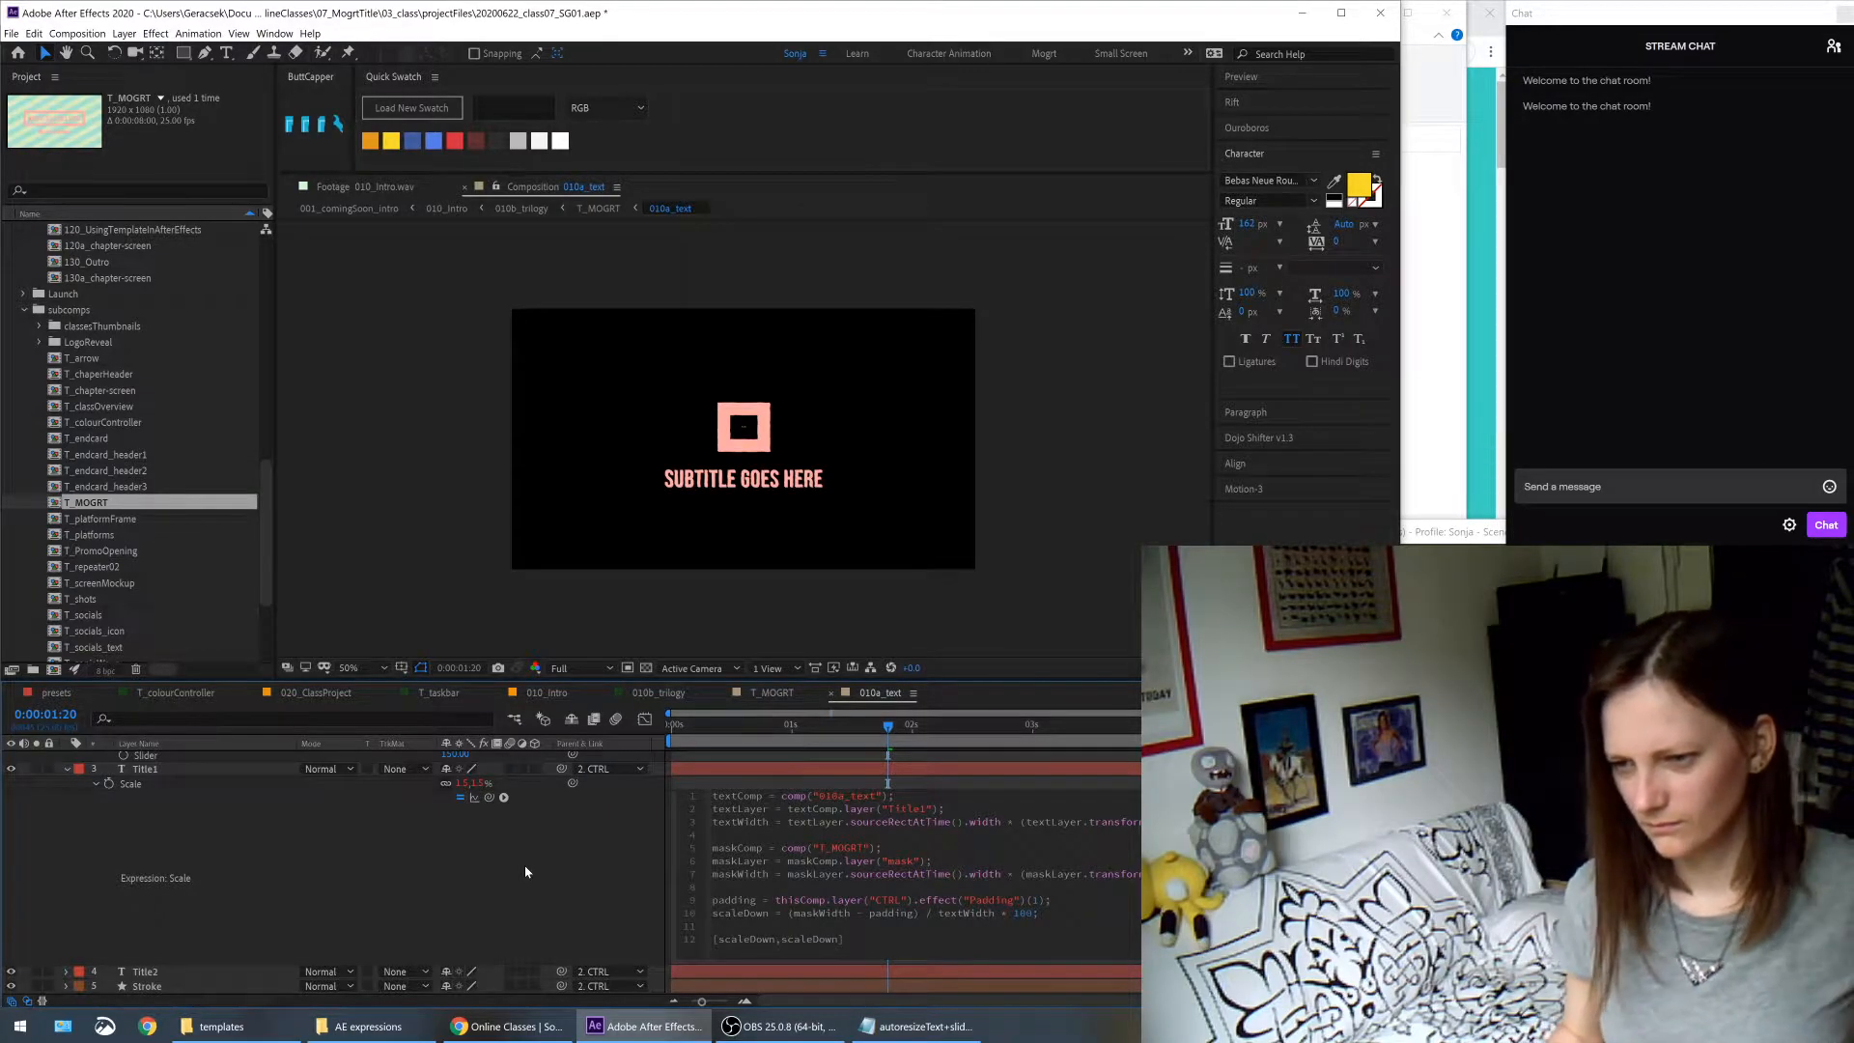
{"action": "left_click", "coordinate": [526, 872]}
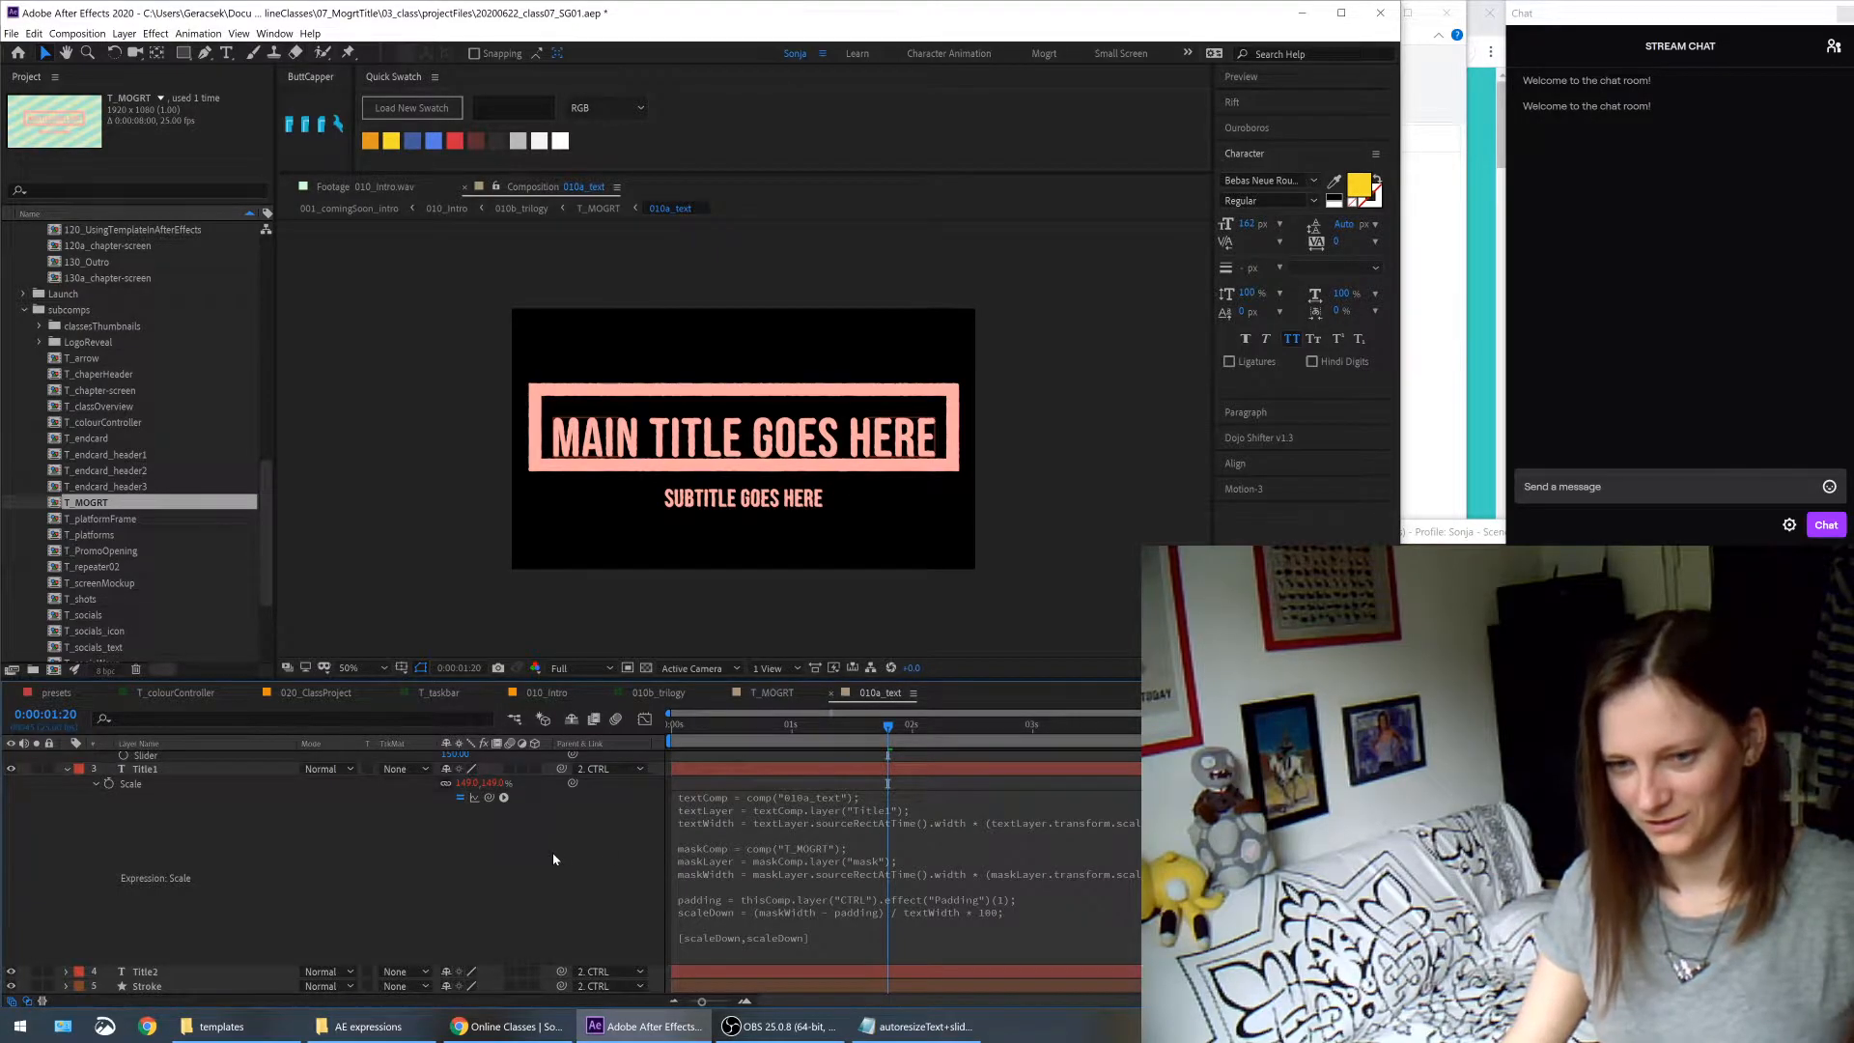
{"action": "left_click", "coordinate": [263, 771]}
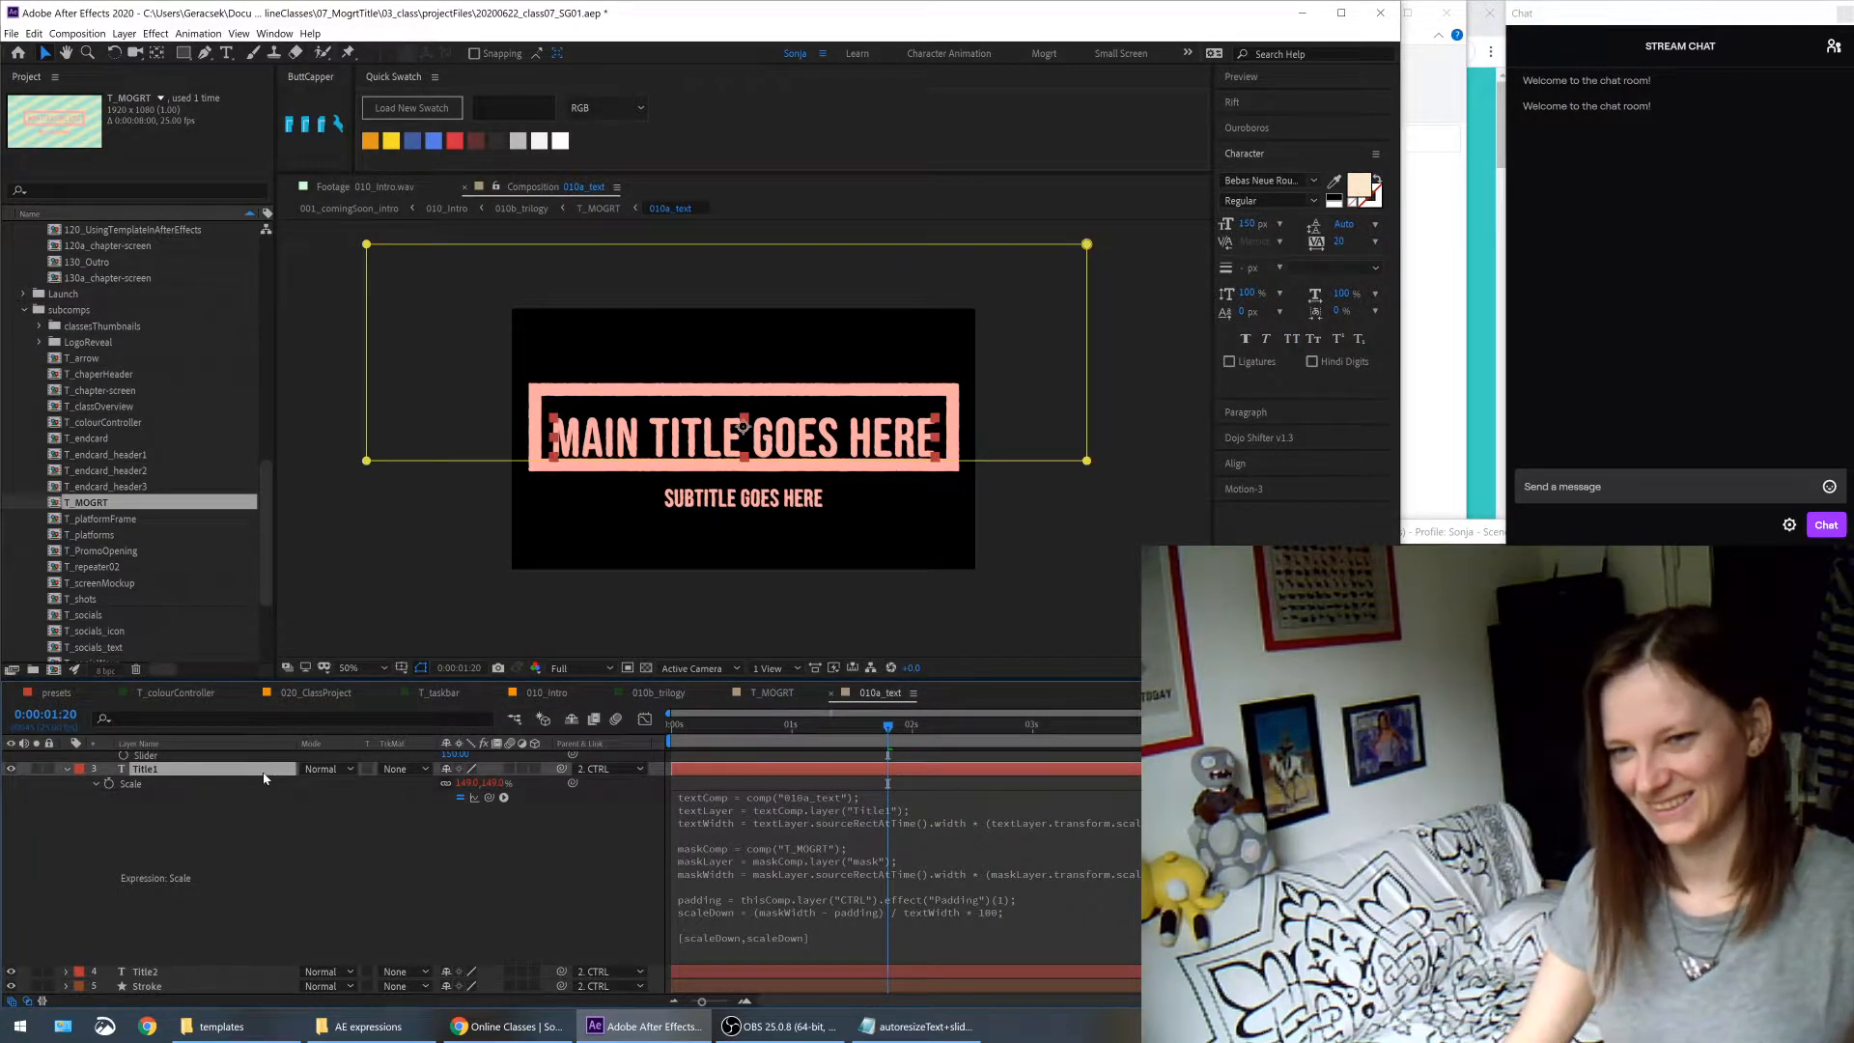
{"action": "key", "text": "ctrl+z"}
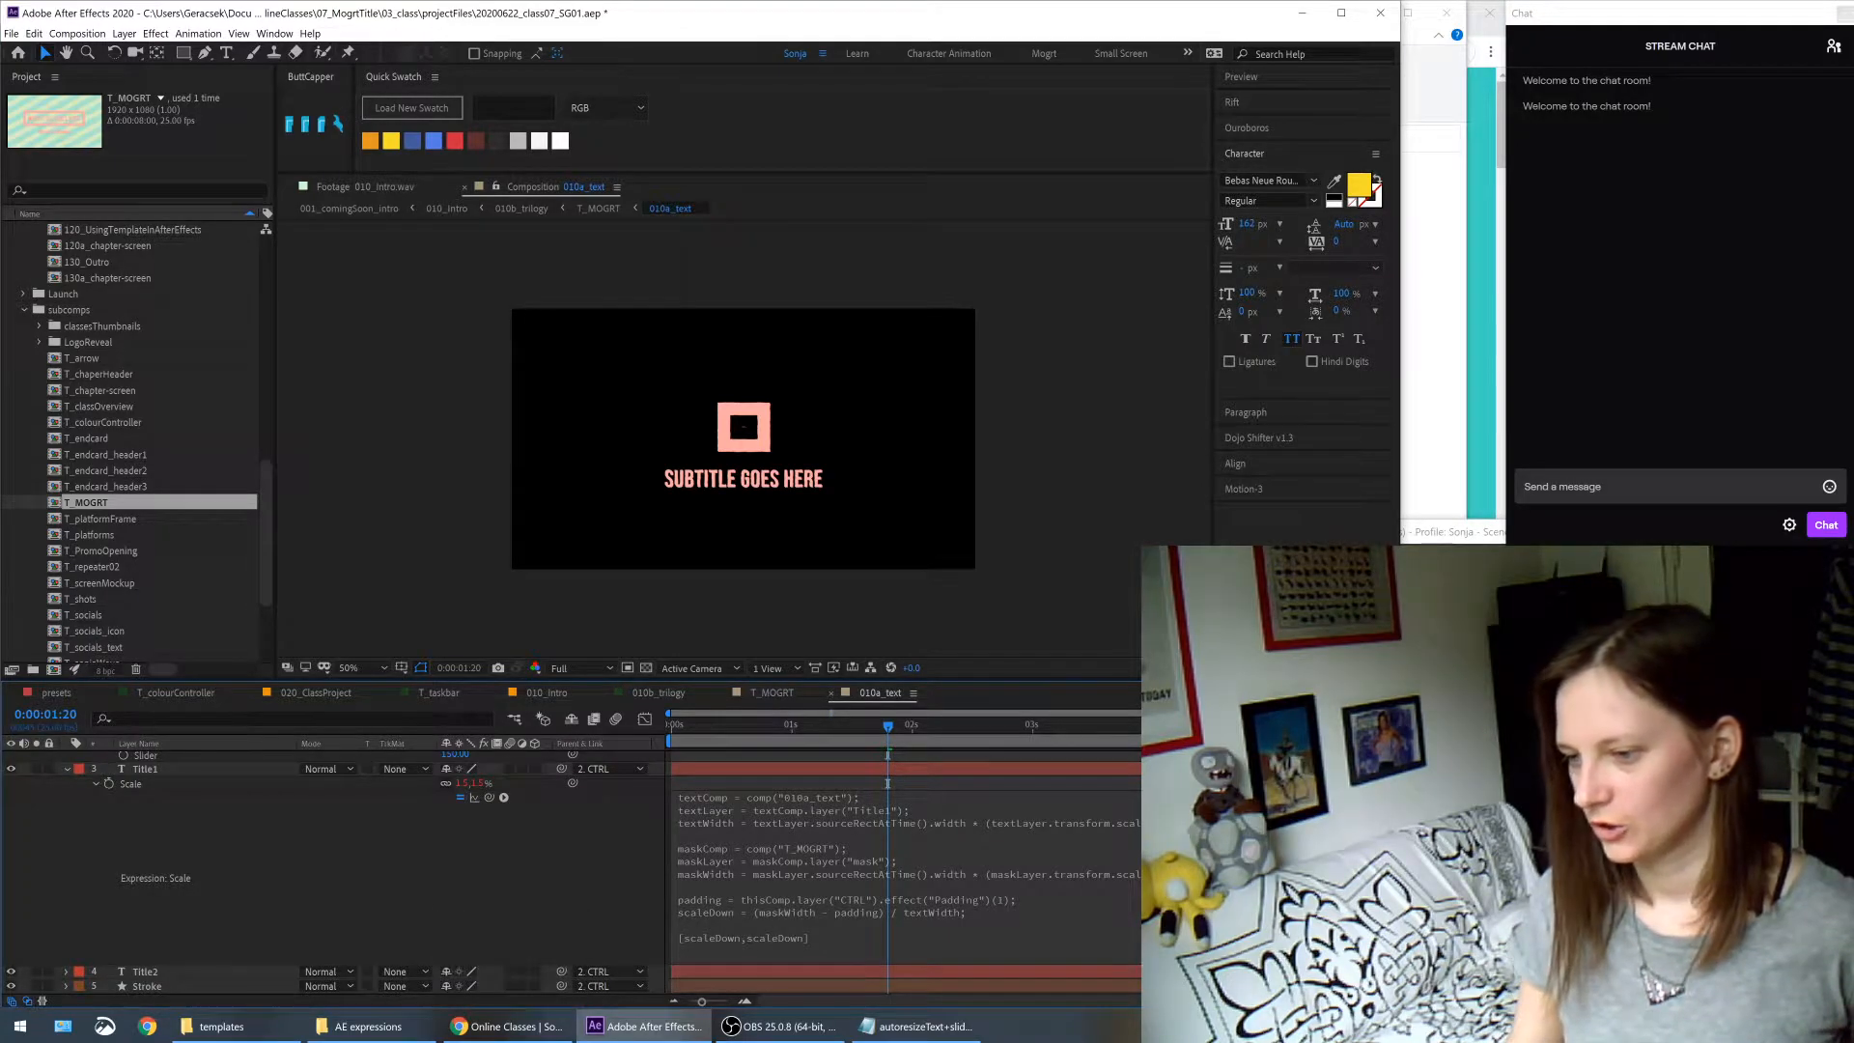
- Switch to Chrome and search the web for "text autoresize rectangle" in a new tab
{"action": "left_click", "coordinate": [513, 1028]}
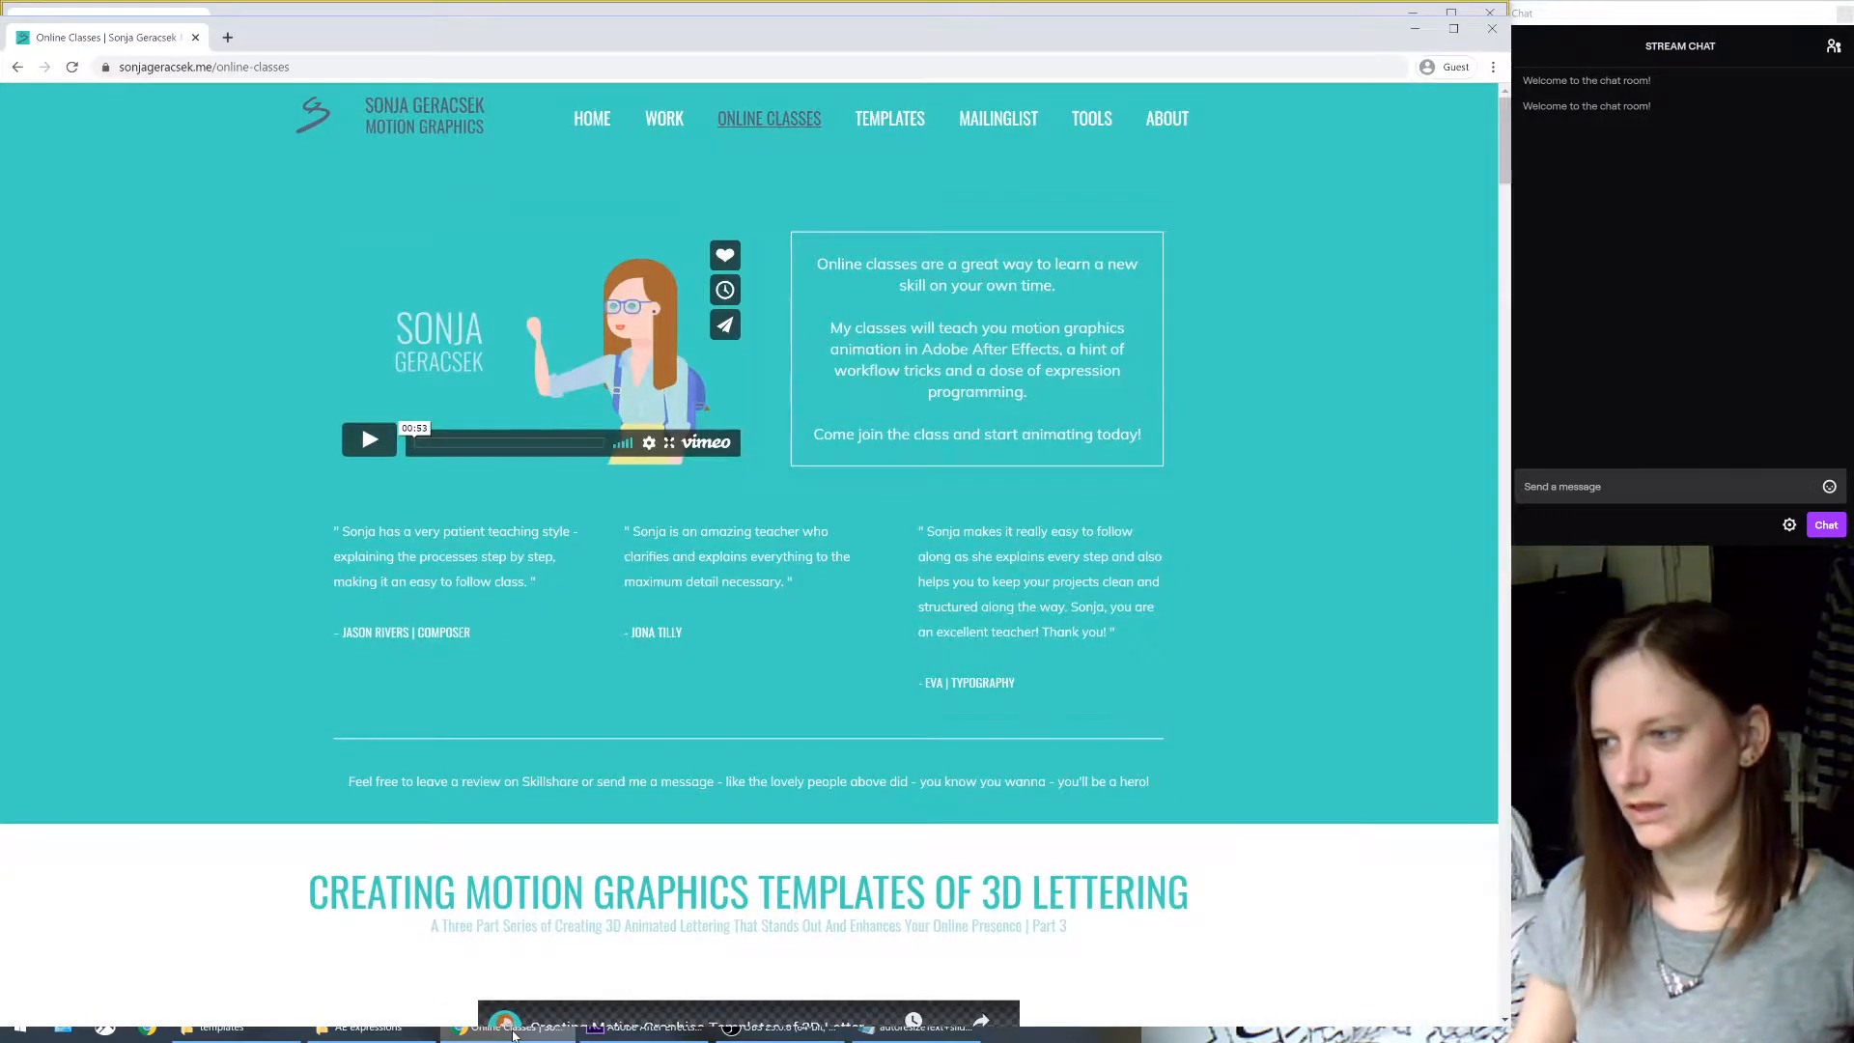
{"action": "left_click", "coordinate": [231, 38]}
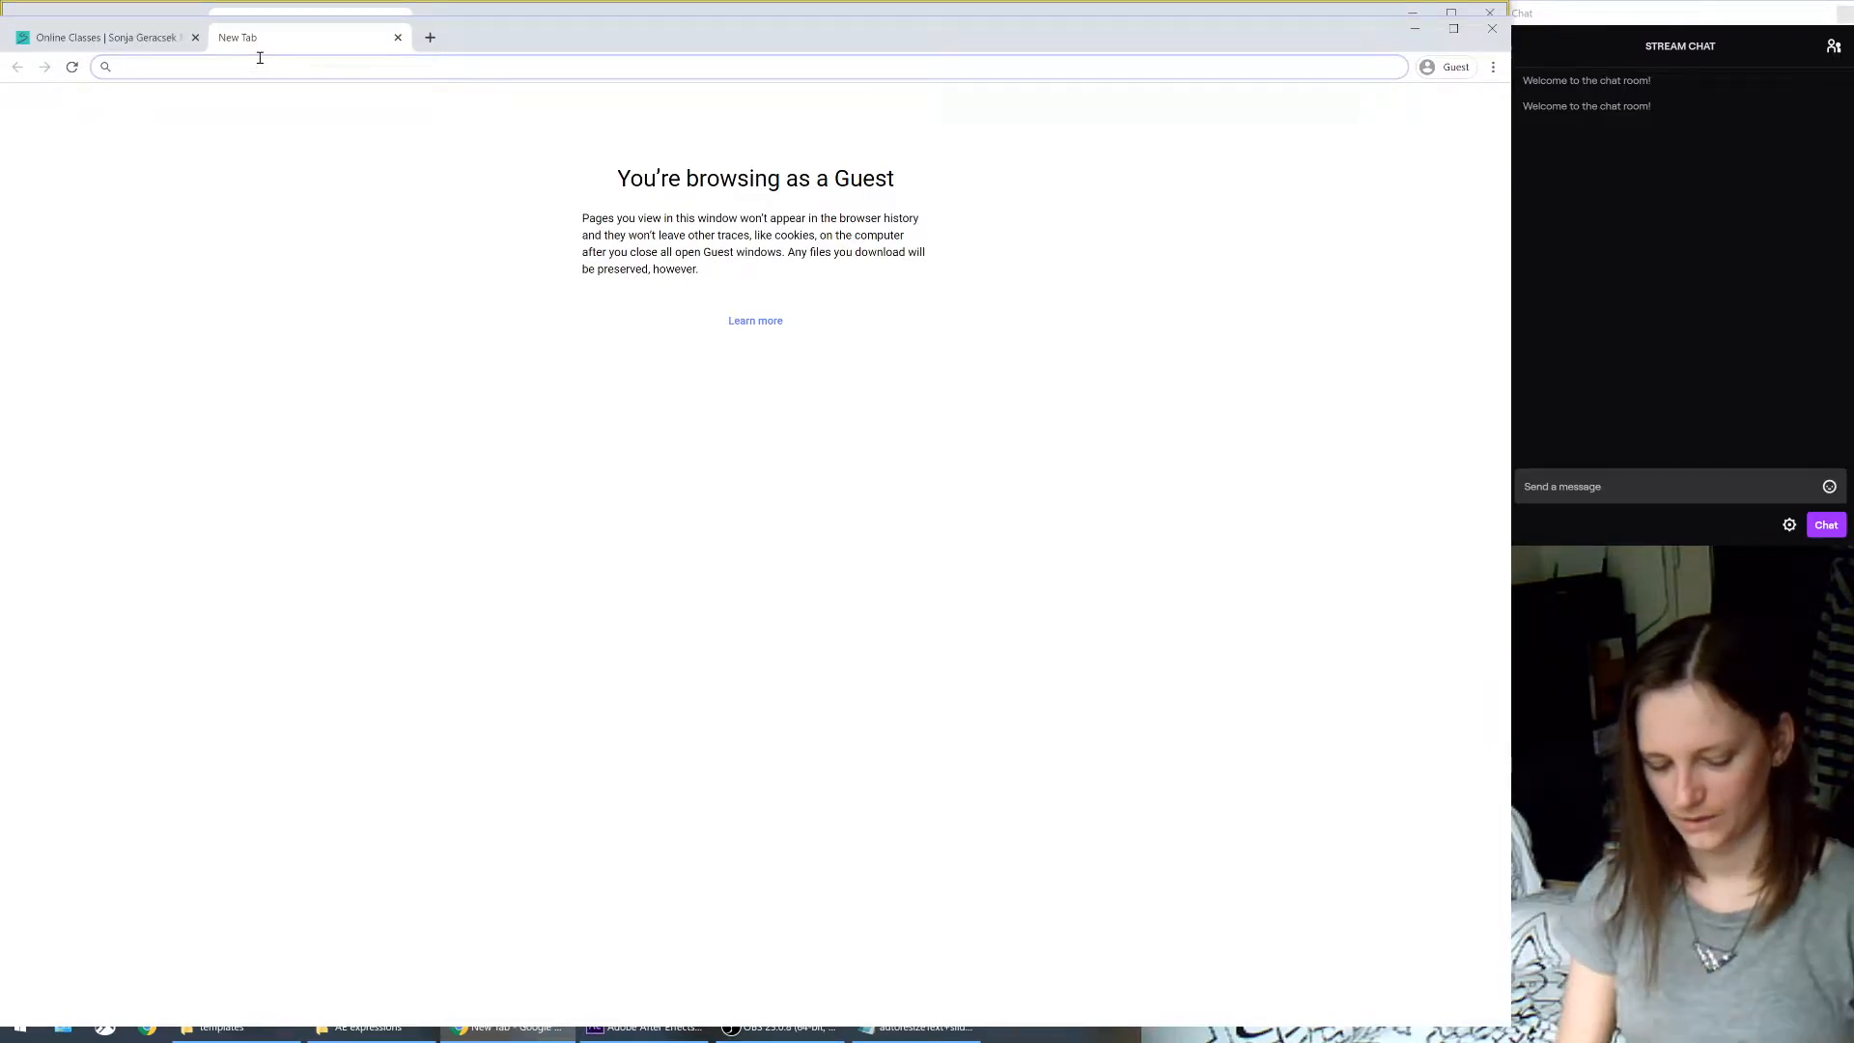
{"action": "type", "text": "text"}
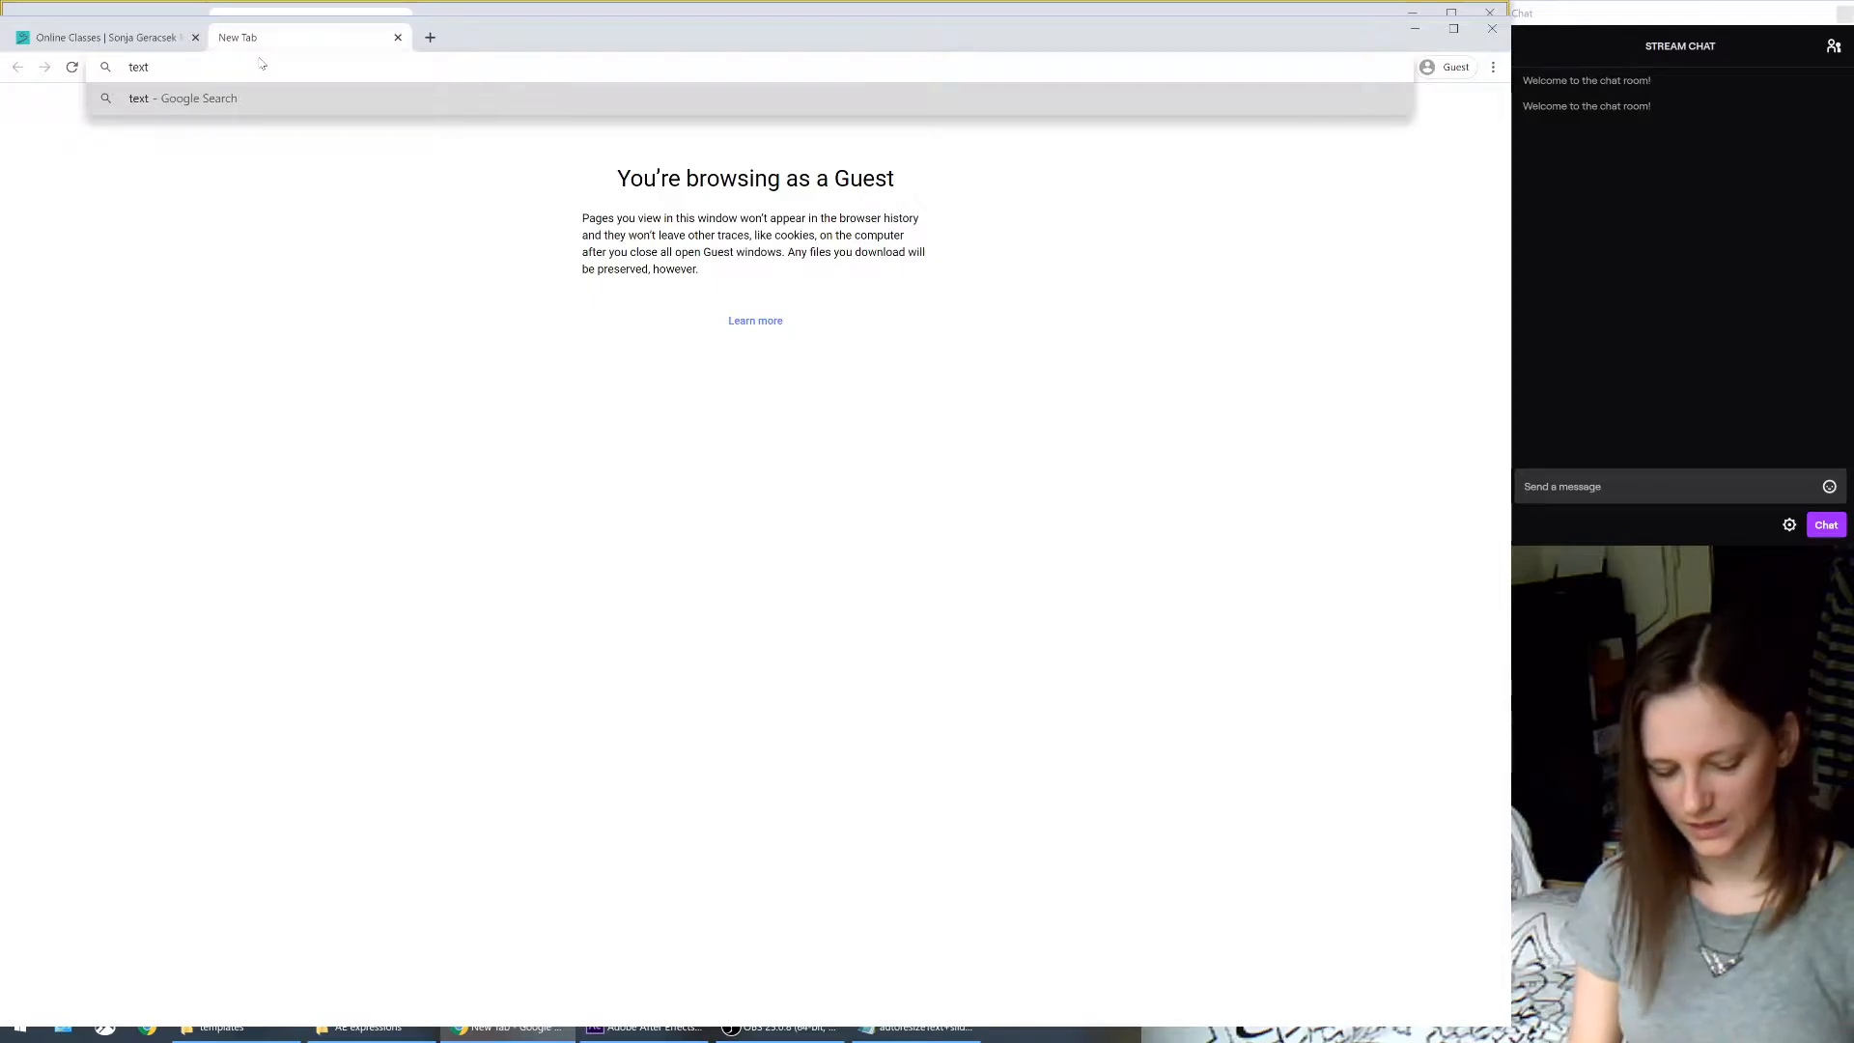
{"action": "type", "text": " autoresite"}
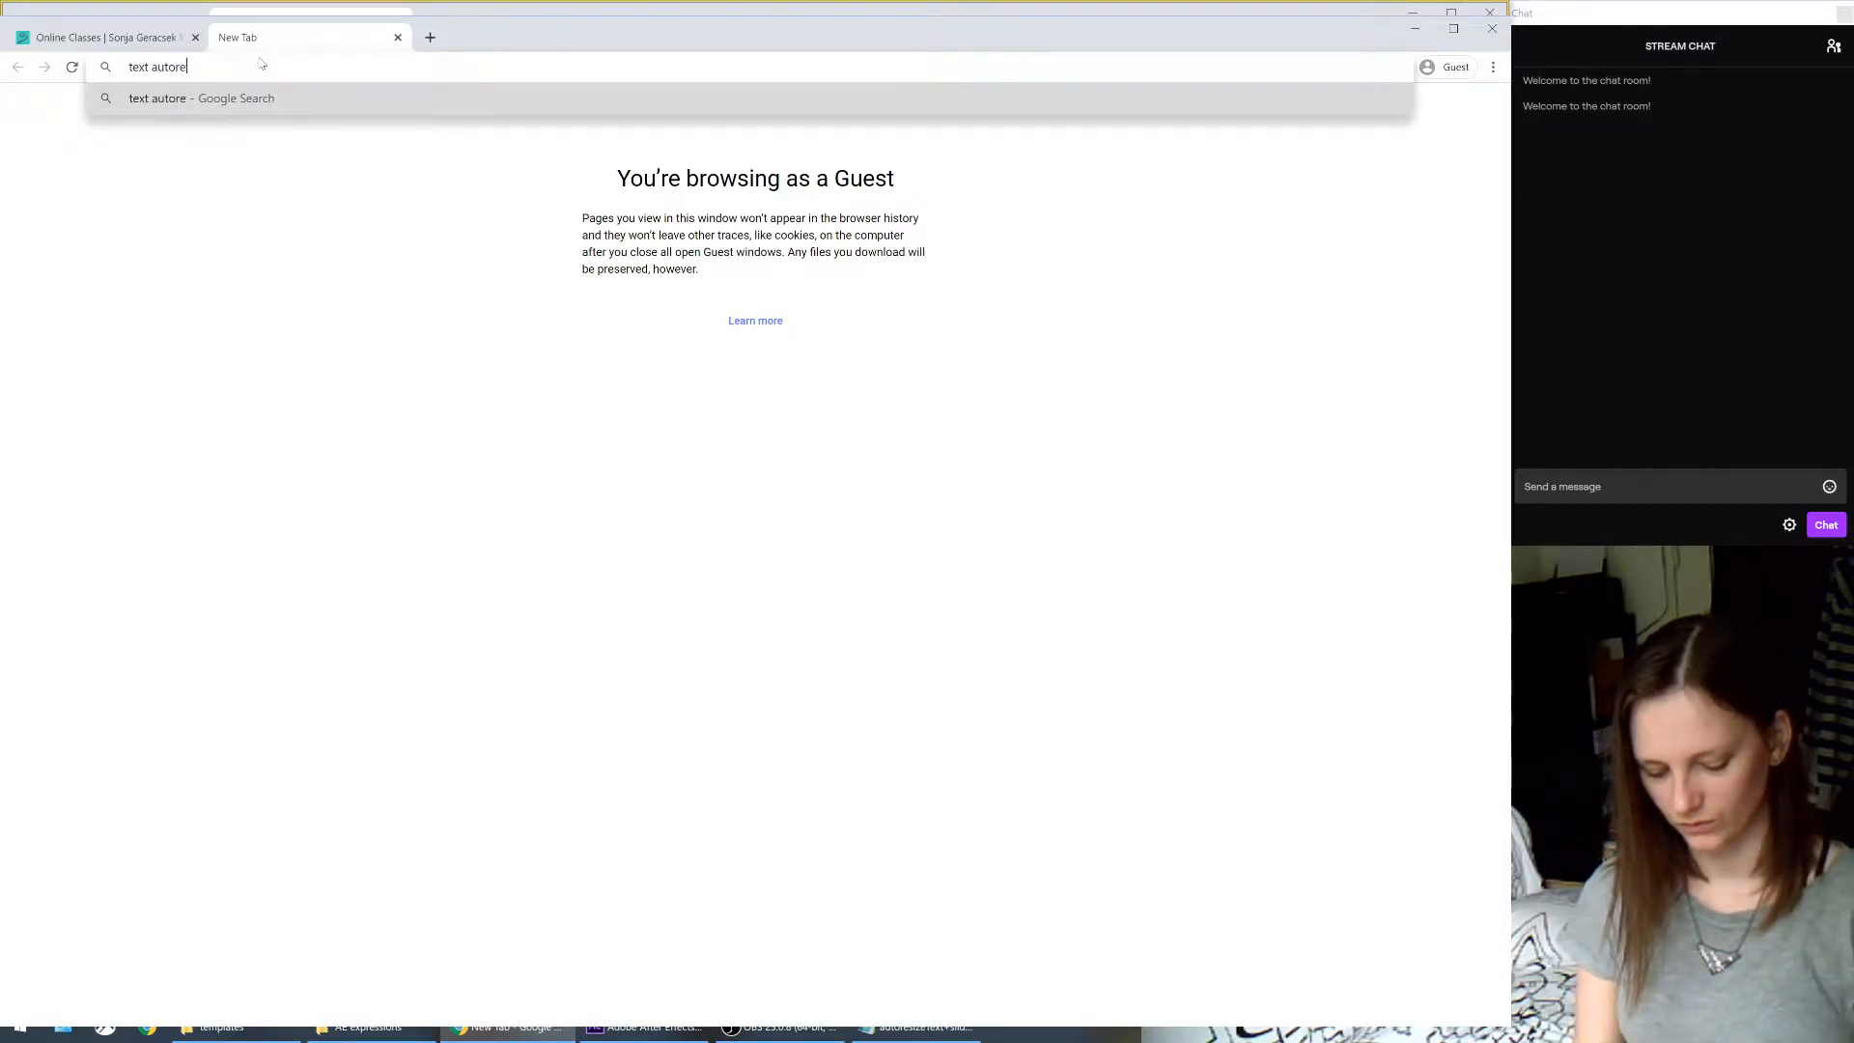
{"action": "key", "text": "BackSpace"}
{"action": "key", "text": "BackSpace"}
{"action": "type", "text": "ze"}
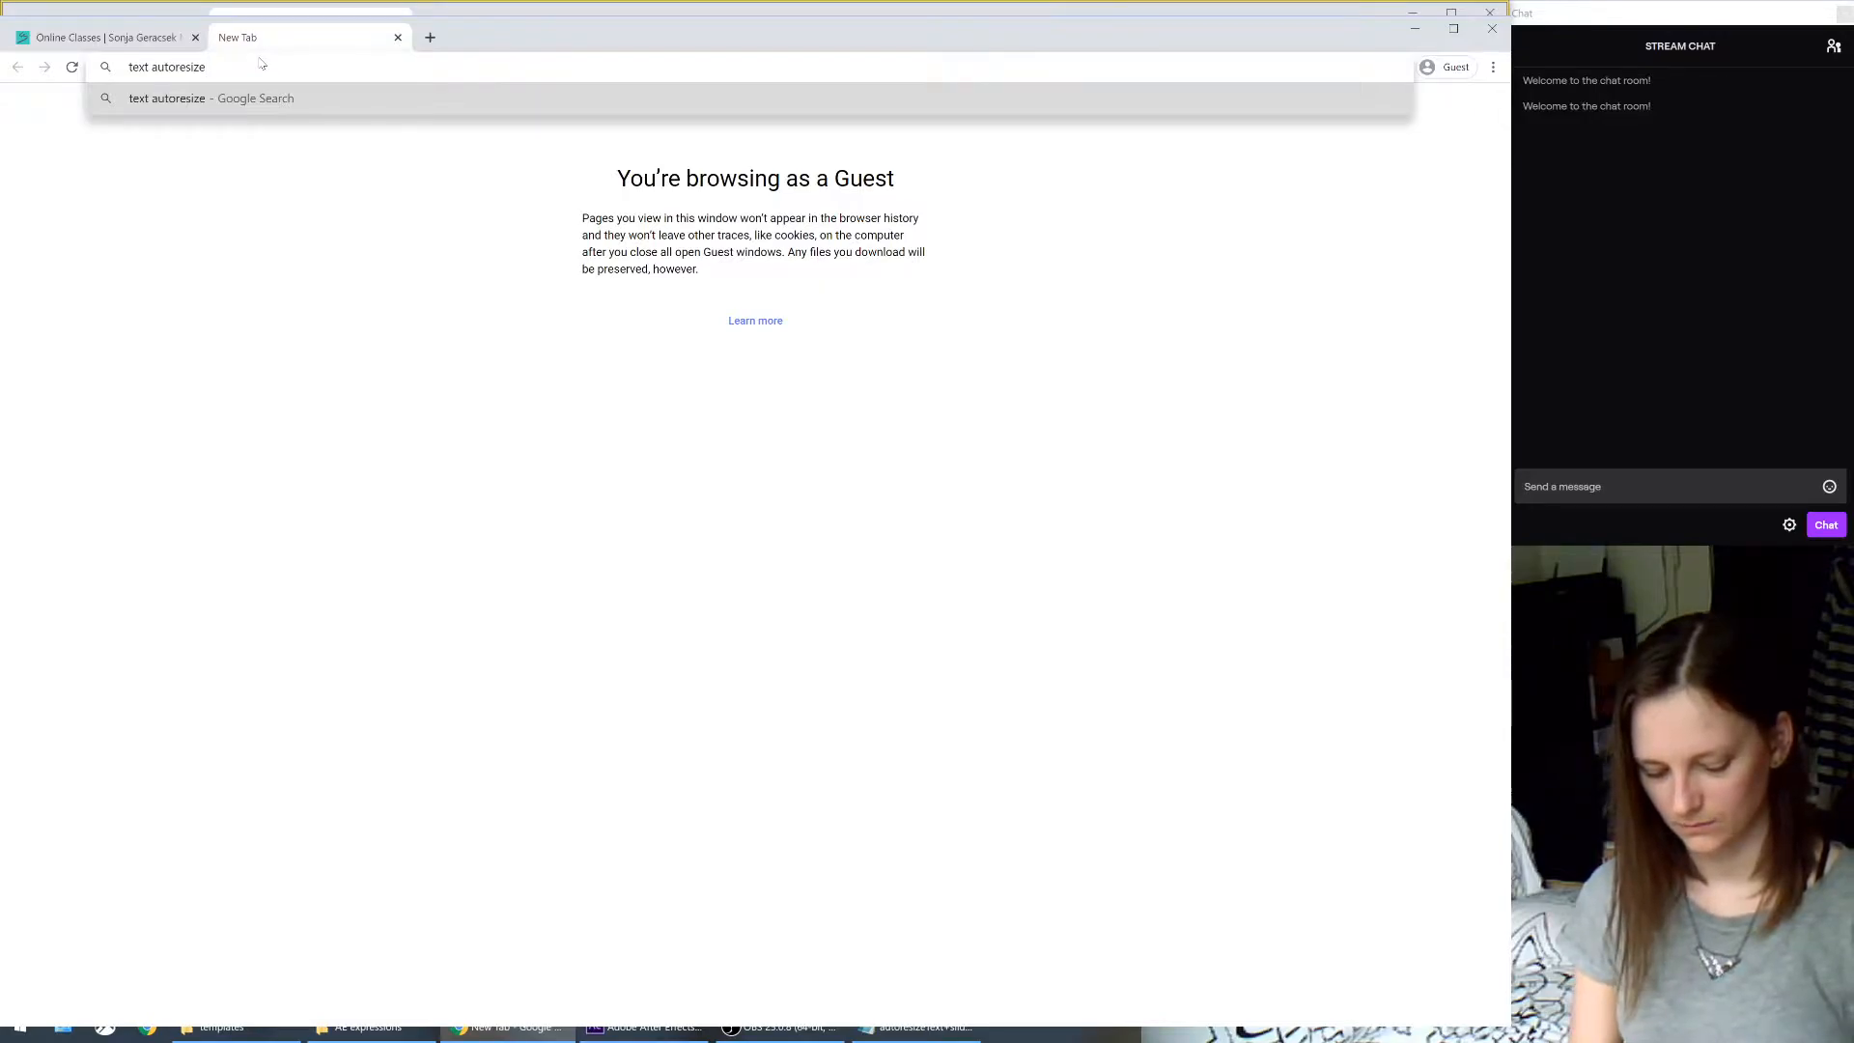
{"action": "type", "text": " recta"}
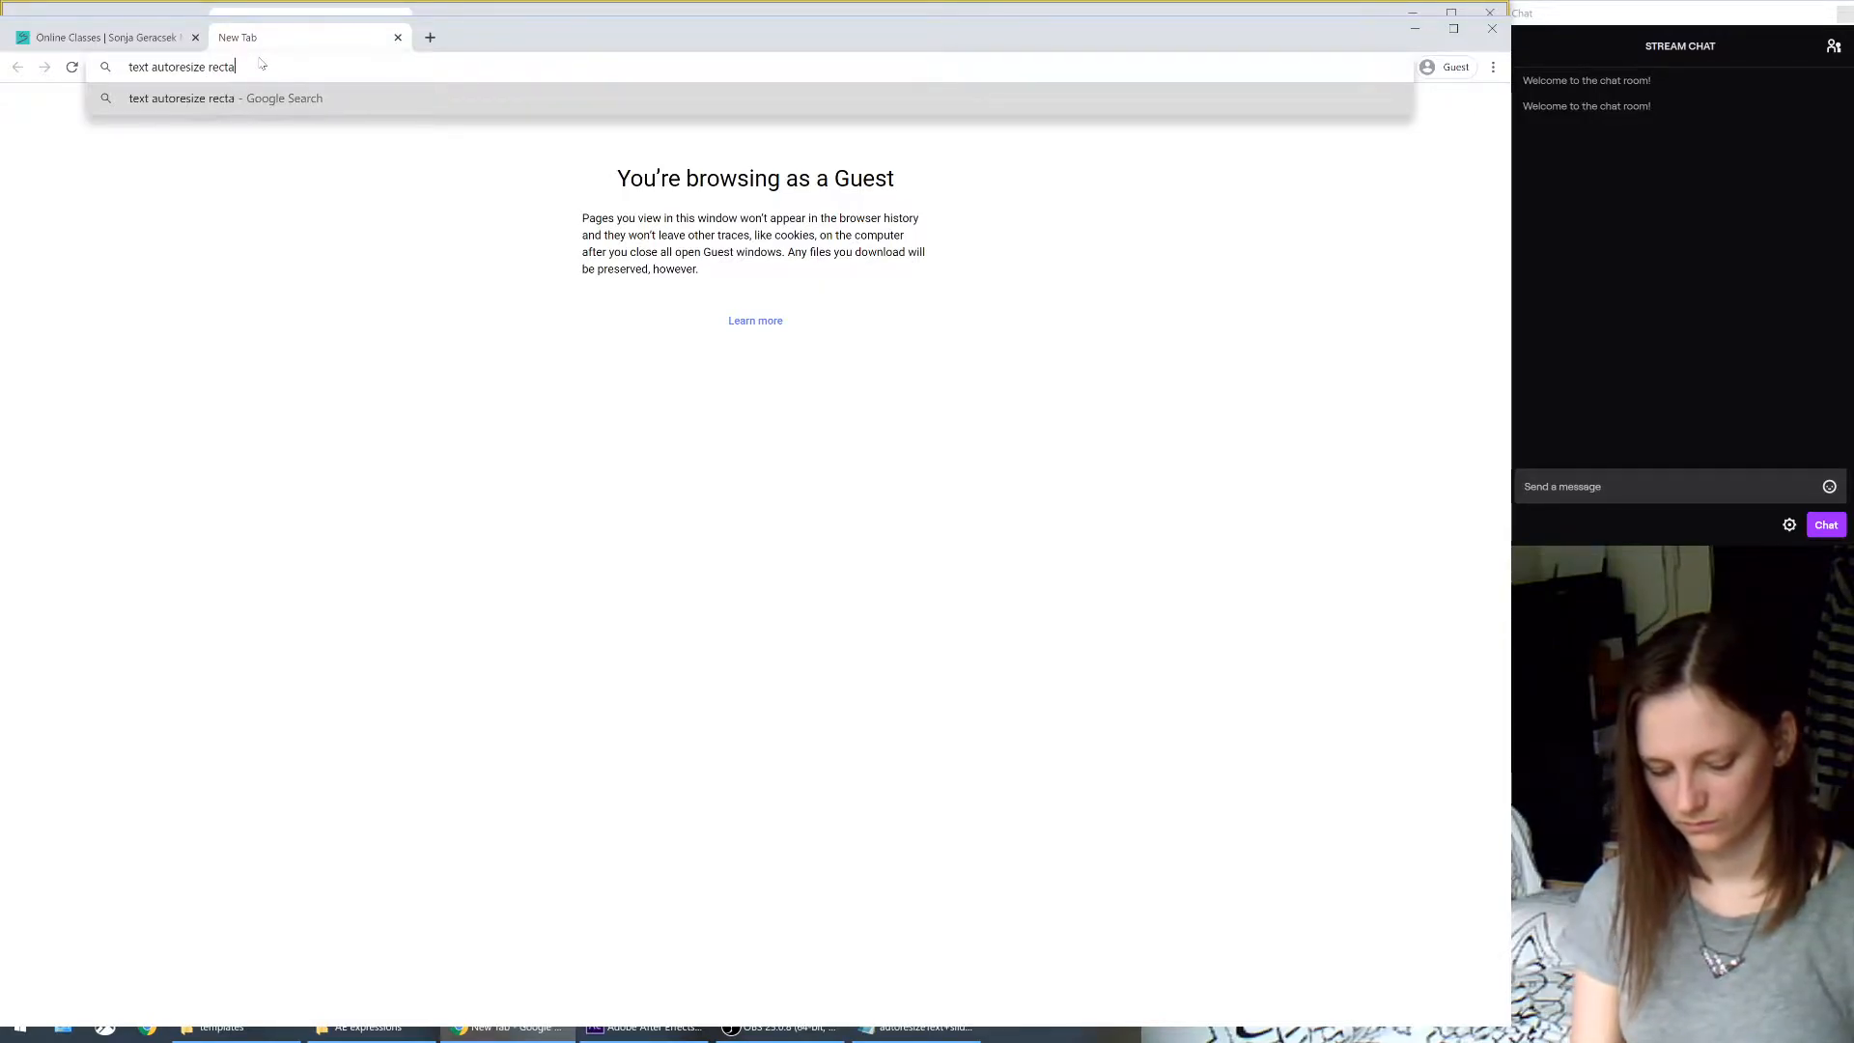
{"action": "type", "text": "ngle"}
{"action": "key", "text": "Return"}
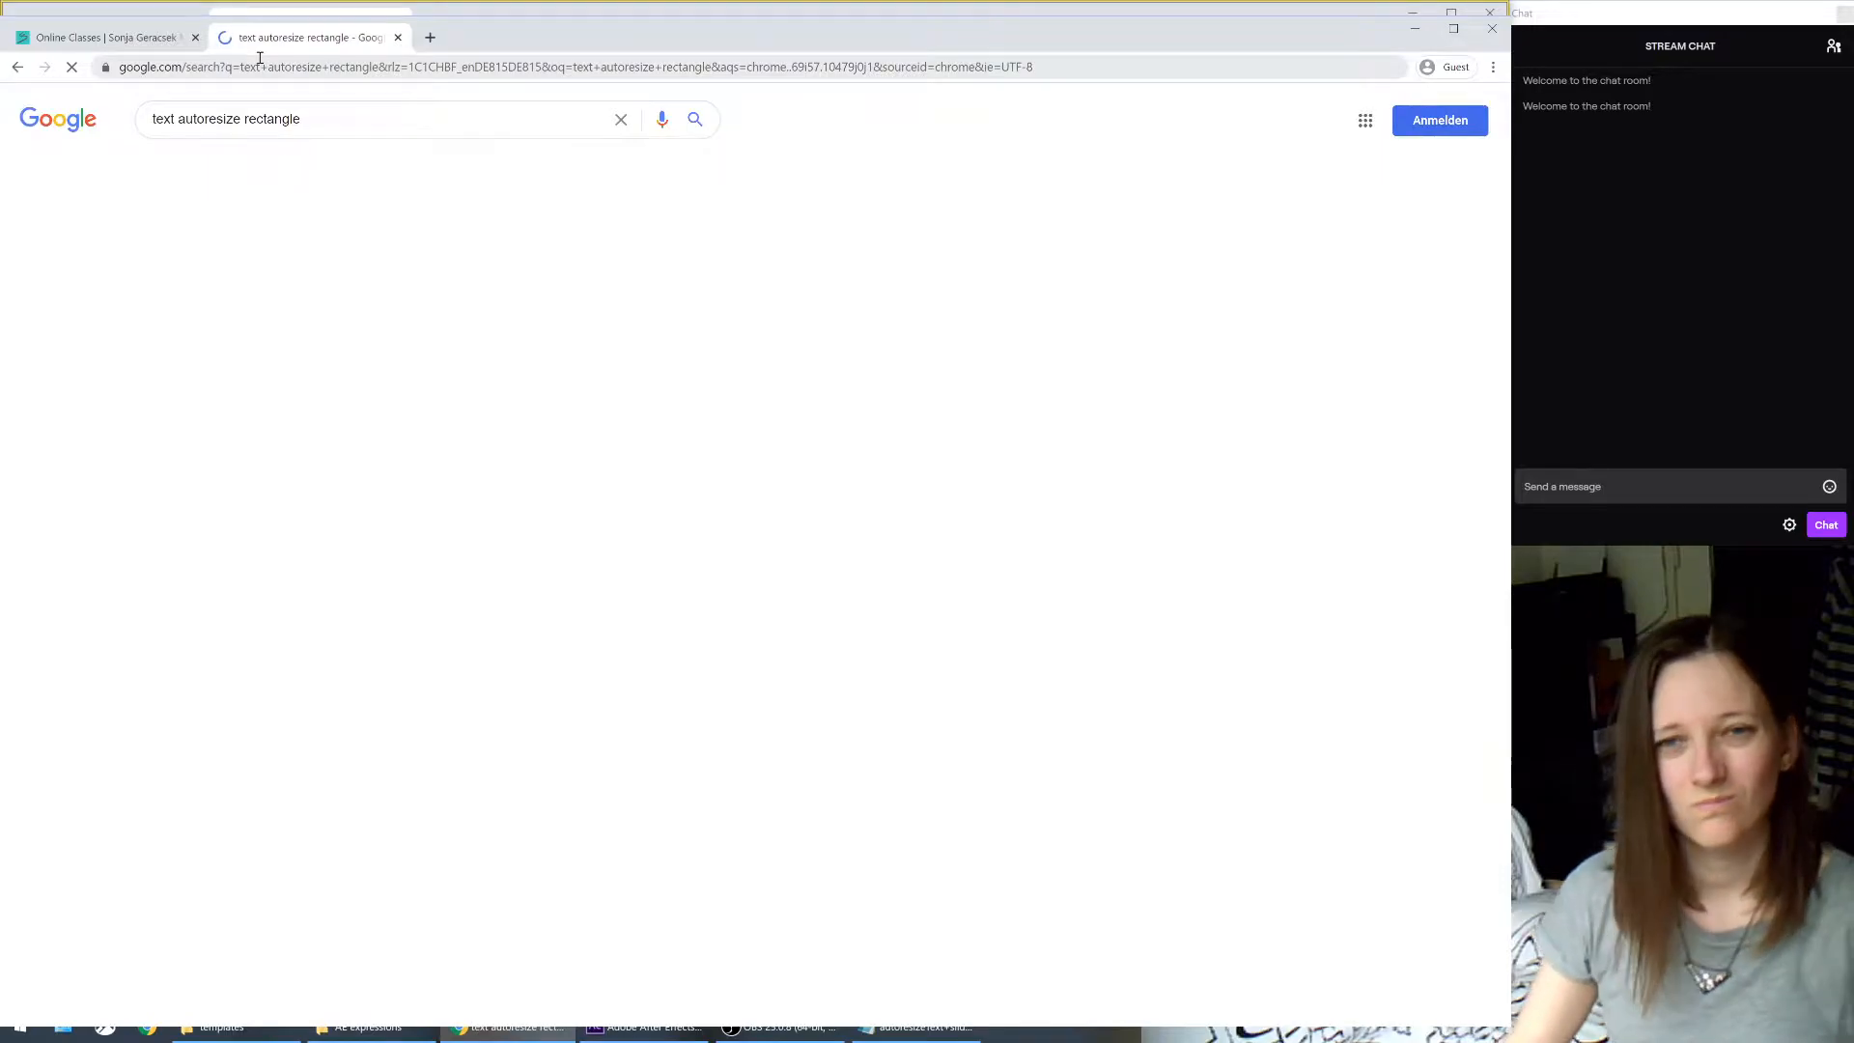
- Refine the web search to "text auto resize rectangle after effects"
{"action": "left_click", "coordinate": [379, 239]}
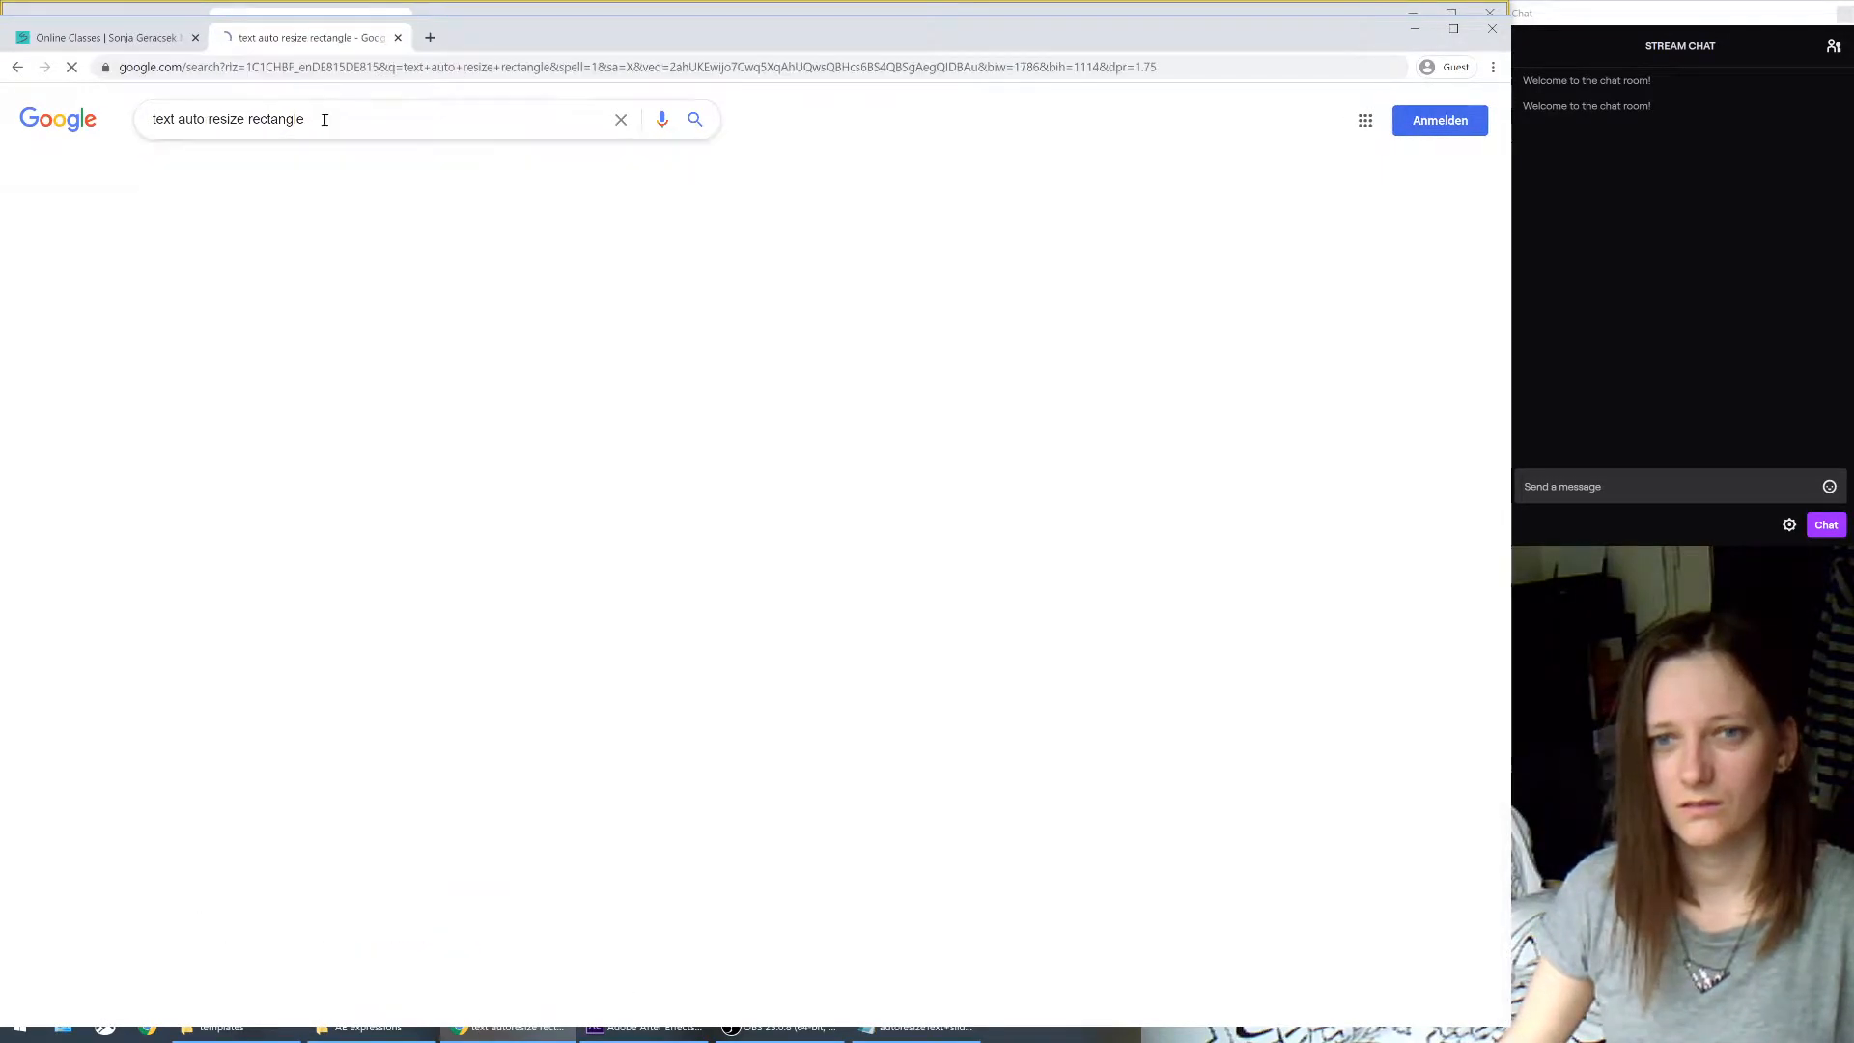
{"action": "left_click", "coordinate": [336, 118]}
{"action": "type", "text": "after effet"}
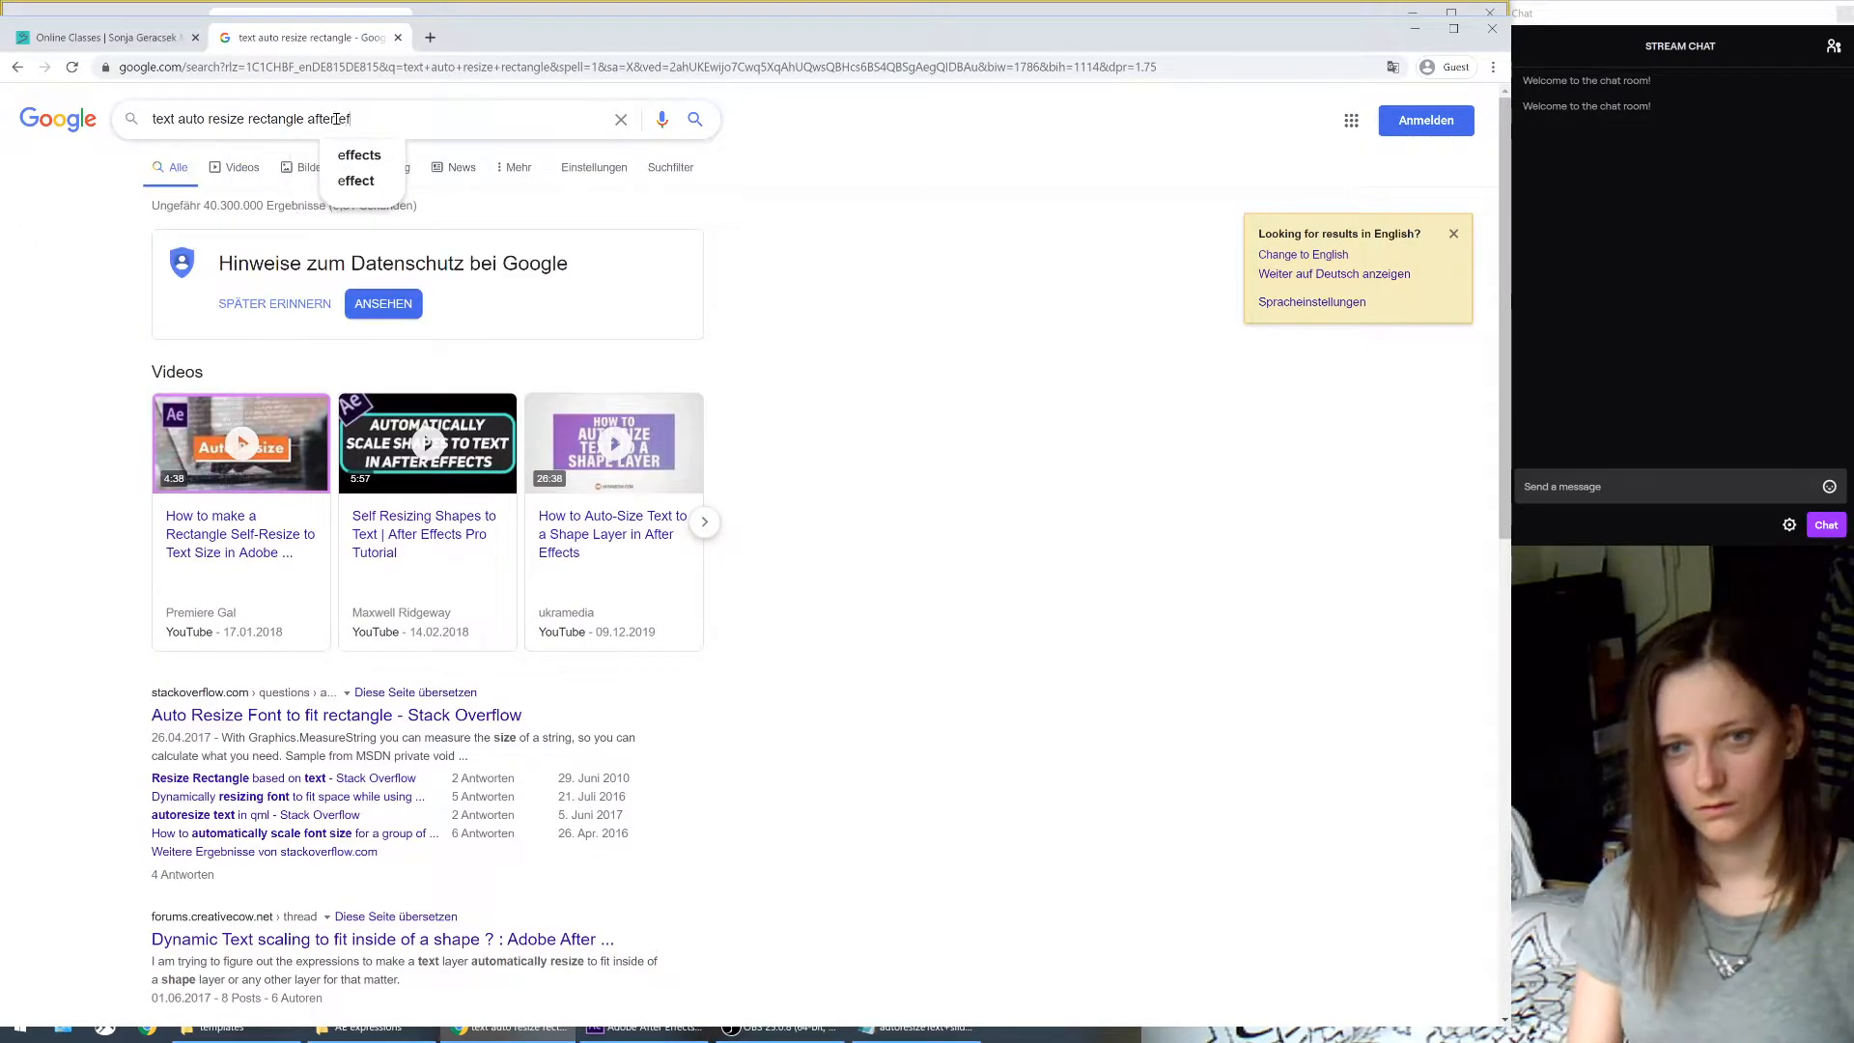
{"action": "key", "text": "BackSpace"}
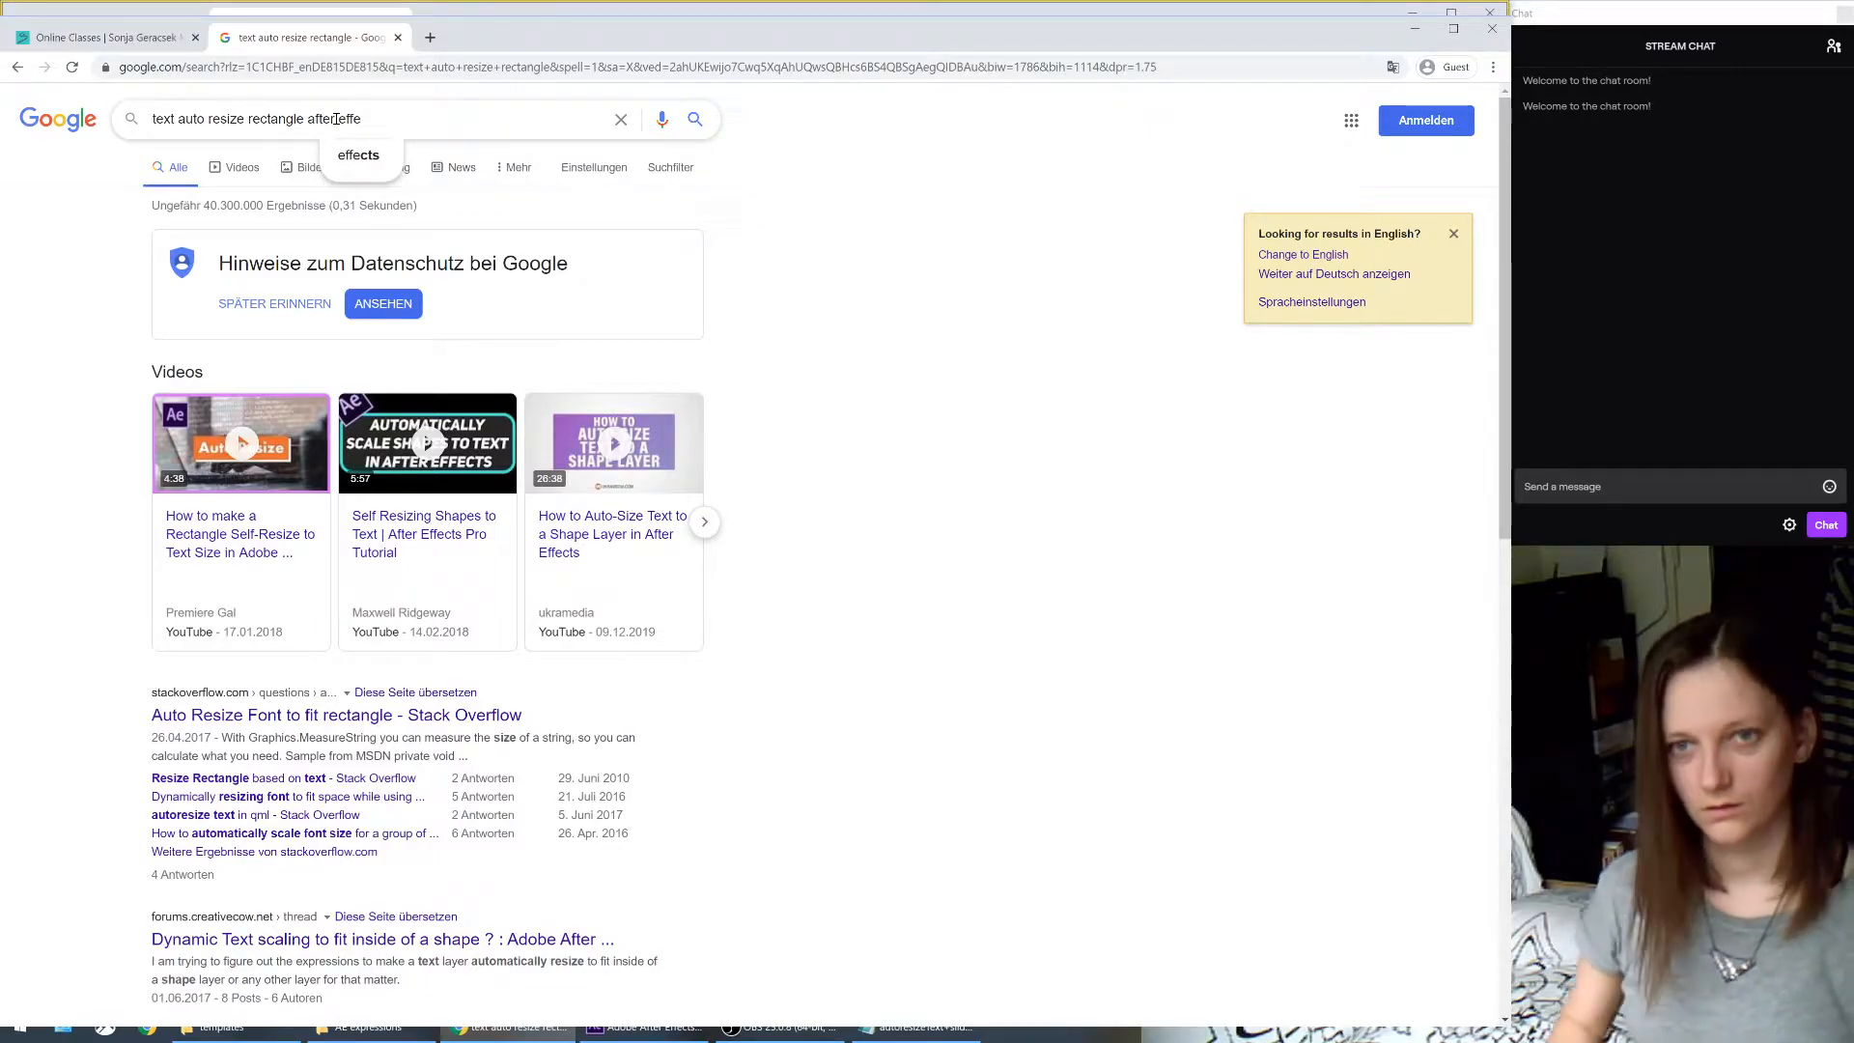
{"action": "type", "text": "cts"}
{"action": "key", "text": "Return"}
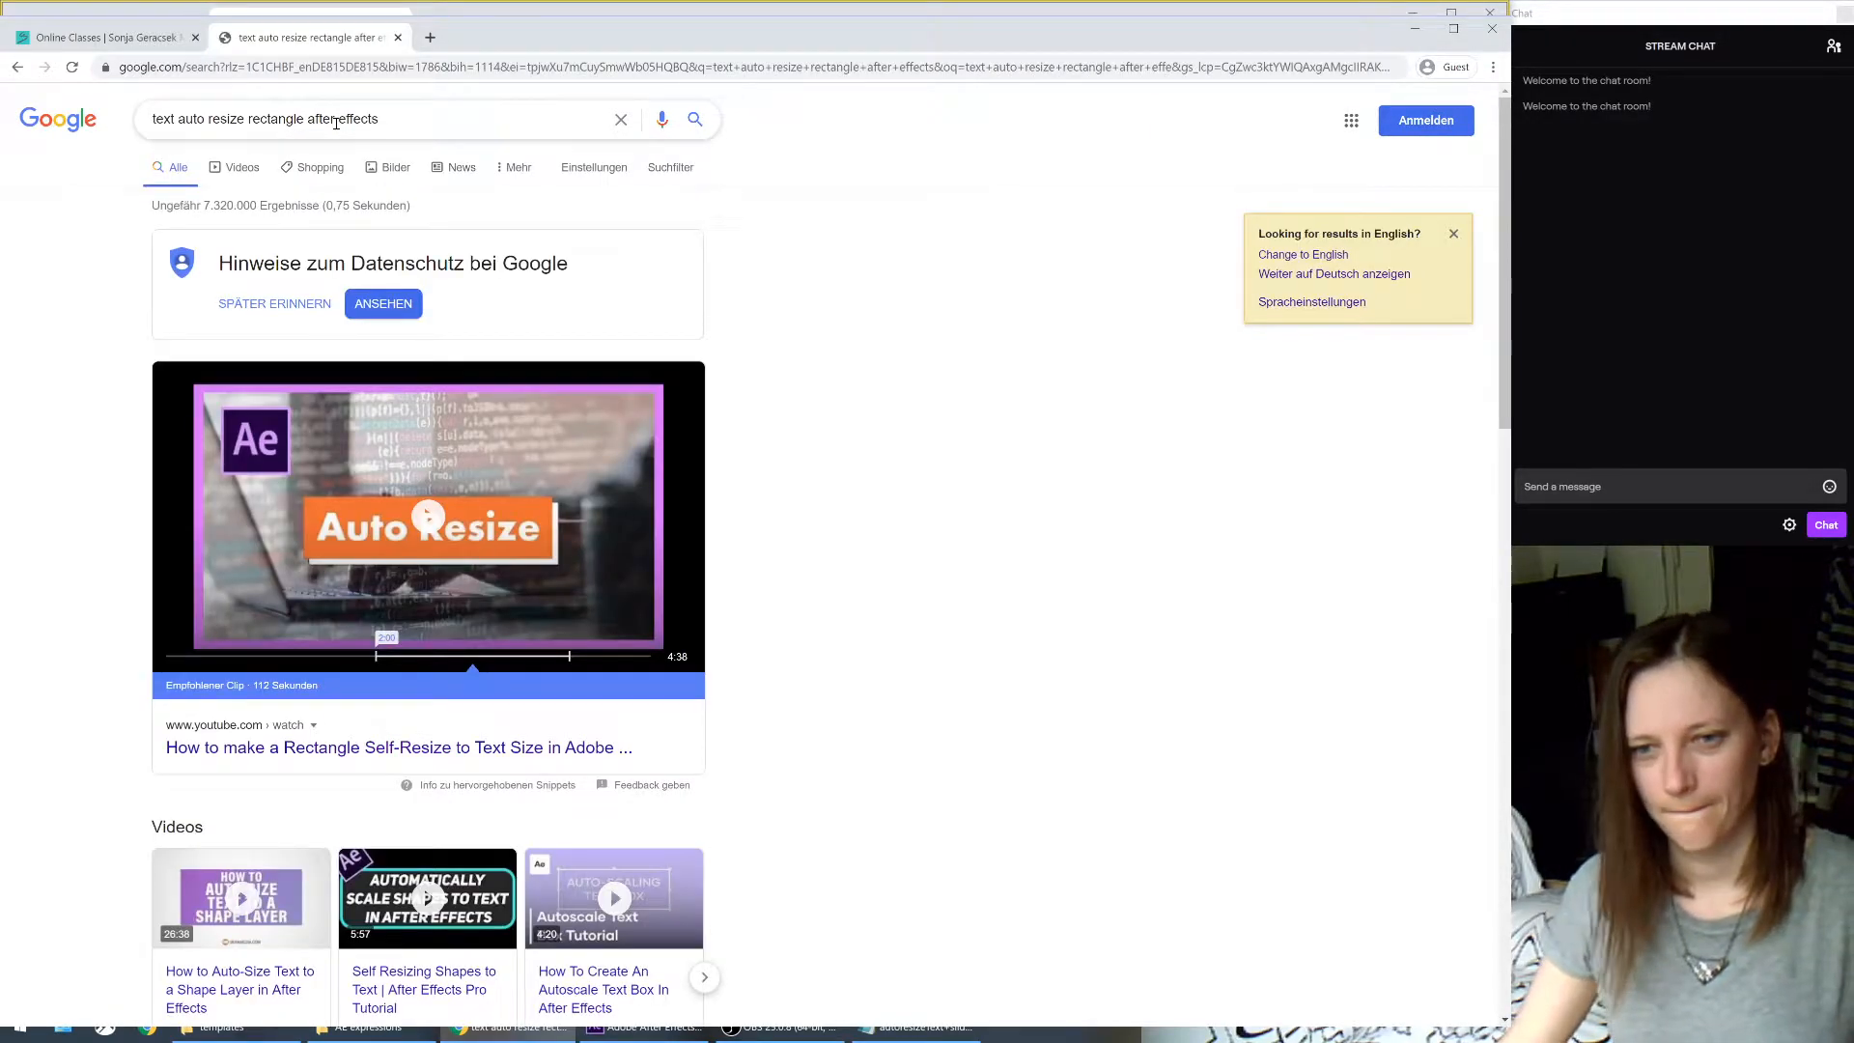
- Look through the search results and open the Creative COW thread "Dynamic Text scaling to fit inside of a shape ?"
{"action": "scroll", "coordinate": [634, 729], "scroll_direction": "down", "scroll_amount": 3}
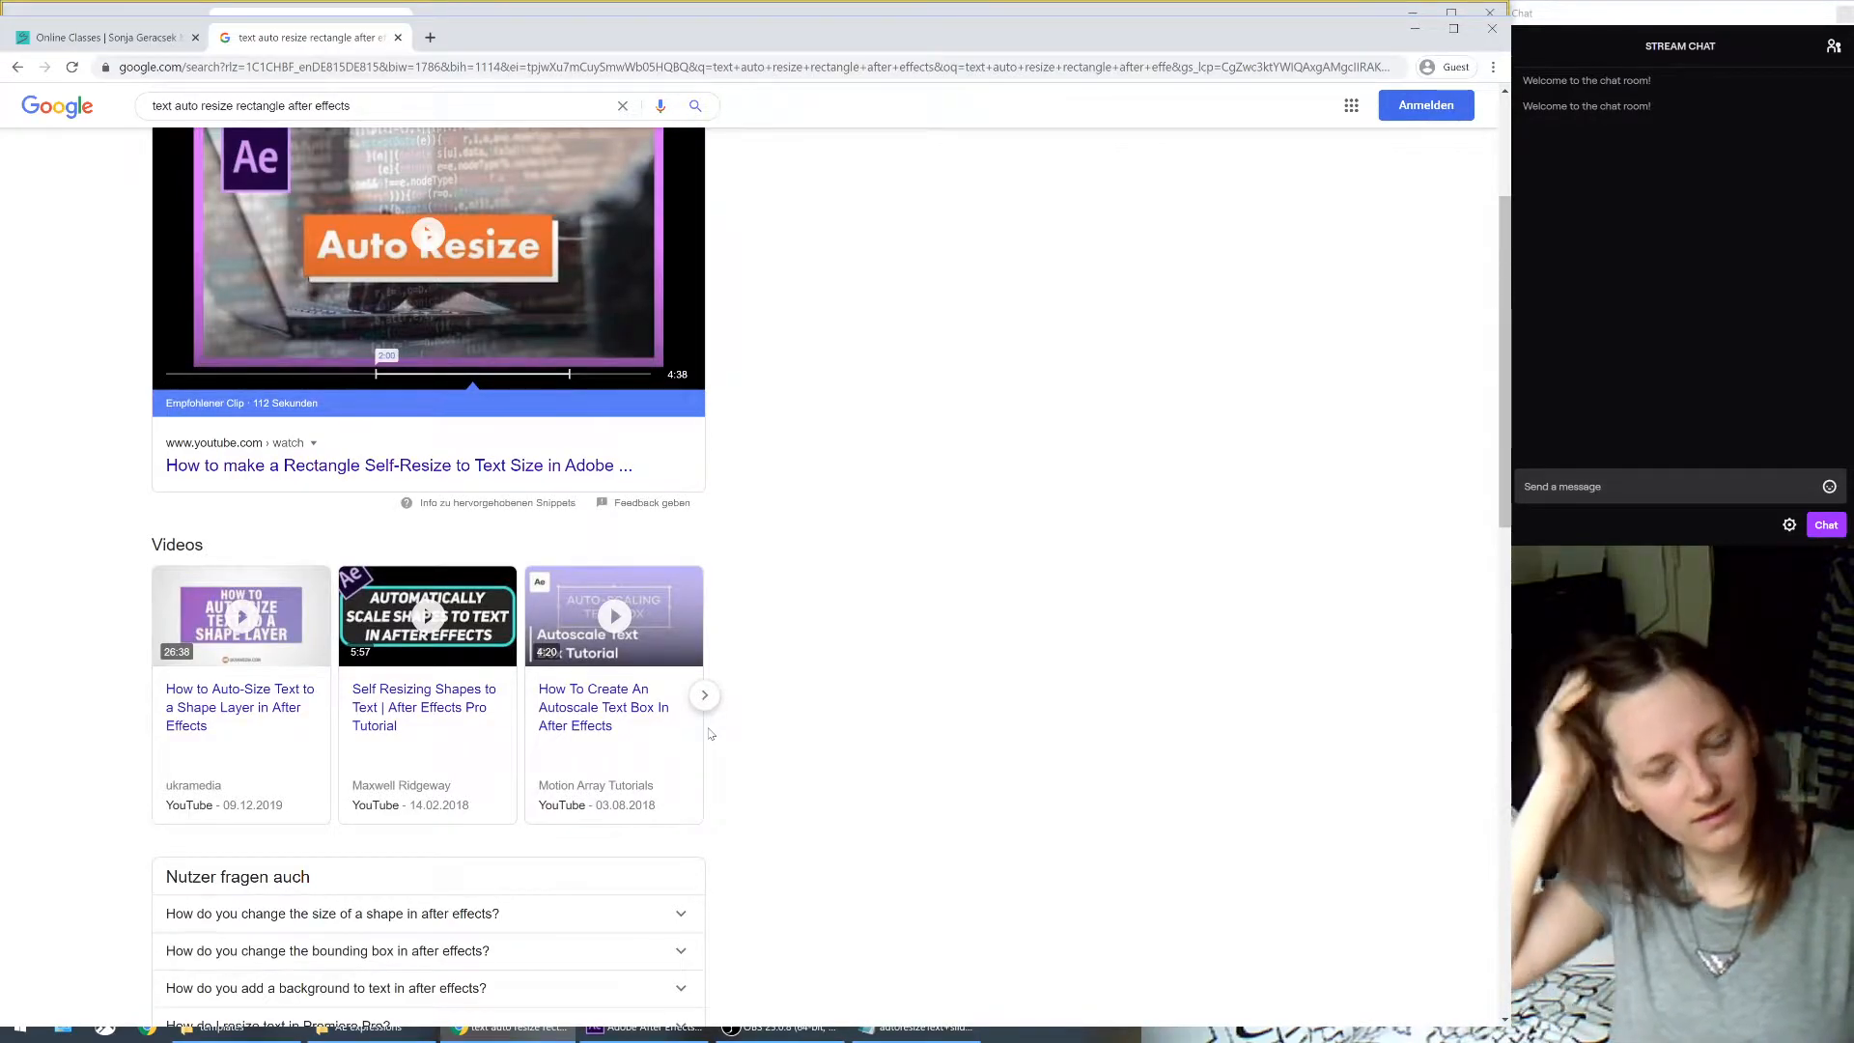
{"action": "scroll", "coordinate": [939, 709], "scroll_direction": "down", "scroll_amount": 3}
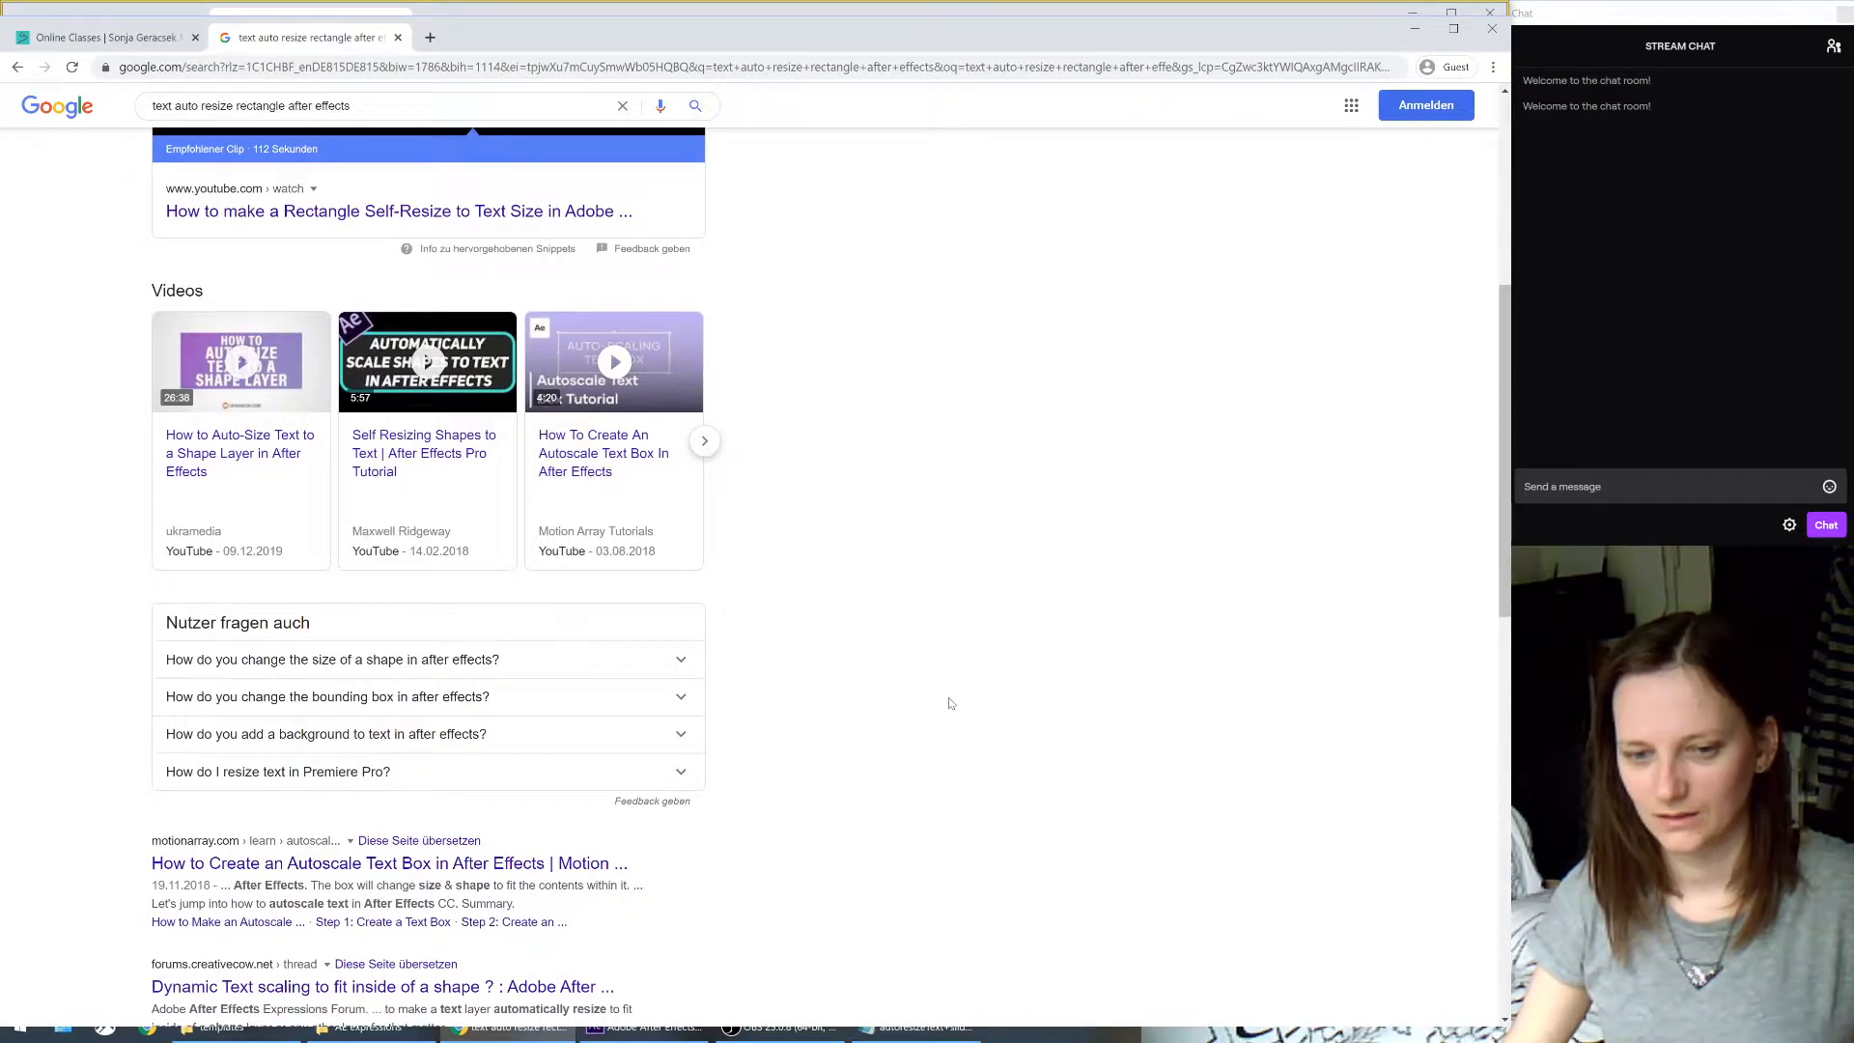
{"action": "scroll", "coordinate": [961, 729], "scroll_direction": "down", "scroll_amount": 1}
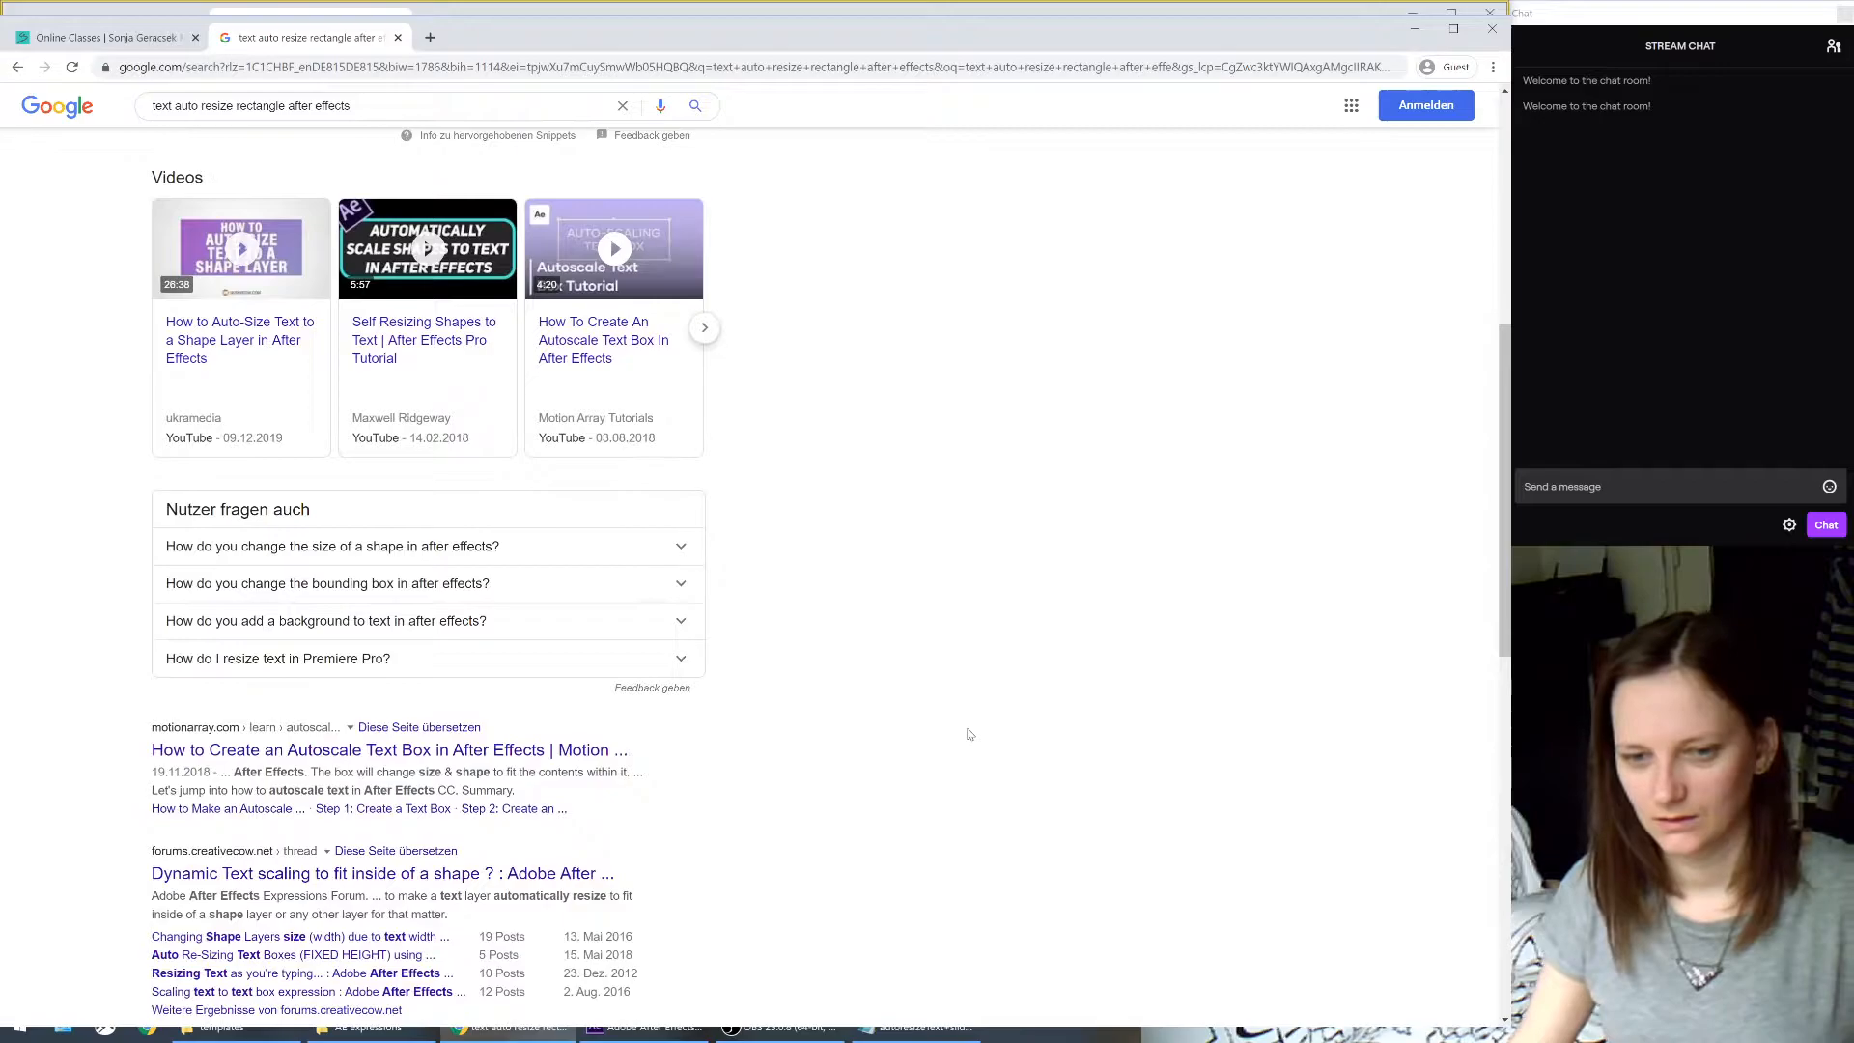
{"action": "left_click", "coordinate": [312, 881]}
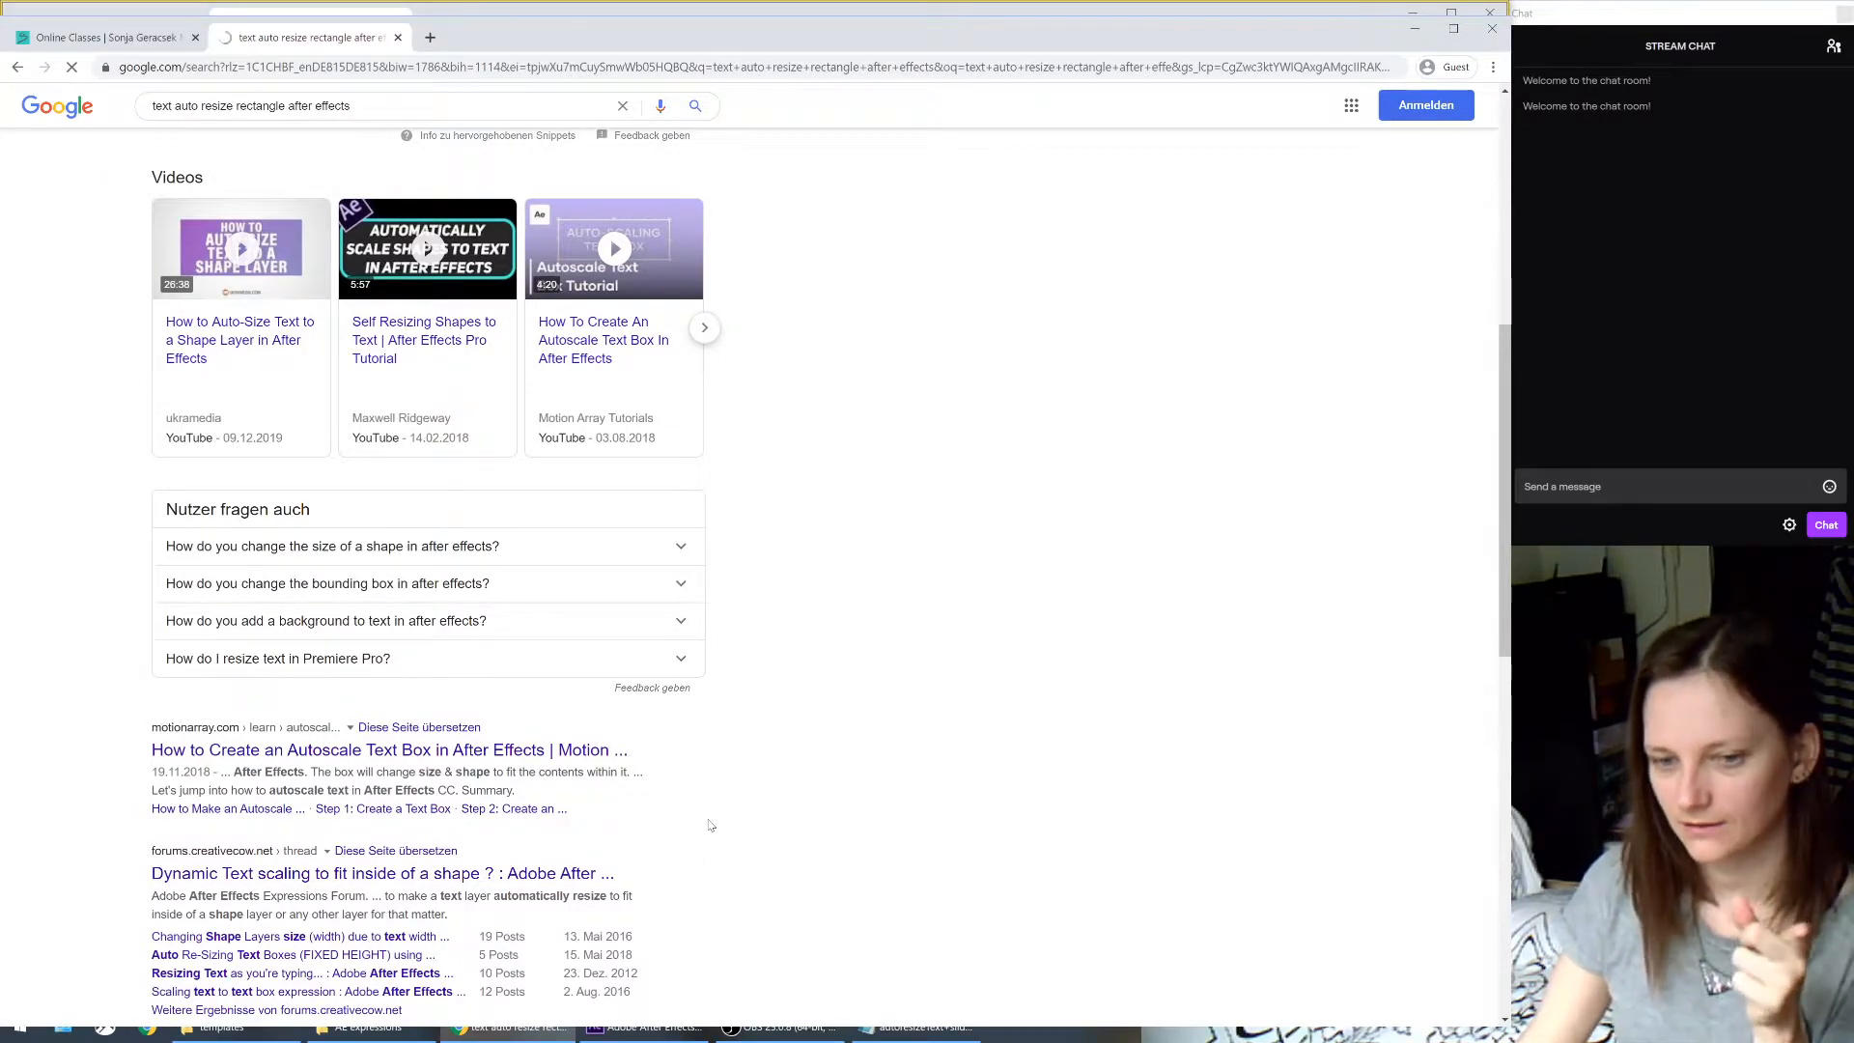
{"action": "left_click", "coordinate": [836, 682]}
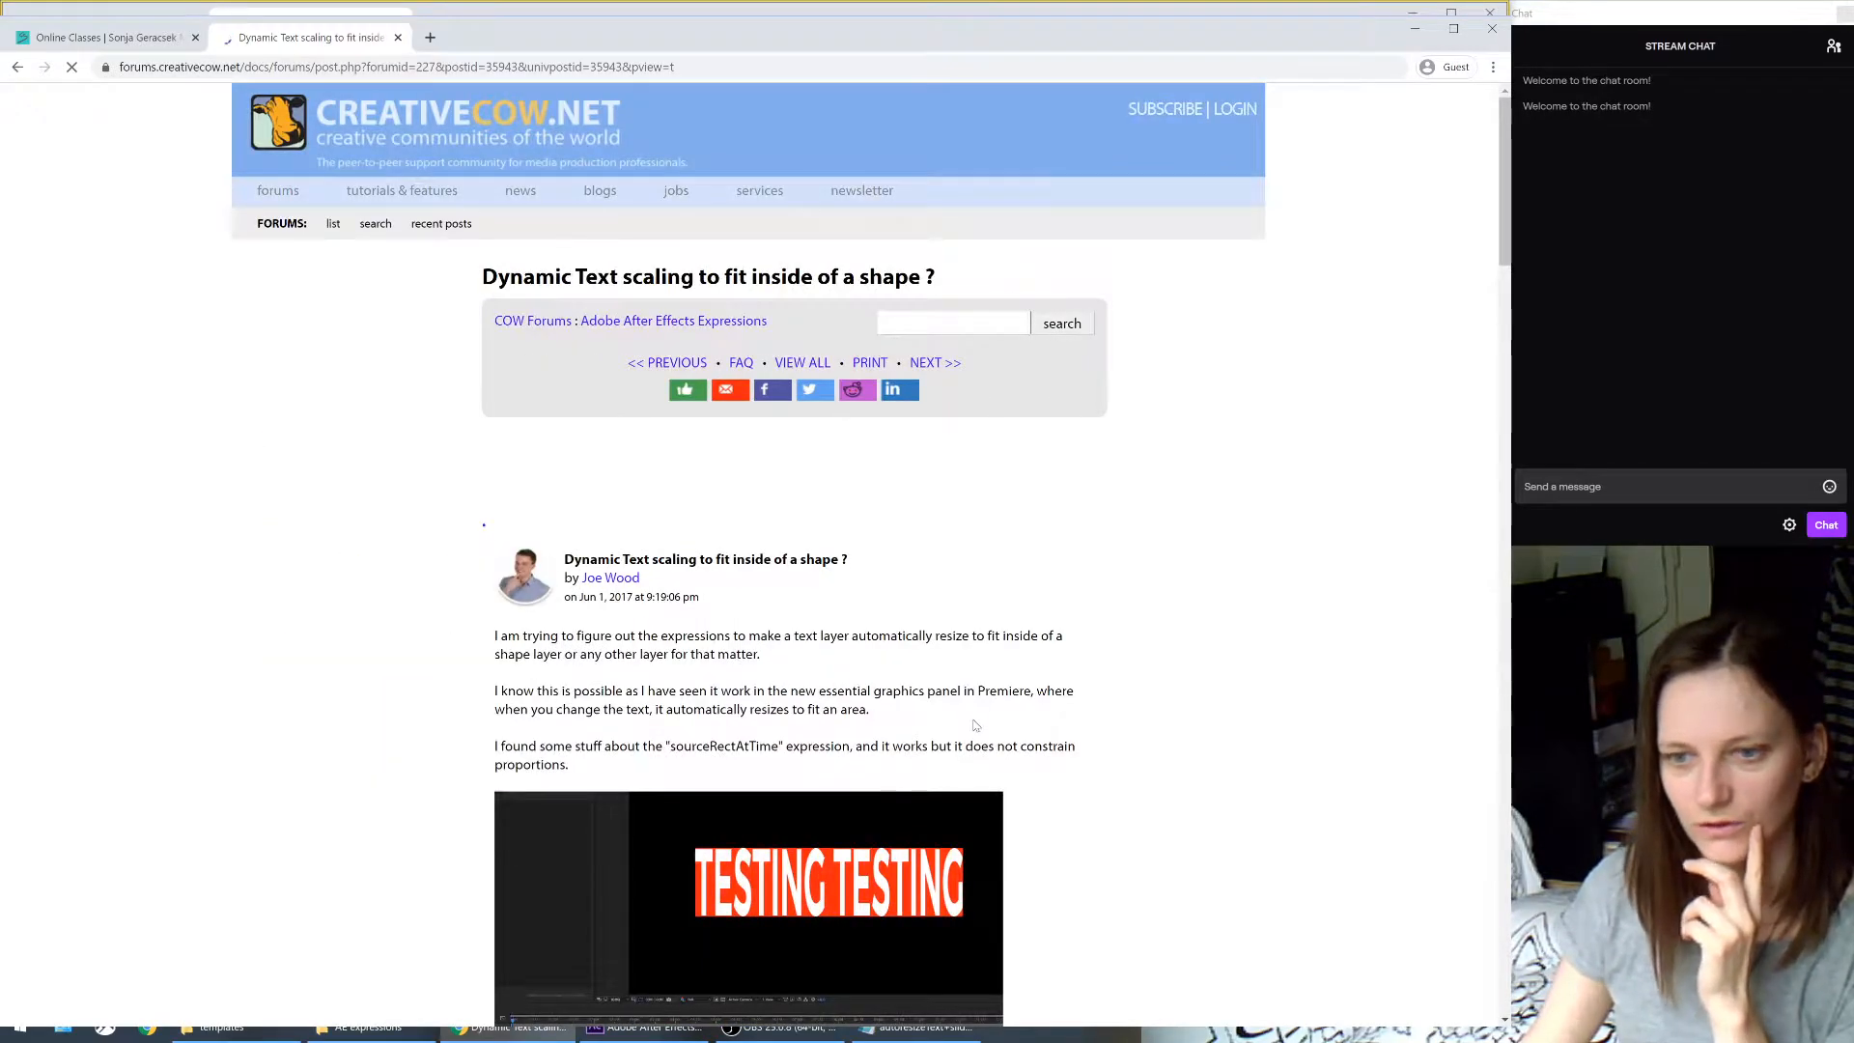
- Read the forum thread's question and replies for expressions that scale text to fit inside a shape
{"action": "scroll", "coordinate": [1014, 693], "scroll_direction": "down", "scroll_amount": 2}
{"action": "scroll", "coordinate": [1014, 693], "scroll_direction": "down", "scroll_amount": 7}
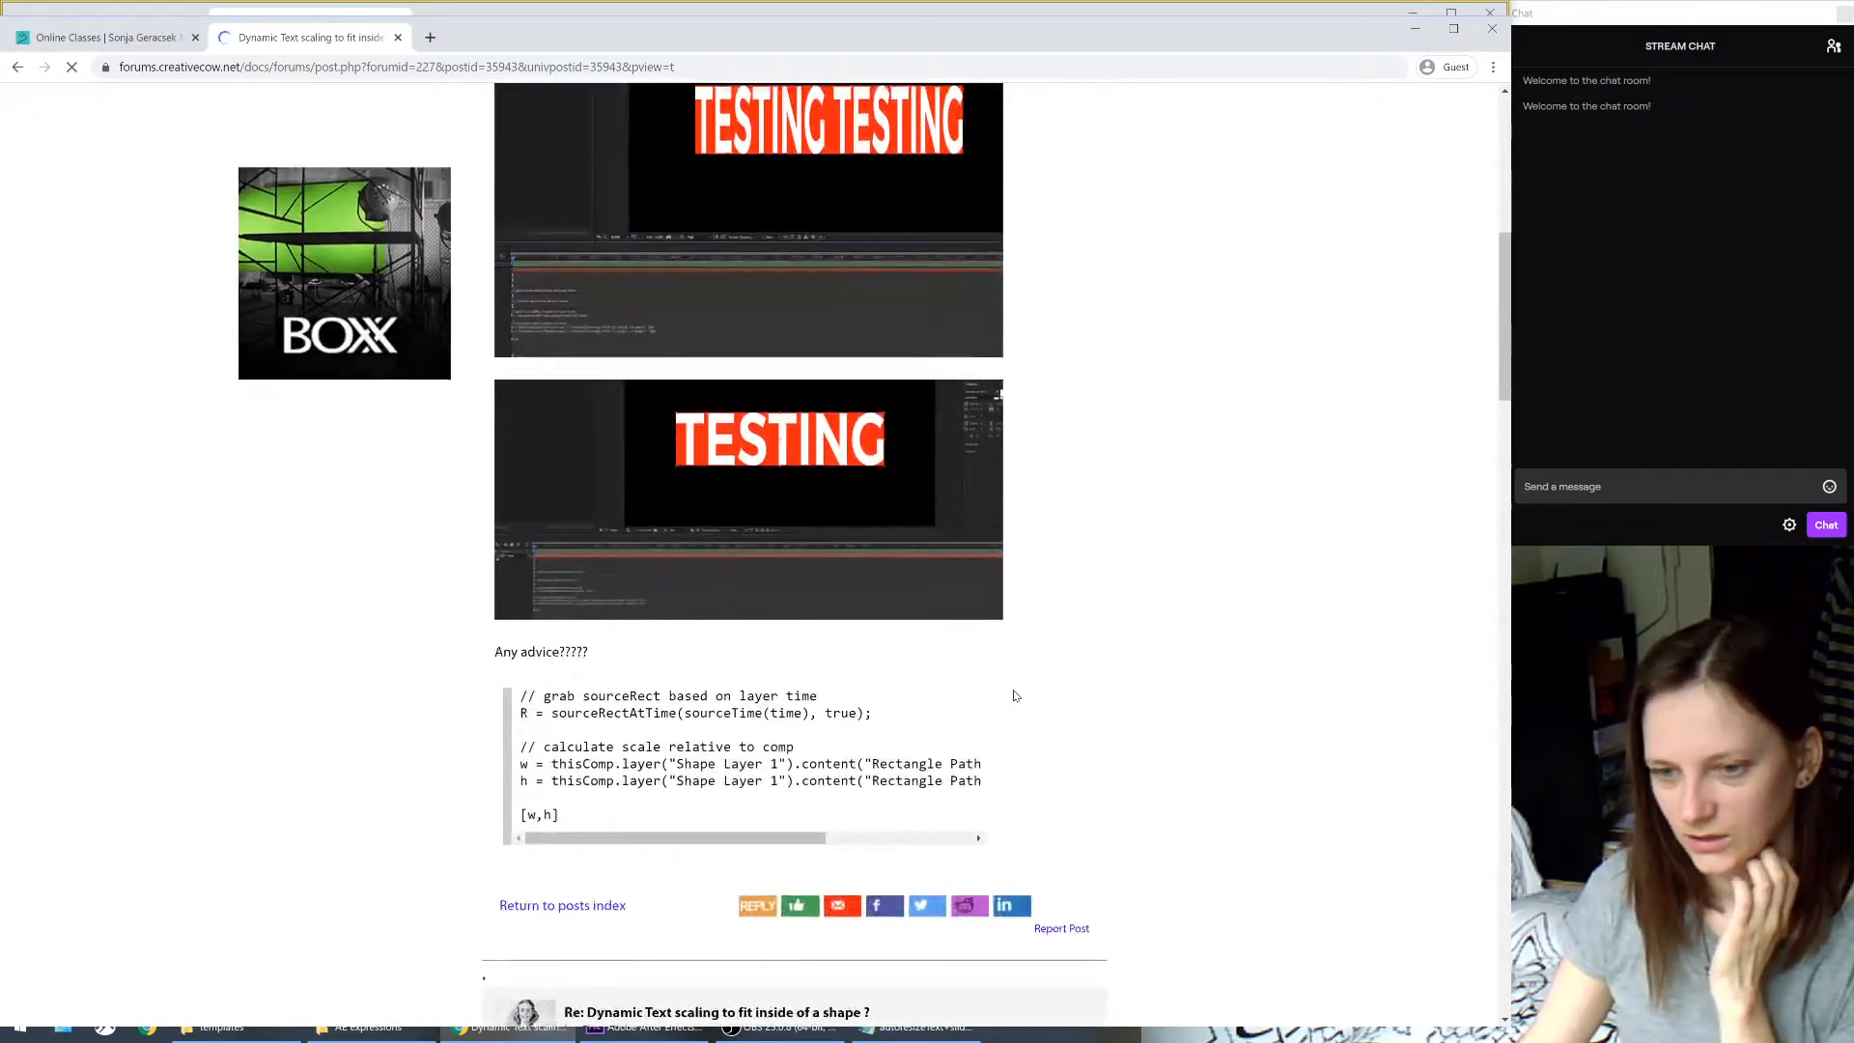
{"action": "scroll", "coordinate": [1013, 695], "scroll_direction": "up", "scroll_amount": 2}
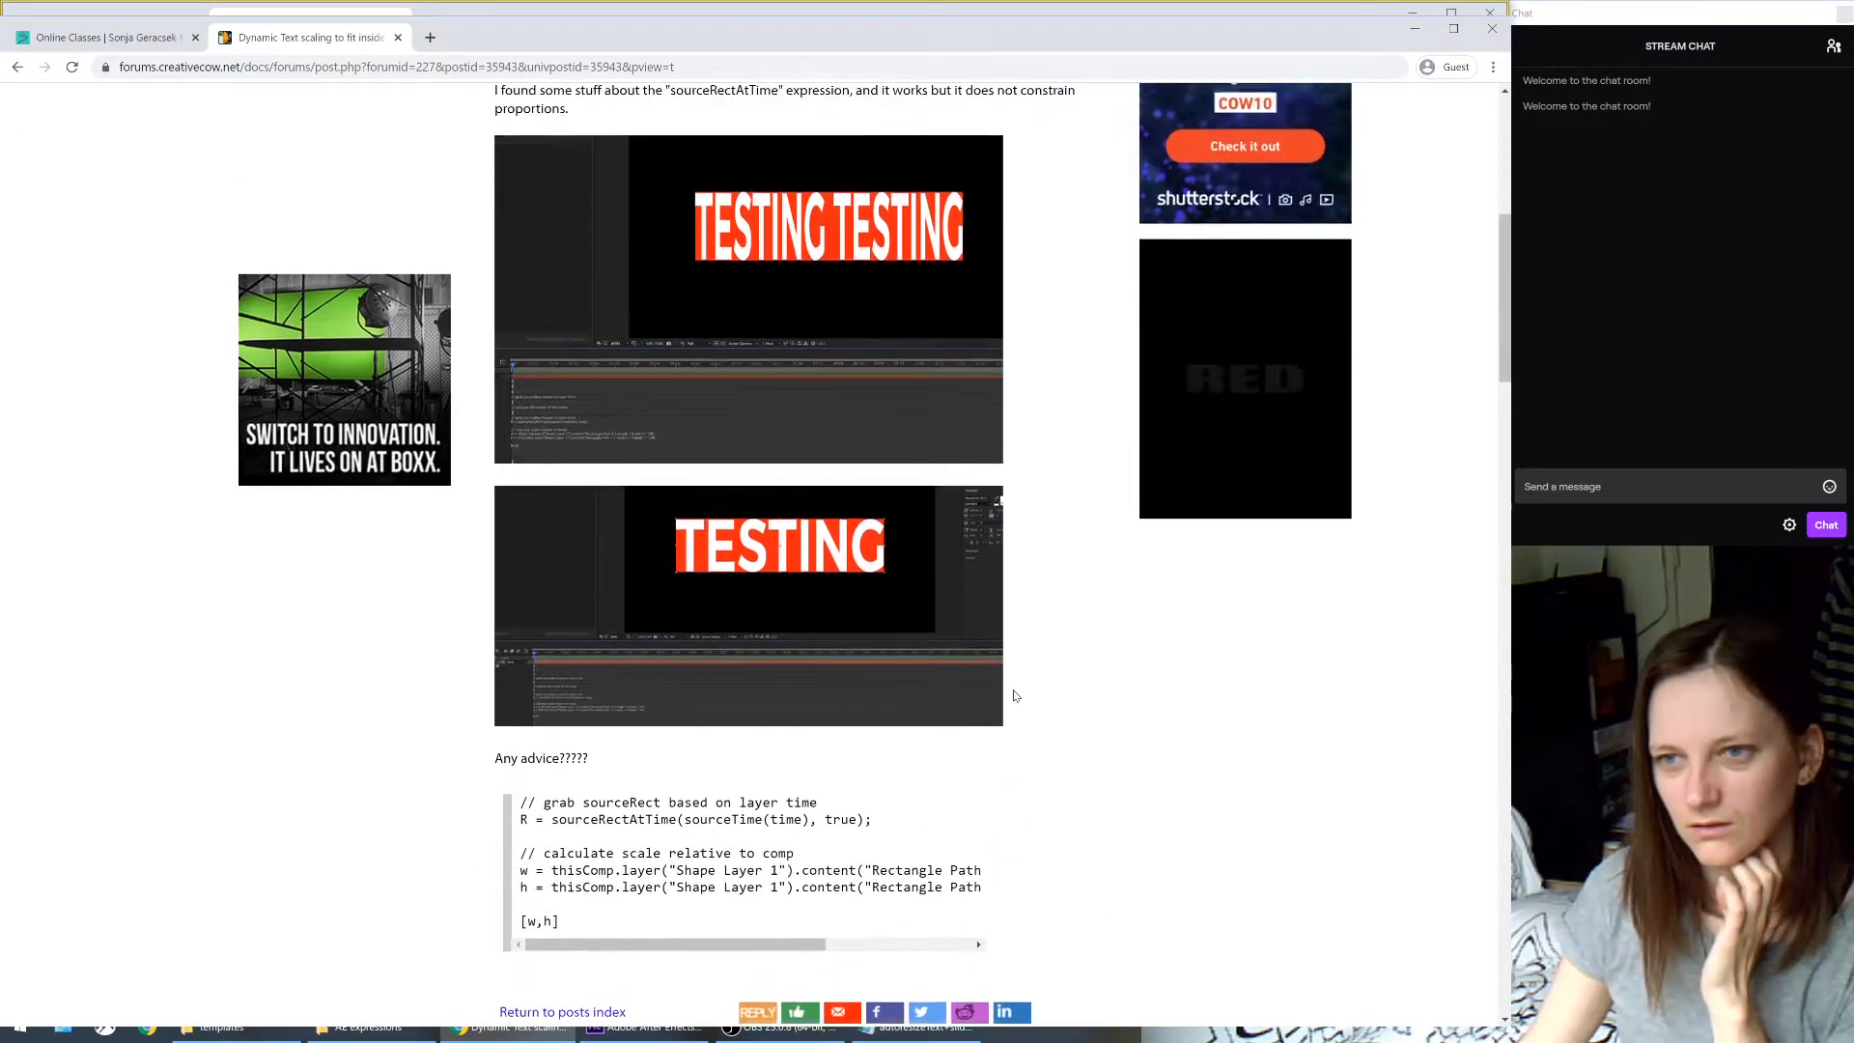
{"action": "scroll", "coordinate": [1074, 729], "scroll_direction": "down", "scroll_amount": 3}
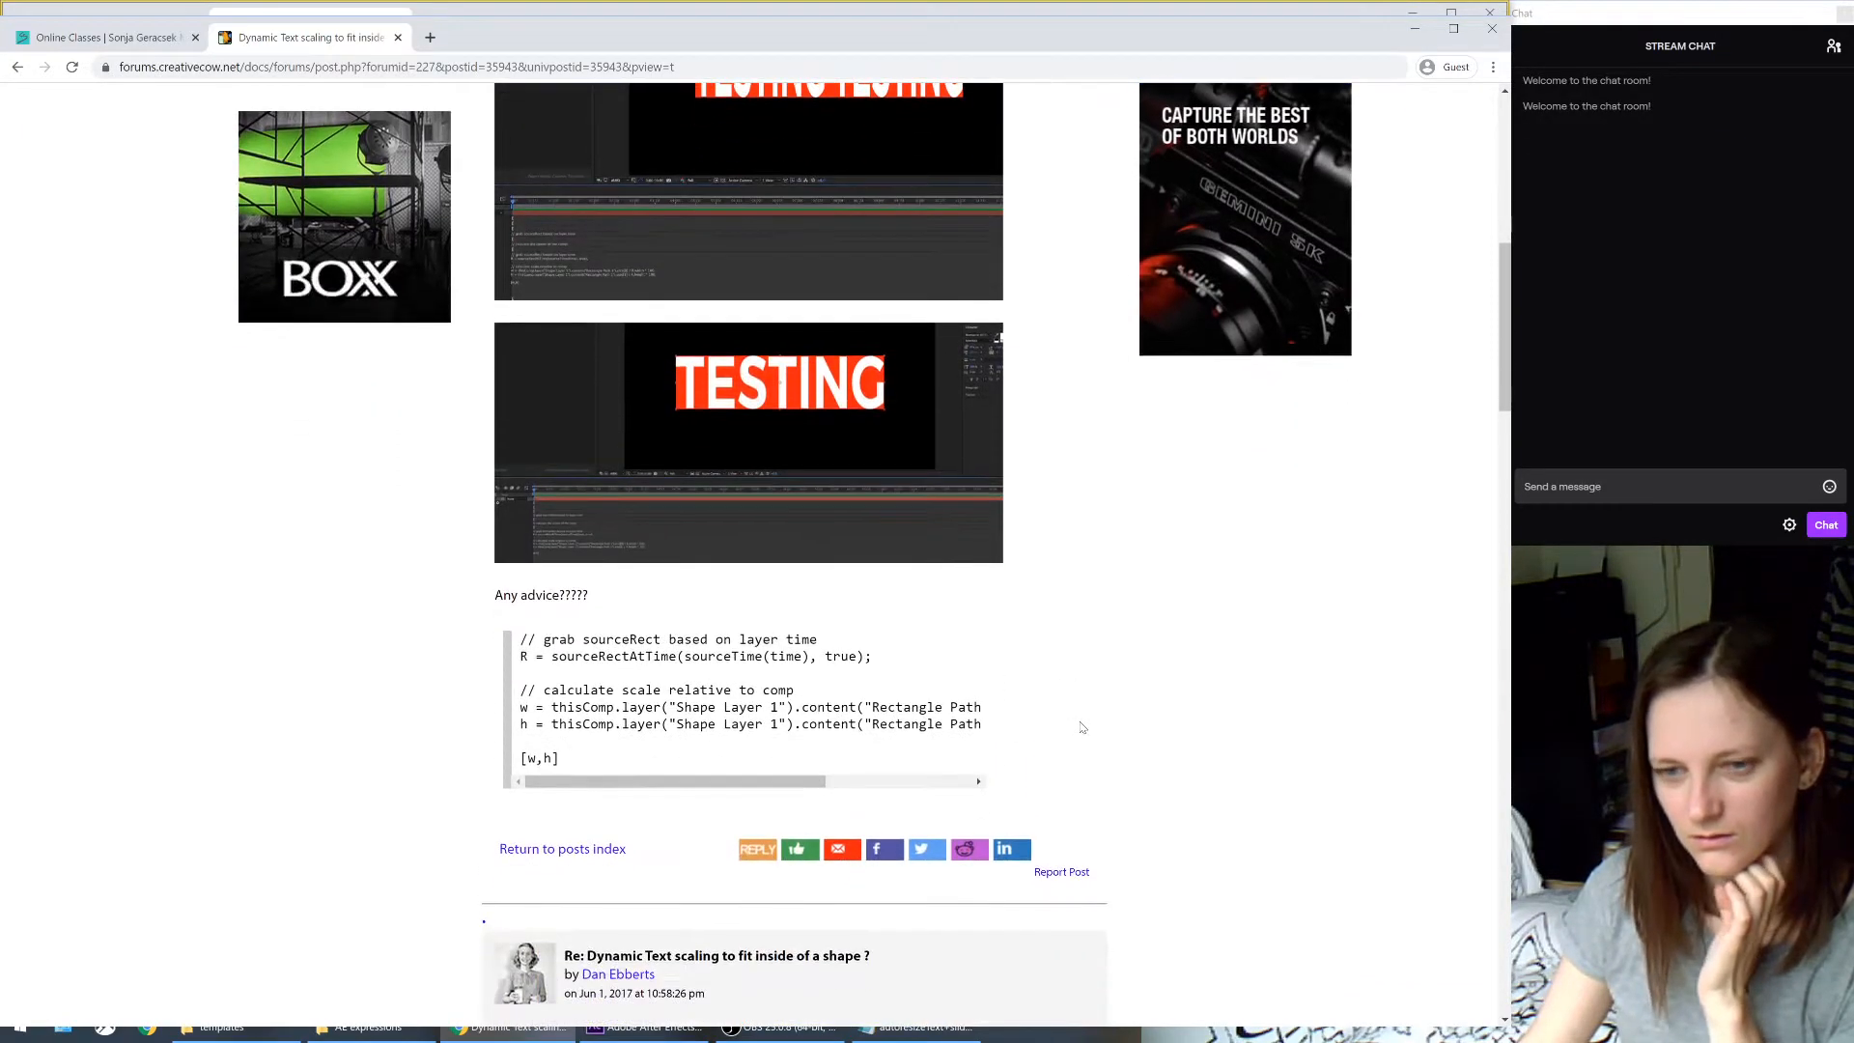
{"action": "scroll", "coordinate": [1081, 726], "scroll_direction": "down", "scroll_amount": 4}
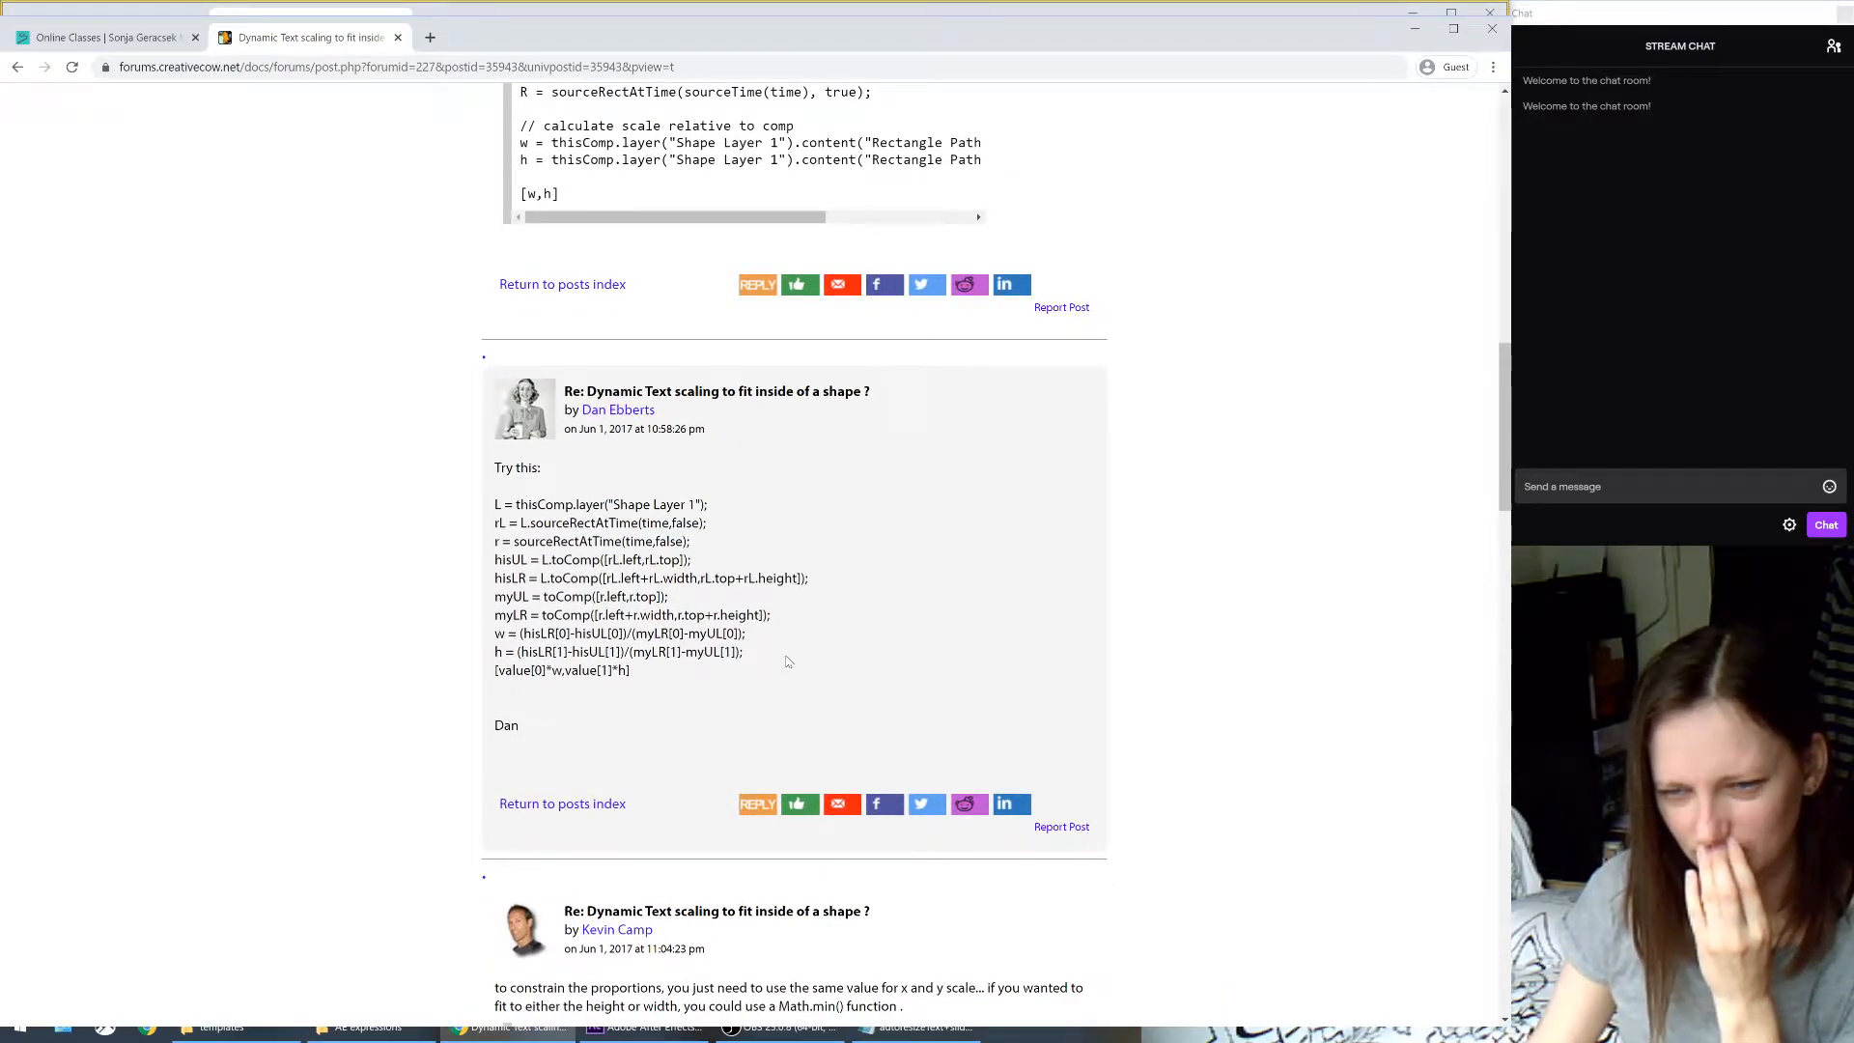
- Read the forum replies on scaling text by layer bounds and constraining its proportions with Math.min()
{"action": "scroll", "coordinate": [788, 661], "scroll_direction": "down", "scroll_amount": 2}
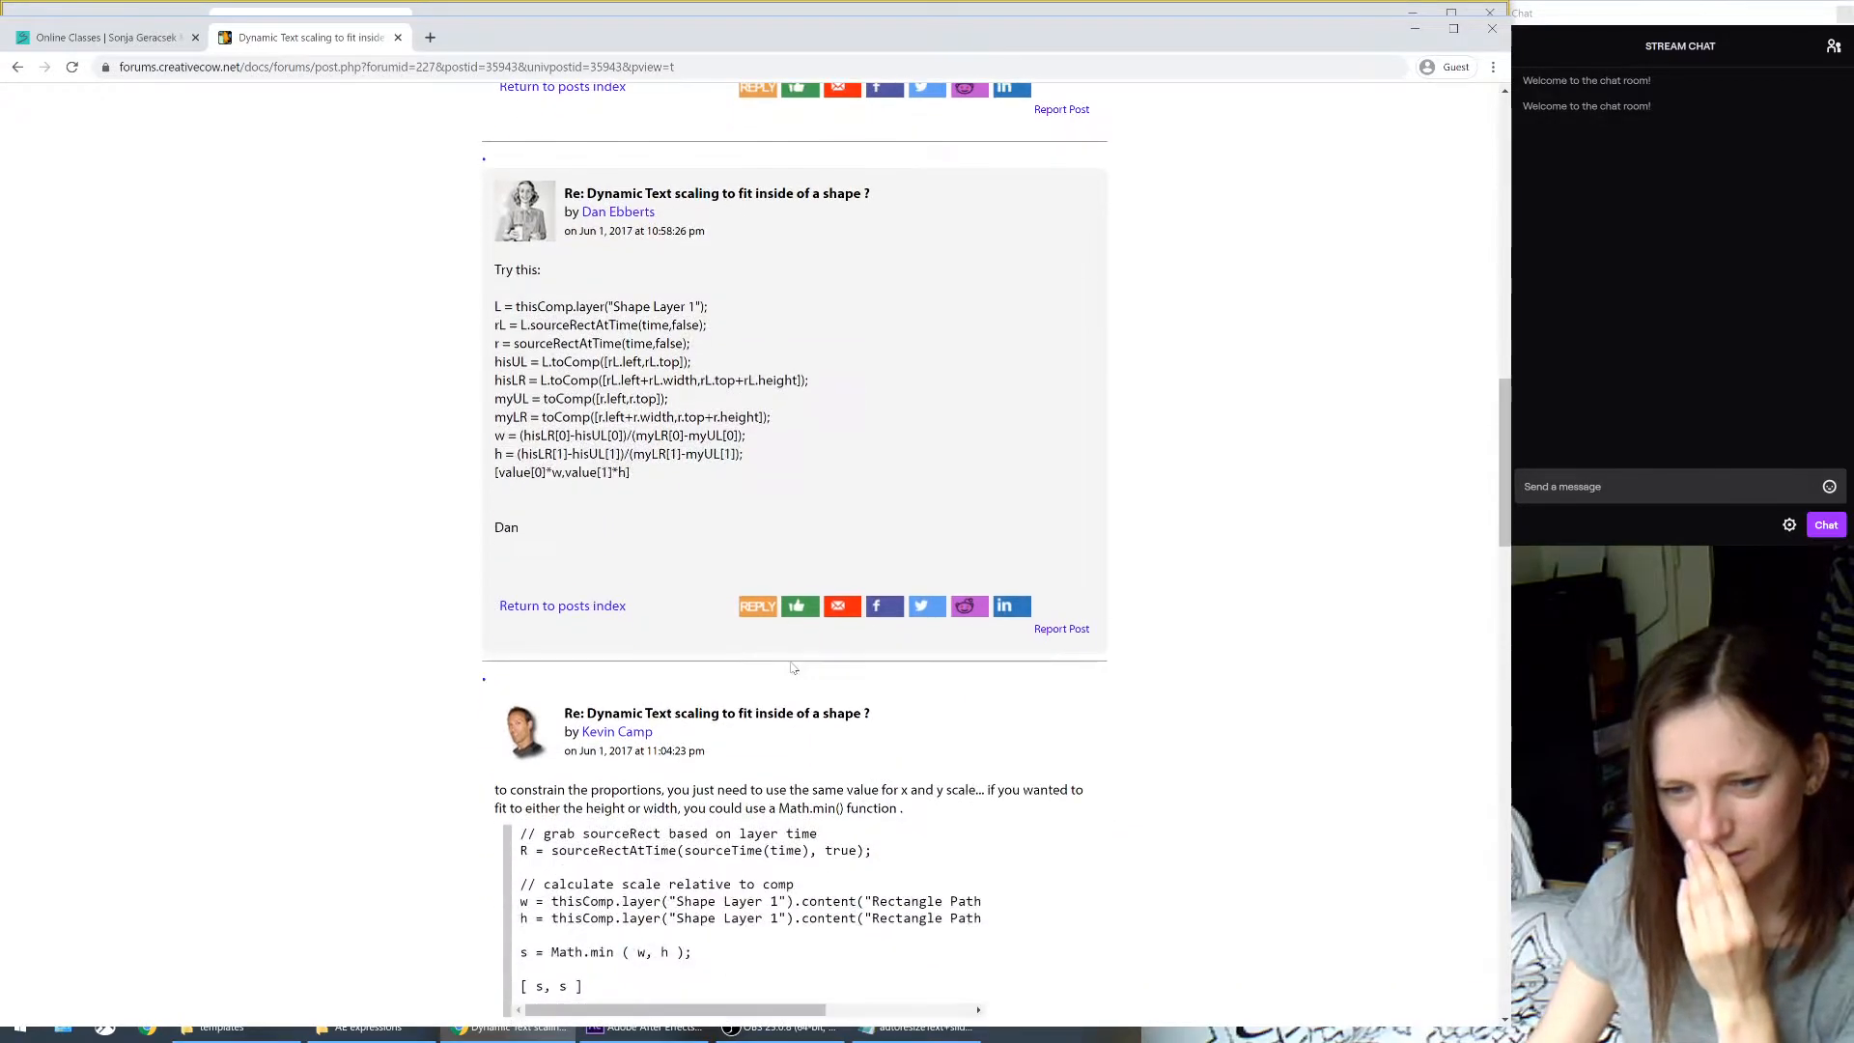
{"action": "scroll", "coordinate": [1171, 842], "scroll_direction": "down", "scroll_amount": 3}
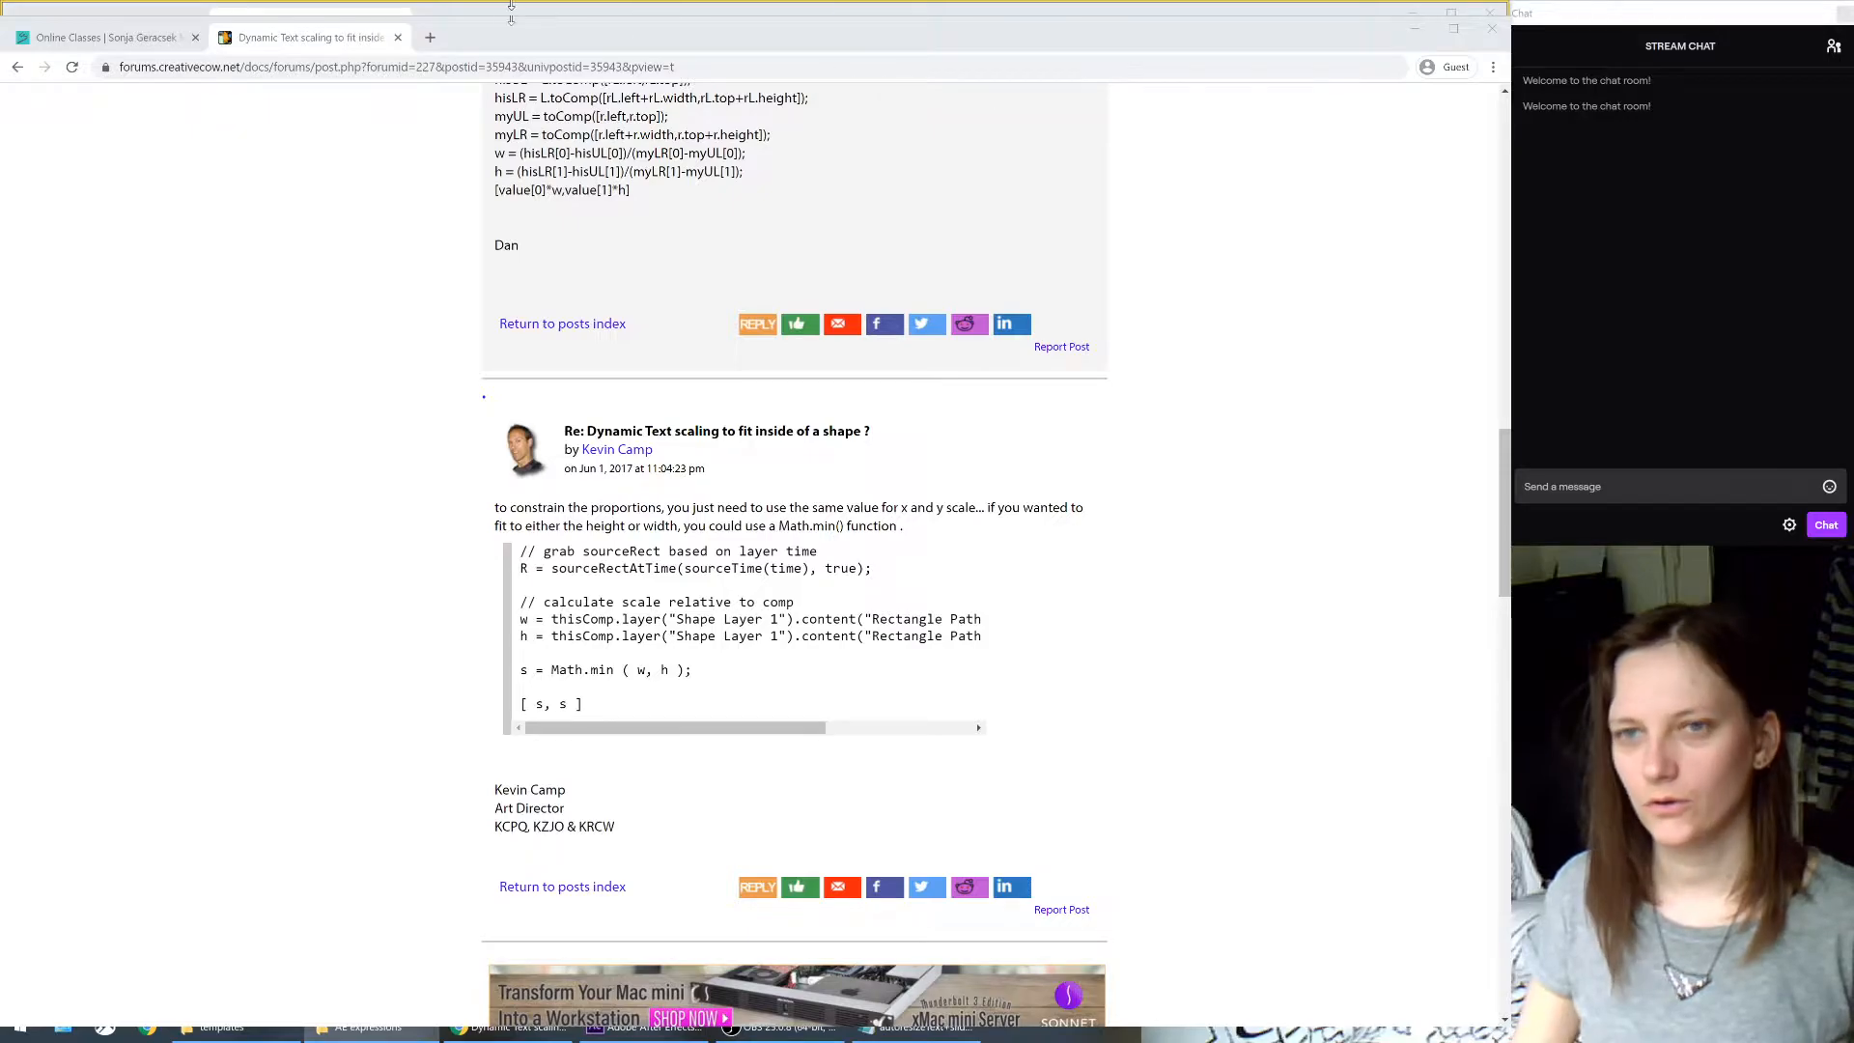
- Search the web for "adobe stock mogrt expression guide"
{"action": "left_click", "coordinate": [649, 68]}
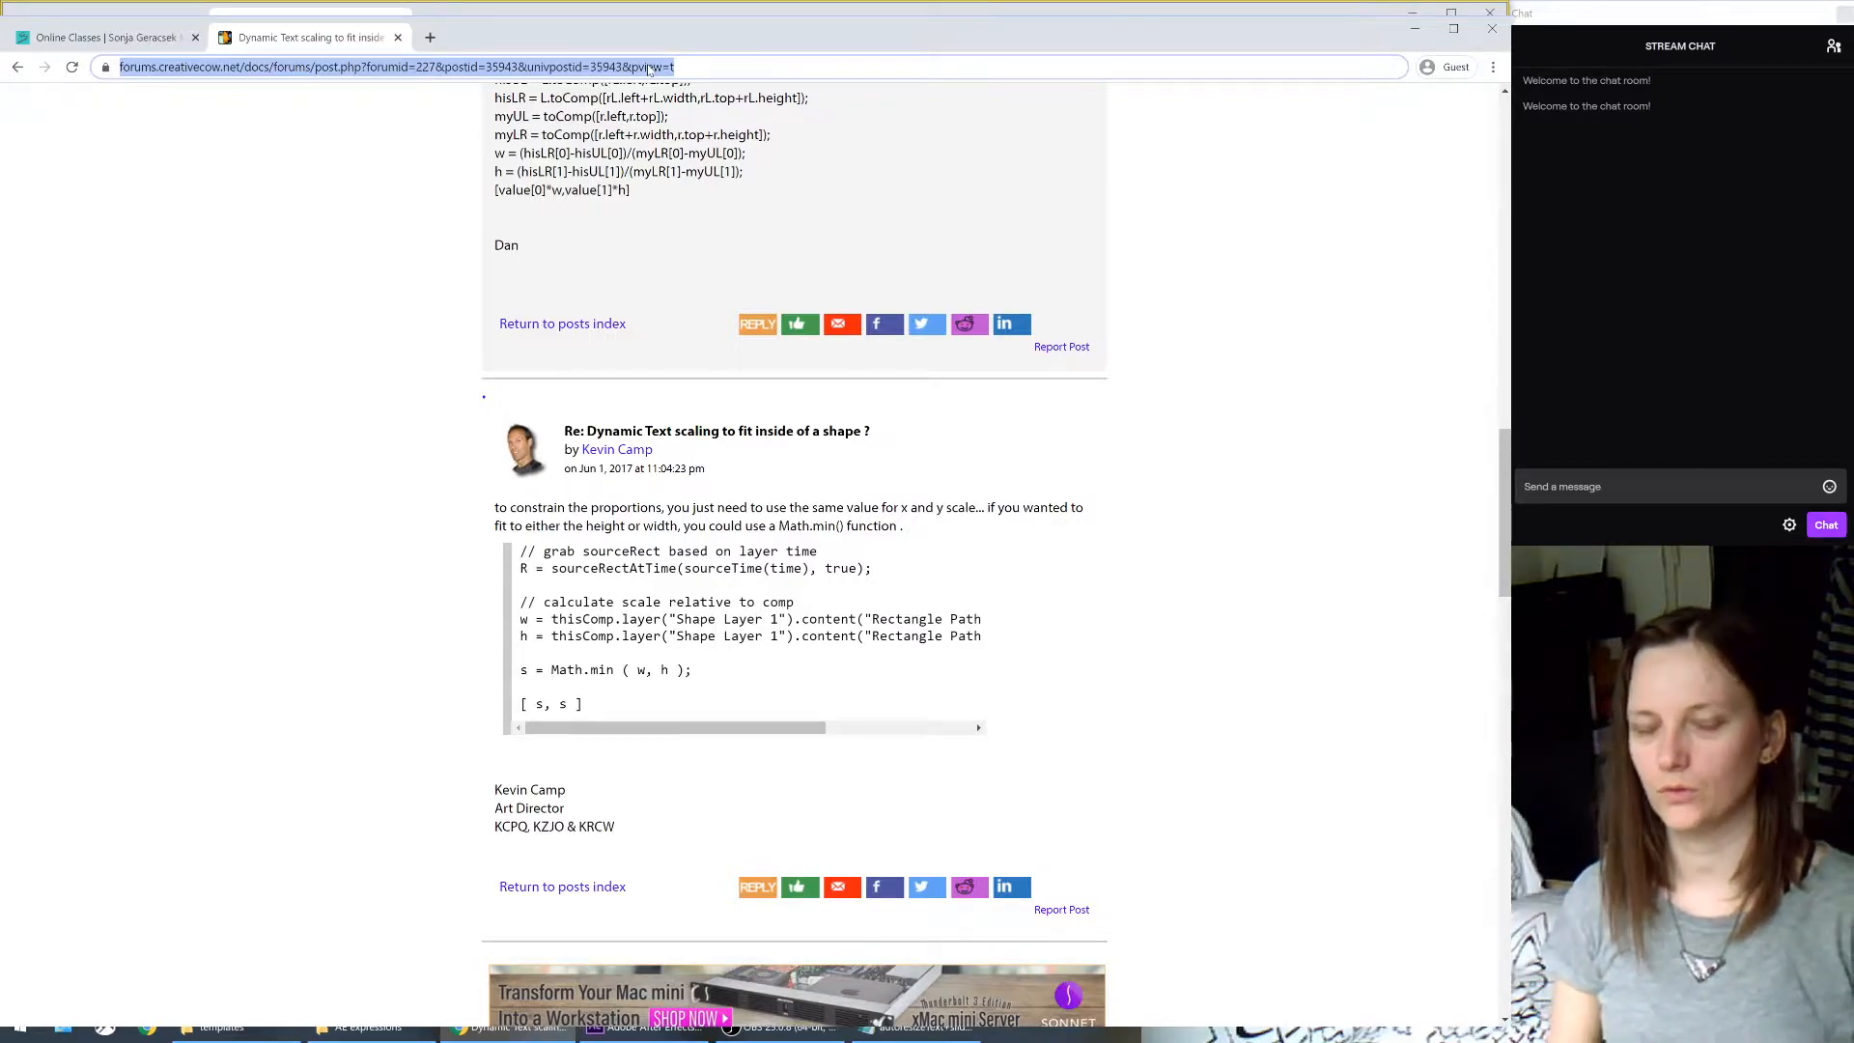
{"action": "type", "text": "adobe stock "}
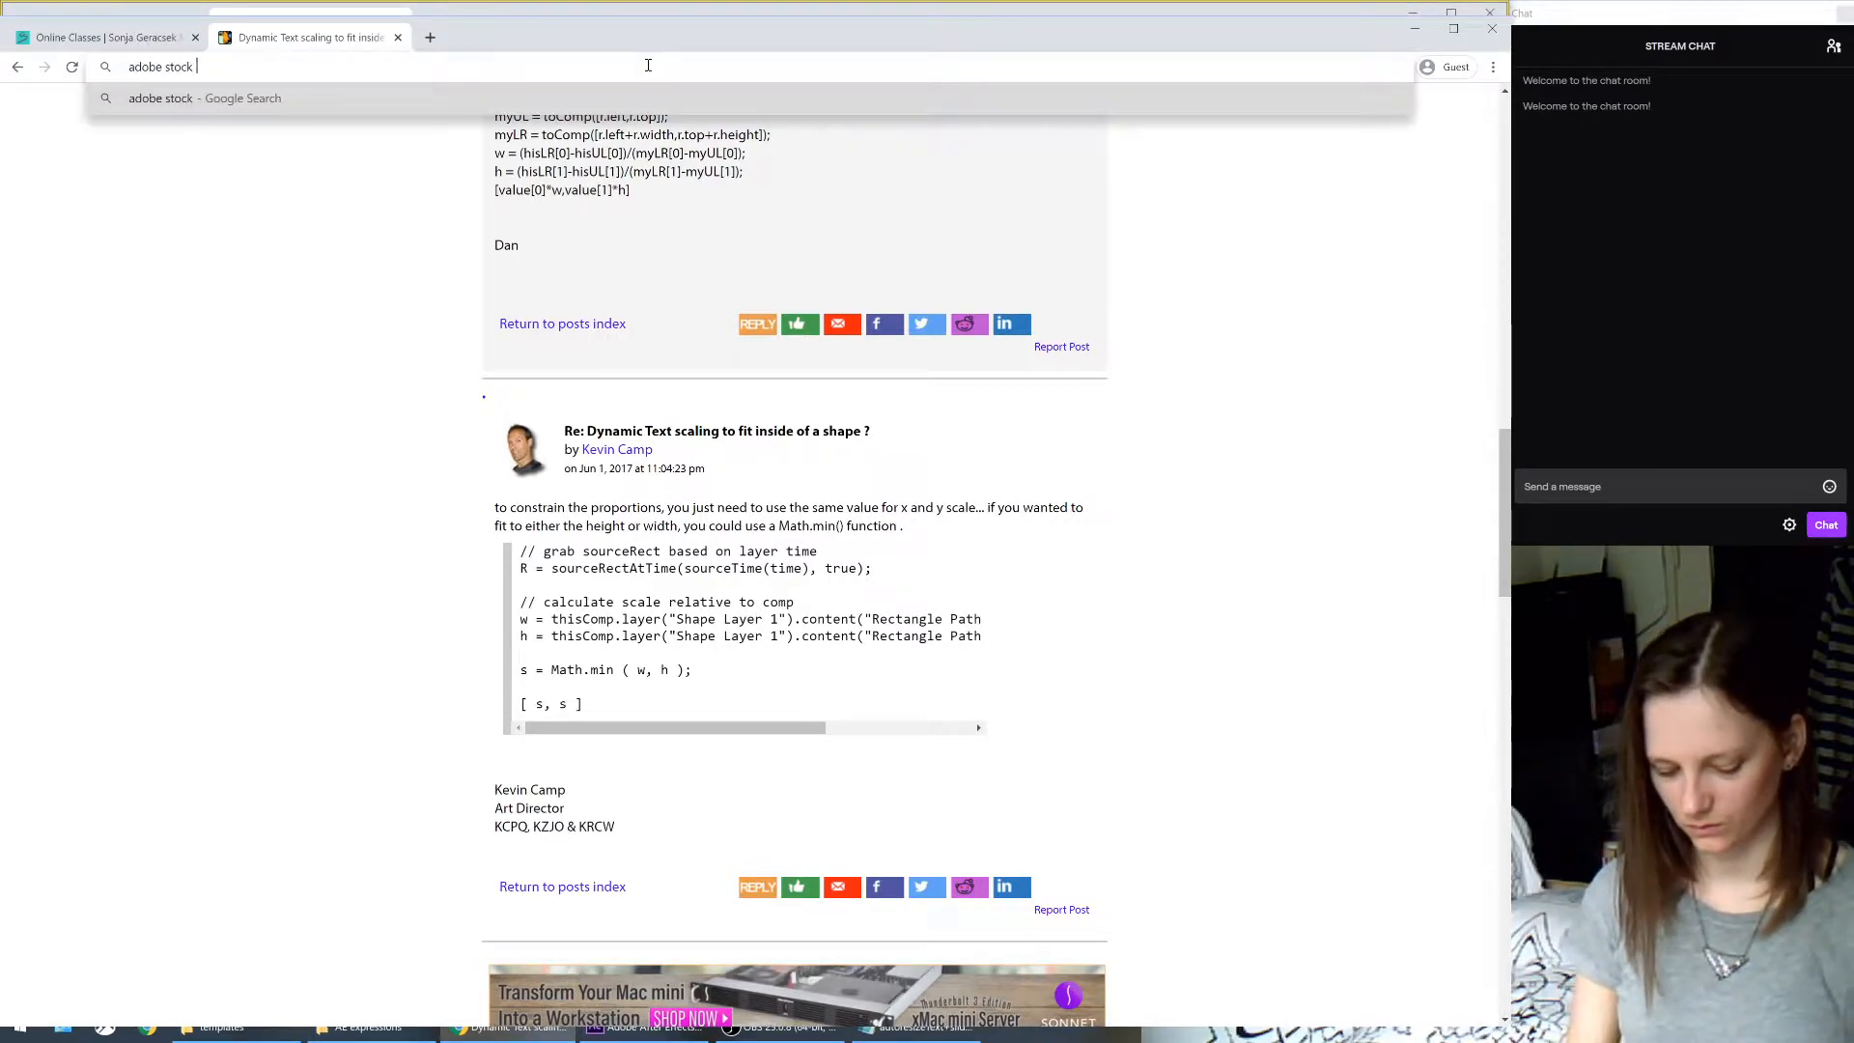
{"action": "type", "text": "mogrt expre"}
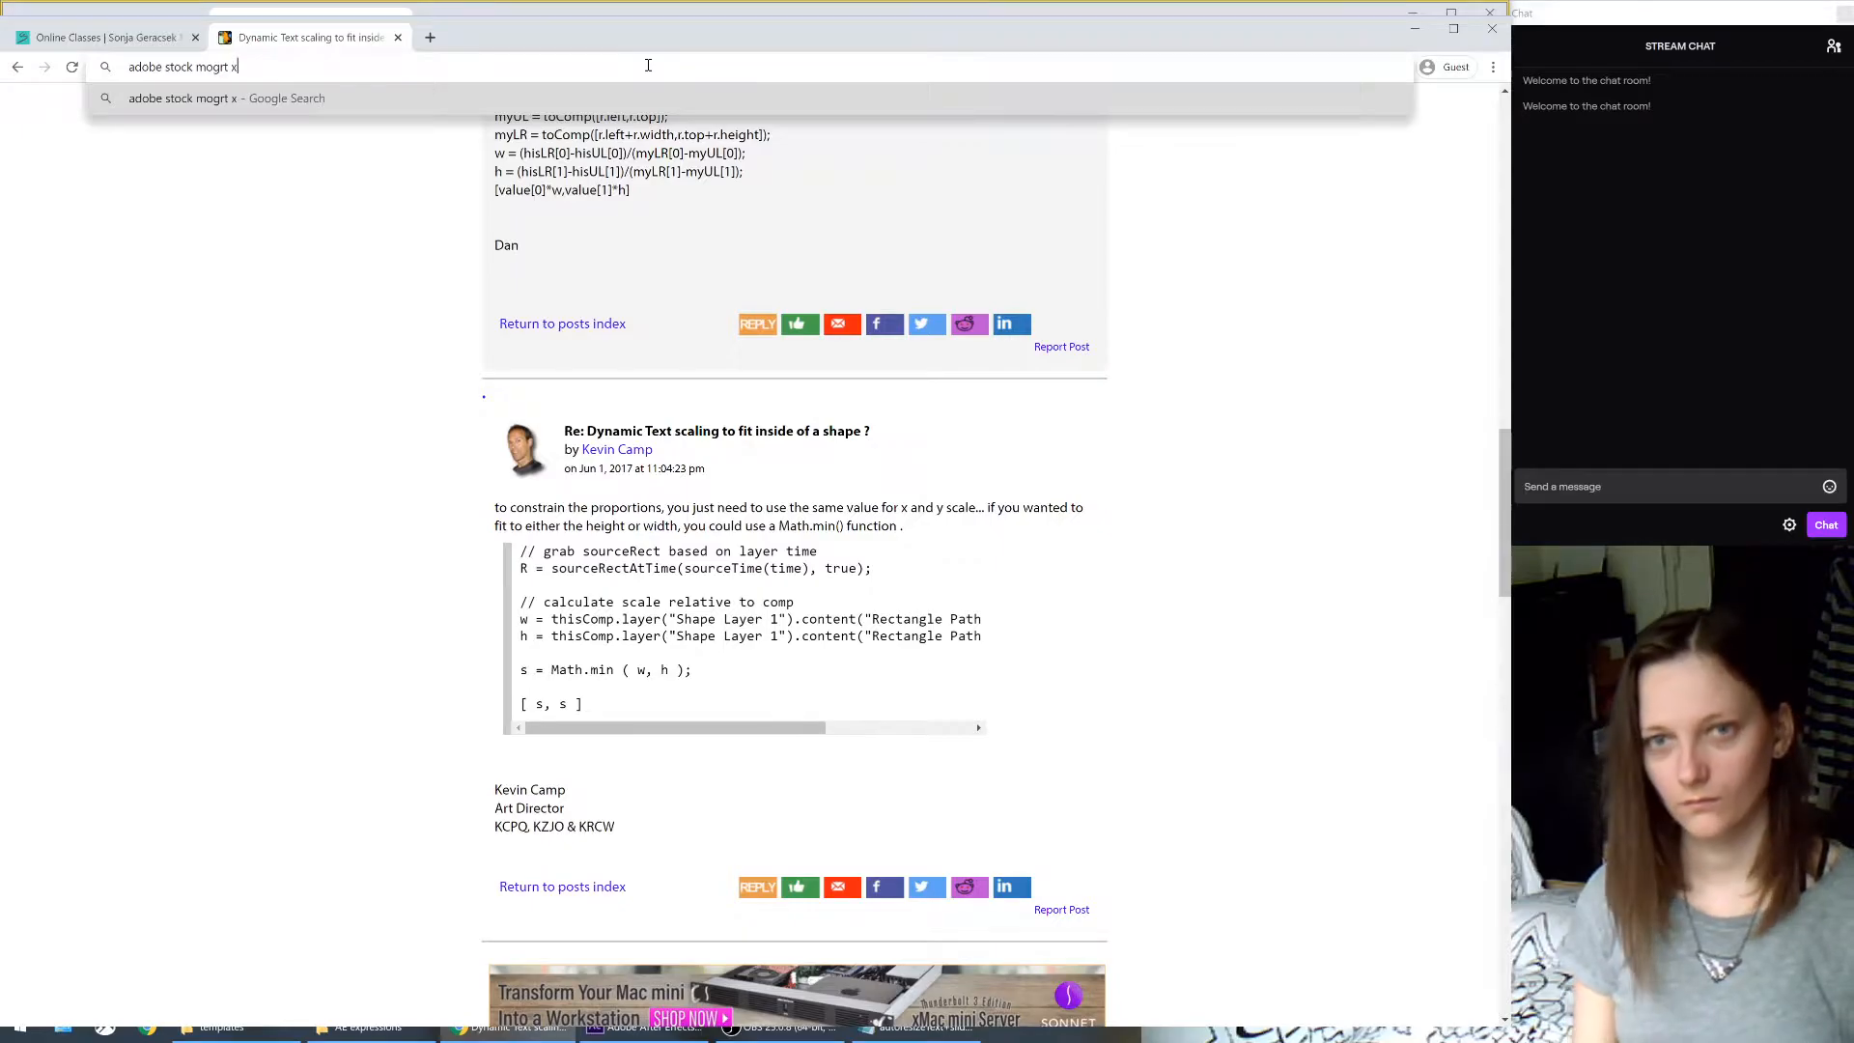
{"action": "type", "text": "ssion guide"}
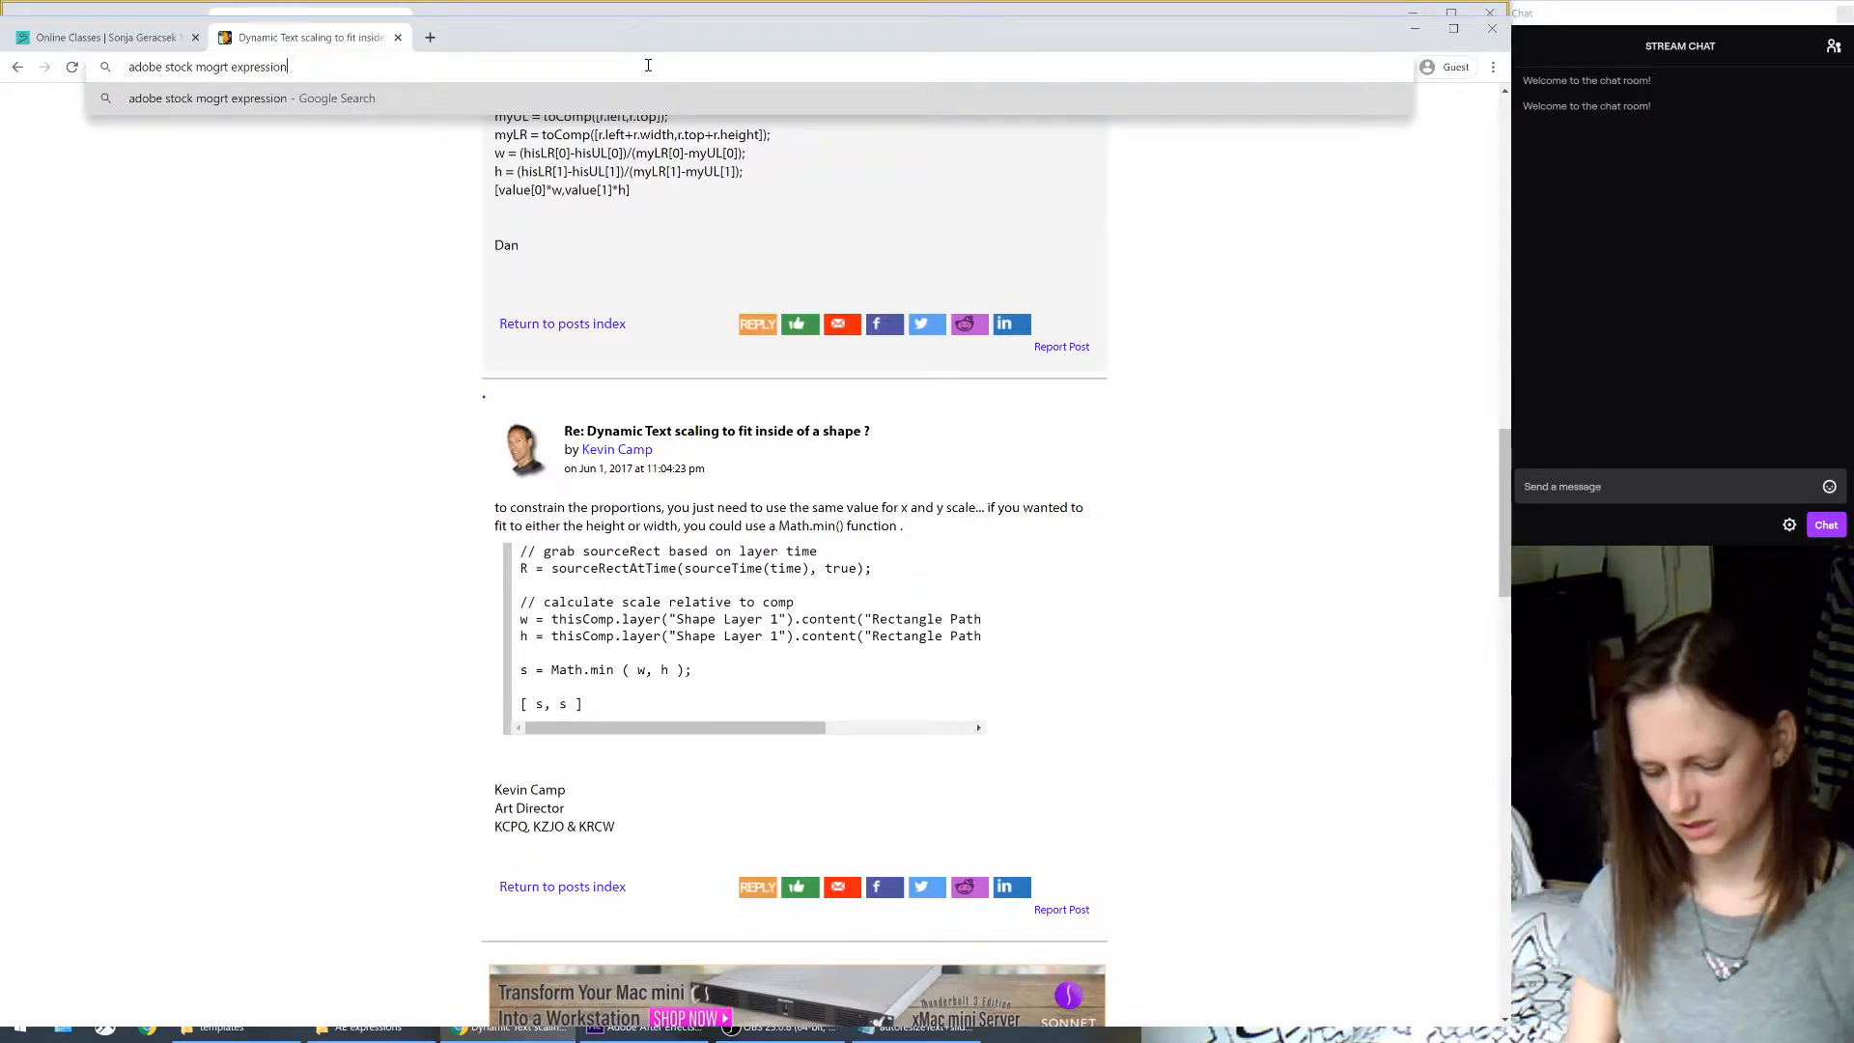
{"action": "key", "text": "Return"}
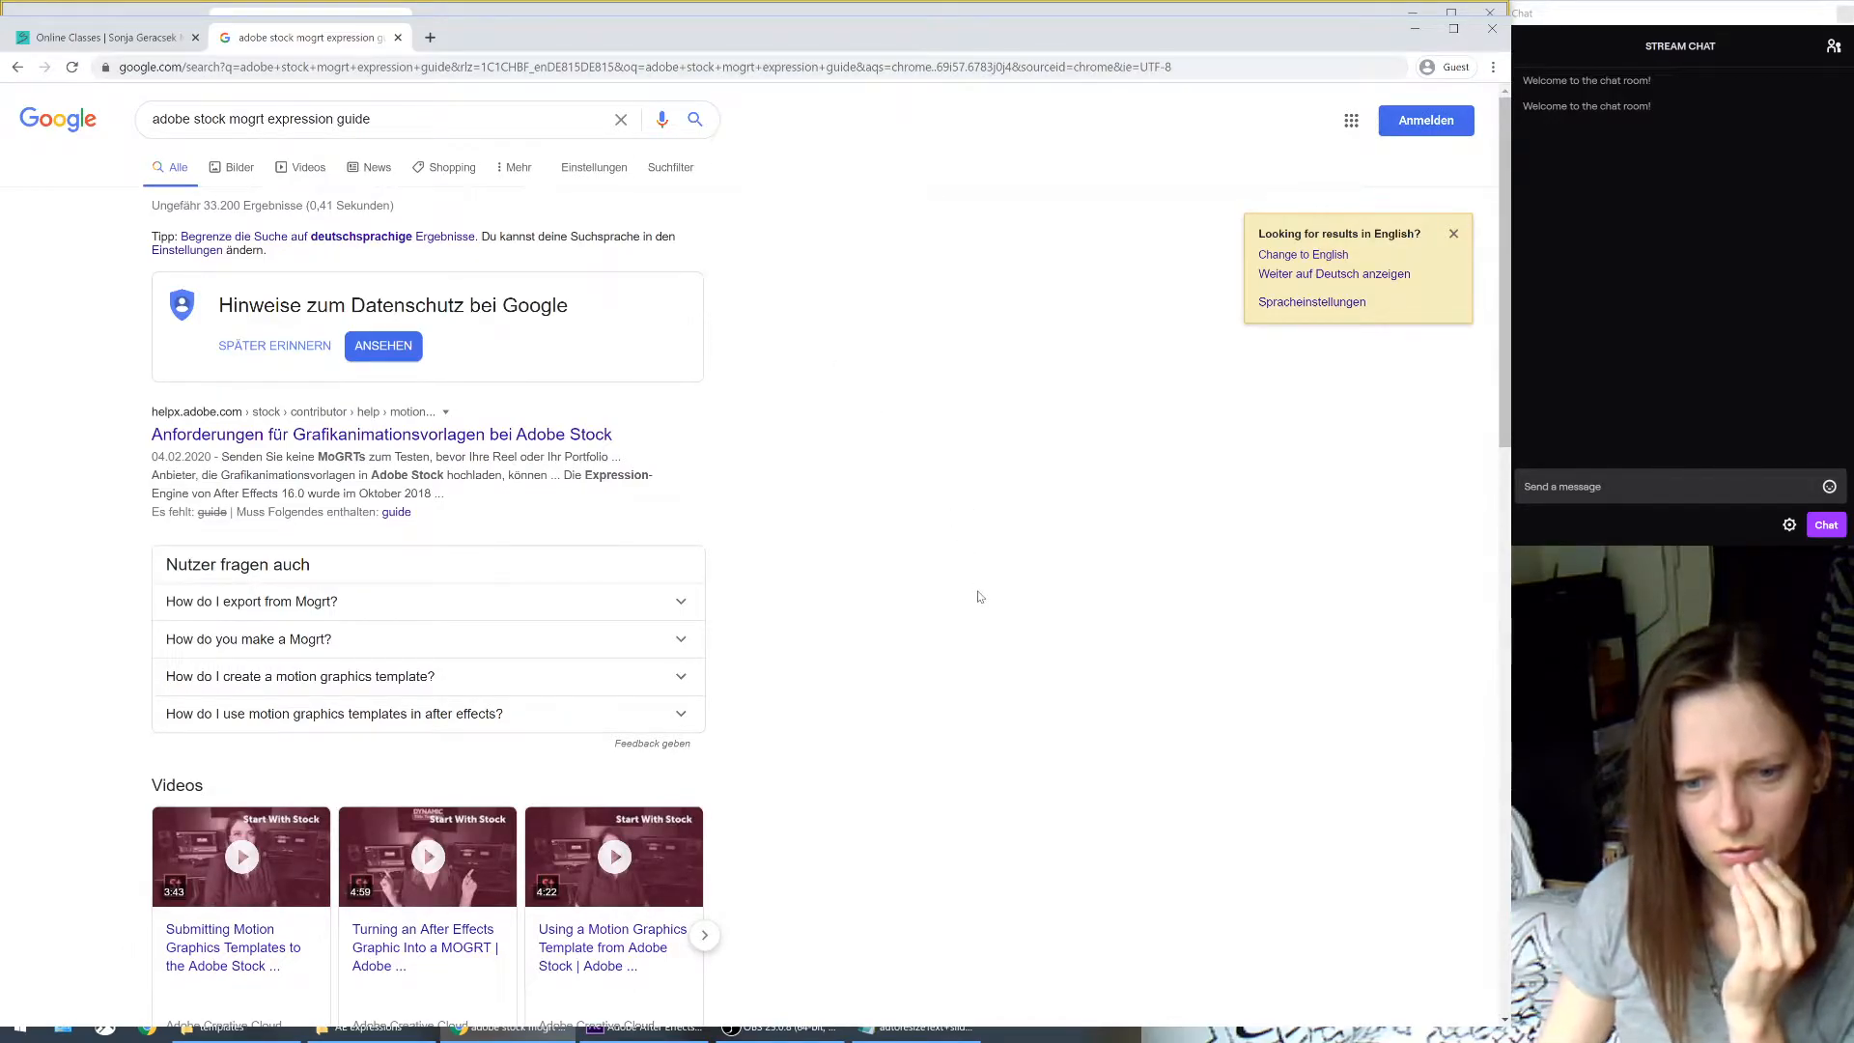
- Look through the search results for an Adobe Stock MOGRT expressions guide, and return to the Creative COW thread
{"action": "scroll", "coordinate": [980, 596], "scroll_direction": "down", "scroll_amount": 4}
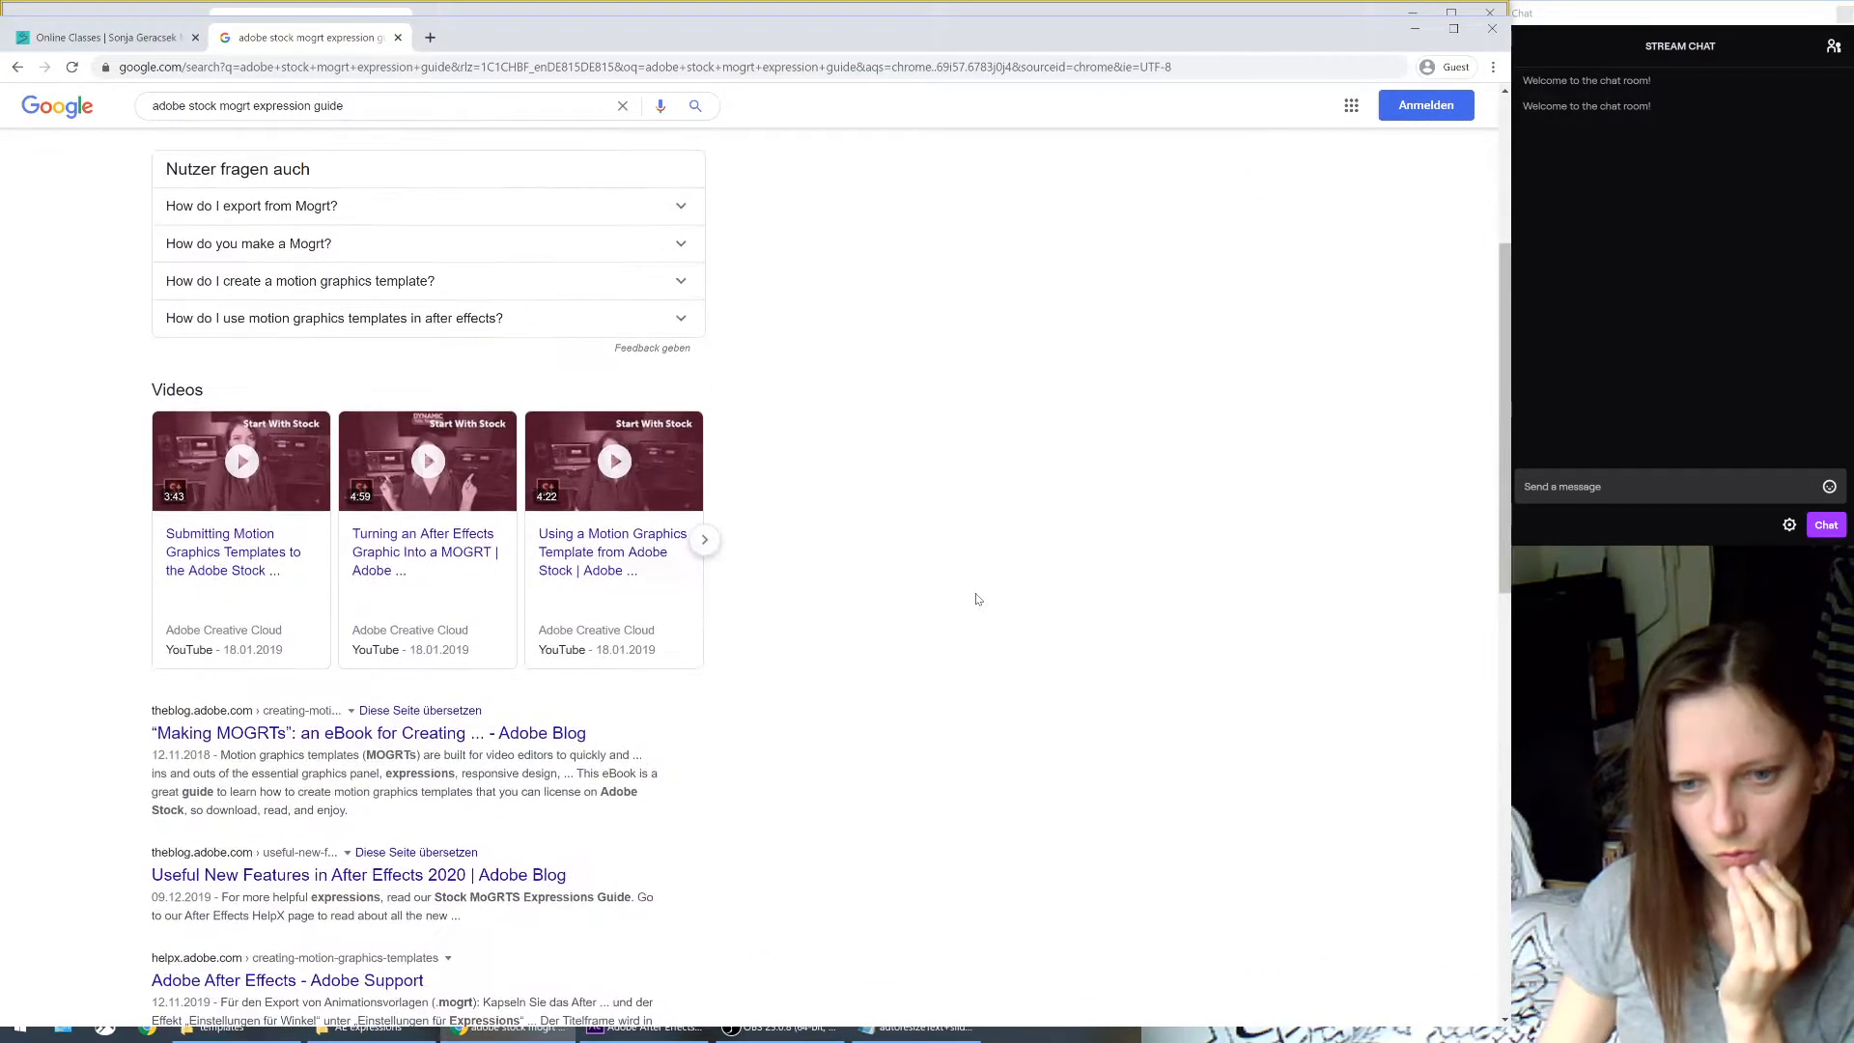
{"action": "scroll", "coordinate": [977, 598], "scroll_direction": "down", "scroll_amount": 2}
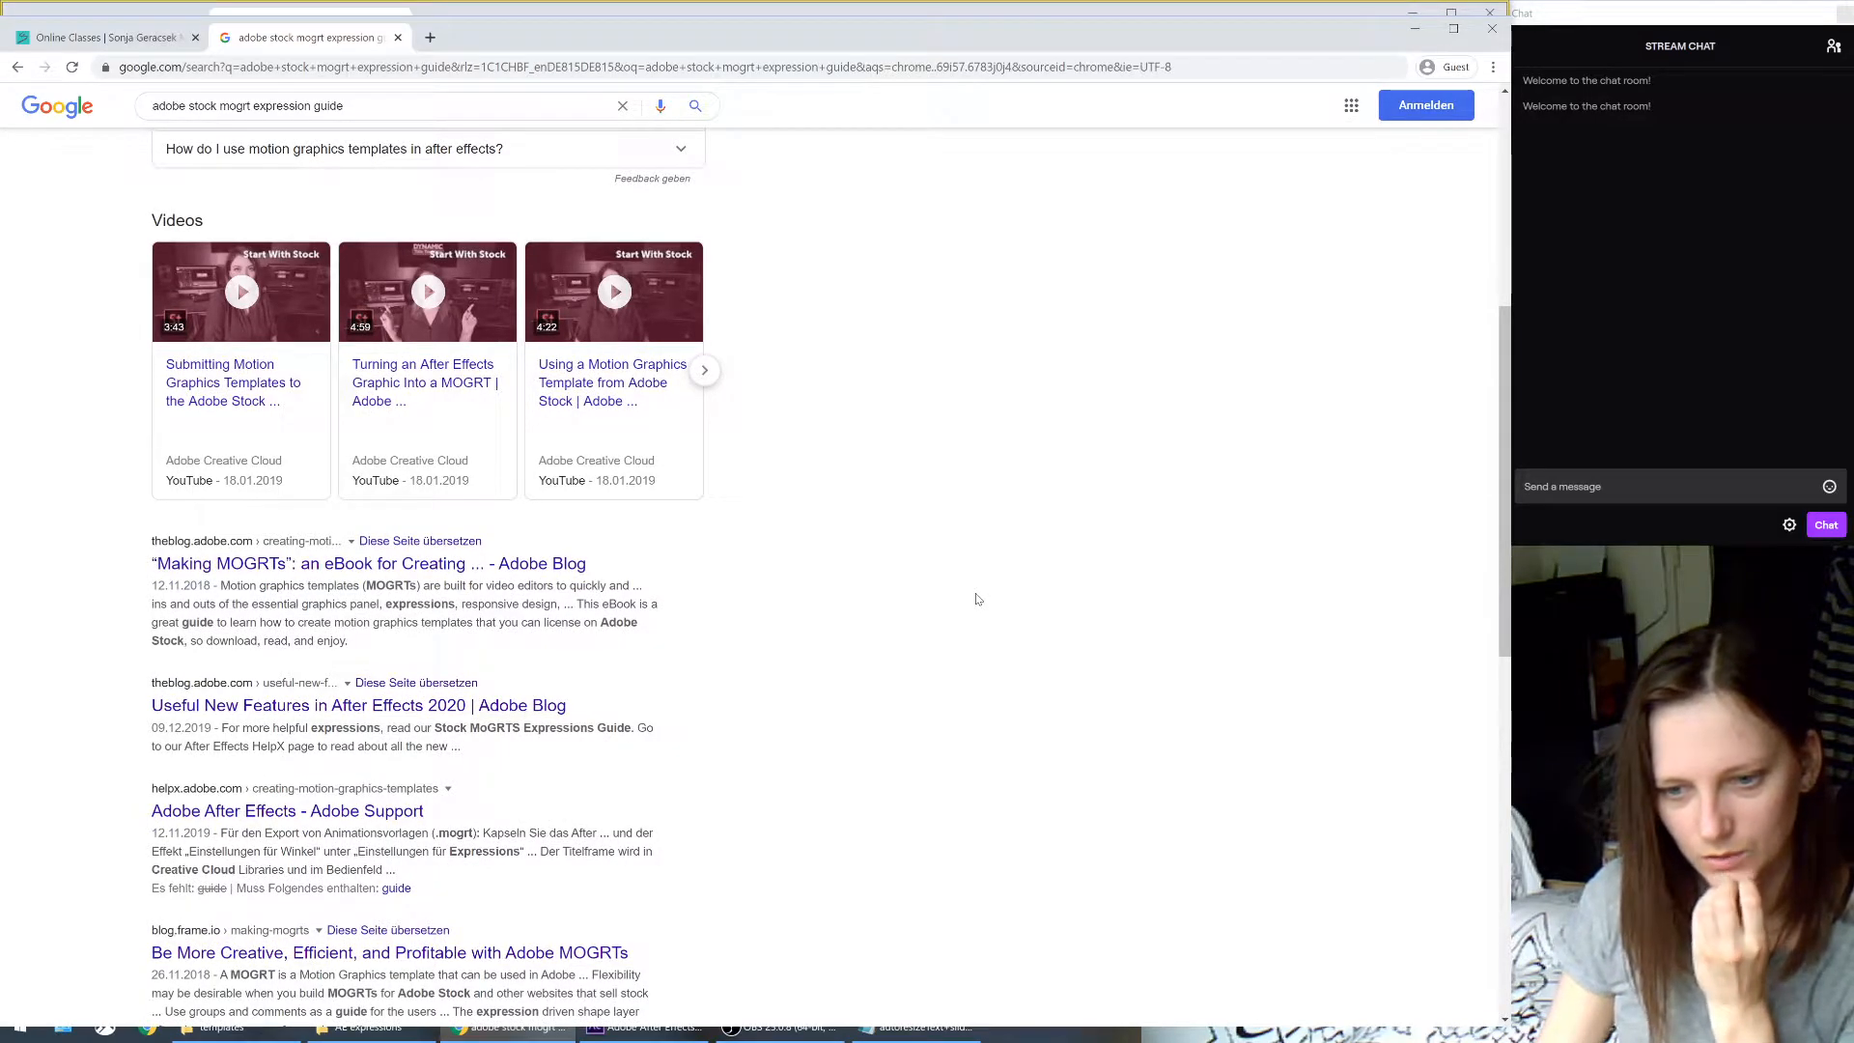
{"action": "scroll", "coordinate": [977, 599], "scroll_direction": "up", "scroll_amount": 4}
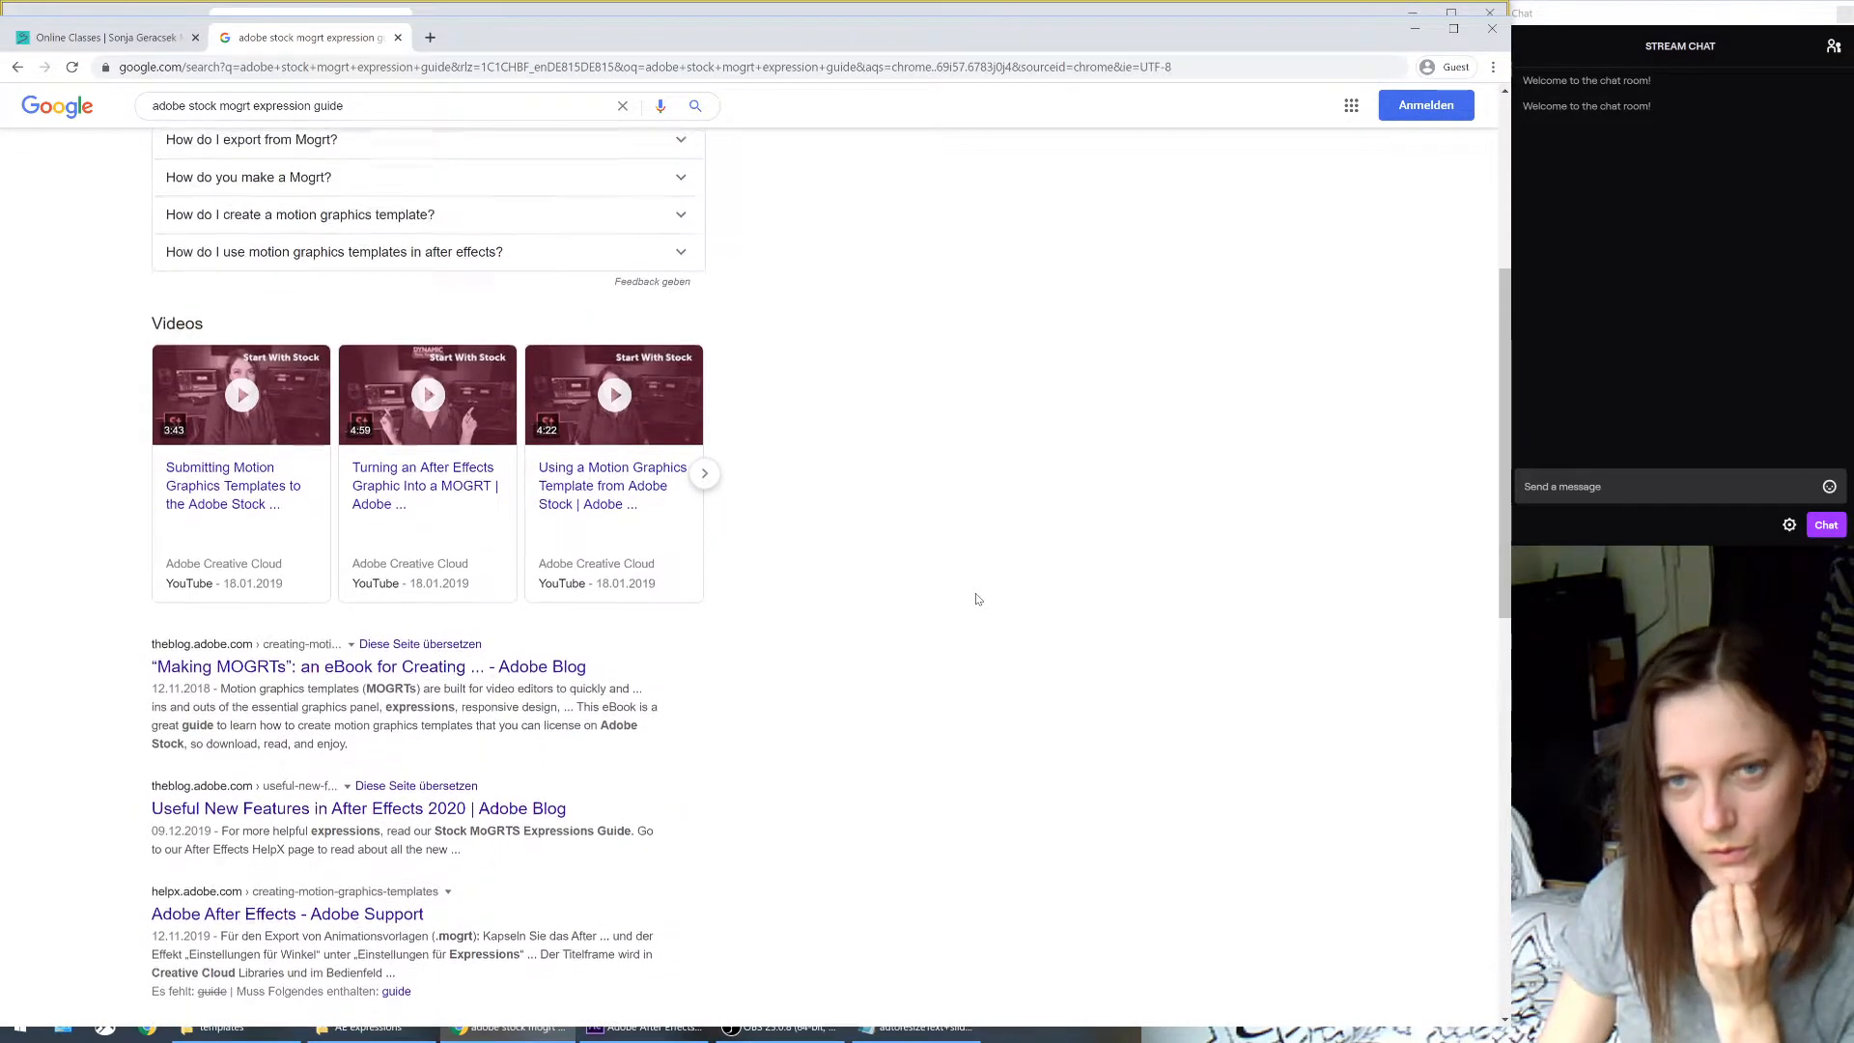
{"action": "left_click", "coordinate": [140, 37]}
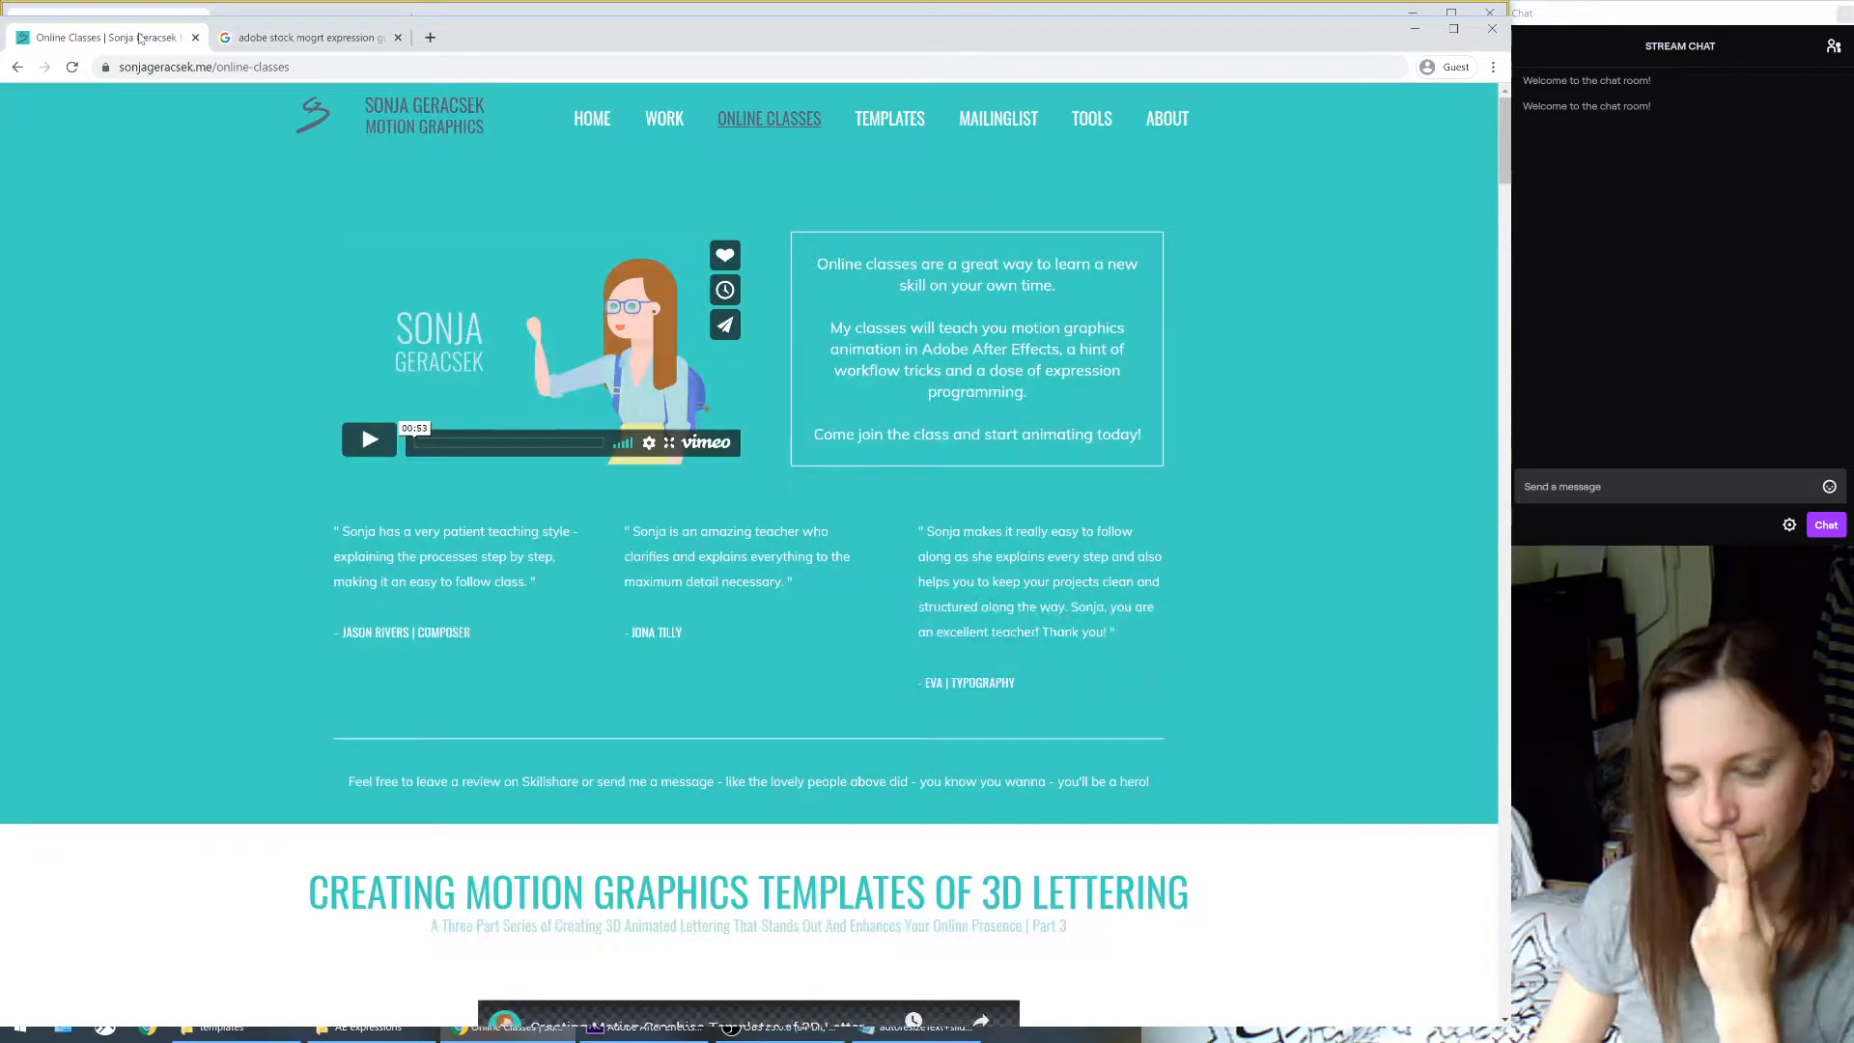
{"action": "left_click", "coordinate": [296, 44]}
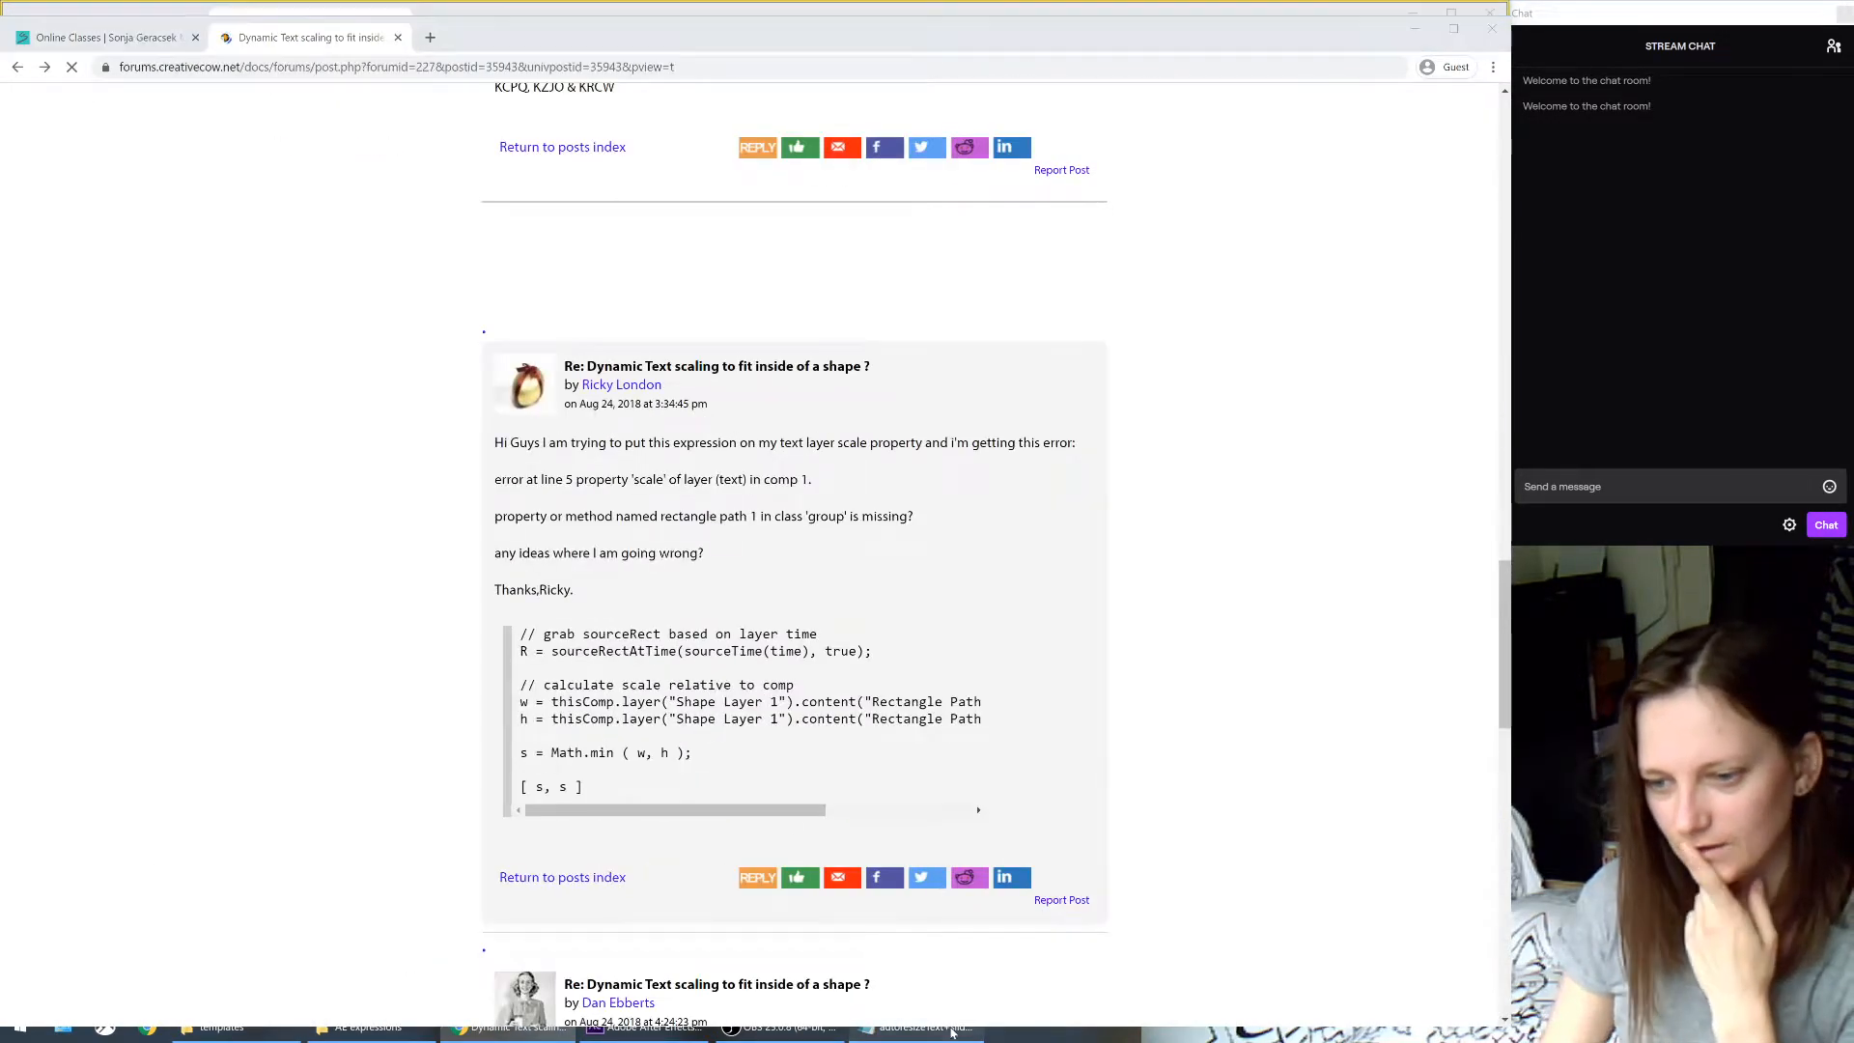
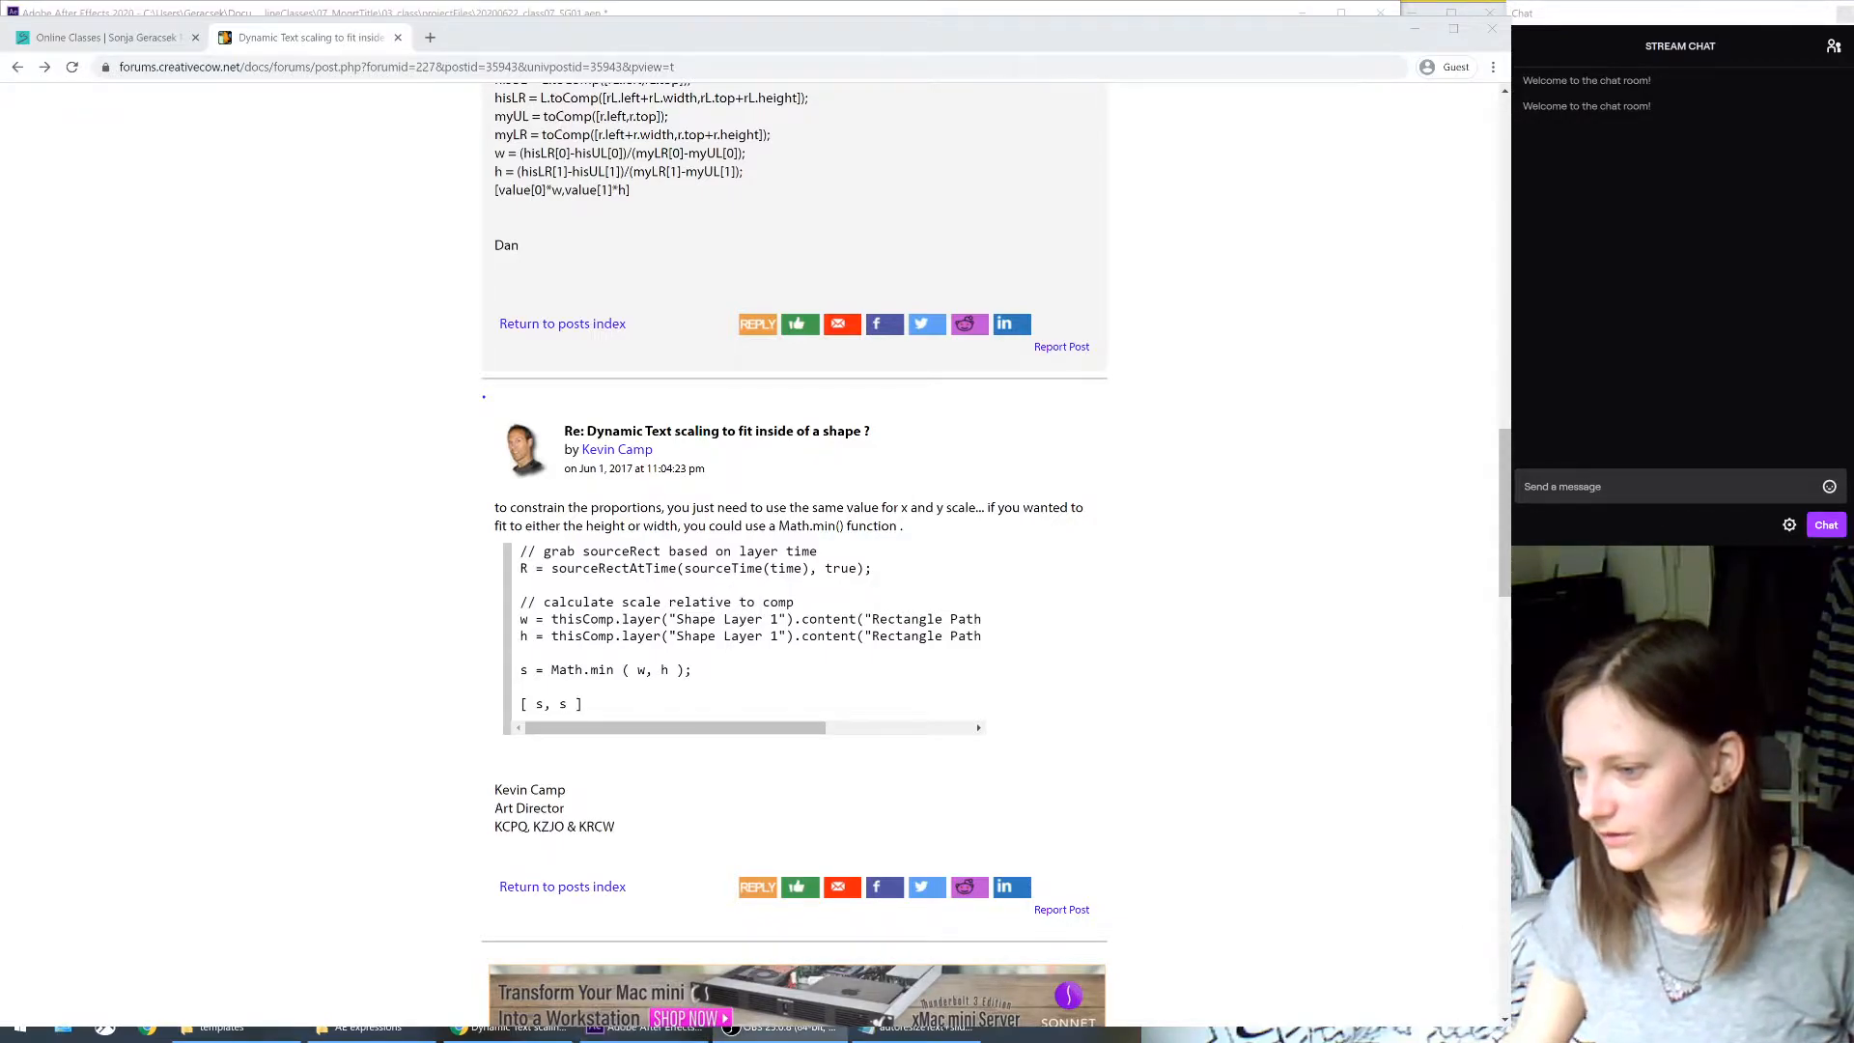
- Switch to After Effects and close the Effect Controls panel to widen the timeline for Title1's Scale expression
{"action": "key", "text": "alt+Tab"}
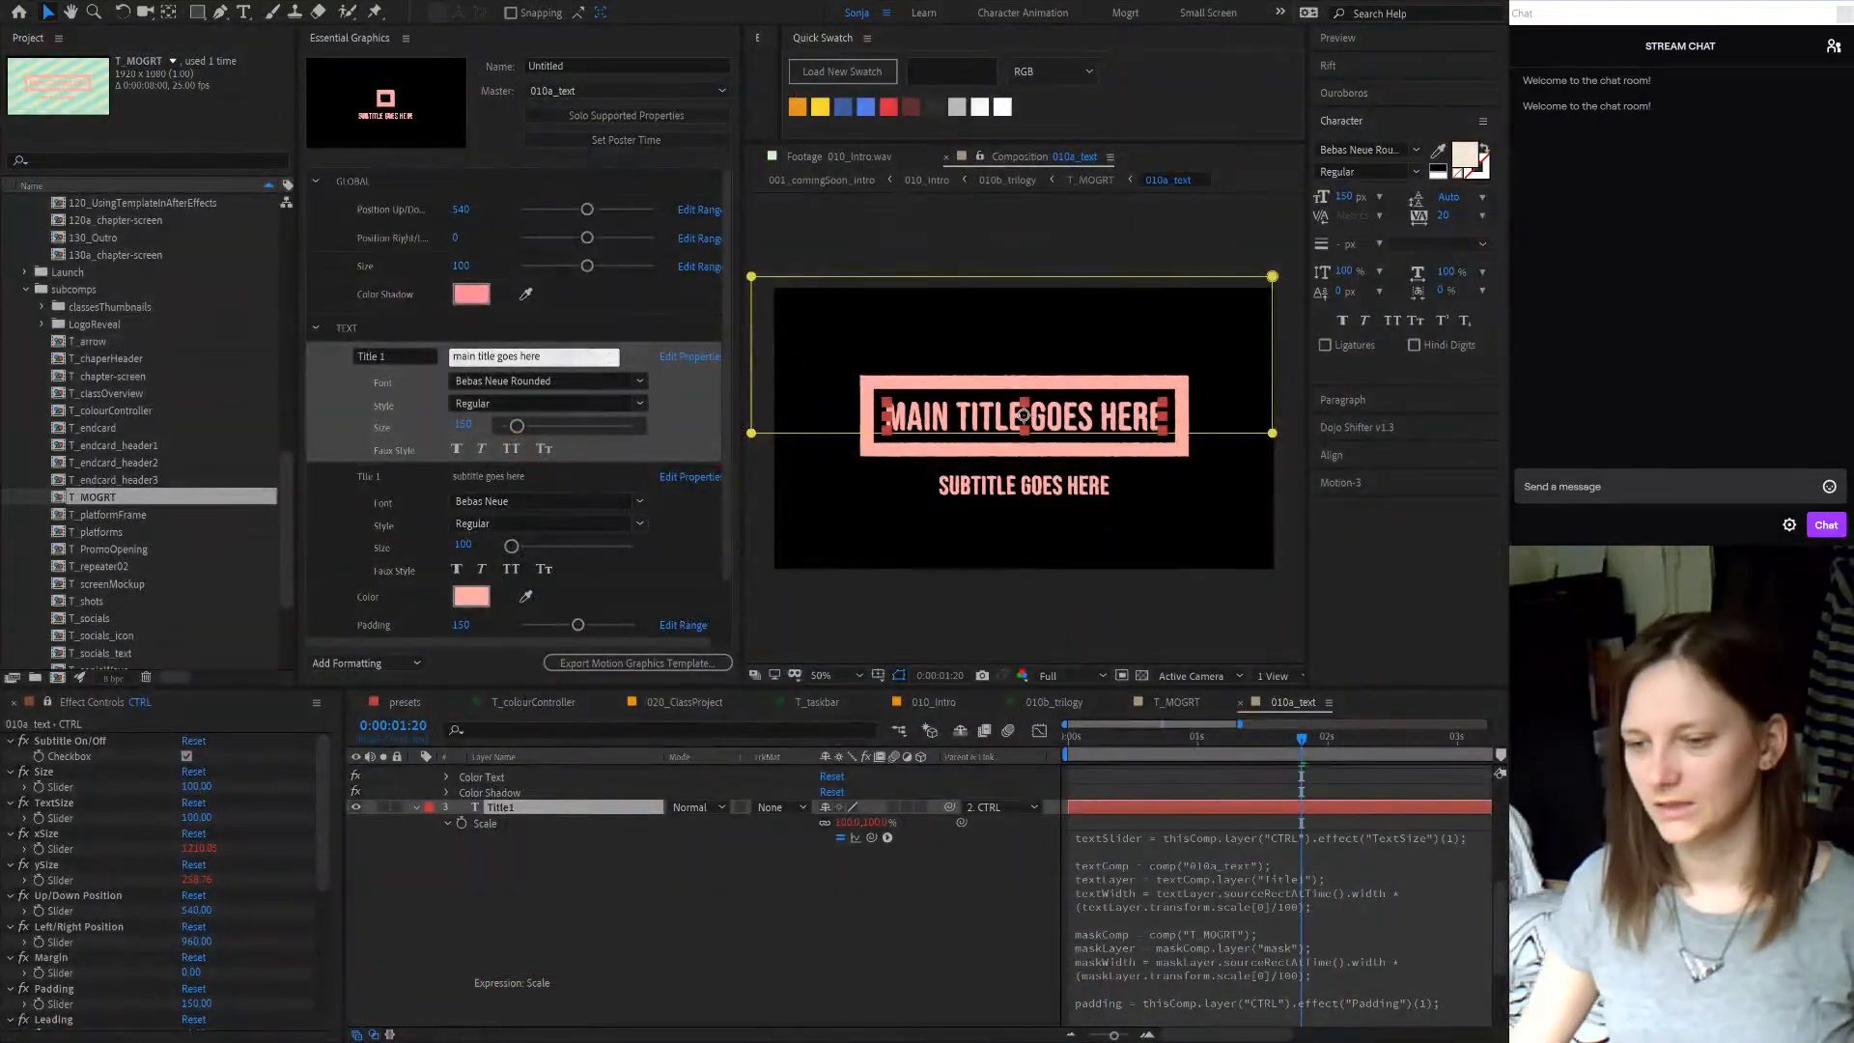
{"action": "left_click", "coordinate": [1200, 968]}
{"action": "left_click", "coordinate": [952, 968]}
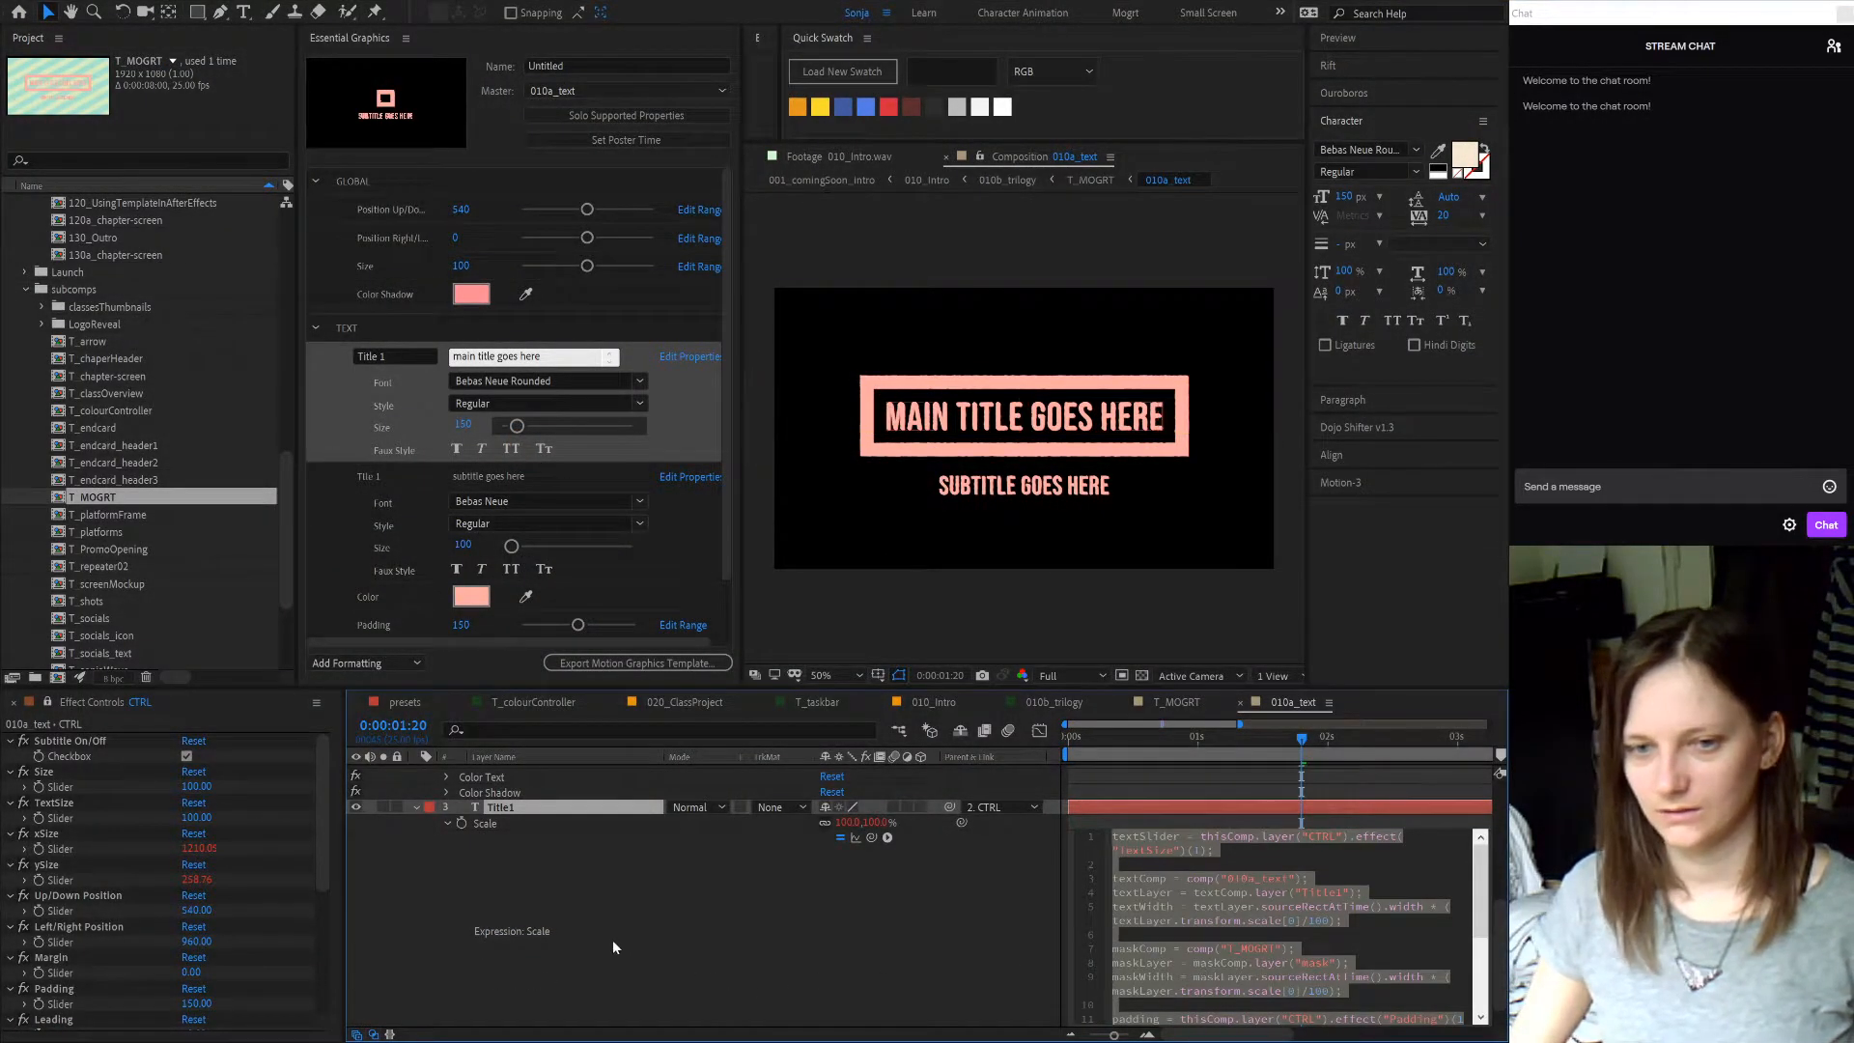
{"action": "left_click", "coordinate": [316, 702]}
{"action": "left_click", "coordinate": [397, 728]}
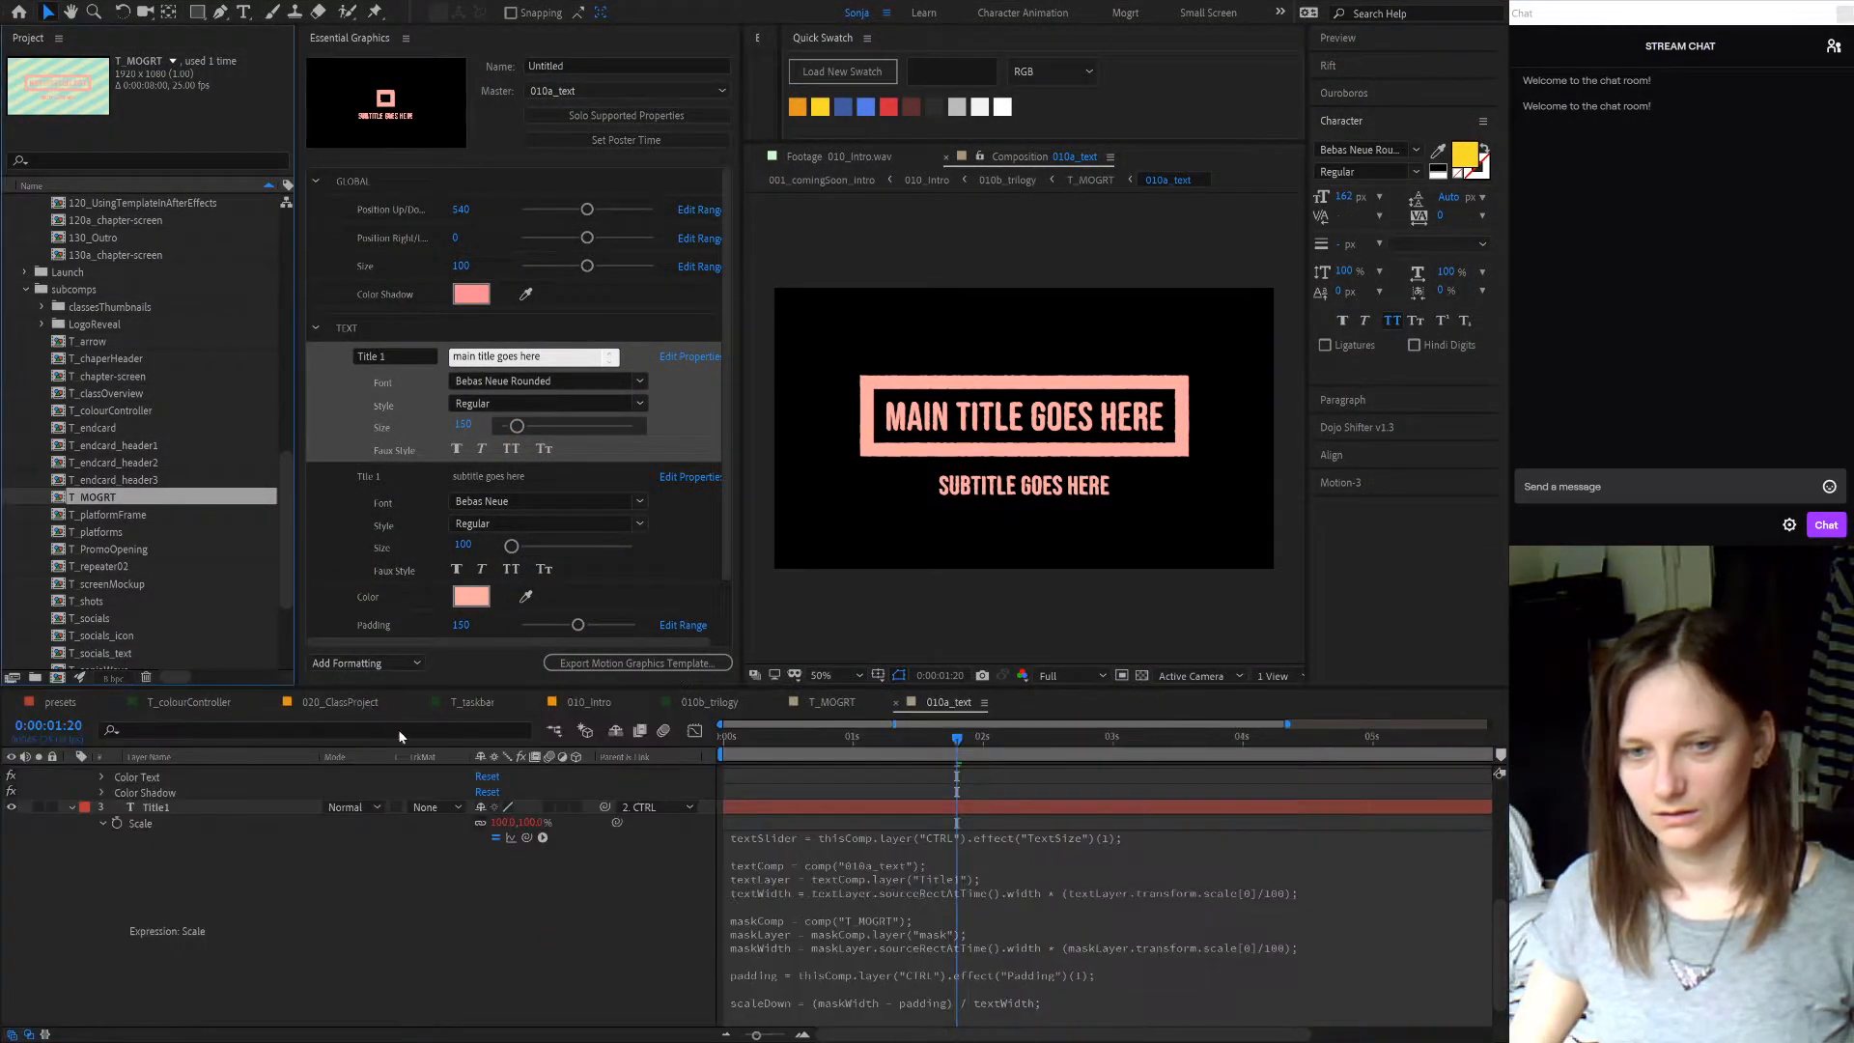
- Examine the scaleDown condition and the closing [textSlider, textSlider] line in Title1's Scale expression
{"action": "left_click", "coordinate": [995, 906]}
{"action": "scroll", "coordinate": [1004, 913], "scroll_direction": "down", "scroll_amount": 2}
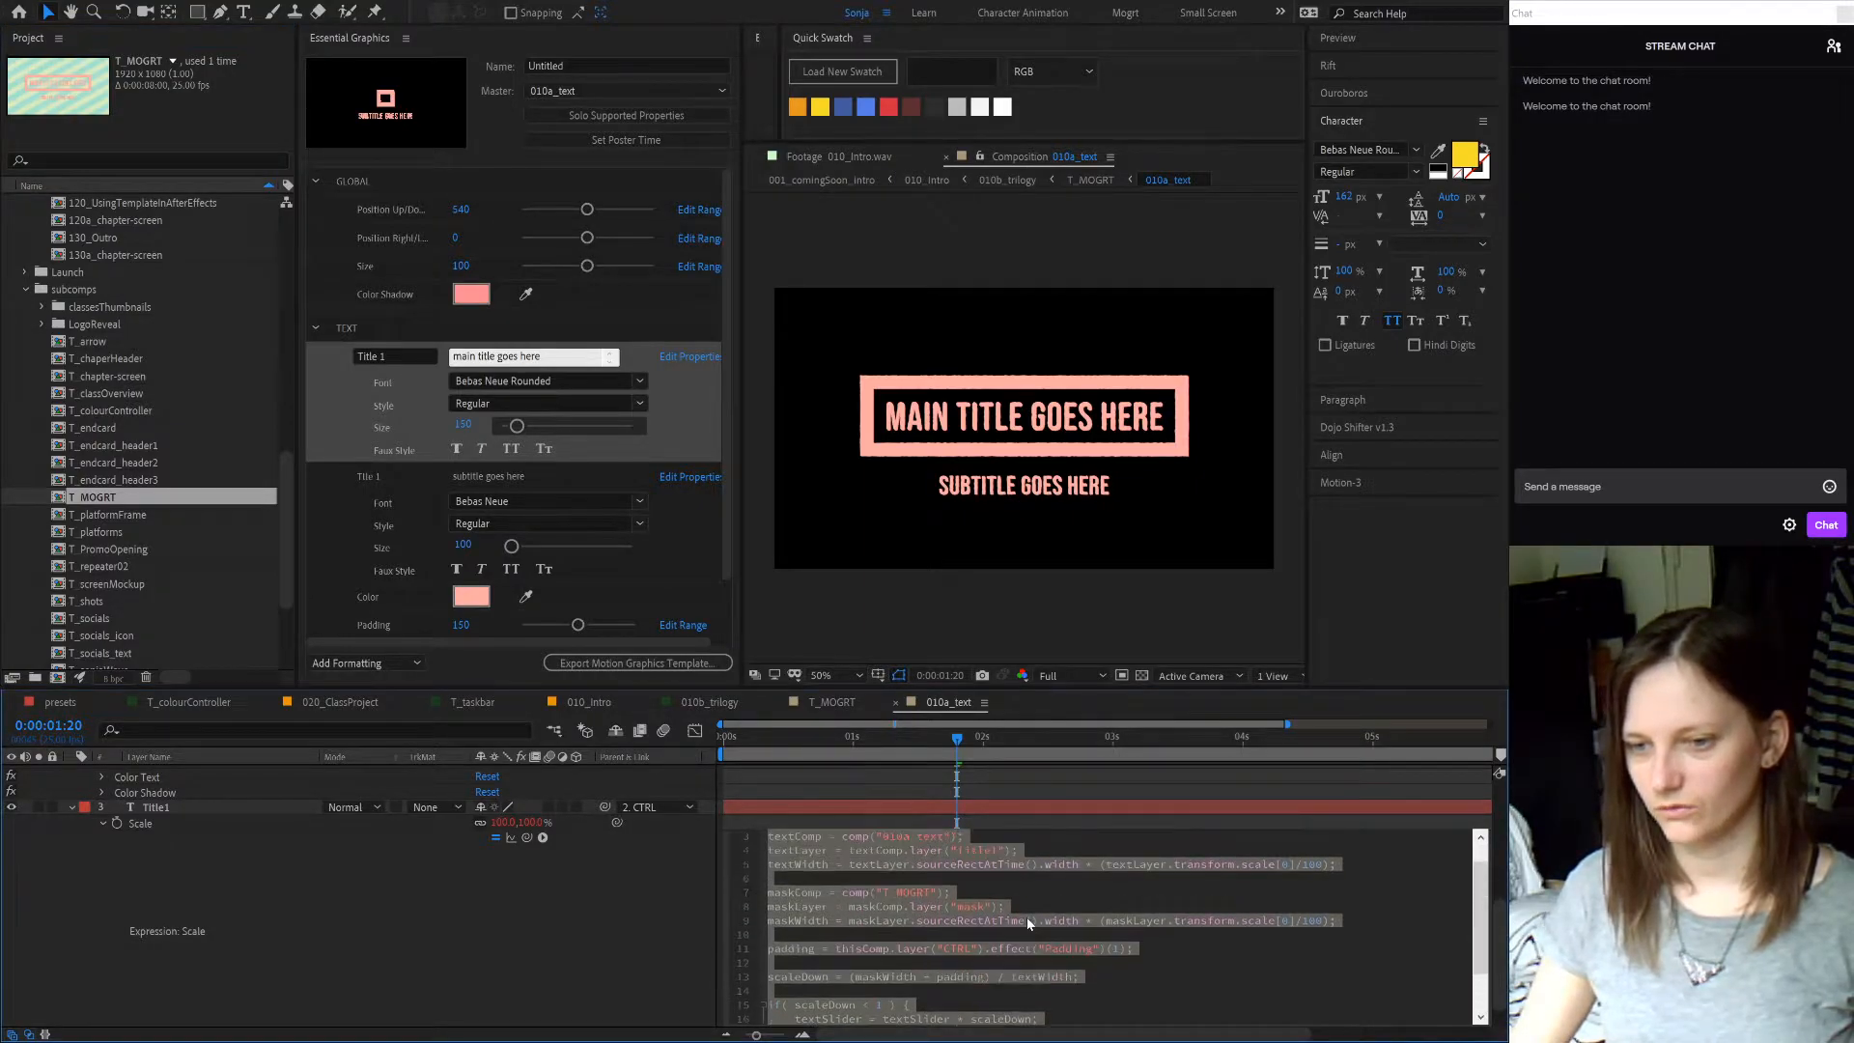
{"action": "left_click", "coordinate": [983, 1007]}
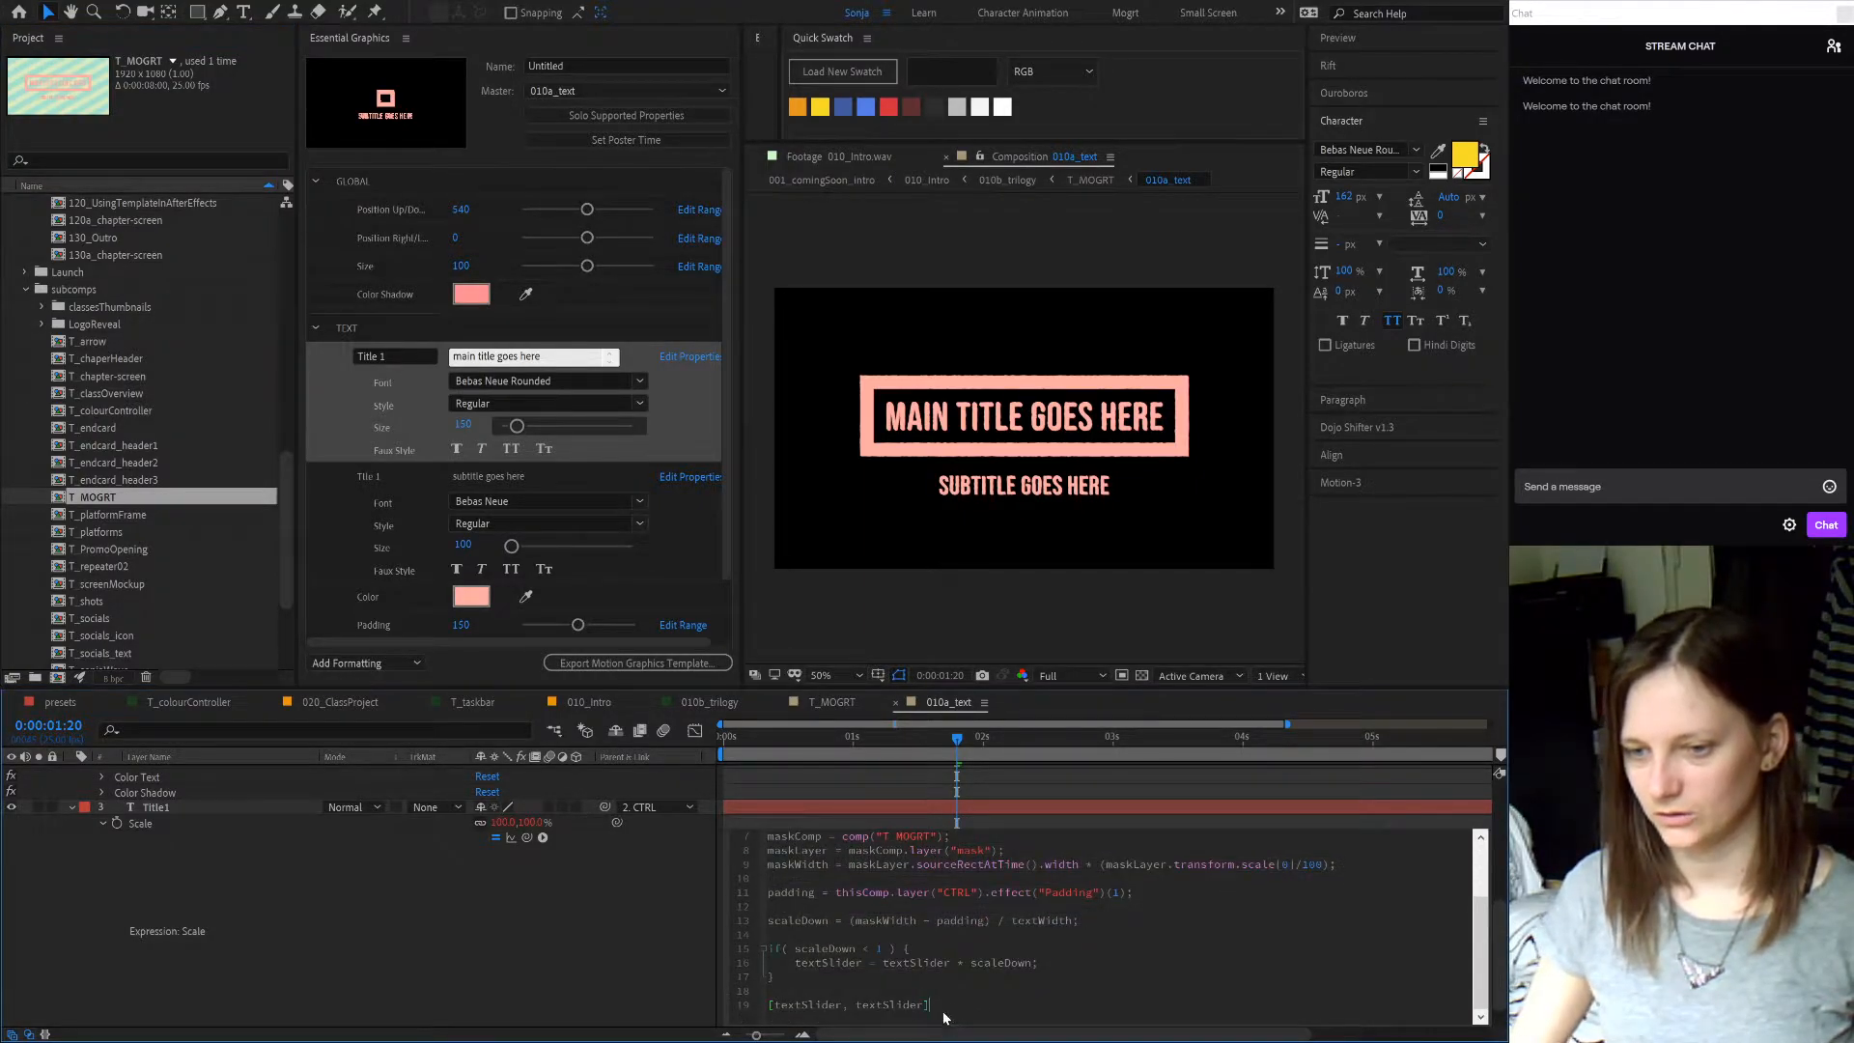
{"action": "left_click_drag", "start_coordinate": [951, 1018], "coordinate": [746, 940]}
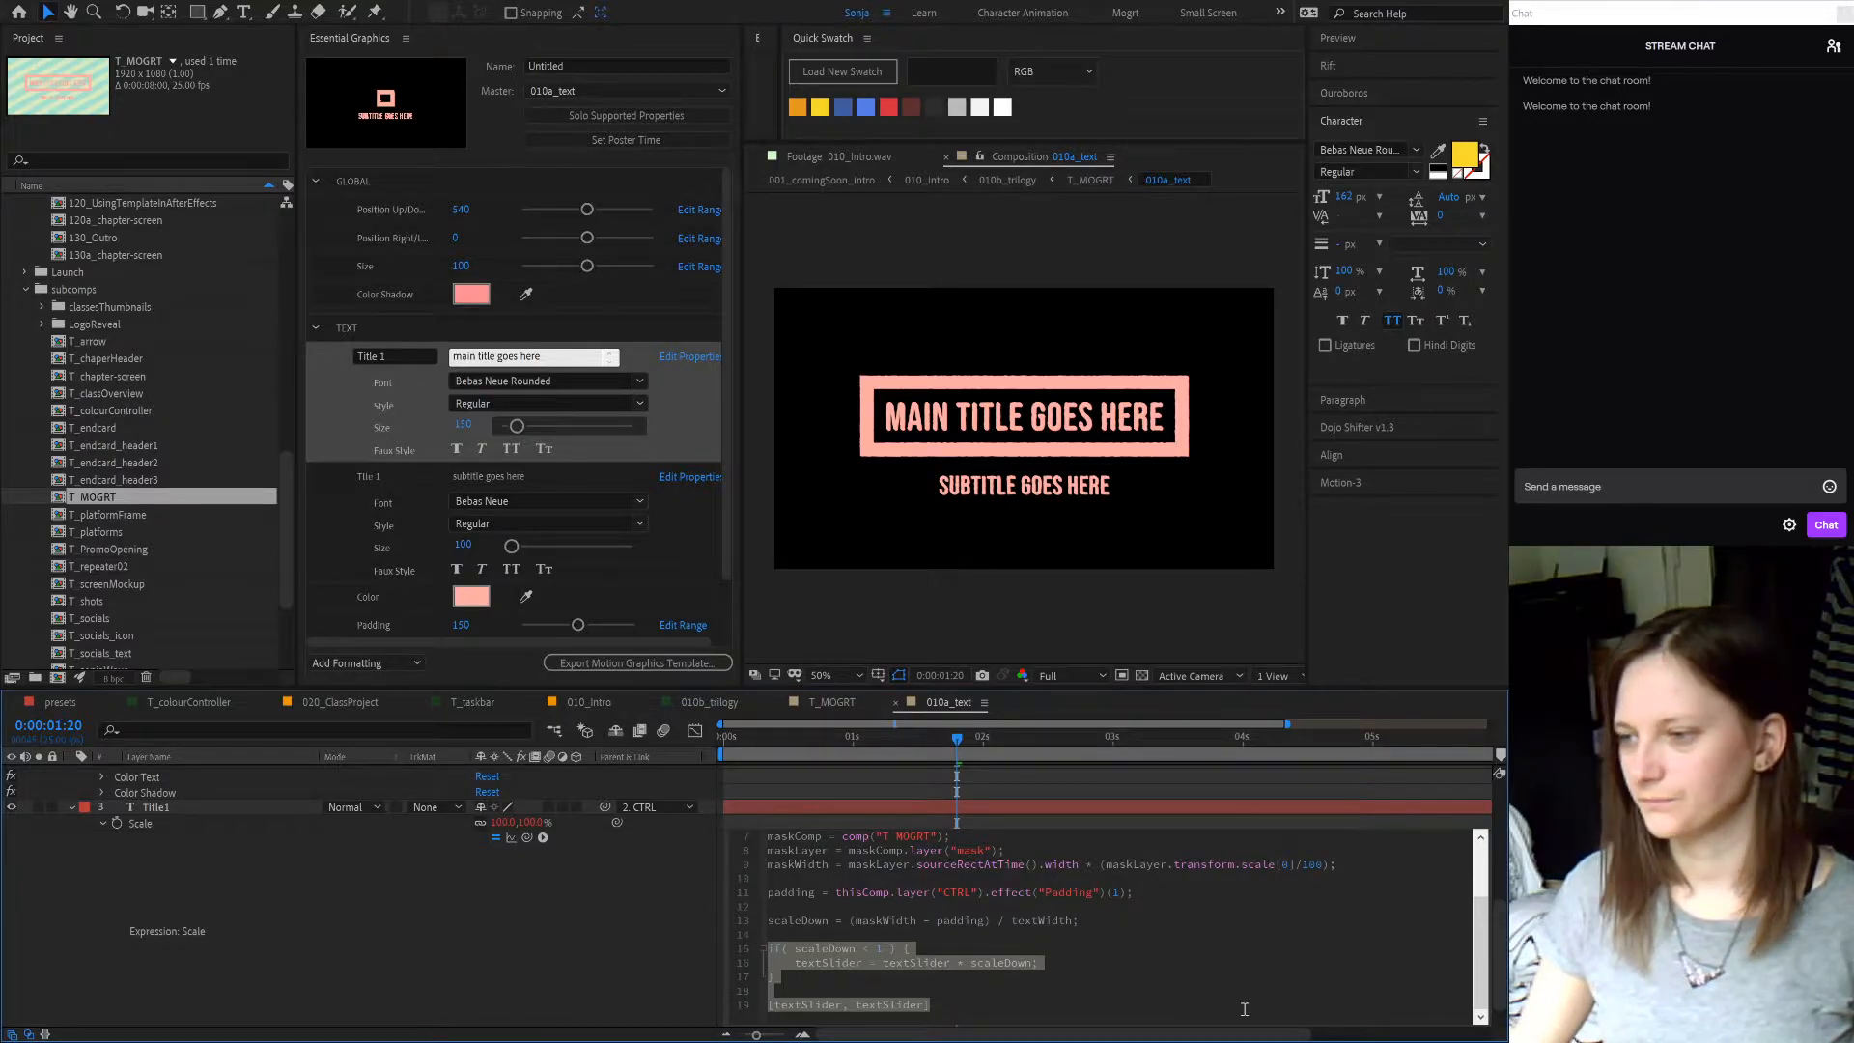
{"action": "left_click", "coordinate": [1036, 1014]}
{"action": "left_click", "coordinate": [529, 981]}
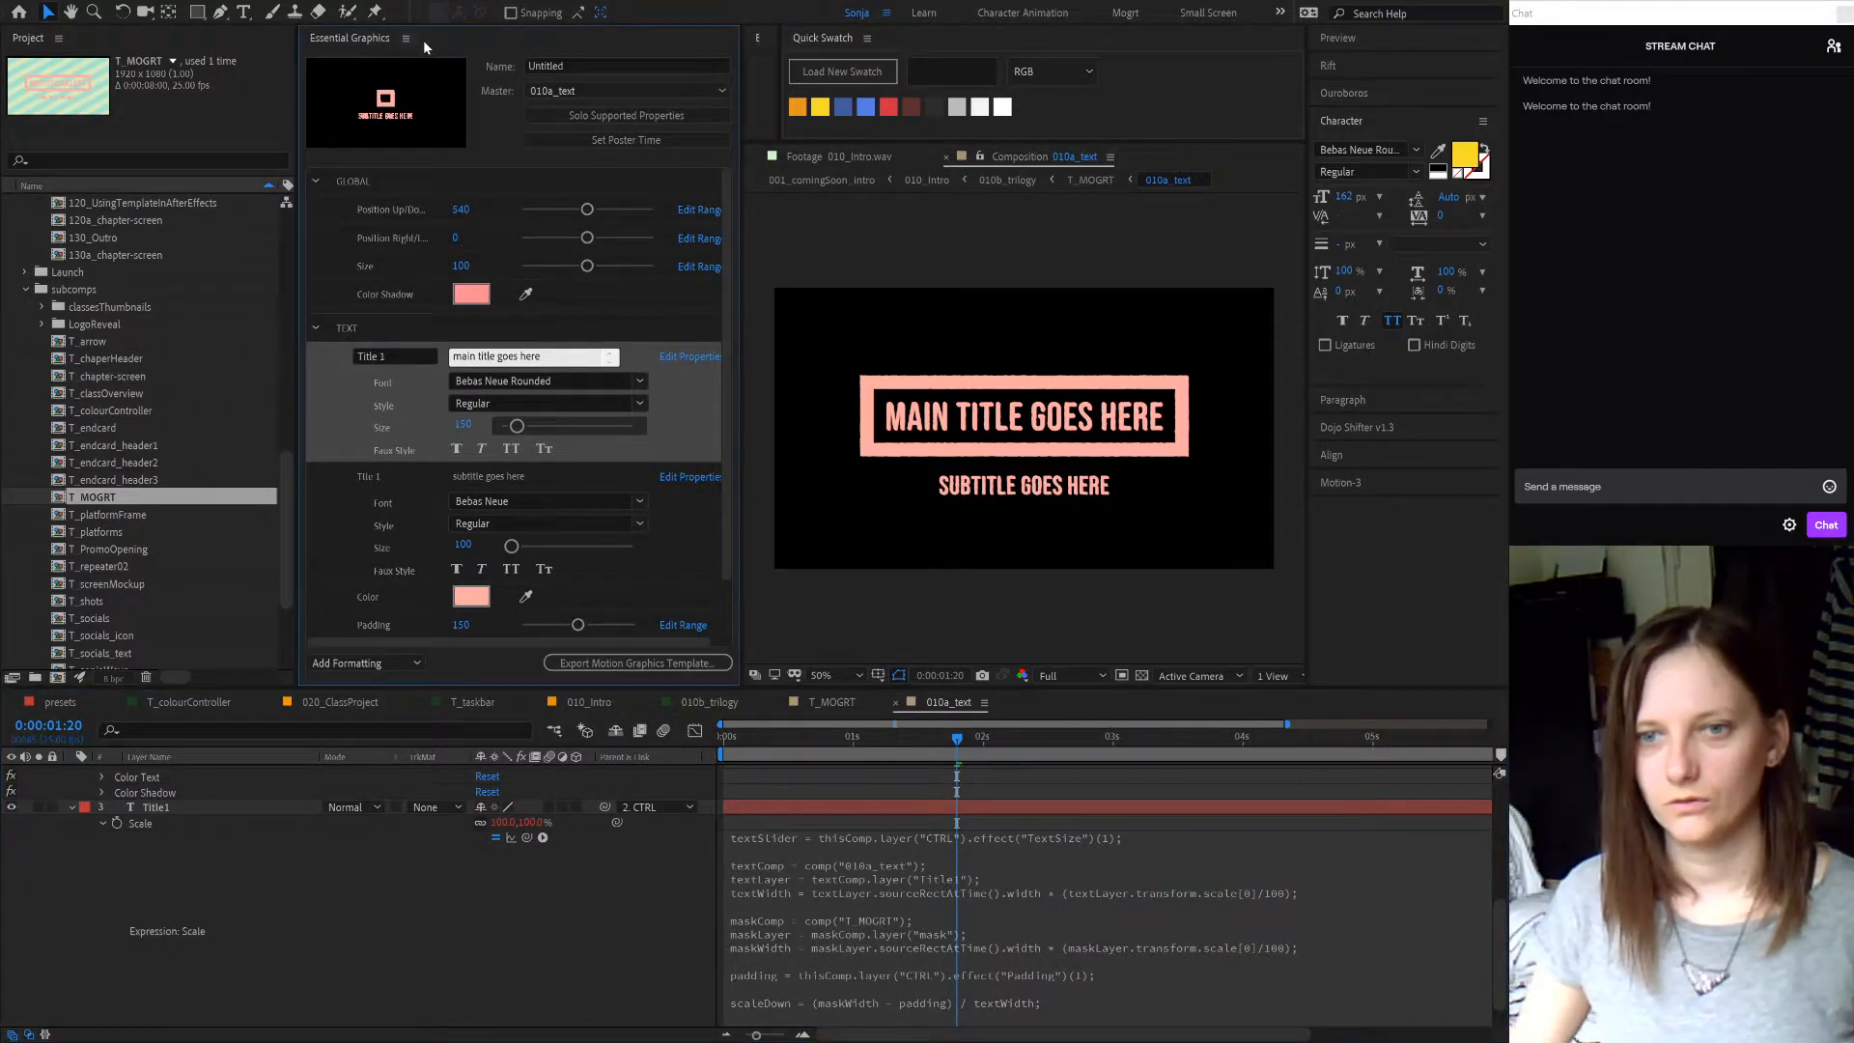
- Add the CTRL layer's TextSize slider to the TEXT group of the Essential Graphics properties
{"action": "scroll", "coordinate": [541, 915], "scroll_direction": "up", "scroll_amount": 6}
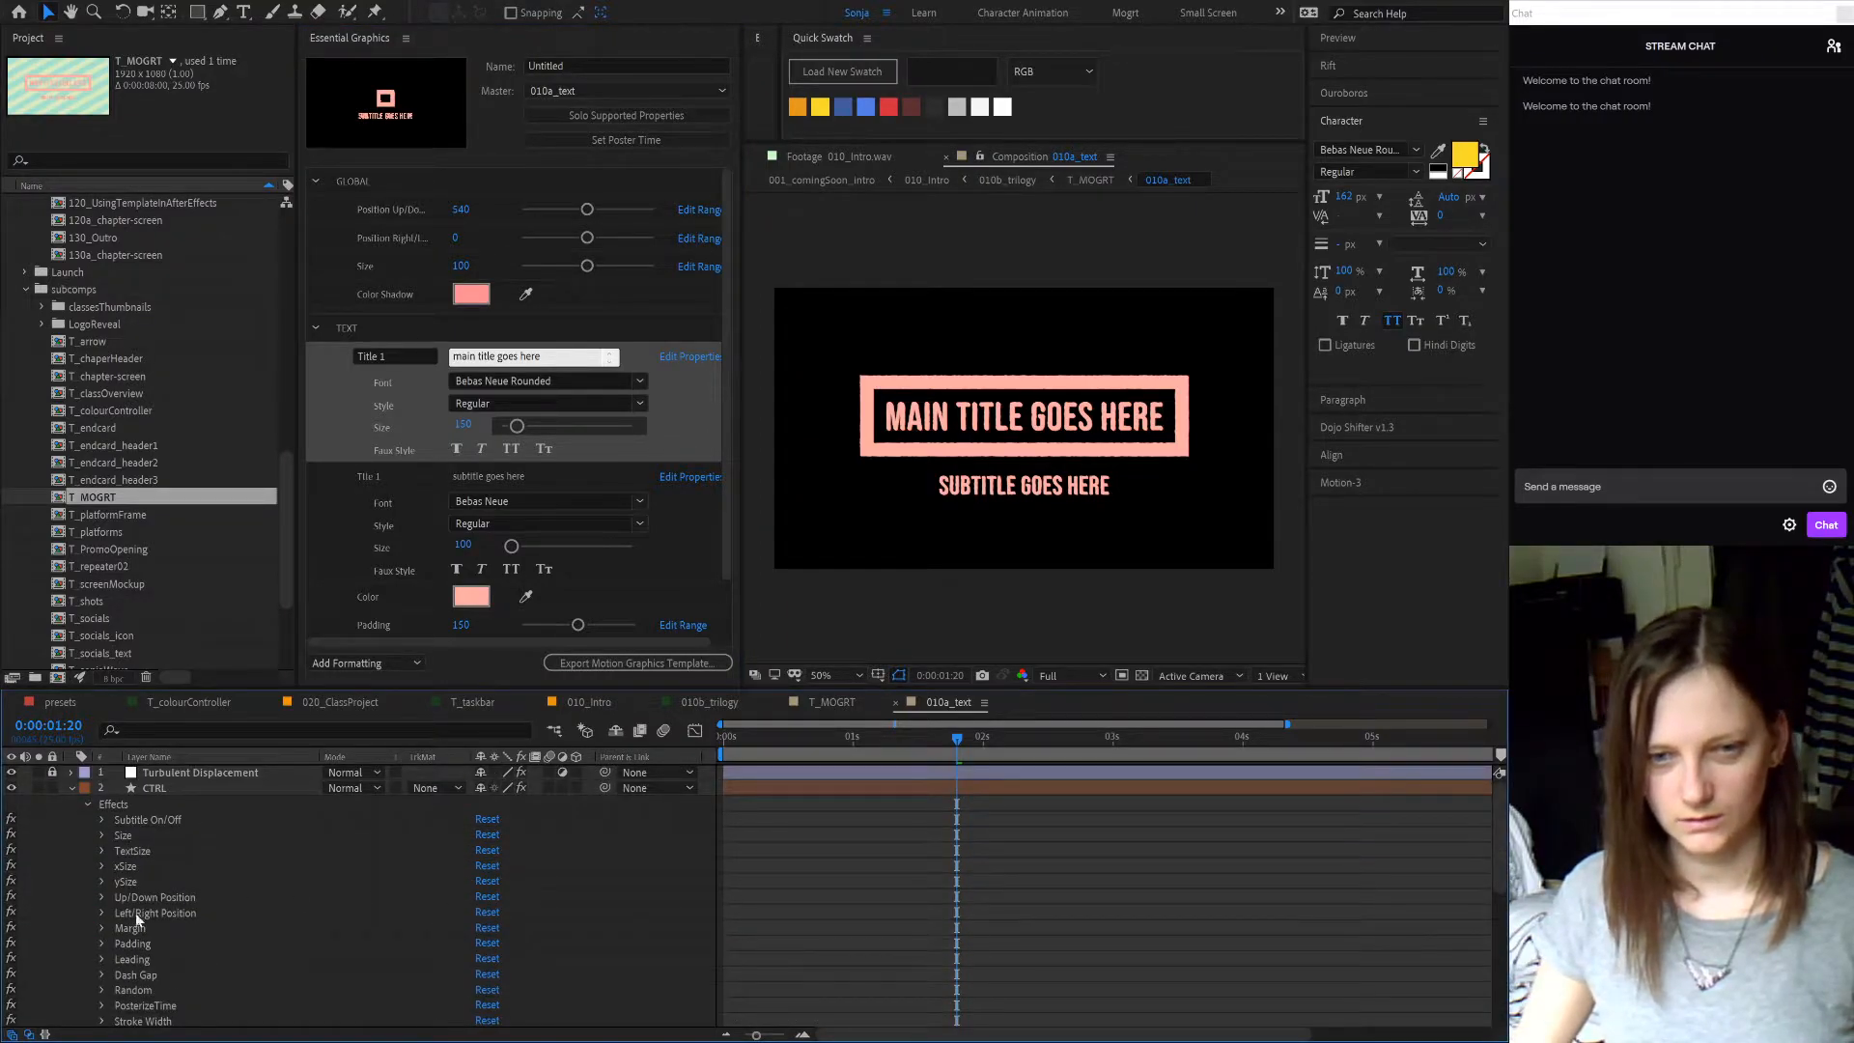
{"action": "left_click", "coordinate": [137, 848]}
{"action": "left_click", "coordinate": [101, 850]}
{"action": "left_click_drag", "start_coordinate": [154, 866], "coordinate": [418, 353]}
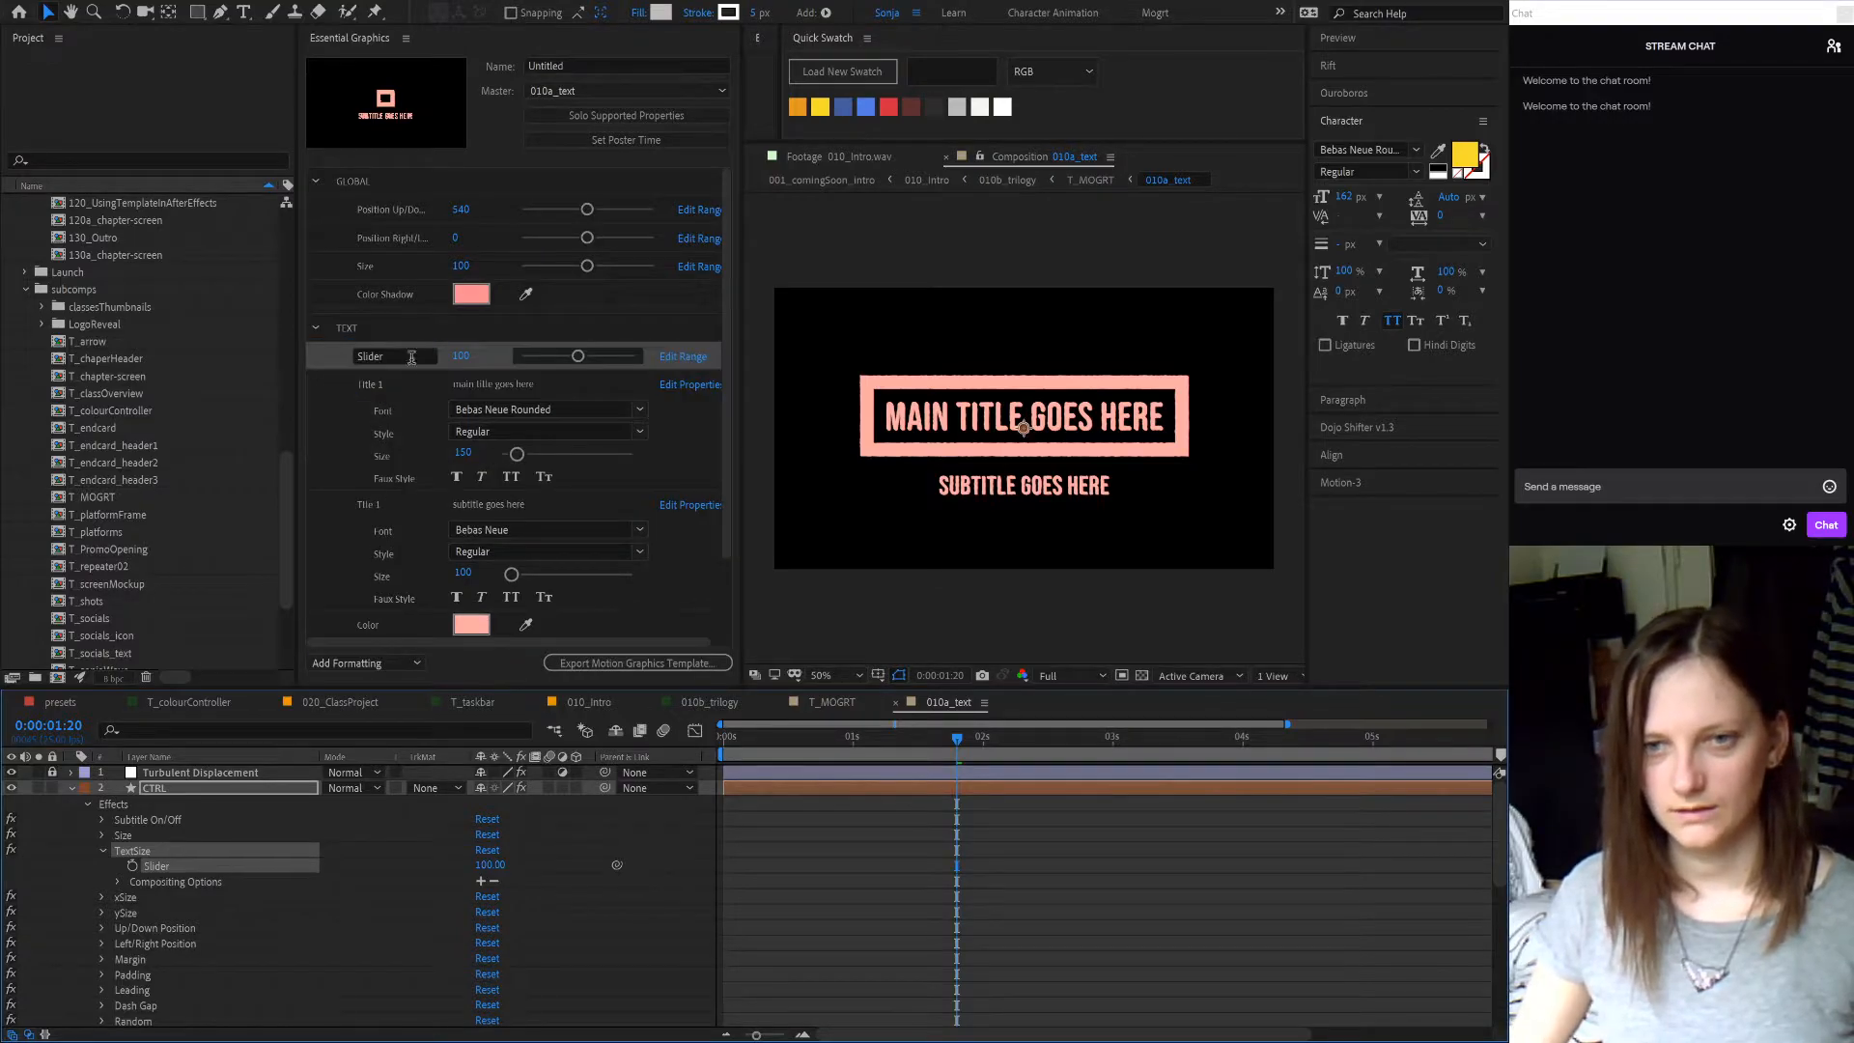
- Name the newly added Essential Graphics slider "Text Size" and open its range settings
{"action": "type", "text": "T"}
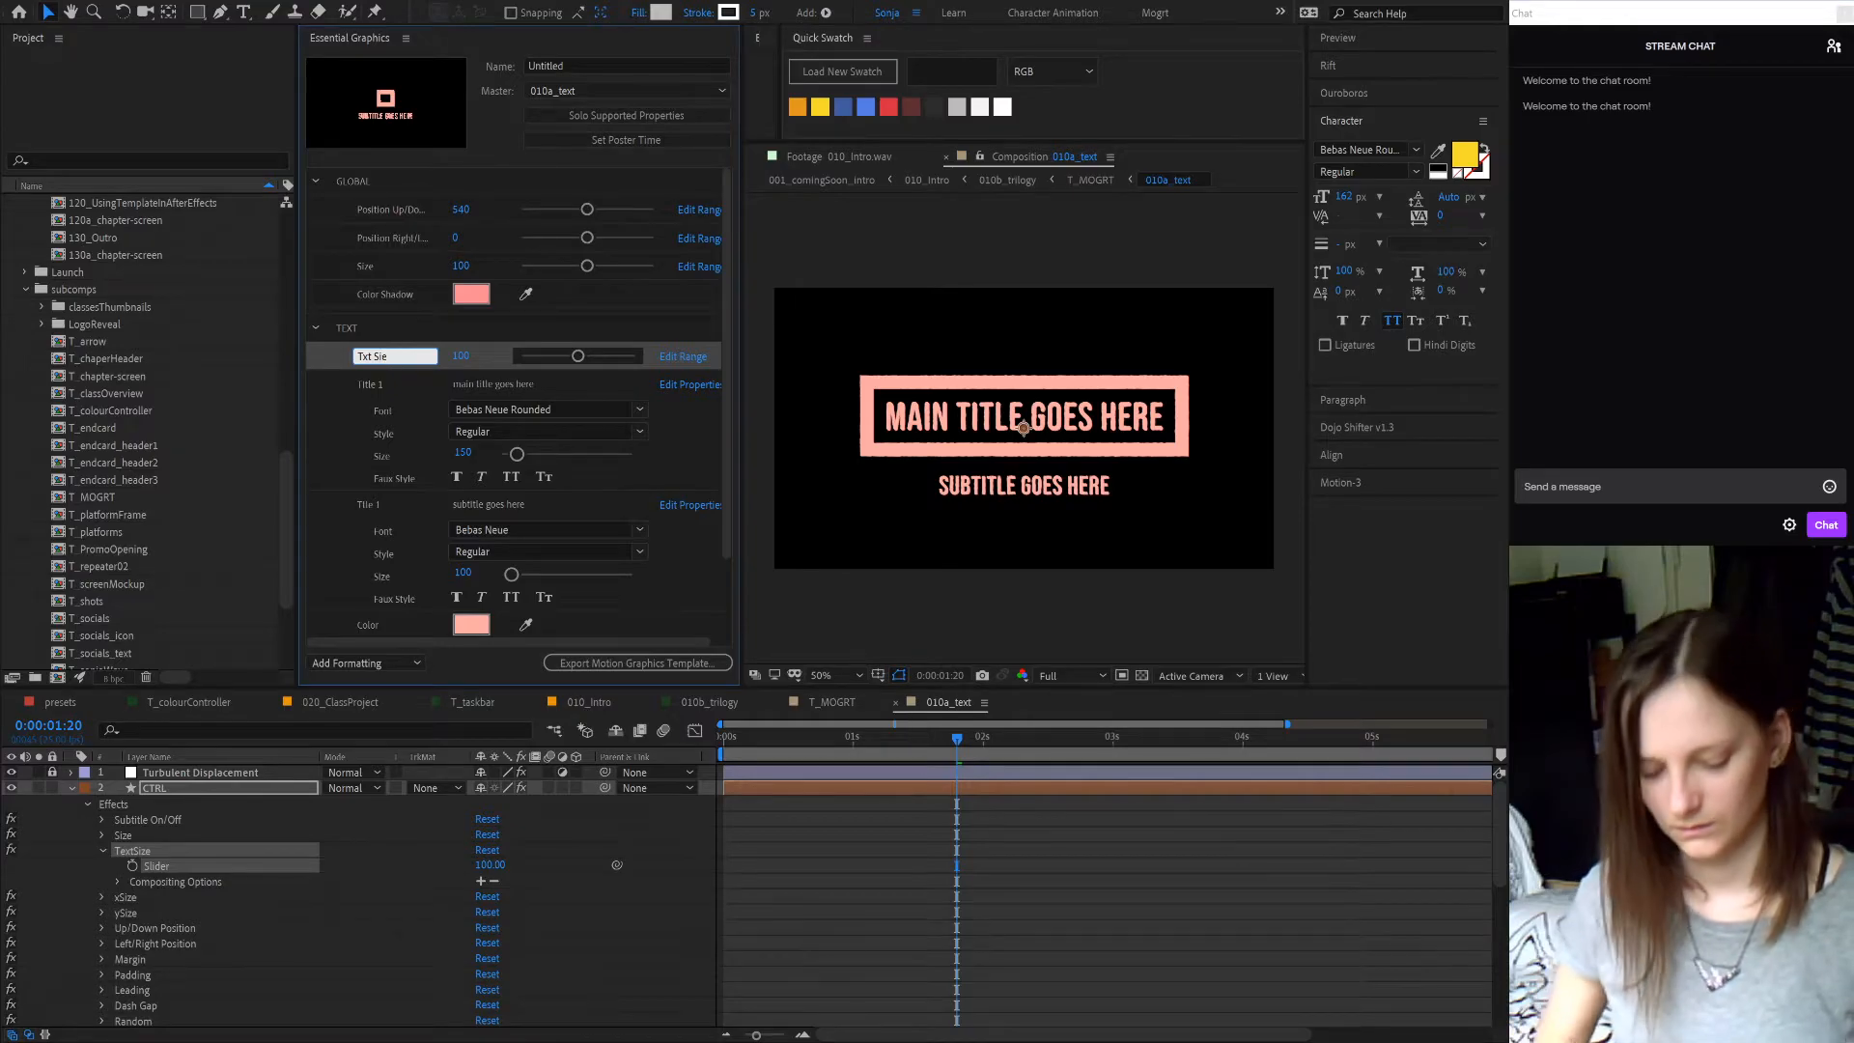
{"action": "type", "text": "e"}
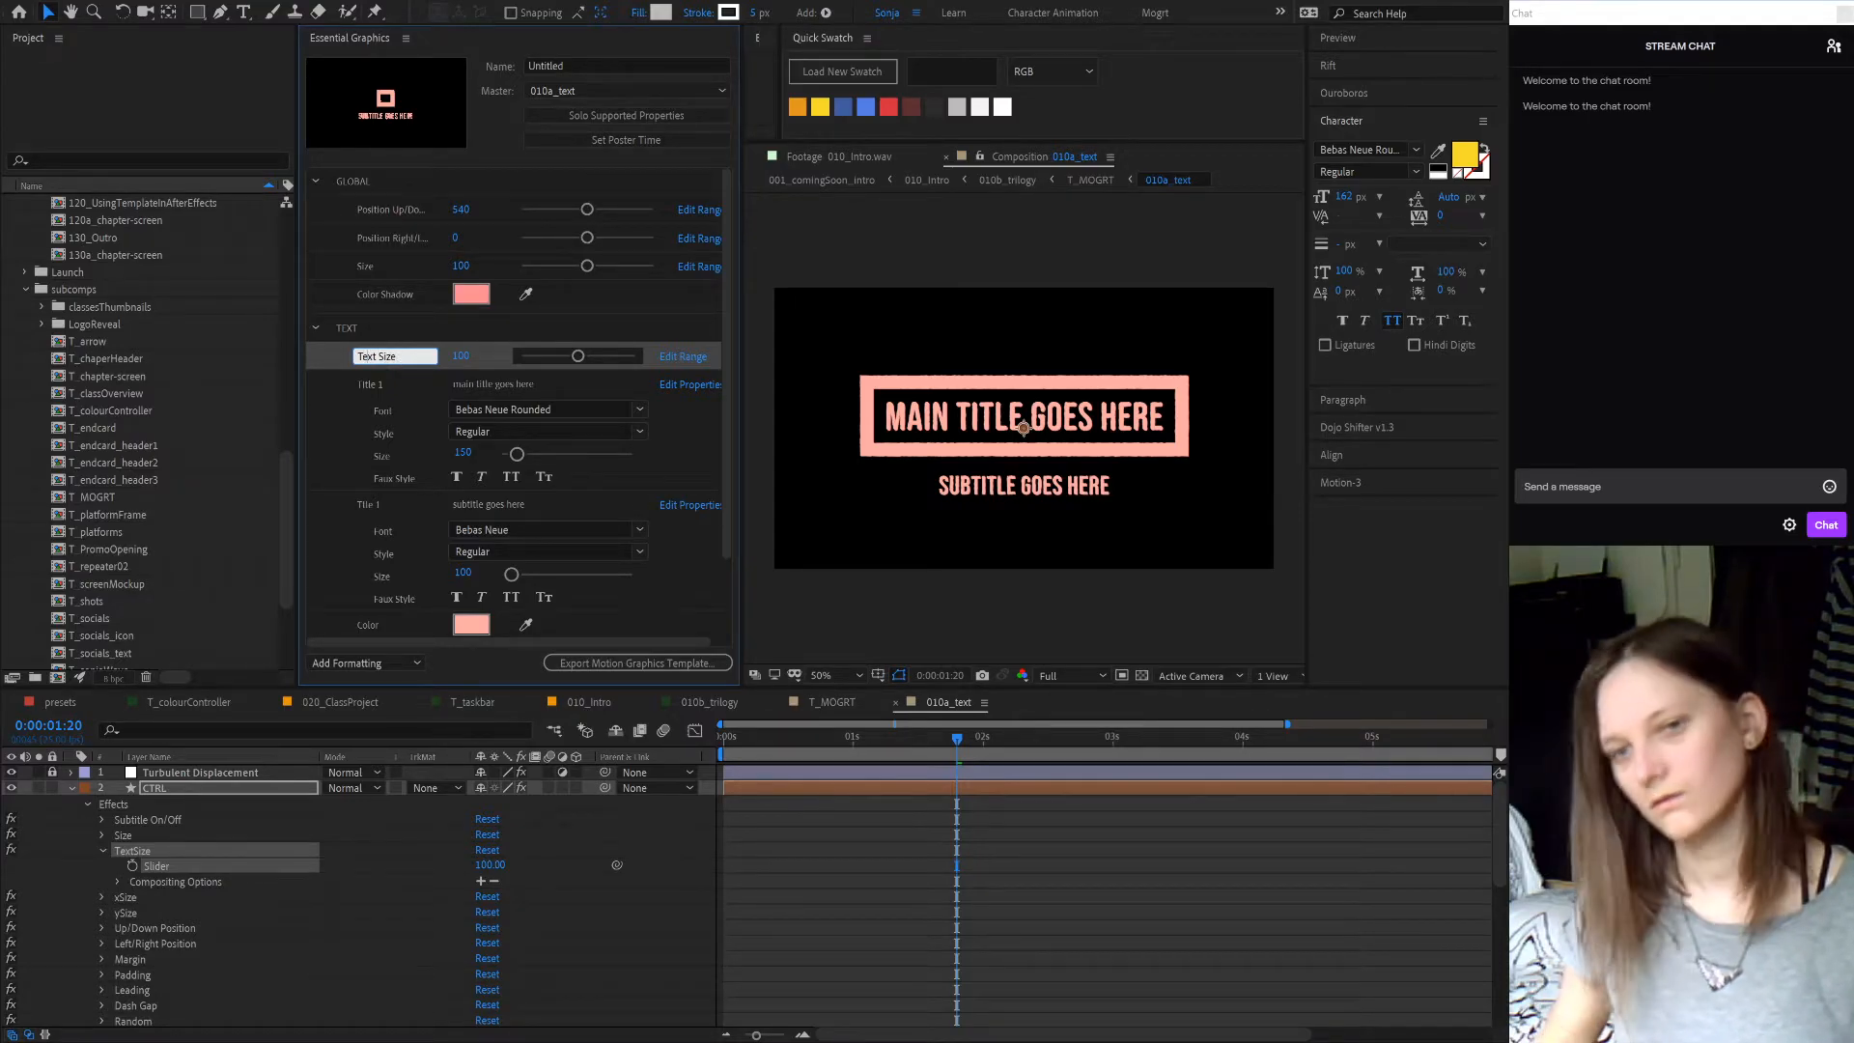
{"action": "left_click", "coordinate": [654, 898]}
{"action": "left_click", "coordinate": [685, 361]}
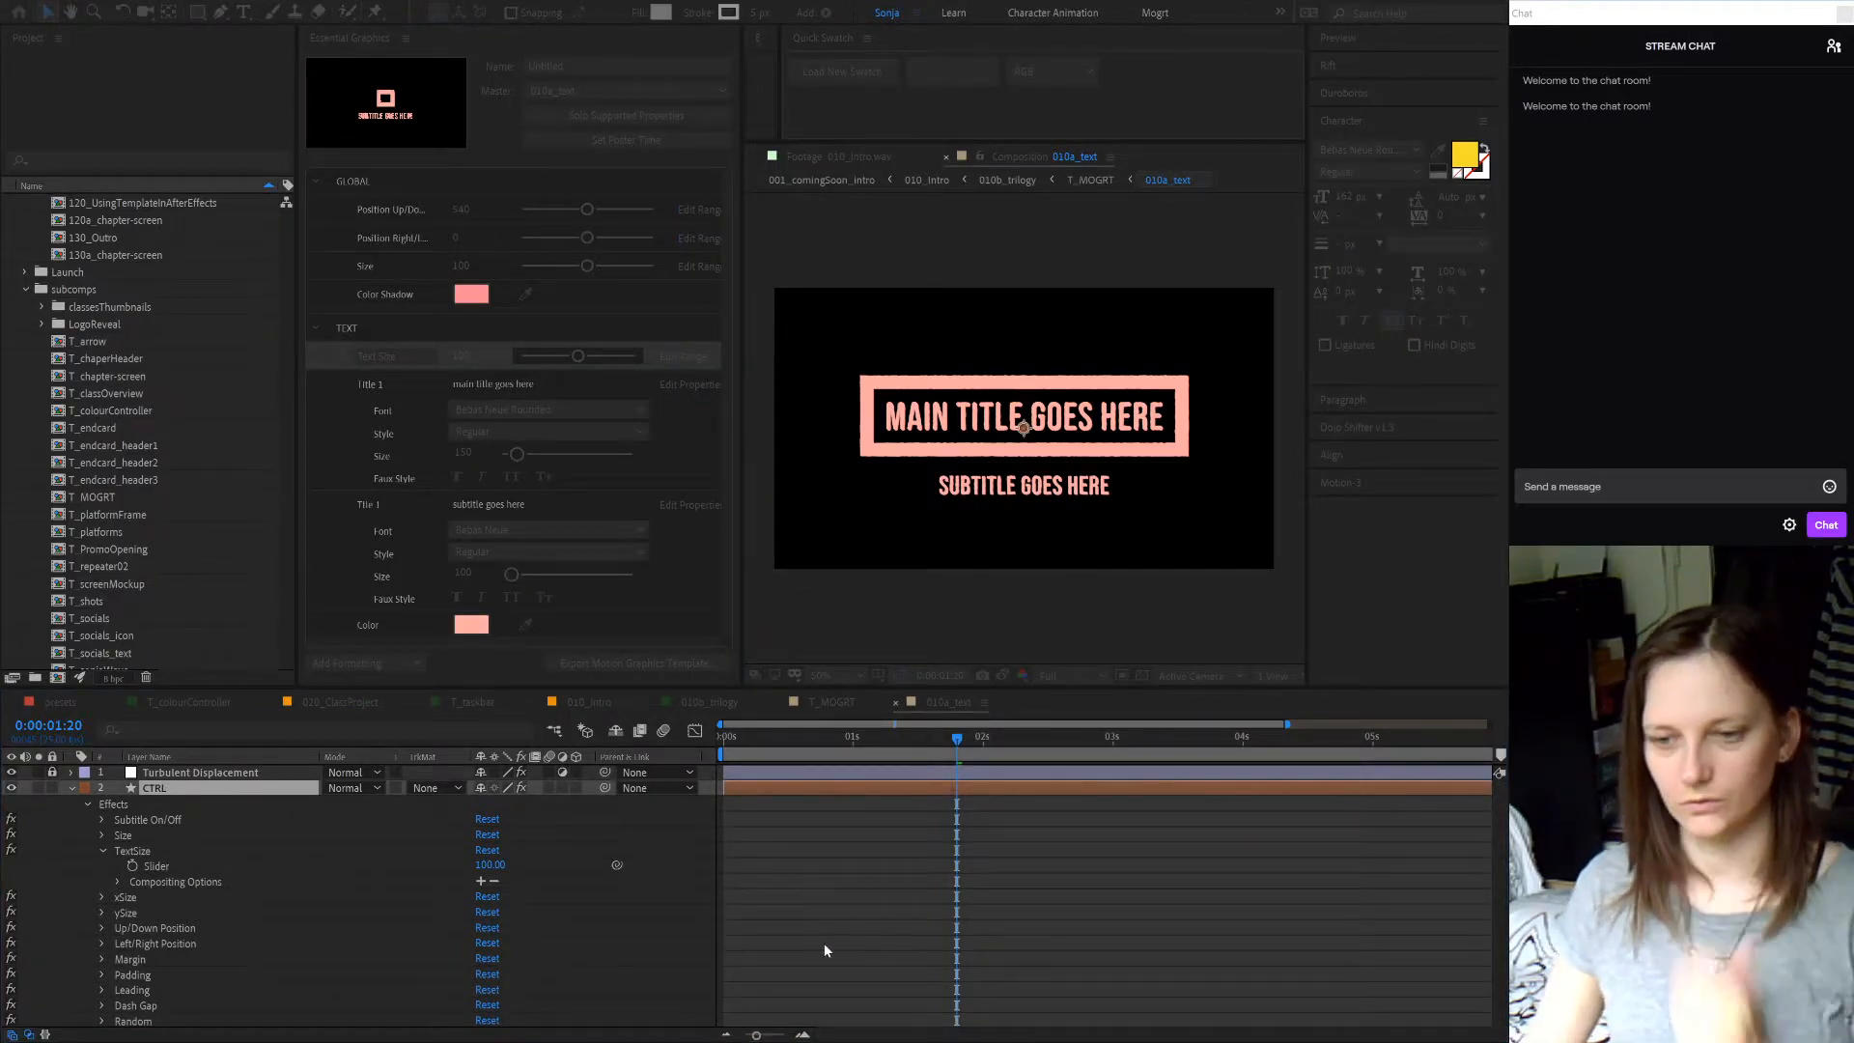
{"action": "left_click", "coordinate": [882, 935]}
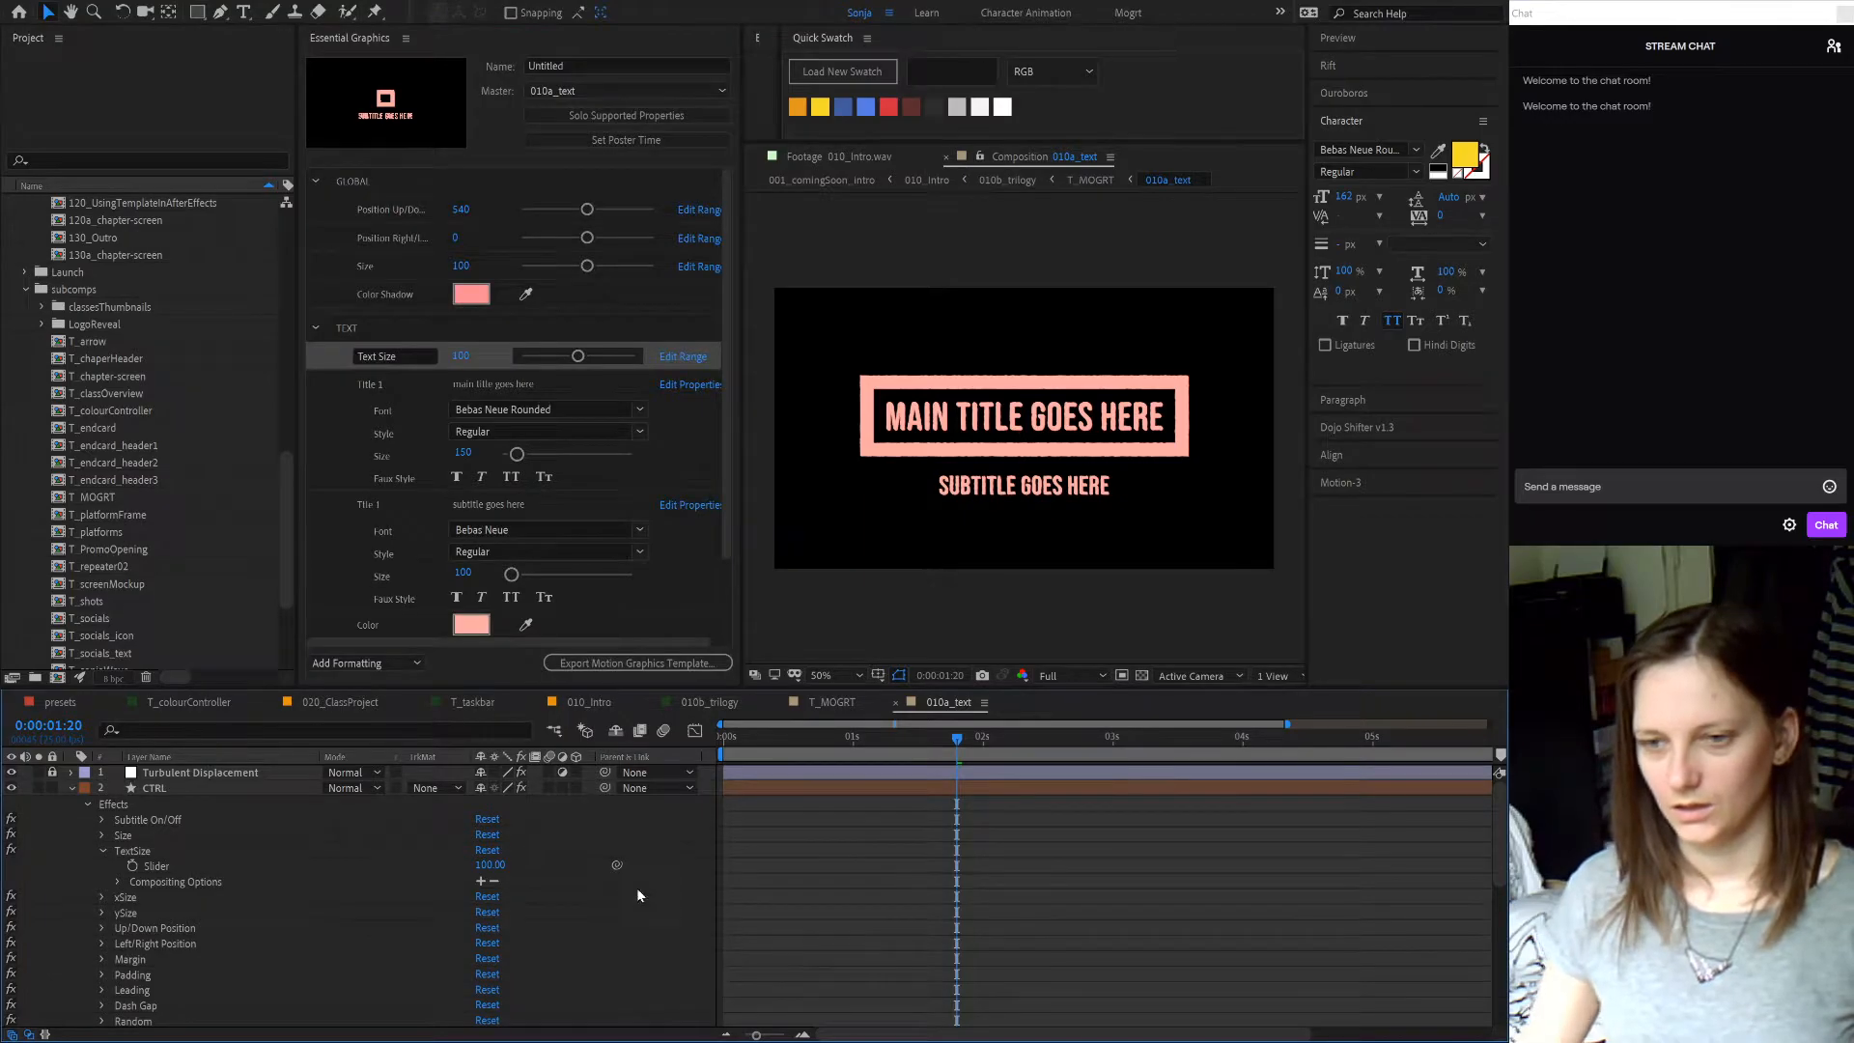
- Go to the T_MOGRT composition and reveal the master properties of the 010a_text layer
{"action": "left_click", "coordinate": [832, 701]}
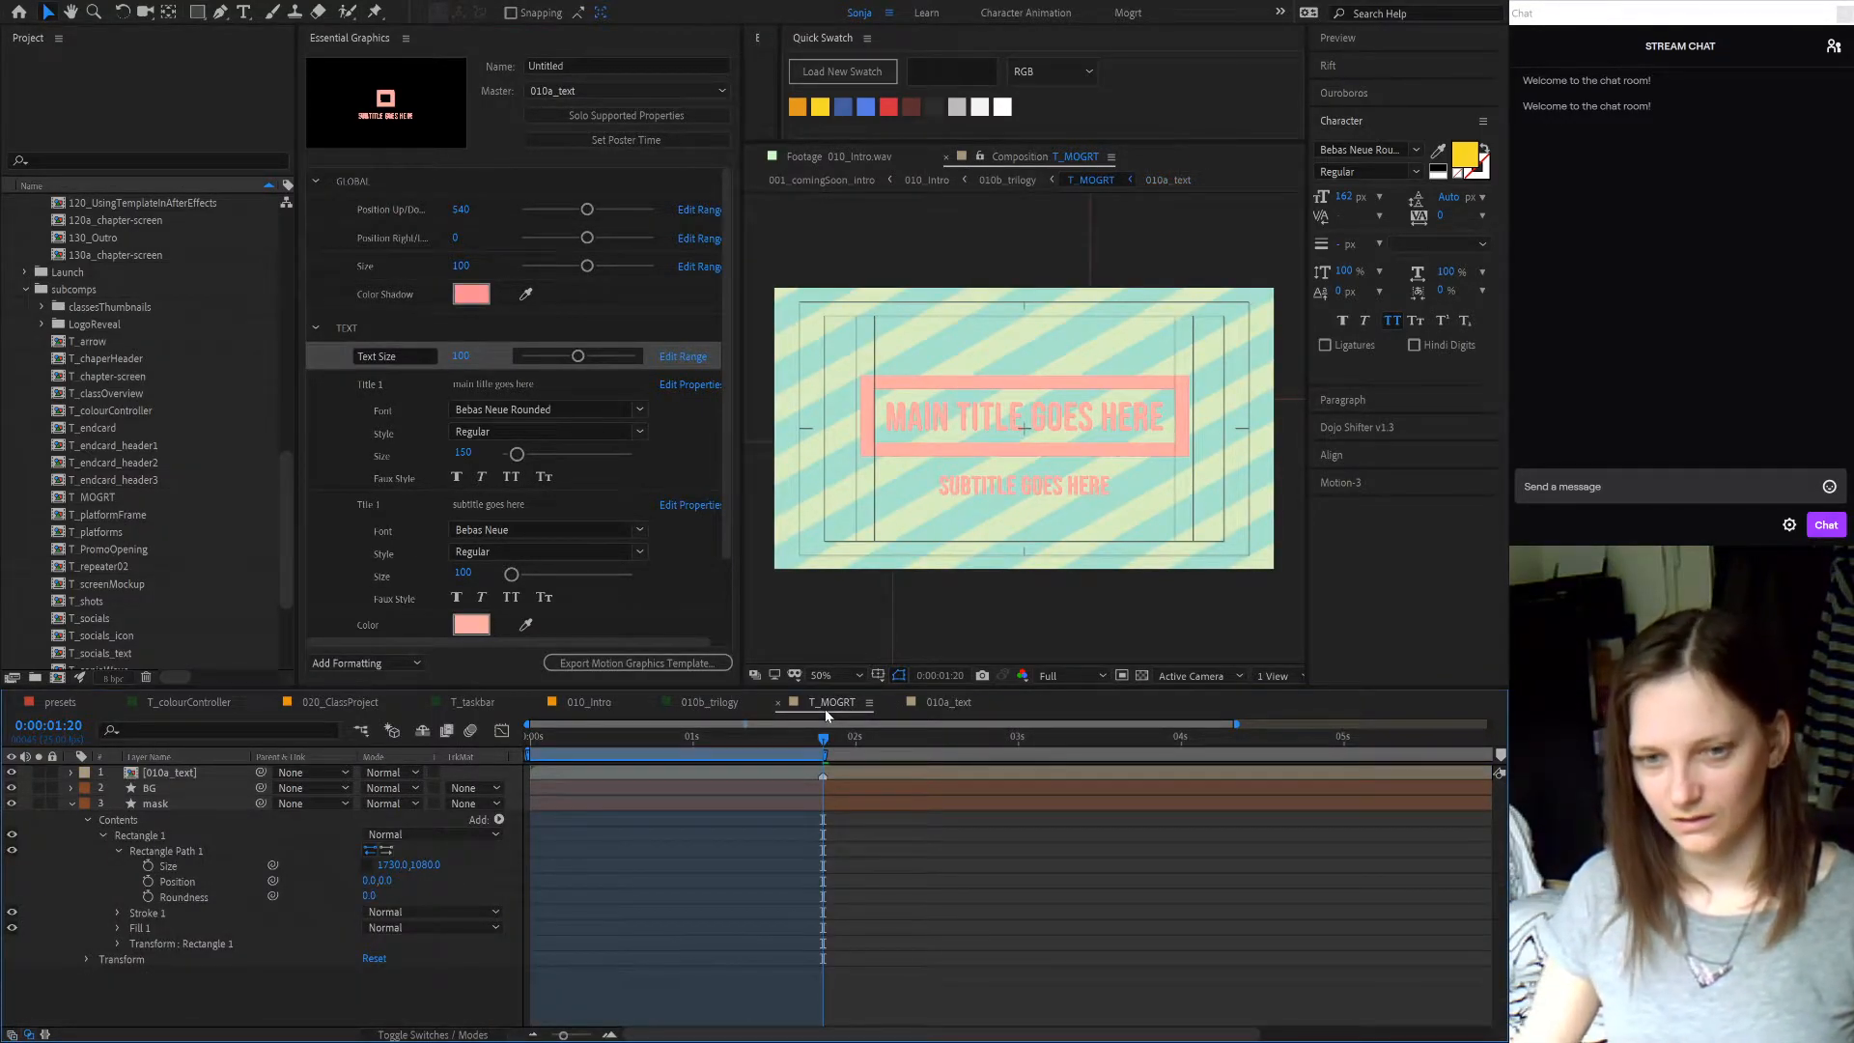
{"action": "left_click", "coordinate": [218, 772]}
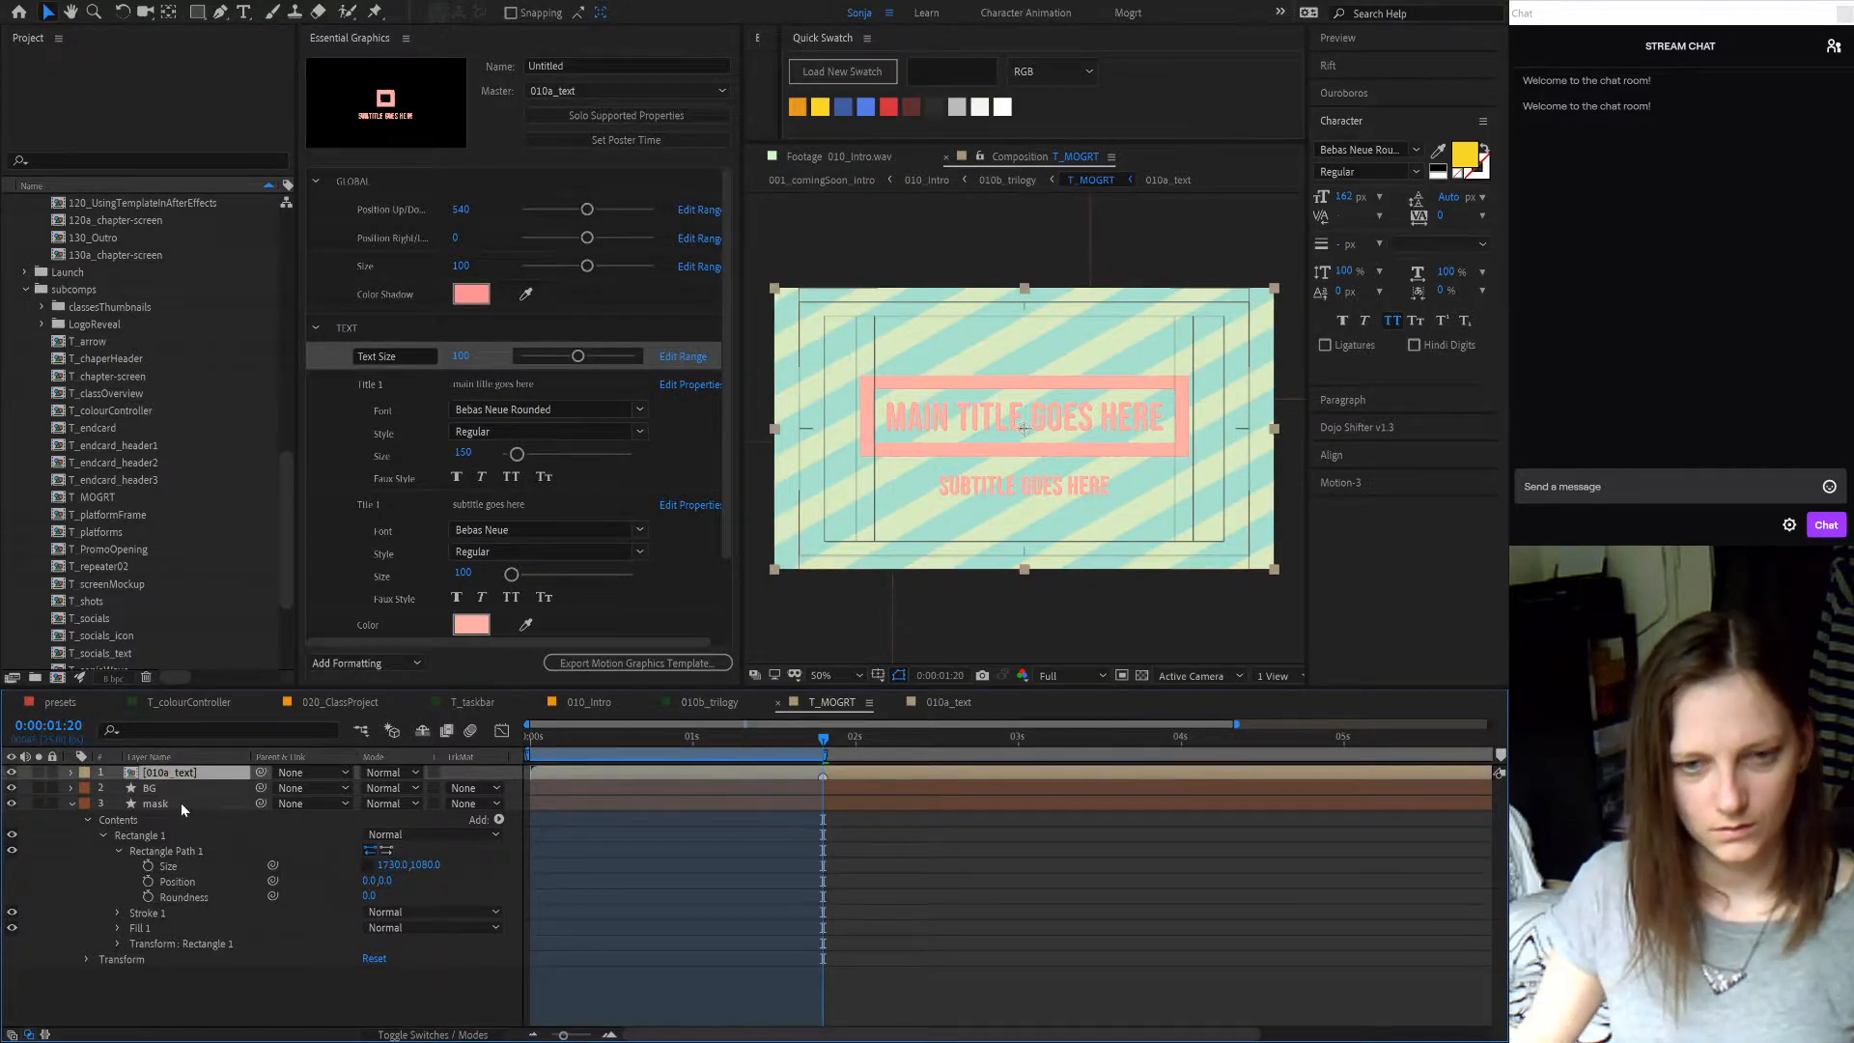
{"action": "key", "text": "u"}
{"action": "key", "text": "u"}
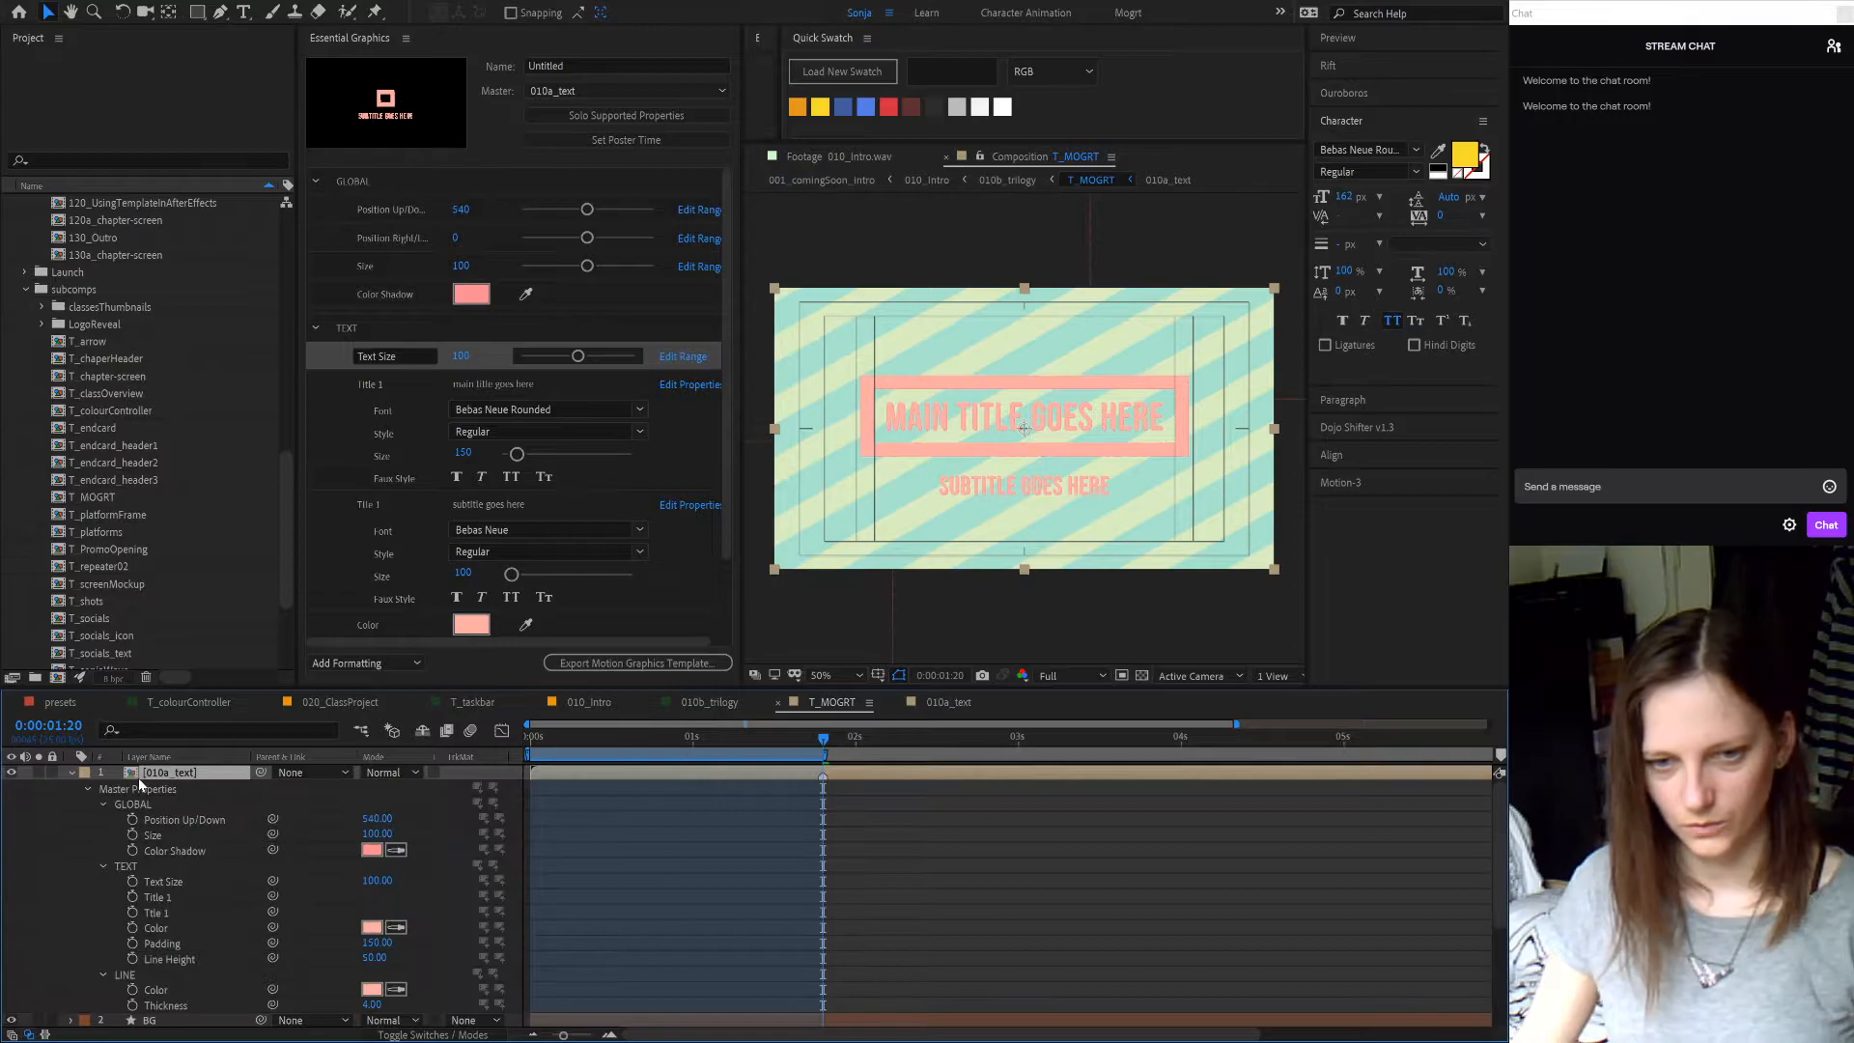
{"action": "left_click", "coordinate": [84, 924]}
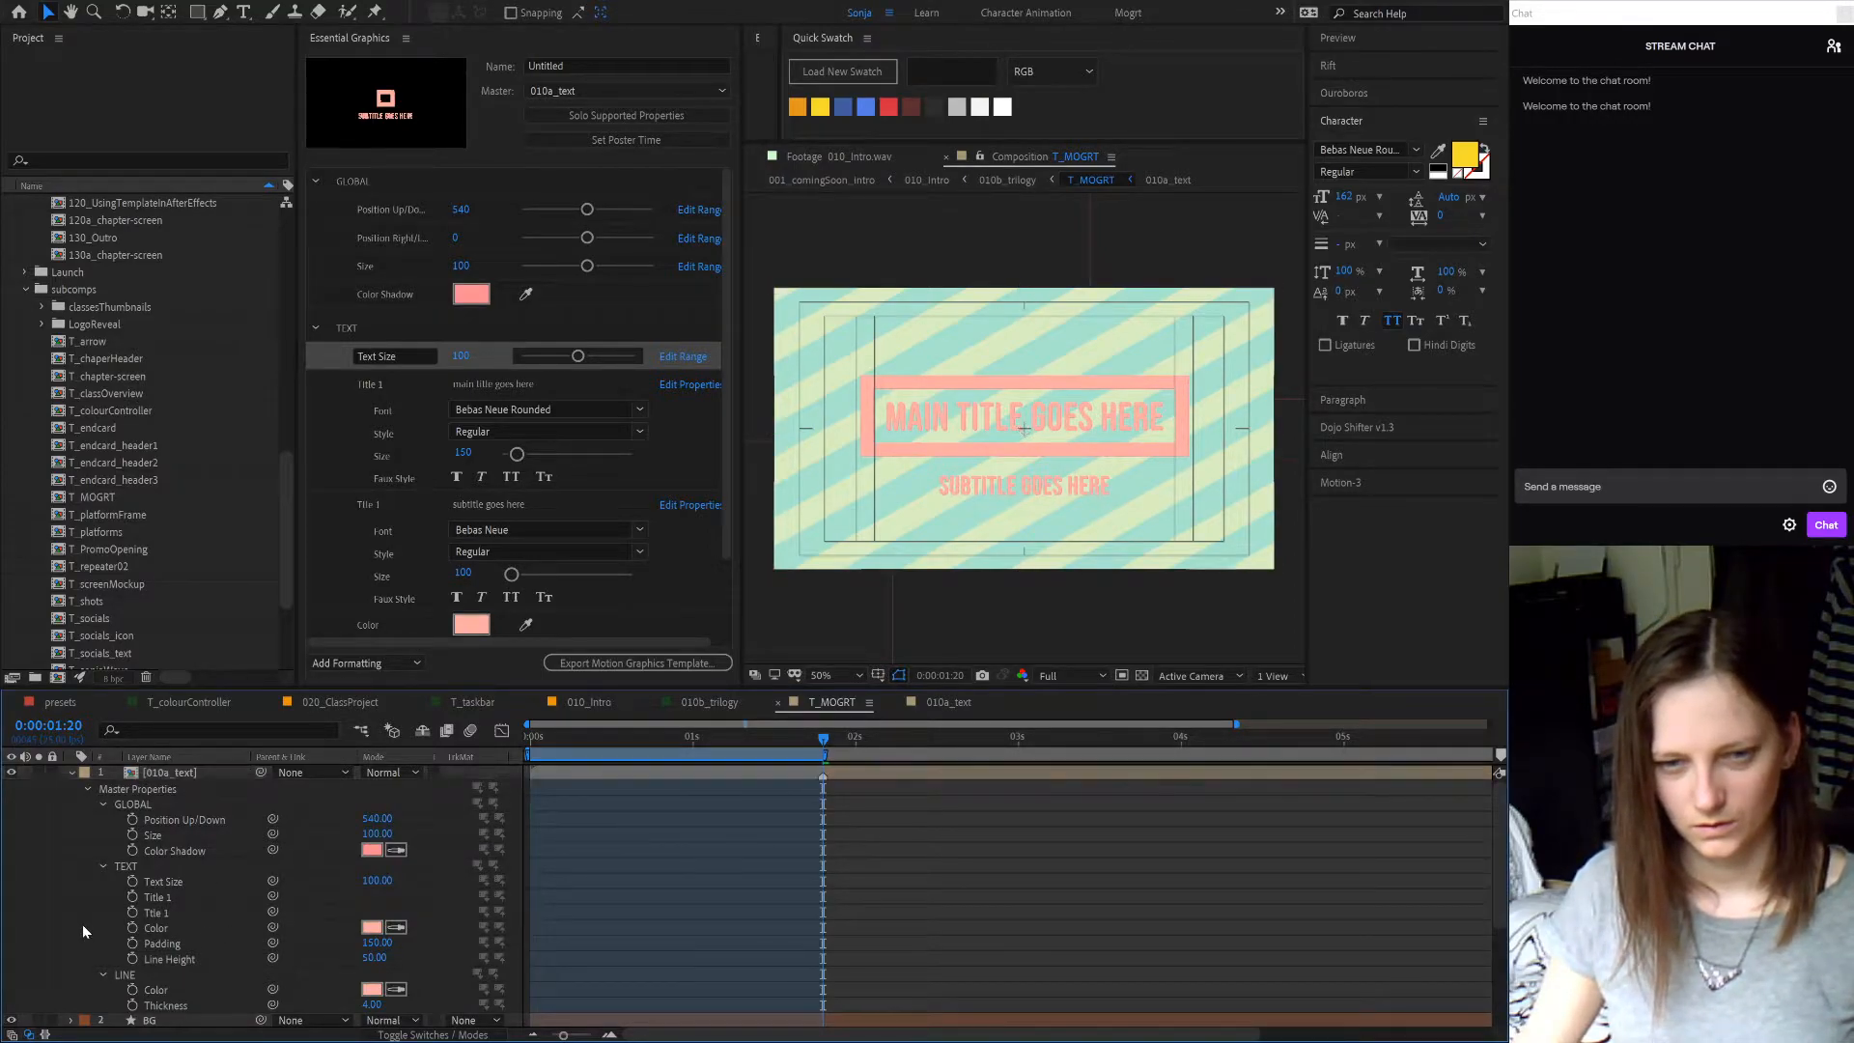
- Override the Title 1 master property of the 010a_text layer with the expression "Responsive Motion Graphics Title"
{"action": "left_click", "coordinate": [135, 895], "text": "alt"}
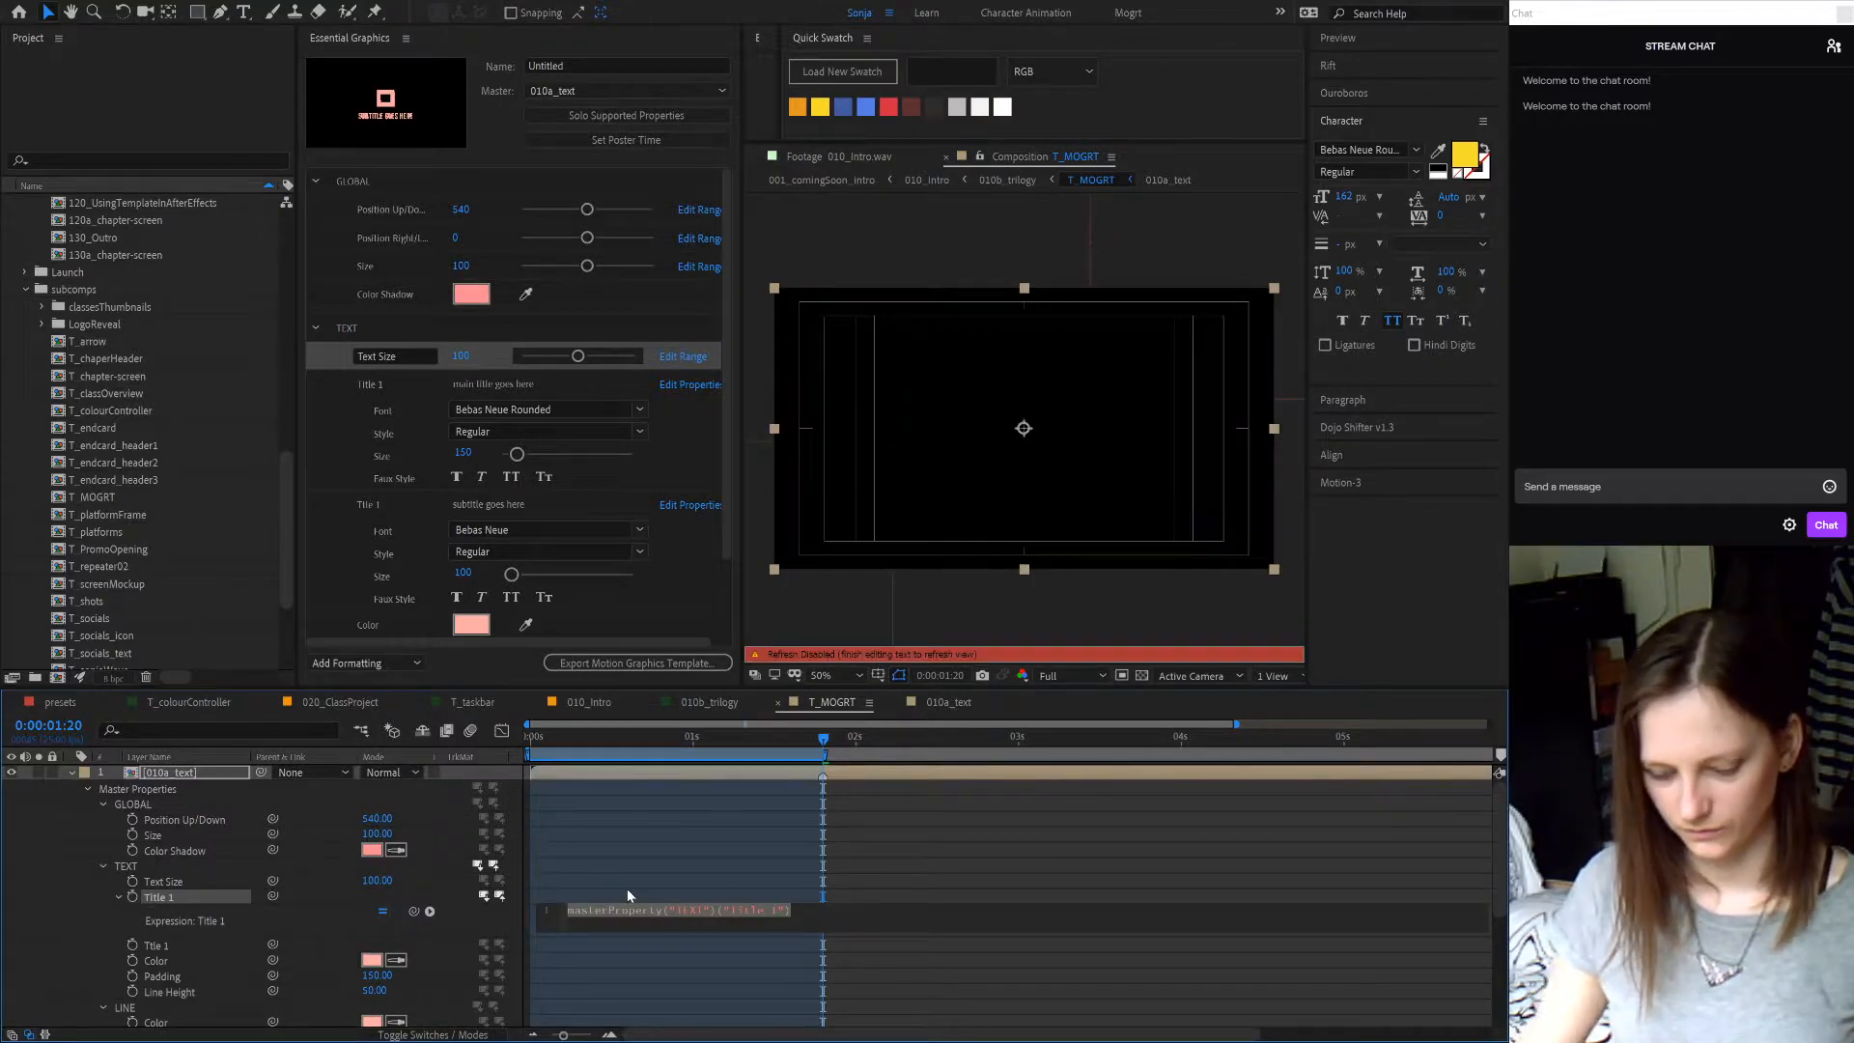
{"action": "type", "text": "\""}
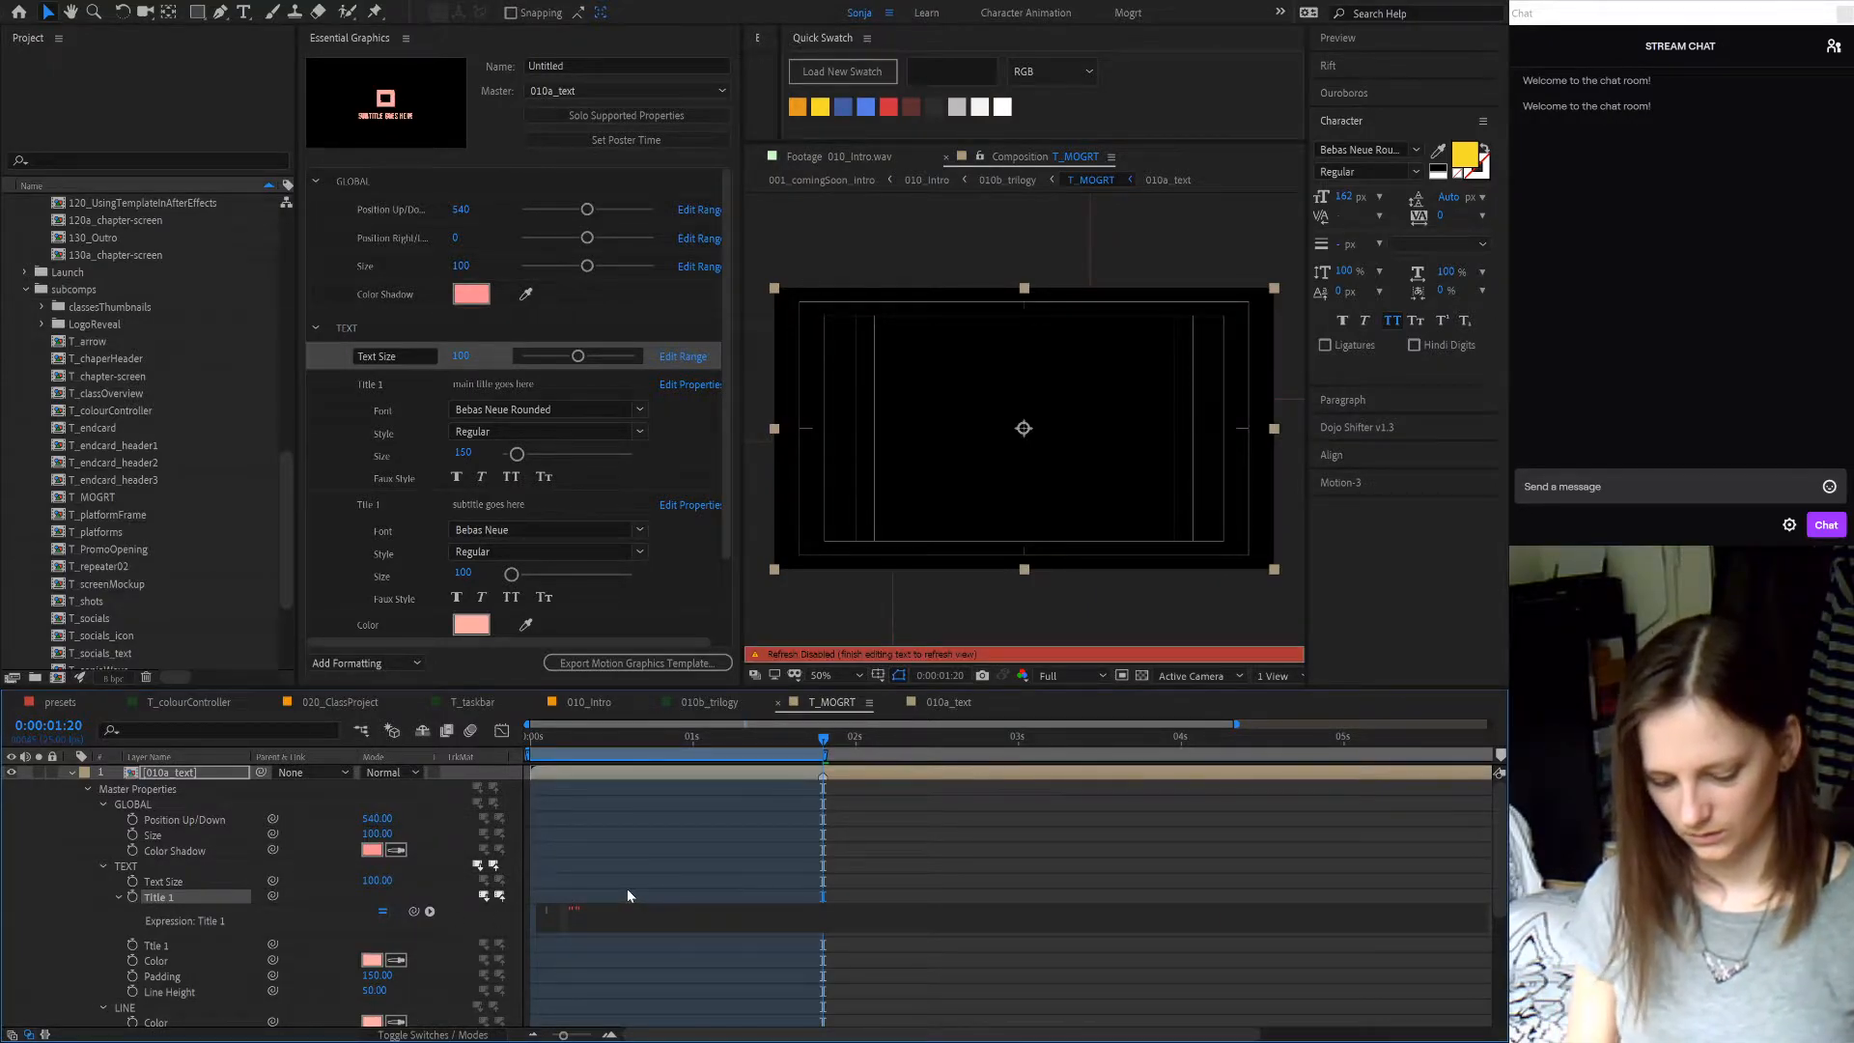
{"action": "type", "text": "Responsive"}
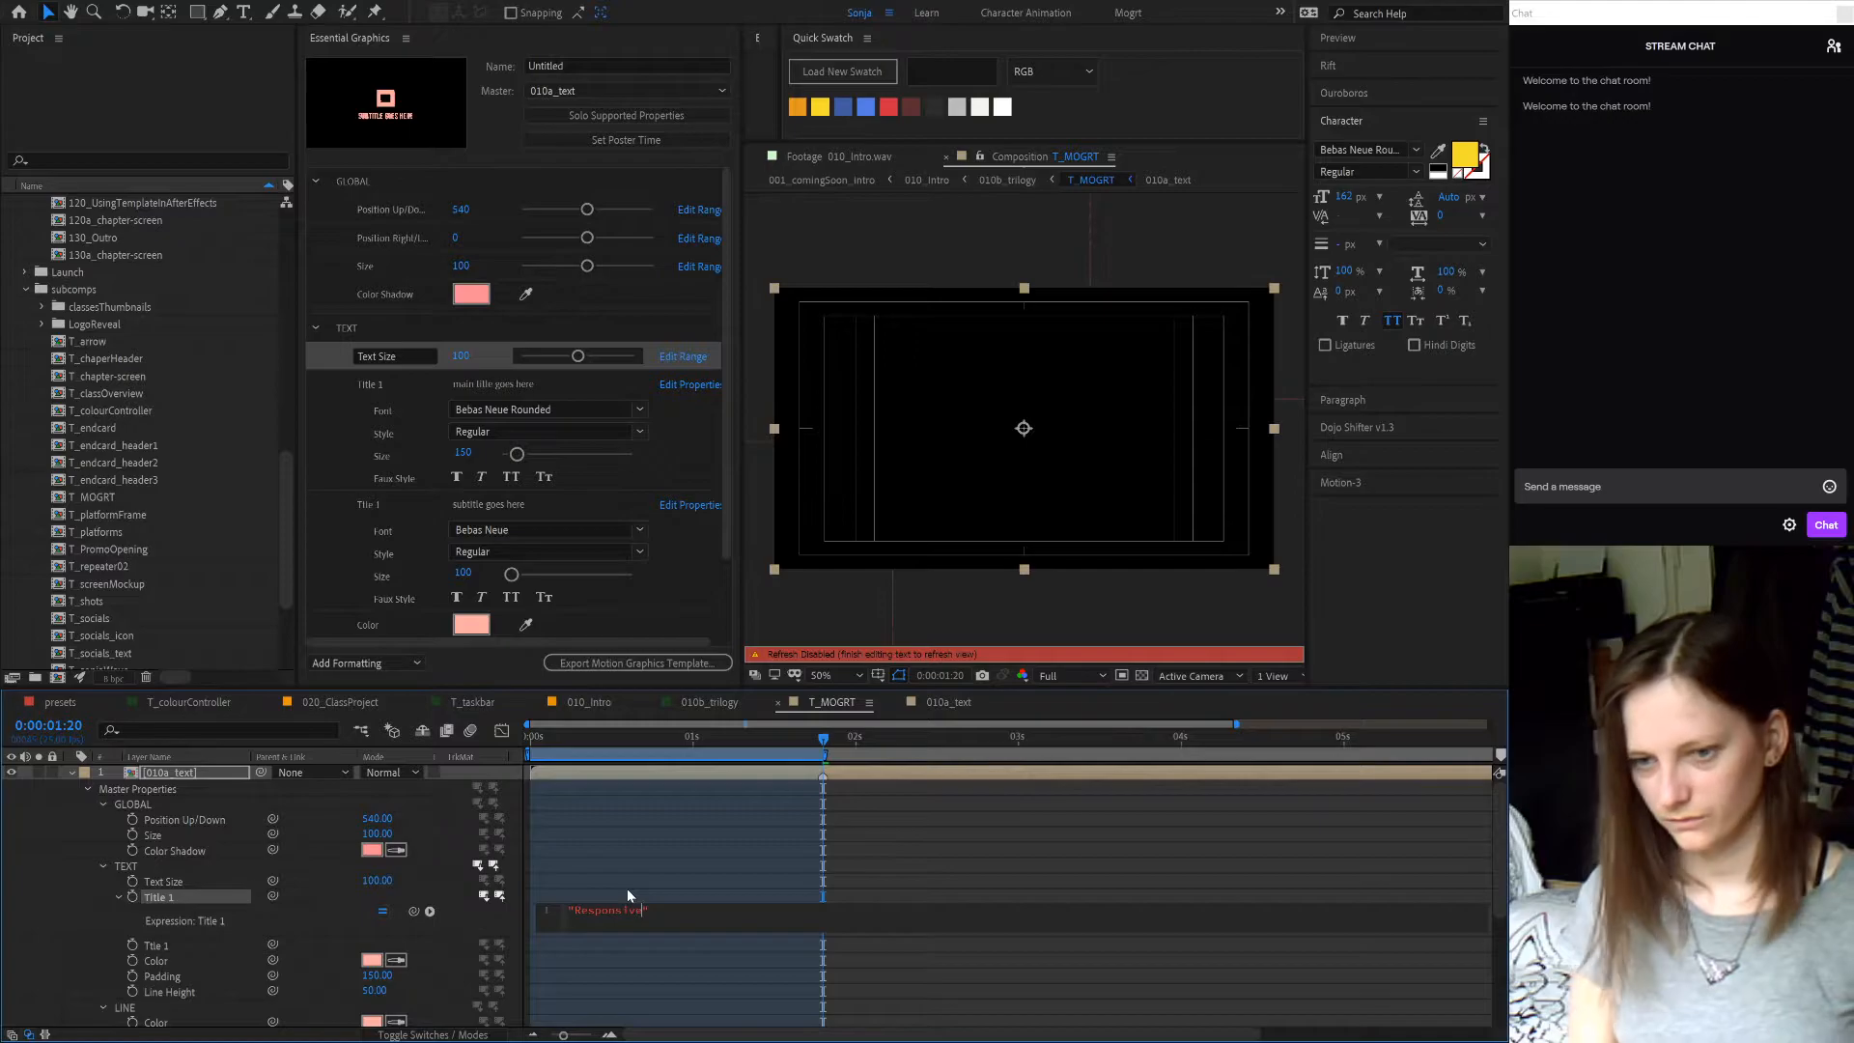
{"action": "type", "text": " Motion Graphics"}
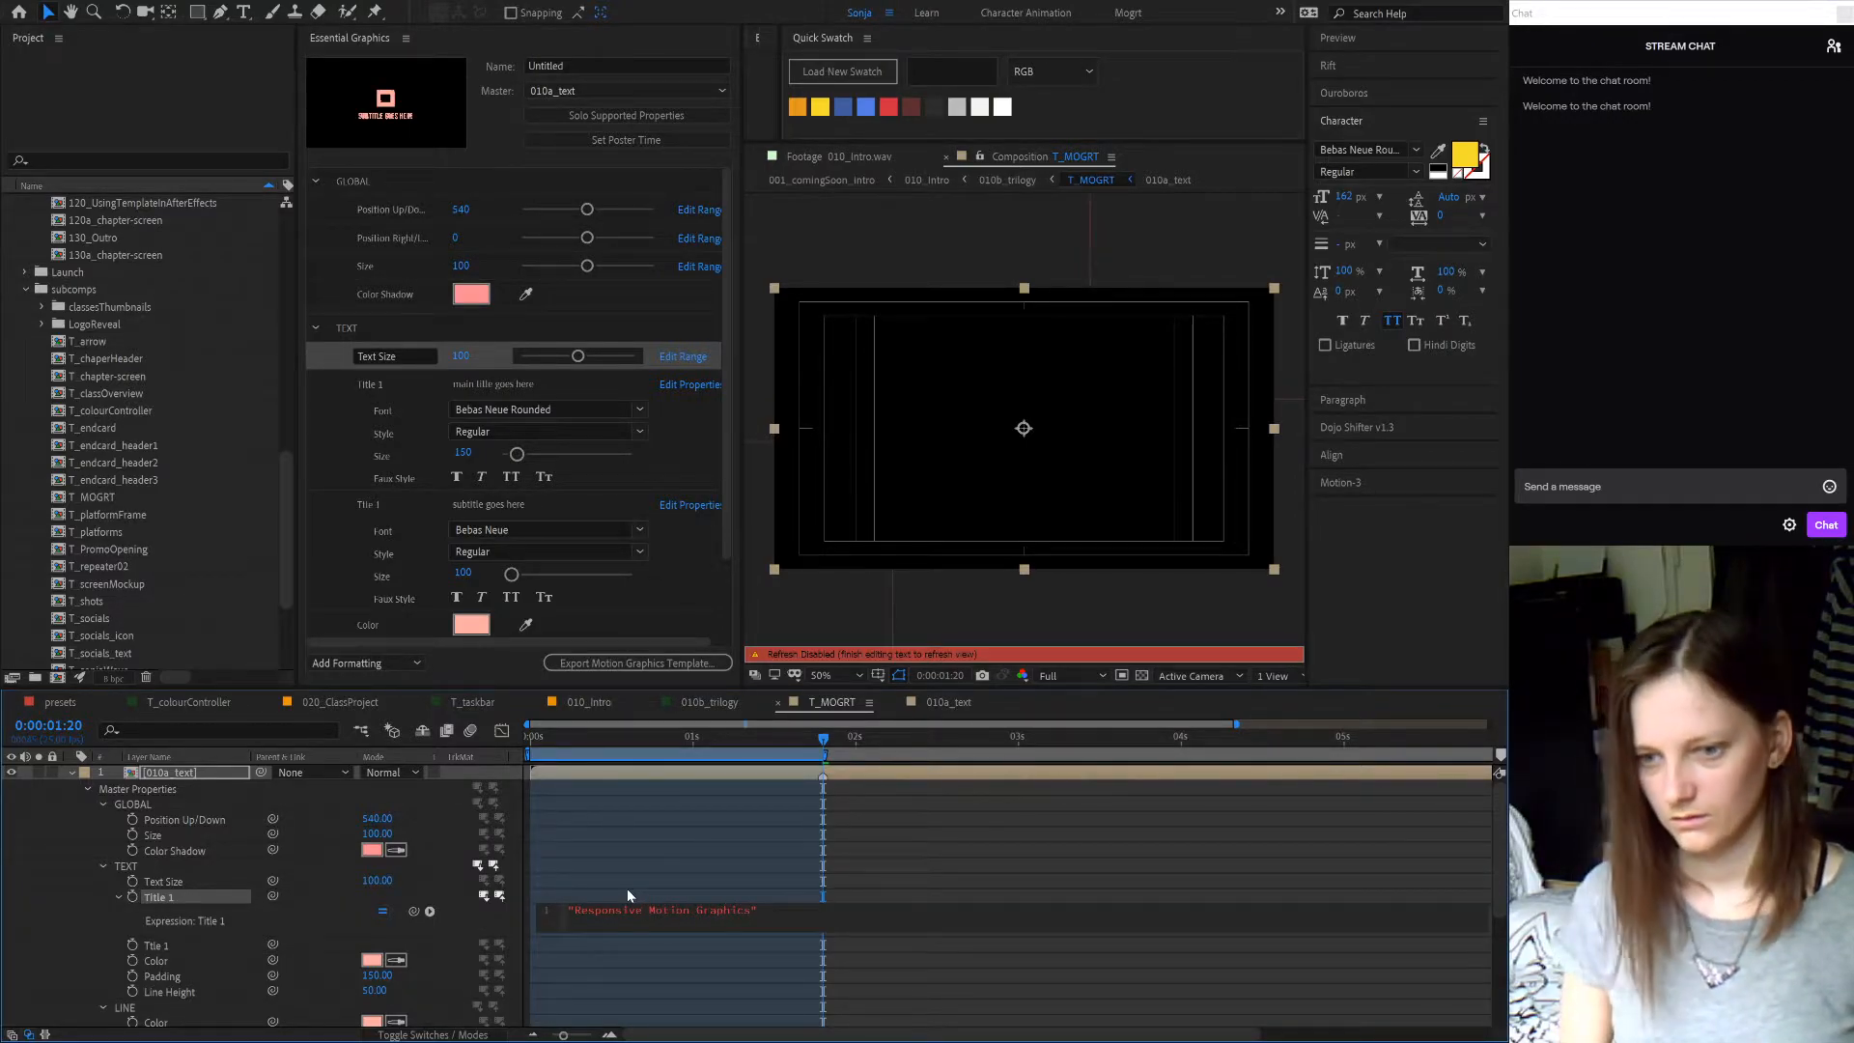
{"action": "type", "text": " Tempklat"}
{"action": "key", "text": "BackSpace"}
{"action": "key", "text": "BackSpace"}
{"action": "key", "text": "BackSpace"}
{"action": "key", "text": "BackSpace"}
{"action": "type", "text": "late"}
{"action": "type", "text": "s"}
{"action": "double_click", "coordinate": [785, 911]}
{"action": "type", "text": "IN"}
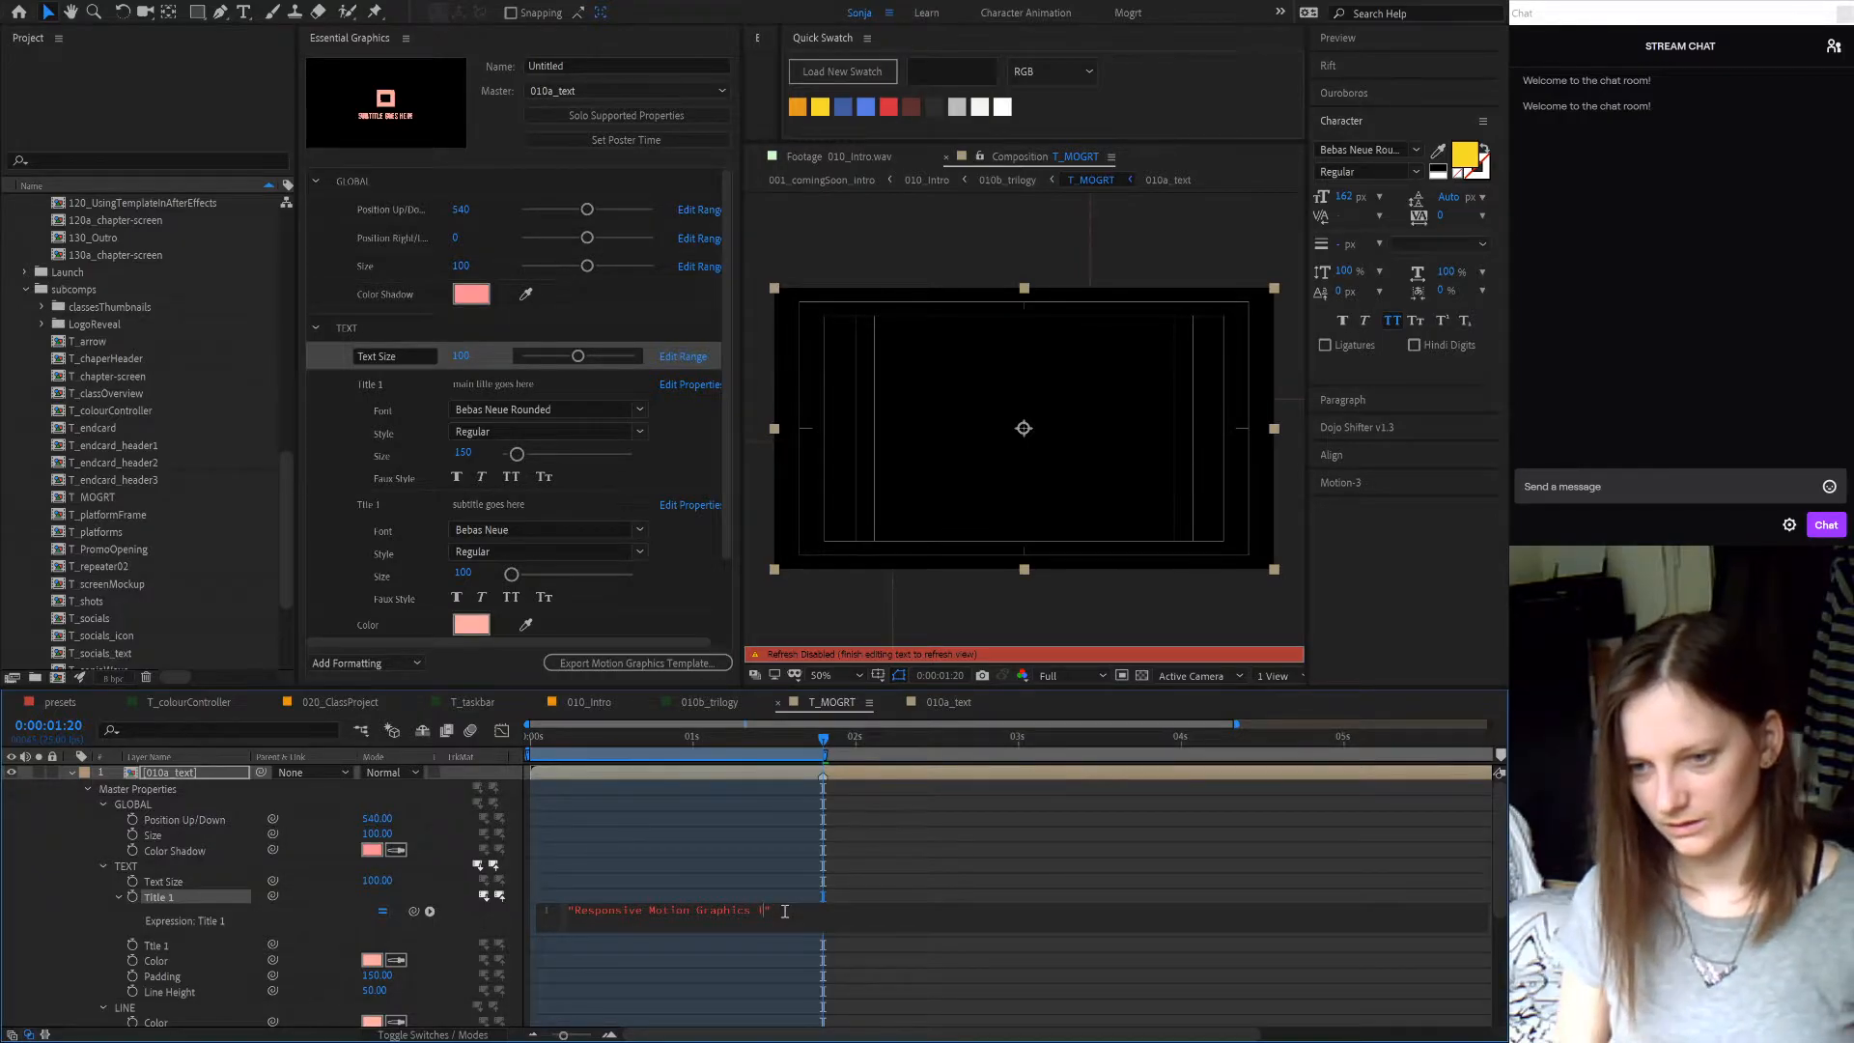
{"action": "type", "text": "!!!"}
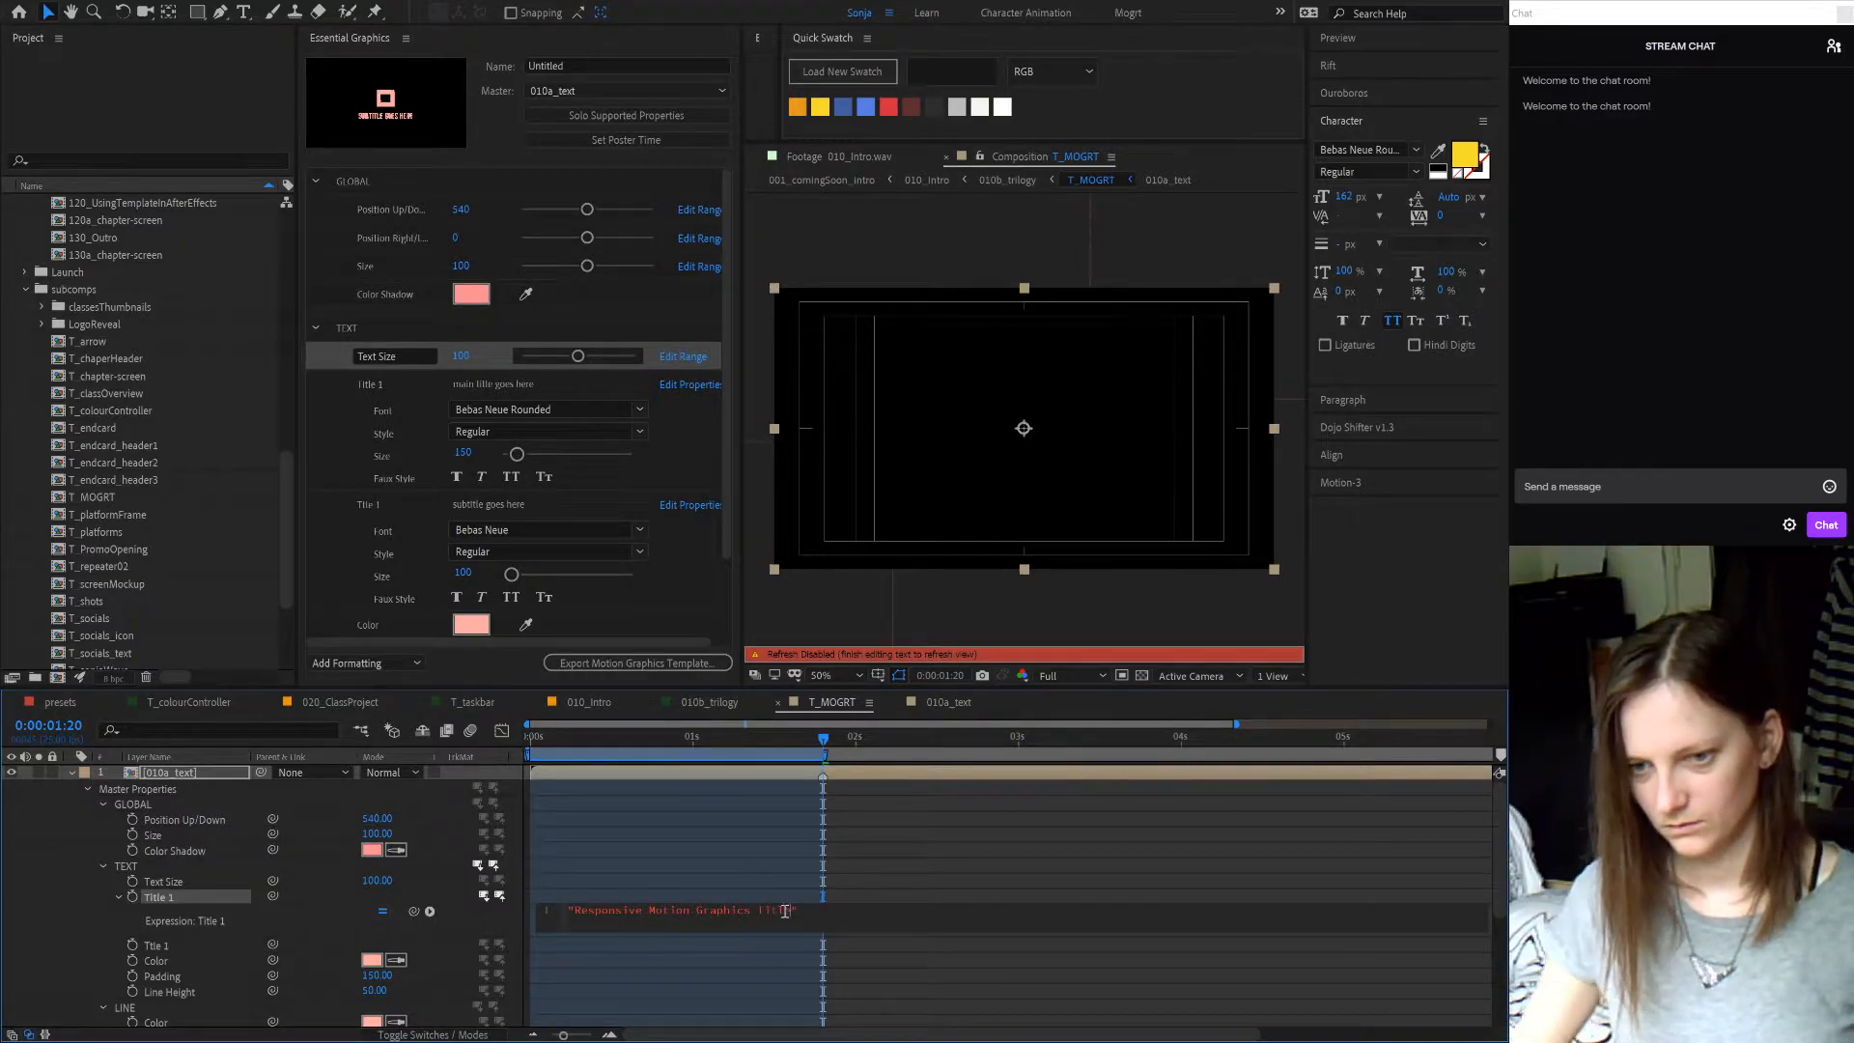
{"action": "left_click", "coordinate": [458, 898]}
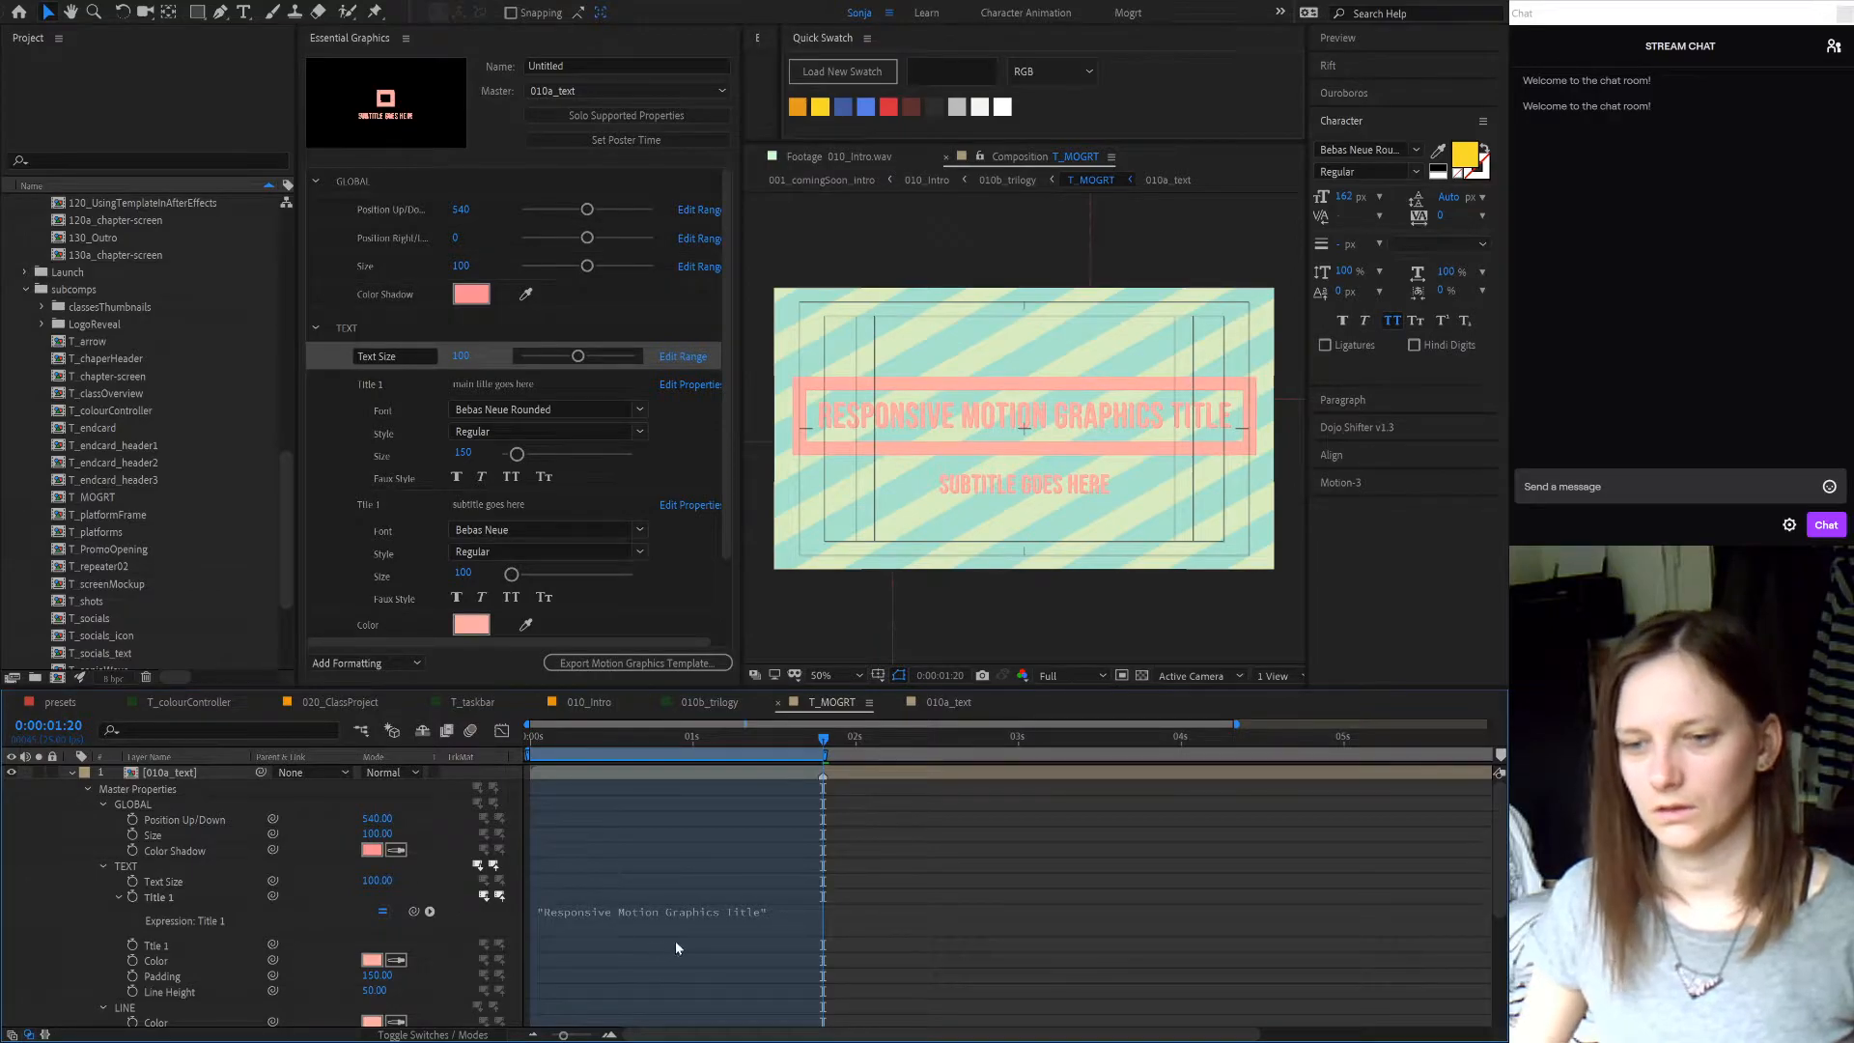
- Lengthen the Title 1 expression text to "Responsive Motion Graphics template" followed by a run of extra w characters
{"action": "double_click", "coordinate": [778, 911]}
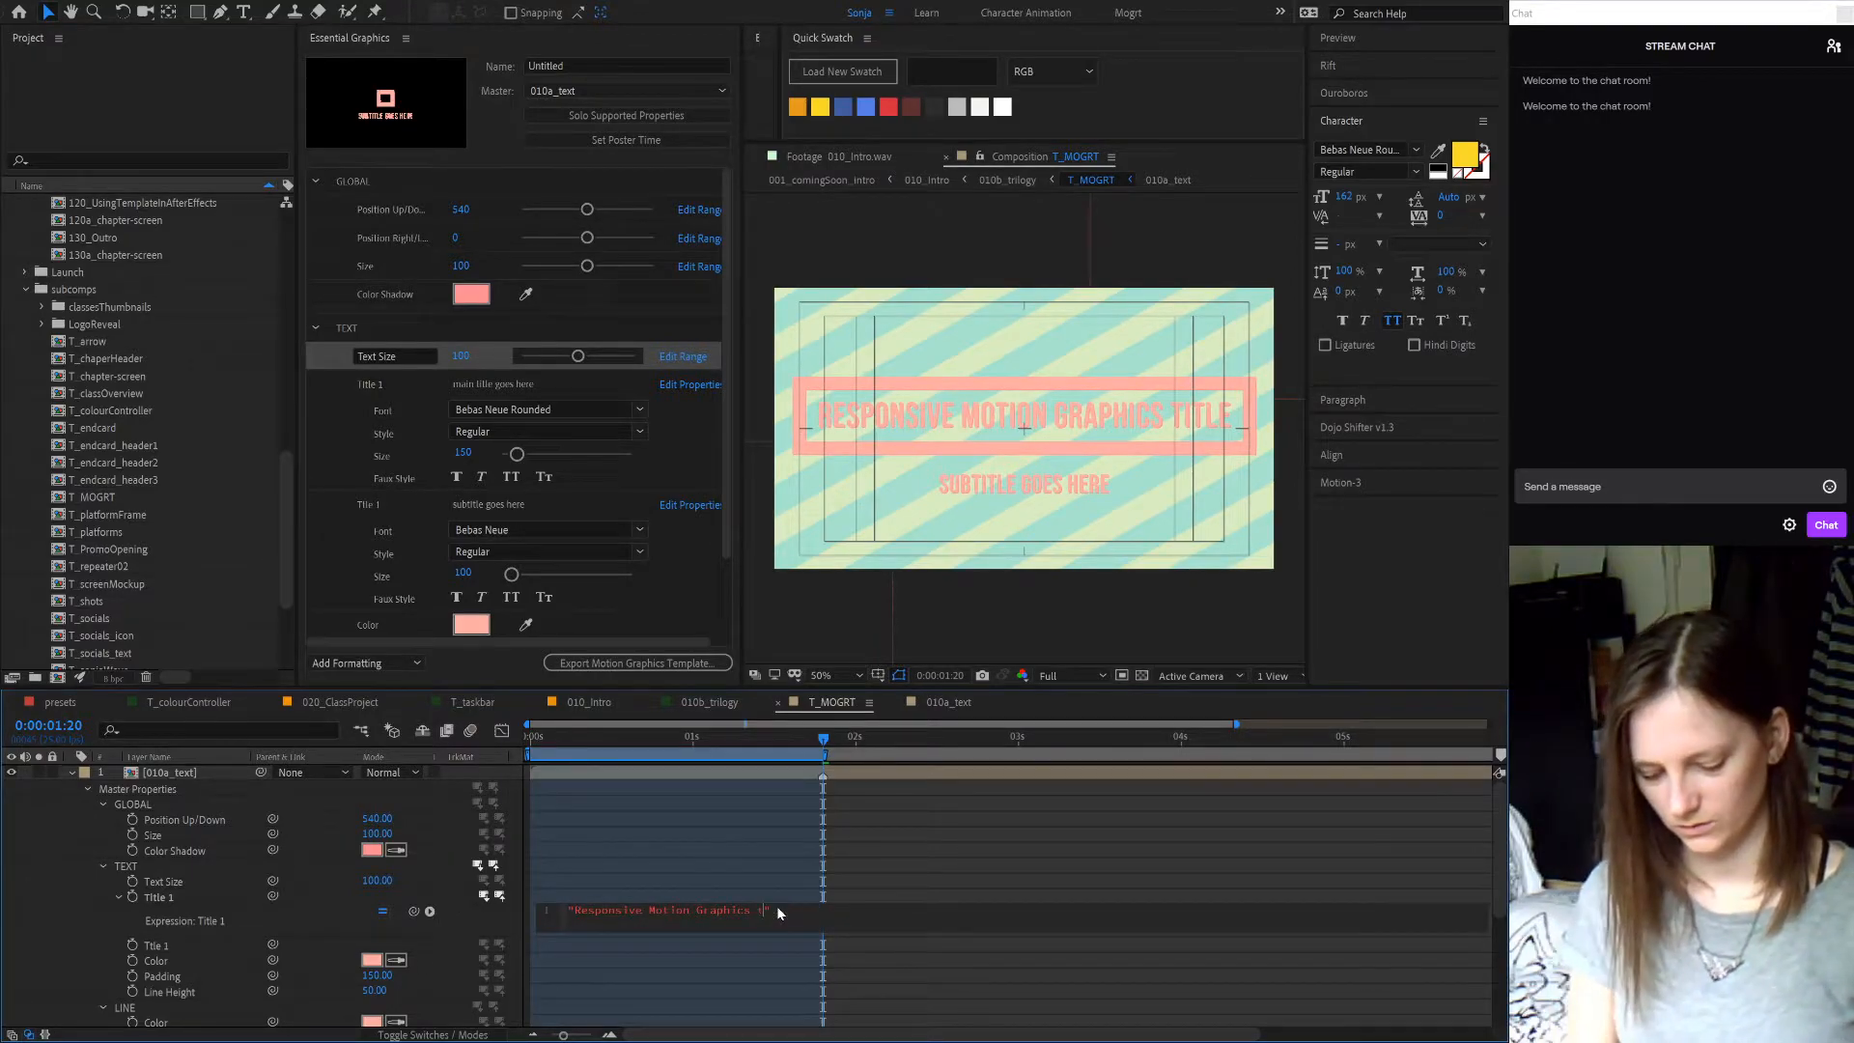
{"action": "type", "text": "template"}
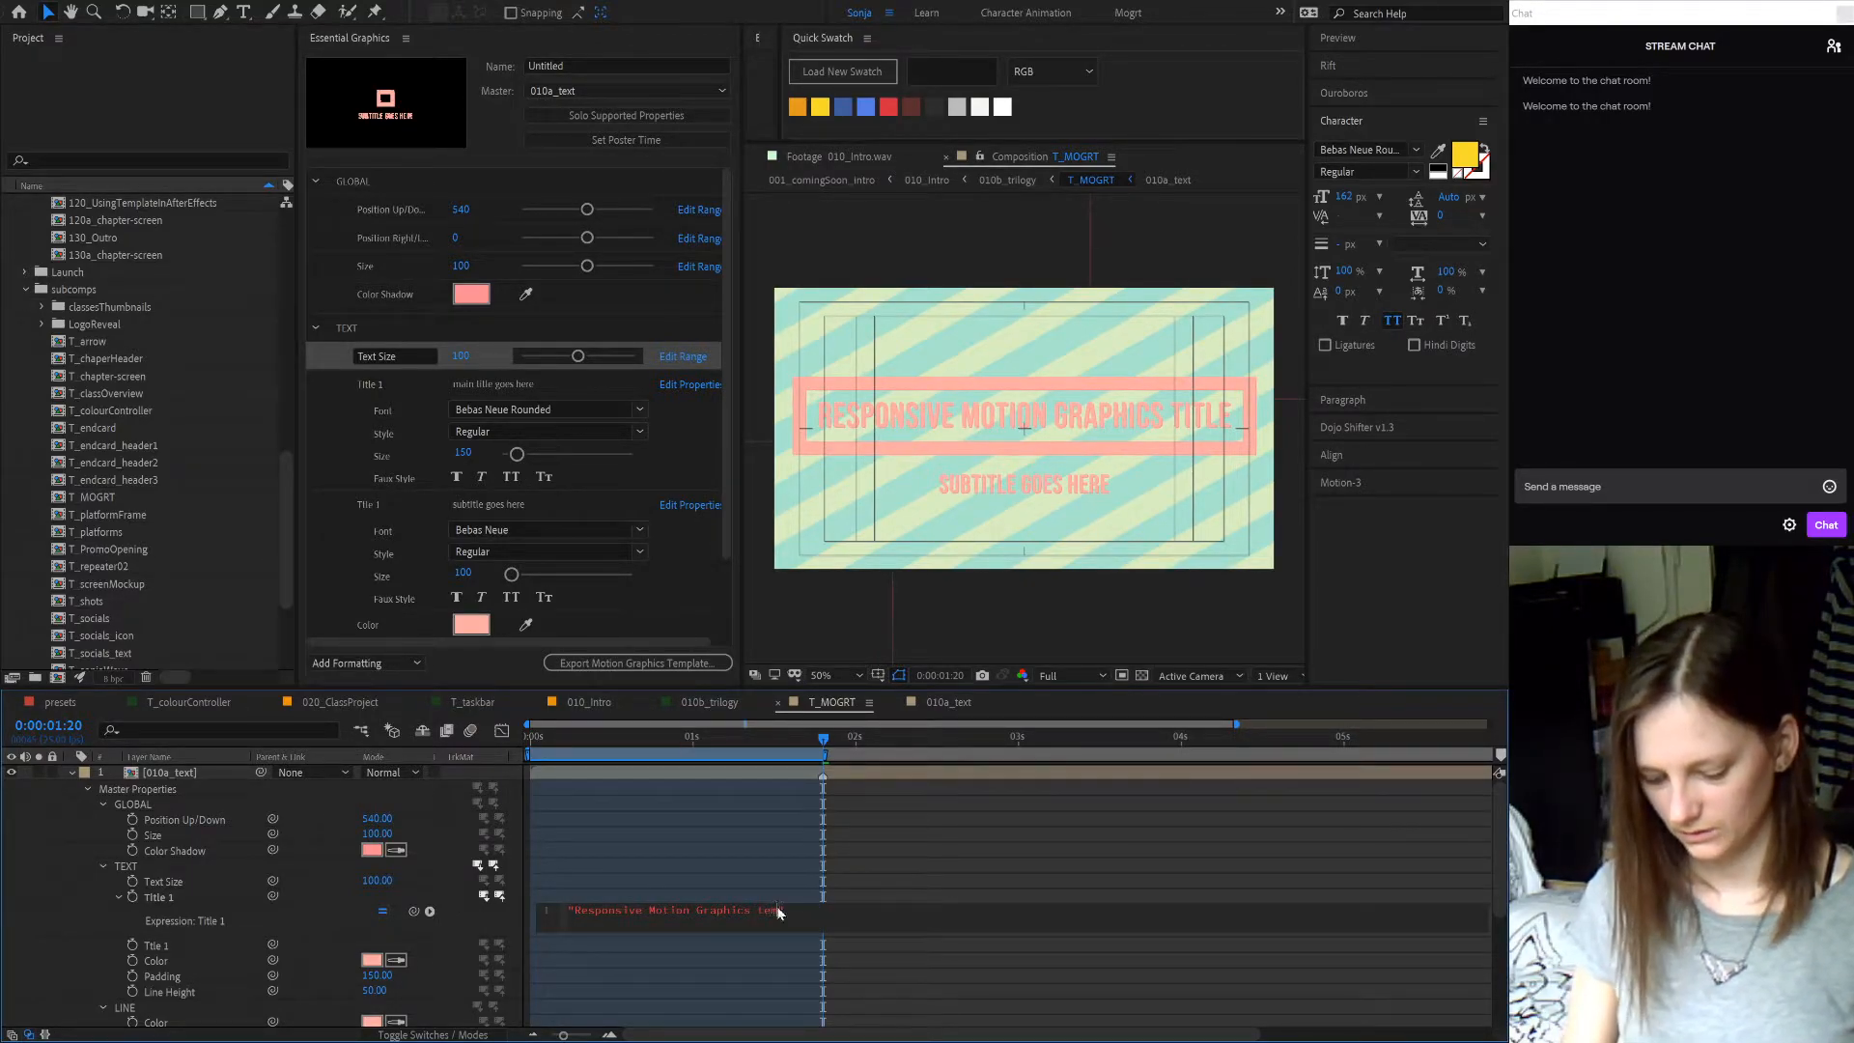
{"action": "left_click", "coordinate": [444, 833]}
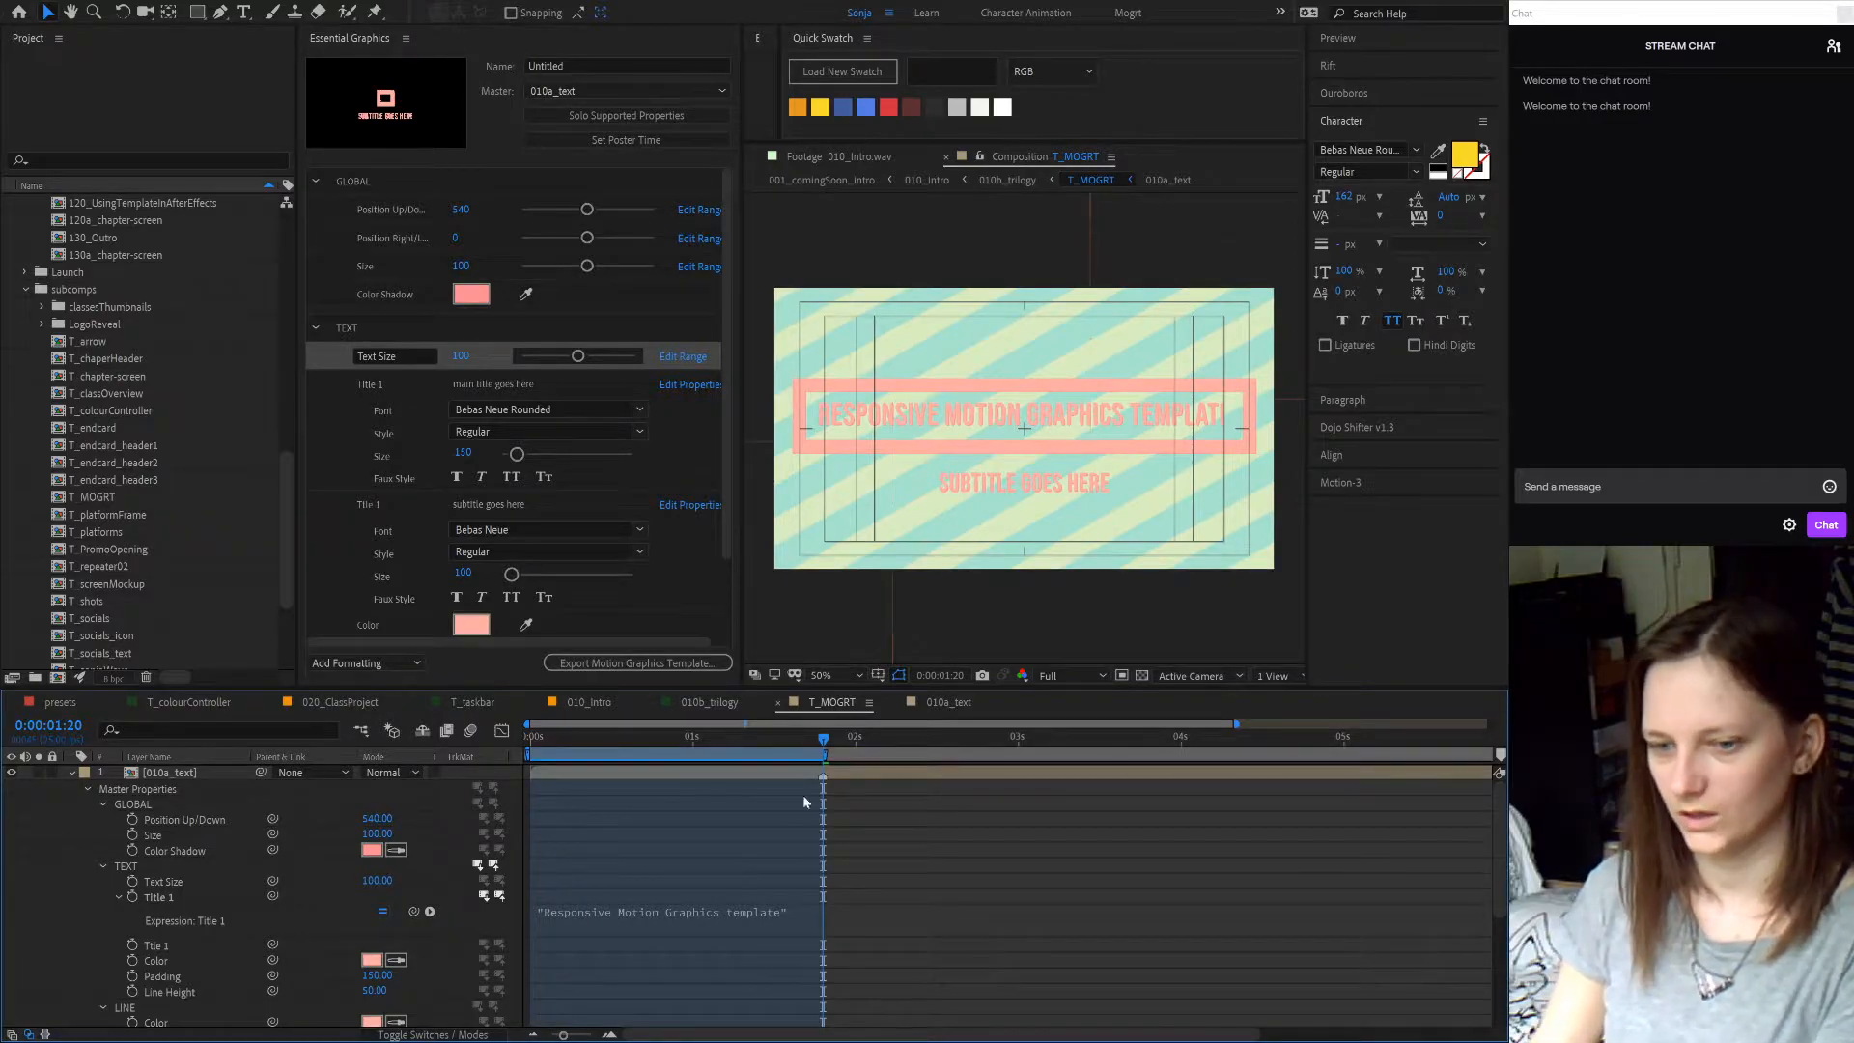
{"action": "left_click", "coordinate": [784, 920]}
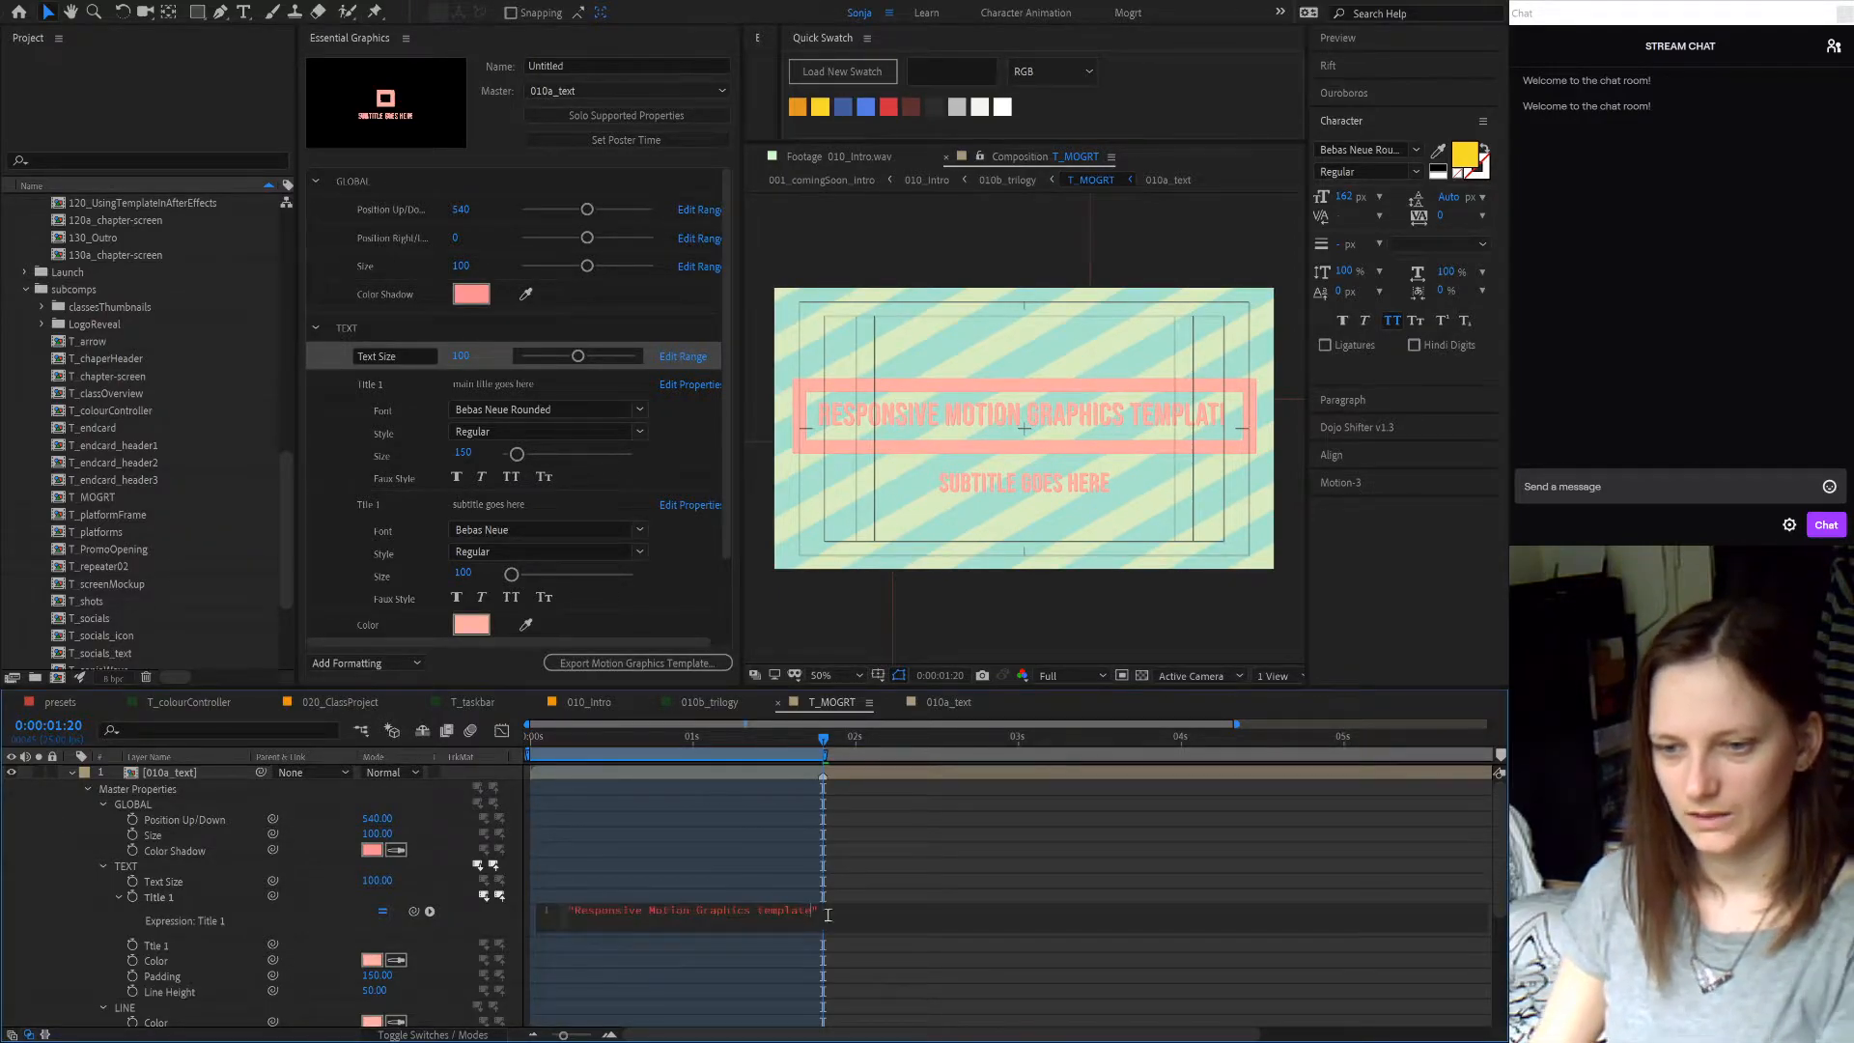
{"action": "type", "text": "wwwwww"}
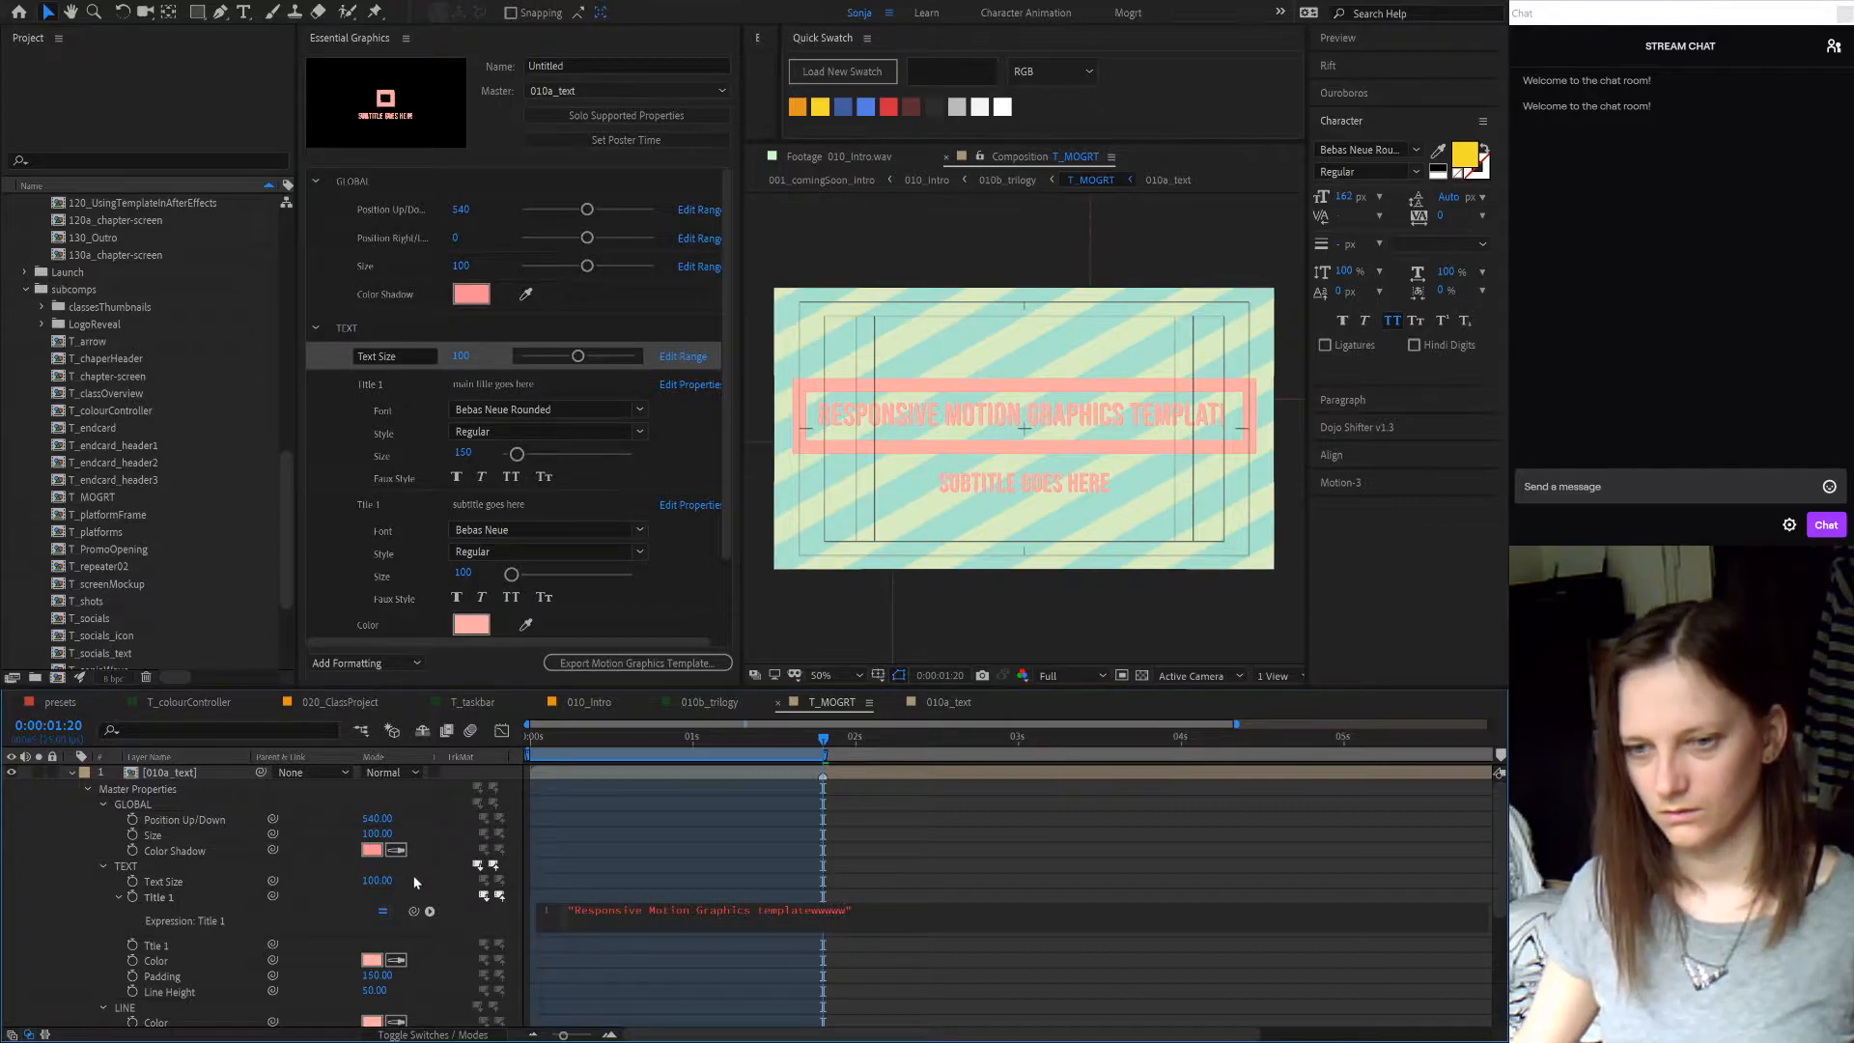
{"action": "left_click", "coordinate": [435, 875]}
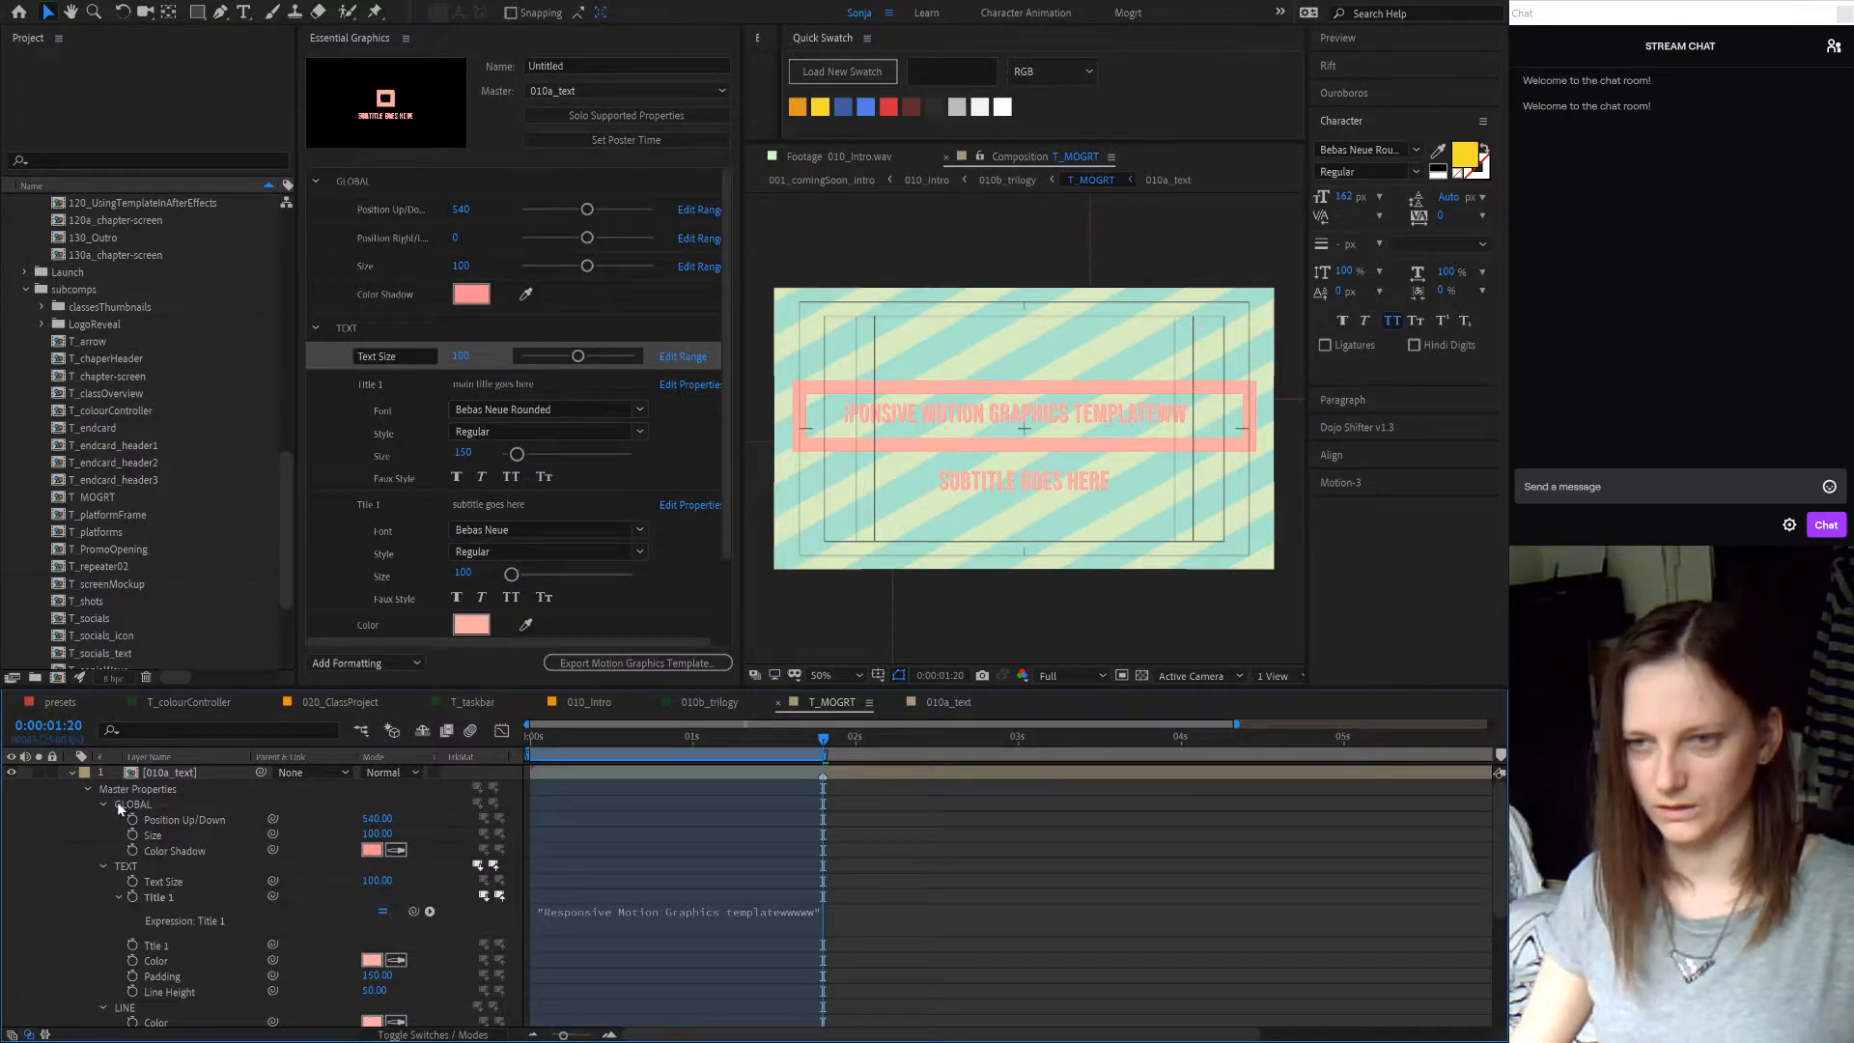
- Inspect the mask layer's rectangle size and the 010a_text layer's Scale in T_MOGRT, comparing with the 010a_text composition
{"action": "left_click", "coordinate": [72, 772]}
{"action": "left_click", "coordinate": [174, 803]}
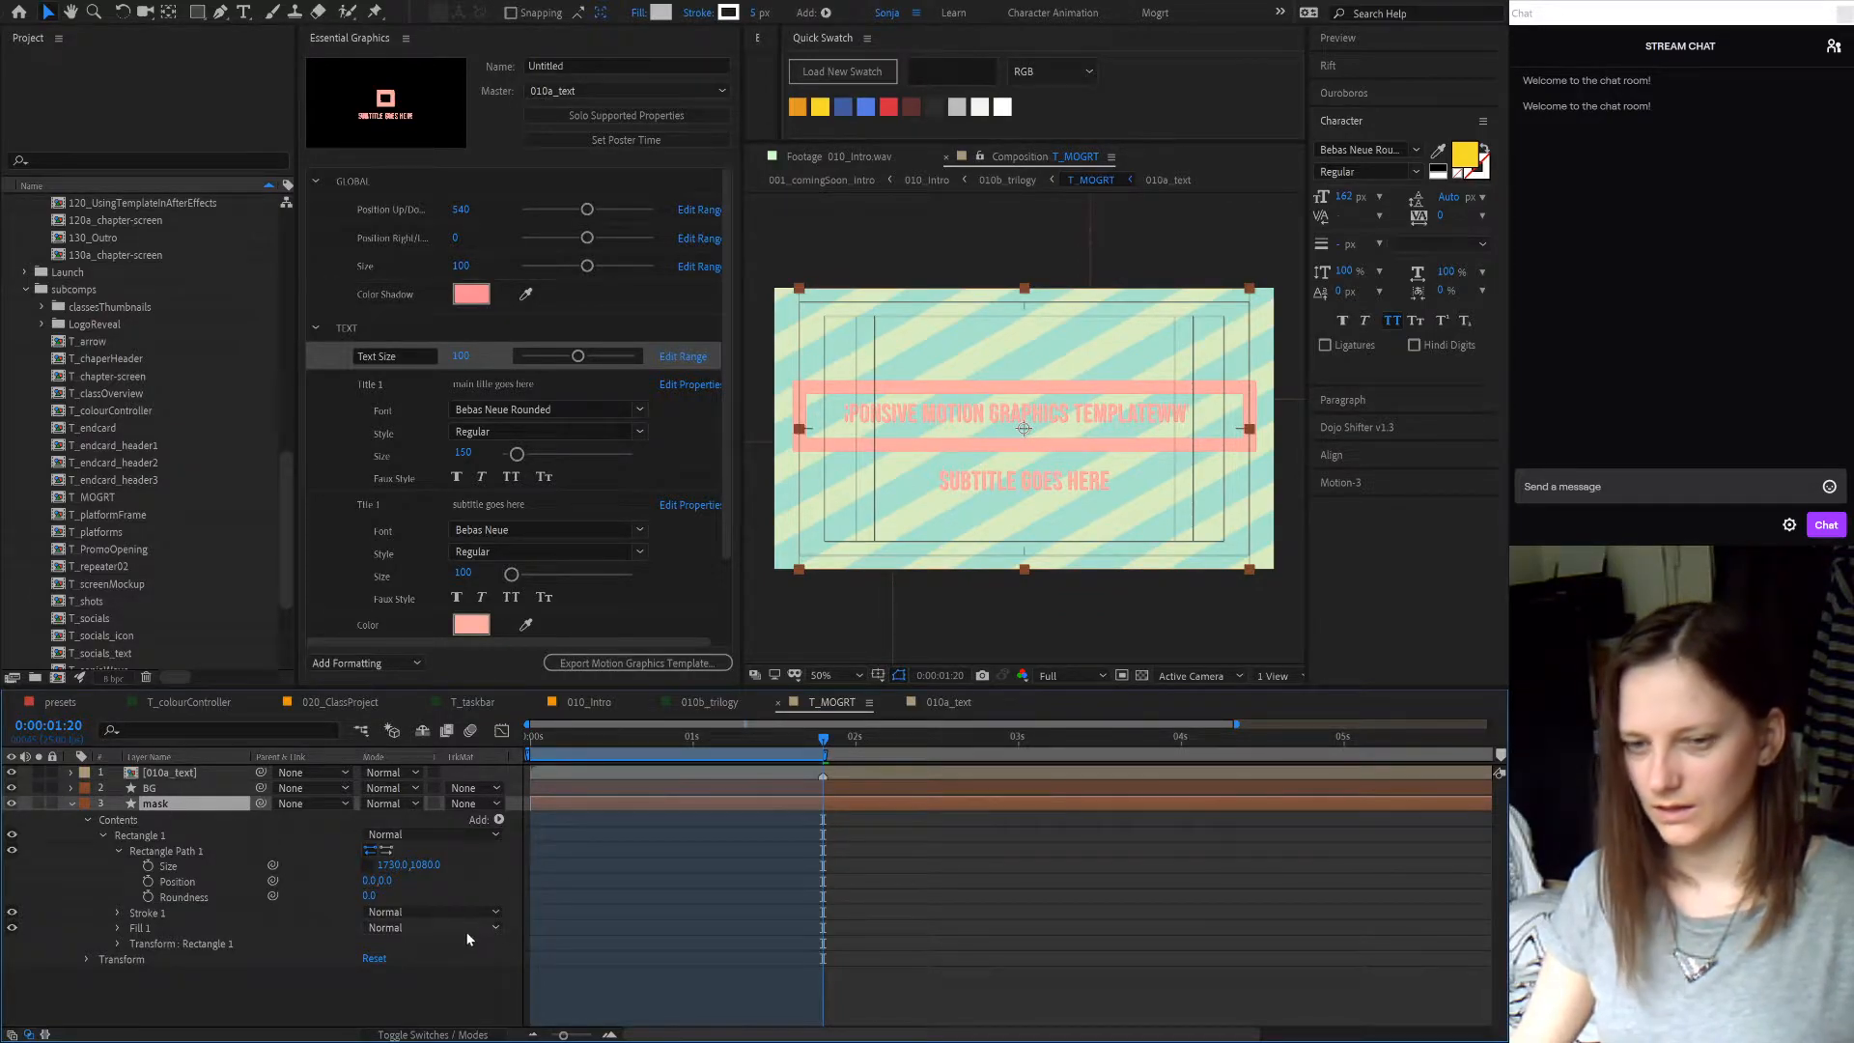
{"action": "left_click", "coordinate": [460, 971]}
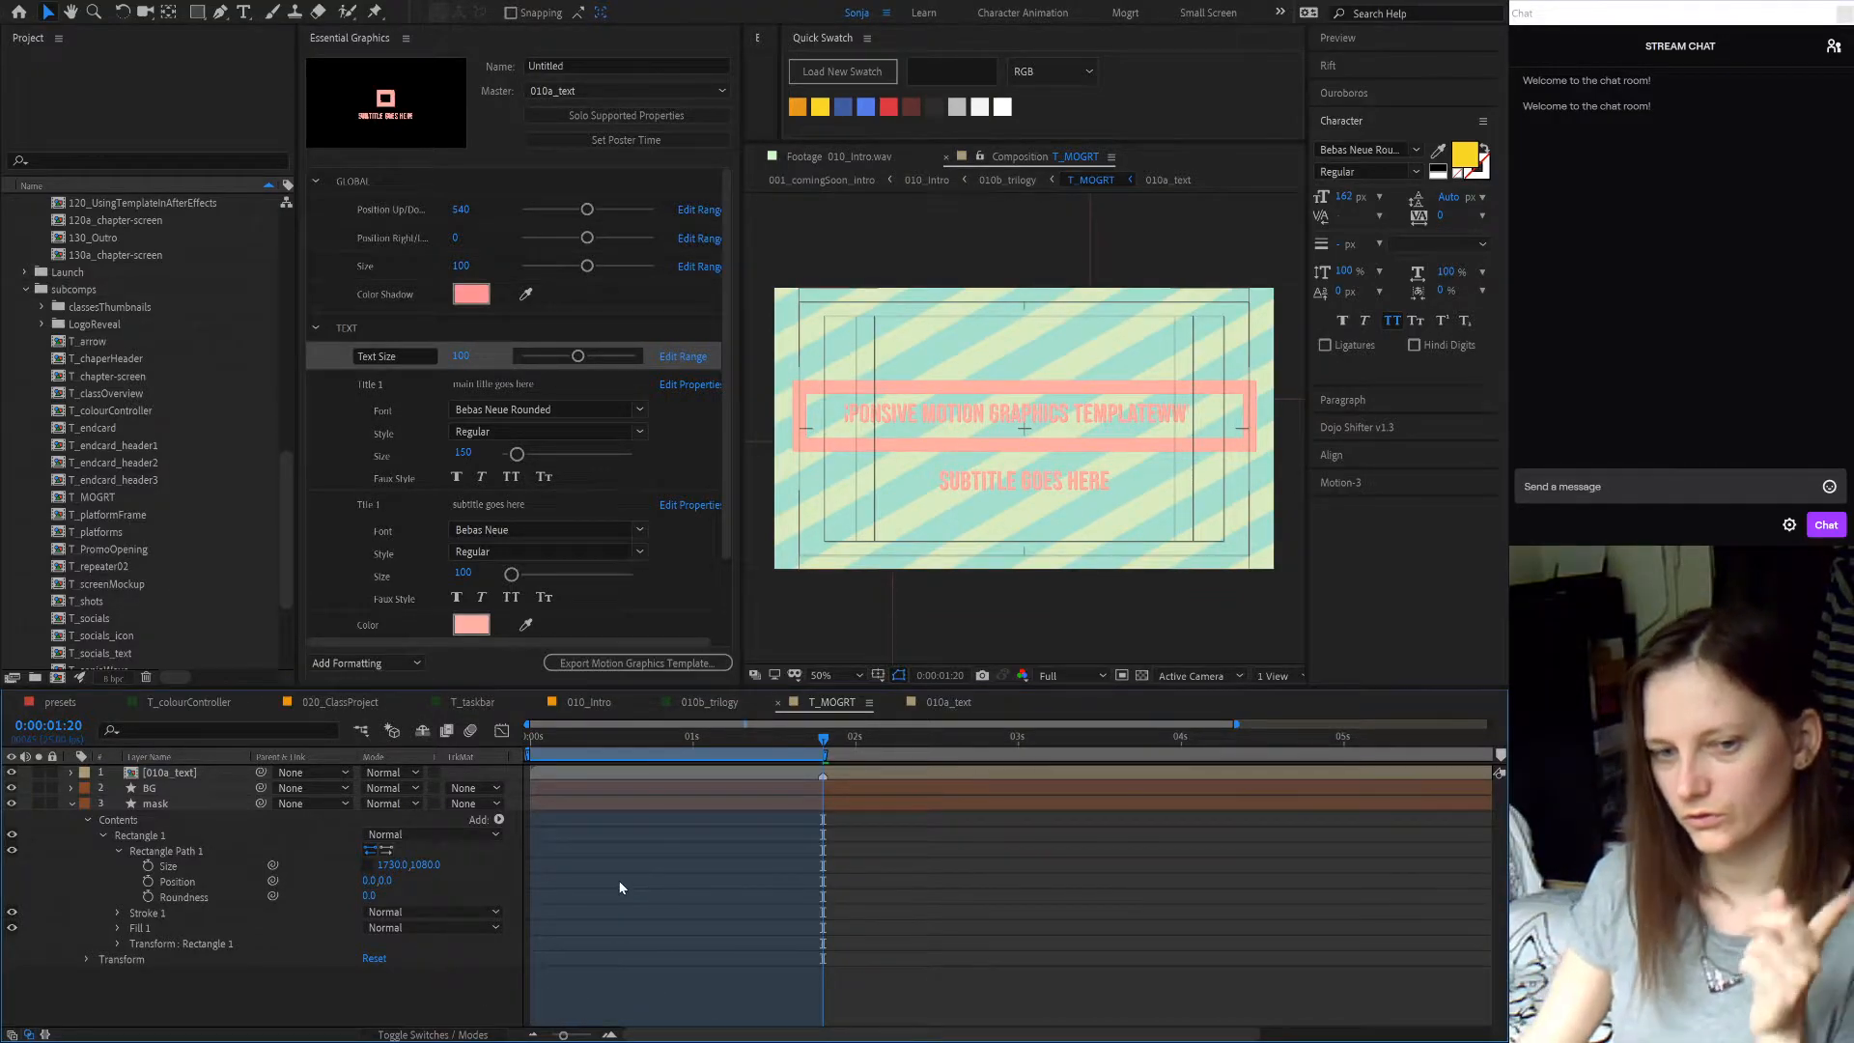
{"action": "left_click", "coordinate": [895, 778]}
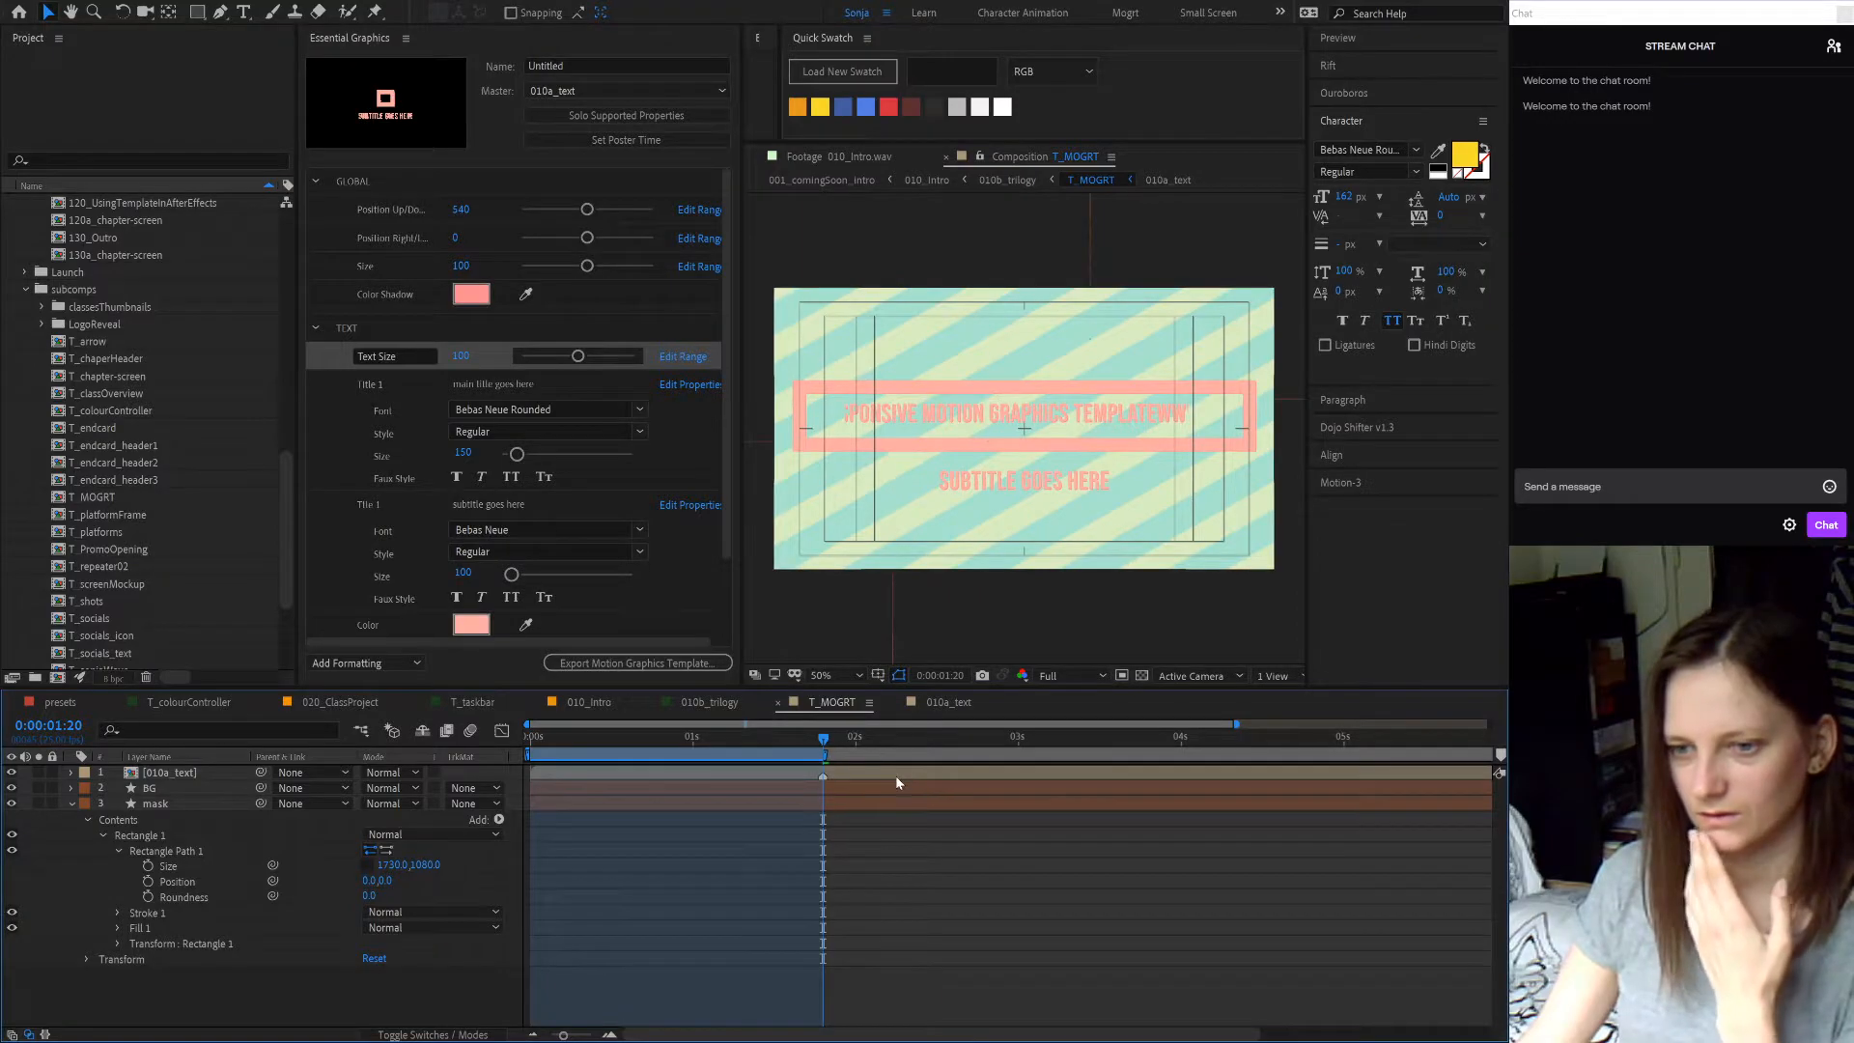
{"action": "key", "text": "s"}
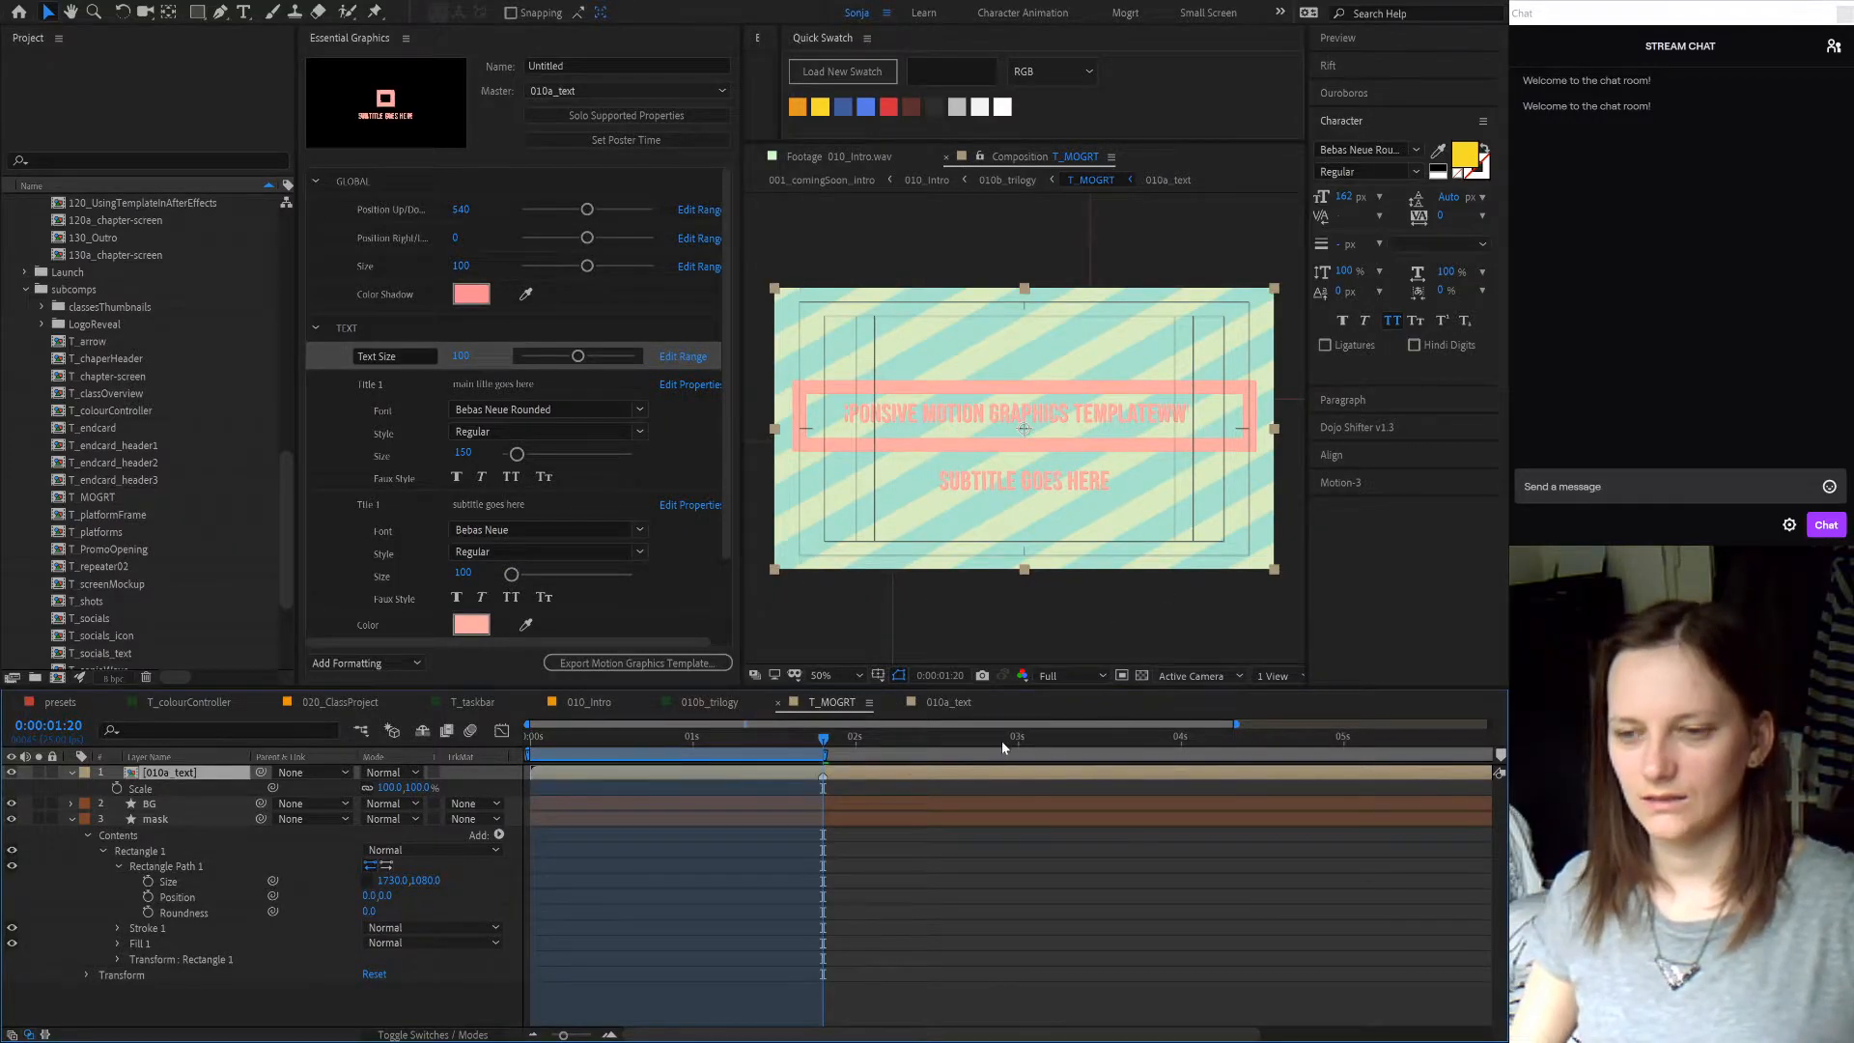
{"action": "double_click", "coordinate": [1004, 771]}
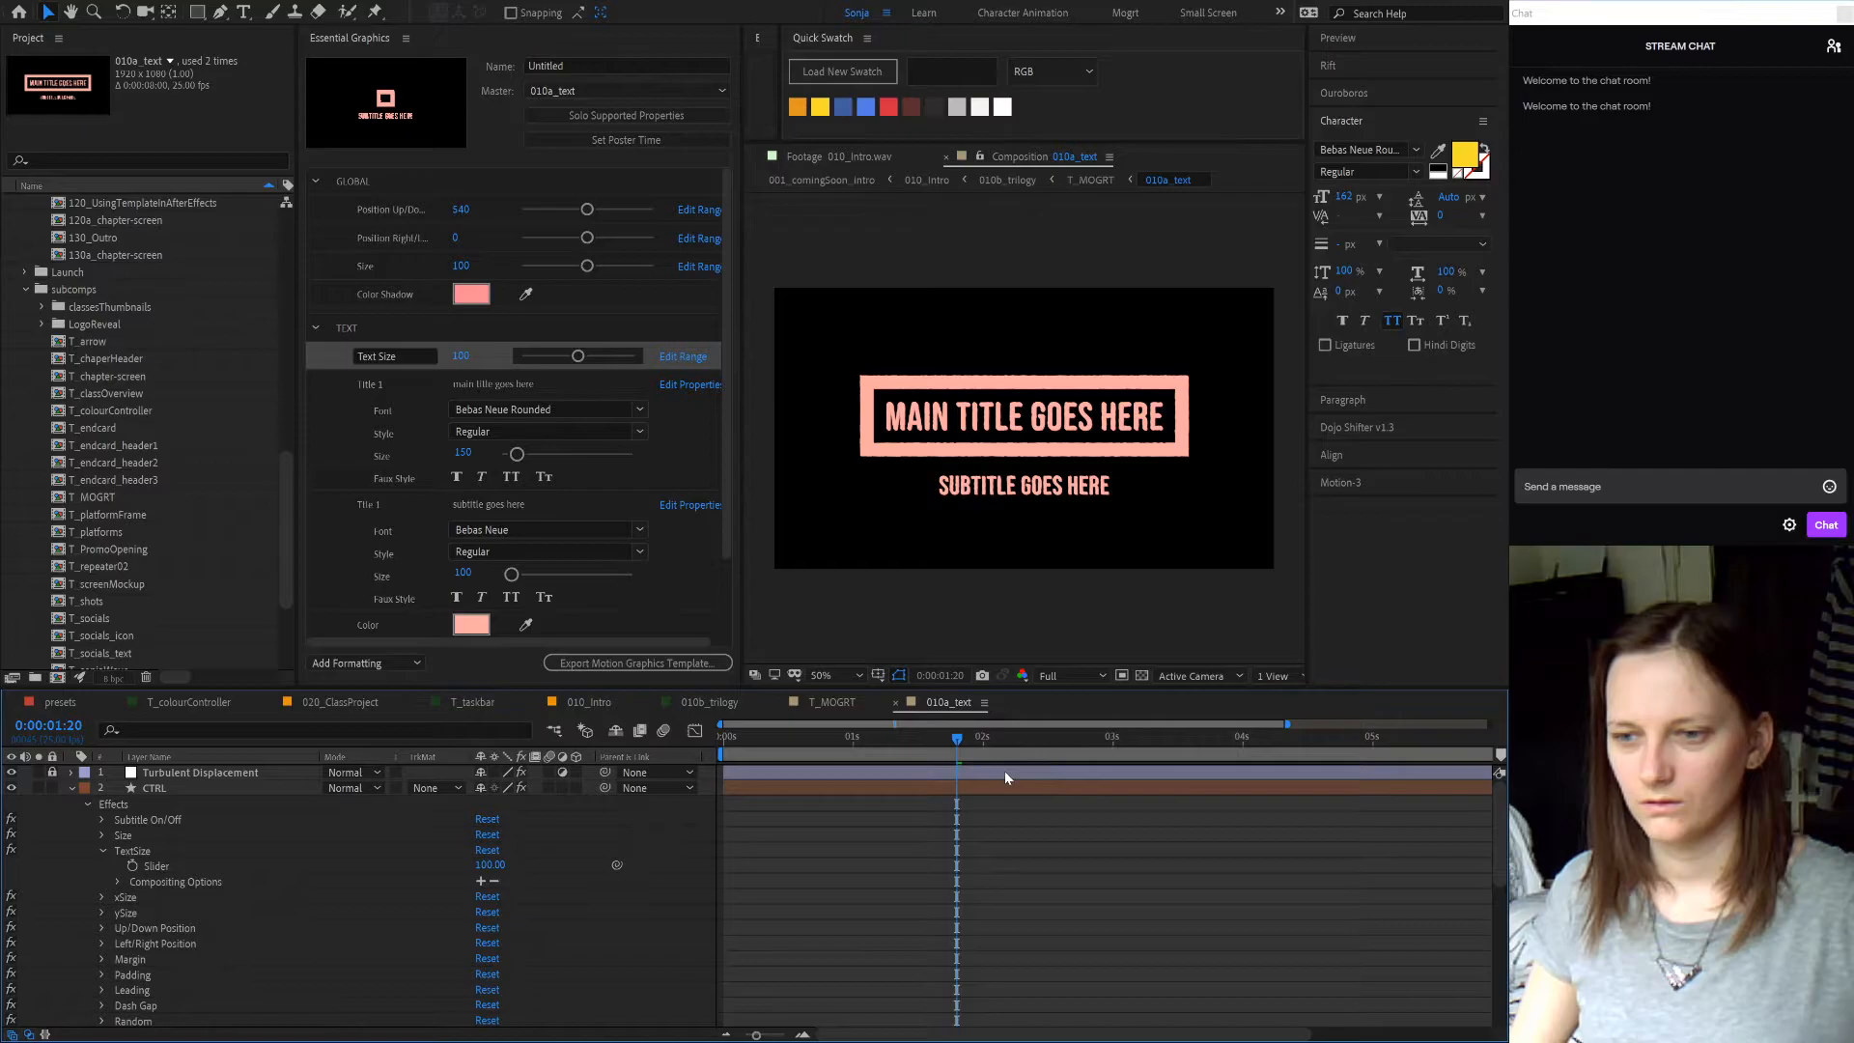
{"action": "left_click", "coordinate": [849, 705]}
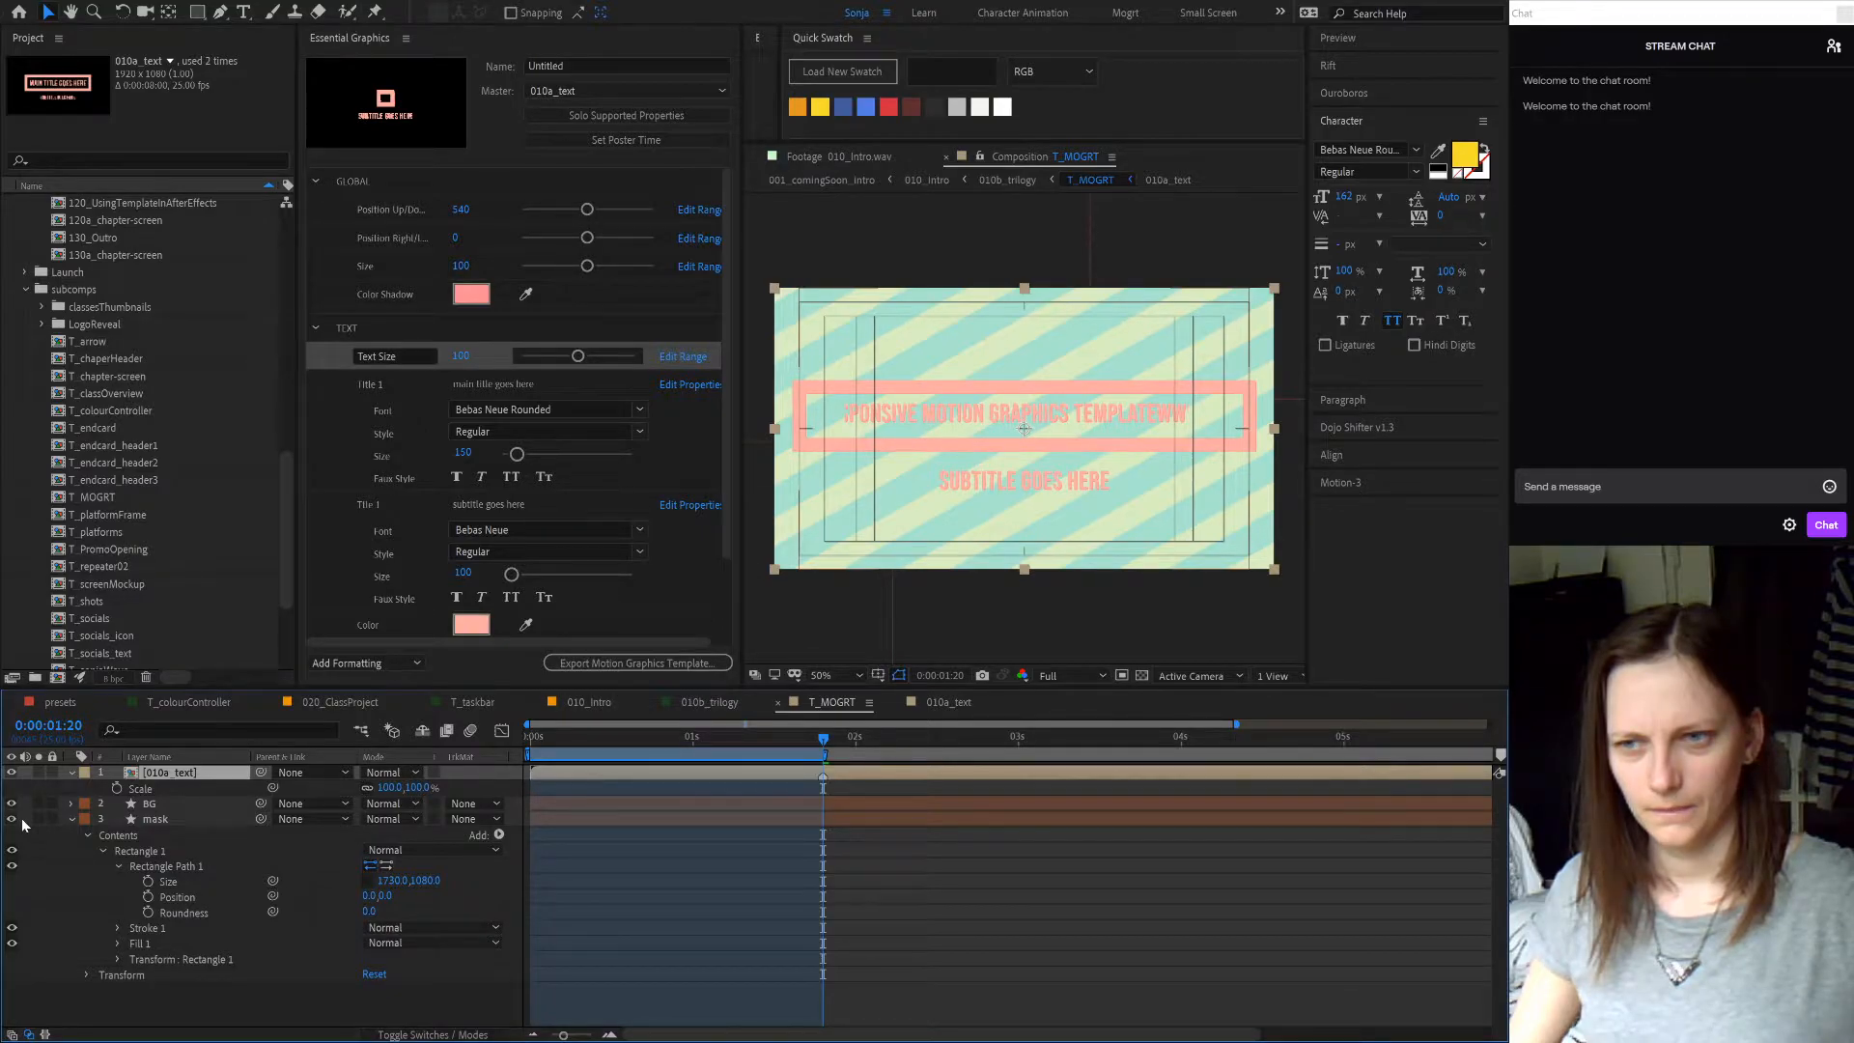
- Widen the Title1 layer's mask in 010a_text well beyond both sides of the frame and return to T_MOGRT
{"action": "double_click", "coordinate": [860, 773]}
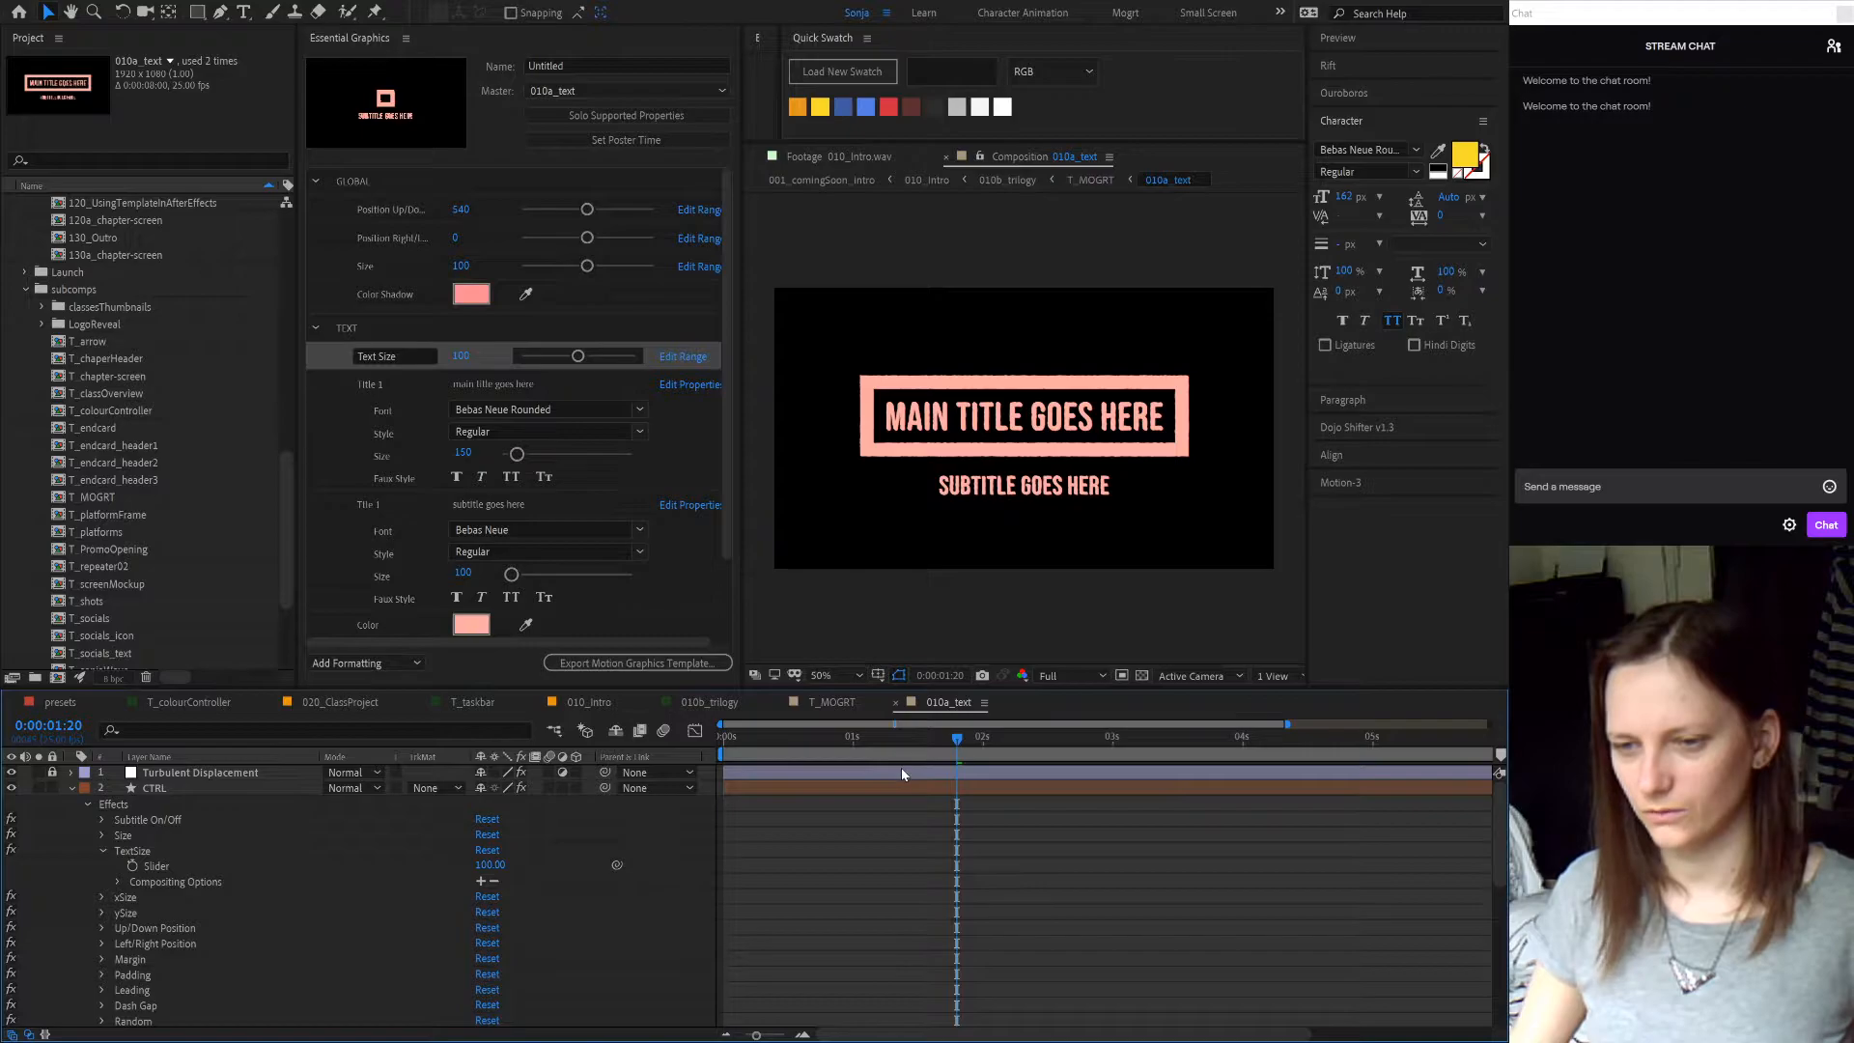
{"action": "left_click", "coordinate": [72, 788]}
{"action": "left_click", "coordinate": [154, 801]}
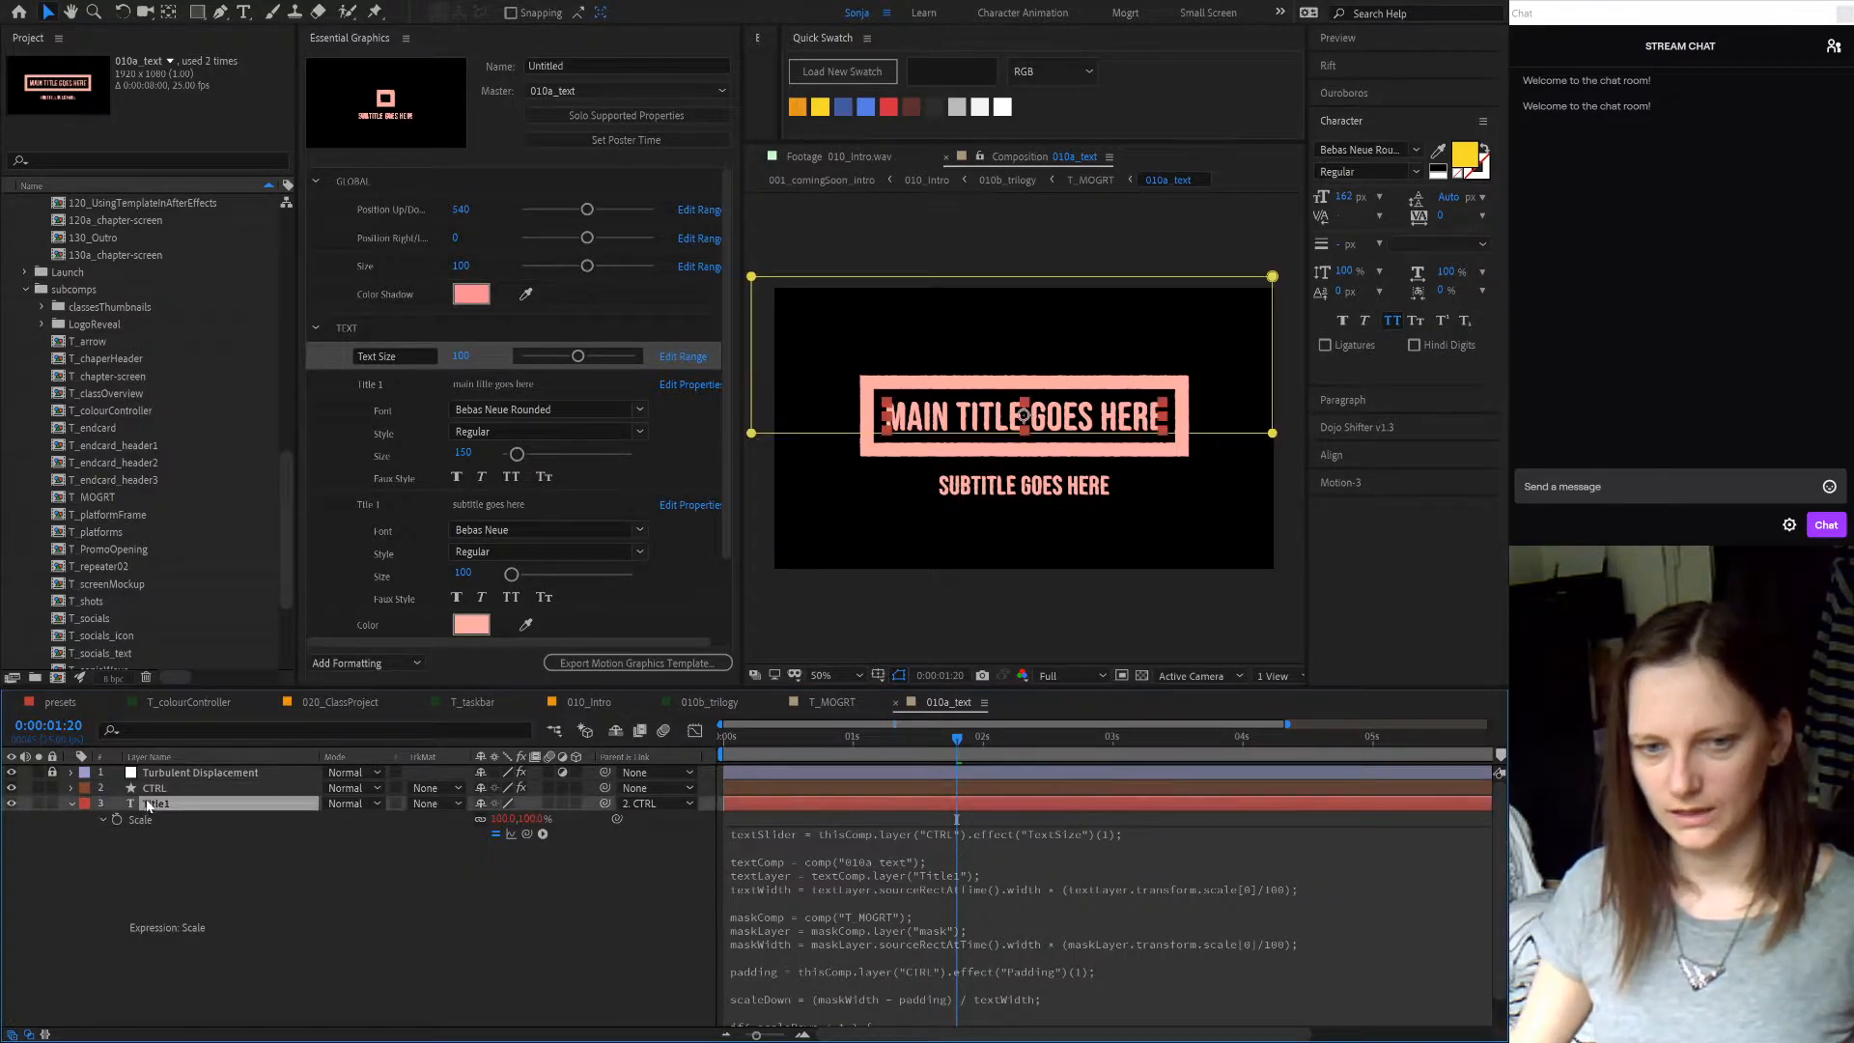
{"action": "left_click", "coordinate": [69, 803]}
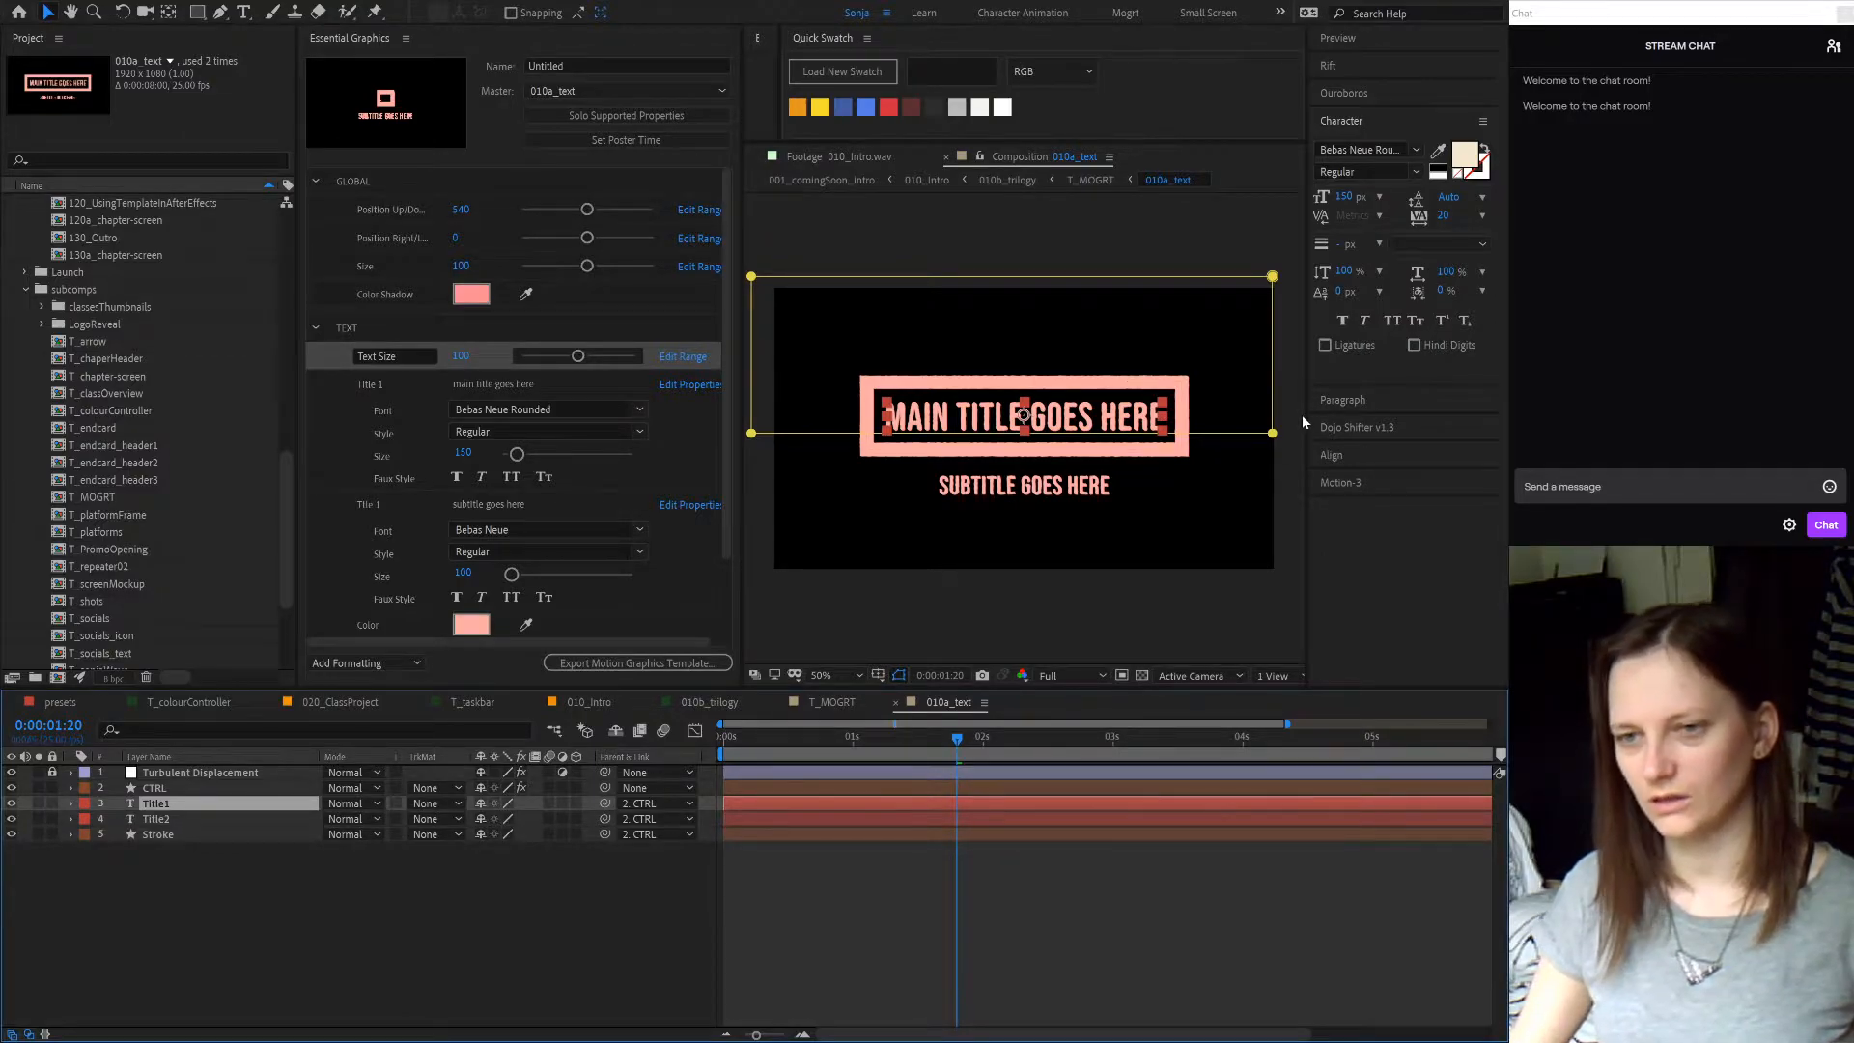
{"action": "scroll", "coordinate": [1243, 462], "scroll_direction": "down", "scroll_amount": 4}
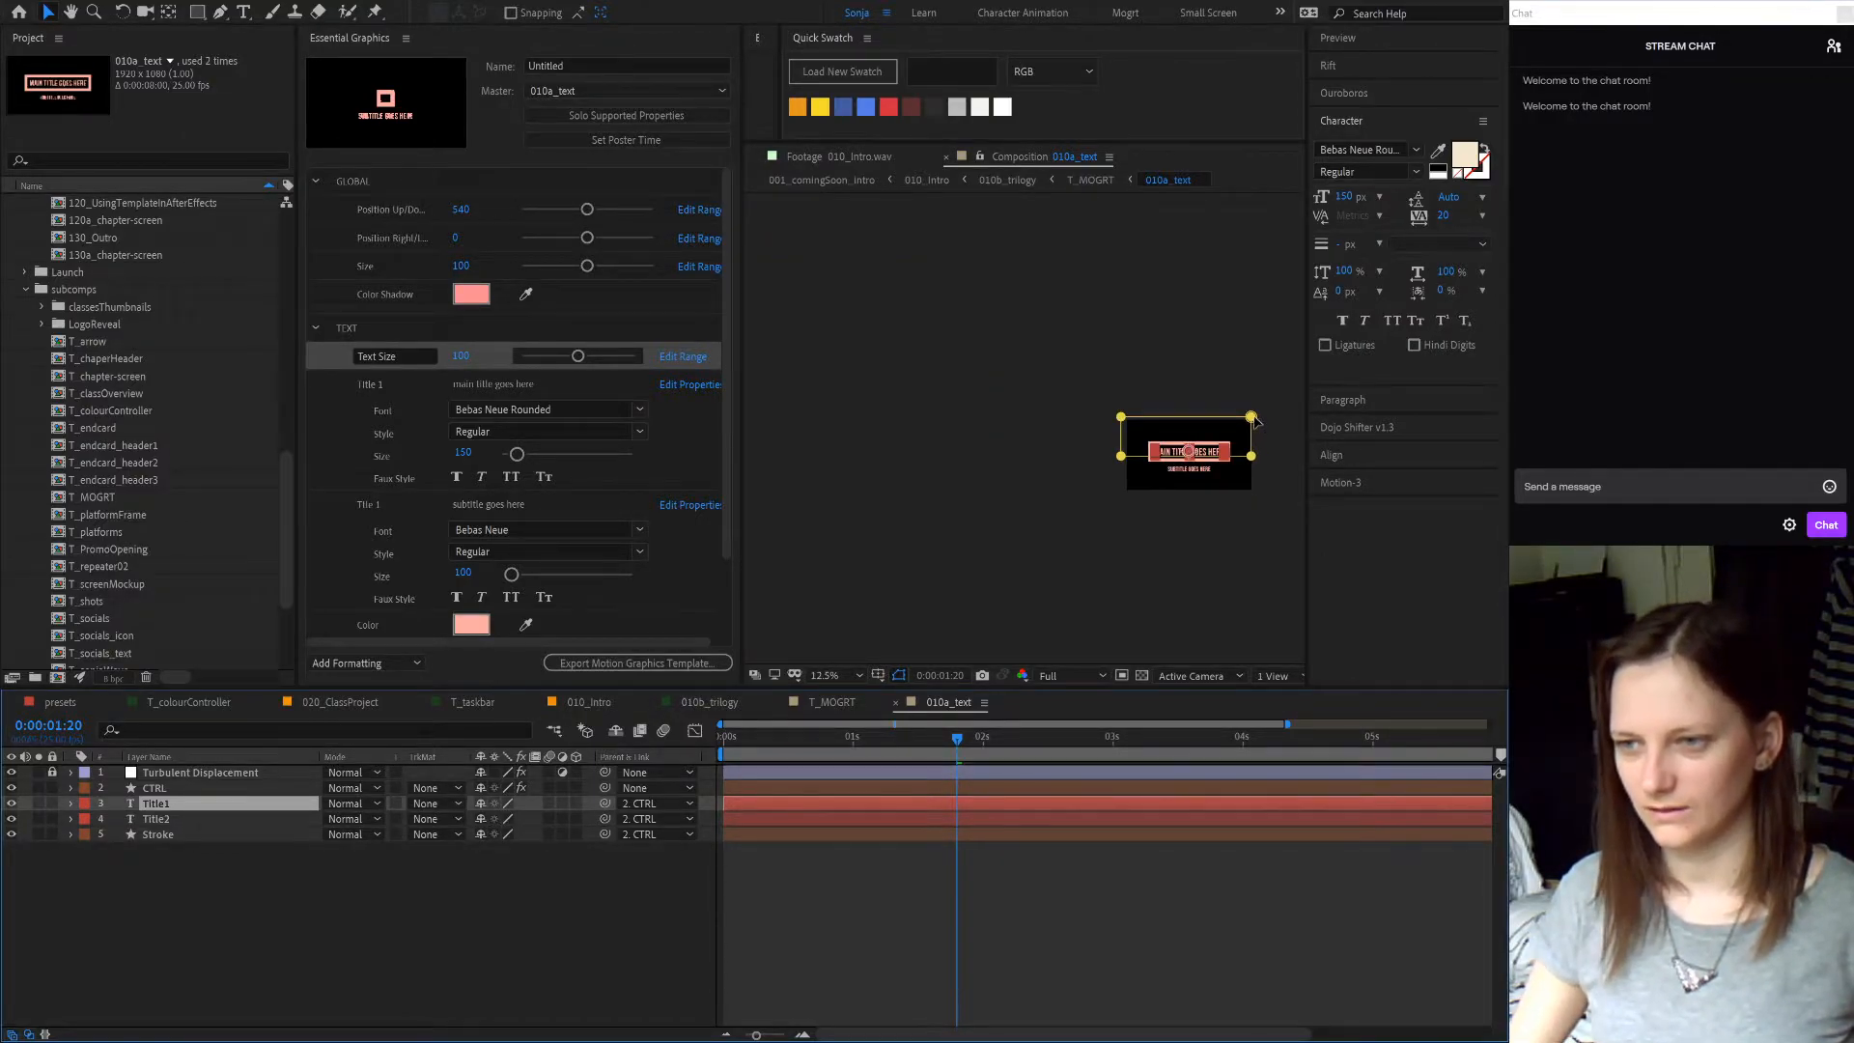
{"action": "left_click_drag", "start_coordinate": [1121, 437], "coordinate": [1024, 442]}
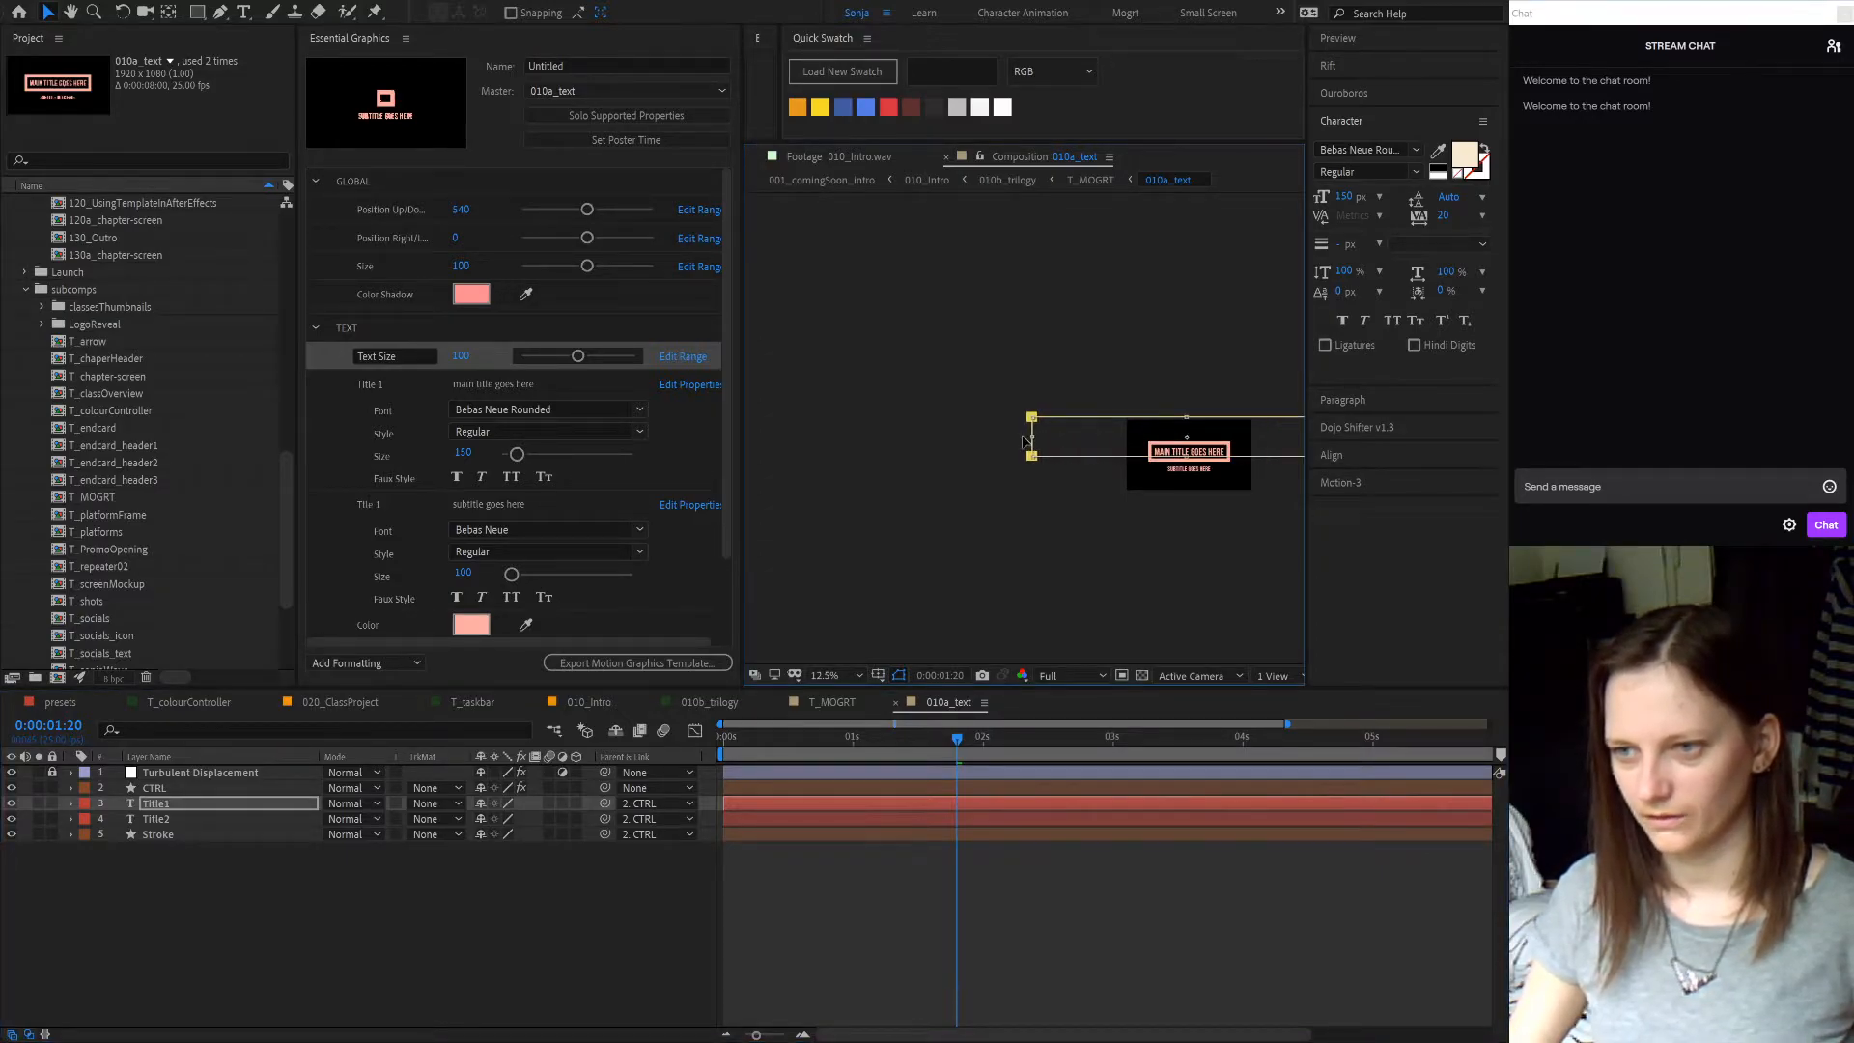
{"action": "left_click", "coordinate": [605, 929]}
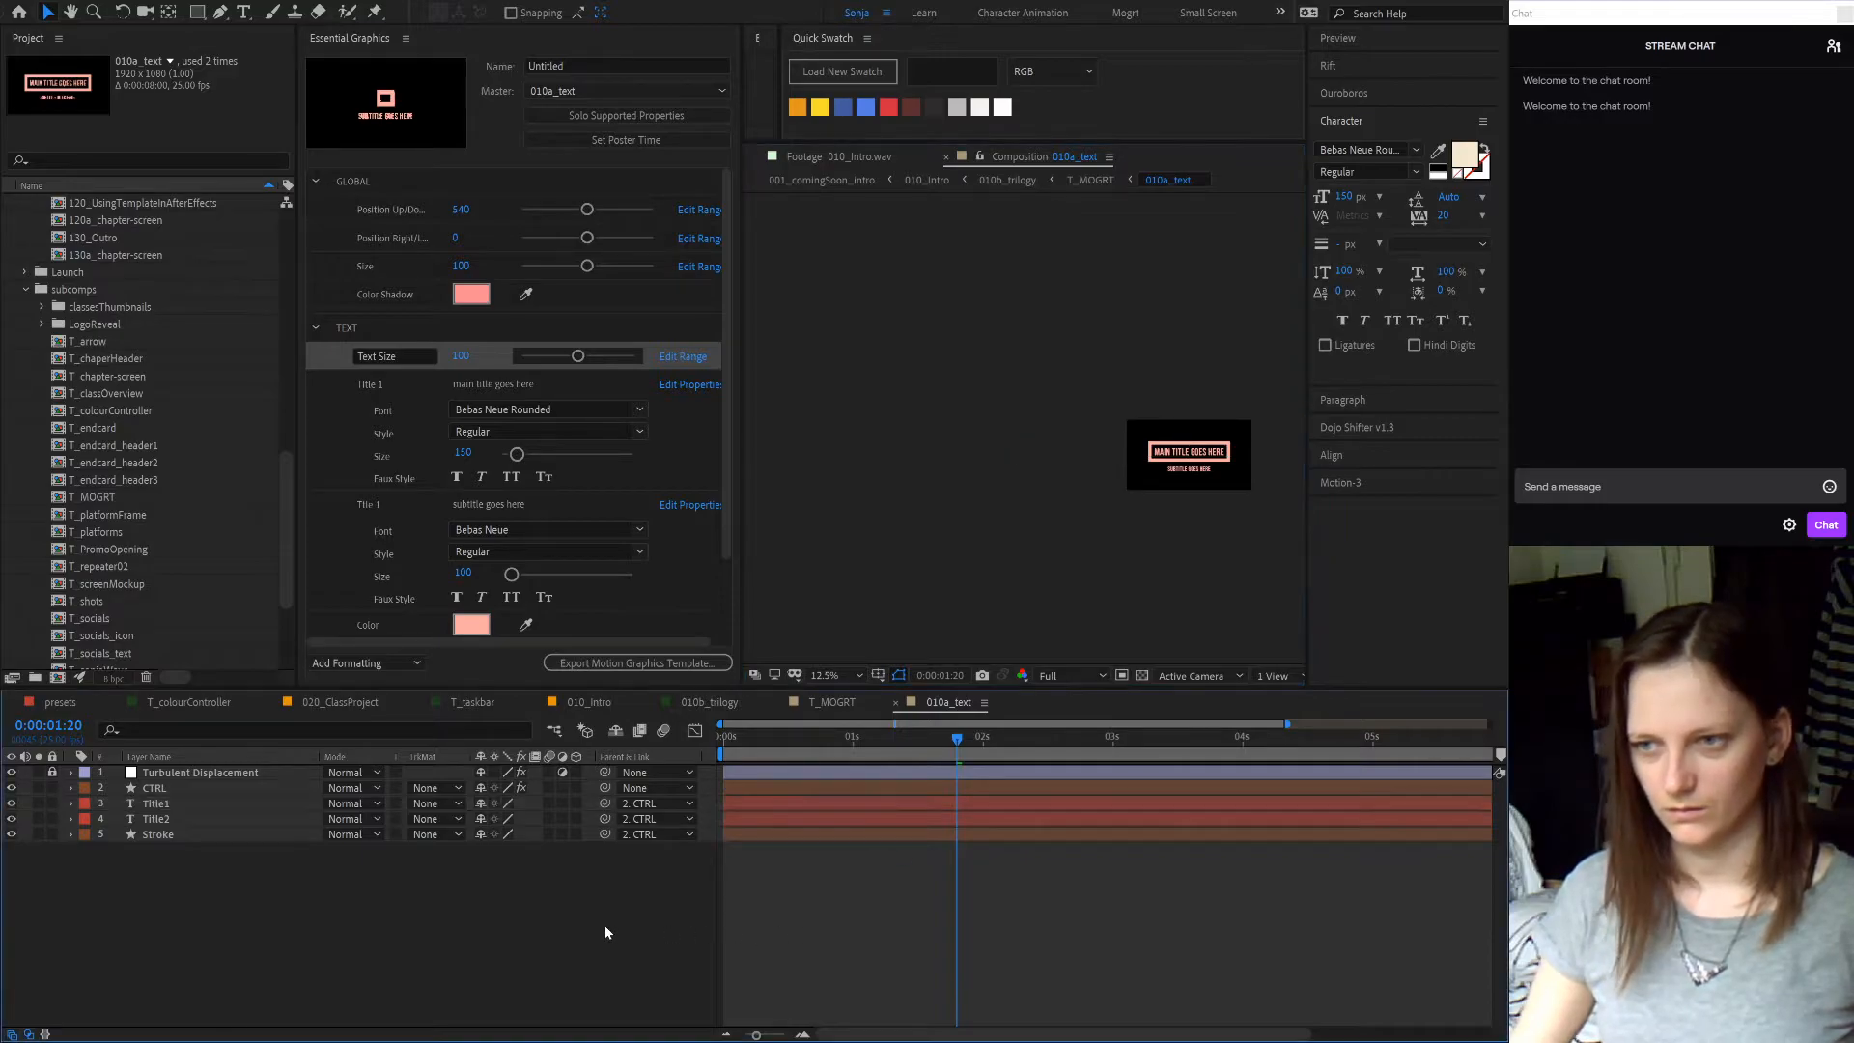
{"action": "left_click", "coordinate": [823, 712]}
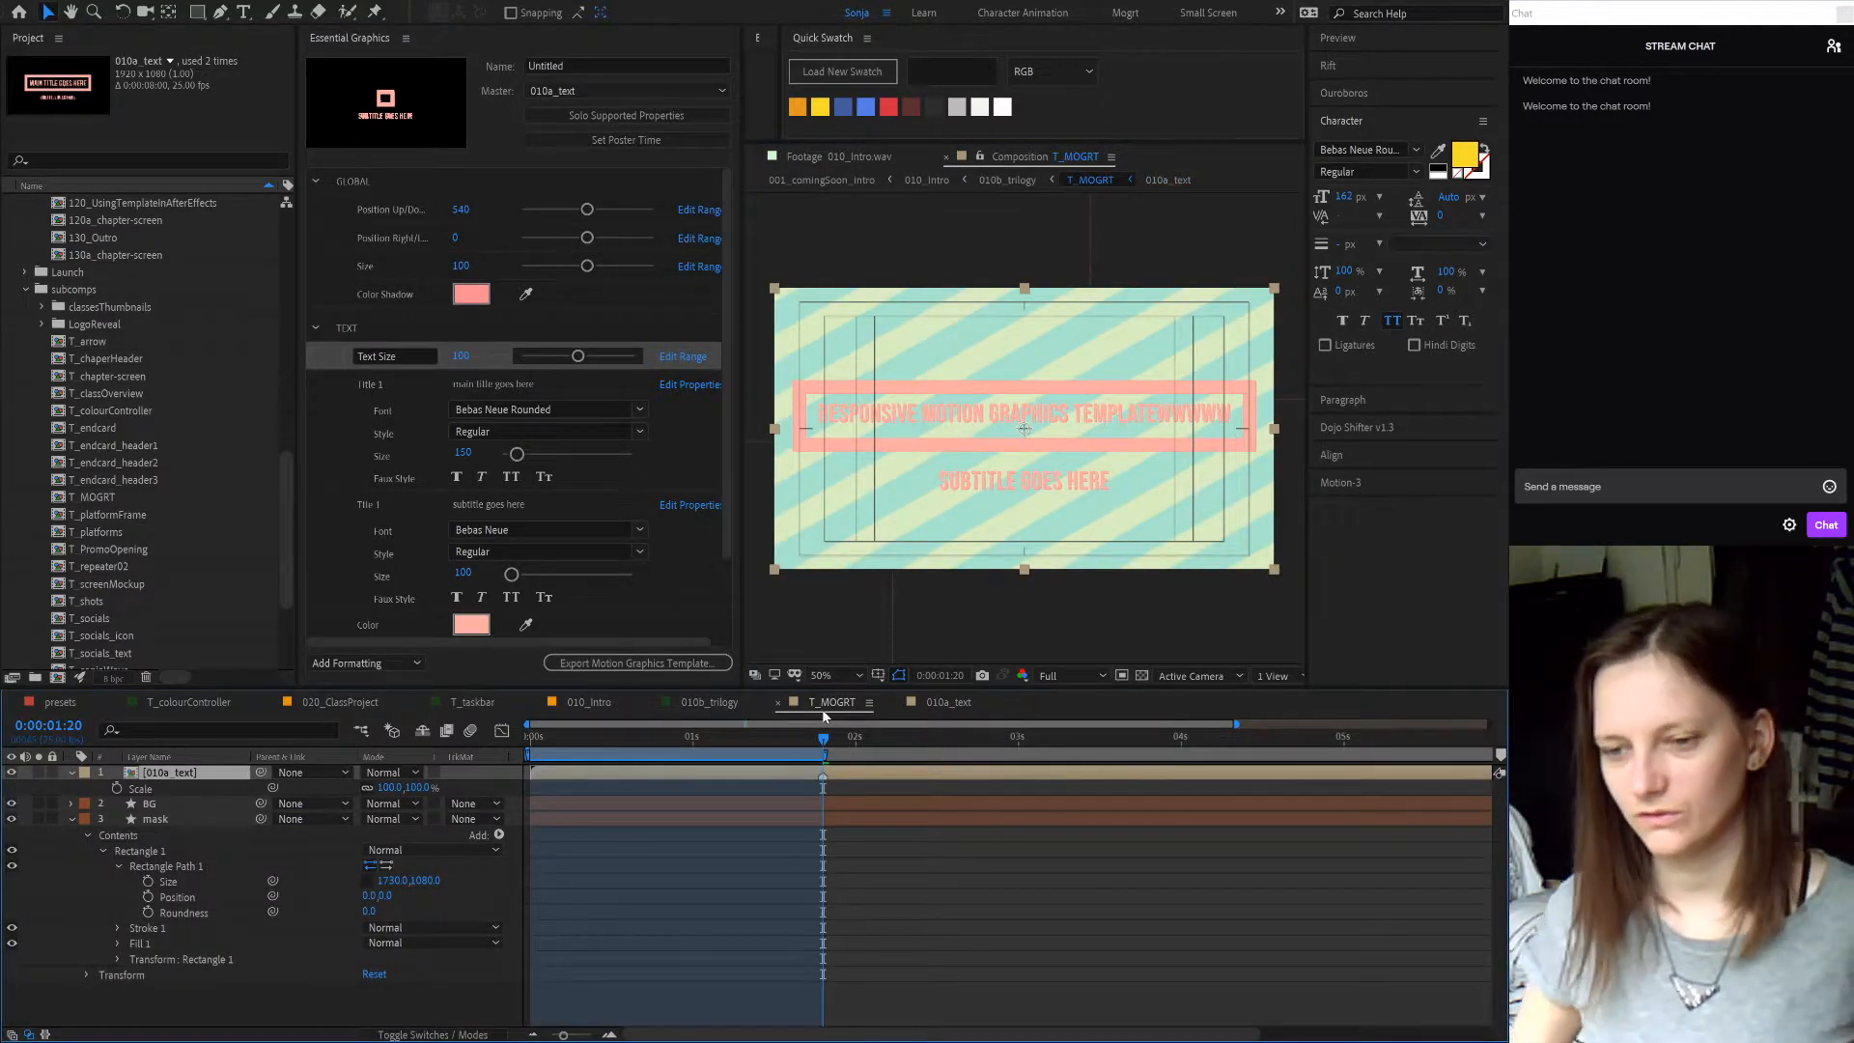
- Go back to the 010a_text composition and reveal the Scale property of the Title1 layer
{"action": "left_click", "coordinate": [943, 704]}
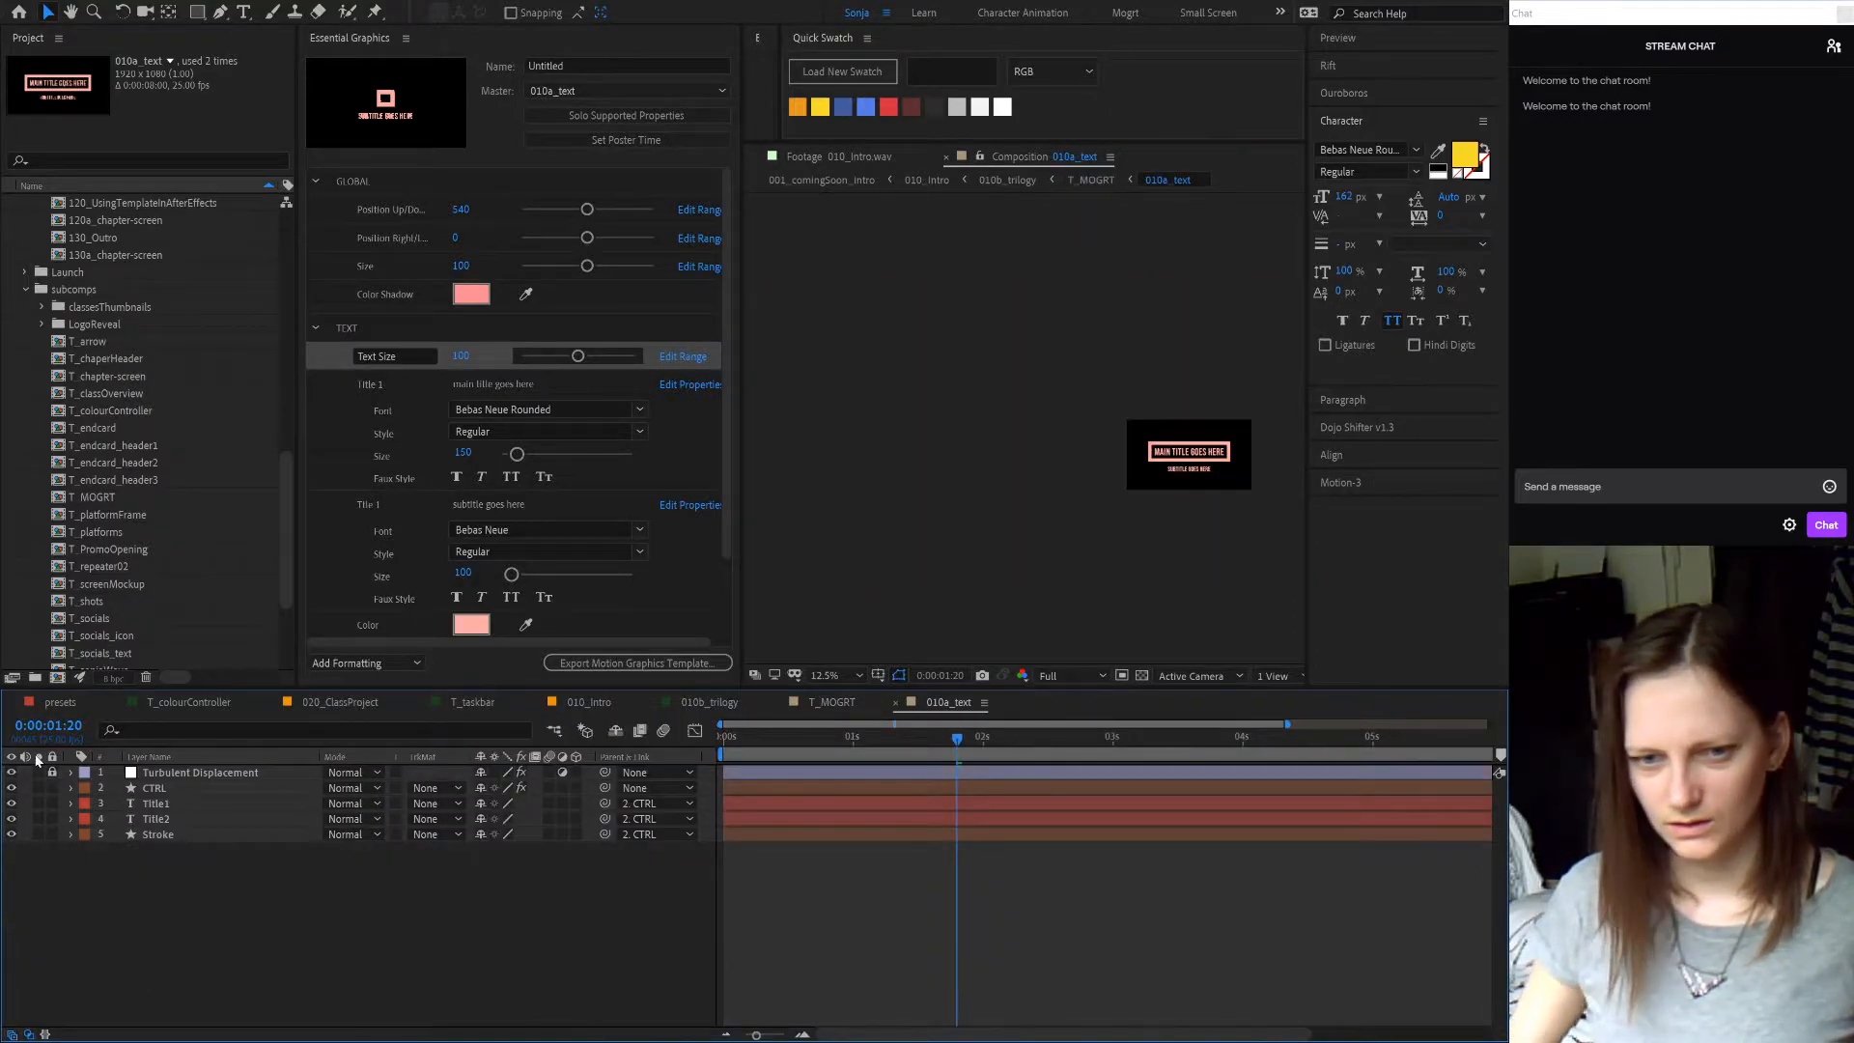
{"action": "left_click", "coordinate": [145, 803]}
{"action": "scroll", "coordinate": [1213, 447], "scroll_direction": "up", "scroll_amount": 6}
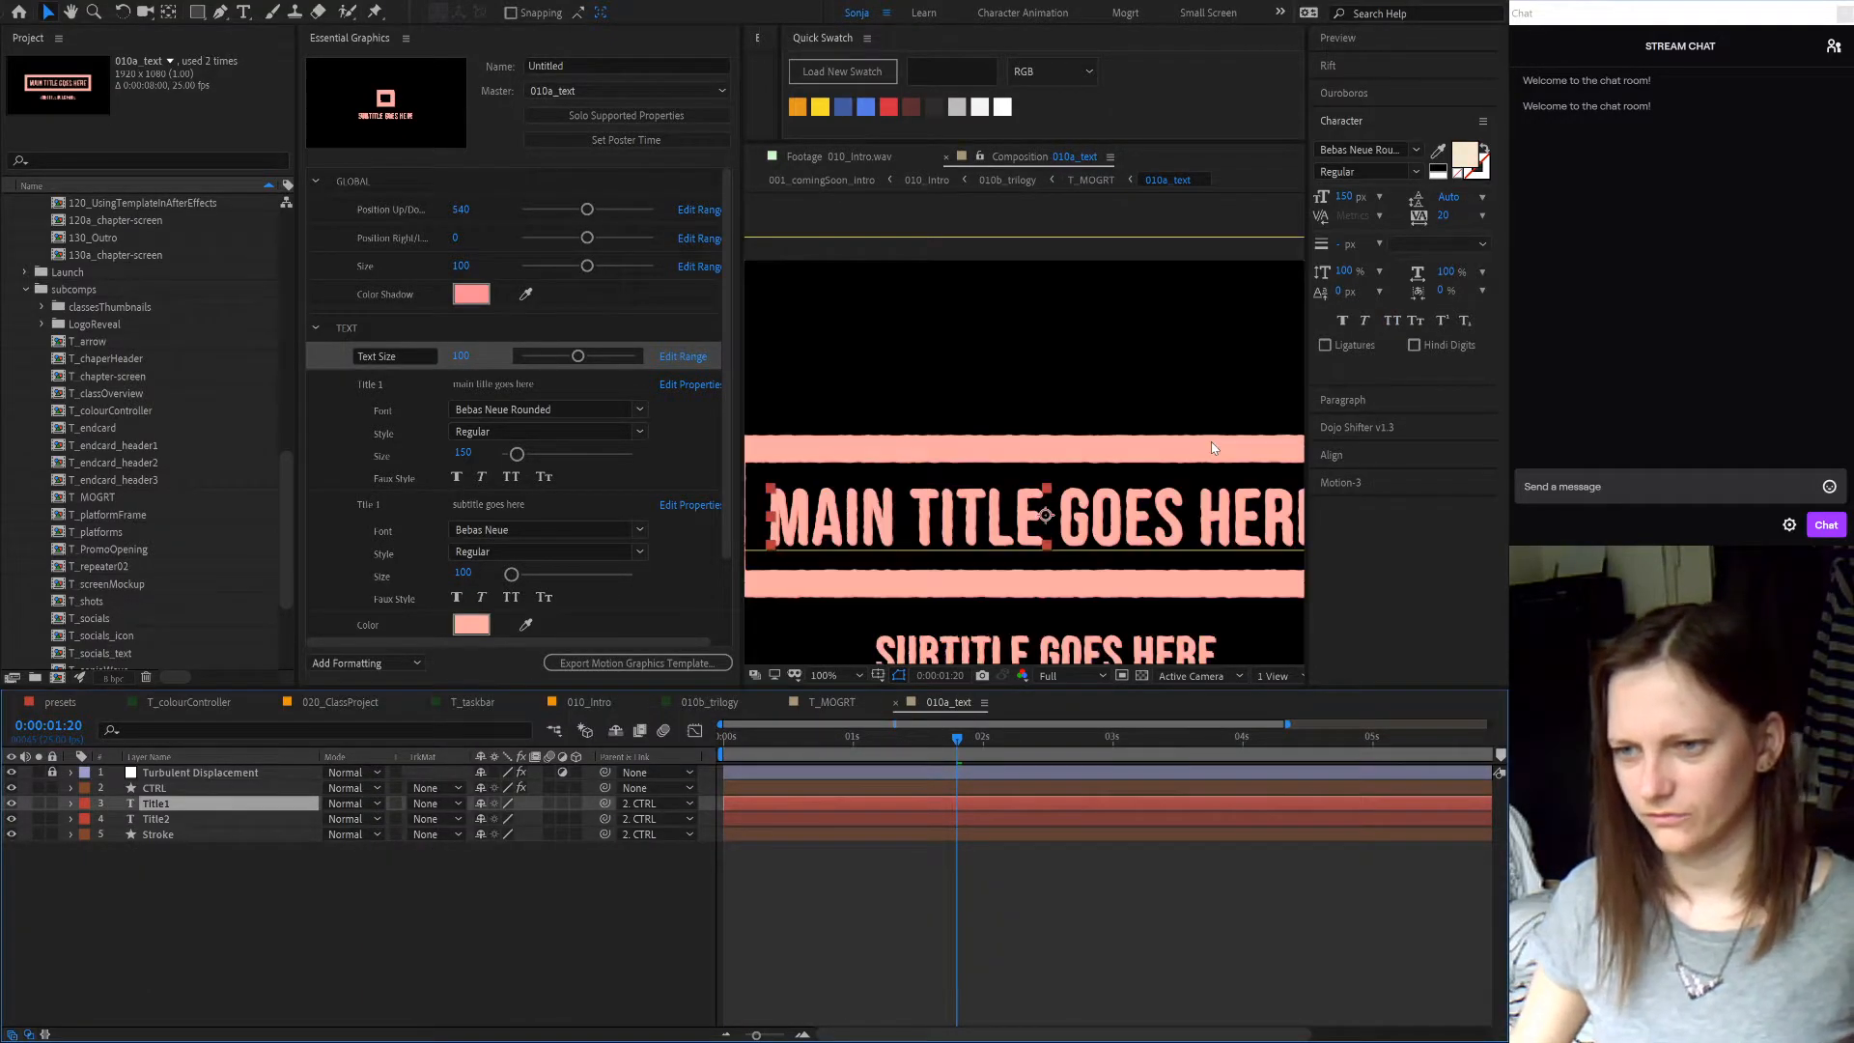
{"action": "key", "text": "s"}
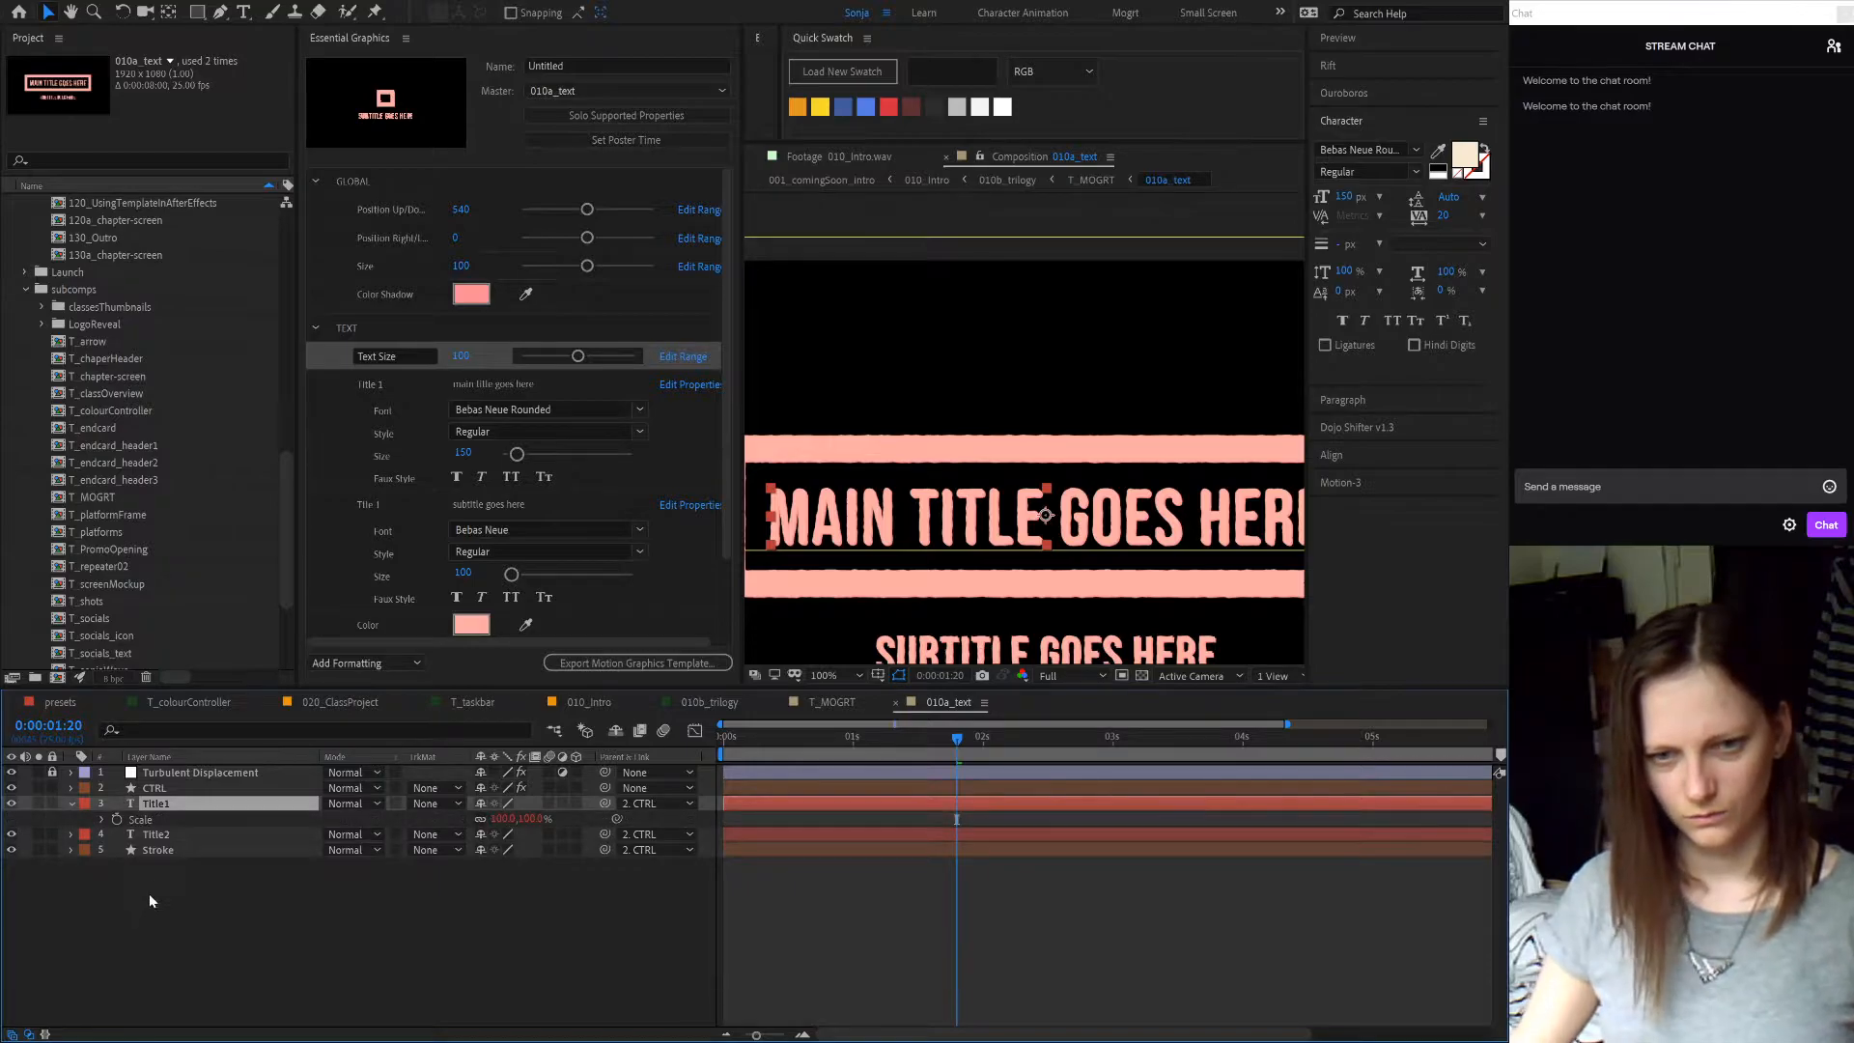
- Reveal the Title1 layer's anchor point and its expression in the 010a_text composition
{"action": "key", "text": "a"}
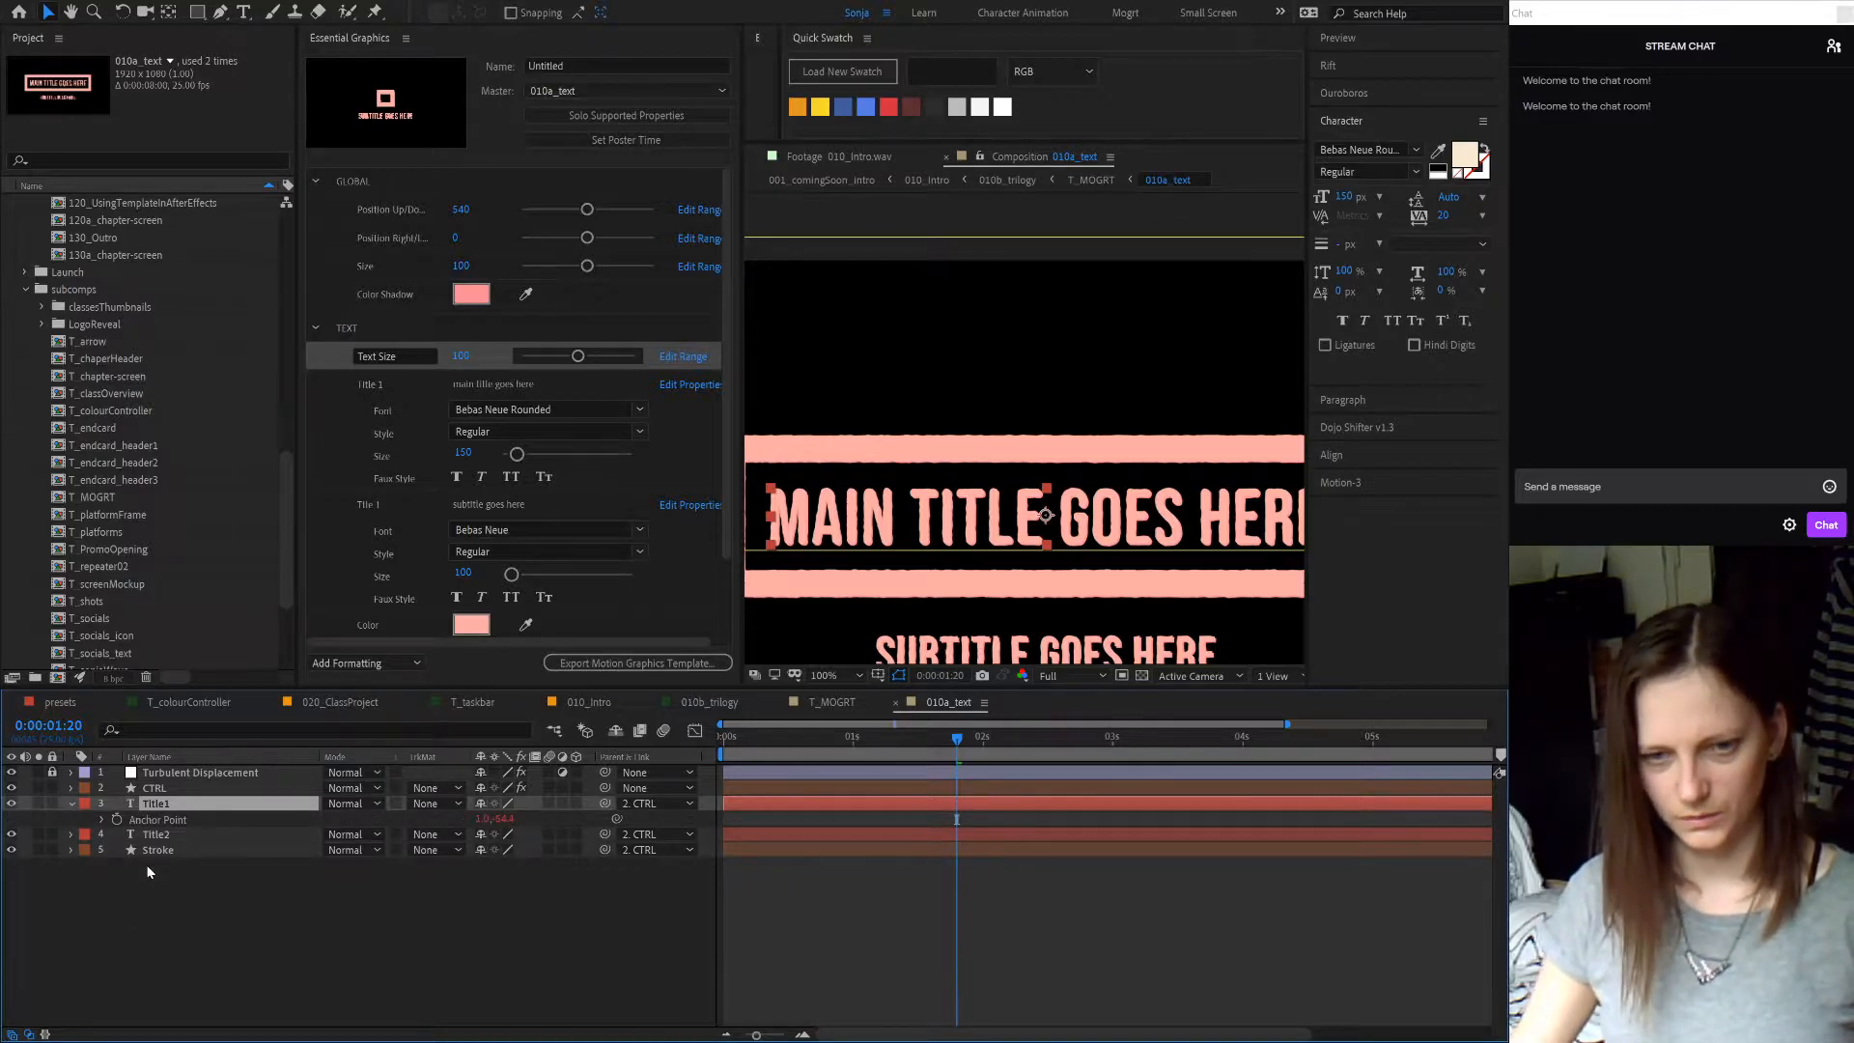
{"action": "left_click", "coordinate": [102, 819]}
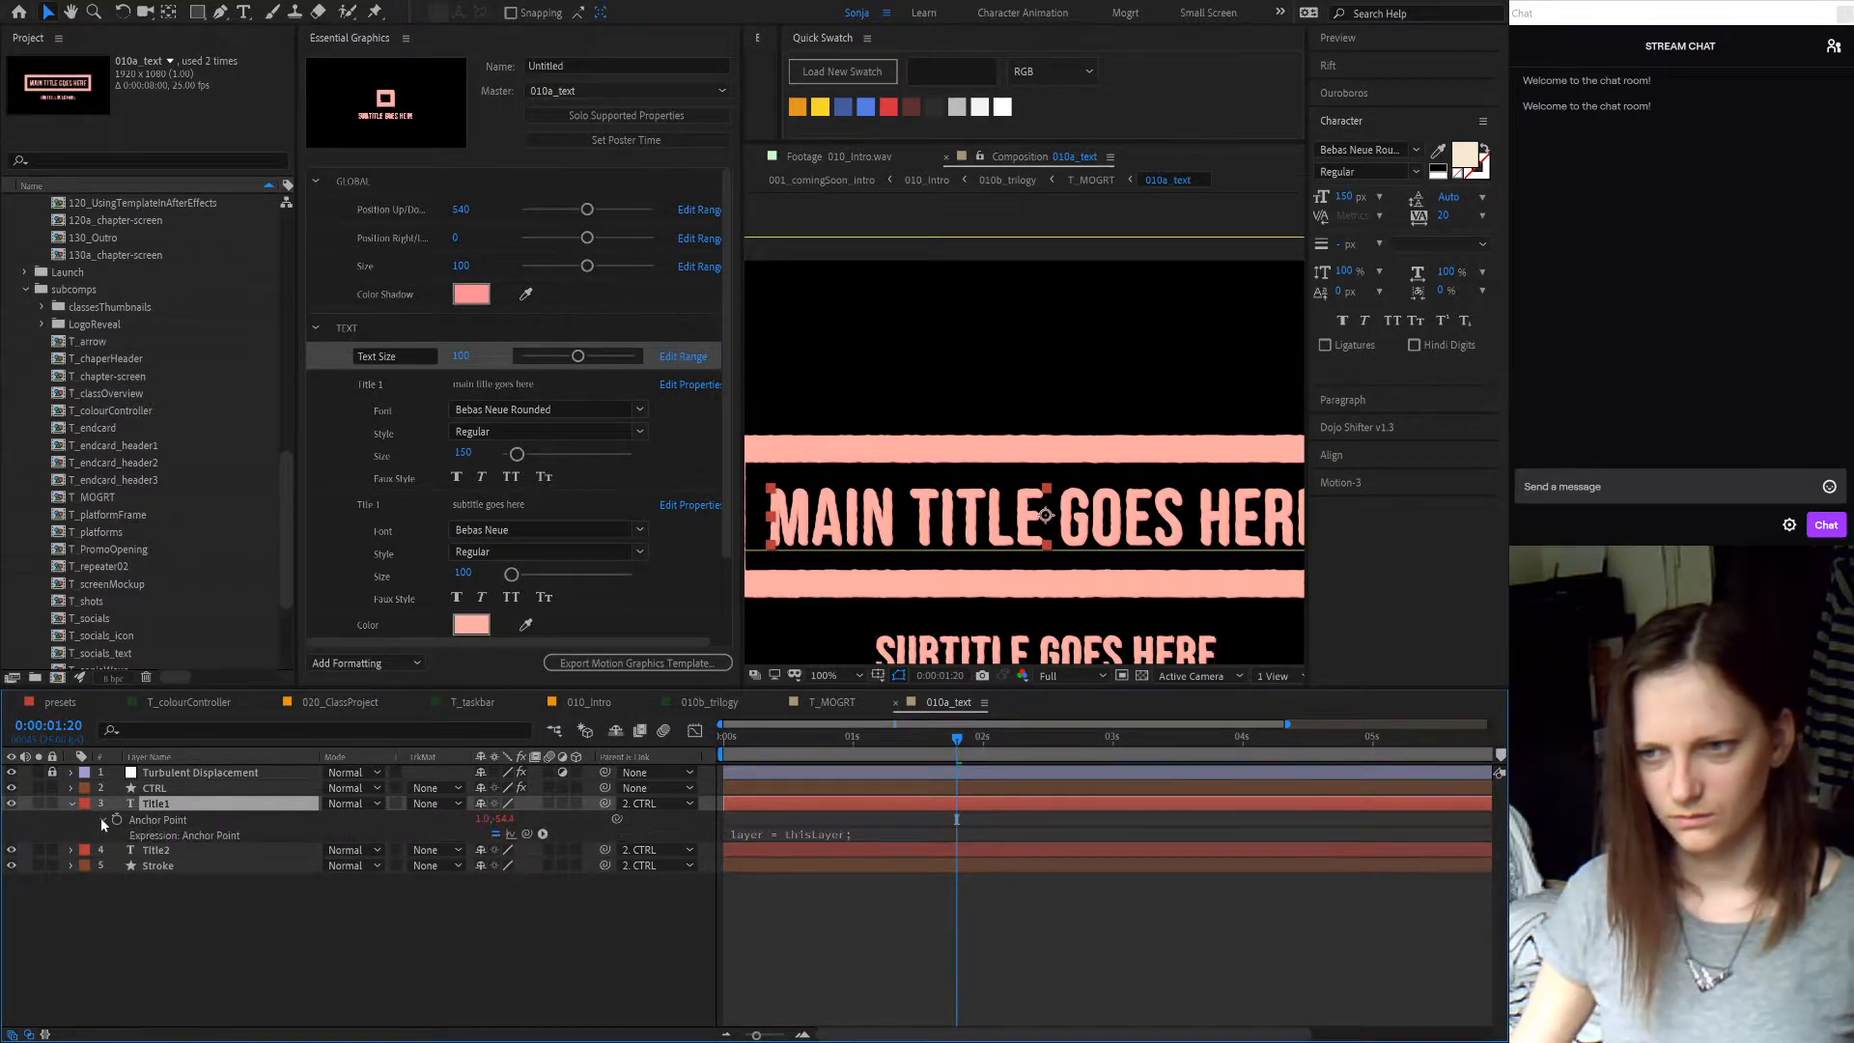
{"action": "left_click", "coordinate": [1047, 518]}
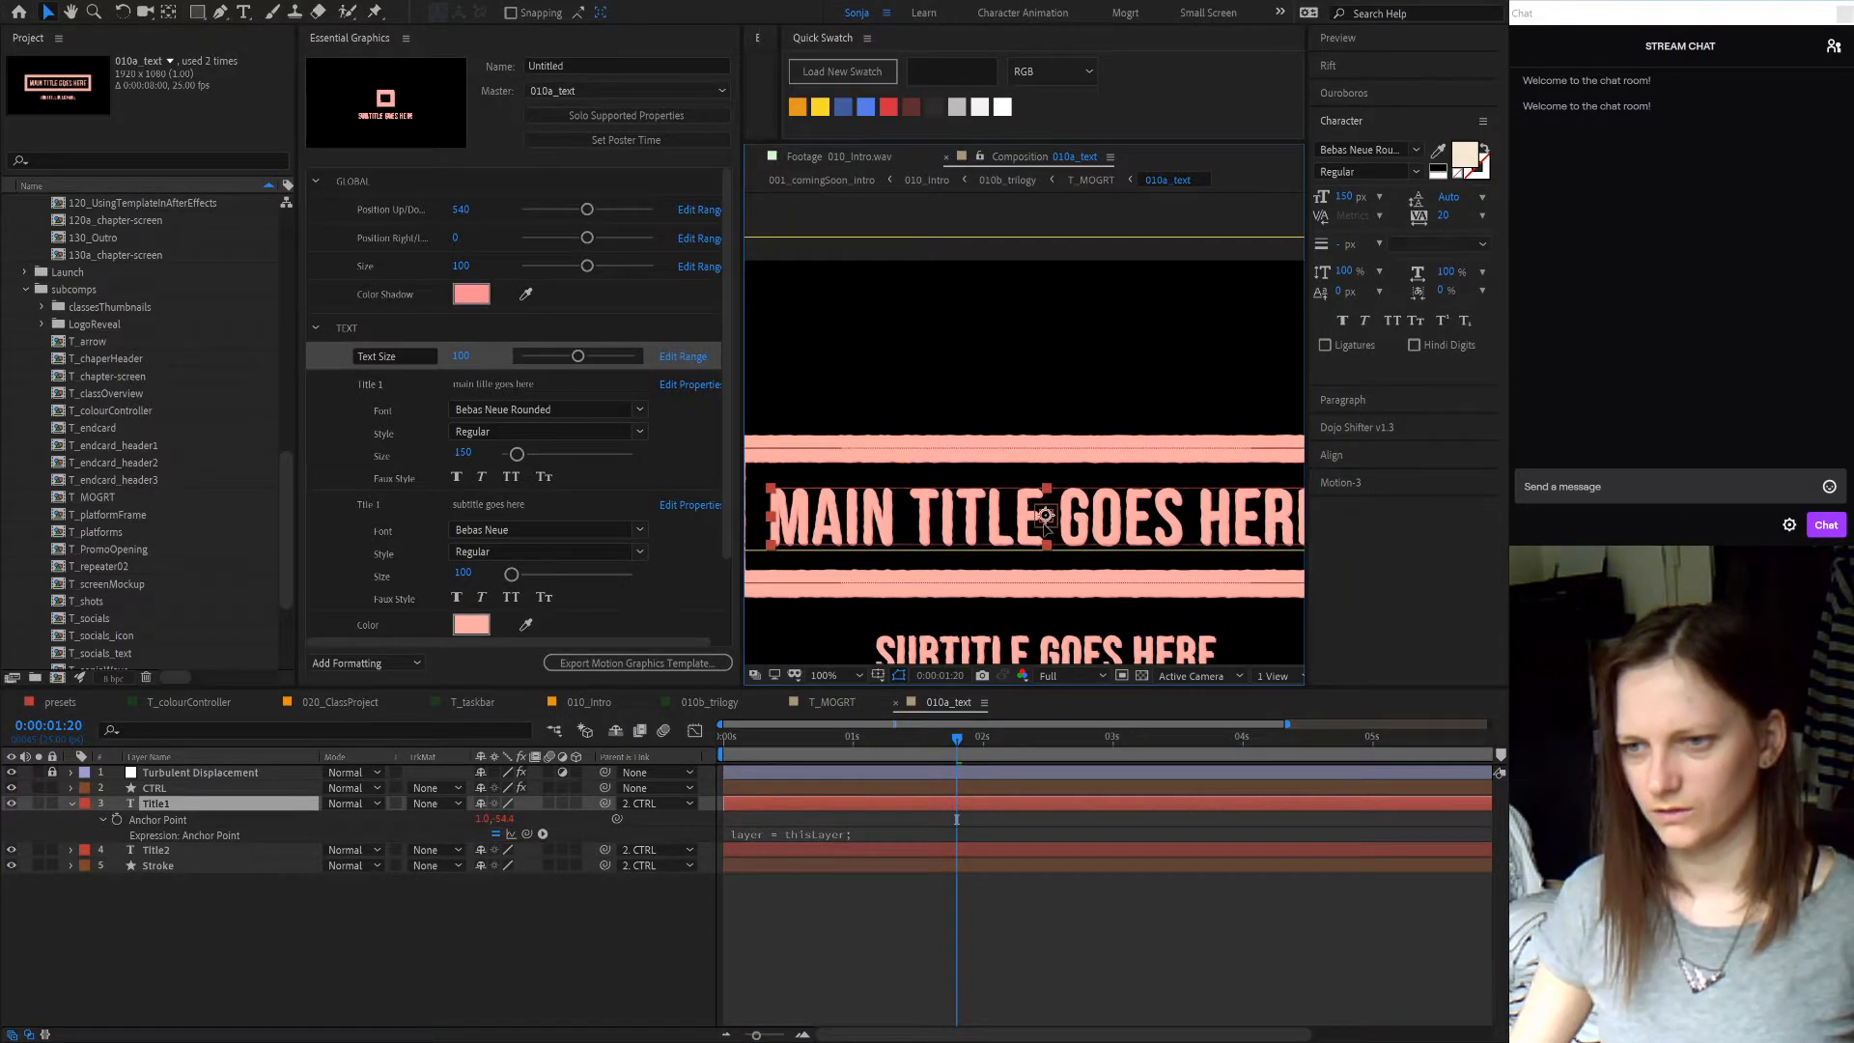
{"action": "left_click", "coordinate": [1047, 525]}
- Switch to the T_MOGRT composition and reveal the modified master properties of the 010a_text layer
{"action": "left_click", "coordinate": [843, 708]}
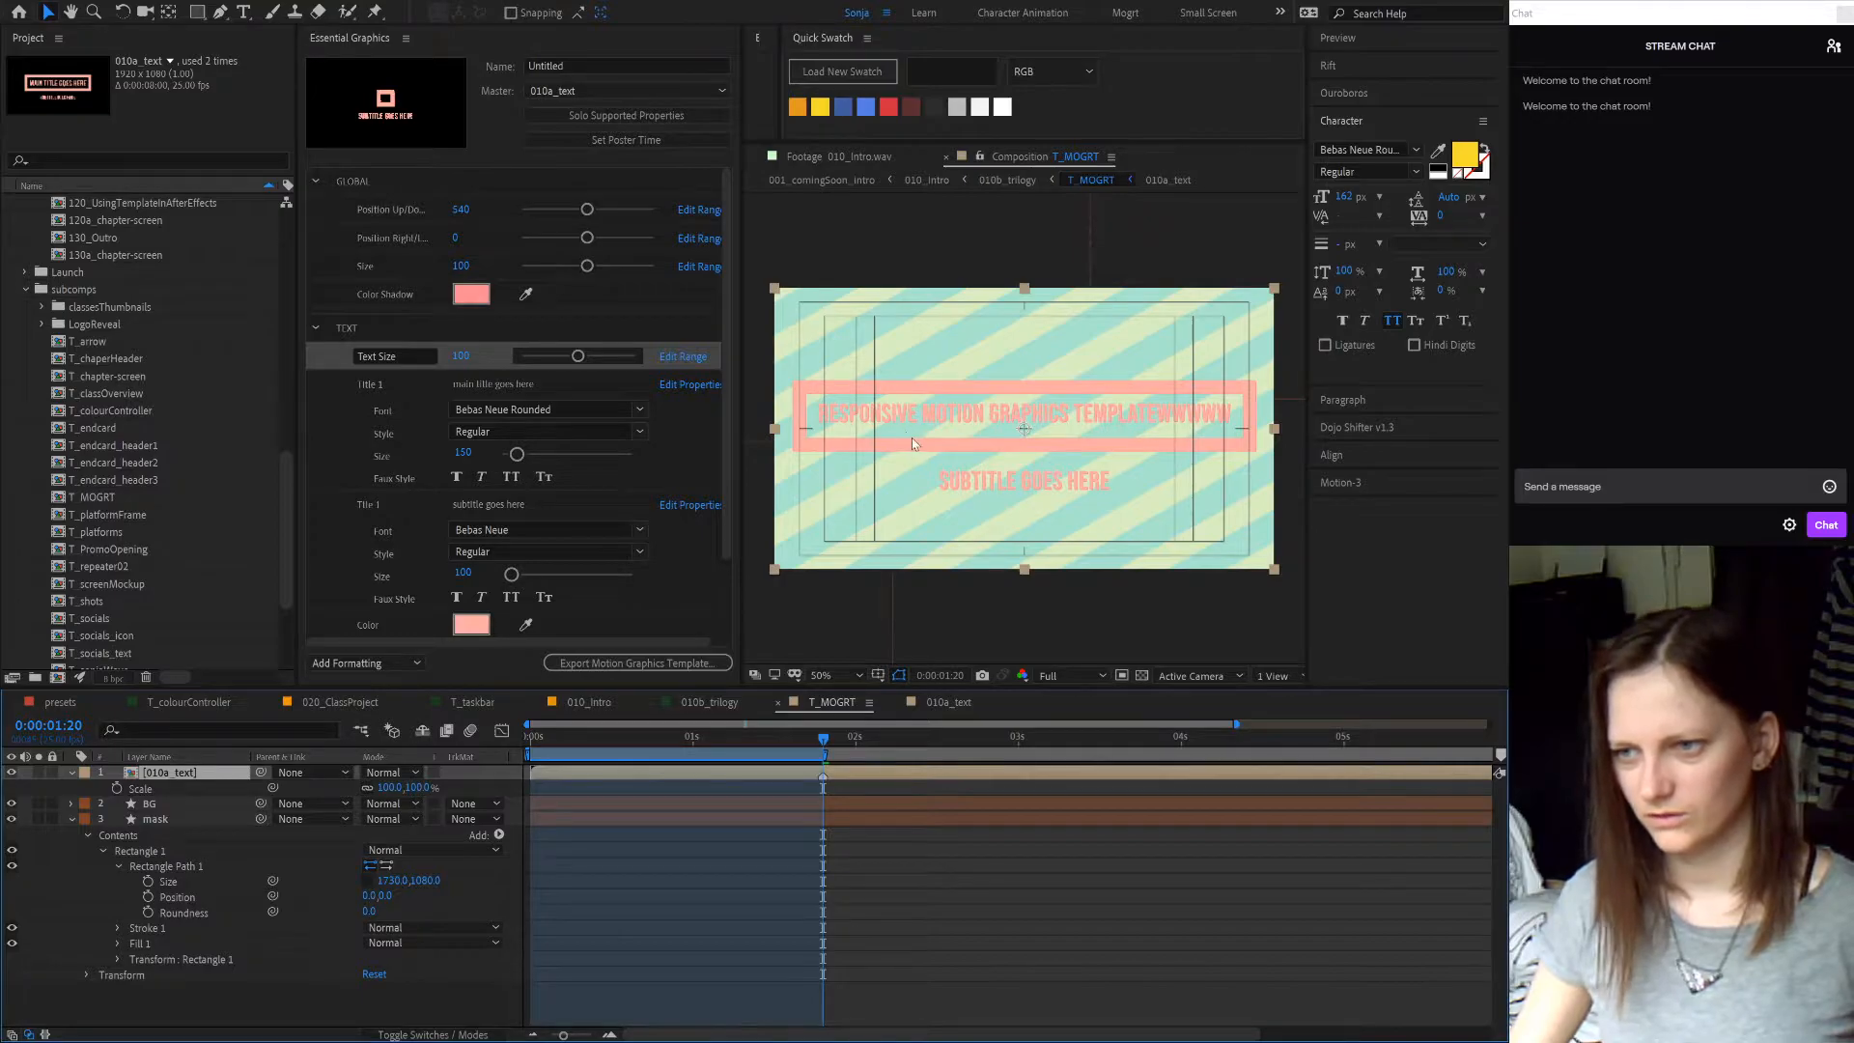
{"action": "left_click", "coordinate": [480, 969]}
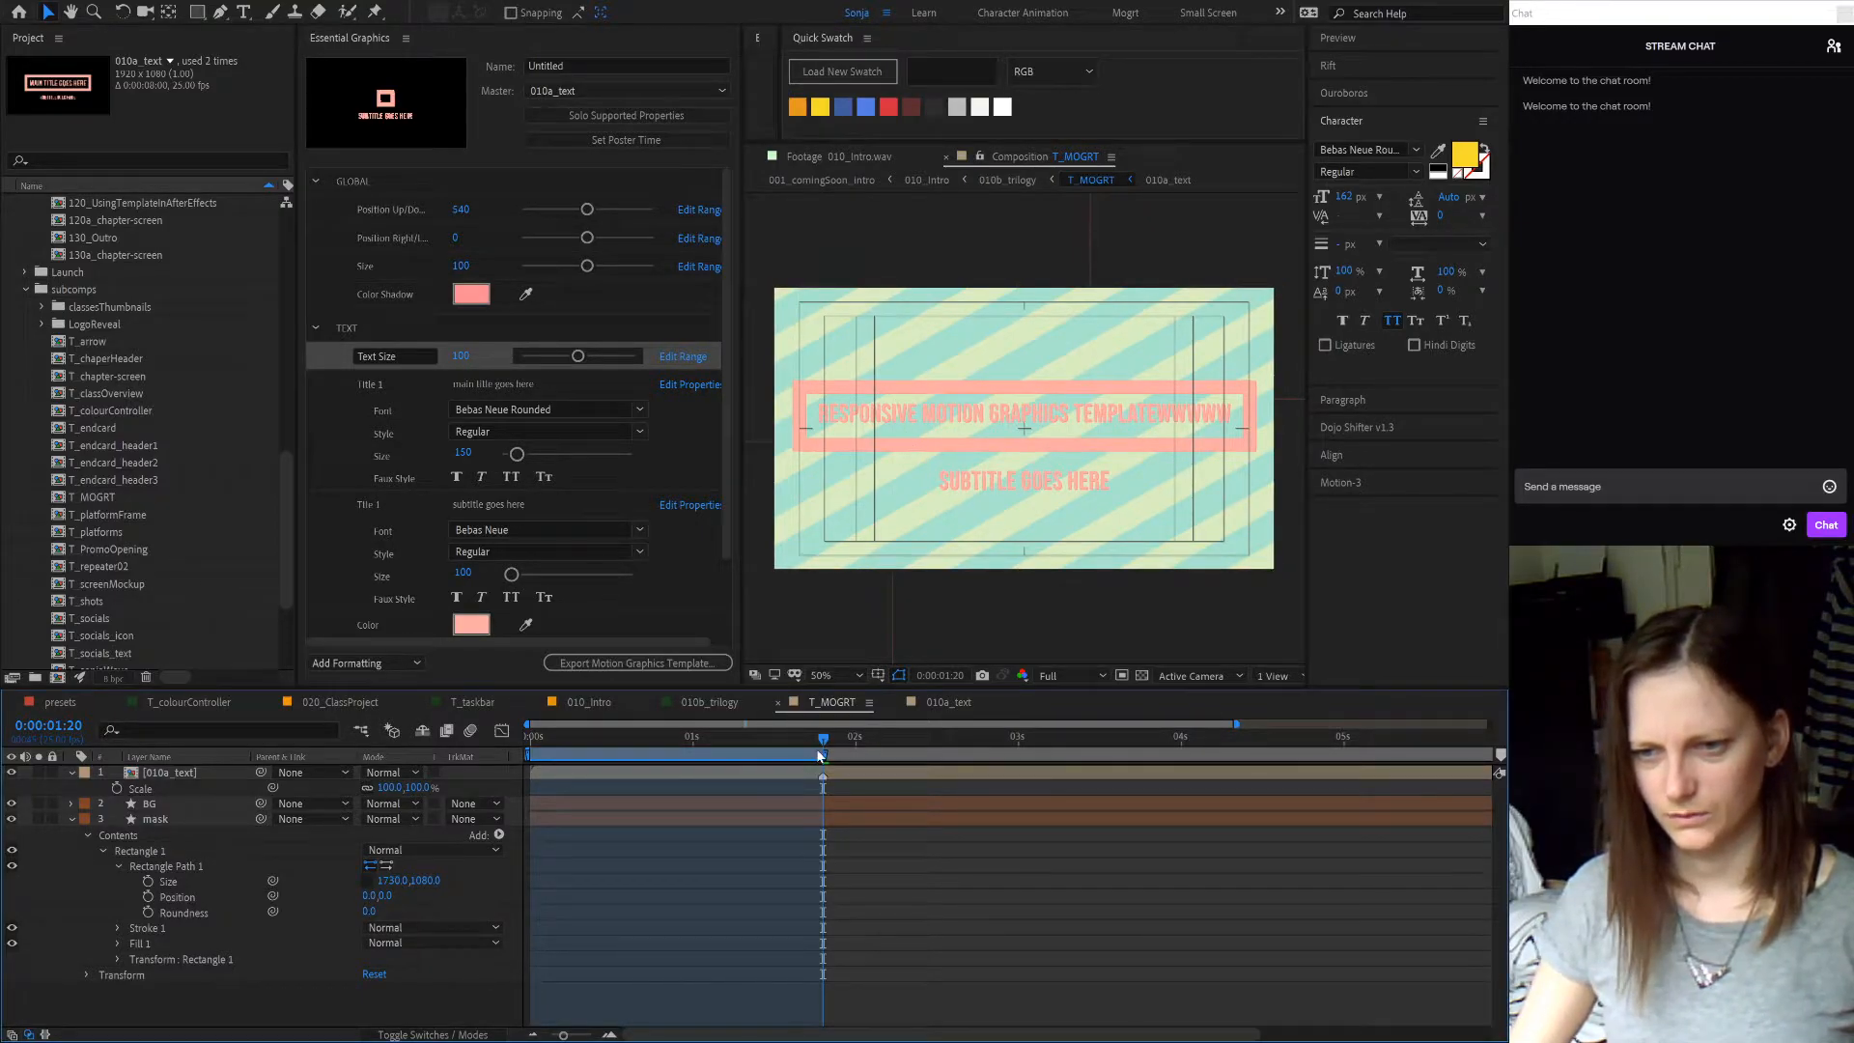
{"action": "left_click", "coordinate": [193, 773]}
{"action": "key", "text": "u"}
{"action": "key", "text": "u"}
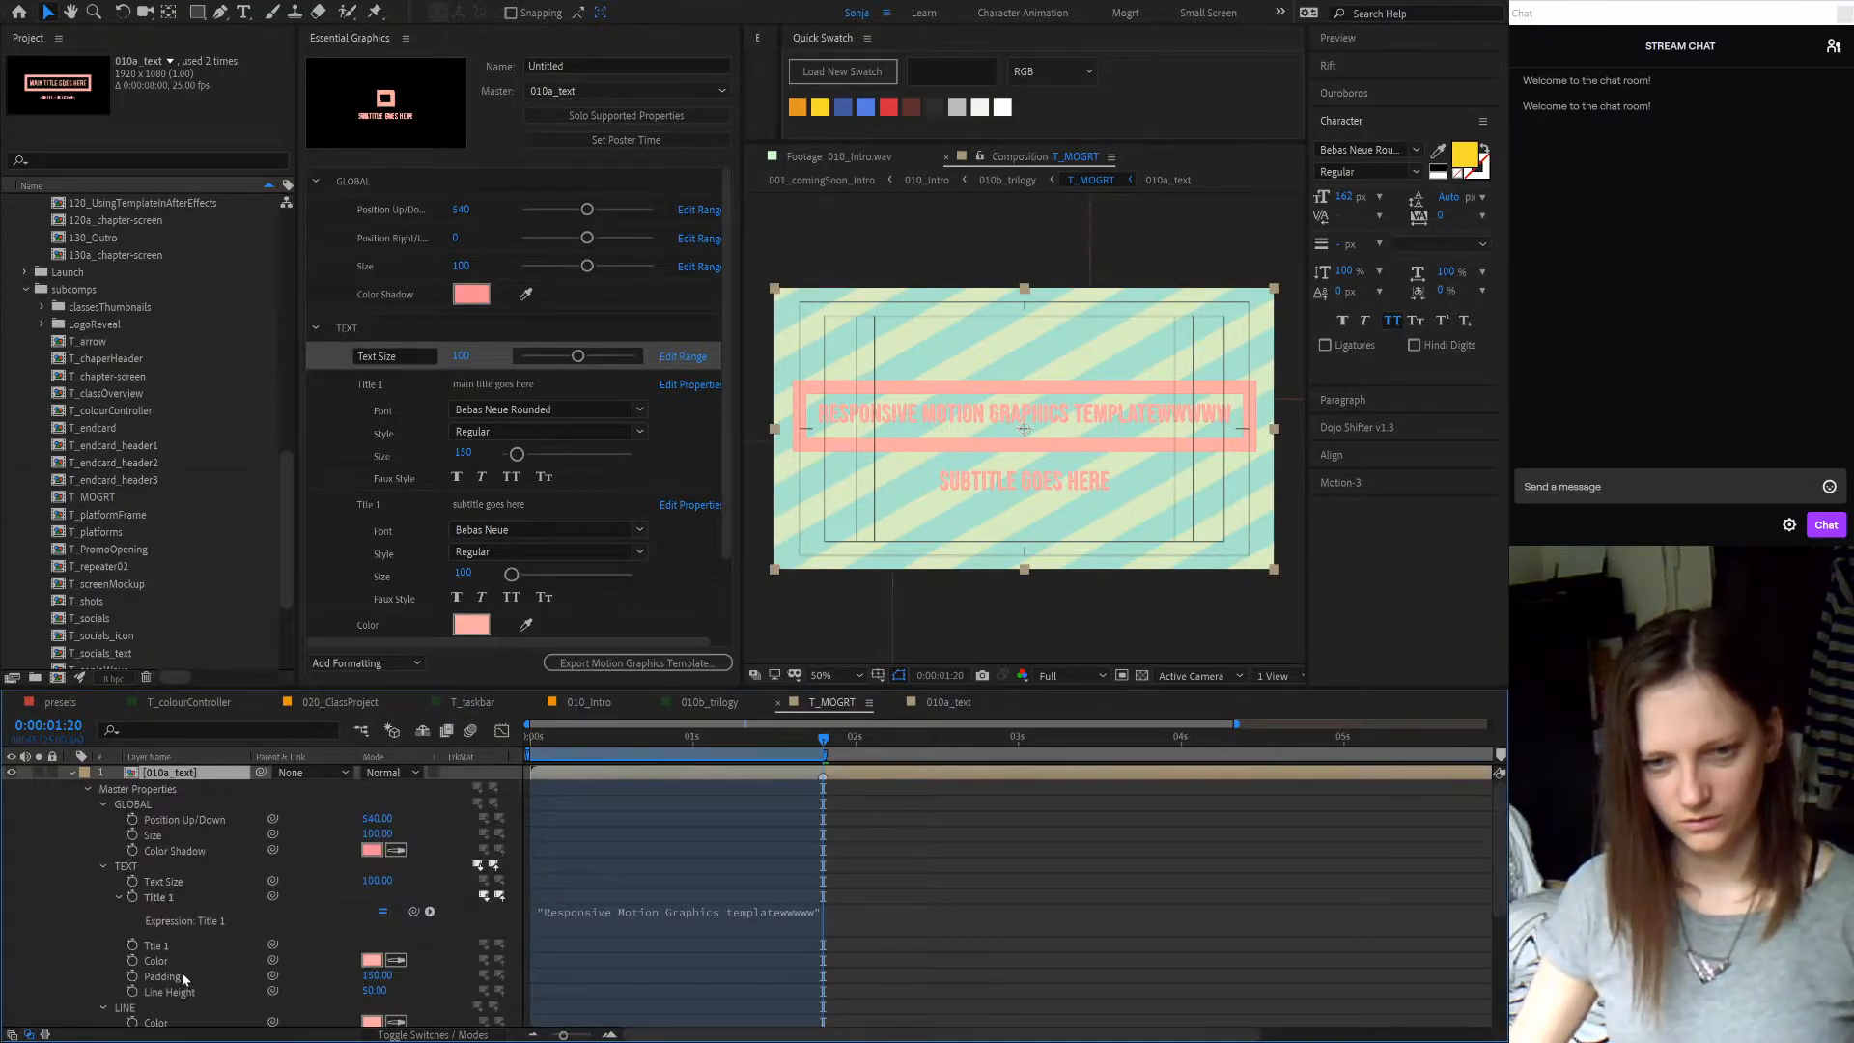
- Change the main title's expression text to "Responsive Motion Graphics Title Template"
{"action": "left_click", "coordinate": [680, 917]}
{"action": "left_click_drag", "start_coordinate": [811, 910], "coordinate": [846, 909]}
{"action": "key", "text": "BackSpace"}
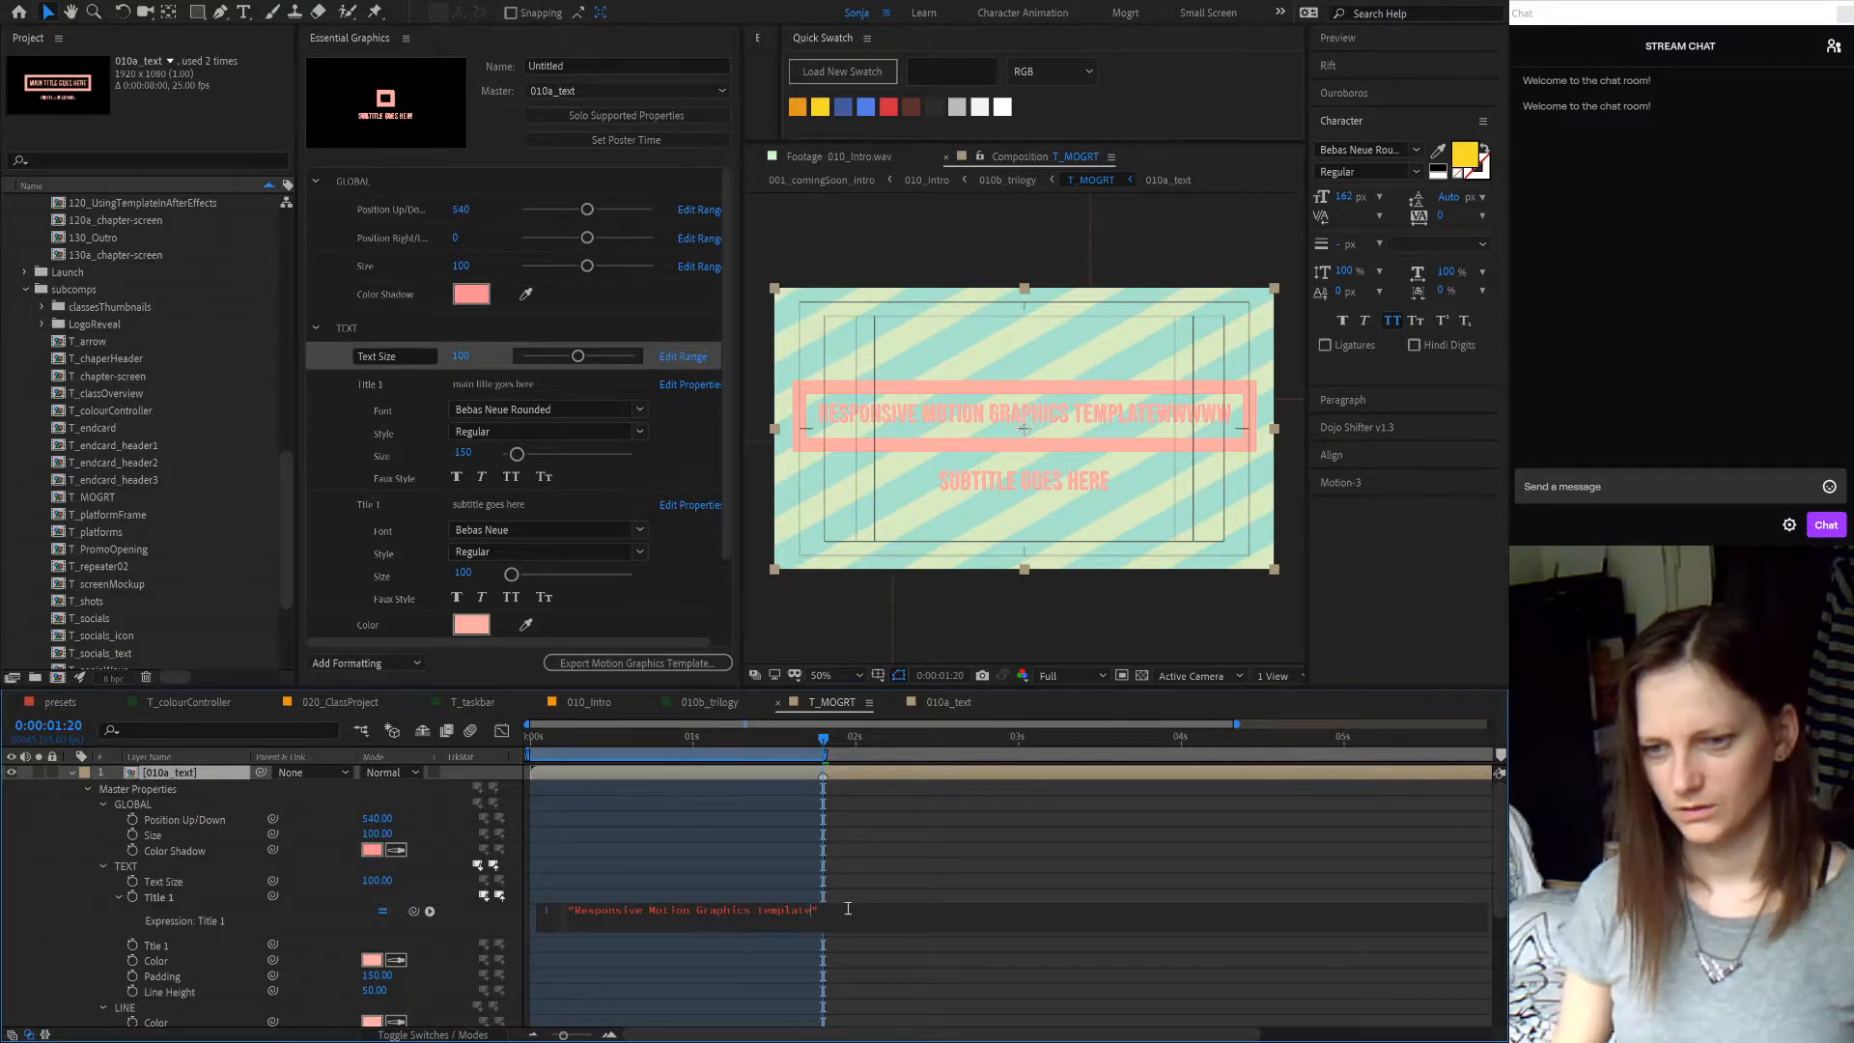
{"action": "key", "text": "ctrl+Left"}
{"action": "key", "text": "shift+Right"}
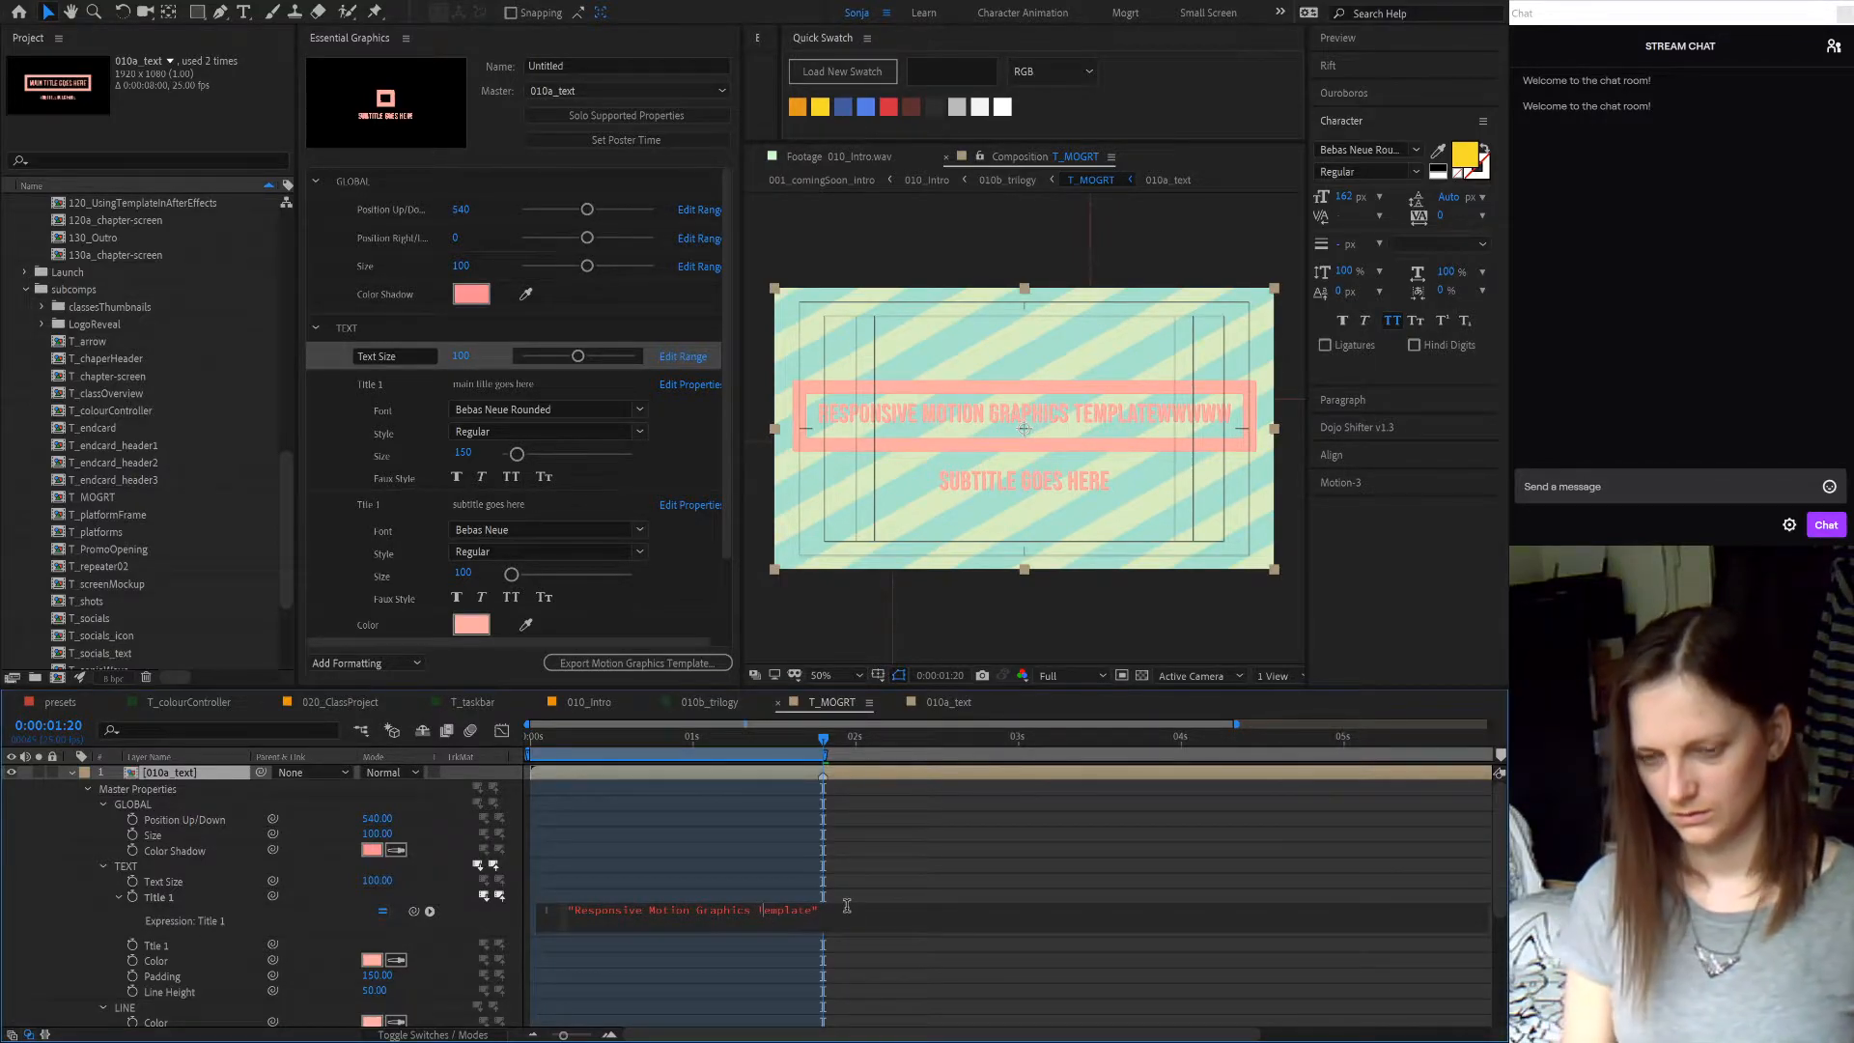
{"action": "type", "text": "Title T"}
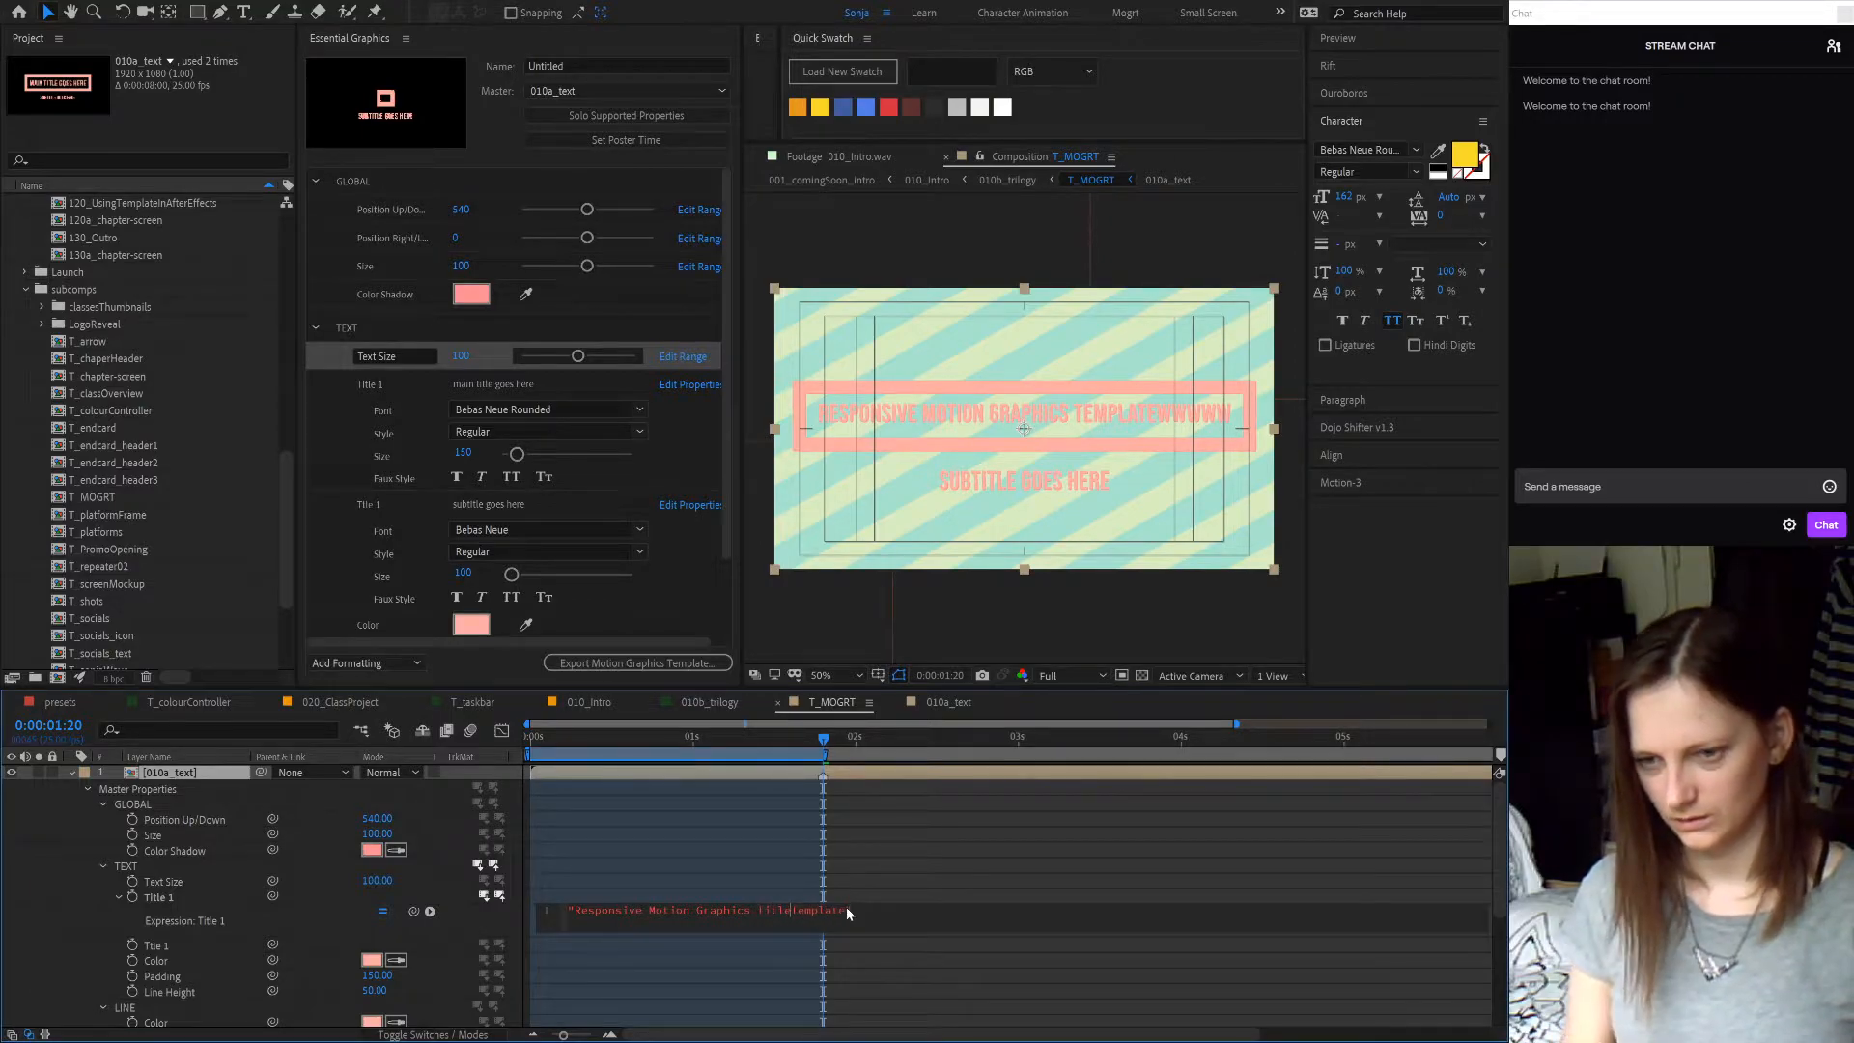
{"action": "left_click", "coordinate": [332, 916]}
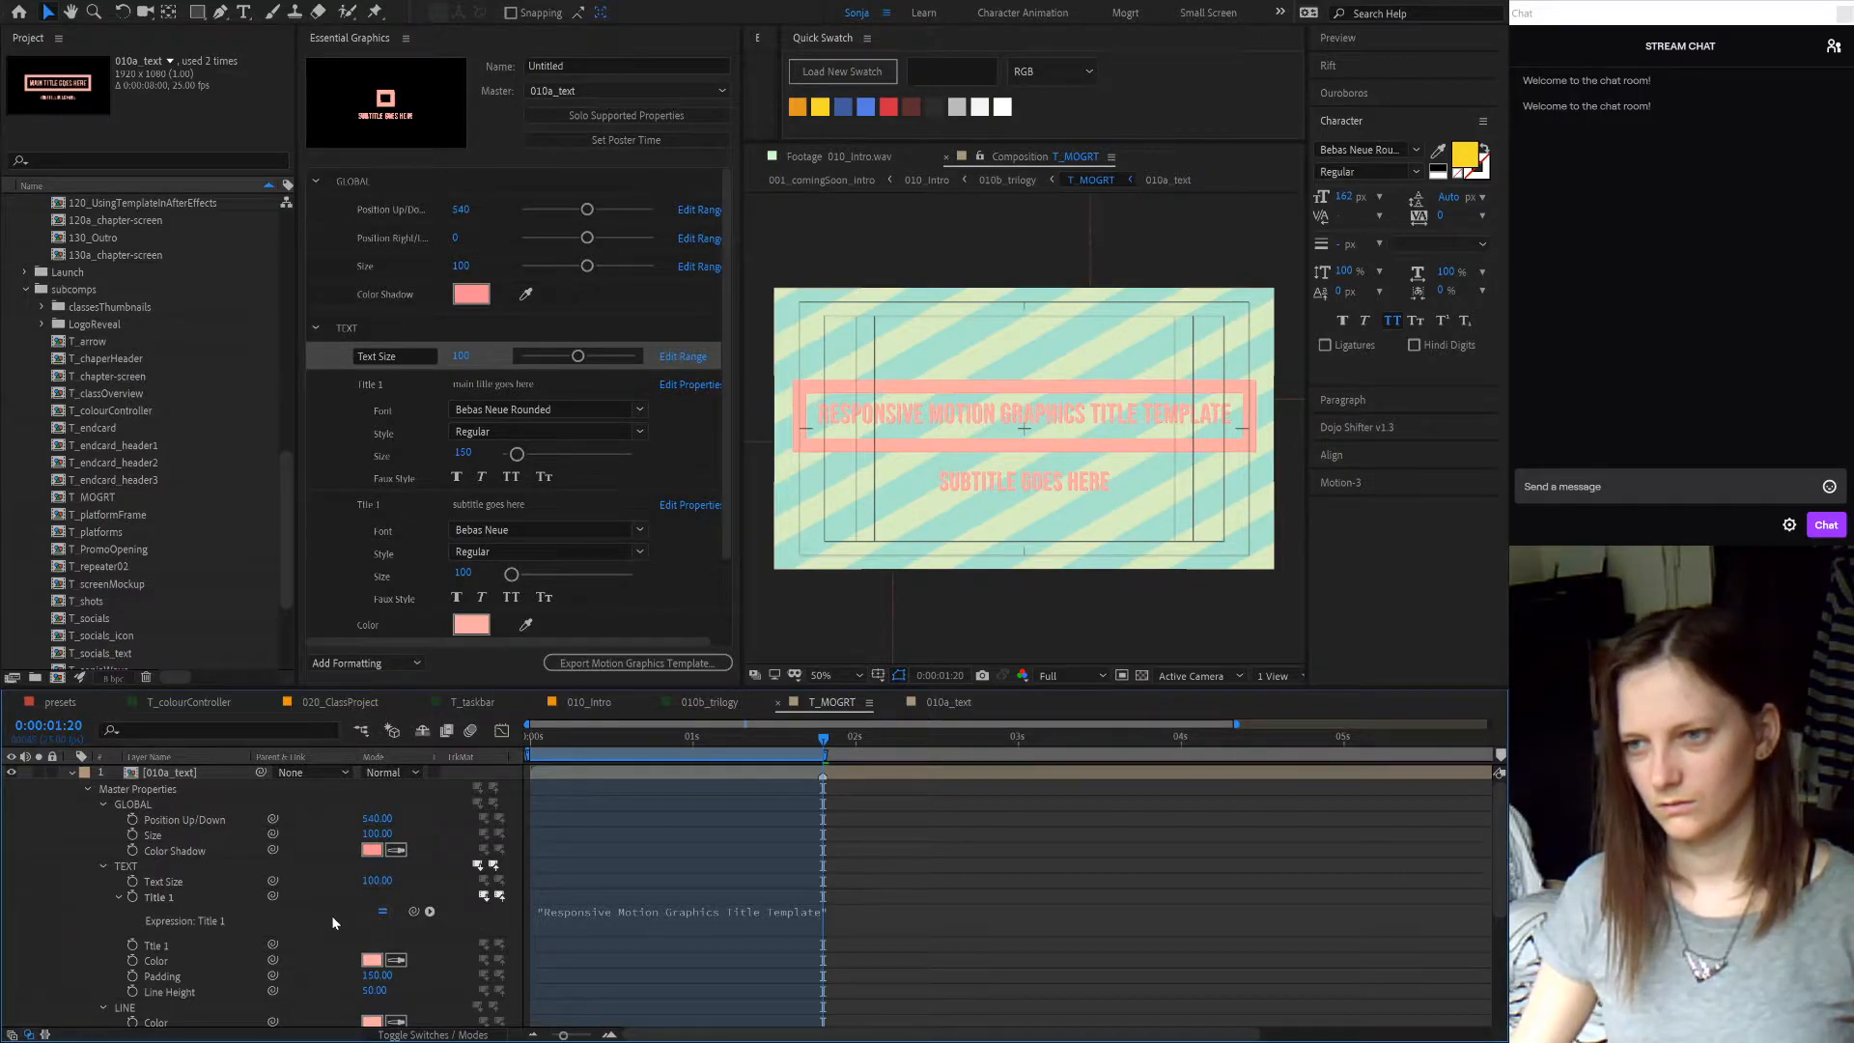
{"action": "left_click", "coordinate": [821, 915]}
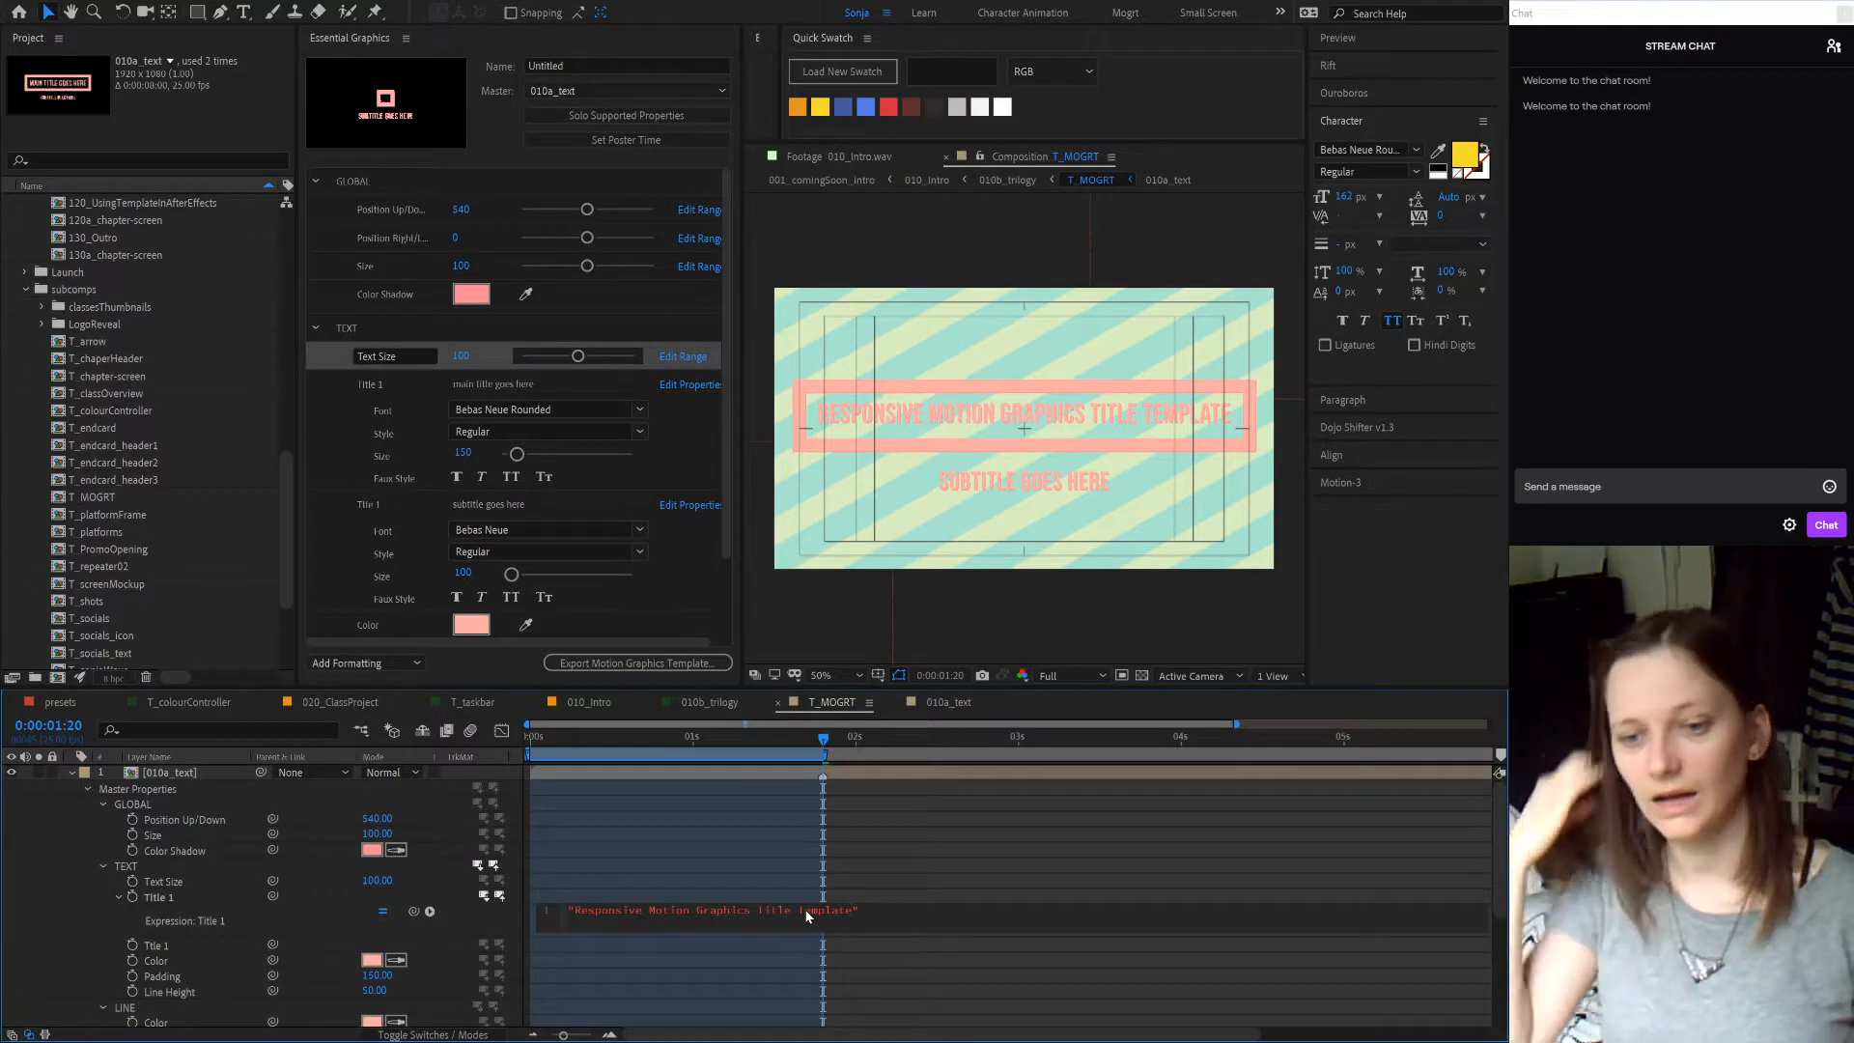
{"action": "left_click", "coordinate": [348, 921]}
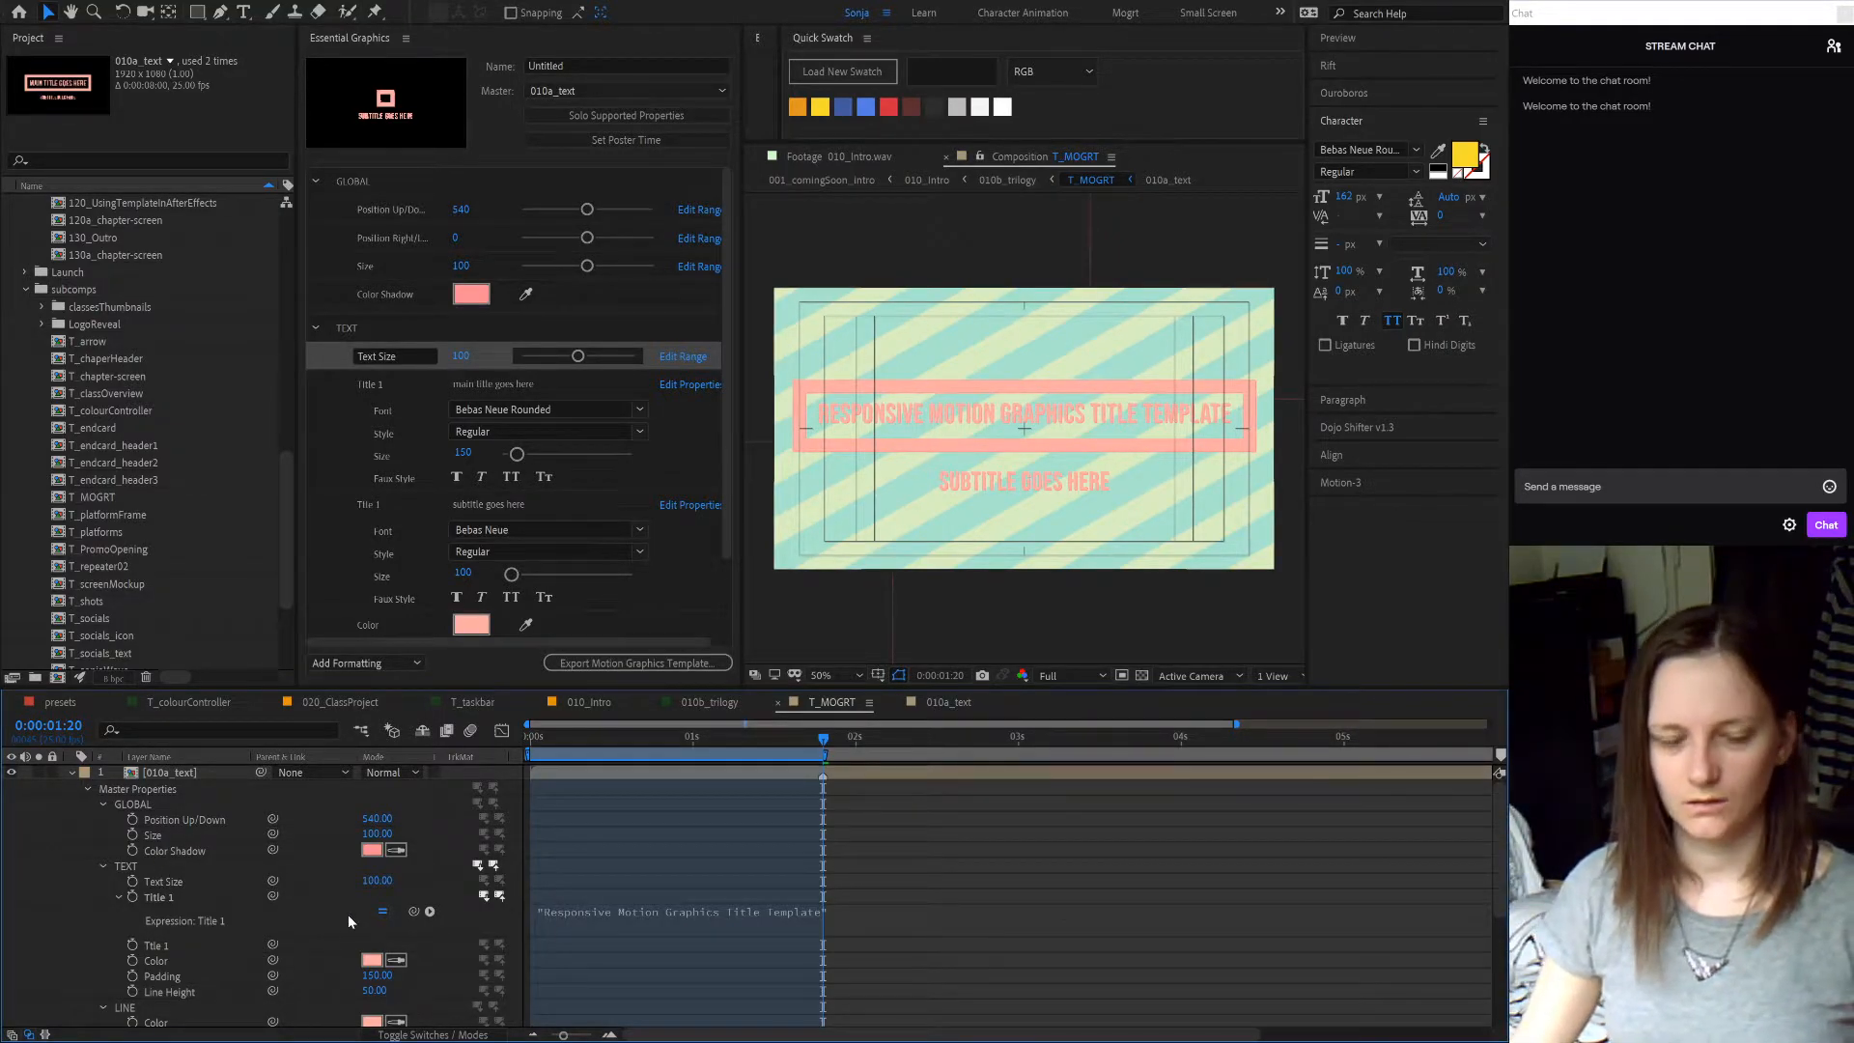
- Add an expression to the subtitle's text property and shorten the main title's expression to "Motion Graphics Templates"
{"action": "left_click", "coordinate": [137, 940], "text": "alt"}
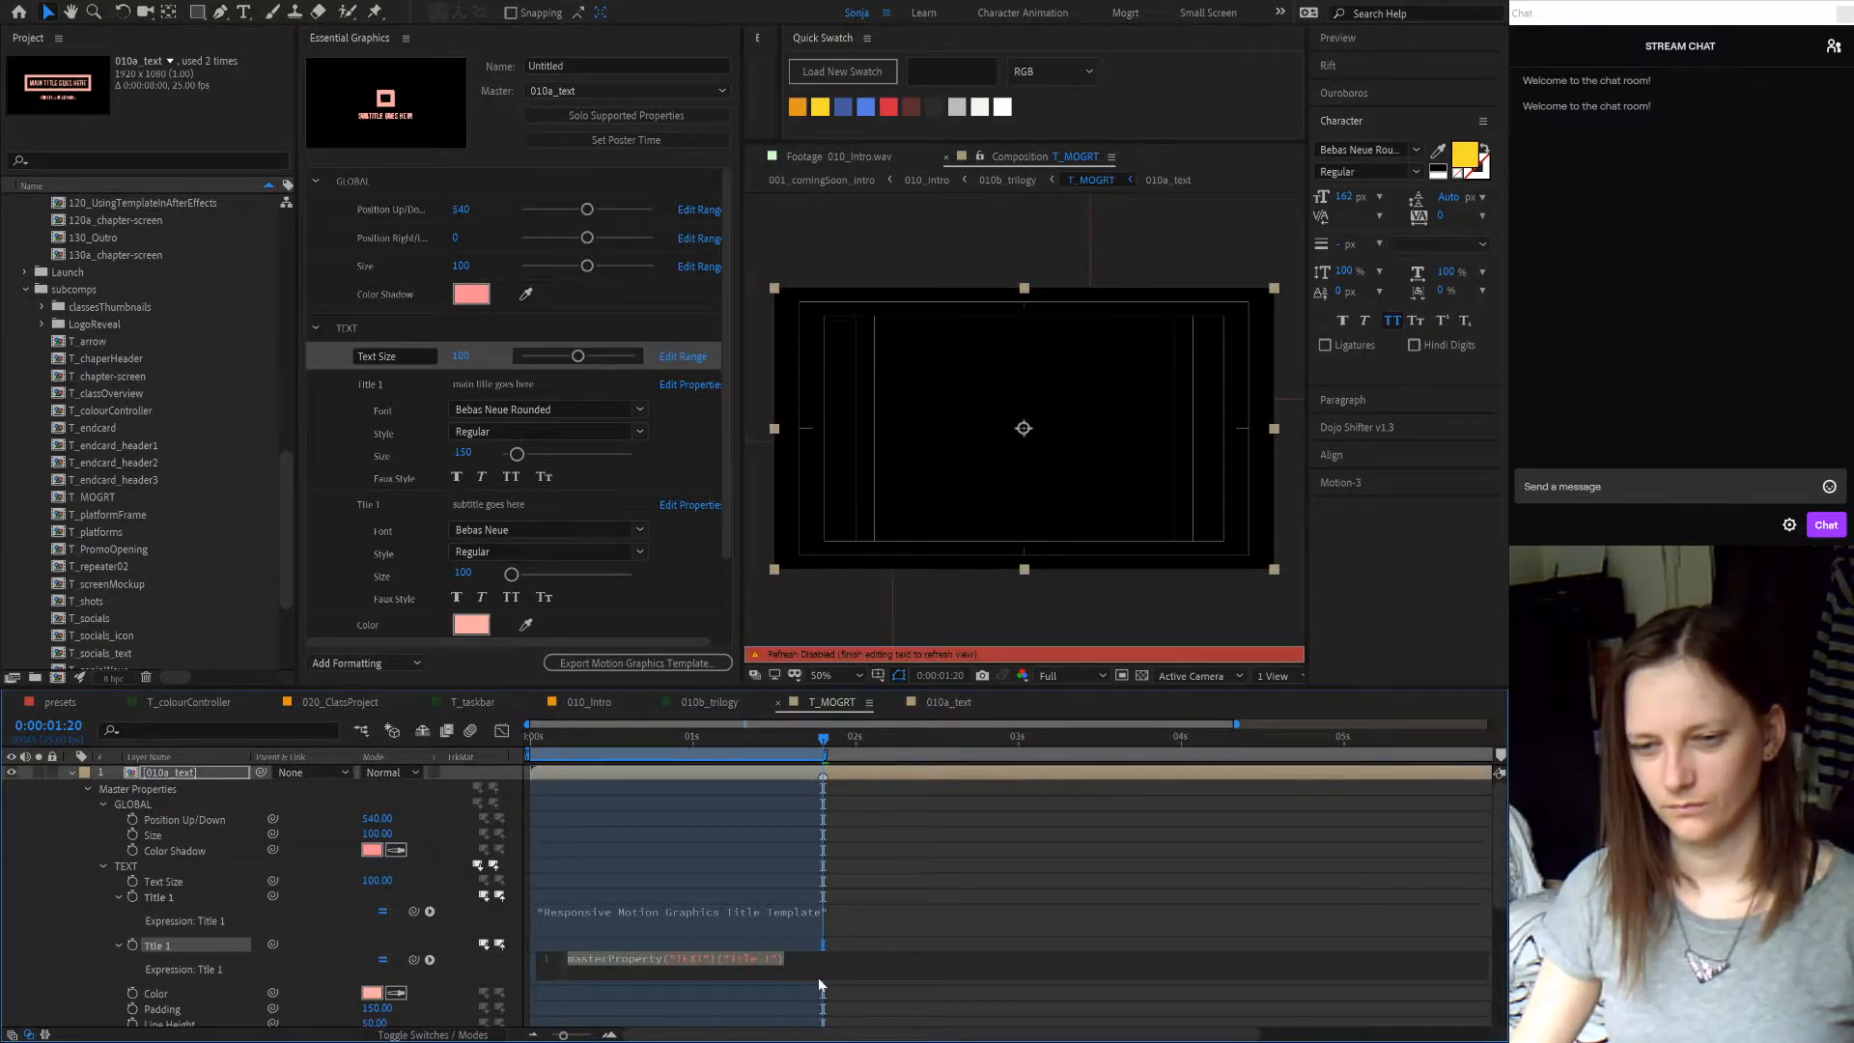
{"action": "left_click", "coordinate": [634, 910]}
{"action": "left_click_drag", "start_coordinate": [649, 913], "coordinate": [578, 914]}
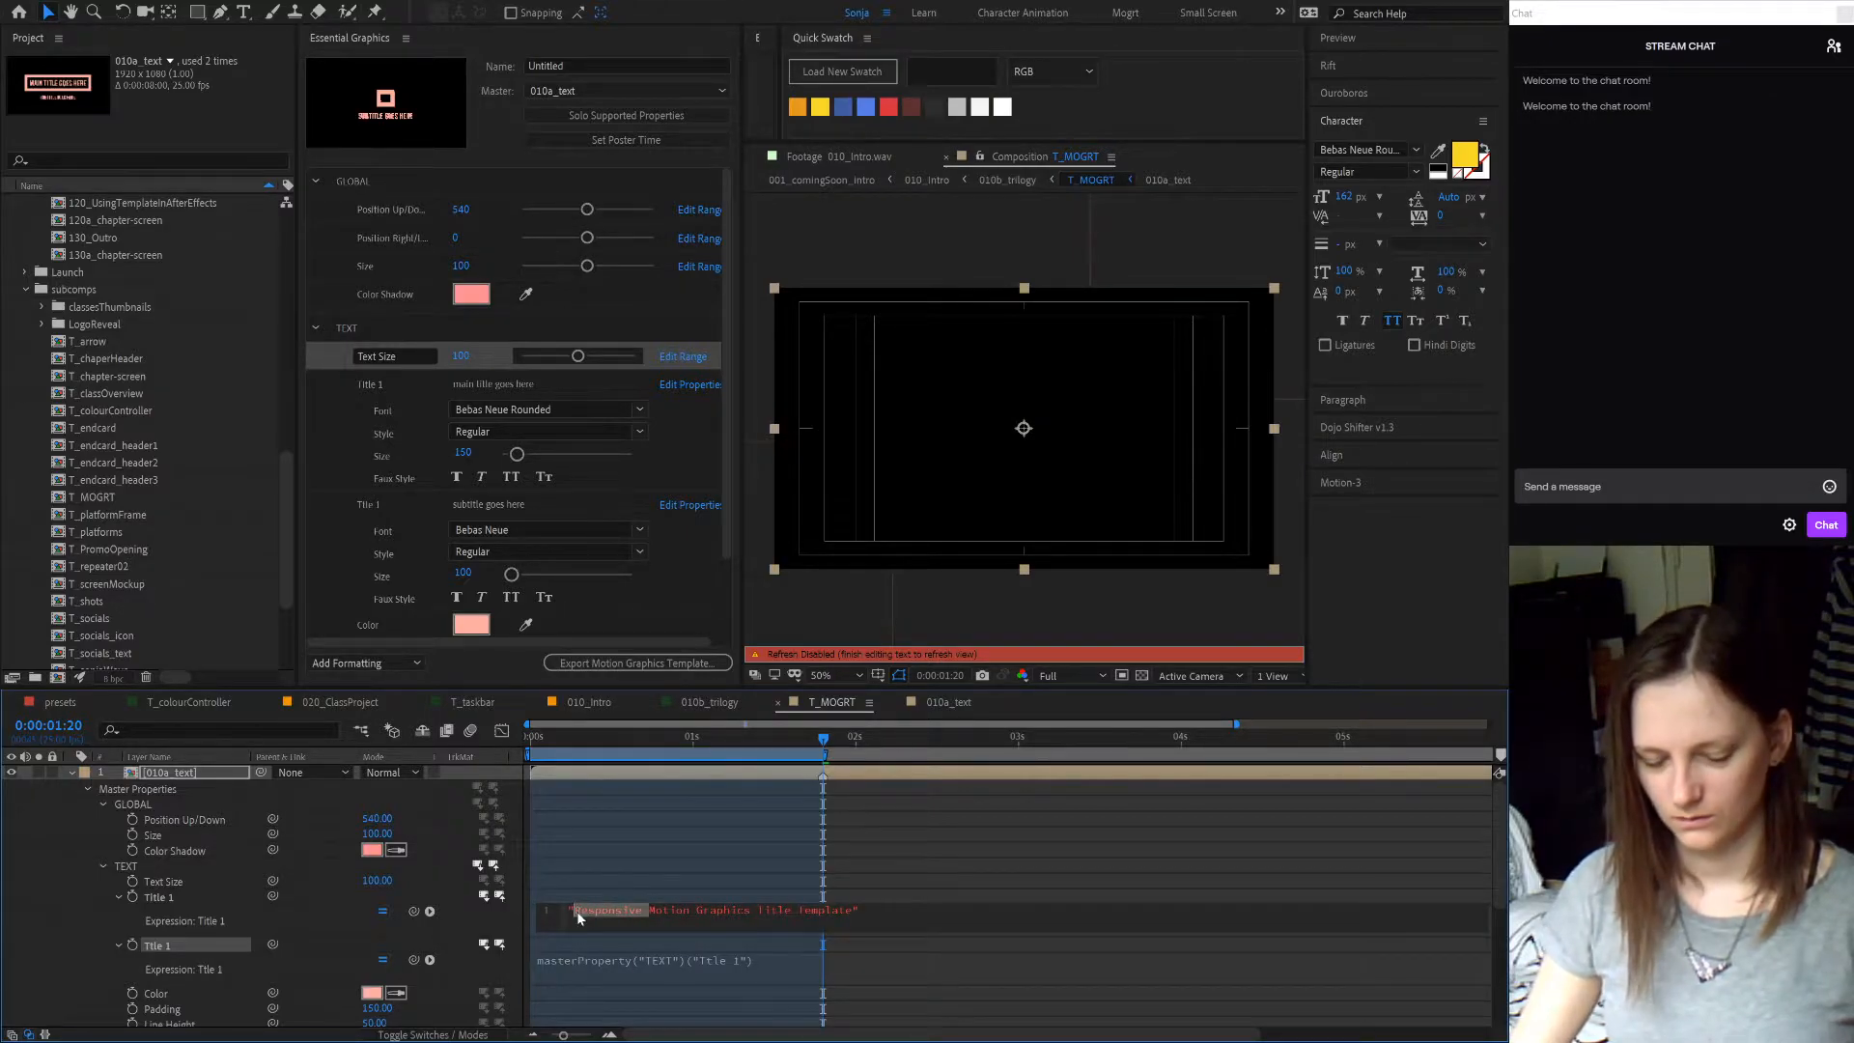
{"action": "key", "text": "BackSpace"}
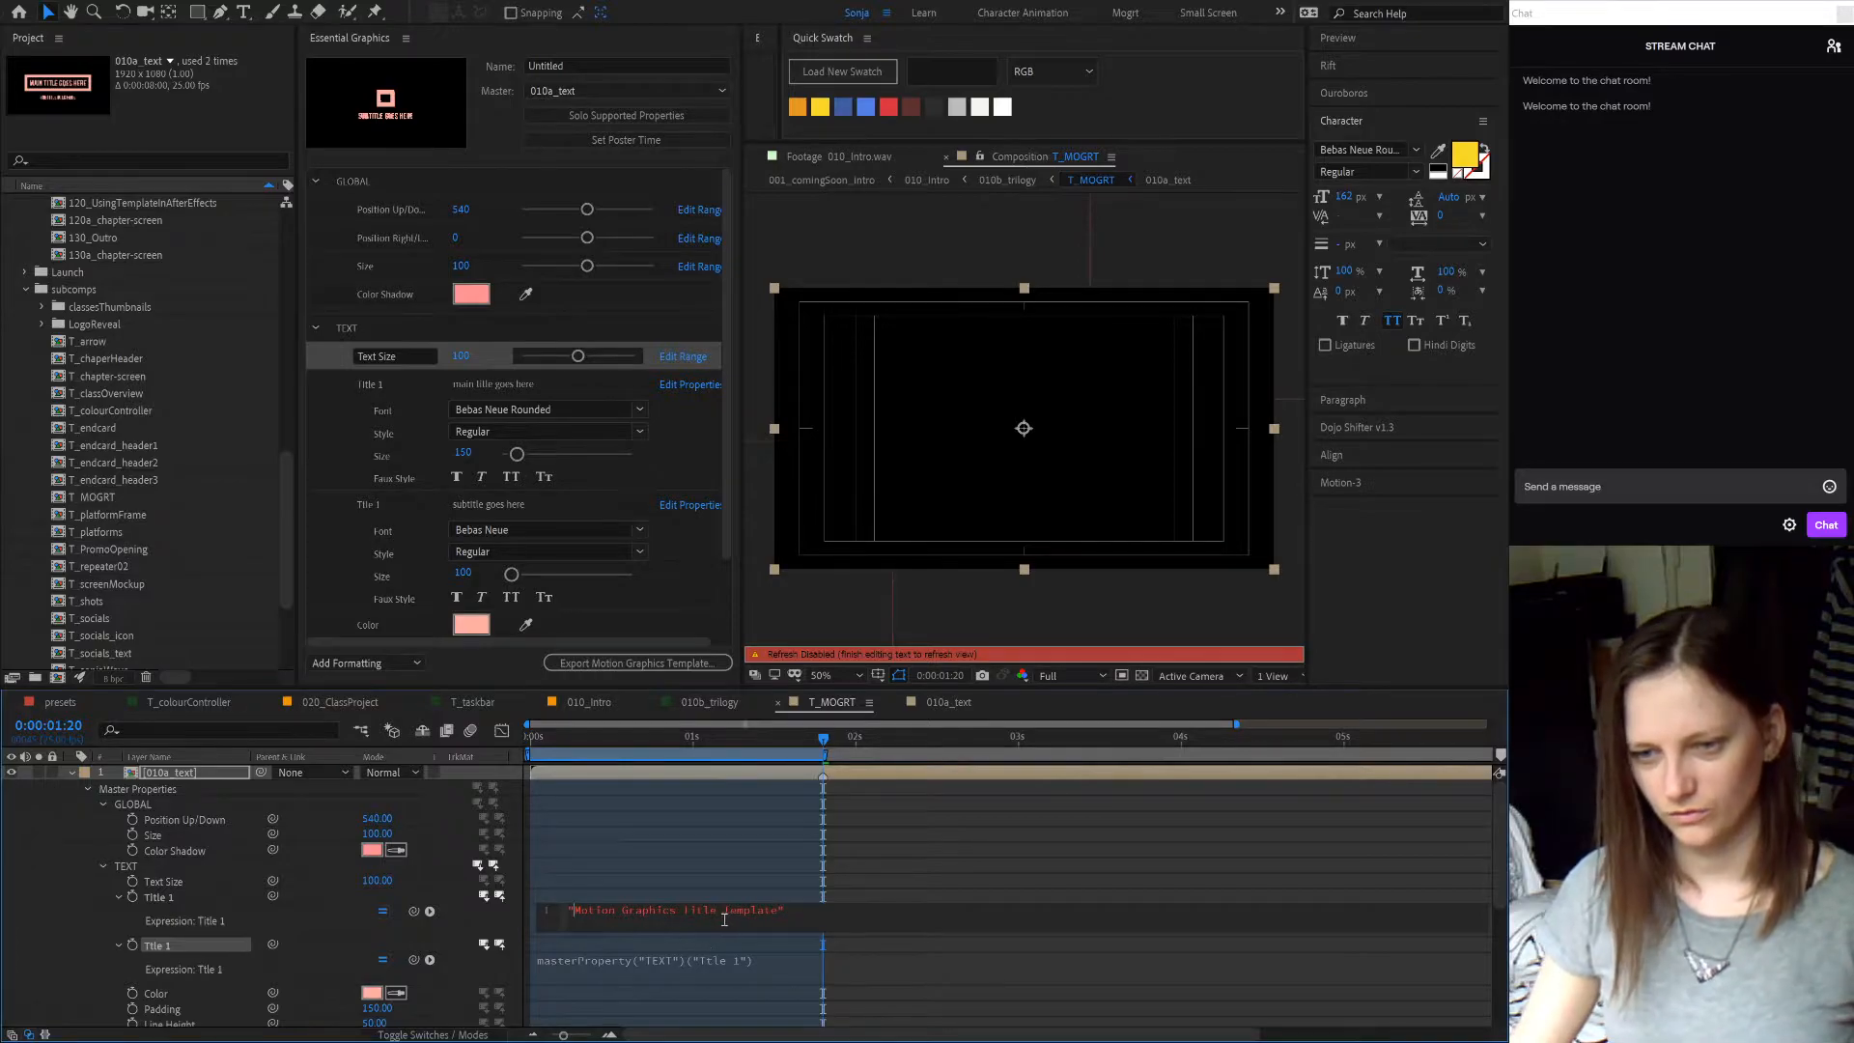
{"action": "double_click", "coordinate": [701, 912]}
{"action": "key", "text": "BackSpace"}
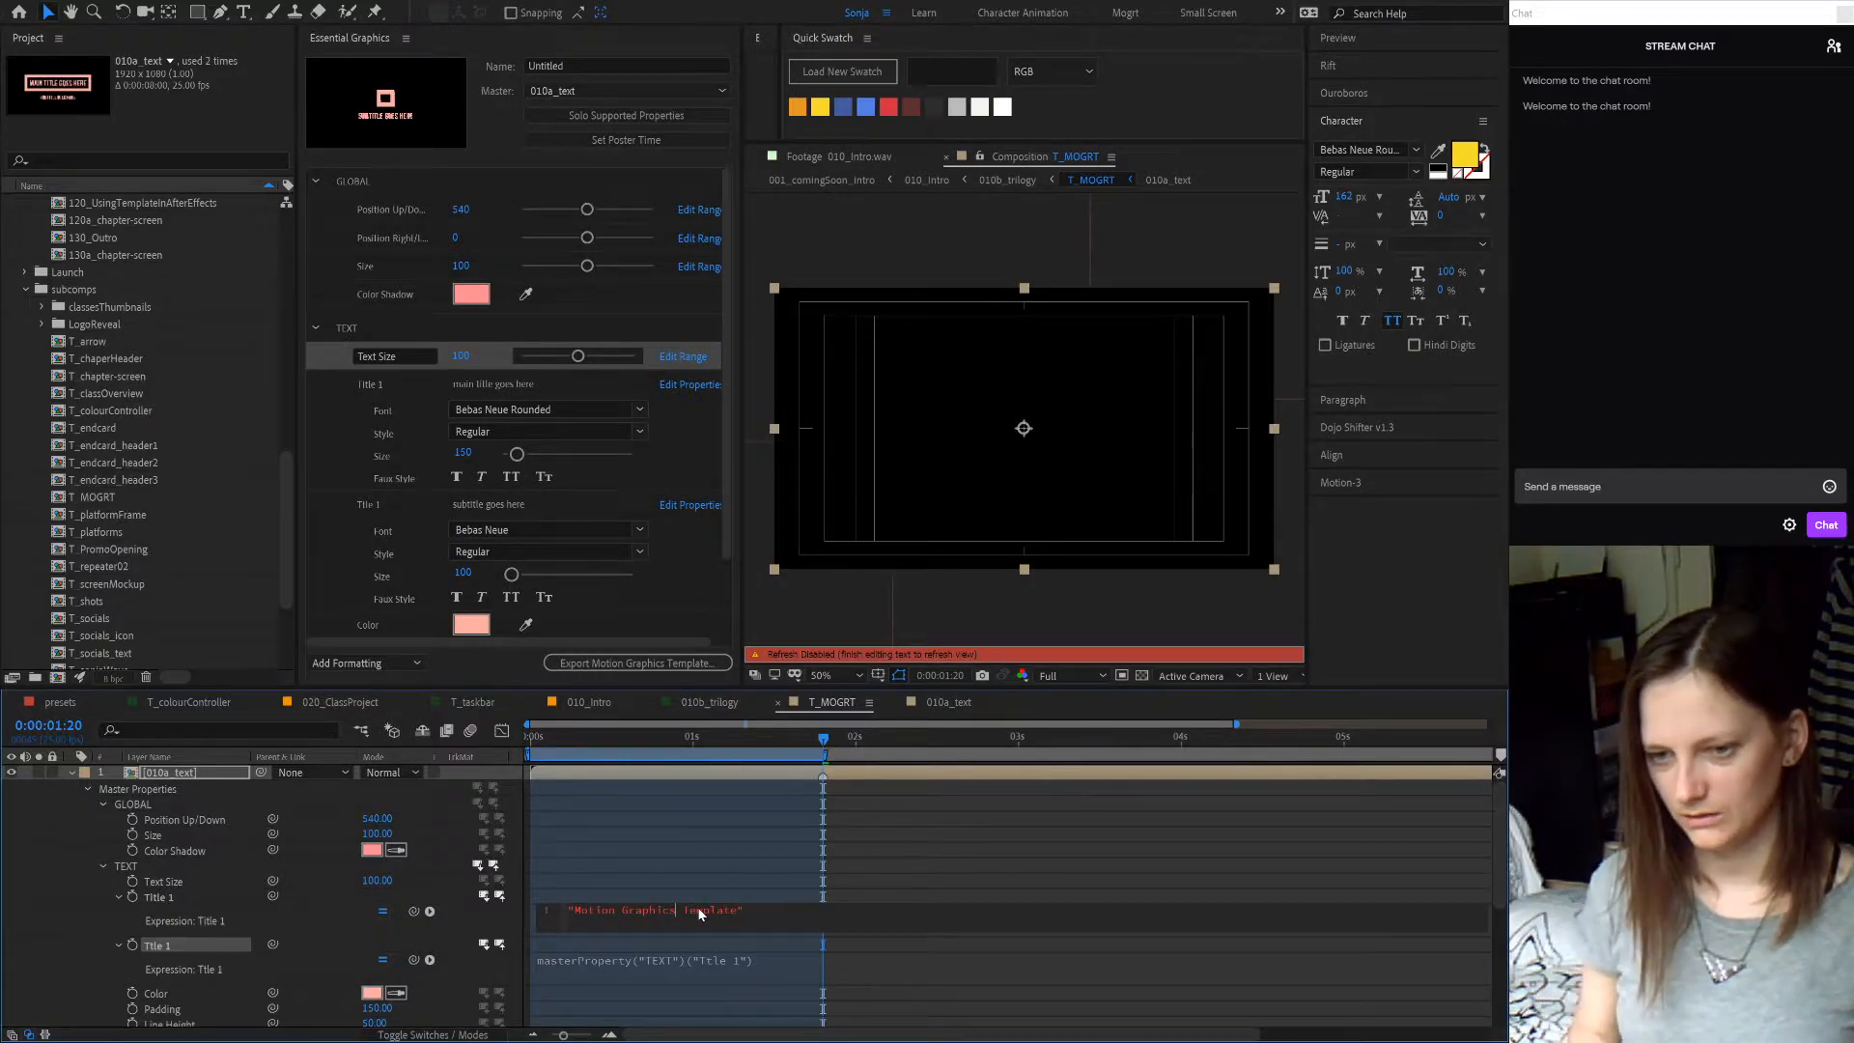
{"action": "type", "text": "s"}
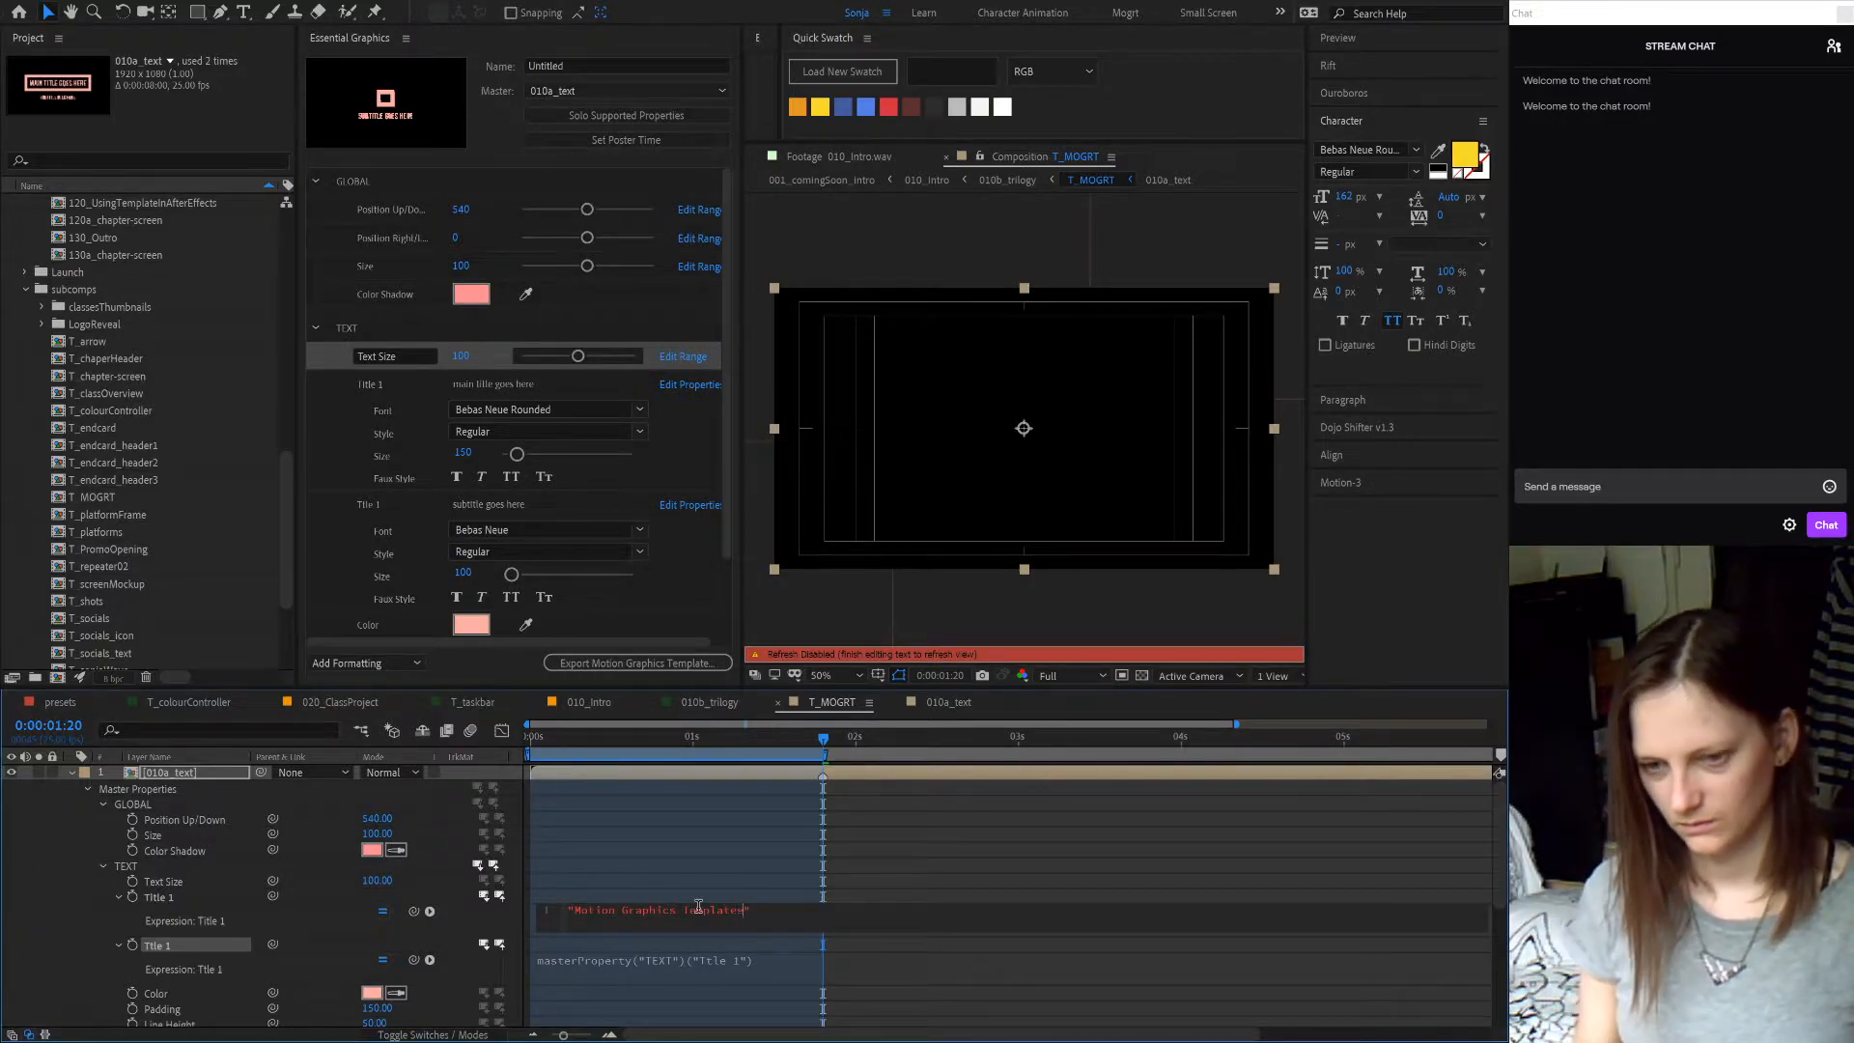
{"action": "left_click", "coordinate": [352, 923]}
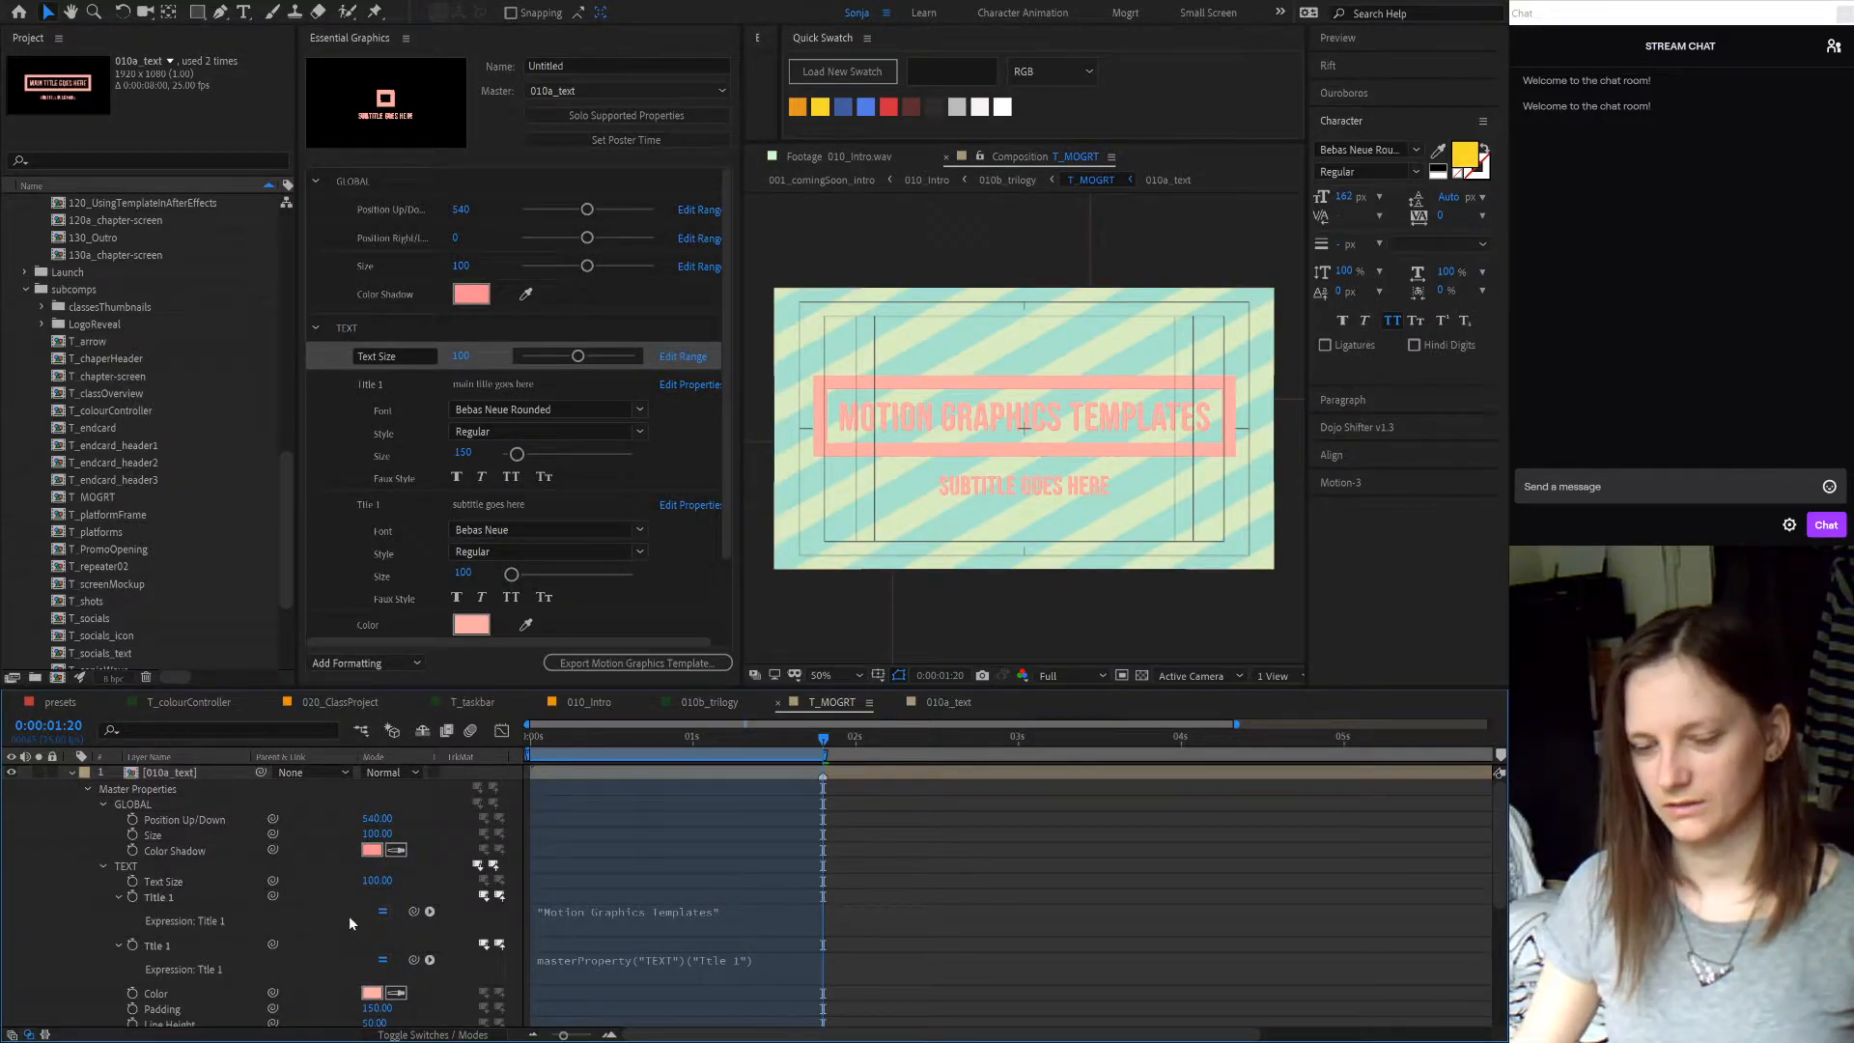
- Set the subtitle's expression text to "Responsive Motion Graphics Templates"
{"action": "left_click", "coordinate": [645, 960]}
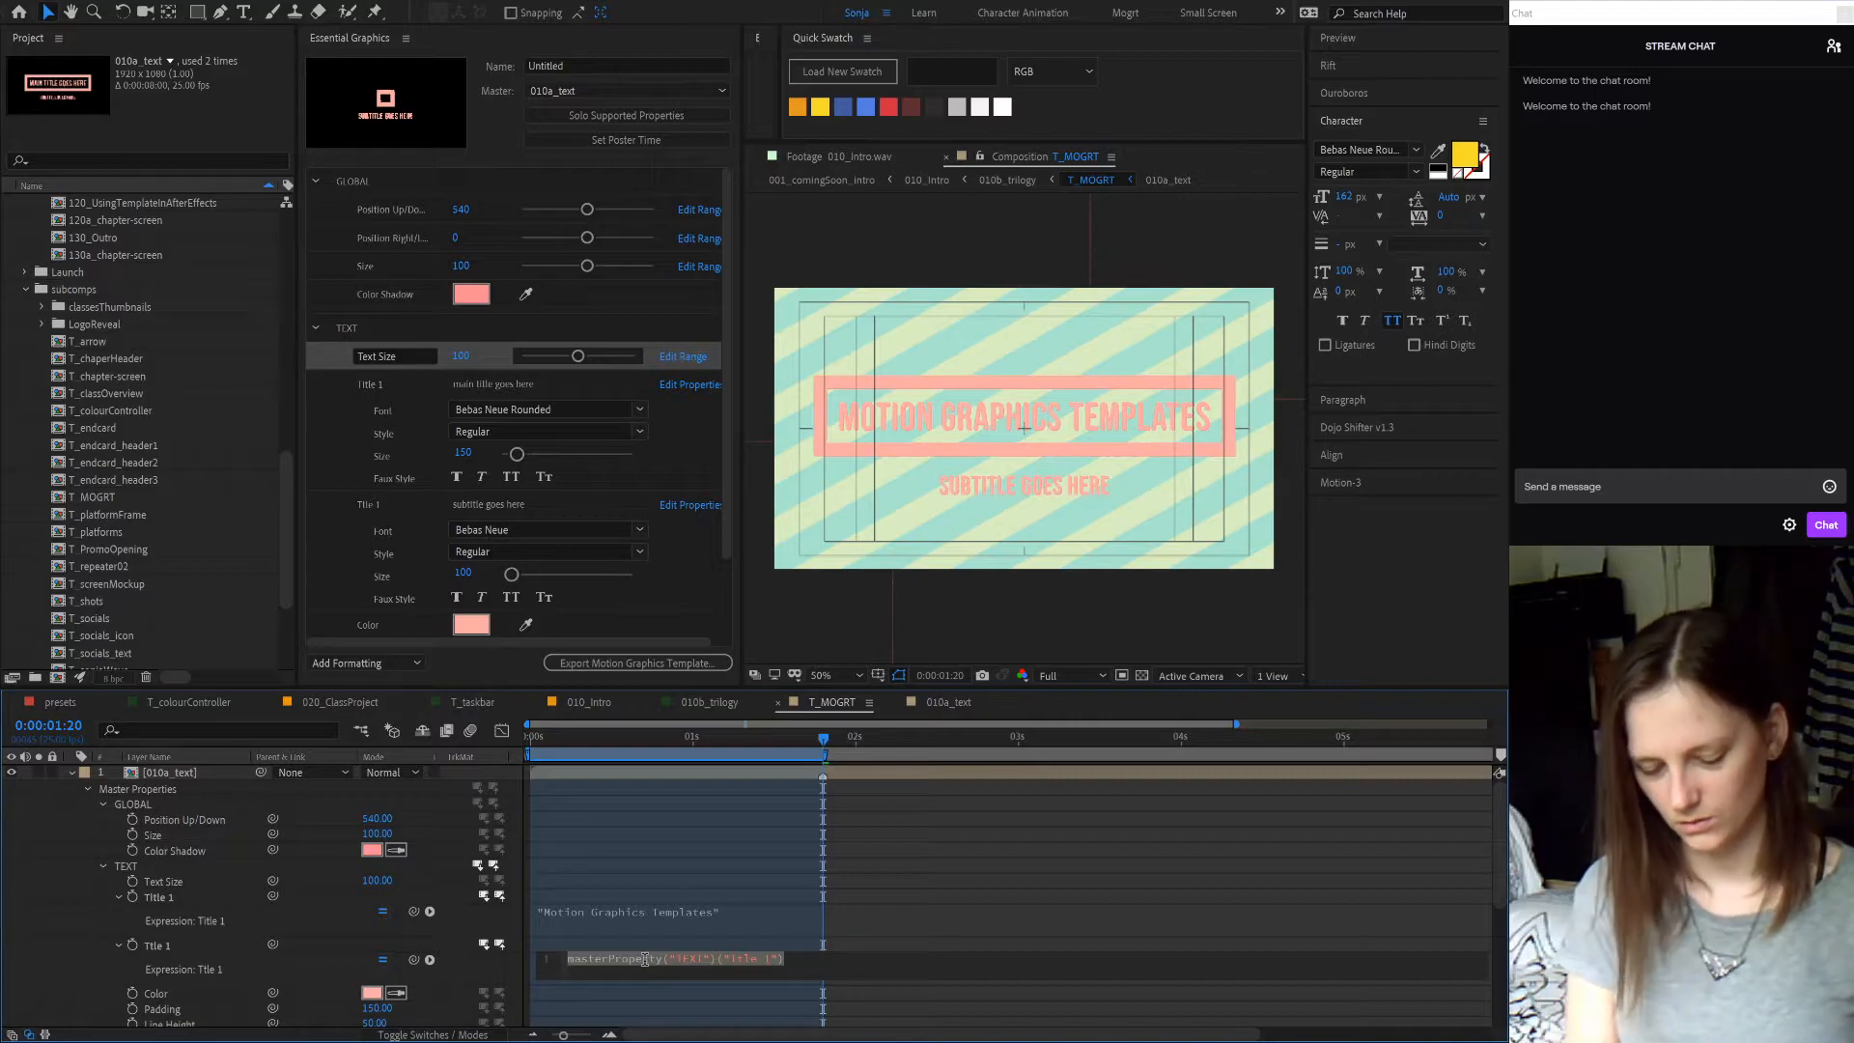
{"action": "type", "text": "\"\""}
{"action": "type", "text": "Responsive"}
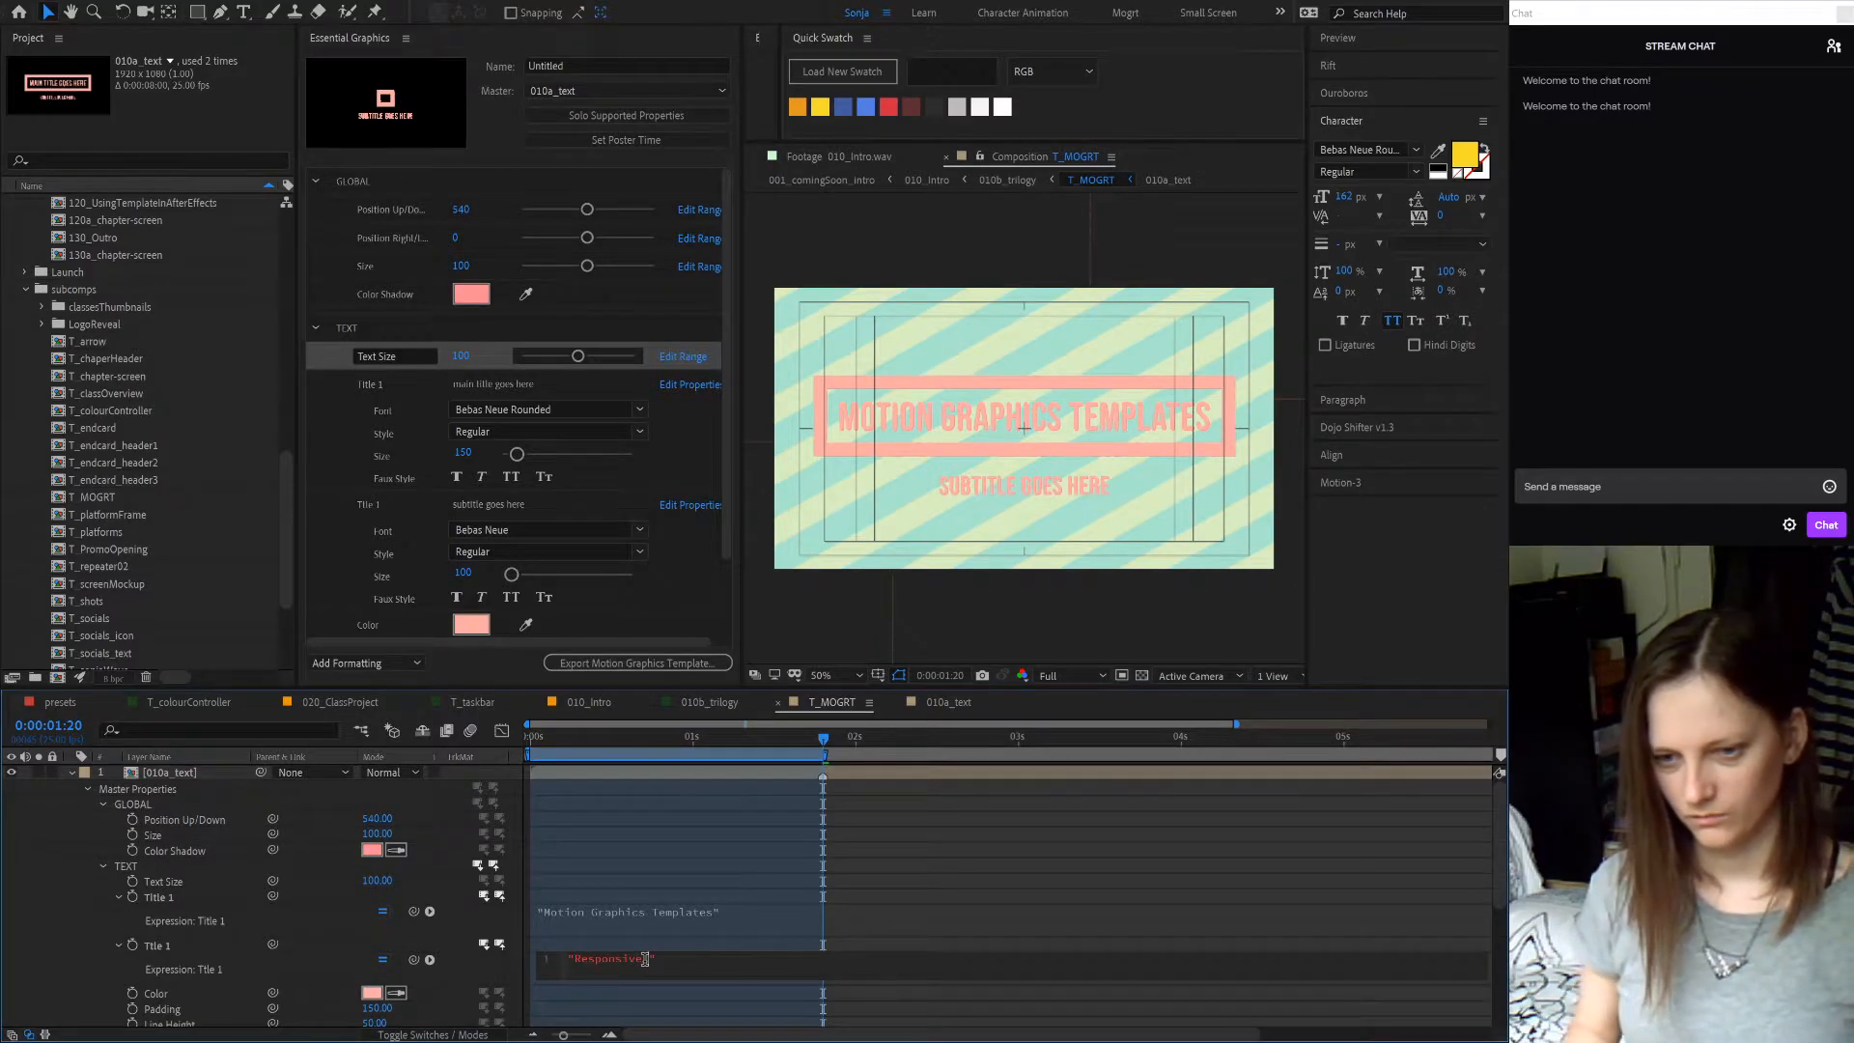
{"action": "type", "text": " Title"}
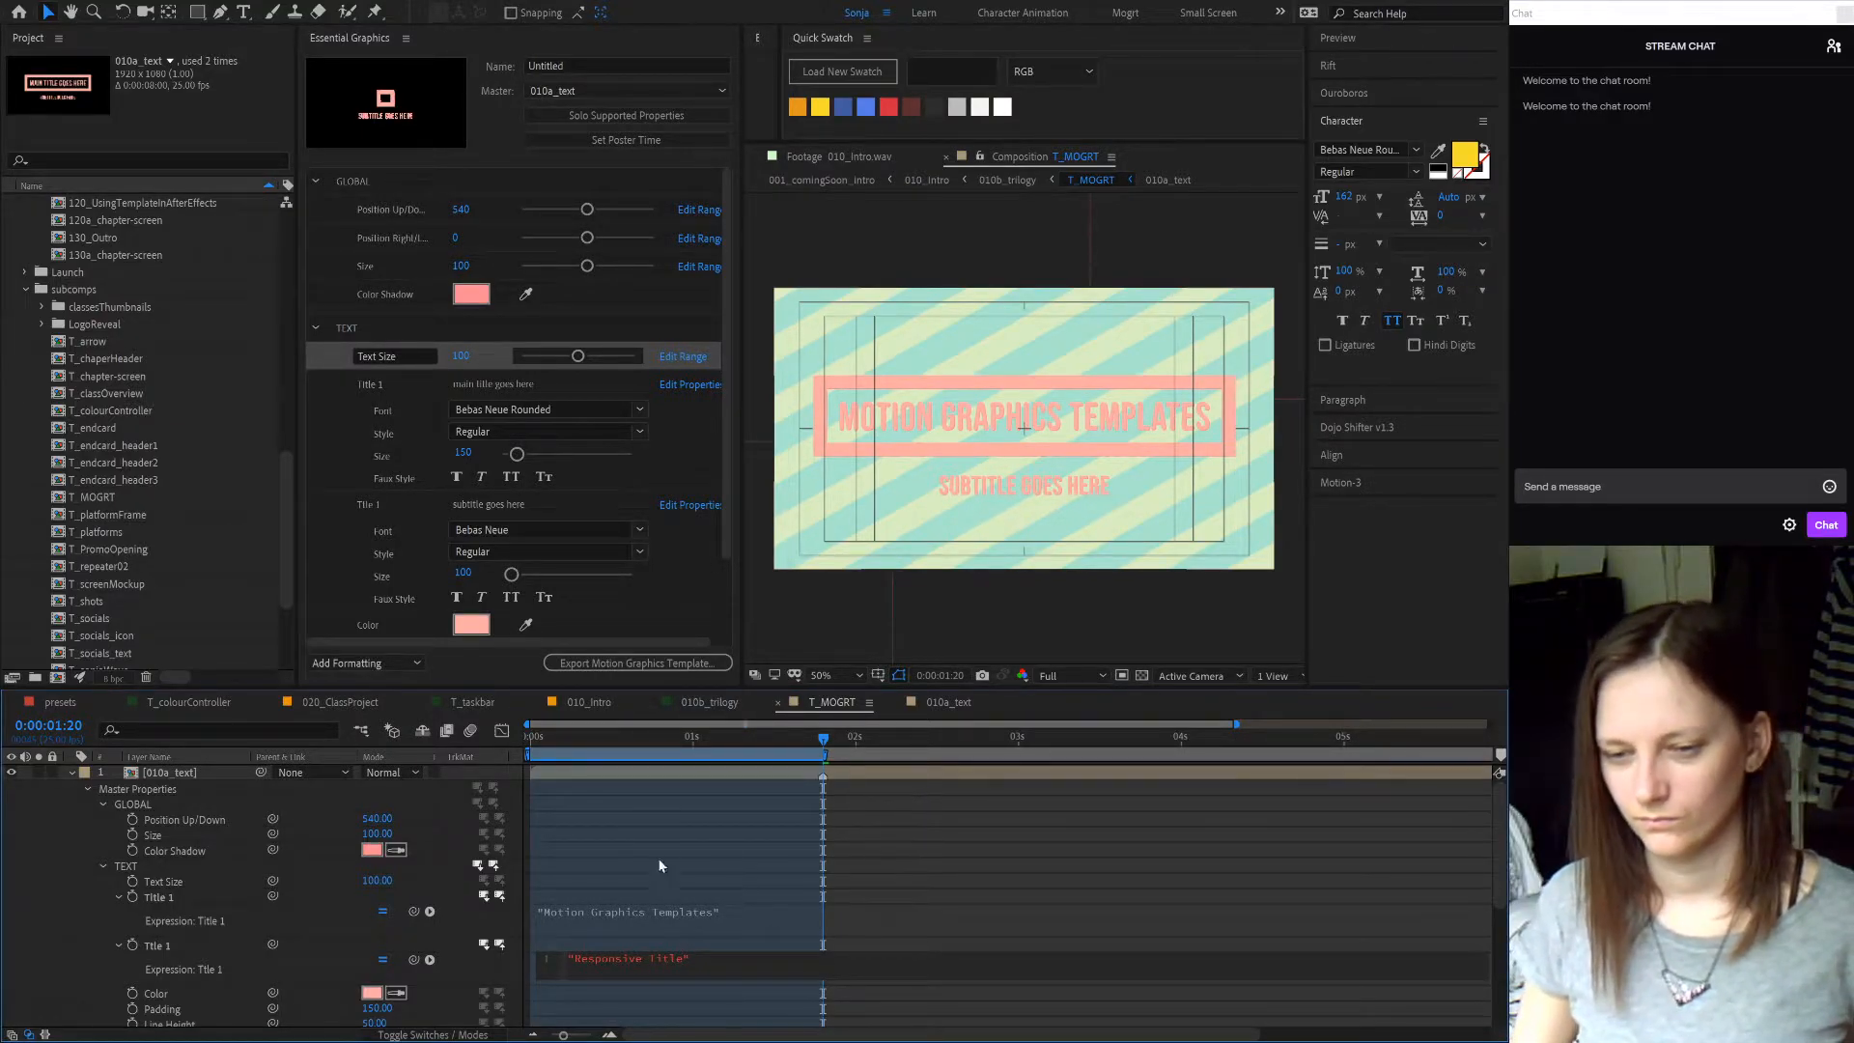
{"action": "double_click", "coordinate": [661, 958]}
{"action": "type", "text": "Motion Graphics Templates"}
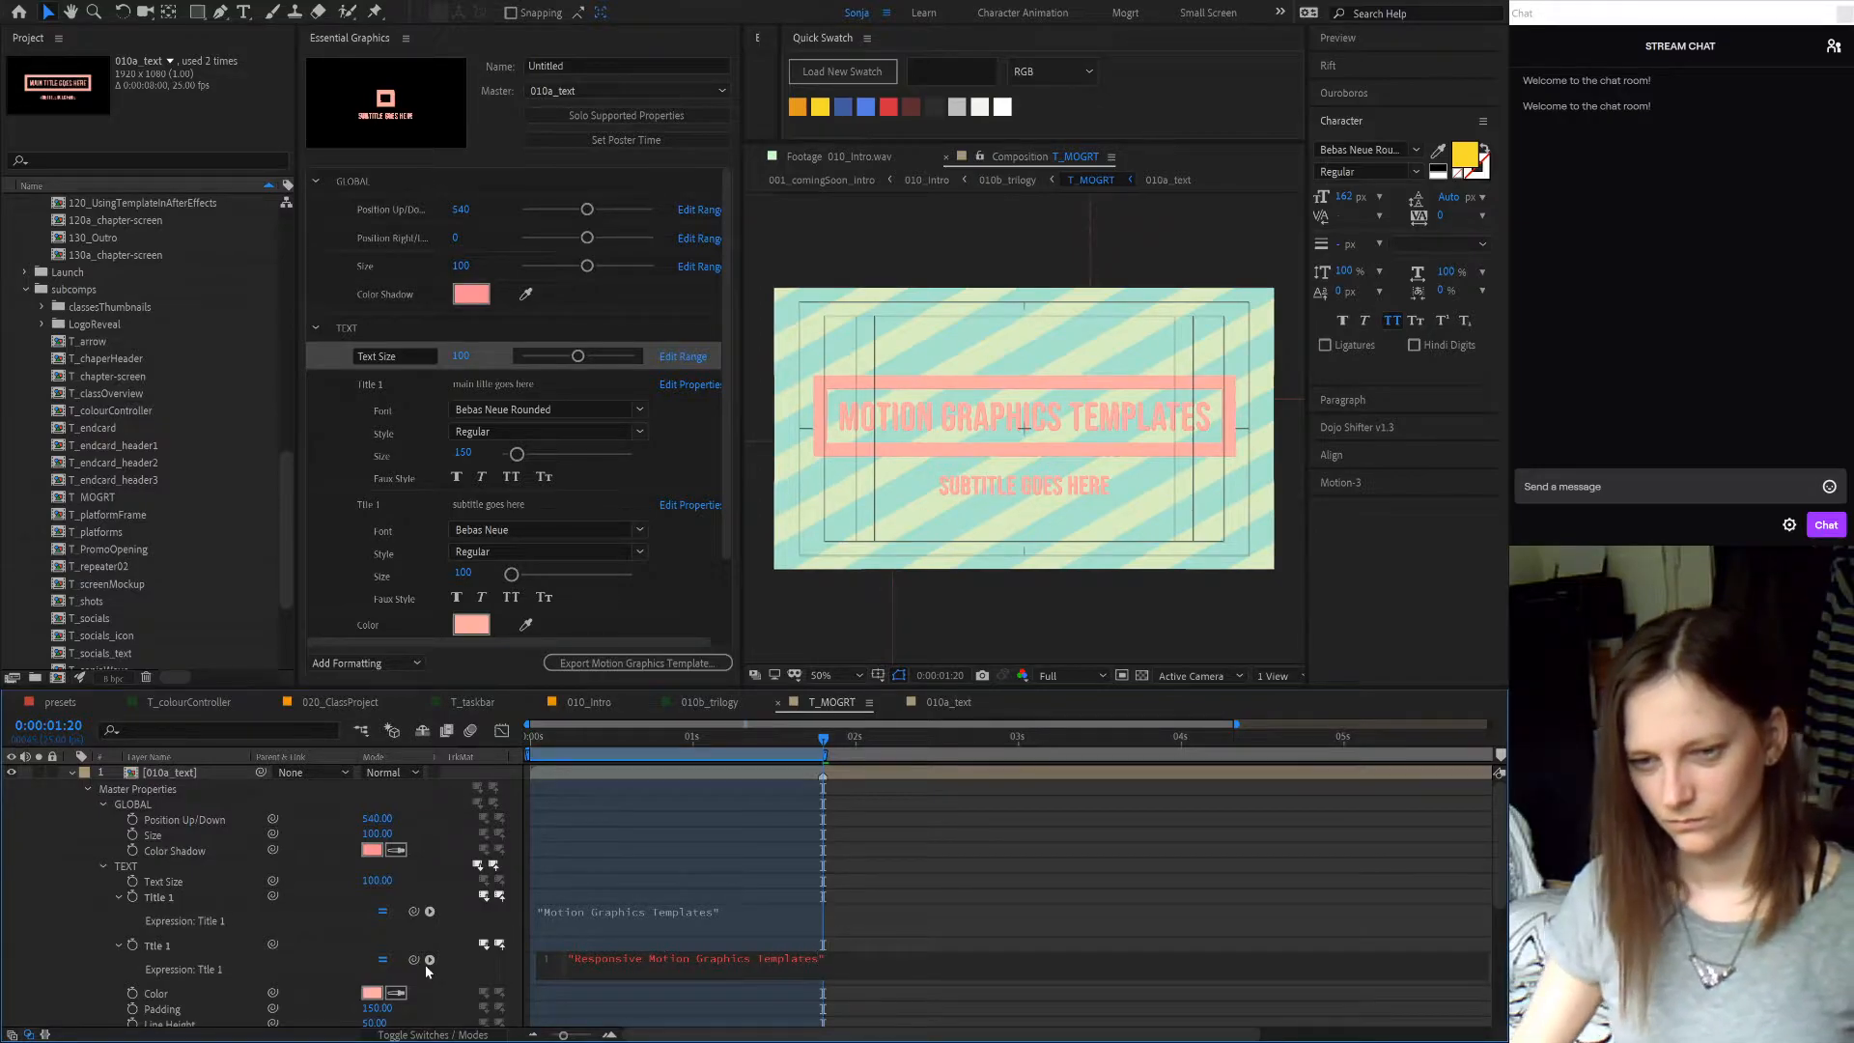
{"action": "left_click", "coordinate": [442, 948]}
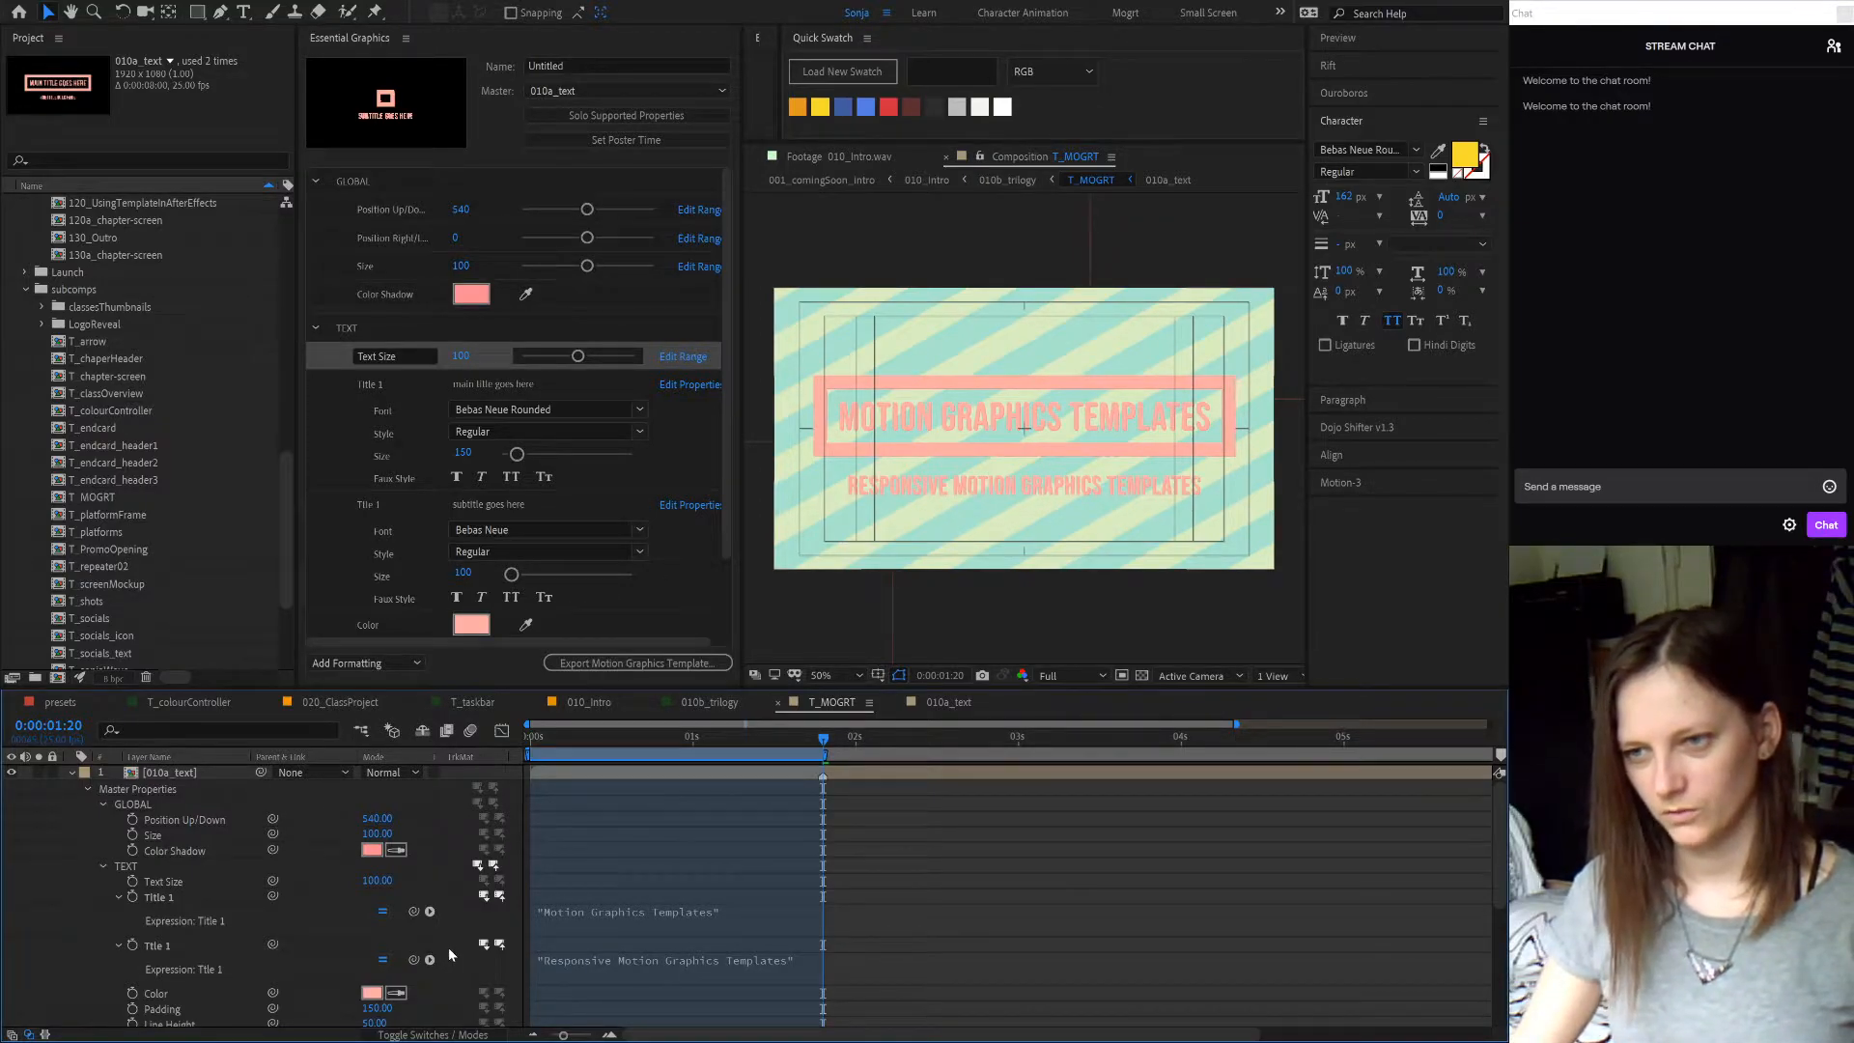
- Replace the main title's expression text with "MOGRT Title in After Effects"
{"action": "left_click", "coordinate": [600, 913]}
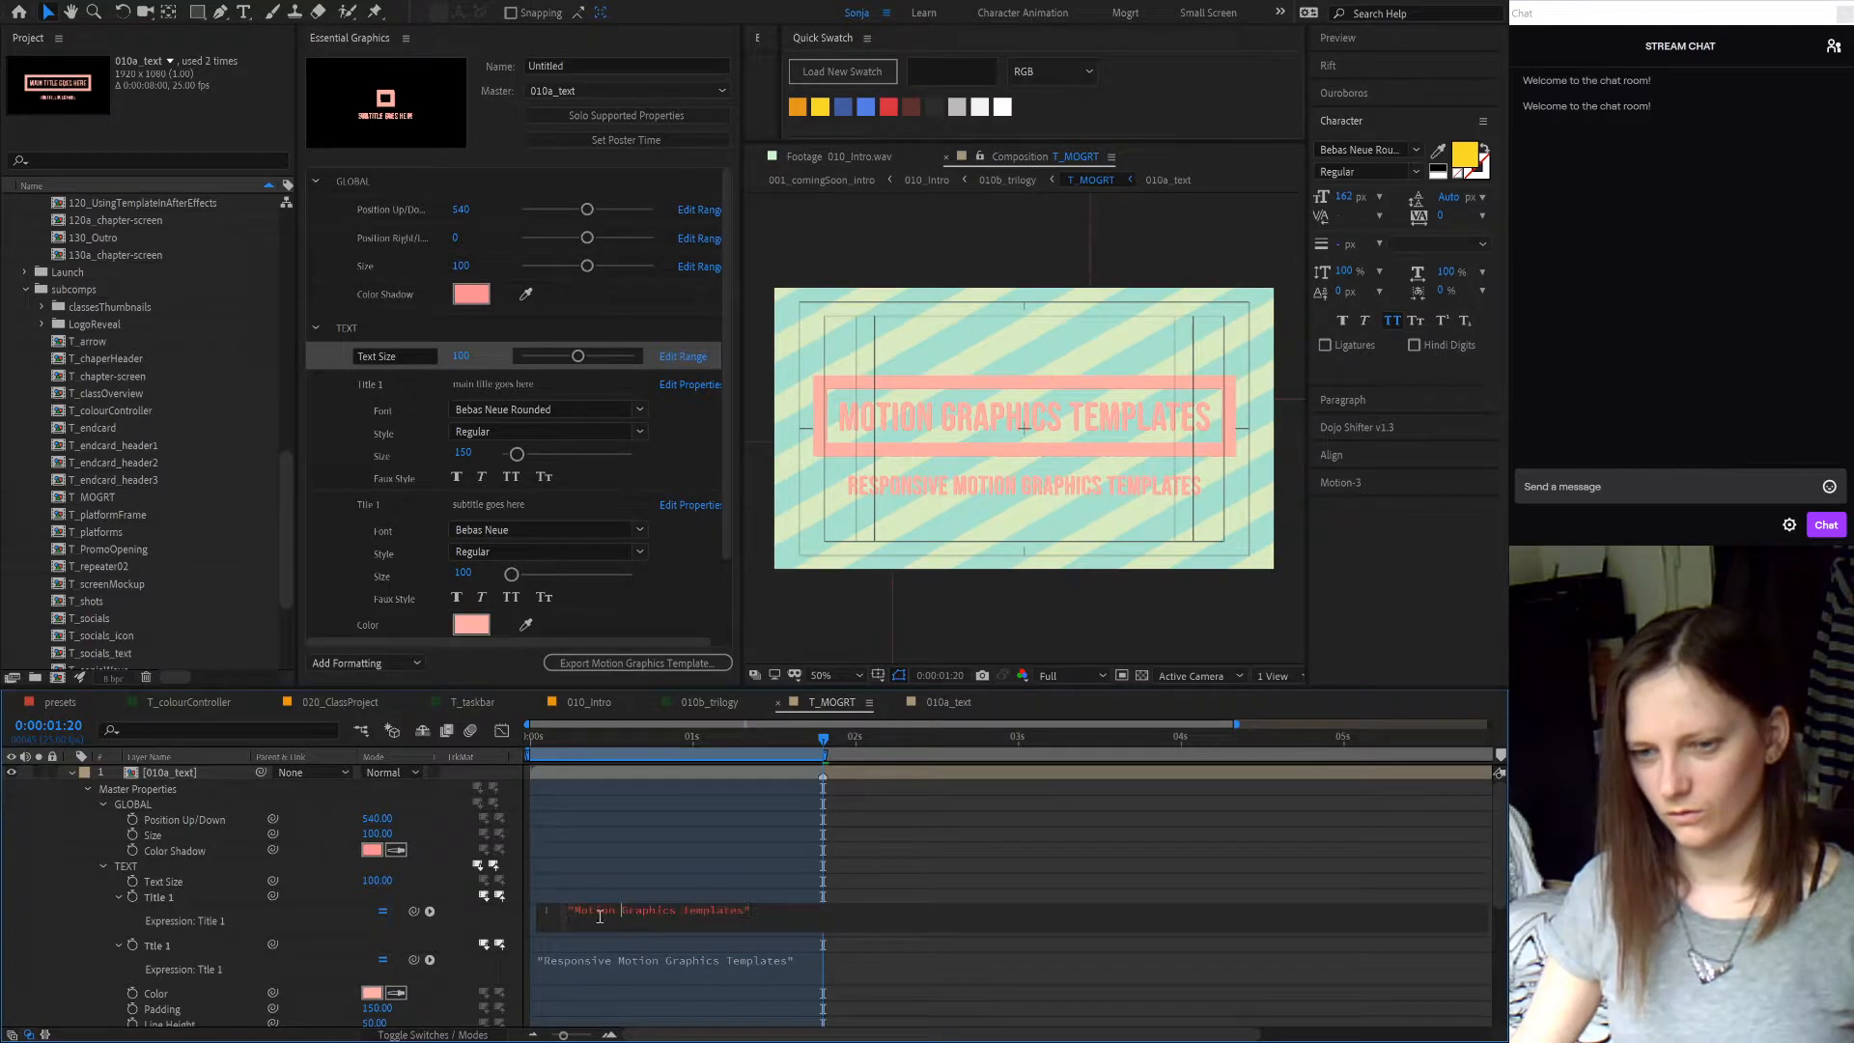
{"action": "left_click_drag", "start_coordinate": [575, 909], "coordinate": [742, 915]}
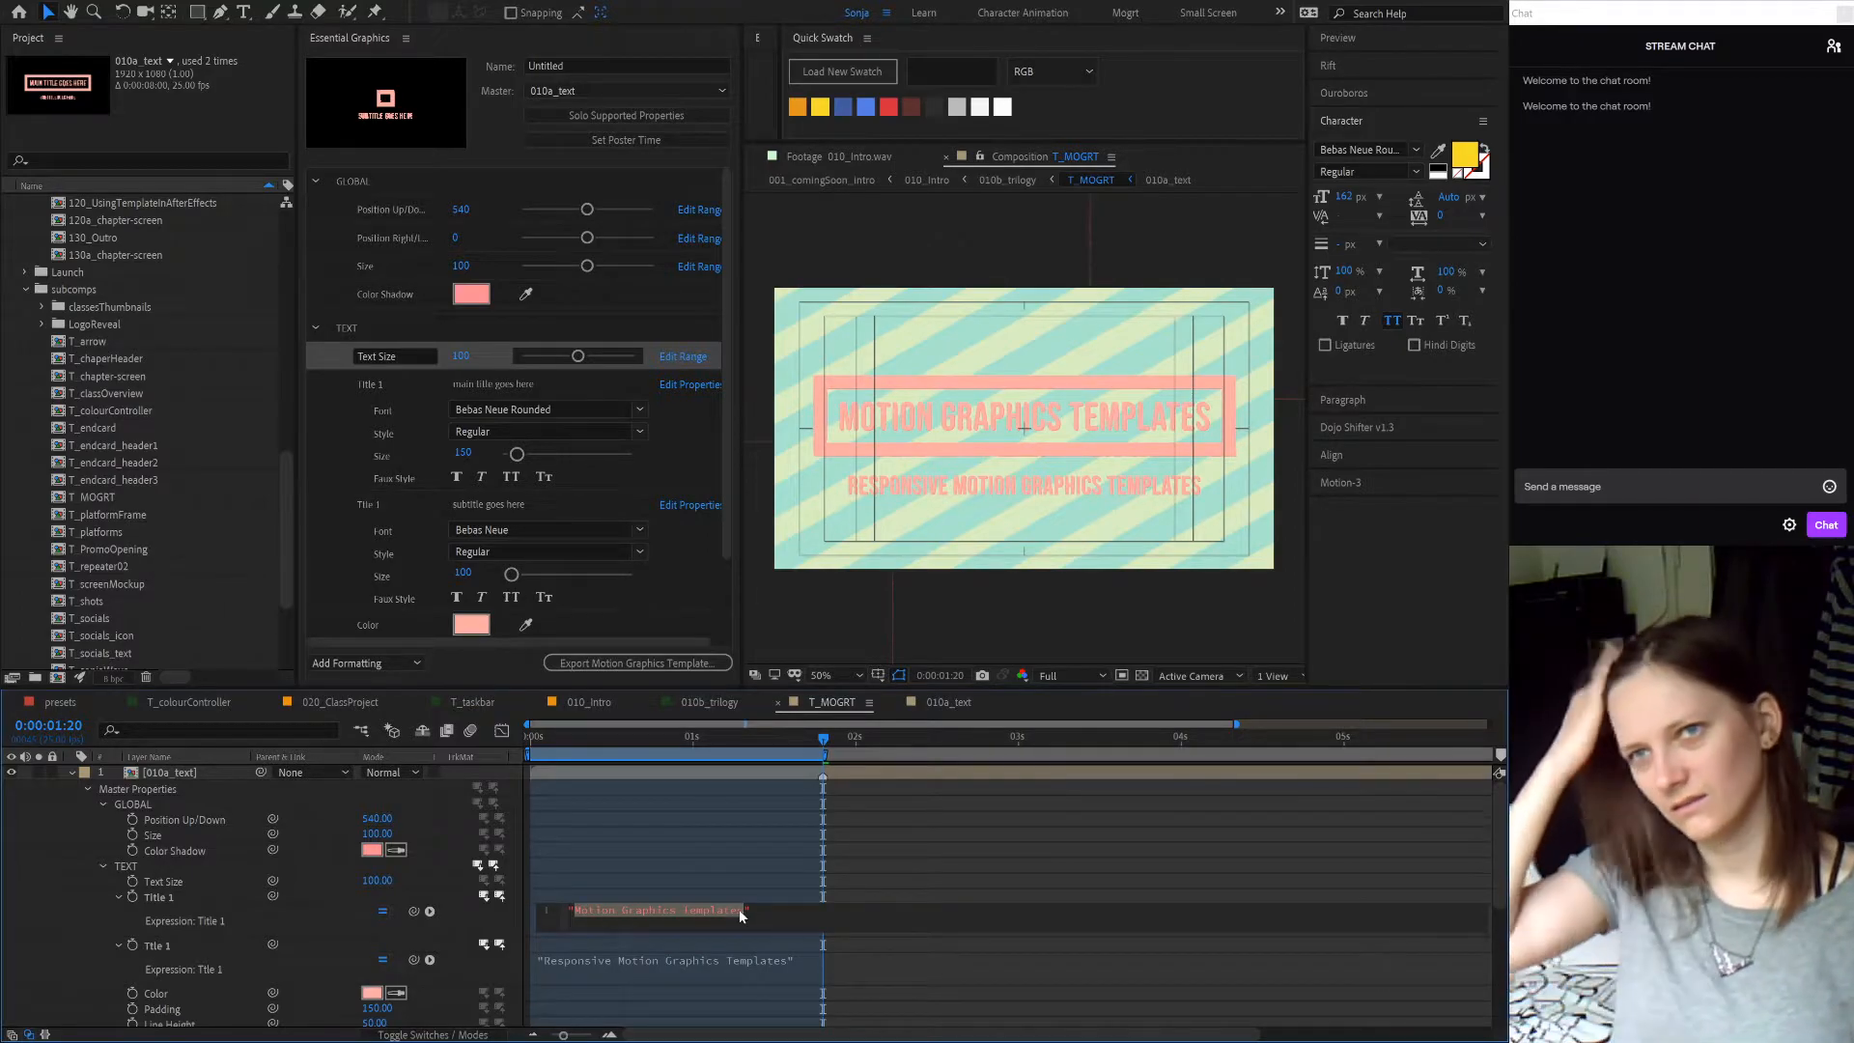
{"action": "type", "text": "Title"}
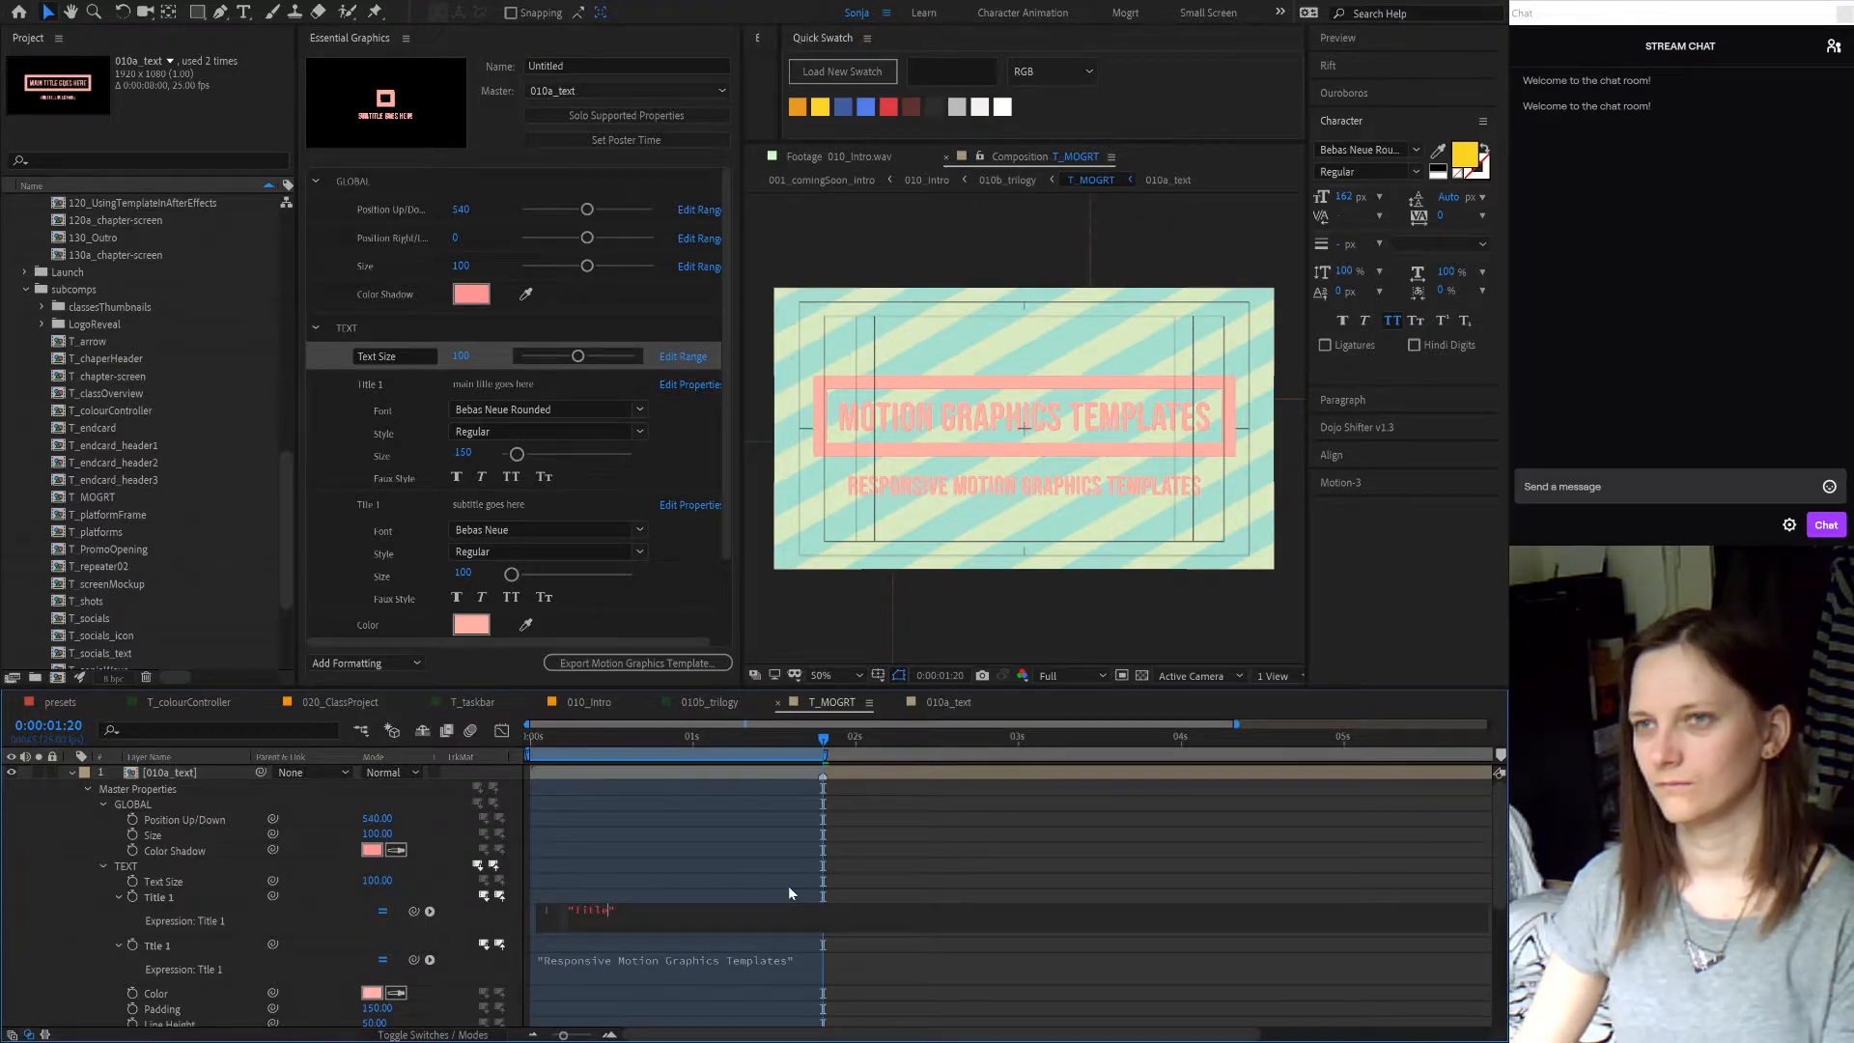
{"action": "left_click", "coordinate": [571, 911]}
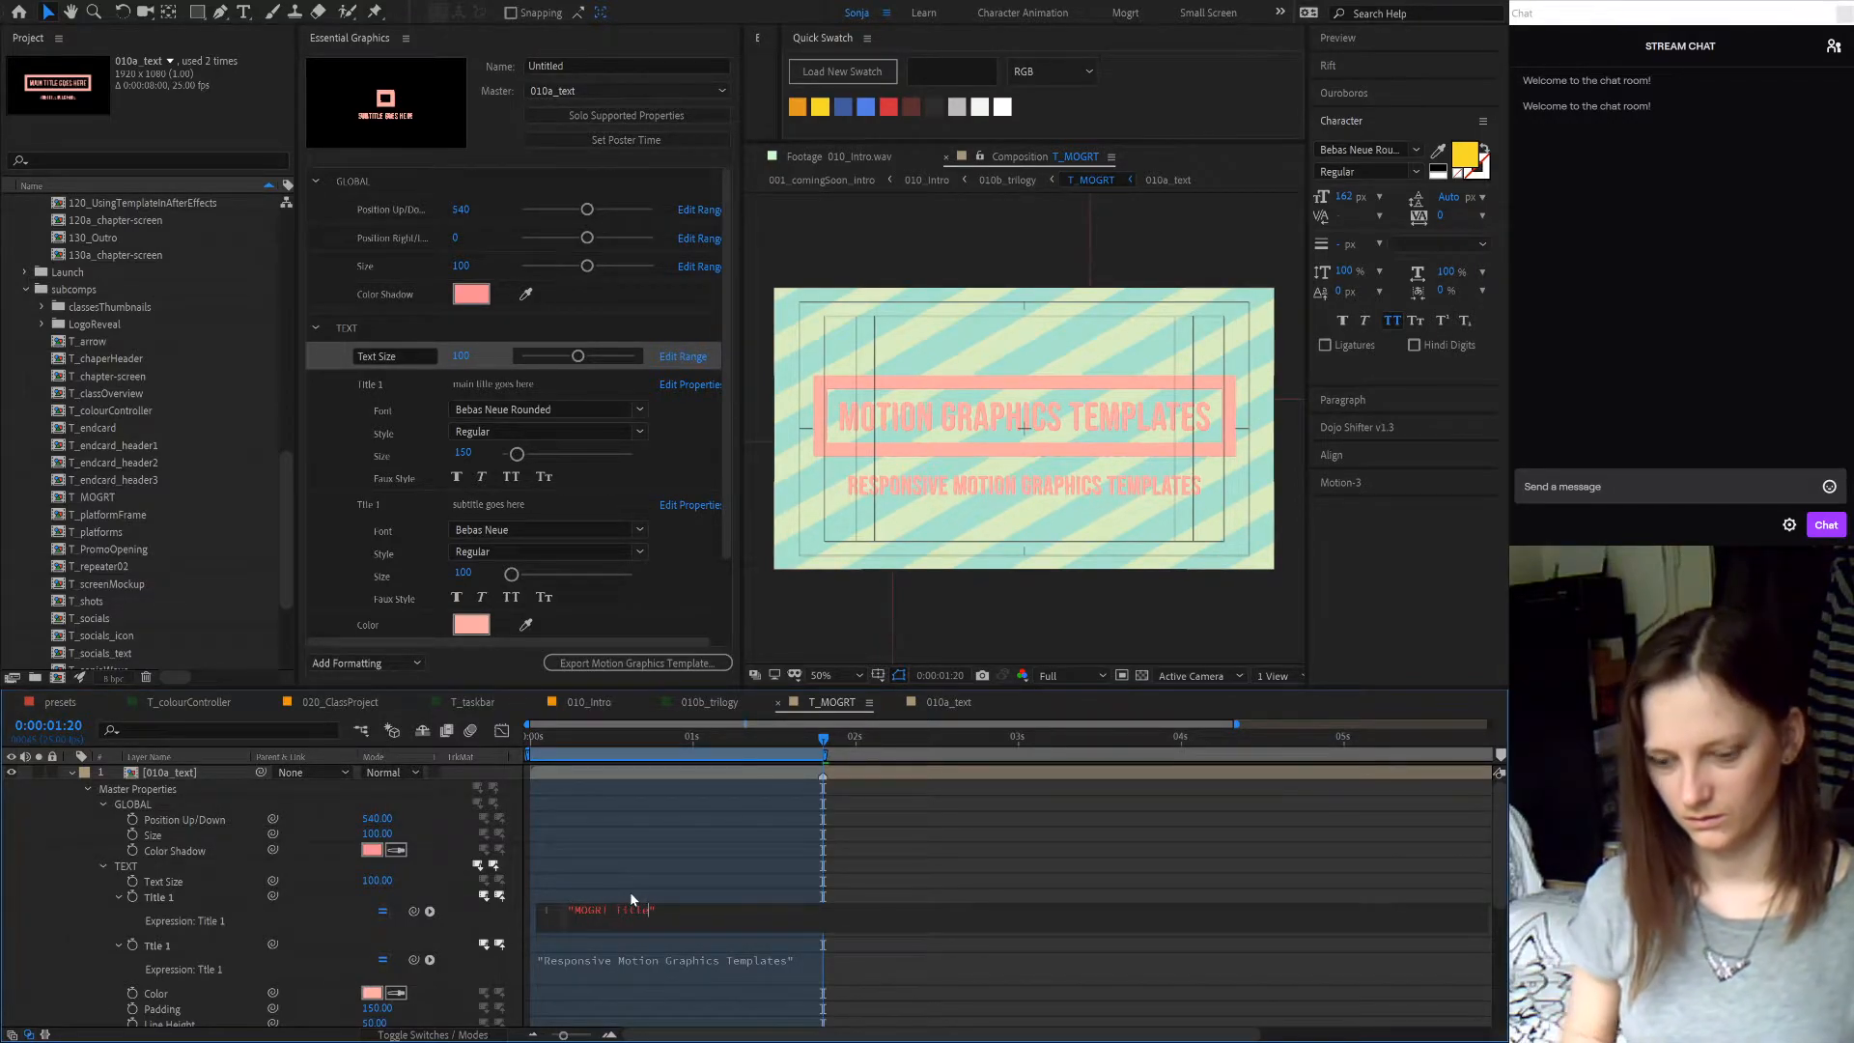
{"action": "type", "text": "MOGRT Title i"}
{"action": "type", "text": "n After Effects"}
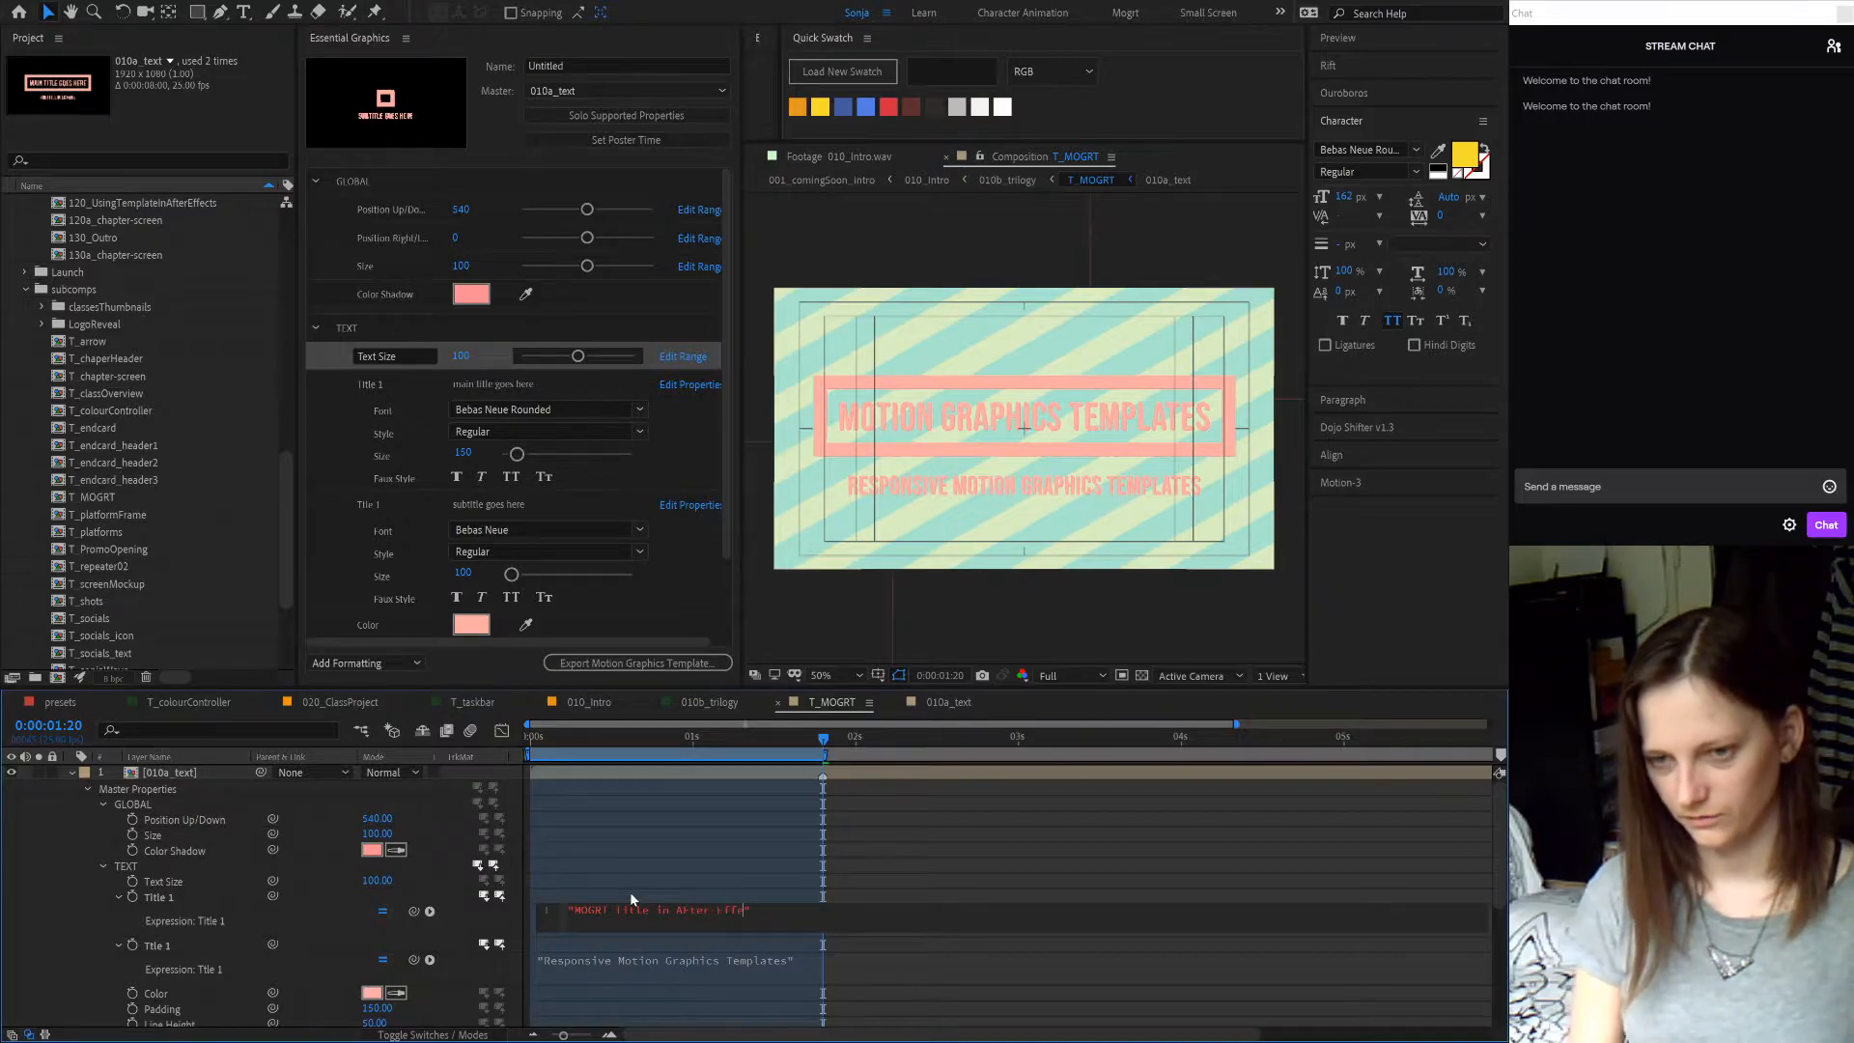
{"action": "left_click", "coordinate": [444, 877]}
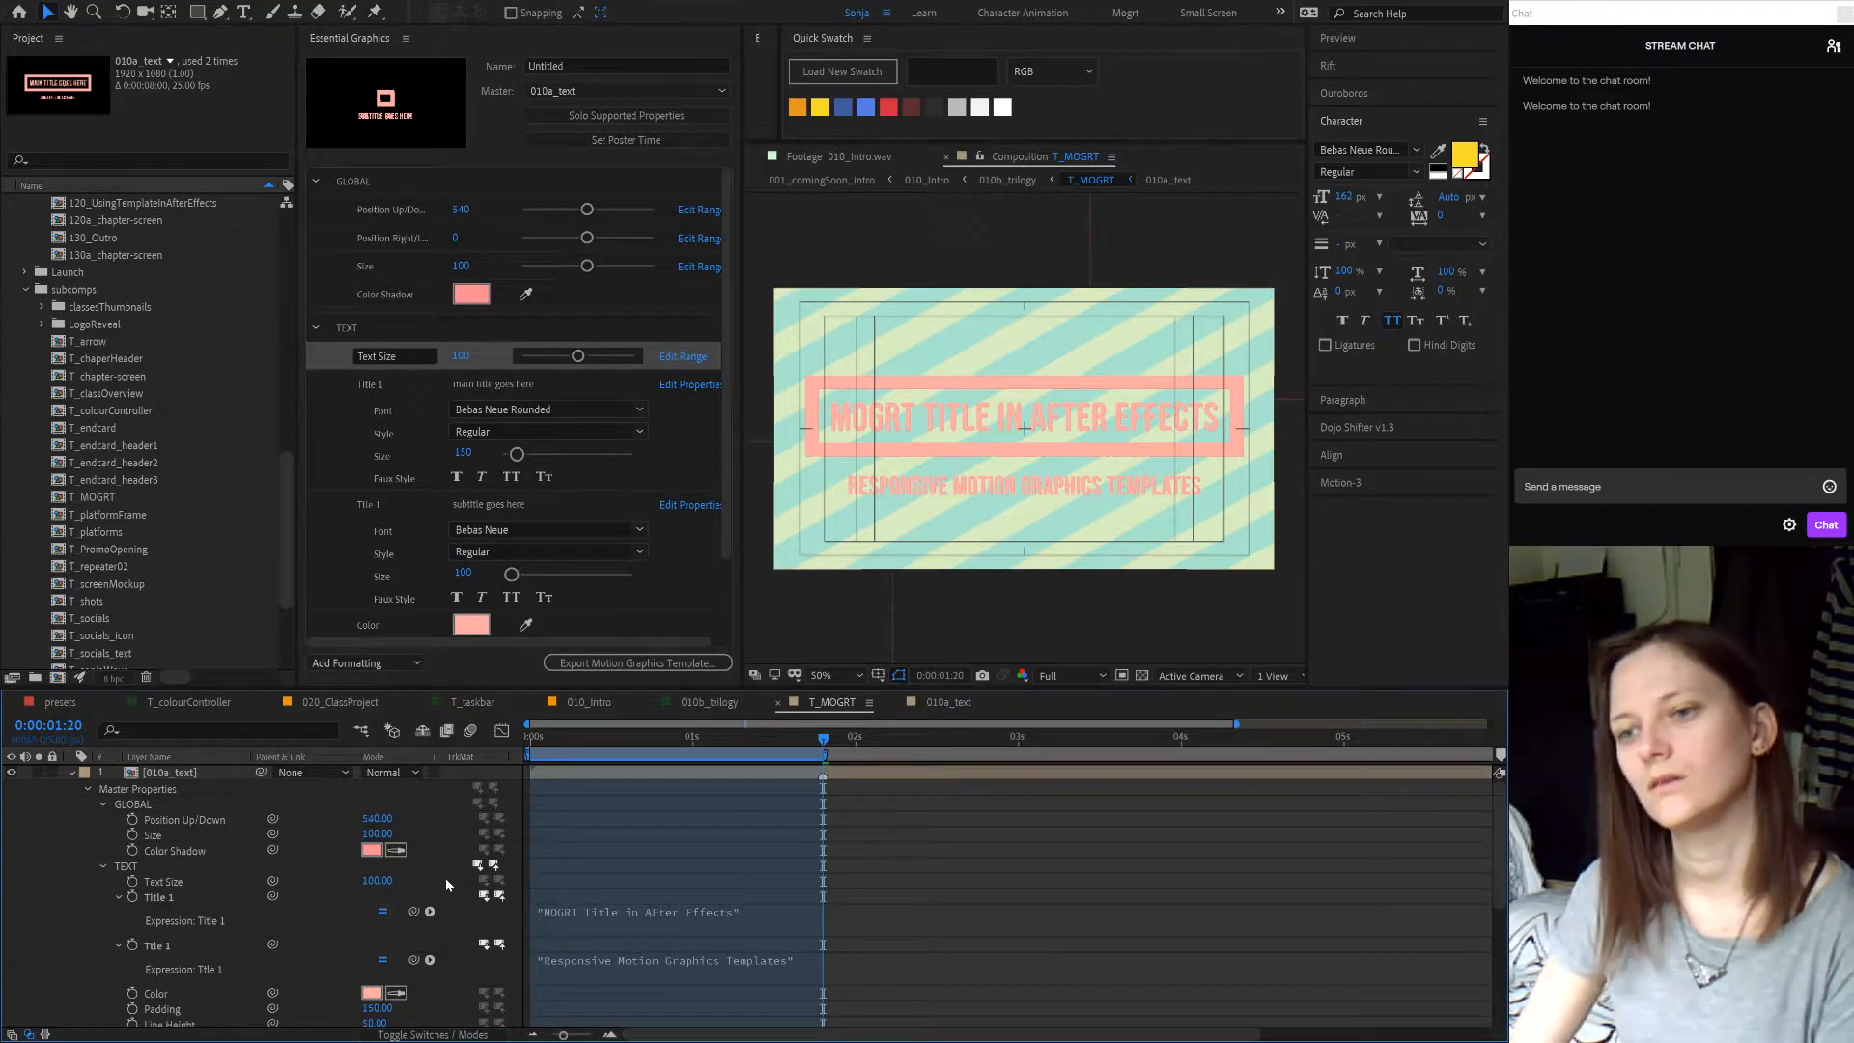
- Reword the main title's expression text to "Creating a Title in After Effects"
{"action": "left_click", "coordinate": [601, 910]}
{"action": "left_click_drag", "start_coordinate": [614, 912], "coordinate": [576, 917]}
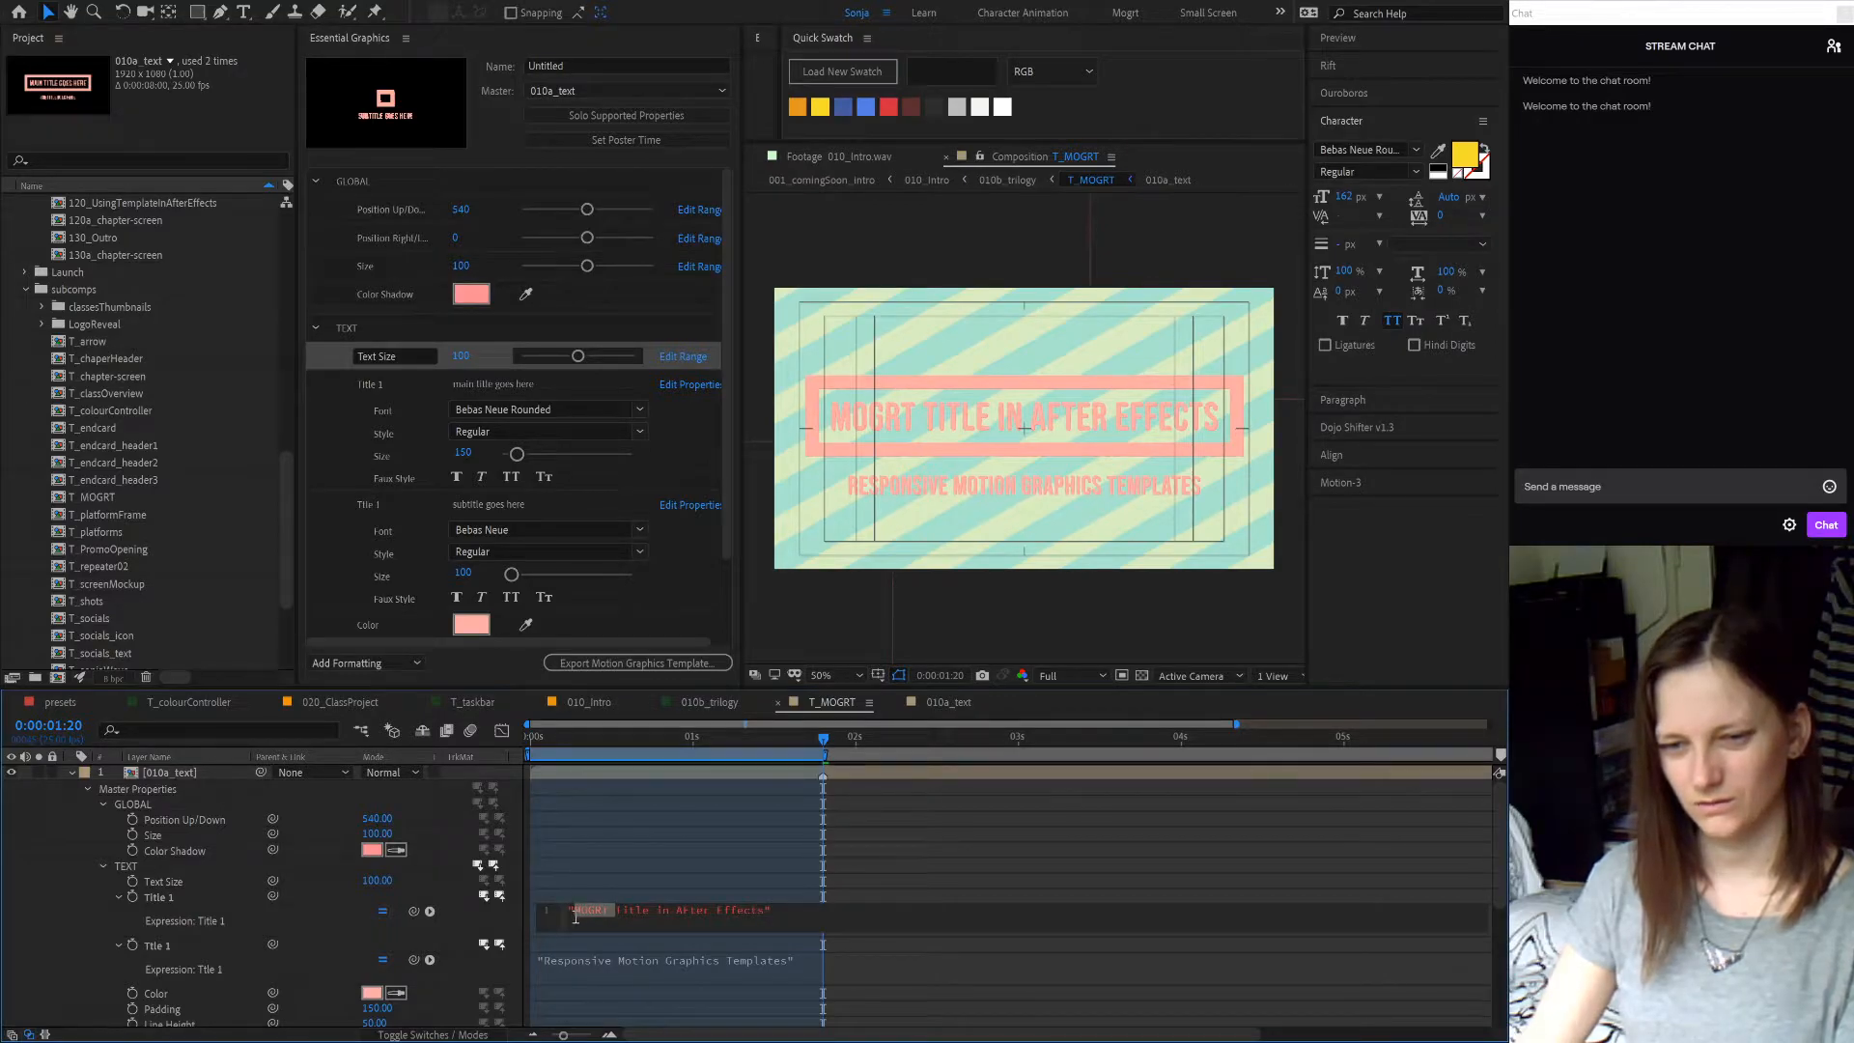
{"action": "key", "text": "BackSpace"}
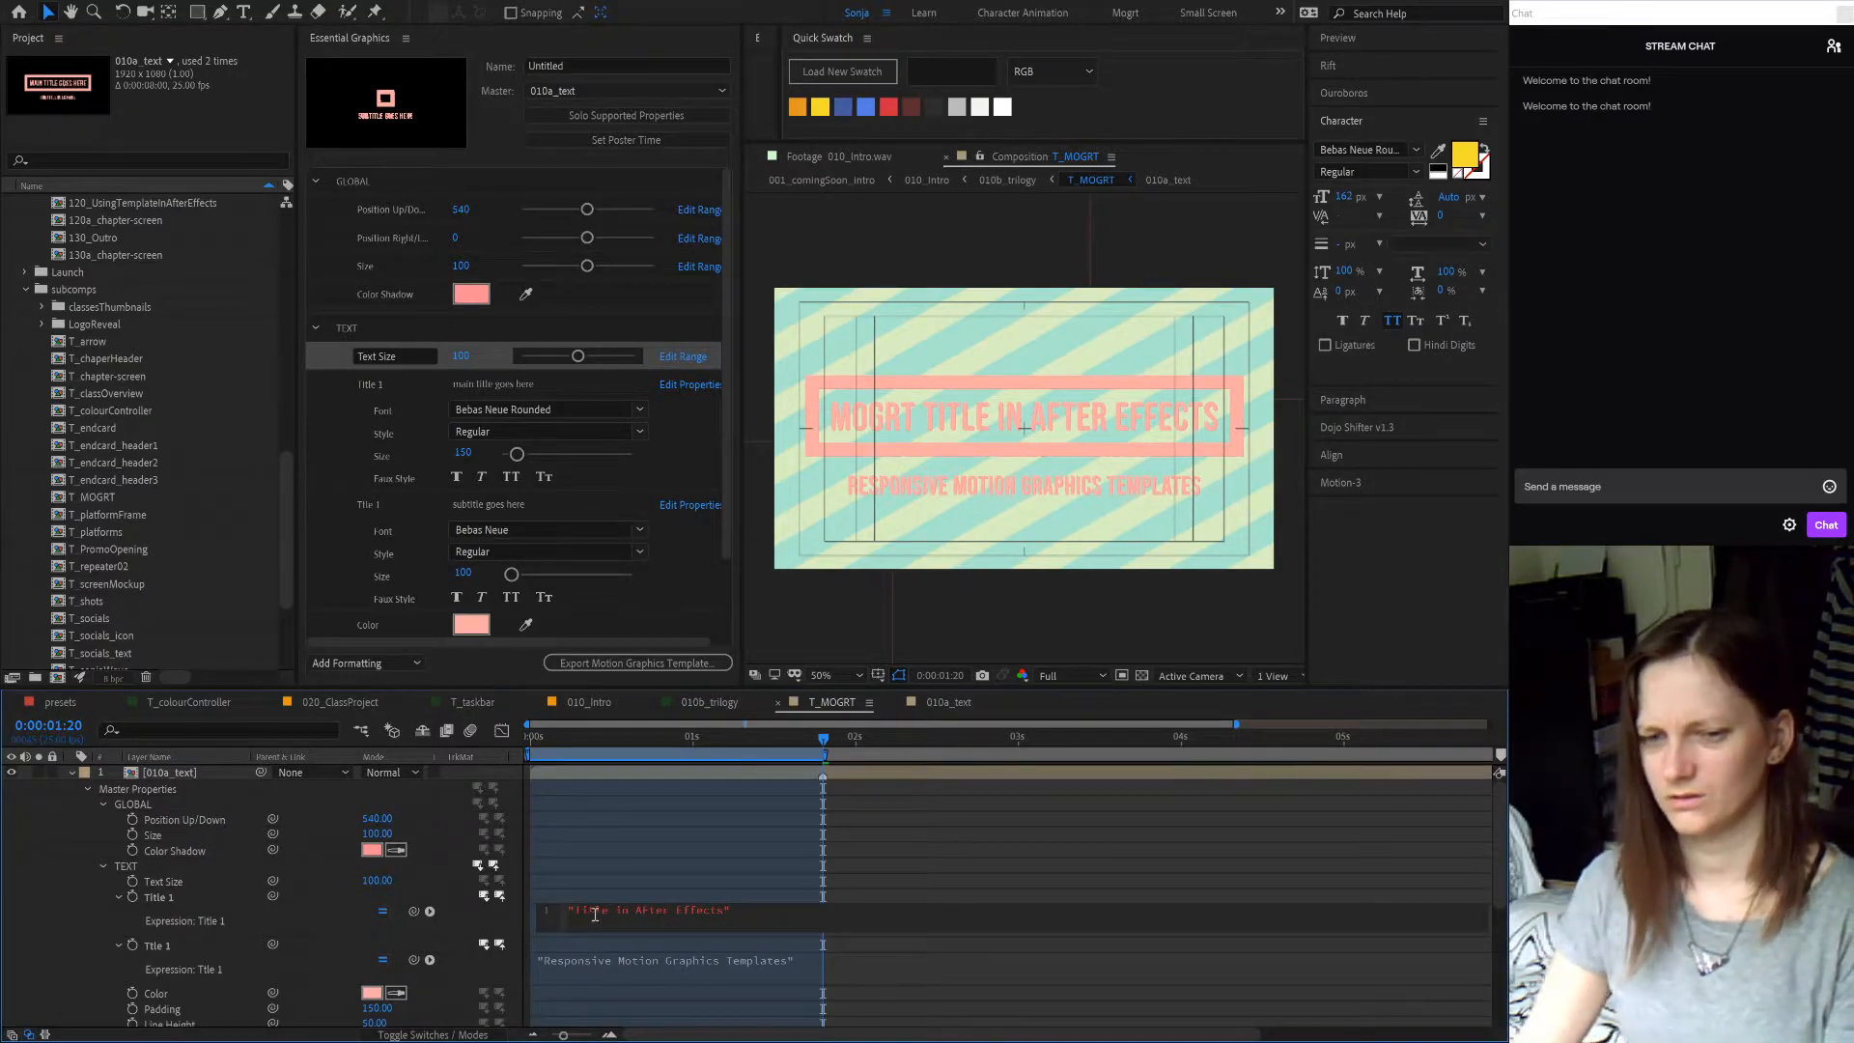
{"action": "left_click", "coordinate": [483, 923]}
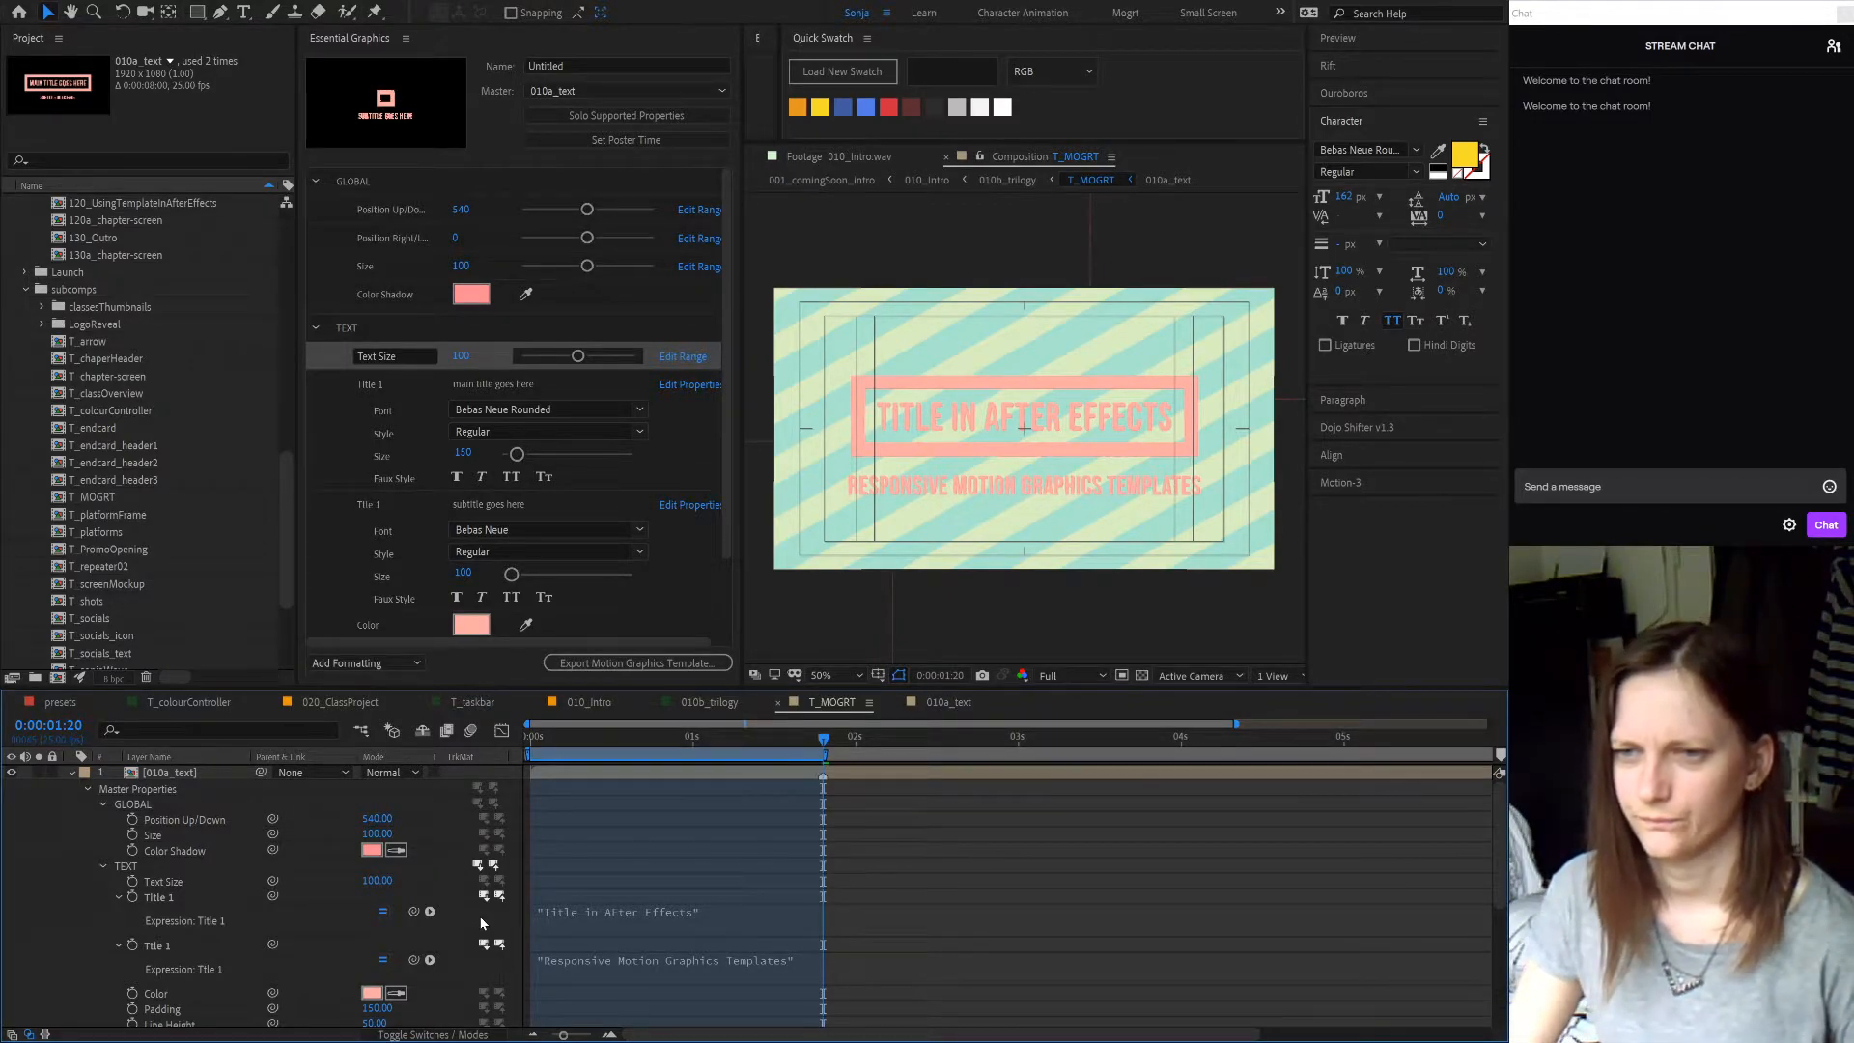
{"action": "left_click", "coordinate": [557, 915]}
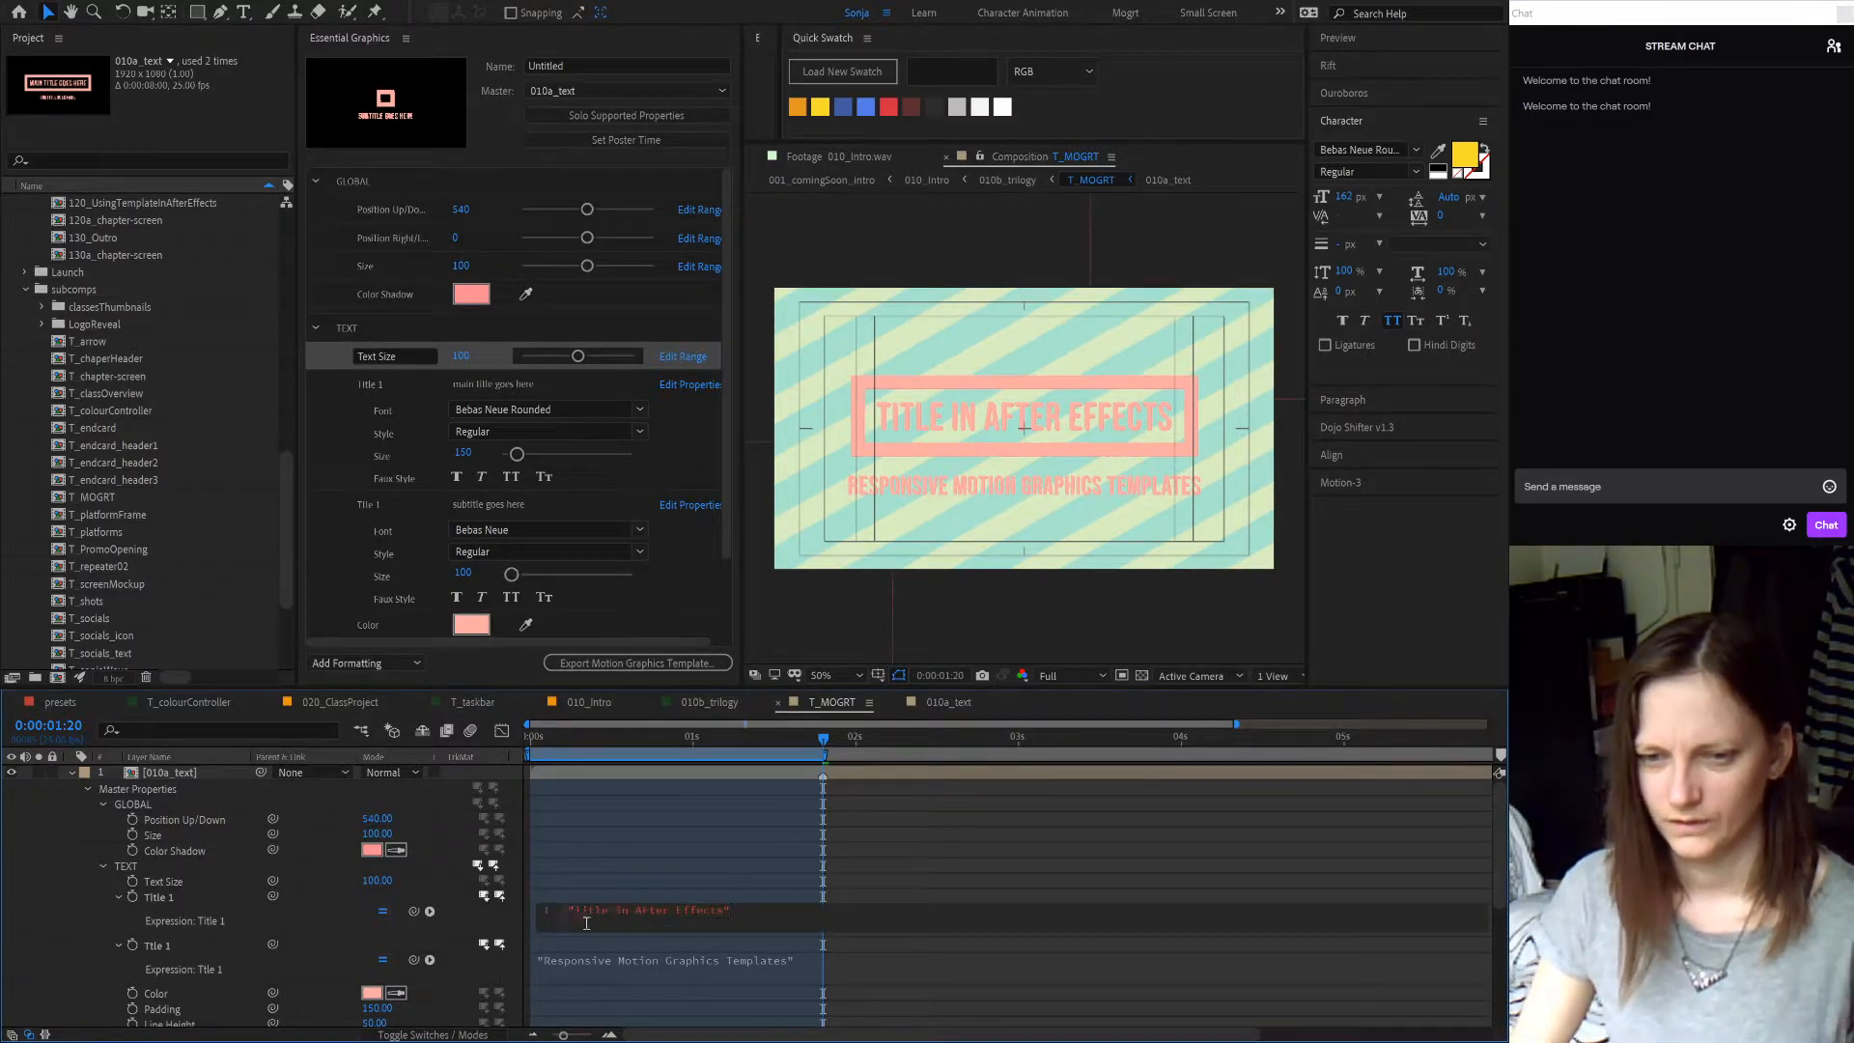
{"action": "type", "text": "Creating a"}
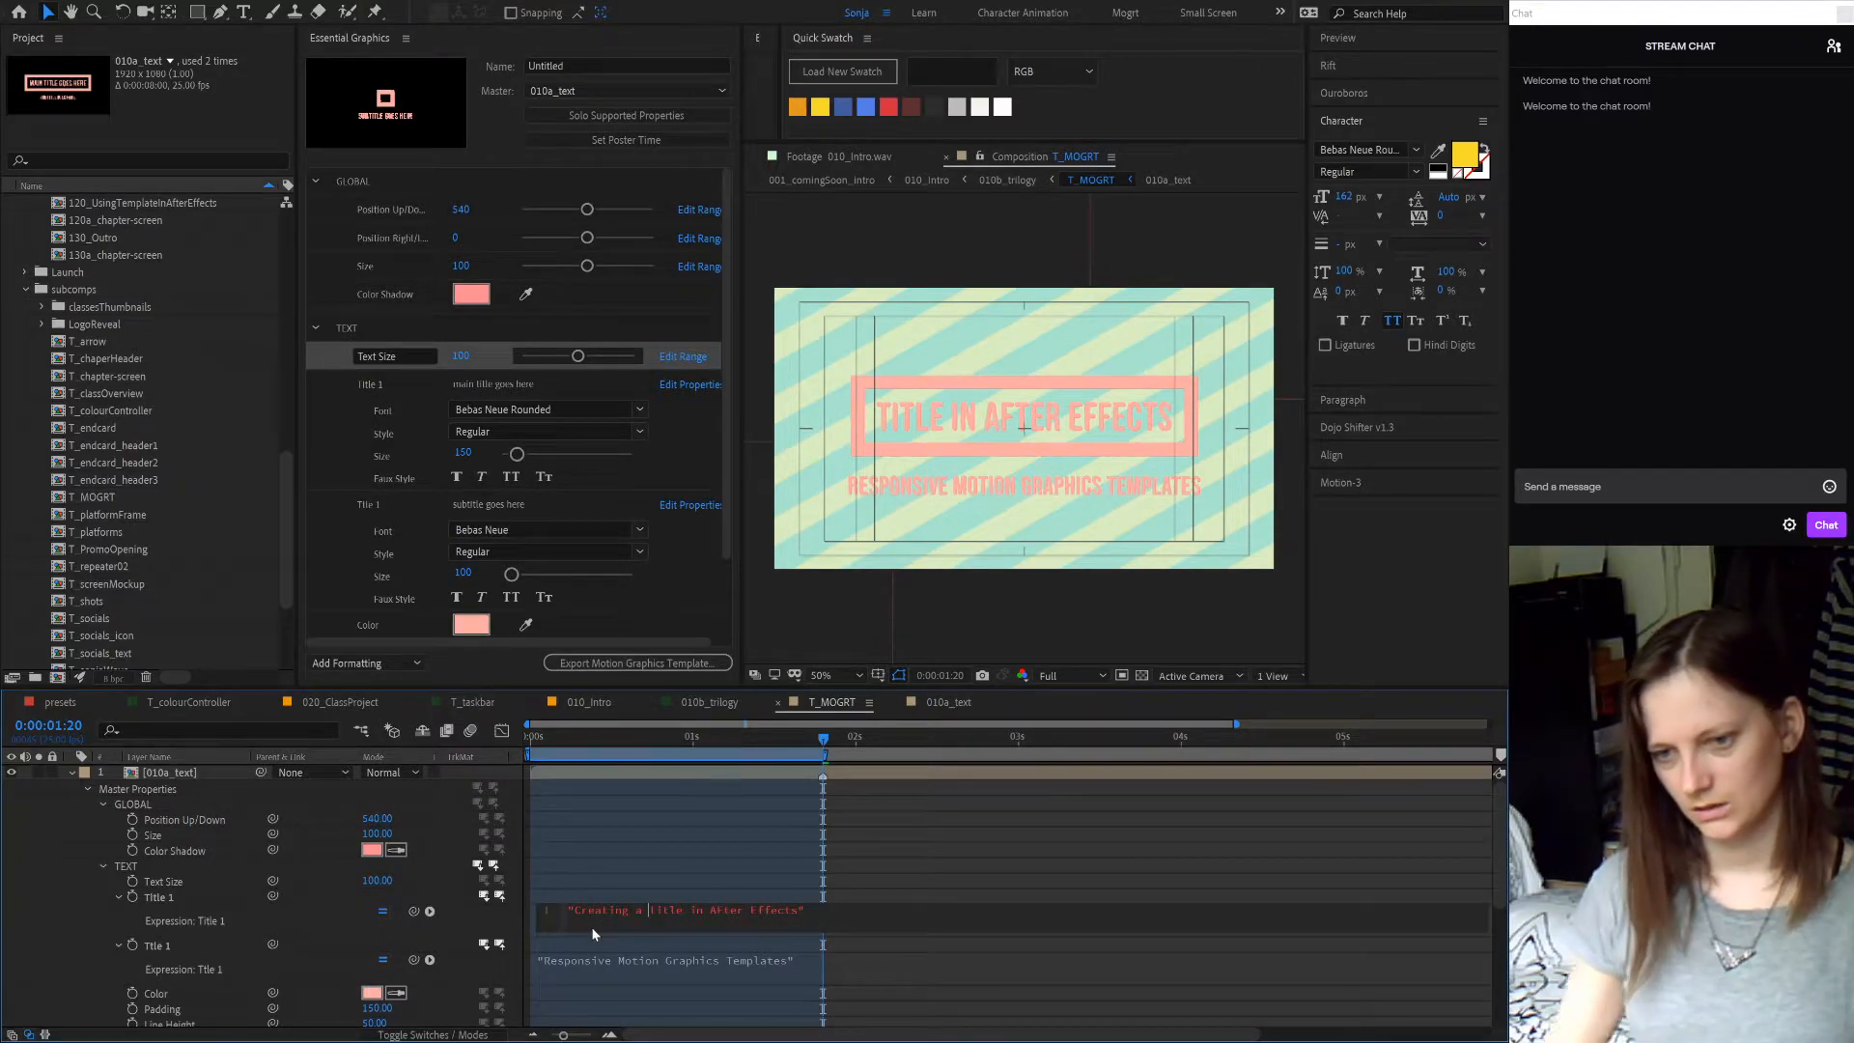
{"action": "left_click", "coordinate": [477, 915]}
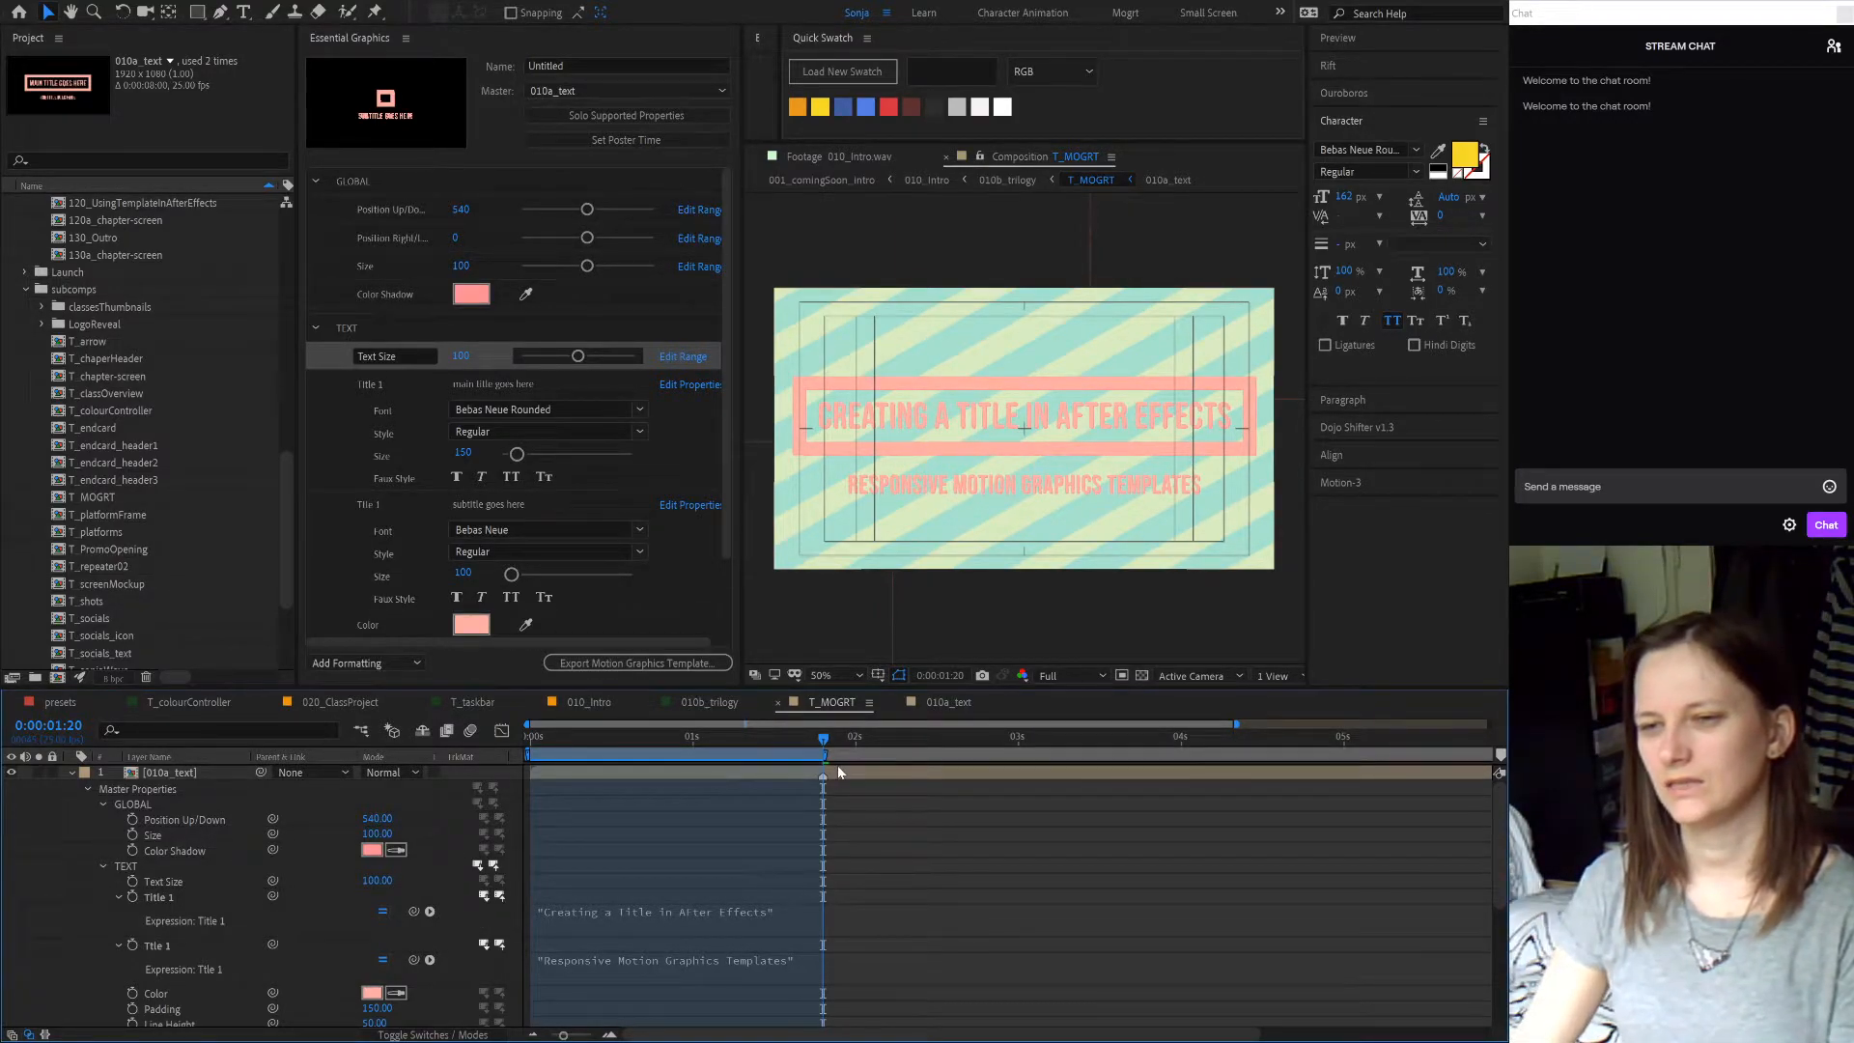
- Reword the main title's expression text to "Creating a Title Animation"
{"action": "left_click", "coordinate": [666, 912]}
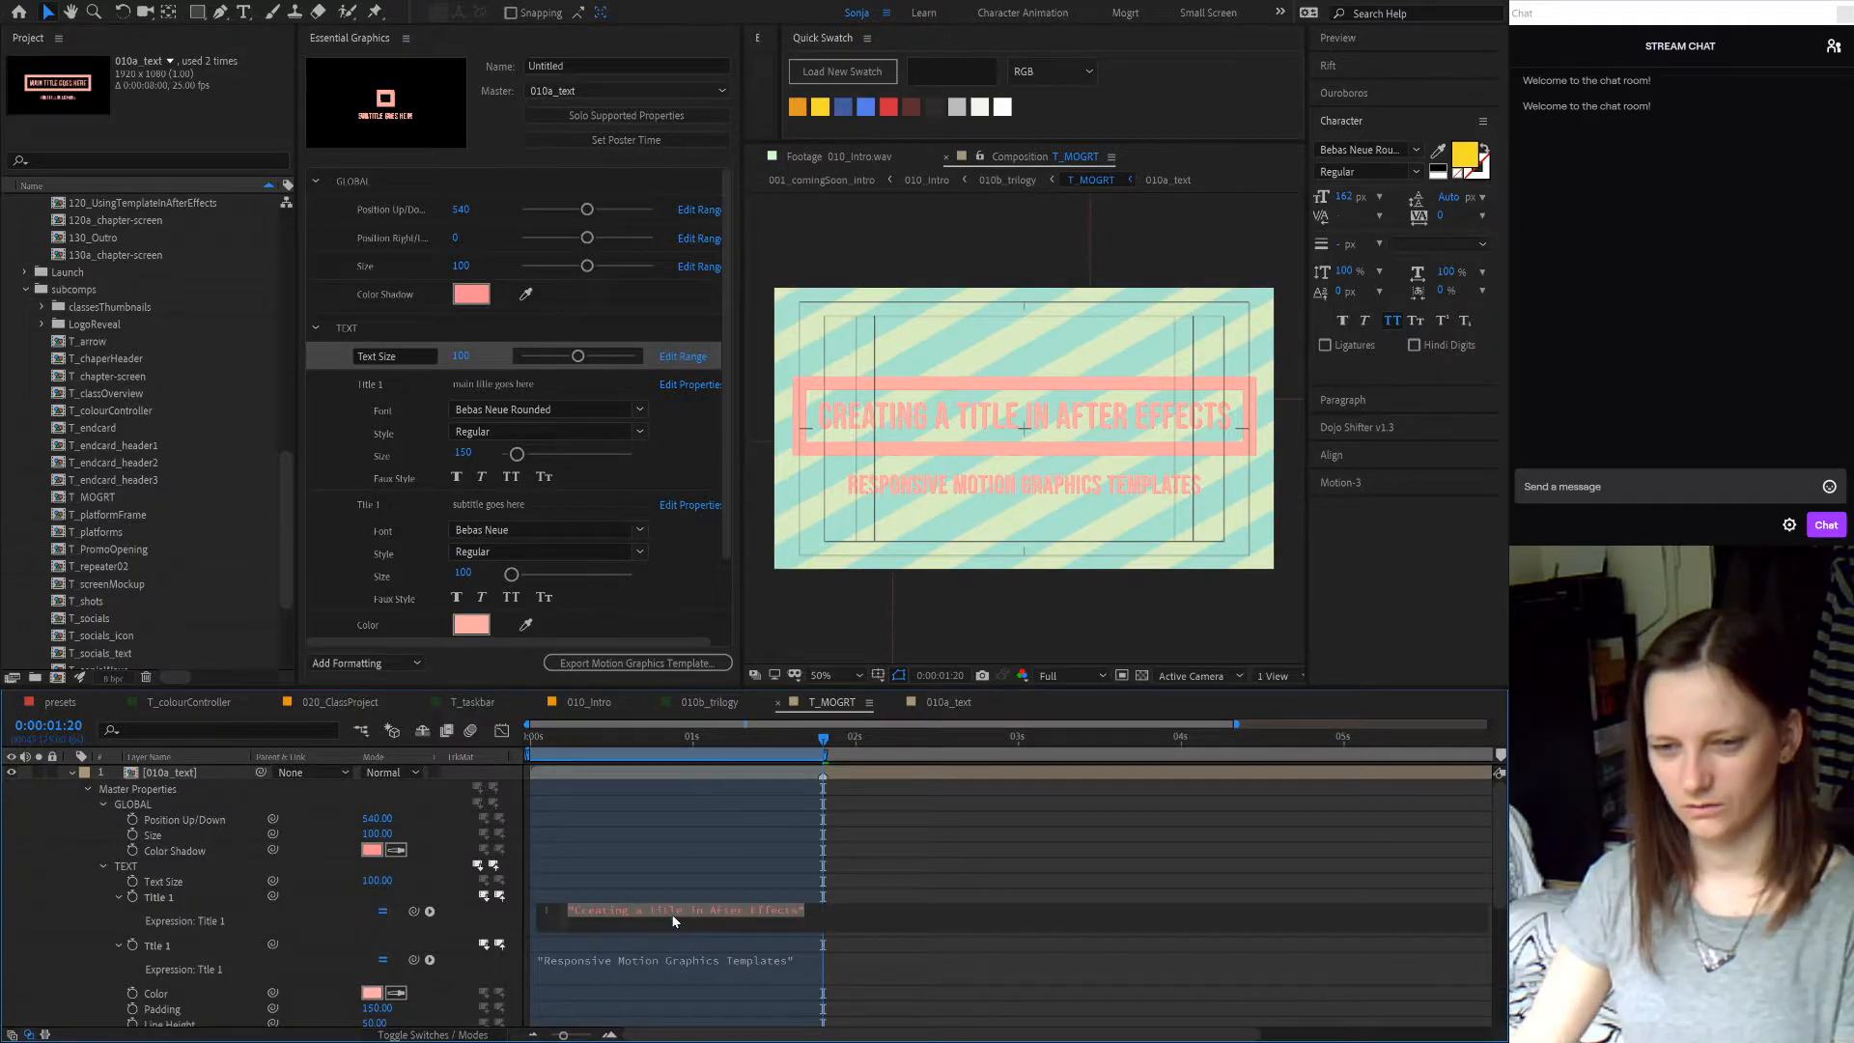
{"action": "left_click_drag", "start_coordinate": [688, 912], "coordinate": [800, 914]}
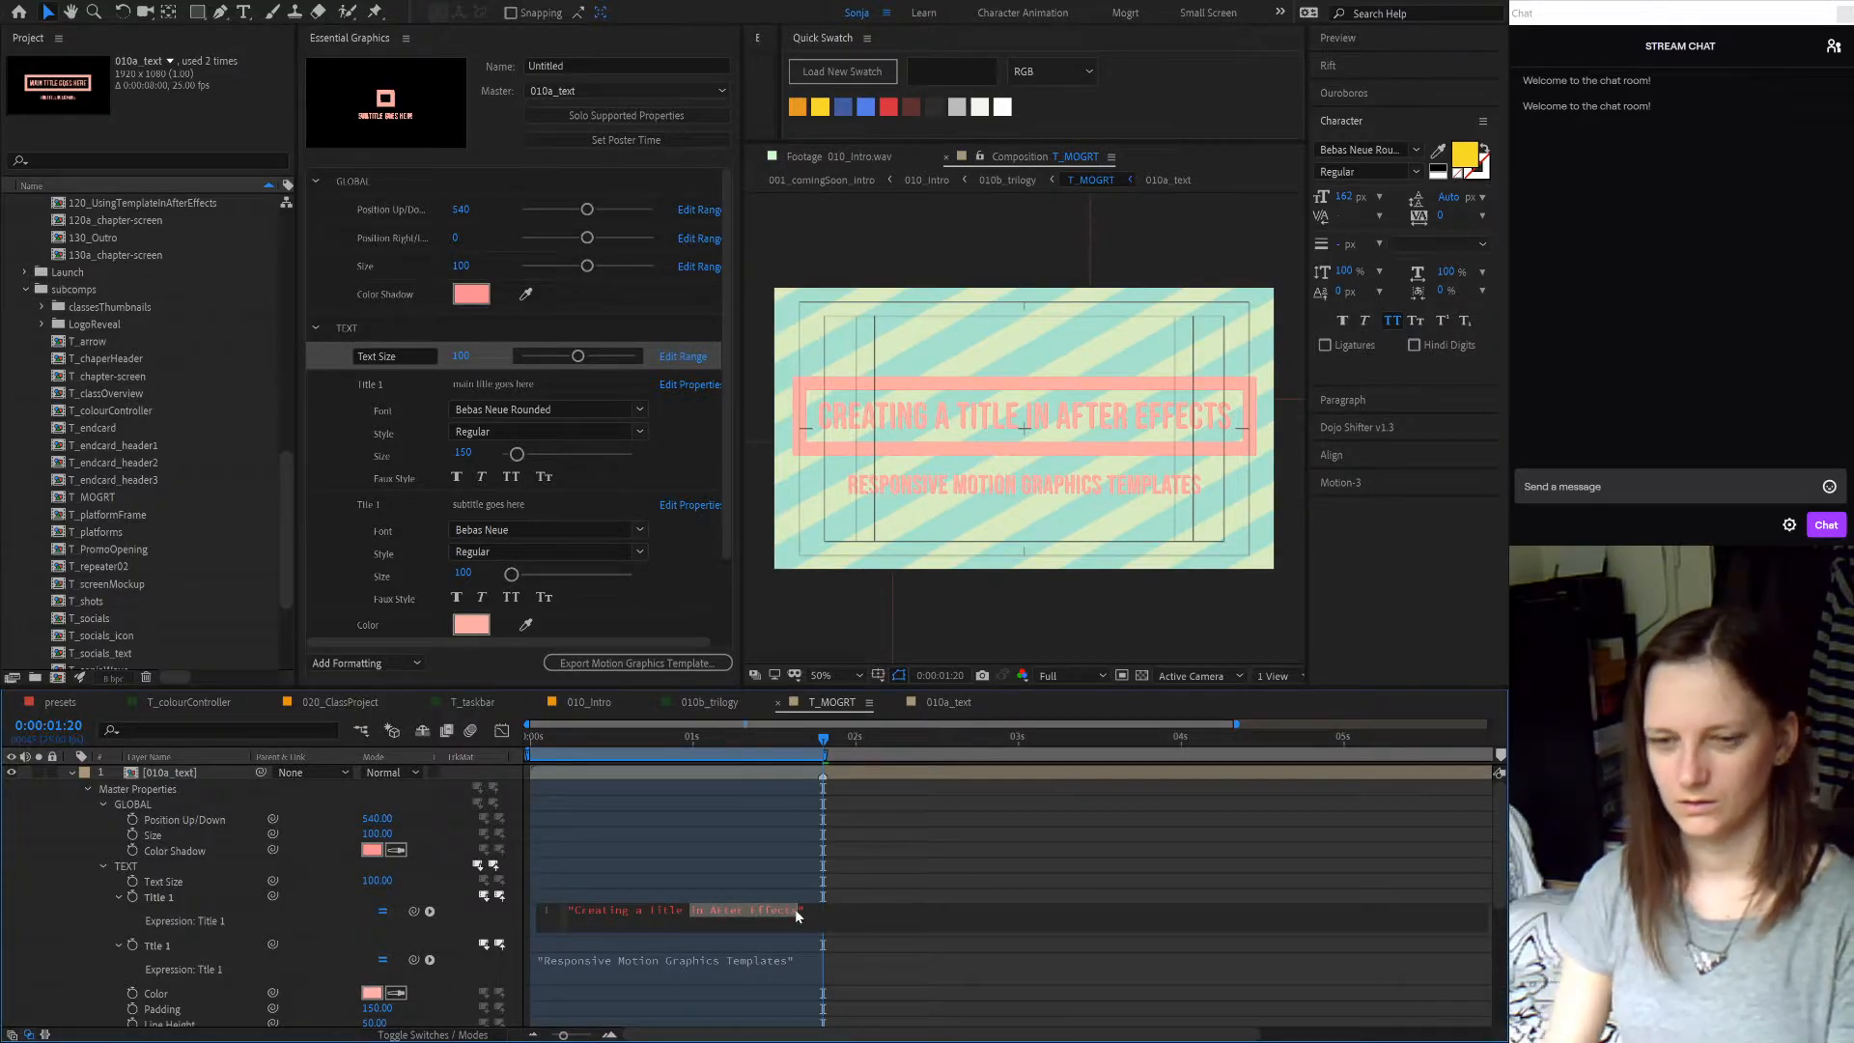
{"action": "key", "text": "BackSpace"}
{"action": "key", "text": "BackSpace"}
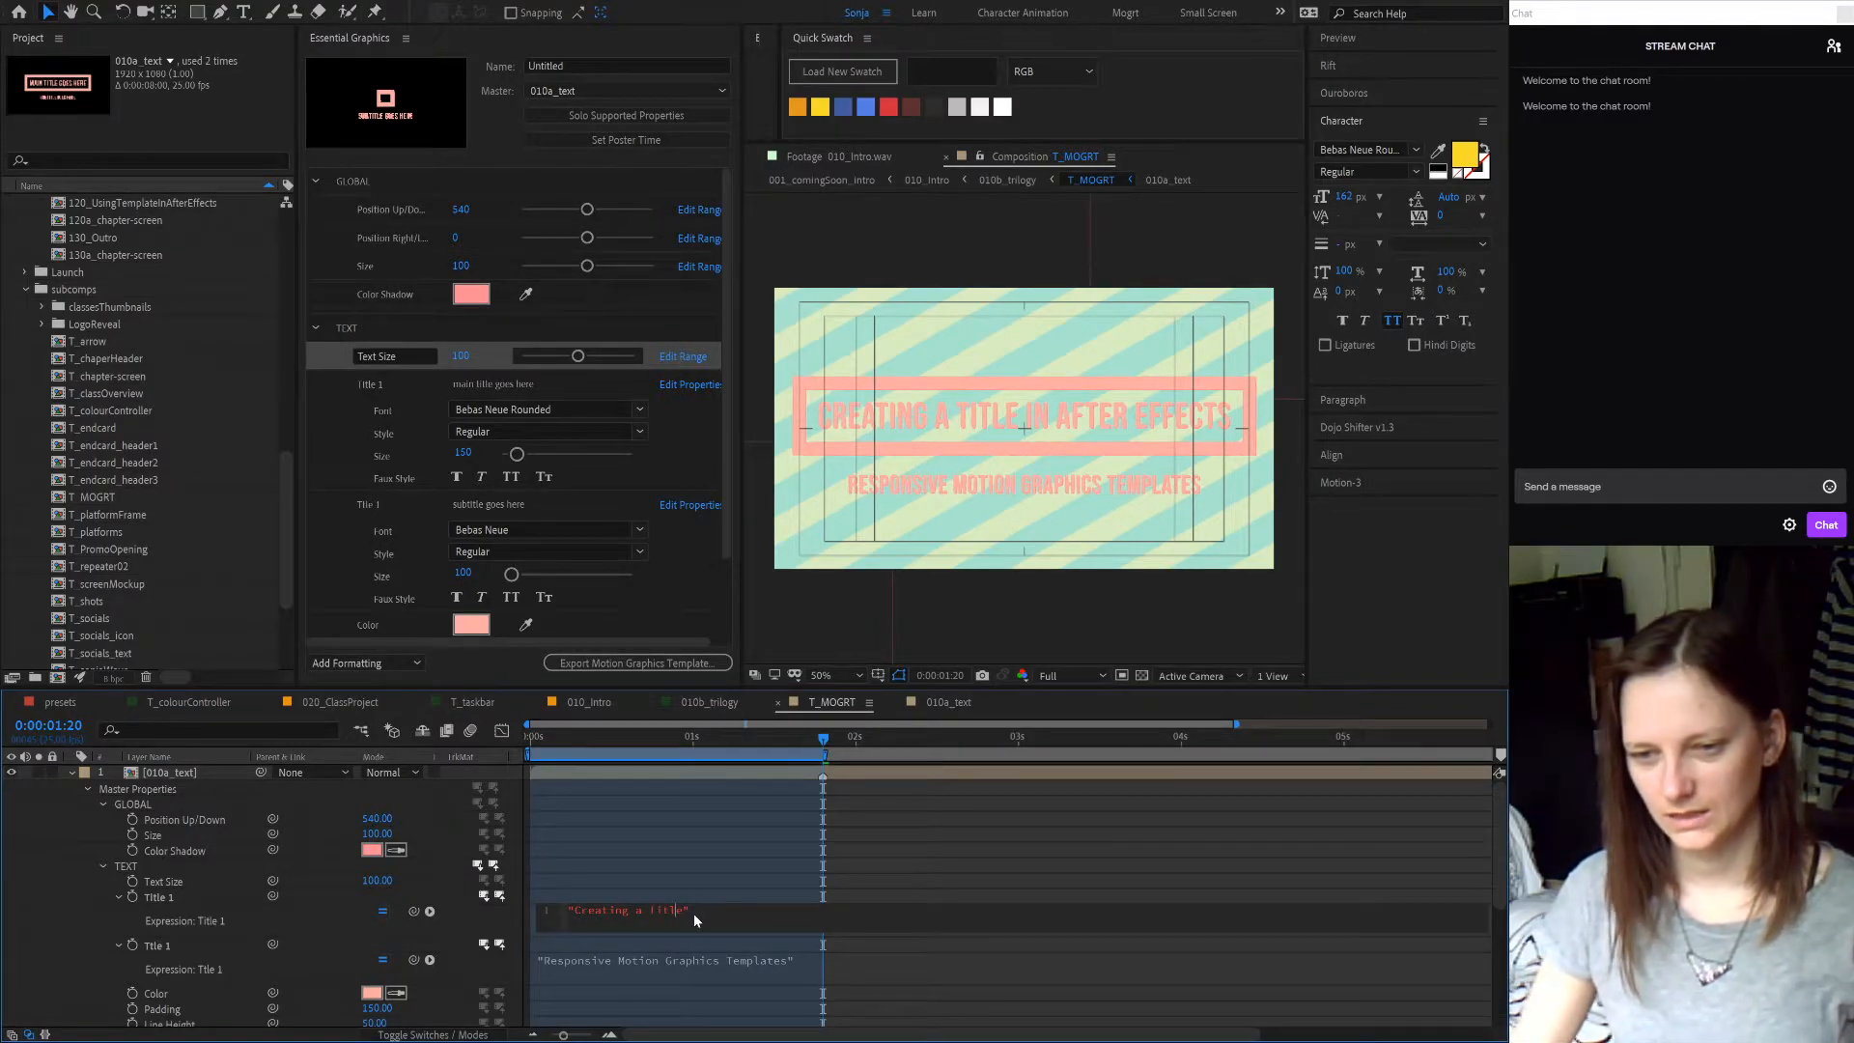
{"action": "type", "text": "Animation"}
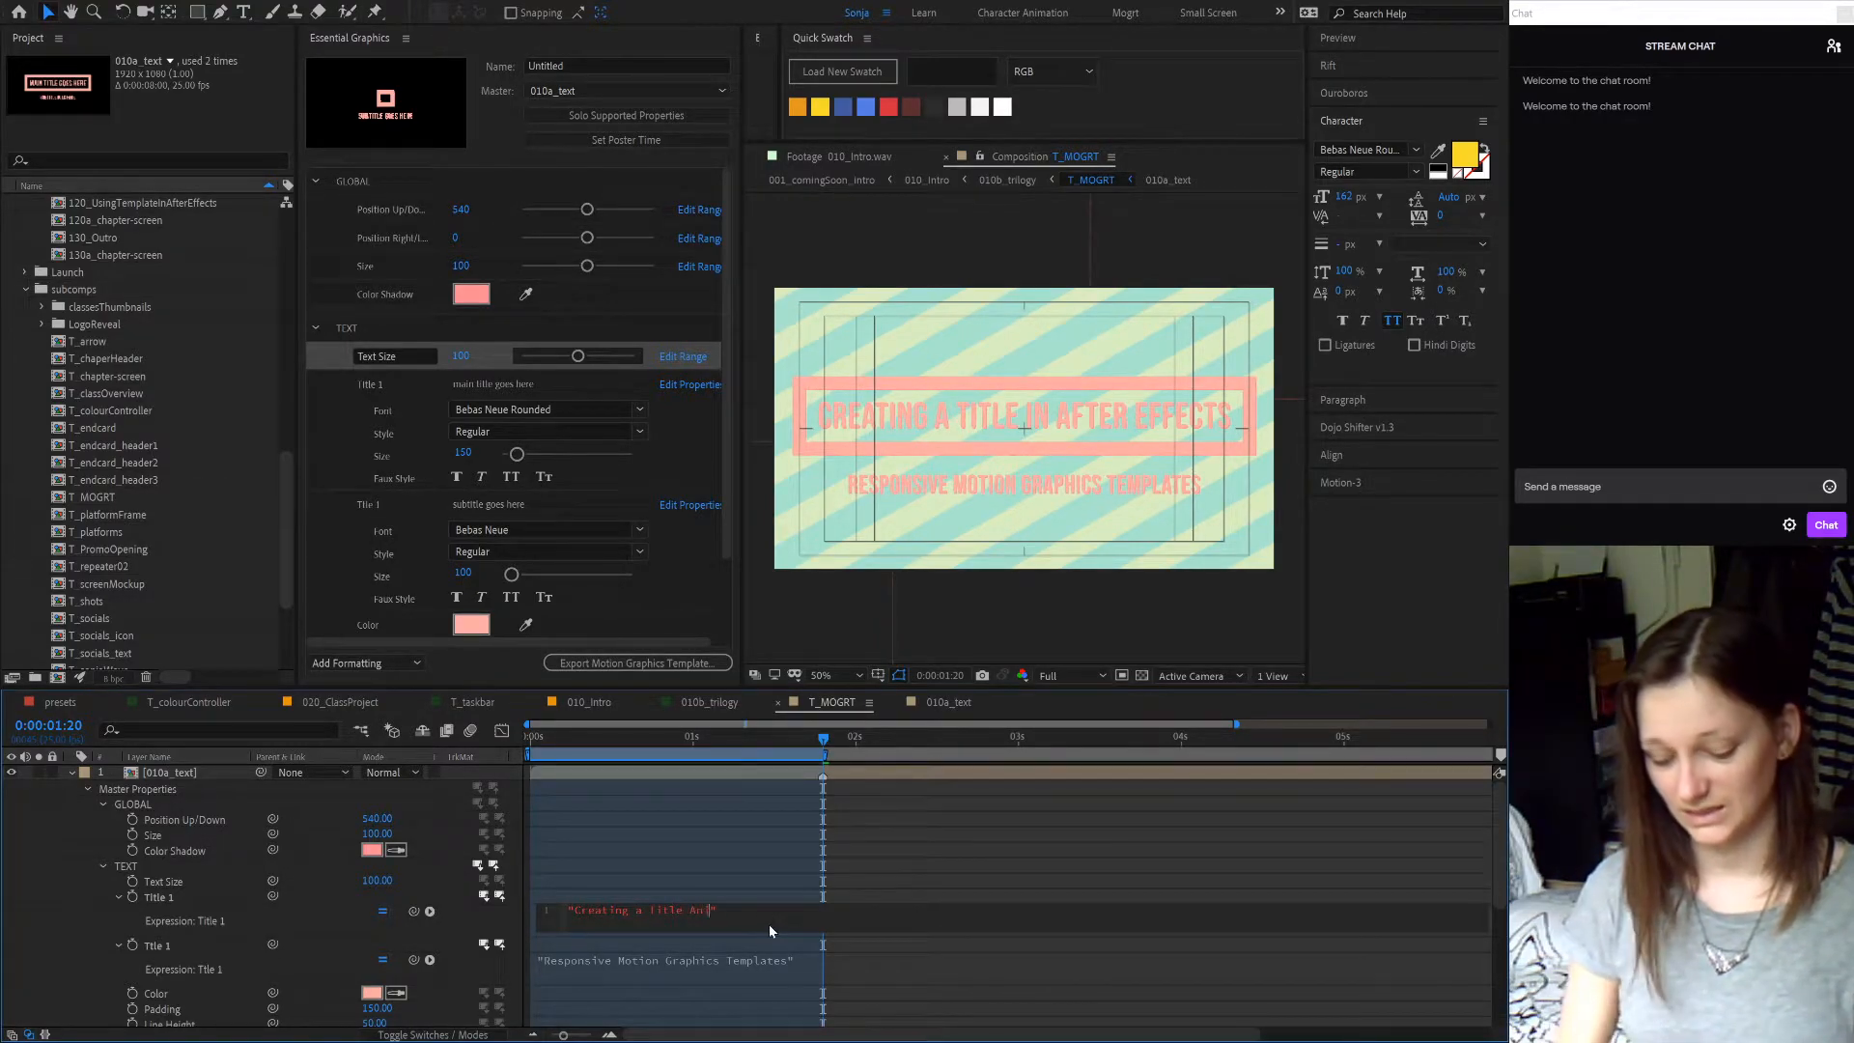
{"action": "left_click", "coordinate": [462, 874]}
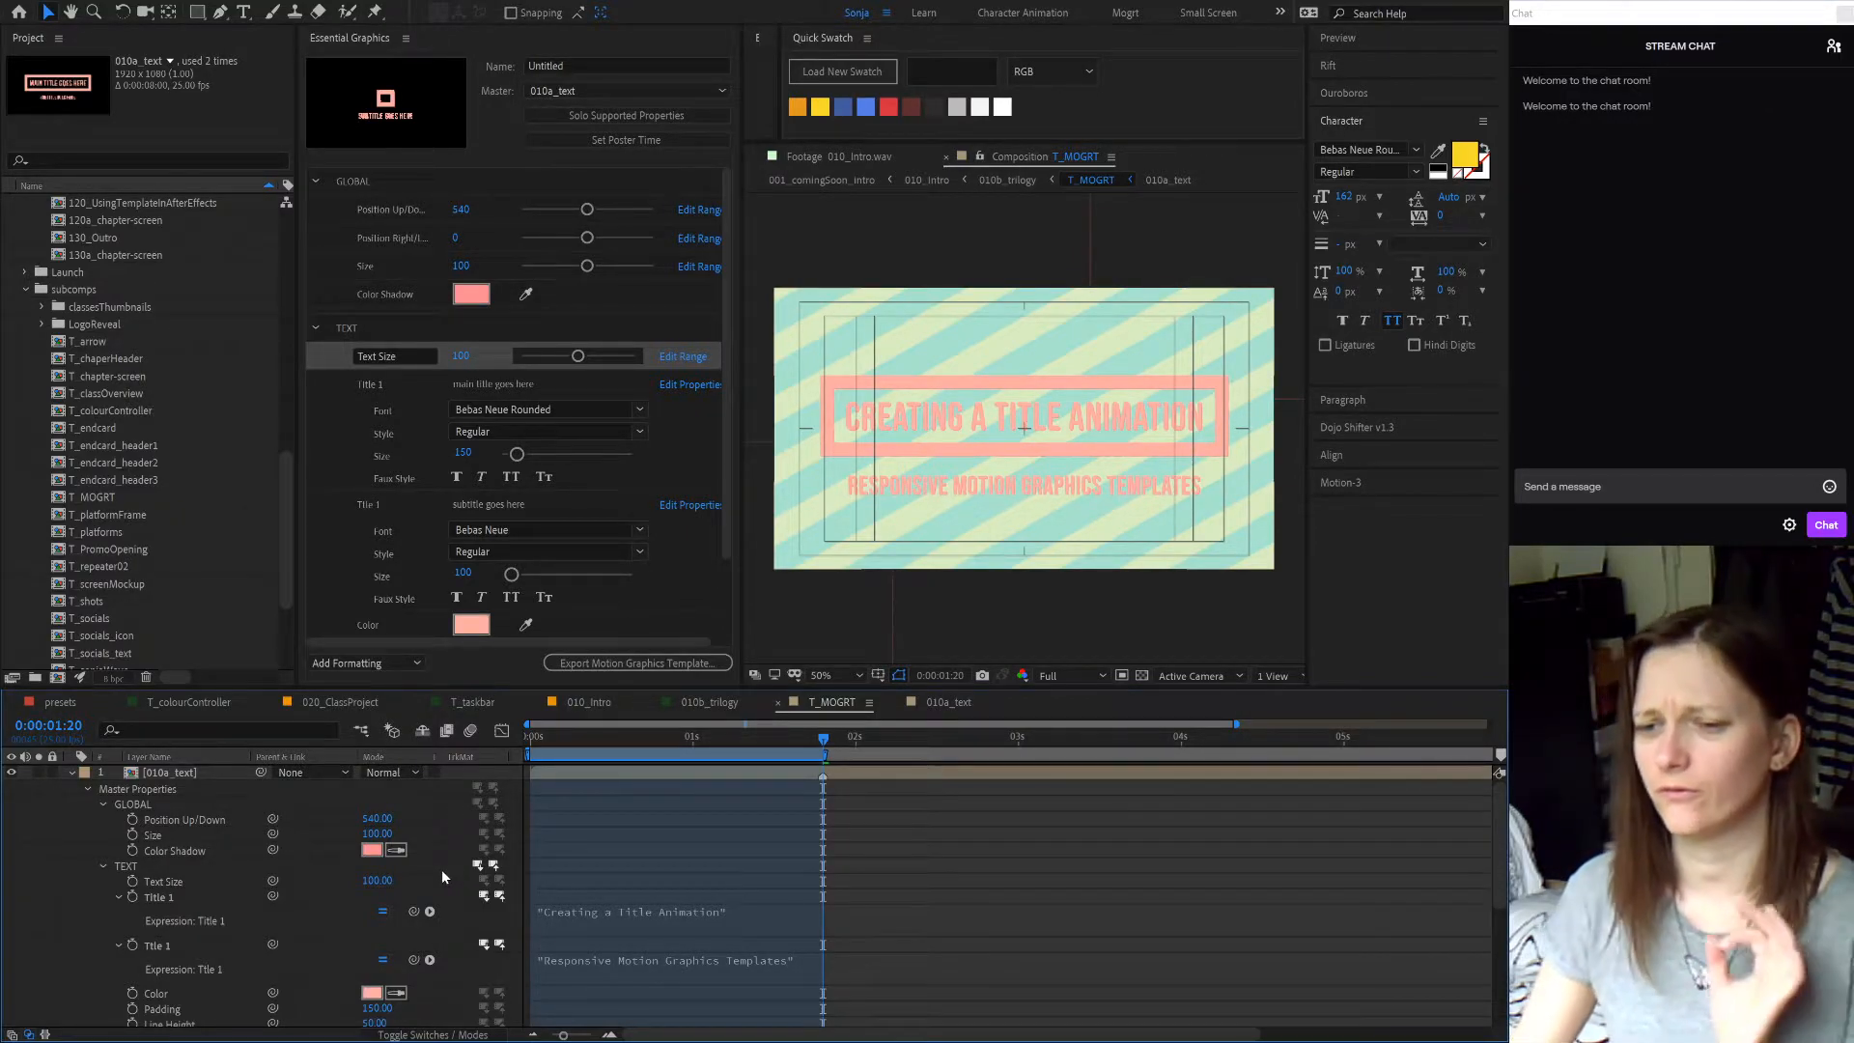
- Open the 010b_trilogy composition, close the Essential Graphics panel and widen the ButtCapper panel
{"action": "left_click", "coordinate": [714, 703]}
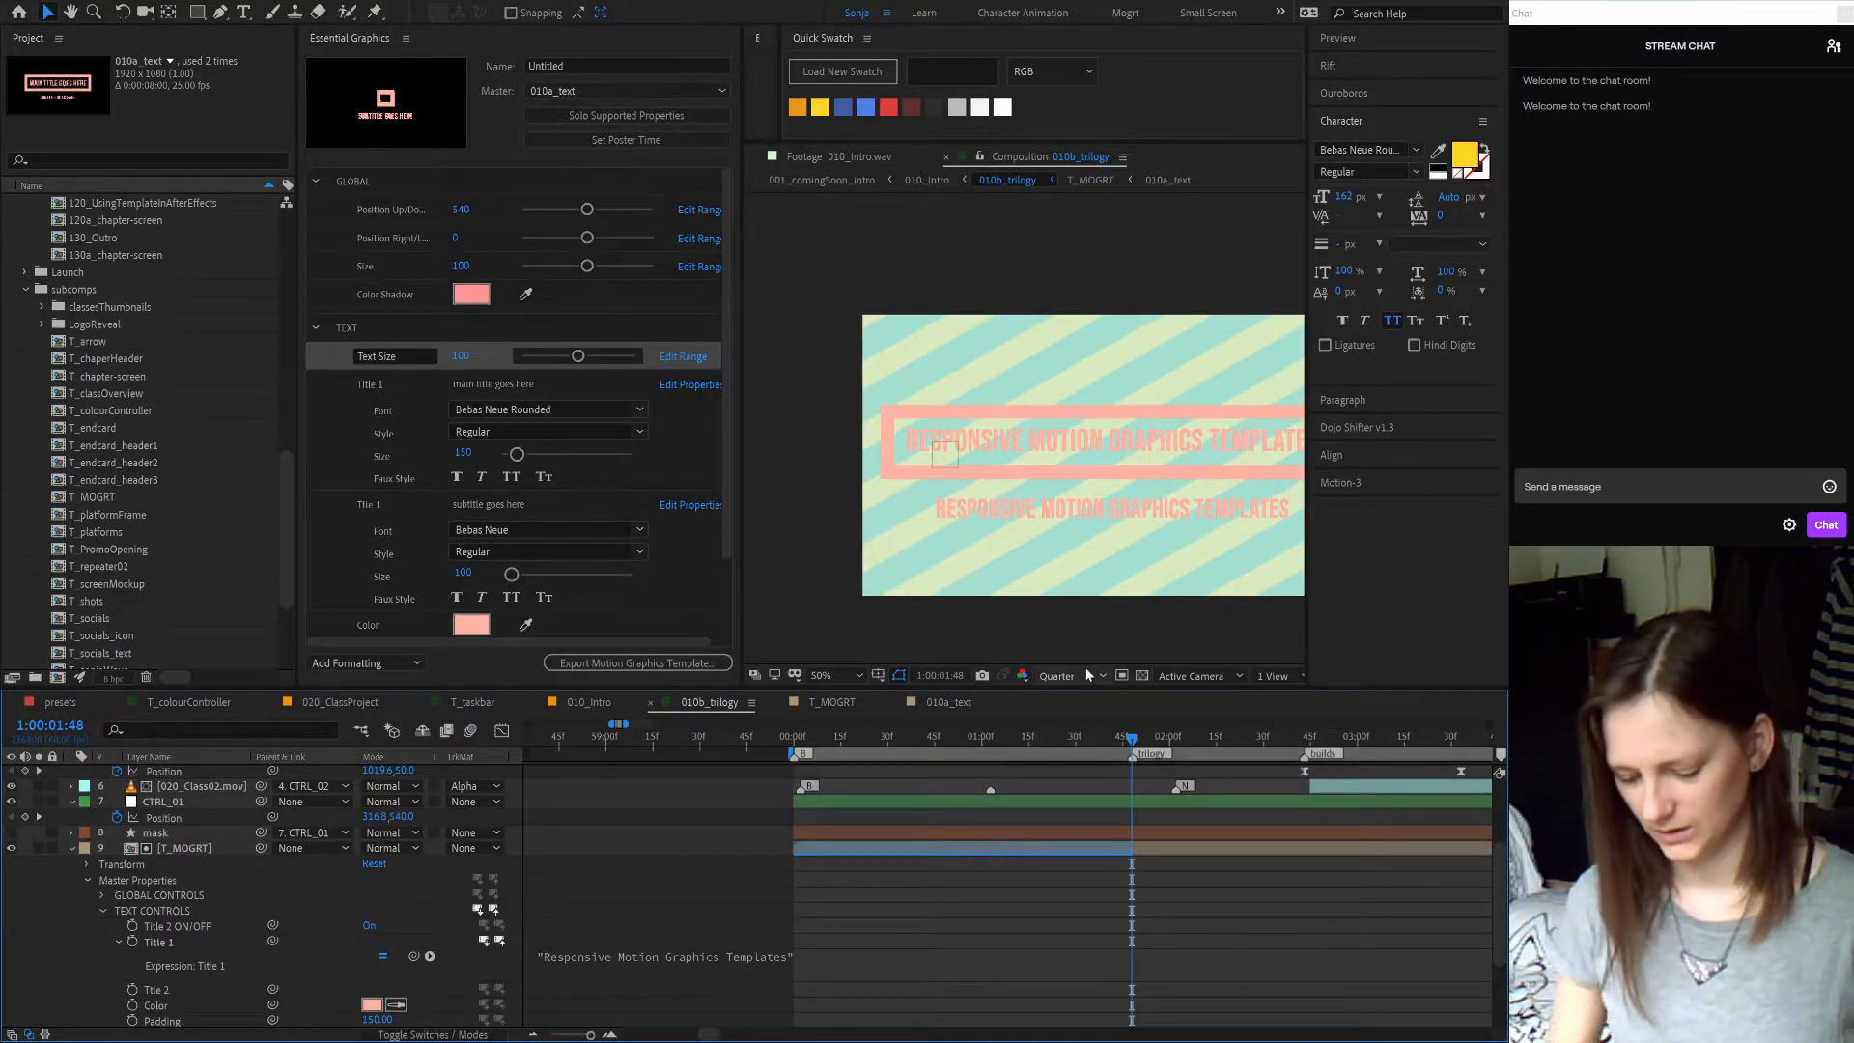
{"action": "key", "text": "shift+slash"}
{"action": "left_click", "coordinate": [402, 42]}
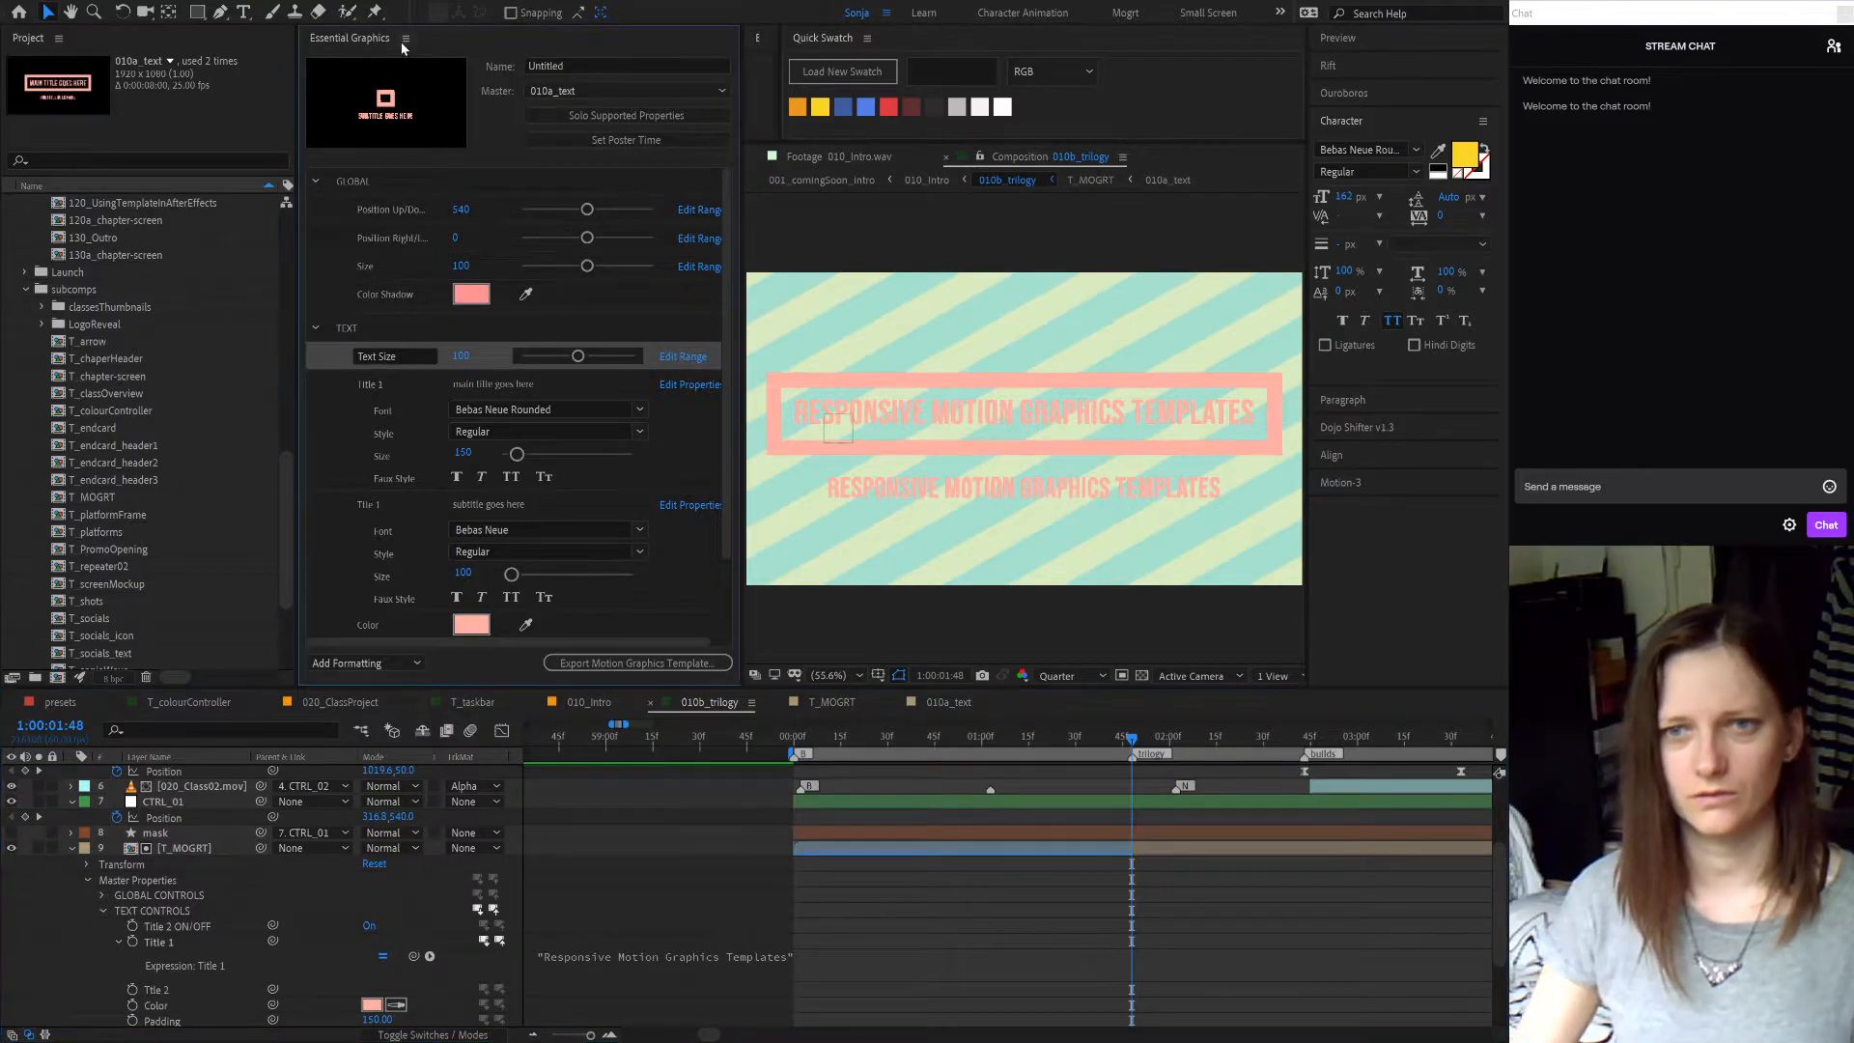
{"action": "key", "text": "ctrl+w"}
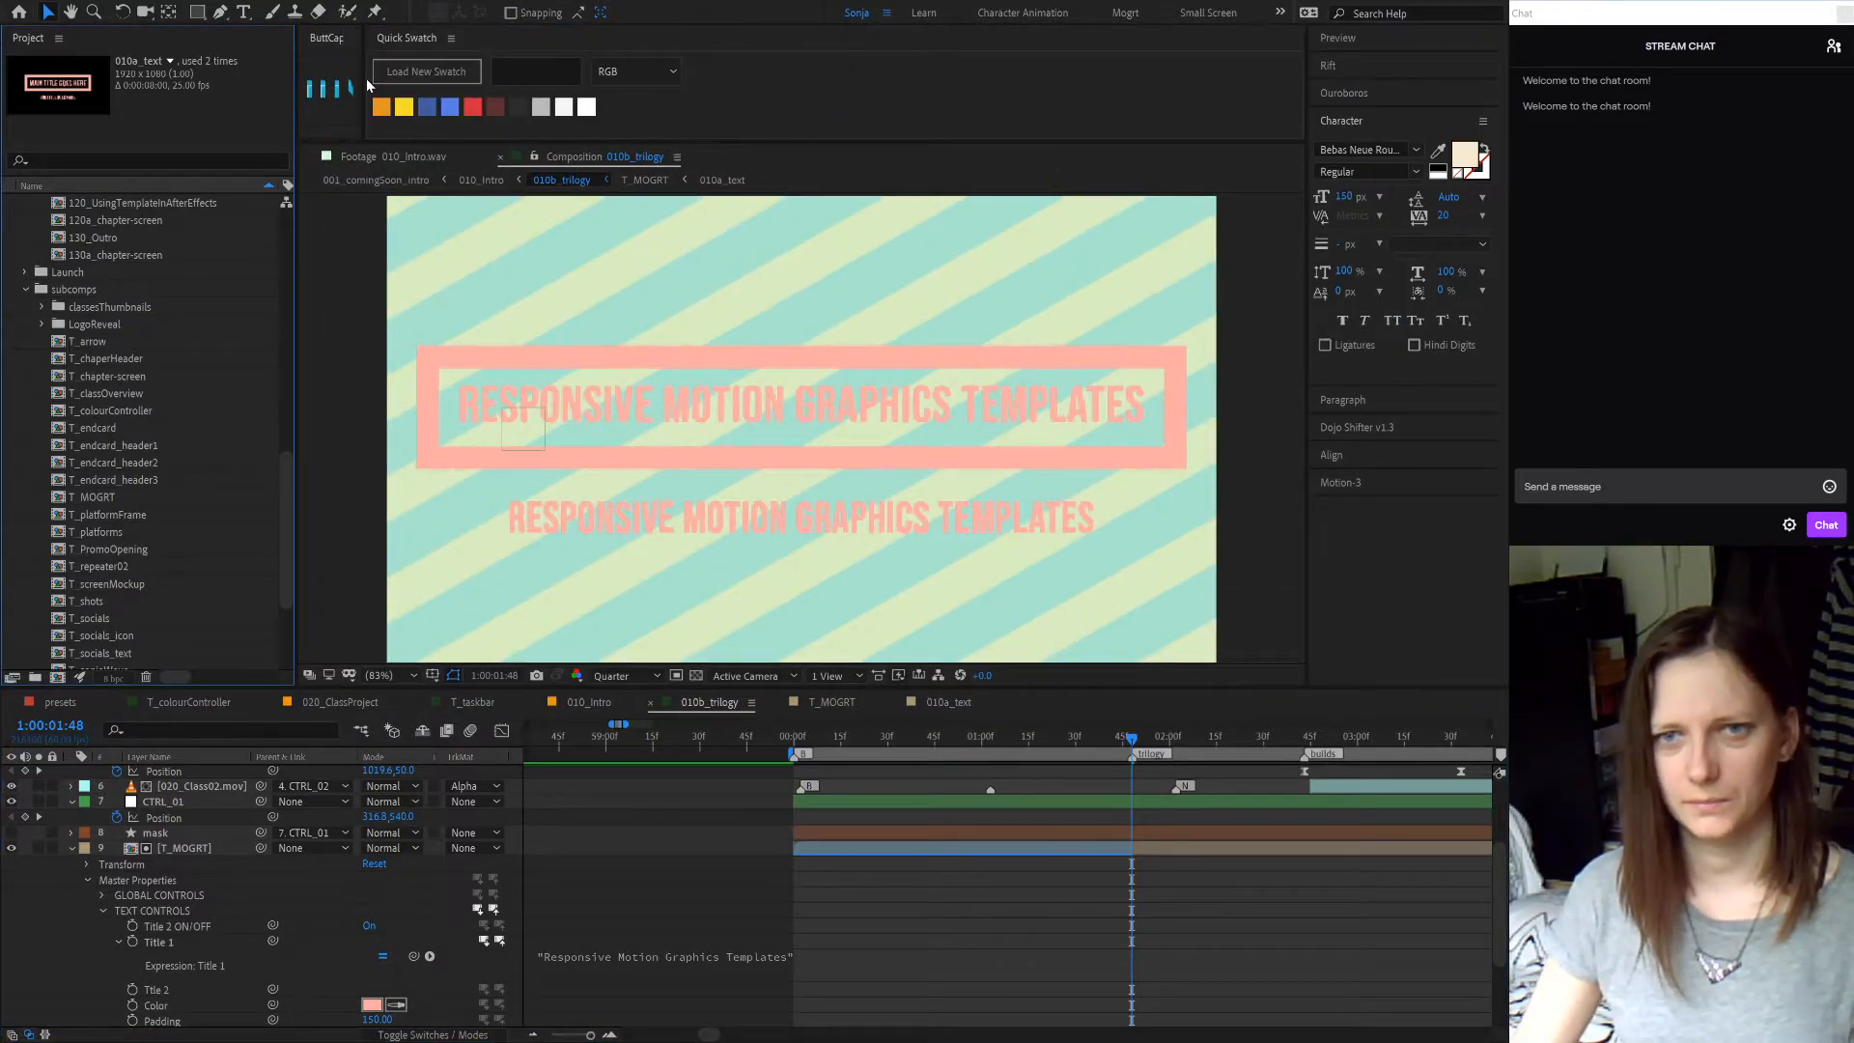
{"action": "left_click_drag", "start_coordinate": [367, 85], "coordinate": [807, 74]}
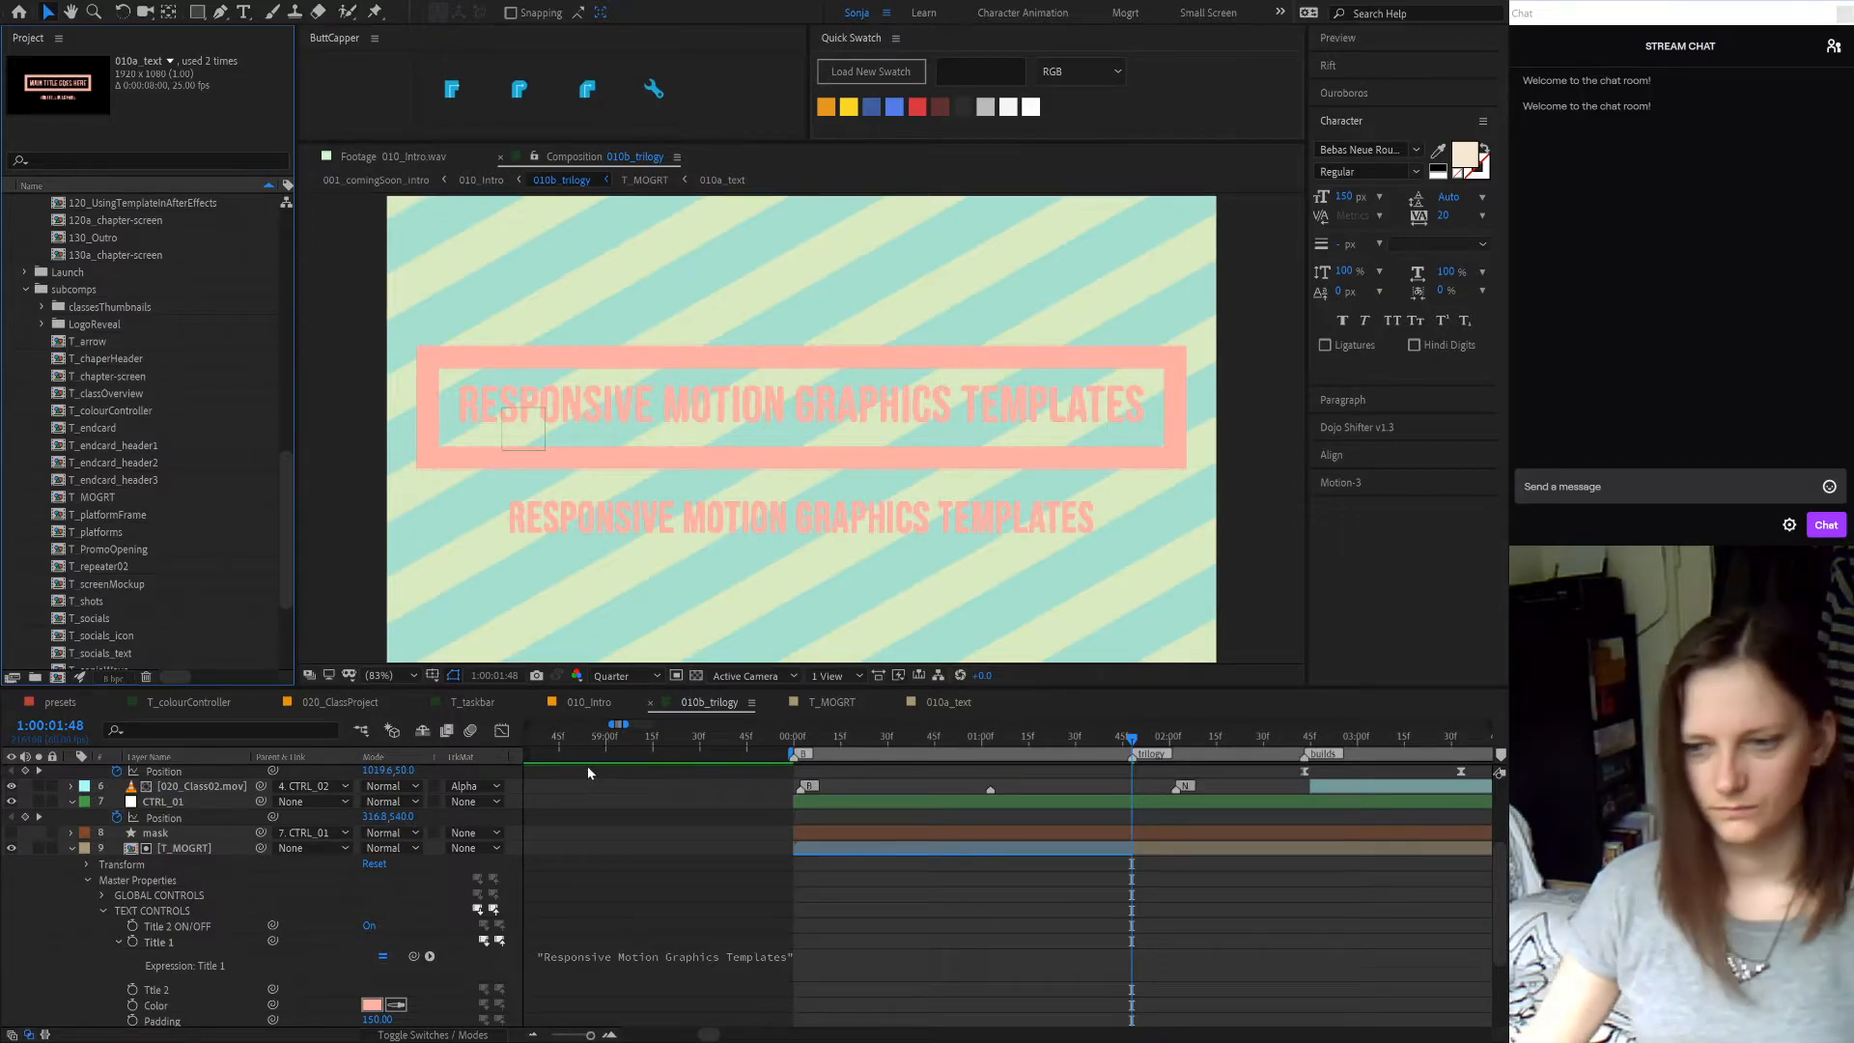
- Move 010b_trilogy to 1:00:00:21 and turn the mask shape layer inside T_MOGRT into a guide layer
{"action": "left_click_drag", "start_coordinate": [816, 740], "coordinate": [859, 735]}
{"action": "scroll", "coordinate": [976, 919], "scroll_direction": "down", "scroll_amount": 1, "text": "alt"}
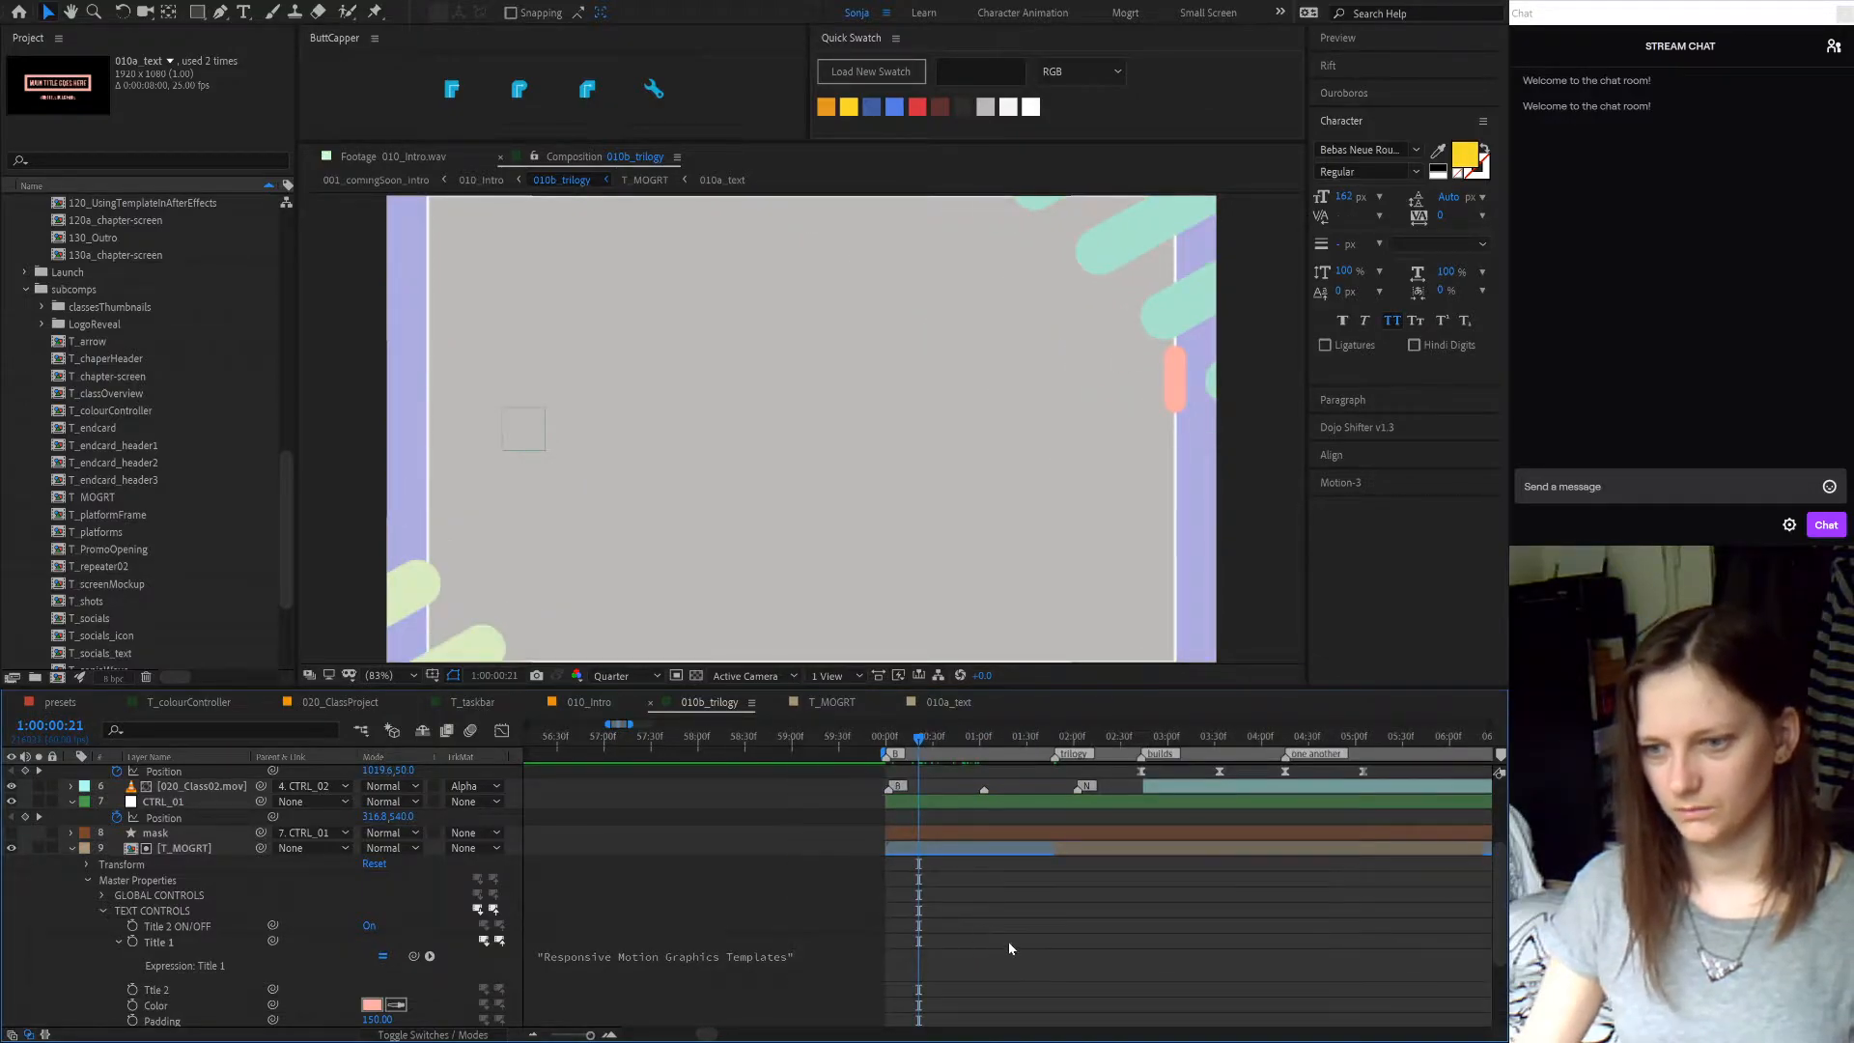
{"action": "scroll", "coordinate": [1008, 942], "scroll_direction": "down", "scroll_amount": 3}
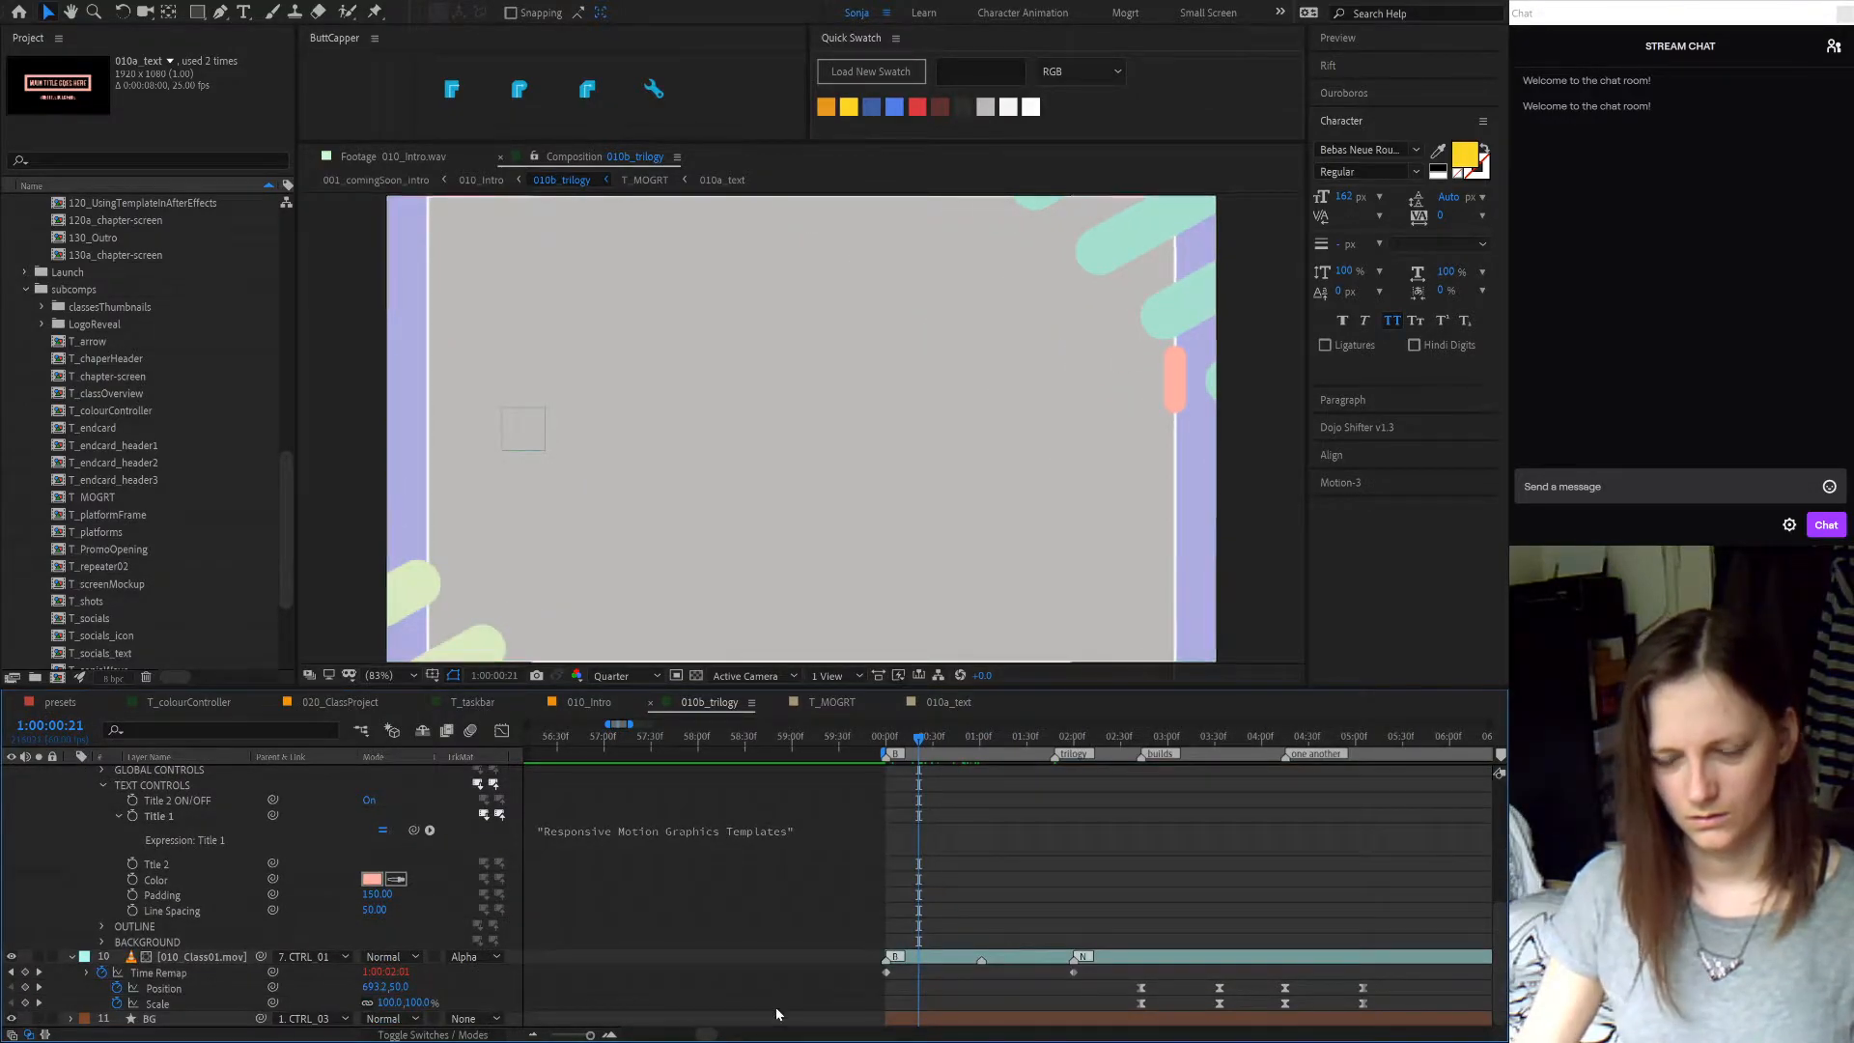
{"action": "scroll", "coordinate": [1082, 988], "scroll_direction": "up", "scroll_amount": 3}
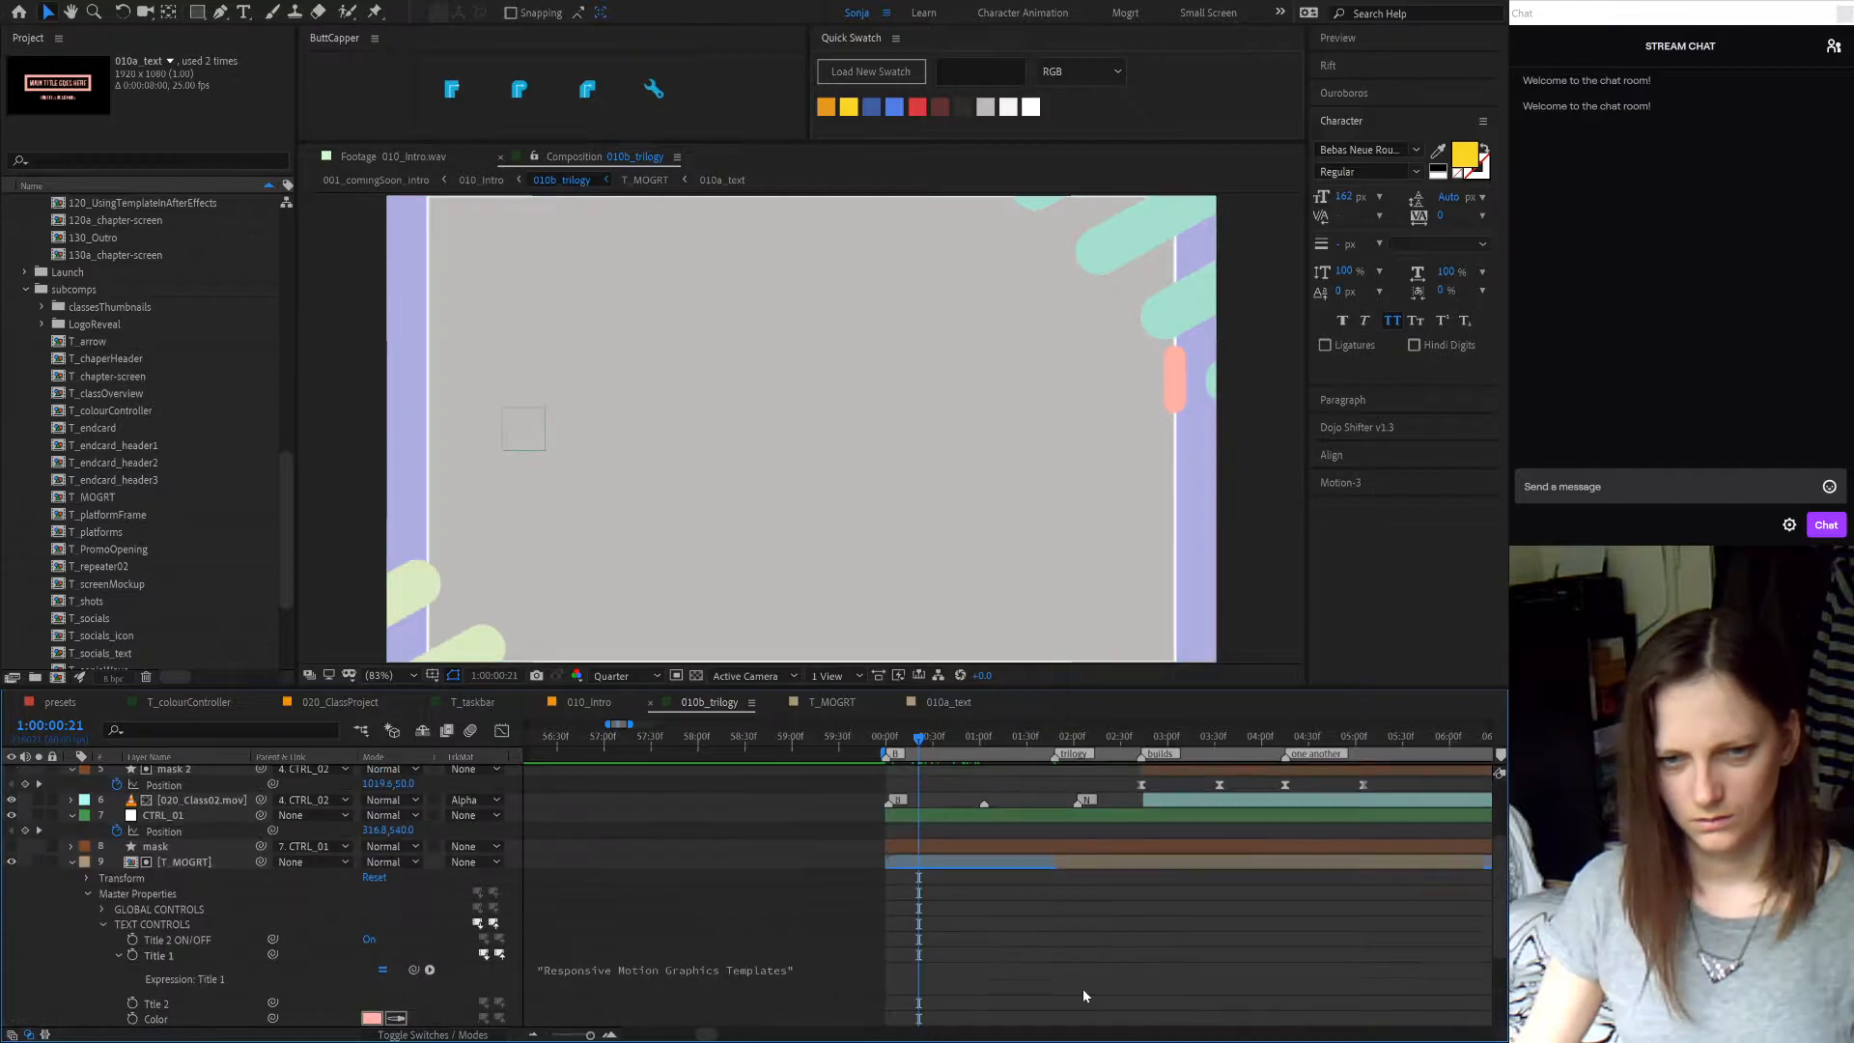
{"action": "left_click", "coordinate": [169, 845]}
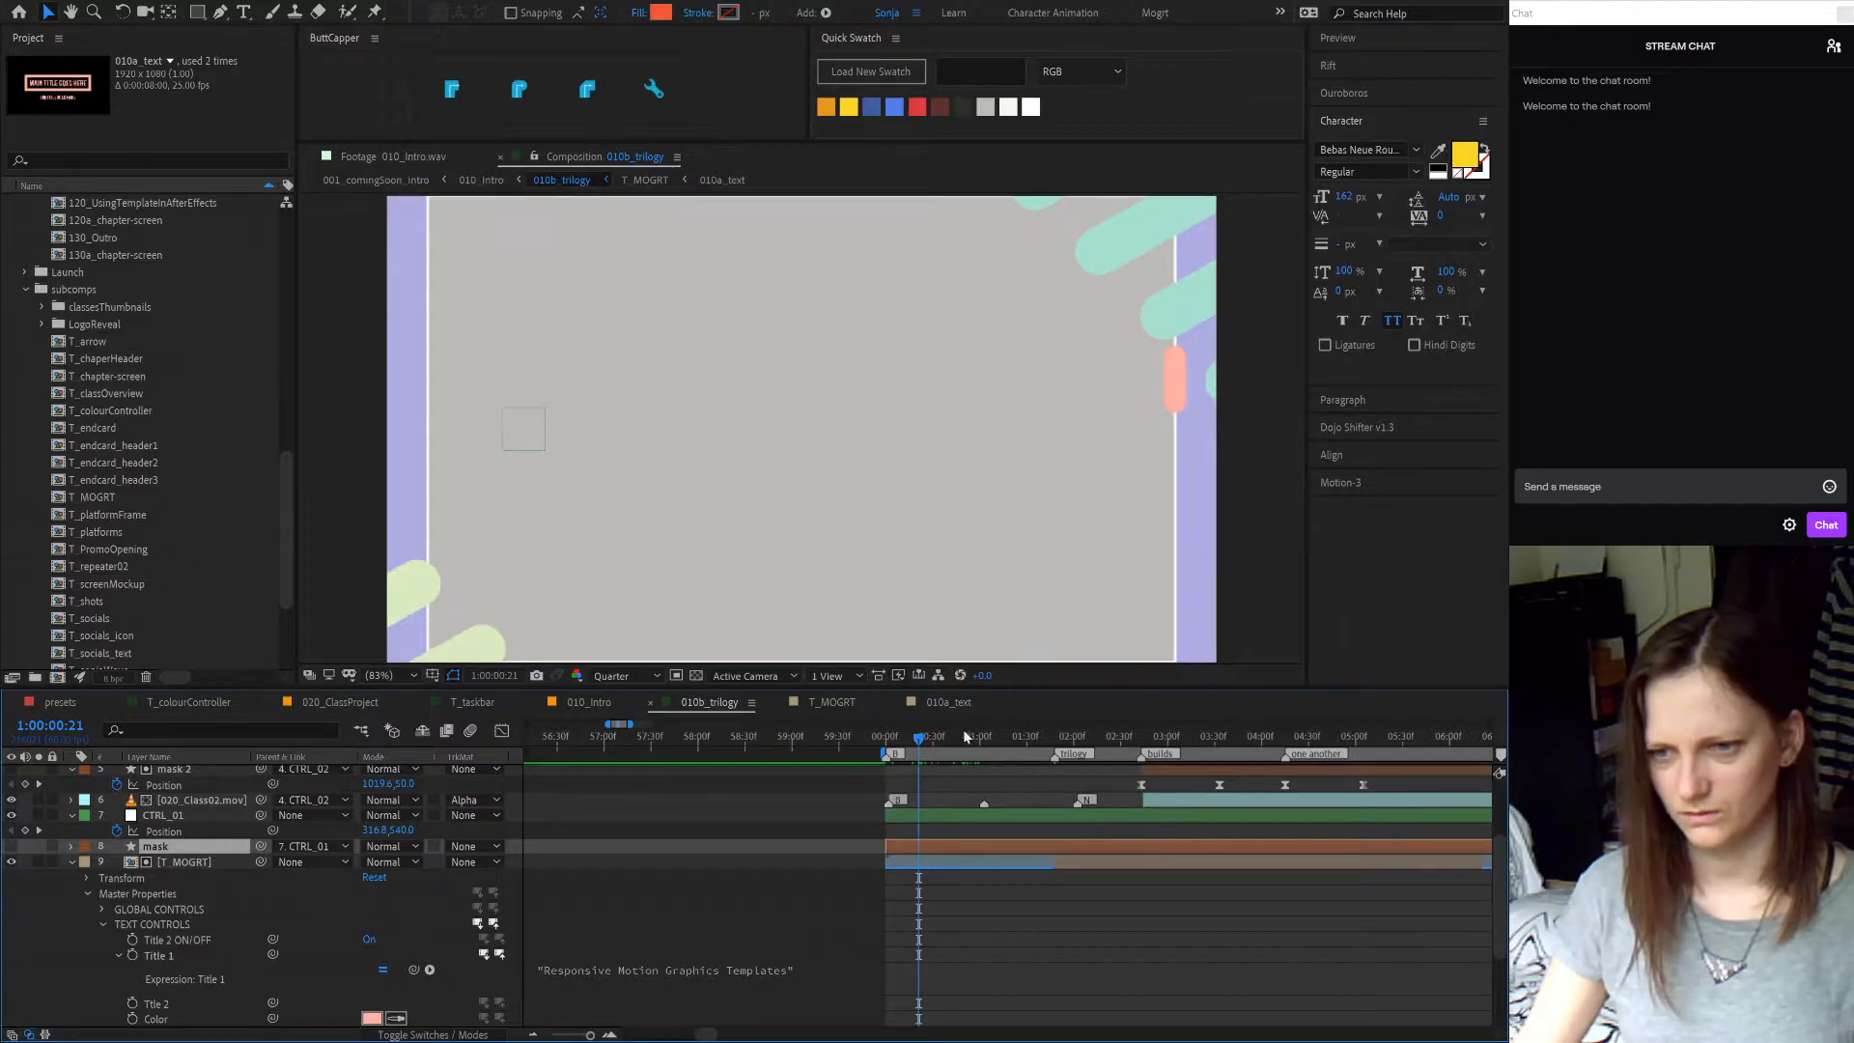
{"action": "left_click", "coordinate": [846, 705]}
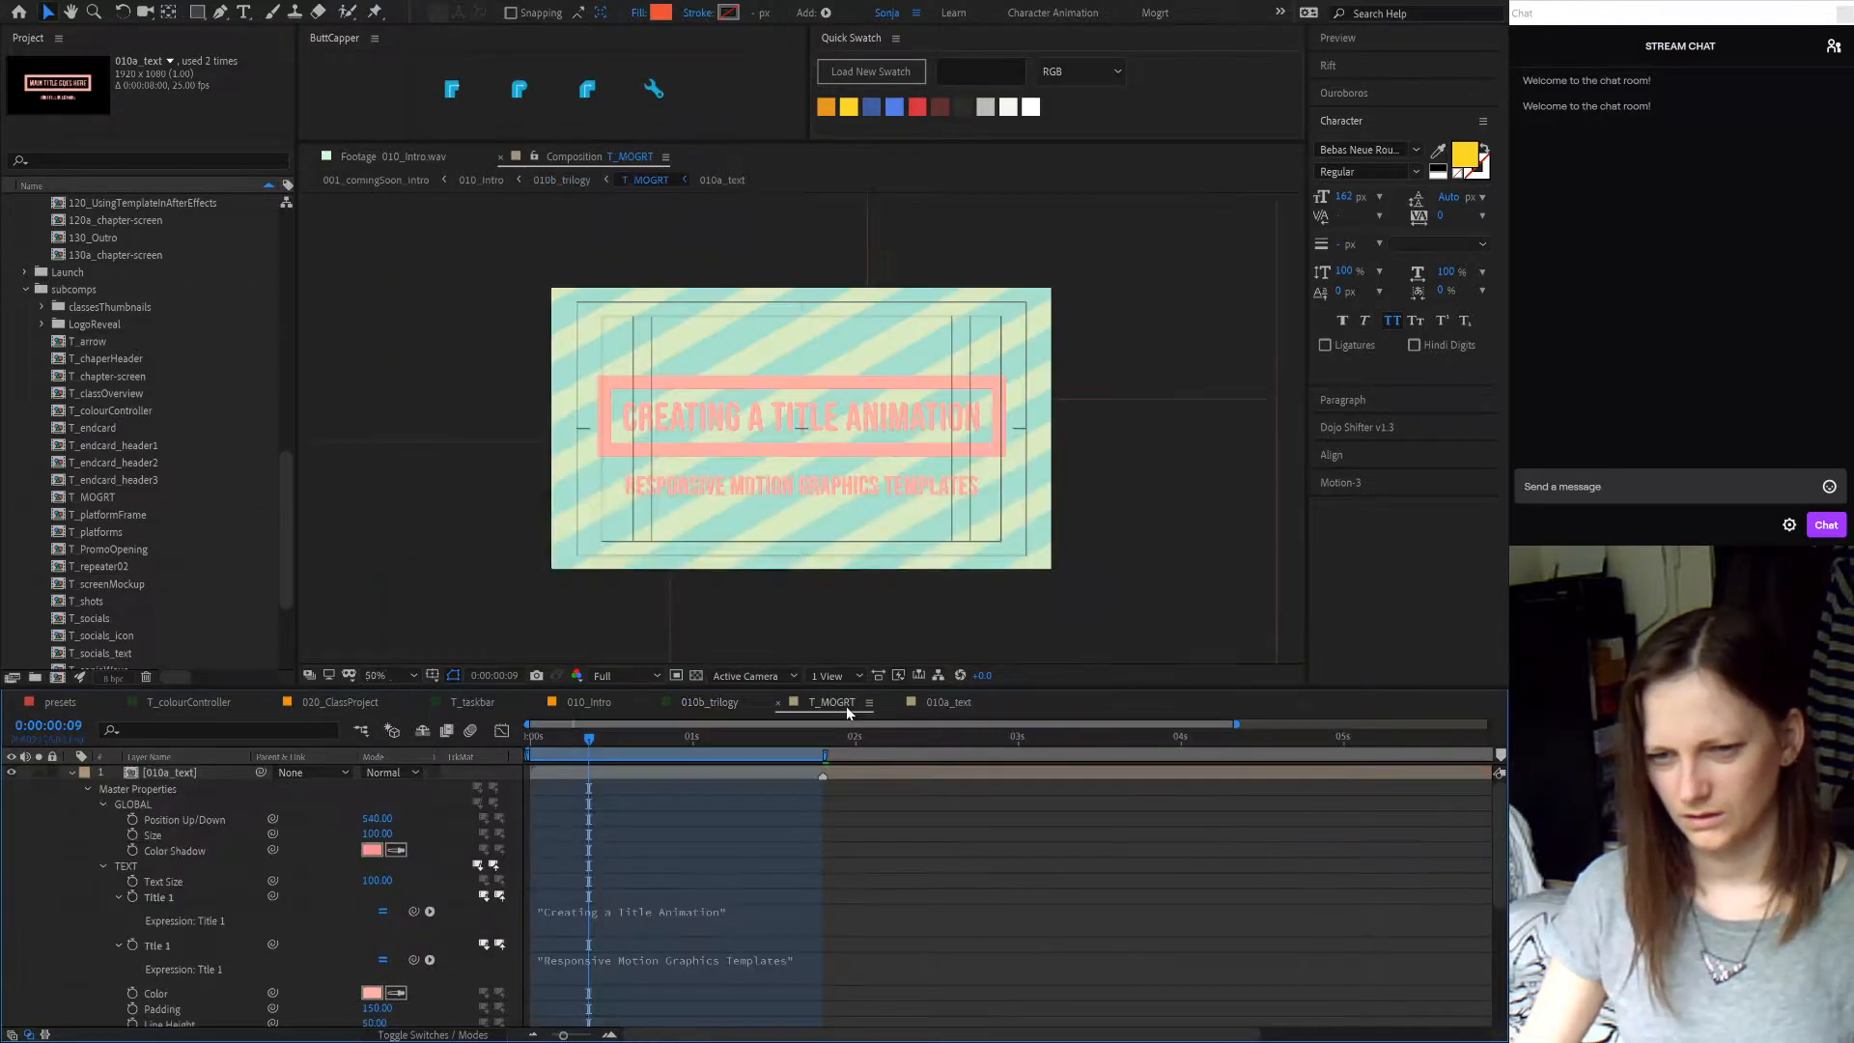
{"action": "left_click", "coordinate": [72, 772]}
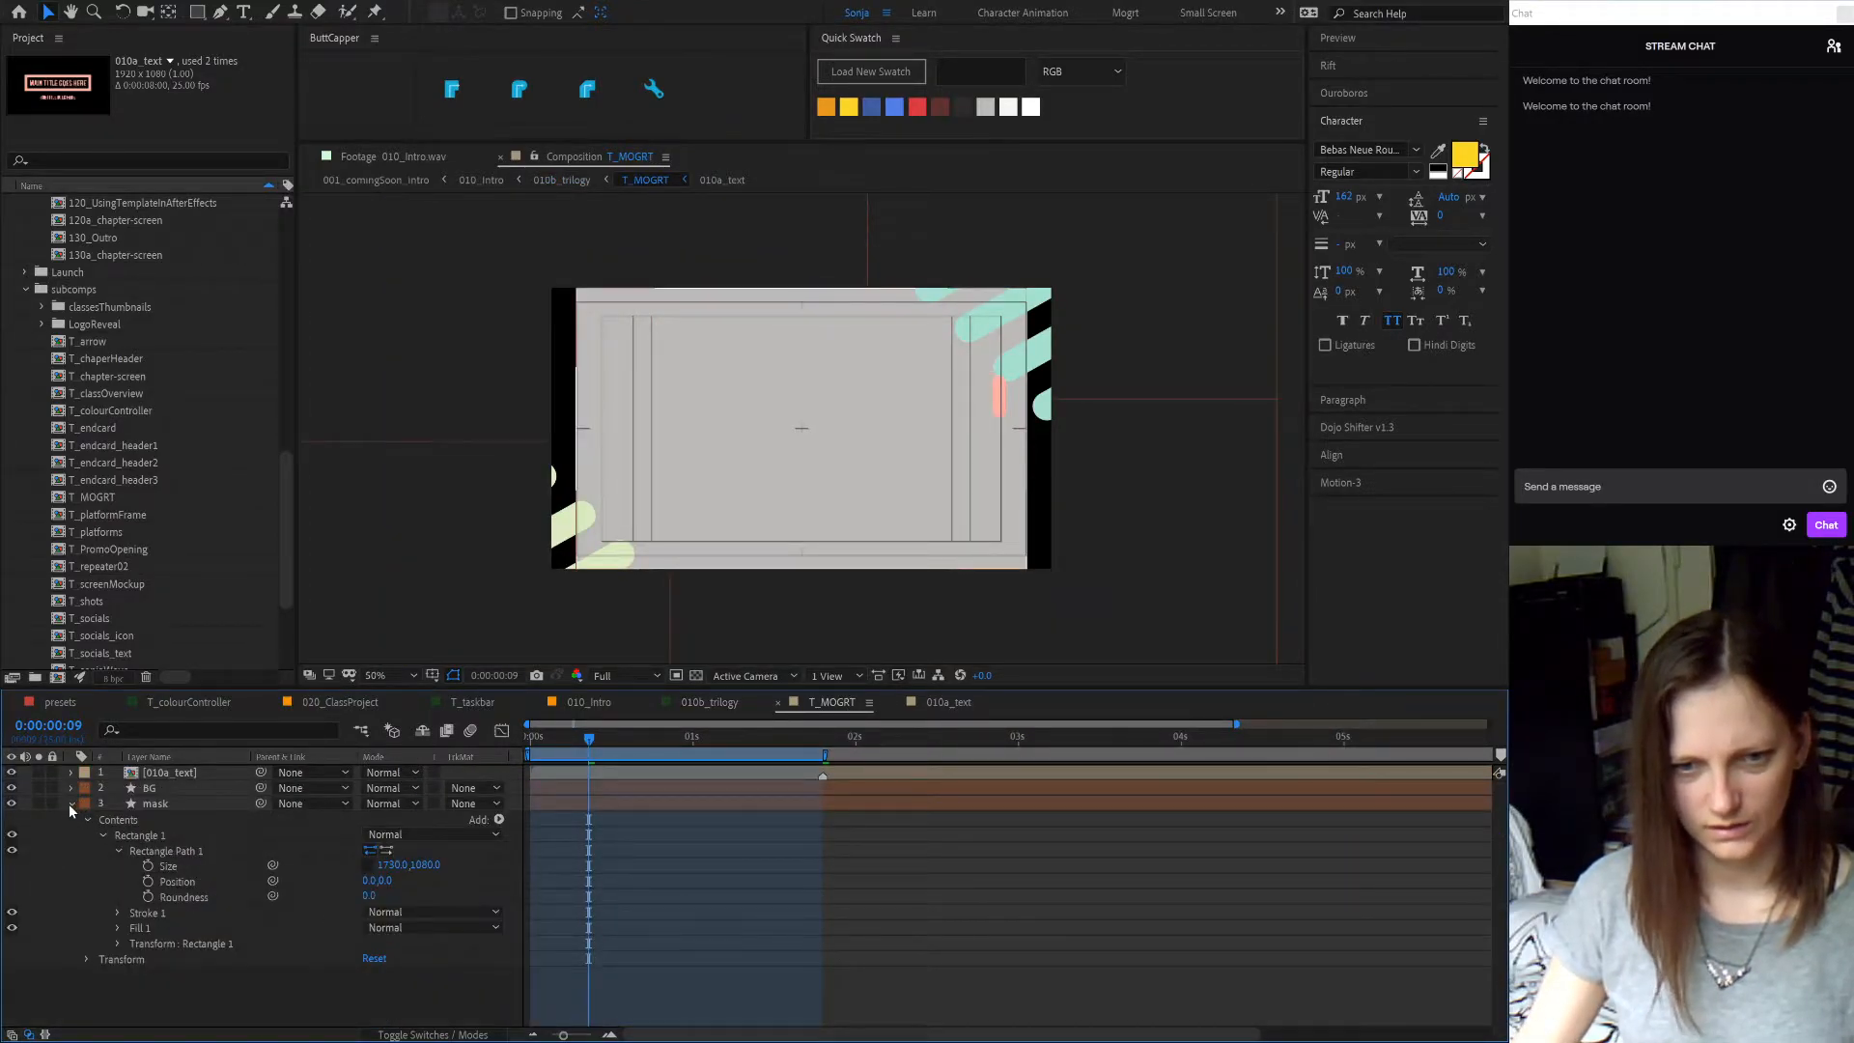
{"action": "left_click", "coordinate": [71, 803]}
{"action": "left_click", "coordinate": [143, 805]}
{"action": "left_click", "coordinate": [235, 519]}
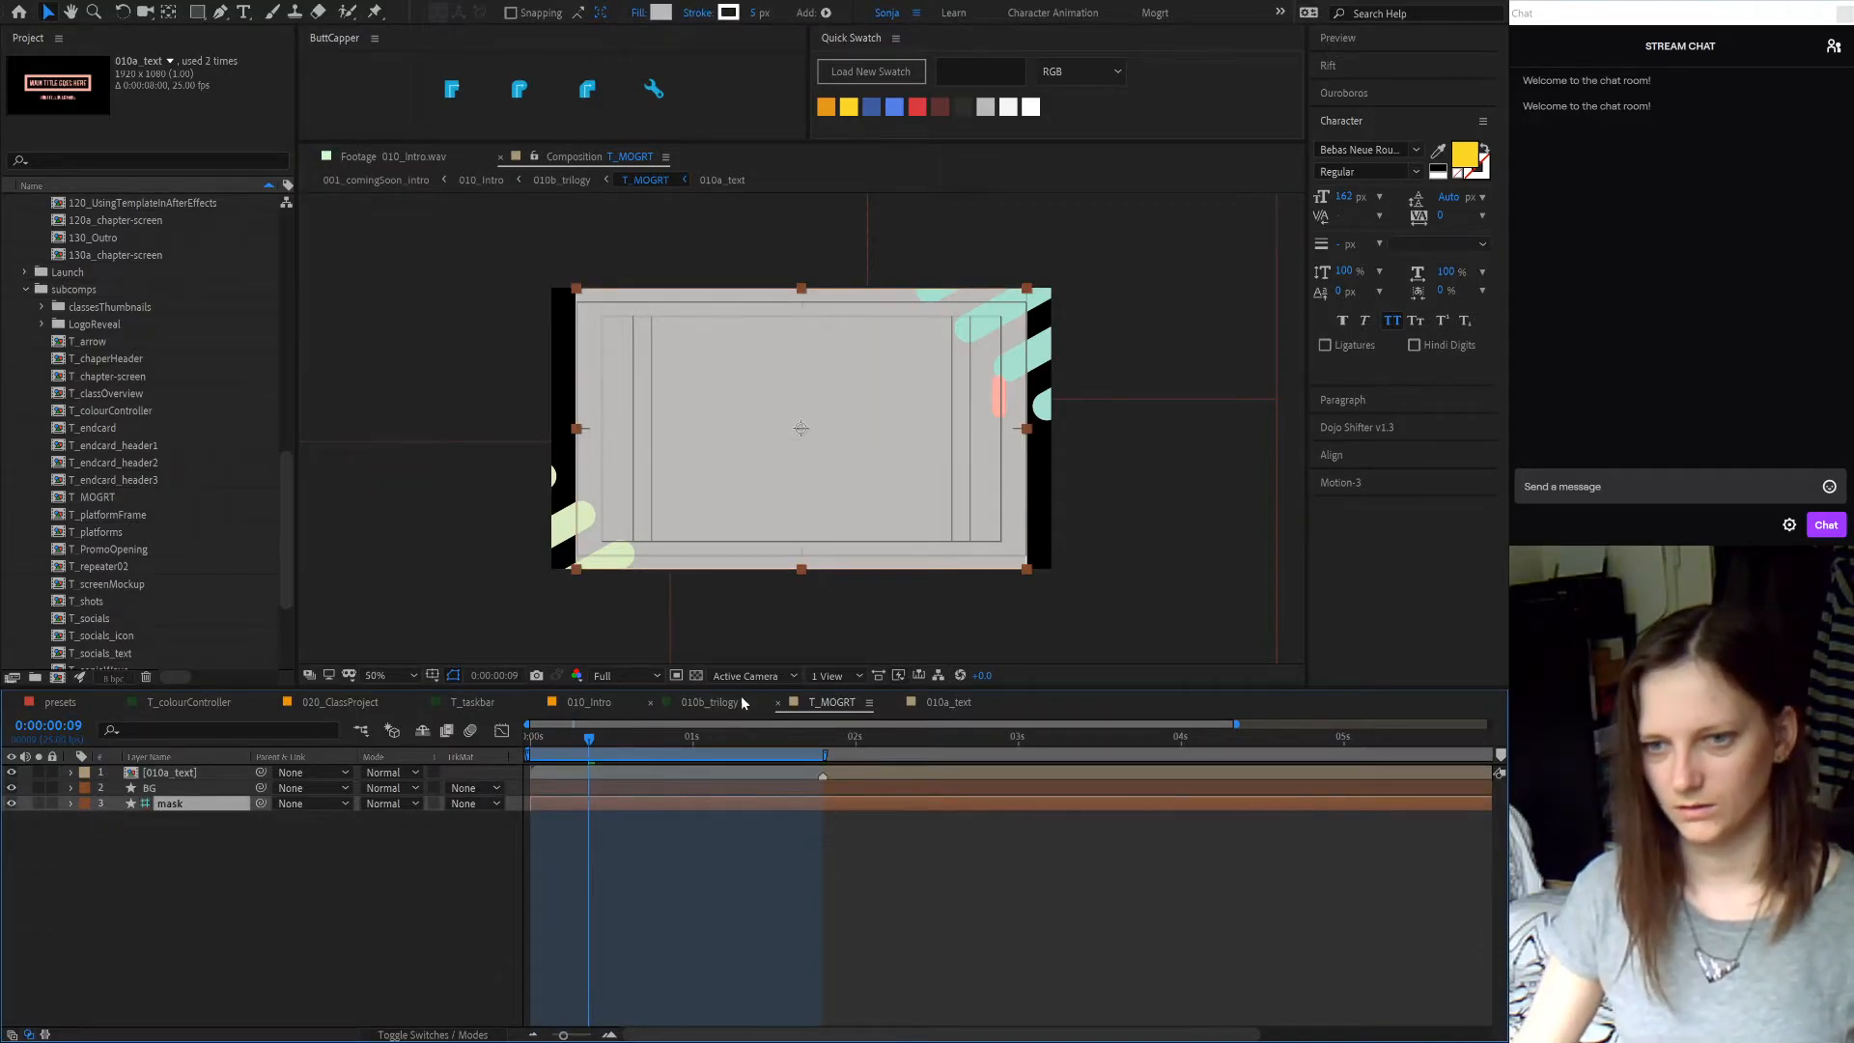
- Delete the BG shape layer from the 010b_trilogy composition
{"action": "left_click", "coordinate": [709, 702]}
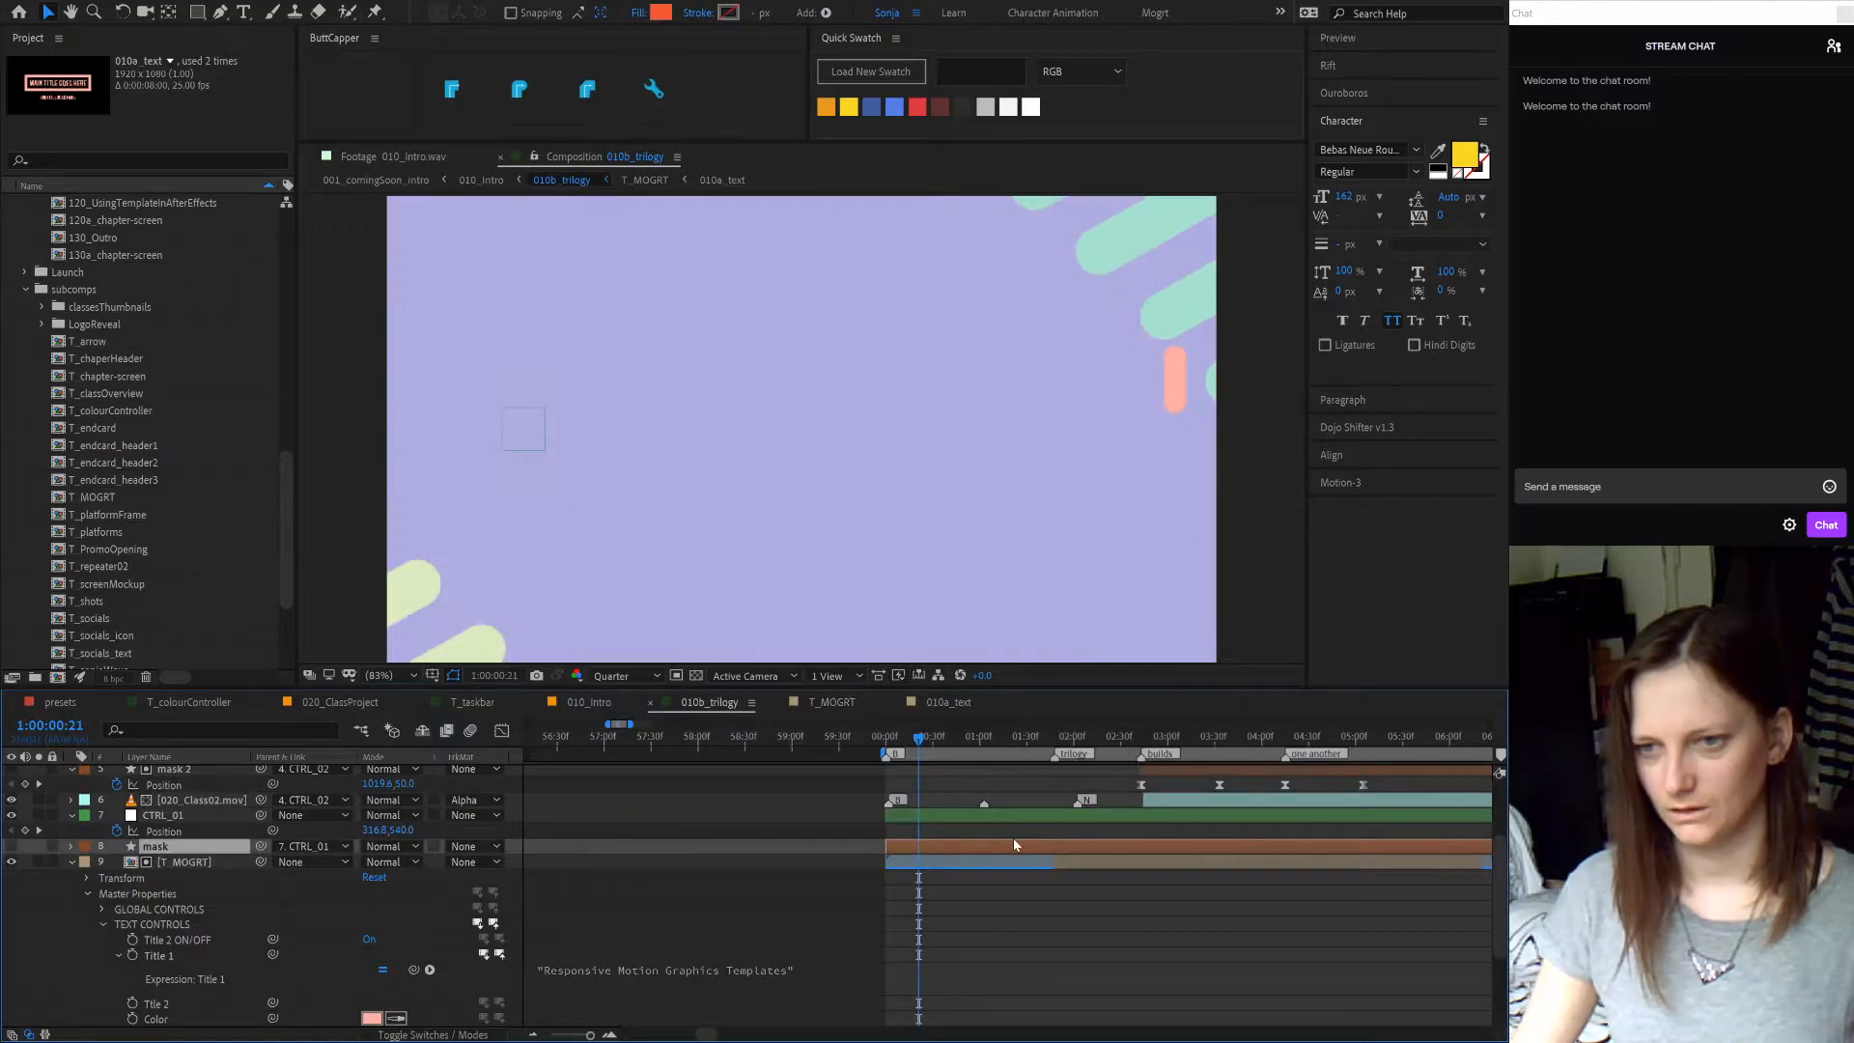
{"action": "scroll", "coordinate": [994, 927], "scroll_direction": "down", "scroll_amount": 3}
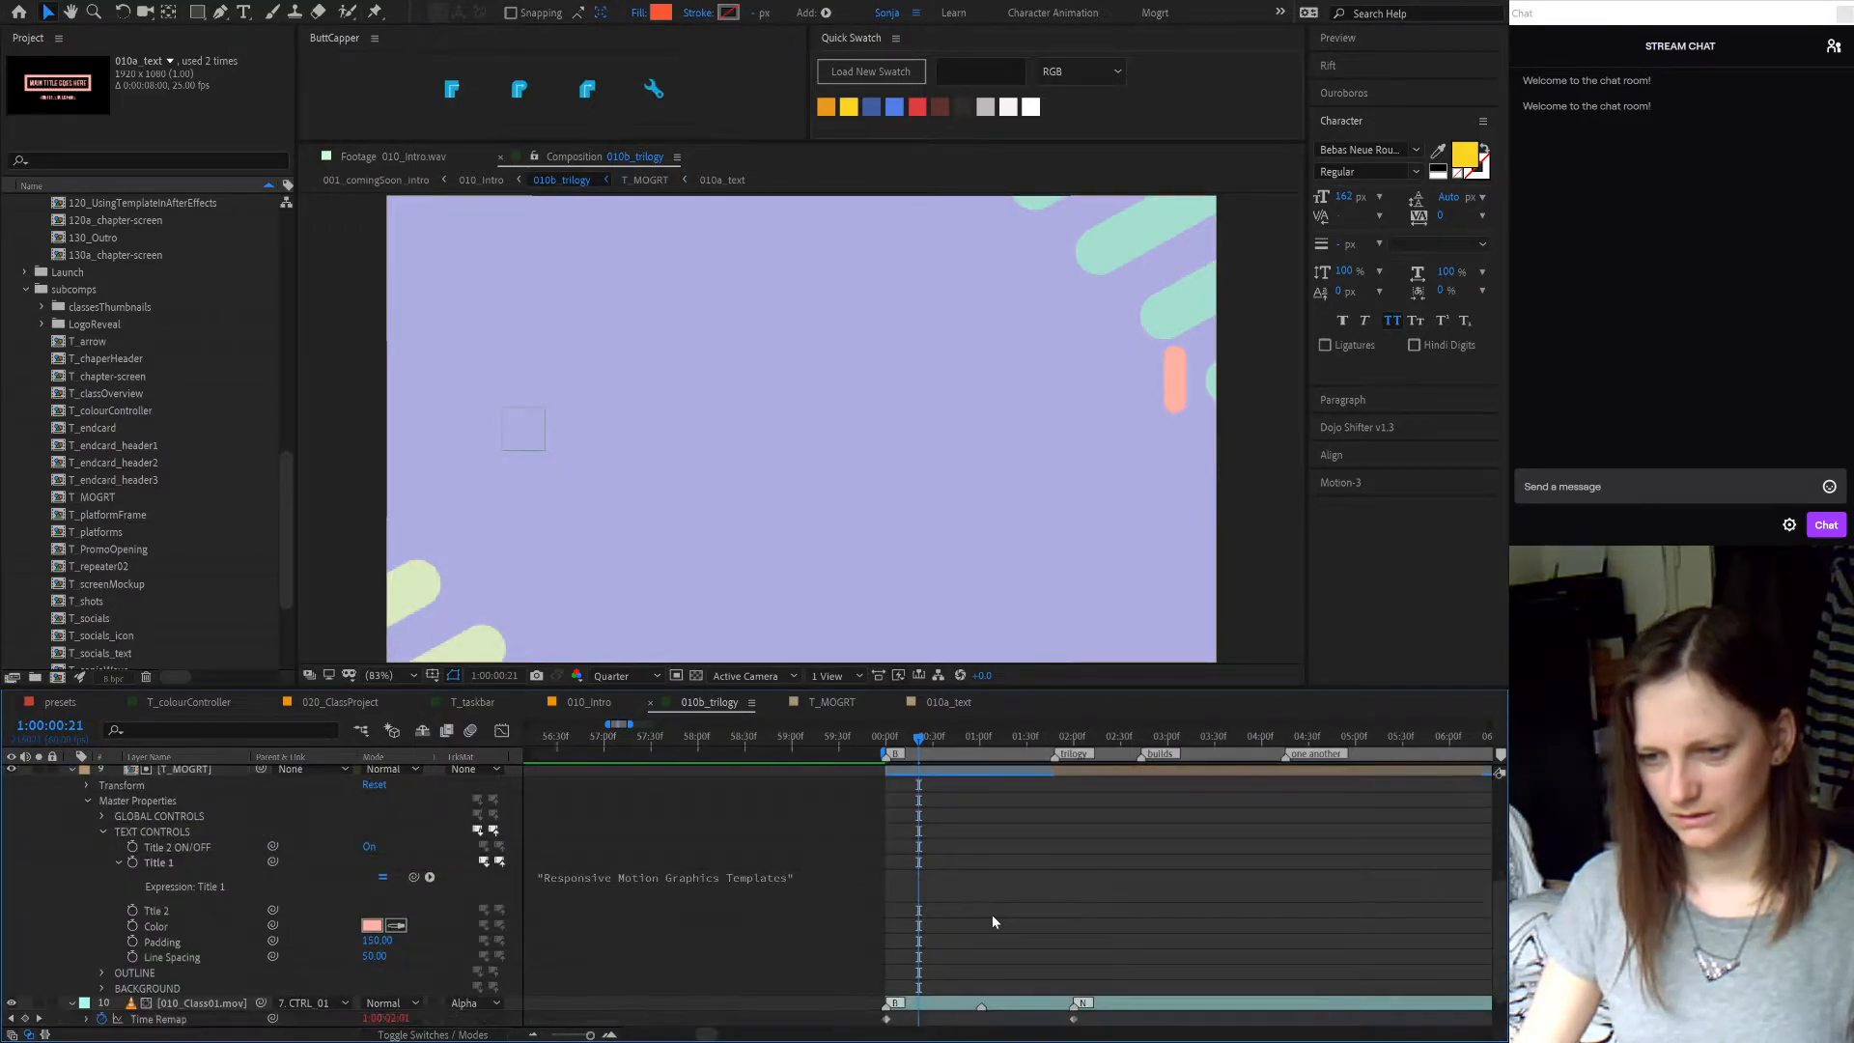
{"action": "left_click", "coordinate": [160, 1022]}
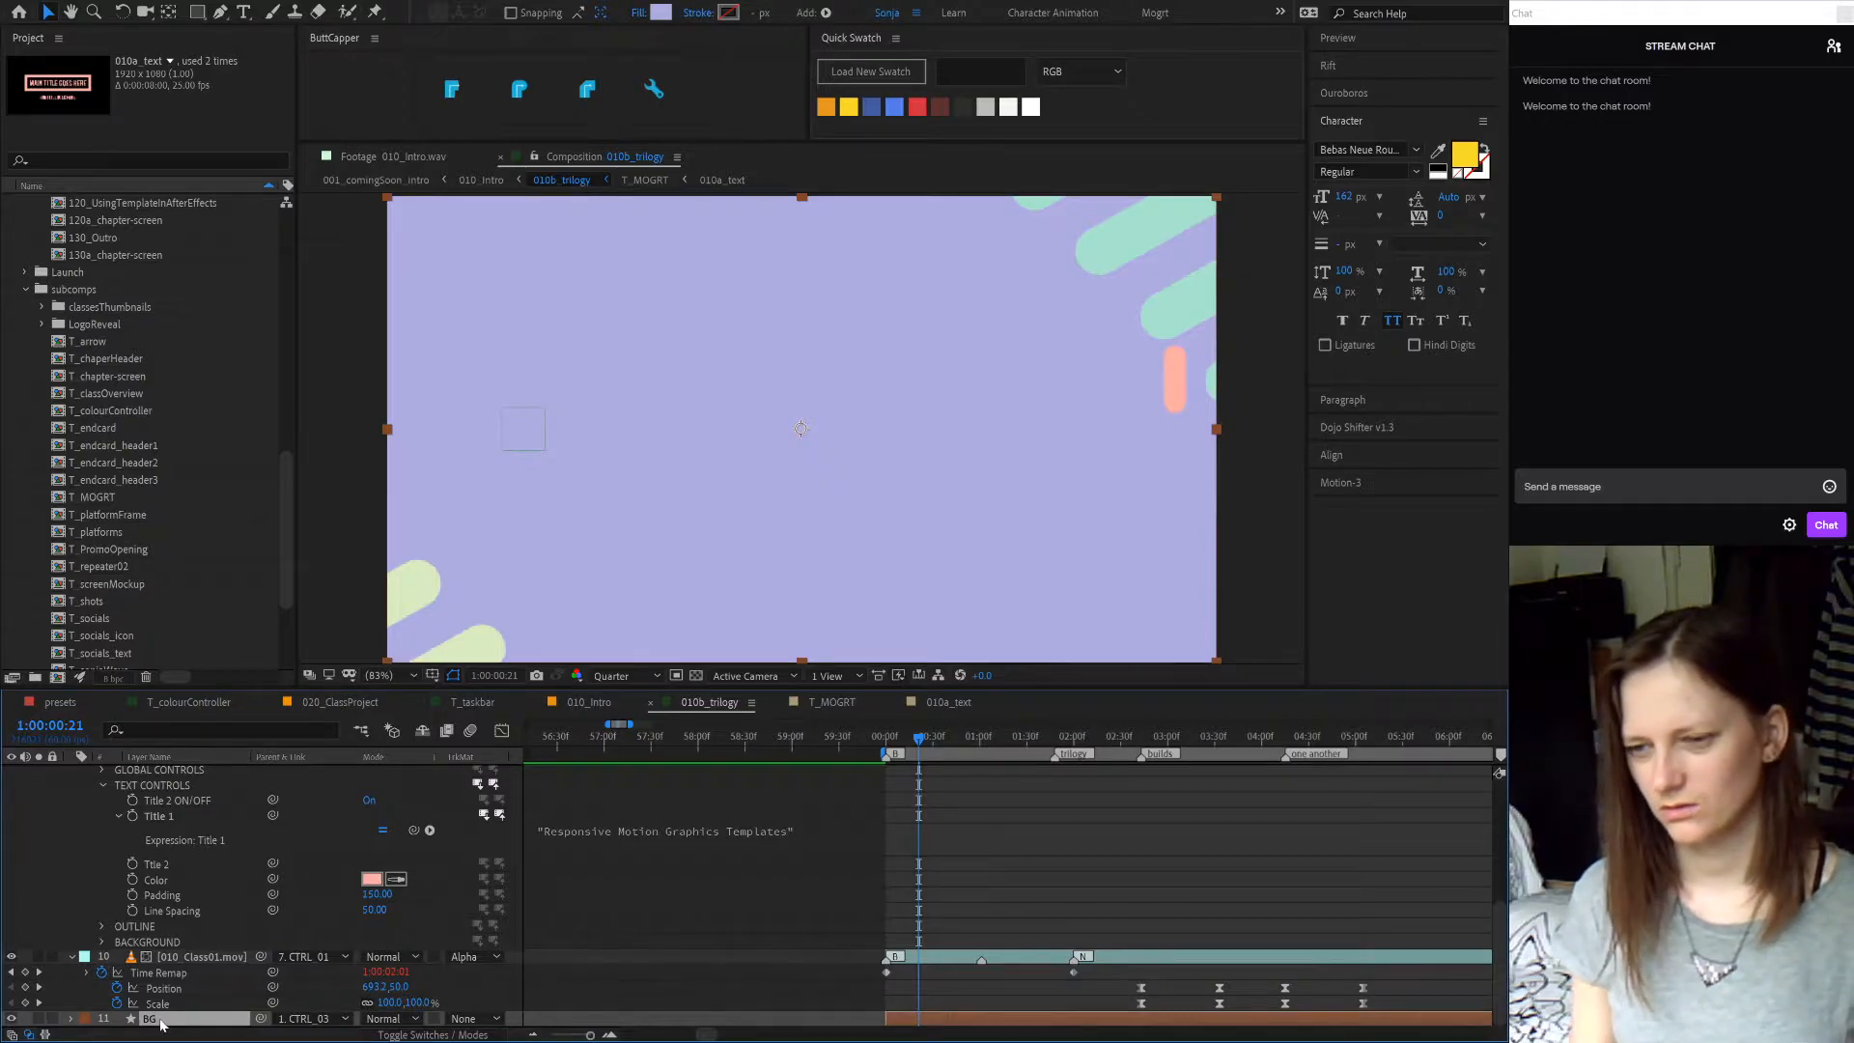
{"action": "key", "text": "Delete"}
- Copy the subtitle expression "Responsive Motion Graphics Templates" from the 010a_text layer into a new expression on T_MOGRT's Title 2 property in 010b_trilogy
{"action": "scroll", "coordinate": [955, 832], "scroll_direction": "up", "scroll_amount": 5}
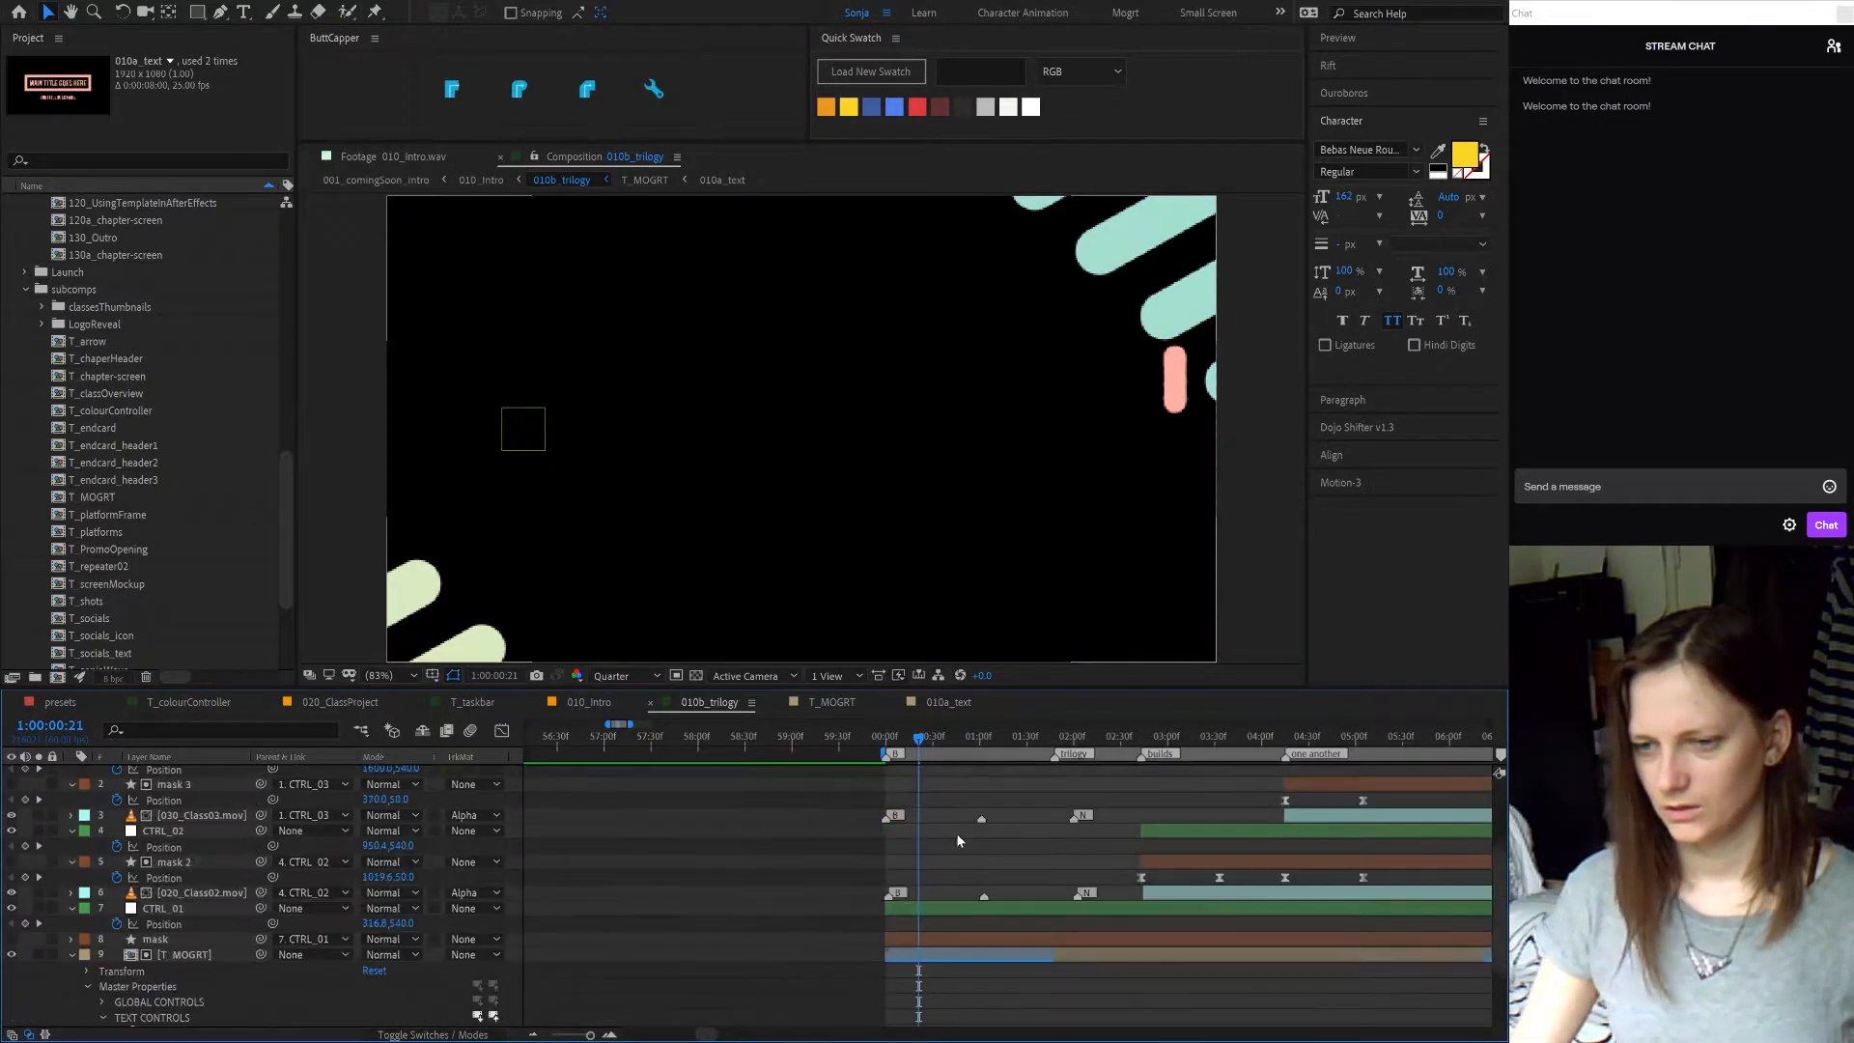
{"action": "left_click", "coordinate": [1118, 955]}
{"action": "scroll", "coordinate": [989, 877], "scroll_direction": "down", "scroll_amount": 4}
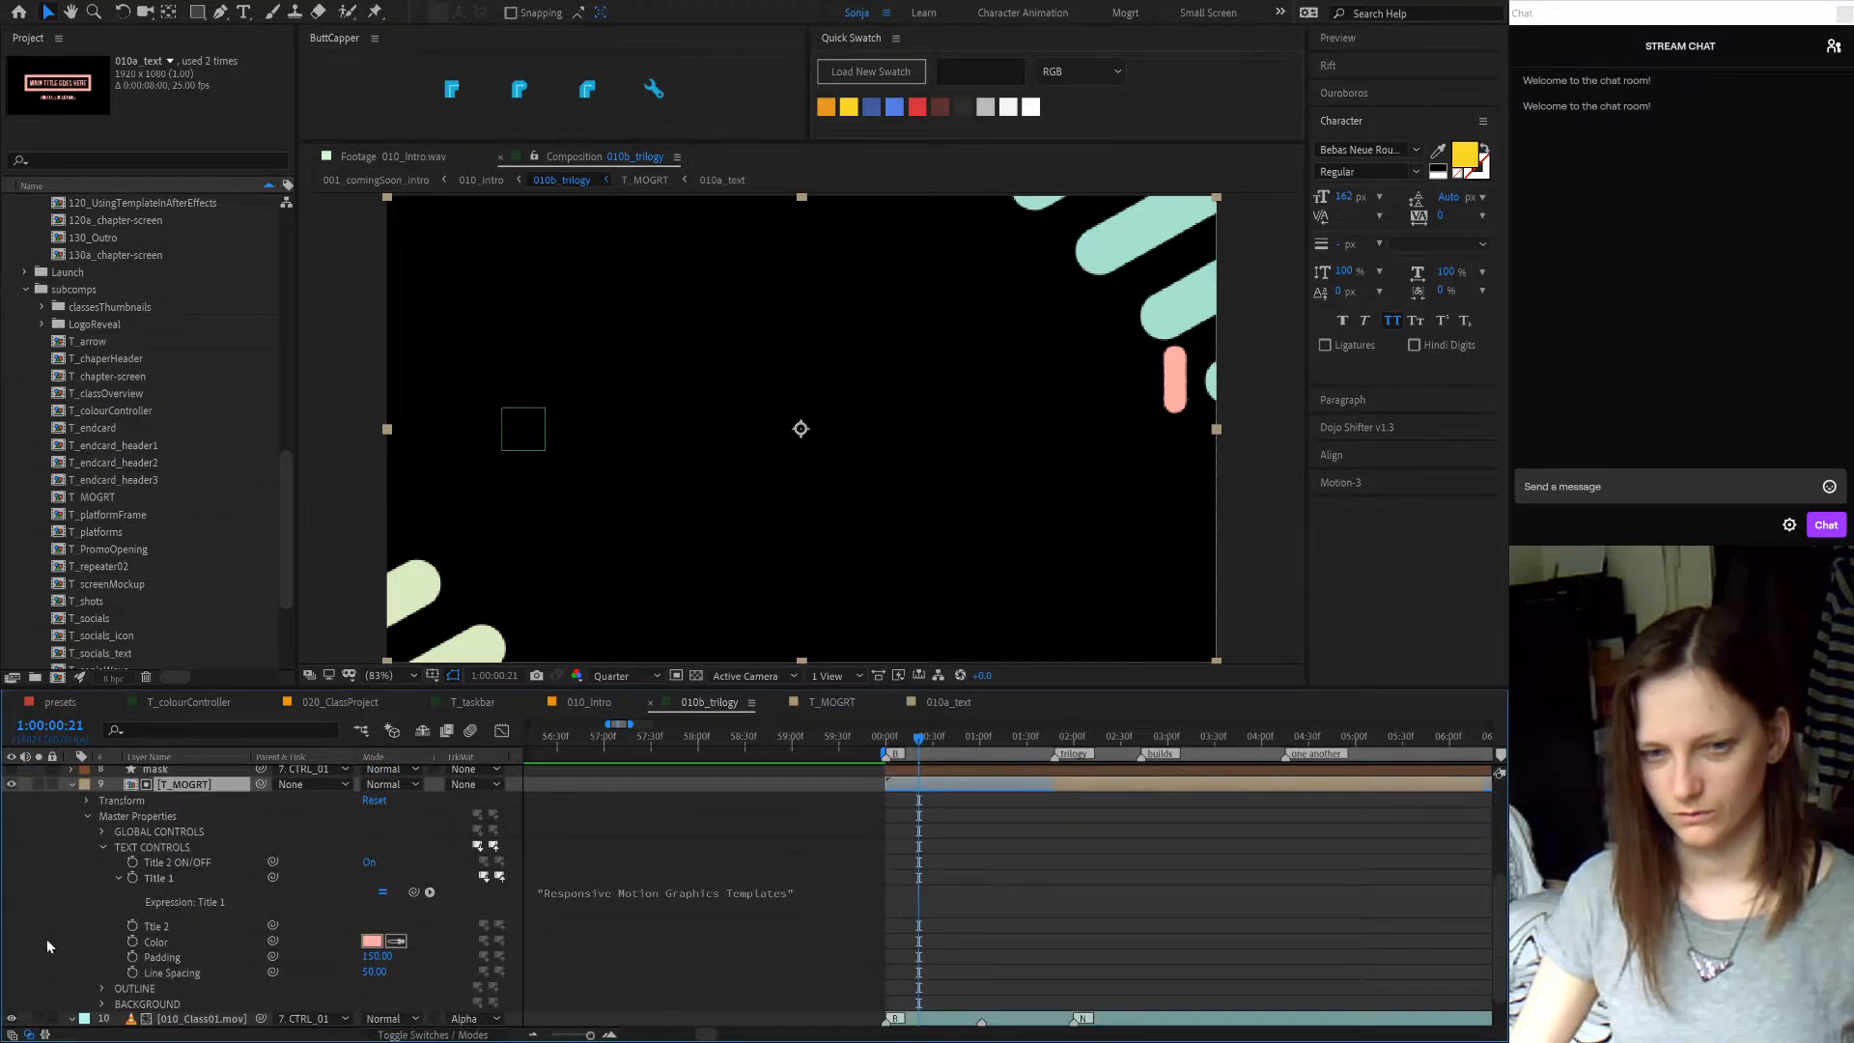
{"action": "double_click", "coordinate": [1120, 794]}
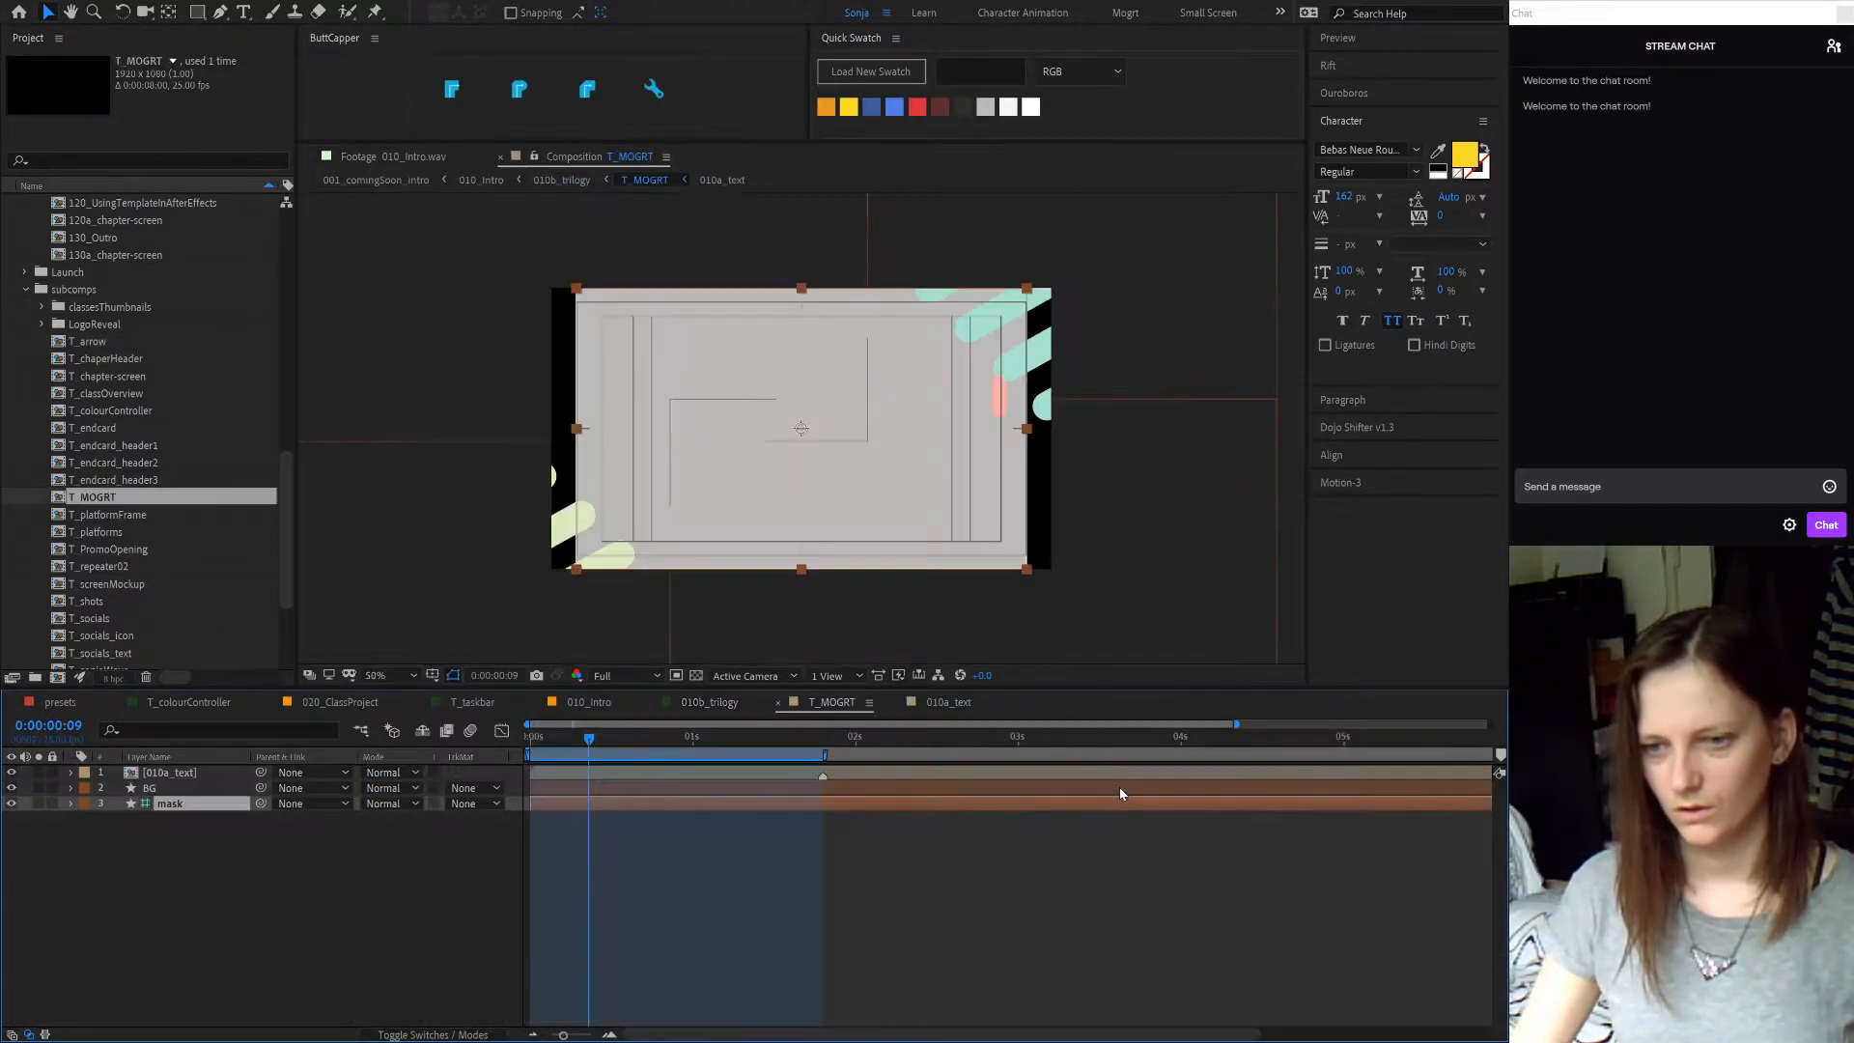
{"action": "left_click", "coordinate": [194, 774]}
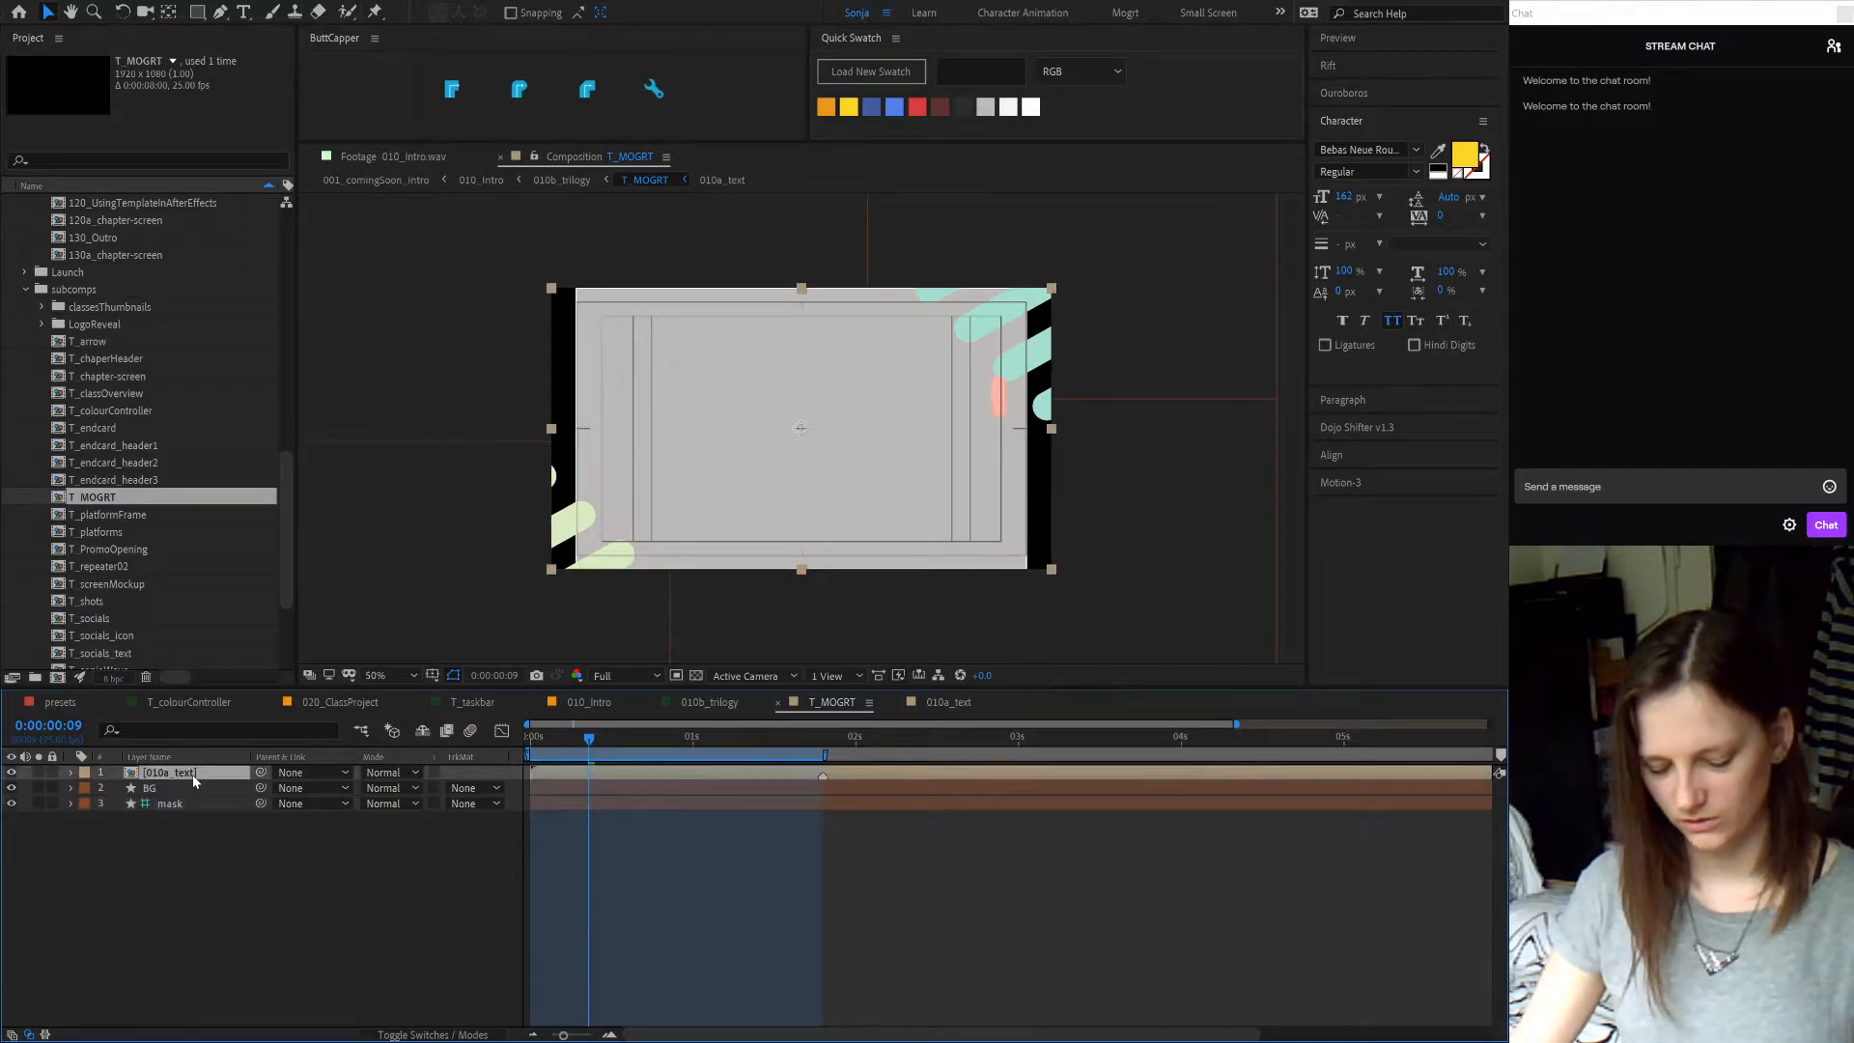
{"action": "key", "text": "u"}
{"action": "key", "text": "u"}
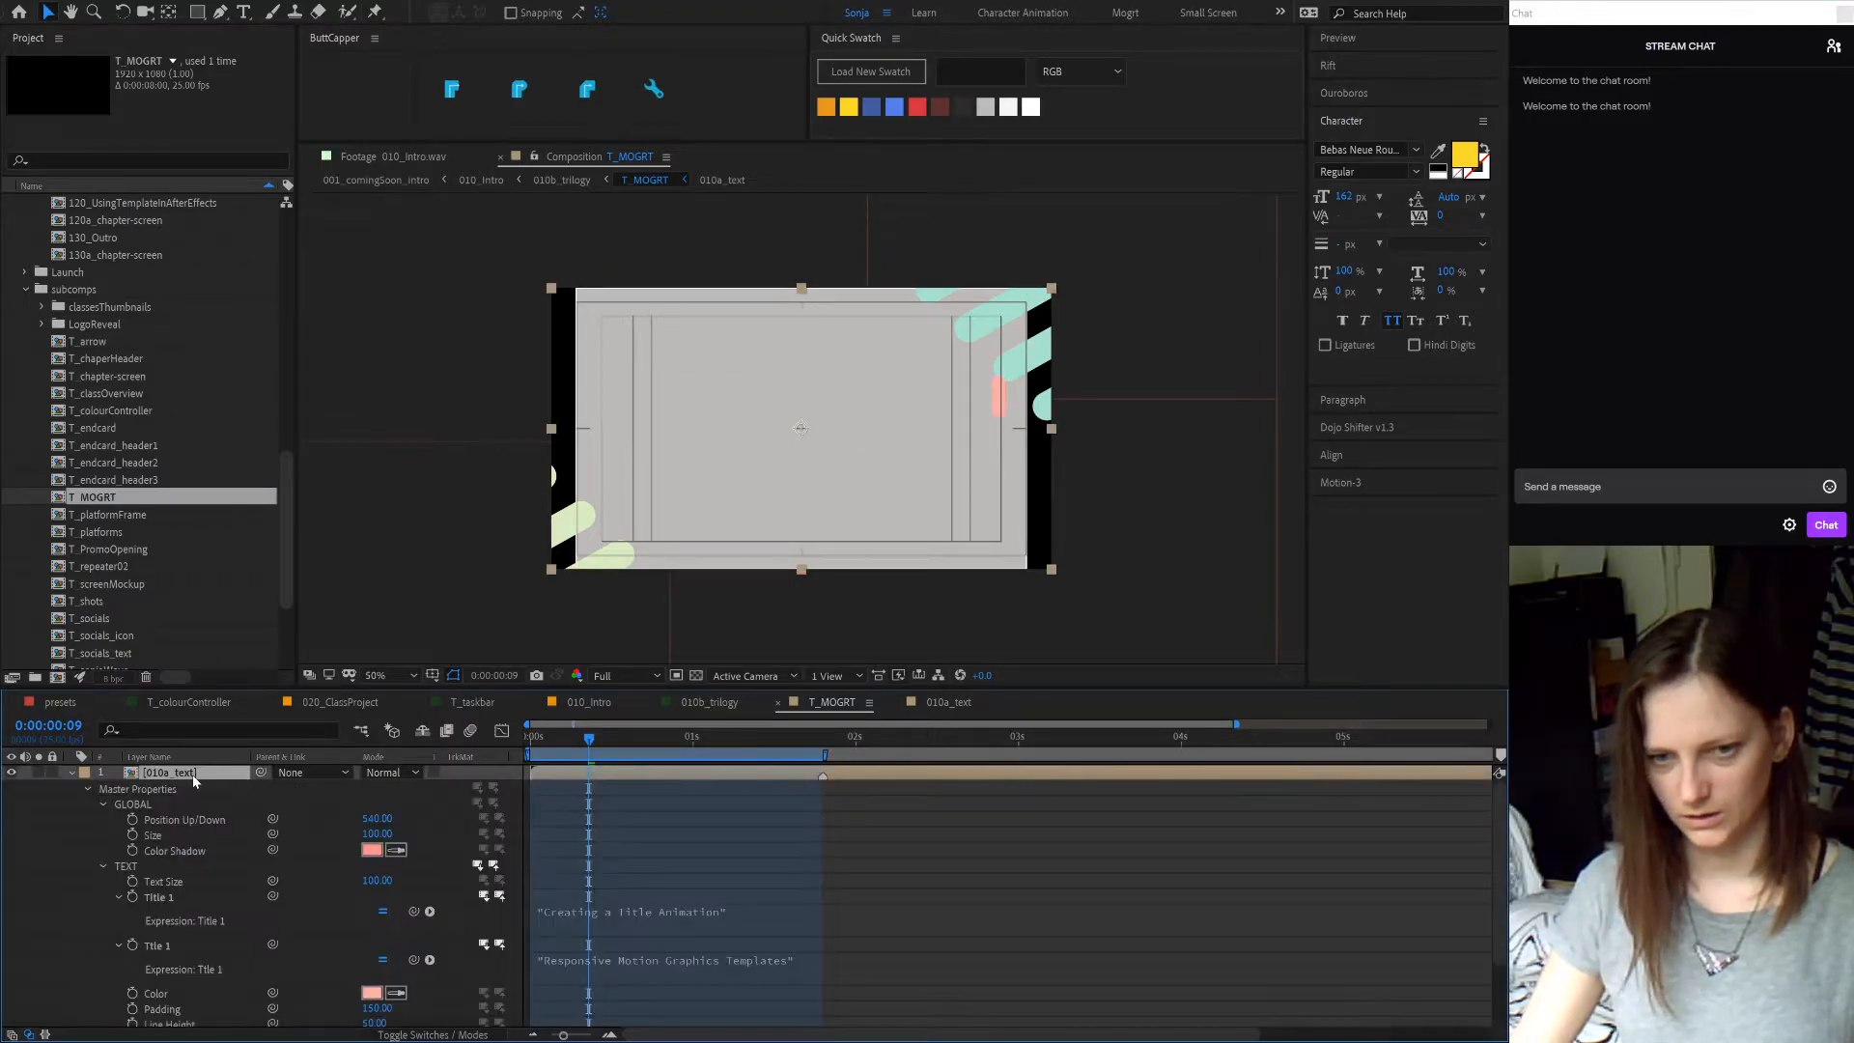
{"action": "left_click", "coordinate": [645, 958]}
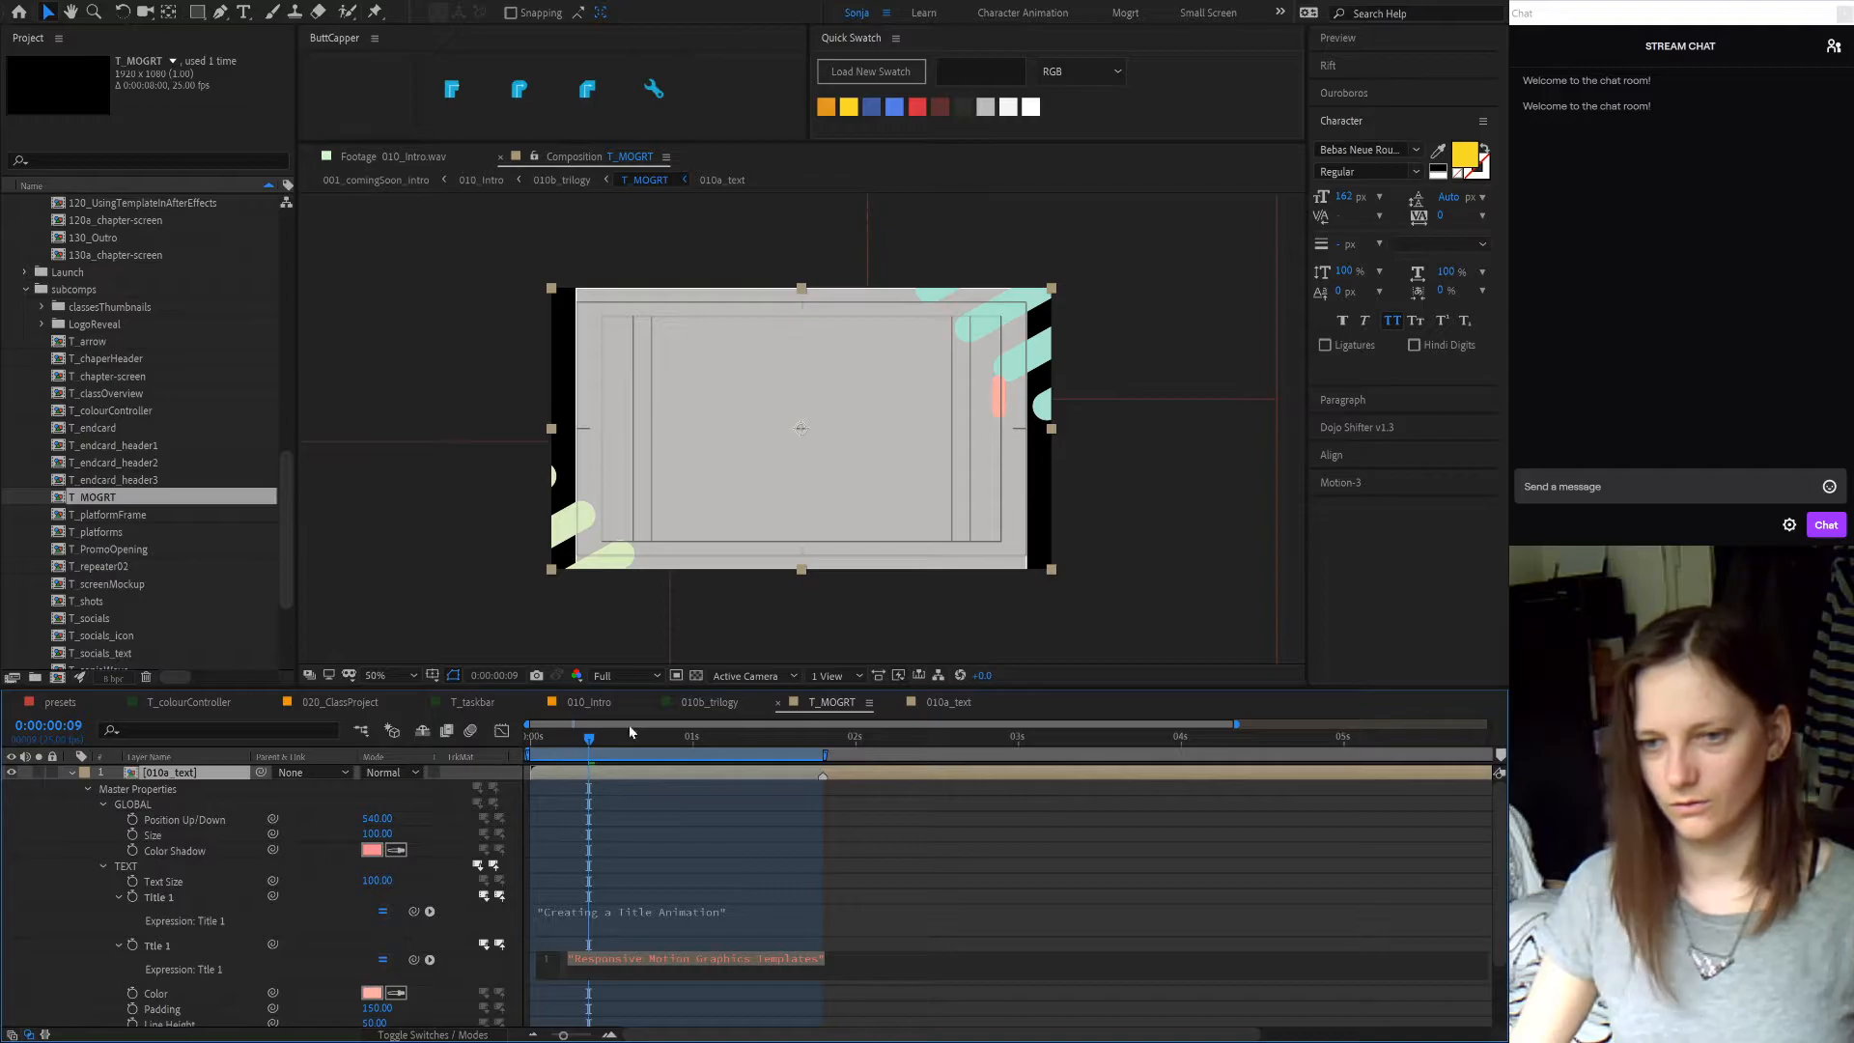
{"action": "left_click", "coordinate": [726, 702]}
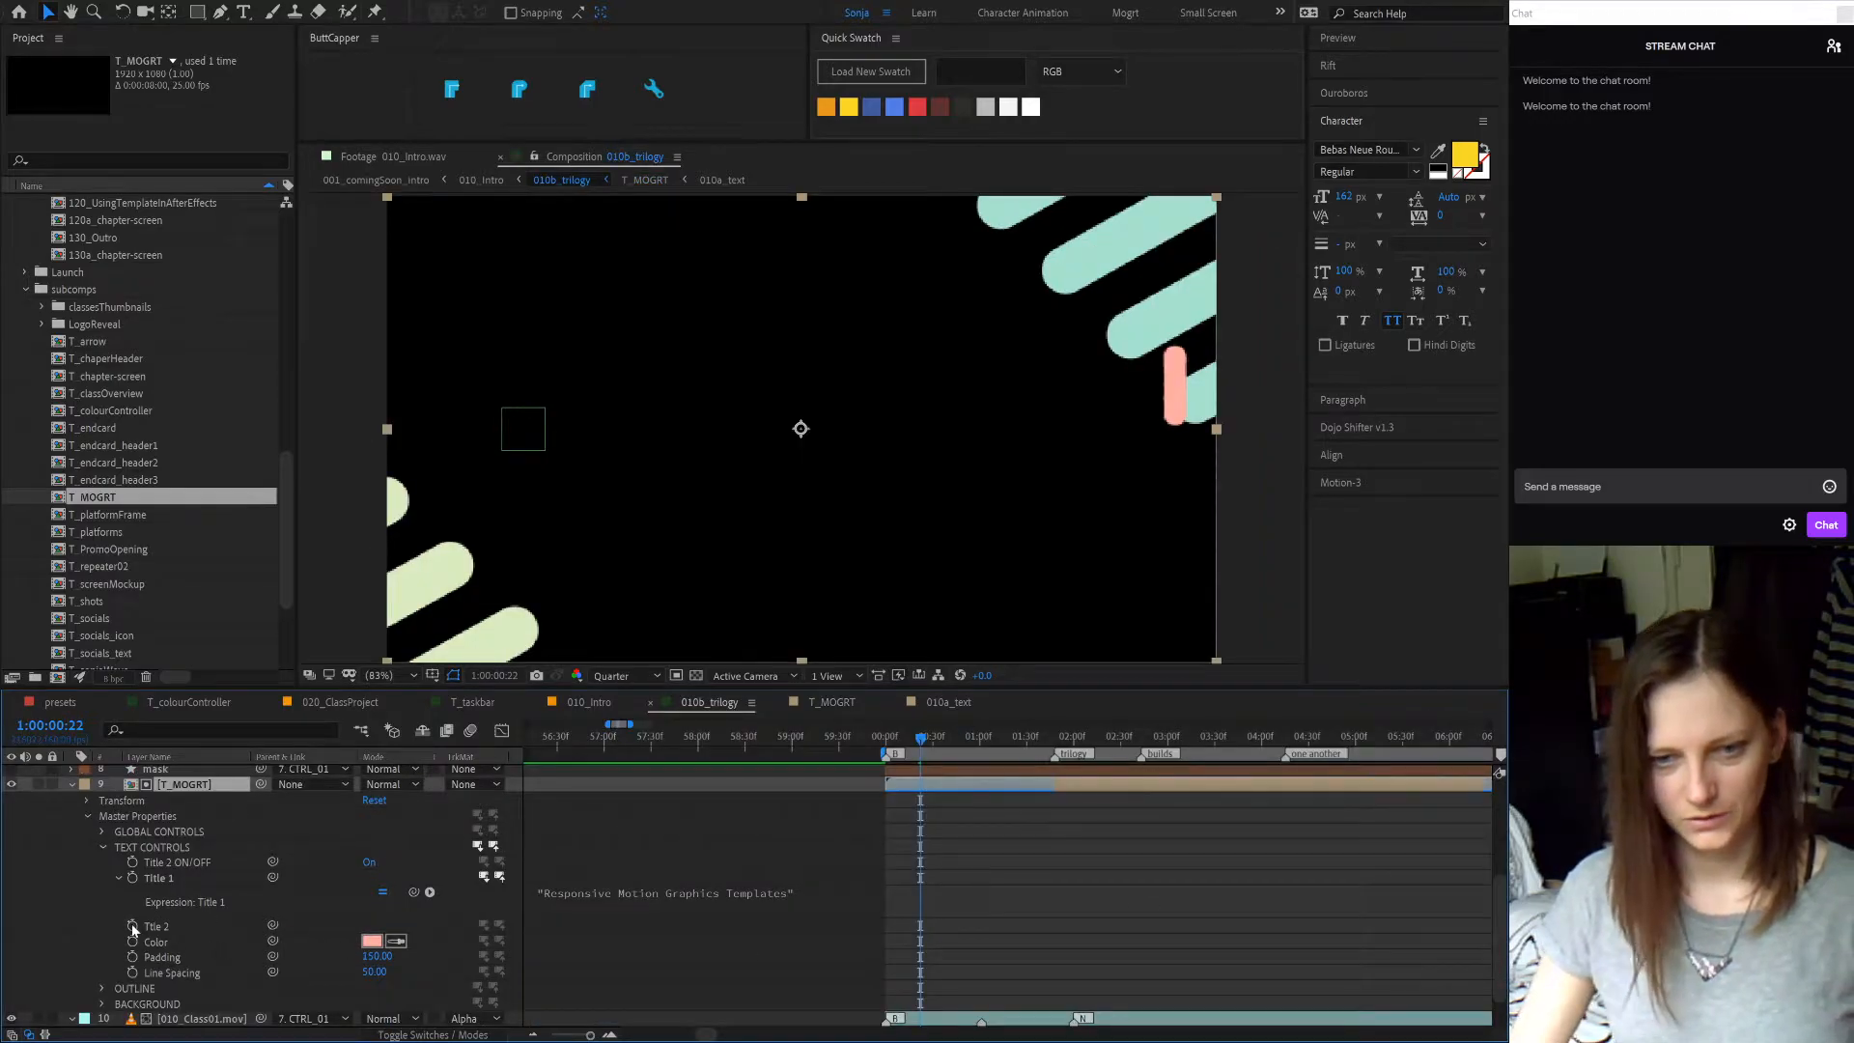
{"action": "left_click", "coordinate": [133, 925]}
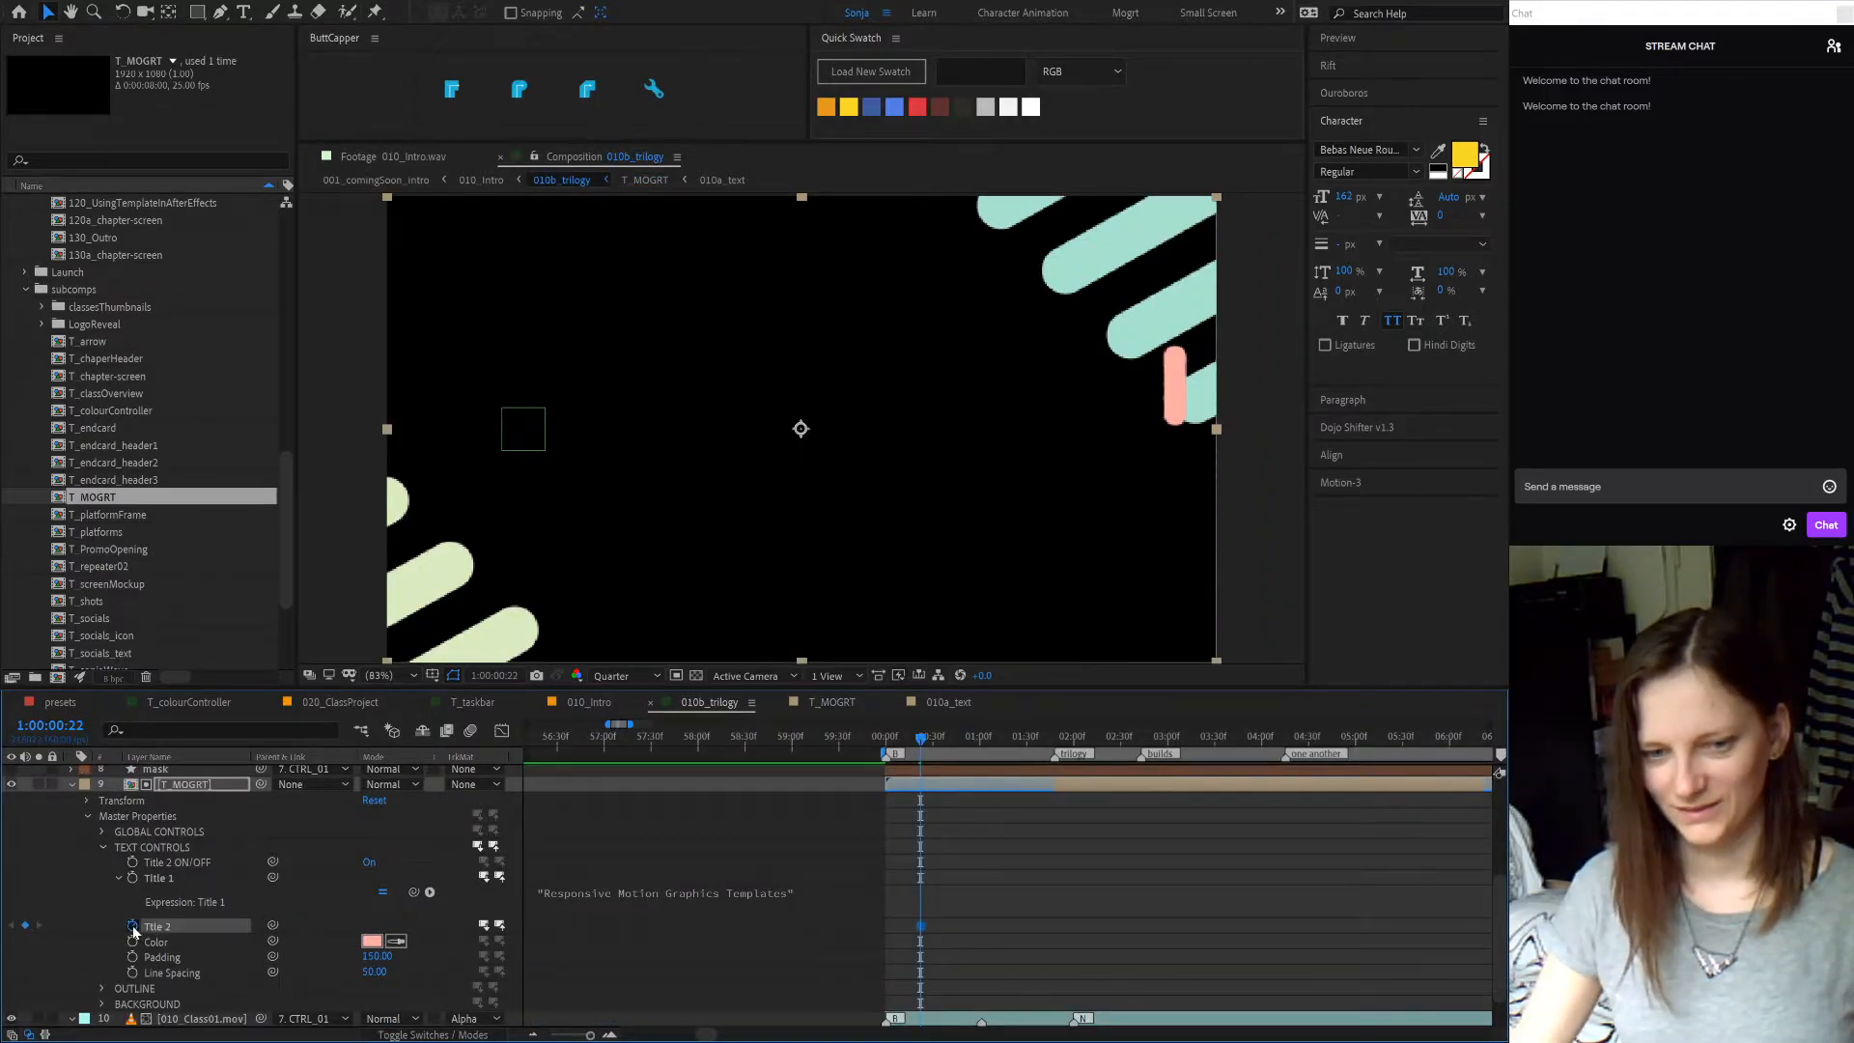
{"action": "left_click", "coordinate": [131, 925], "text": "alt"}
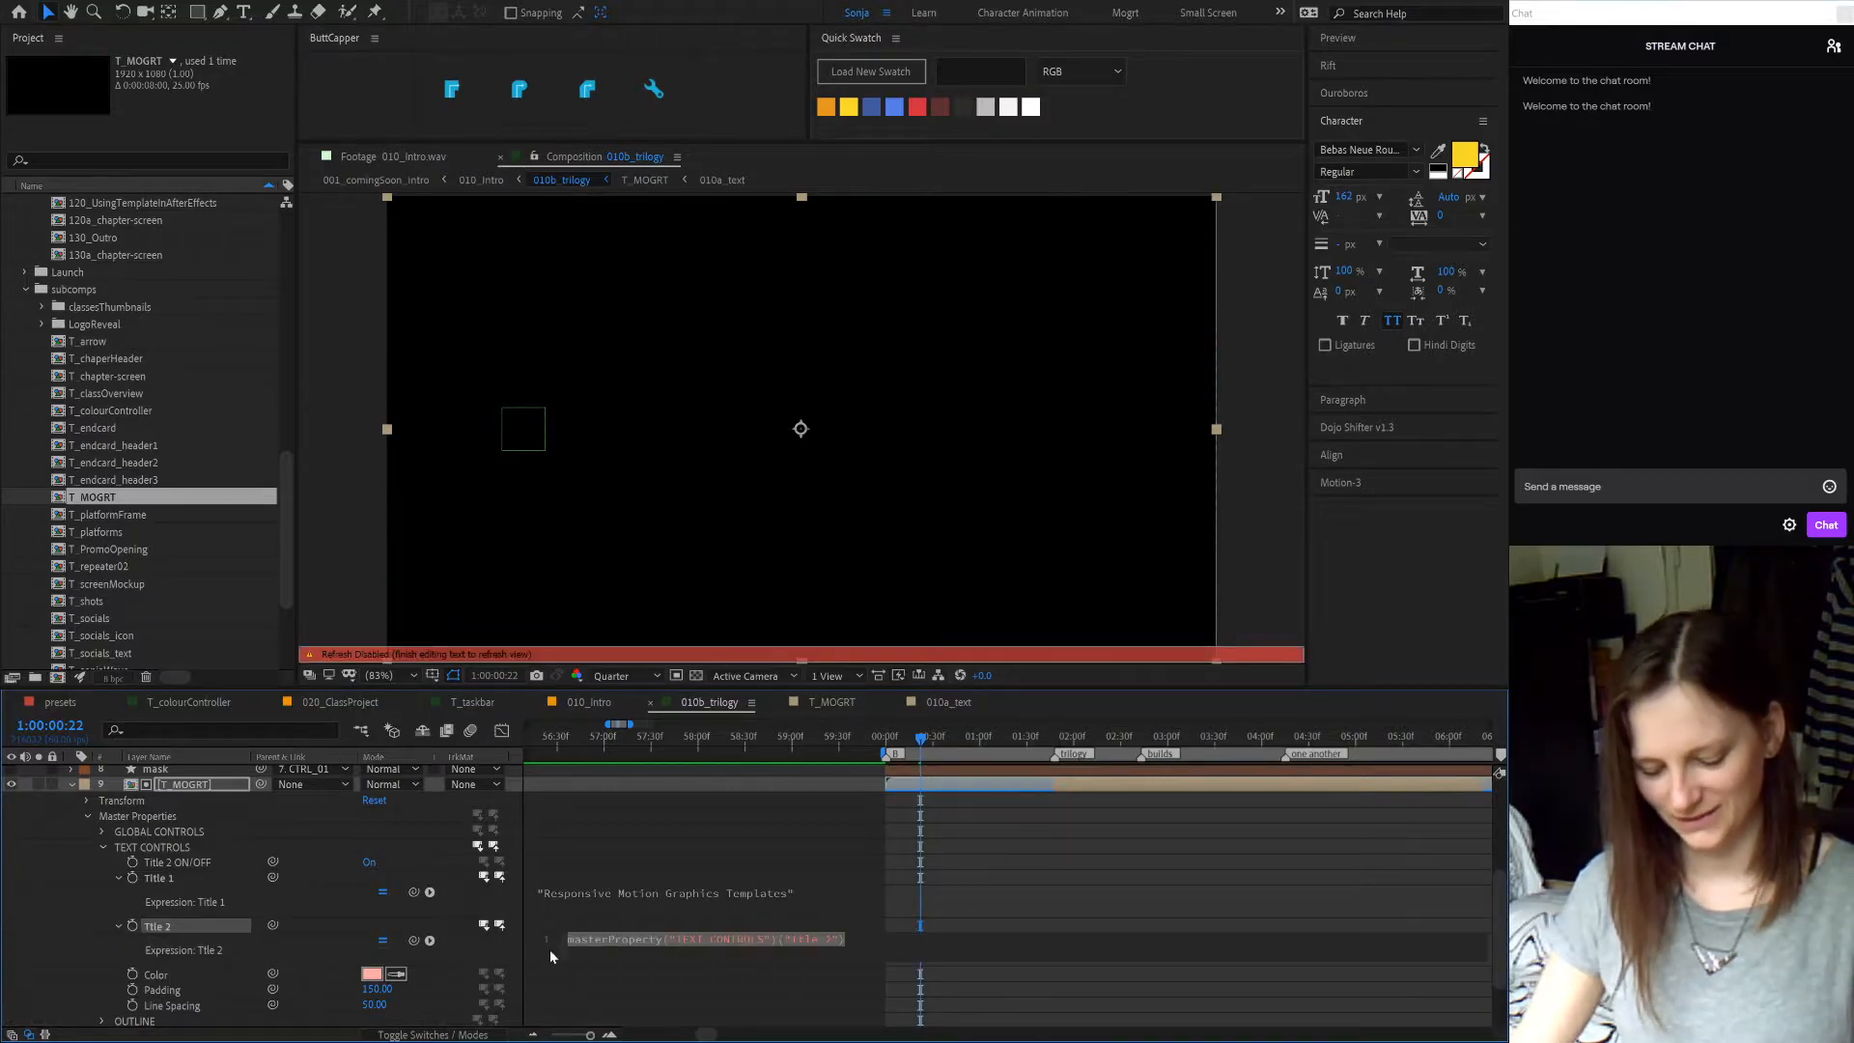
{"action": "left_click", "coordinate": [496, 941]}
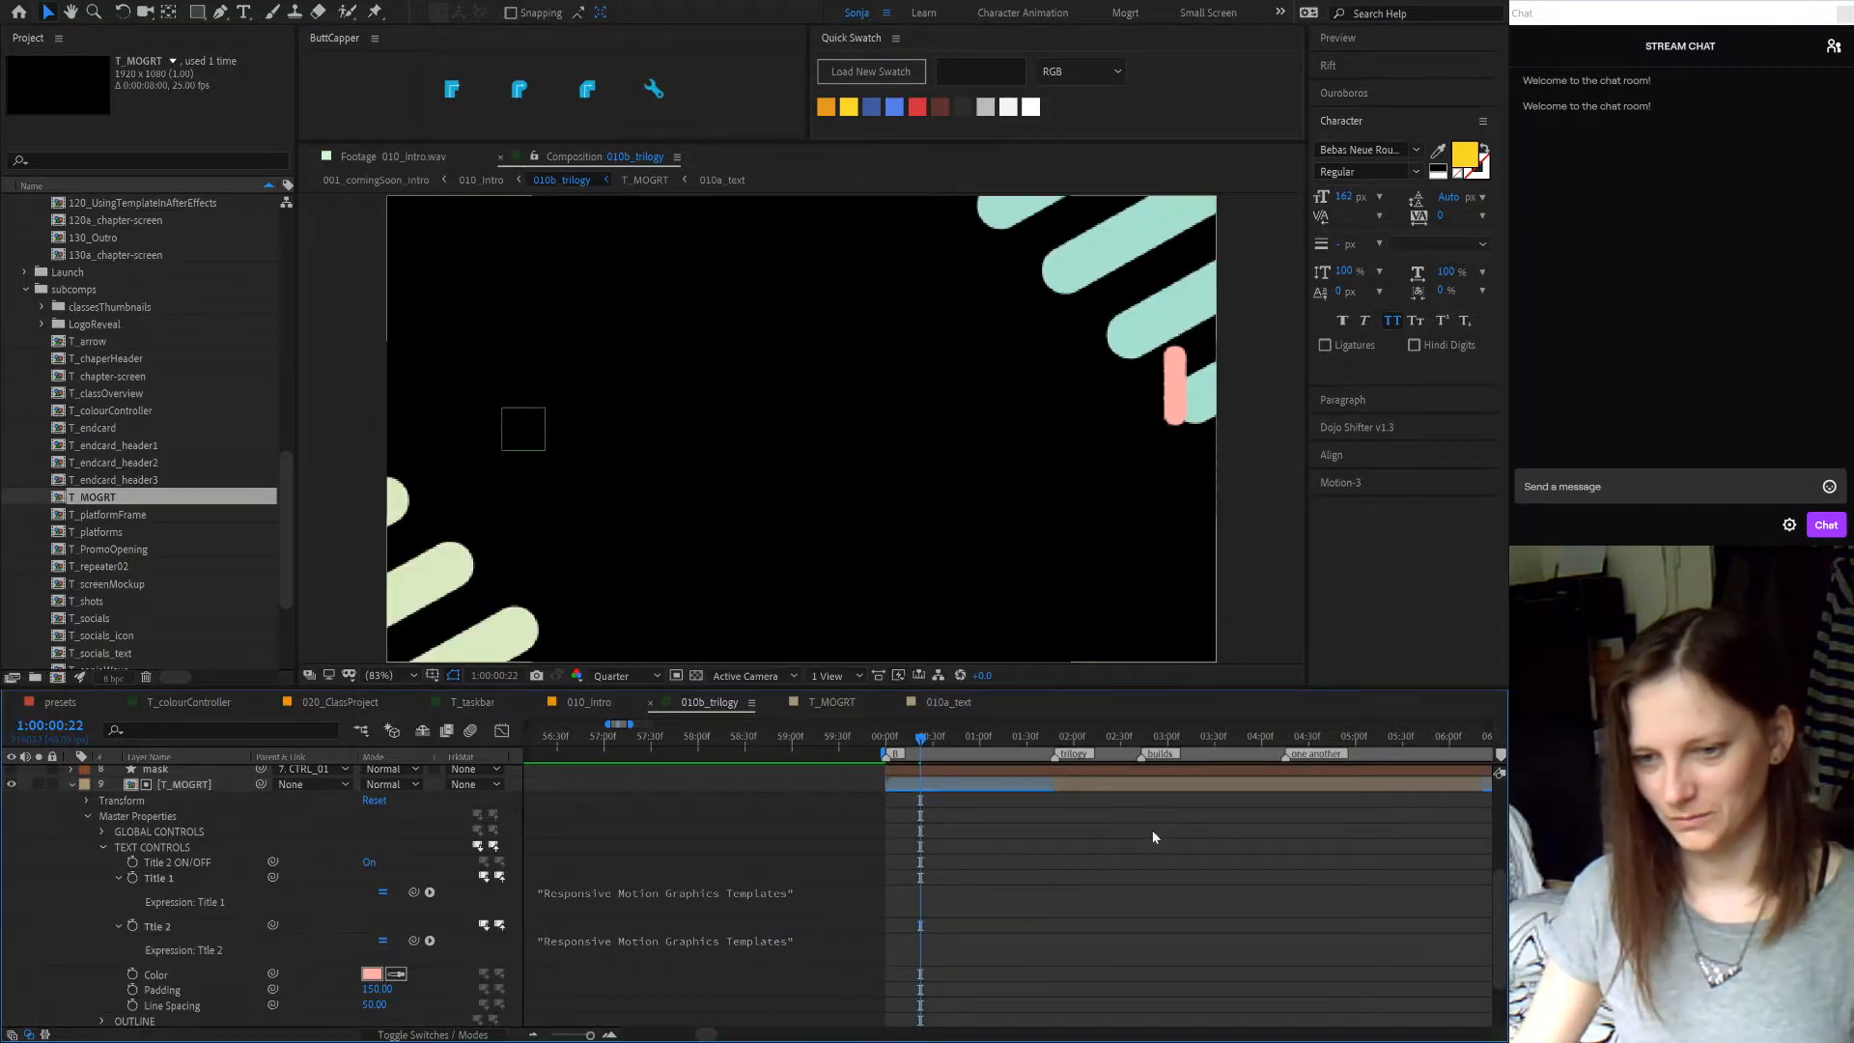
- Replace T_MOGRT's Title 1 expression in 010b_trilogy with "Creating a Title Animation", copied from the main title of 010a_text
{"action": "double_click", "coordinate": [1089, 783]}
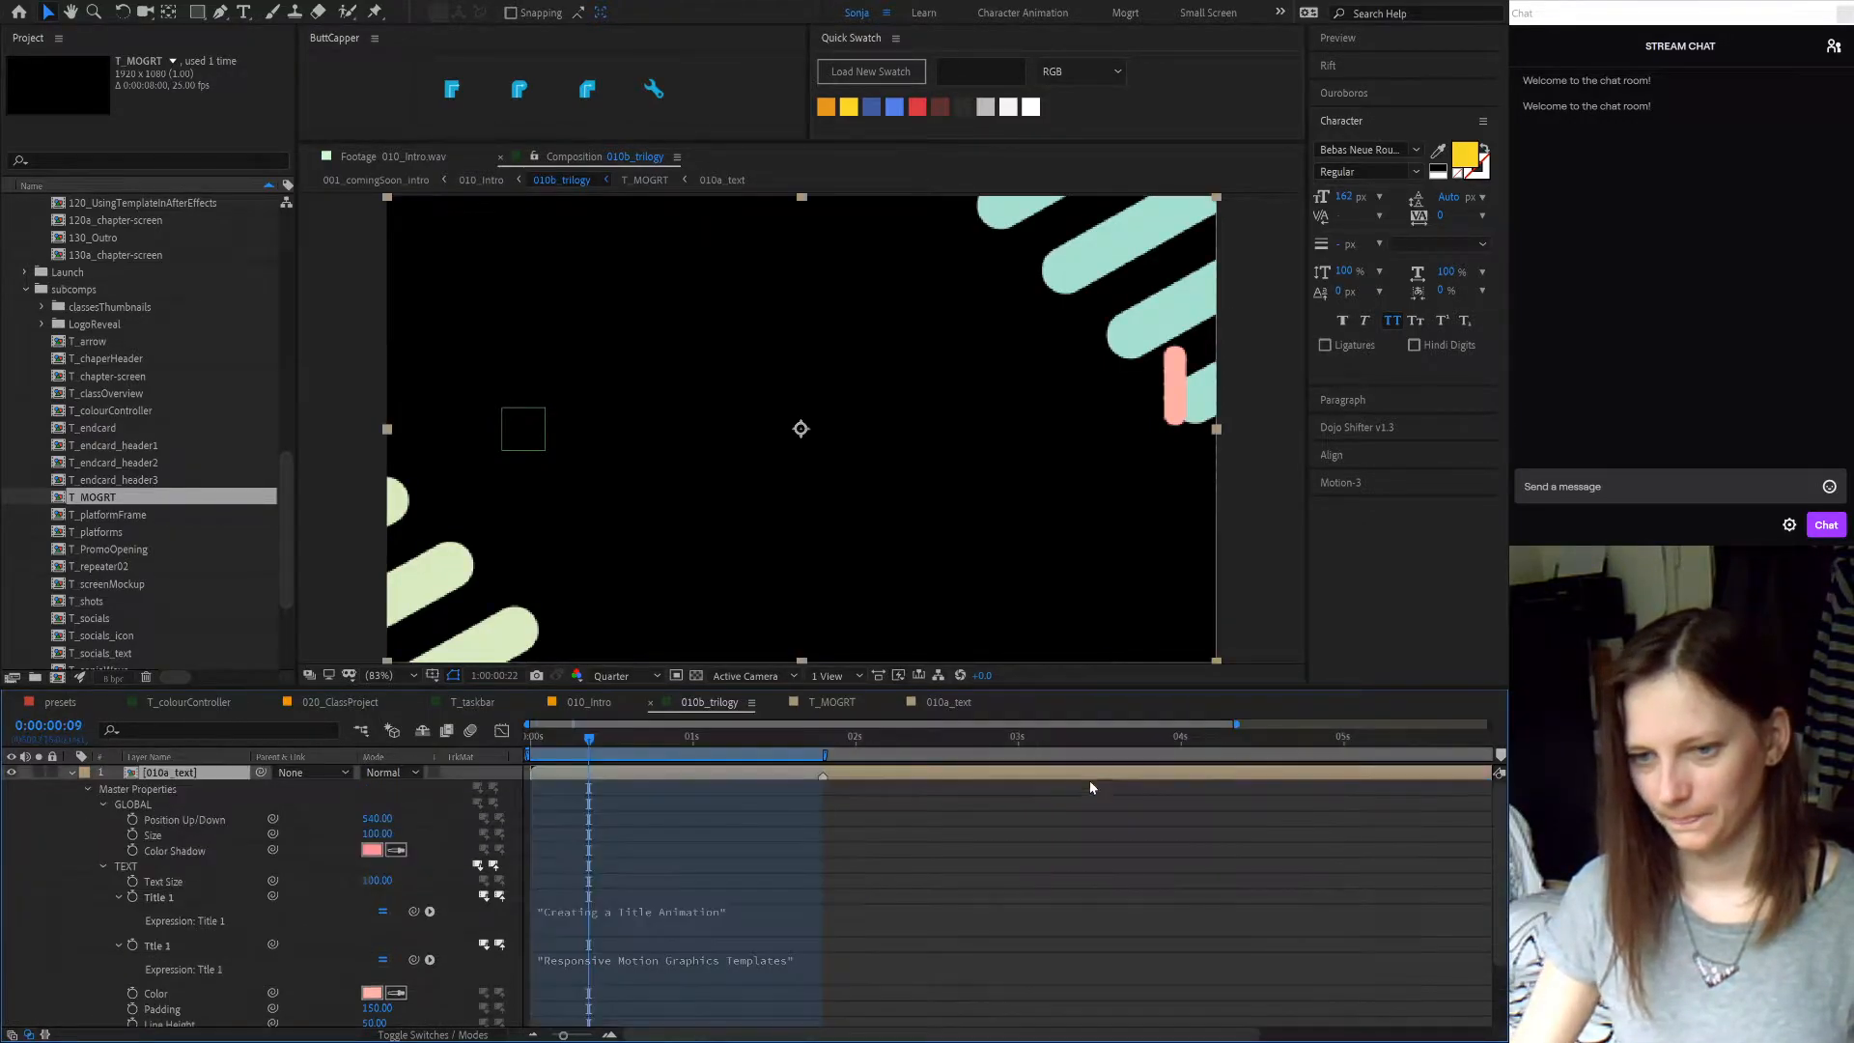
{"action": "left_click", "coordinate": [681, 913]}
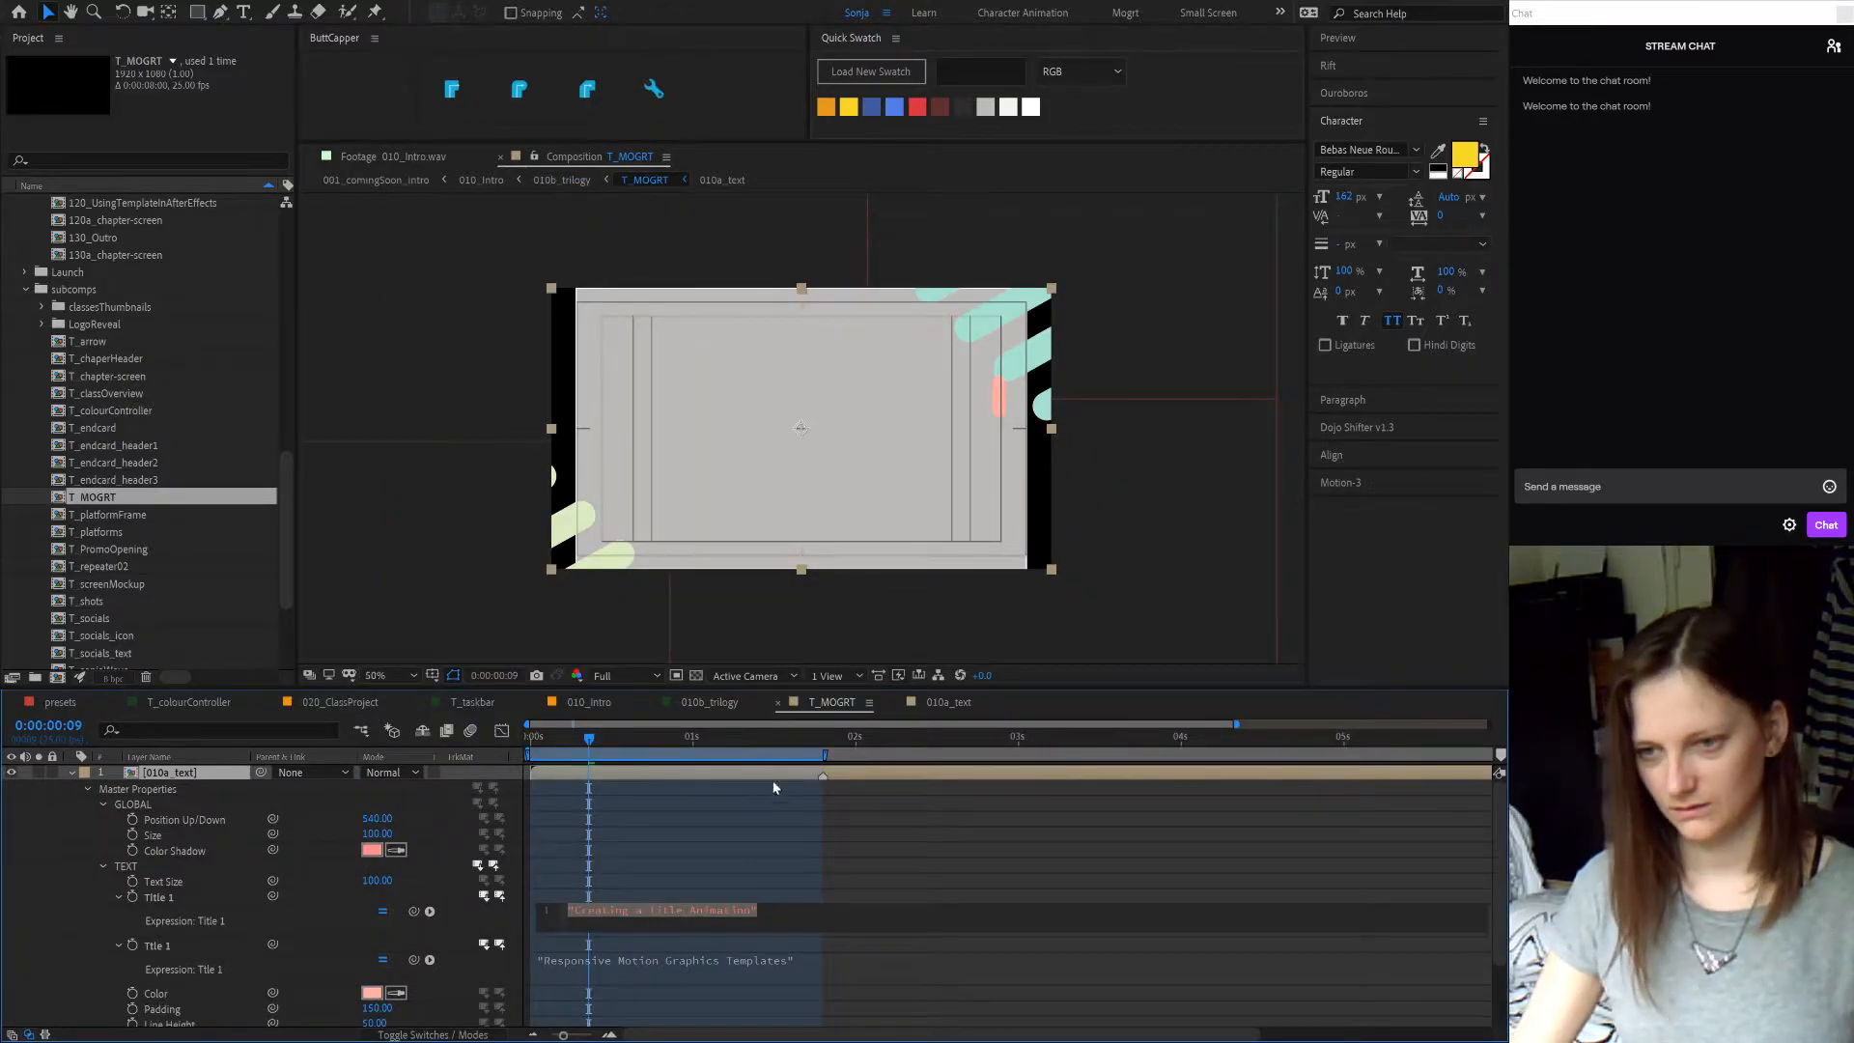
{"action": "left_click", "coordinate": [709, 702]}
{"action": "left_click", "coordinate": [636, 898]}
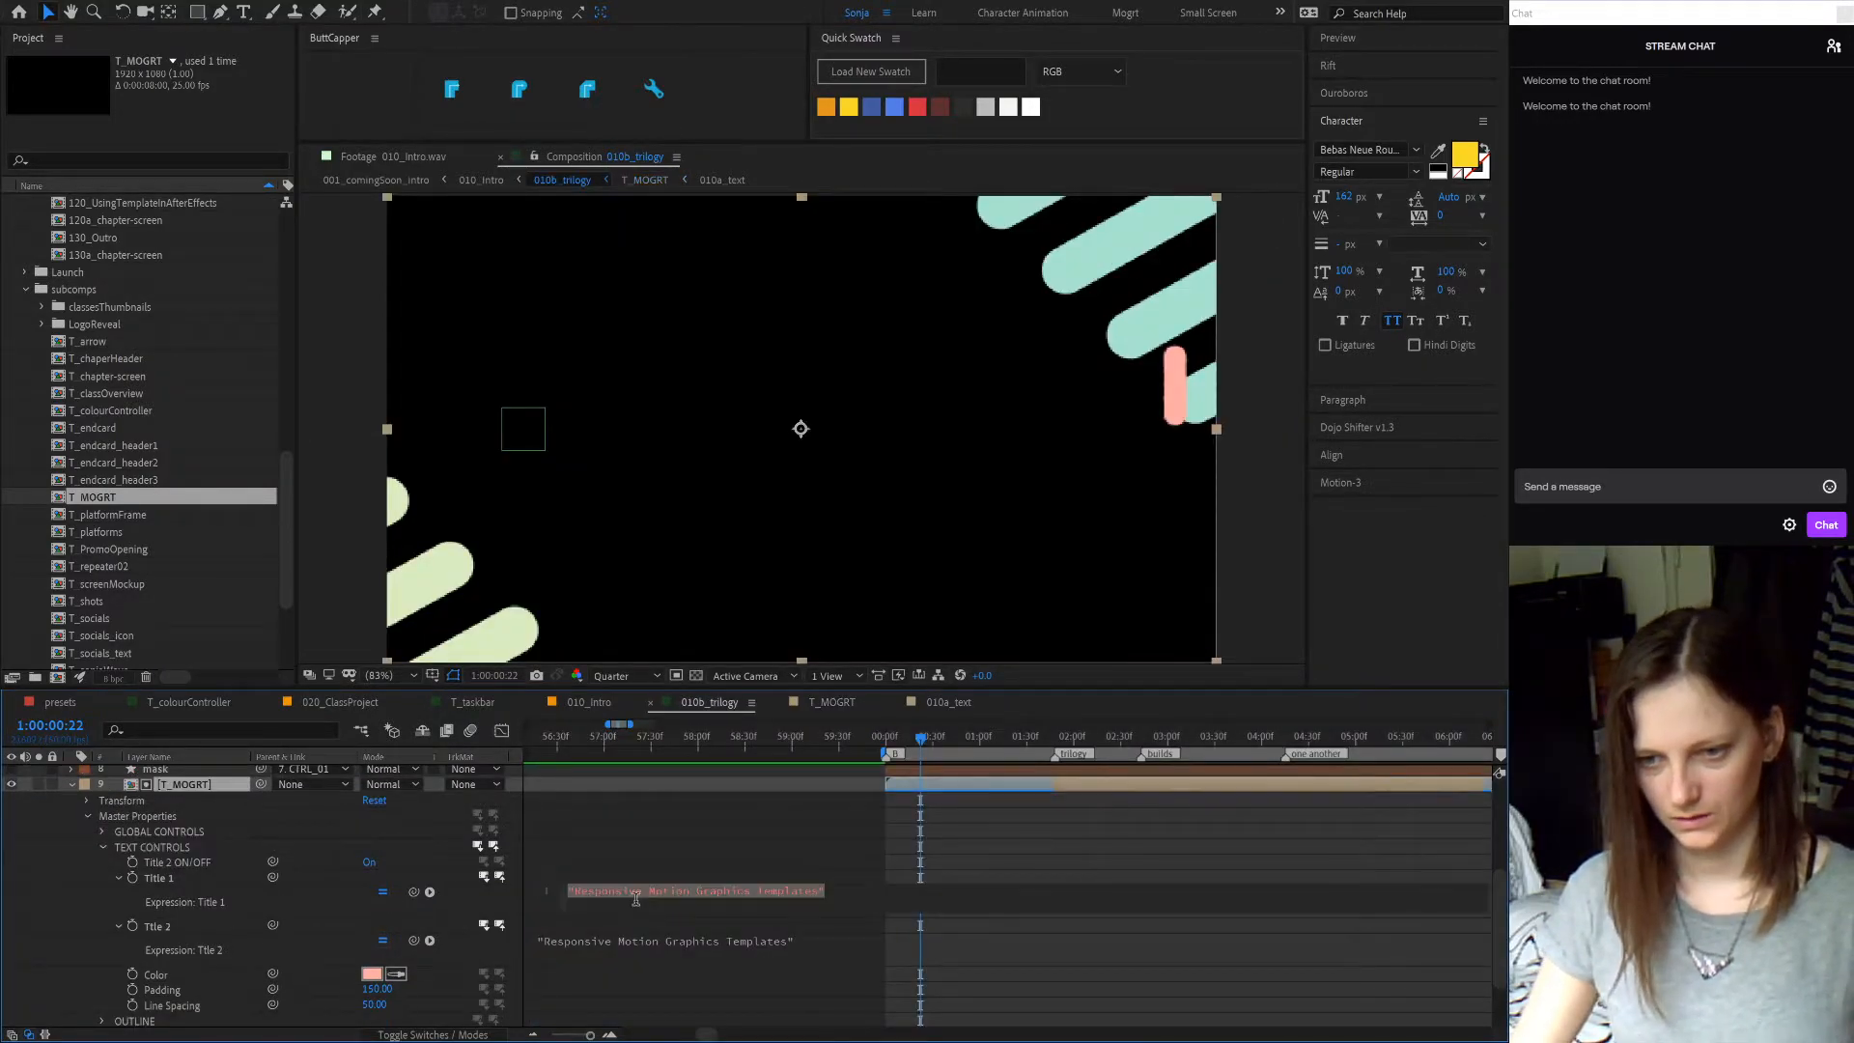
{"action": "left_click", "coordinate": [635, 898]}
{"action": "left_click", "coordinate": [368, 906]}
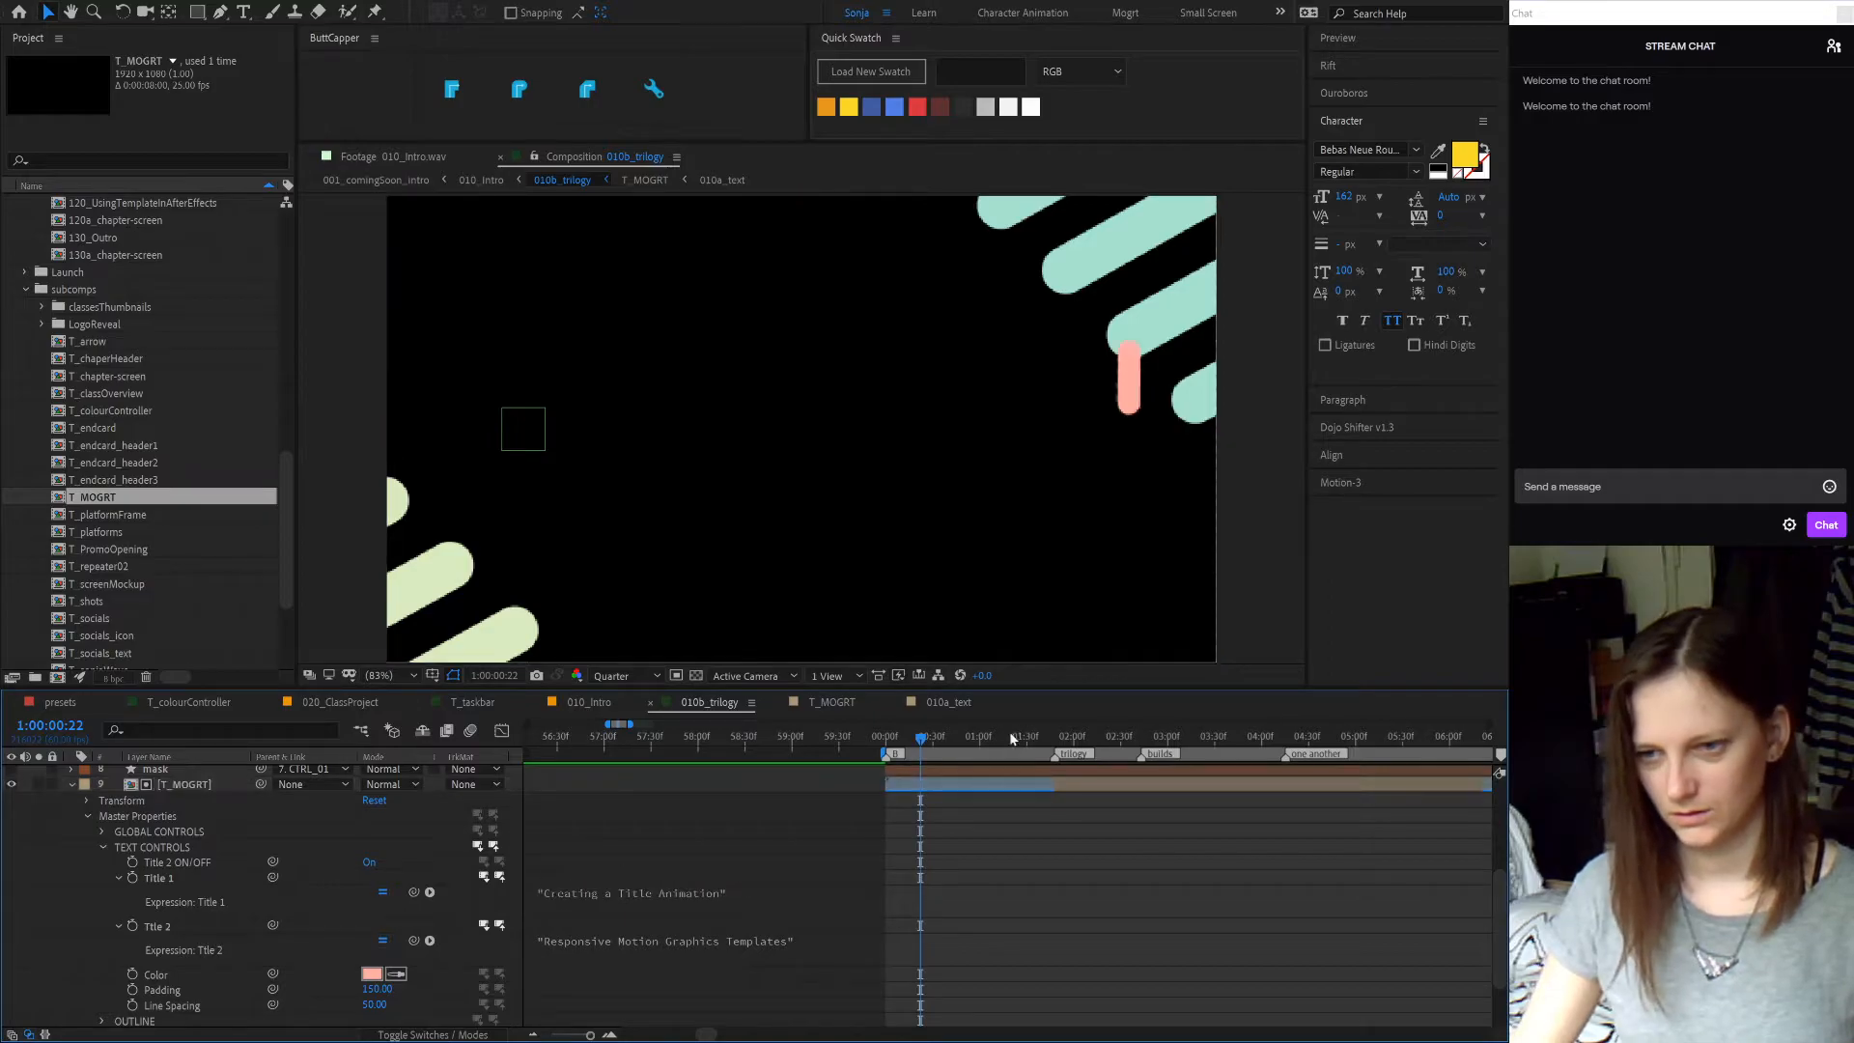
- Remove the expressions from both title properties of the 010a_text layer in T_MOGRT
{"action": "left_click", "coordinate": [832, 702]}
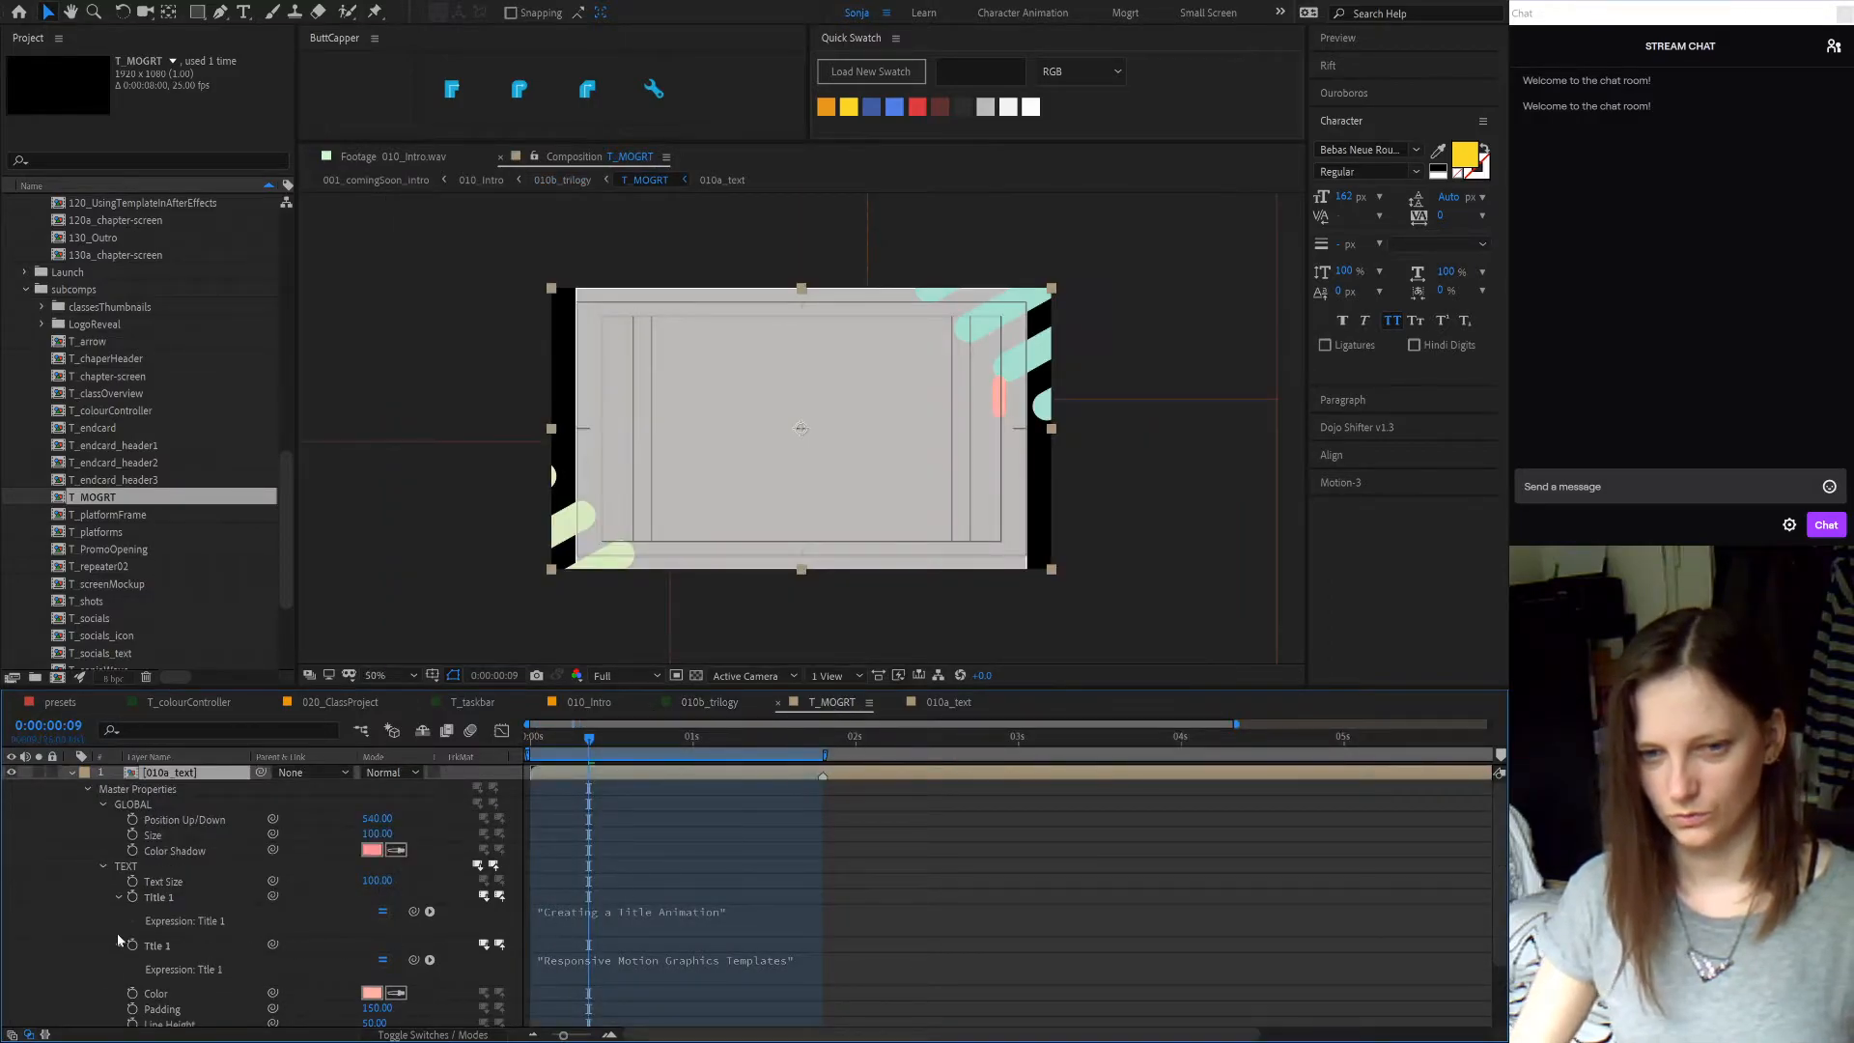
{"action": "left_click", "coordinate": [133, 896], "text": "alt"}
{"action": "left_click", "coordinate": [134, 913], "text": "alt"}
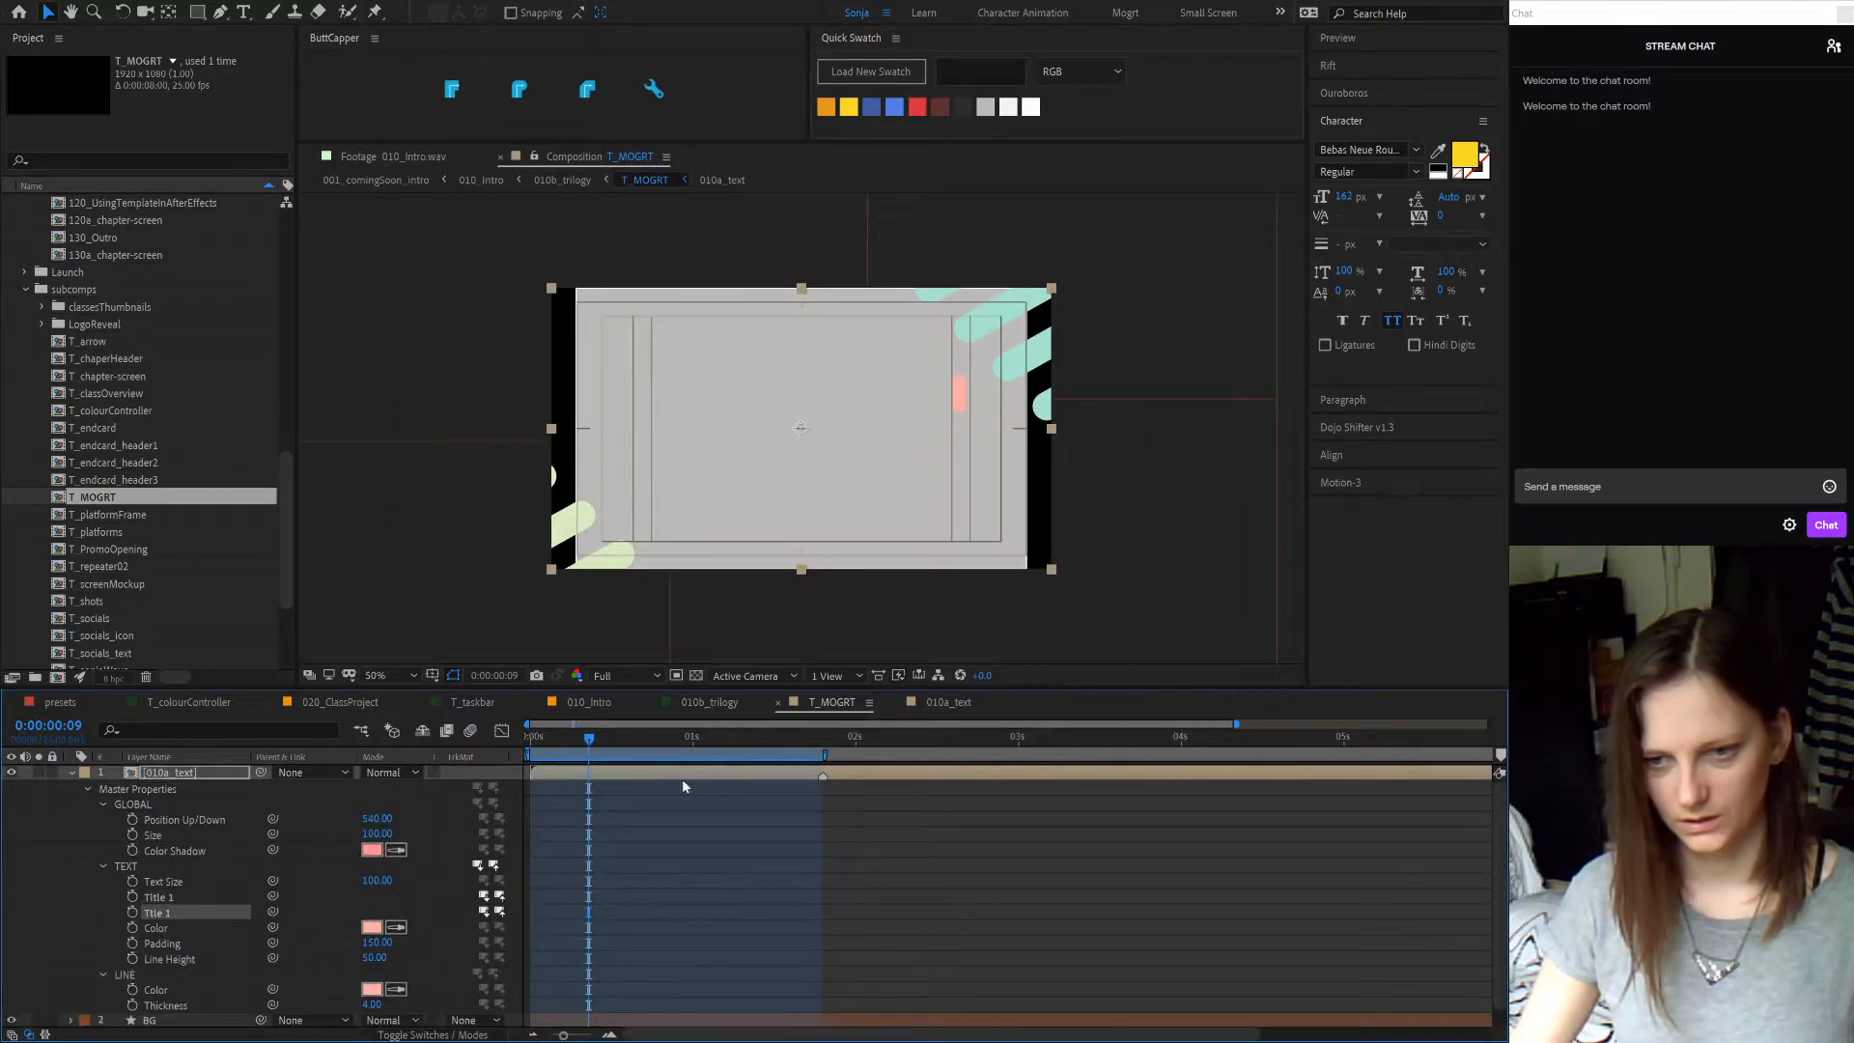
- Play back the title animation in the 010b_trilogy composition and park the time at the "trilogy" marker, 1:00:01:48
{"action": "left_click", "coordinate": [709, 703]}
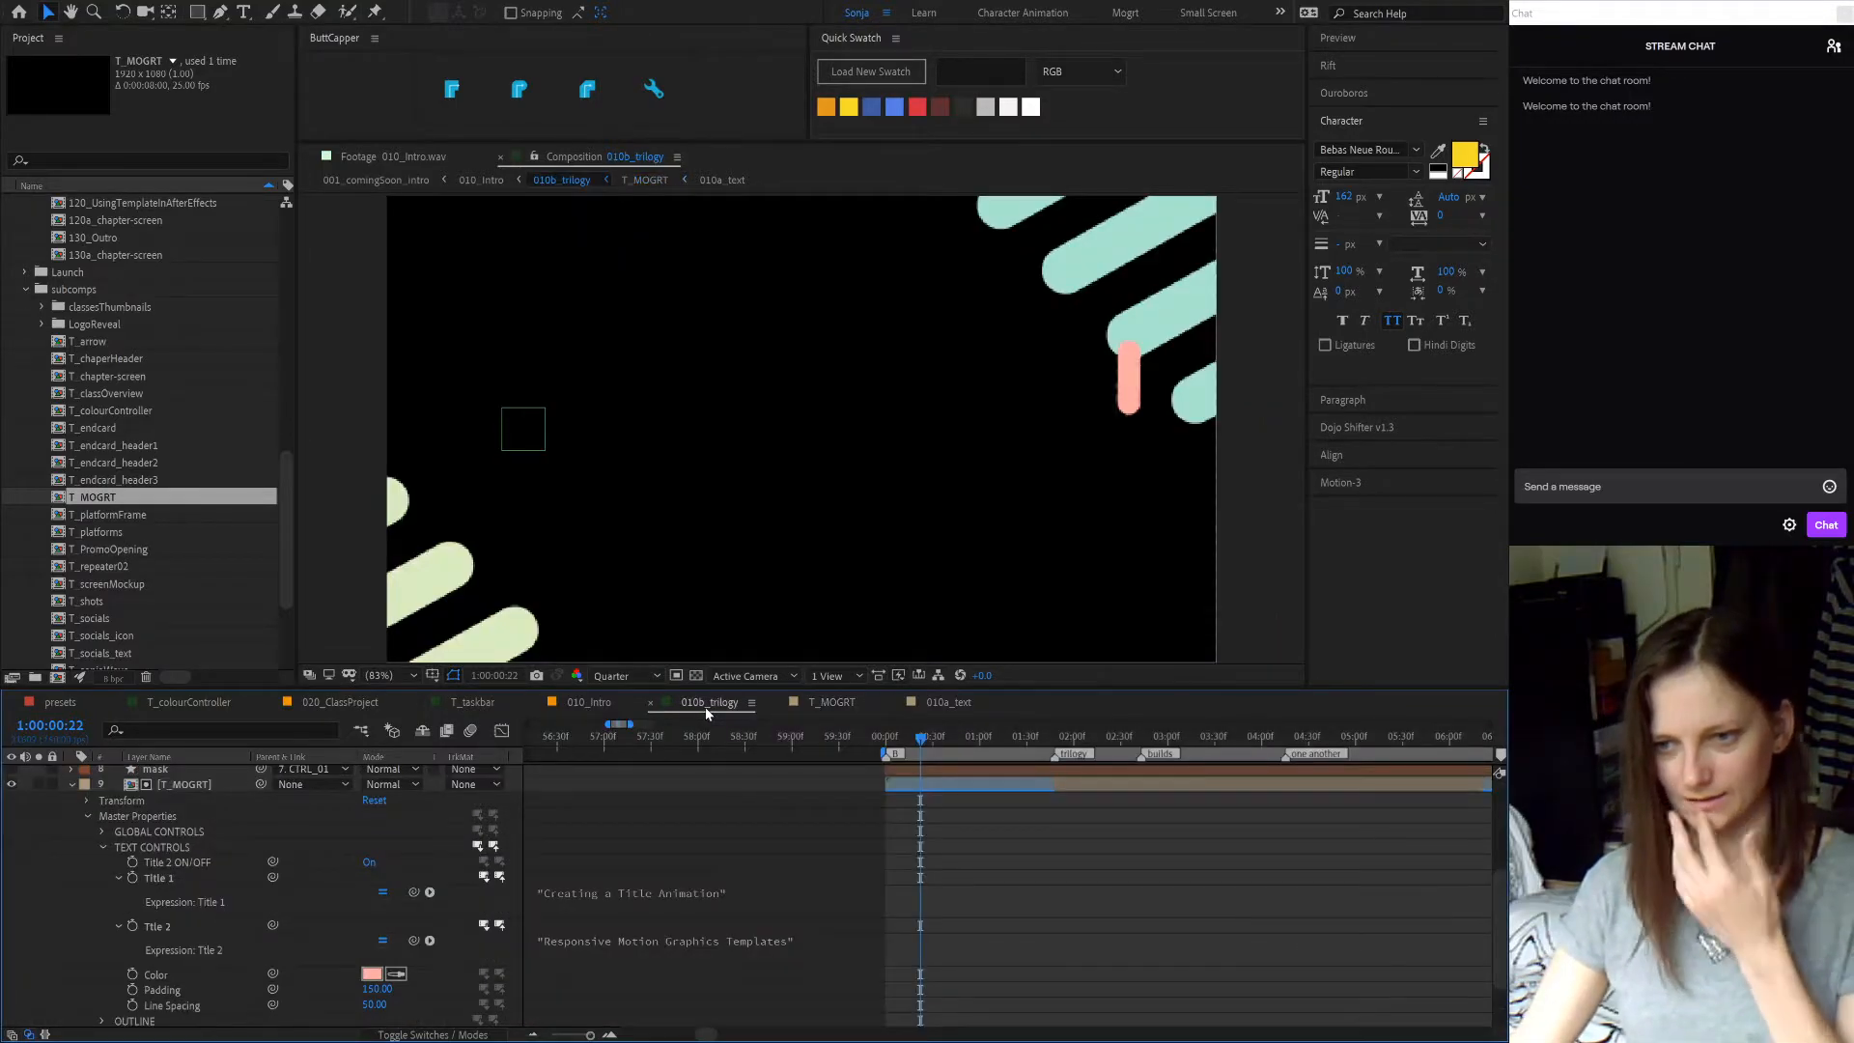
{"action": "left_click_drag", "start_coordinate": [941, 734], "coordinate": [1050, 739]}
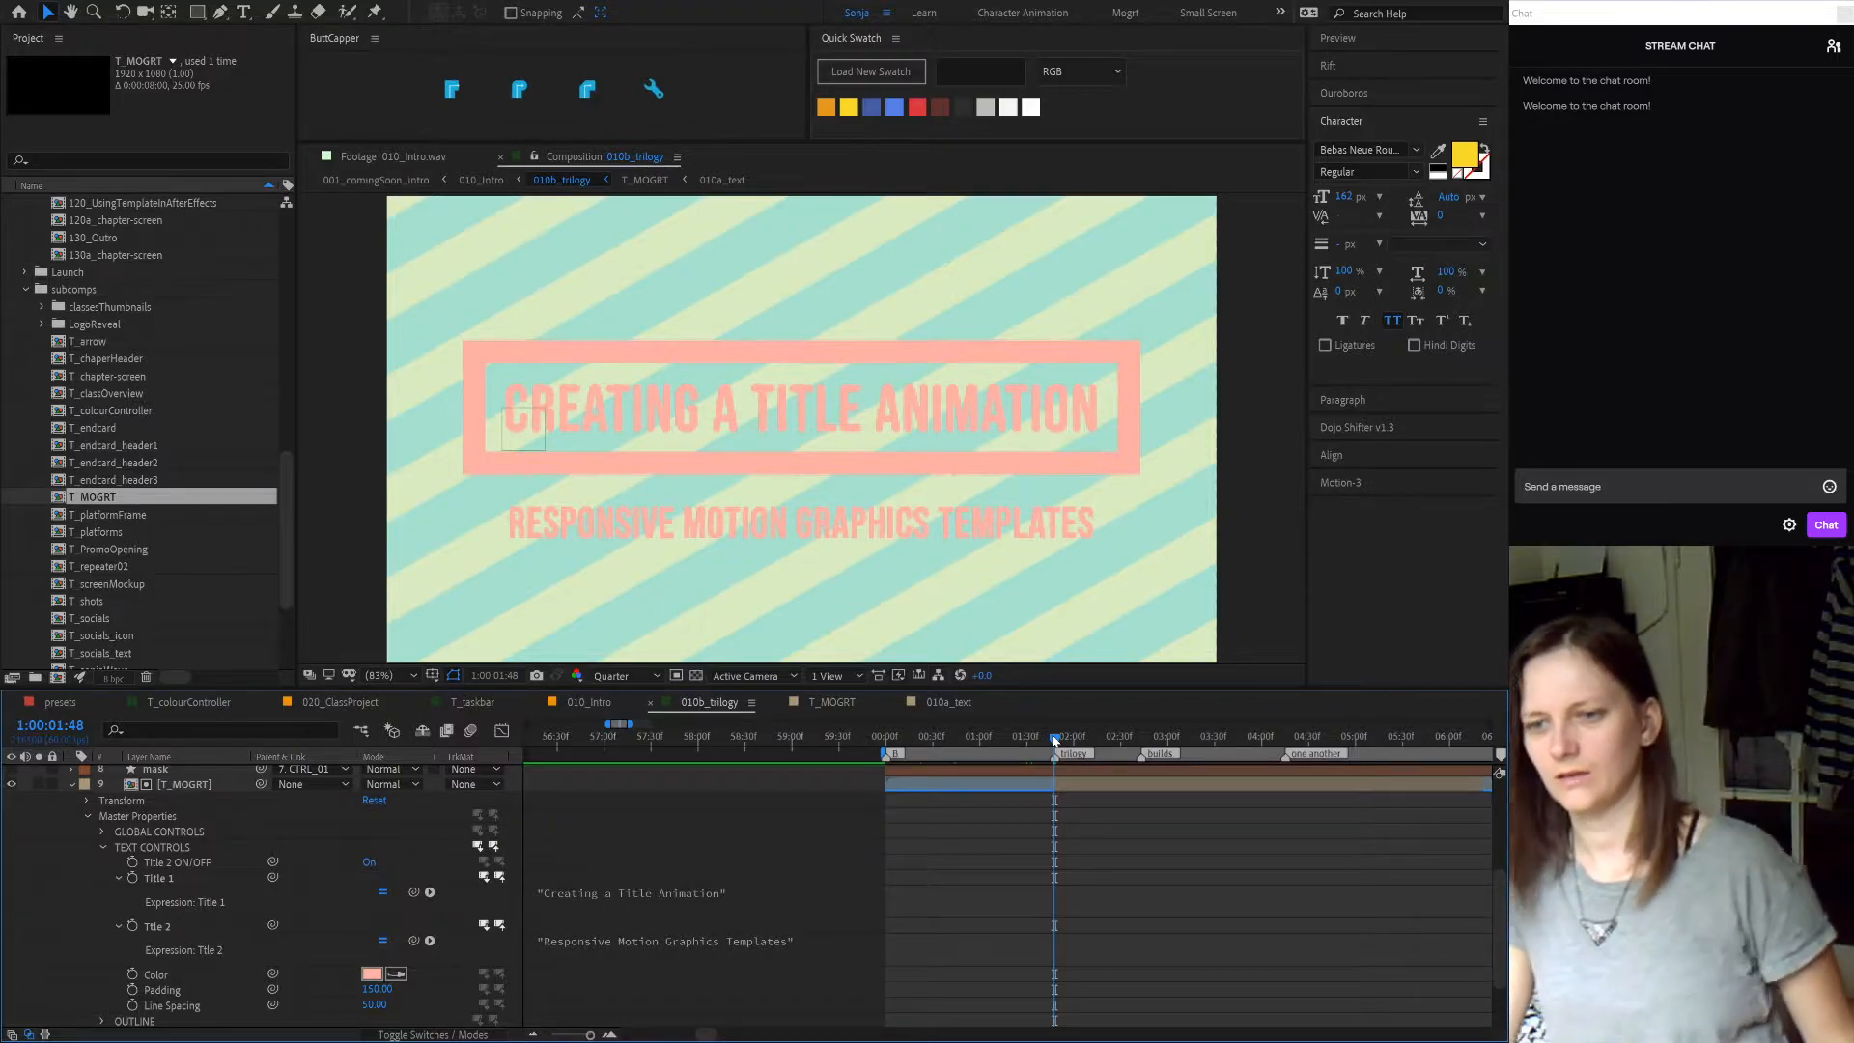
{"action": "left_click_drag", "start_coordinate": [1053, 739], "coordinate": [888, 724]}
{"action": "key", "text": "space"}
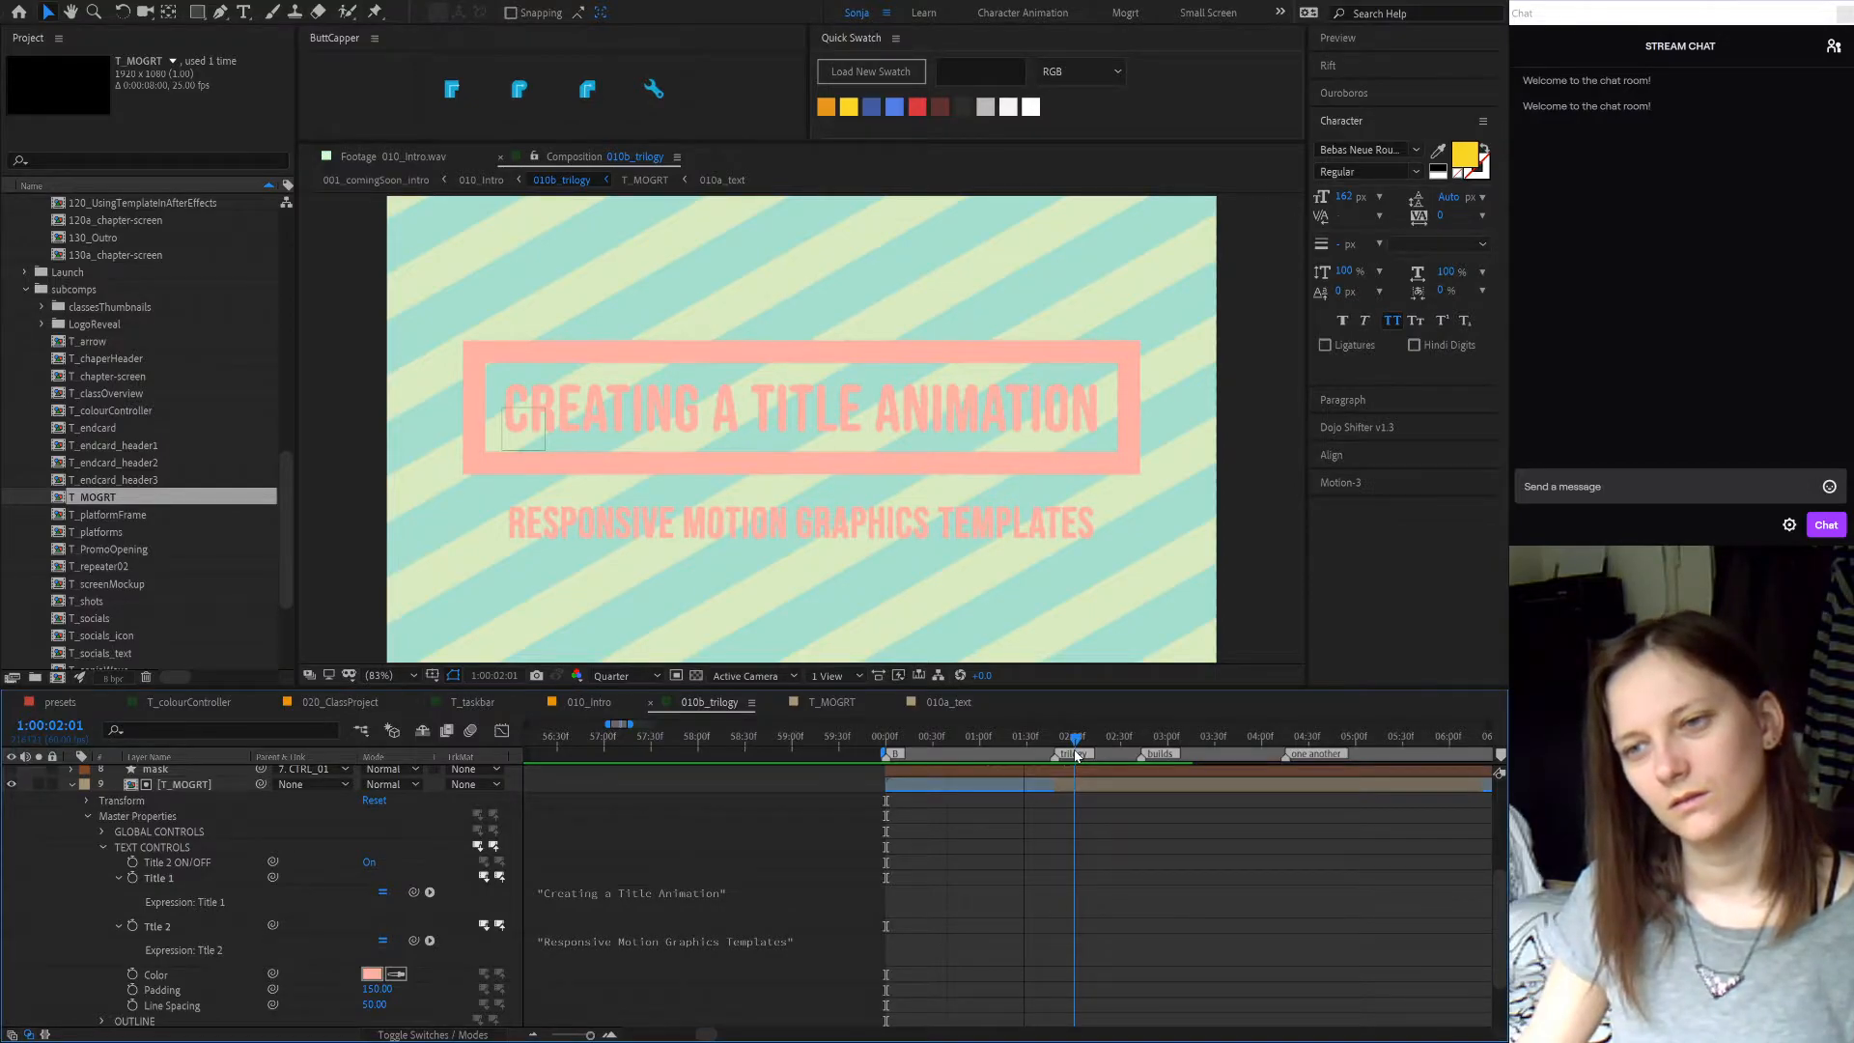
{"action": "mouse_move", "coordinate": [1077, 754]}
{"action": "left_mouse_down"}
{"action": "mouse_move", "coordinate": [927, 755]}
{"action": "mouse_move", "coordinate": [1083, 753]}
{"action": "mouse_move", "coordinate": [1036, 749]}
{"action": "mouse_move", "coordinate": [1055, 739]}
{"action": "left_mouse_up"}
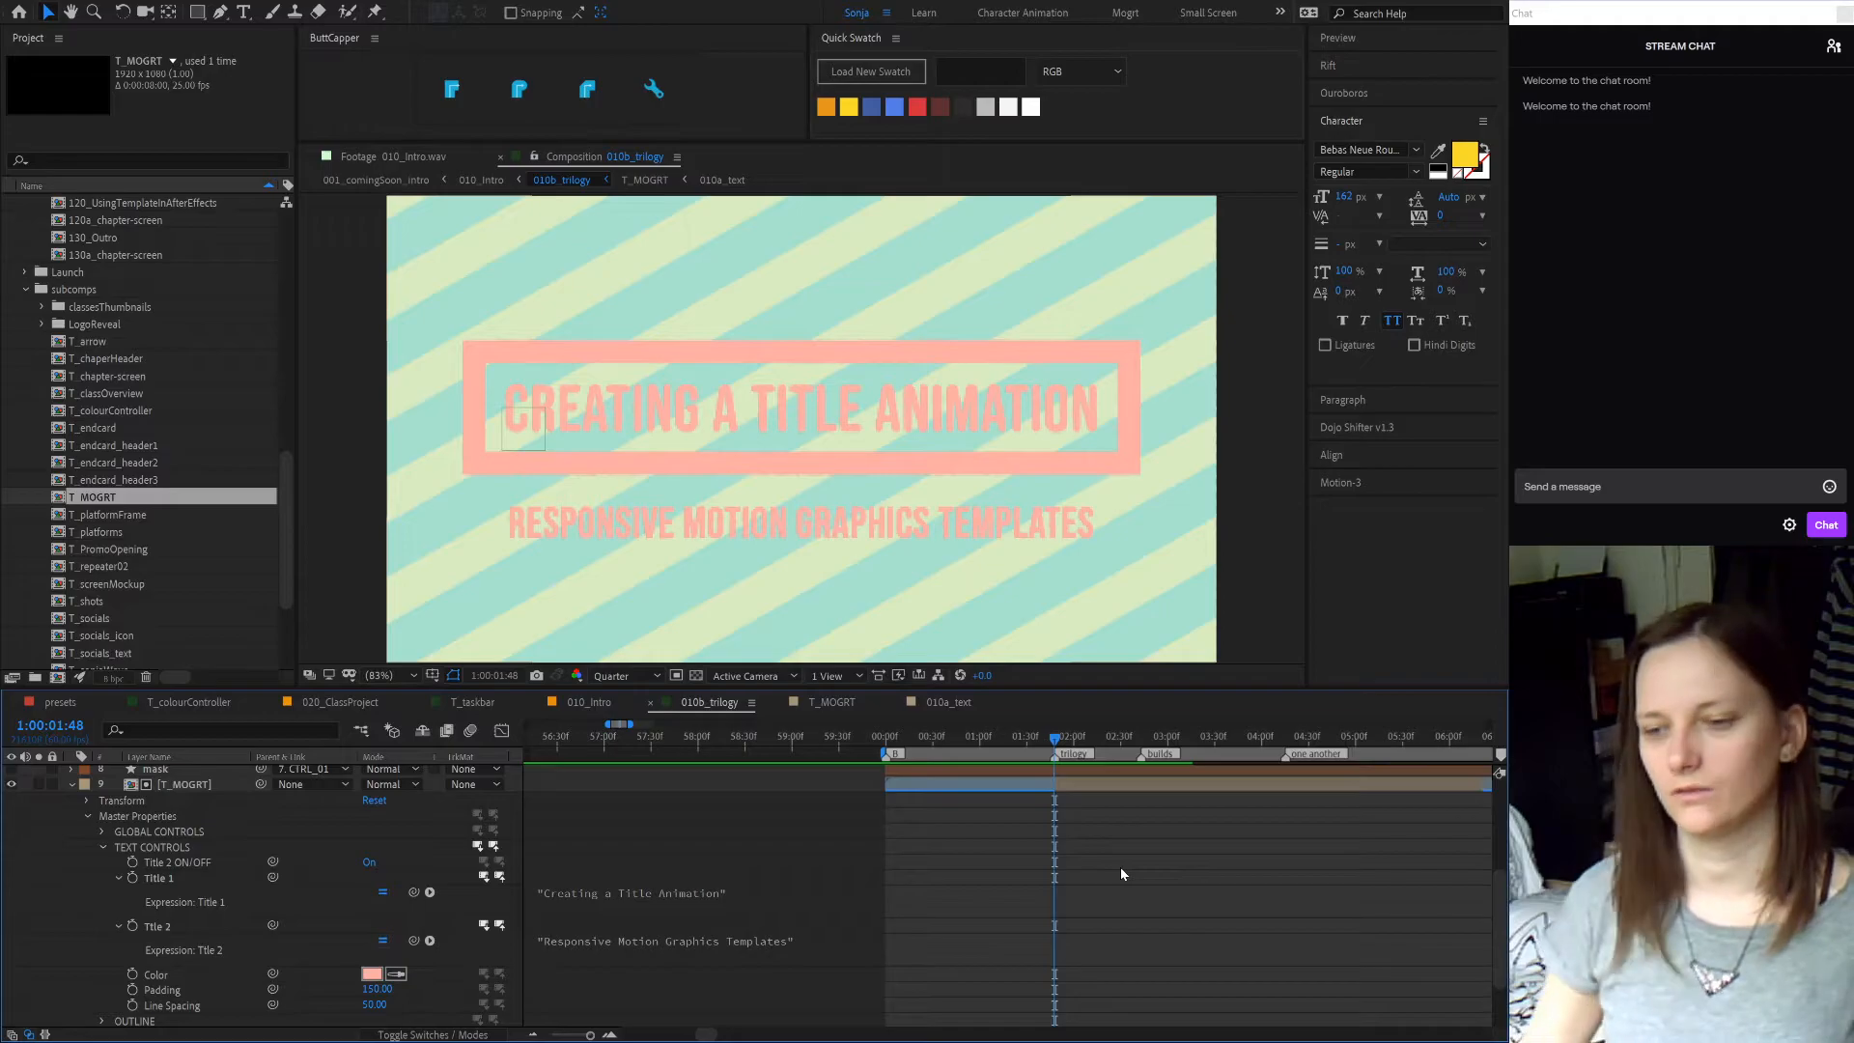
- Duplicate the T_MOGRT layer in 010b_trilogy and place the copy between the 020_Class02.mov and CTRL_01 layers
{"action": "scroll", "coordinate": [1129, 873], "scroll_direction": "up", "scroll_amount": 2}
{"action": "scroll", "coordinate": [730, 902], "scroll_direction": "down", "scroll_amount": 2}
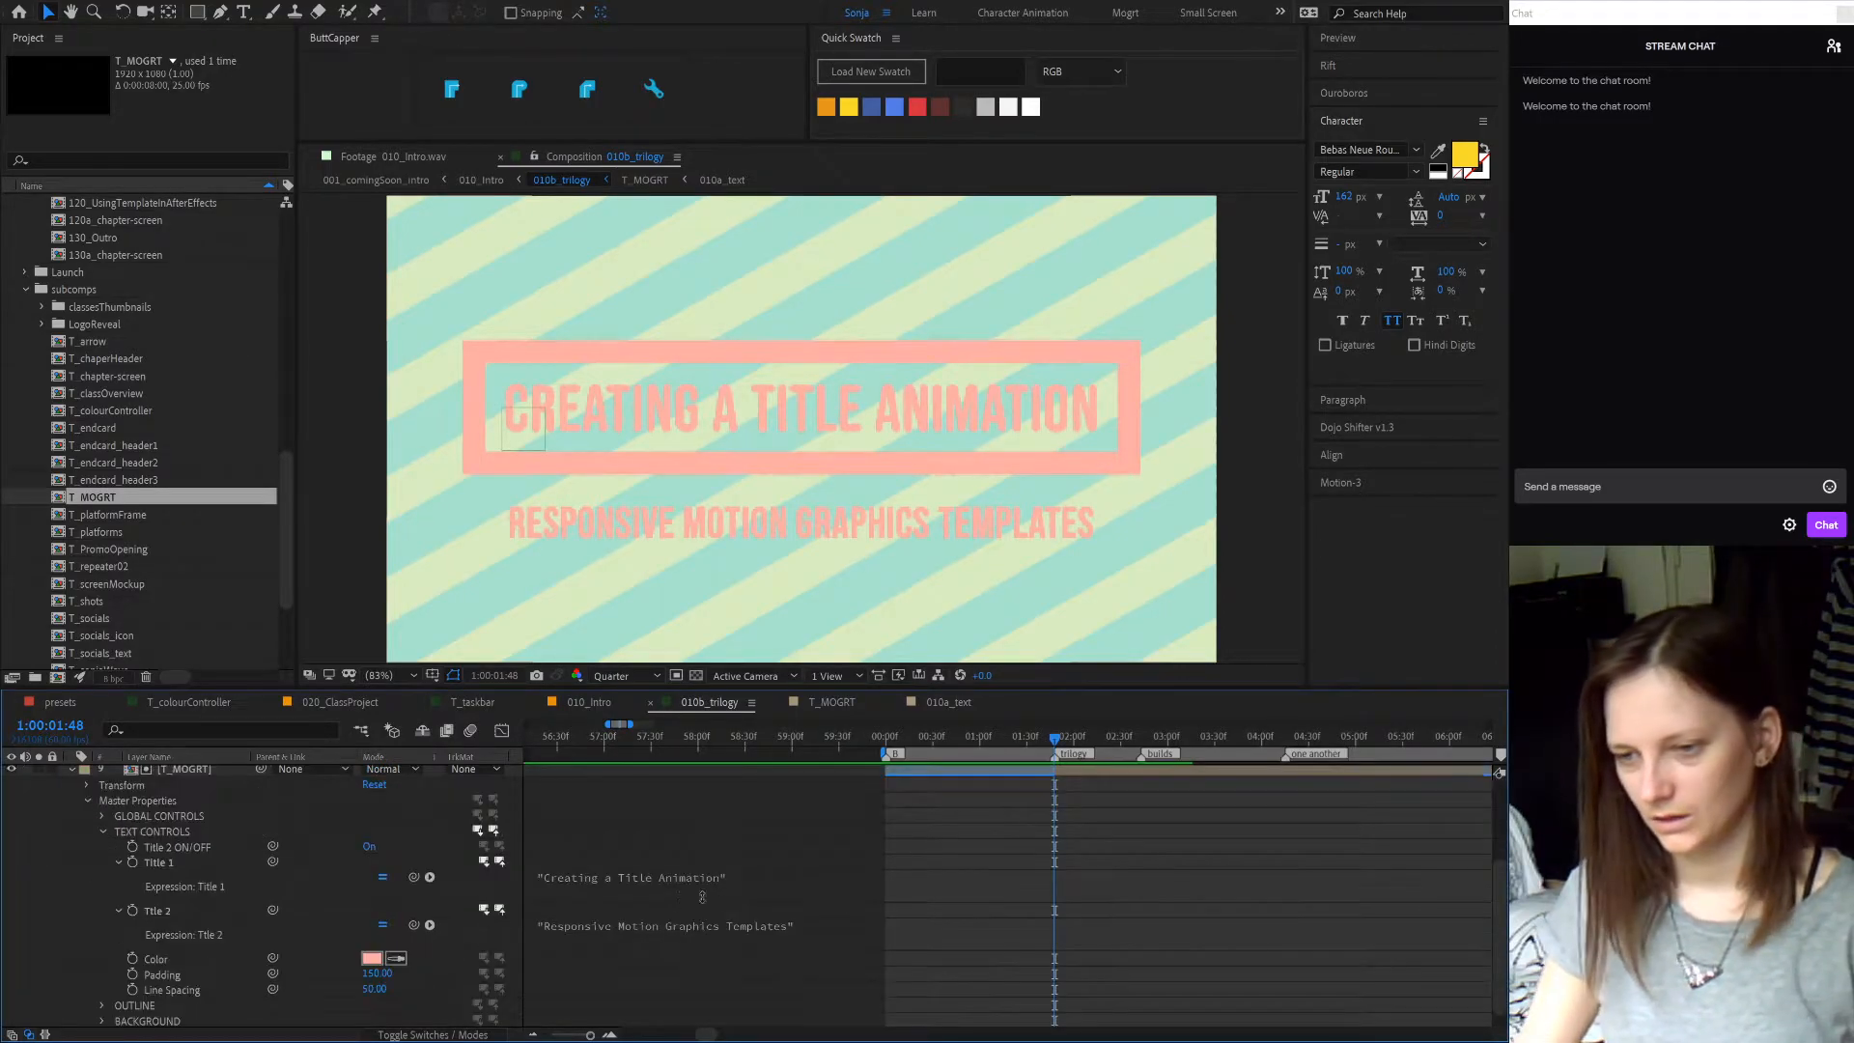
{"action": "scroll", "coordinate": [890, 861], "scroll_direction": "up", "scroll_amount": 3}
{"action": "left_click", "coordinate": [1098, 898]}
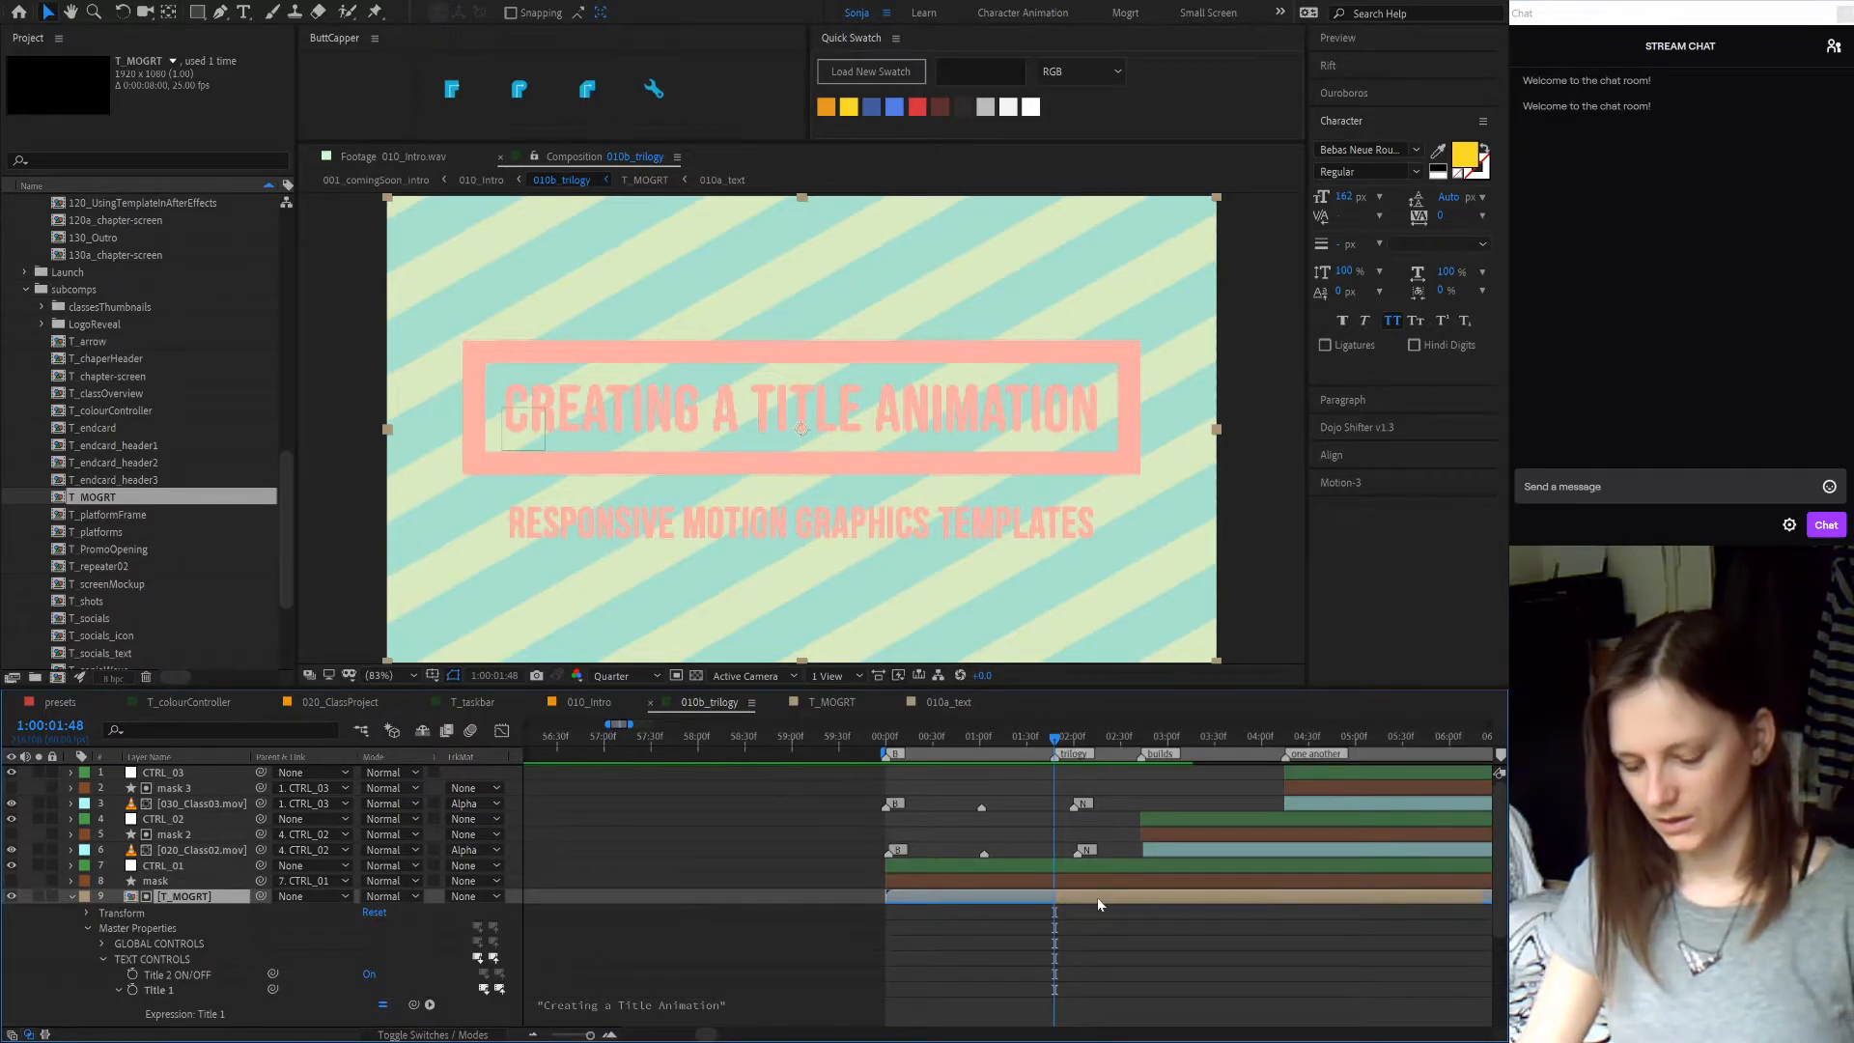
{"action": "key", "text": "ctrl+d"}
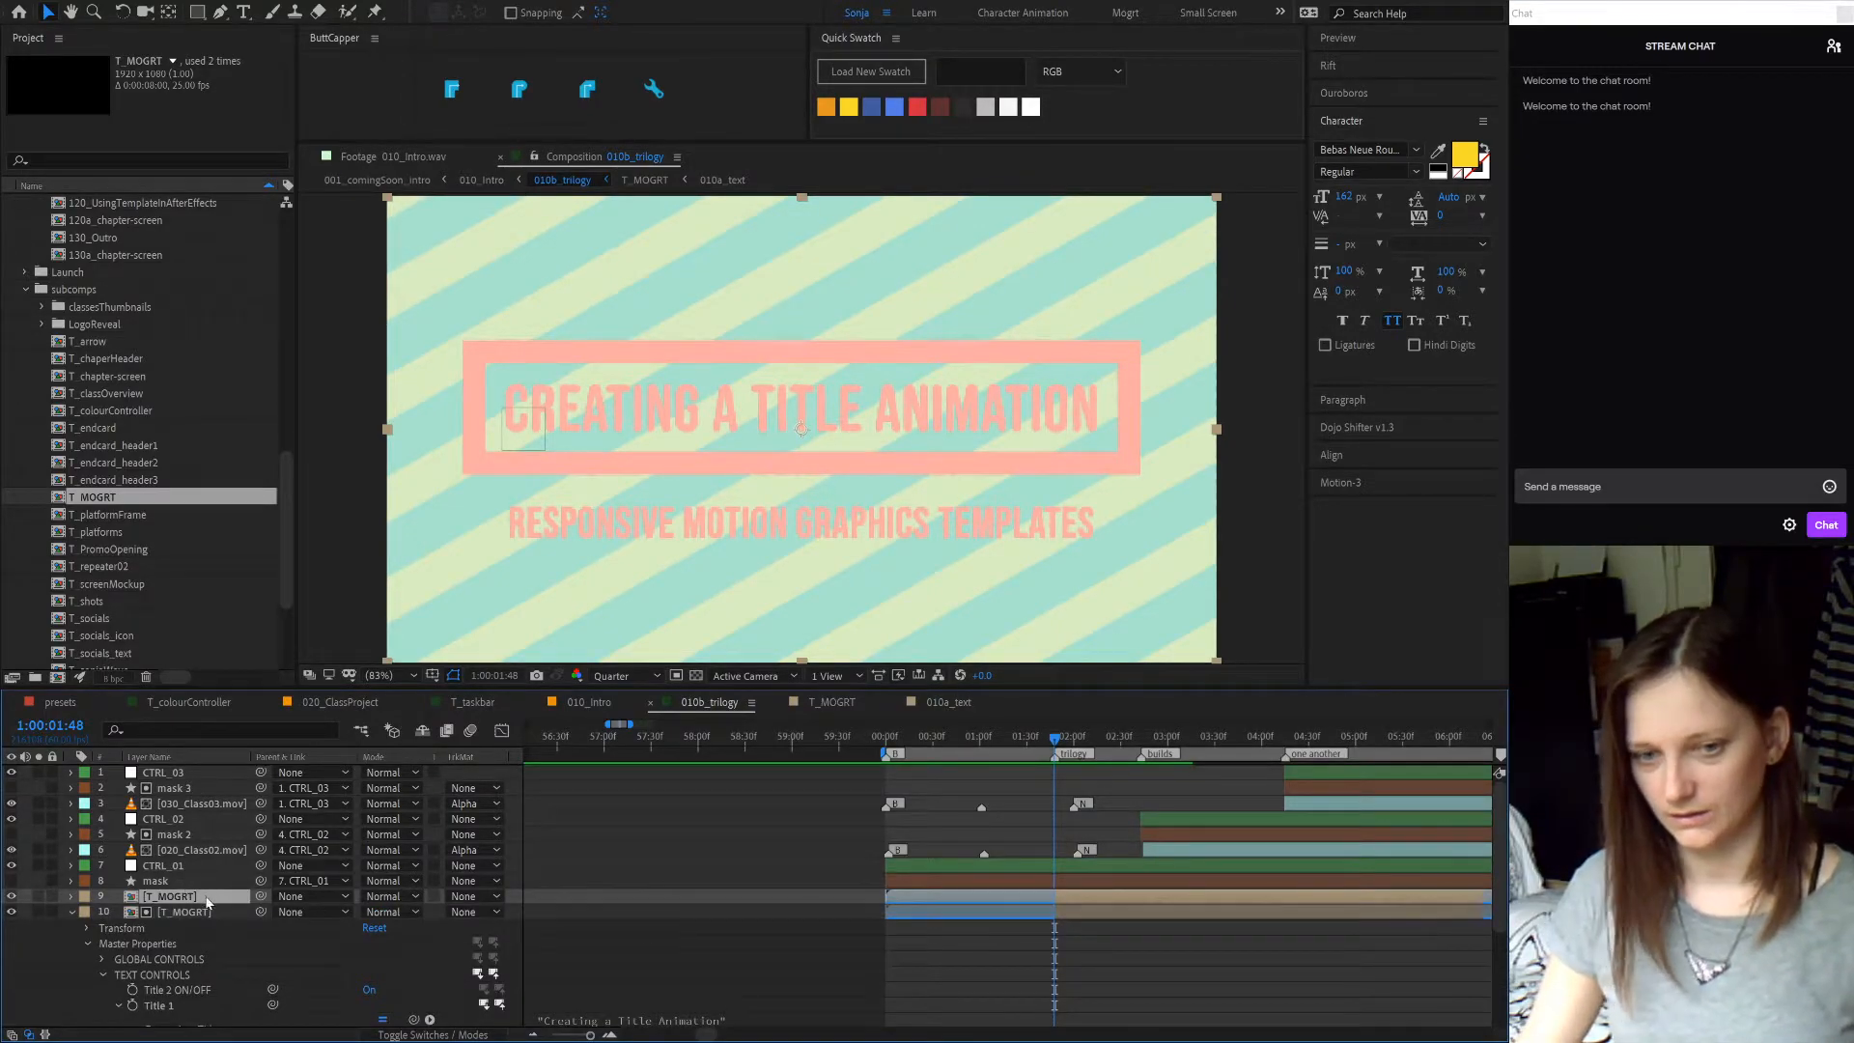
{"action": "left_click_drag", "start_coordinate": [184, 898], "coordinate": [193, 862]}
- Shift the duplicated T_MOGRT layer in time so its intro section ends at the "builds" marker, 1:00:02:43
{"action": "scroll", "coordinate": [1122, 786], "scroll_direction": "up", "scroll_amount": 5}
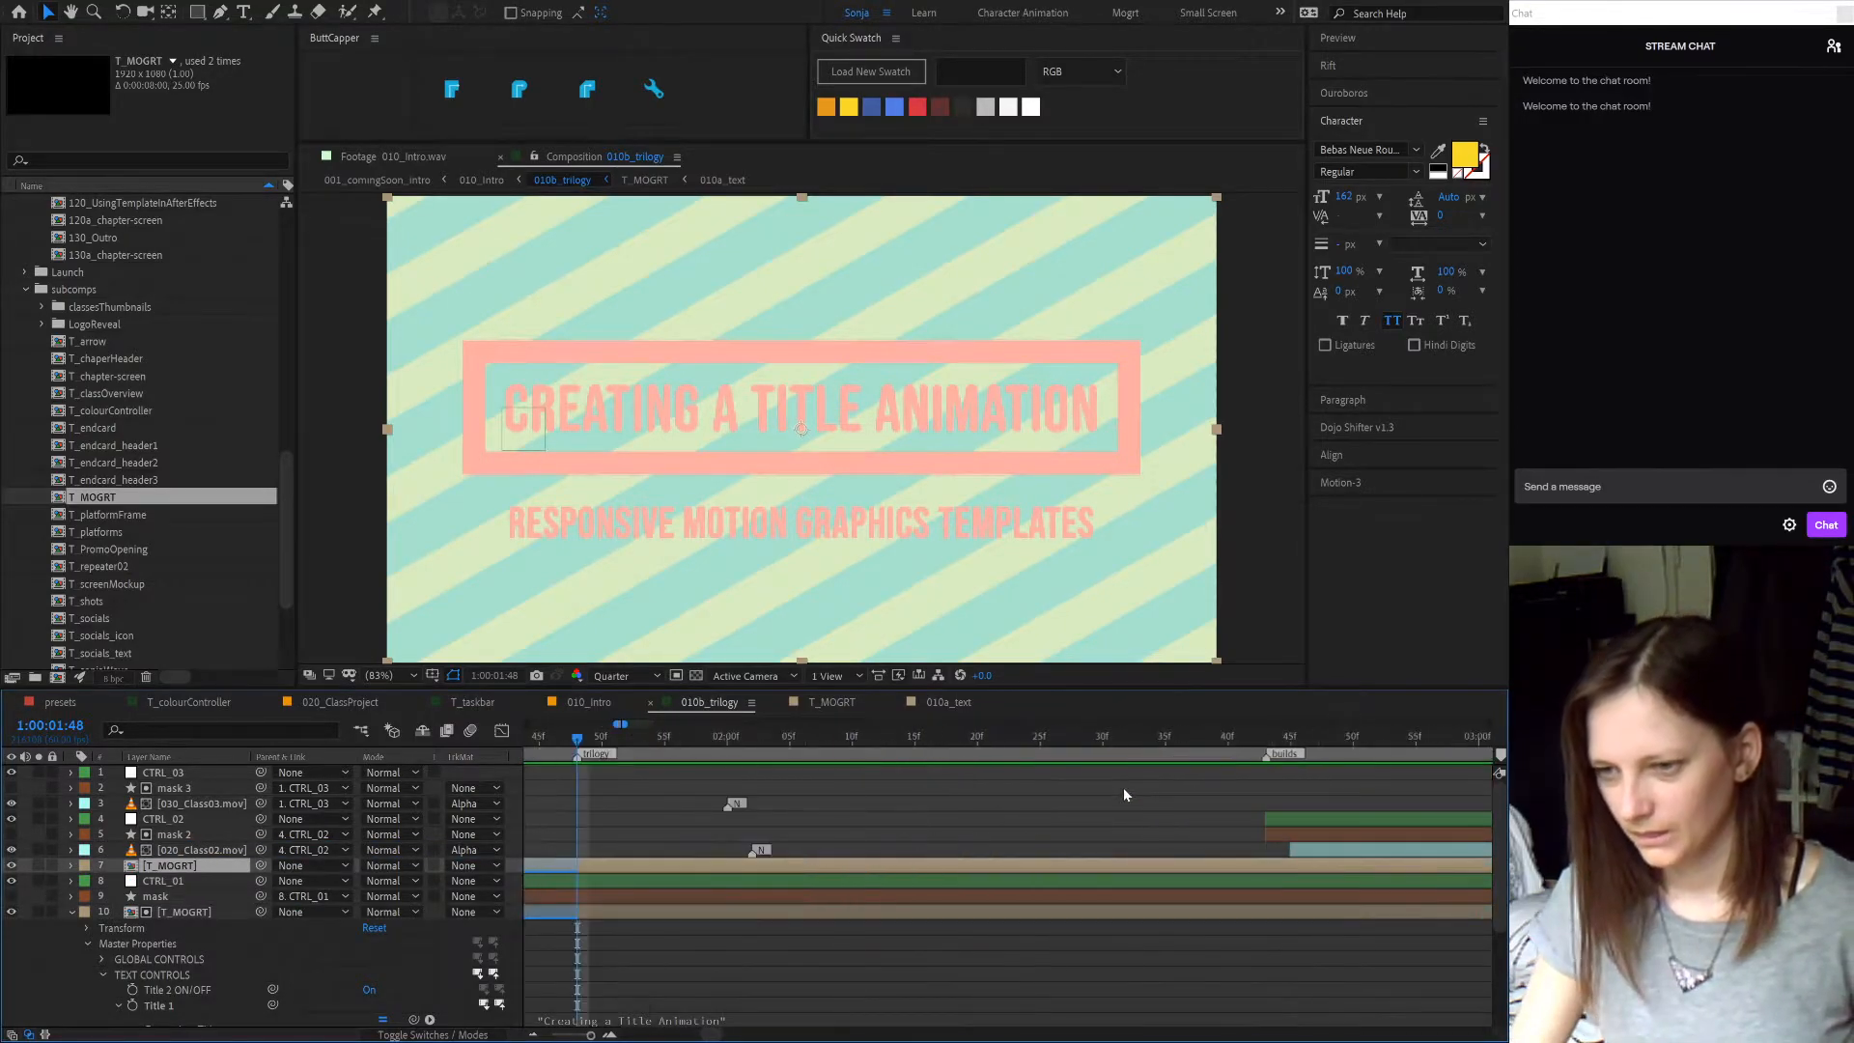
{"action": "scroll", "coordinate": [1187, 796], "scroll_direction": "down", "scroll_amount": 5}
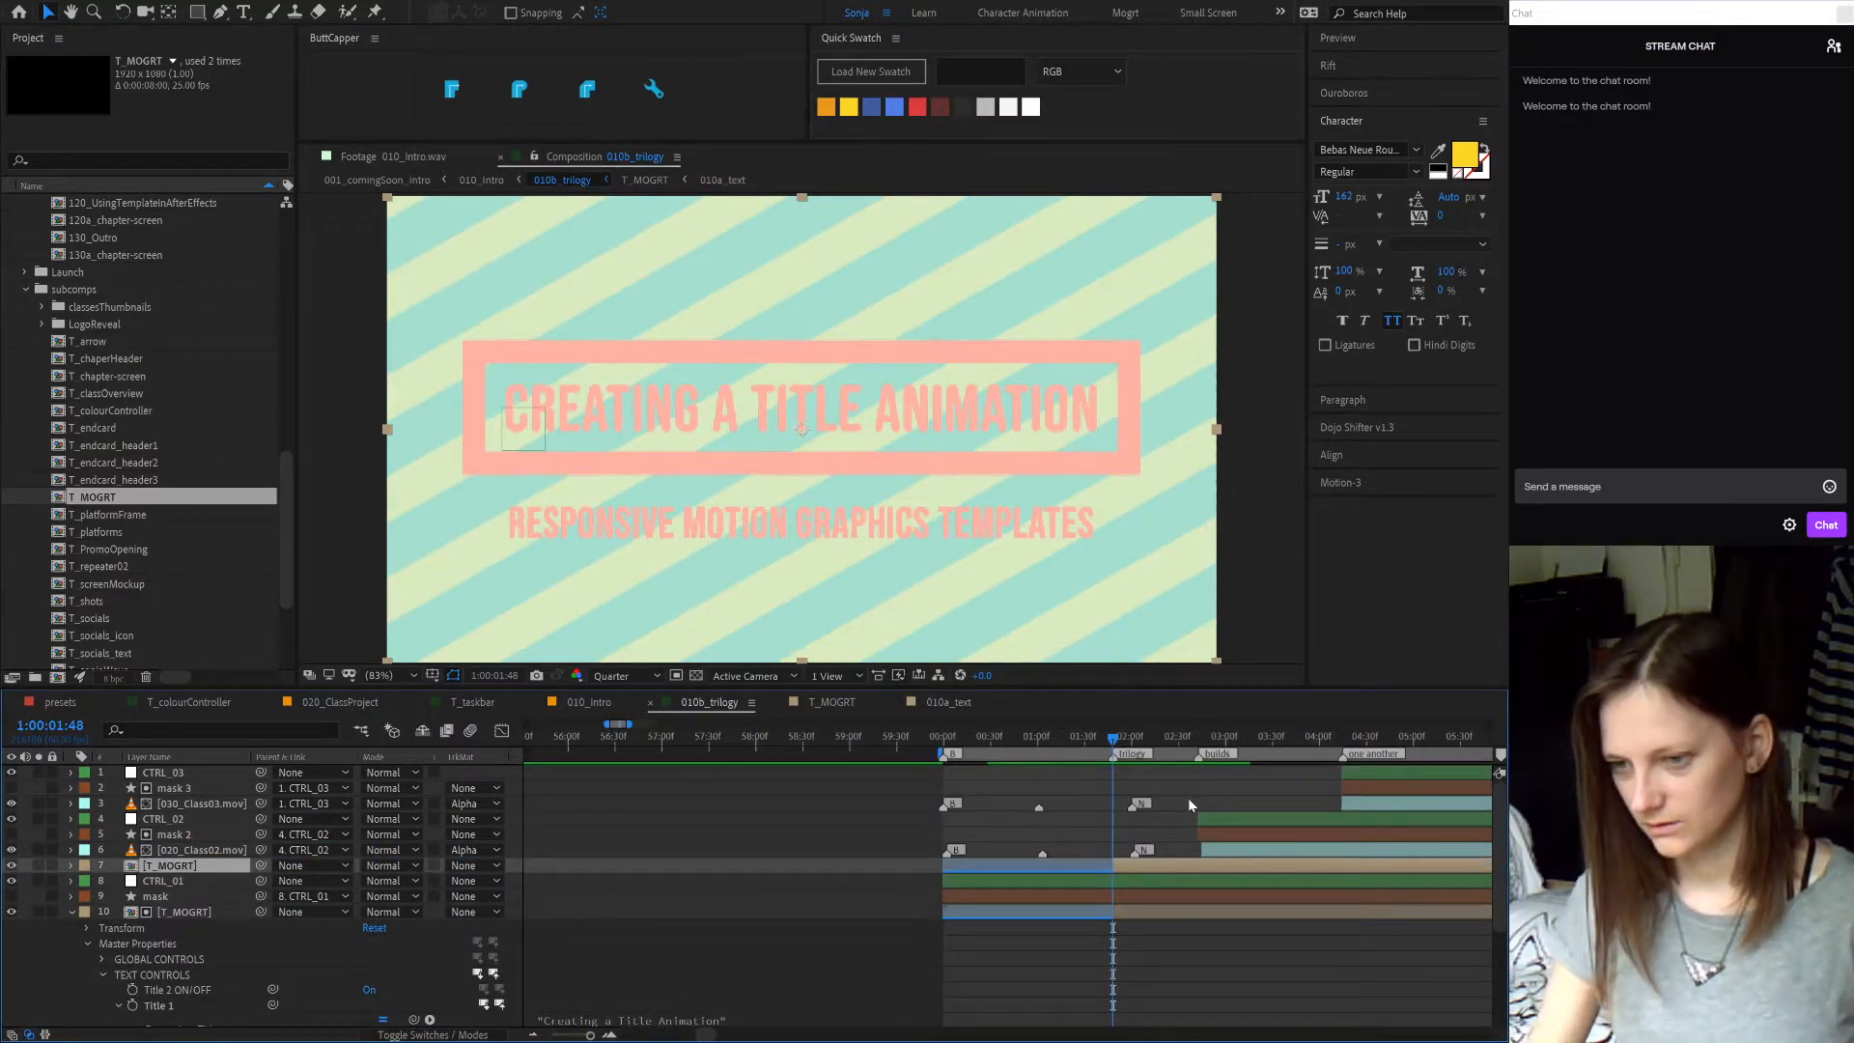
{"action": "scroll", "coordinate": [1172, 798], "scroll_direction": "up", "scroll_amount": 5}
{"action": "left_click", "coordinate": [1250, 744]}
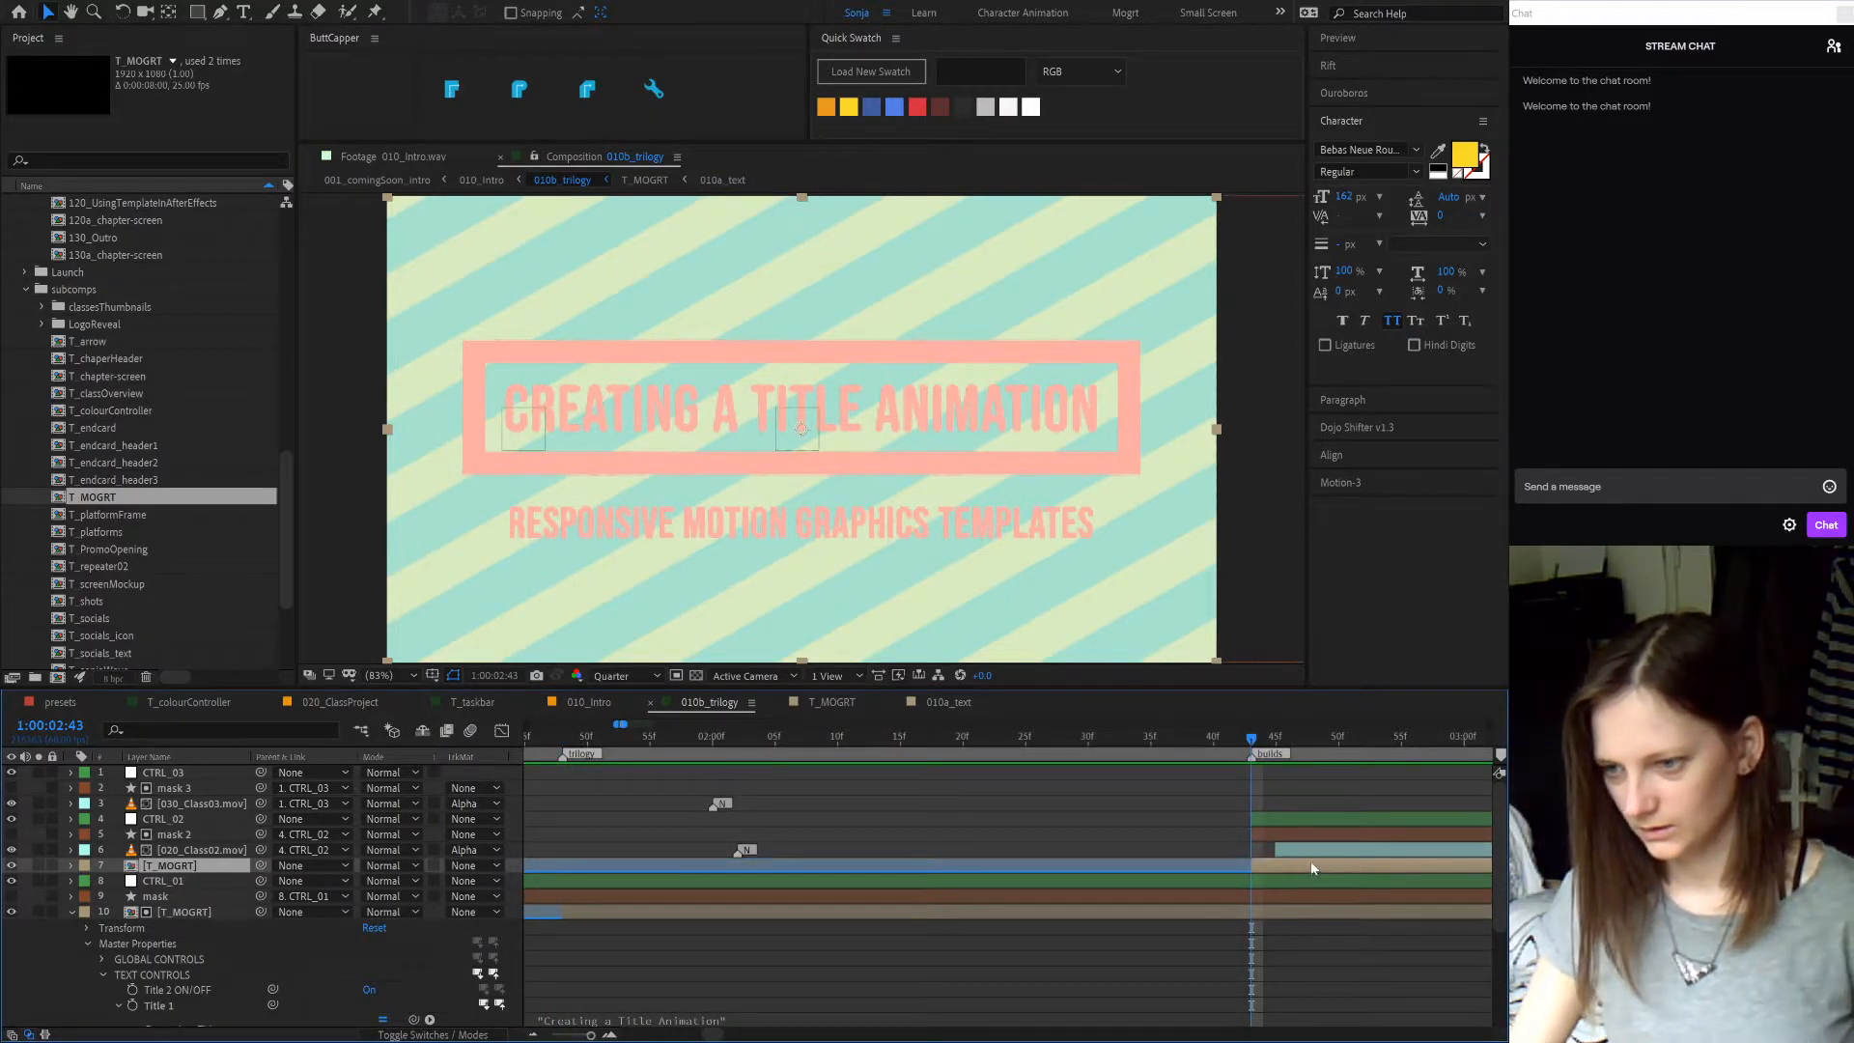
{"action": "scroll", "coordinate": [1312, 862], "scroll_direction": "down", "scroll_amount": 5}
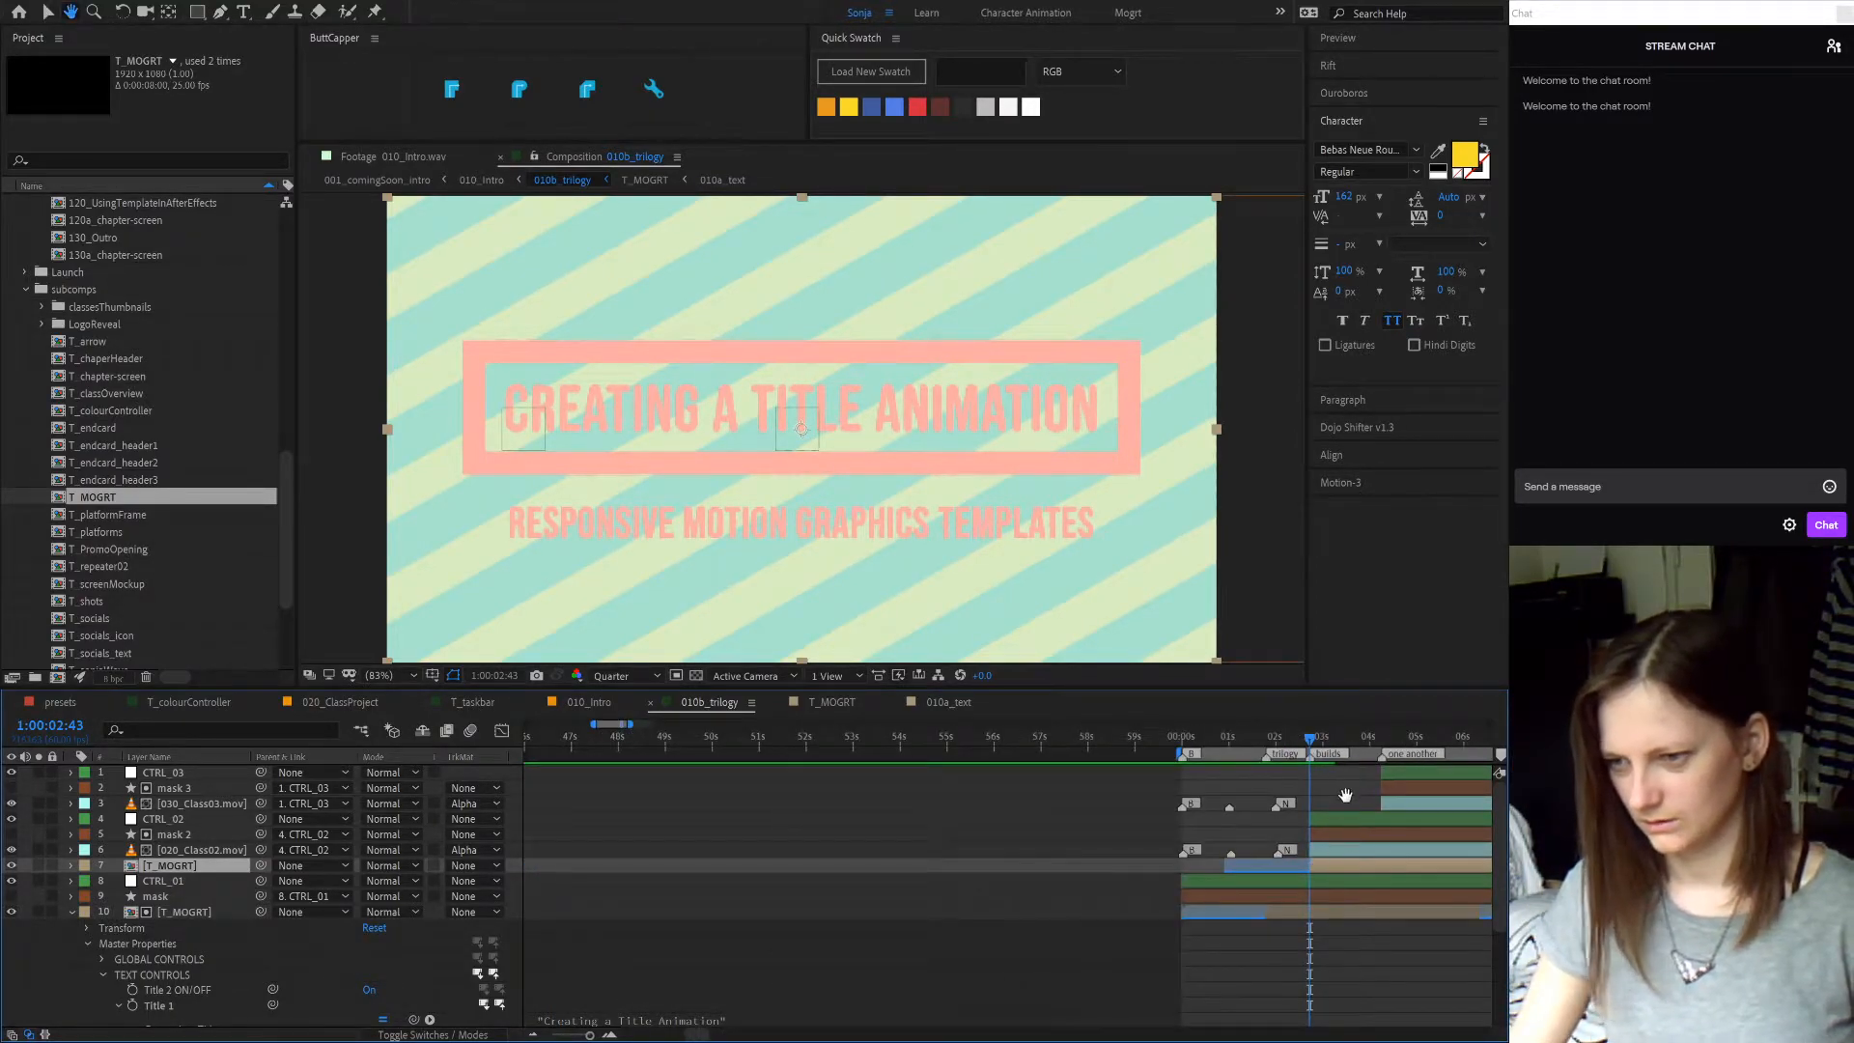
{"action": "scroll", "coordinate": [1348, 832], "scroll_direction": "right", "scroll_amount": 5}
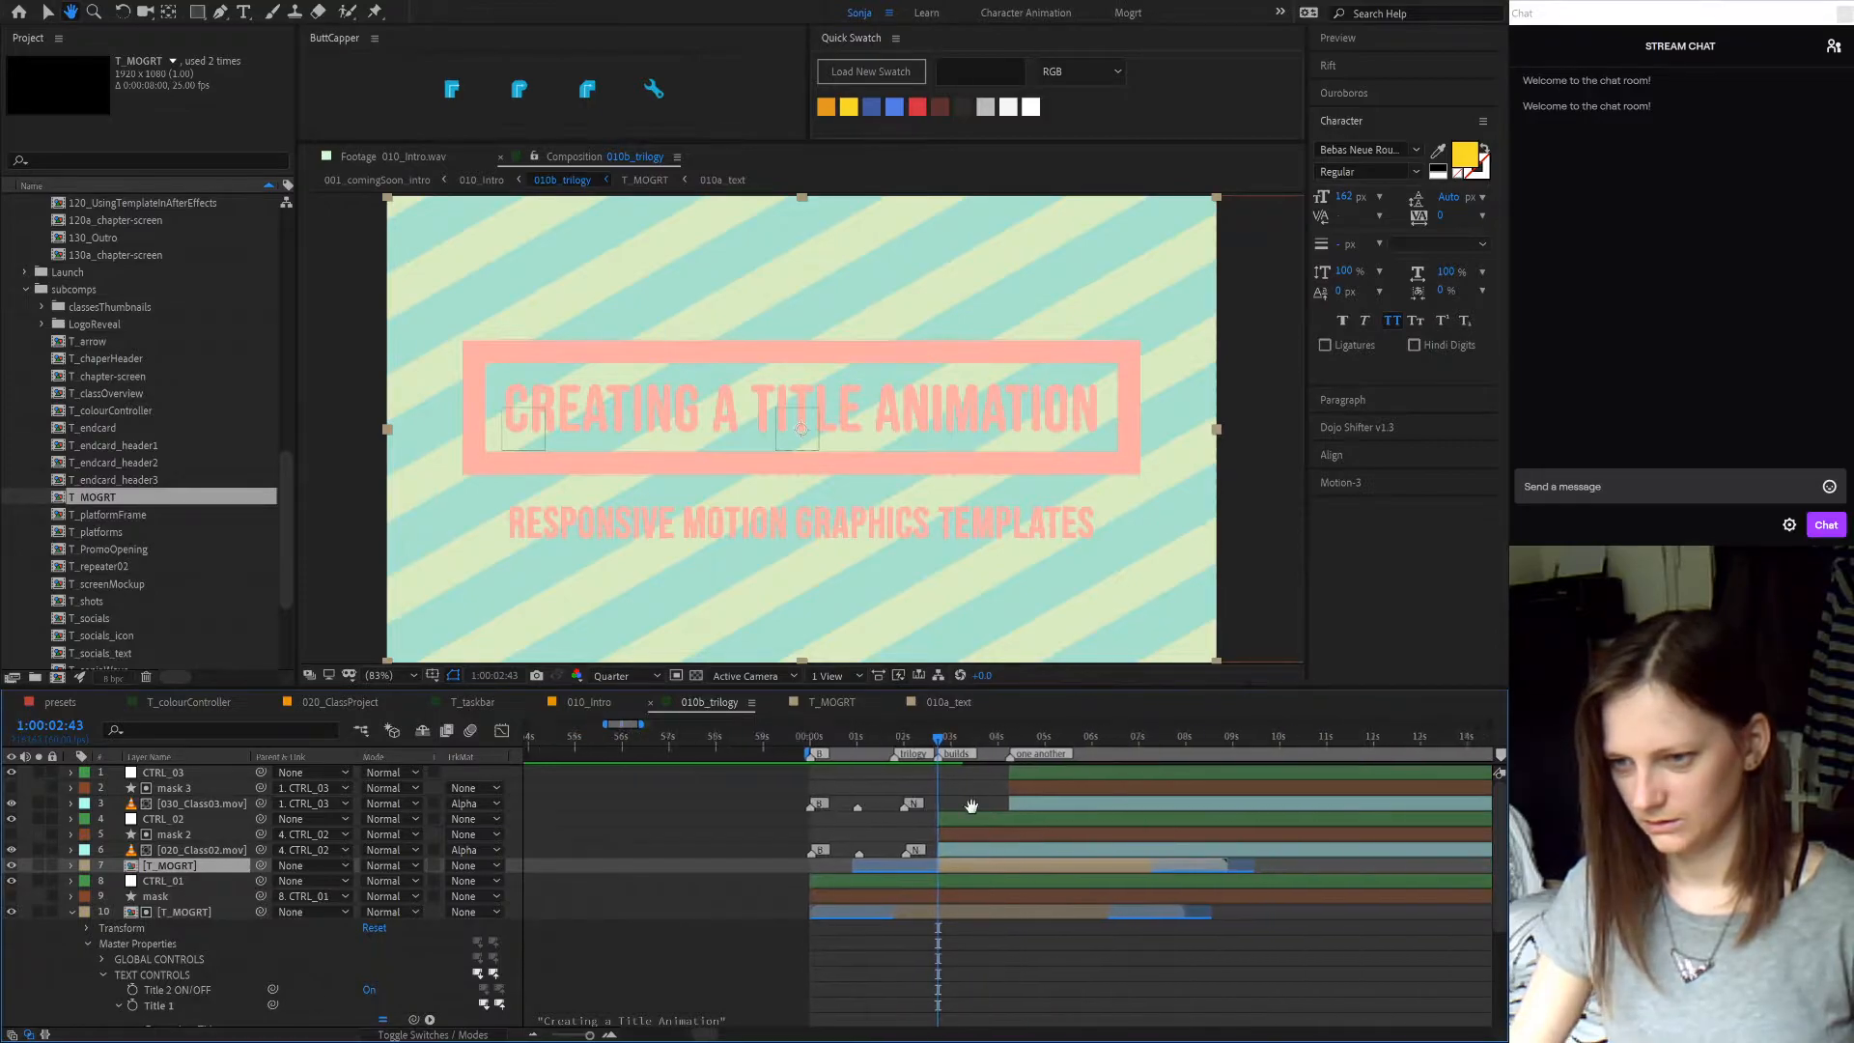
- Reveal the layers' keyframed properties and set the time to 020_Class02.mov's second Position keyframe at 1:00:03:35
{"action": "left_click", "coordinate": [969, 740]}
{"action": "key", "text": "u"}
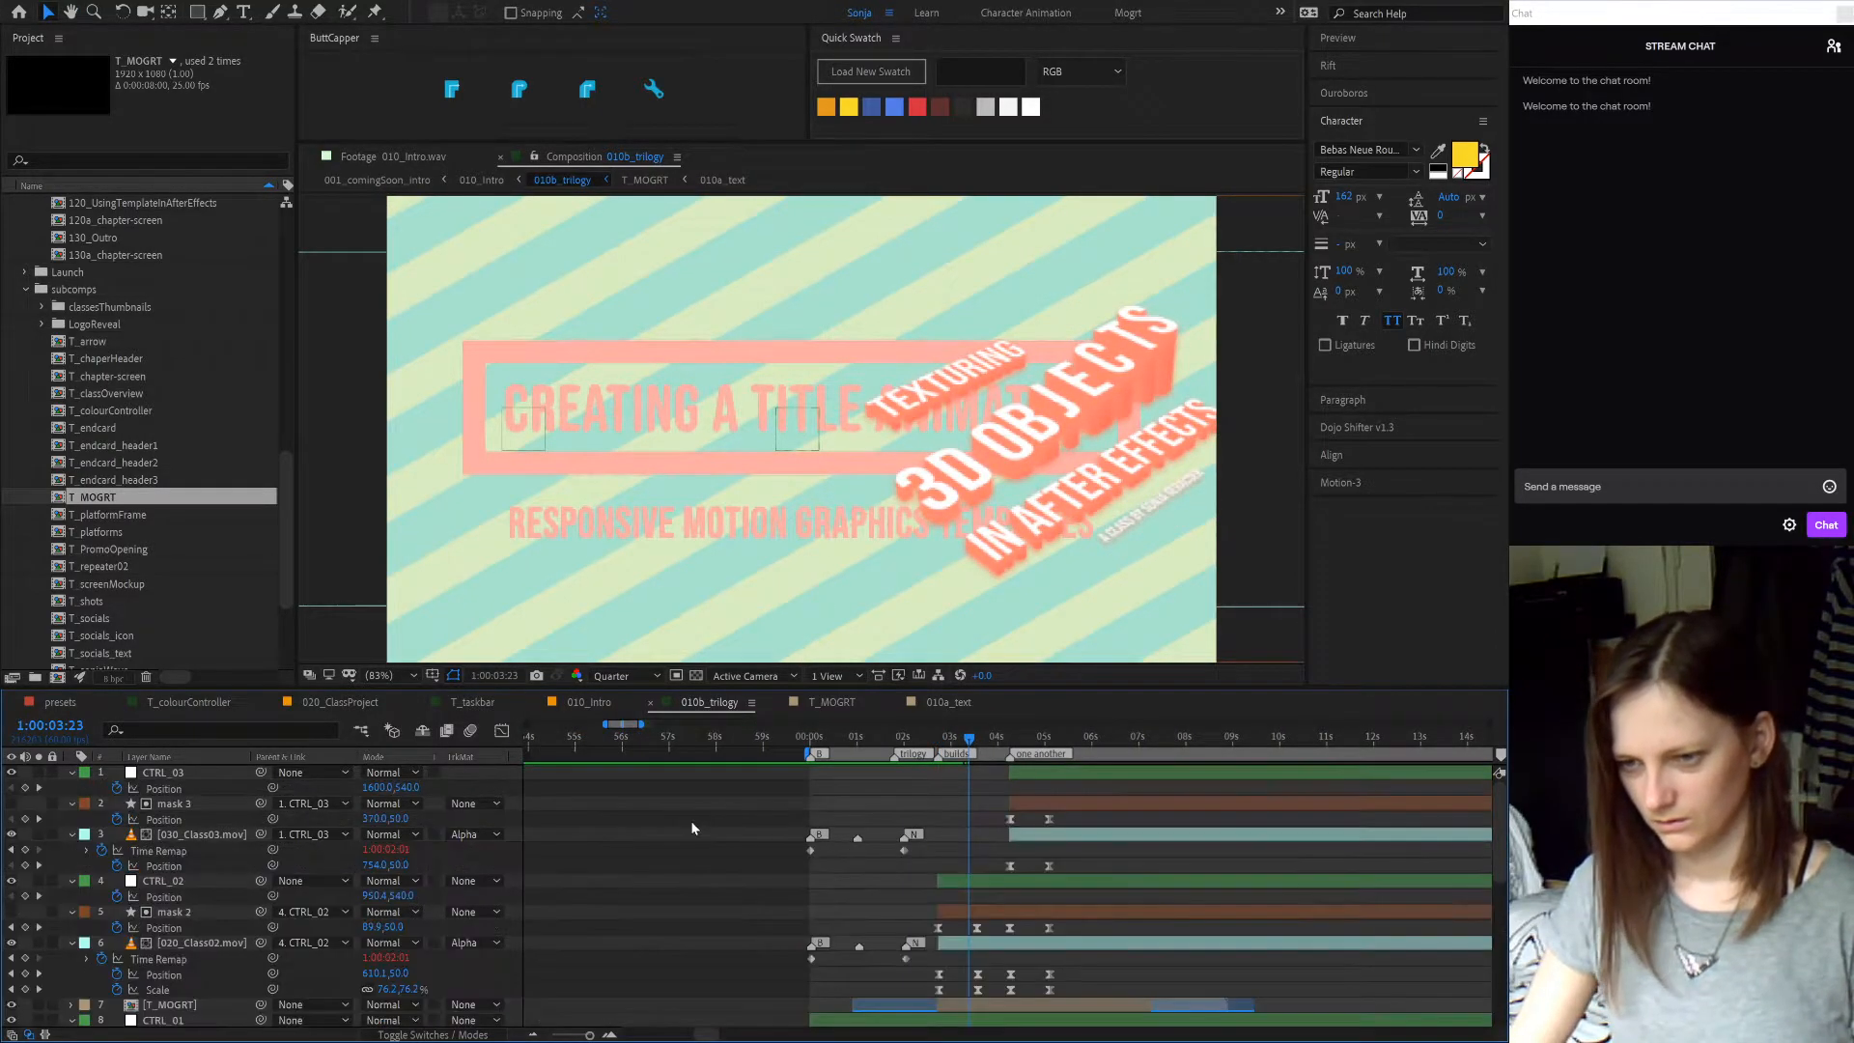
{"action": "left_click_drag", "start_coordinate": [968, 739], "coordinate": [977, 739]}
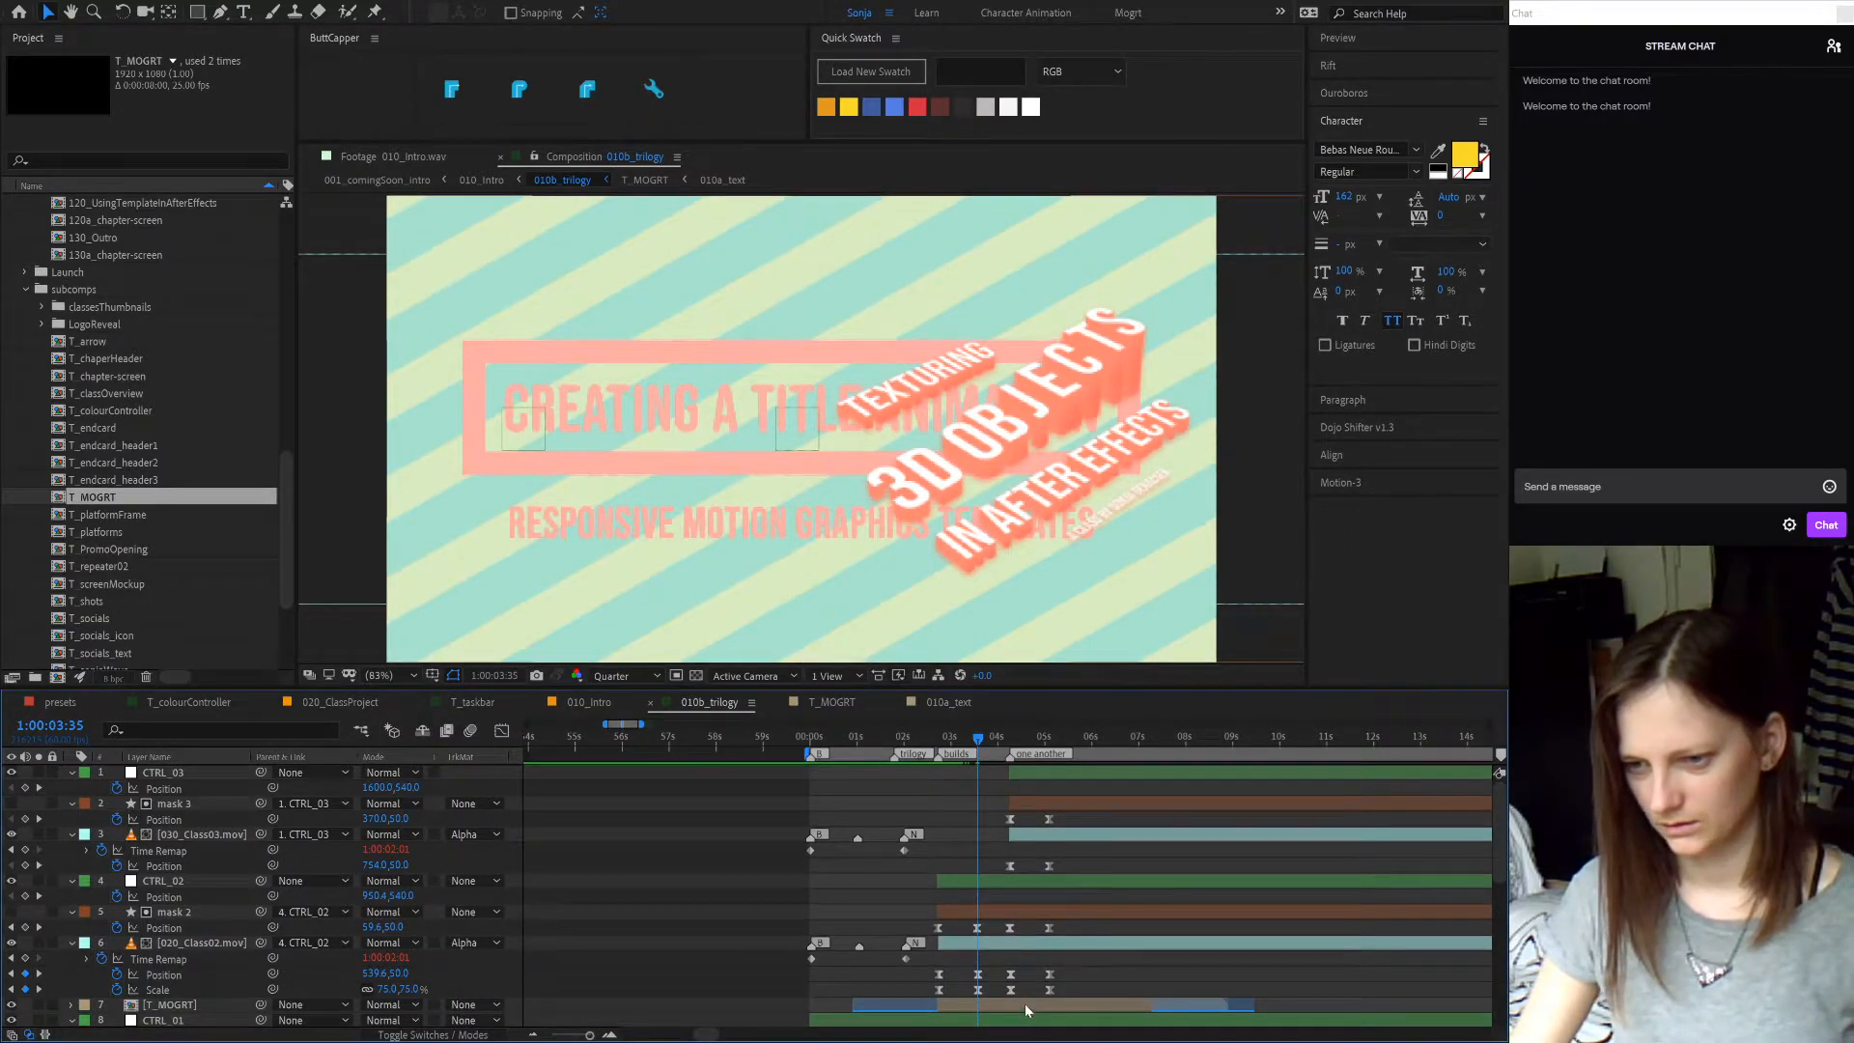
- Examine the keyframes of CTRL_02 and 020_Class02.mov against the timing of the duplicated T_MOGRT layer
{"action": "left_click", "coordinate": [1042, 944]}
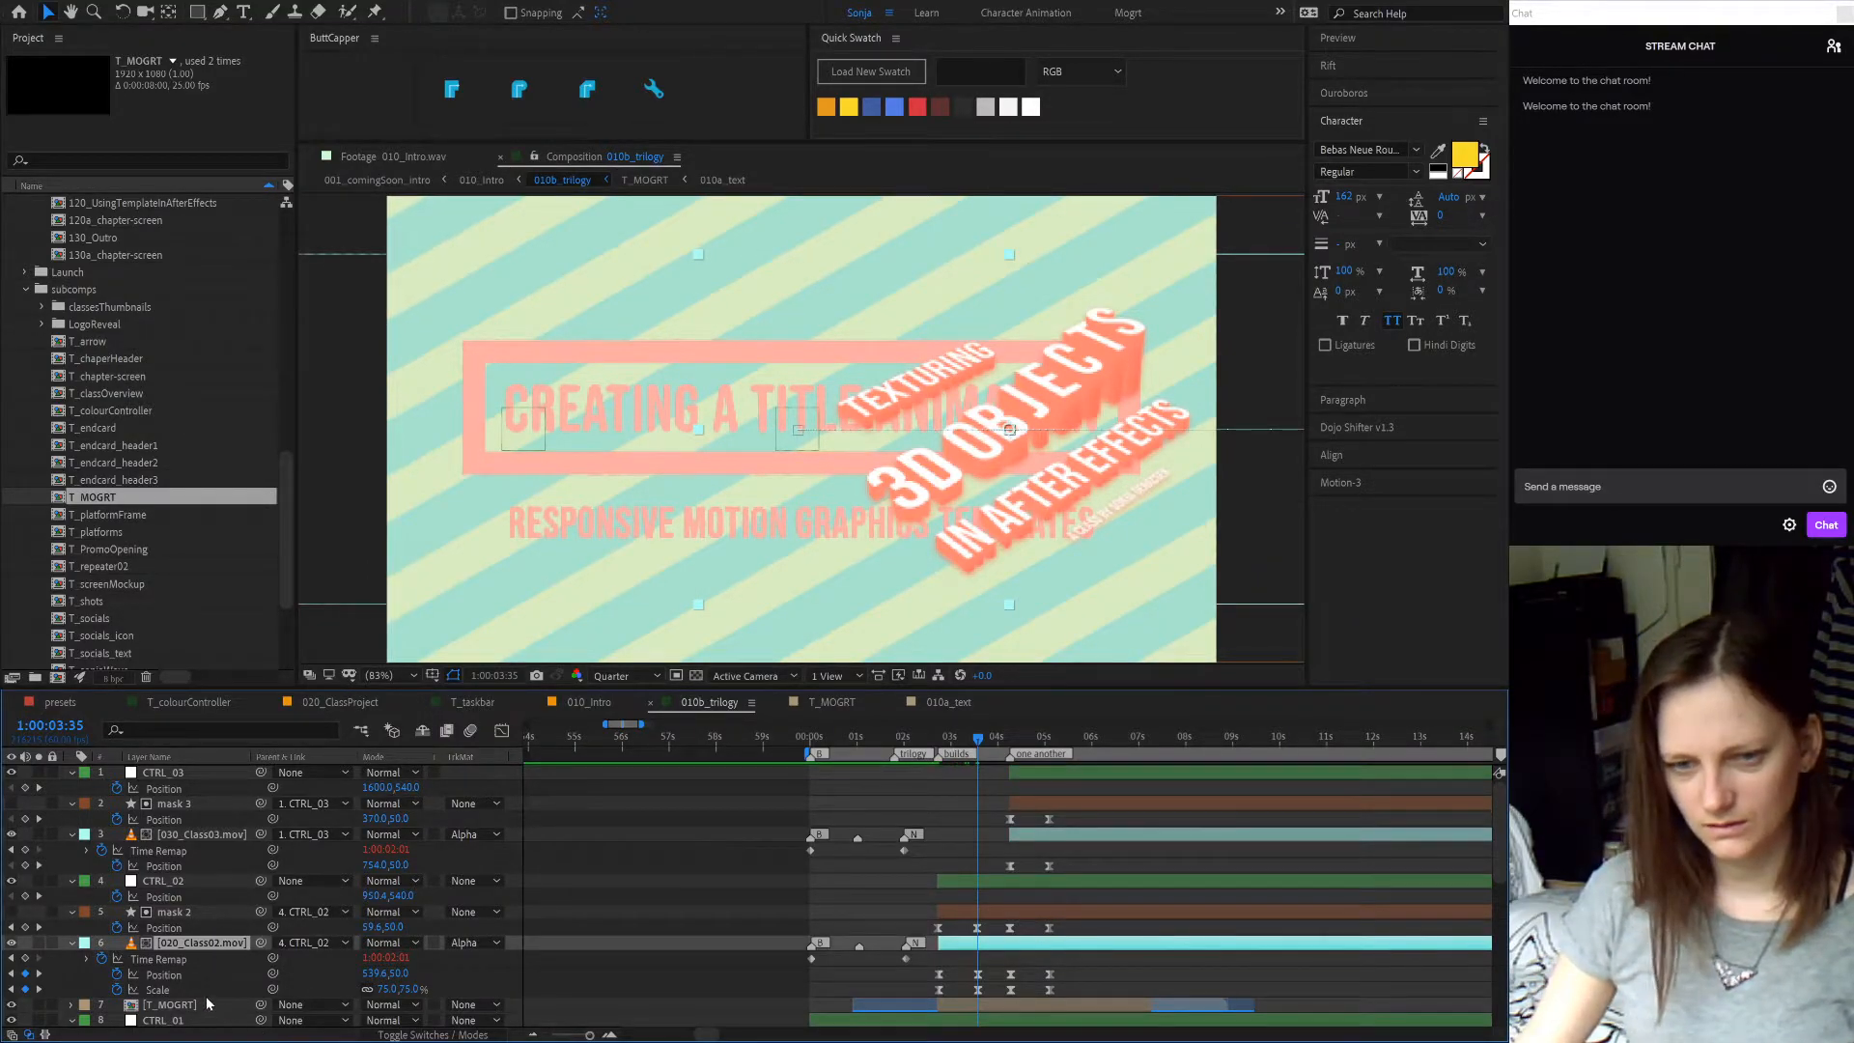
{"action": "left_click", "coordinate": [998, 886]}
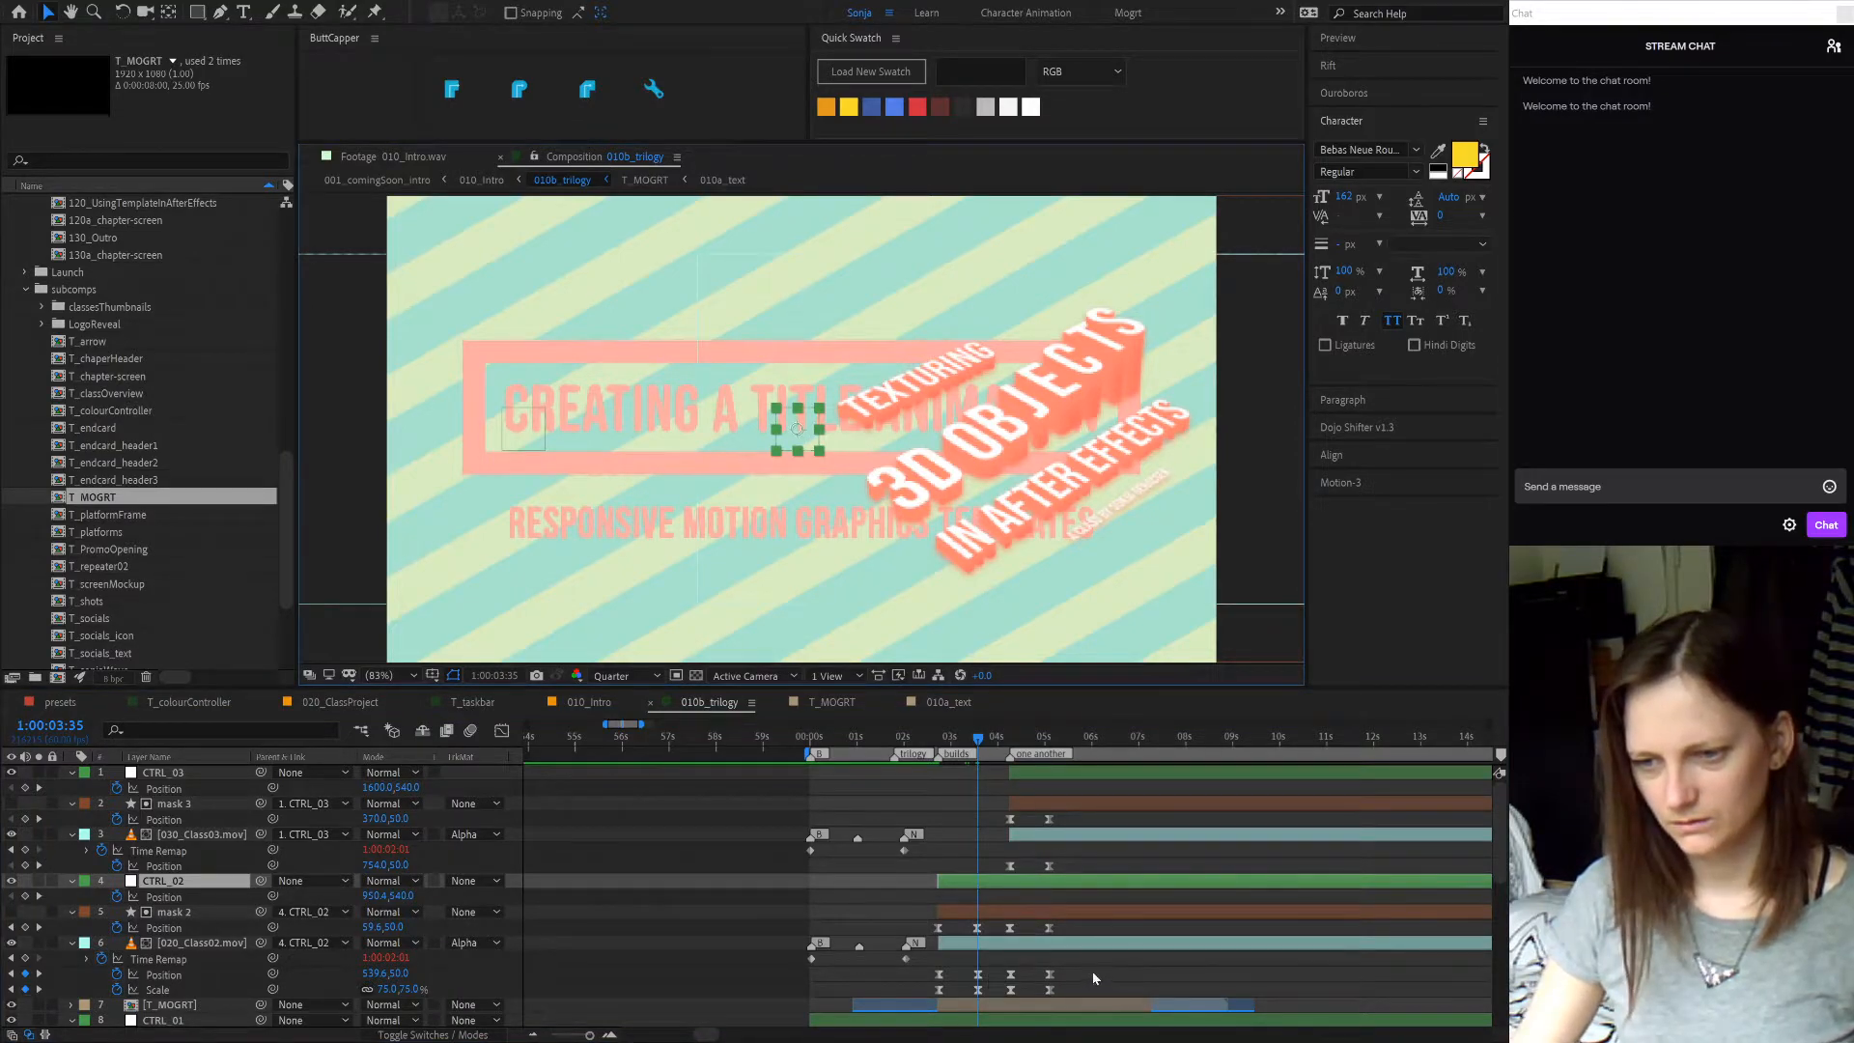
{"action": "left_click_drag", "start_coordinate": [1072, 970], "coordinate": [916, 988]}
{"action": "left_click", "coordinate": [1006, 1006]}
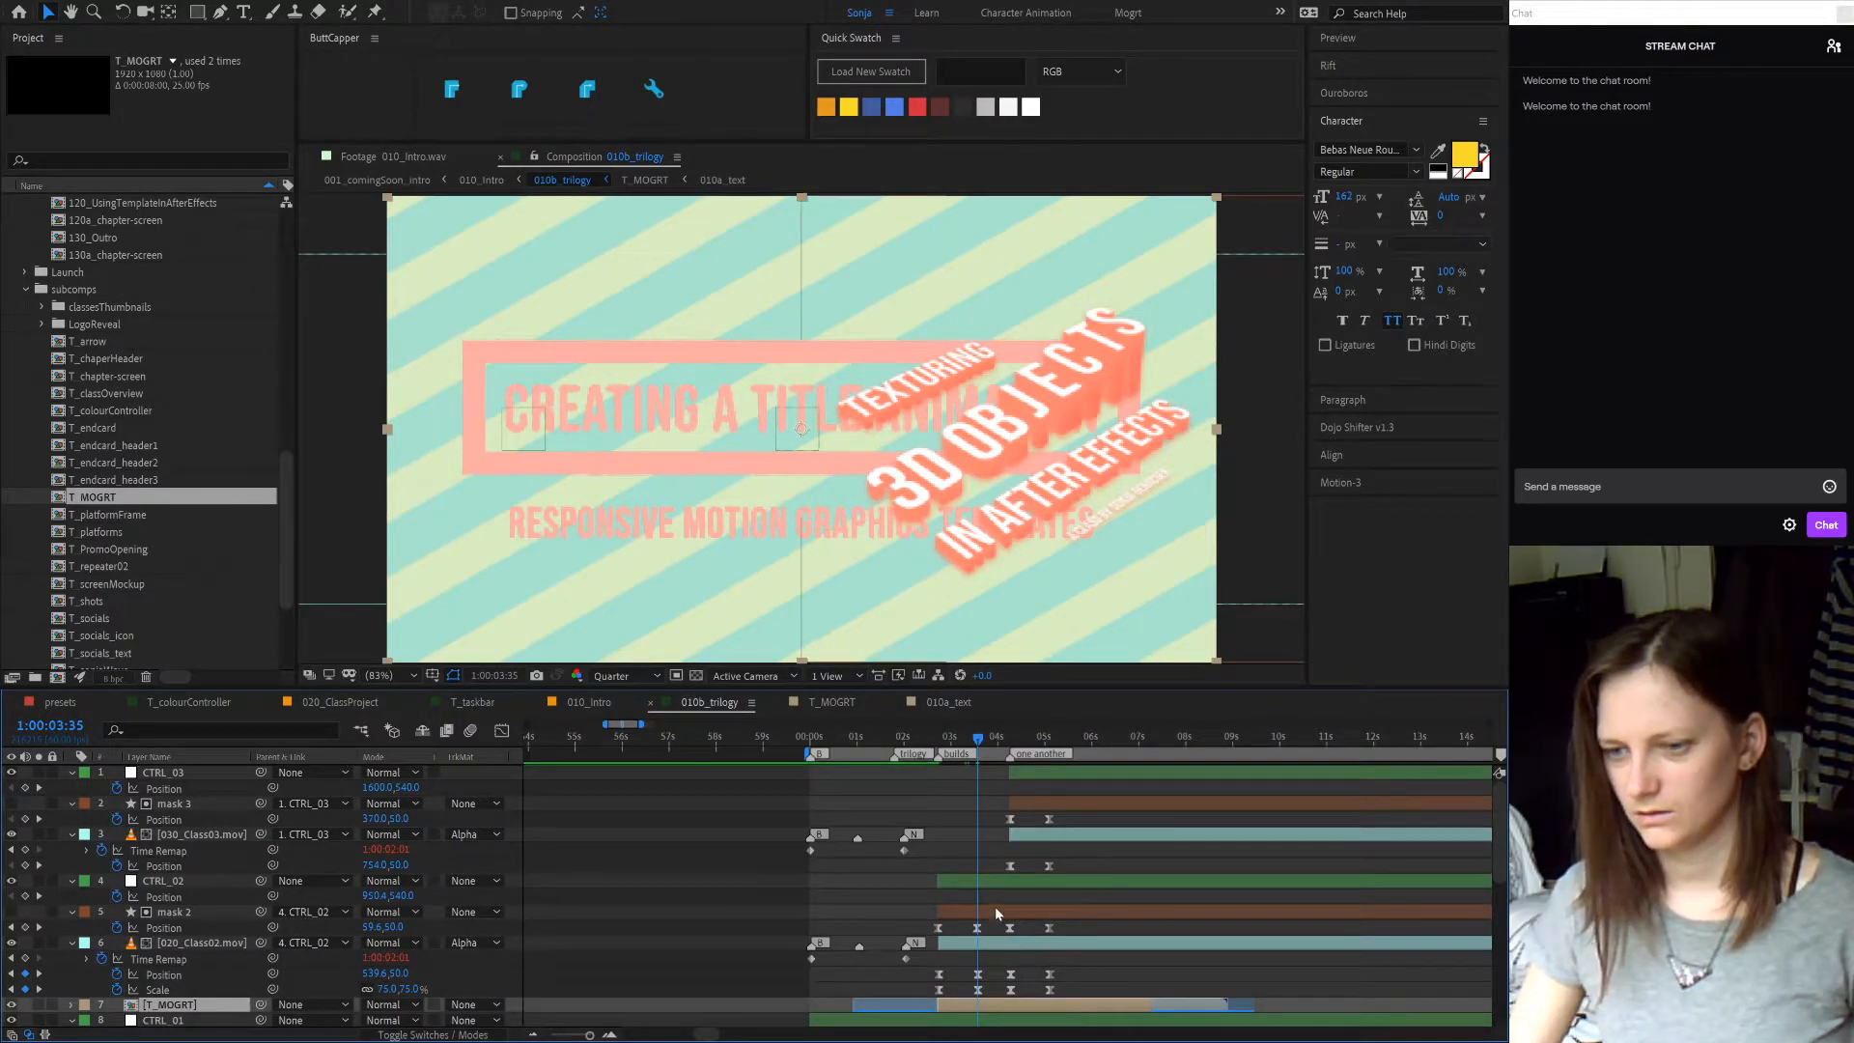
{"action": "left_click", "coordinate": [1000, 880]}
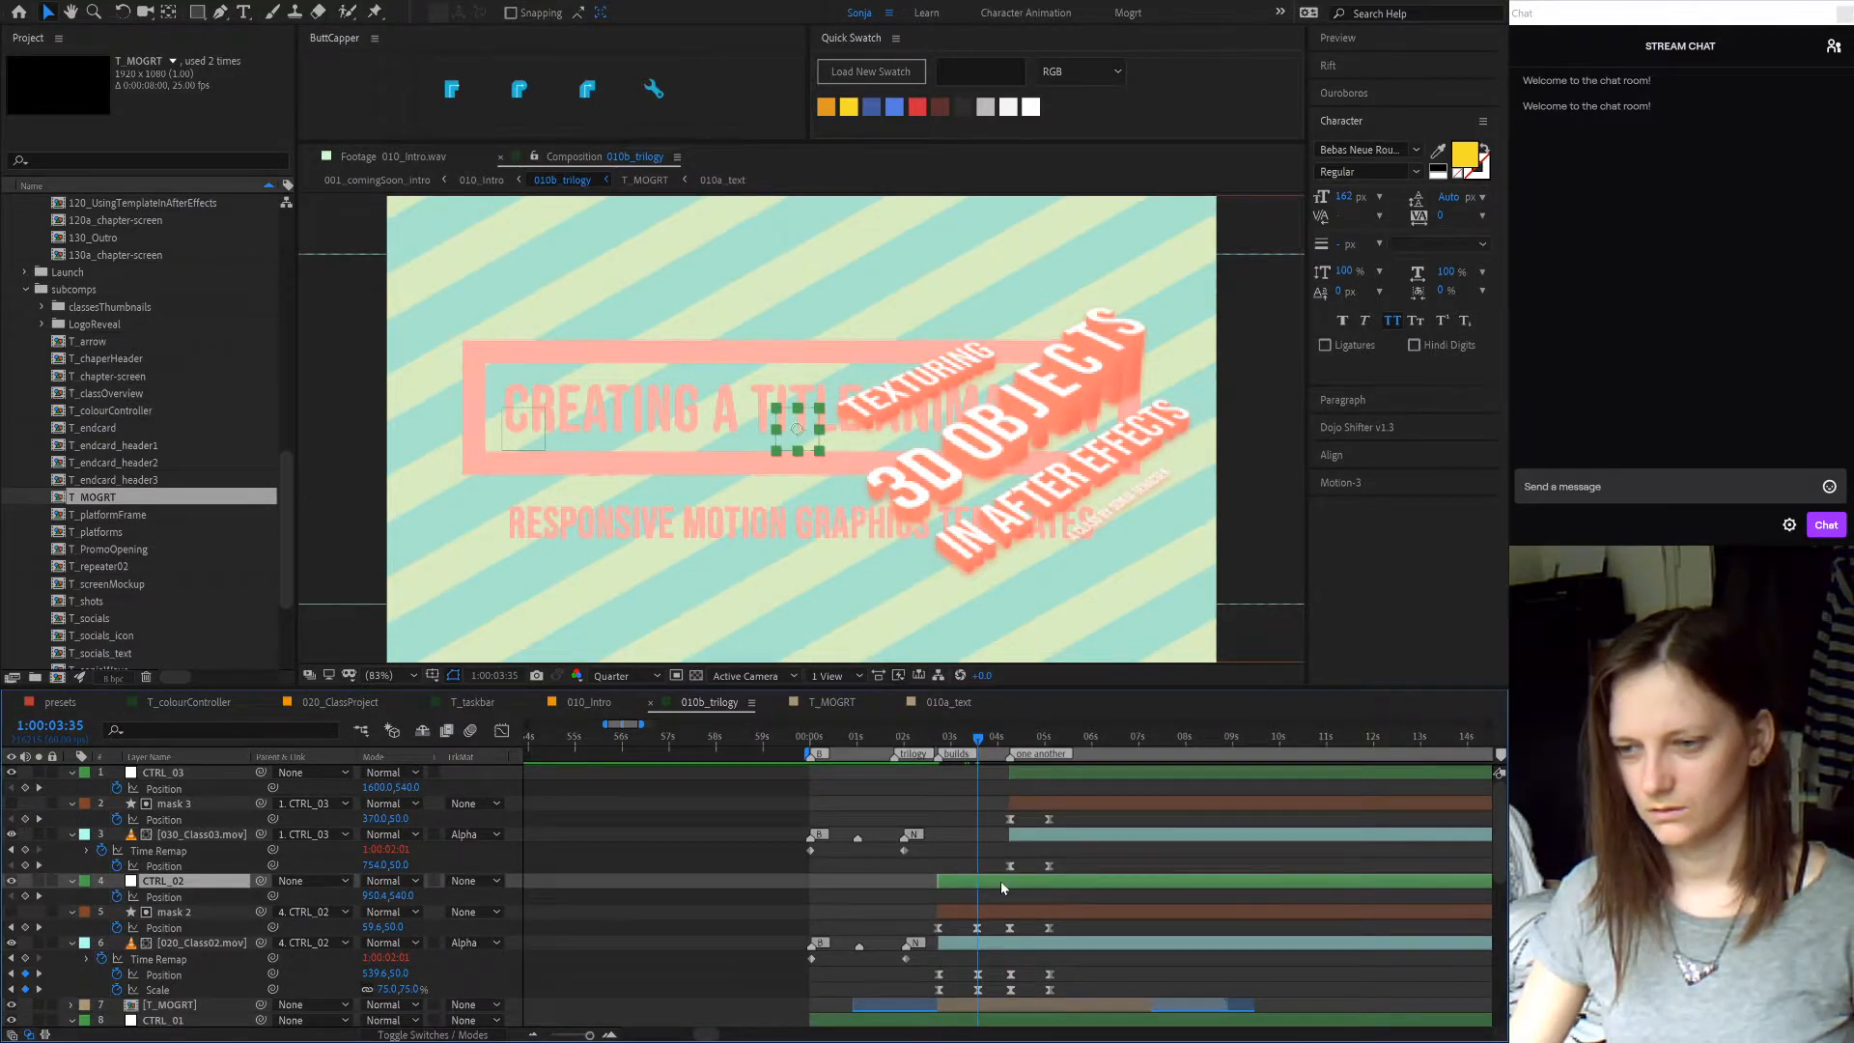
{"action": "key", "text": "minus"}
{"action": "key", "text": "minus"}
{"action": "key", "text": "minus"}
{"action": "key", "text": "minus"}
{"action": "key", "text": "equal"}
{"action": "key", "text": "equal"}
{"action": "key", "text": "equal"}
{"action": "key", "text": "equal"}
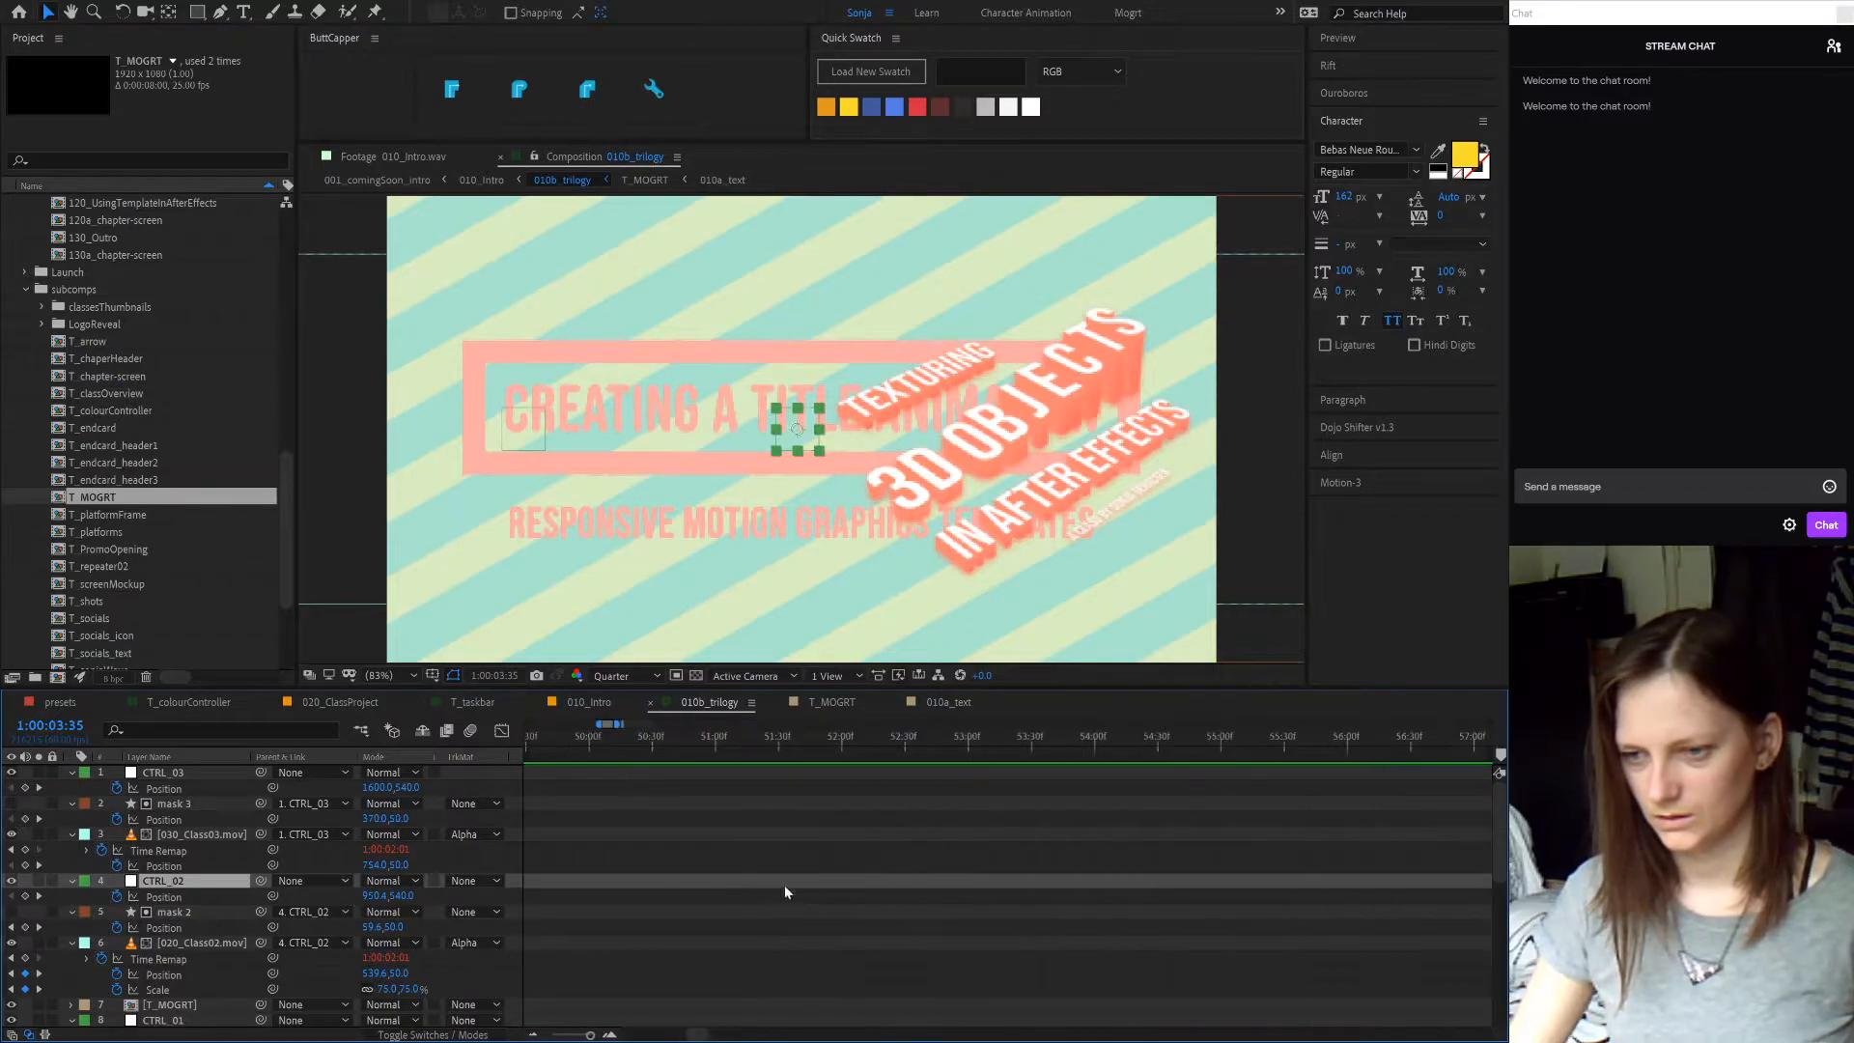
{"action": "left_click_drag", "start_coordinate": [1257, 879], "coordinate": [787, 870]}
{"action": "key", "text": "equal"}
{"action": "key", "text": "equal"}
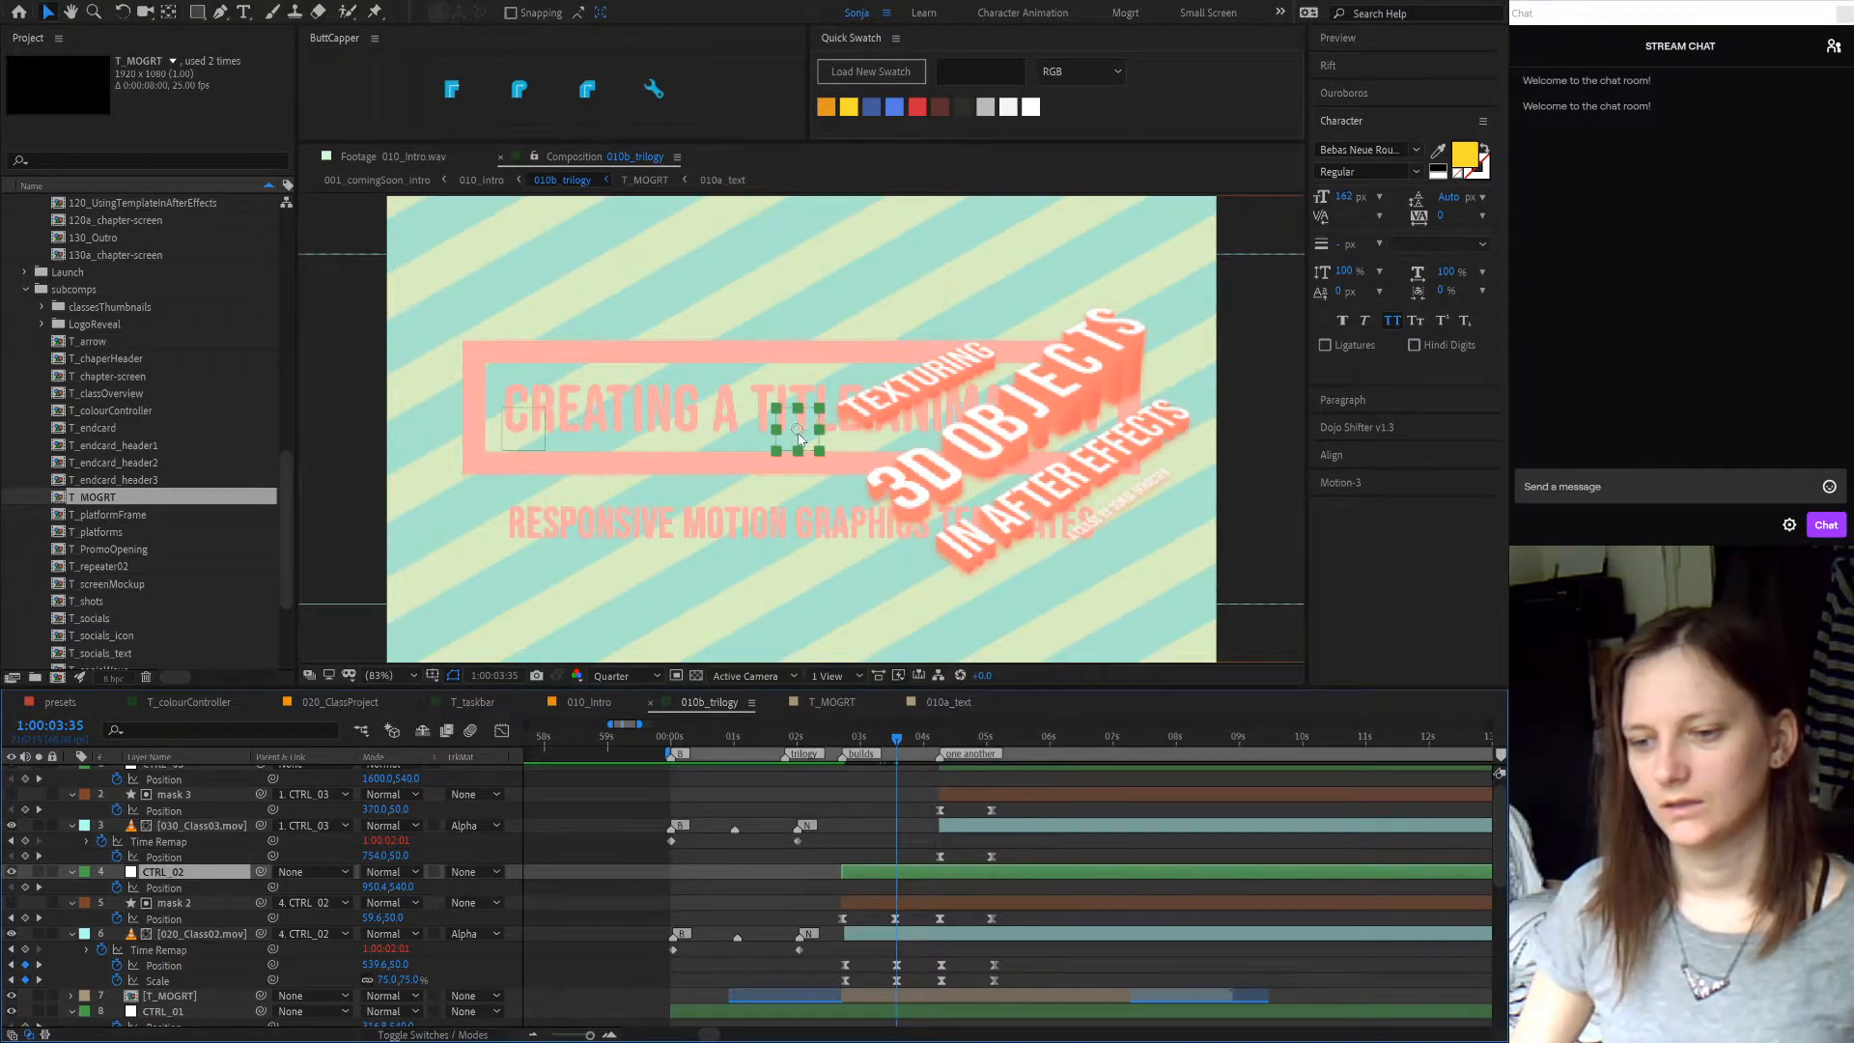
- Set CTRL_02's Position to 960, 540 at 1:00:03:35 and on the first of its closing keyframes
{"action": "left_click", "coordinate": [929, 995]}
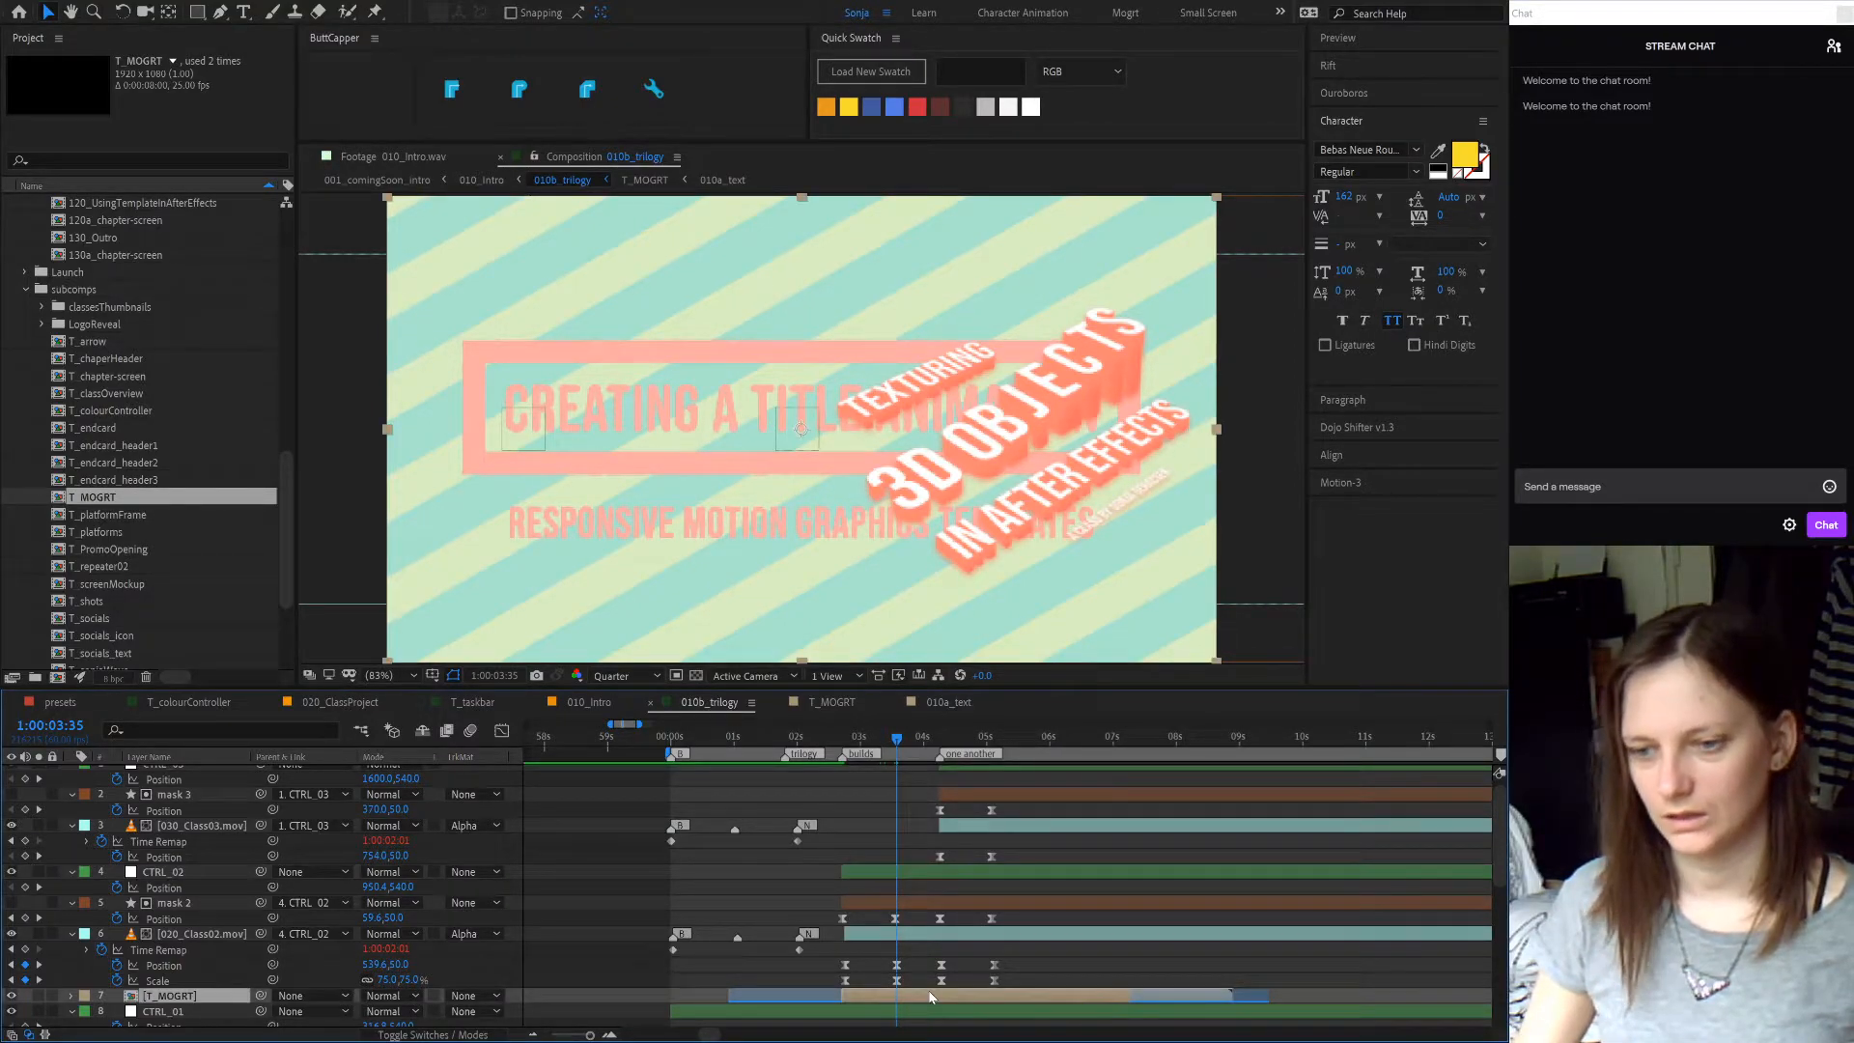
{"action": "left_click", "coordinate": [177, 874]}
{"action": "left_click", "coordinate": [170, 887]}
{"action": "key", "text": "ctrl+v"}
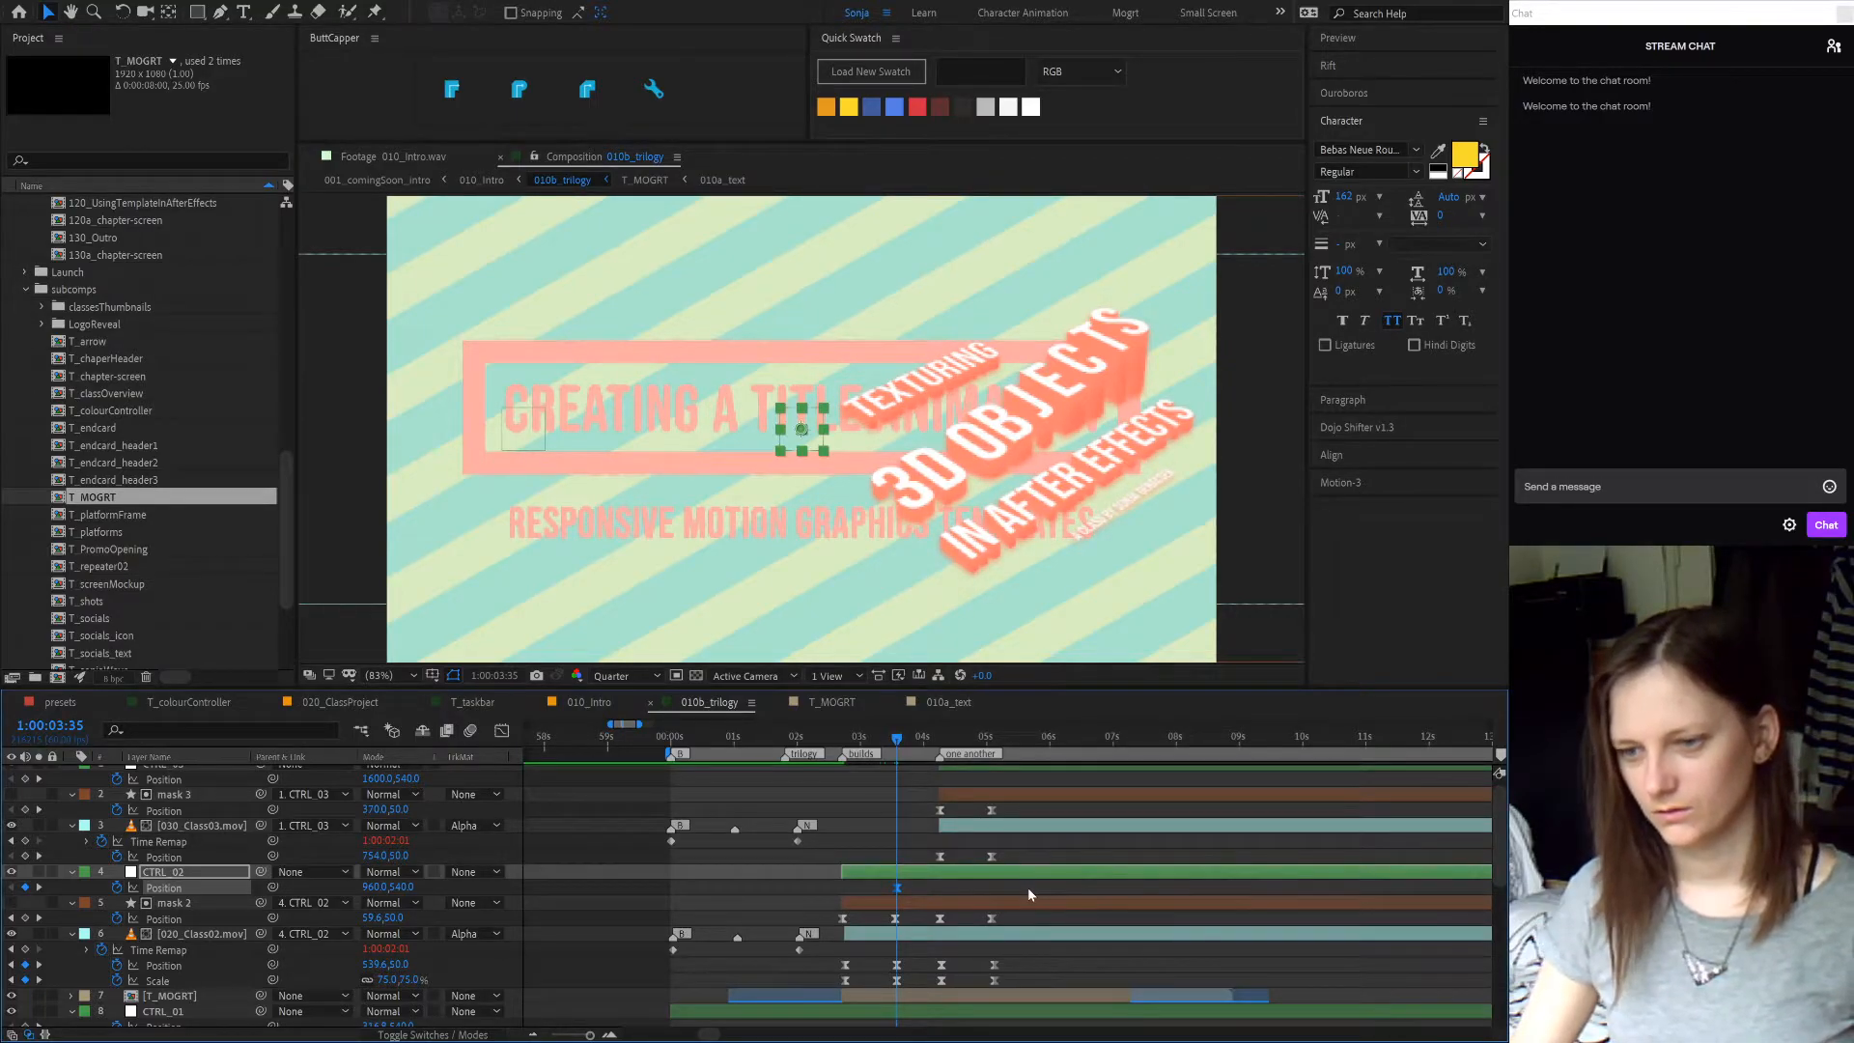
{"action": "scroll", "coordinate": [1027, 888], "scroll_direction": "down", "scroll_amount": 4}
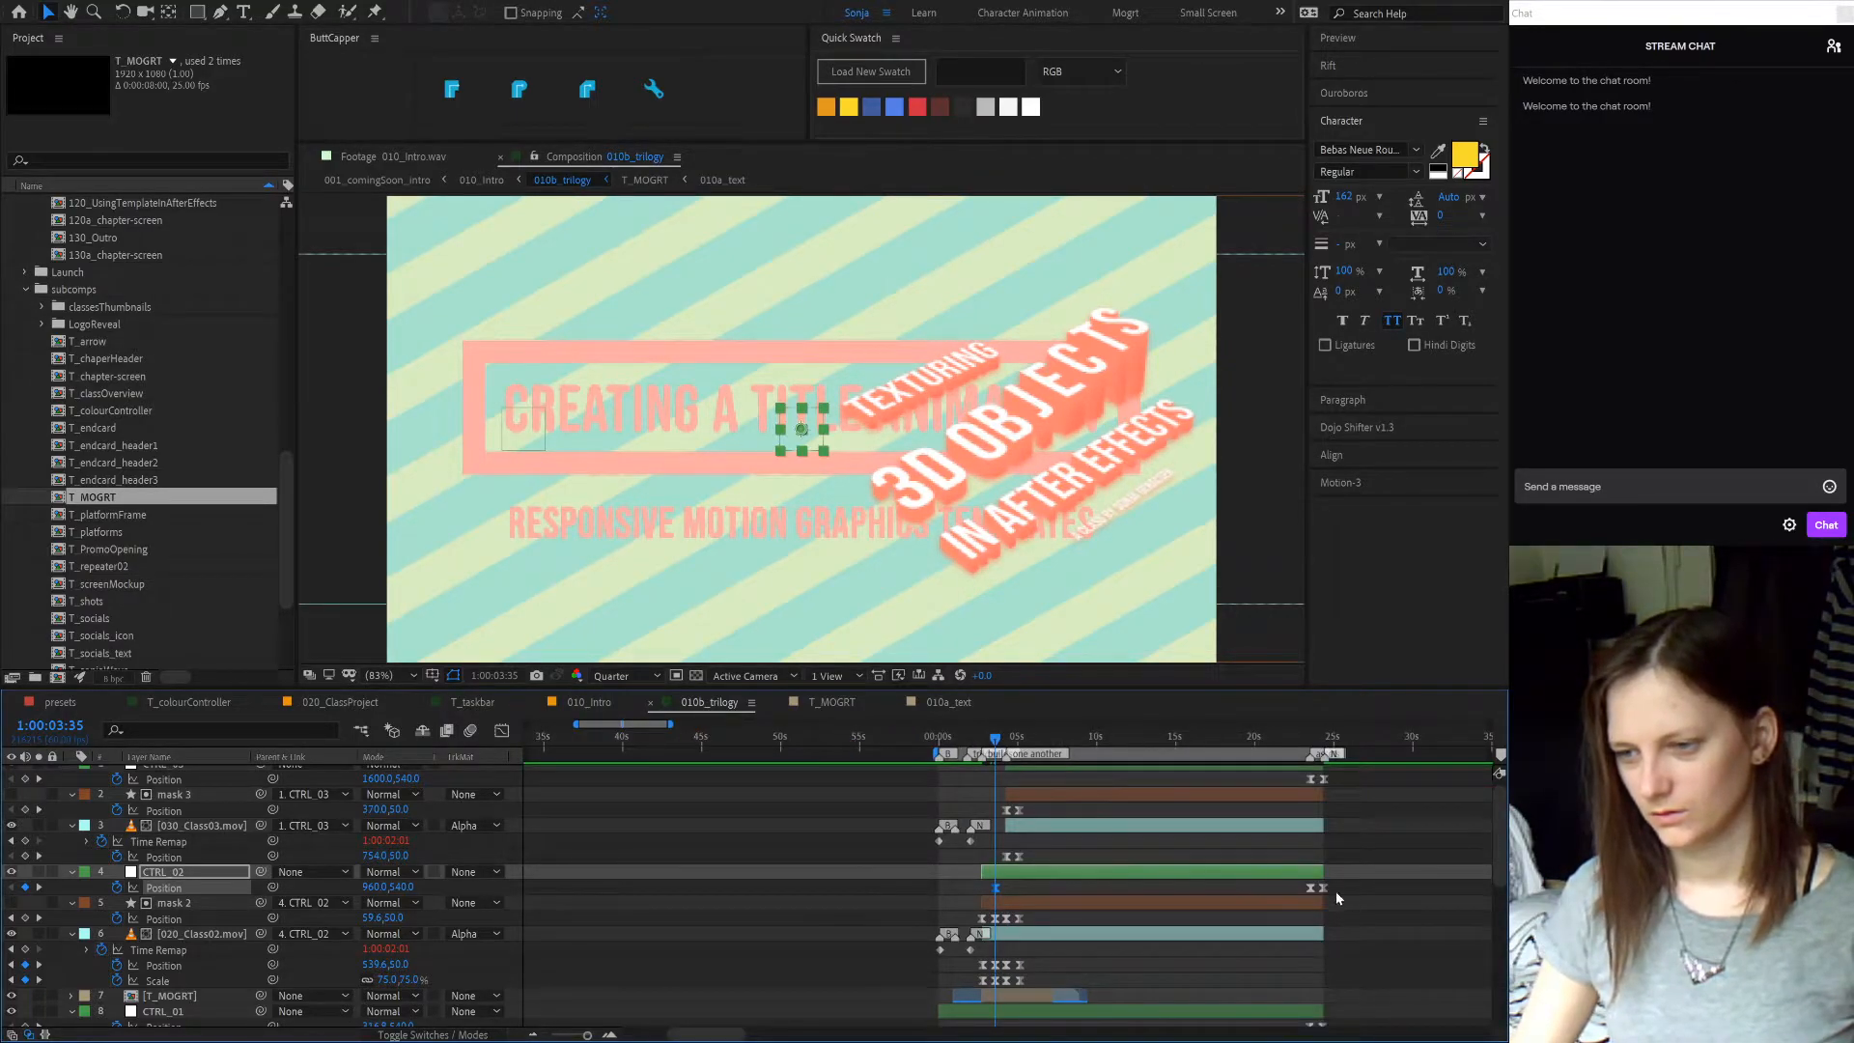
{"action": "left_click", "coordinate": [1309, 887]}
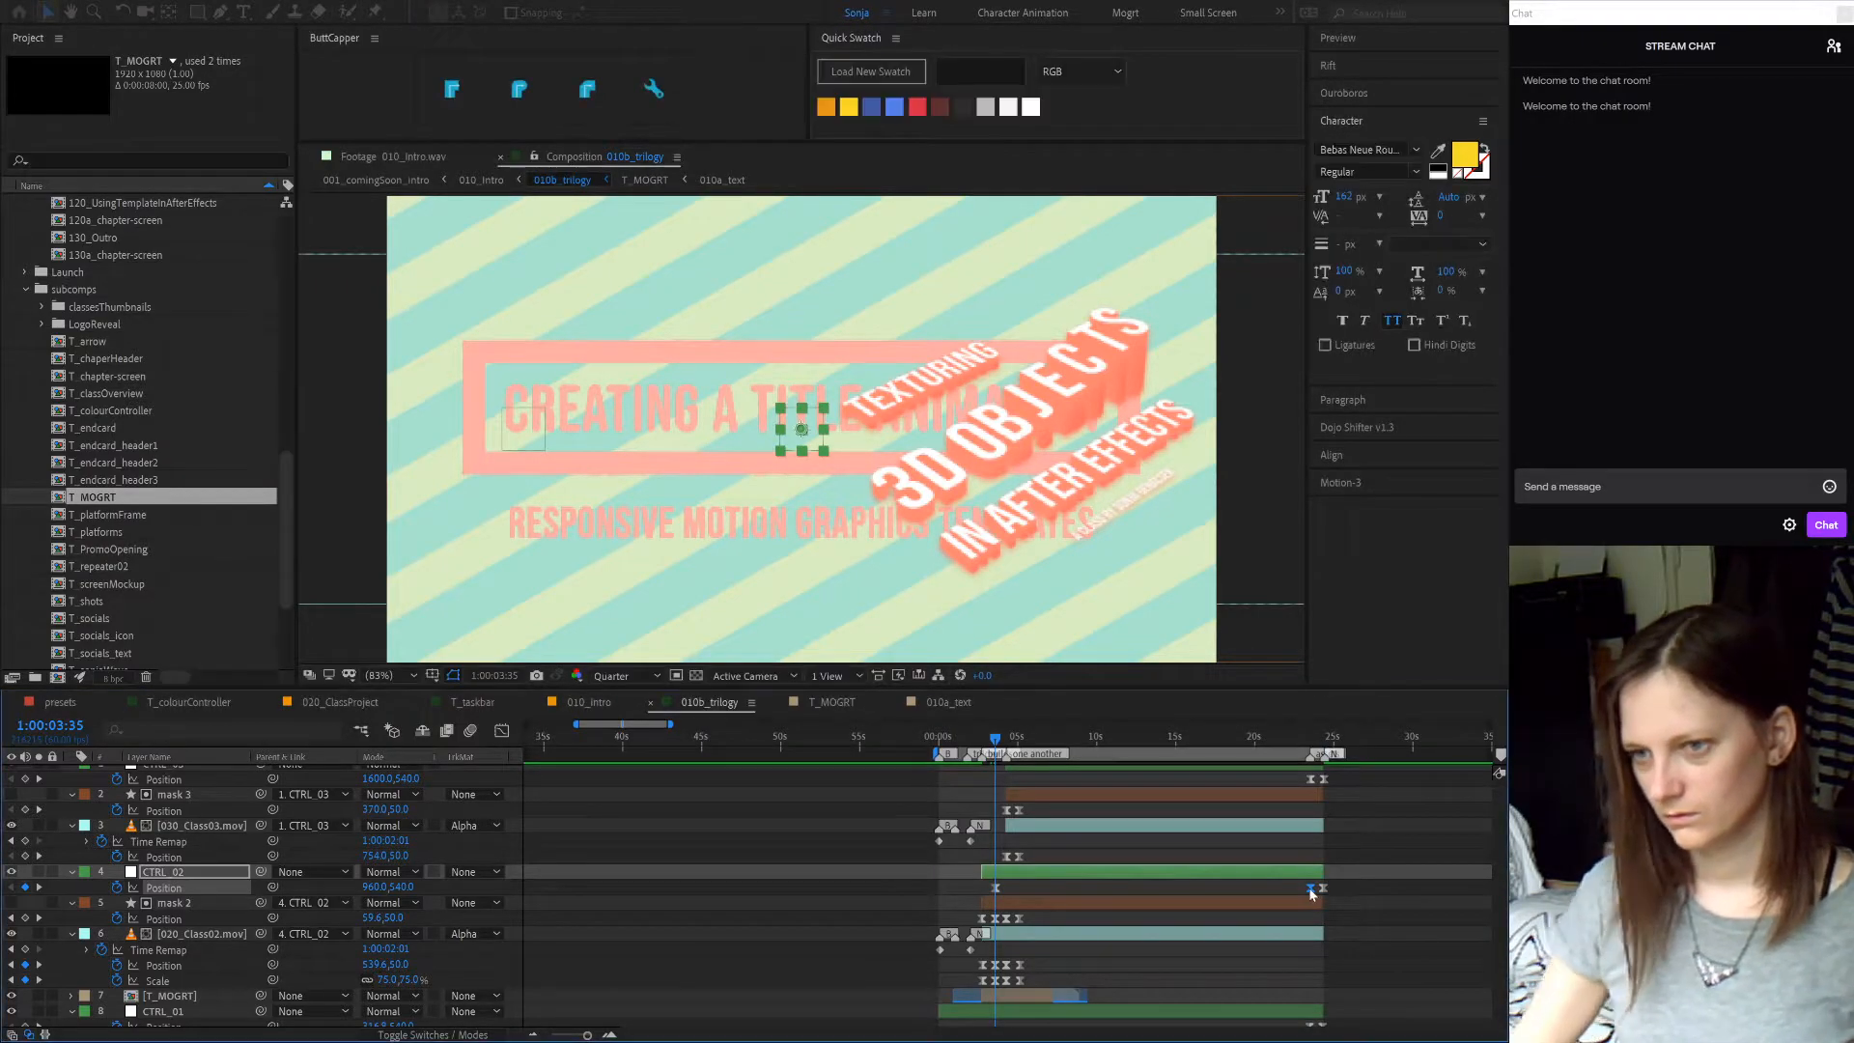
- Delete CTRL_02's Position keyframe at 1:00:03:35 and parent the duplicated T_MOGRT layer to CTRL_02
{"action": "scroll", "coordinate": [1195, 947], "scroll_direction": "up", "scroll_amount": 5}
{"action": "scroll", "coordinate": [970, 942], "scroll_direction": "down", "scroll_amount": 5}
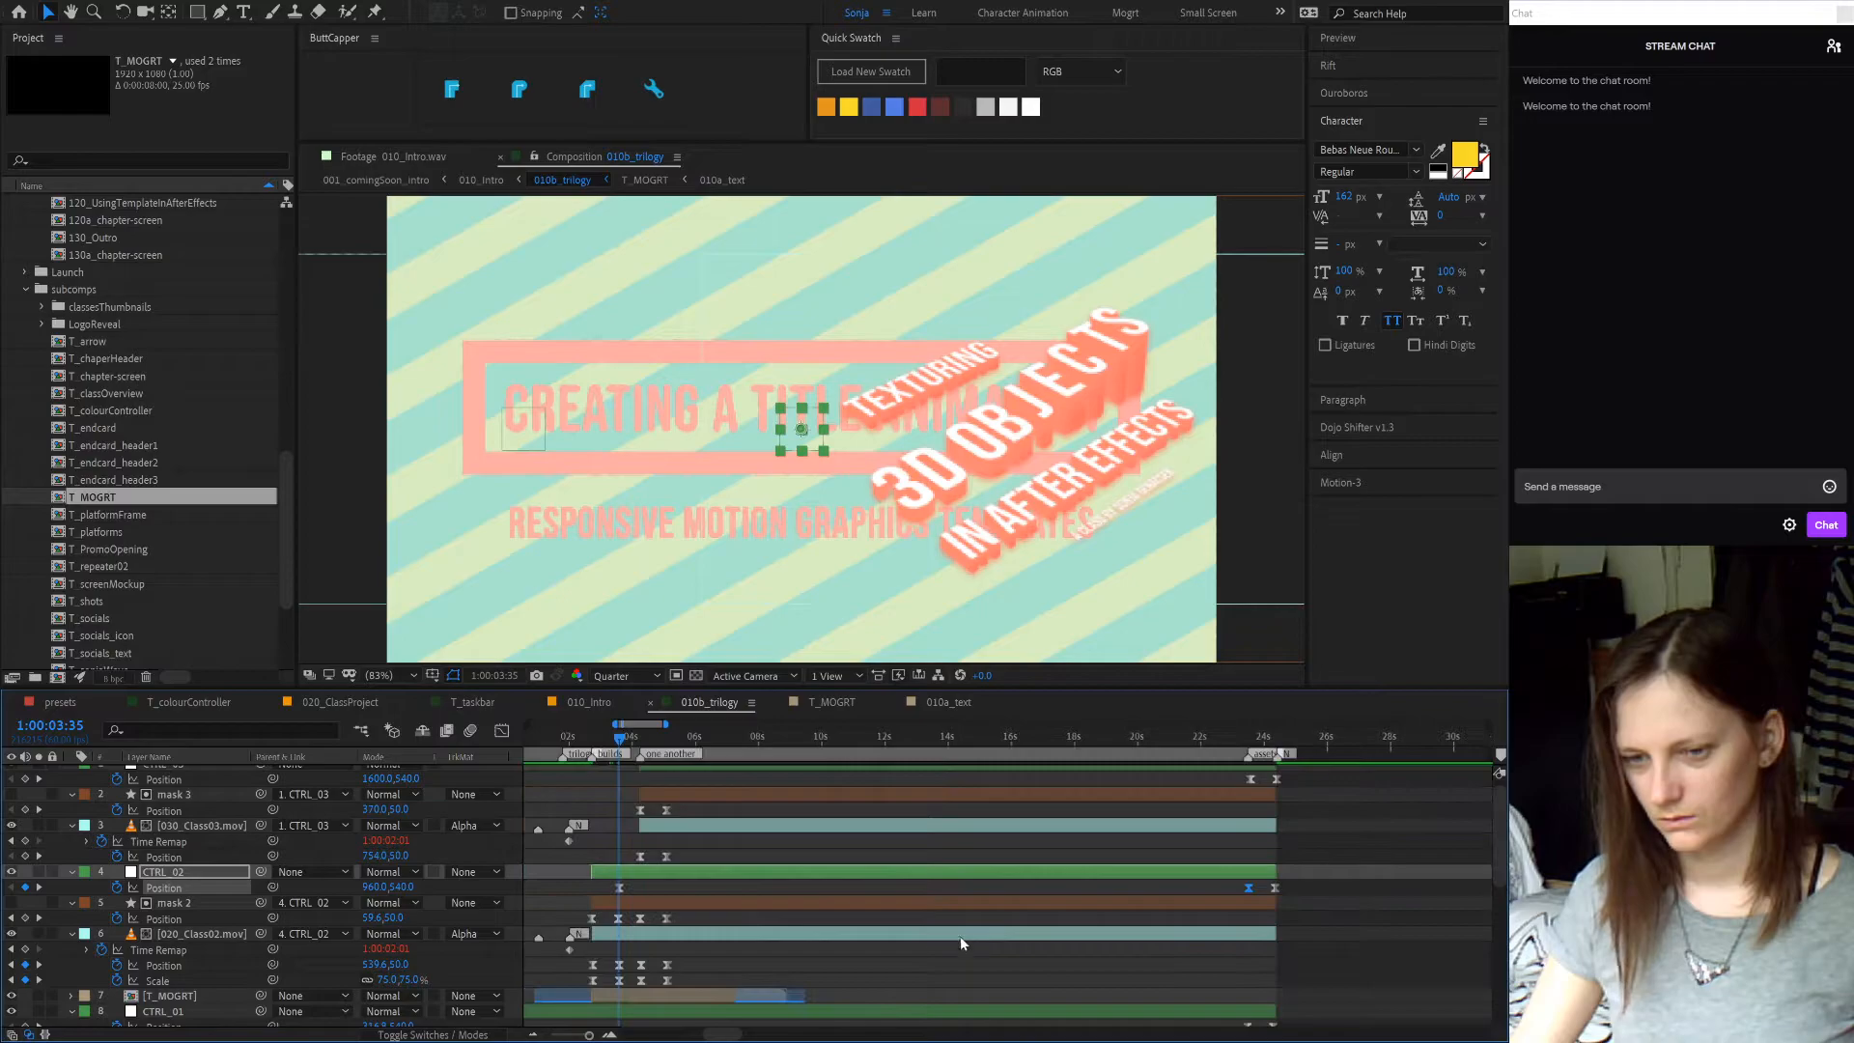
{"action": "scroll", "coordinate": [787, 907], "scroll_direction": "up", "scroll_amount": 2}
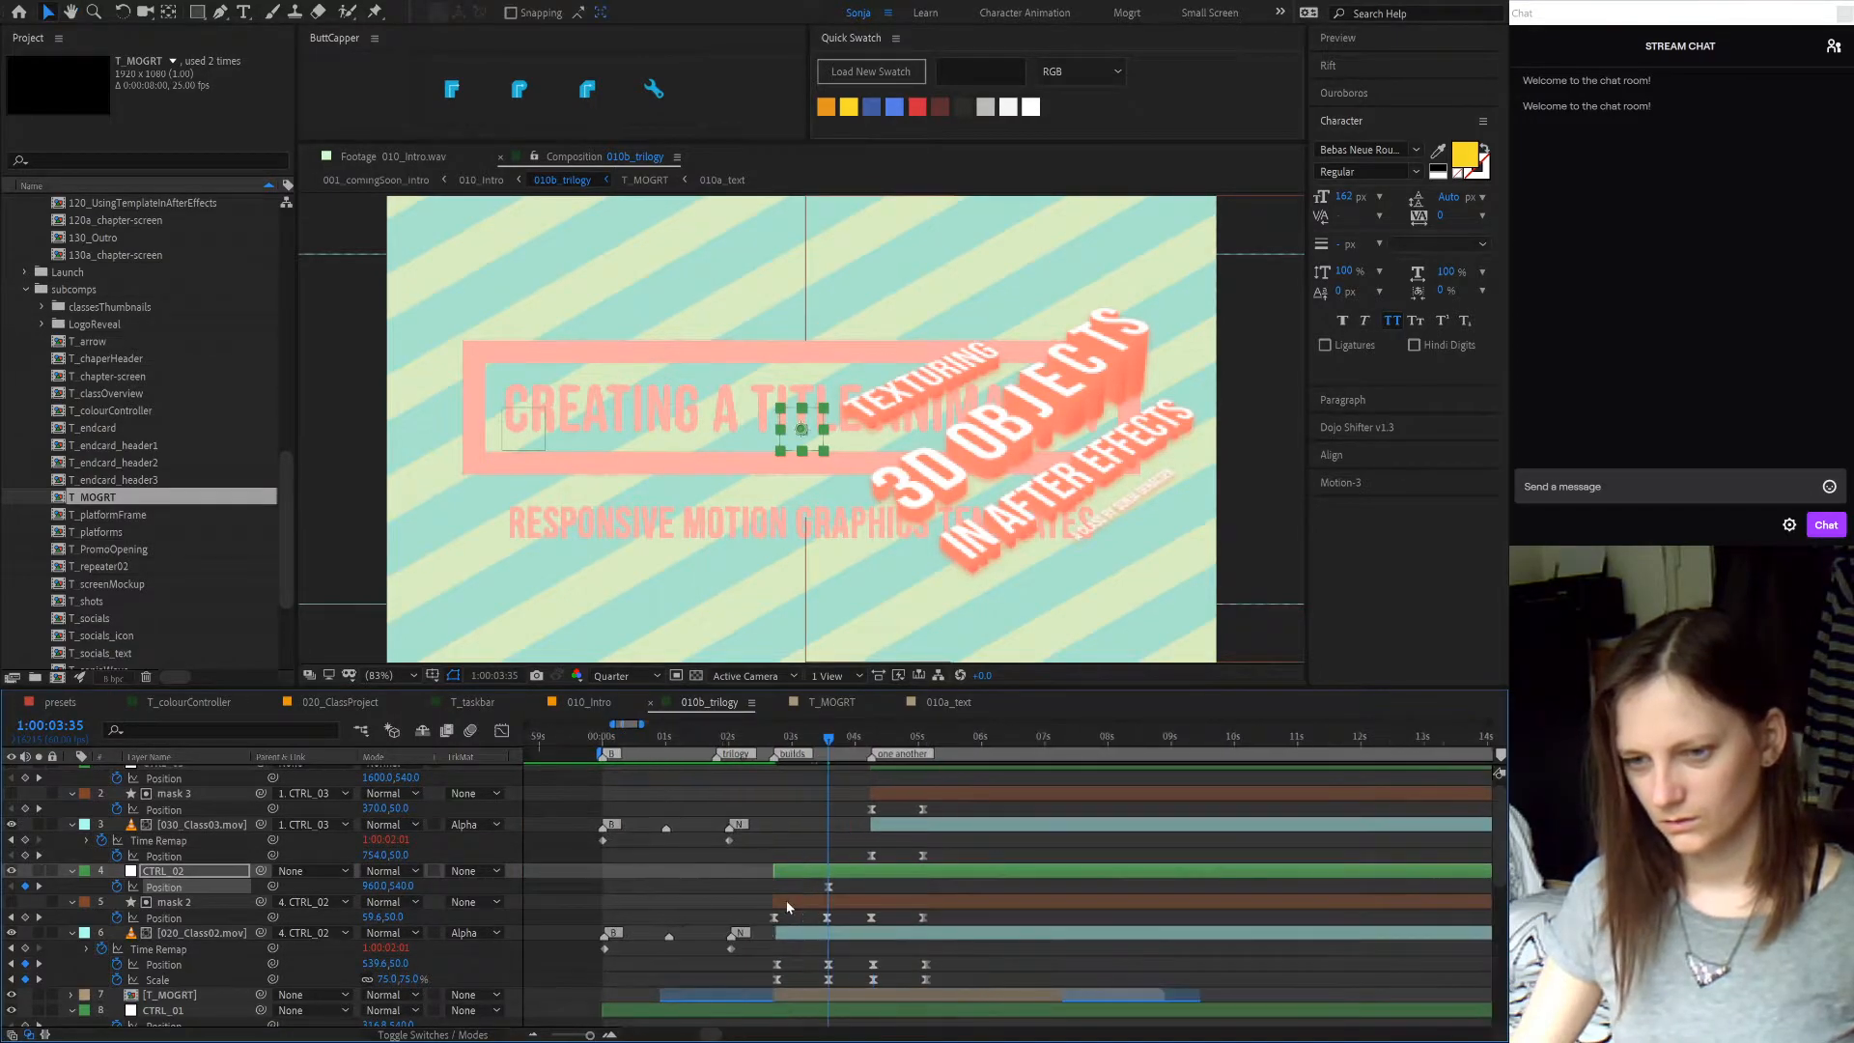
{"action": "scroll", "coordinate": [787, 908], "scroll_direction": "up", "scroll_amount": 2}
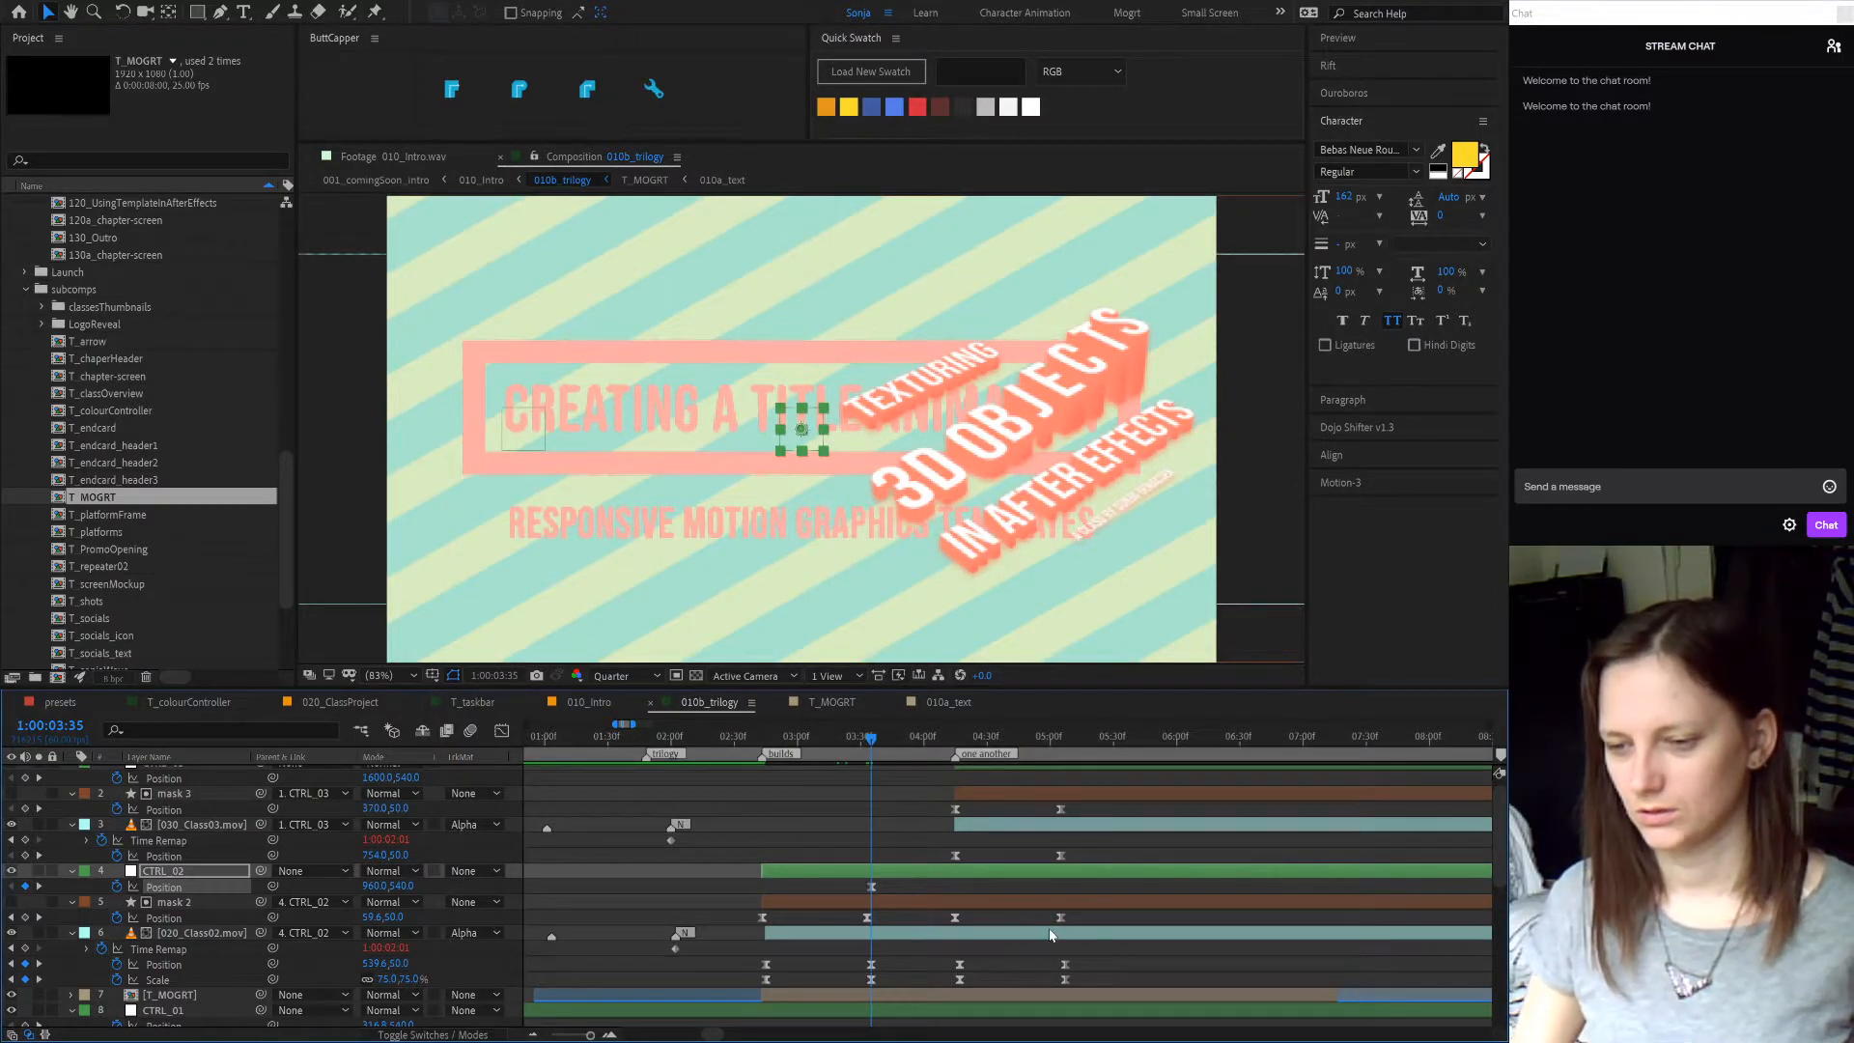
{"action": "scroll", "coordinate": [986, 913], "scroll_direction": "down", "scroll_amount": 2}
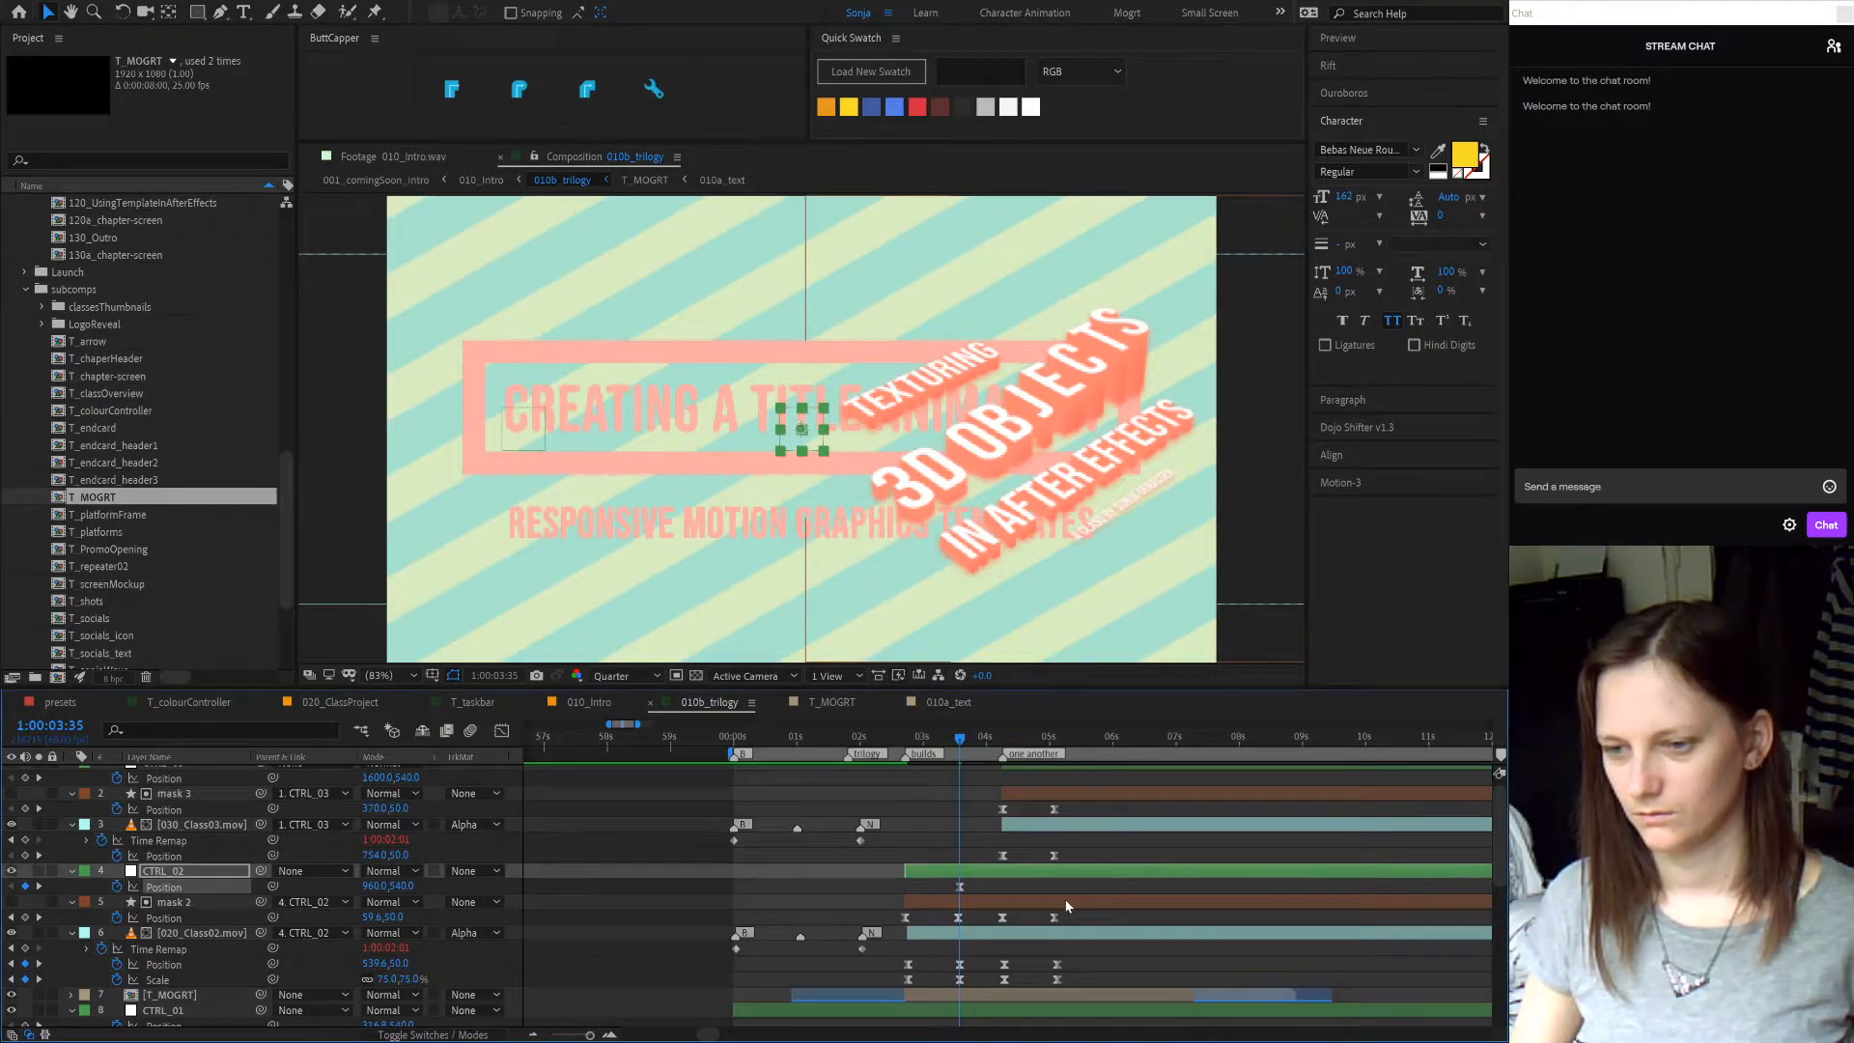
{"action": "left_click", "coordinate": [1066, 902]}
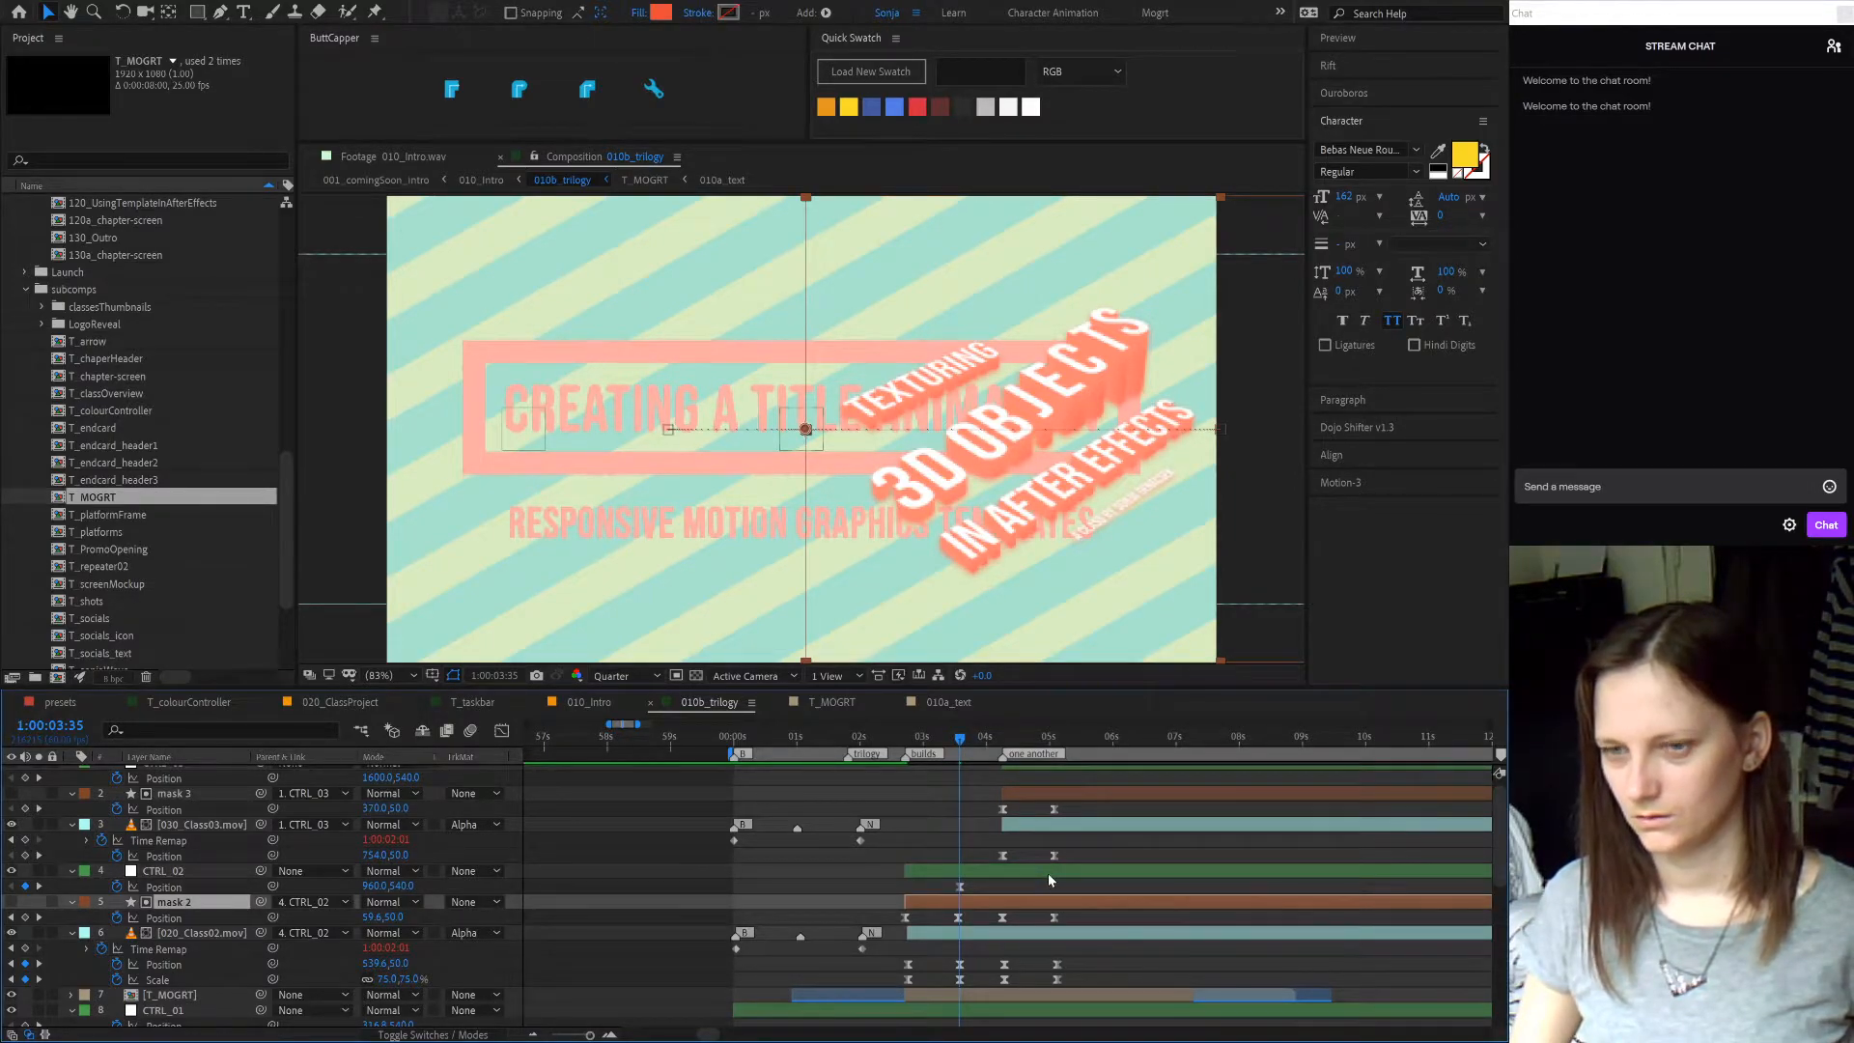
{"action": "left_click", "coordinate": [960, 1001]}
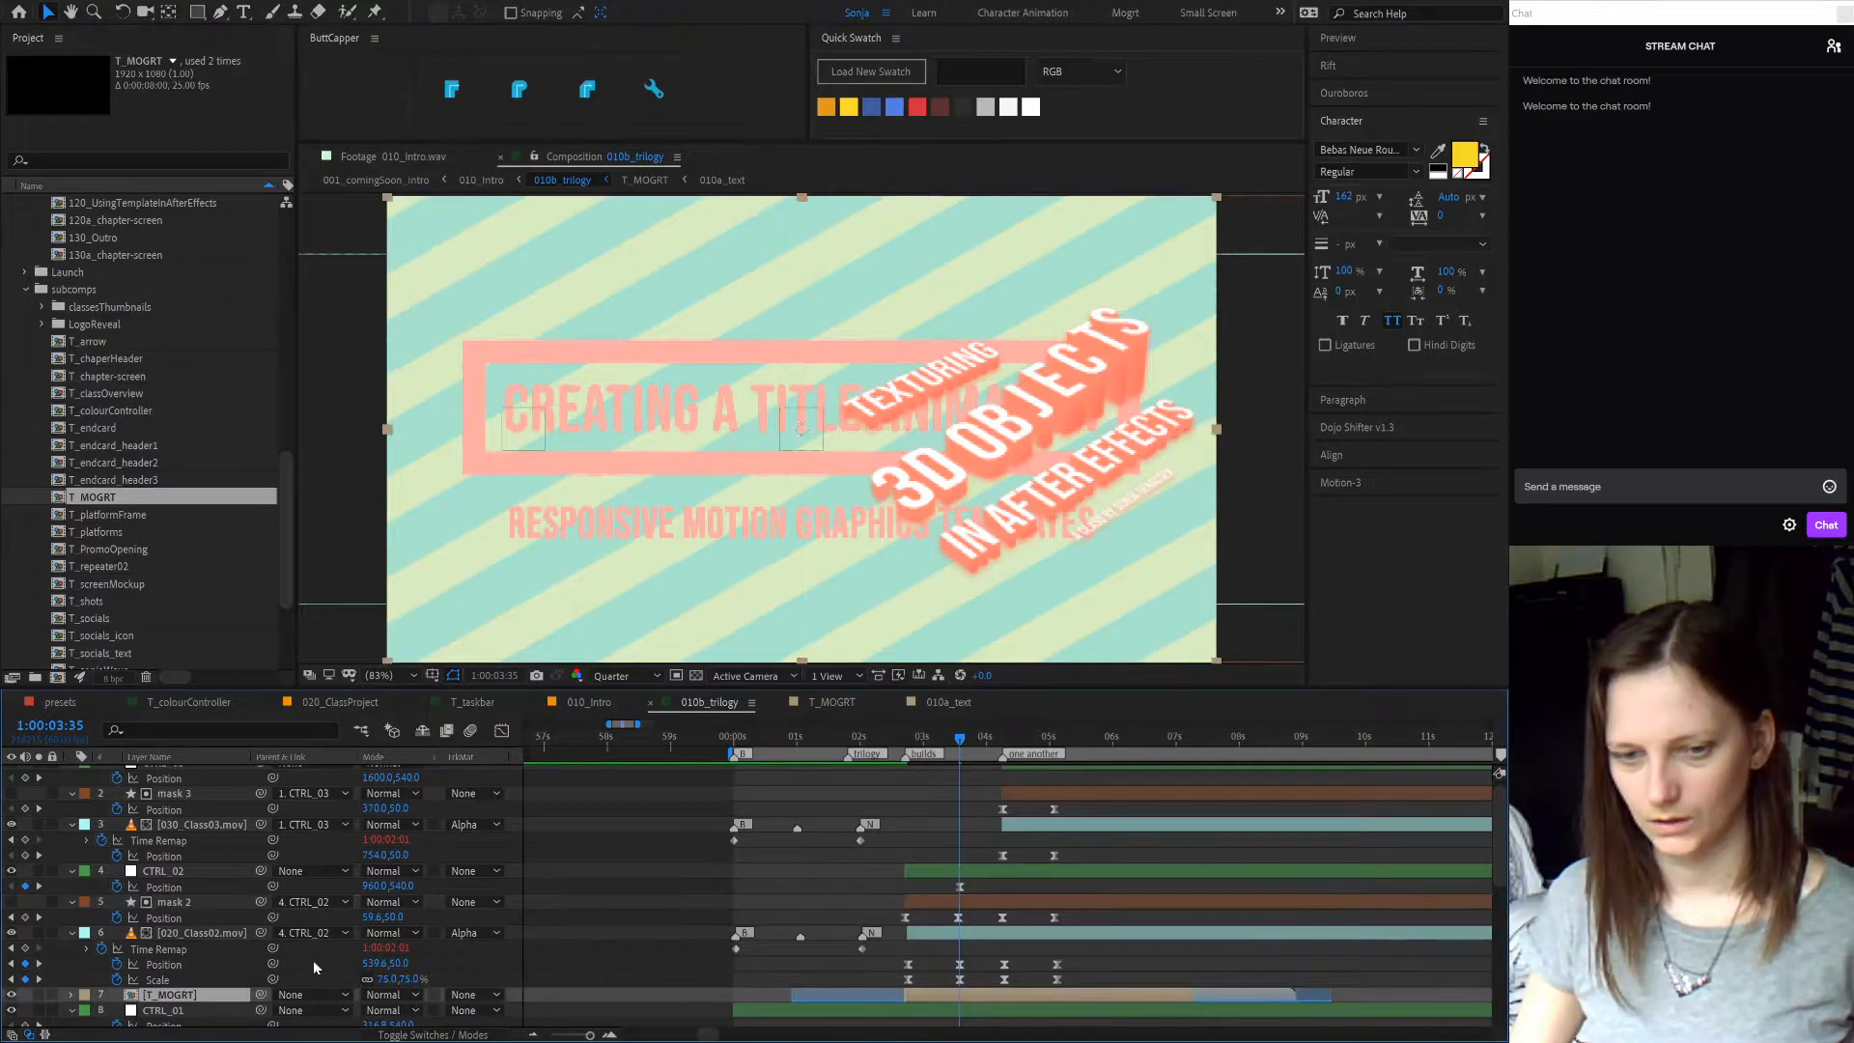
{"action": "left_click", "coordinate": [915, 888]}
{"action": "left_click", "coordinate": [915, 886]}
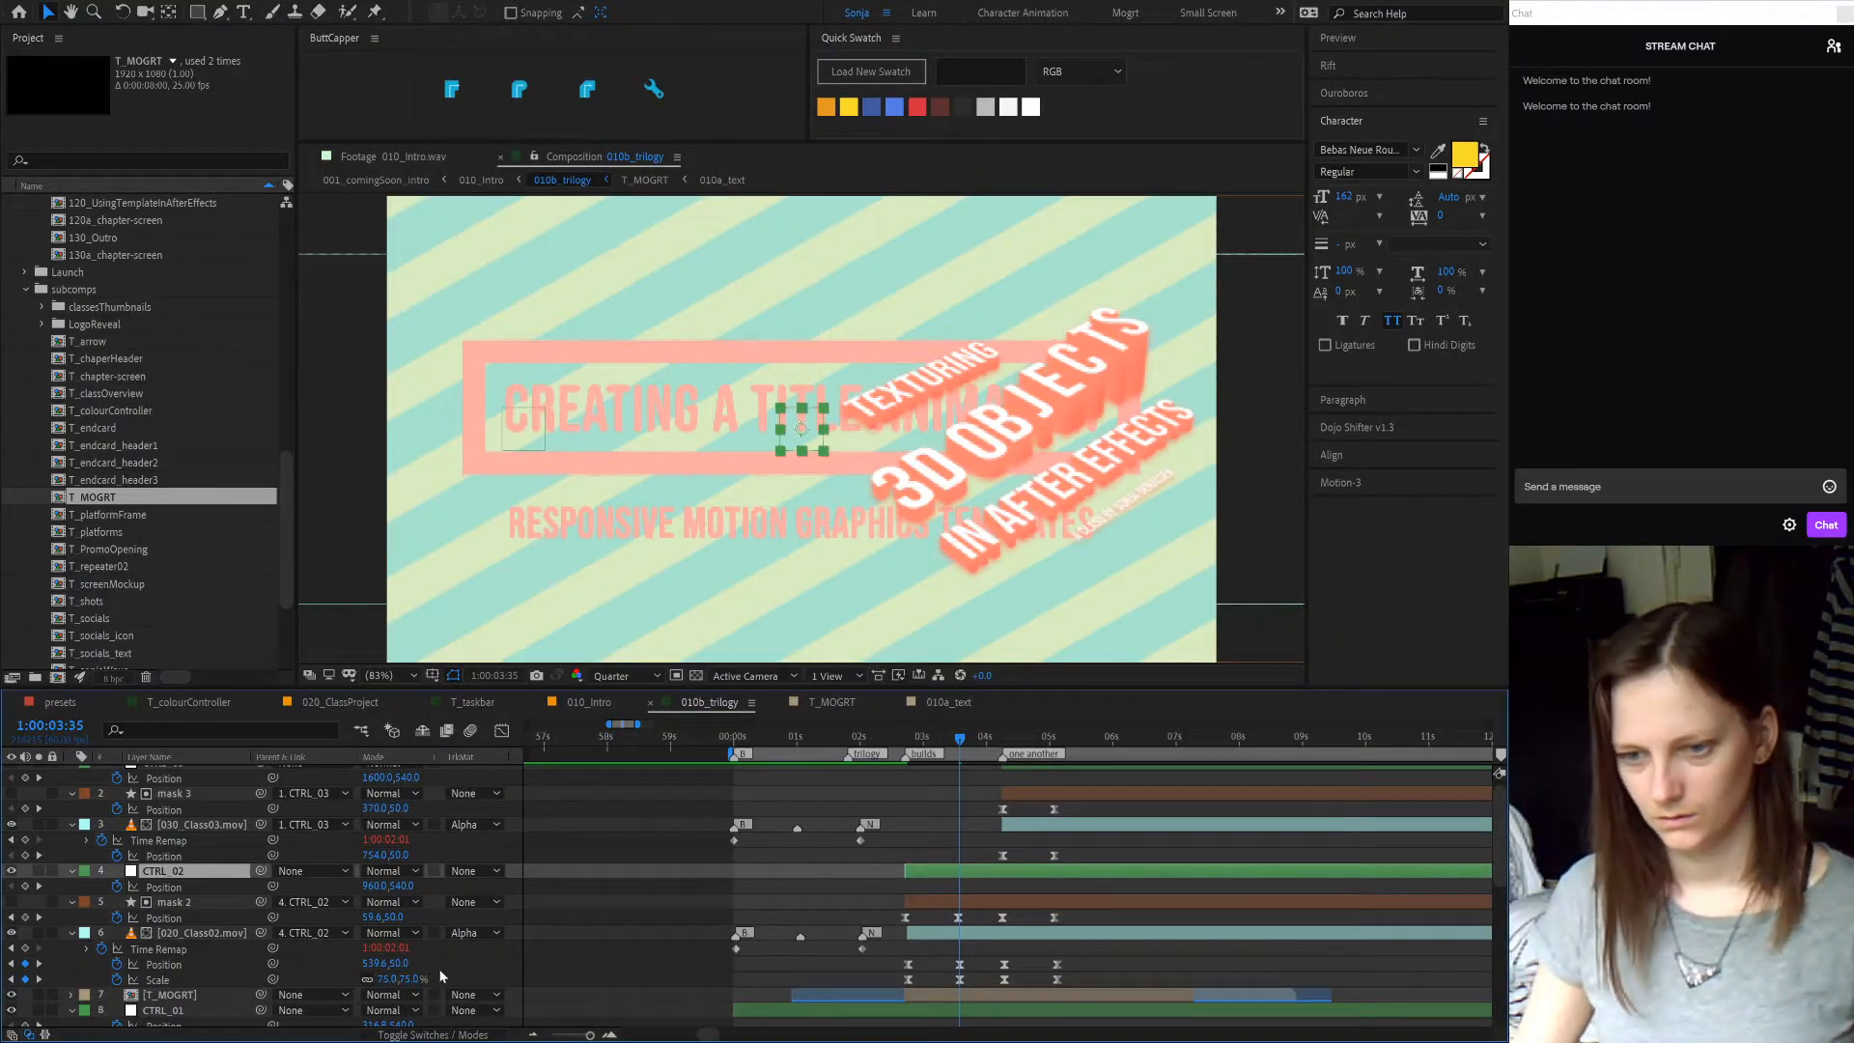
{"action": "left_click_drag", "start_coordinate": [260, 994], "coordinate": [935, 871]}
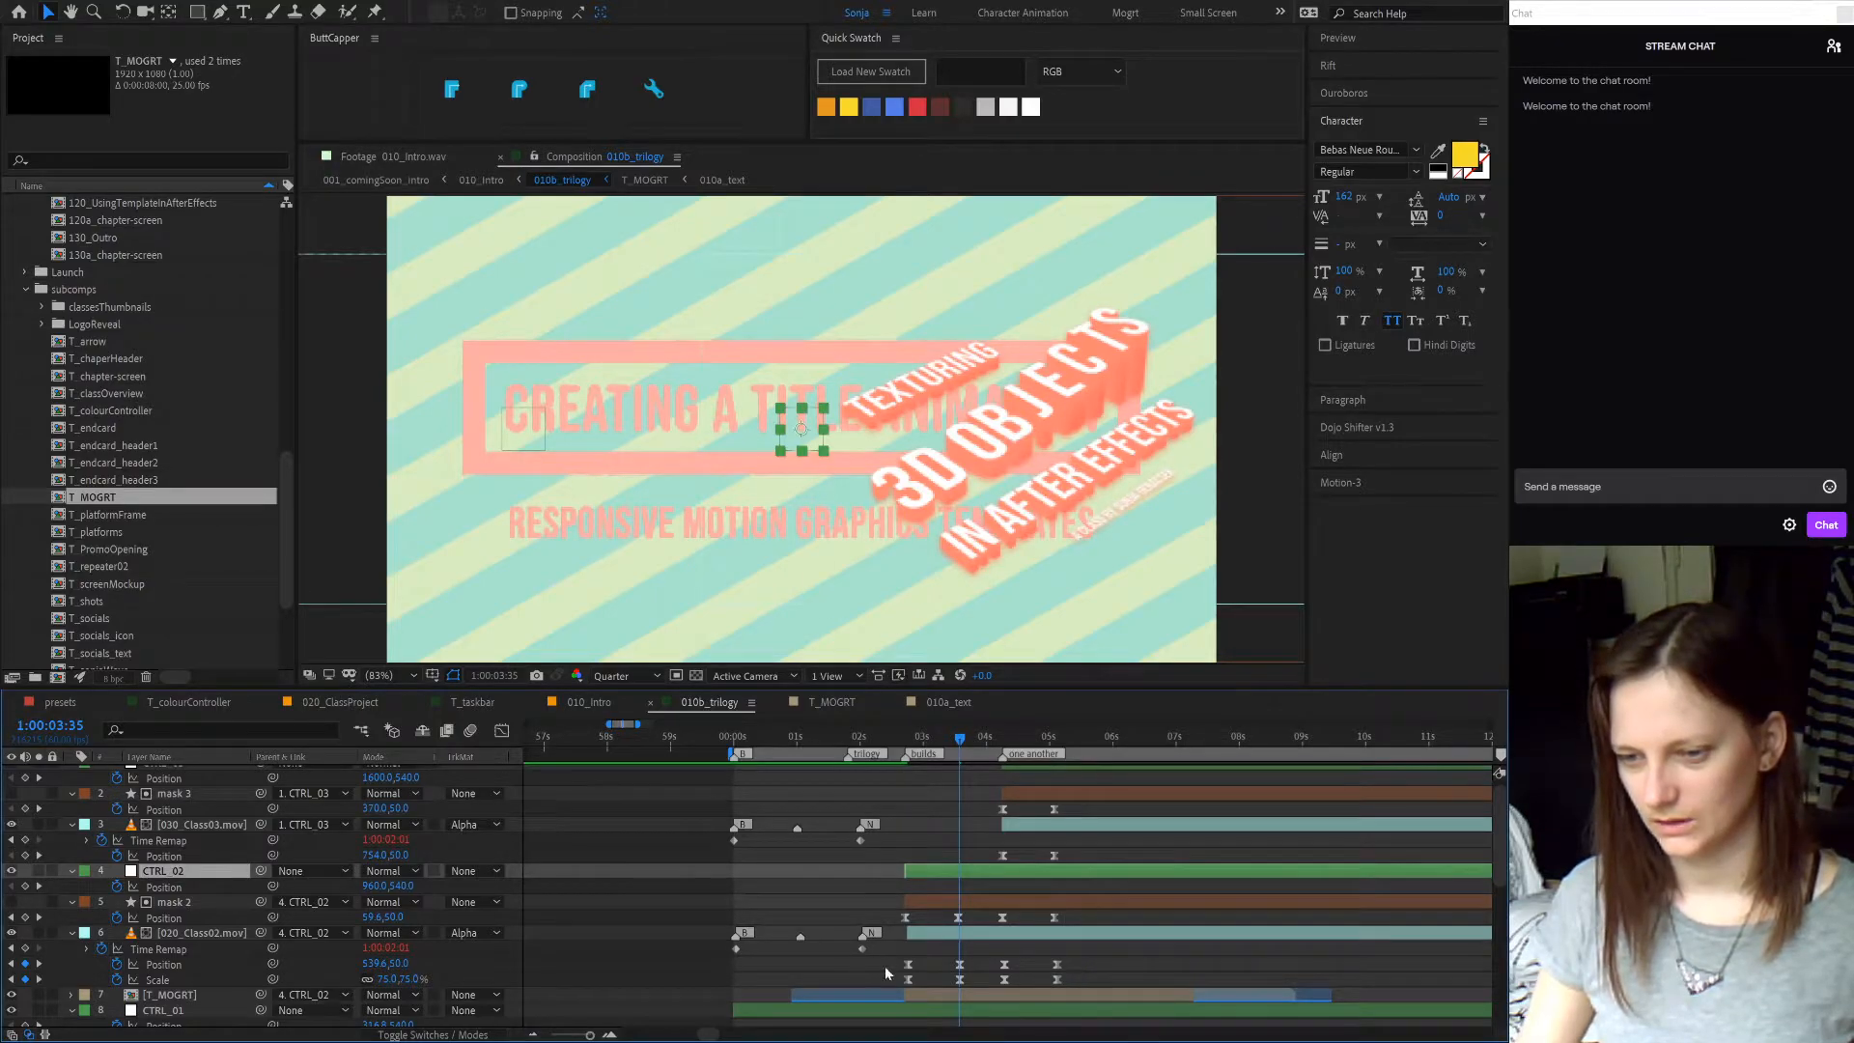
- Copy the four Position keyframes of 020_Class02.mov onto CTRL_02, starting at its in point, 1:00:02:43
{"action": "left_click", "coordinate": [936, 932]}
{"action": "left_click_drag", "start_coordinate": [1074, 958], "coordinate": [896, 981]}
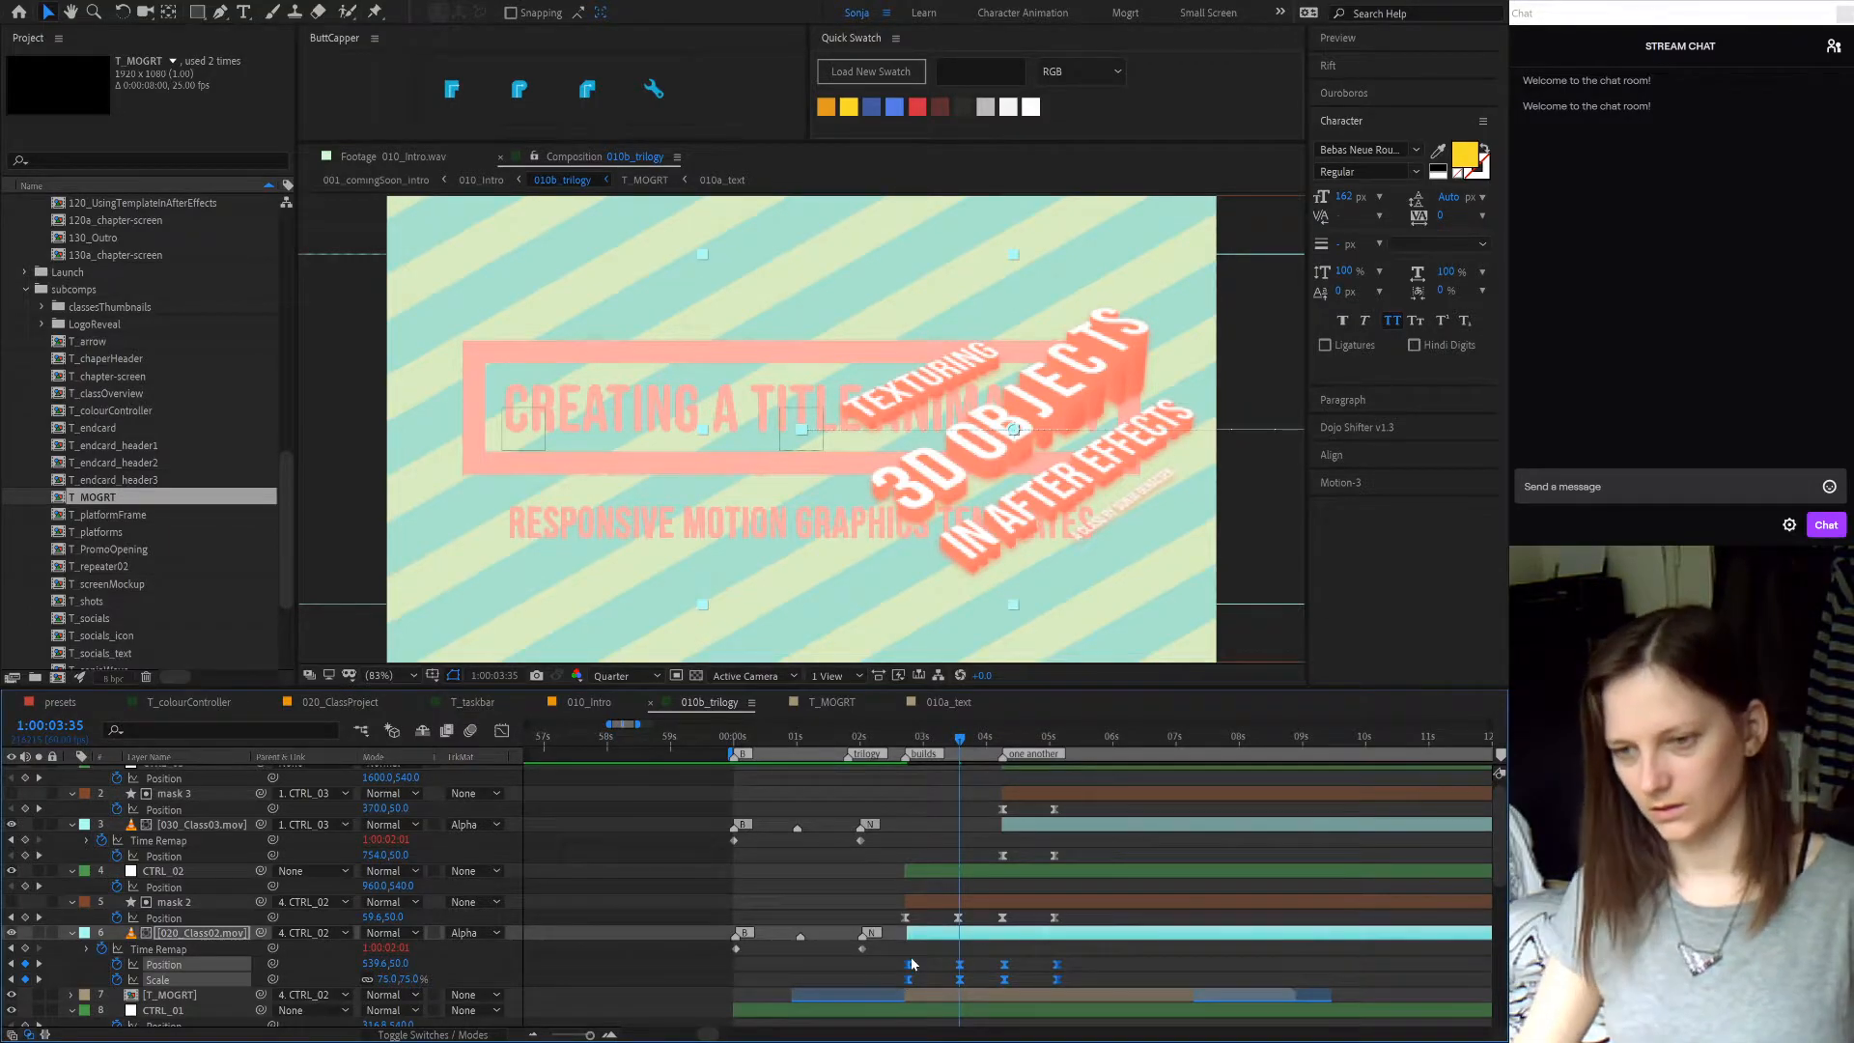
{"action": "left_click", "coordinate": [933, 872]}
{"action": "key", "text": "i"}
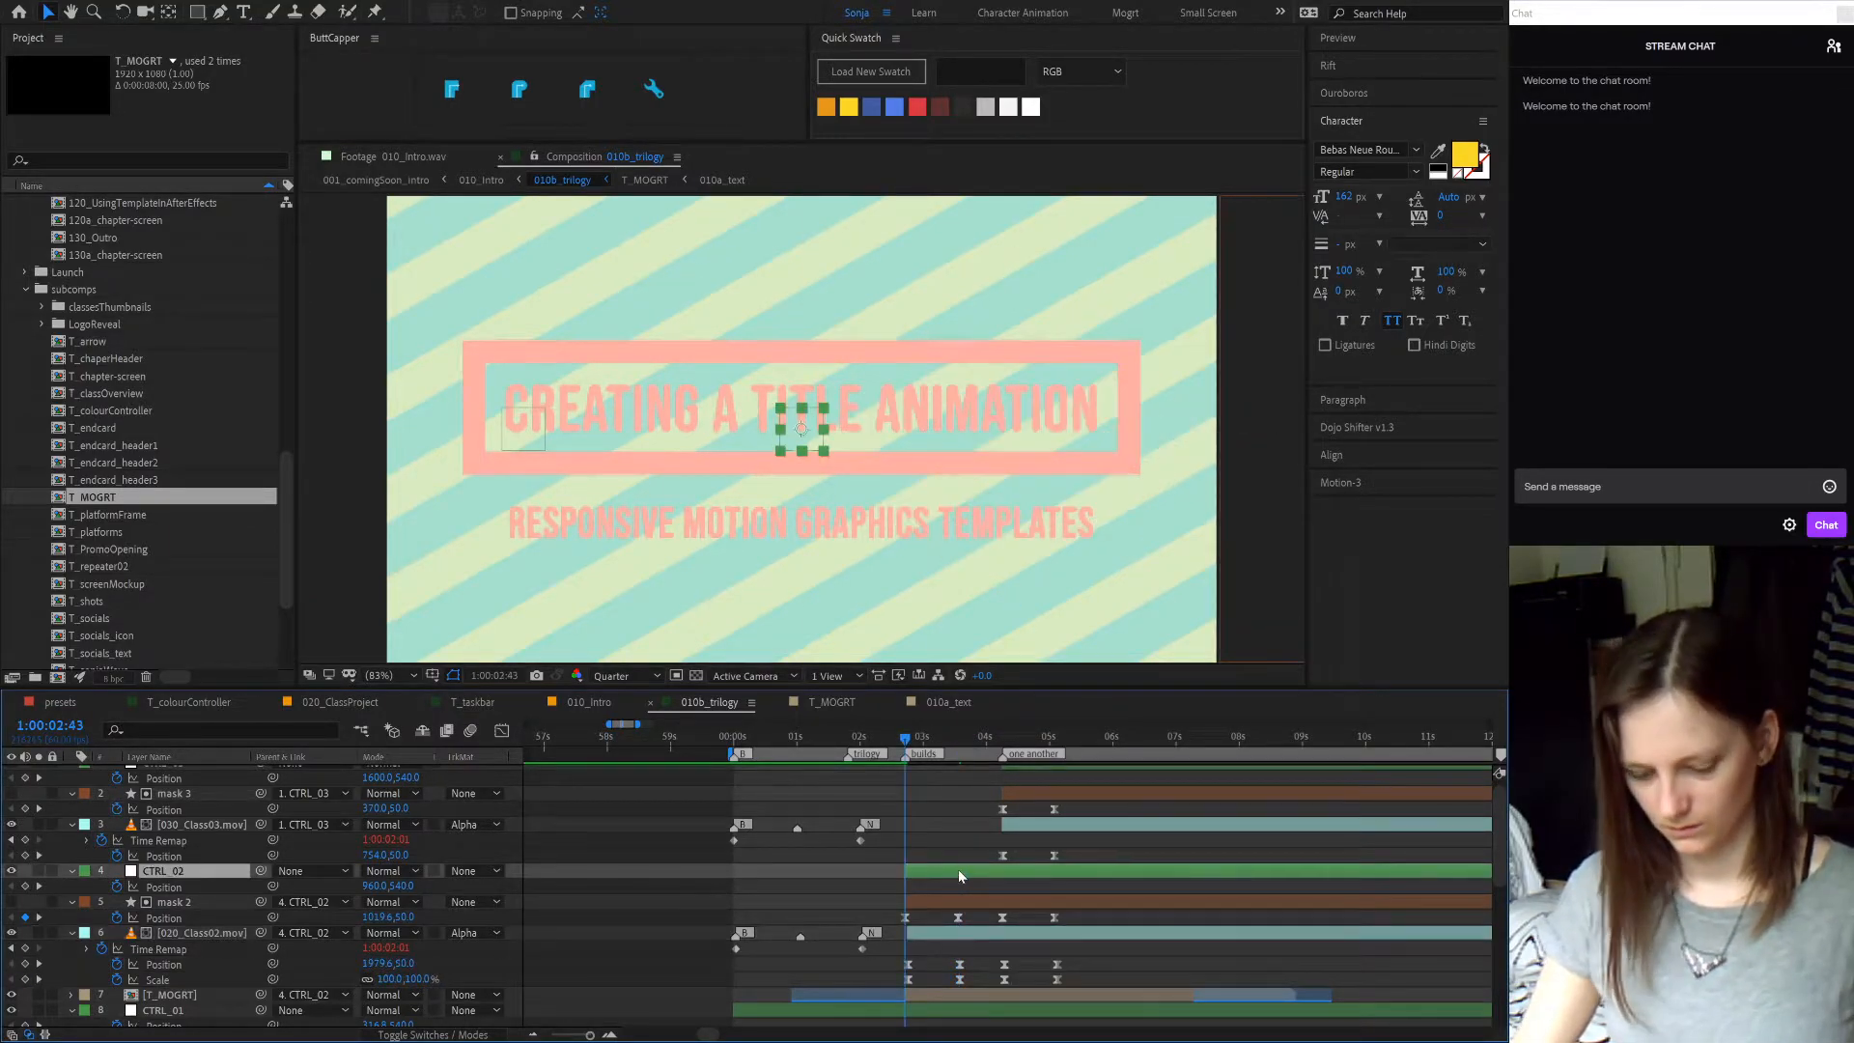
{"action": "key", "text": "ctrl+v"}
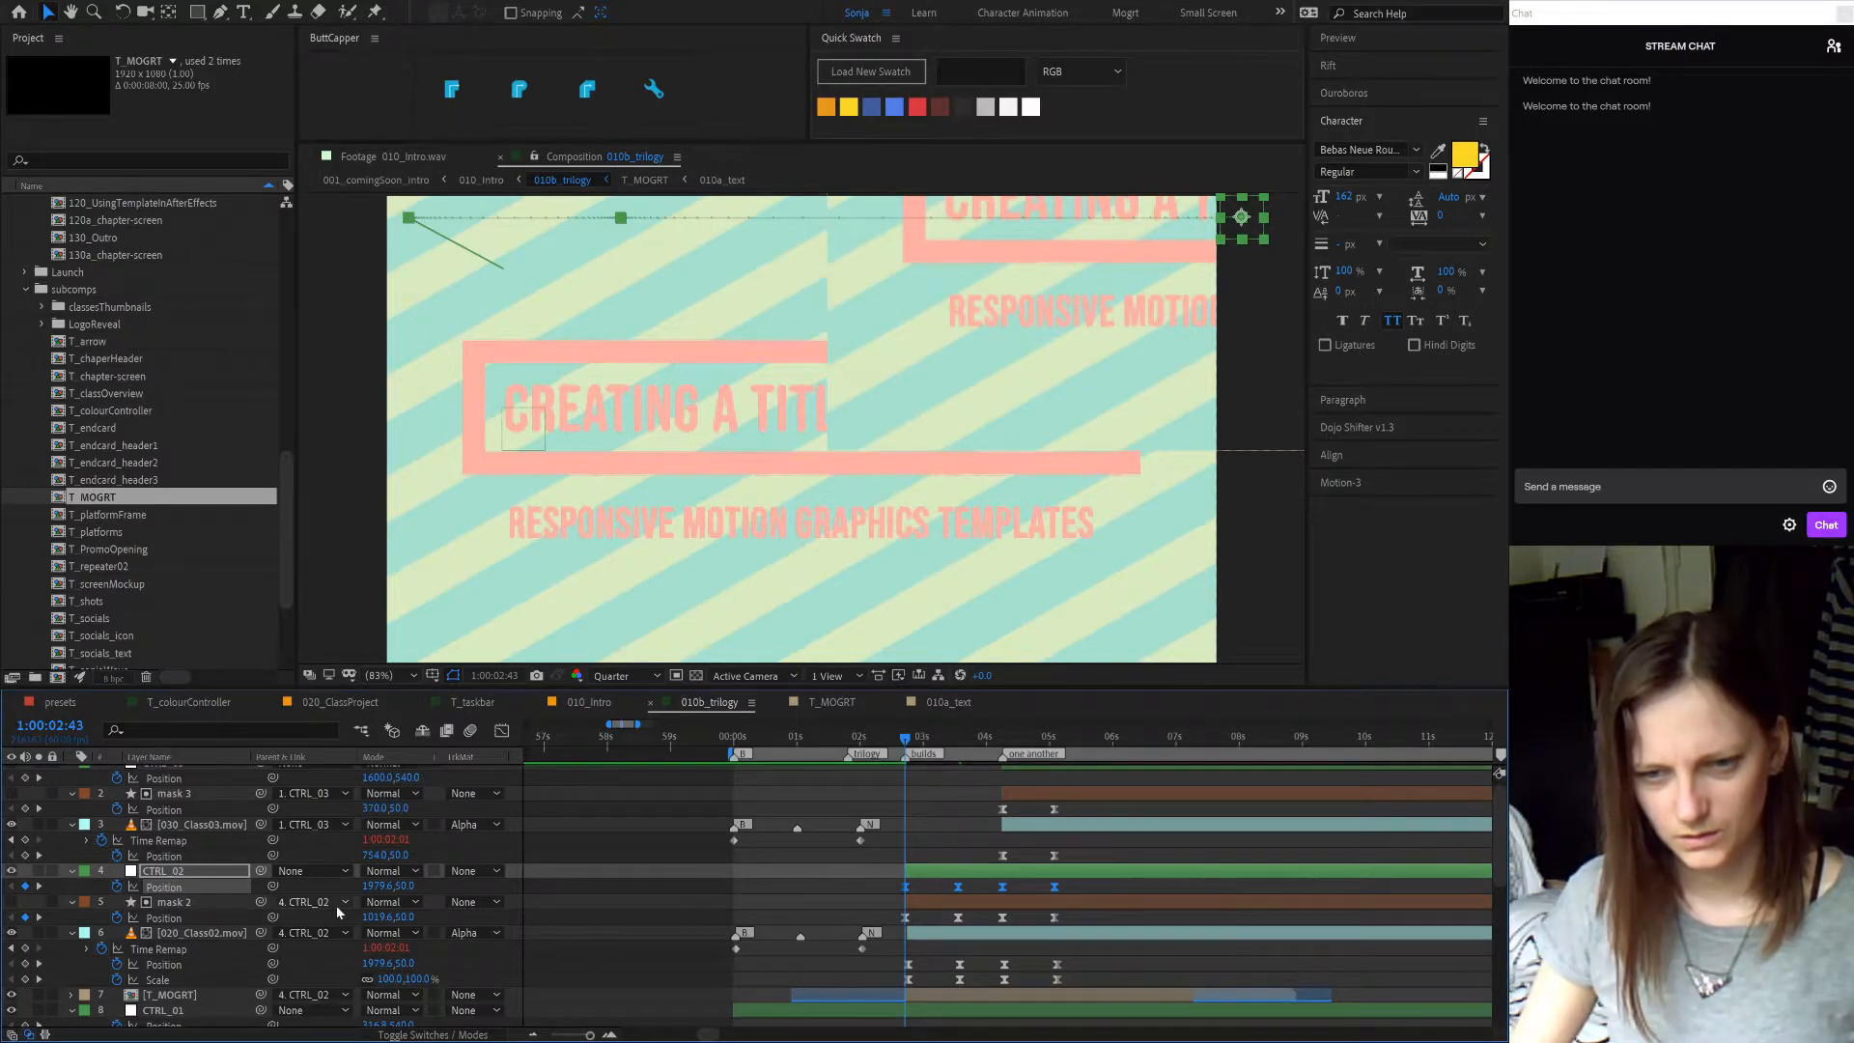
- Set the Y position of all four CTRL_02 Position keyframes to 540
{"action": "left_click_drag", "start_coordinate": [377, 886], "coordinate": [413, 885]}
{"action": "key", "text": "ctrl+z"}
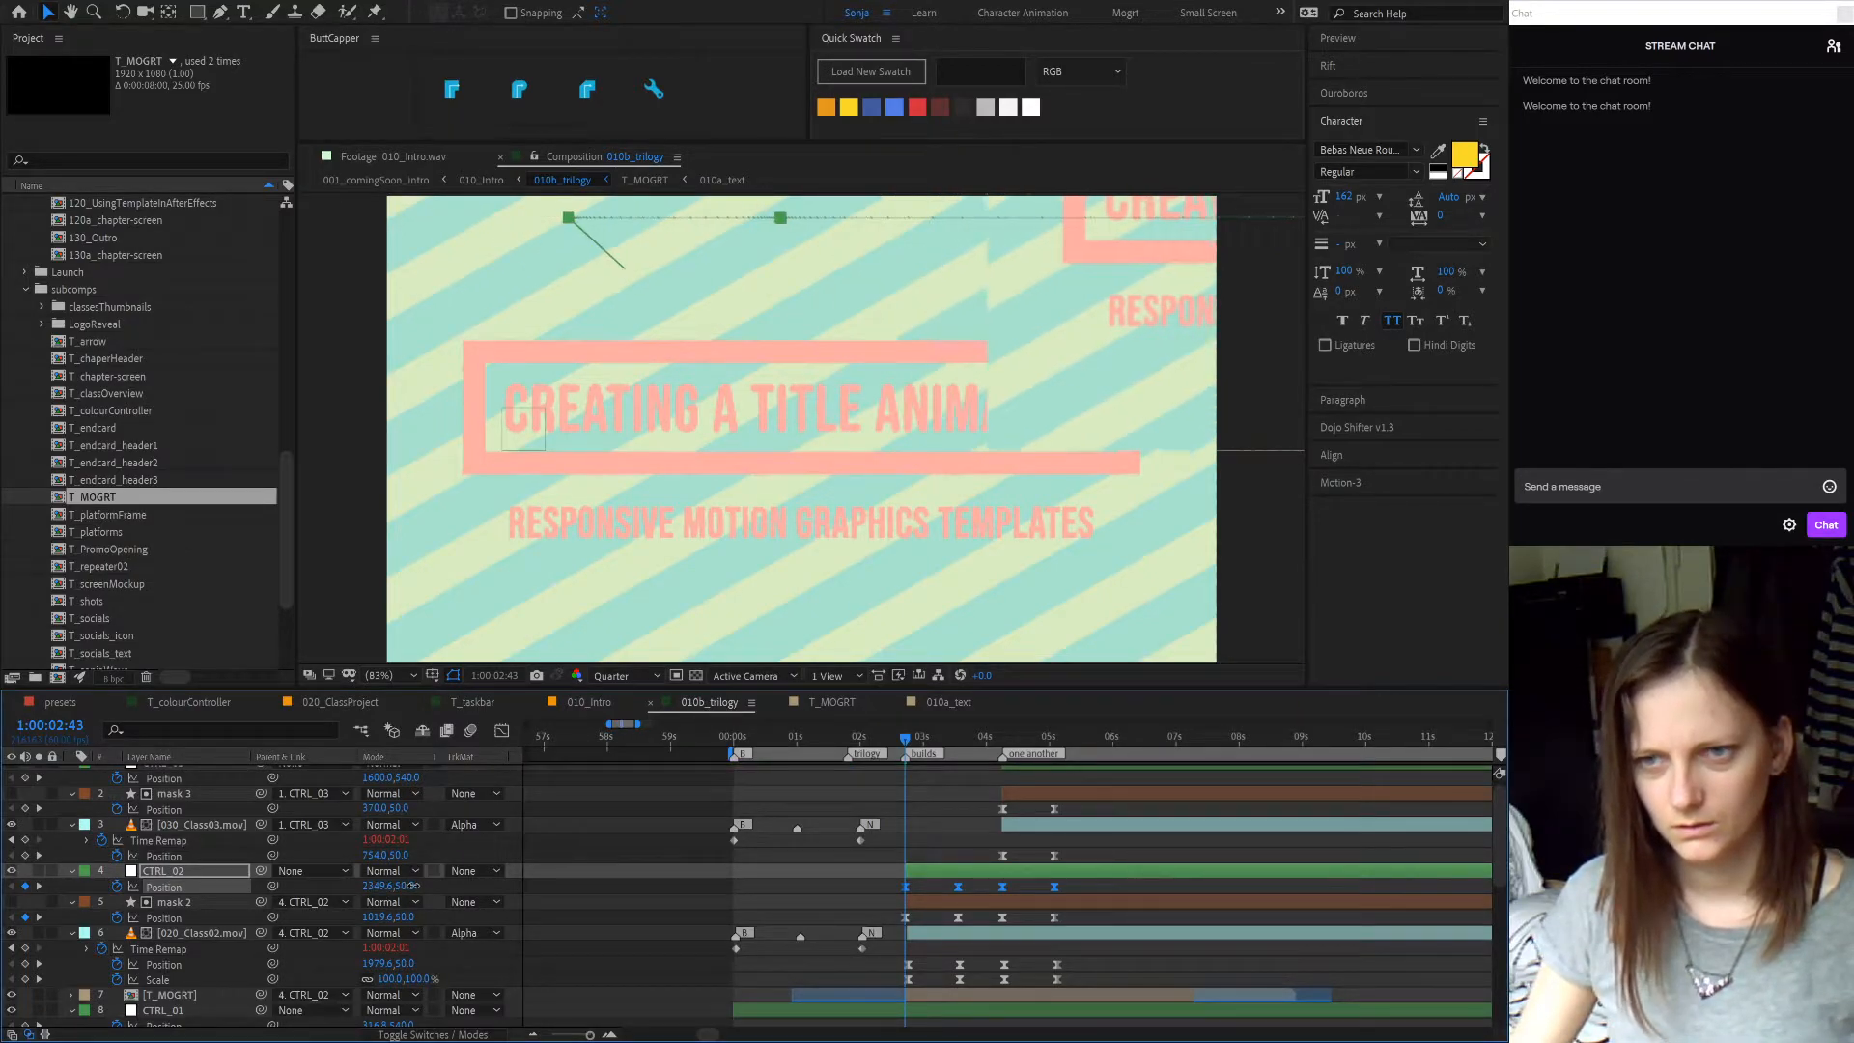
{"action": "left_click_drag", "start_coordinate": [406, 886], "coordinate": [452, 886]}
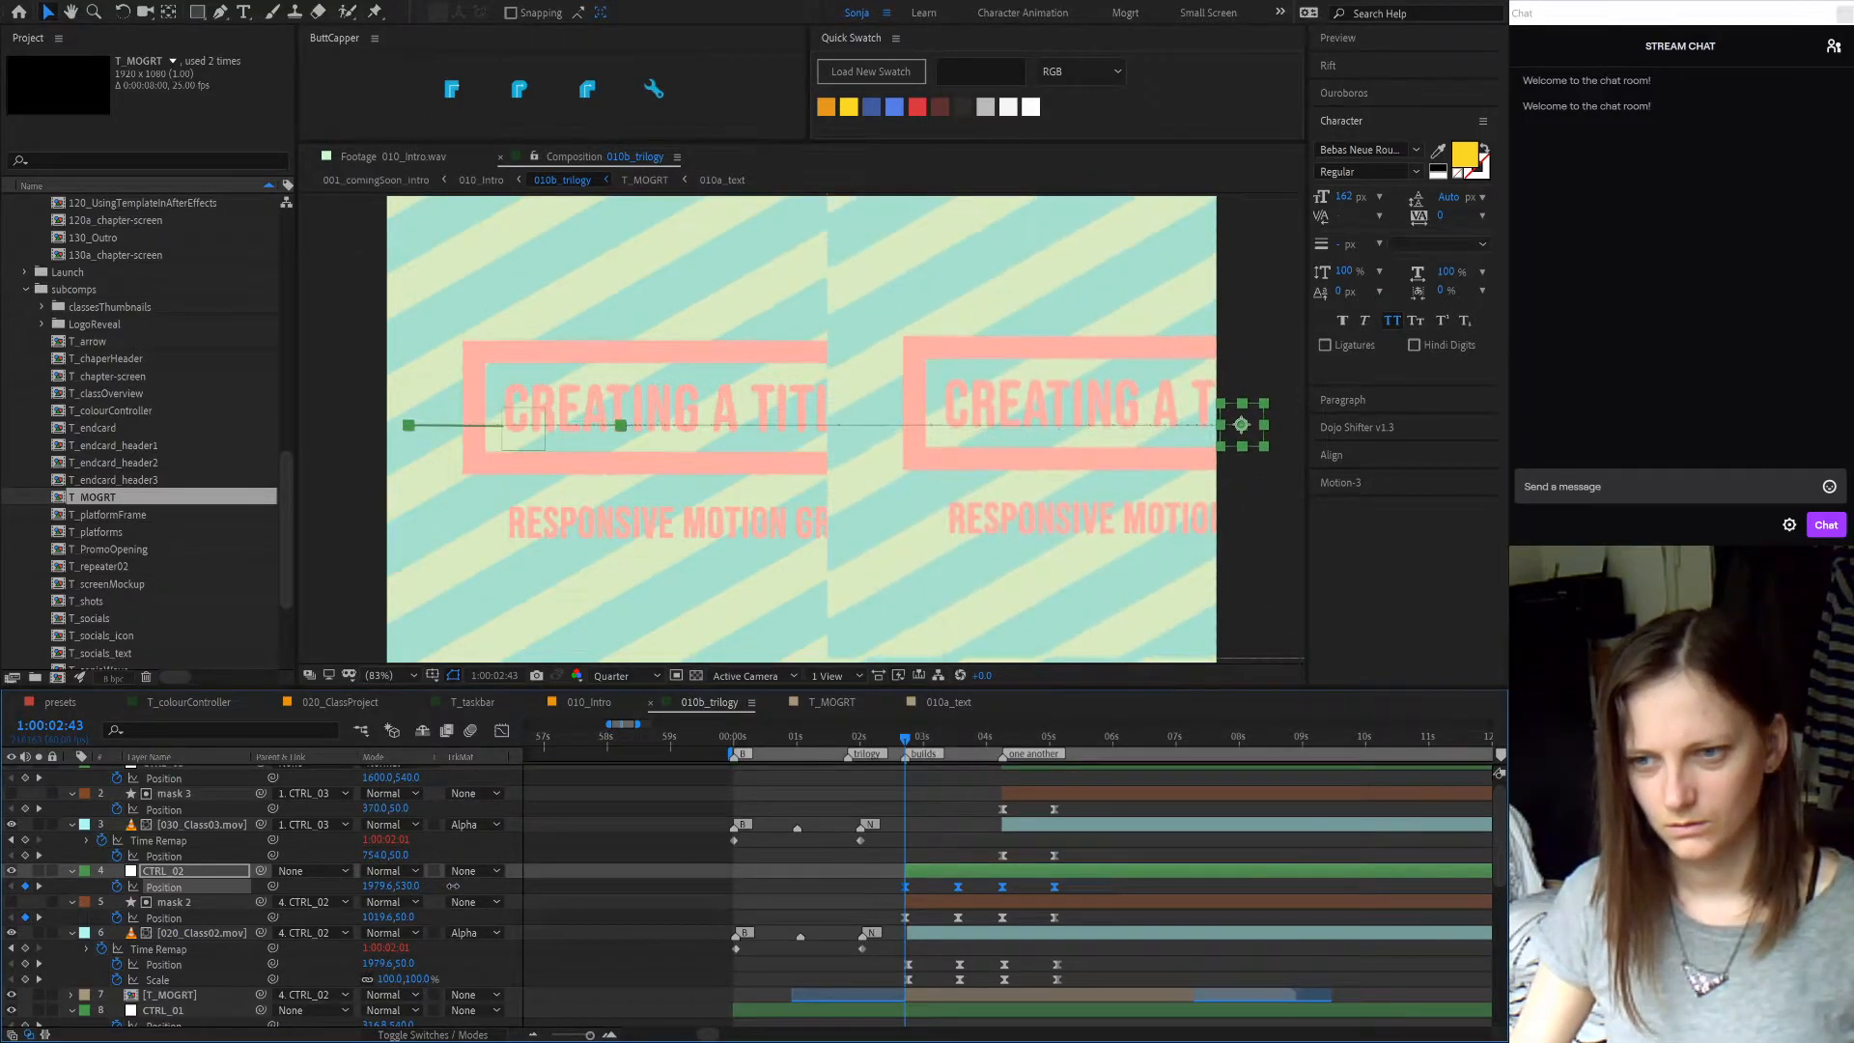
{"action": "left_click_drag", "start_coordinate": [454, 885], "coordinate": [458, 885]}
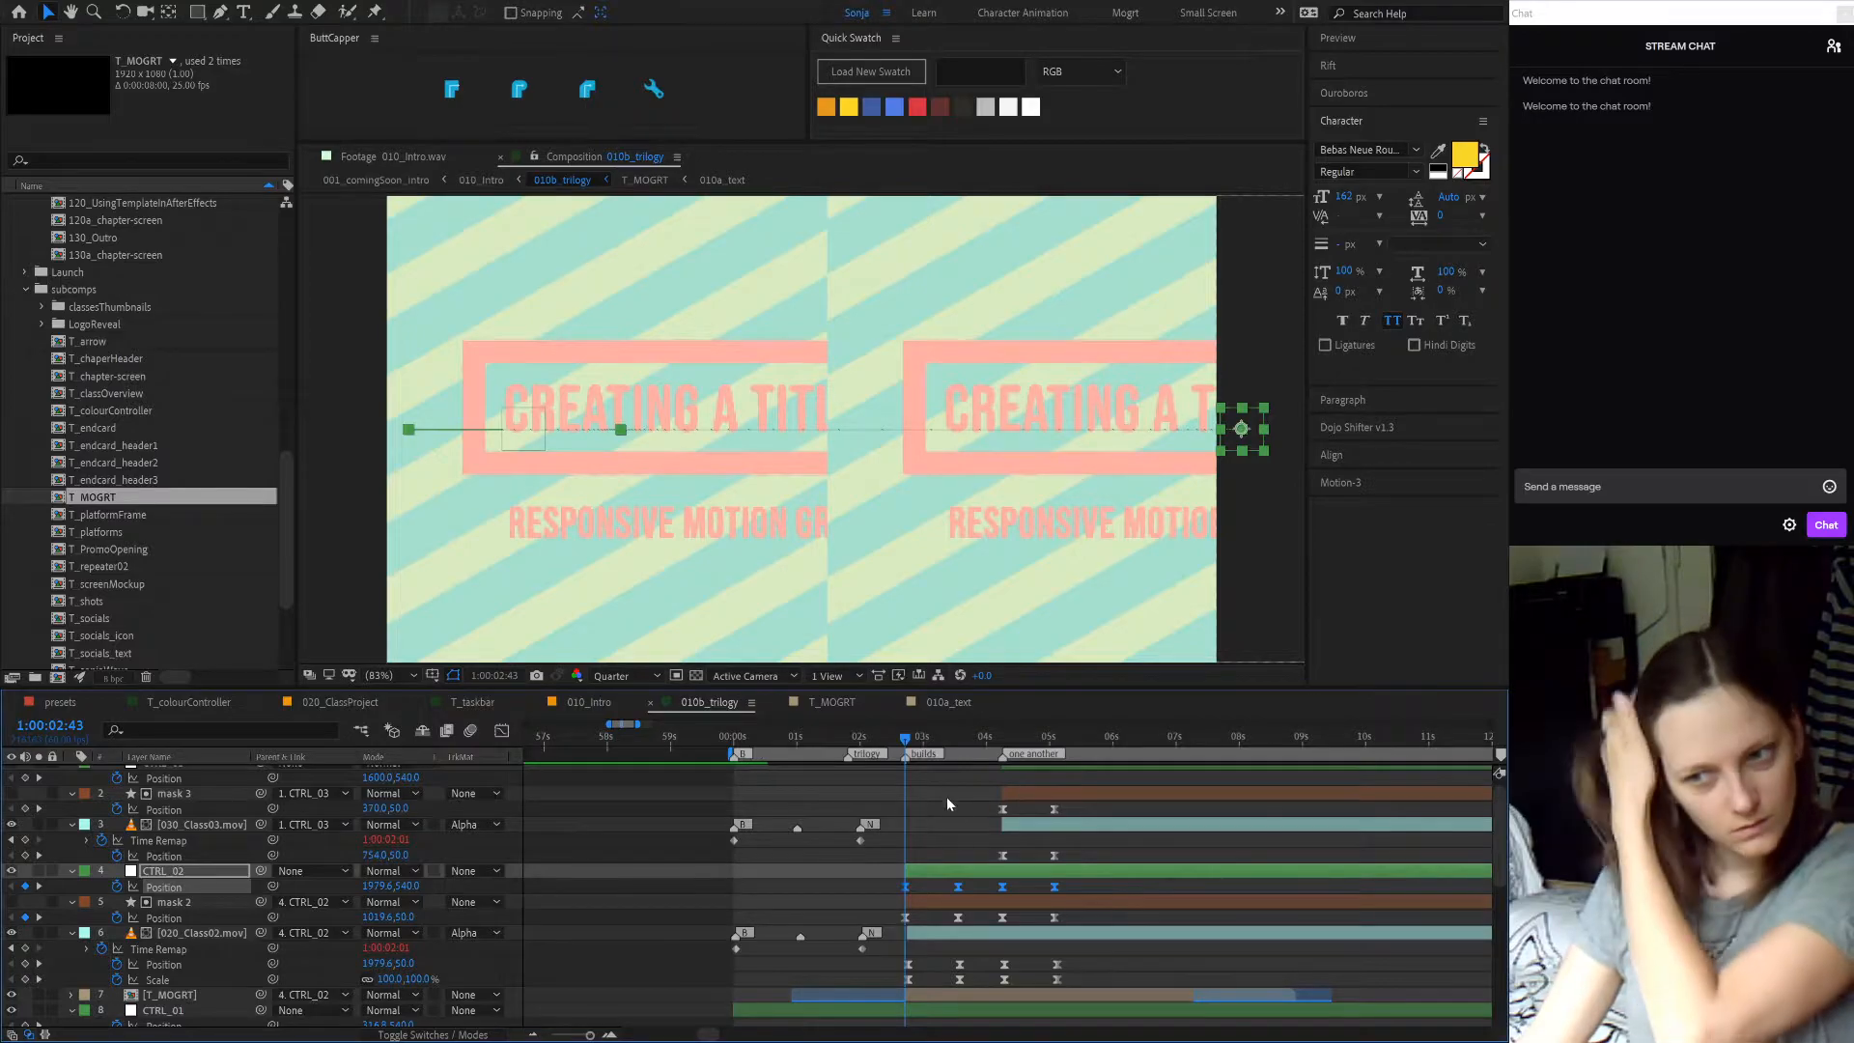
- Shift CTRL_02 and mask 2 with their keyframes to start at 1:00:02:45, in line with 020_Class02.mov
{"action": "left_click", "coordinate": [927, 742]}
{"action": "left_click_drag", "start_coordinate": [930, 745], "coordinate": [960, 744]}
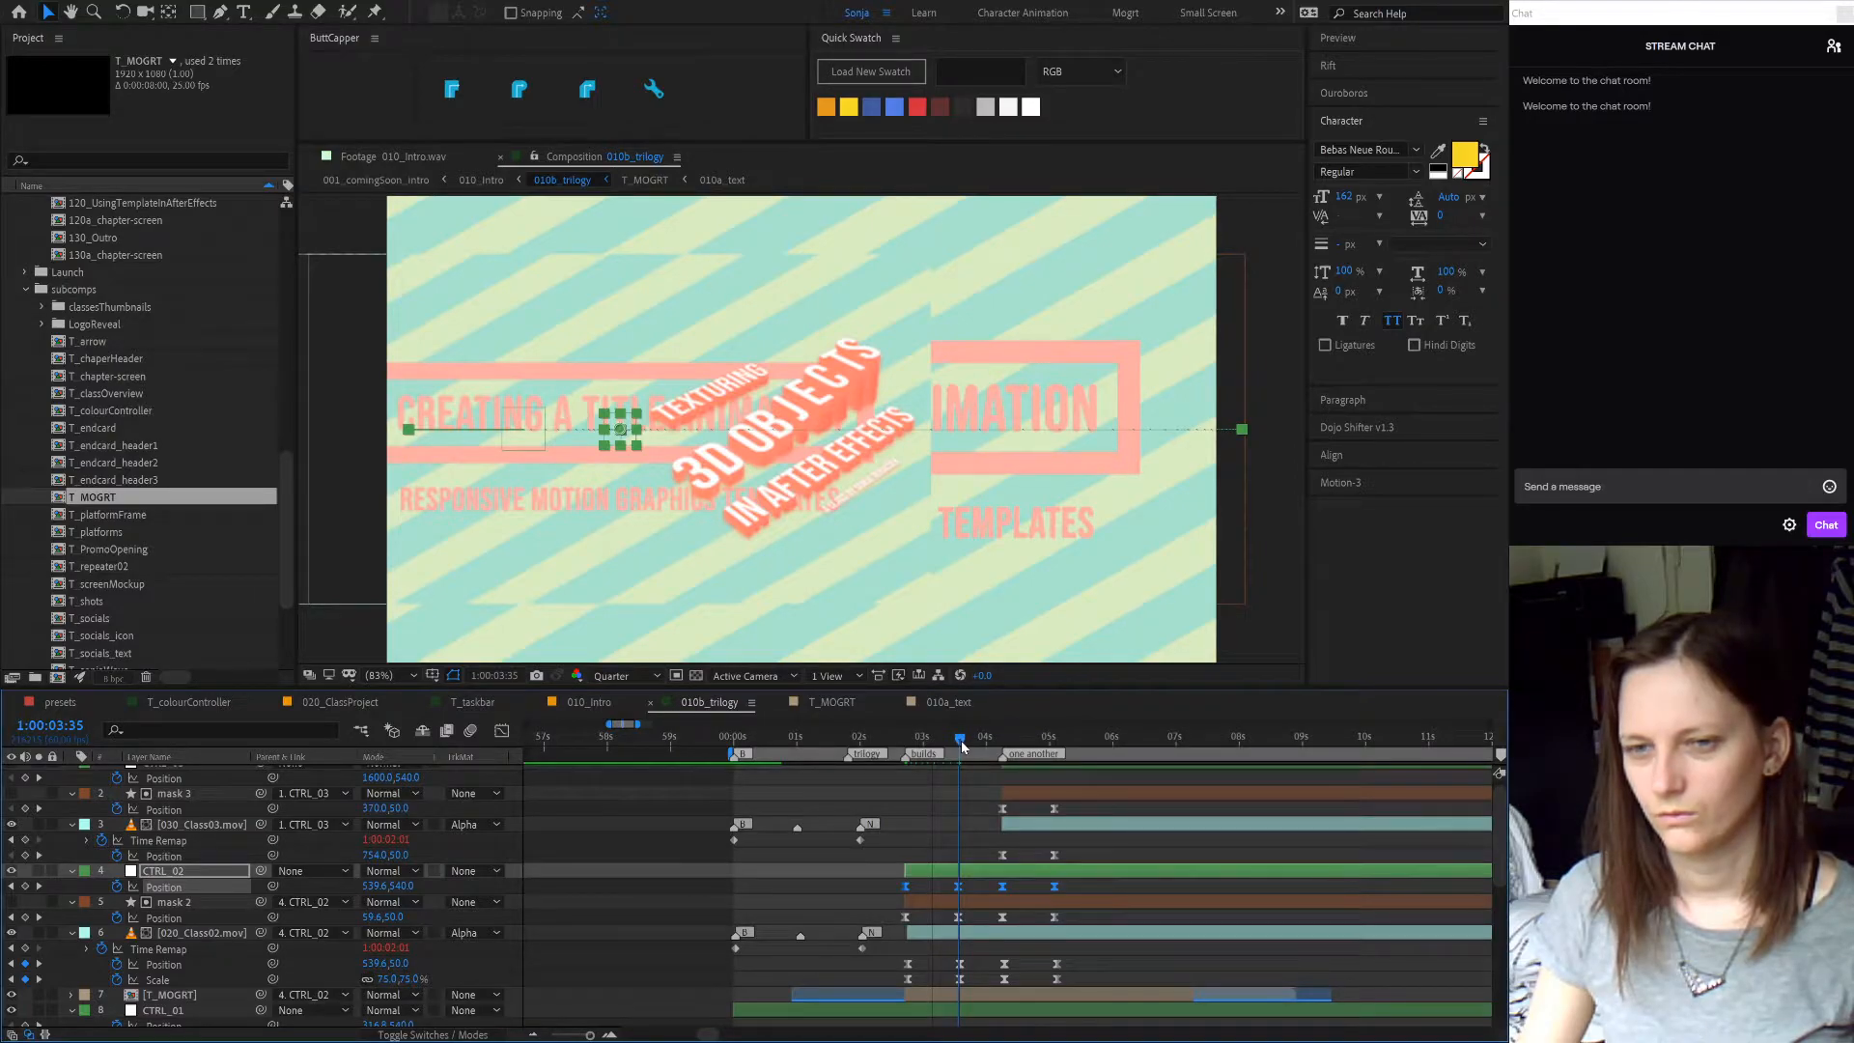
{"action": "key", "text": "equal"}
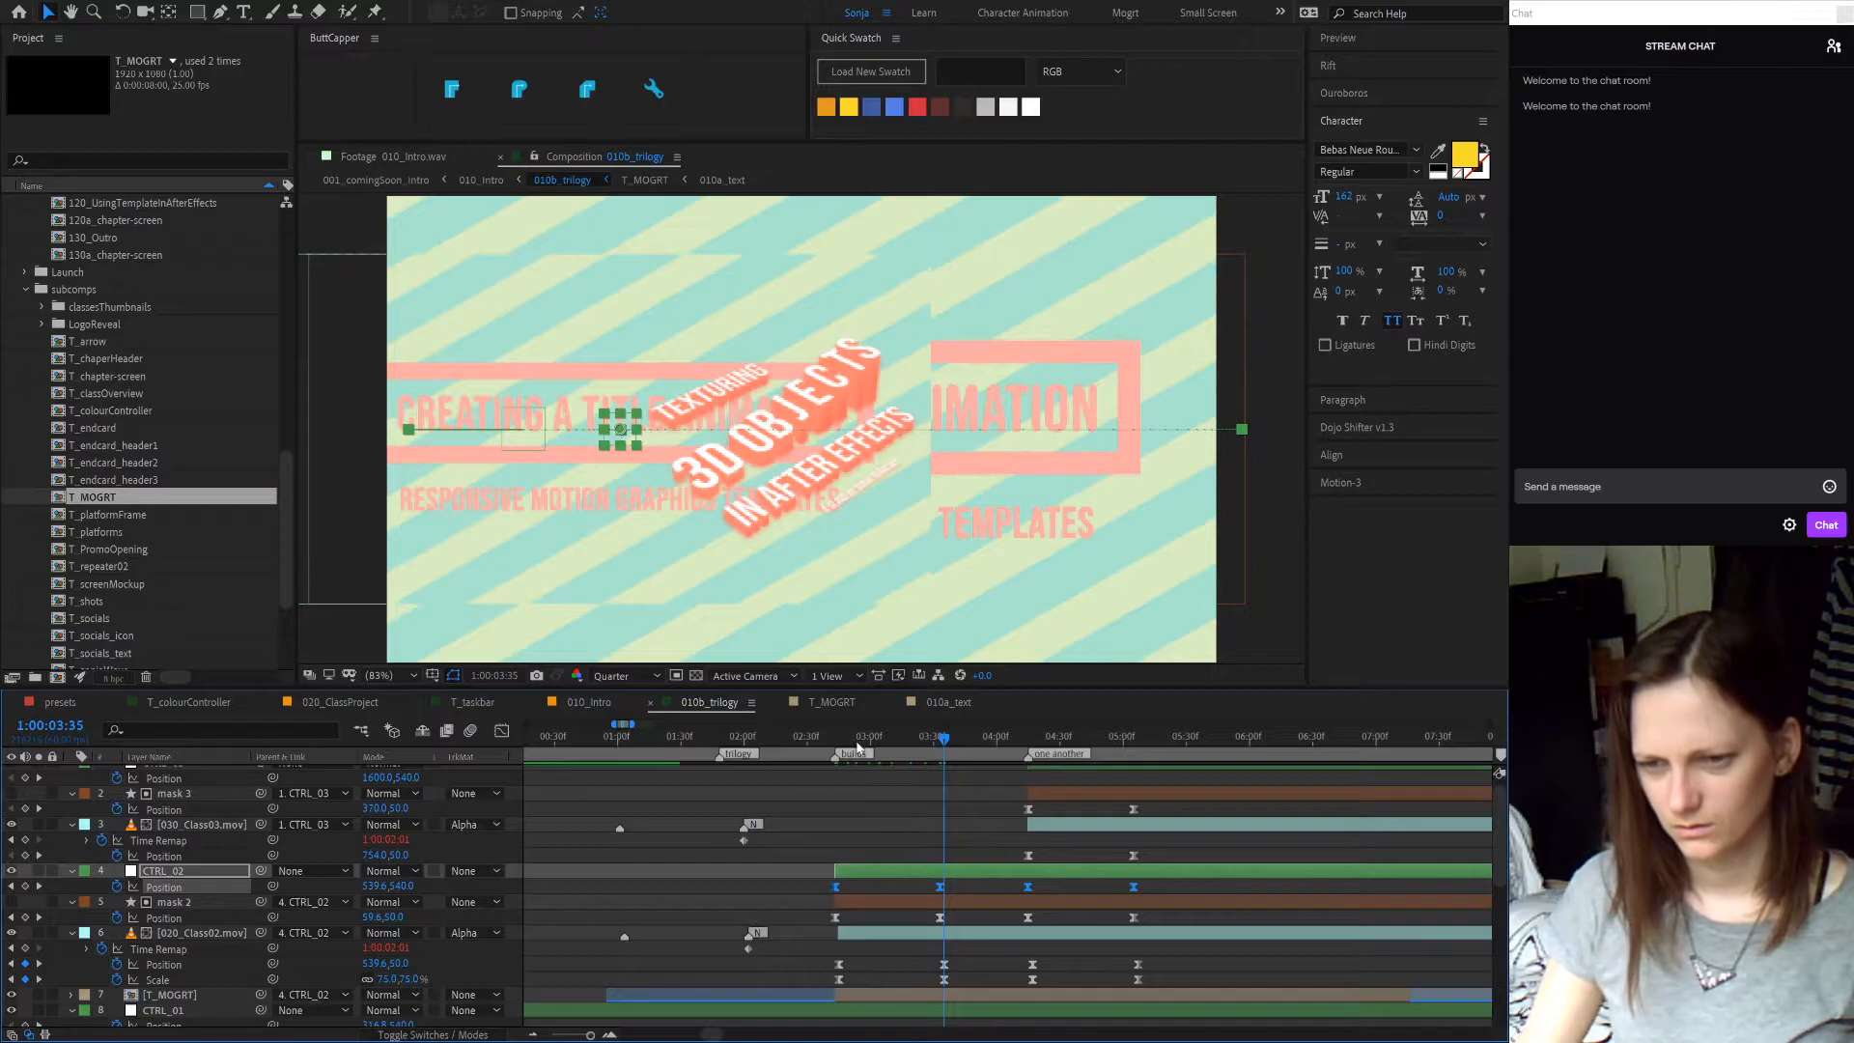
{"action": "left_click_drag", "start_coordinate": [852, 742], "coordinate": [838, 744]}
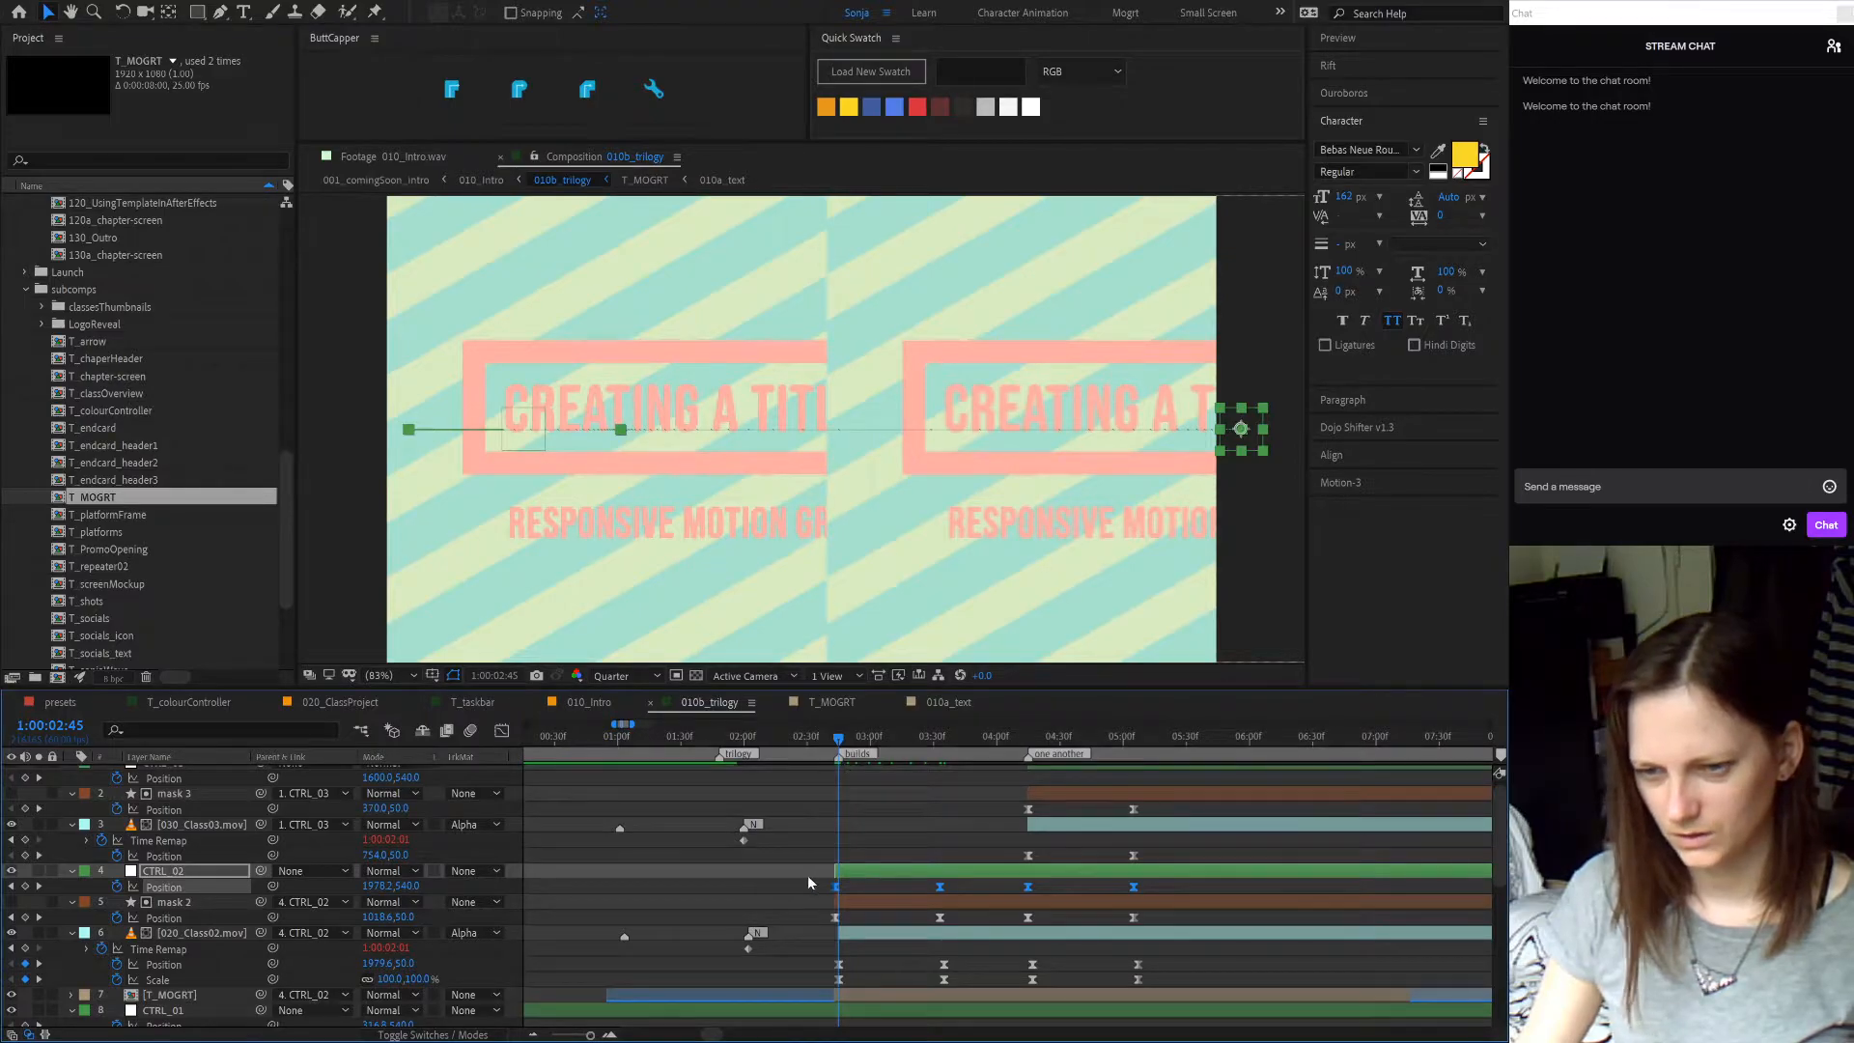
{"action": "left_click", "coordinate": [885, 905]}
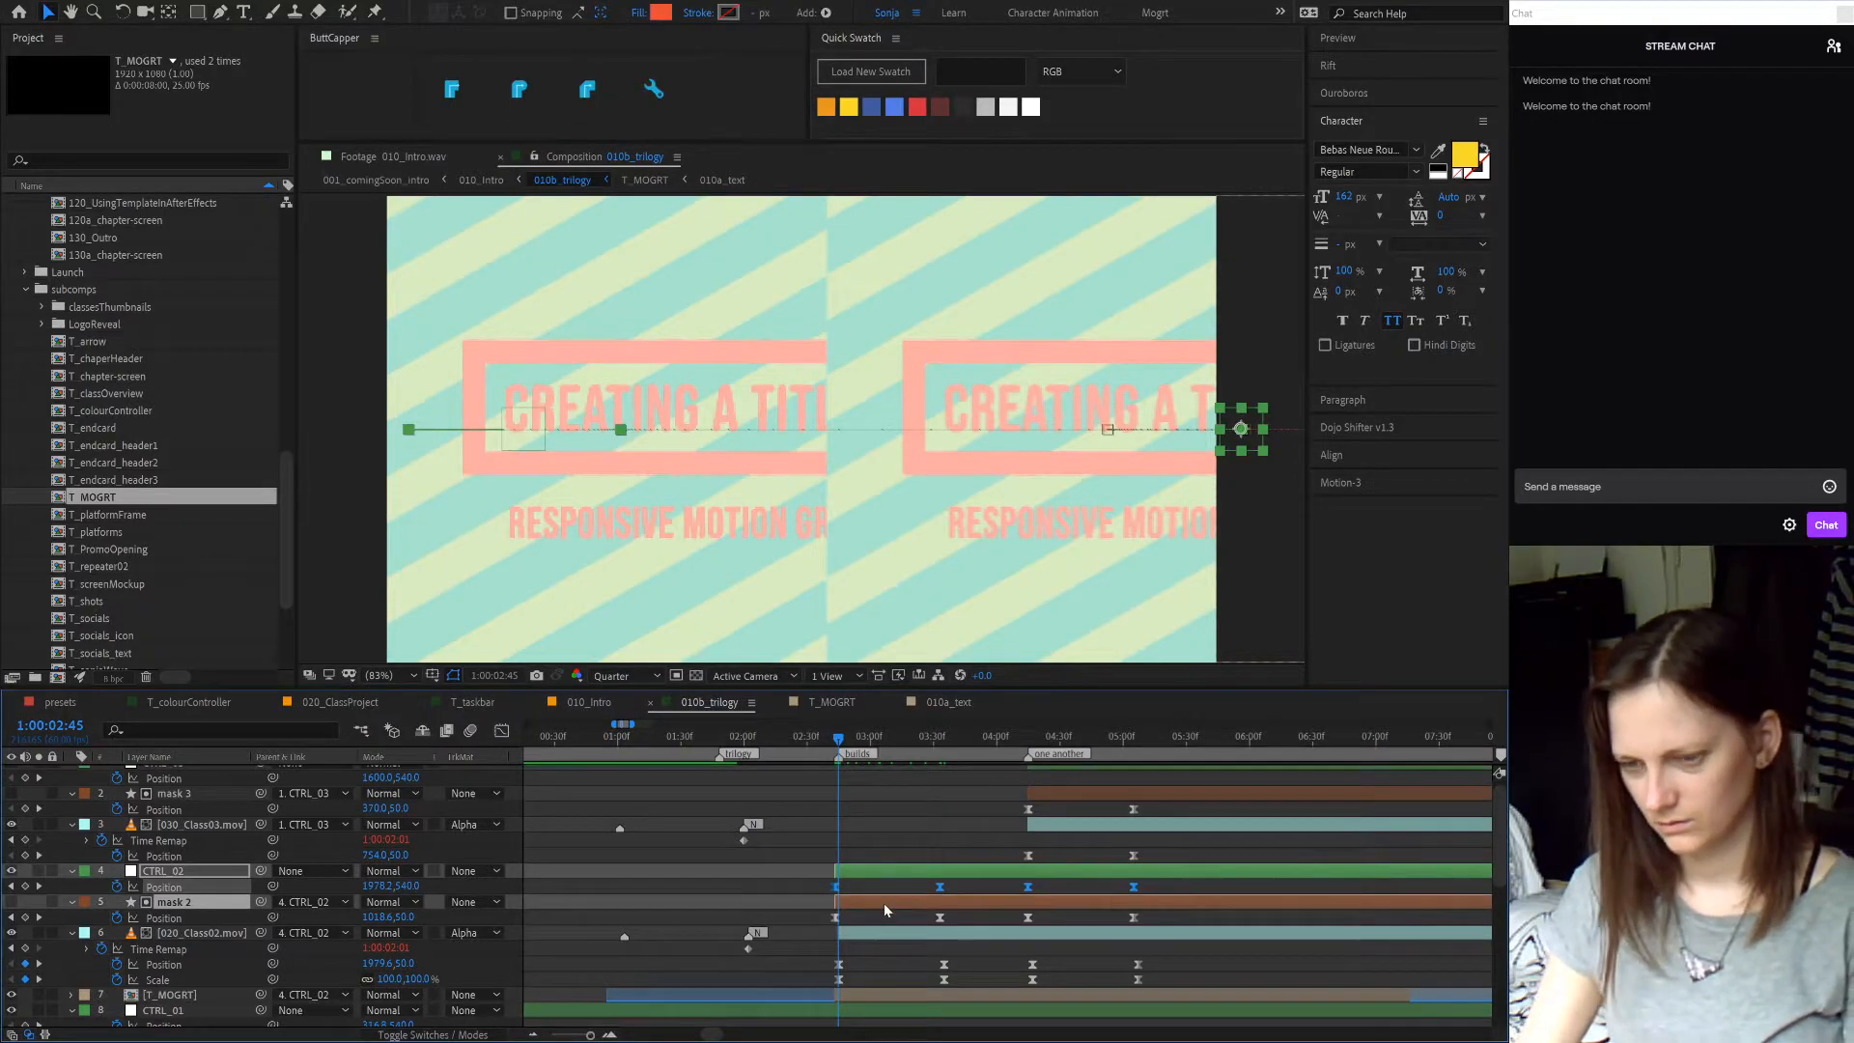
{"action": "left_click", "coordinate": [785, 917]}
- Set CTRL_02's X position to 1440 at the 1:00:03:35 keyframe
{"action": "left_click_drag", "start_coordinate": [895, 742], "coordinate": [946, 748]}
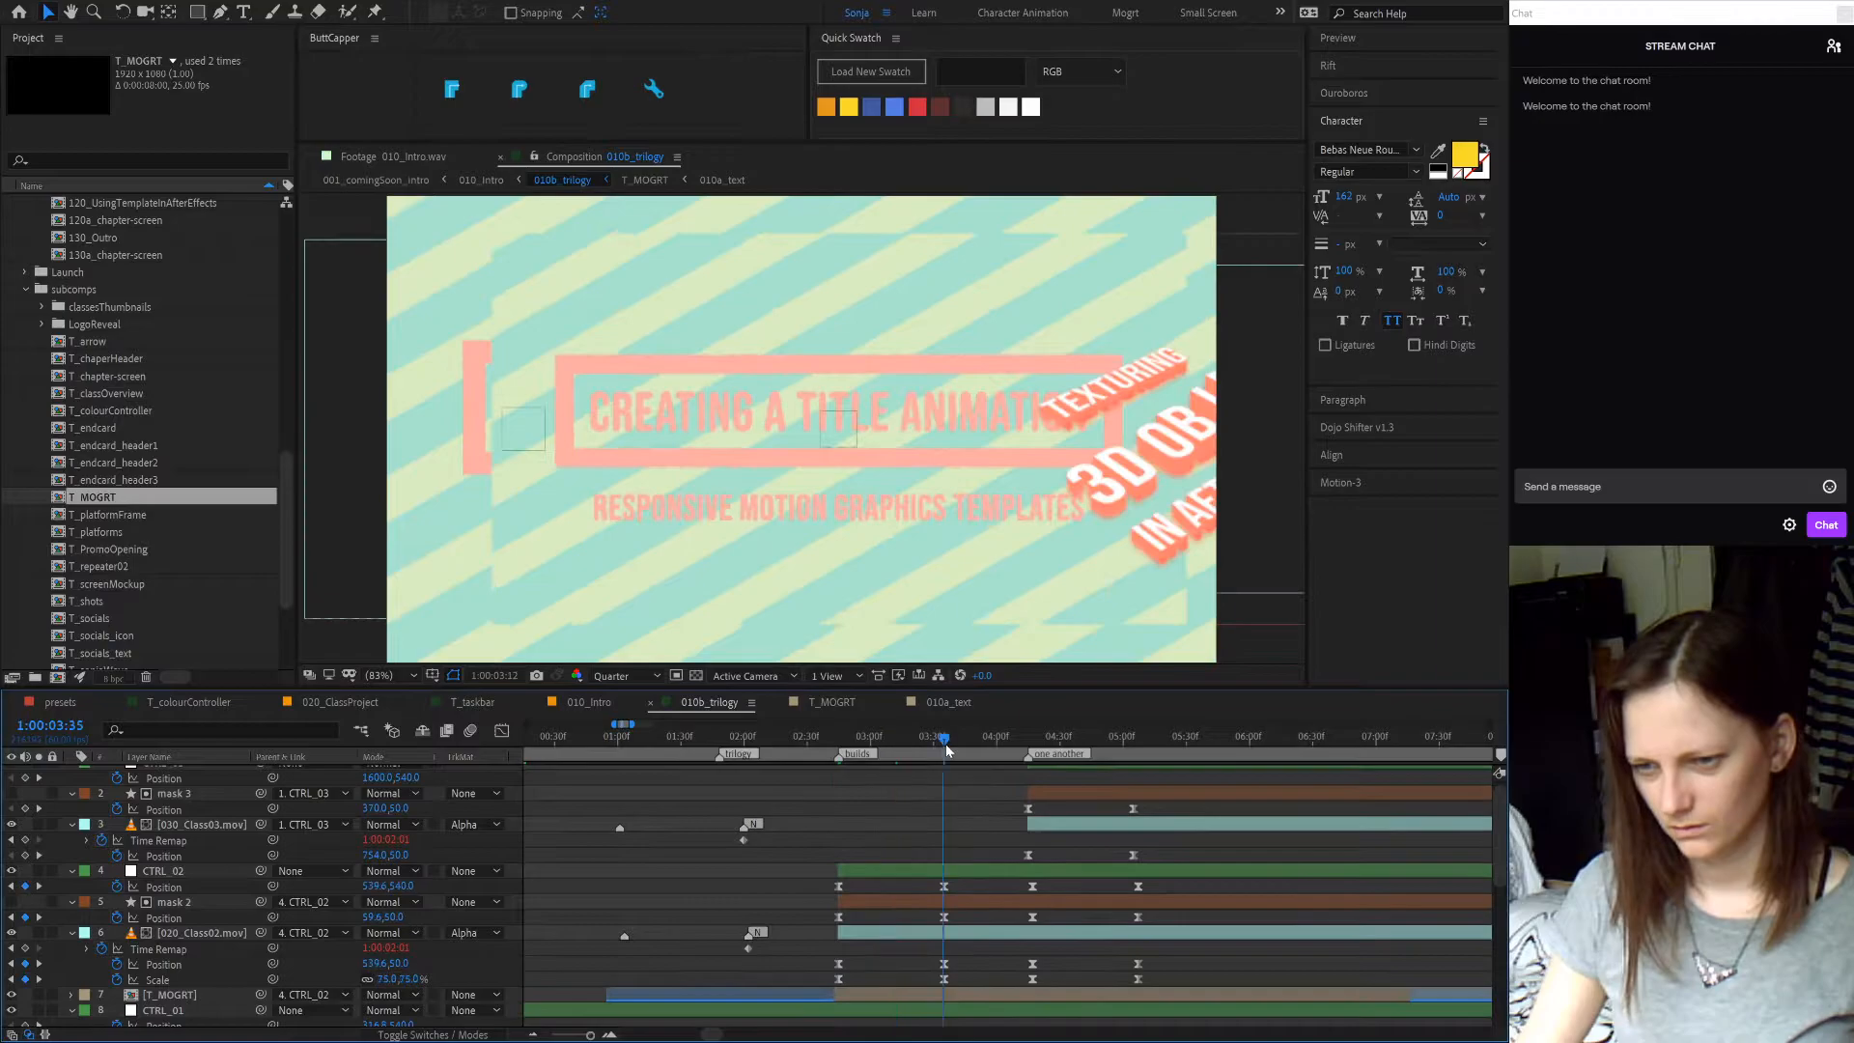
{"action": "left_click_drag", "start_coordinate": [925, 892], "coordinate": [1057, 889]}
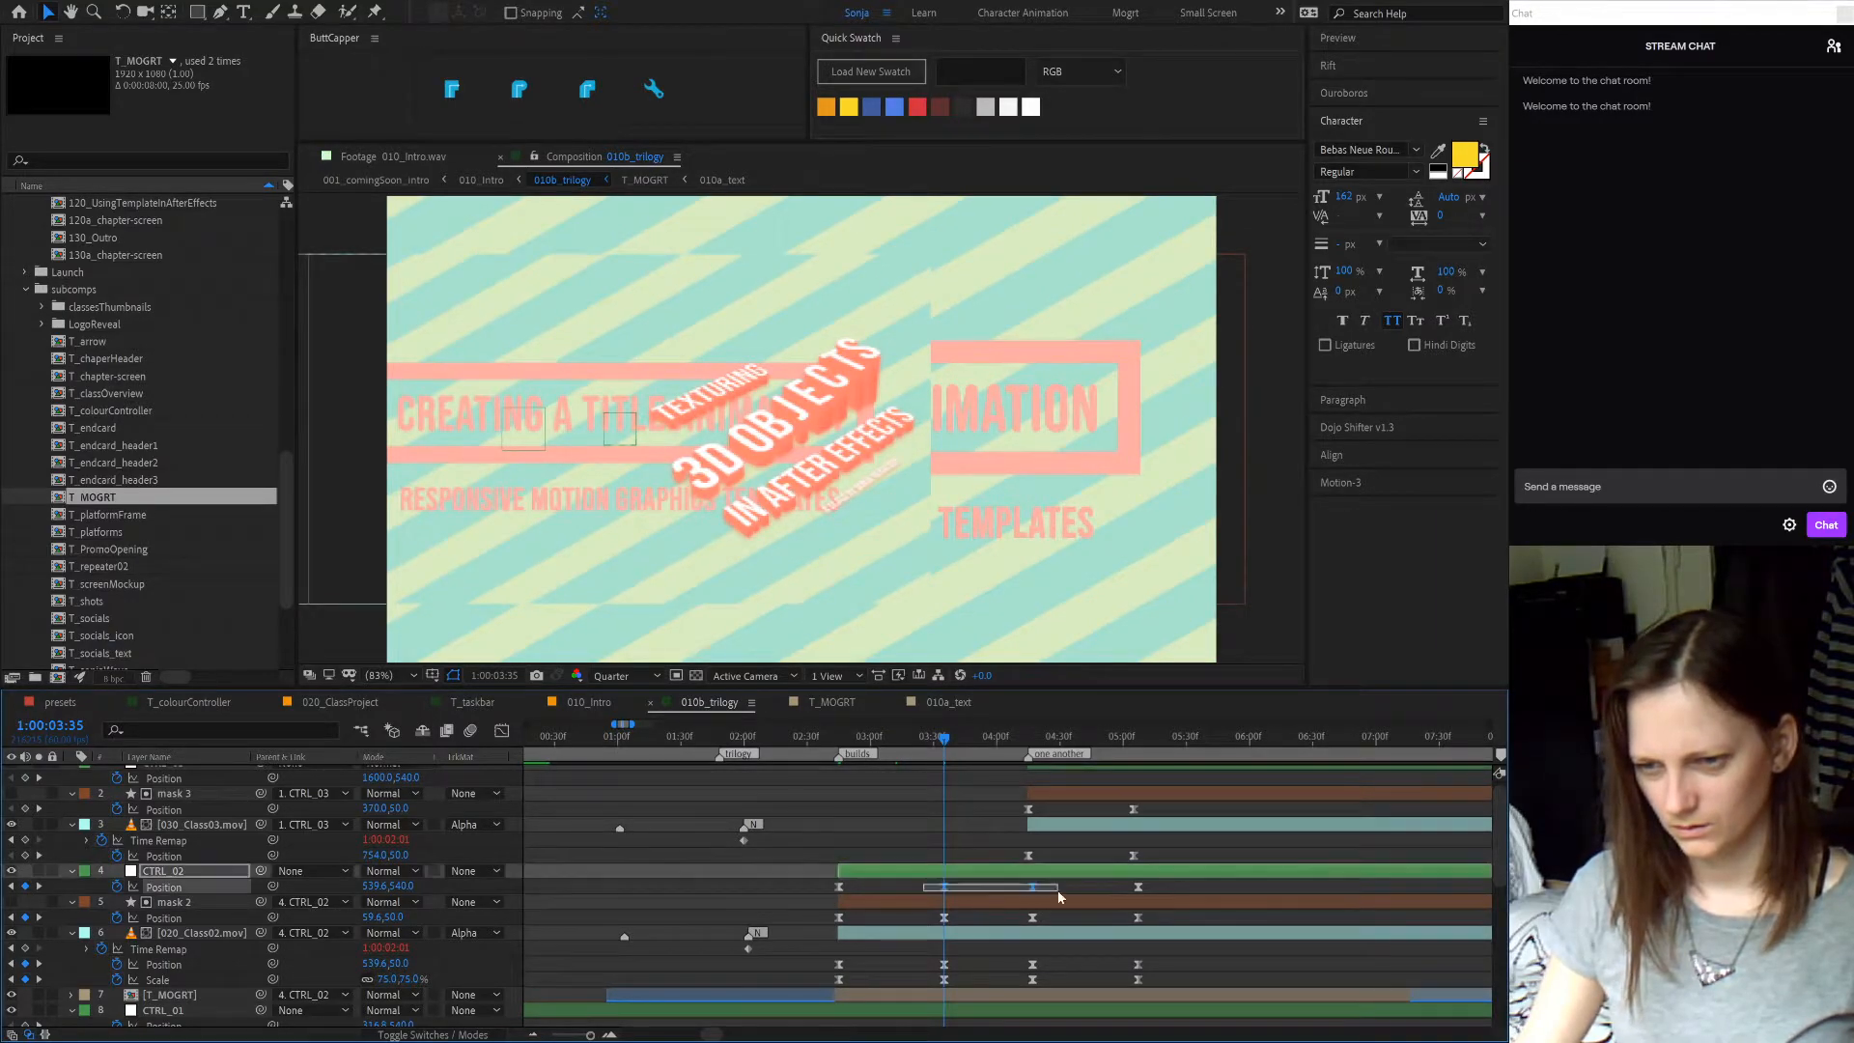
{"action": "left_click_drag", "start_coordinate": [371, 890], "coordinate": [456, 891]}
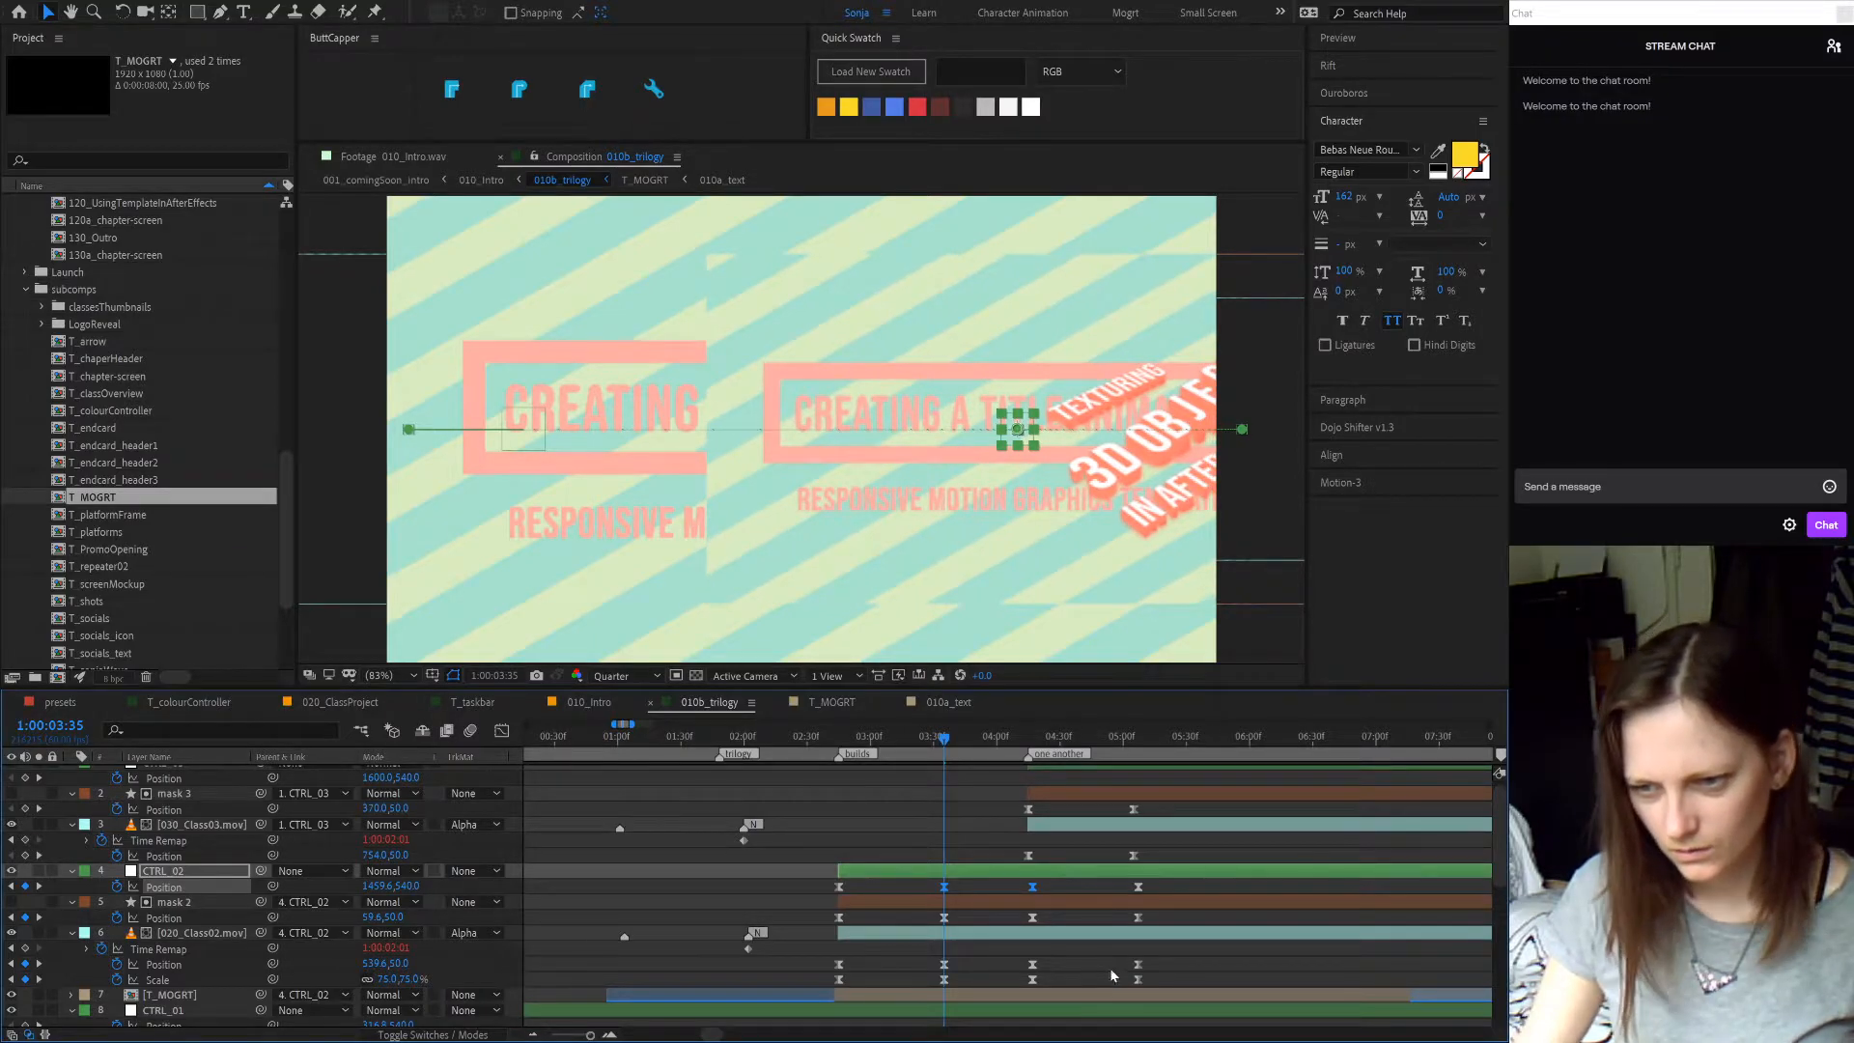
{"action": "left_click", "coordinate": [964, 933]}
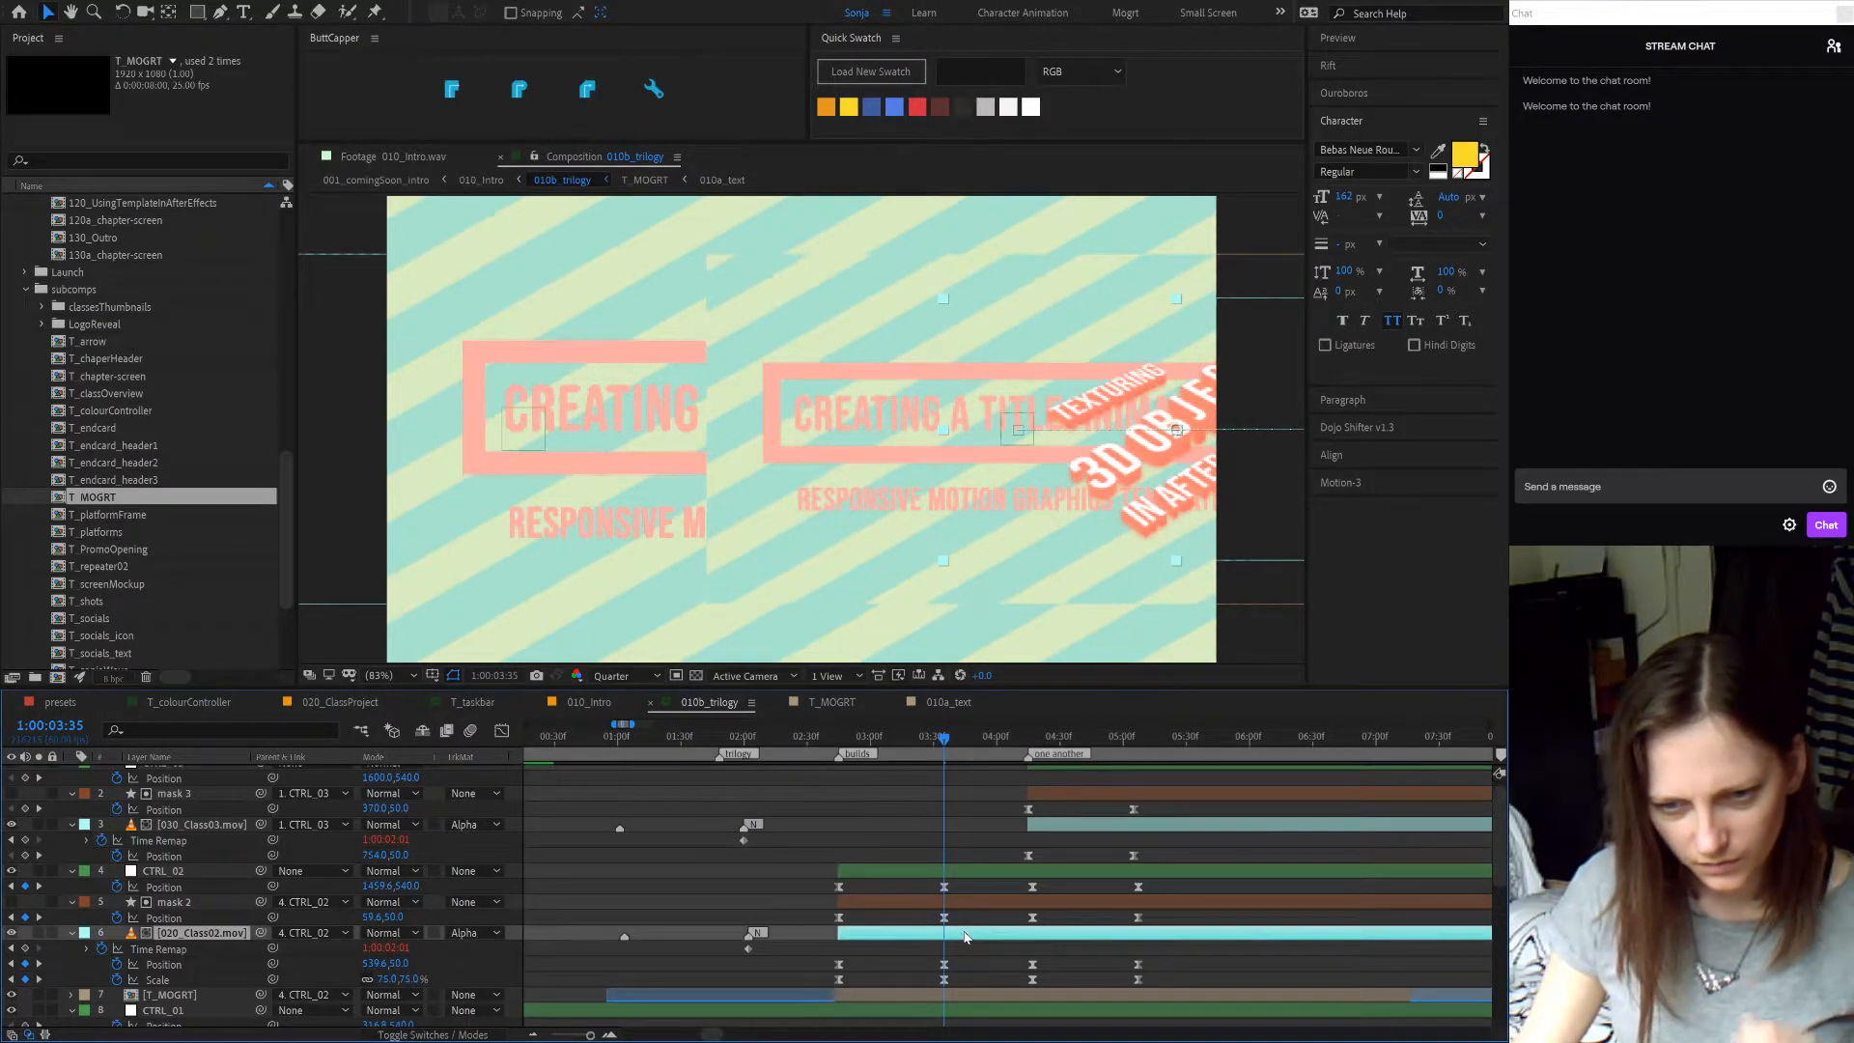
{"action": "left_click", "coordinate": [987, 870]}
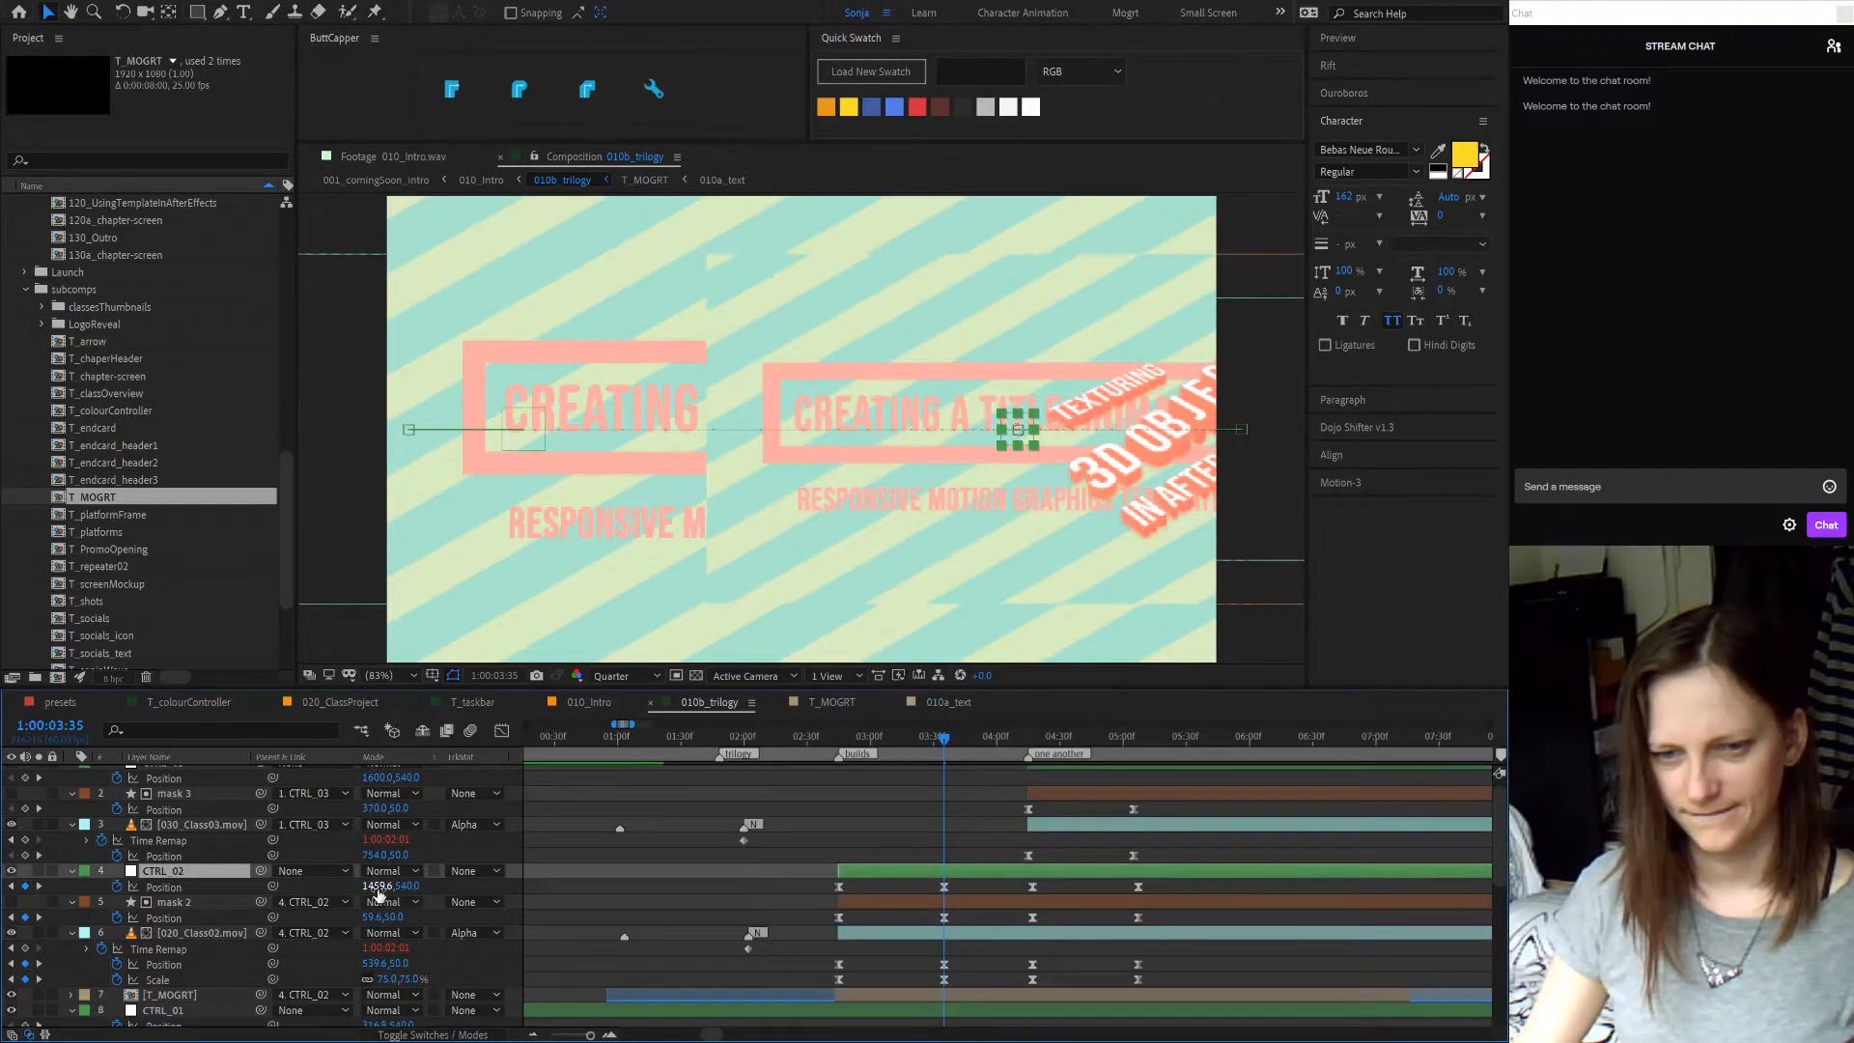
{"action": "left_click_drag", "start_coordinate": [377, 885], "coordinate": [371, 888]}
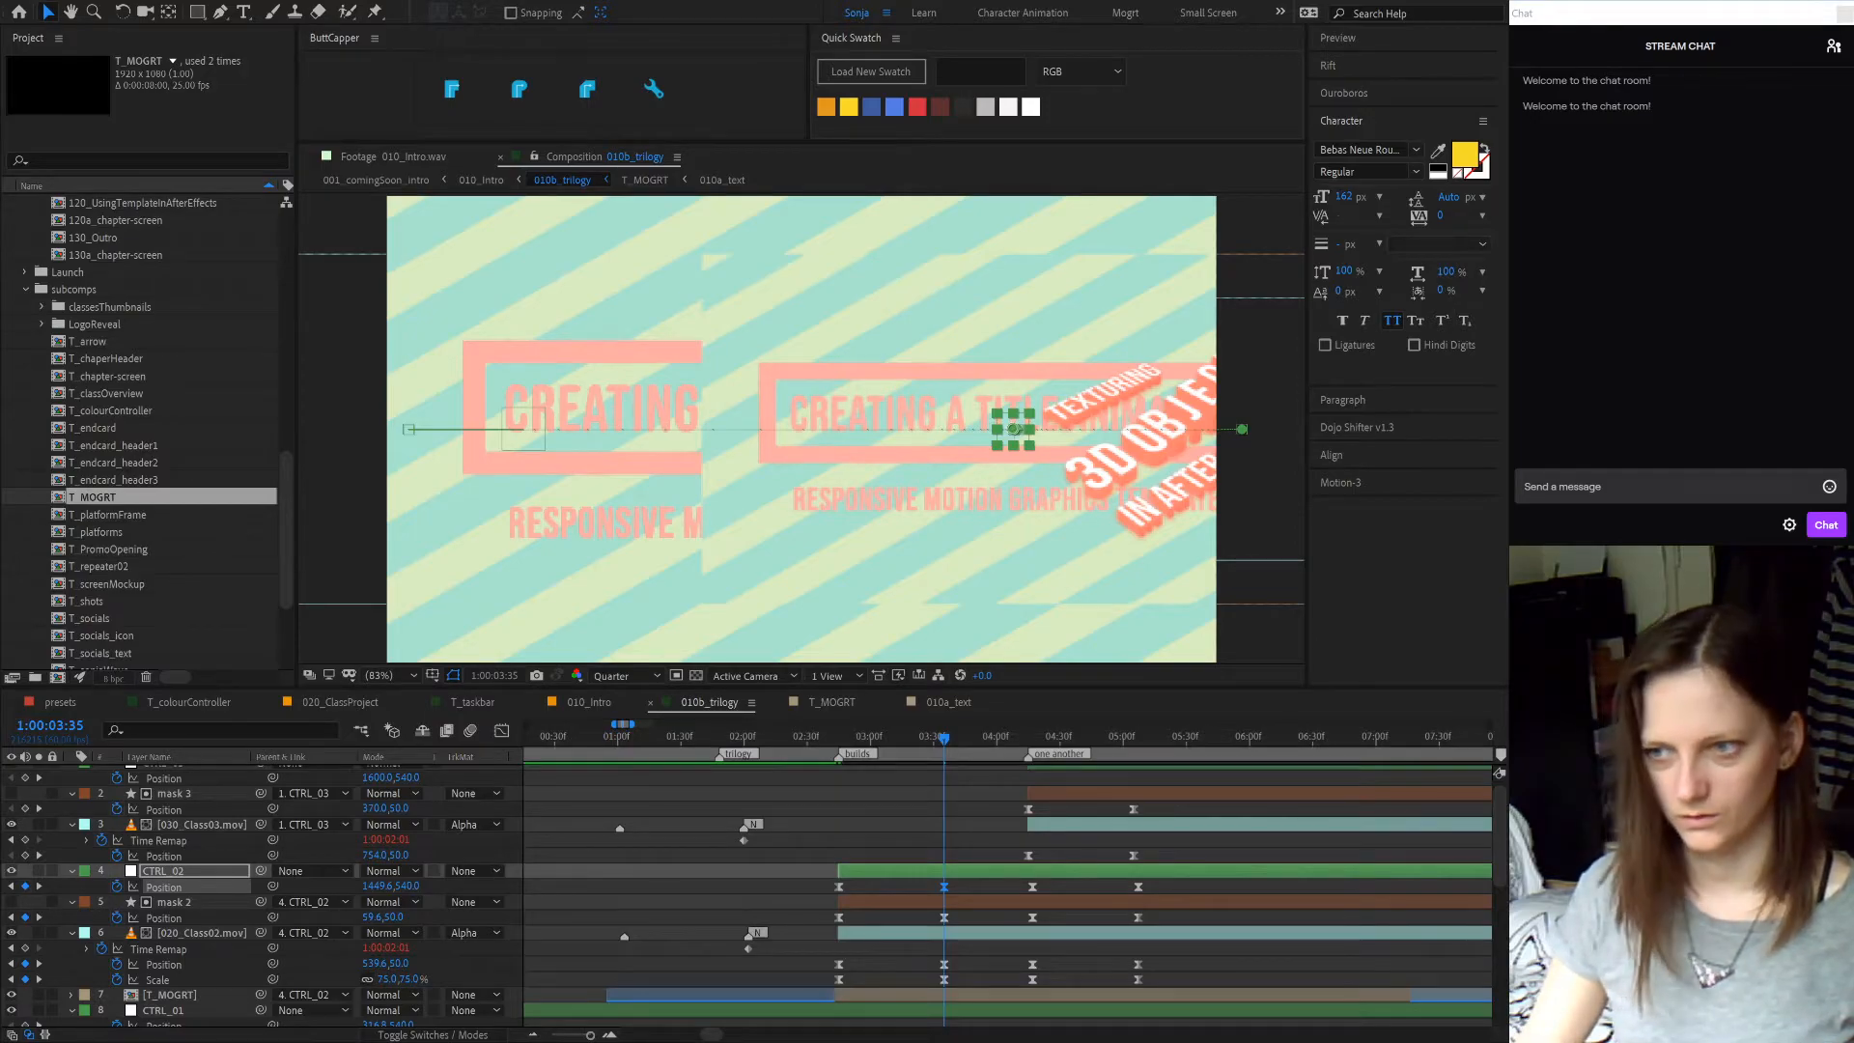
{"action": "left_click", "coordinate": [377, 885]}
{"action": "type", "text": "1460"}
{"action": "key", "text": "Return"}
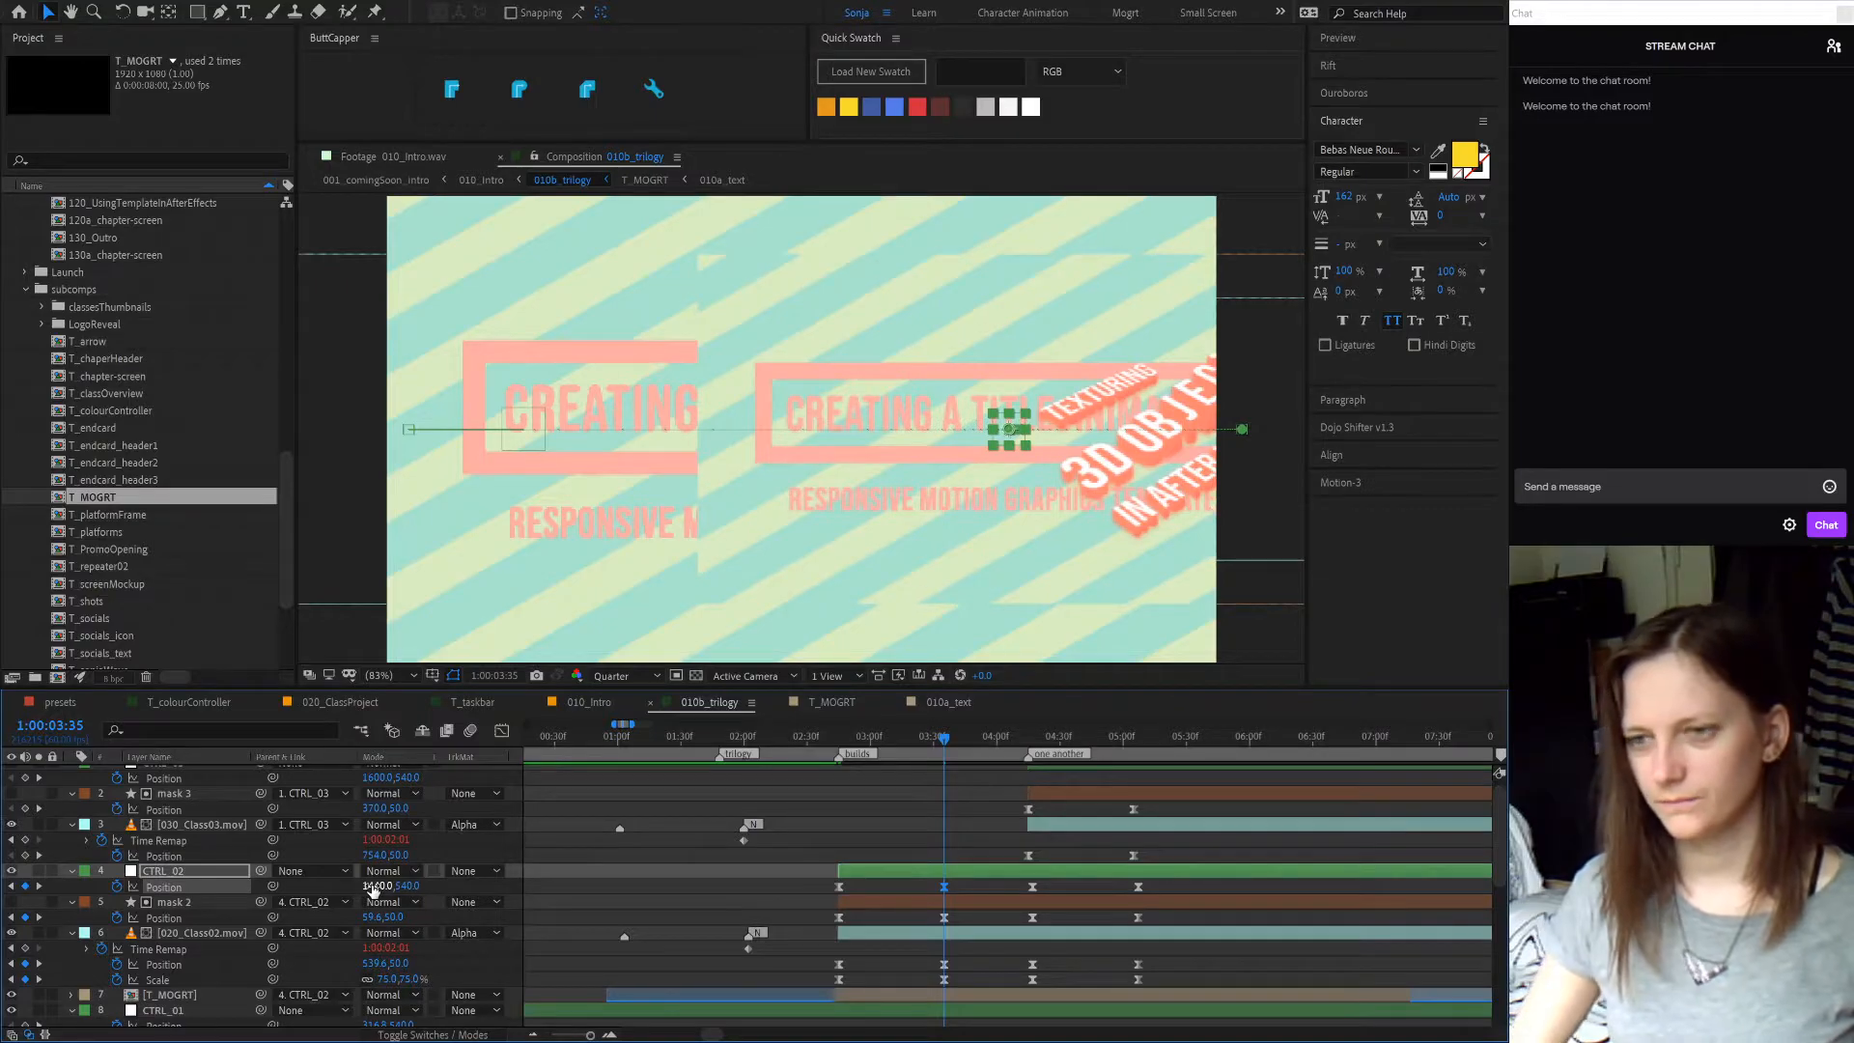
- Paste the 1440, 540 keyframe over CTRL_02's third Position keyframe and set X to 960 at 1:00:05:07
{"action": "left_click_drag", "start_coordinate": [991, 737], "coordinate": [1155, 750]}
{"action": "key", "text": "ctrl+v"}
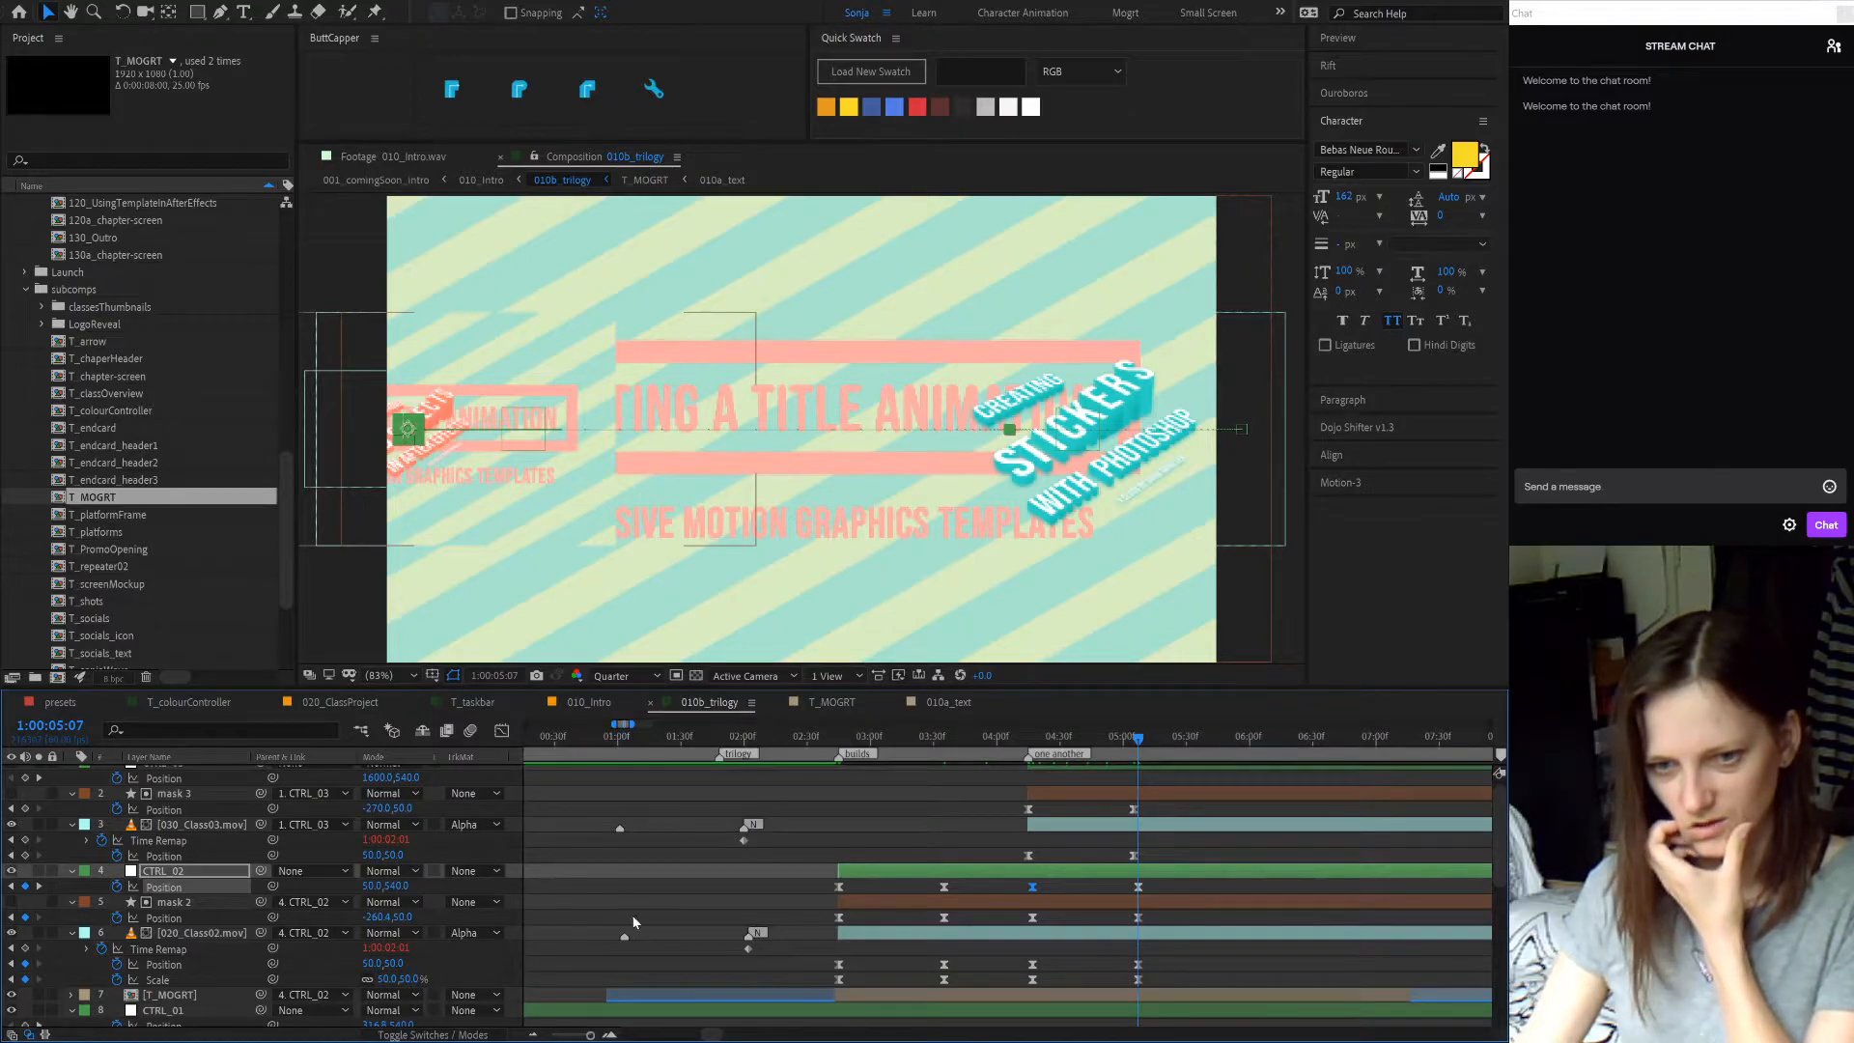
{"action": "left_click", "coordinate": [374, 885]}
{"action": "type", "text": "960"}
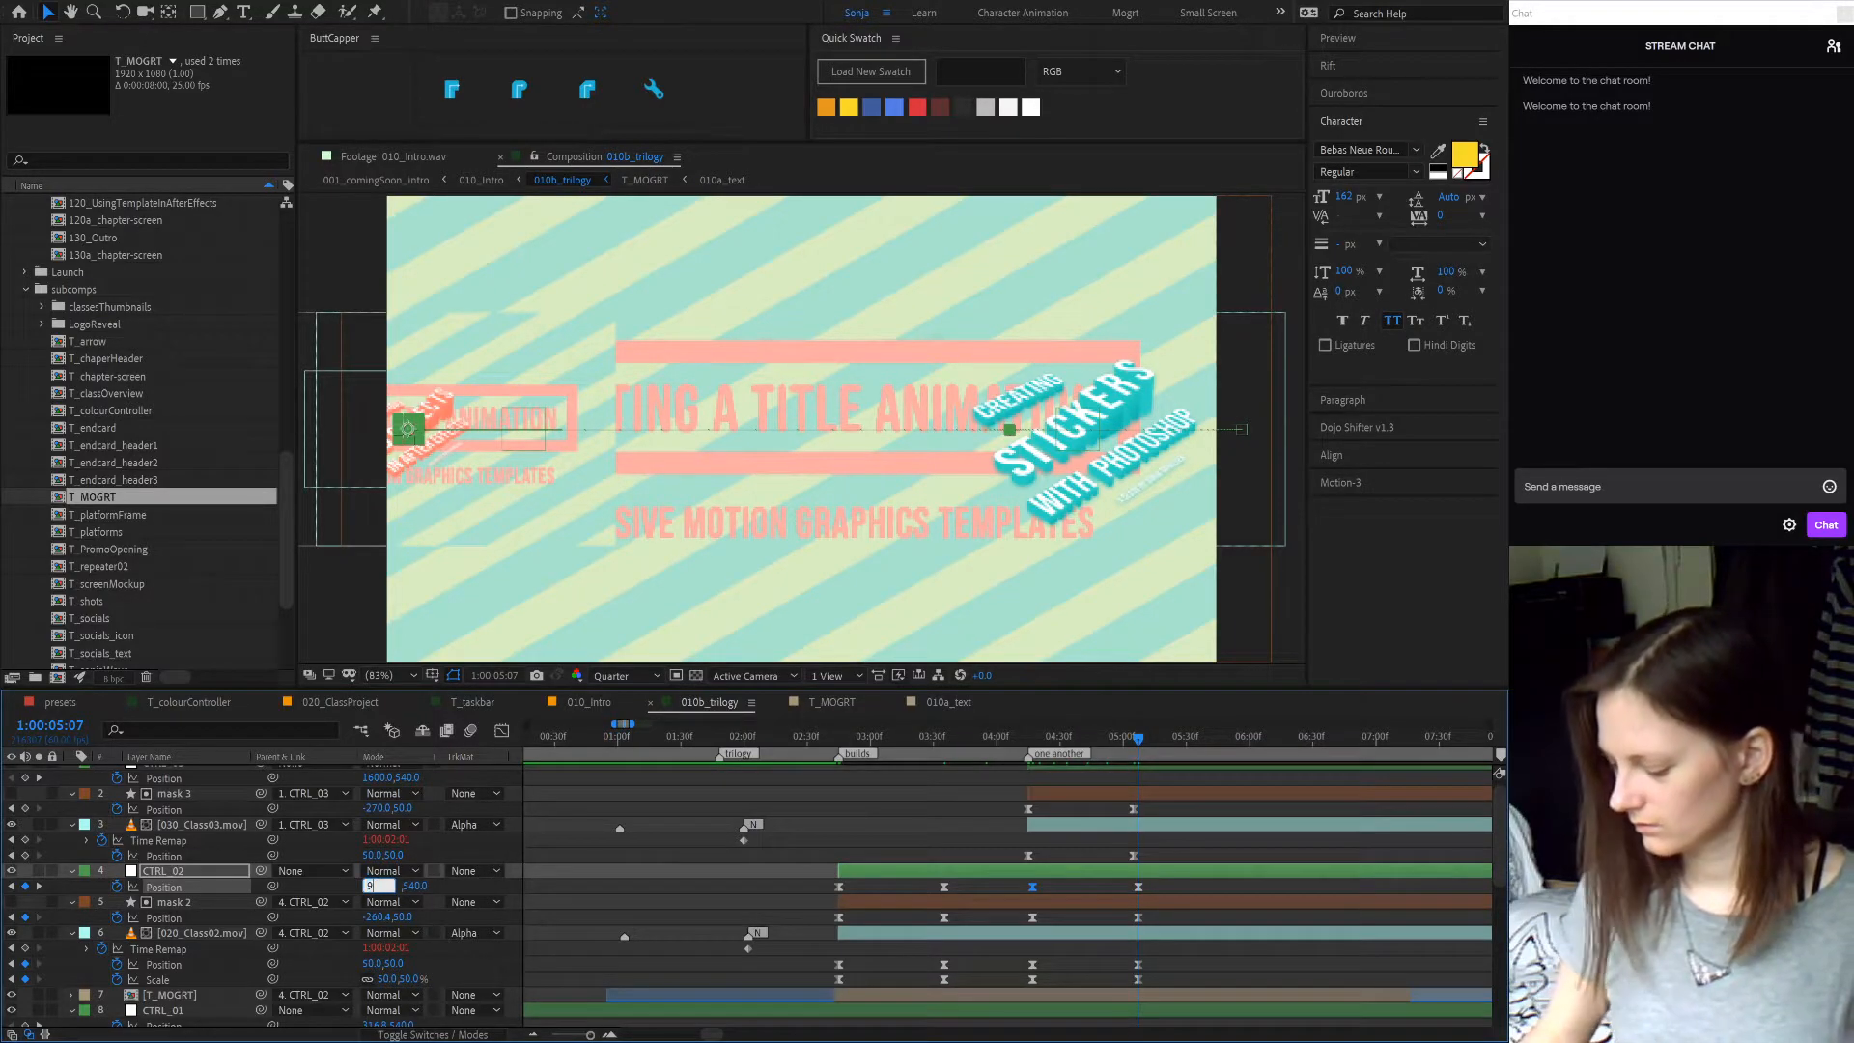
{"action": "key", "text": "Return"}
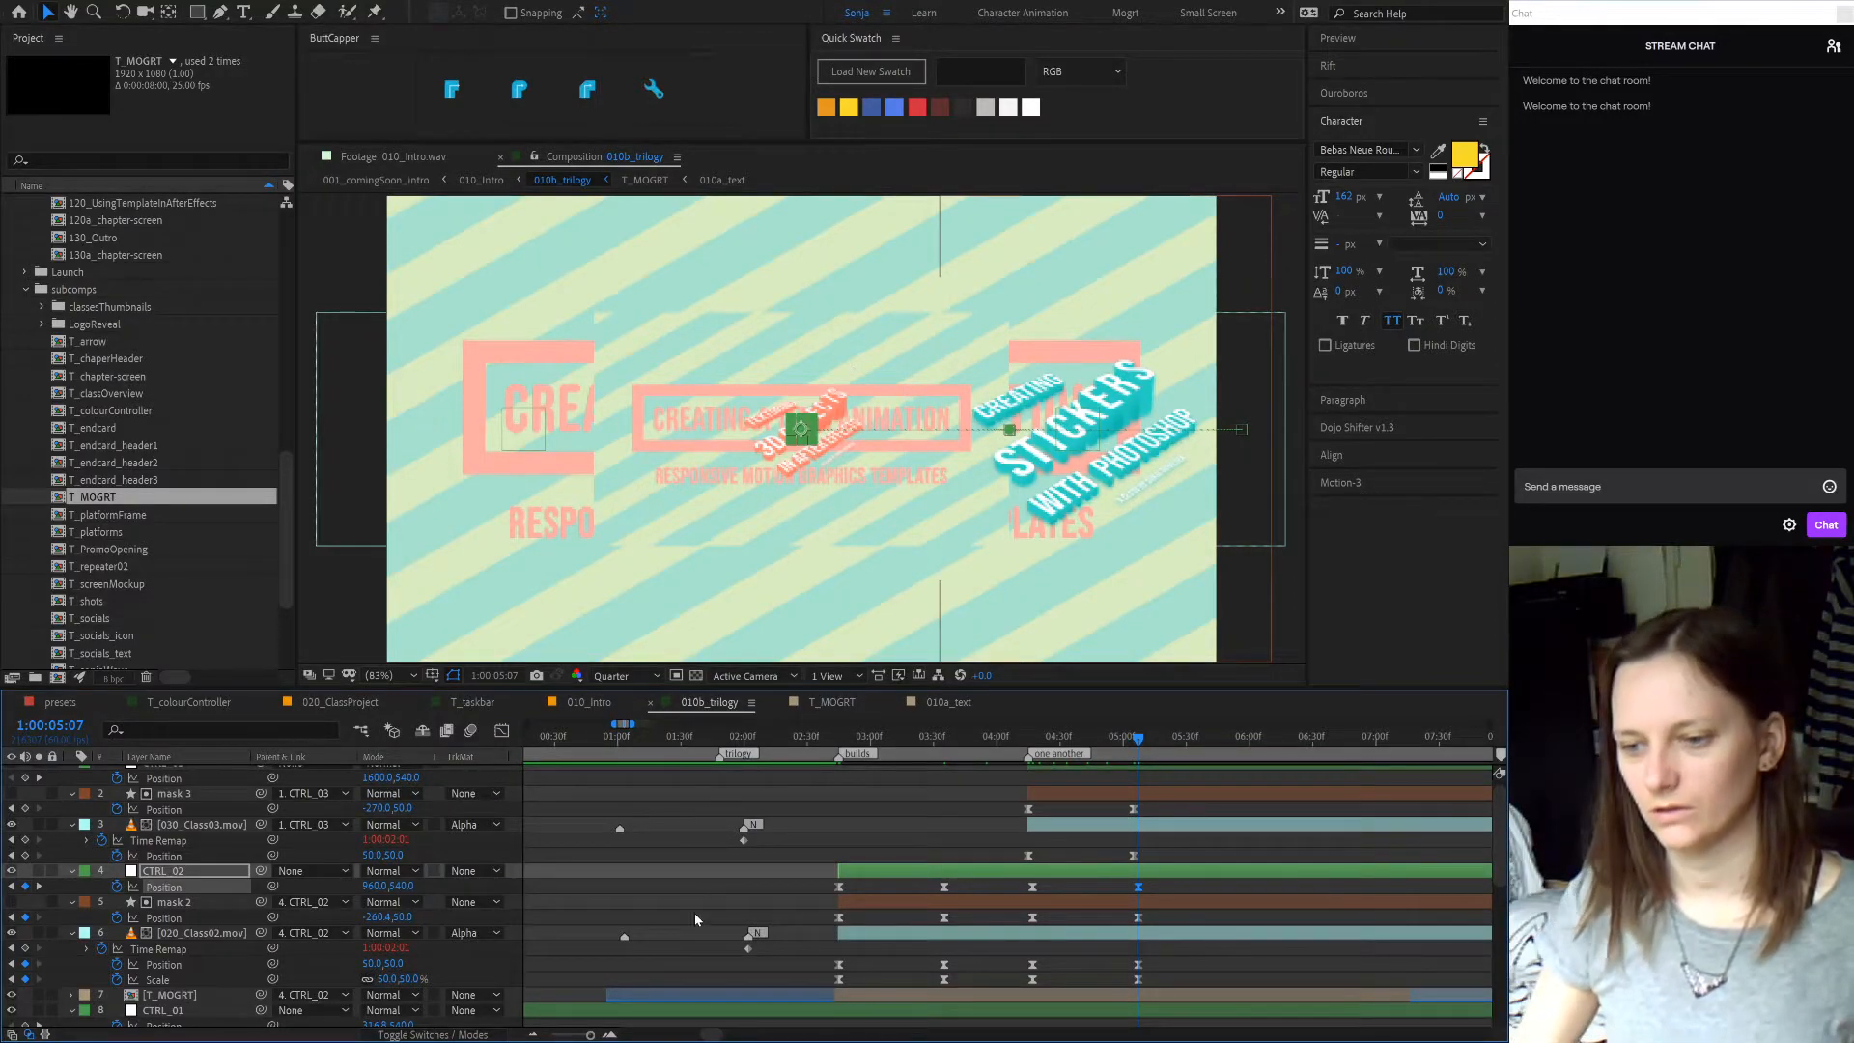
- Turn on collapse transformations for both T_MOGRT layers
{"action": "left_click", "coordinate": [994, 995]}
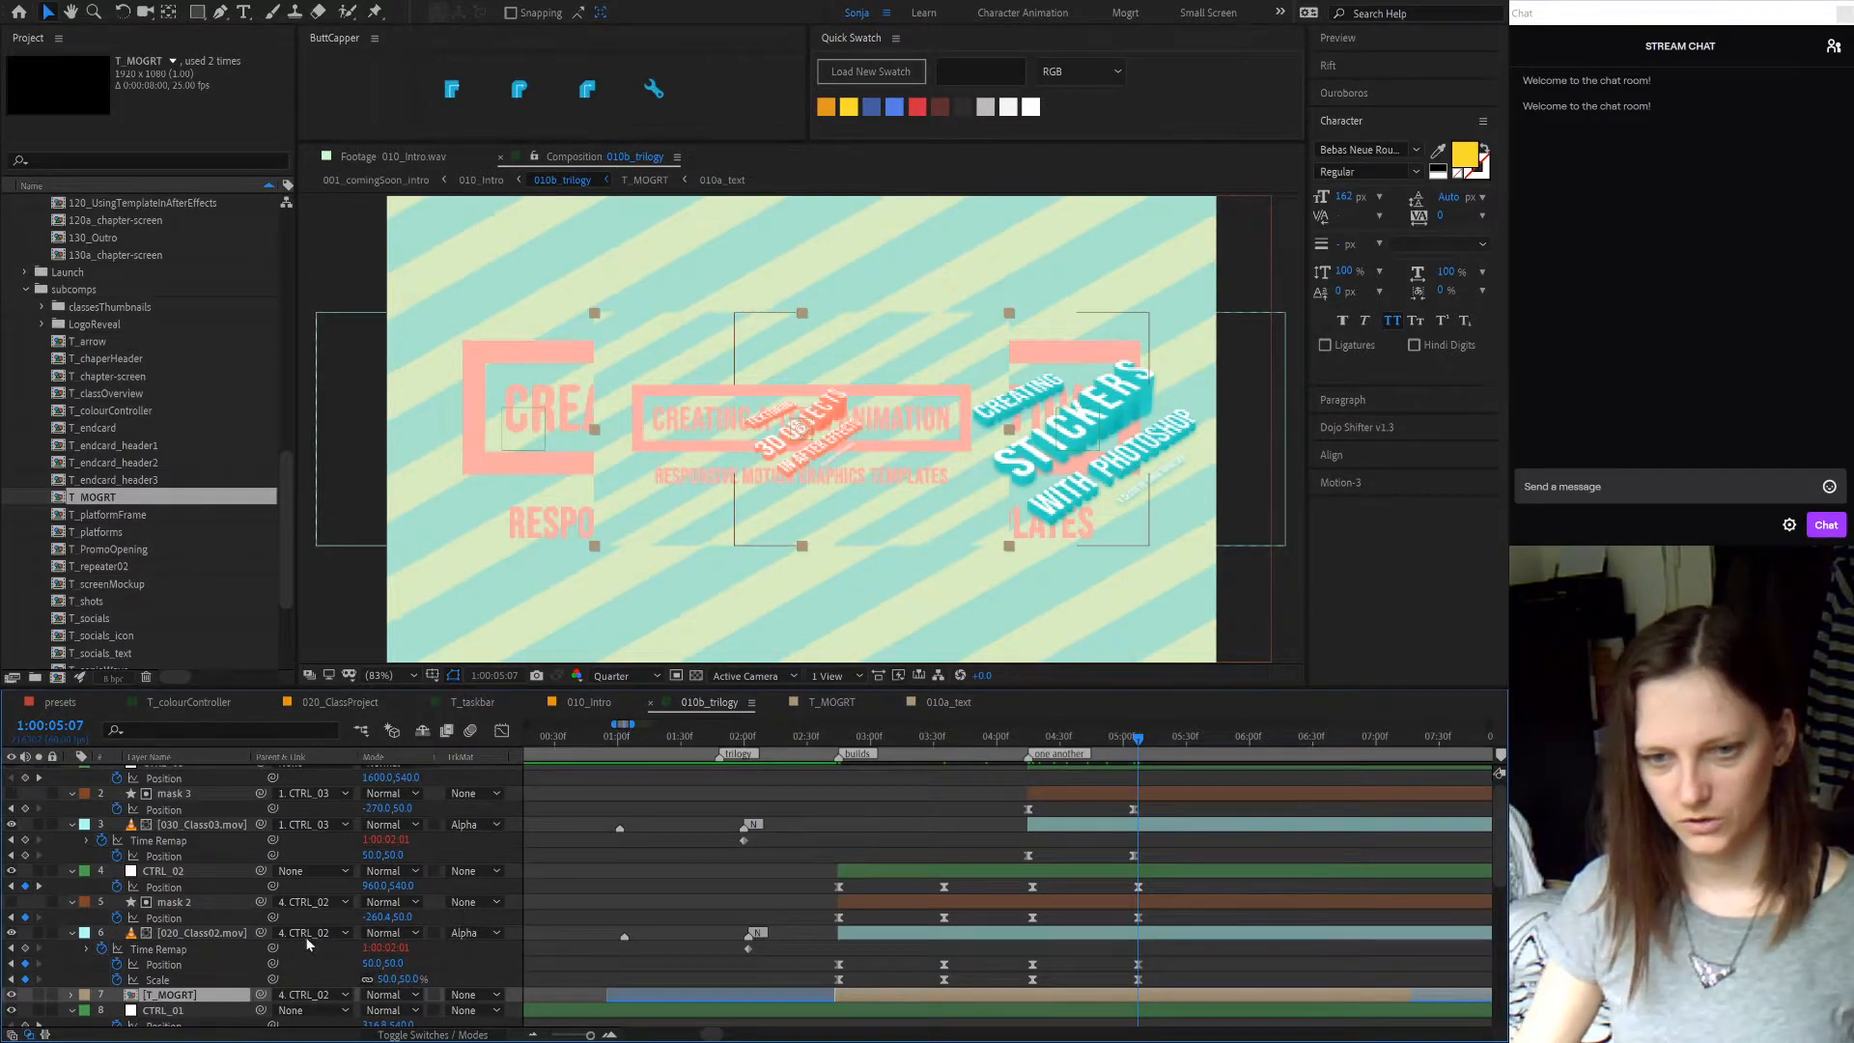
{"action": "left_click", "coordinate": [11, 1034]}
{"action": "left_click", "coordinate": [276, 996]}
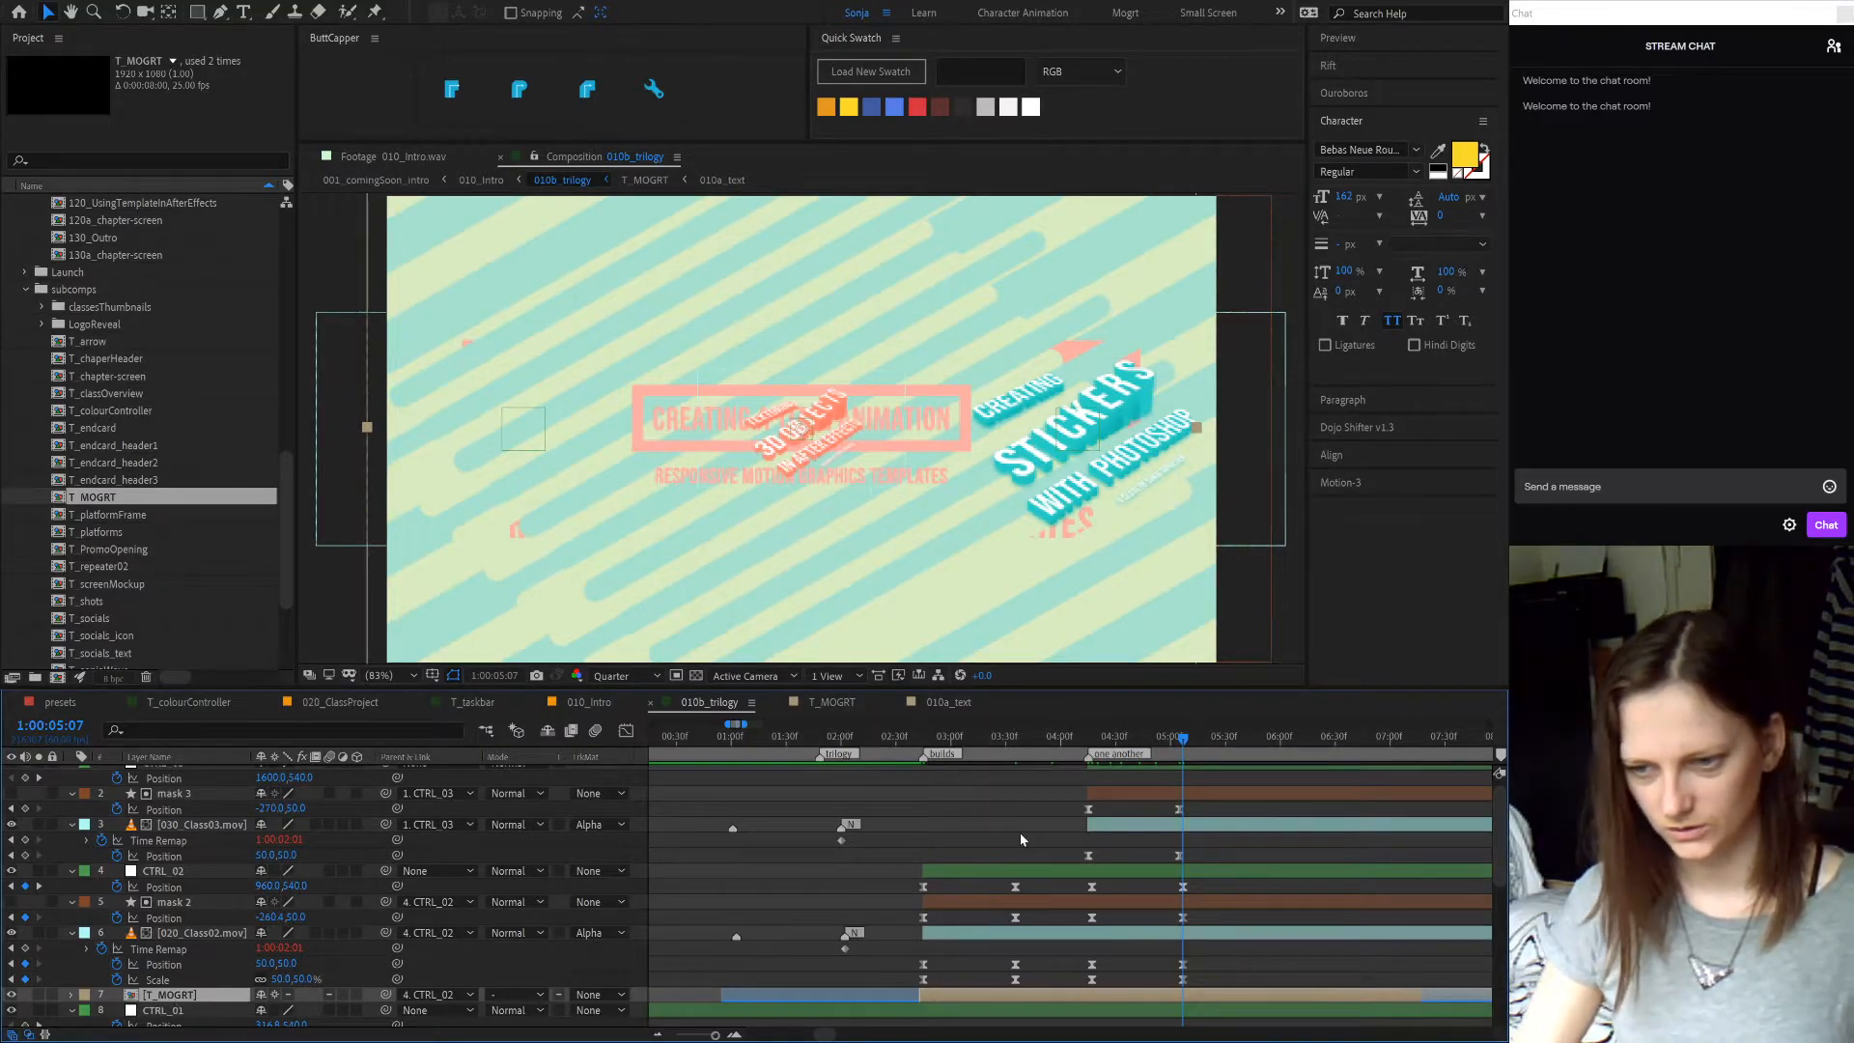
{"action": "scroll", "coordinate": [599, 861], "scroll_direction": "down", "scroll_amount": 5}
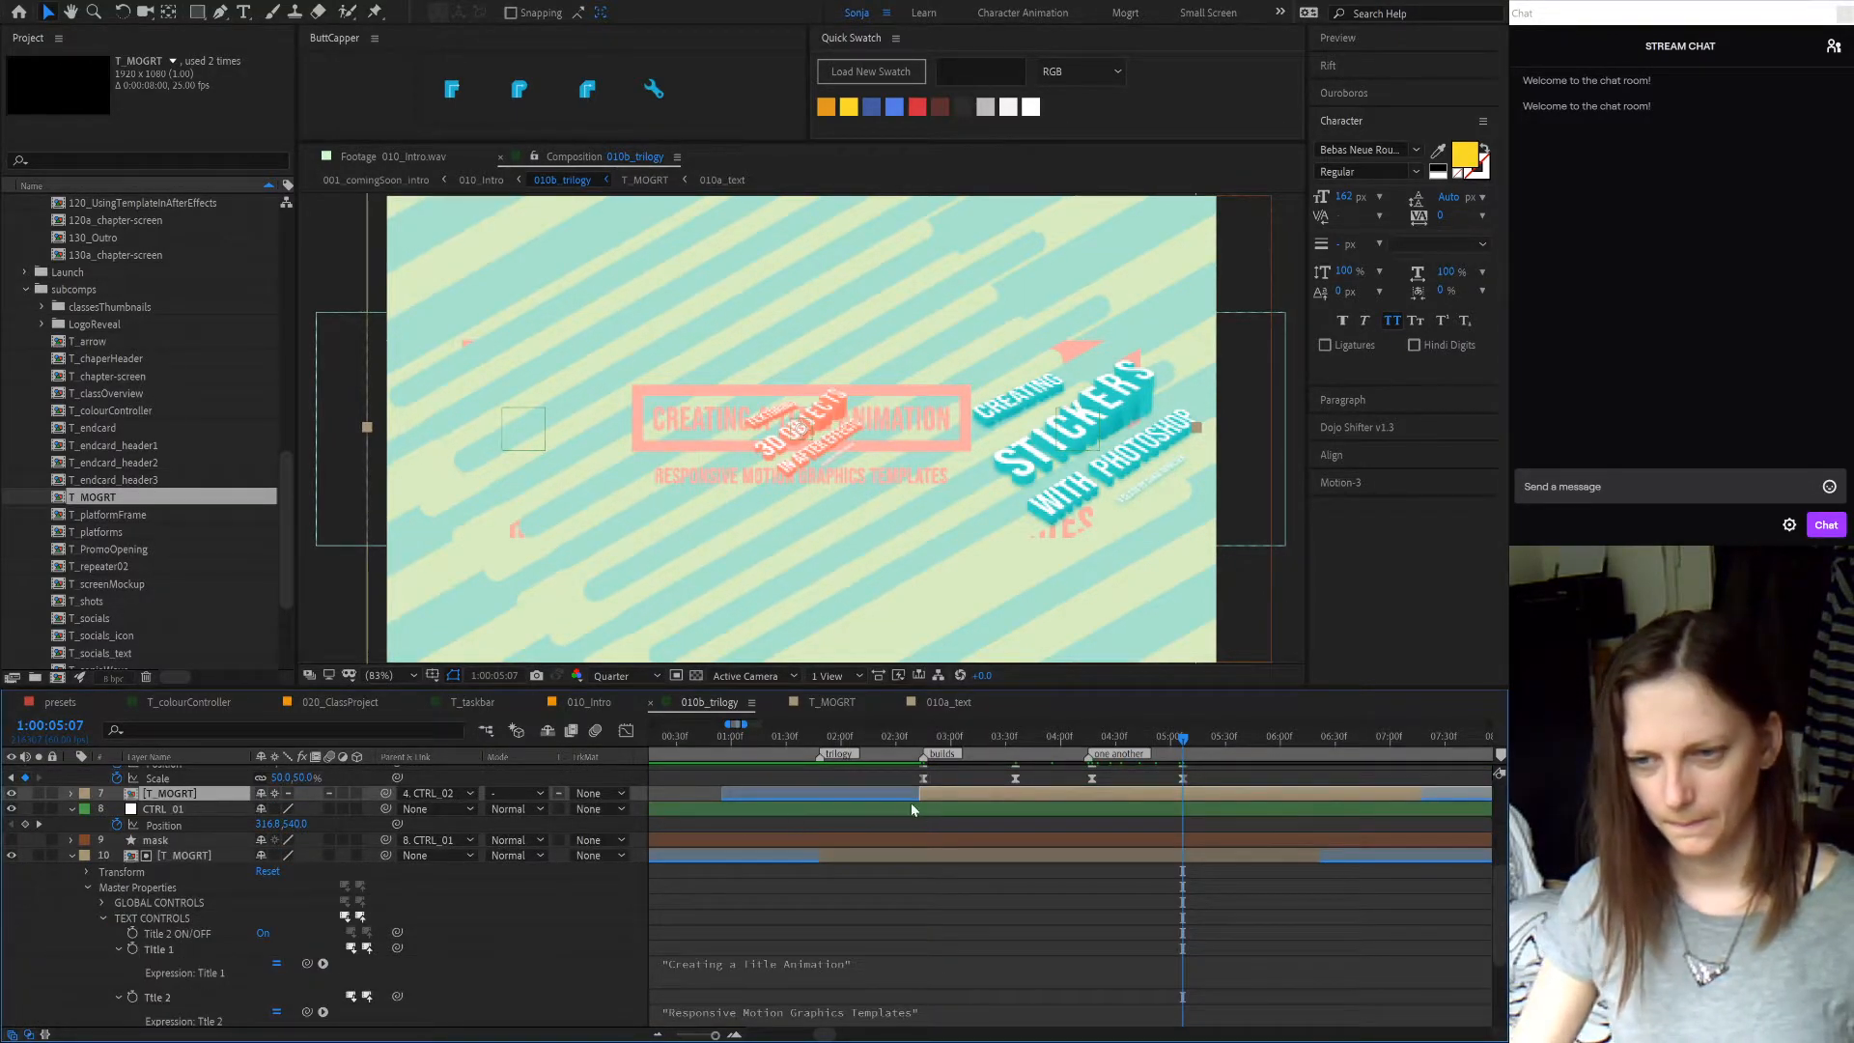
{"action": "left_click", "coordinate": [987, 857]}
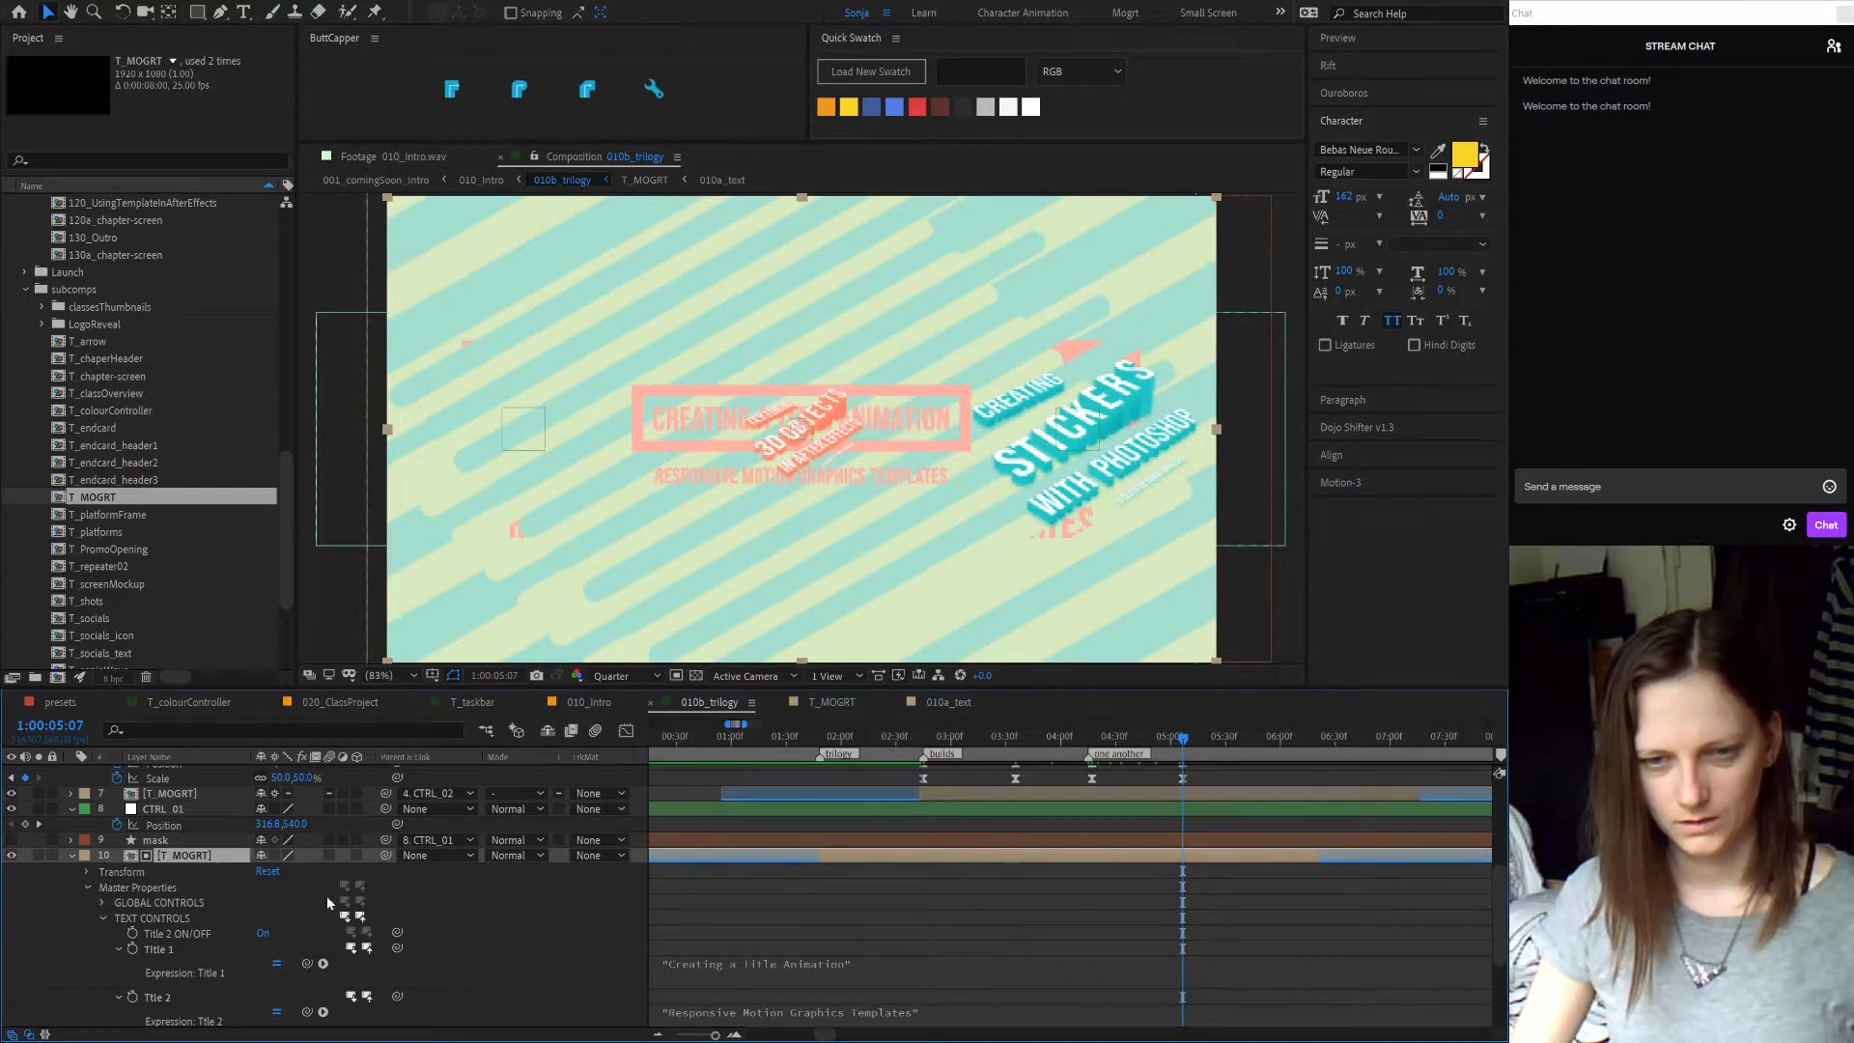
{"action": "scroll", "coordinate": [429, 957], "scroll_direction": "up", "scroll_amount": 3}
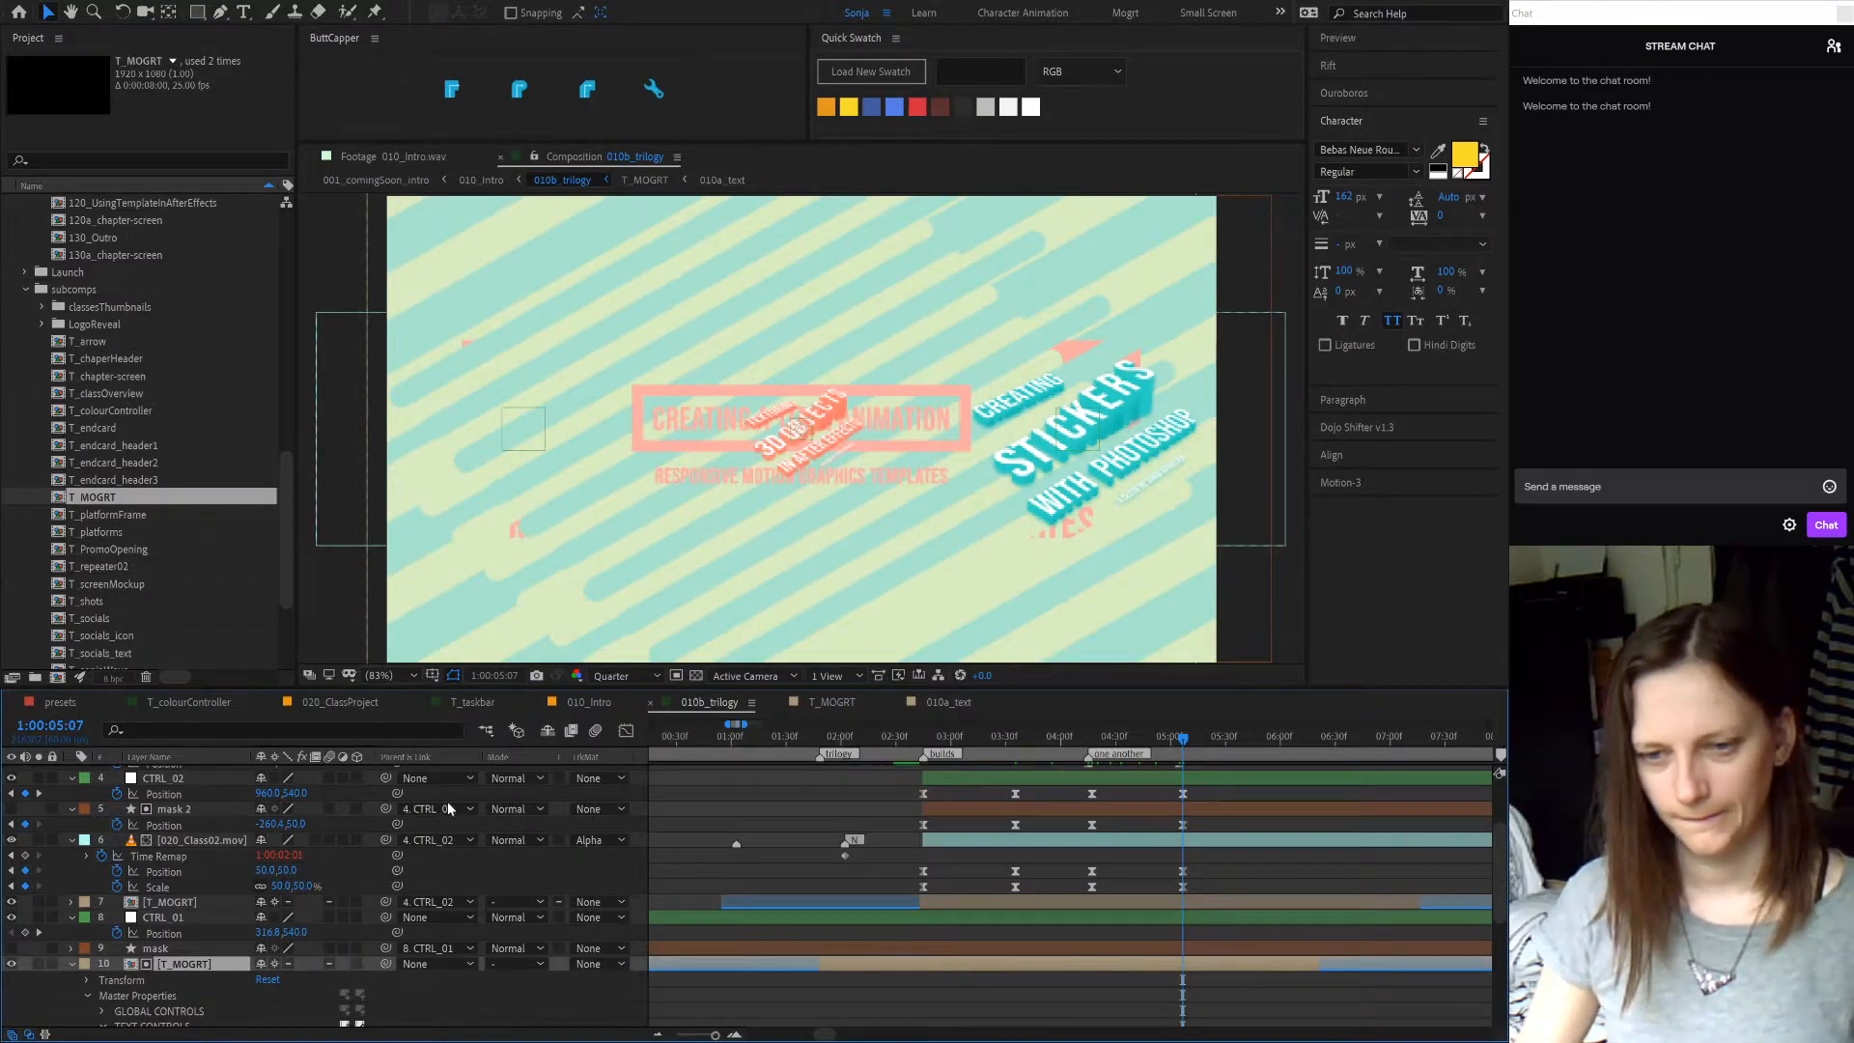
{"action": "key", "text": "F4"}
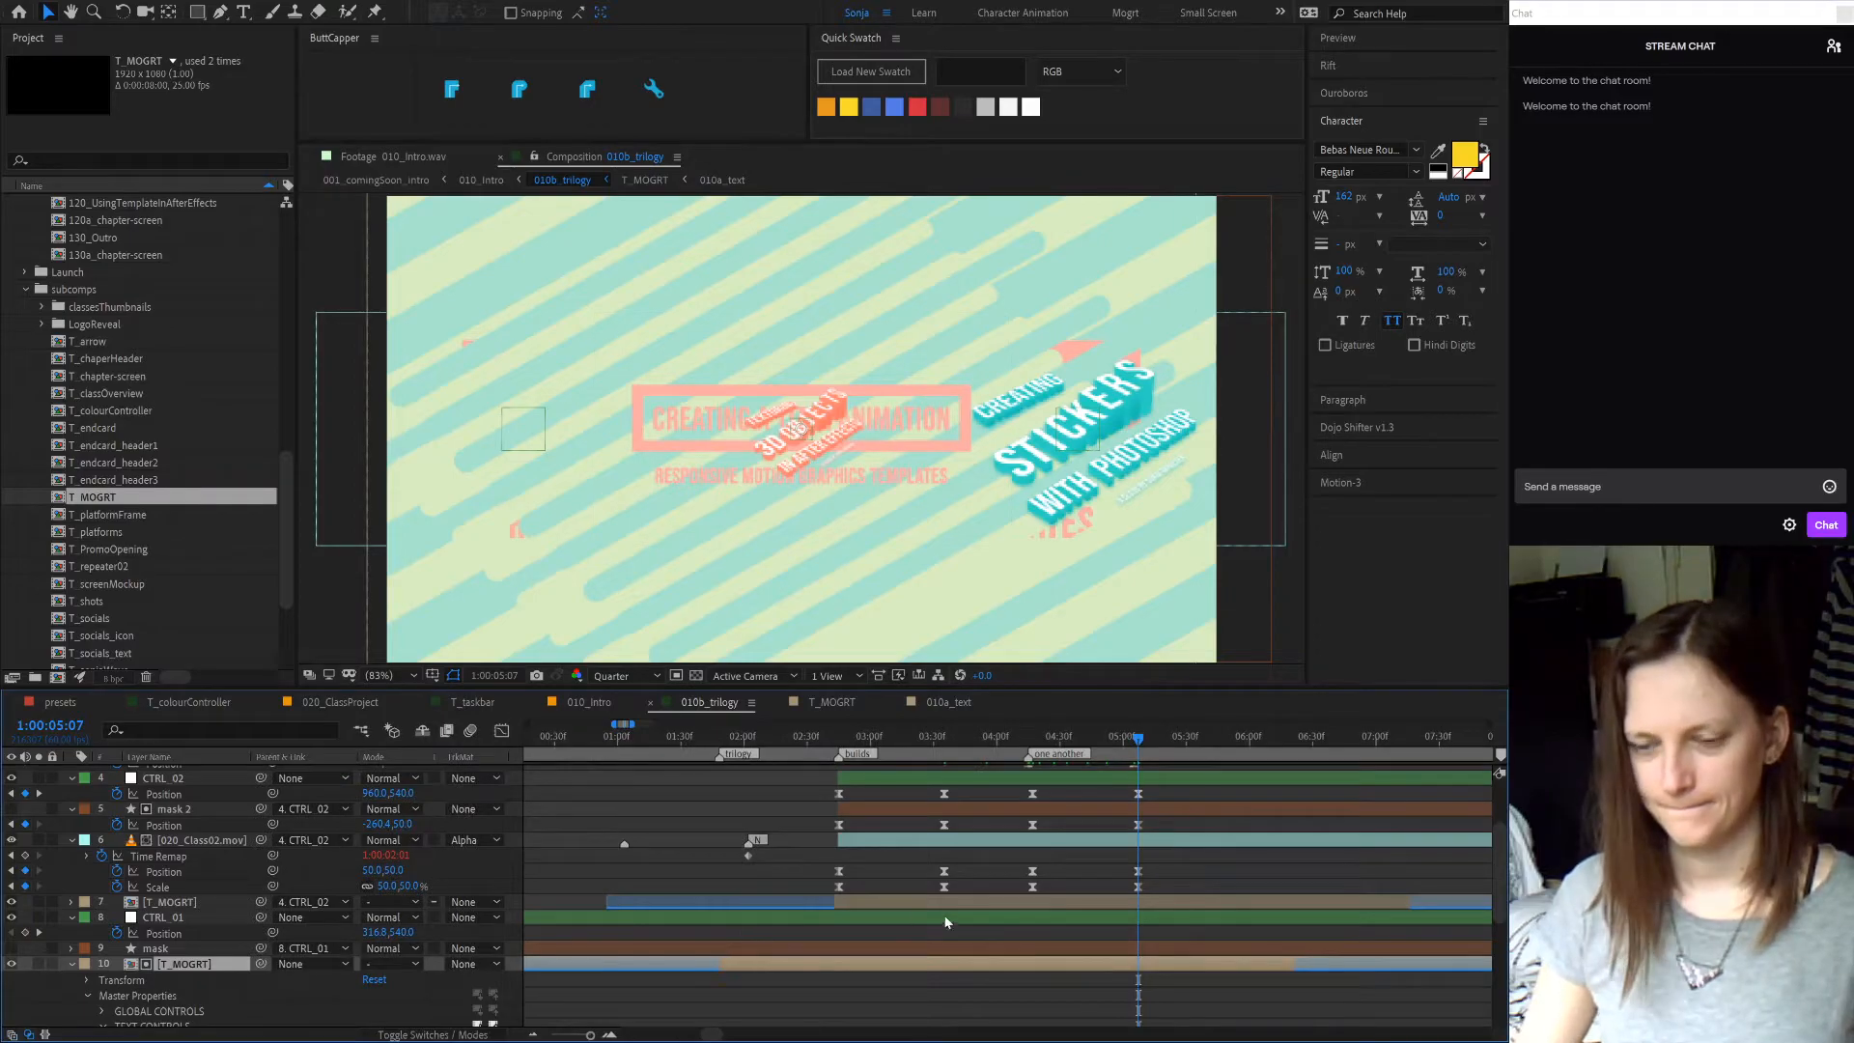
- Parent the original T_MOGRT layer to CTRL_01 at 1:00:01:48 and check the CTRL_01 Position
{"action": "scroll", "coordinate": [768, 757], "scroll_direction": "down", "scroll_amount": 2}
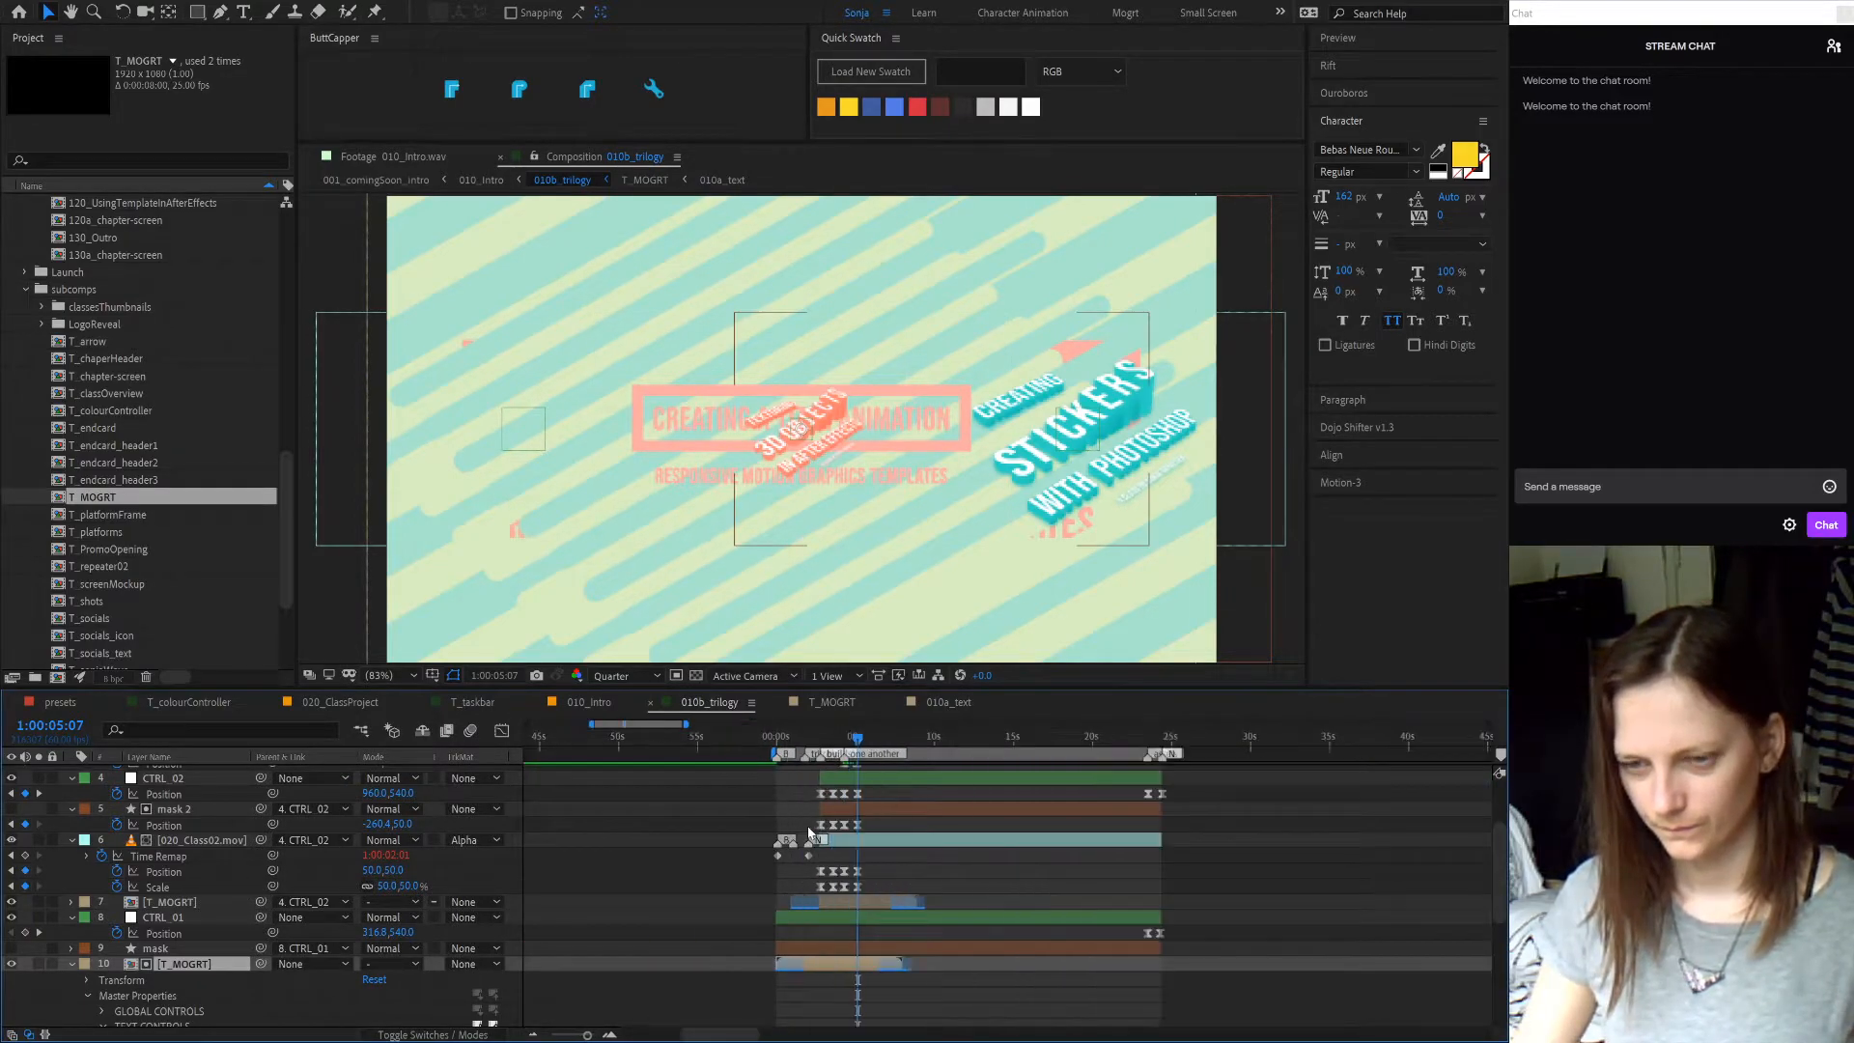
{"action": "left_click_drag", "start_coordinate": [755, 738], "coordinate": [797, 739]}
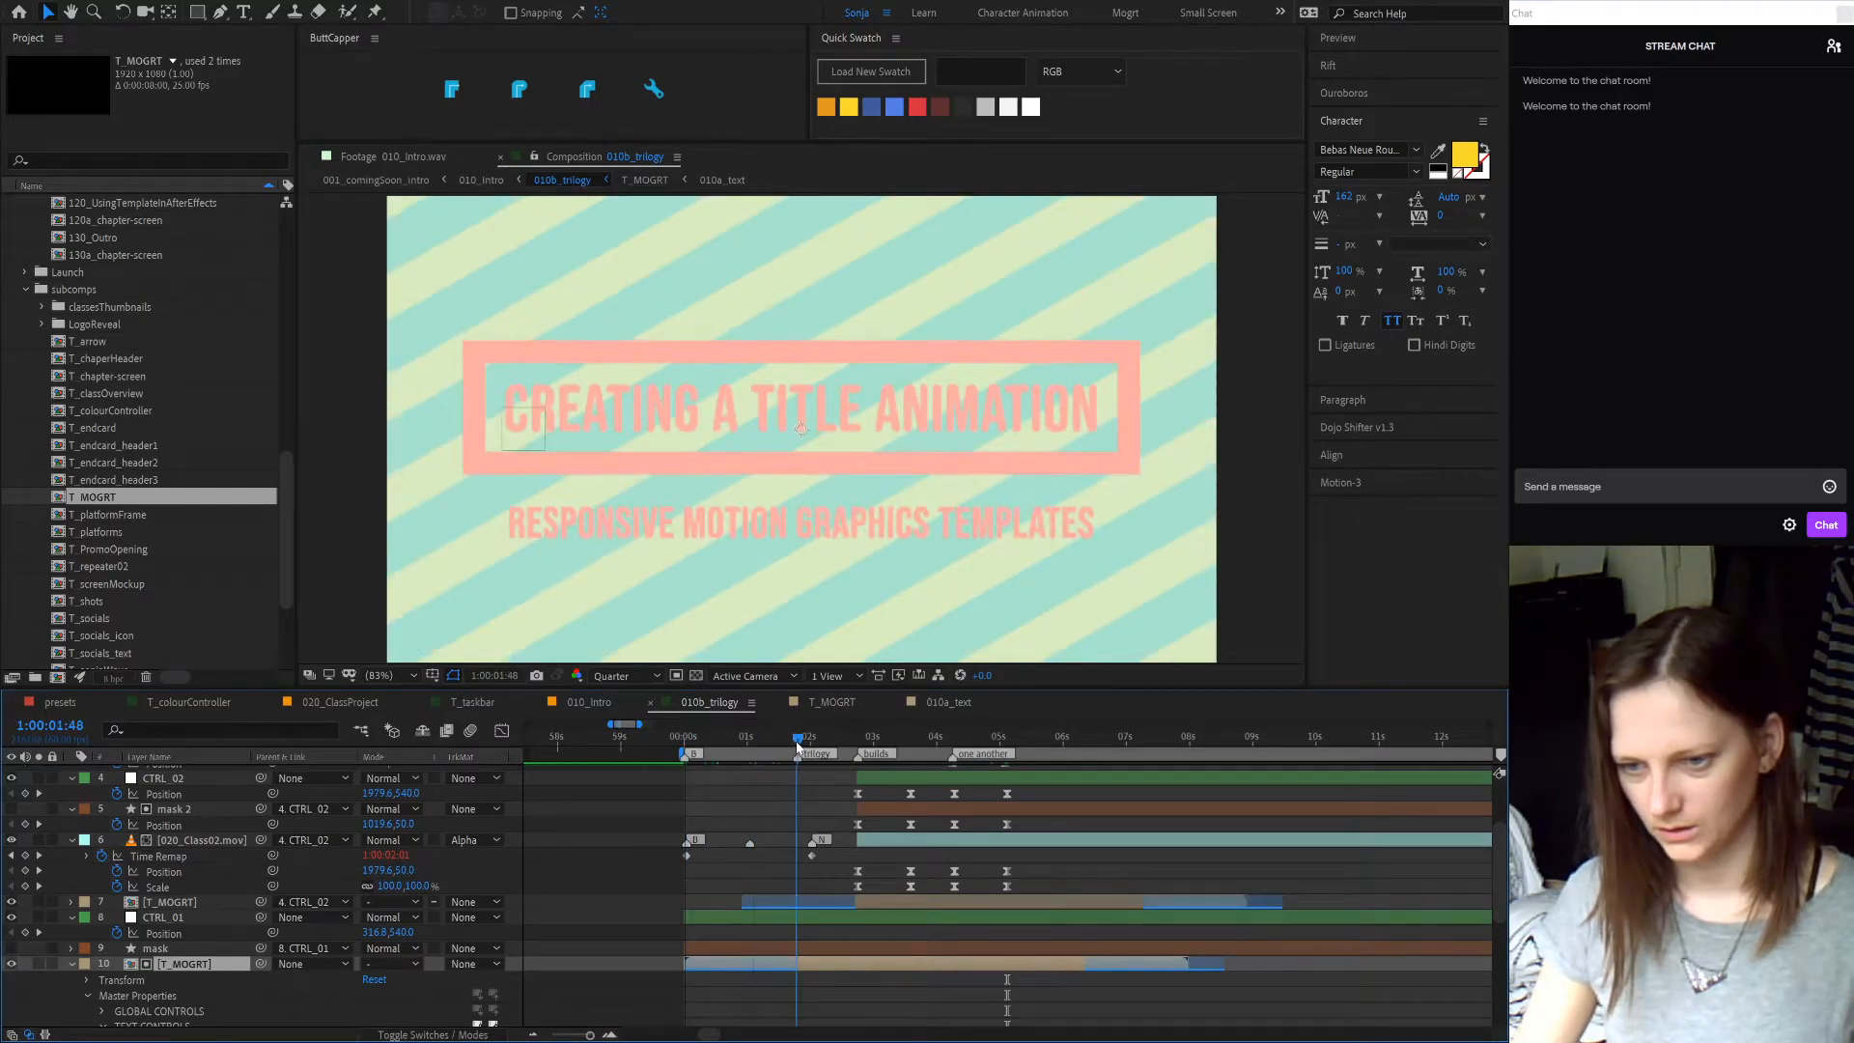
{"action": "left_click_drag", "start_coordinate": [261, 964], "coordinate": [722, 913]}
{"action": "left_click", "coordinate": [747, 920]}
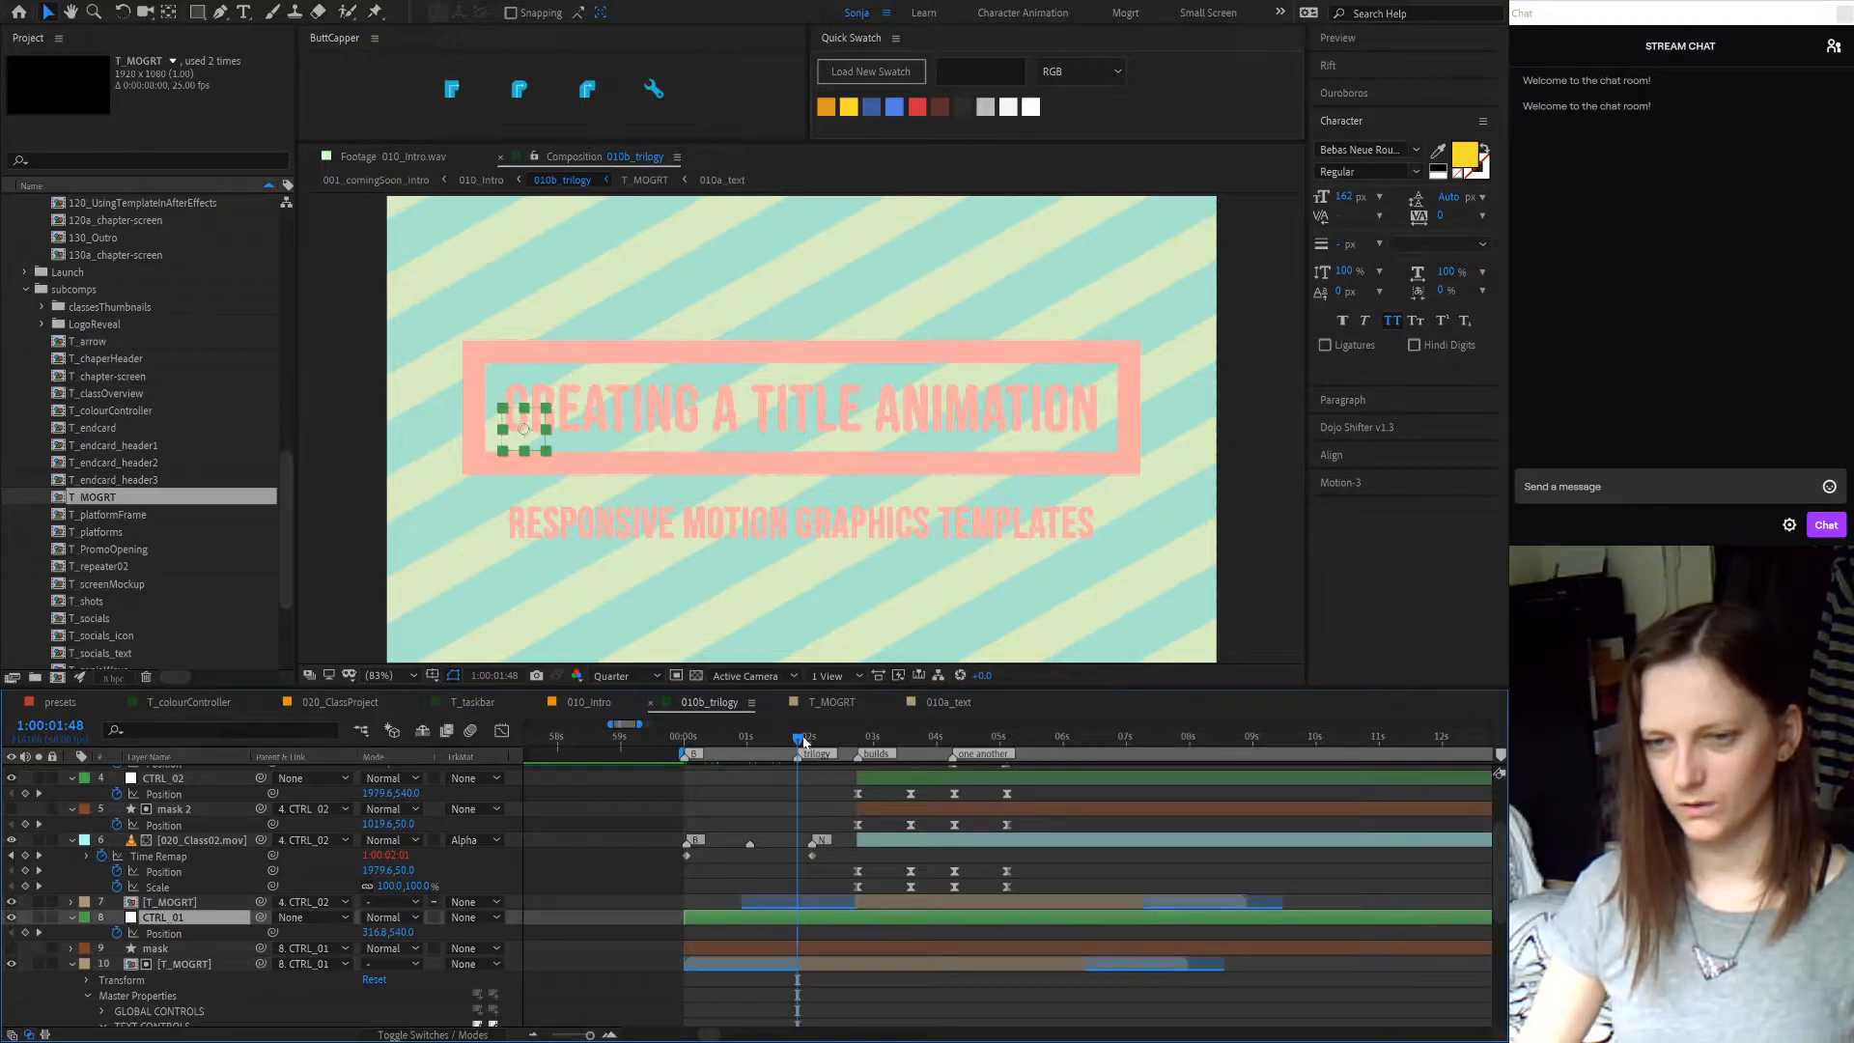
{"action": "key", "text": "p"}
{"action": "key", "text": "p"}
{"action": "scroll", "coordinate": [860, 966], "scroll_direction": "down", "scroll_amount": 3}
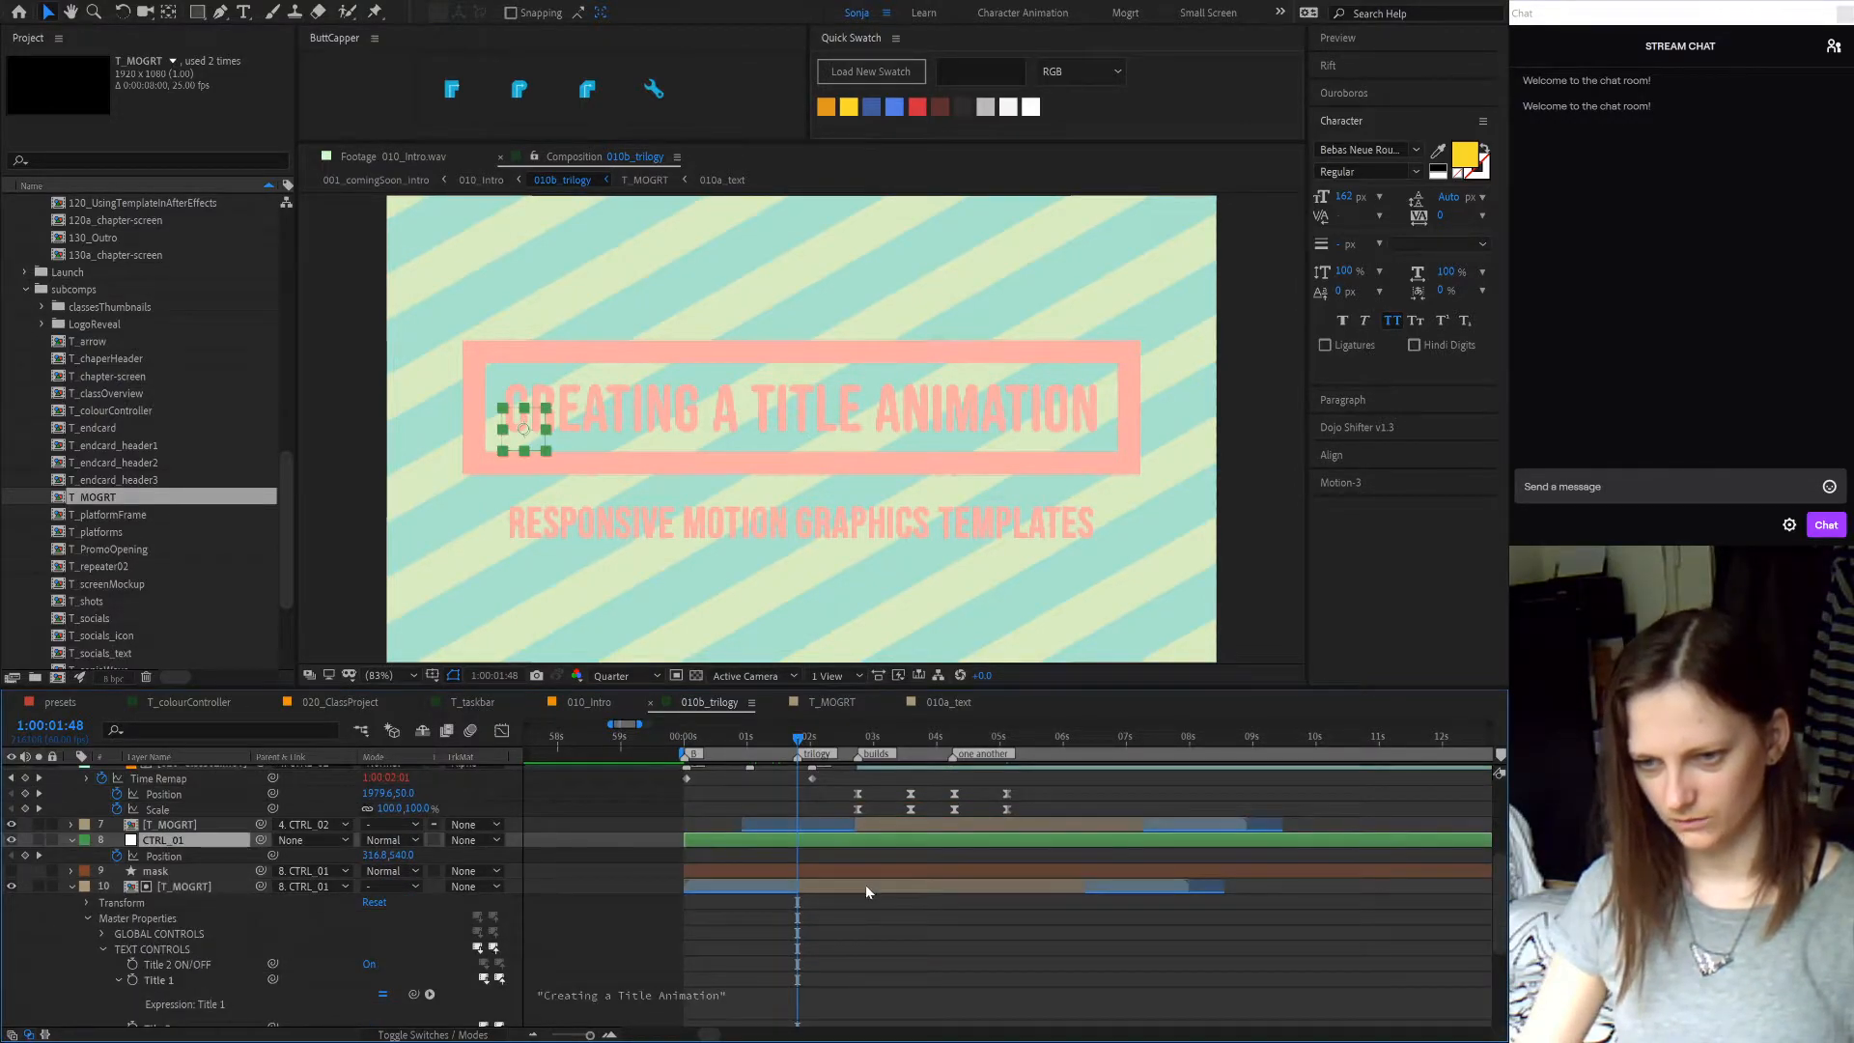
{"action": "left_click", "coordinate": [866, 888]}
{"action": "scroll", "coordinate": [866, 886], "scroll_direction": "up", "scroll_amount": 3}
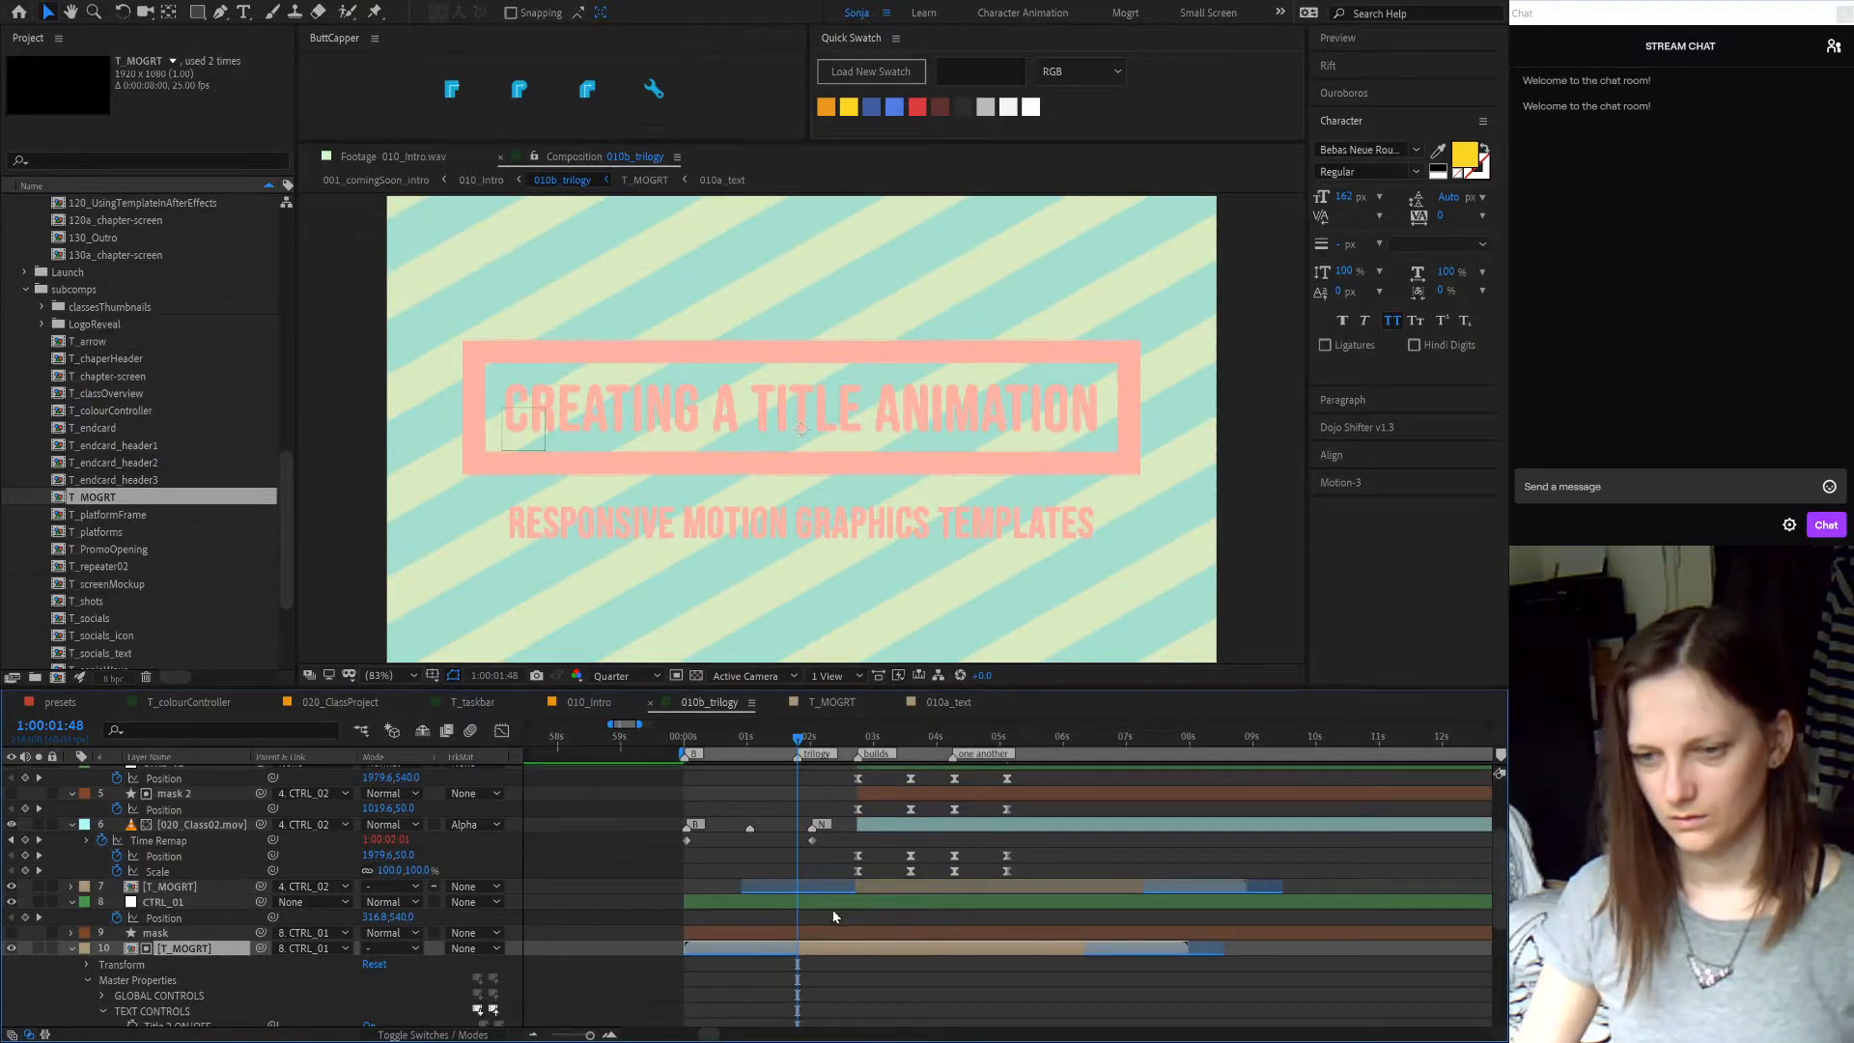
- Go to 1:00:02:45 and hide the 020_Class02.mov layer
{"action": "left_click", "coordinate": [829, 902]}
{"action": "left_click_drag", "start_coordinate": [805, 747], "coordinate": [858, 744]}
{"action": "scroll", "coordinate": [907, 873], "scroll_direction": "up", "scroll_amount": 2}
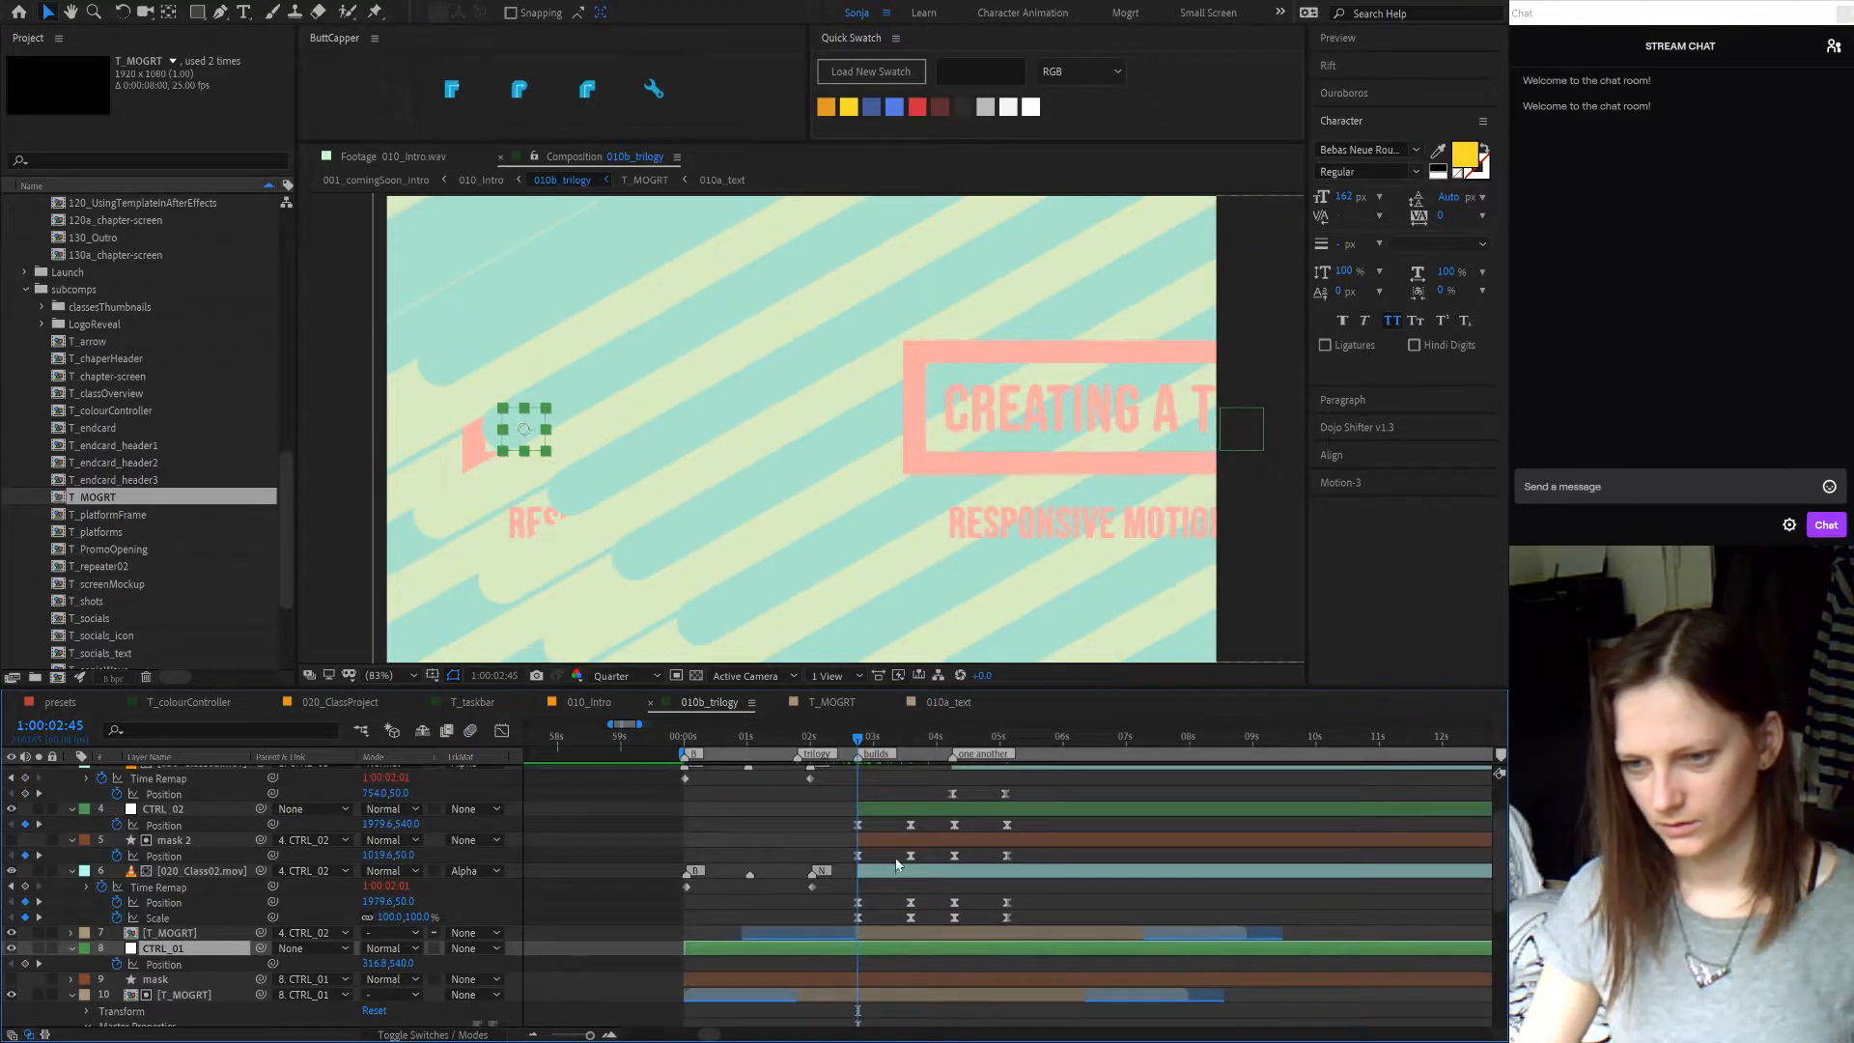
{"action": "left_click", "coordinate": [908, 847]}
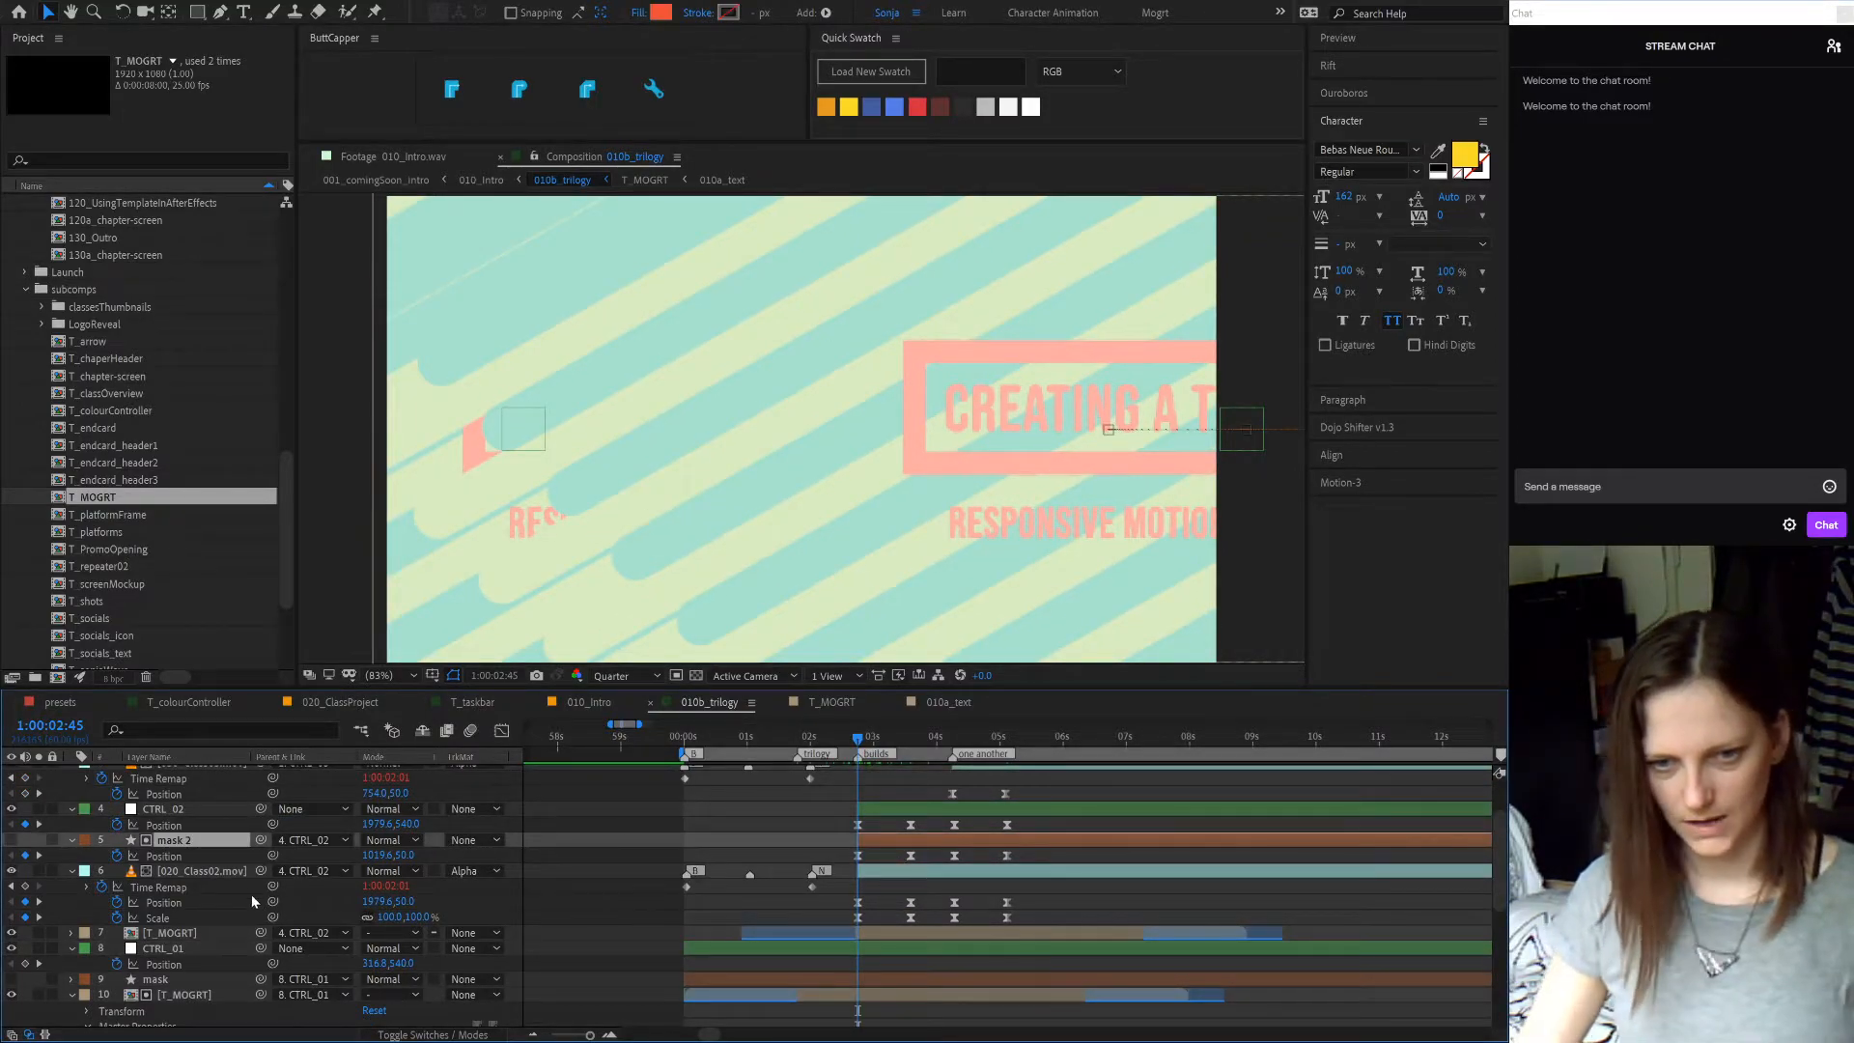
{"action": "left_click", "coordinate": [222, 870]}
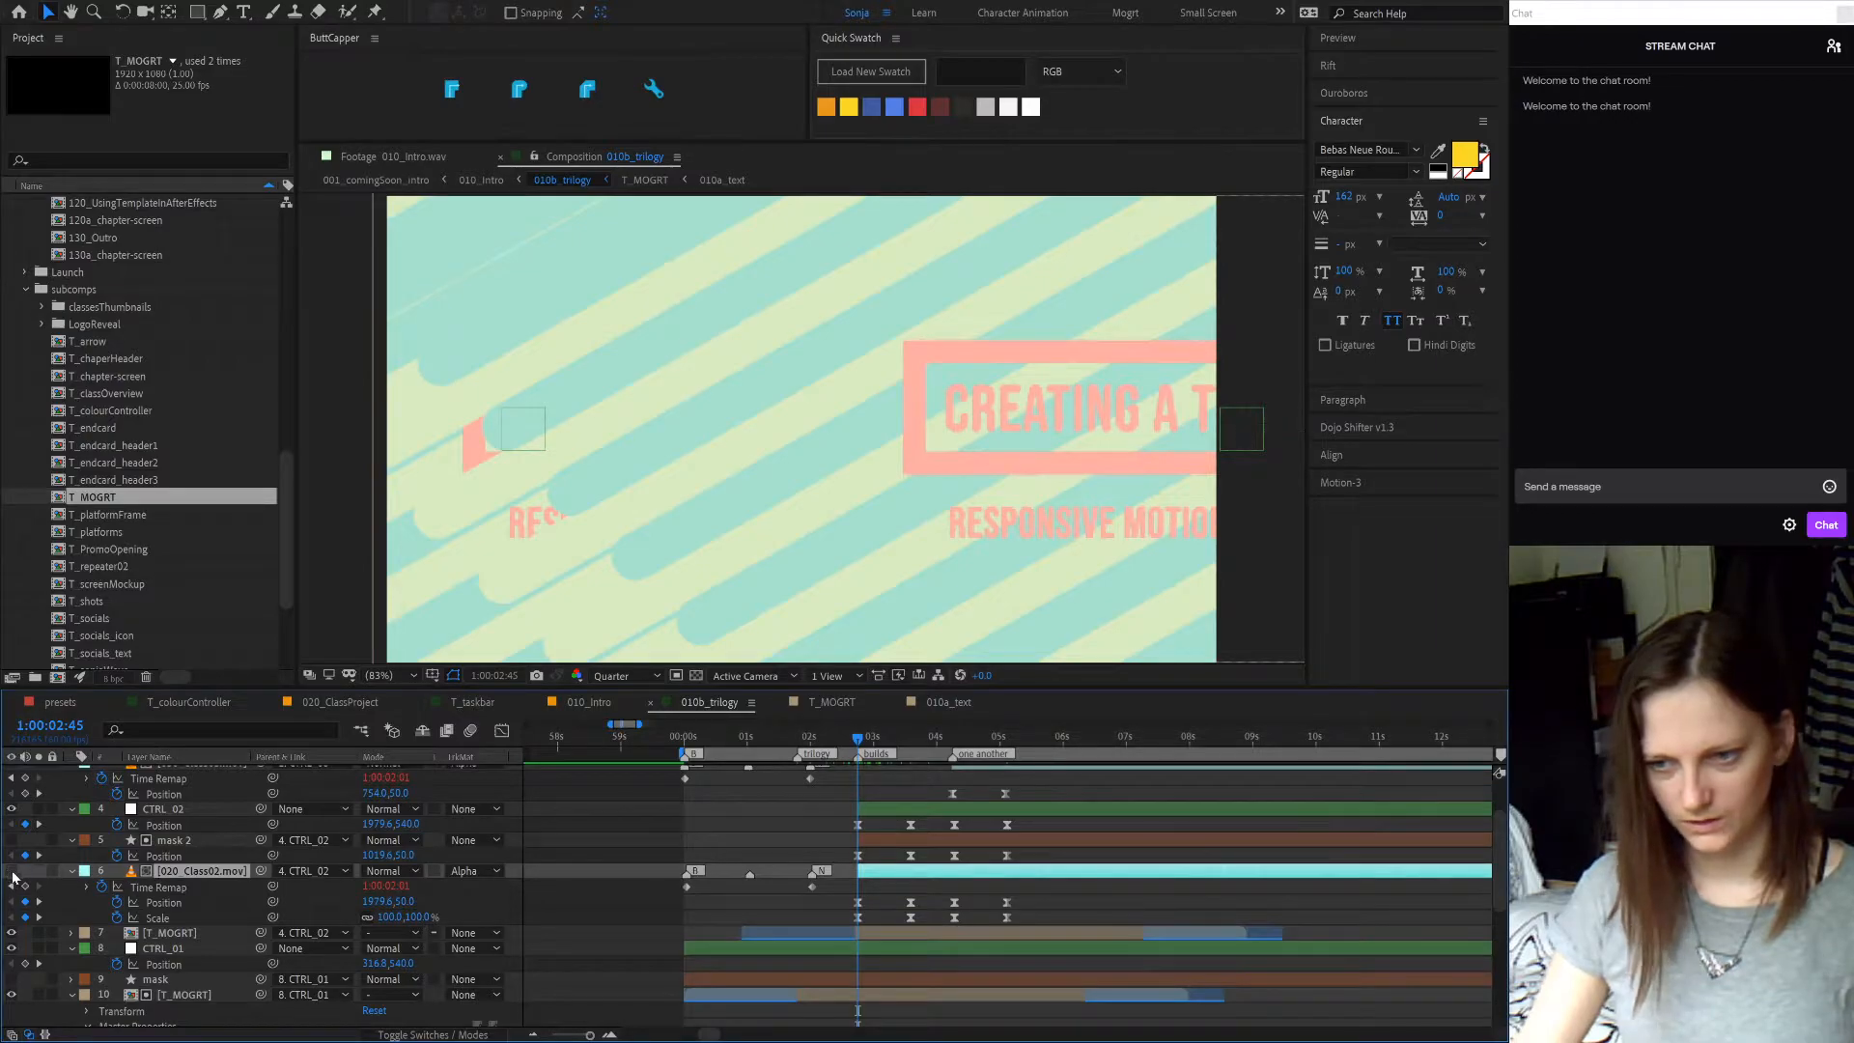
- Trim the start of the duplicated T_MOGRT layer to 1:00:02:45
{"action": "left_click", "coordinate": [940, 935]}
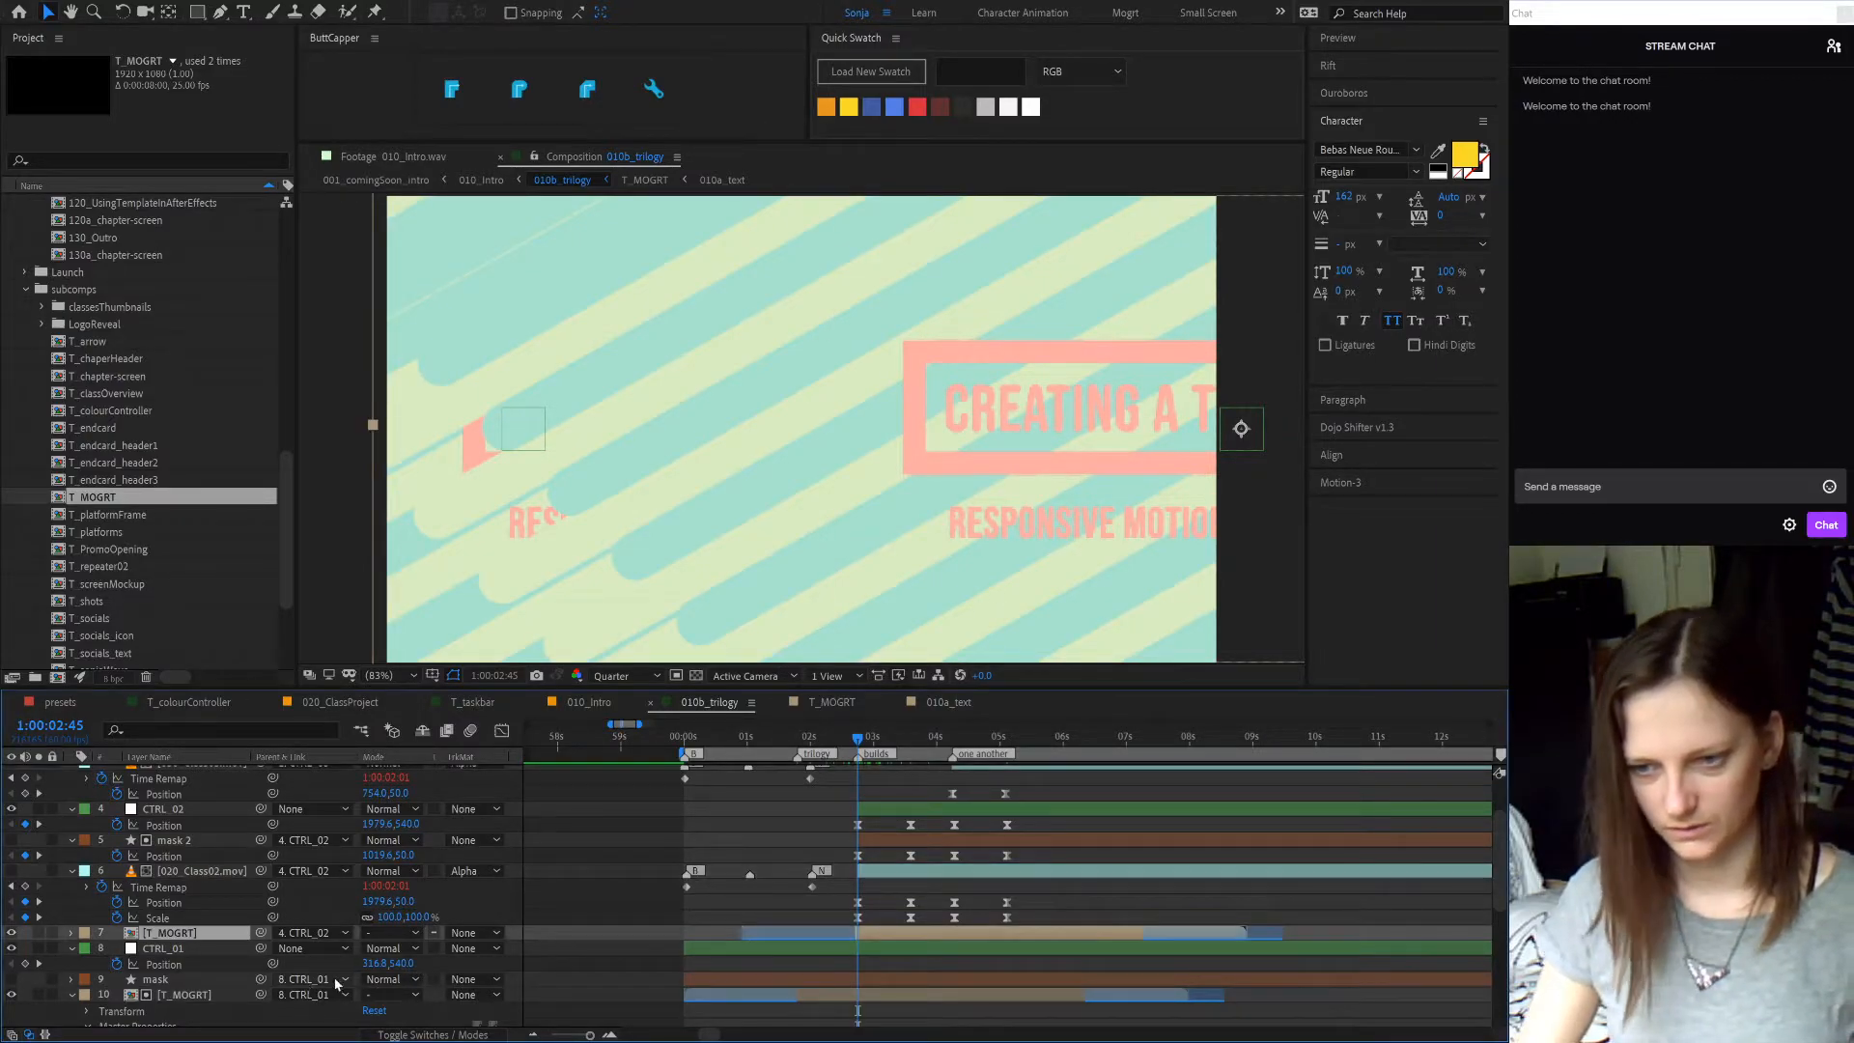
{"action": "scroll", "coordinate": [854, 958], "scroll_direction": "up", "scroll_amount": 5}
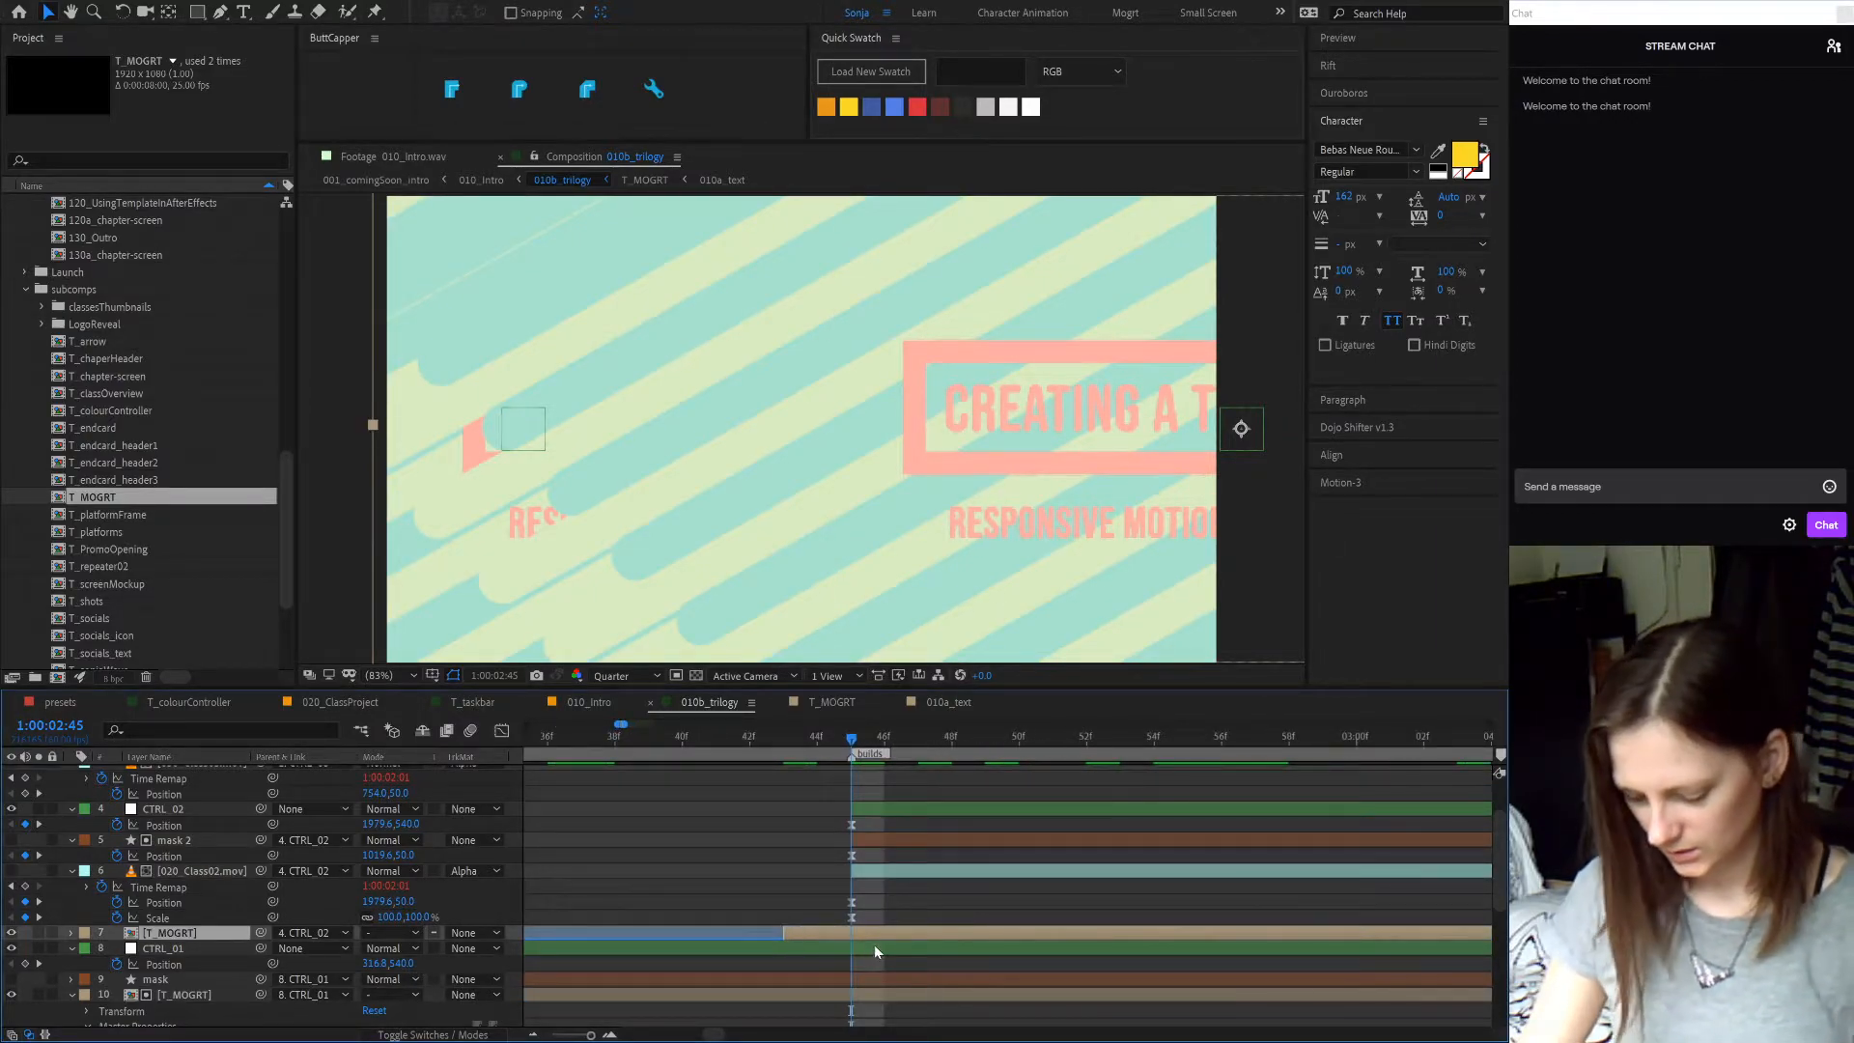
{"action": "scroll", "coordinate": [942, 937], "scroll_direction": "down", "scroll_amount": 5}
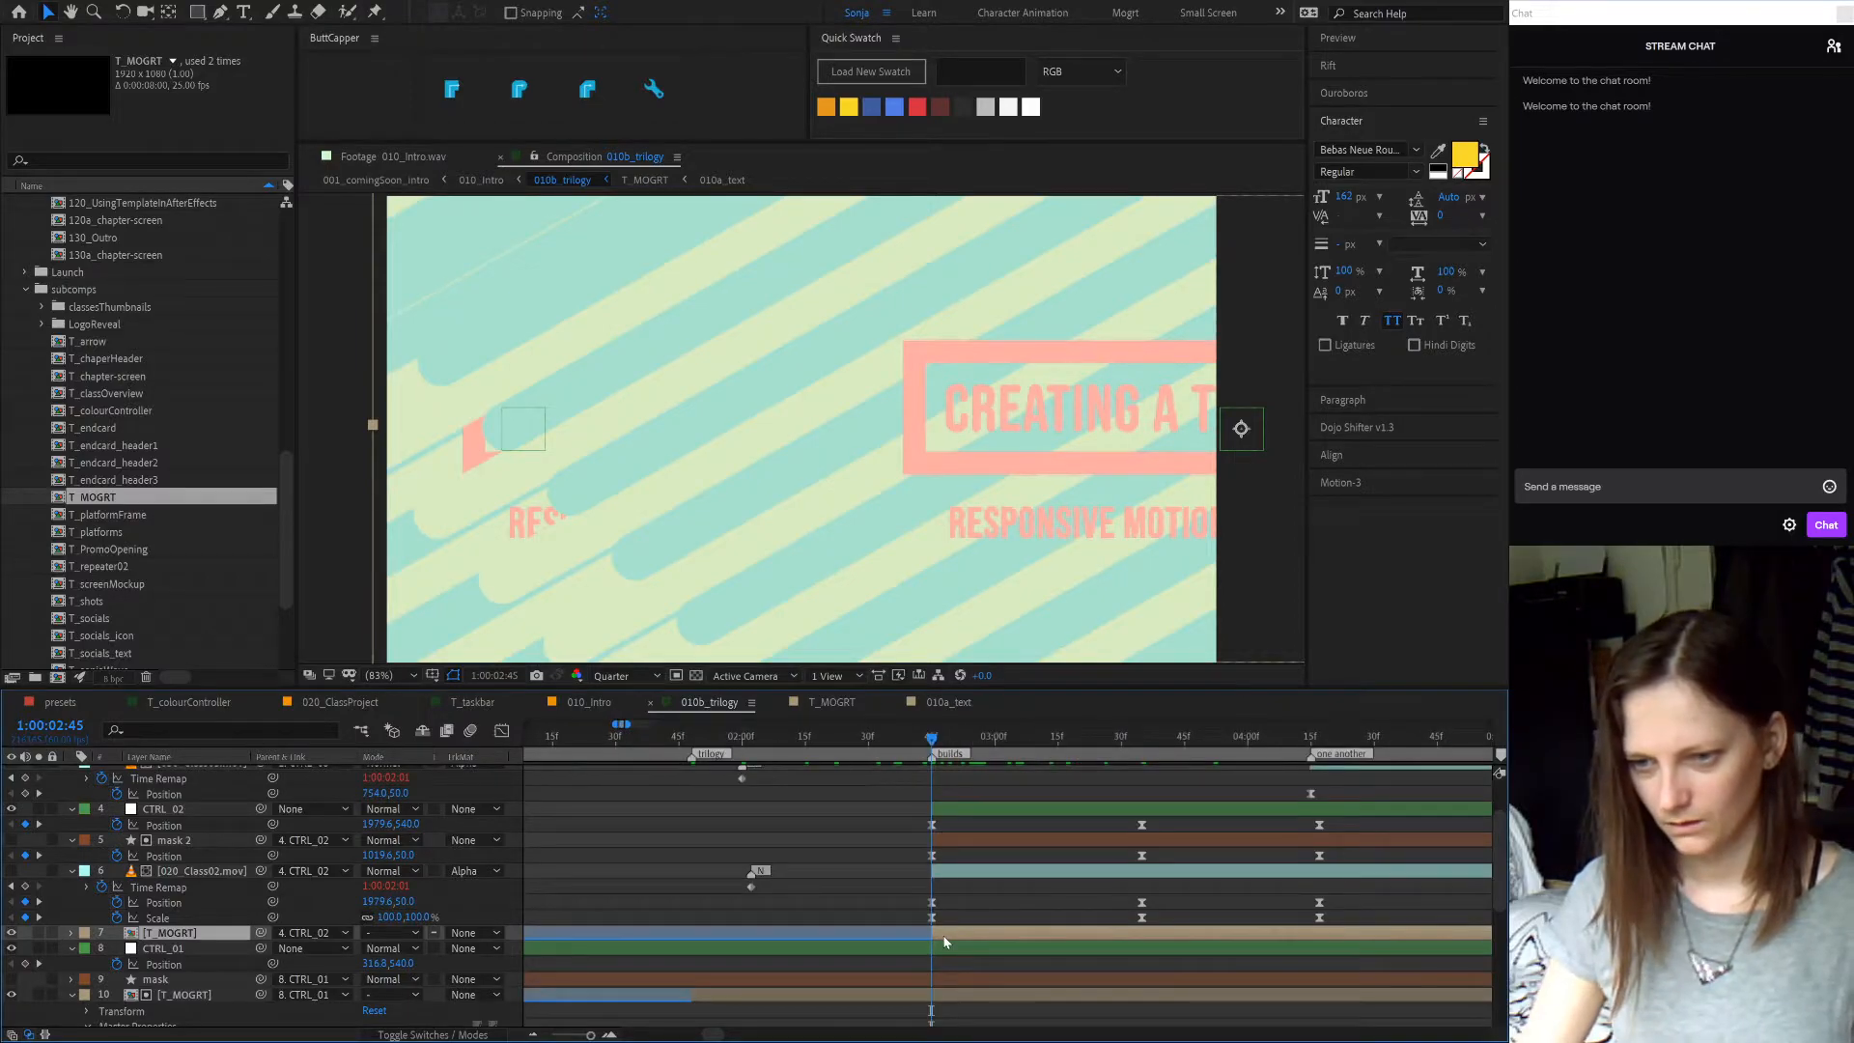
{"action": "scroll", "coordinate": [943, 936], "scroll_direction": "down", "scroll_amount": 4}
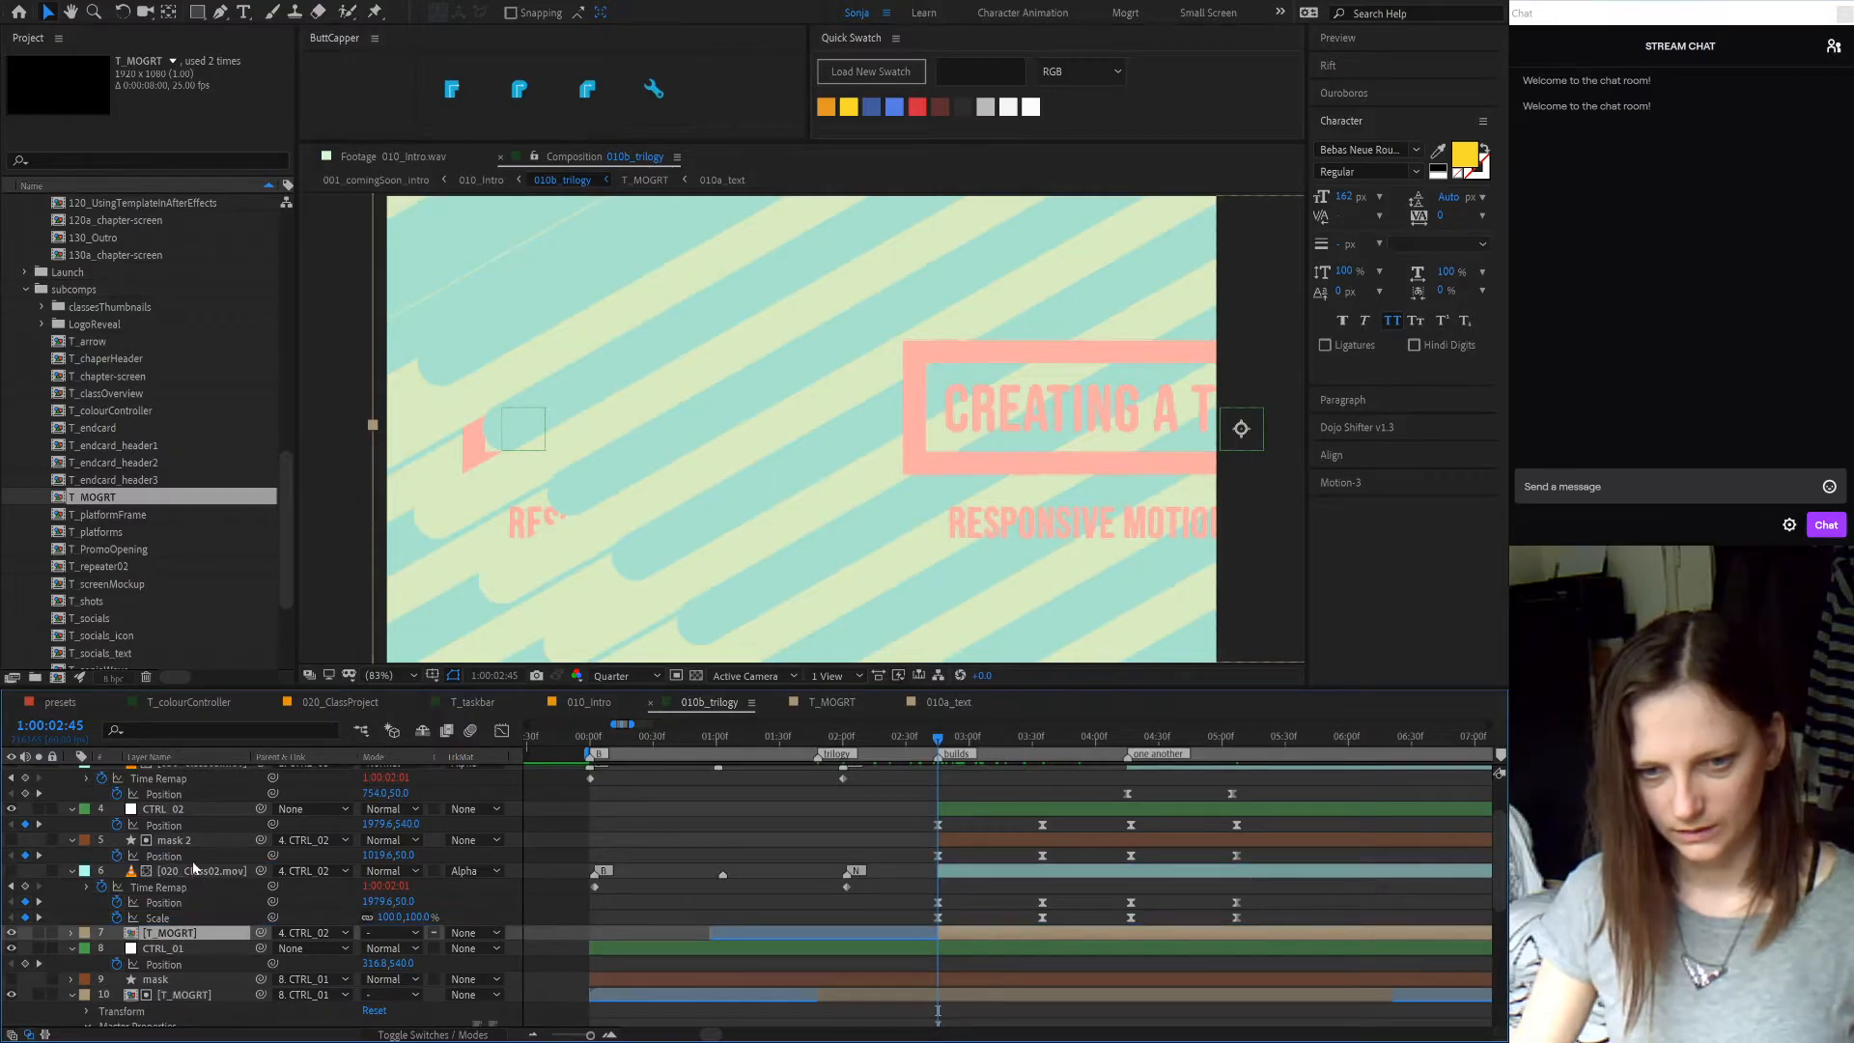
- Move the duplicated T_MOGRT layer directly above 020_Class02.mov and check mask 2's Scale at 1:00:03:35
{"action": "key", "text": "ctrl+bracketright"}
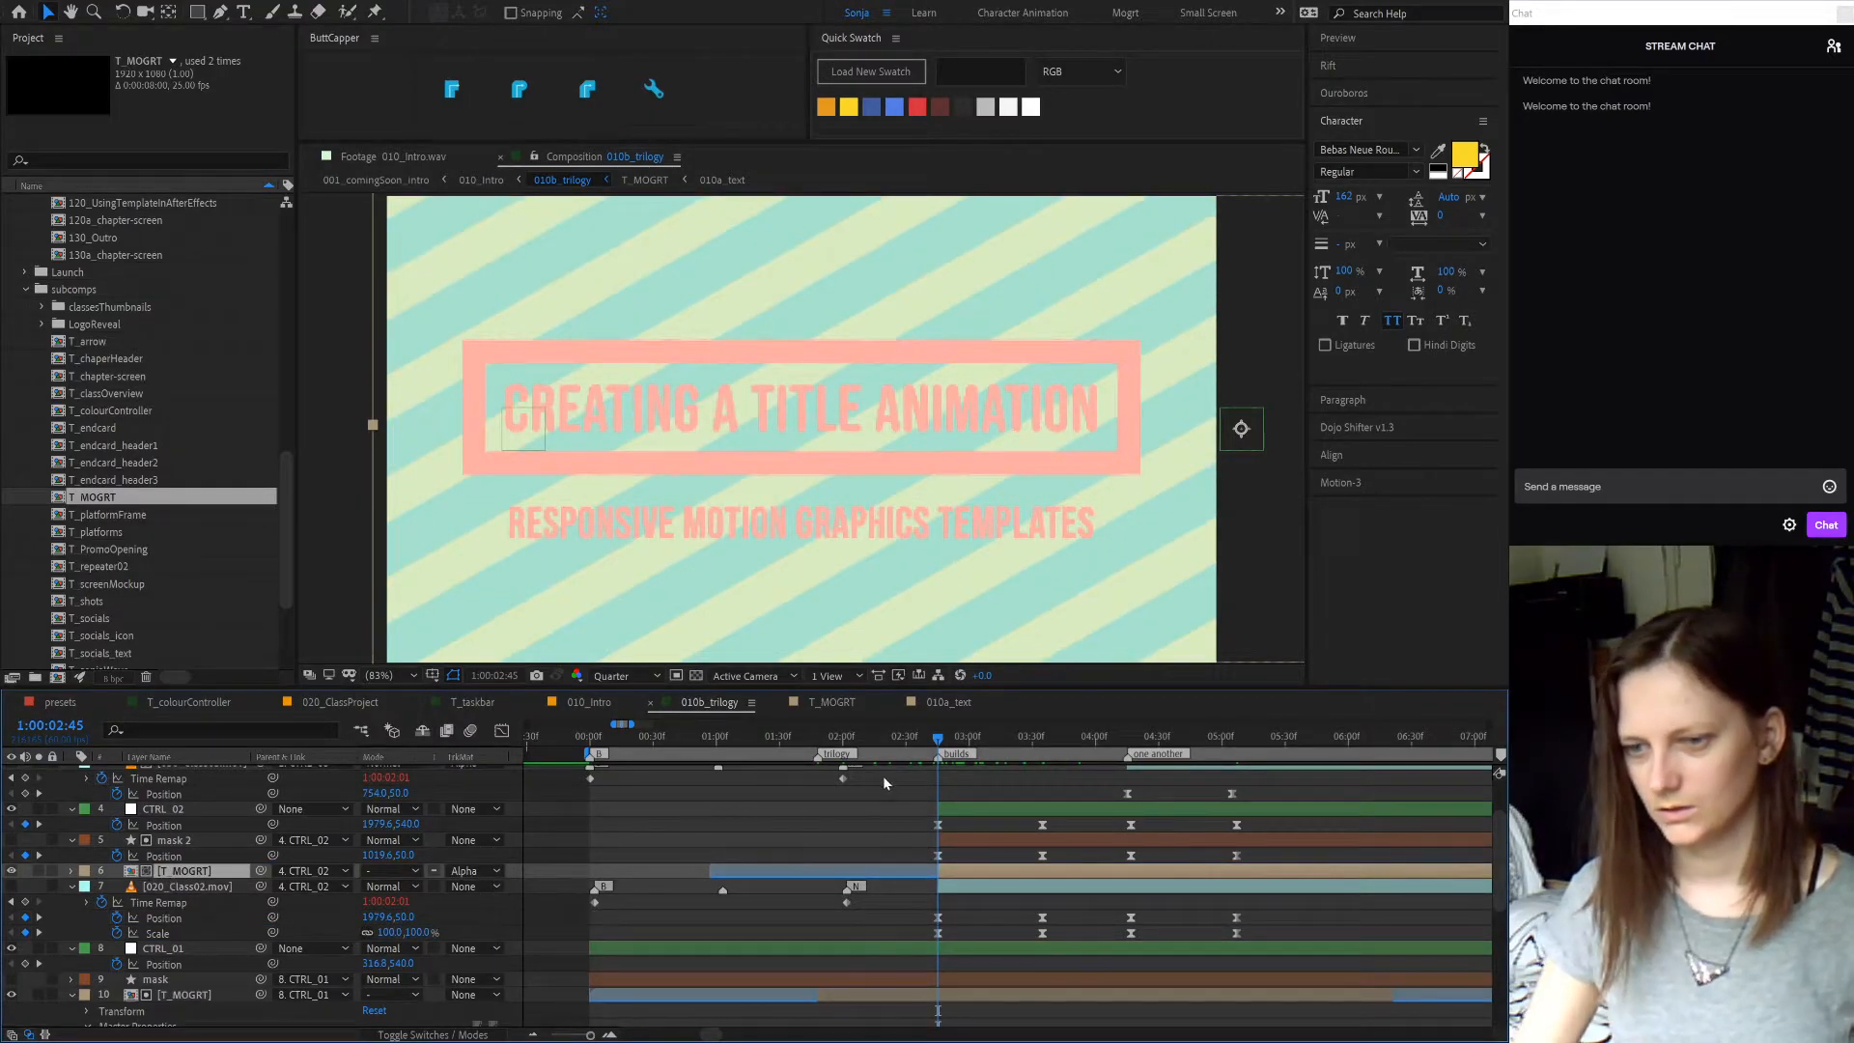
{"action": "left_click_drag", "start_coordinate": [954, 734], "coordinate": [1046, 741]}
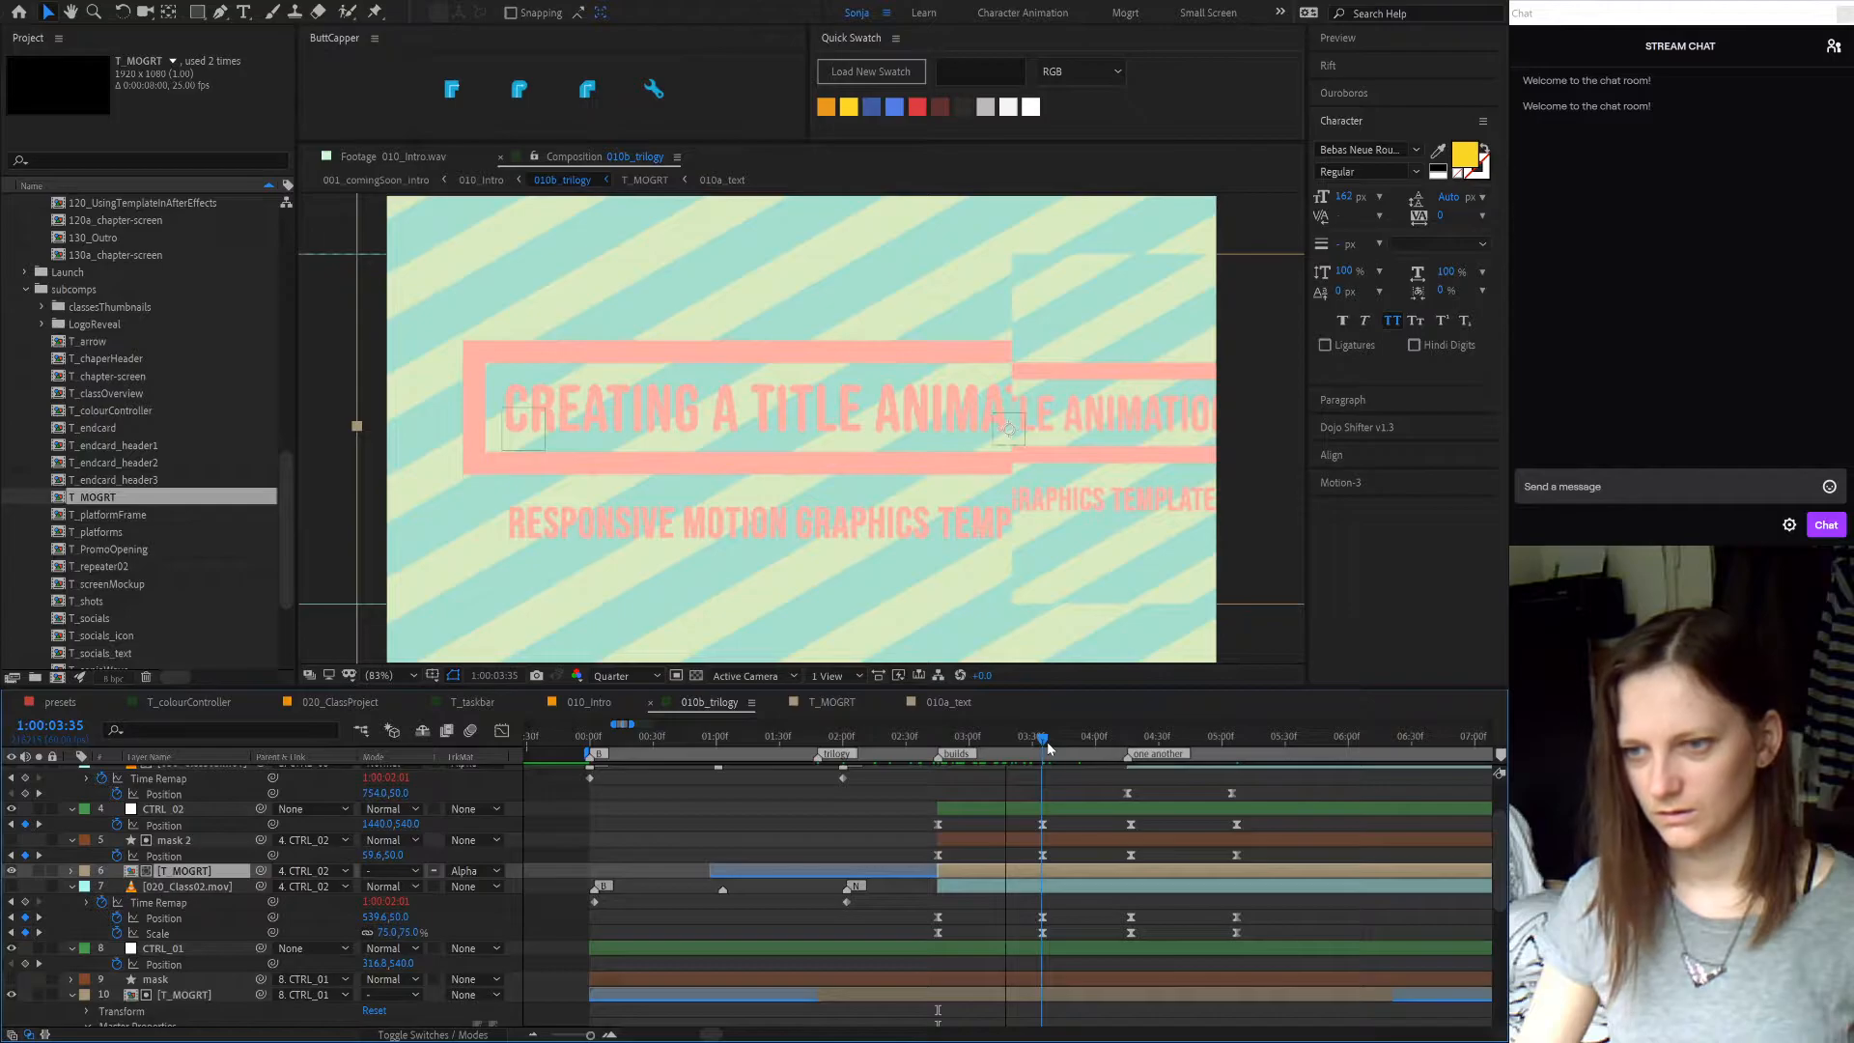
{"action": "left_click", "coordinate": [1082, 842]}
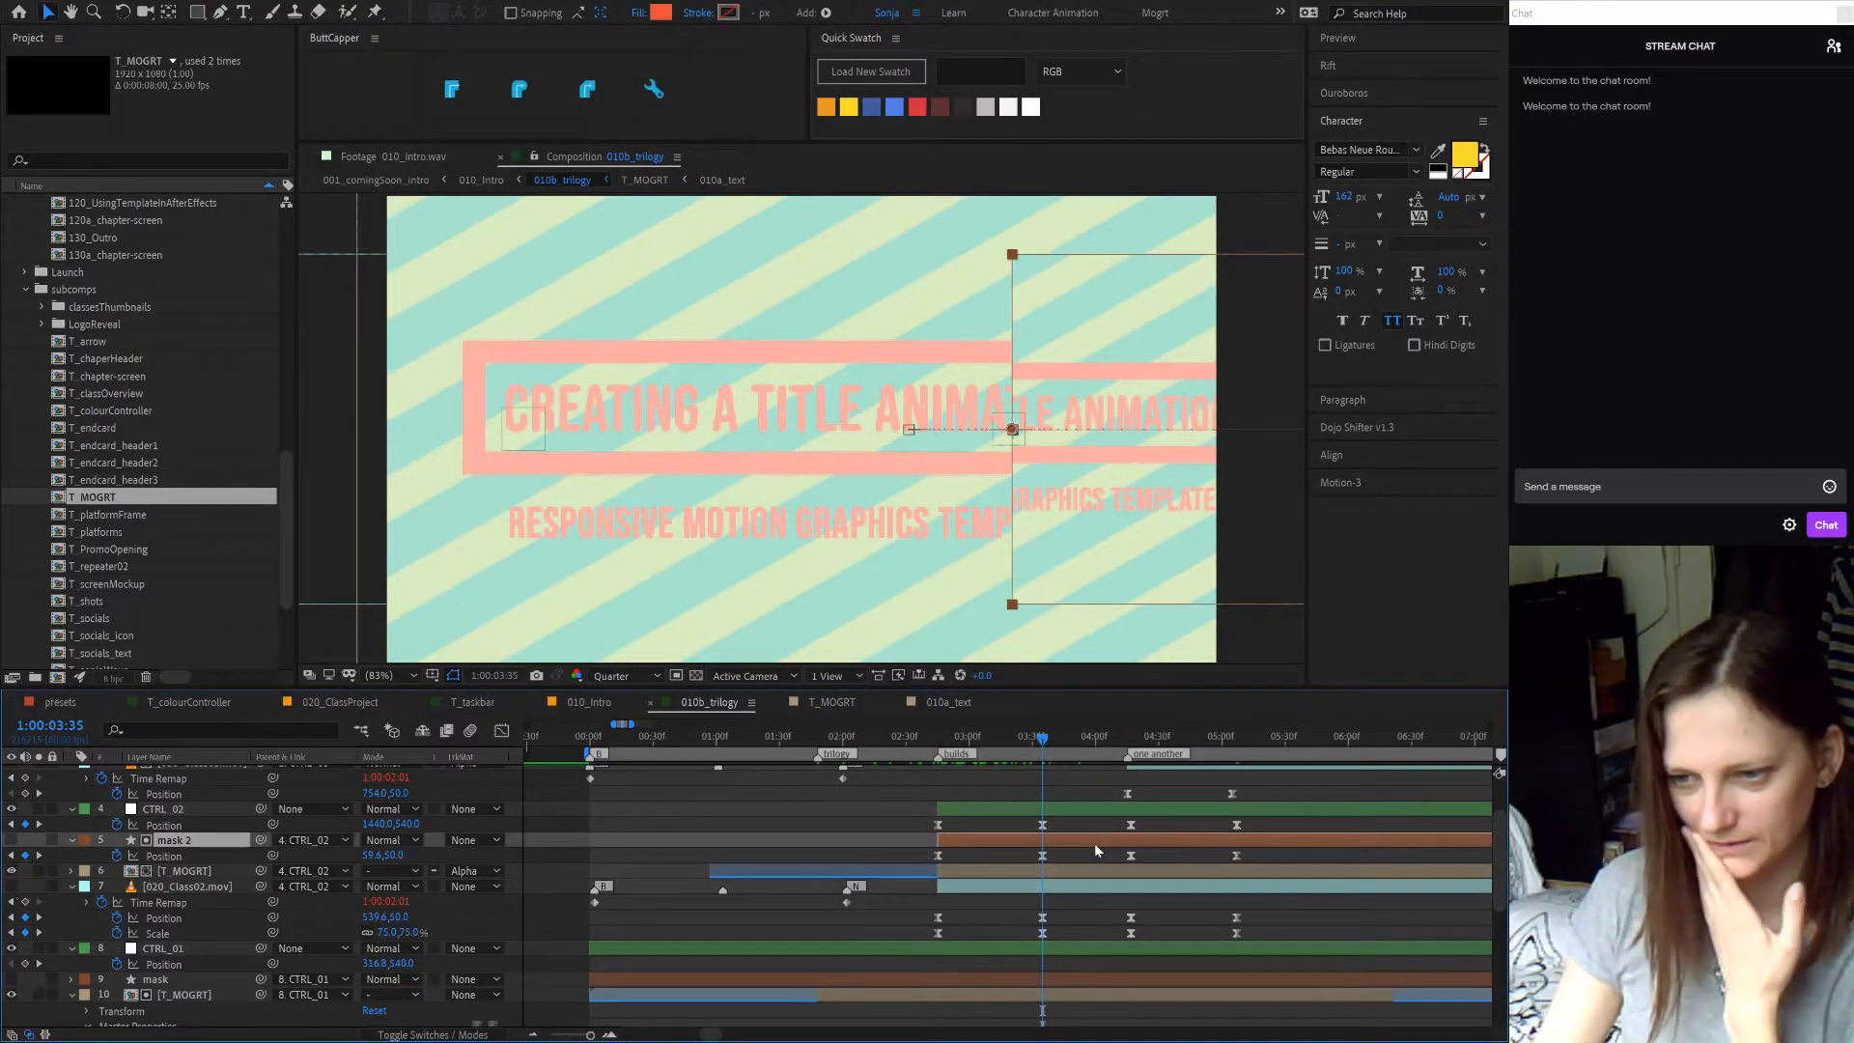
{"action": "key", "text": "s"}
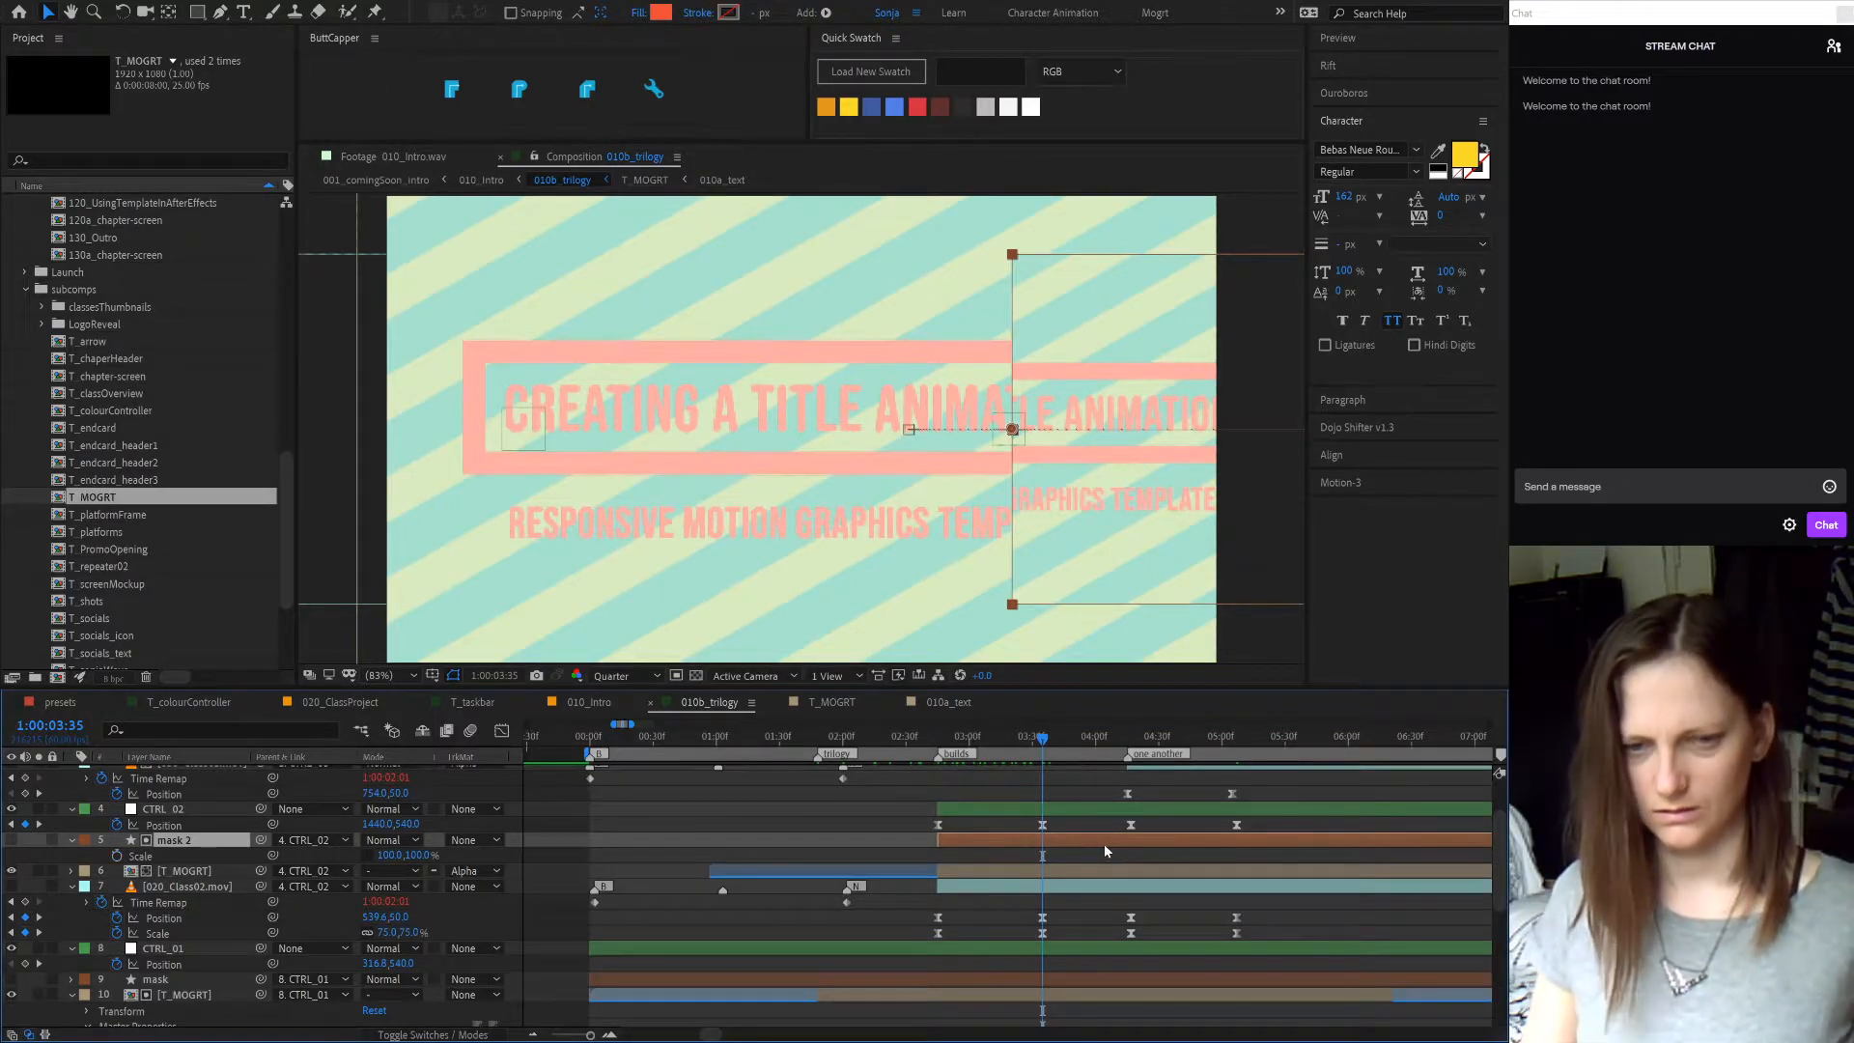
{"action": "key", "text": "s"}
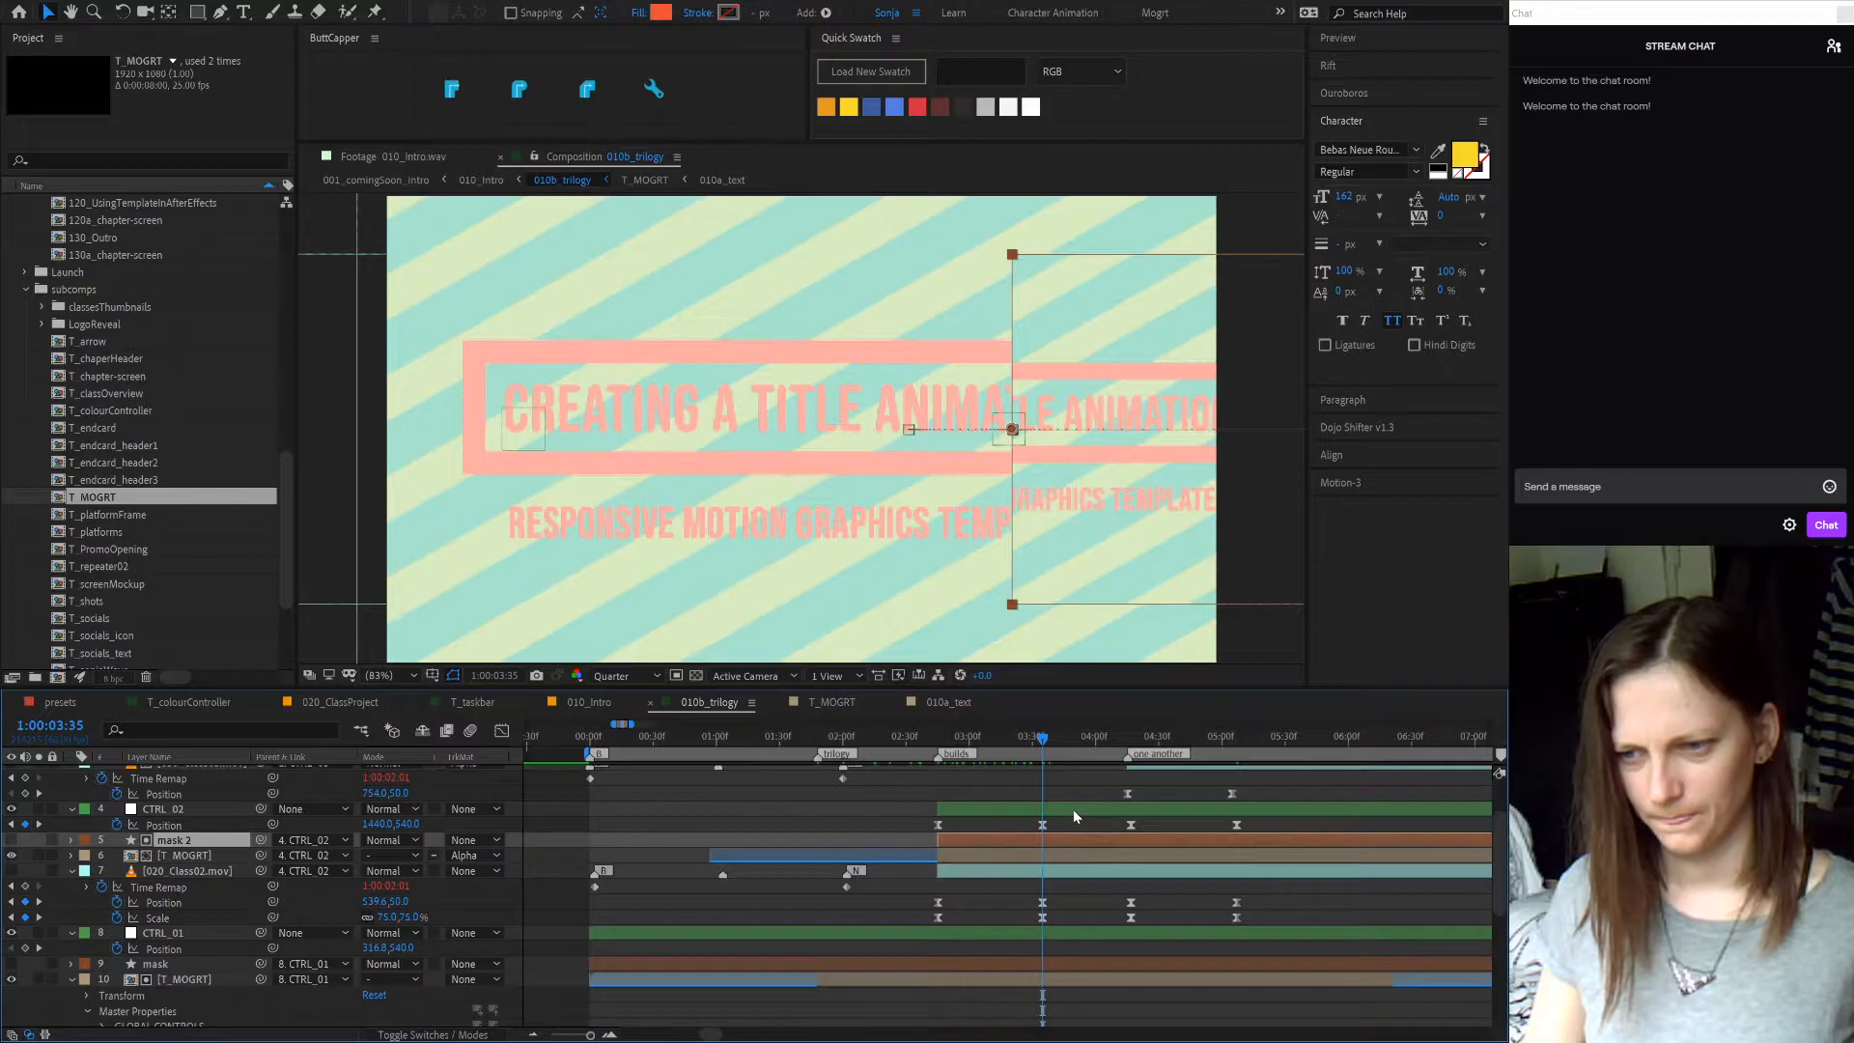
- Copy CTRL_02's Scale keyframes to the duplicated T_MOGRT layer at 1:00:02:45 and remove the Scale animation from CTRL_02
{"action": "left_click", "coordinate": [1073, 810]}
{"action": "key", "text": "u"}
{"action": "key", "text": "u"}
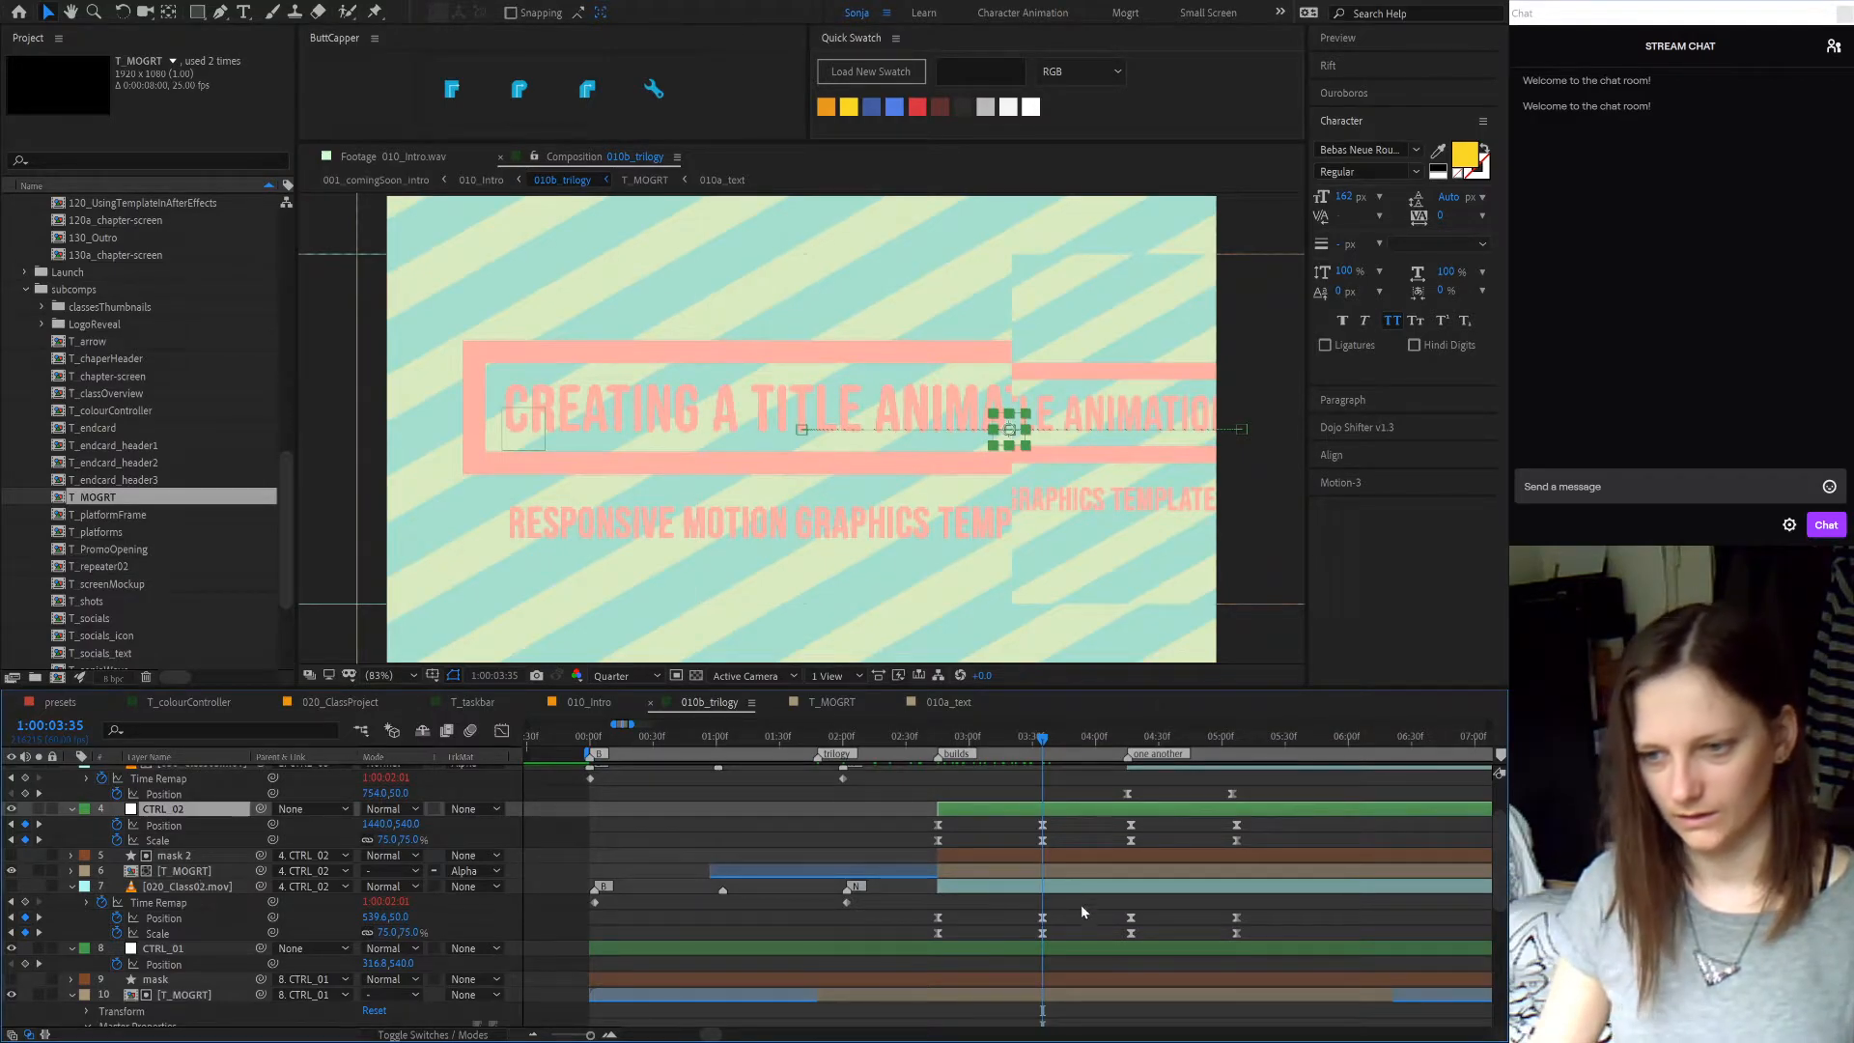
{"action": "left_click", "coordinate": [197, 870]}
{"action": "left_click", "coordinate": [162, 840]}
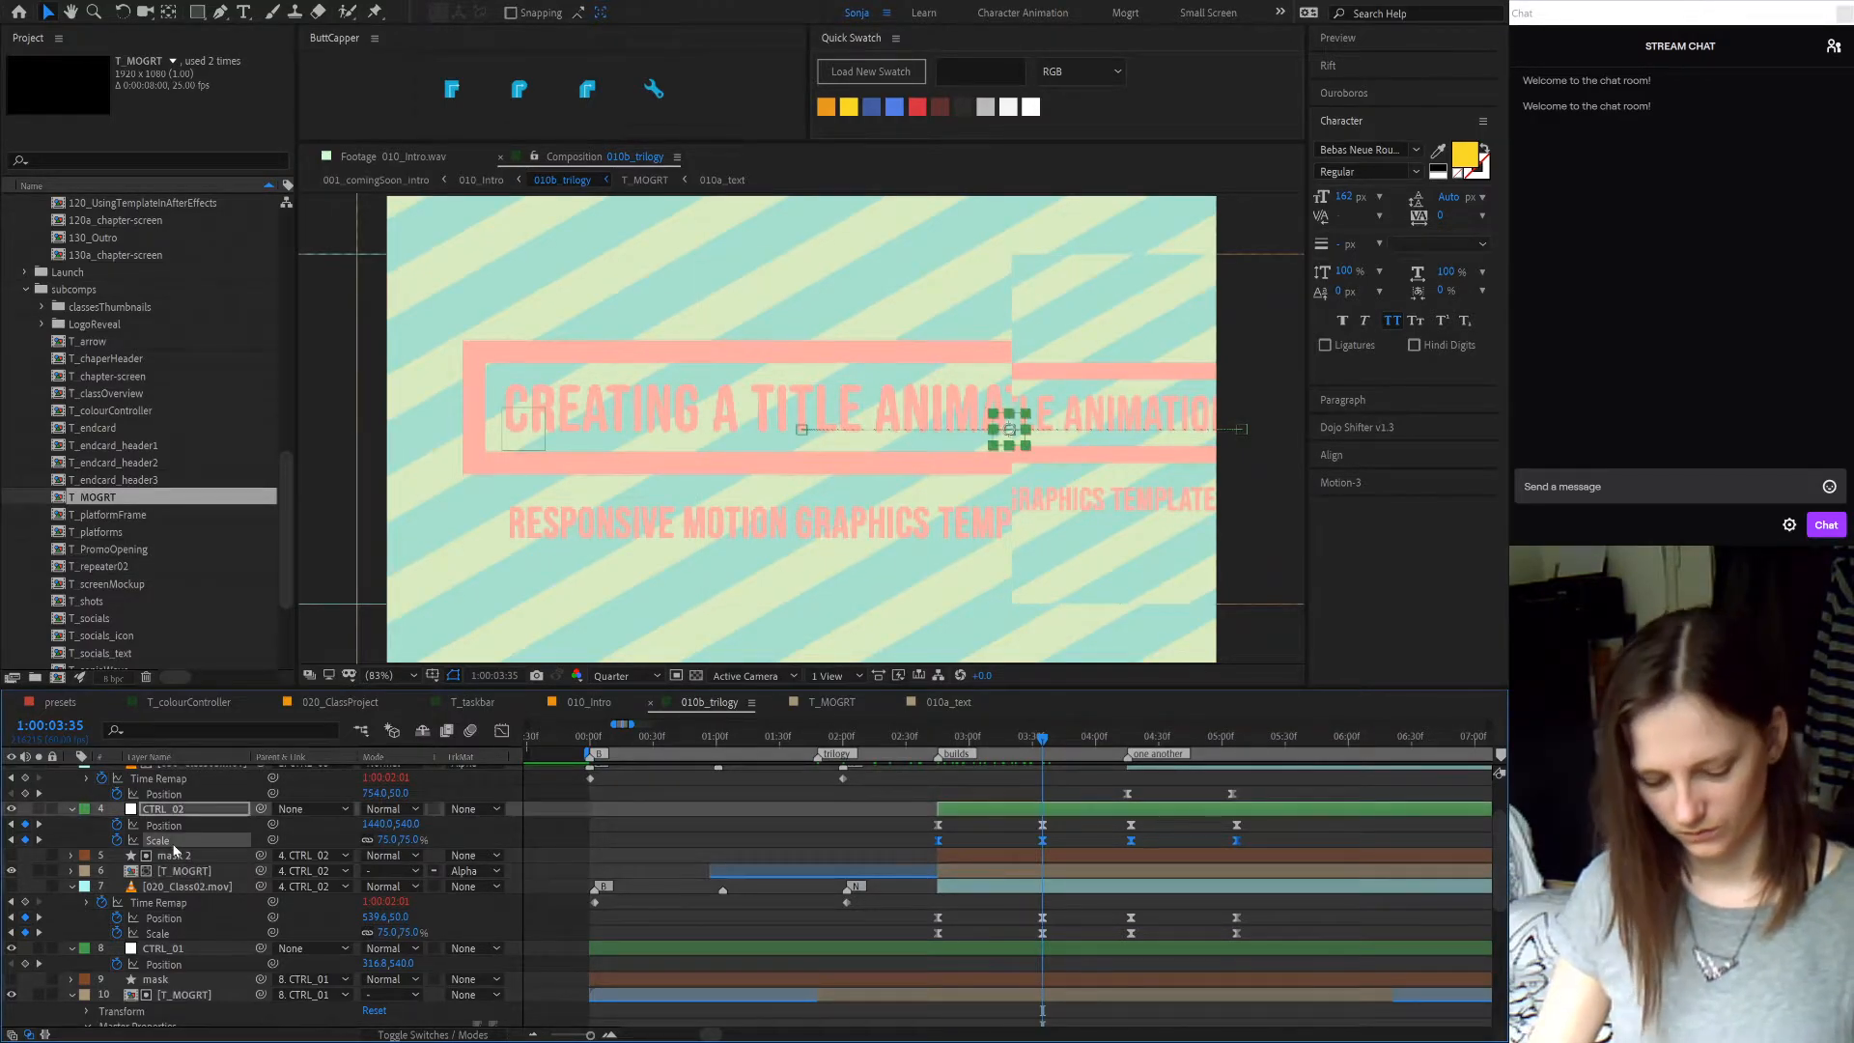
{"action": "left_click_drag", "start_coordinate": [969, 743], "coordinate": [941, 743]}
{"action": "left_click", "coordinate": [188, 872]}
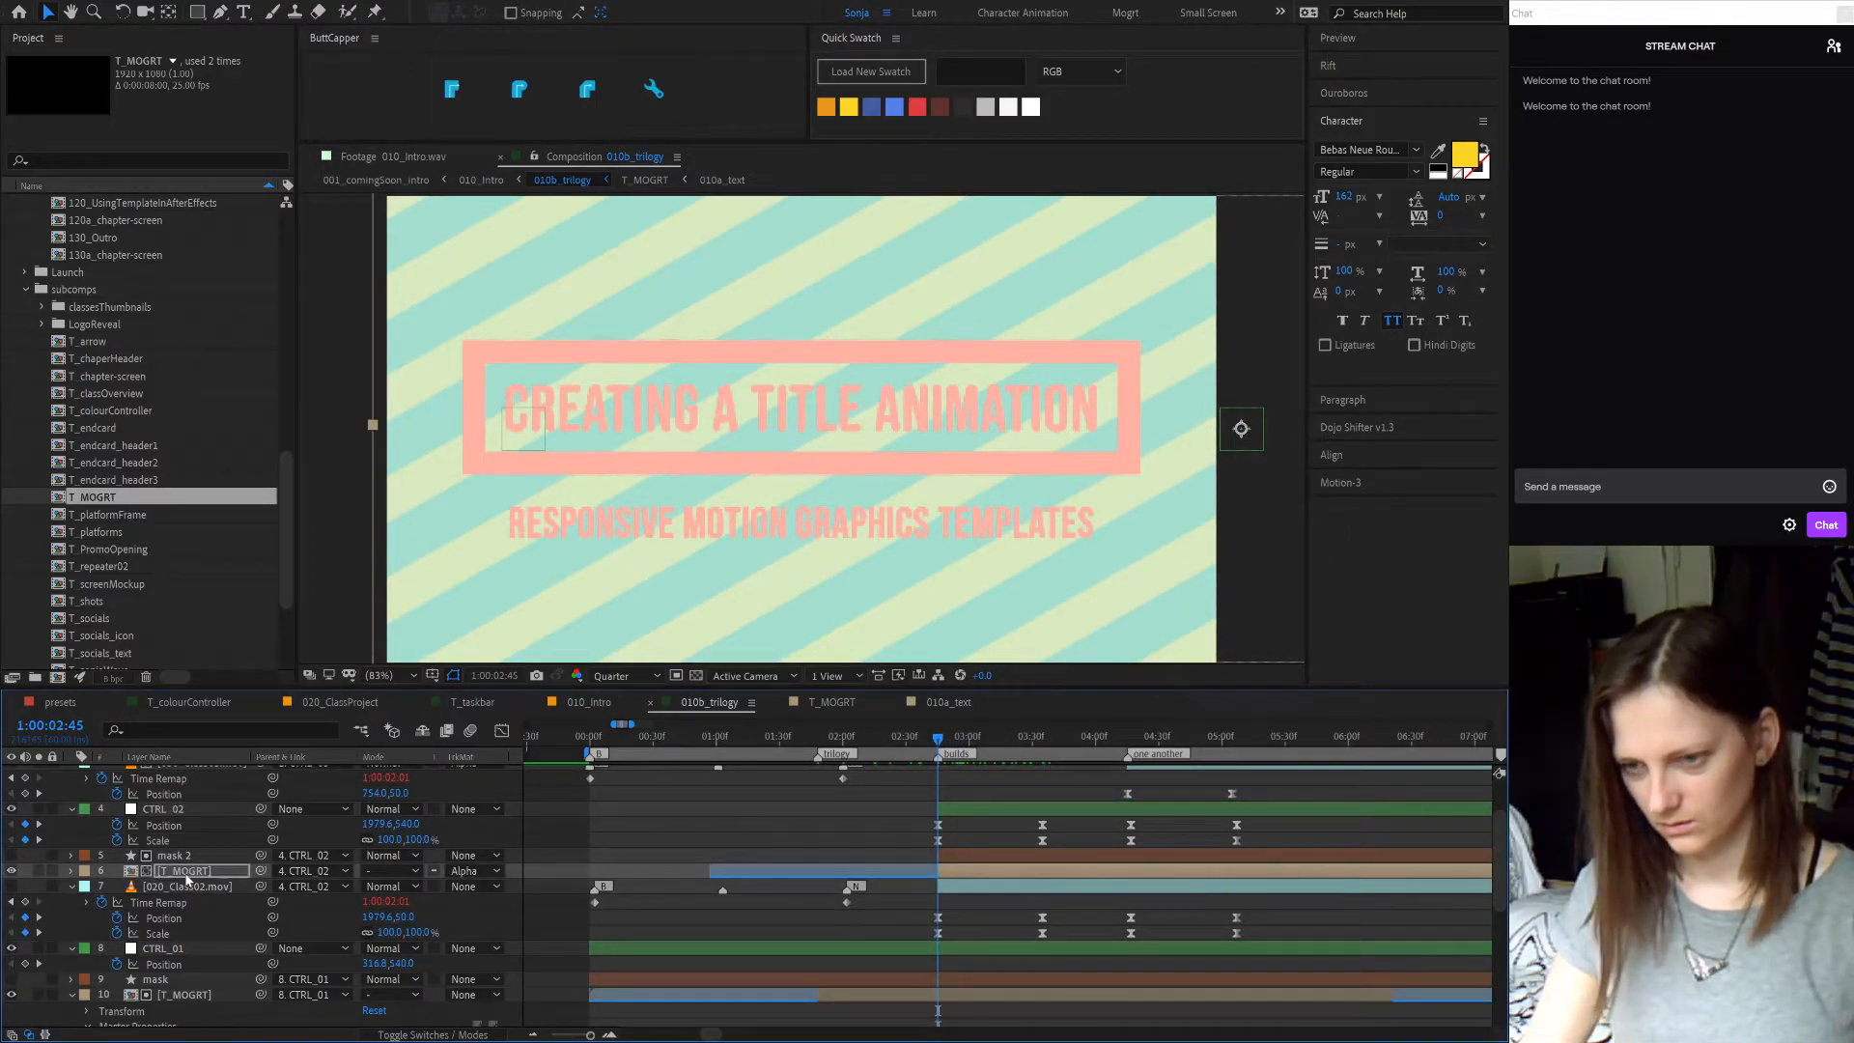
{"action": "key", "text": "s"}
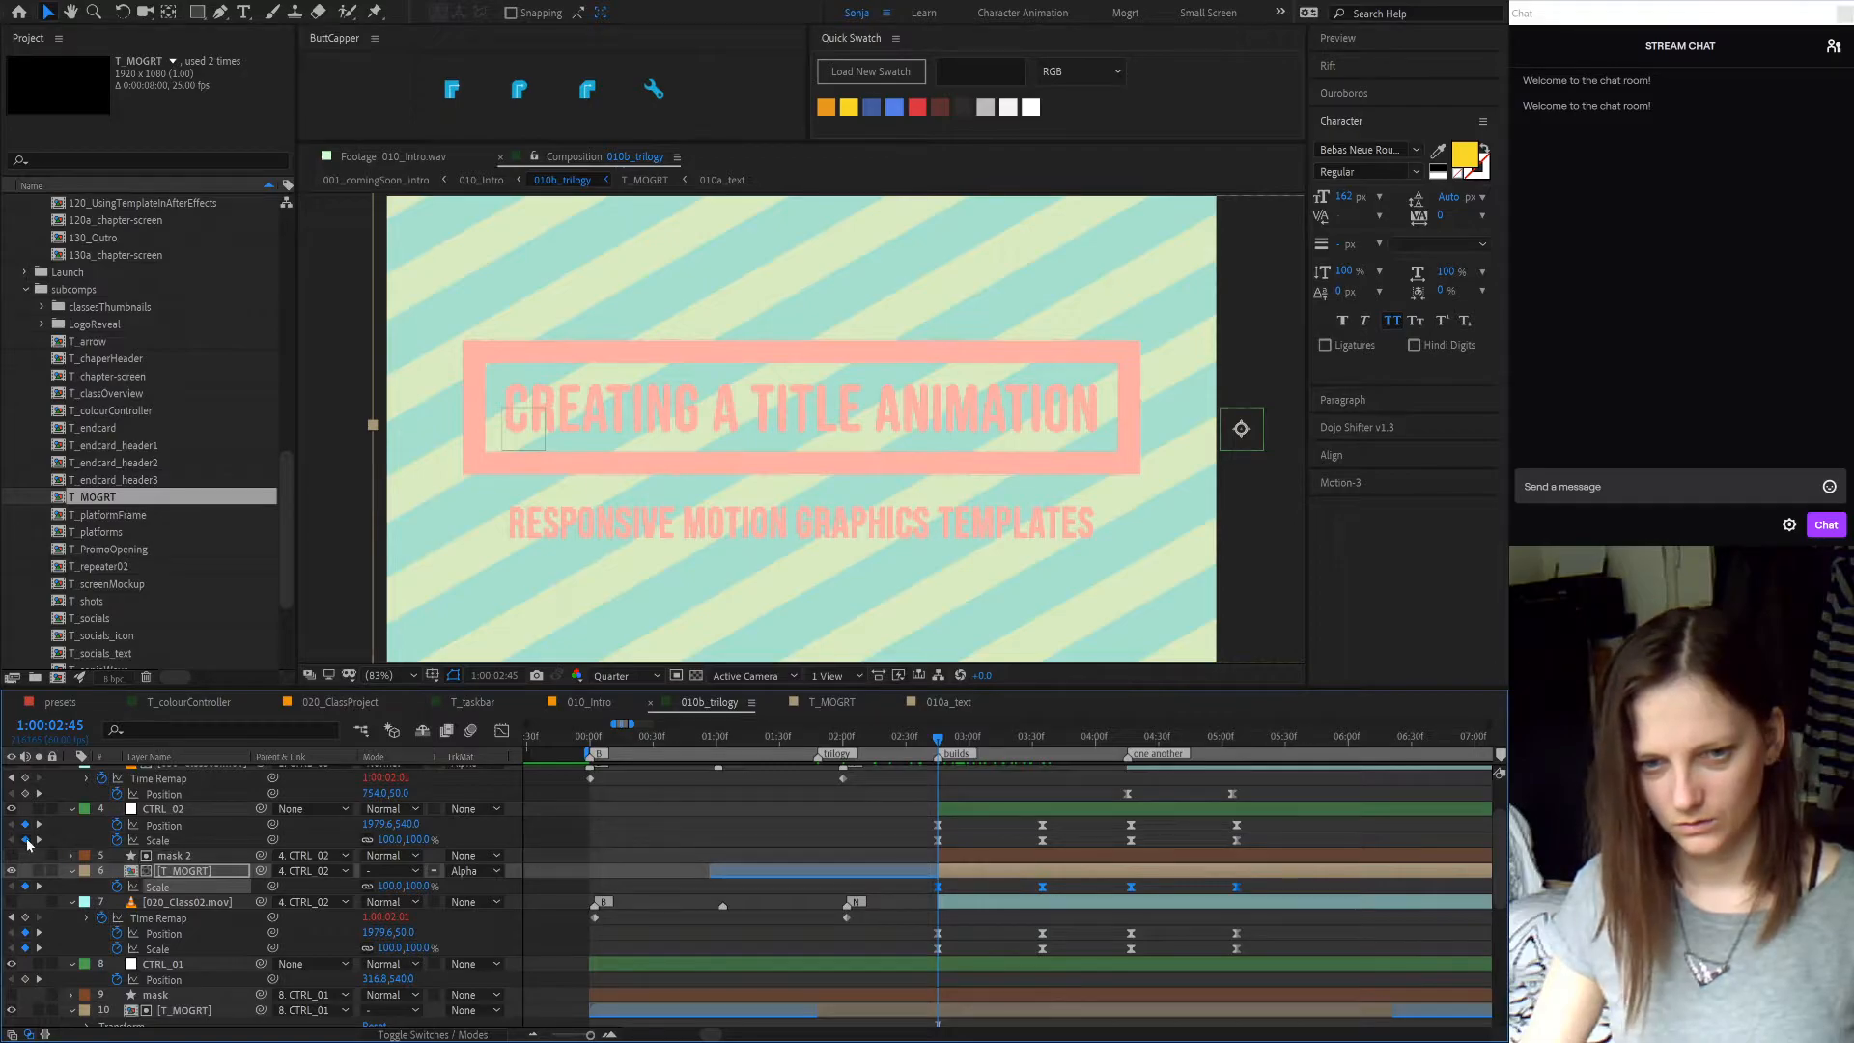
{"action": "left_click", "coordinate": [117, 840]}
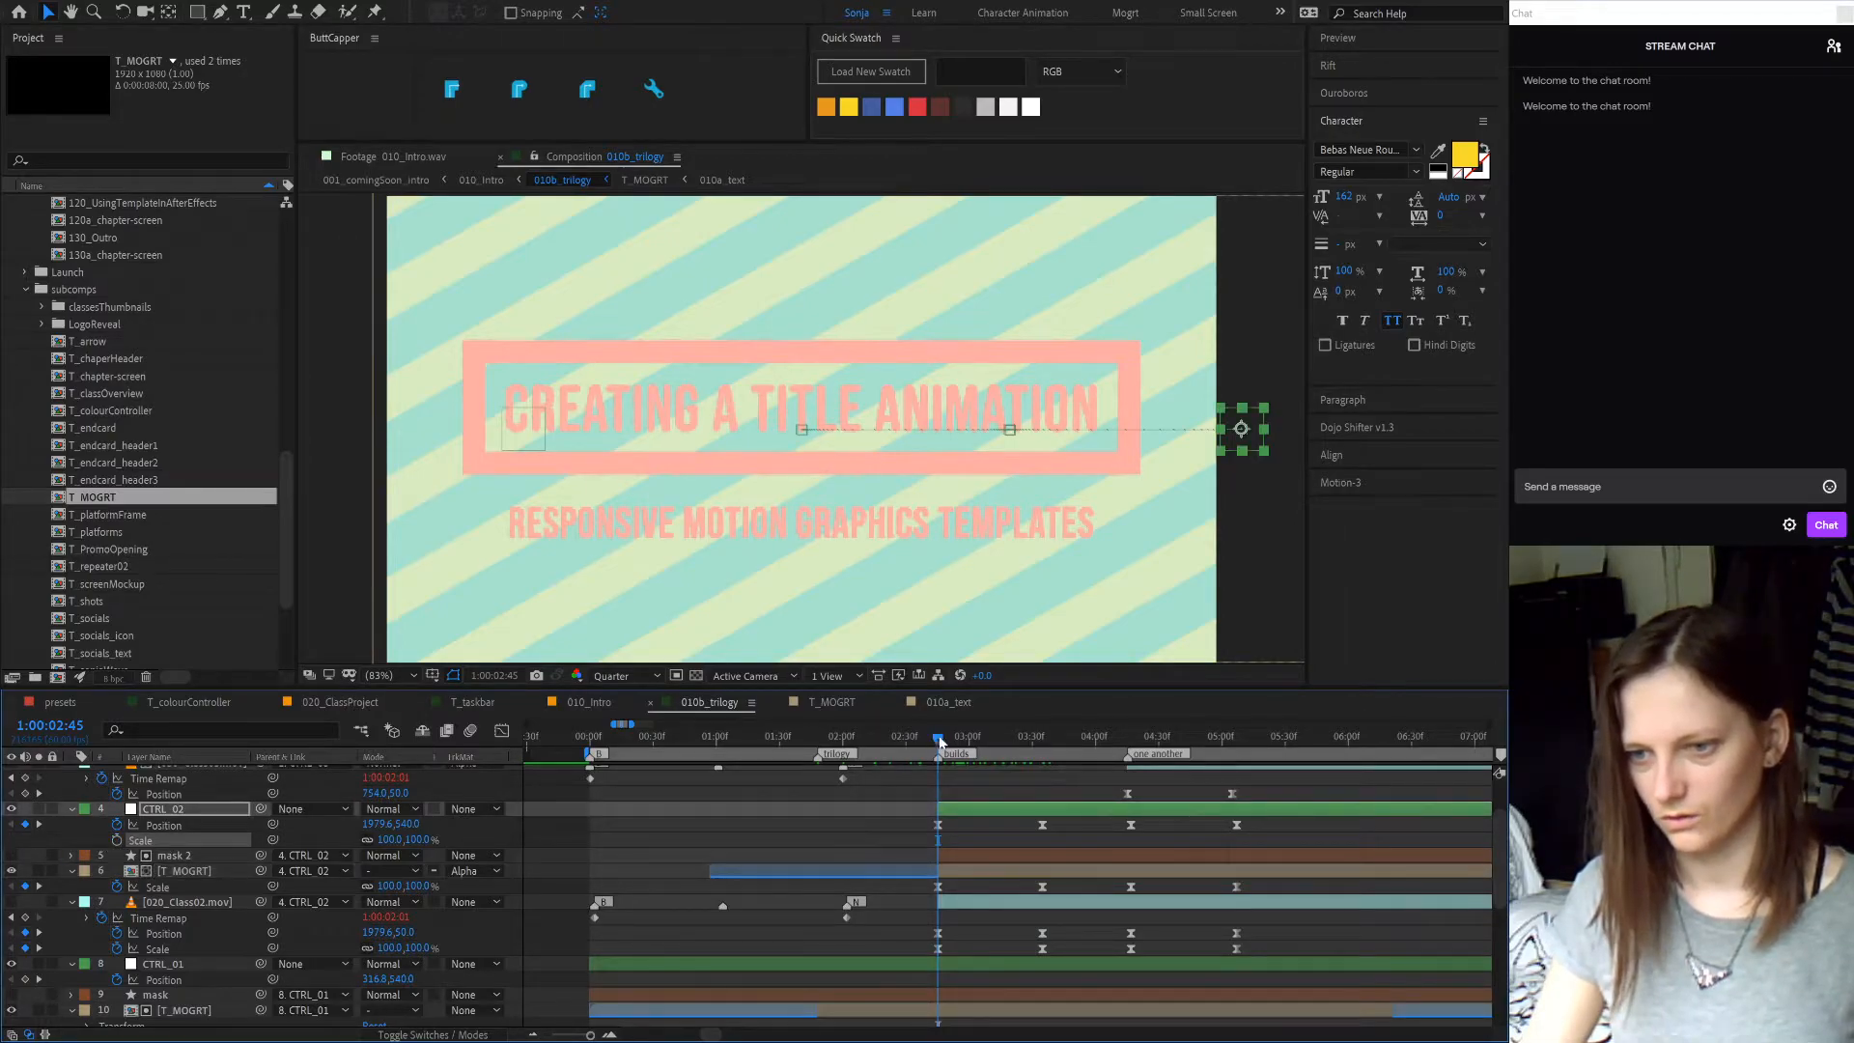
- Reveal mask 2's Position keyframes and remove the one at 1:00:02:45
{"action": "left_click_drag", "start_coordinate": [938, 741], "coordinate": [1042, 740]}
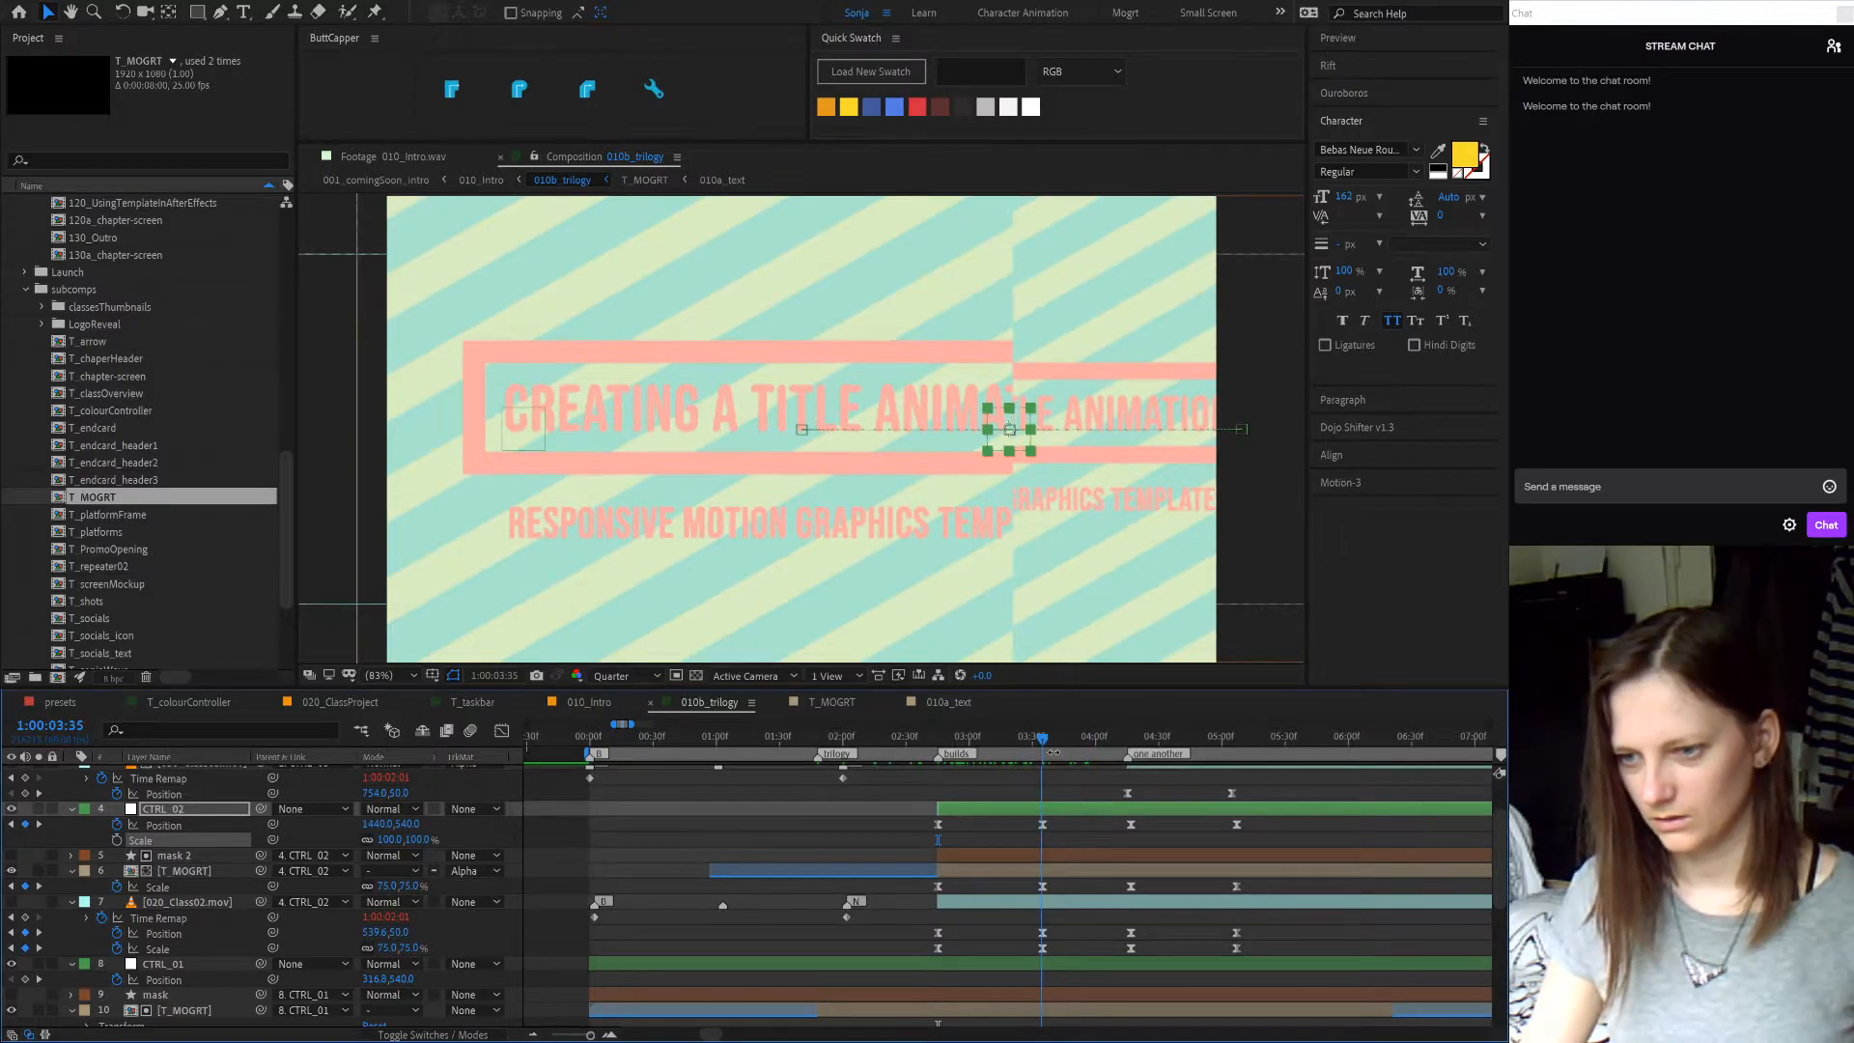
{"action": "left_click", "coordinate": [1078, 857]}
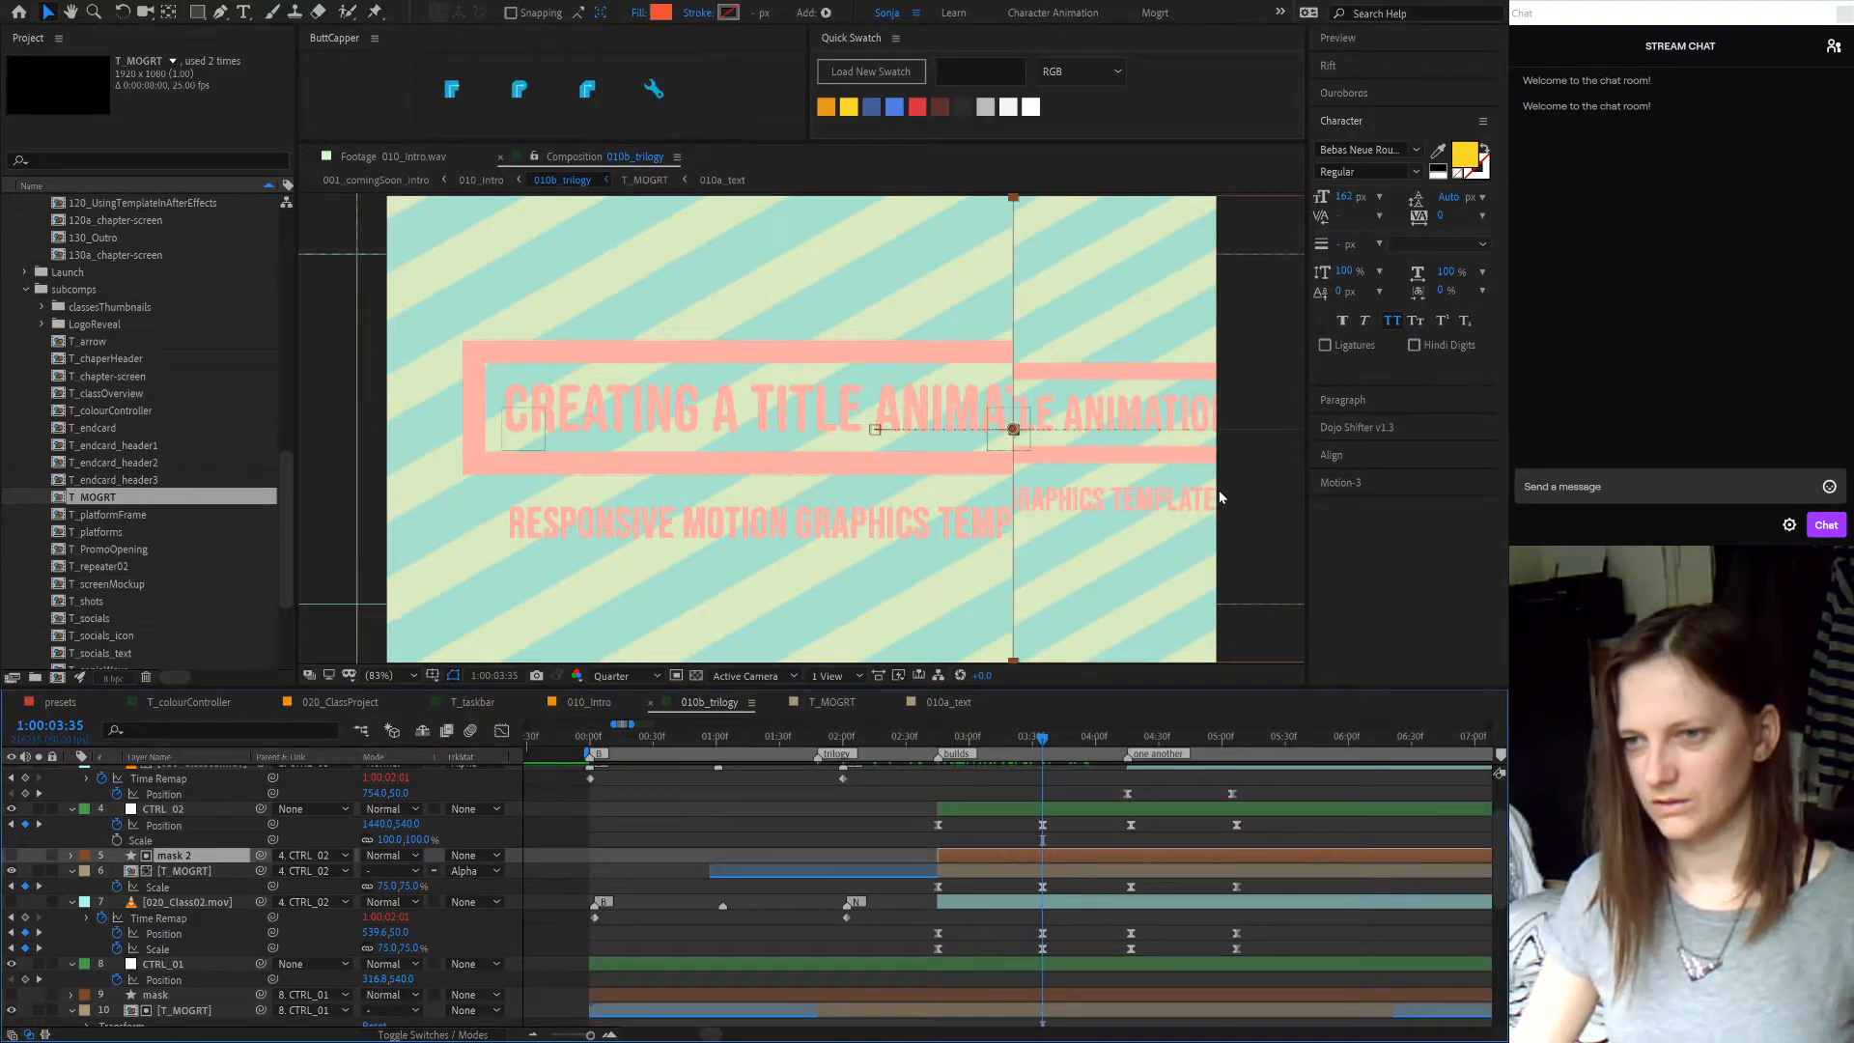
{"action": "scroll", "coordinate": [1218, 490], "scroll_direction": "down", "scroll_amount": 2}
{"action": "left_click_drag", "start_coordinate": [1246, 530], "coordinate": [1045, 547]}
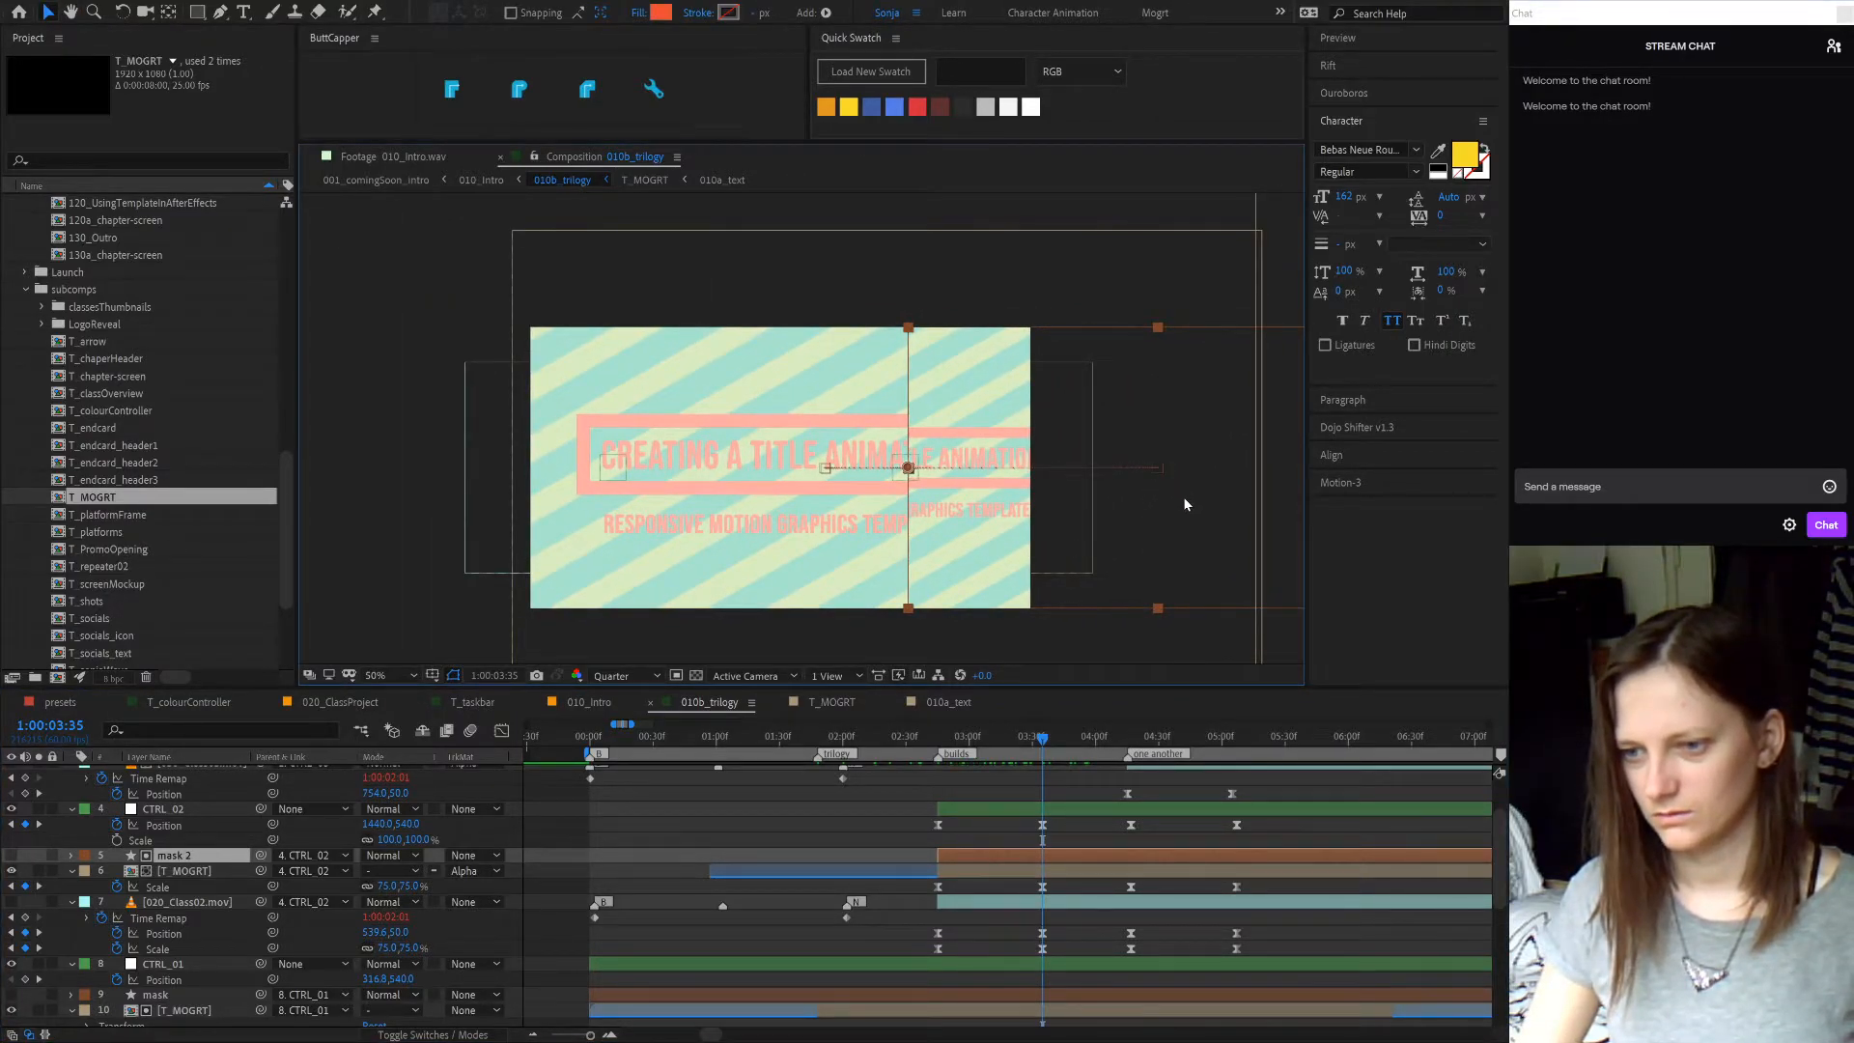
{"action": "key", "text": "p"}
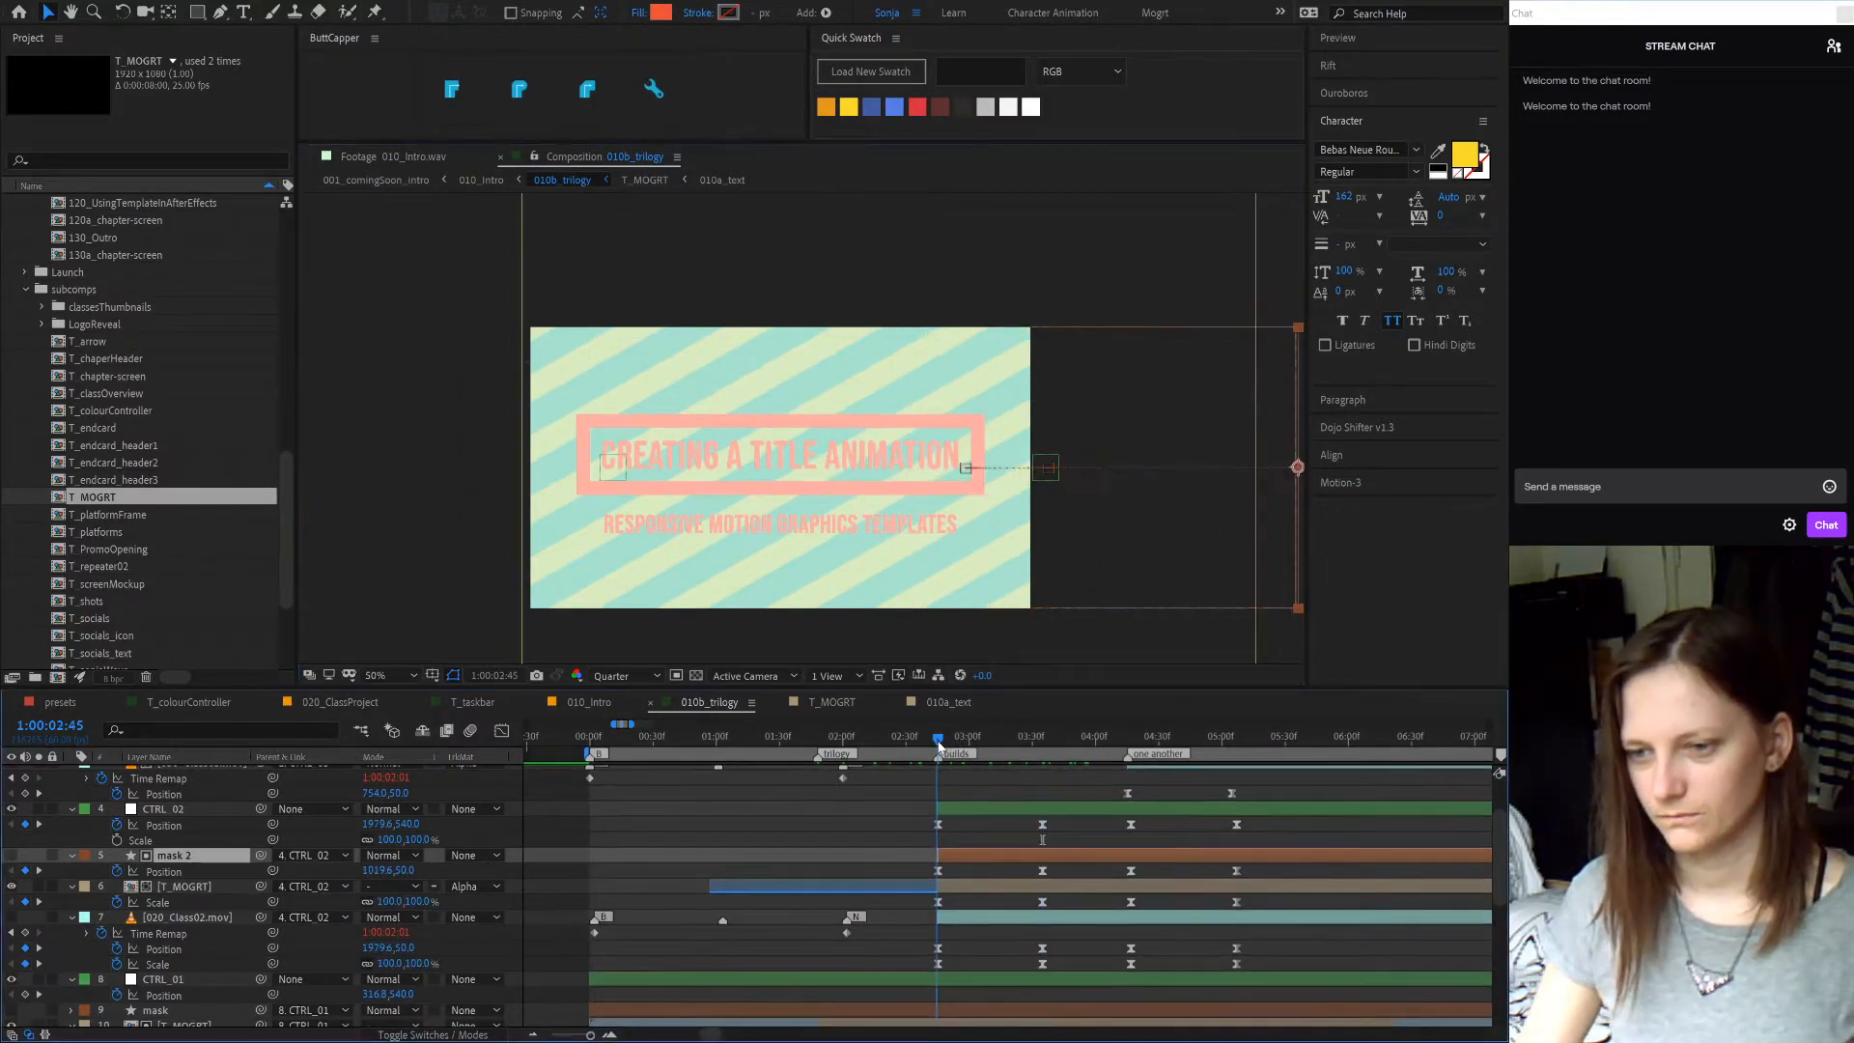
{"action": "left_click_drag", "start_coordinate": [969, 871], "coordinate": [929, 877]}
- Shift mask 2 at 1:00:03:35 and set its X Position to -480
{"action": "left_click_drag", "start_coordinate": [1163, 502], "coordinate": [1061, 496]}
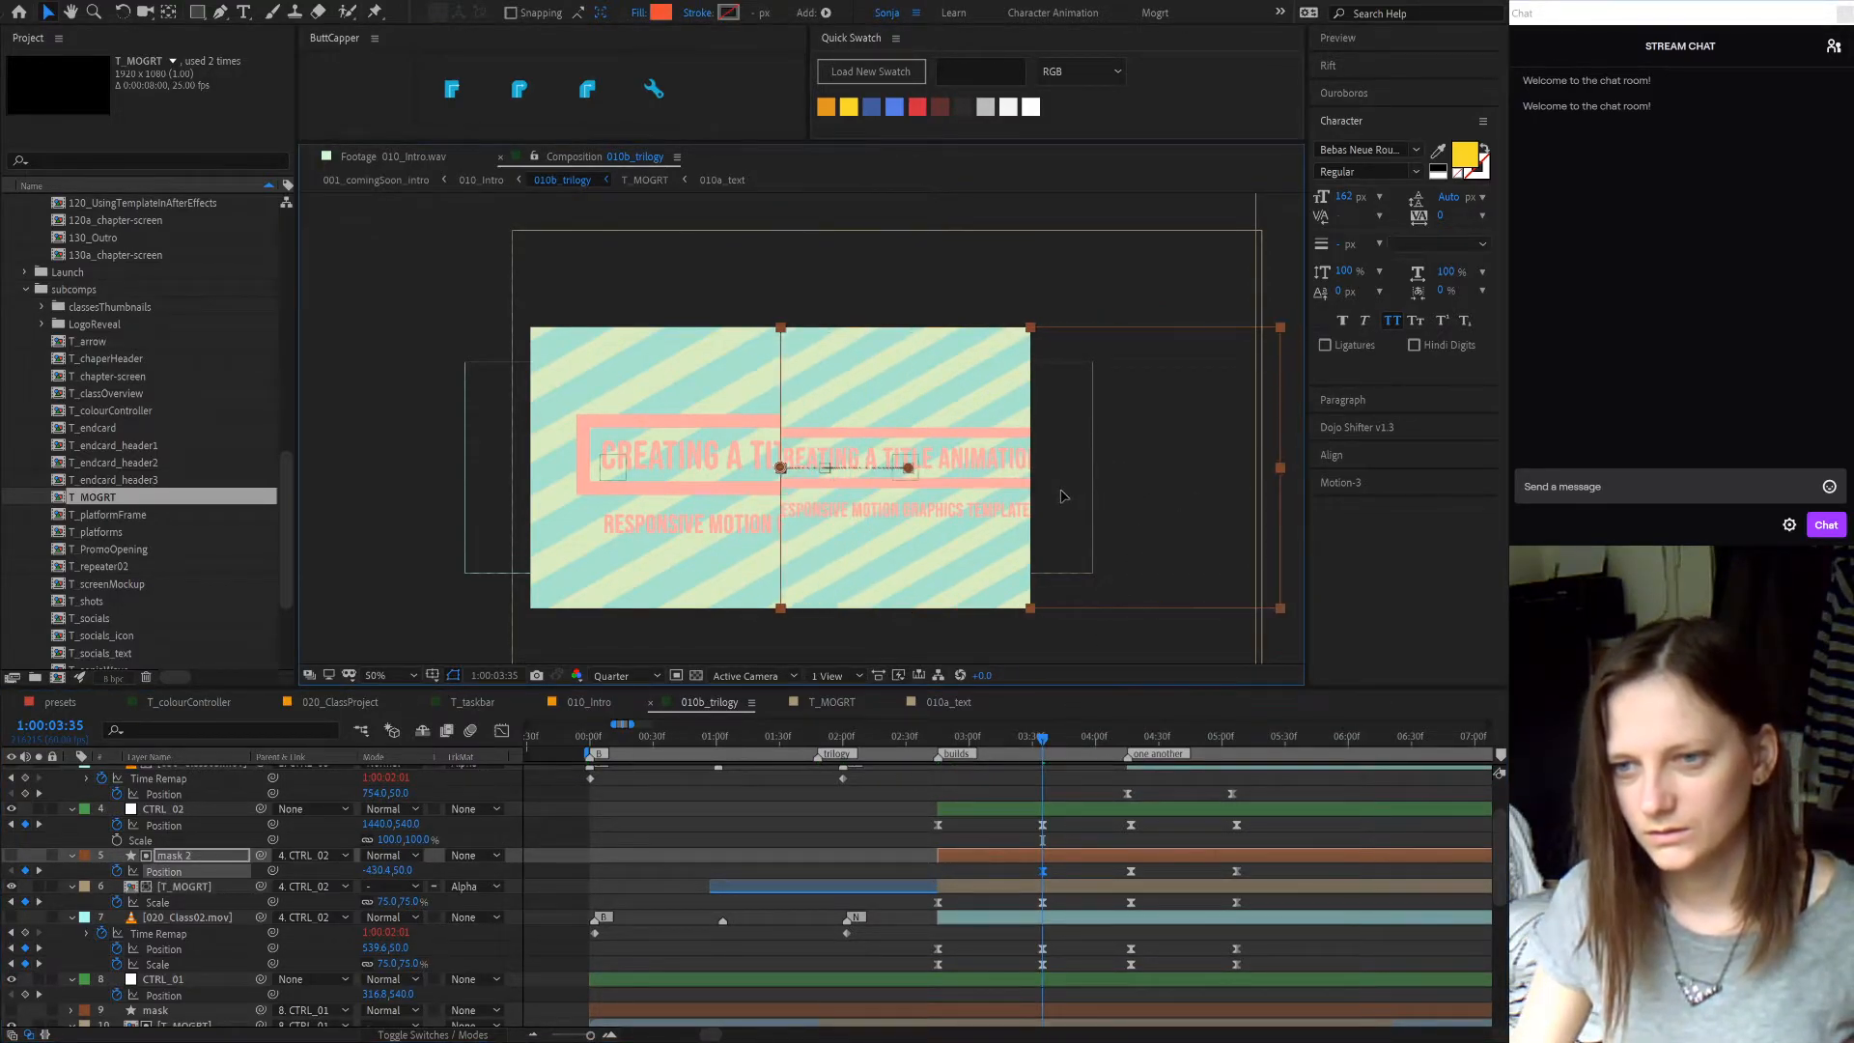
{"action": "left_click_drag", "start_coordinate": [790, 472], "coordinate": [796, 474]}
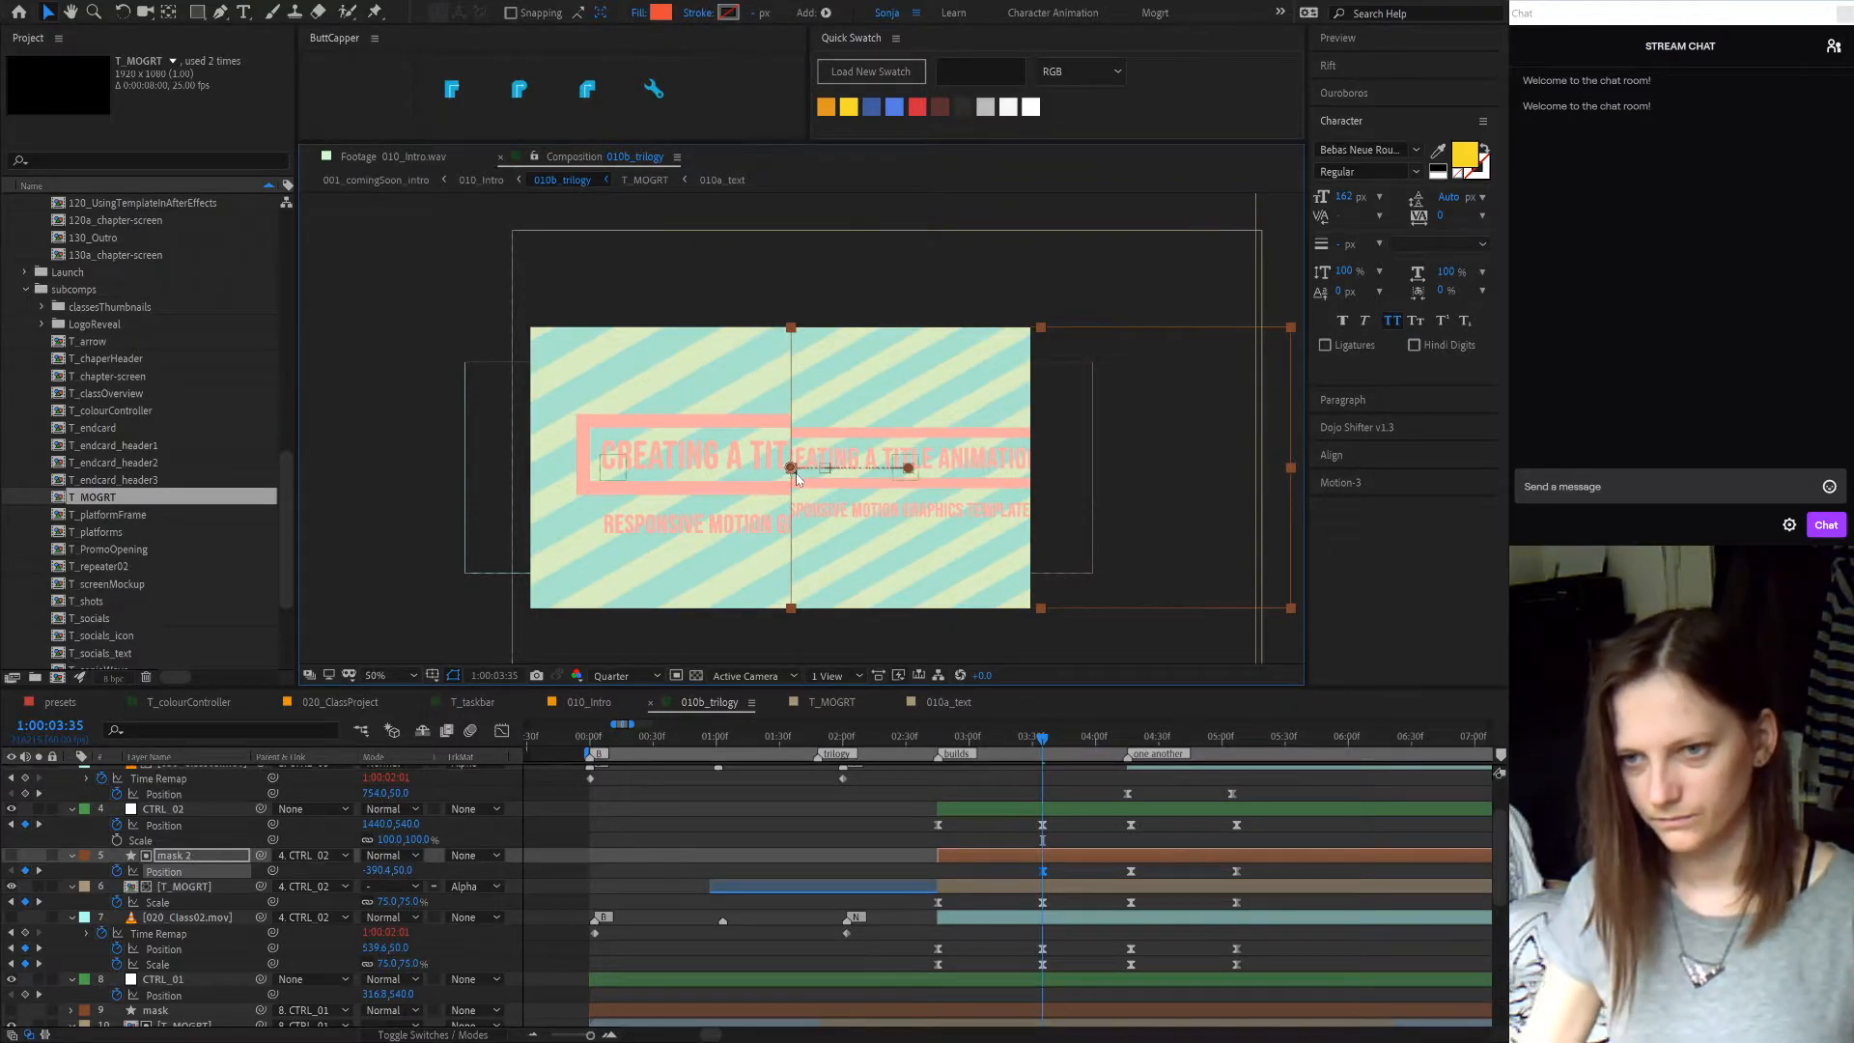
{"action": "left_click", "coordinate": [386, 870]}
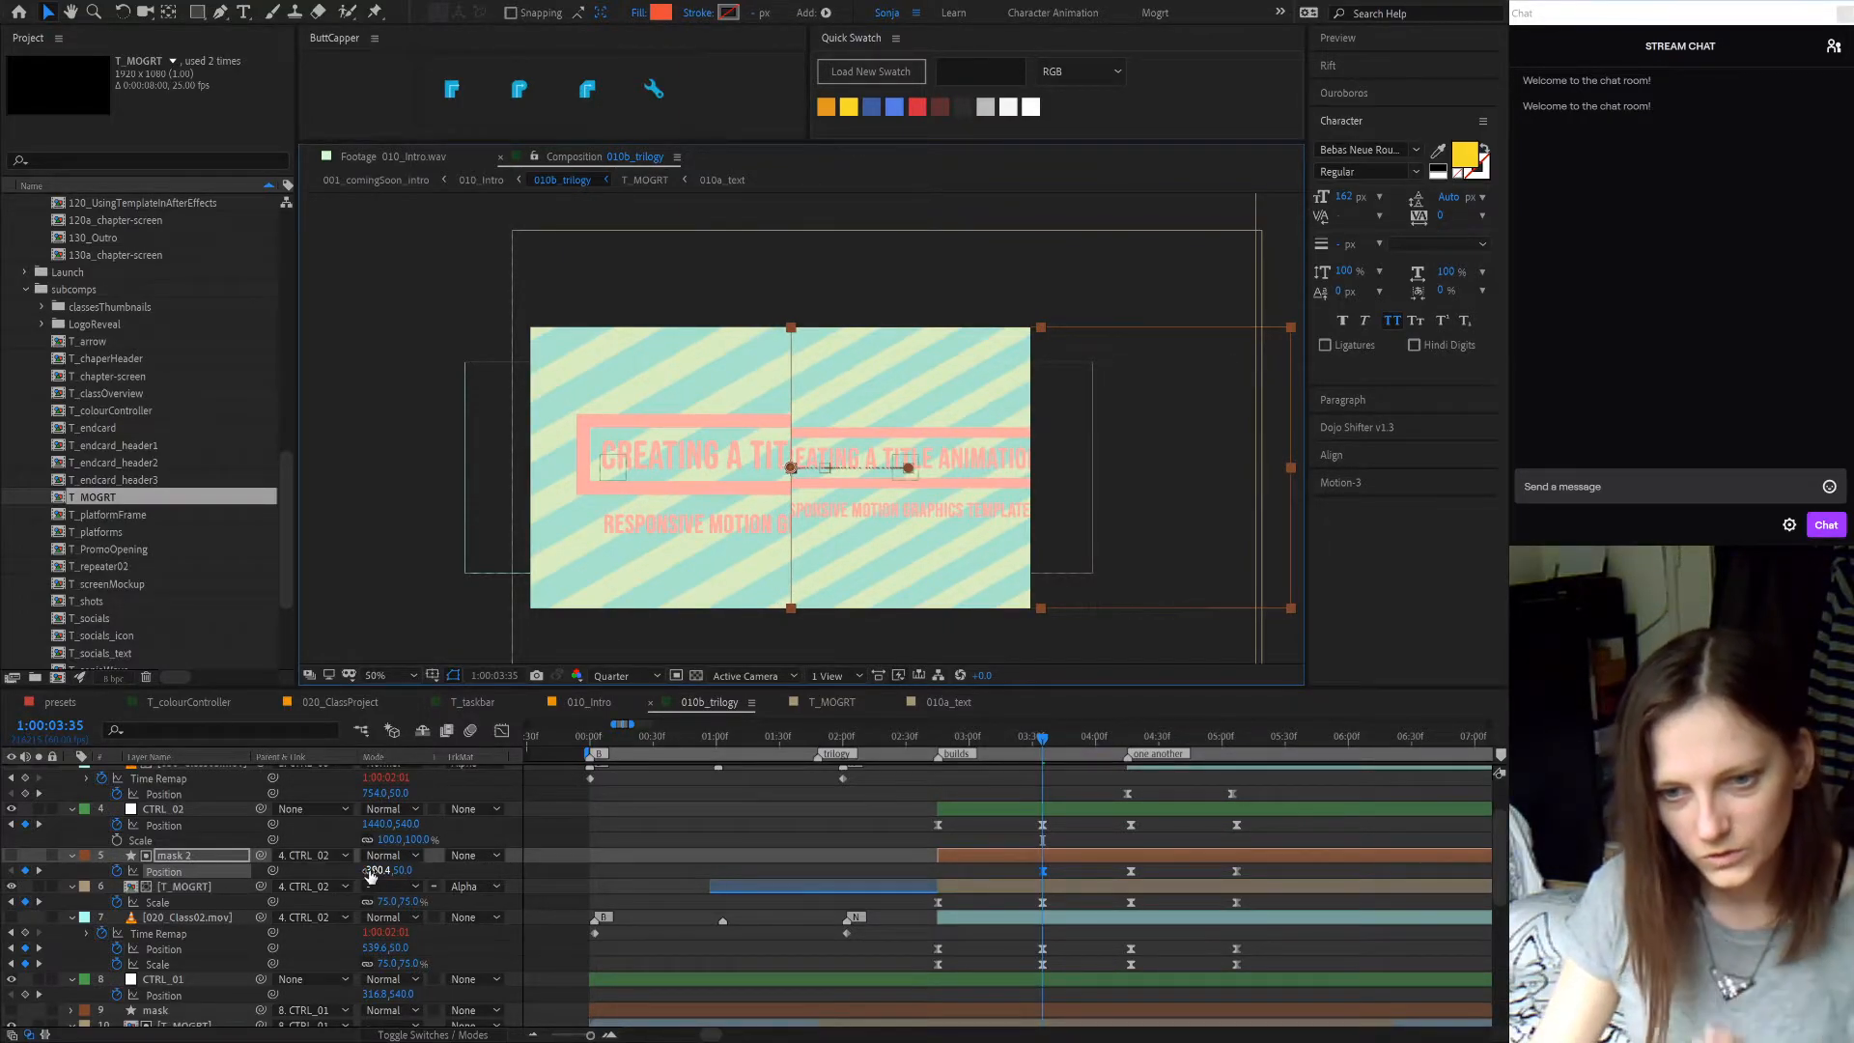
{"action": "type", "text": "-"}
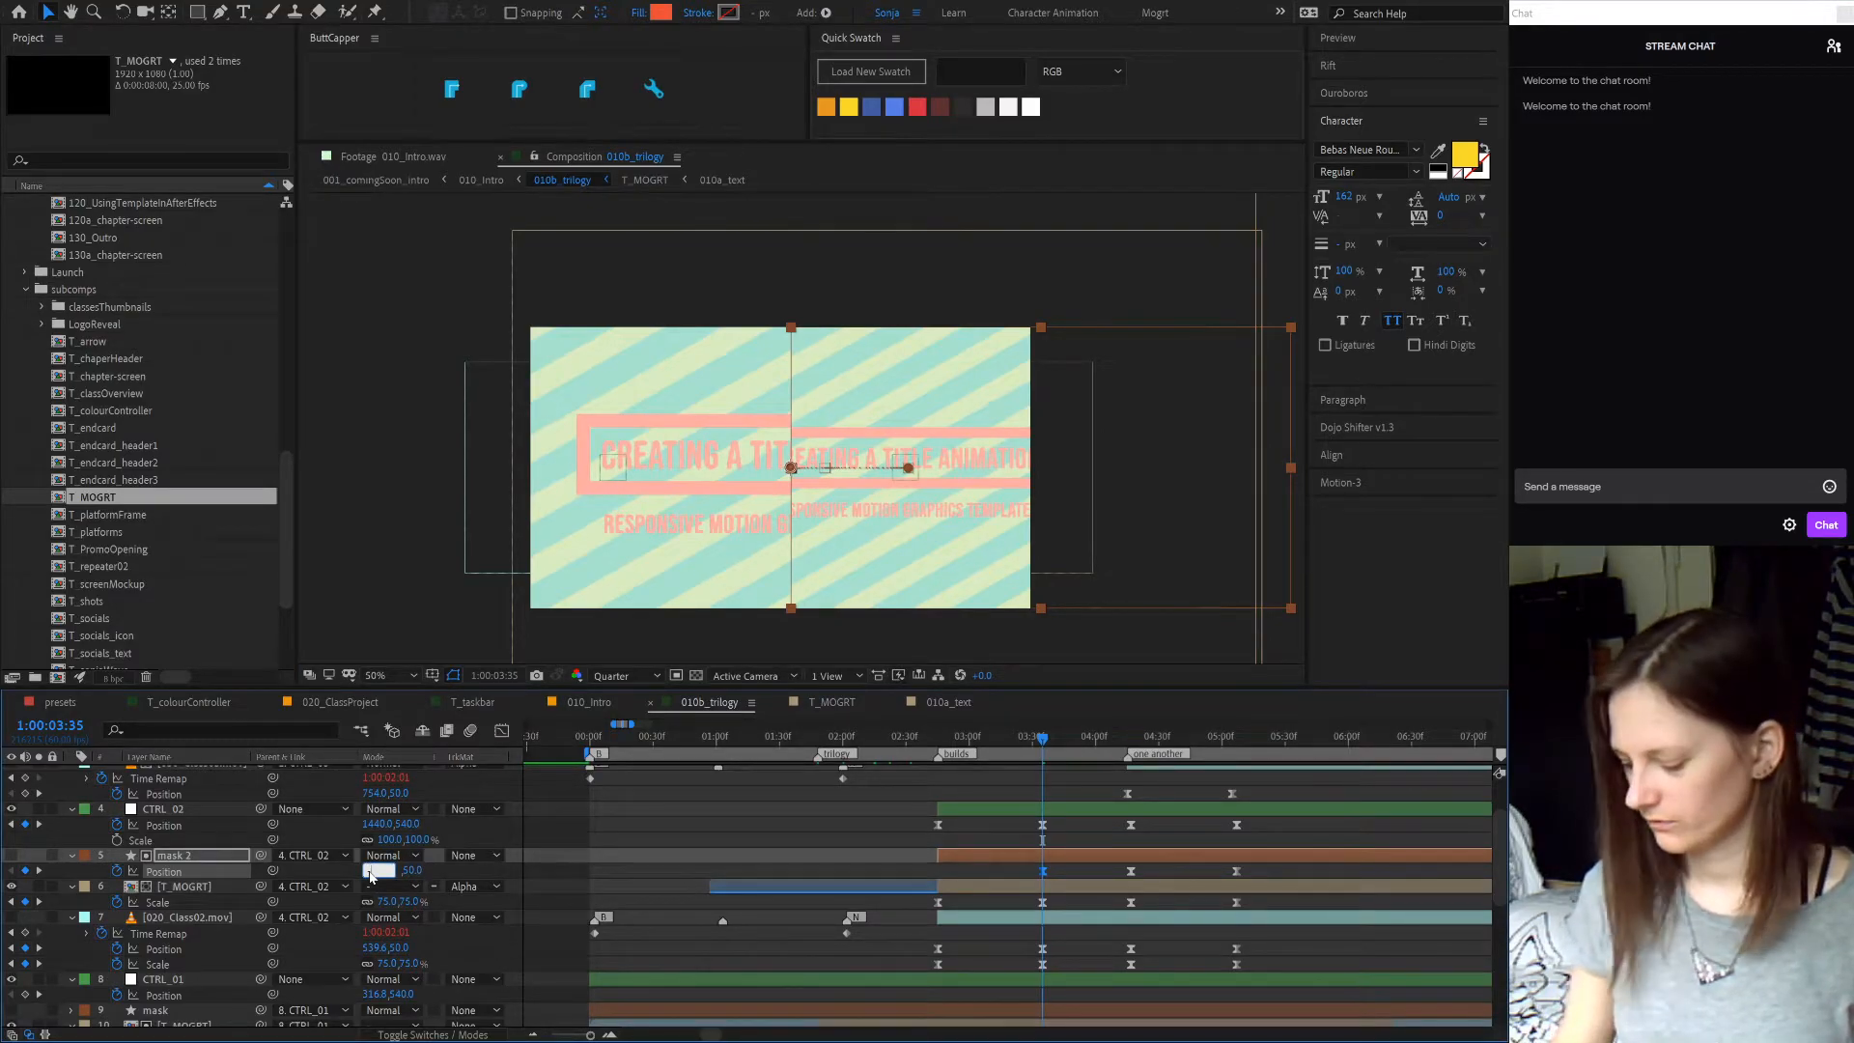
{"action": "type", "text": "400"}
{"action": "key", "text": "Return"}
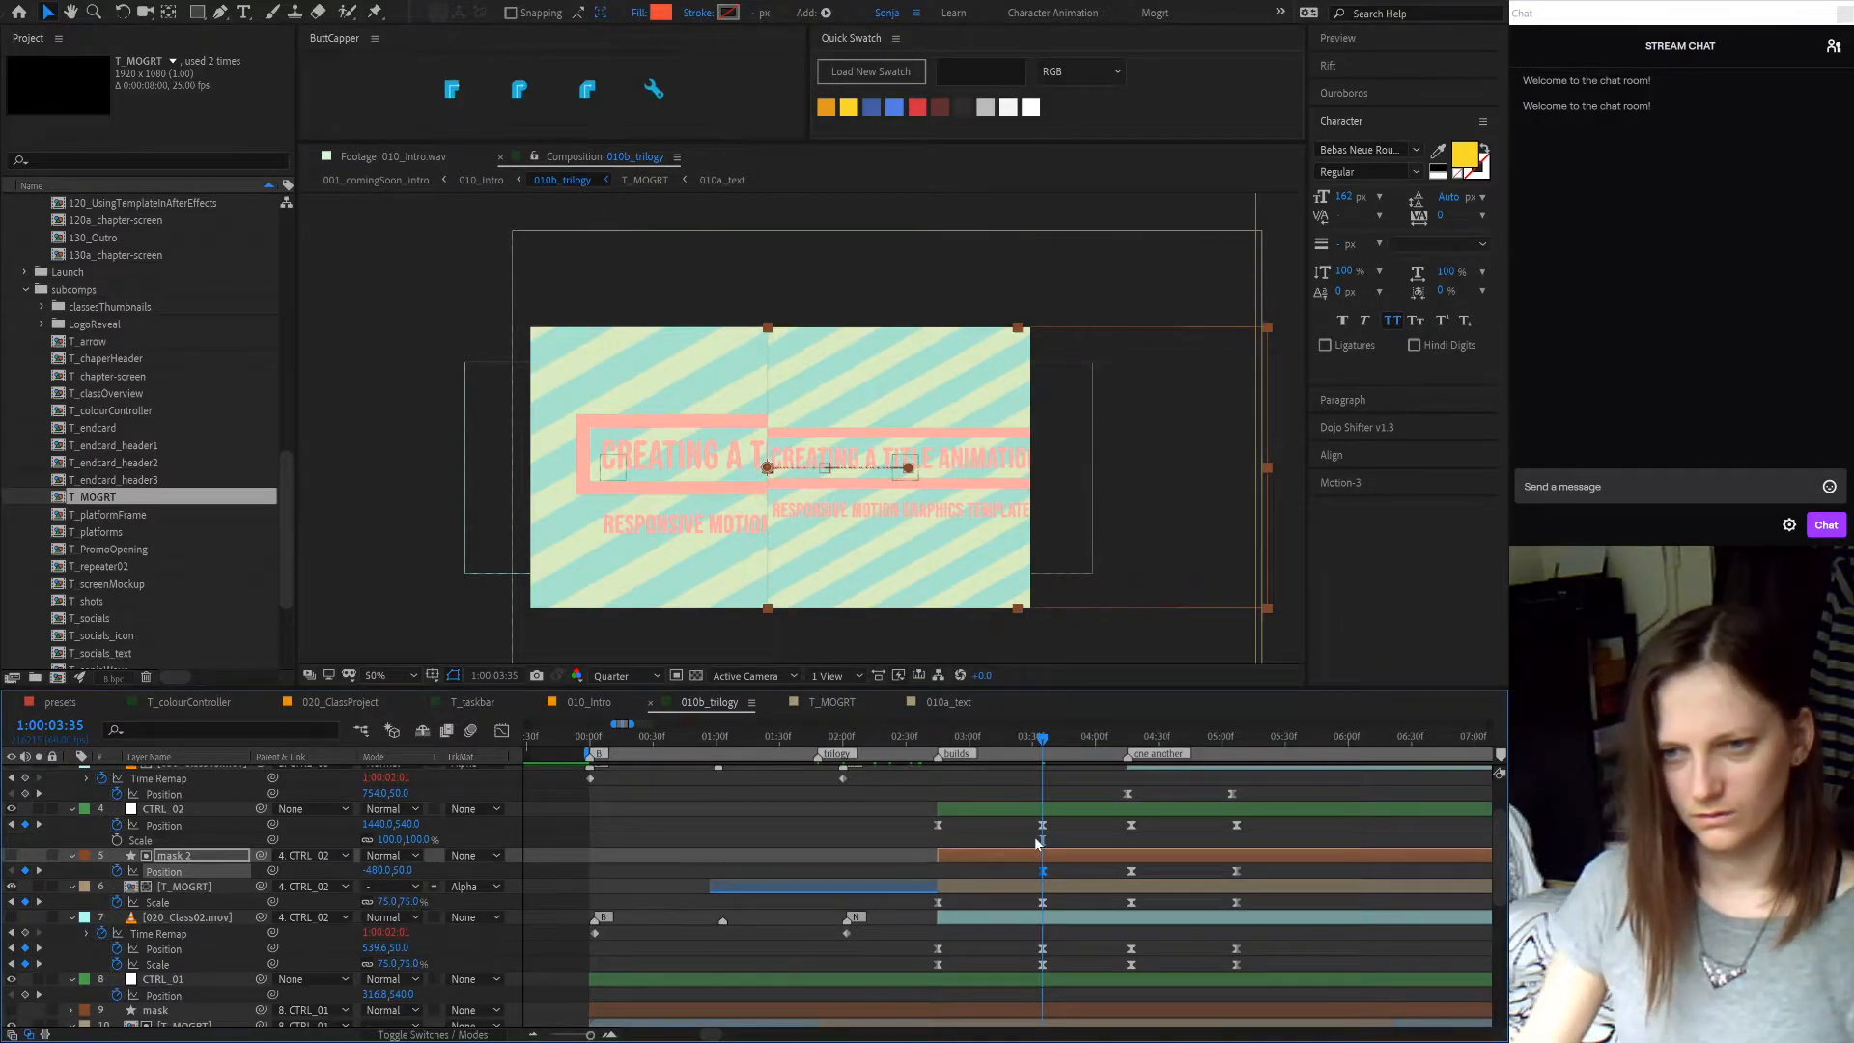
- Show the title/action-safe guides and align mask 2's edge to the frame centre at 1:00:03:35, at X Position -430
{"action": "key", "text": "apostrophe"}
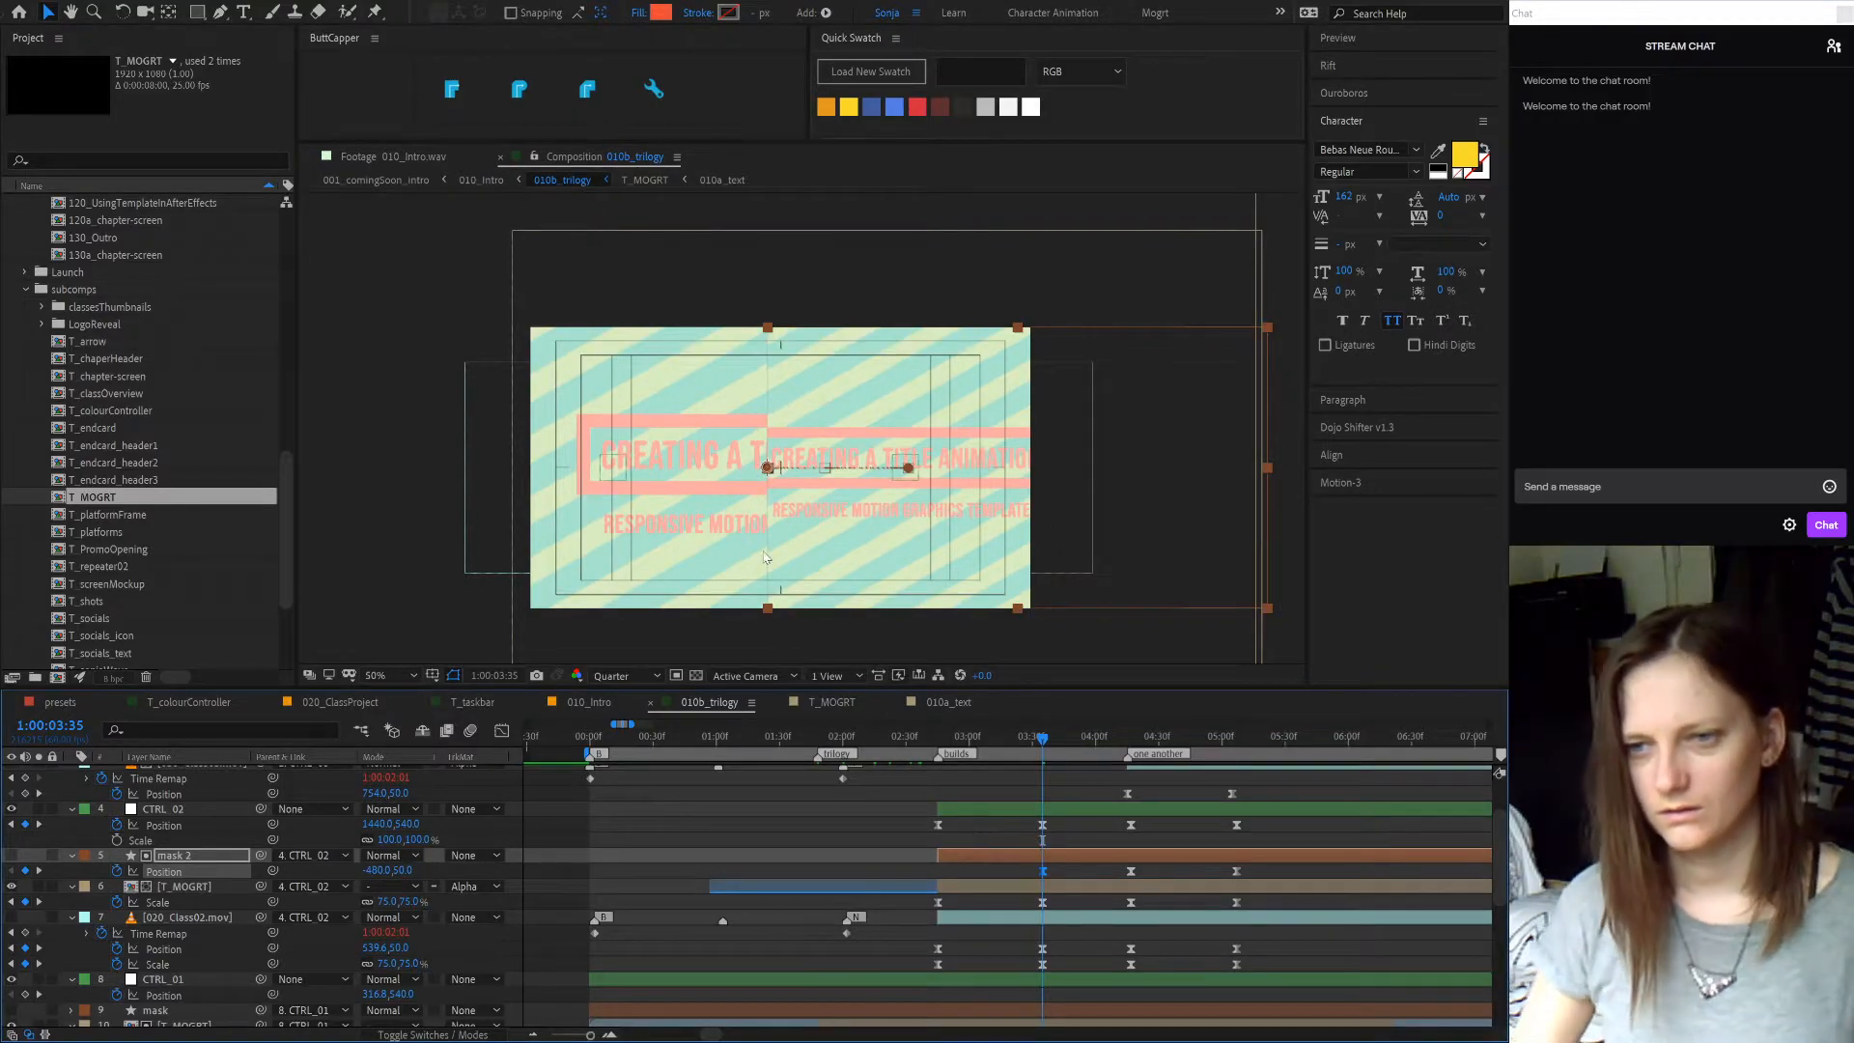
{"action": "scroll", "coordinate": [779, 501], "scroll_direction": "up", "scroll_amount": 3}
{"action": "scroll", "coordinate": [802, 492], "scroll_direction": "down", "scroll_amount": 3}
{"action": "left_click_drag", "start_coordinate": [851, 488], "coordinate": [864, 487]}
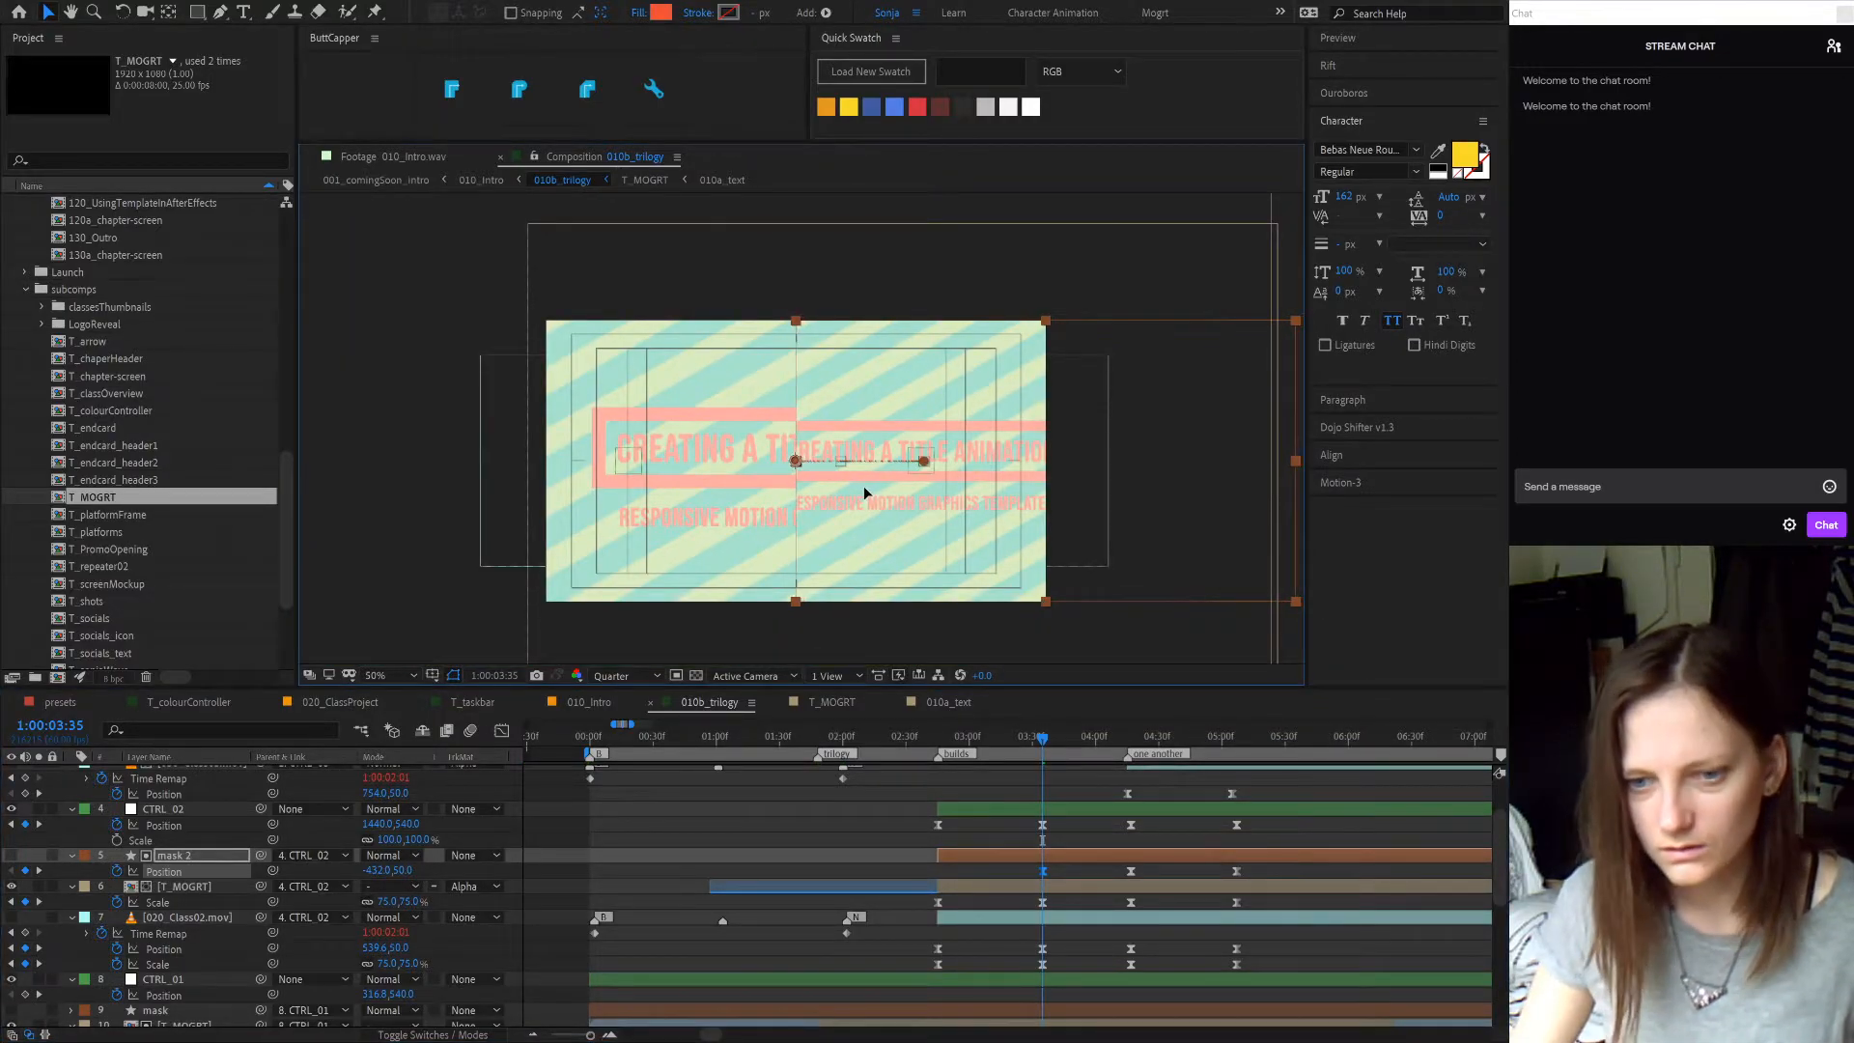
{"action": "scroll", "coordinate": [849, 484], "scroll_direction": "up", "scroll_amount": 3}
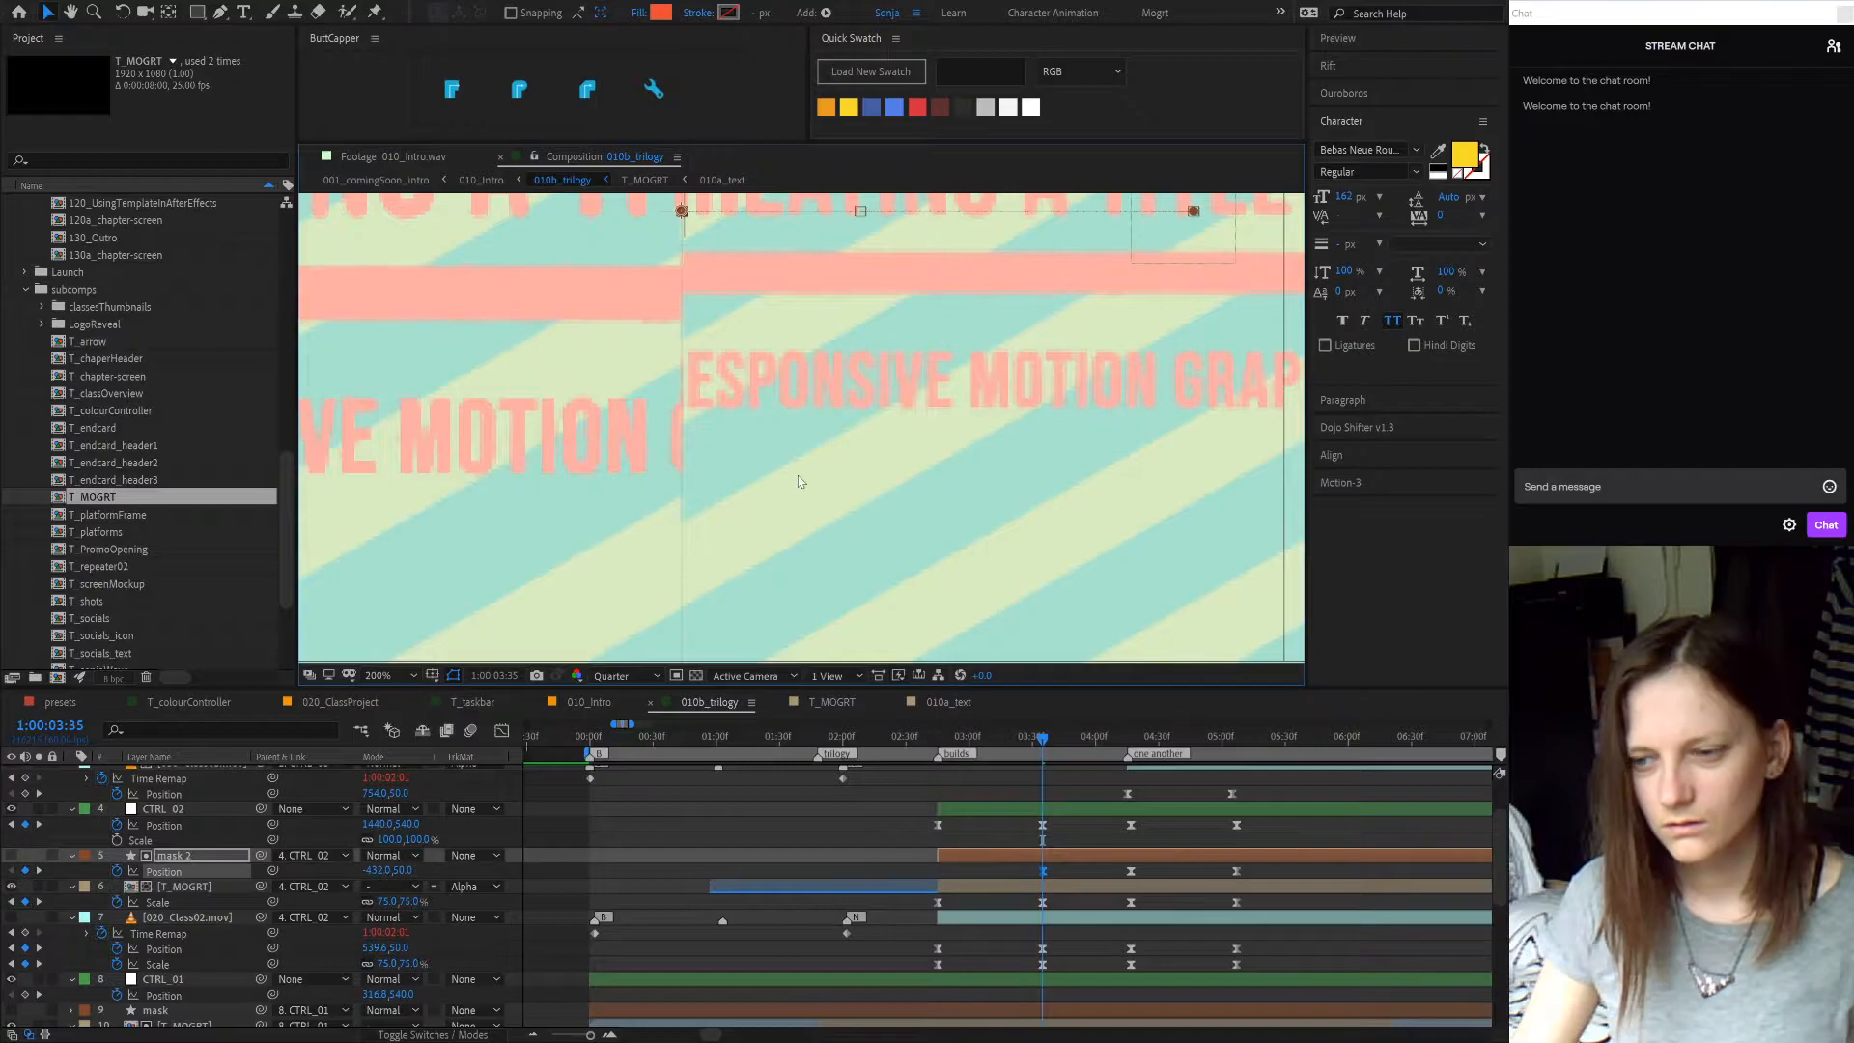
{"action": "scroll", "coordinate": [797, 480], "scroll_direction": "down", "scroll_amount": 2}
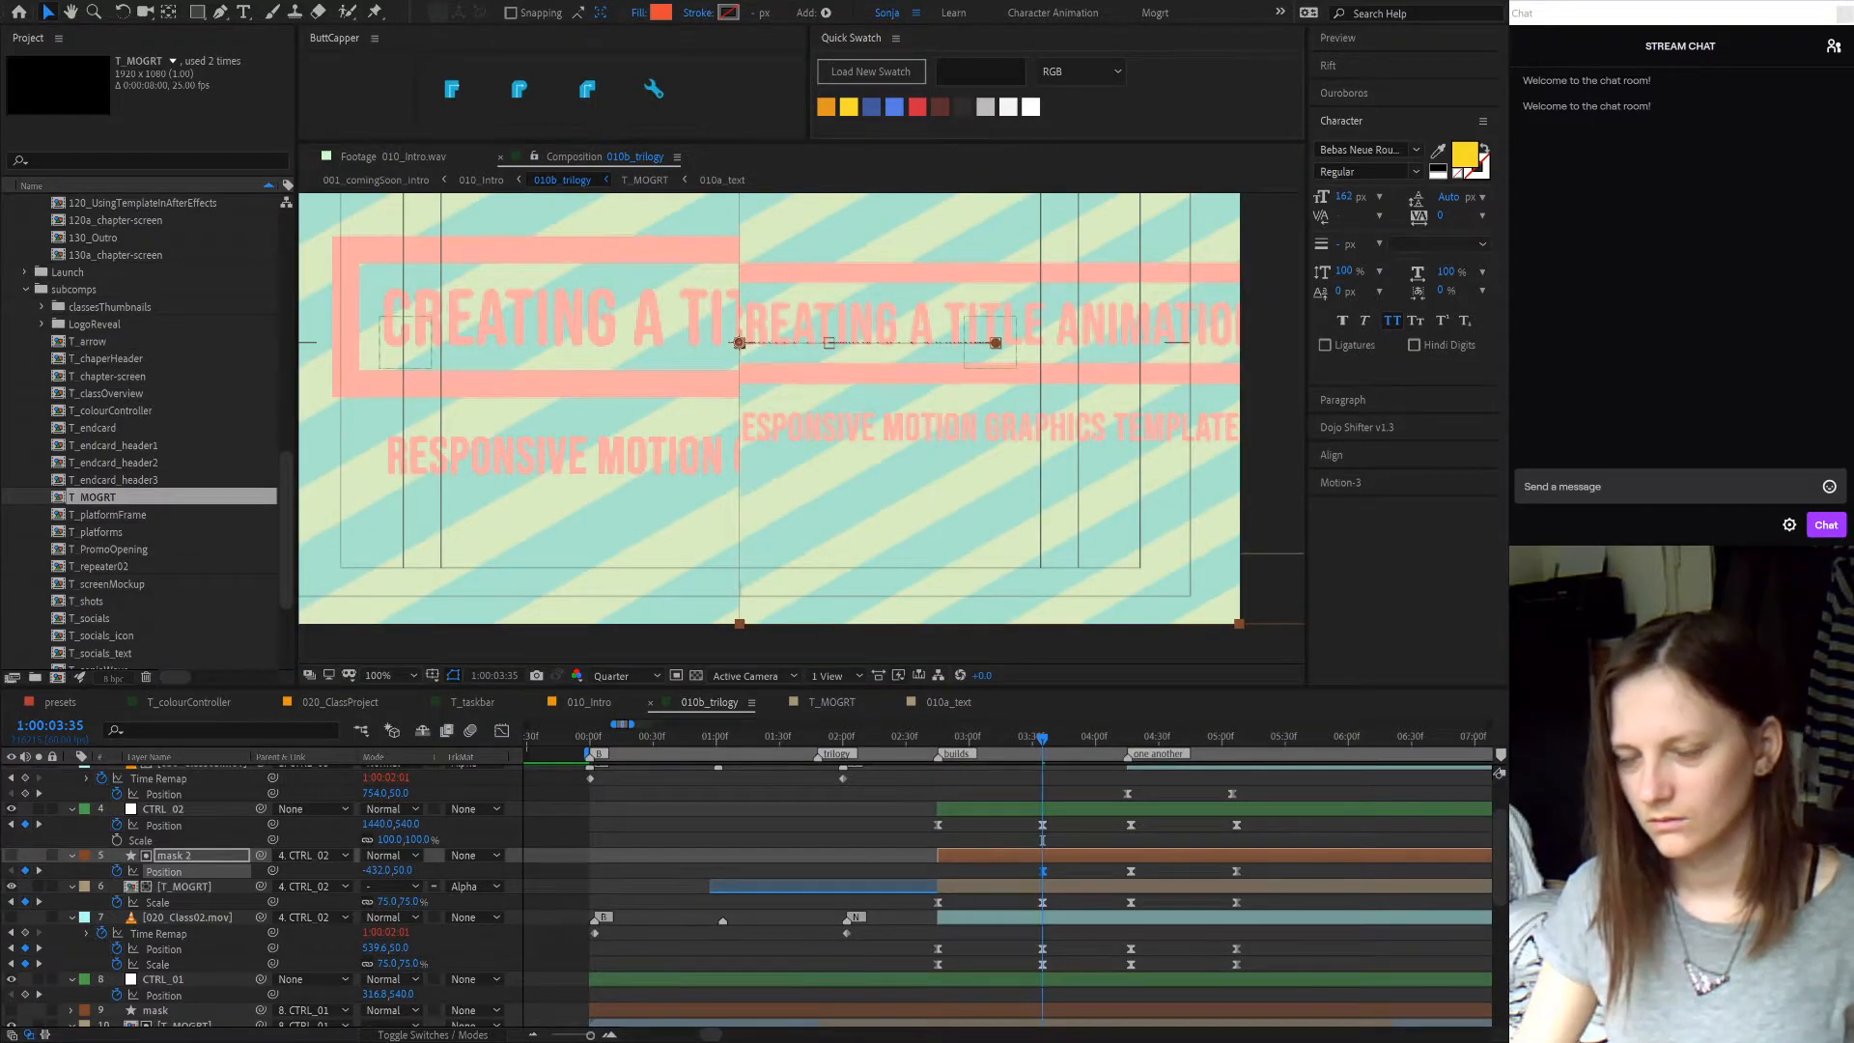
{"action": "left_click_drag", "start_coordinate": [756, 357], "coordinate": [756, 356]}
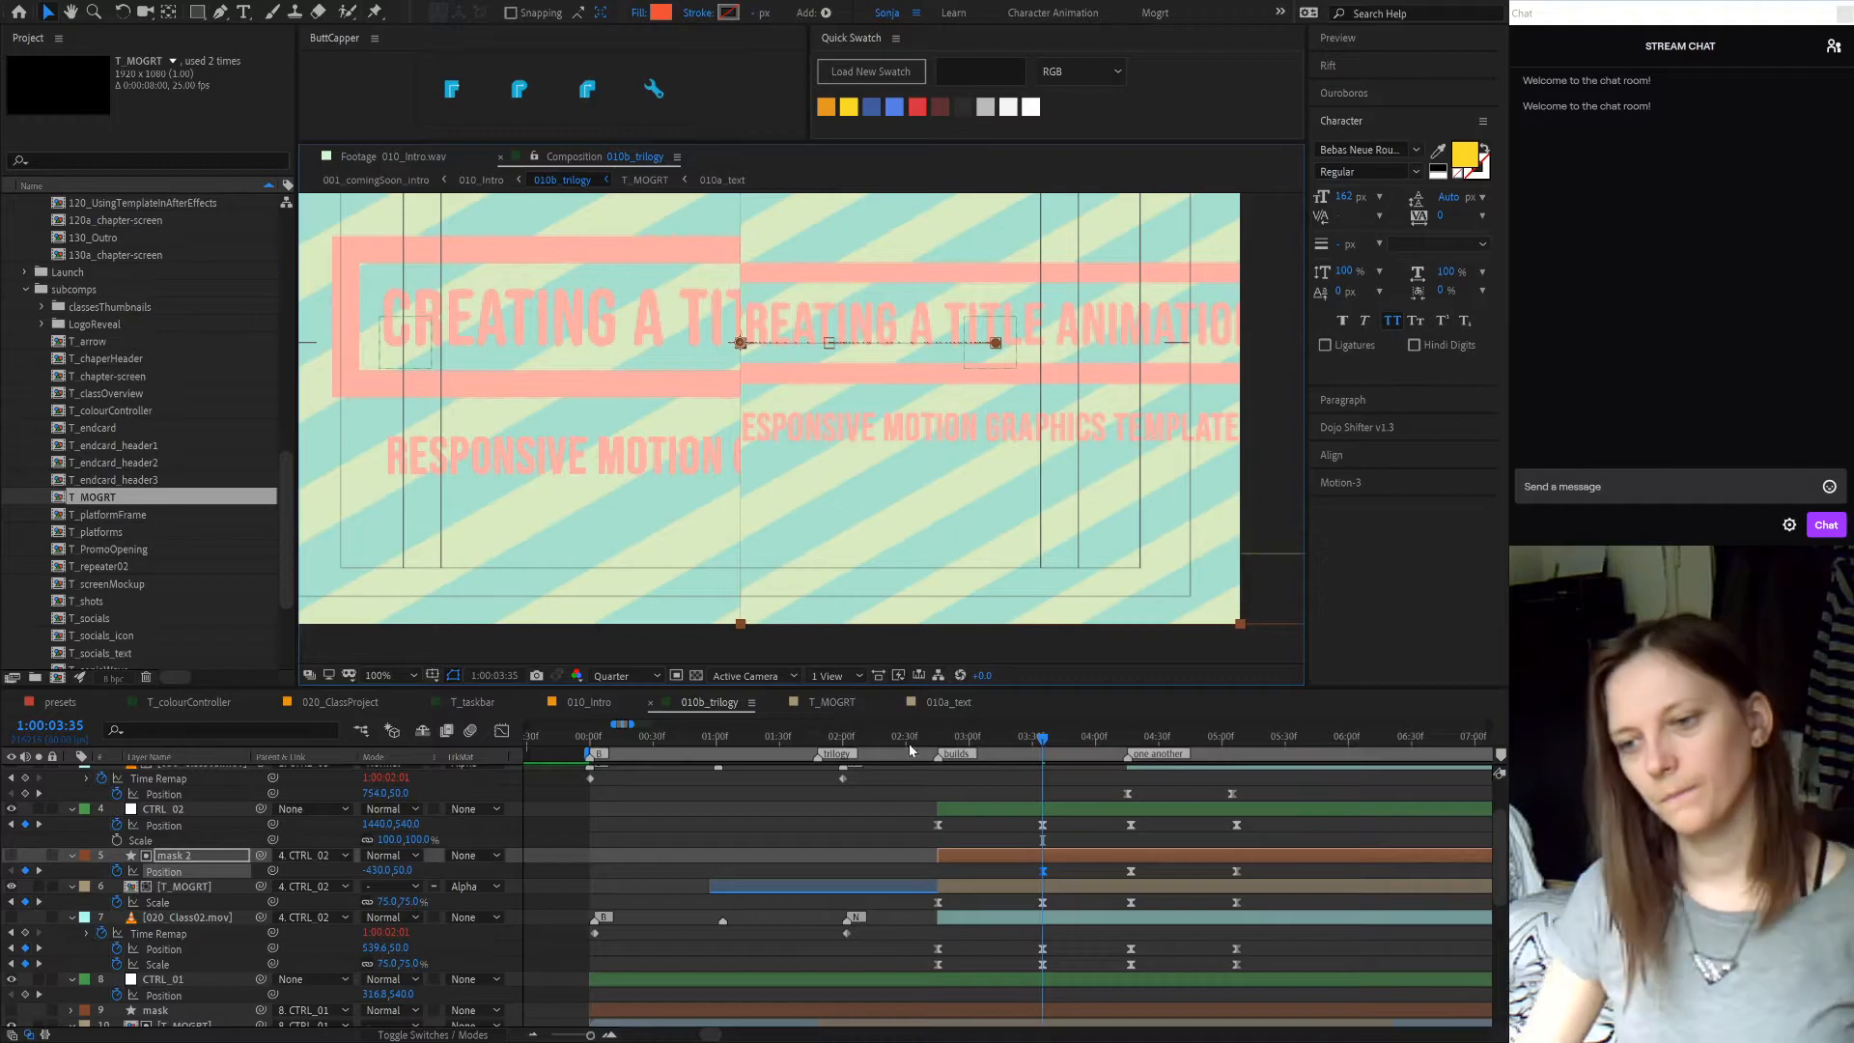
- Move CTRL_02 farther outside the frame at 1:00:02:45 and set its X Position to 2400
{"action": "scroll", "coordinate": [954, 862], "scroll_direction": "down", "scroll_amount": 3}
{"action": "scroll", "coordinate": [956, 431], "scroll_direction": "down", "scroll_amount": 1}
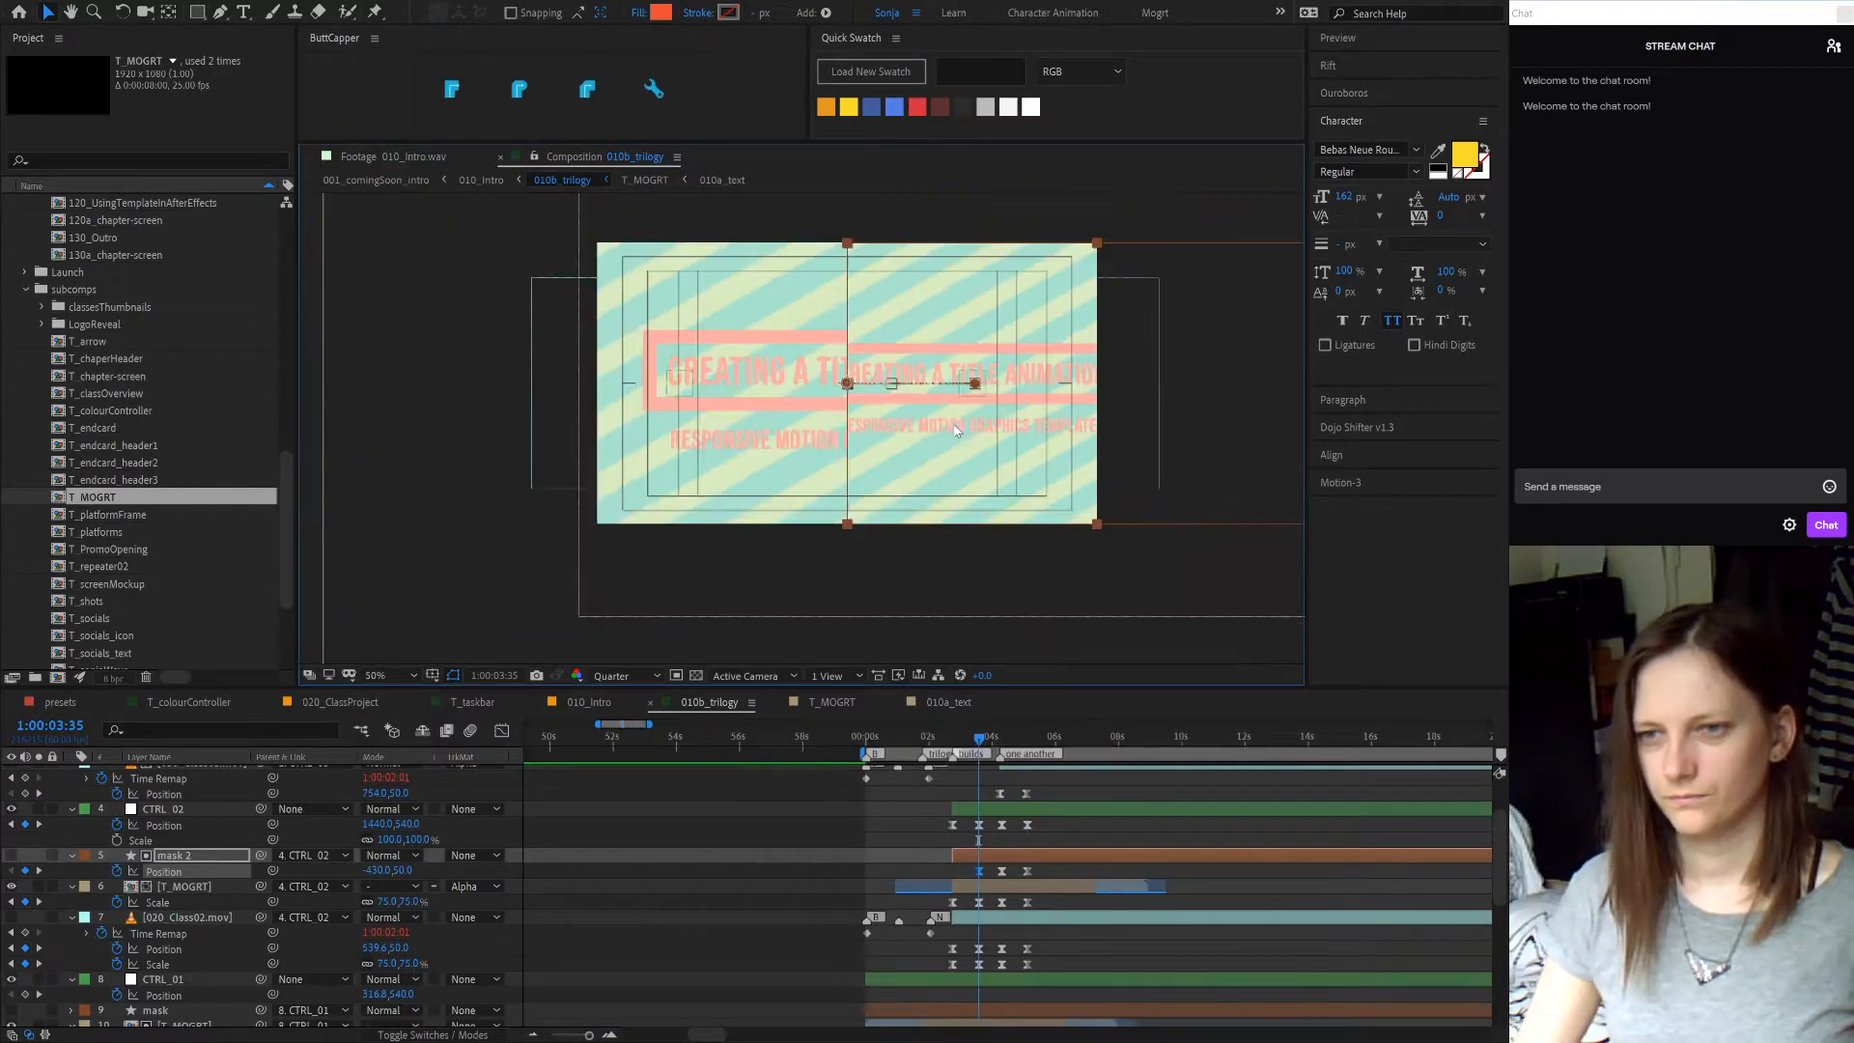
{"action": "left_click", "coordinate": [975, 750]}
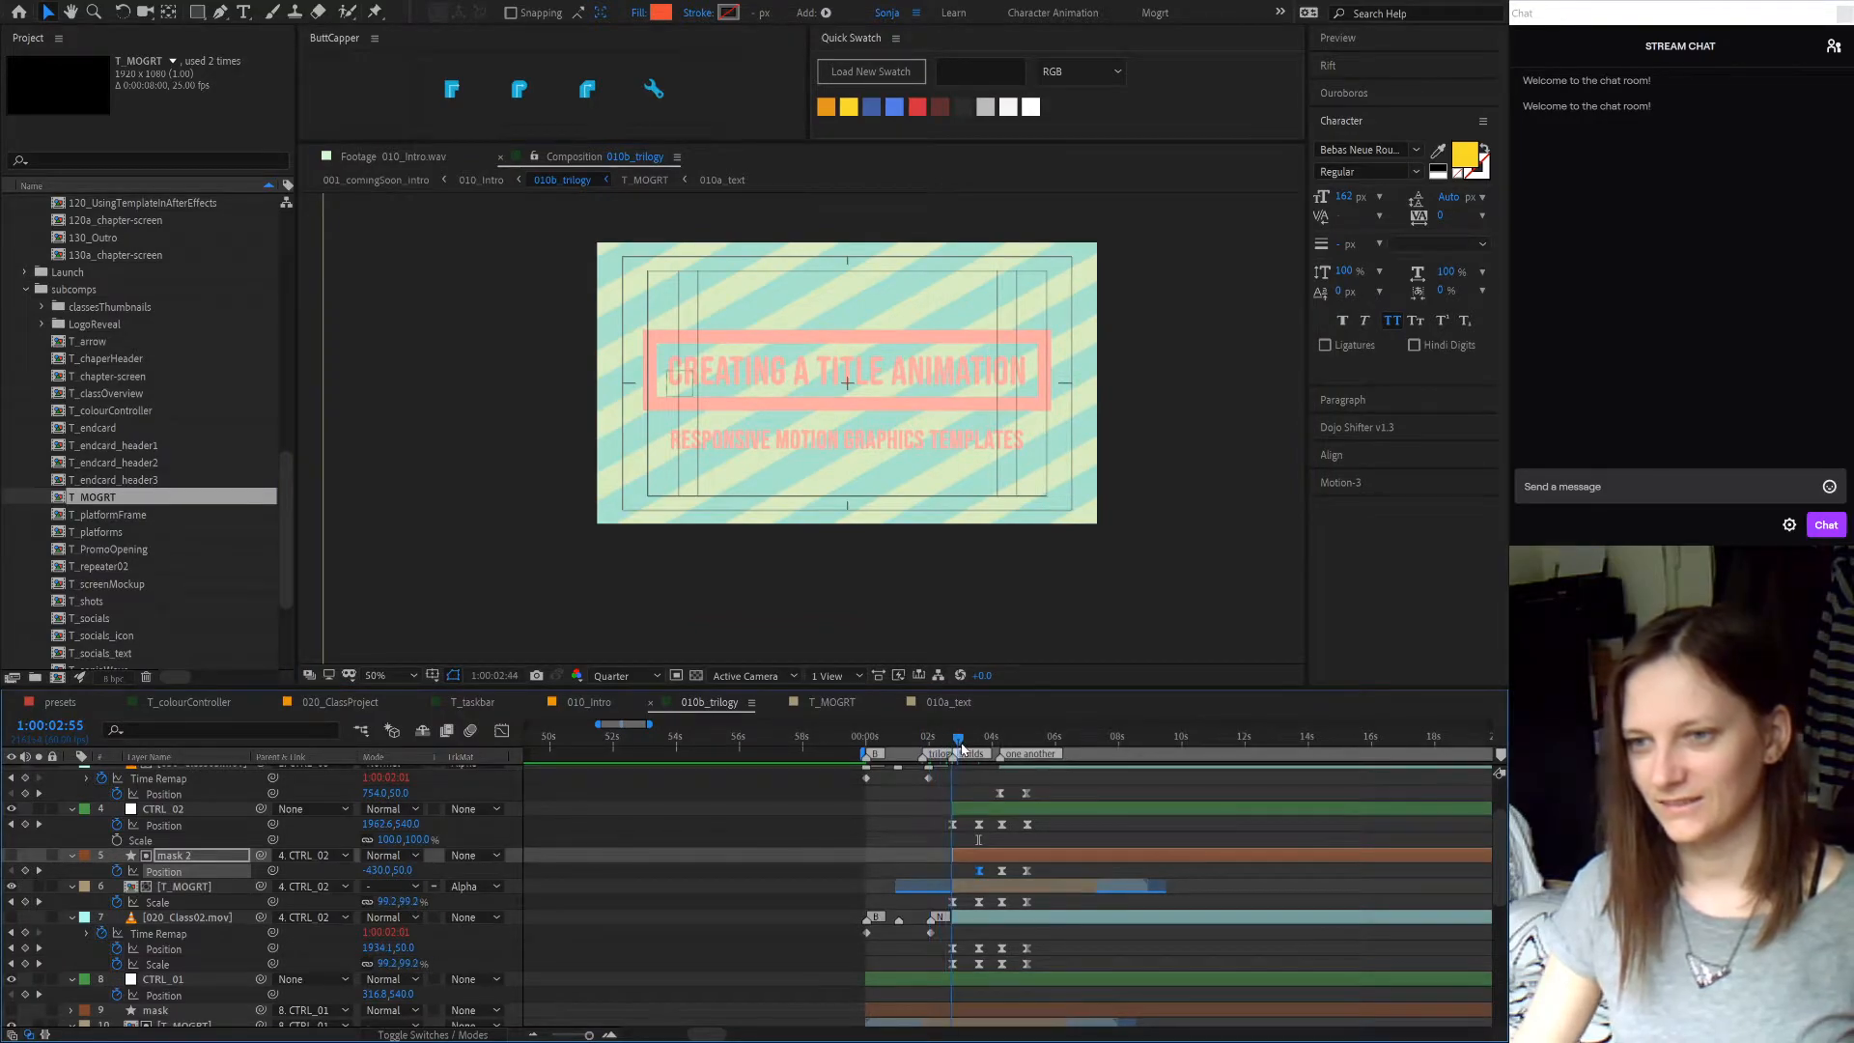
{"action": "left_click_drag", "start_coordinate": [975, 750], "coordinate": [954, 753]}
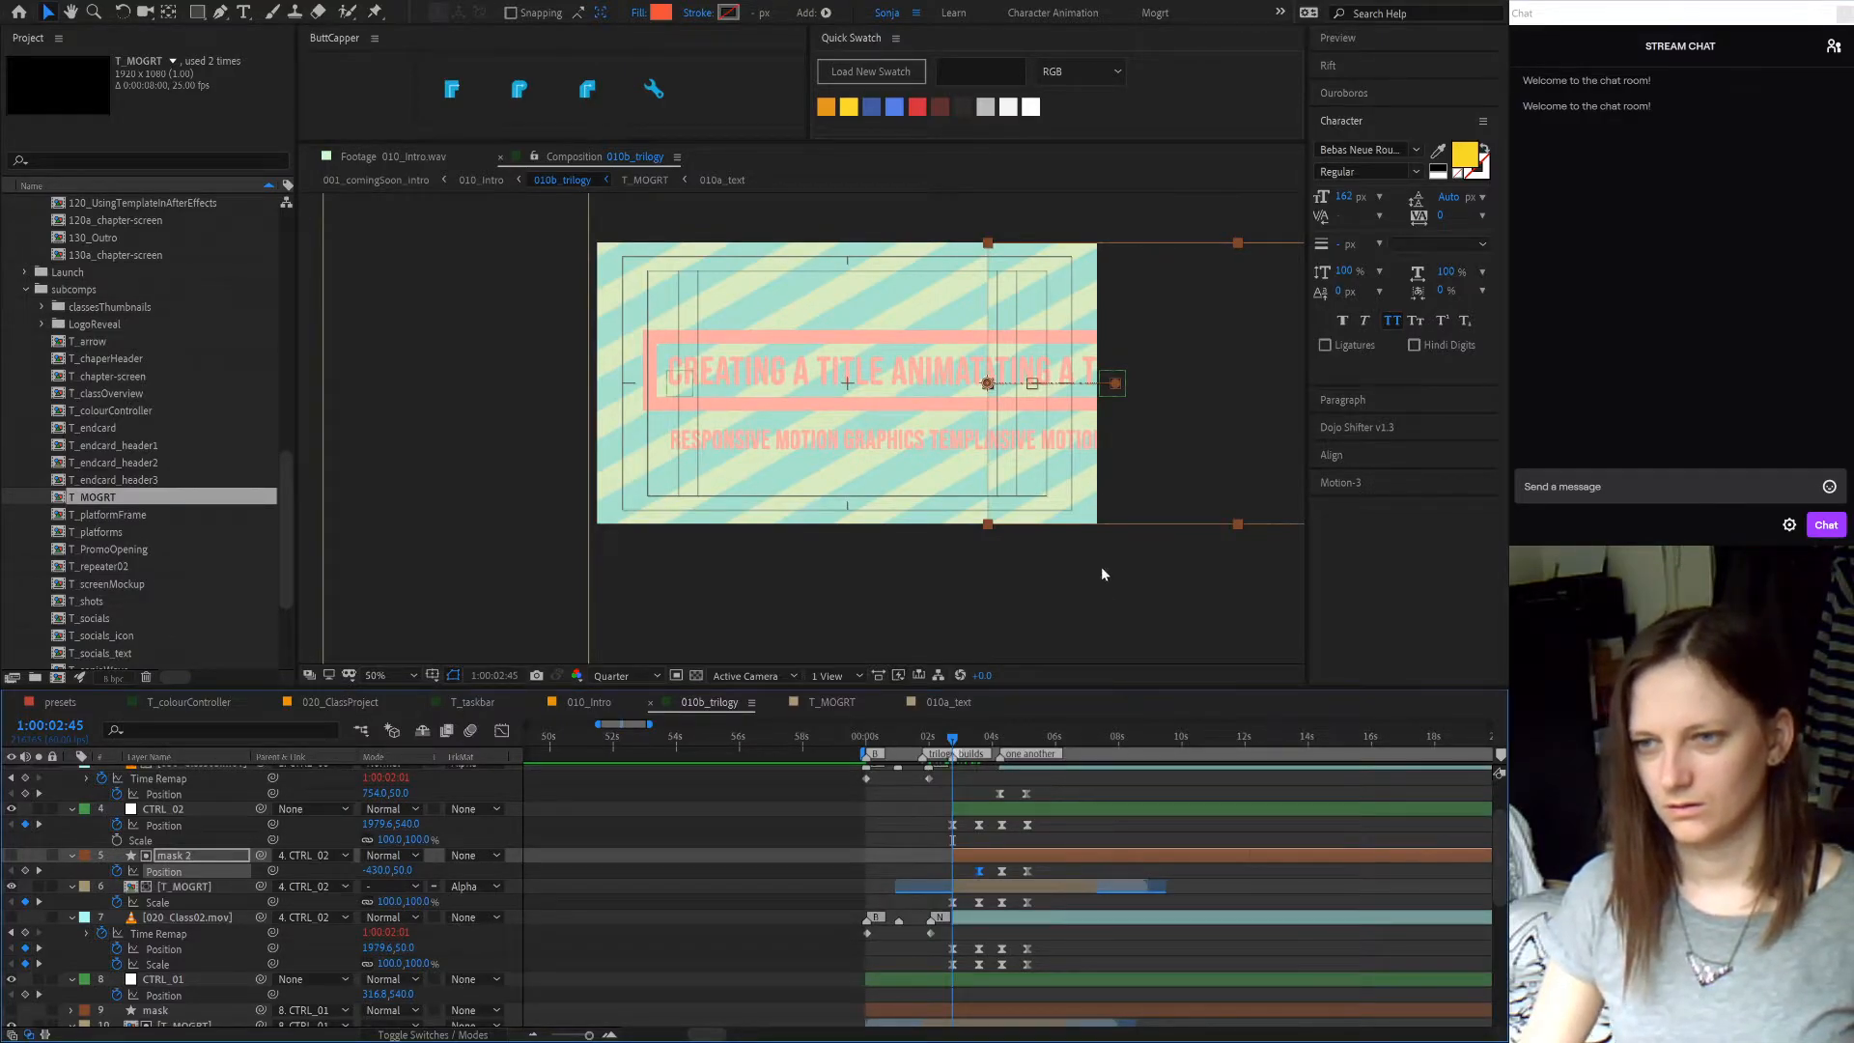
{"action": "left_click", "coordinate": [1115, 383]}
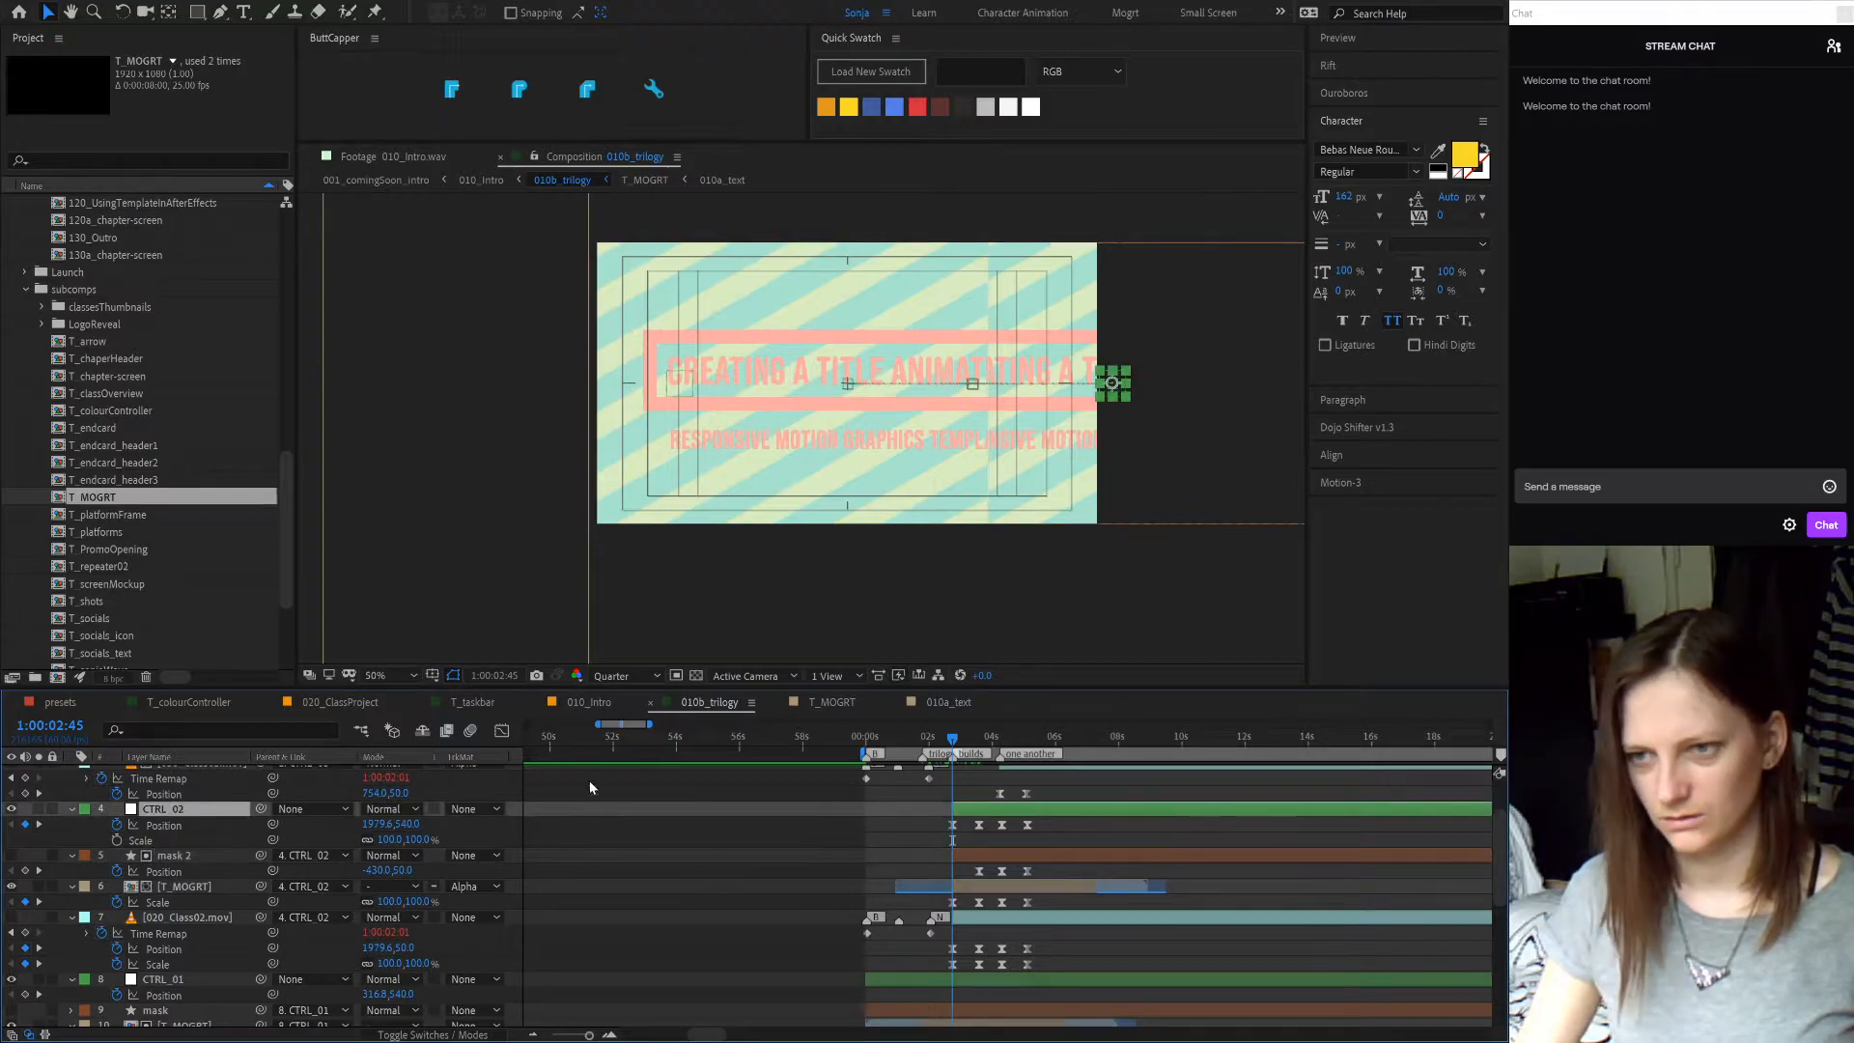
{"action": "left_click_drag", "start_coordinate": [1120, 386], "coordinate": [1226, 379]}
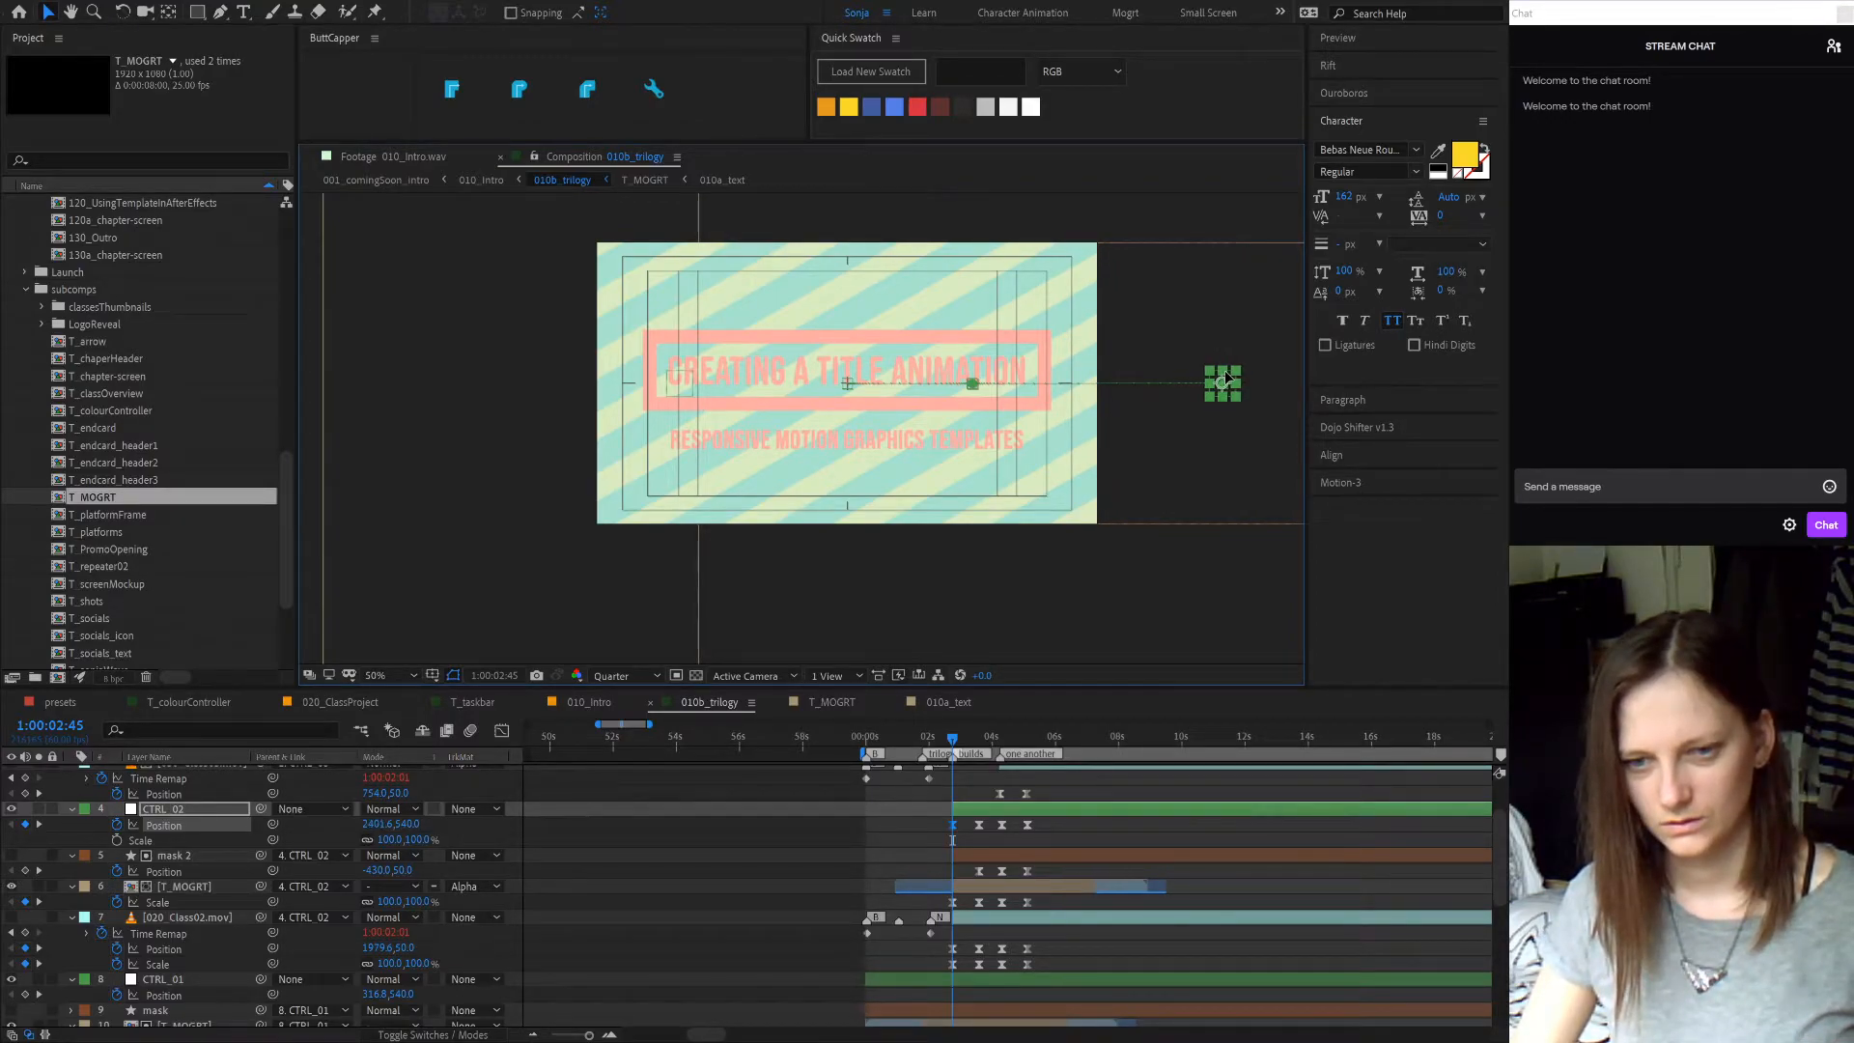
{"action": "left_click", "coordinate": [379, 823]}
{"action": "type", "text": "2400"}
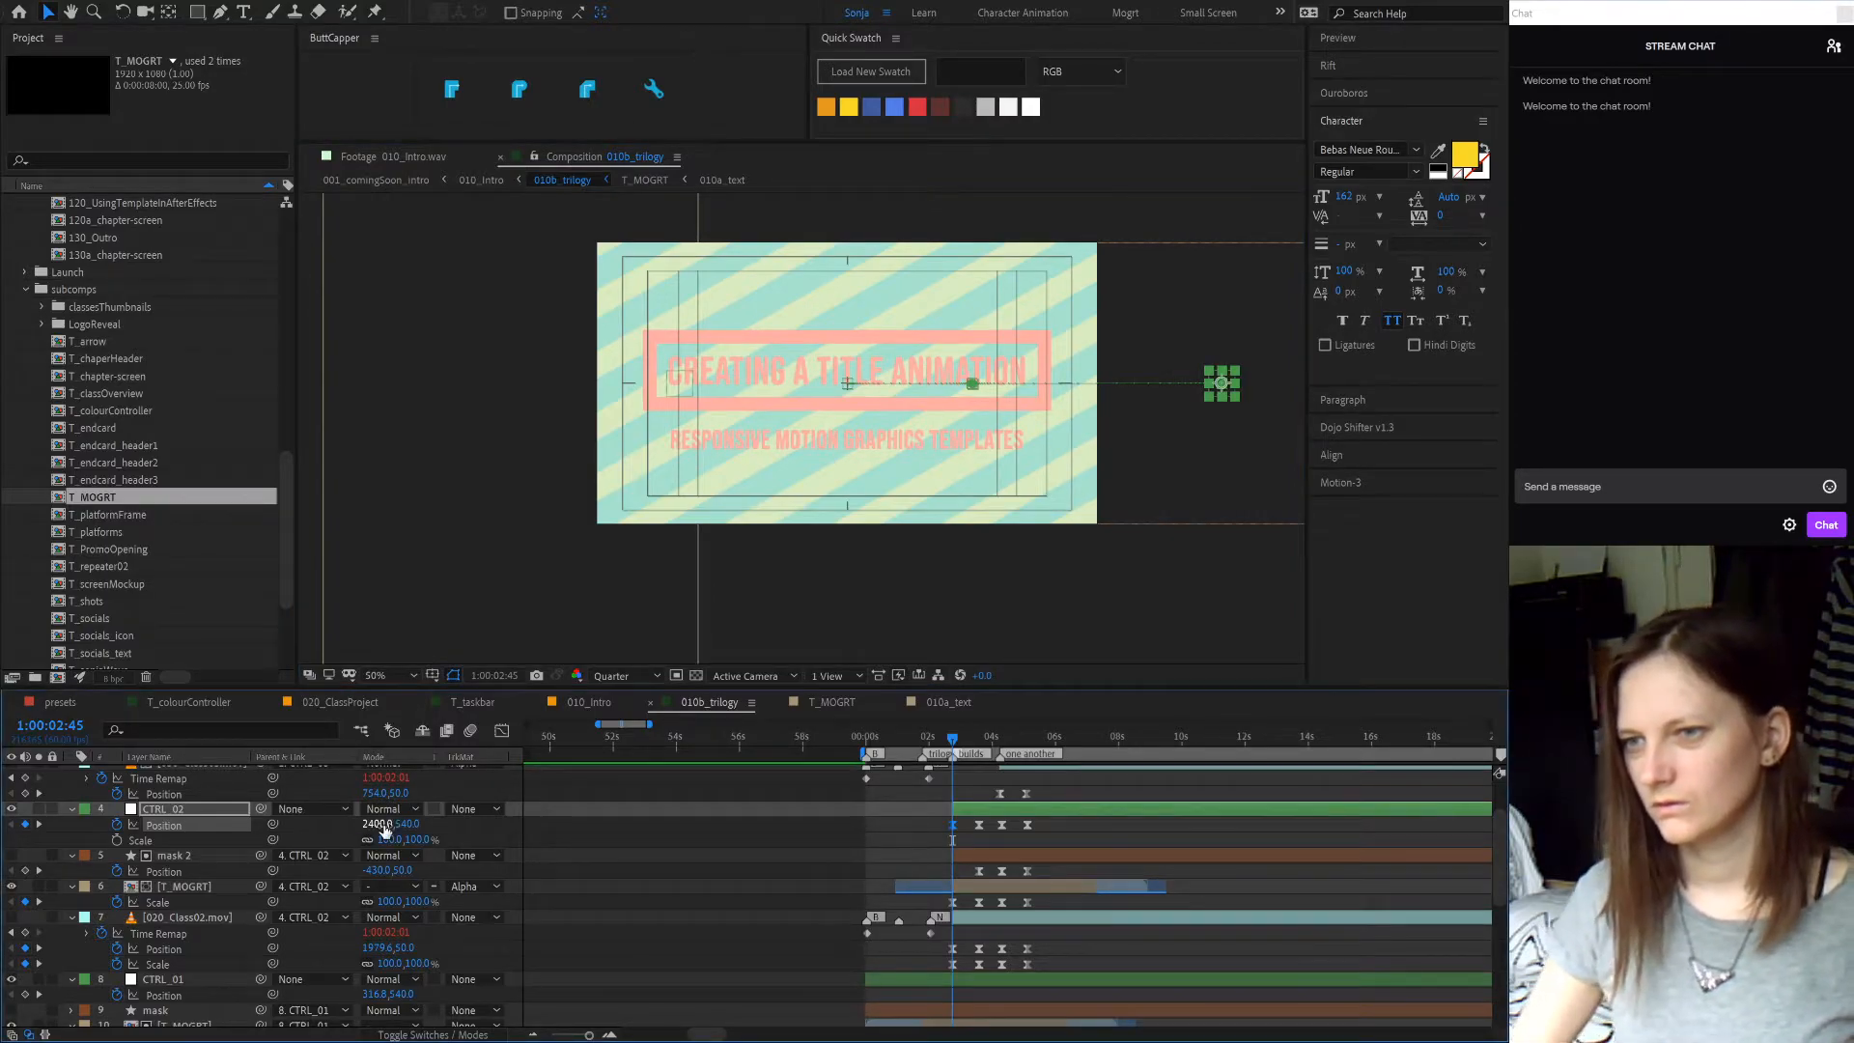
{"action": "key", "text": "Return"}
- Copy the 1:00:03:35 Position keyframes of CTRL_02 and mask 2 to 1:00:04:17
{"action": "left_click_drag", "start_coordinate": [952, 742], "coordinate": [1002, 741]}
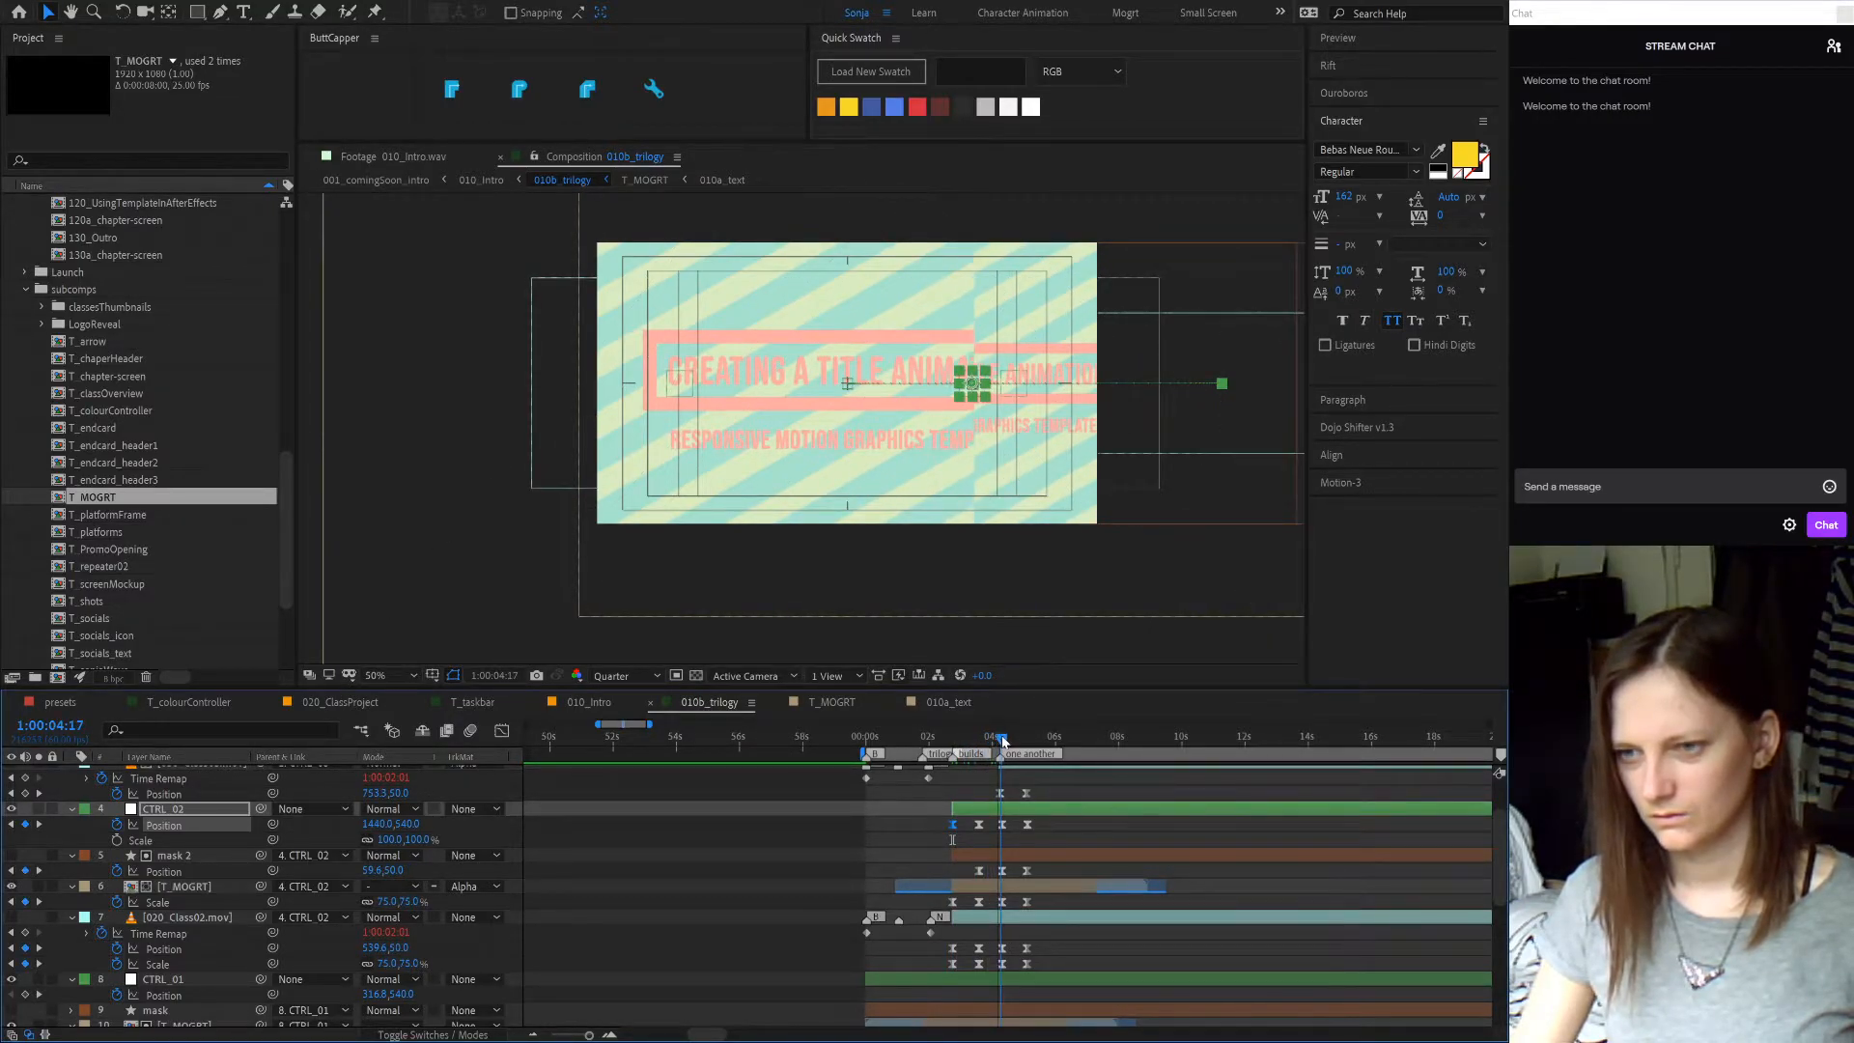
{"action": "scroll", "coordinate": [1000, 854], "scroll_direction": "up", "scroll_amount": 2}
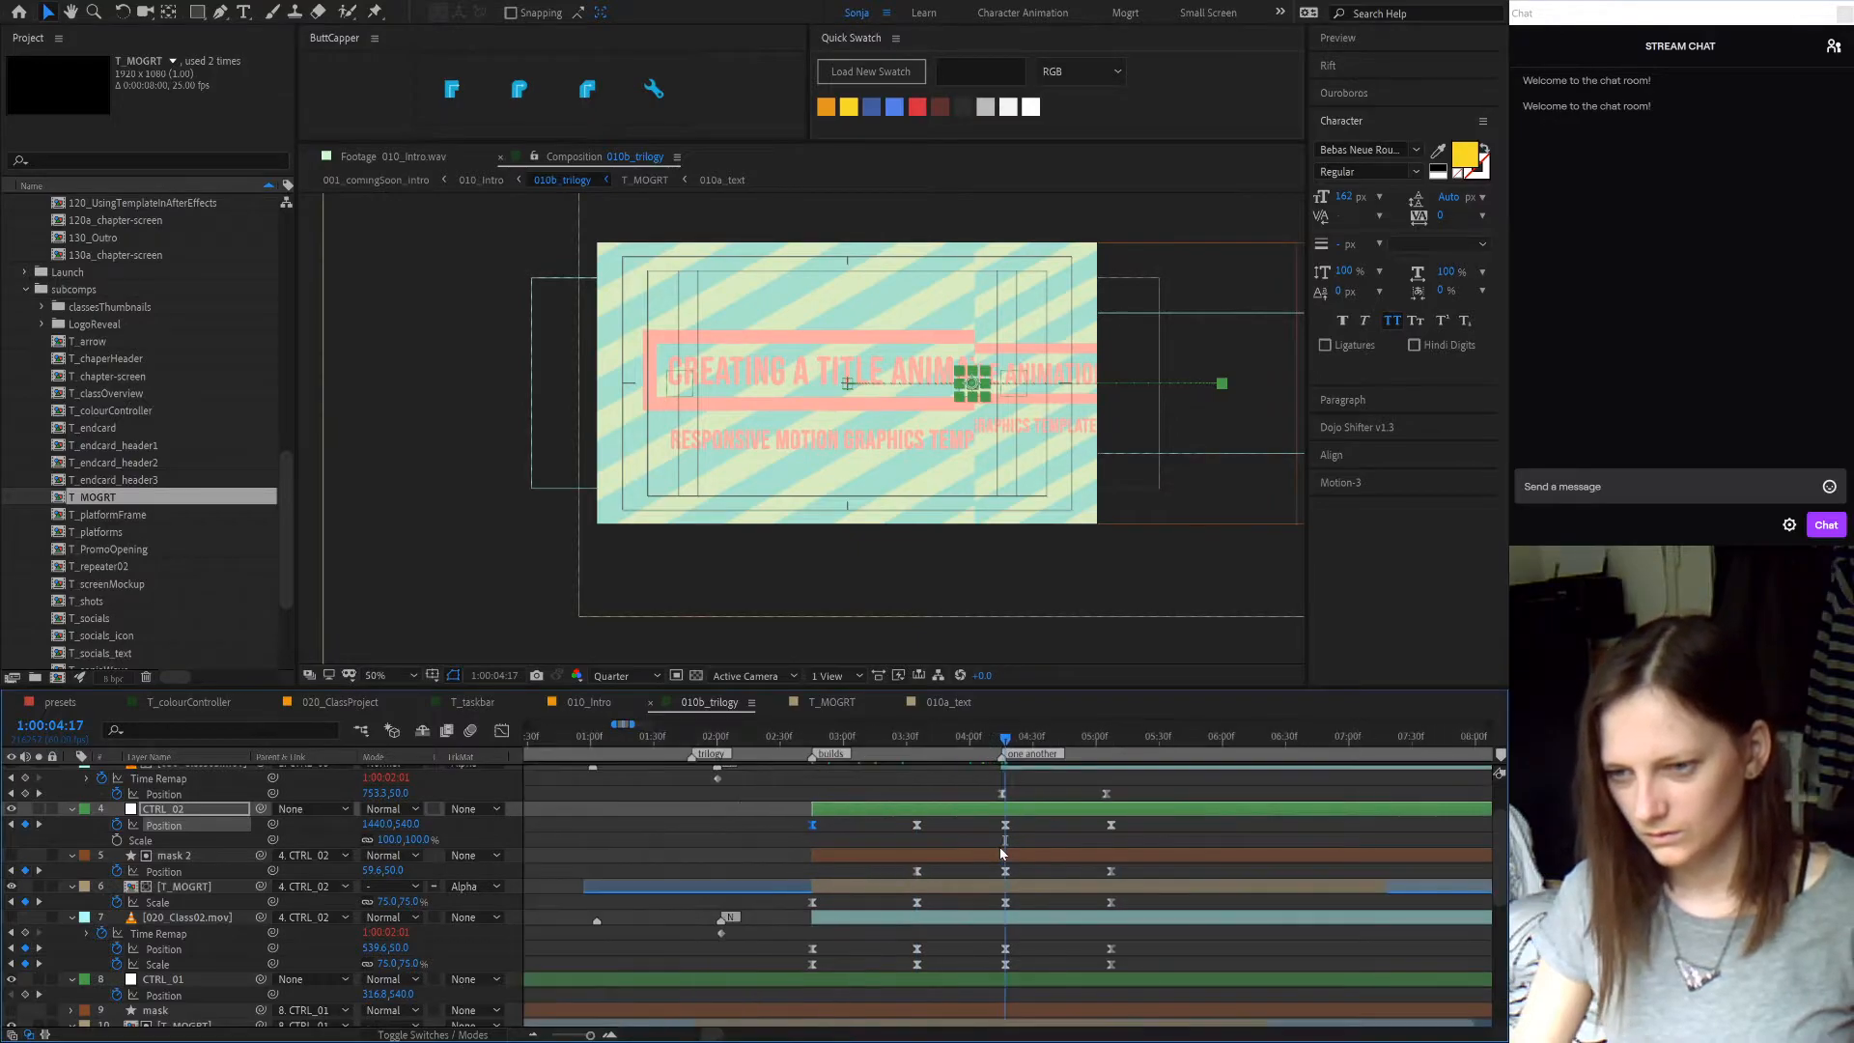
{"action": "left_click", "coordinate": [935, 828]}
{"action": "key", "text": "ctrl+c"}
{"action": "key", "text": "ctrl+v"}
{"action": "mouse_move", "coordinate": [1004, 742]}
{"action": "left_mouse_down"}
{"action": "mouse_move", "coordinate": [1101, 751]}
{"action": "mouse_move", "coordinate": [1008, 750]}
{"action": "left_mouse_up"}
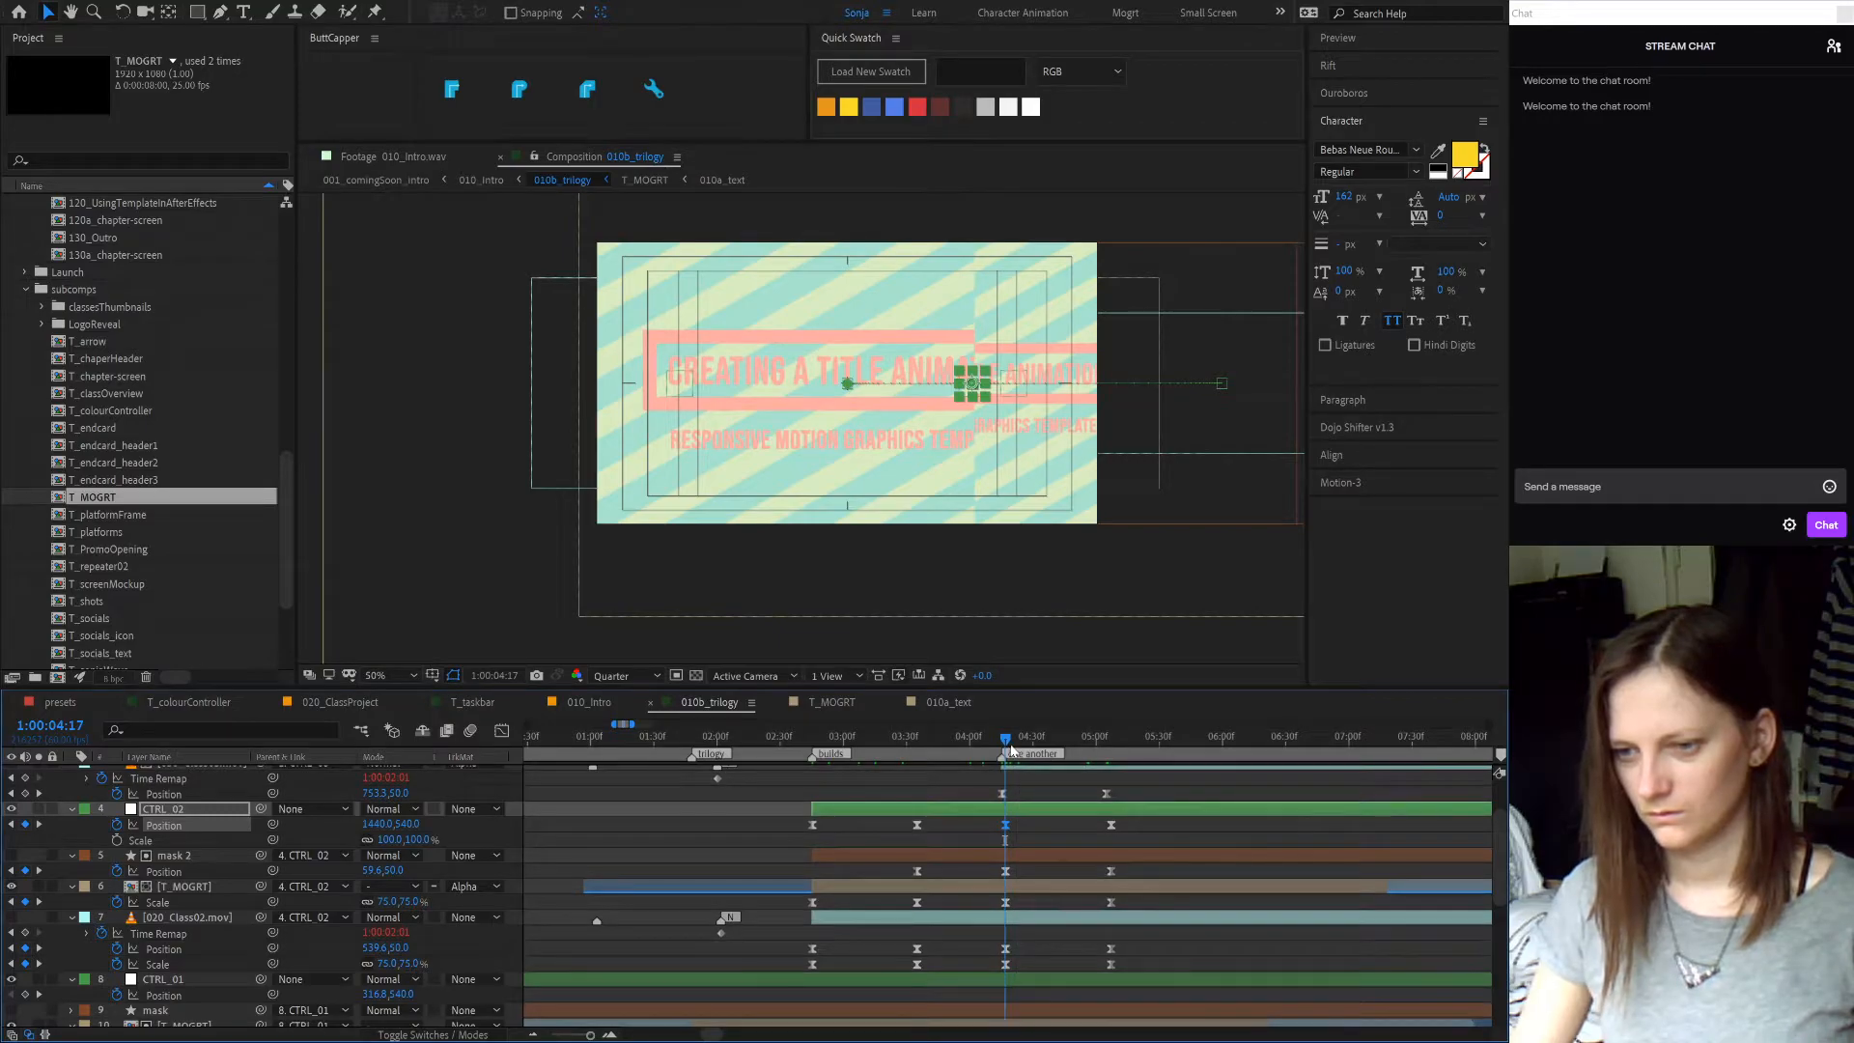
{"action": "left_click", "coordinate": [919, 870]}
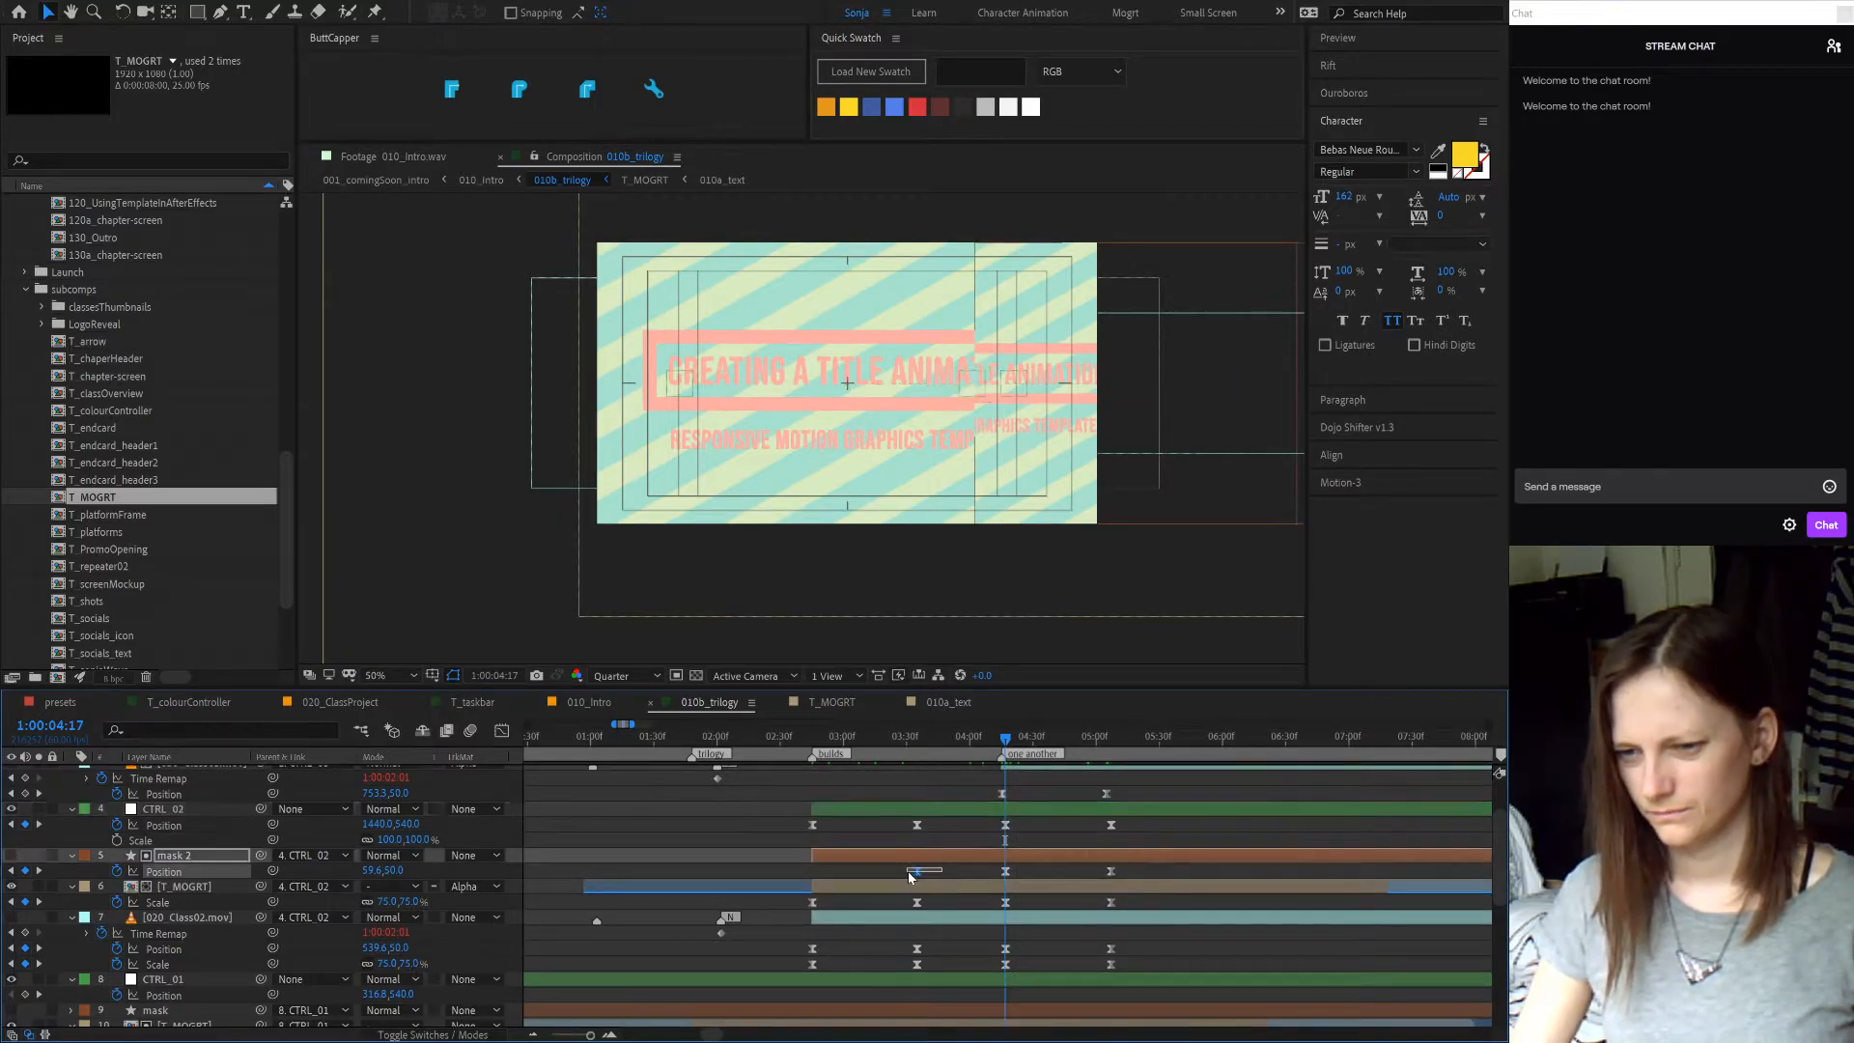
{"action": "key", "text": "Delete"}
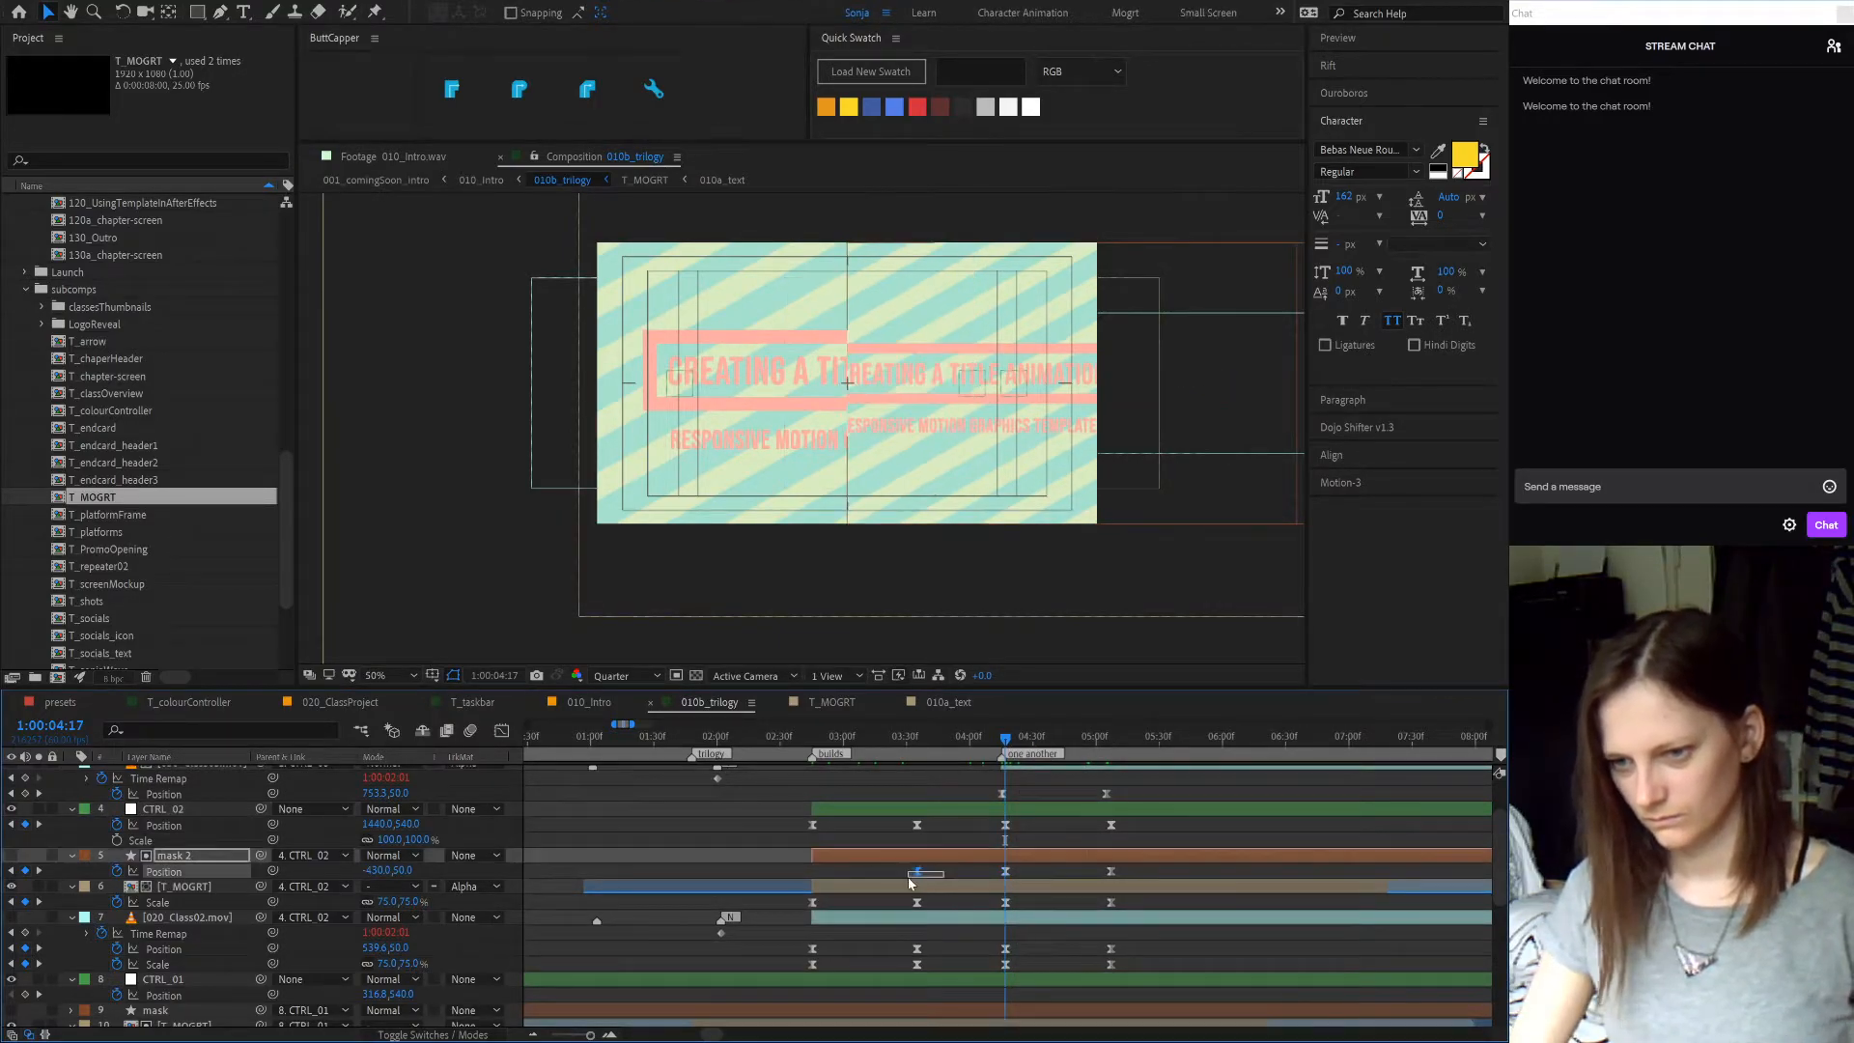
- Add a Position keyframe to CTRL_01 at 1:00:02:45
{"action": "left_click_drag", "start_coordinate": [1009, 739], "coordinate": [805, 756]}
{"action": "scroll", "coordinate": [863, 882], "scroll_direction": "down", "scroll_amount": 1}
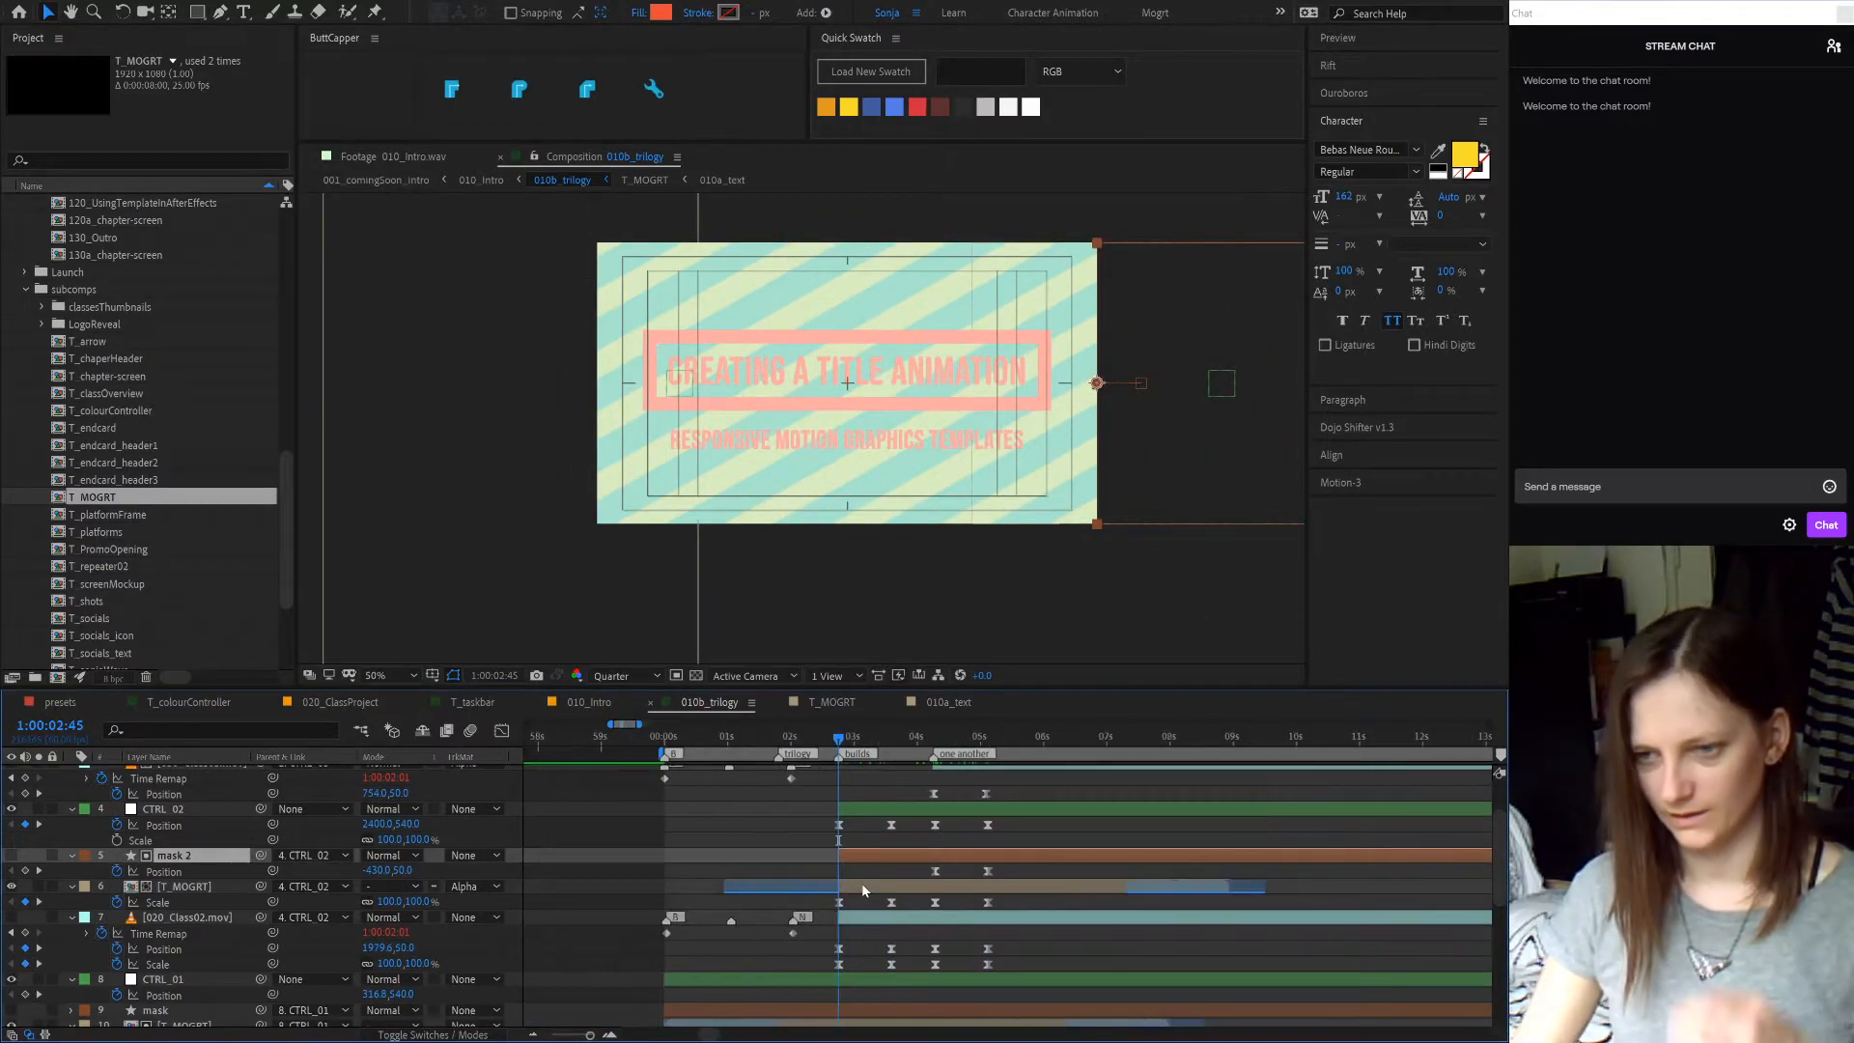
{"action": "scroll", "coordinate": [908, 935], "scroll_direction": "down", "scroll_amount": 4}
{"action": "scroll", "coordinate": [935, 949], "scroll_direction": "down", "scroll_amount": 1}
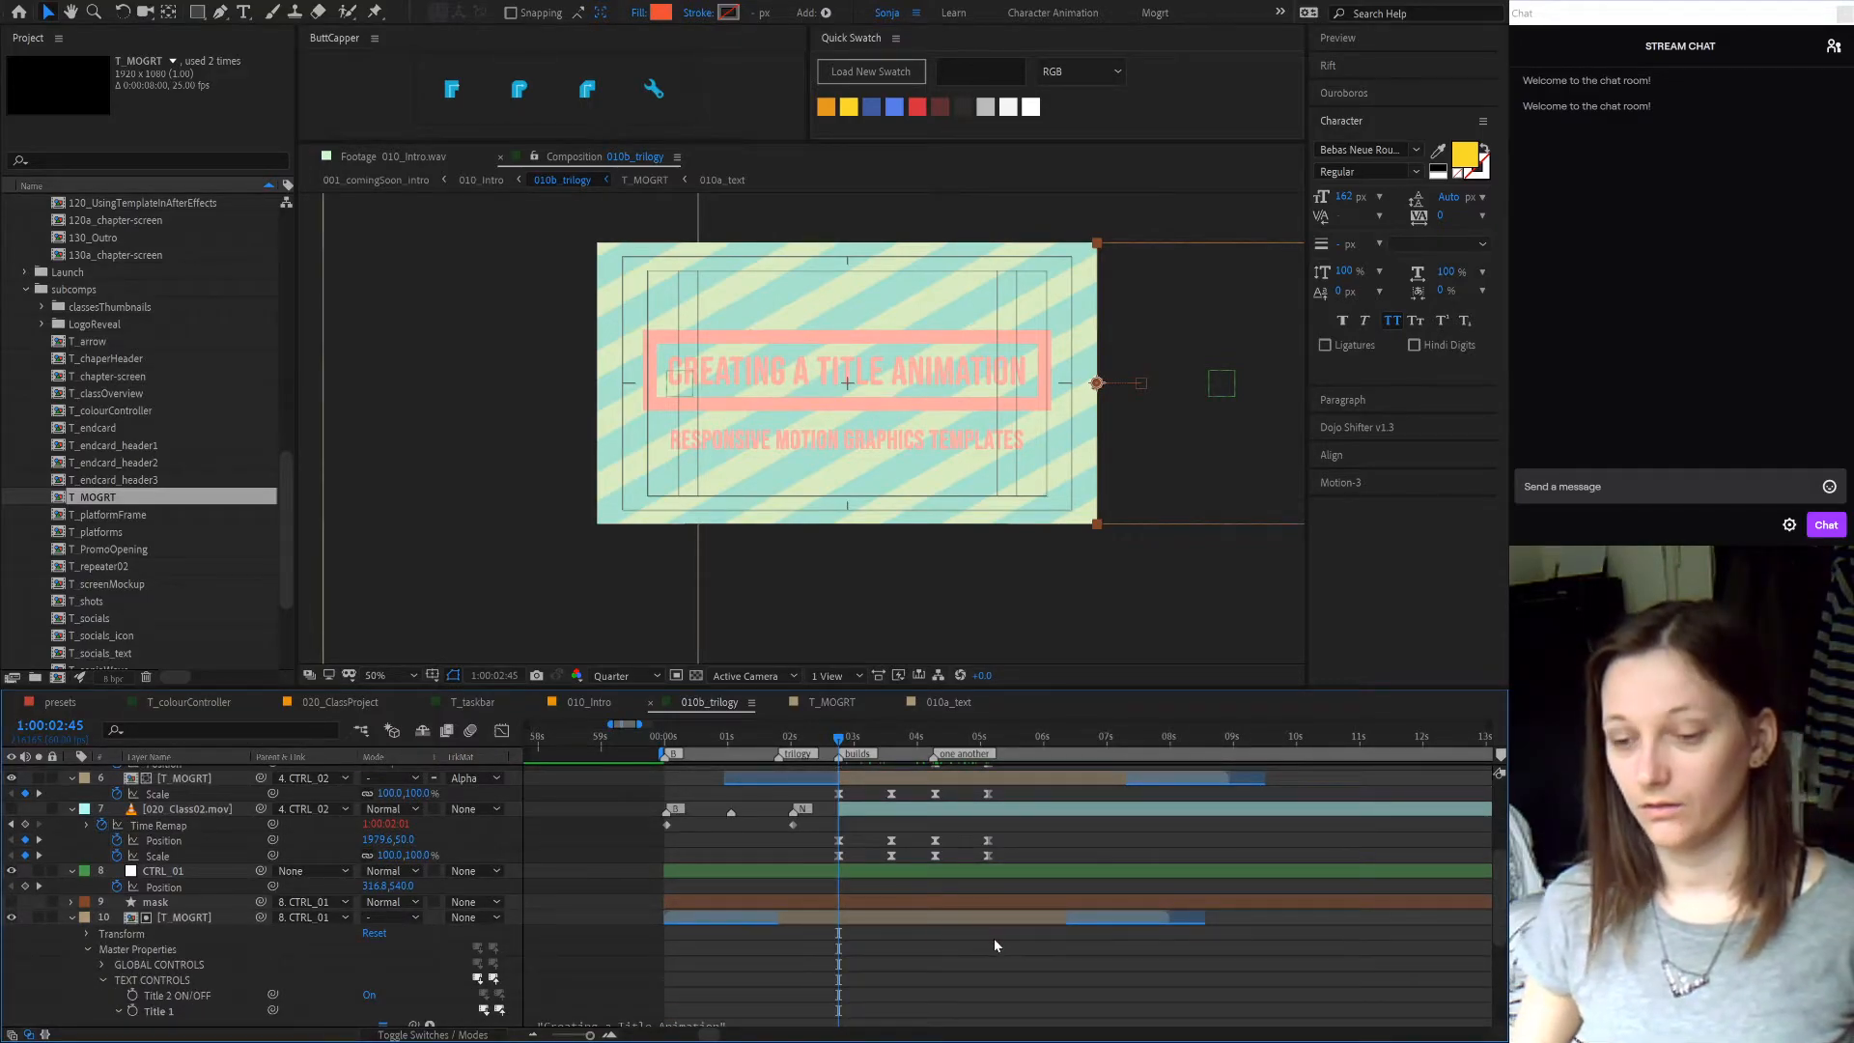
{"action": "left_click", "coordinate": [966, 919]}
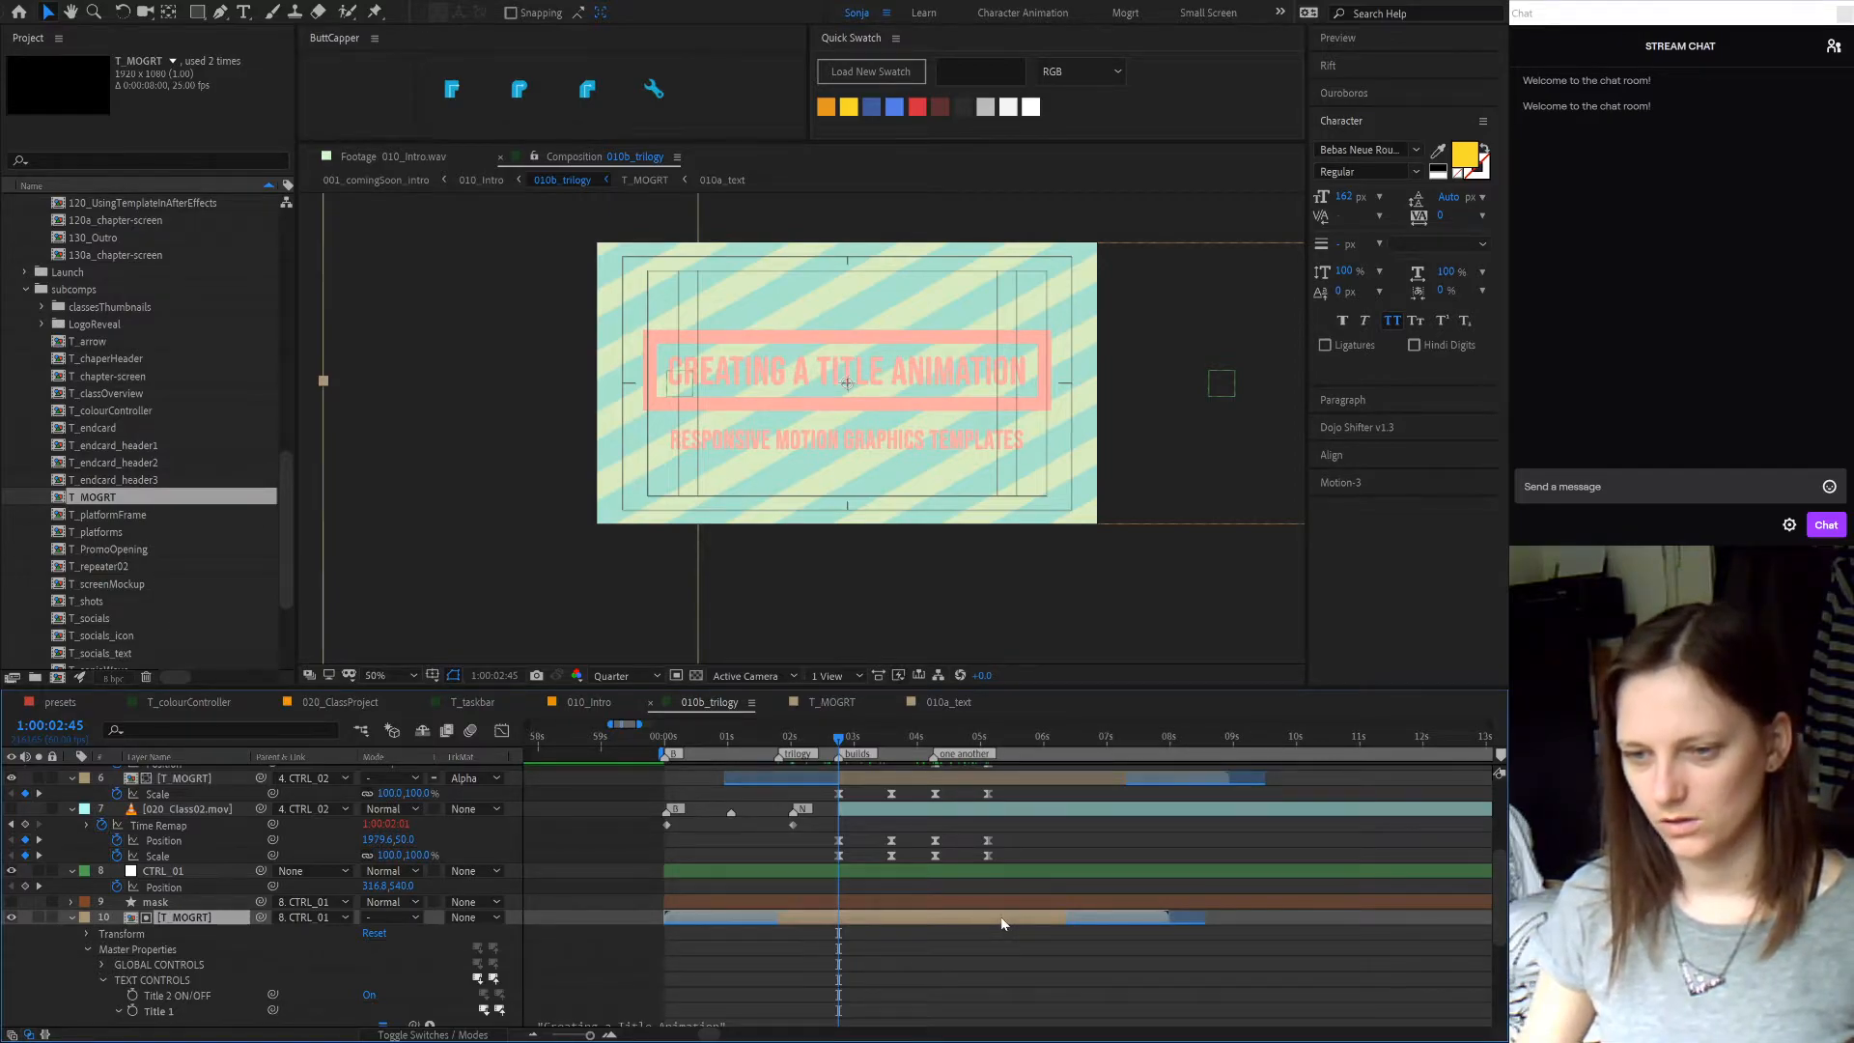
{"action": "scroll", "coordinate": [1000, 917], "scroll_direction": "up", "scroll_amount": 3}
{"action": "scroll", "coordinate": [1000, 917], "scroll_direction": "down", "scroll_amount": 3}
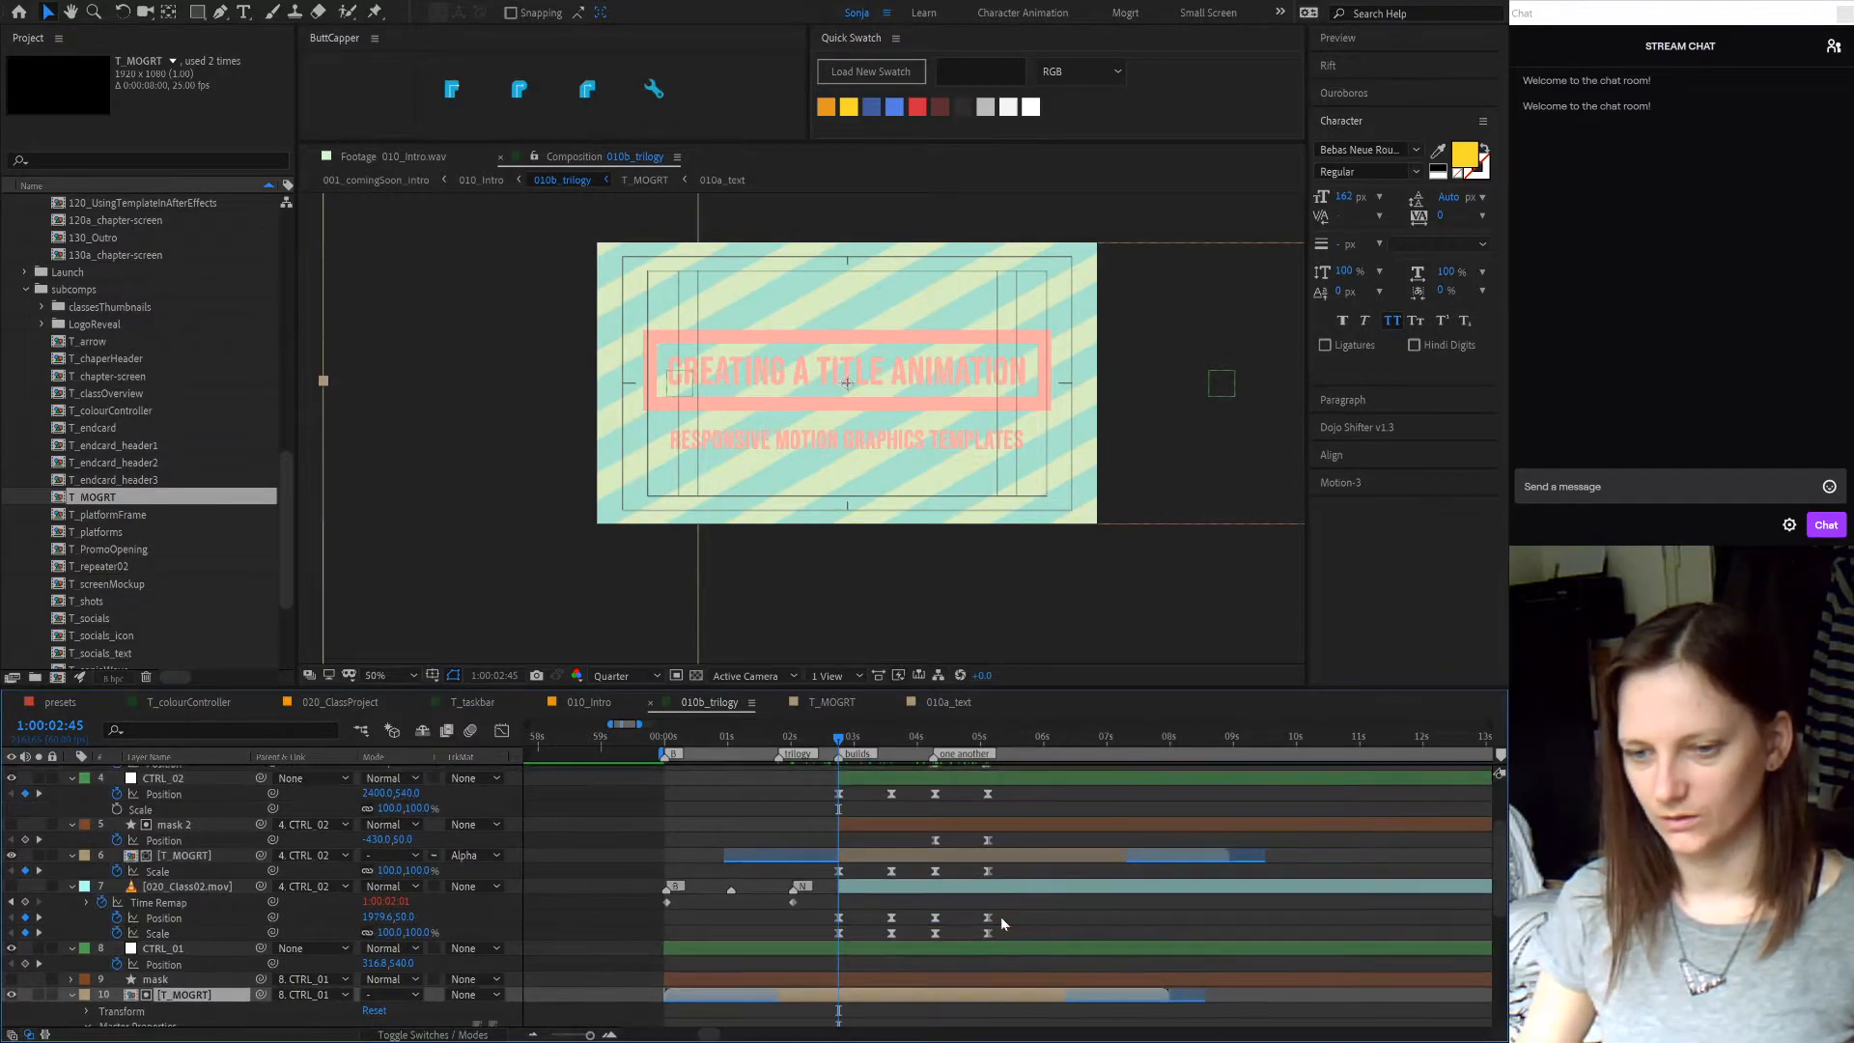
{"action": "mouse_move", "coordinate": [839, 742]}
{"action": "left_mouse_down"}
{"action": "mouse_move", "coordinate": [879, 743]}
{"action": "mouse_move", "coordinate": [839, 744]}
{"action": "left_mouse_up"}
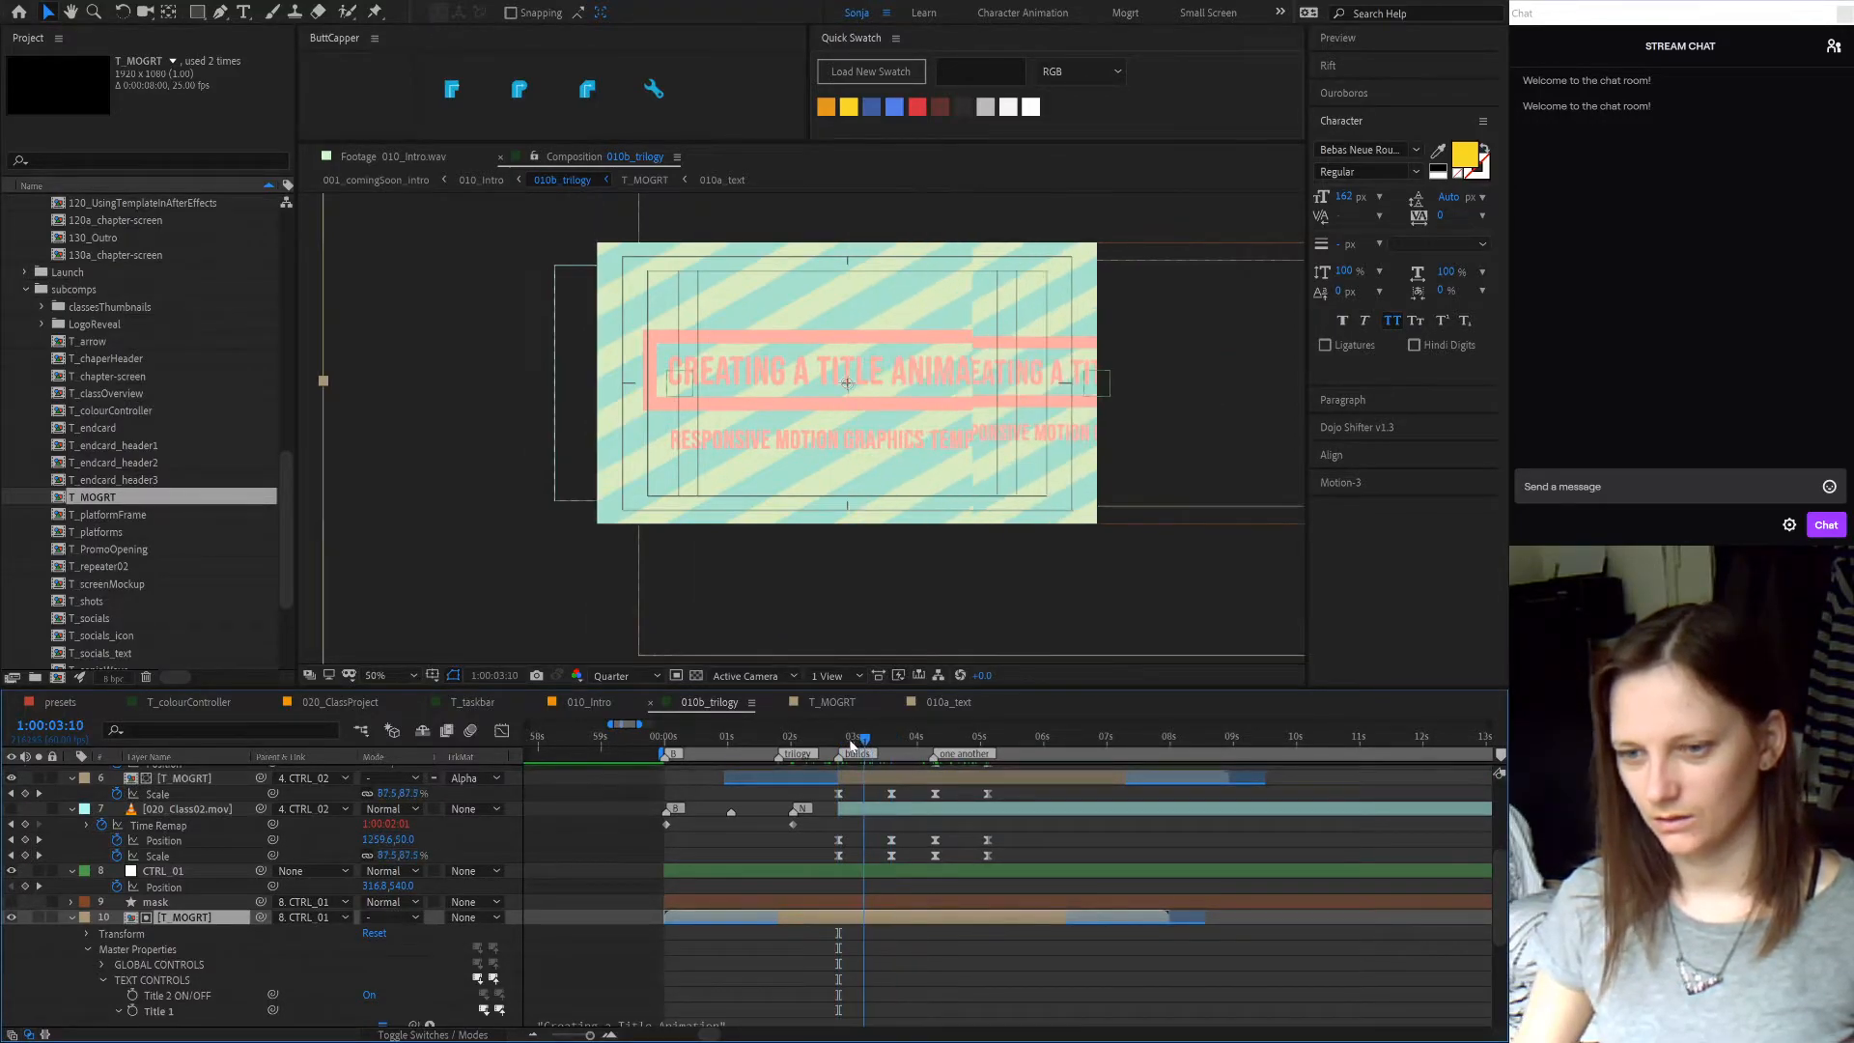
{"action": "left_click", "coordinate": [858, 872]}
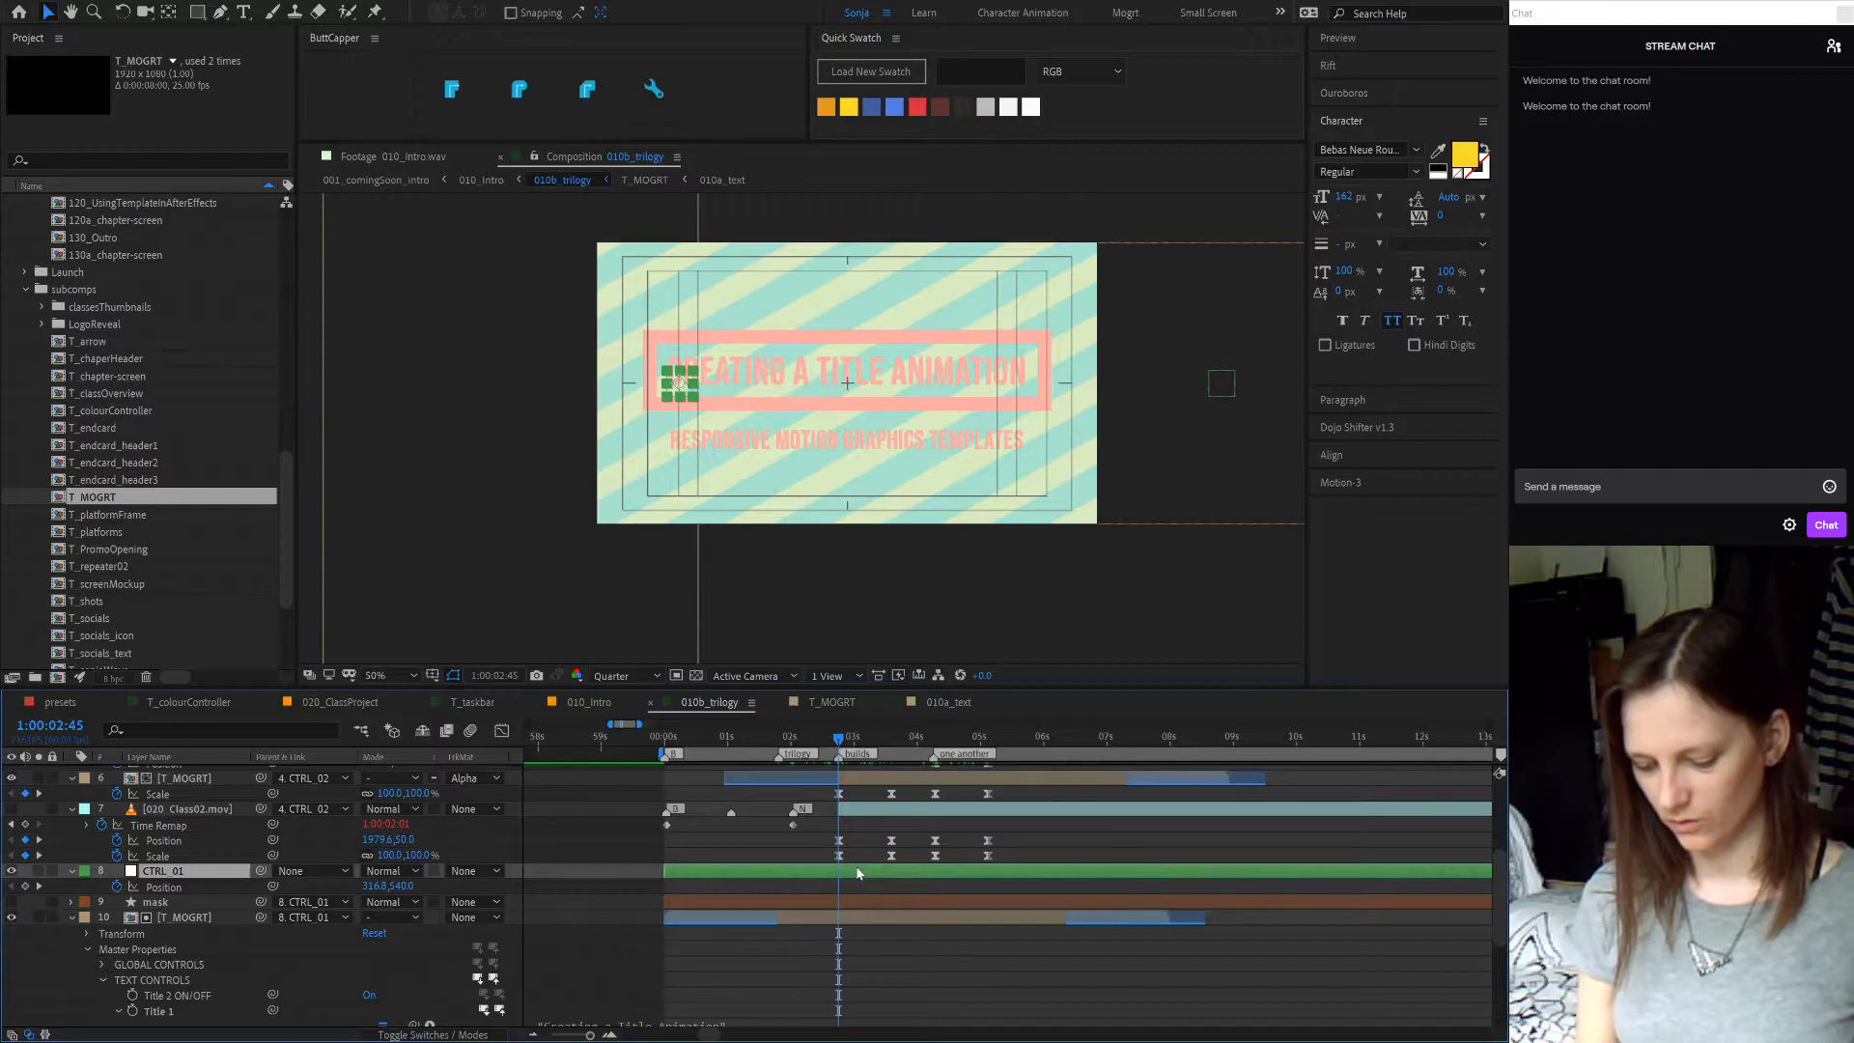
{"action": "key", "text": "alt+shift+p"}
- Centre CTRL_01 in the frame at Position 960, 540 and place its Position keyframe at 1:00:02:45
{"action": "left_click_drag", "start_coordinate": [873, 732], "coordinate": [890, 741]}
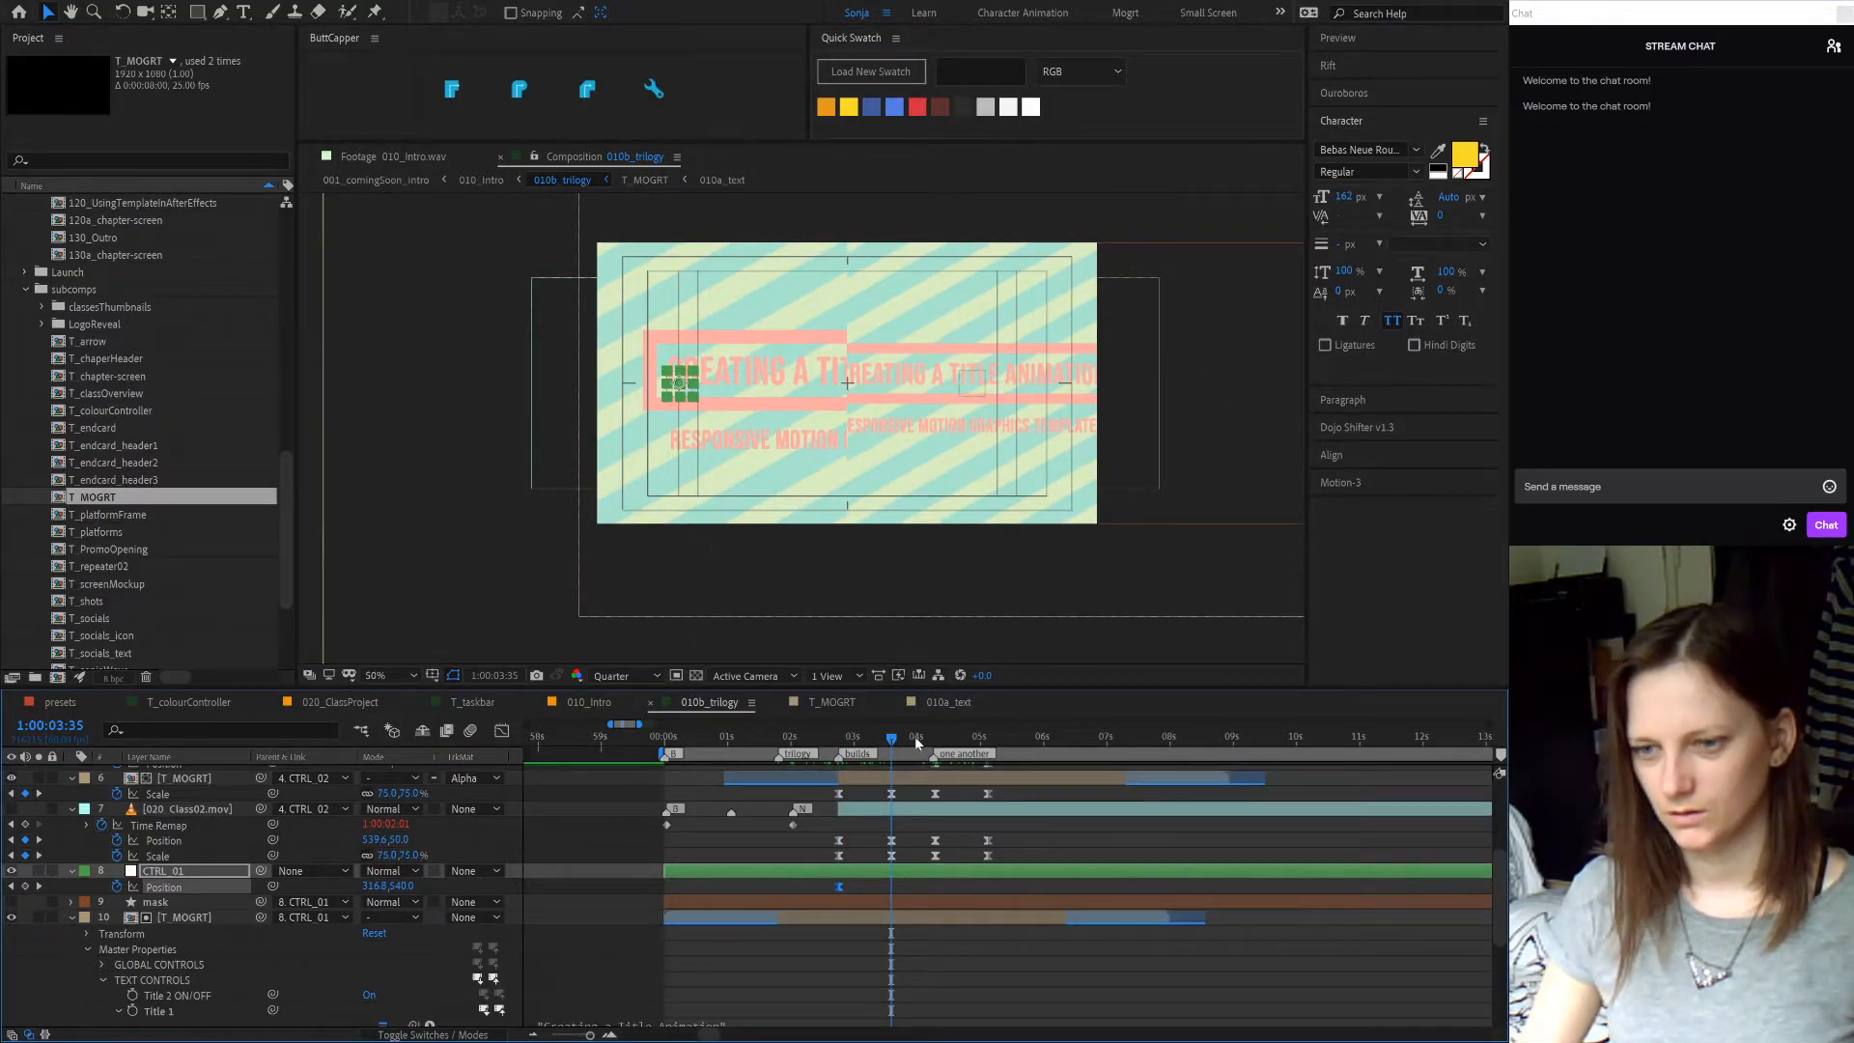
{"action": "left_click", "coordinate": [822, 871]}
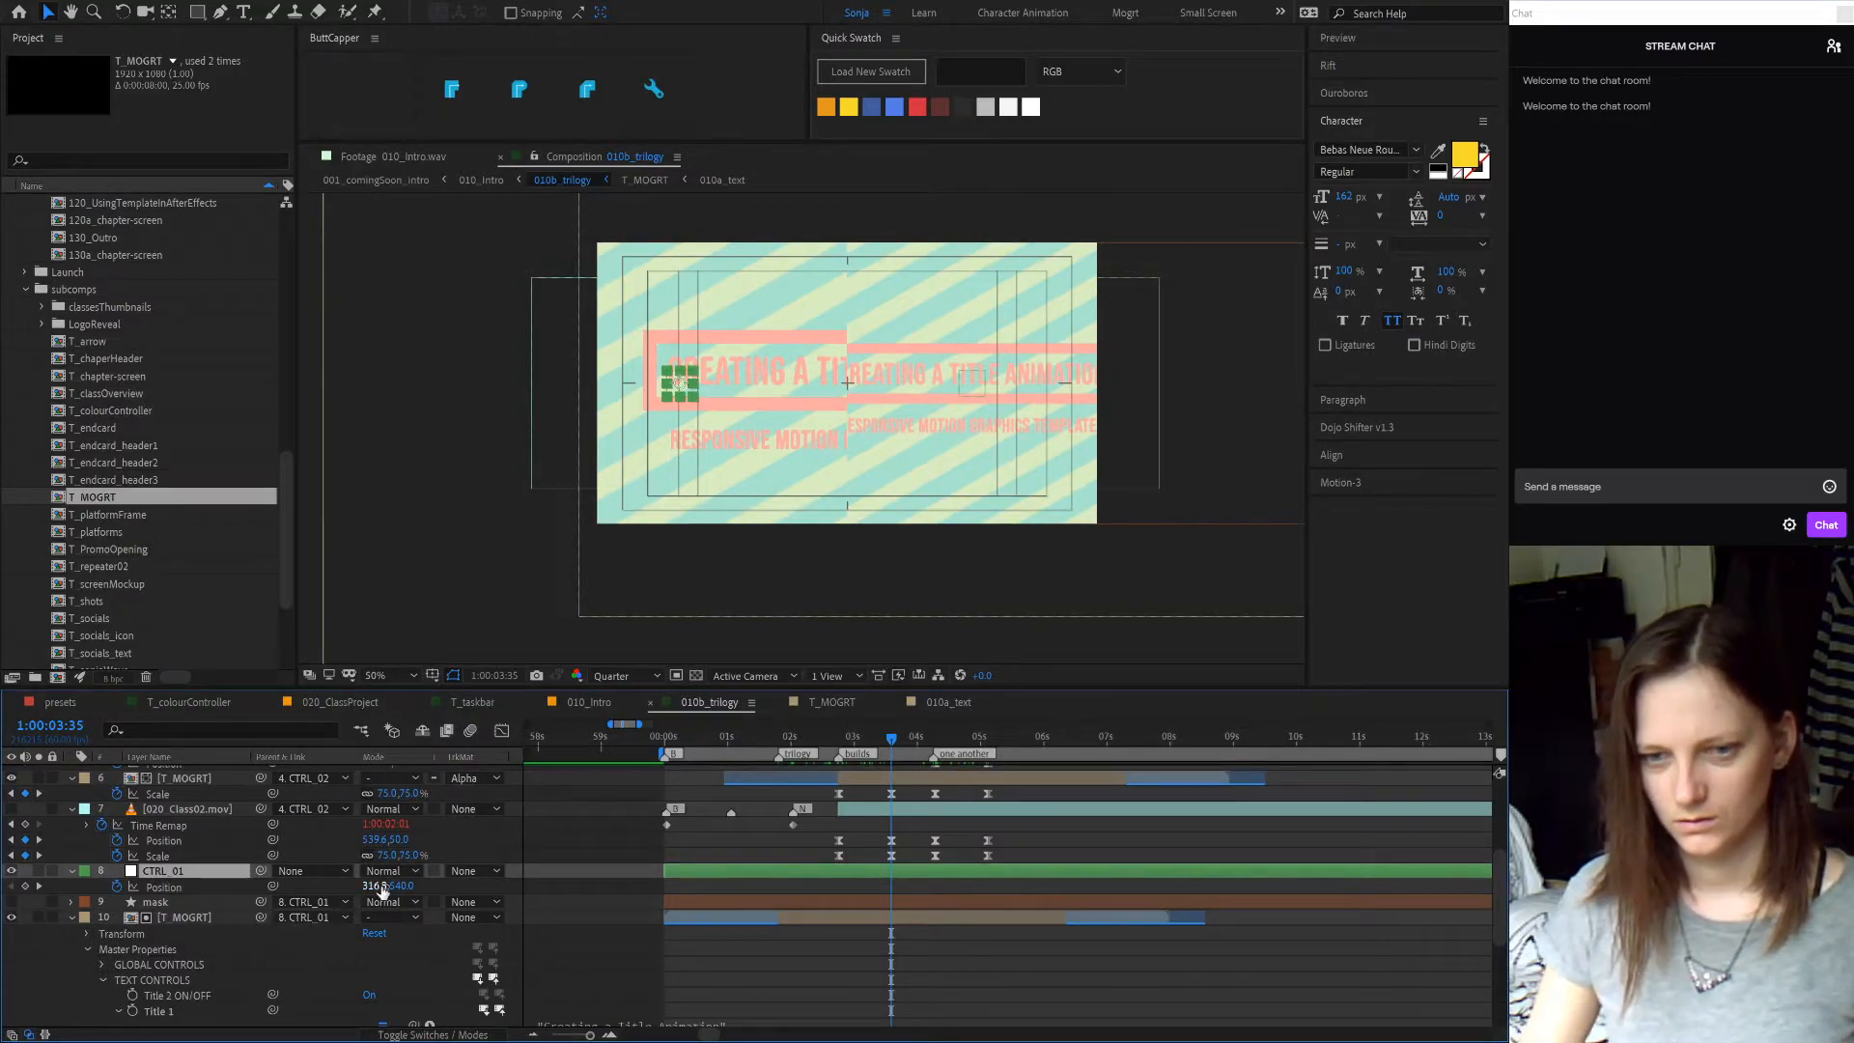
{"action": "key", "text": "ctrl+v"}
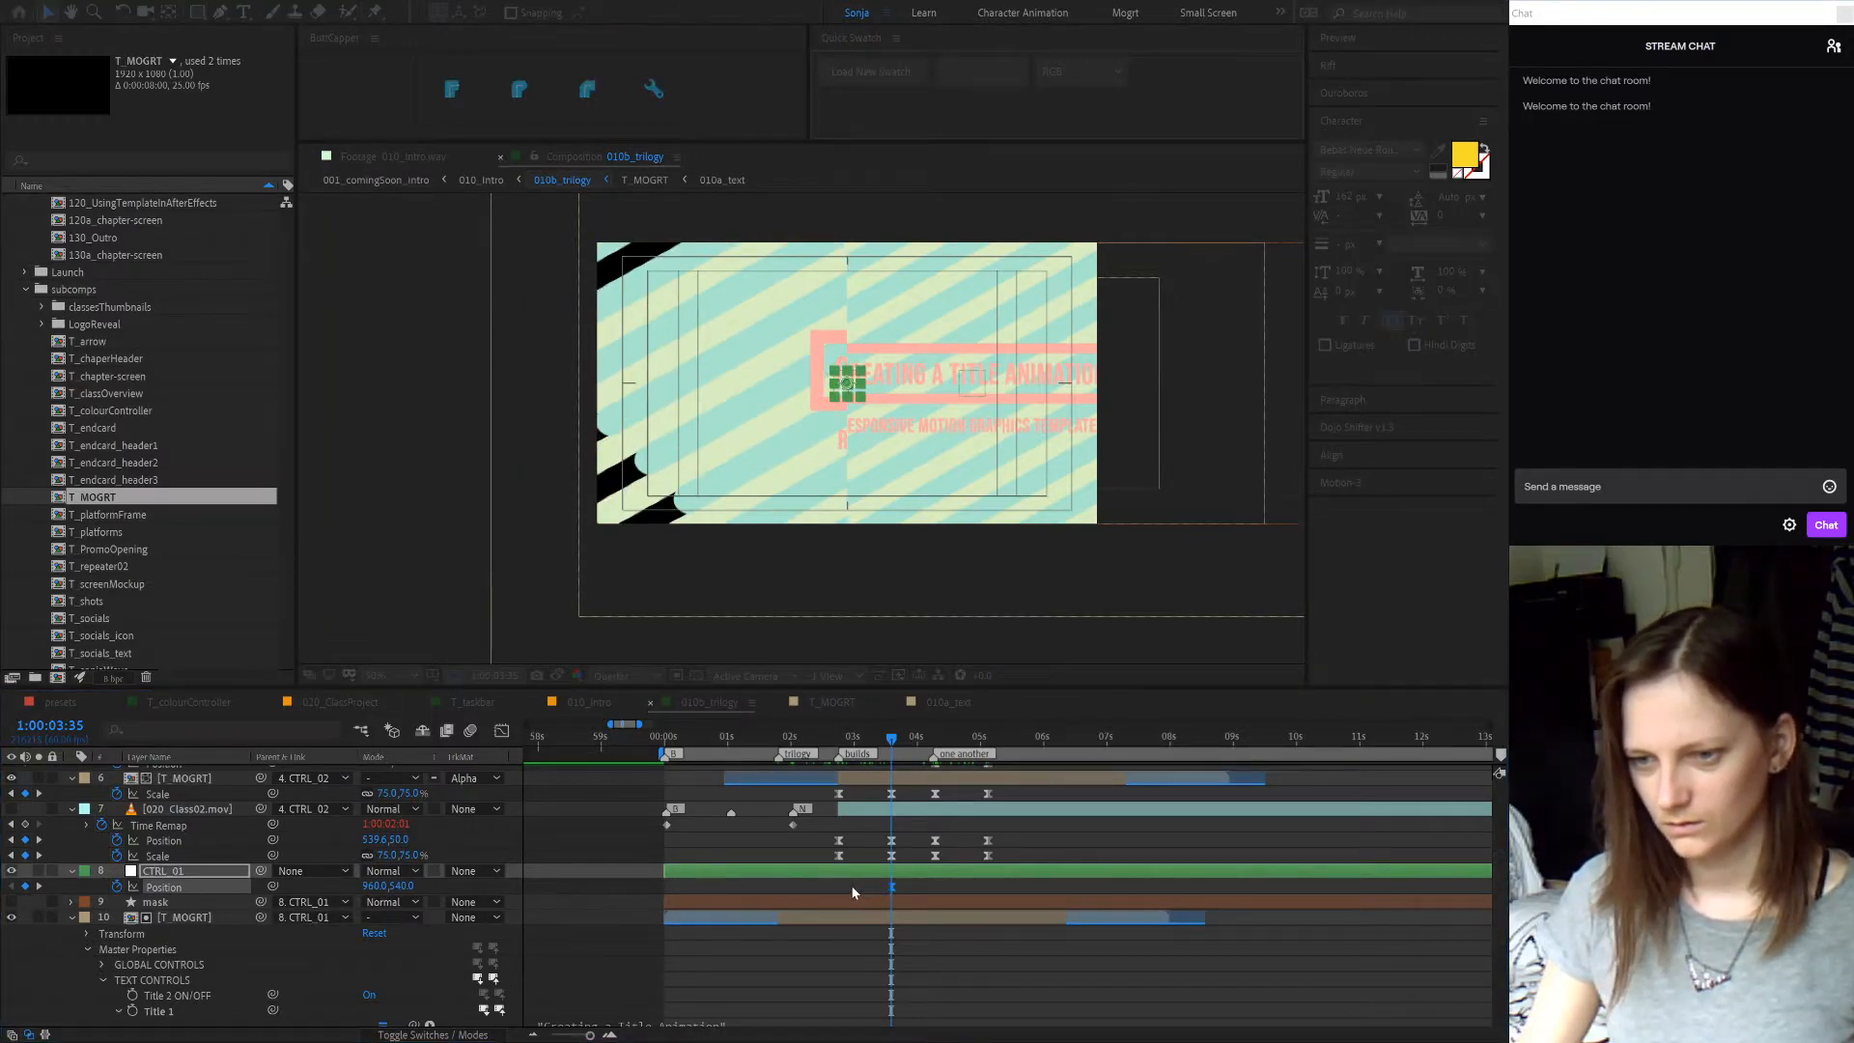
{"action": "left_click_drag", "start_coordinate": [891, 885], "coordinate": [839, 881]}
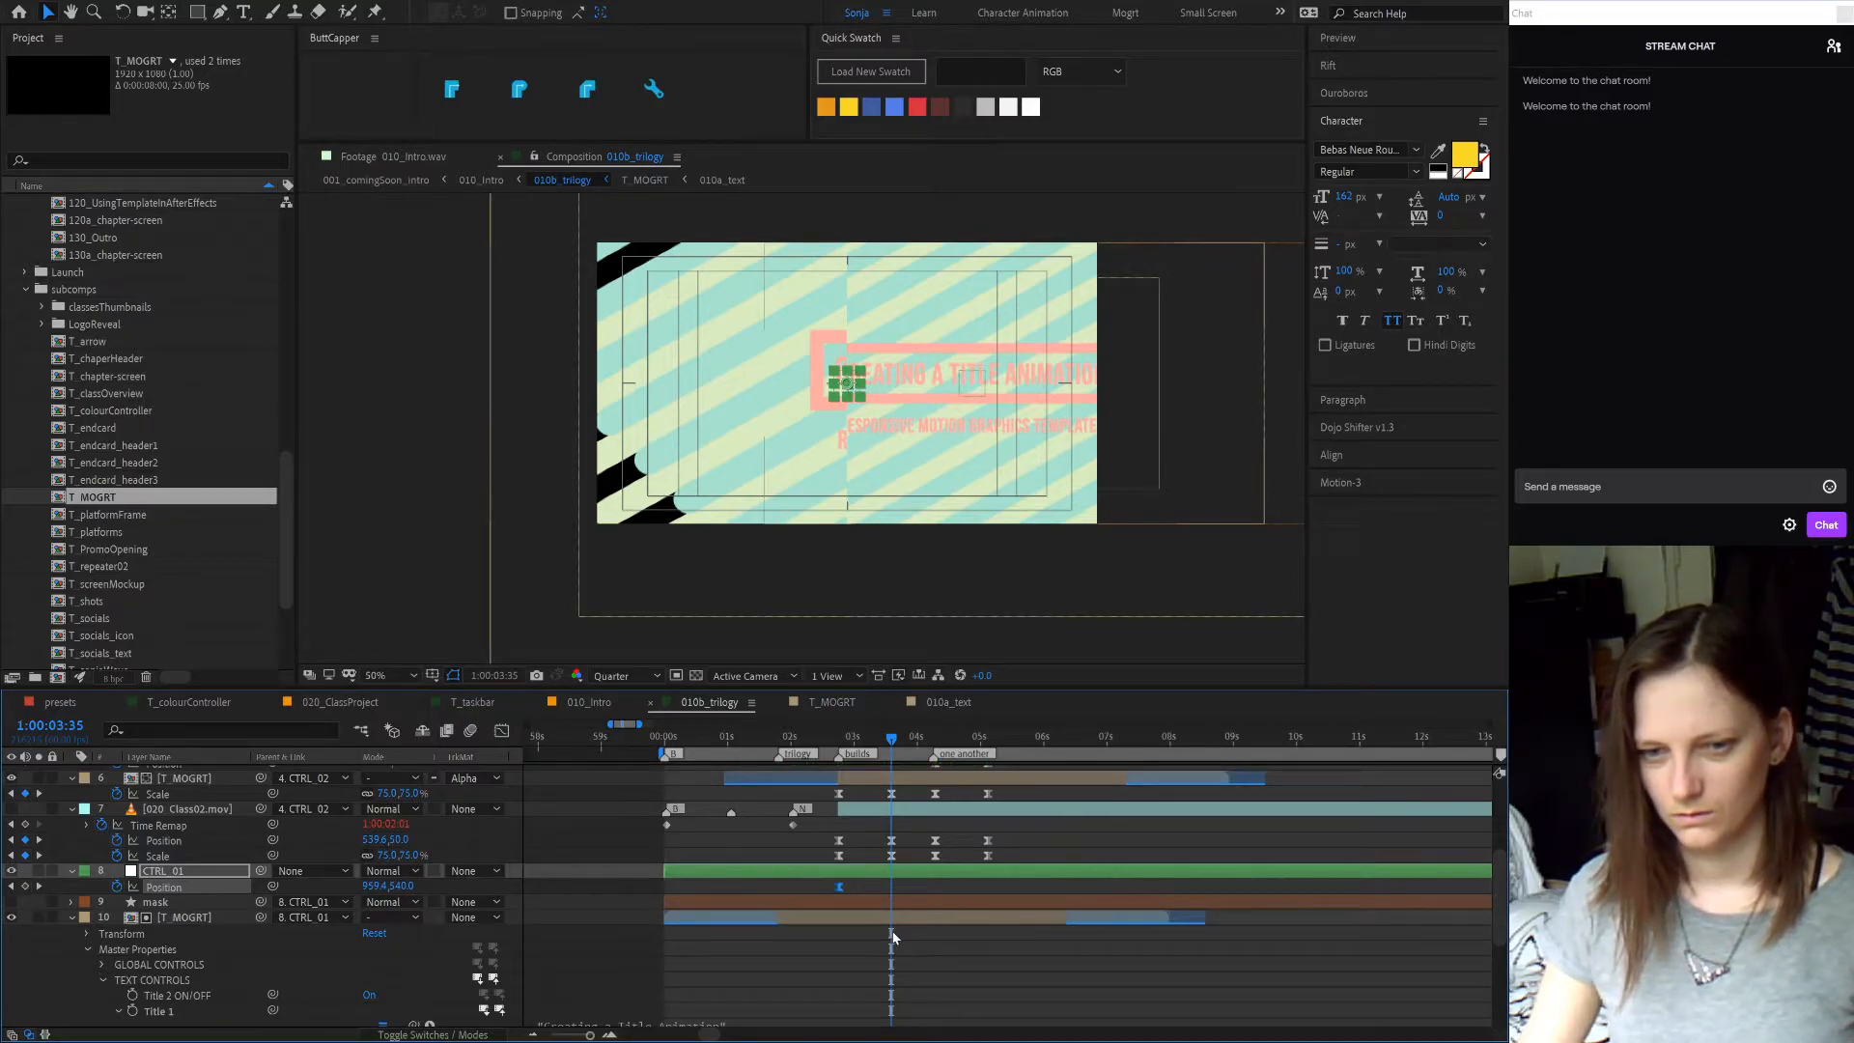
- Detach the layer 10 T_MOGRT from CTRL_01 and centre it in the frame at 1:00:02:45, at Position 960, 540
{"action": "left_click", "coordinate": [244, 915]}
{"action": "left_click_drag", "start_coordinate": [260, 918], "coordinate": [175, 873]}
{"action": "left_click", "coordinate": [608, 873]}
{"action": "left_click_drag", "start_coordinate": [734, 748], "coordinate": [829, 759]}
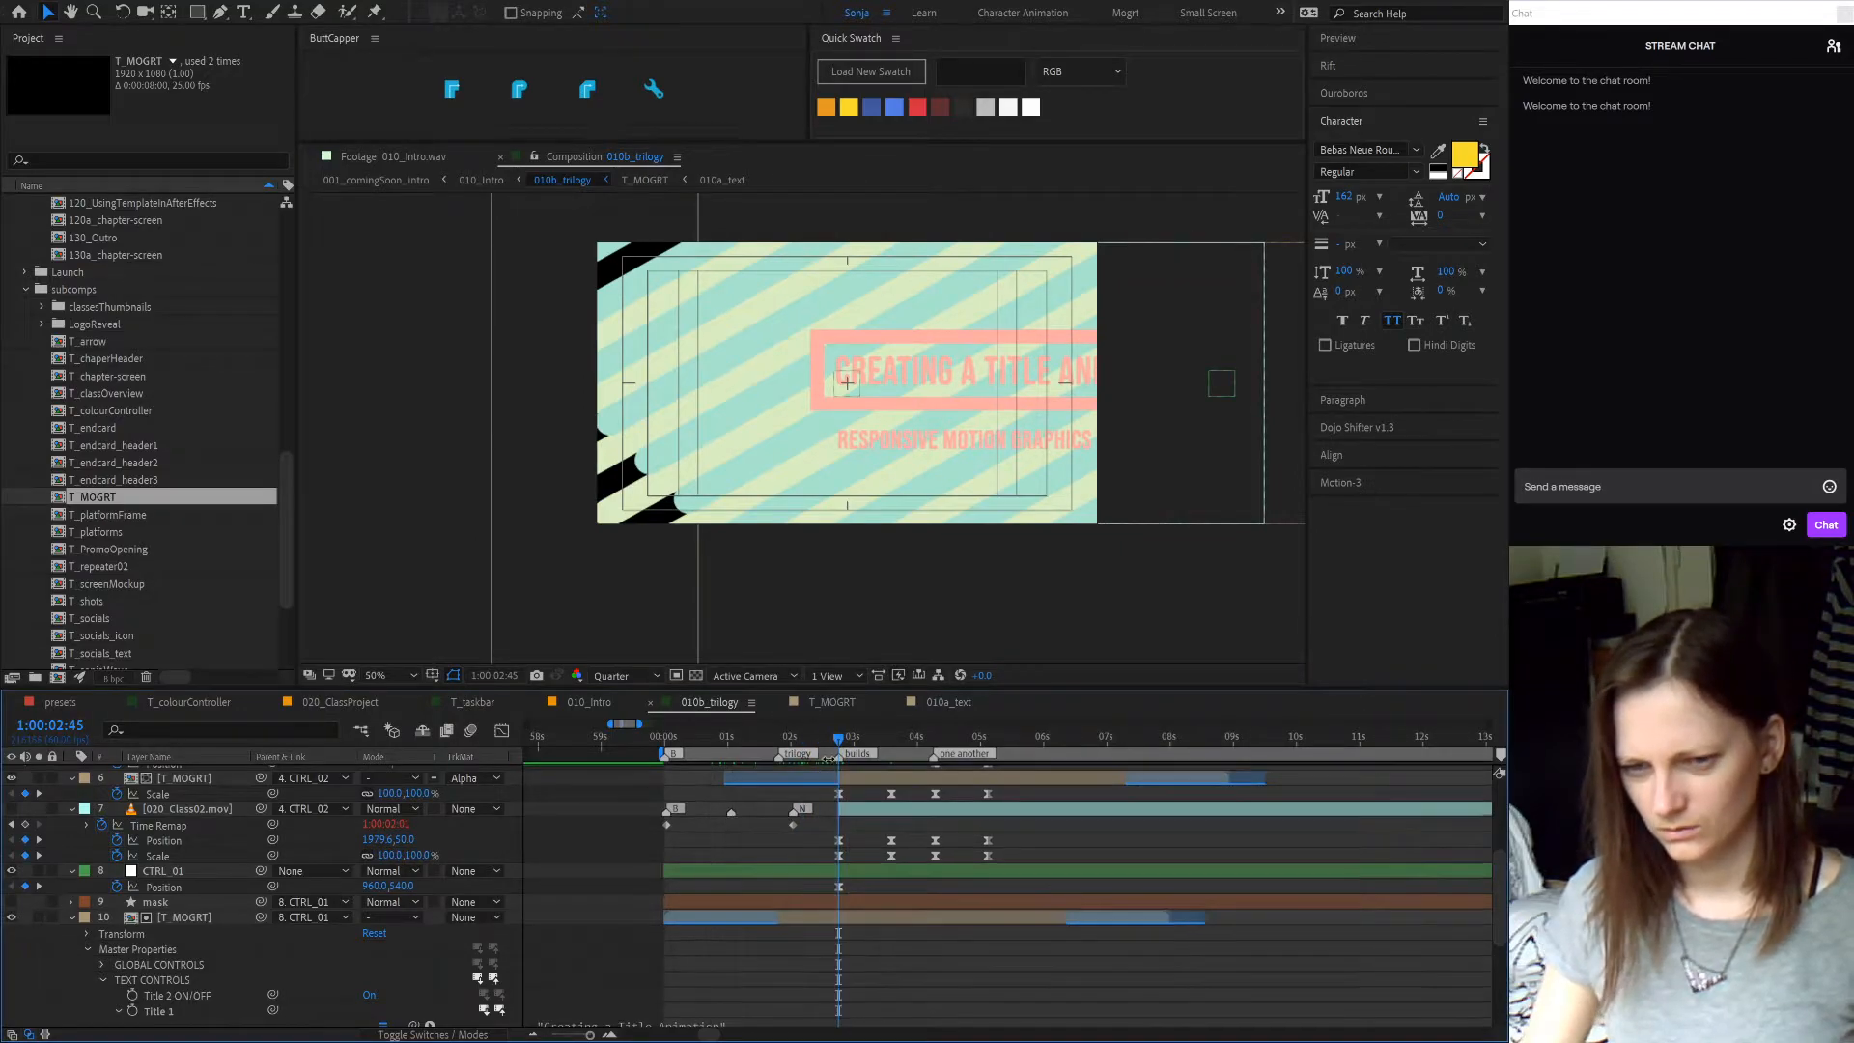
{"action": "left_click", "coordinate": [328, 921]}
{"action": "left_click", "coordinate": [338, 697]}
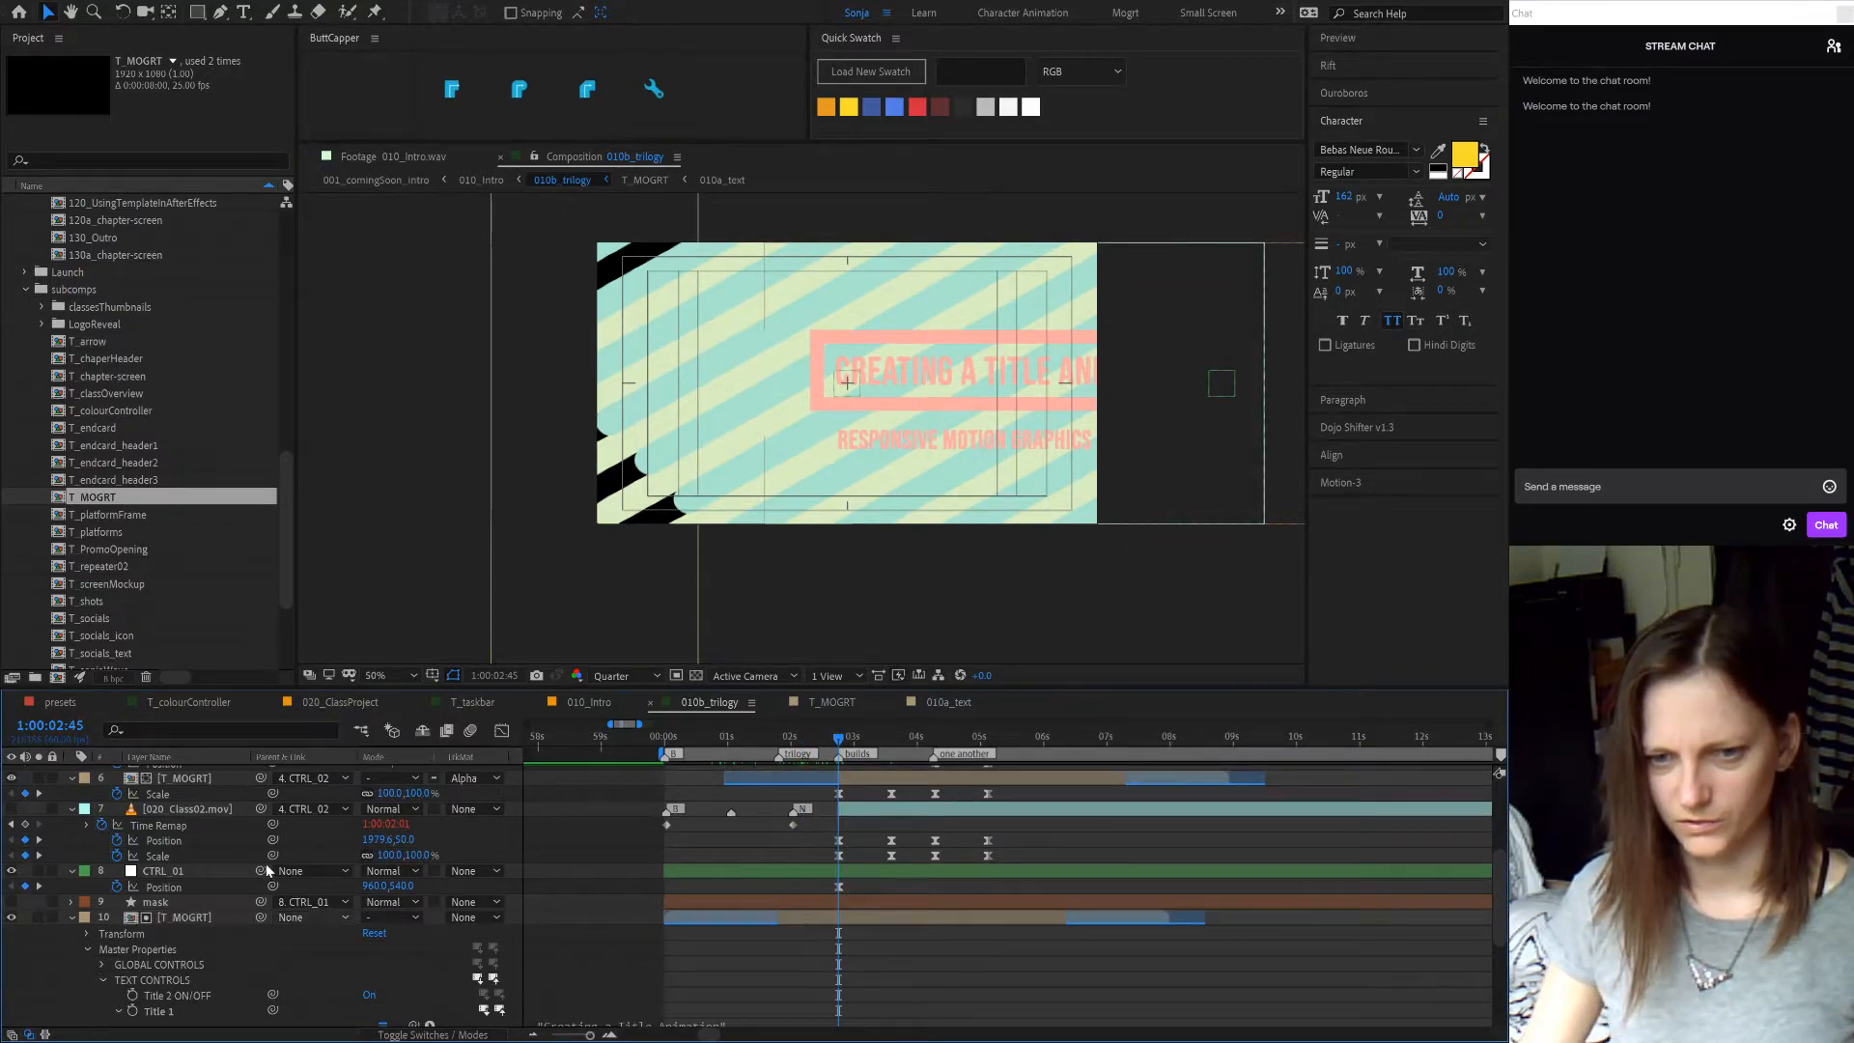
{"action": "left_click", "coordinate": [191, 918]}
{"action": "key", "text": "p"}
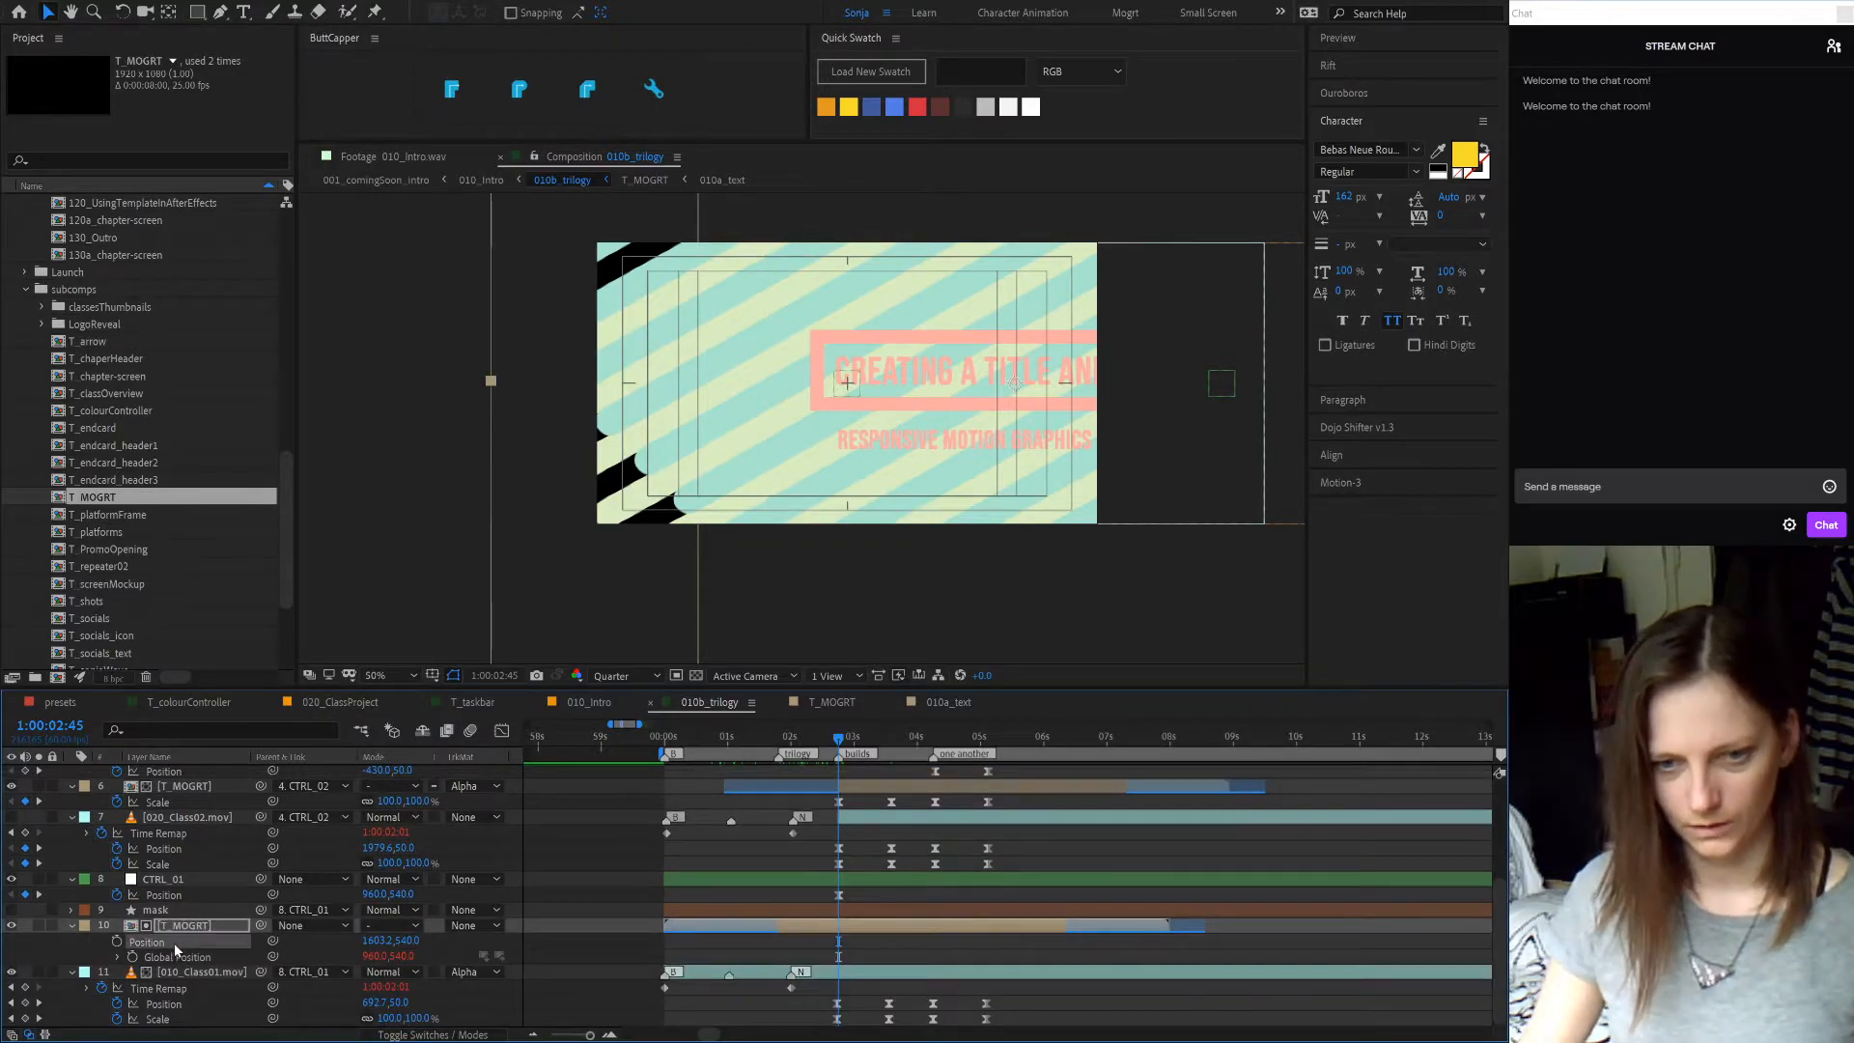
{"action": "key", "text": "ctrl+Home"}
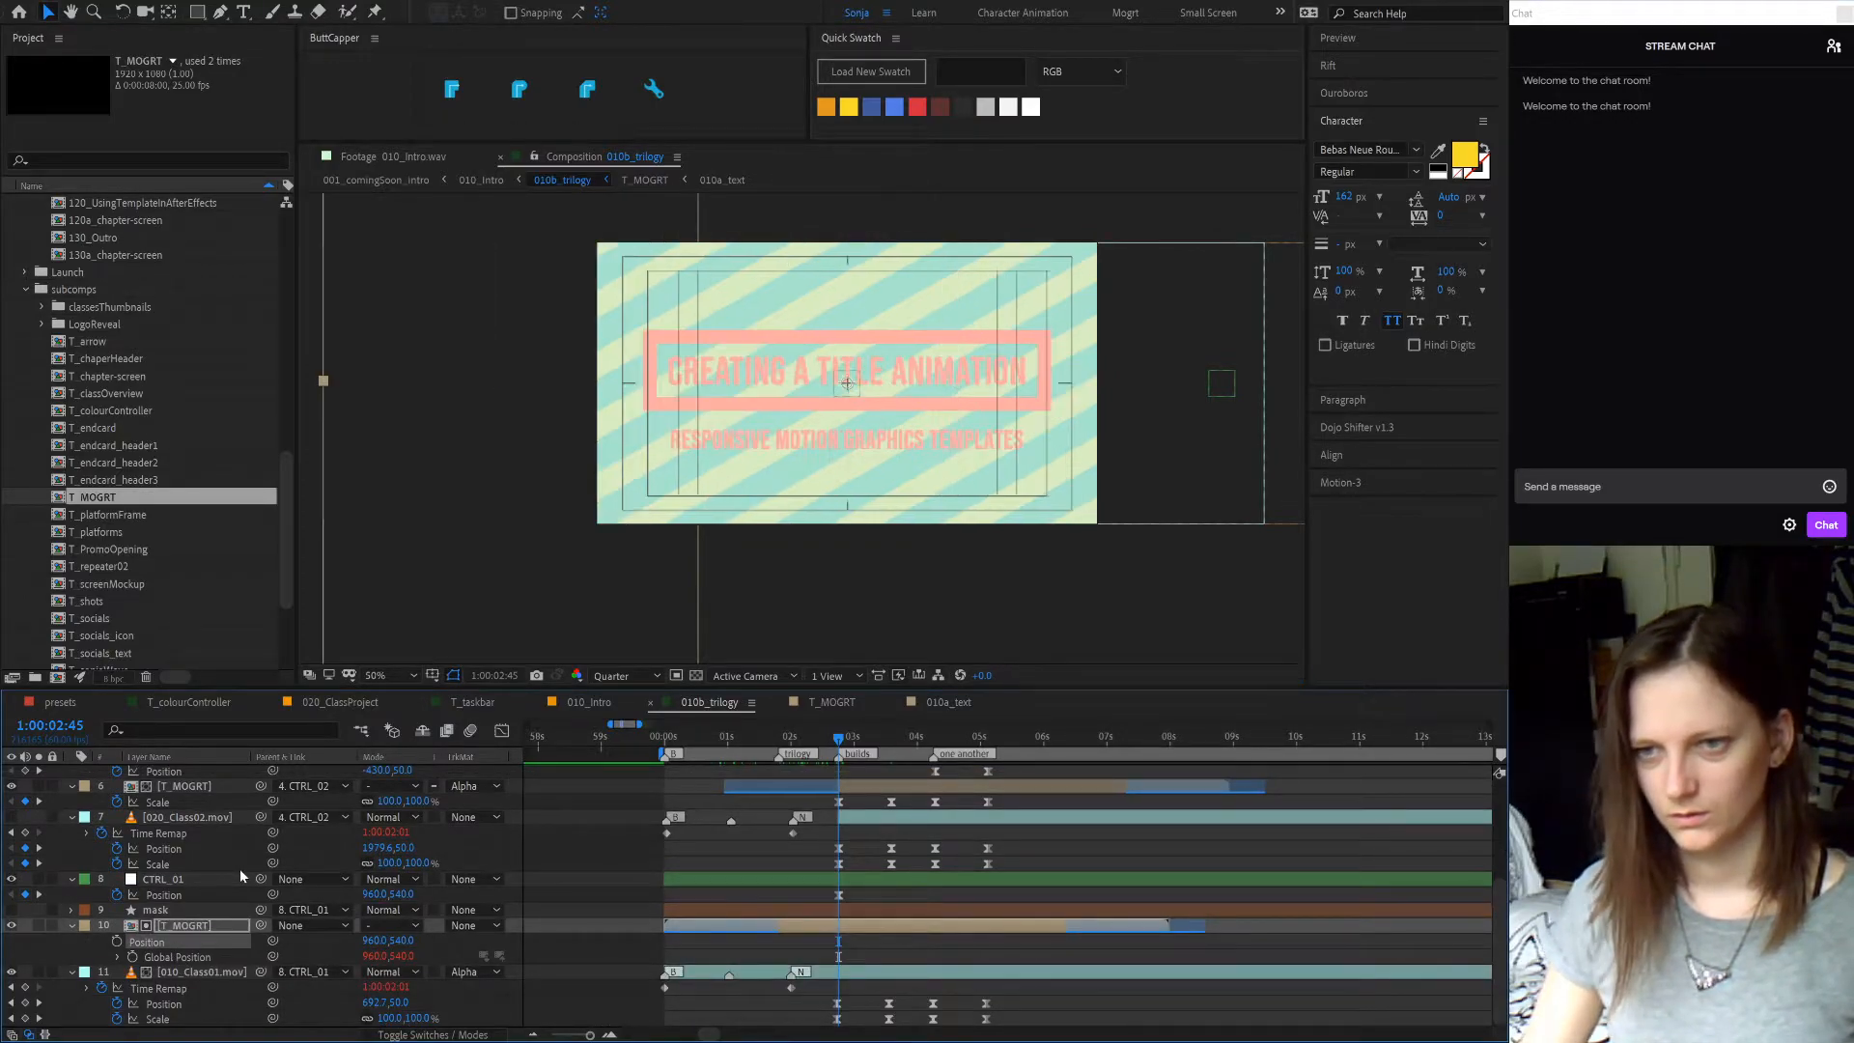
- Undo the attempted link of the layer 10 T_MOGRT's Position to CTRL_01 and parent the layer to CTRL_01 instead
{"action": "left_click_drag", "start_coordinate": [272, 942], "coordinate": [186, 885]}
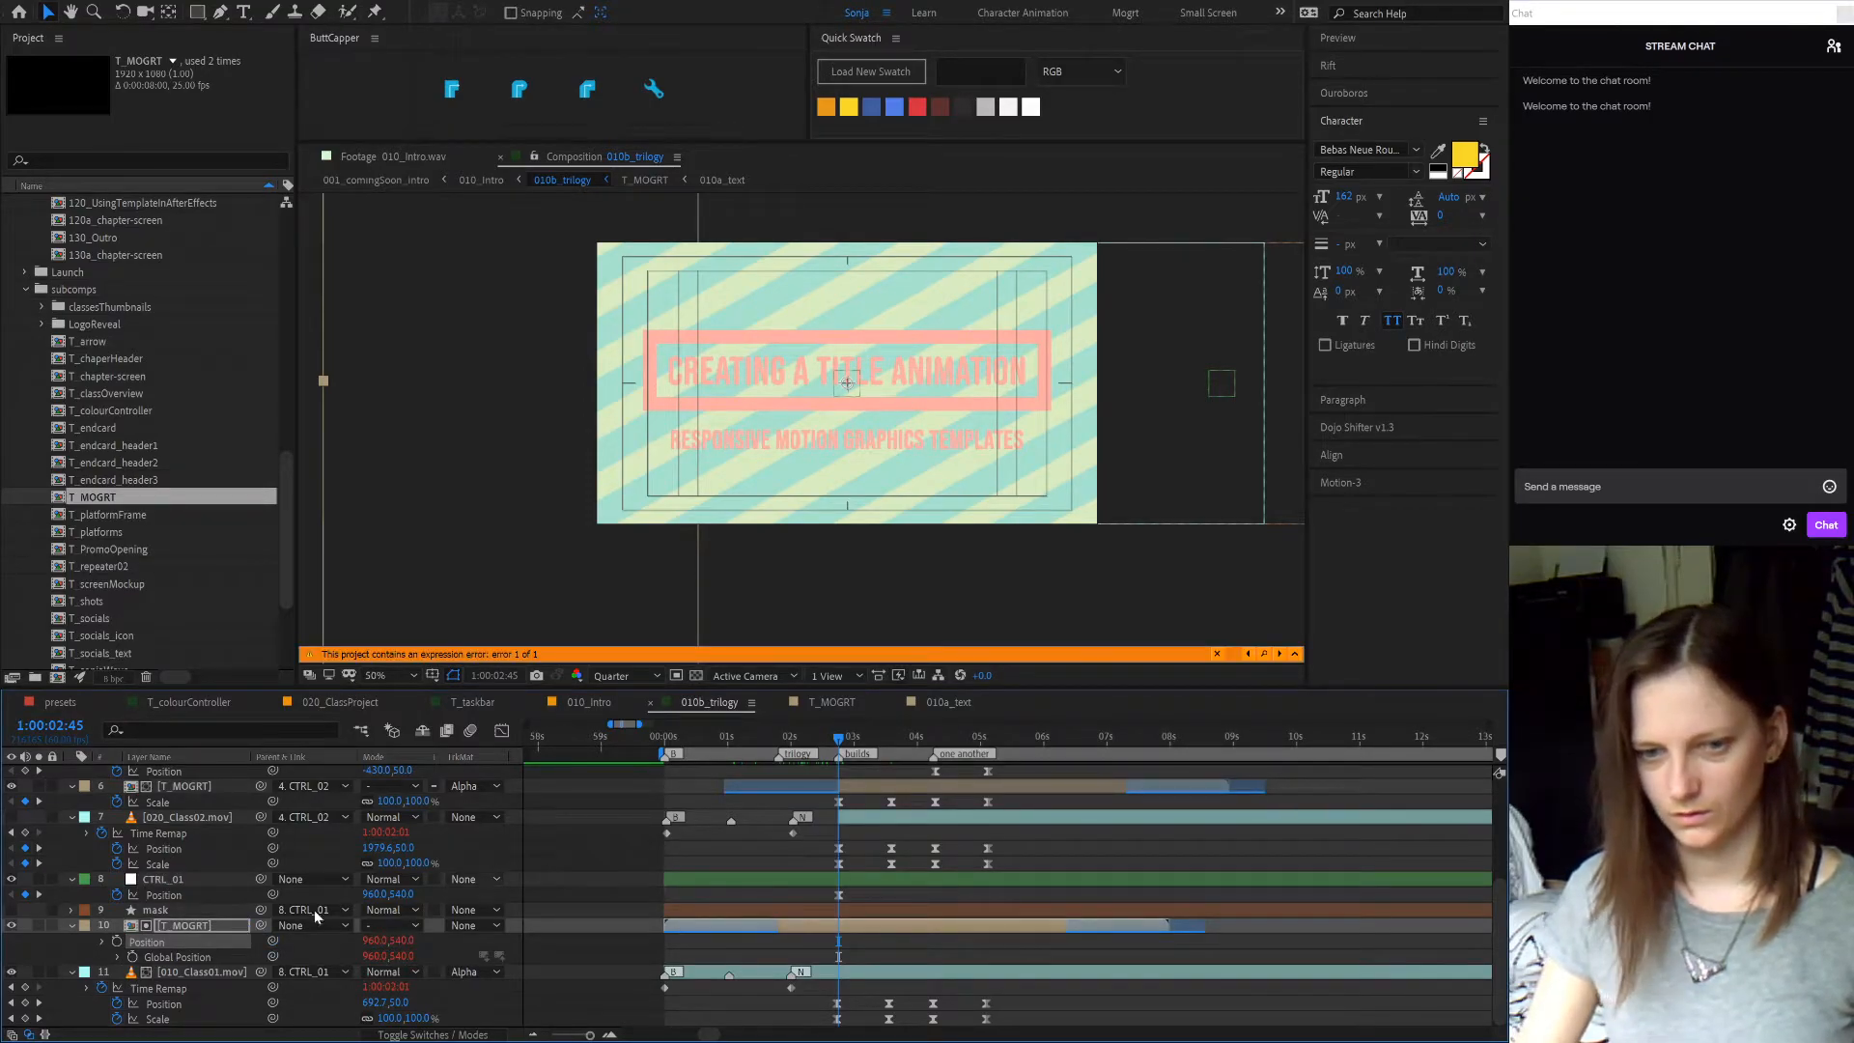
{"action": "key", "text": "ctrl+z"}
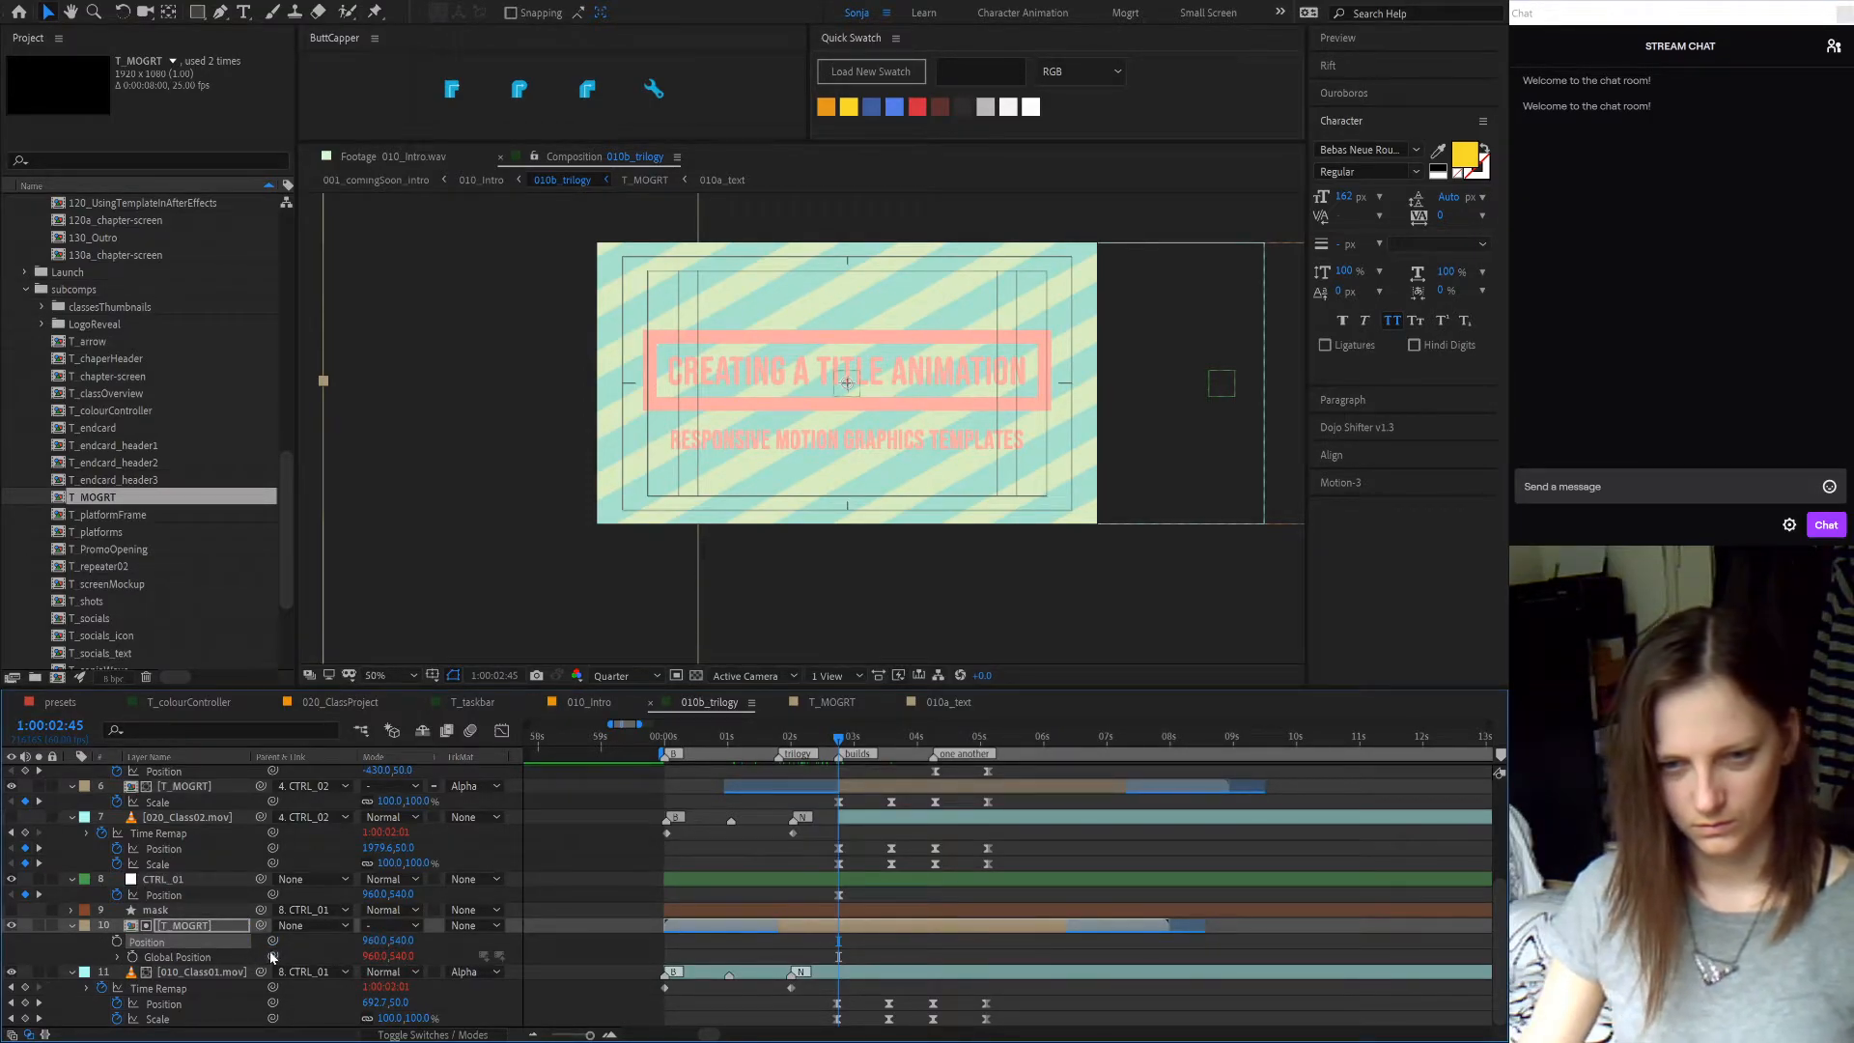
{"action": "left_click_drag", "start_coordinate": [261, 925], "coordinate": [186, 880]}
- Move CTRL_01 towards the left half of the frame at 1:00:03:35 and set its X Position to 480
{"action": "left_click_drag", "start_coordinate": [854, 740], "coordinate": [891, 739]}
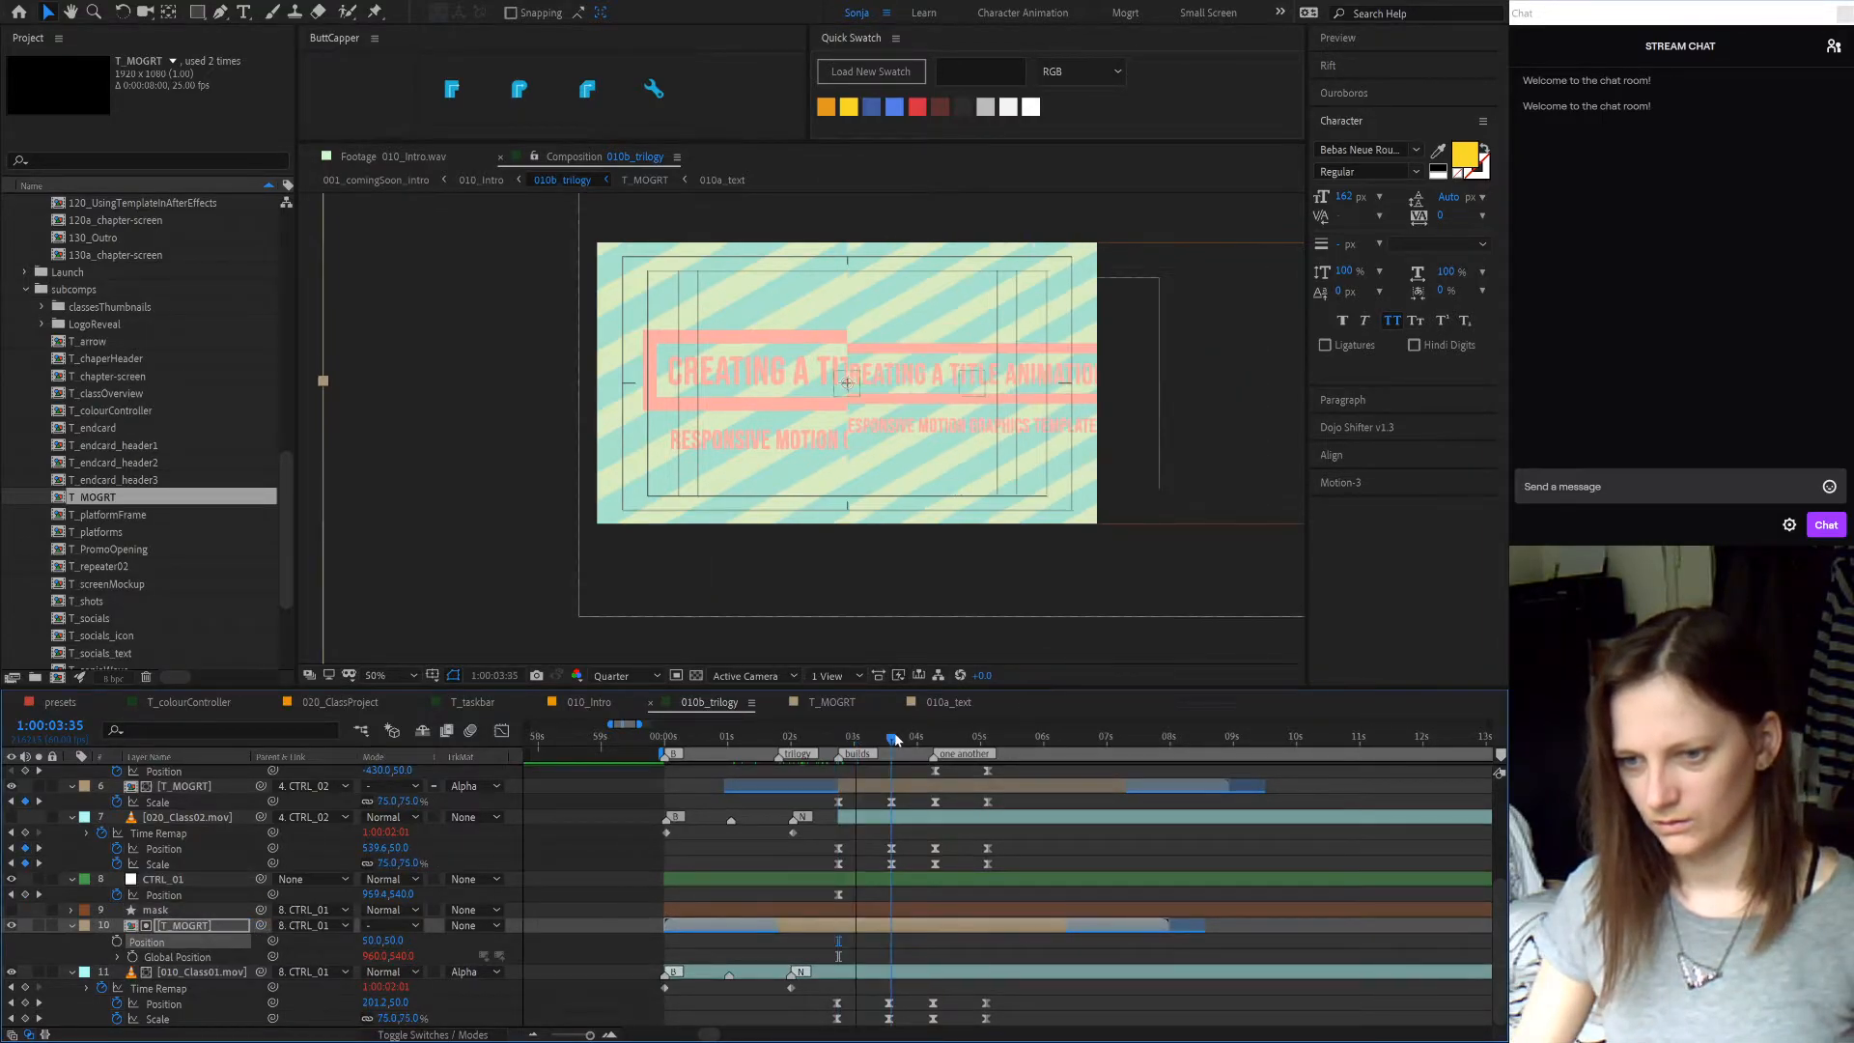
{"action": "left_click", "coordinate": [930, 872]}
{"action": "left_click_drag", "start_coordinate": [846, 383], "coordinate": [715, 384]}
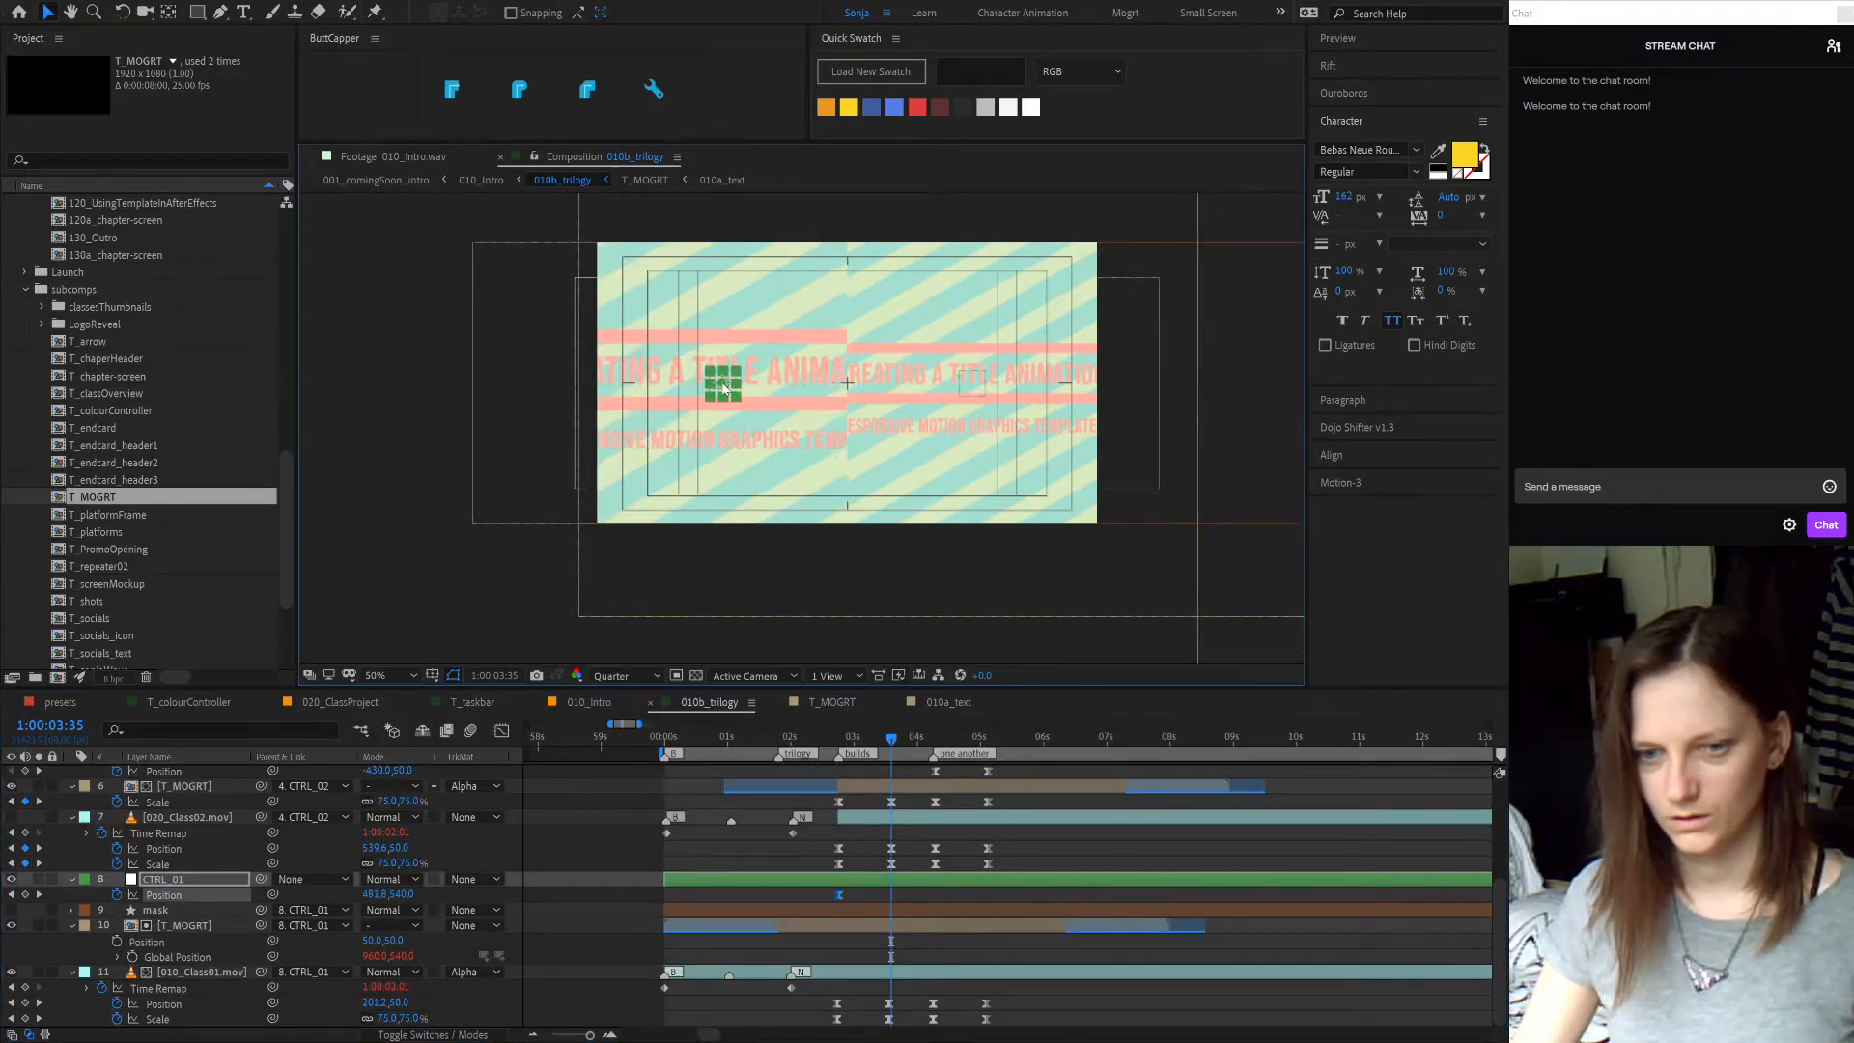
{"action": "left_click", "coordinate": [376, 894]}
{"action": "type", "text": "480"}
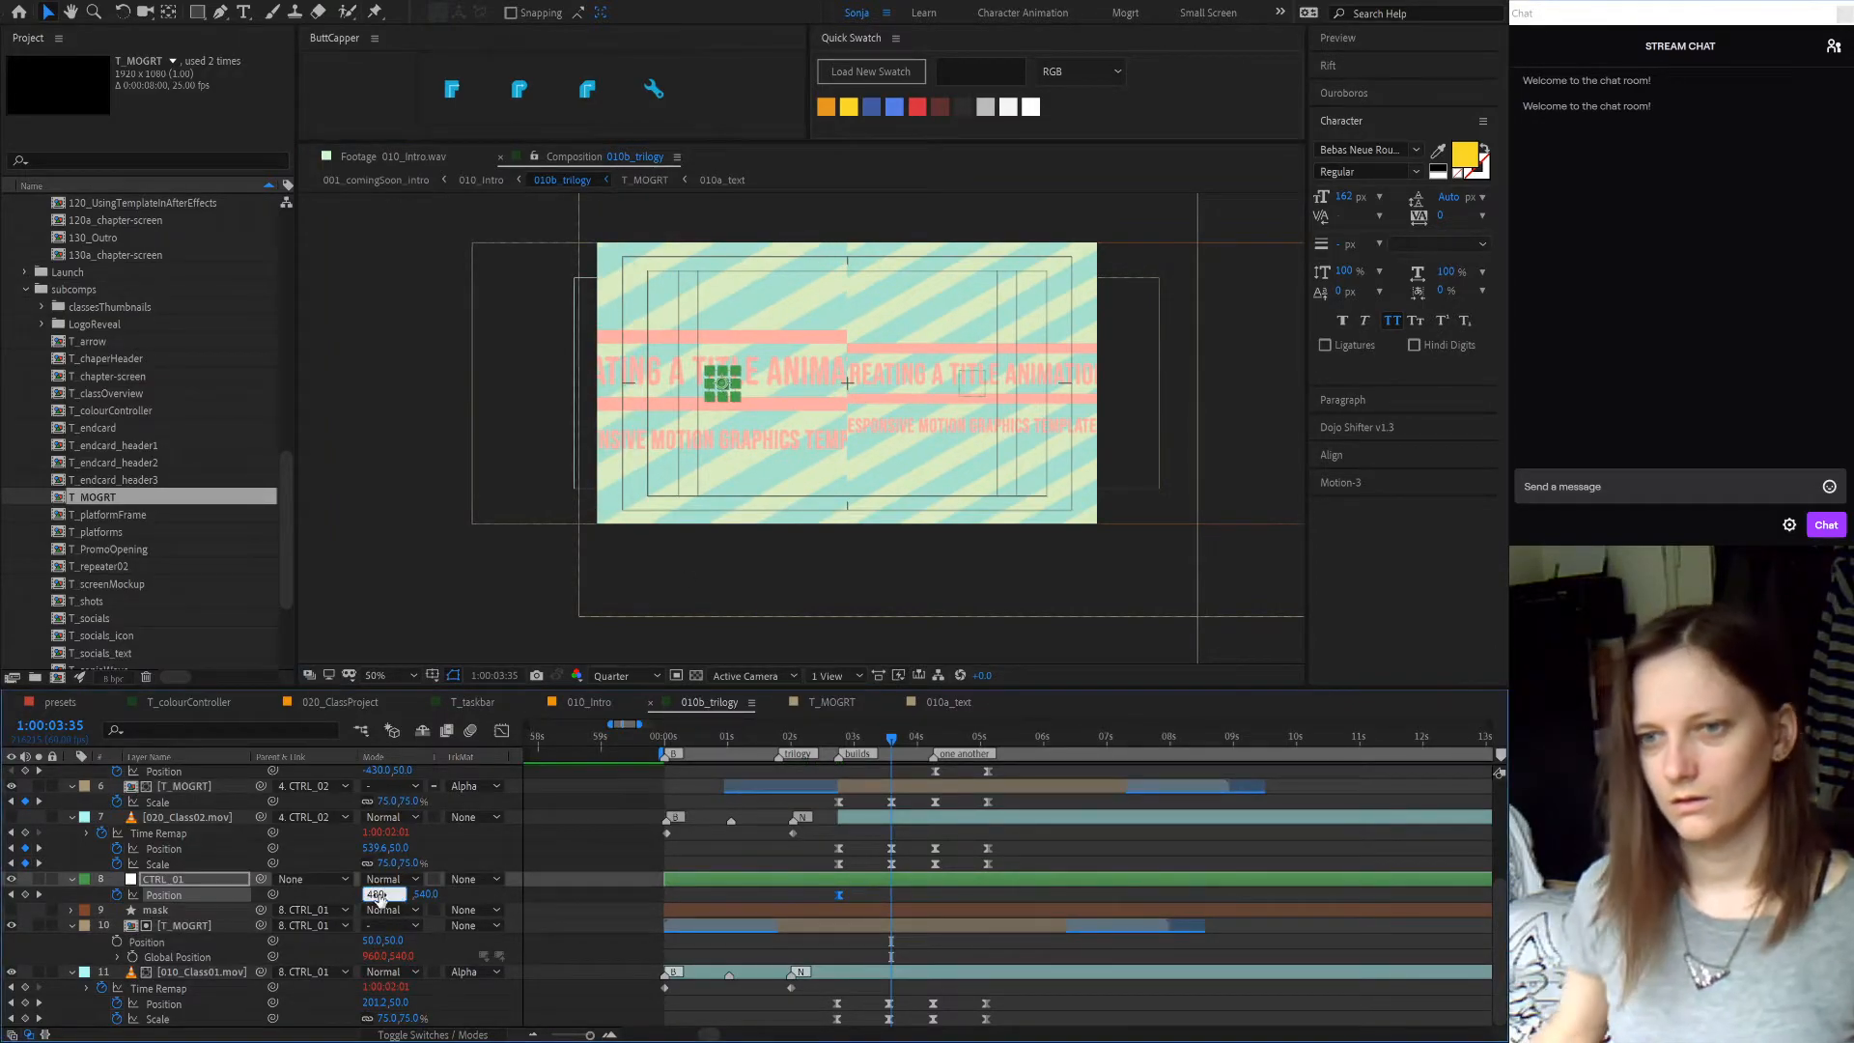
{"action": "key", "text": "Return"}
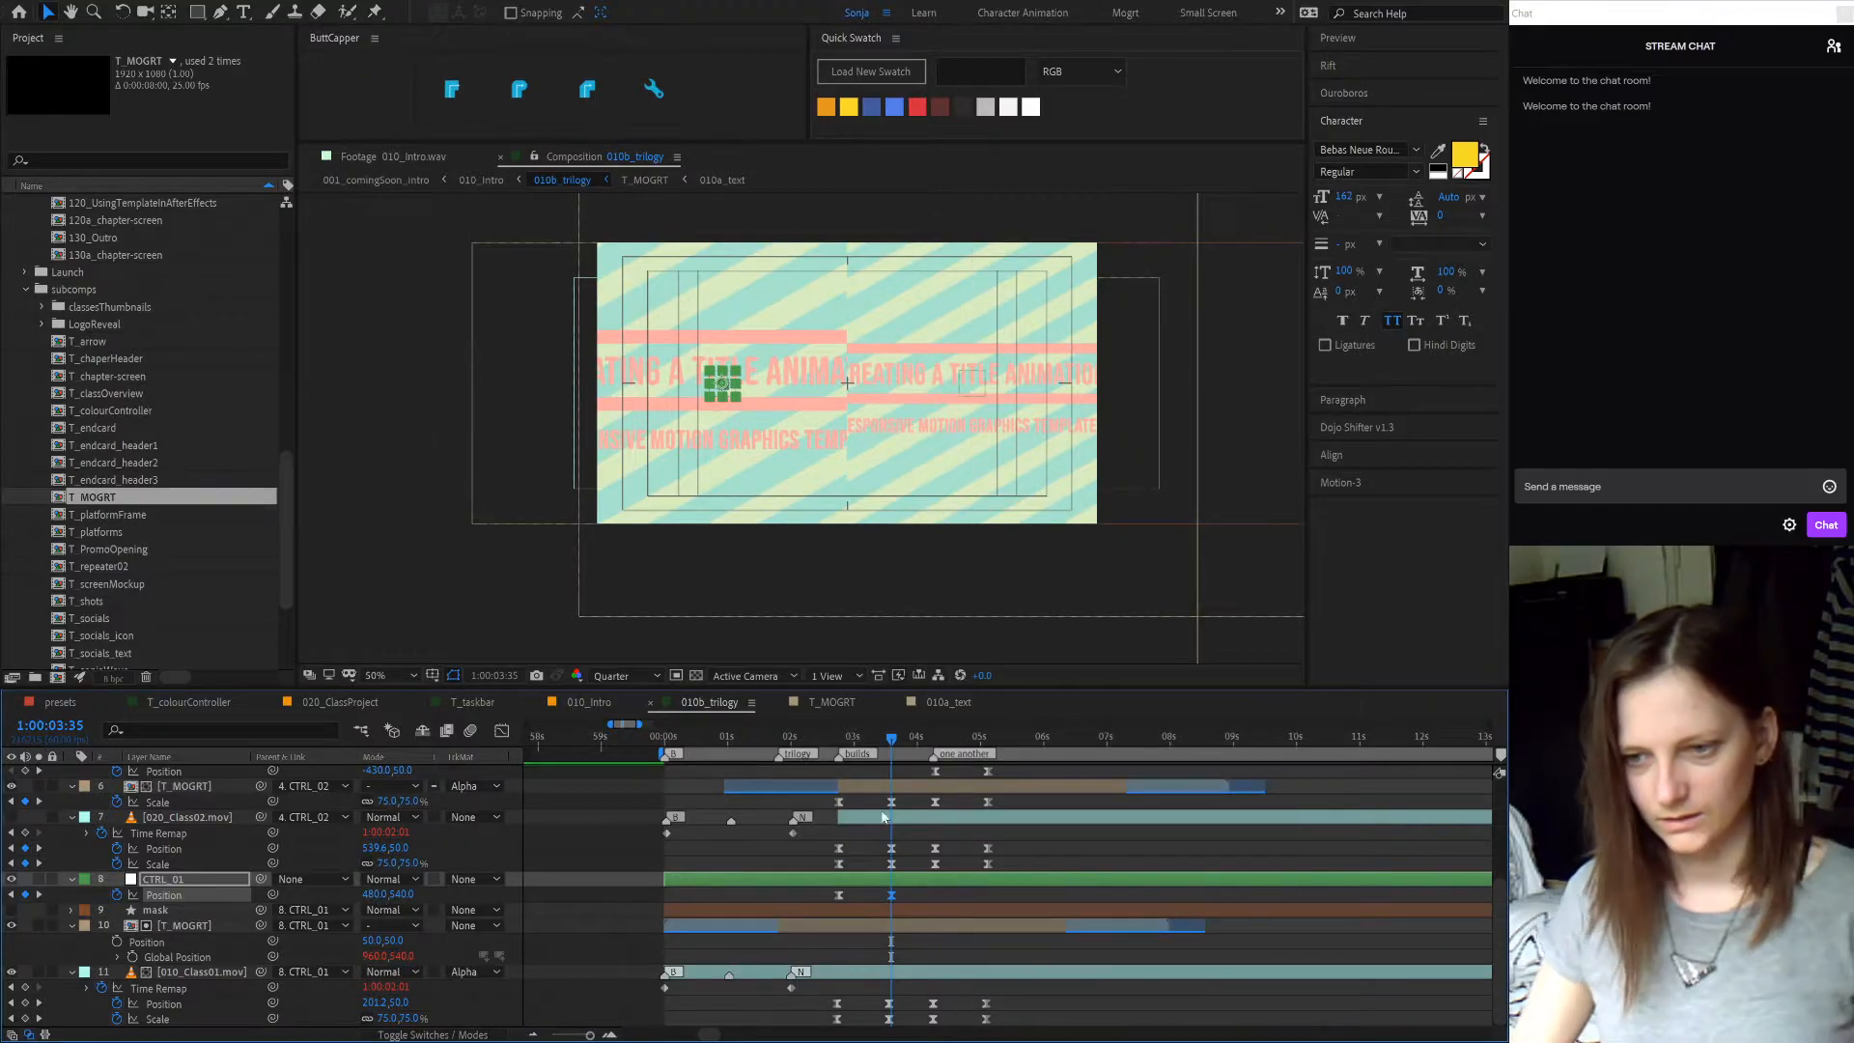
- Shift both CTRL_01 Position keyframes two frames earlier, aligning the first with the 010_Class01.mov keyframes at 1:00:02:43
{"action": "key", "text": "j"}
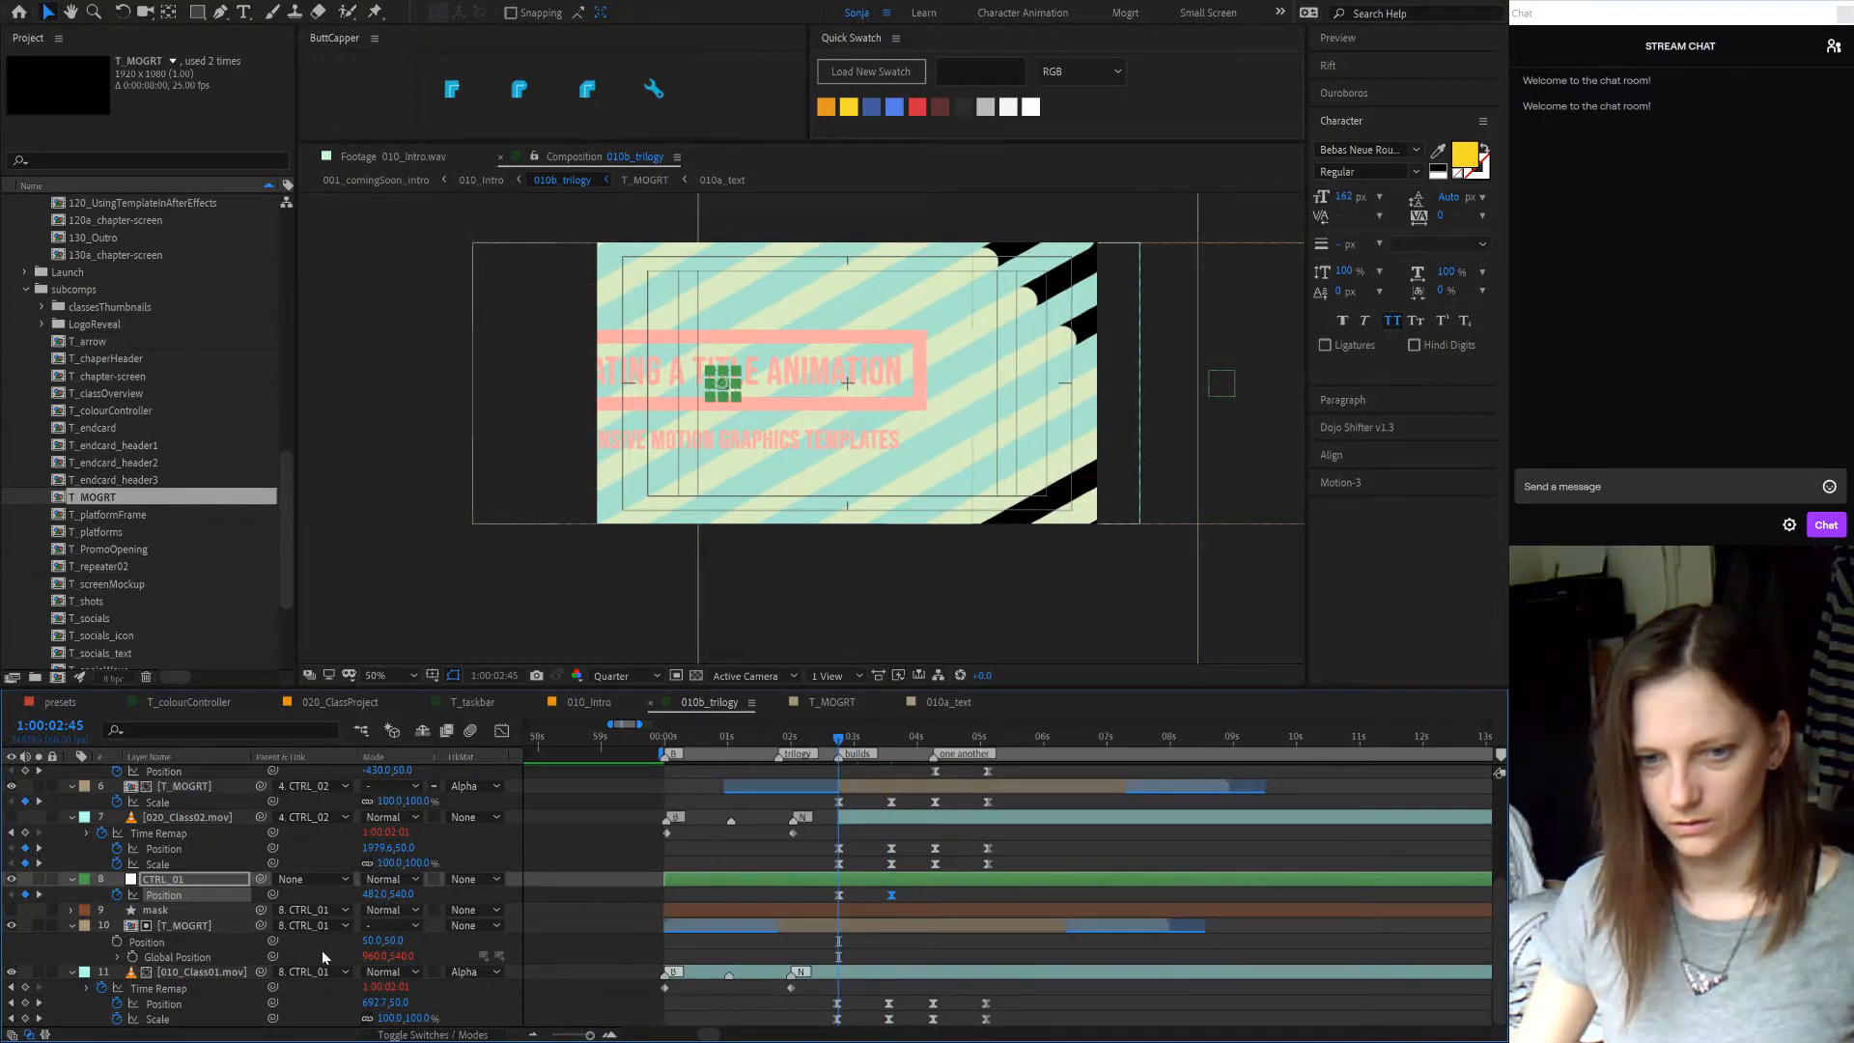
{"action": "left_click", "coordinate": [170, 864]}
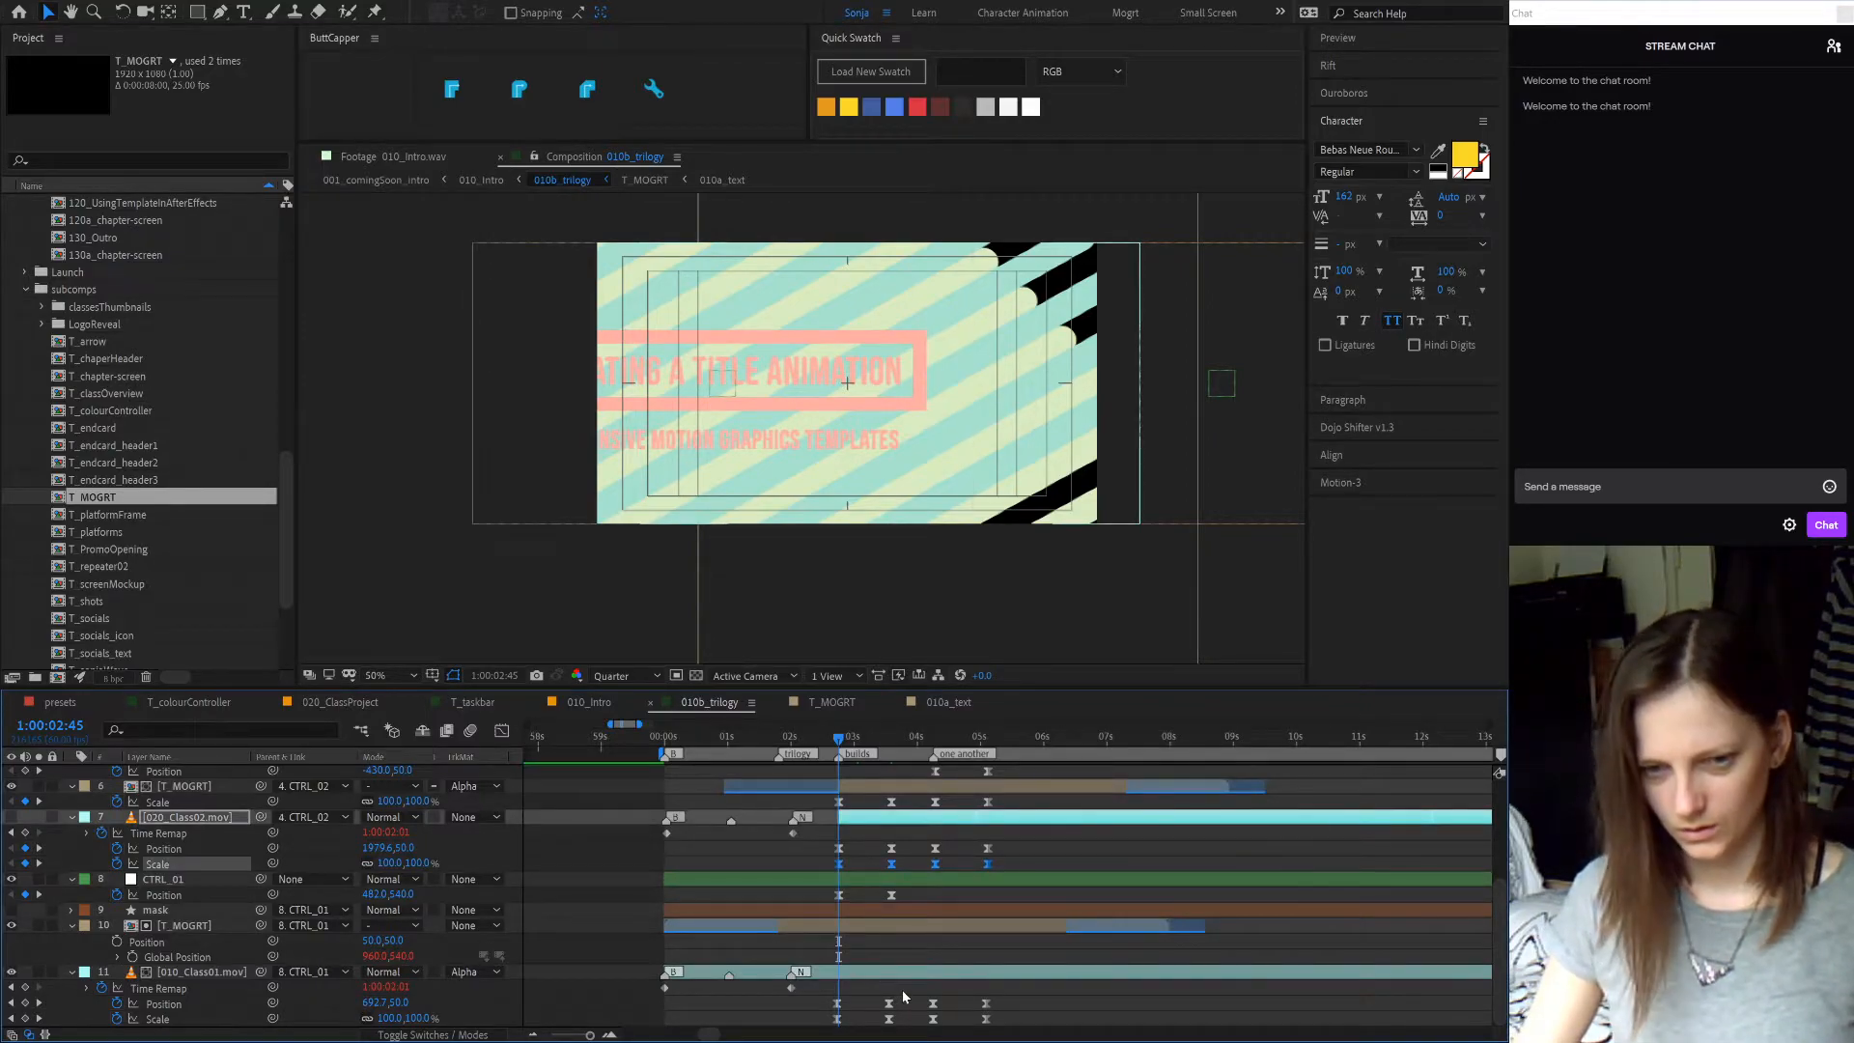
{"action": "scroll", "coordinate": [879, 1004], "scroll_direction": "up", "scroll_amount": 2}
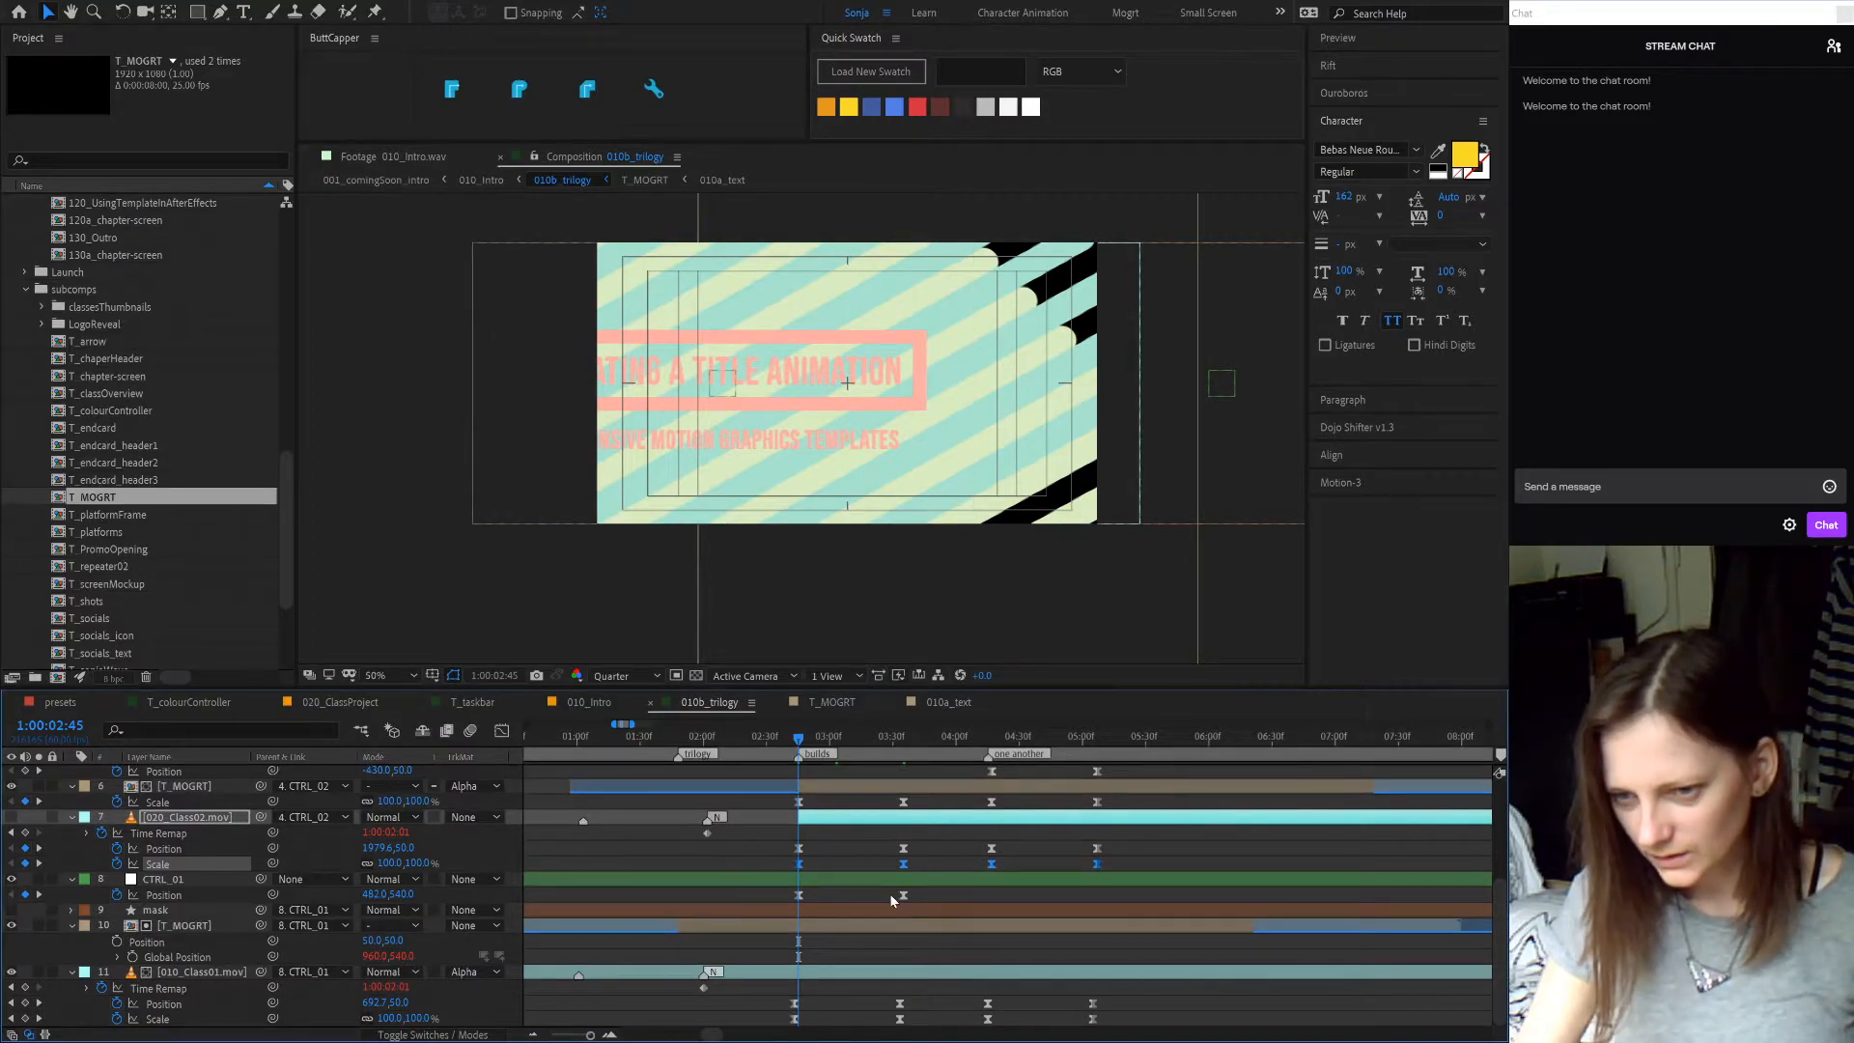
{"action": "key", "text": "Page_Up"}
{"action": "key", "text": "Page_Up"}
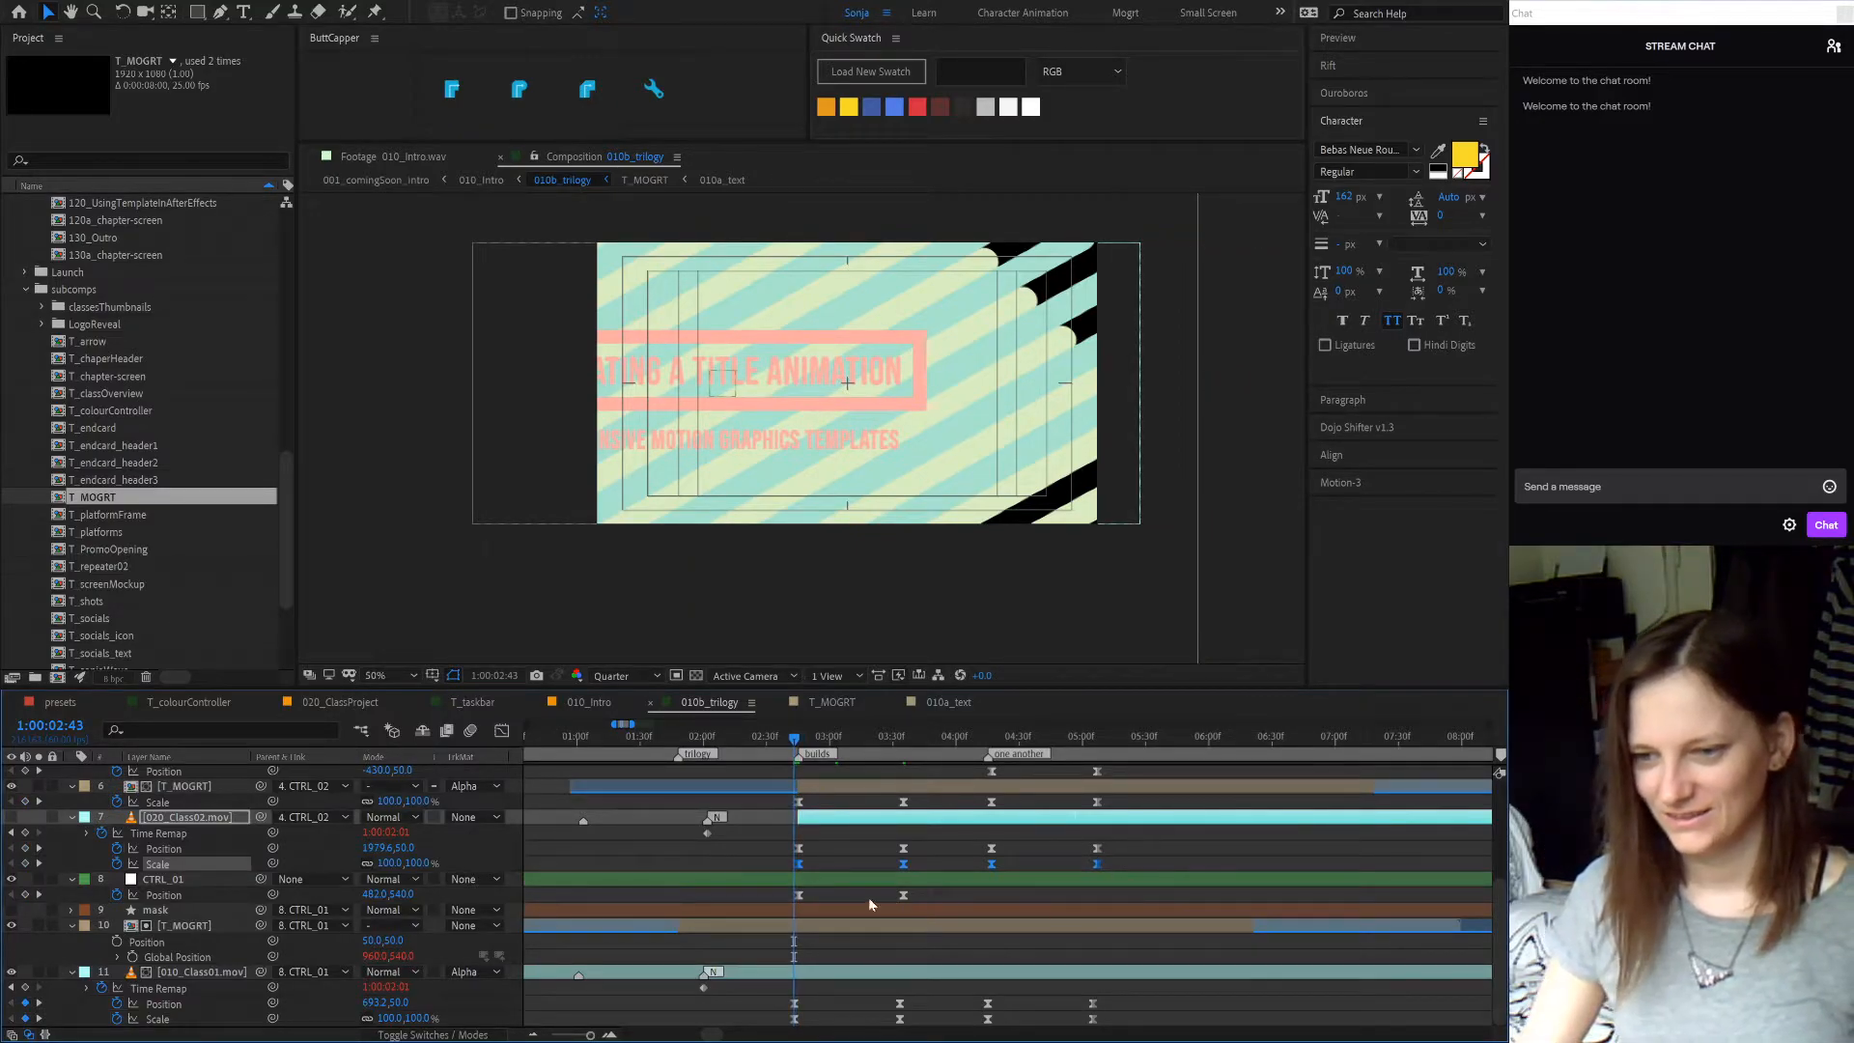
{"action": "left_click_drag", "start_coordinate": [934, 894], "coordinate": [795, 899]}
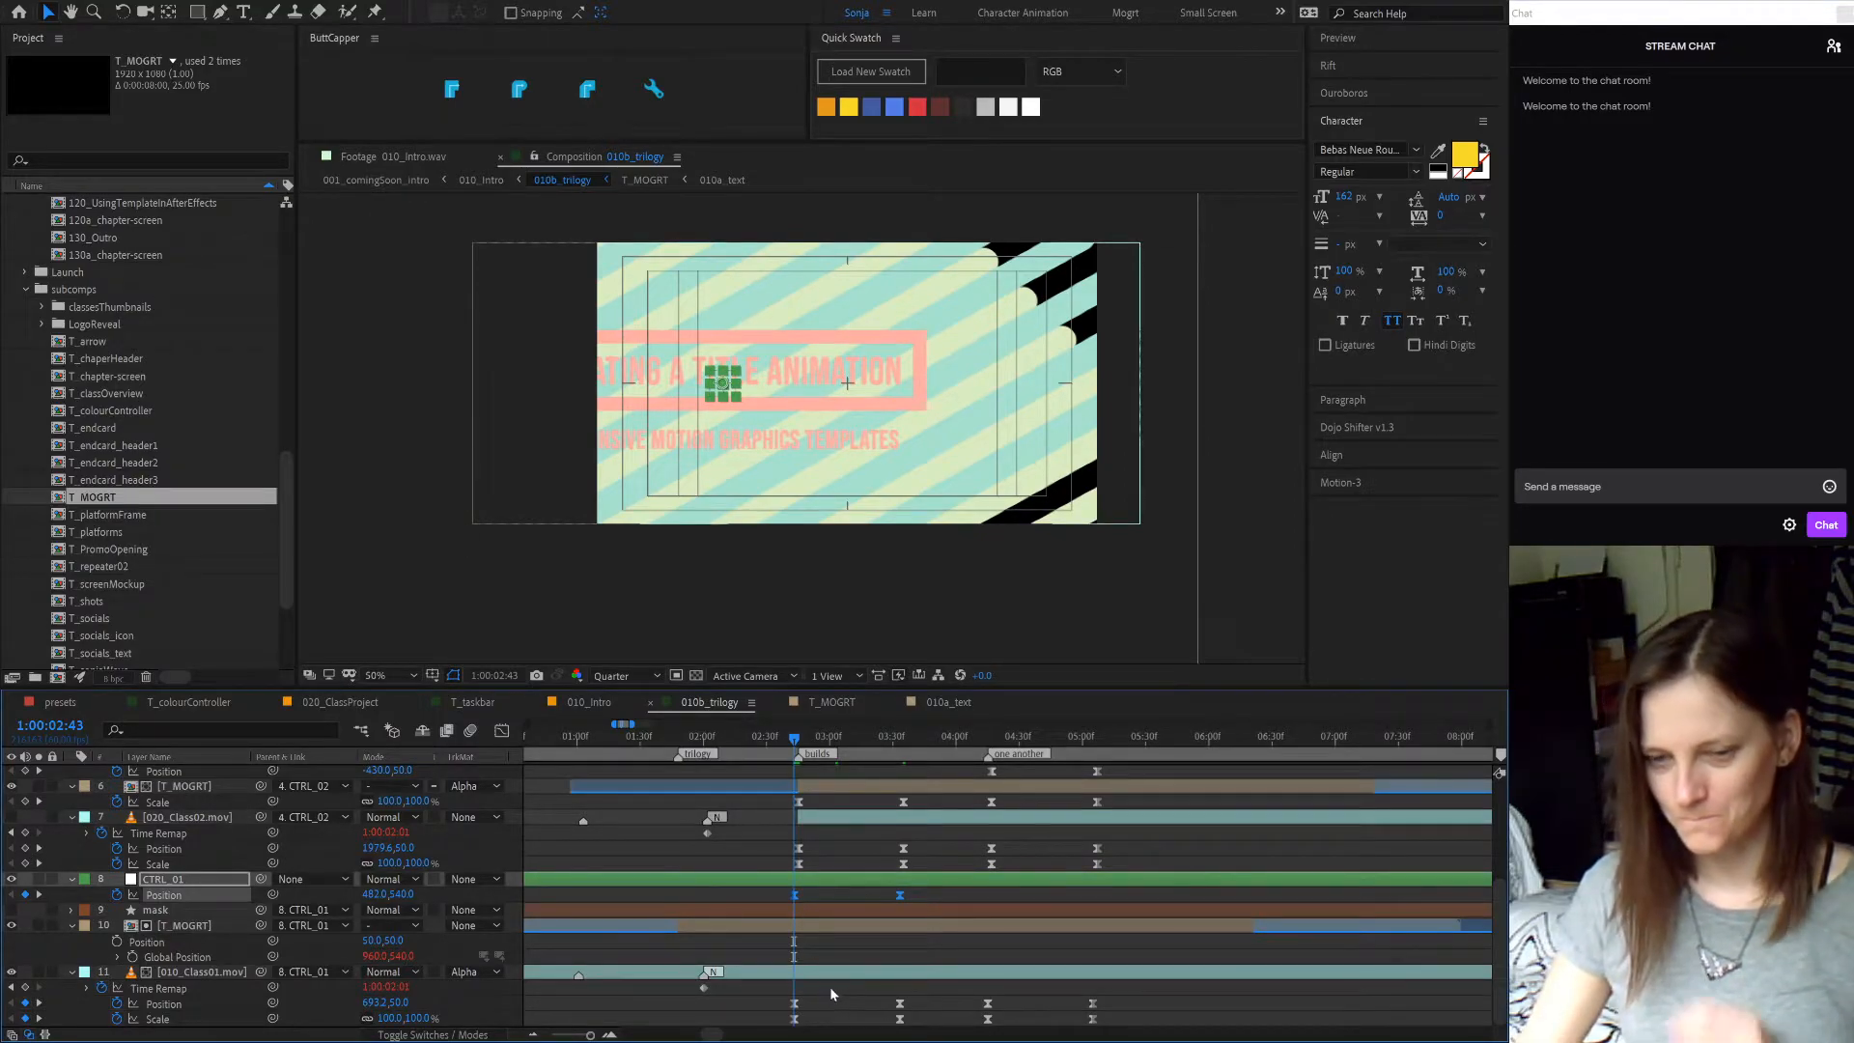
- Copy the Scale keyframes of 010_Class01.mov to the layer 10 T_MOGRT, starting at 1:00:02:43
{"action": "left_click", "coordinate": [160, 1019]}
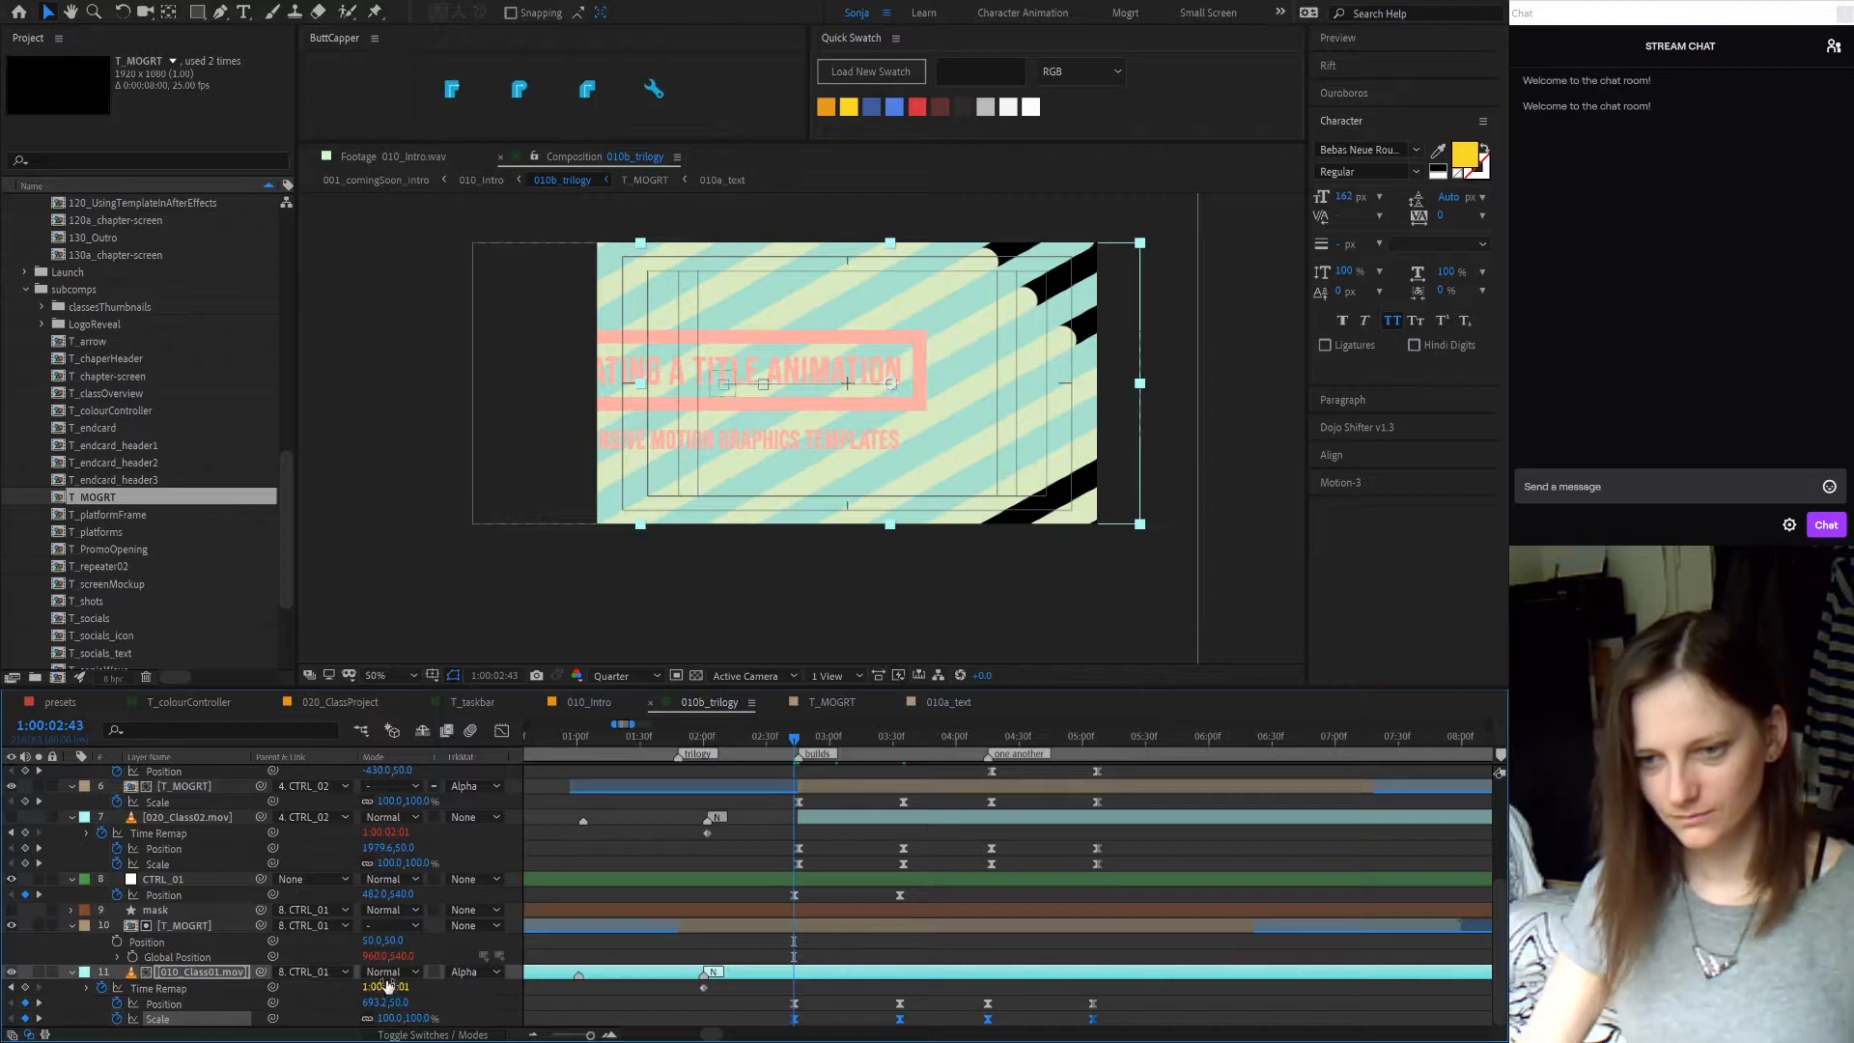
{"action": "left_click", "coordinate": [178, 925]}
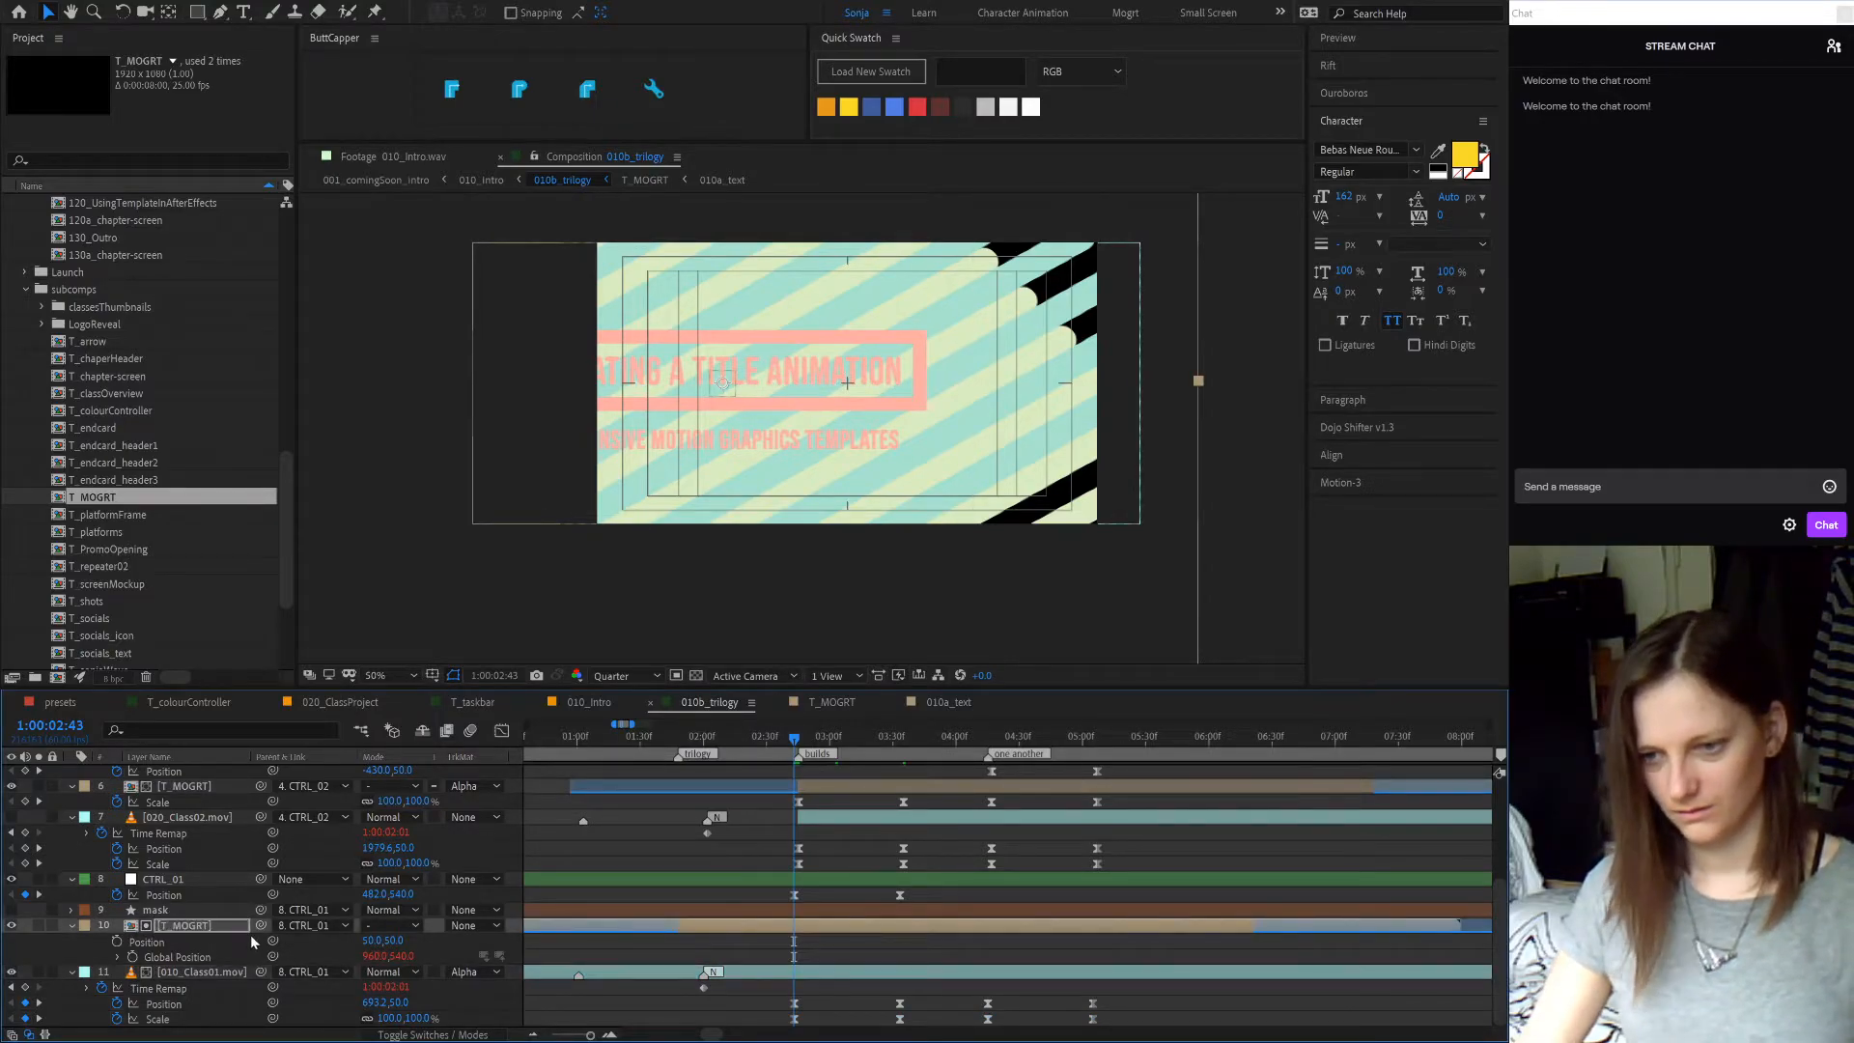
{"action": "key", "text": "s"}
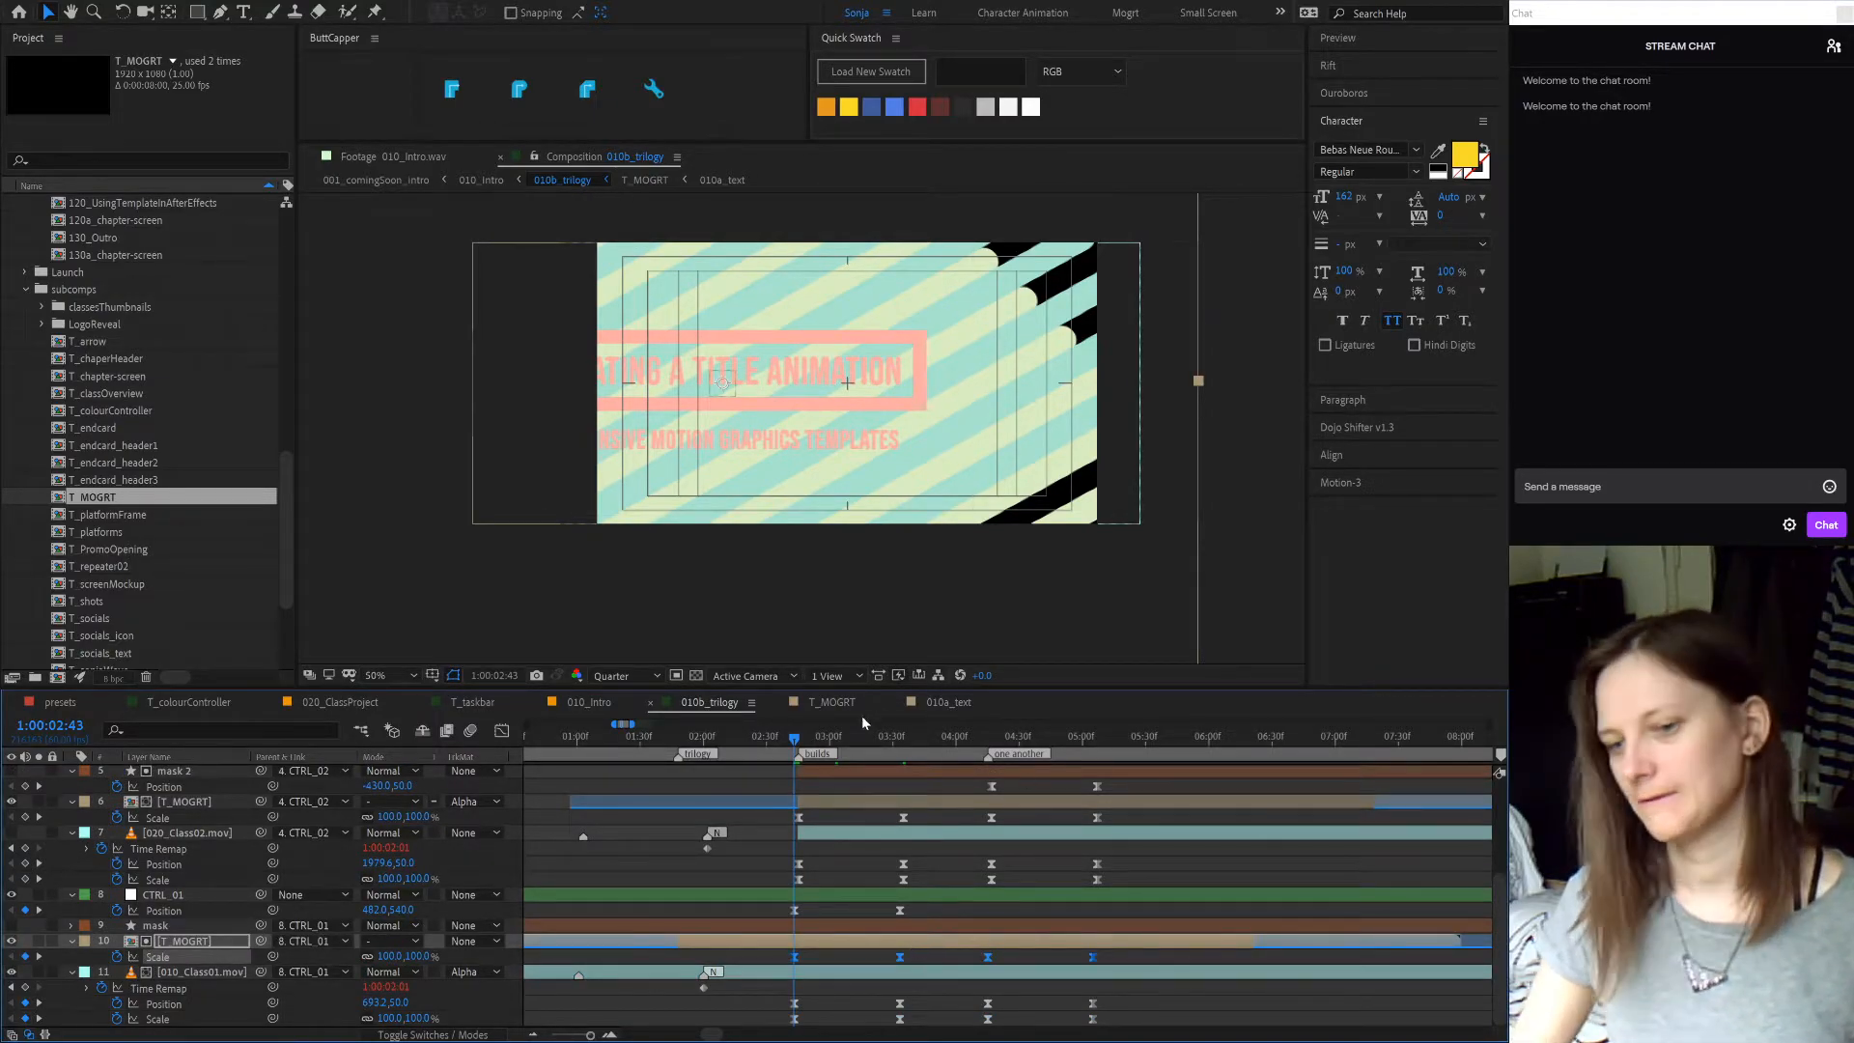
{"action": "mouse_move", "coordinate": [784, 737]}
{"action": "left_mouse_down"}
{"action": "mouse_move", "coordinate": [912, 753]}
{"action": "mouse_move", "coordinate": [795, 756]}
{"action": "left_mouse_up"}
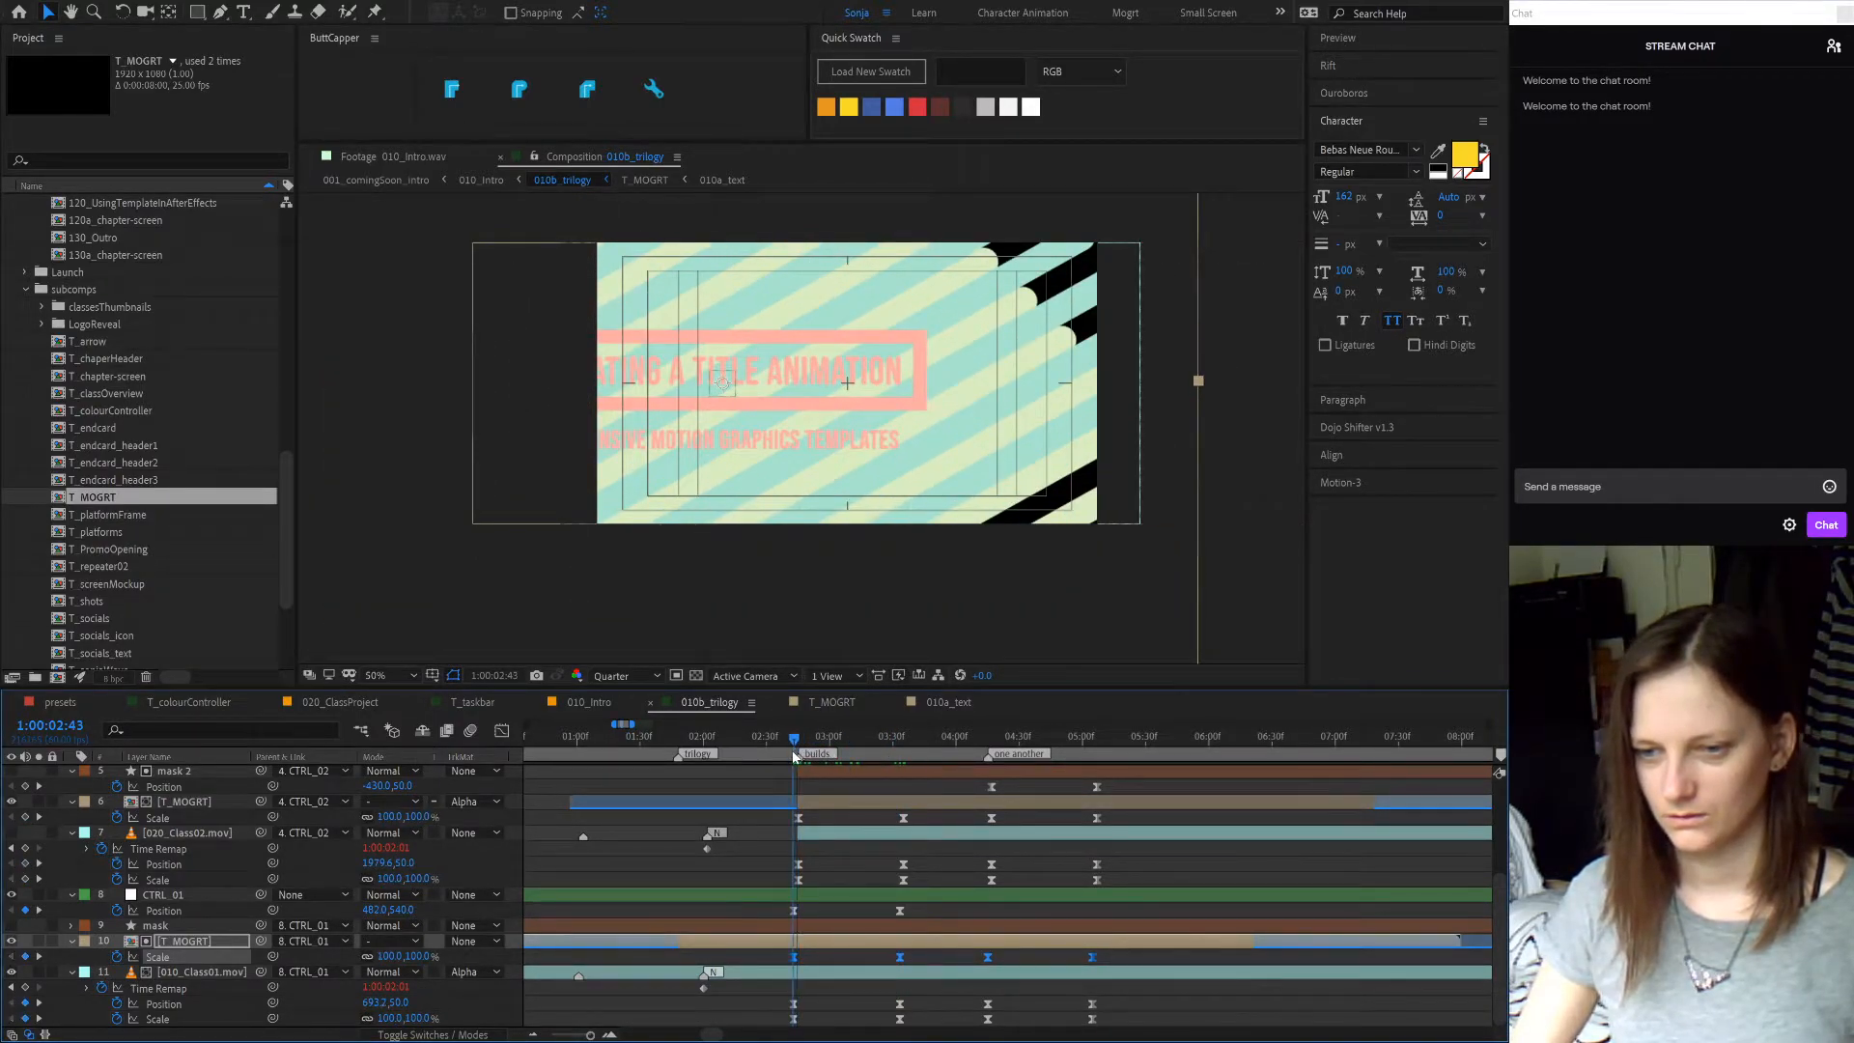
- Centre CTRL_01 in the frame on its Position keyframe at 1:00:02:43
{"action": "left_click", "coordinate": [825, 908]}
{"action": "left_click", "coordinate": [565, 895]}
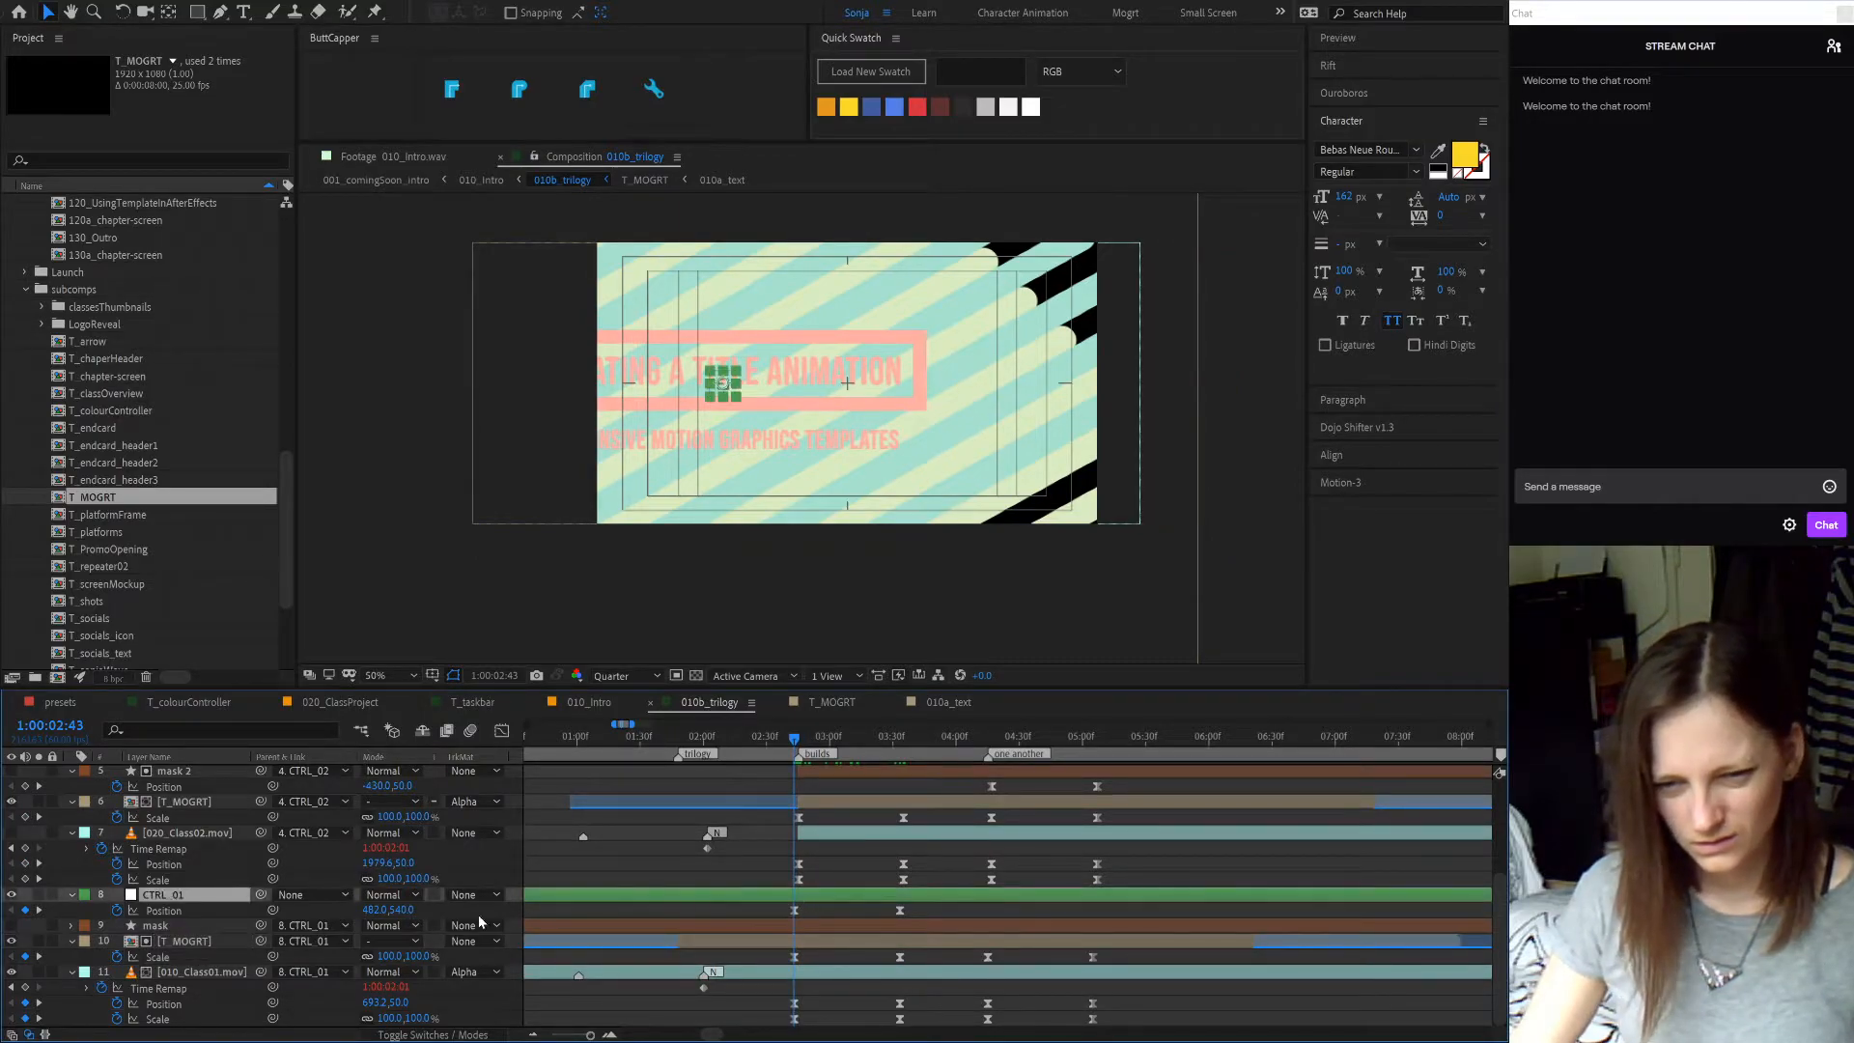
{"action": "left_click", "coordinate": [175, 910]}
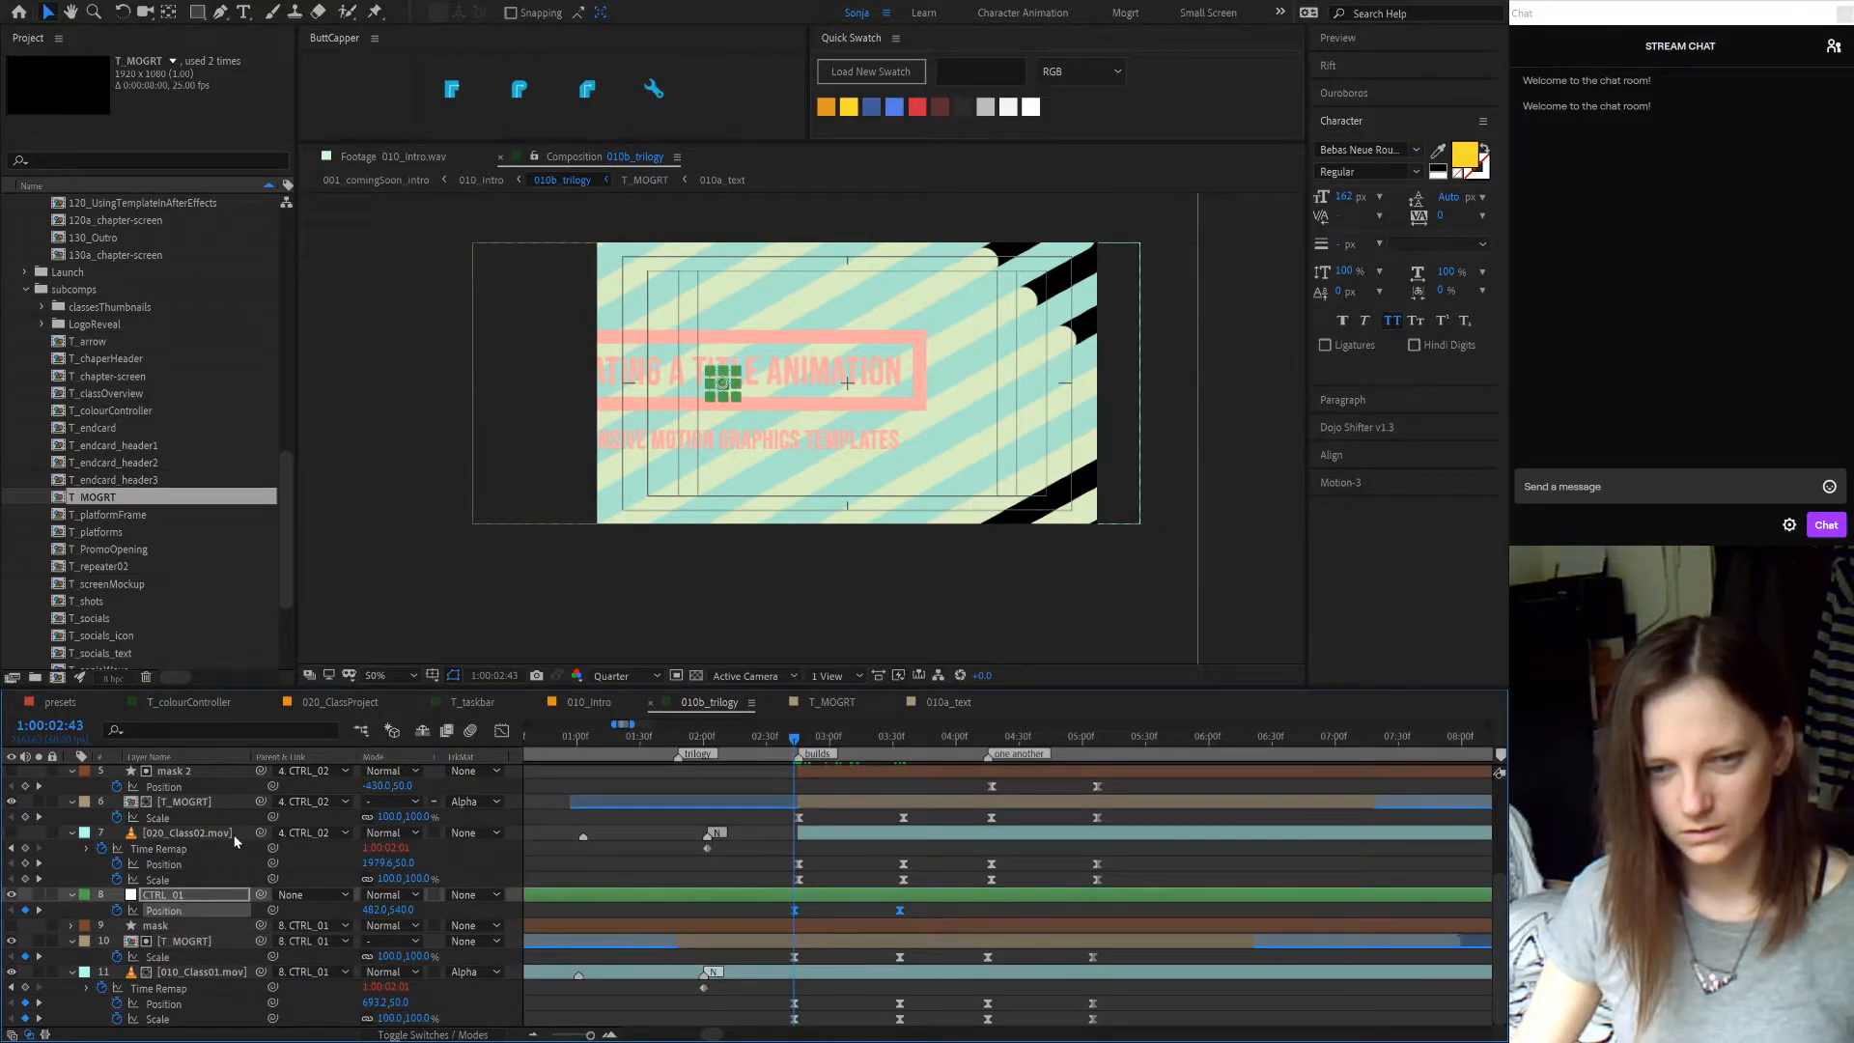
{"action": "key", "text": "ctrl+v"}
- Reduce the layer 10 T_MOGRT at 1:00:03:33 and set its Scale to 55%
{"action": "left_click_drag", "start_coordinate": [784, 737], "coordinate": [898, 770]}
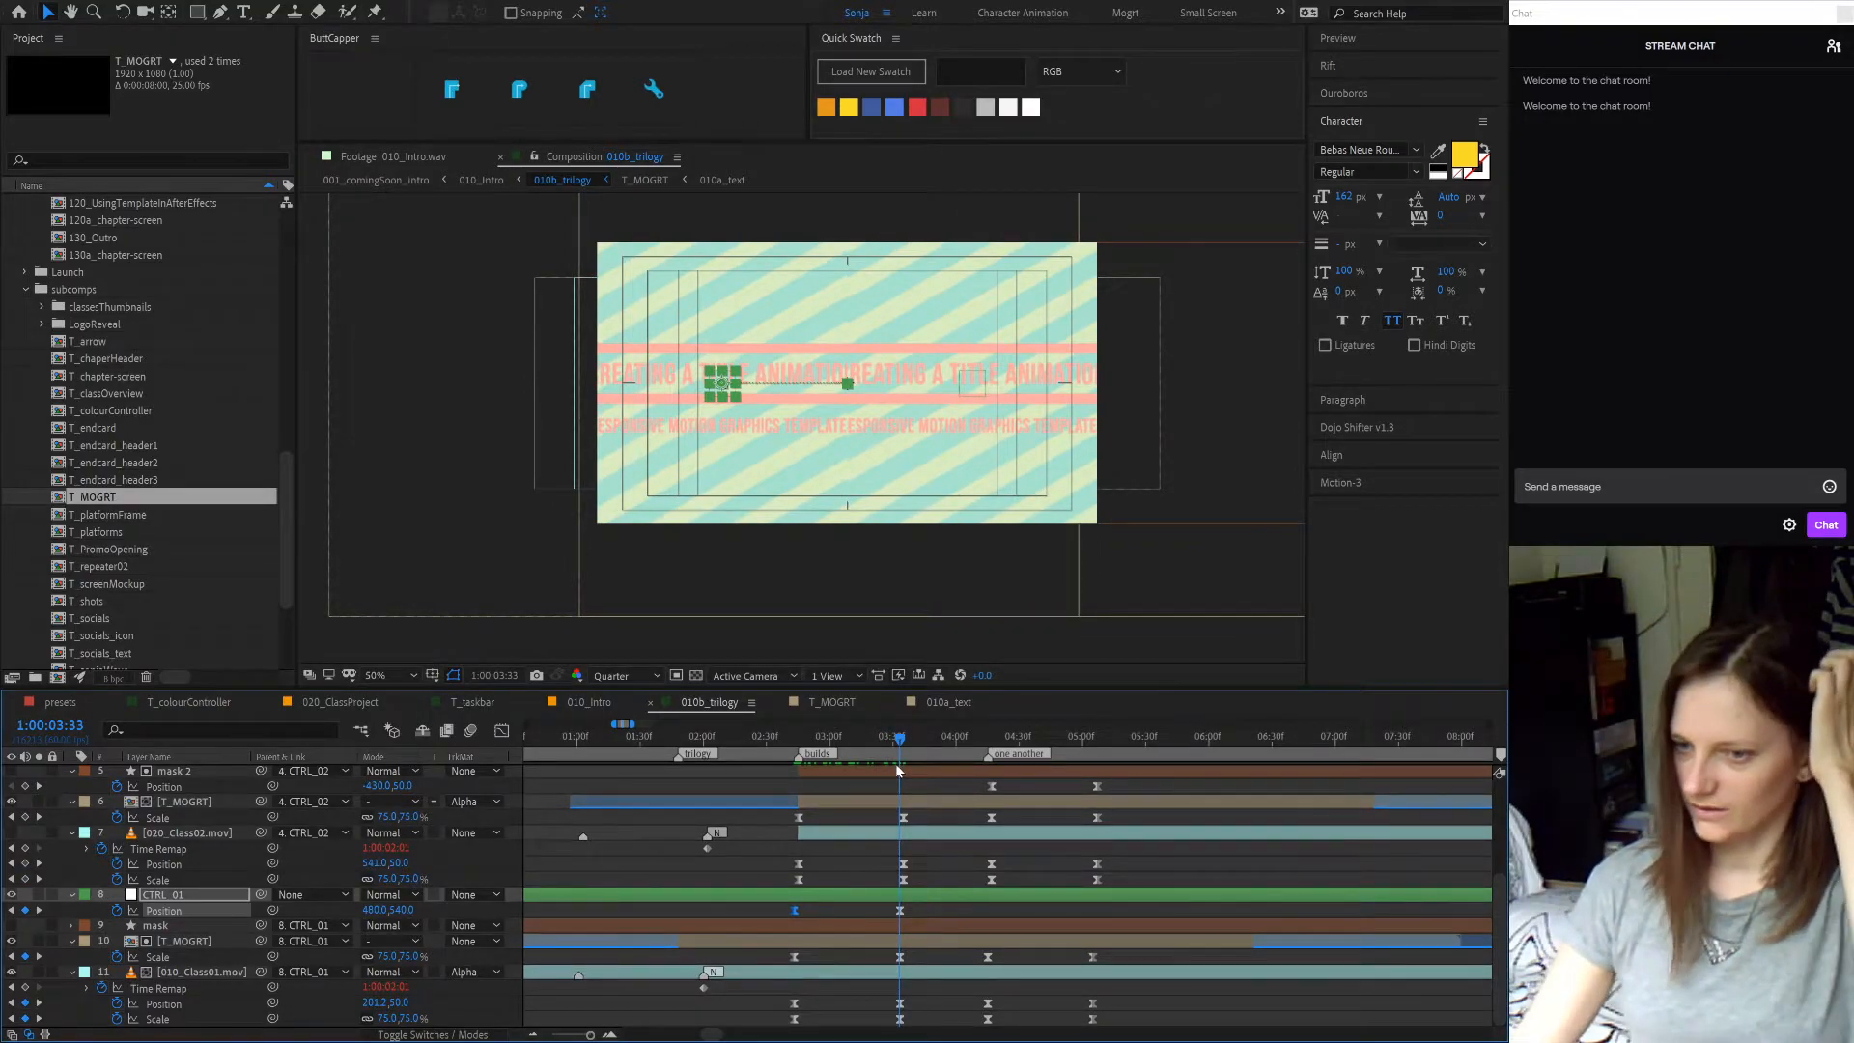
{"action": "left_click_drag", "start_coordinate": [387, 956], "coordinate": [371, 959]}
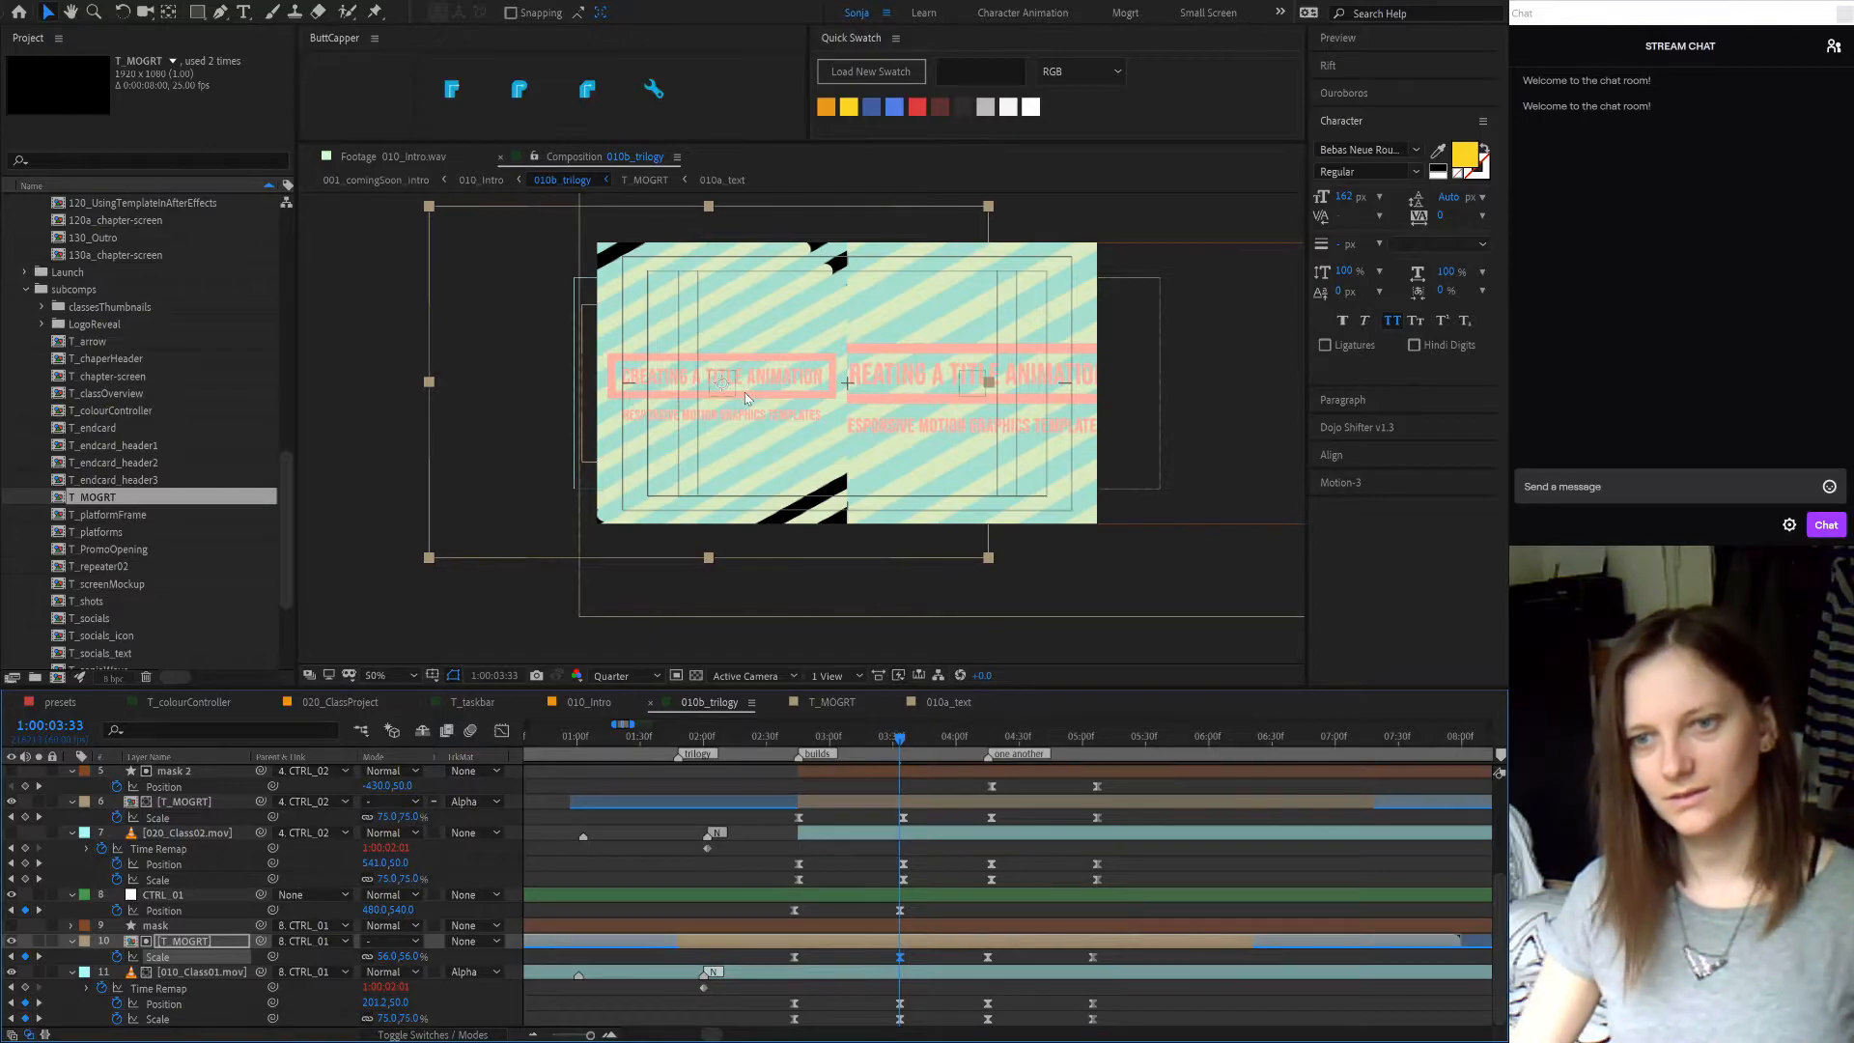
{"action": "left_click", "coordinate": [391, 956]}
{"action": "type", "text": "55"}
{"action": "key", "text": "Return"}
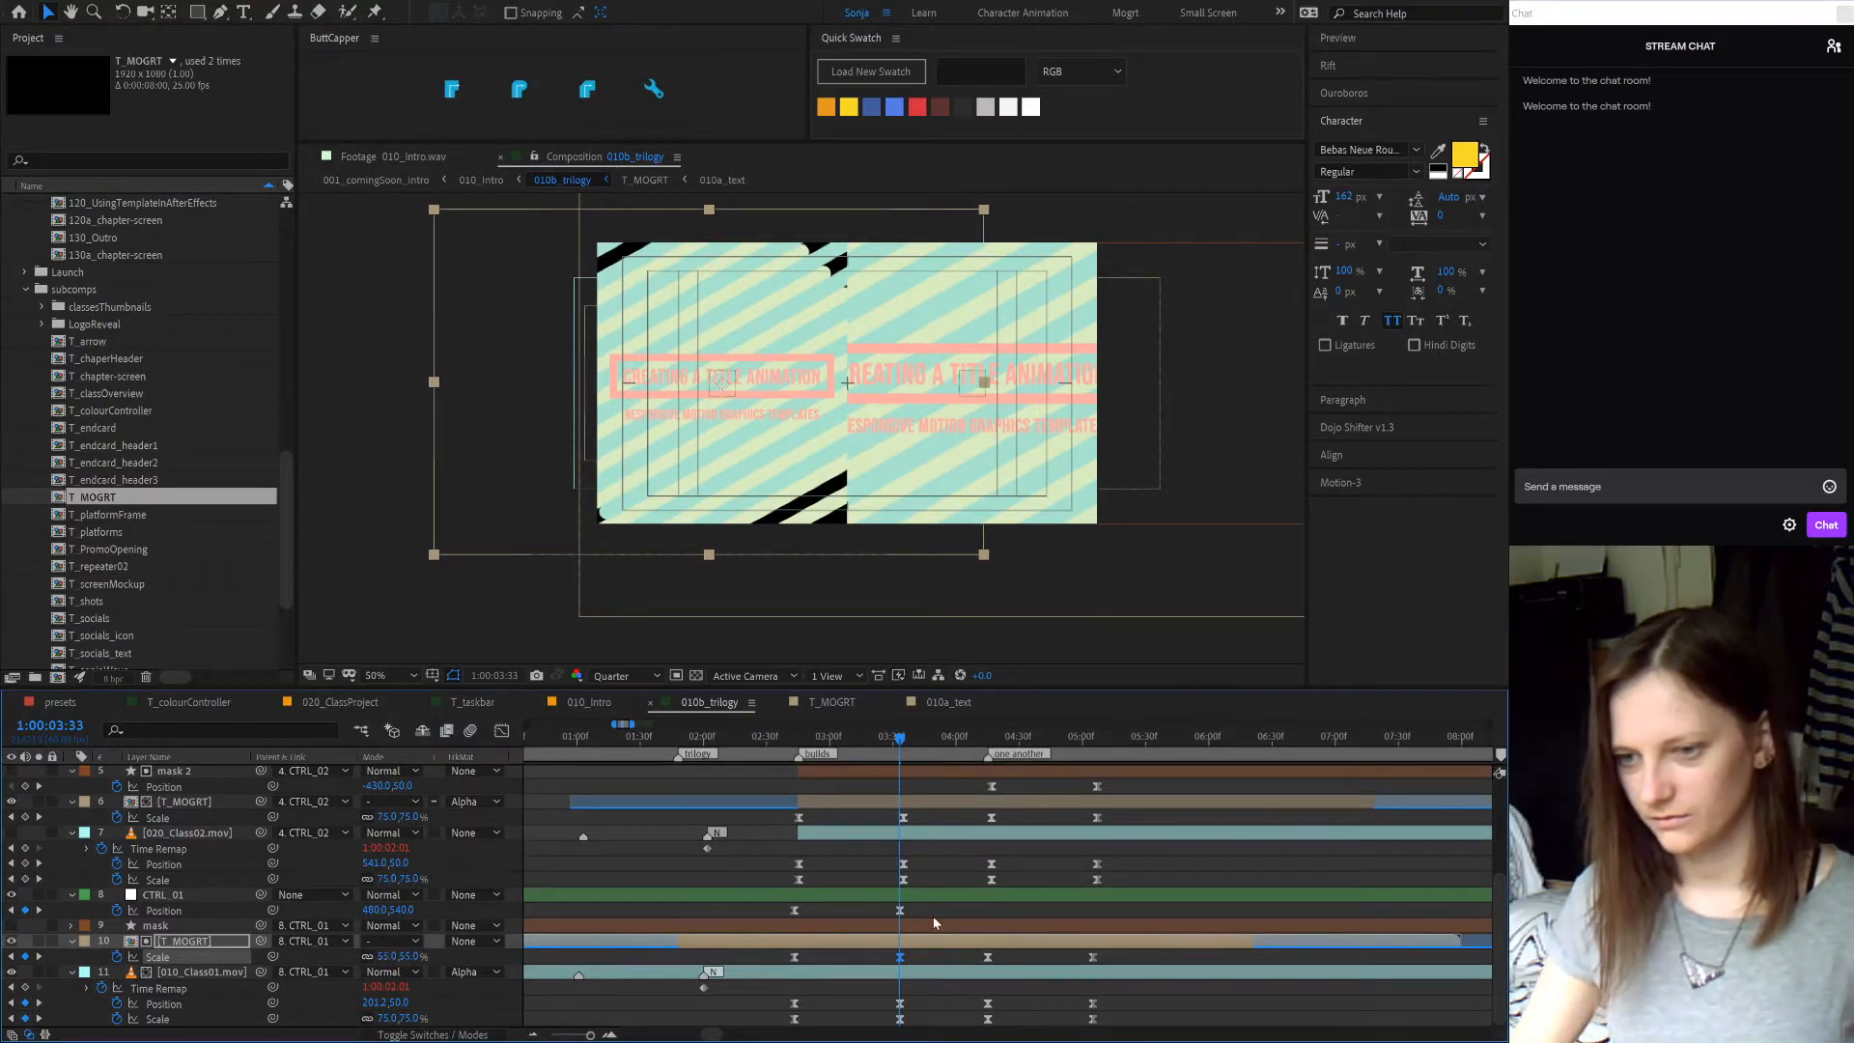
{"action": "left_click_drag", "start_coordinate": [898, 744], "coordinate": [903, 745]}
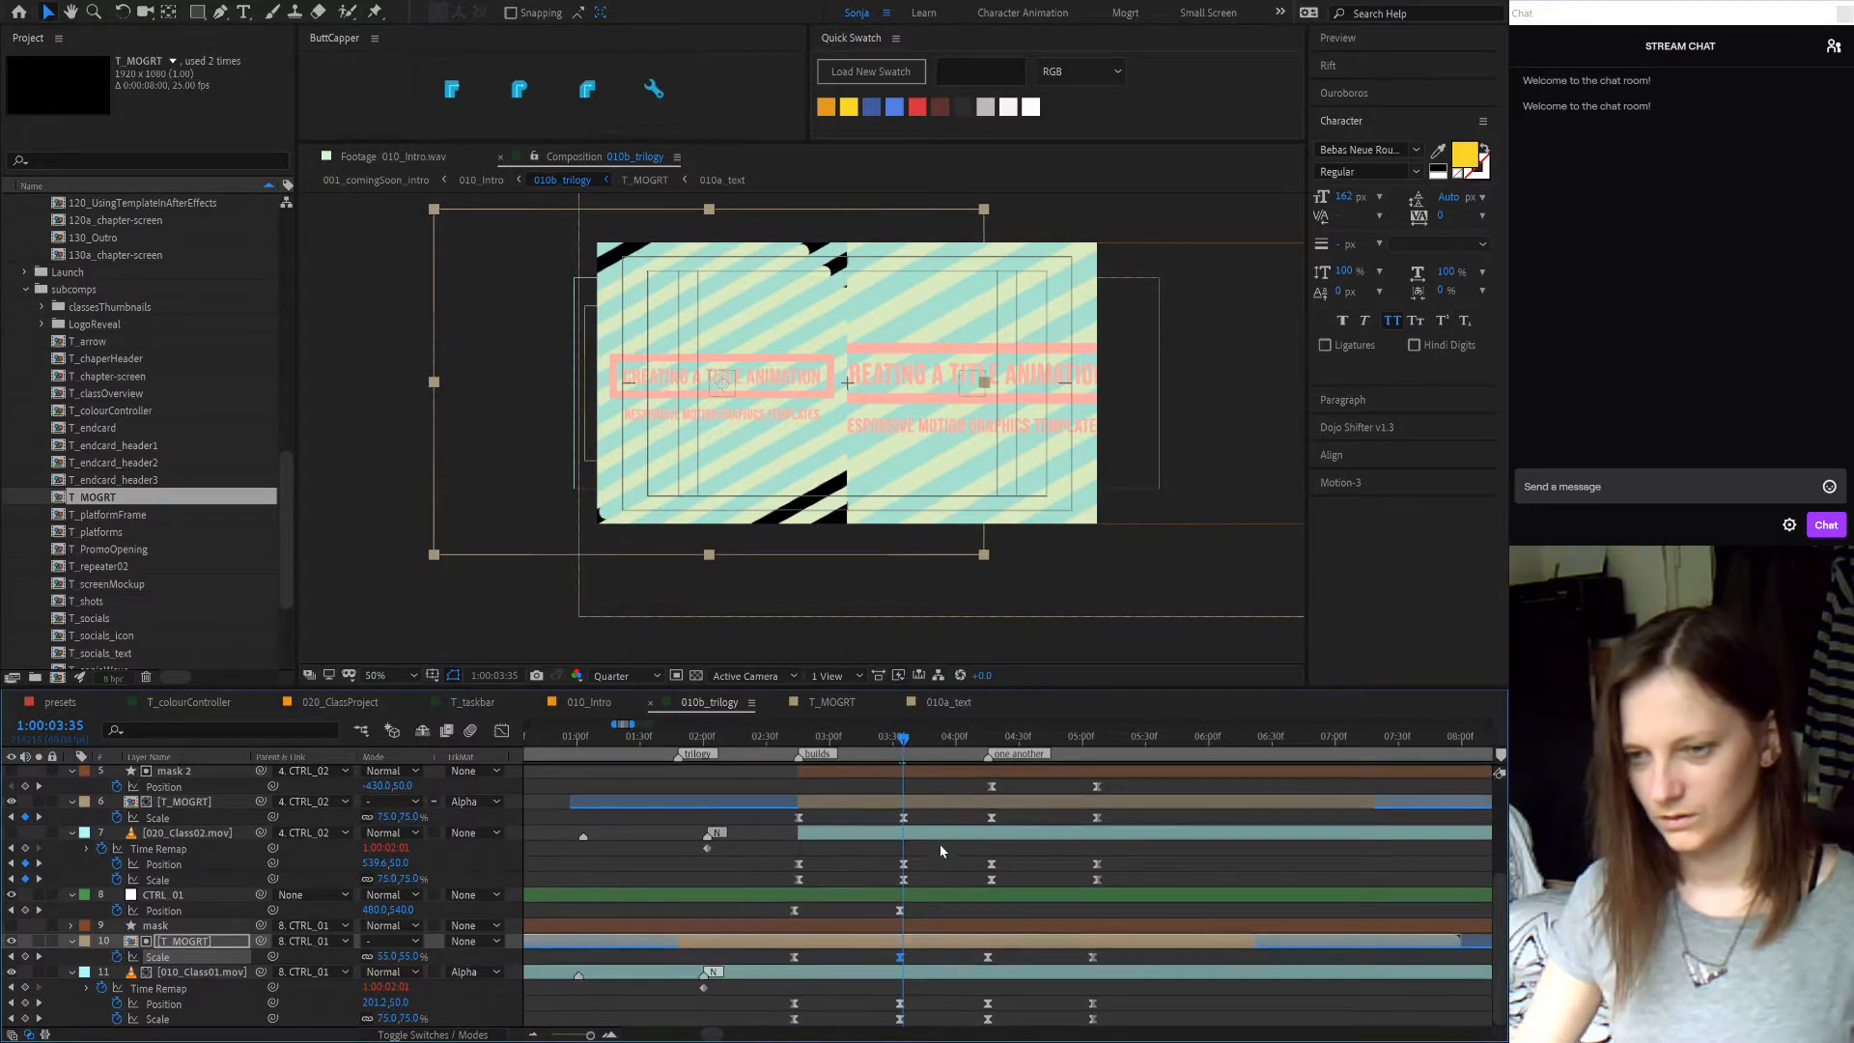
- Set the Scale of the layer 6 T_MOGRT to 55% on its keyframe at 1:00:03:35
{"action": "scroll", "coordinate": [935, 873], "scroll_direction": "up", "scroll_amount": 2}
{"action": "scroll", "coordinate": [927, 879], "scroll_direction": "up", "scroll_amount": 3}
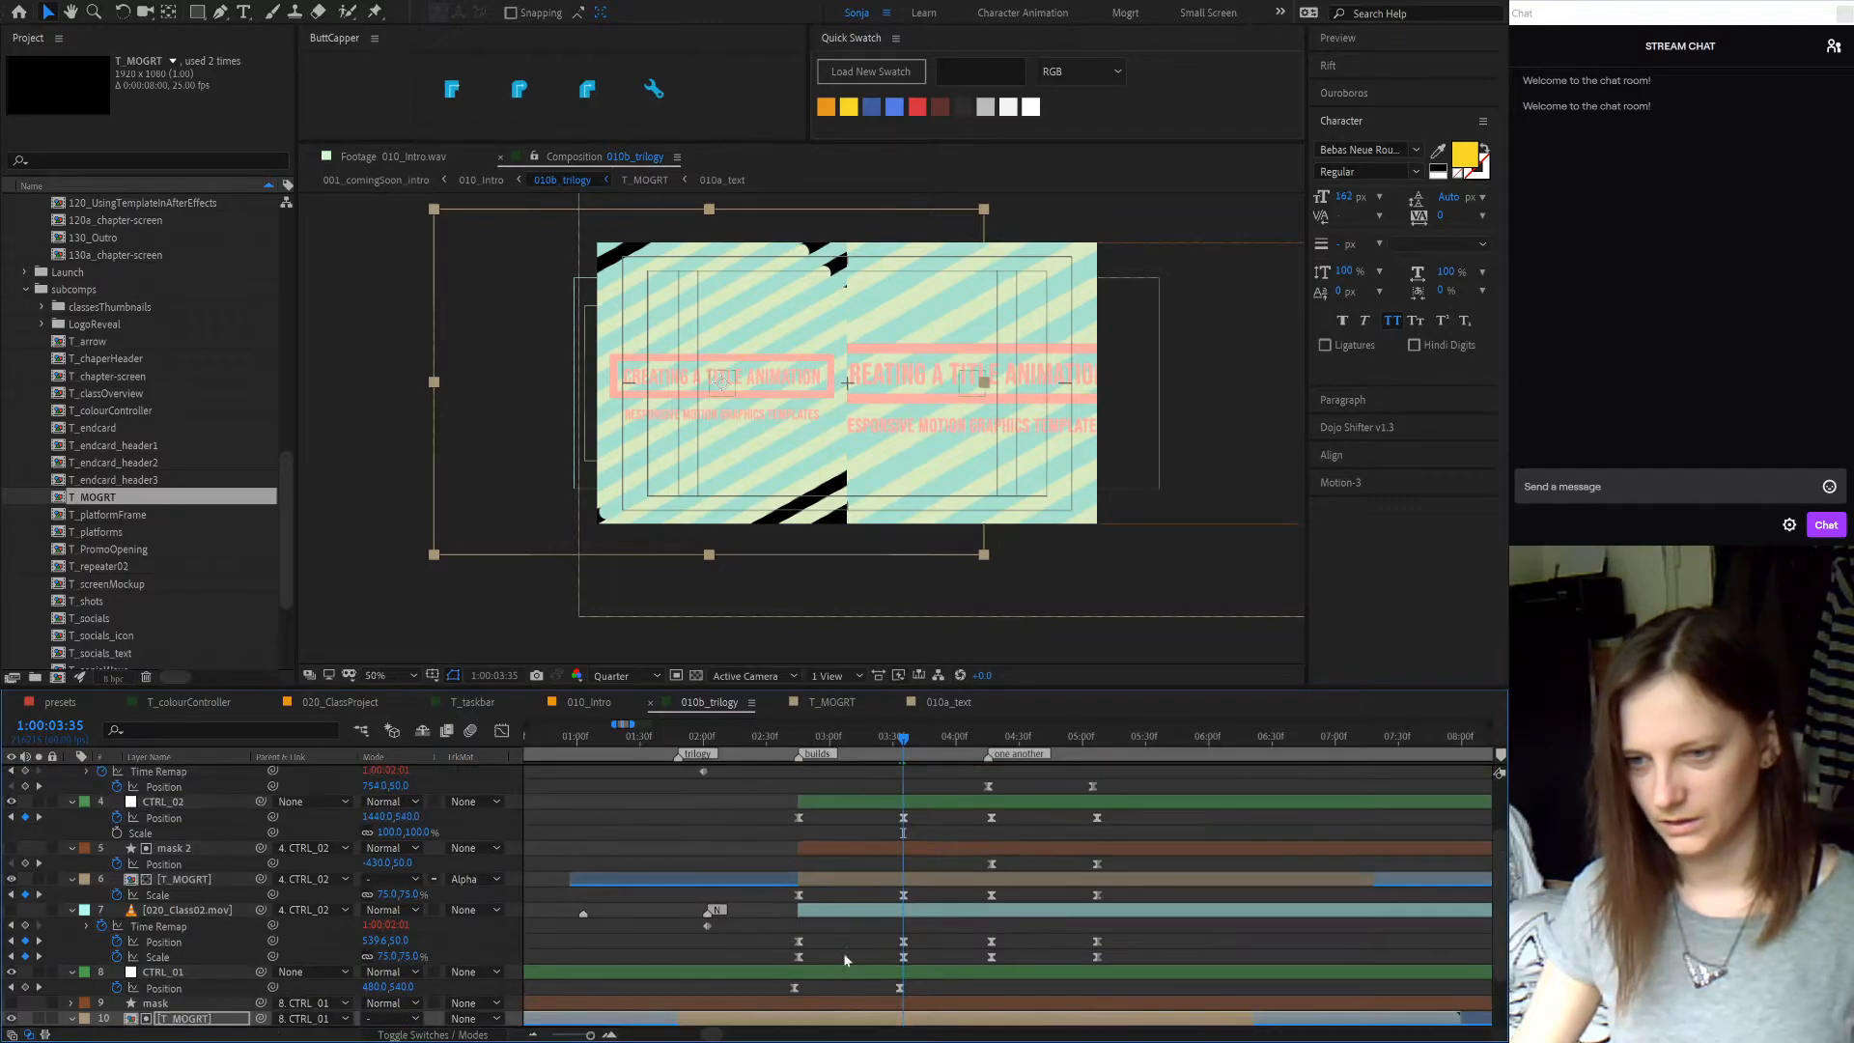
{"action": "left_click", "coordinate": [386, 894]}
{"action": "type", "text": "55"}
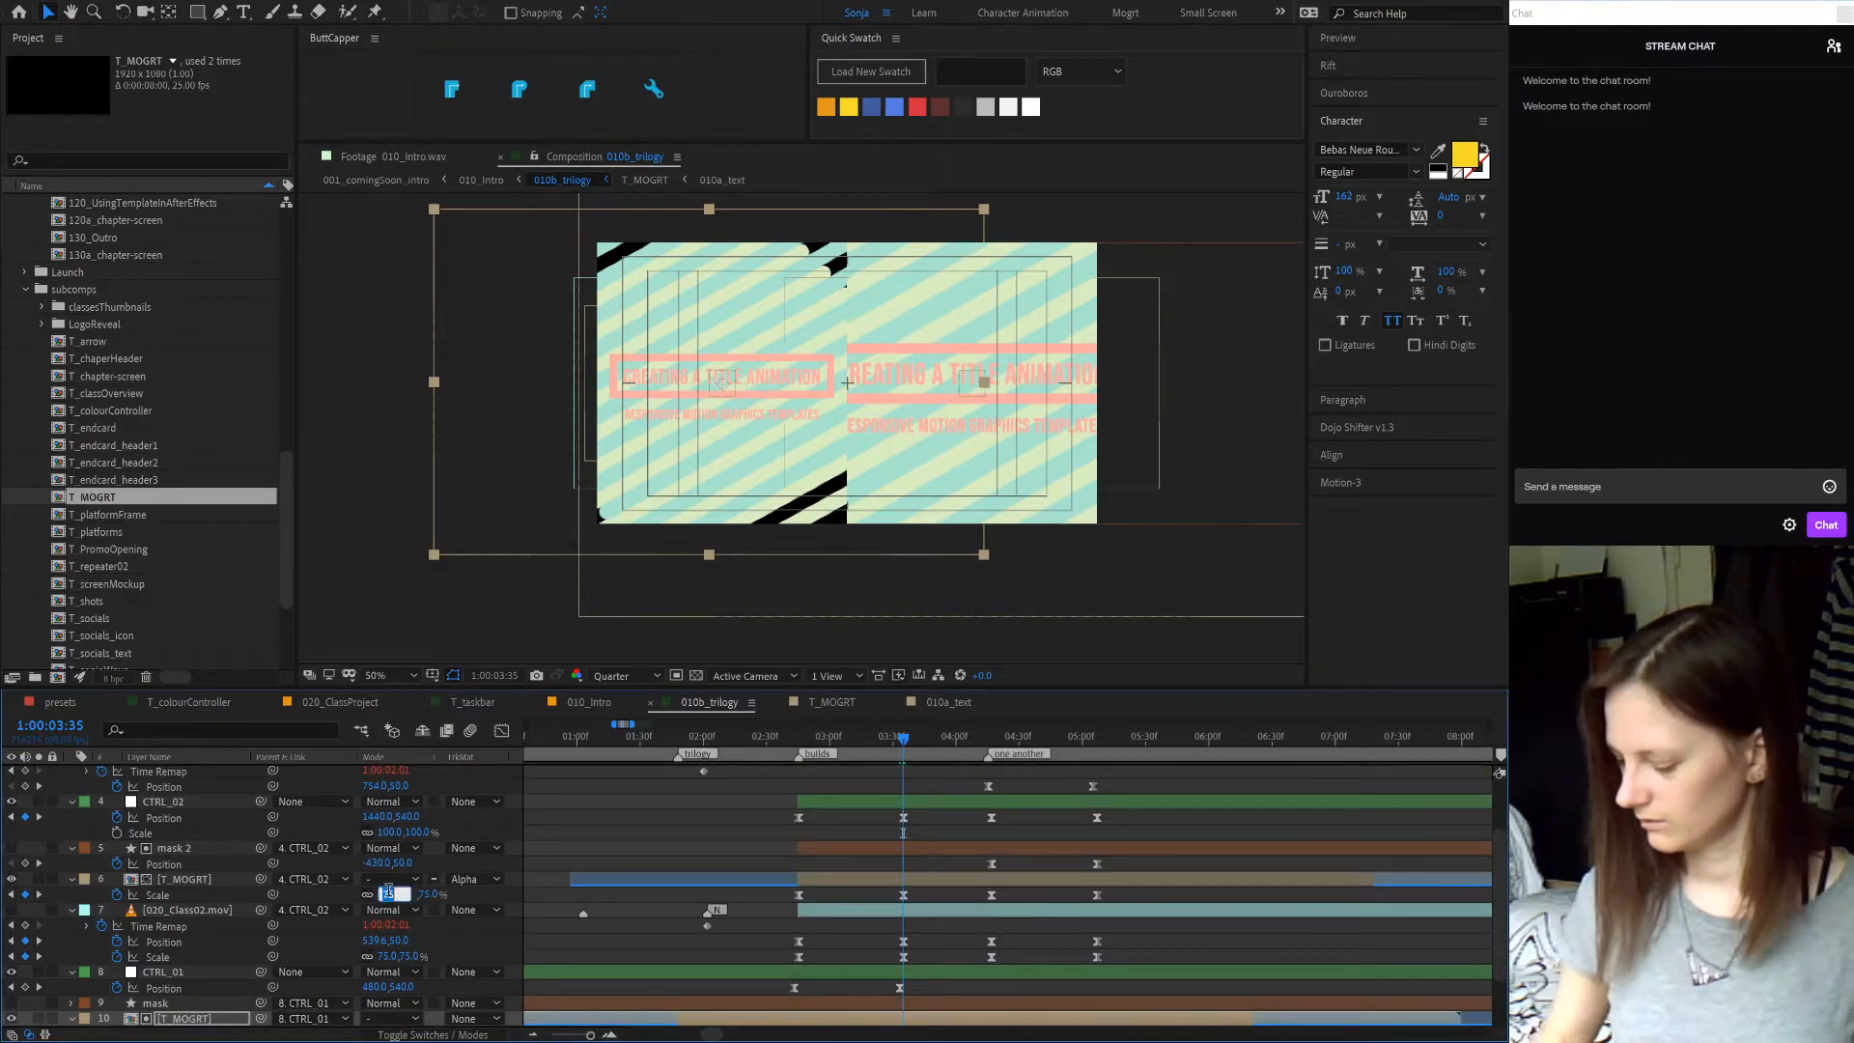
{"action": "key", "text": "Return"}
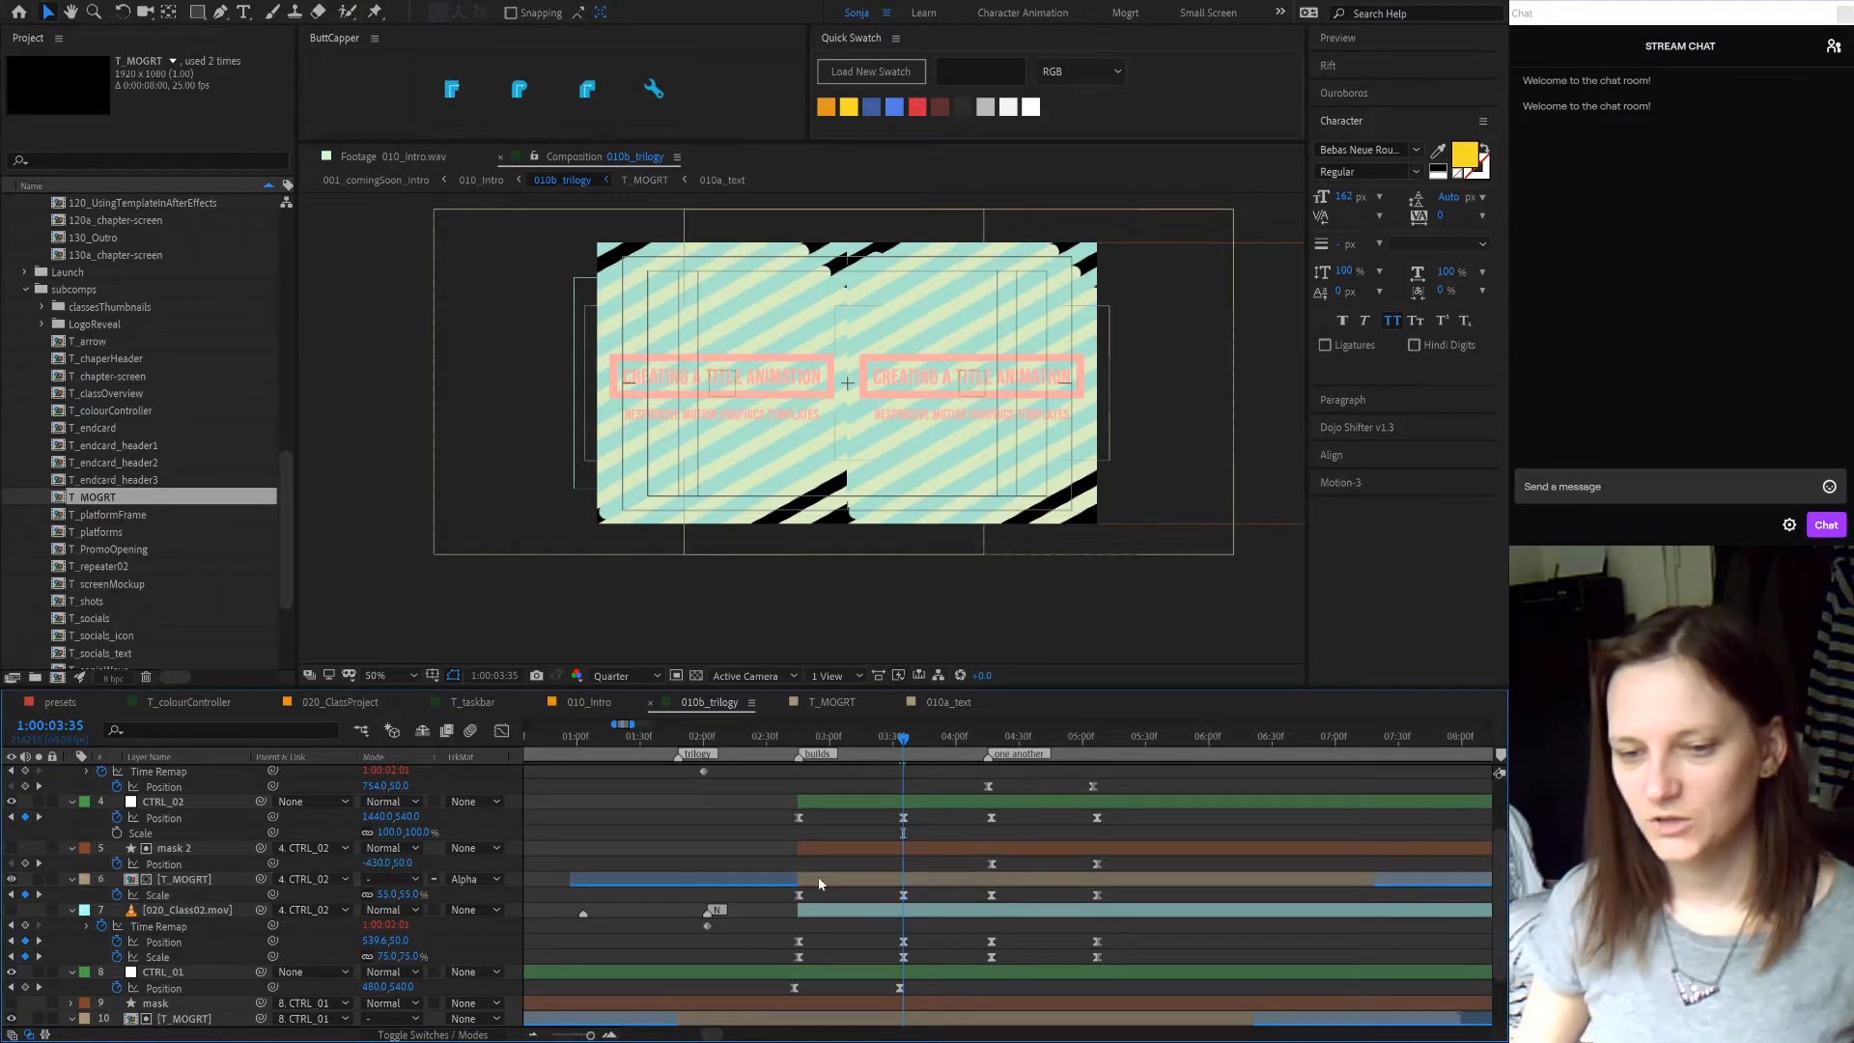
- Expand the Master Properties of the layer 6 T_MOGRT down to its background colours and bring up the Adobe Color Themes
{"action": "key", "text": "u"}
{"action": "key", "text": "u"}
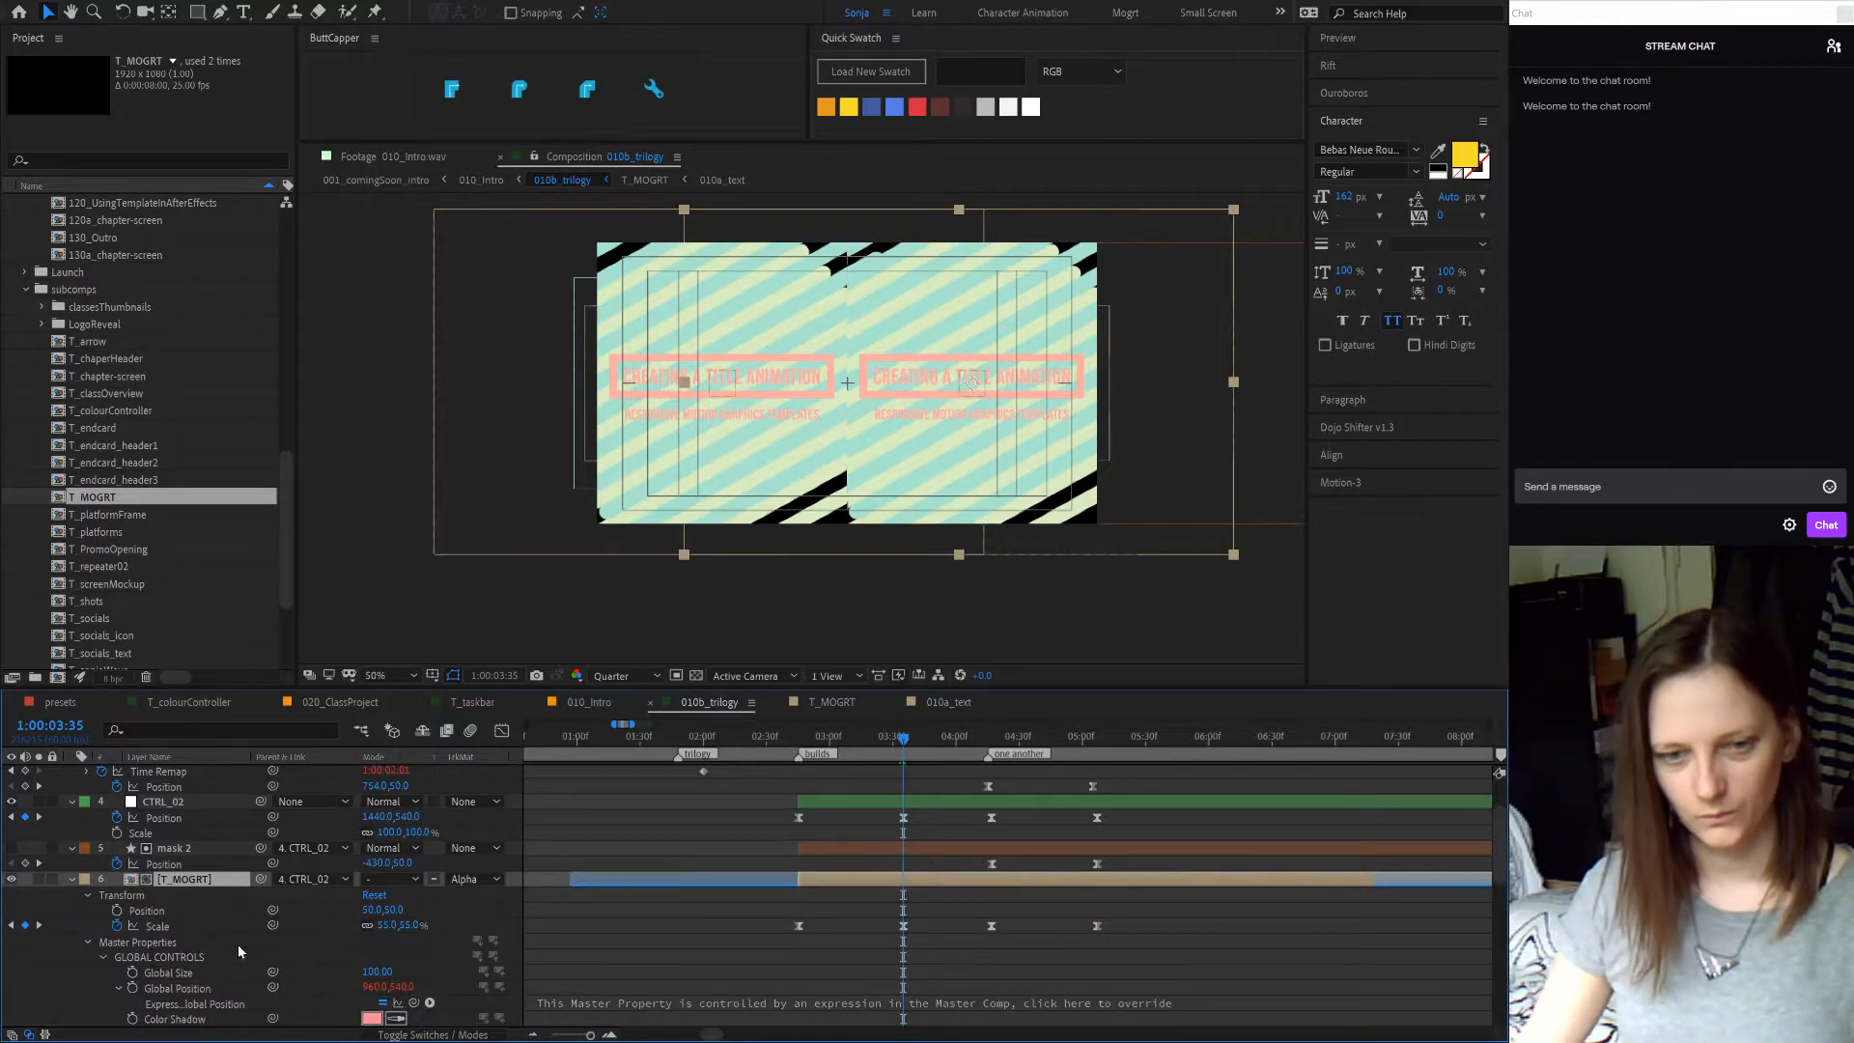
{"action": "scroll", "coordinate": [83, 975], "scroll_direction": "down", "scroll_amount": 6}
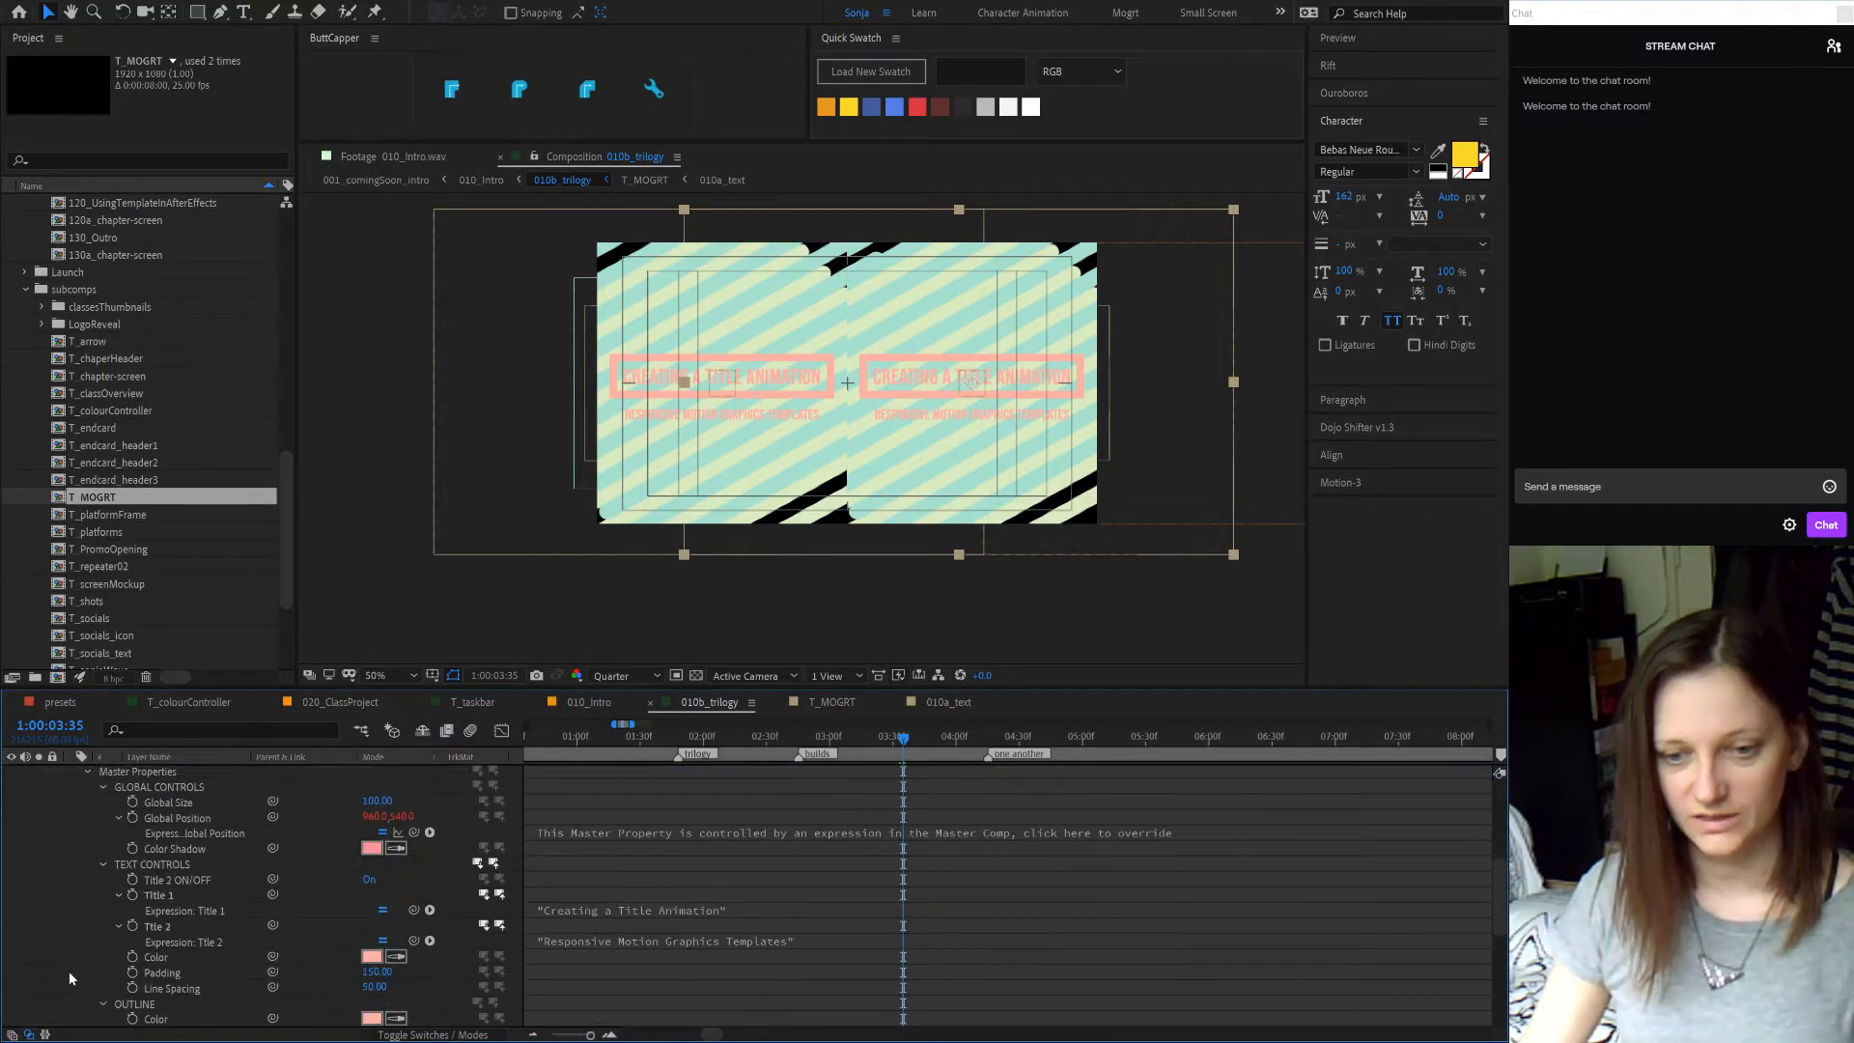
{"action": "scroll", "coordinate": [68, 971], "scroll_direction": "down", "scroll_amount": 3}
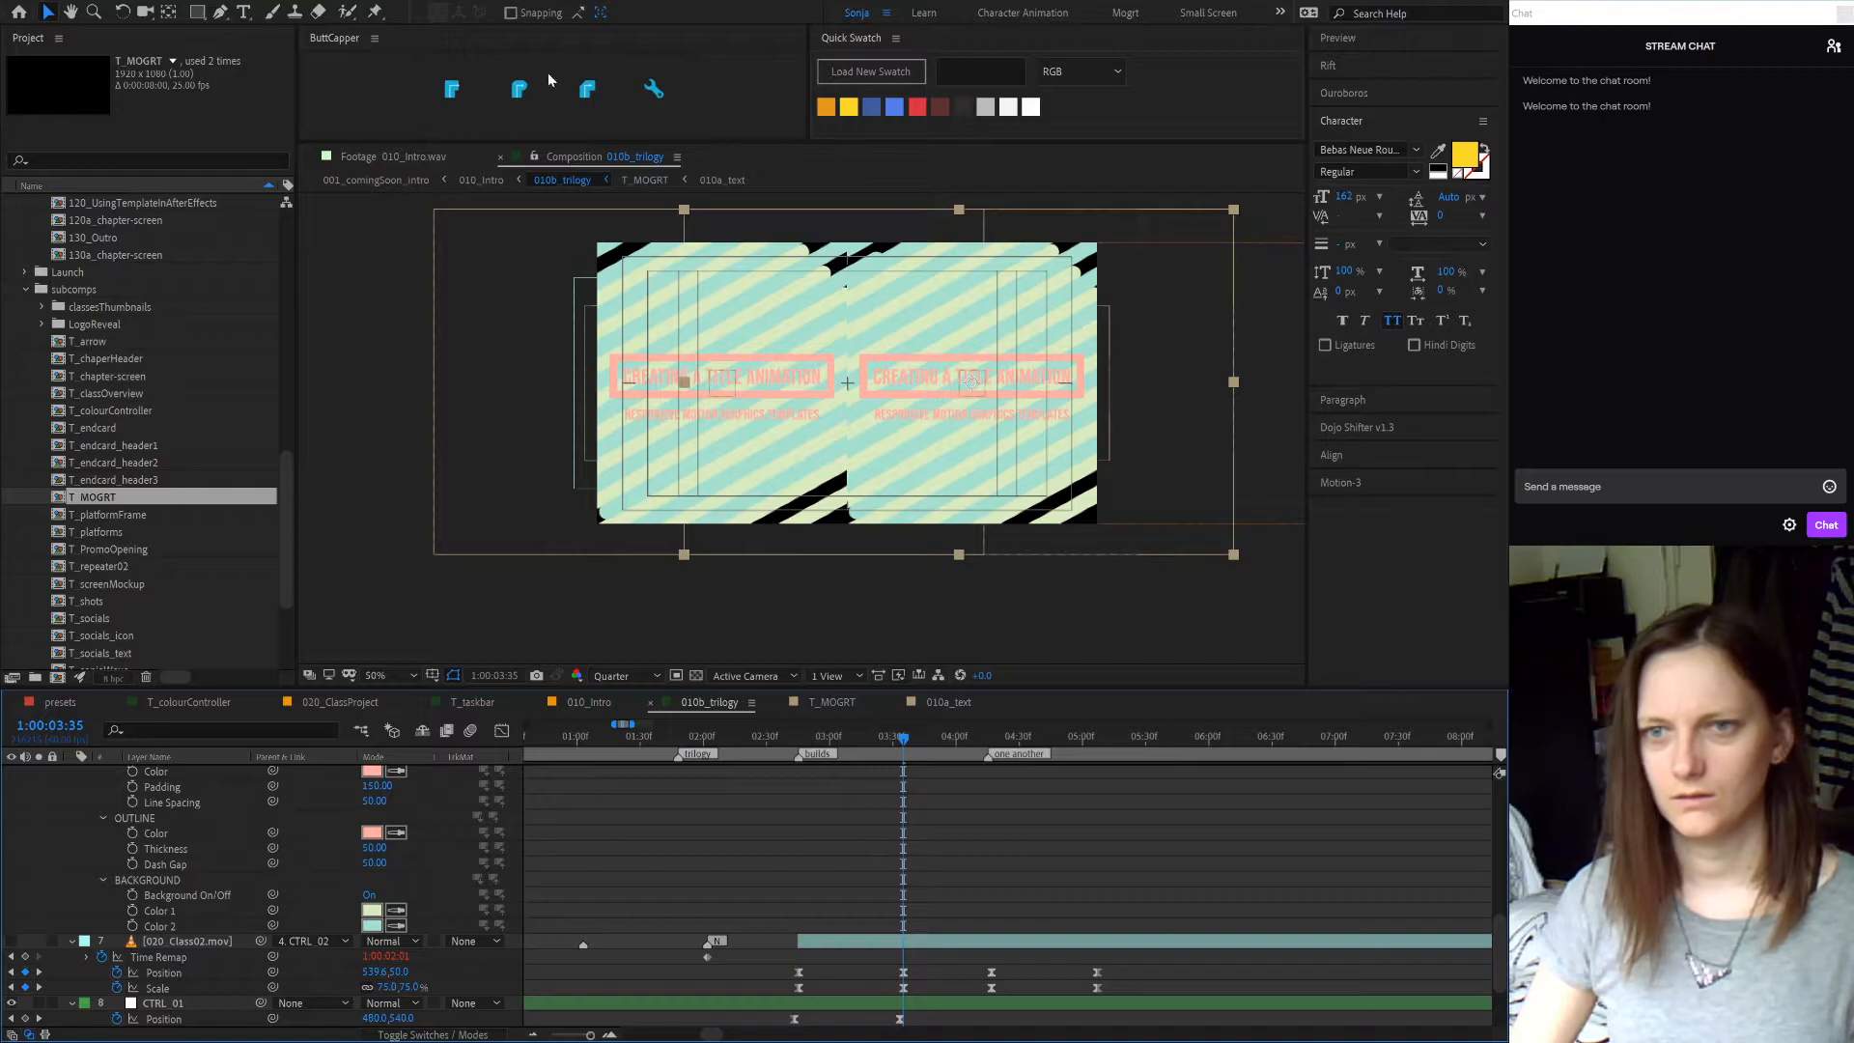
{"action": "left_click", "coordinate": [613, 65]}
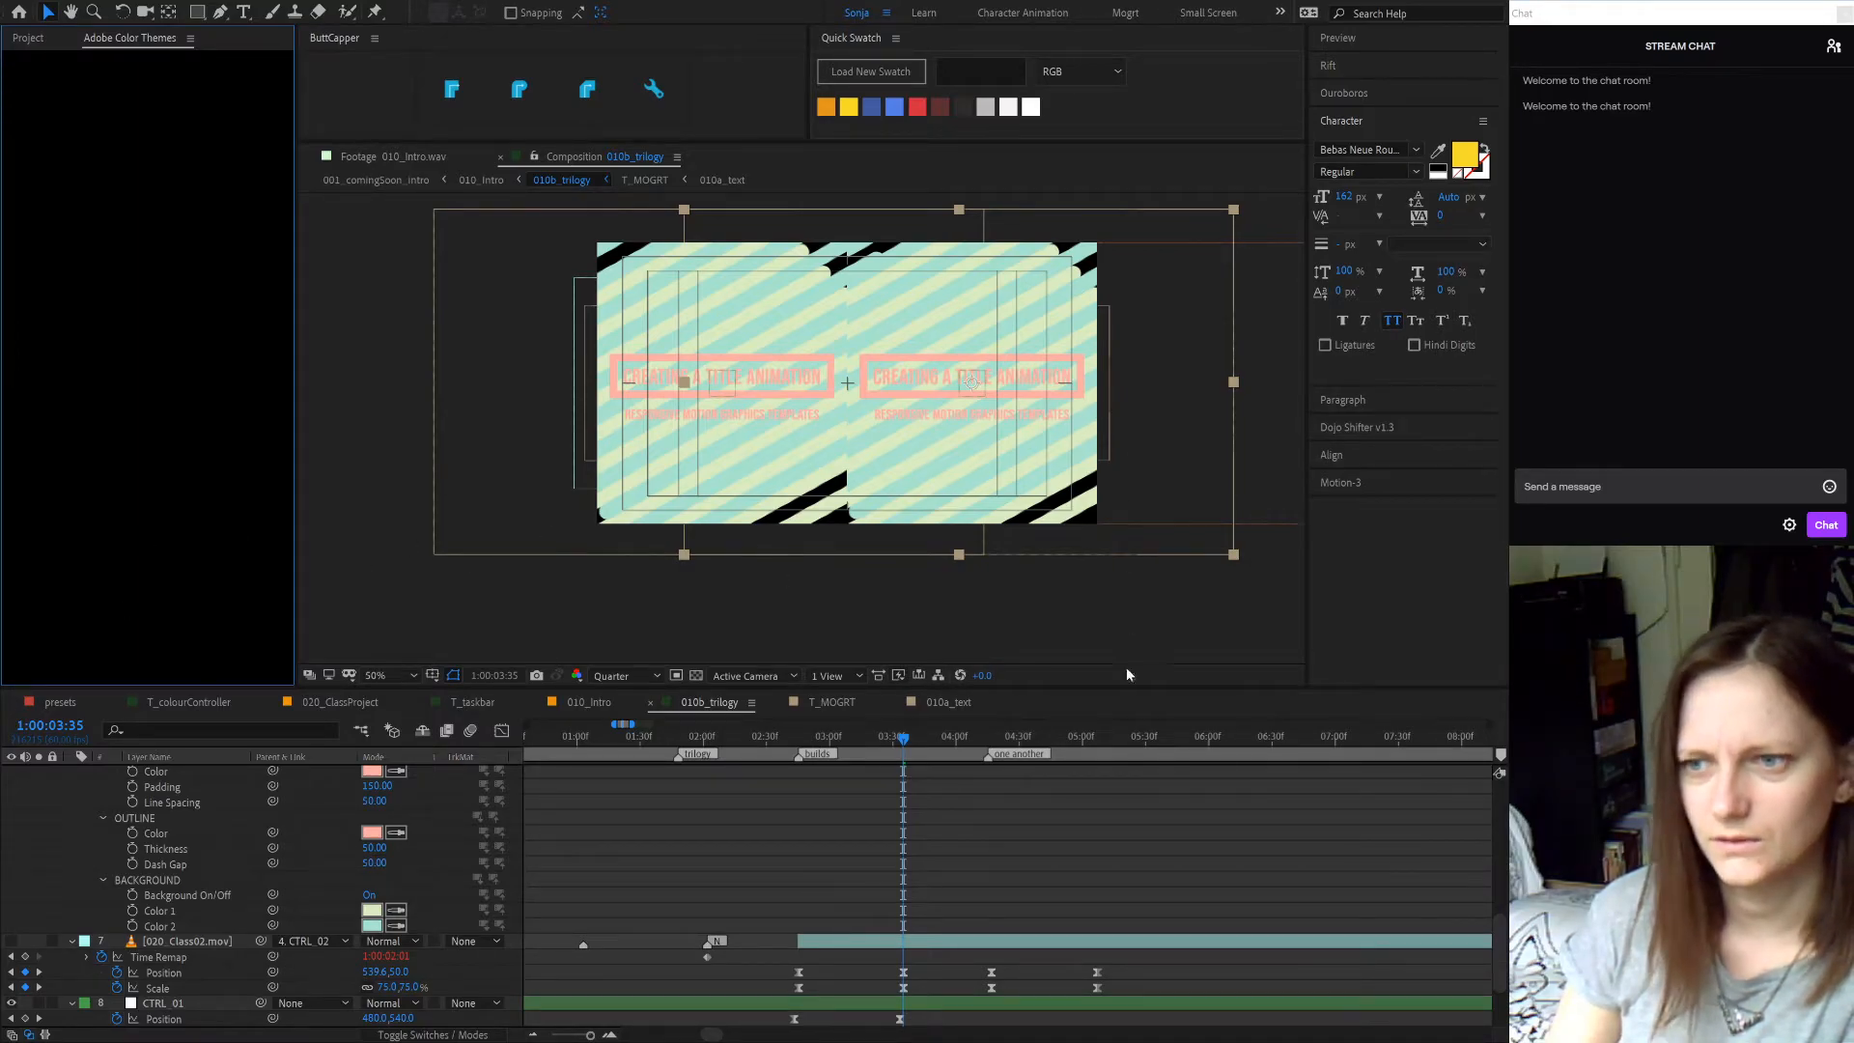
{"action": "left_click", "coordinate": [1048, 879]}
{"action": "scroll", "coordinate": [769, 865], "scroll_direction": "down", "scroll_amount": 3}
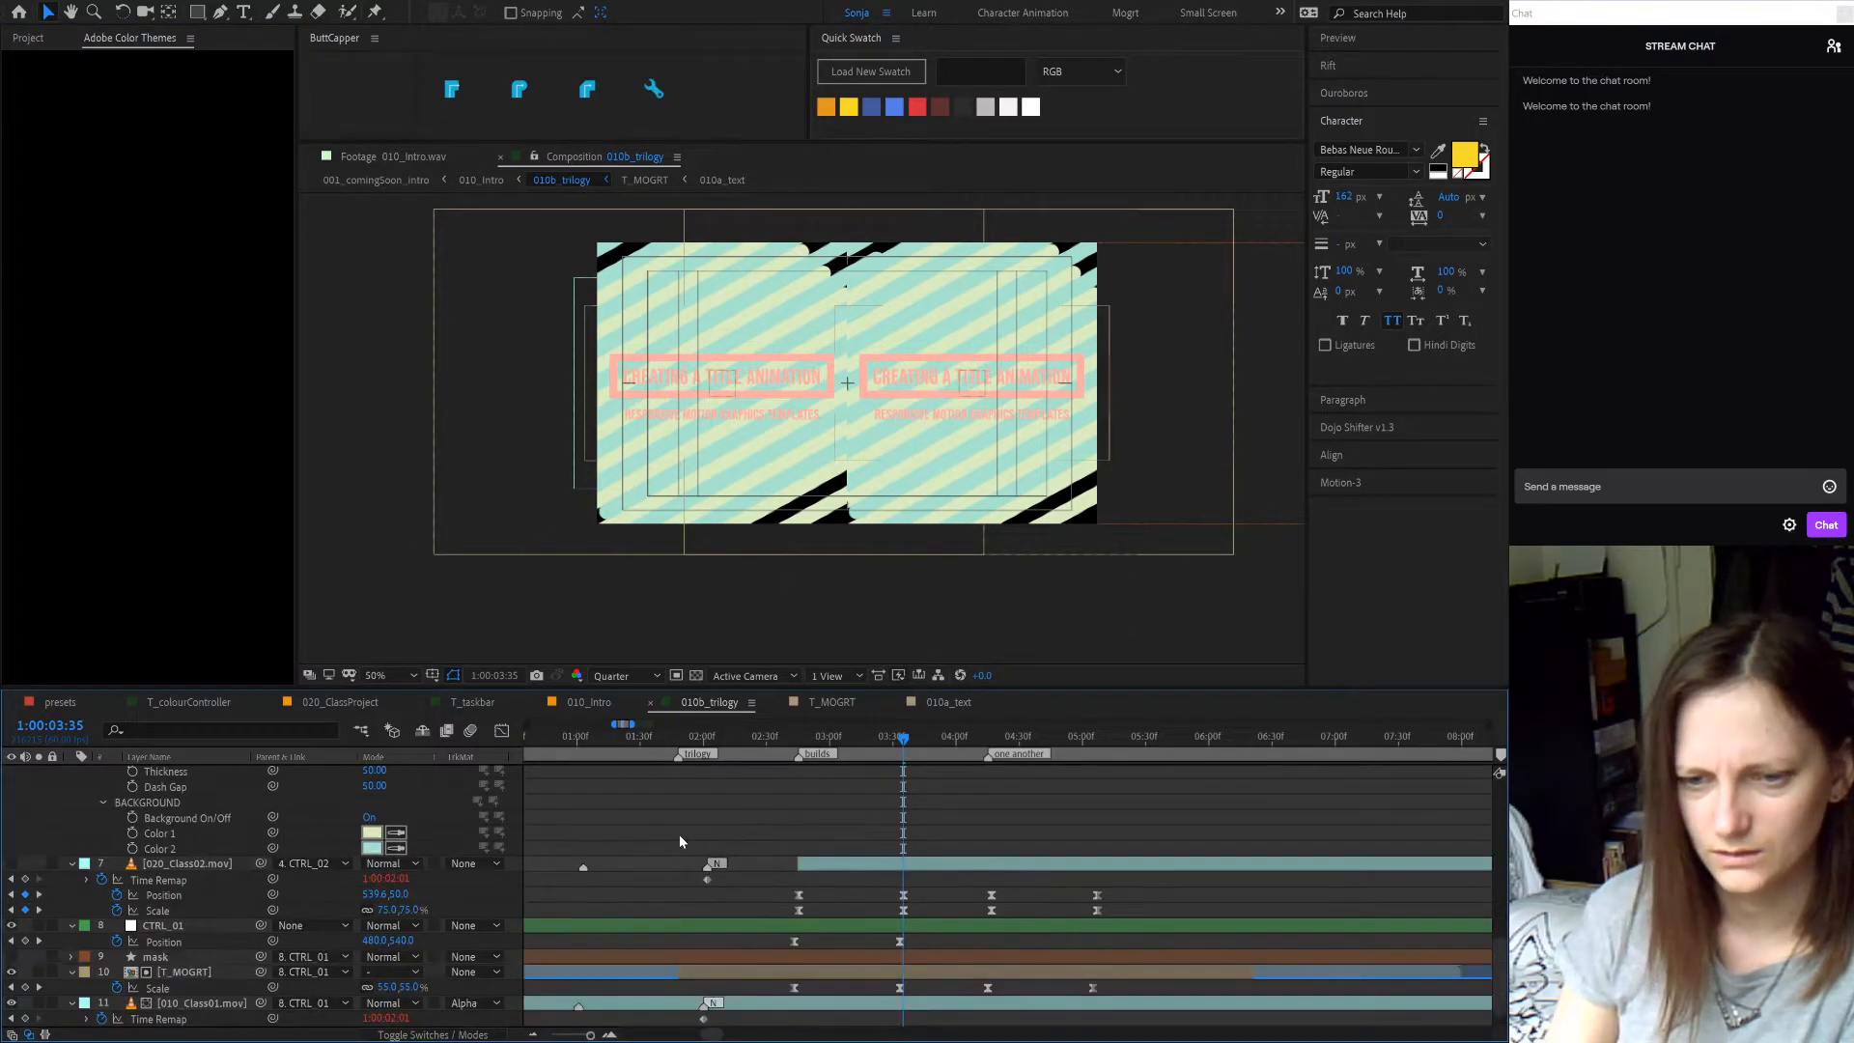
- Try sampling theme colours for Background Color 2 and Color 1 of the layer 6 T_MOGRT, undoing each pick
{"action": "left_click", "coordinate": [396, 848]}
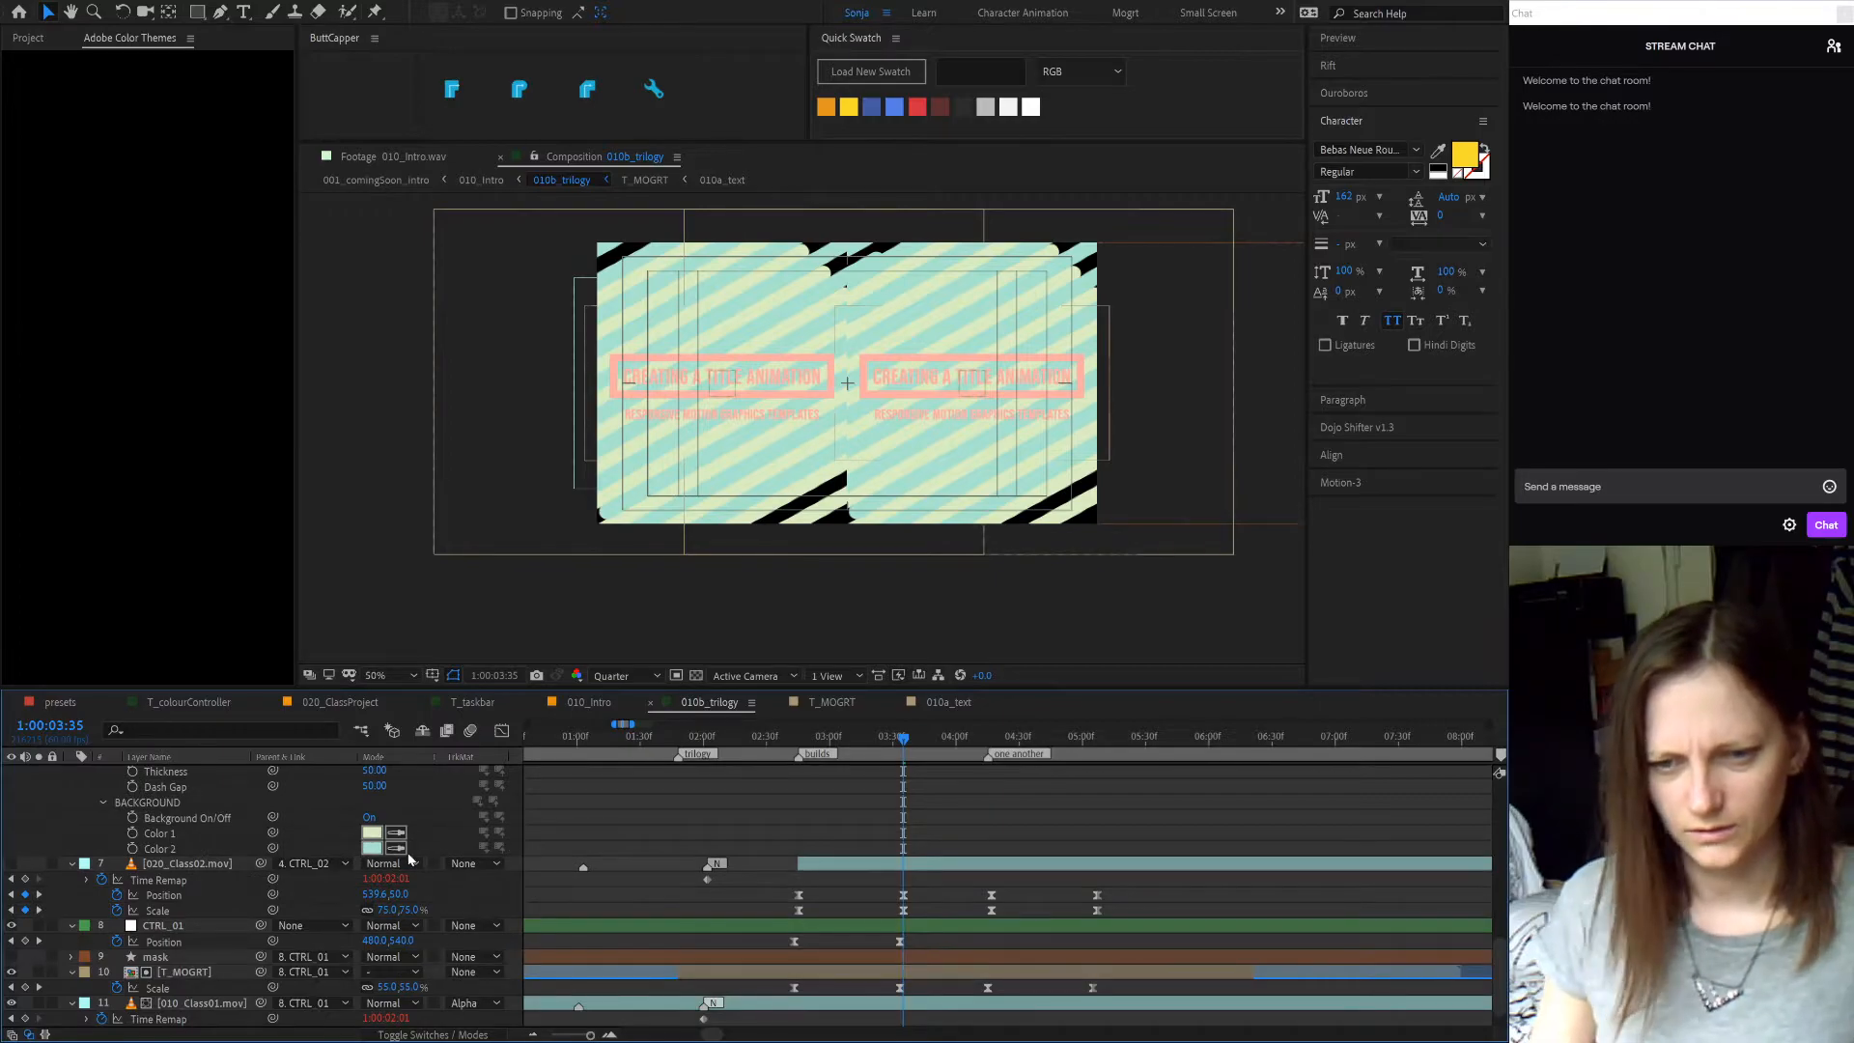
{"action": "left_click", "coordinate": [108, 514]}
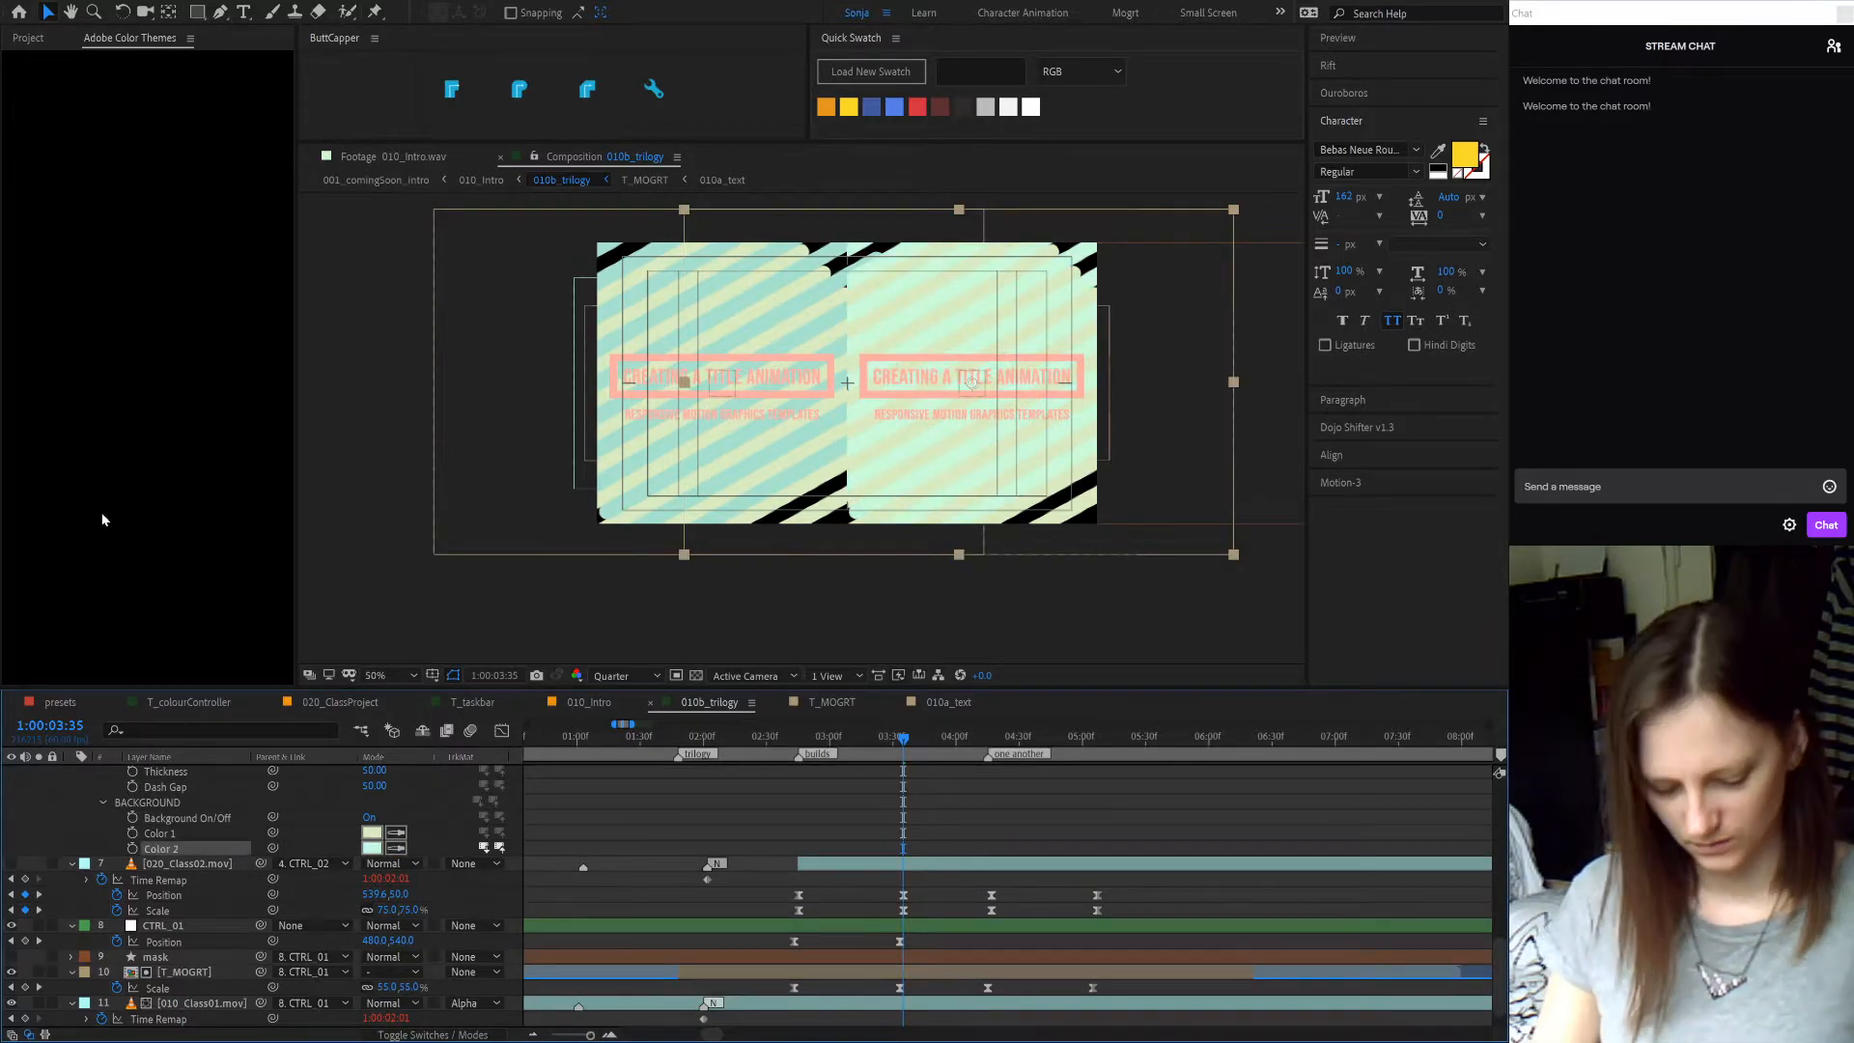
{"action": "key", "text": "ctrl+z"}
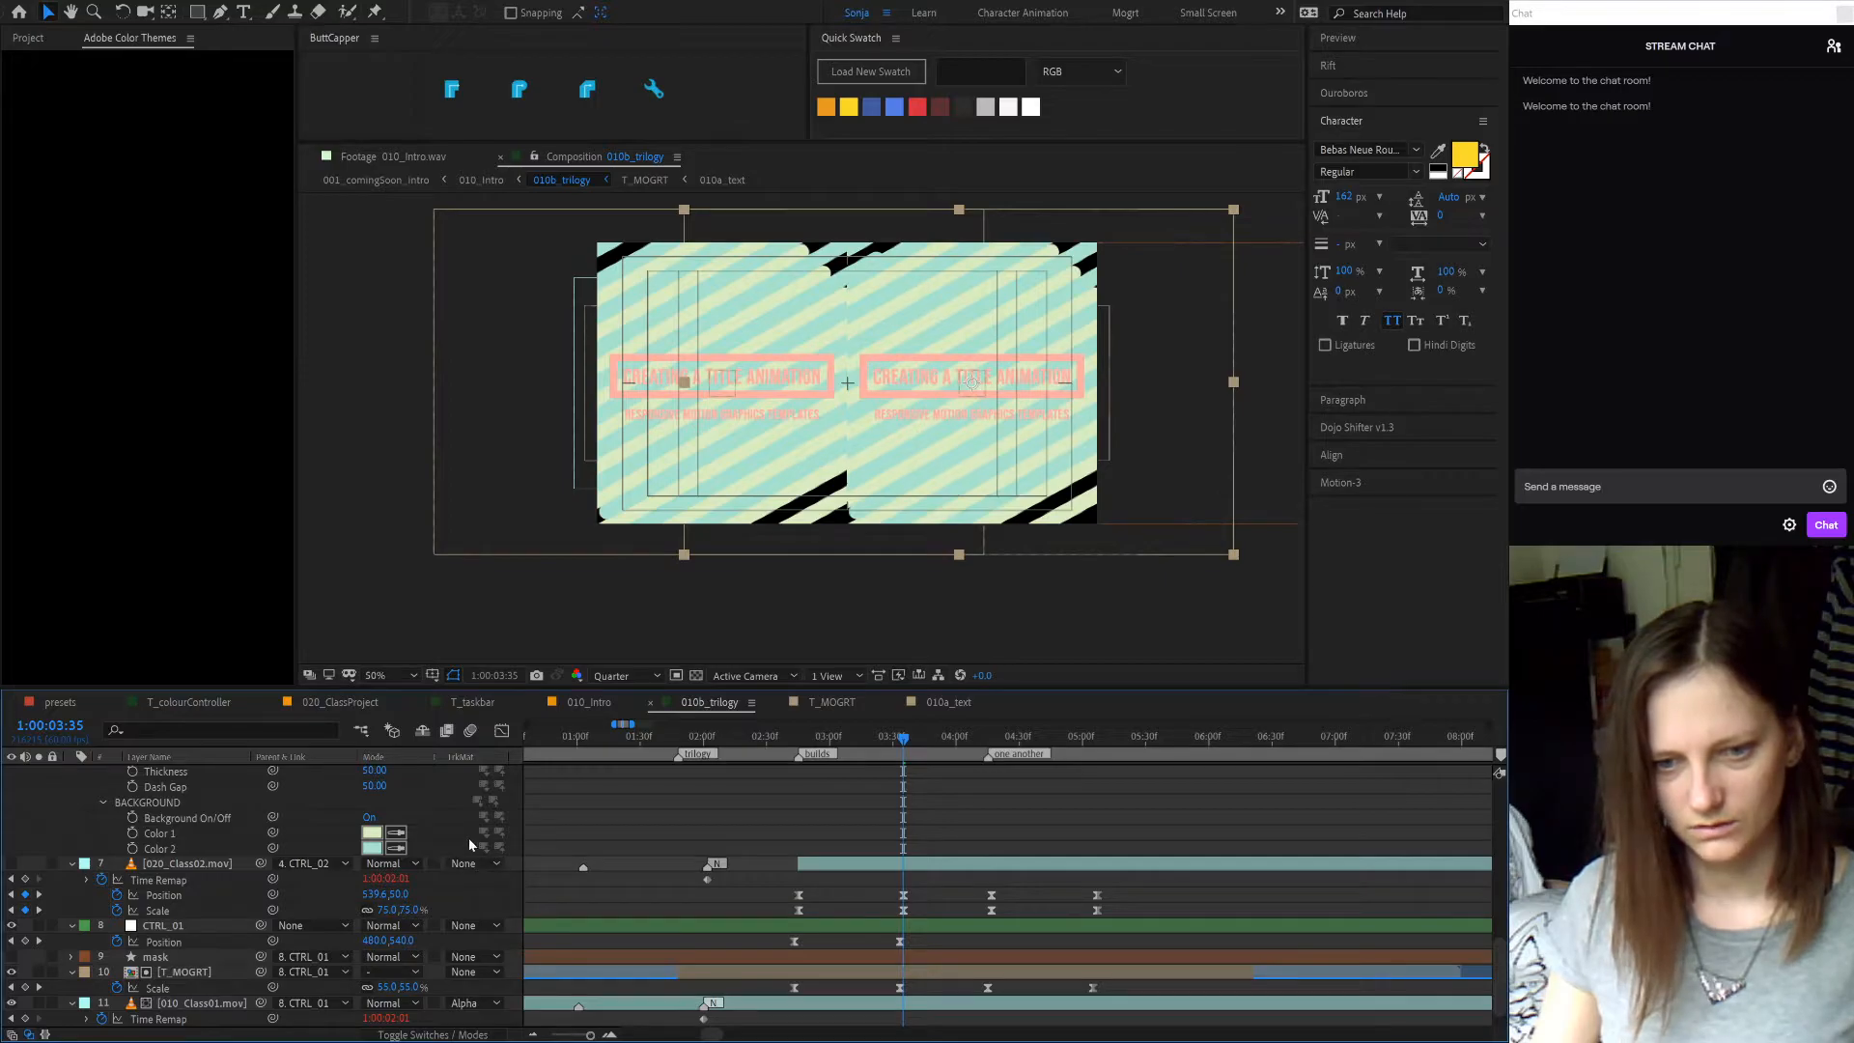
{"action": "left_click", "coordinate": [166, 803]}
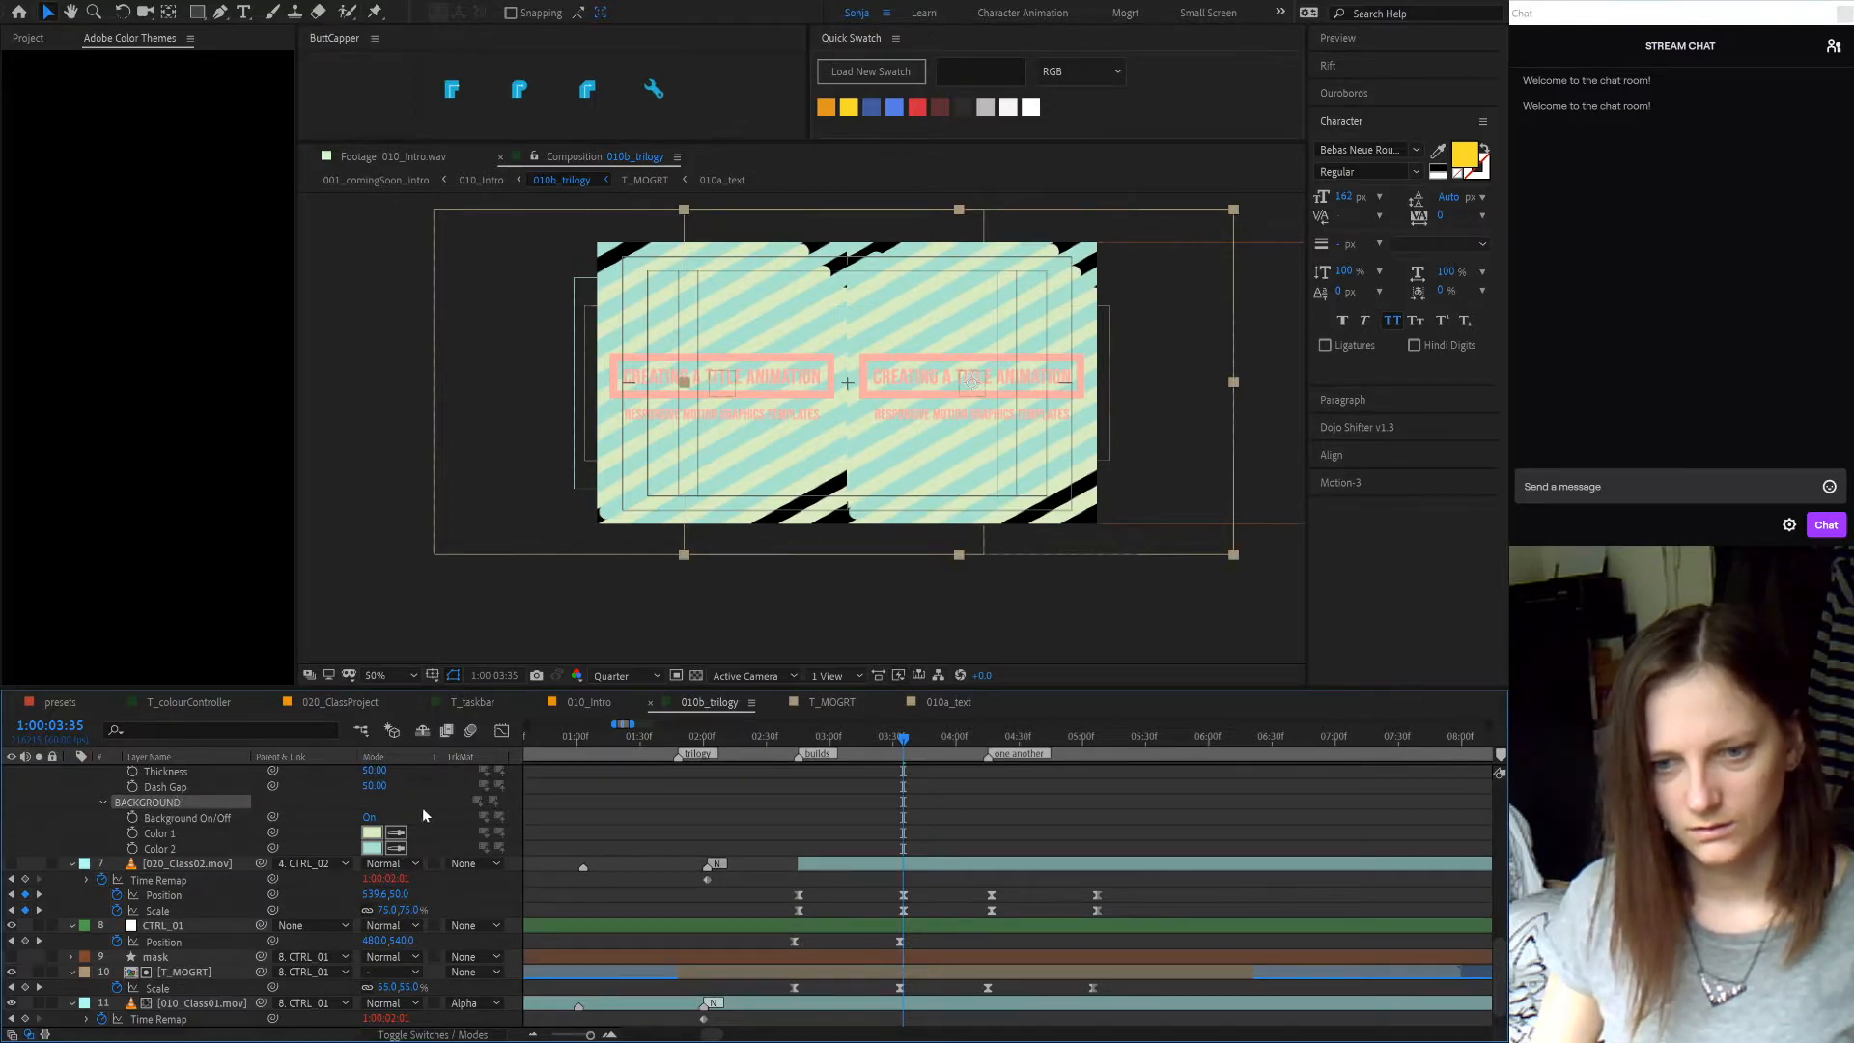
{"action": "left_click", "coordinate": [401, 838]}
{"action": "left_click", "coordinate": [143, 511]}
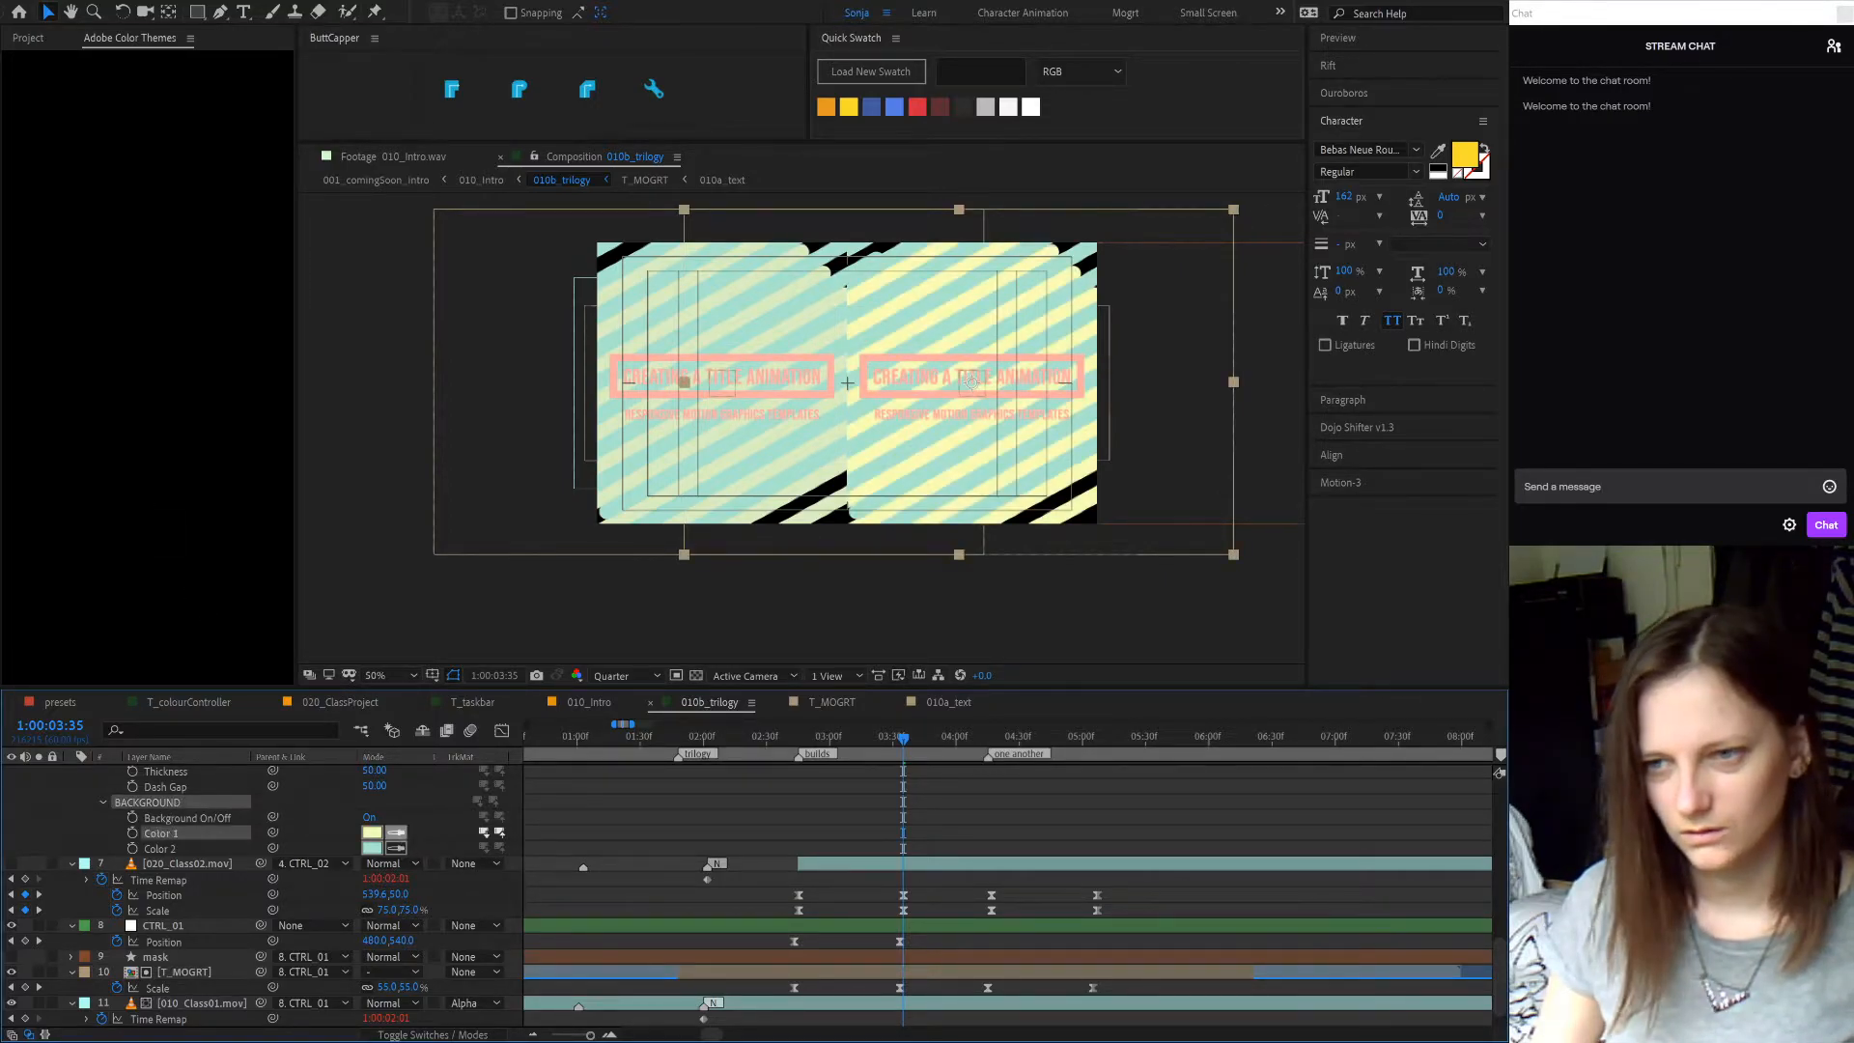
{"action": "key", "text": "ctrl+z"}
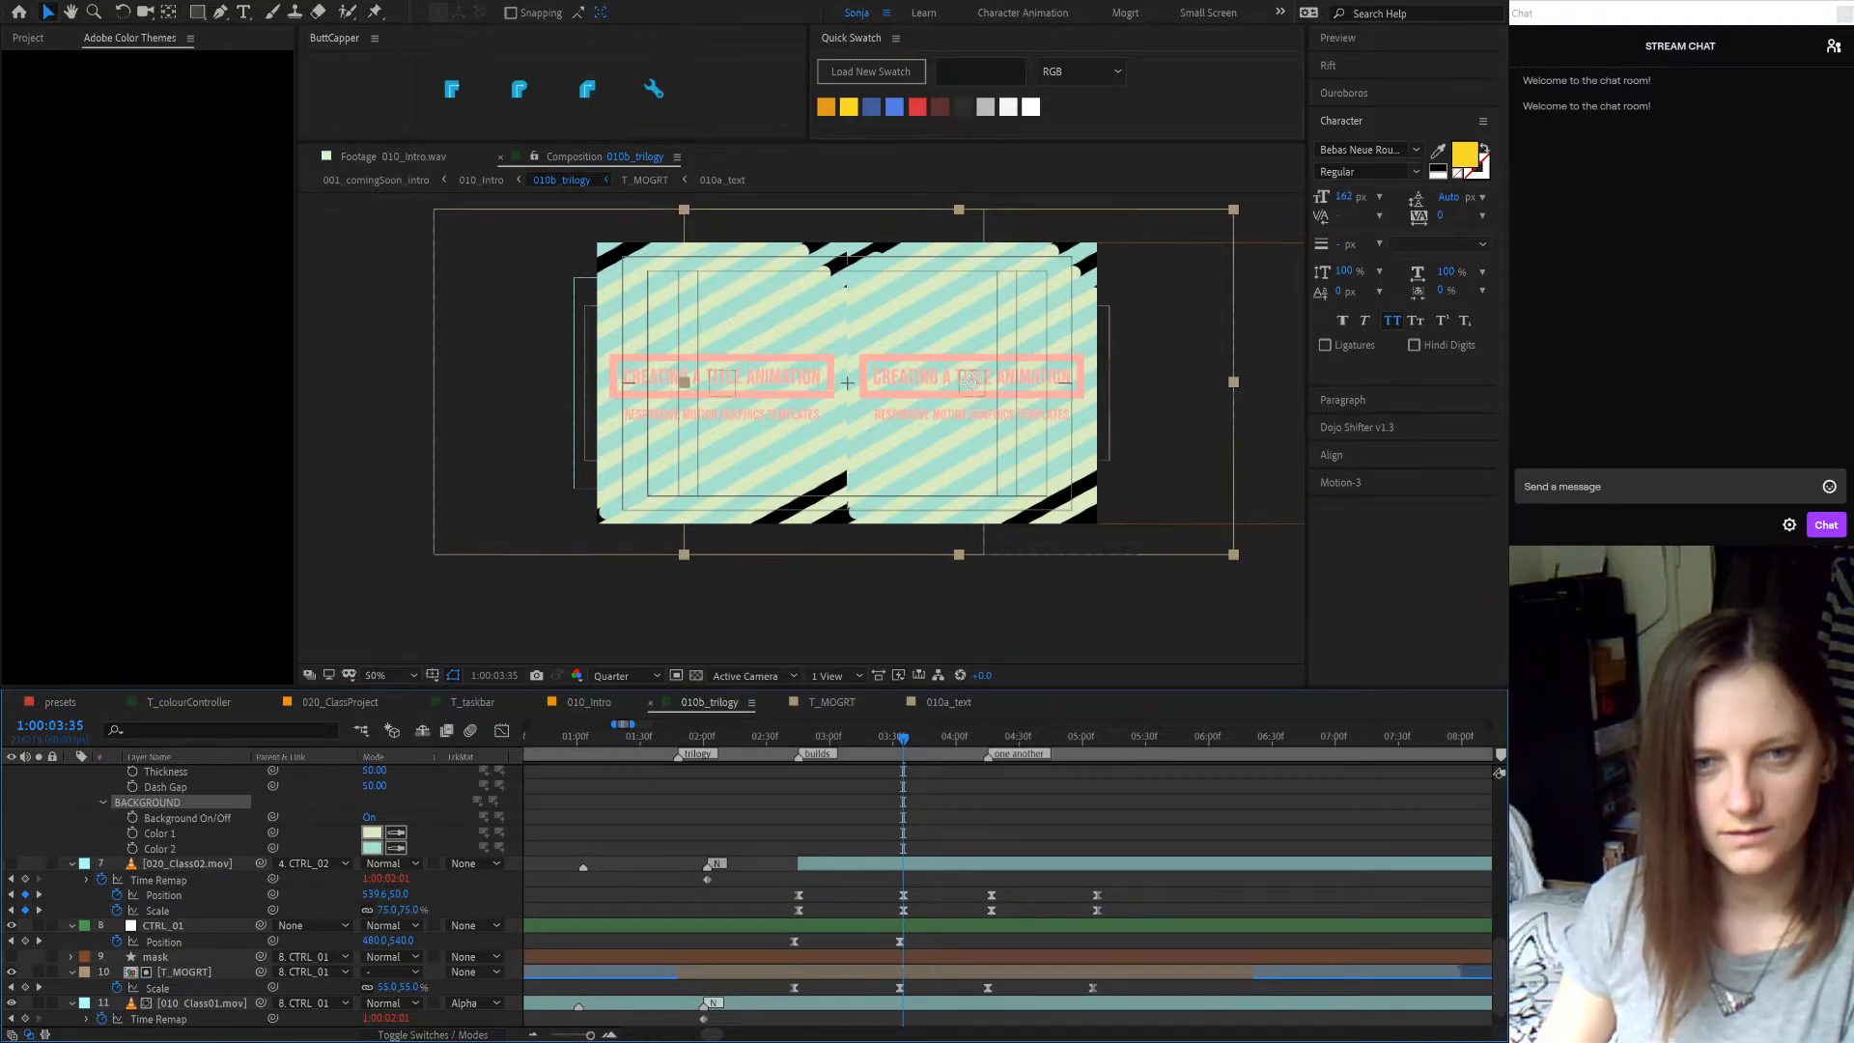
- Try sampling theme colours for Background Color 2 and a pink for the Outline Color, undoing the outline pick
{"action": "left_click", "coordinate": [395, 849]}
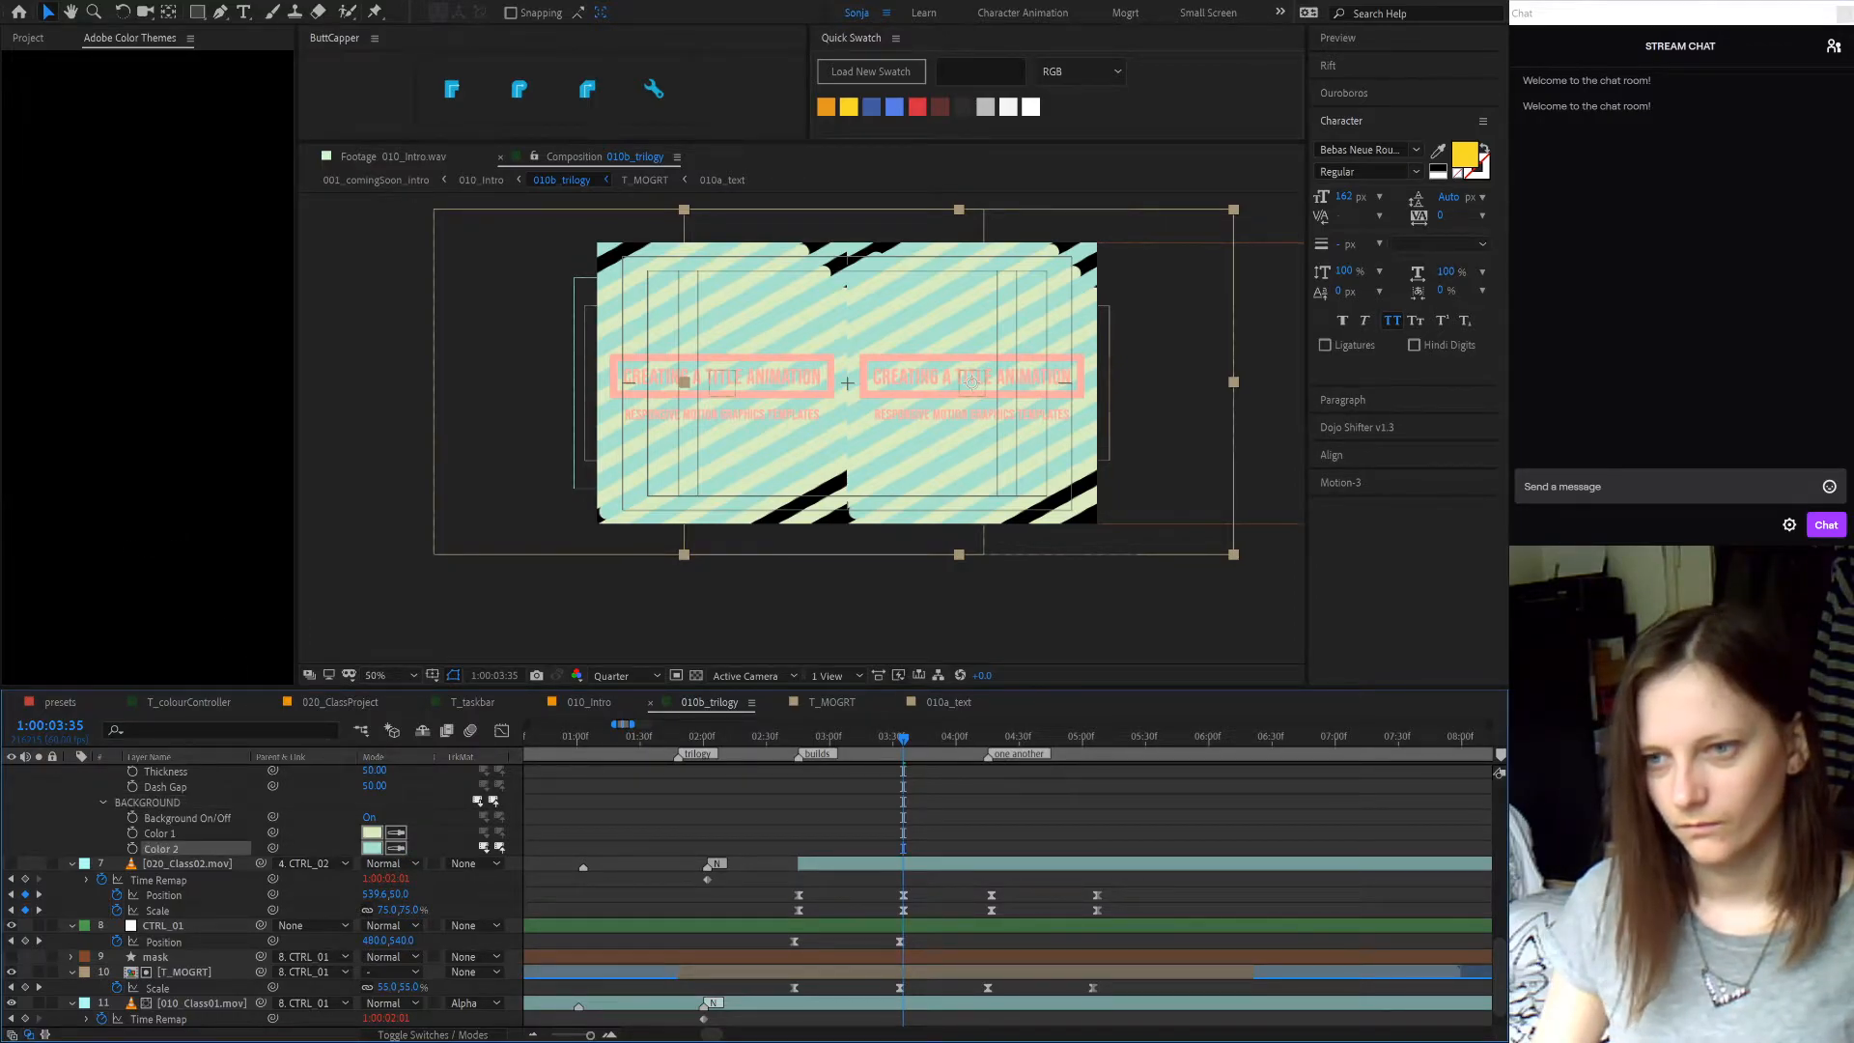
{"action": "left_click", "coordinate": [168, 533]}
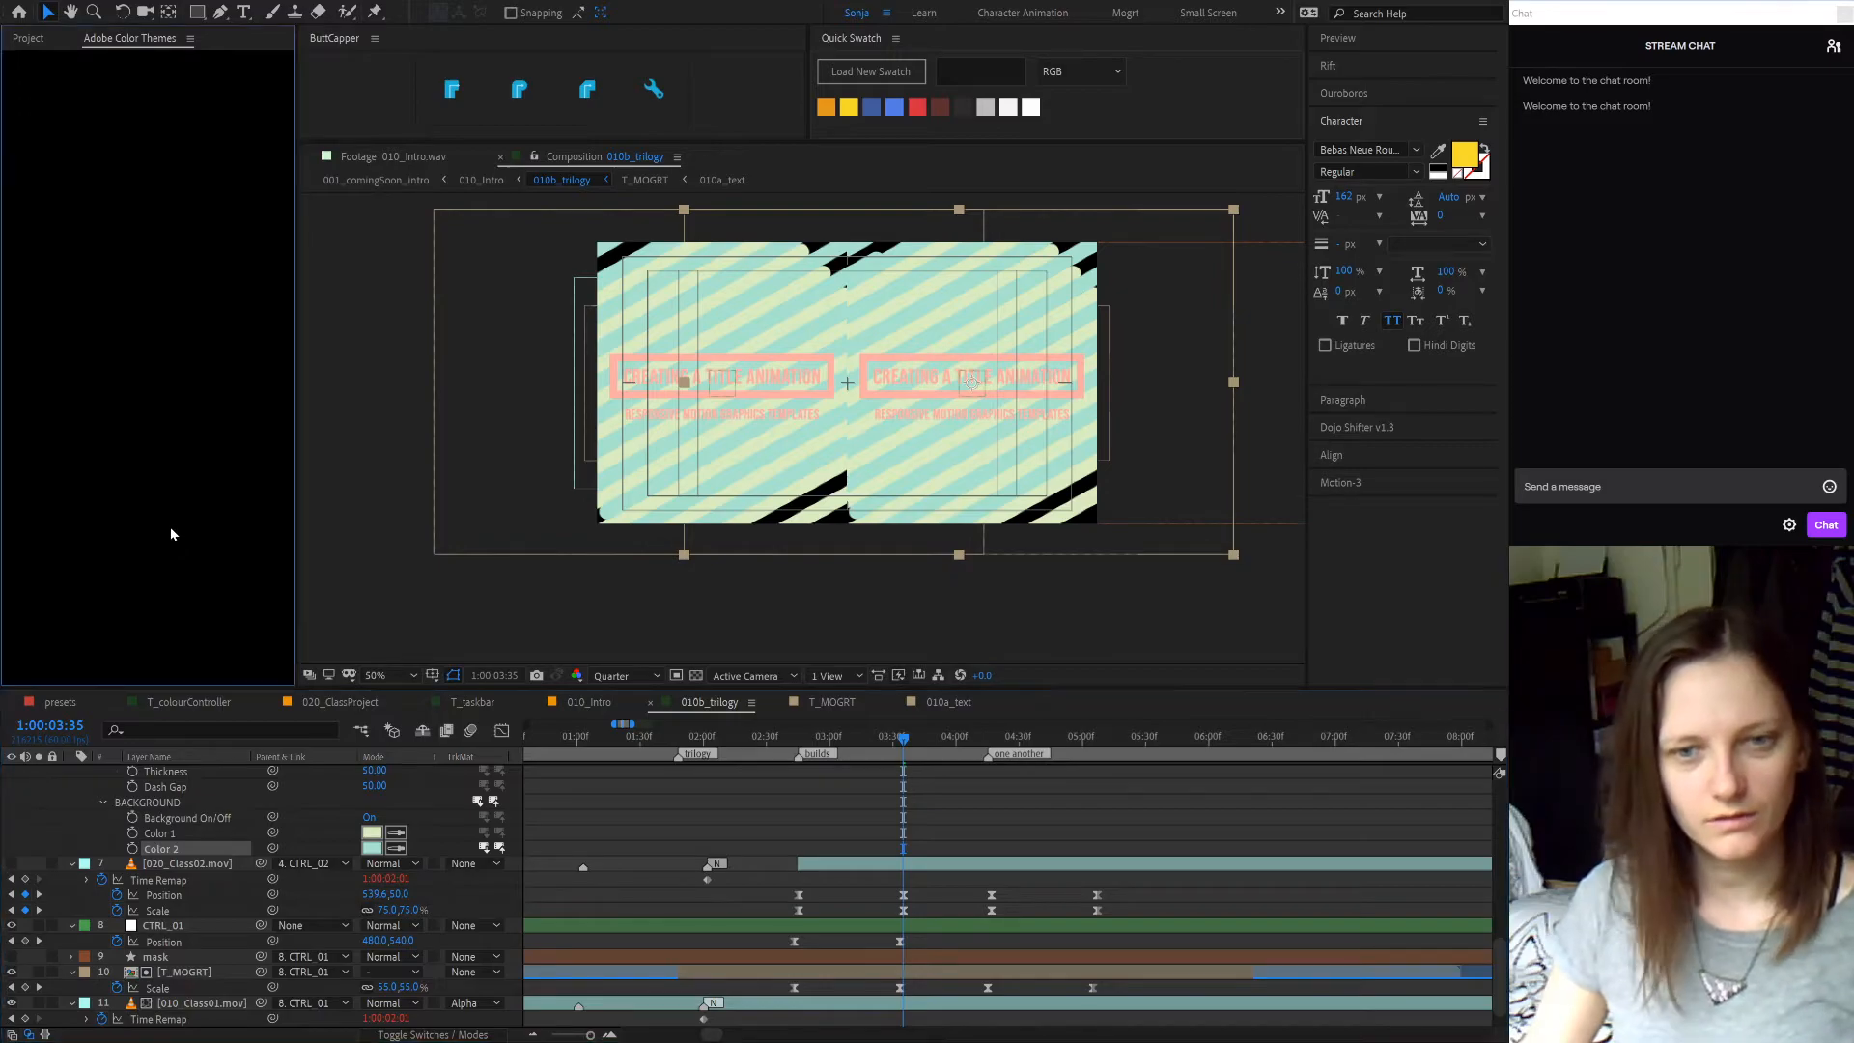
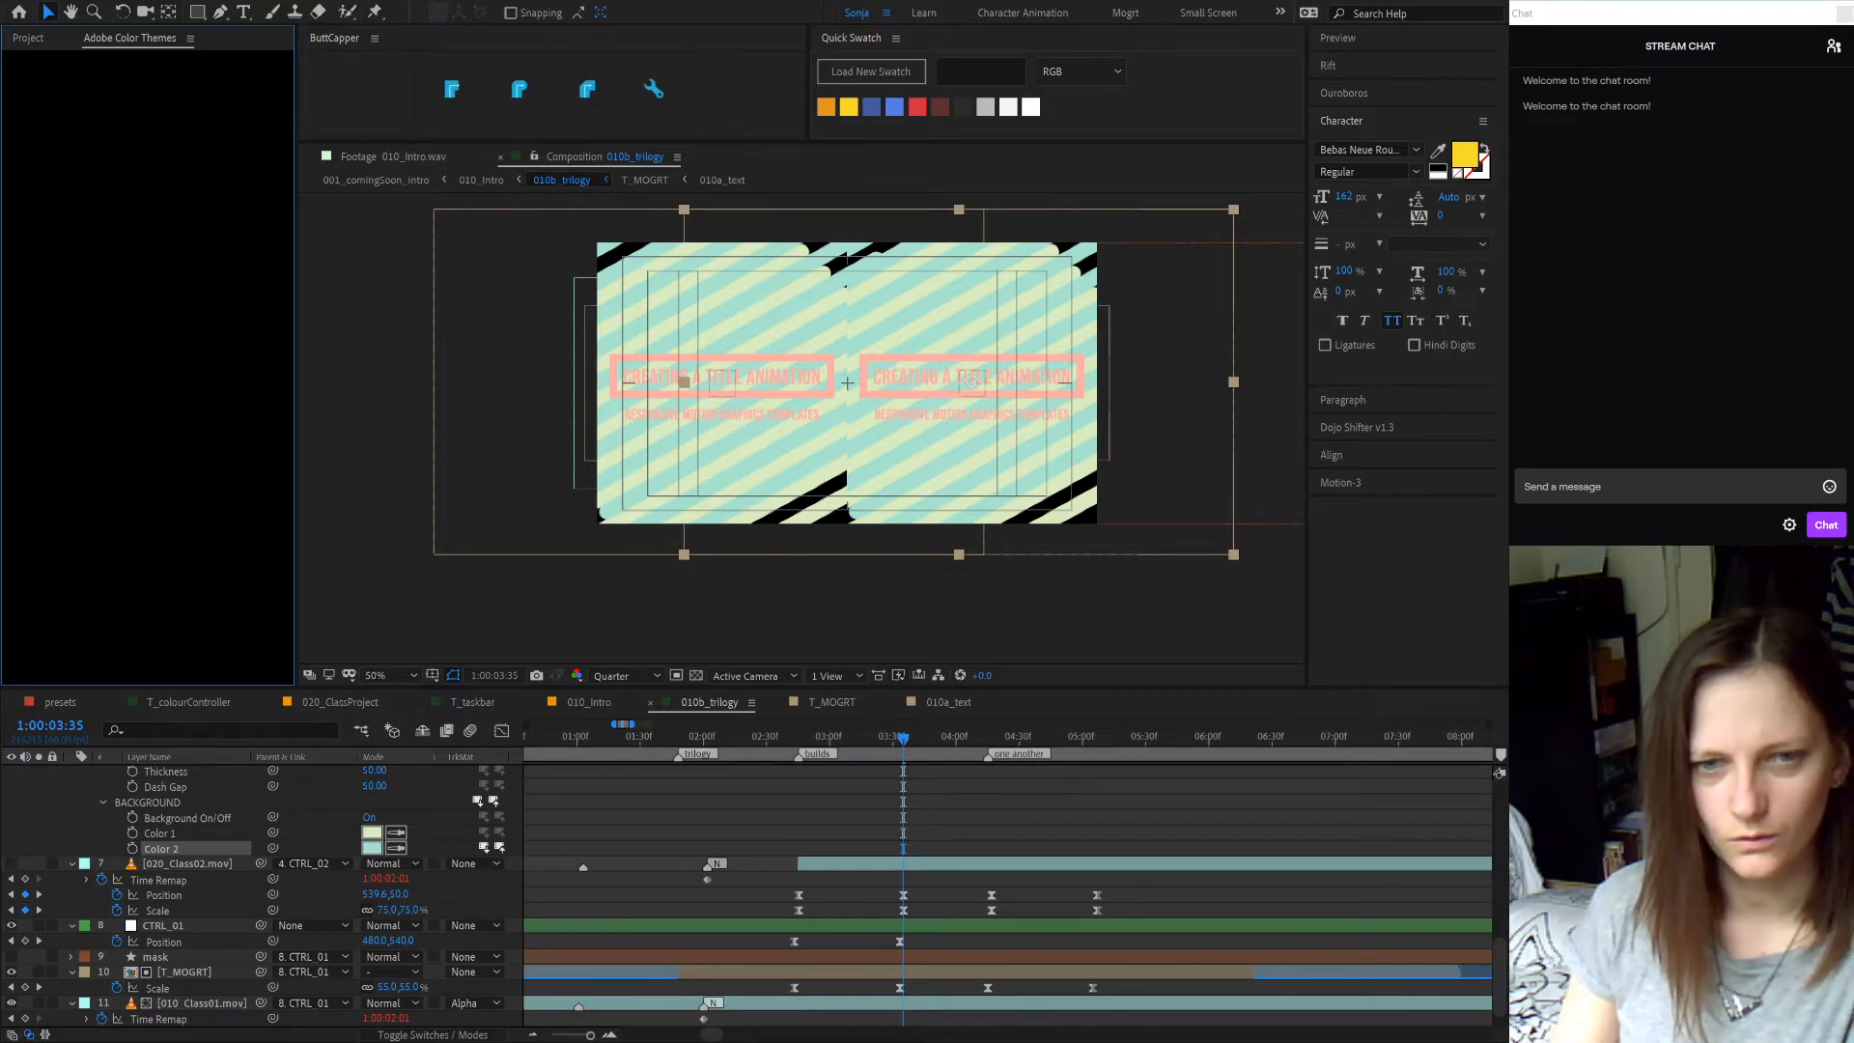
{"action": "scroll", "coordinate": [444, 825], "scroll_direction": "up", "scroll_amount": 3}
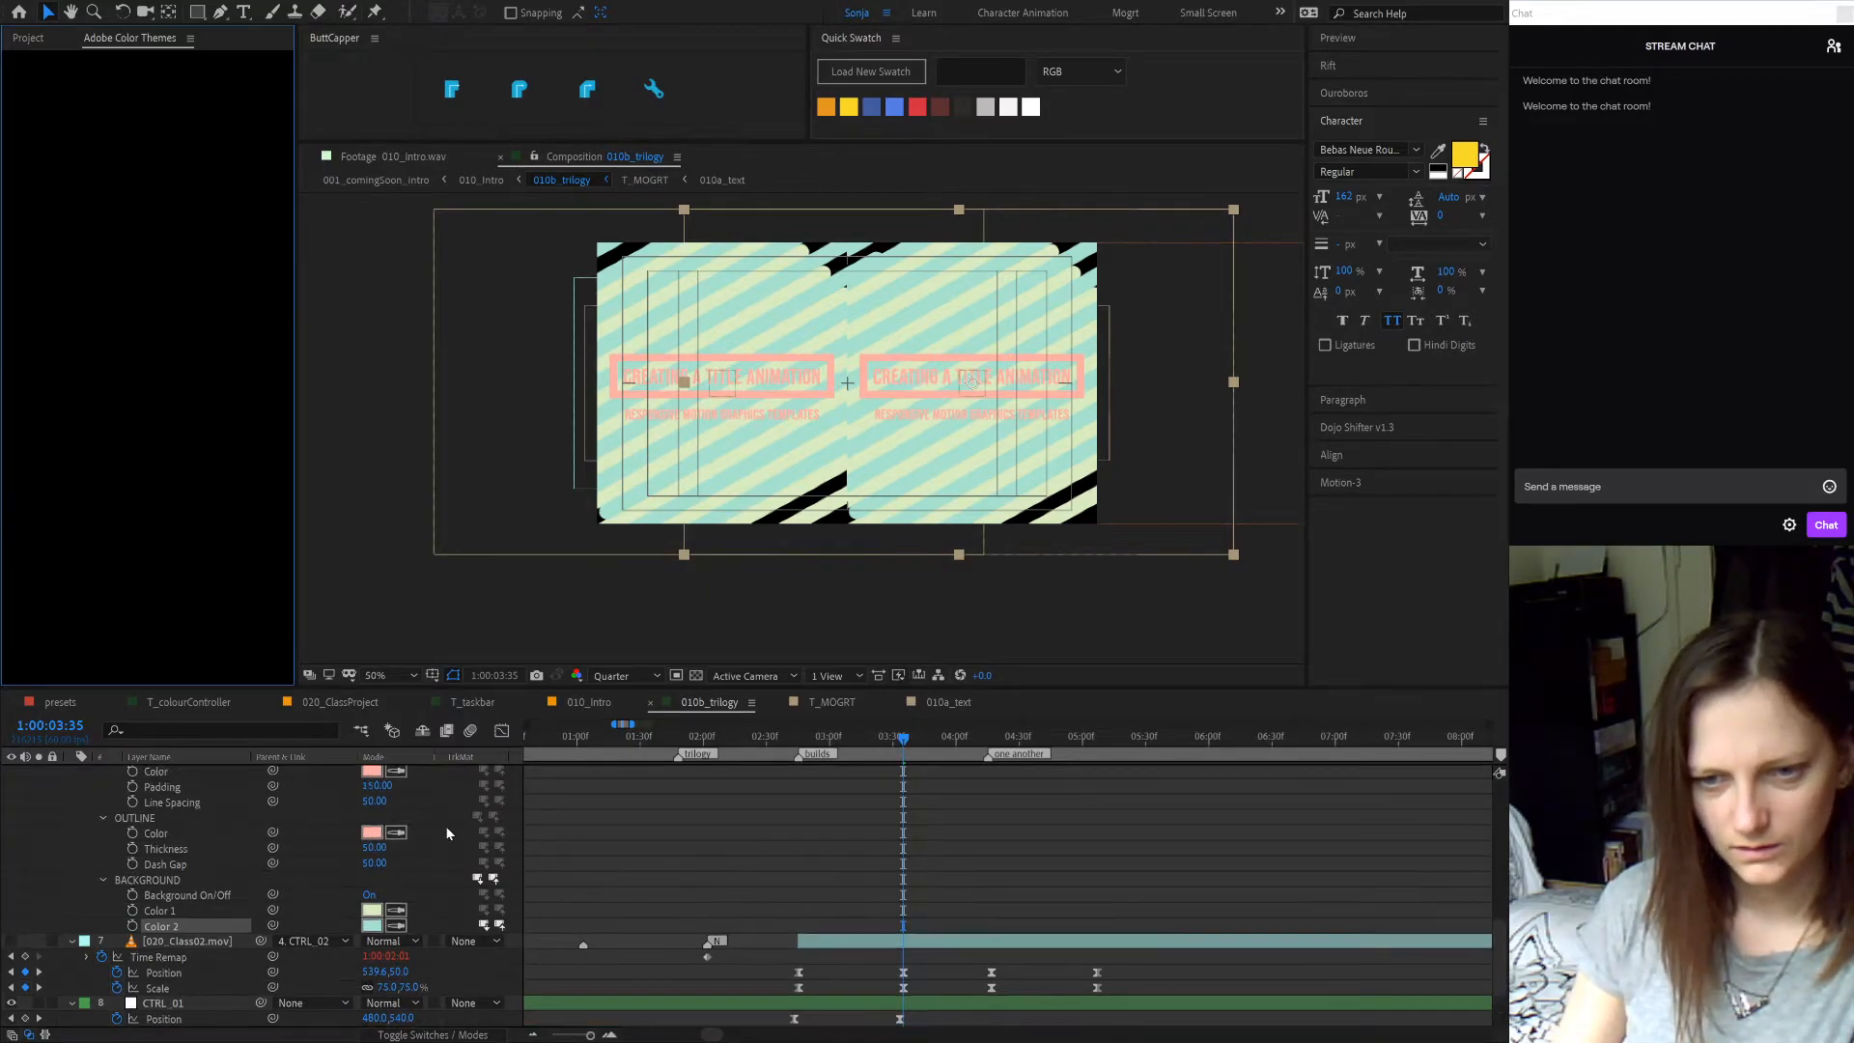
{"action": "left_click", "coordinate": [397, 880]}
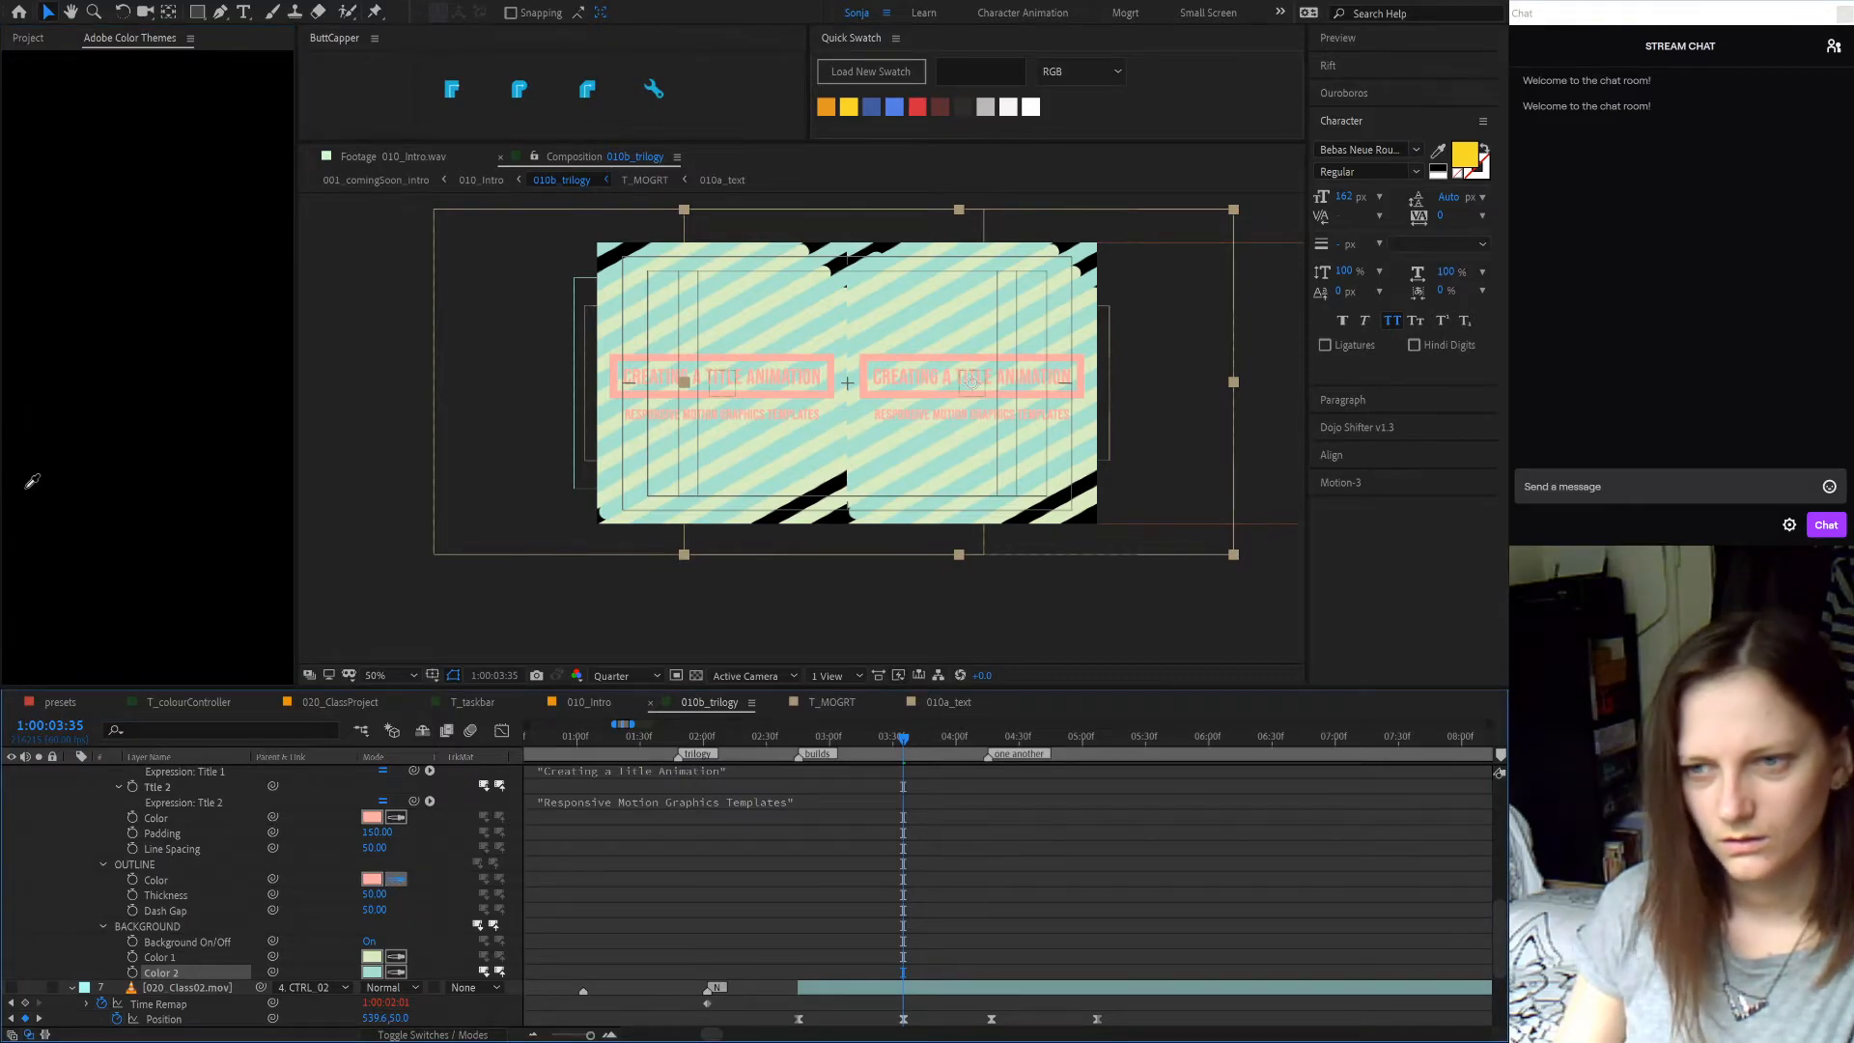
{"action": "left_click", "coordinate": [26, 487]}
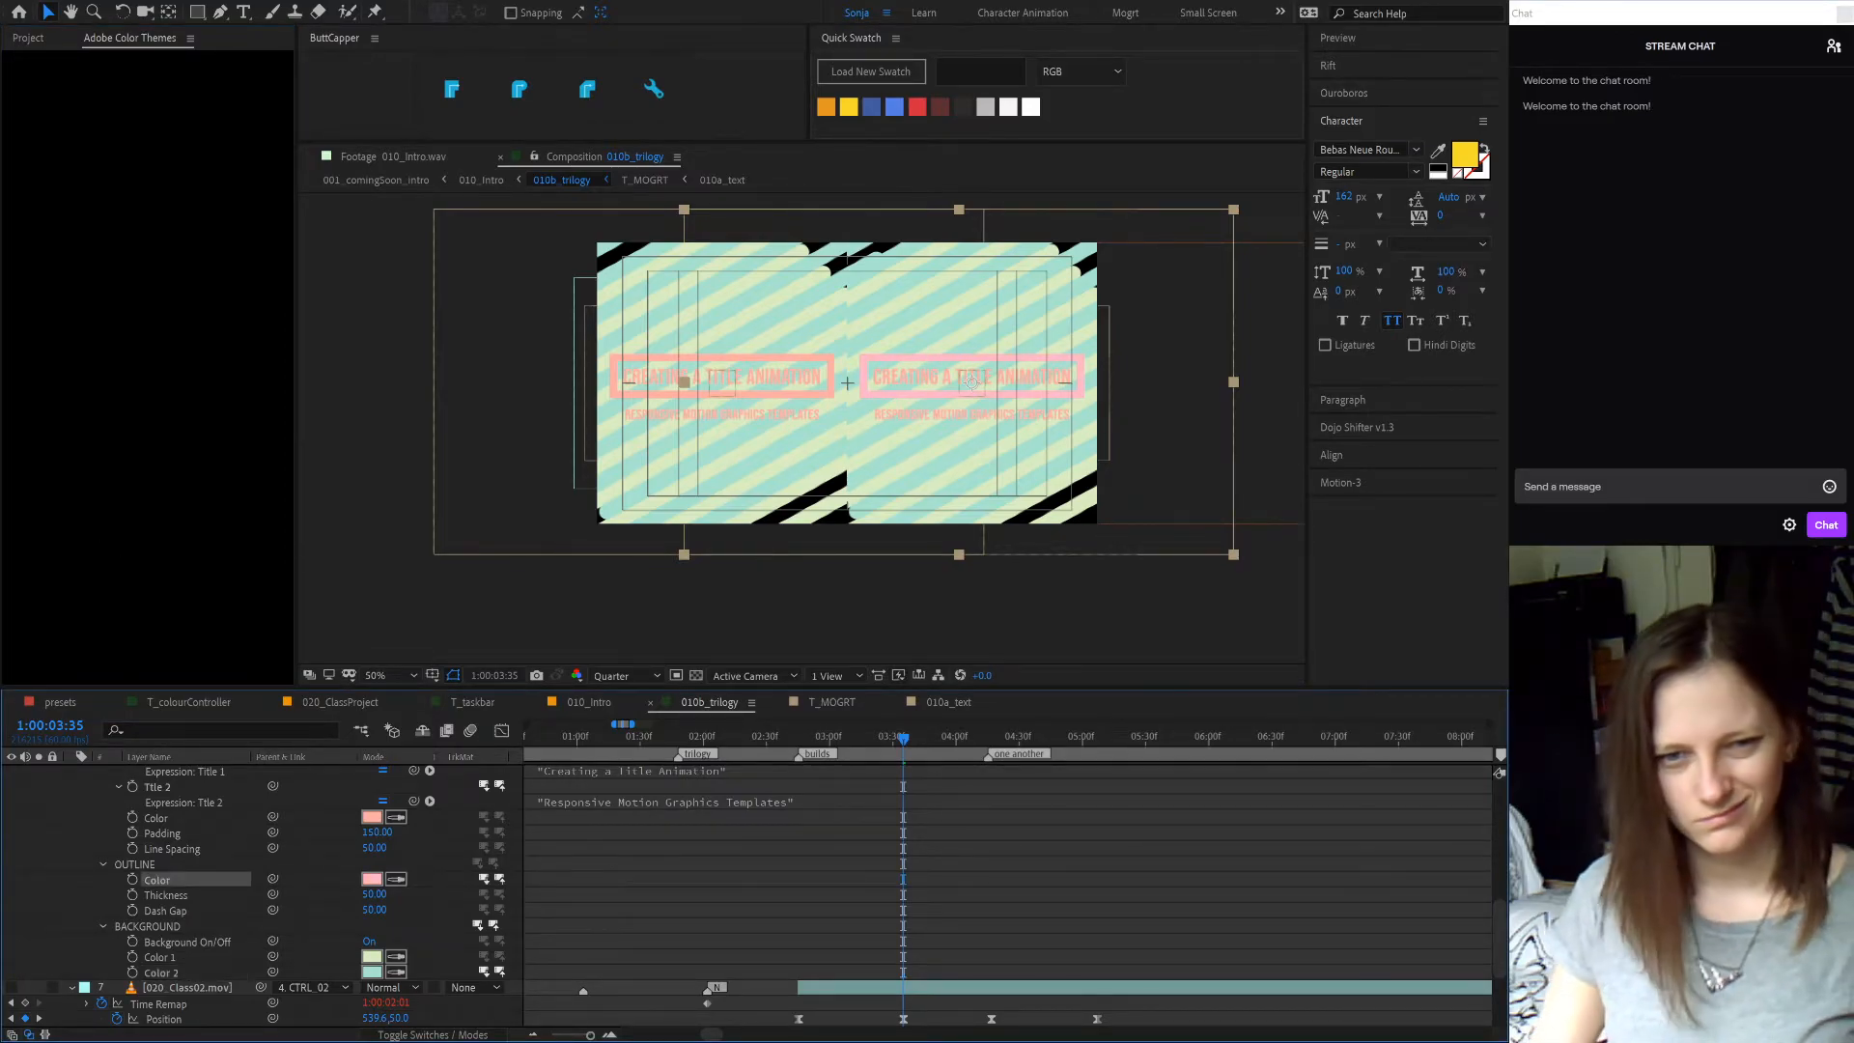
{"action": "key", "text": "ctrl+z"}
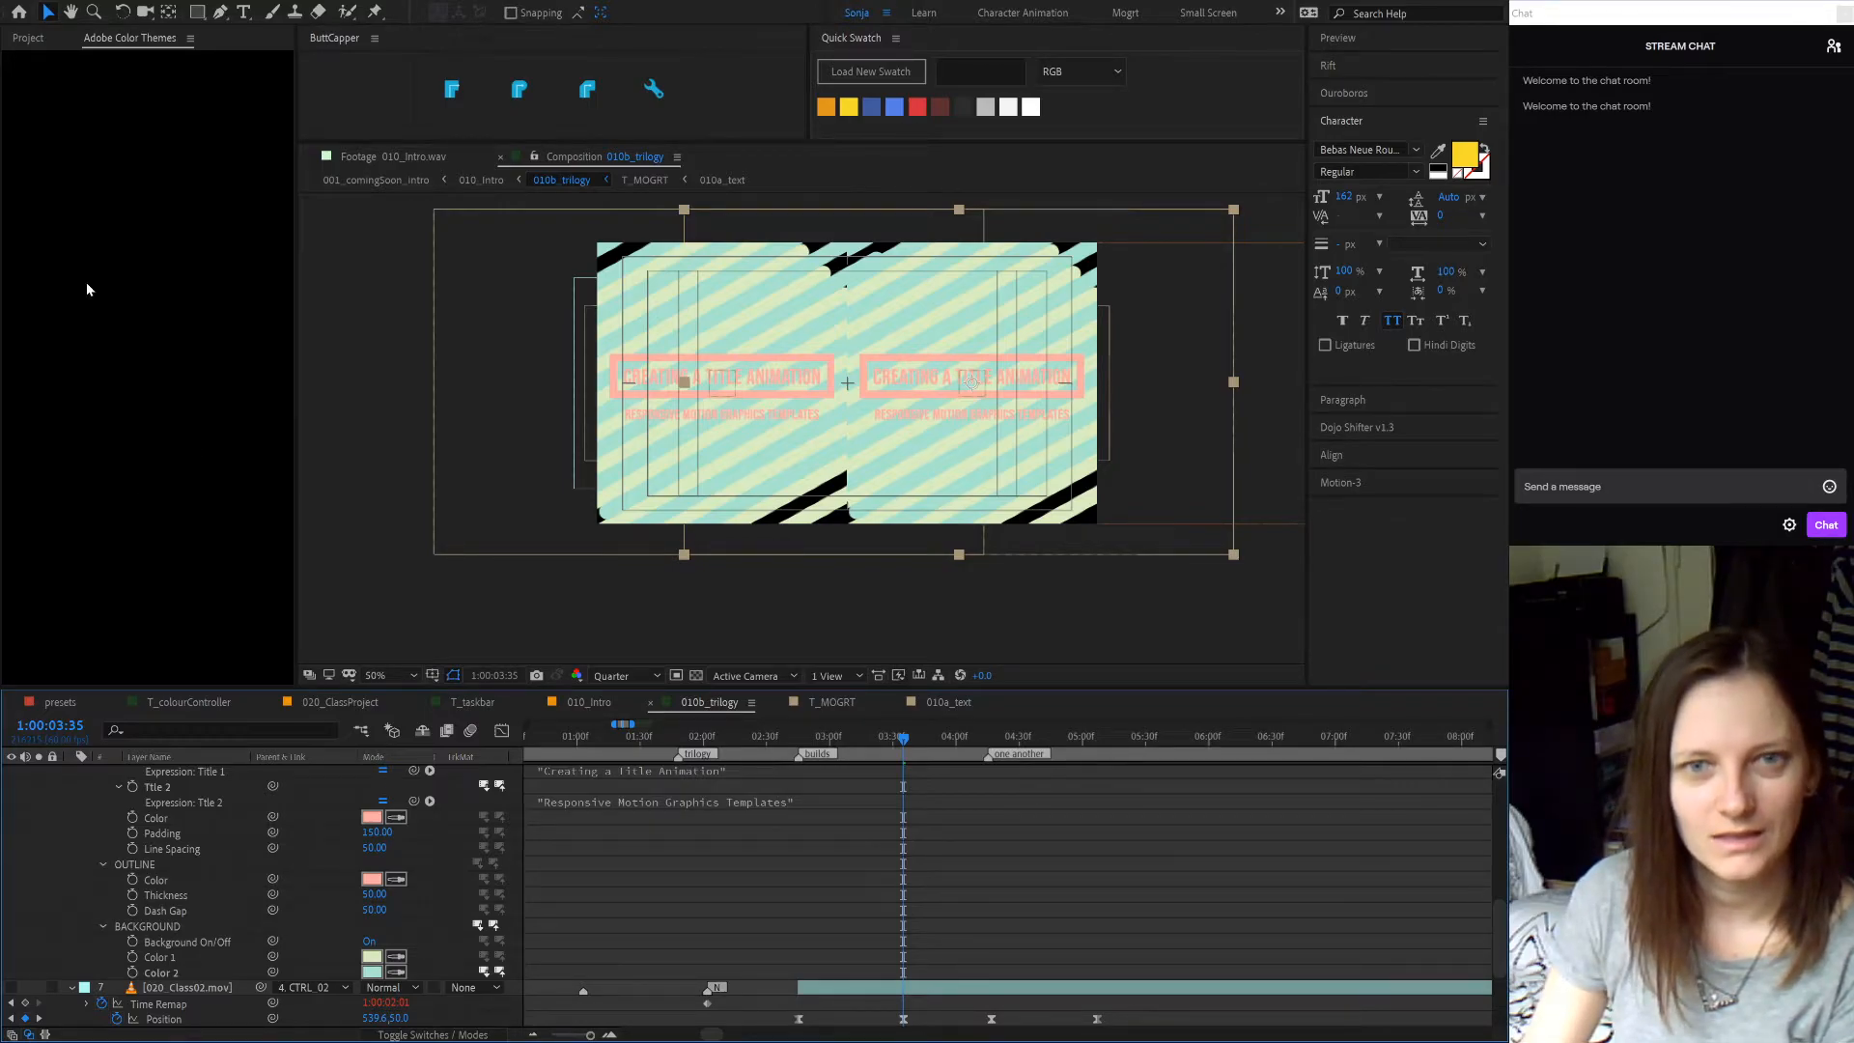
- Explore the "pastel rainbow" colour themes and add two pale Pastel Rainbow themes to My Favorites
{"action": "left_click", "coordinate": [96, 104]}
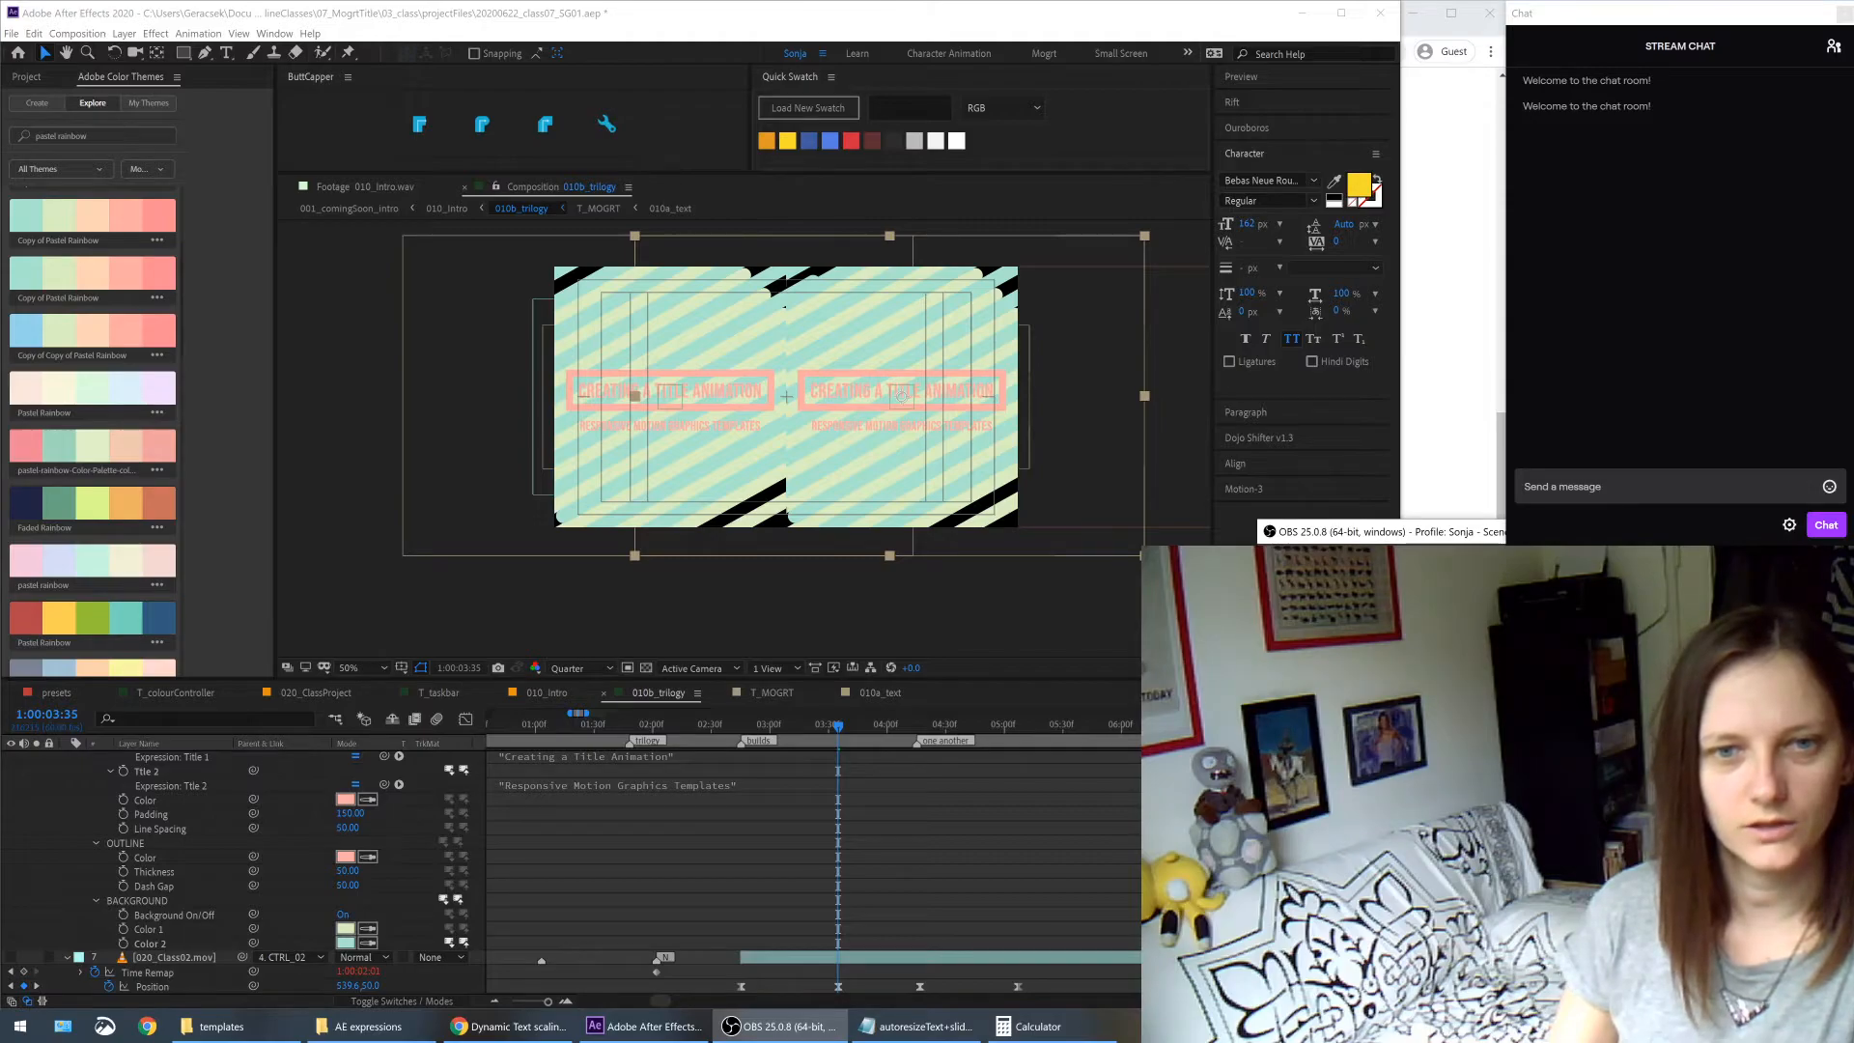
{"action": "left_click", "coordinate": [157, 412]}
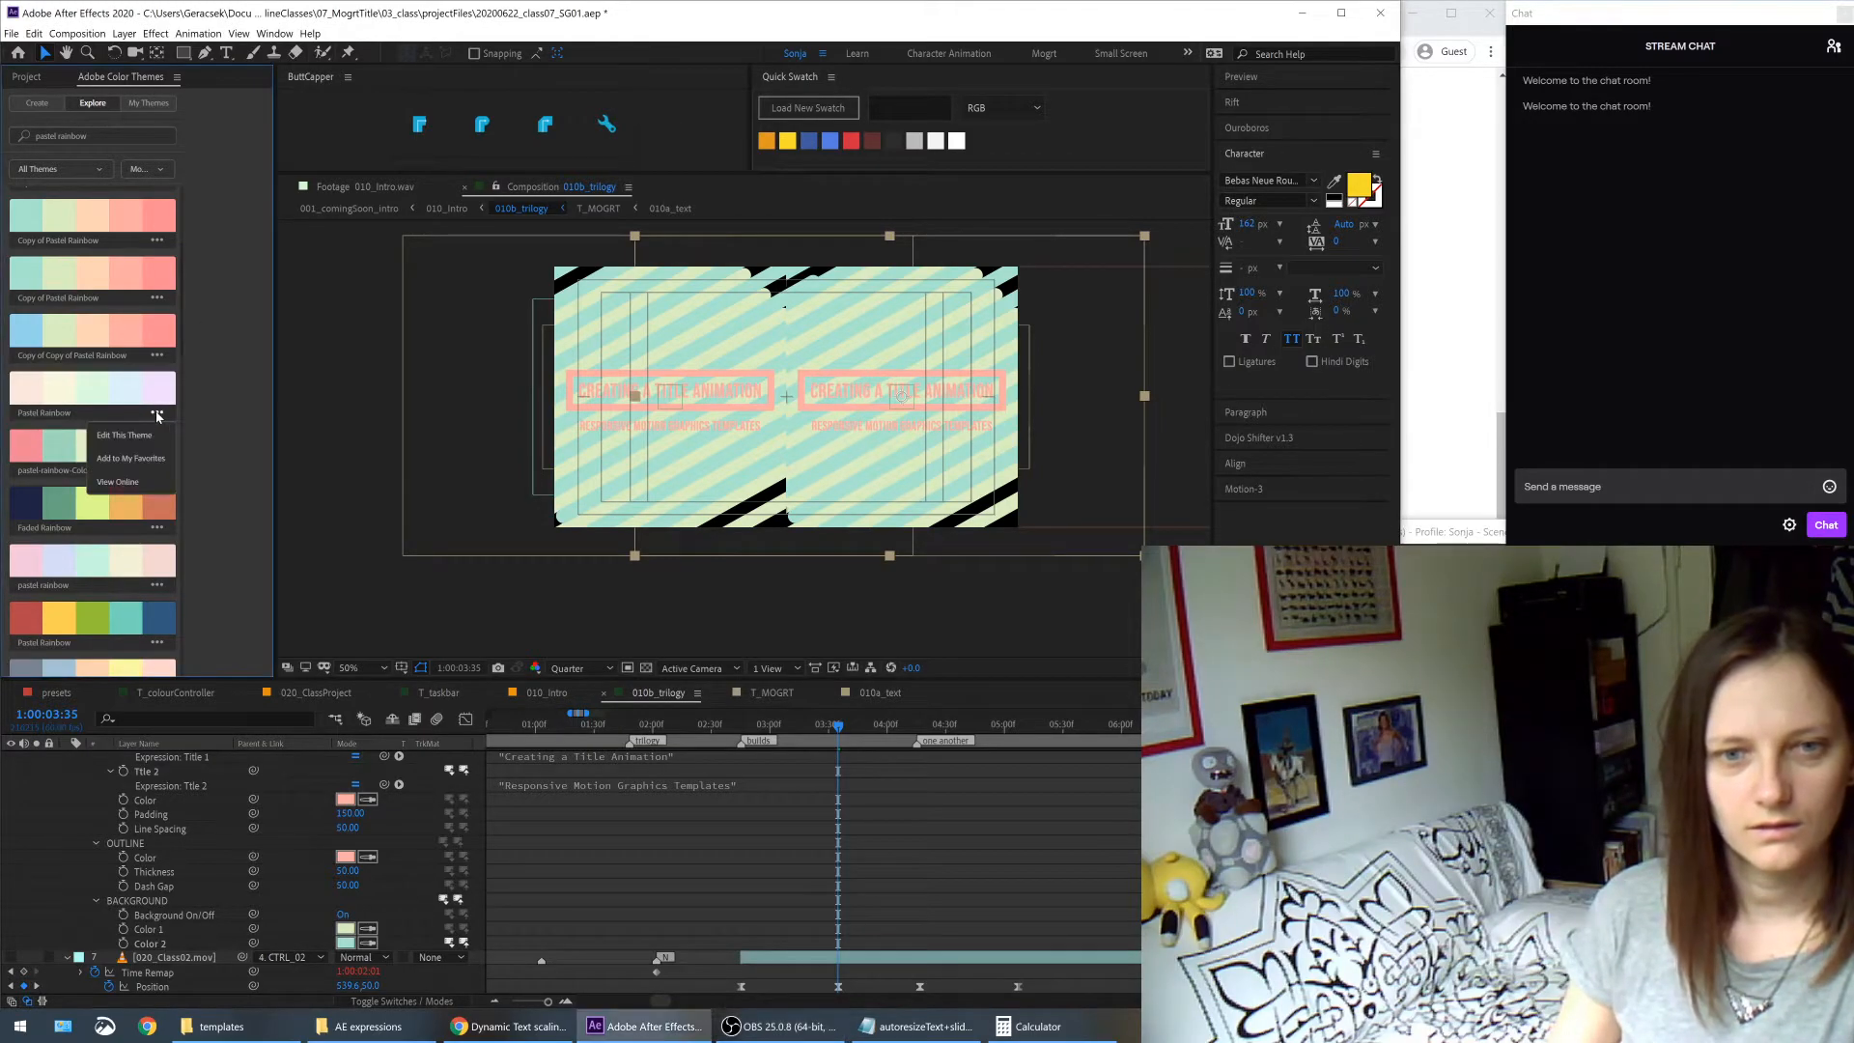
{"action": "left_click", "coordinate": [154, 460]}
{"action": "scroll", "coordinate": [136, 503], "scroll_direction": "down", "scroll_amount": 5}
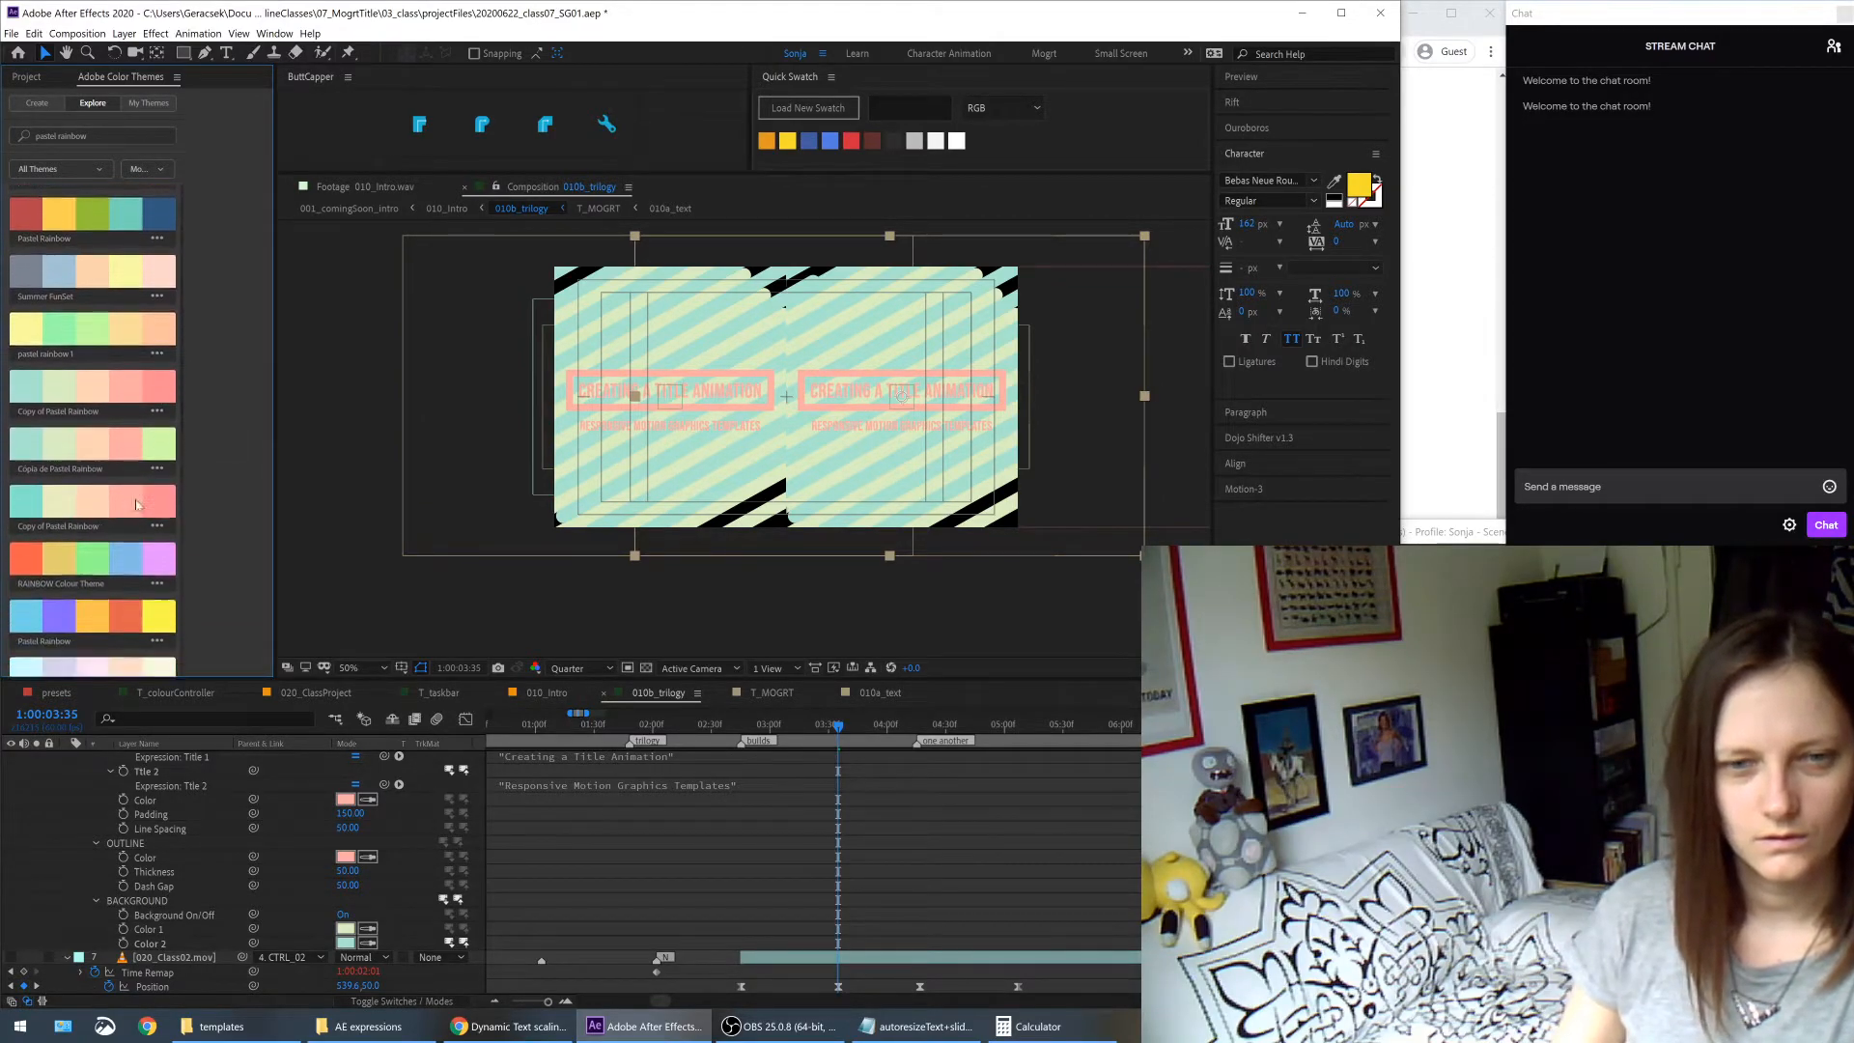
{"action": "scroll", "coordinate": [136, 503], "scroll_direction": "down", "scroll_amount": 3}
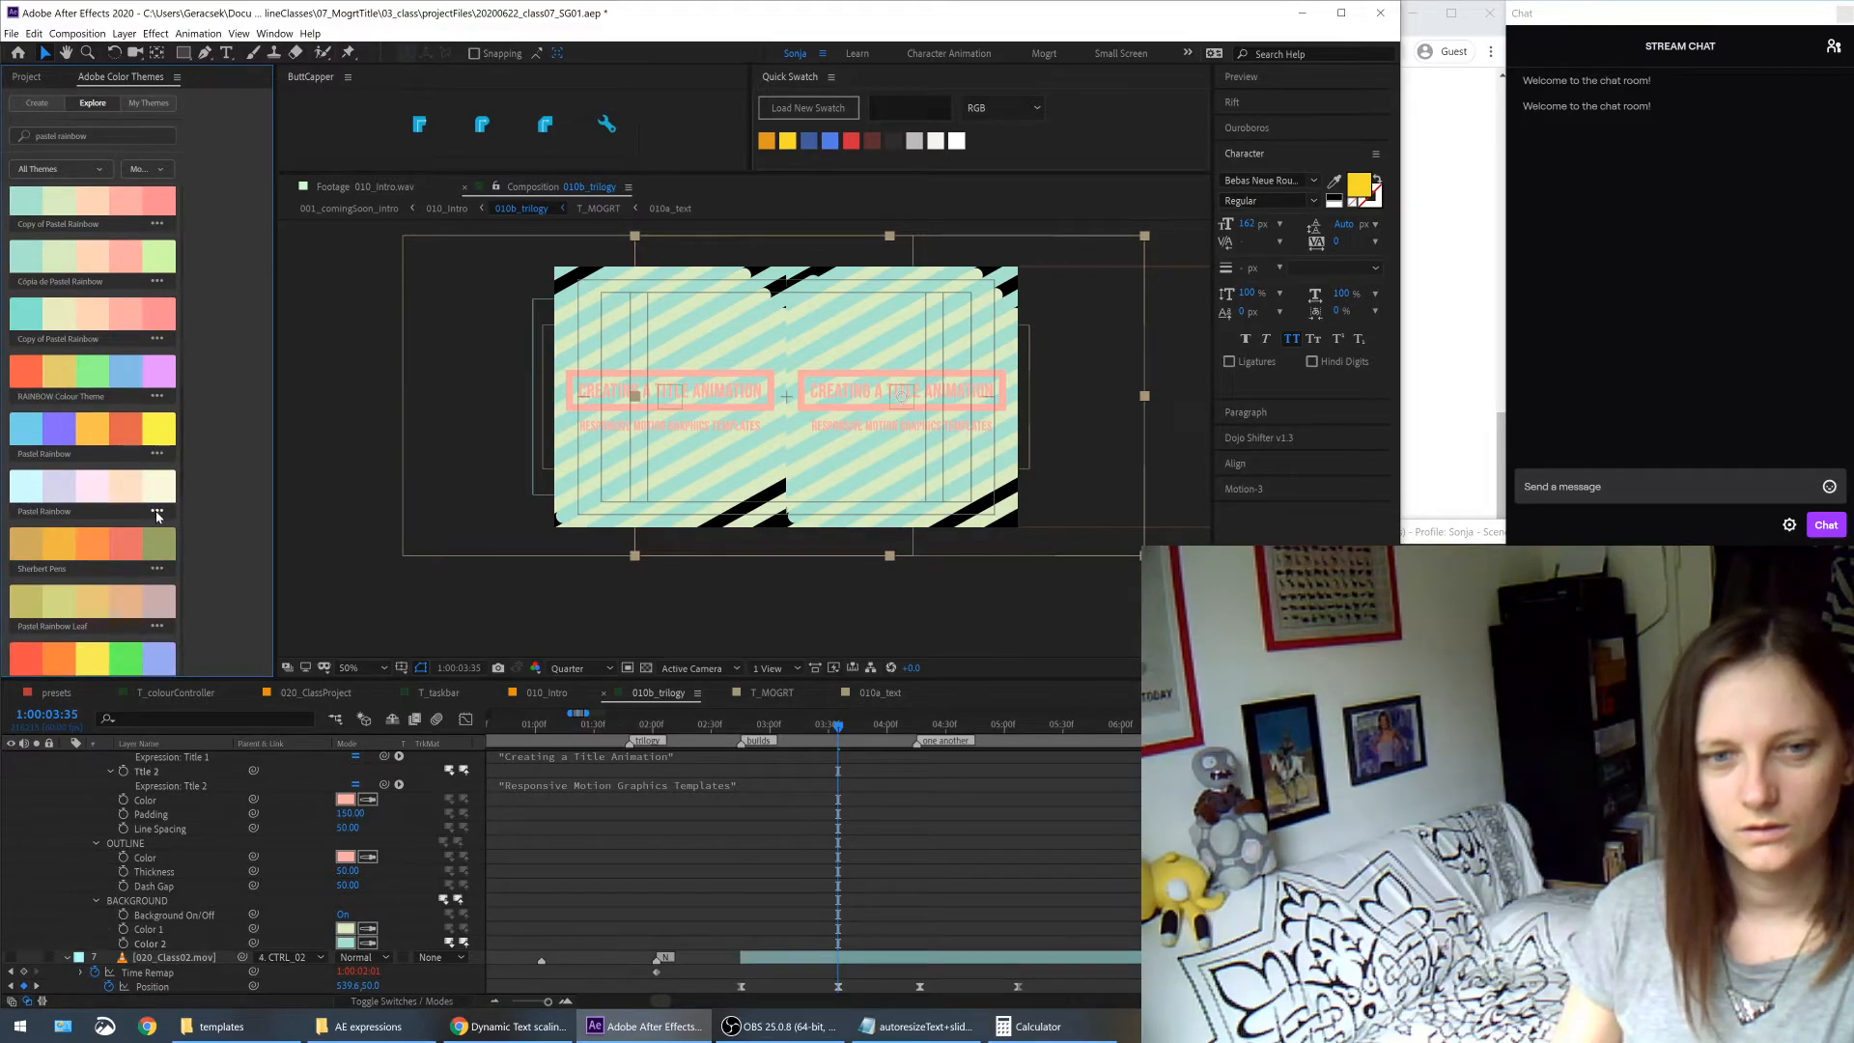
{"action": "left_click", "coordinate": [158, 512]}
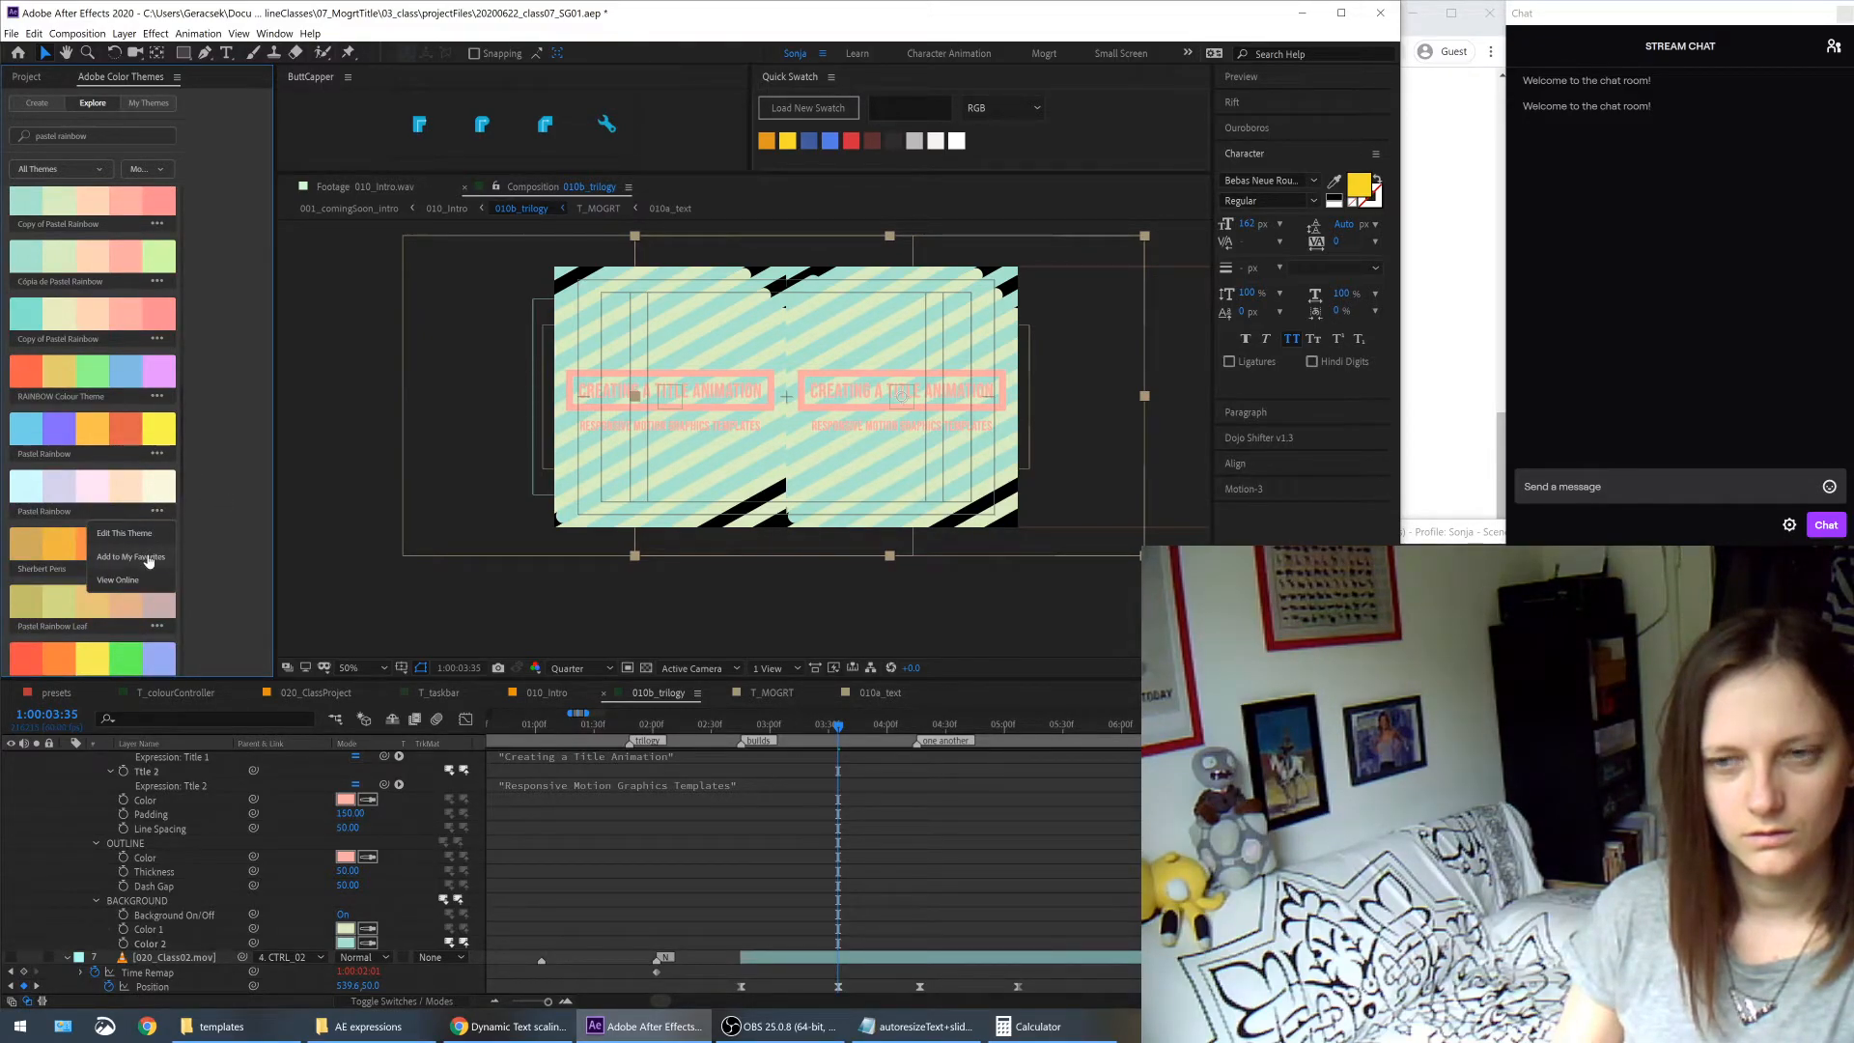
{"action": "left_click", "coordinate": [149, 558]}
- Sample light blue, lavender, pale pink and finally peach from the pale Pastel Rainbow theme for the T_MOGRT Outline Color
{"action": "left_click", "coordinate": [370, 857]}
{"action": "left_click", "coordinate": [39, 486]}
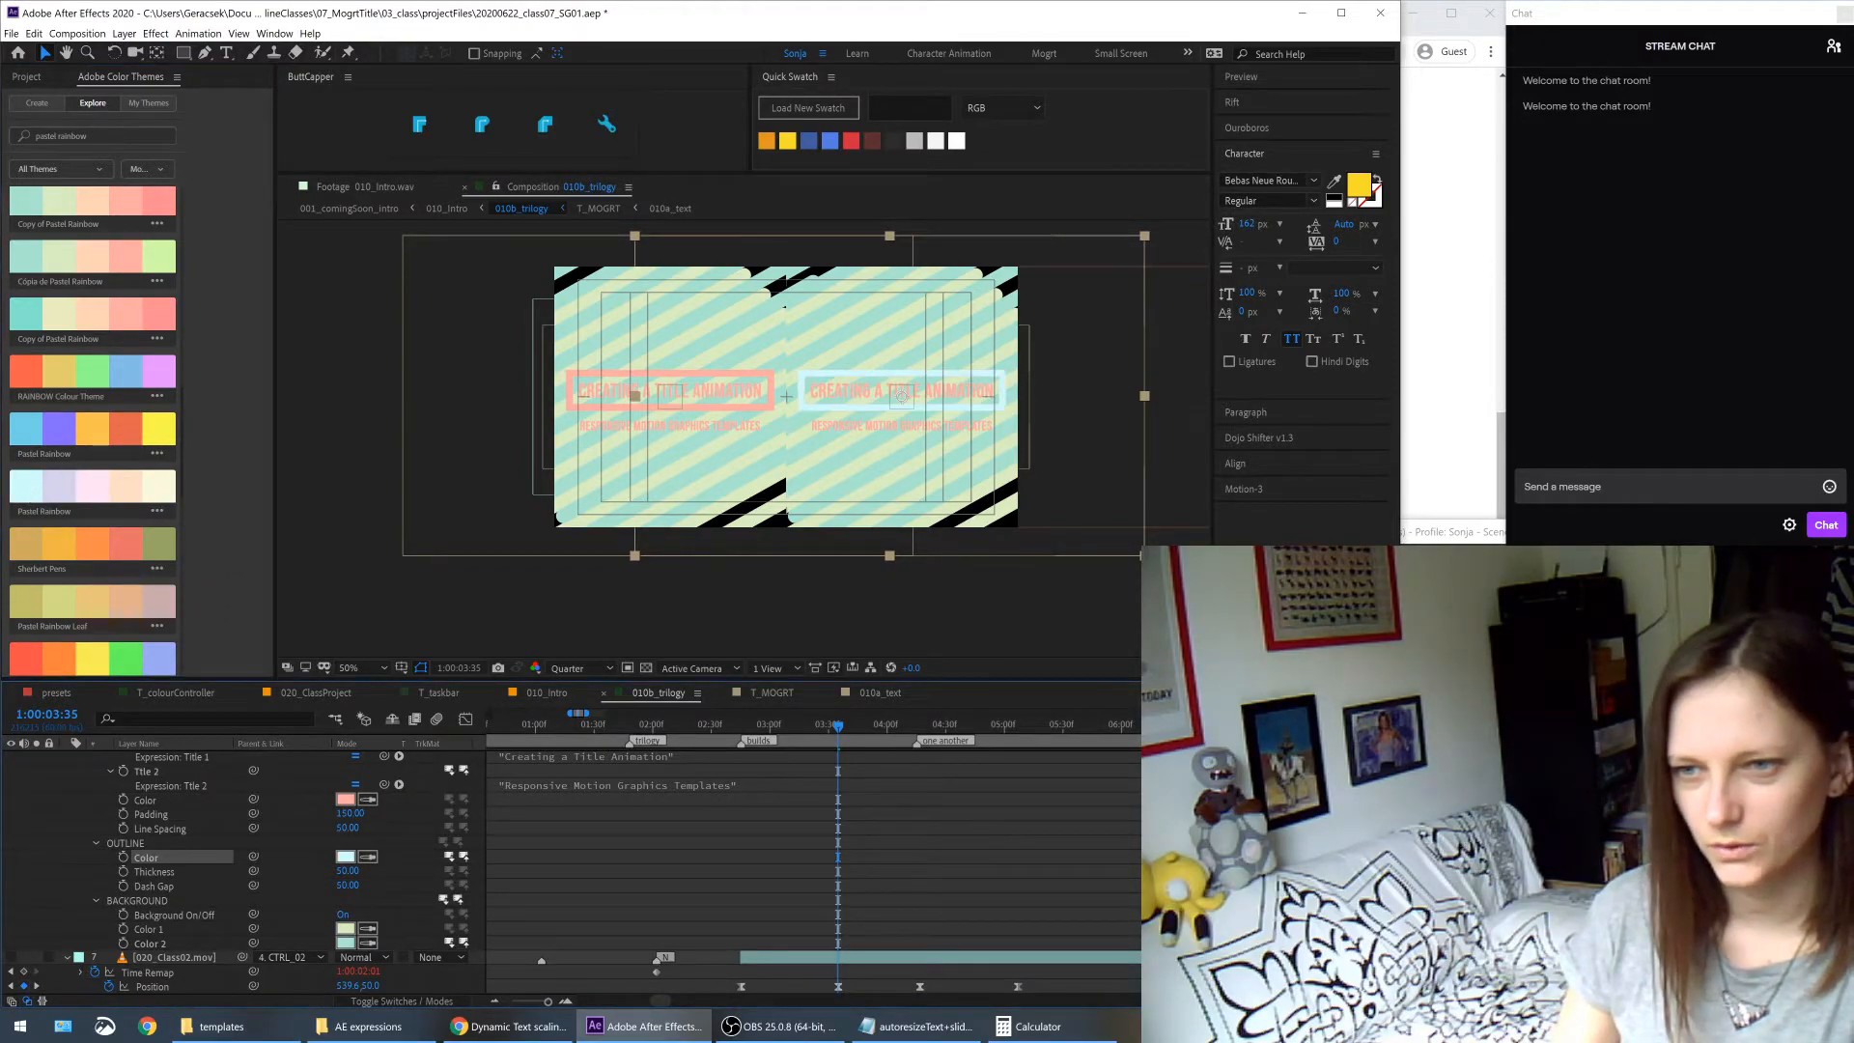
{"action": "left_click", "coordinate": [368, 856]}
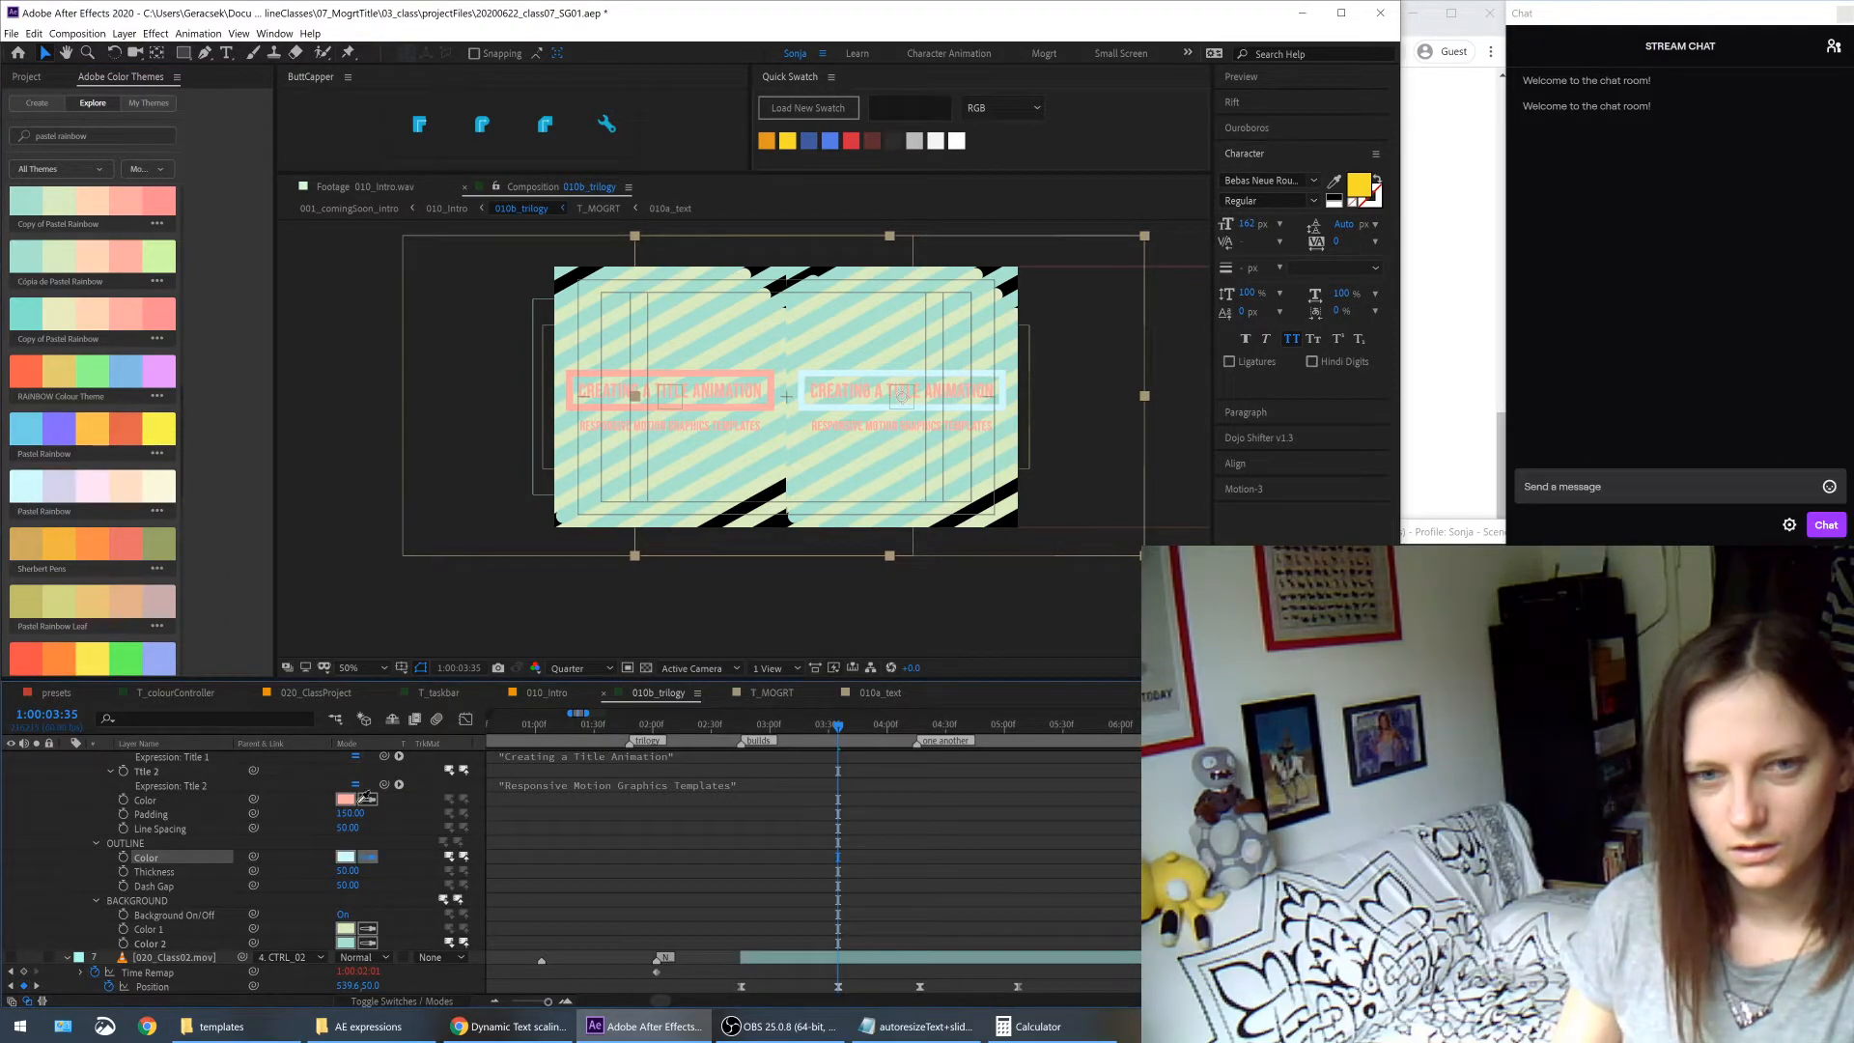
{"action": "left_click", "coordinate": [60, 485]}
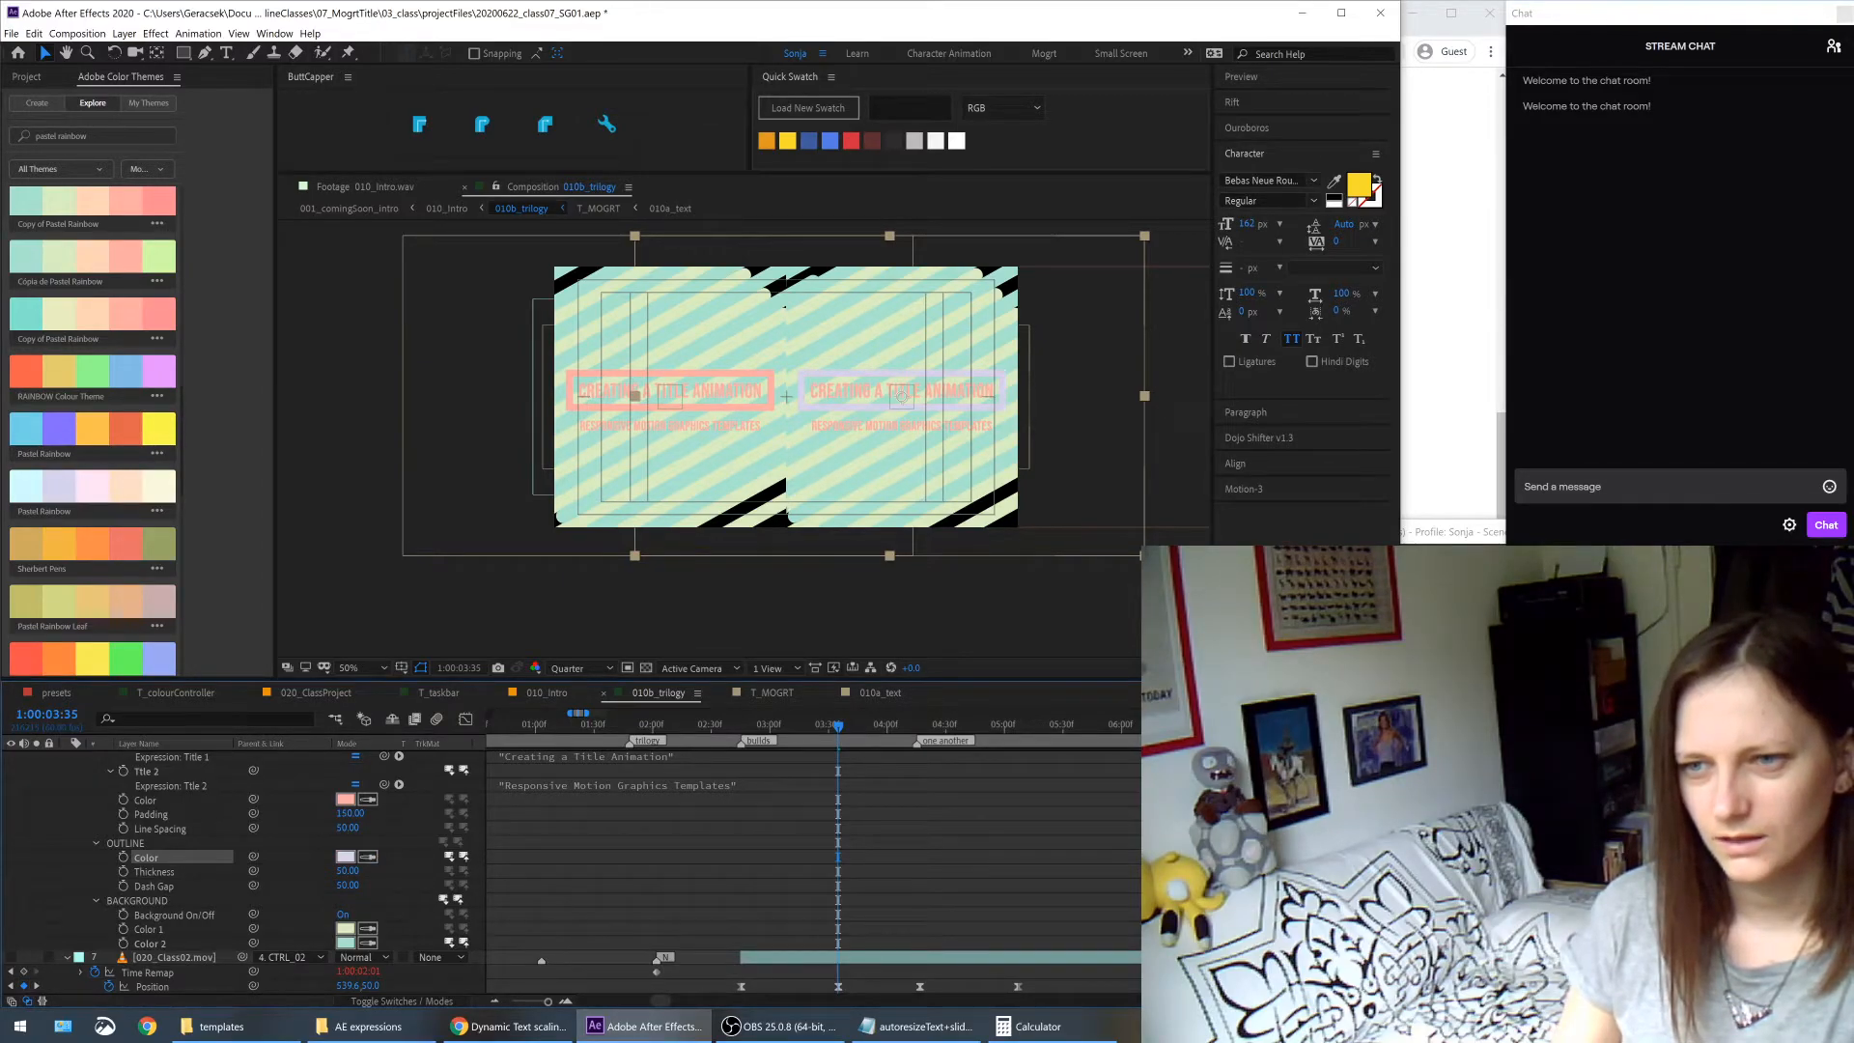
{"action": "left_click", "coordinate": [368, 856]}
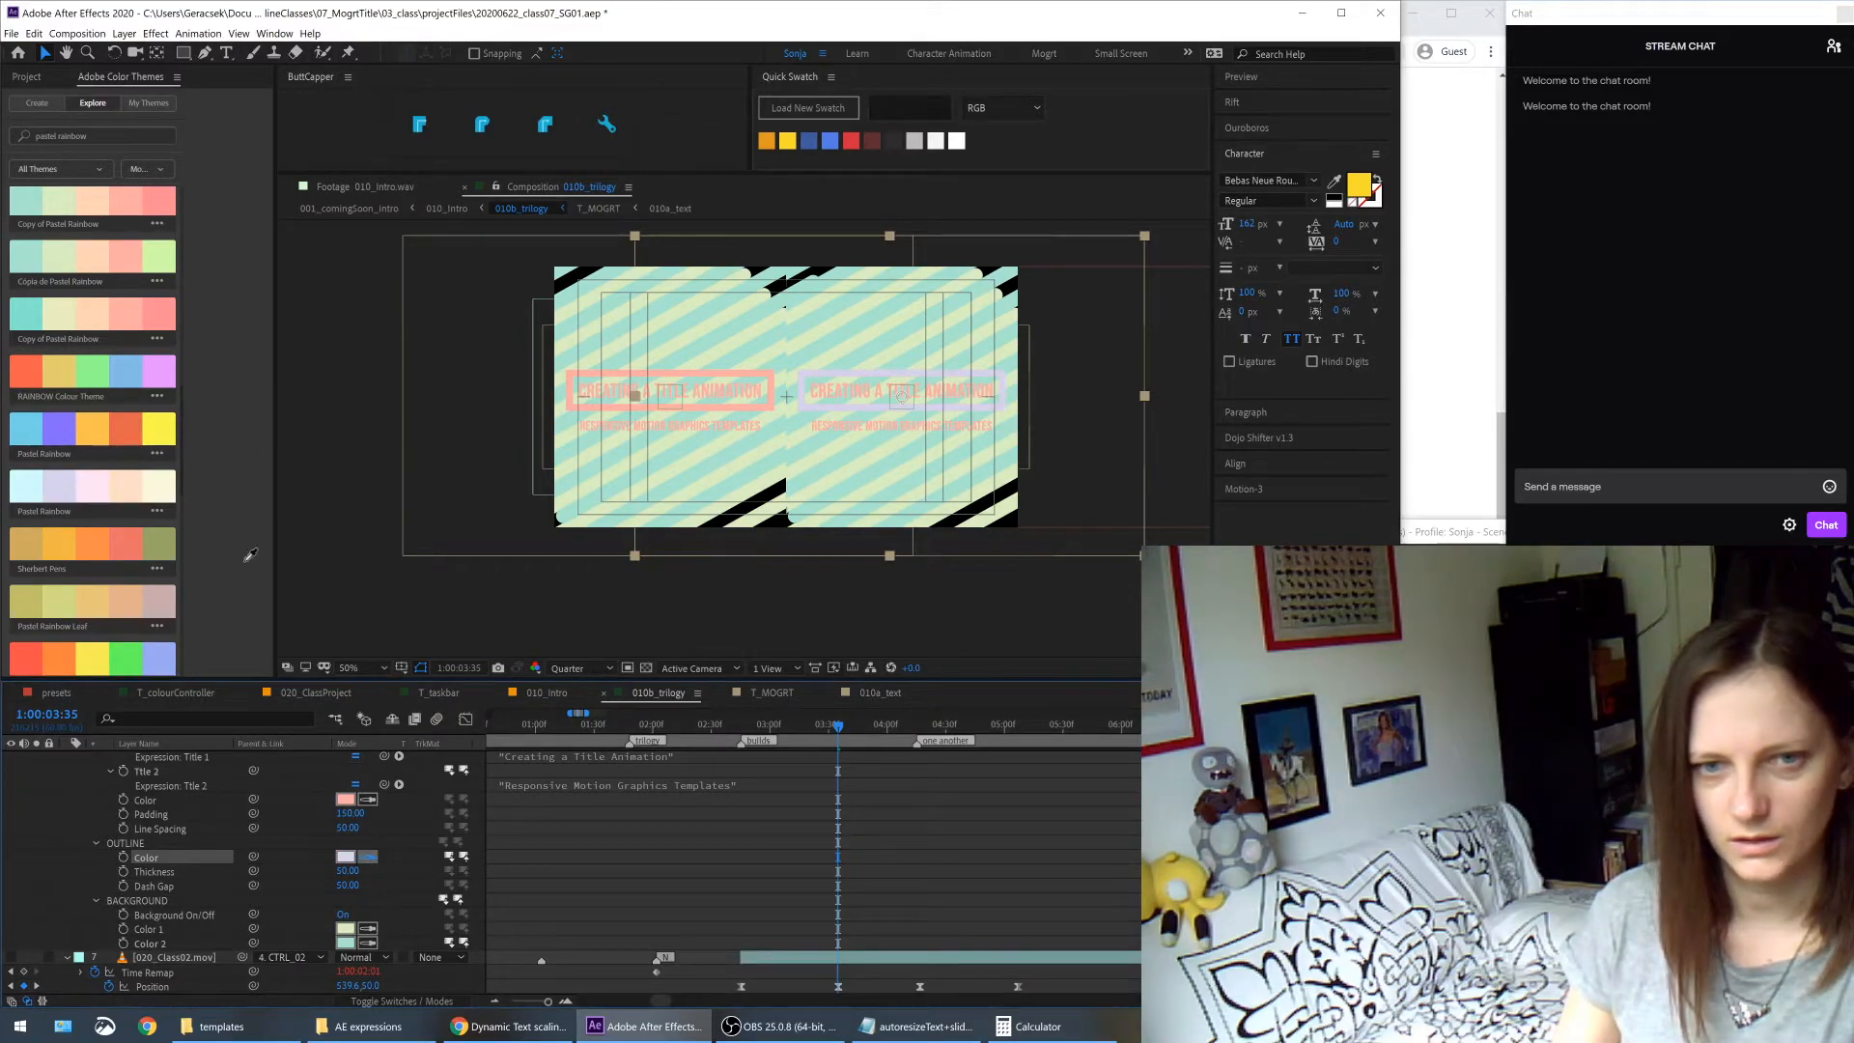
{"action": "left_click", "coordinate": [92, 480]}
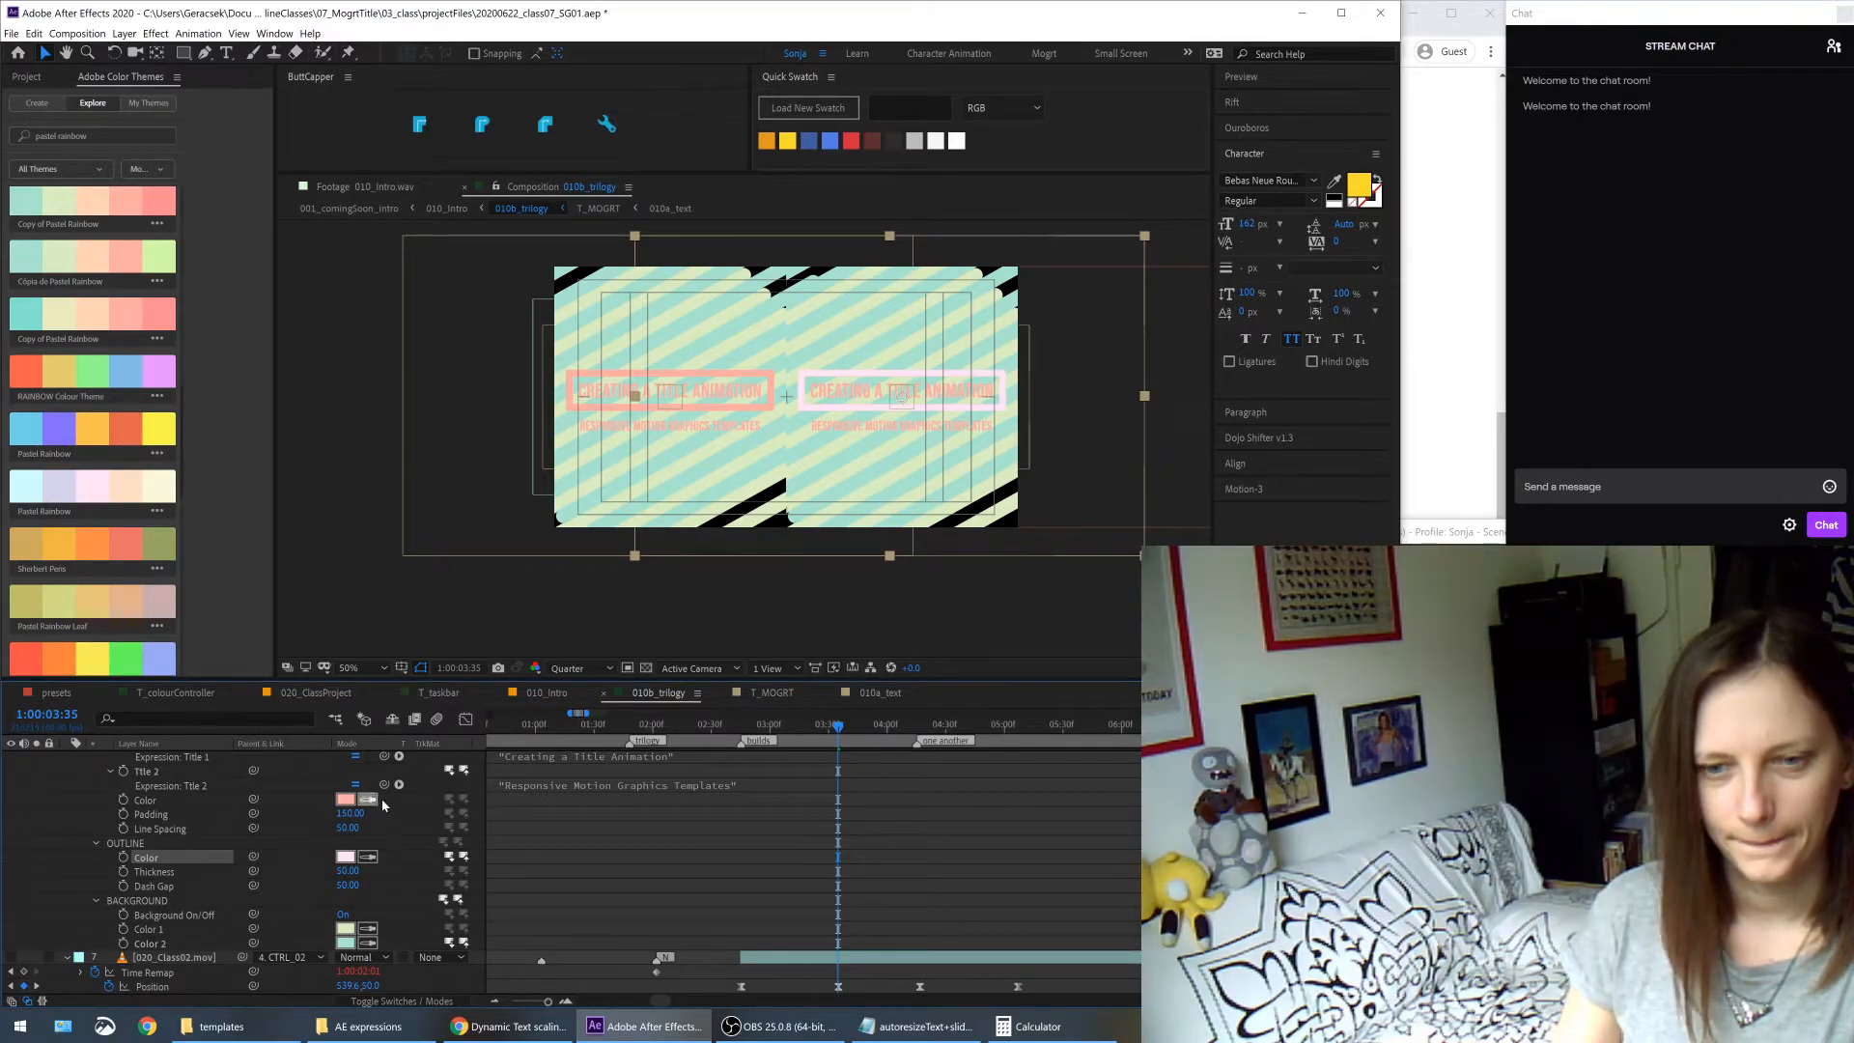
{"action": "left_click", "coordinate": [368, 857]}
{"action": "left_click", "coordinate": [136, 480]}
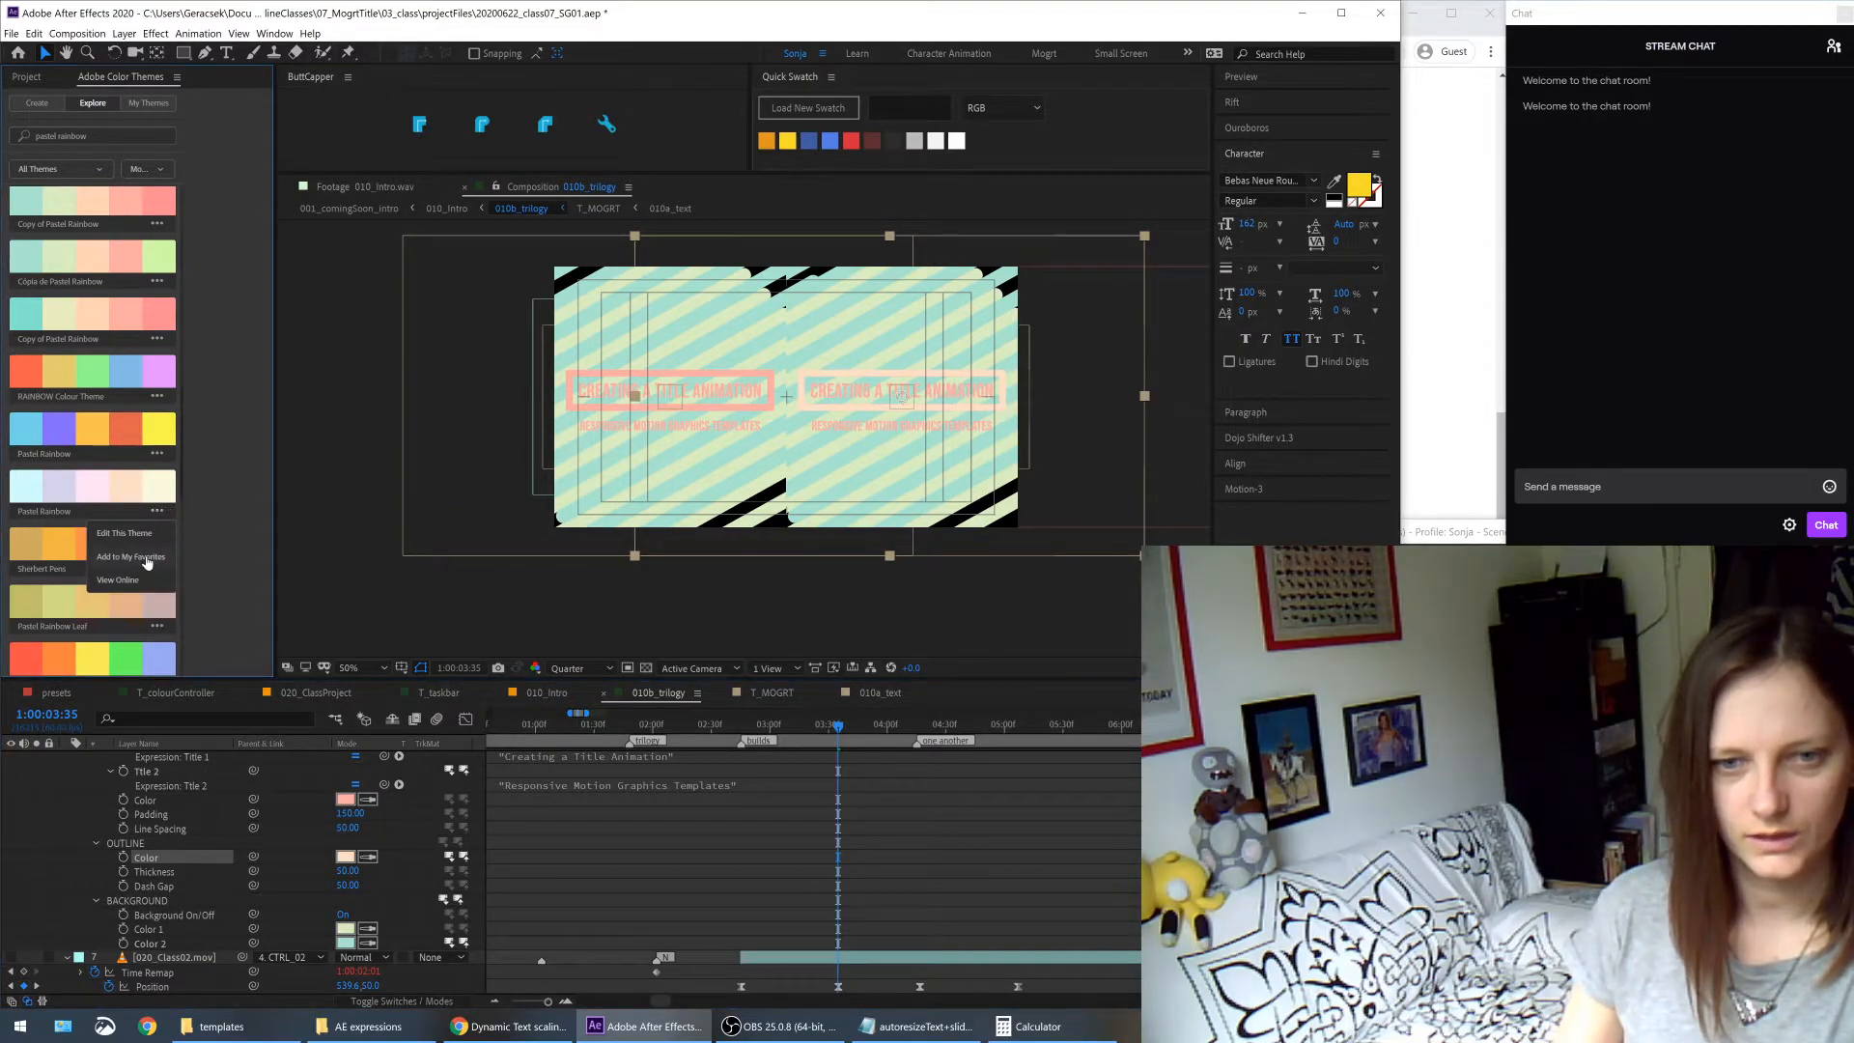
- Browse the "pastel rainbow" colour theme results for another soft palette suited to the T_MOGRT outline
{"action": "scroll", "coordinate": [214, 556], "scroll_direction": "down", "scroll_amount": 8}
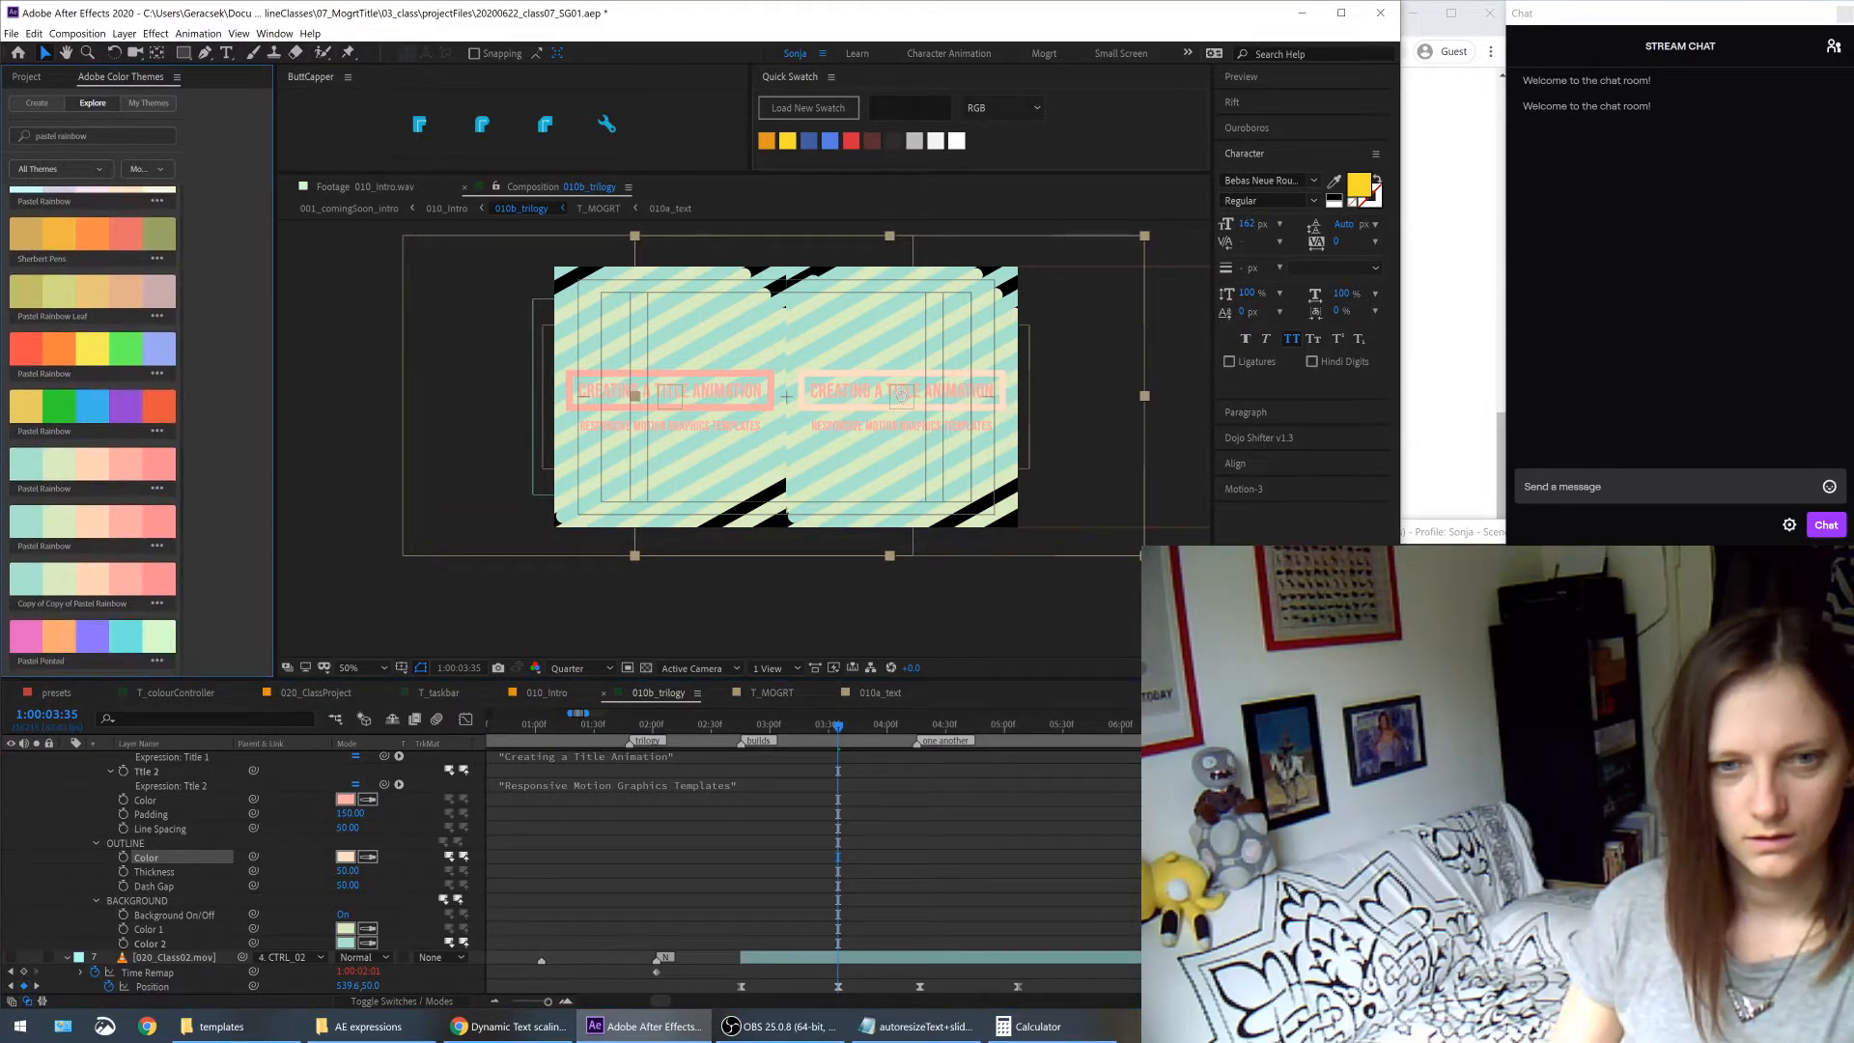
{"action": "scroll", "coordinate": [145, 490], "scroll_direction": "down", "scroll_amount": 5}
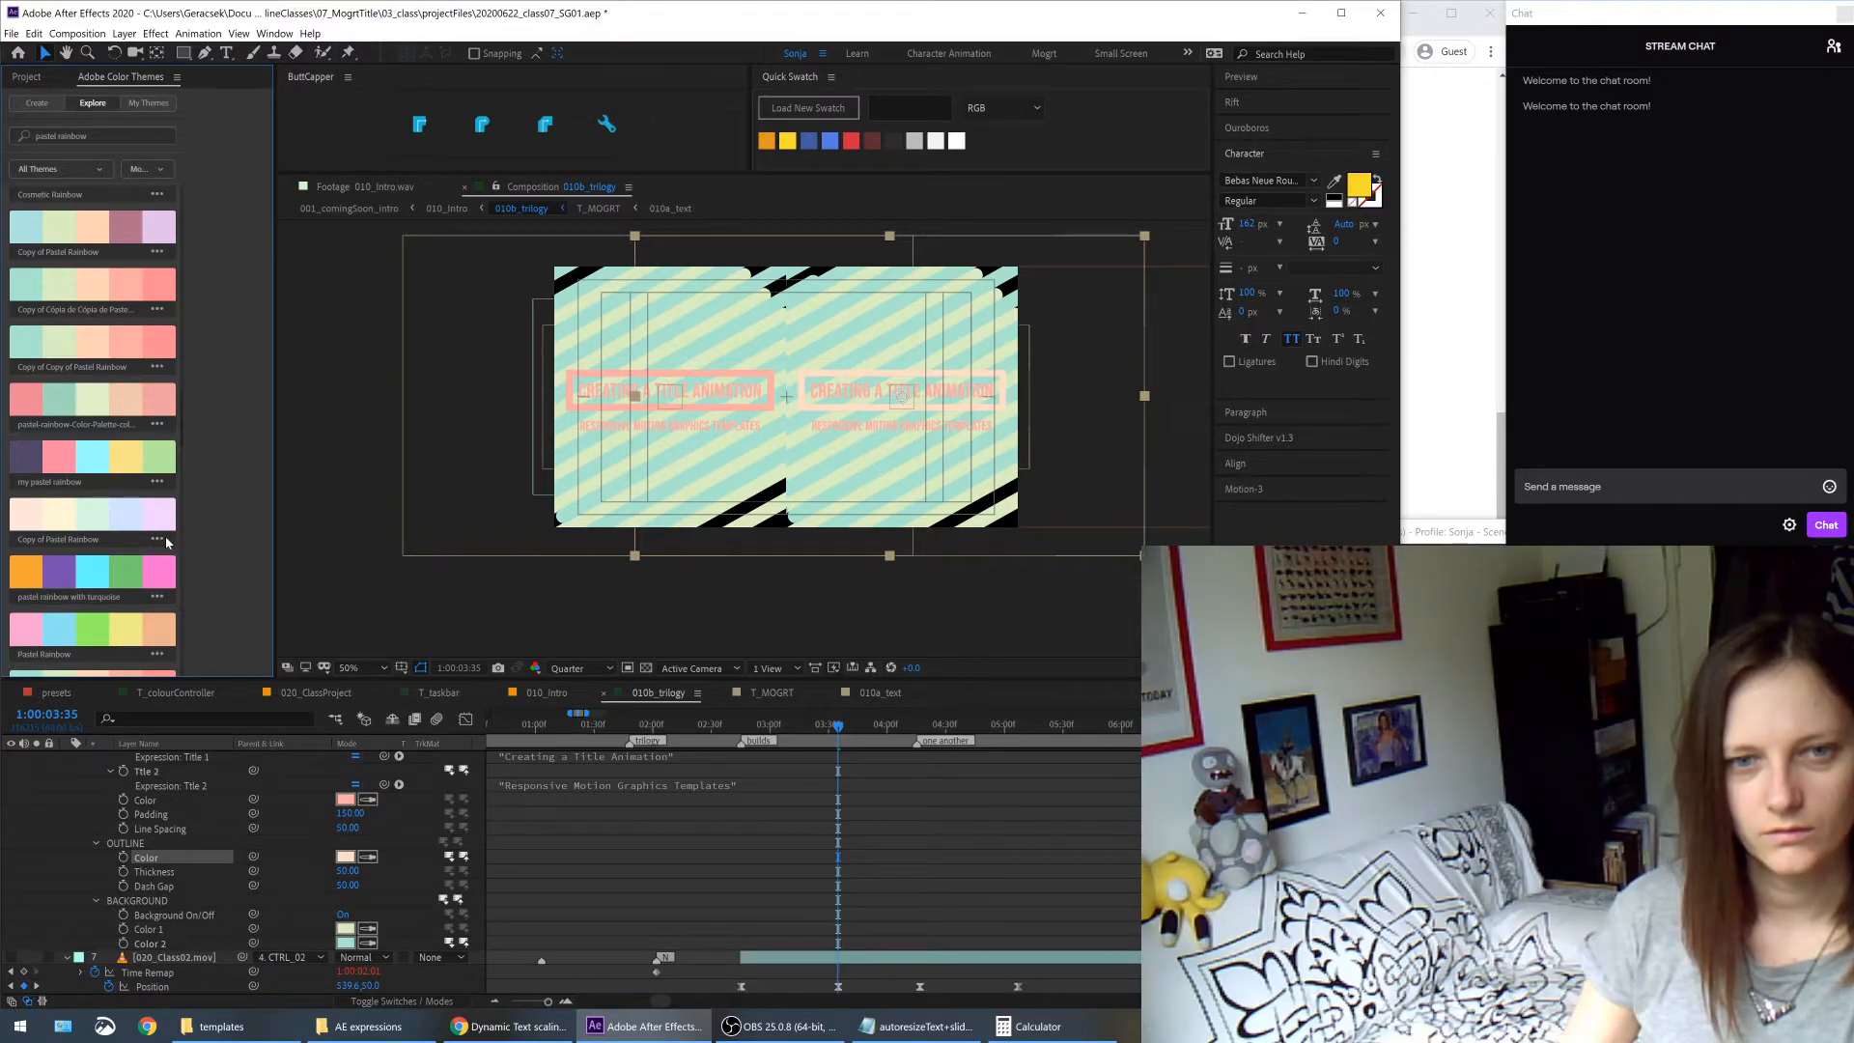
{"action": "scroll", "coordinate": [165, 536], "scroll_direction": "up", "scroll_amount": 5}
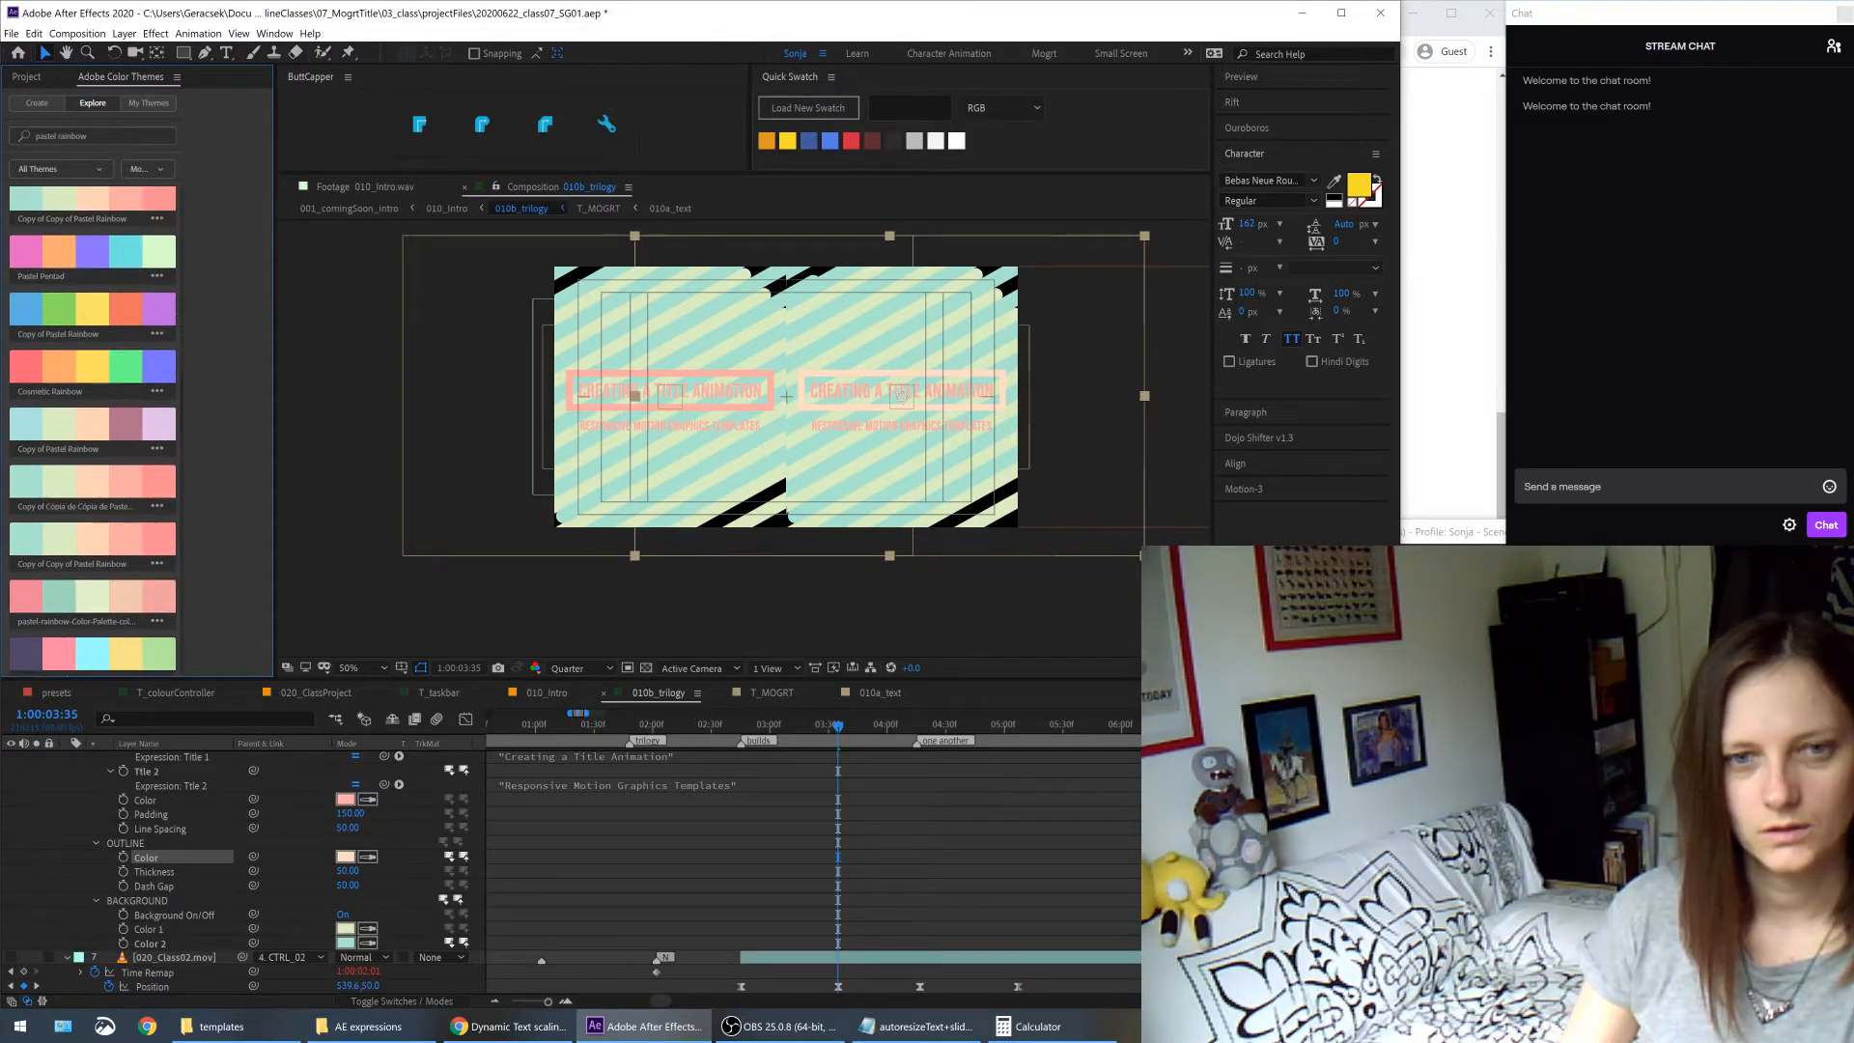
{"action": "scroll", "coordinate": [166, 541], "scroll_direction": "down", "scroll_amount": 10}
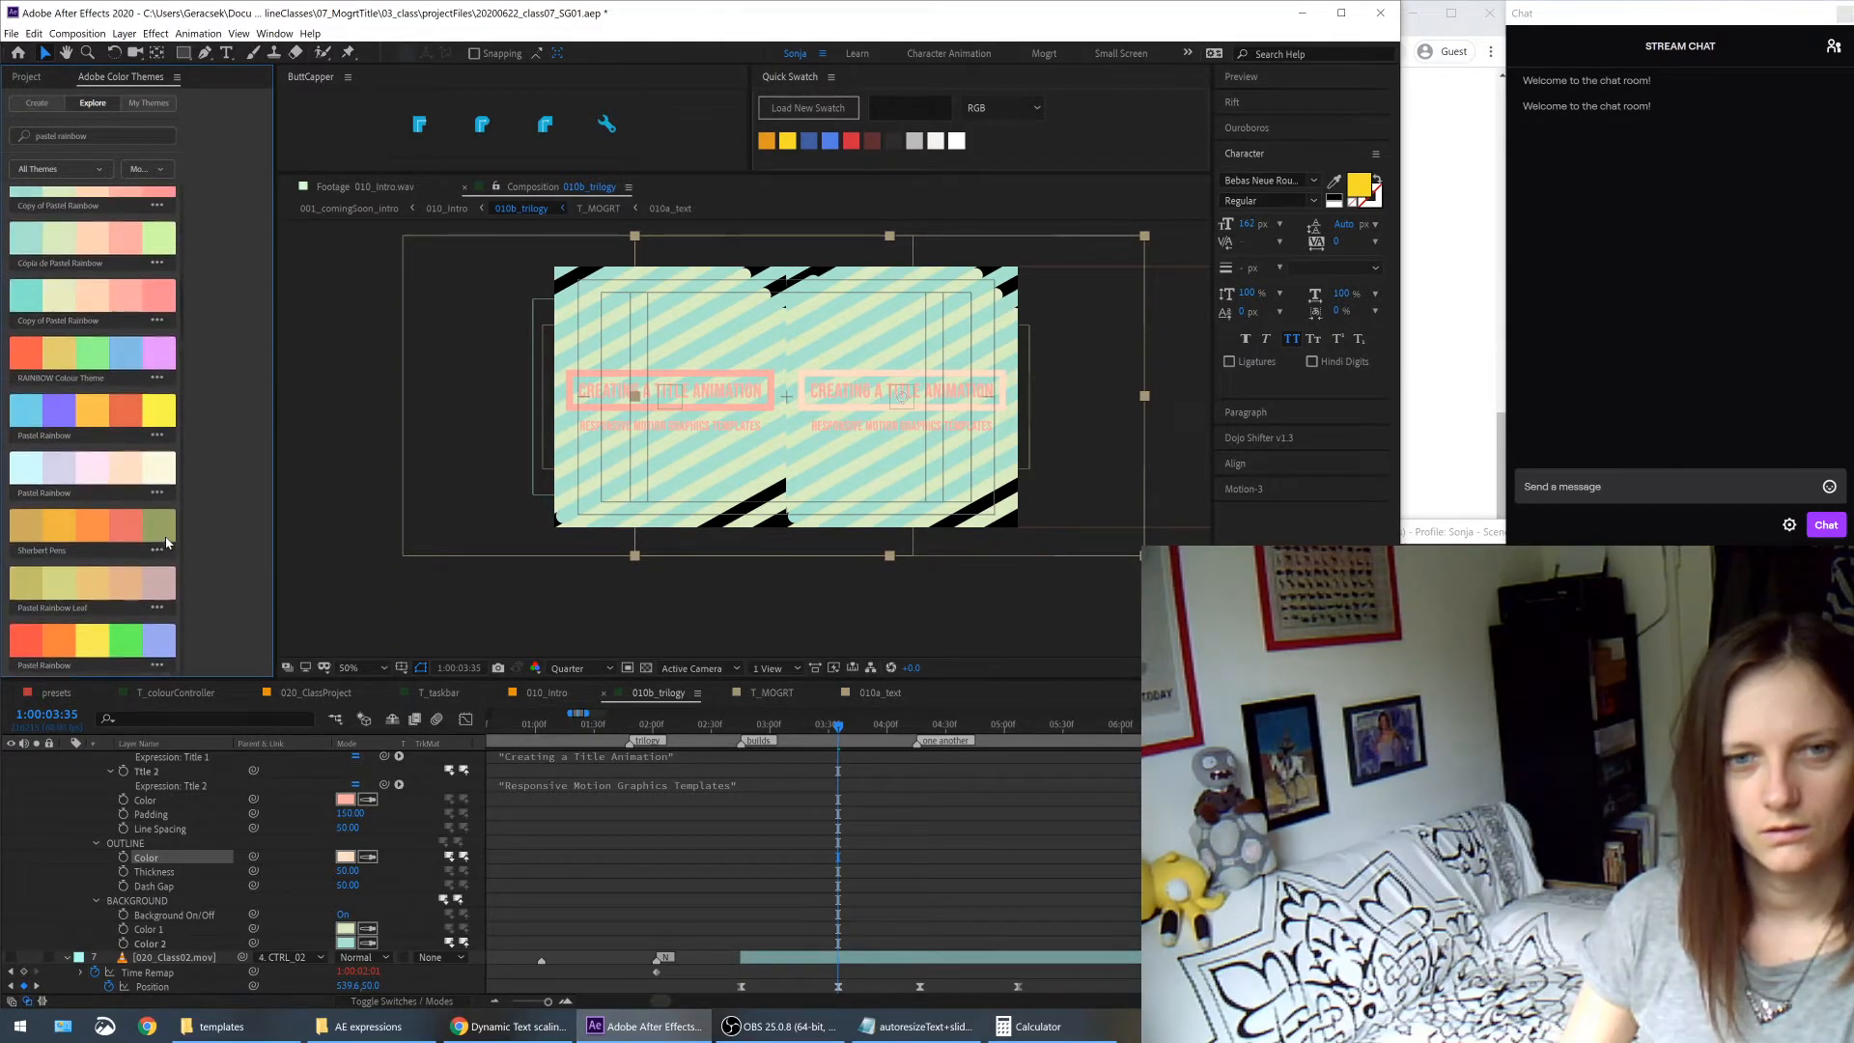
{"action": "scroll", "coordinate": [167, 530], "scroll_direction": "down", "scroll_amount": 2}
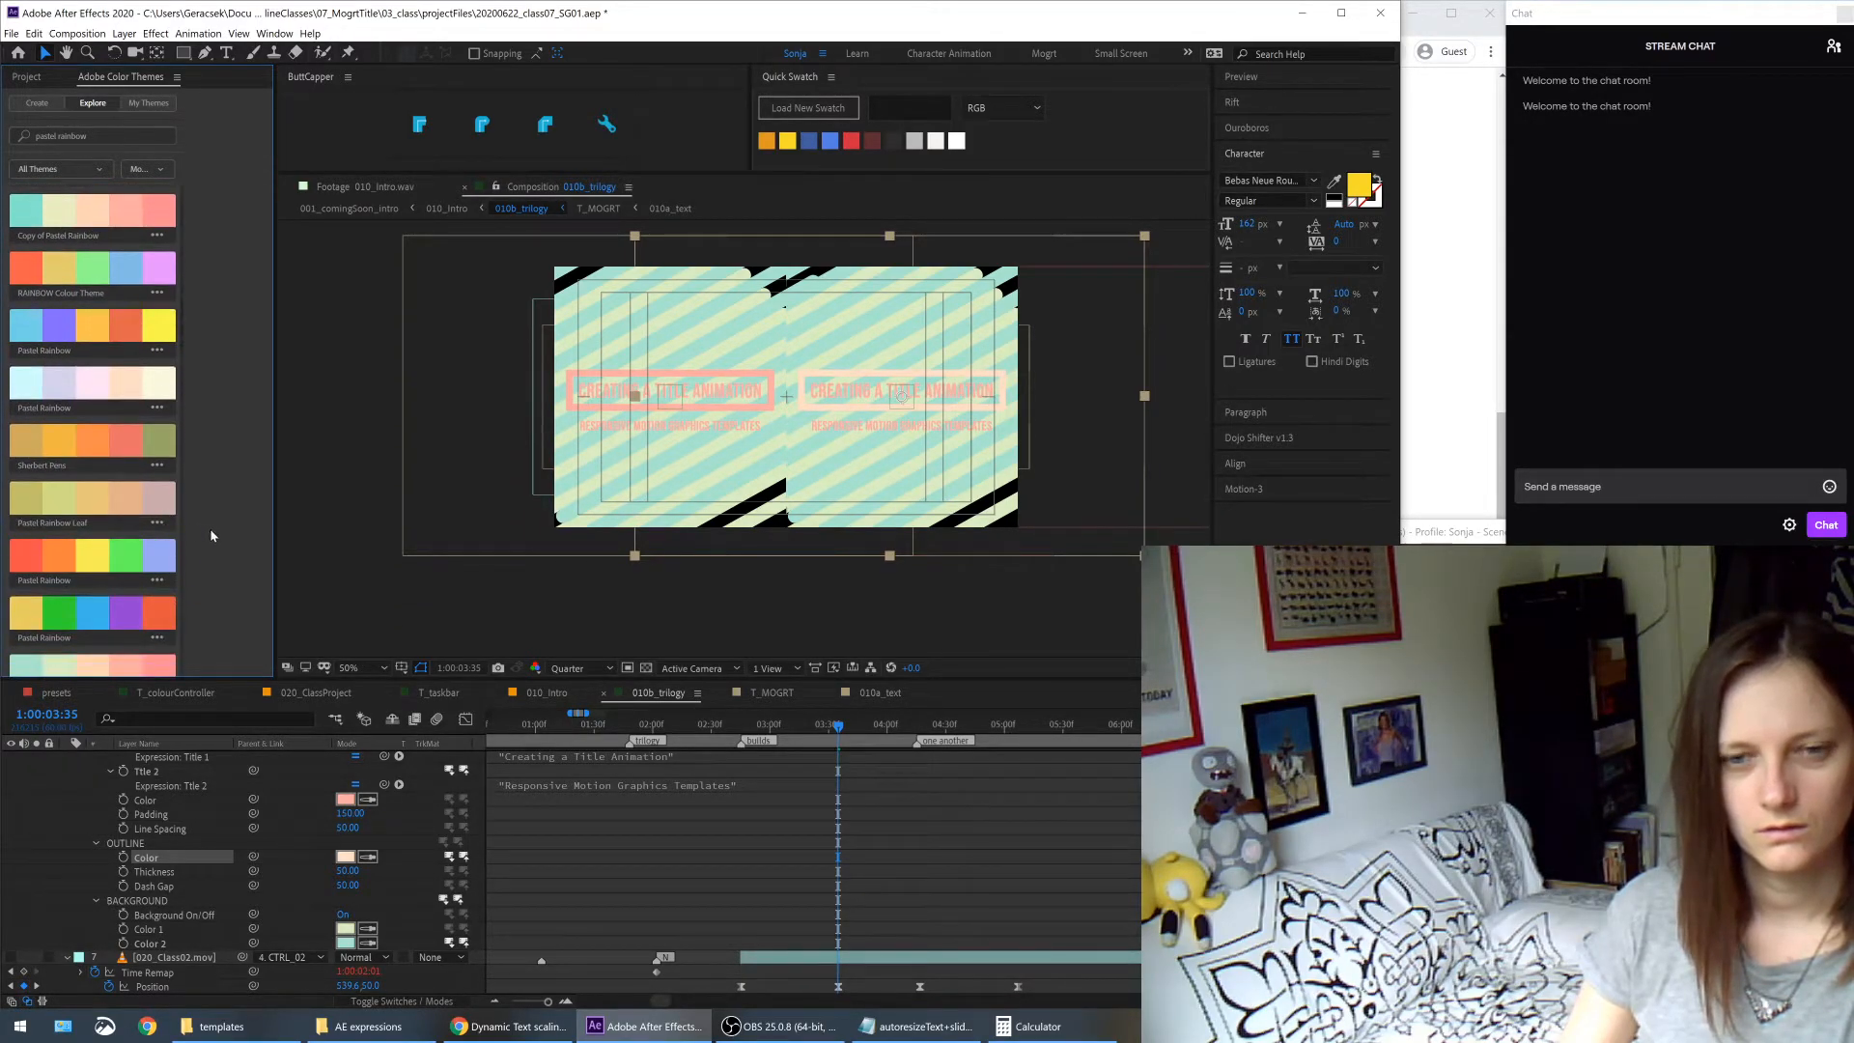
{"action": "scroll", "coordinate": [201, 561], "scroll_direction": "down", "scroll_amount": 15}
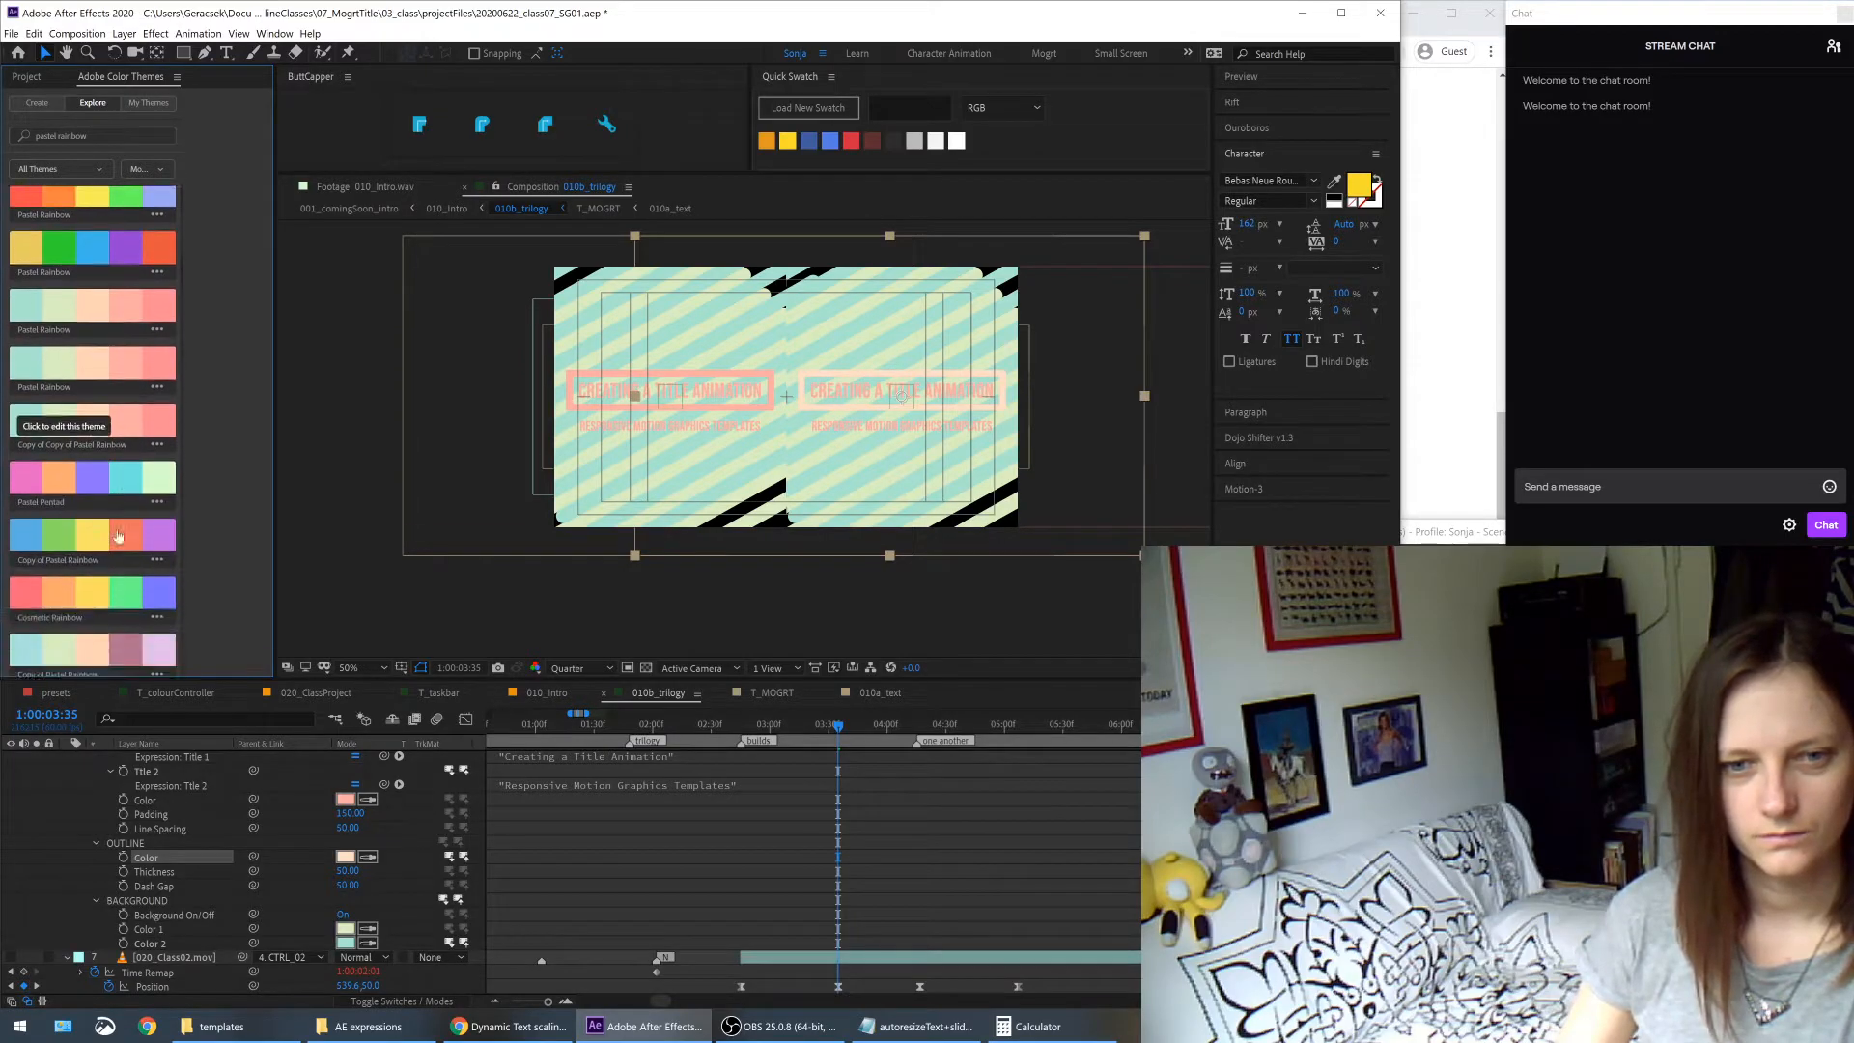
{"action": "scroll", "coordinate": [92, 434], "scroll_direction": "down", "scroll_amount": 10}
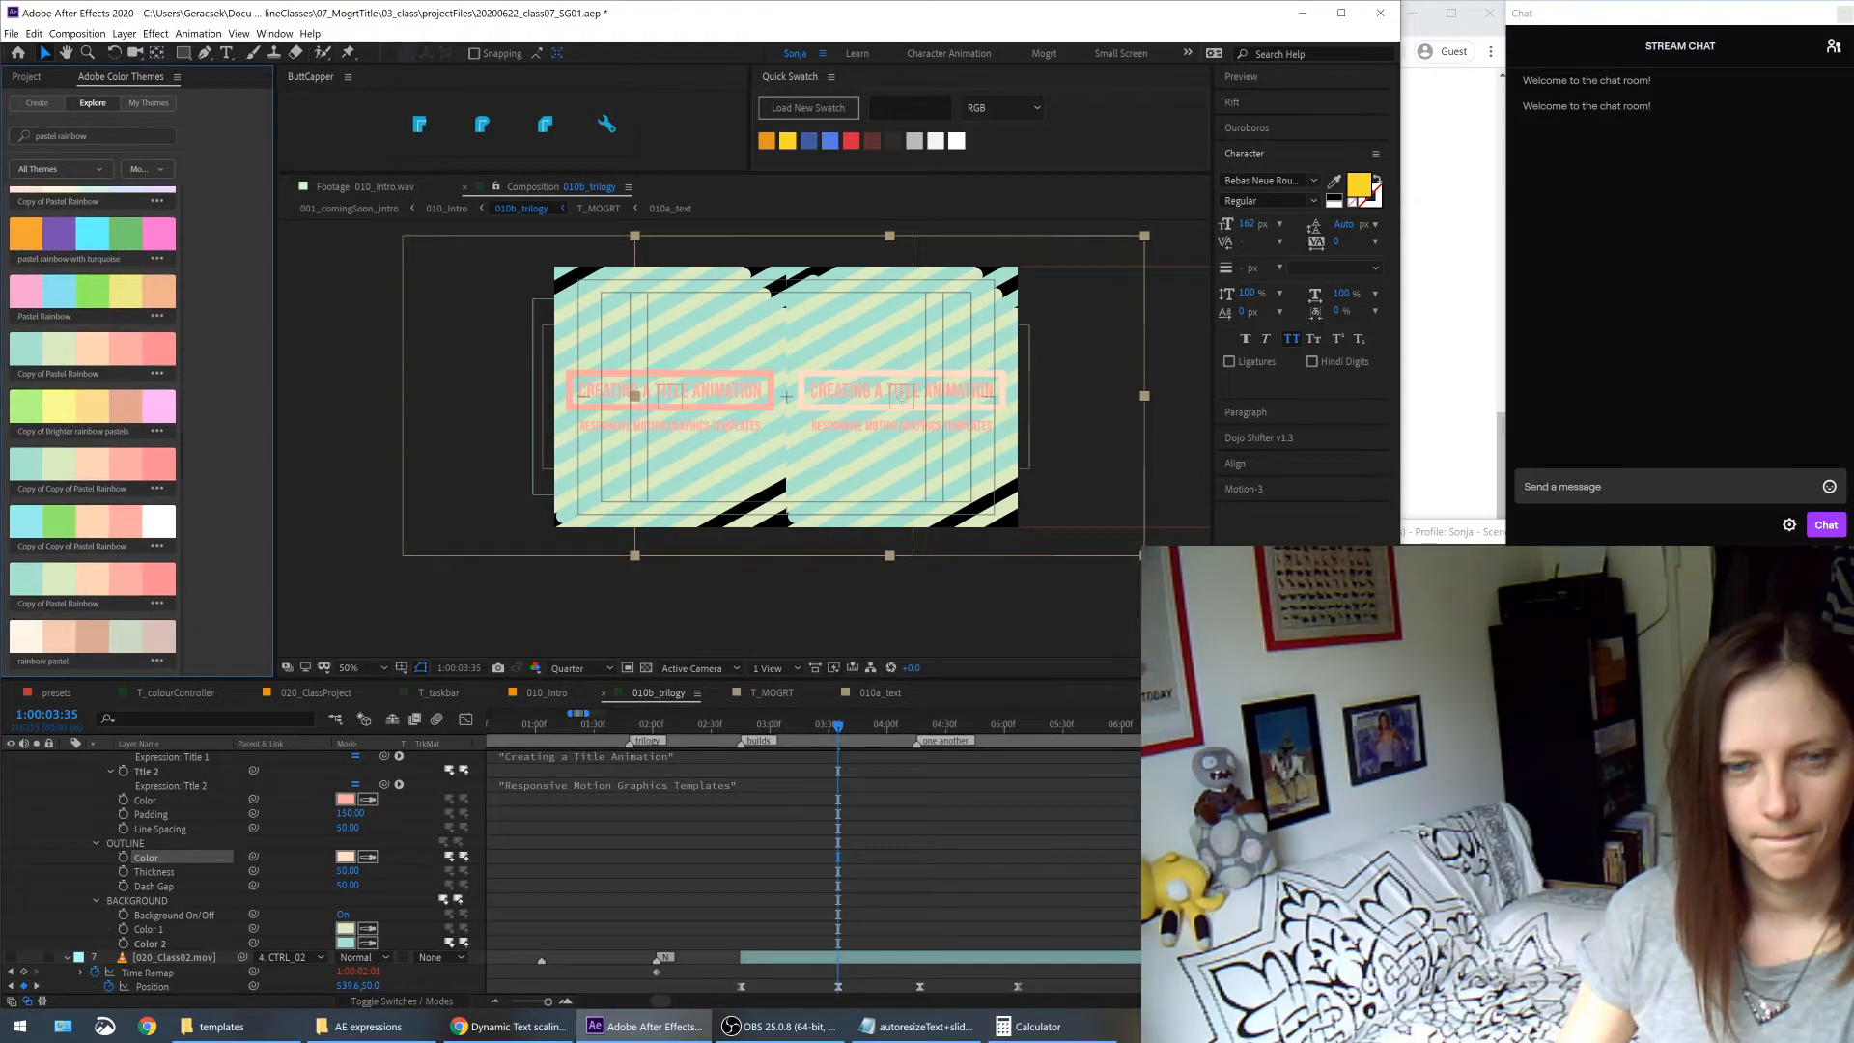
{"action": "scroll", "coordinate": [121, 507], "scroll_direction": "down", "scroll_amount": 2}
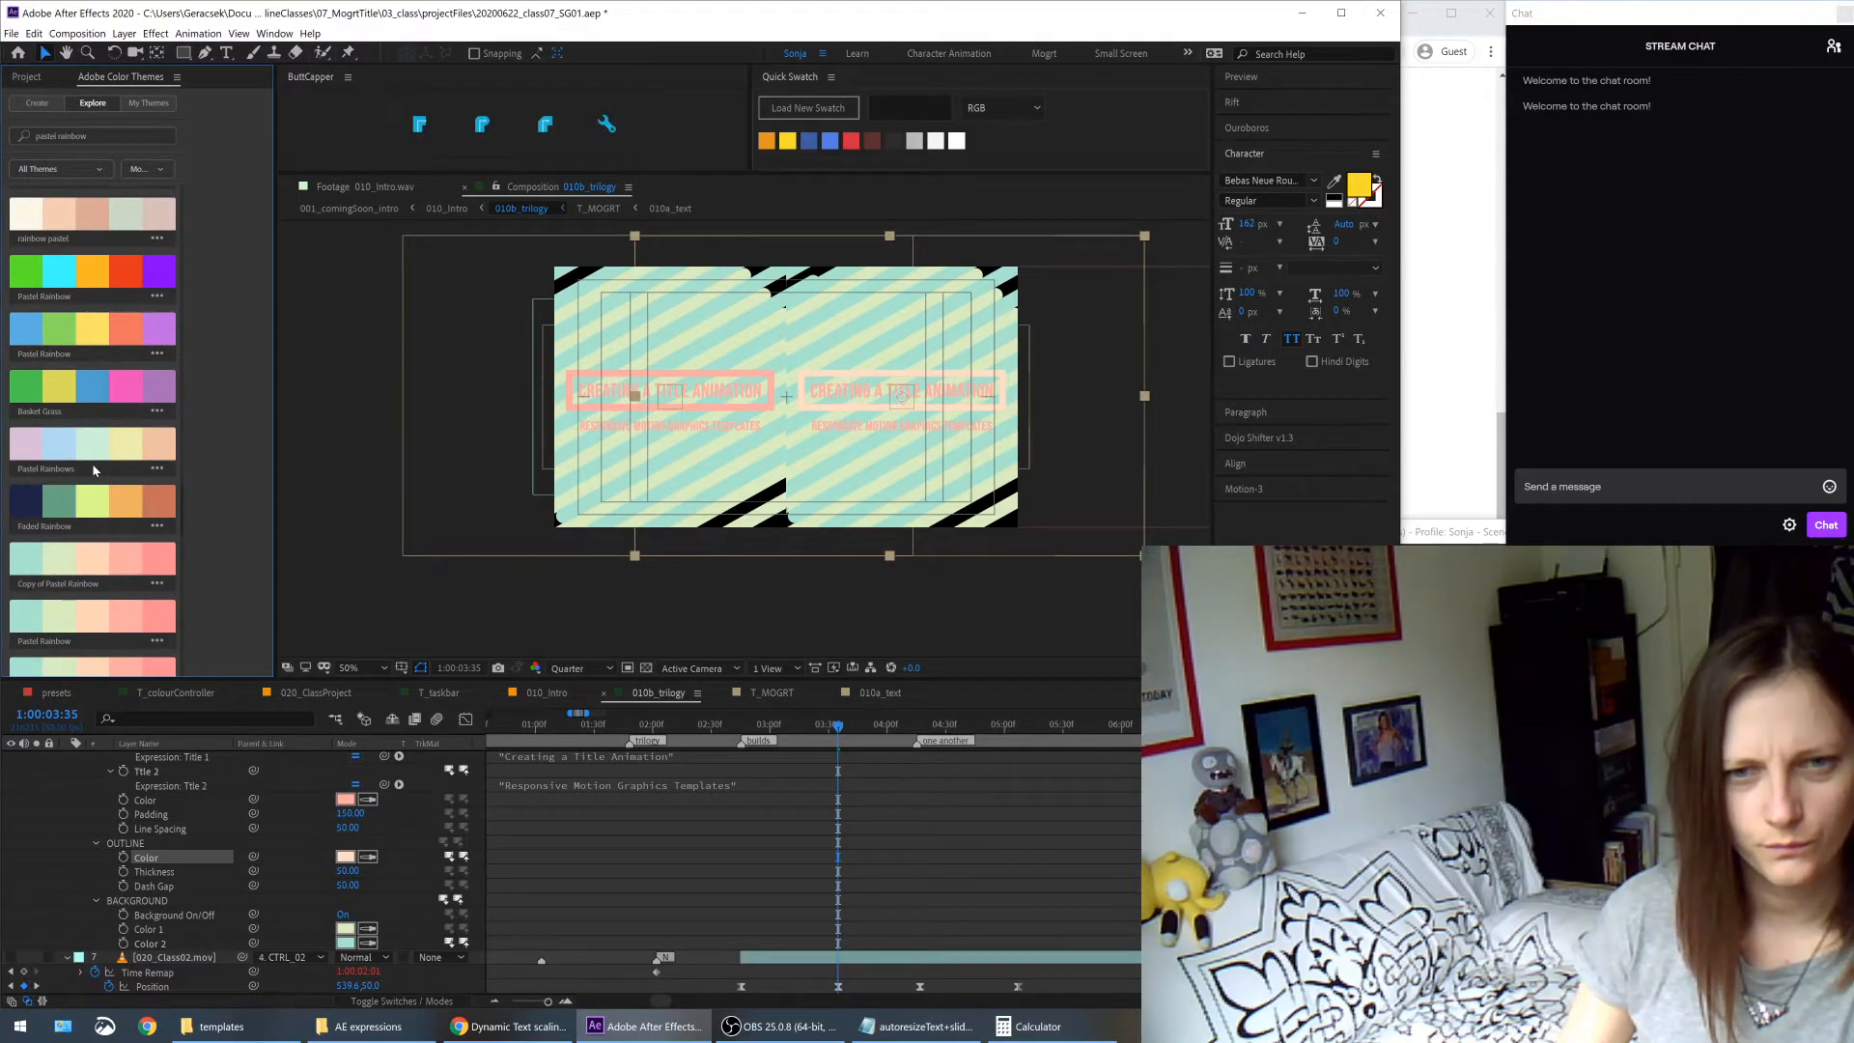
- Sample lavender, light blue and mint from the Pastel Rainbows theme for the Outline Color, and add that theme to My Favorites
{"action": "left_click", "coordinate": [368, 856]}
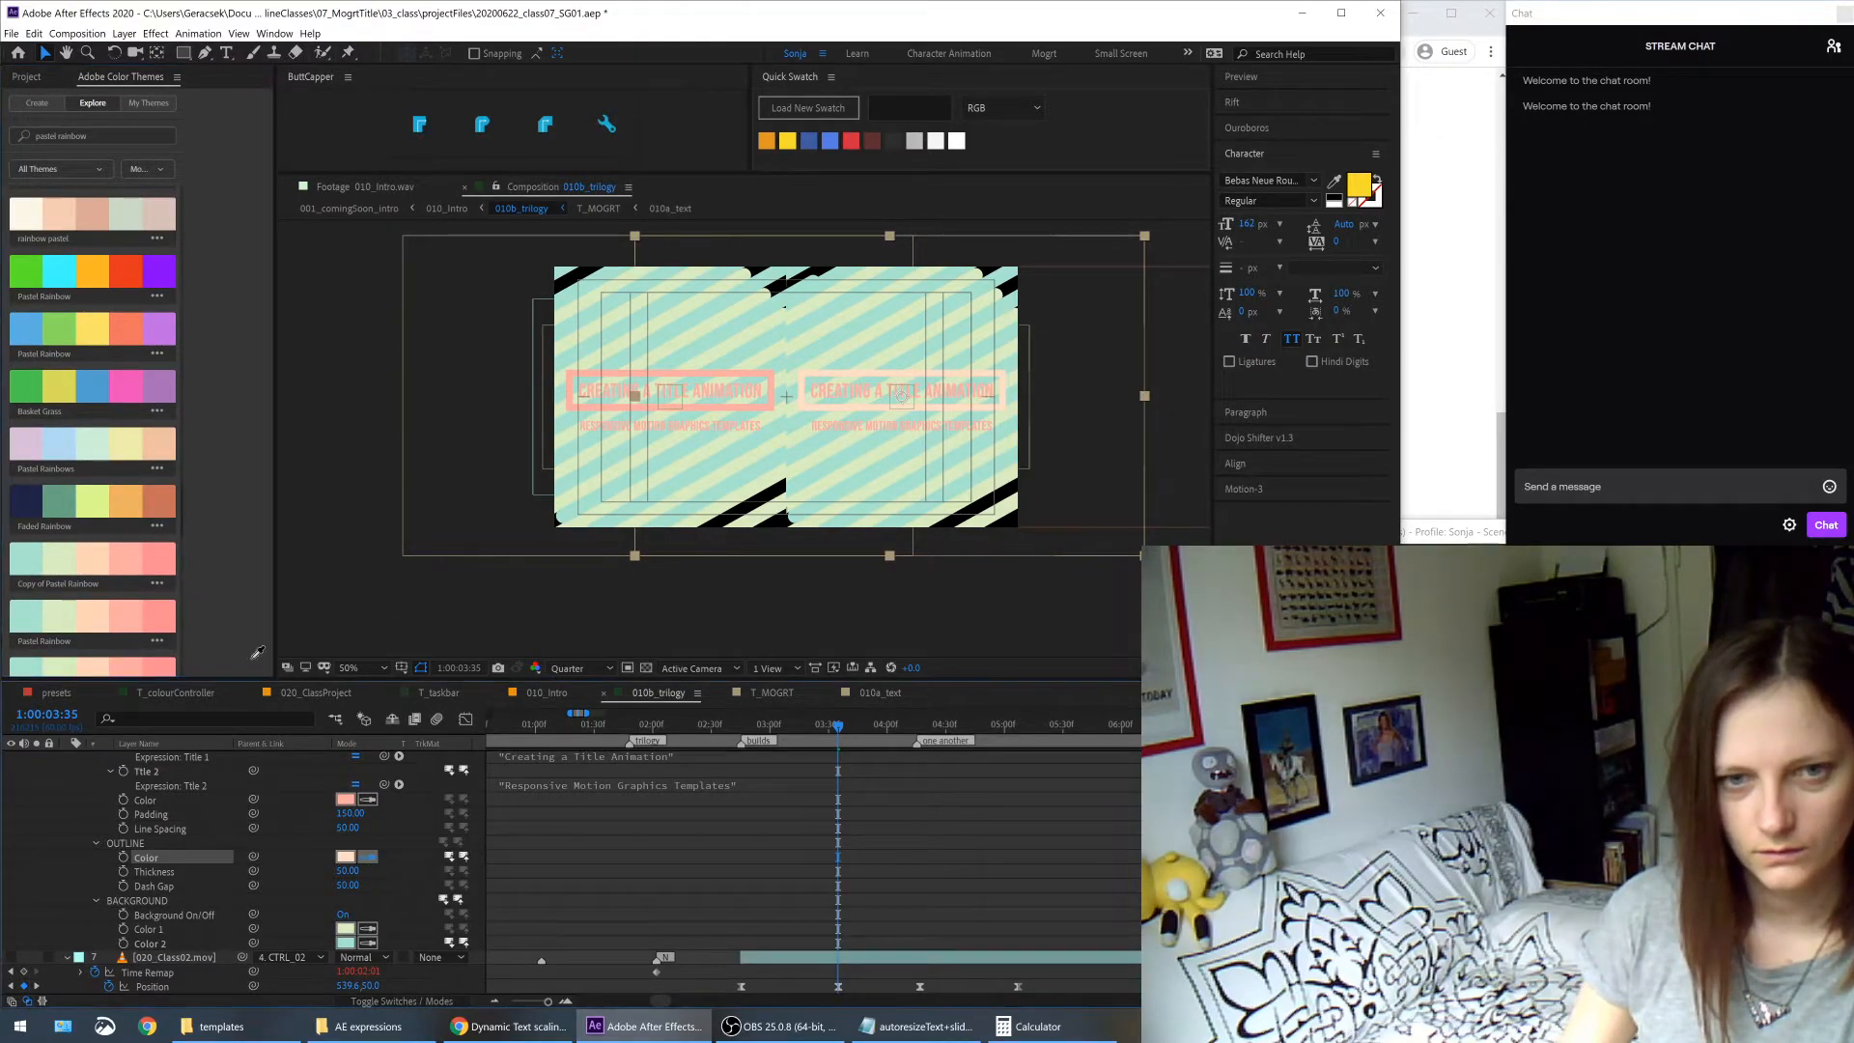
{"action": "left_click", "coordinate": [36, 435]}
{"action": "left_click", "coordinate": [368, 856]}
{"action": "left_click", "coordinate": [70, 442]}
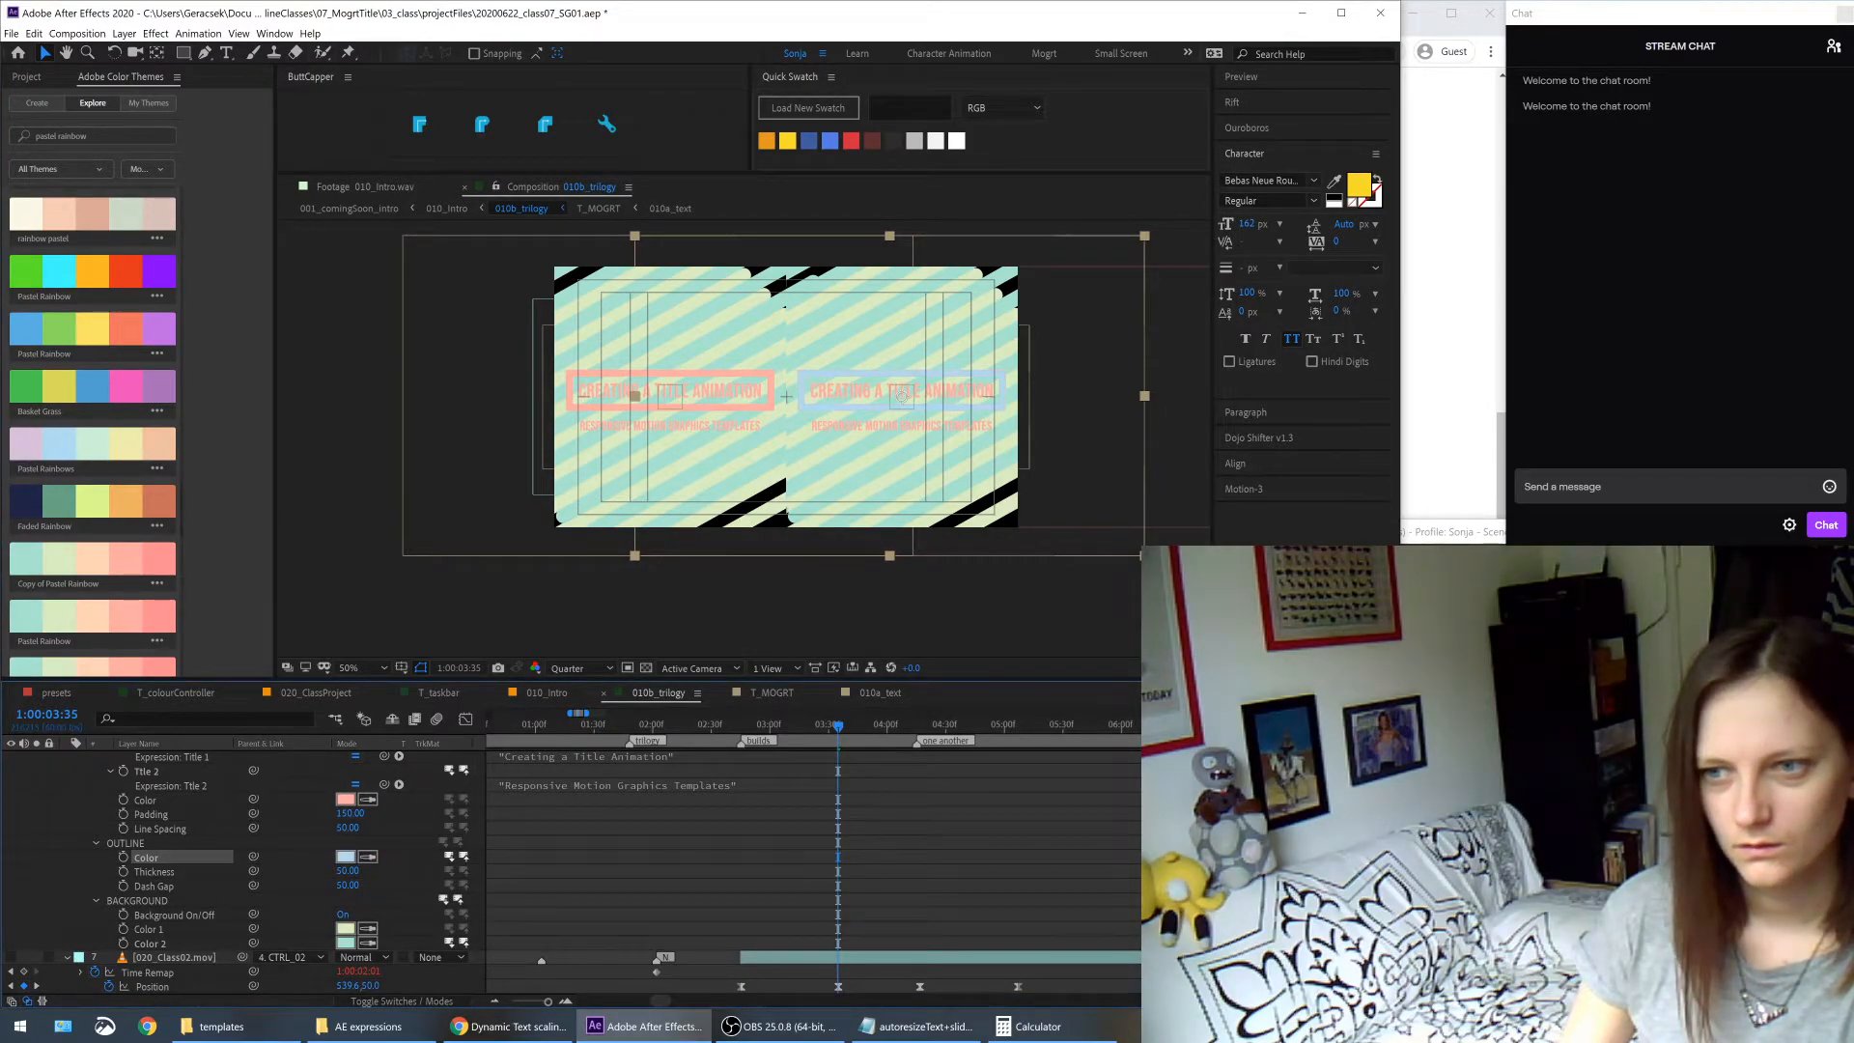
{"action": "left_click", "coordinate": [368, 857]}
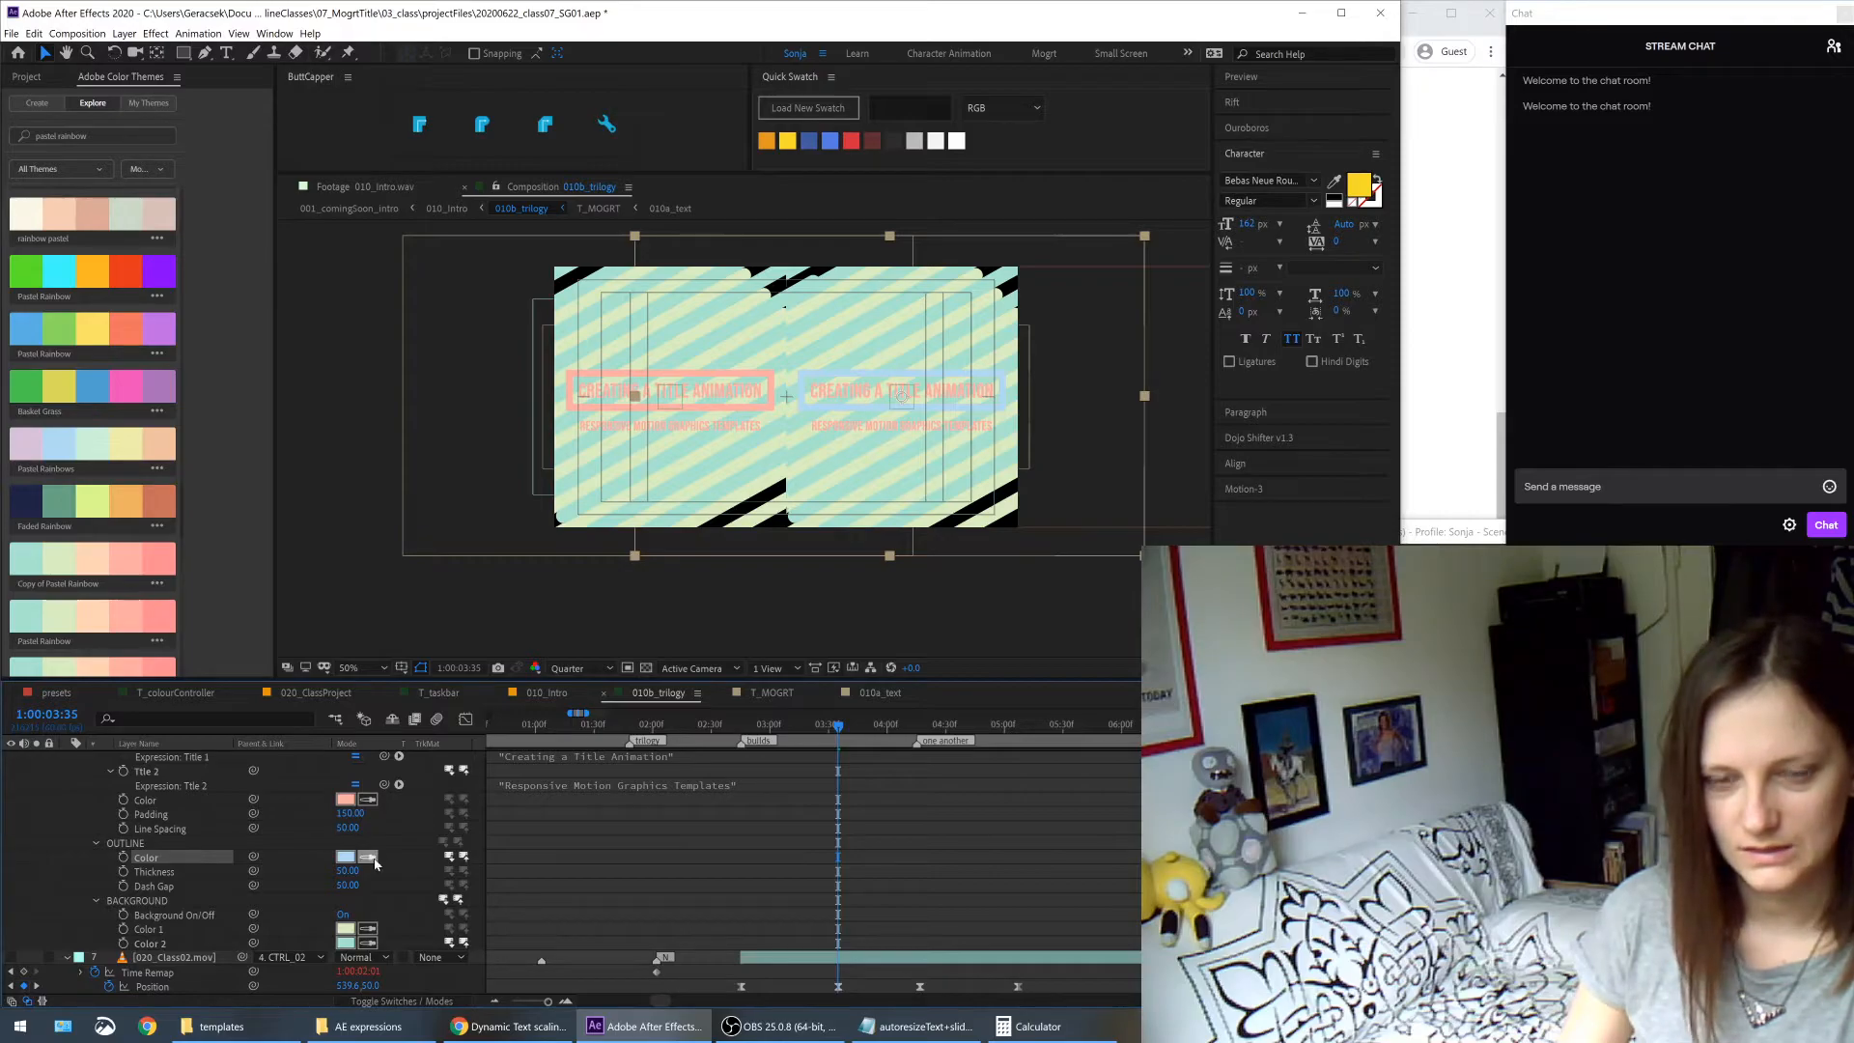
{"action": "left_click", "coordinate": [104, 446]}
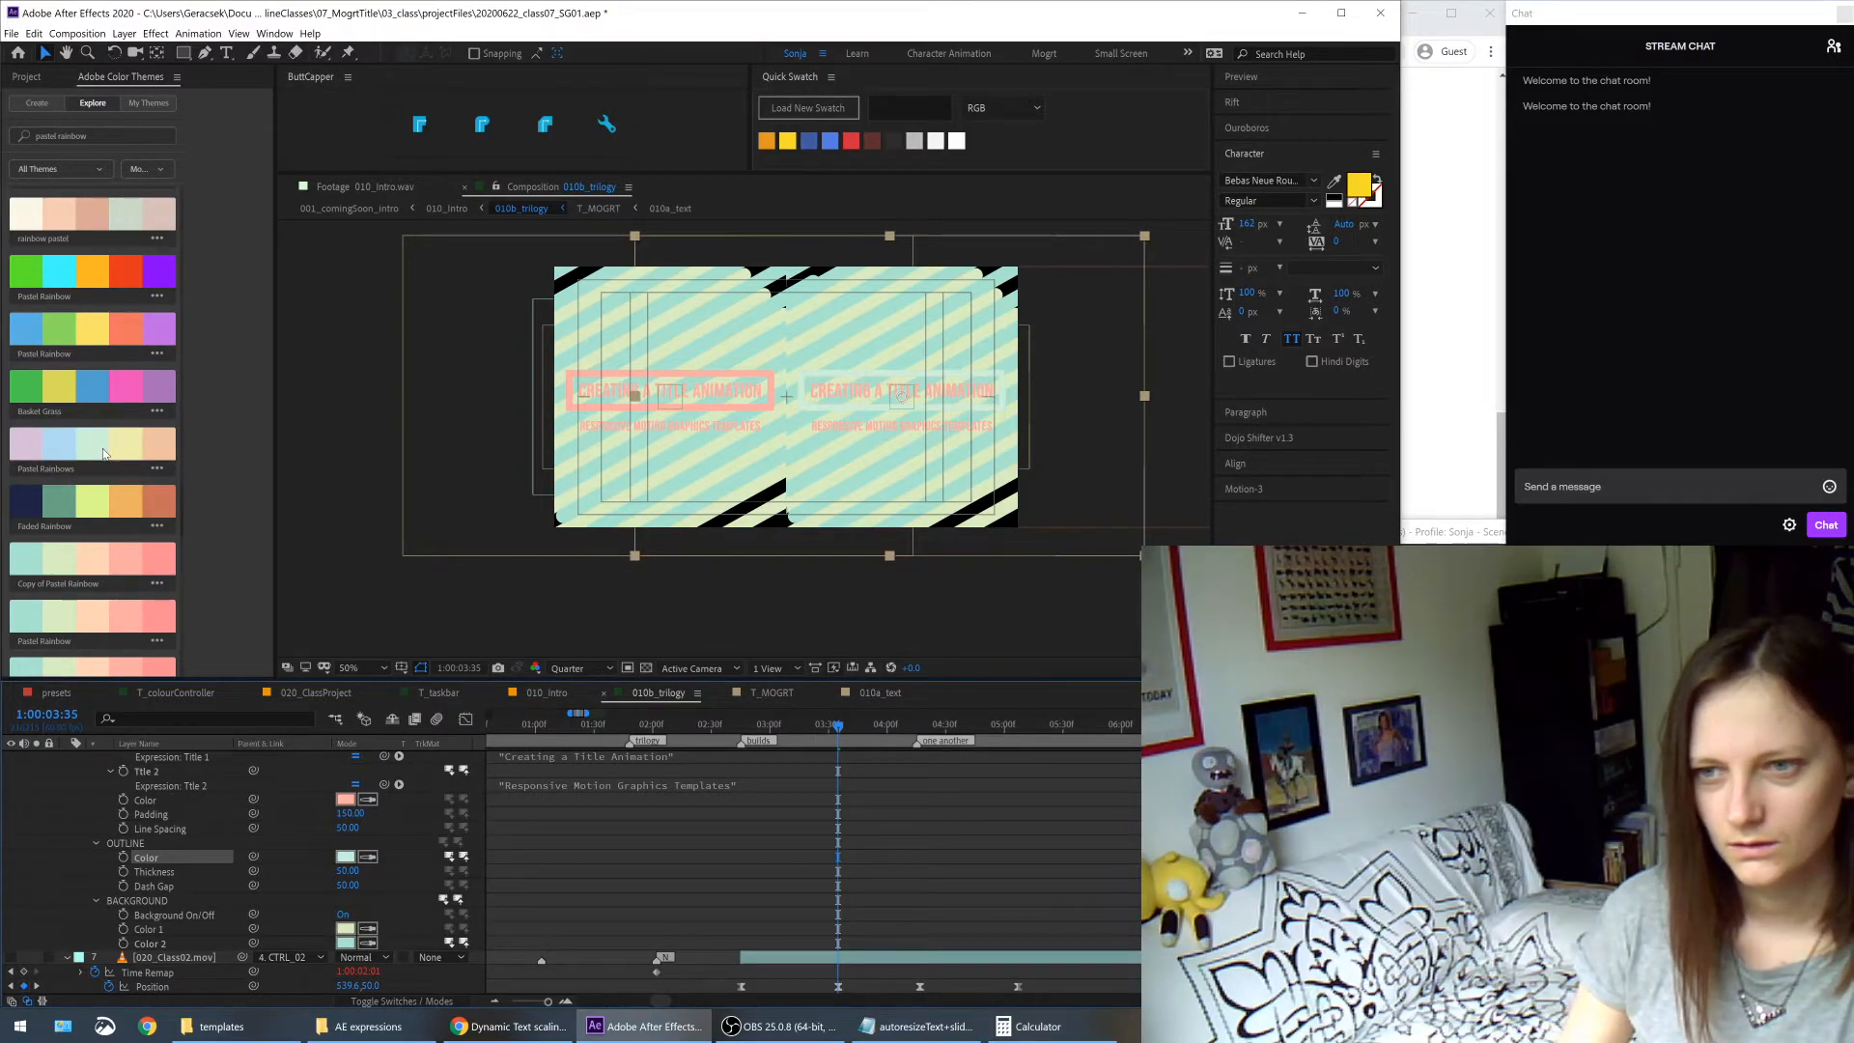
{"action": "left_click", "coordinate": [156, 467]}
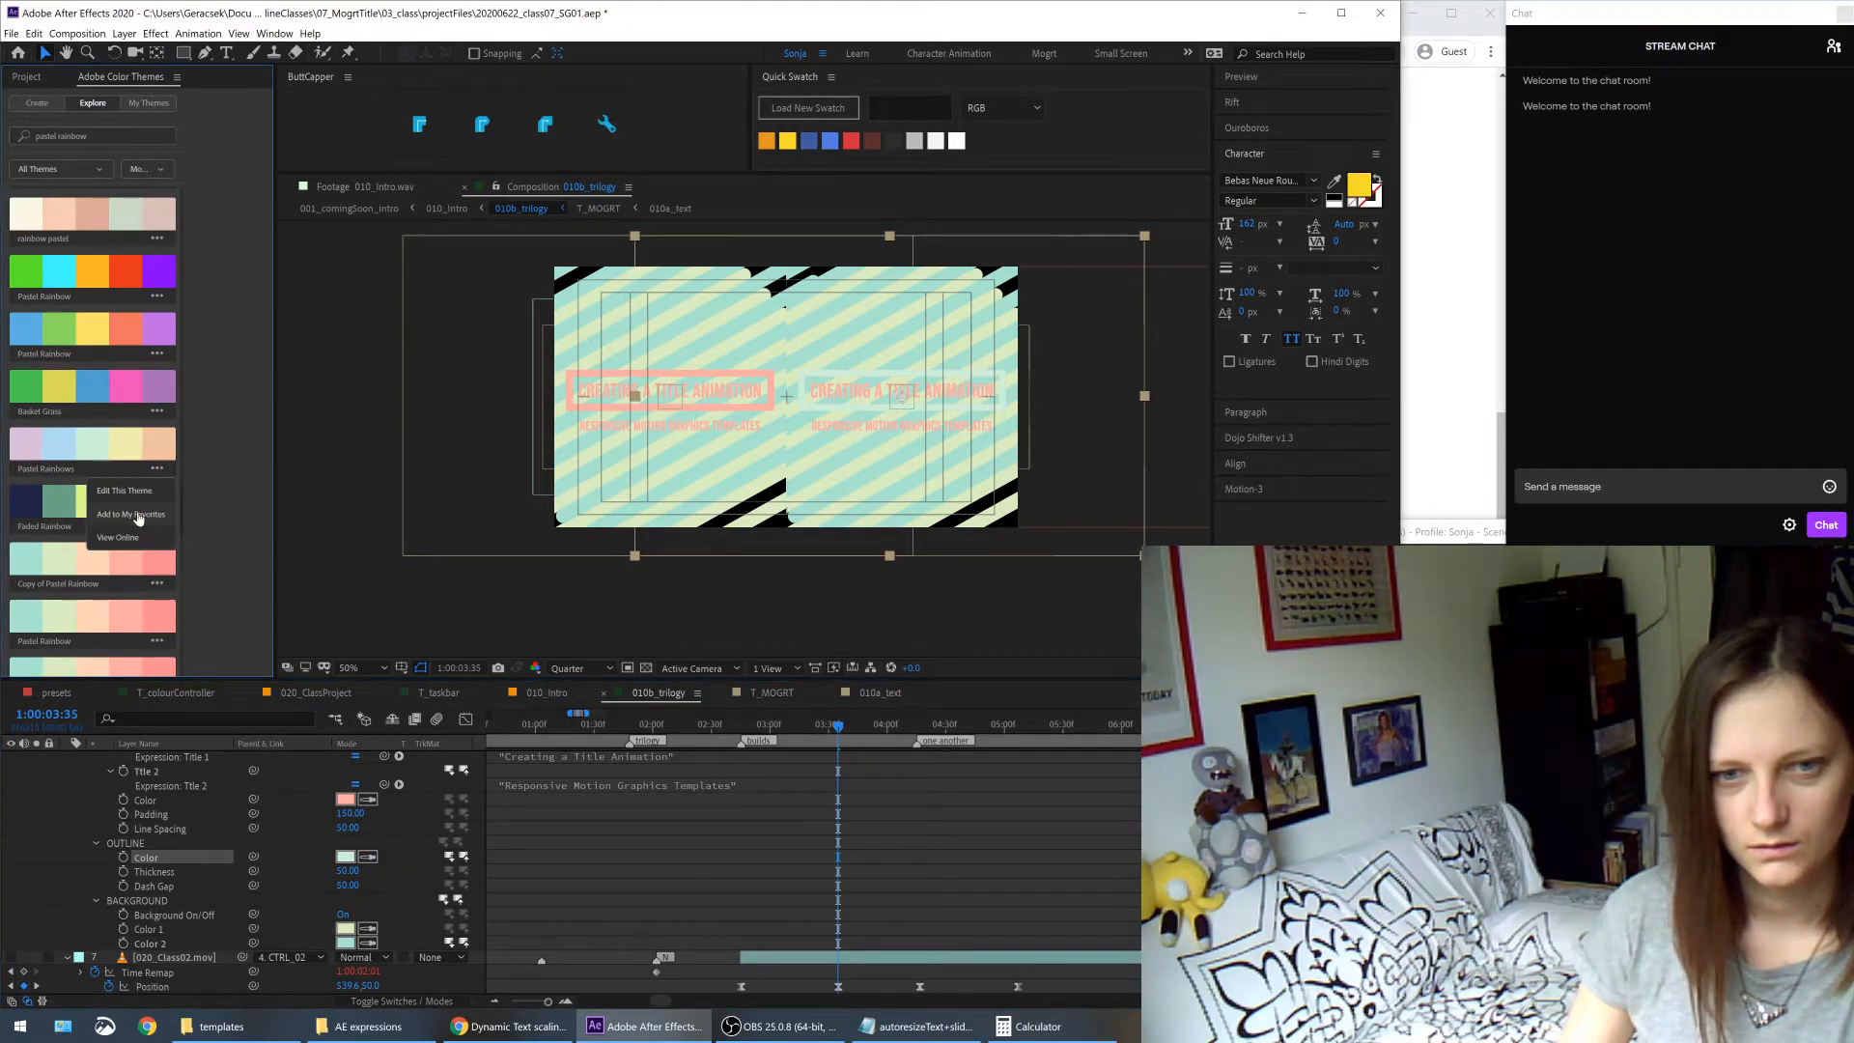
{"action": "left_click", "coordinate": [138, 514]}
- Look through the remaining "pastel rainbow" themes for a stronger pastel outline colour
{"action": "scroll", "coordinate": [215, 565], "scroll_direction": "down", "scroll_amount": 3}
{"action": "scroll", "coordinate": [93, 431], "scroll_direction": "down", "scroll_amount": 10}
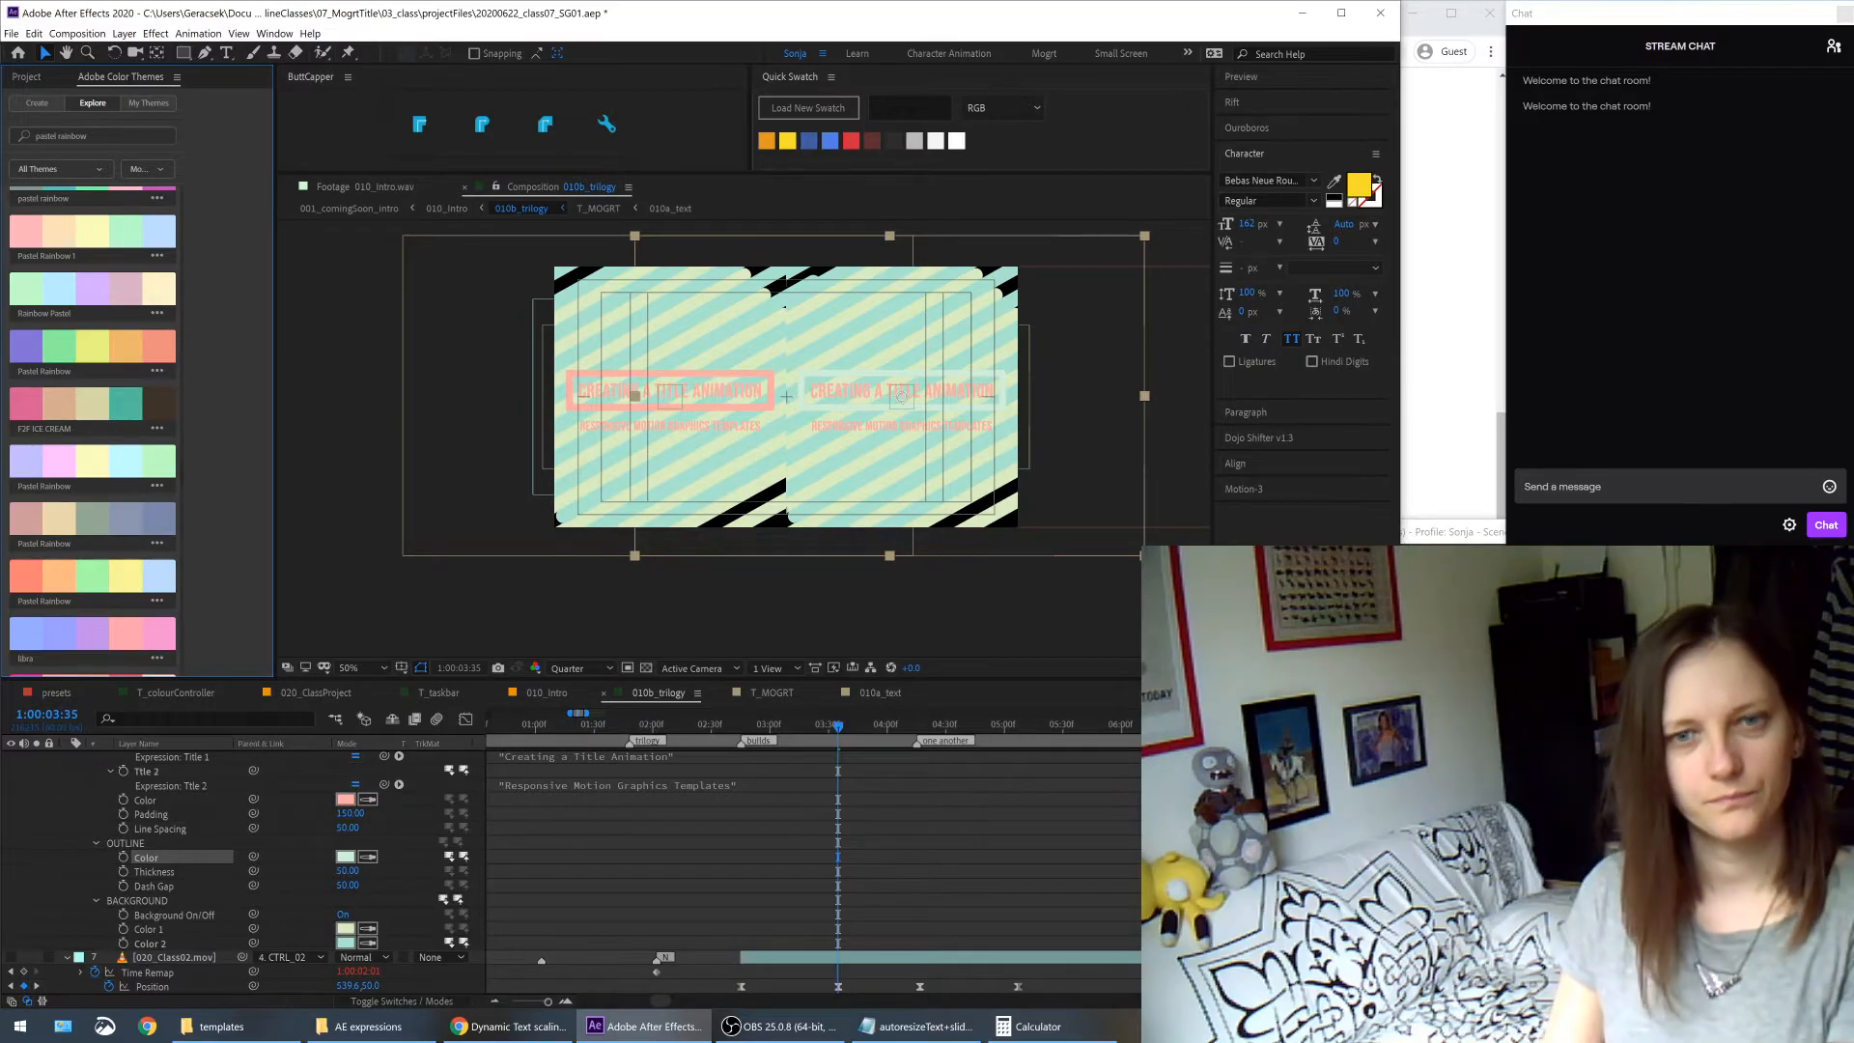
{"action": "scroll", "coordinate": [122, 598], "scroll_direction": "up", "scroll_amount": 3}
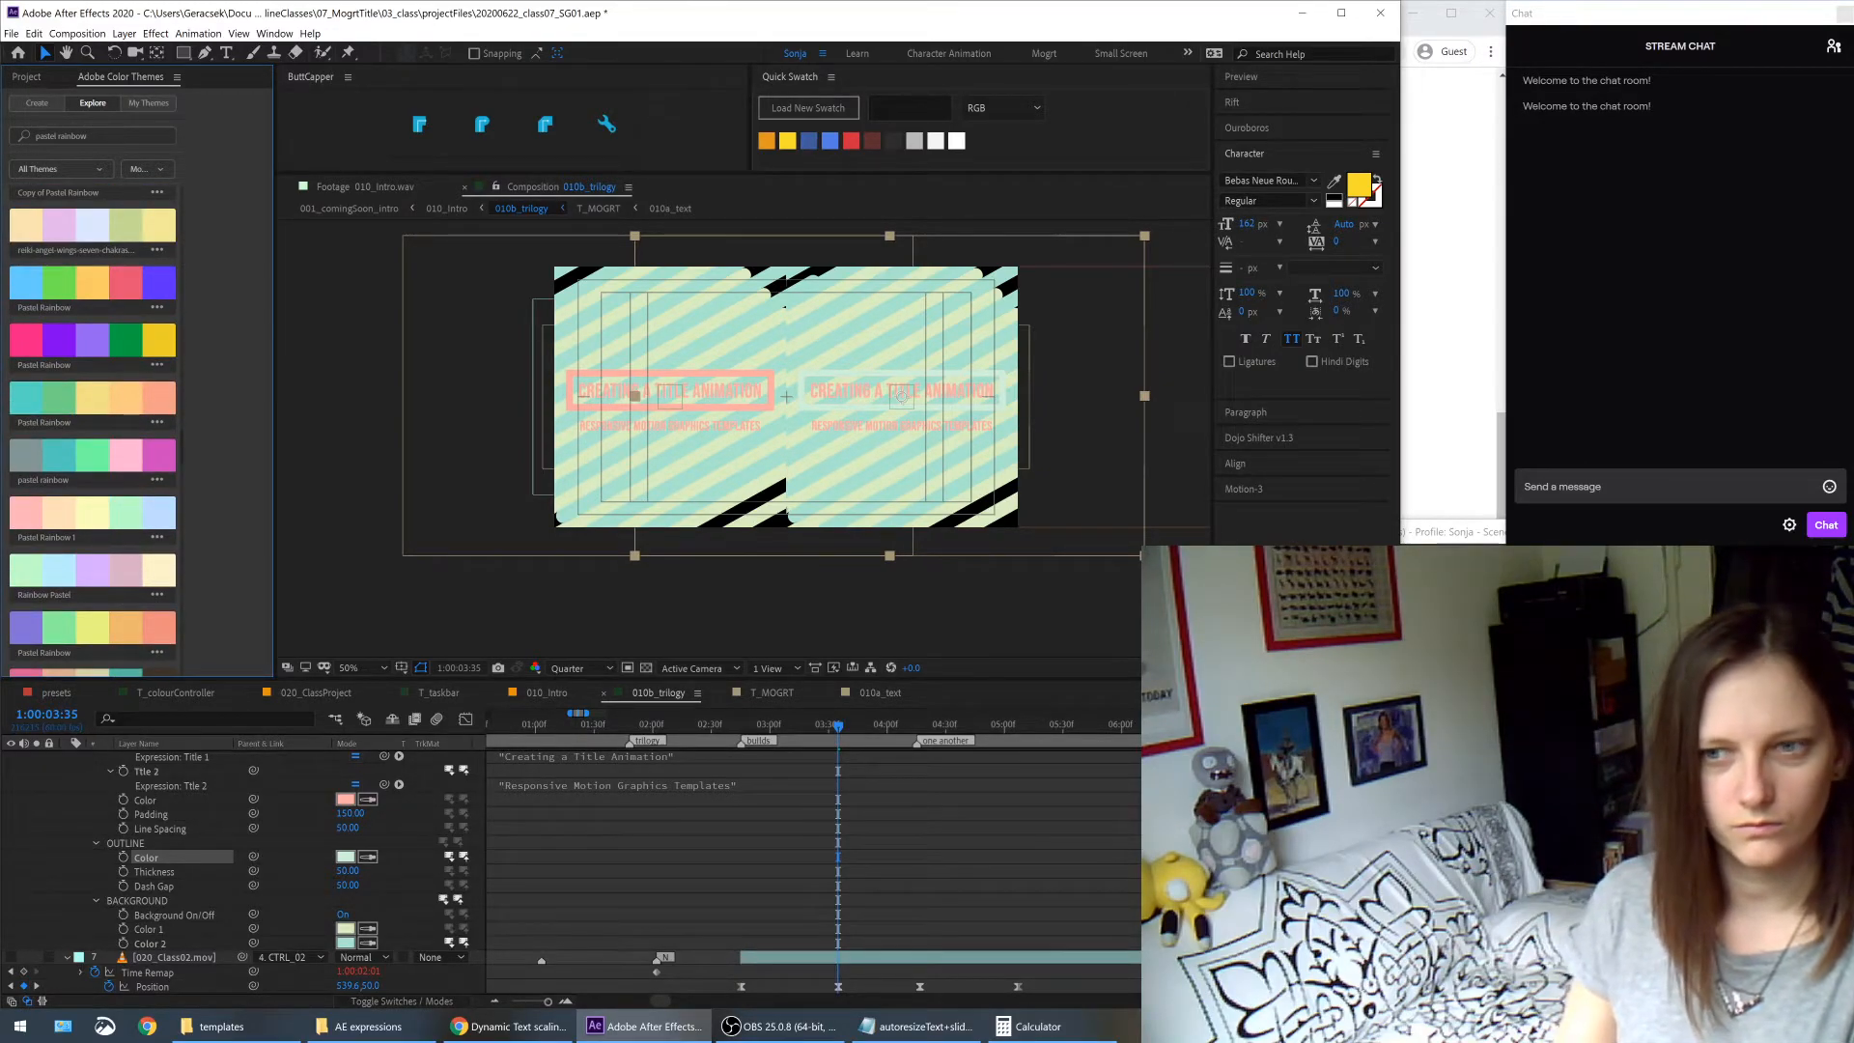
{"action": "scroll", "coordinate": [92, 386], "scroll_direction": "up", "scroll_amount": 2}
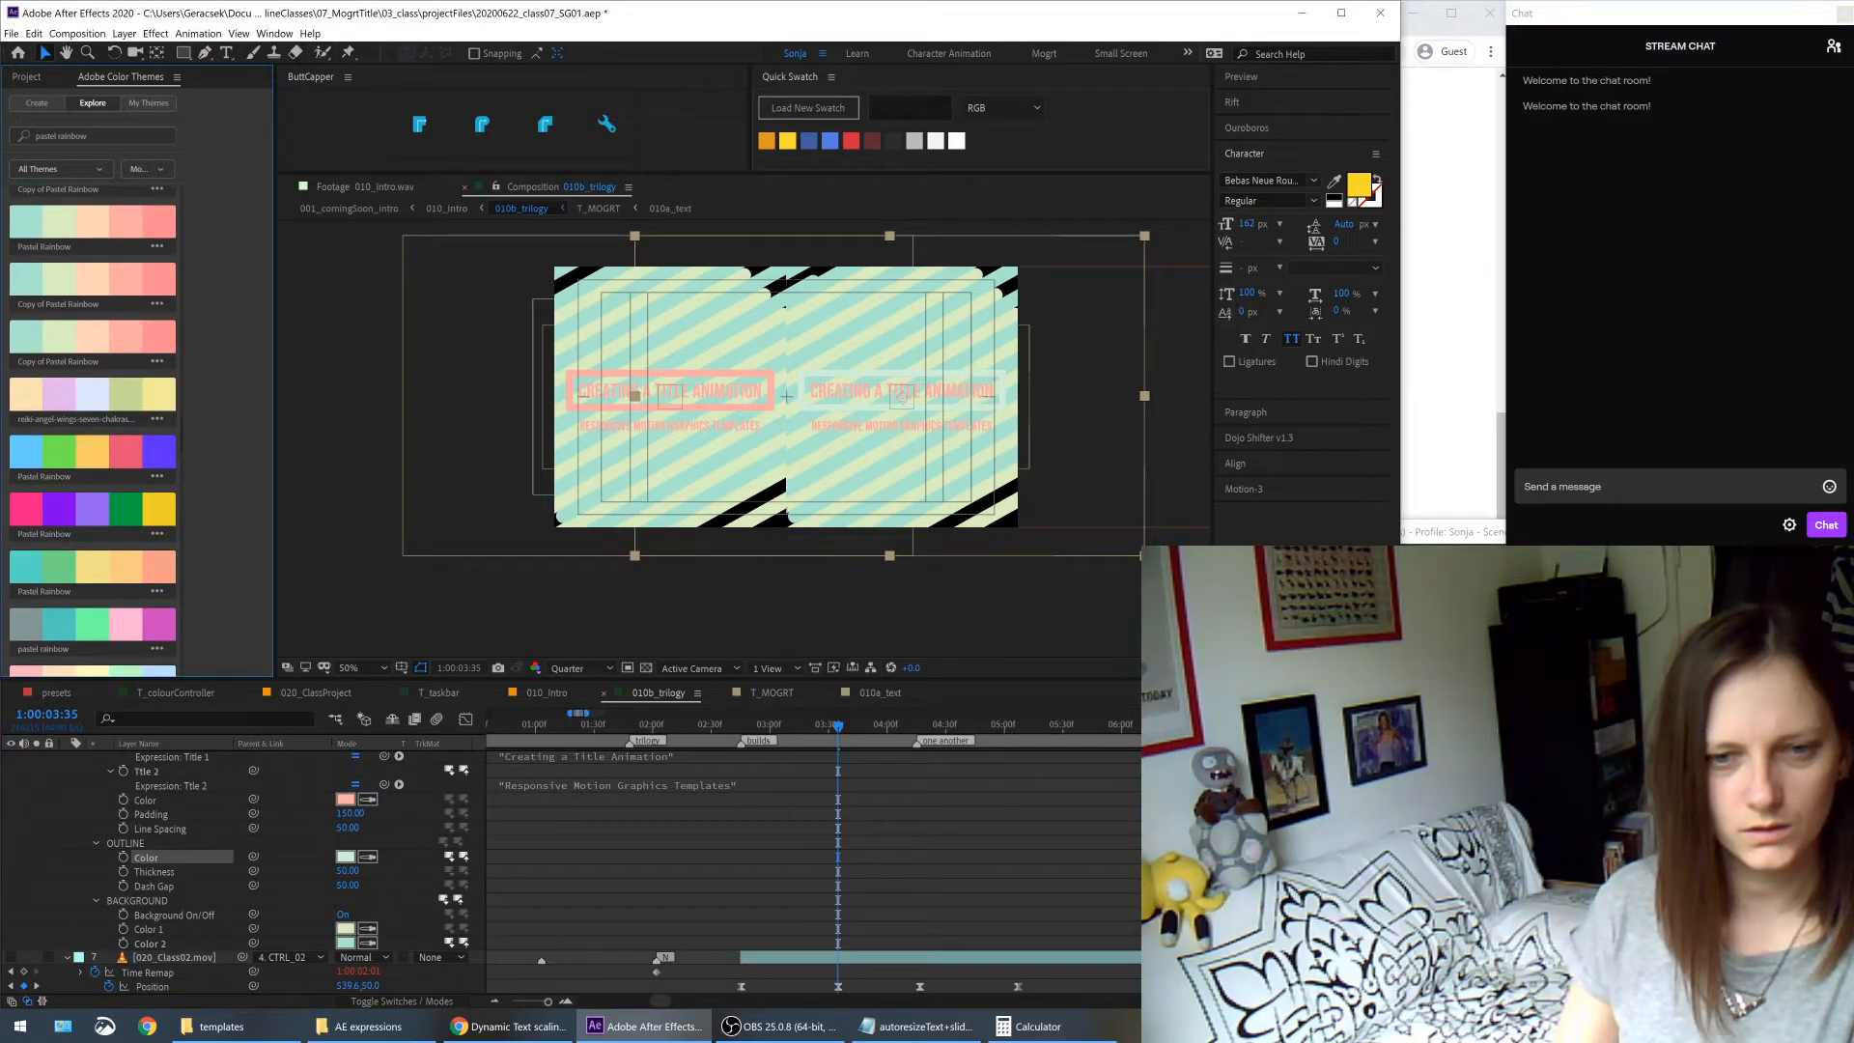
{"action": "scroll", "coordinate": [140, 394], "scroll_direction": "down", "scroll_amount": 1}
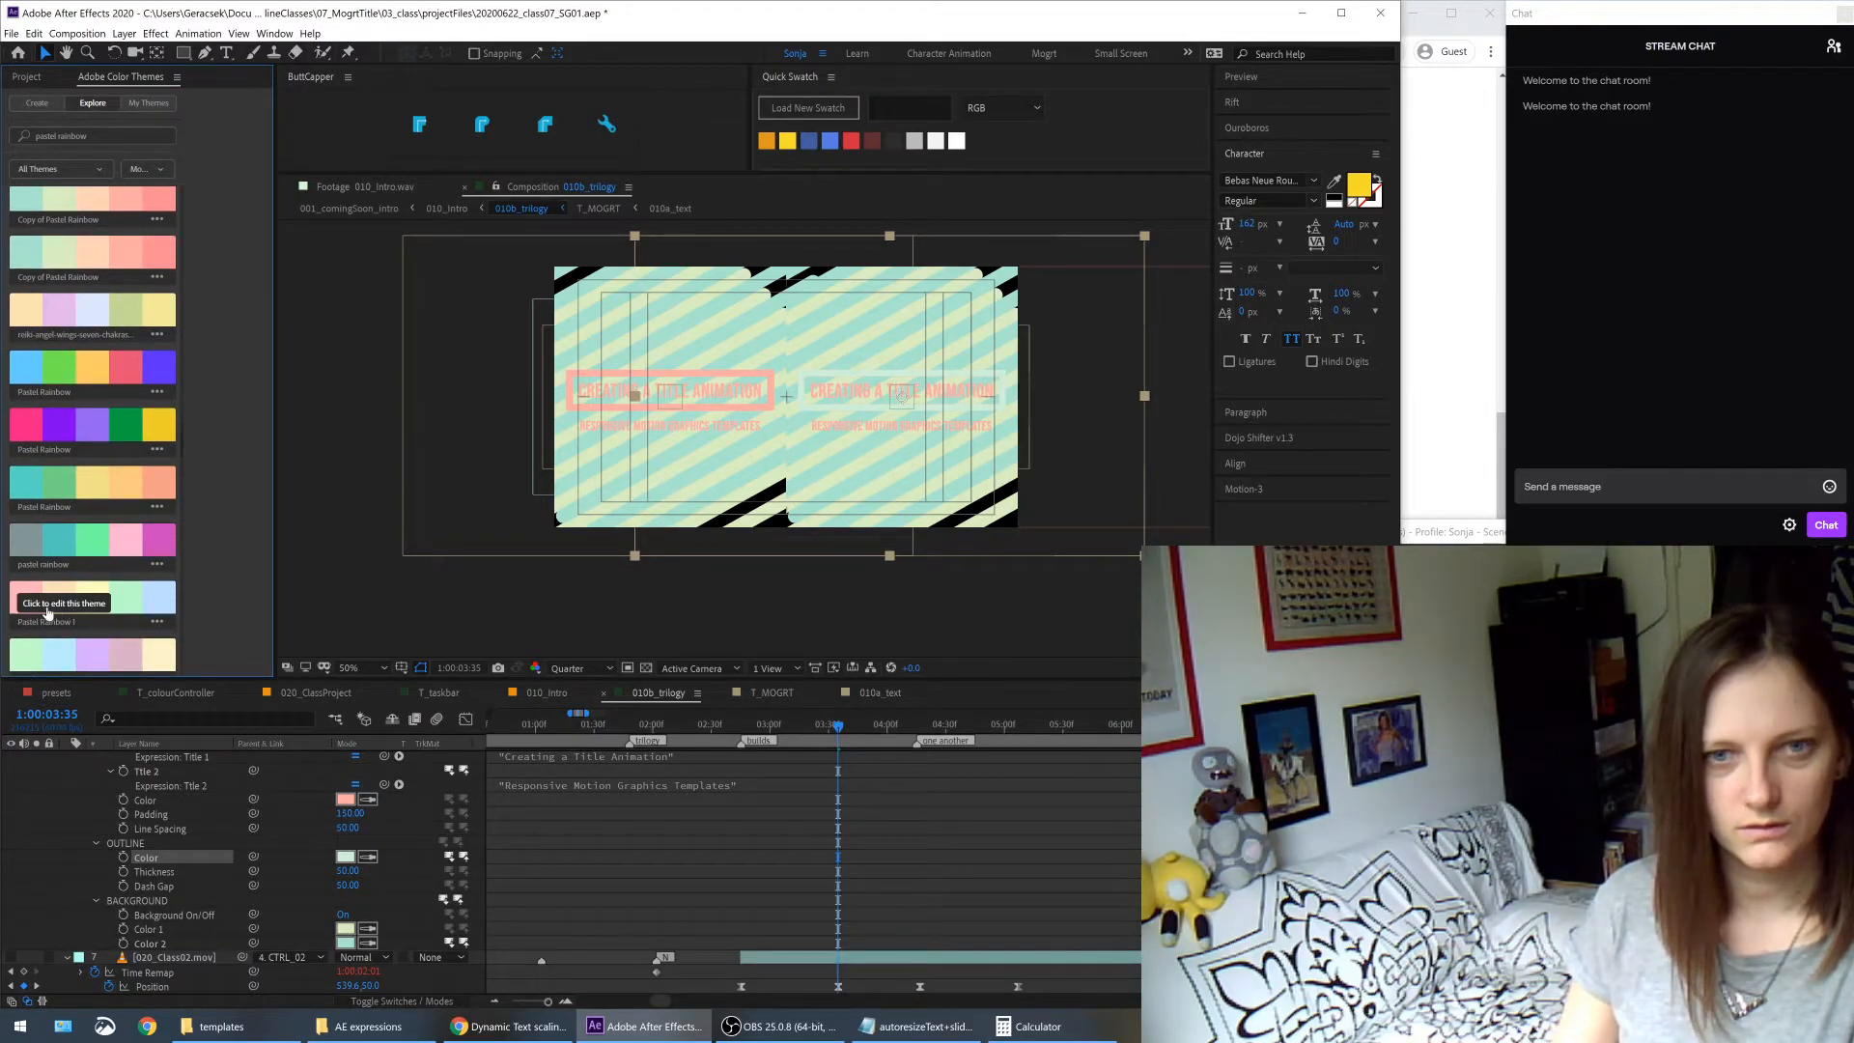
{"action": "scroll", "coordinate": [118, 454], "scroll_direction": "down", "scroll_amount": 5}
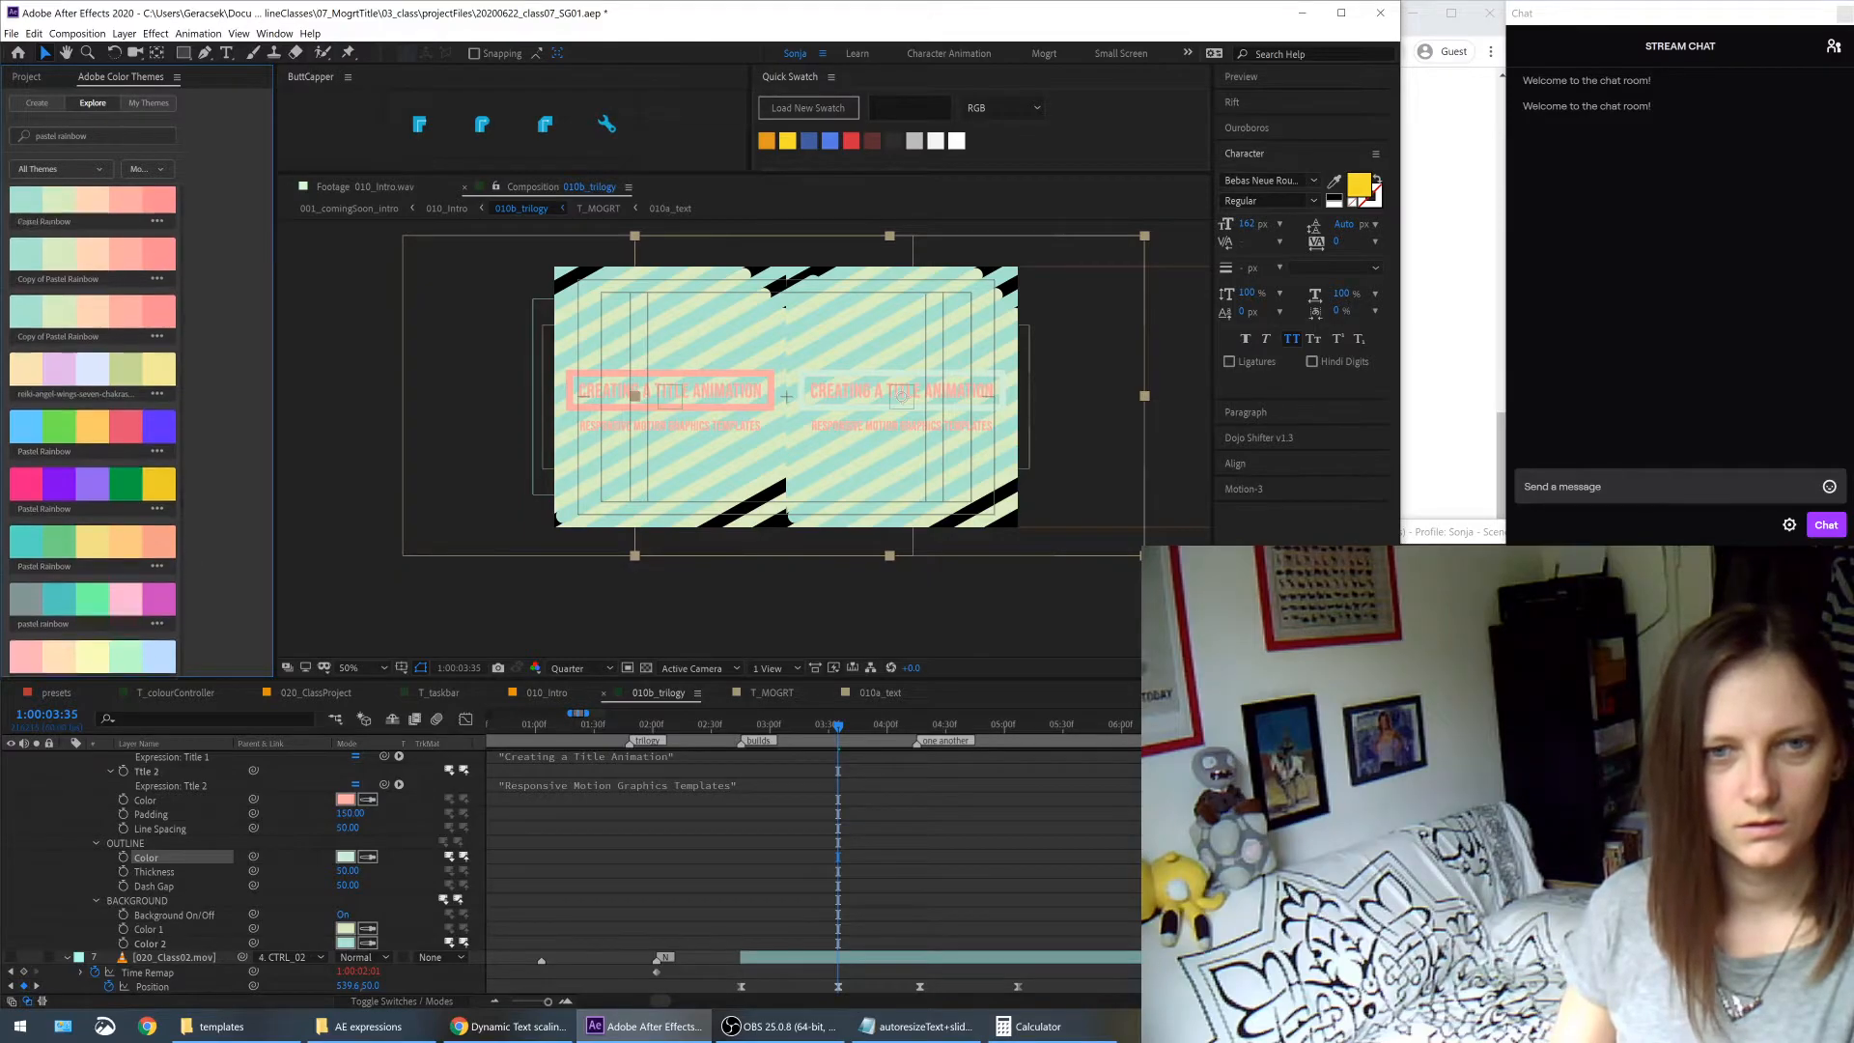
{"action": "scroll", "coordinate": [118, 459], "scroll_direction": "down", "scroll_amount": 10}
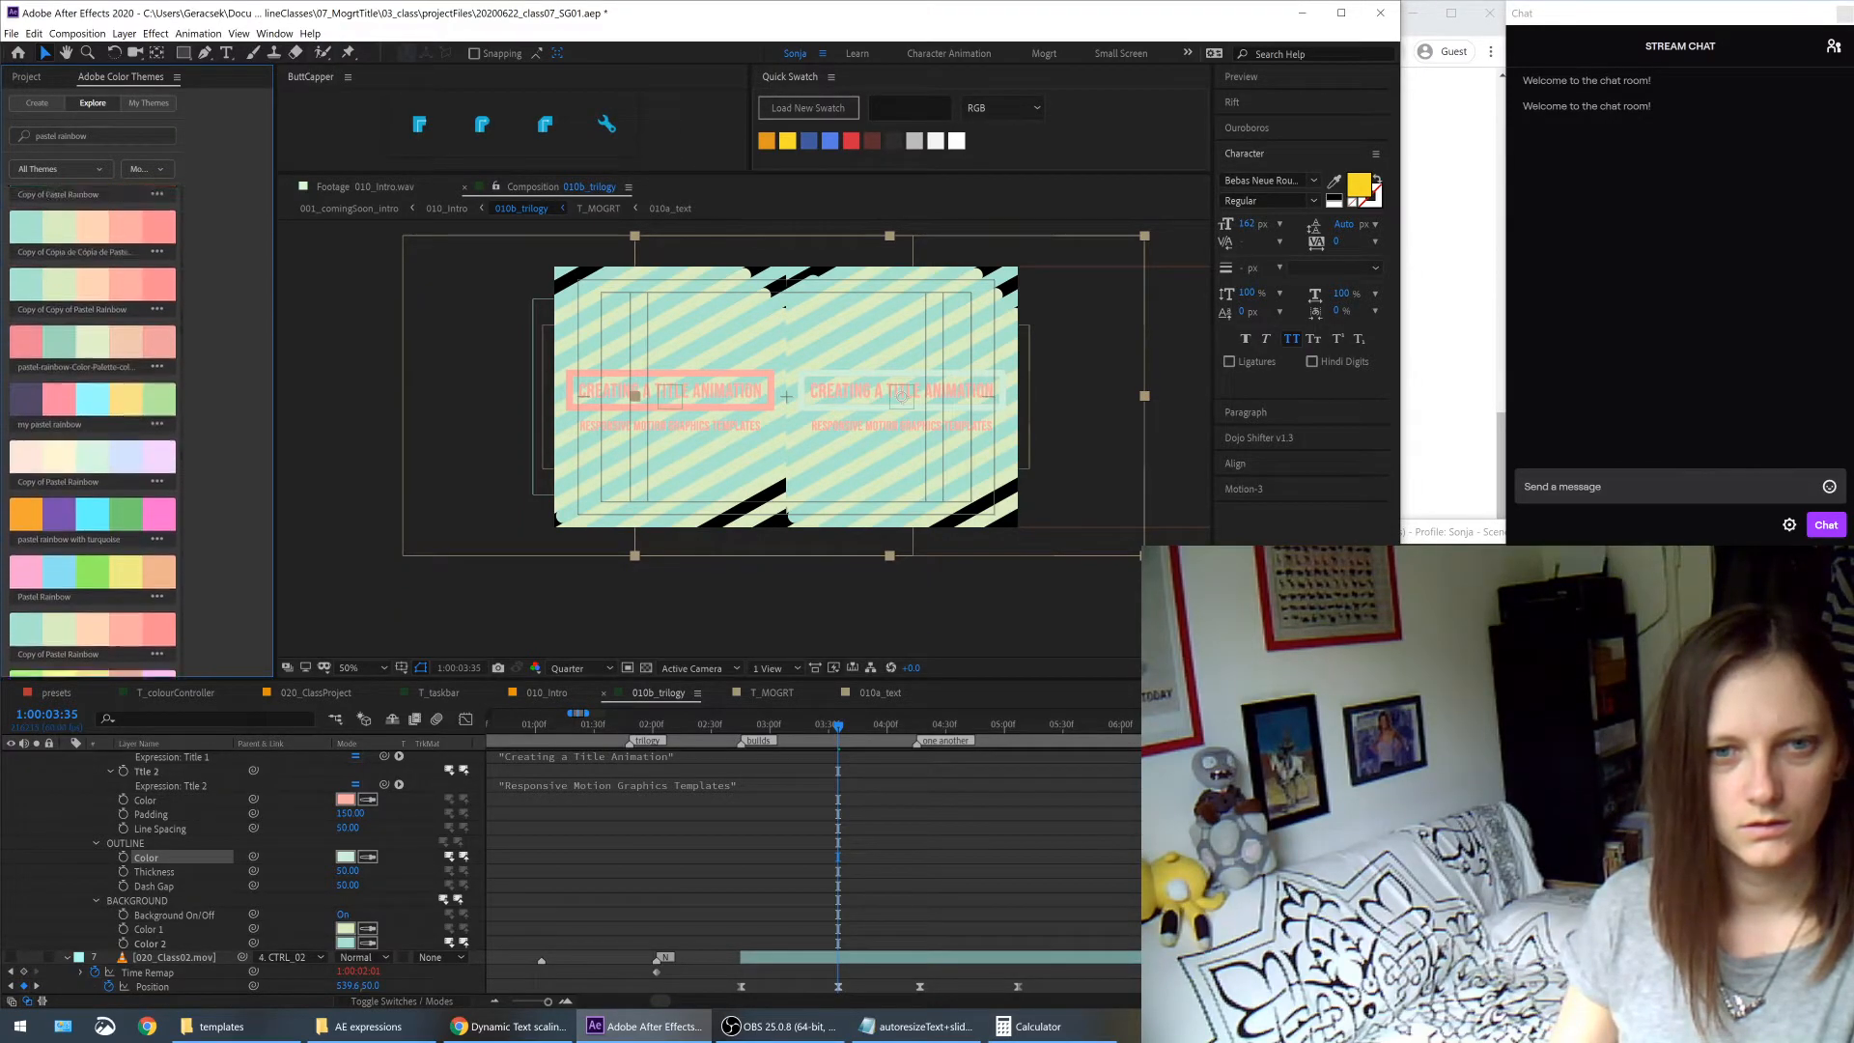
{"action": "scroll", "coordinate": [122, 467], "scroll_direction": "down", "scroll_amount": 10}
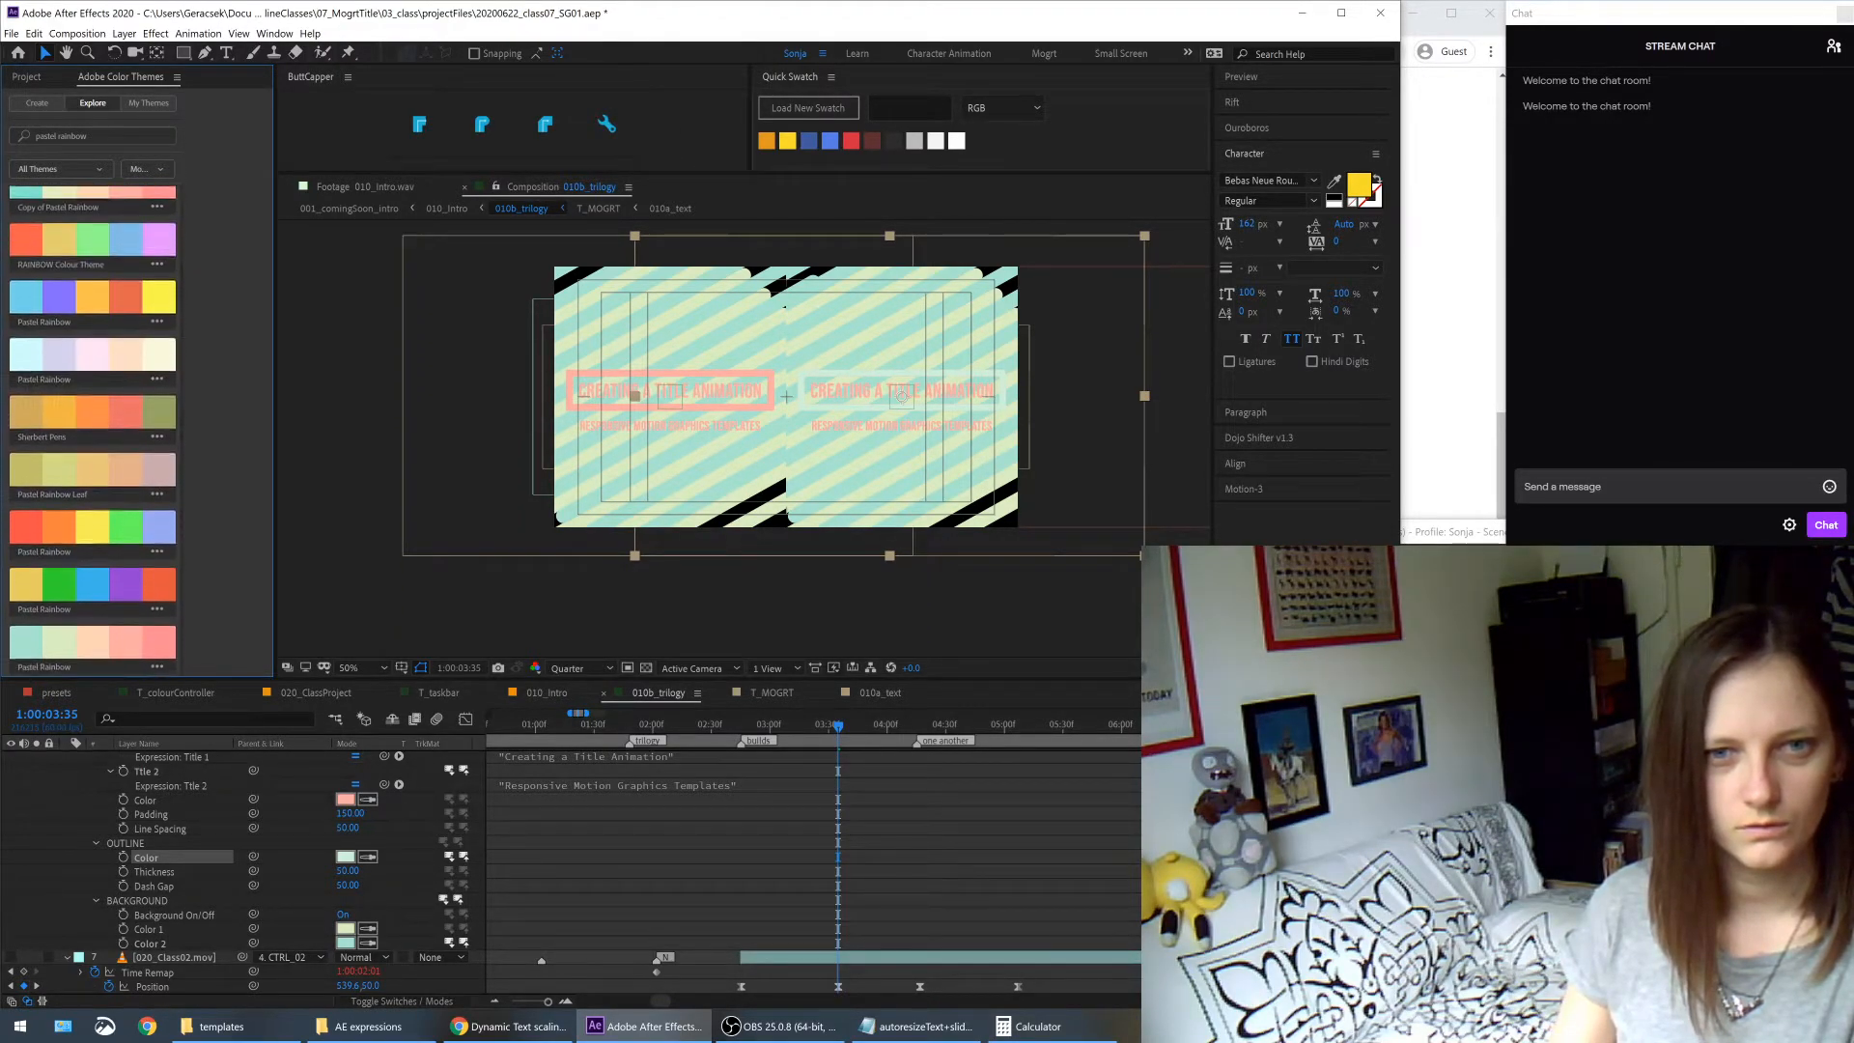
{"action": "scroll", "coordinate": [121, 466], "scroll_direction": "up", "scroll_amount": 6}
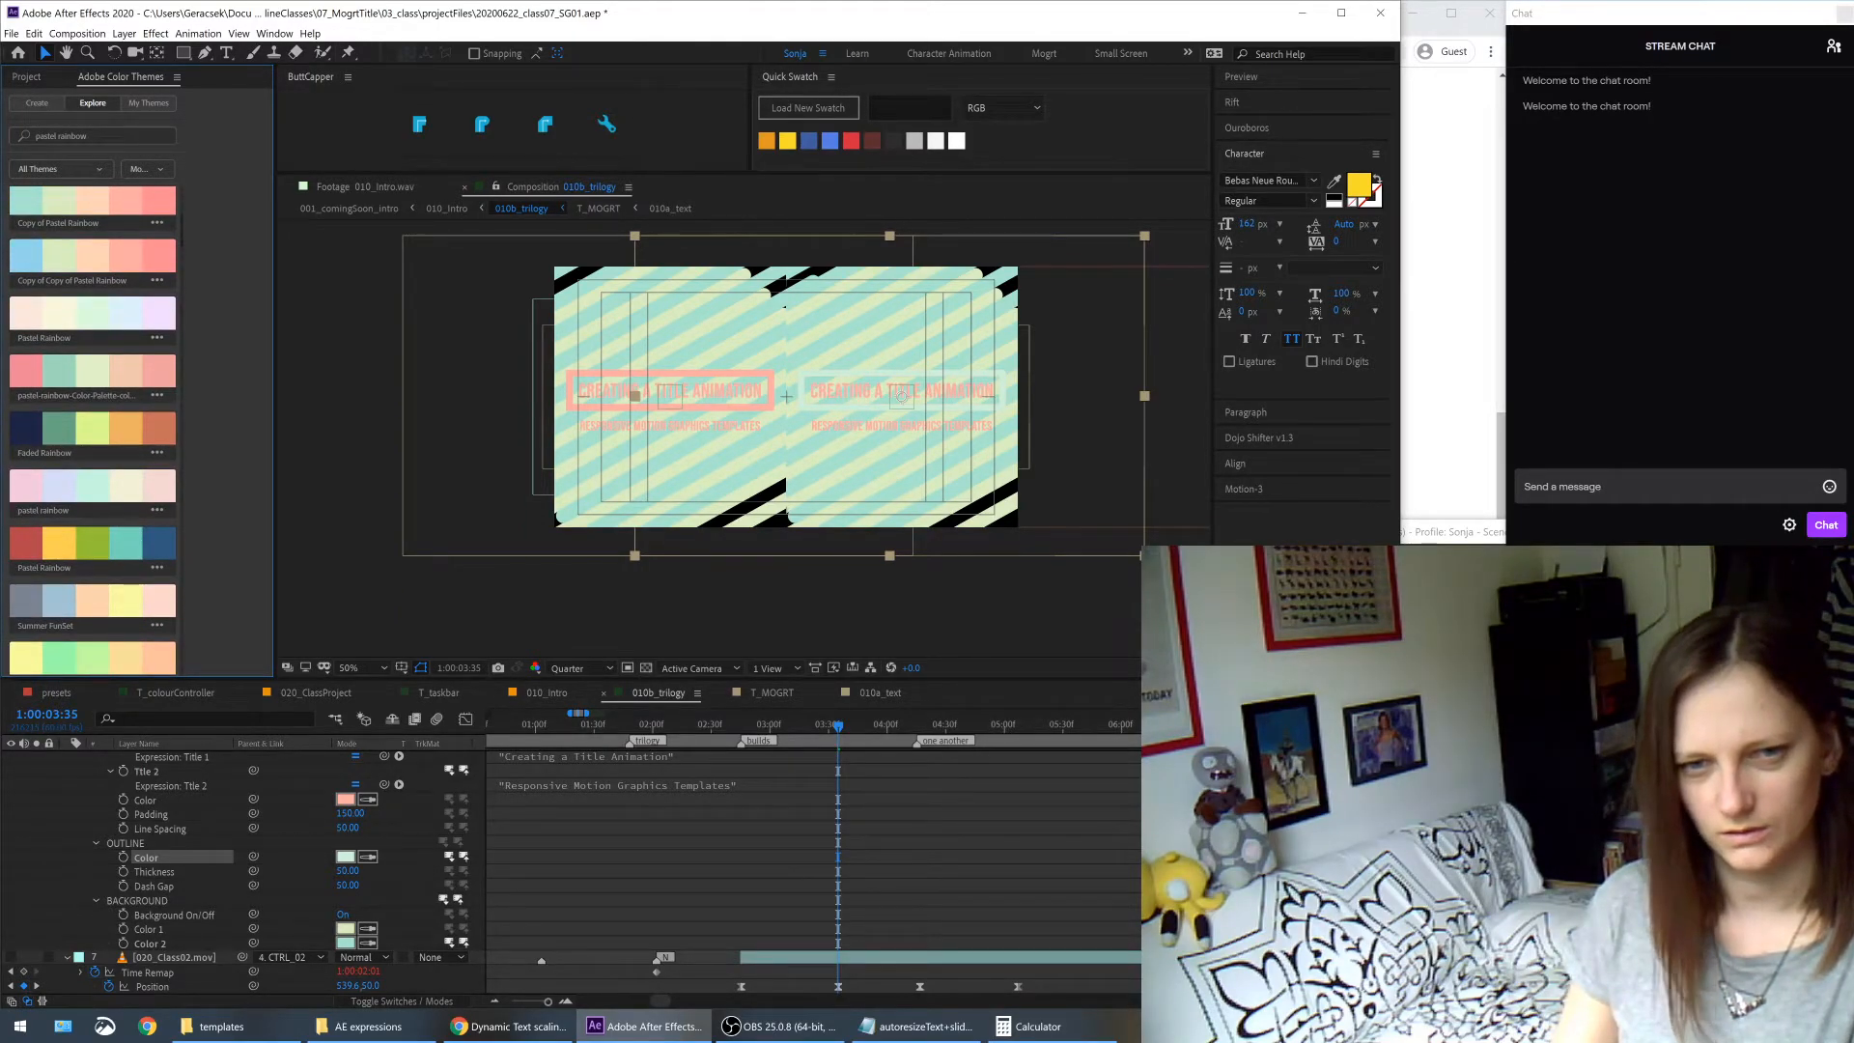
- Set the Outline Color to the sky blue of the Copy of Copy of Pastel Rainbow theme and add that theme to My Favorites
{"action": "left_click", "coordinate": [368, 857]}
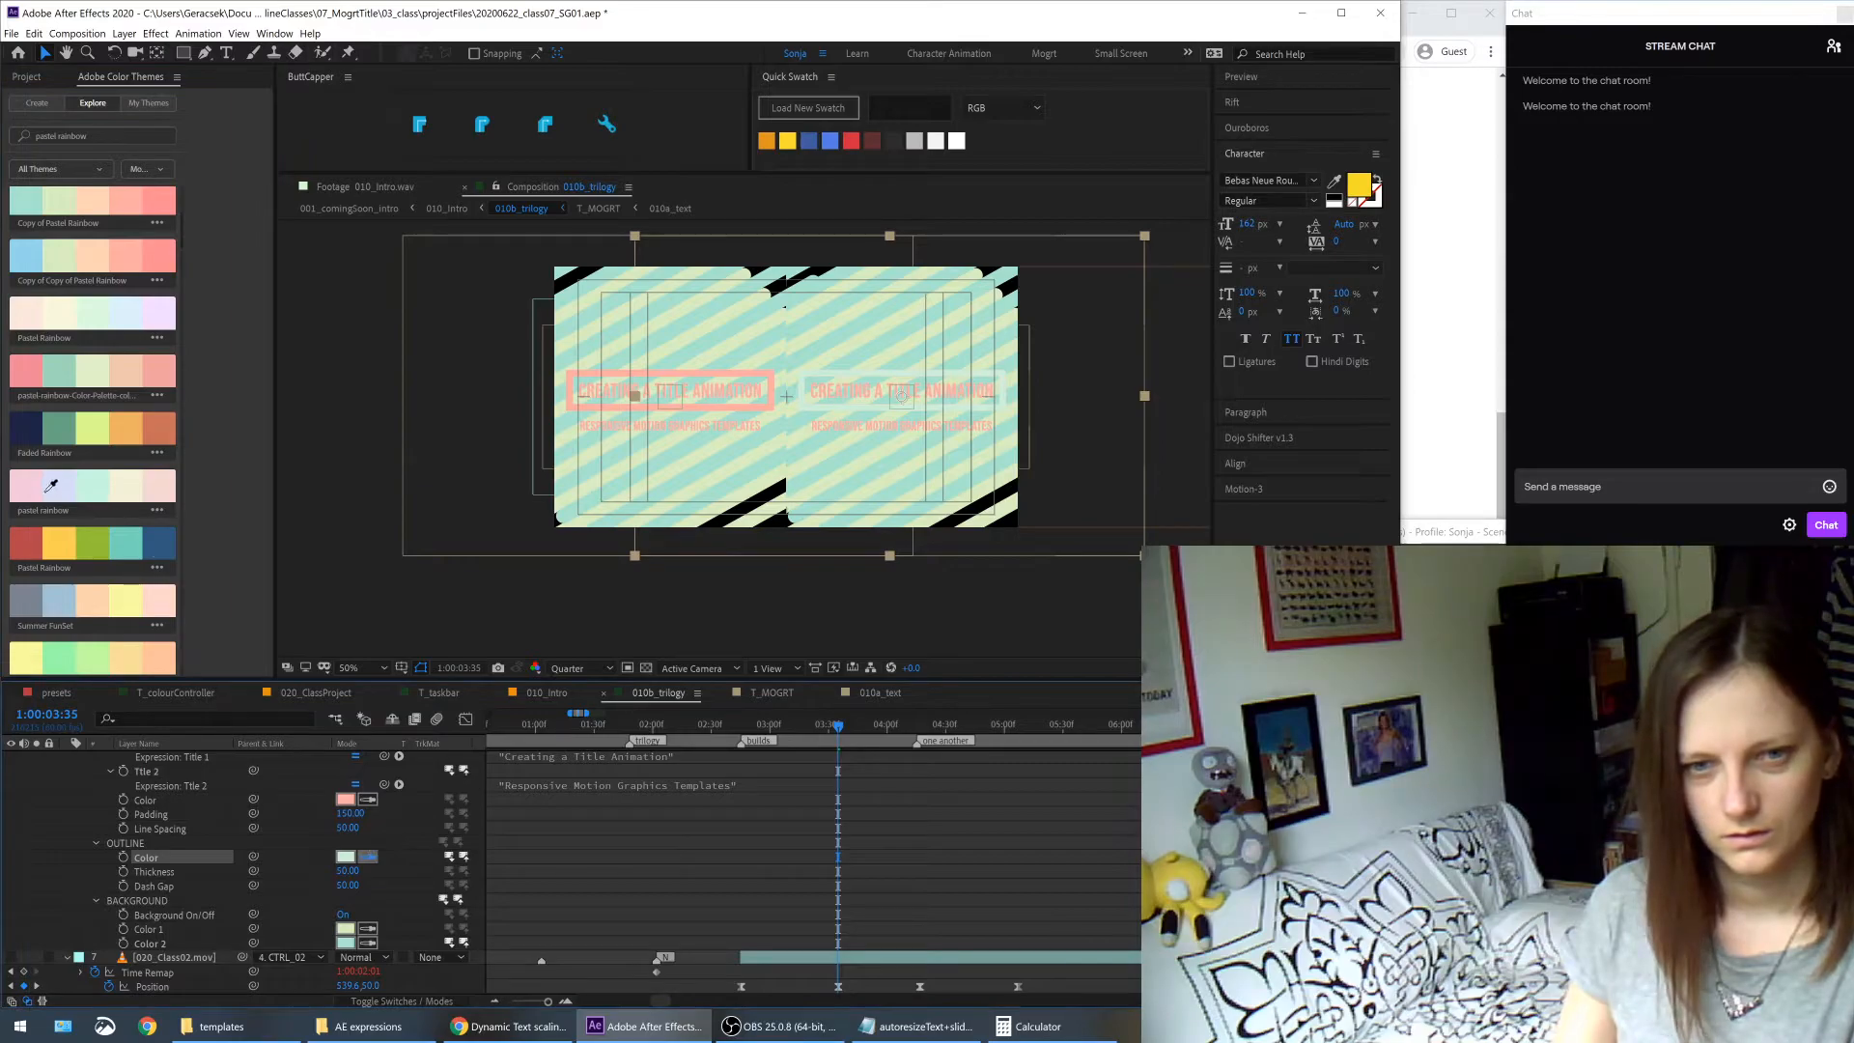
{"action": "left_click", "coordinate": [29, 260]}
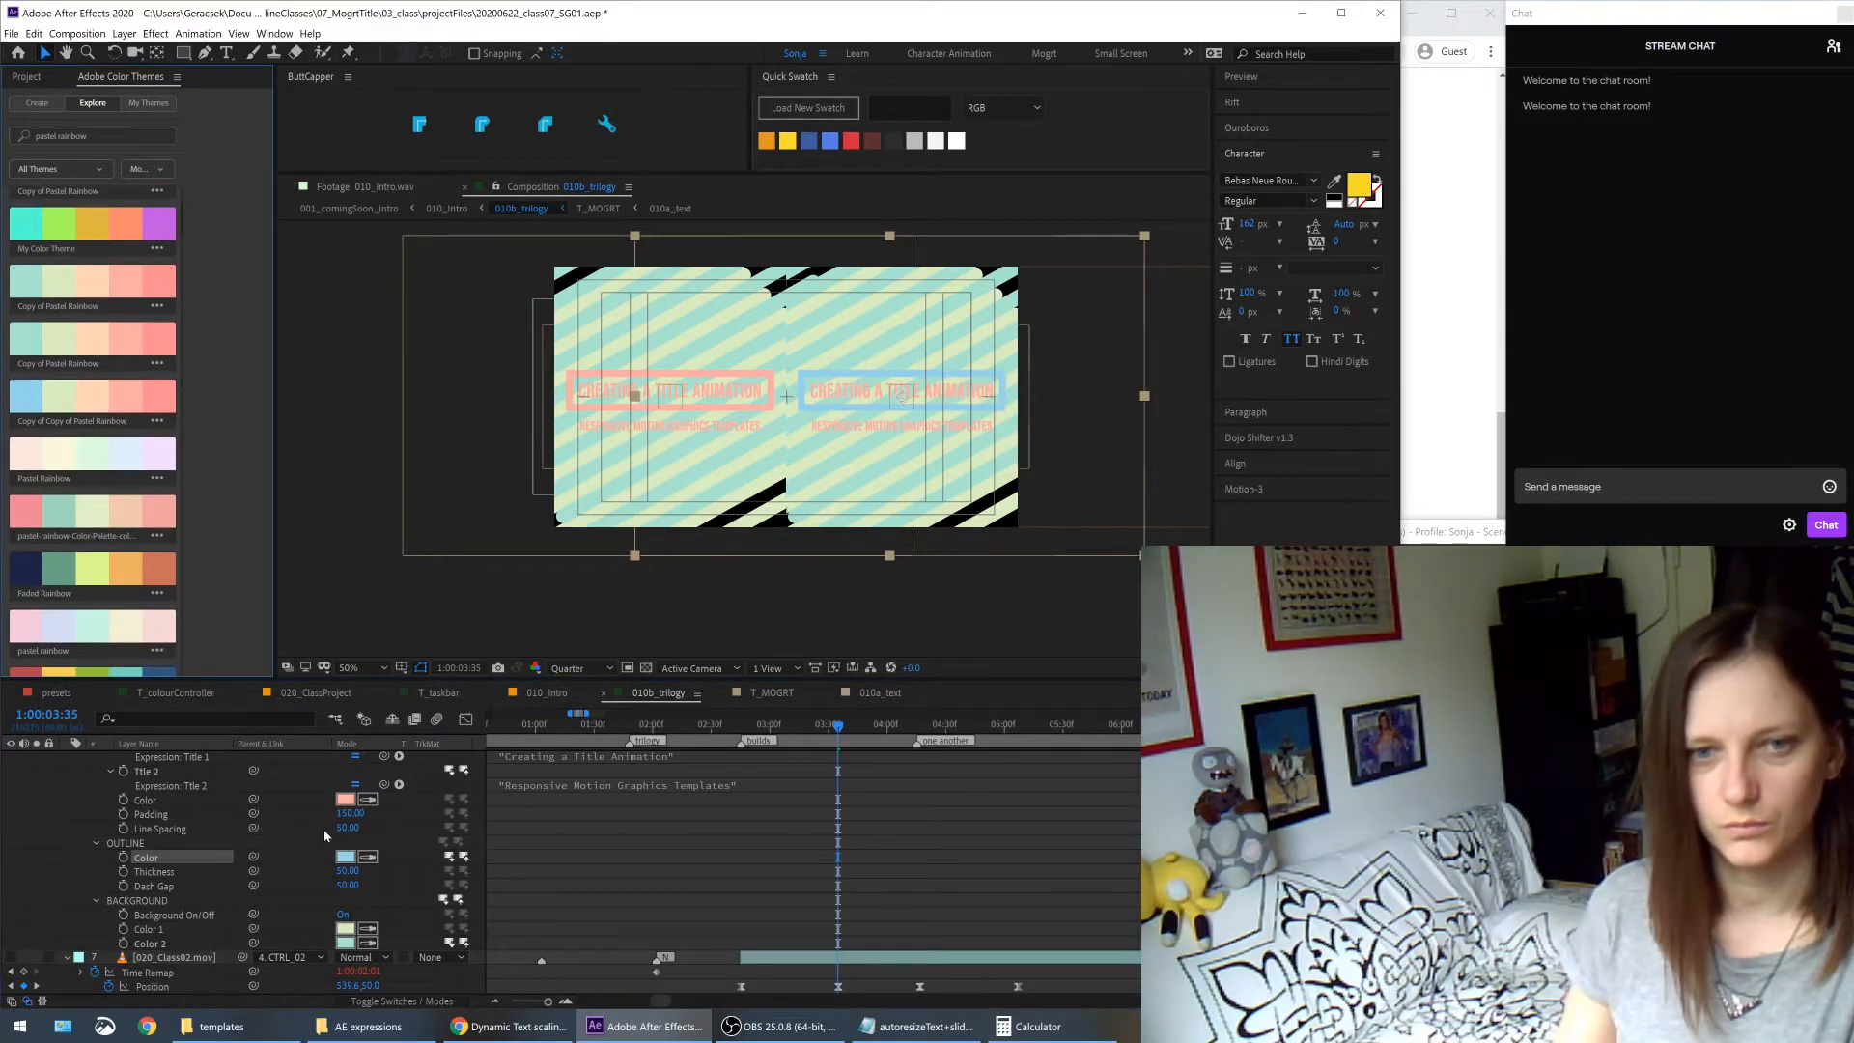
{"action": "left_click", "coordinate": [370, 854]}
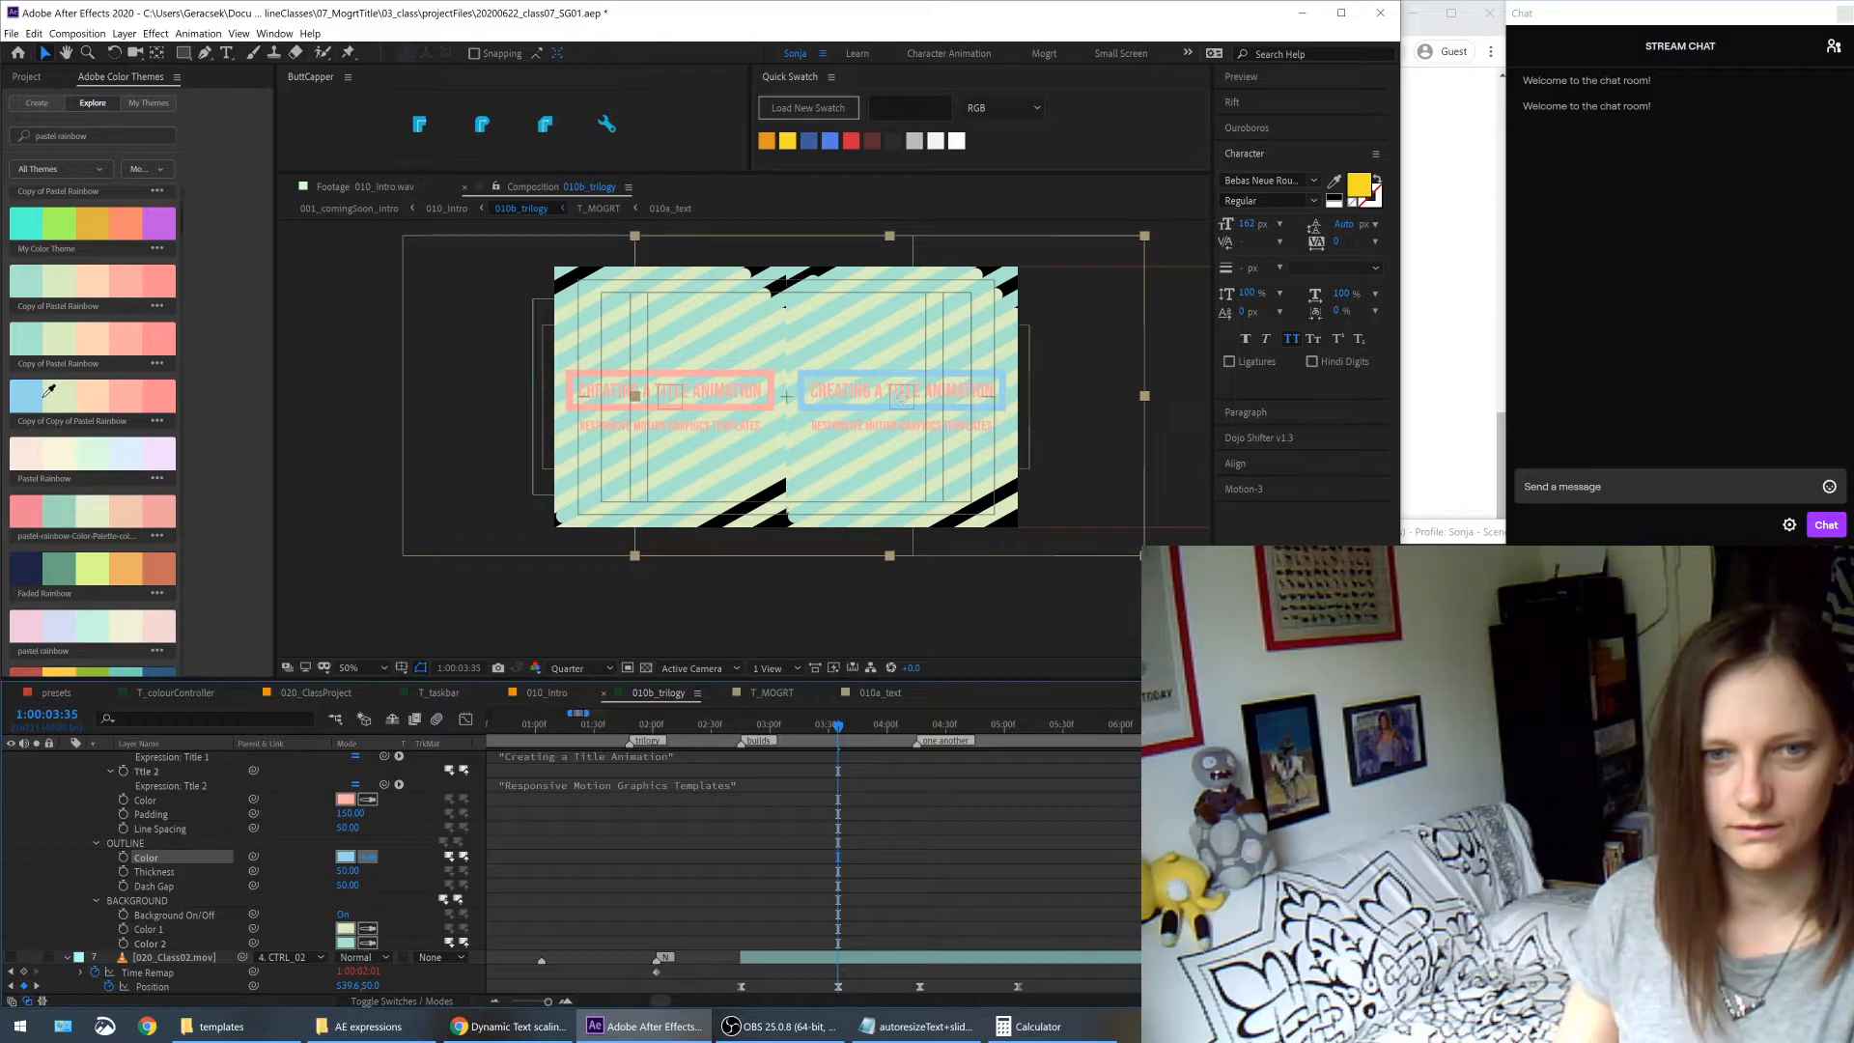
{"action": "left_click", "coordinate": [31, 389]}
{"action": "left_click", "coordinate": [158, 421]}
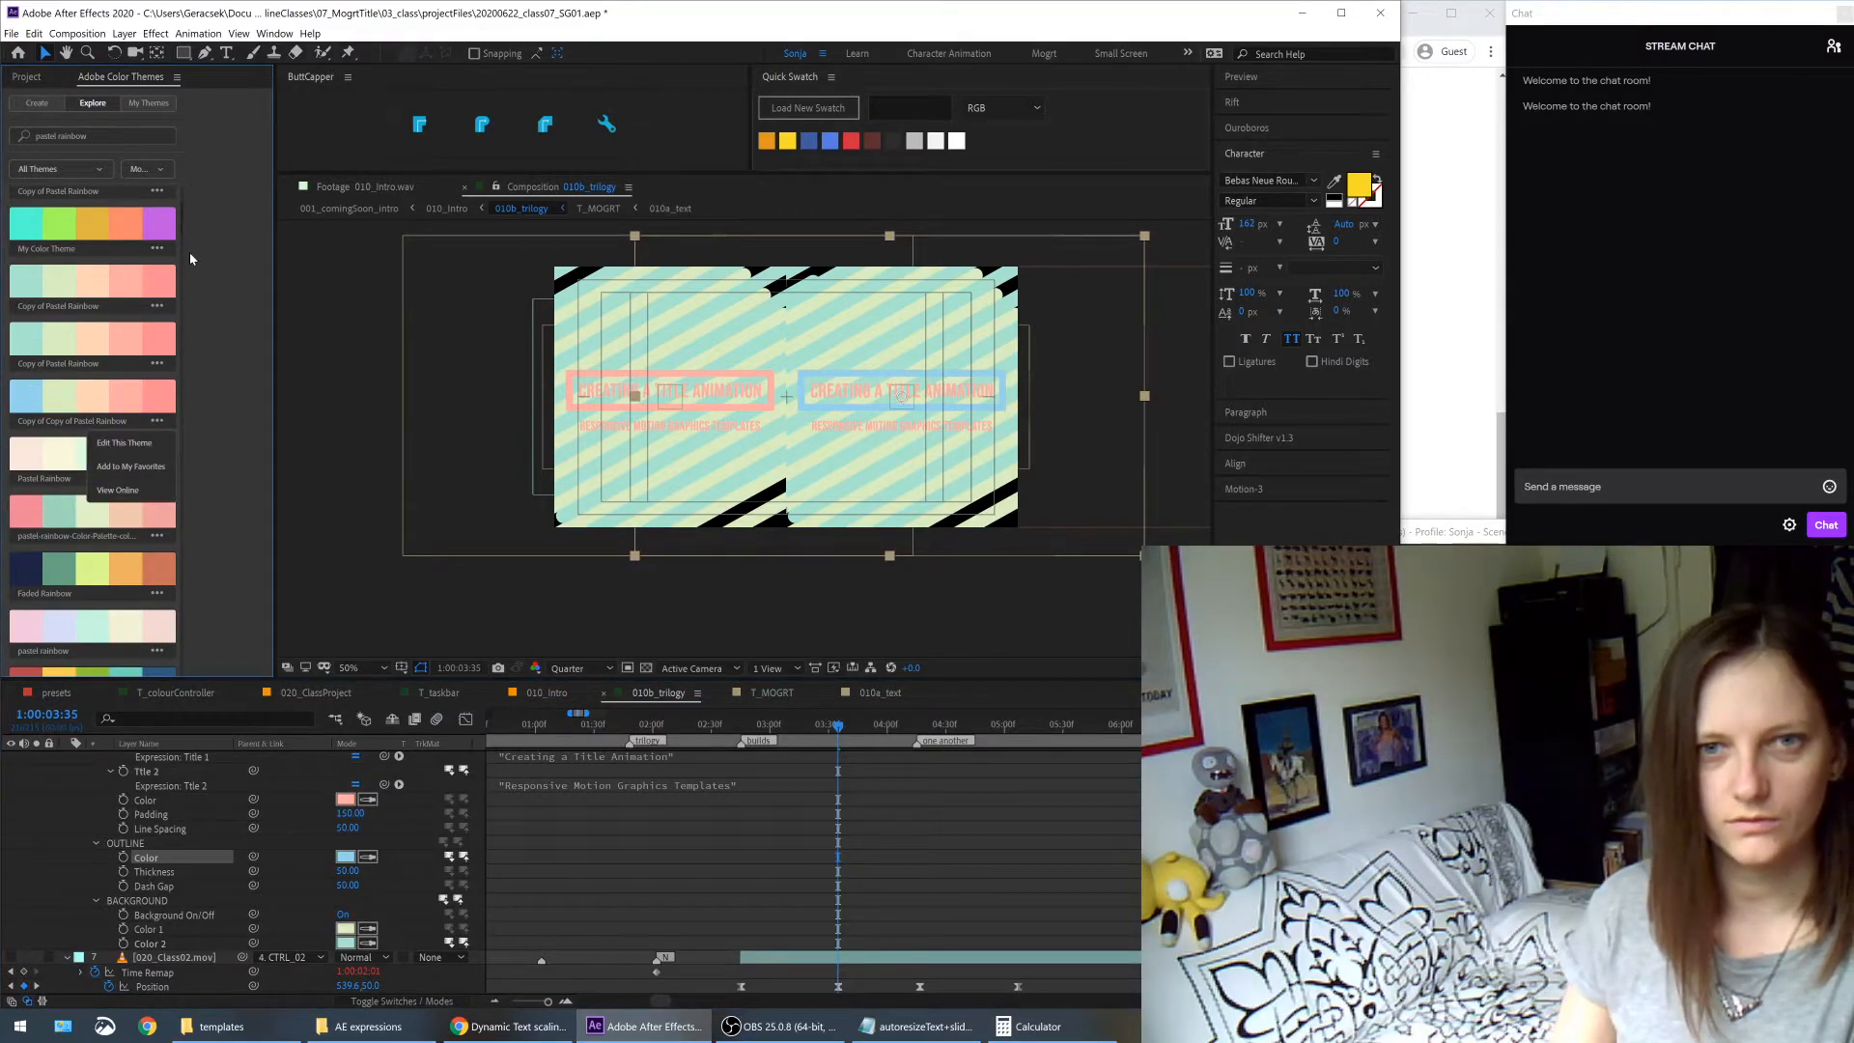
- Check My Themes for the saved colour themes, trying the By Date sort order and the other My Library
{"action": "left_click", "coordinate": [149, 105]}
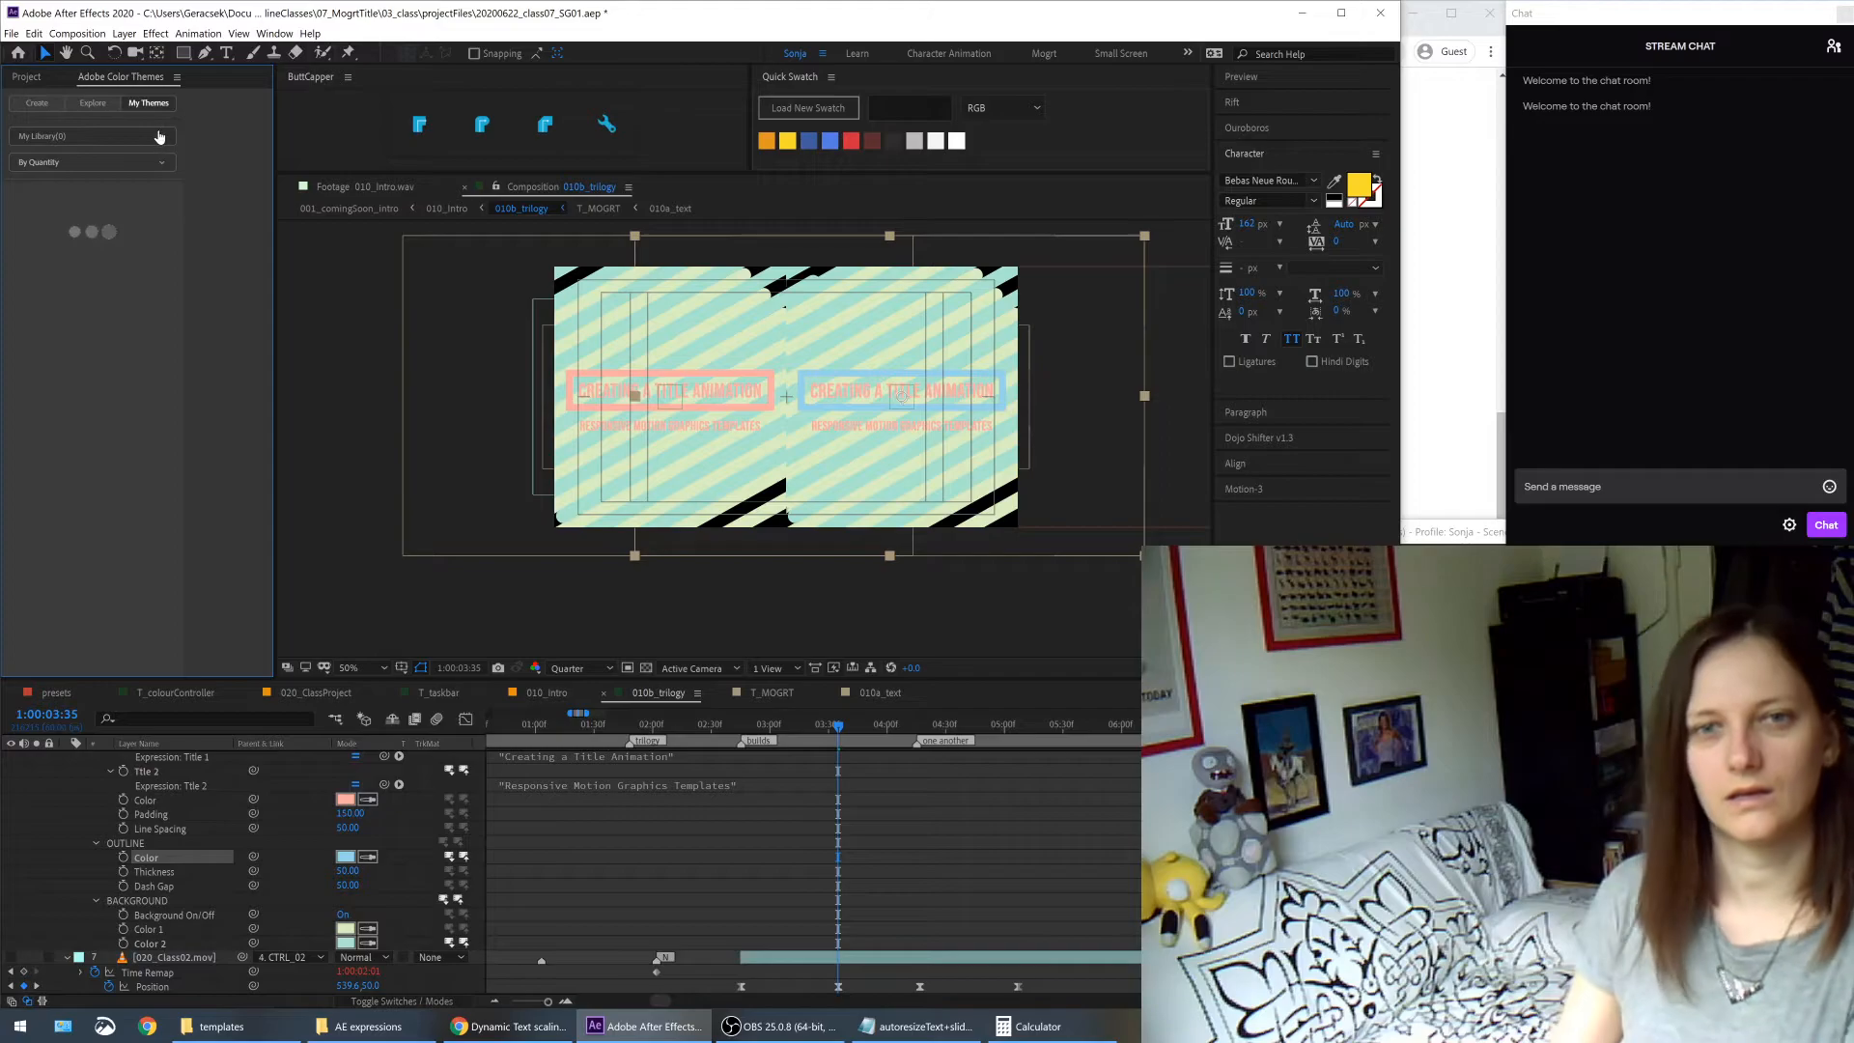
{"action": "left_click", "coordinate": [160, 136]}
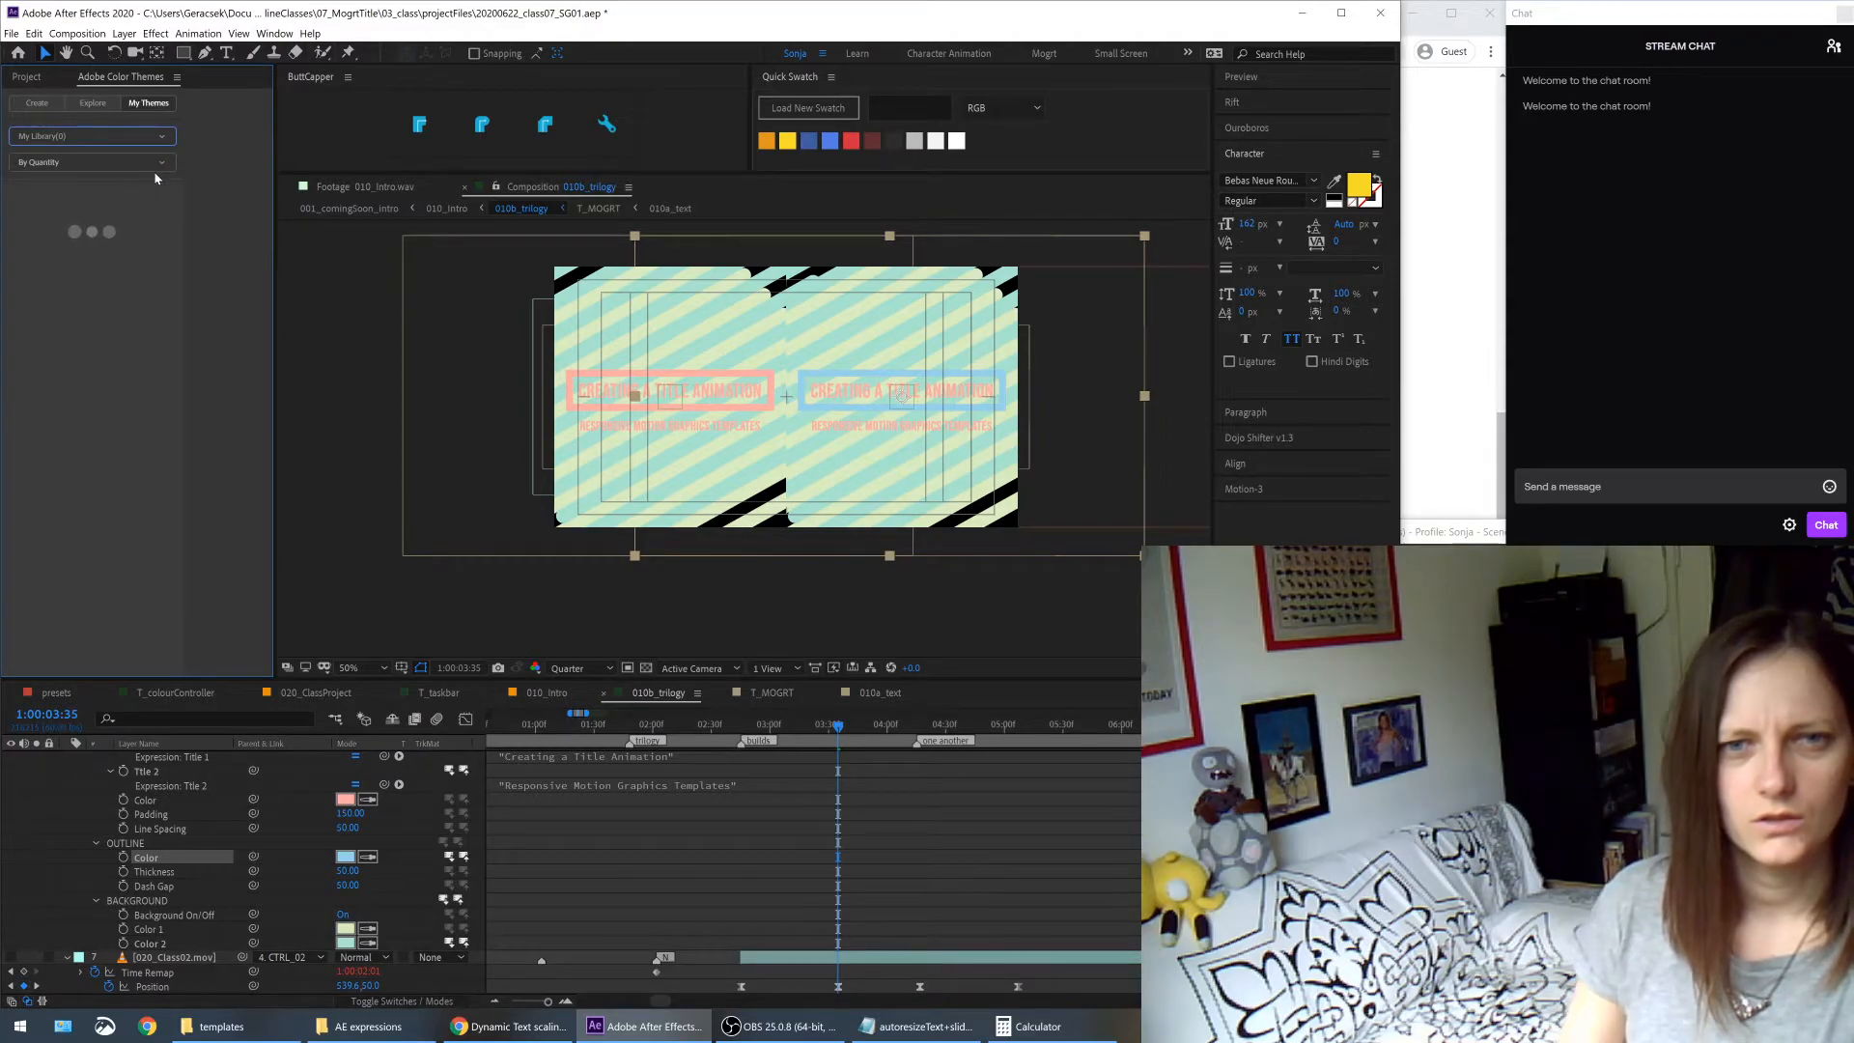
{"action": "left_click", "coordinate": [141, 162]}
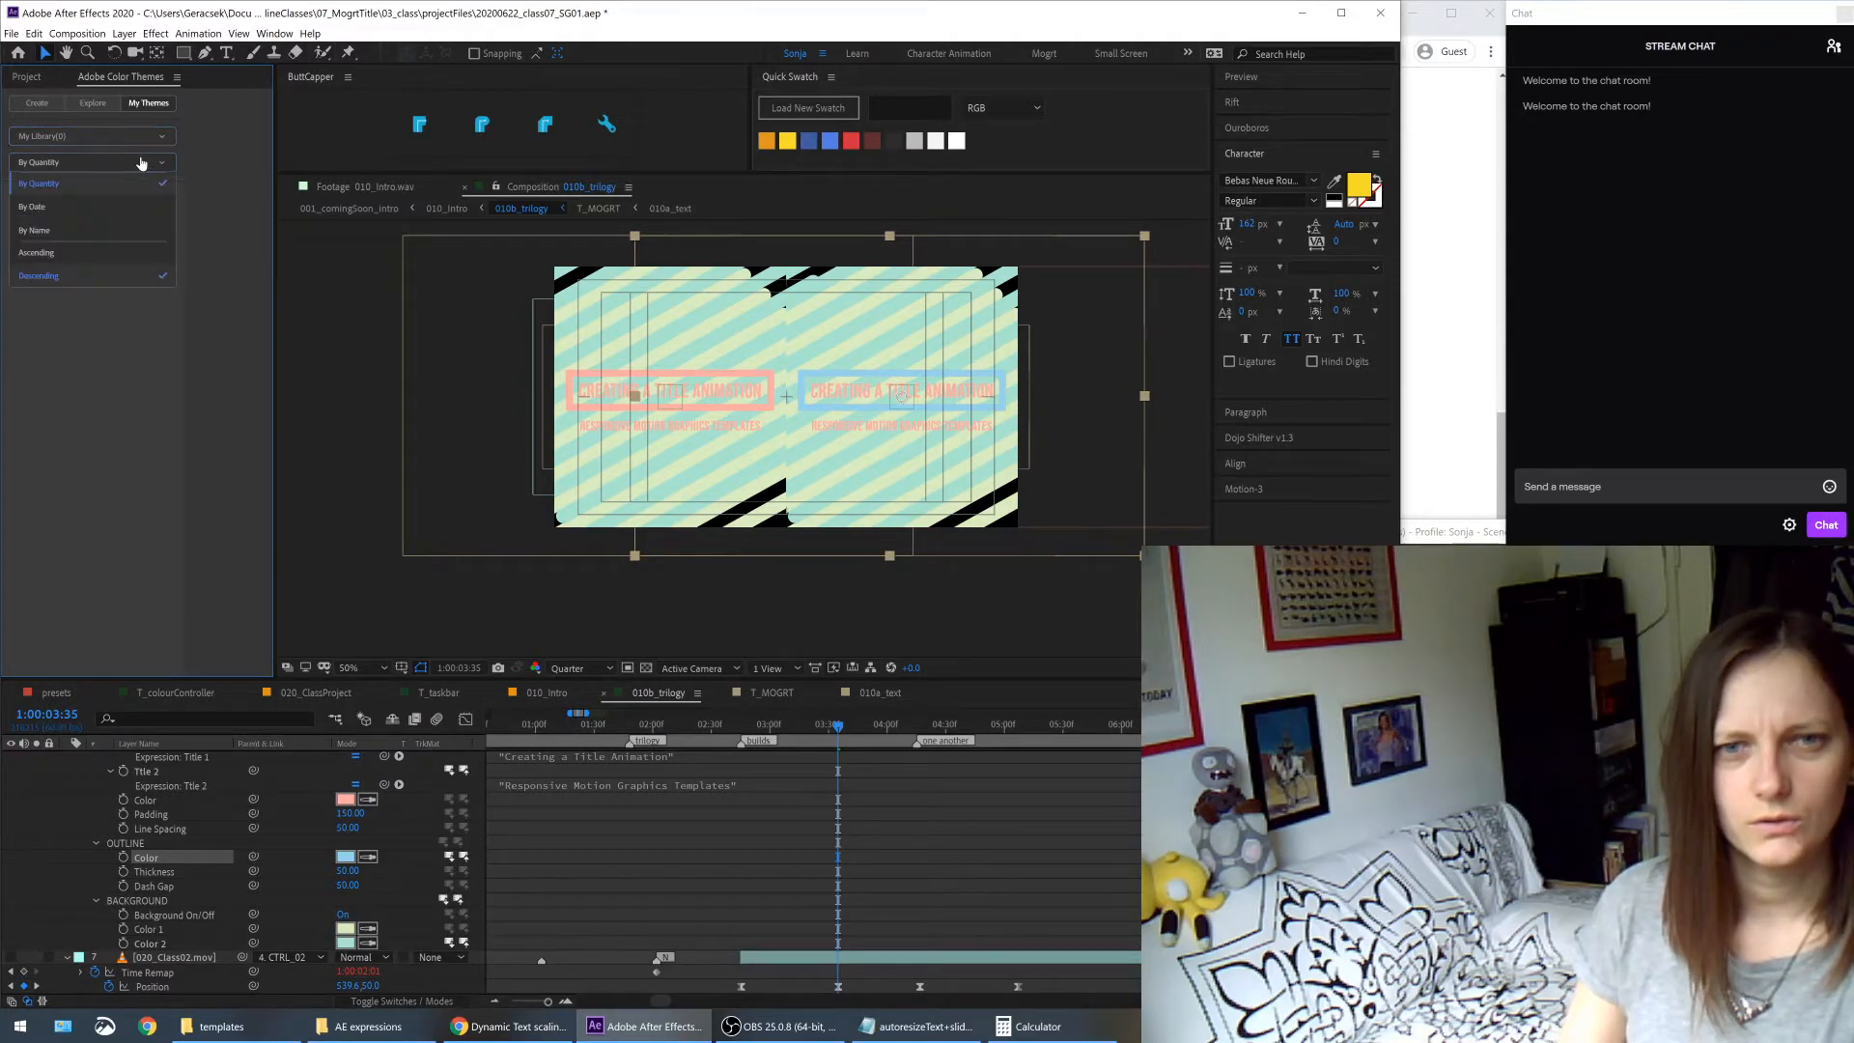
{"action": "left_click", "coordinate": [53, 208]}
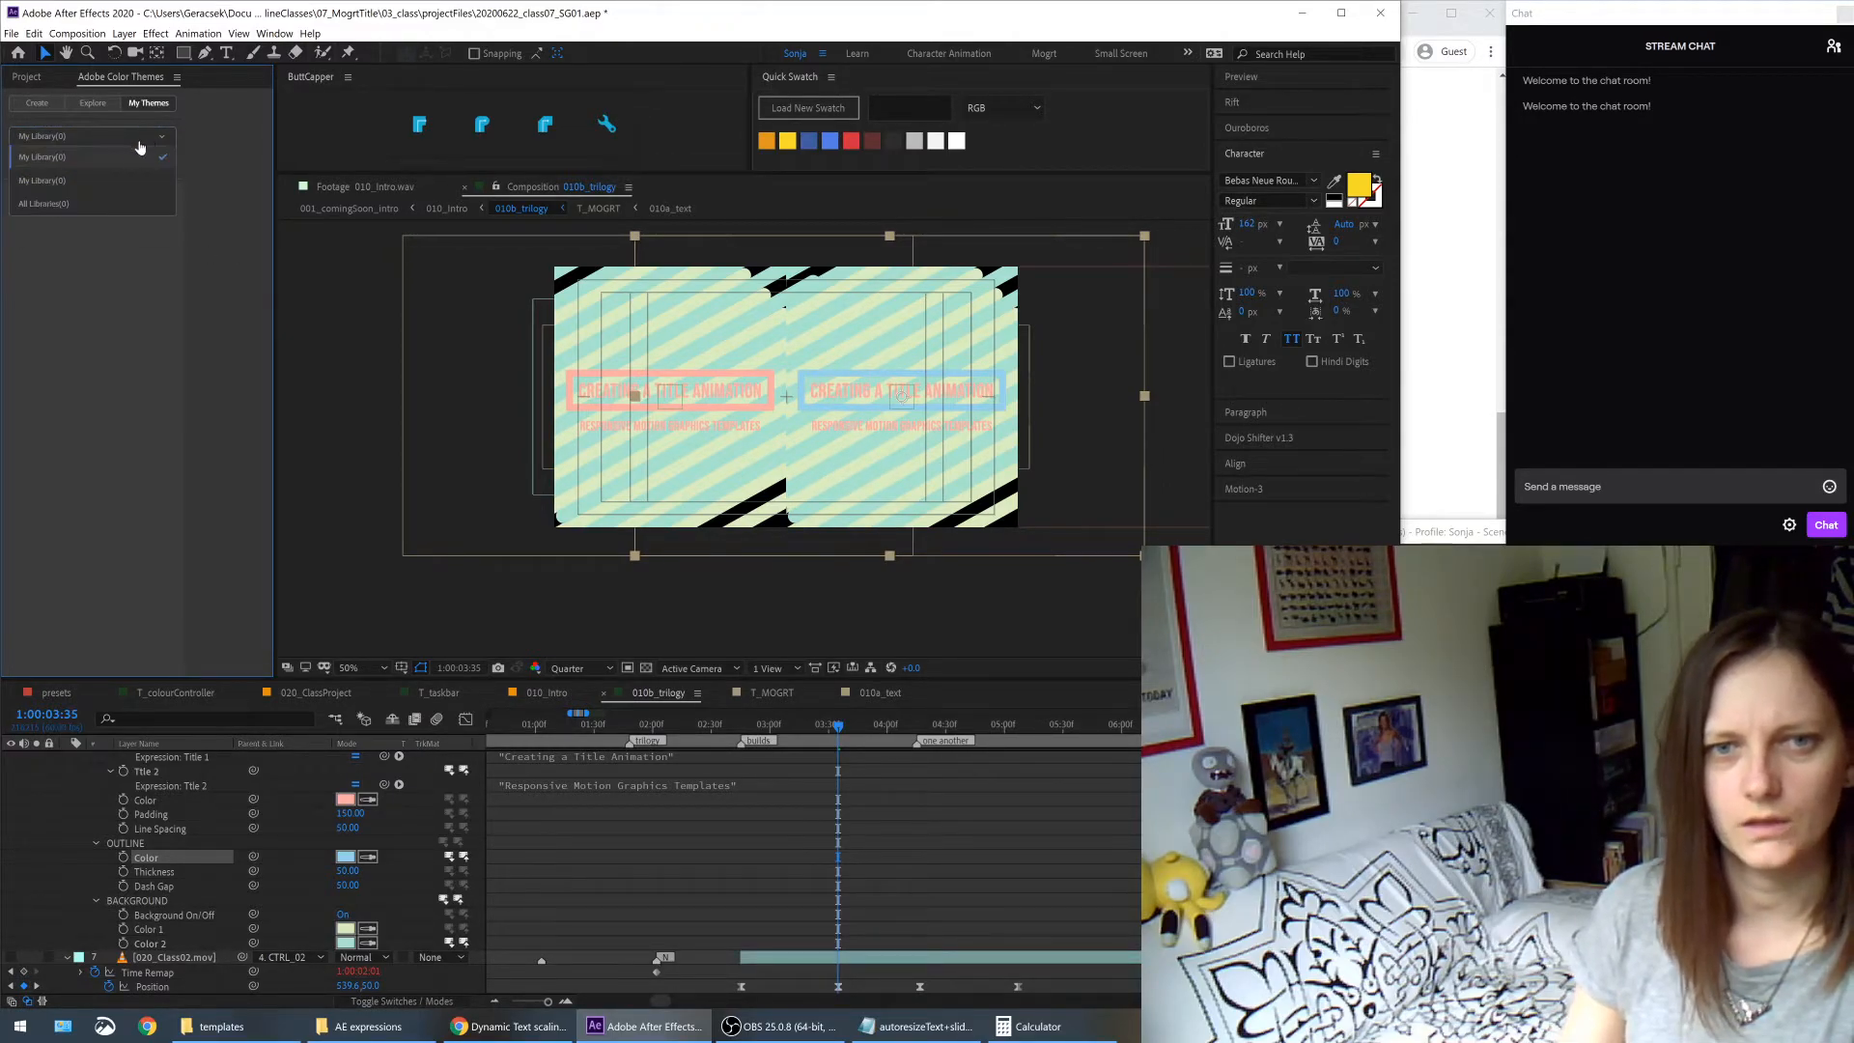
{"action": "left_click", "coordinate": [50, 140]}
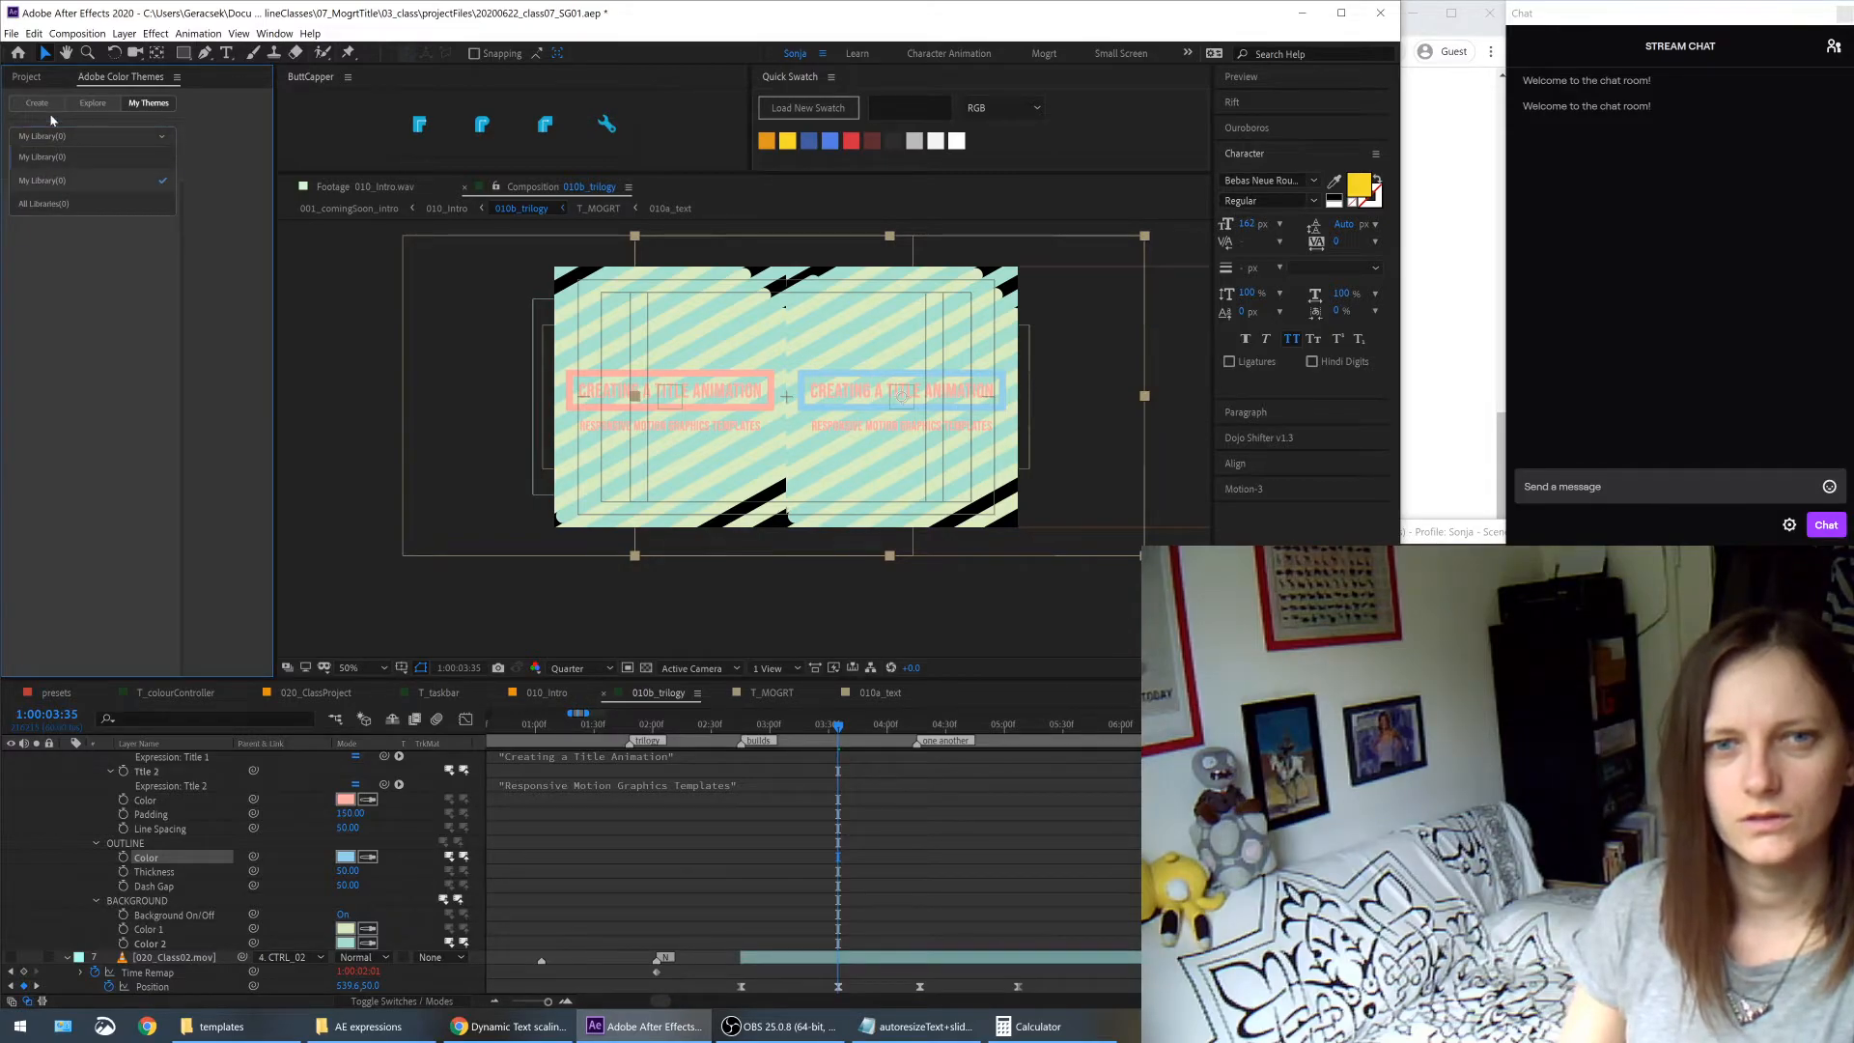
- Return to exploring themes and show the favourited ones under My Appreciations
{"action": "left_click", "coordinate": [94, 103]}
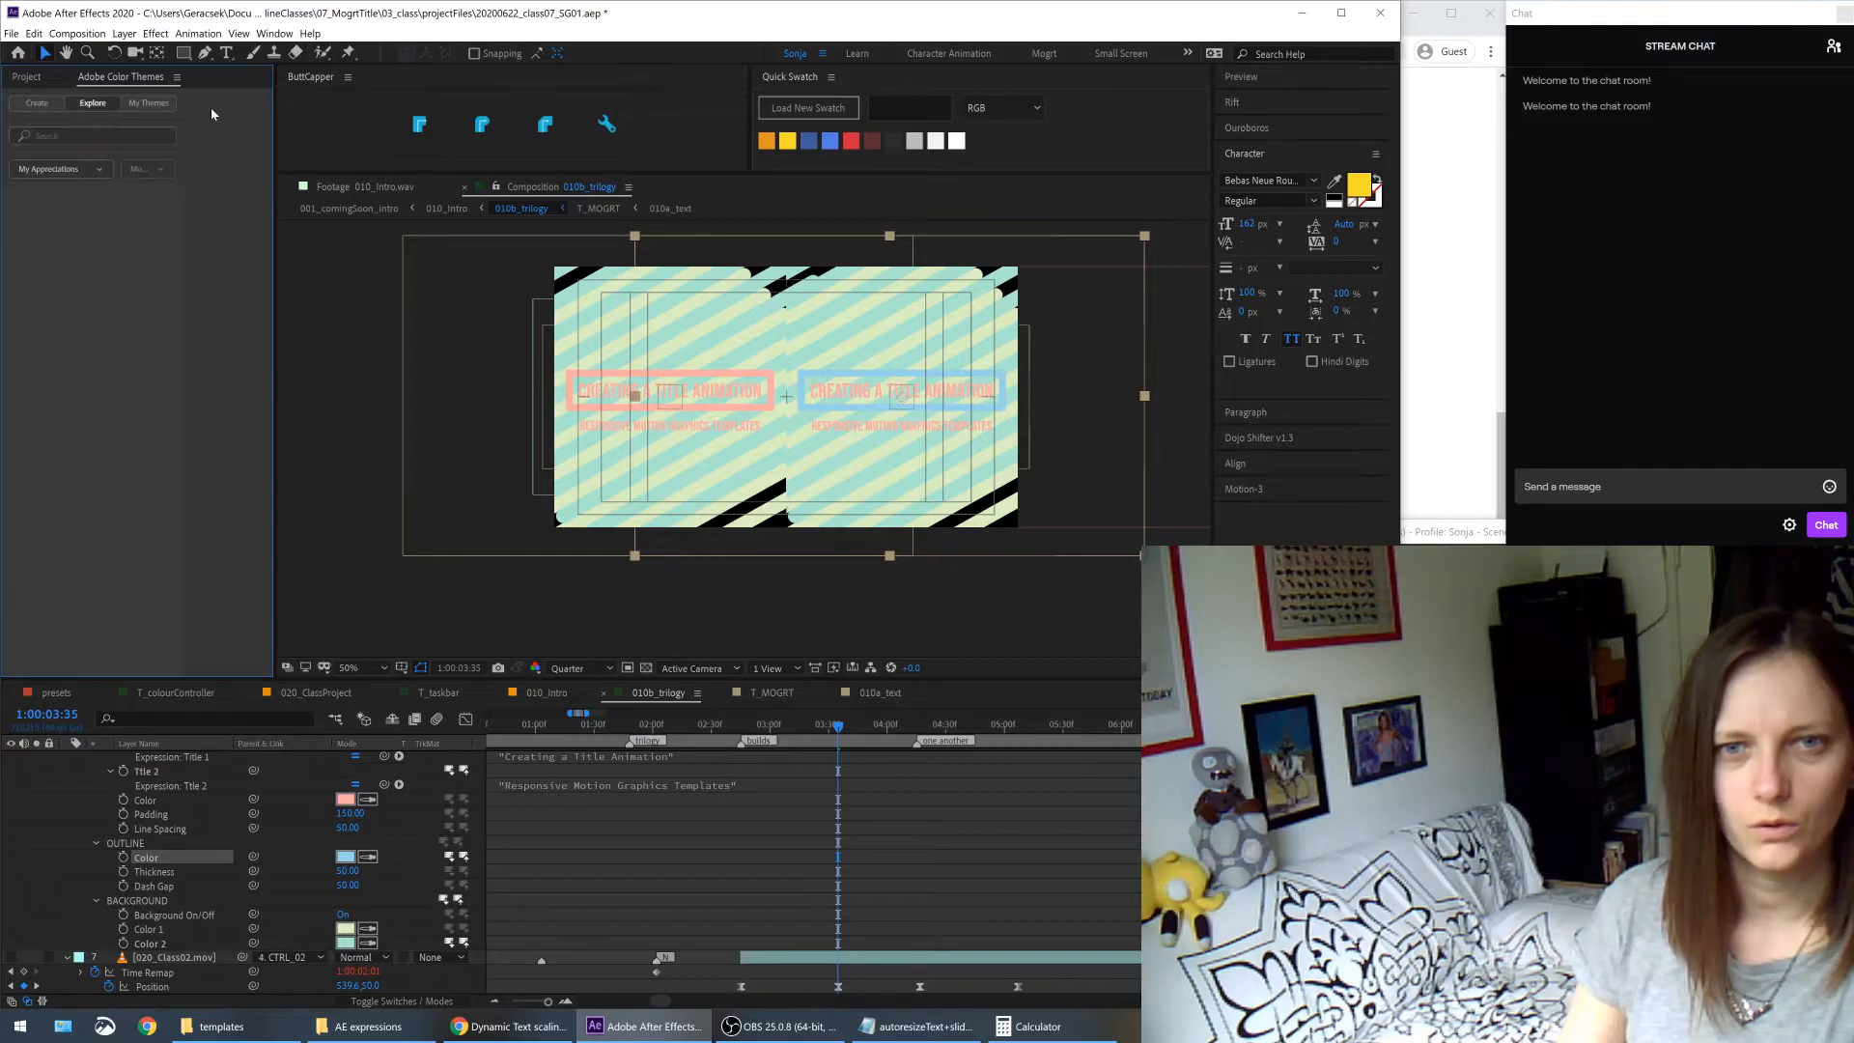
{"action": "left_click", "coordinate": [94, 171]}
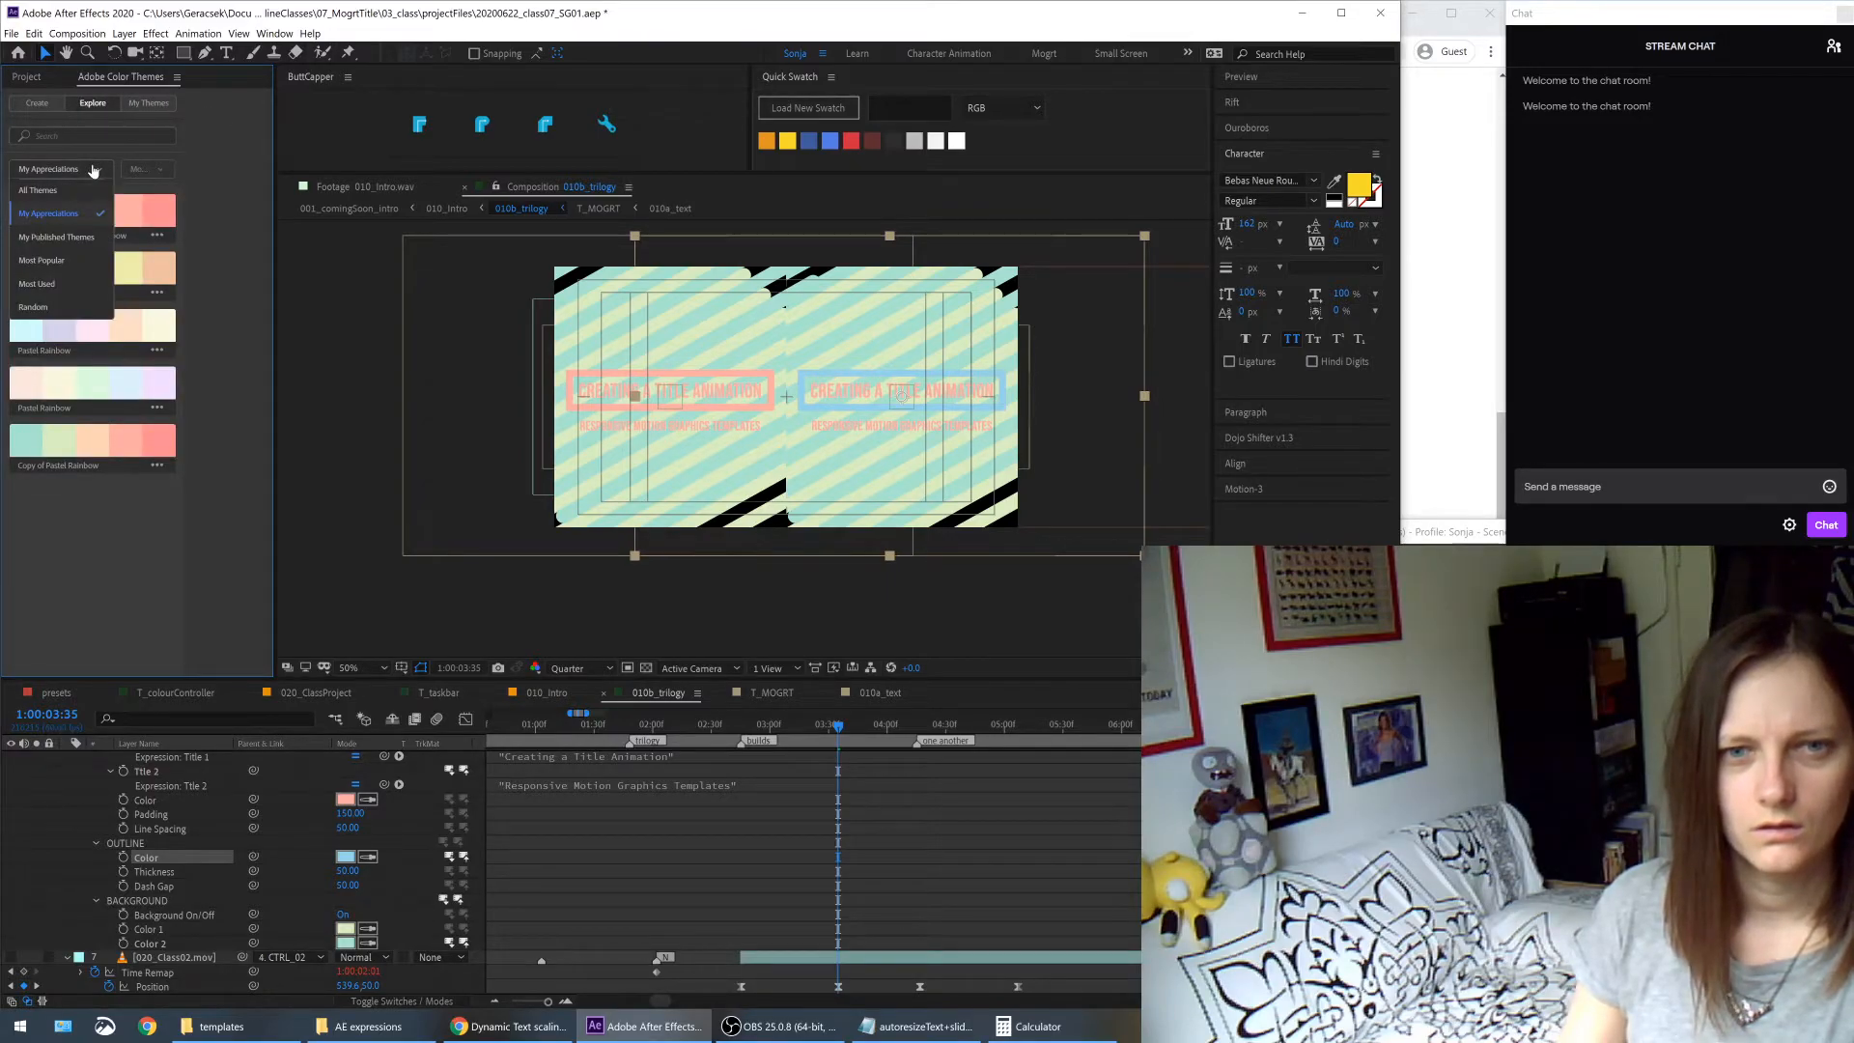
{"action": "left_click", "coordinate": [94, 170]}
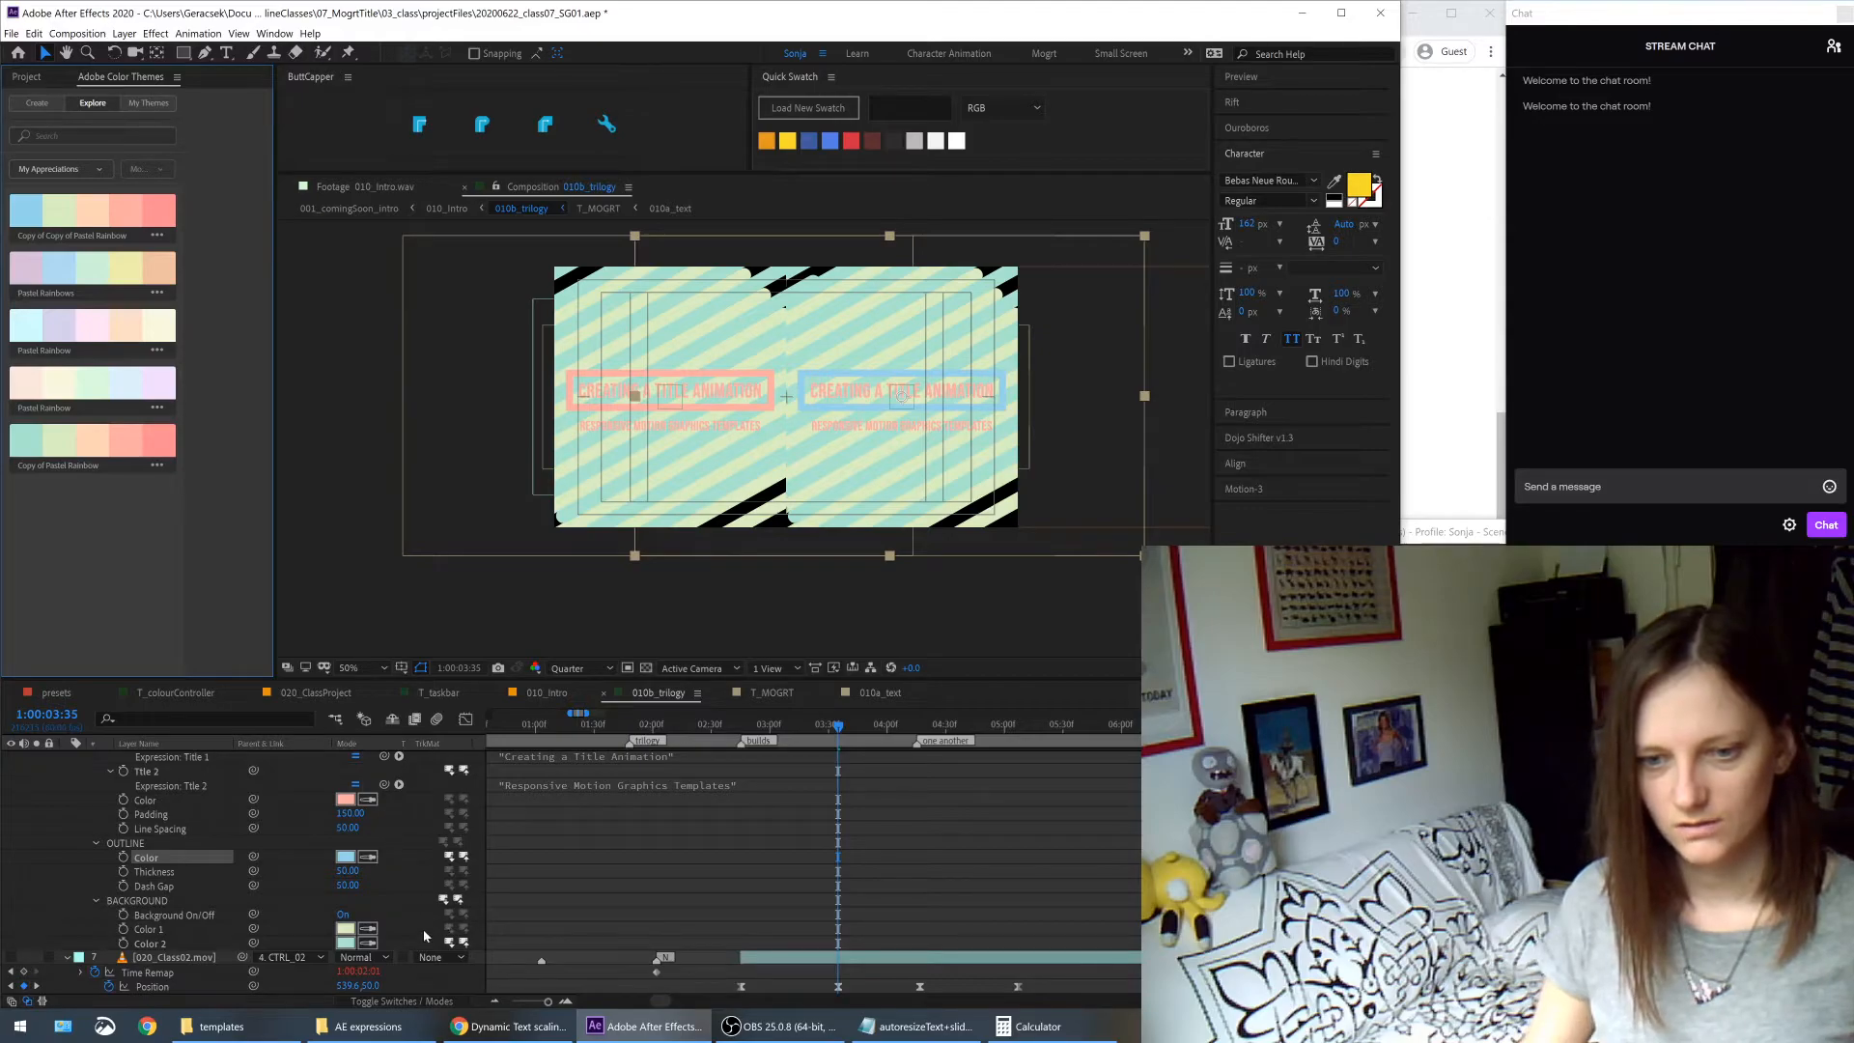
- Try the salmon pink of the Copy of Copy of Pastel Rainbow theme as Background Color 2 and its peach as Color 1
{"action": "scroll", "coordinate": [413, 919], "scroll_direction": "up", "scroll_amount": 3}
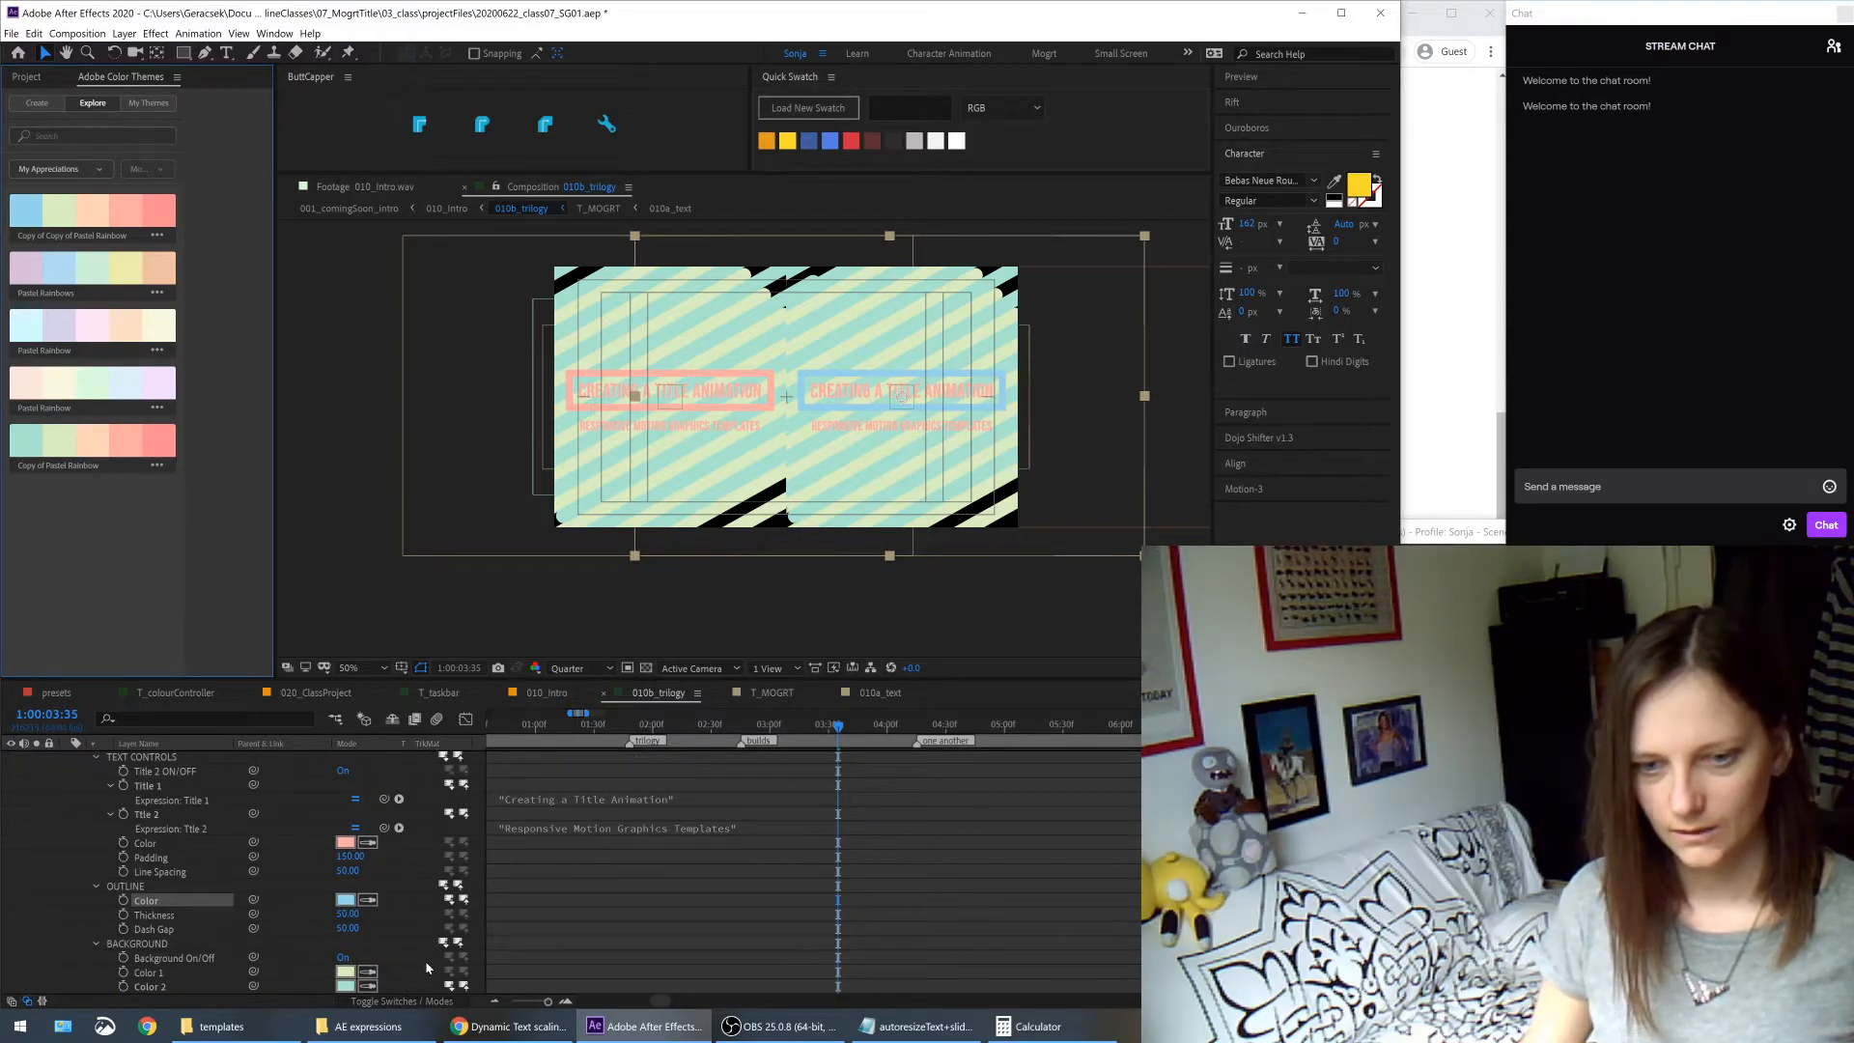
{"action": "scroll", "coordinate": [428, 968], "scroll_direction": "down", "scroll_amount": 1}
{"action": "left_click", "coordinate": [368, 971]}
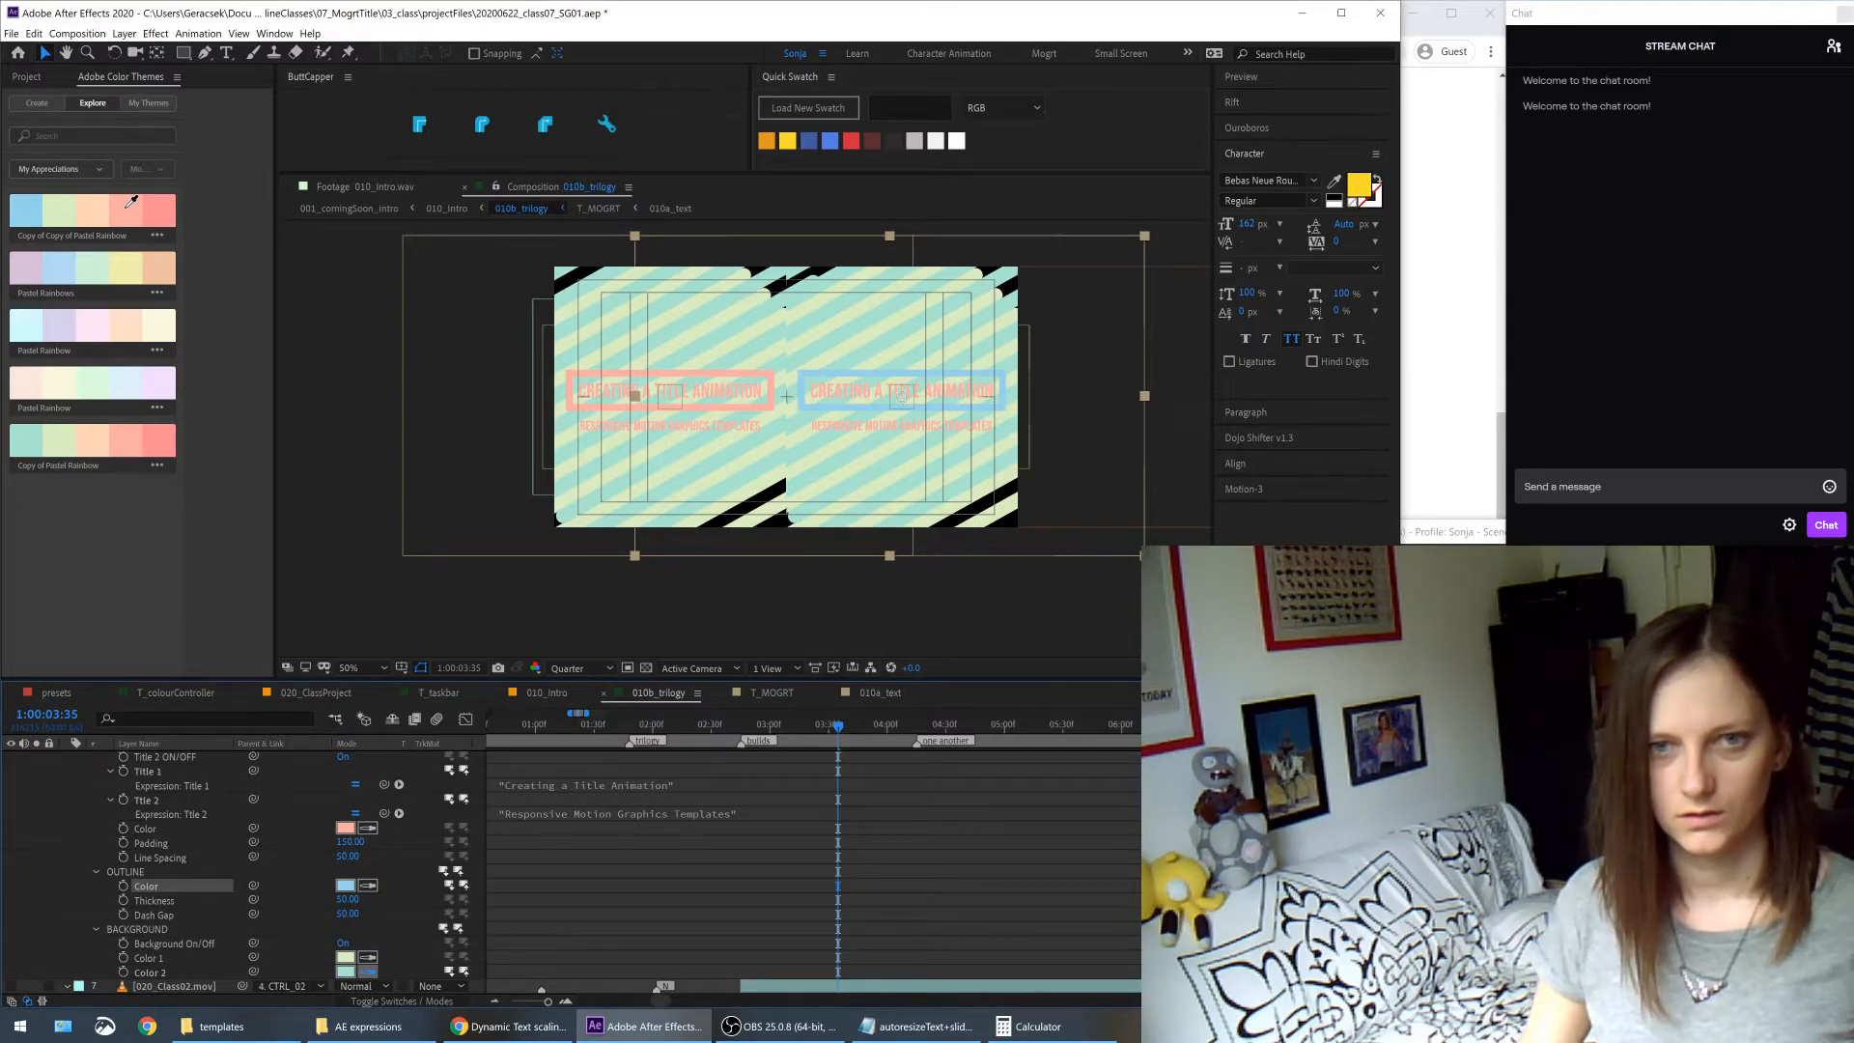
{"action": "left_click", "coordinate": [127, 205]}
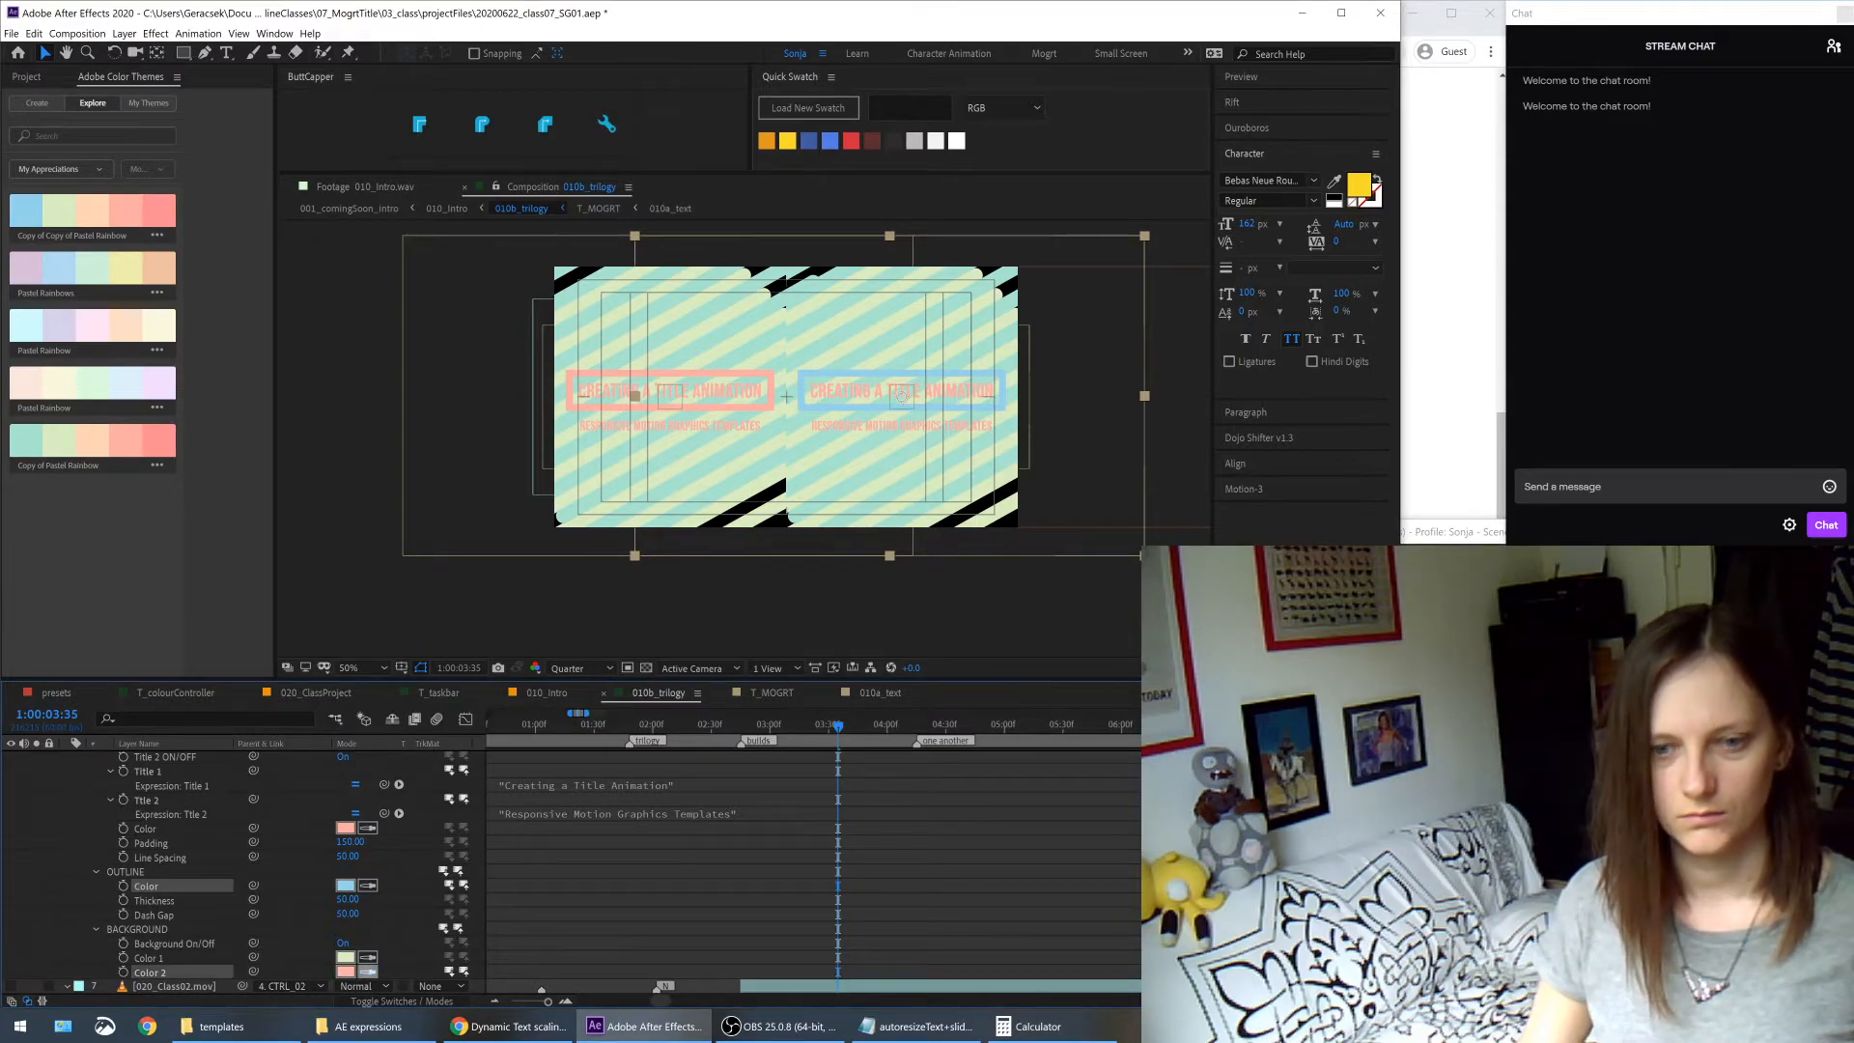
{"action": "left_click", "coordinate": [368, 956]}
{"action": "left_click", "coordinate": [100, 213]}
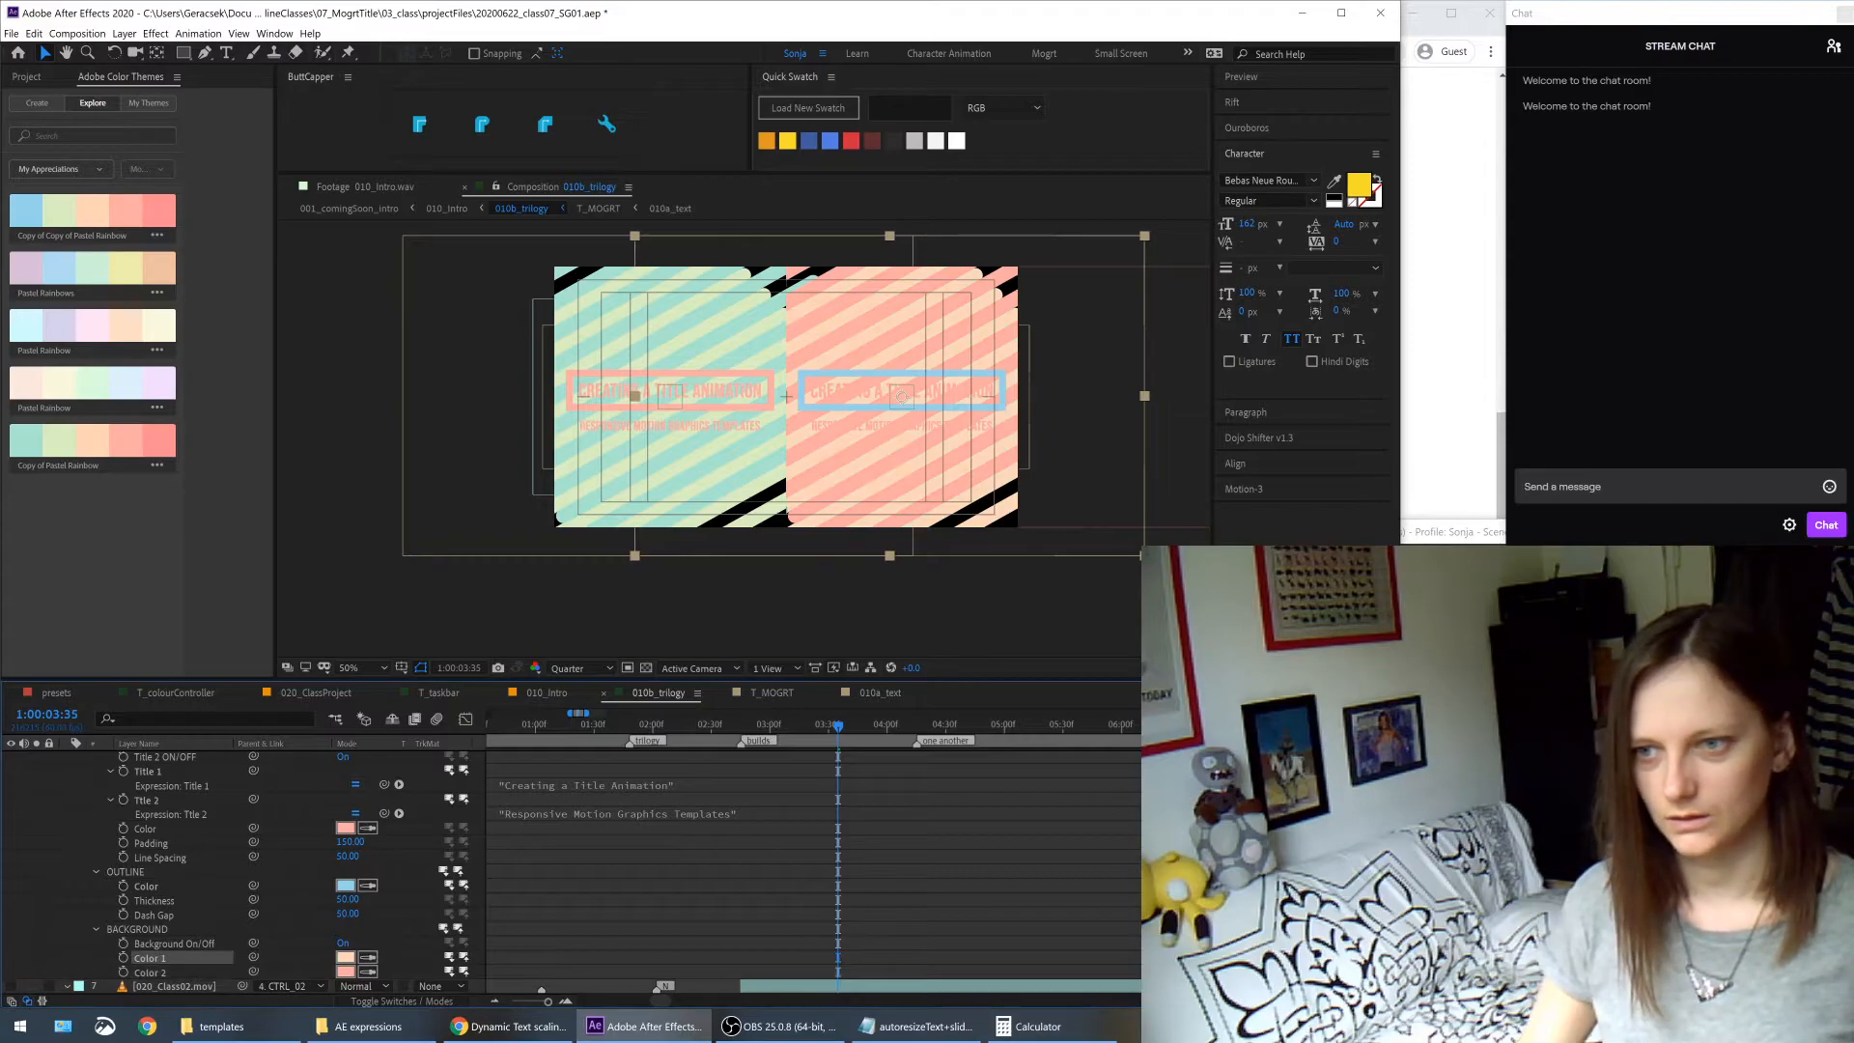
- Try the light green of the Copy of Pastel Rainbow theme for both the Outline Color and the text Color
{"action": "left_click", "coordinate": [368, 886]}
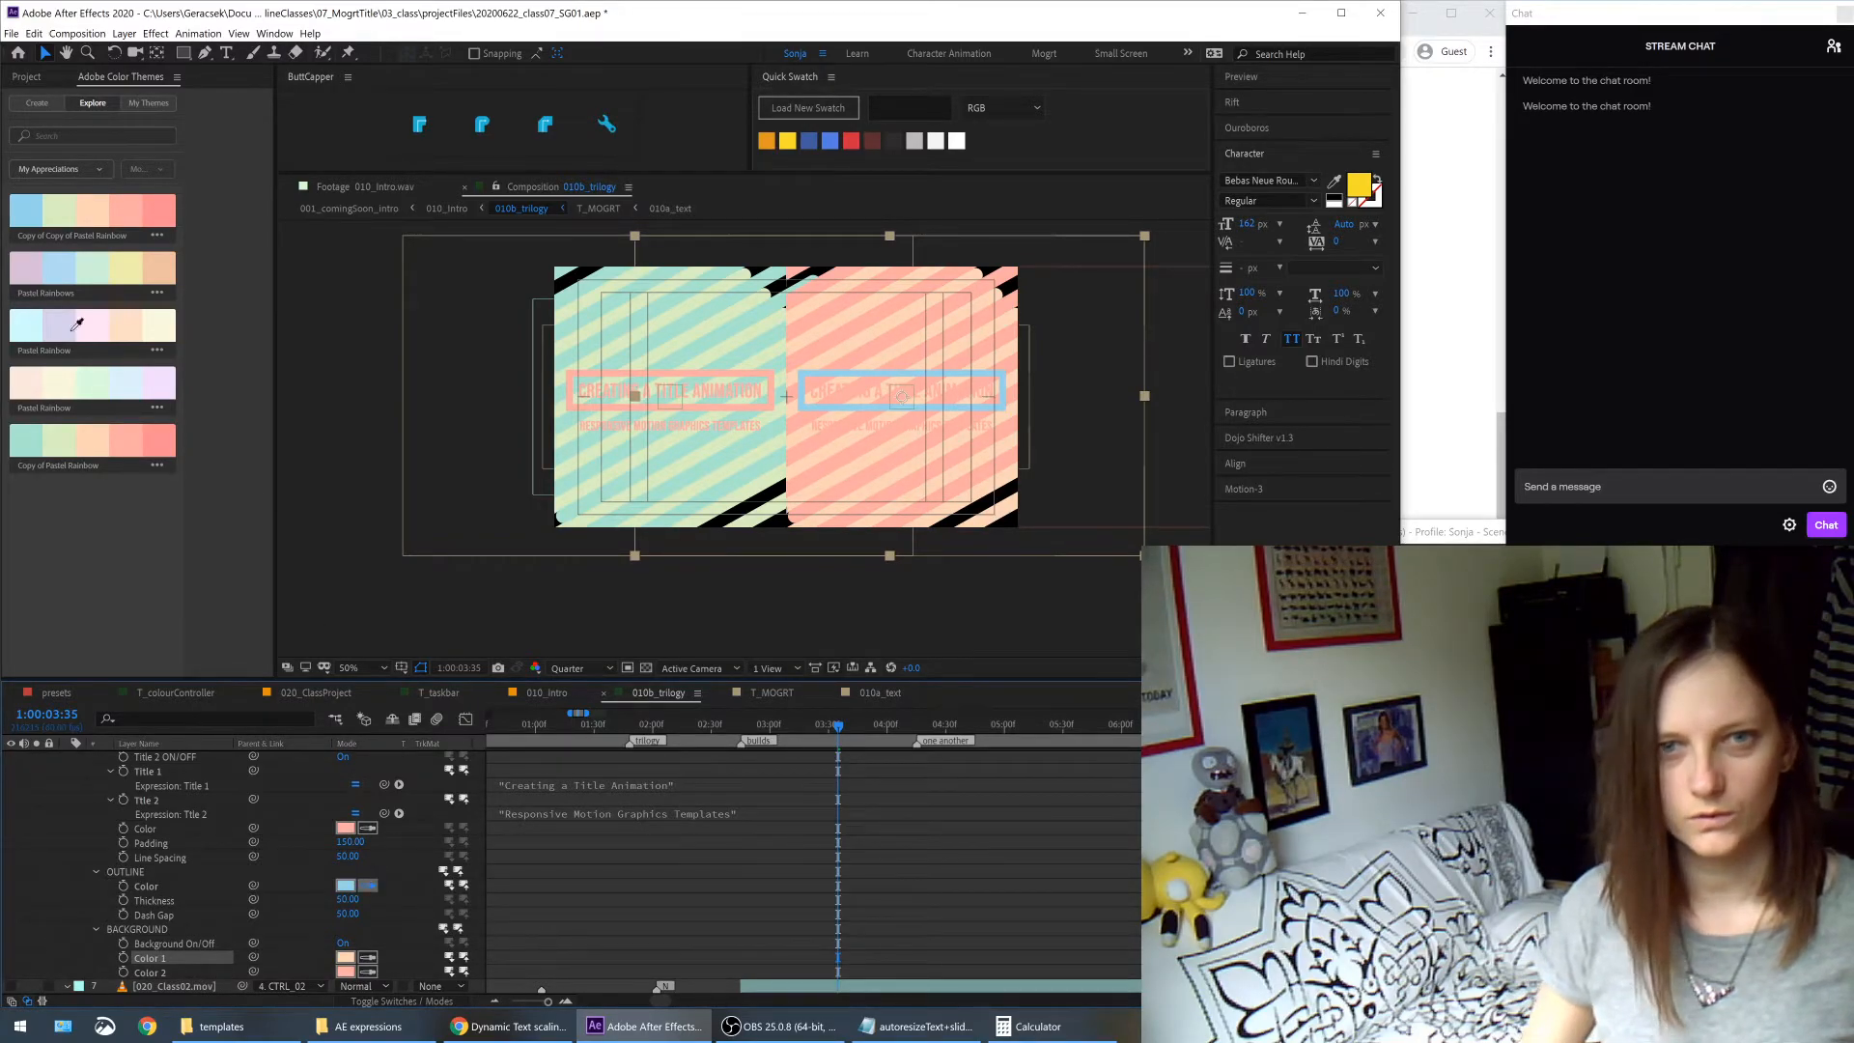
{"action": "left_click", "coordinate": [61, 439]}
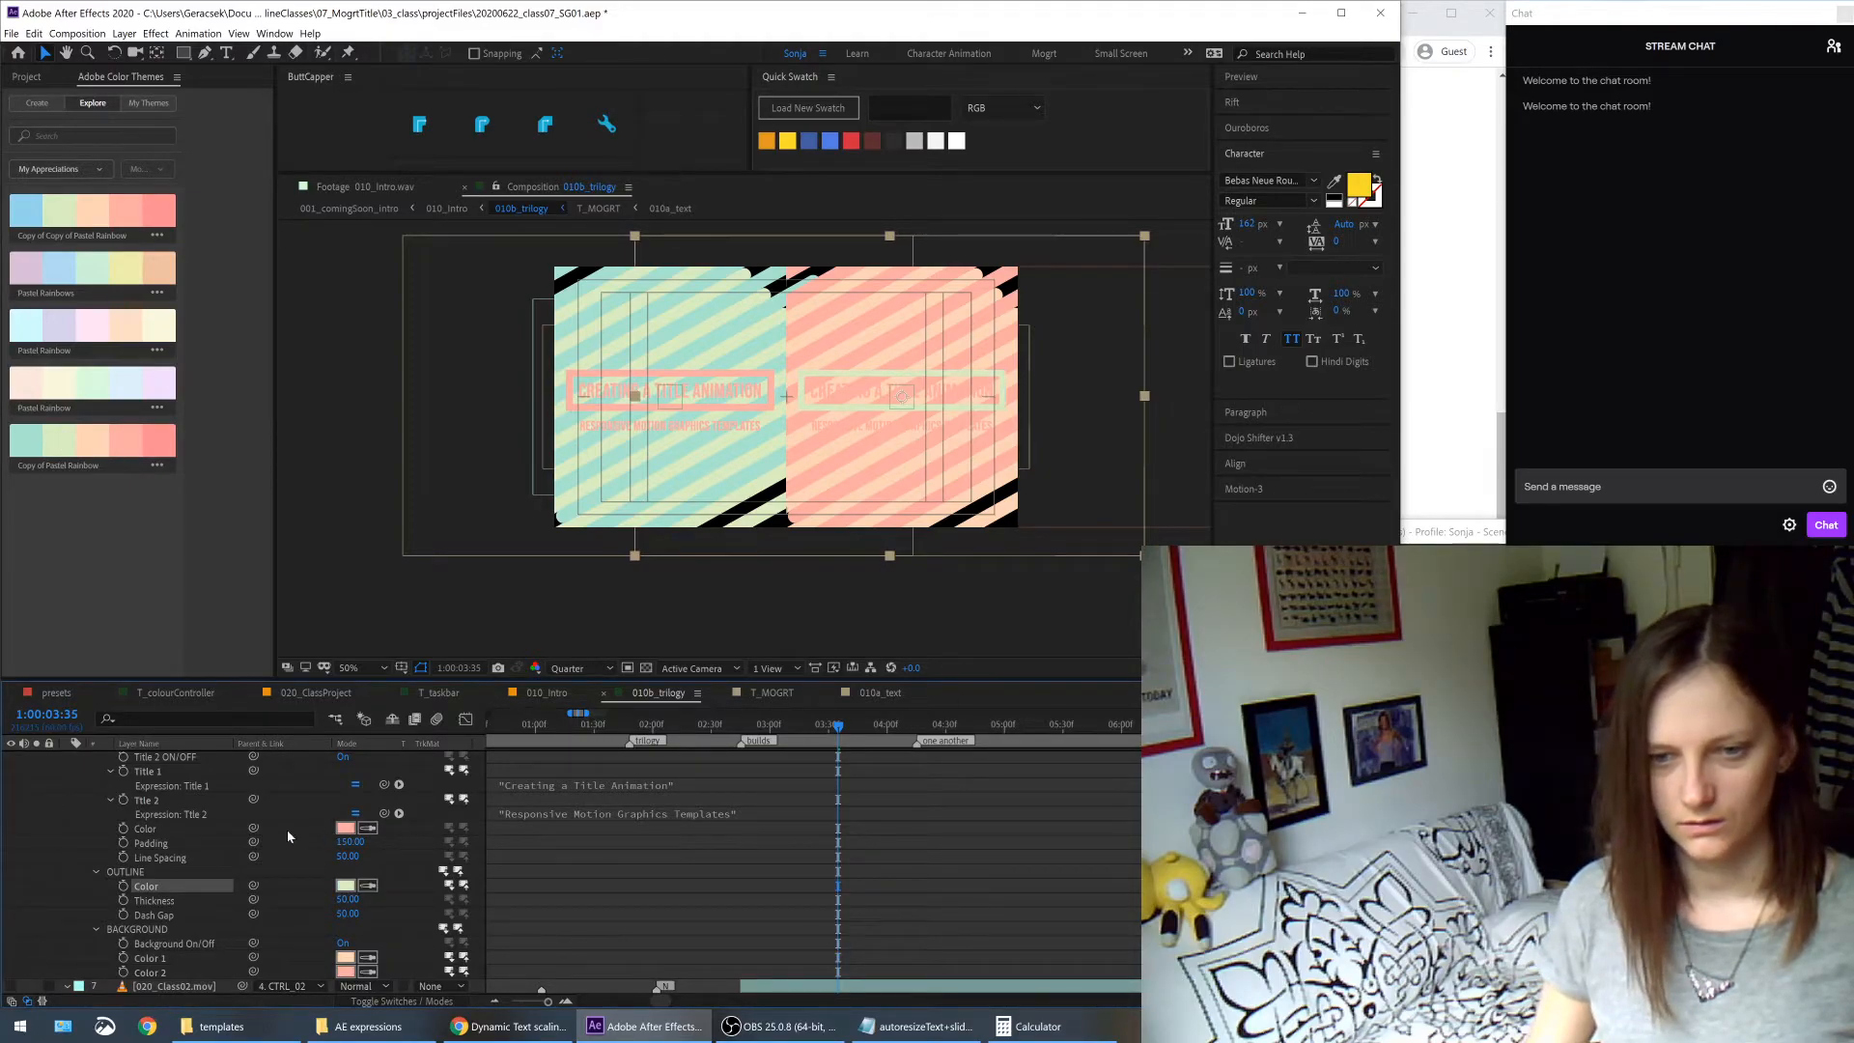
{"action": "scroll", "coordinate": [287, 831], "scroll_direction": "up", "scroll_amount": 2}
{"action": "left_click", "coordinate": [370, 888]}
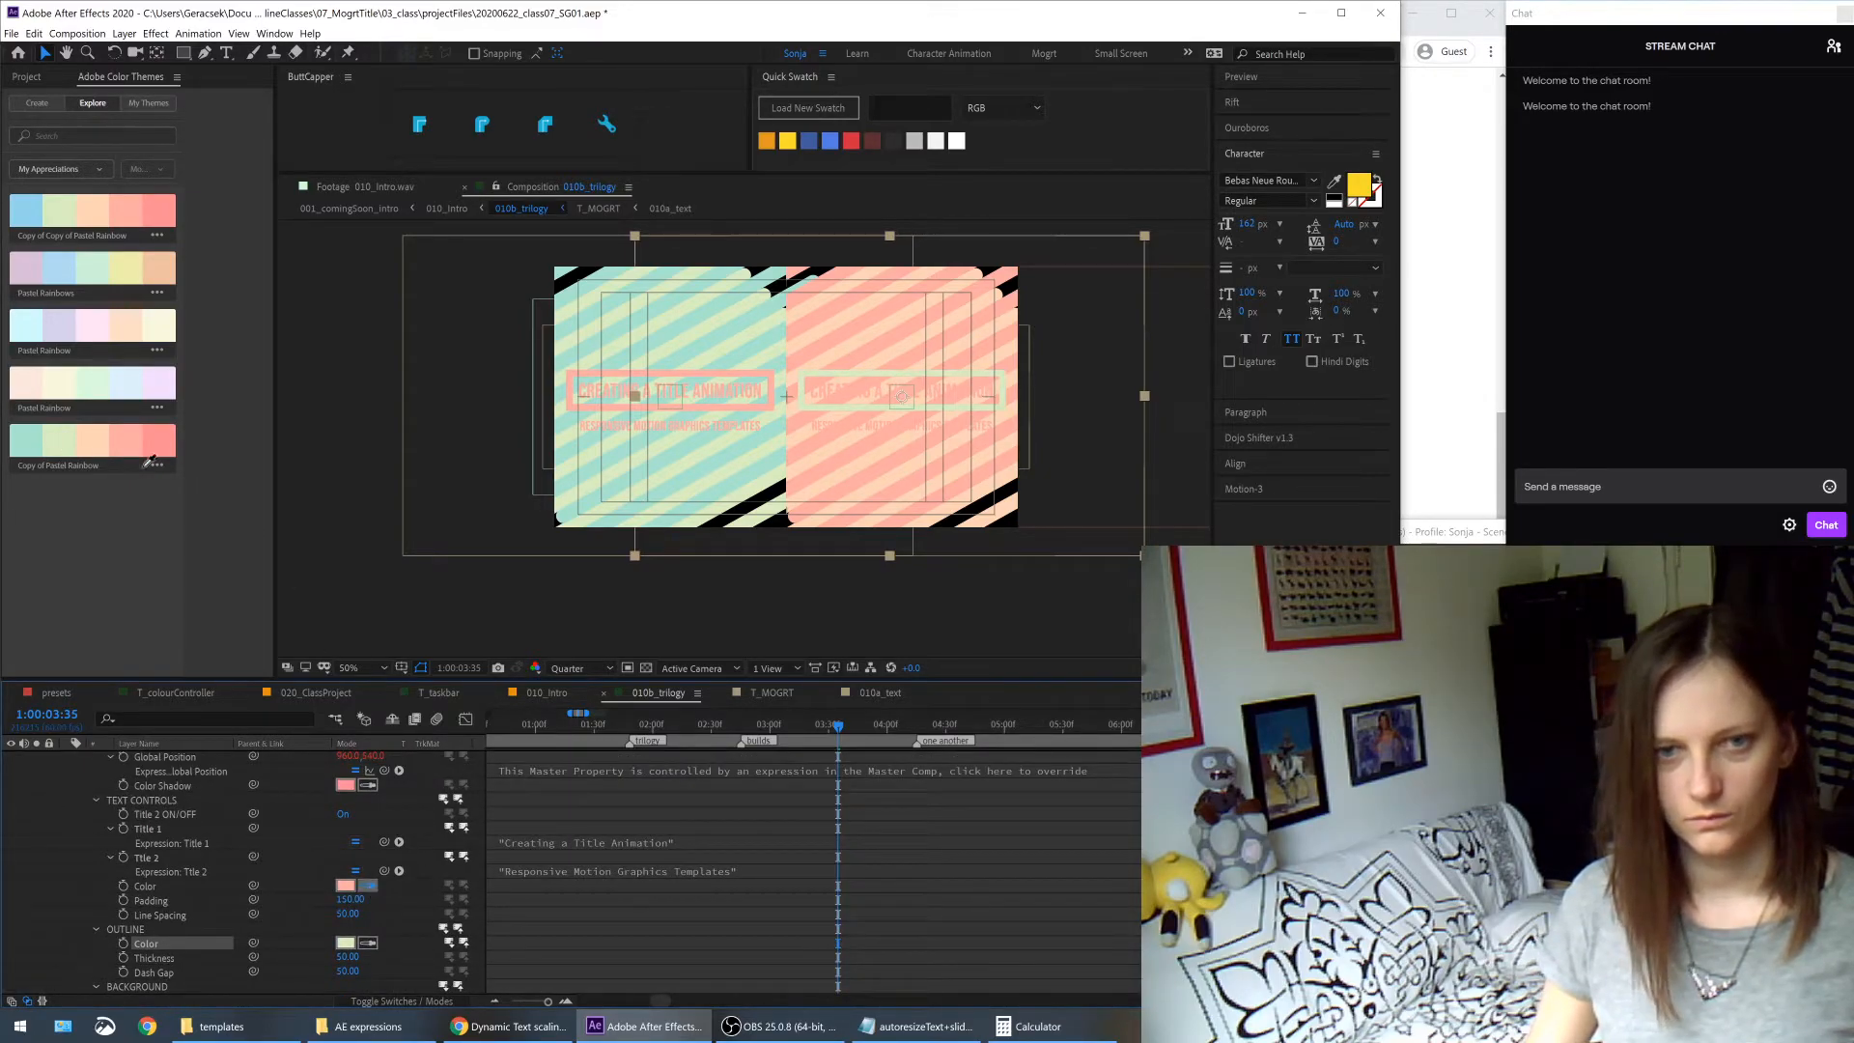
{"action": "left_click", "coordinate": [67, 436]}
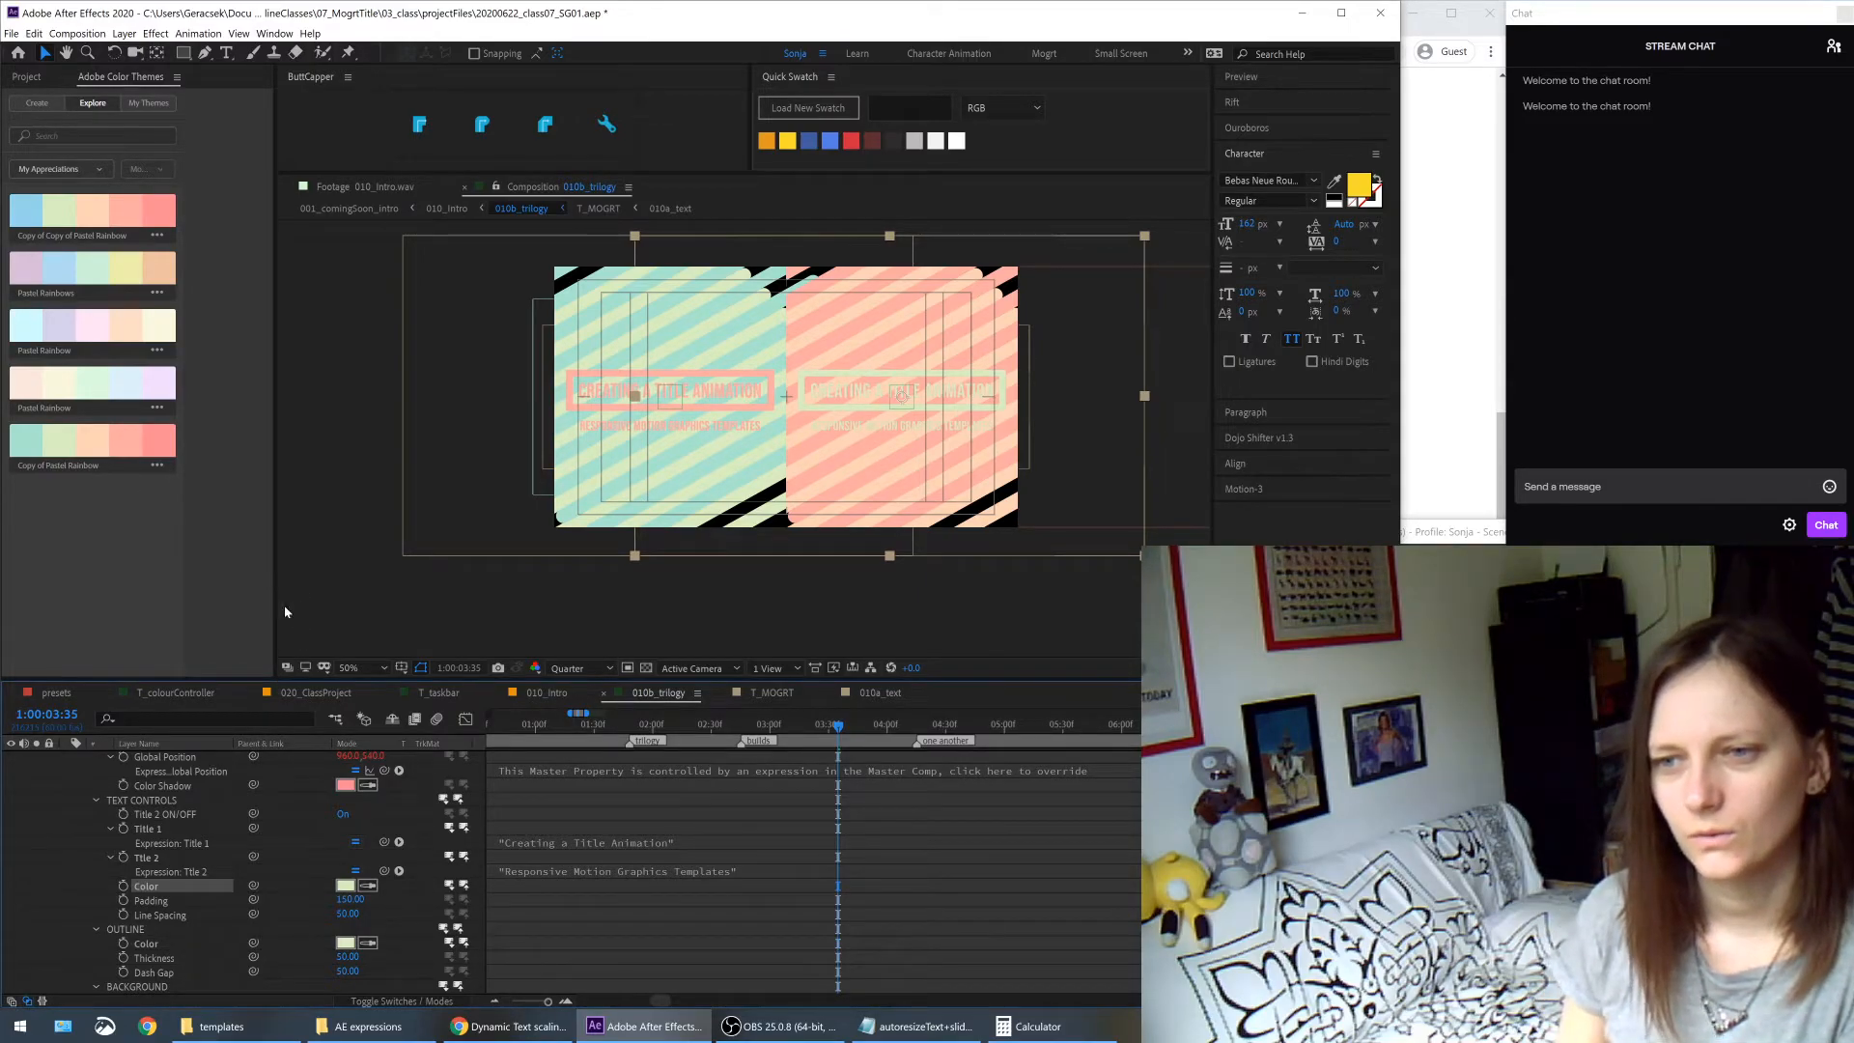
- Set the Outline Color and the text Color to the mint green of the Copy of Pastel Rainbow theme
{"action": "left_click", "coordinate": [368, 942]}
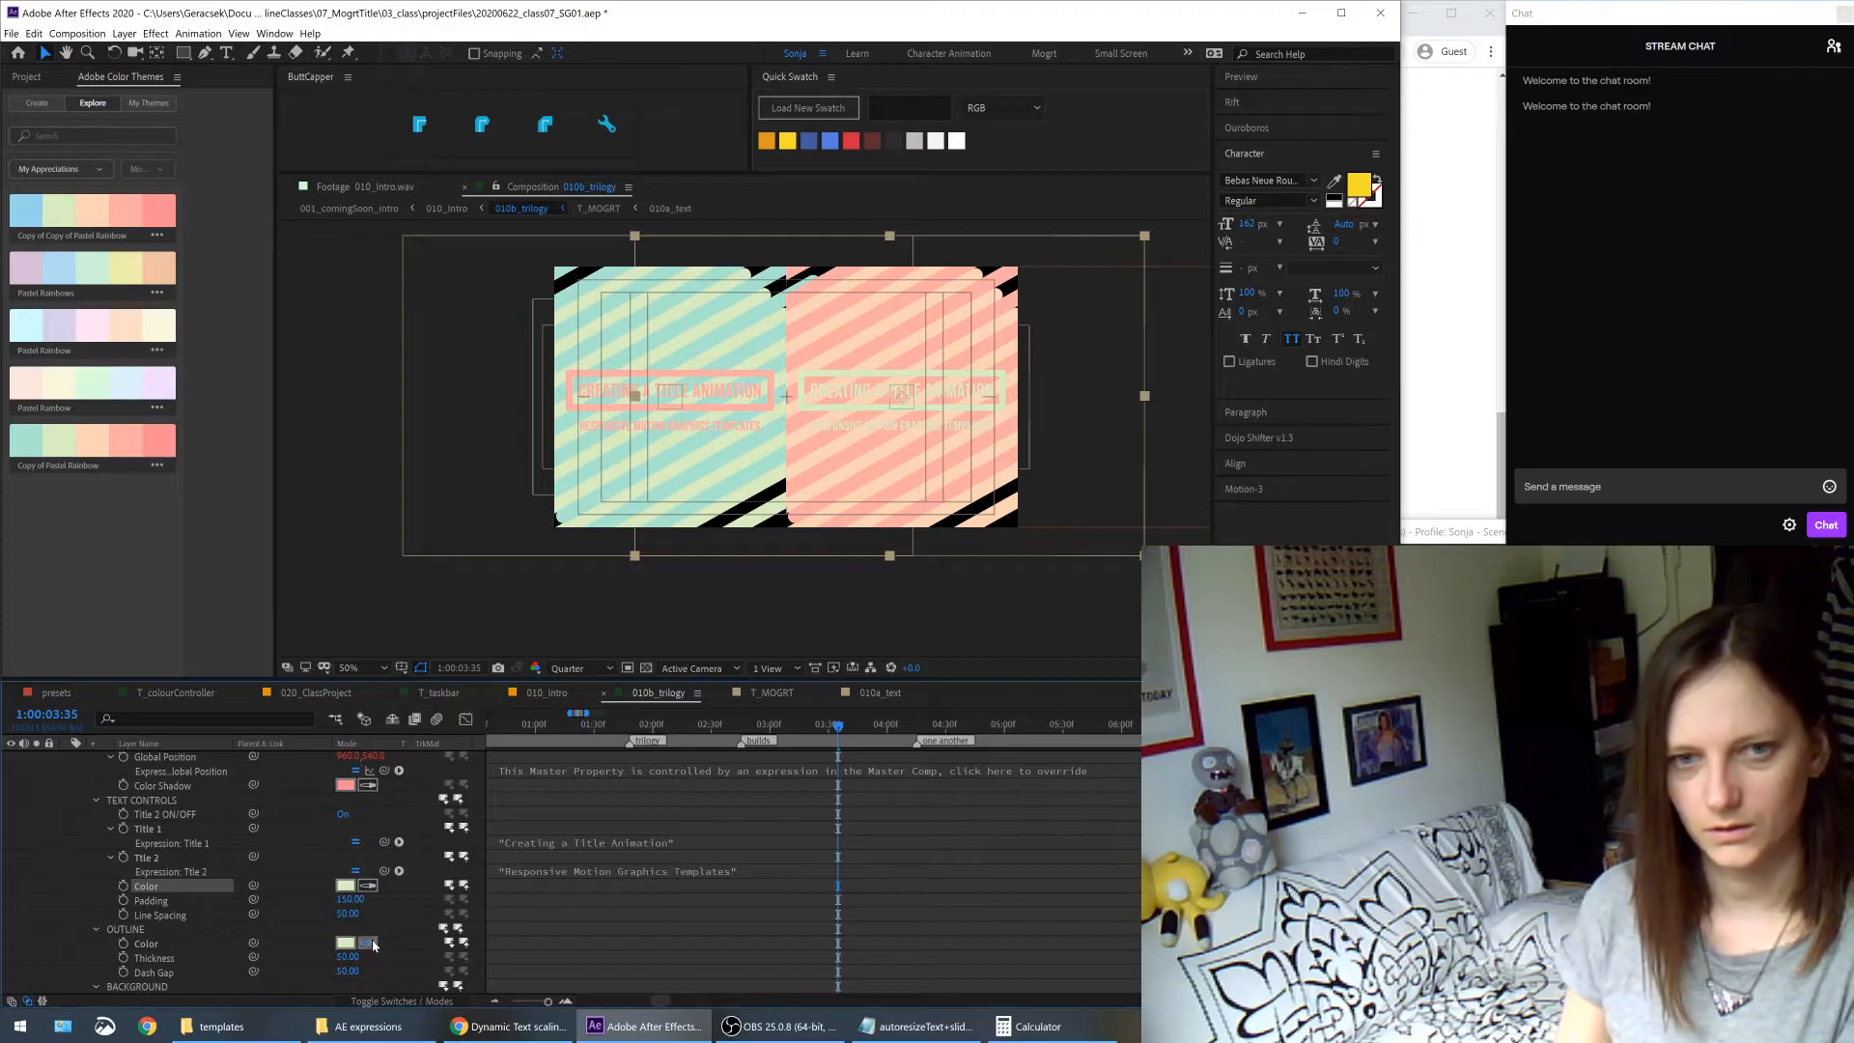
{"action": "left_click", "coordinate": [27, 440]}
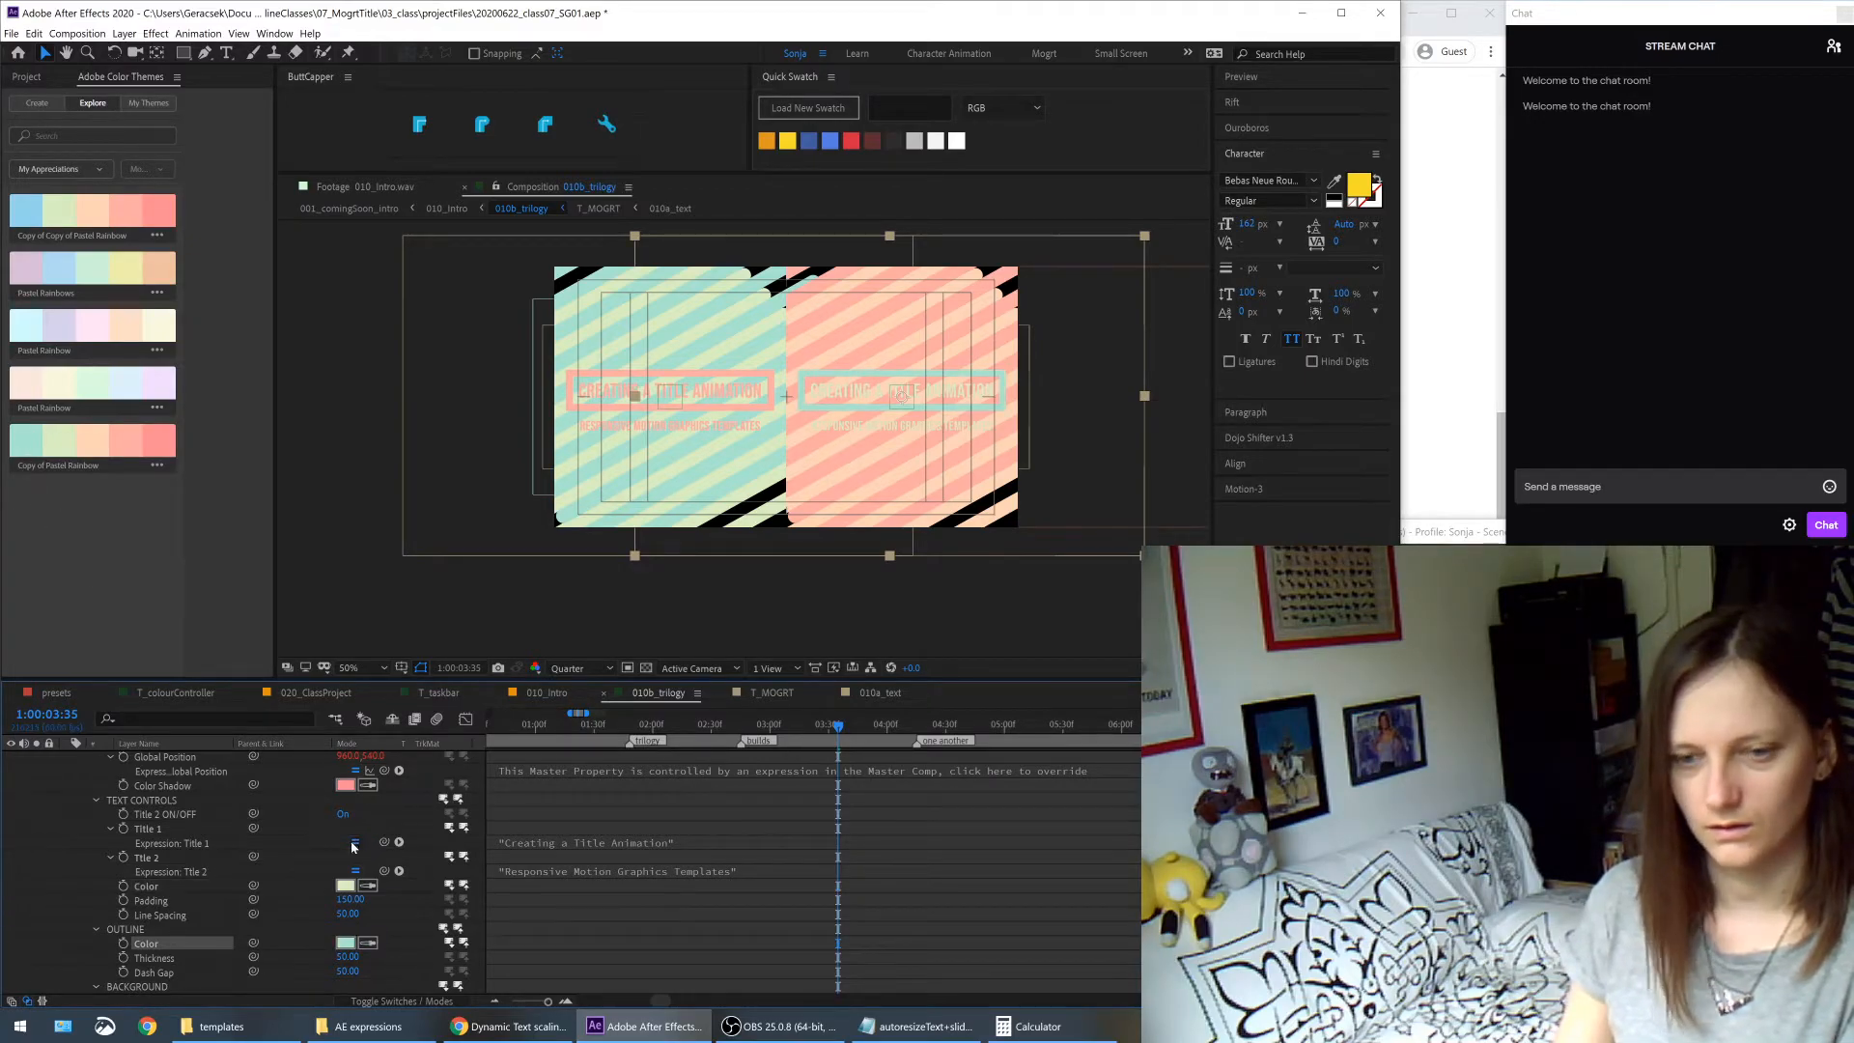
{"action": "left_click", "coordinate": [368, 884]}
{"action": "left_click", "coordinate": [23, 439]}
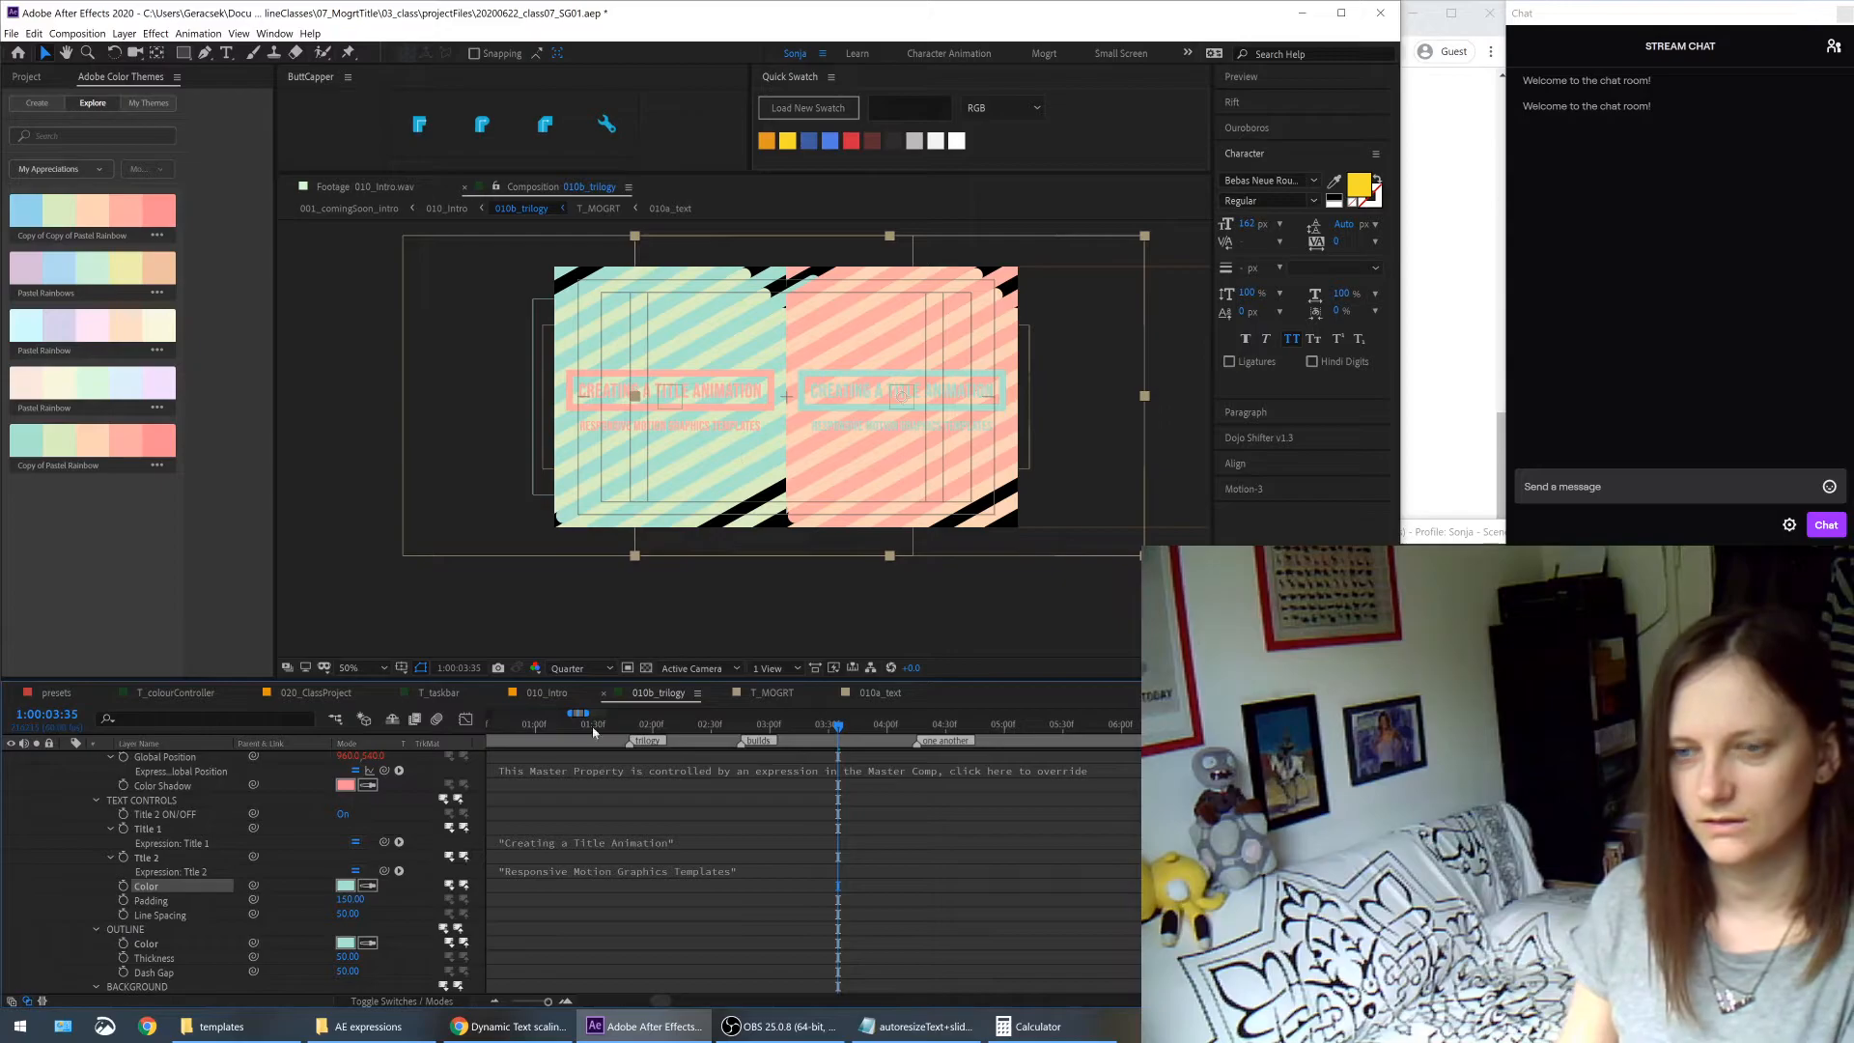
- Set Background Color 2 to the strongest pink of the Copy of Pastel Rainbow theme and Color 1 to its lighter salmon pink
{"action": "scroll", "coordinate": [314, 871], "scroll_direction": "down", "scroll_amount": 2}
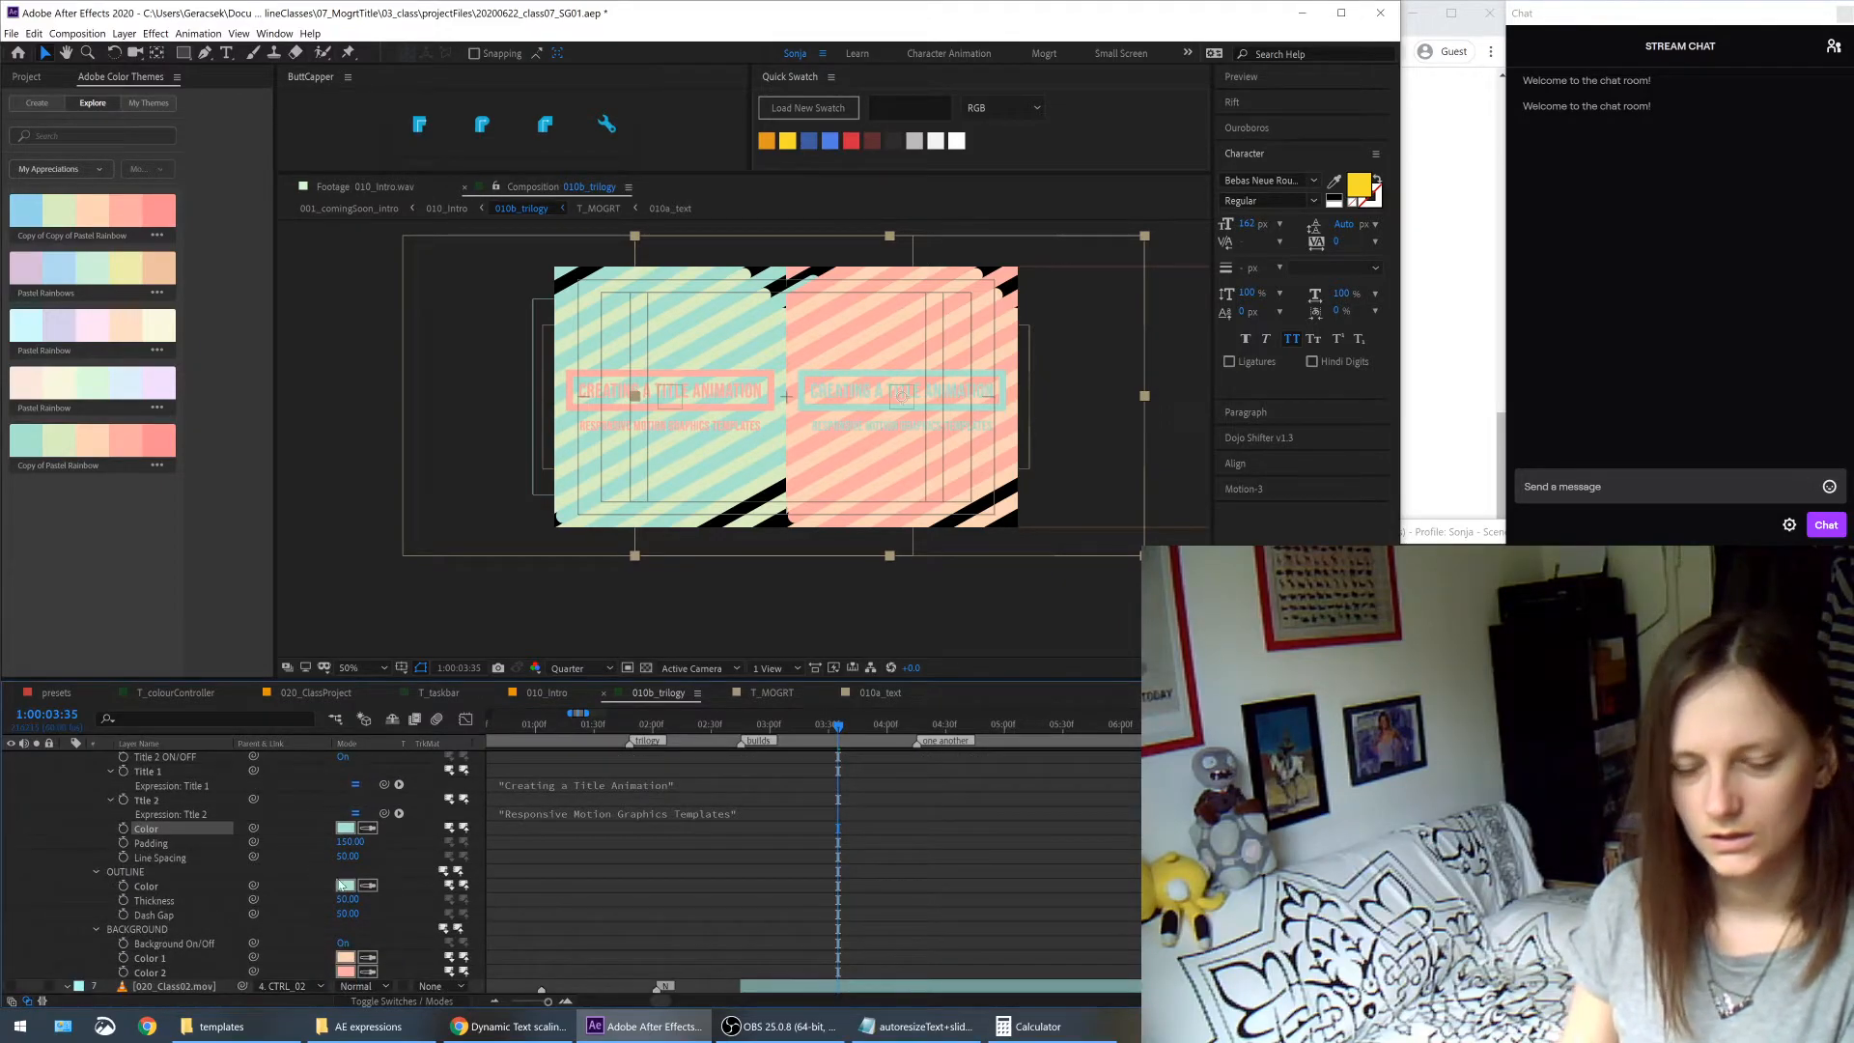
{"action": "scroll", "coordinate": [315, 886], "scroll_direction": "down", "scroll_amount": 1}
{"action": "left_click", "coordinate": [368, 944]}
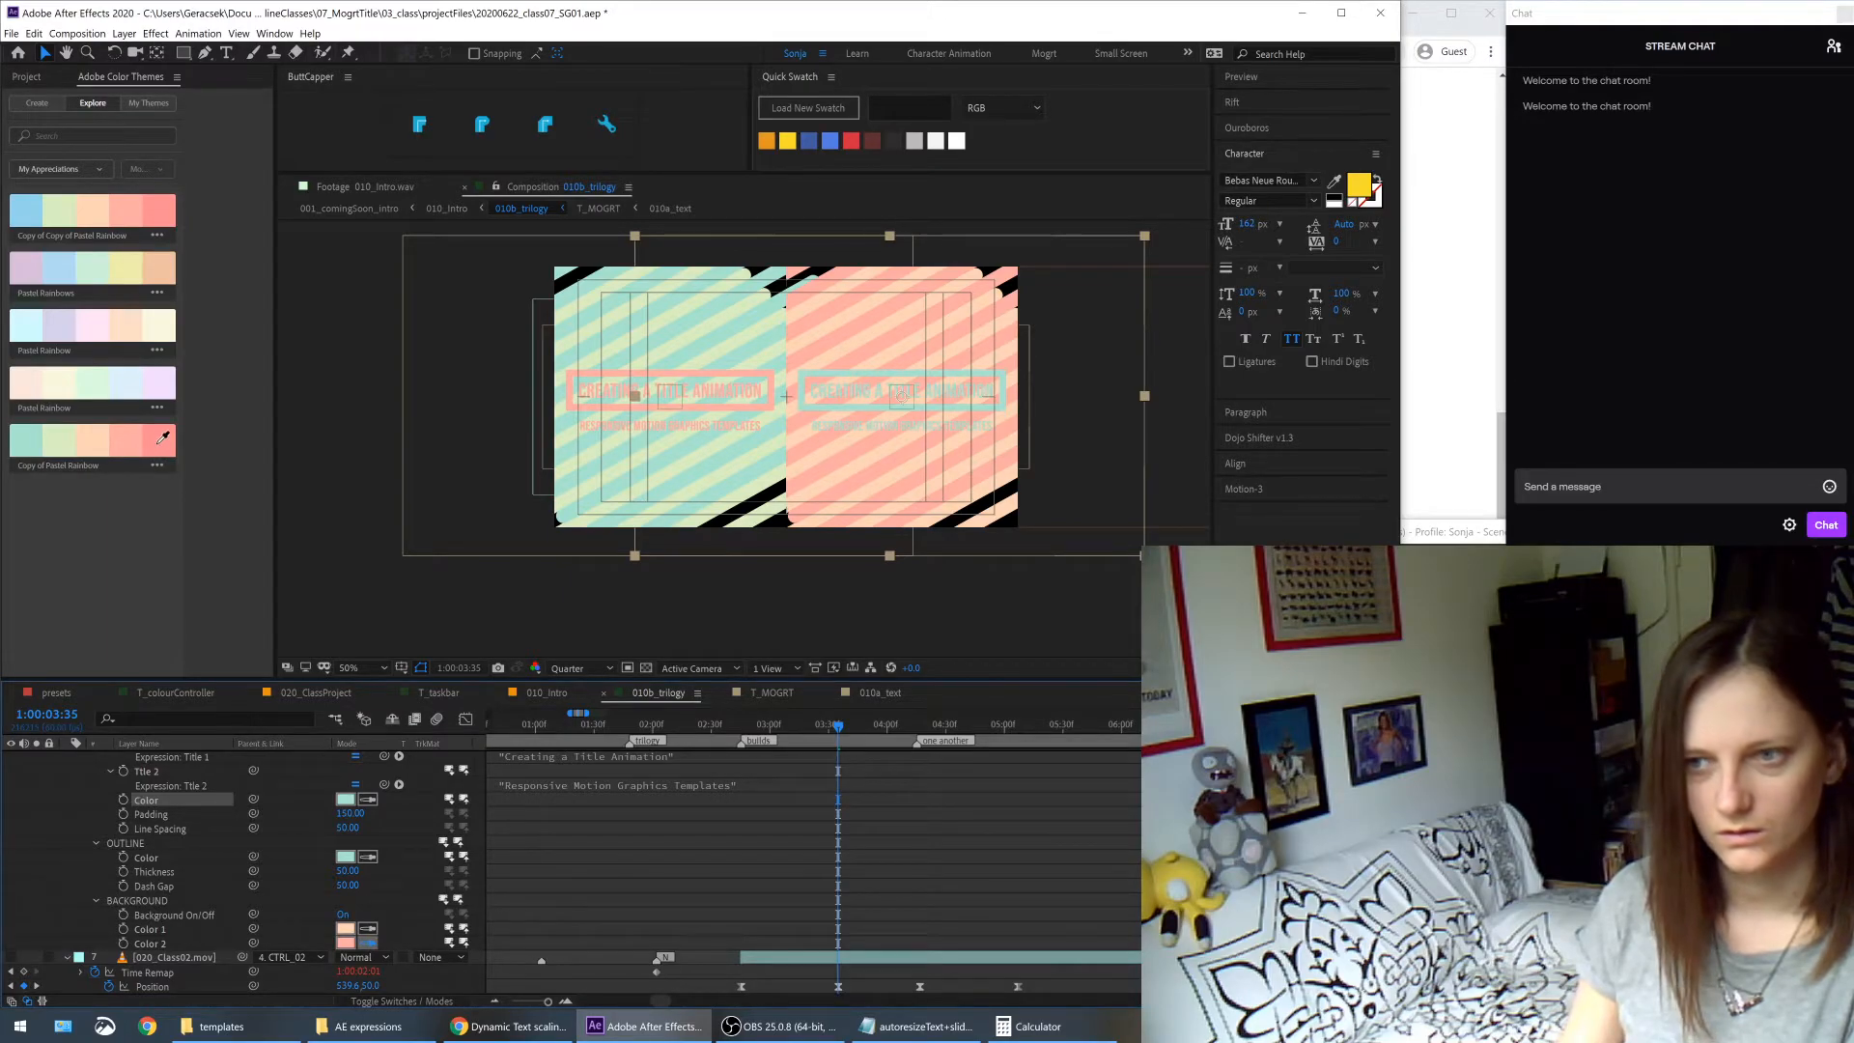
{"action": "left_click", "coordinate": [162, 439]}
{"action": "left_click", "coordinate": [368, 929]}
{"action": "left_click", "coordinate": [139, 431]}
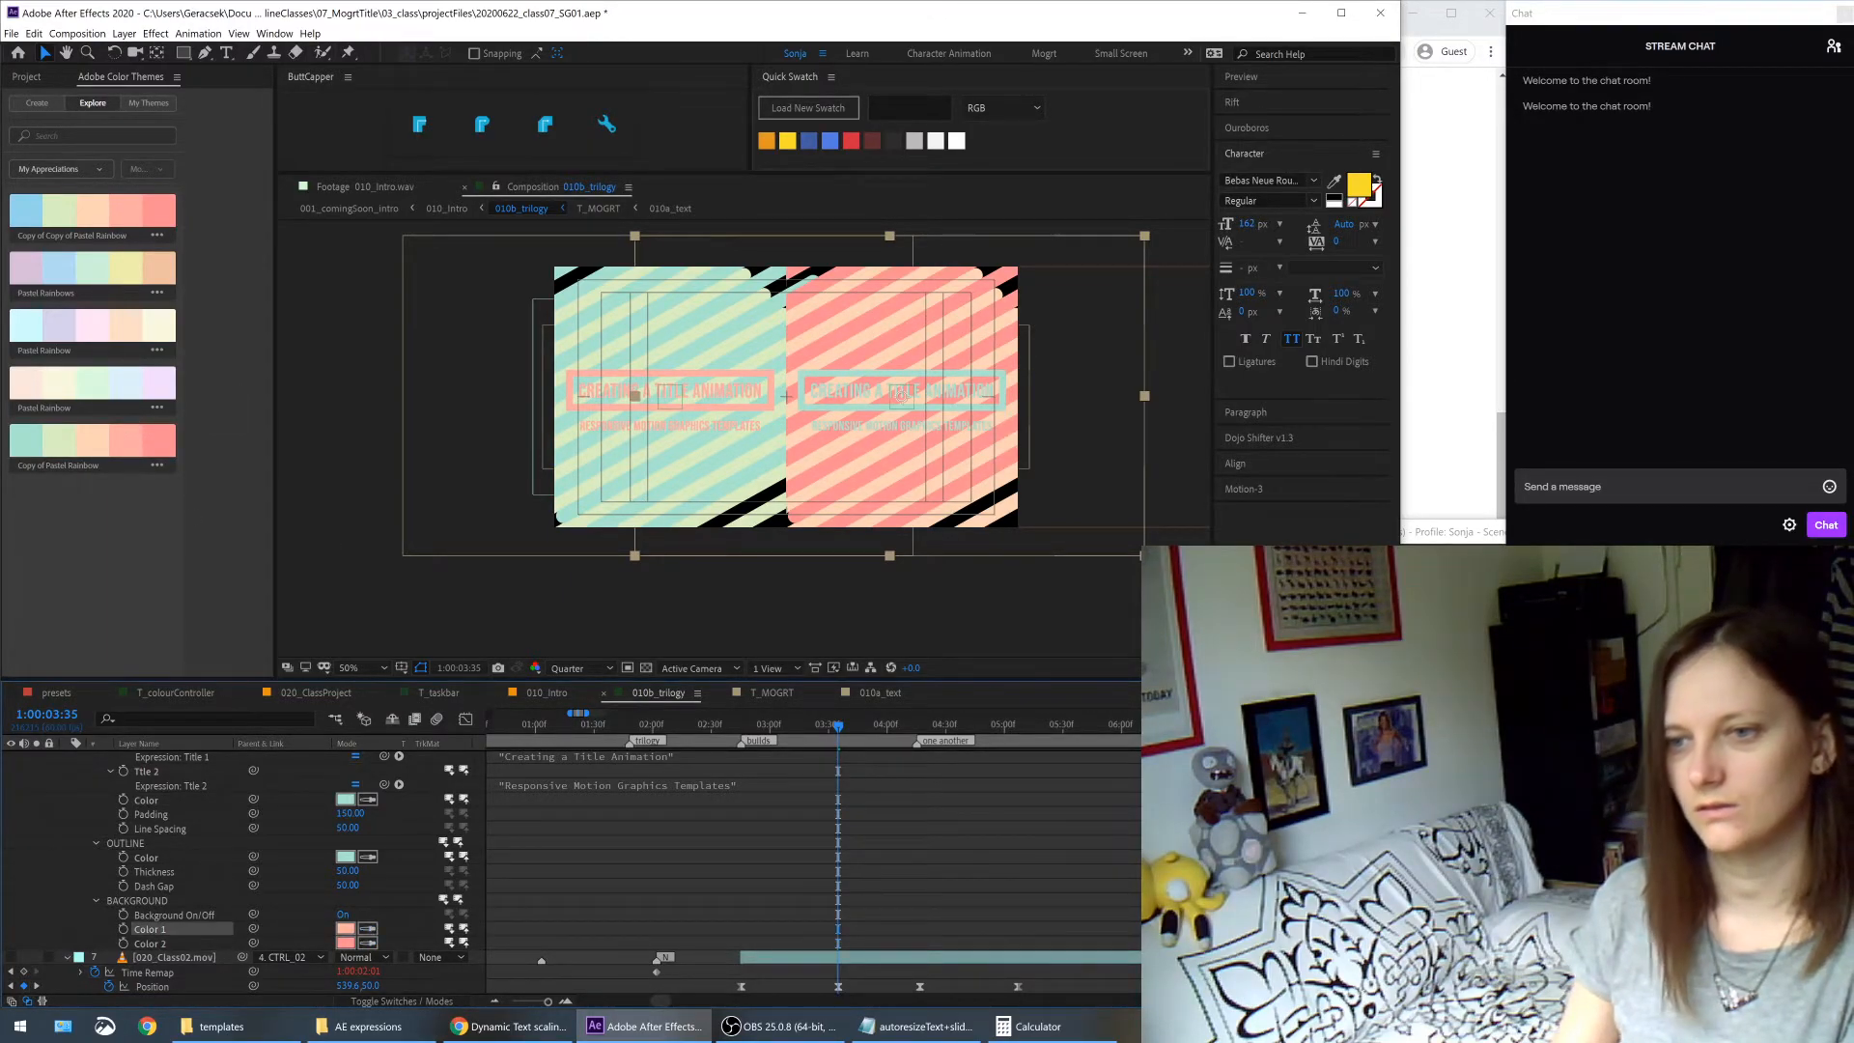
{"action": "left_click", "coordinate": [396, 896]}
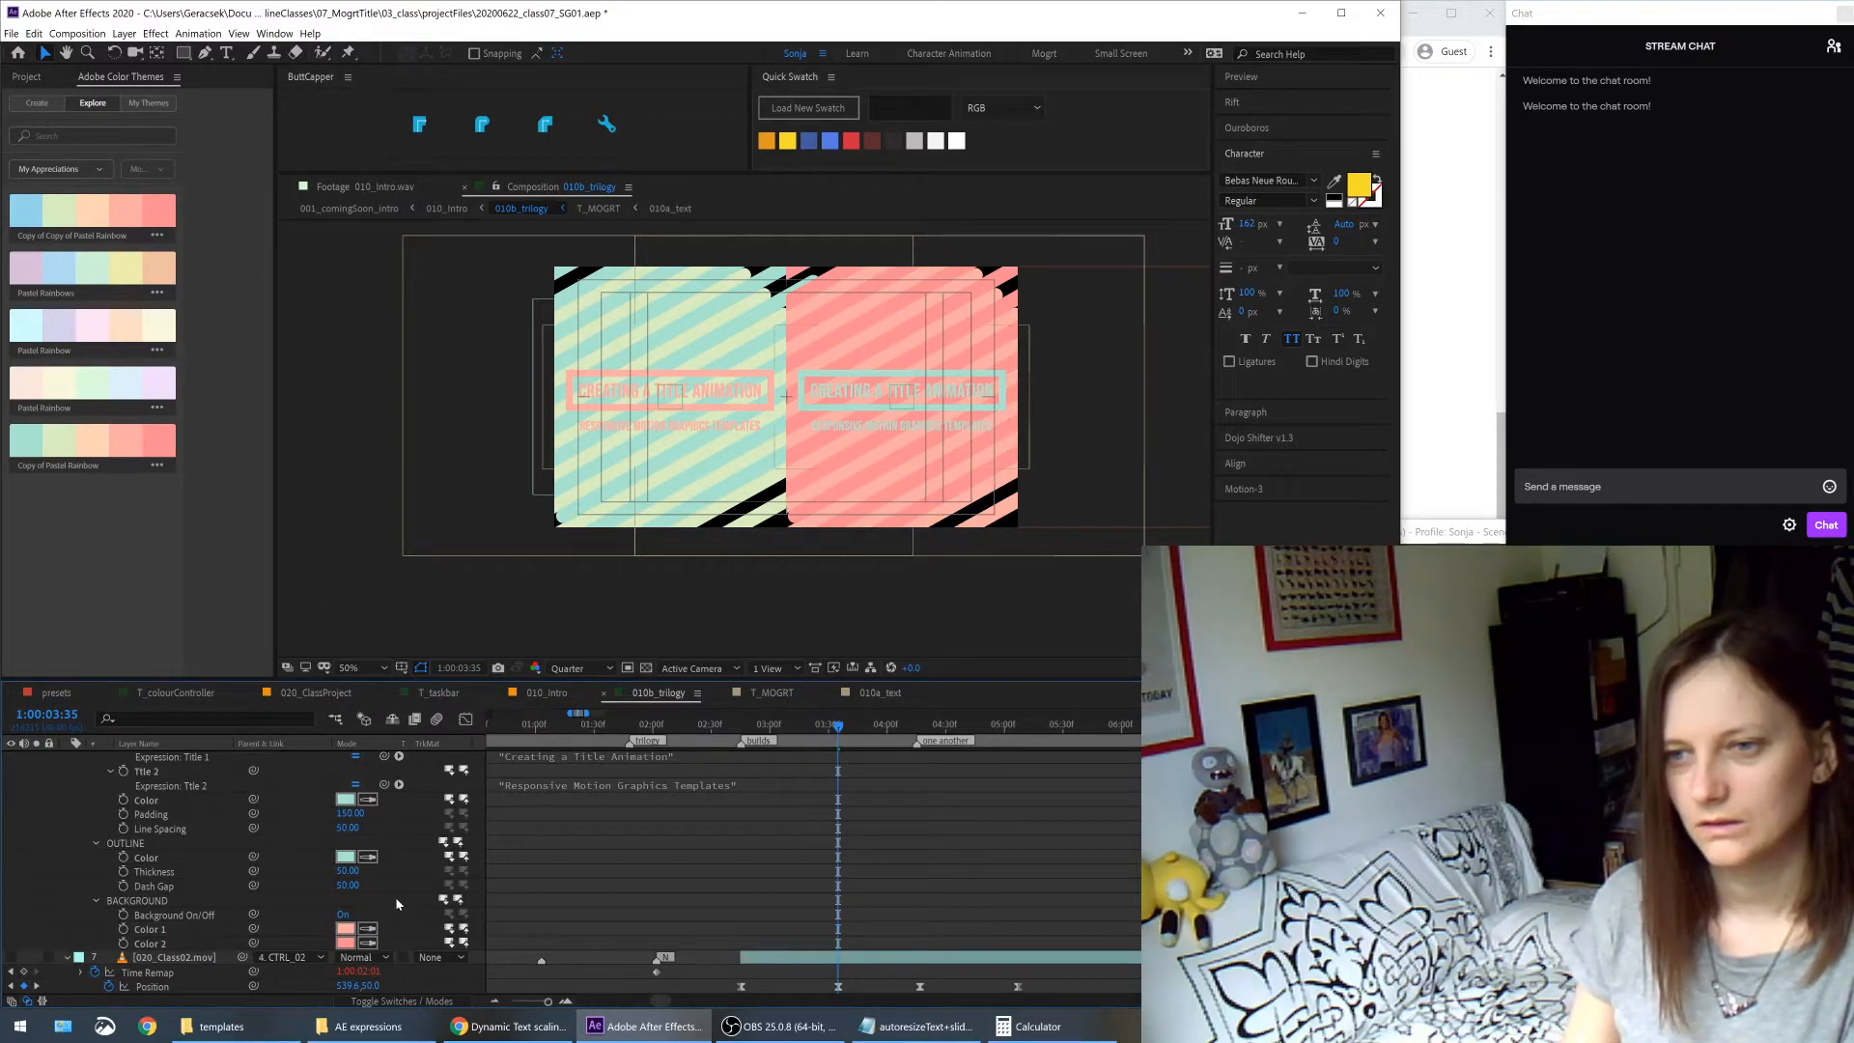
- Resample the Outline Color of the pink T_MOGRT title from the Copy of Pastel Rainbow theme
{"action": "scroll", "coordinate": [396, 903], "scroll_direction": "up", "scroll_amount": 2}
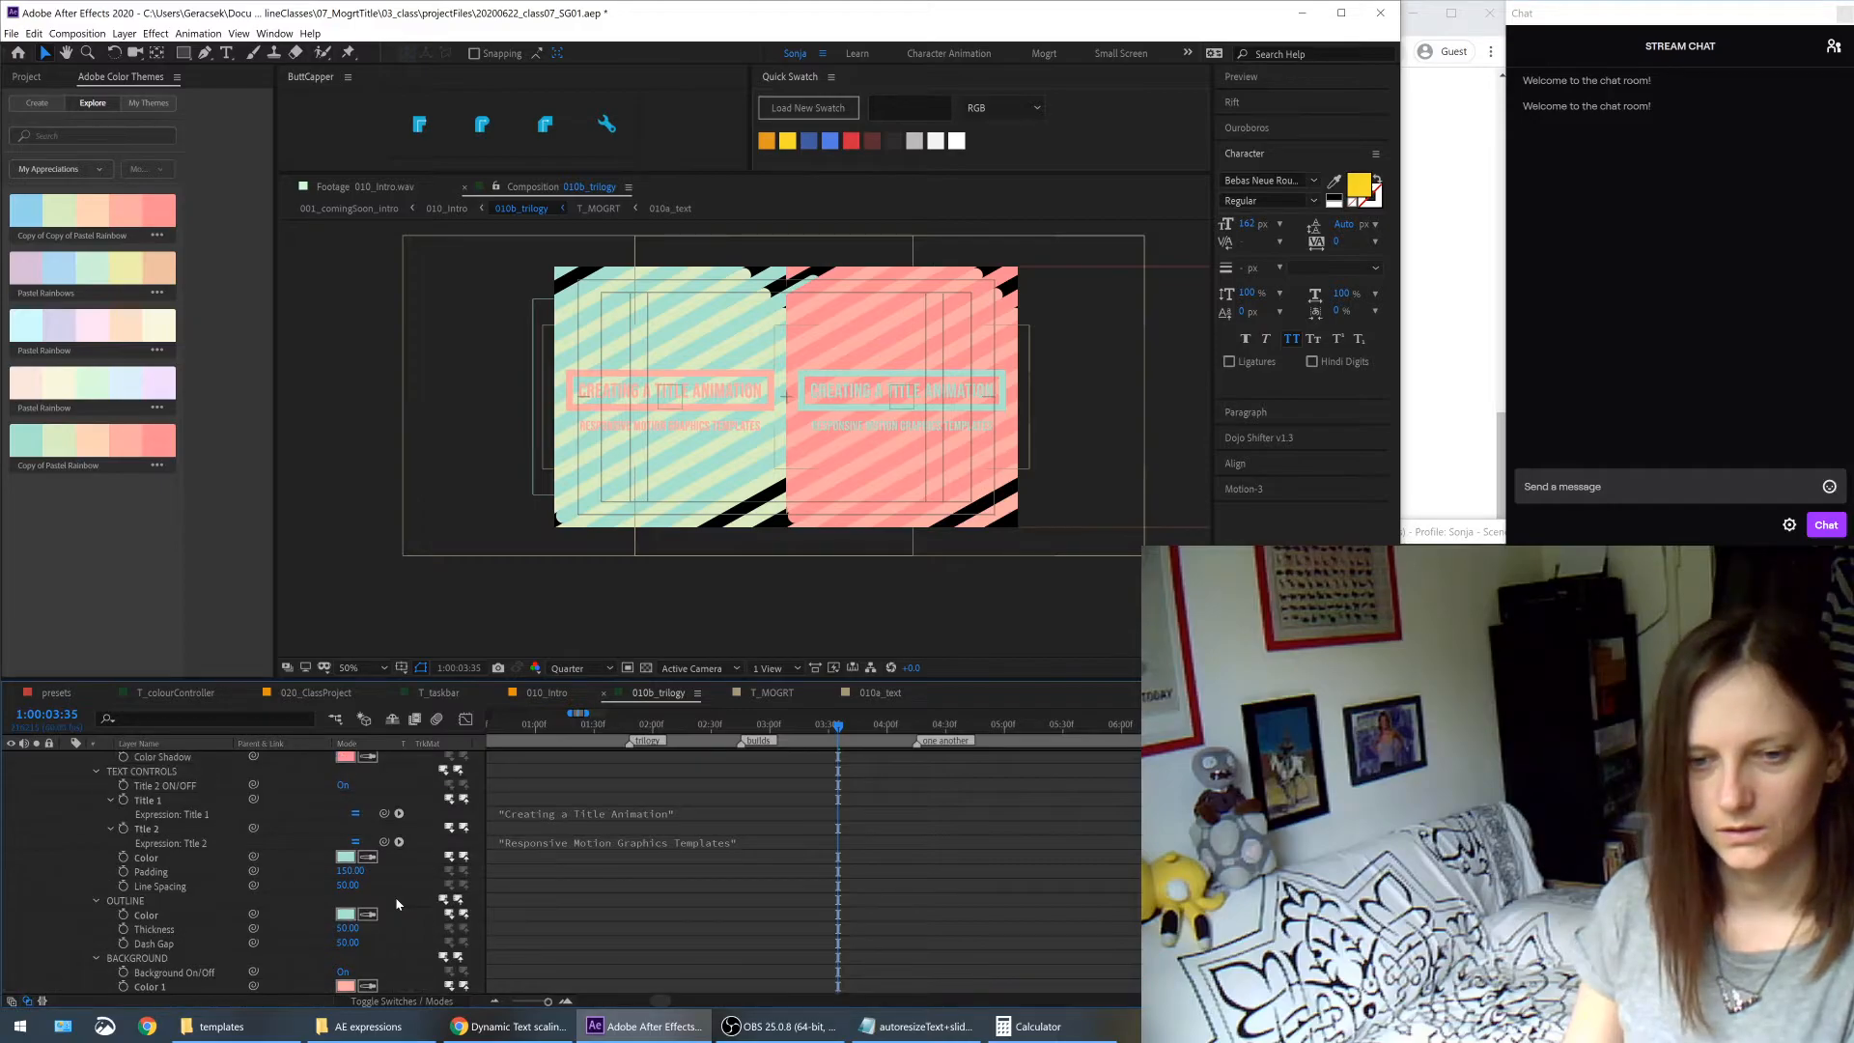
{"action": "left_click", "coordinate": [368, 913]}
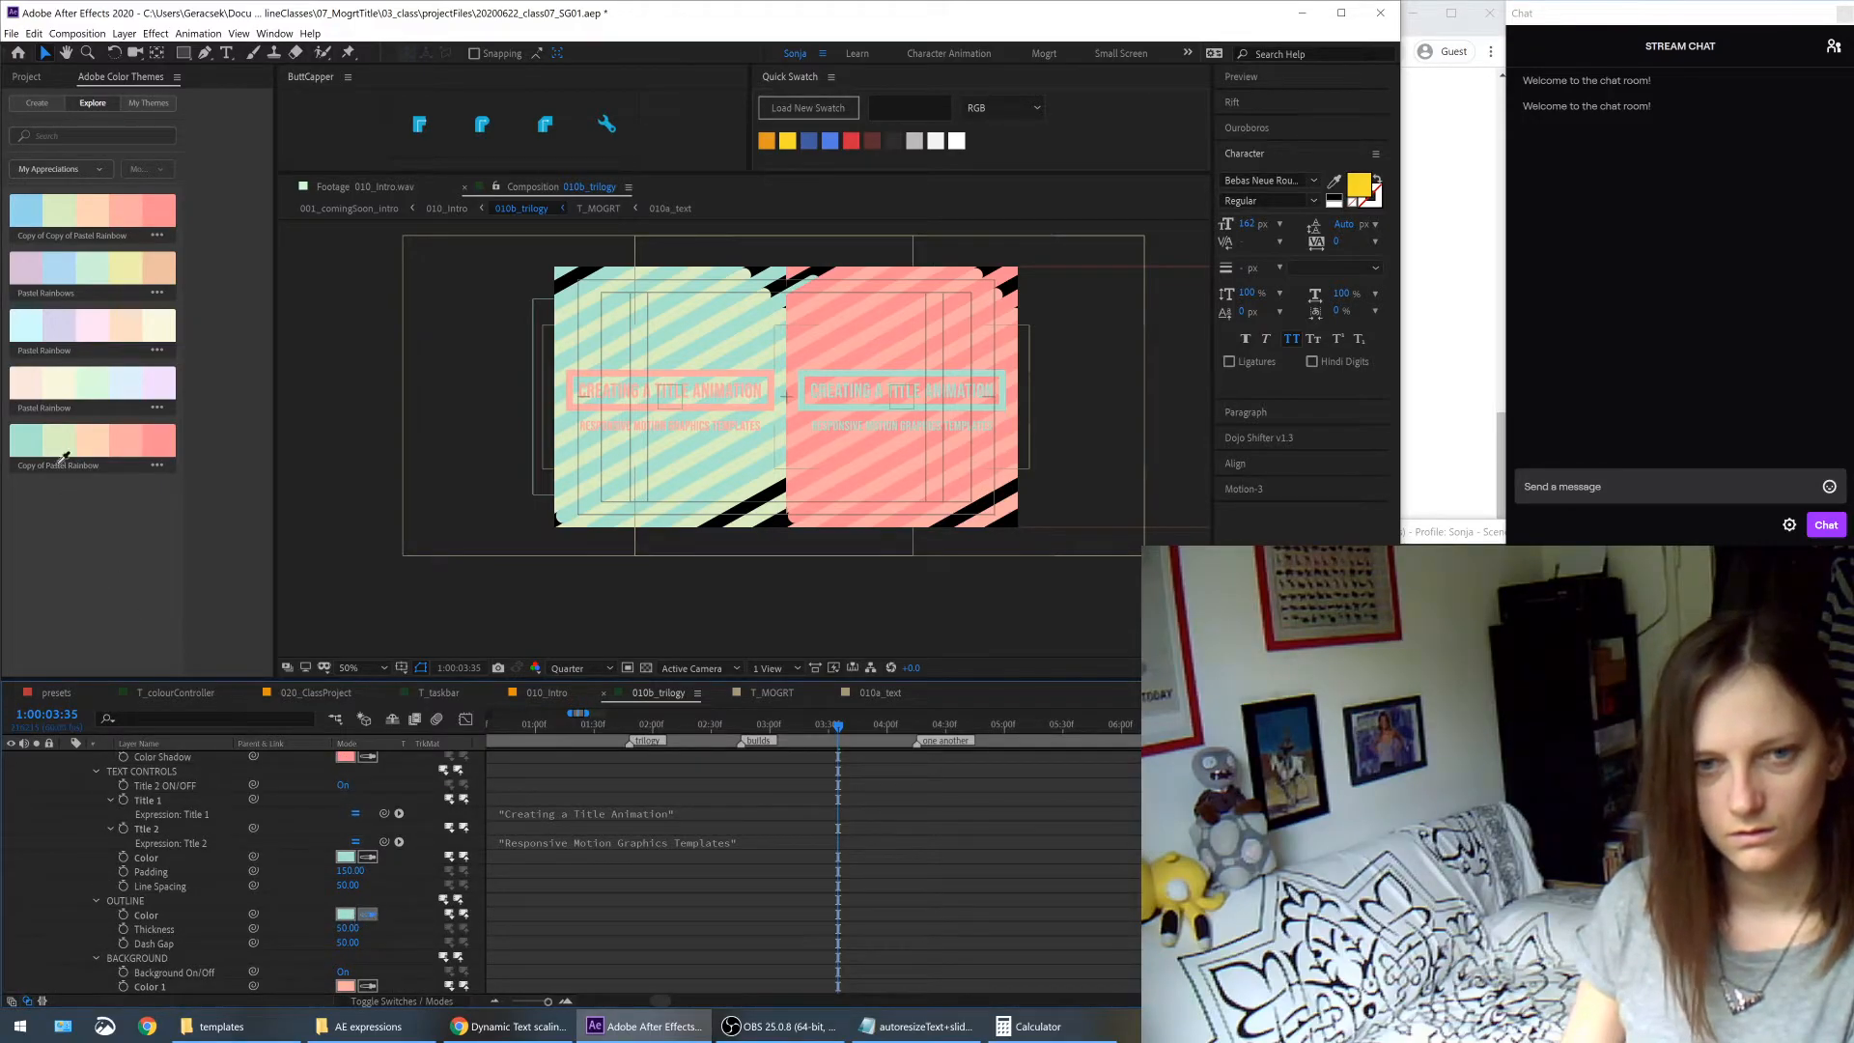
- Set the T_MOGRT layer's outline color and text color to the pale green swatch of the Copy of Pastel Rainbow theme
{"action": "left_click", "coordinate": [60, 447]}
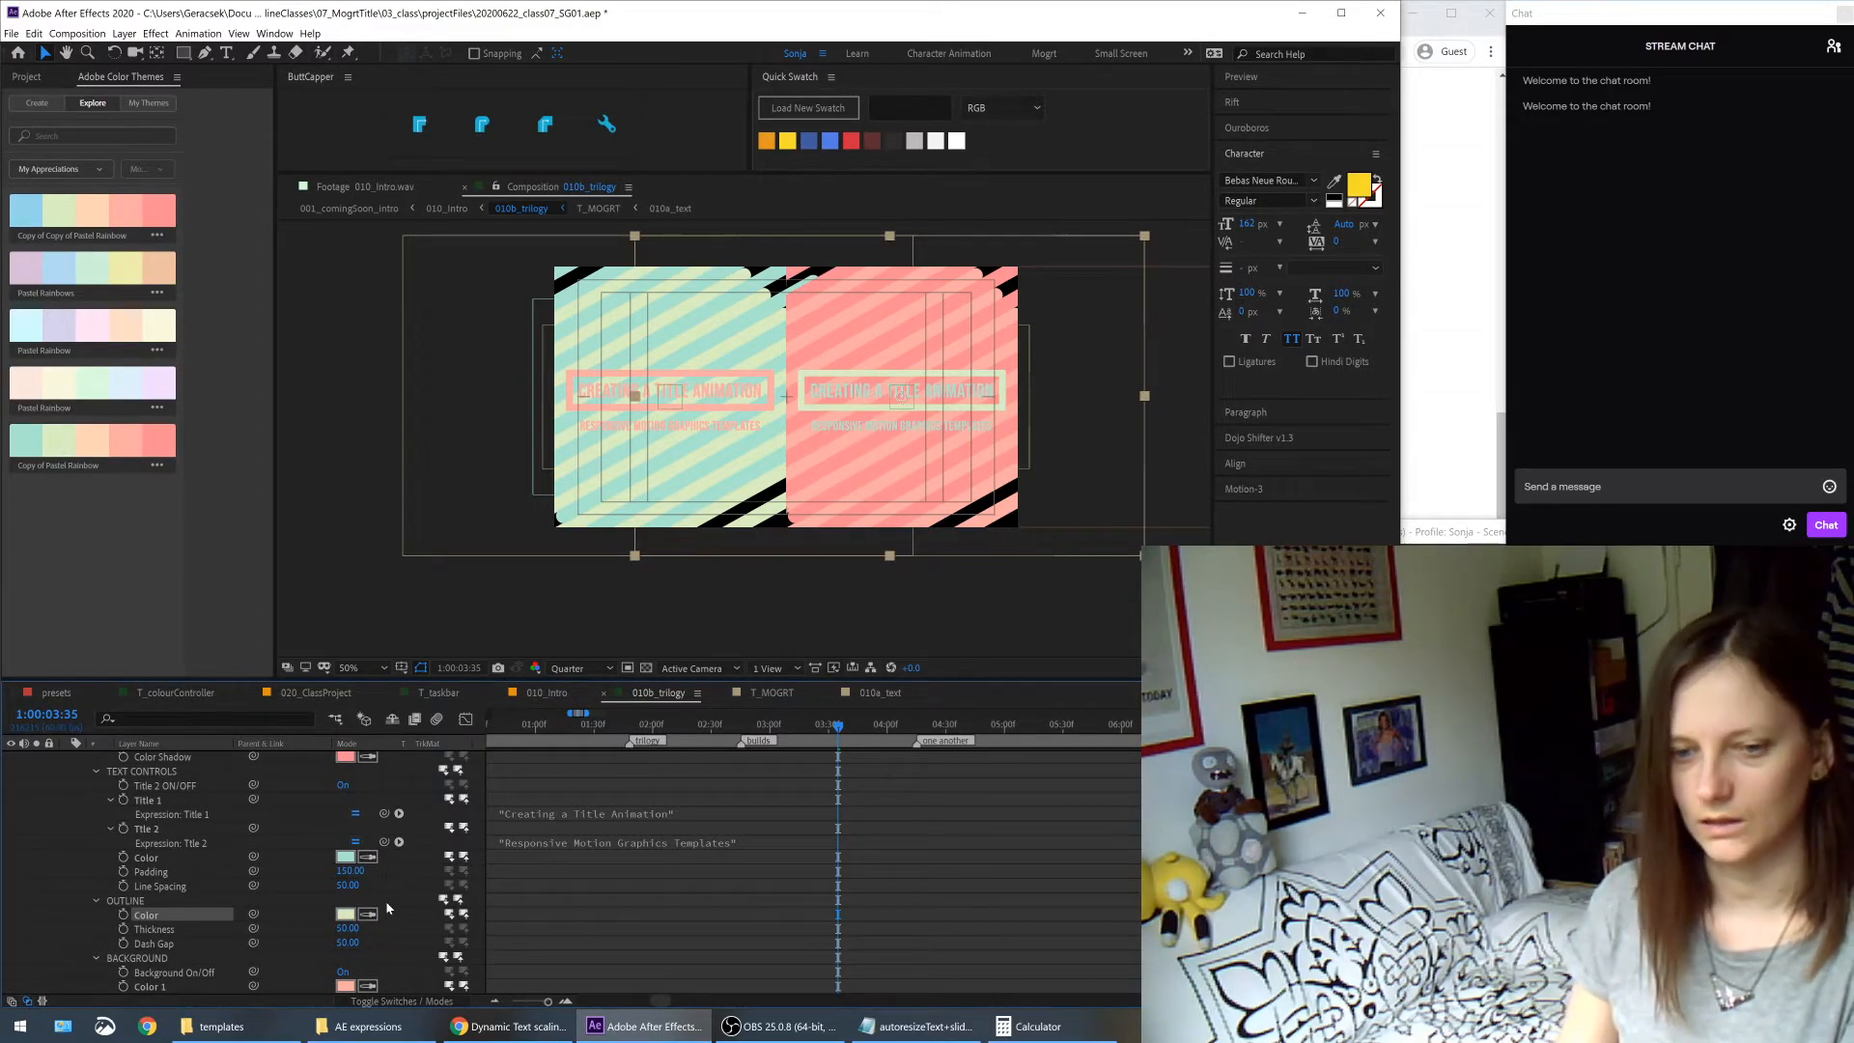
{"action": "scroll", "coordinate": [396, 905], "scroll_direction": "up", "scroll_amount": 1}
{"action": "left_click", "coordinate": [367, 871]}
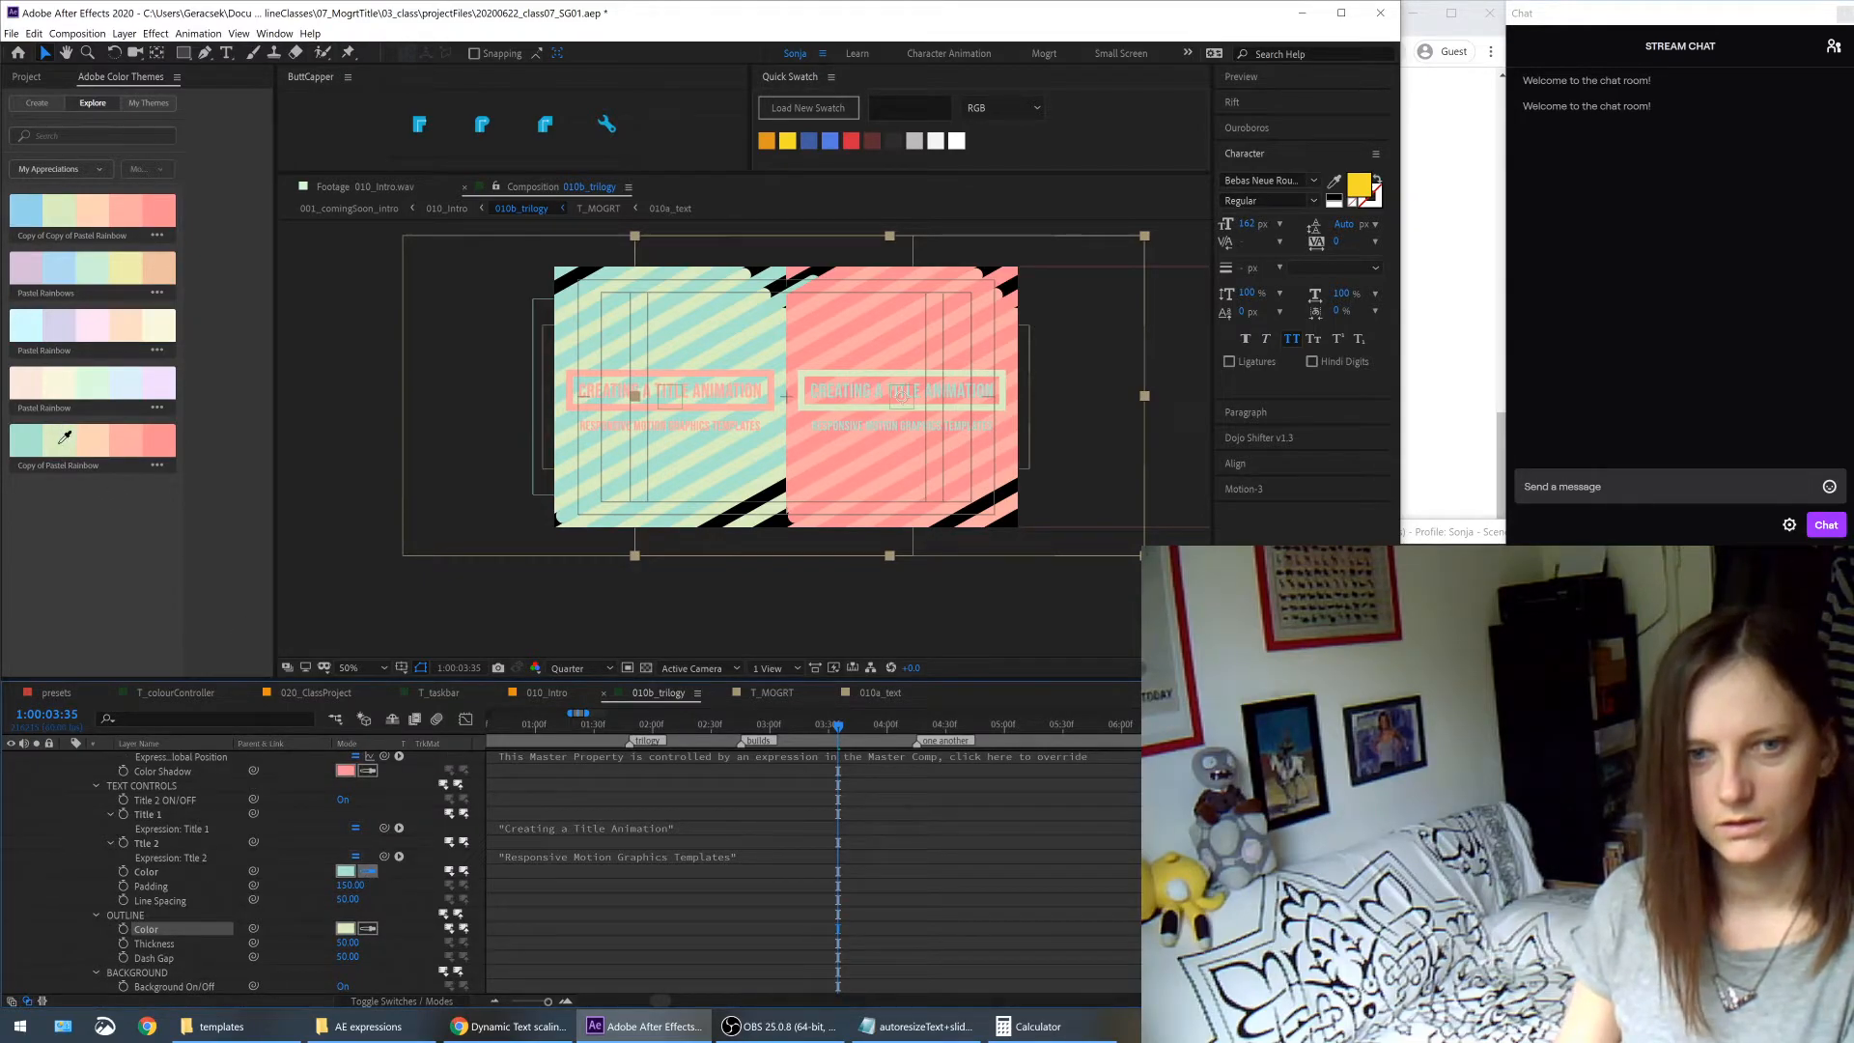
{"action": "left_click", "coordinate": [65, 438]}
- Set the layer's Color Shadow to the mint green swatch of the Copy of Pastel Rainbow theme
{"action": "scroll", "coordinate": [406, 911], "scroll_direction": "up", "scroll_amount": 3}
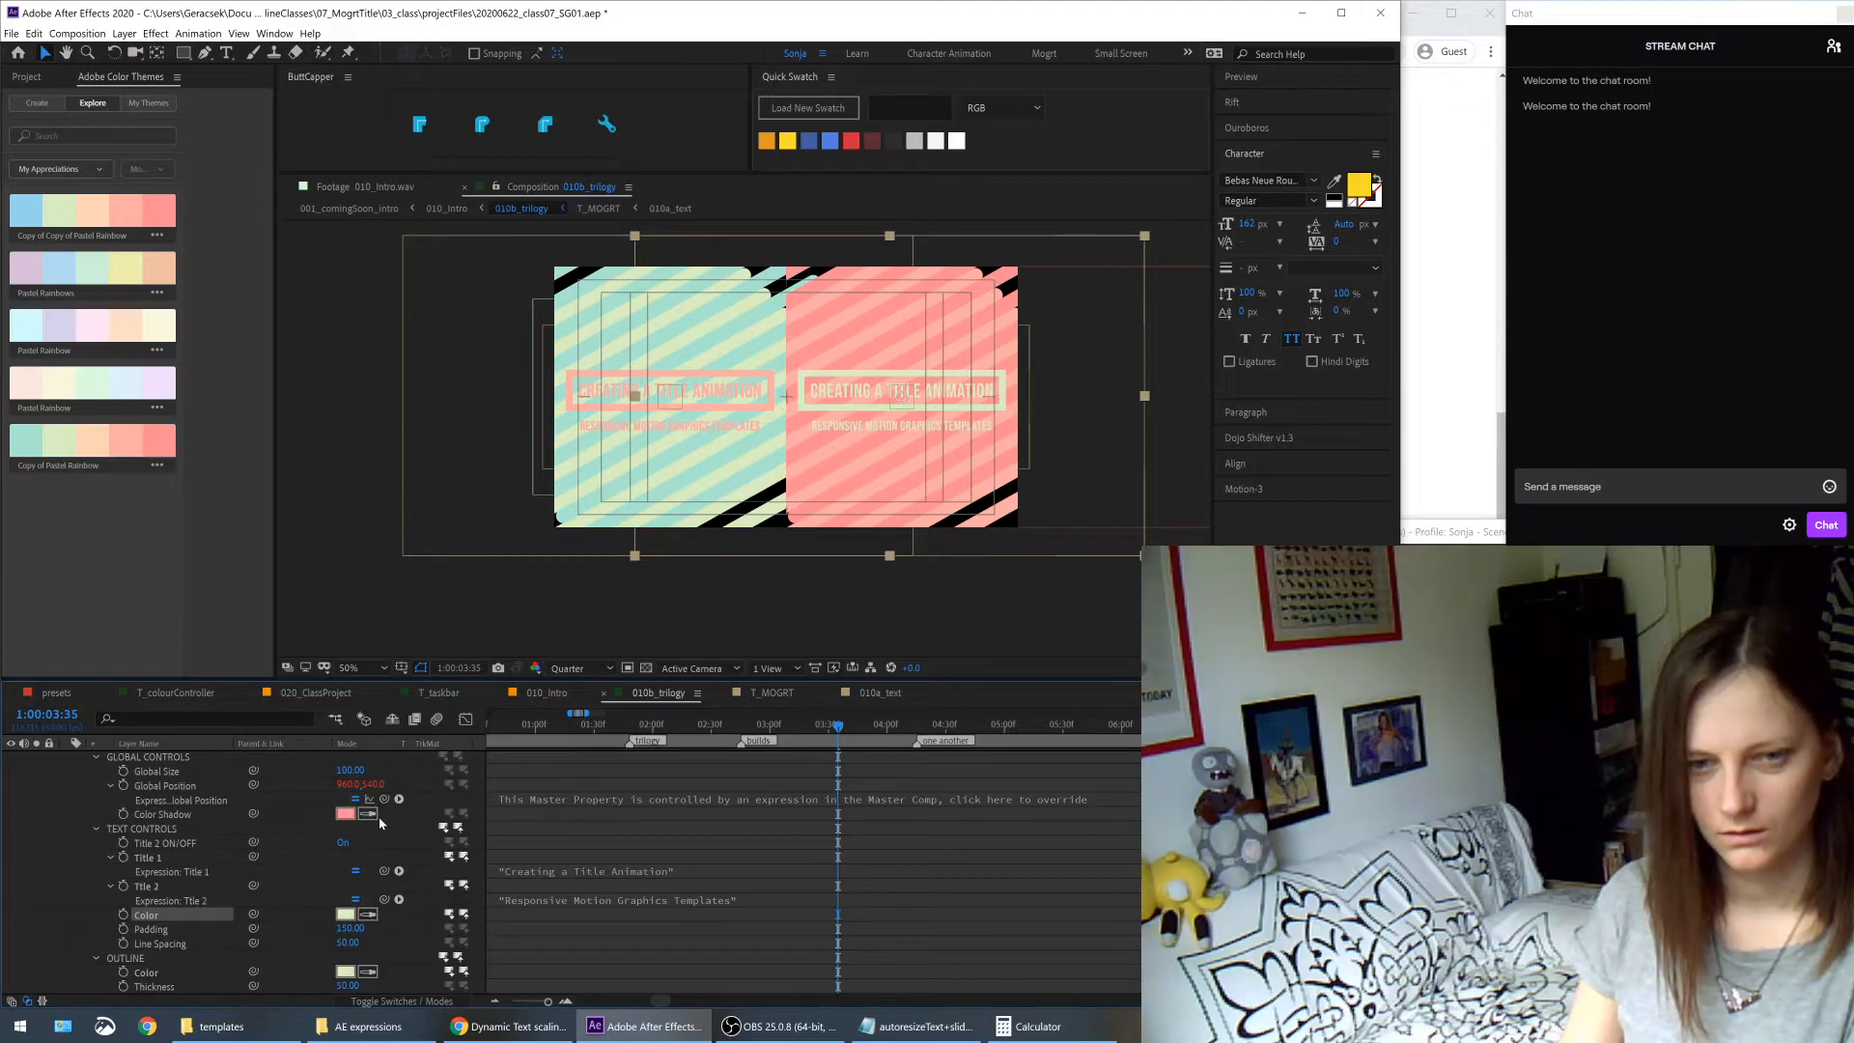
{"action": "left_click", "coordinate": [367, 813]}
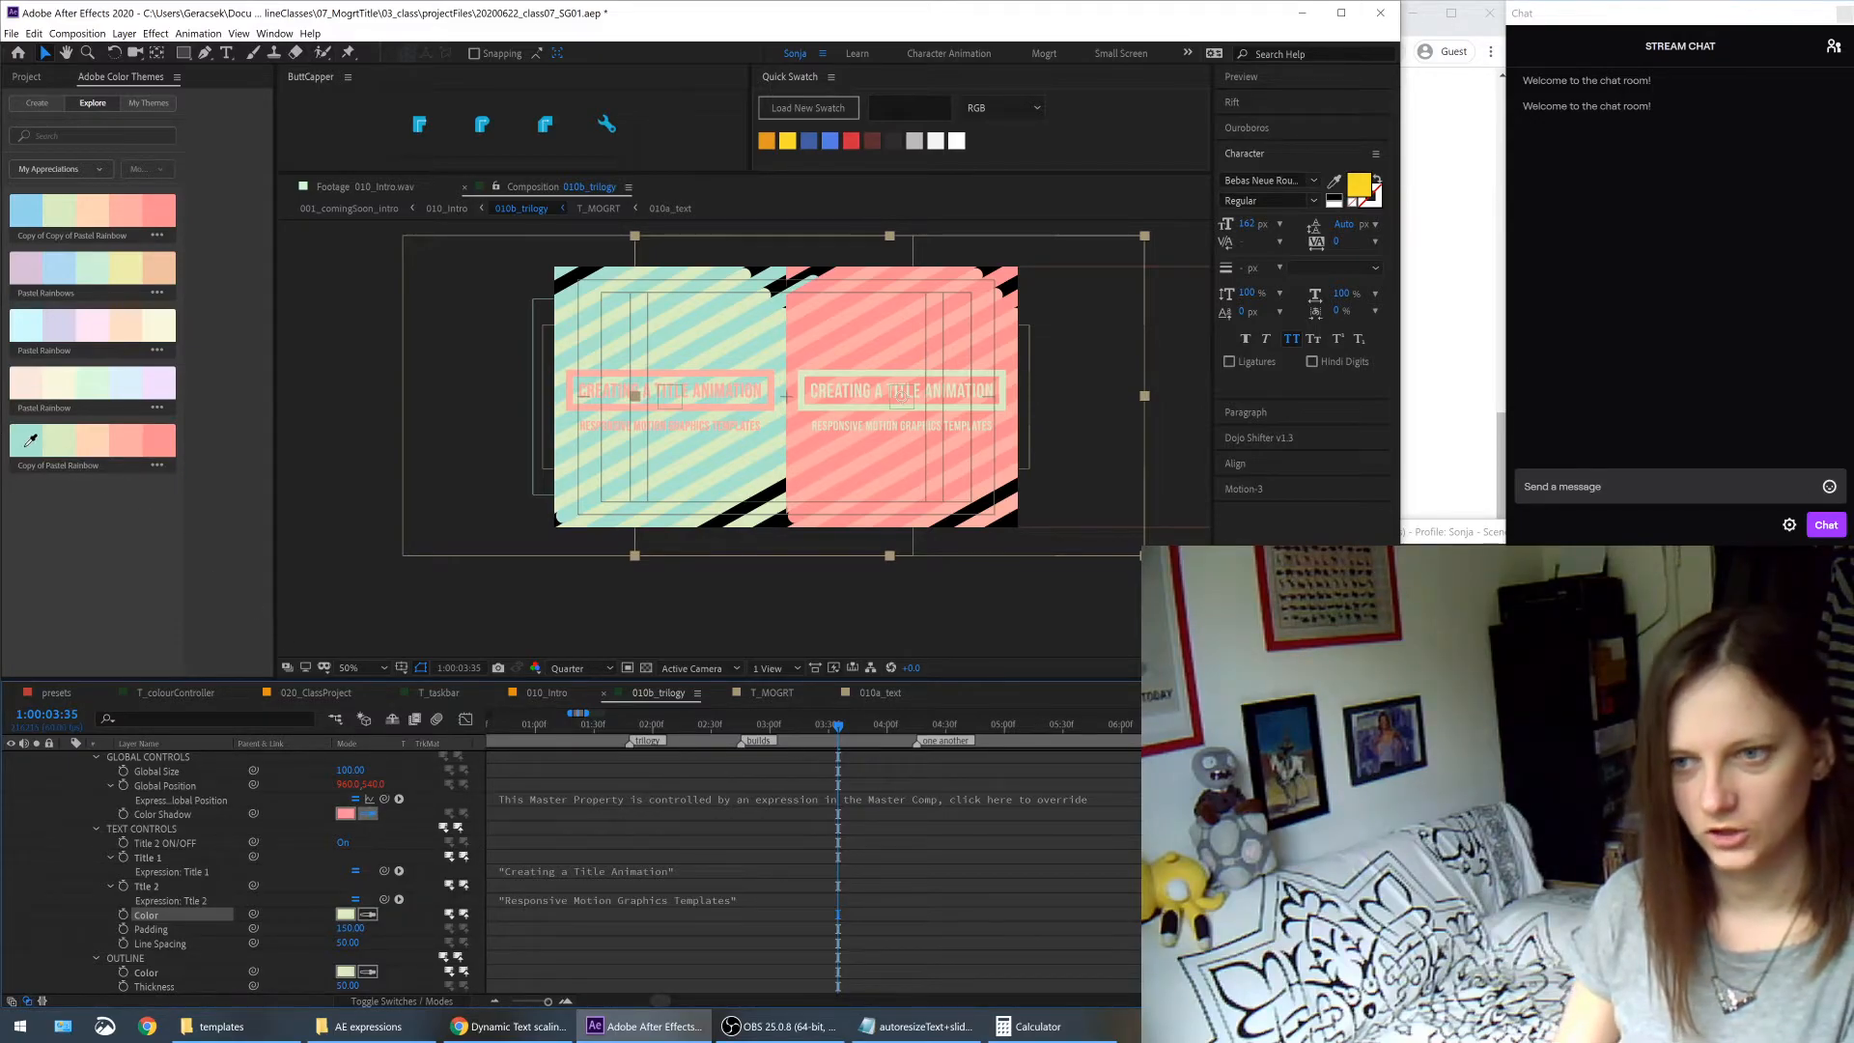
{"action": "left_click", "coordinate": [30, 440]}
{"action": "left_click", "coordinate": [281, 852]}
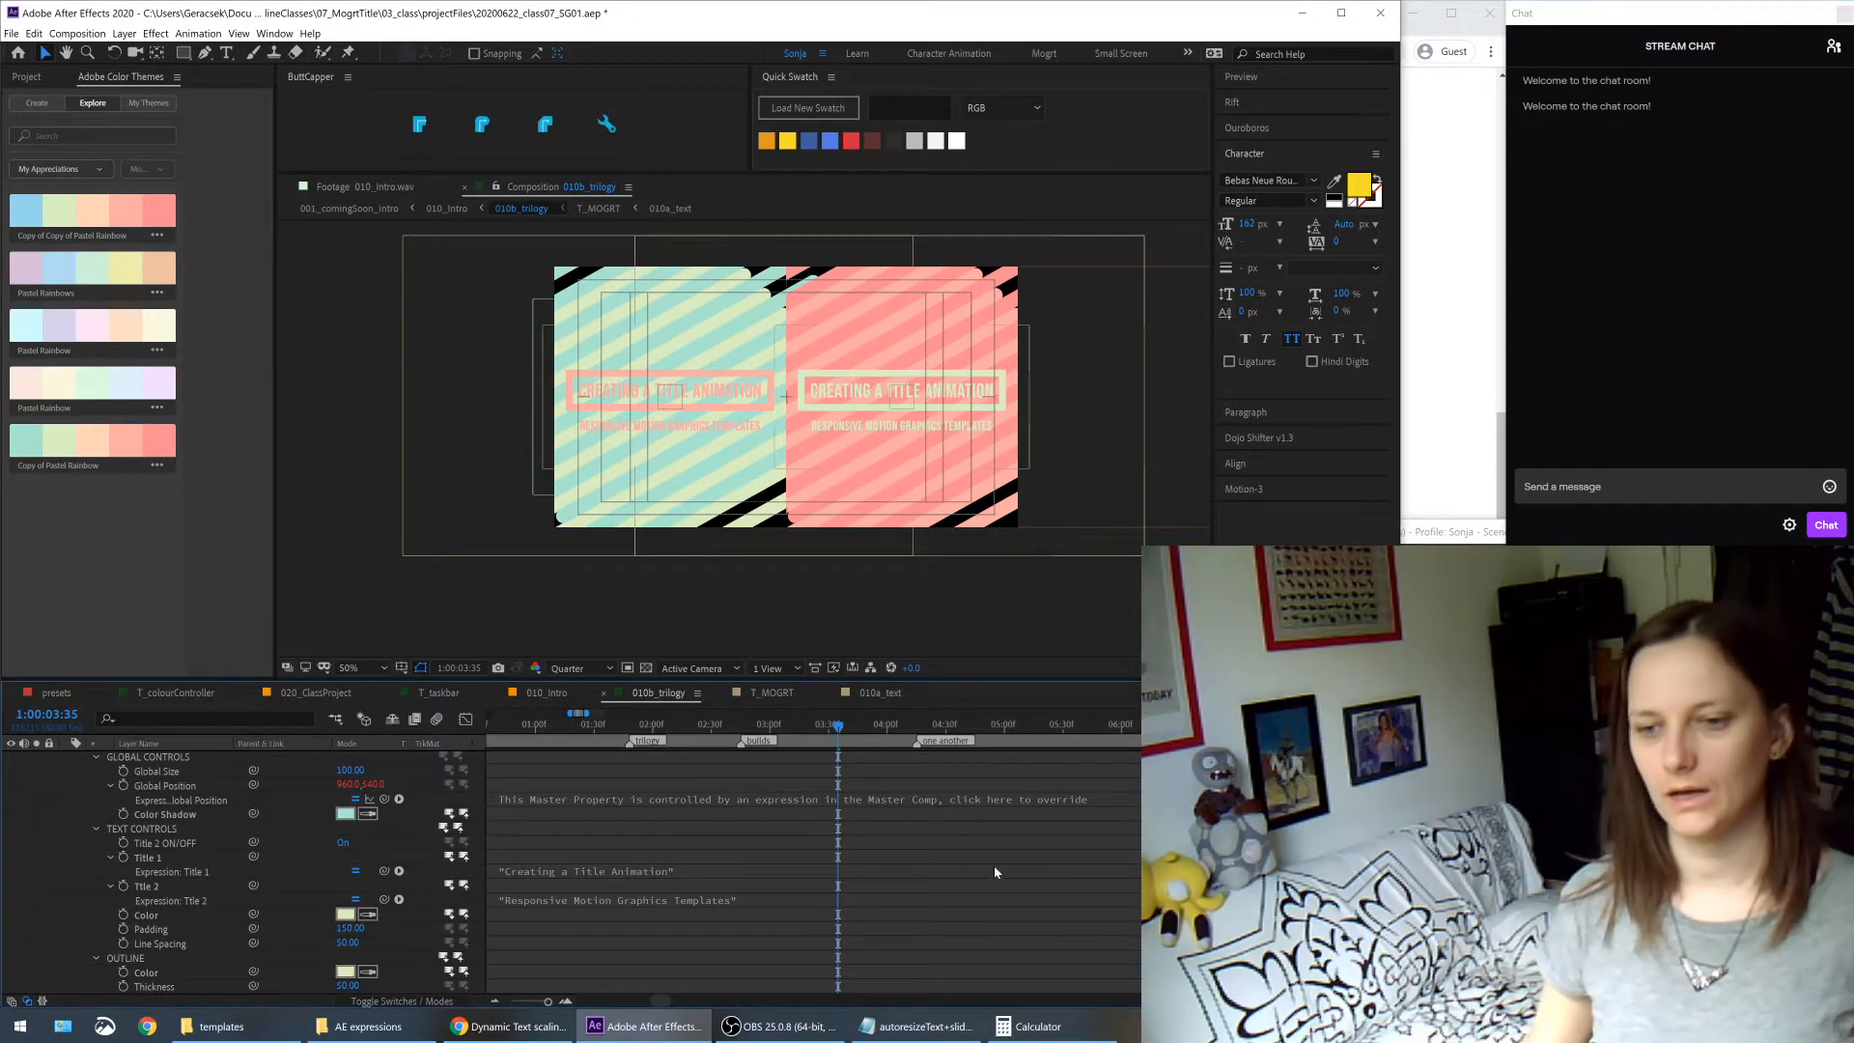
- Change the Title 1 expression of the T_MOGRT layer in 010b_trilogy to "Creating a Lower Third Animation"
{"action": "scroll", "coordinate": [1041, 907], "scroll_direction": "up", "scroll_amount": 5}
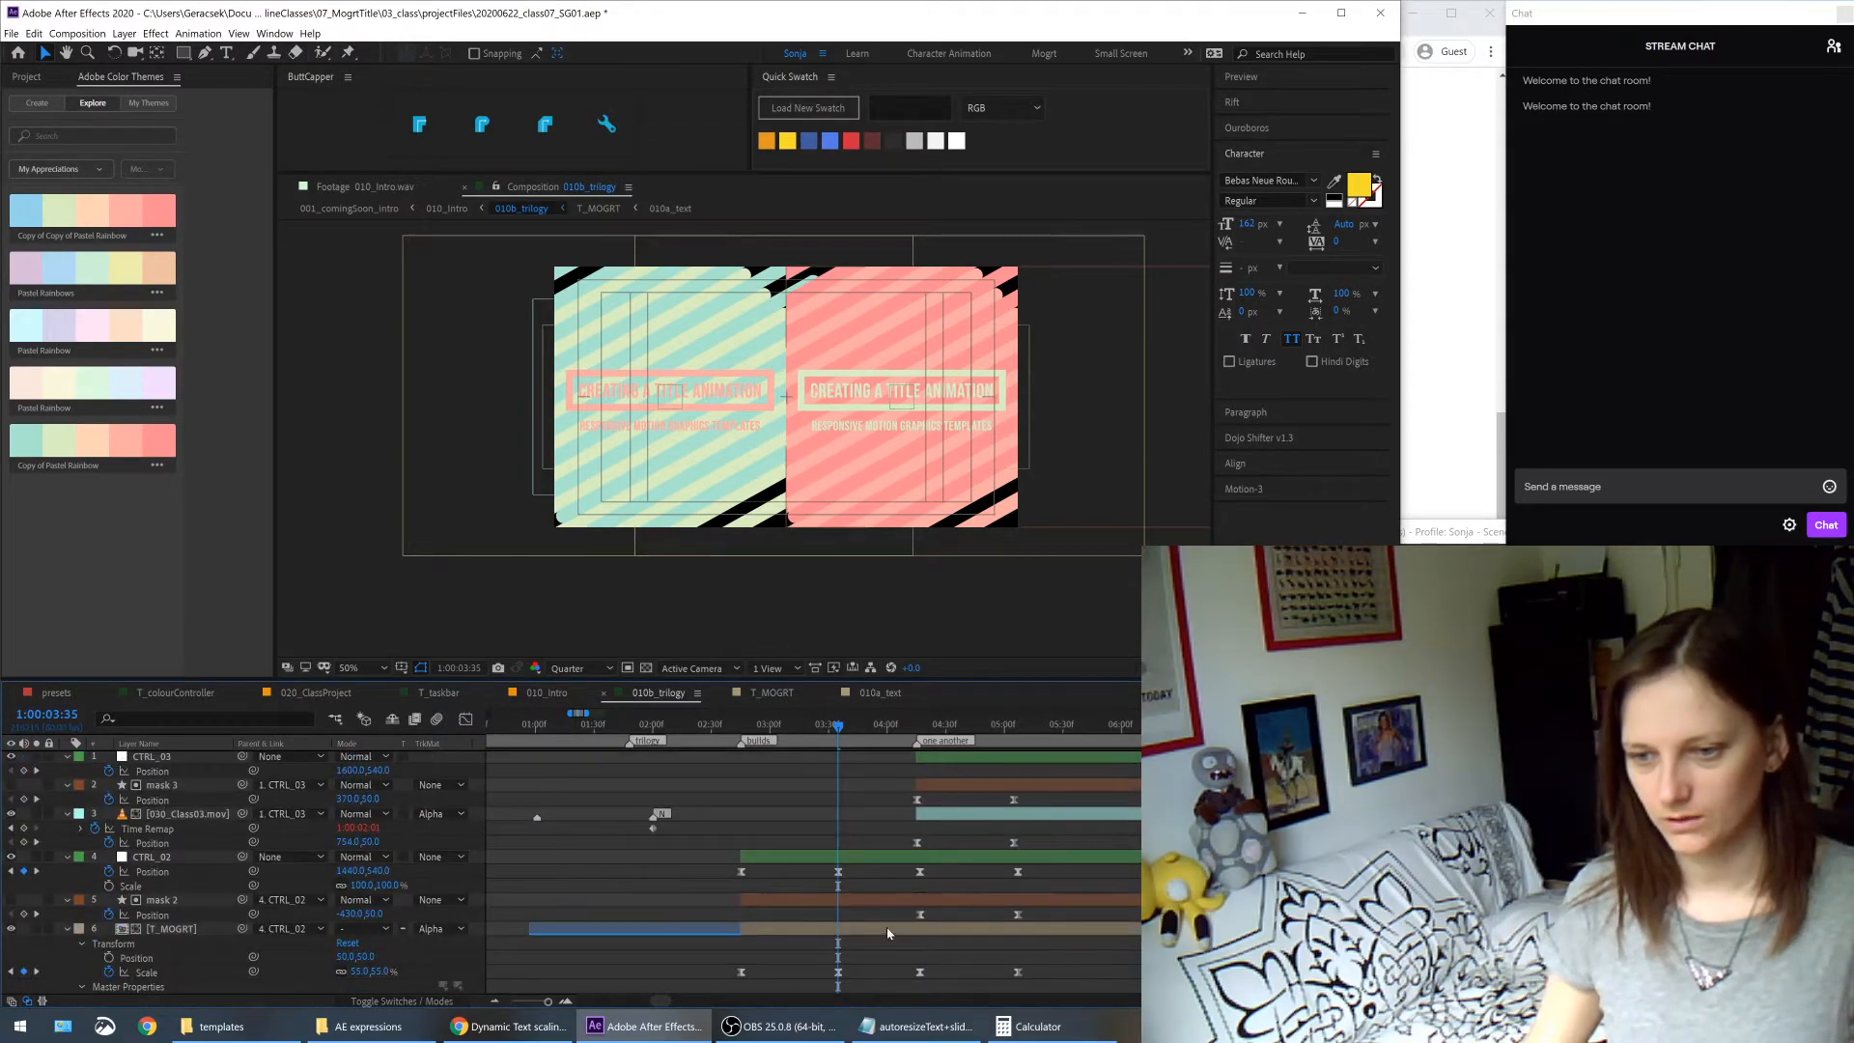
{"action": "left_click", "coordinate": [889, 932]}
{"action": "scroll", "coordinate": [617, 928], "scroll_direction": "down", "scroll_amount": 5}
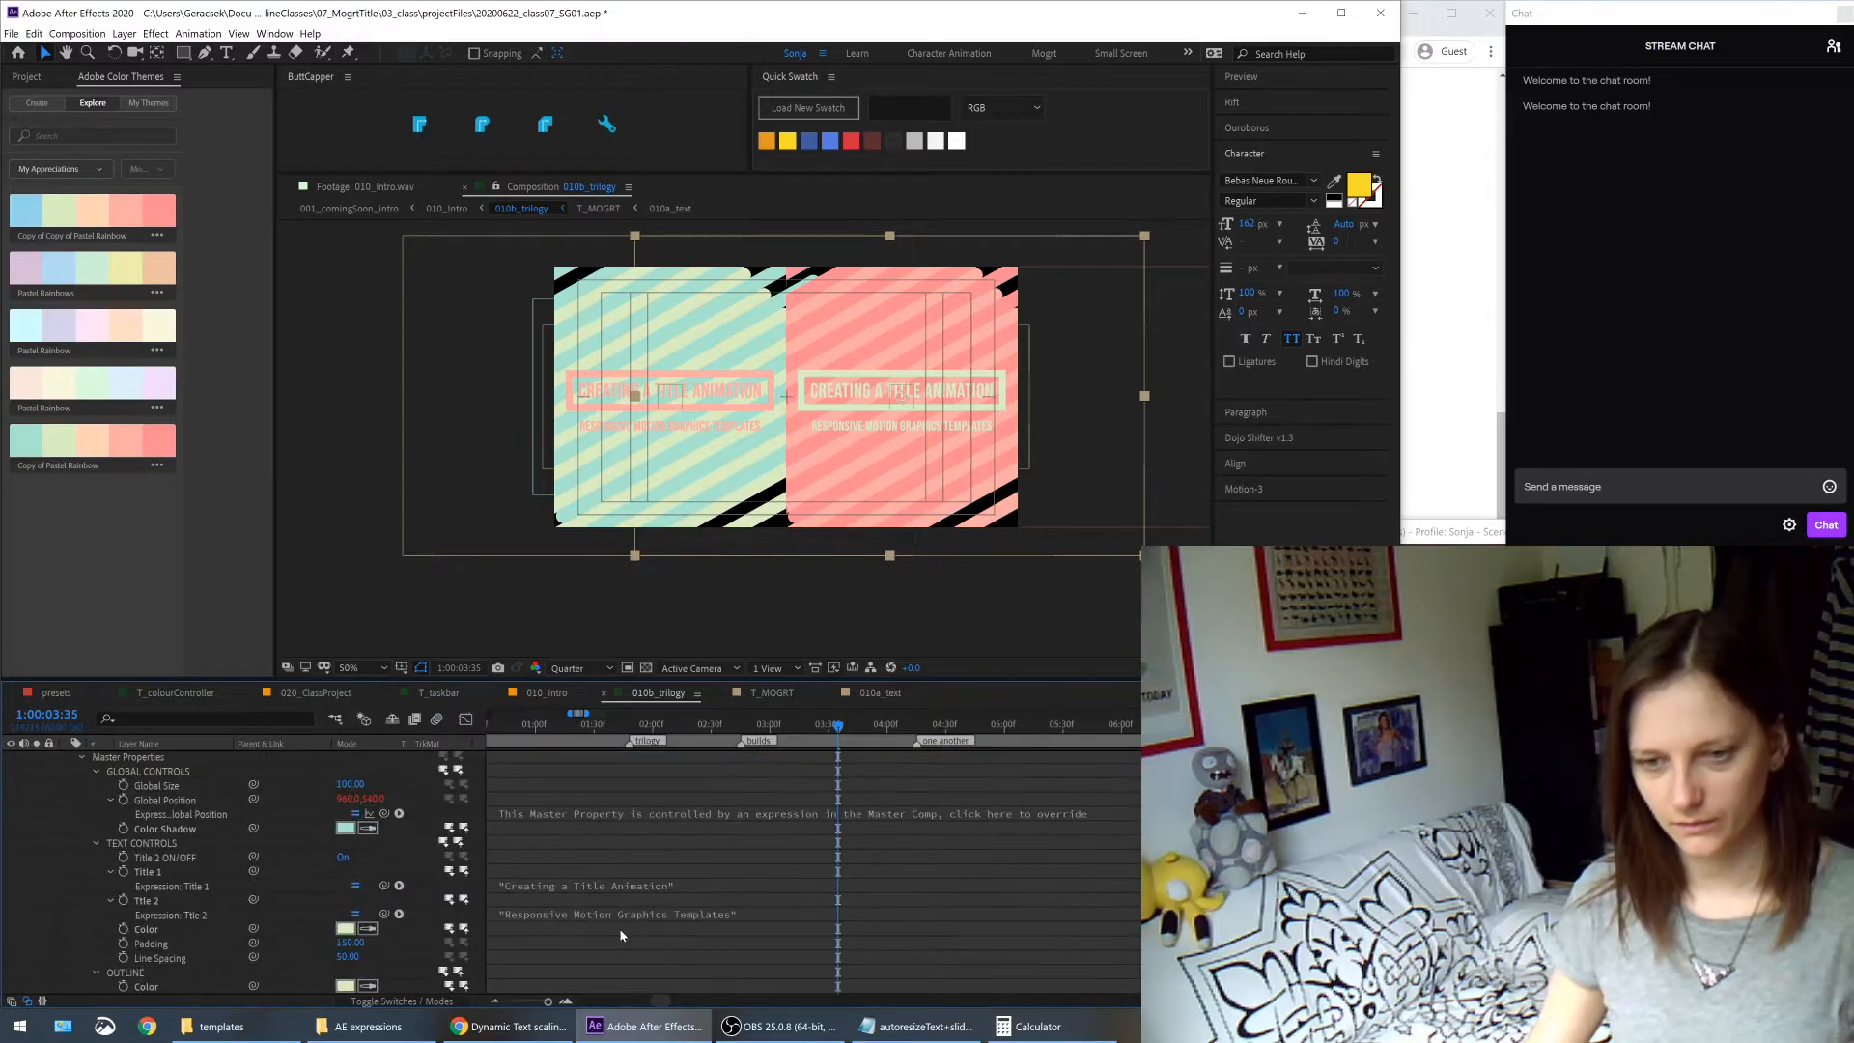
{"action": "left_click", "coordinate": [597, 885]}
{"action": "double_click", "coordinate": [618, 883]}
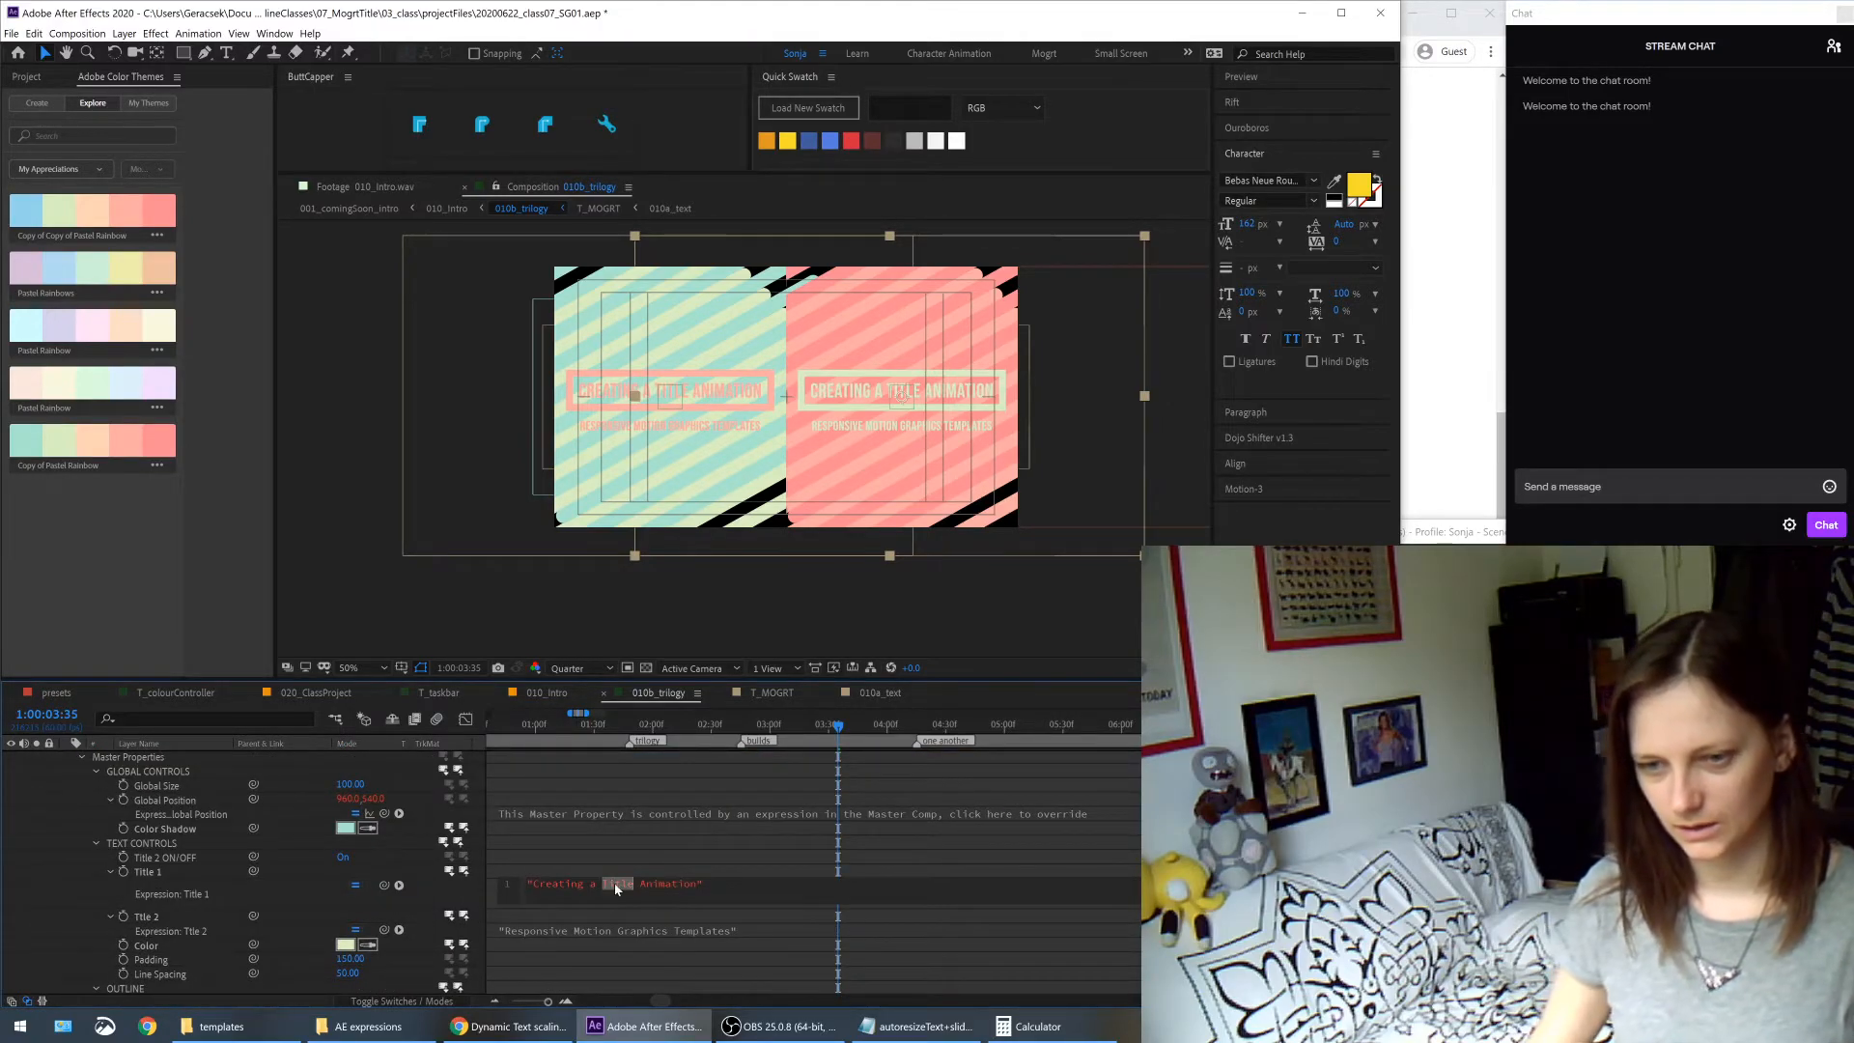
{"action": "type", "text": "Layer Ti"}
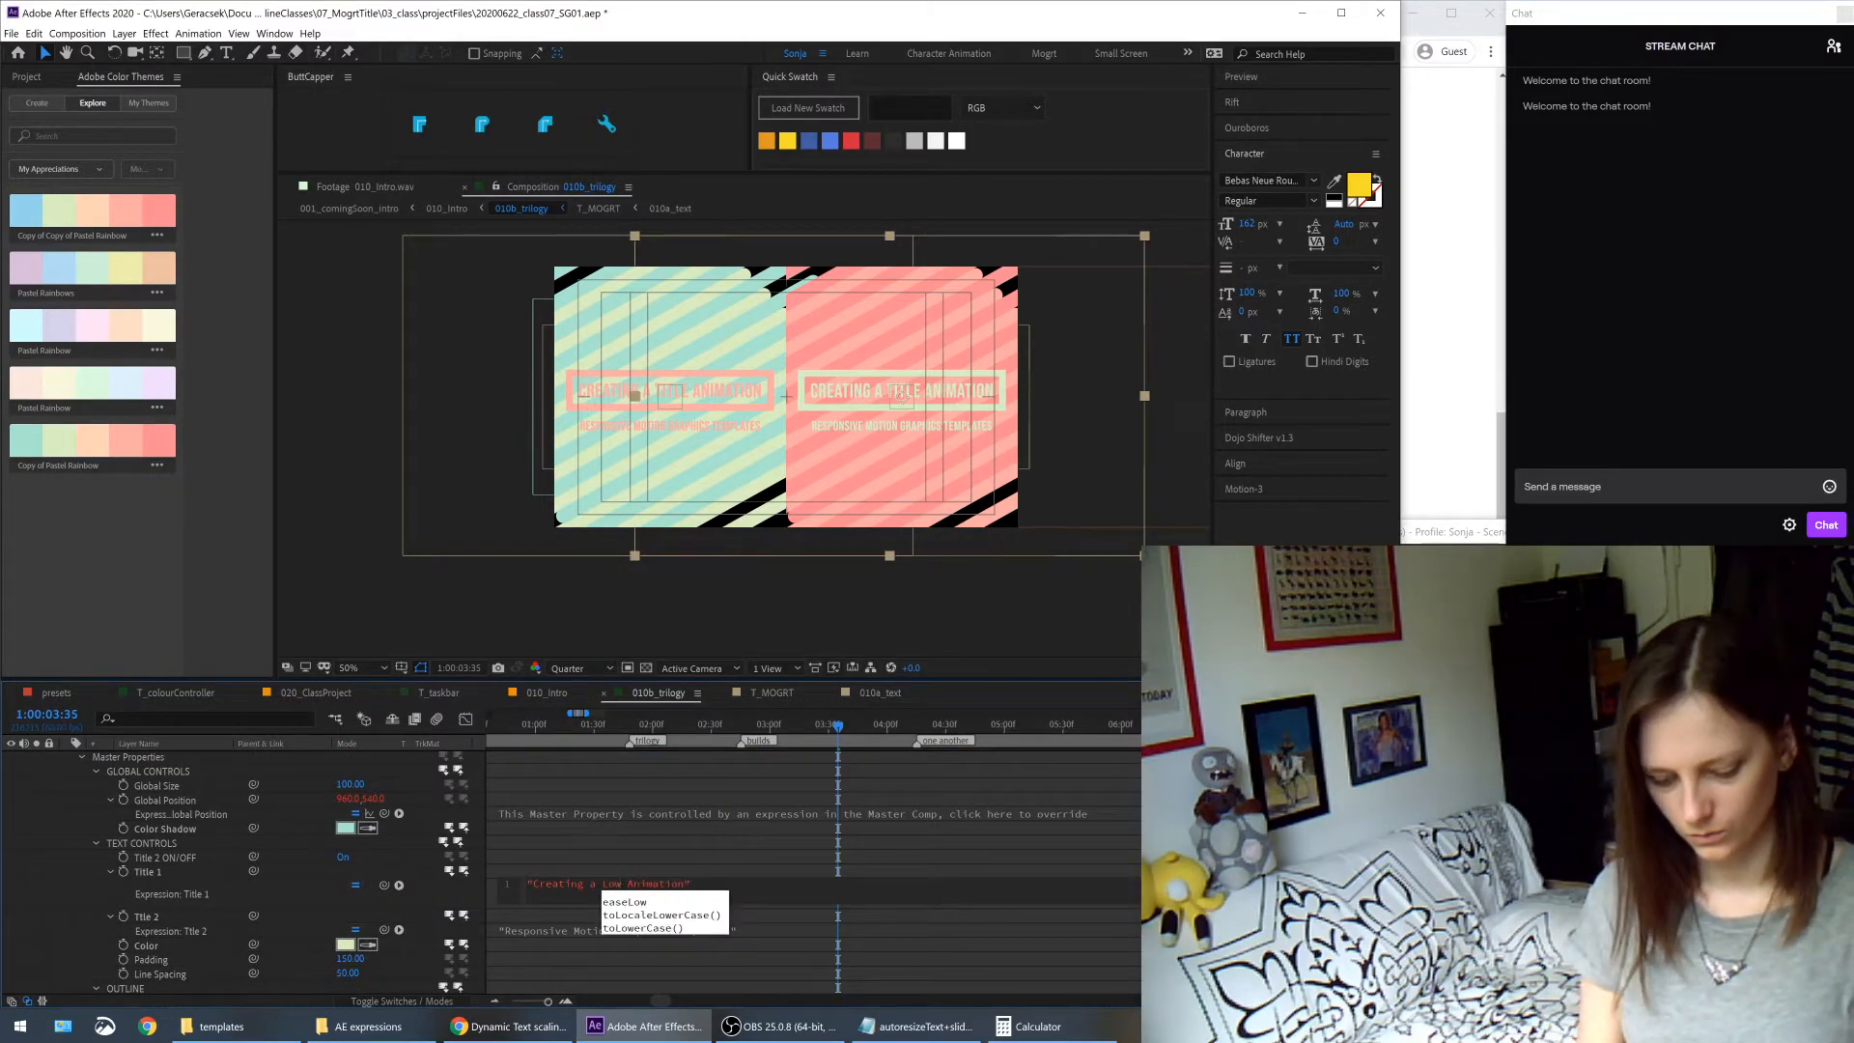
{"action": "type", "text": "ird"}
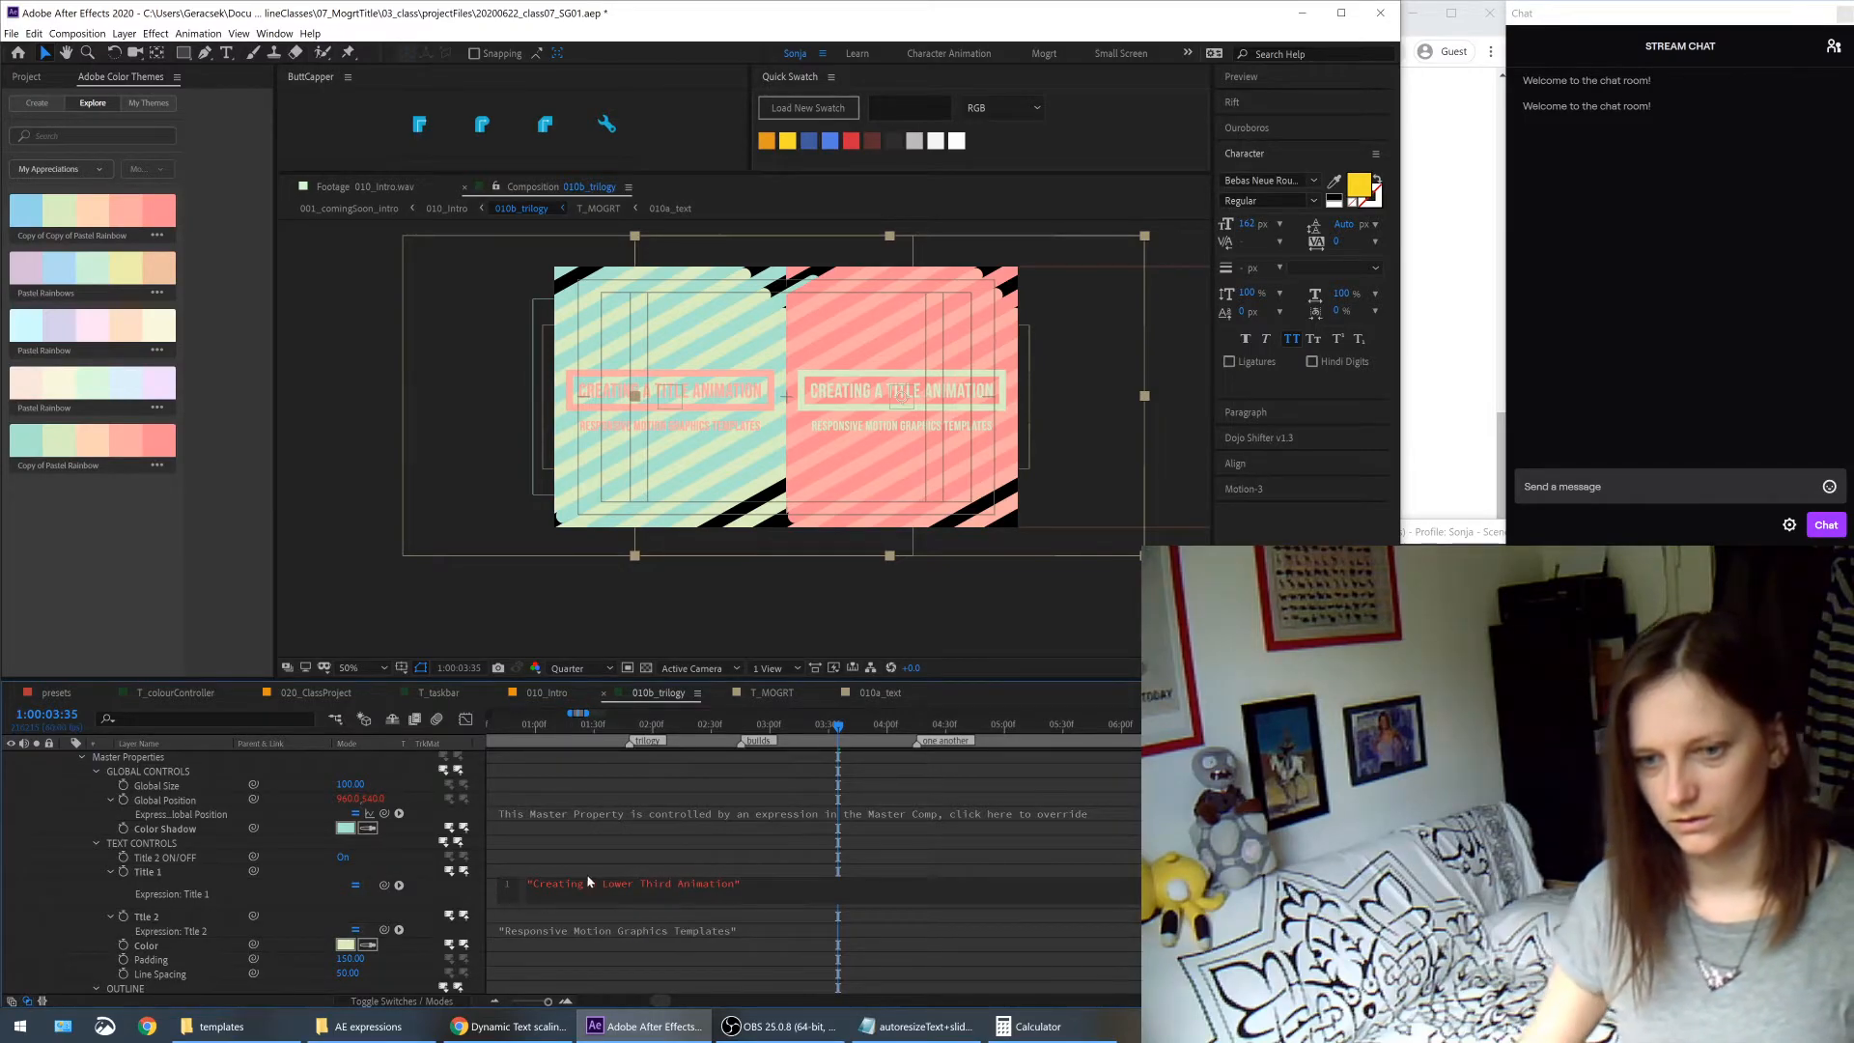
{"action": "left_click", "coordinate": [442, 888]}
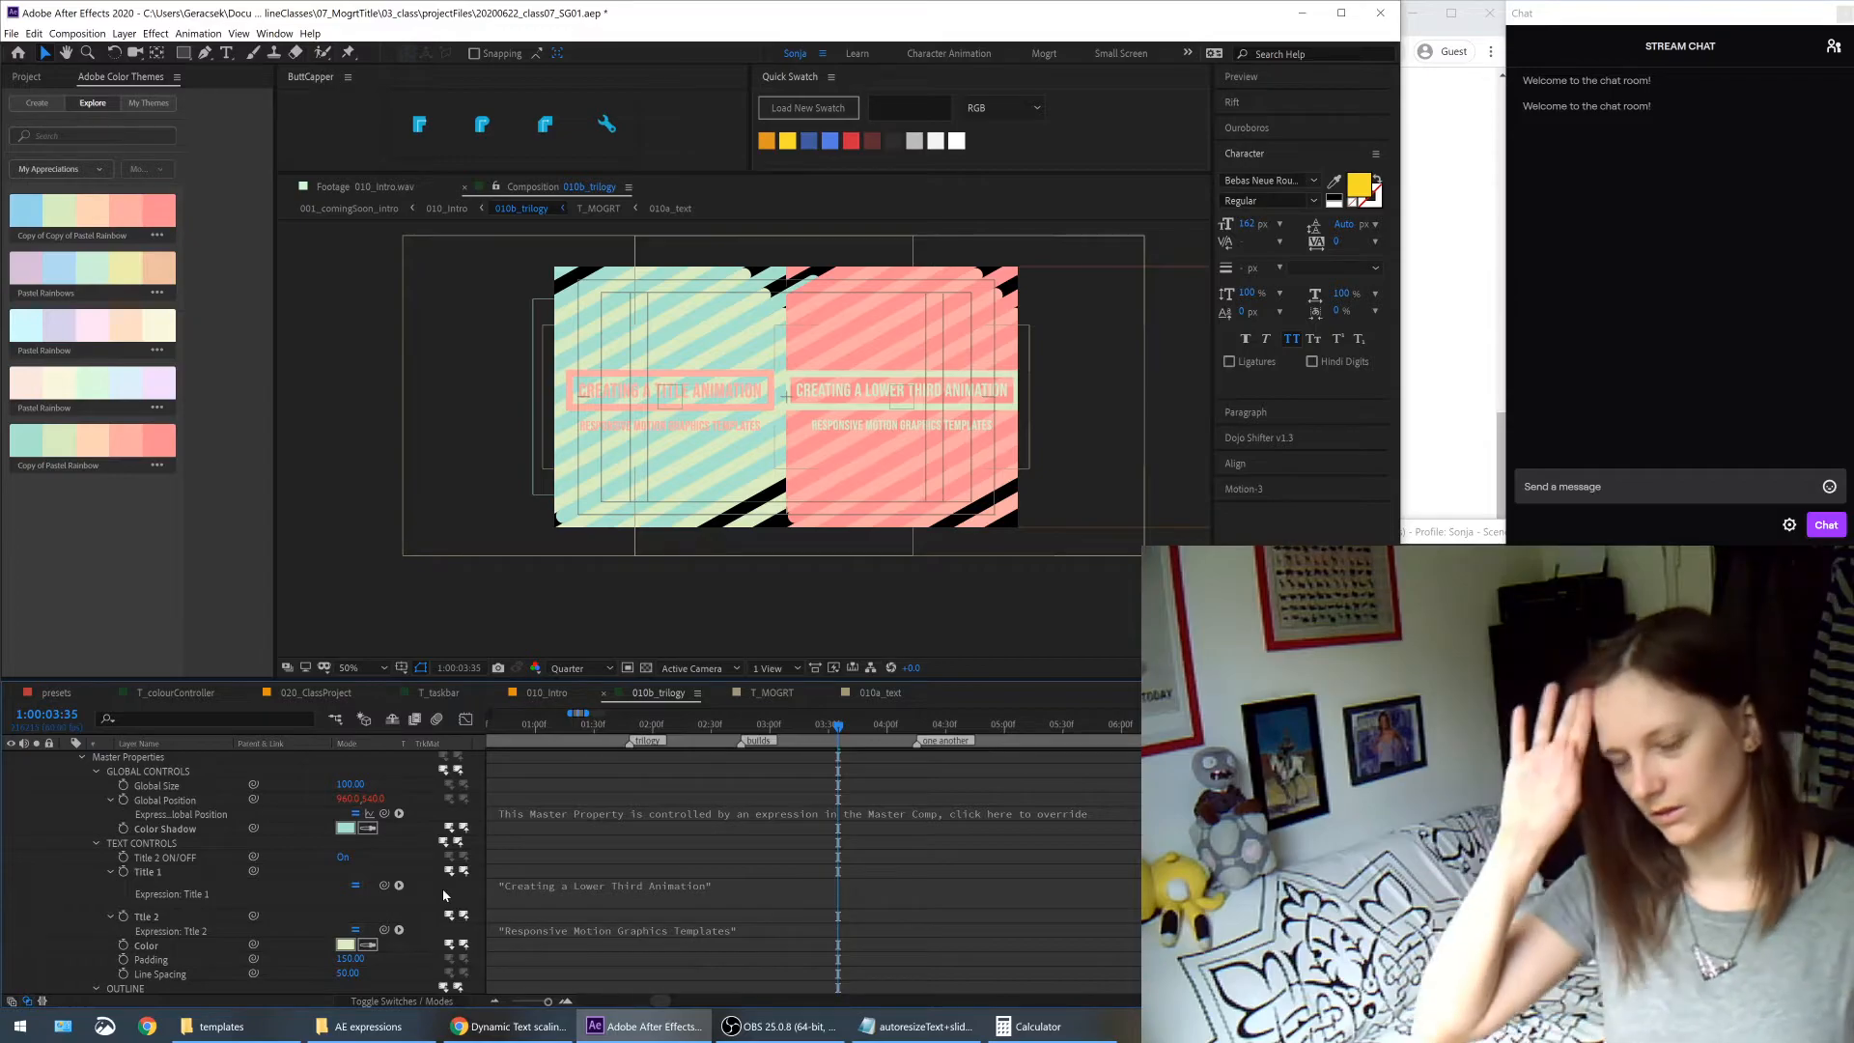
- In the T_MOGRT composition, reduce the mask rectangle's width to 1530 and check the titles in 010b_trilogy
{"action": "left_click", "coordinate": [768, 692]}
{"action": "scroll", "coordinate": [83, 911], "scroll_direction": "down", "scroll_amount": 1}
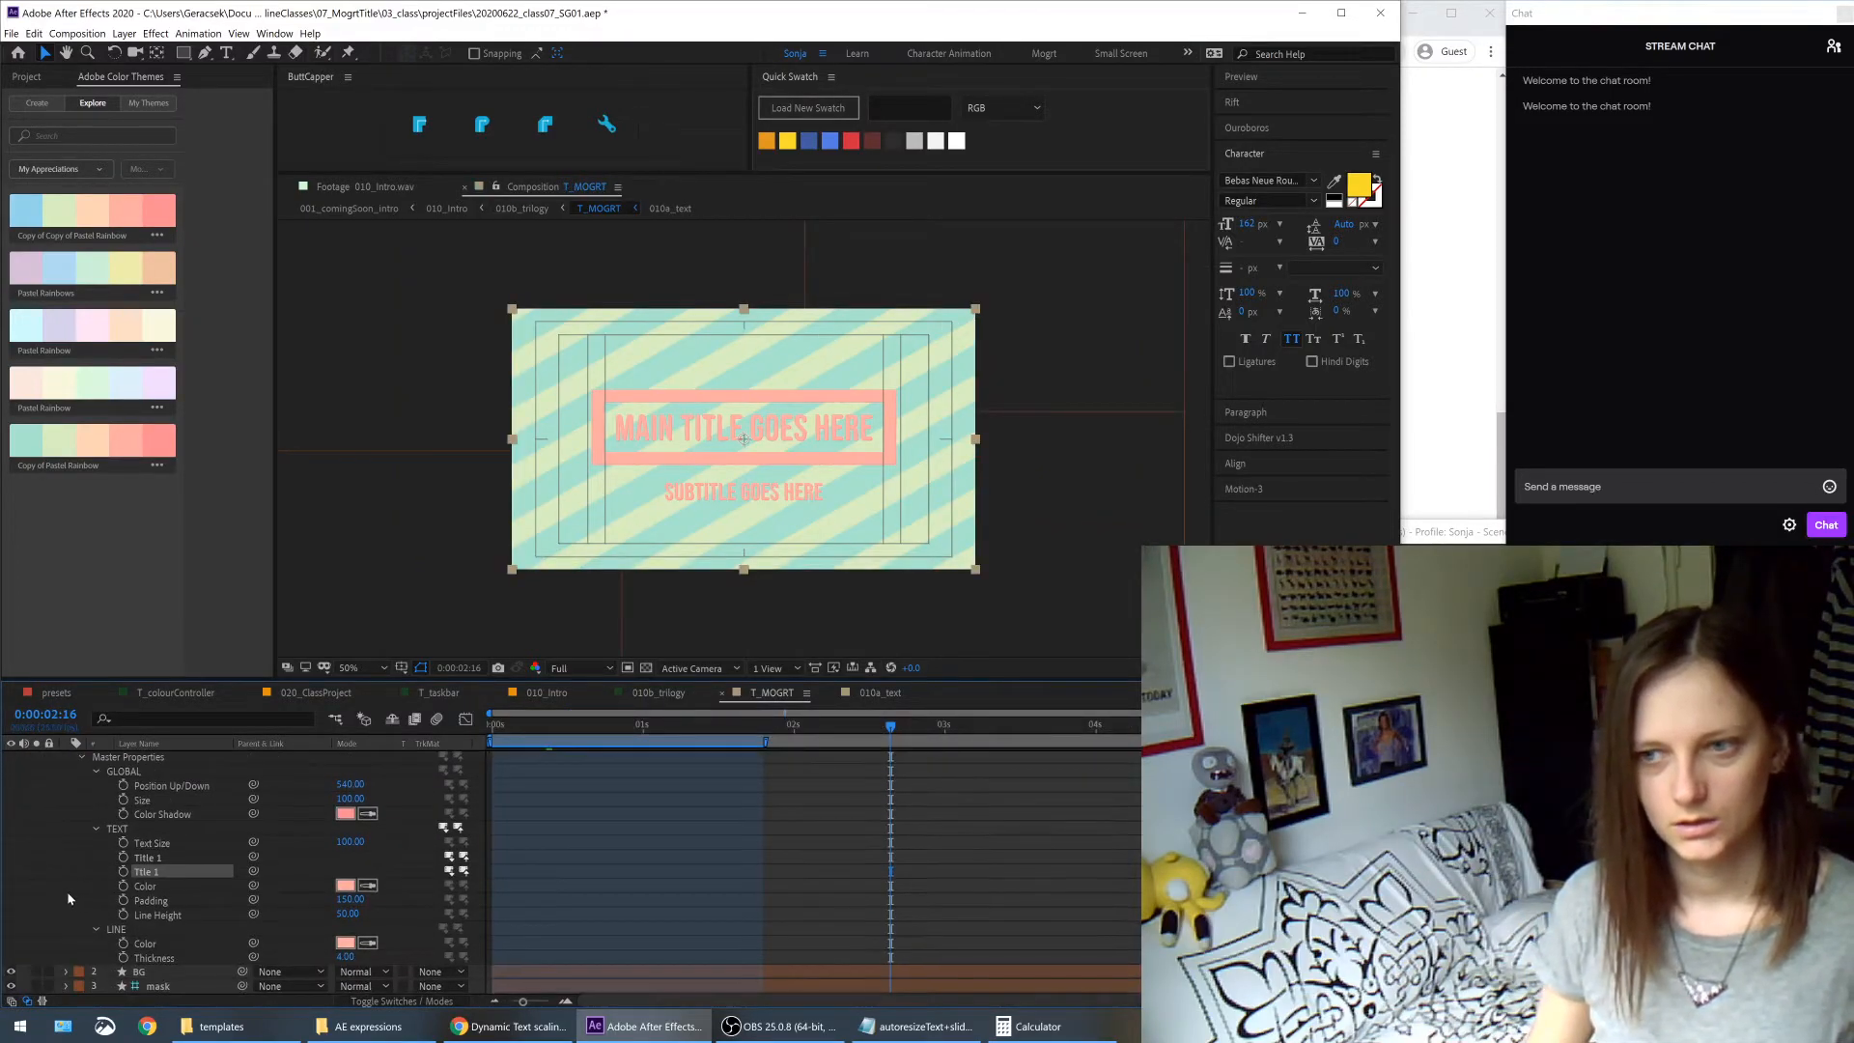
{"action": "left_click", "coordinate": [65, 986]}
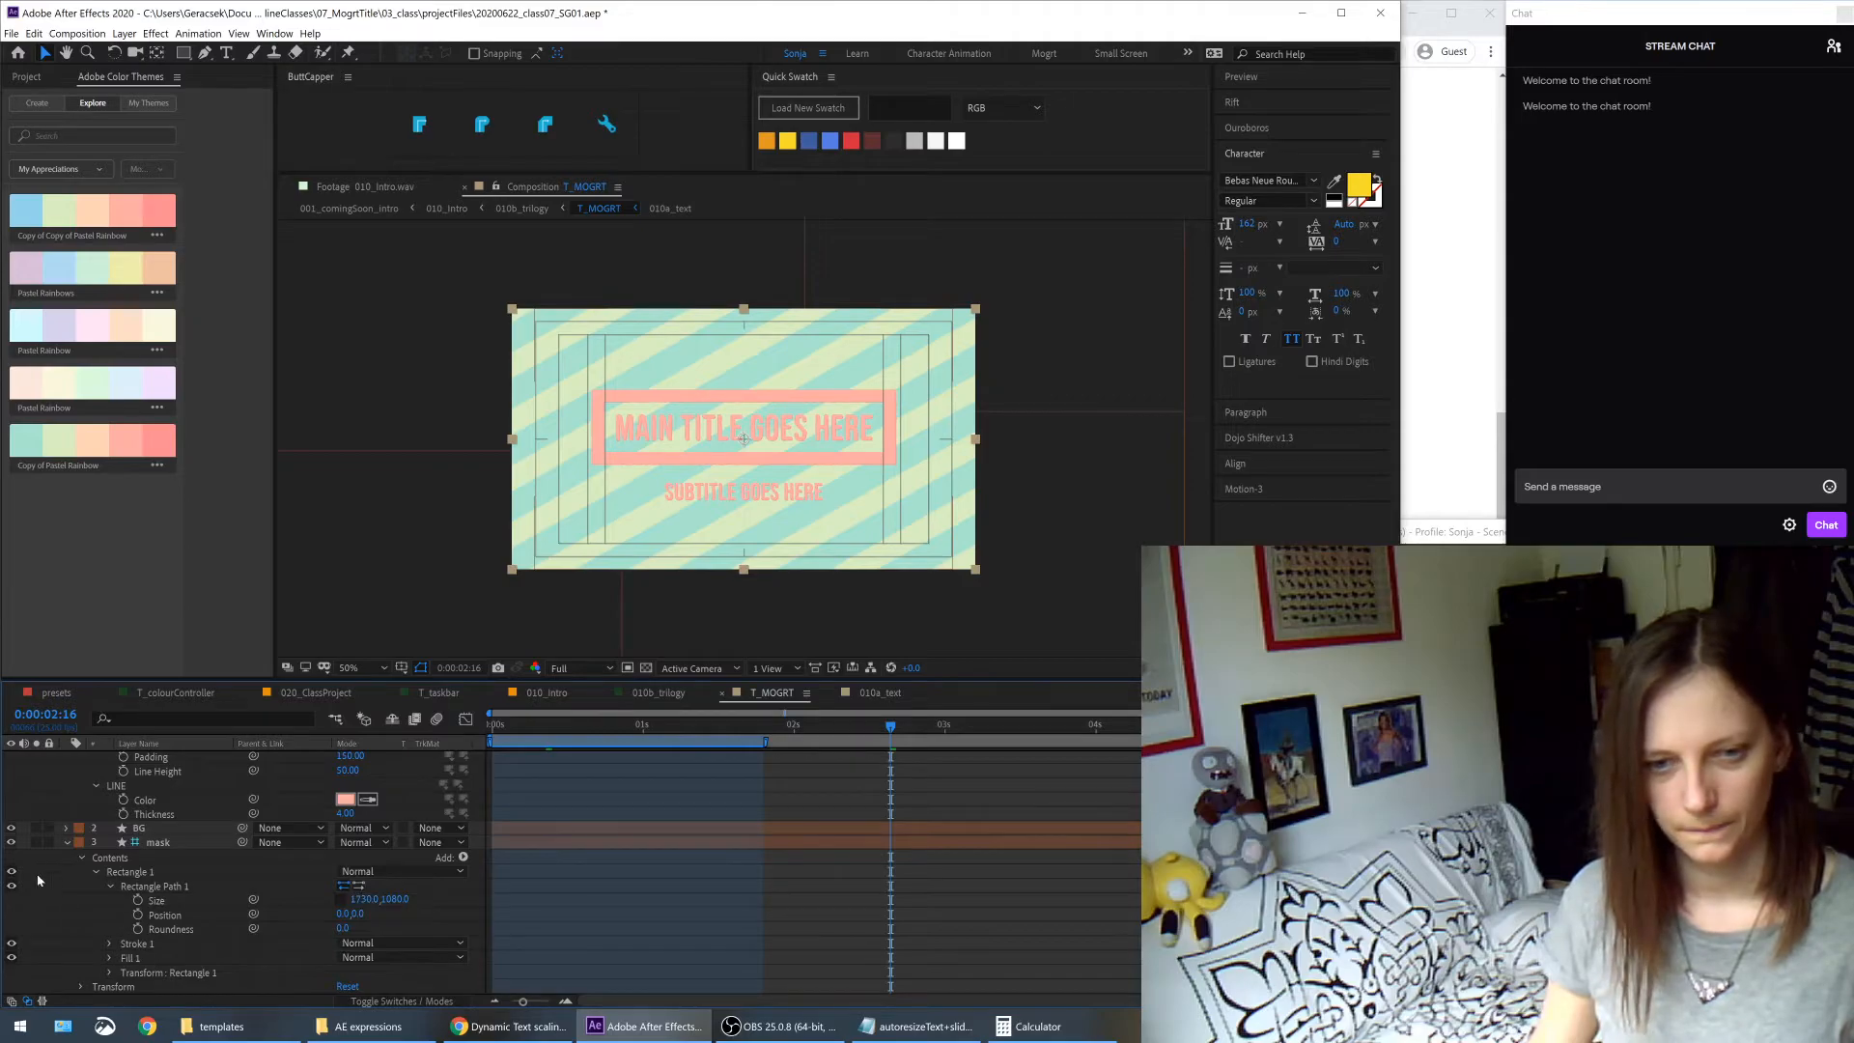
{"action": "left_click", "coordinate": [37, 842]}
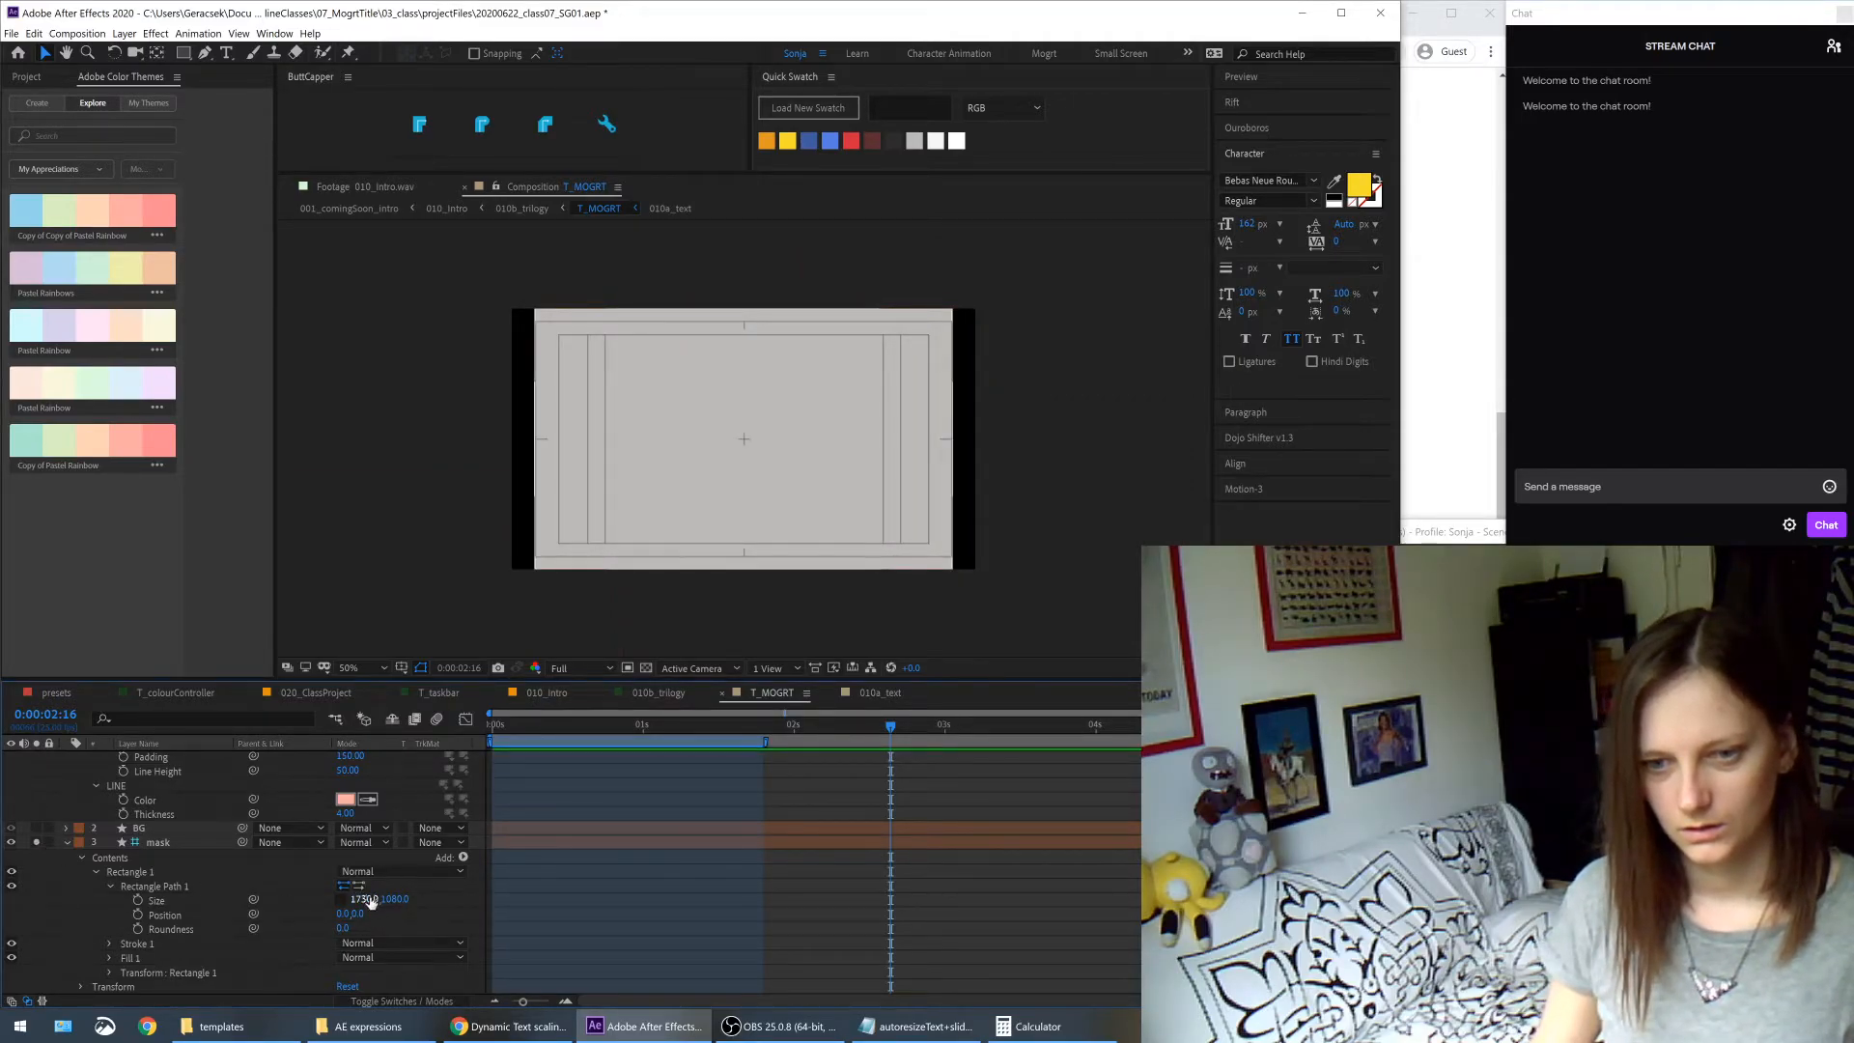
{"action": "left_click_drag", "start_coordinate": [365, 899], "coordinate": [204, 899]}
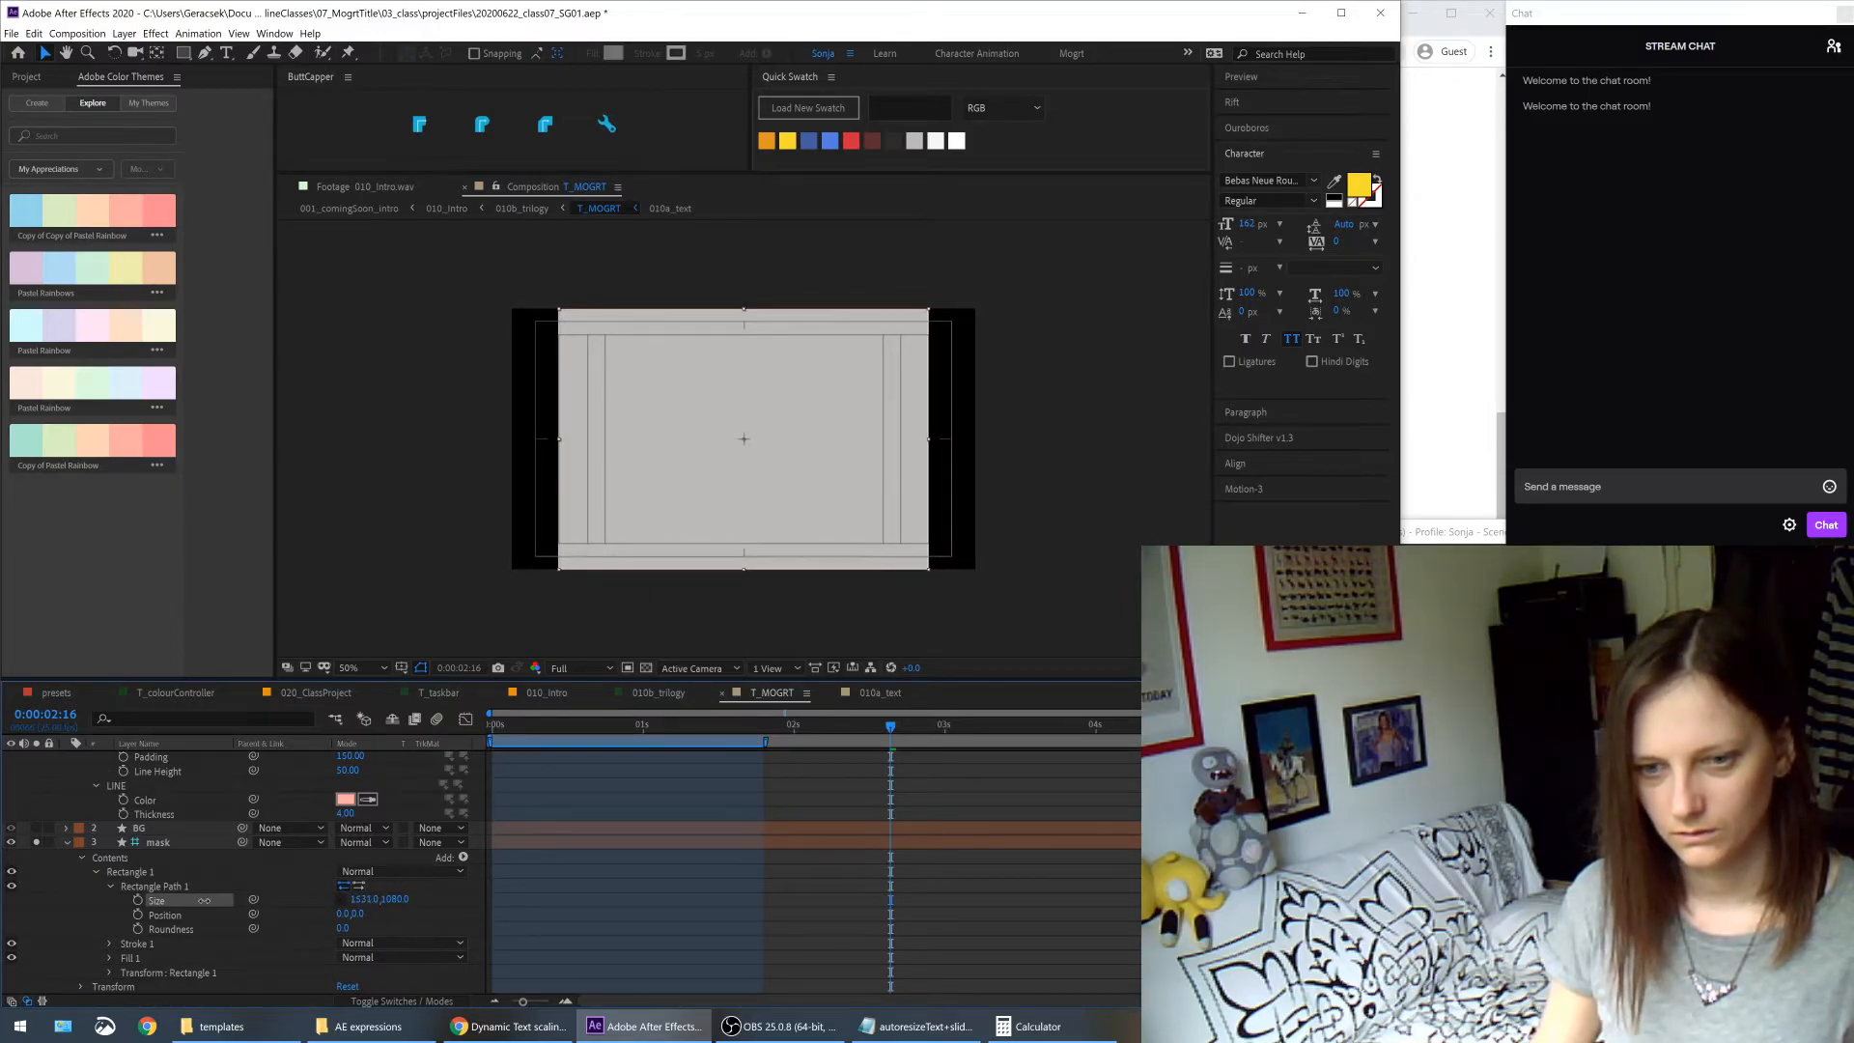
{"action": "left_click", "coordinate": [35, 842]}
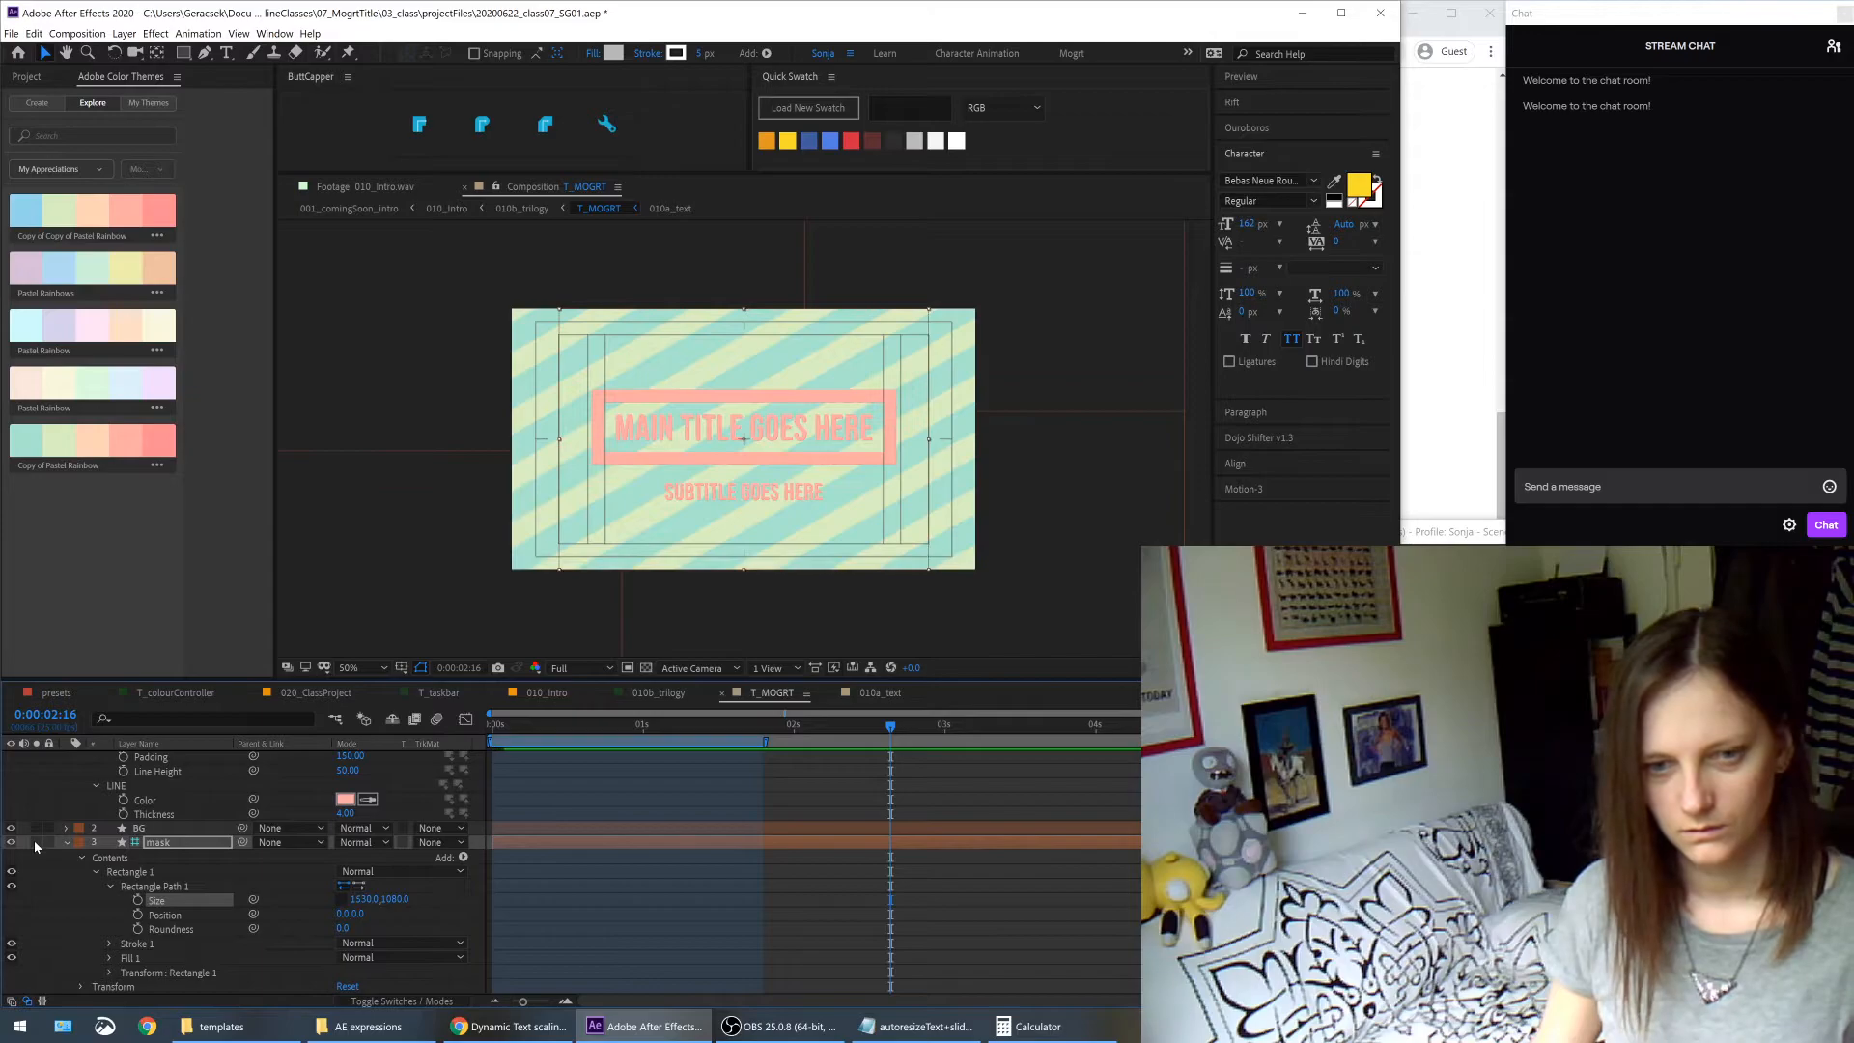
{"action": "left_click", "coordinate": [654, 694]}
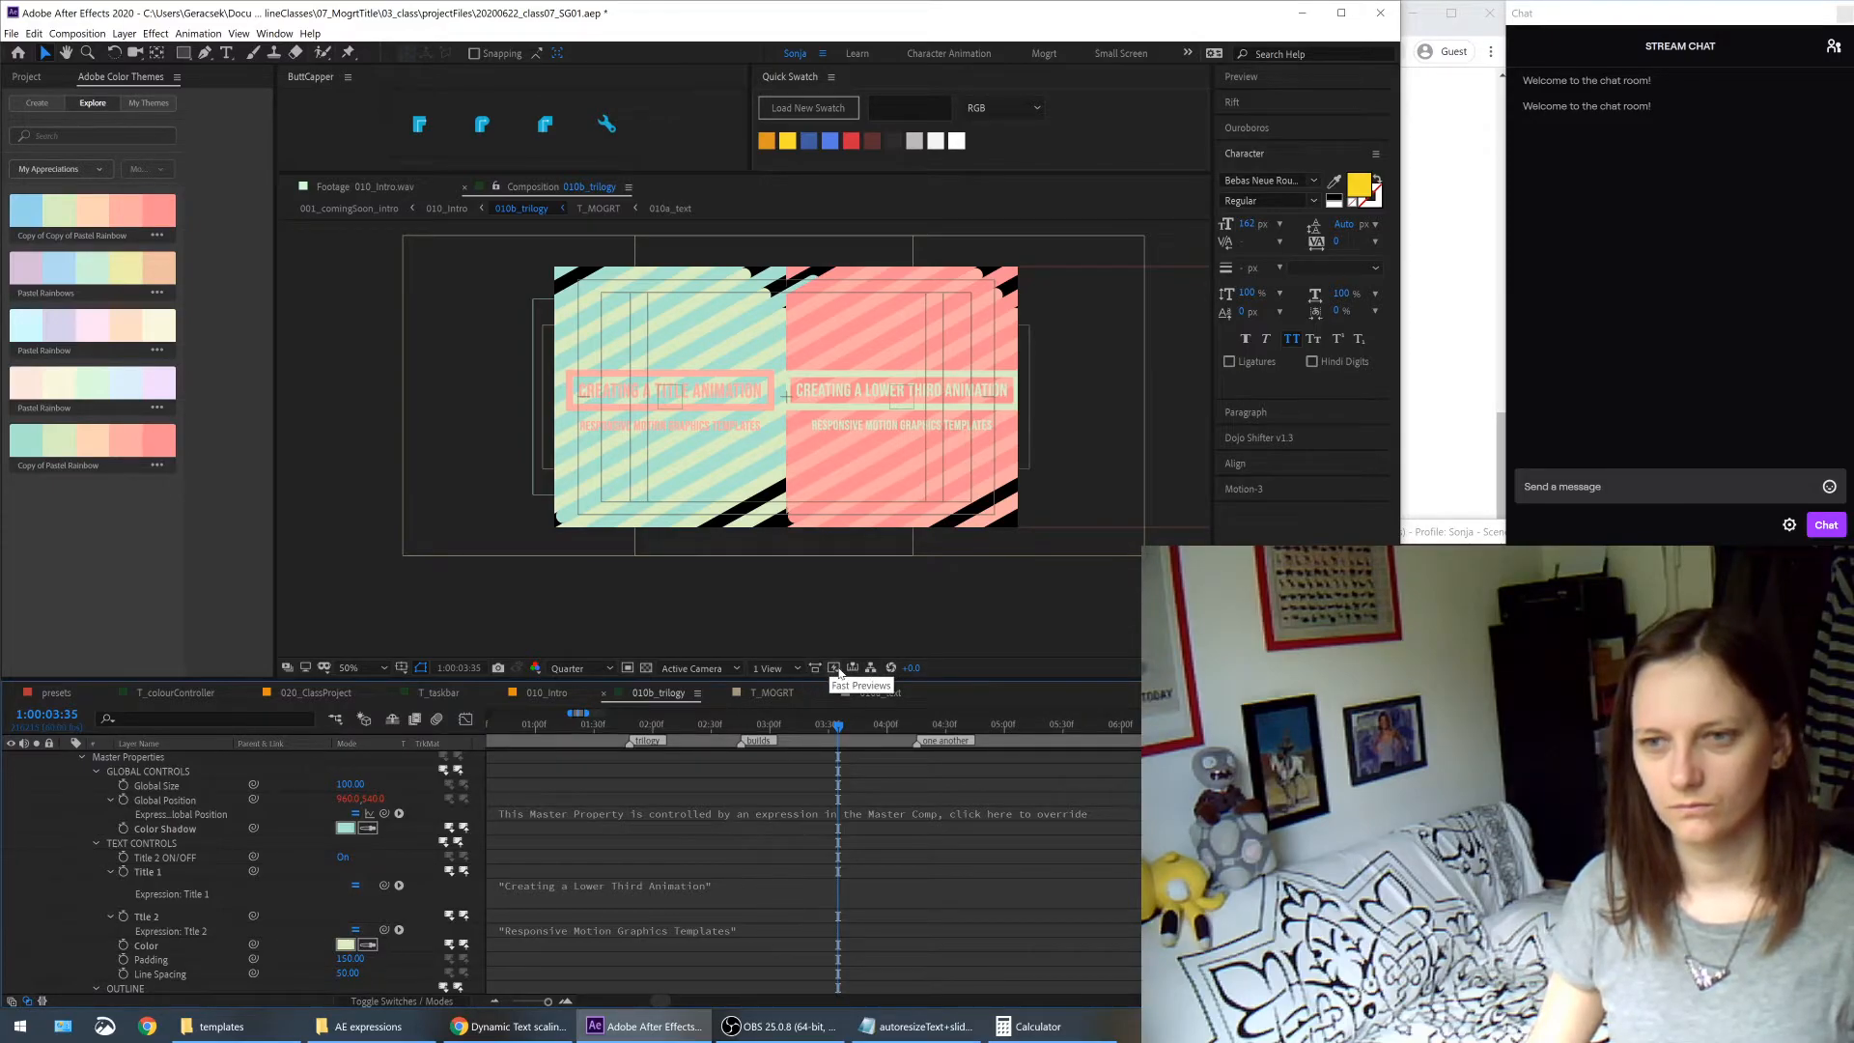
- Narrow the T_MOGRT mask rectangle further to 1440 and finally 1300, checking the lower third title in 010b_trilogy
{"action": "left_click", "coordinate": [772, 694]}
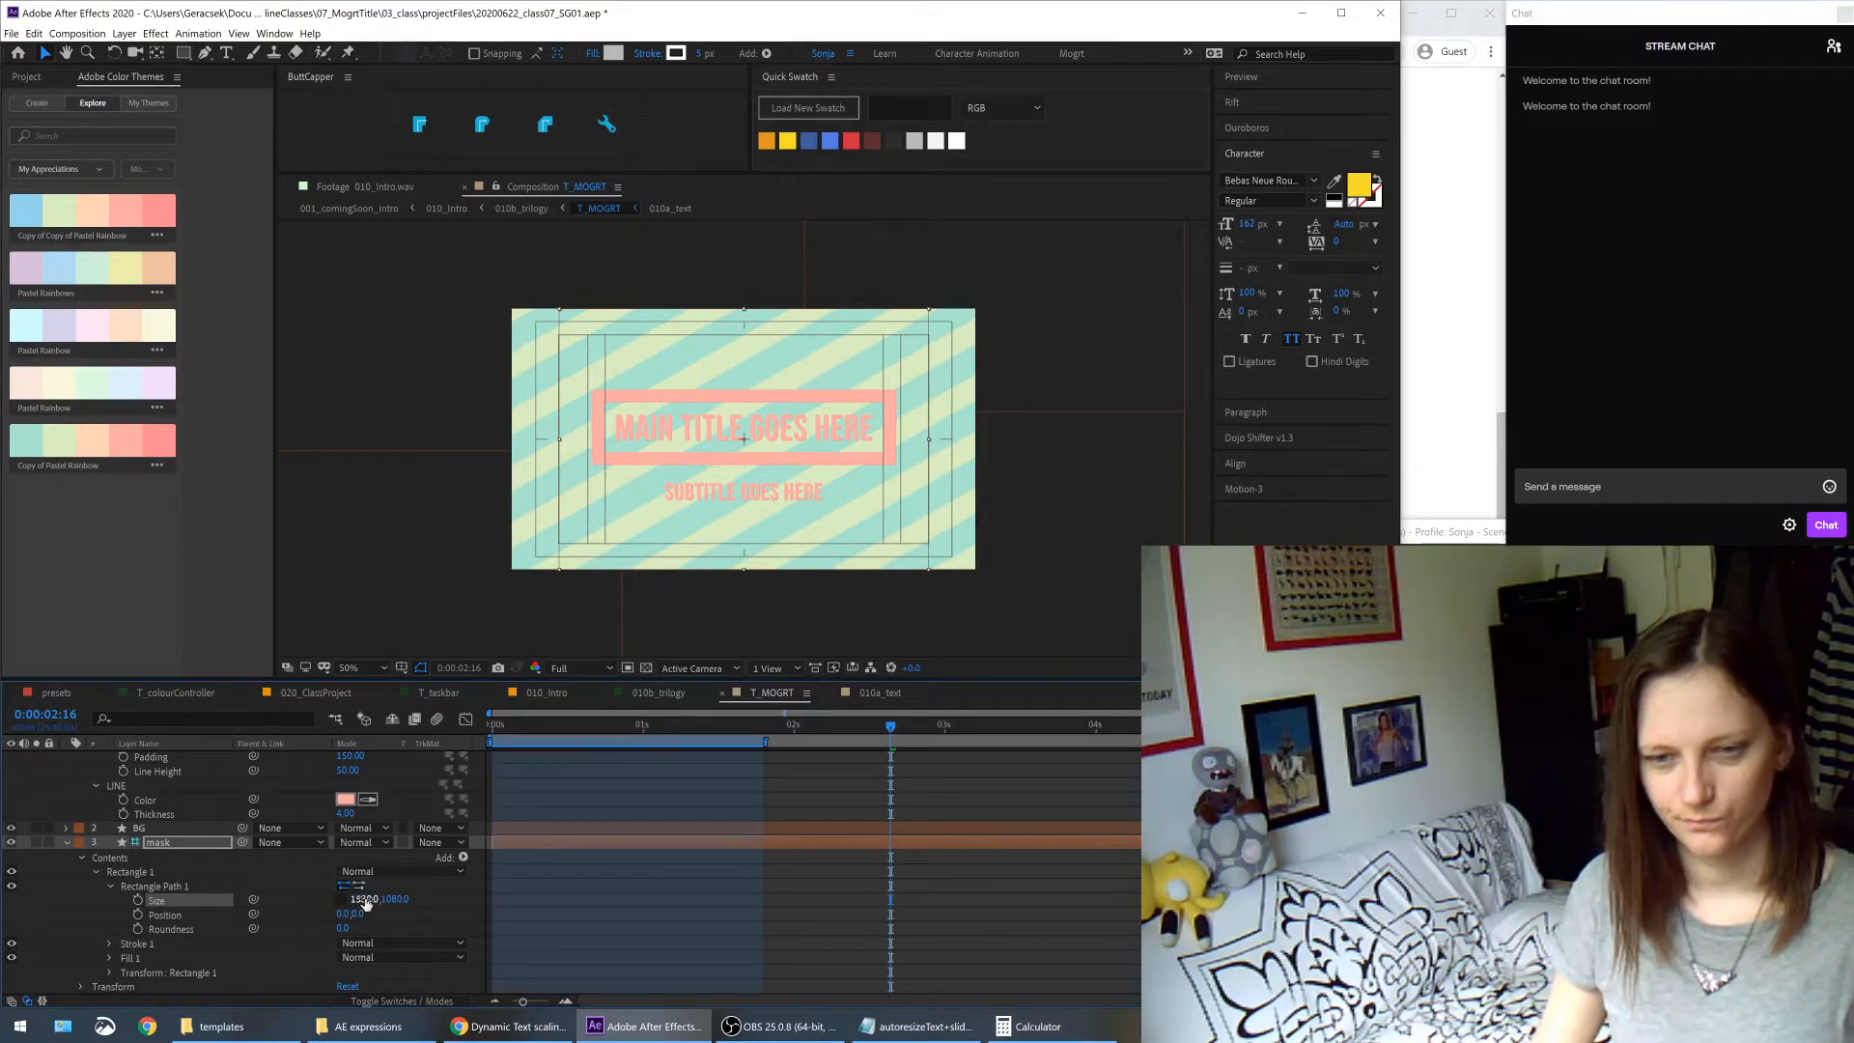
{"action": "left_click_drag", "start_coordinate": [359, 899], "coordinate": [293, 905]}
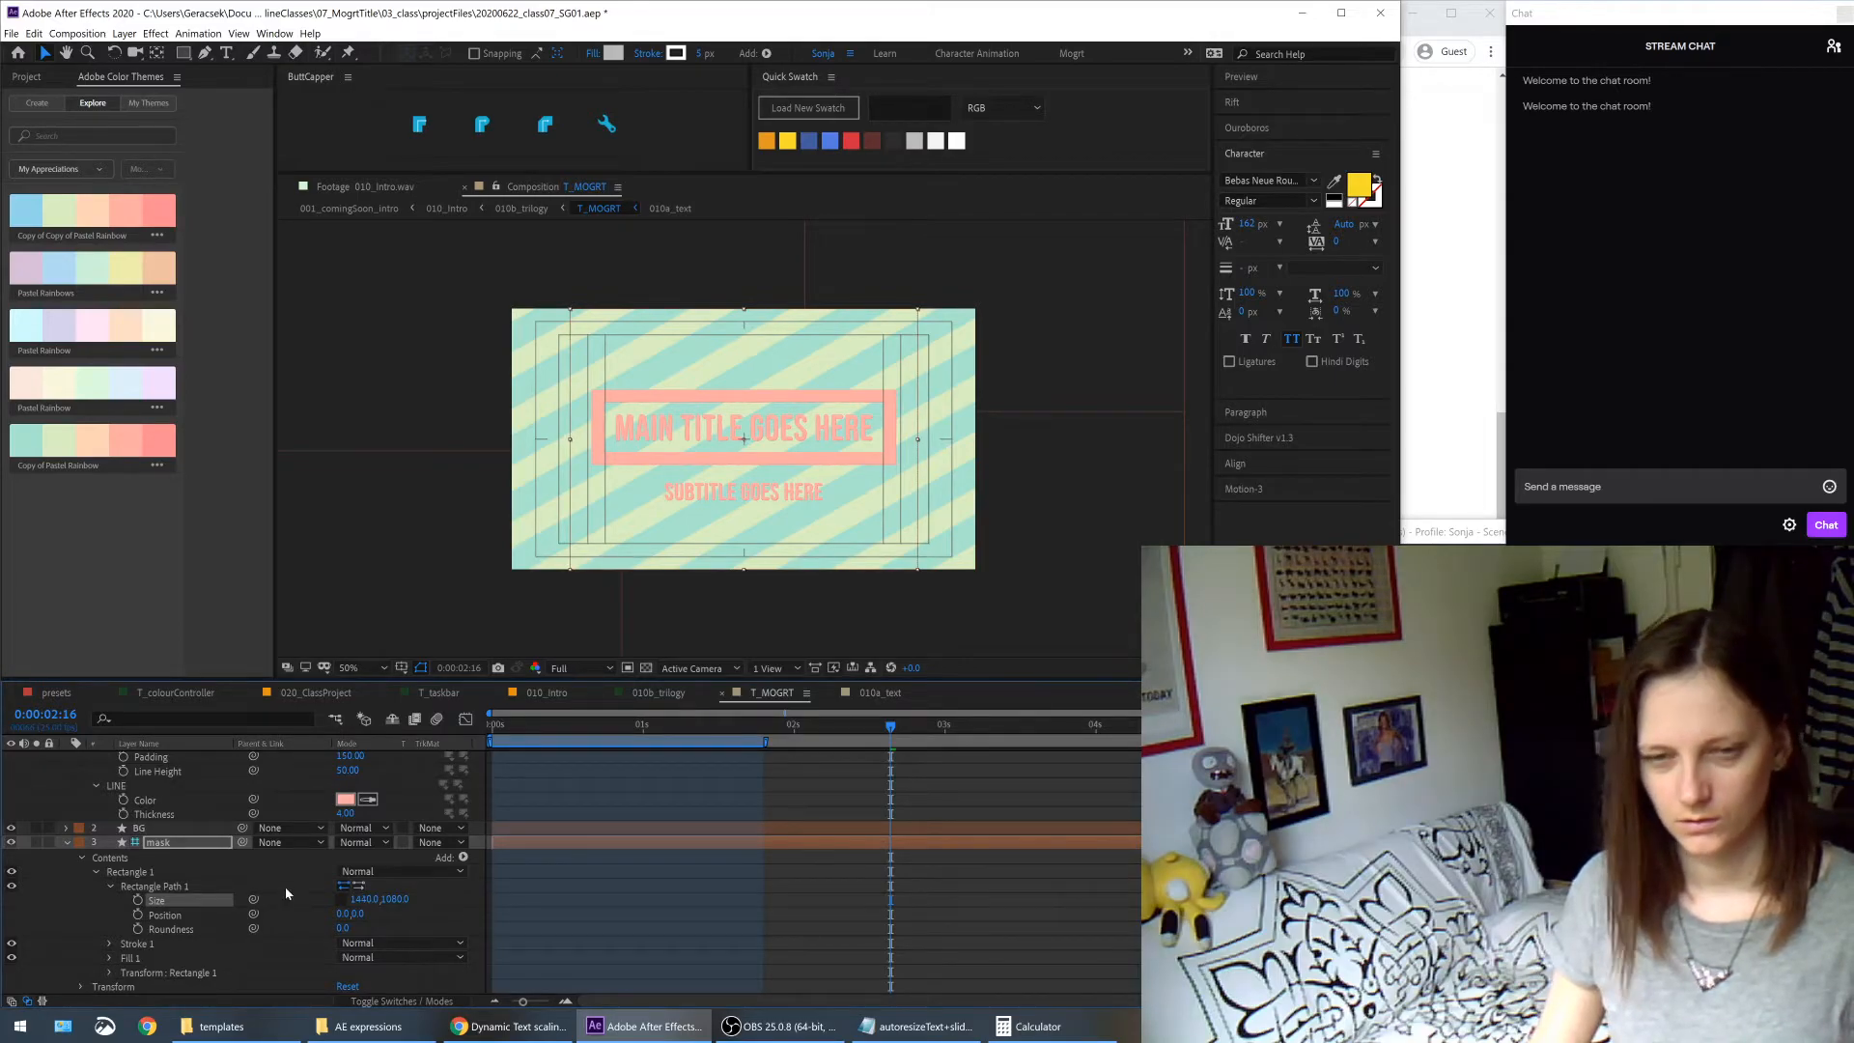
{"action": "left_click", "coordinate": [661, 693]}
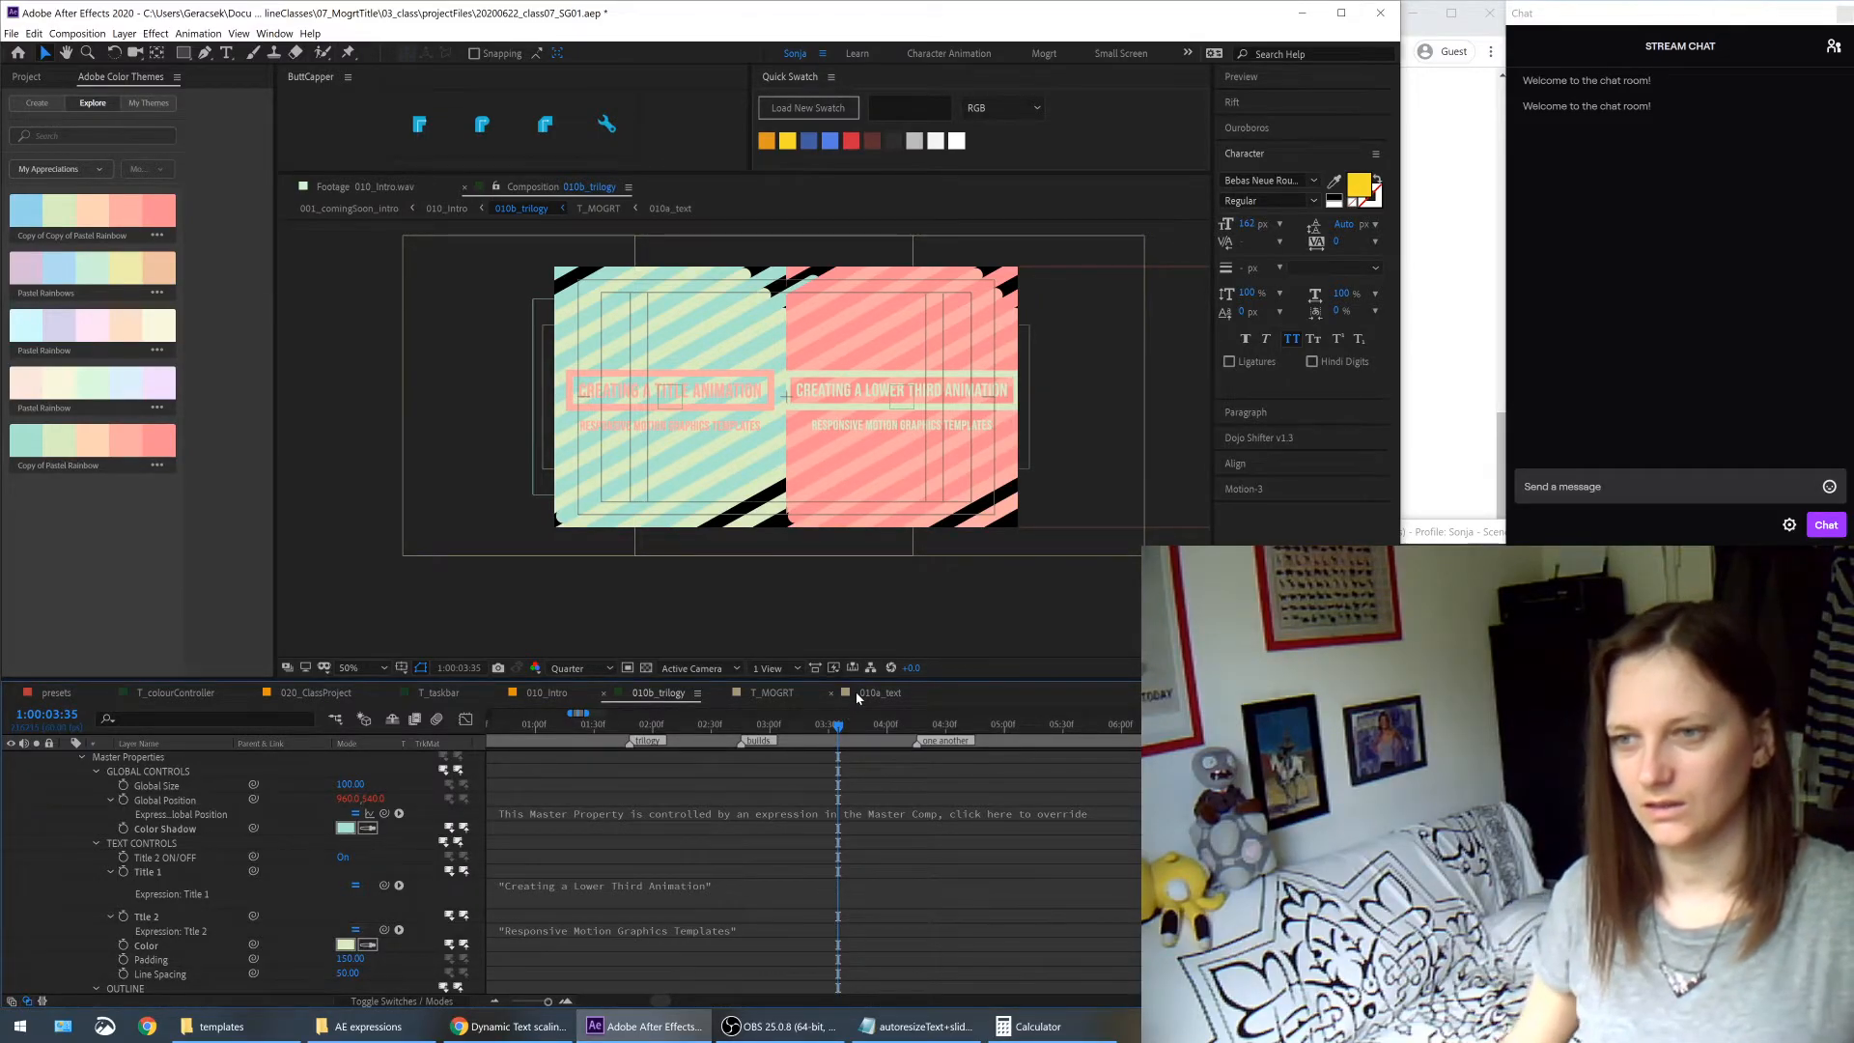
{"action": "left_click", "coordinate": [772, 693]}
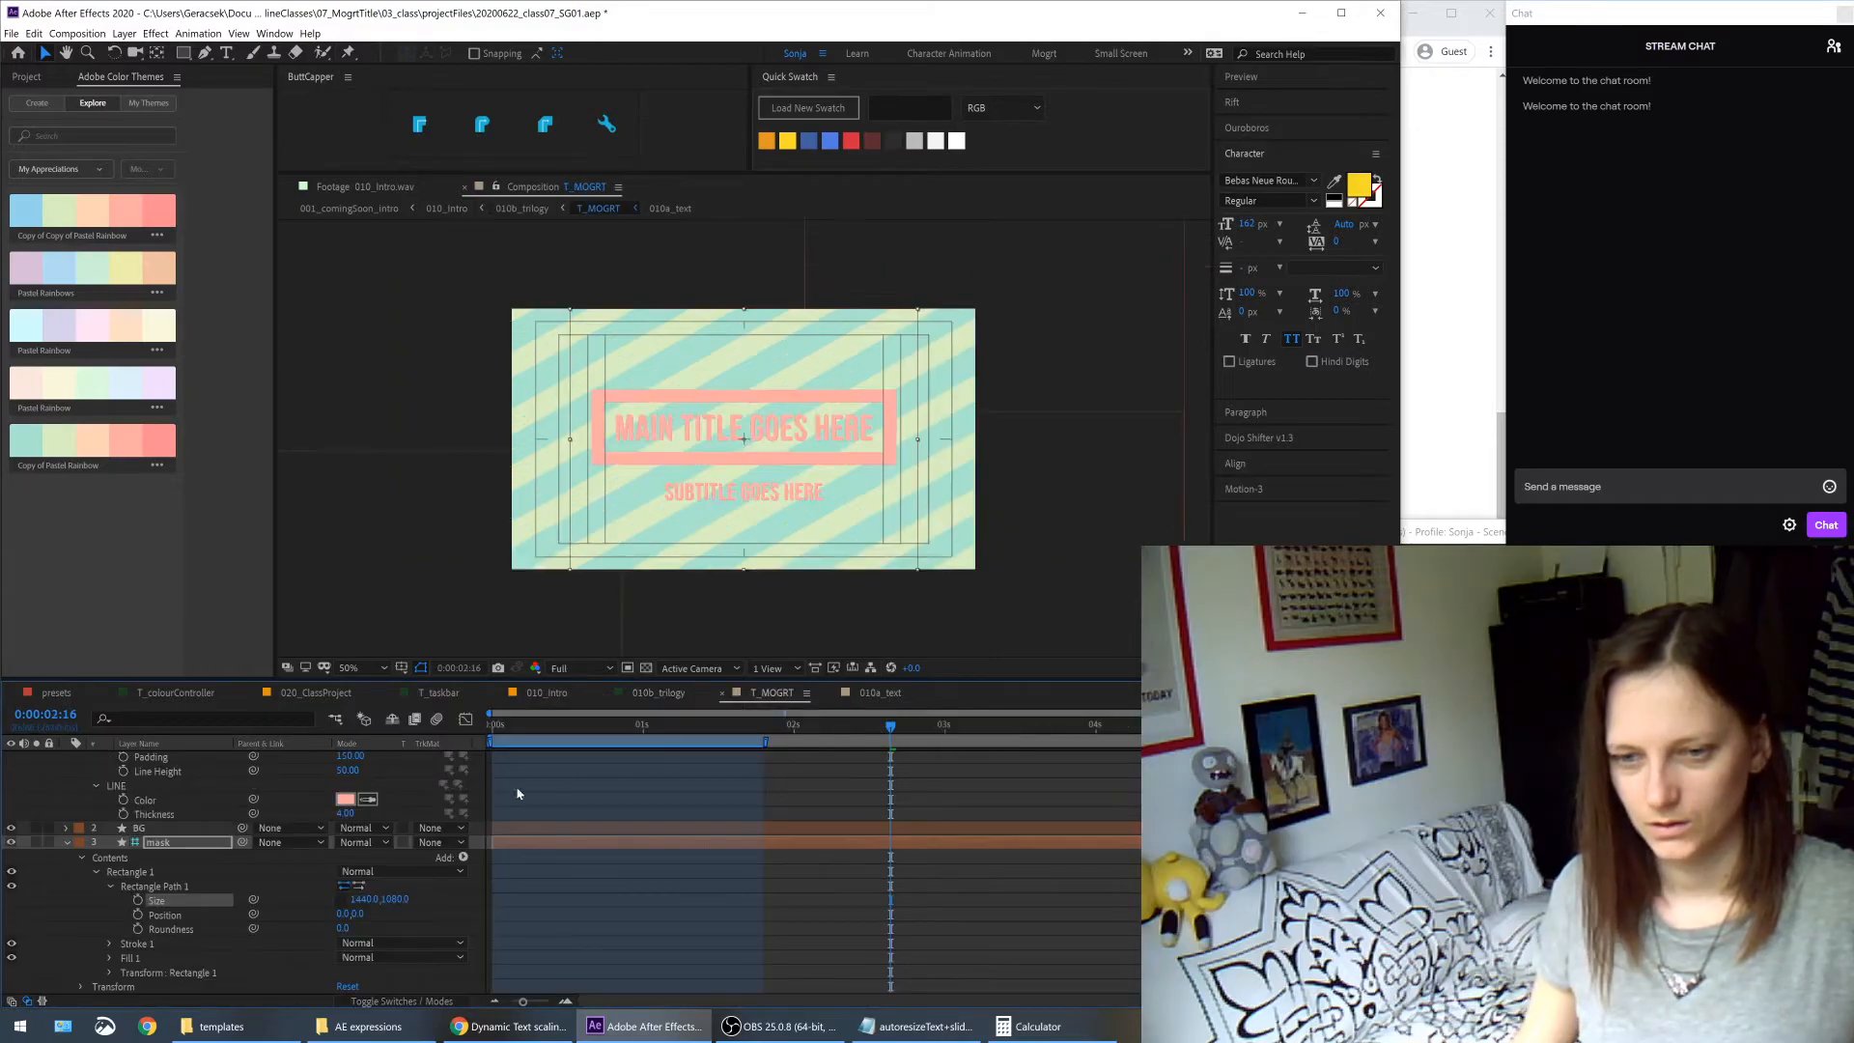
{"action": "left_click_drag", "start_coordinate": [368, 903], "coordinate": [249, 898]}
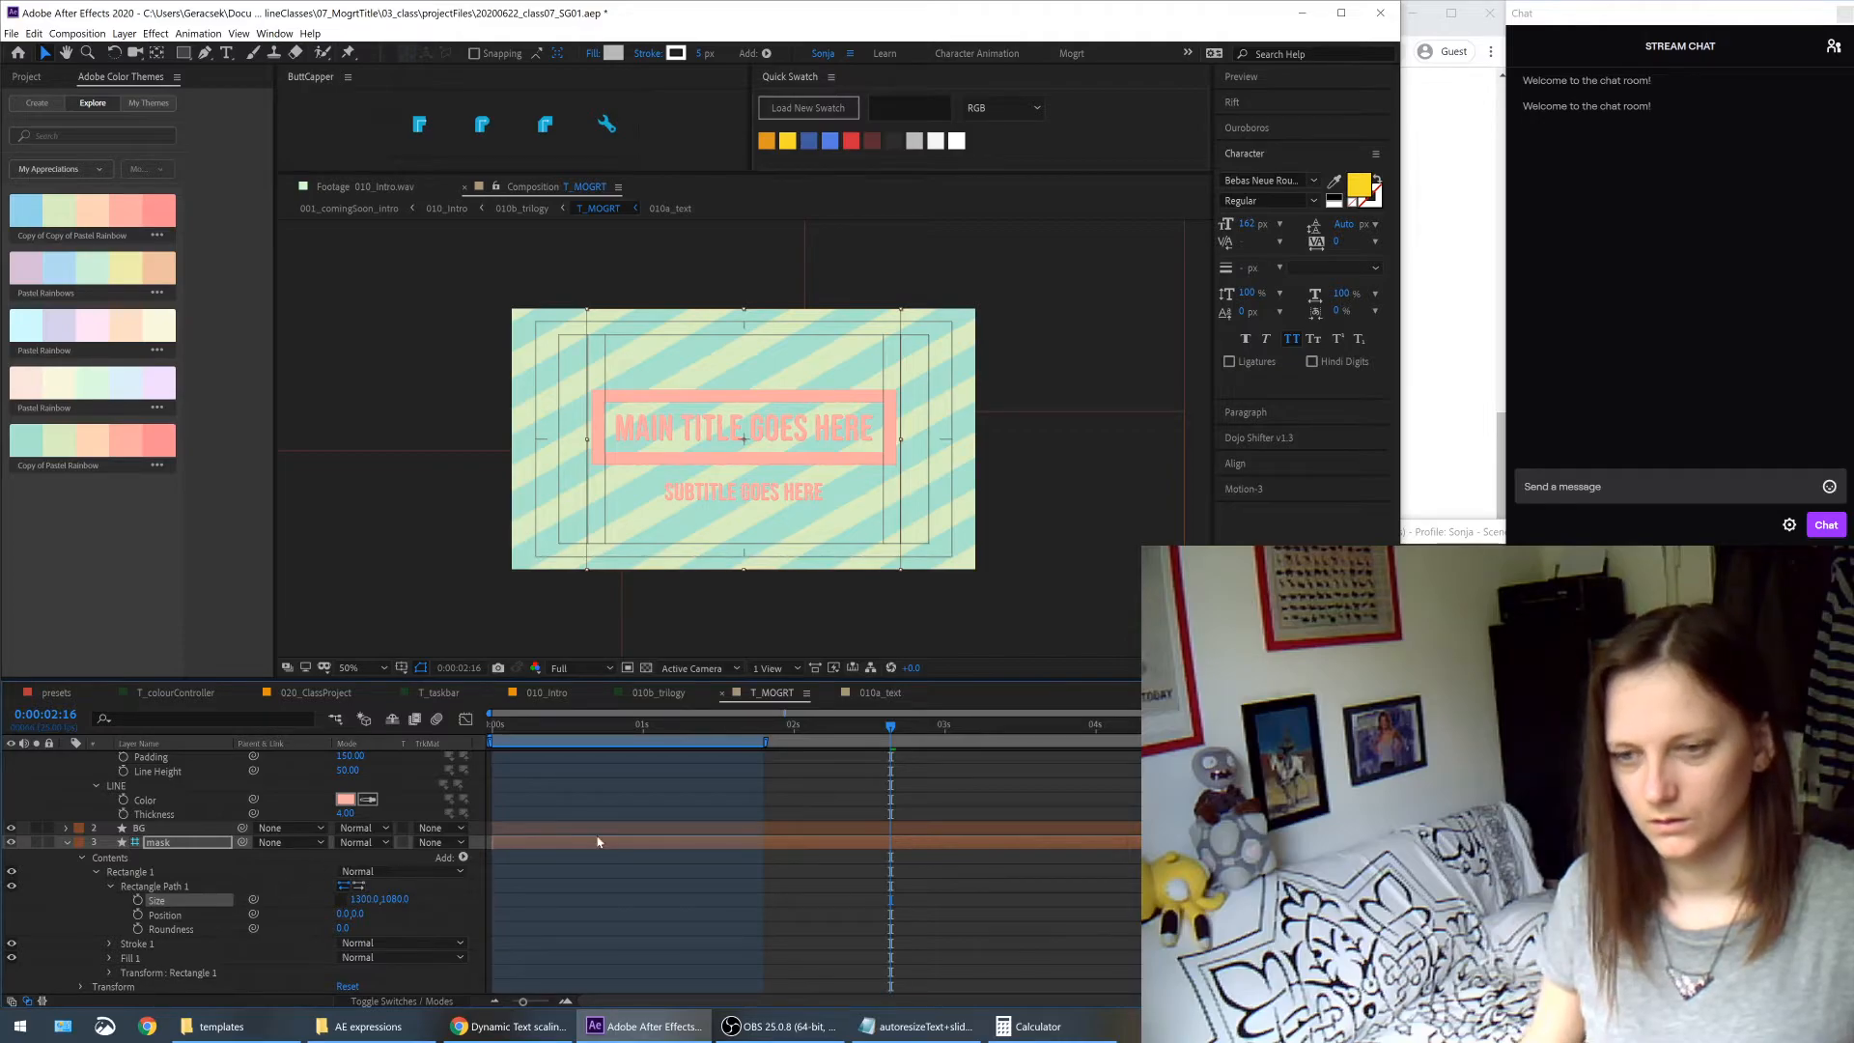
{"action": "left_click", "coordinate": [659, 693]}
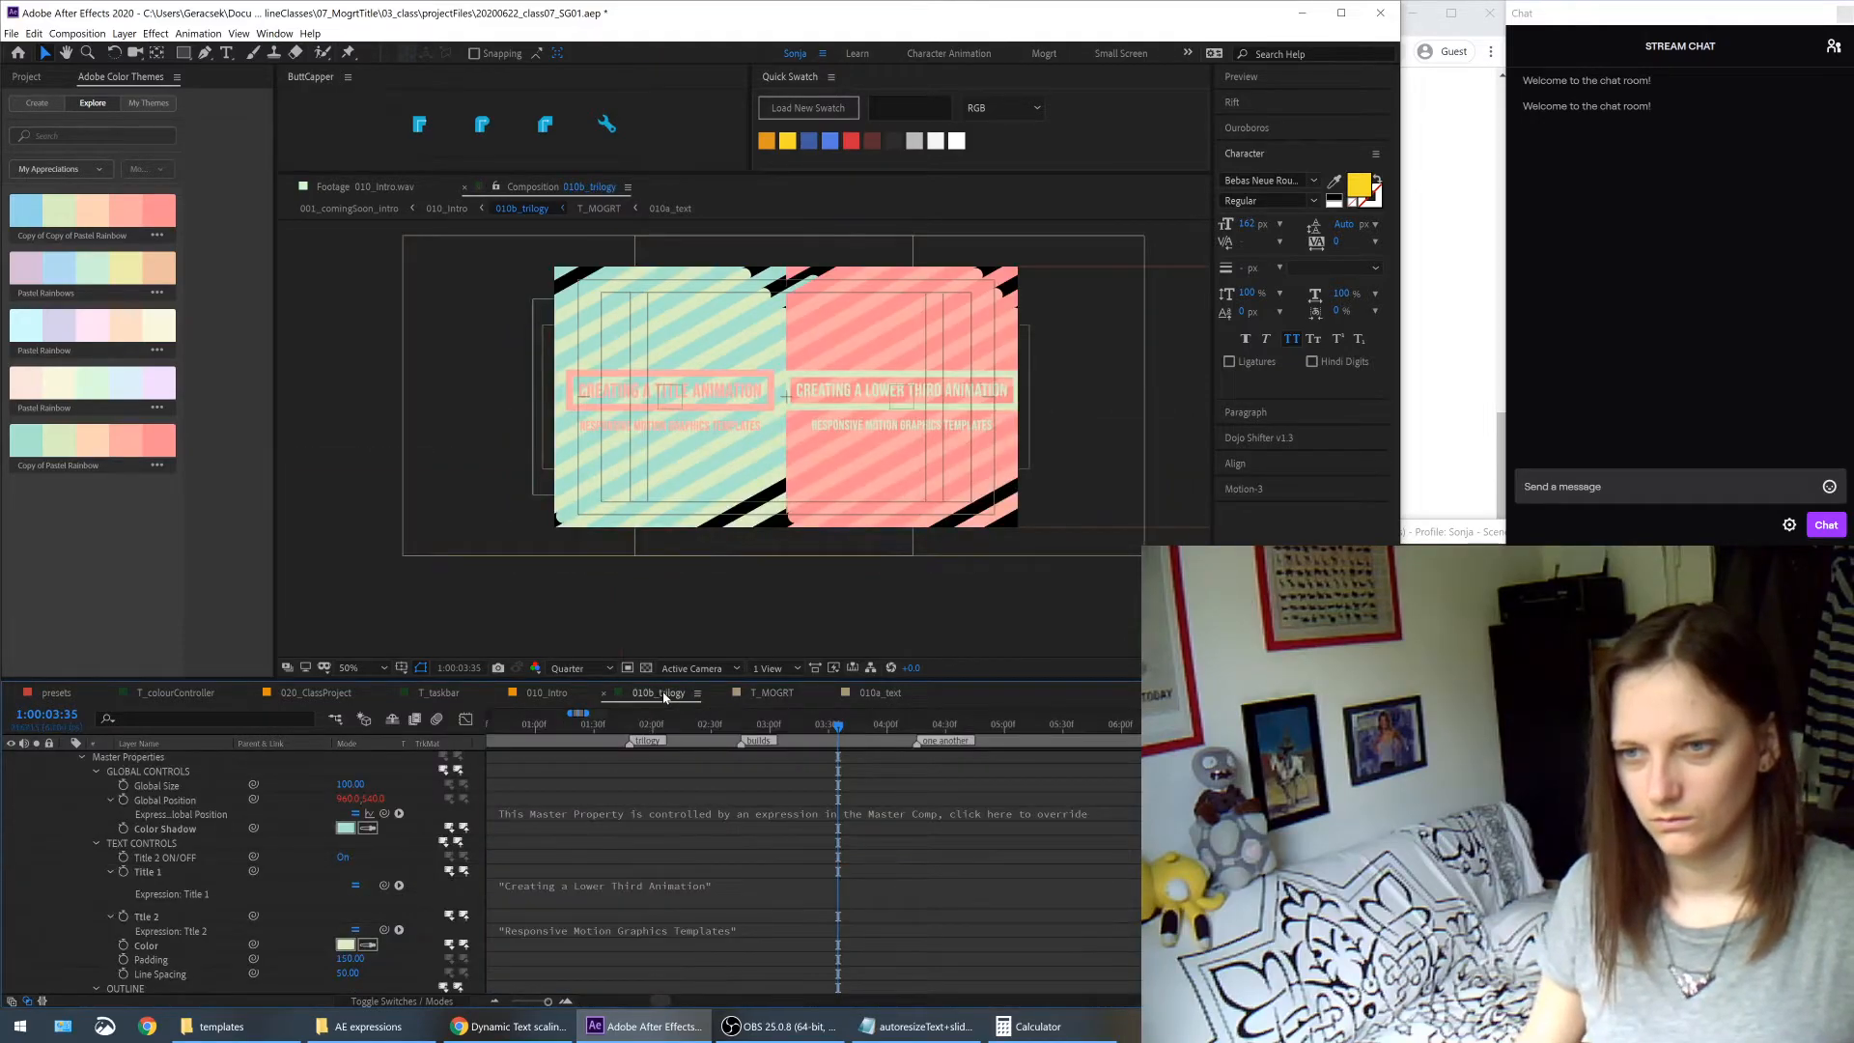
{"action": "left_click", "coordinate": [1021, 397]}
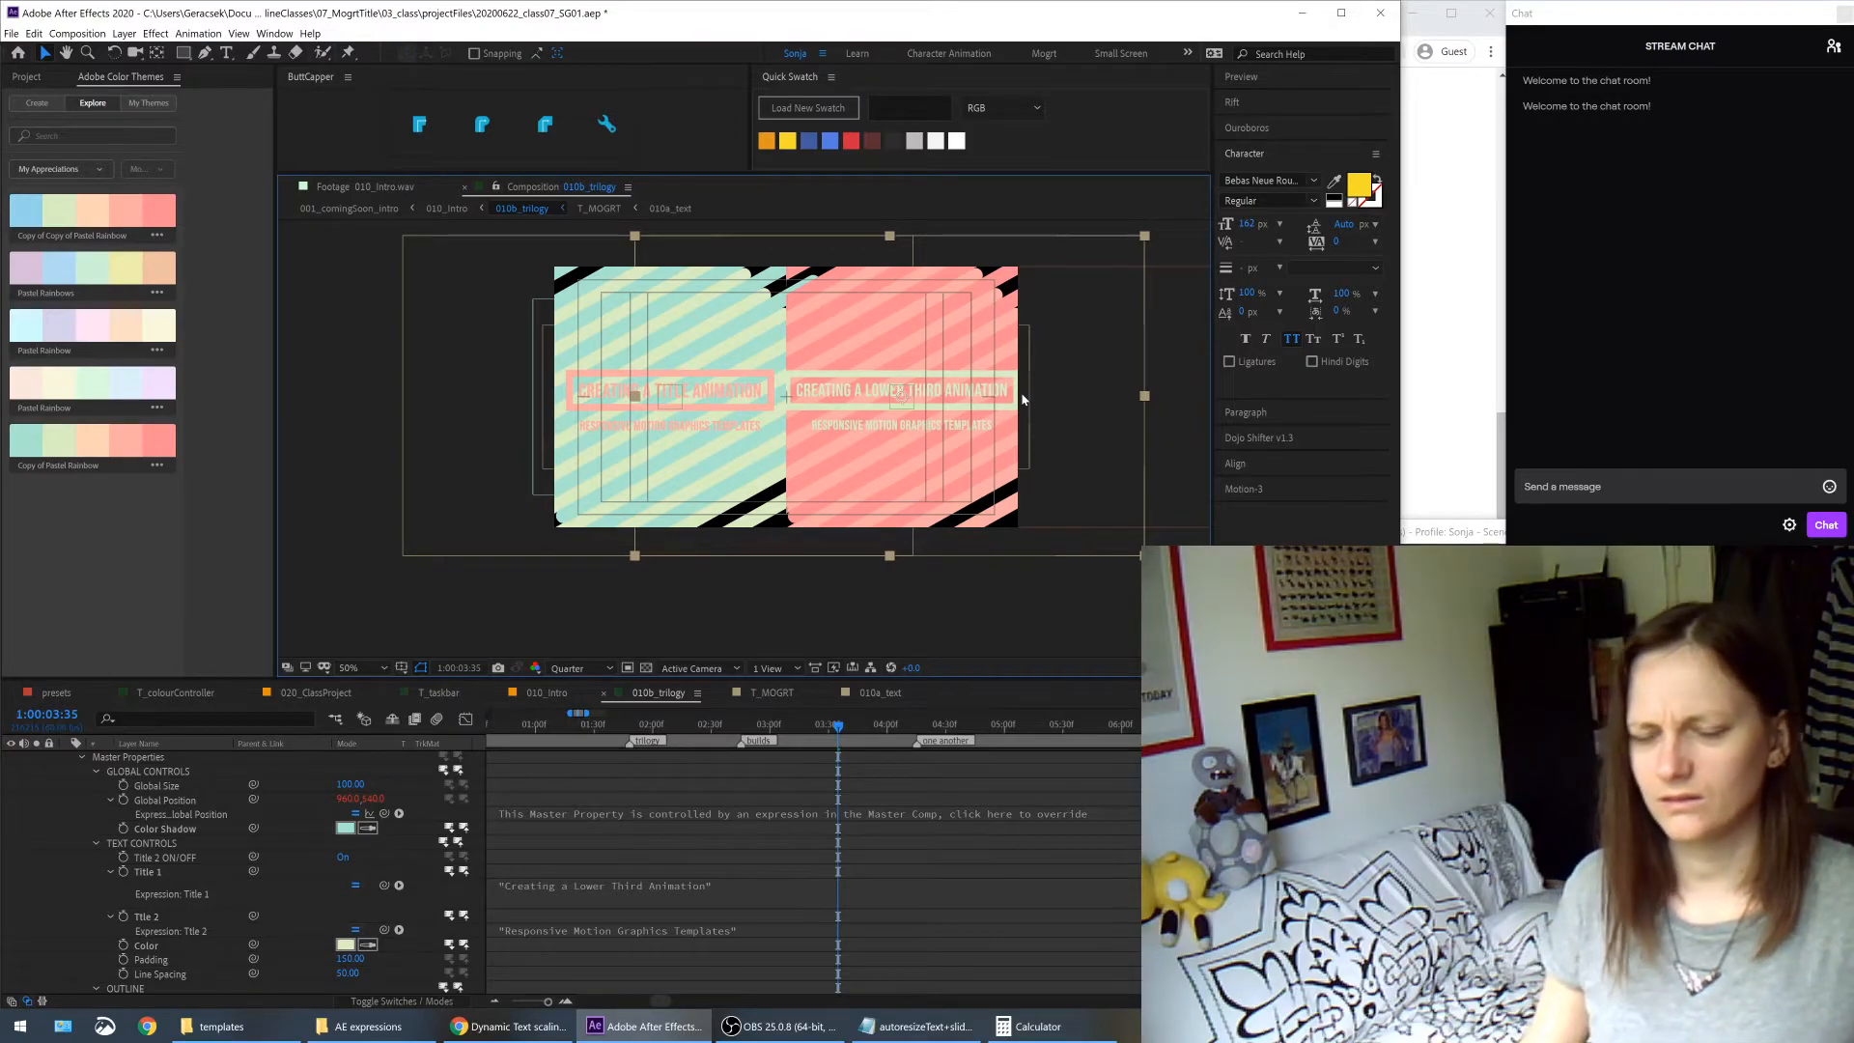
- Examine the anchor point expression of the Title1 layer in the 010a_text composition
{"action": "left_click", "coordinate": [867, 693]}
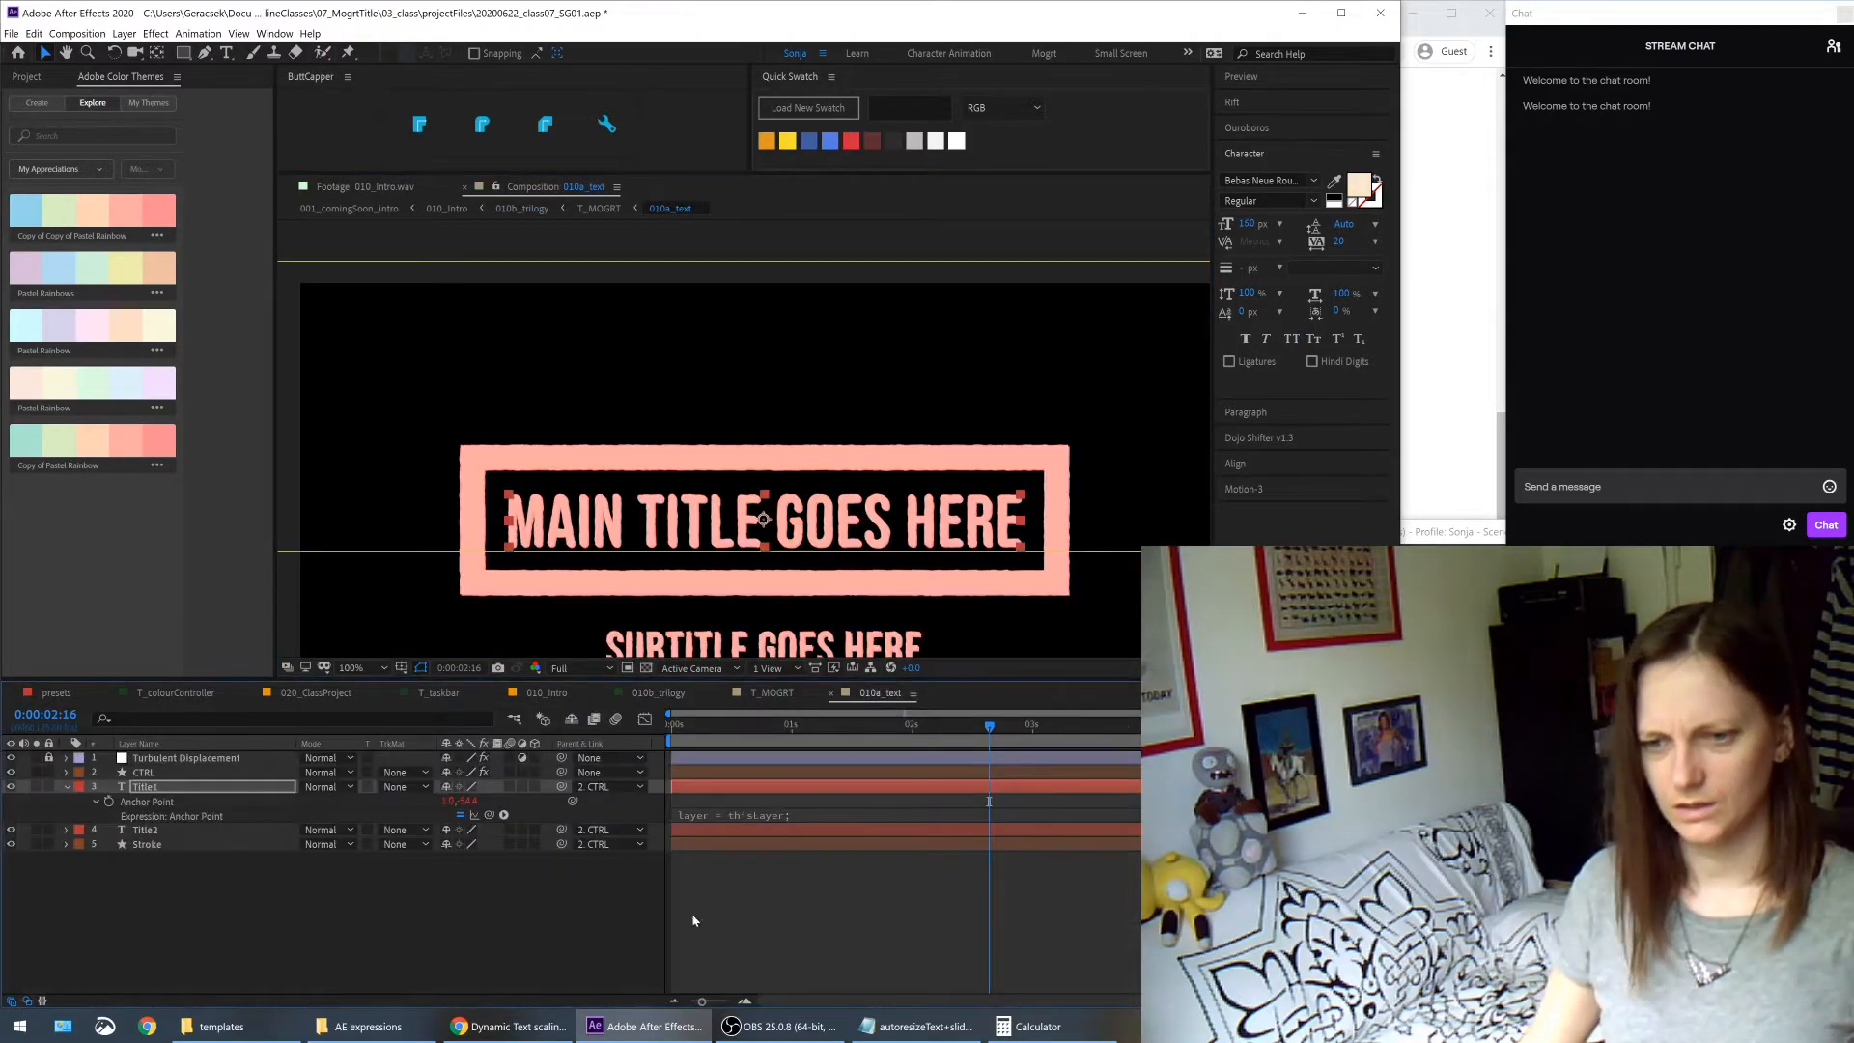
{"action": "left_click", "coordinate": [678, 818]}
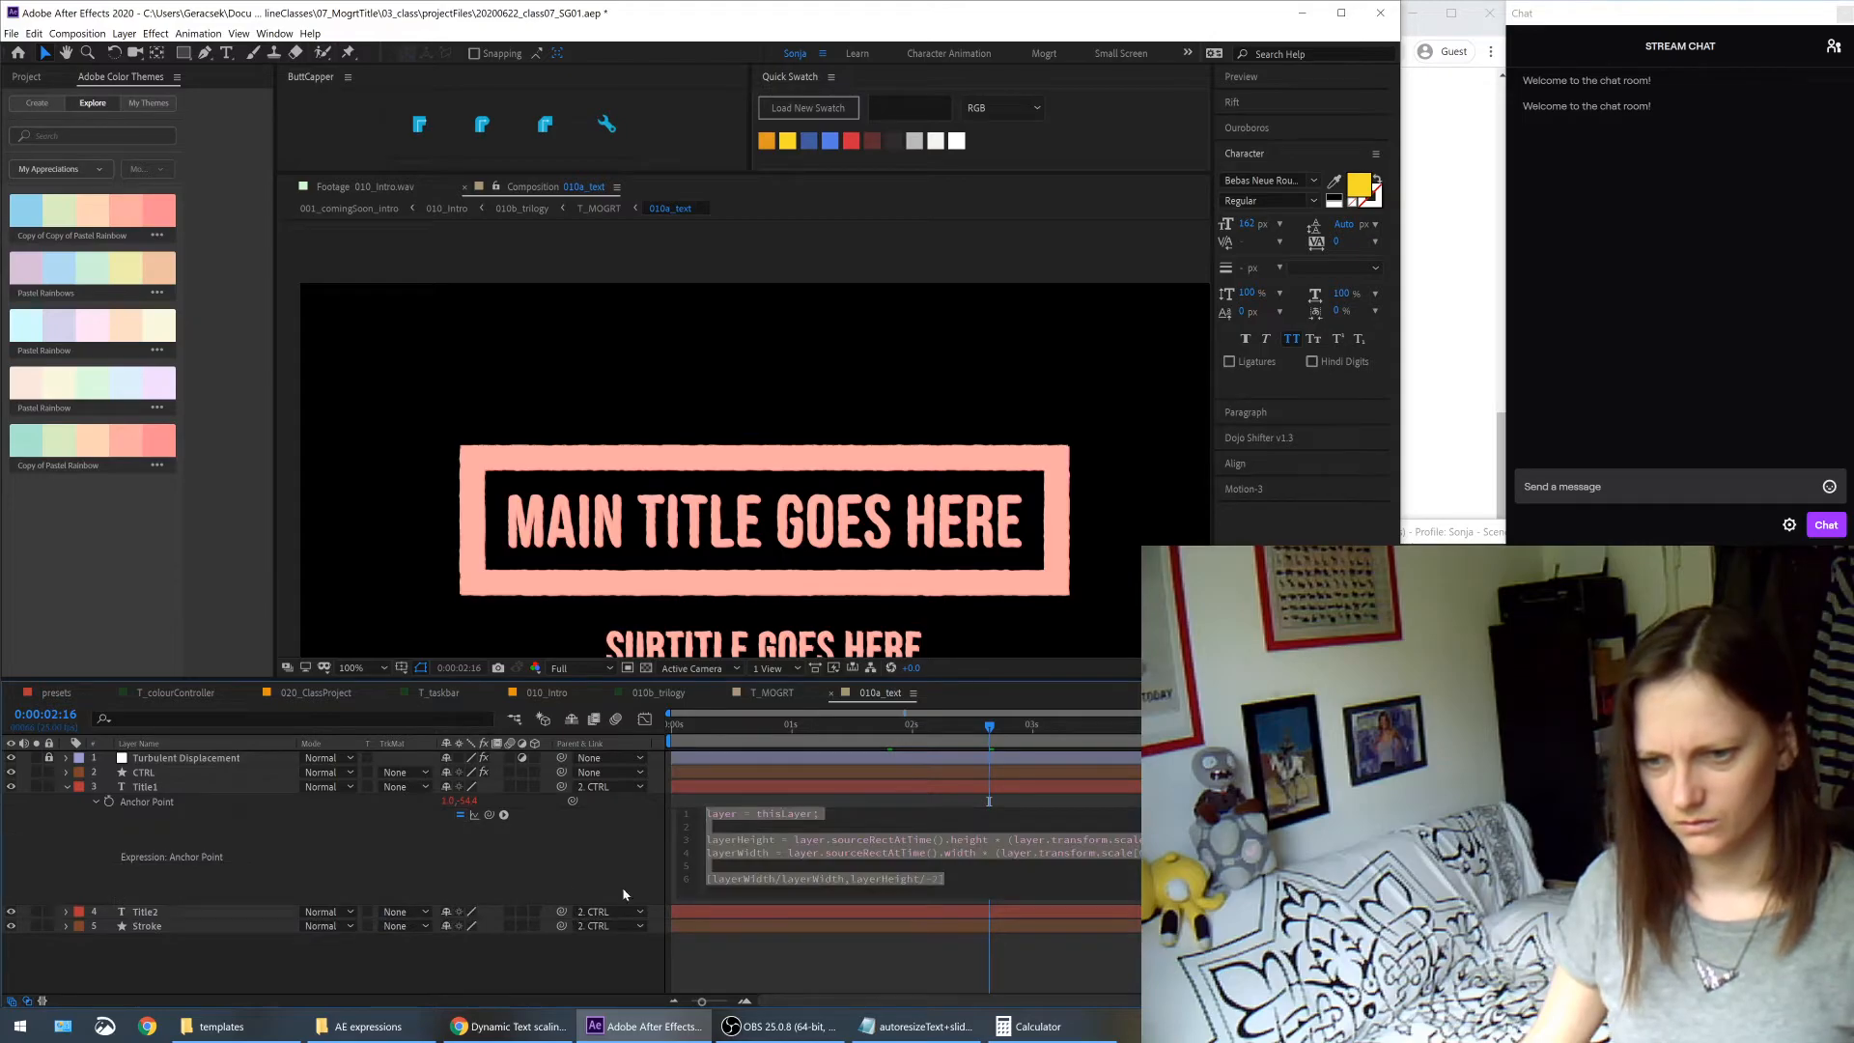
{"action": "left_click", "coordinate": [513, 865]}
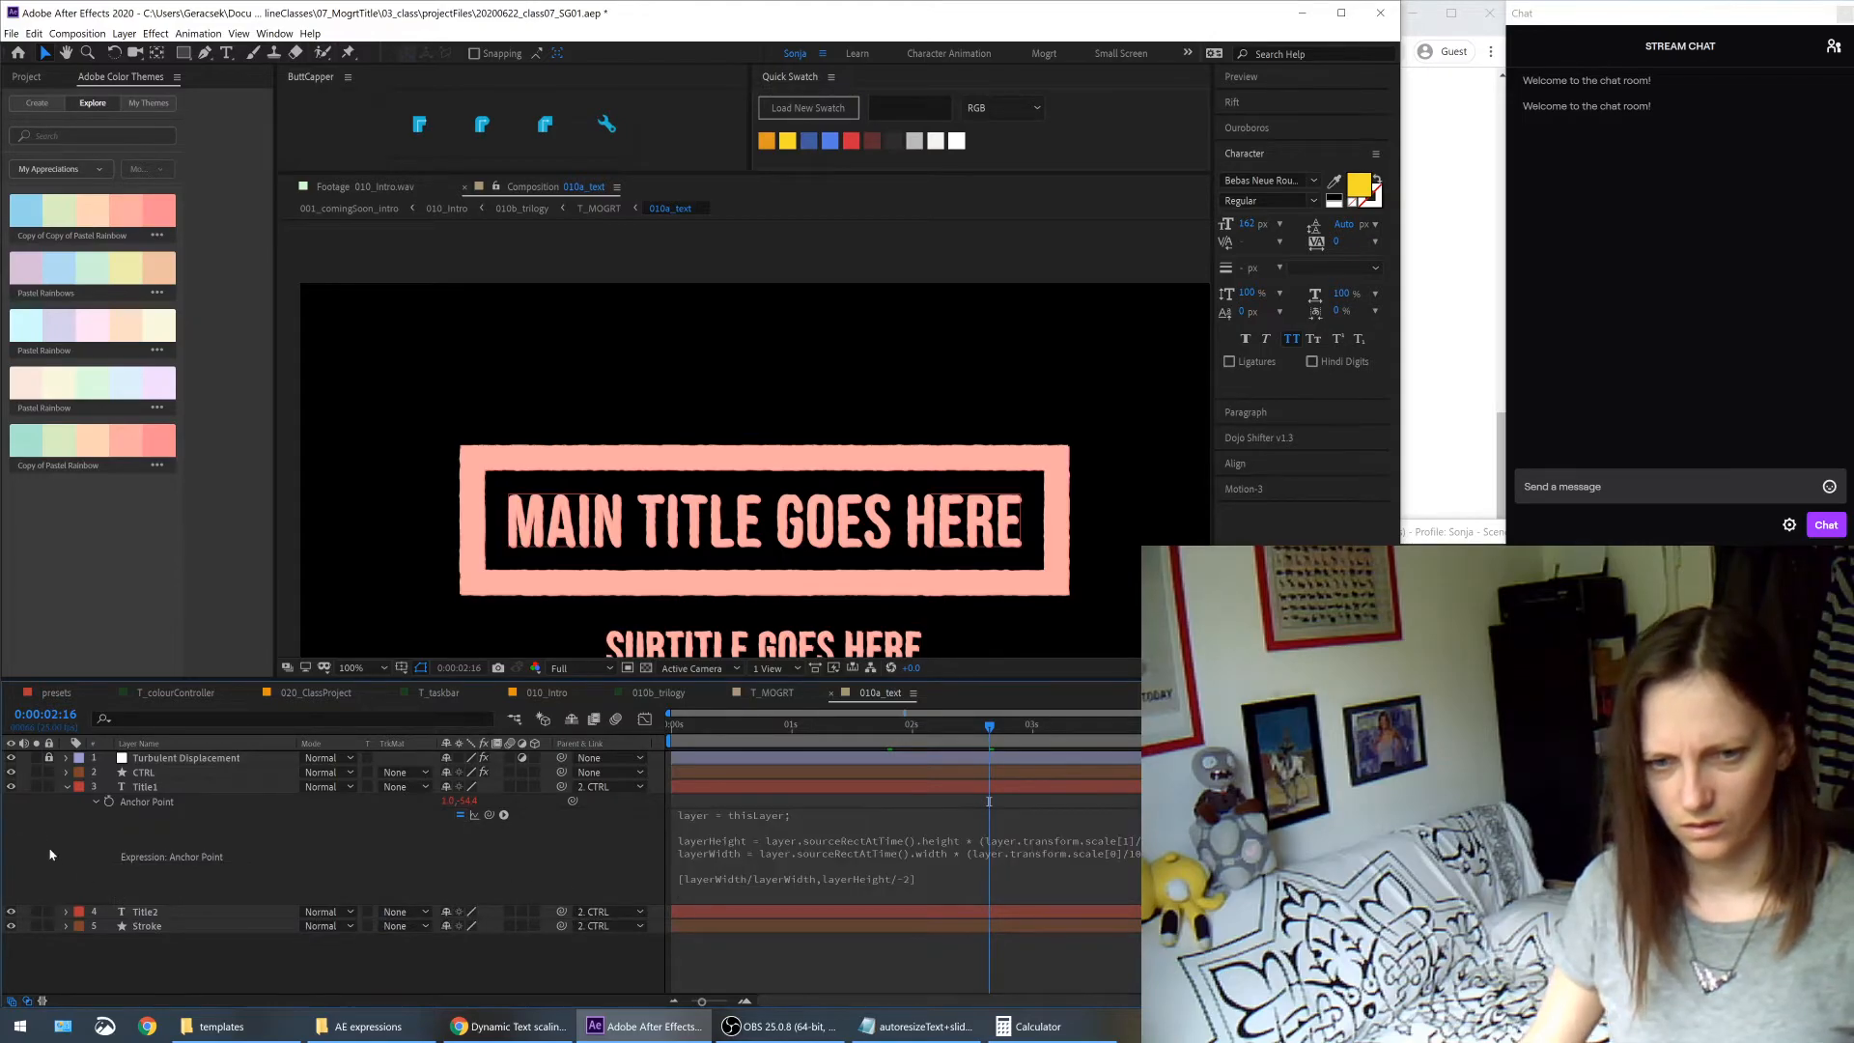
{"action": "left_click", "coordinate": [75, 789]}
- Show the Title1 layer's Scale expression and read how it limits the text size with the mask width and padding
{"action": "left_click", "coordinate": [239, 790]}
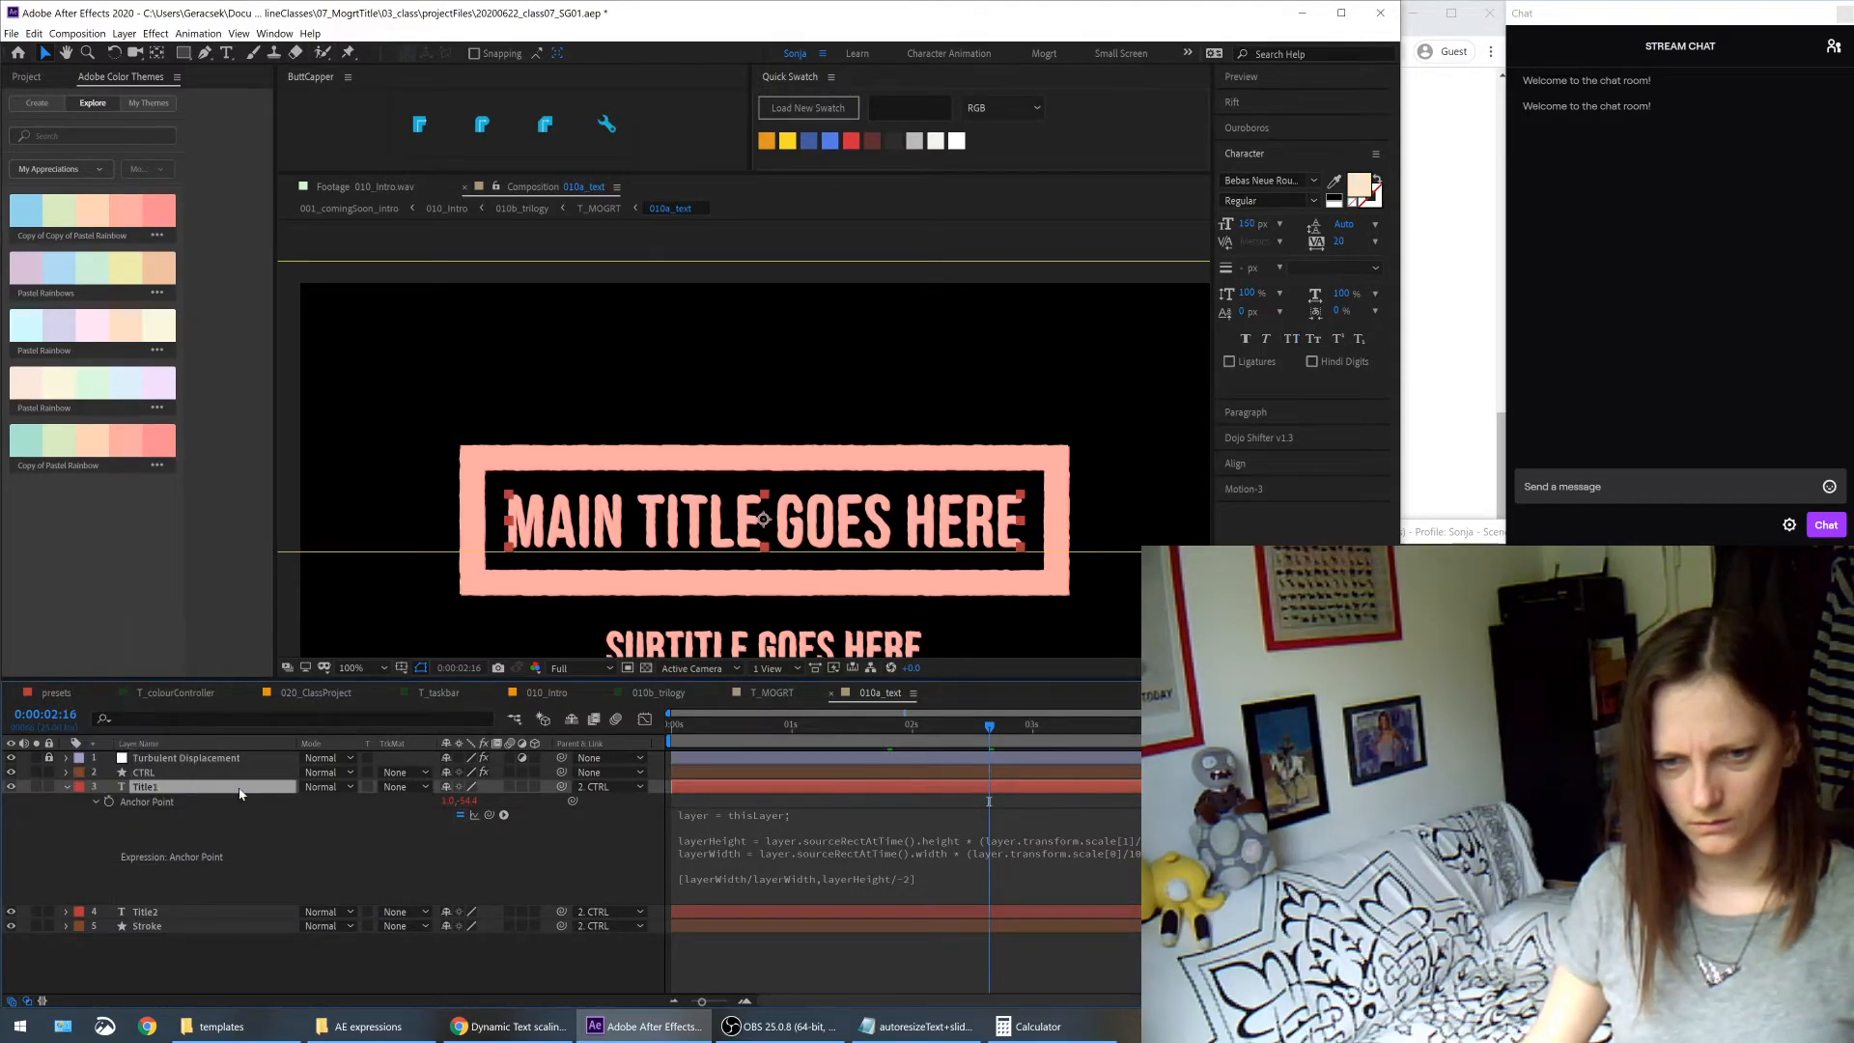
{"action": "key", "text": "s"}
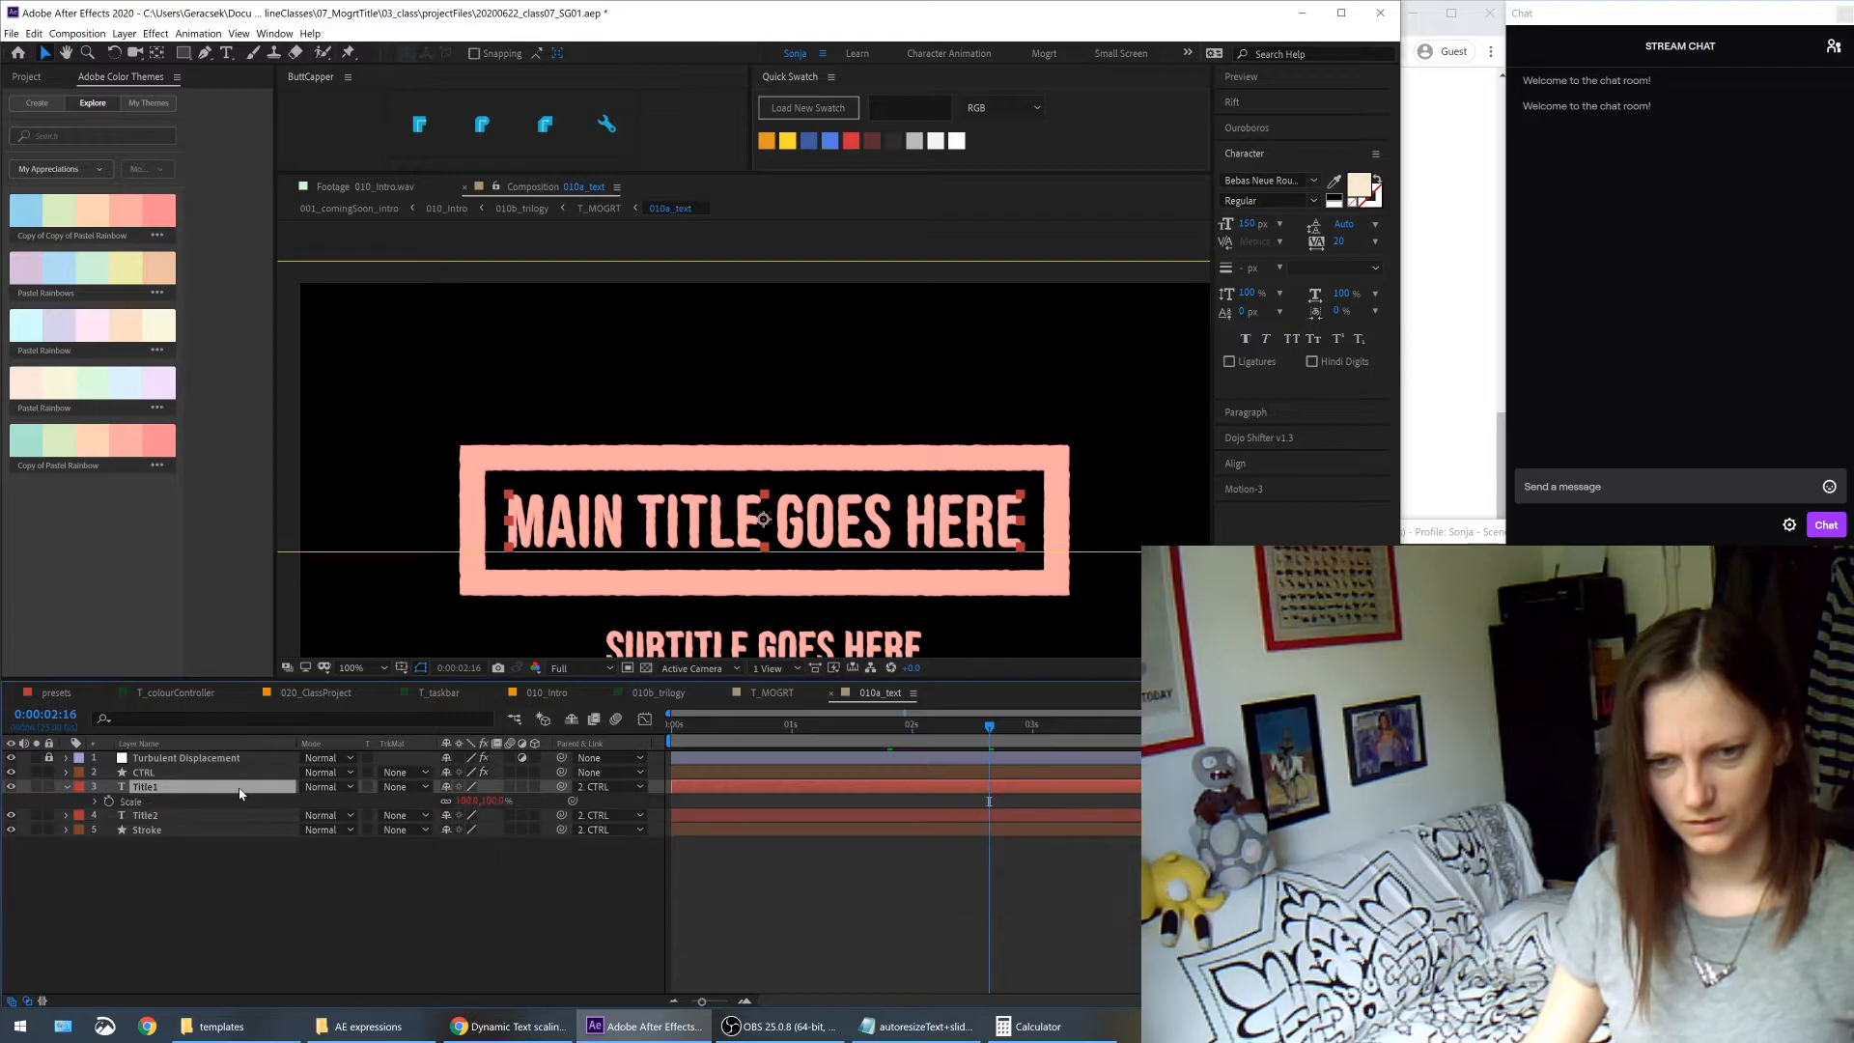
{"action": "left_click", "coordinate": [96, 802]}
{"action": "scroll", "coordinate": [459, 901], "scroll_direction": "down", "scroll_amount": 1}
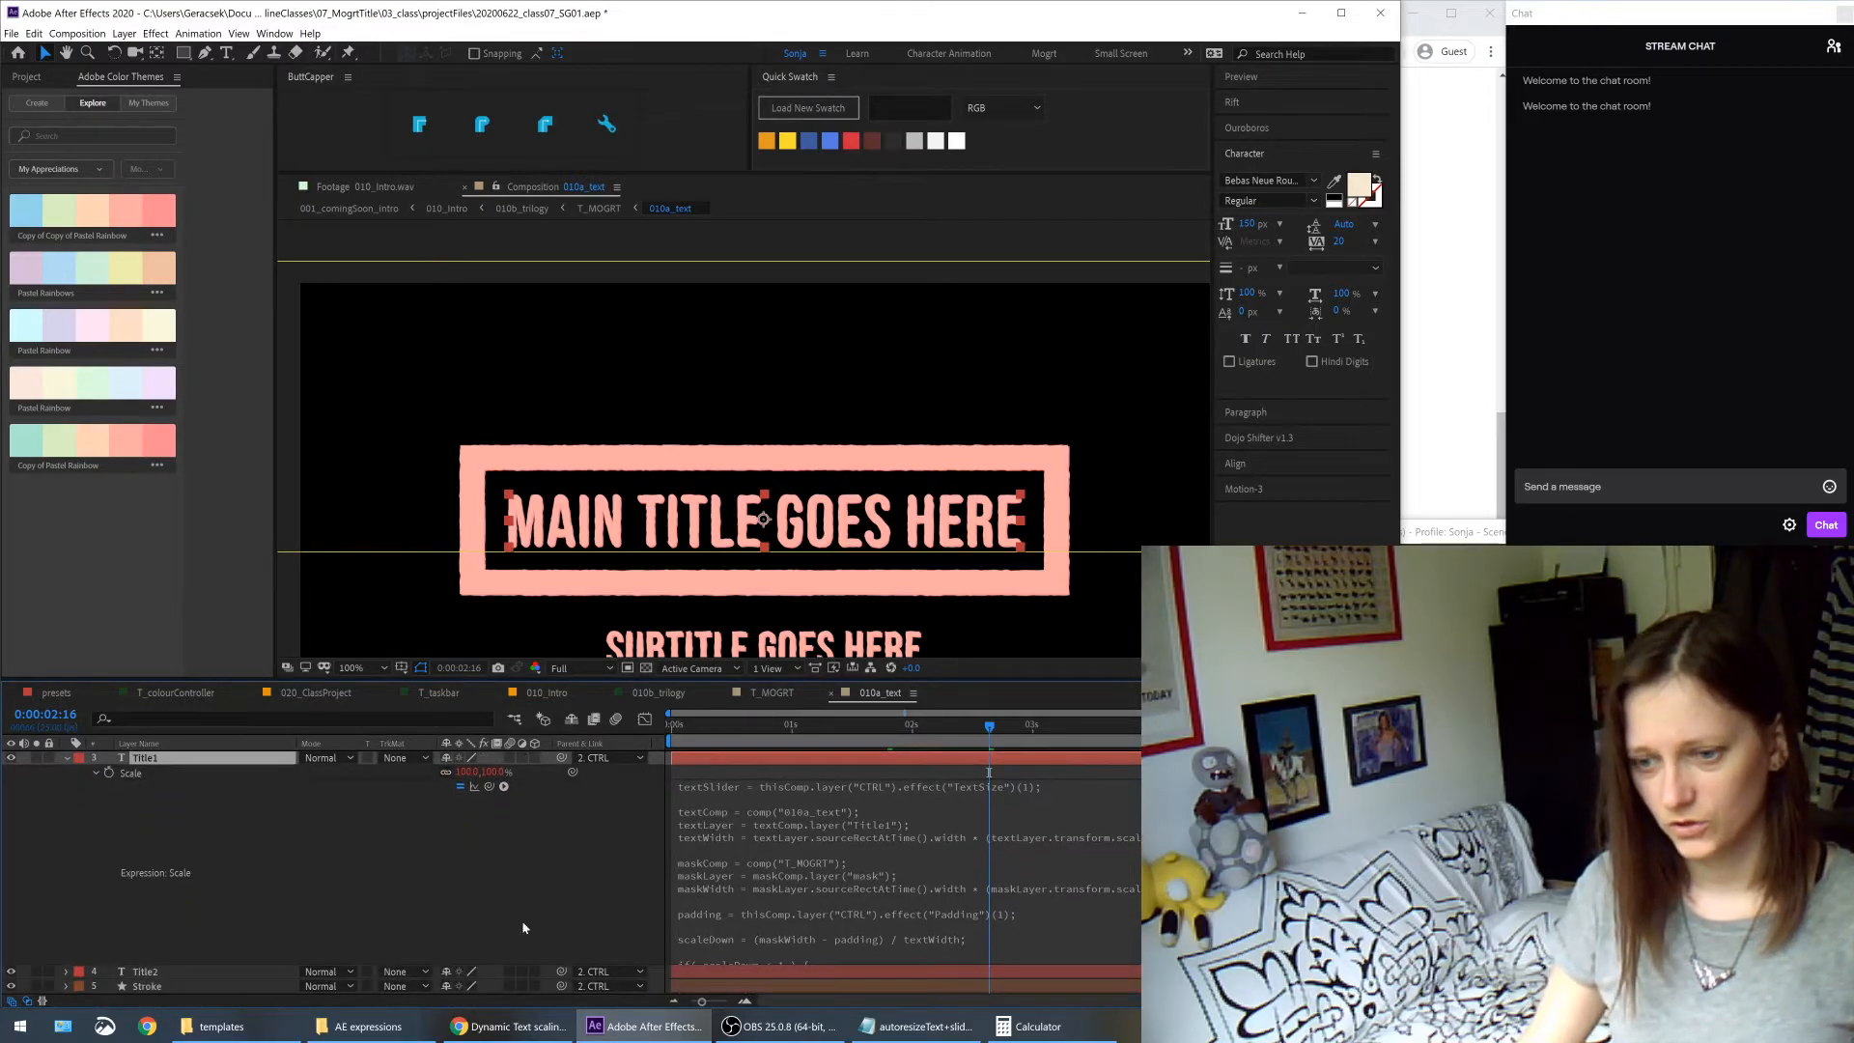
{"action": "left_click", "coordinate": [786, 939]}
{"action": "left_click", "coordinate": [529, 923]}
{"action": "scroll", "coordinate": [529, 923], "scroll_direction": "down", "scroll_amount": 1}
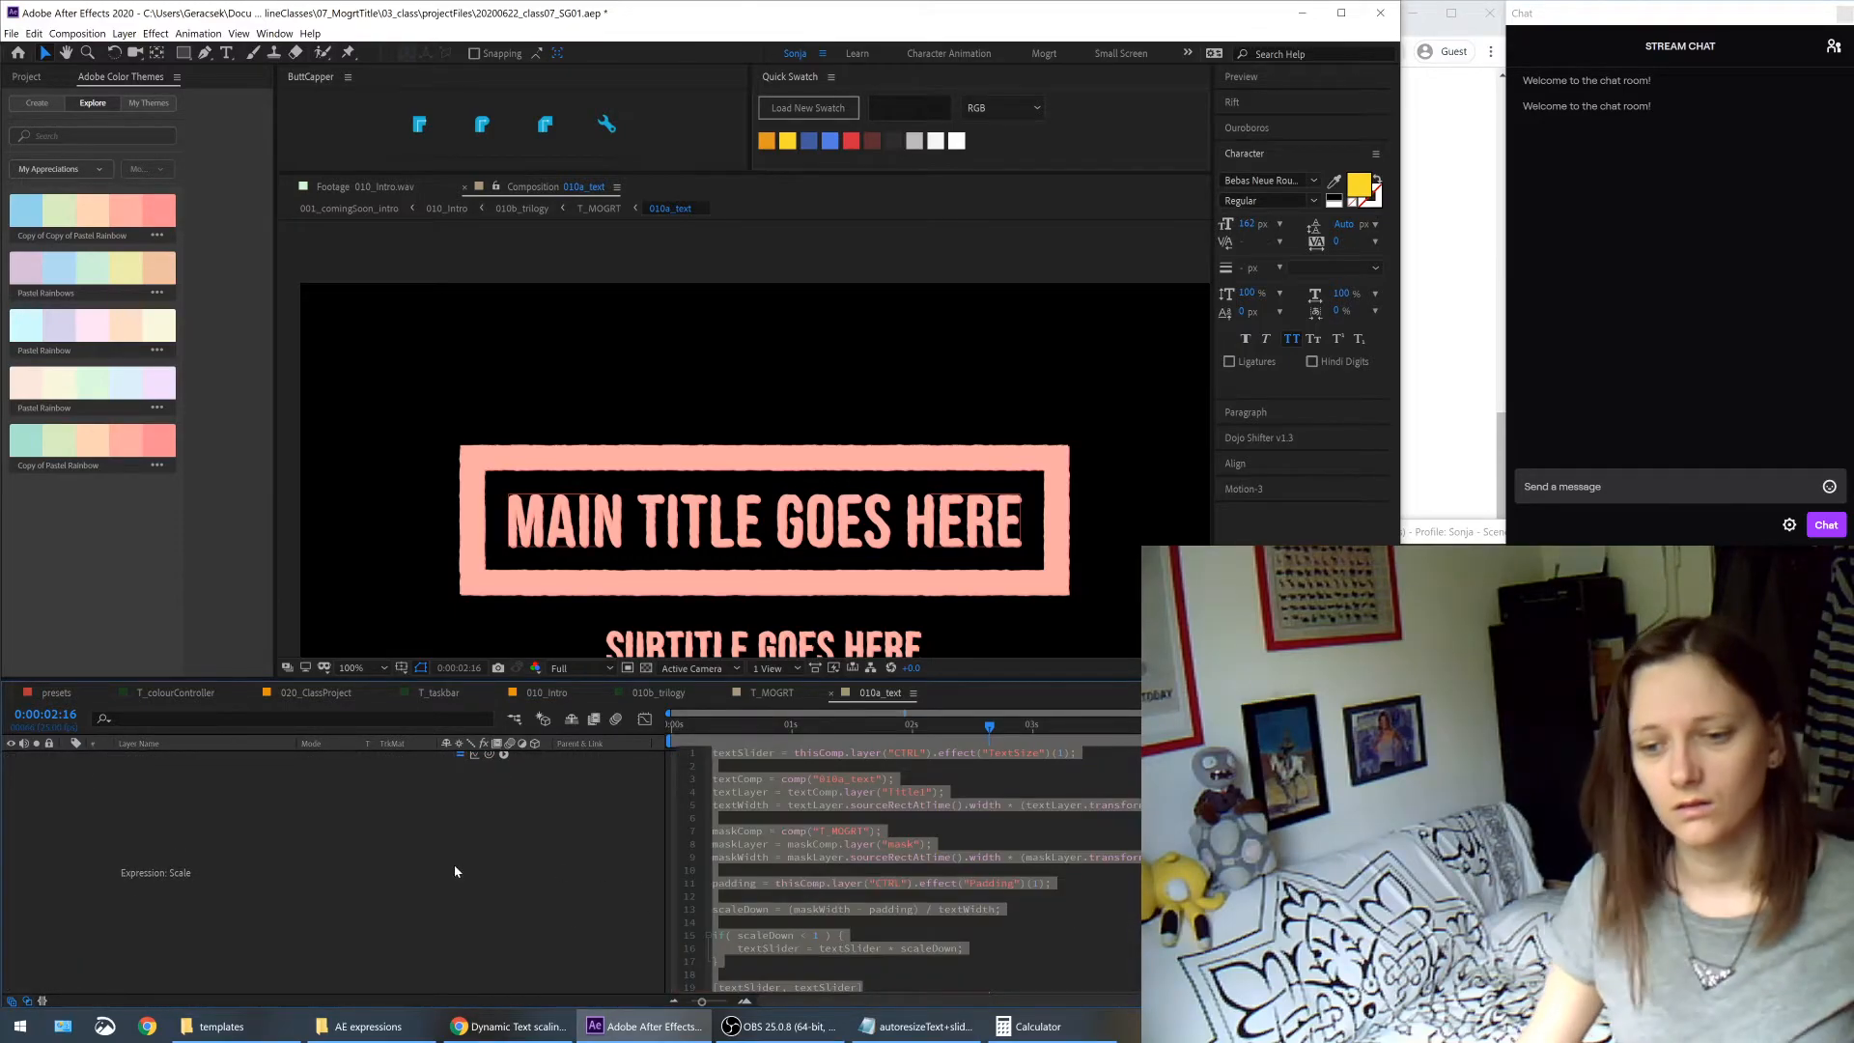
{"action": "scroll", "coordinate": [456, 868], "scroll_direction": "down", "scroll_amount": 1}
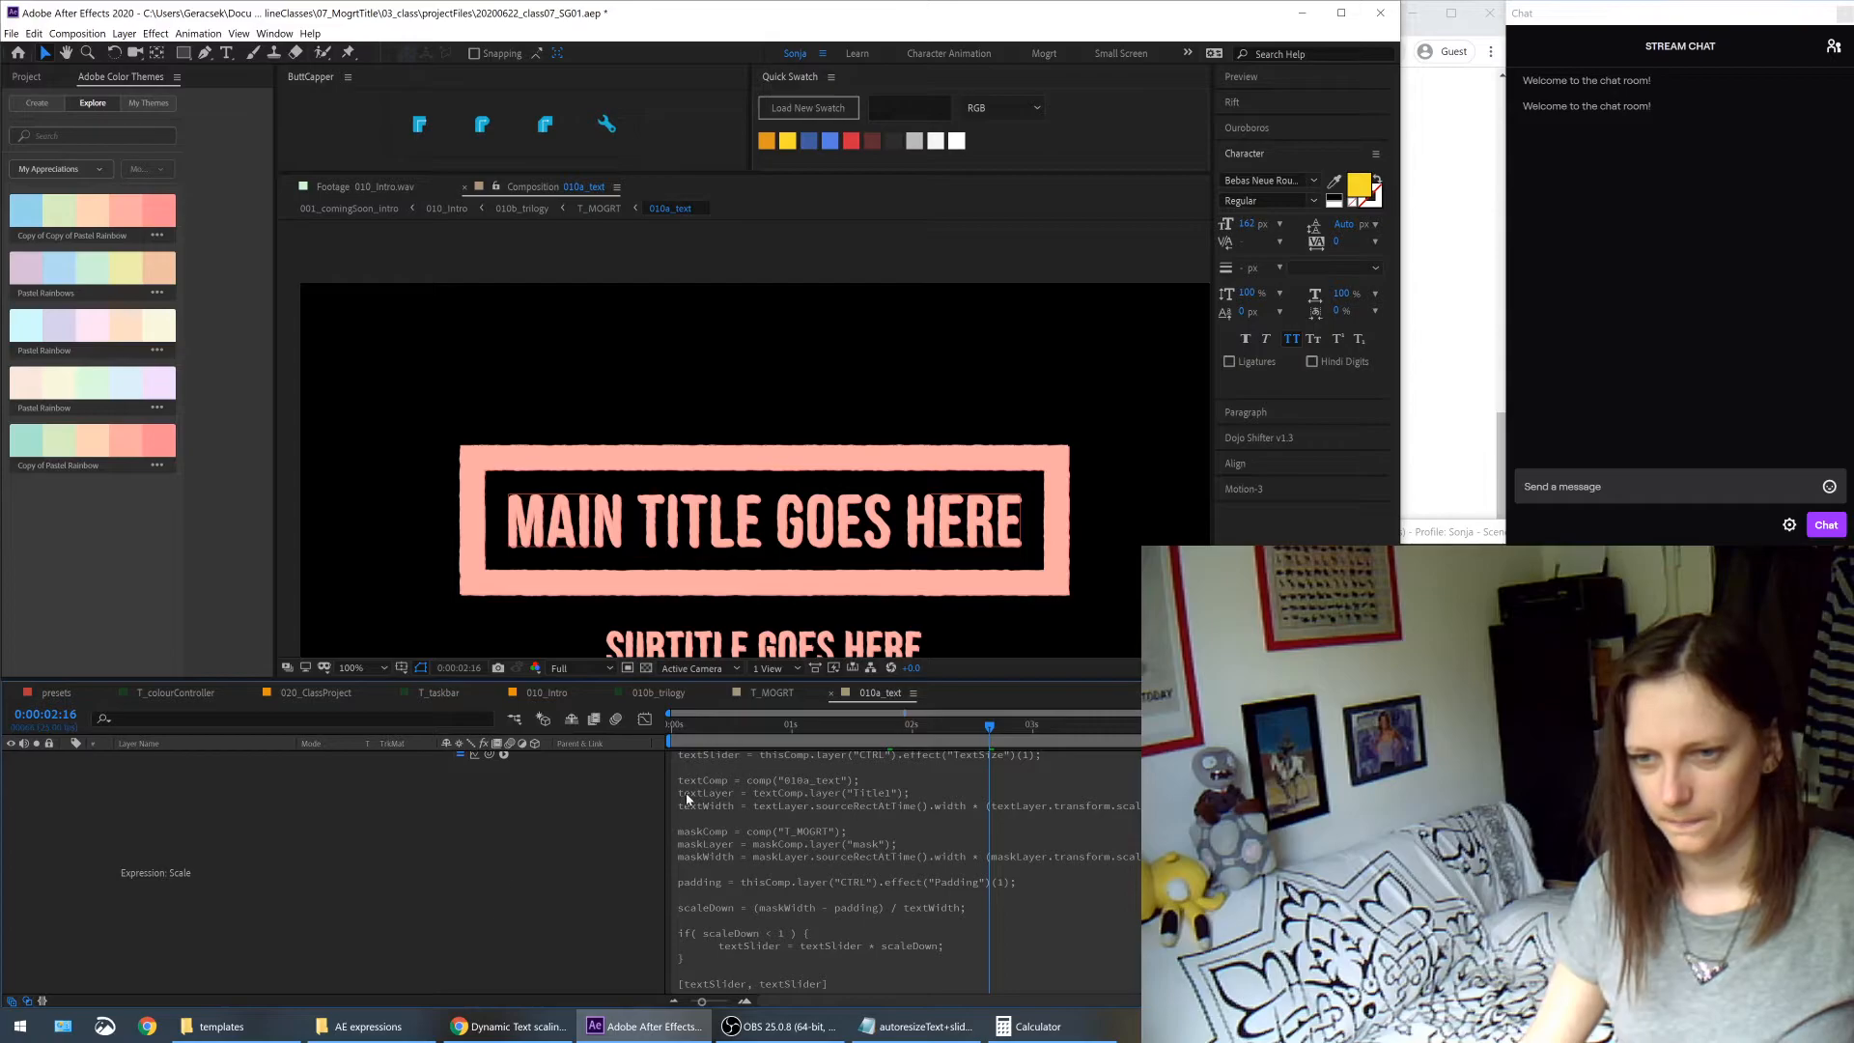
- Compare the text and padding master properties in T_MOGRT with those of its layer in 010b_trilogy
{"action": "left_click", "coordinate": [769, 693]}
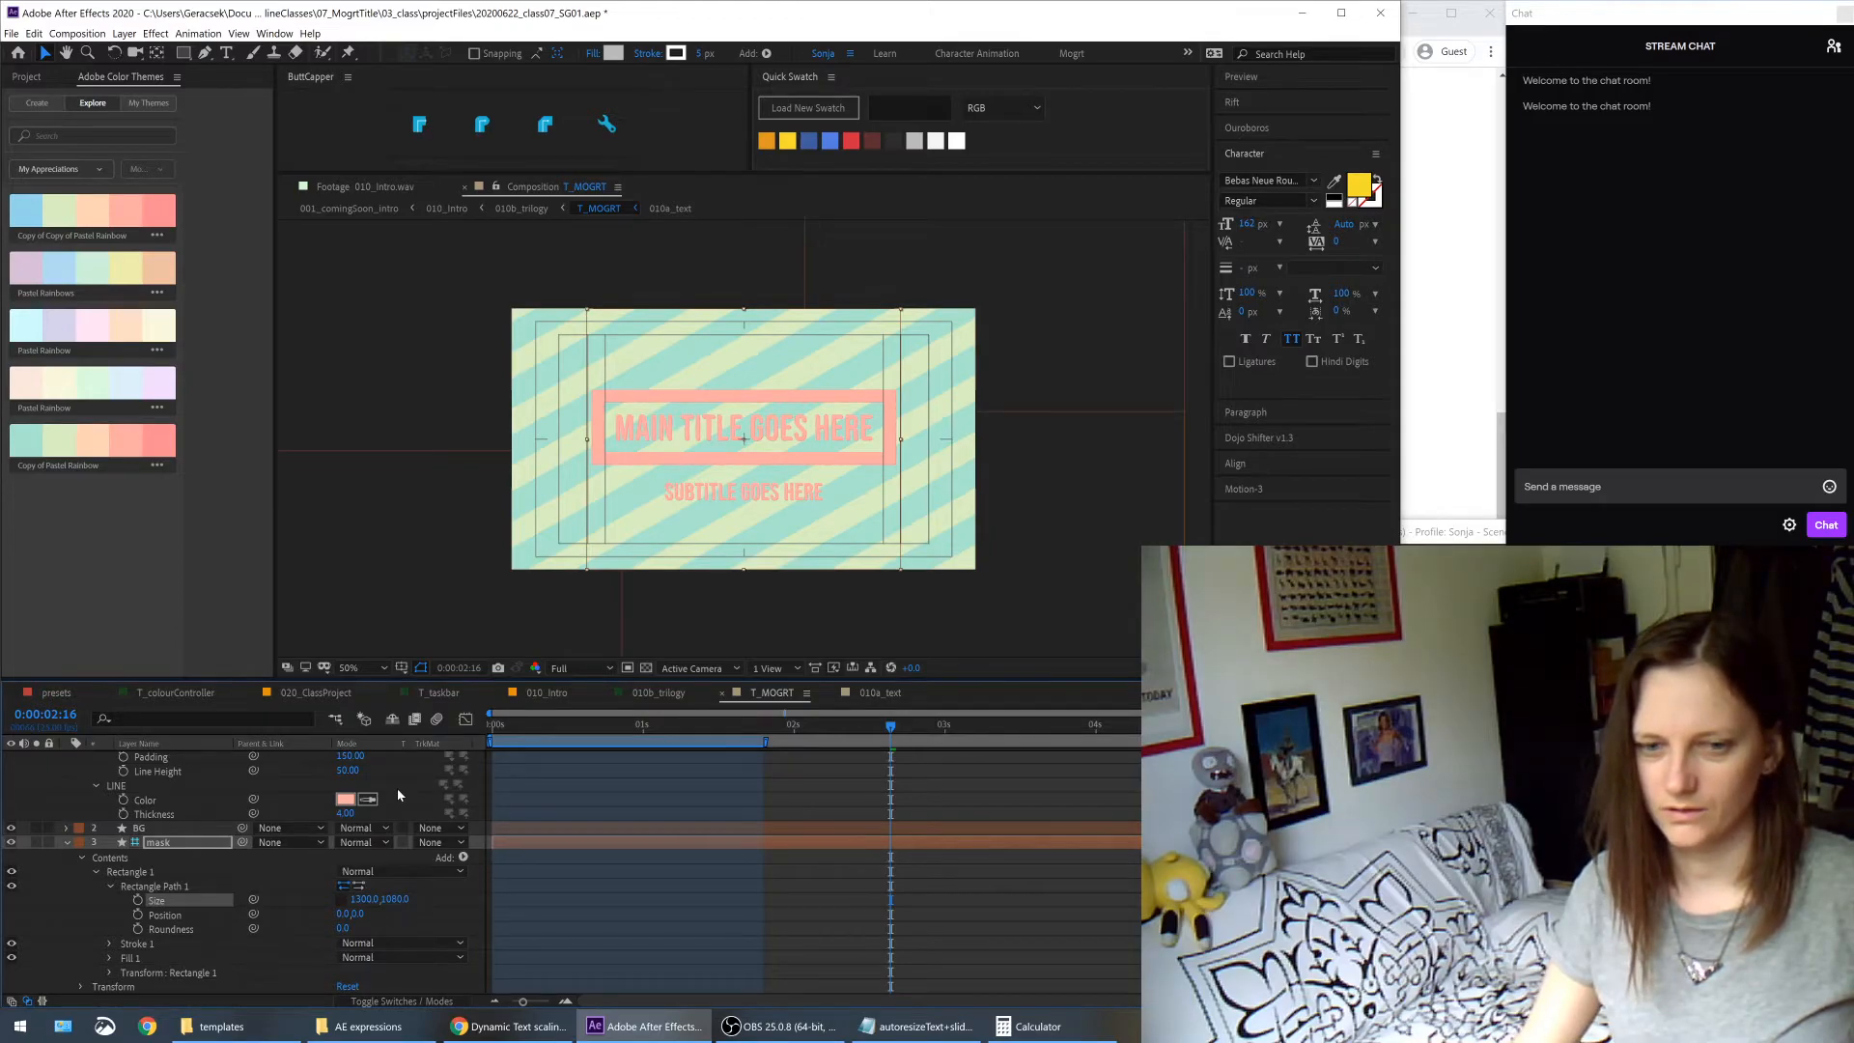
{"action": "scroll", "coordinate": [203, 903], "scroll_direction": "up", "scroll_amount": 4}
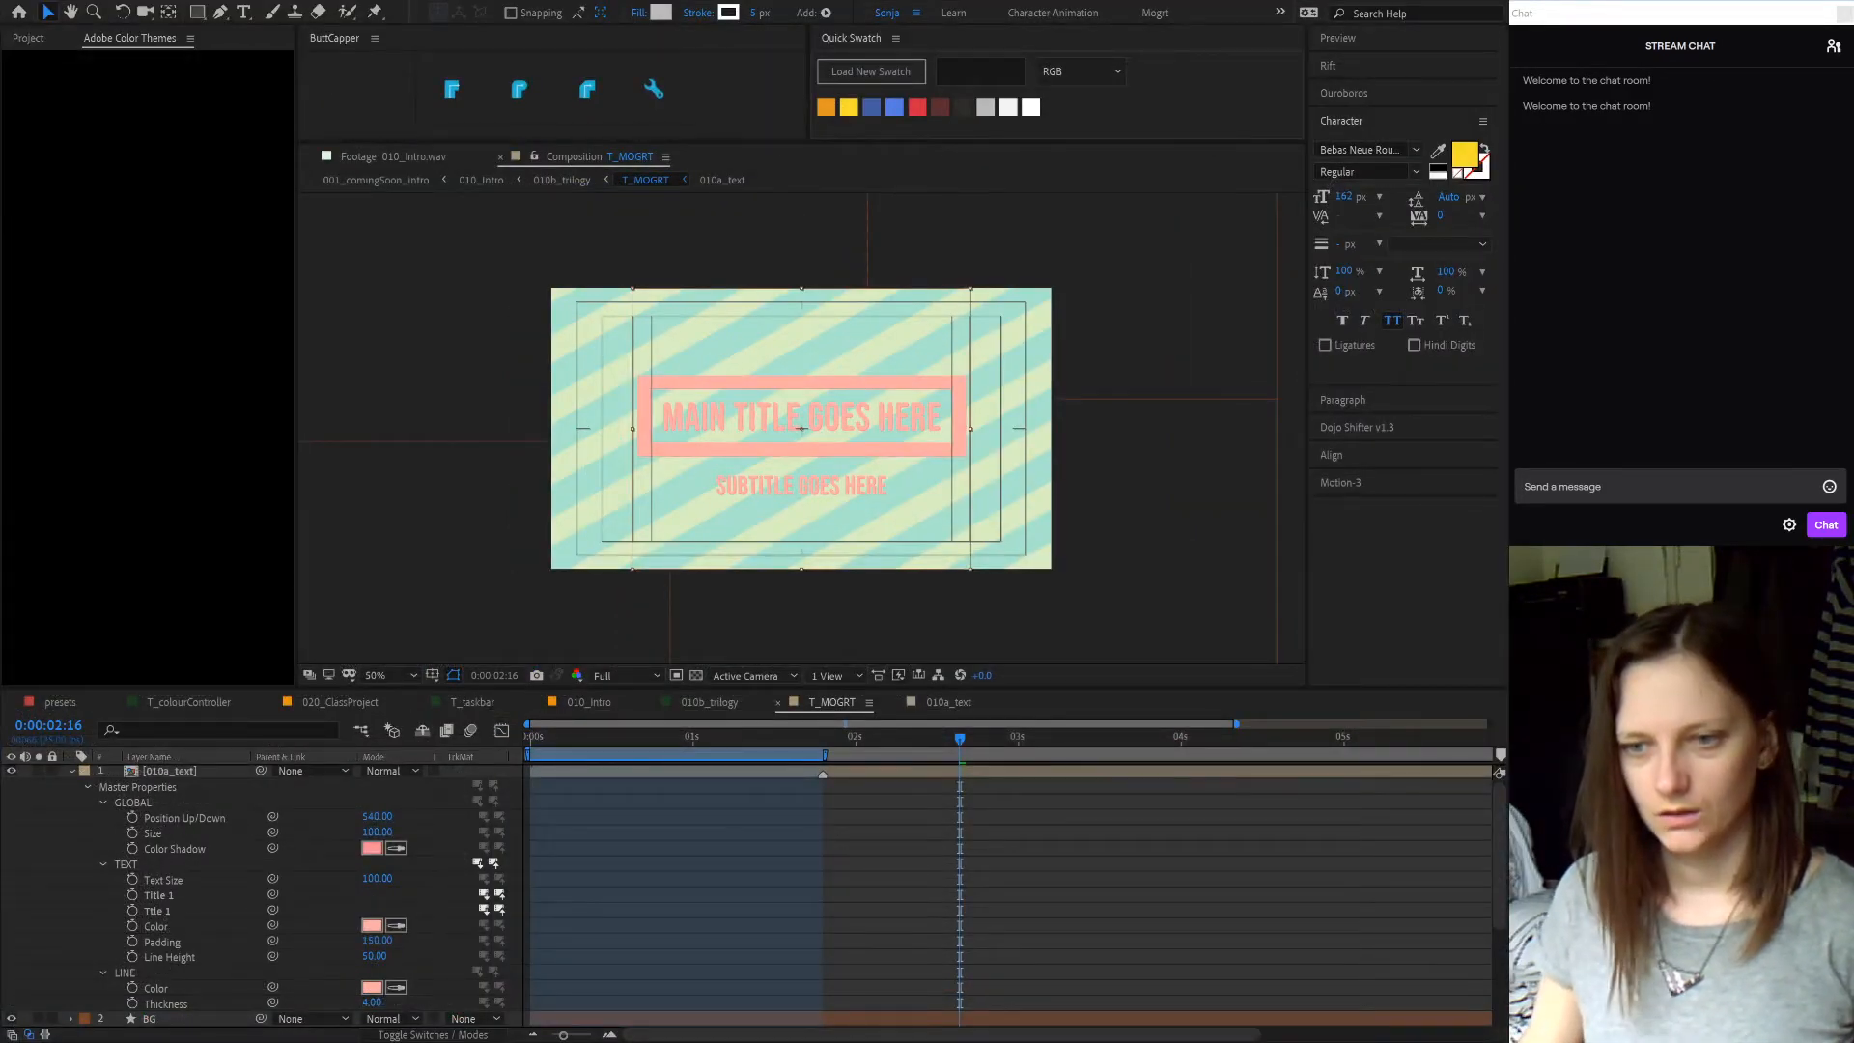
{"action": "left_click", "coordinate": [712, 703]}
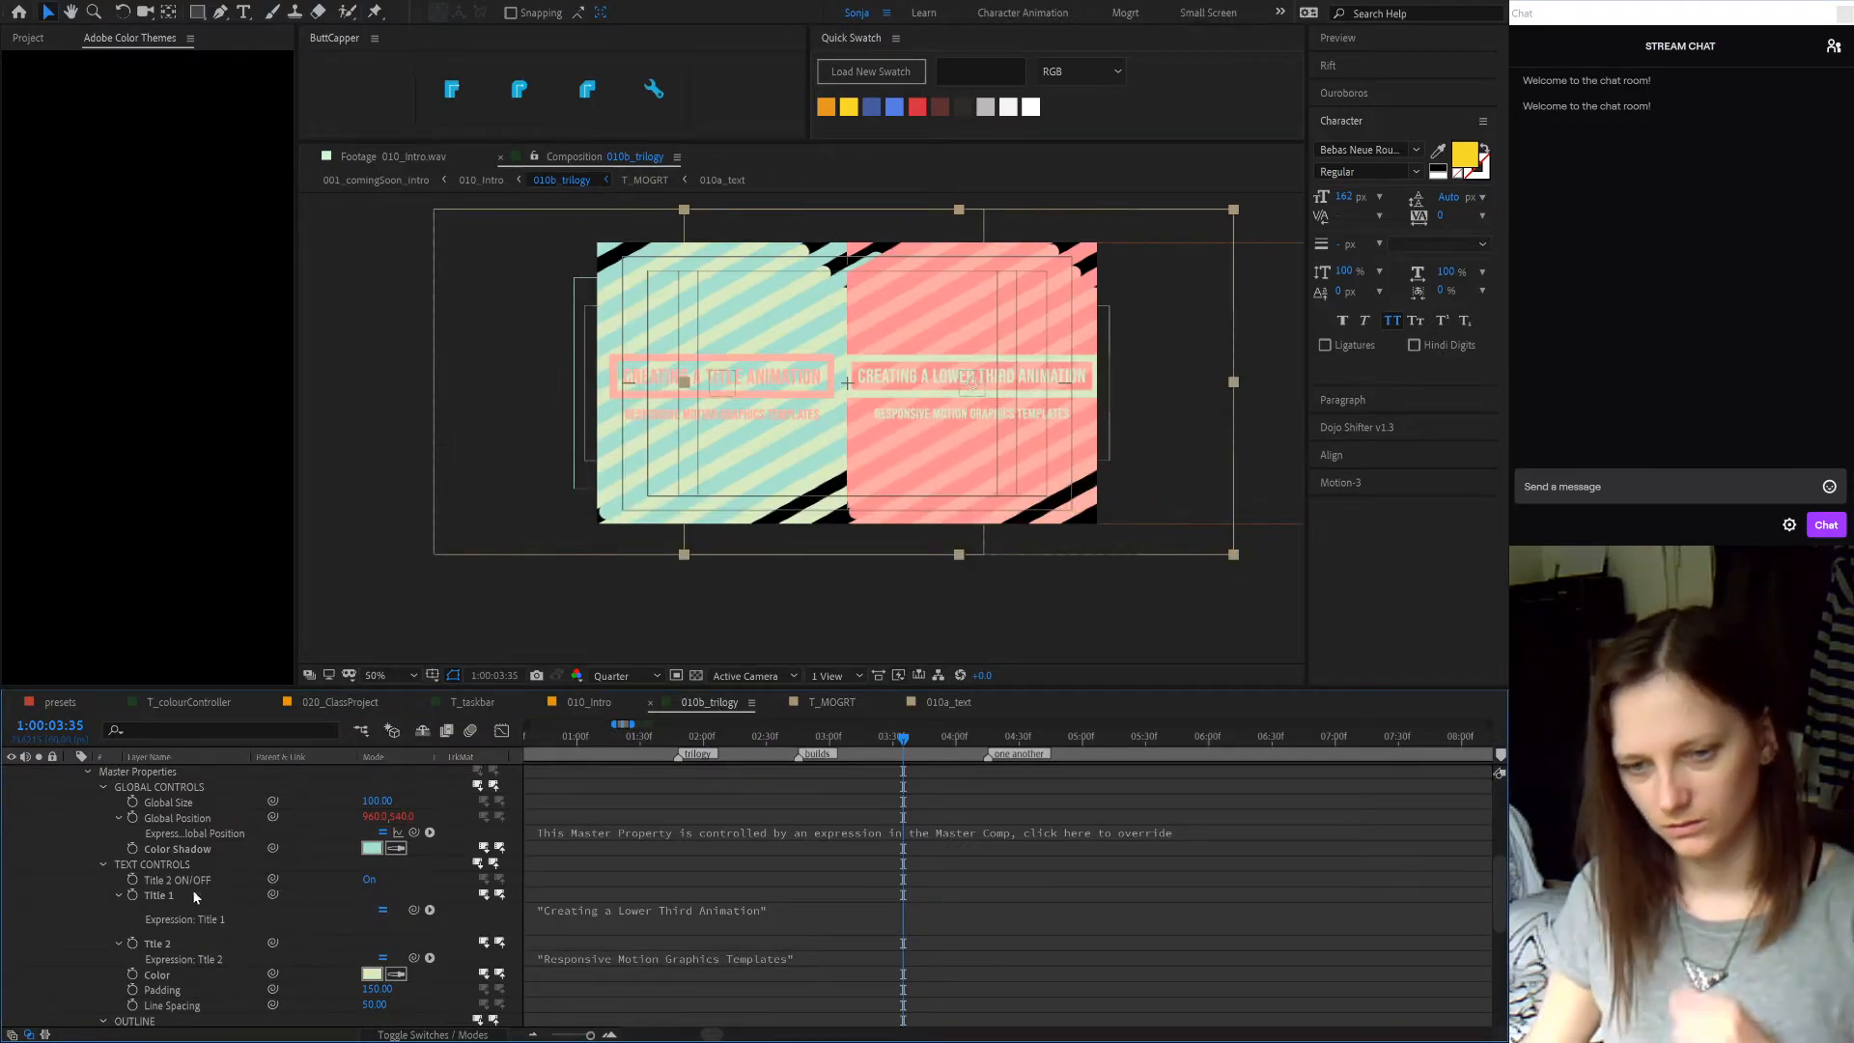
- Try an X position of 40 for the lower third's T_MOGRT layer in 010b_trilogy and undo it
{"action": "scroll", "coordinate": [241, 942], "scroll_direction": "up", "scroll_amount": 3}
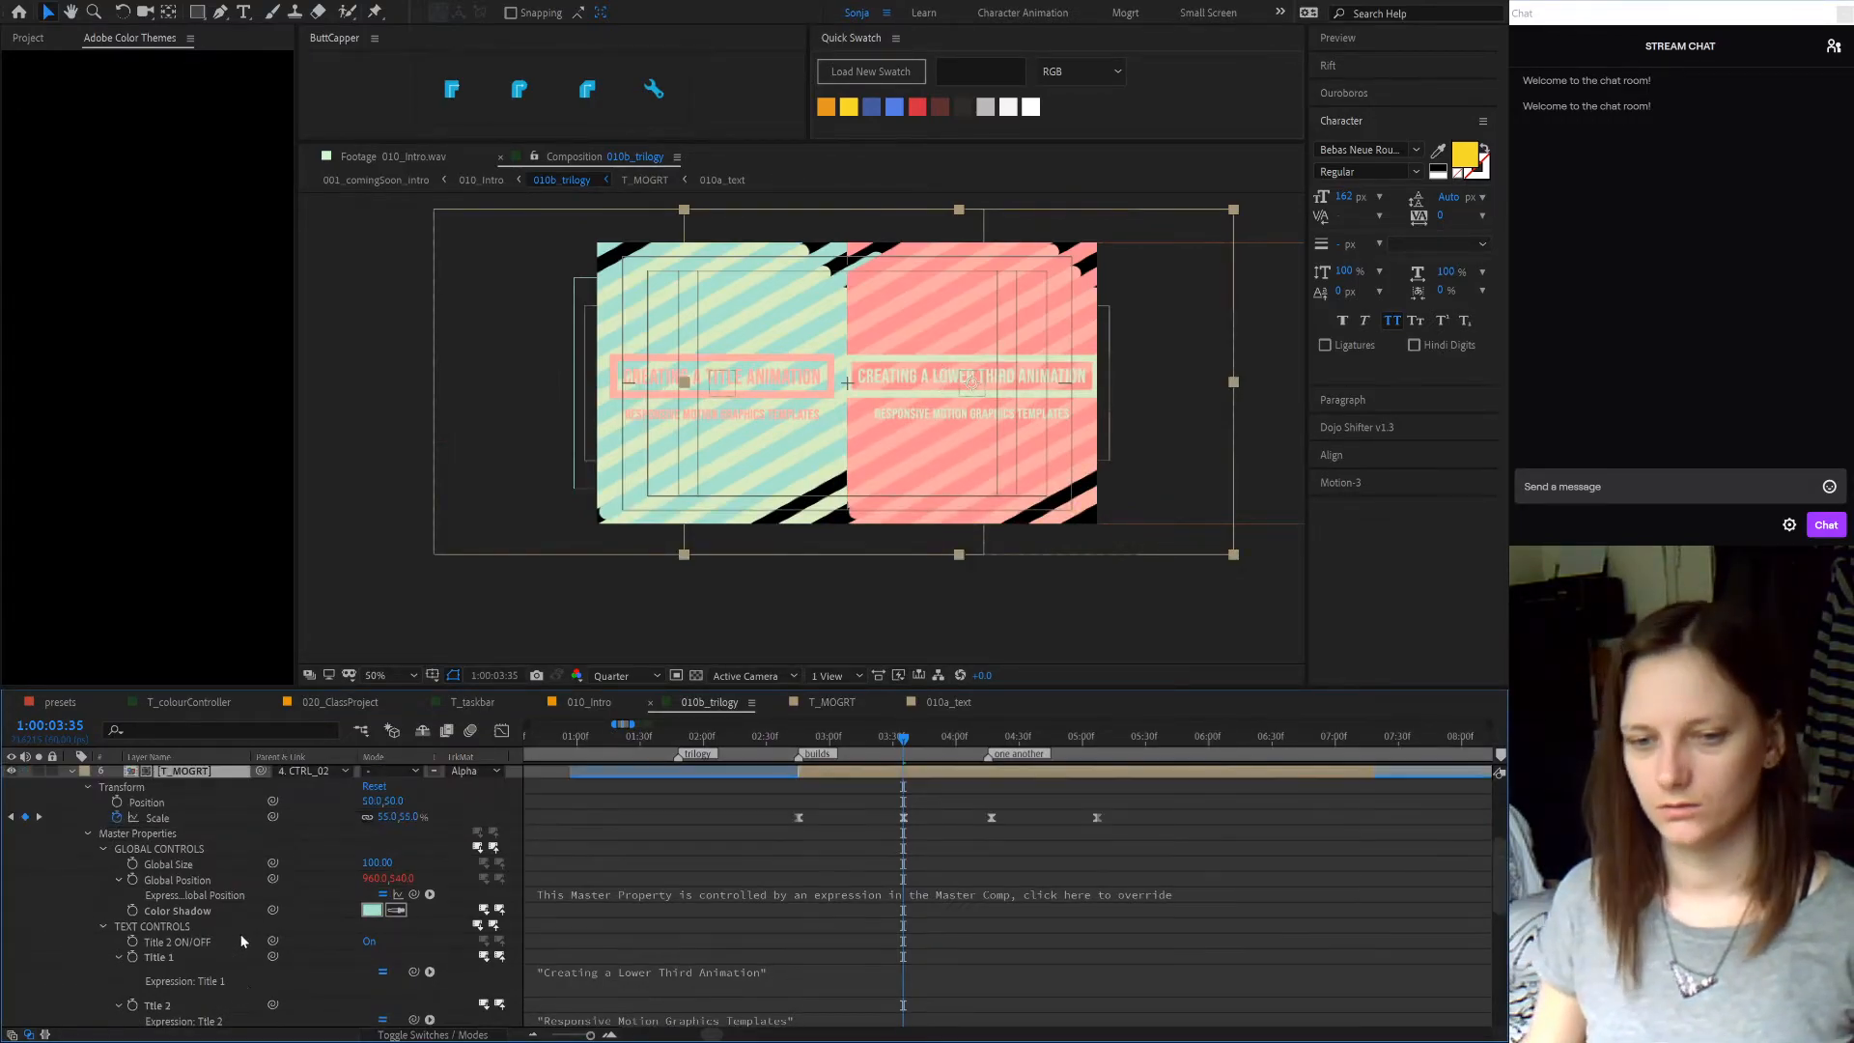
{"action": "left_click", "coordinate": [223, 881]}
{"action": "left_click", "coordinate": [196, 853]}
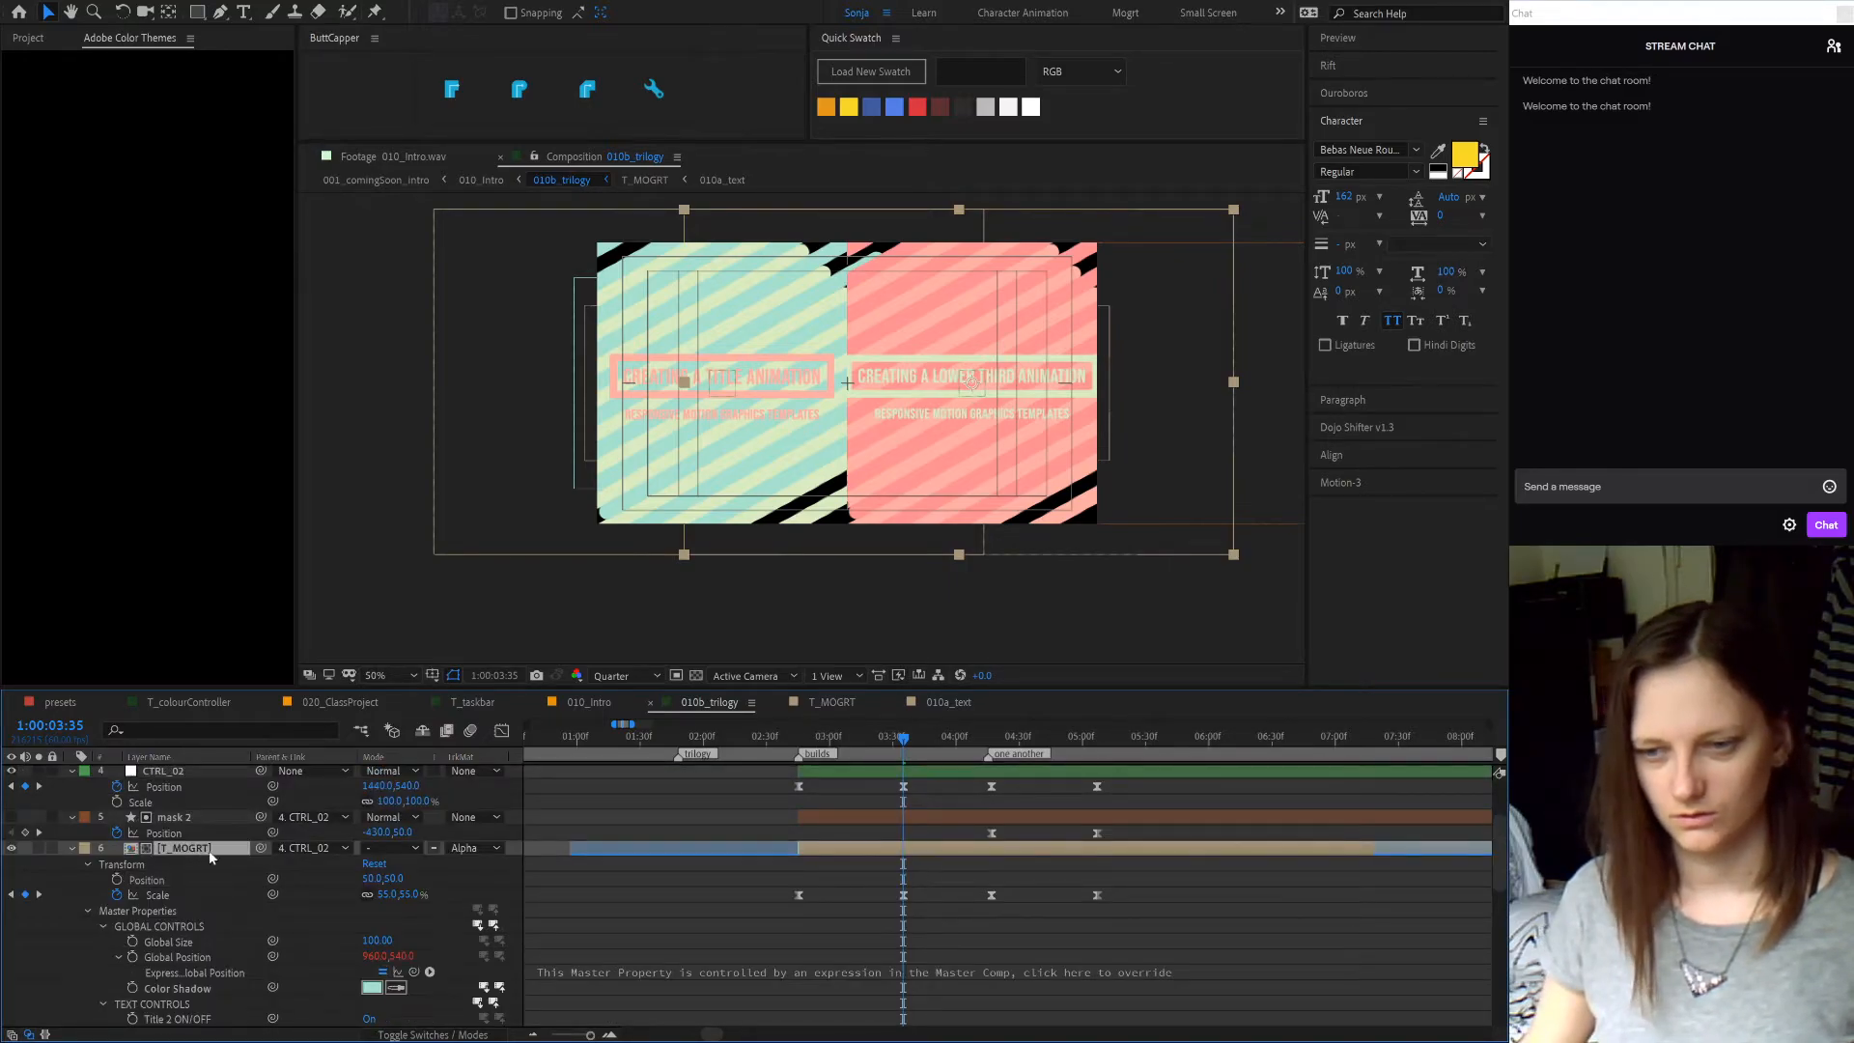
{"action": "left_click_drag", "start_coordinate": [386, 894], "coordinate": [383, 897]}
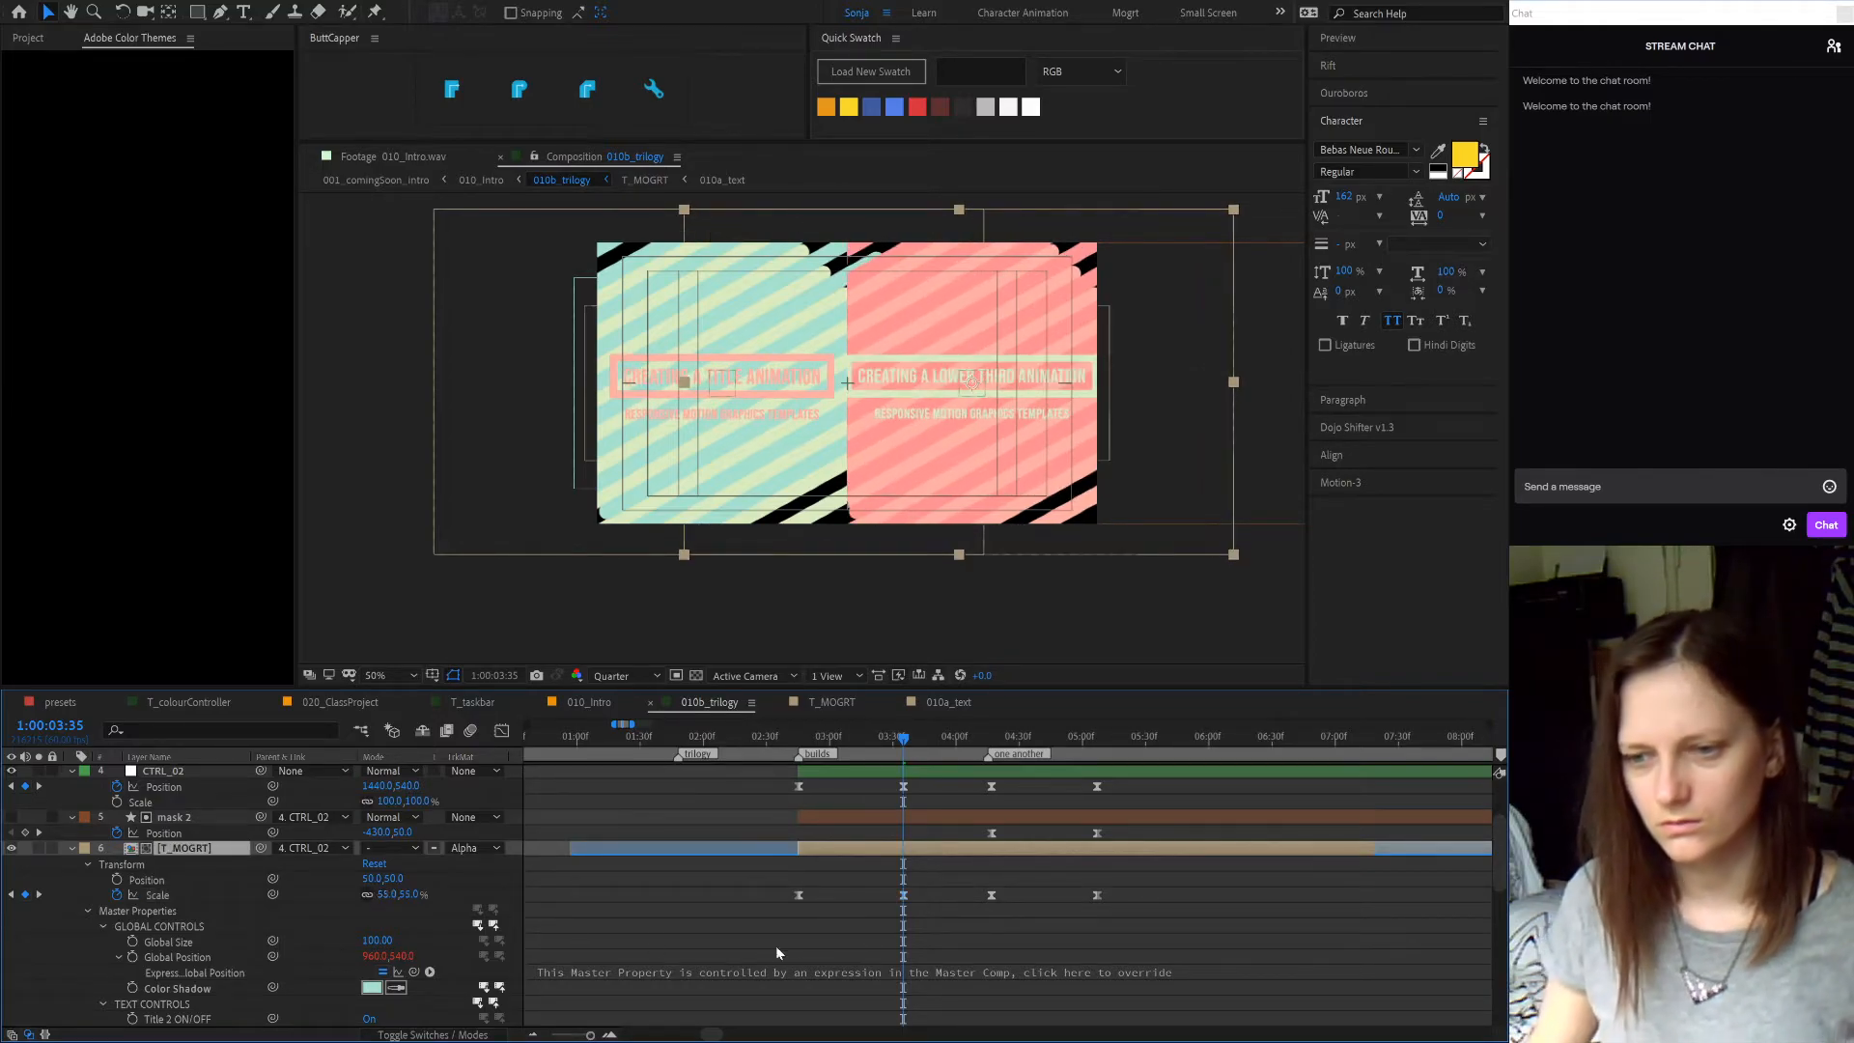
{"action": "left_click", "coordinate": [232, 913]}
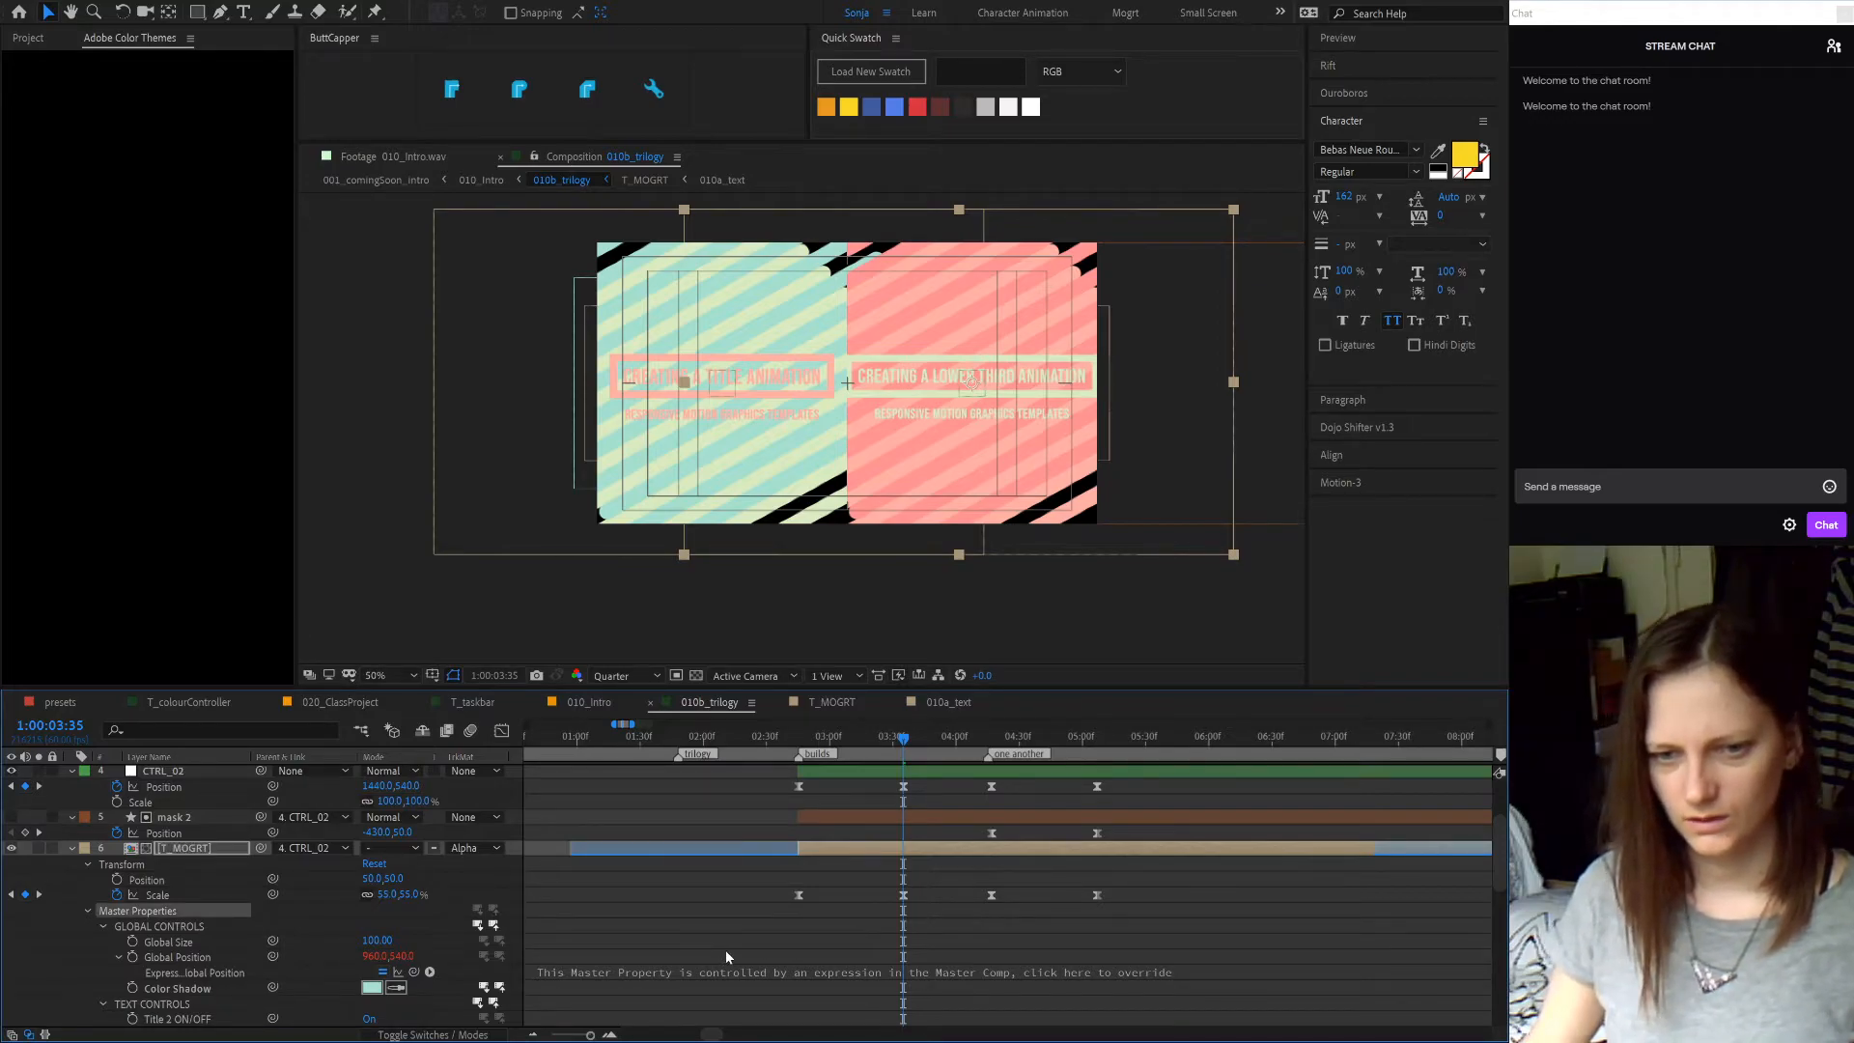
{"action": "scroll", "coordinate": [726, 948], "scroll_direction": "down", "scroll_amount": 2}
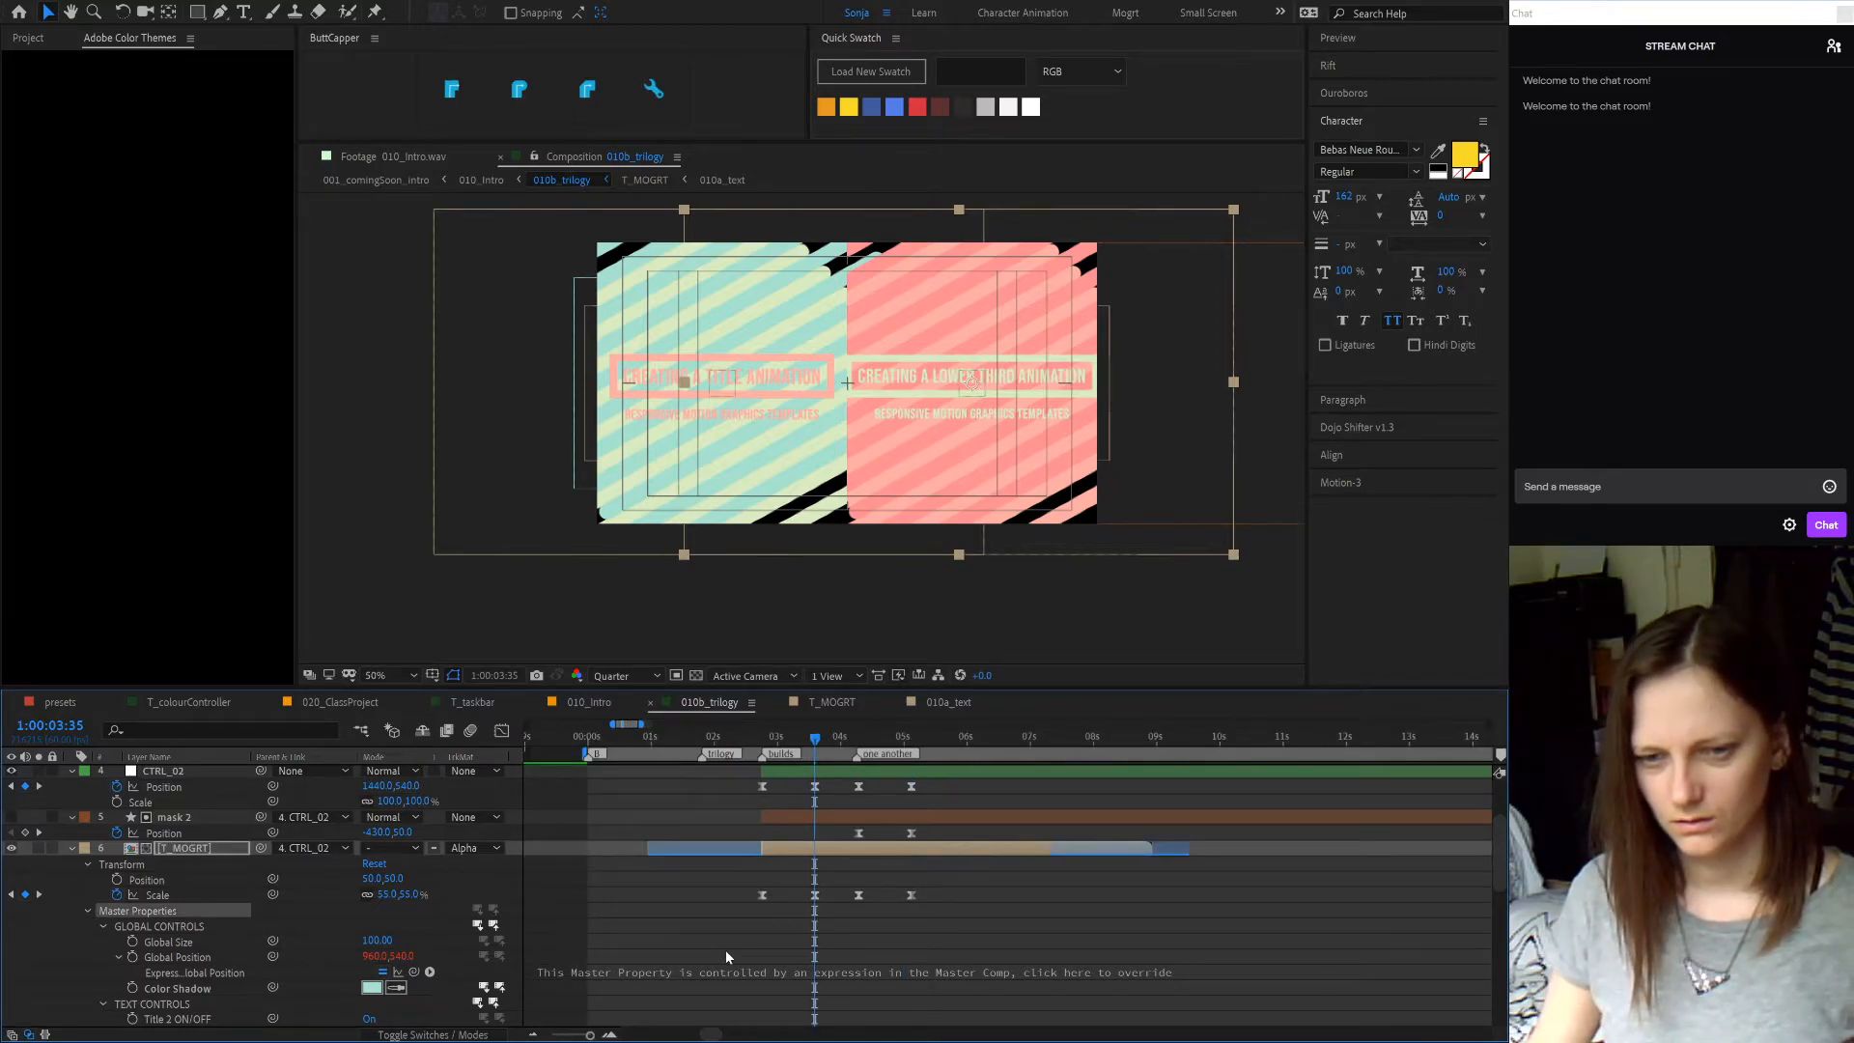
{"action": "left_click", "coordinate": [830, 850]}
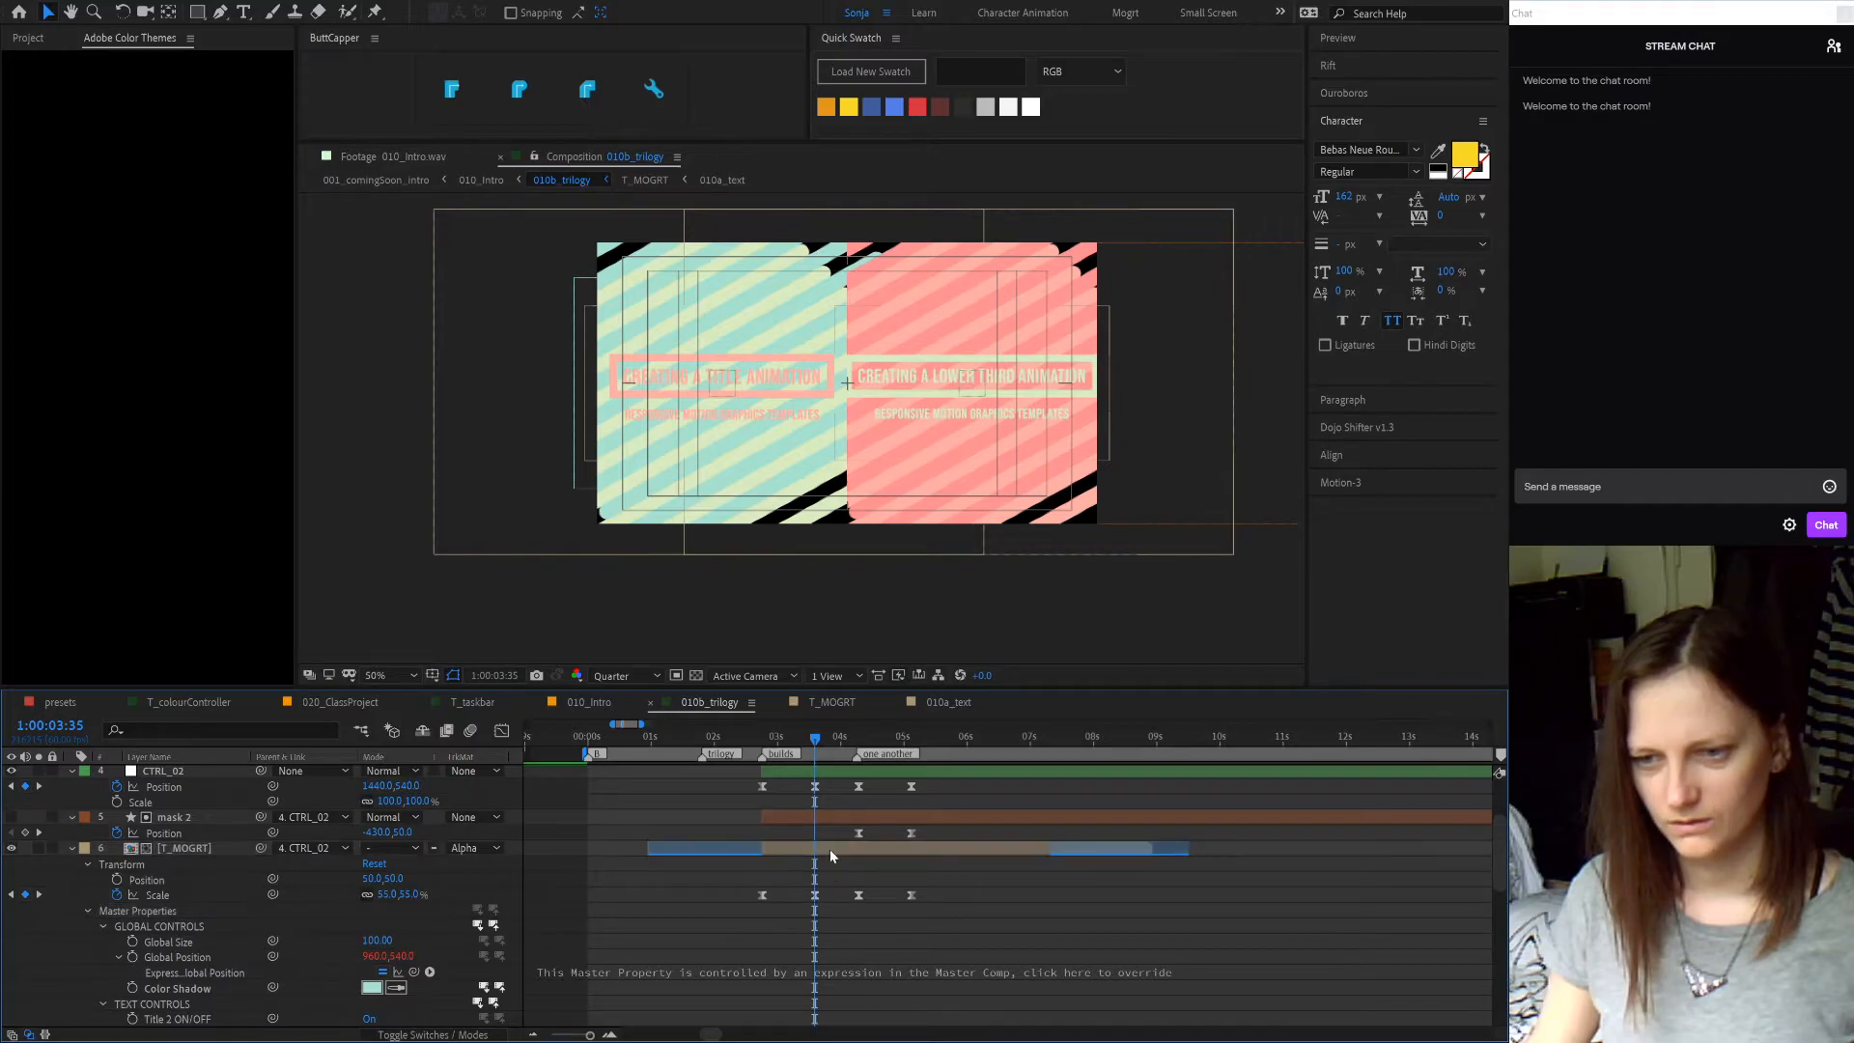
{"action": "left_click_drag", "start_coordinate": [371, 879], "coordinate": [363, 878]}
{"action": "left_click", "coordinate": [365, 879]}
{"action": "type", "text": "40"}
{"action": "left_click", "coordinate": [408, 933]}
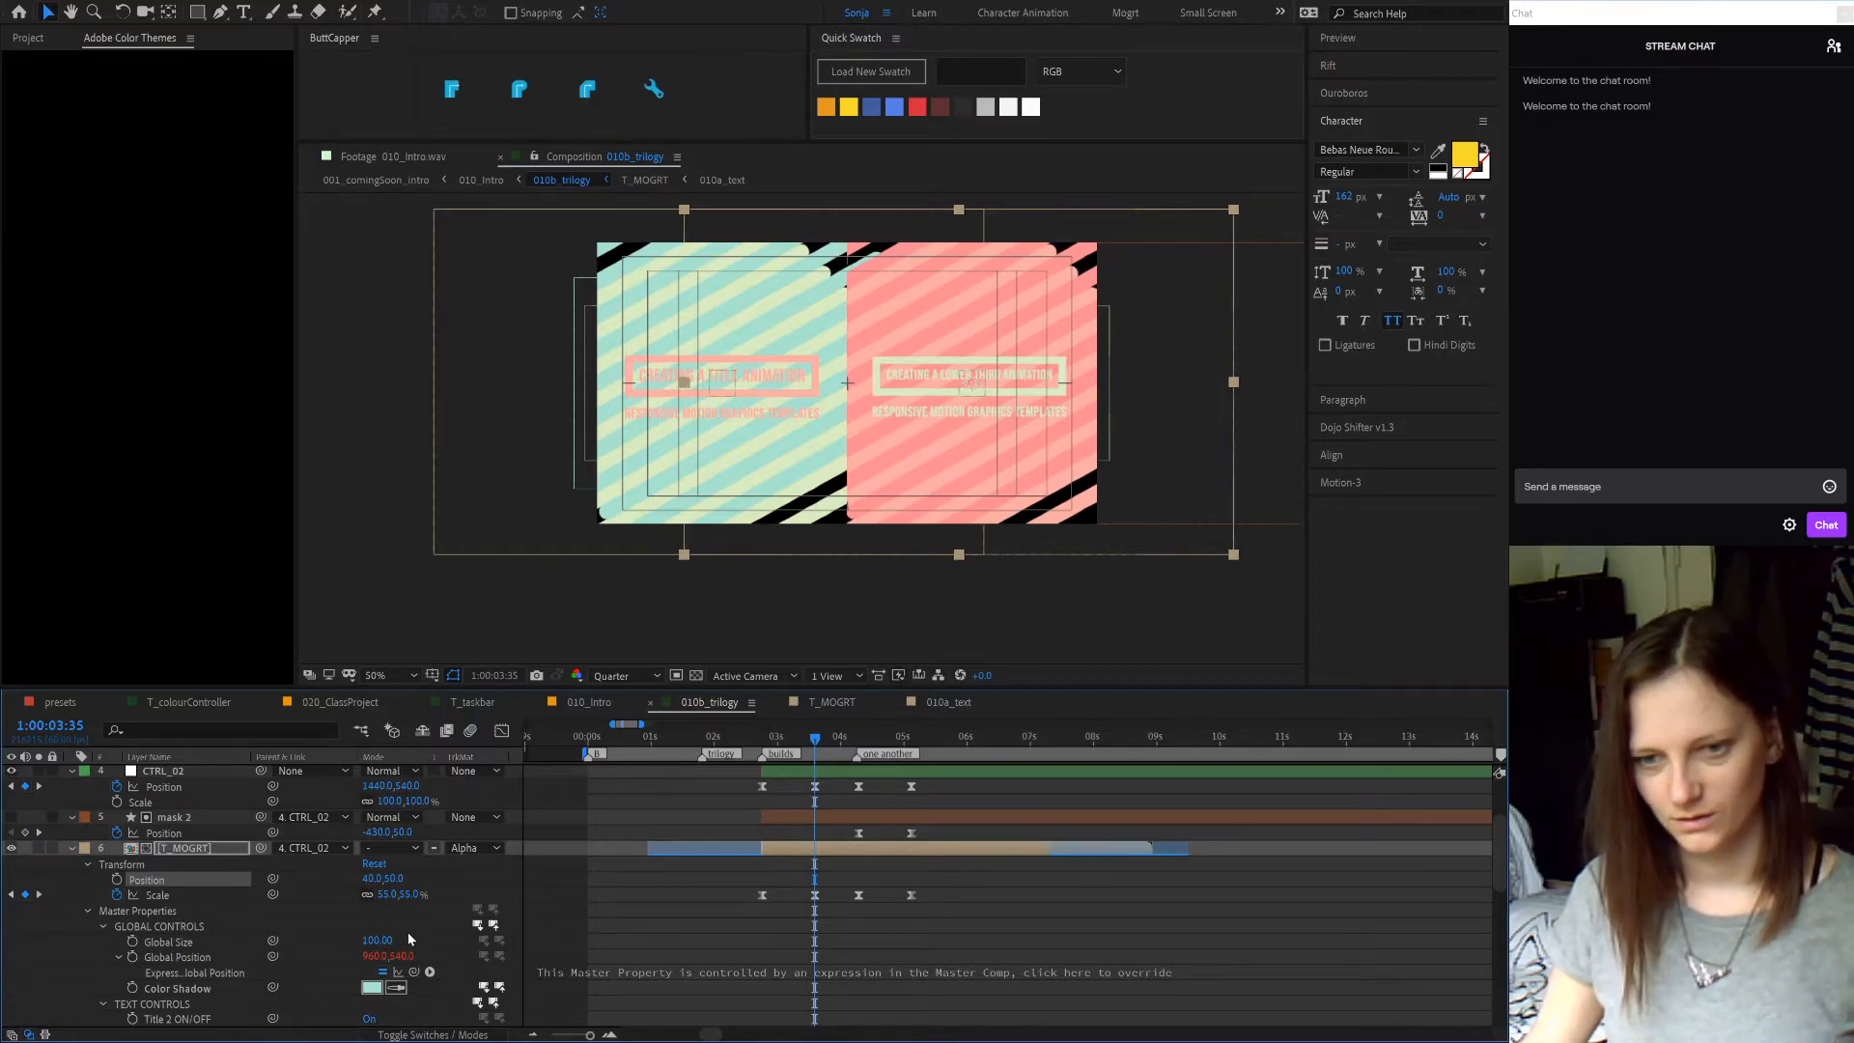
{"action": "key", "text": "ctrl+z"}
- Set the Scale of the lower third's T_MOGRT layer to 50% at 1:00:03:35
{"action": "left_click_drag", "start_coordinate": [385, 895], "coordinate": [387, 901]}
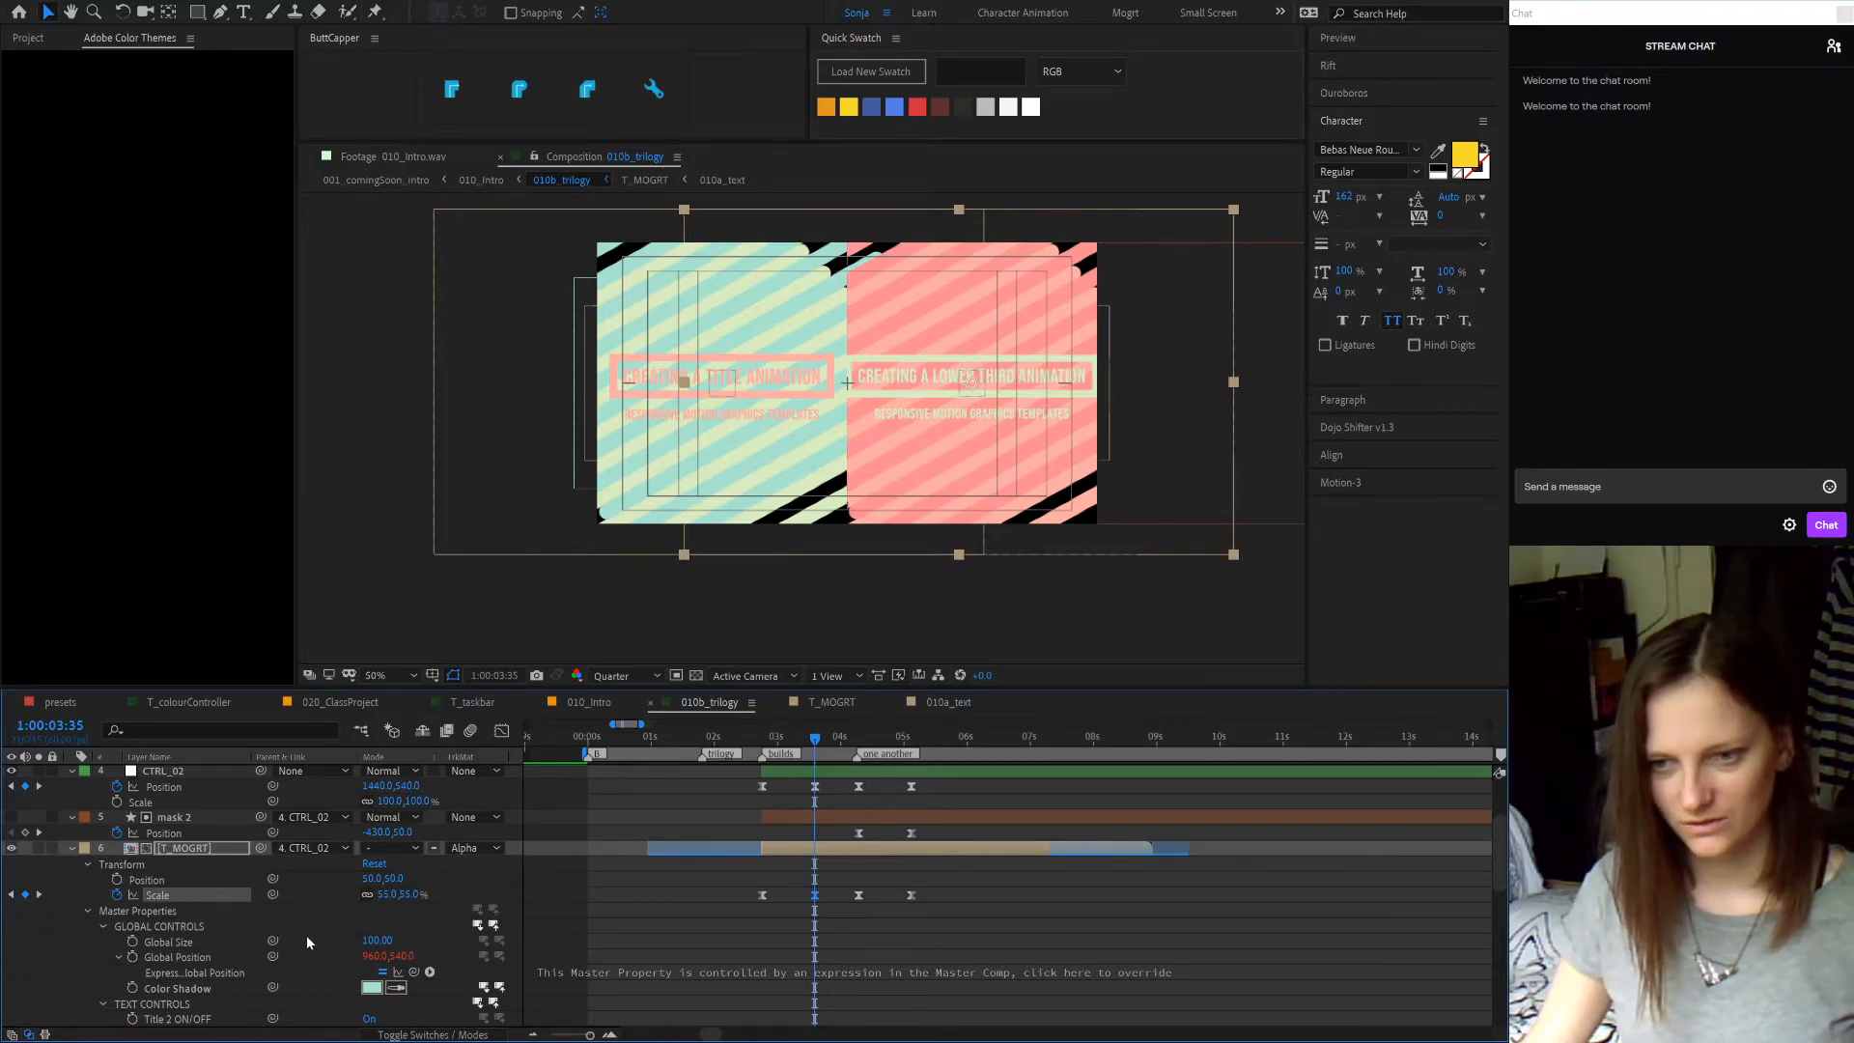
{"action": "scroll", "coordinate": [305, 935], "scroll_direction": "down", "scroll_amount": 10}
{"action": "scroll", "coordinate": [315, 927], "scroll_direction": "down", "scroll_amount": 4}
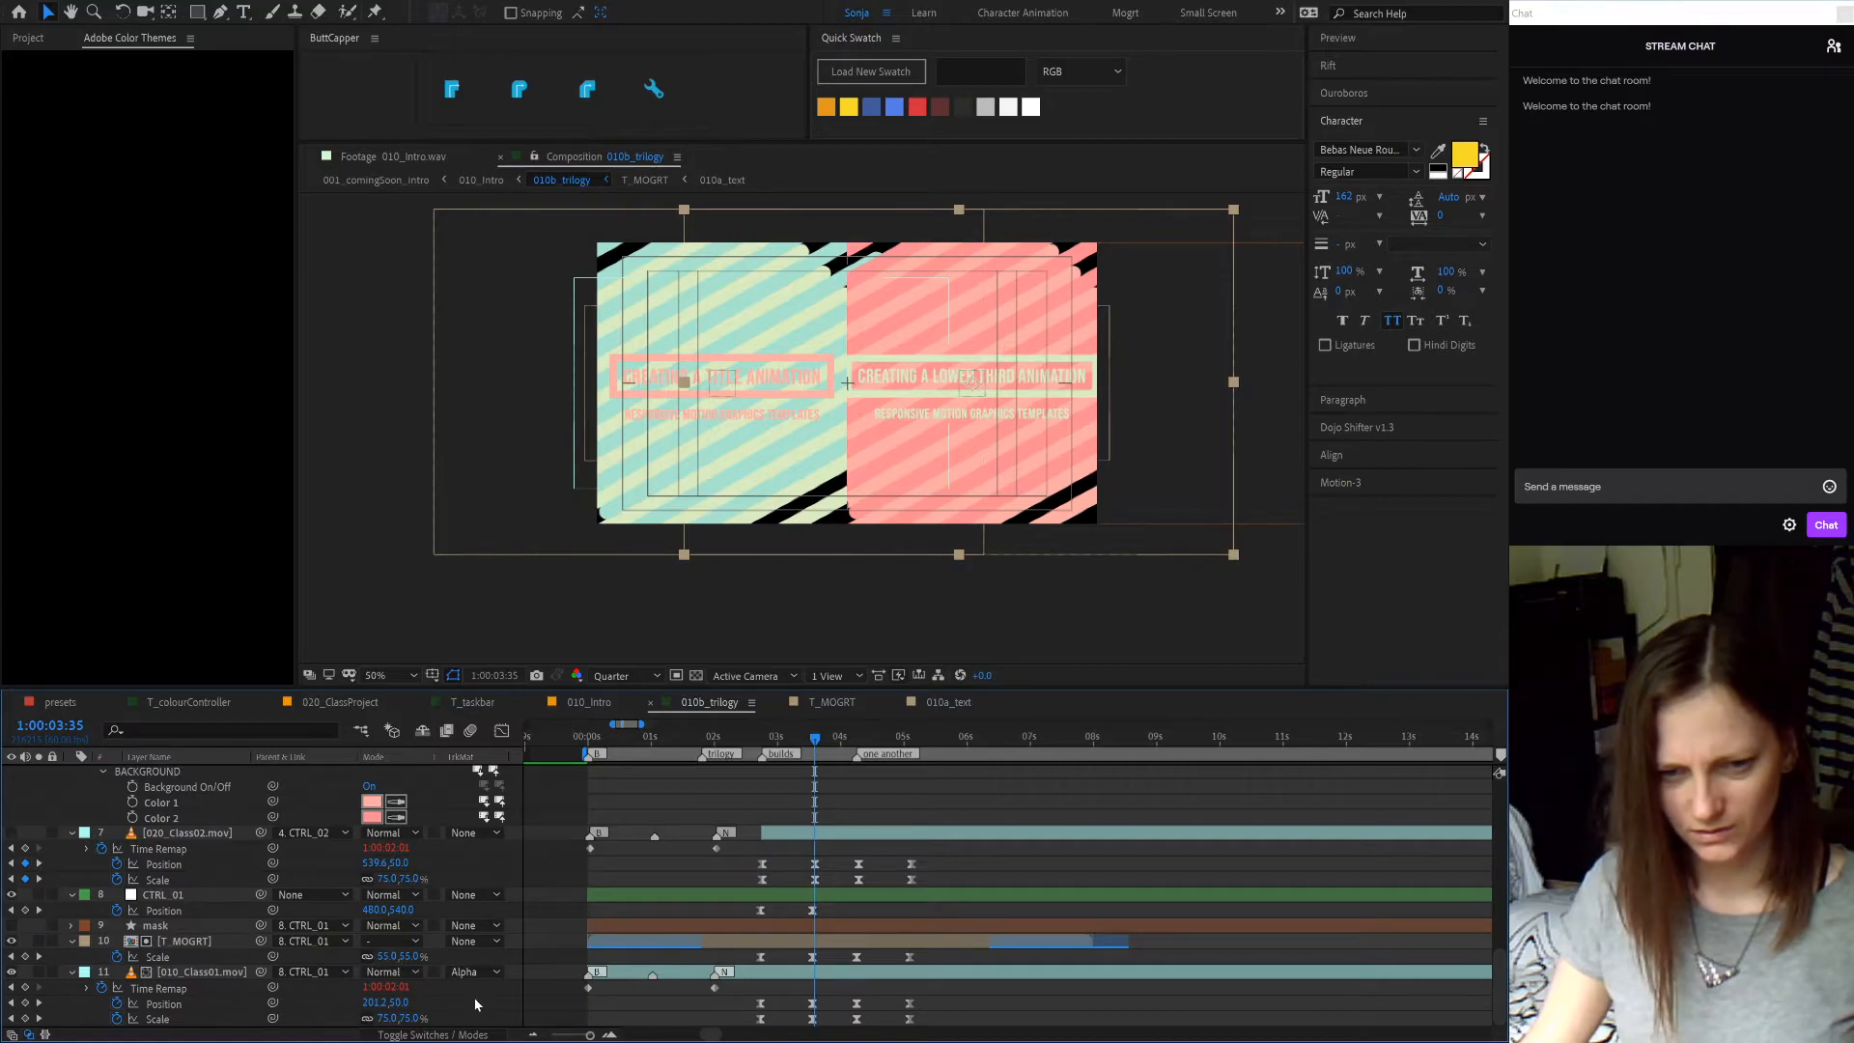
{"action": "scroll", "coordinate": [474, 1004], "scroll_direction": "up", "scroll_amount": 6}
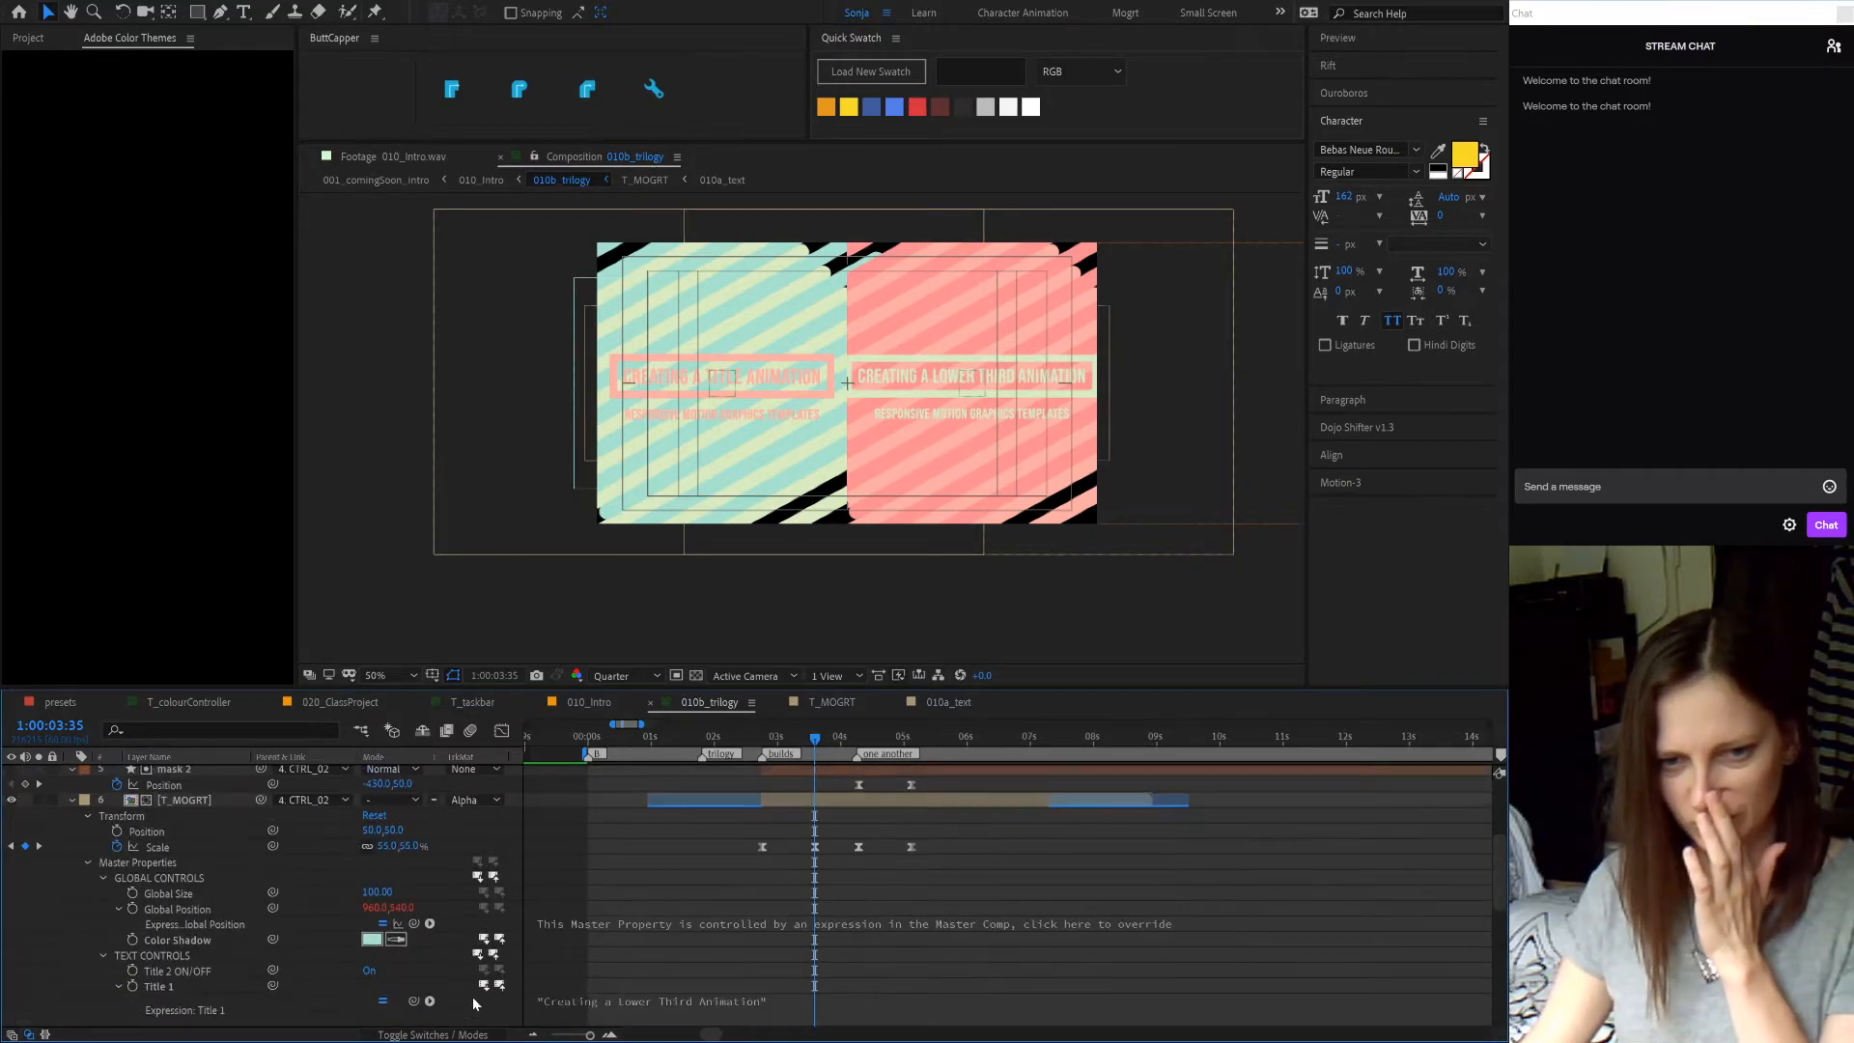
{"action": "scroll", "coordinate": [474, 1004], "scroll_direction": "up", "scroll_amount": 2}
{"action": "left_click", "coordinate": [158, 924]}
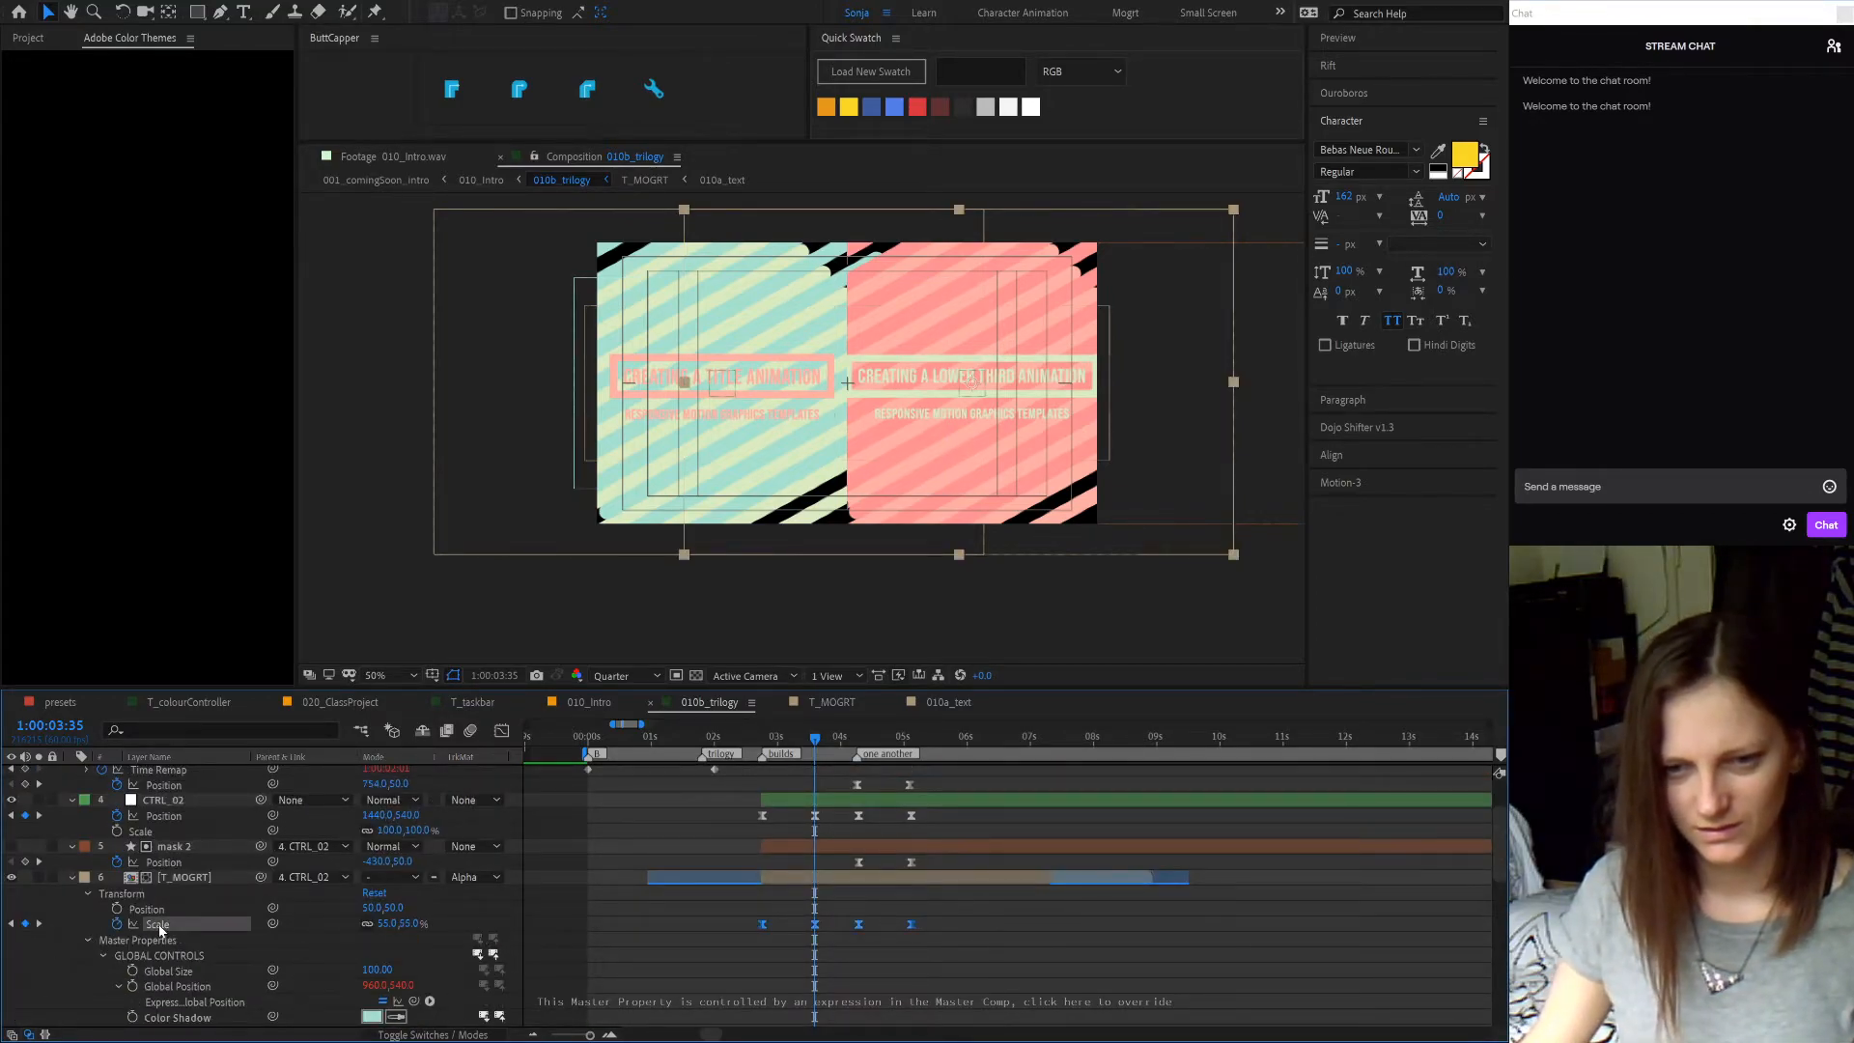
{"action": "left_click", "coordinate": [336, 930]}
{"action": "left_click", "coordinate": [385, 924]}
{"action": "type", "text": "50"}
{"action": "key", "text": "Return"}
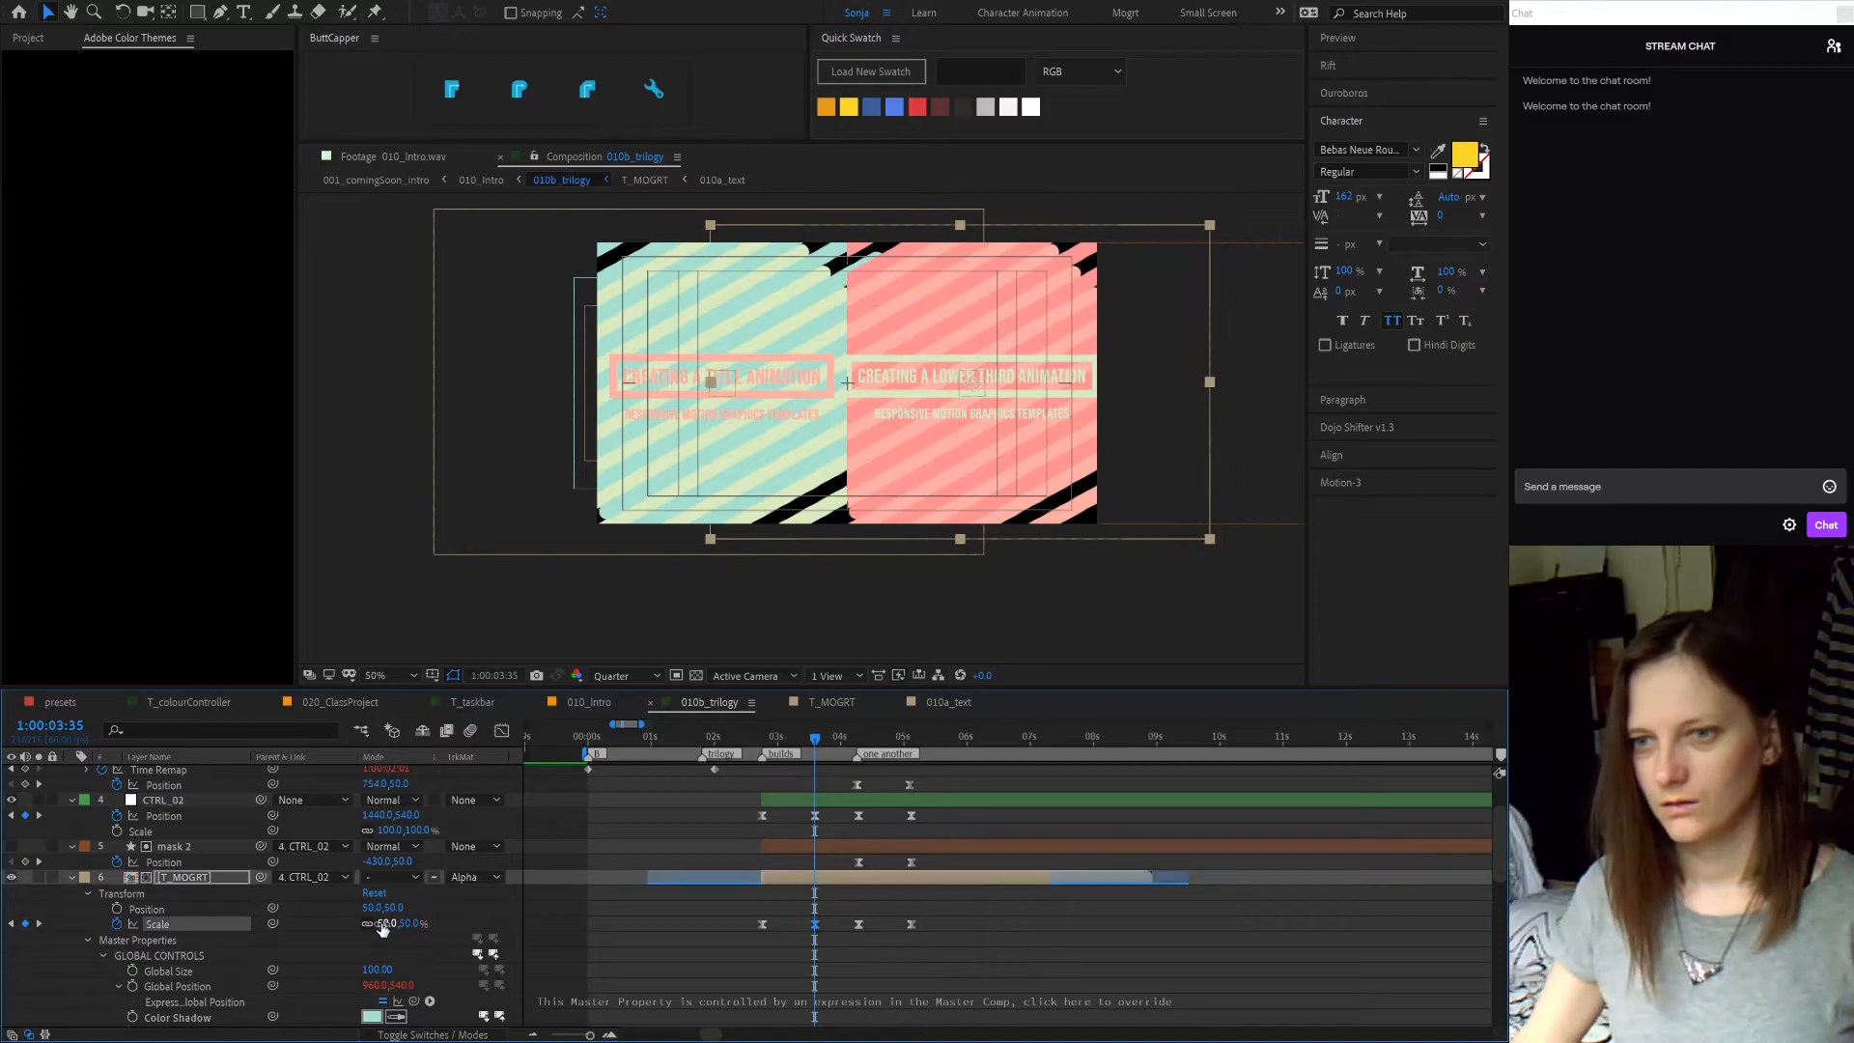
{"action": "left_click", "coordinate": [461, 917]}
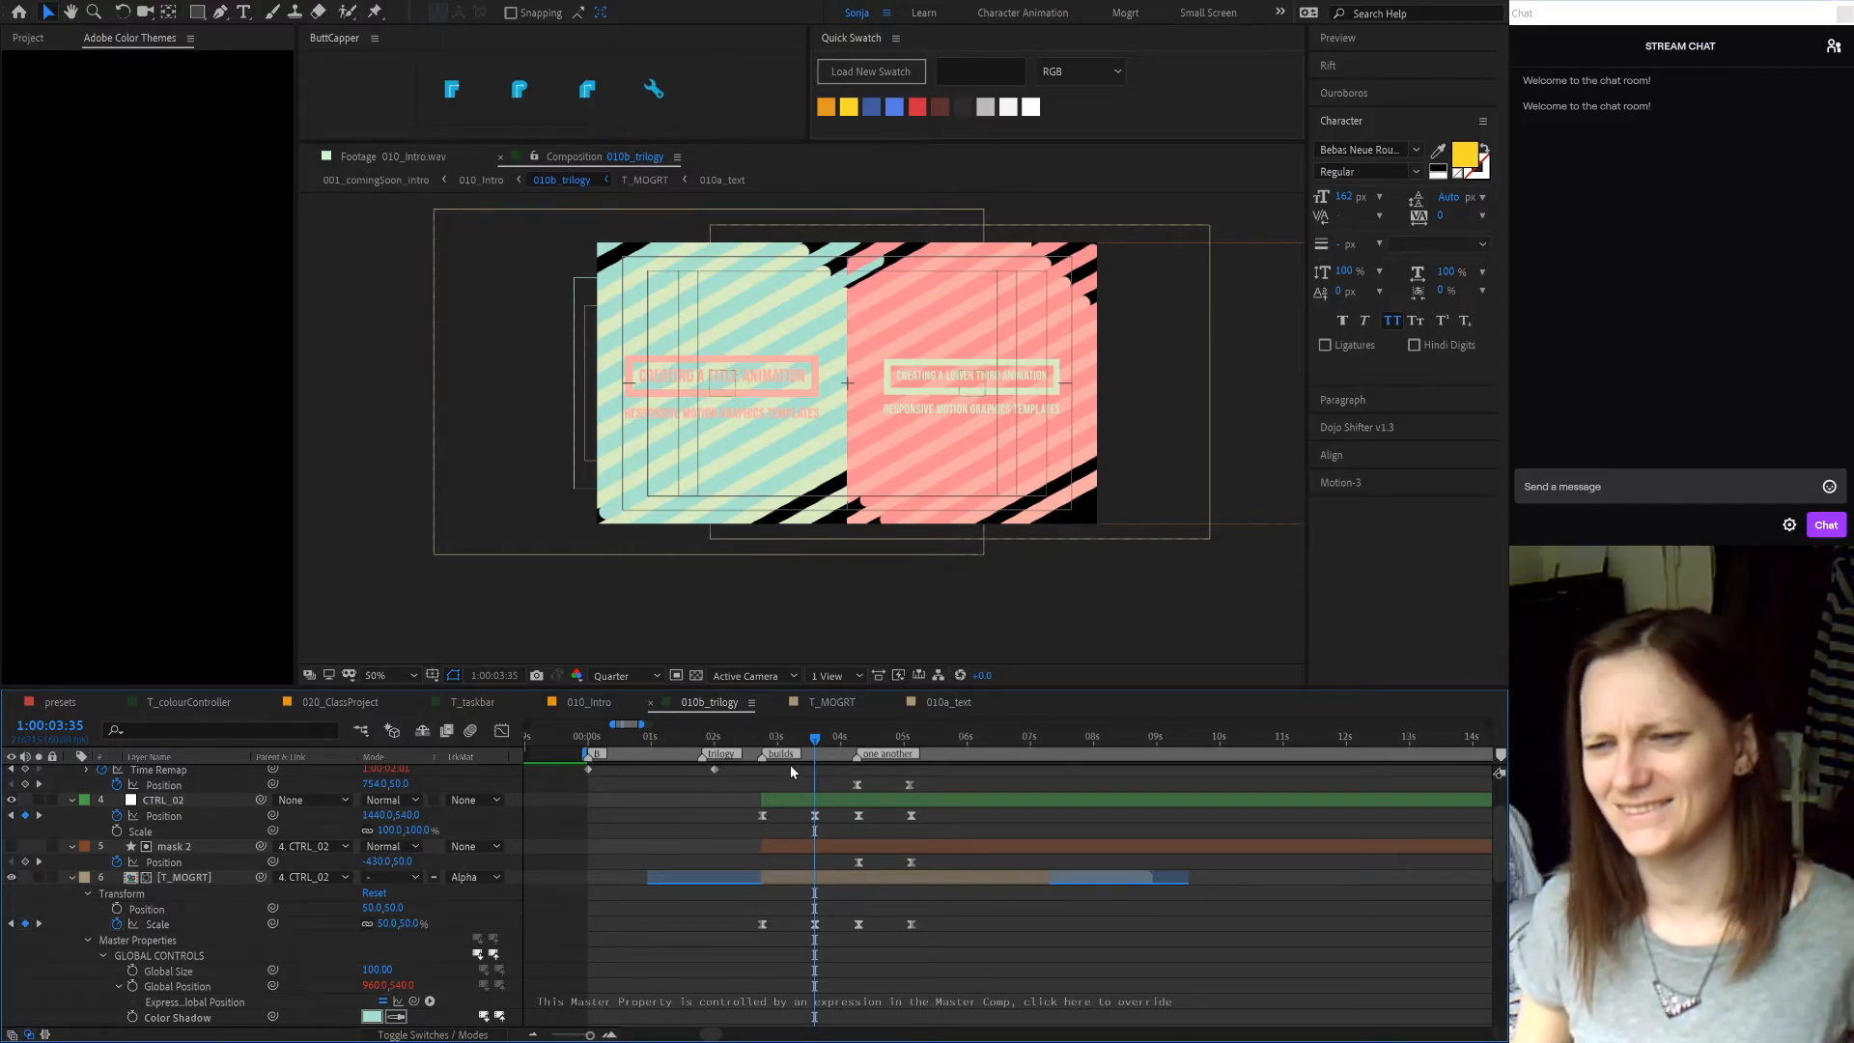
- Check the split-screen transition, and set the lower third T_MOGRT layer's Scale at 1:00:03:35 to 55%
{"action": "left_click", "coordinate": [812, 878]}
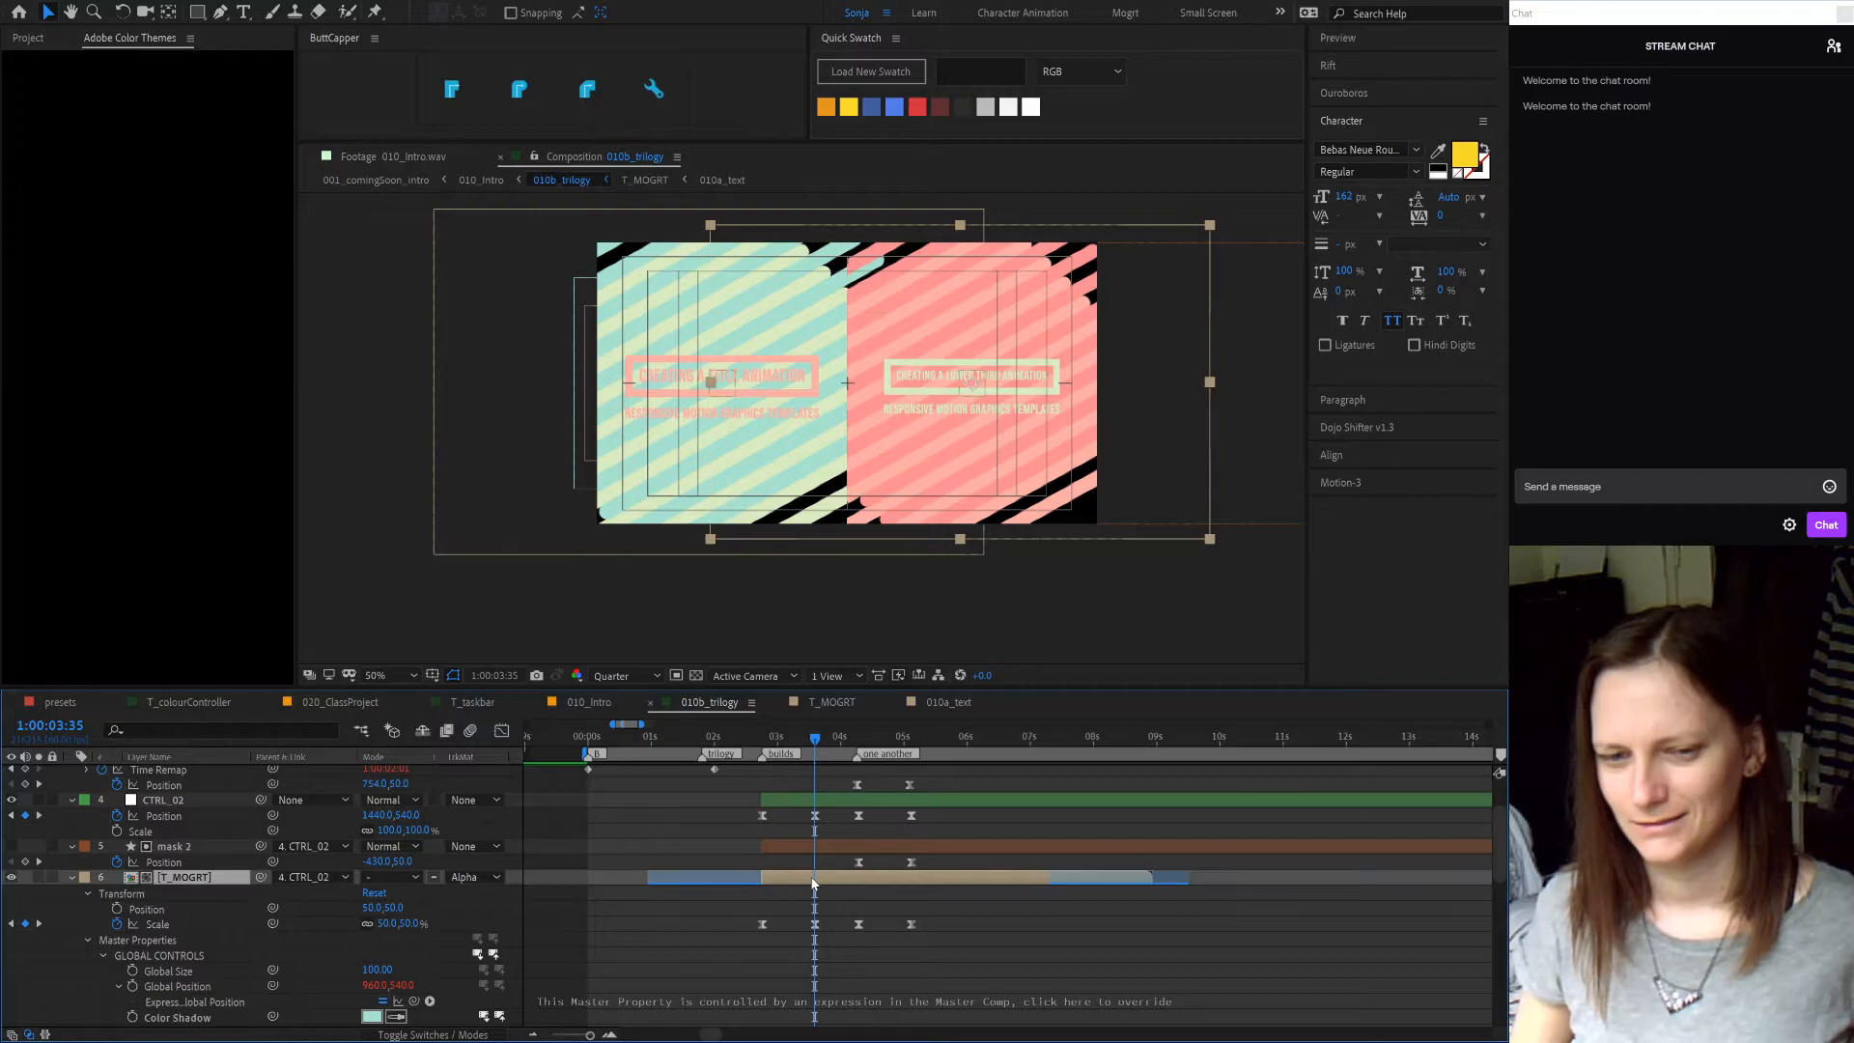
{"action": "left_click_drag", "start_coordinate": [816, 733], "coordinate": [768, 739]}
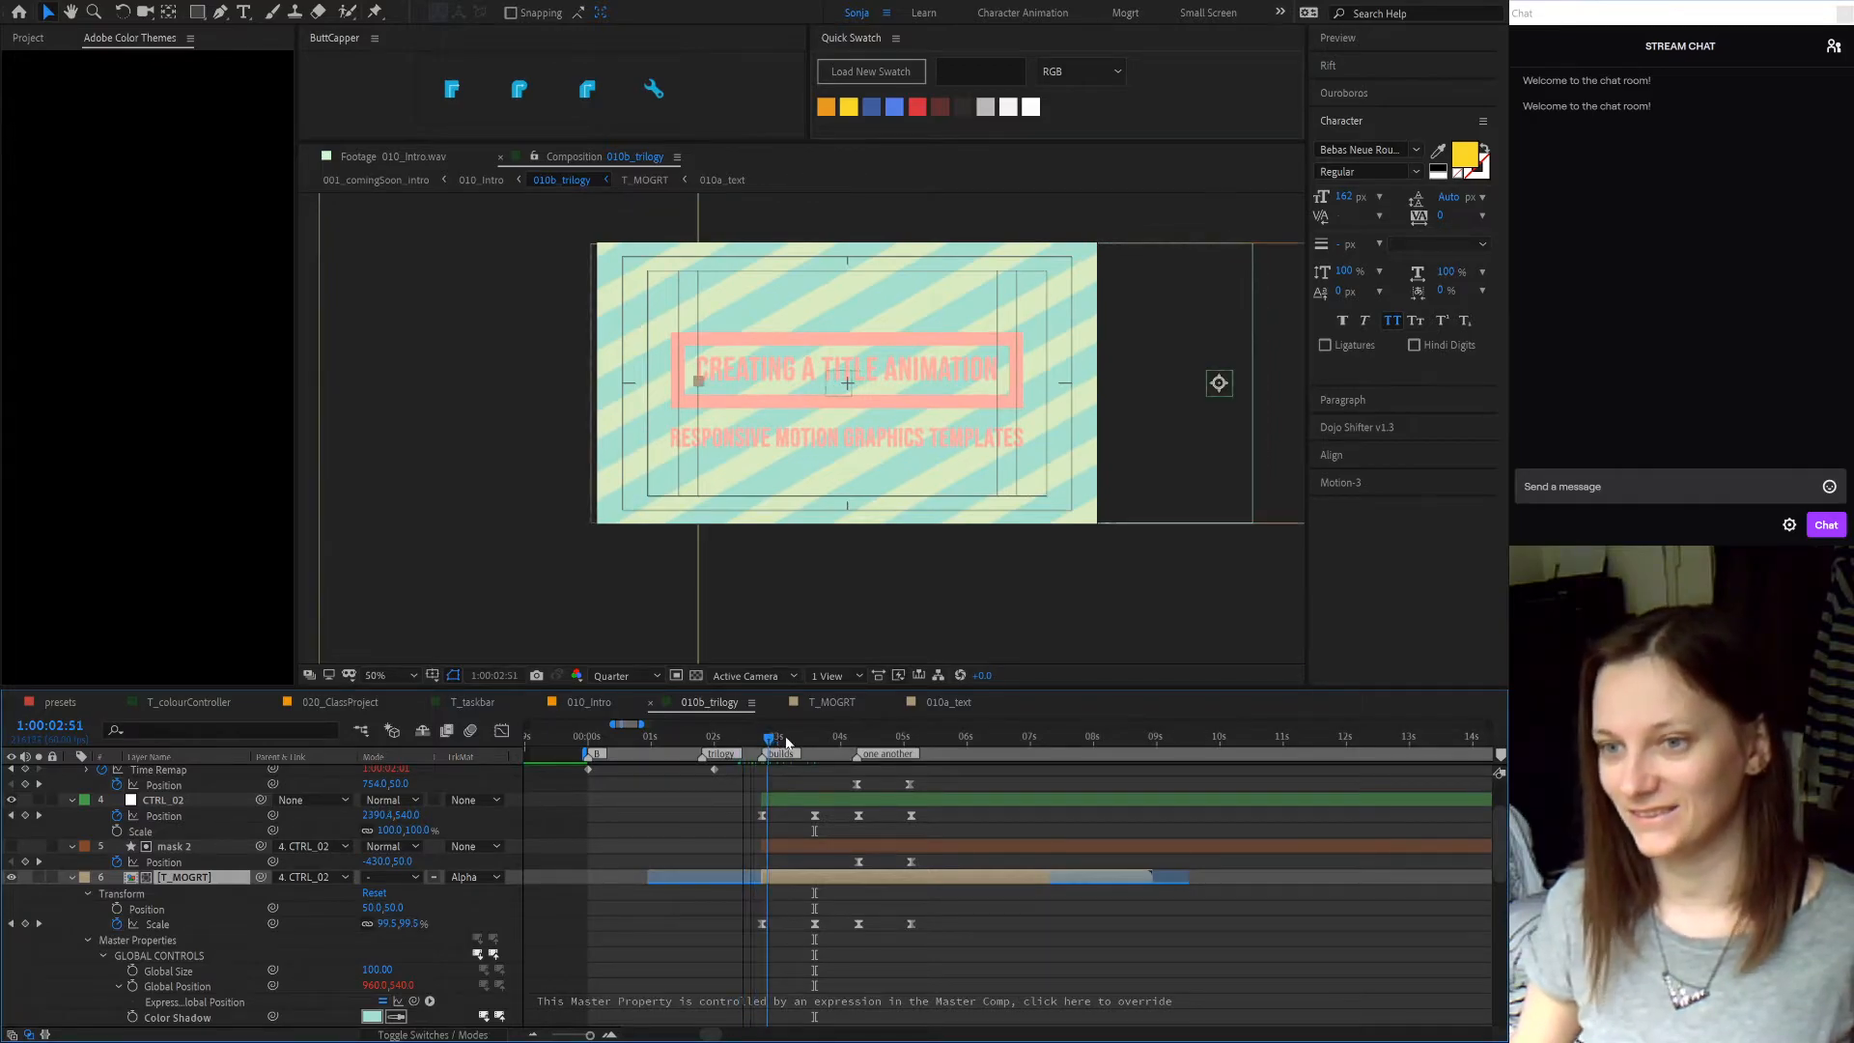
{"action": "left_click", "coordinate": [817, 738]}
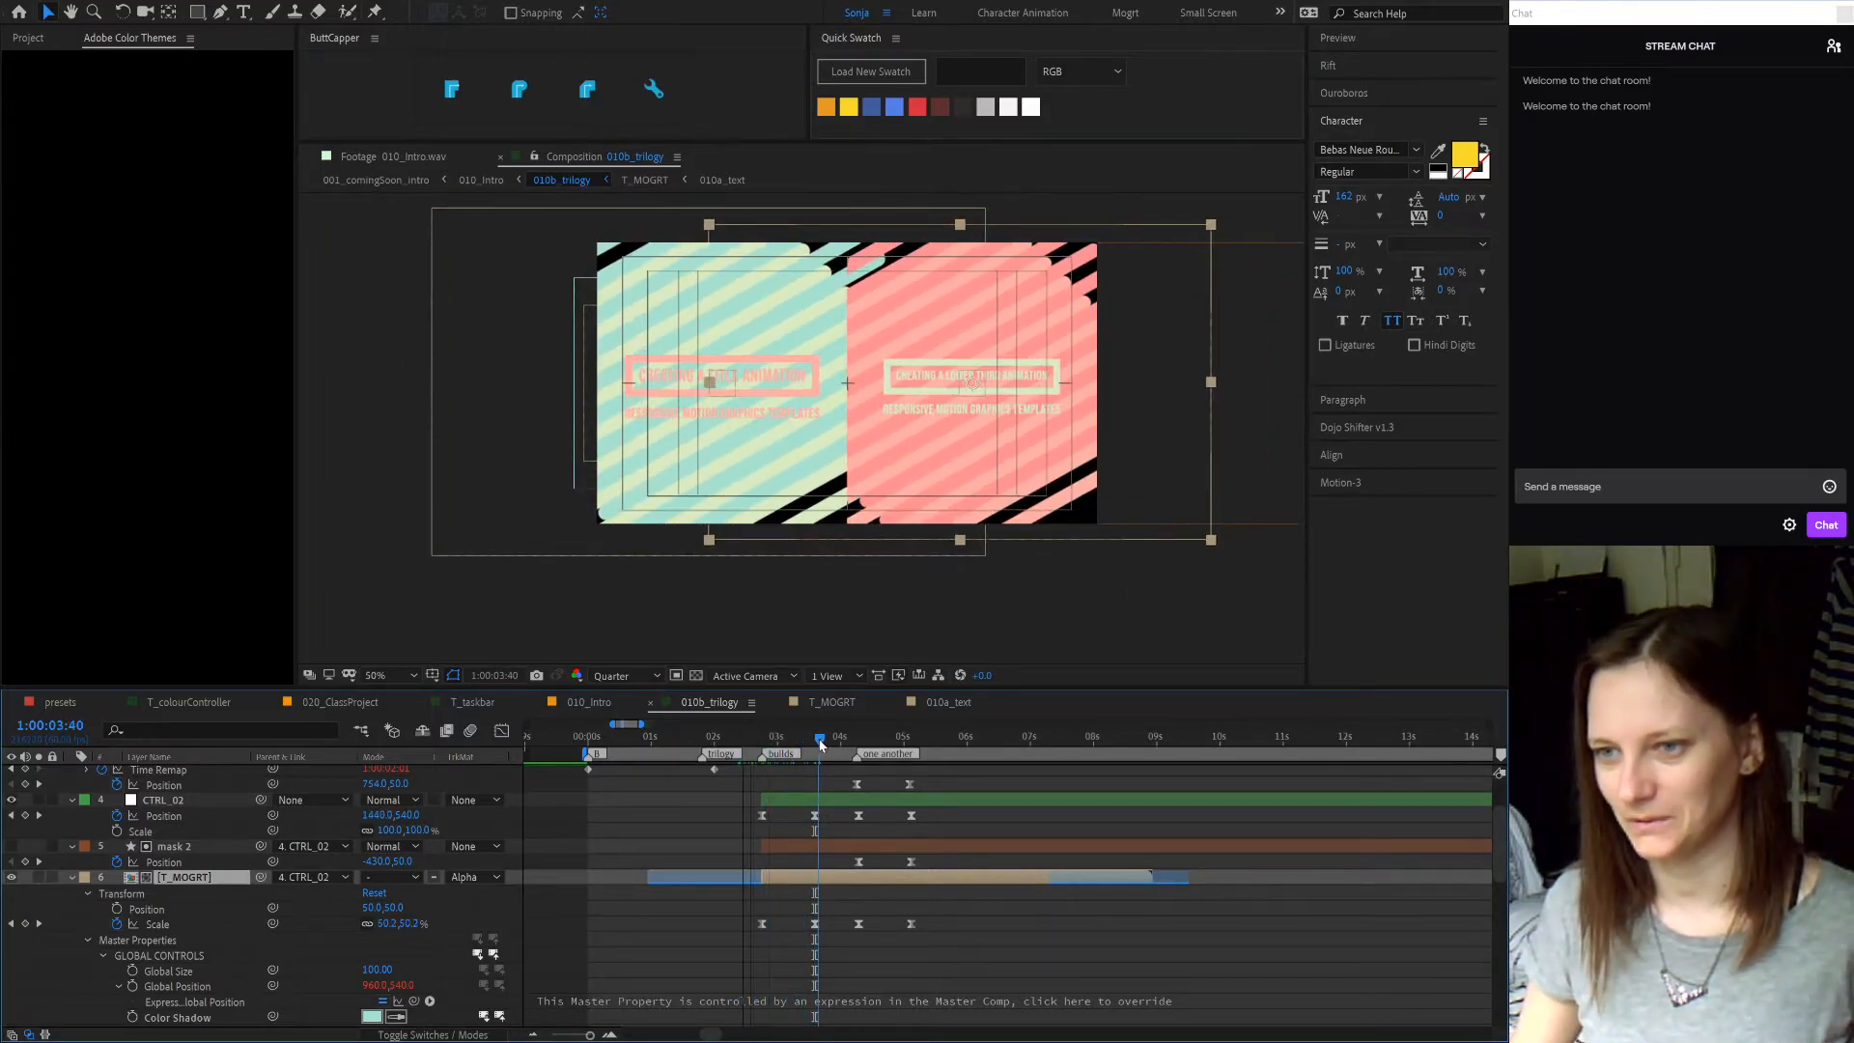
{"action": "left_click_drag", "start_coordinate": [820, 738], "coordinate": [815, 743]}
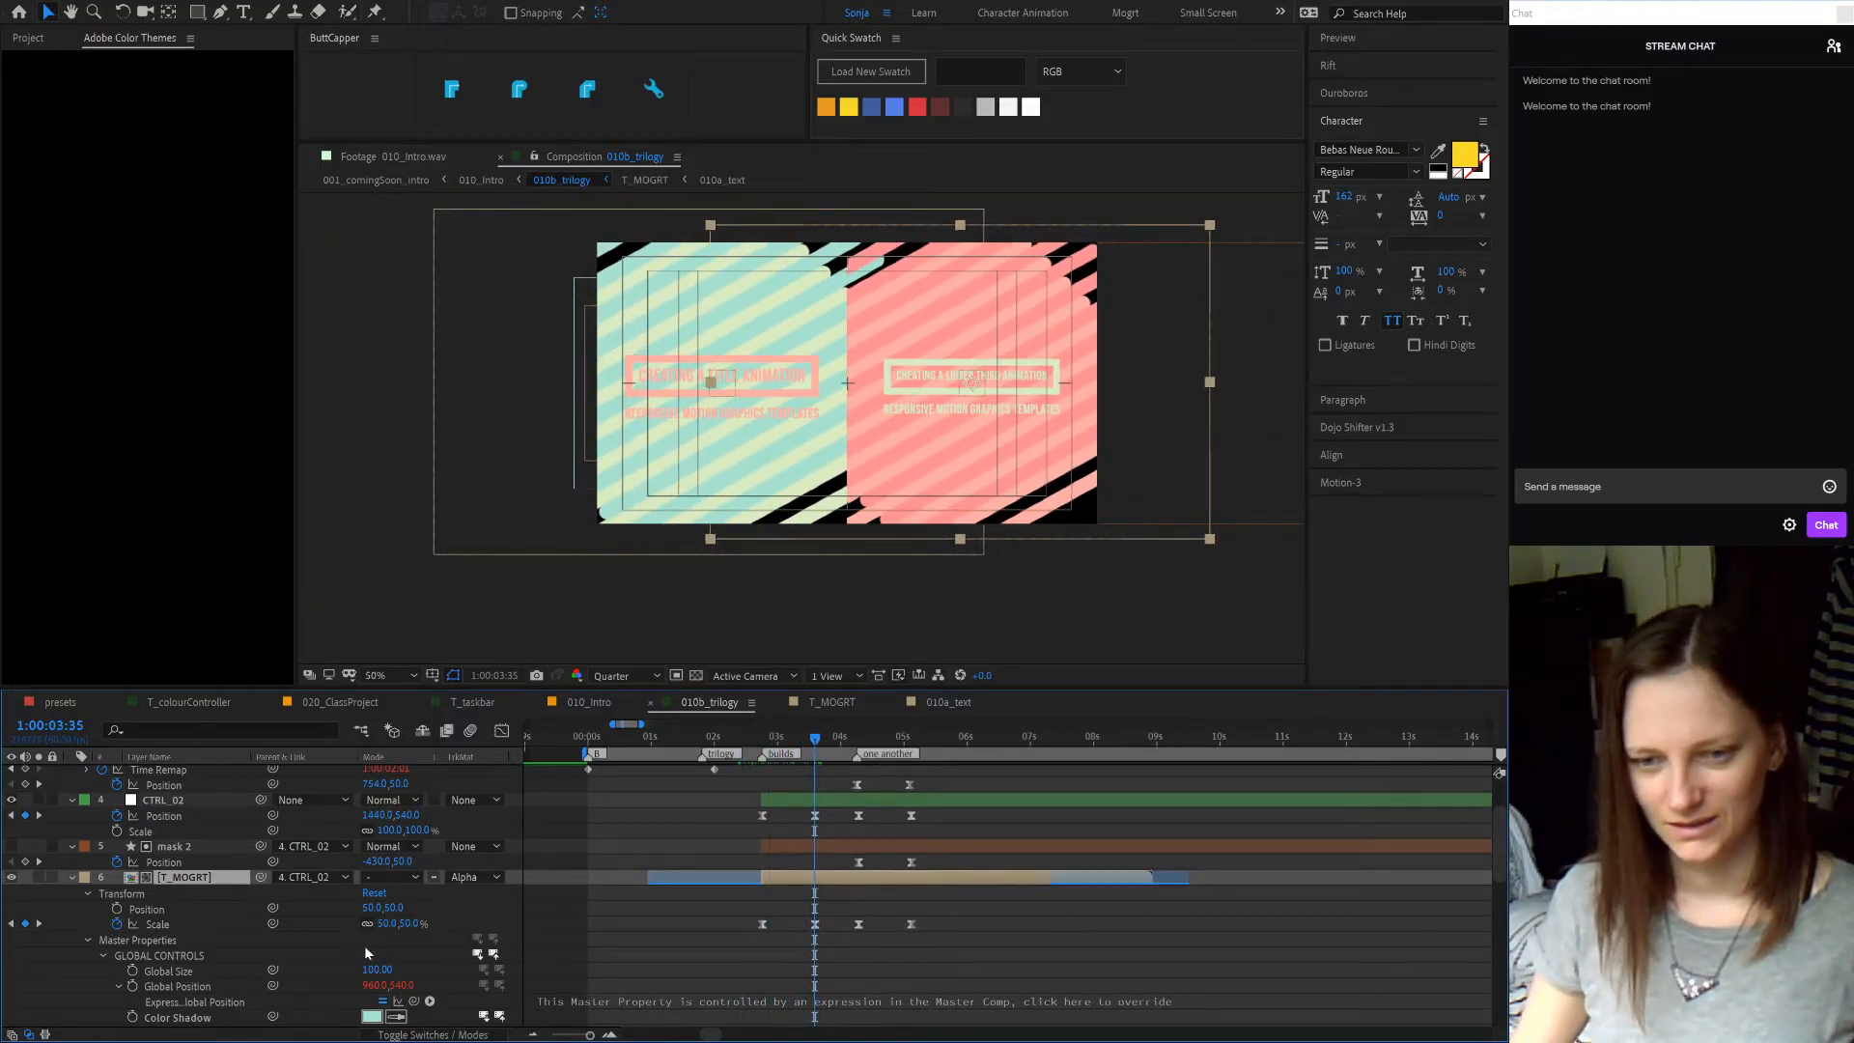
{"action": "left_click", "coordinate": [384, 923]}
{"action": "type", "text": "55"}
{"action": "key", "text": "Return"}
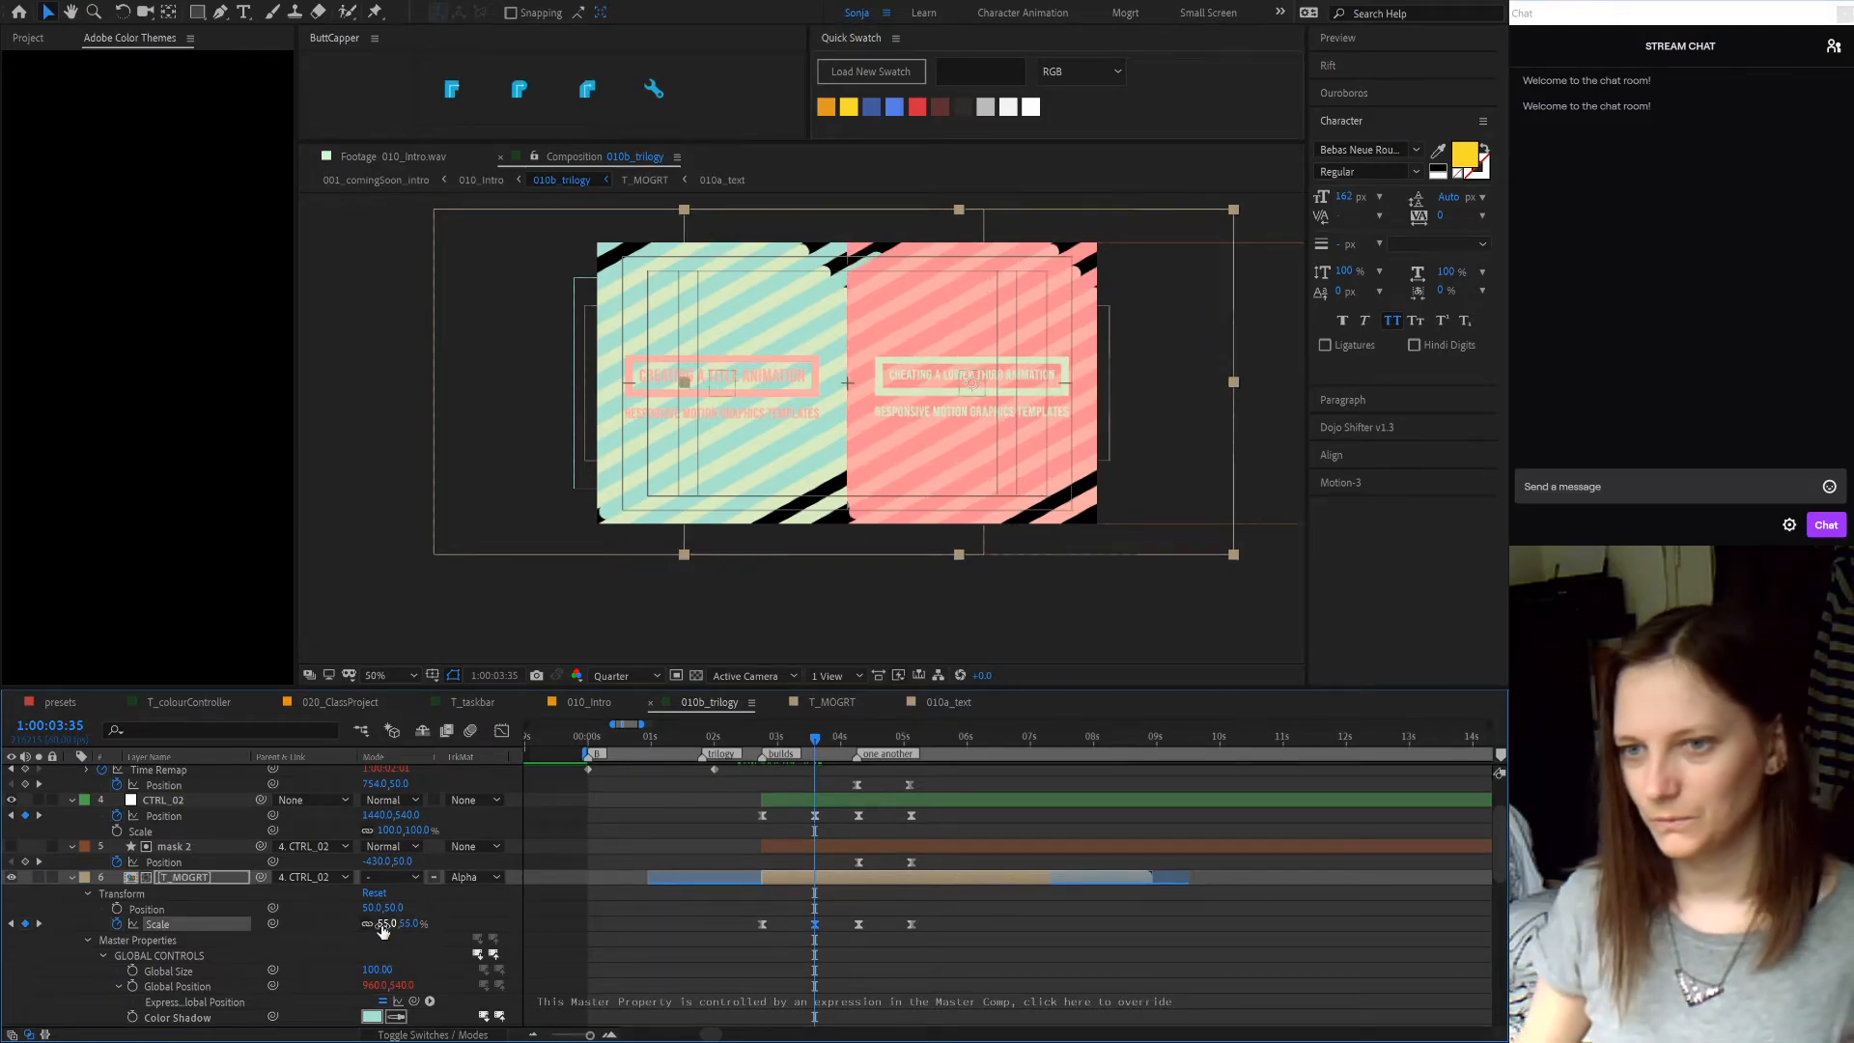
{"action": "left_click", "coordinate": [412, 942]}
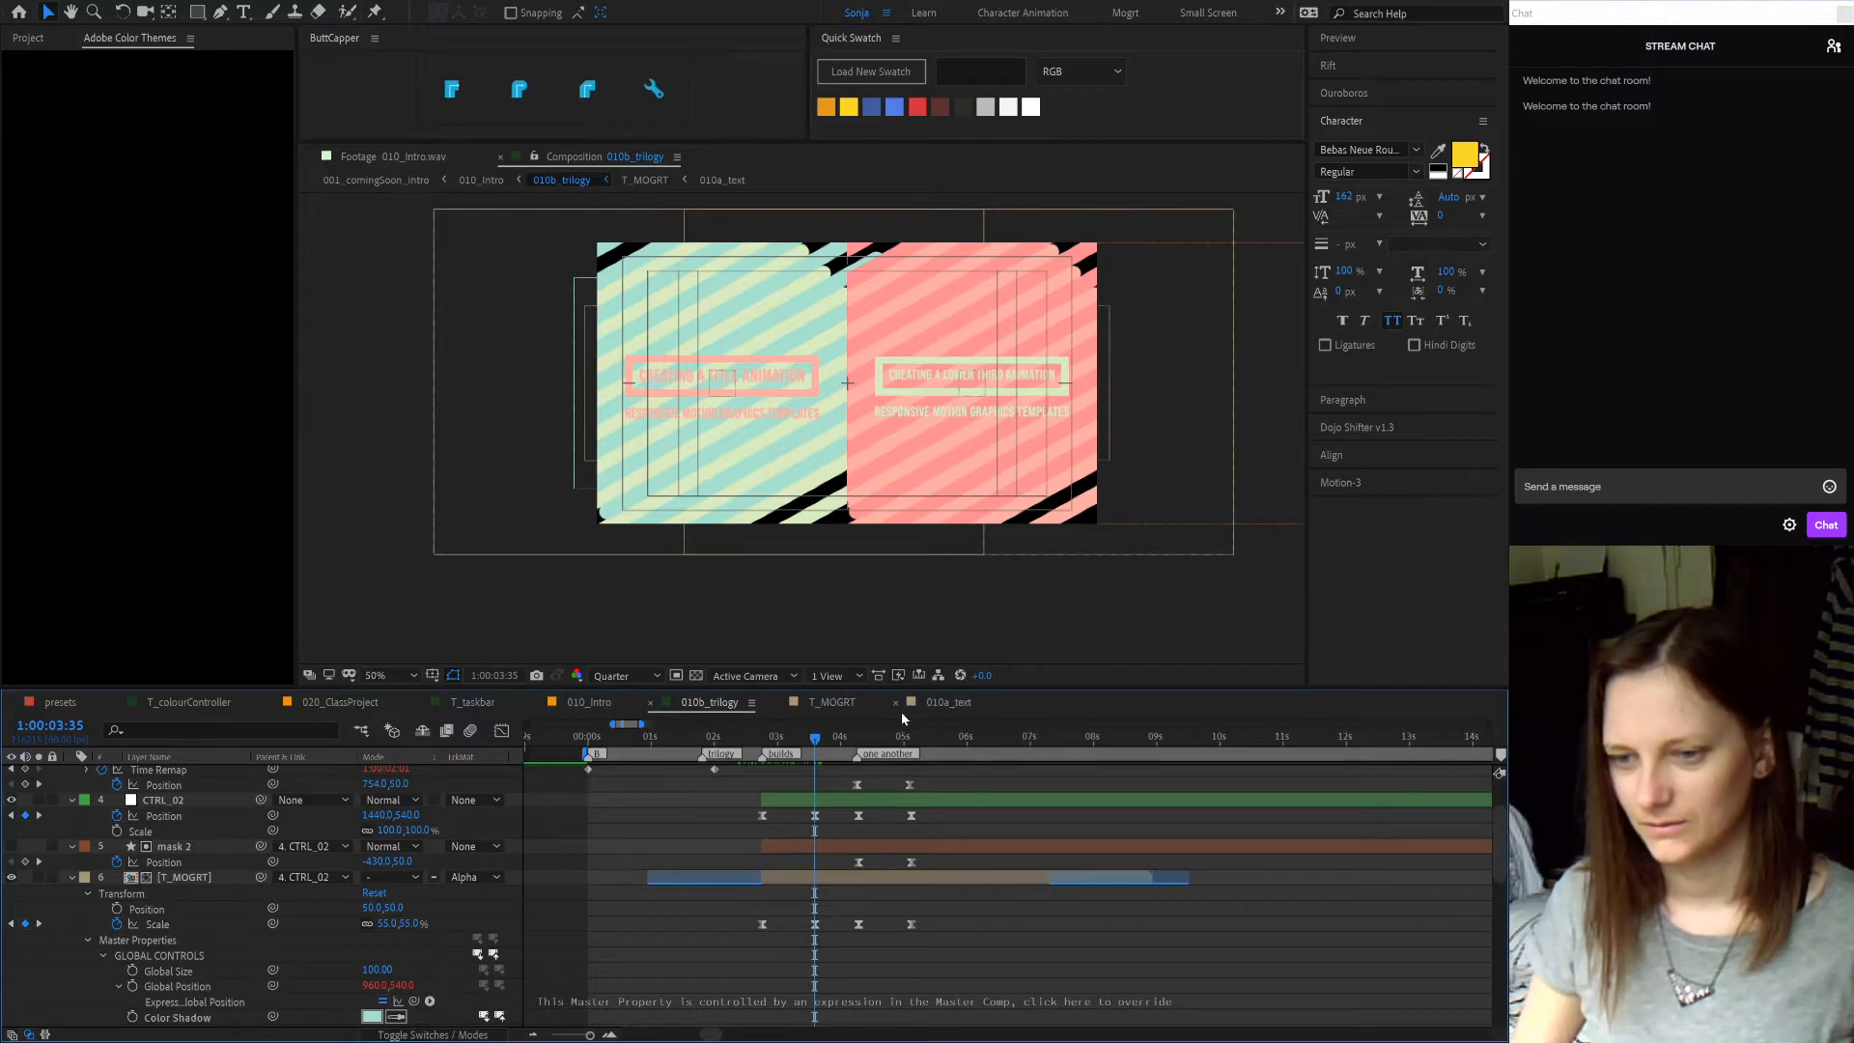
- Copy the lower third T_MOGRT layer's Scale keyframe from 1:00:03:35 onto its keyframe at 1:00:04:17
{"action": "left_click", "coordinate": [775, 741], "text": "shift"}
{"action": "key", "text": "space"}
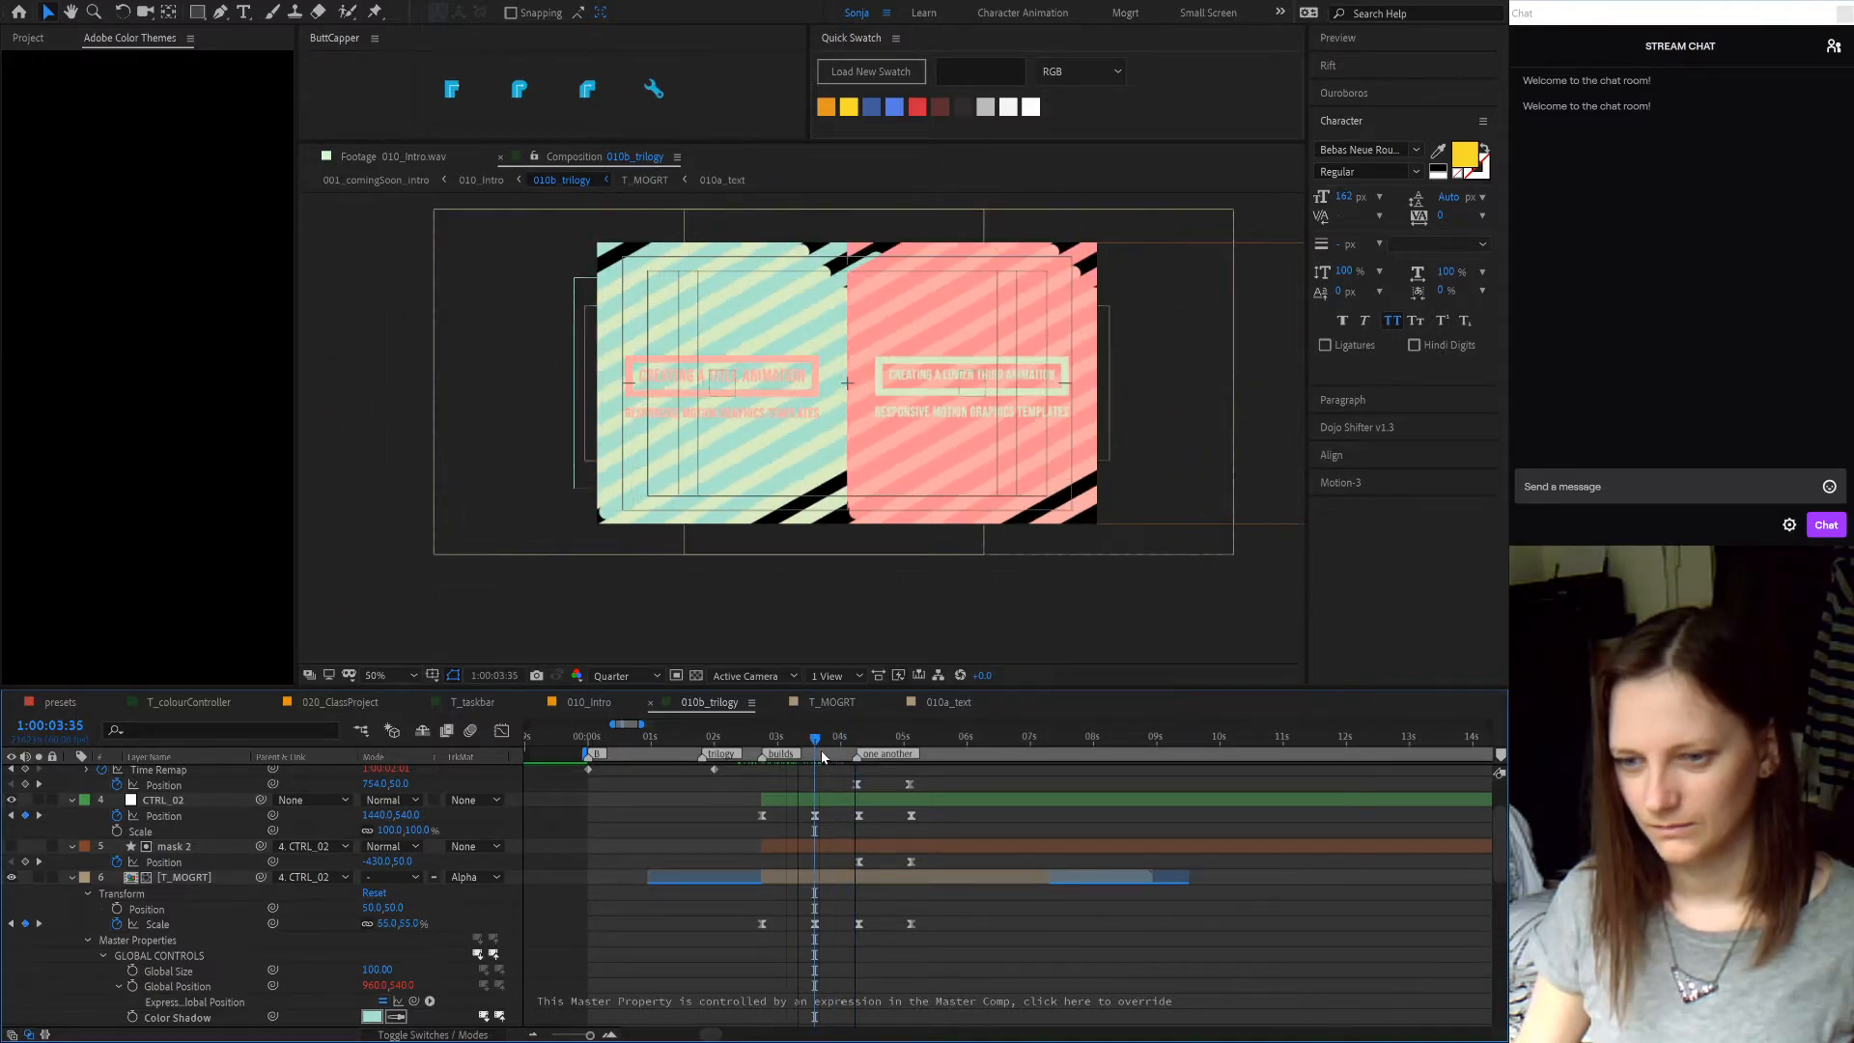
{"action": "left_click", "coordinate": [814, 924]}
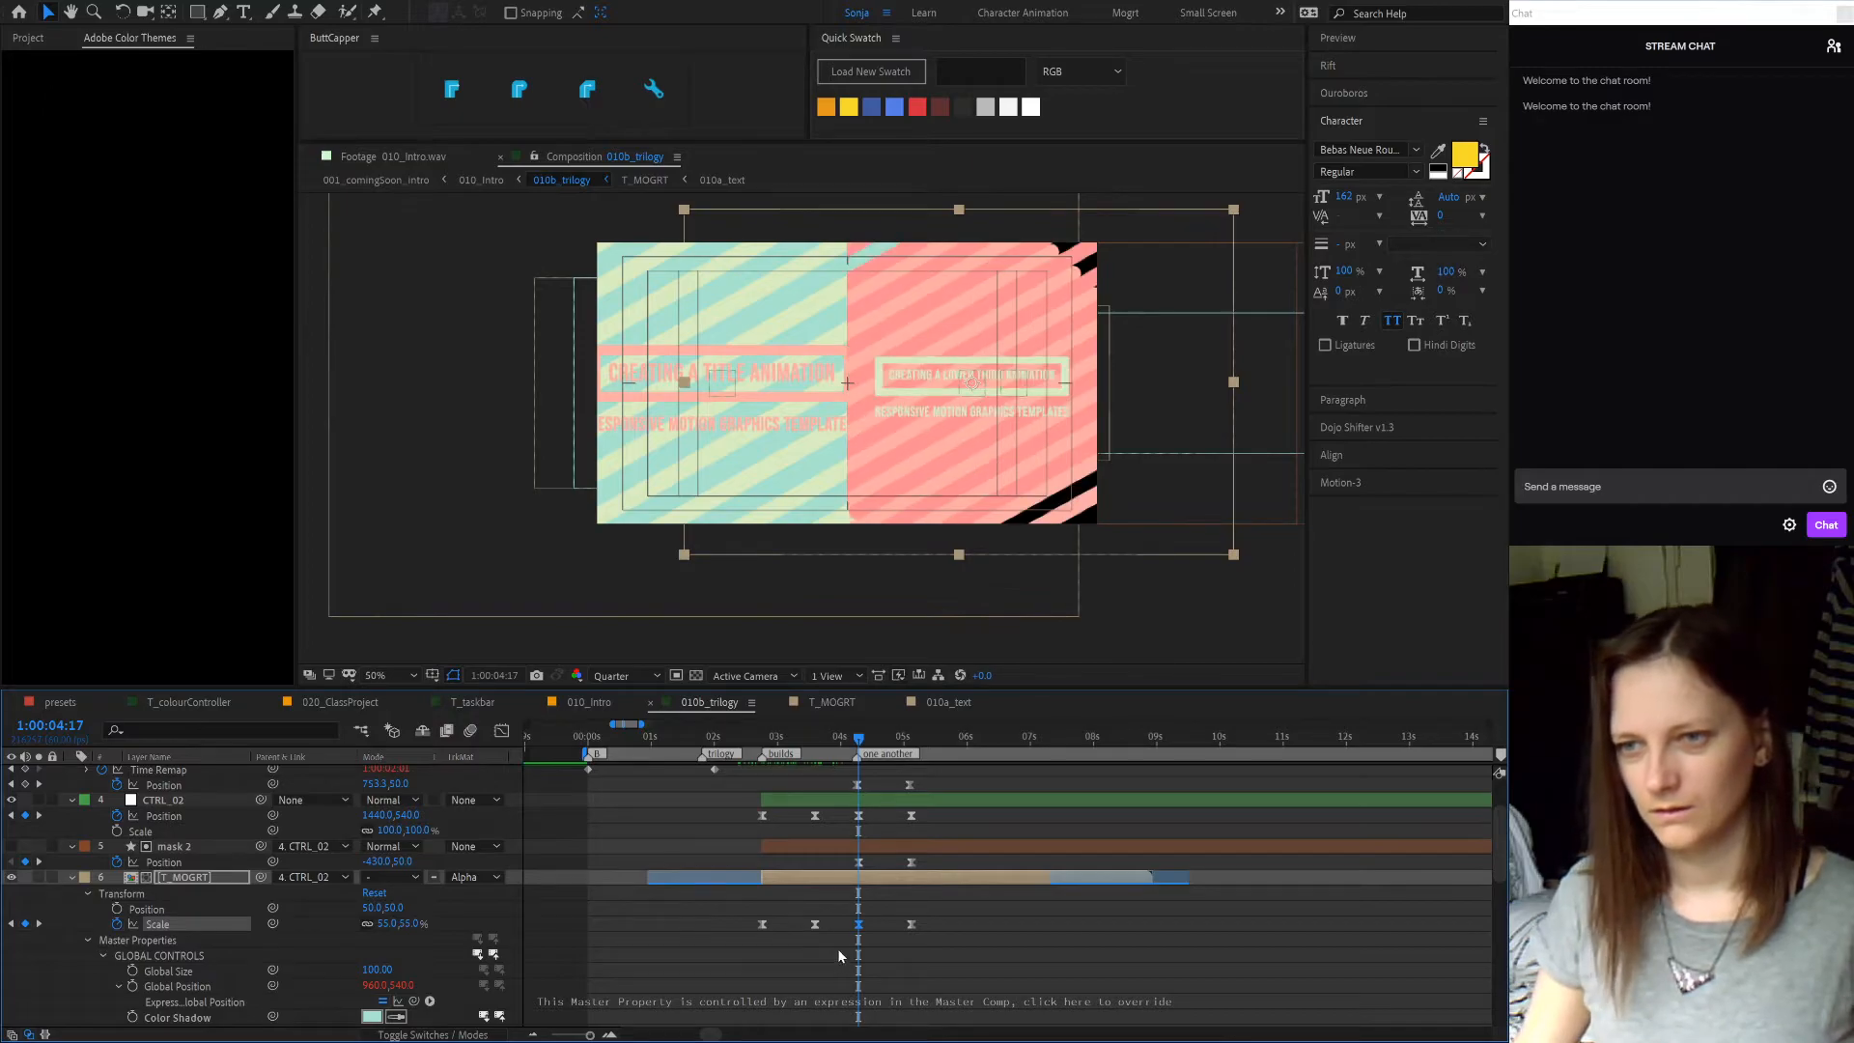
- Copy the first title's T_MOGRT Scale keyframe near the split-screen start onto its keyframe at 1:00:04:15
{"action": "scroll", "coordinate": [751, 962], "scroll_direction": "down", "scroll_amount": 3}
{"action": "scroll", "coordinate": [746, 962], "scroll_direction": "down", "scroll_amount": 8}
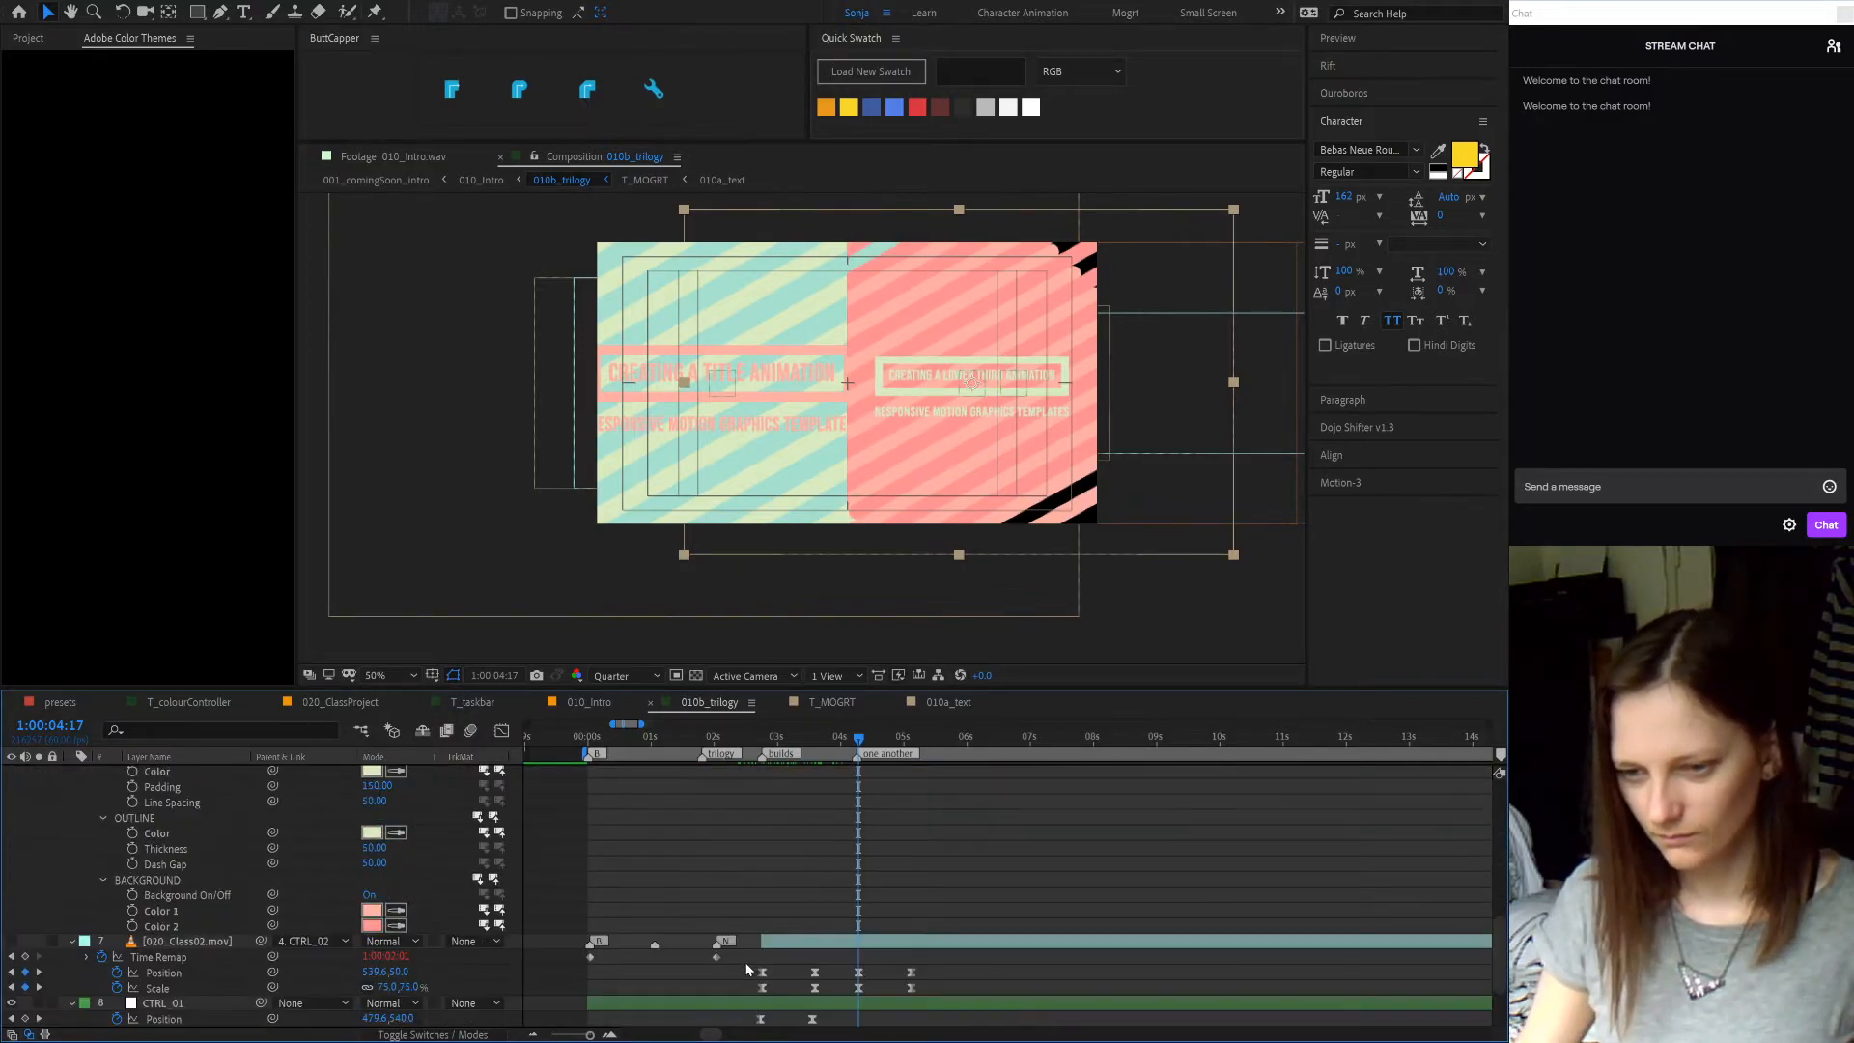
{"action": "scroll", "coordinate": [747, 969], "scroll_direction": "down", "scroll_amount": 1}
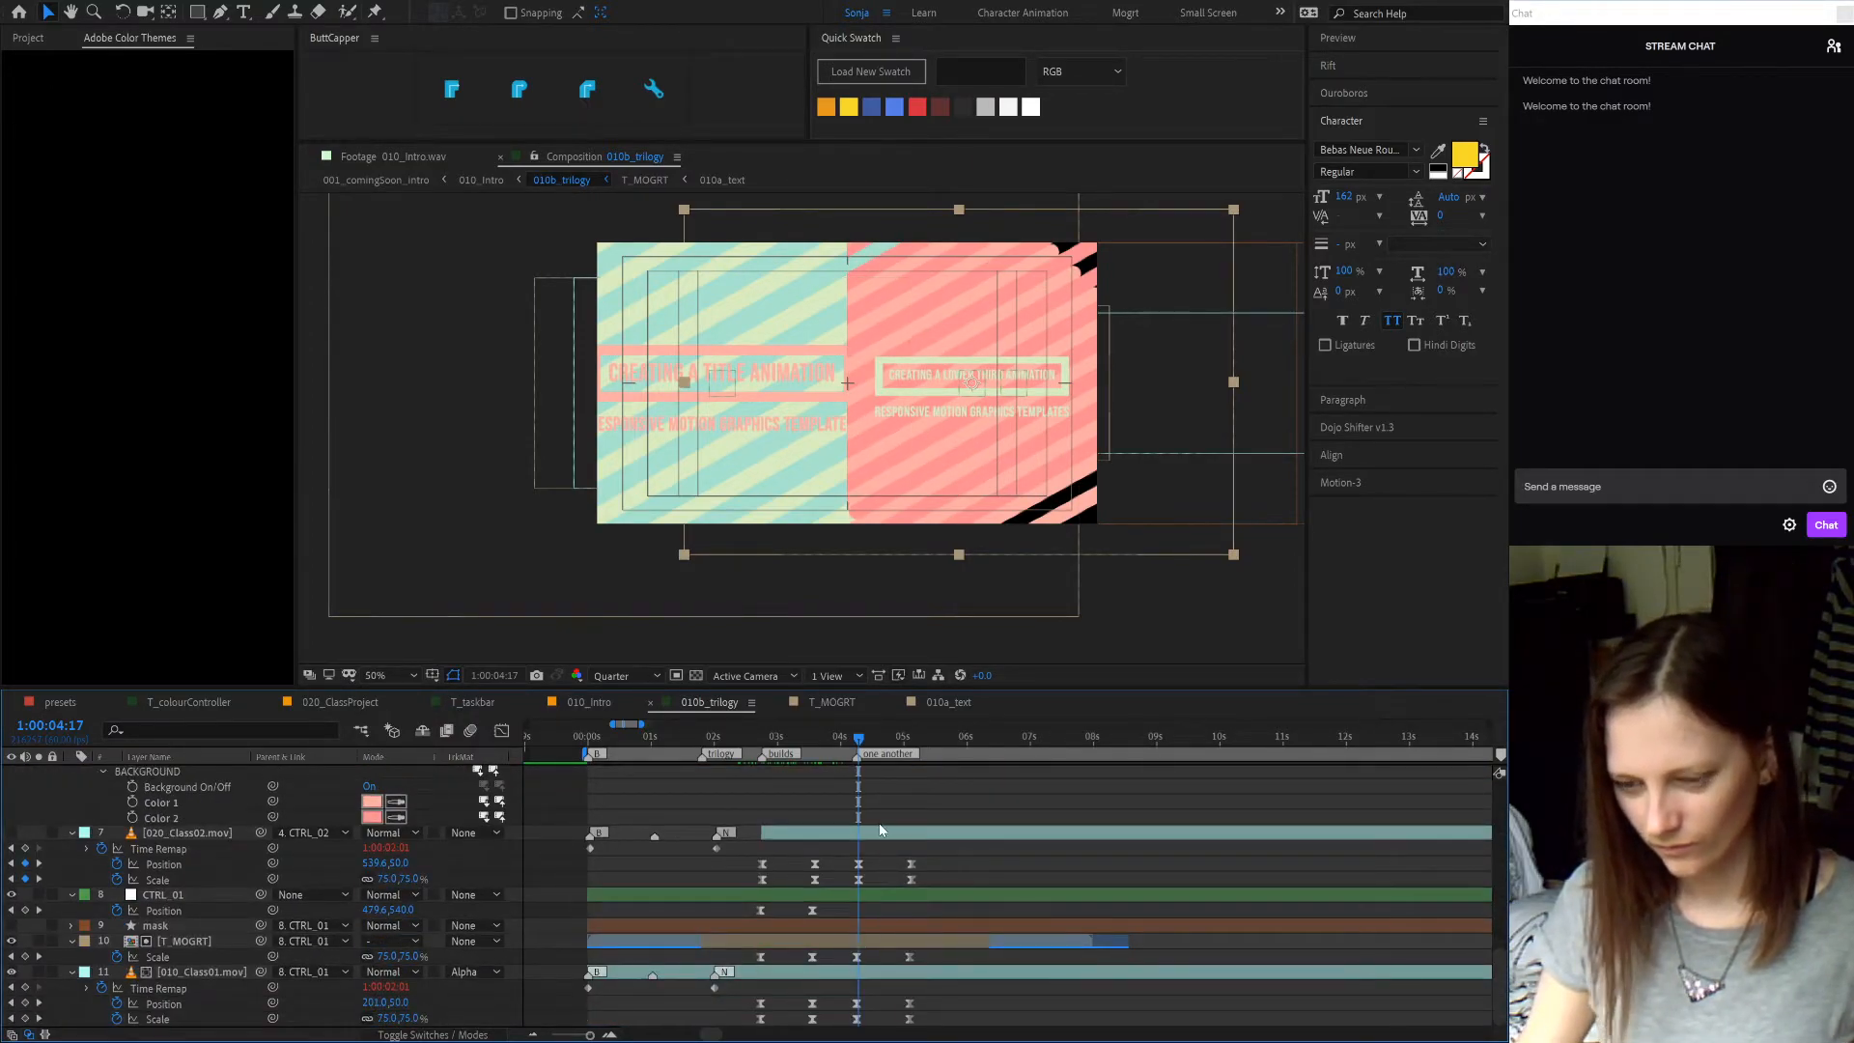
{"action": "key", "text": "j"}
{"action": "left_click", "coordinate": [812, 957]}
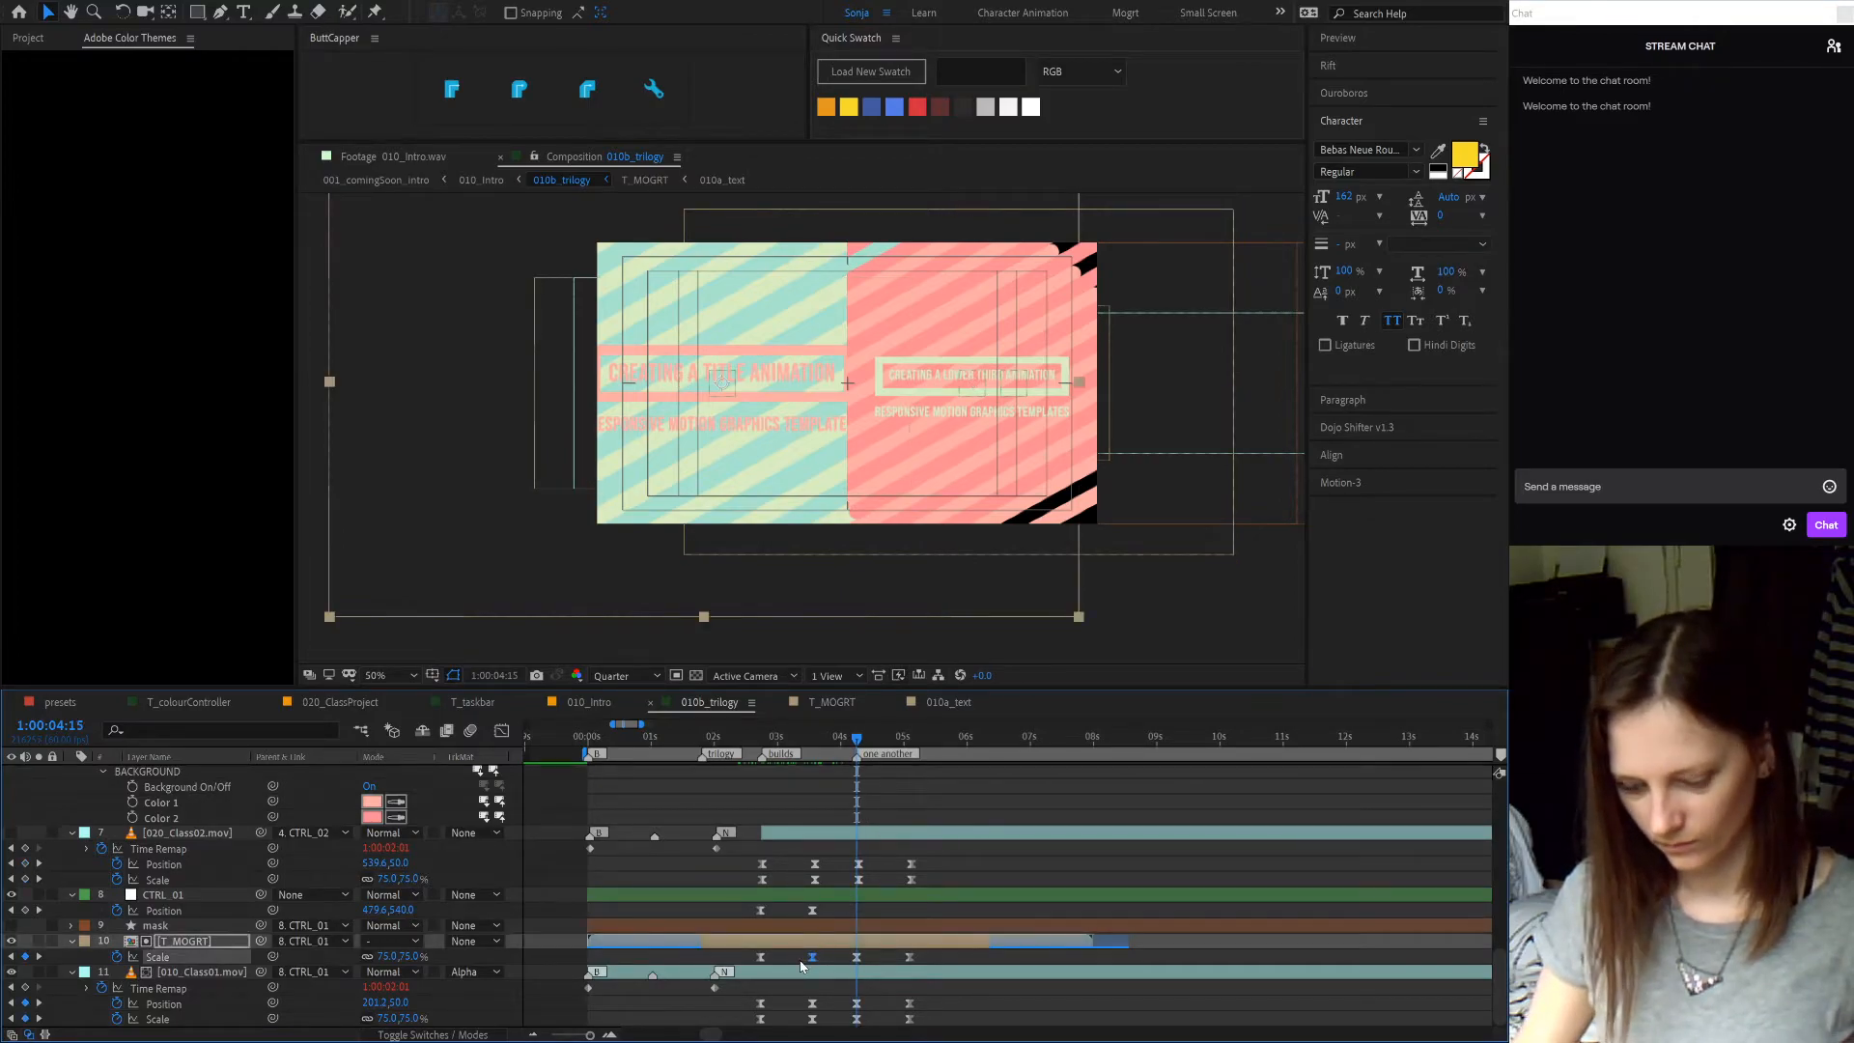
{"action": "key", "text": "ctrl+c"}
{"action": "key", "text": "ctrl+v"}
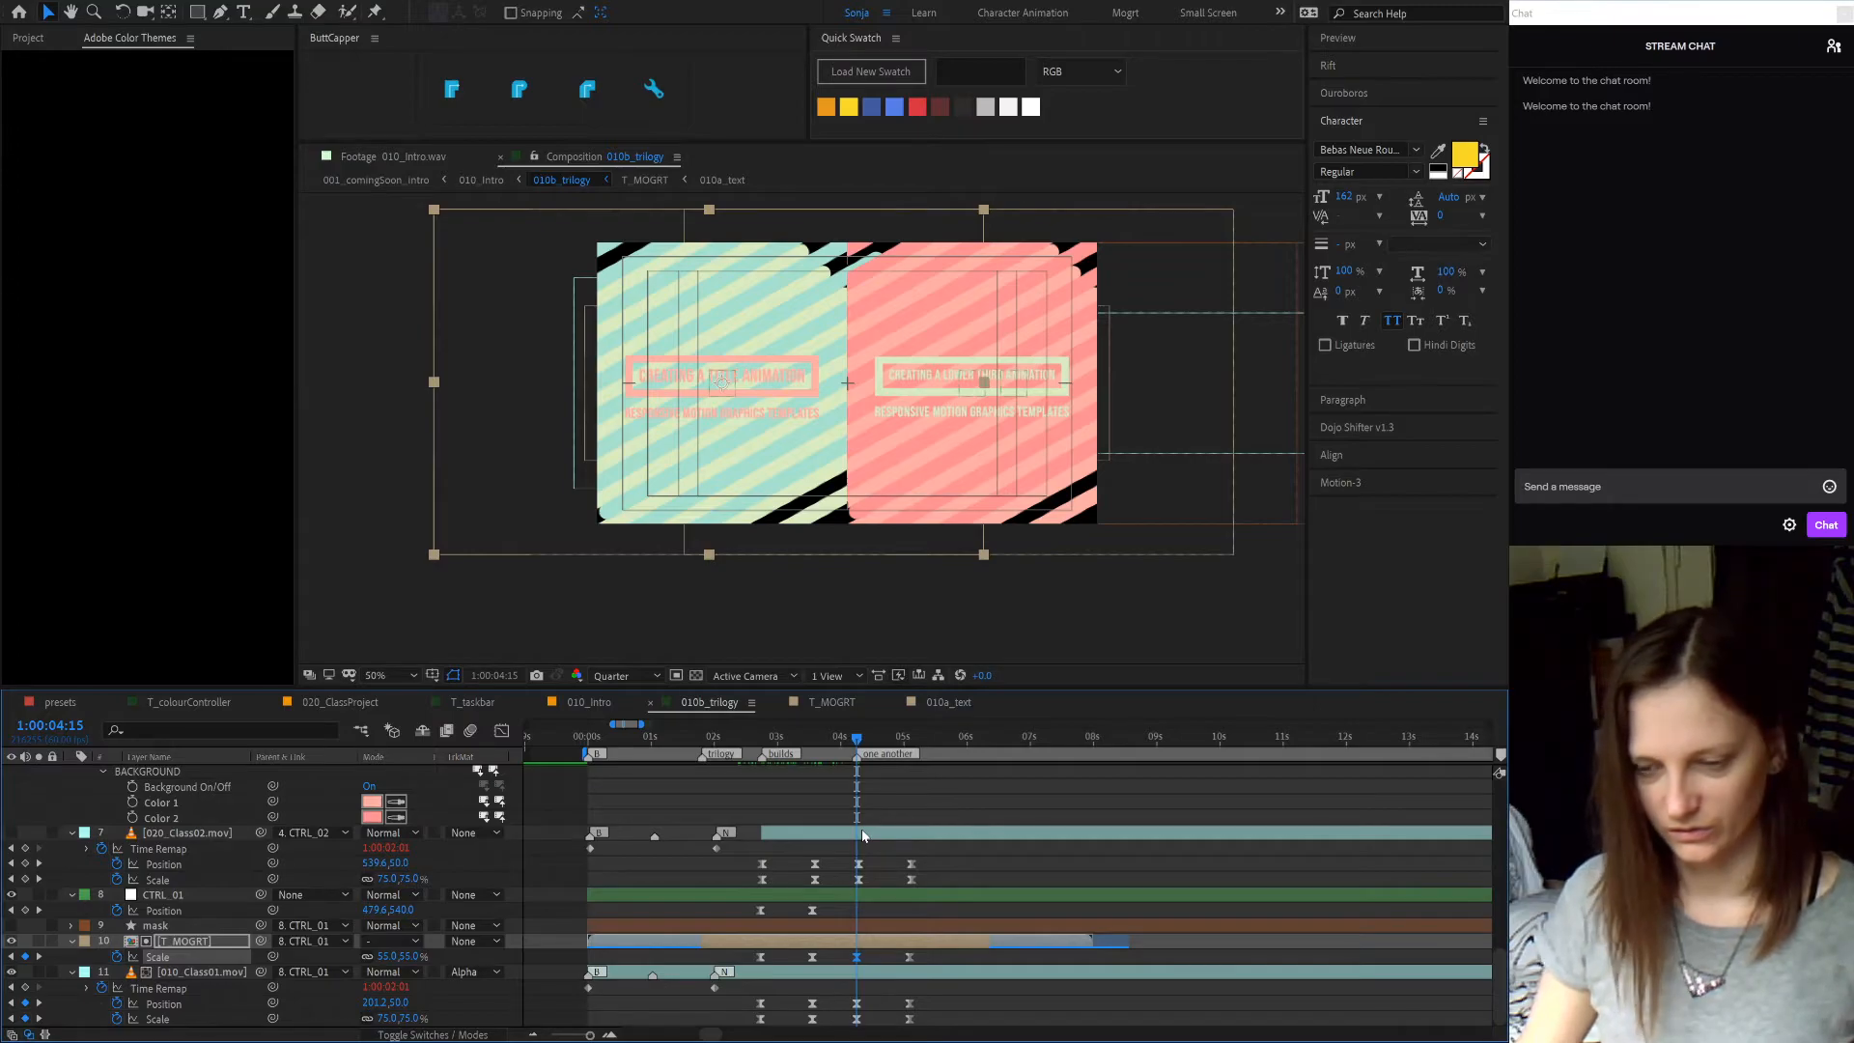
- Collapse the lower third's T_MOGRT layer so that only its keyframed Scale property is listed
{"action": "scroll", "coordinate": [862, 836], "scroll_direction": "up", "scroll_amount": 7}
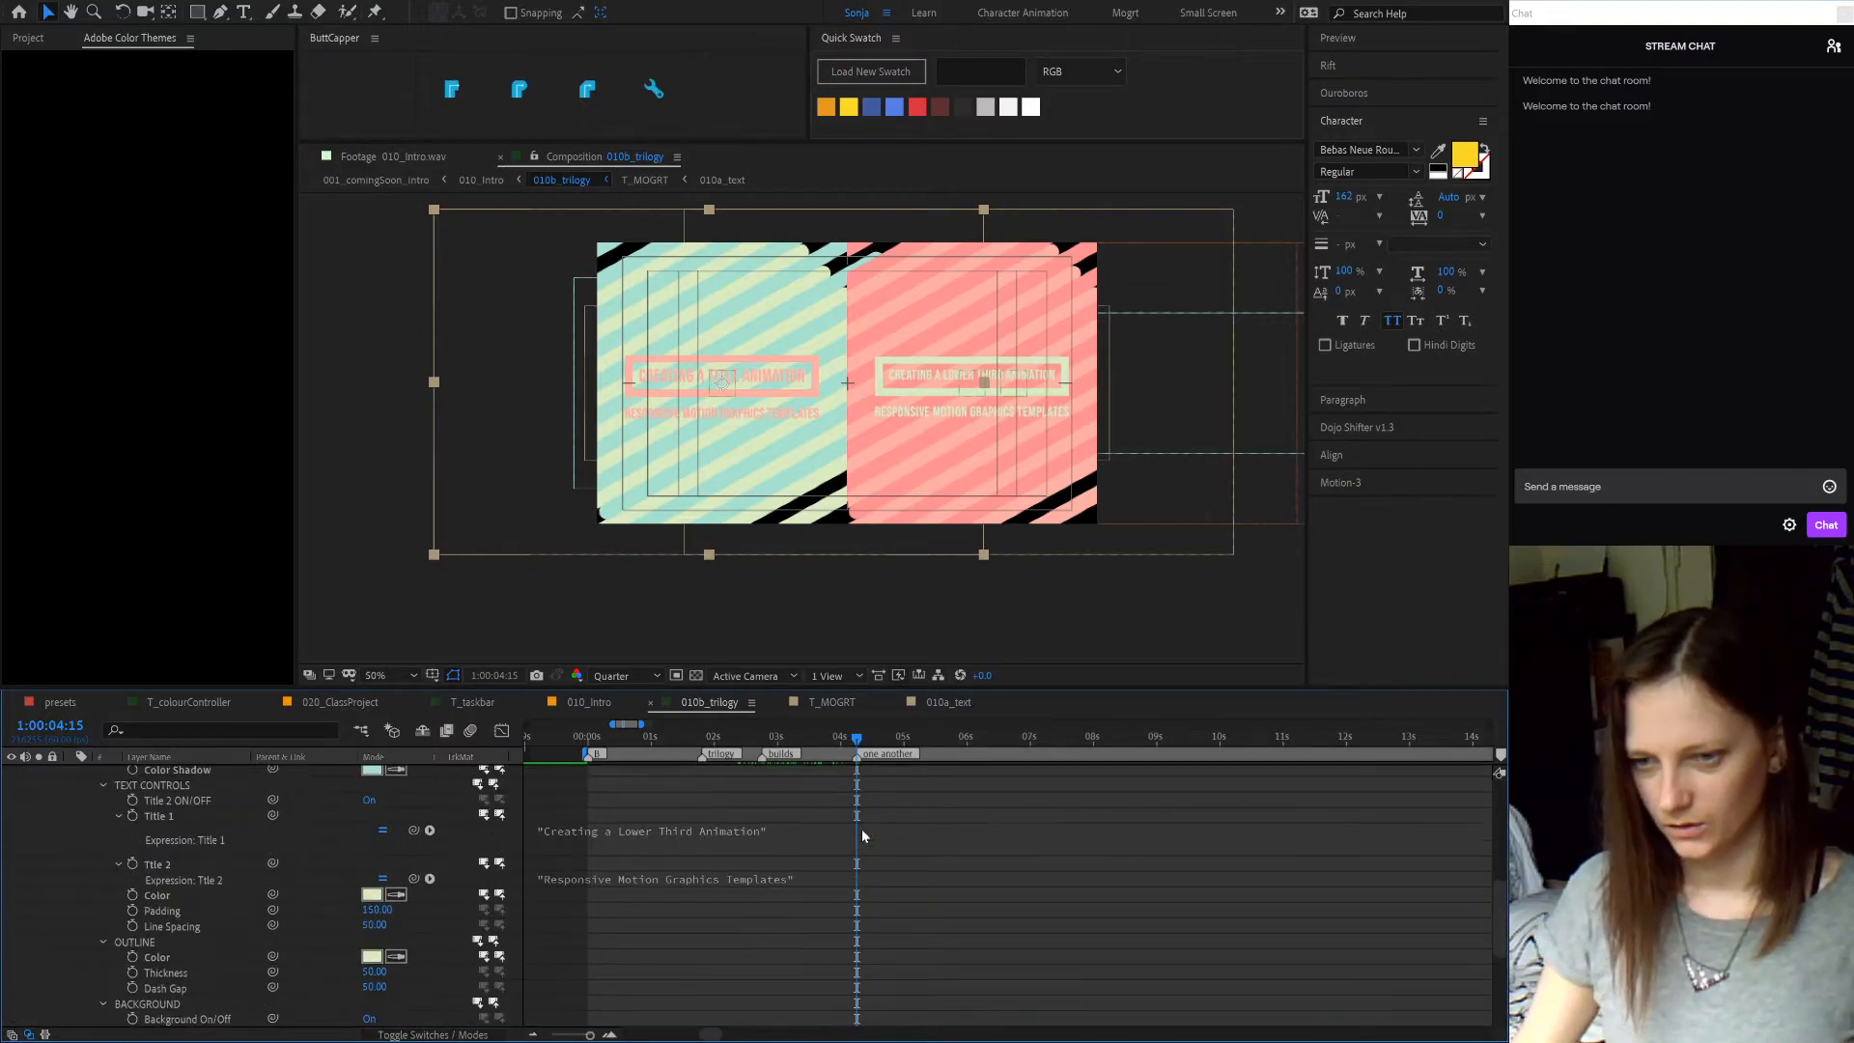
{"action": "left_click", "coordinate": [1312, 785]}
{"action": "scroll", "coordinate": [1312, 785], "scroll_direction": "up", "scroll_amount": 10}
{"action": "scroll", "coordinate": [832, 950], "scroll_direction": "down", "scroll_amount": 5}
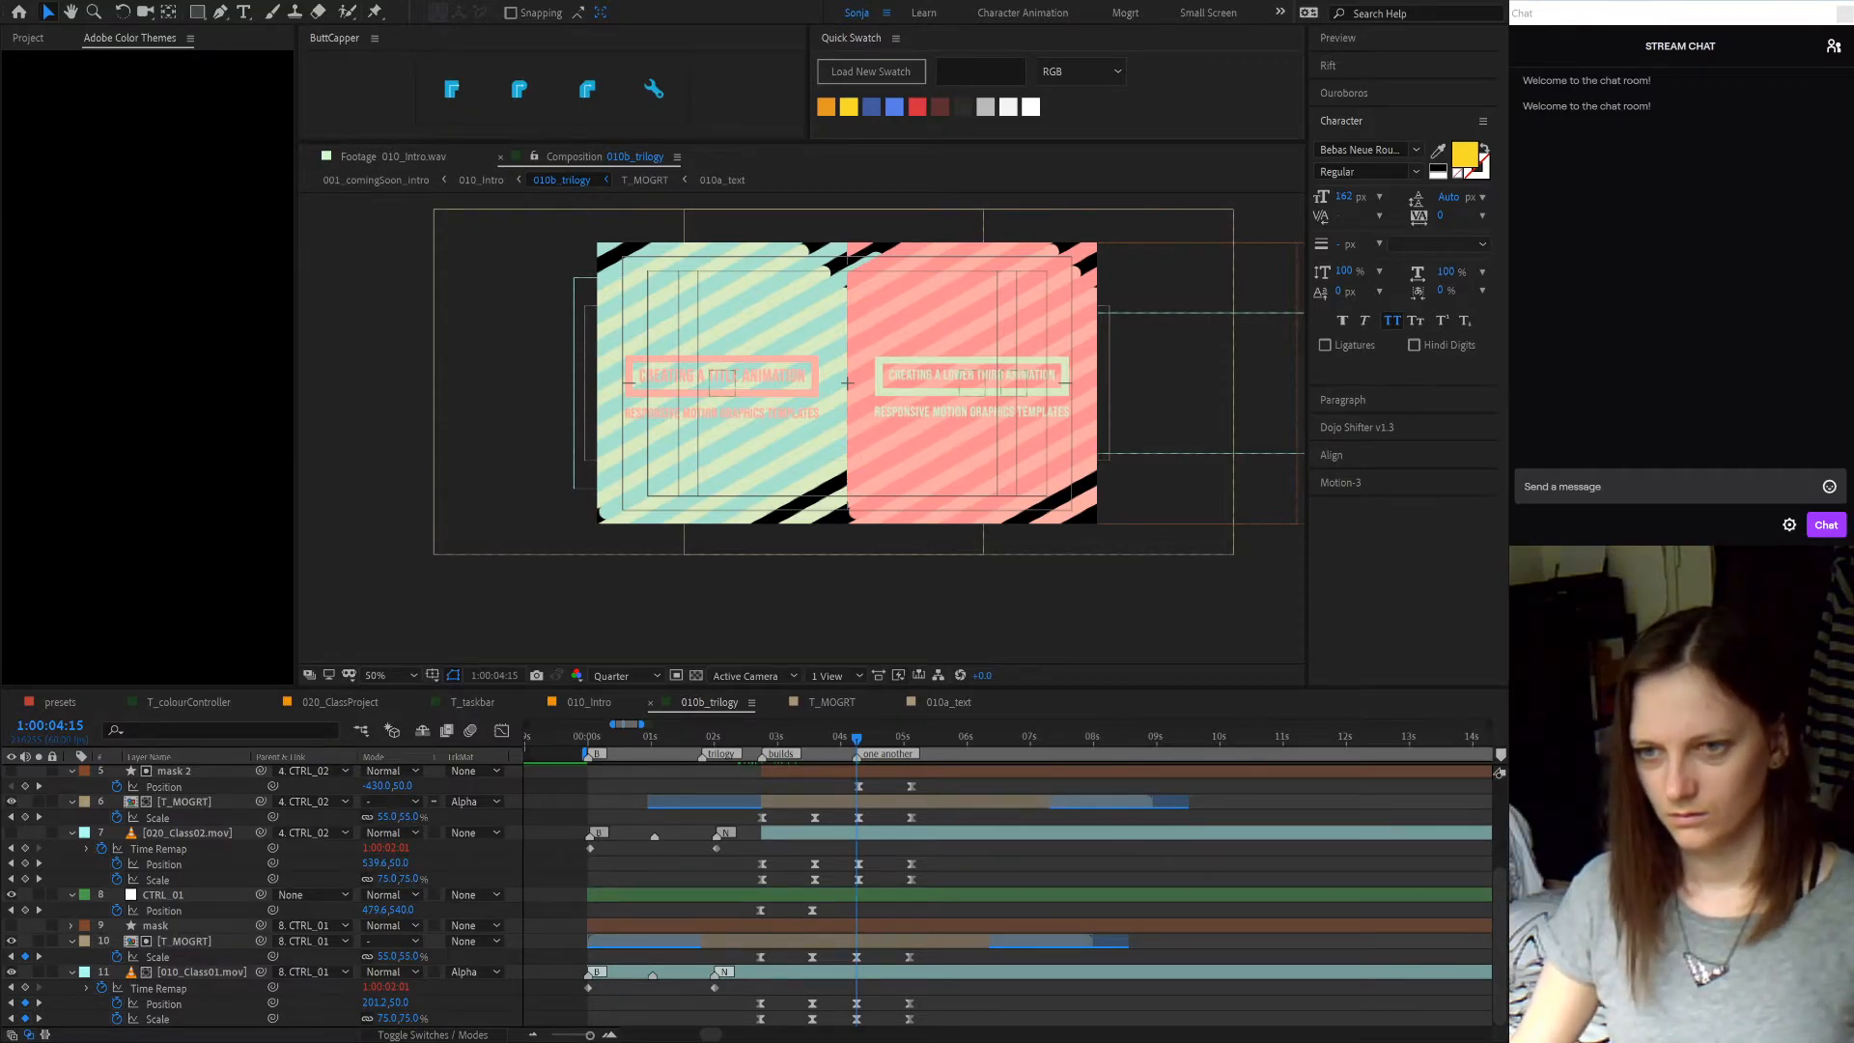
- Set the Scale of the first title's T_MOGRT layer to 60% at 1:00:04:15
{"action": "key", "text": "equal"}
{"action": "key", "text": "equal"}
{"action": "key", "text": "equal"}
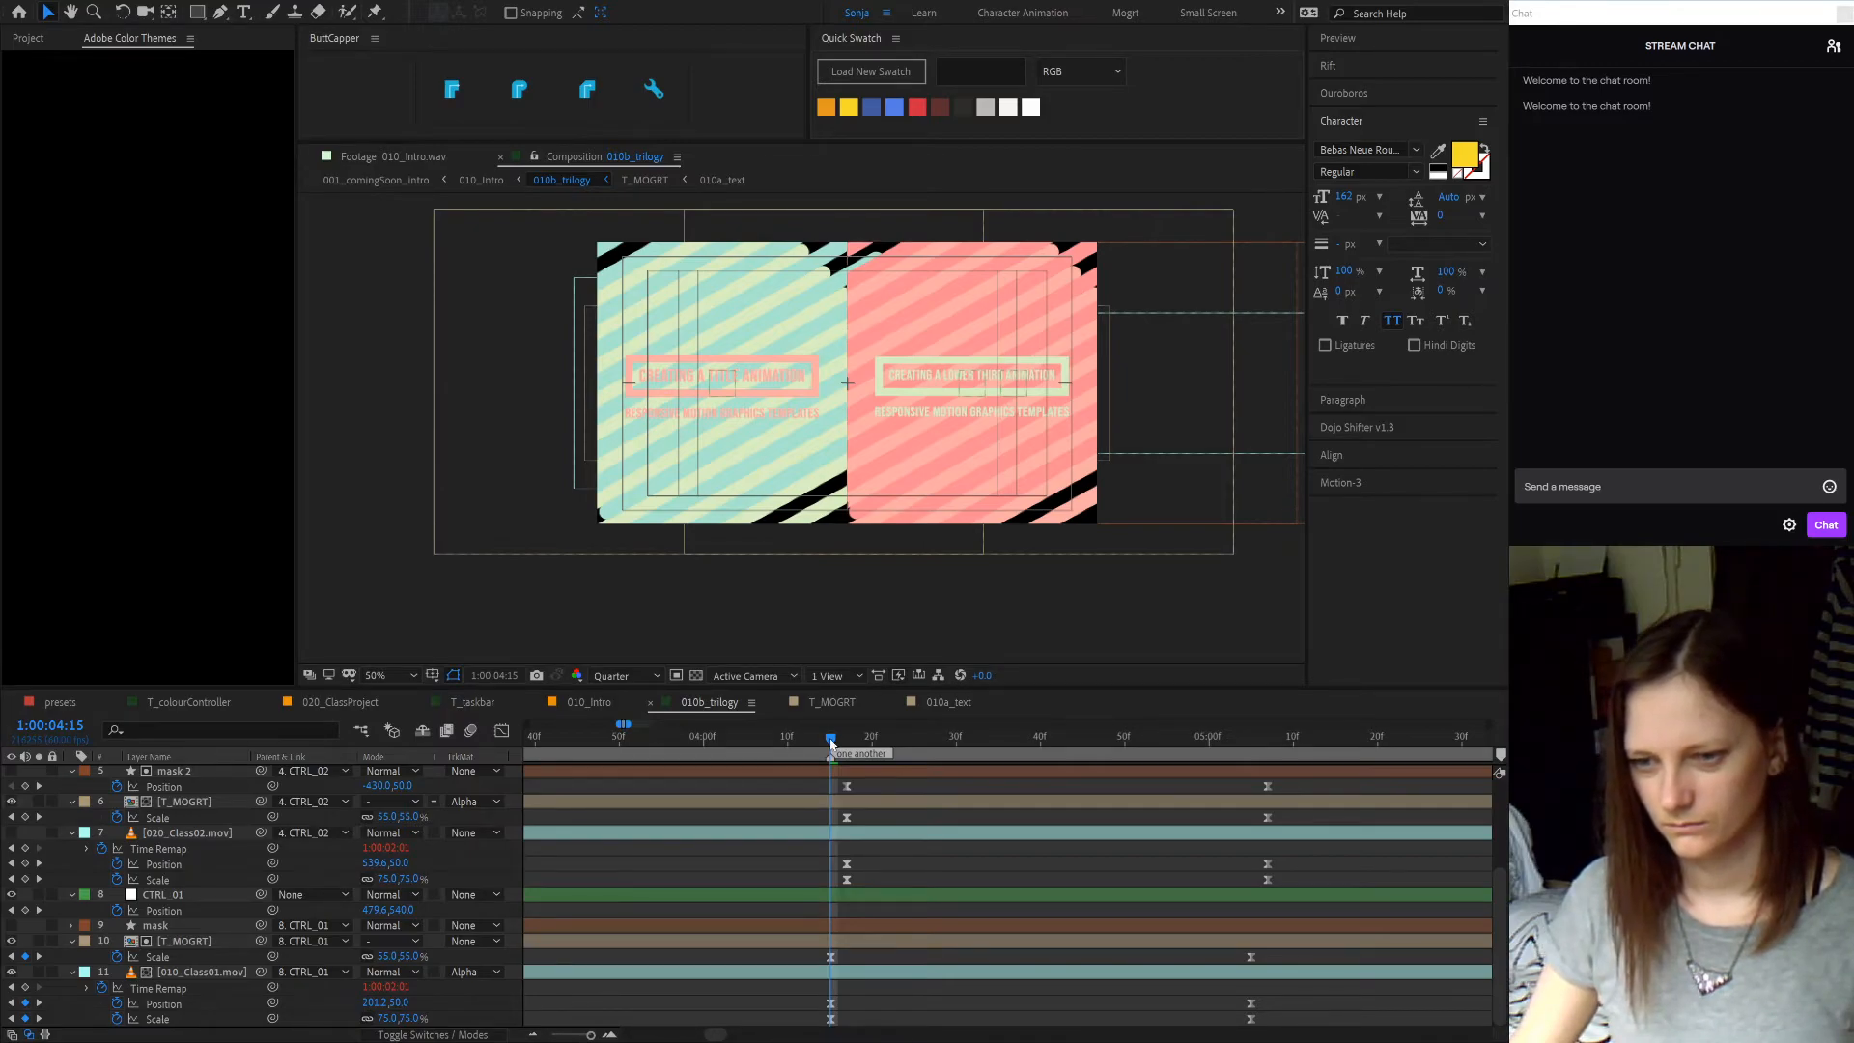
{"action": "left_click", "coordinate": [854, 941]}
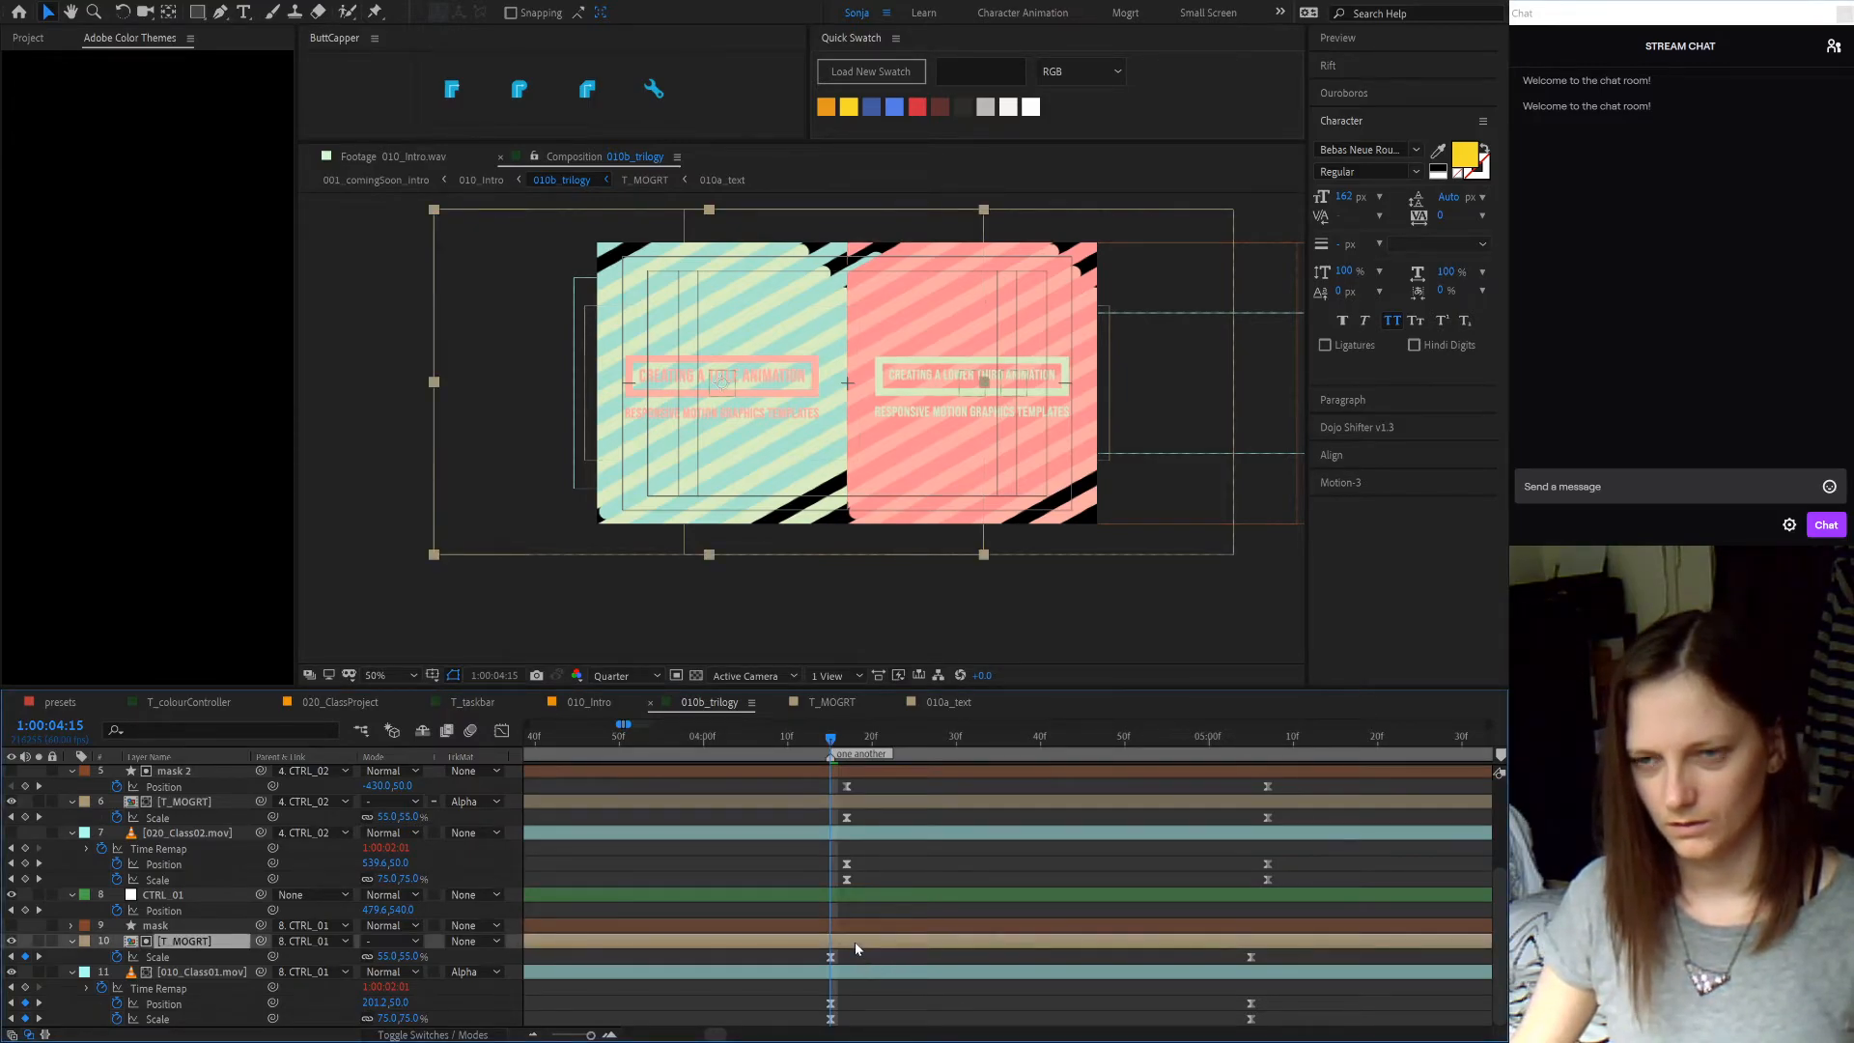
{"action": "left_click", "coordinate": [387, 956]}
{"action": "type", "text": "60"}
{"action": "key", "text": "Return"}
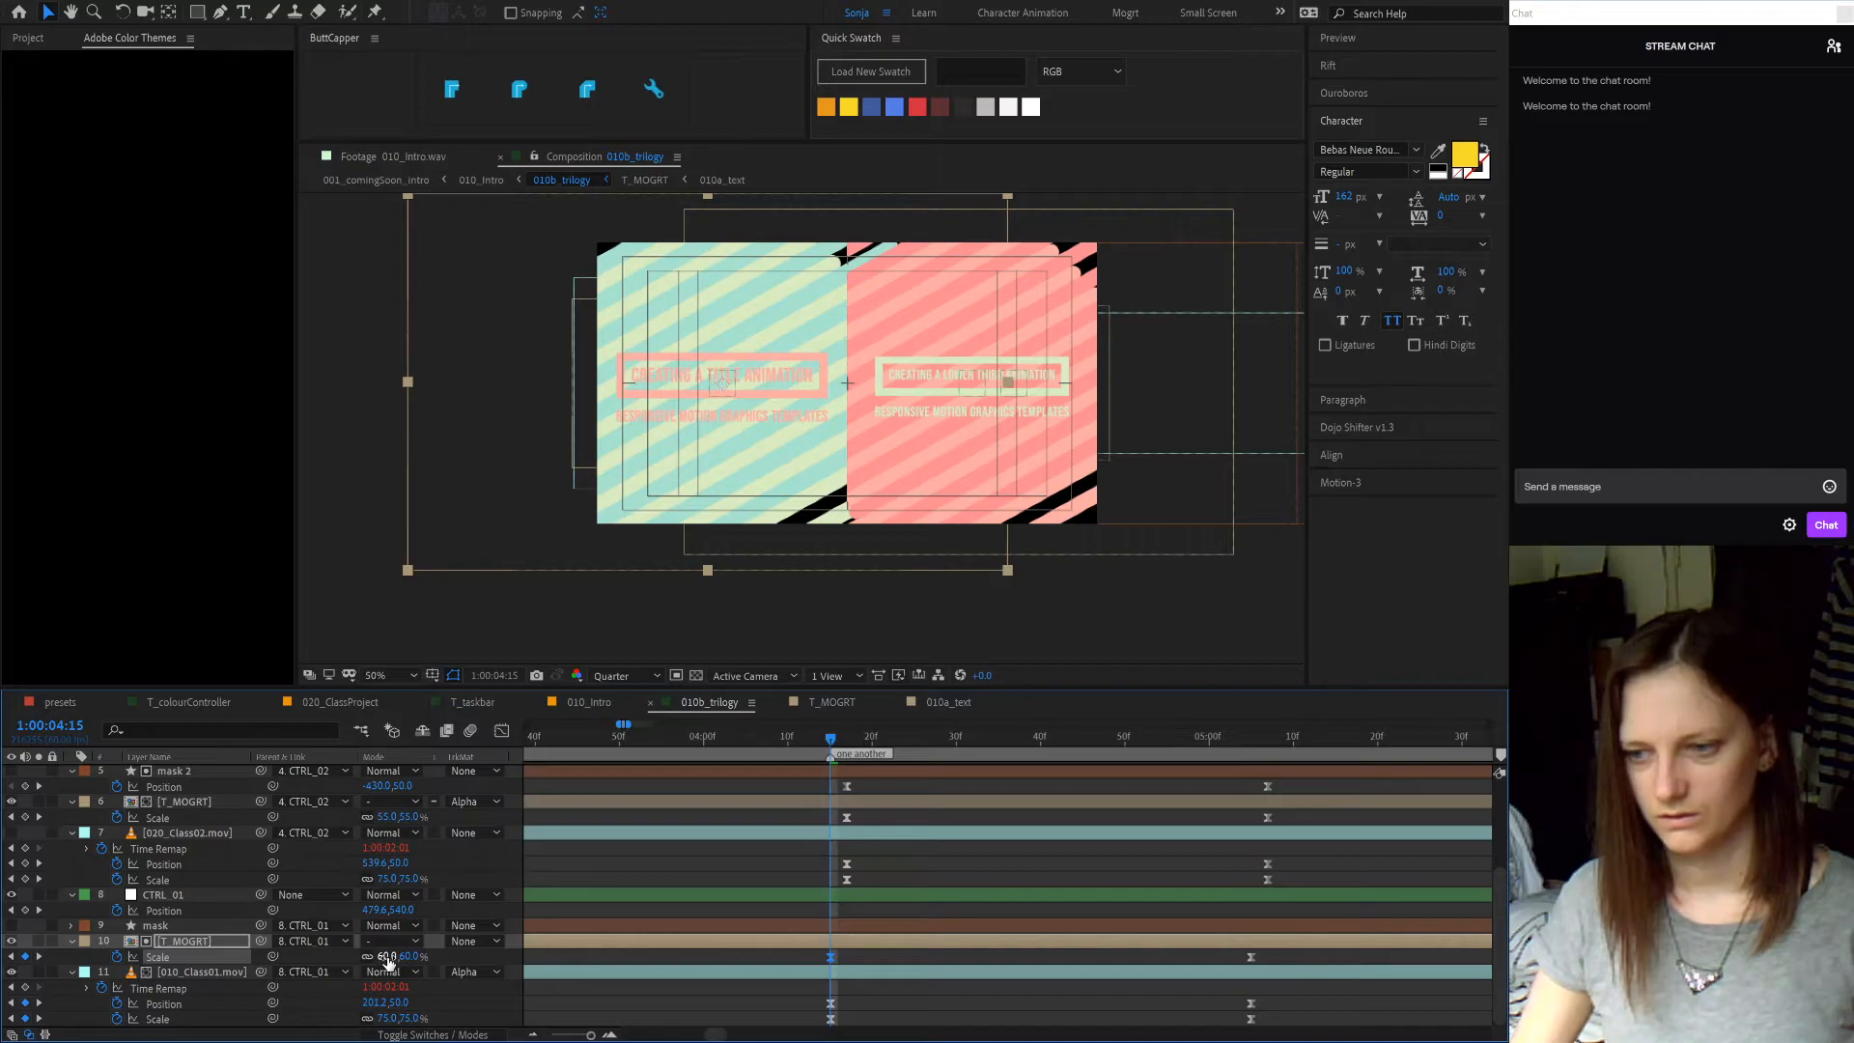
- Delete the hidden 020_Class02.mov layer from 010b_trilogy
{"action": "scroll", "coordinate": [934, 952], "scroll_direction": "up", "scroll_amount": 3}
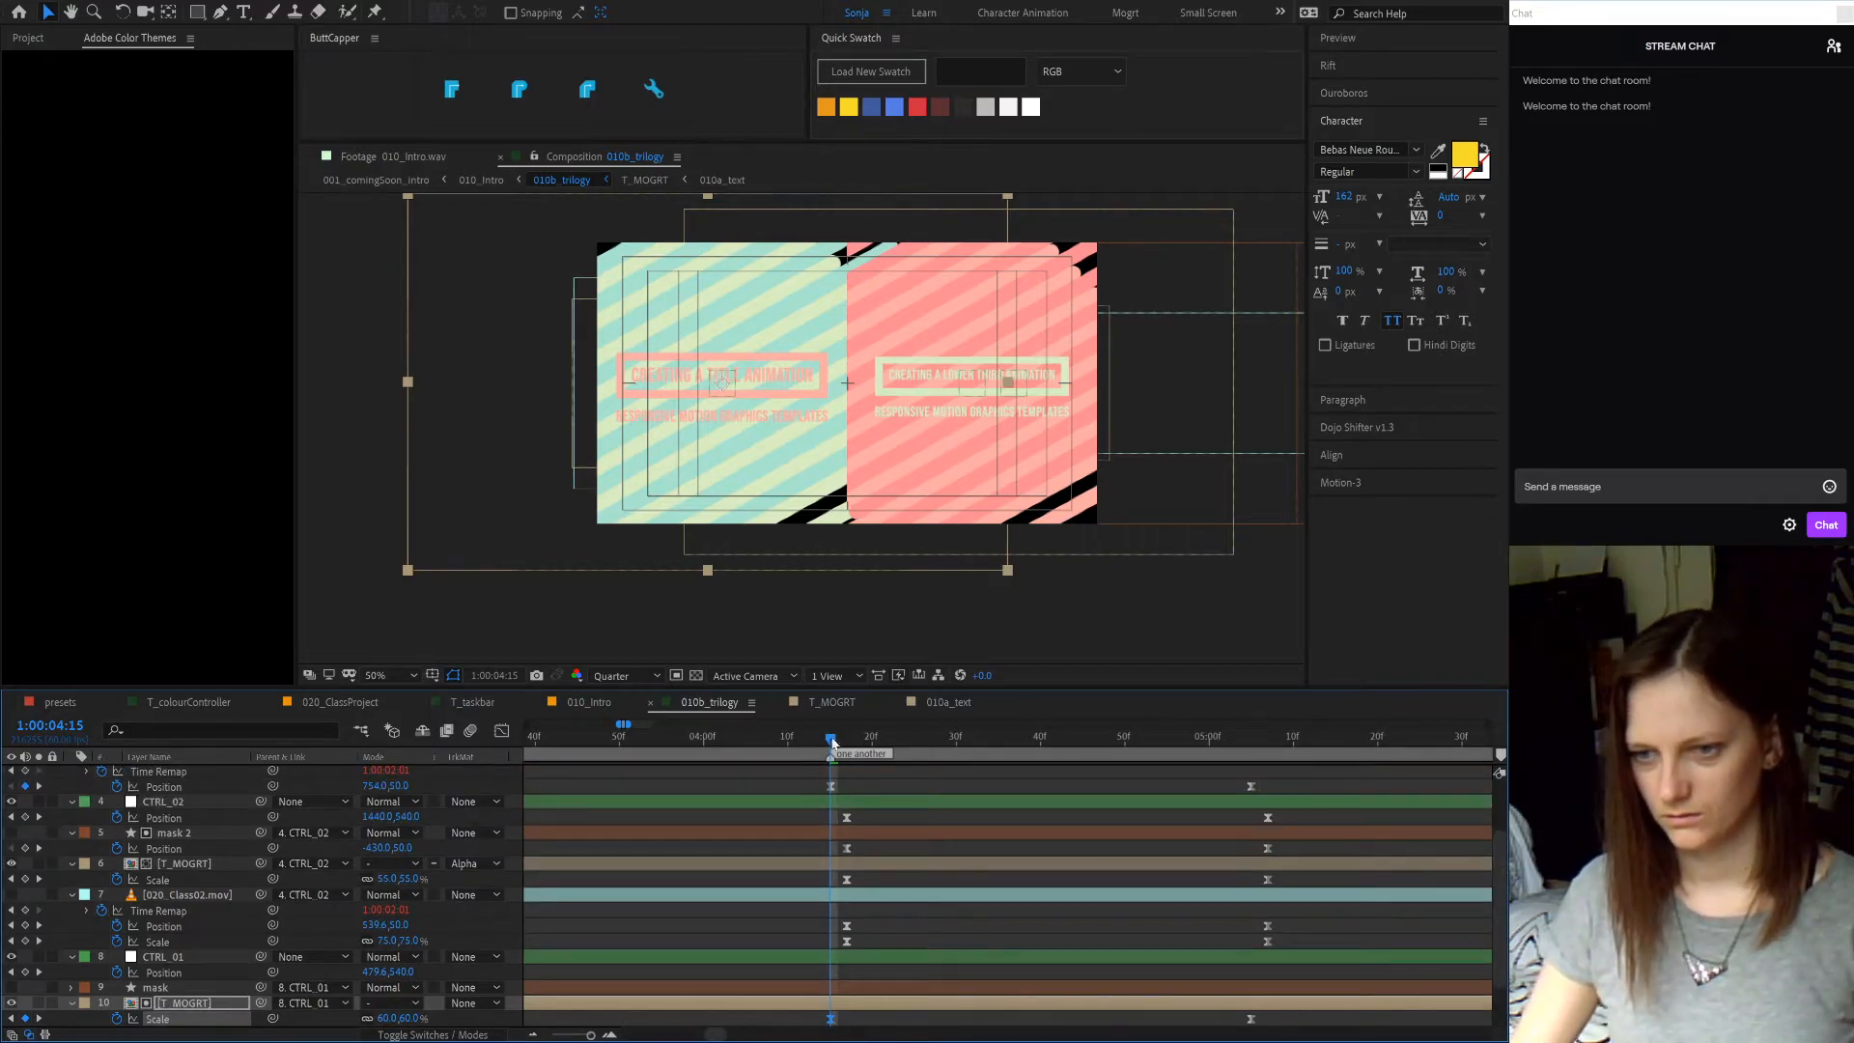
{"action": "scroll", "coordinate": [865, 821], "scroll_direction": "up", "scroll_amount": 2}
{"action": "scroll", "coordinate": [865, 821], "scroll_direction": "down", "scroll_amount": 2, "text": "alt"}
{"action": "left_click_drag", "start_coordinate": [853, 741], "coordinate": [858, 740]}
{"action": "left_click", "coordinate": [878, 833]}
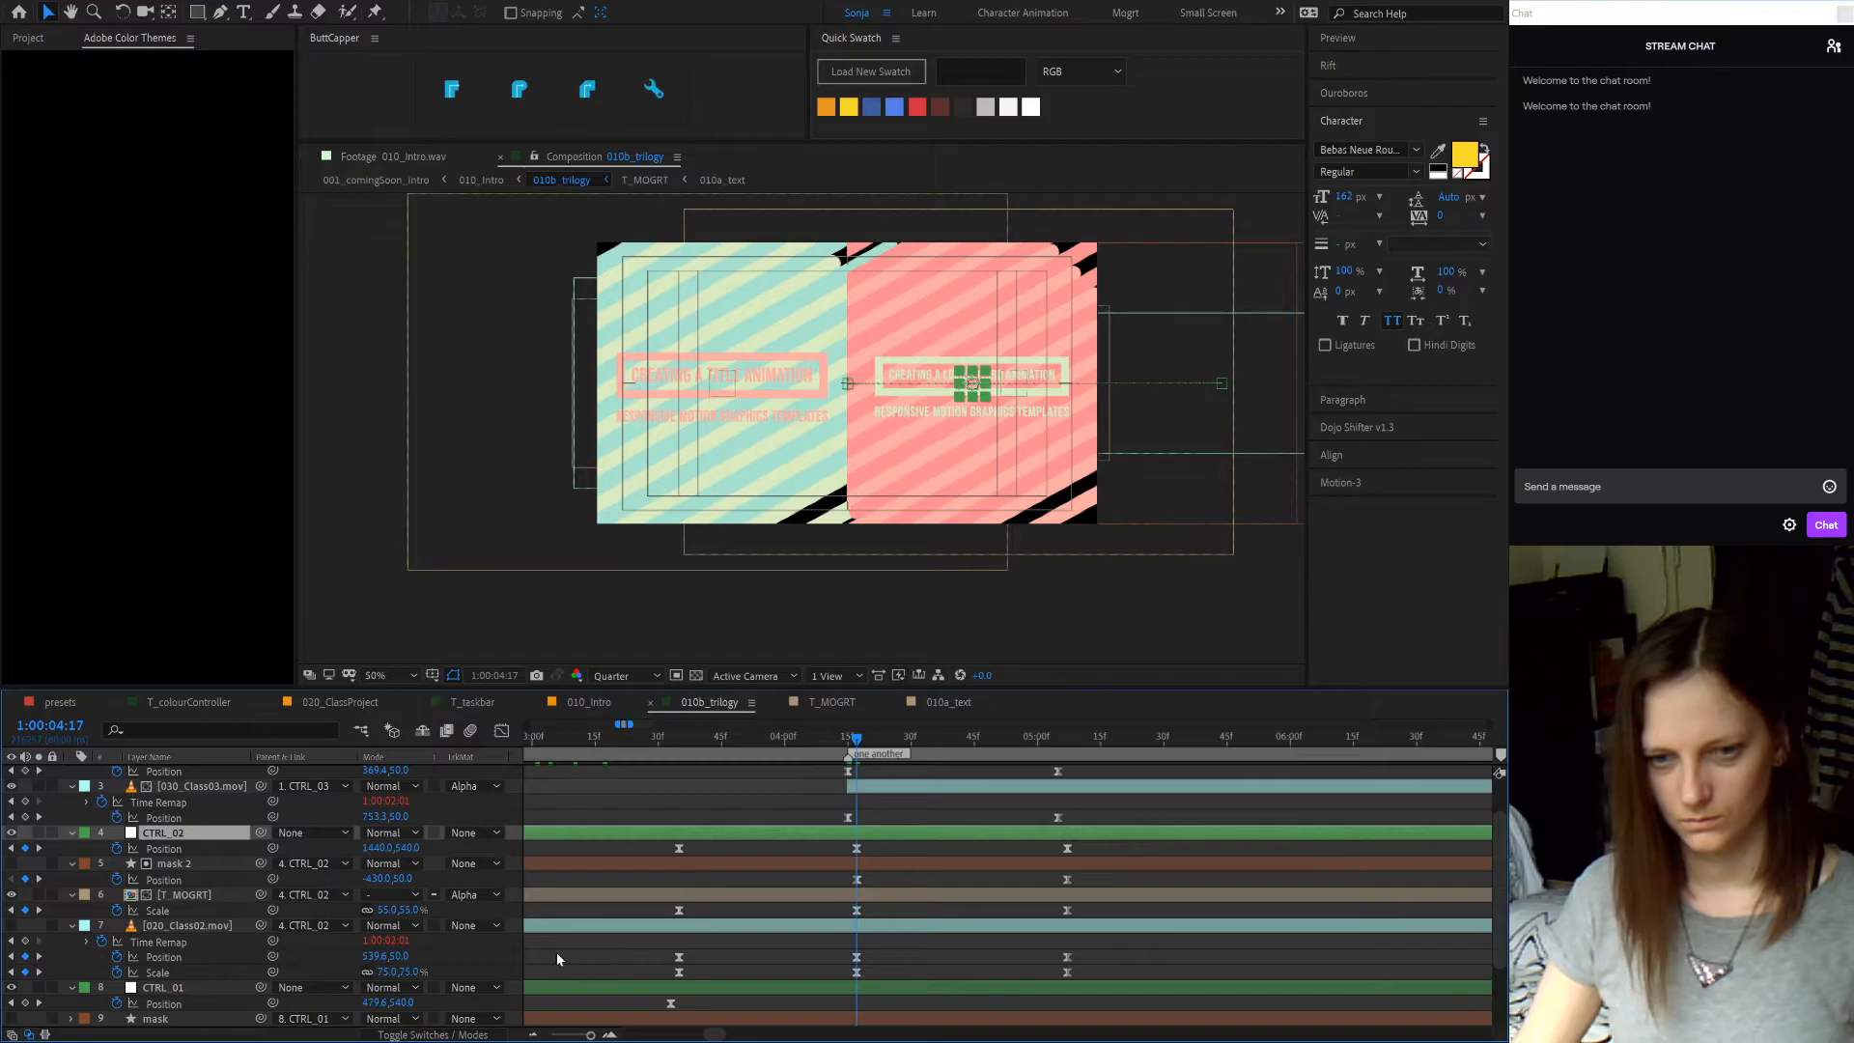
{"action": "left_click", "coordinate": [206, 927]}
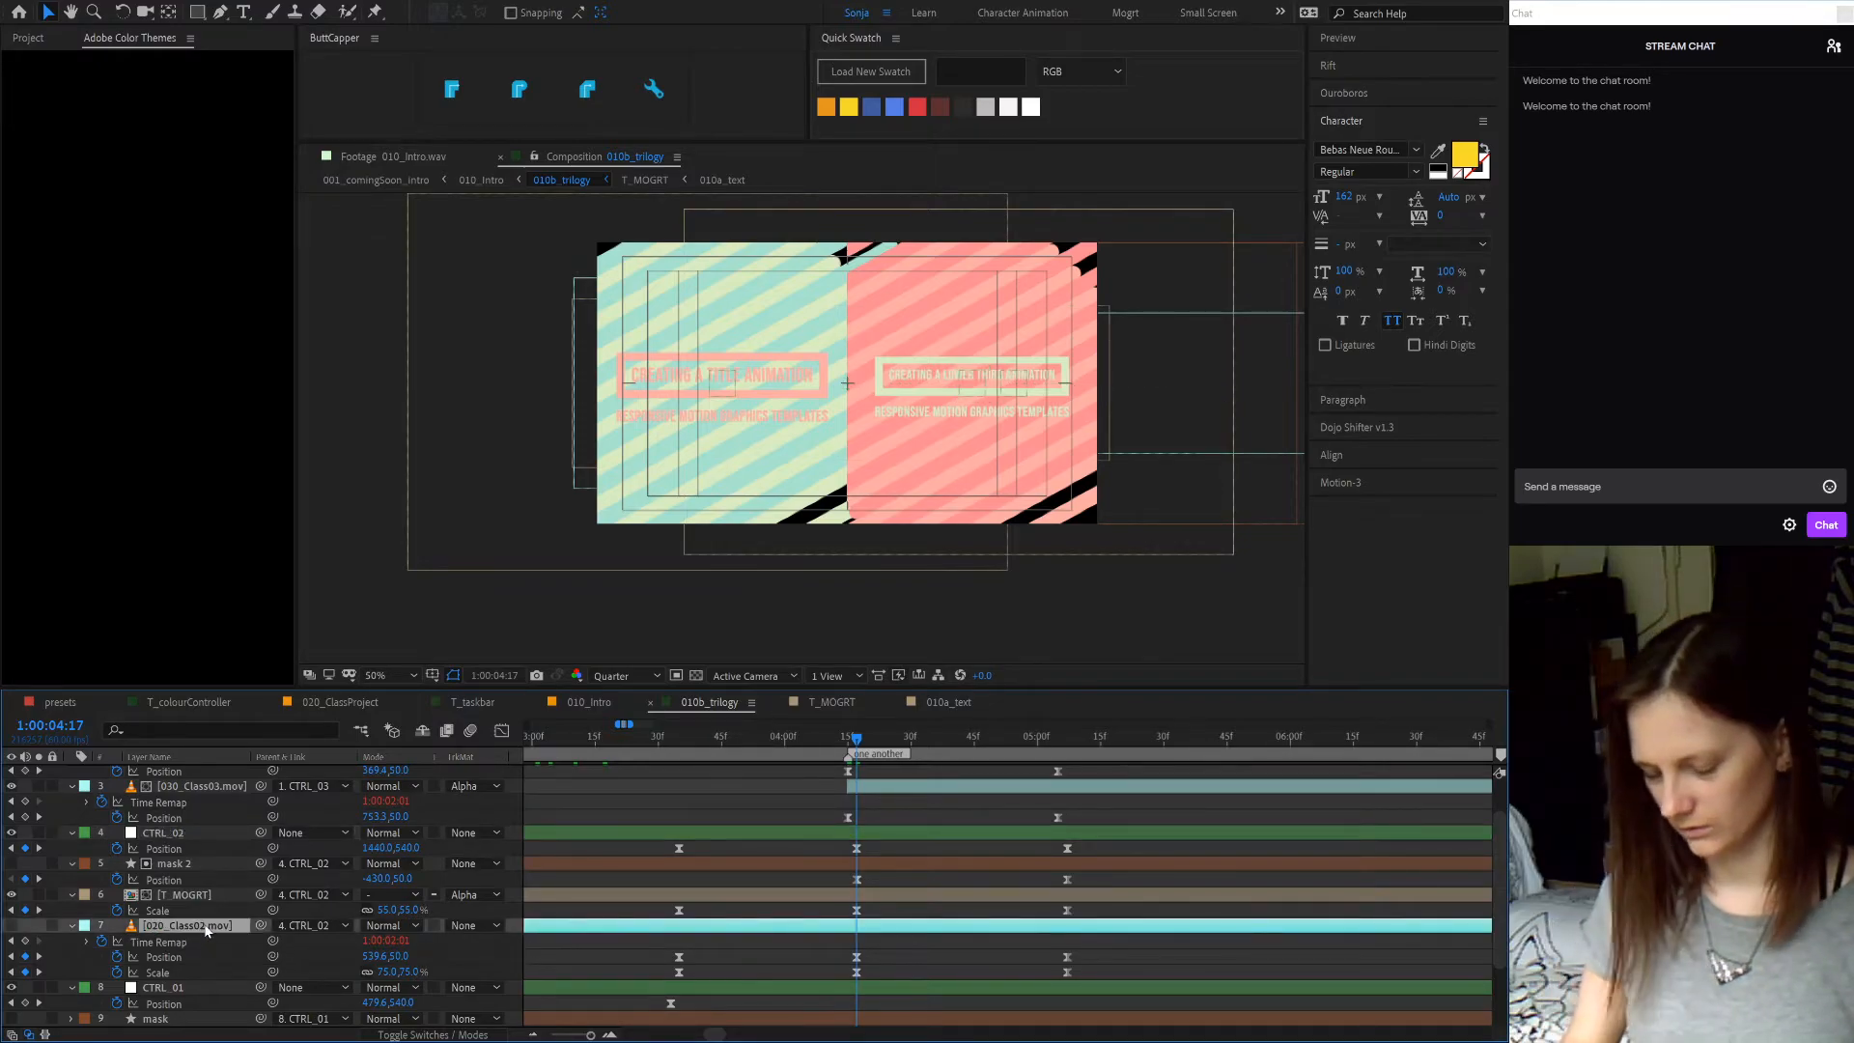
{"action": "key", "text": "Delete"}
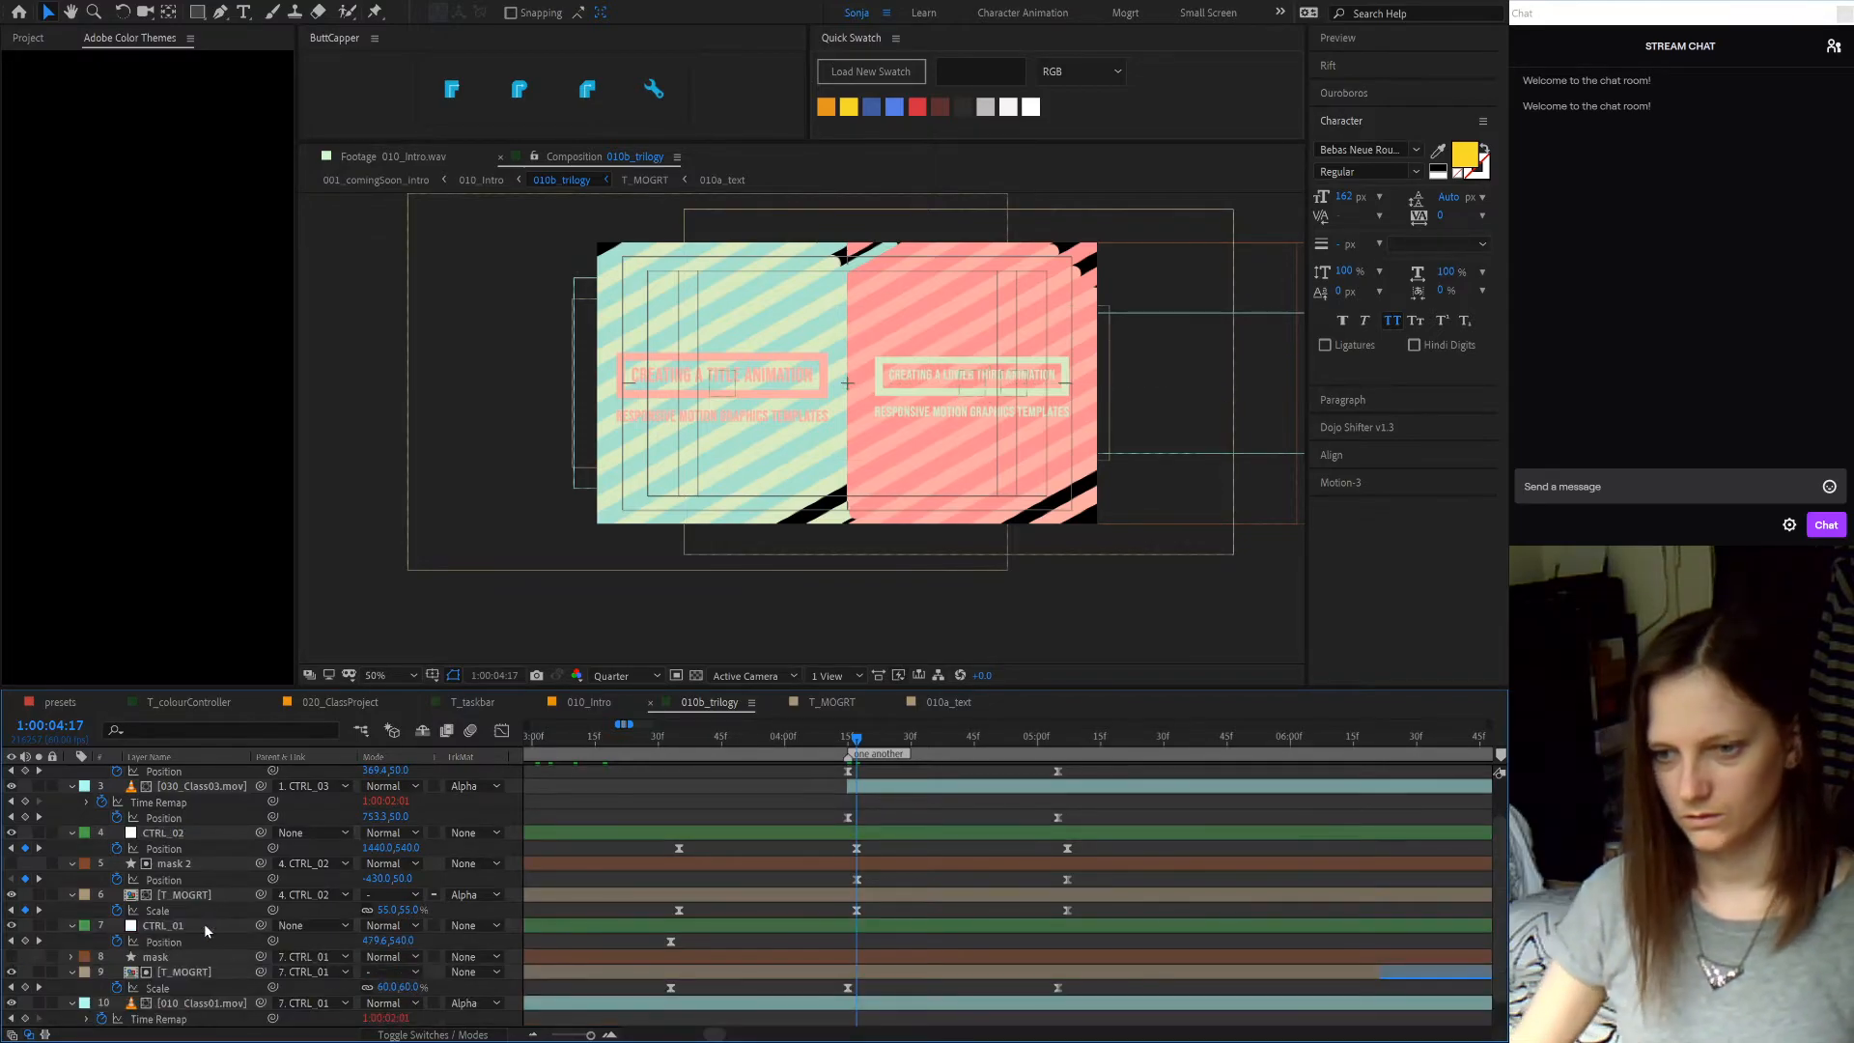
- Set the Scale of the lower third's T_MOGRT layer to 60% at 1:00:04:17
{"action": "left_click", "coordinate": [386, 909]}
{"action": "type", "text": "60"}
{"action": "key", "text": "Return"}
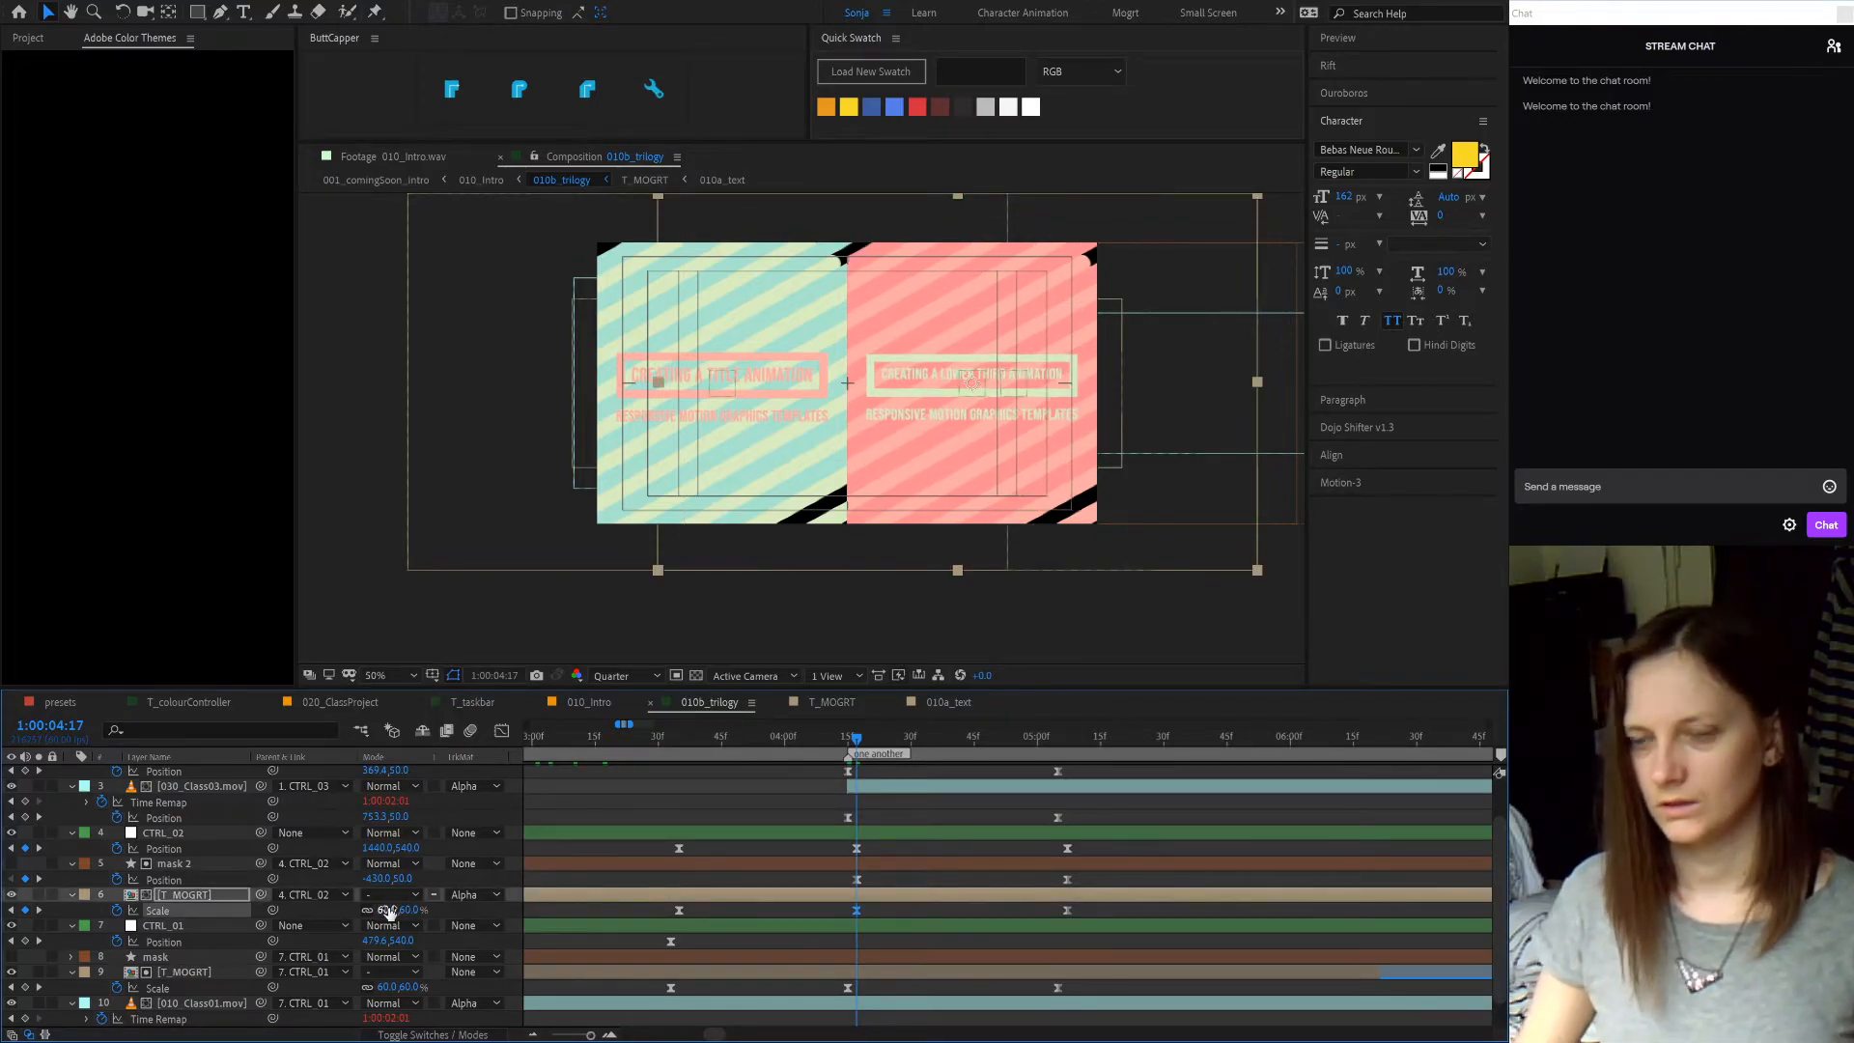
- Set the second Scale keyframe to 60% on the lower third's T_MOGRT layer and on the first title's T_MOGRT layer
{"action": "scroll", "coordinate": [1029, 960], "scroll_direction": "down", "scroll_amount": 2}
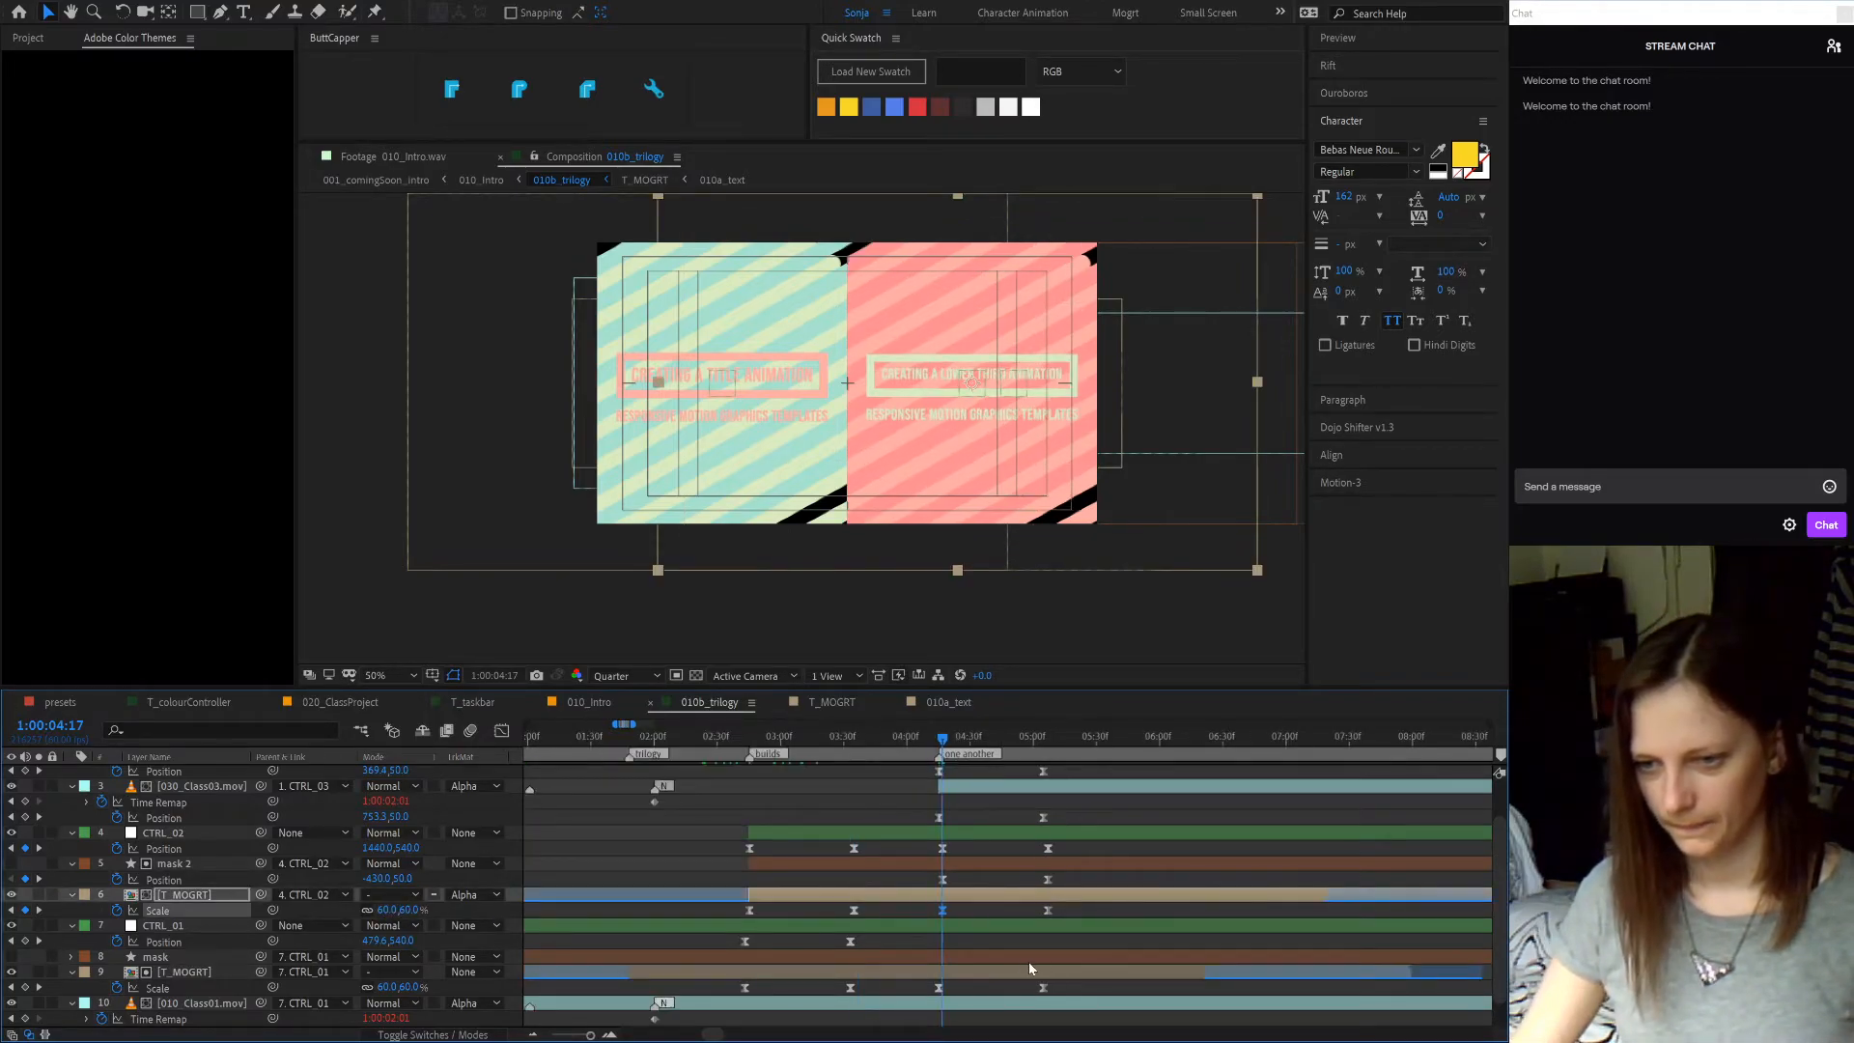
{"action": "double_click", "coordinate": [854, 911]}
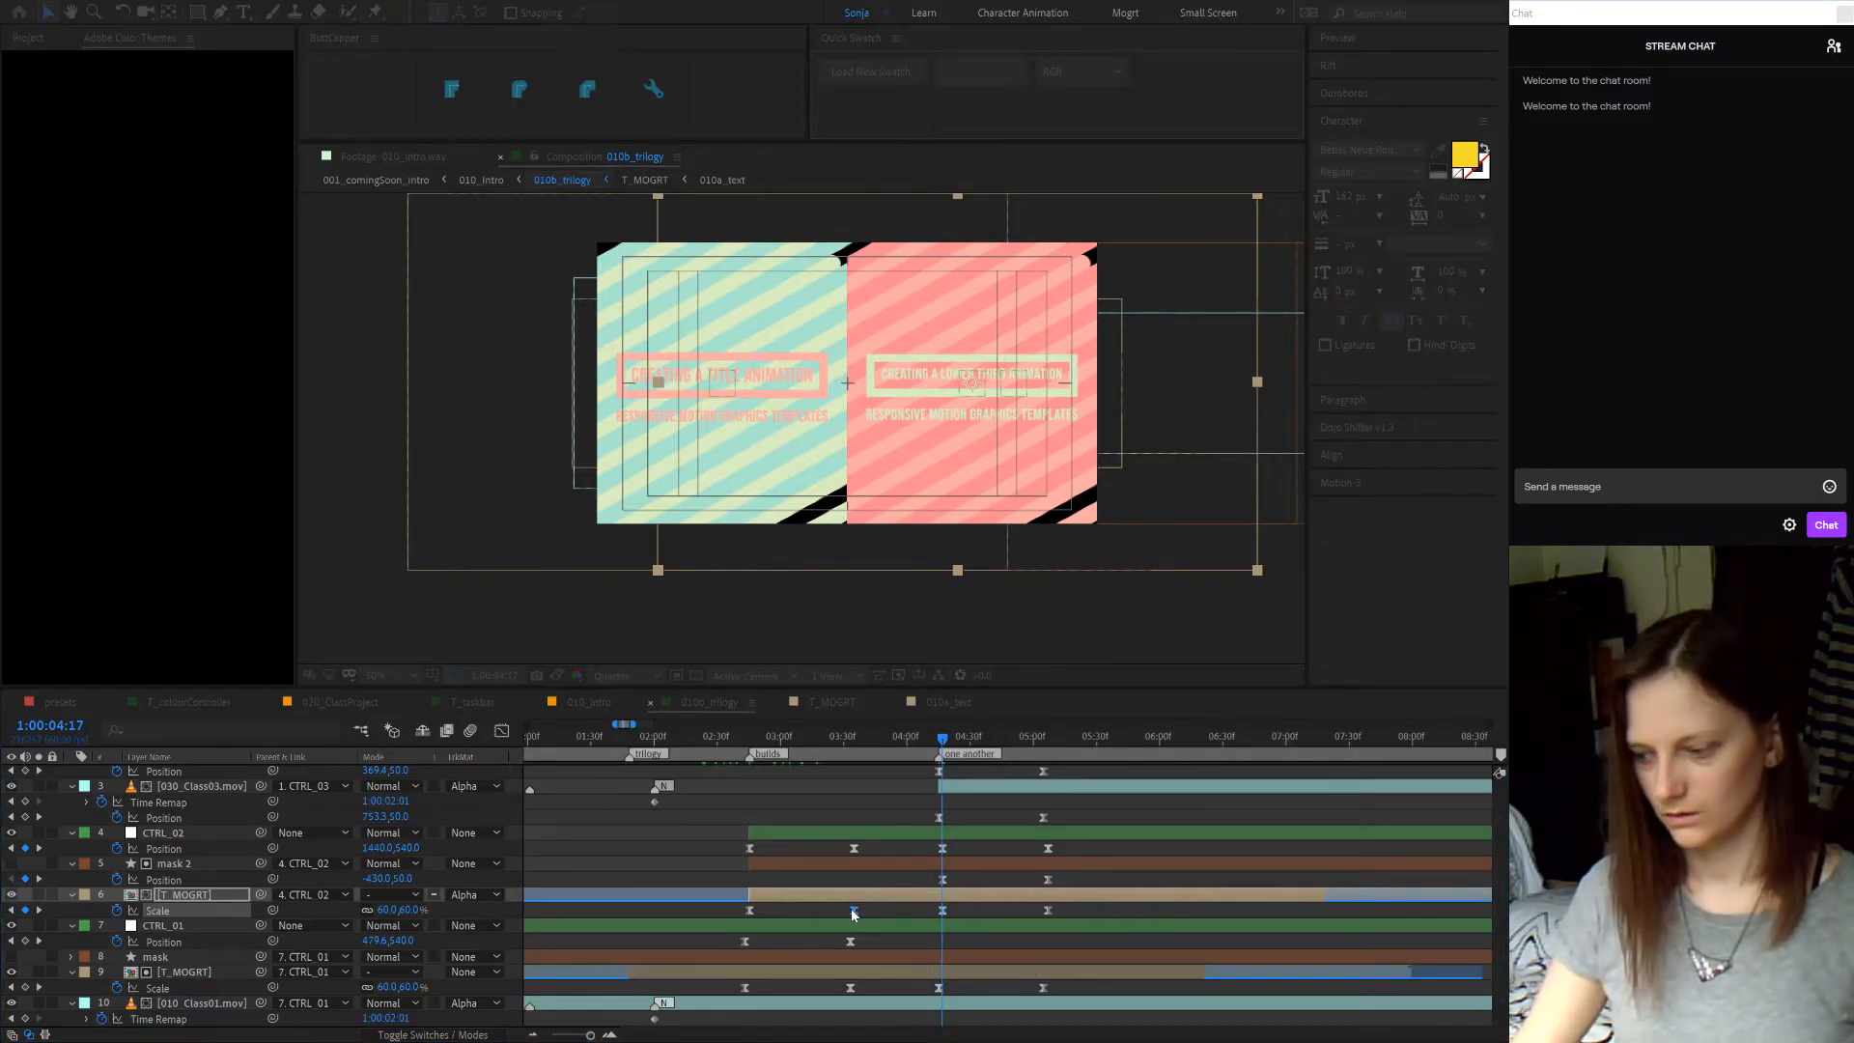
{"action": "key", "text": "Return"}
{"action": "scroll", "coordinate": [858, 943], "scroll_direction": "down", "scroll_amount": 1}
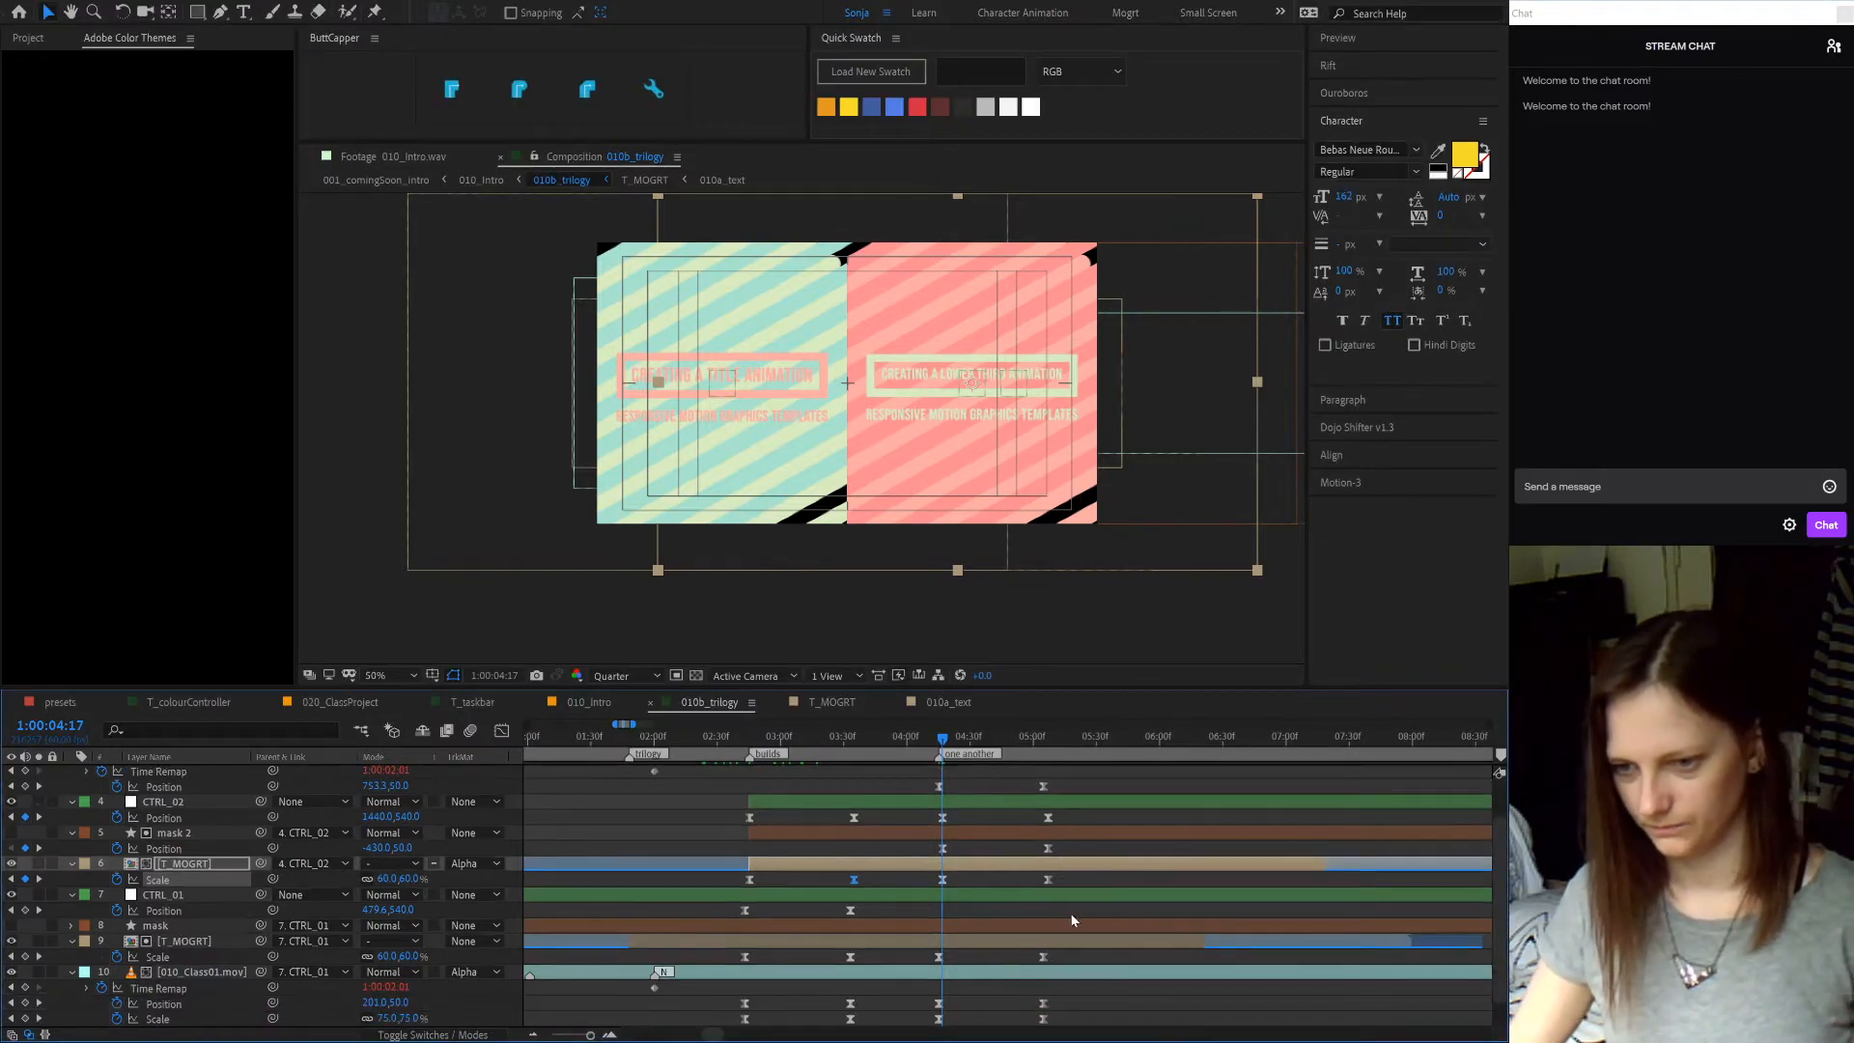
{"action": "double_click", "coordinate": [849, 957]}
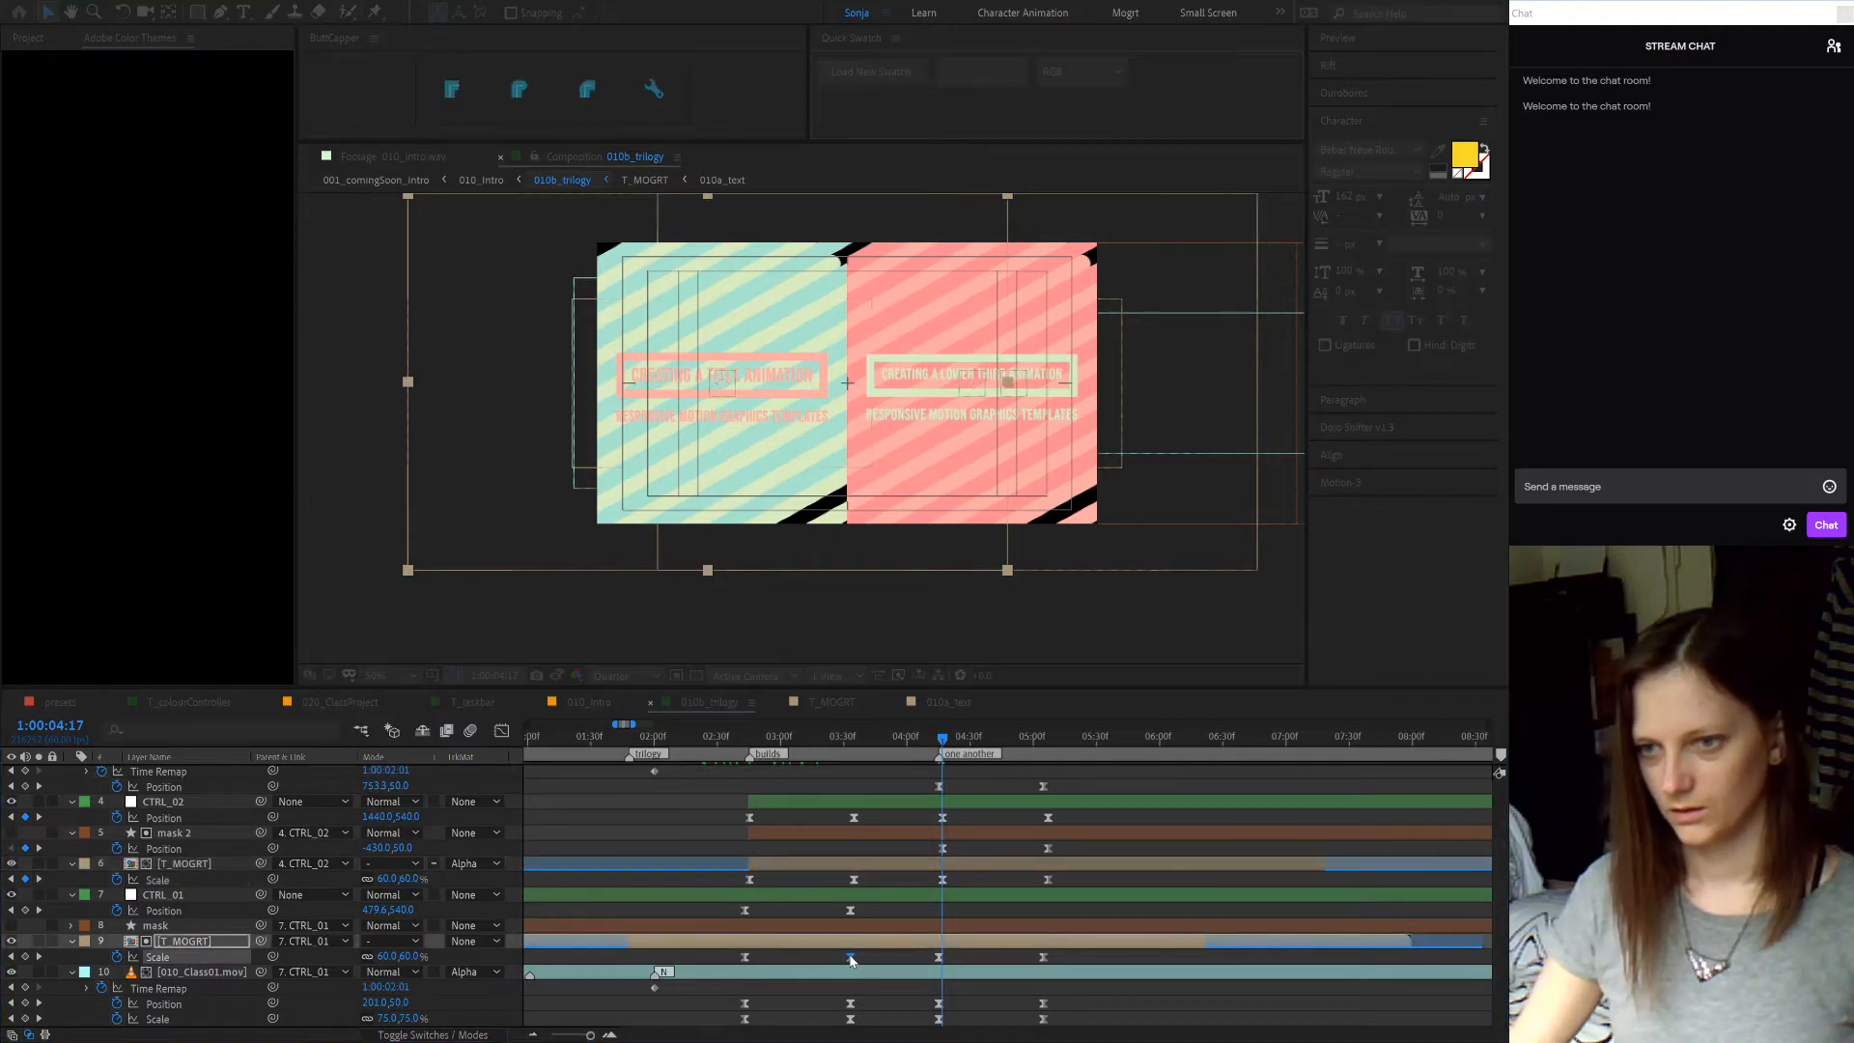
{"action": "key", "text": "Return"}
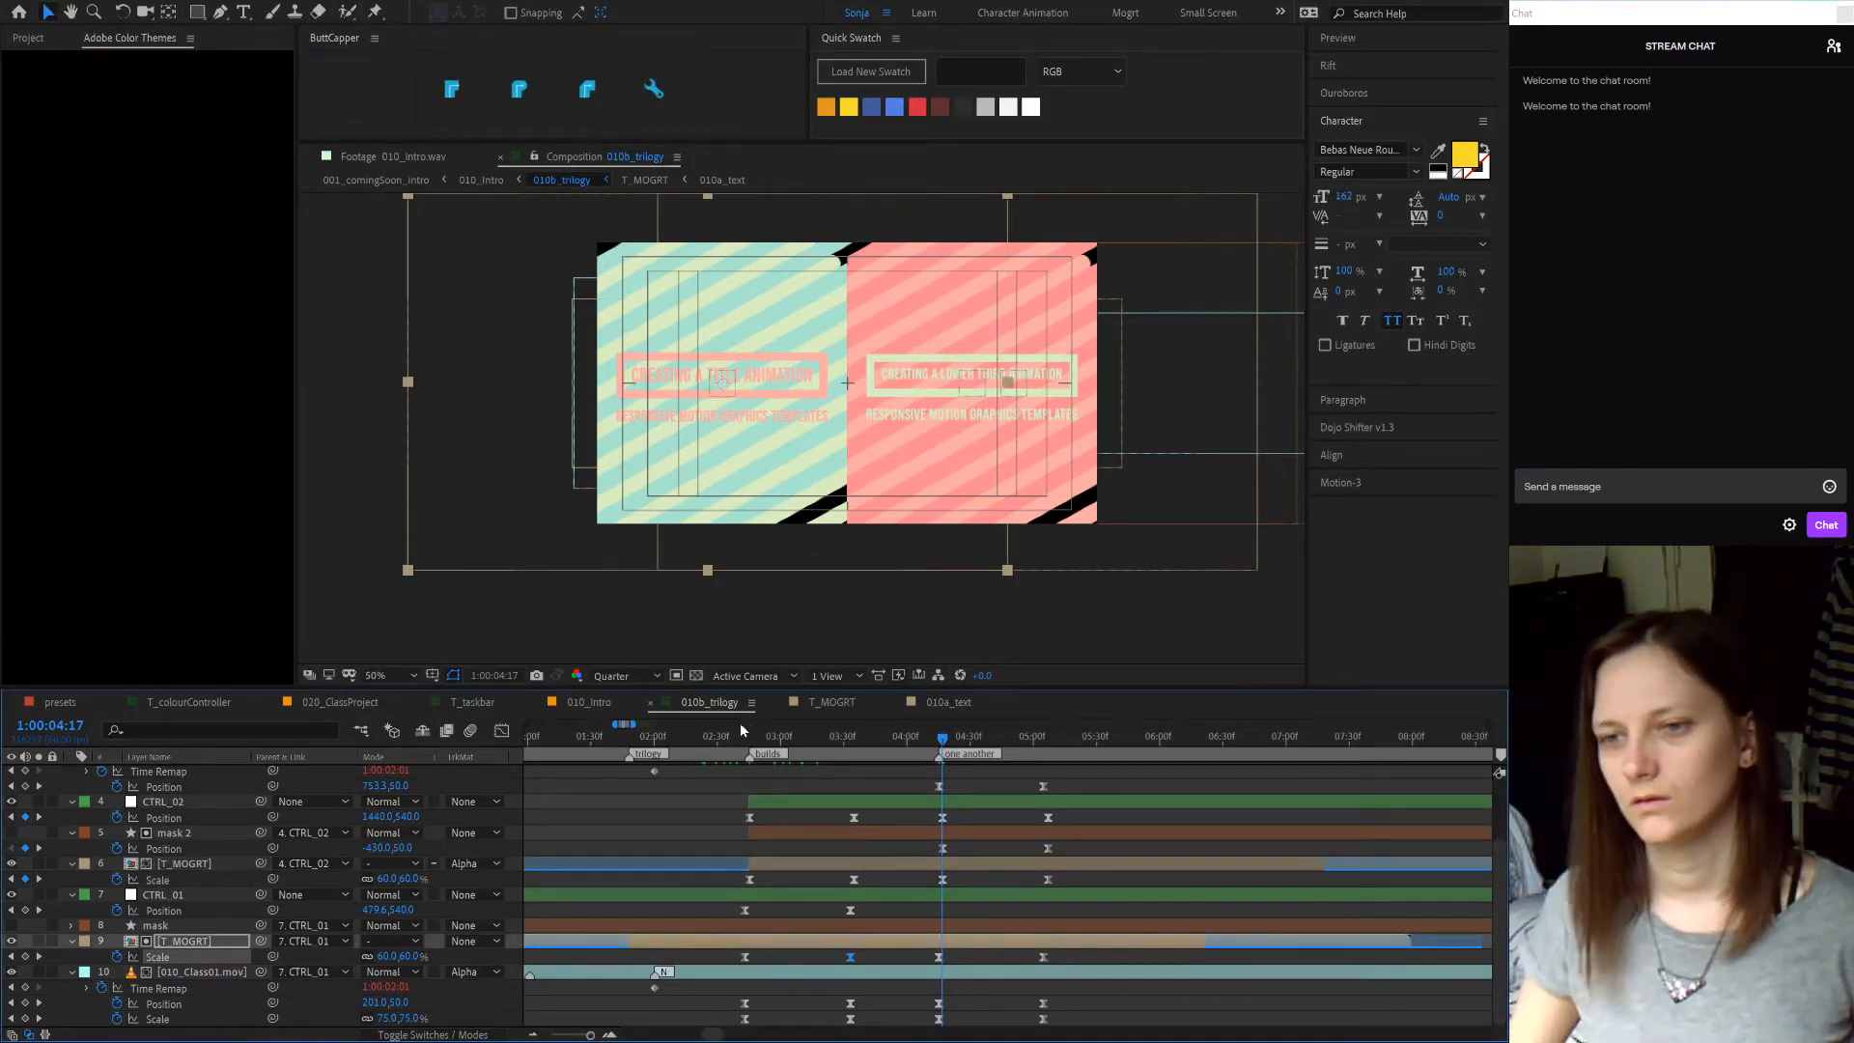
- Move the last two keyframes of CTRL_02, mask 2 and the lower third's T_MOGRT together so the earlier set sits at 1:00:04:13
{"action": "left_click_drag", "start_coordinate": [735, 731], "coordinate": [816, 749]}
{"action": "left_click_drag", "start_coordinate": [862, 769], "coordinate": [940, 787]}
{"action": "scroll", "coordinate": [983, 866], "scroll_direction": "up", "scroll_amount": 3}
{"action": "scroll", "coordinate": [984, 871], "scroll_direction": "down", "scroll_amount": 2}
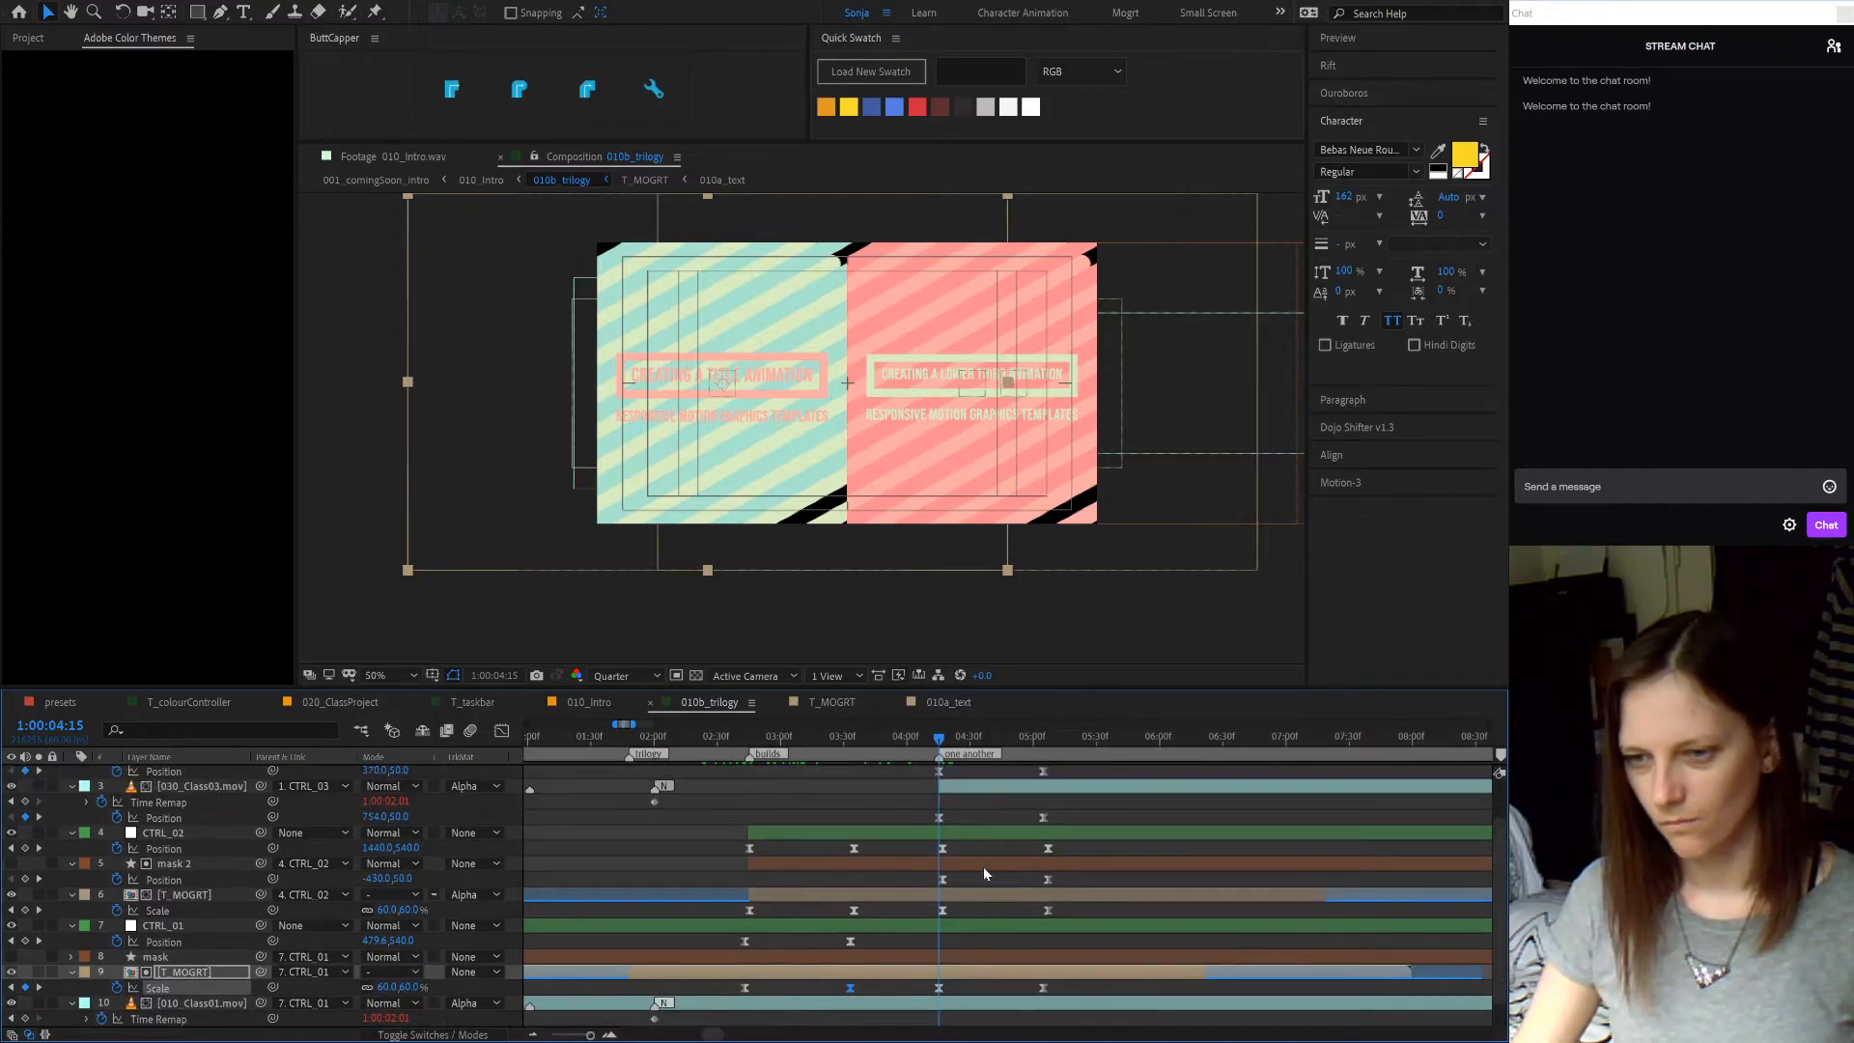
{"action": "scroll", "coordinate": [983, 869], "scroll_direction": "up", "scroll_amount": 1}
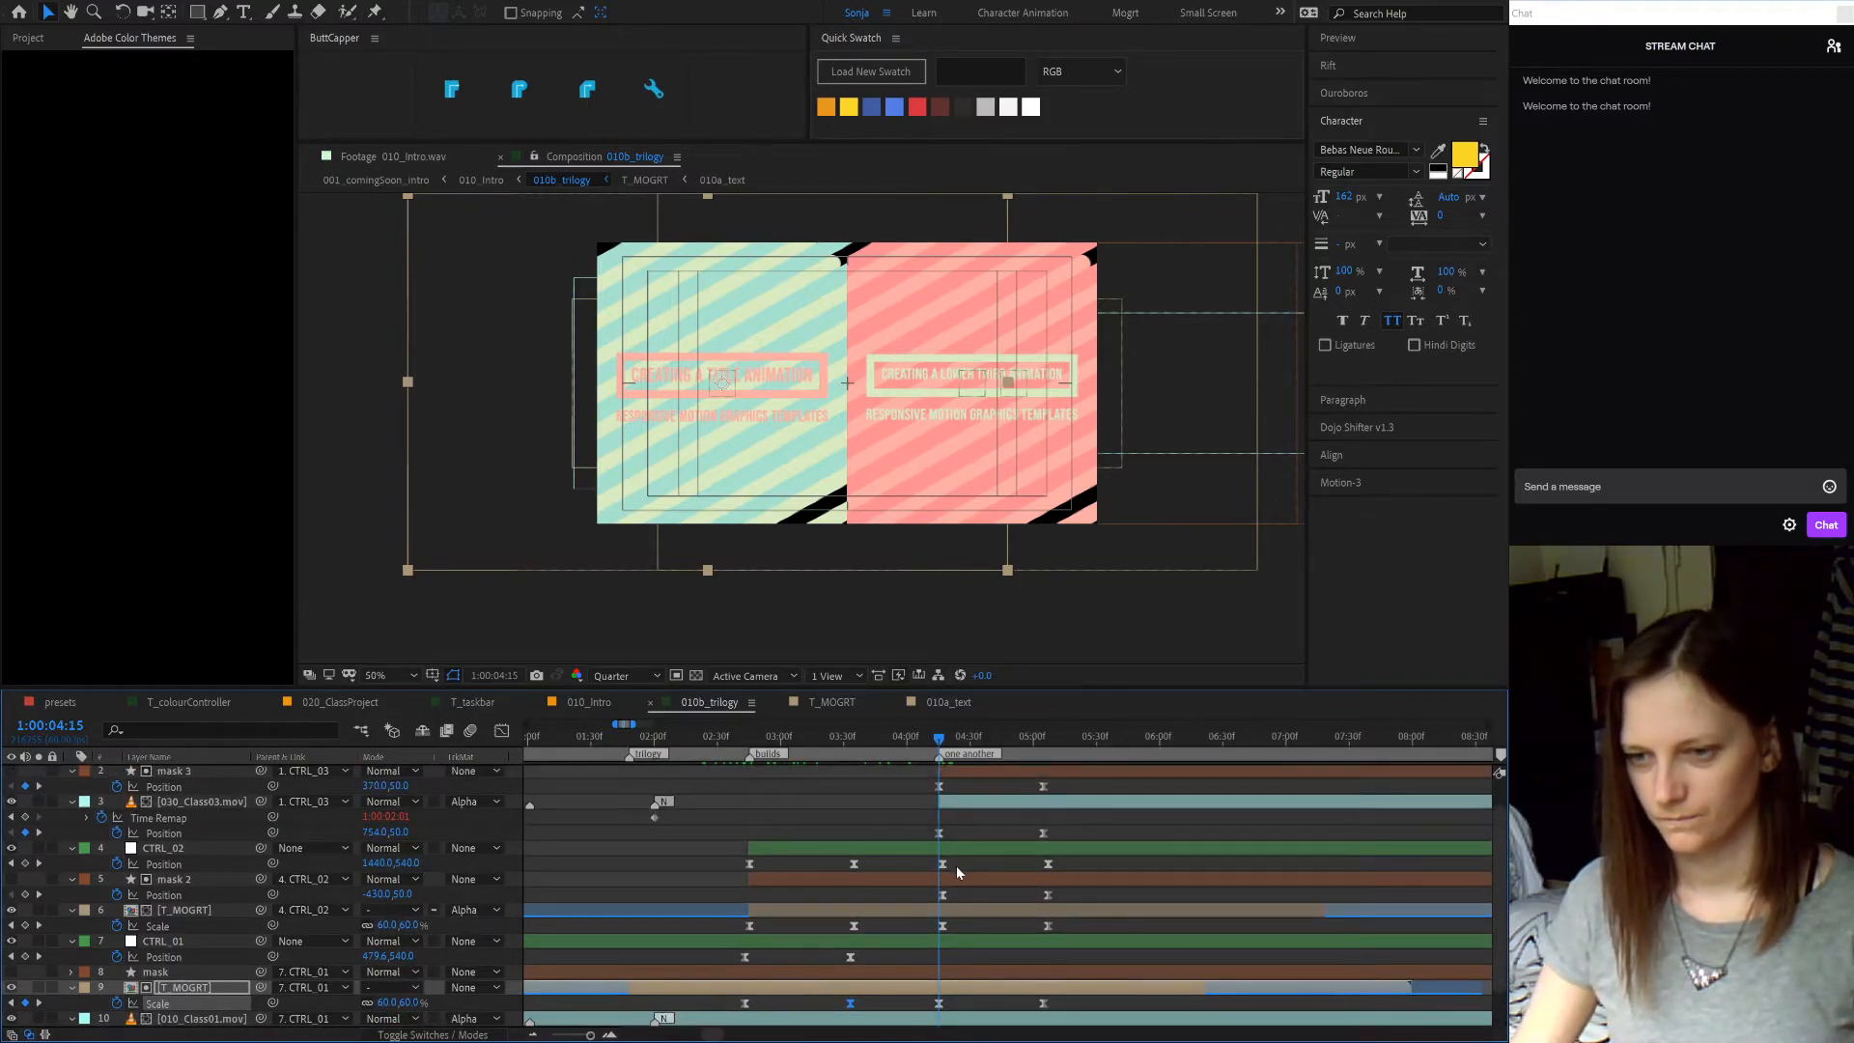
{"action": "left_click_drag", "start_coordinate": [1078, 864], "coordinate": [940, 937]}
{"action": "key", "text": "Page_Up"}
{"action": "key", "text": "Page_Up"}
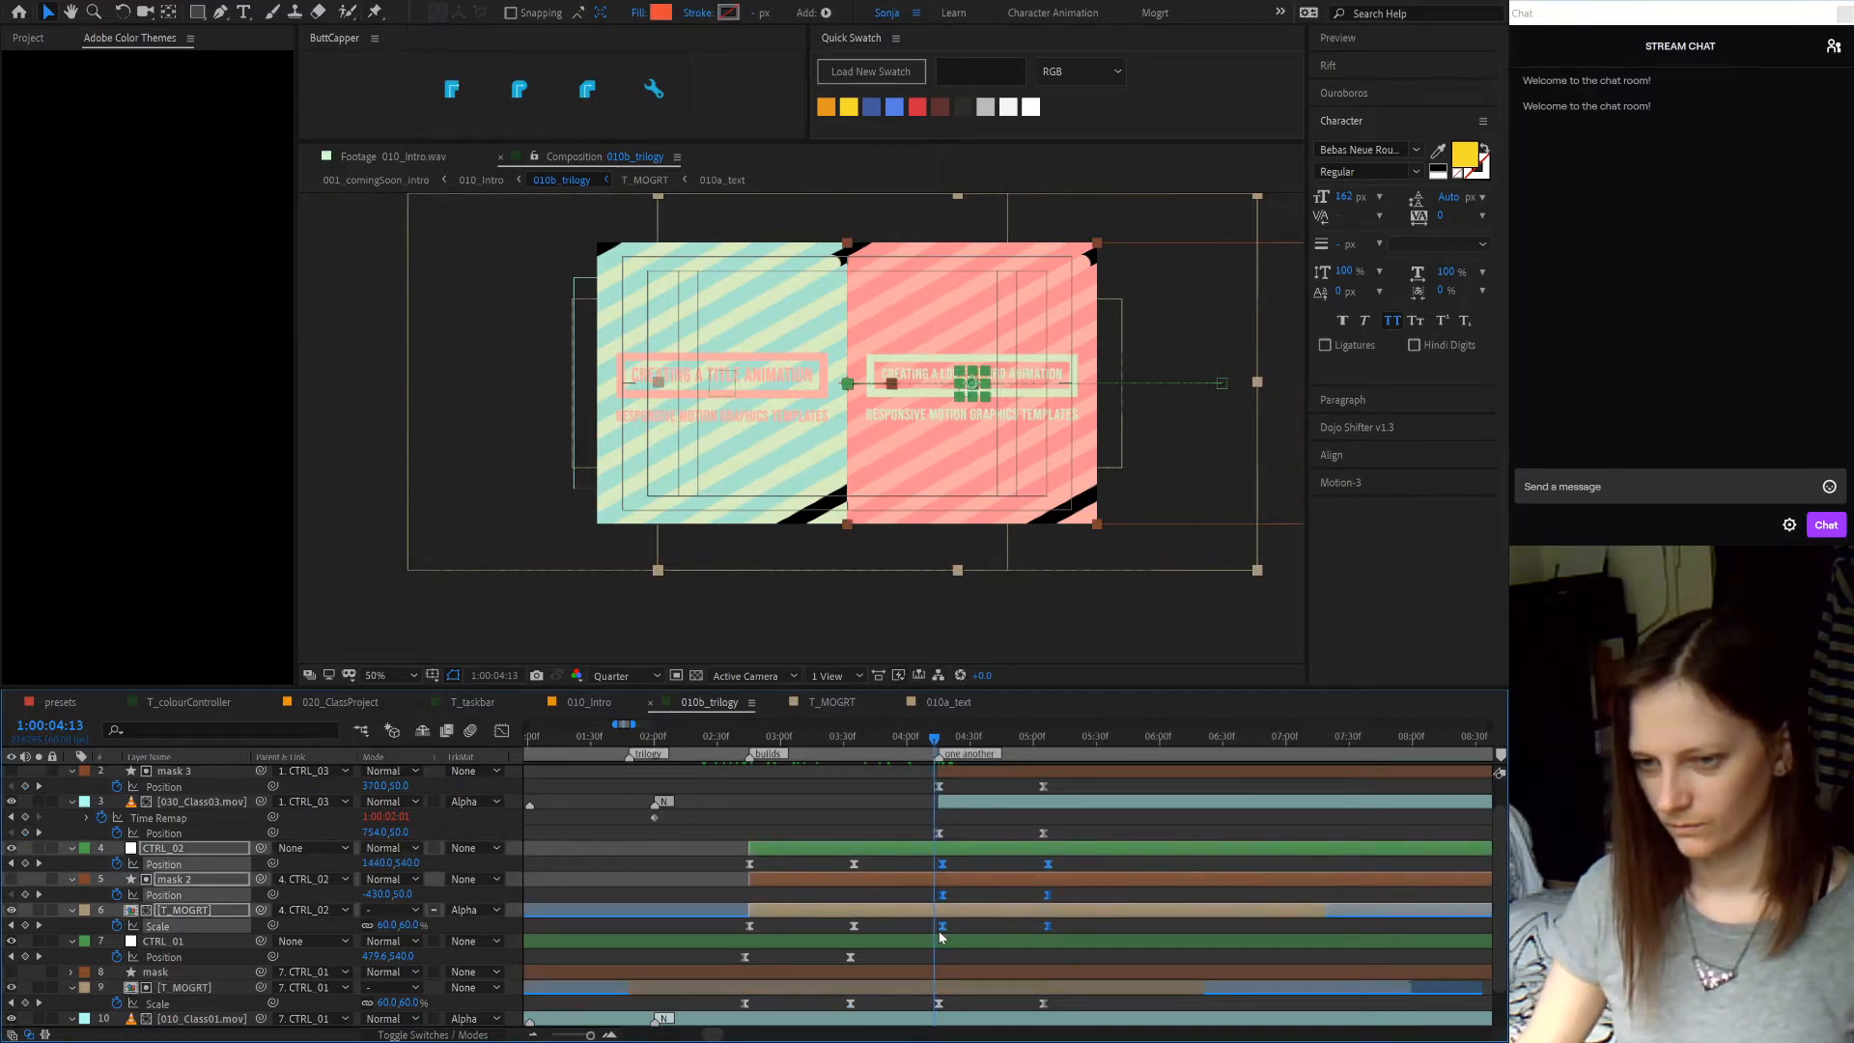
{"action": "left_click_drag", "start_coordinate": [944, 929], "coordinate": [935, 932]}
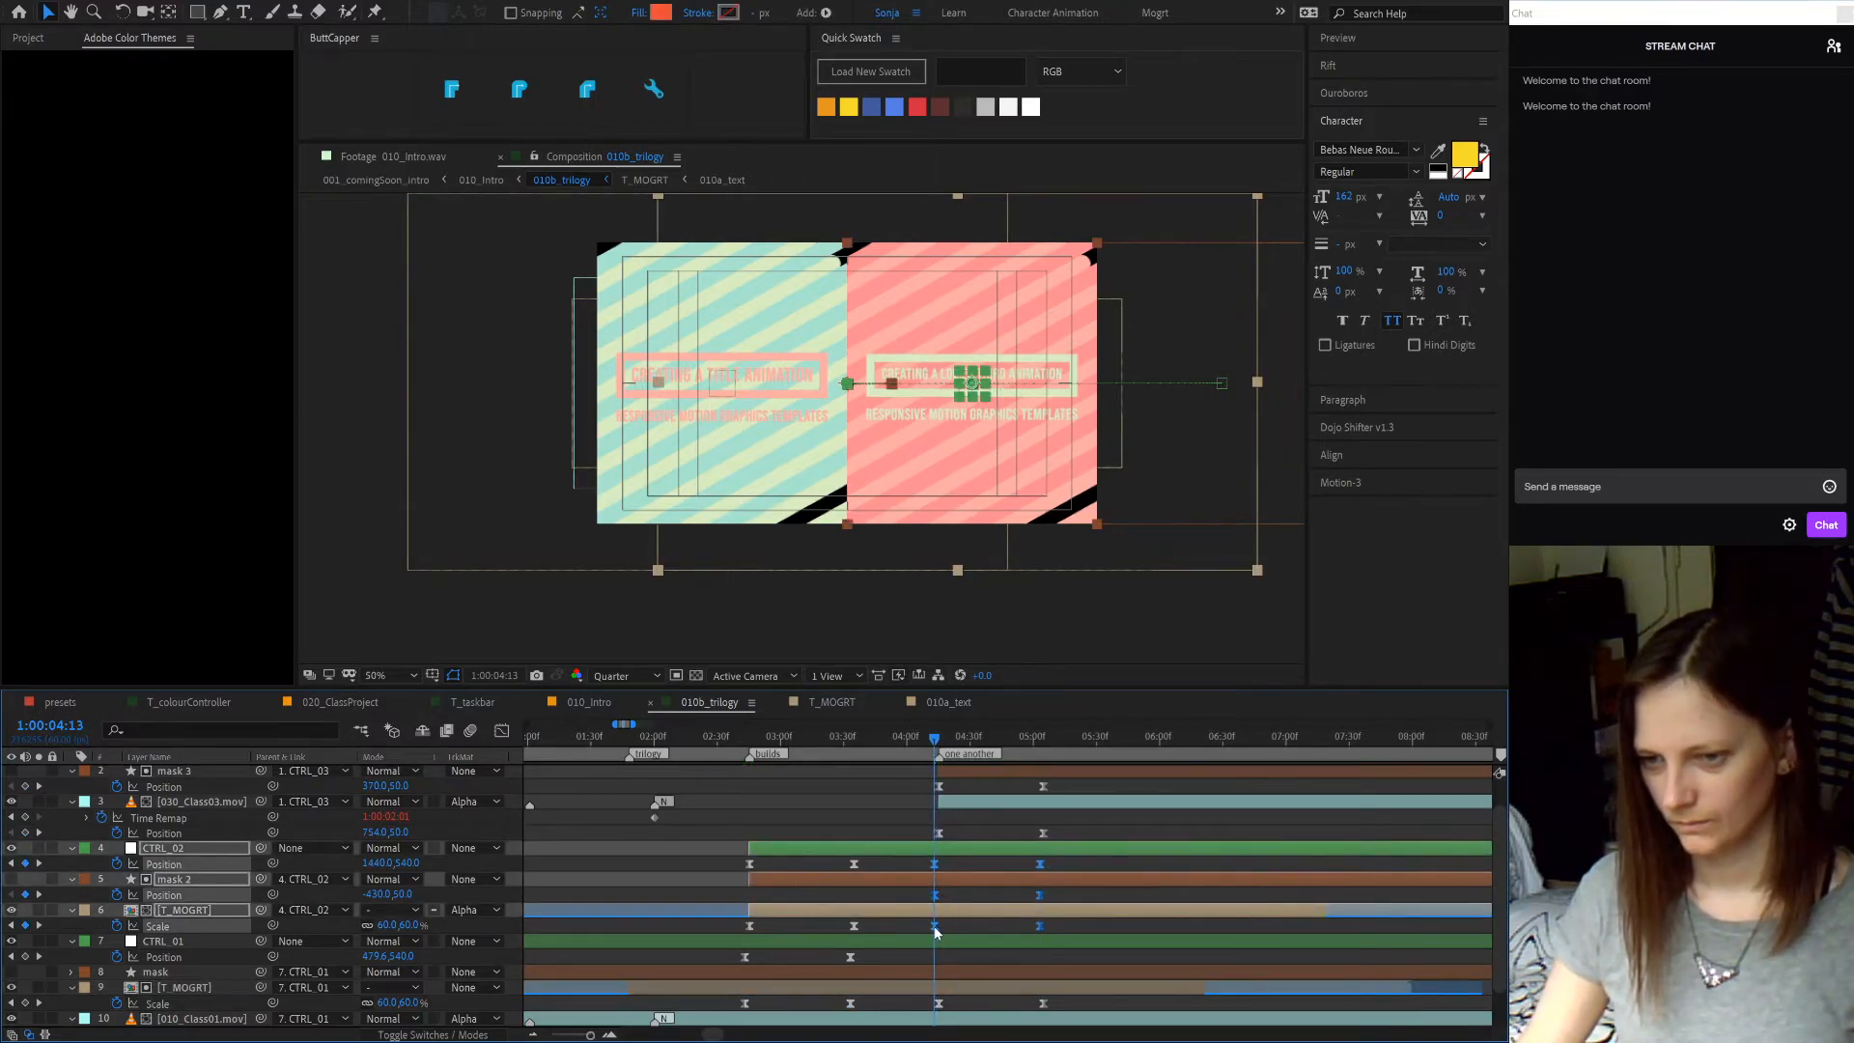
- Add a Position keyframe to CTRL_01 at 1:00:04:11
{"action": "left_click_drag", "start_coordinate": [829, 742], "coordinate": [860, 744]}
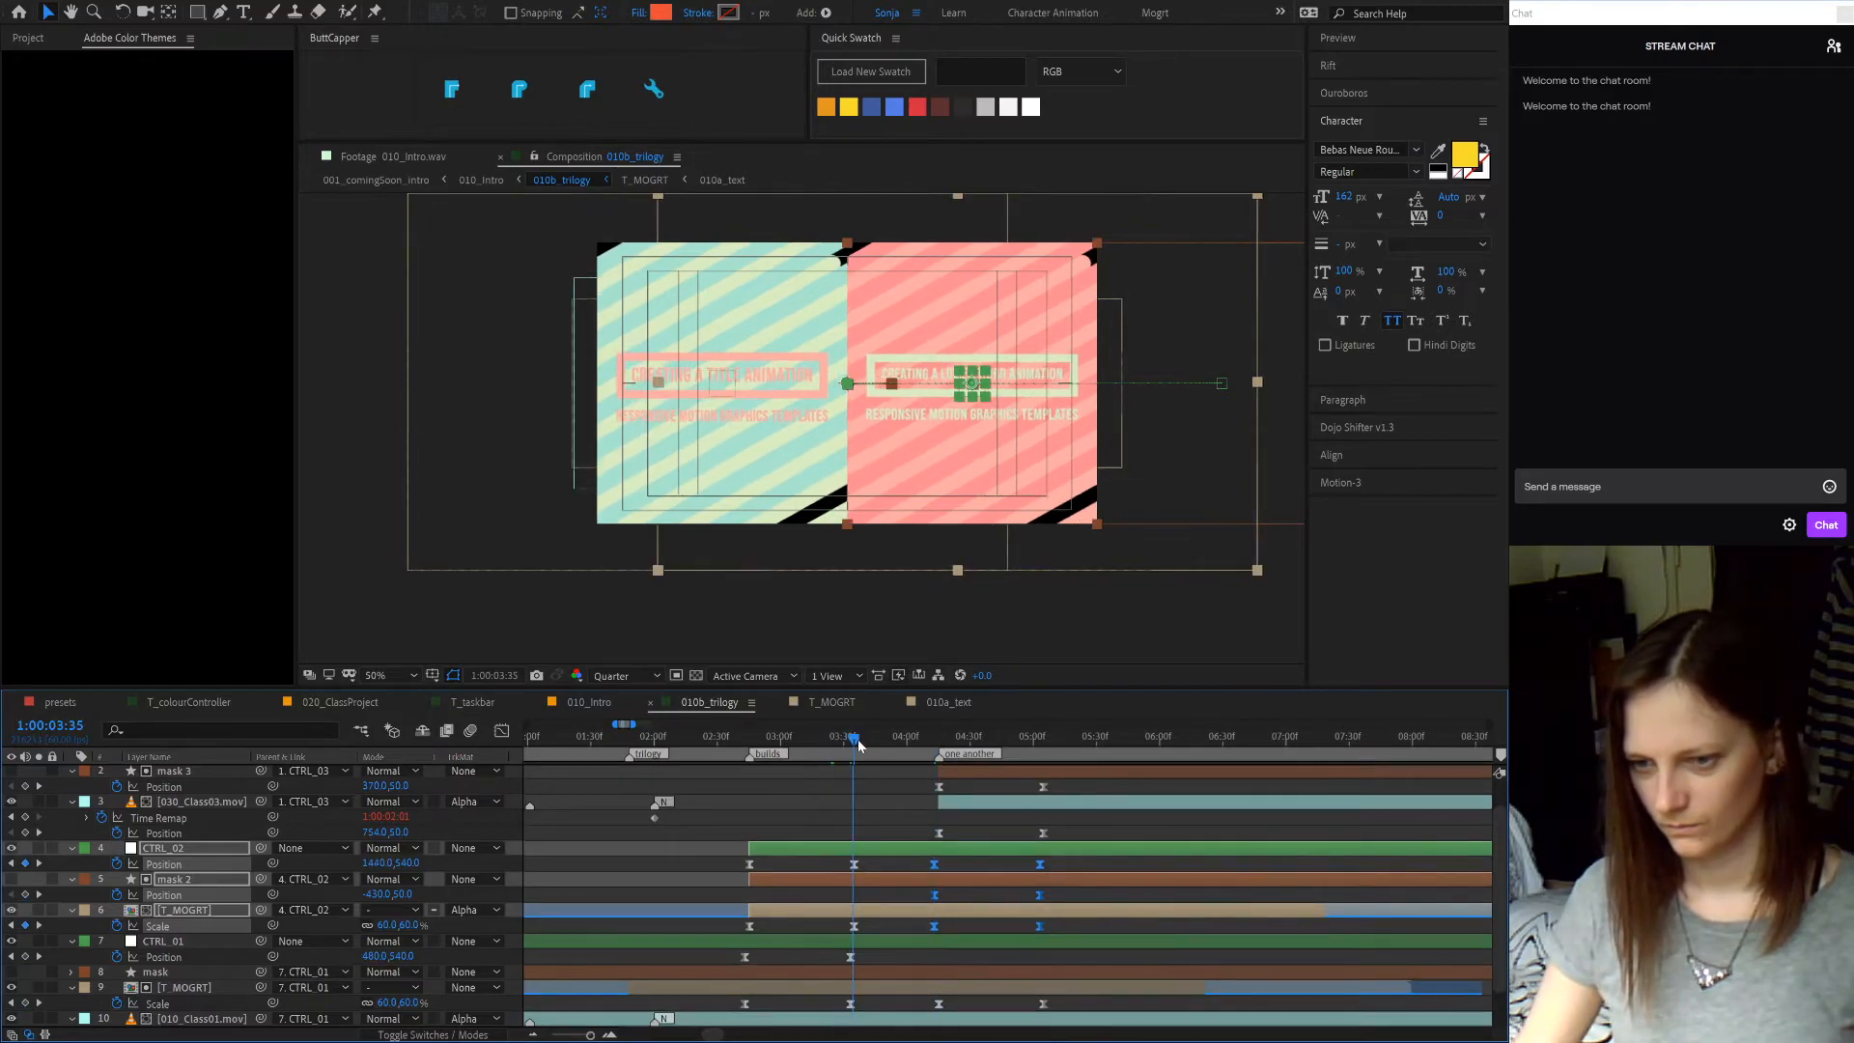
{"action": "key", "text": "Page_Up"}
{"action": "key", "text": "Page_Up"}
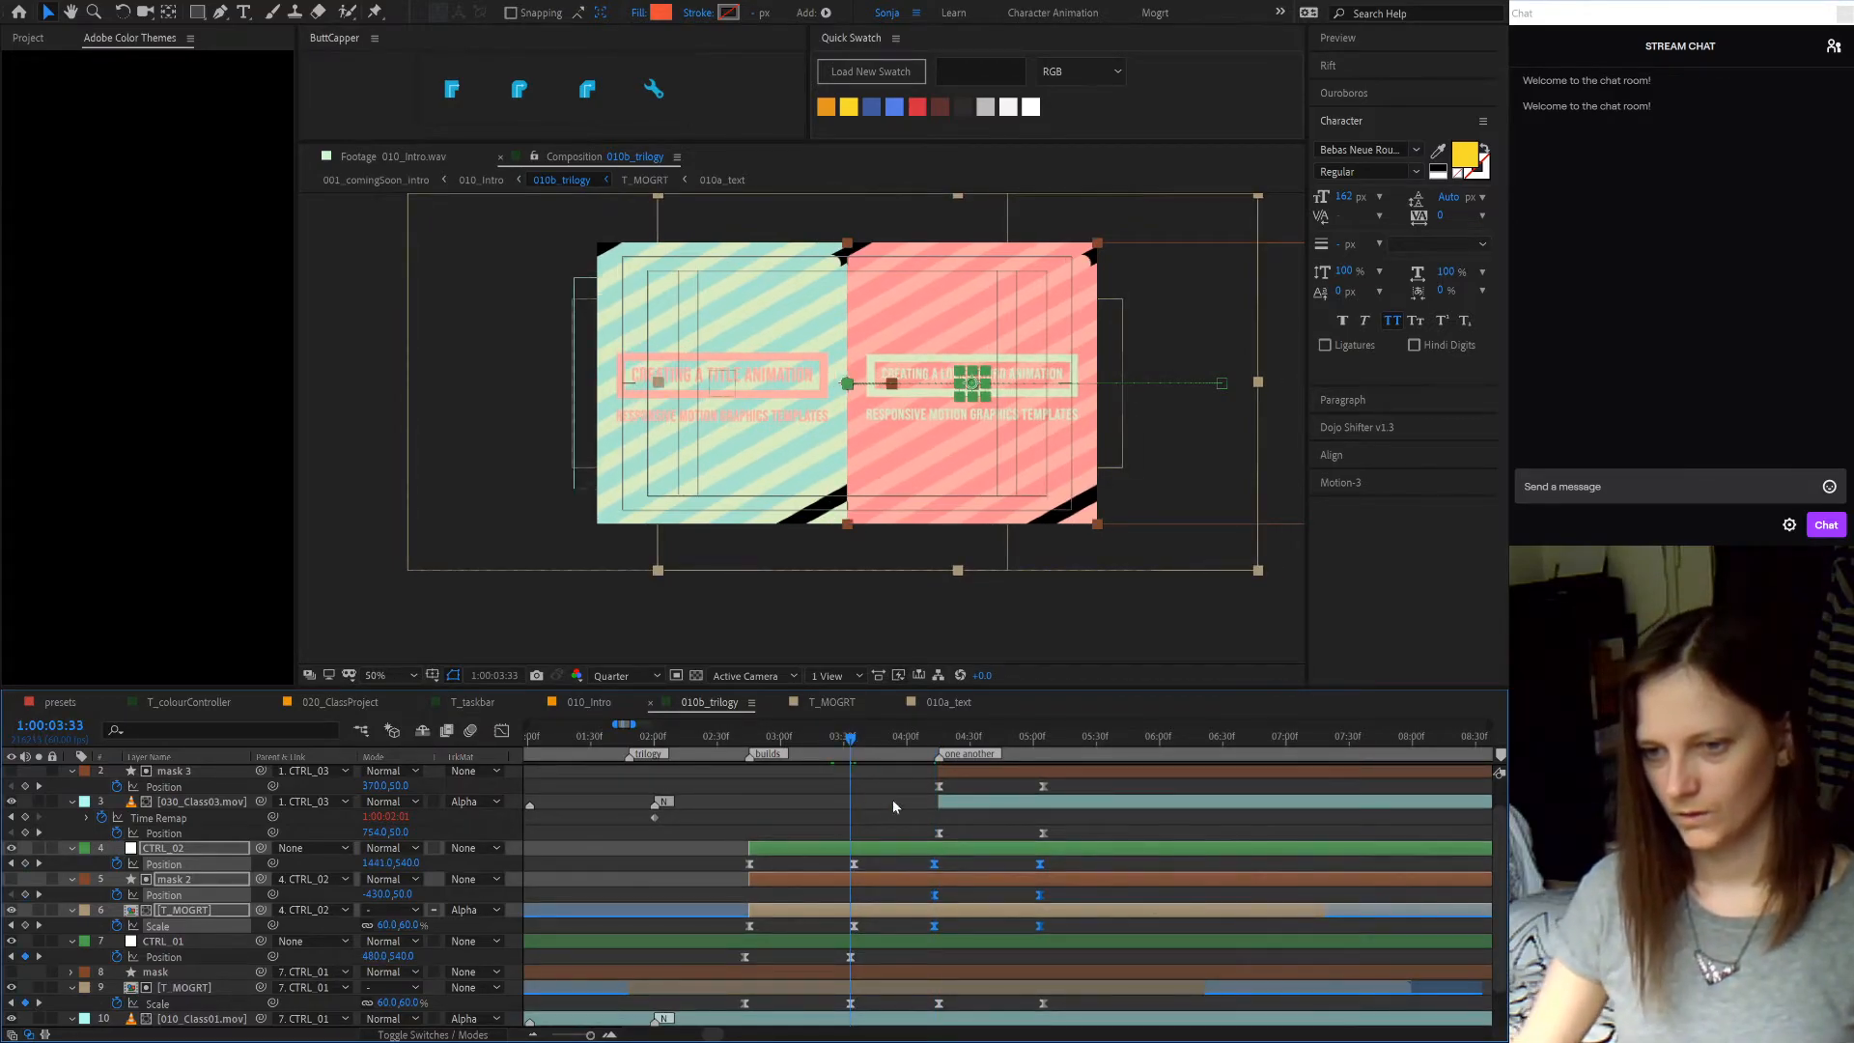
{"action": "left_click_drag", "start_coordinate": [917, 738], "coordinate": [1040, 750]}
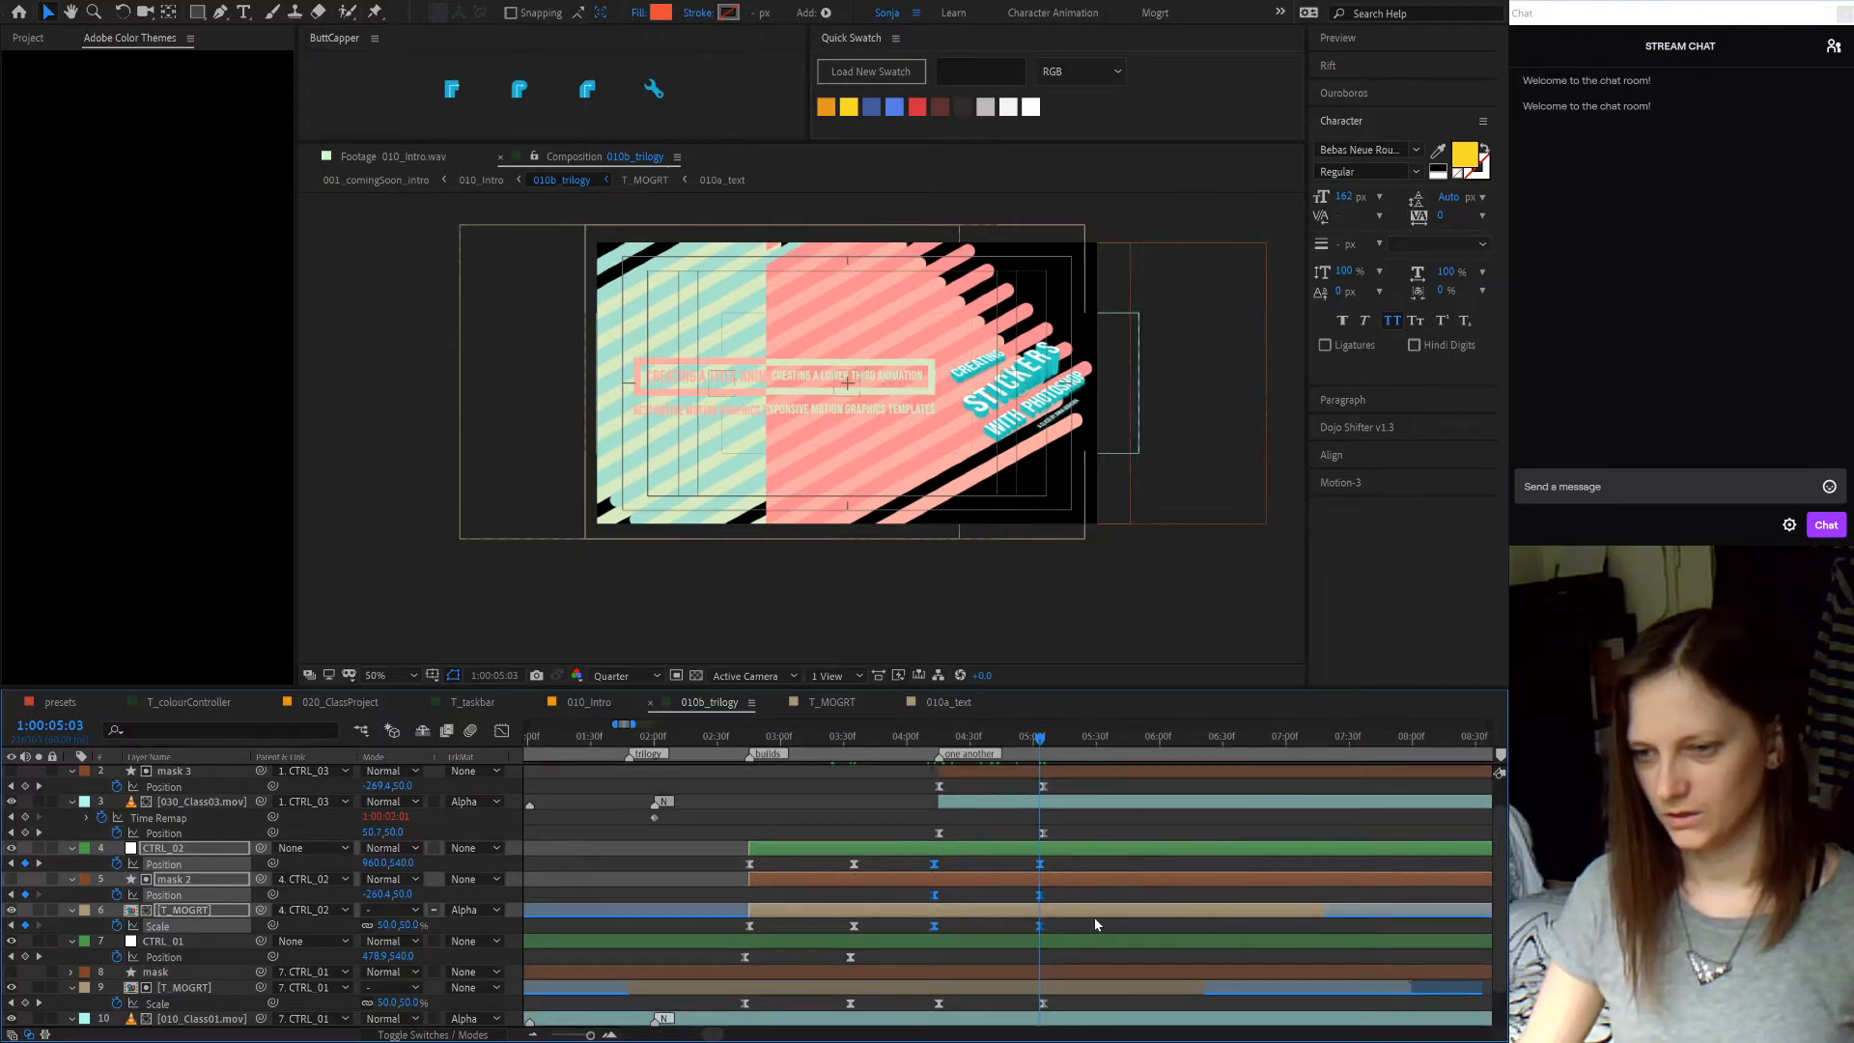
{"action": "left_click", "coordinate": [1081, 849]}
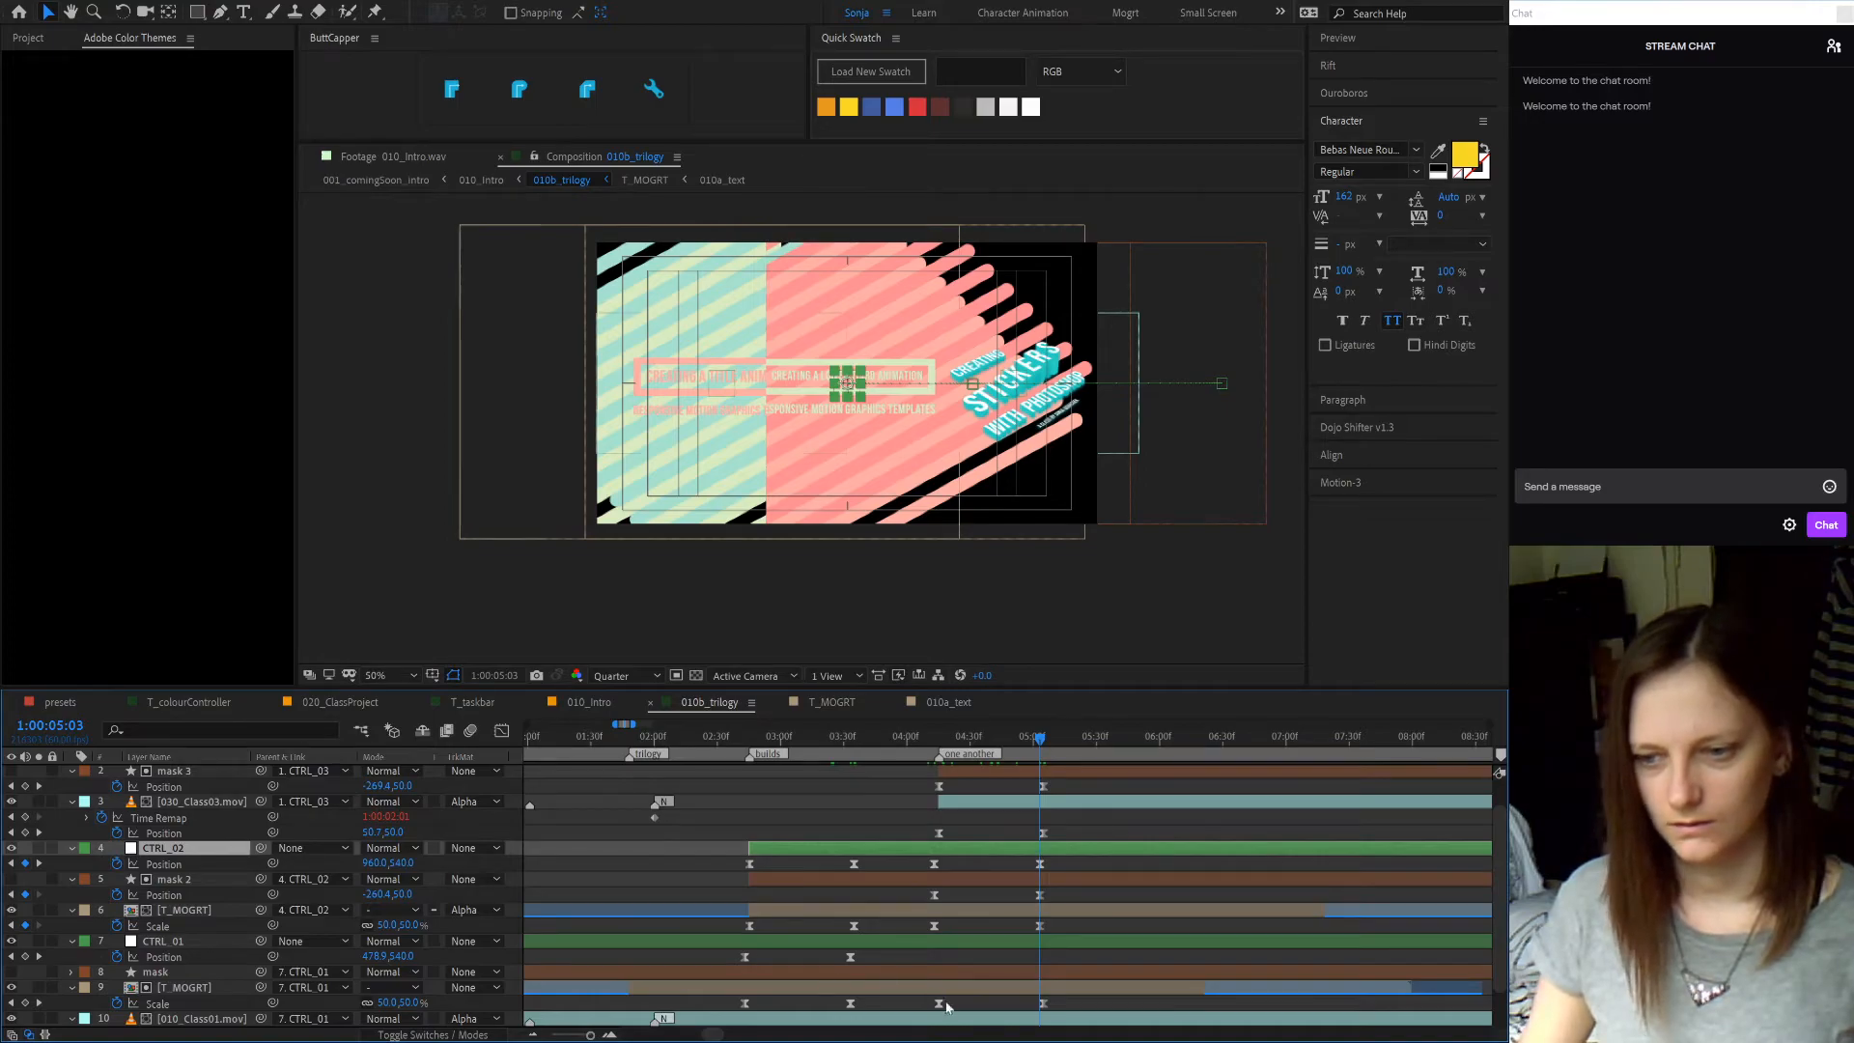
{"action": "left_click", "coordinate": [937, 743]}
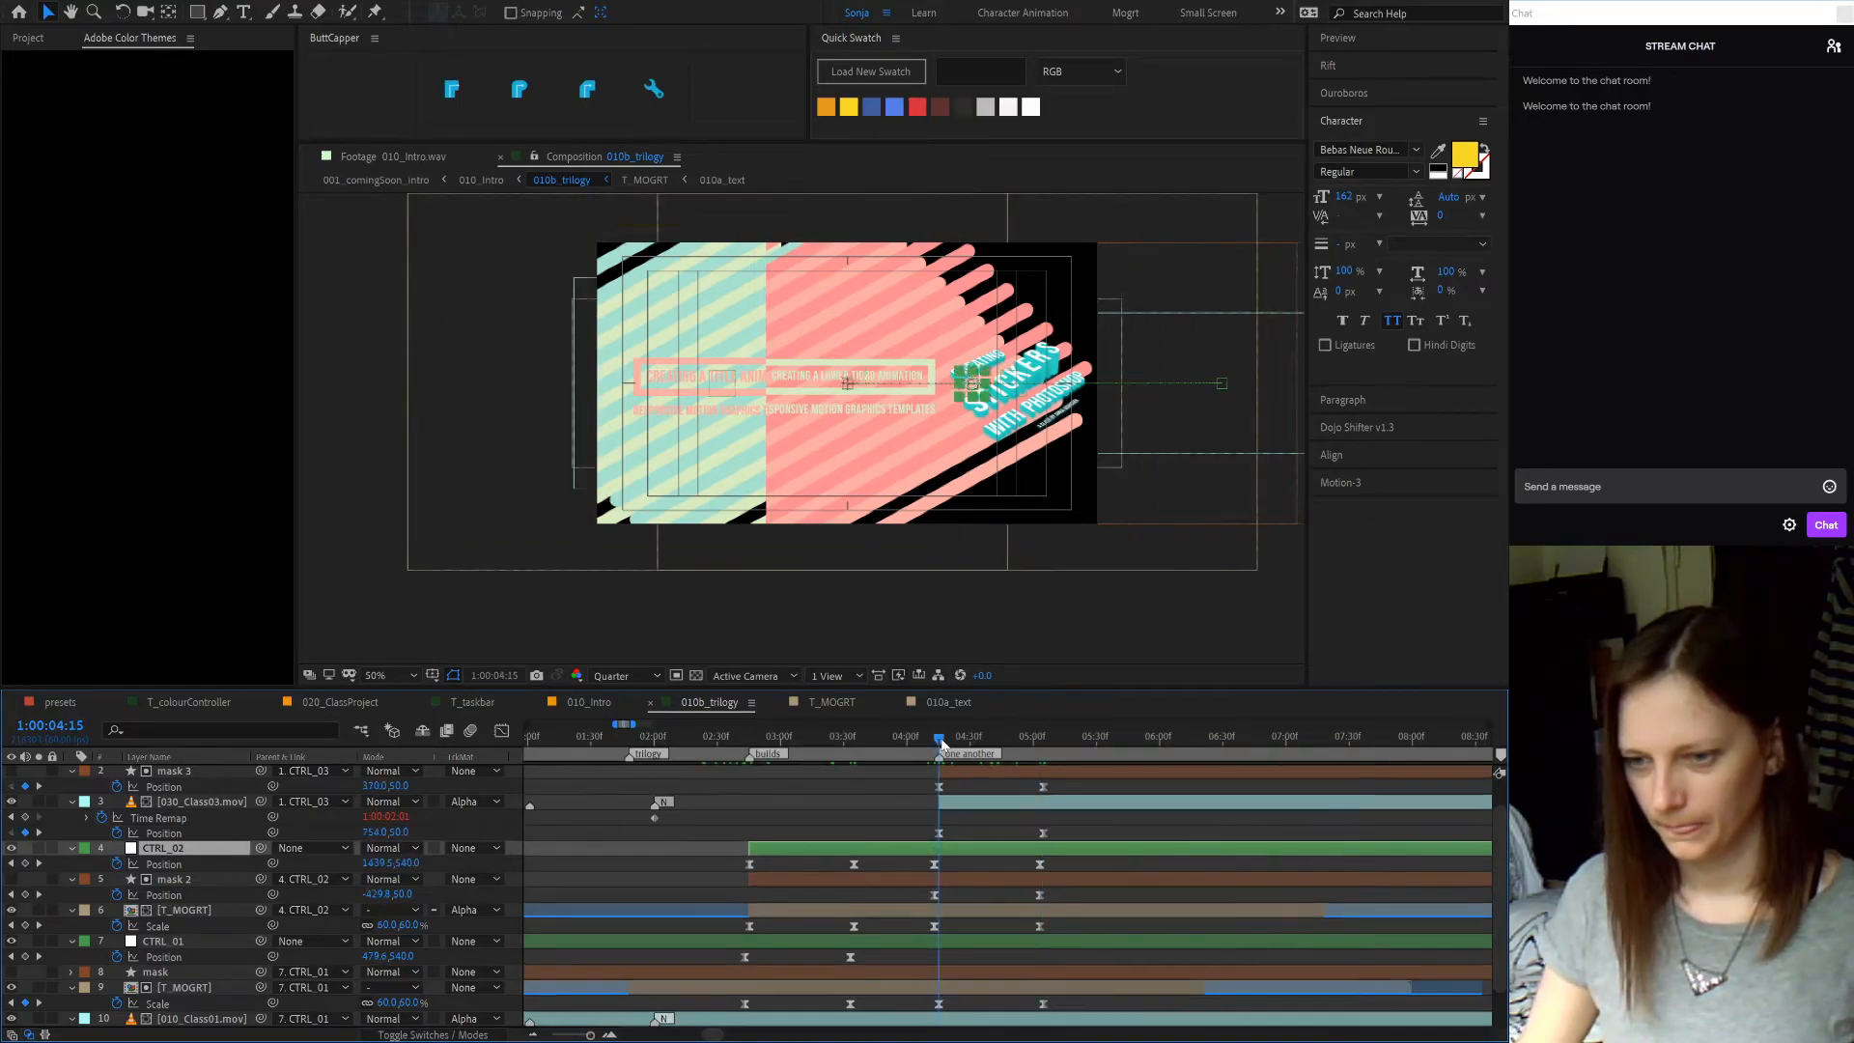
{"action": "key", "text": "Page_Up"}
{"action": "key", "text": "Page_Up"}
{"action": "left_click", "coordinate": [25, 957]}
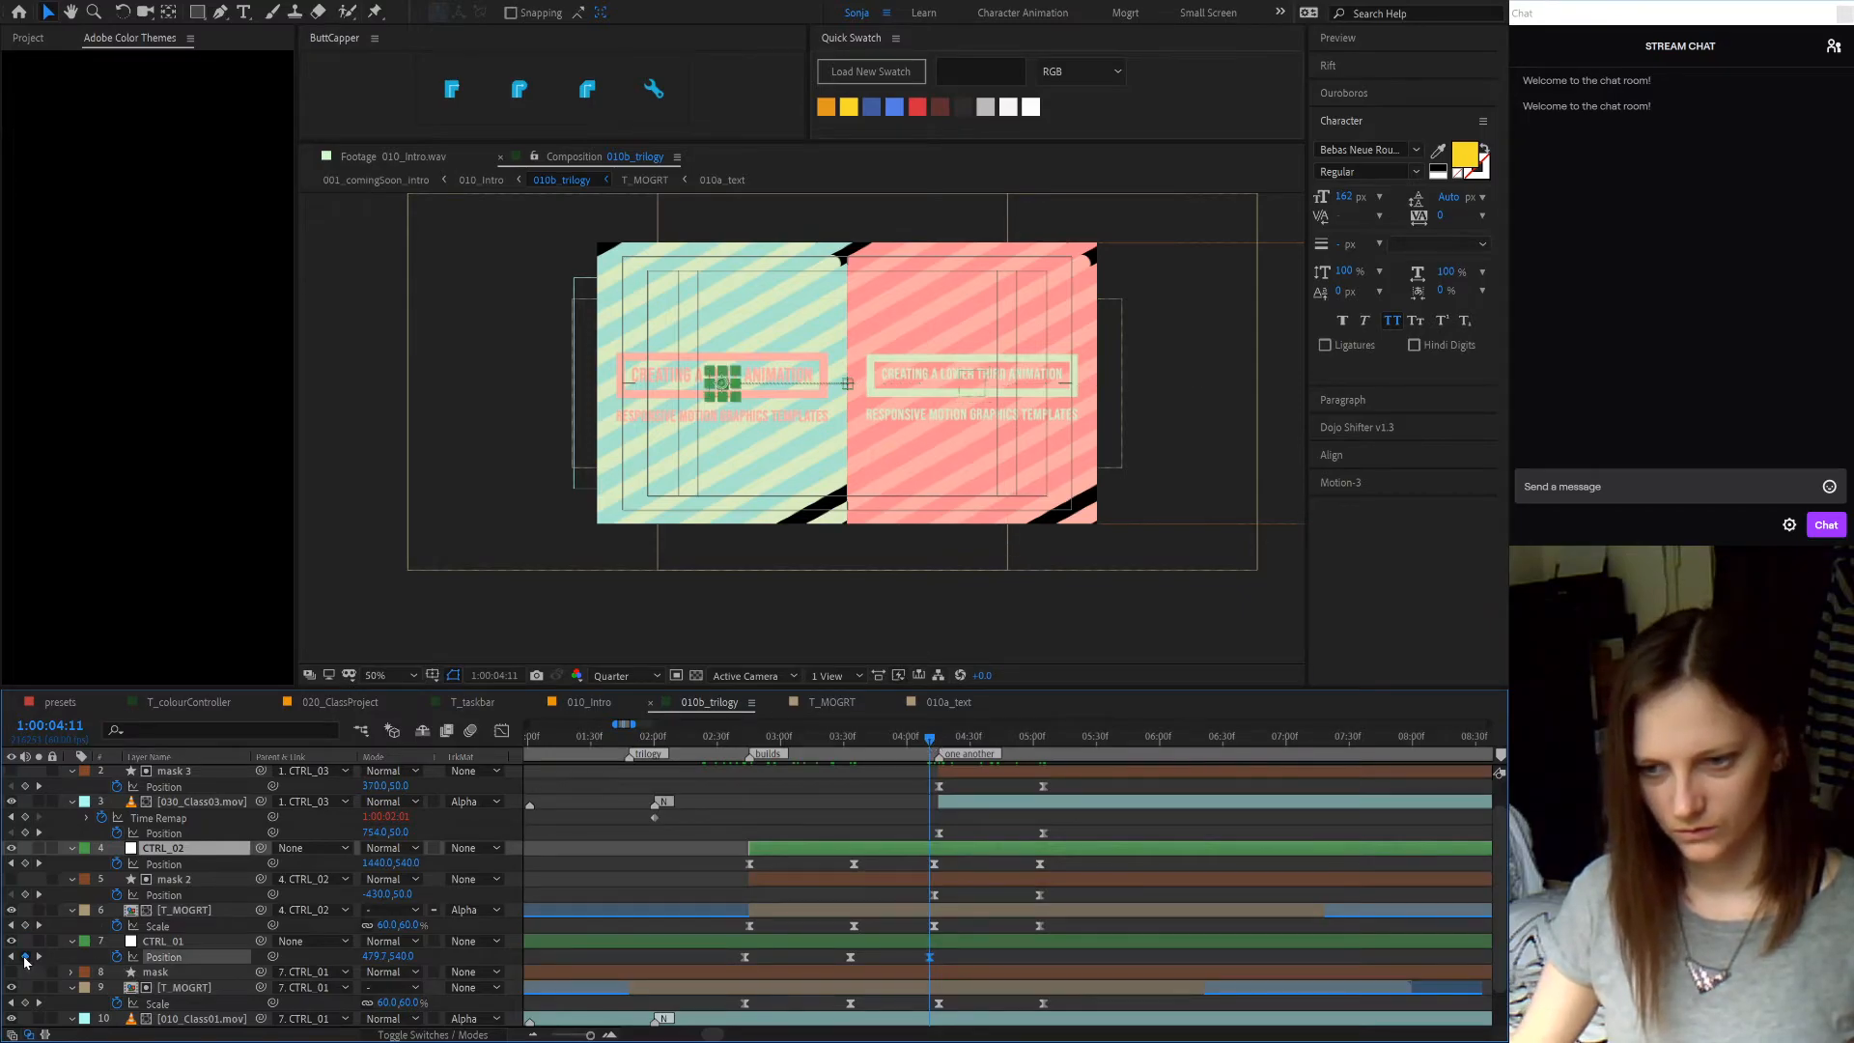
- Preview the split-screen transition and set the X Position of CTRL_01 to 480 at 1:00:05:01
{"action": "key", "text": "space"}
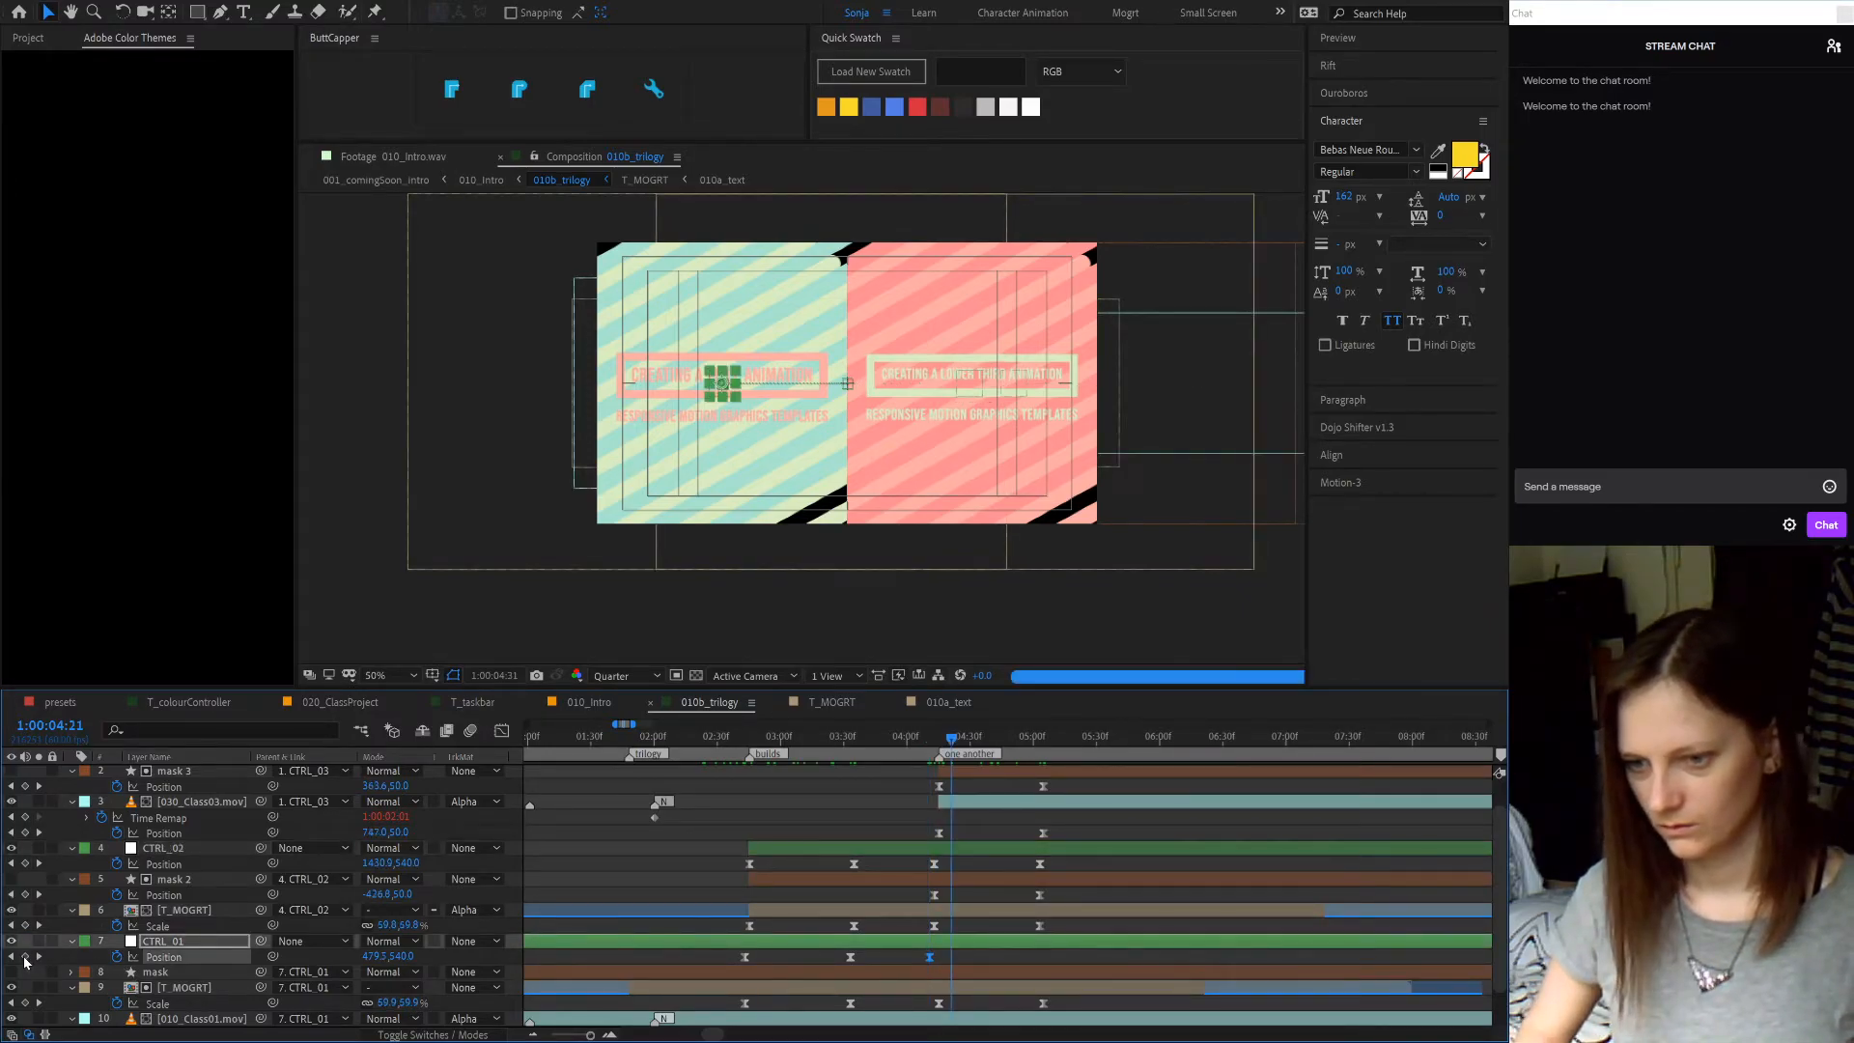
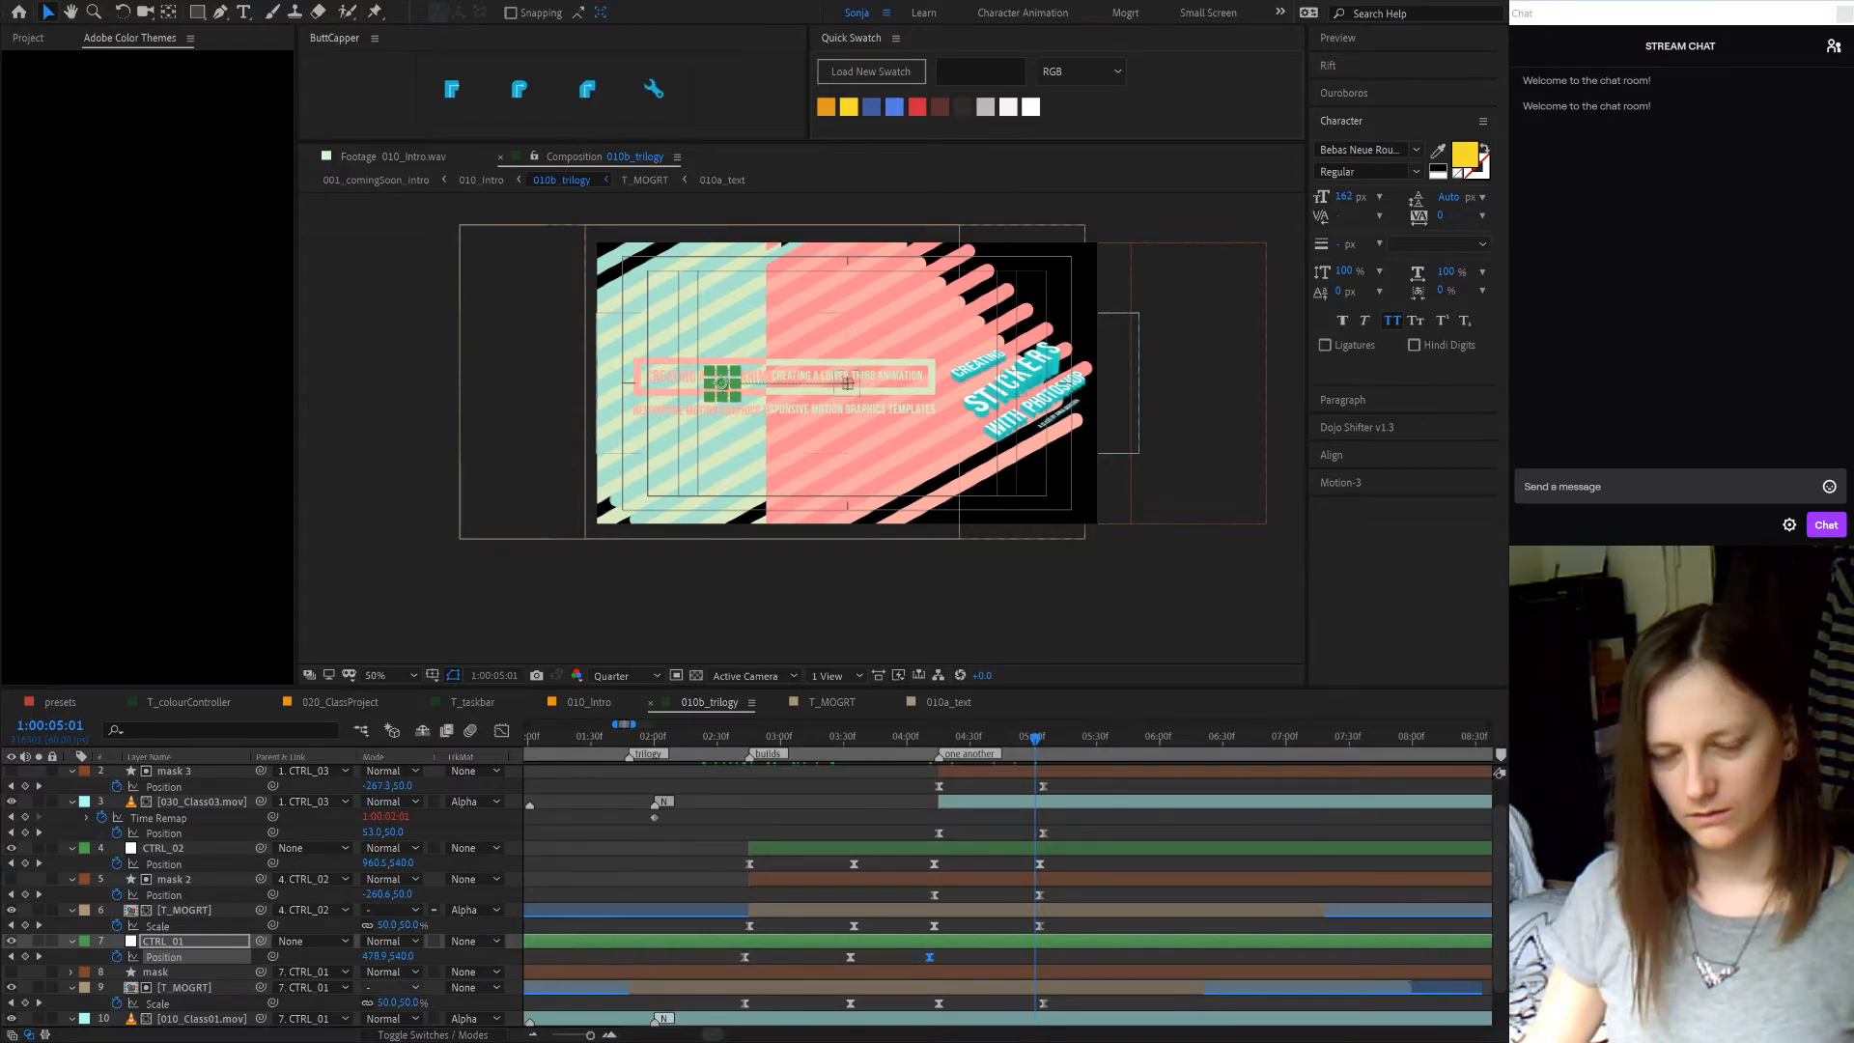
{"action": "left_click", "coordinate": [375, 957]}
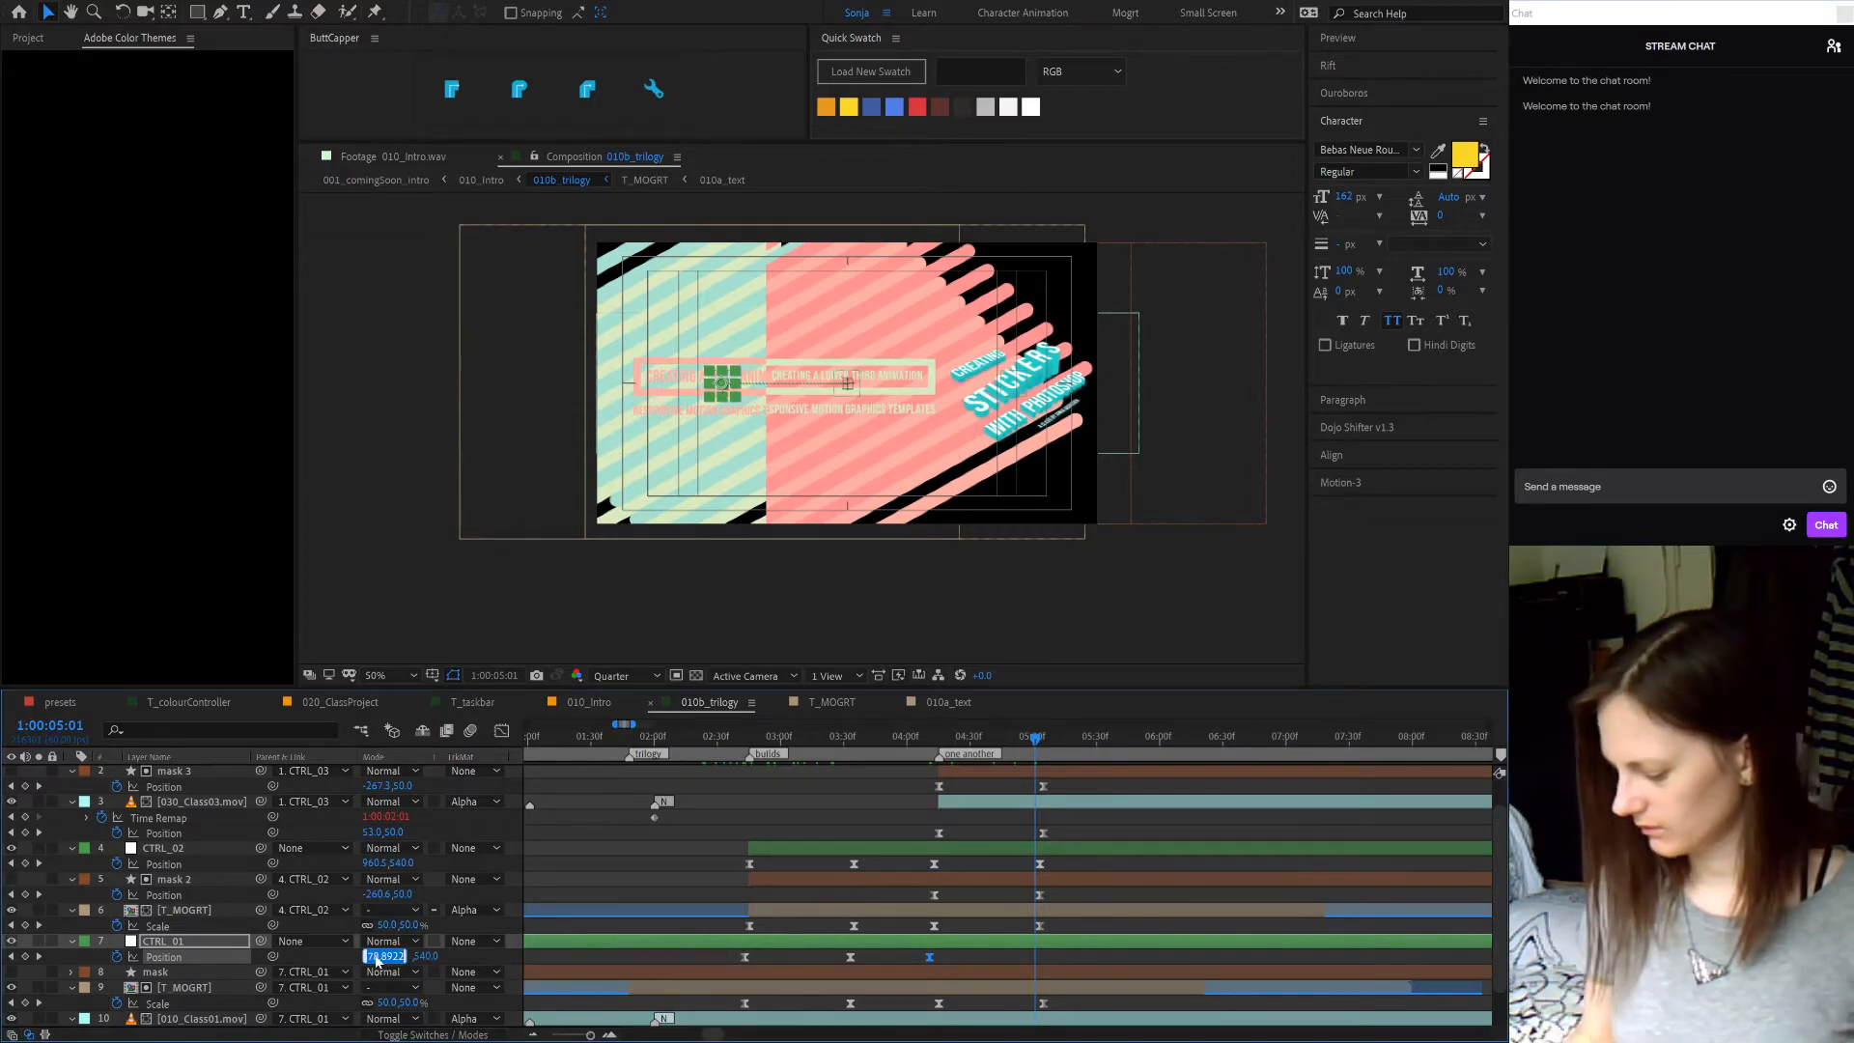
{"action": "type", "text": "480"}
{"action": "key", "text": "Return"}
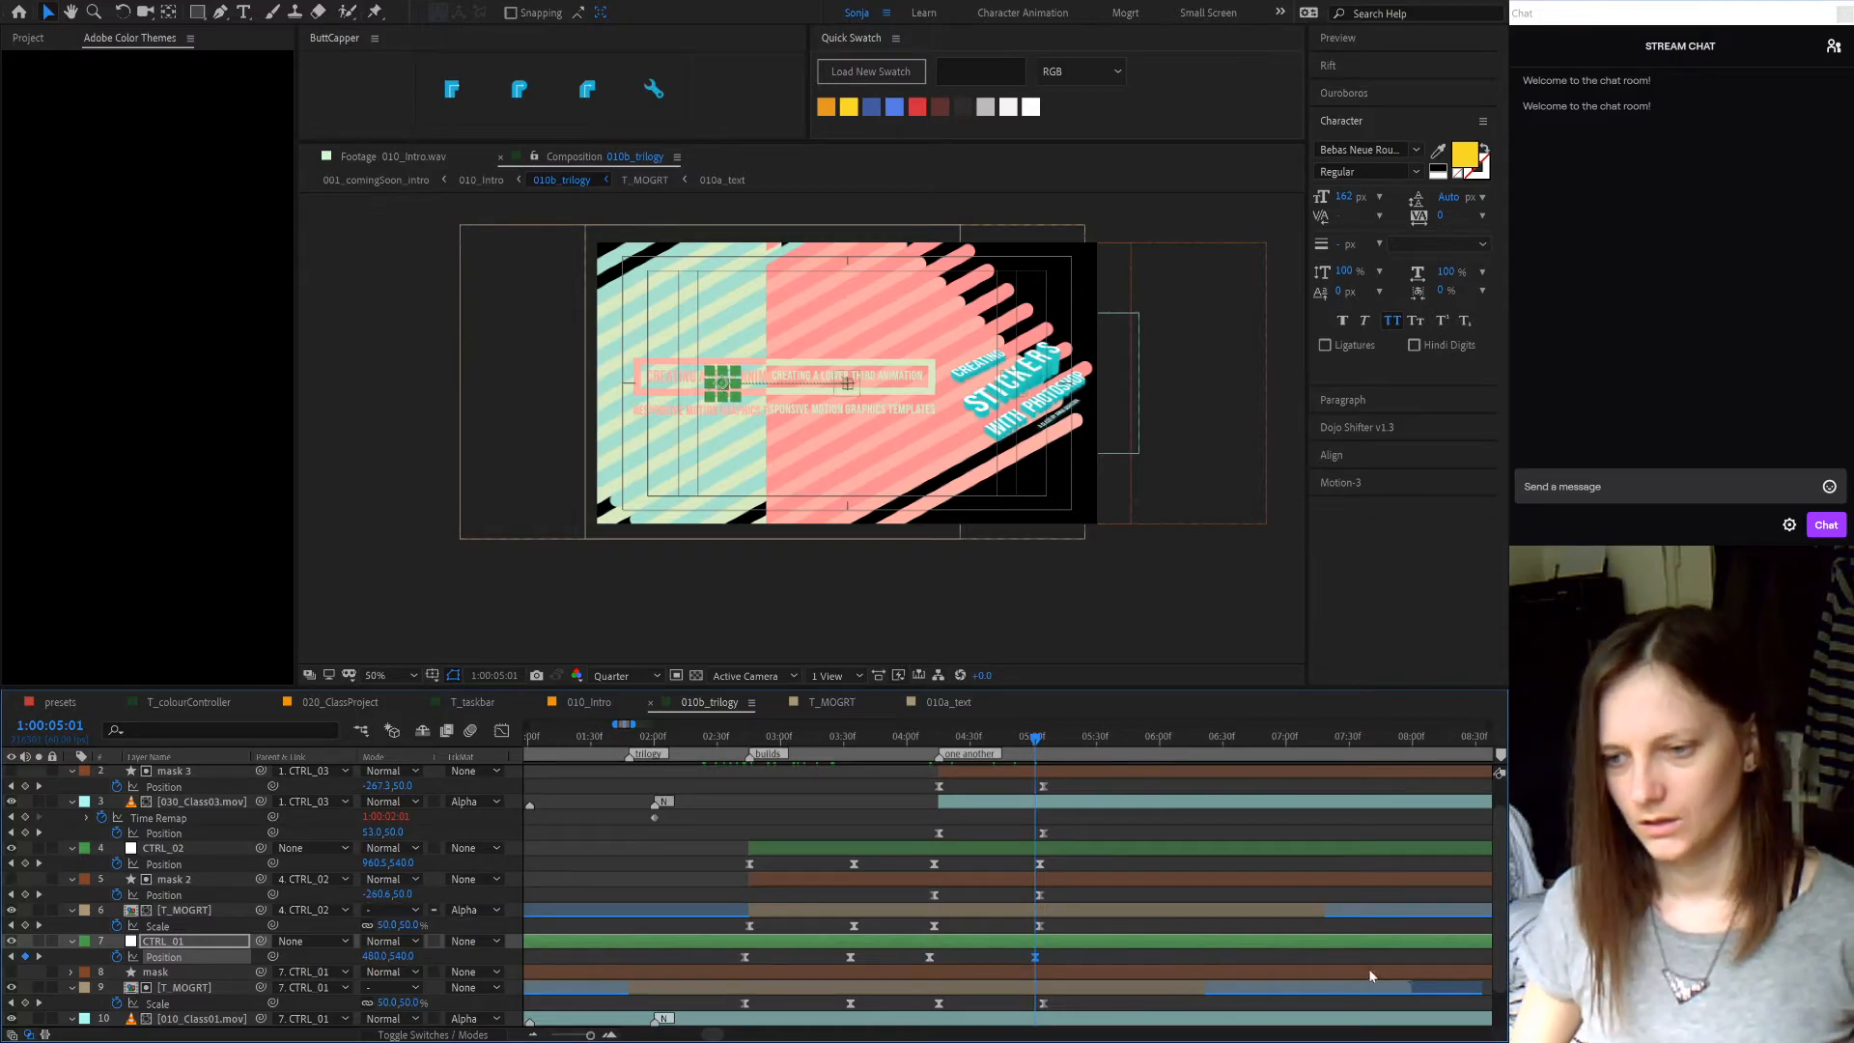
- Move the last two Scale keyframes of the first title's T_MOGRT layer to 1:00:04:11 and 1:00:05:01
{"action": "scroll", "coordinate": [1116, 896], "scroll_direction": "down", "scroll_amount": 3}
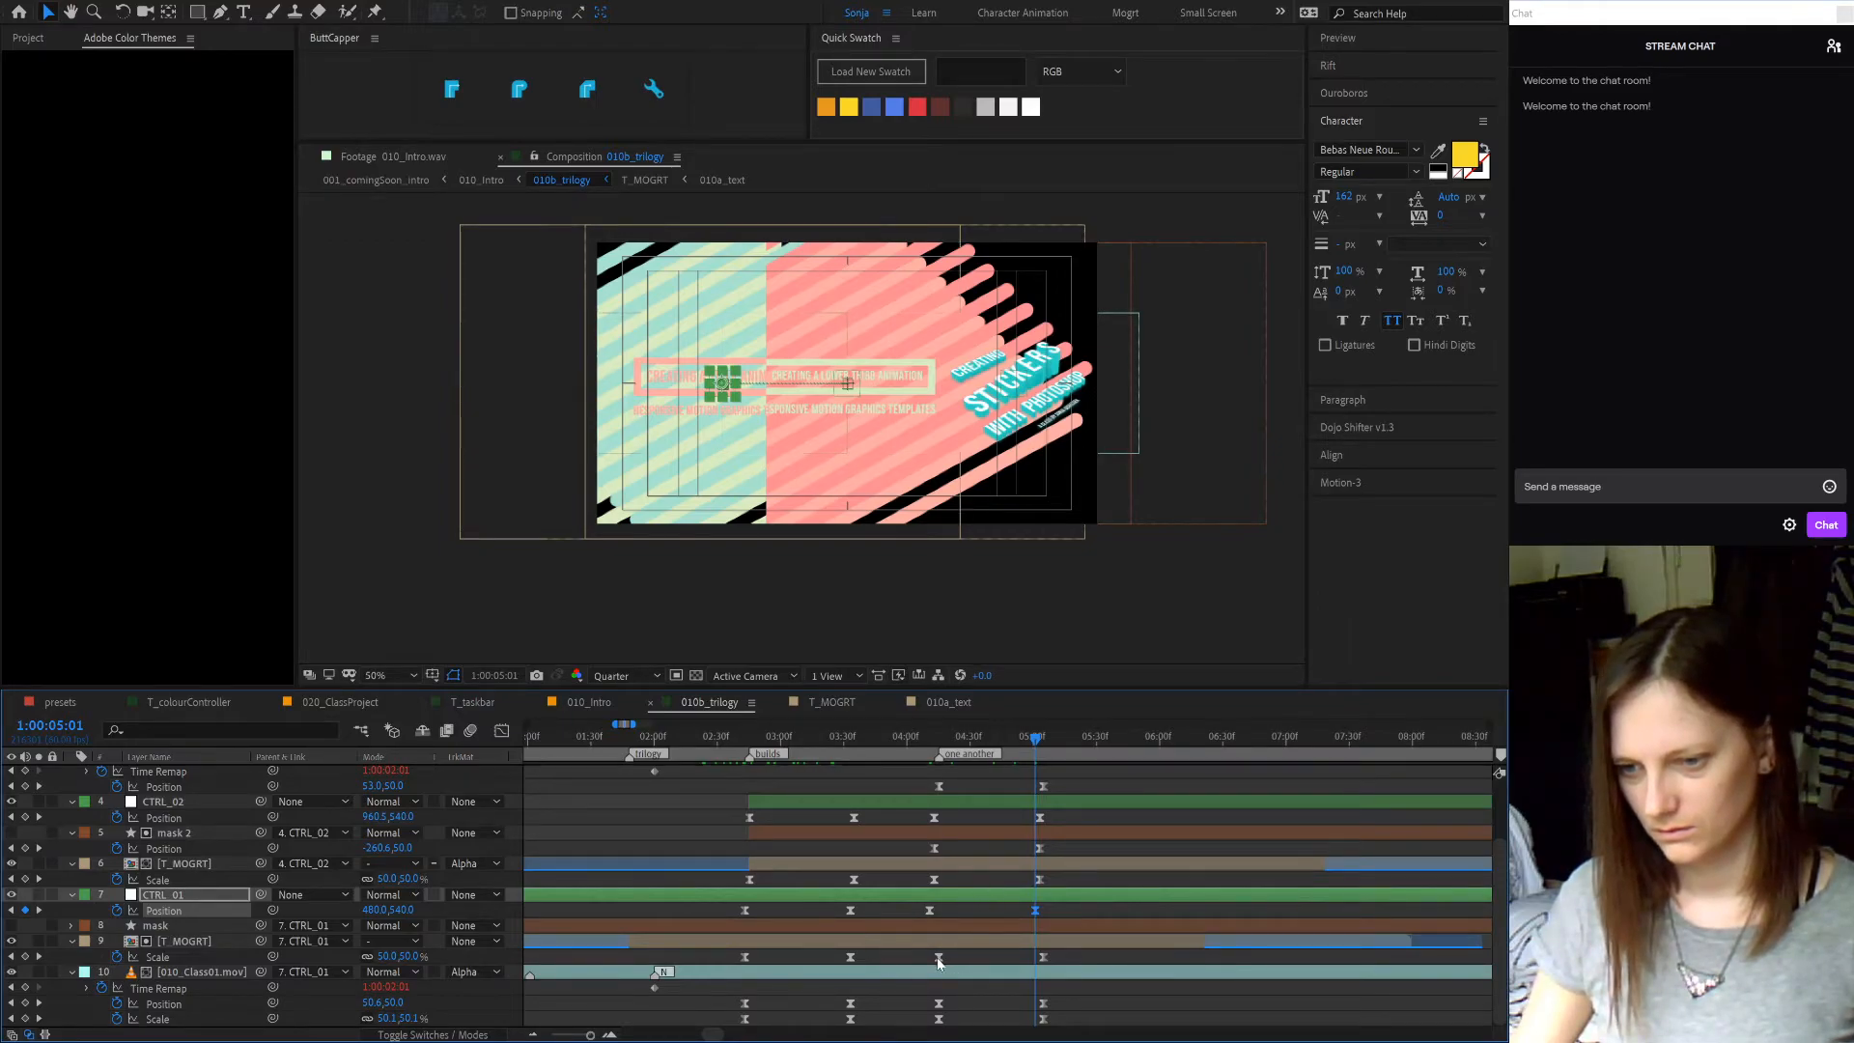
{"action": "left_click_drag", "start_coordinate": [938, 957], "coordinate": [929, 957]}
{"action": "left_click_drag", "start_coordinate": [1043, 956], "coordinate": [1034, 957]}
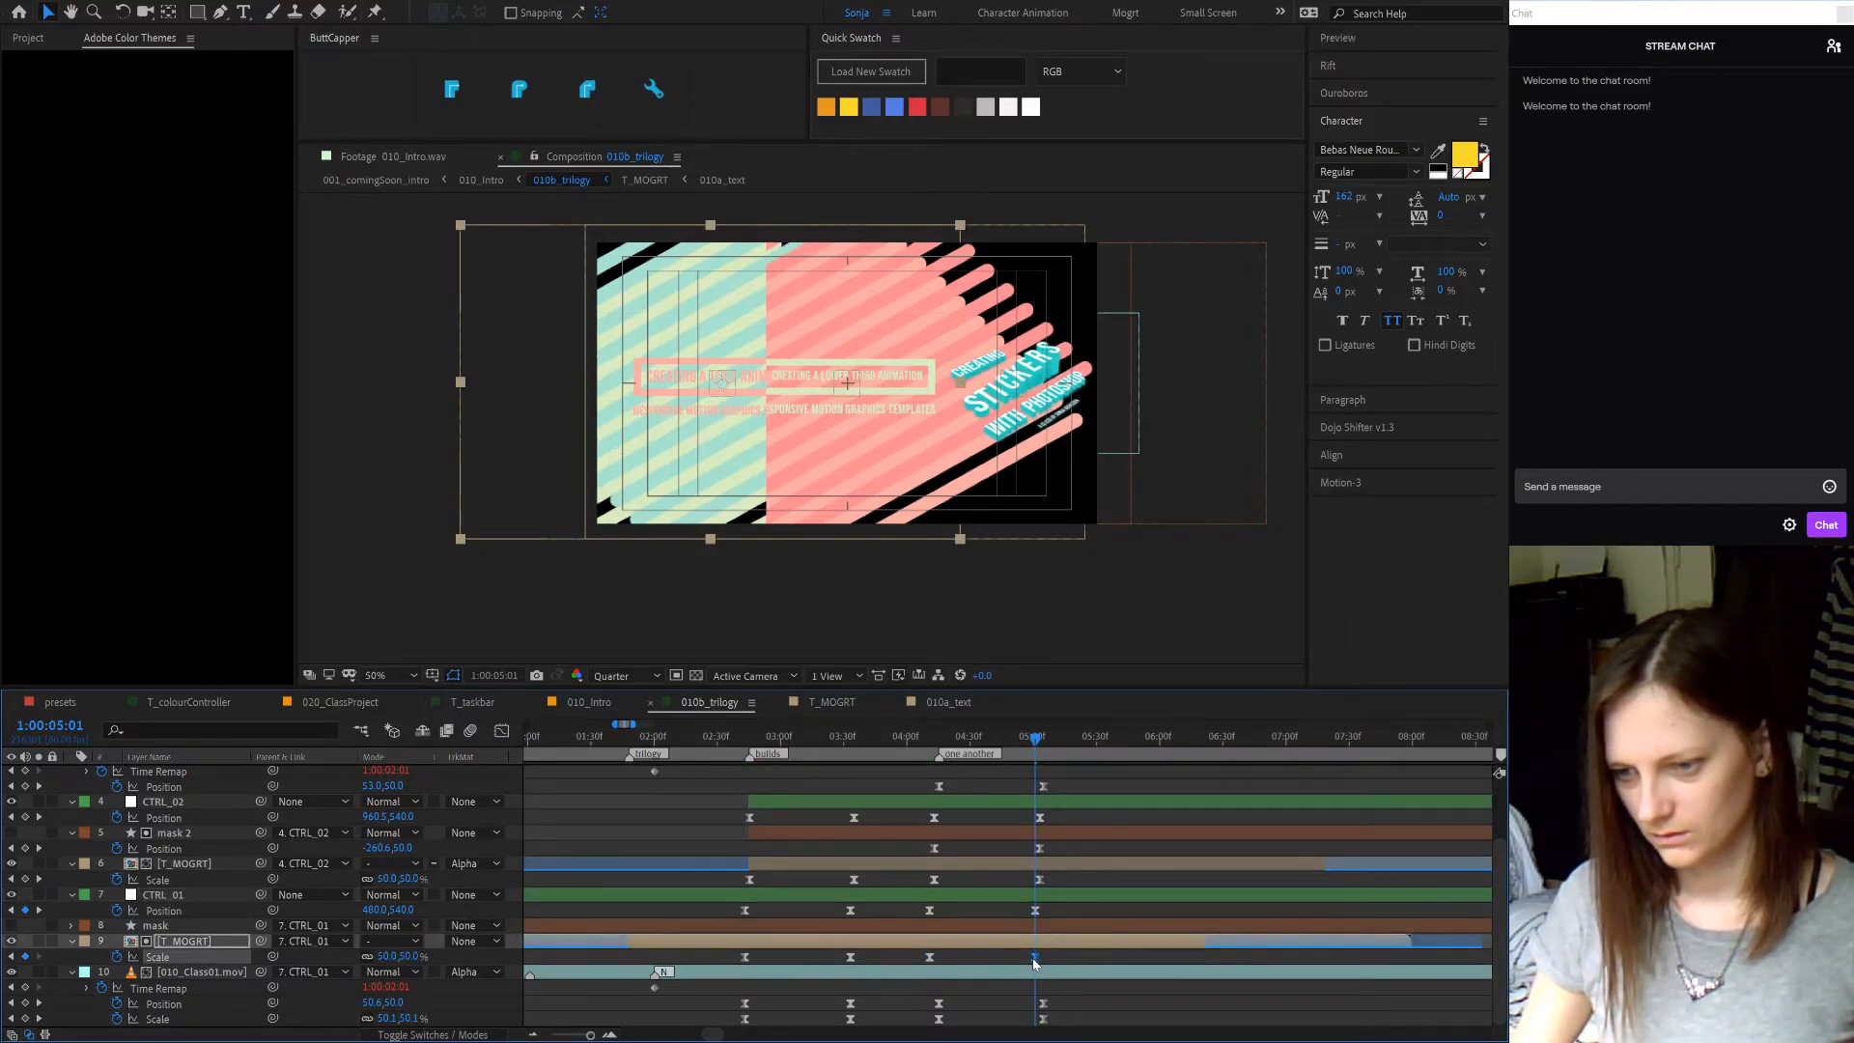
- Try a Scale of 30% on the first title's T_MOGRT layer at 1:00:05:01
{"action": "left_click", "coordinate": [1038, 940]}
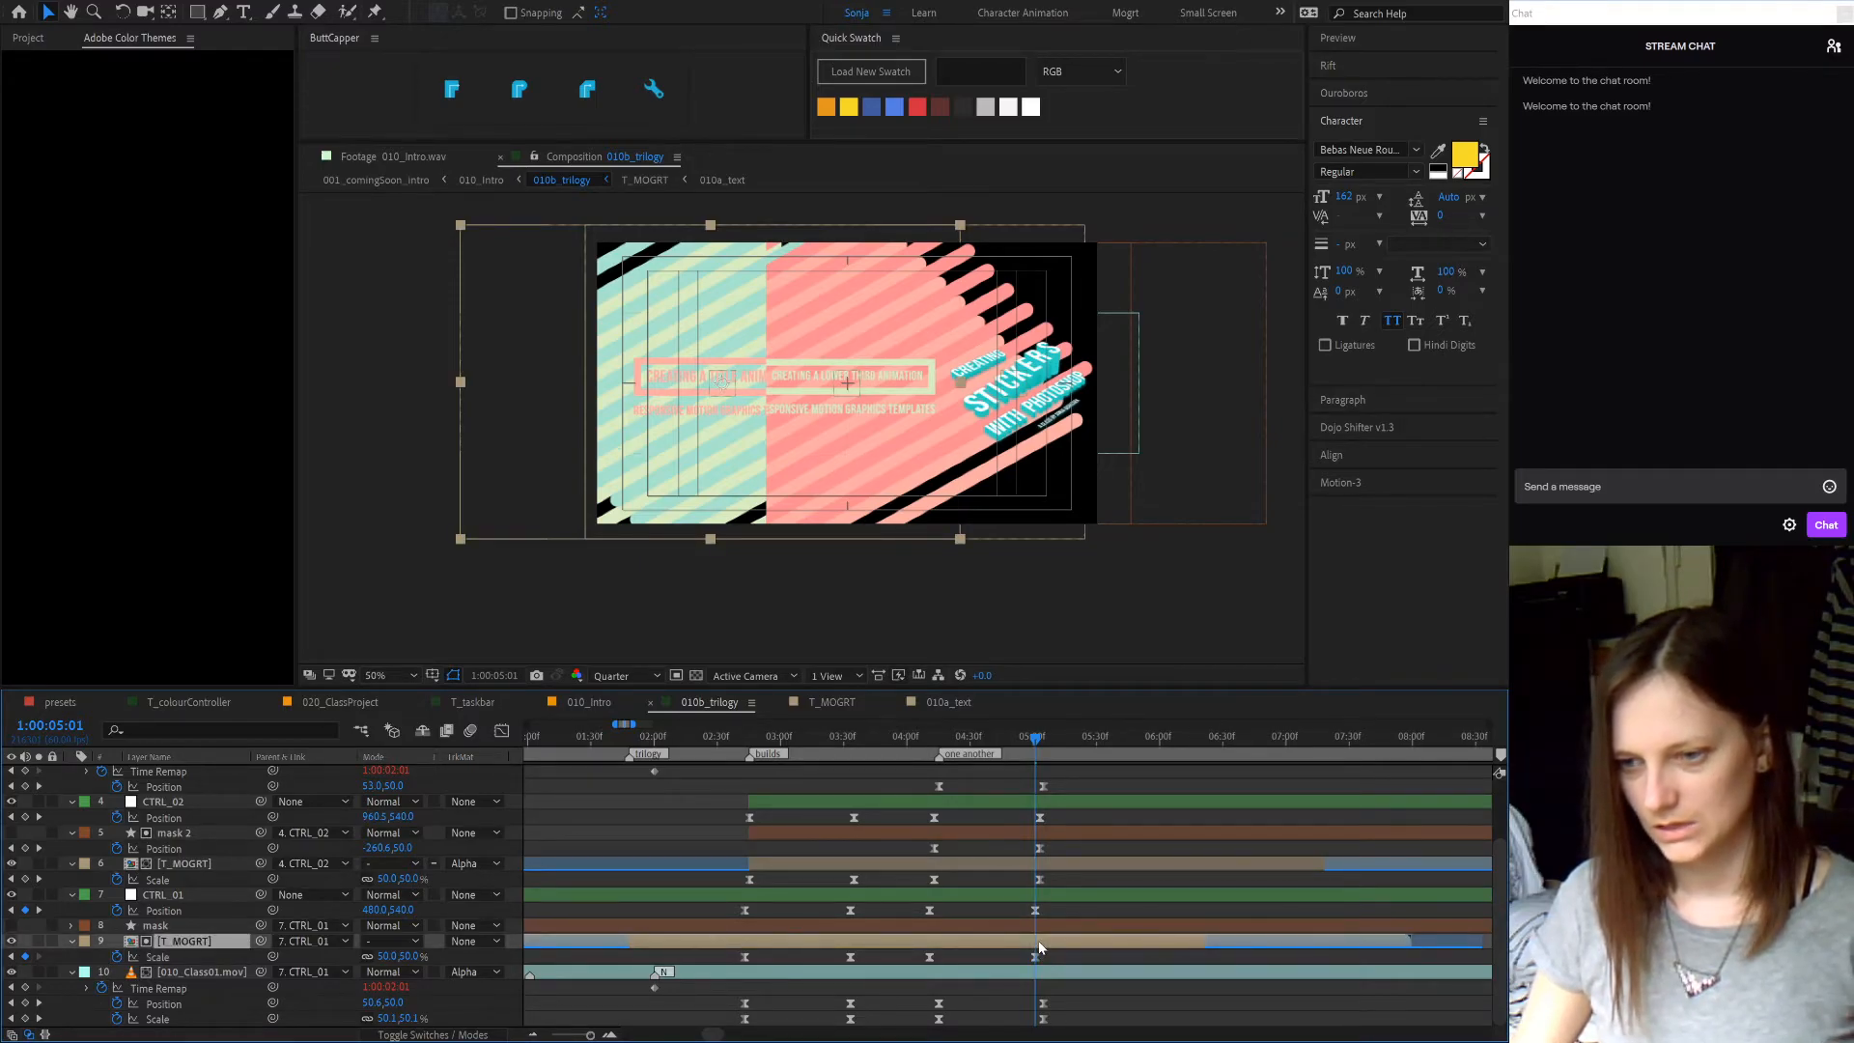
{"action": "left_click", "coordinate": [411, 956]}
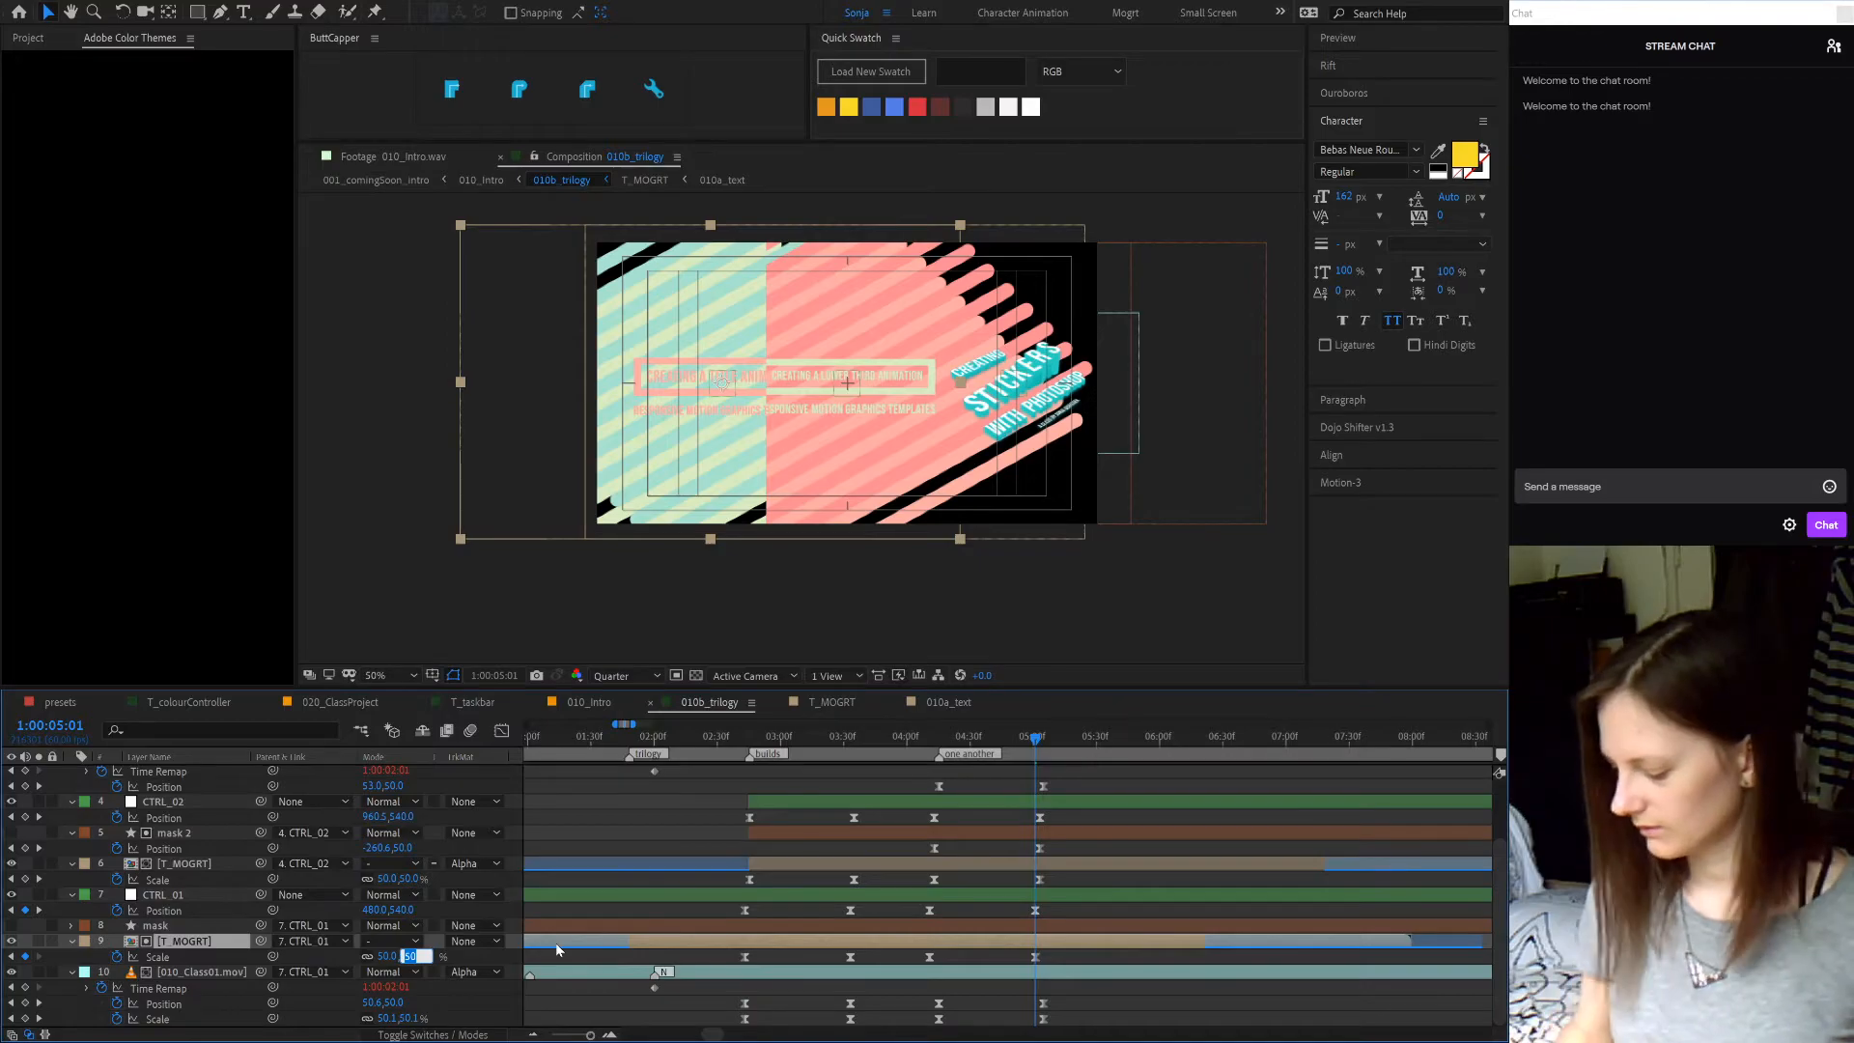
{"action": "type", "text": "30"}
{"action": "key", "text": "Return"}
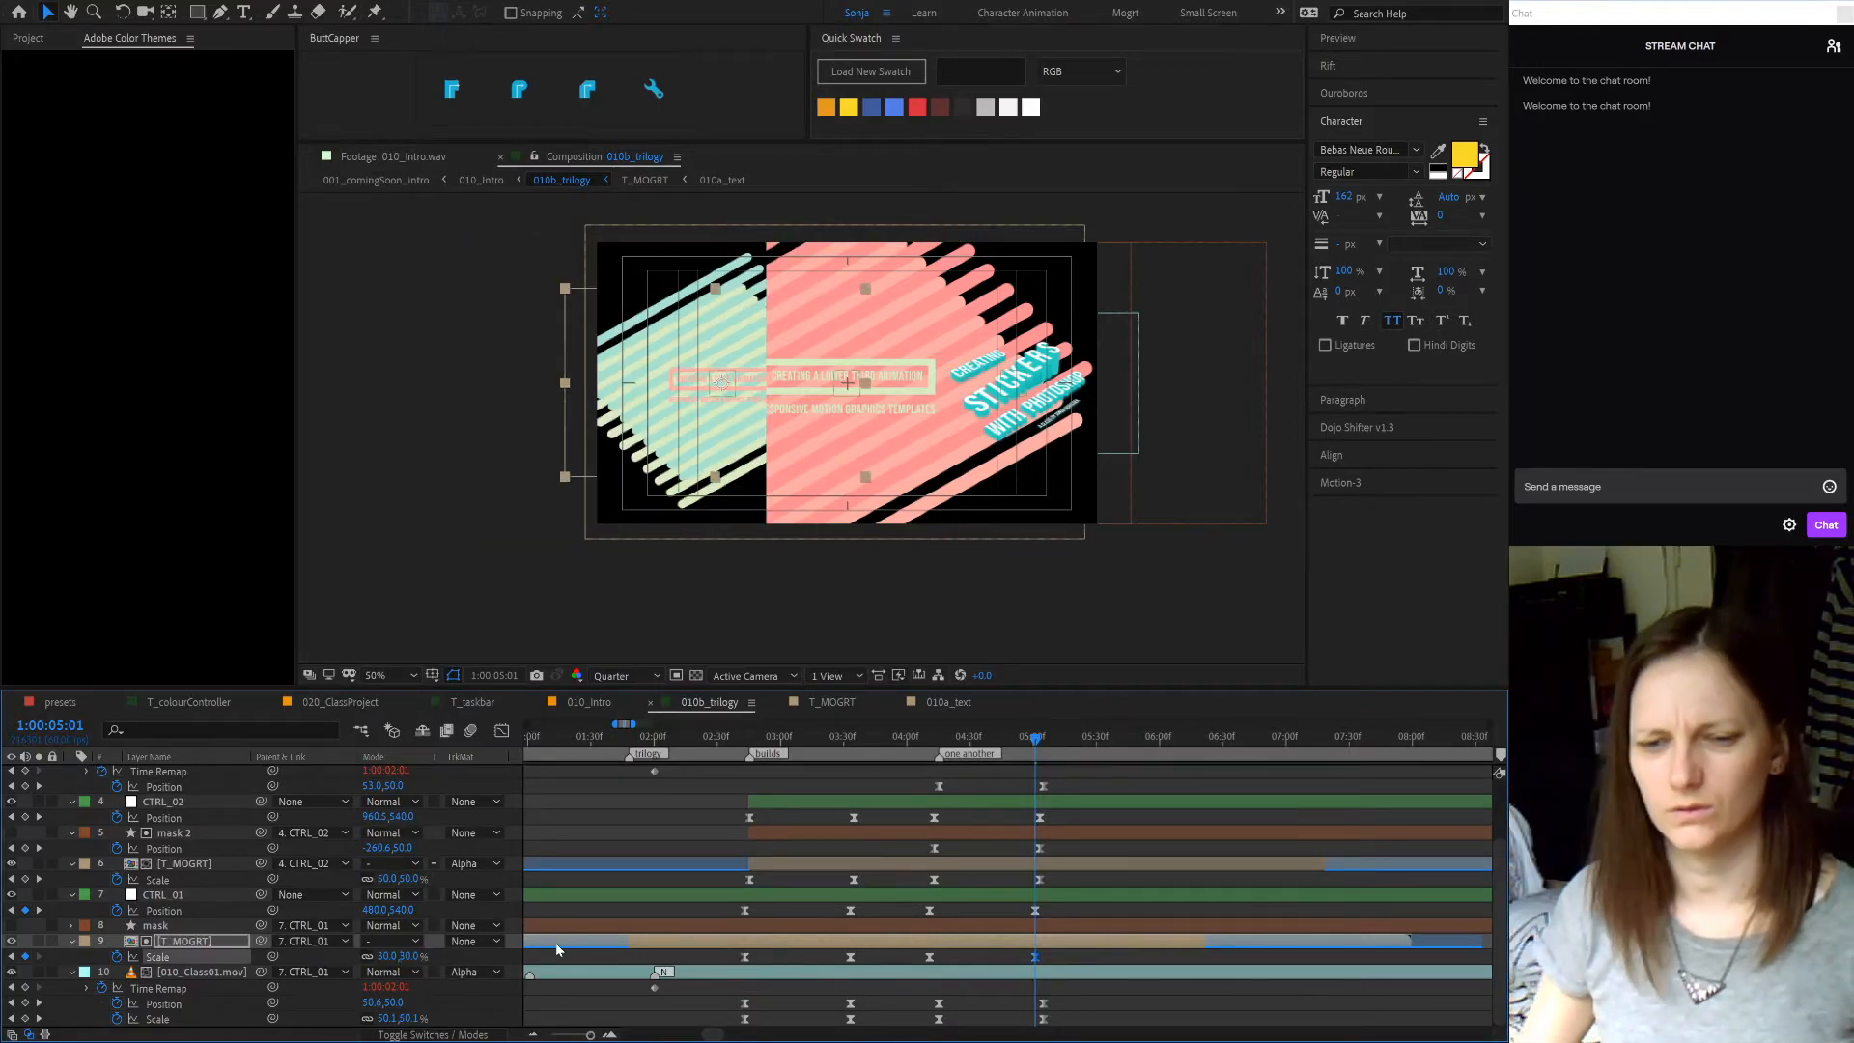
- Set the Scale of the first title's T_MOGRT layer to 40% at 1:00:05:01
{"action": "left_click", "coordinate": [408, 956]}
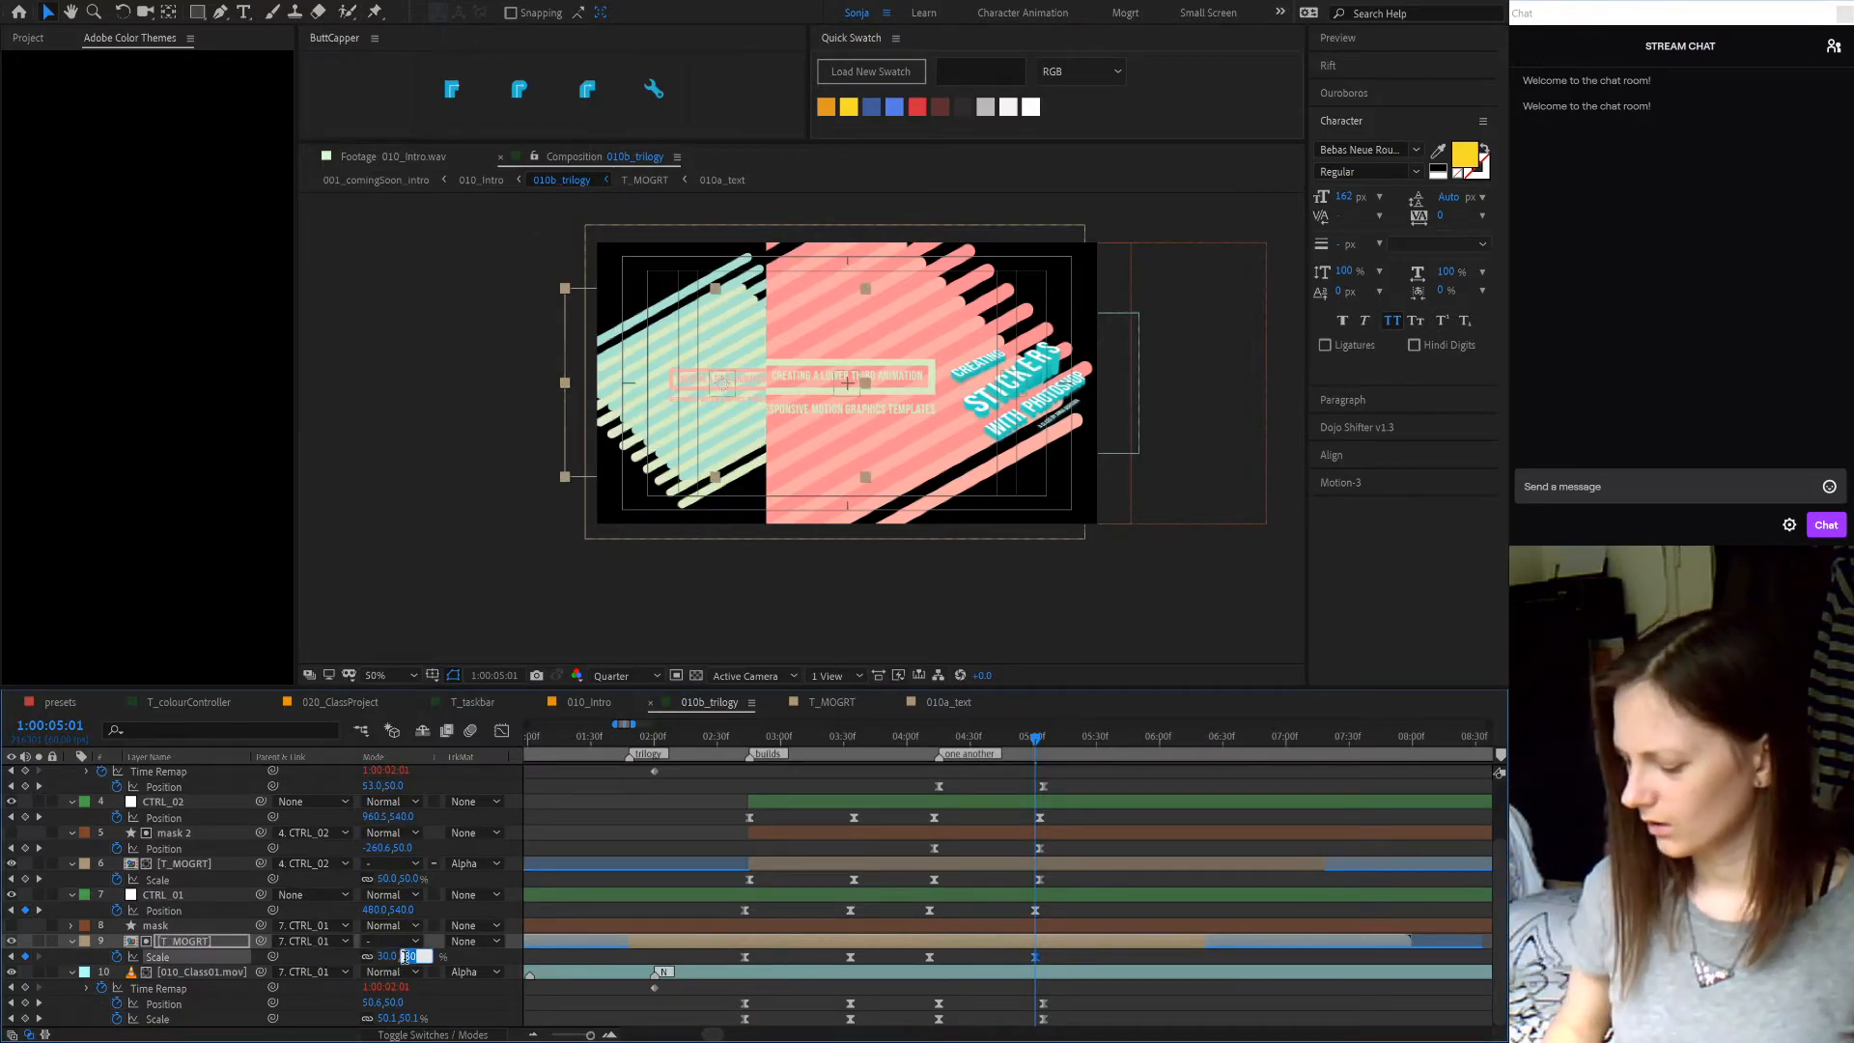
{"action": "type", "text": "40"}
{"action": "key", "text": "Return"}
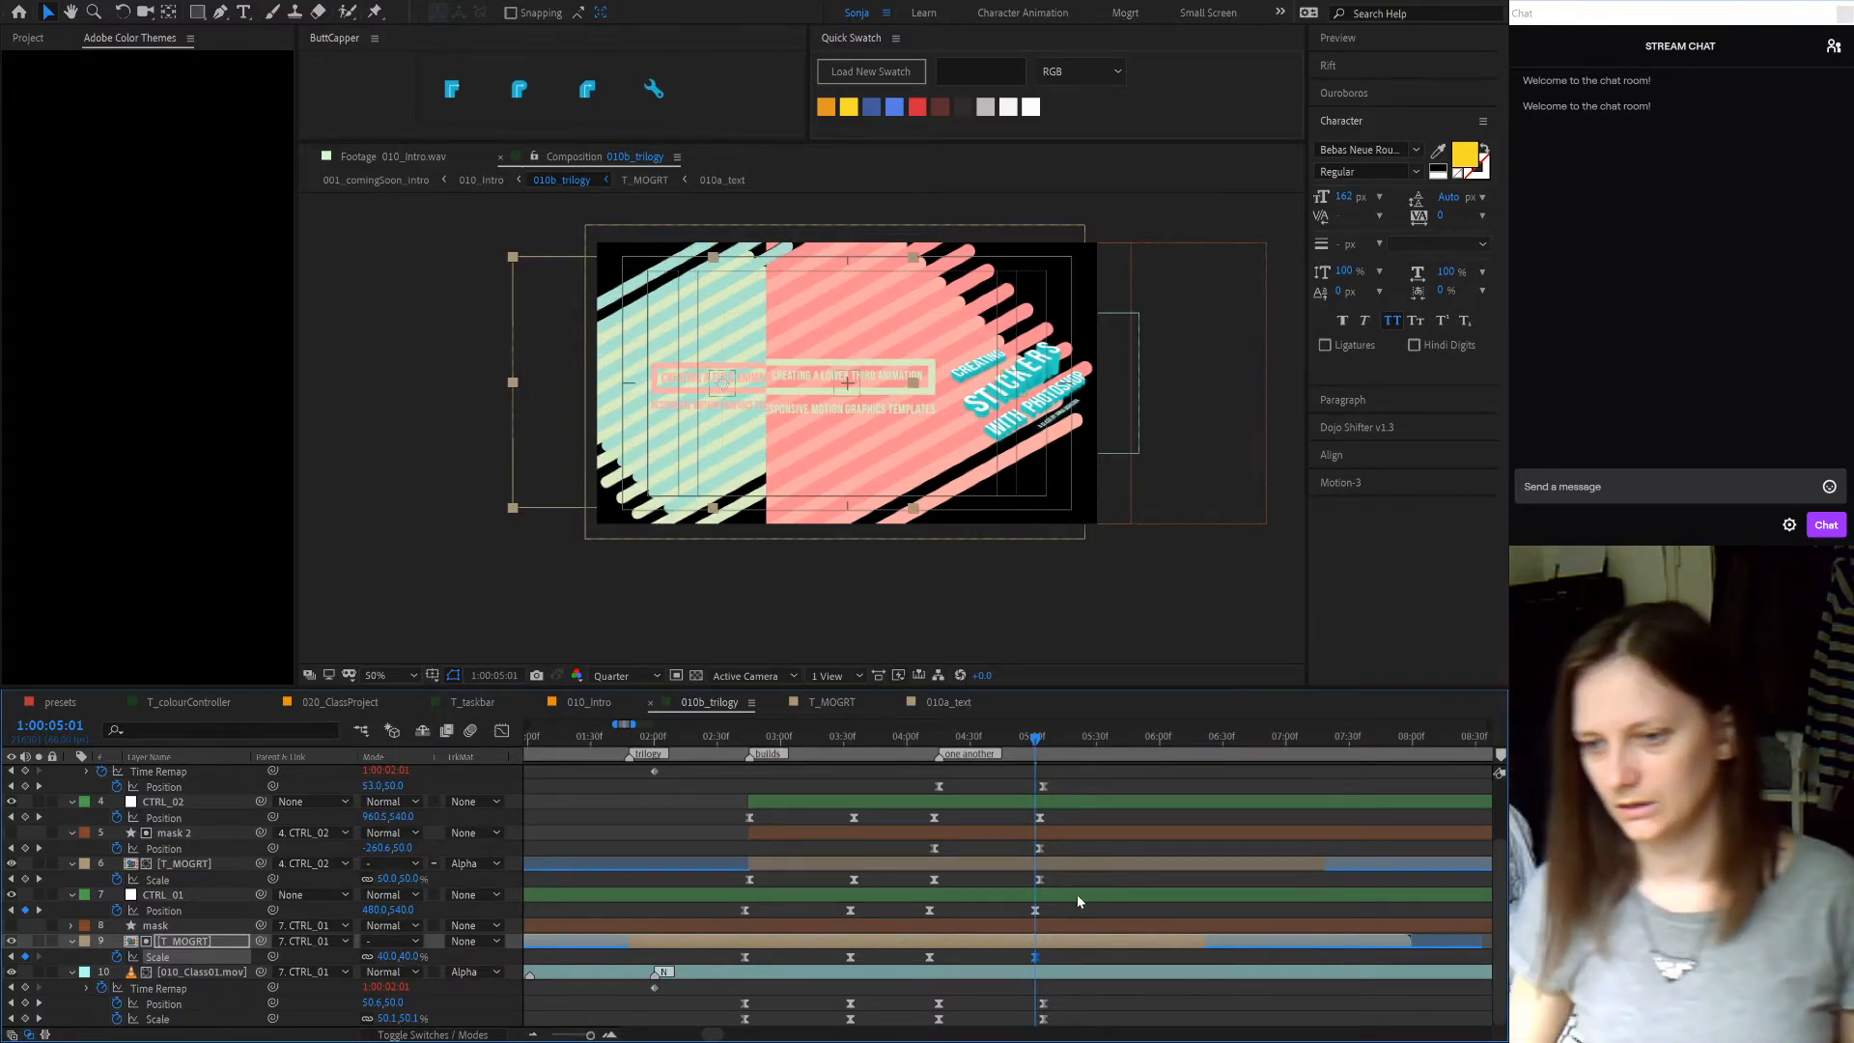
- Set the Scale of the lower third's T_MOGRT layer to 40% at 1:00:05:03
{"action": "left_click", "coordinate": [1043, 738]}
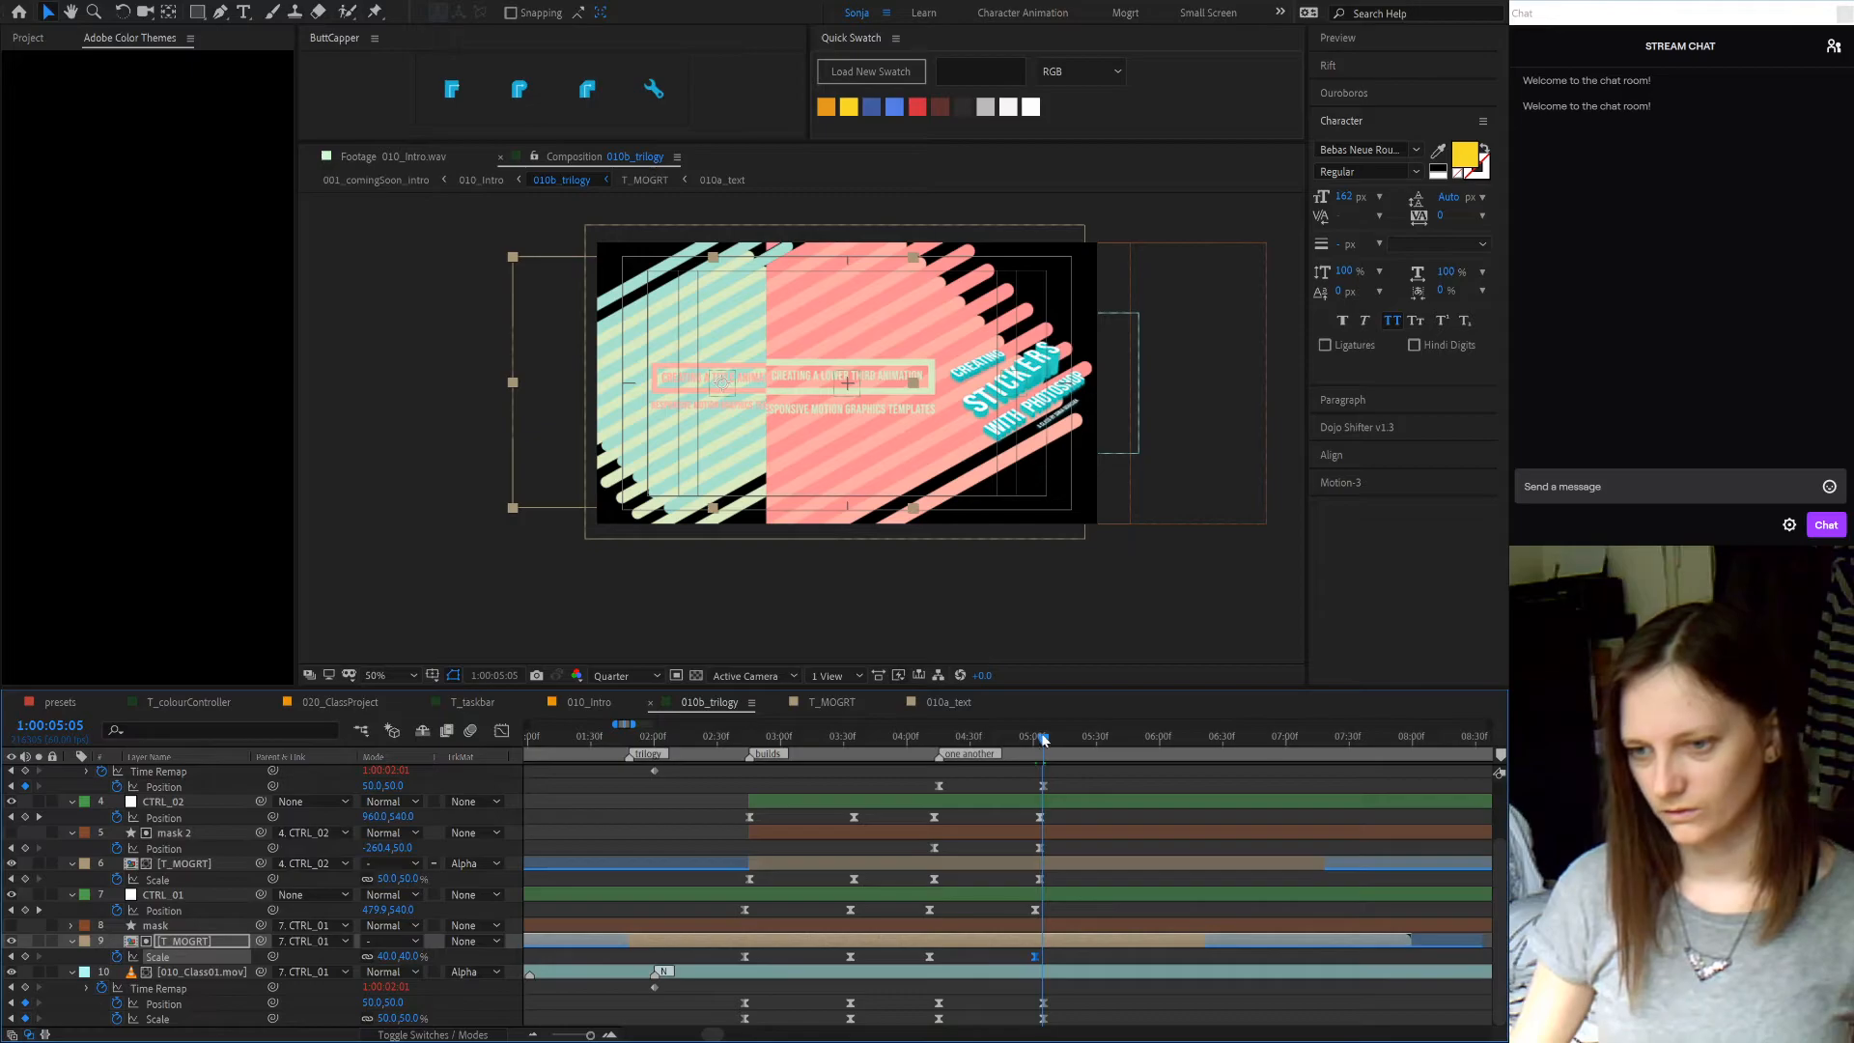
{"action": "left_click", "coordinate": [1036, 736]}
{"action": "left_click", "coordinate": [1074, 866]}
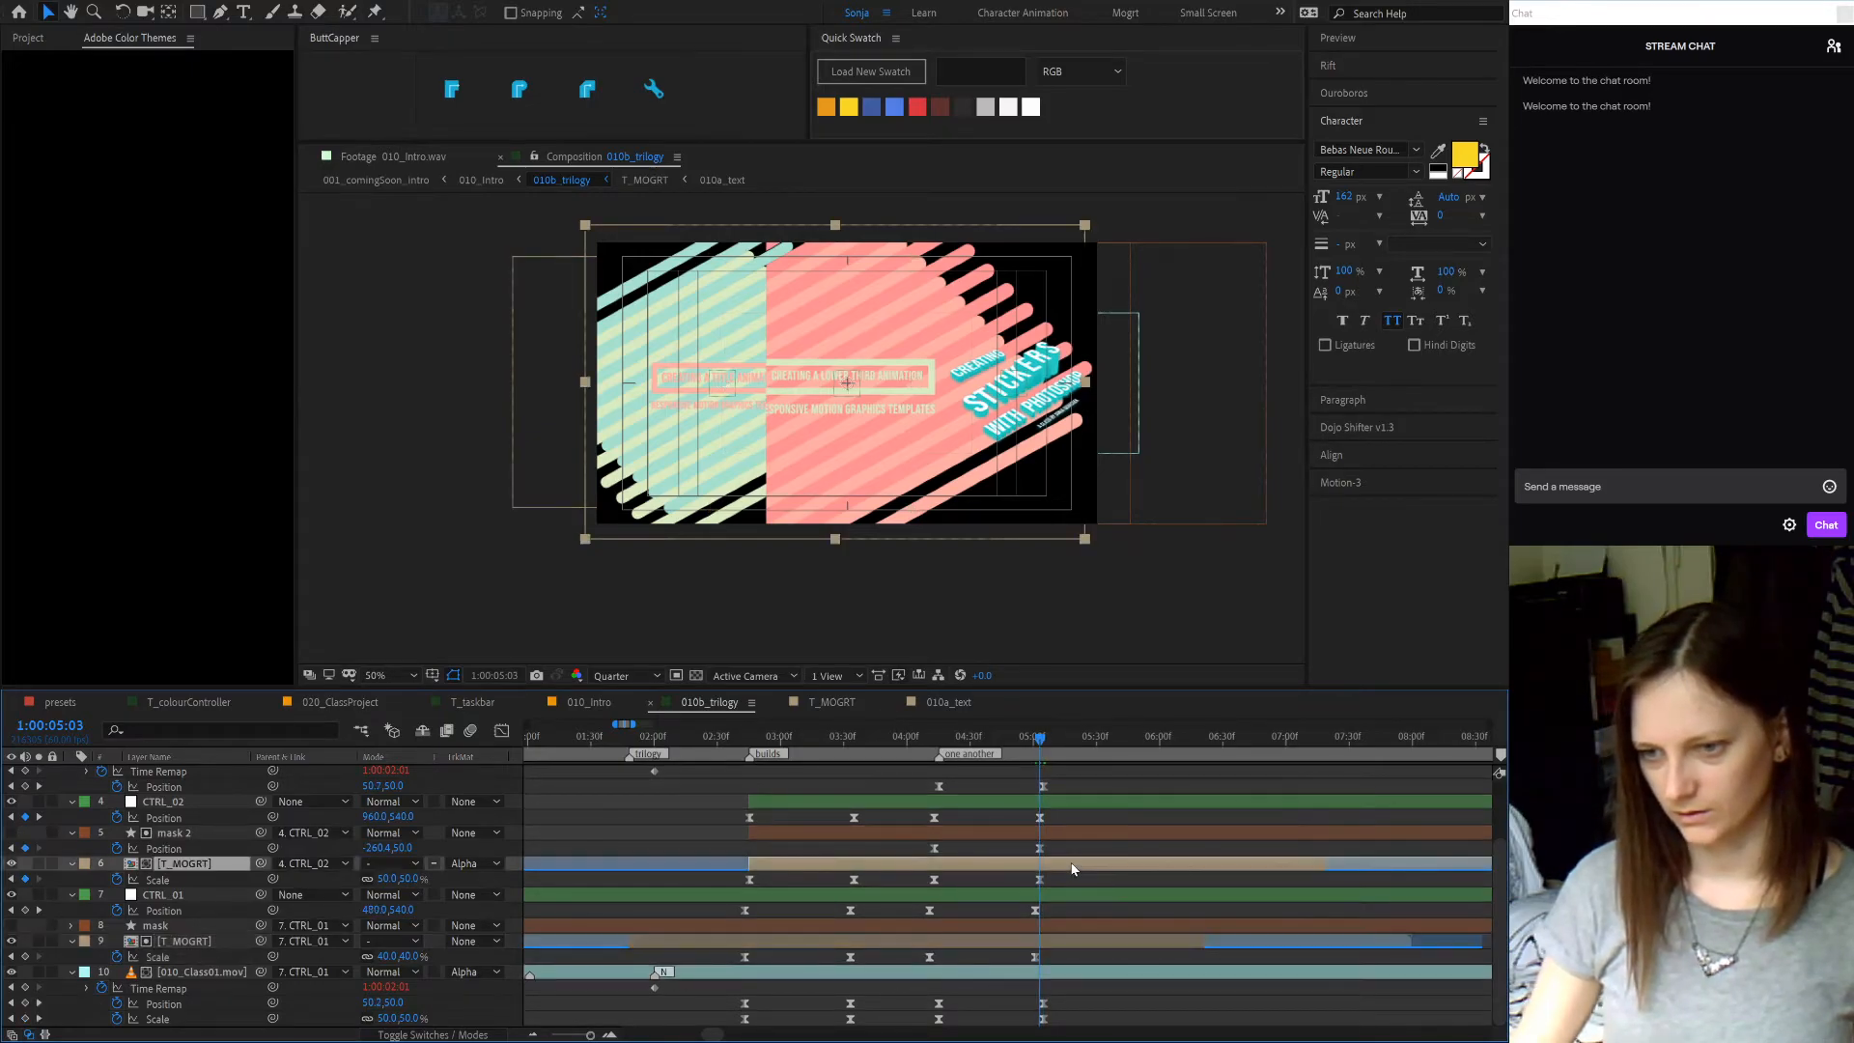
{"action": "left_click", "coordinate": [385, 878]}
{"action": "type", "text": "40"}
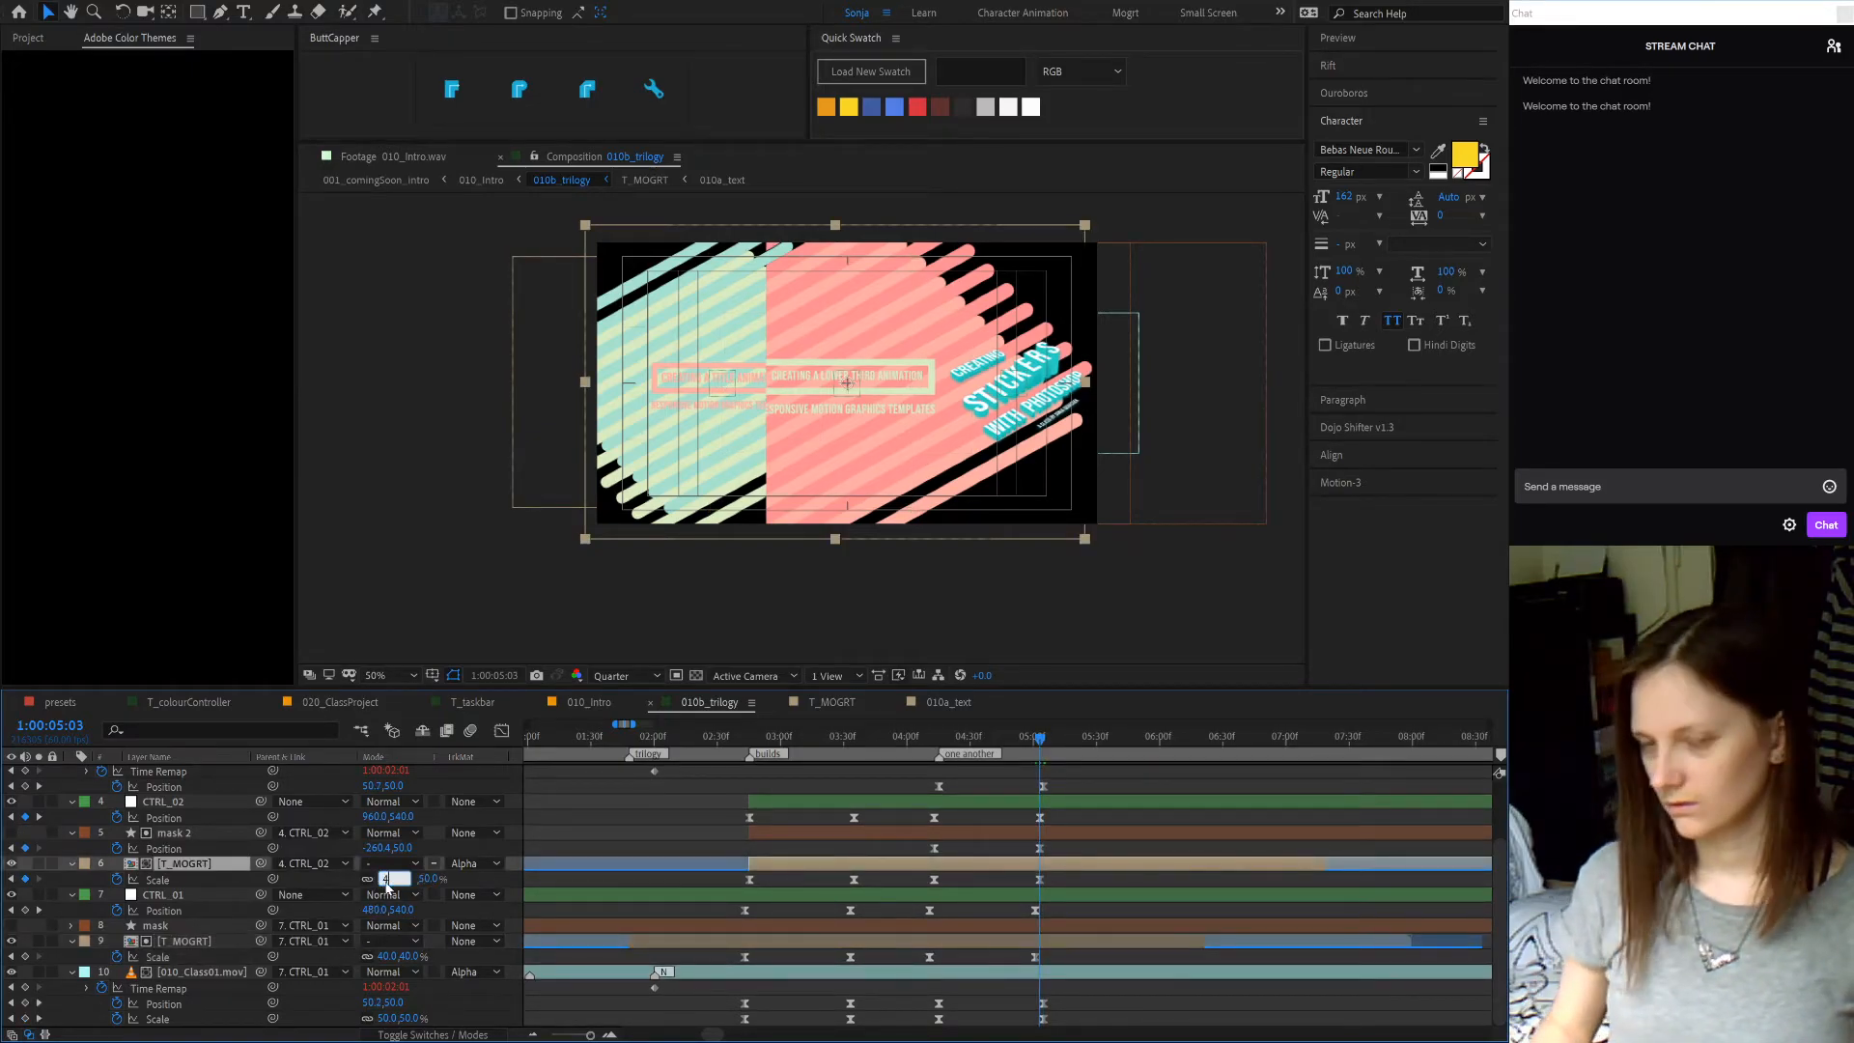
{"action": "key", "text": "Return"}
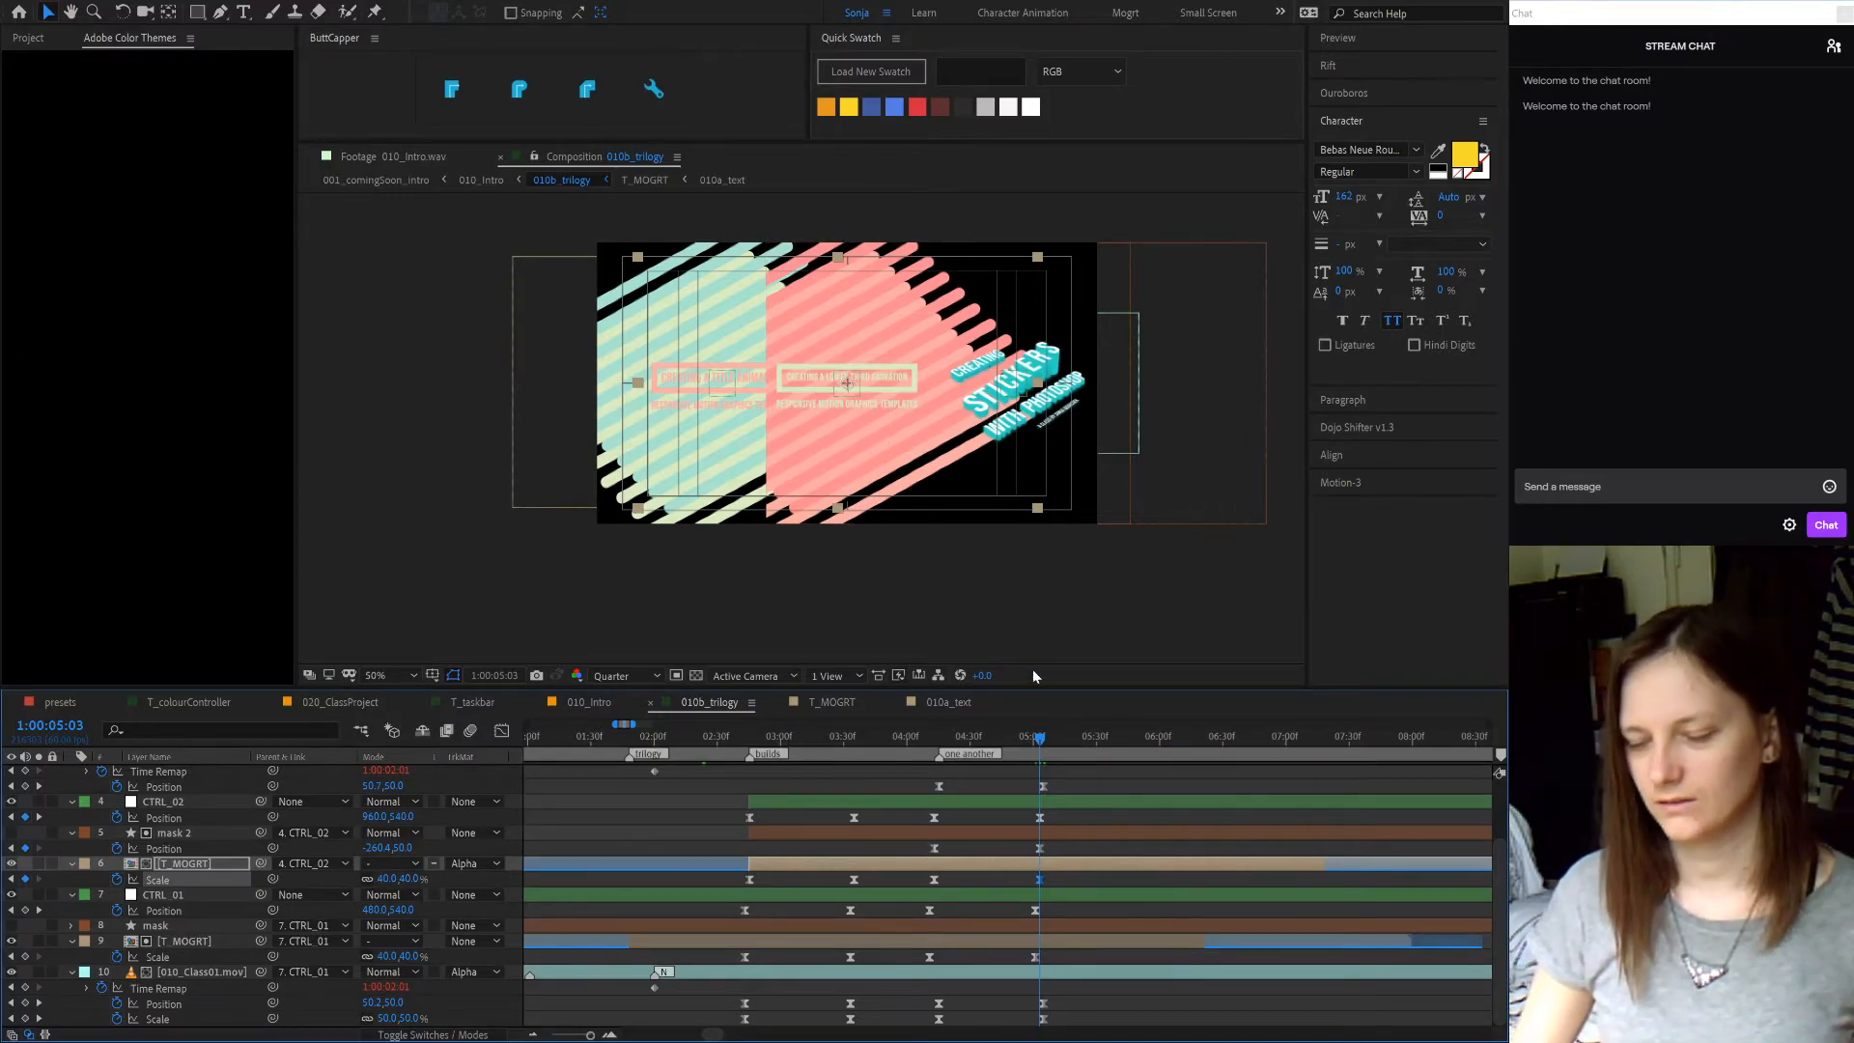
- Nudge the CTRL_01 null left to an X Position of 320 at 1:00:05:01
{"action": "left_click", "coordinate": [1034, 739]}
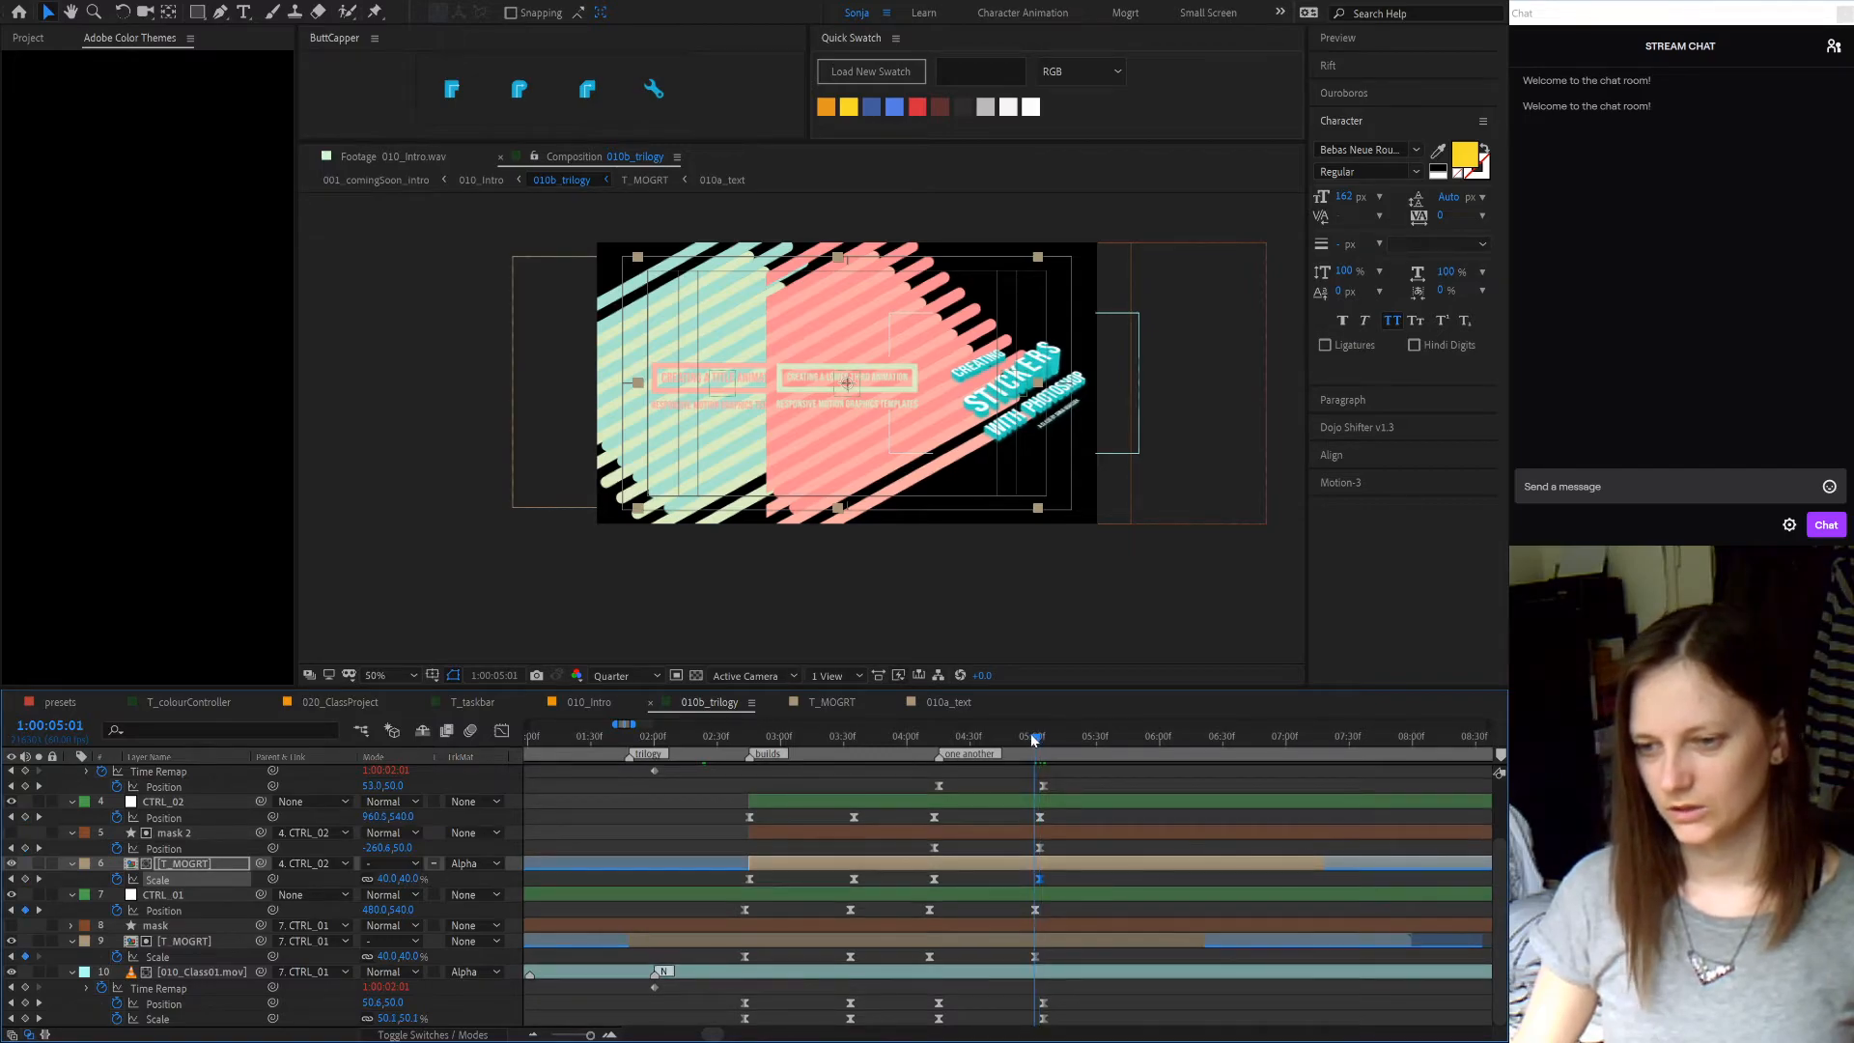
{"action": "left_click", "coordinate": [1052, 894]}
{"action": "left_click", "coordinate": [723, 383]}
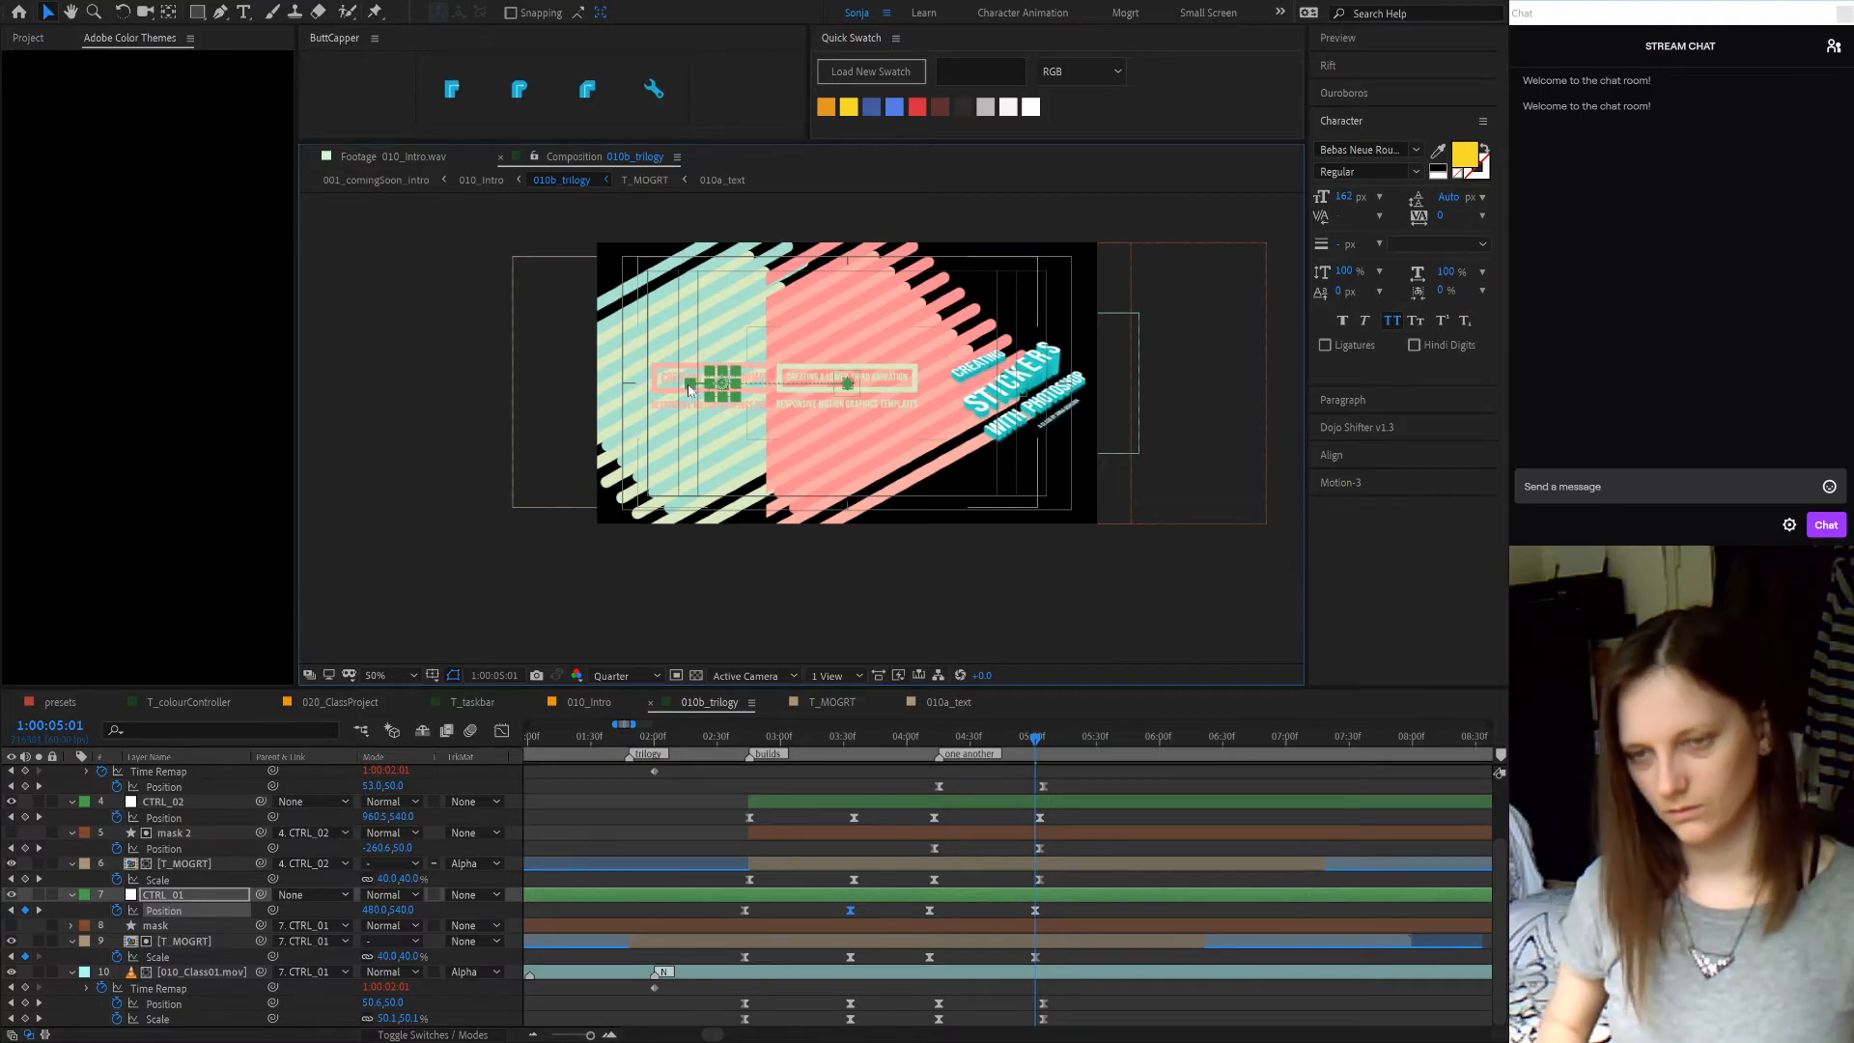
{"action": "key", "text": "shift+Left"}
{"action": "key", "text": "shift+Left"}
{"action": "key", "text": "shift+Left"}
{"action": "key", "text": "shift+Left"}
{"action": "key", "text": "shift+Left"}
{"action": "key", "text": "shift+Left"}
{"action": "key", "text": "shift+Left"}
{"action": "key", "text": "shift+Left"}
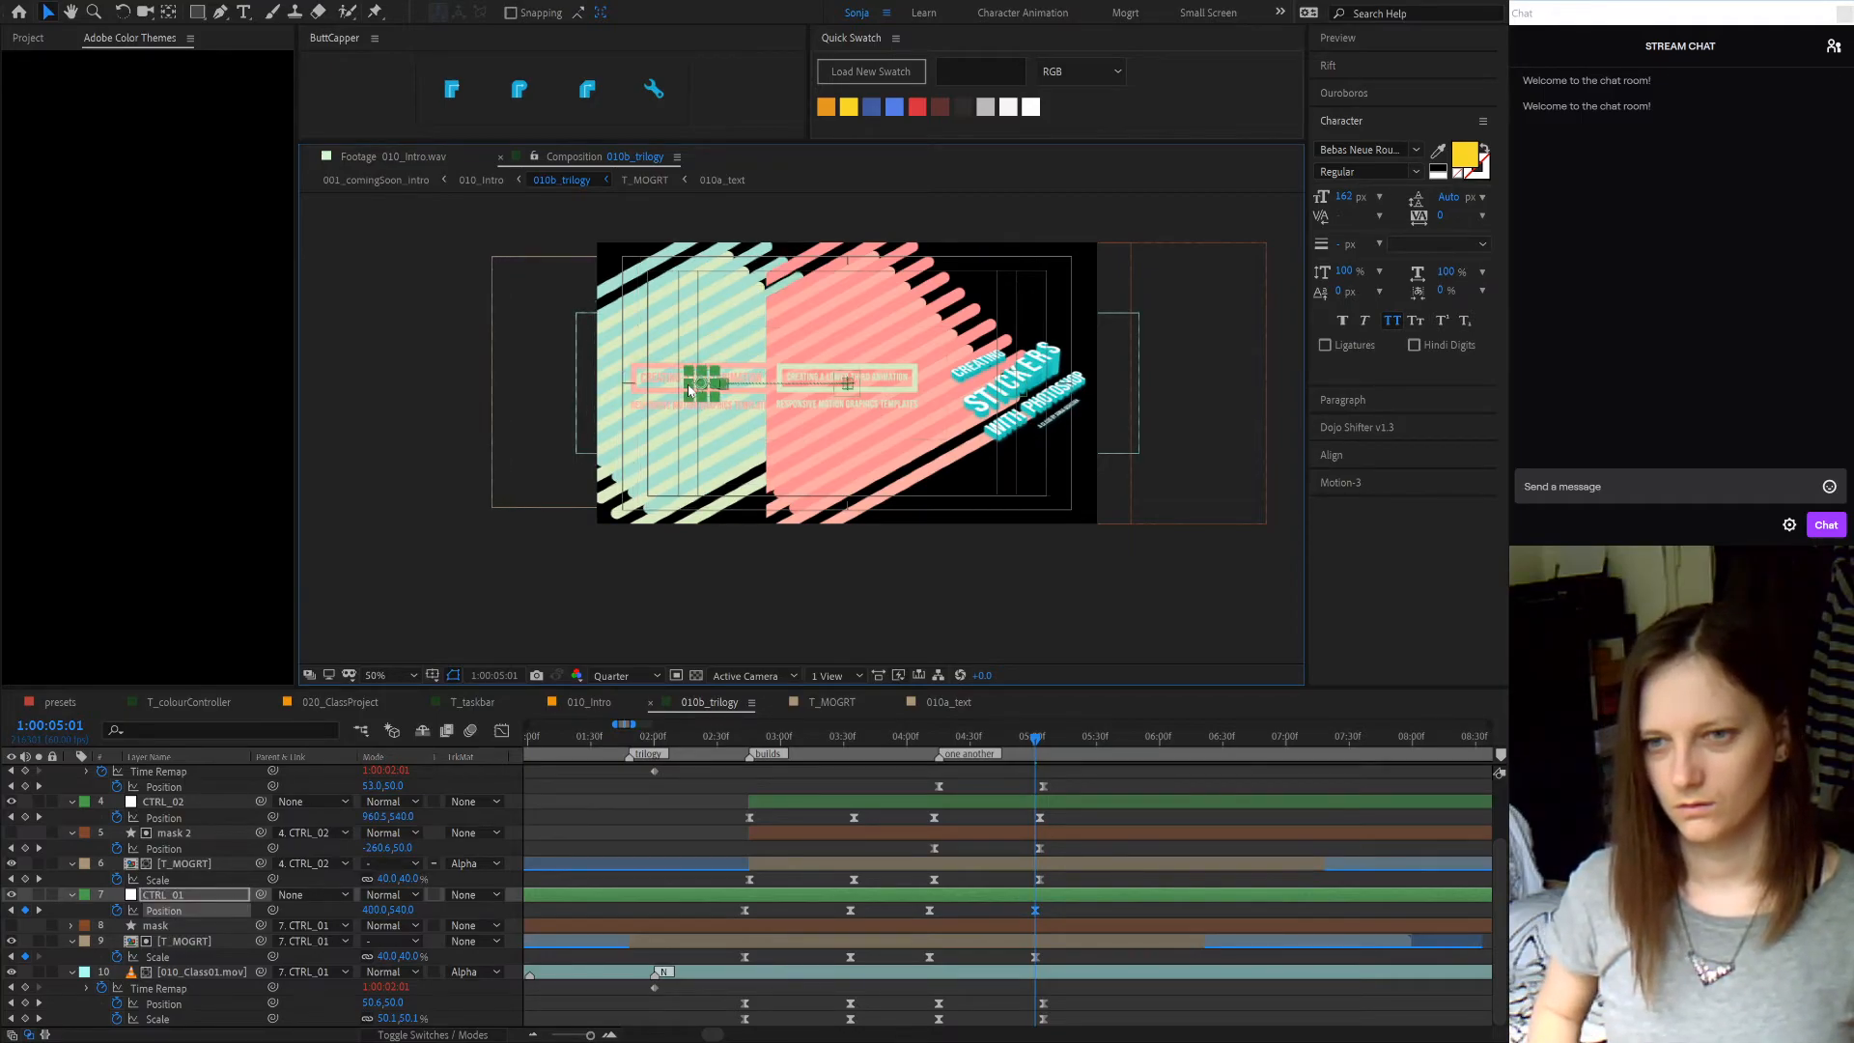
{"action": "key", "text": "shift+Left"}
{"action": "key", "text": "shift+Left"}
{"action": "key", "text": "shift+Left"}
{"action": "key", "text": "shift+Left"}
{"action": "key", "text": "shift+Left"}
{"action": "key", "text": "shift+Left"}
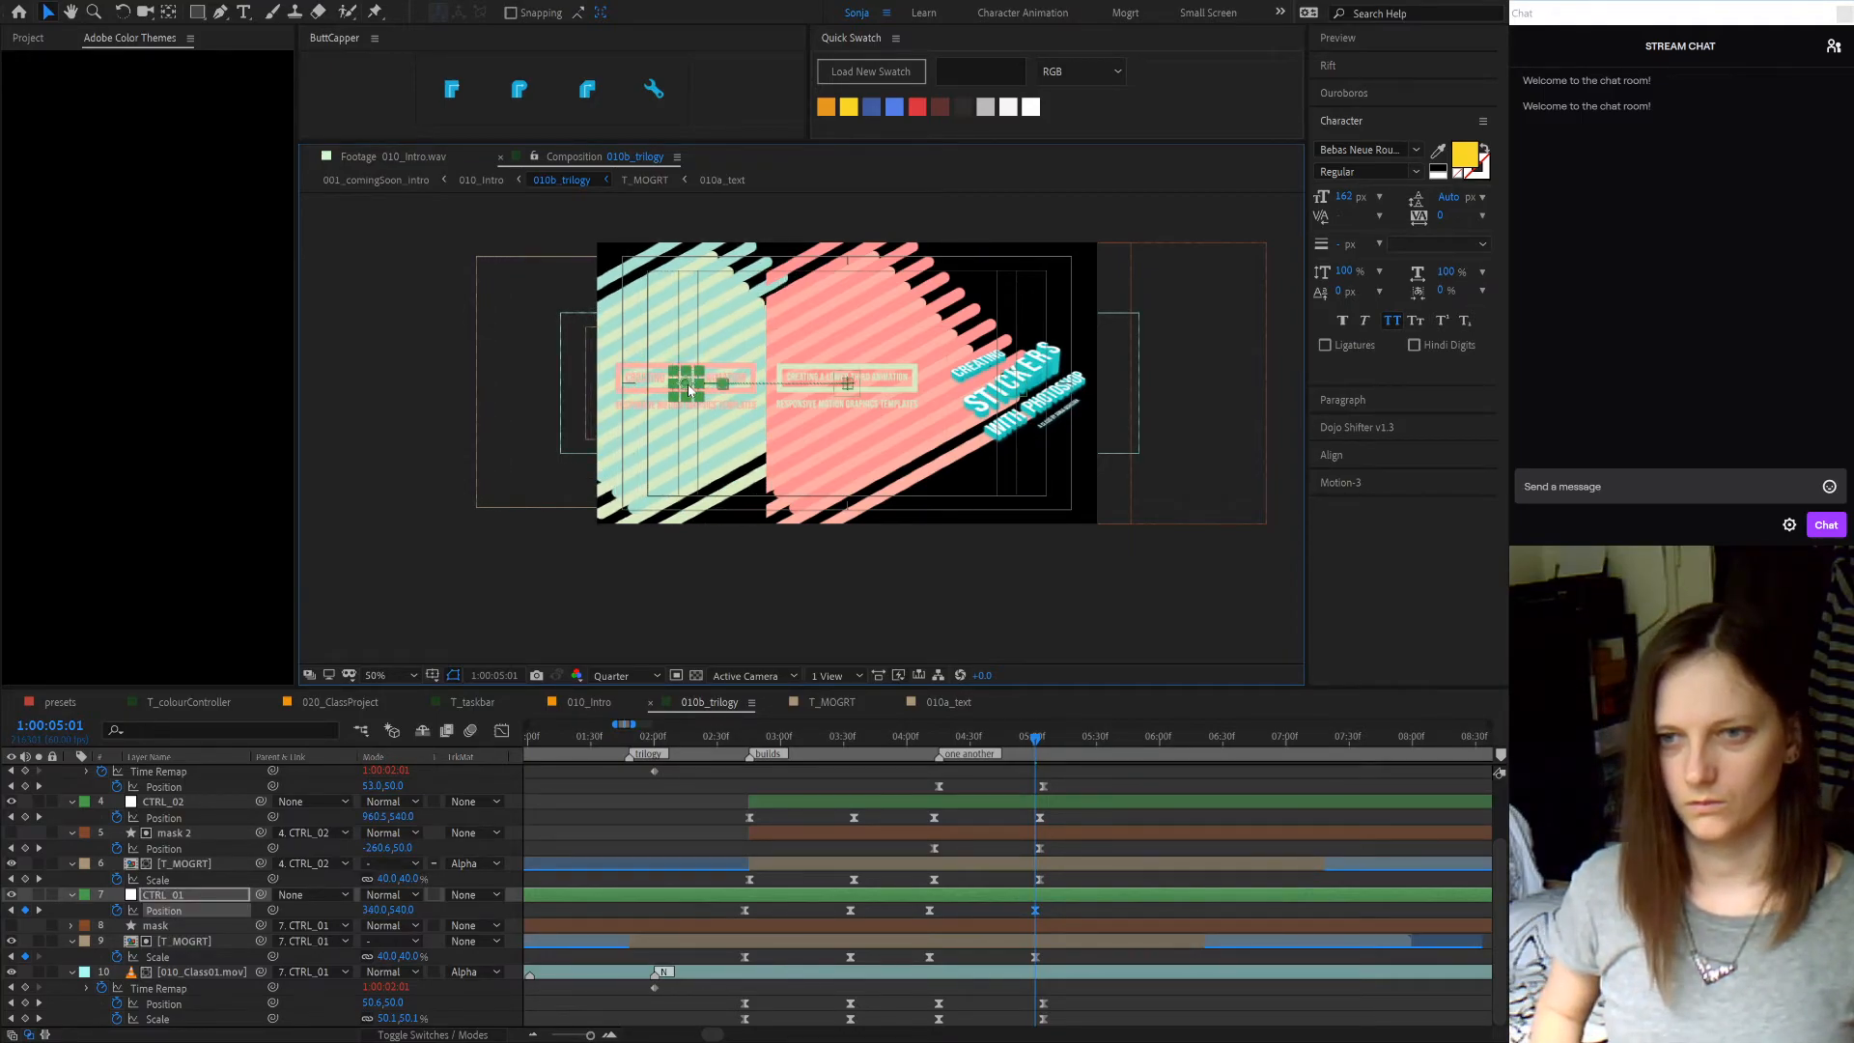
{"action": "key", "text": "shift+Left"}
{"action": "key", "text": "shift+Left"}
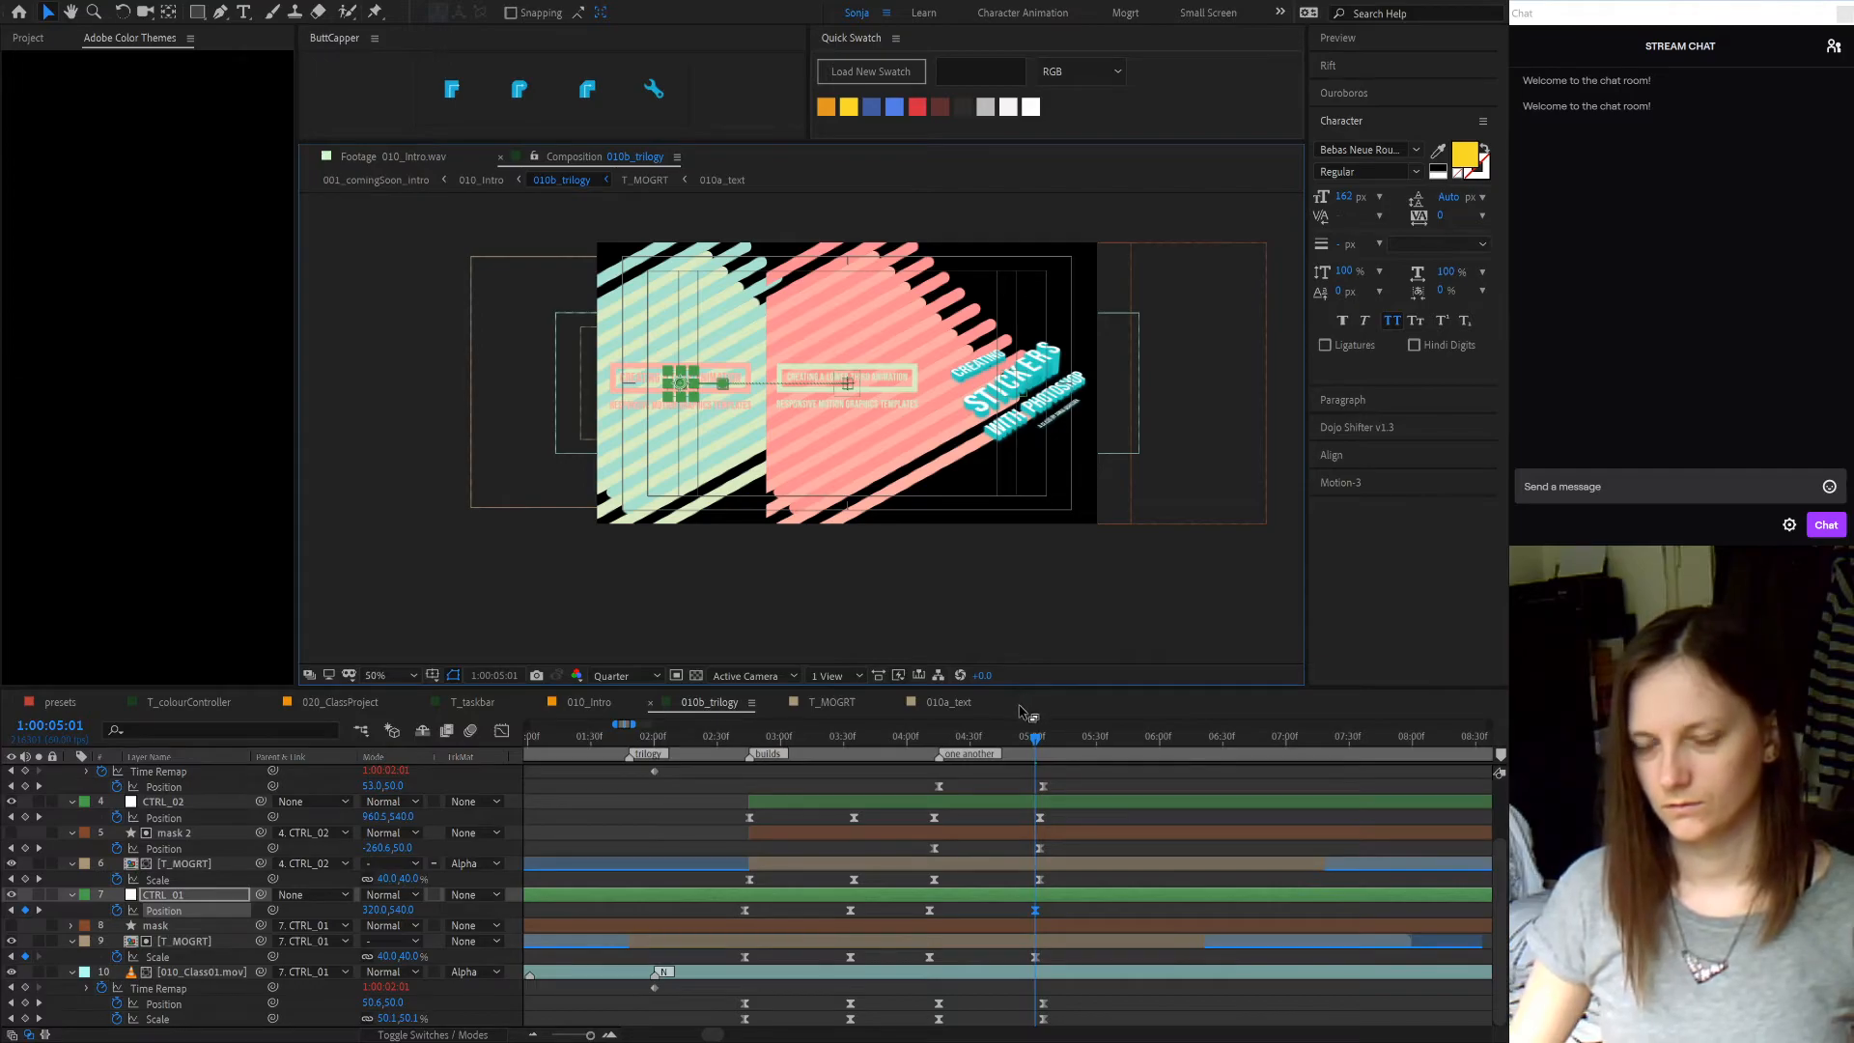
- Scrub through the split-screen moves from 1:00:02:45 to 1:00:05:03 to check how the title panels slide and scale
{"action": "left_click", "coordinate": [900, 740]}
{"action": "left_click_drag", "start_coordinate": [894, 751], "coordinate": [1038, 780]}
{"action": "scroll", "coordinate": [1027, 807], "scroll_direction": "up", "scroll_amount": 2}
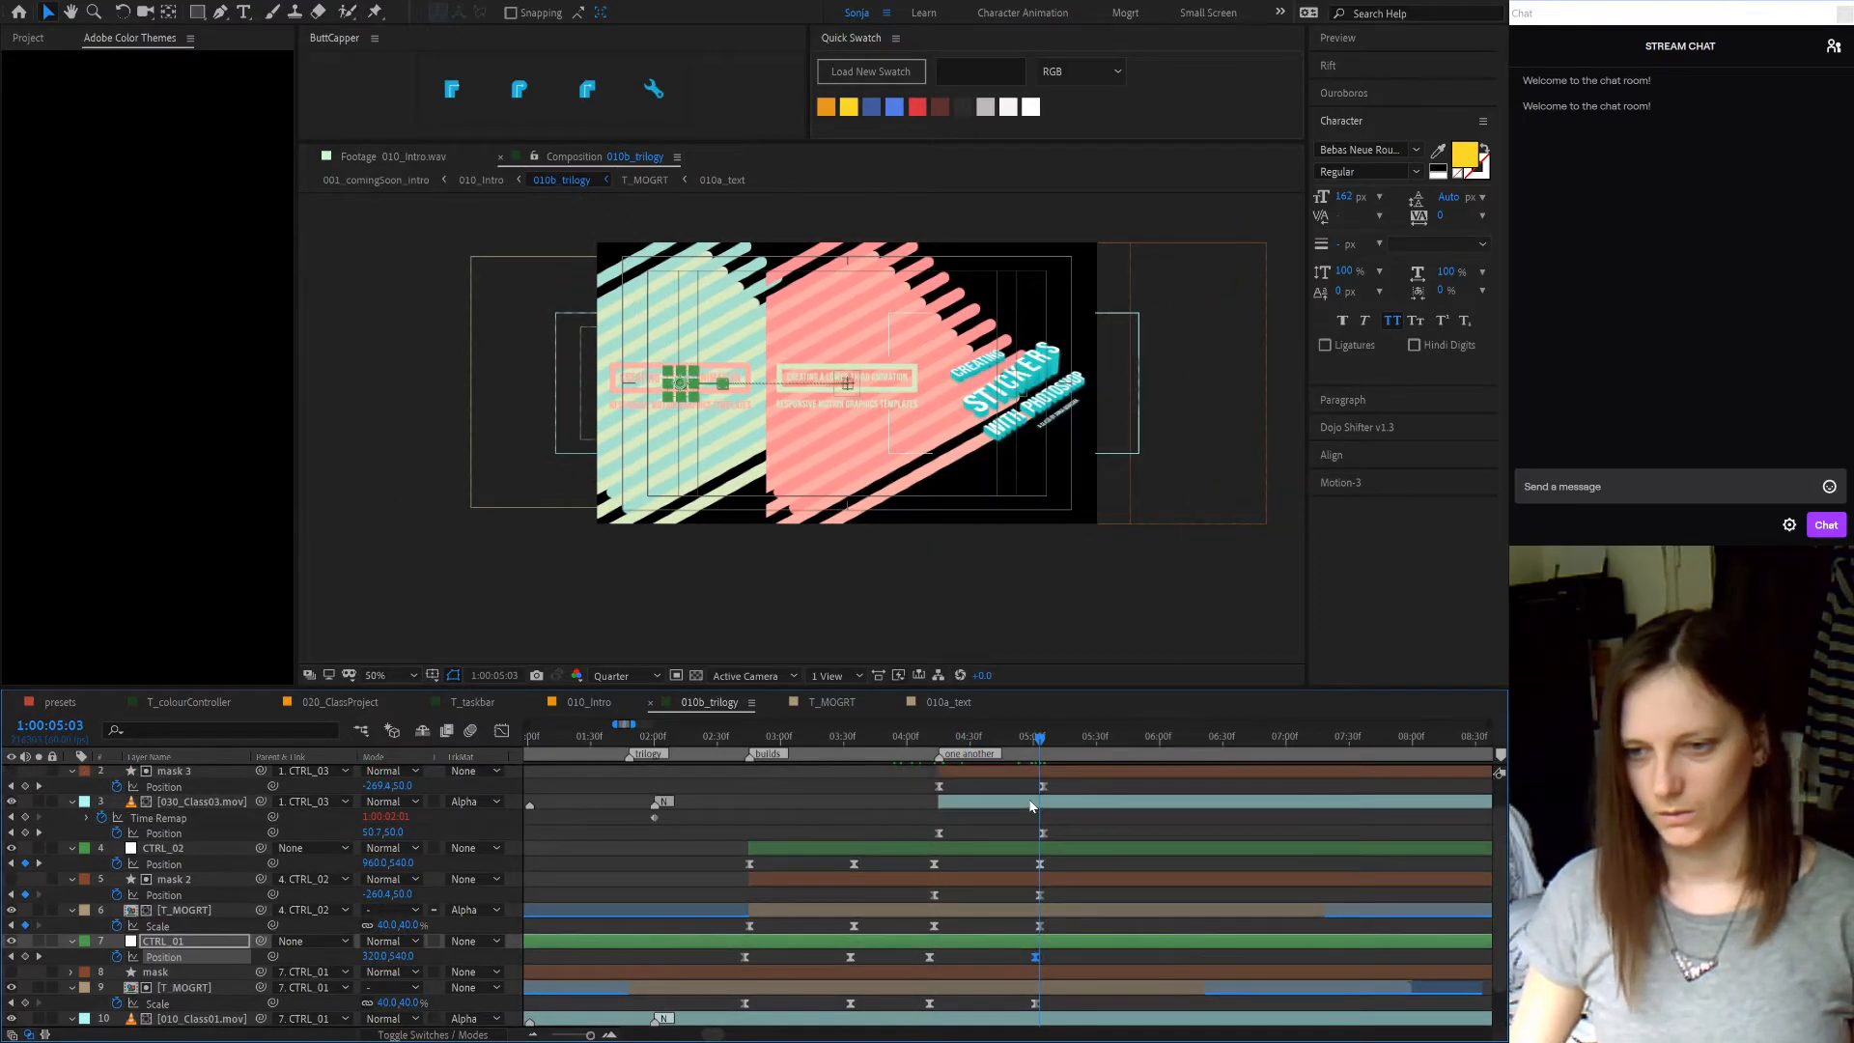
{"action": "left_click", "coordinate": [778, 737]}
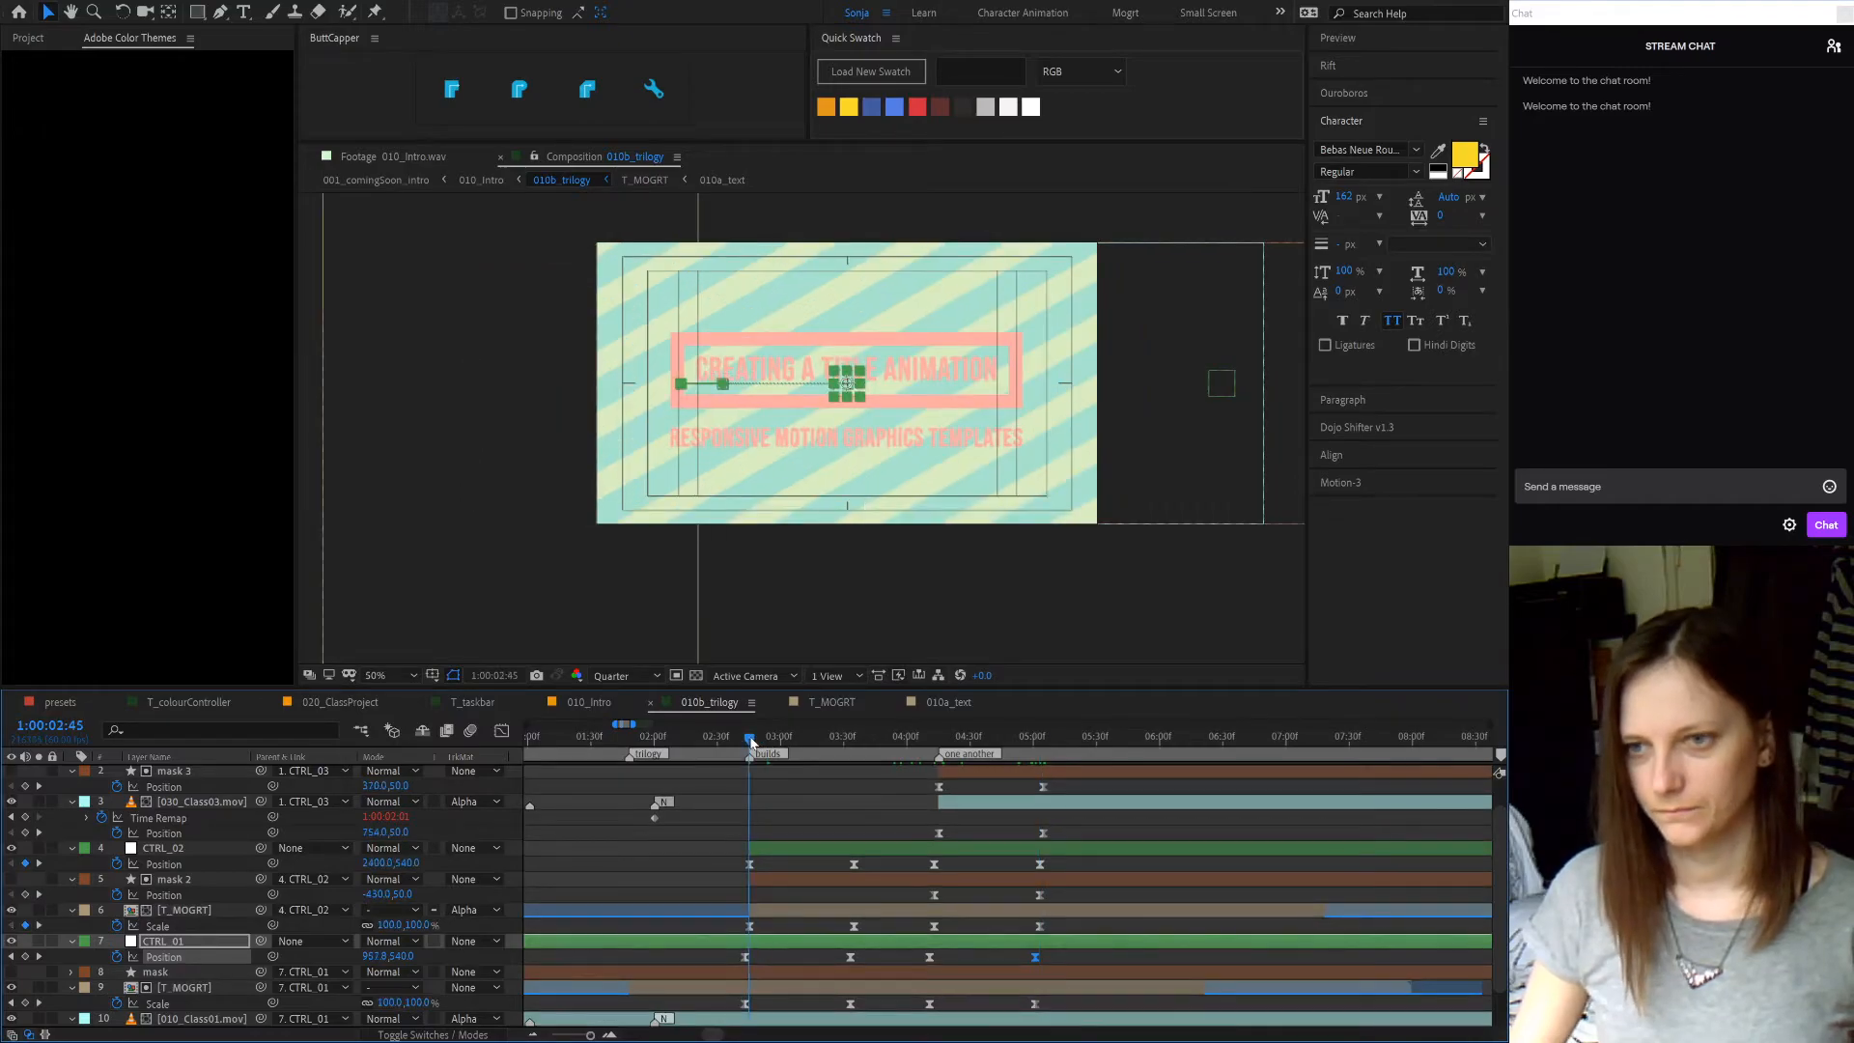
{"action": "left_click_drag", "start_coordinate": [790, 742], "coordinate": [855, 743]}
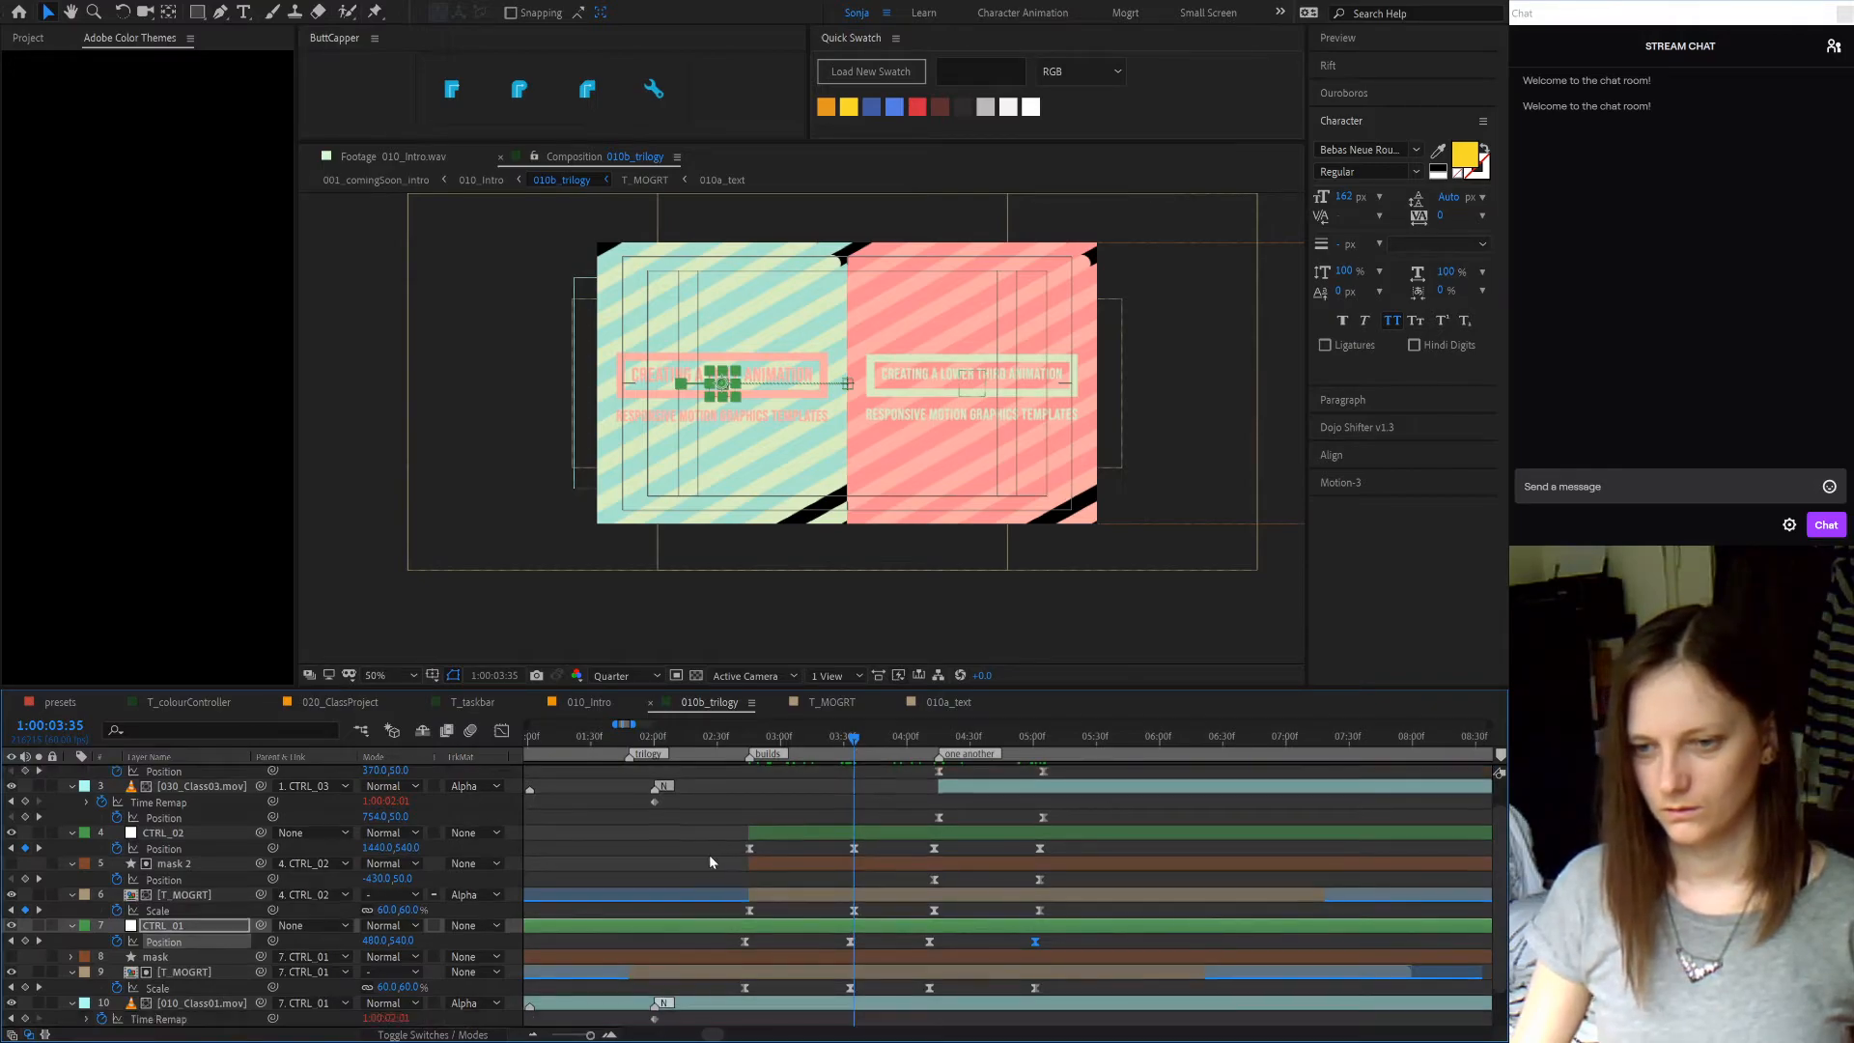
{"action": "scroll", "coordinate": [708, 855], "scroll_direction": "down", "scroll_amount": 3}
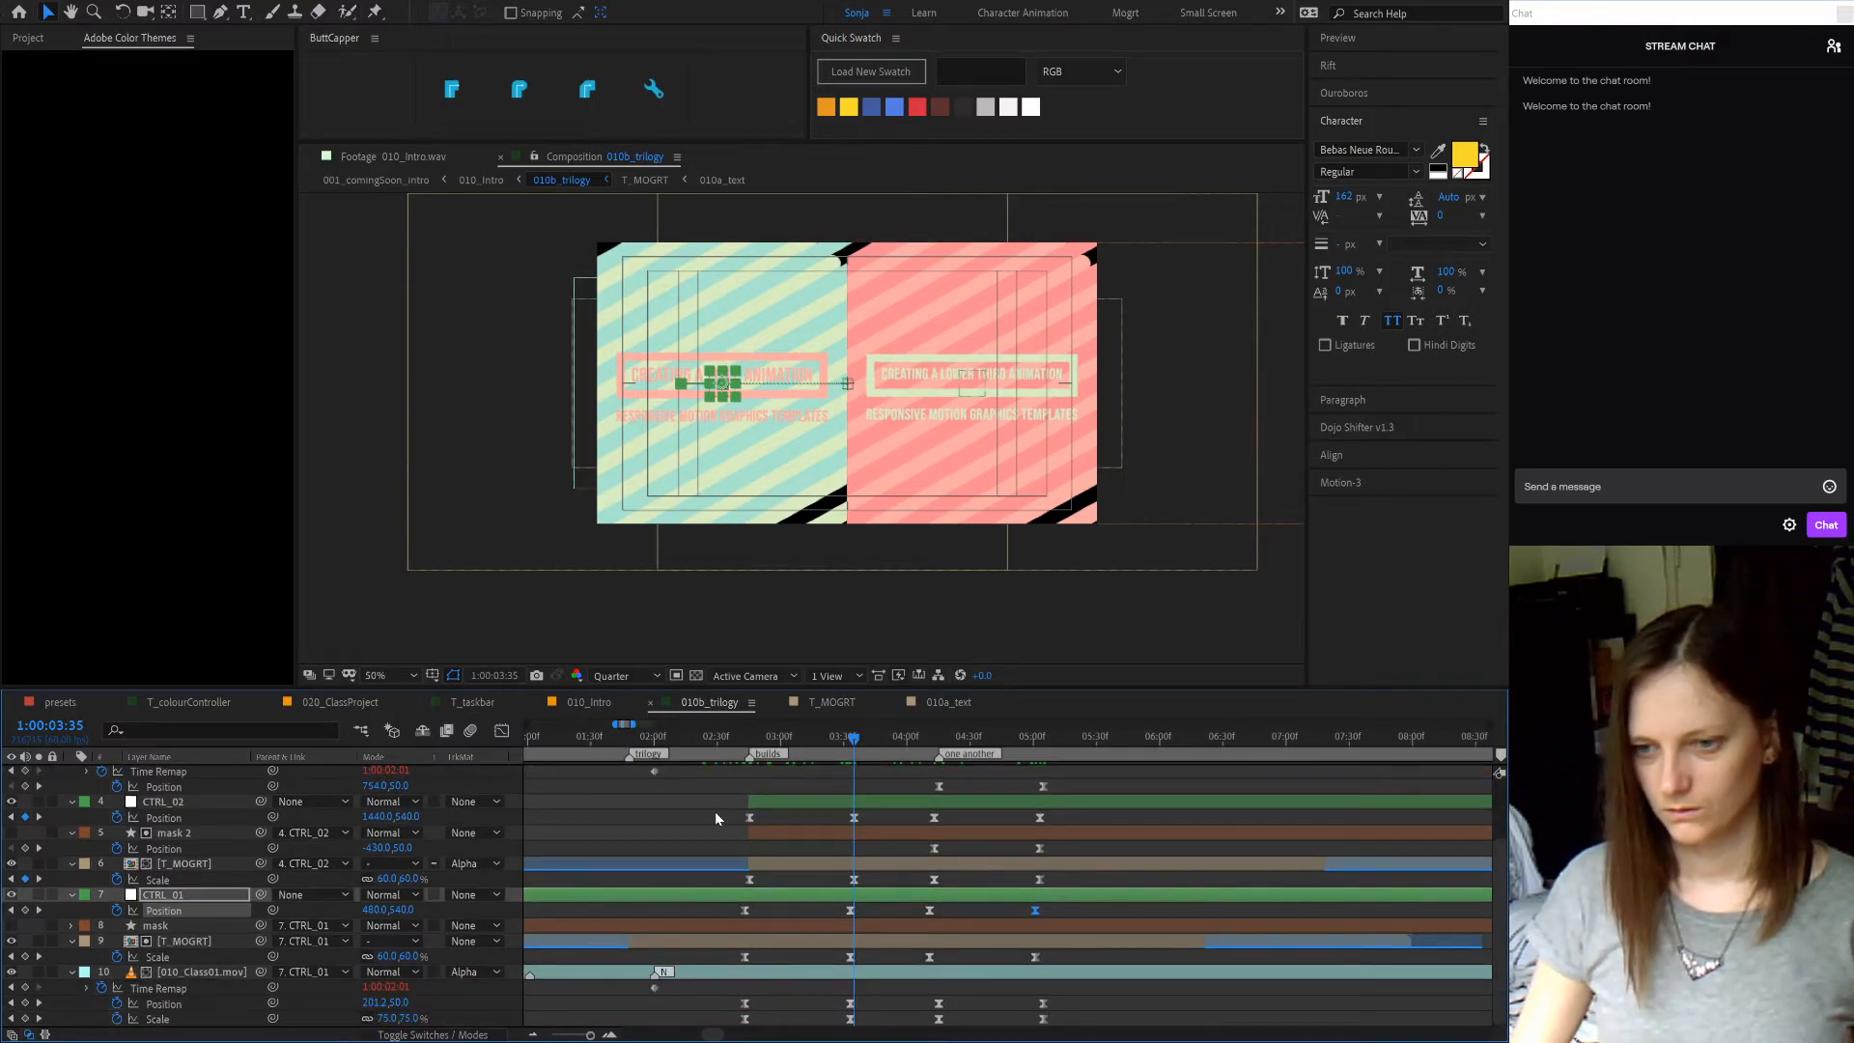
{"action": "left_click_drag", "start_coordinate": [715, 812], "coordinate": [1068, 970]}
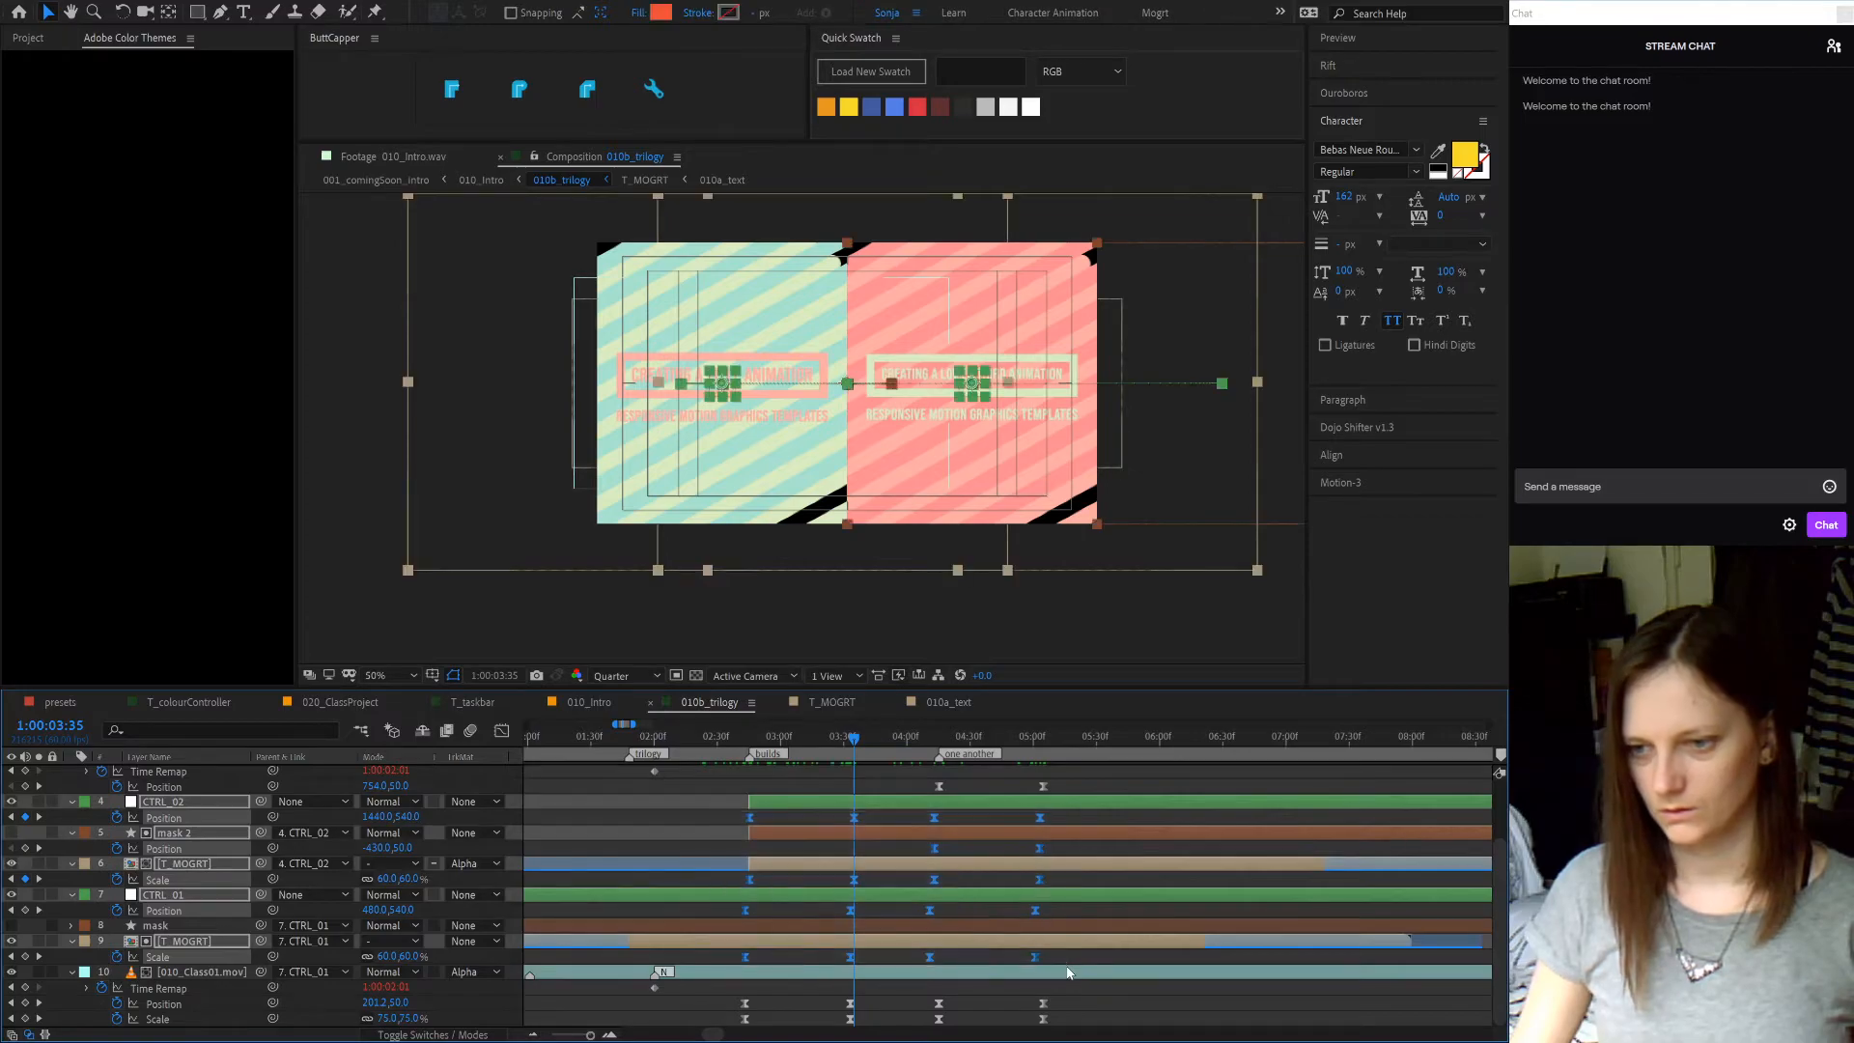
{"action": "scroll", "coordinate": [1149, 882], "scroll_direction": "up", "scroll_amount": 3}
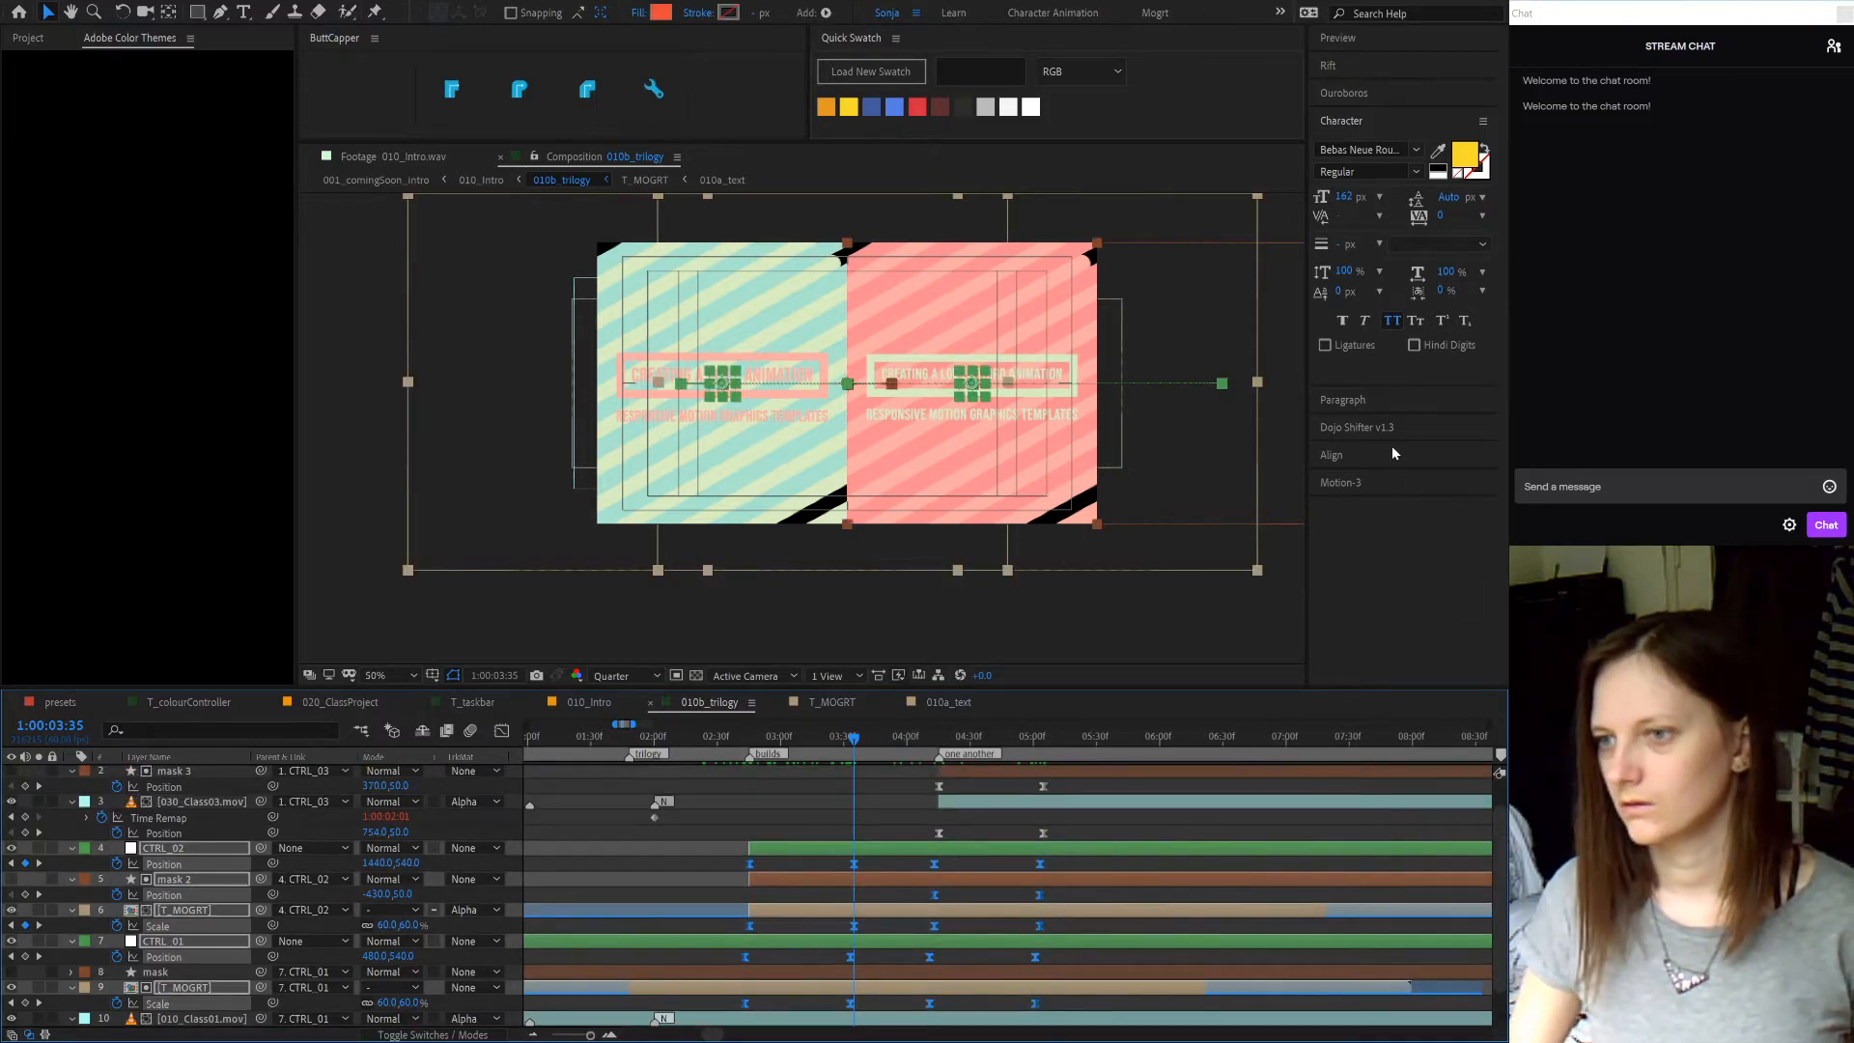
{"action": "left_click", "coordinate": [1348, 482]}
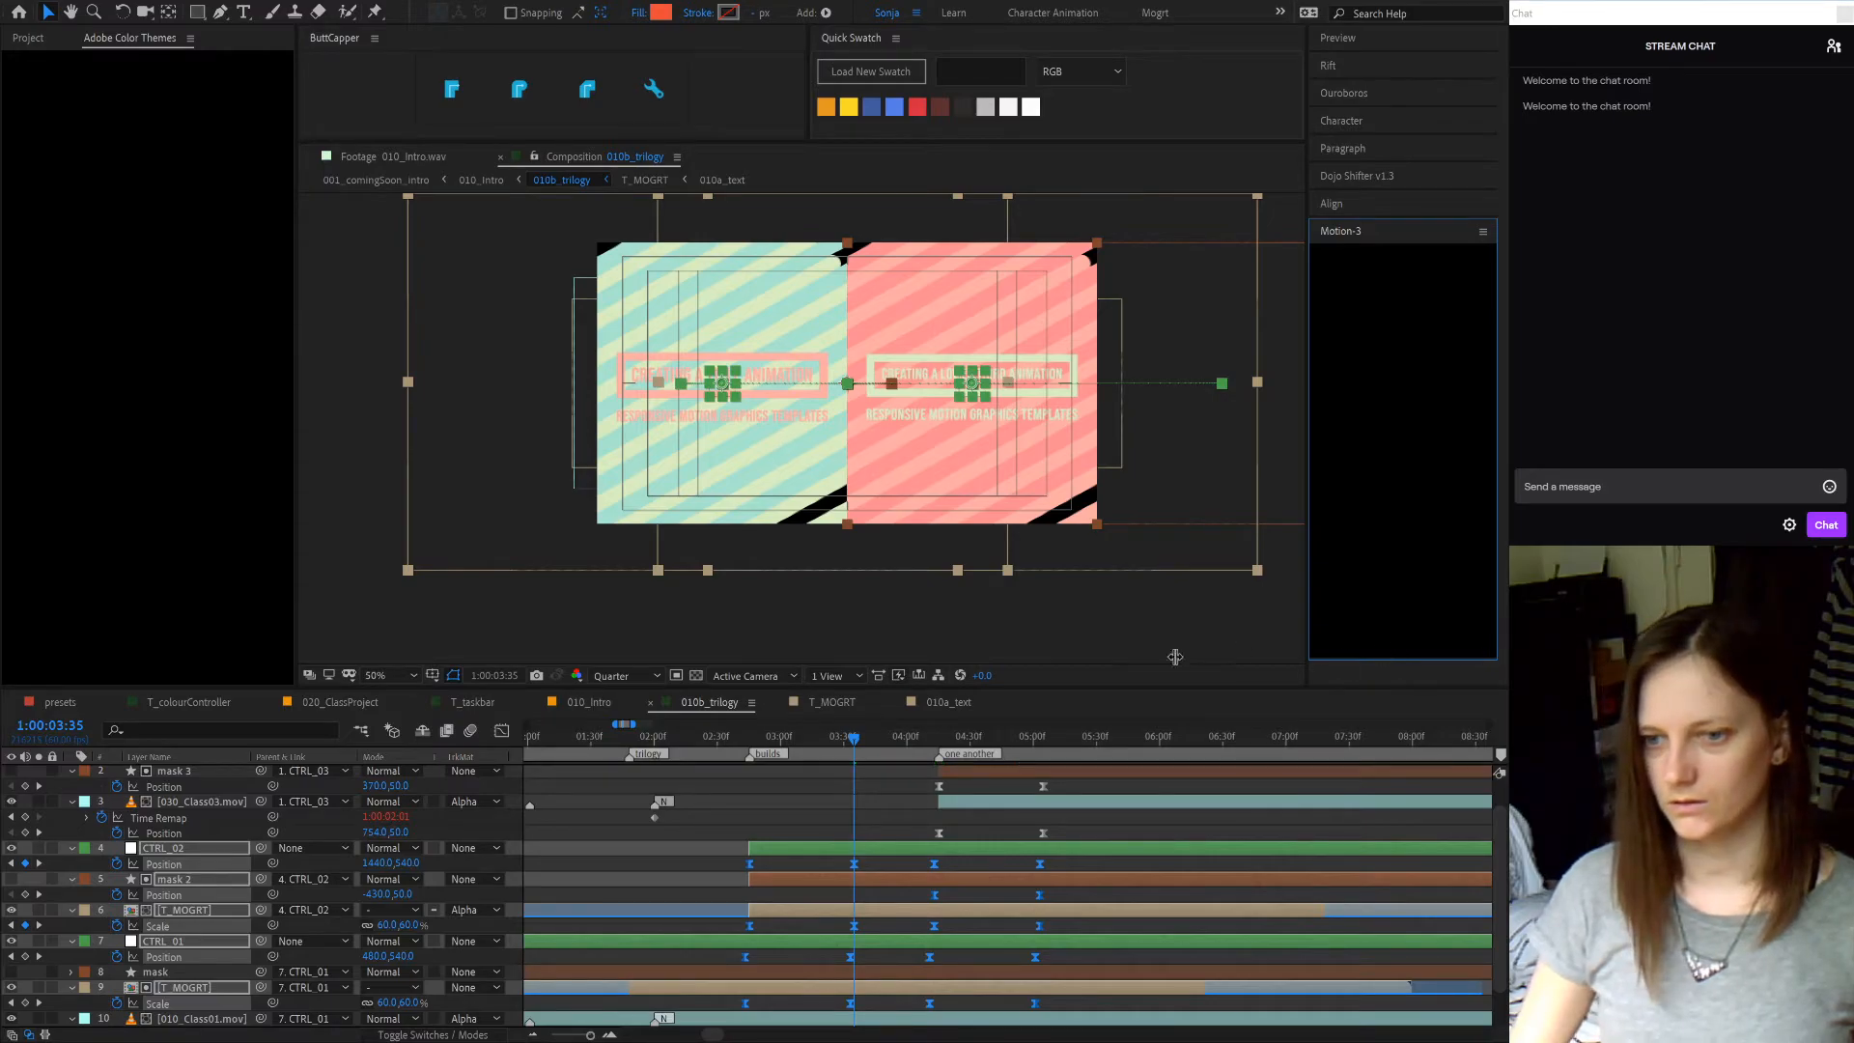
{"action": "left_click_drag", "start_coordinate": [749, 738], "coordinate": [1040, 773]}
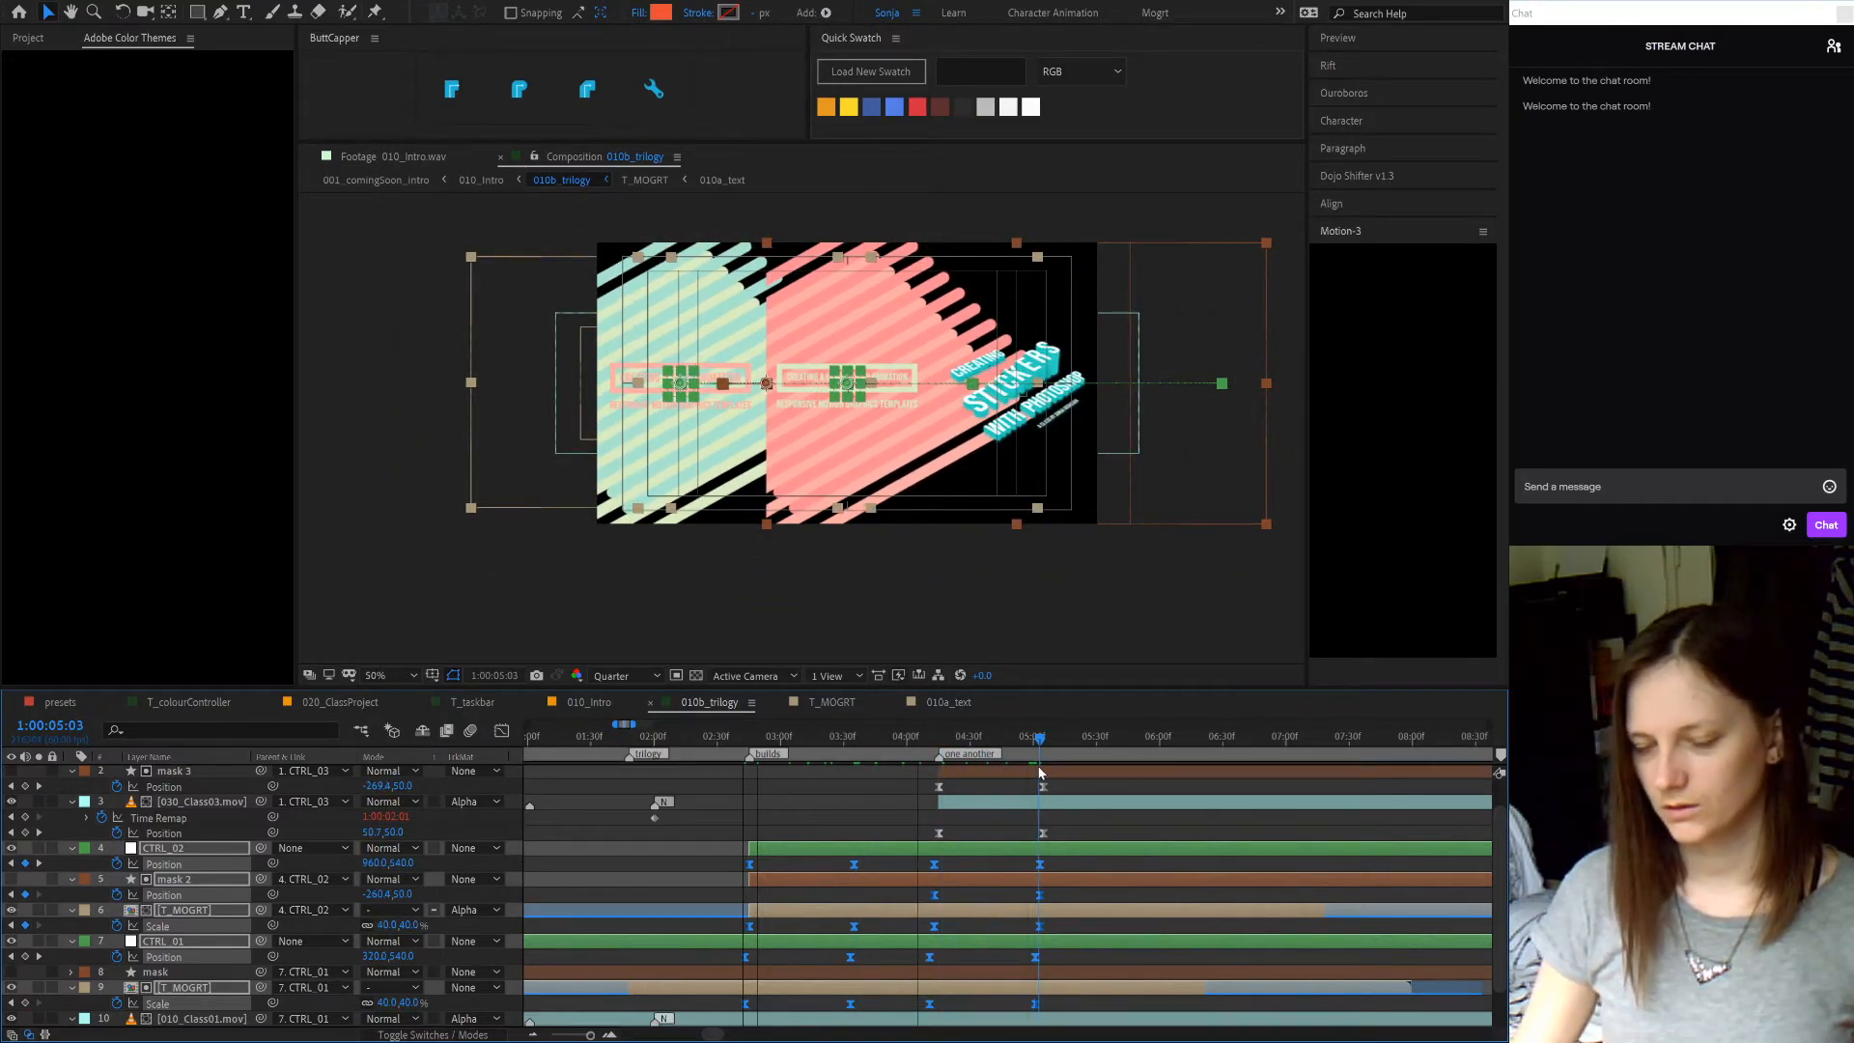
{"action": "scroll", "coordinate": [1065, 801], "scroll_direction": "up", "scroll_amount": 2}
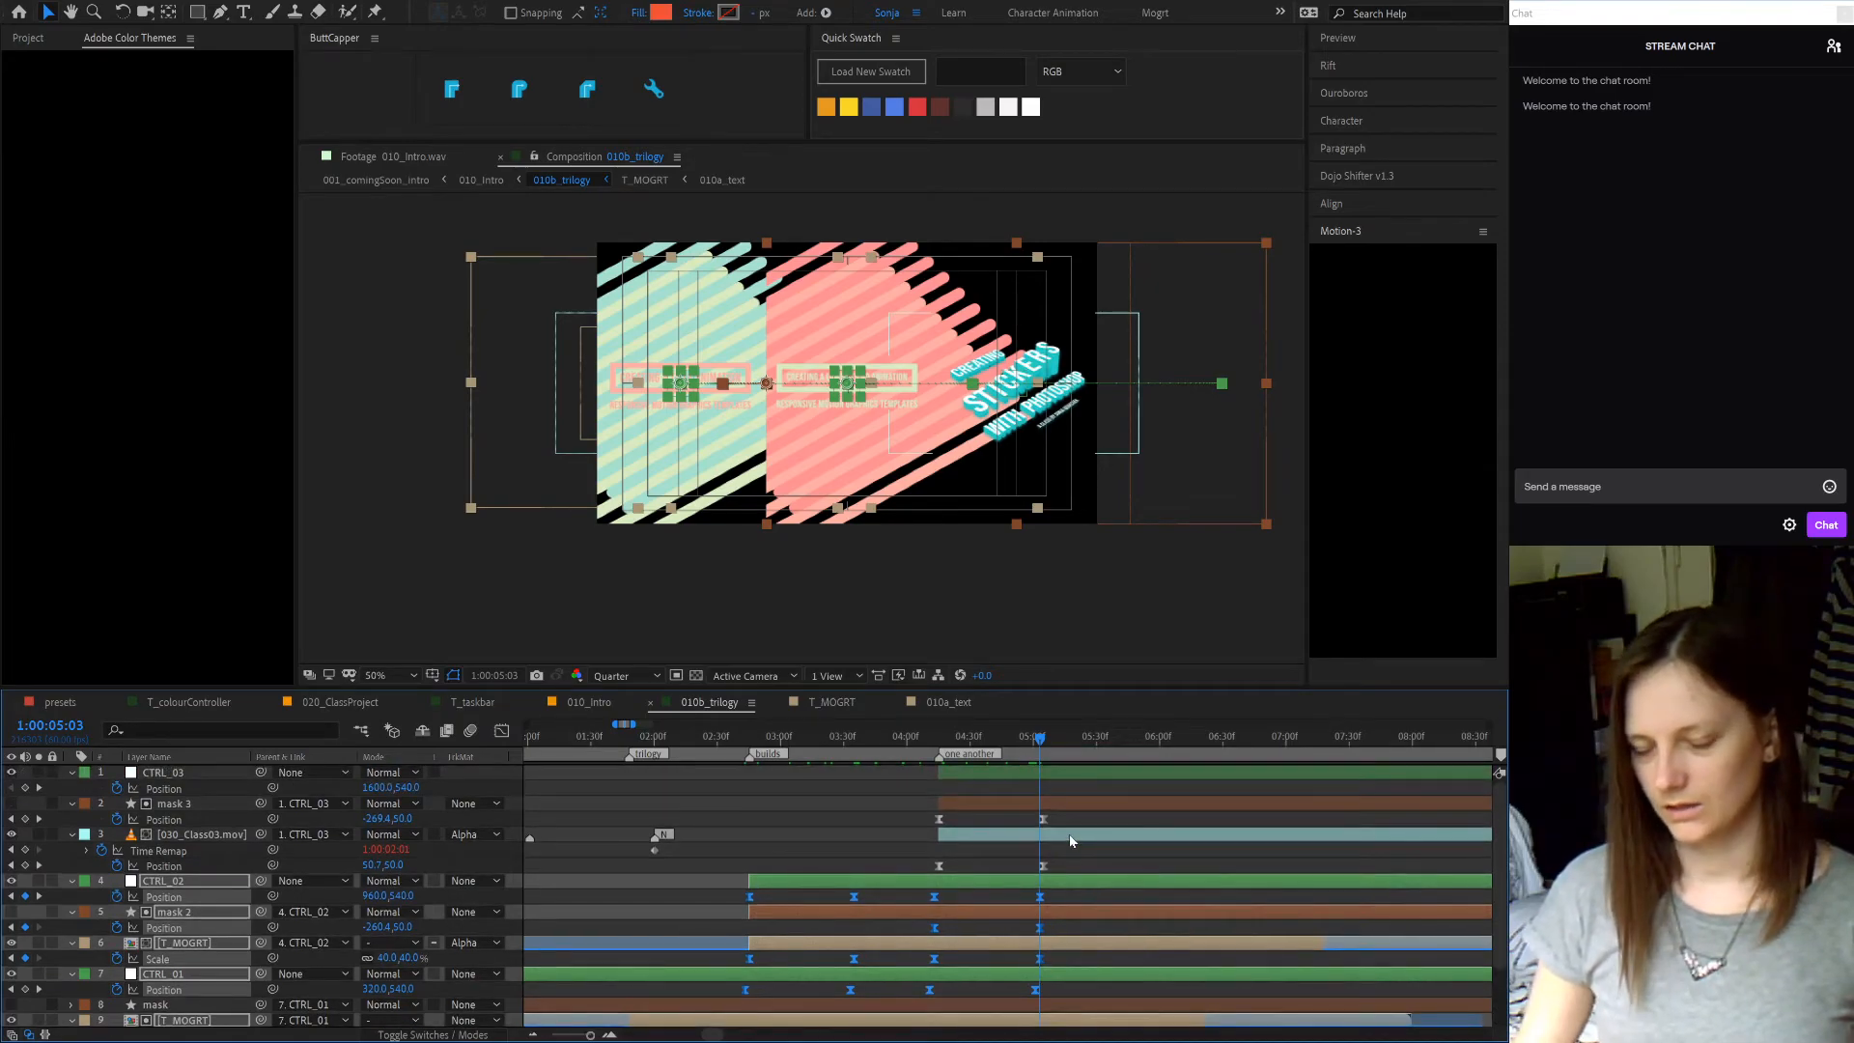
{"action": "left_click", "coordinate": [699, 900]}
- Duplicate the lower third's T_MOGRT layer, placing the copy beneath mask 3, starting at 1:00:04:15 and parented to CTRL_03
{"action": "left_click", "coordinate": [803, 942]}
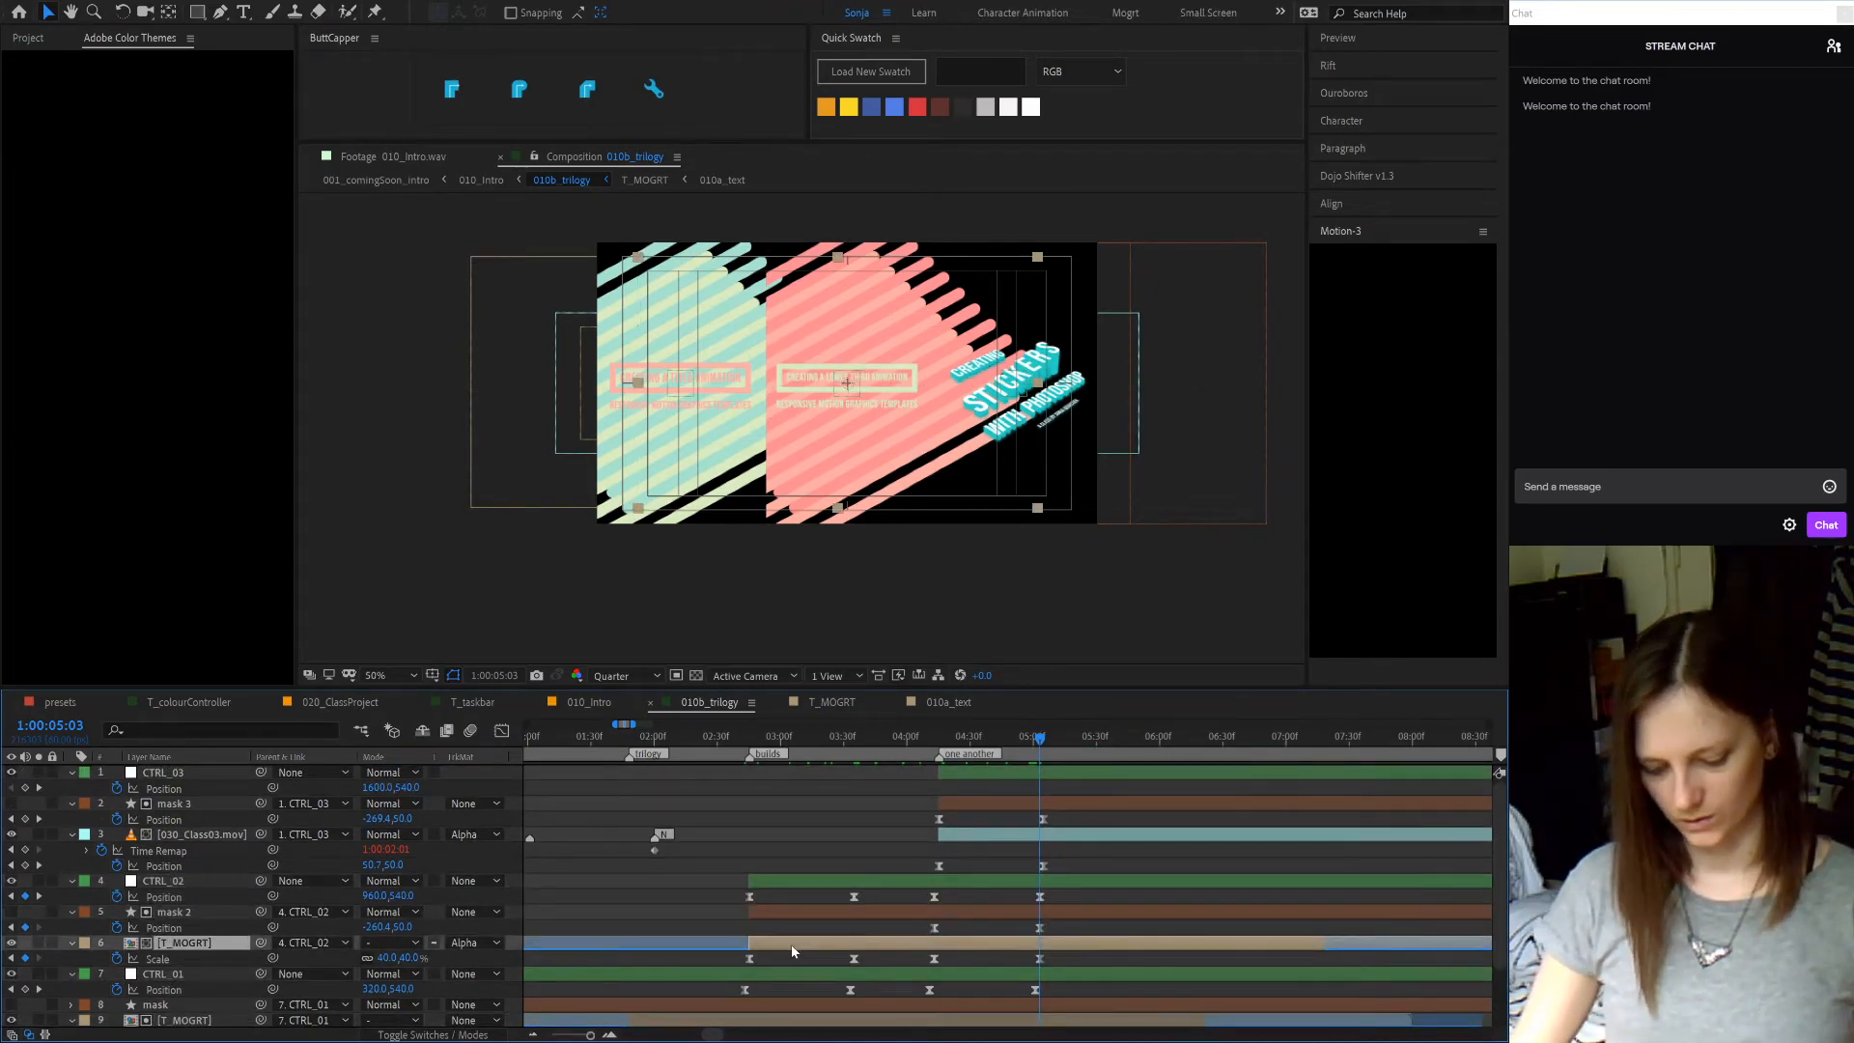
{"action": "key", "text": "ctrl+d"}
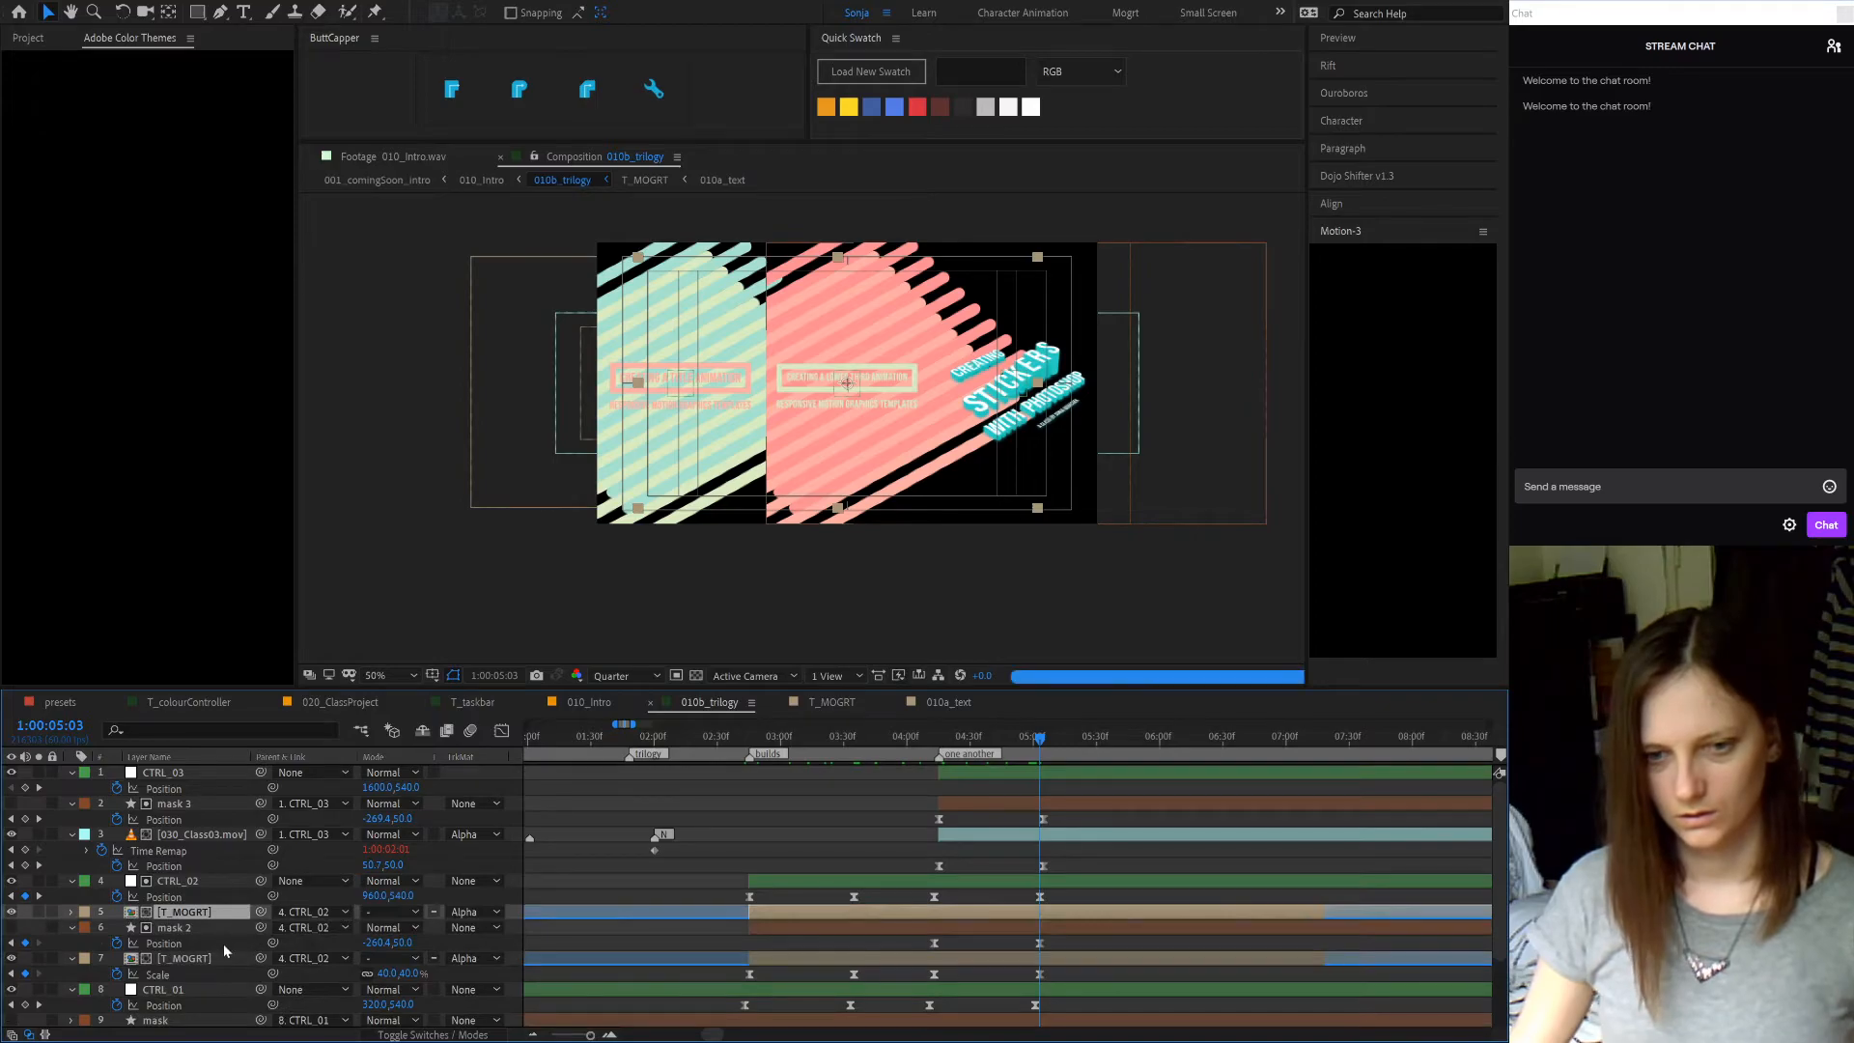
{"action": "left_click_drag", "start_coordinate": [224, 917], "coordinate": [247, 826]}
{"action": "left_click_drag", "start_coordinate": [796, 838], "coordinate": [986, 848]}
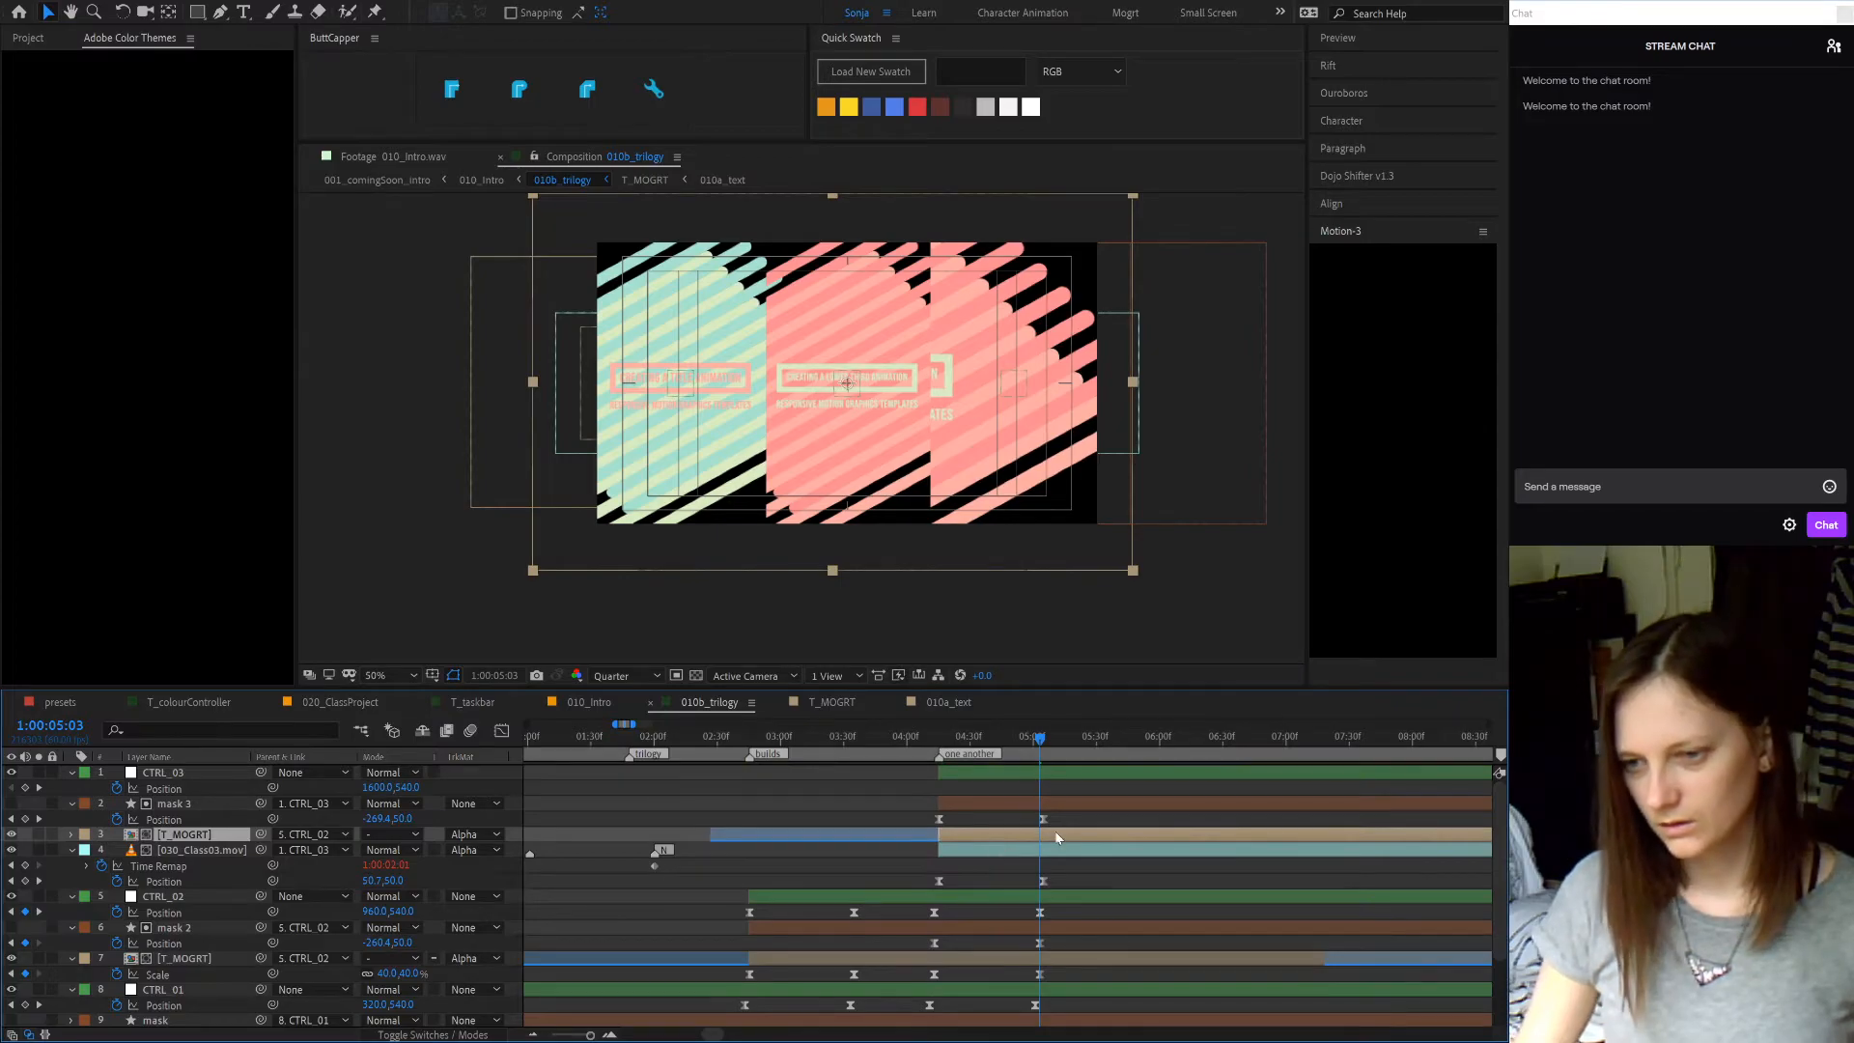
{"action": "left_click_drag", "start_coordinate": [261, 834], "coordinate": [164, 772]}
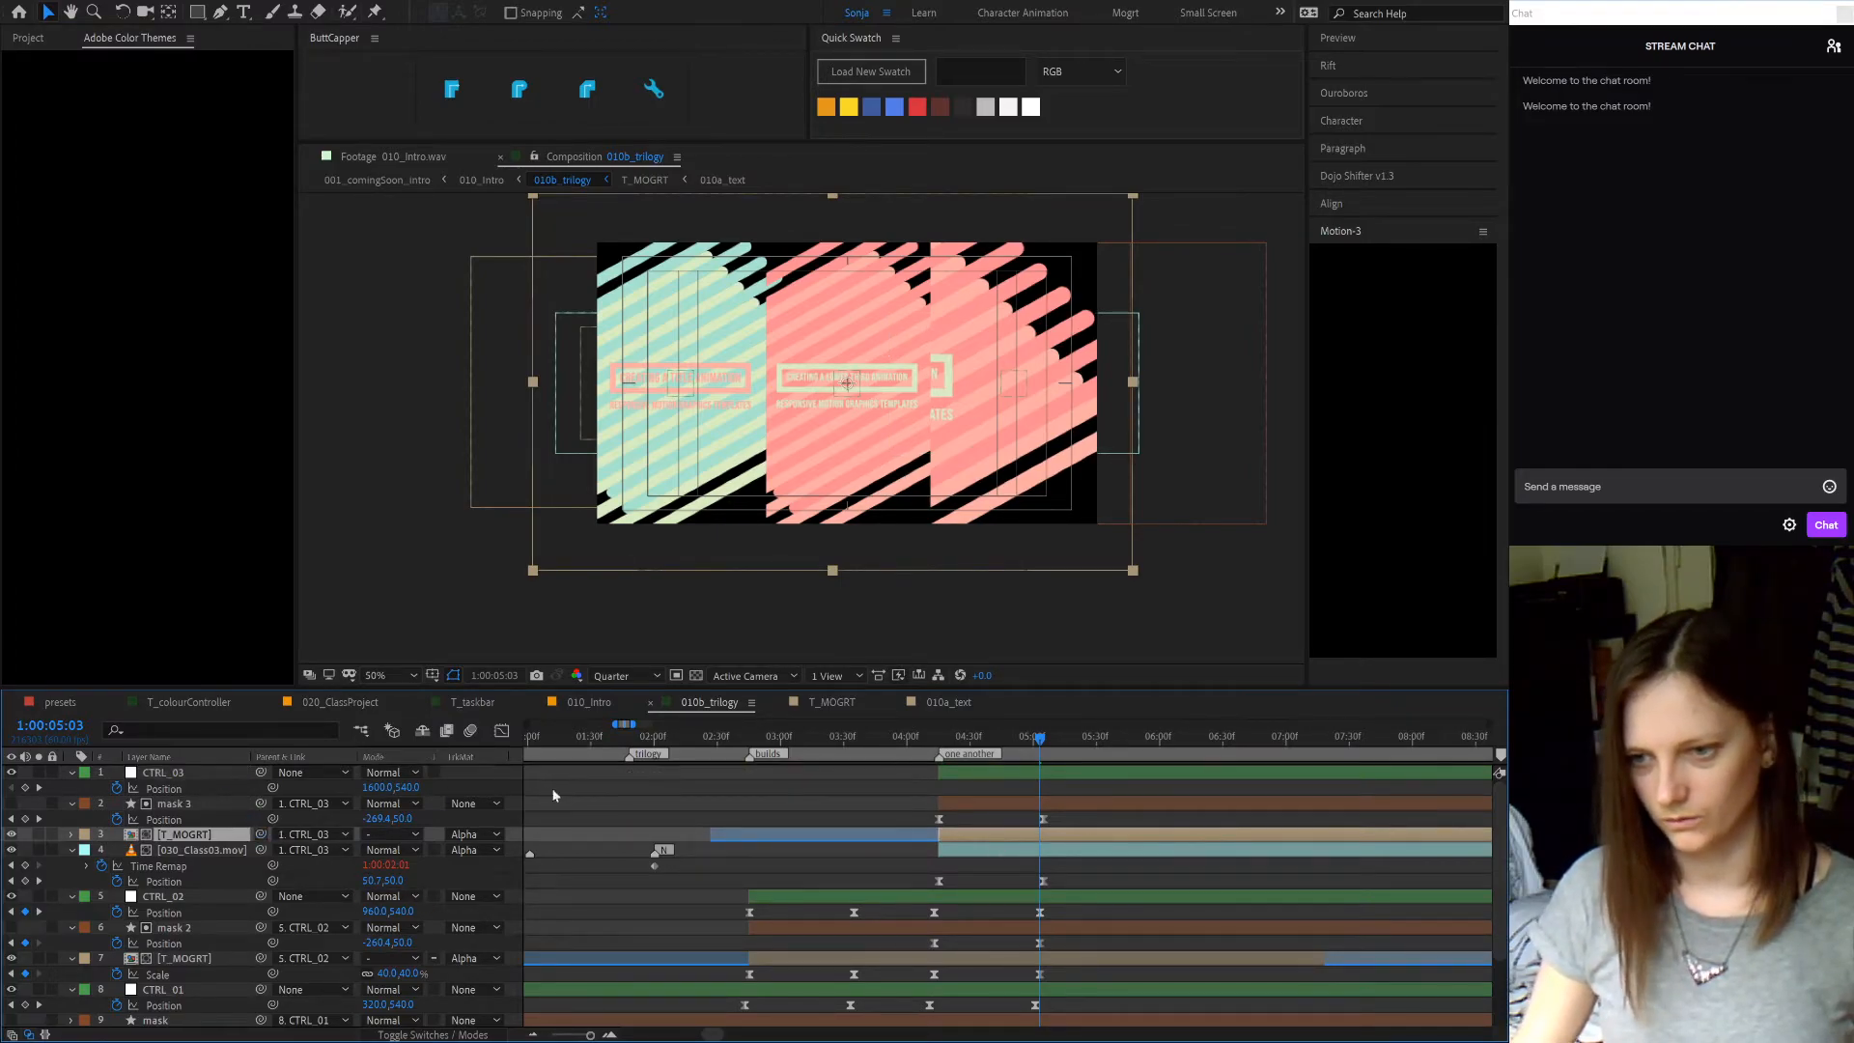
- Copy CTRL_02's first two Position keyframes onto the CTRL_03 null, starting at 1:00:04:15
{"action": "left_click", "coordinate": [1010, 772]}
{"action": "left_click_drag", "start_coordinate": [960, 740], "coordinate": [946, 740]}
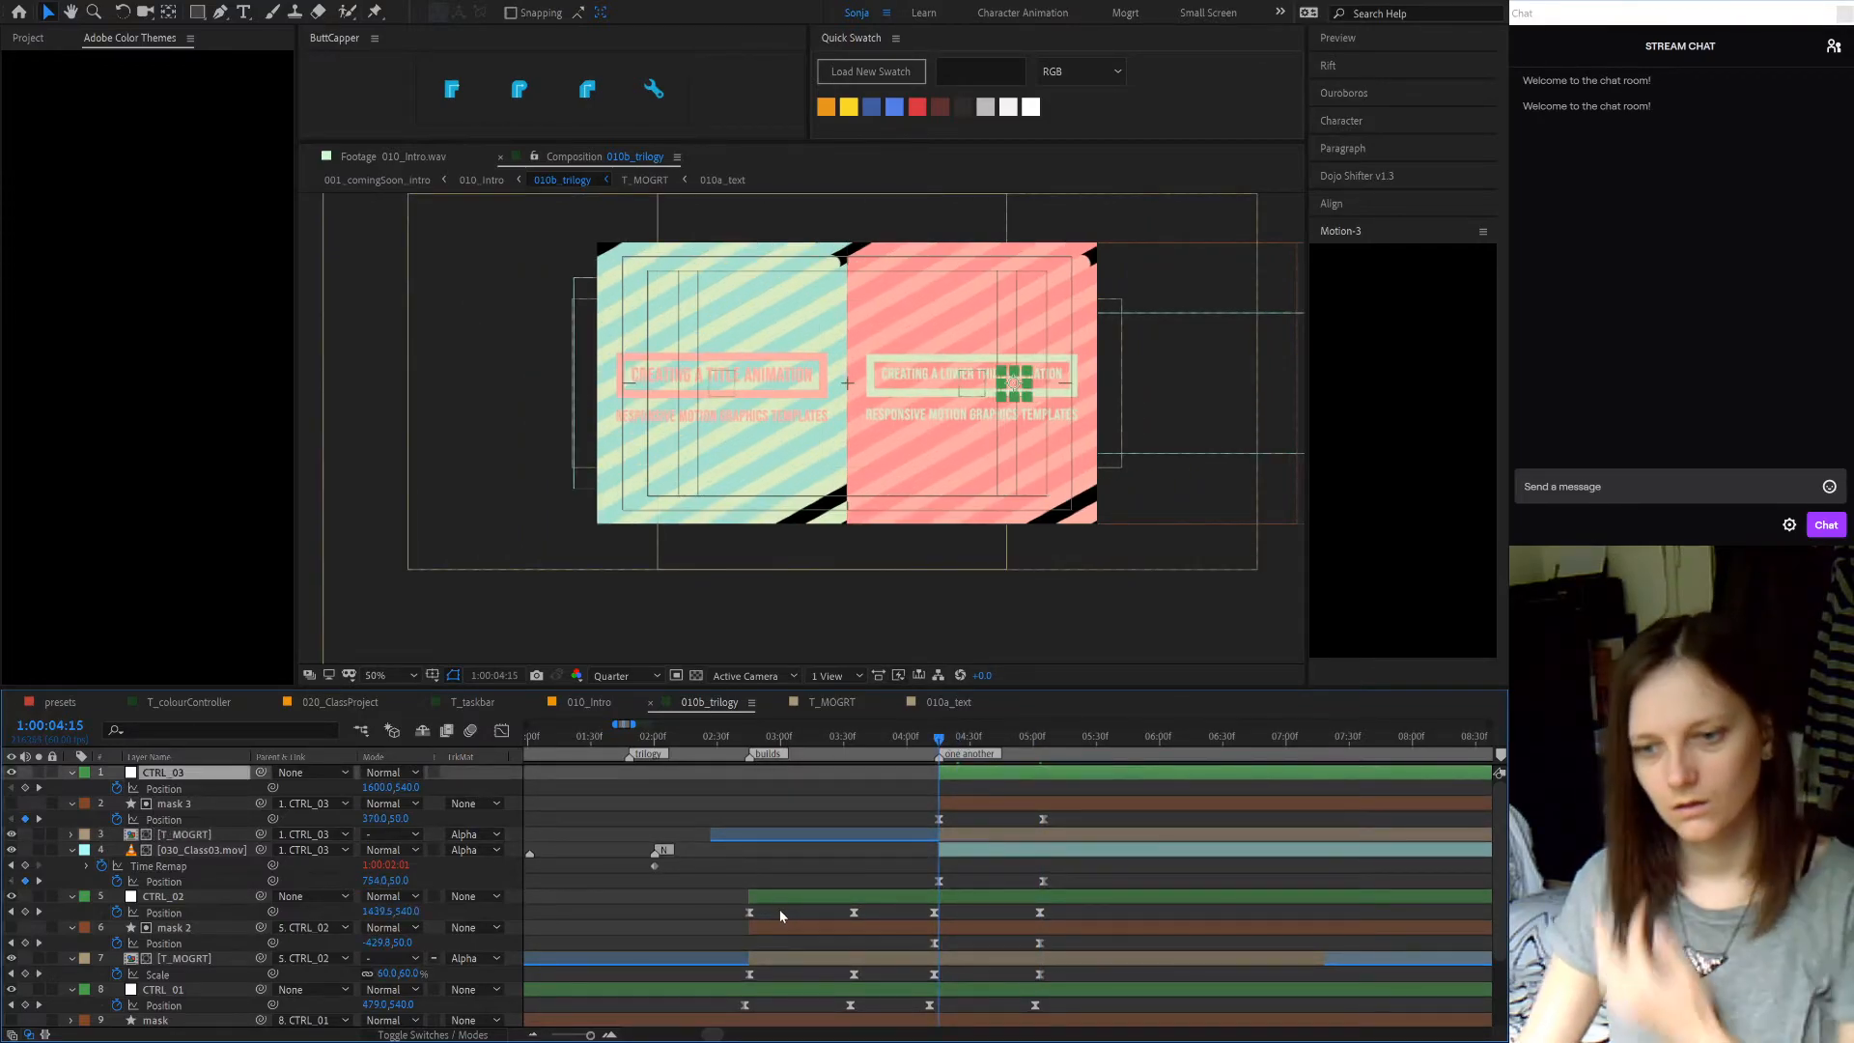
{"action": "left_click_drag", "start_coordinate": [873, 917], "coordinate": [703, 923]}
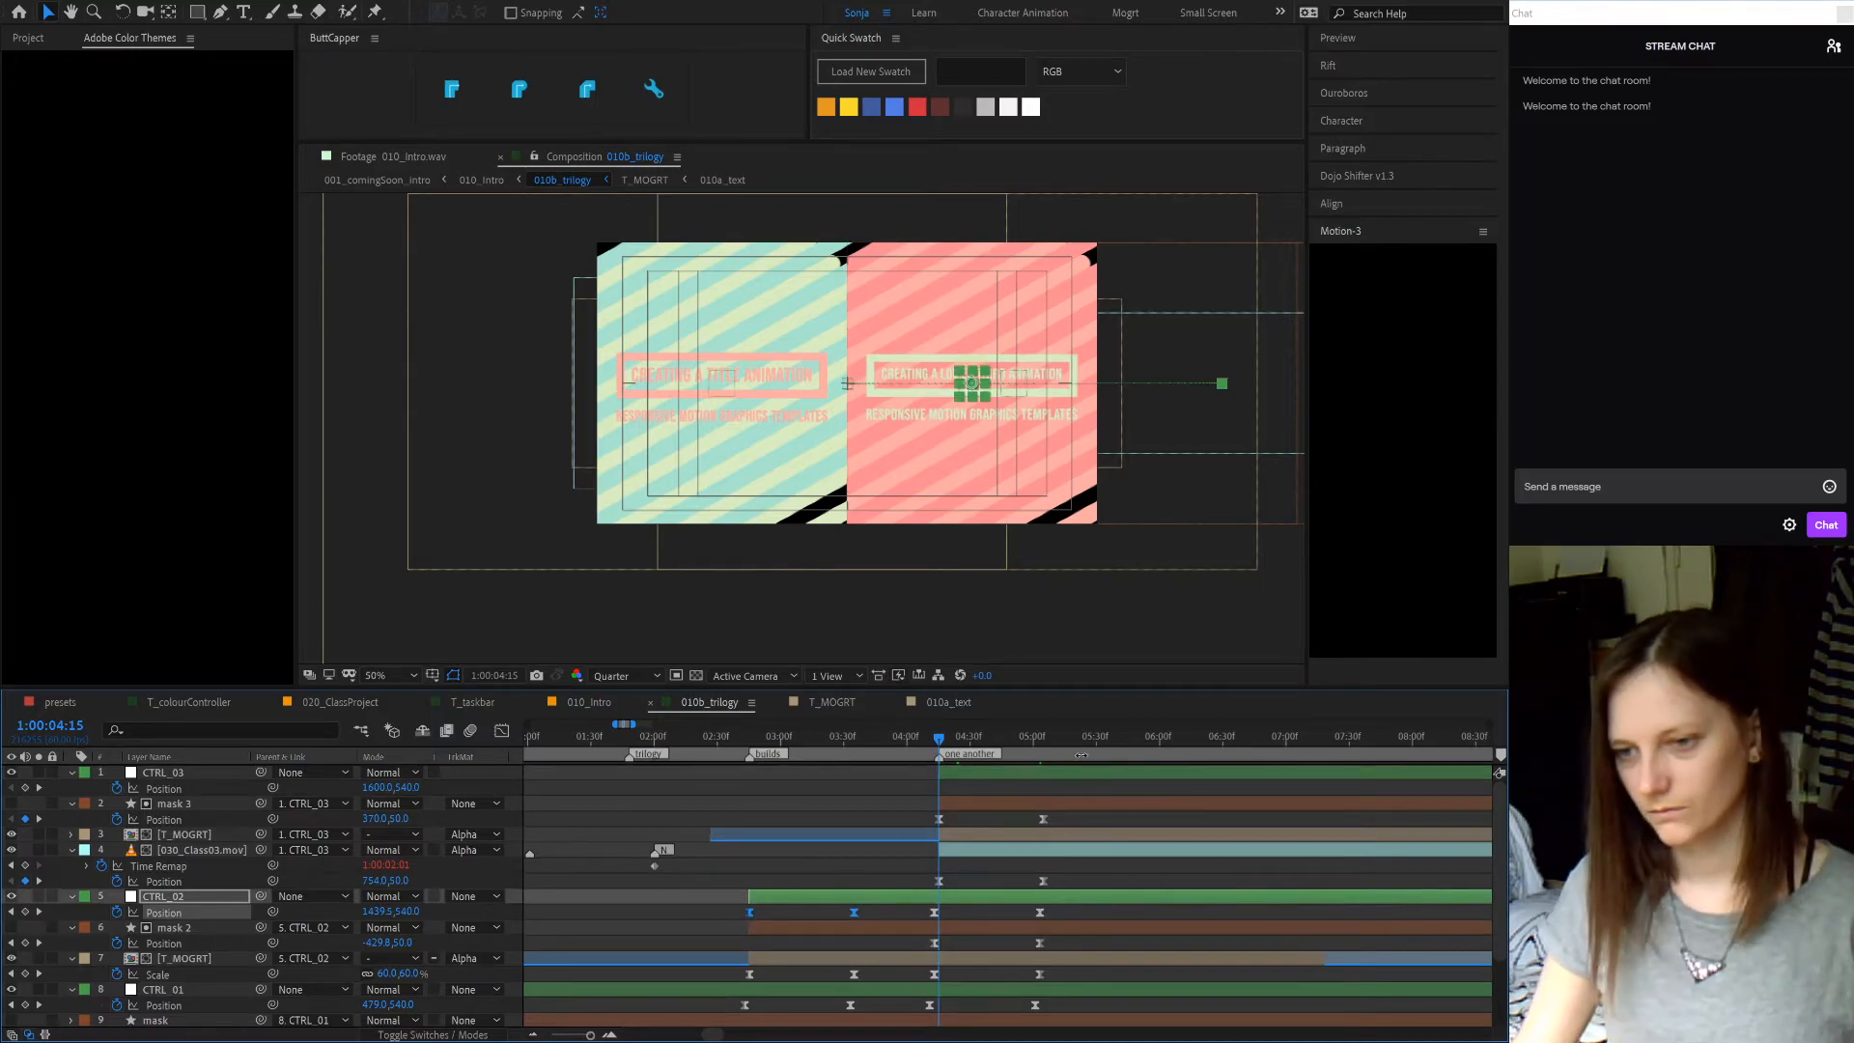
{"action": "left_click", "coordinate": [1046, 772]}
{"action": "key", "text": "ctrl+v"}
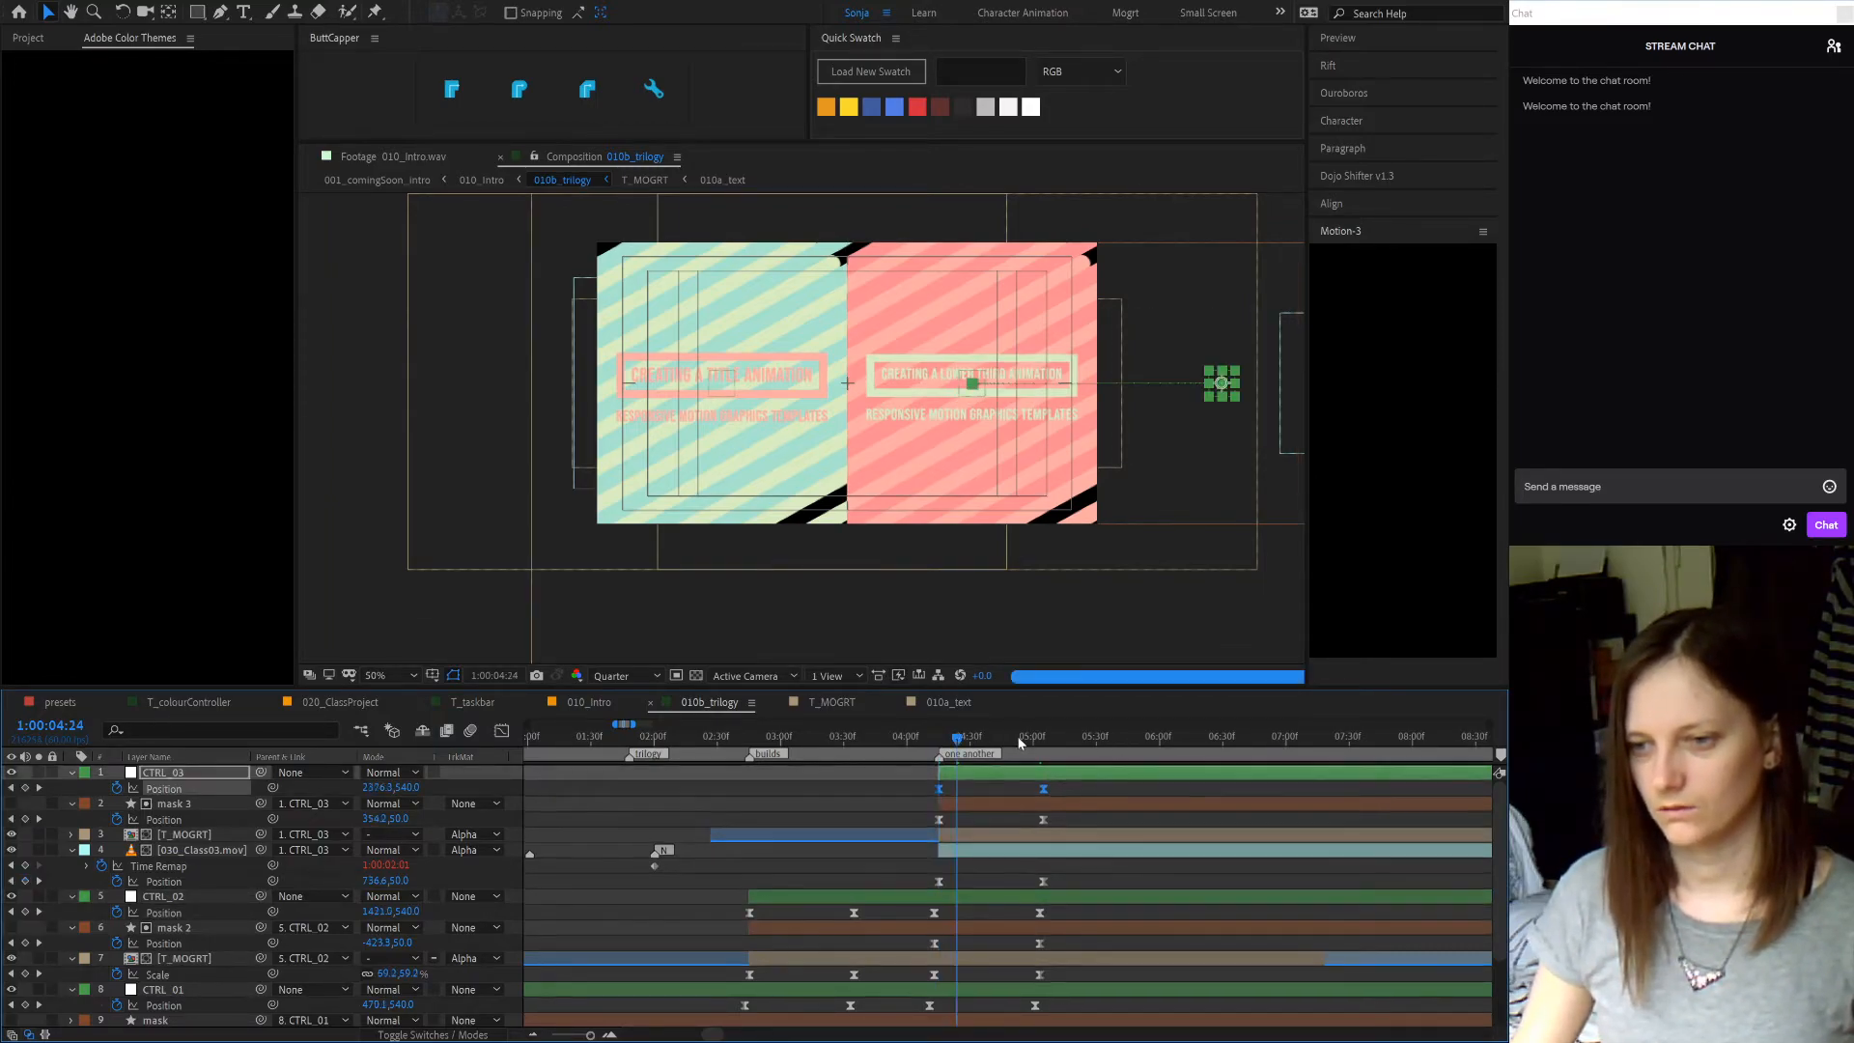
- Try X Positions of 1920 and 1620 for the CTRL_03 null at its 1:00:05:05 keyframe
{"action": "left_click", "coordinate": [1046, 735]}
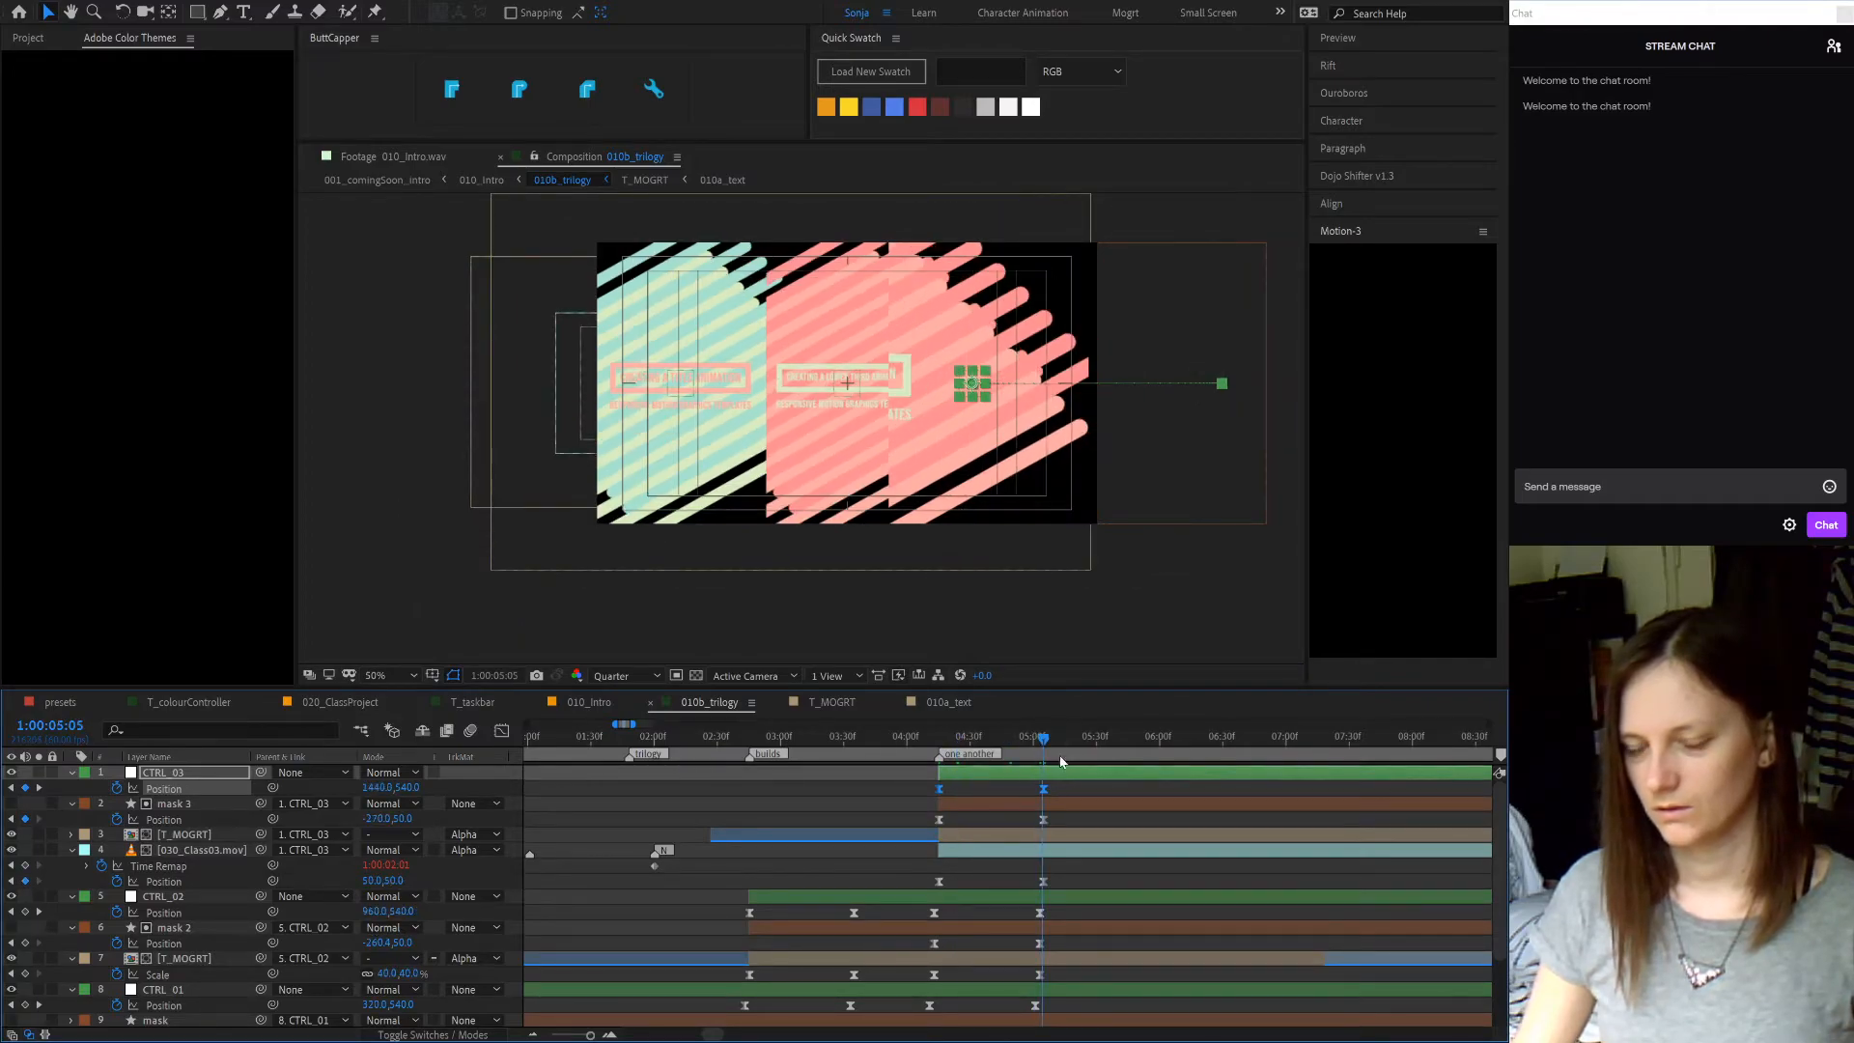
{"action": "left_click", "coordinate": [1076, 786]}
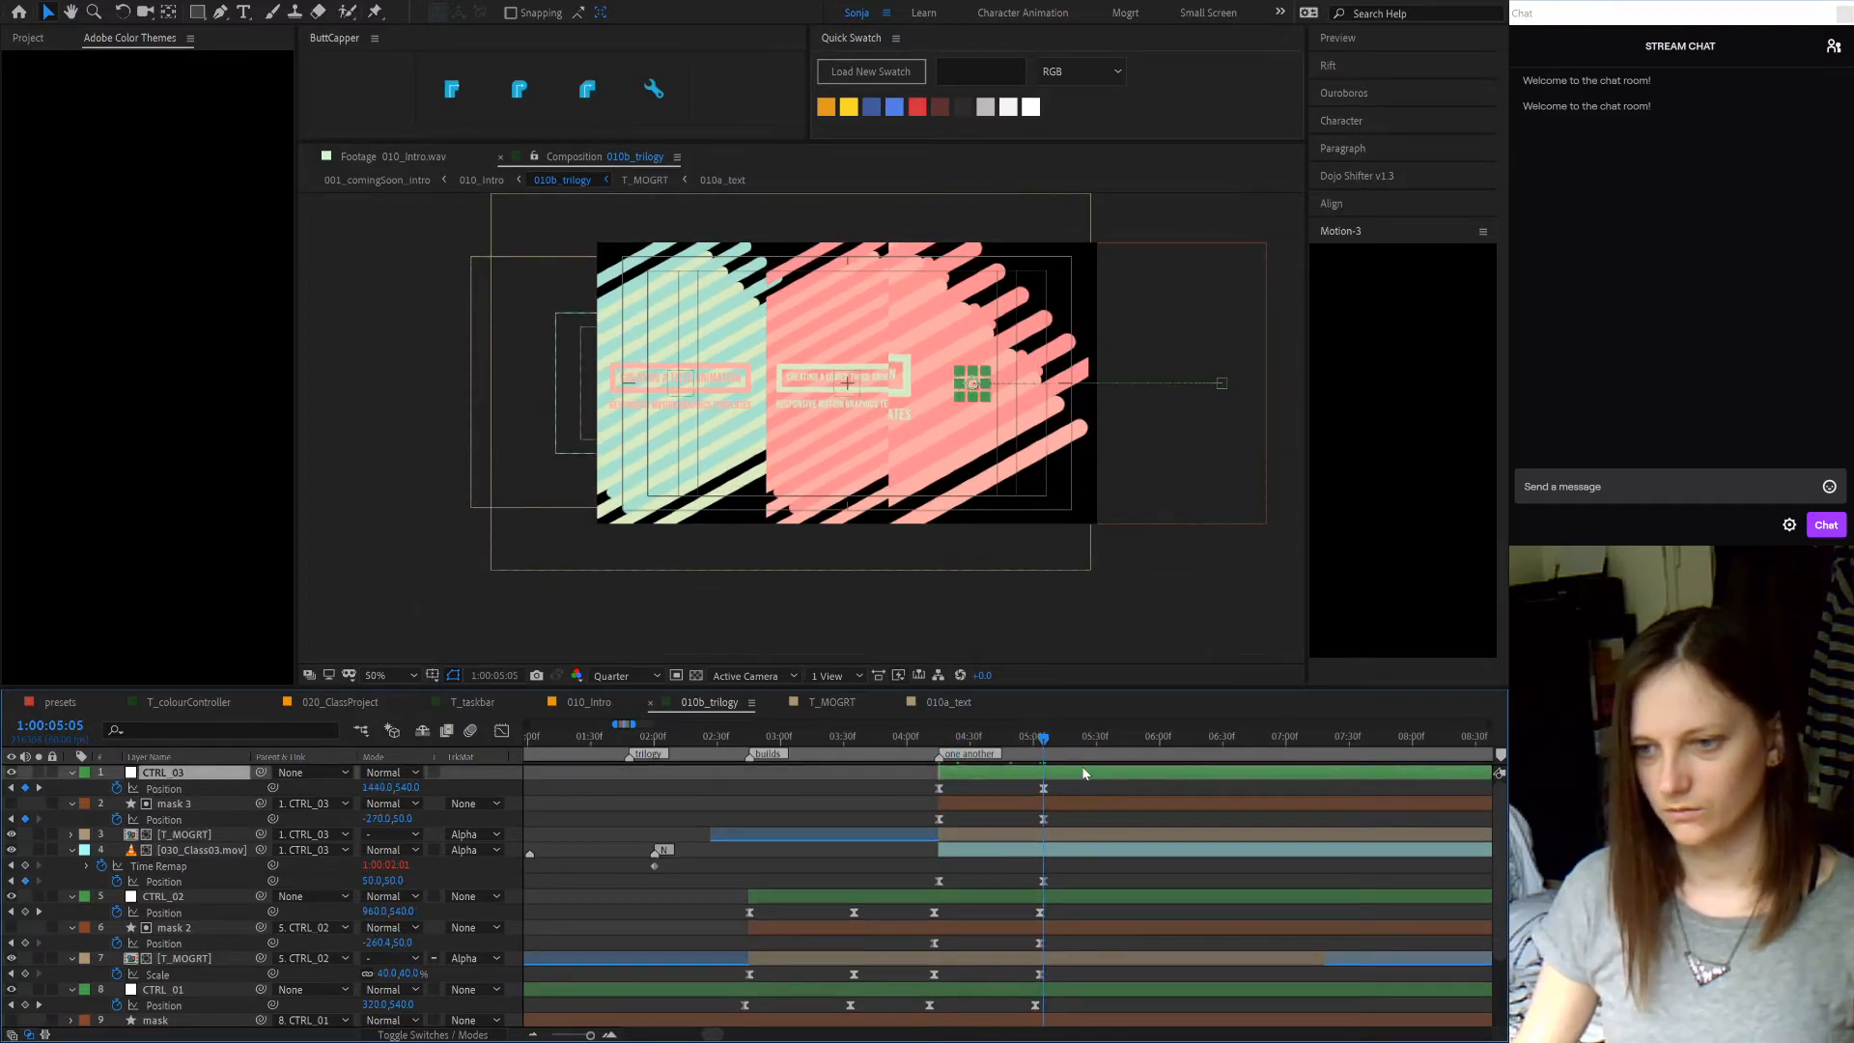
{"action": "left_click", "coordinate": [378, 787]}
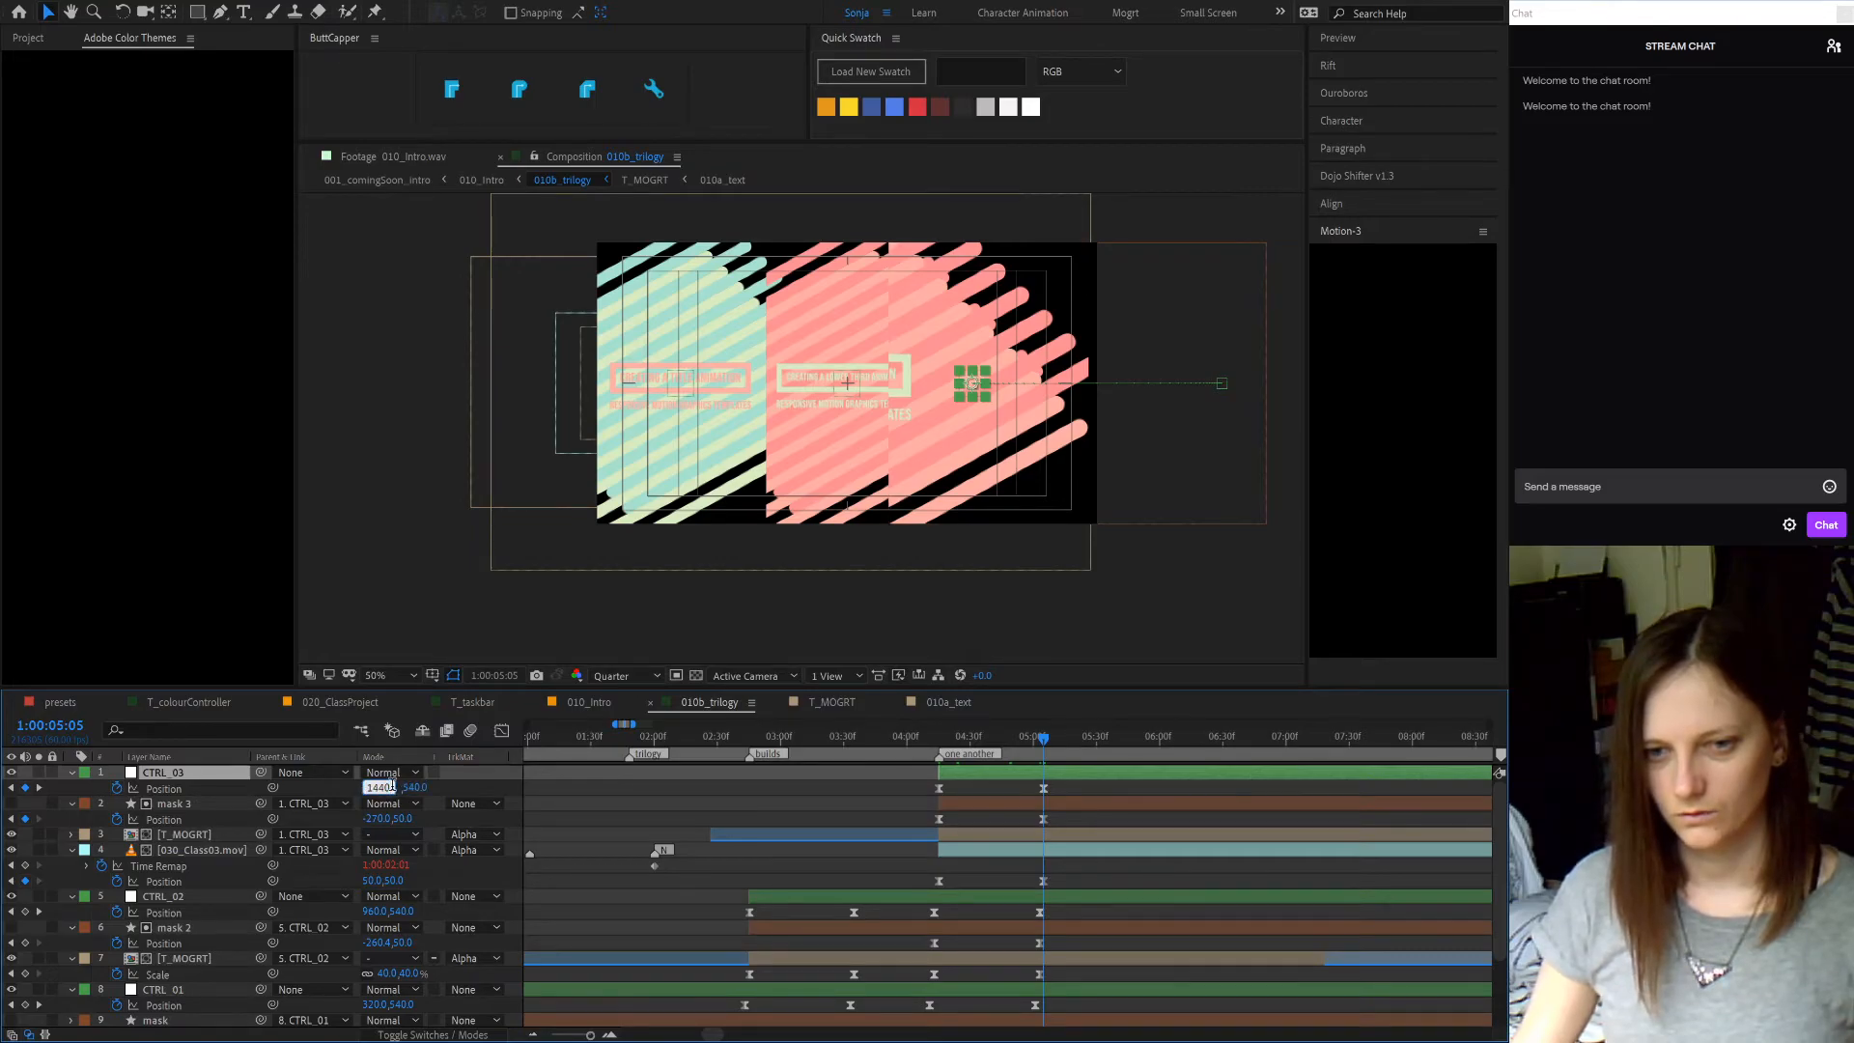
{"action": "type", "text": "+1"}
{"action": "key", "text": "BackSpace"}
{"action": "type", "text": "480"}
{"action": "key", "text": "Return"}
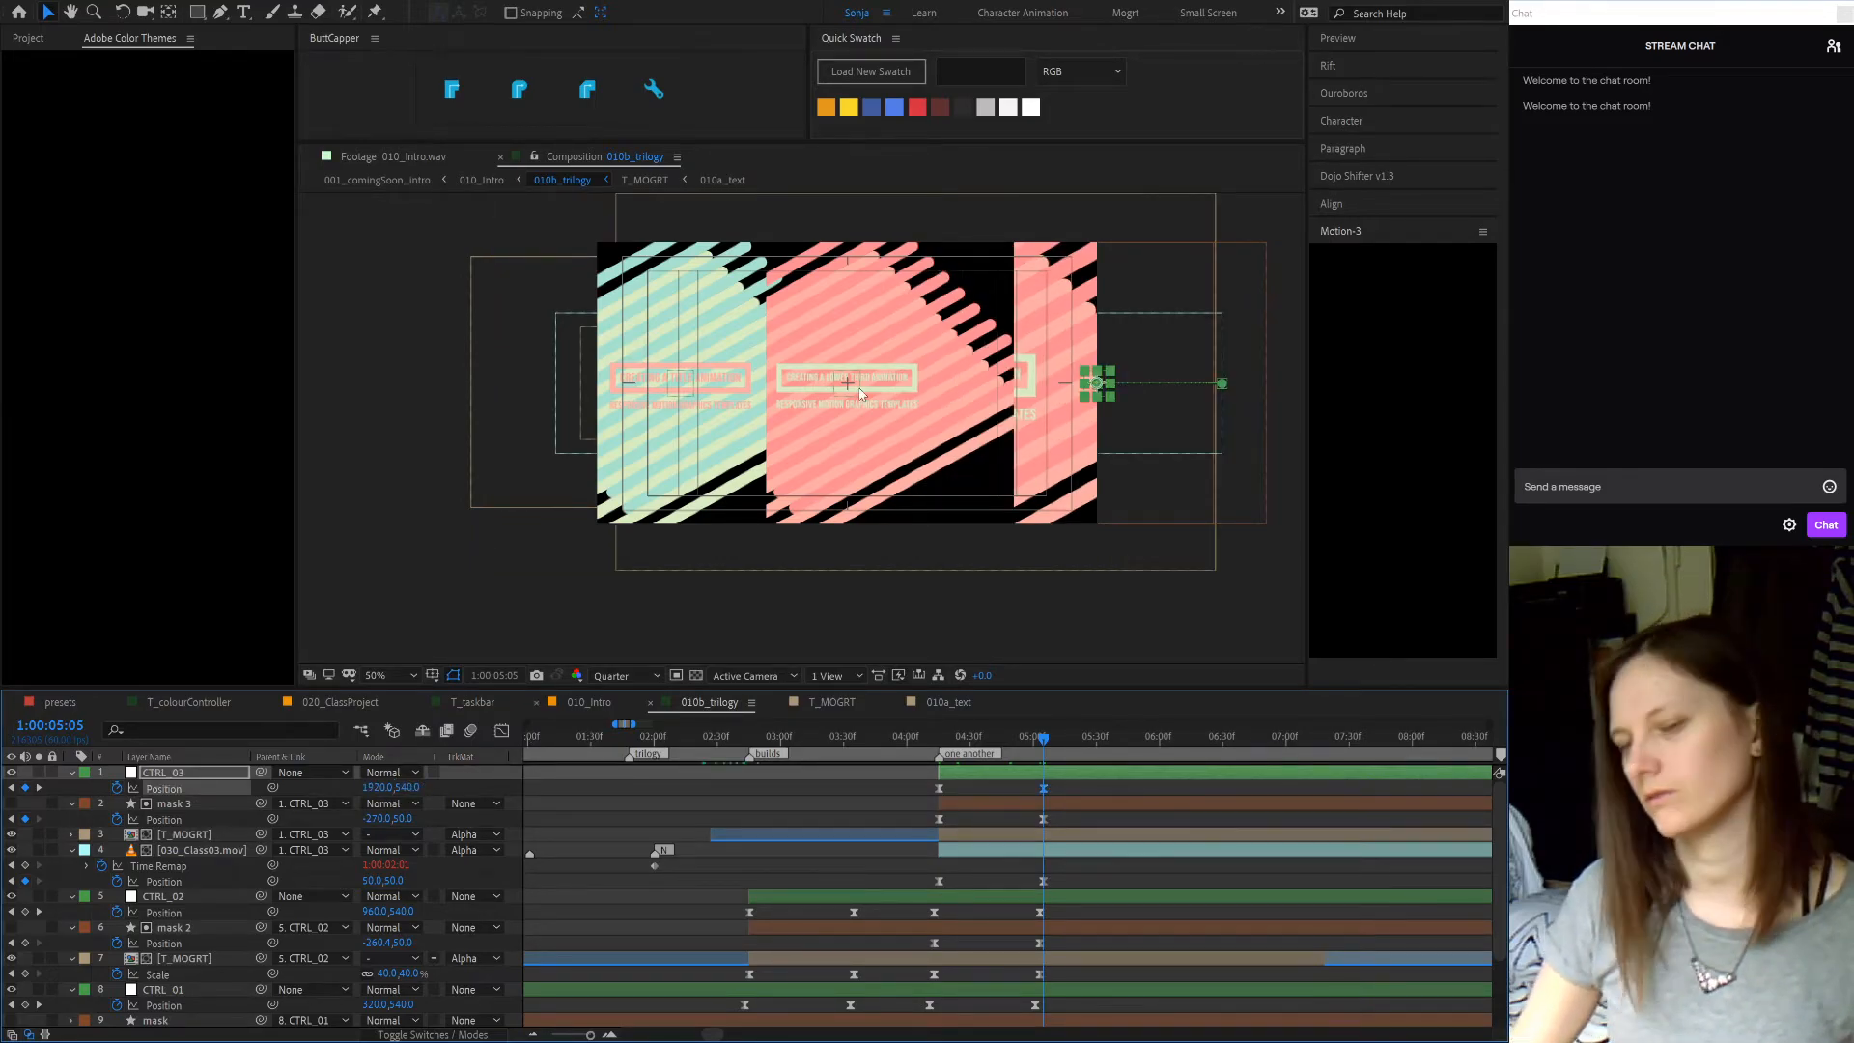
{"action": "left_click_drag", "start_coordinate": [1098, 388], "coordinate": [1018, 378]}
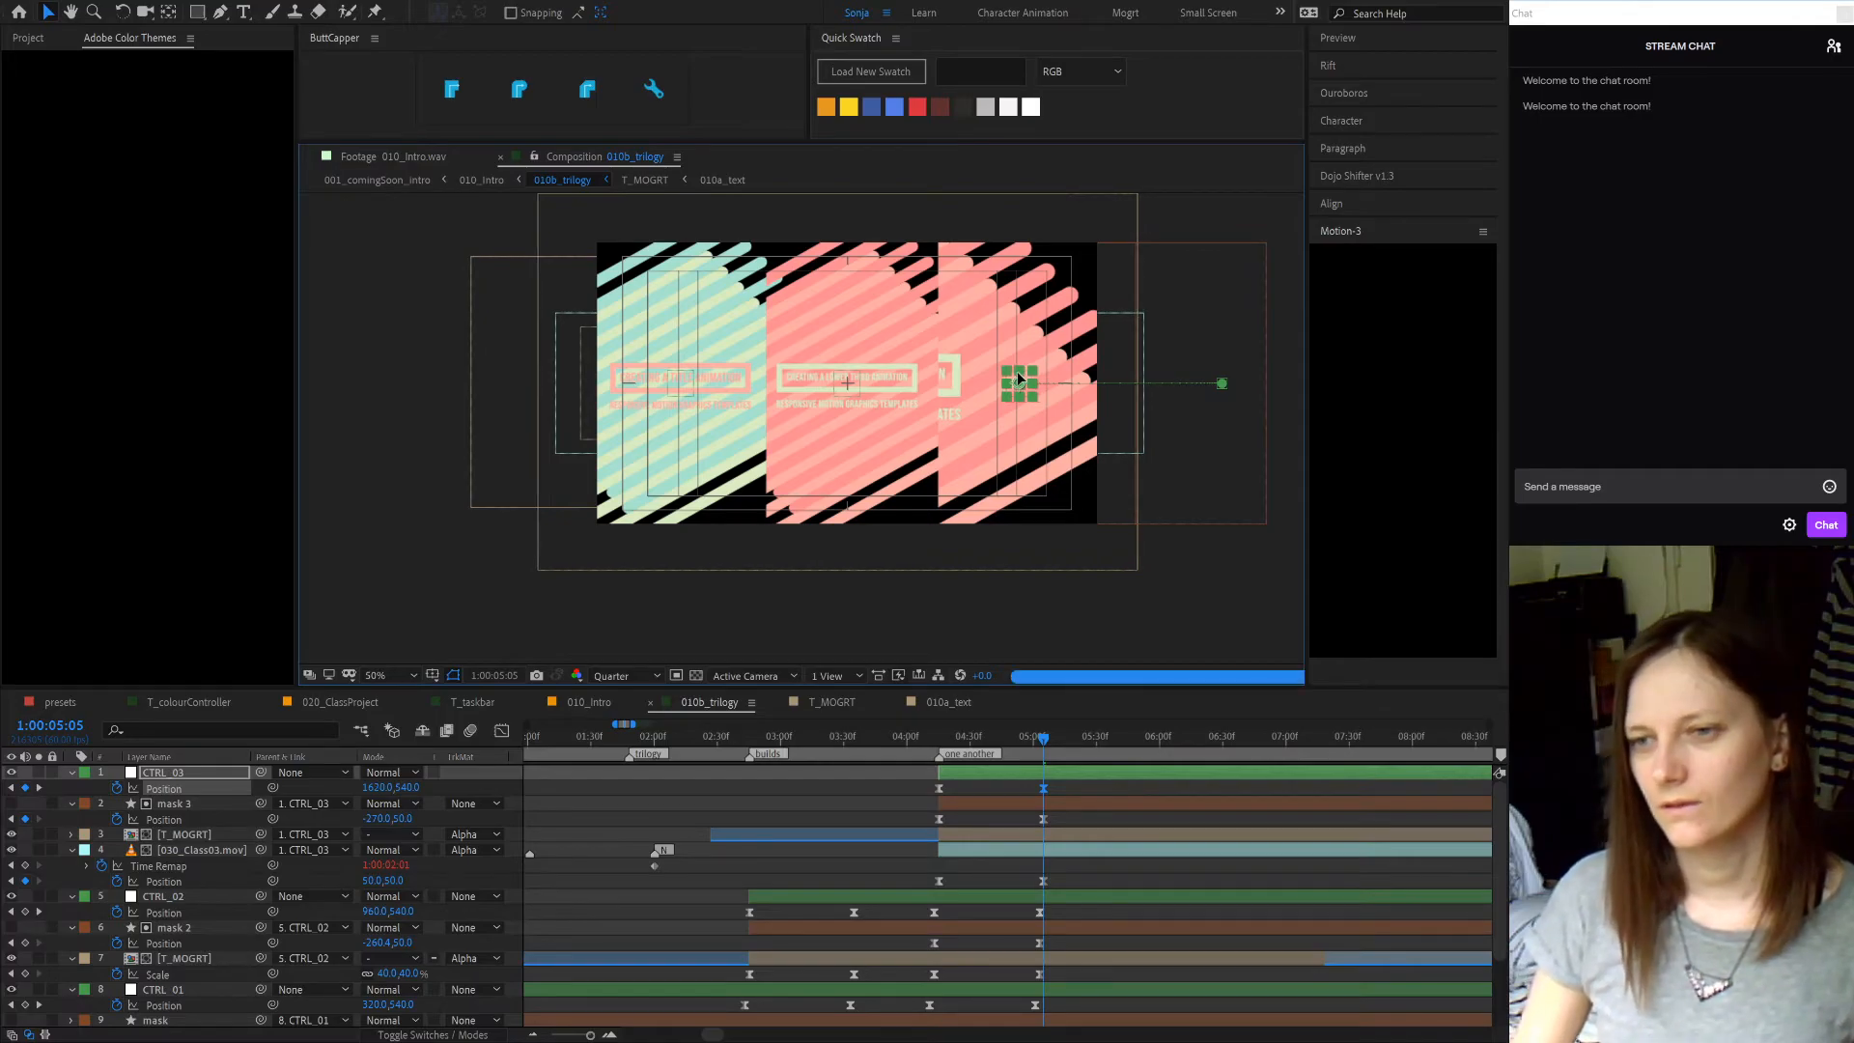
- Set CTRL_03's X Position to 960+480 at the 1:00:05:05 keyframe
{"action": "left_click", "coordinate": [1054, 900]}
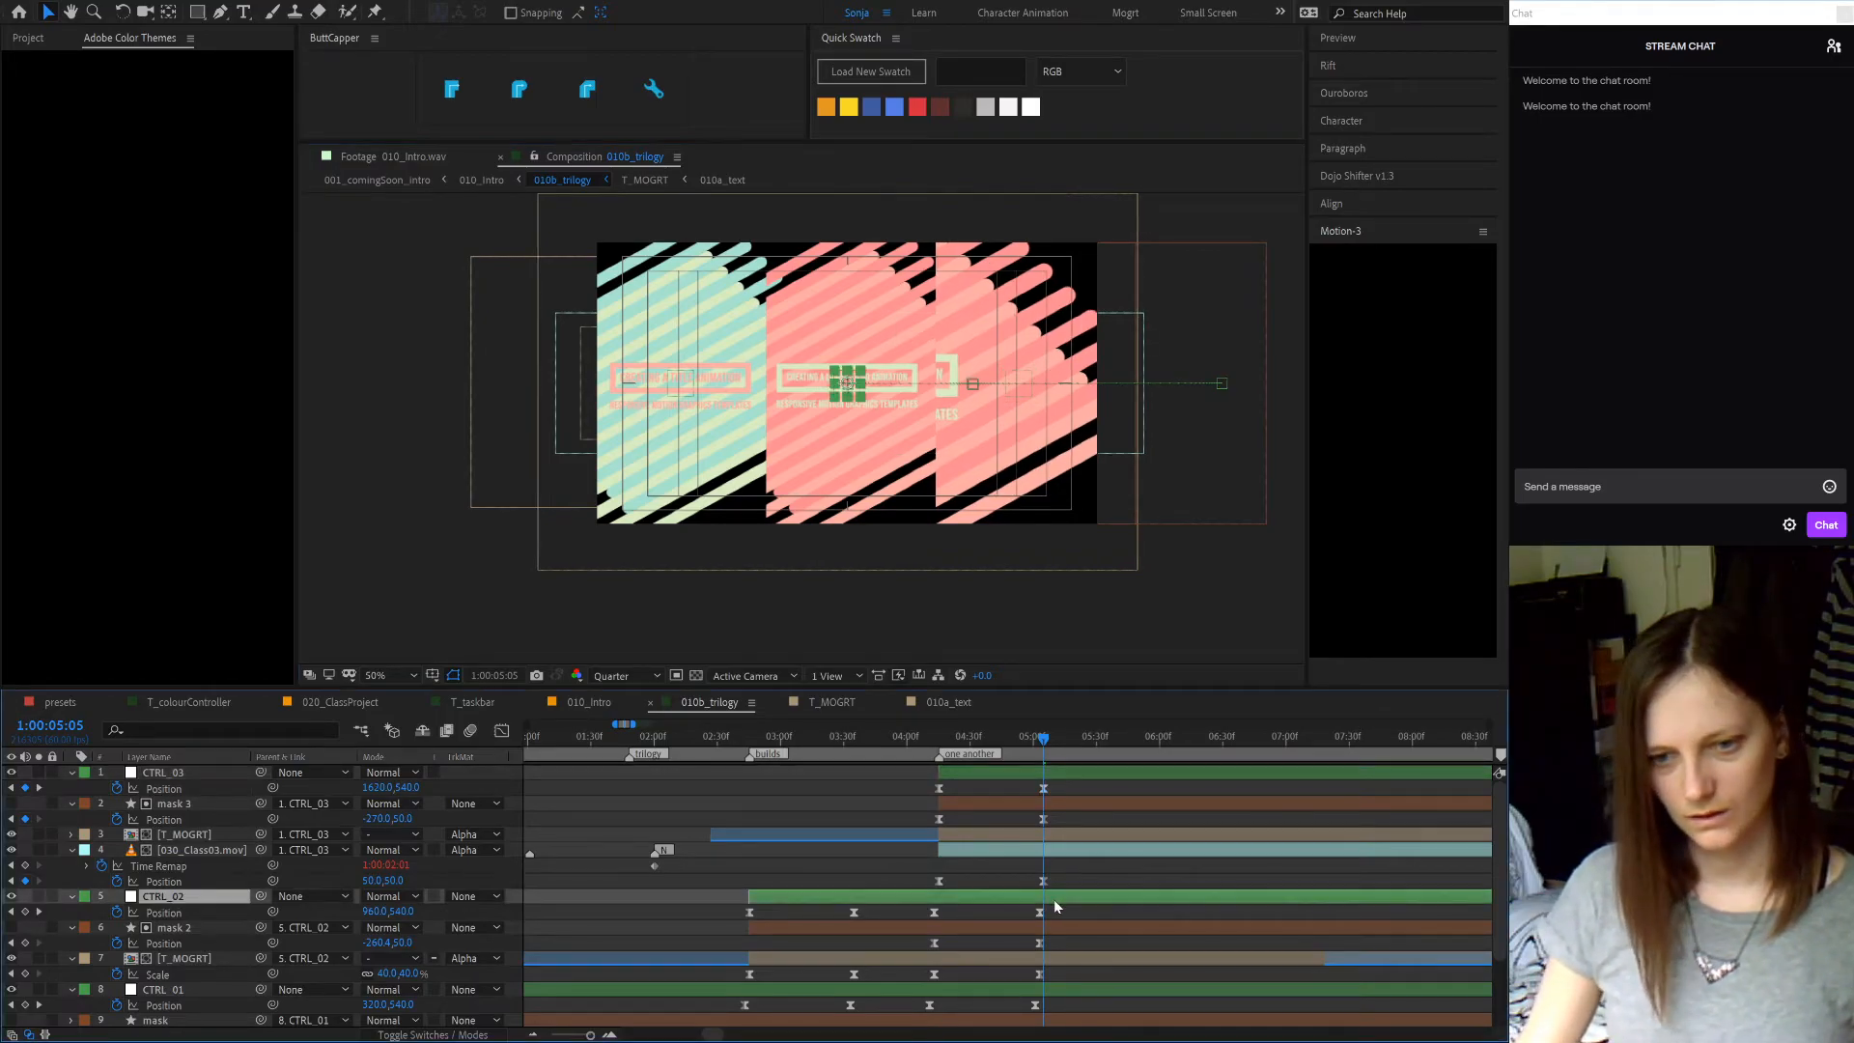
{"action": "left_click", "coordinate": [1039, 746]}
{"action": "left_click", "coordinate": [1034, 746]}
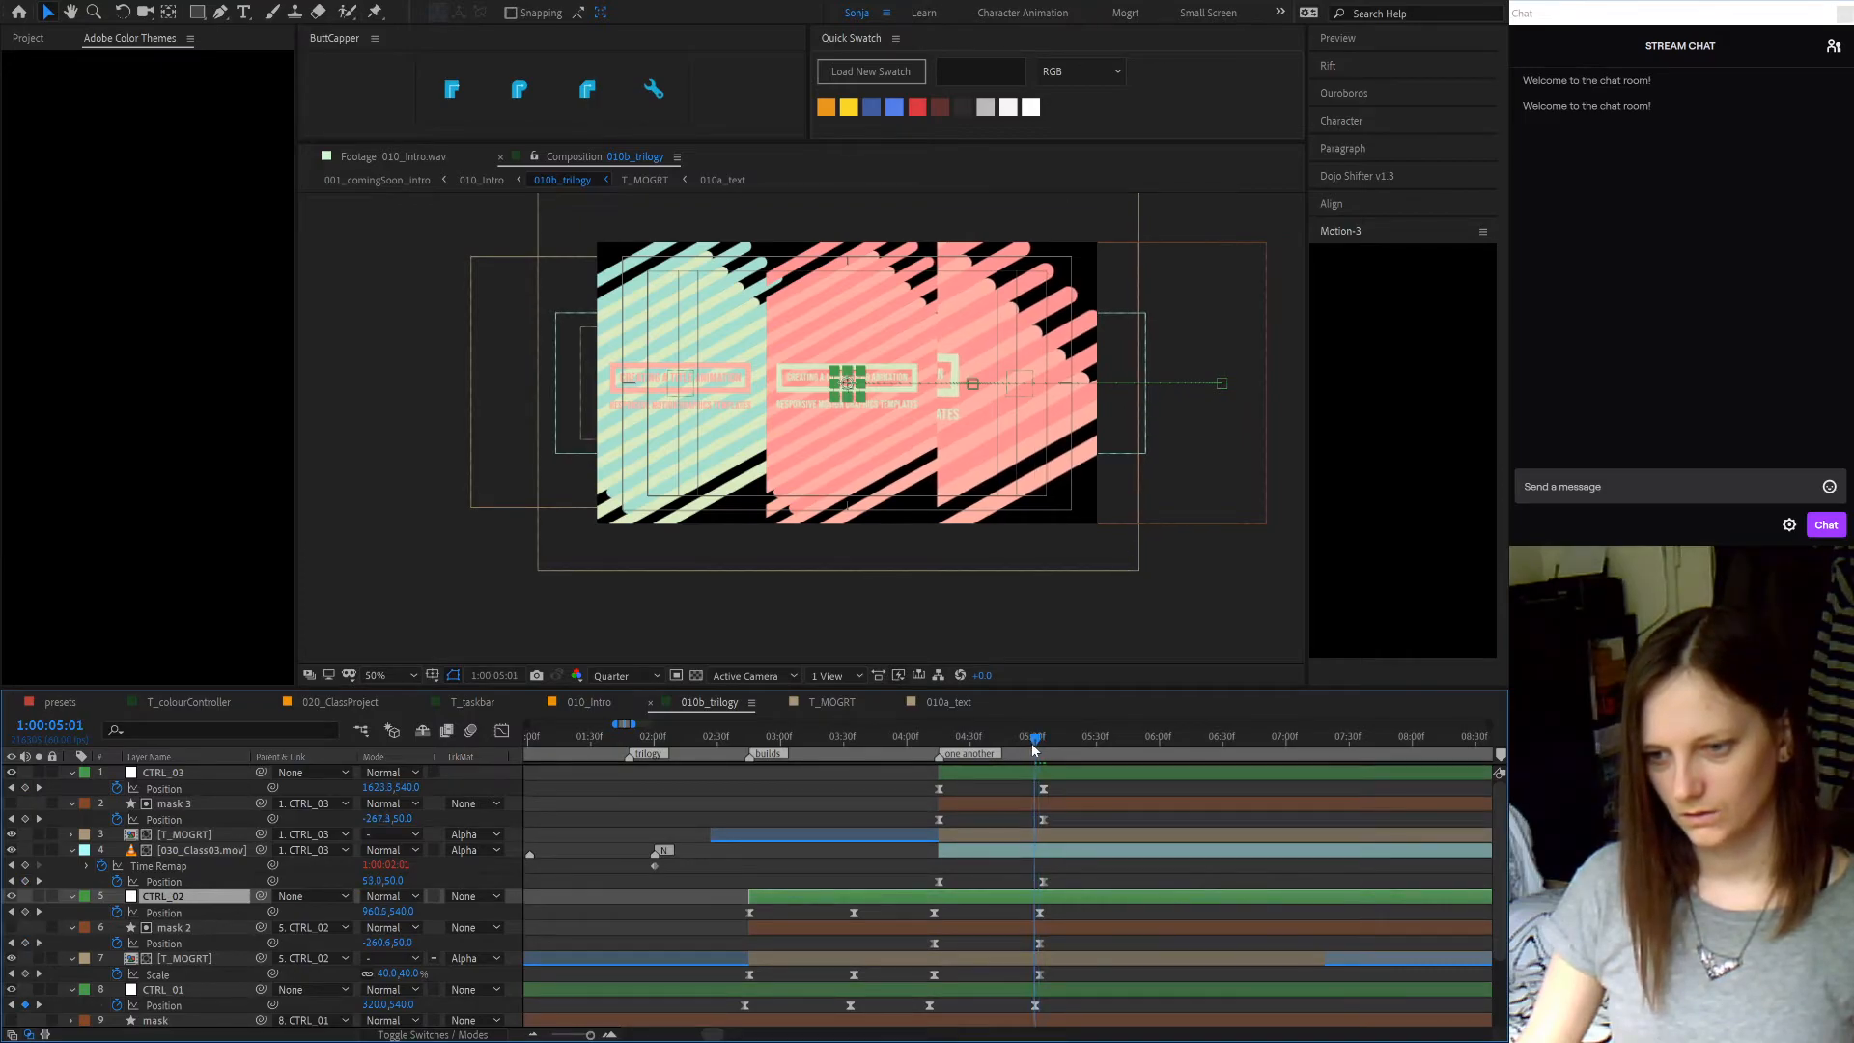
{"action": "left_click", "coordinate": [1044, 743]}
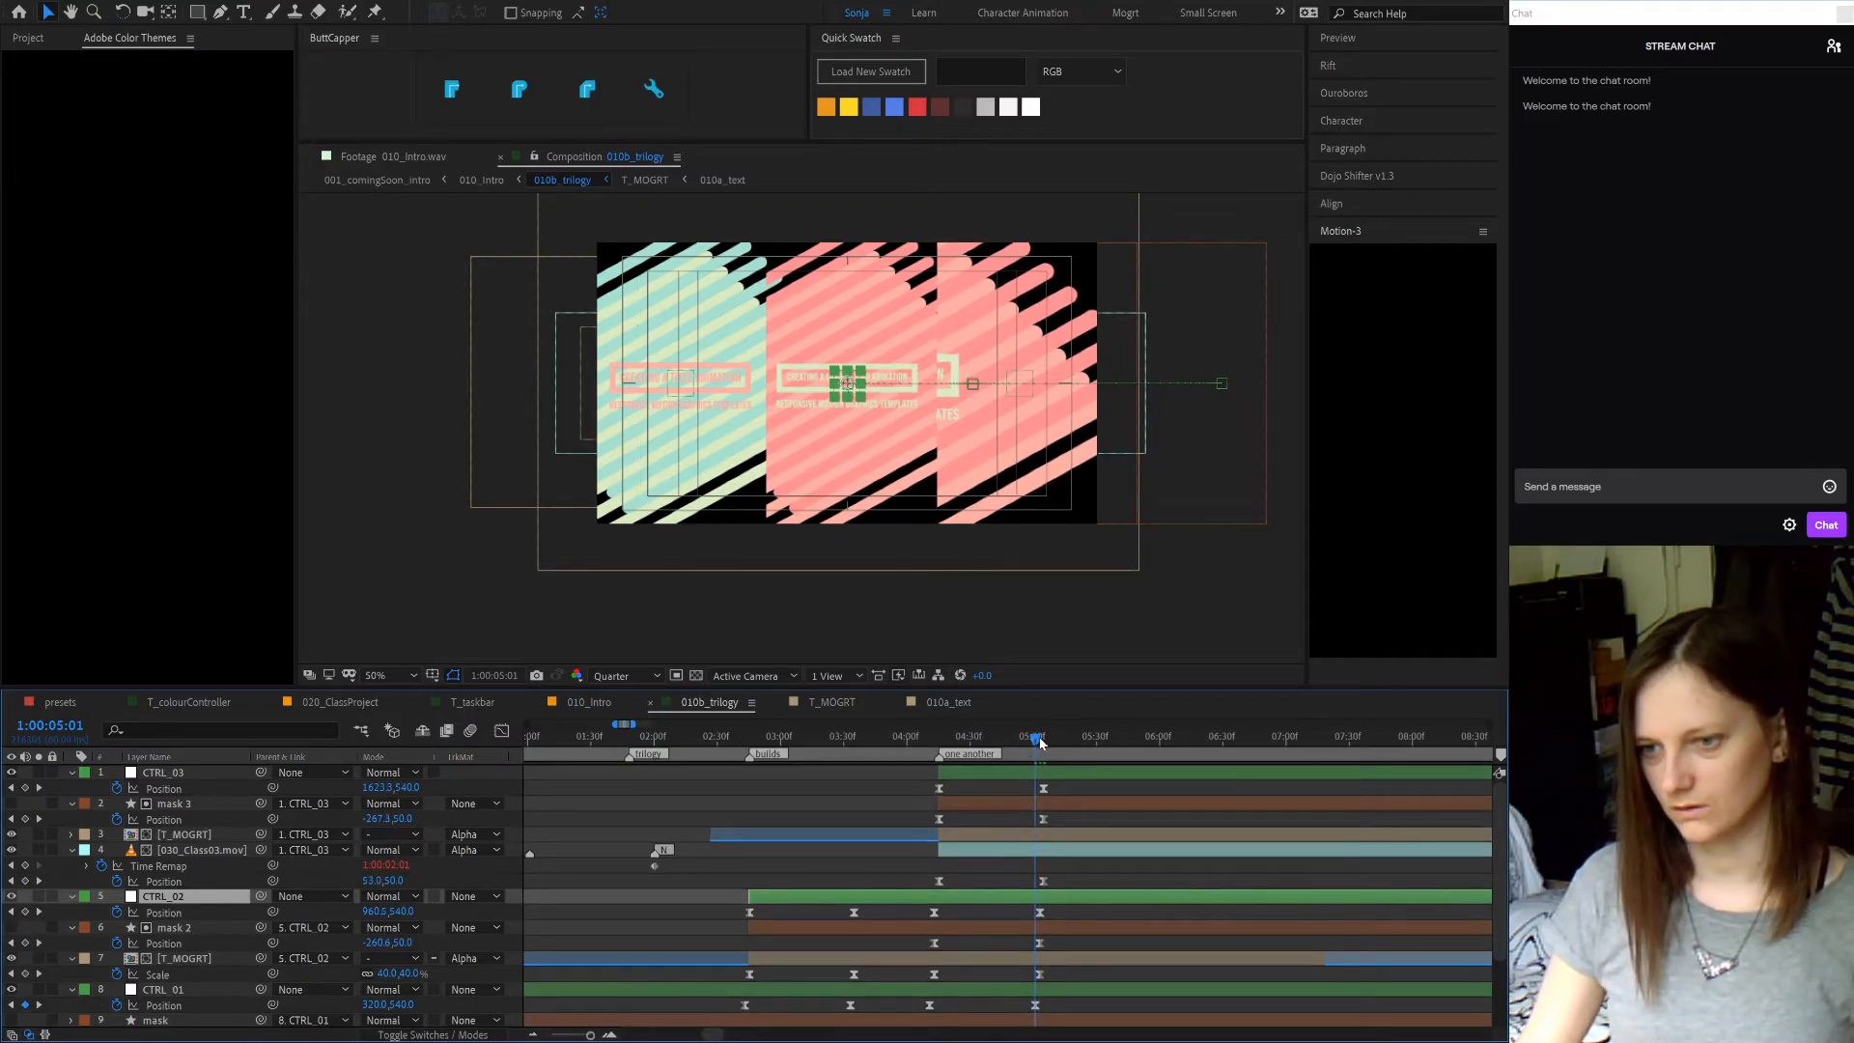
{"action": "left_click", "coordinate": [1044, 740]}
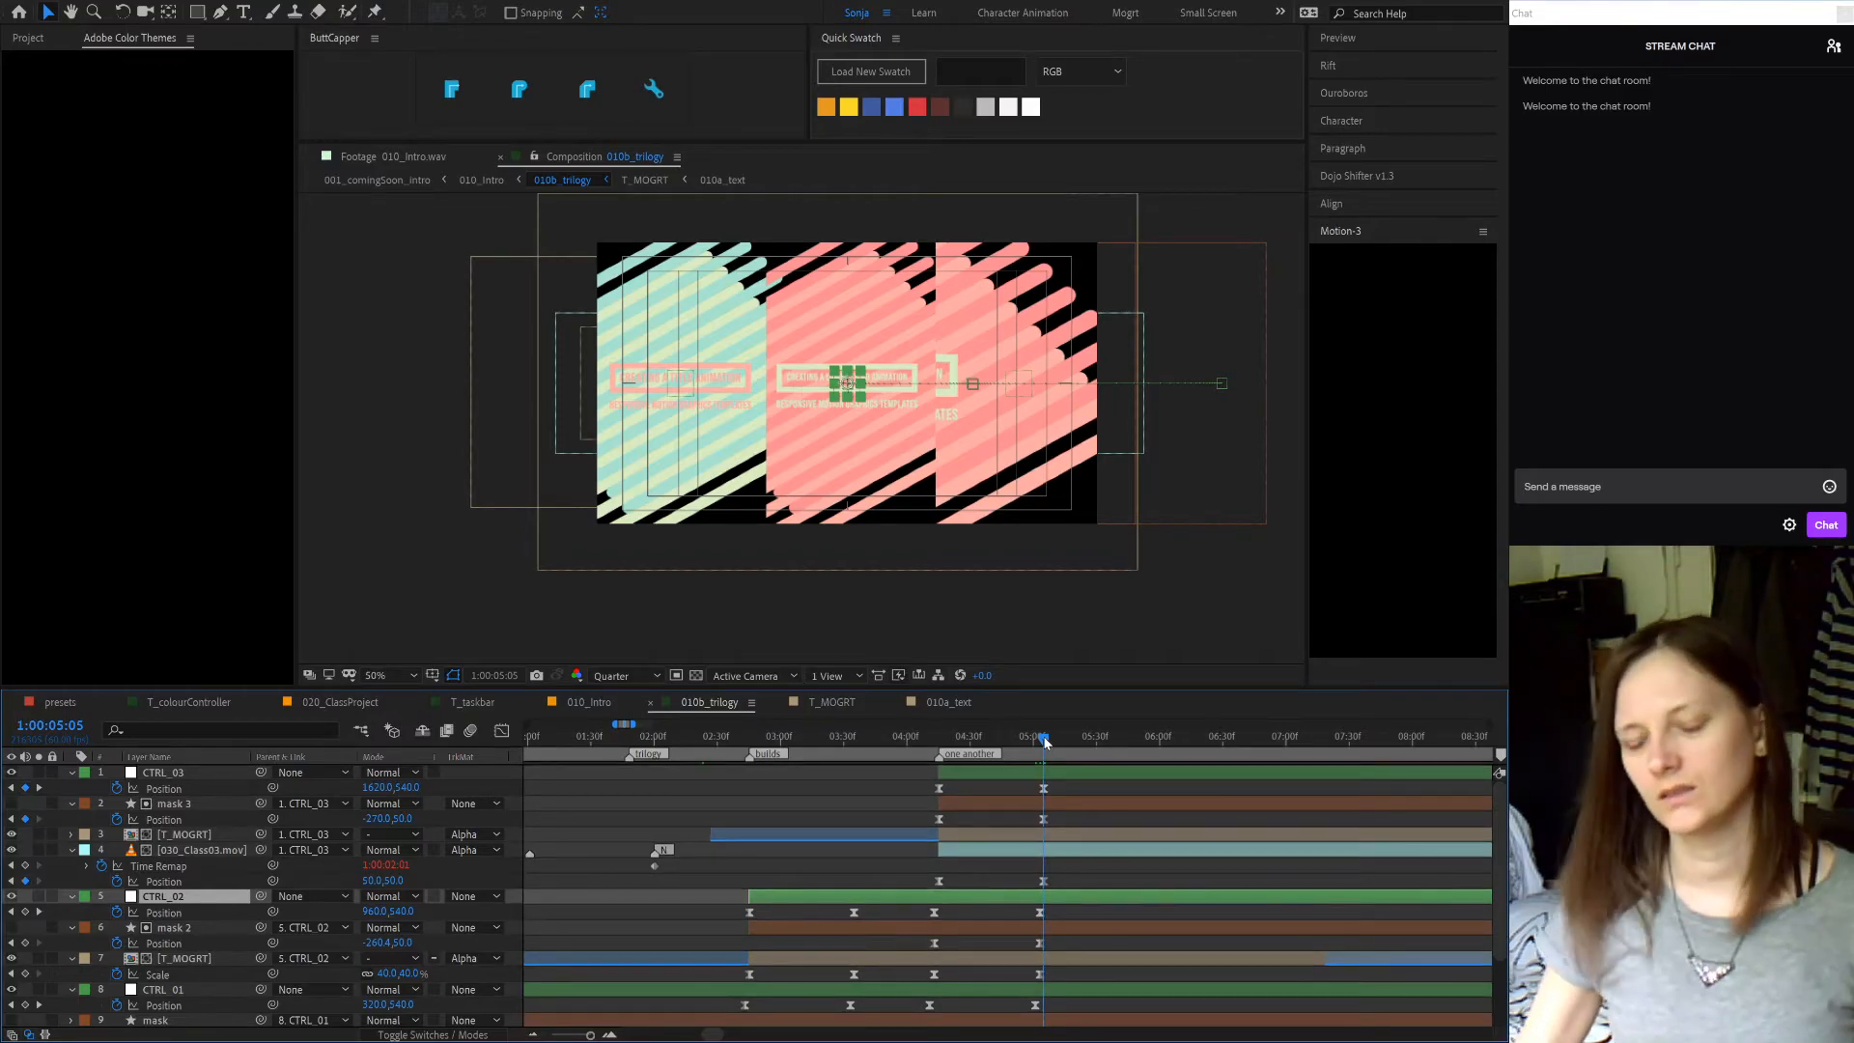
{"action": "left_click", "coordinate": [386, 789]}
{"action": "type", "text": "960"}
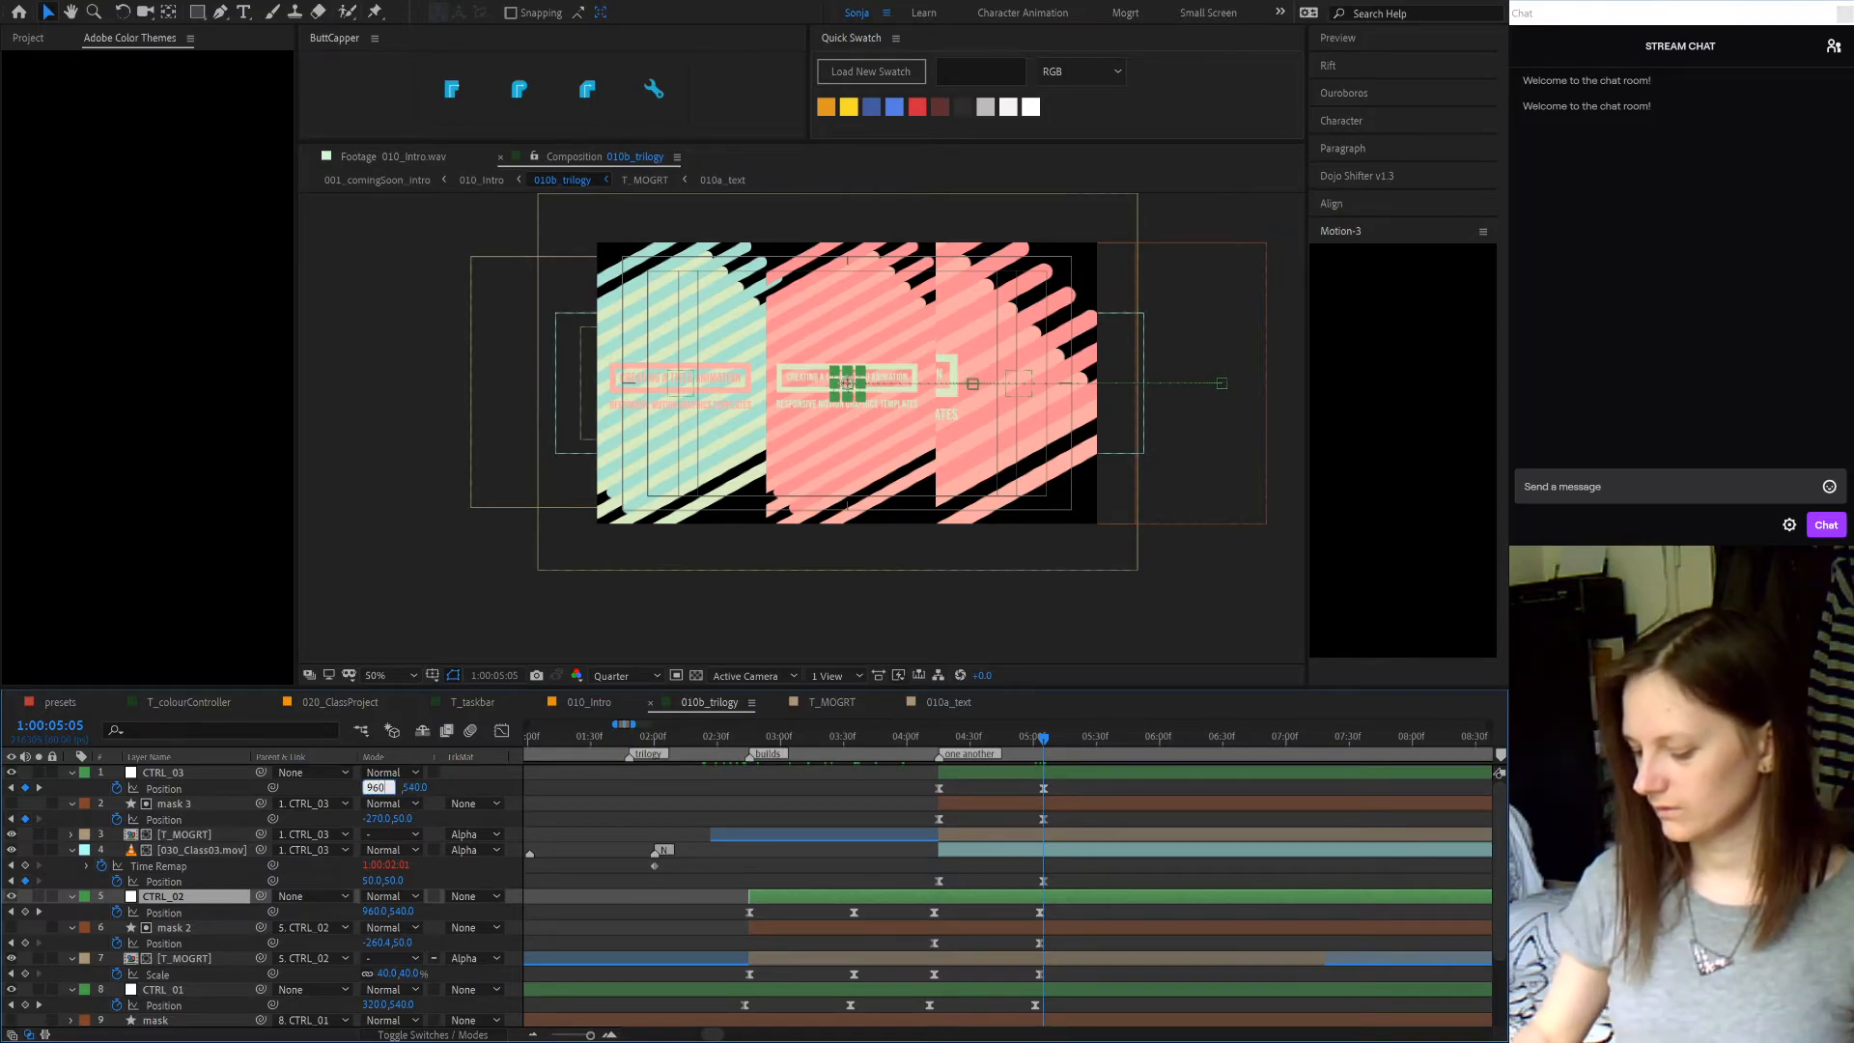
{"action": "type", "text": "+480"}
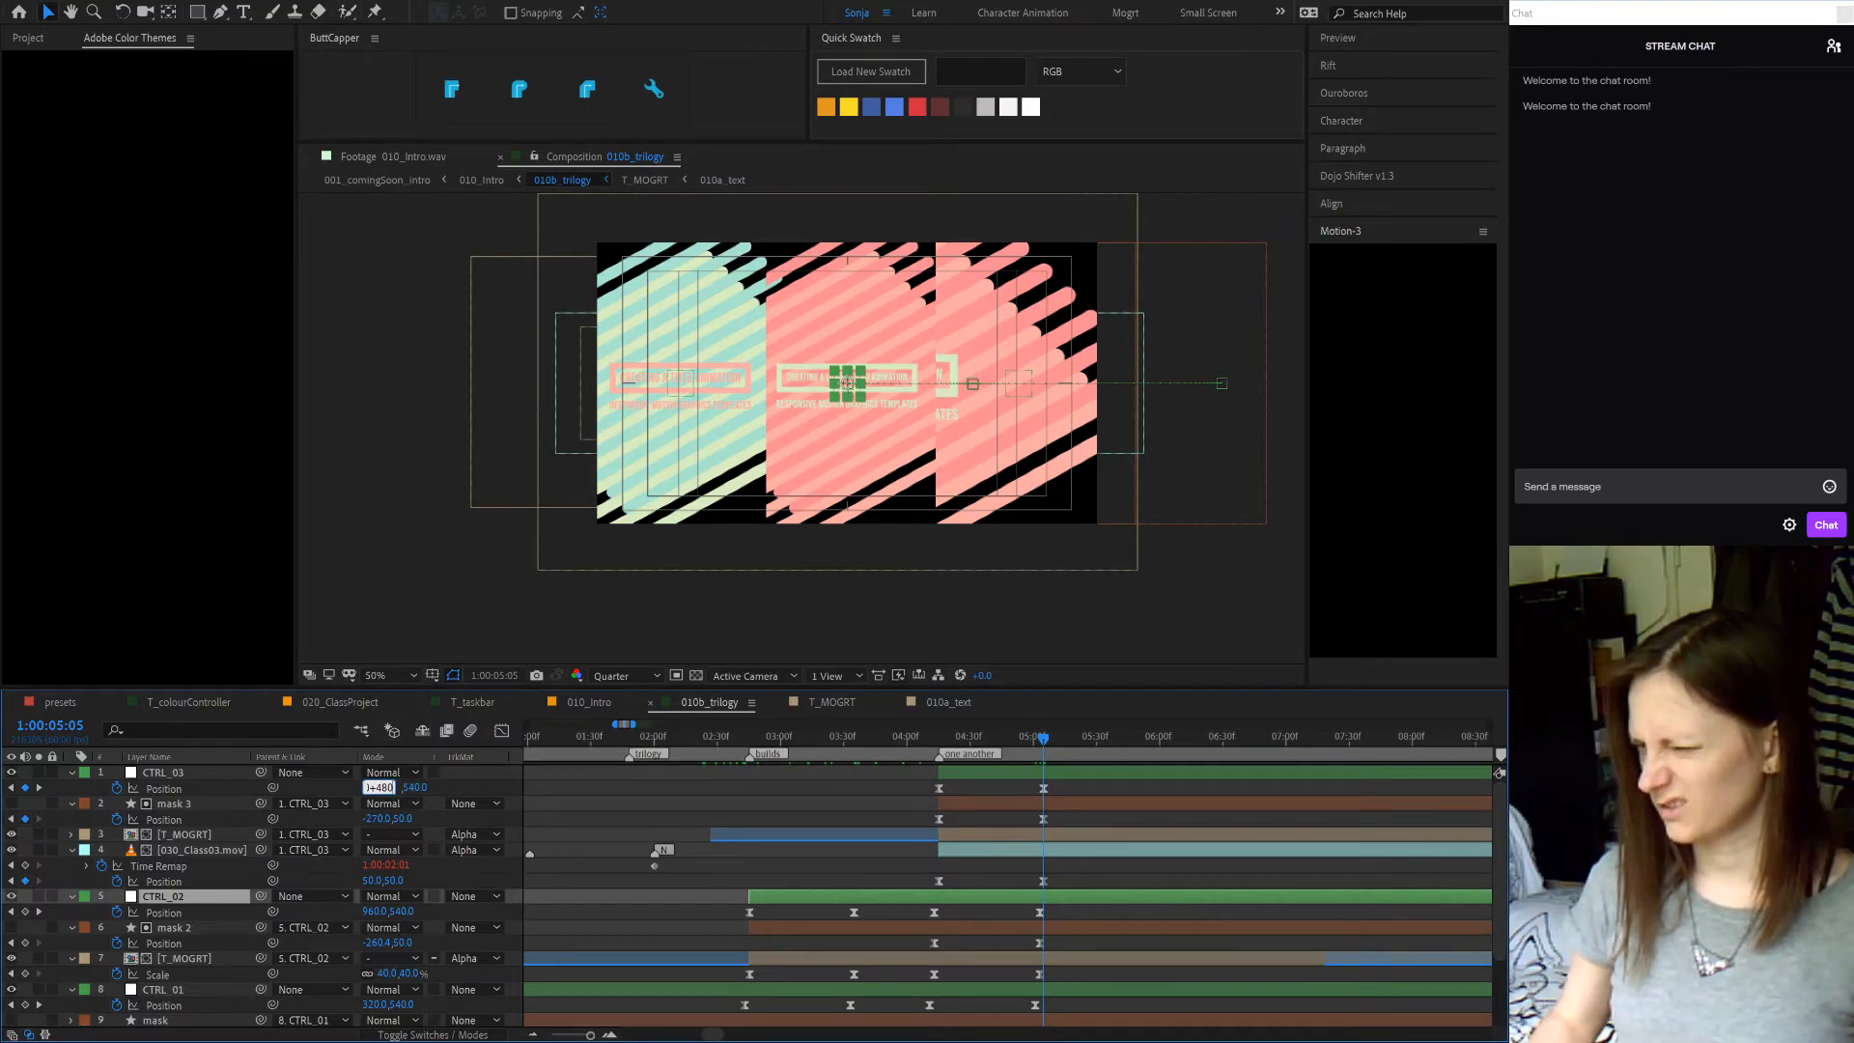
{"action": "key", "text": "Return"}
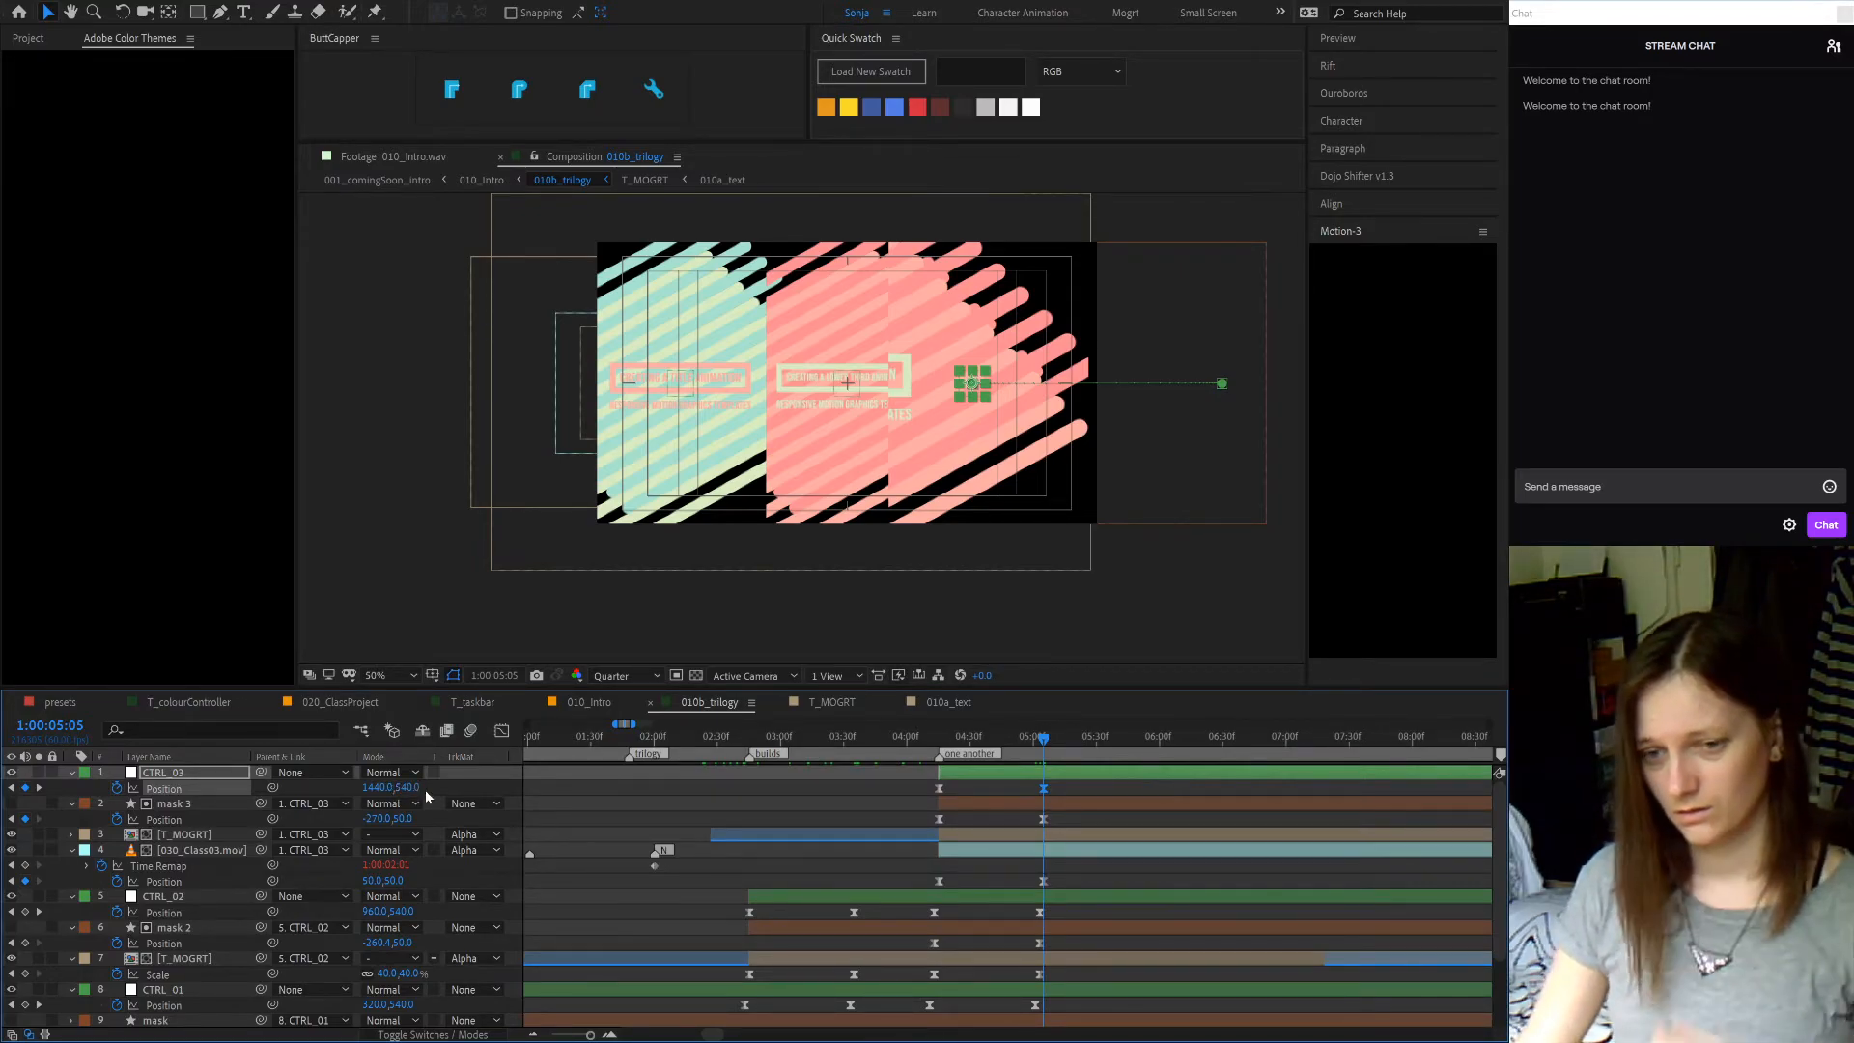
- Try an X Position of 1760 for CTRL_03 at 1:00:05:05, and undo it
{"action": "left_click", "coordinate": [386, 788]}
{"action": "type", "text": "1760"}
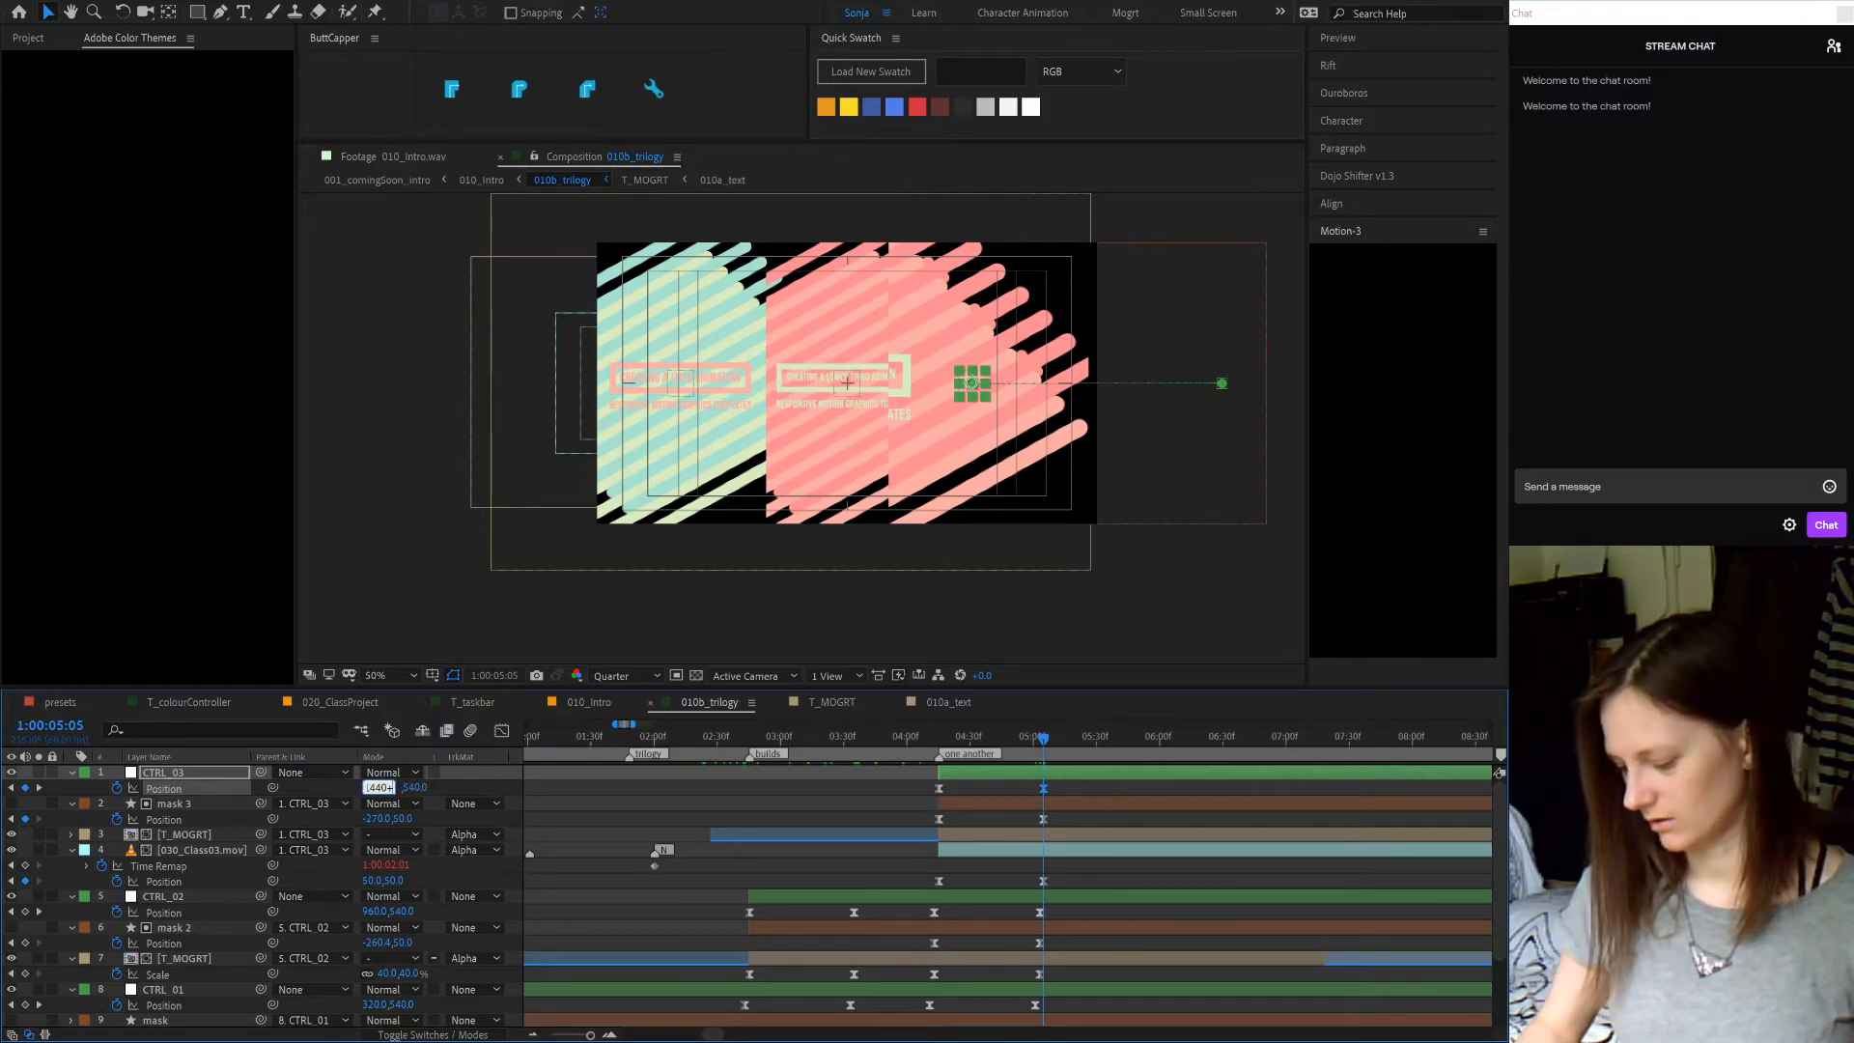
{"action": "key", "text": "Return"}
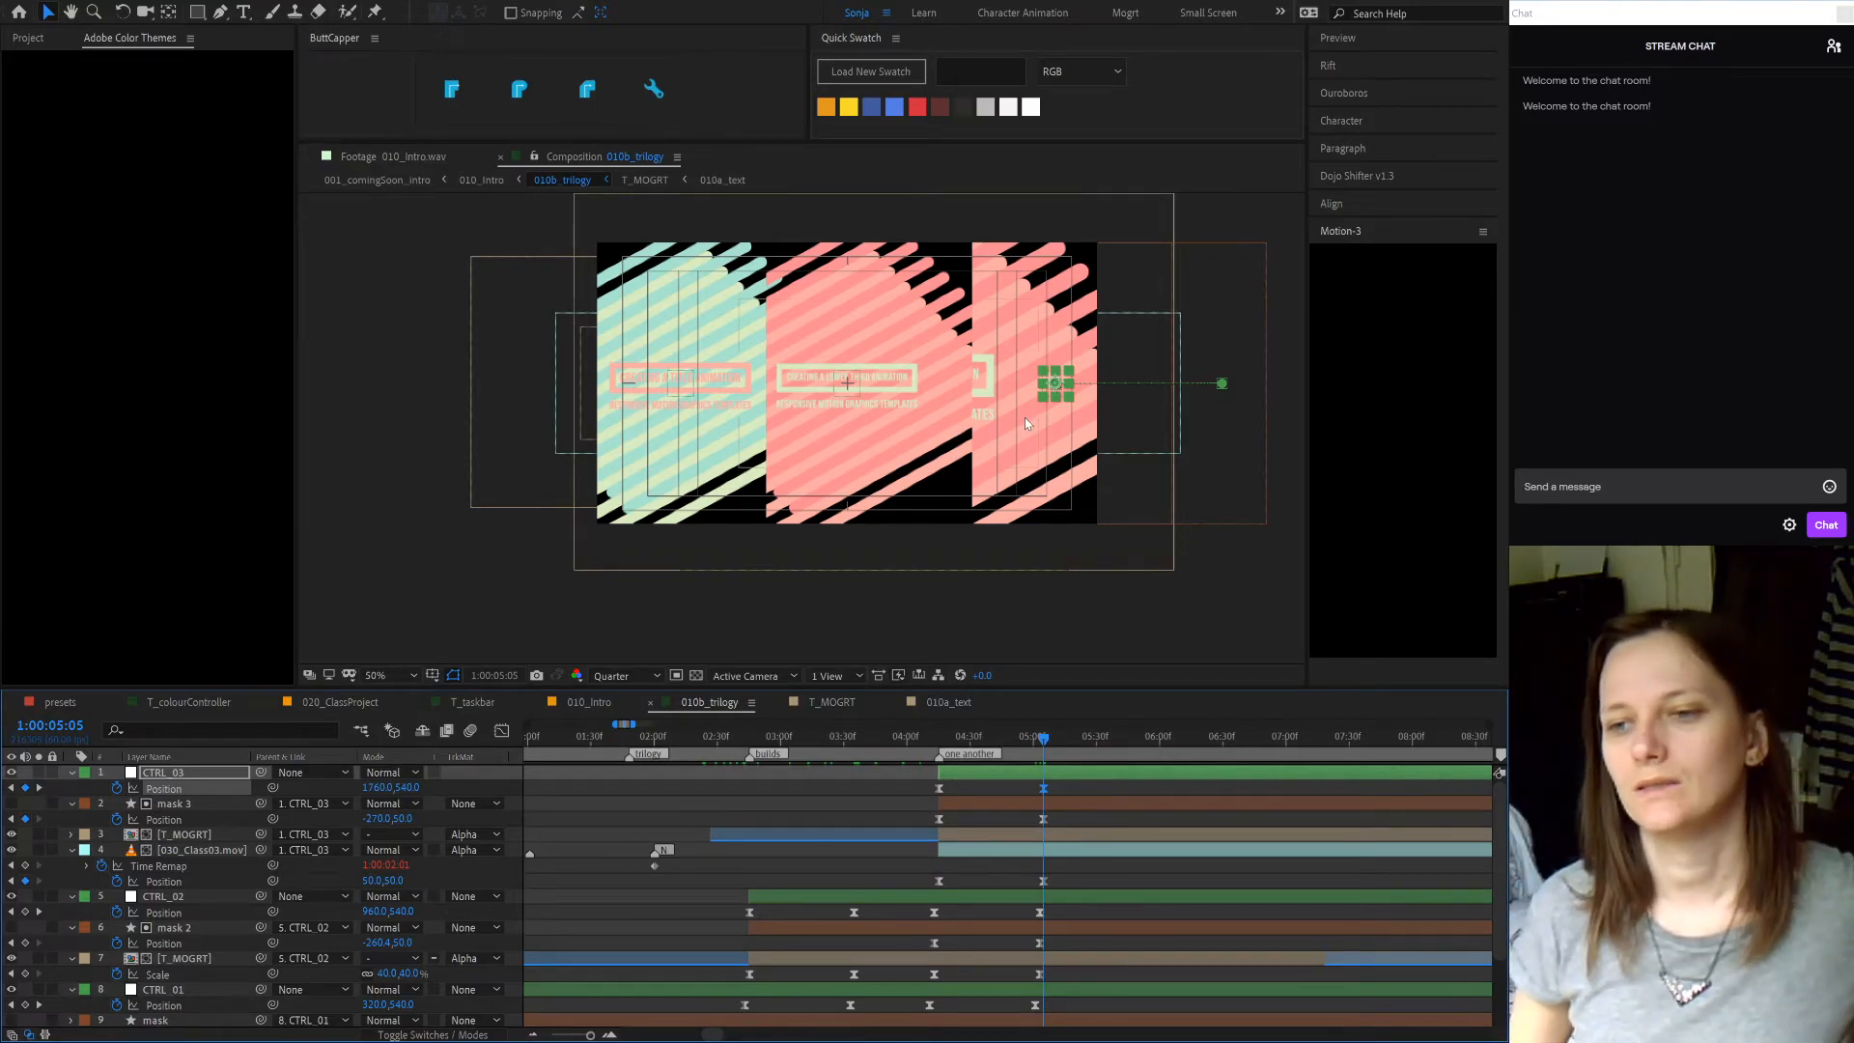
{"action": "key", "text": "ctrl+z"}
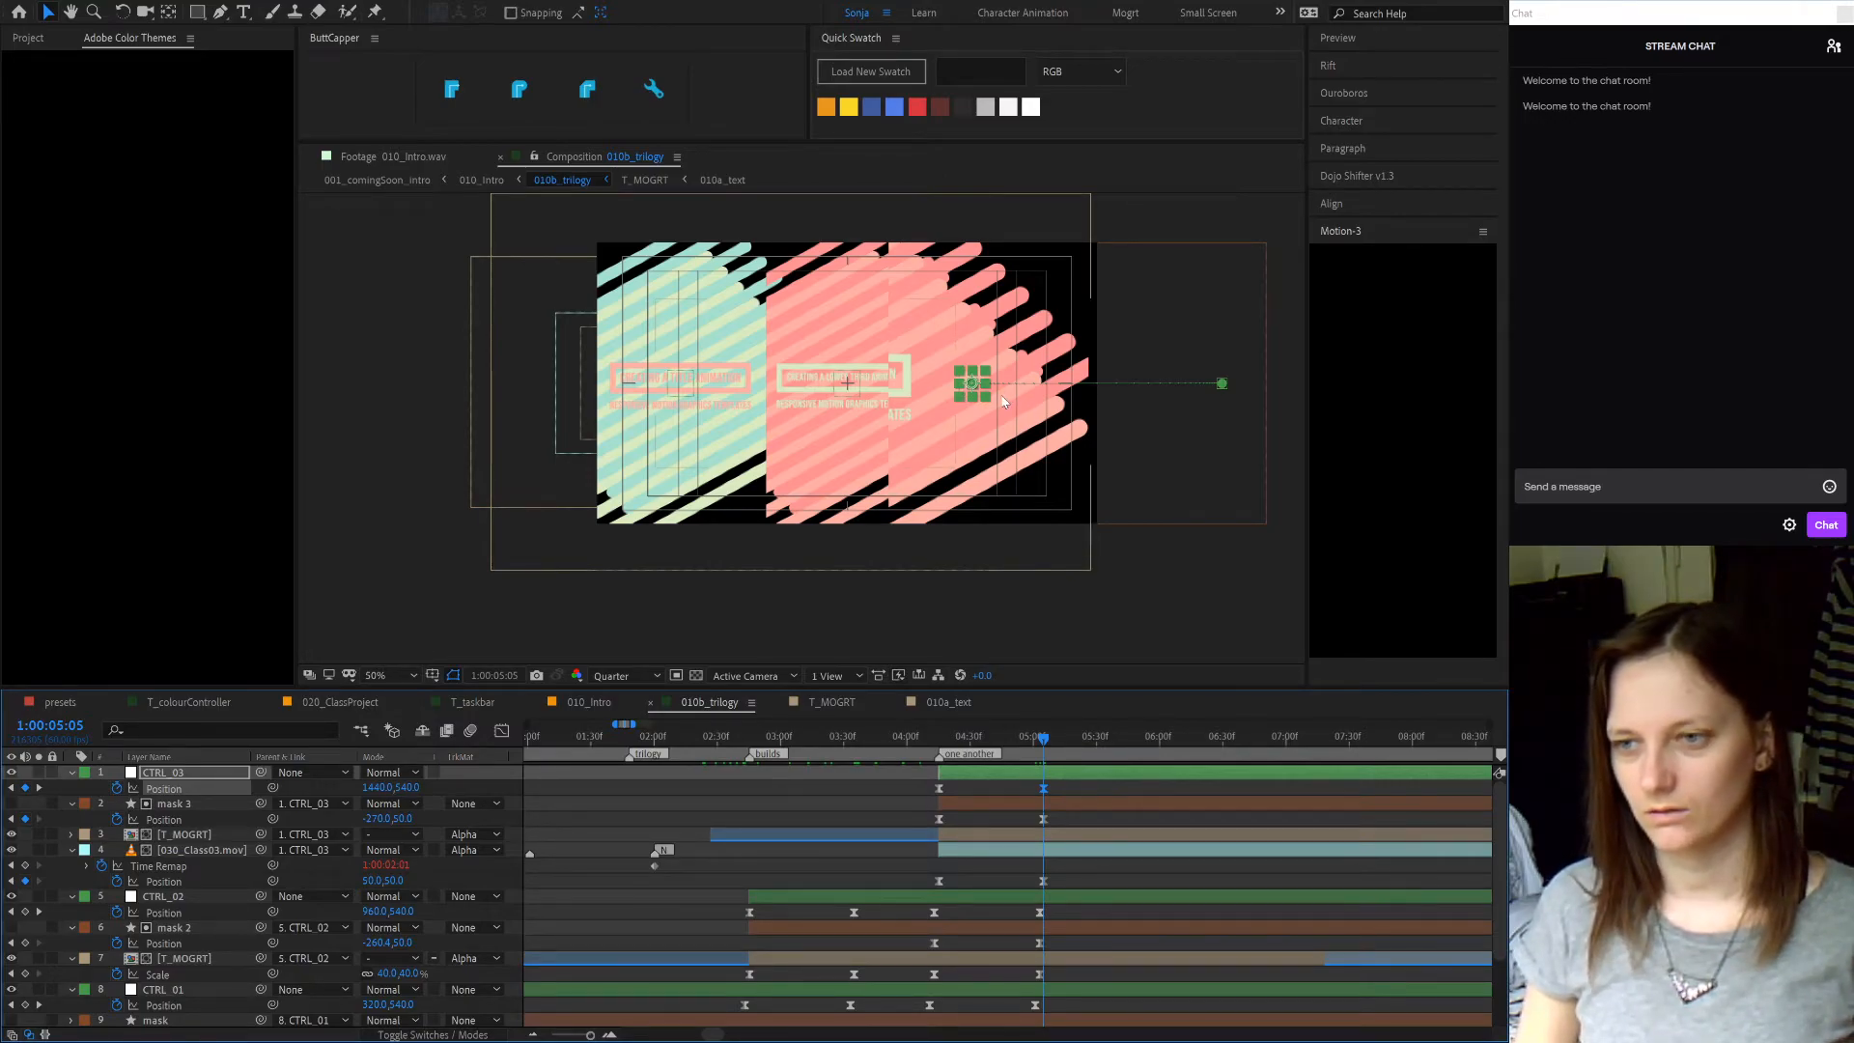
- Shift CTRL_03 to an X Position of about 1461 at 1:00:05:05 and make the mask 3 layer visible
{"action": "left_click", "coordinate": [1192, 491]}
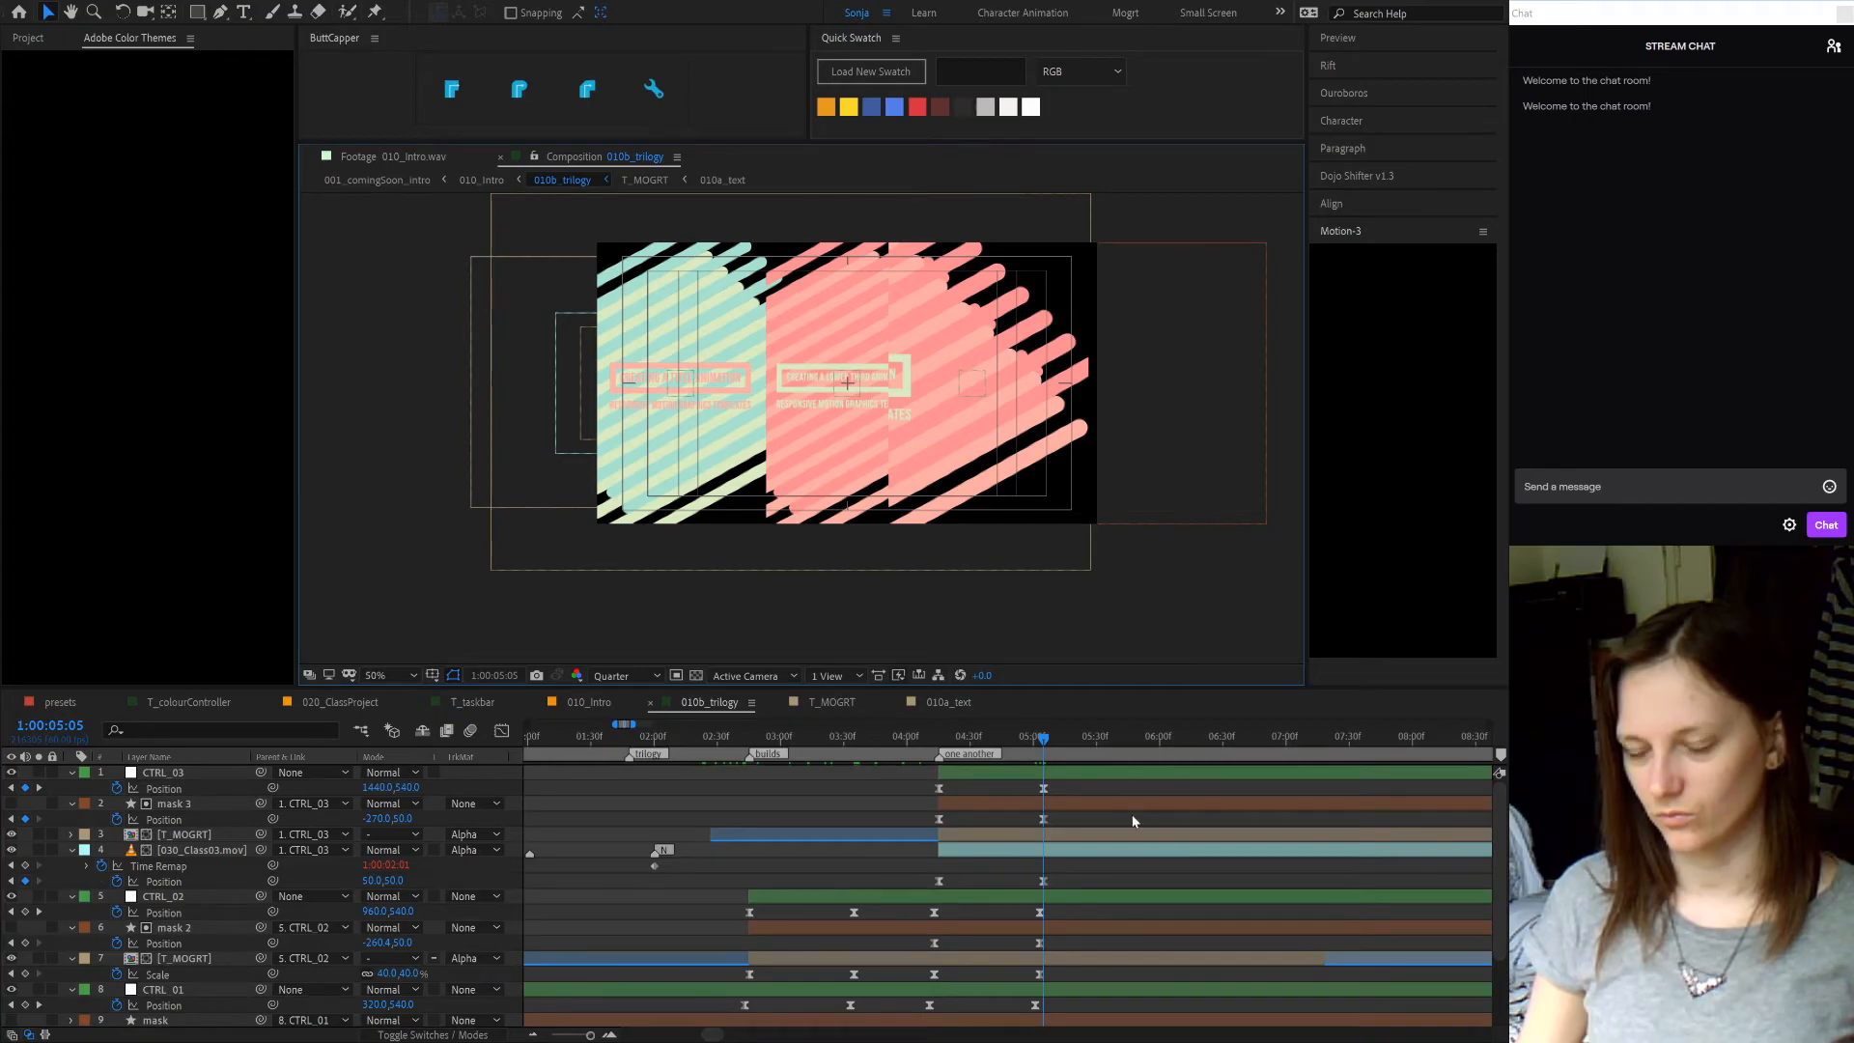
{"action": "left_click", "coordinate": [1022, 803]}
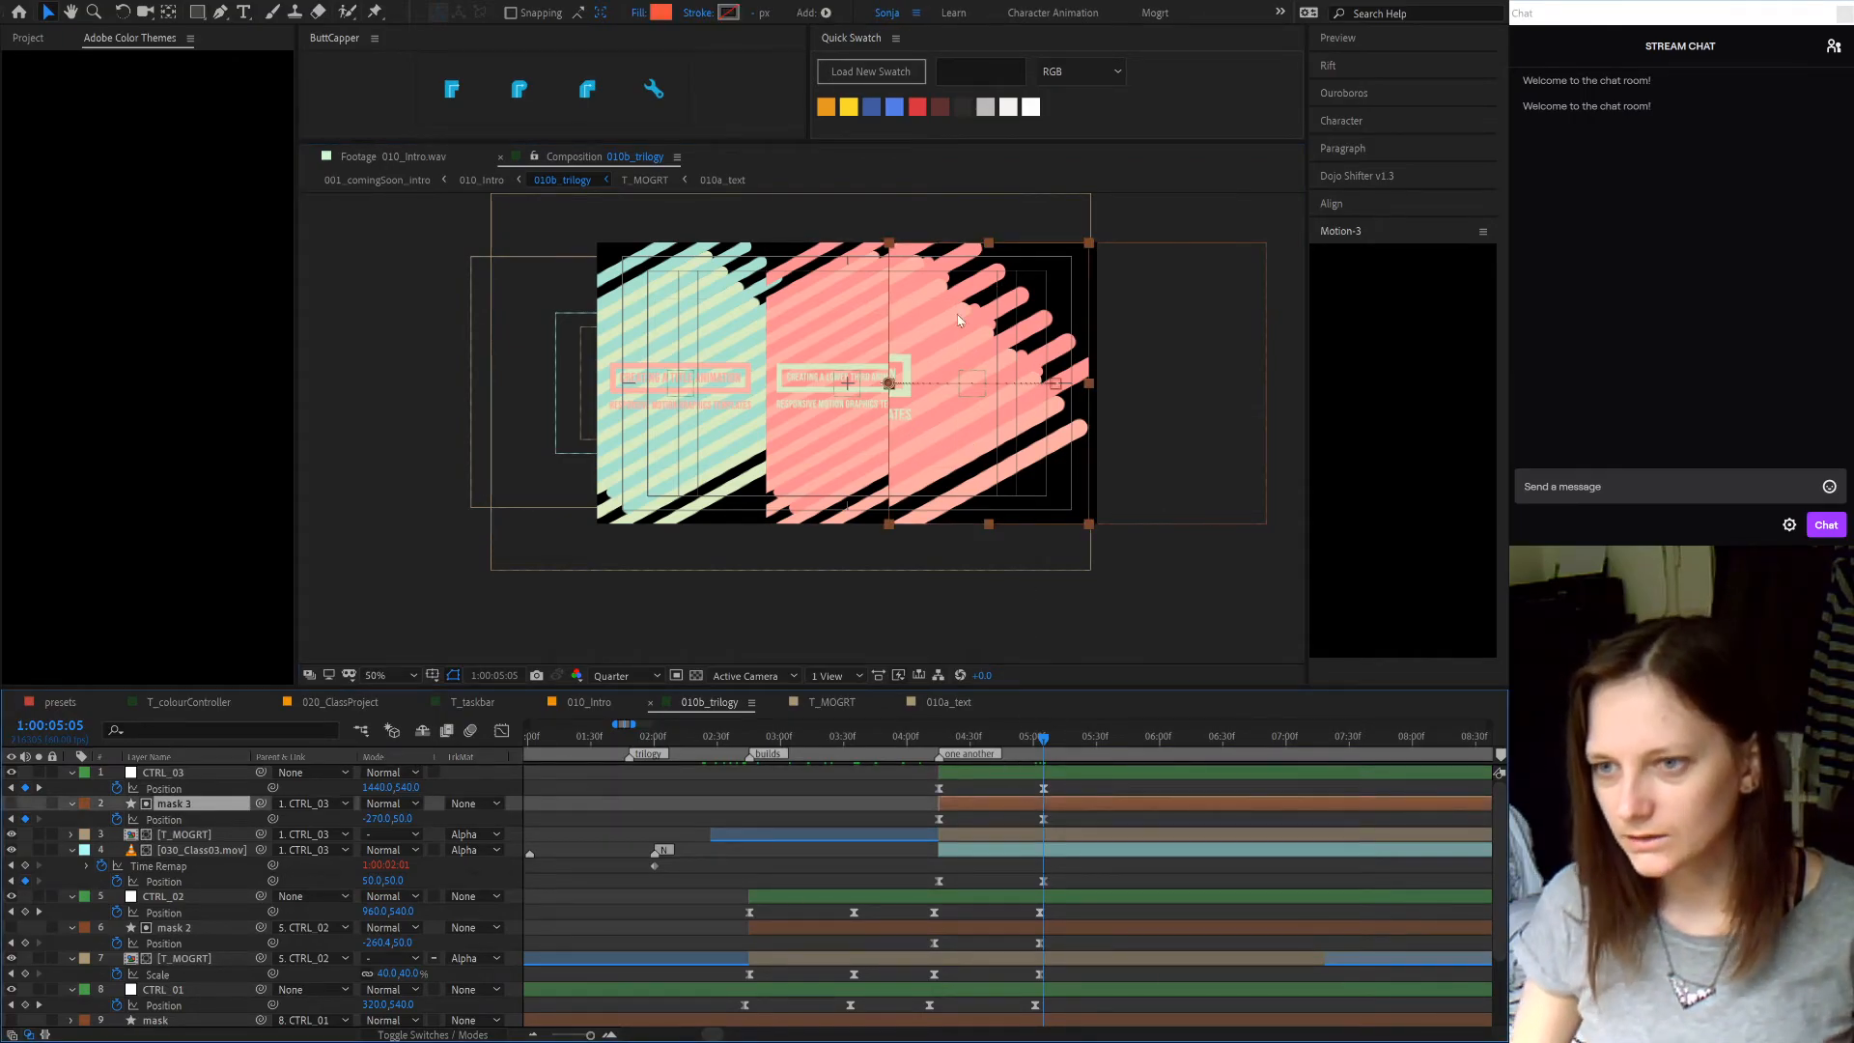
{"action": "scroll", "coordinate": [1024, 381], "scroll_direction": "up", "scroll_amount": 2}
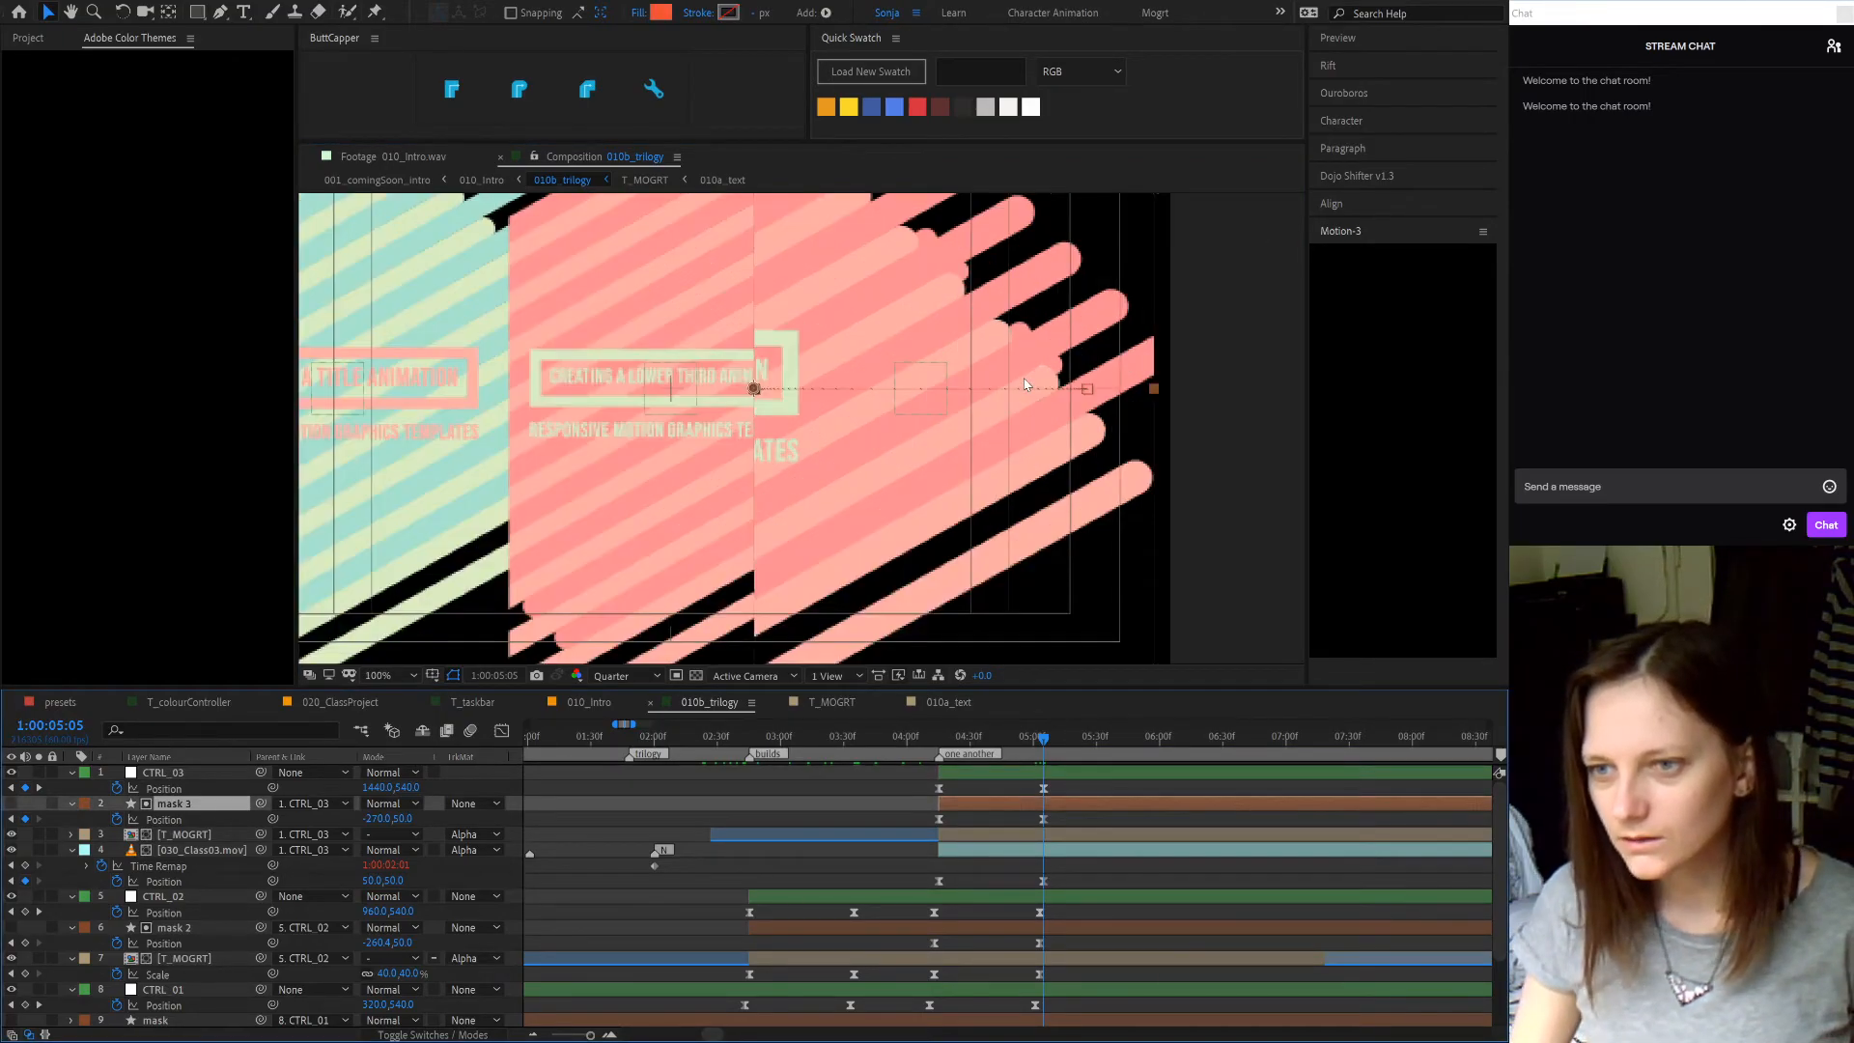
{"action": "left_click", "coordinate": [1041, 788]}
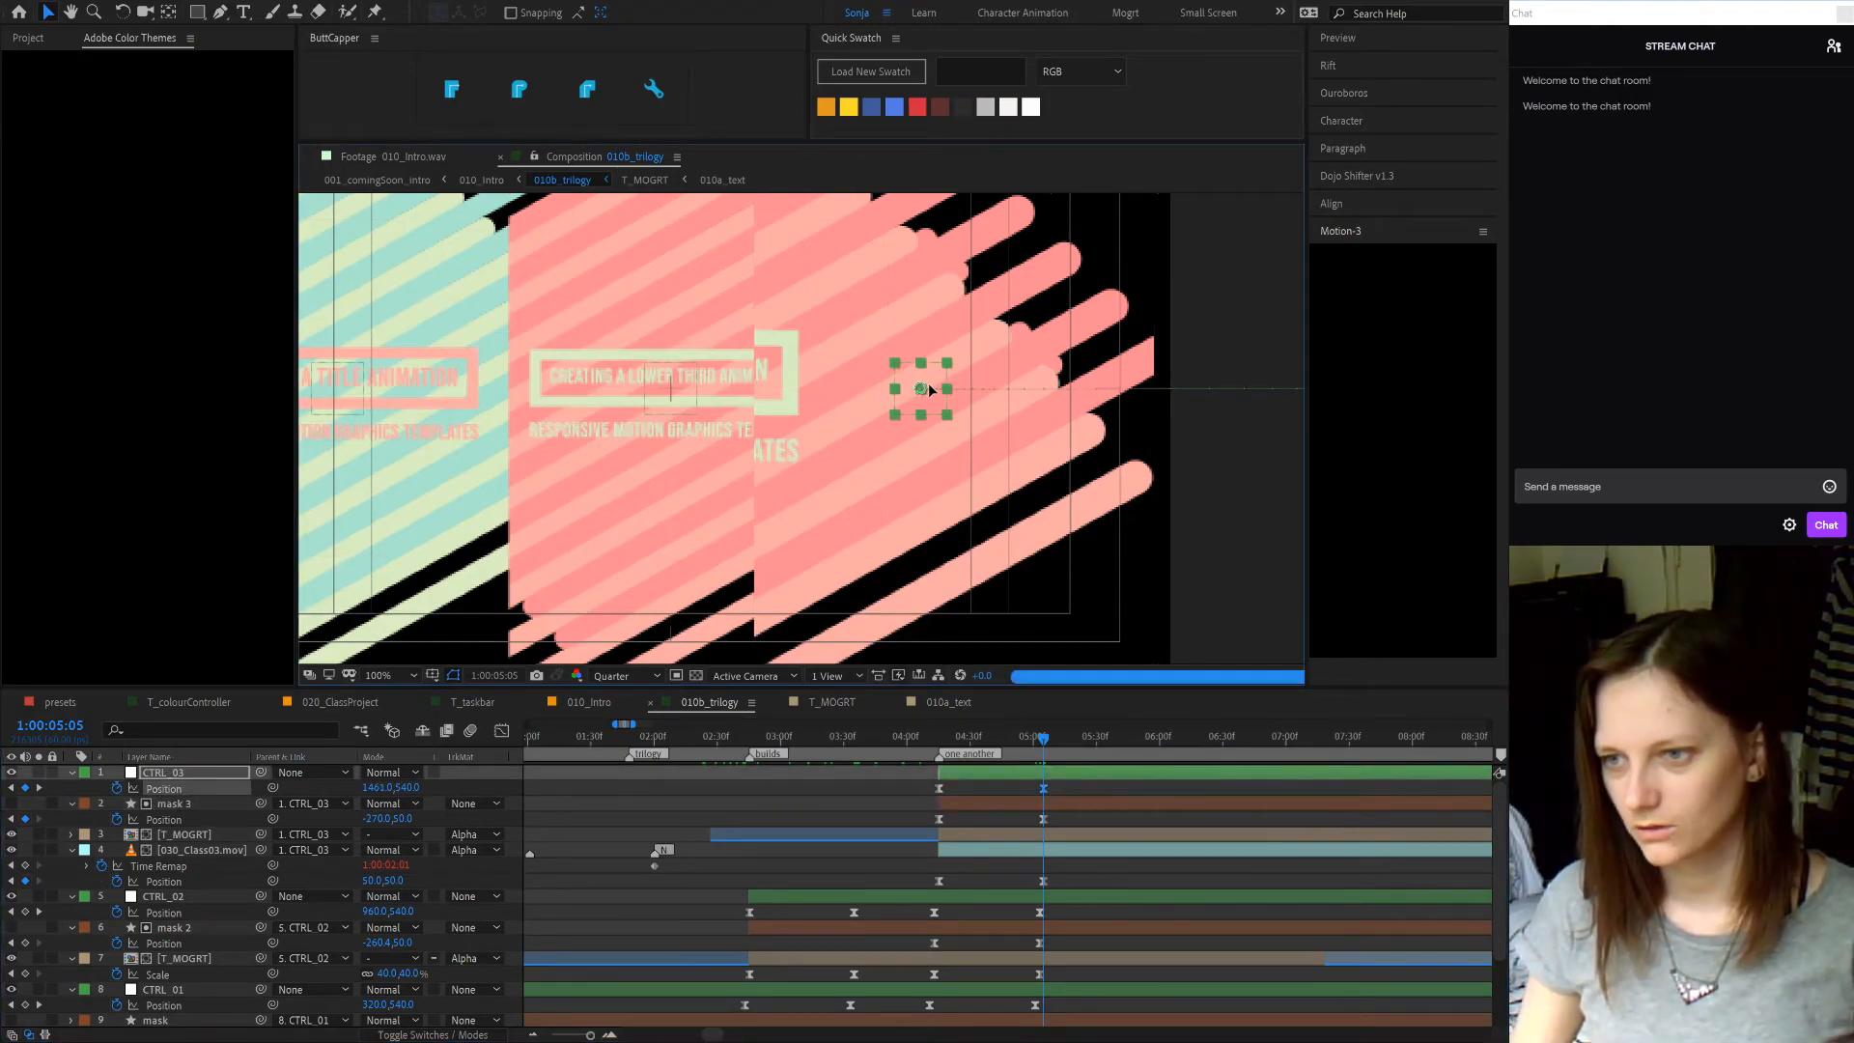
{"action": "left_click", "coordinate": [187, 803]}
{"action": "left_click", "coordinate": [10, 803]}
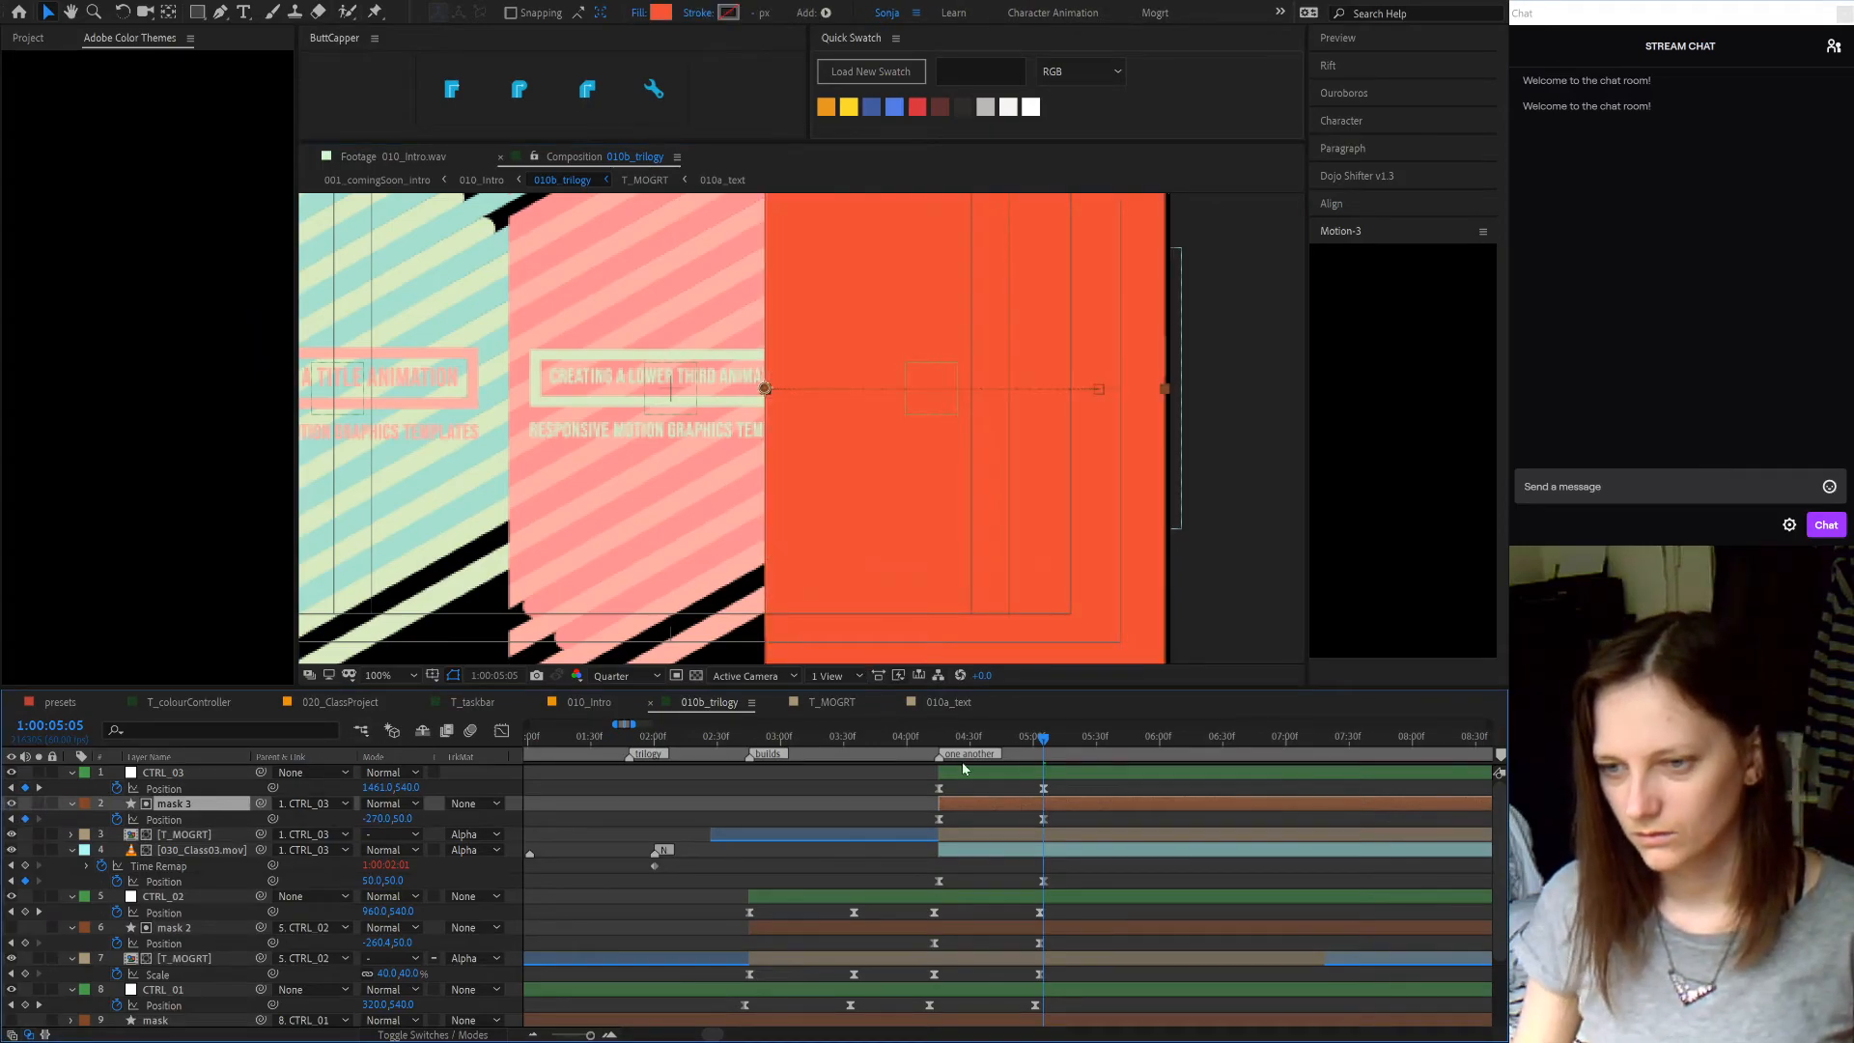
- Try an X Position of about 1471 for CTRL_03 at 1:00:05:05 and close the accidentally opened CTRL_01 layer view
{"action": "left_click", "coordinate": [987, 772]}
{"action": "left_click_drag", "start_coordinate": [368, 789], "coordinate": [367, 791]}
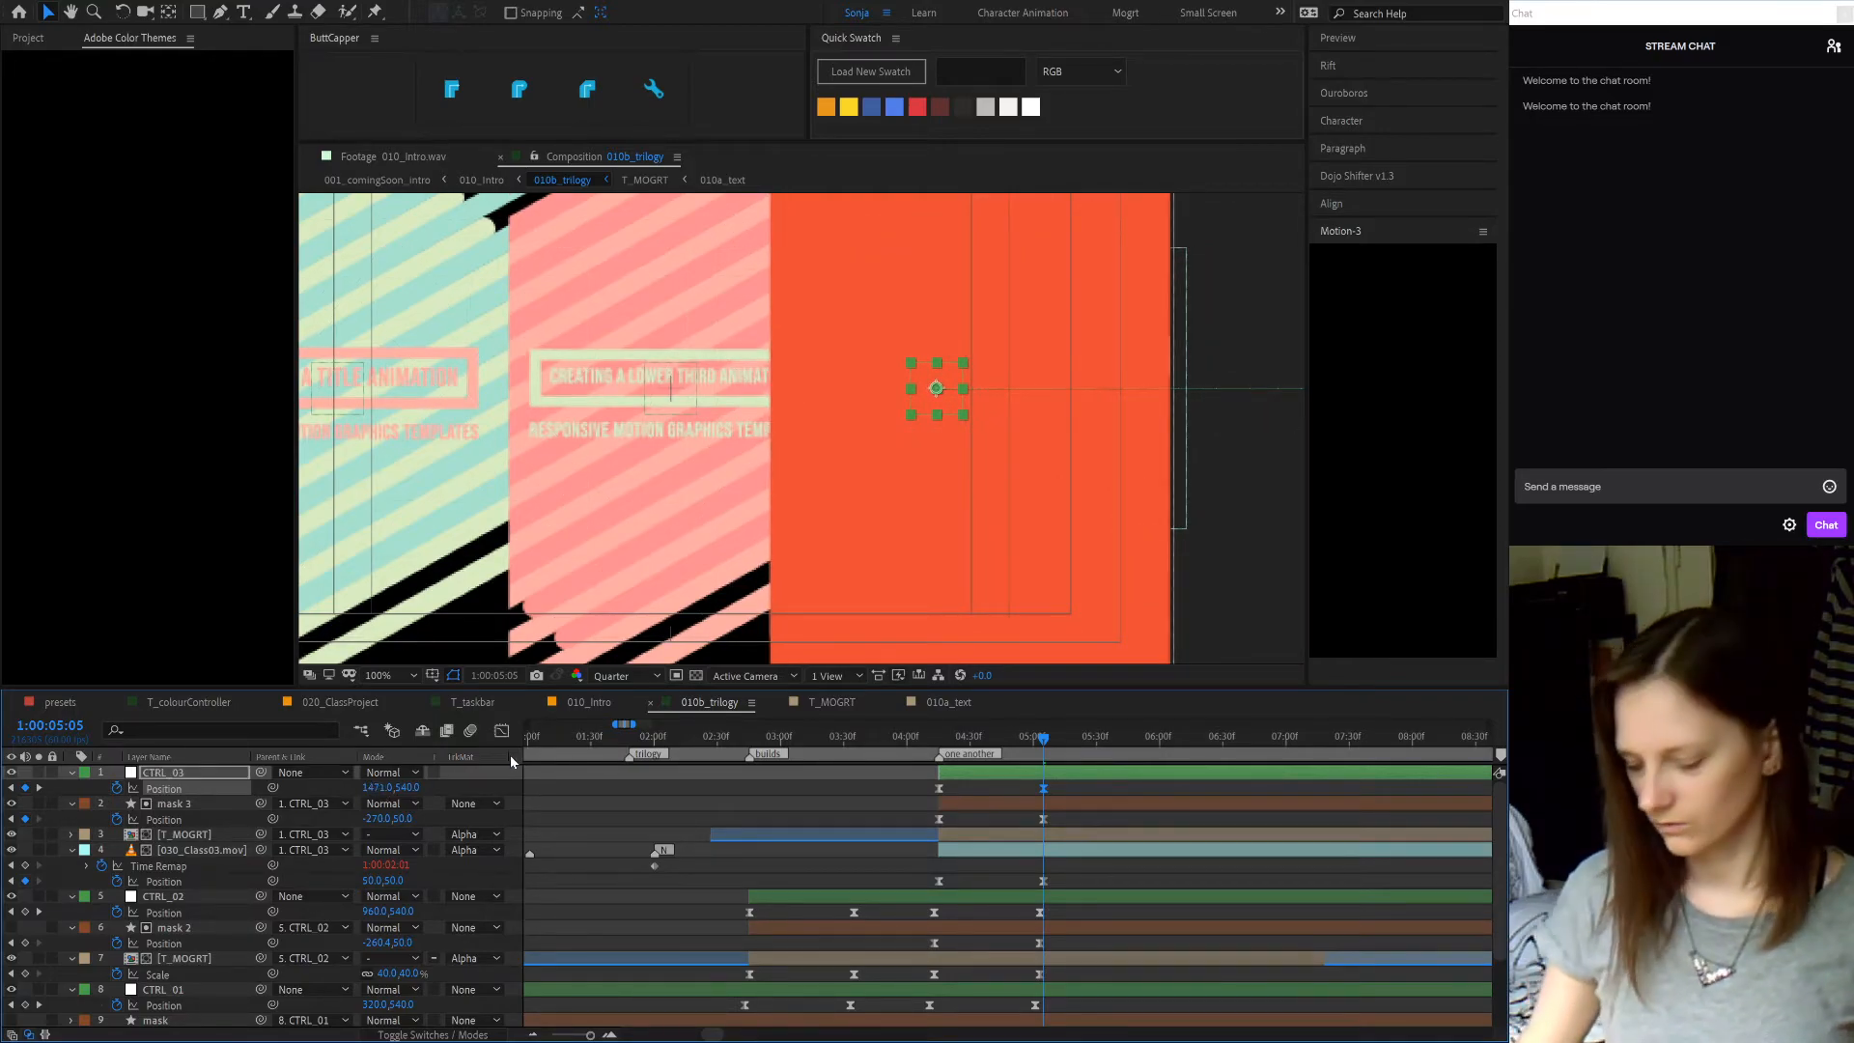
{"action": "key", "text": "4"}
{"action": "key", "text": "8"}
{"action": "key", "text": "KP_Enter"}
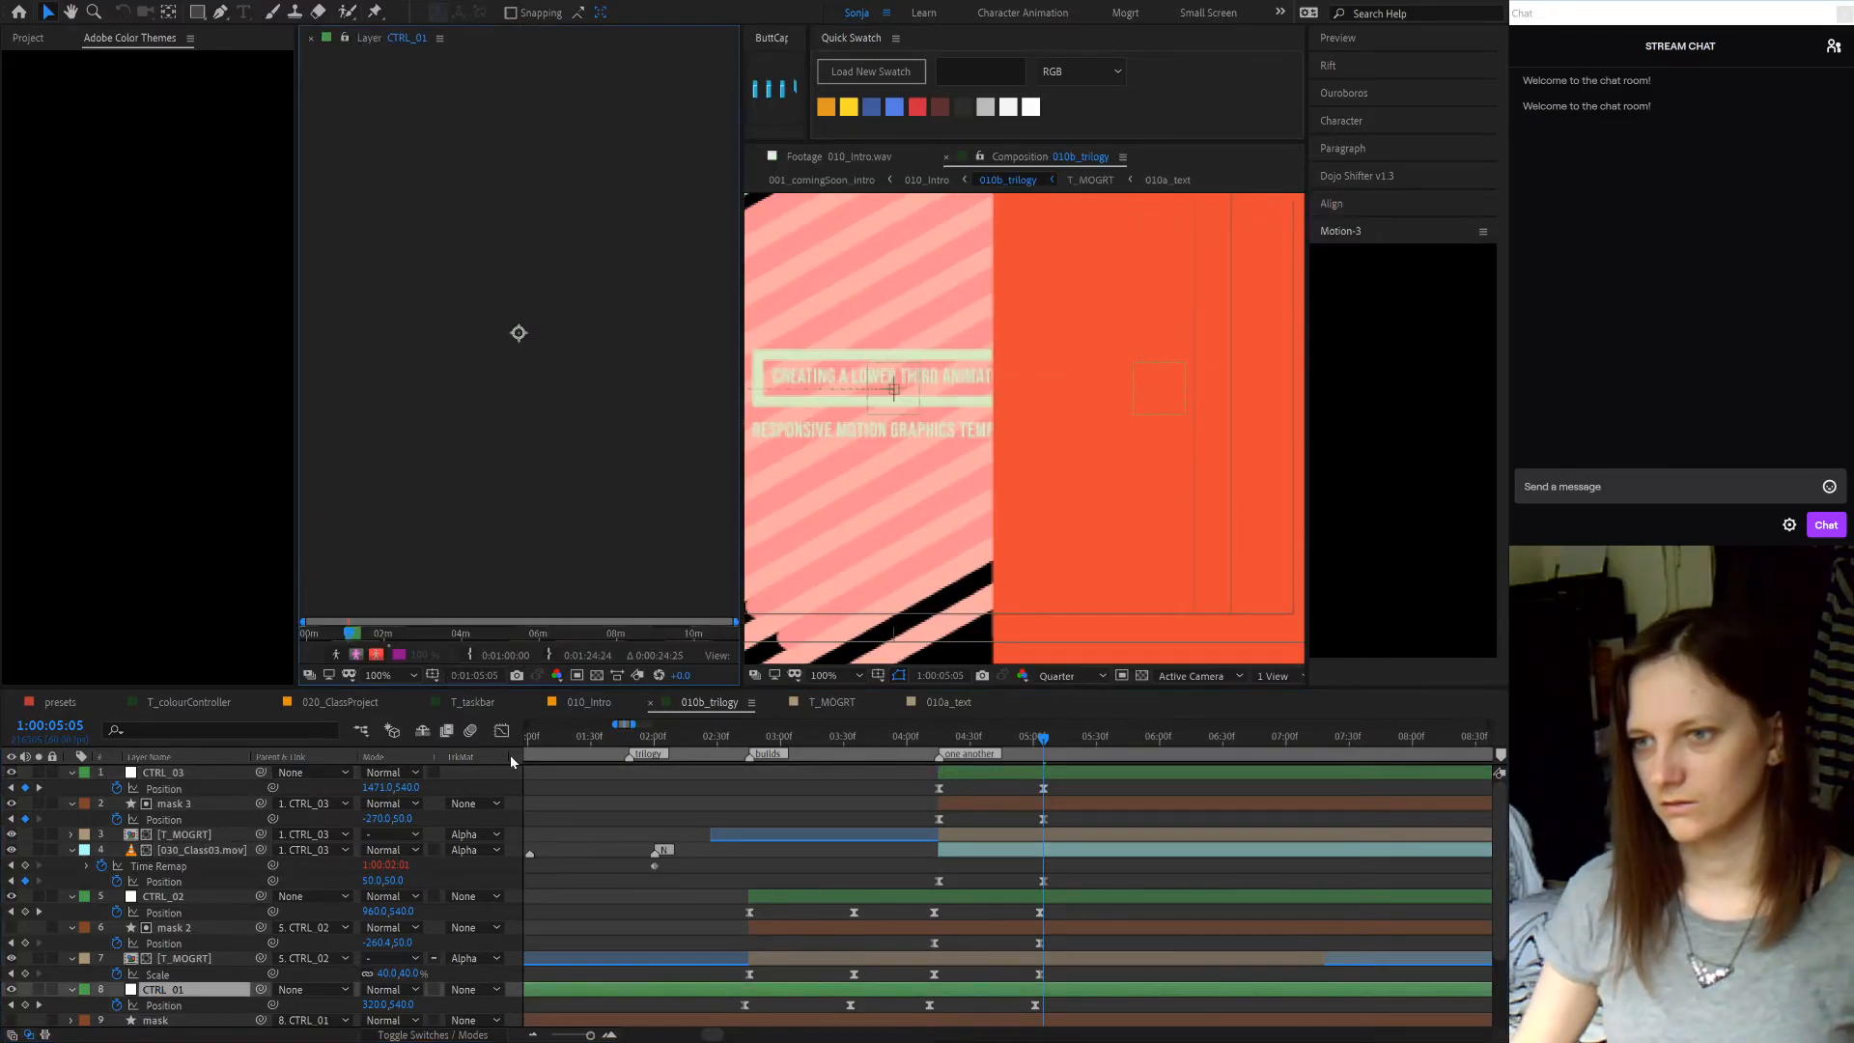
{"action": "left_click", "coordinate": [309, 37]}
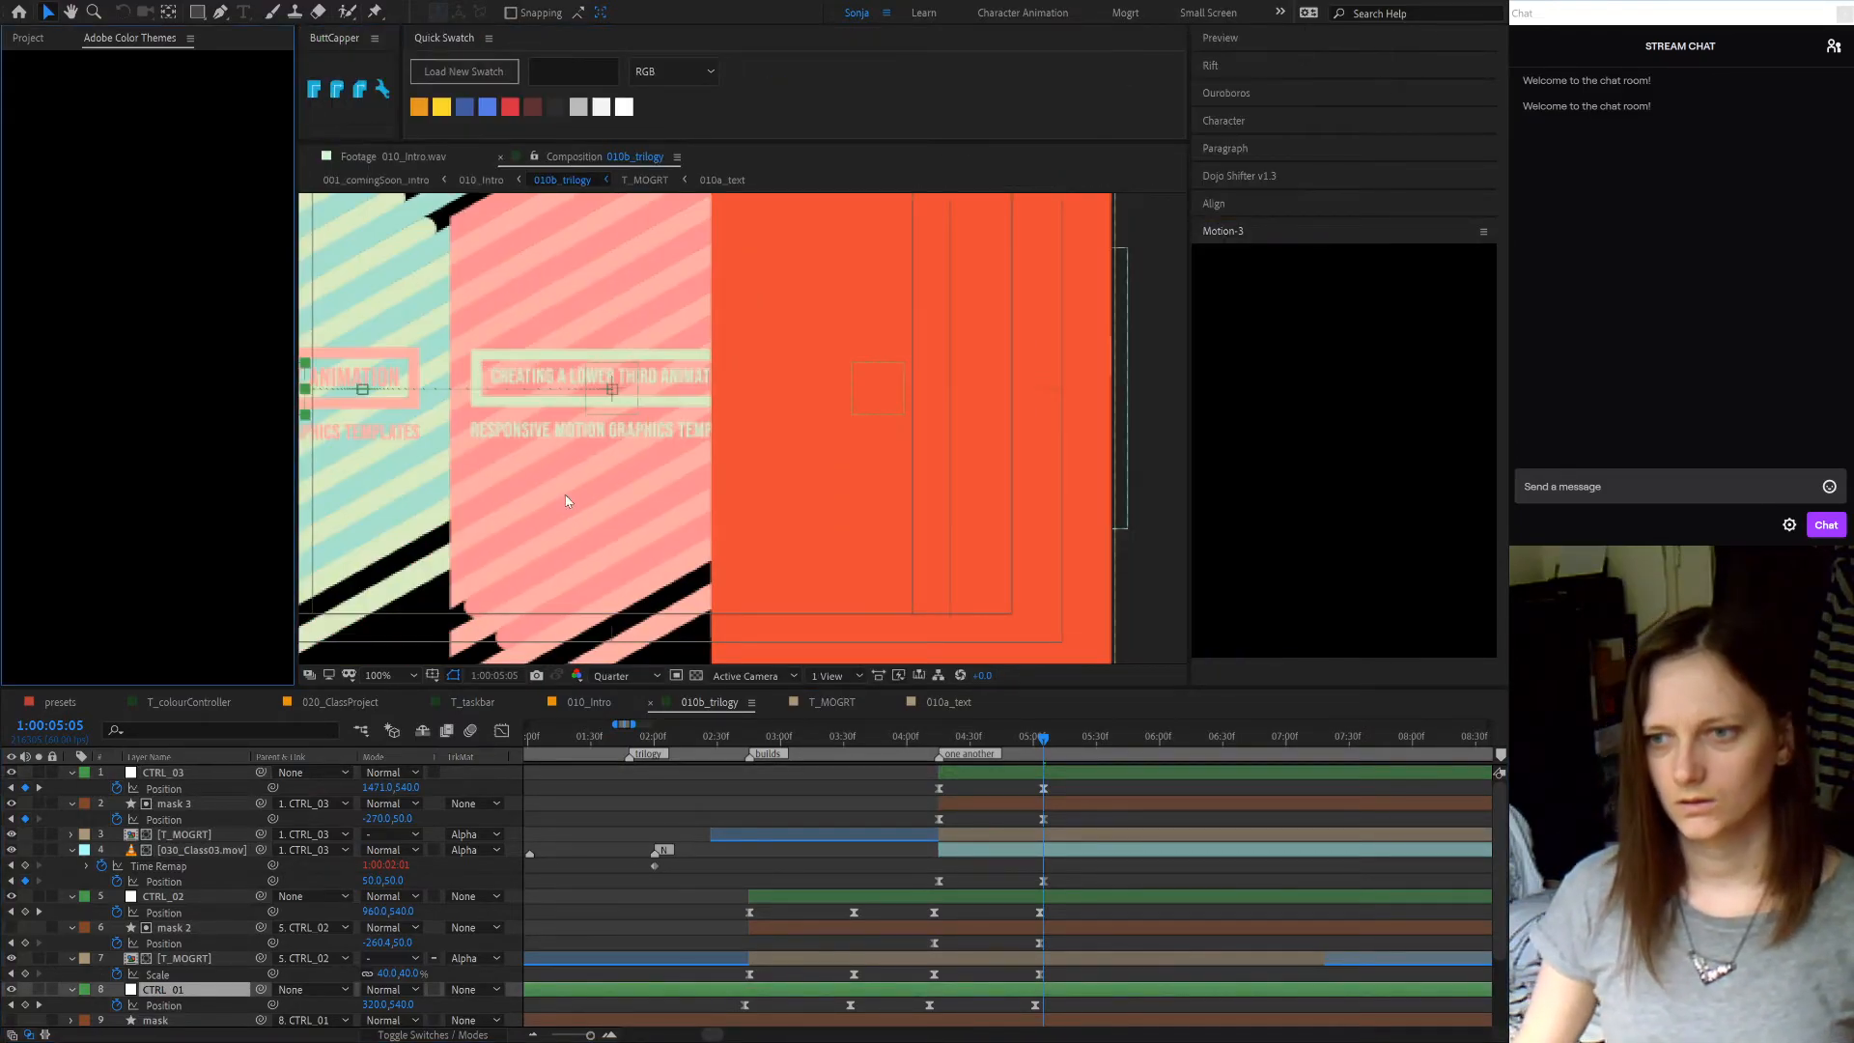
{"action": "left_click_drag", "start_coordinate": [402, 114], "coordinate": [686, 114]}
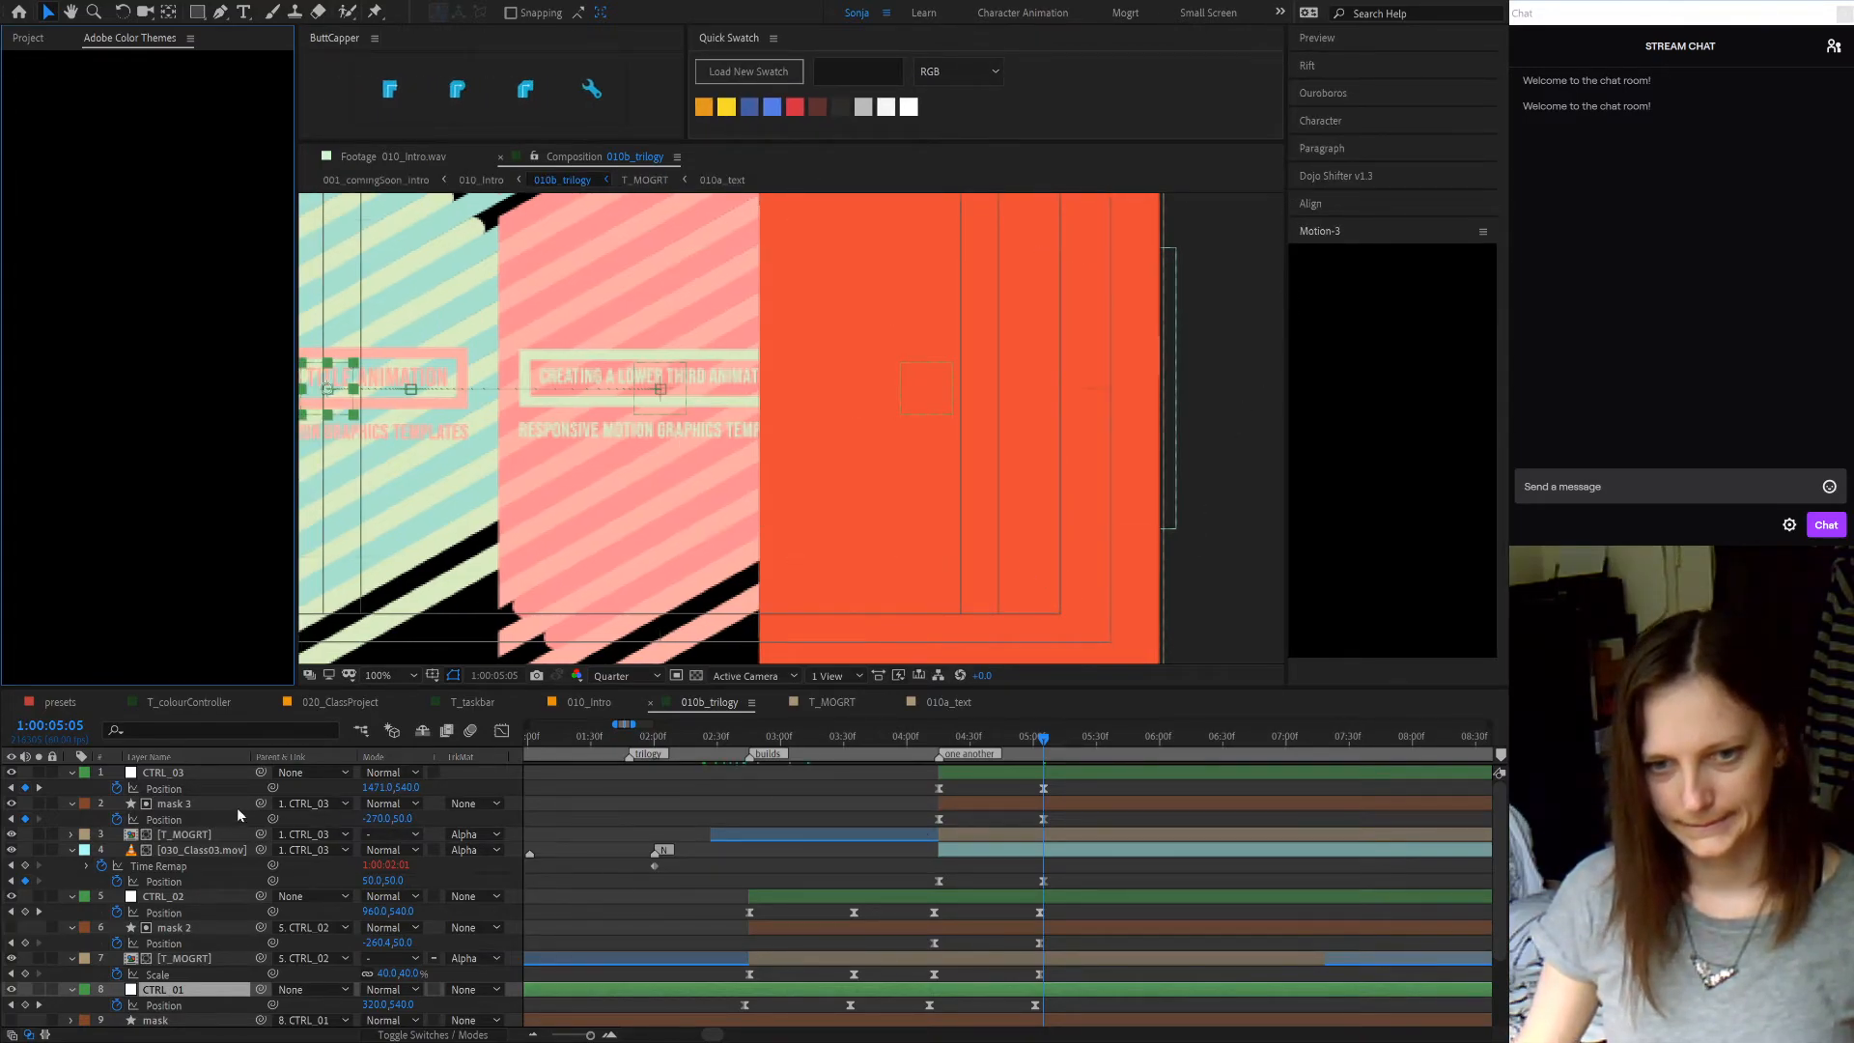
- Set CTRL_03's X Position to 1480 at the 1:00:05:05 keyframe
{"action": "left_click", "coordinate": [383, 789]}
{"action": "type", "text": "1480"}
{"action": "key", "text": "Return"}
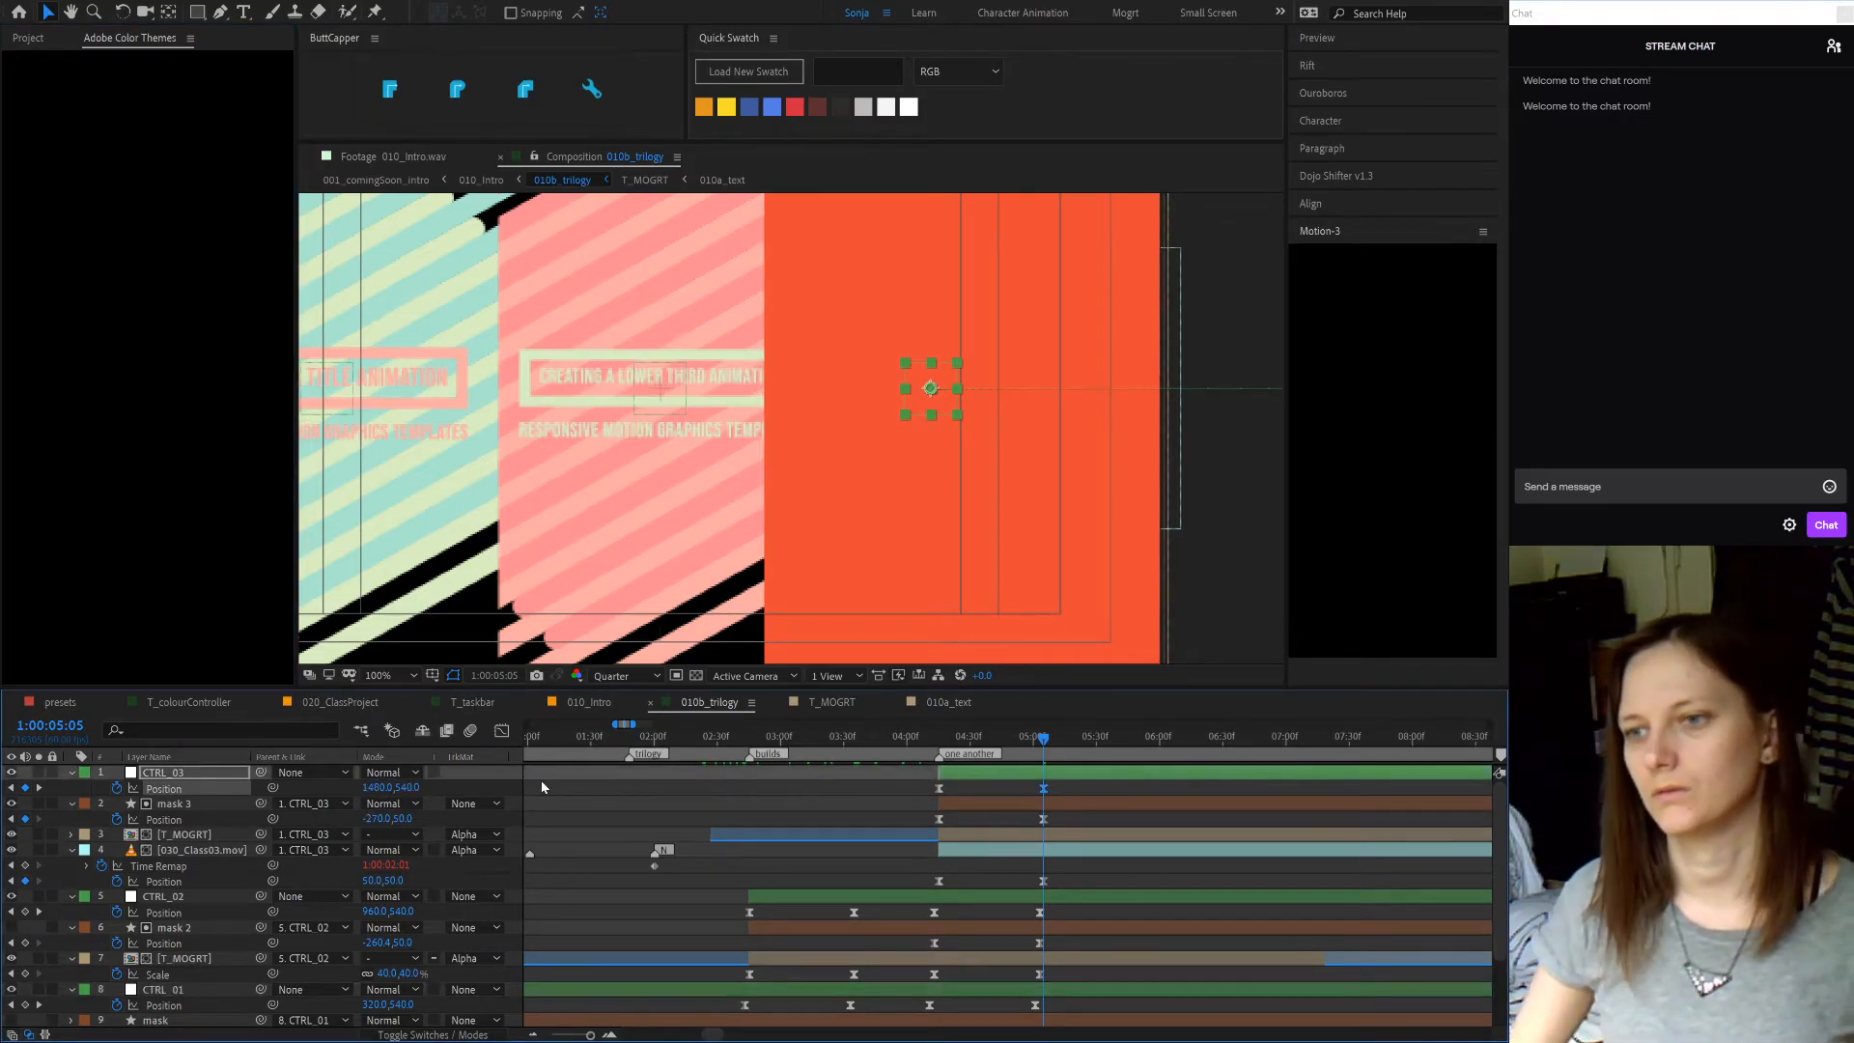
- Inspect the bounds of mask 3, mask 2 and mask against the three panels at 1:00:05:05
{"action": "left_click", "coordinate": [1096, 795]}
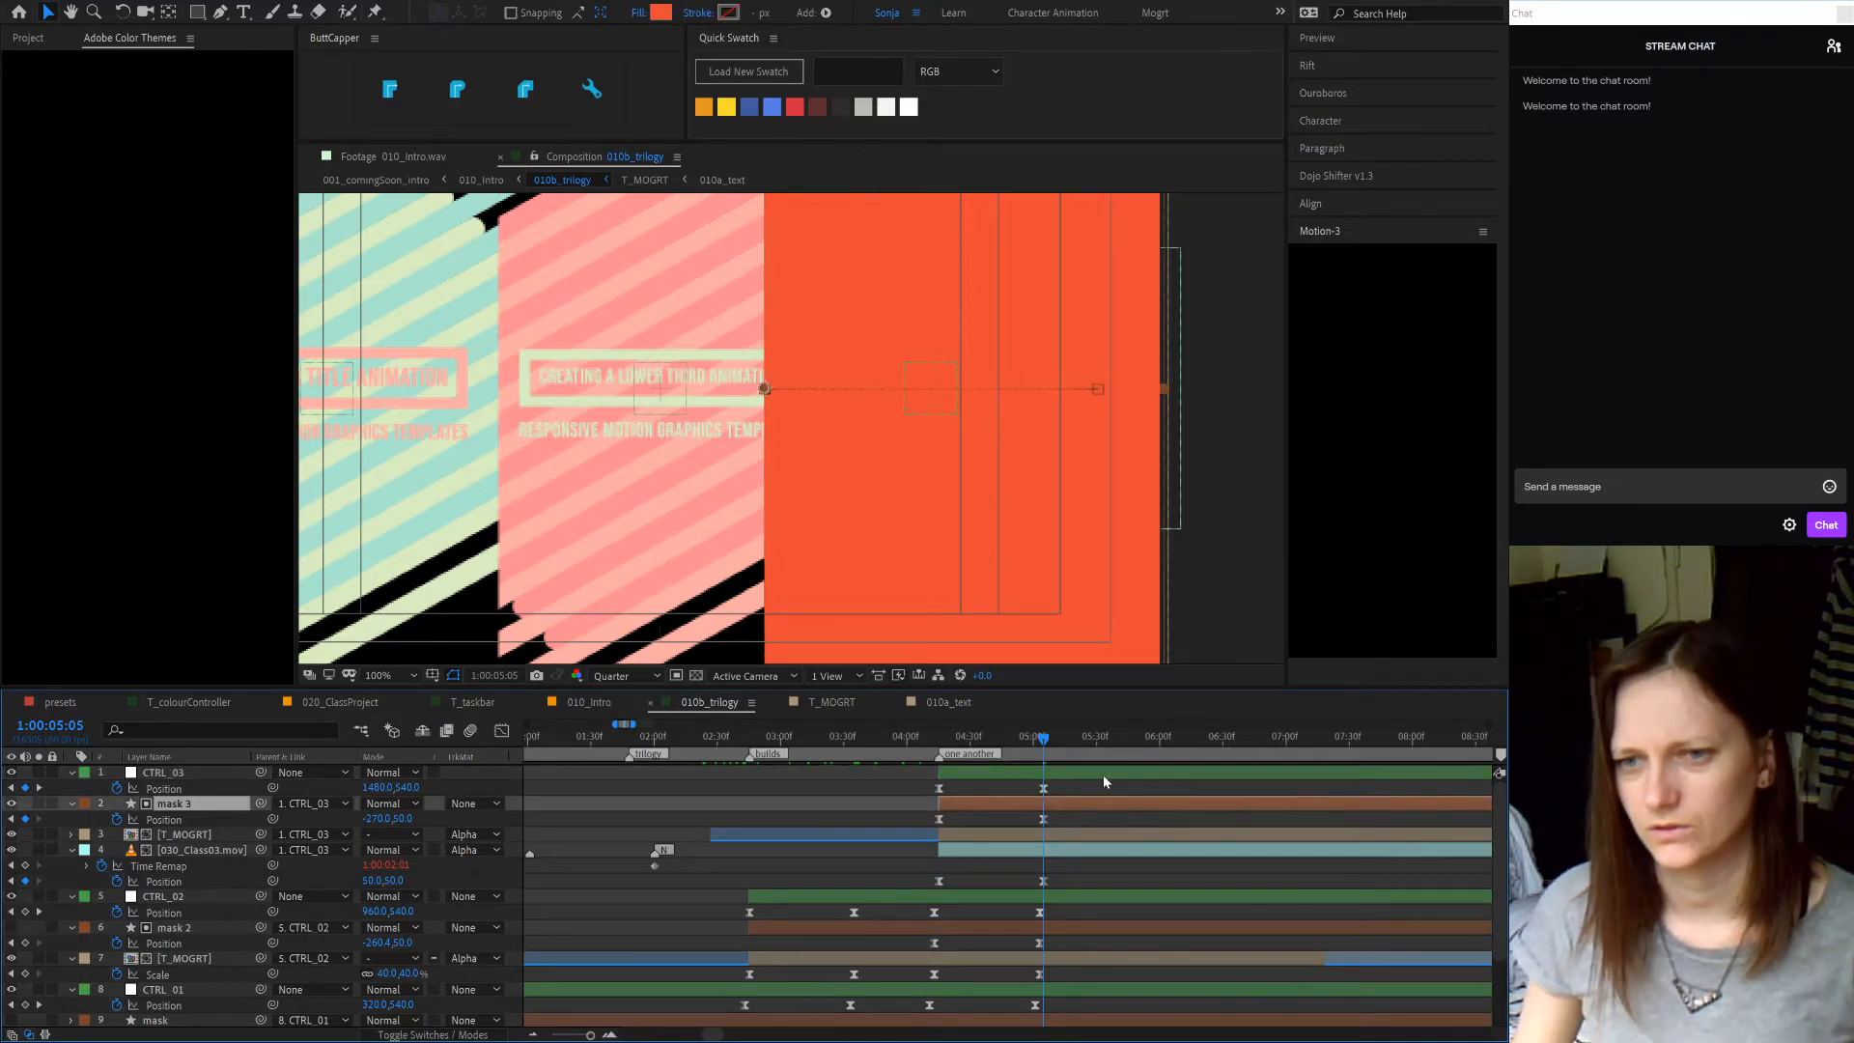
{"action": "scroll", "coordinate": [840, 427], "scroll_direction": "down", "scroll_amount": 2}
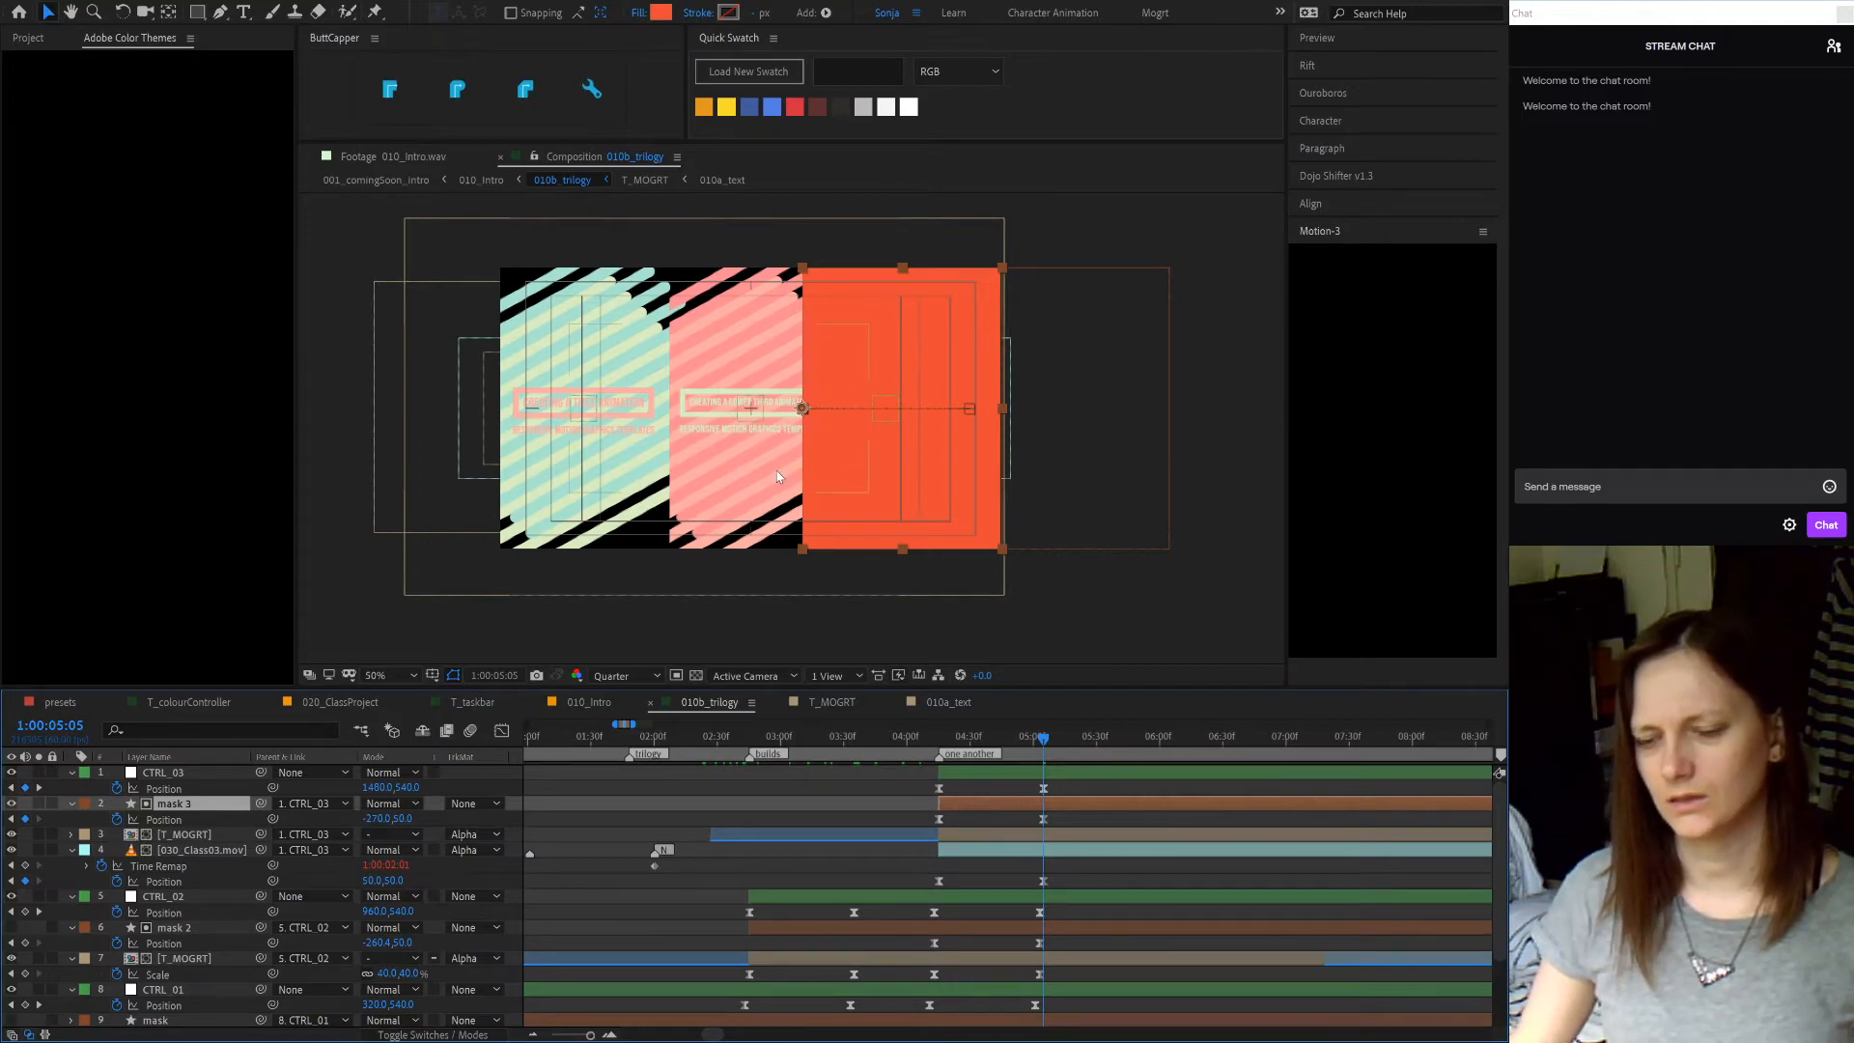
{"action": "left_click", "coordinate": [969, 926]}
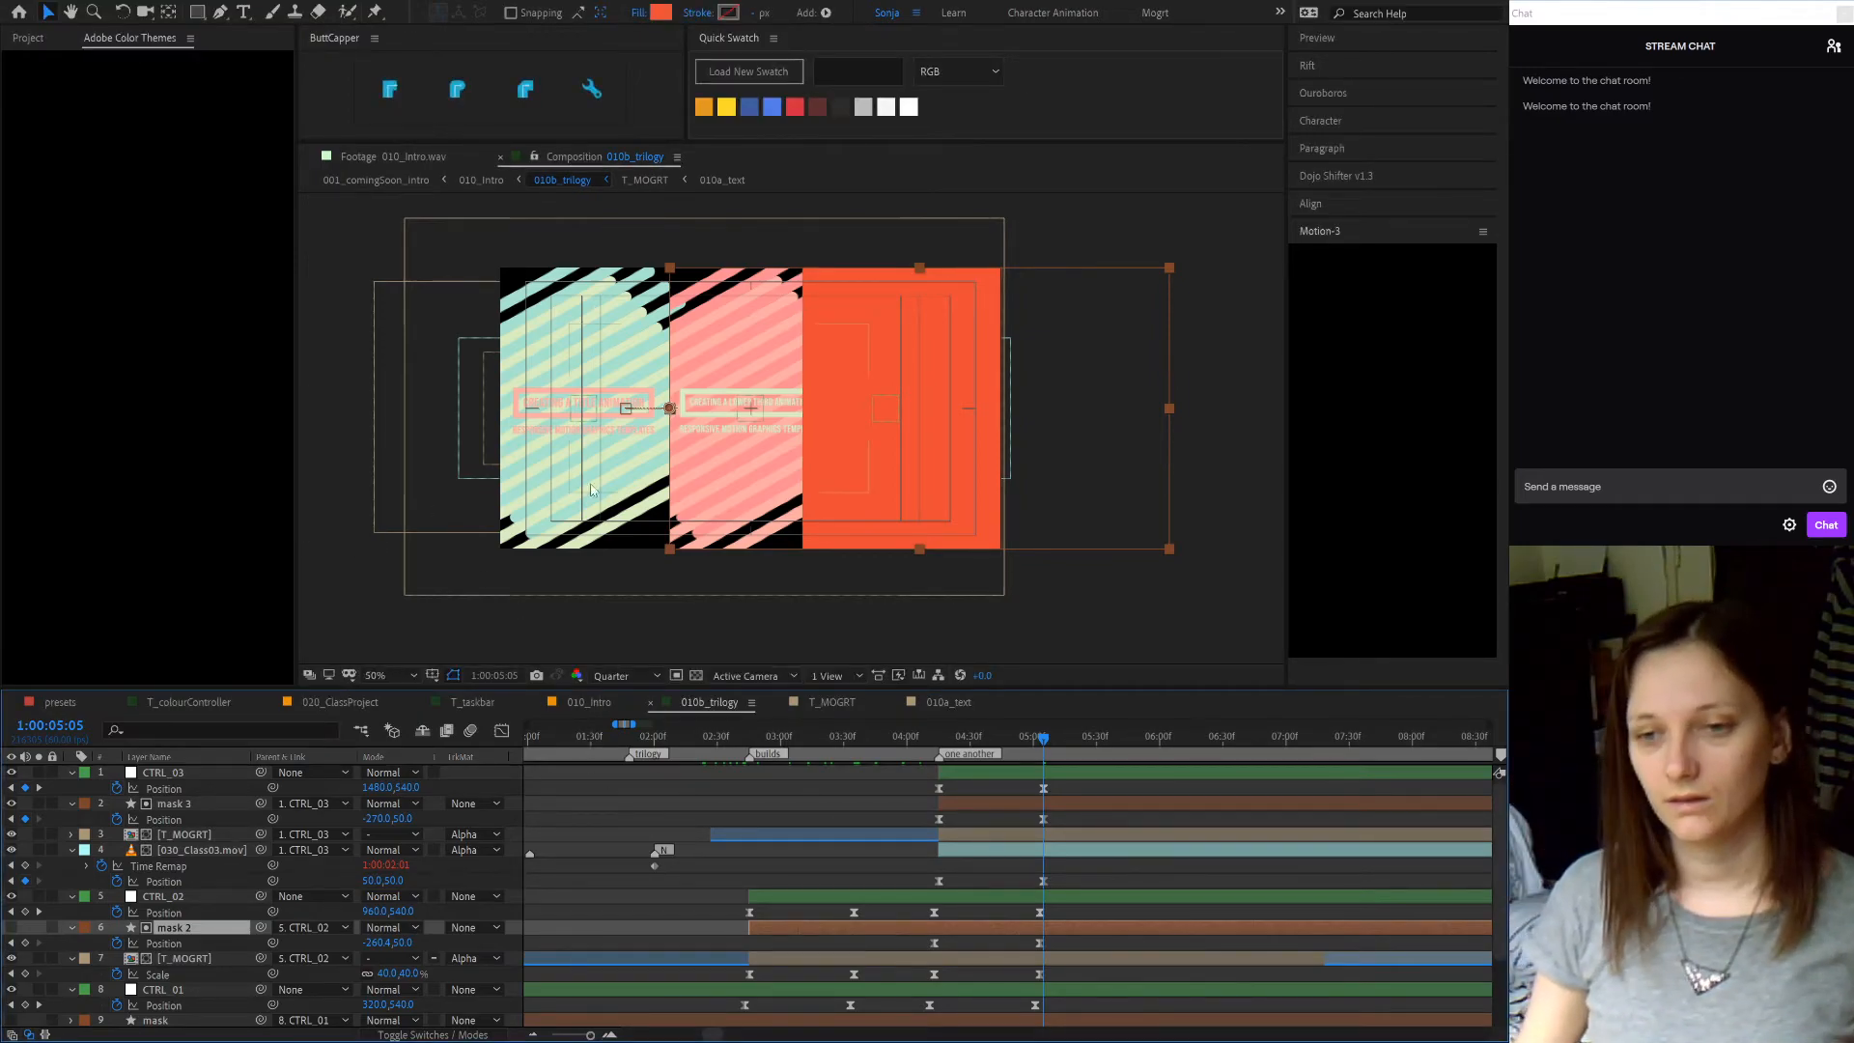
{"action": "left_click", "coordinate": [691, 798]}
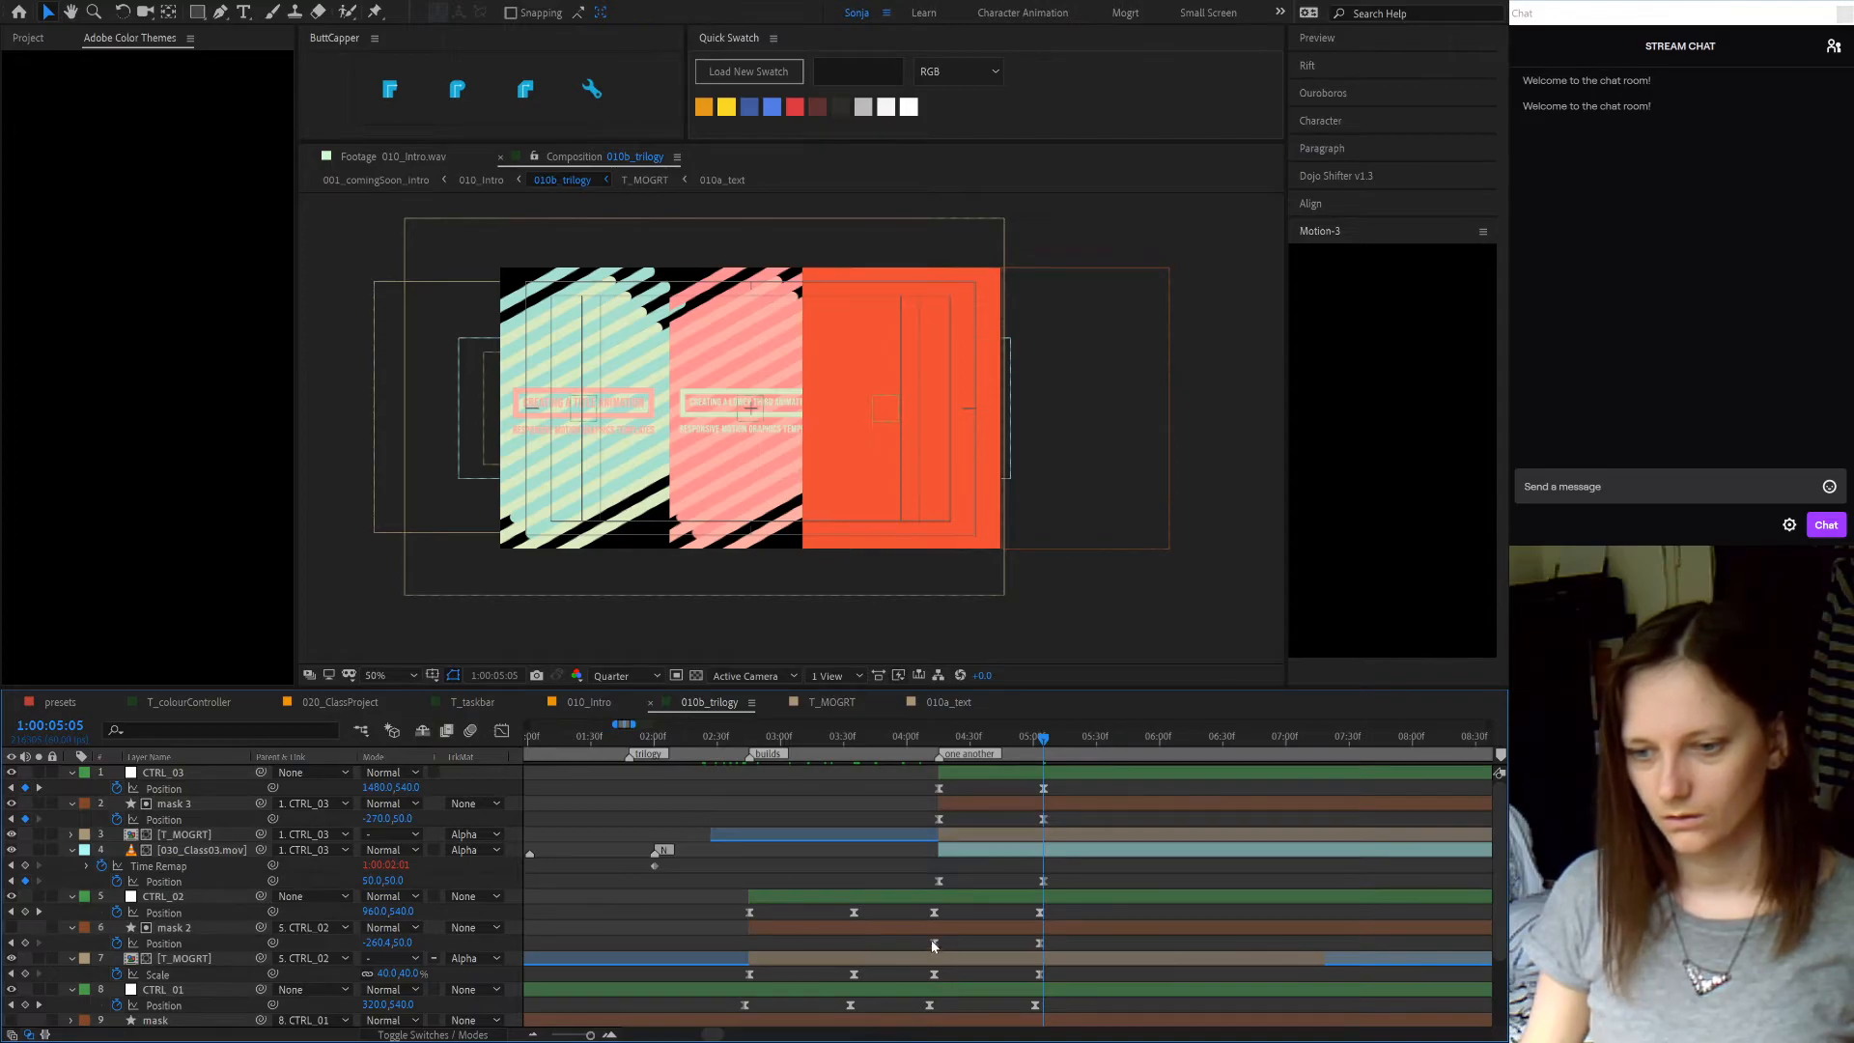
{"action": "left_click", "coordinate": [973, 1019]}
{"action": "scroll", "coordinate": [834, 936], "scroll_direction": "down", "scroll_amount": 2}
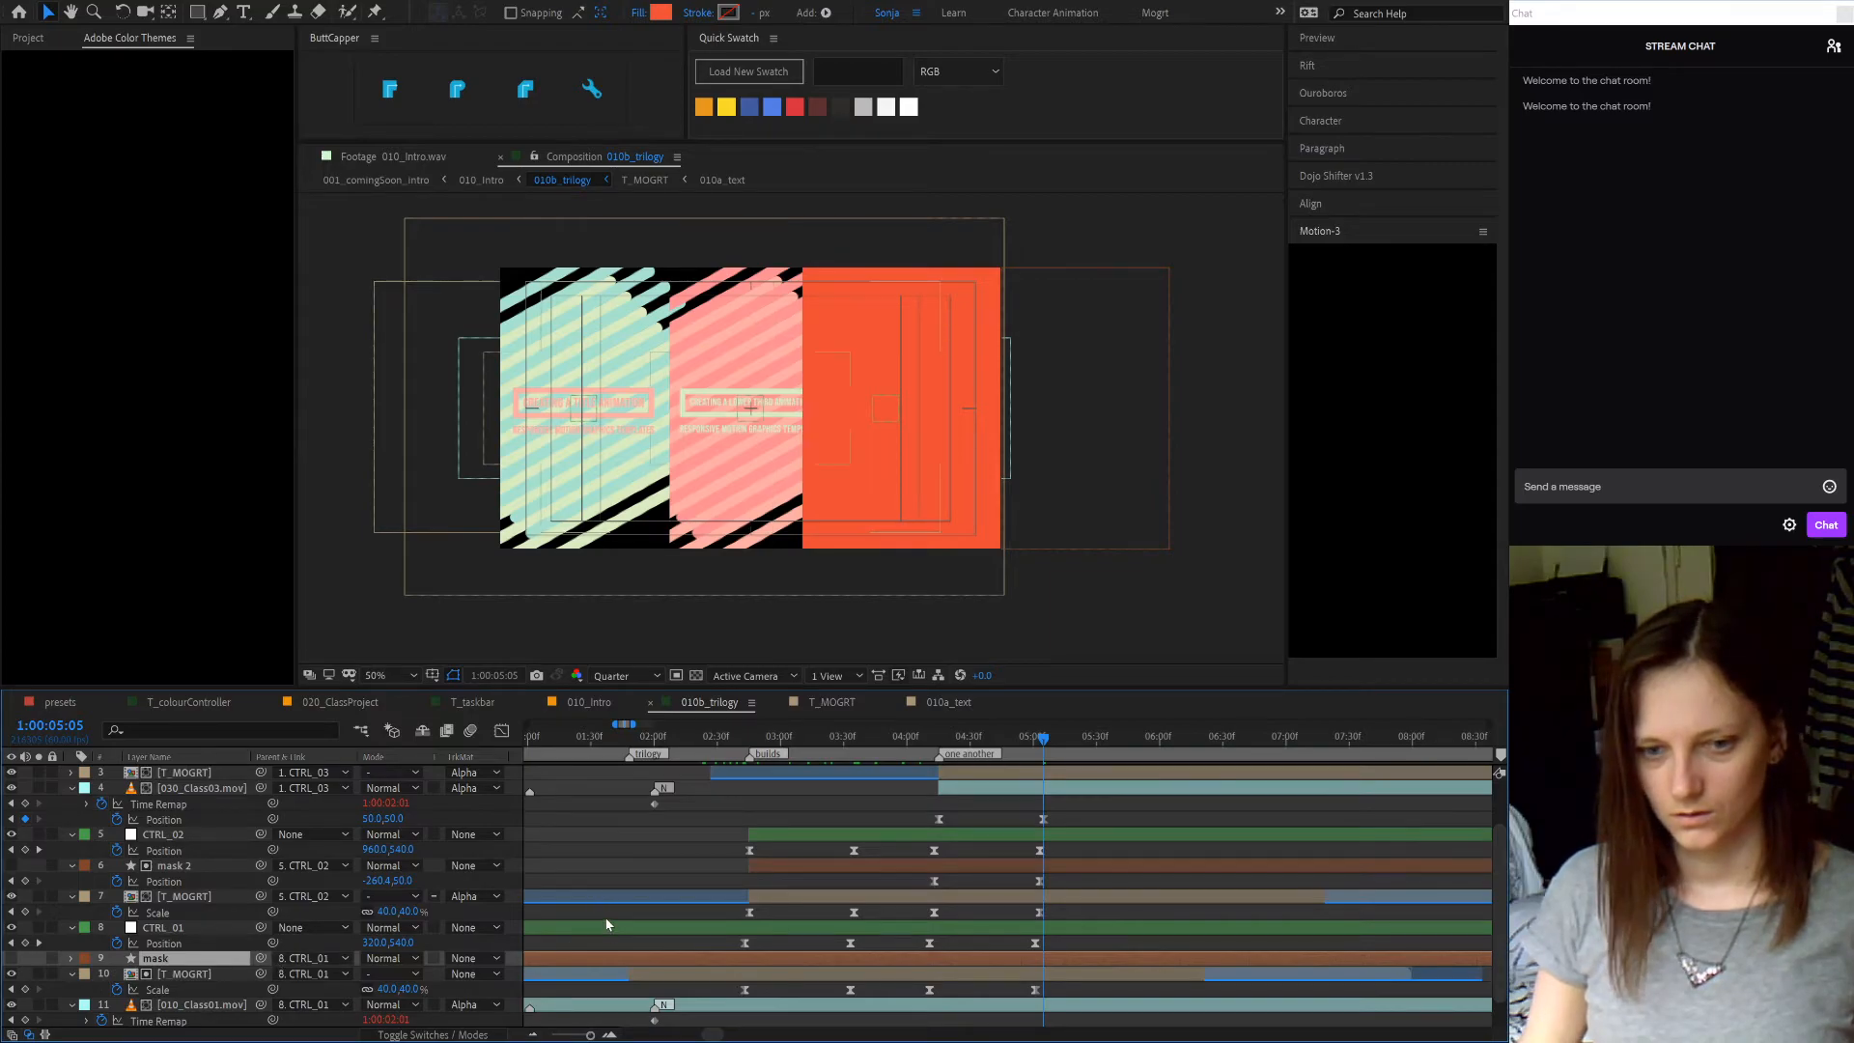
{"action": "scroll", "coordinate": [606, 925], "scroll_direction": "down", "scroll_amount": 1}
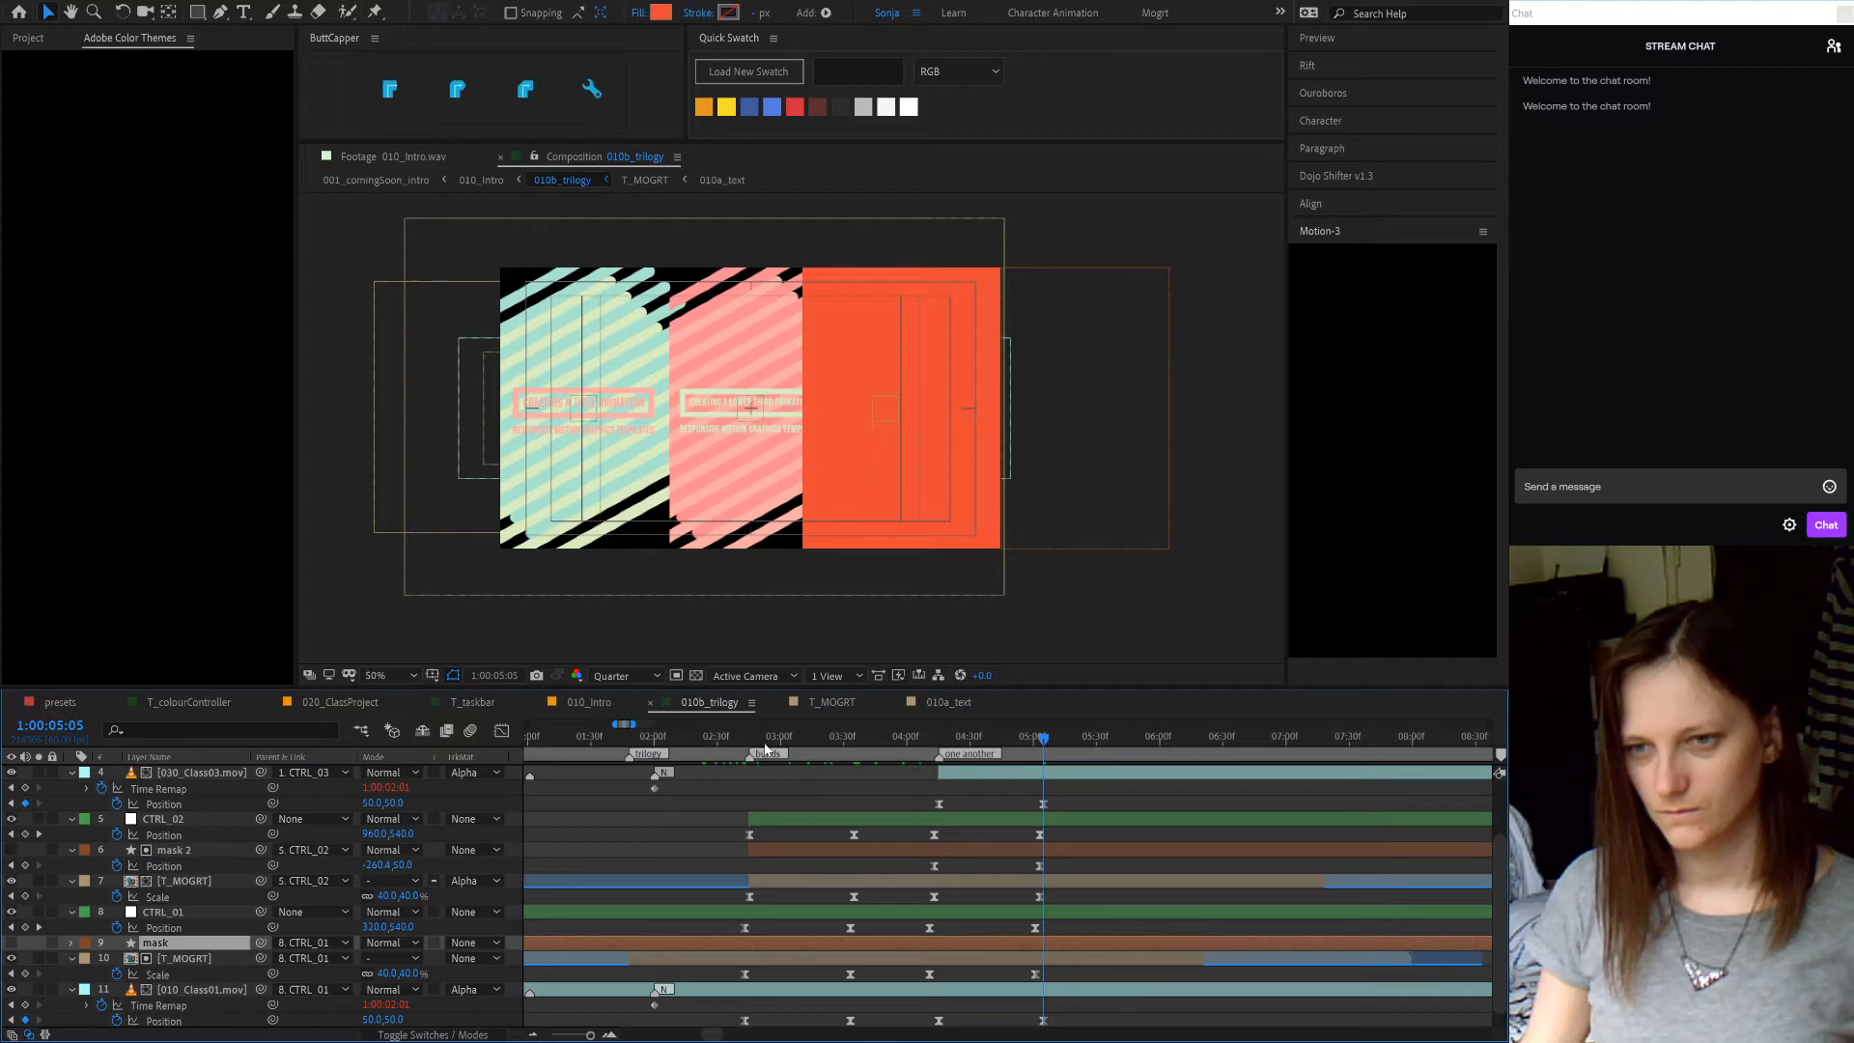
- Compare the two-panel split at 1:00:03:47 with the three-panel layout at 1:00:05:03, checking CTRL_02 and mask 2
{"action": "left_click", "coordinate": [805, 741]}
{"action": "left_click_drag", "start_coordinate": [841, 750], "coordinate": [879, 754]}
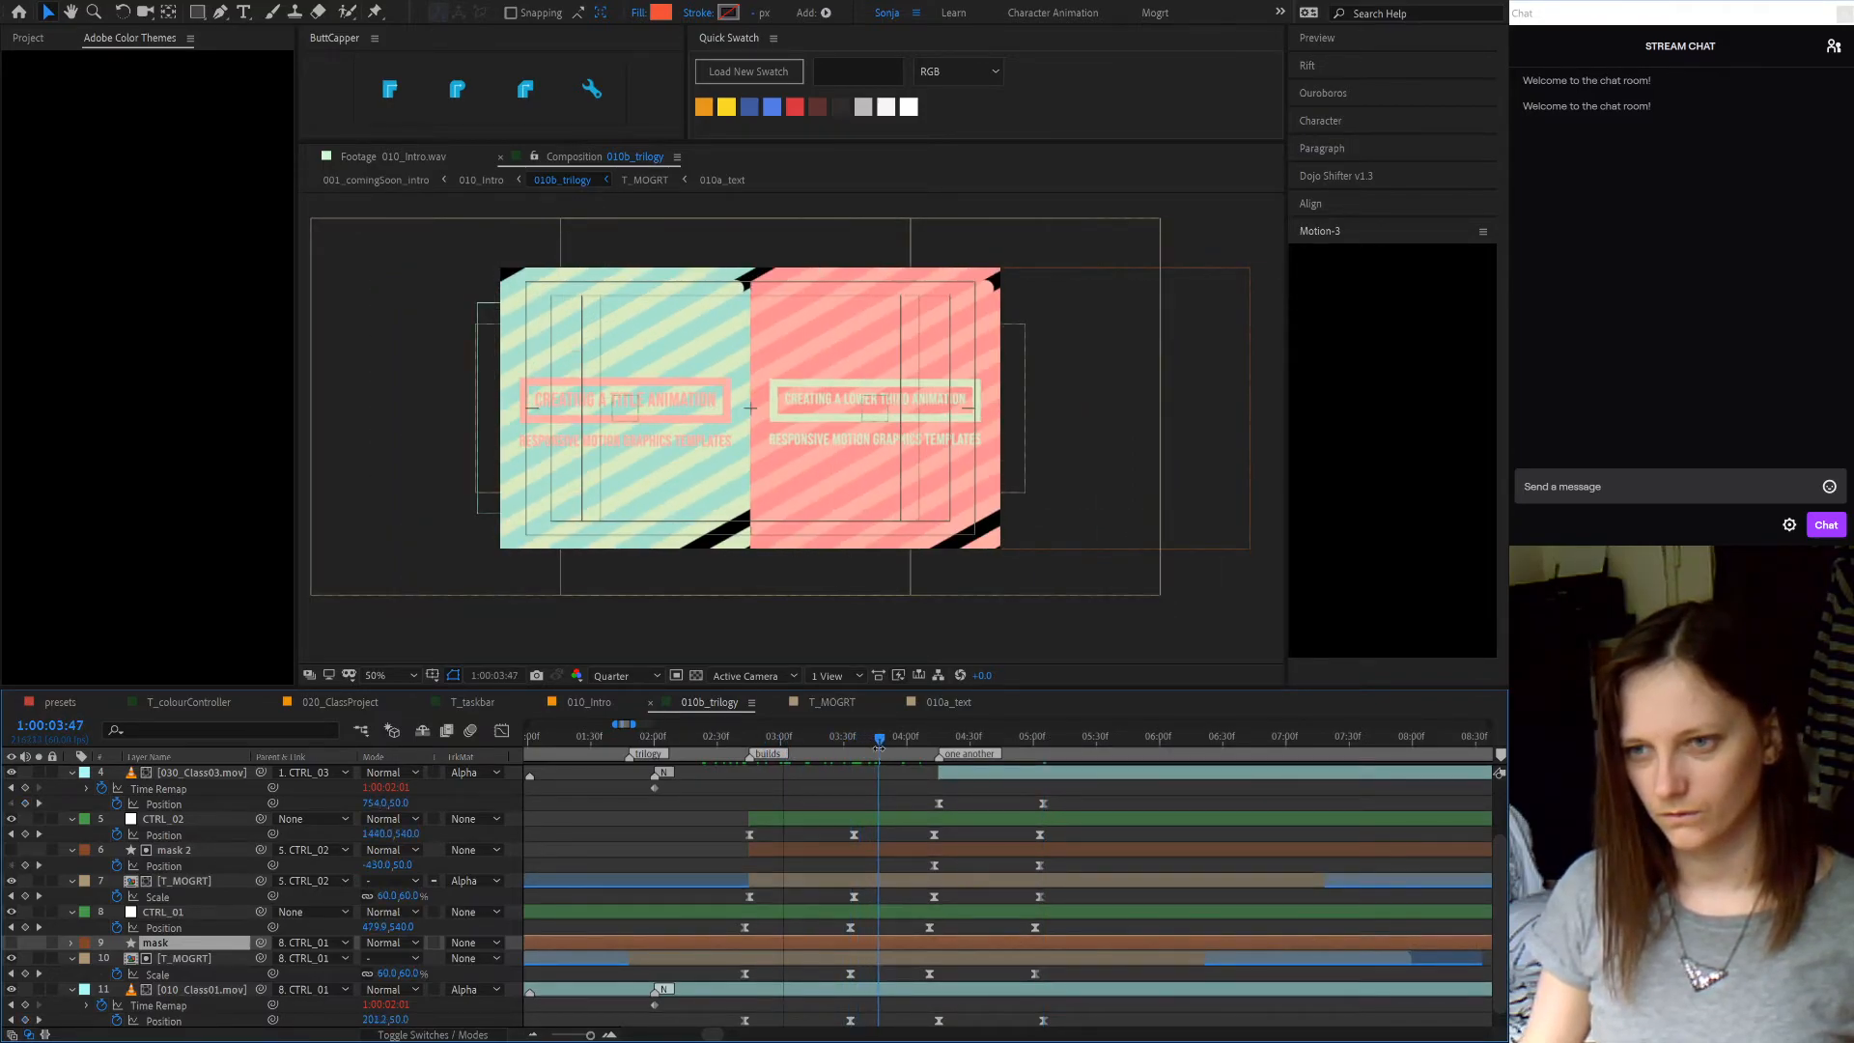
{"action": "left_click", "coordinate": [1177, 505]}
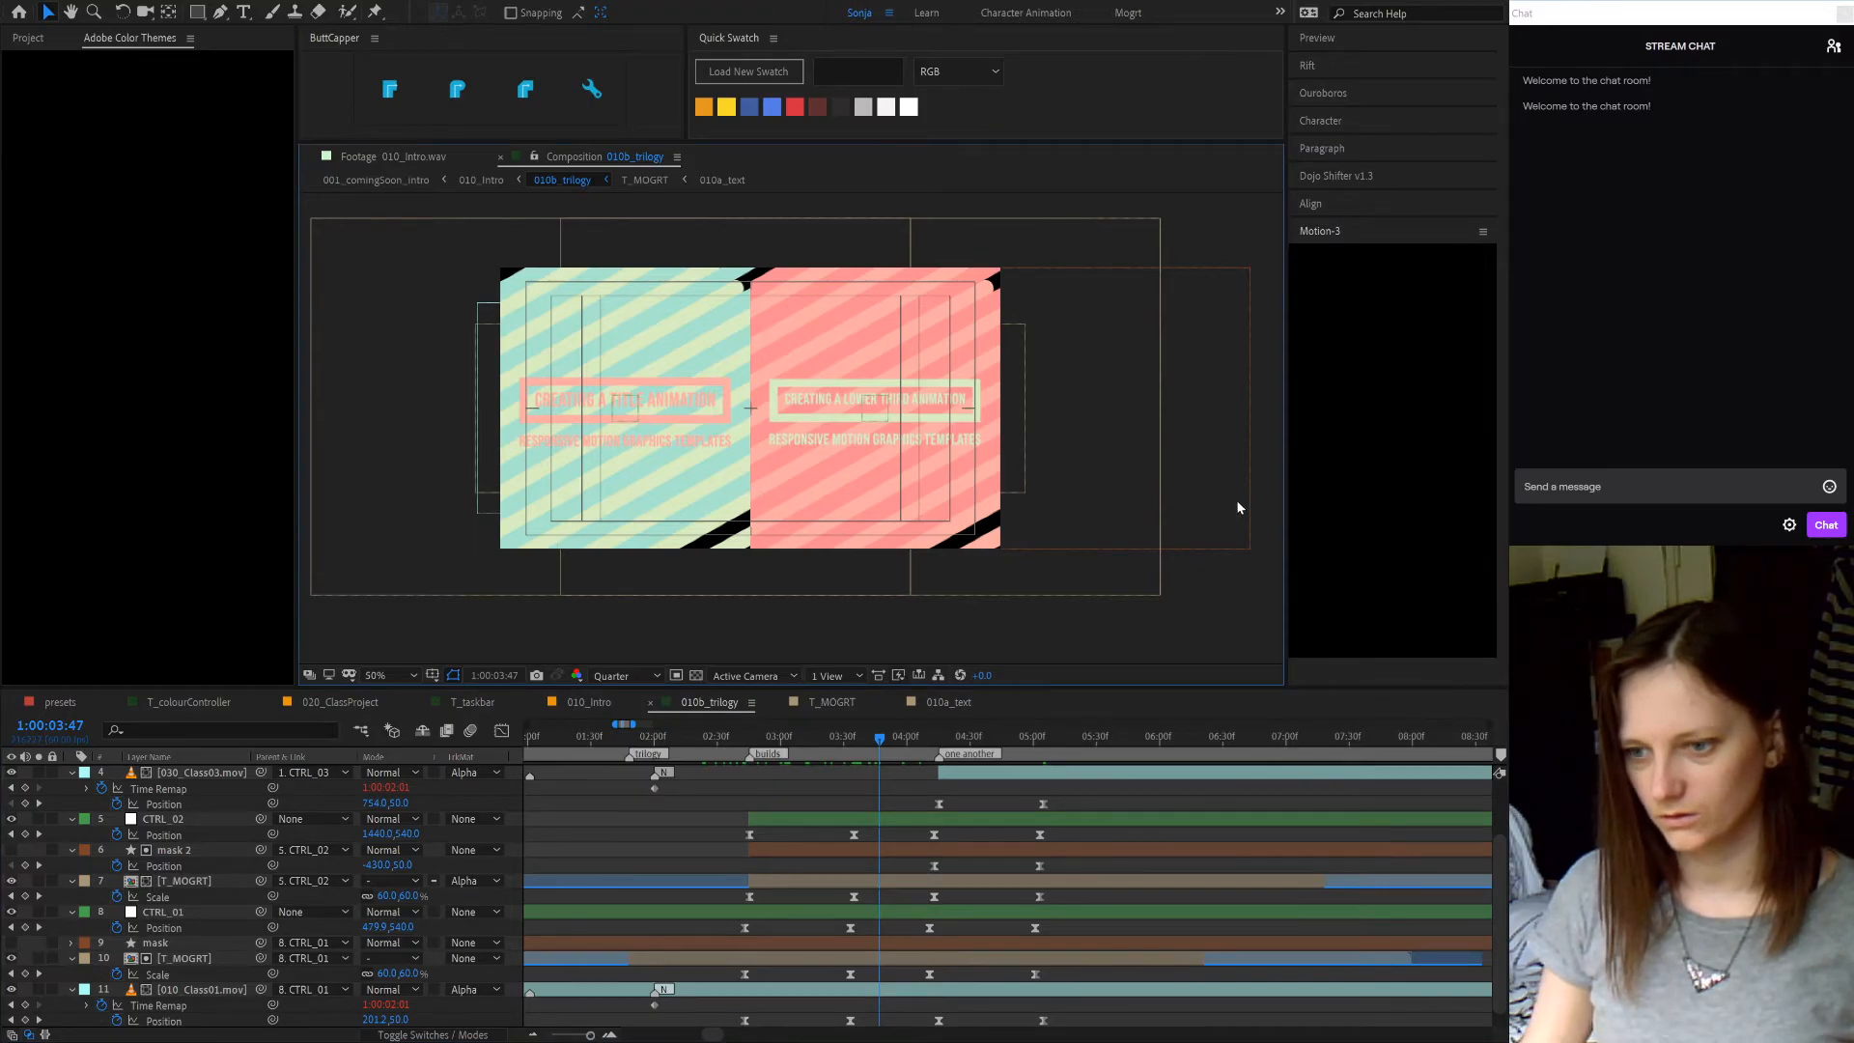
{"action": "left_click", "coordinate": [983, 819]}
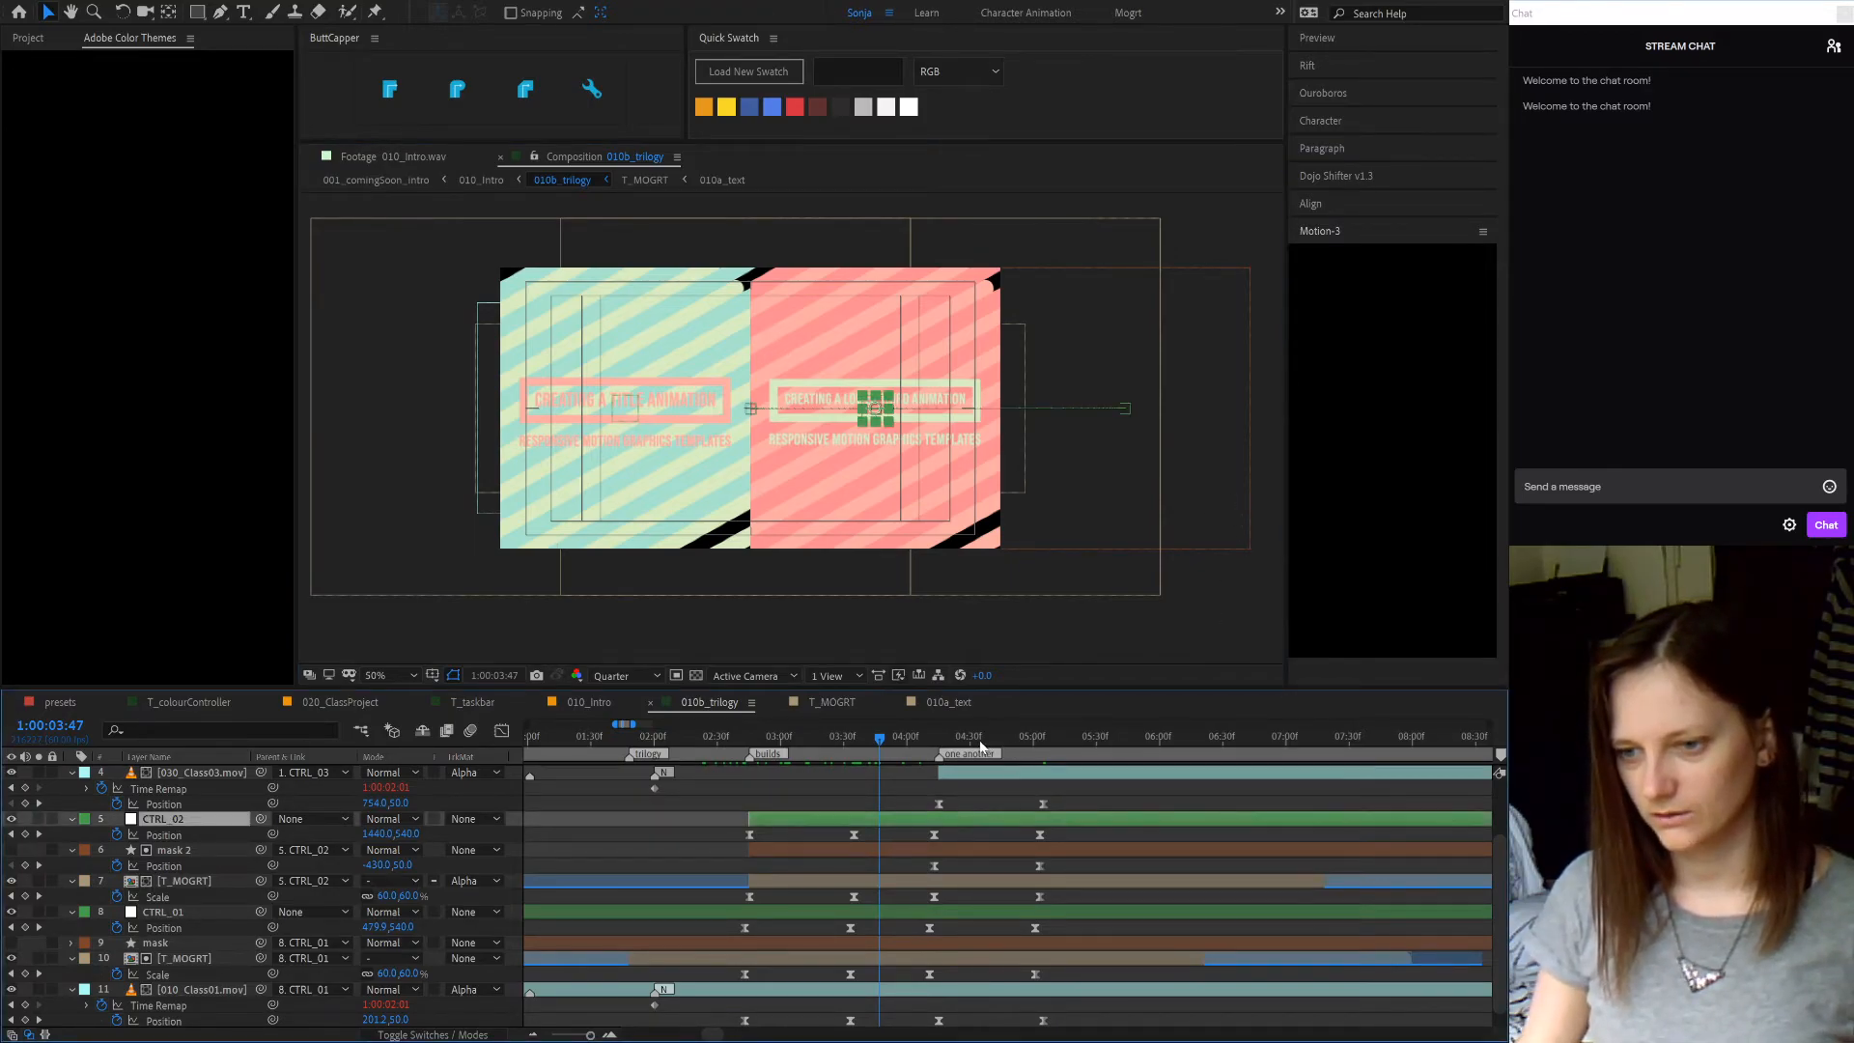
{"action": "left_click_drag", "start_coordinate": [952, 742], "coordinate": [1040, 749]}
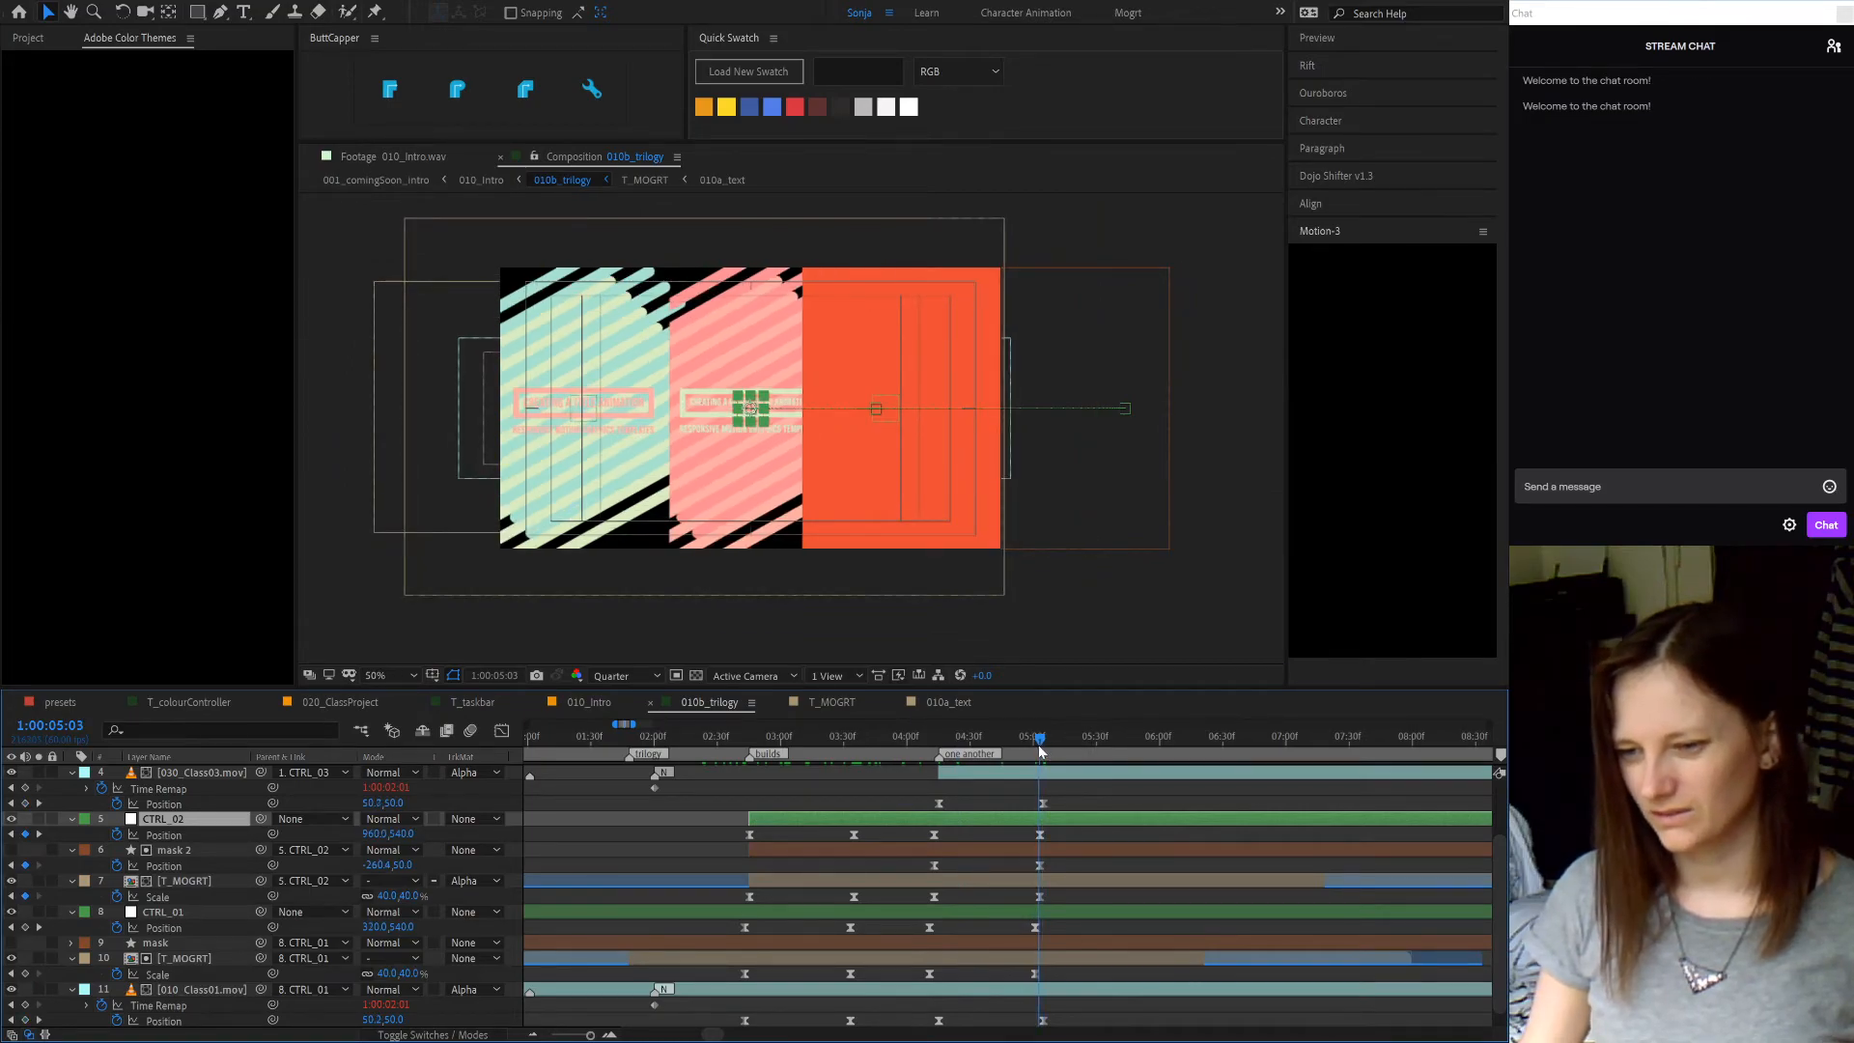
{"action": "left_click", "coordinate": [1060, 847]}
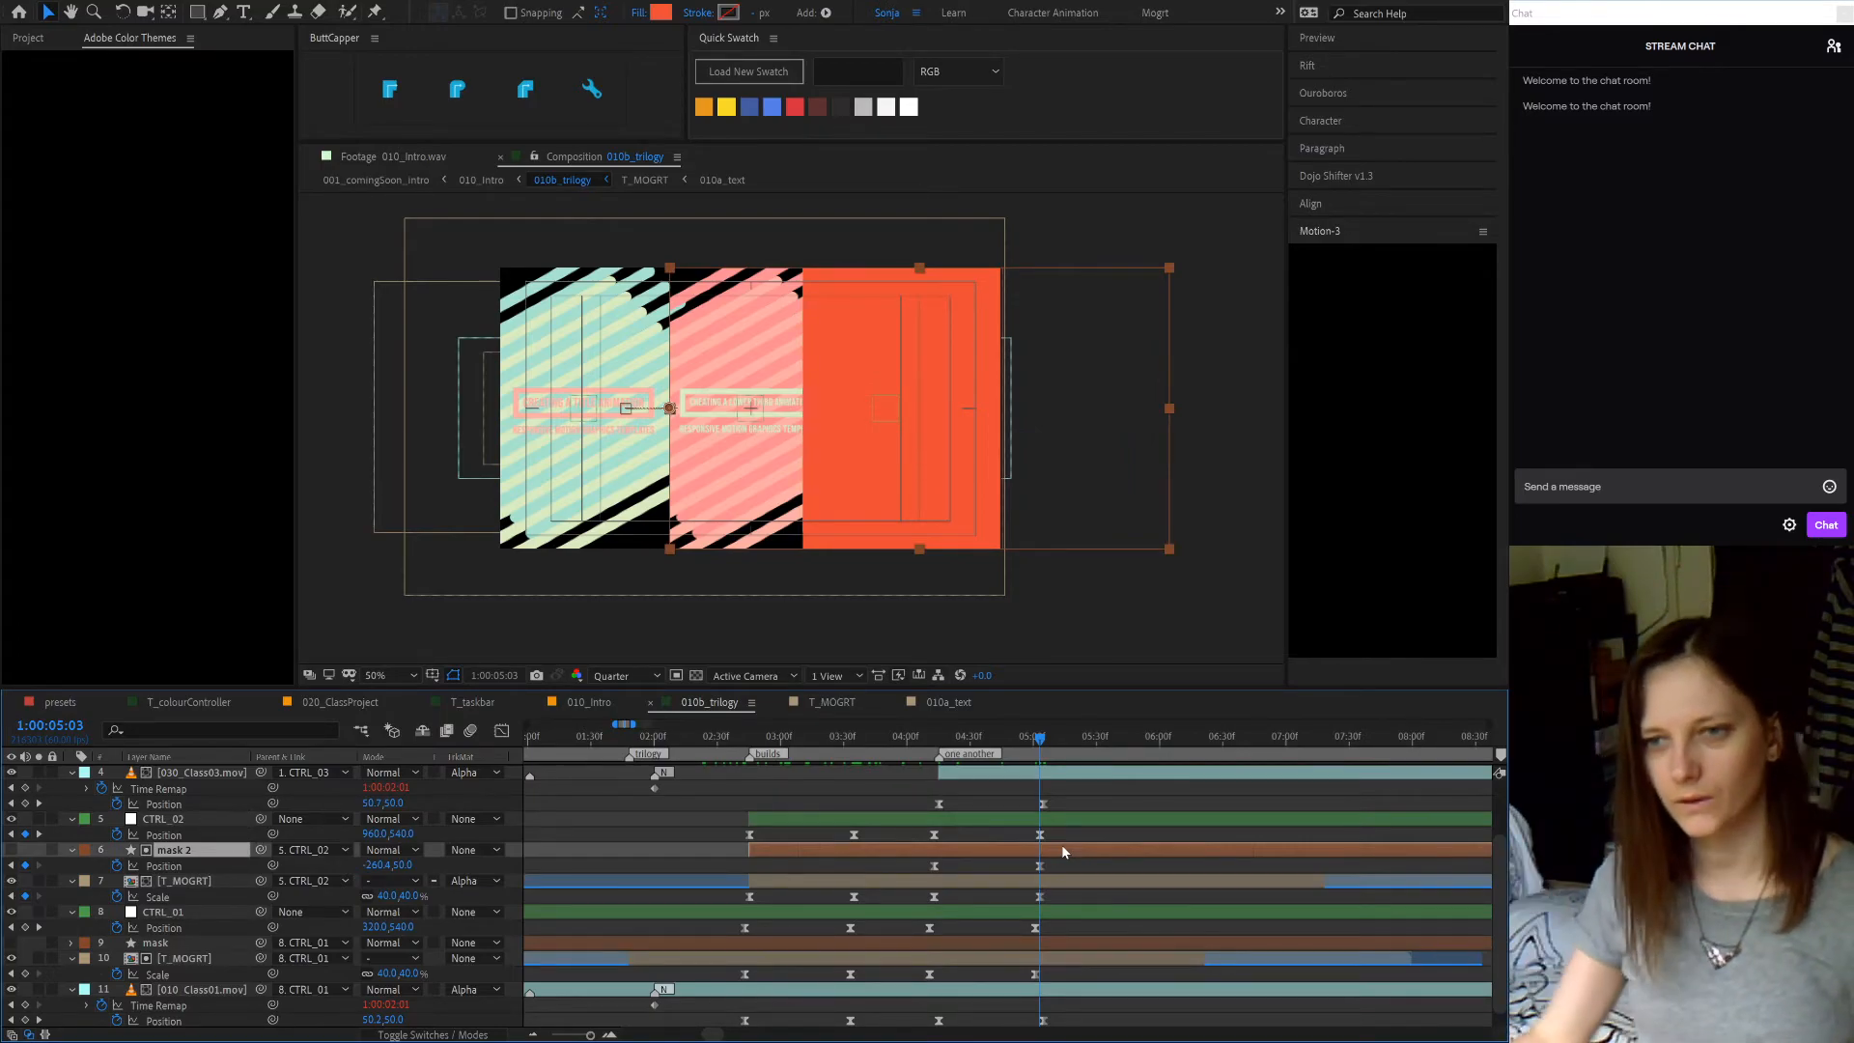
- Centre mask 3's anchor point at 1:00:05:05 and remove all of its Position keyframes
{"action": "scroll", "coordinate": [1147, 924], "scroll_direction": "up", "scroll_amount": 2}
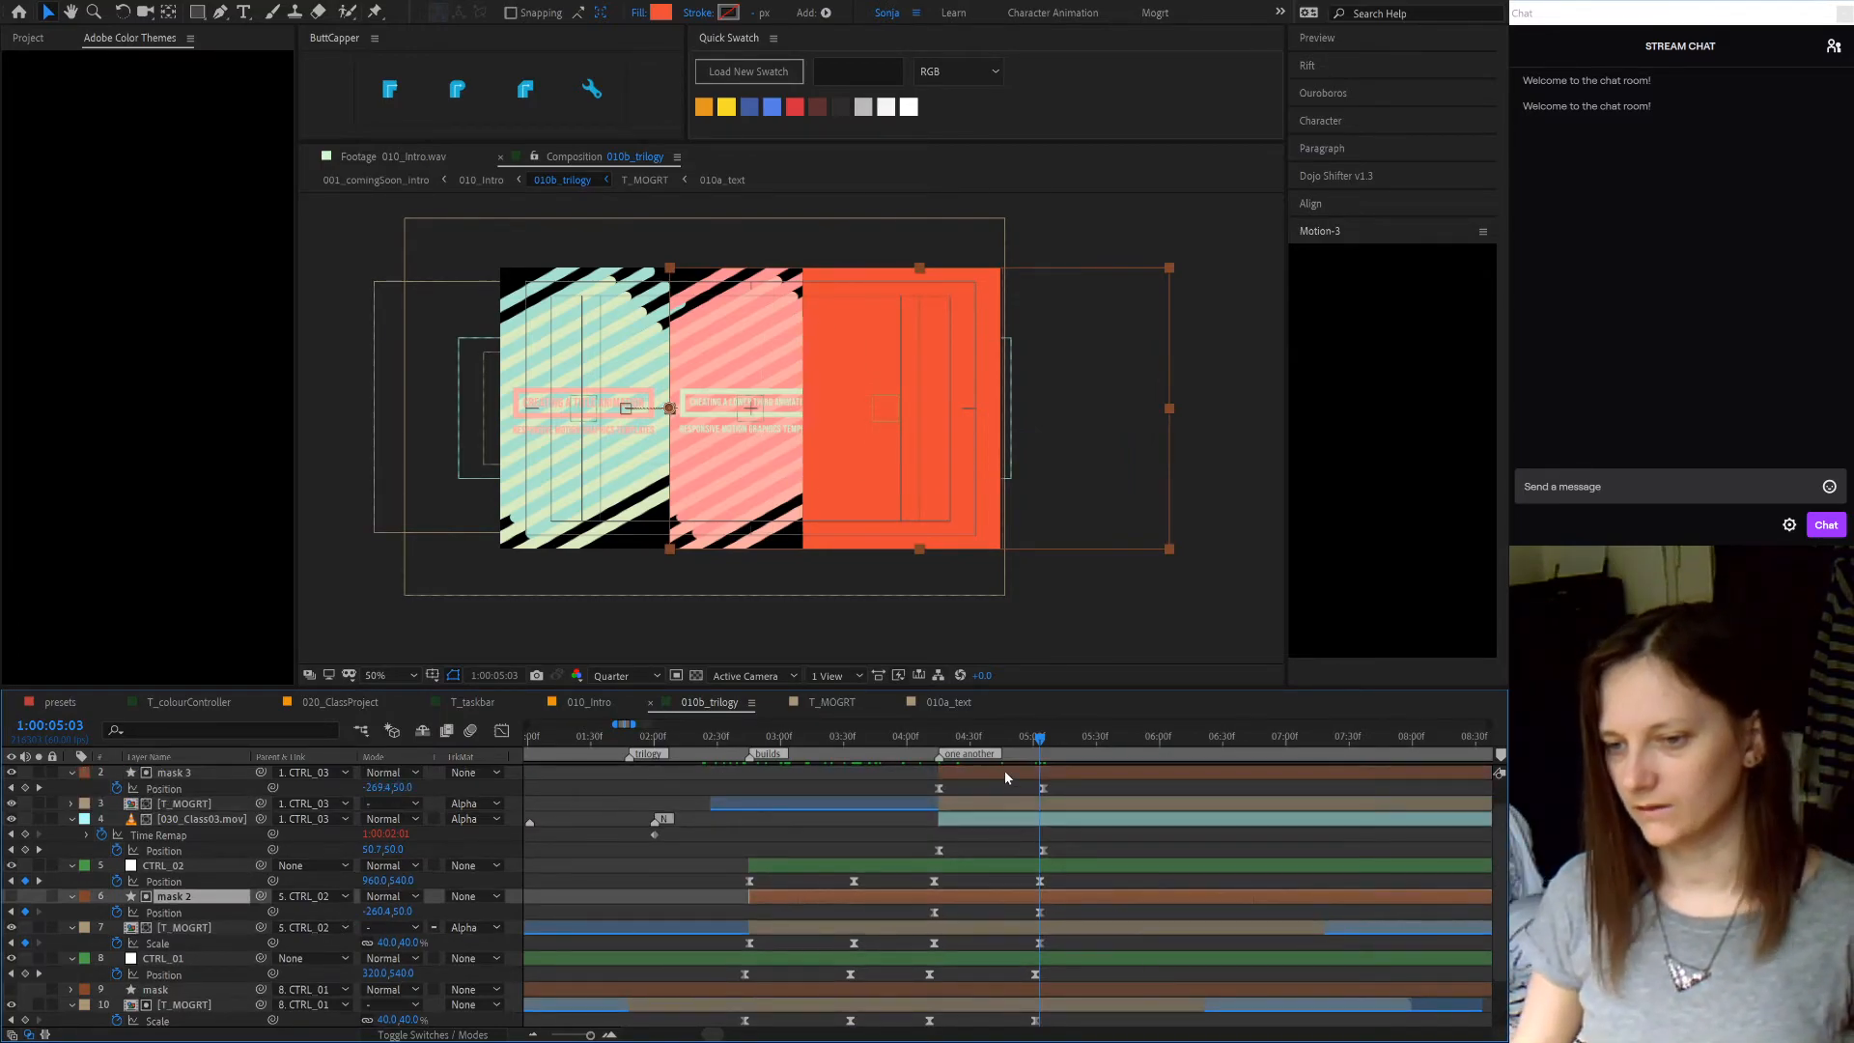
{"action": "left_click", "coordinate": [1044, 740]}
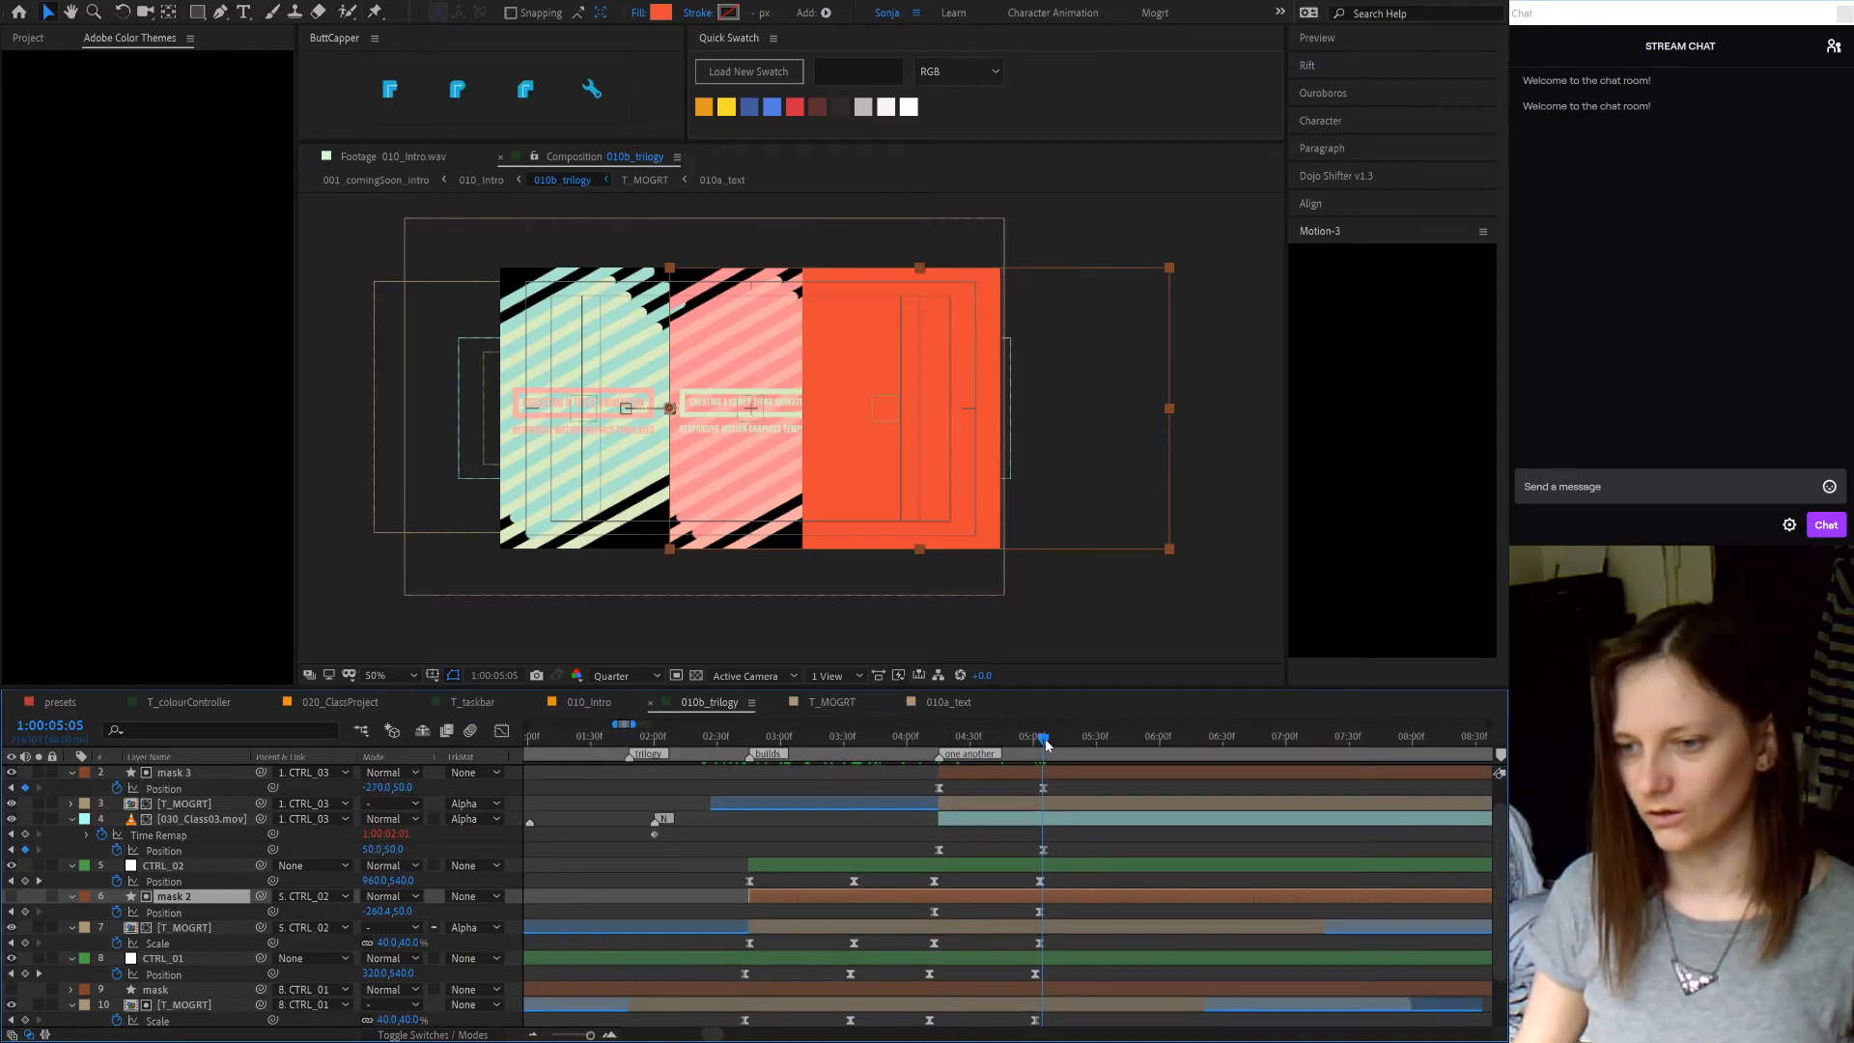
{"action": "scroll", "coordinate": [1075, 815], "scroll_direction": "up", "scroll_amount": 1}
{"action": "left_click", "coordinate": [1080, 803]}
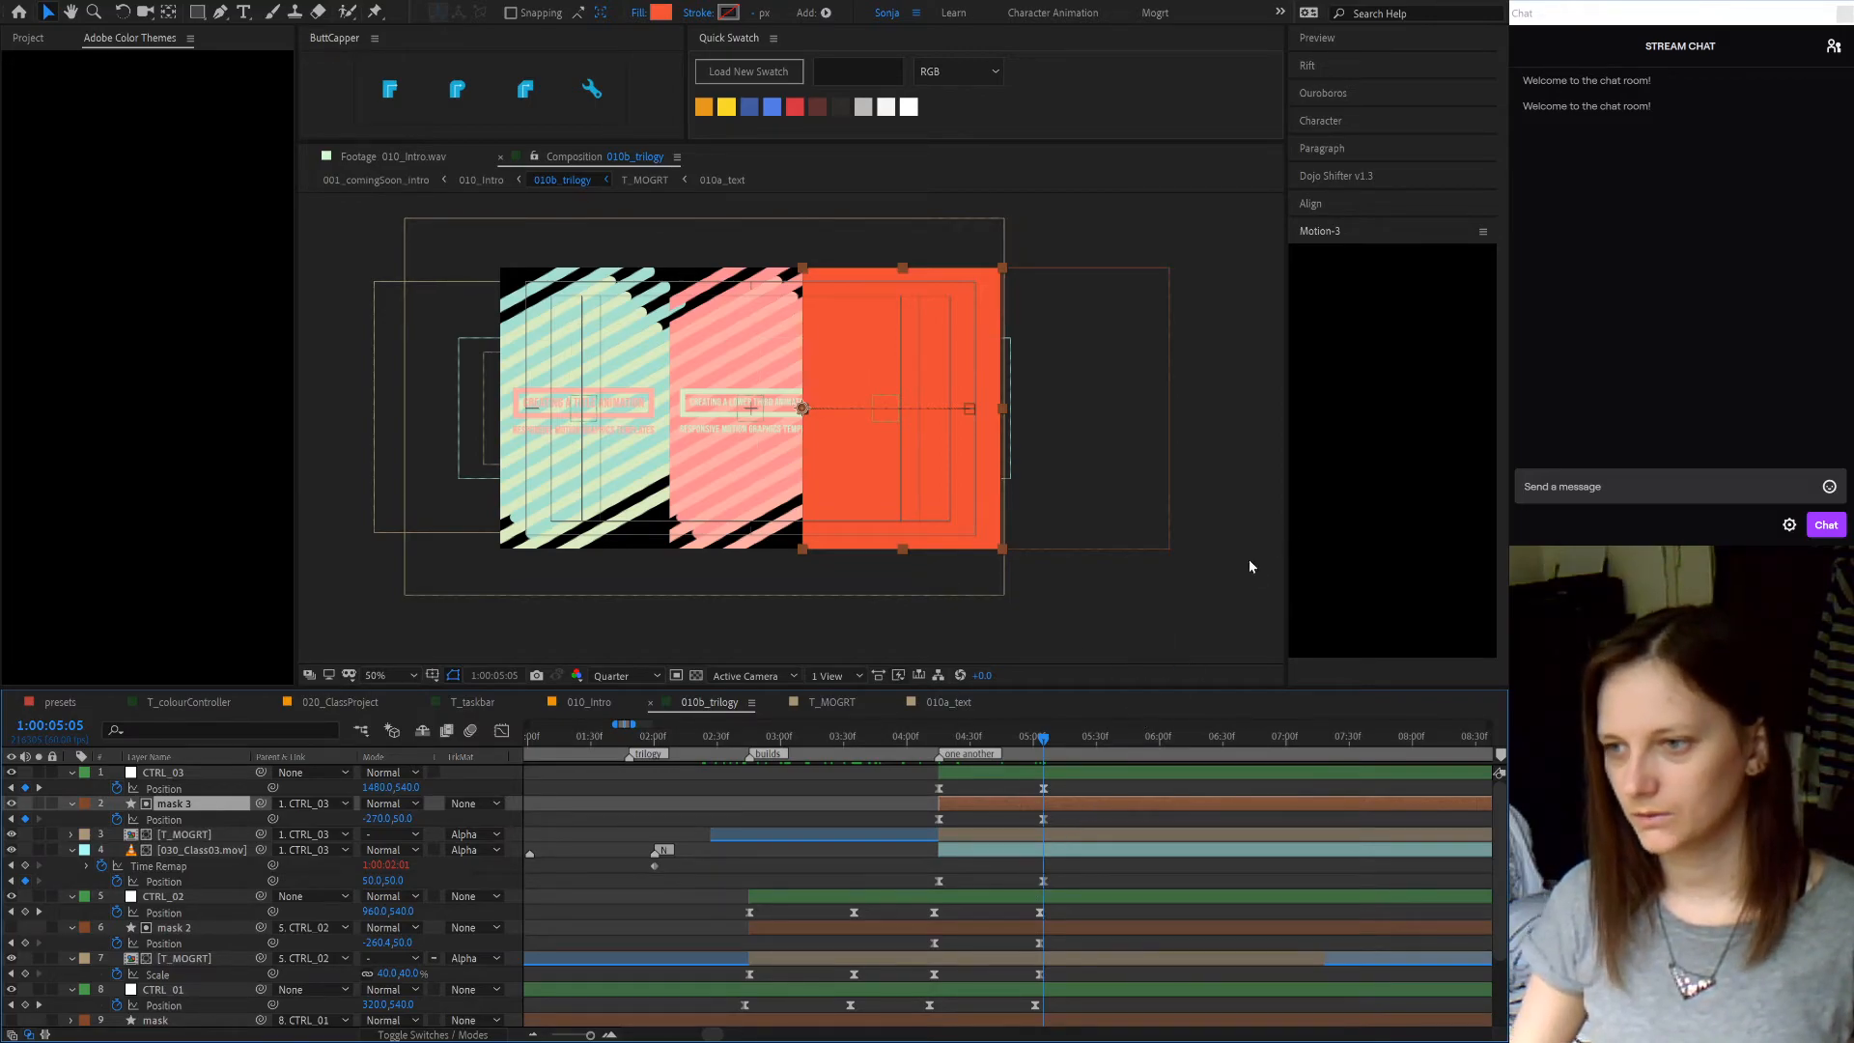
{"action": "left_click", "coordinate": [1446, 340]}
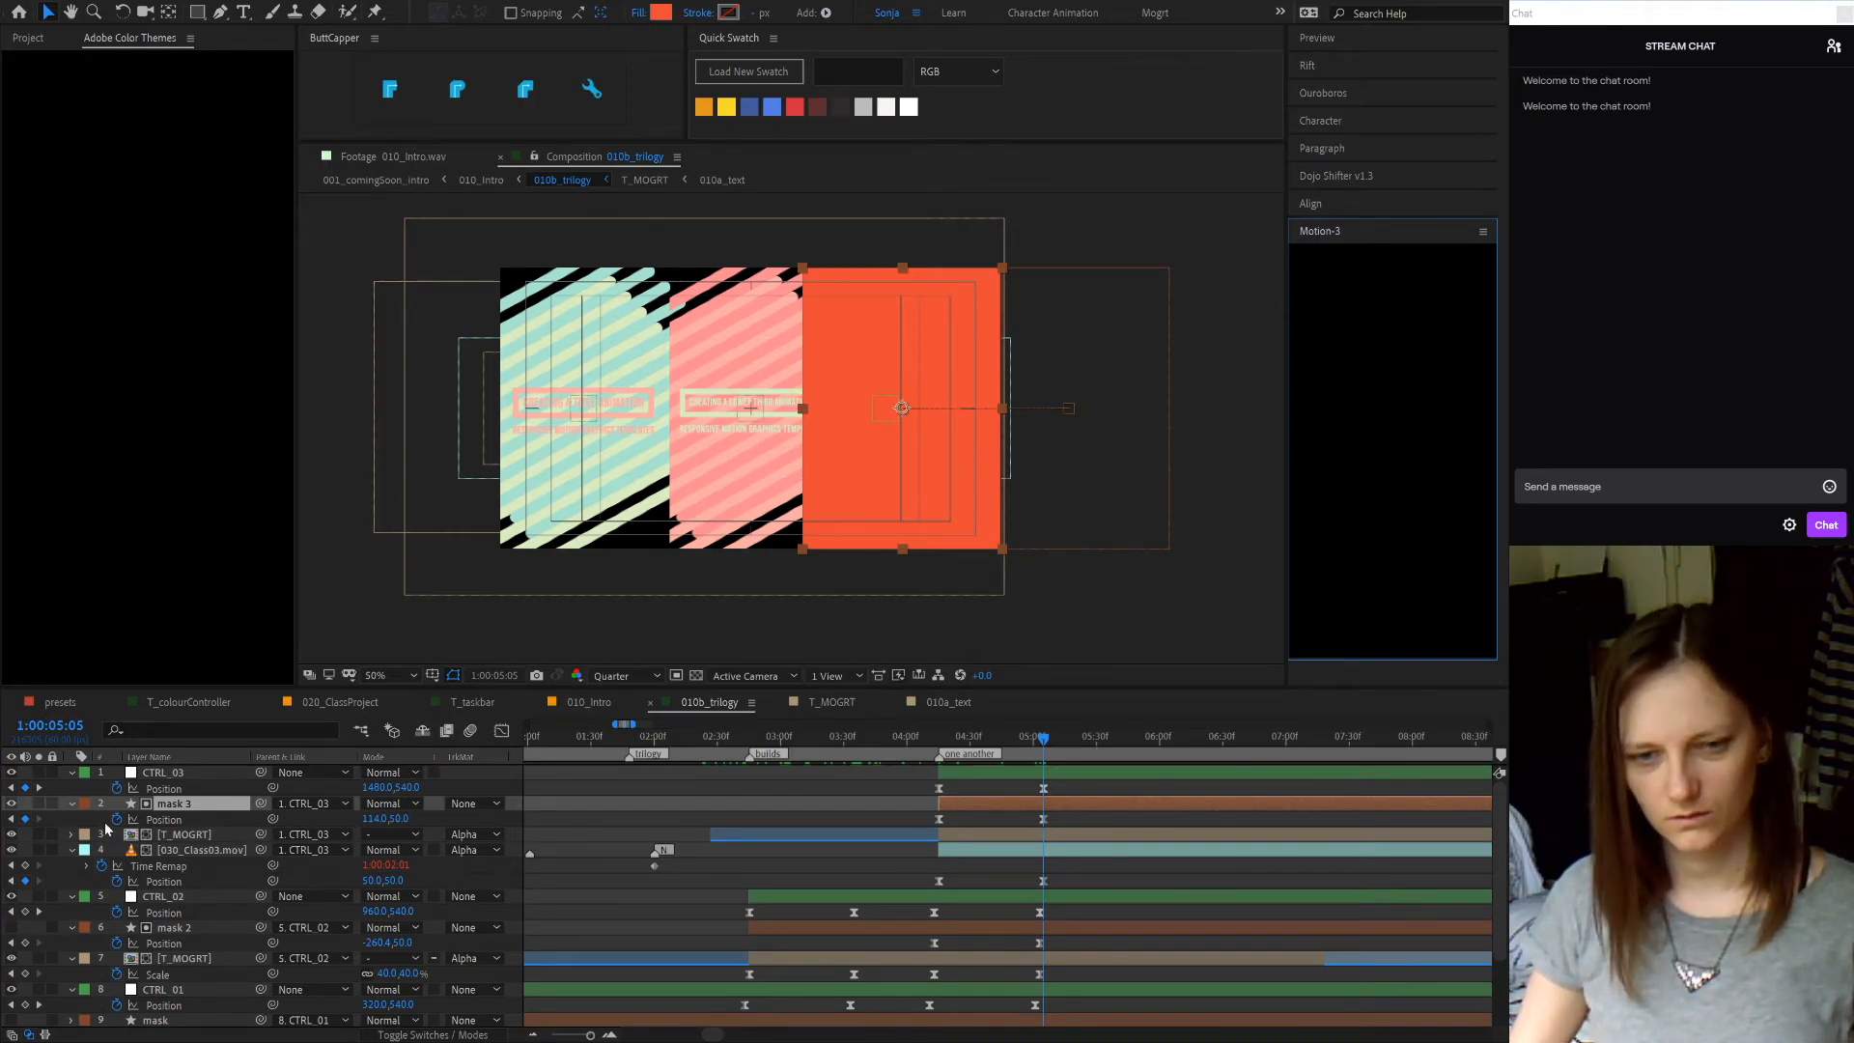
{"action": "left_click", "coordinate": [117, 819]}
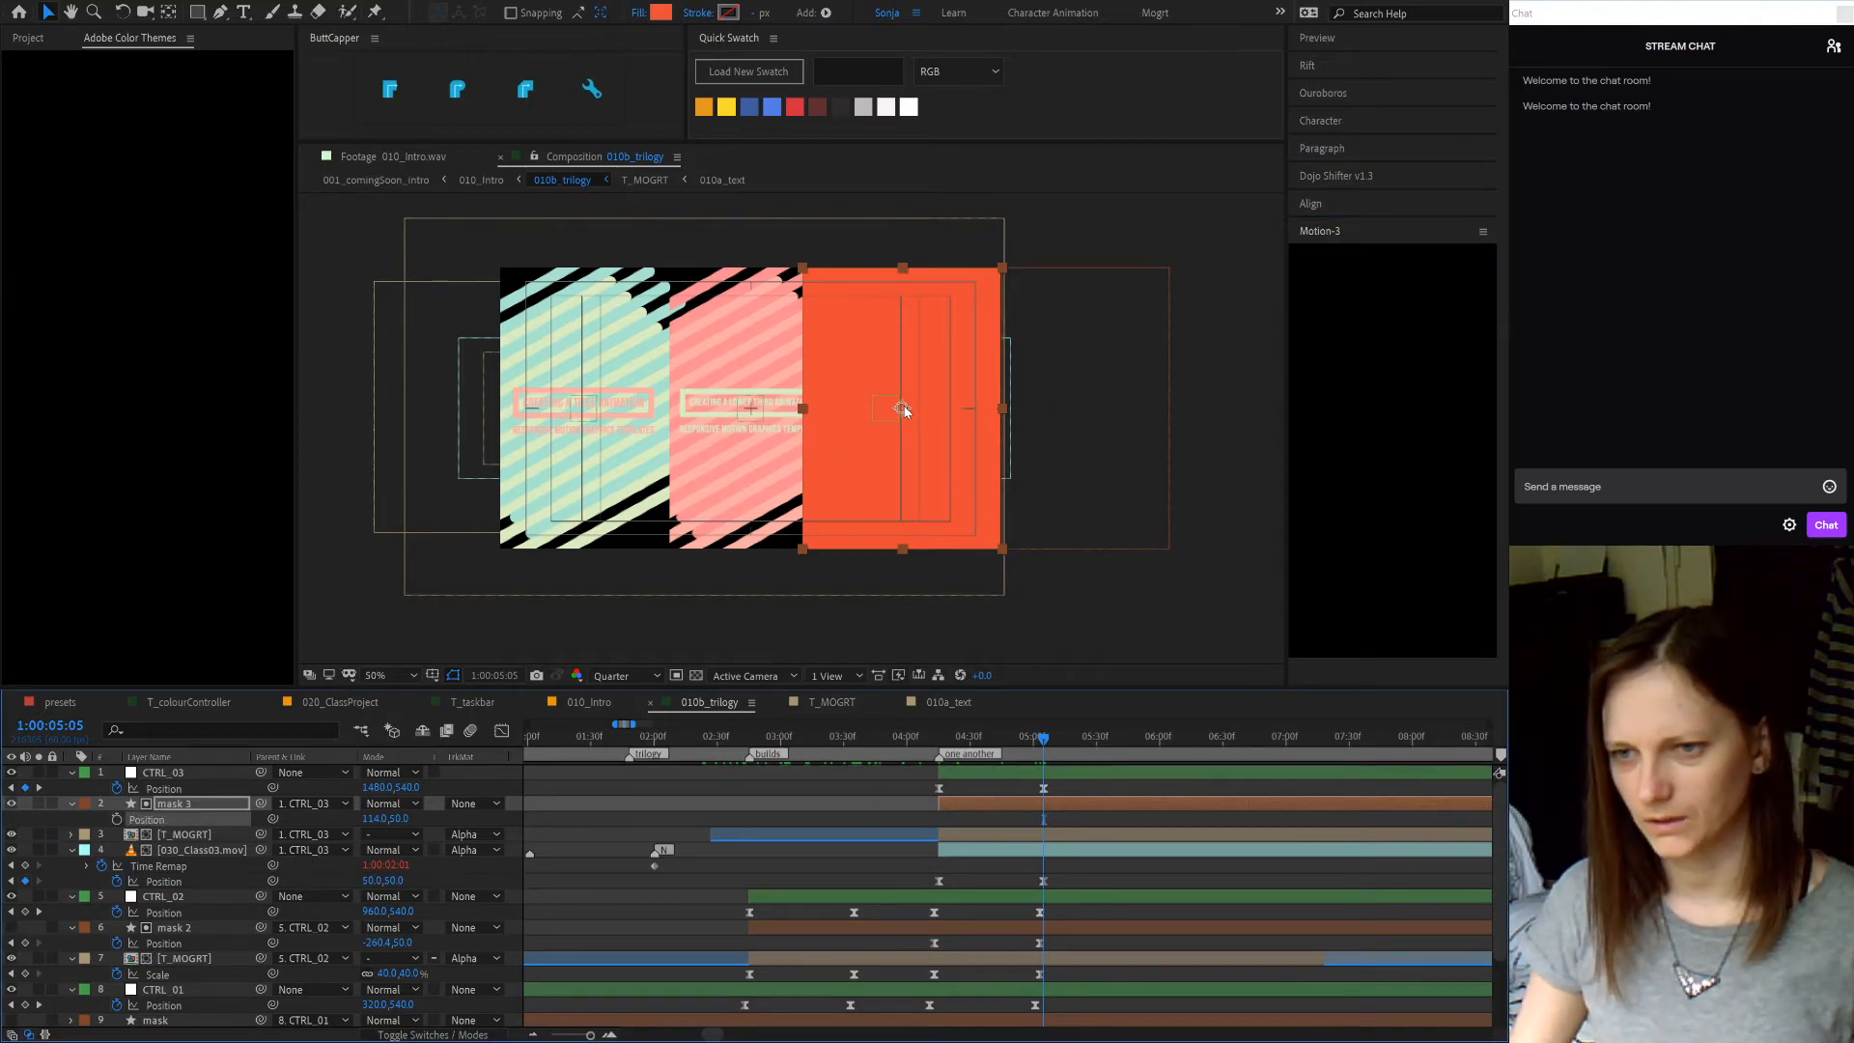
- Move CTRL_03 to about 1610, 540 at 1:00:05:05, undoing a further small shift
{"action": "left_click", "coordinate": [1064, 768]}
{"action": "left_click_drag", "start_coordinate": [883, 406], "coordinate": [924, 414]}
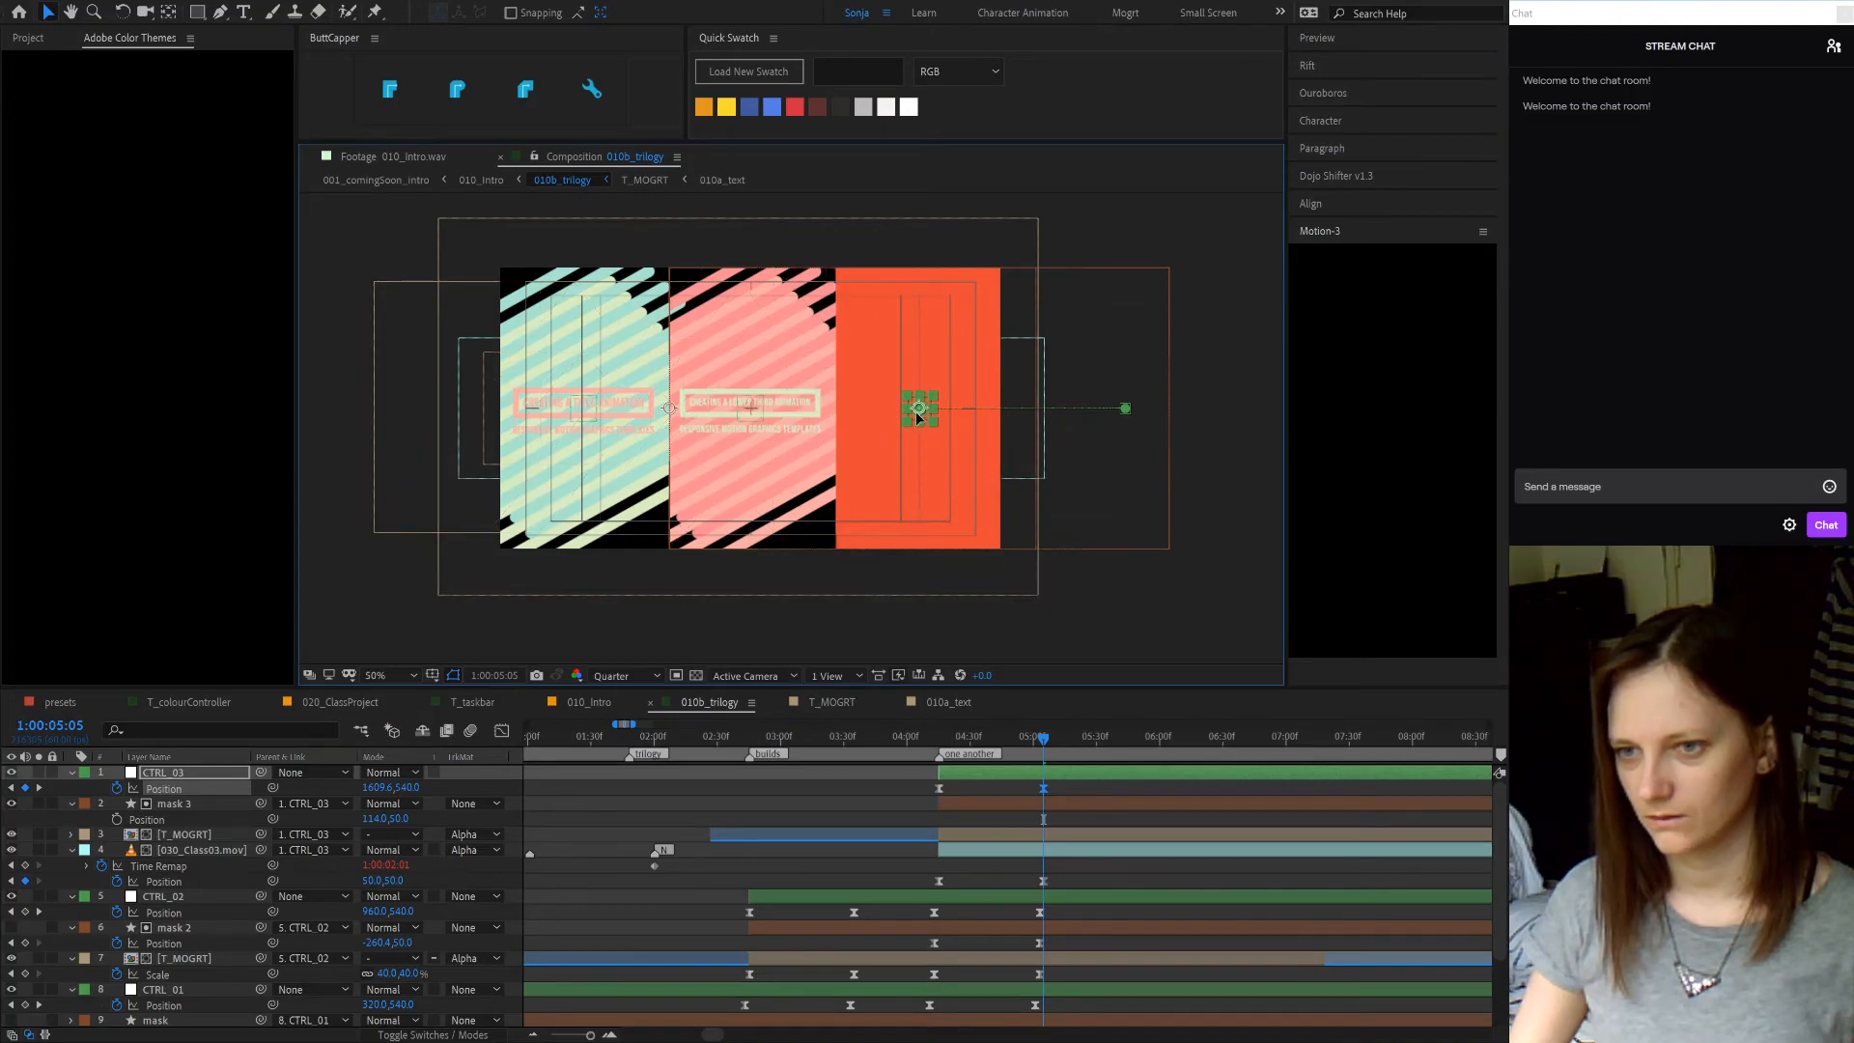
{"action": "left_click_drag", "start_coordinate": [915, 412], "coordinate": [925, 403]}
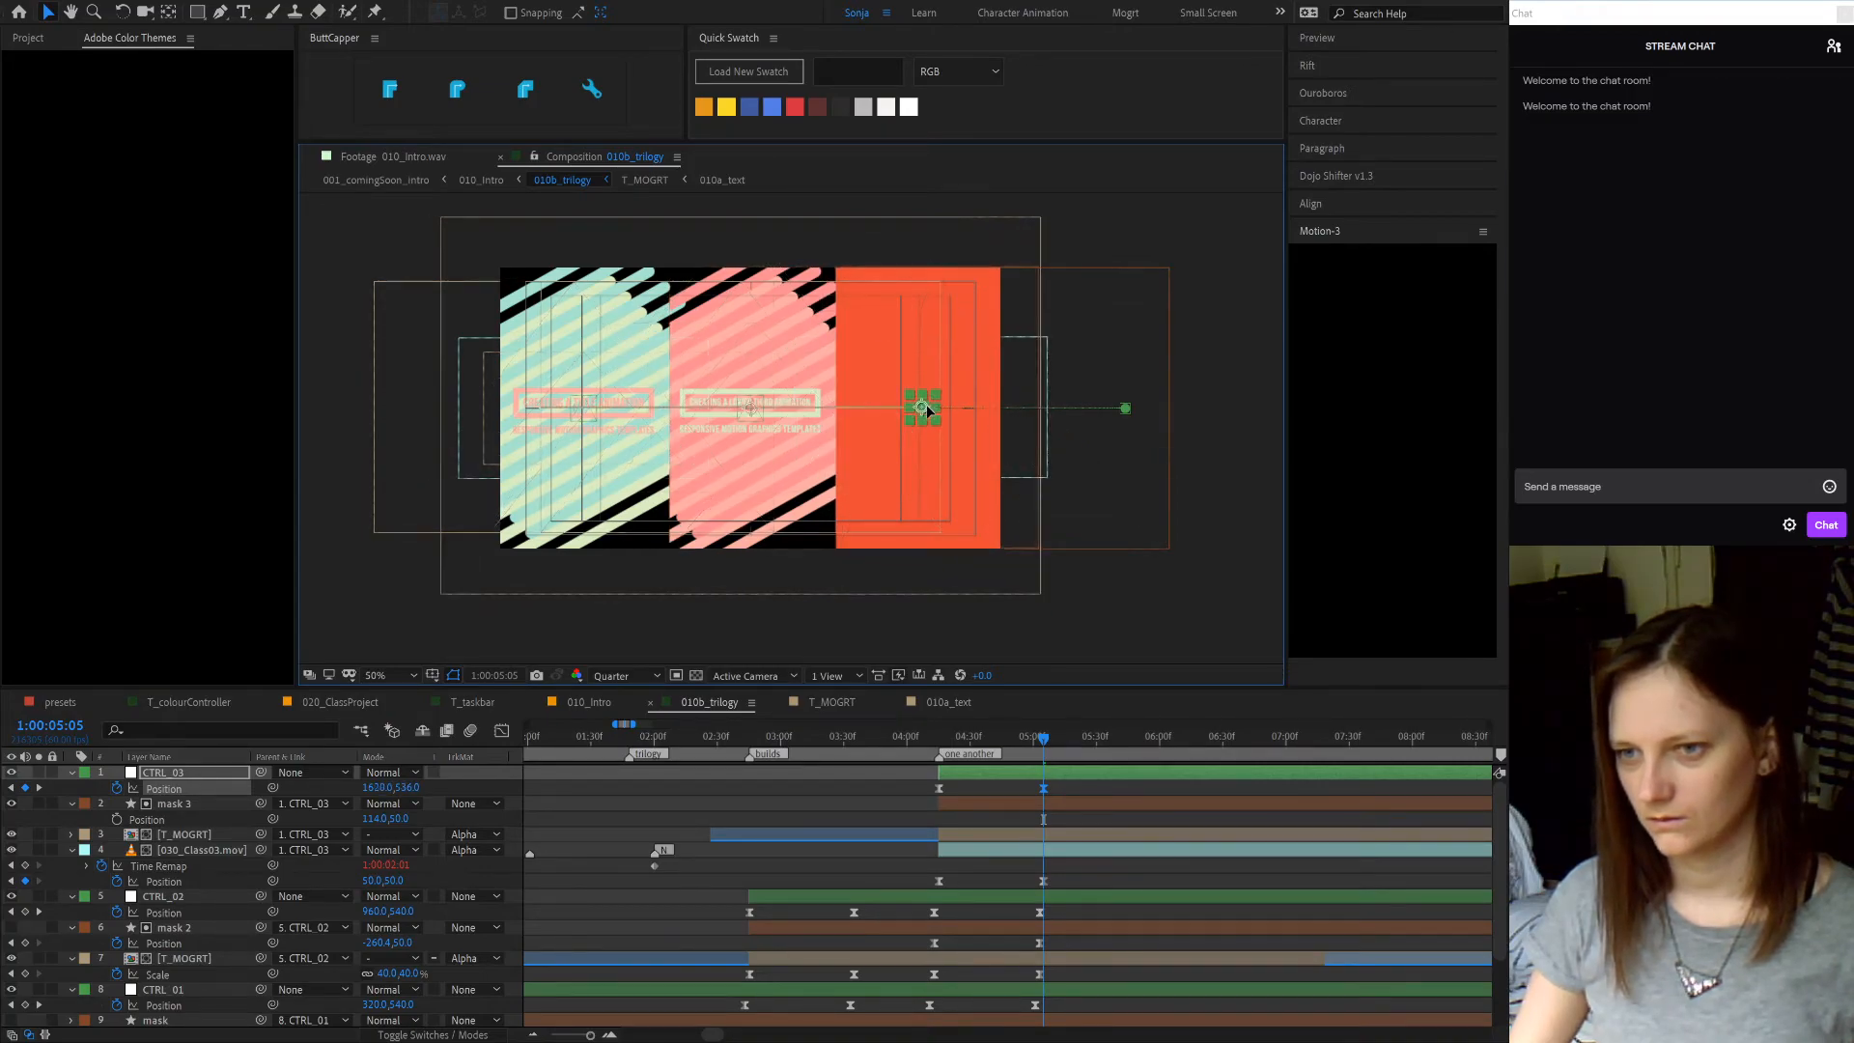
{"action": "key", "text": "ctrl+z"}
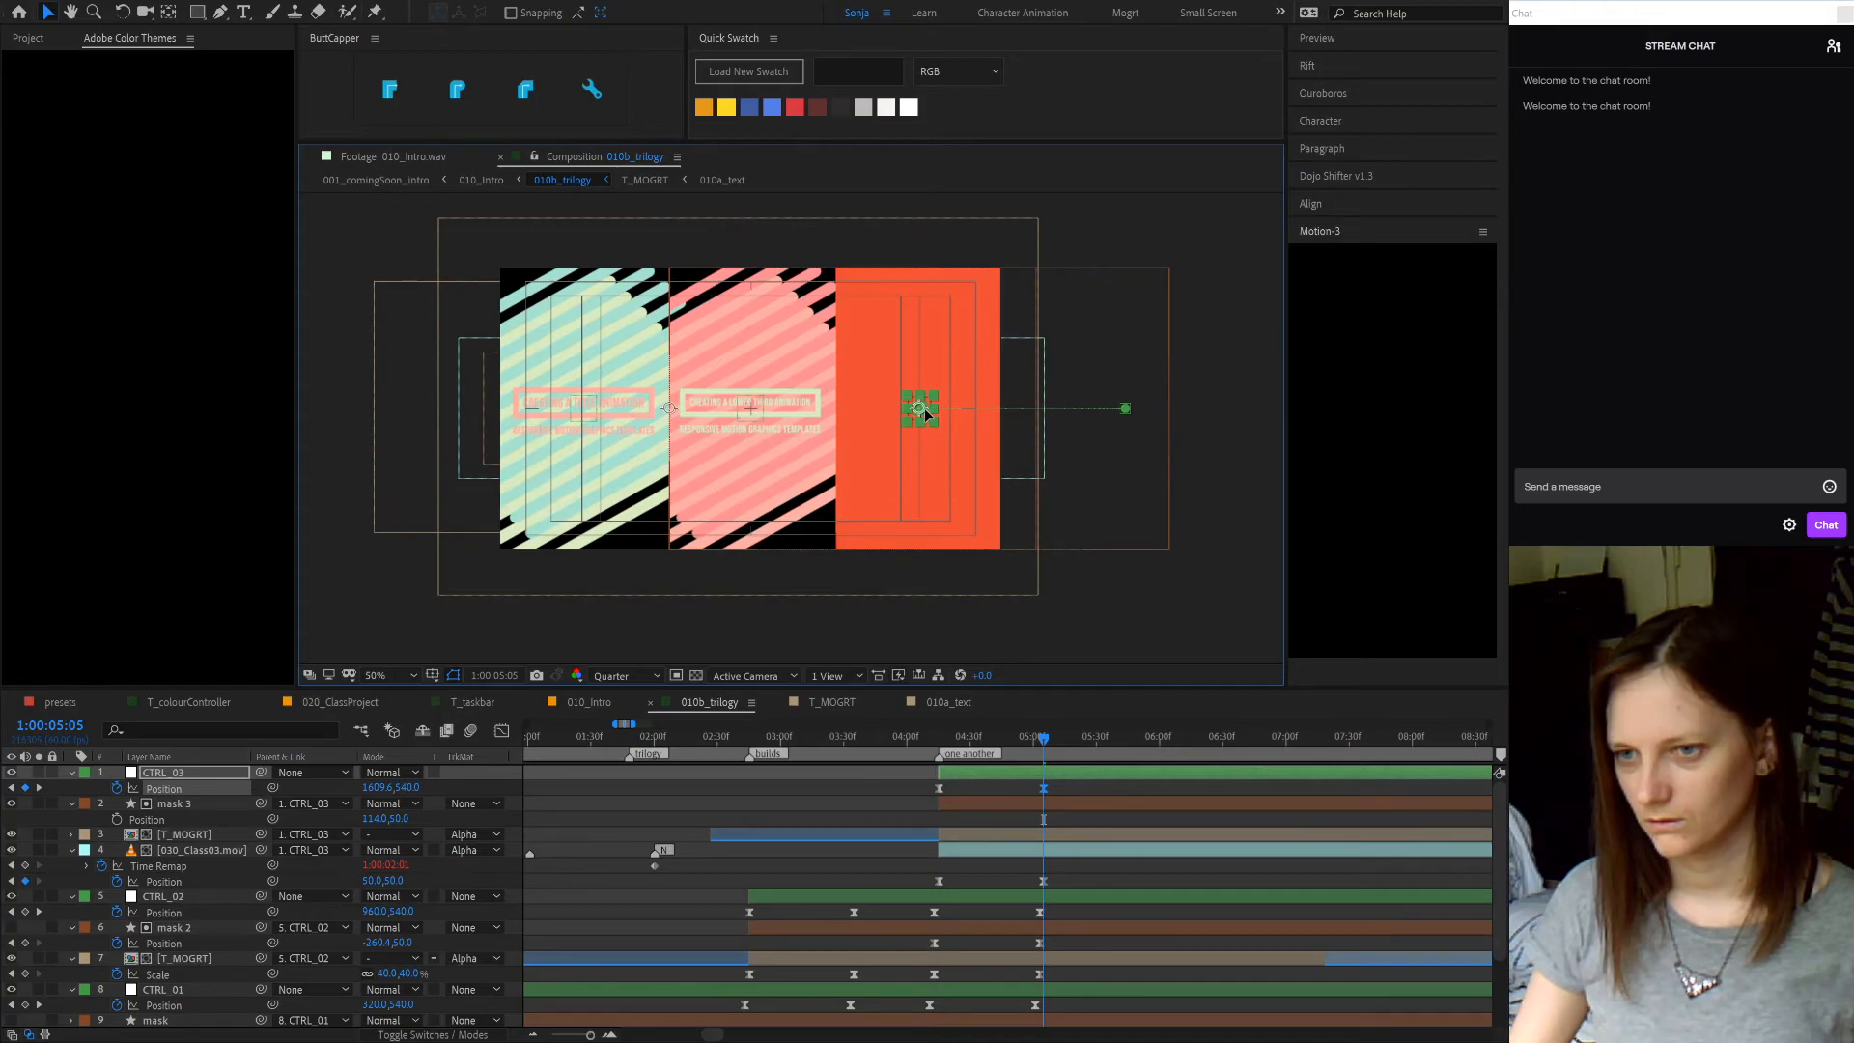
- Try CTRL_03 Positions of about 1664, 536 and 1734, 540 at 1:00:05:05 to fit mask 3 to the third panel
{"action": "left_click", "coordinate": [1022, 805]}
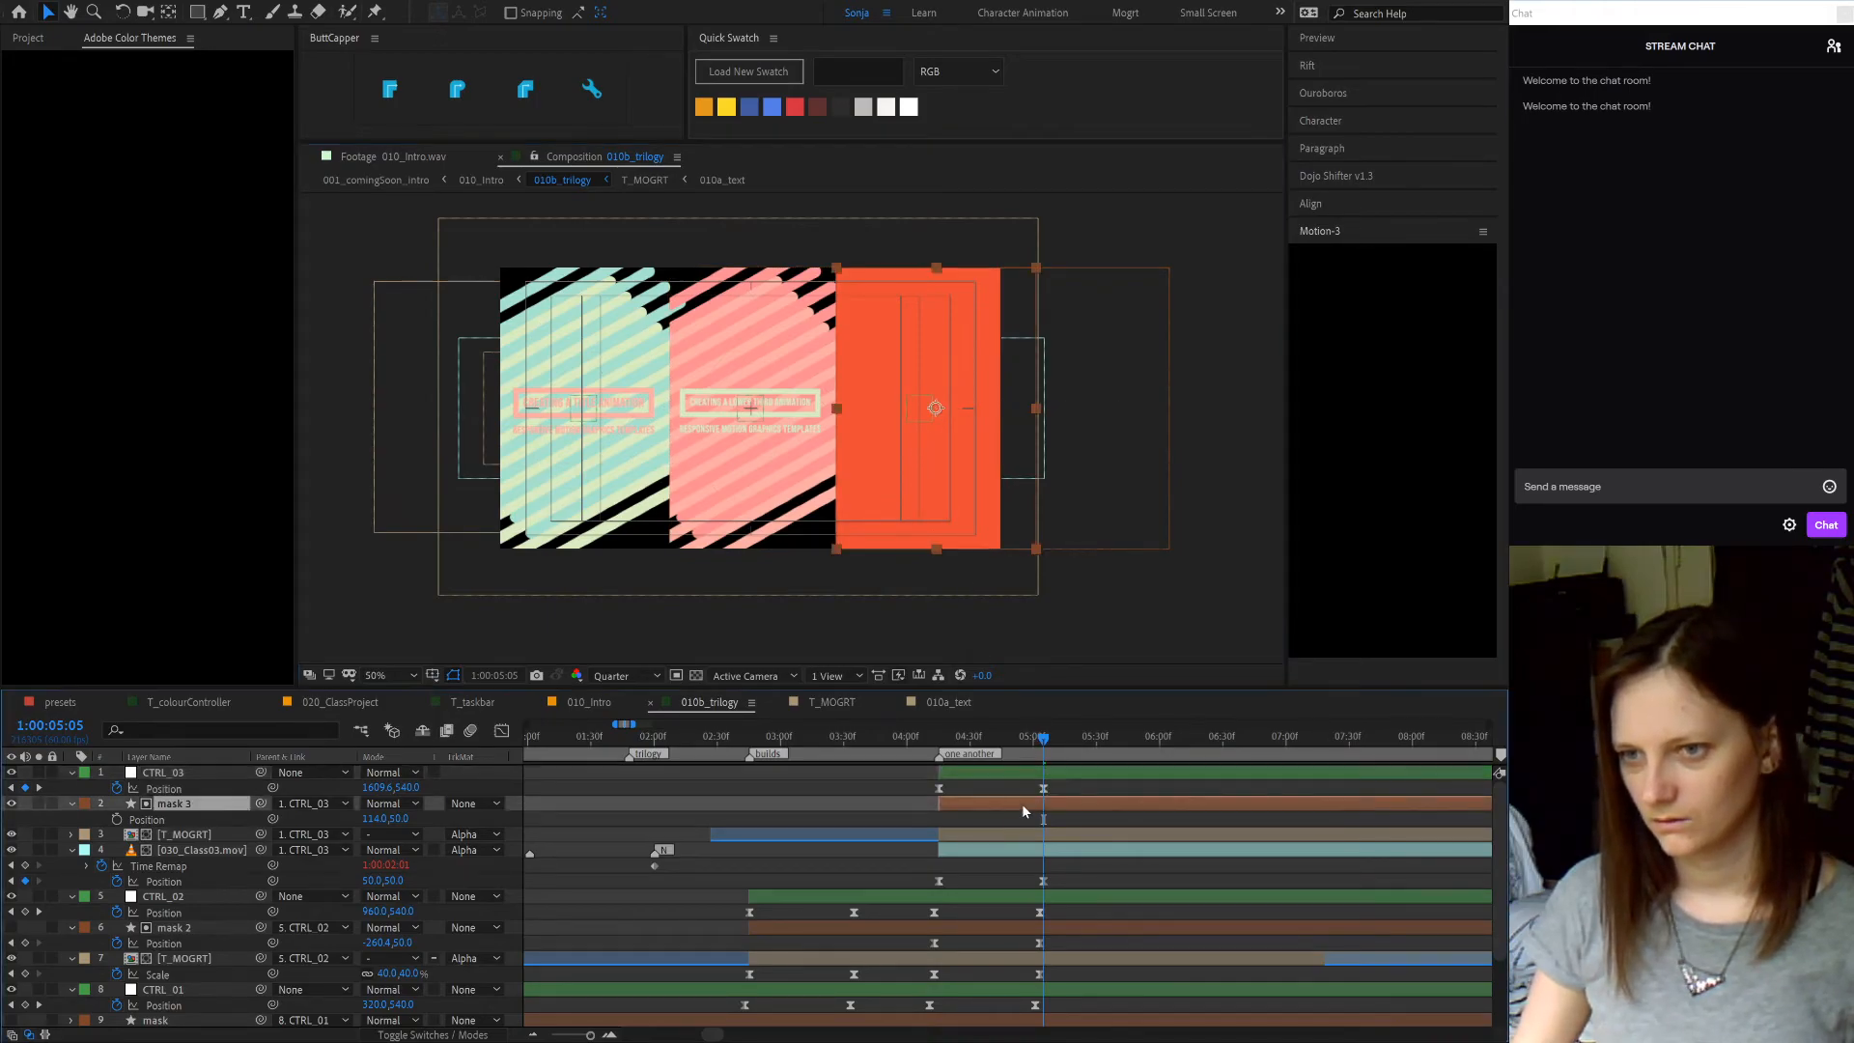
{"action": "left_click", "coordinate": [1074, 772]}
{"action": "mouse_move", "coordinate": [919, 407]}
{"action": "left_mouse_down"}
{"action": "mouse_move", "coordinate": [944, 393]}
{"action": "mouse_move", "coordinate": [922, 391]}
{"action": "left_mouse_up"}
{"action": "scroll", "coordinate": [939, 413], "scroll_direction": "up", "scroll_amount": 1}
{"action": "scroll", "coordinate": [938, 417], "scroll_direction": "up", "scroll_amount": 1}
{"action": "left_click", "coordinate": [1109, 806]}
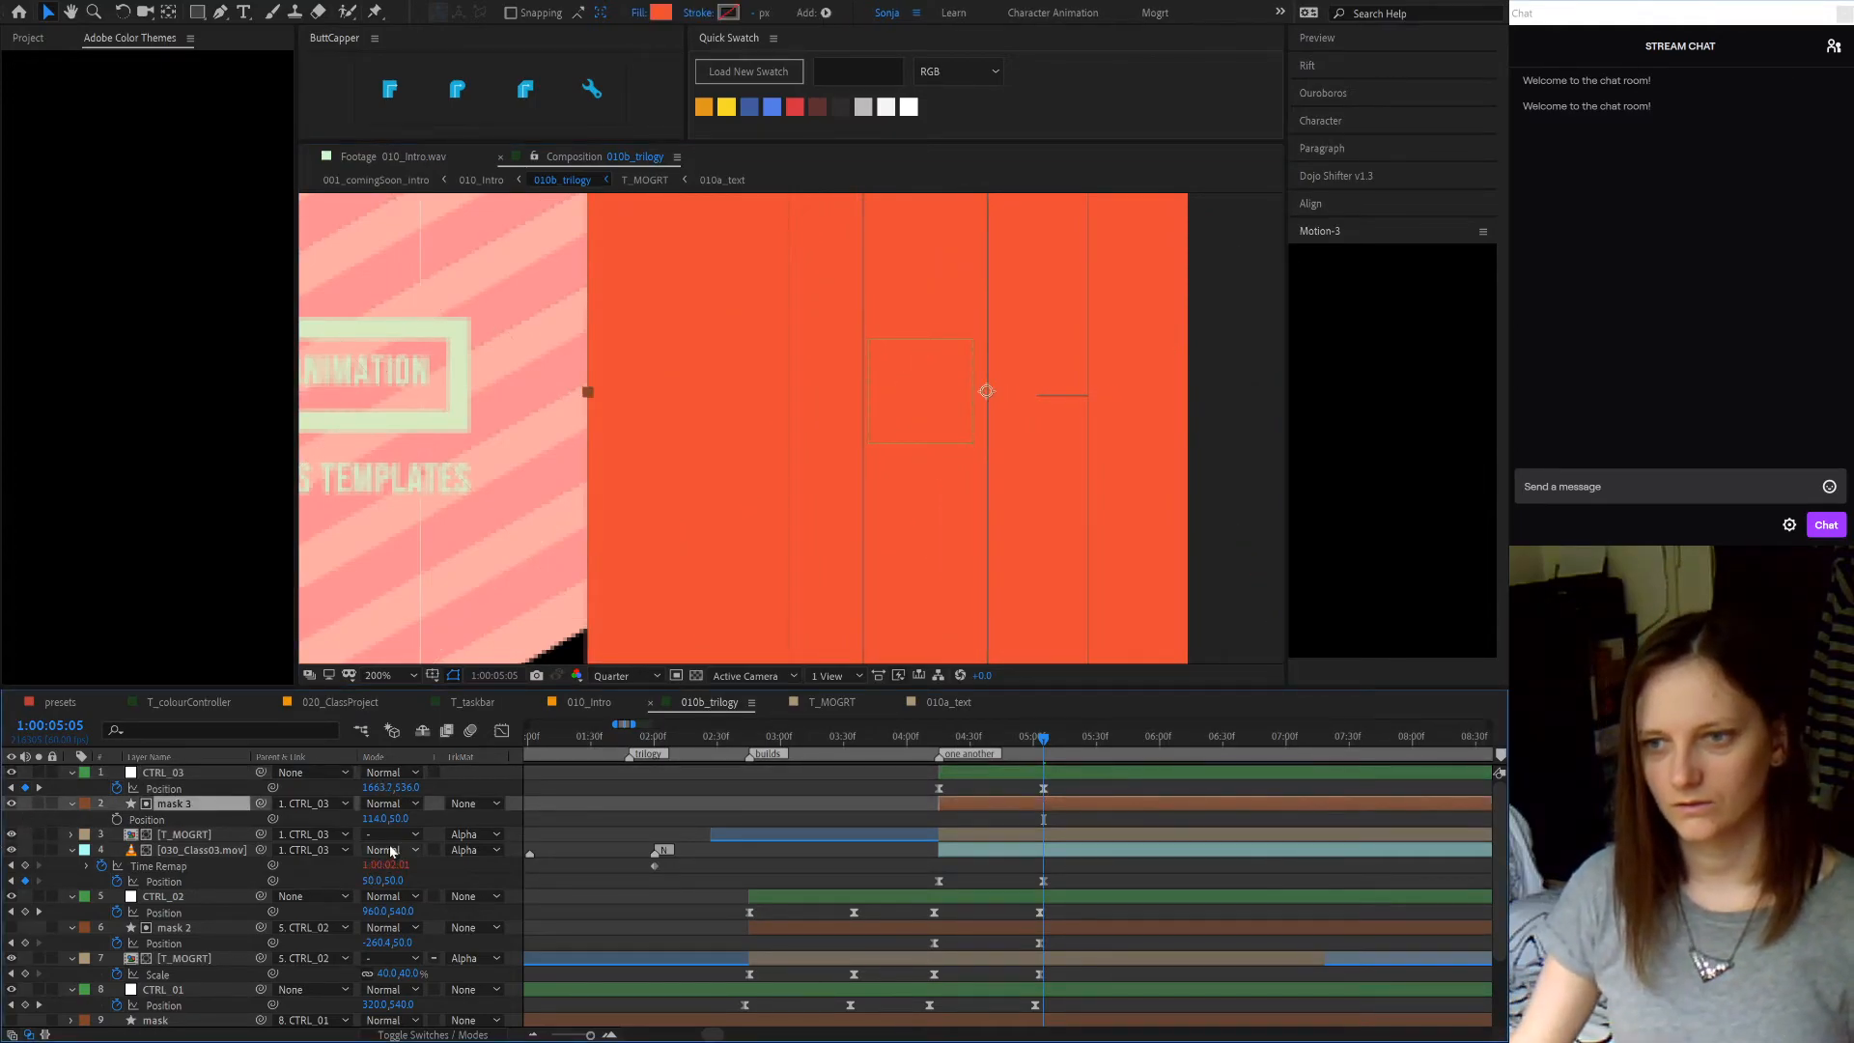
{"action": "left_click", "coordinate": [1066, 777]}
{"action": "left_click_drag", "start_coordinate": [923, 388], "coordinate": [1007, 397]}
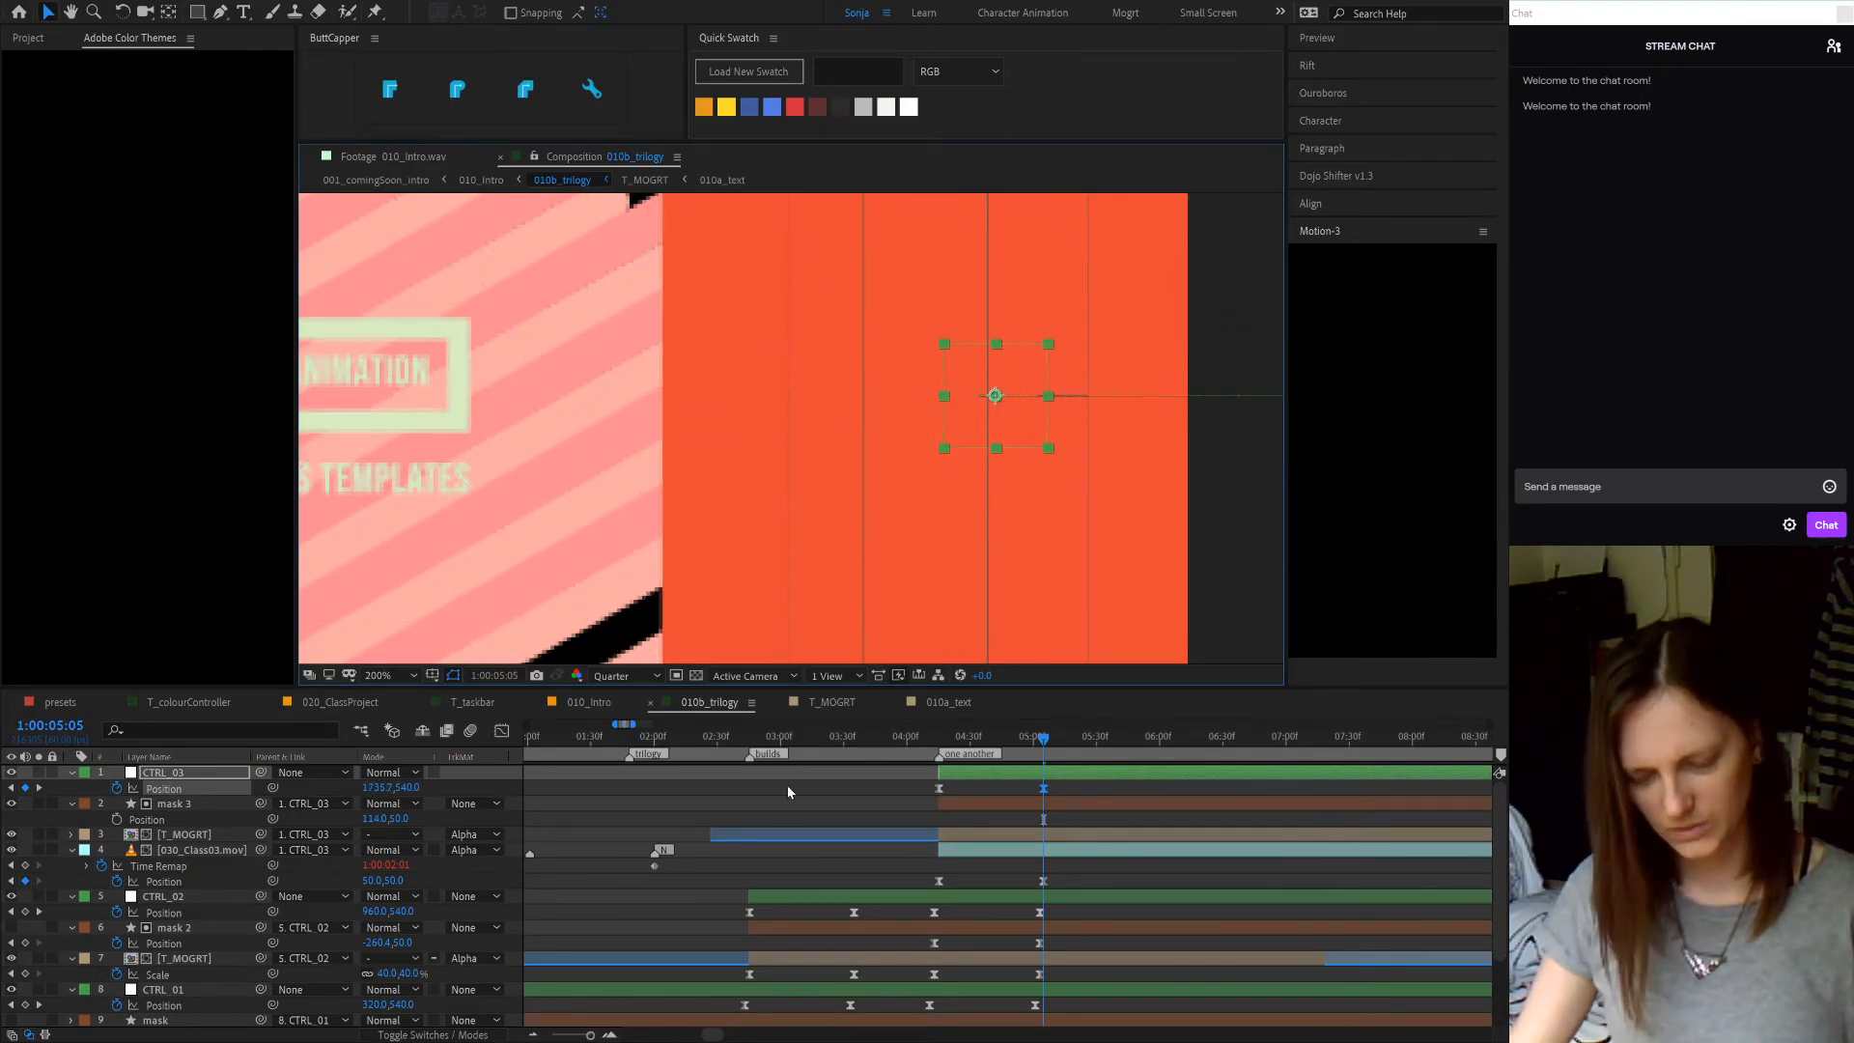
- Solo CTRL_03 and mask 3, and move CTRL_03 to about 1629, 543 at 1:00:05:05
{"action": "left_click", "coordinate": [189, 803]}
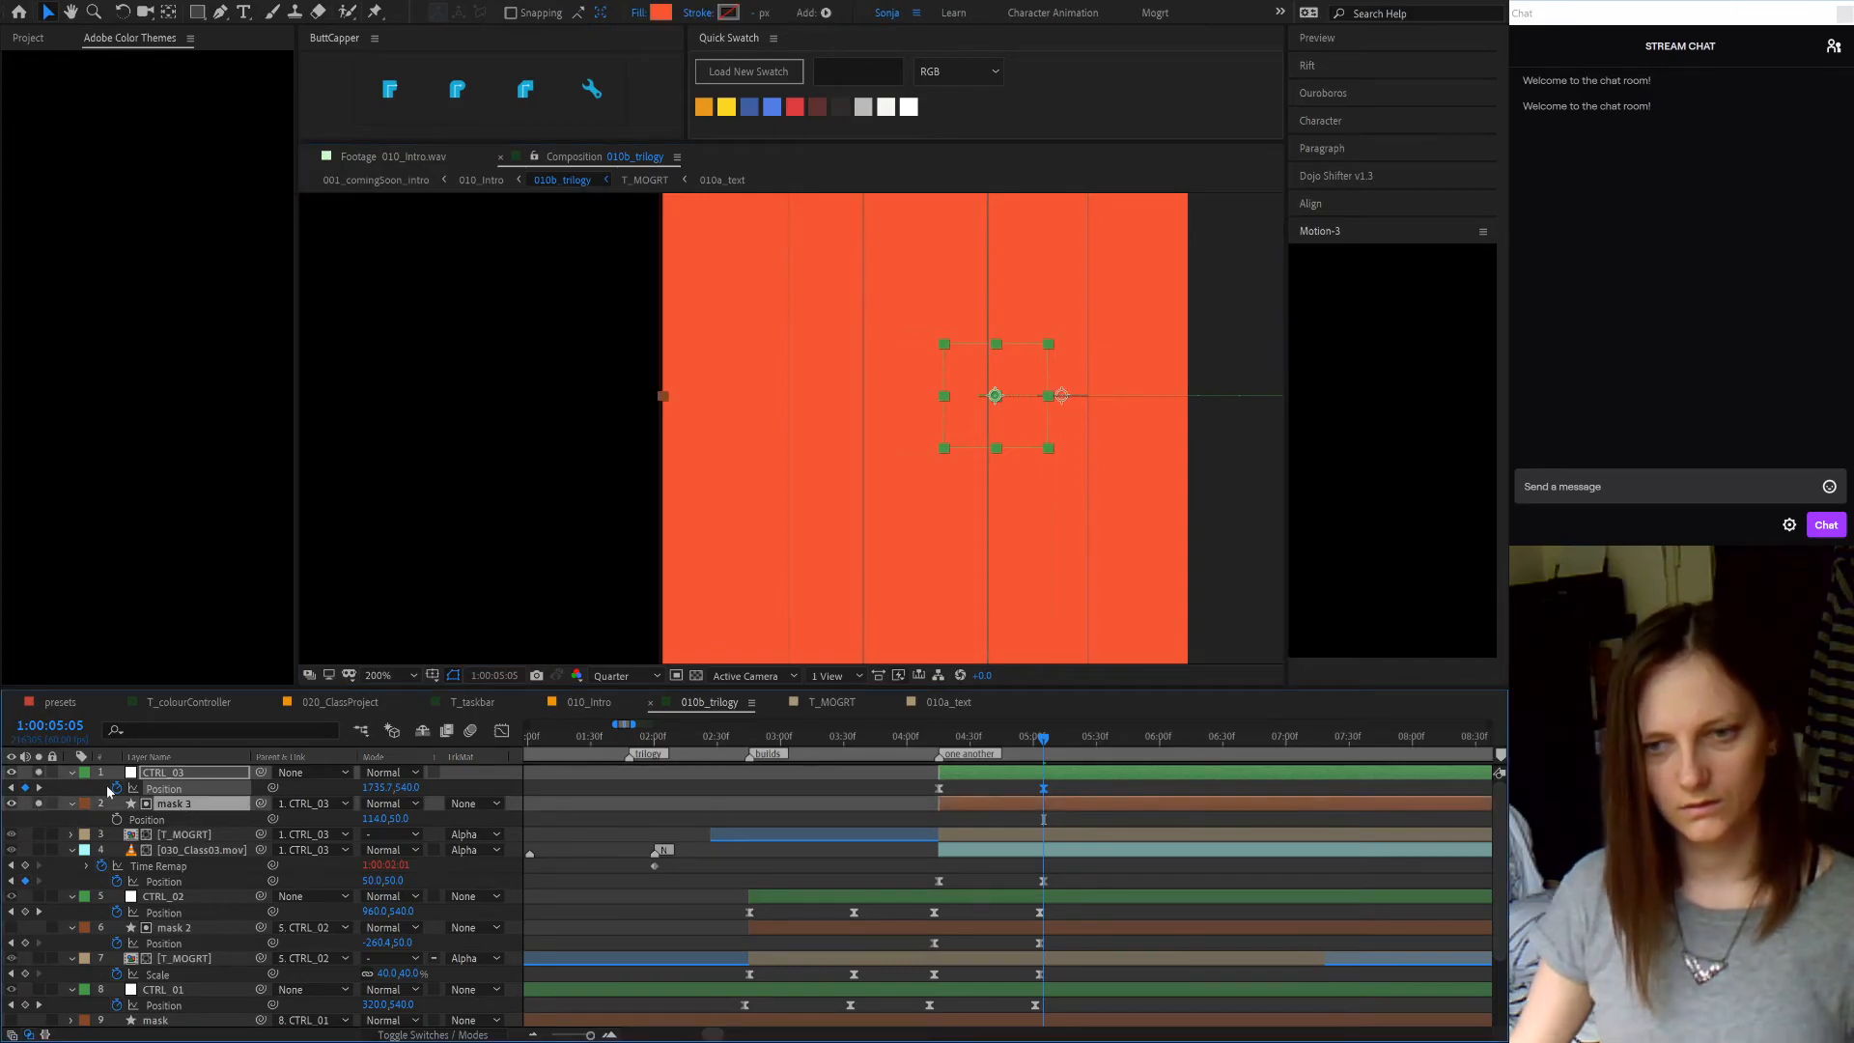
{"action": "left_click", "coordinate": [1062, 770]}
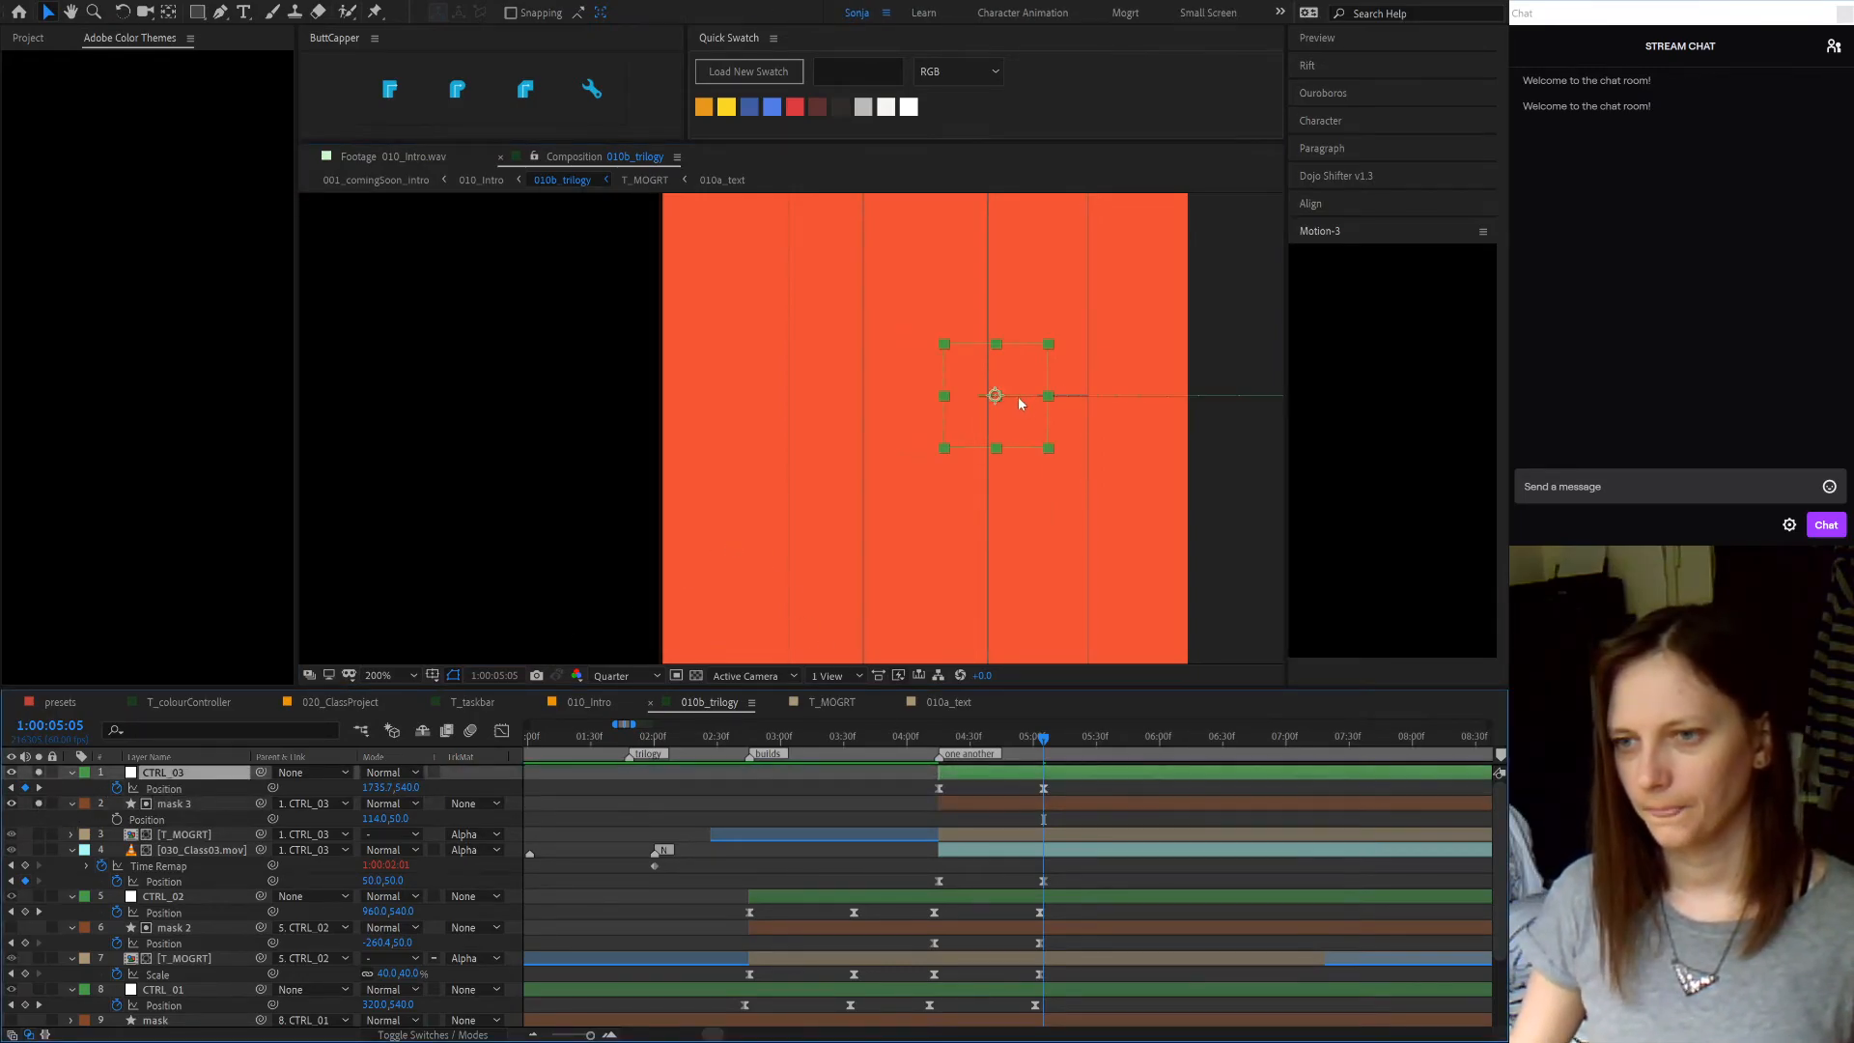
{"action": "left_click_drag", "start_coordinate": [996, 394], "coordinate": [884, 398]}
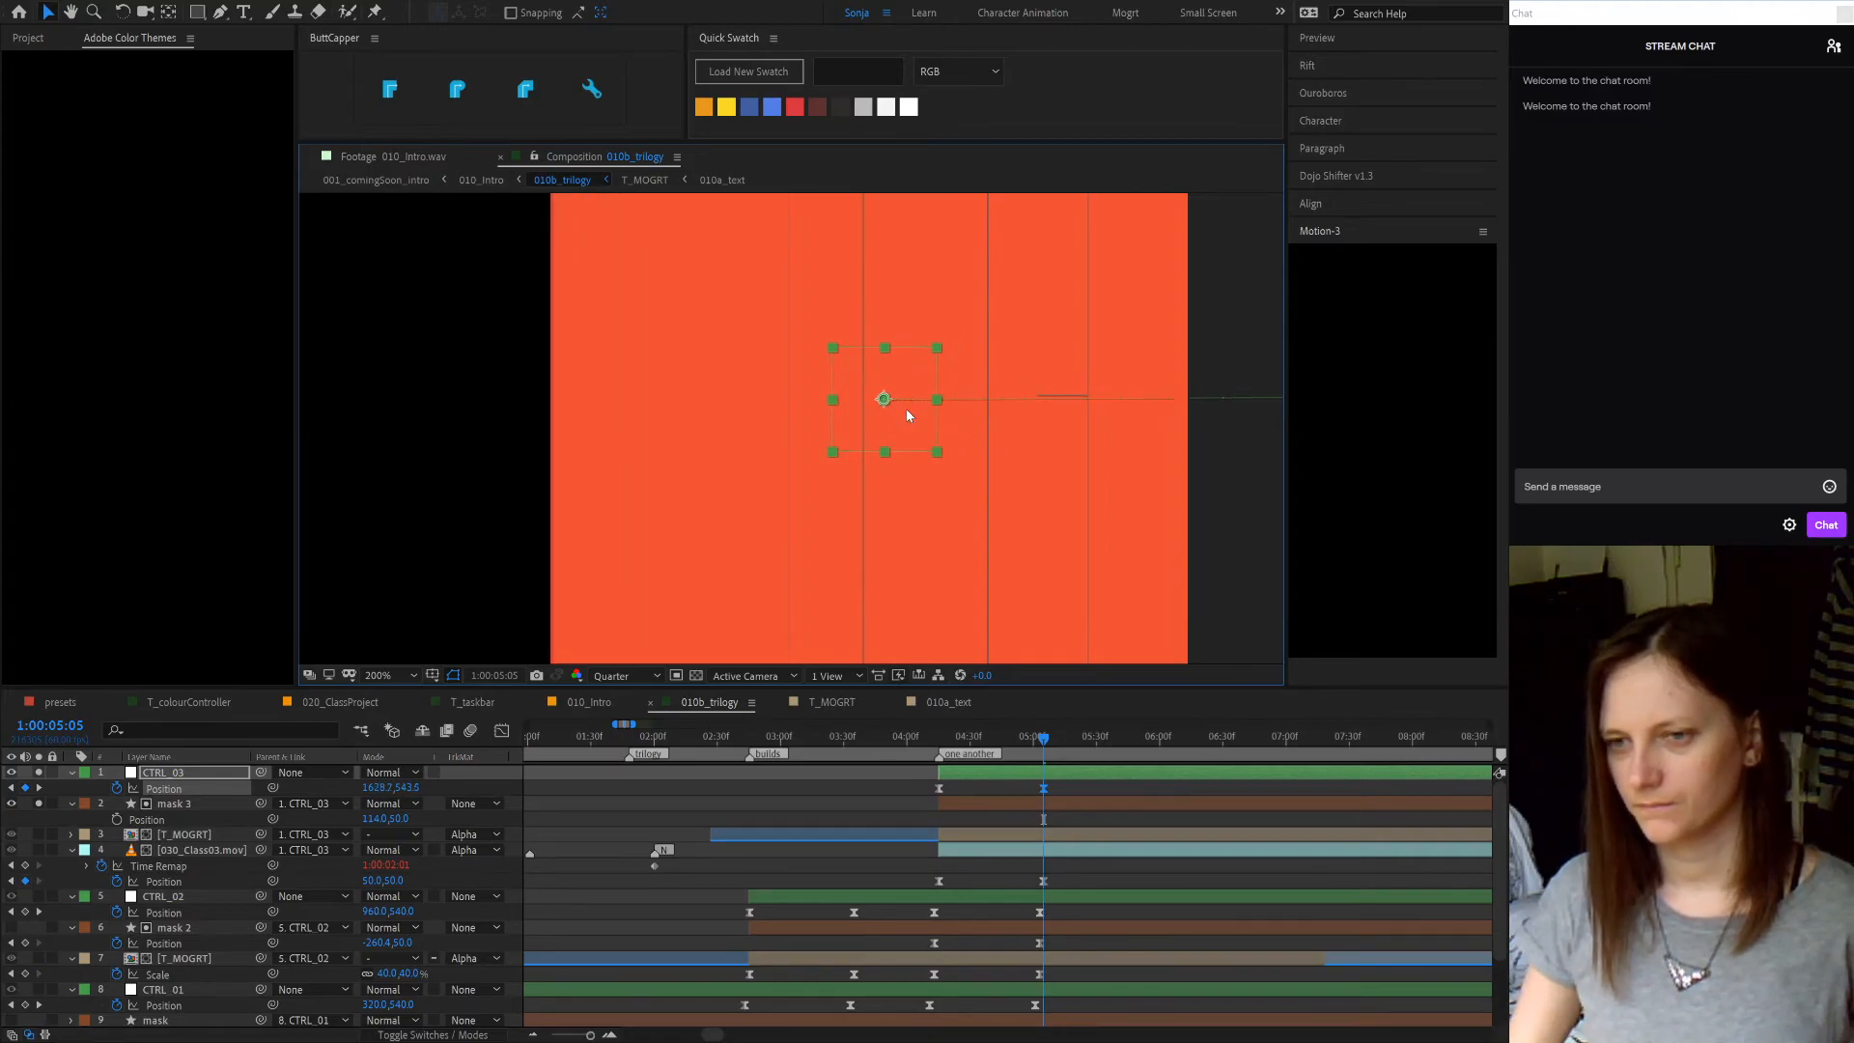
- Undo the recent CTRL_03 moves at 1:00:05:05 and the soloing of CTRL_03 and mask 3
{"action": "scroll", "coordinate": [941, 510], "scroll_direction": "down", "scroll_amount": 2}
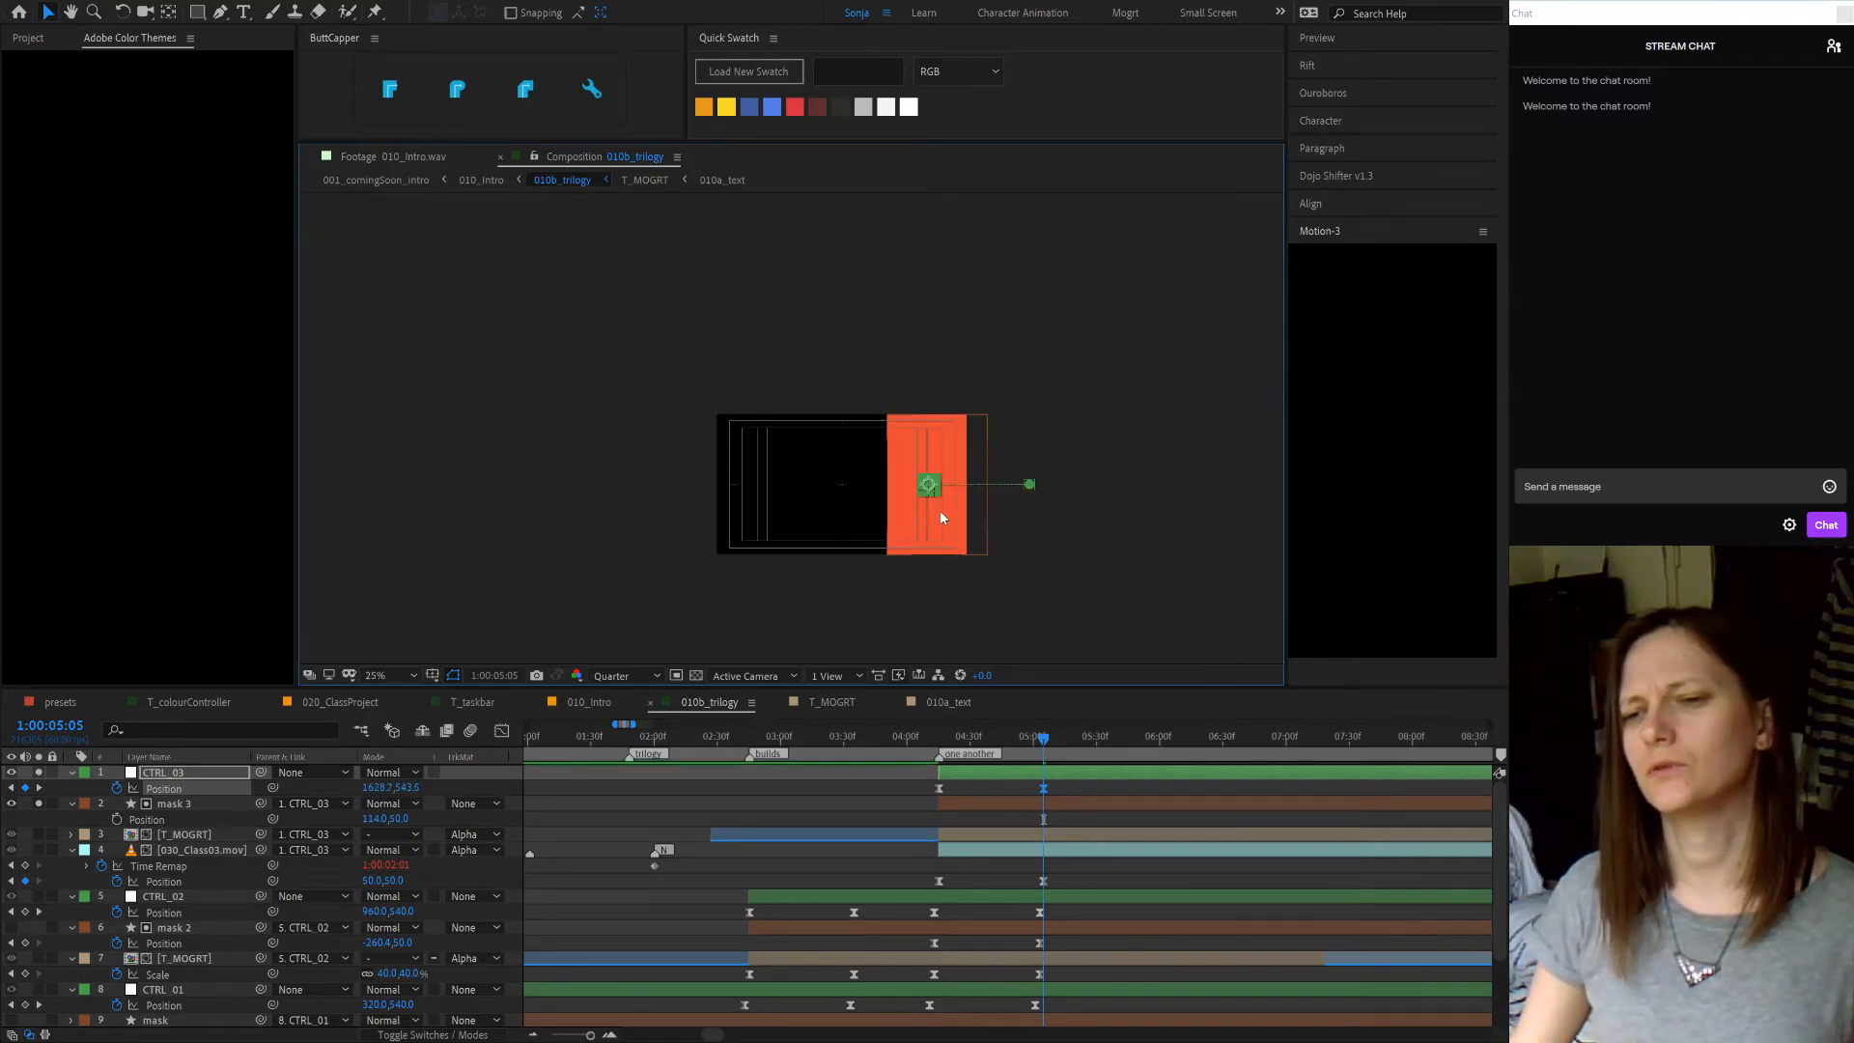
{"action": "key", "text": "ctrl+z"}
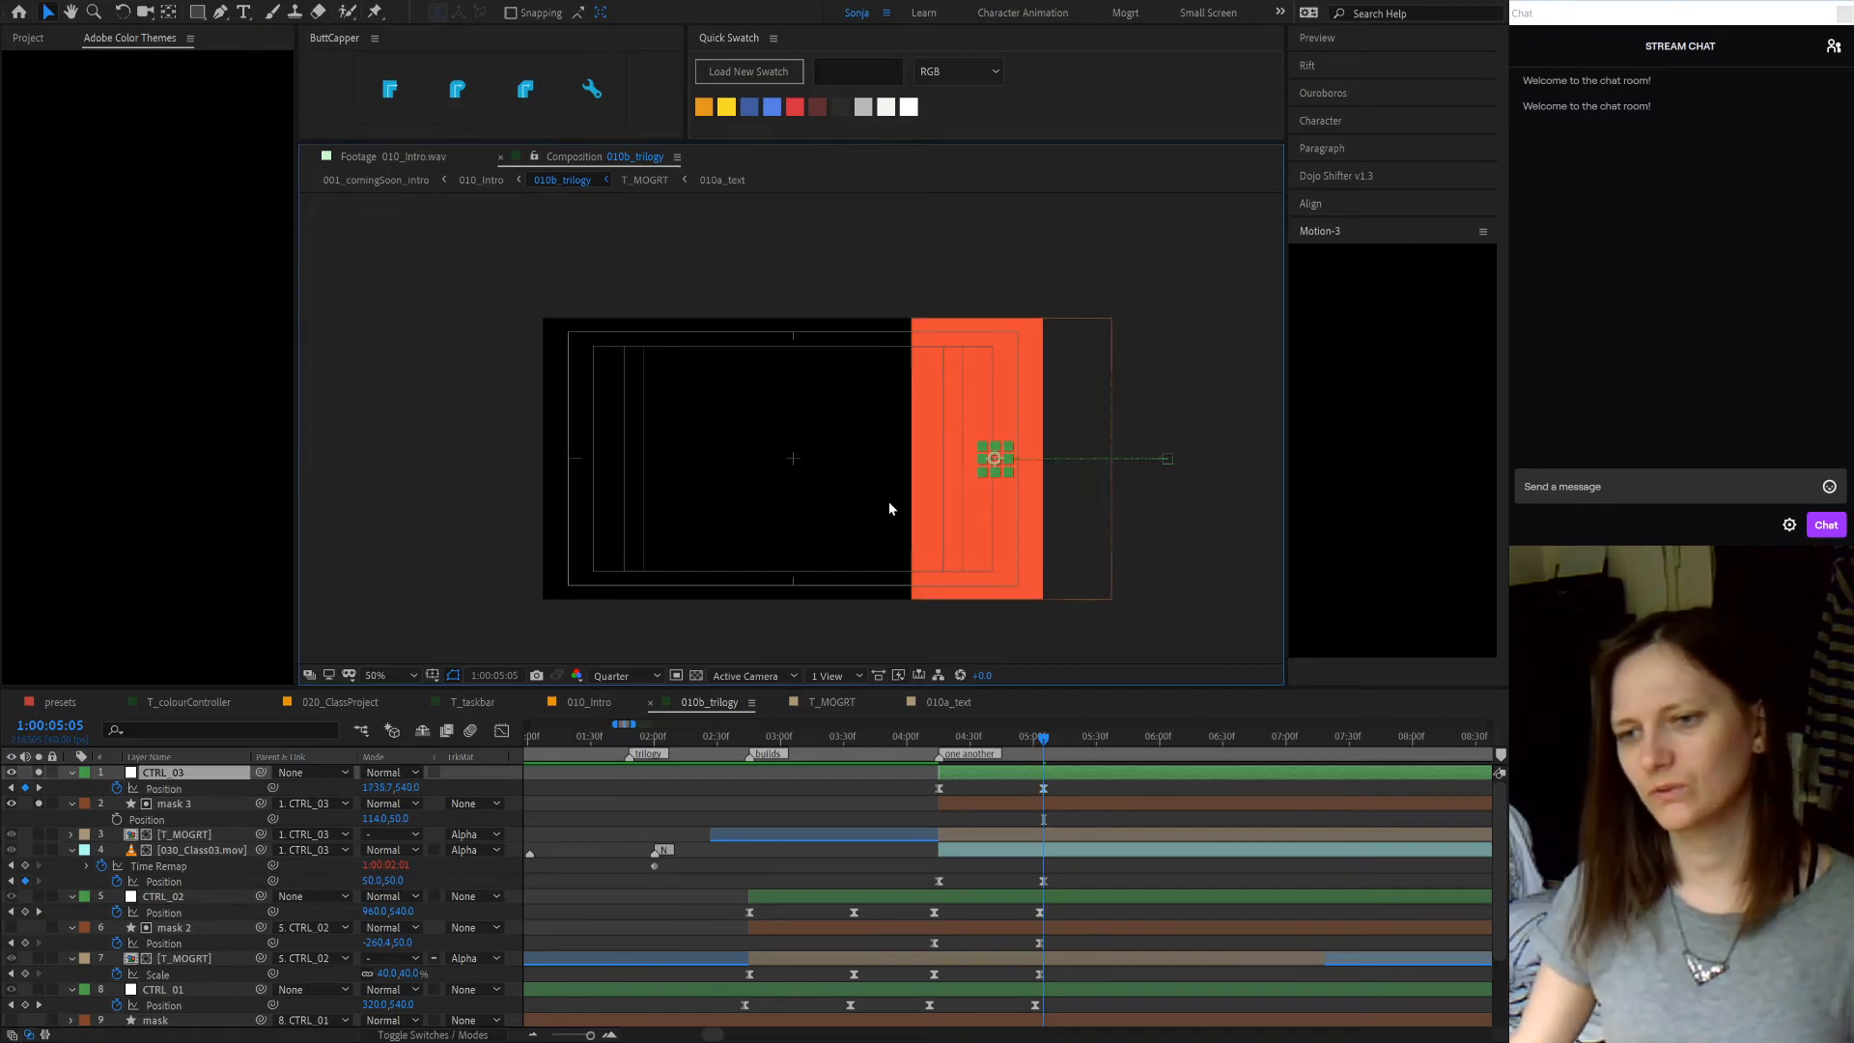
{"action": "key", "text": "ctrl+z"}
{"action": "key", "text": "ctrl+z"}
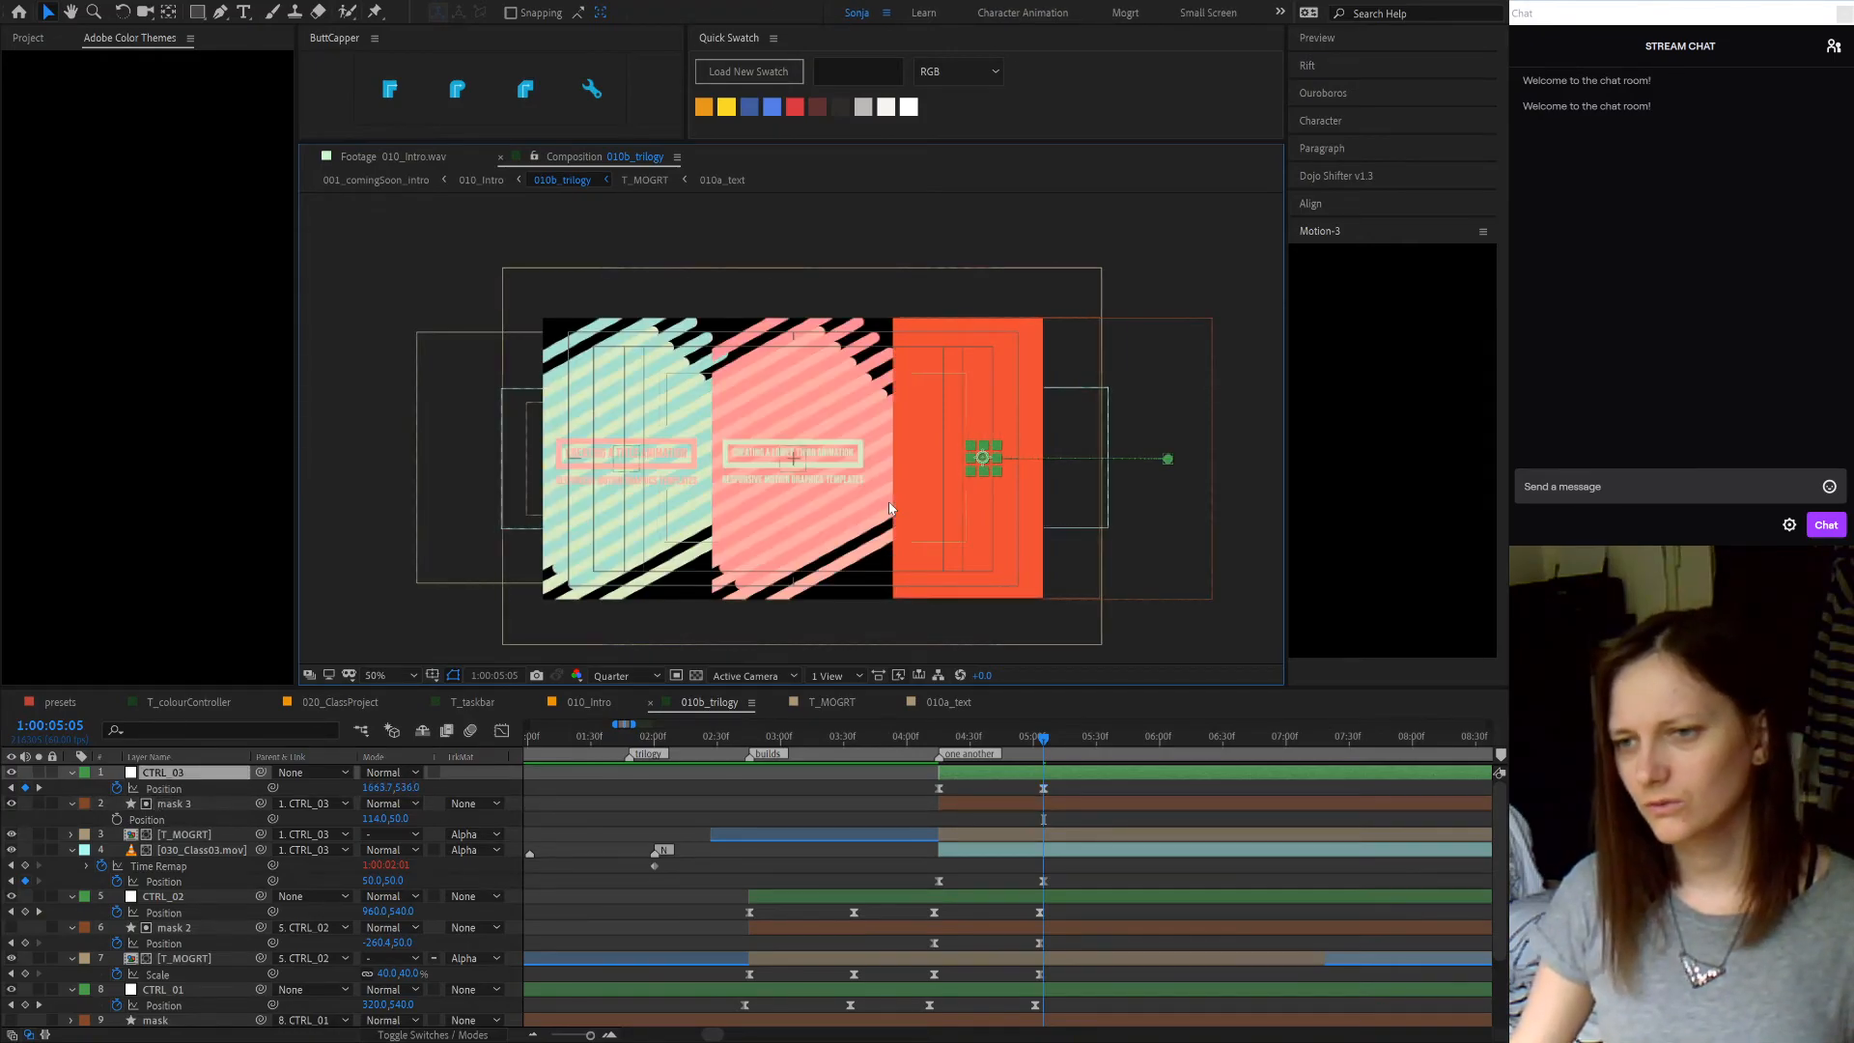
{"action": "key", "text": "ctrl+z"}
{"action": "key", "text": "ctrl+z"}
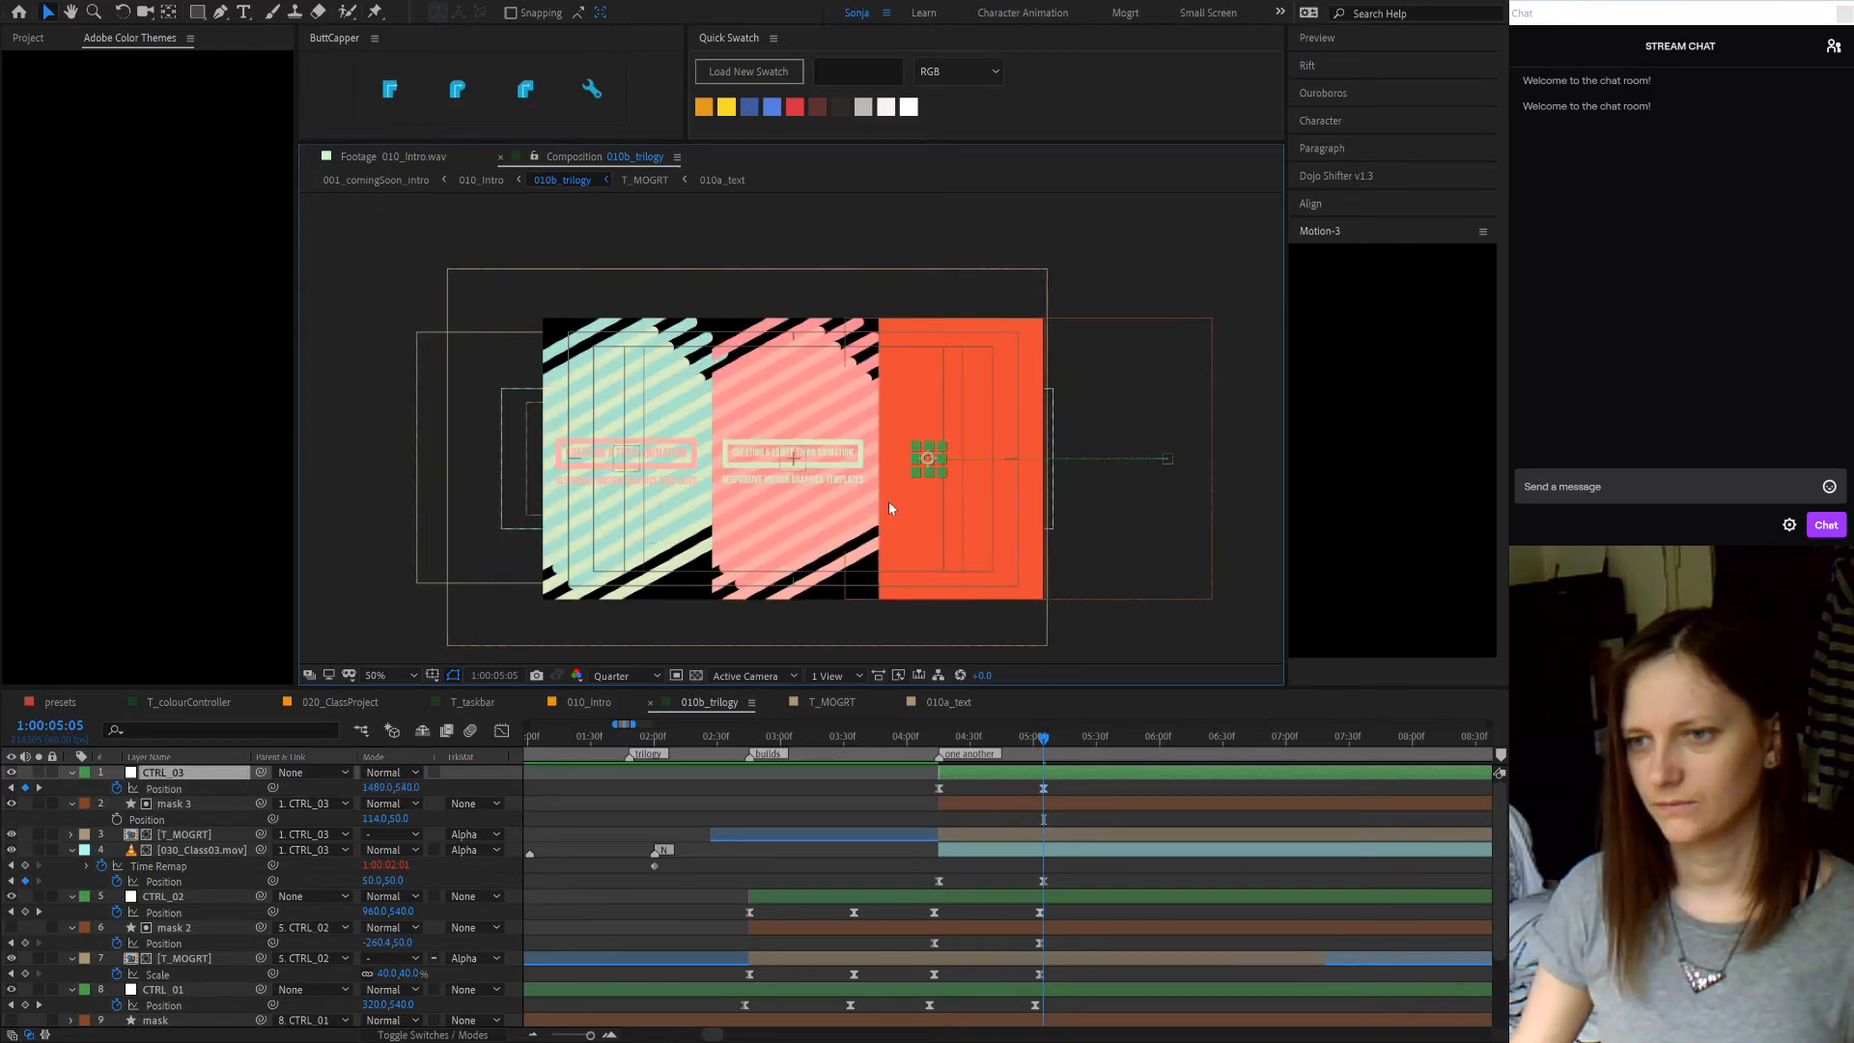
- Unparent mask 3 from CTRL_03 and move it to 1536, 540 so its edge meets the frame's right edge
{"action": "left_click", "coordinate": [305, 811]}
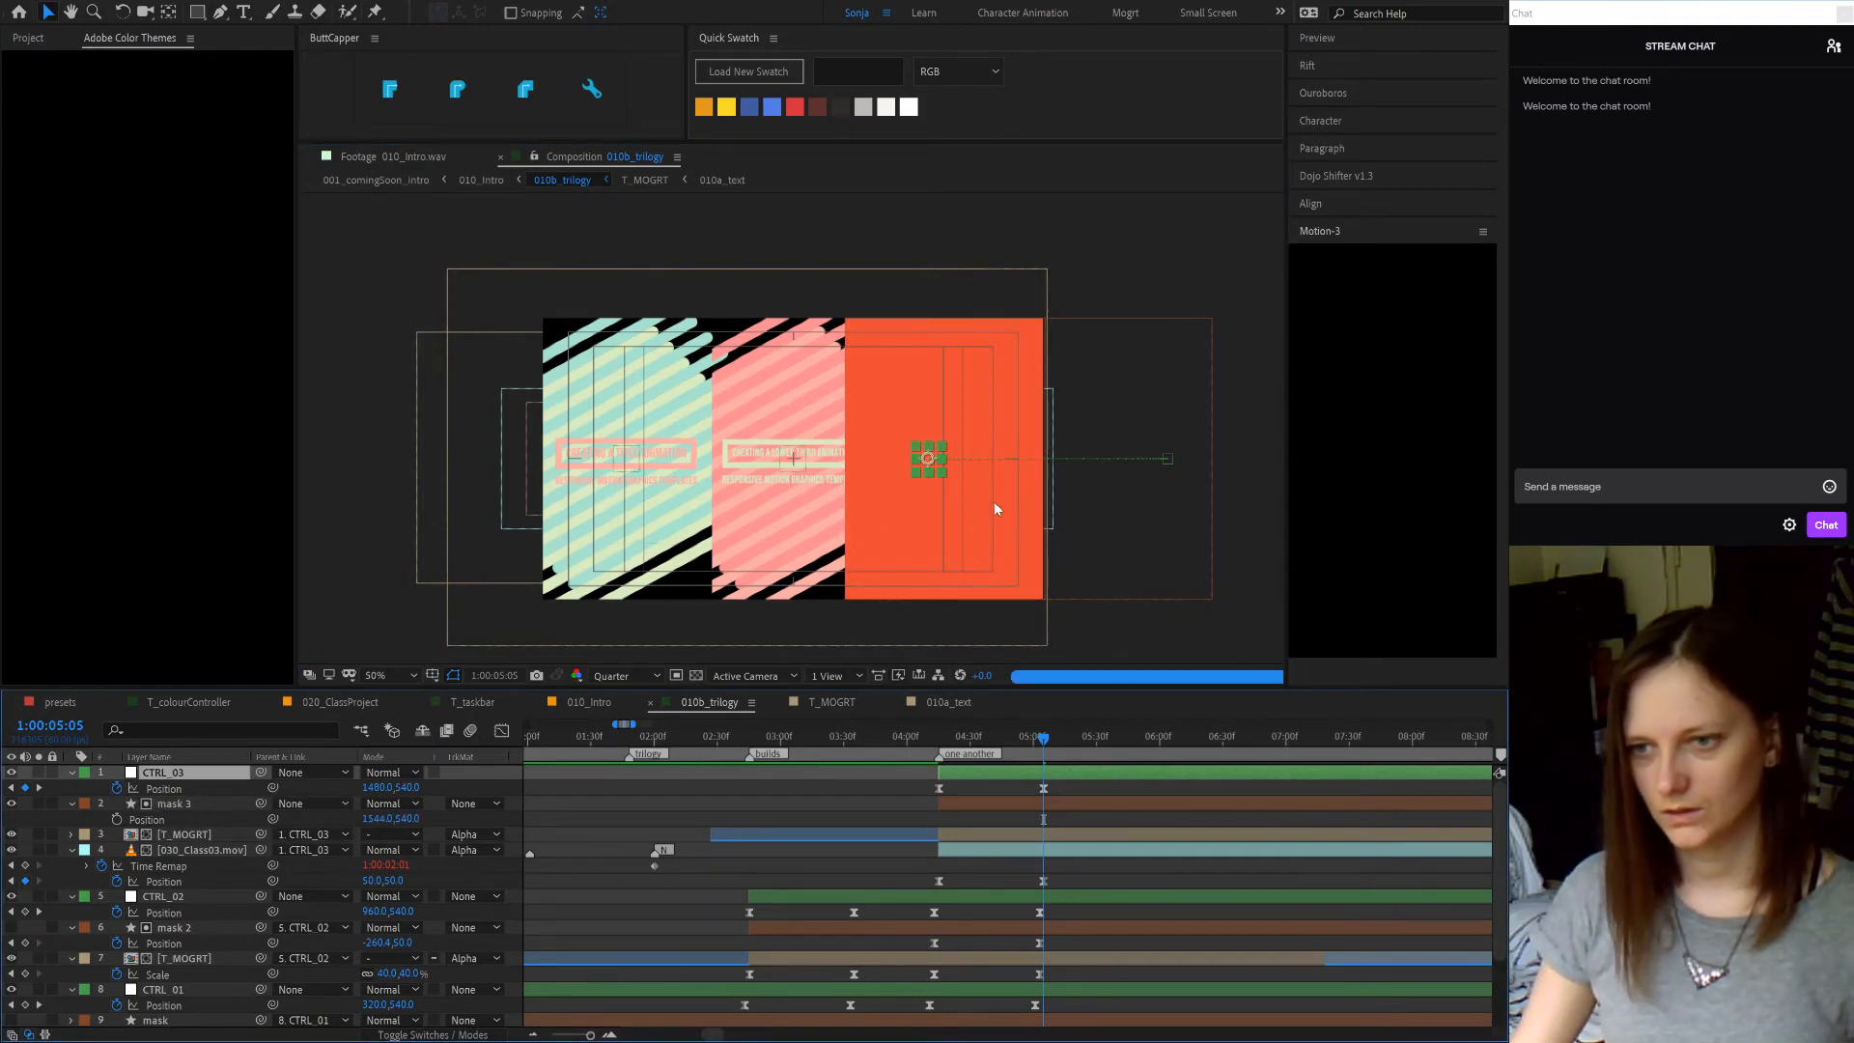
{"action": "left_click", "coordinate": [1001, 537]}
{"action": "key", "text": "ctrl+z"}
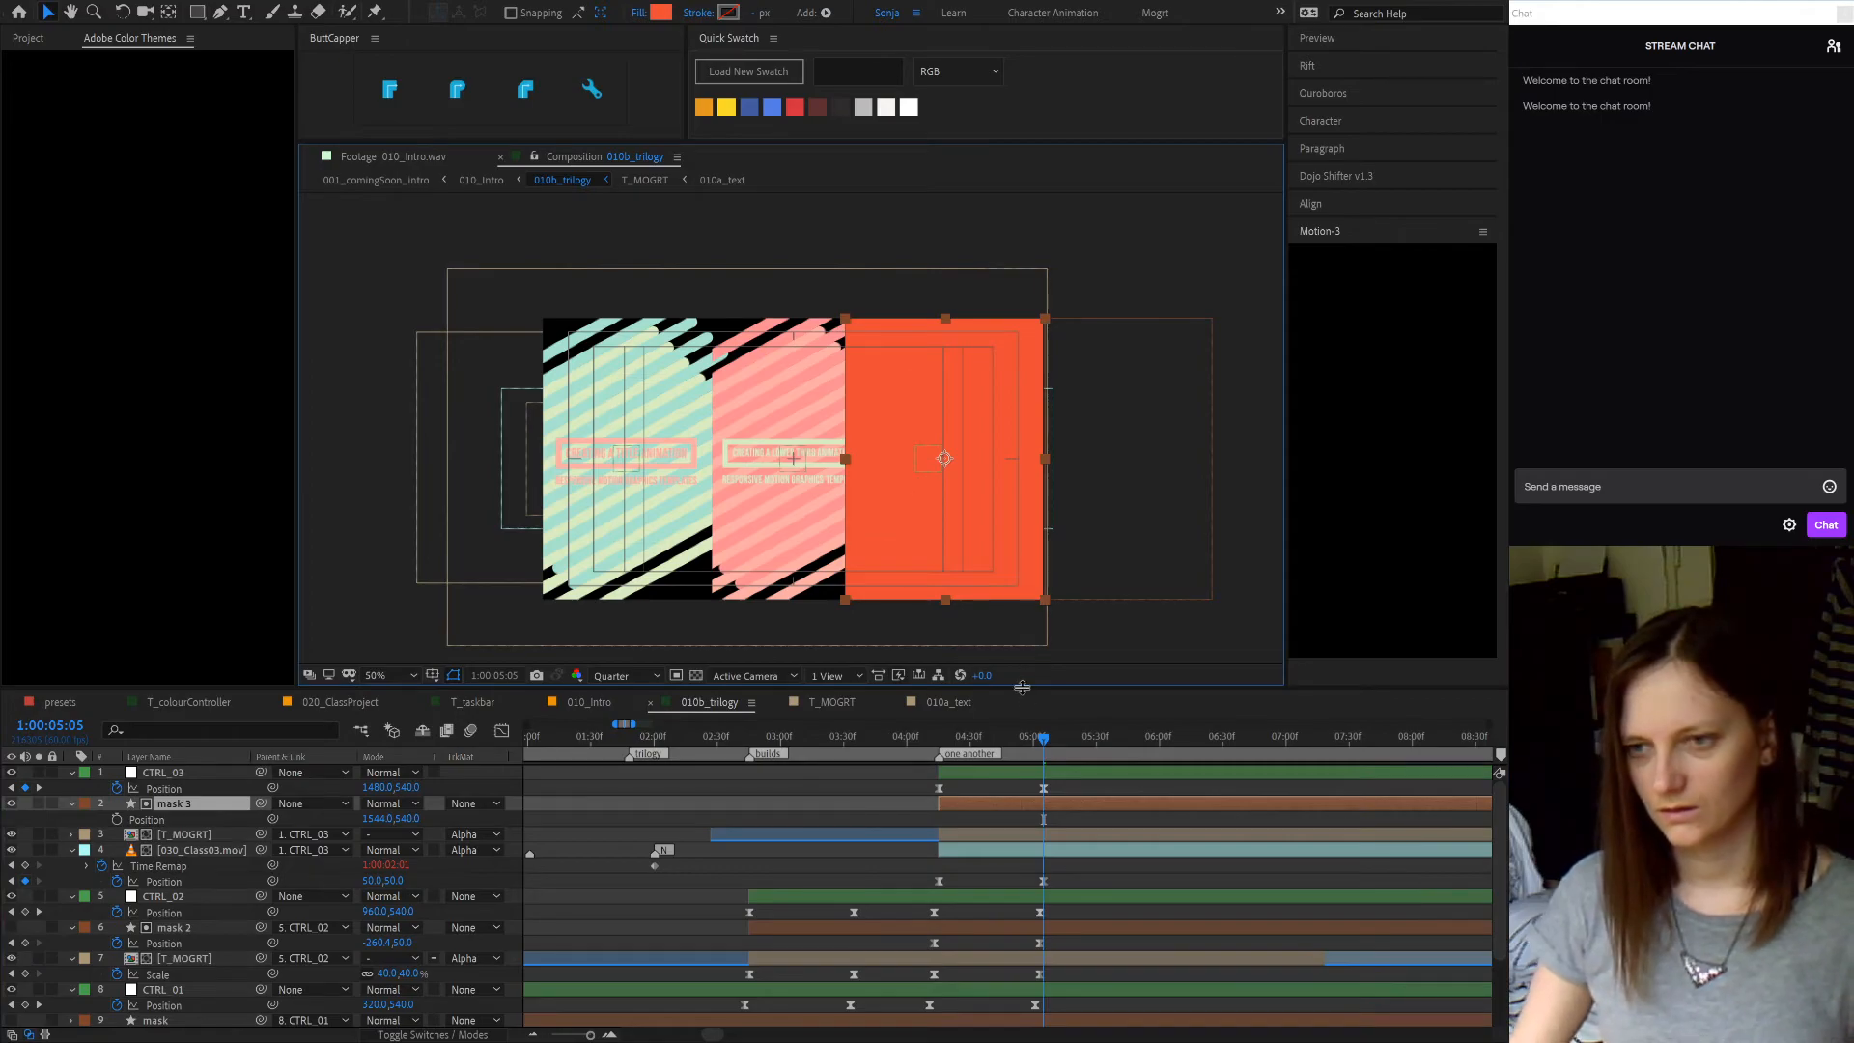
{"action": "left_click_drag", "start_coordinate": [1037, 465], "coordinate": [1033, 464]}
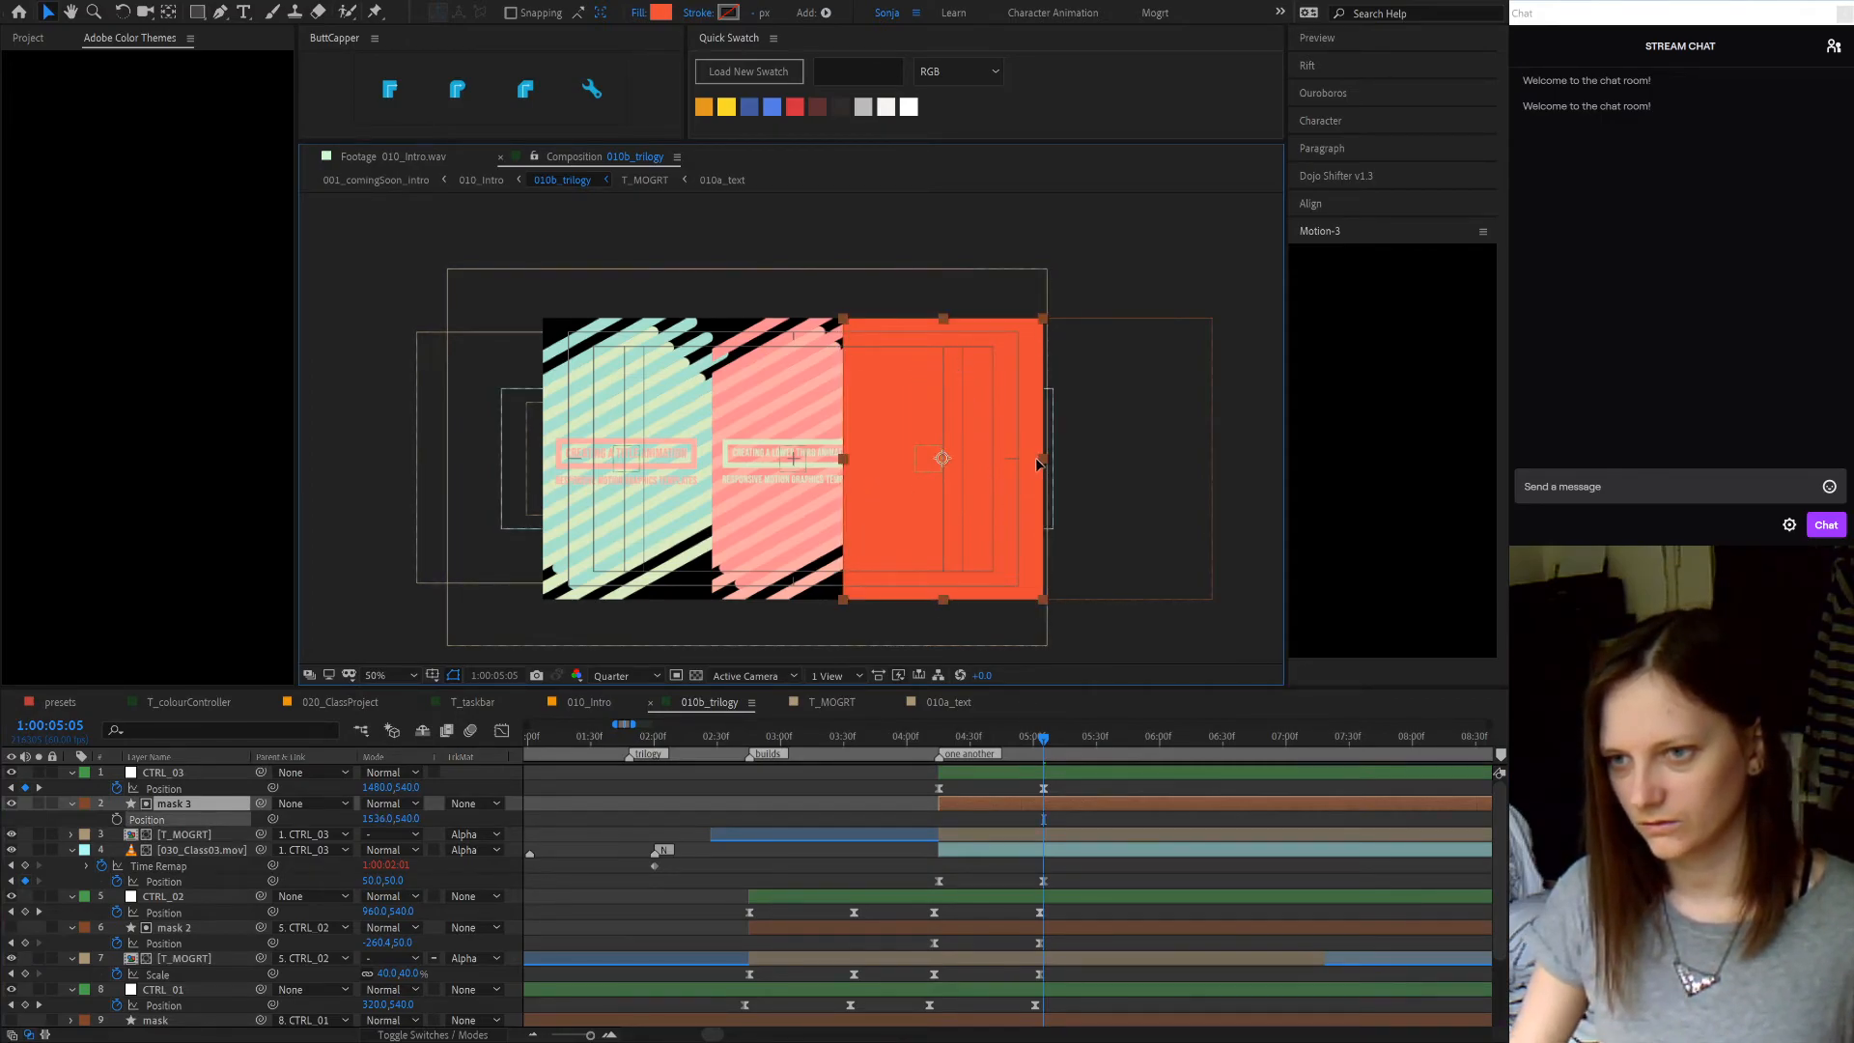
- Move CTRL_03 to 1536, 540 at 1:00:05:05 and compare its alignment with mask 3's centre
{"action": "left_click", "coordinate": [937, 460]}
{"action": "left_click_drag", "start_coordinate": [928, 462], "coordinate": [943, 463]}
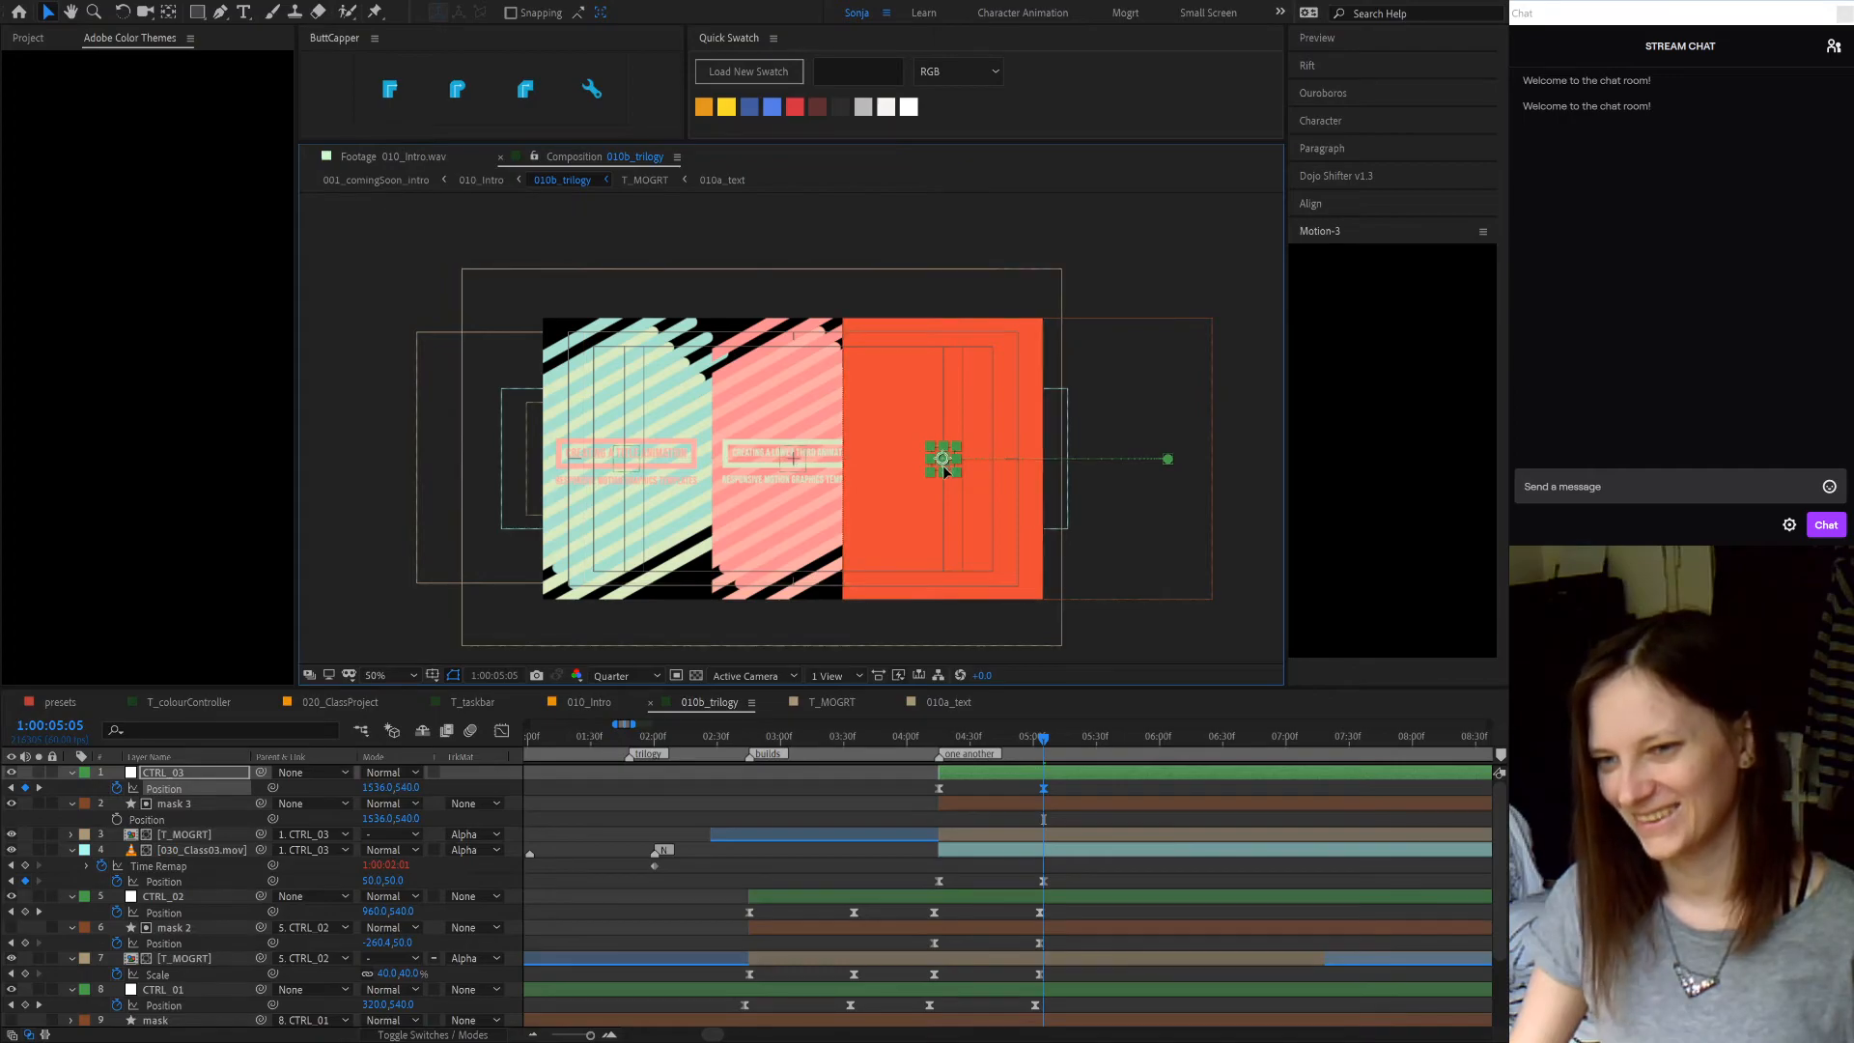
{"action": "left_click", "coordinate": [1022, 808]}
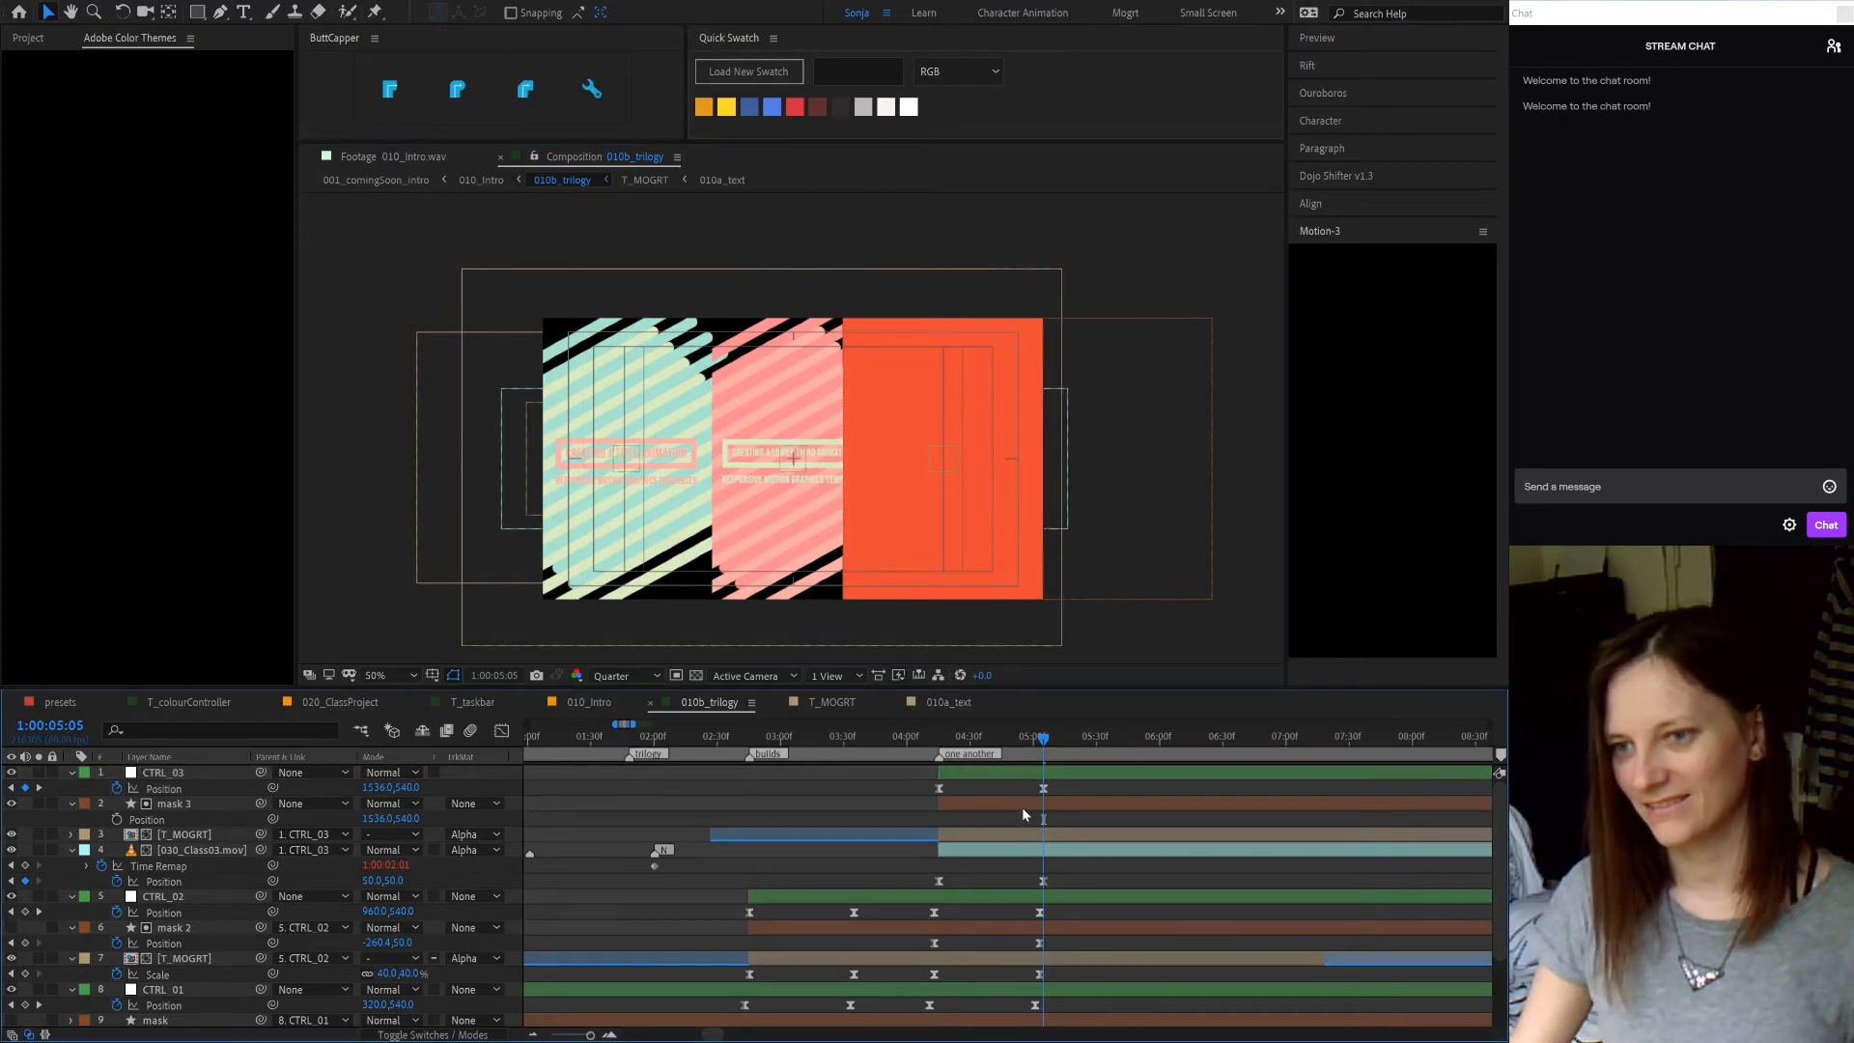
{"action": "scroll", "coordinate": [965, 502], "scroll_direction": "up", "scroll_amount": 2}
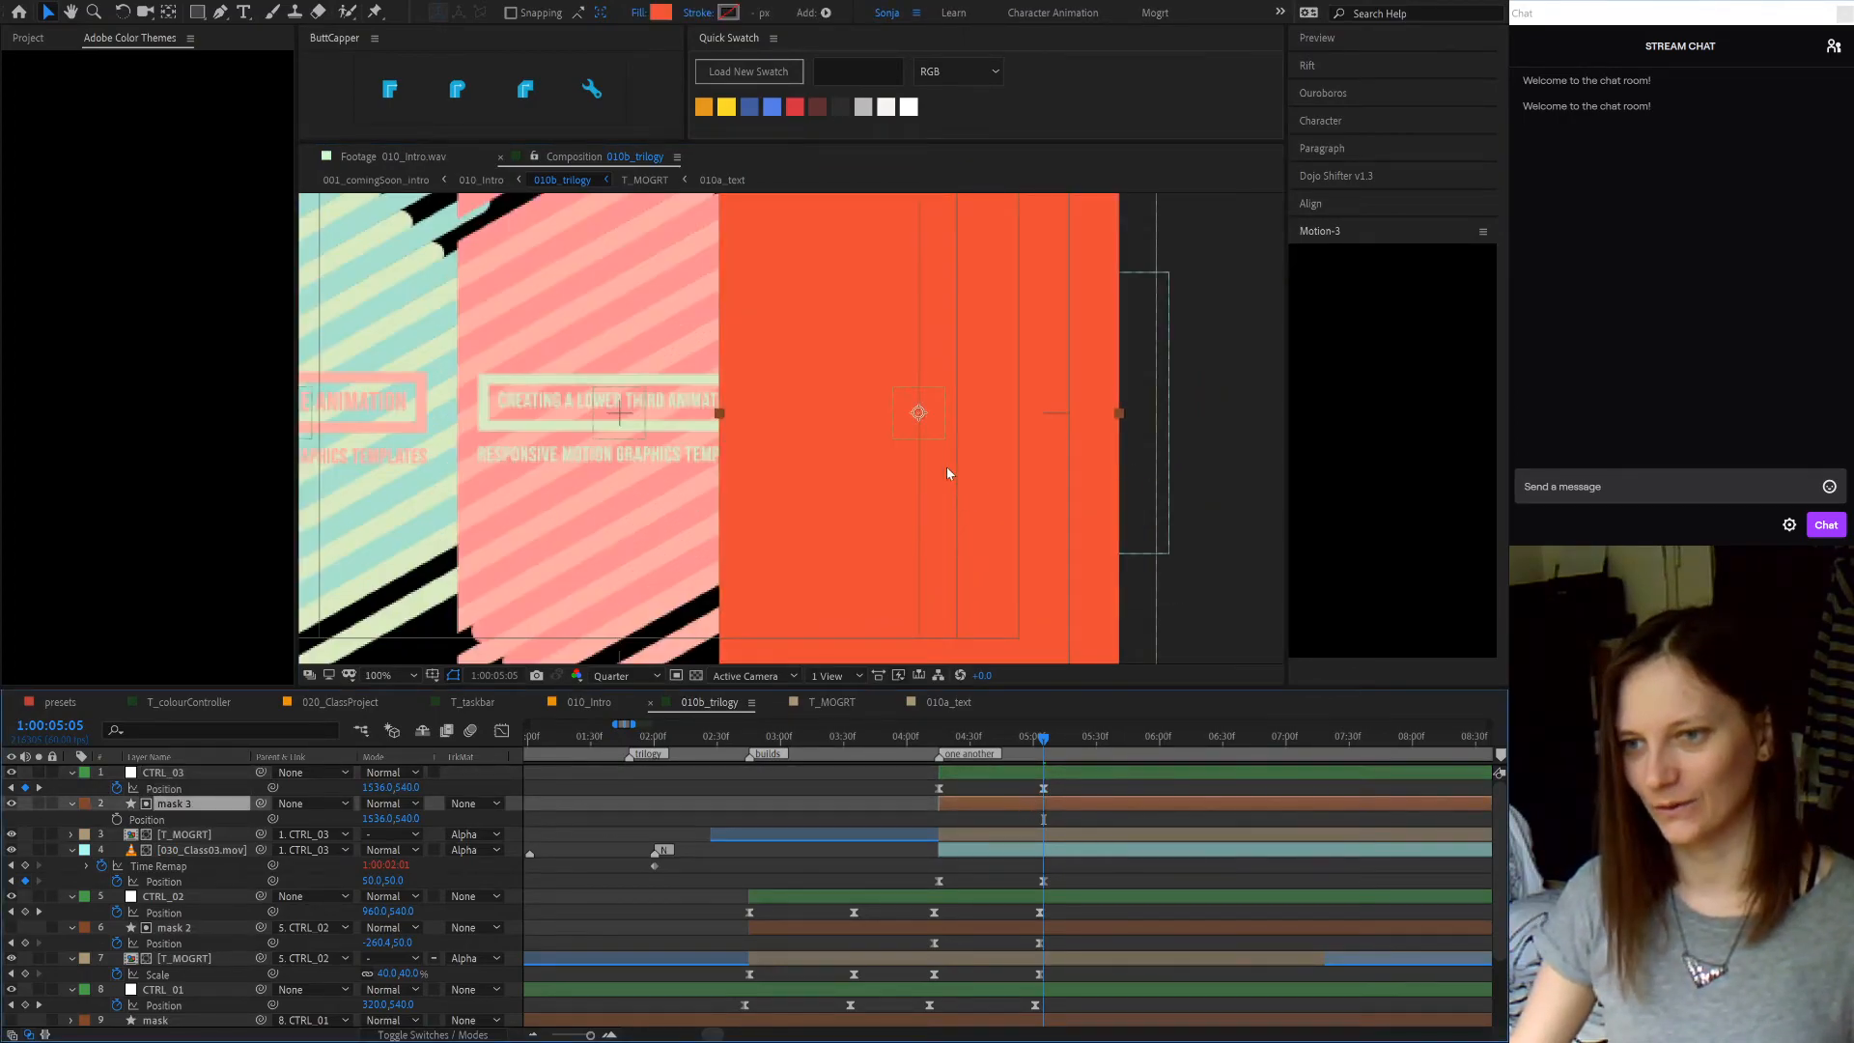
{"action": "left_click", "coordinate": [1035, 775]}
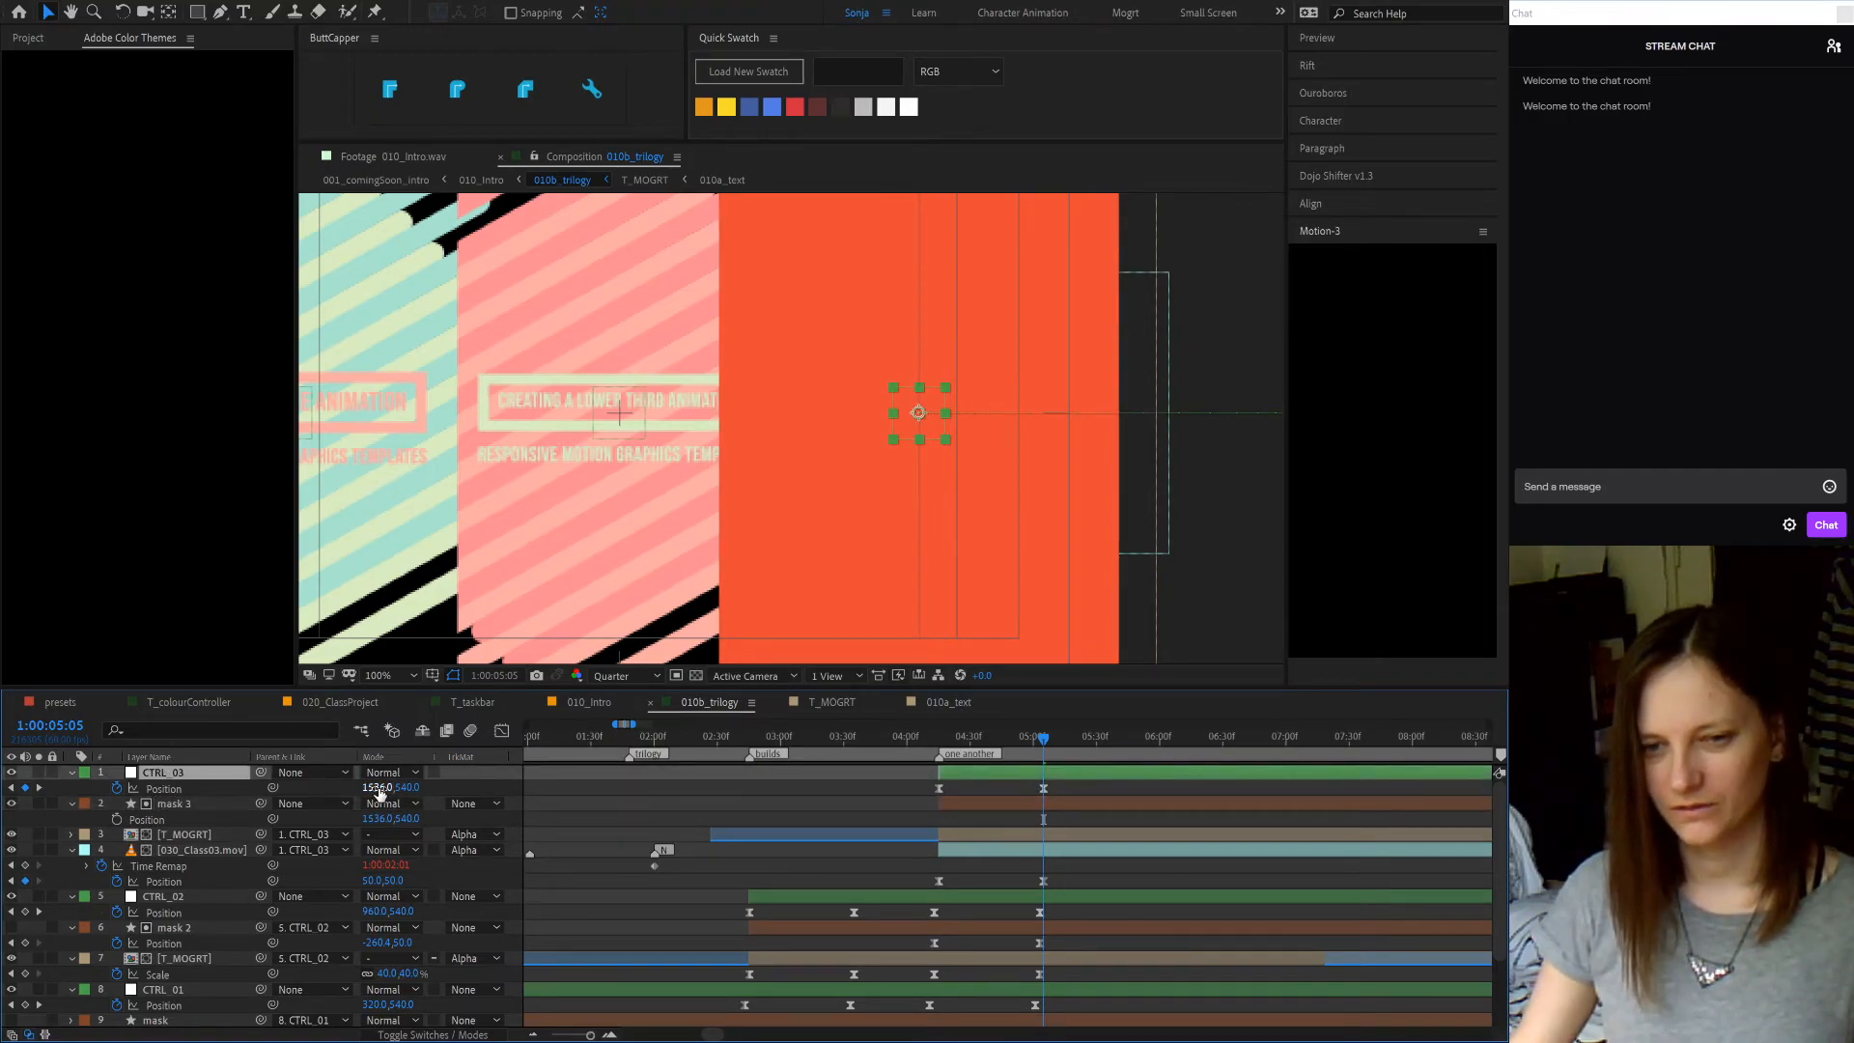
{"action": "scroll", "coordinate": [718, 589], "scroll_direction": "down", "scroll_amount": 2}
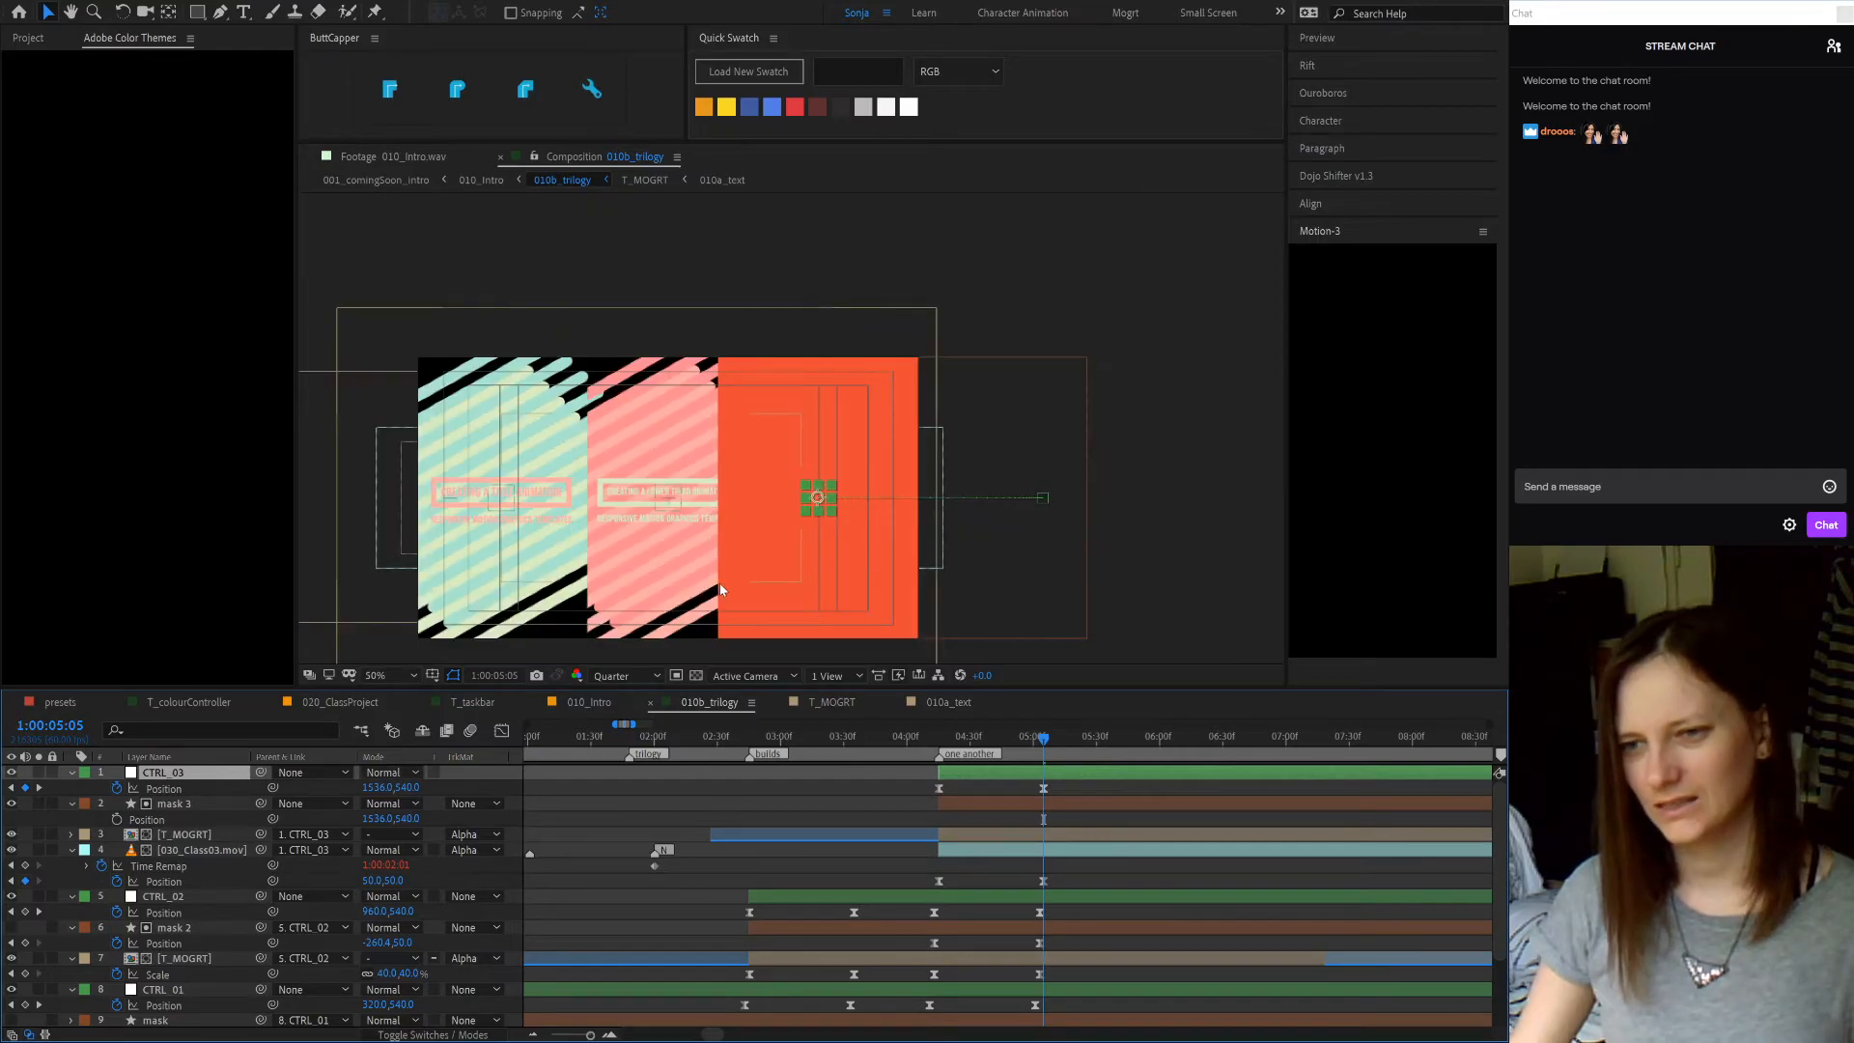
{"action": "scroll", "coordinate": [705, 591], "scroll_direction": "up", "scroll_amount": 2}
{"action": "scroll", "coordinate": [691, 583], "scroll_direction": "down", "scroll_amount": 2}
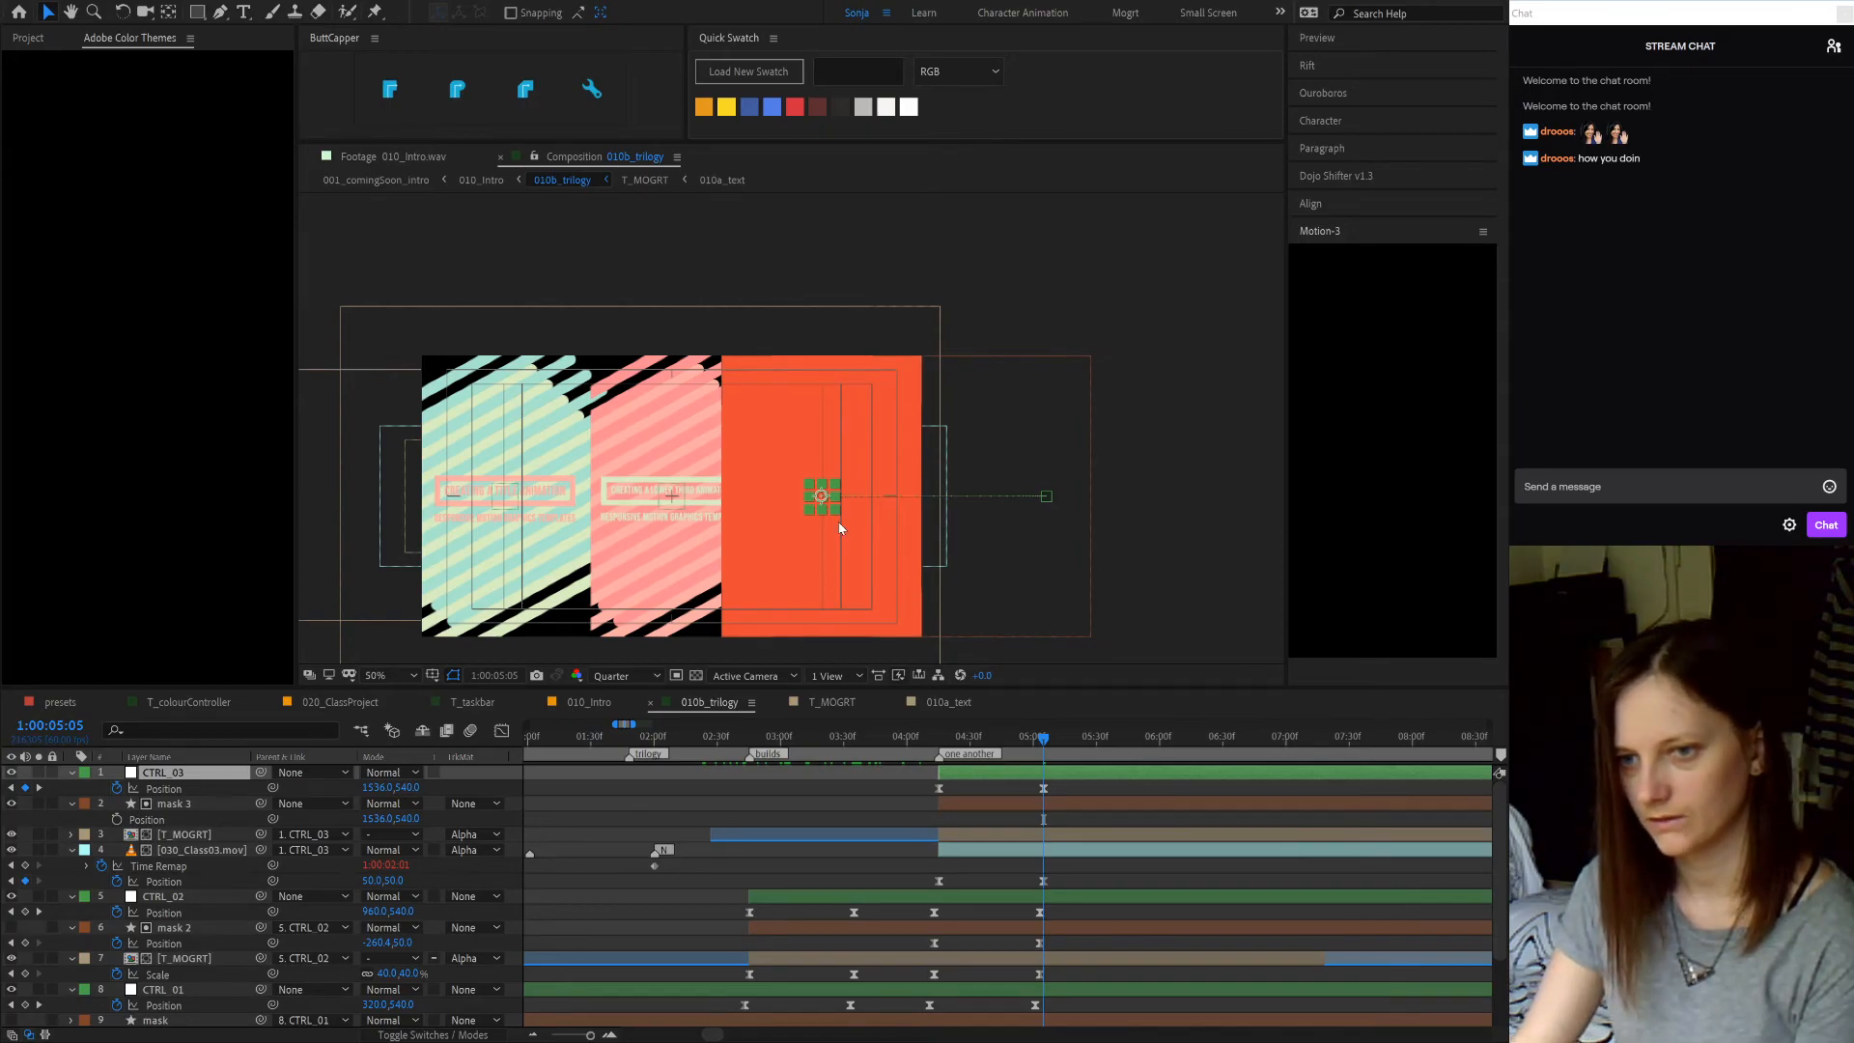
- Set CTRL_03's X Position to 1600 at 1:00:05:05
{"action": "left_click", "coordinate": [820, 498]}
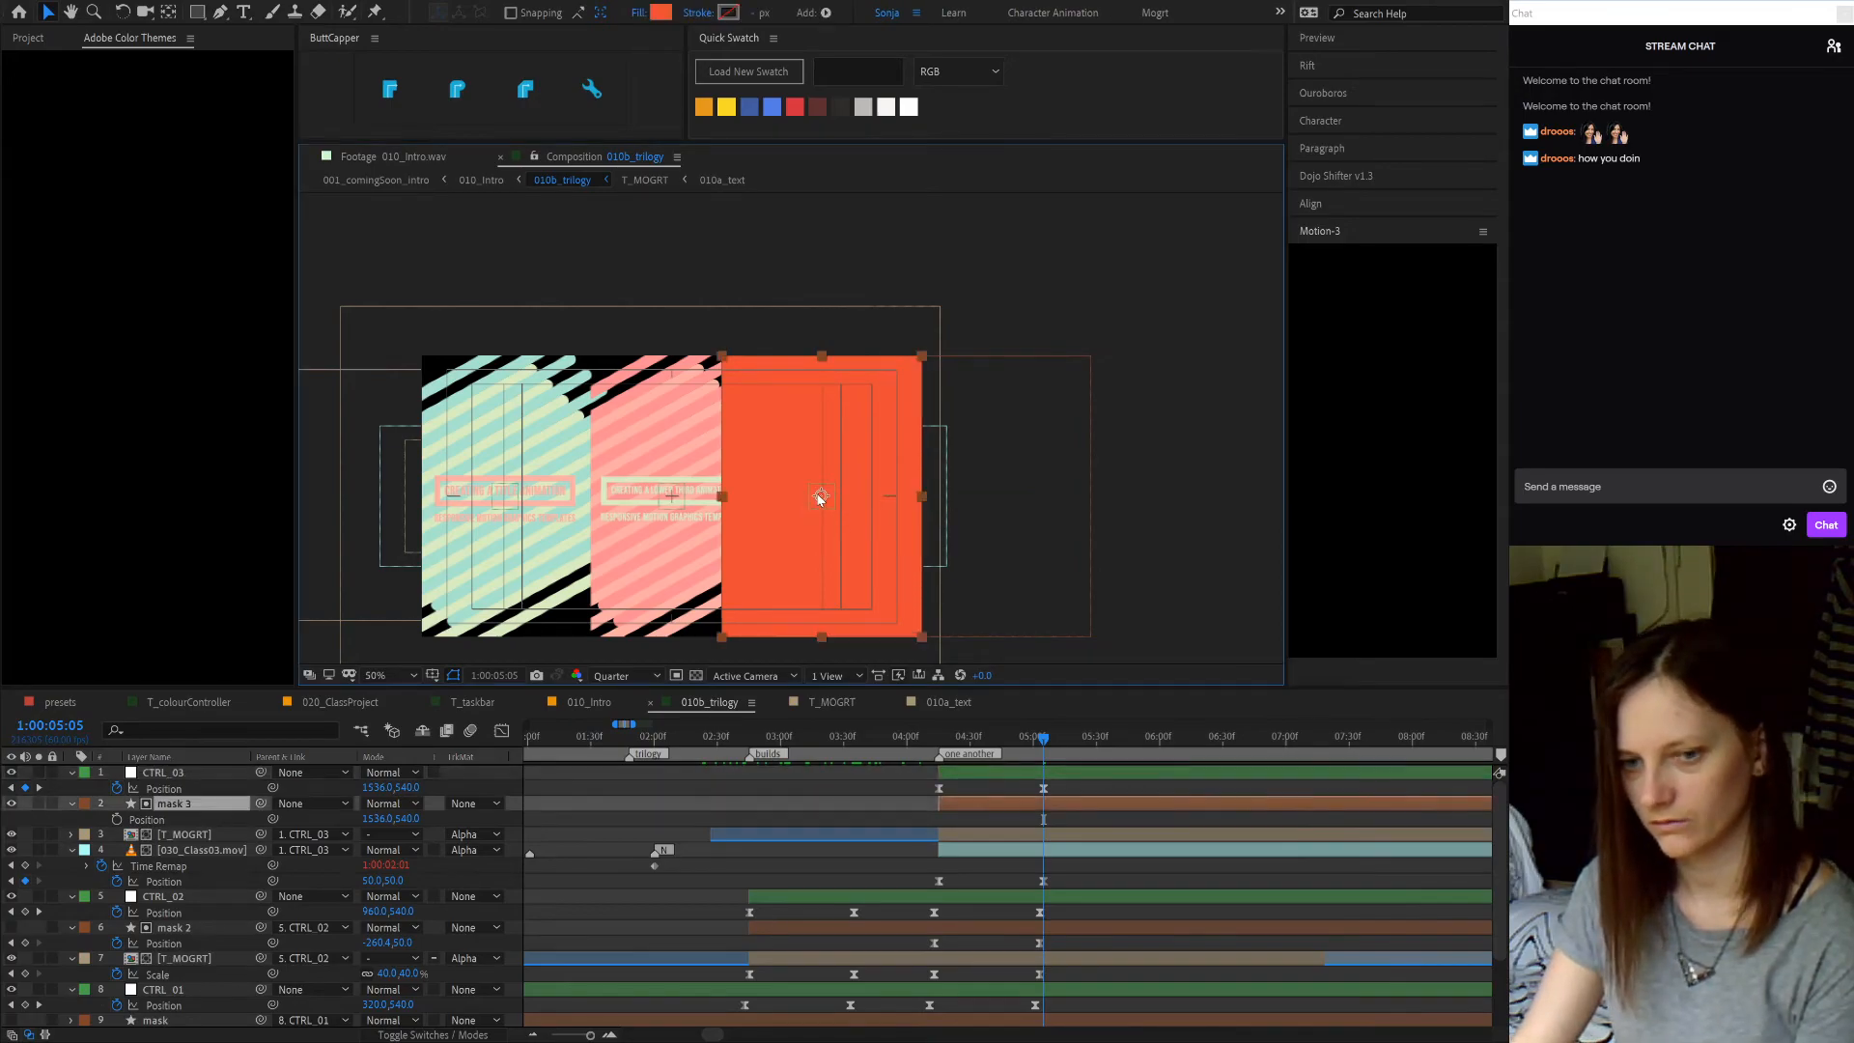
{"action": "left_click", "coordinate": [1058, 773]}
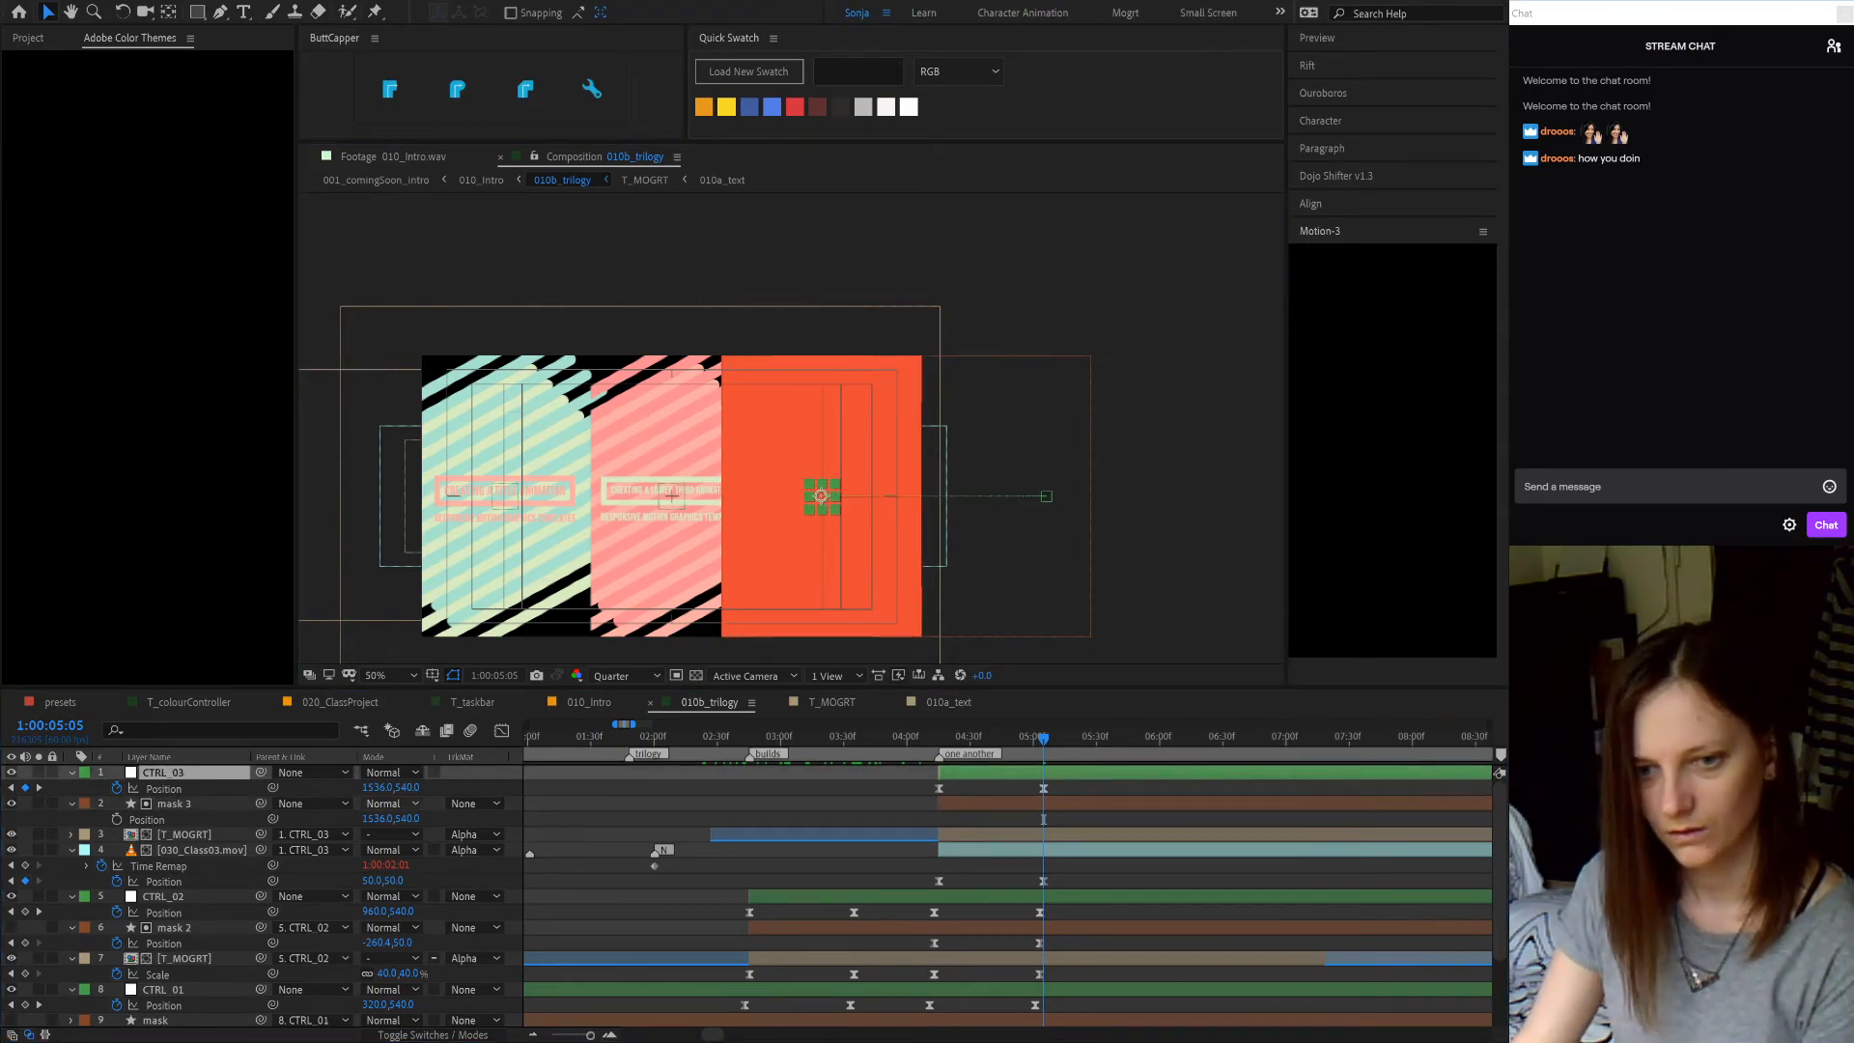
{"action": "left_click", "coordinate": [379, 787]}
{"action": "type", "text": "1600"}
{"action": "key", "text": "Return"}
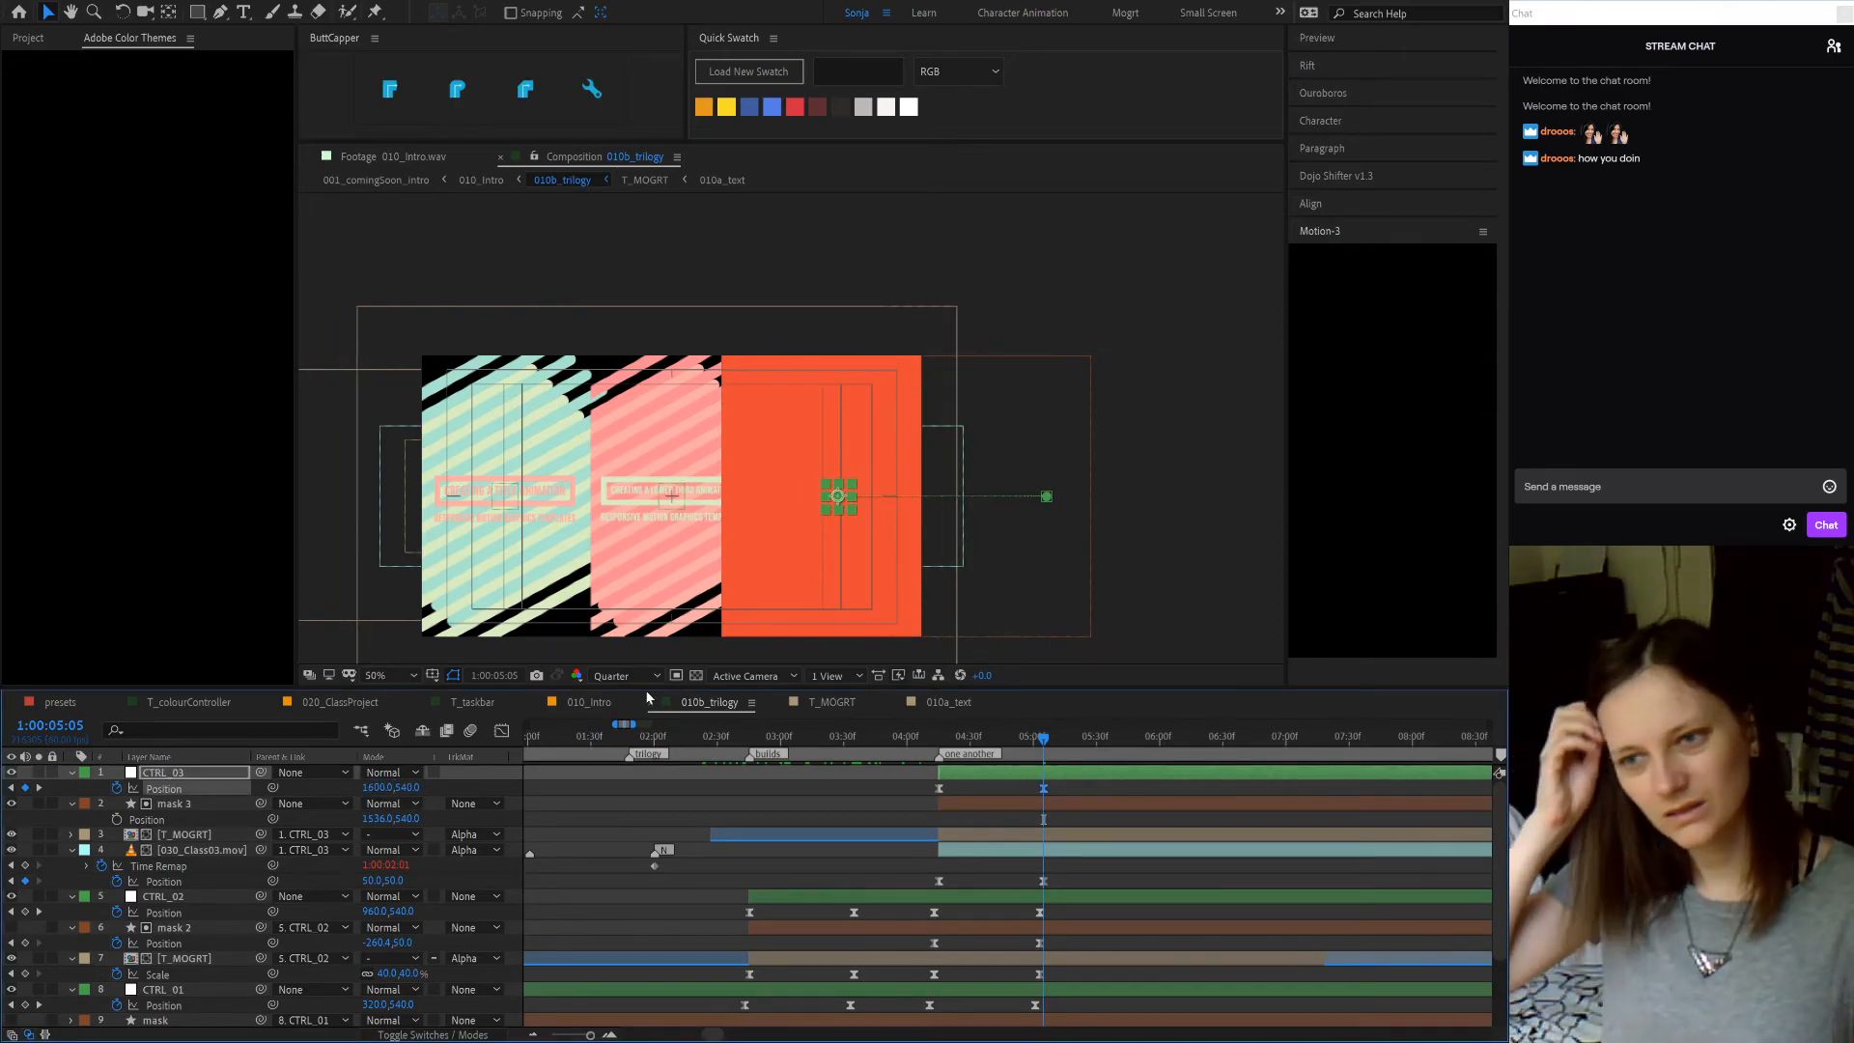
- Reveal mask 3's modified properties and set its horizontal Scale to 100%
{"action": "left_click", "coordinate": [1022, 798]}
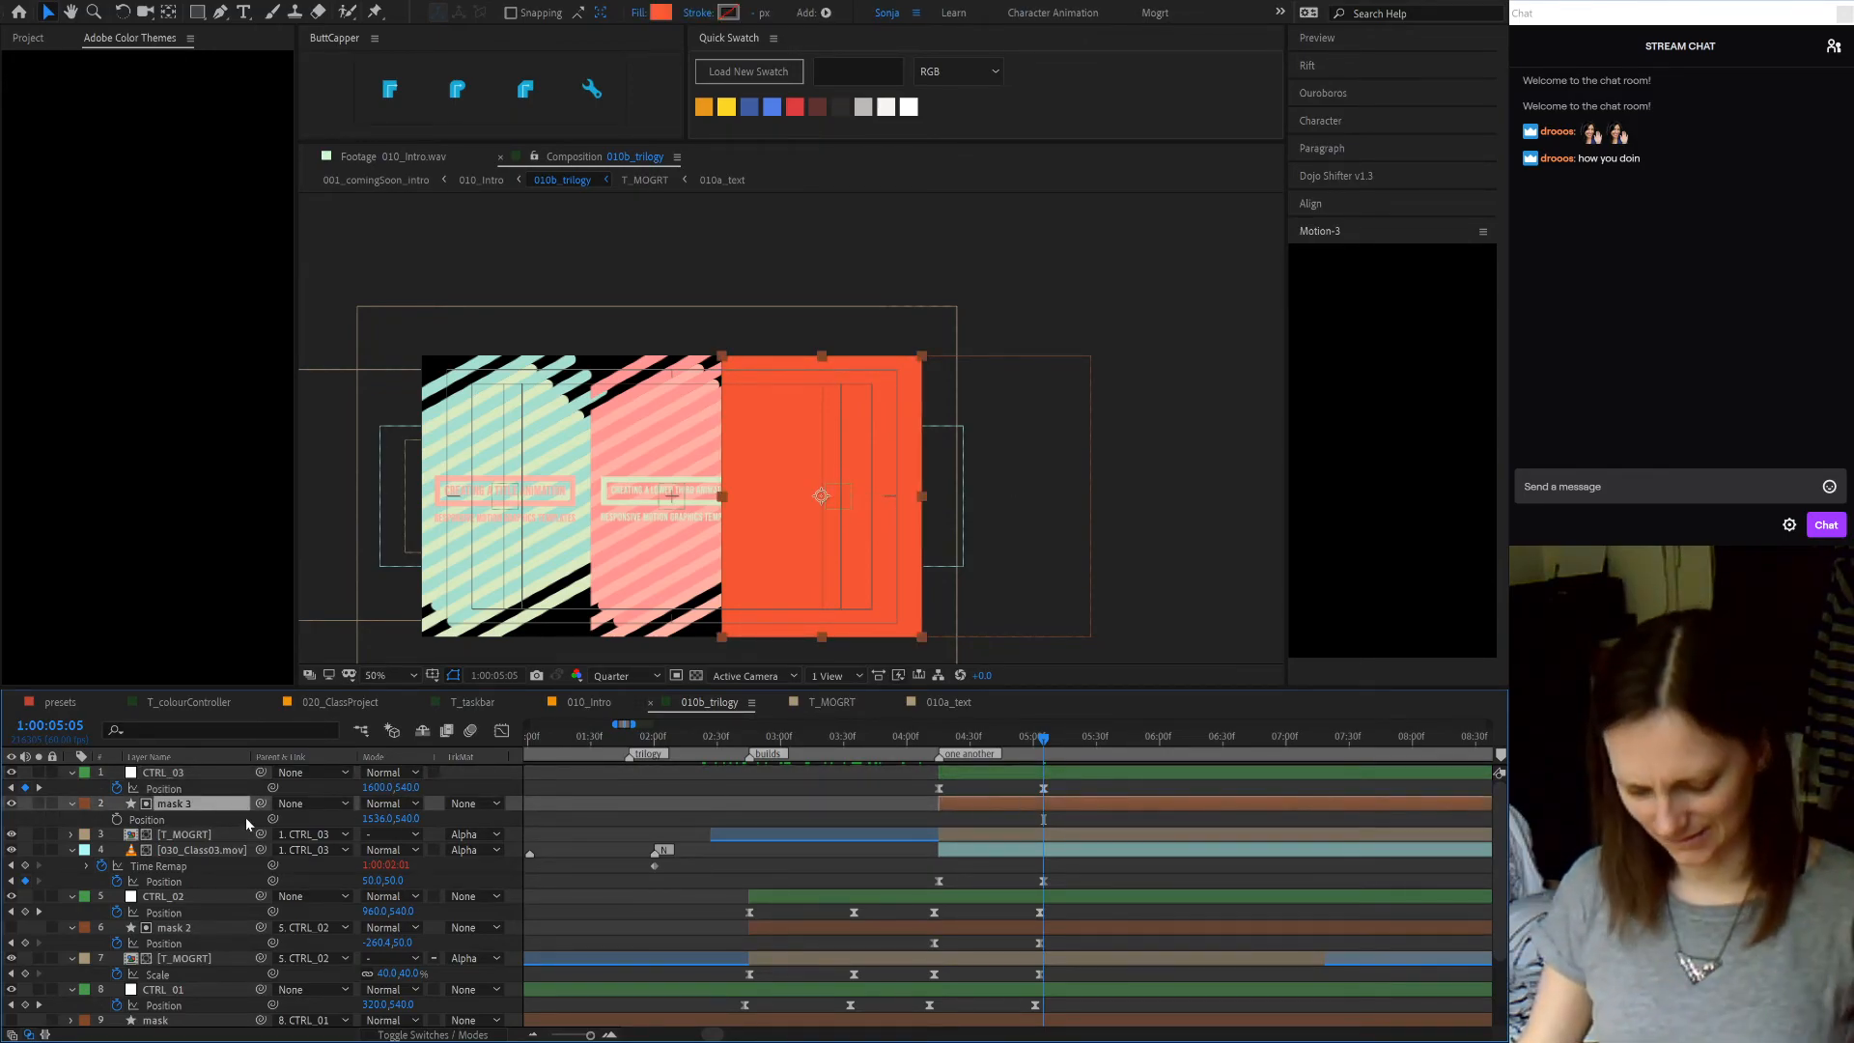
{"action": "key", "text": "u"}
{"action": "key", "text": "u"}
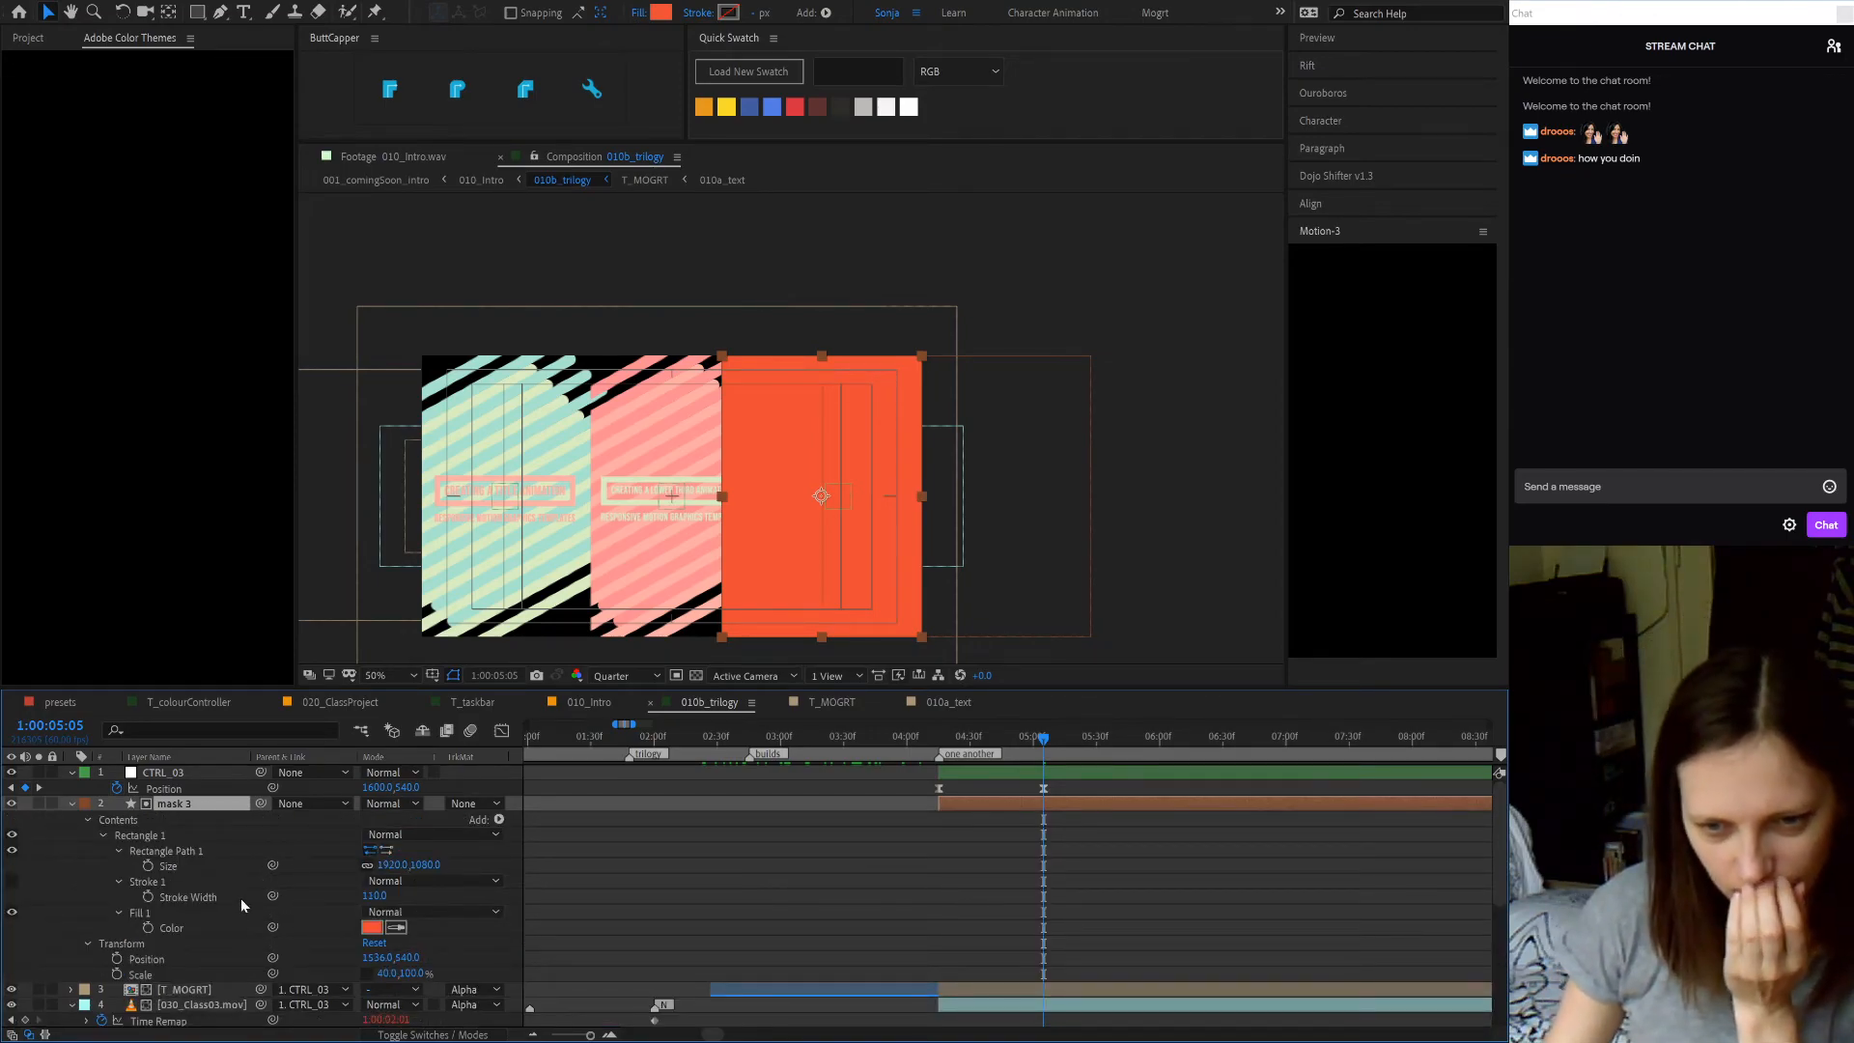
{"action": "left_click", "coordinate": [308, 848]}
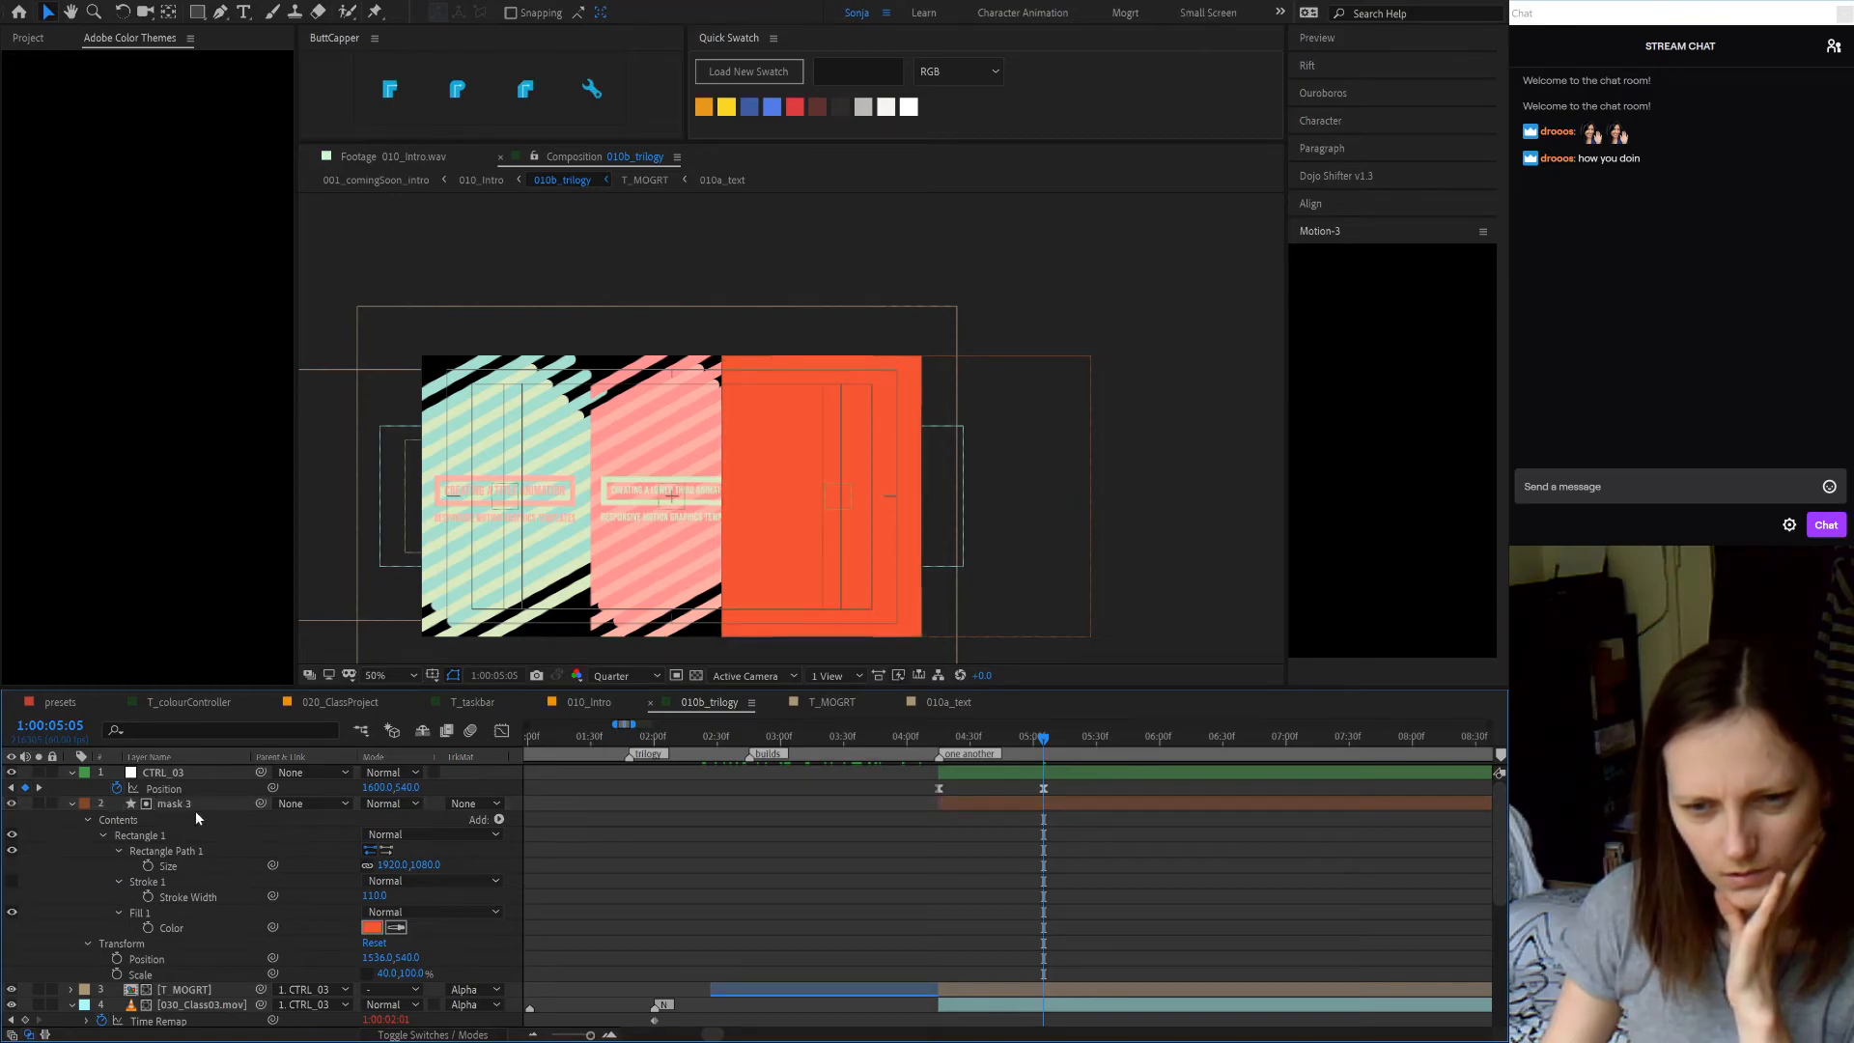
{"action": "left_click", "coordinate": [197, 805]}
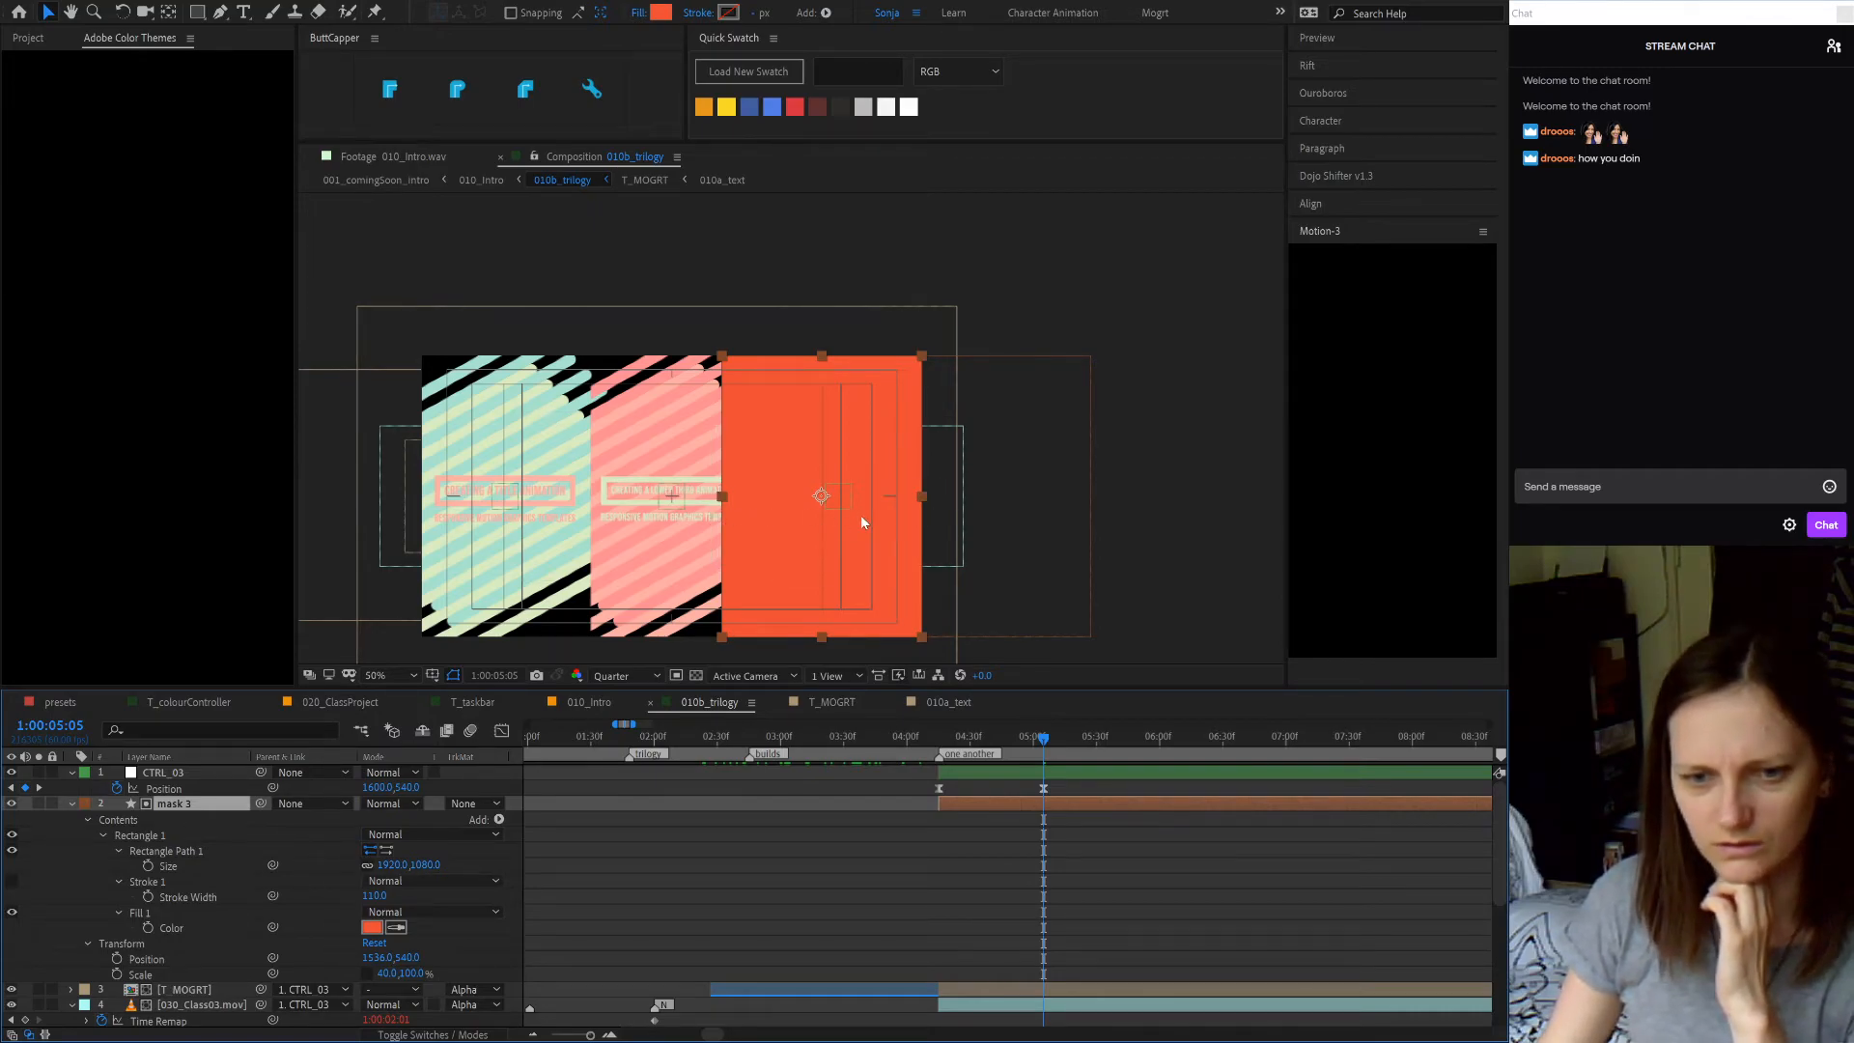
{"action": "left_click", "coordinate": [385, 974]}
{"action": "type", "text": "100"}
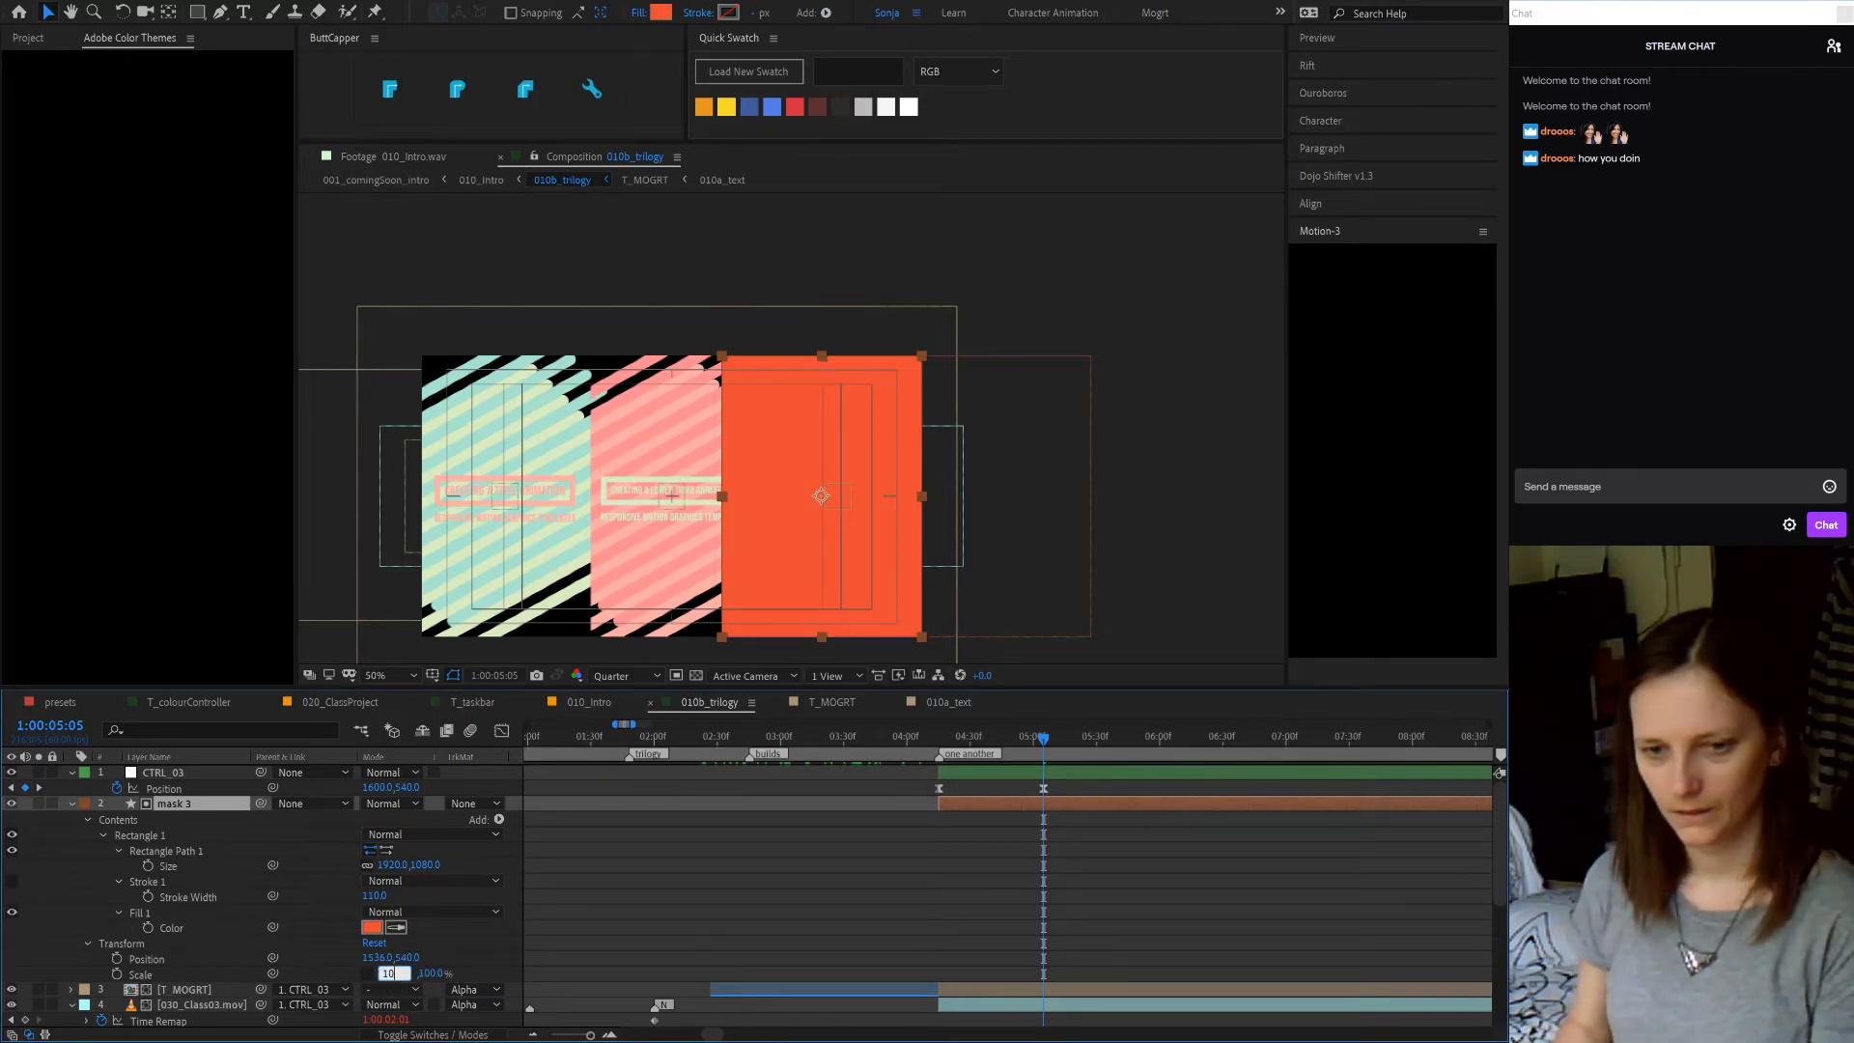
{"action": "key", "text": "Return"}
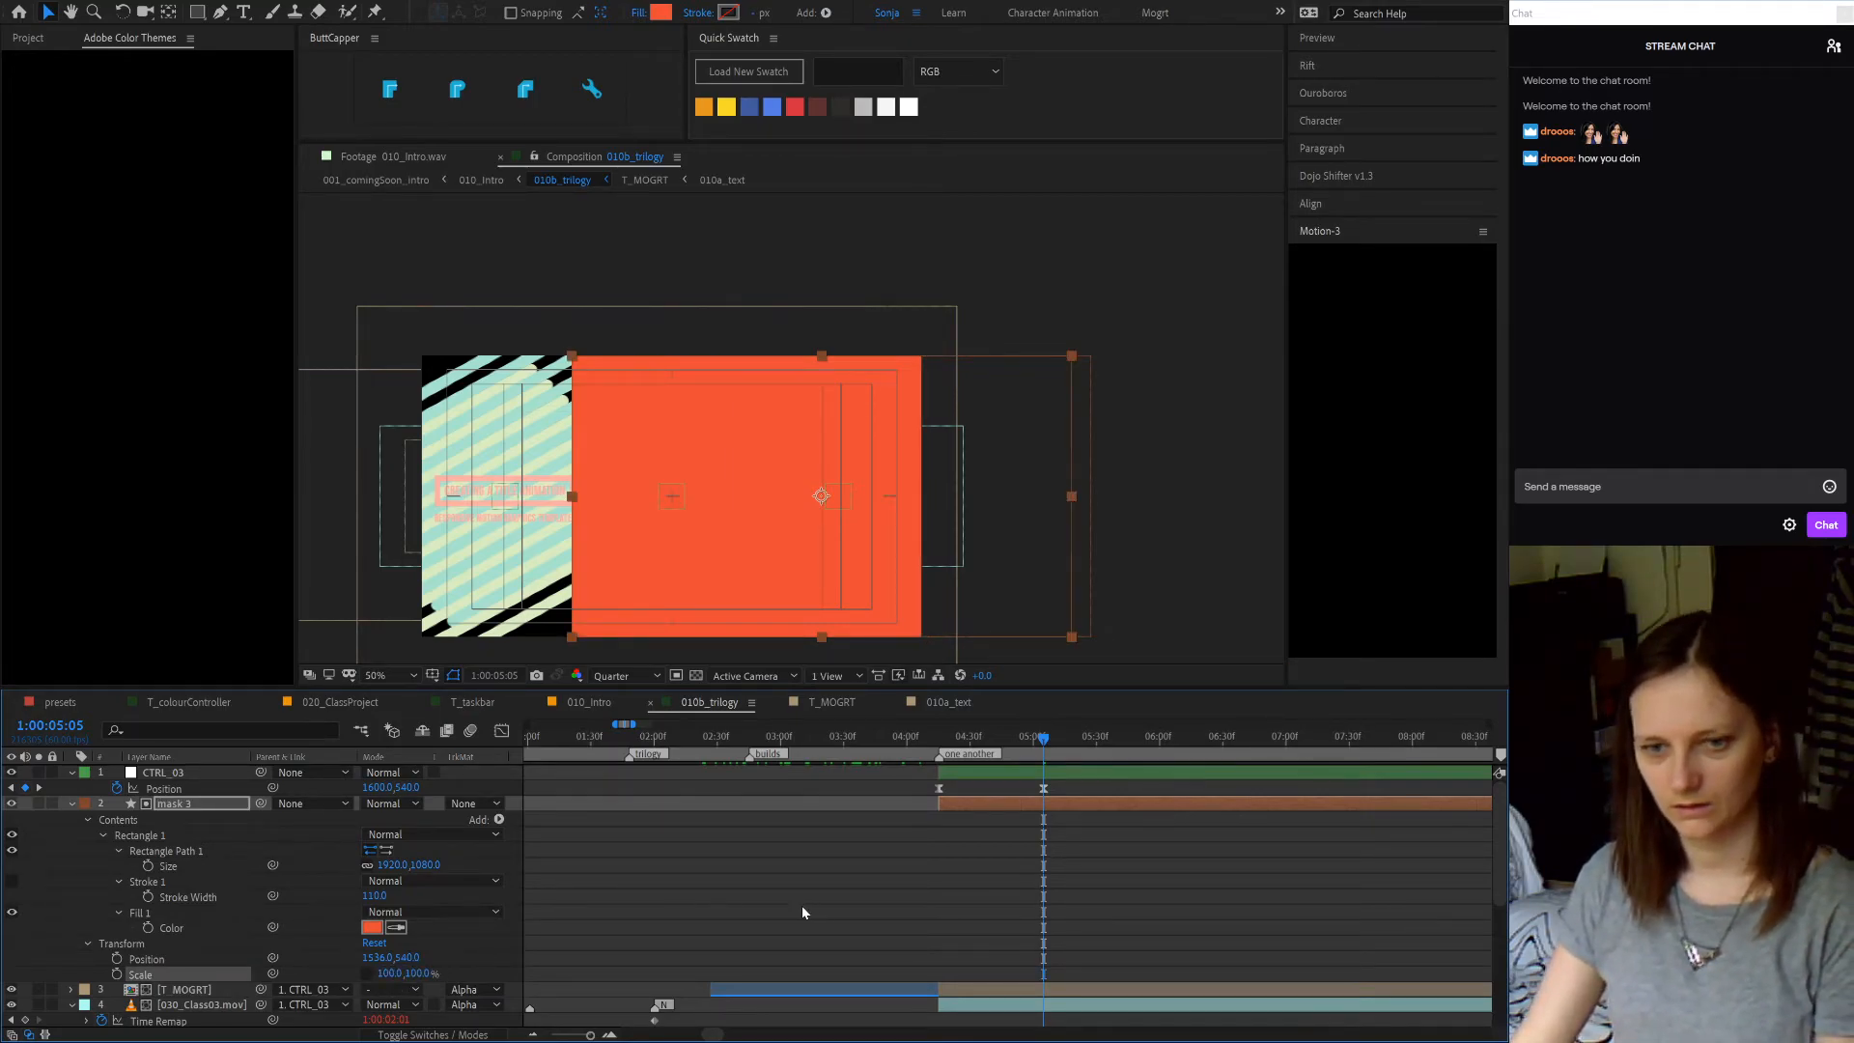
- Try a width of 320 for mask 3's rectangle path and settle on a width of 640
{"action": "left_click", "coordinate": [392, 864]}
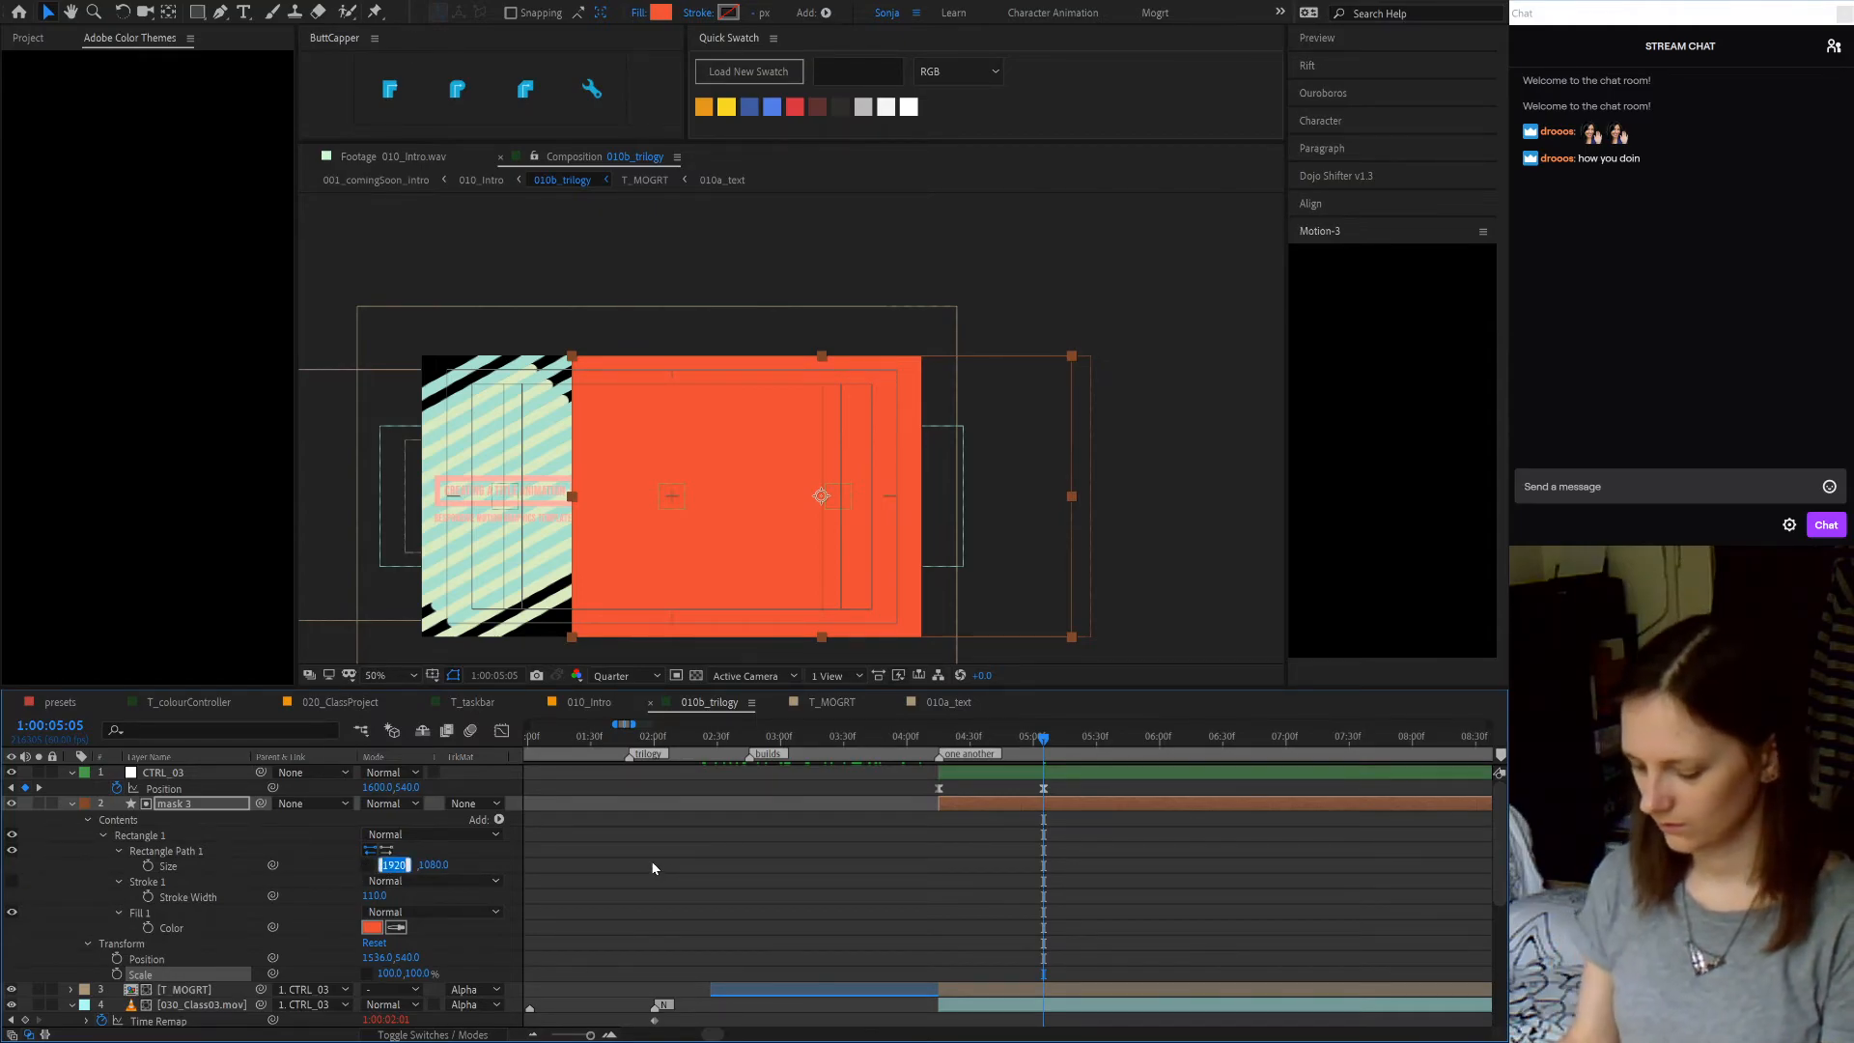
{"action": "type", "text": "320"}
{"action": "key", "text": "Return"}
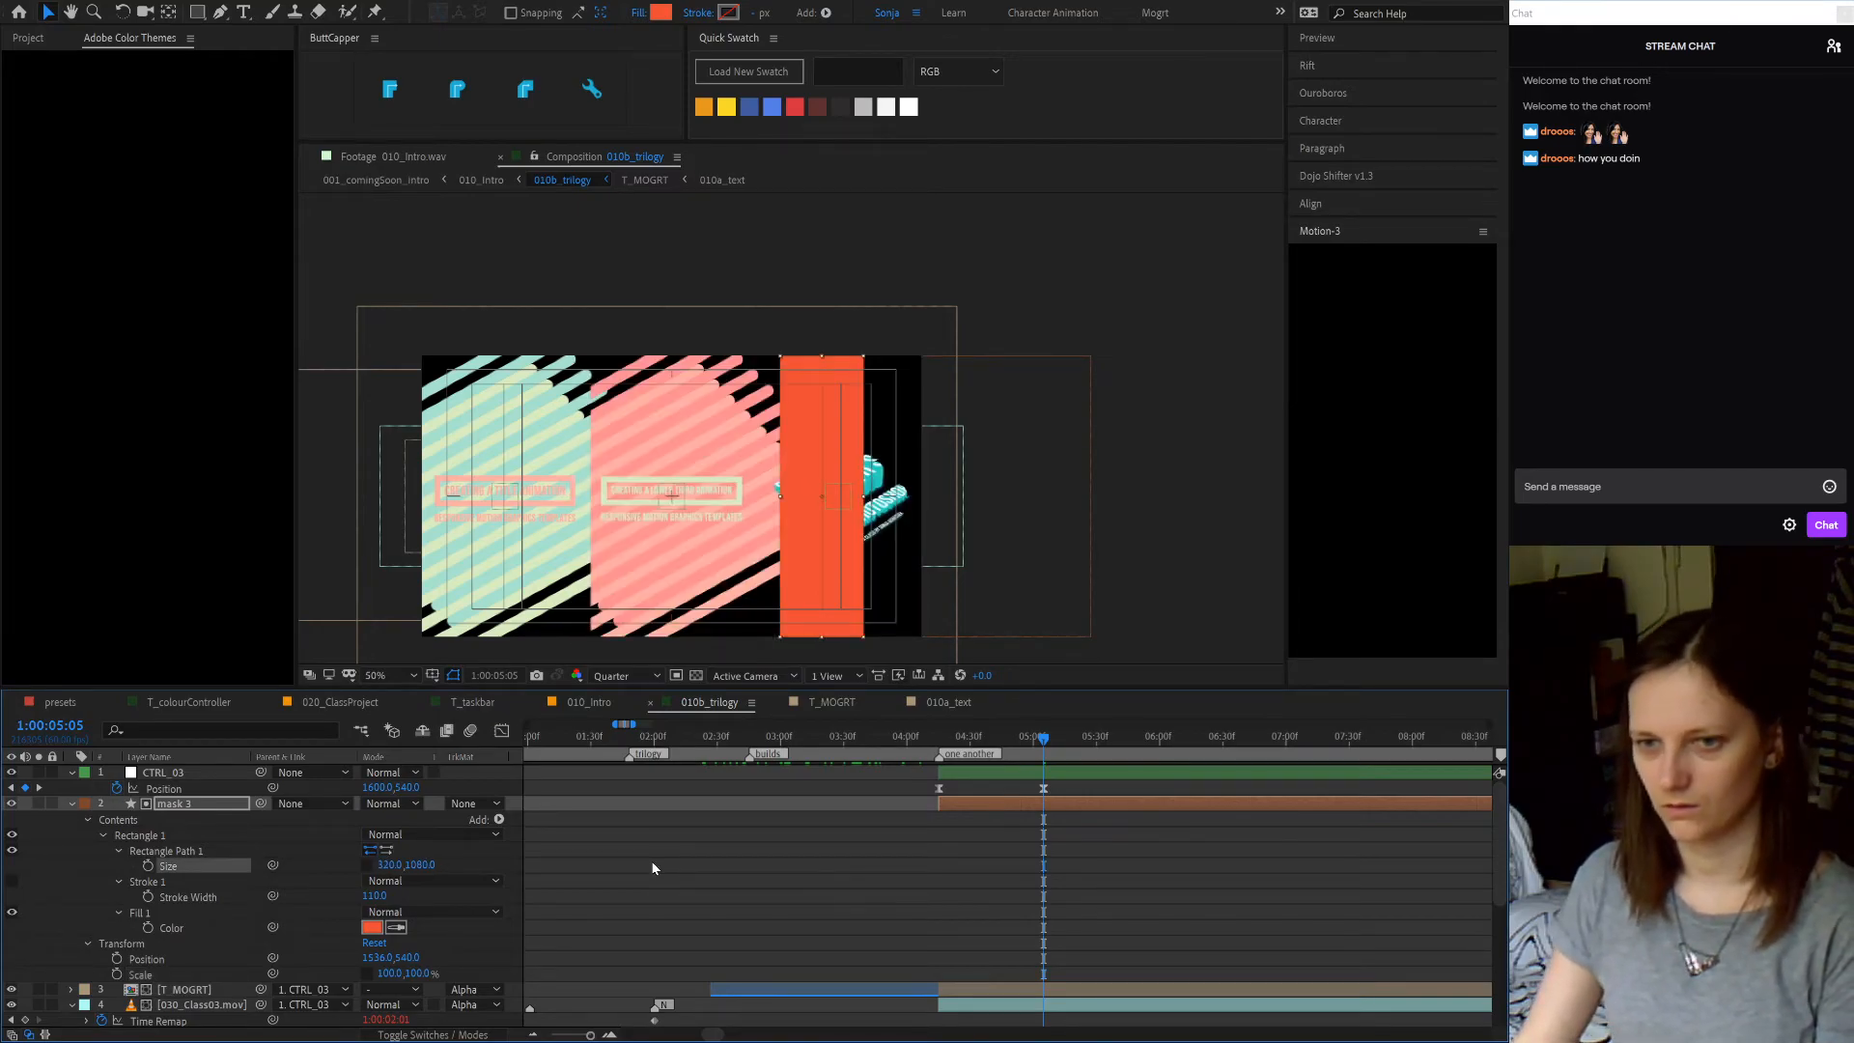
{"action": "left_click", "coordinate": [390, 864]}
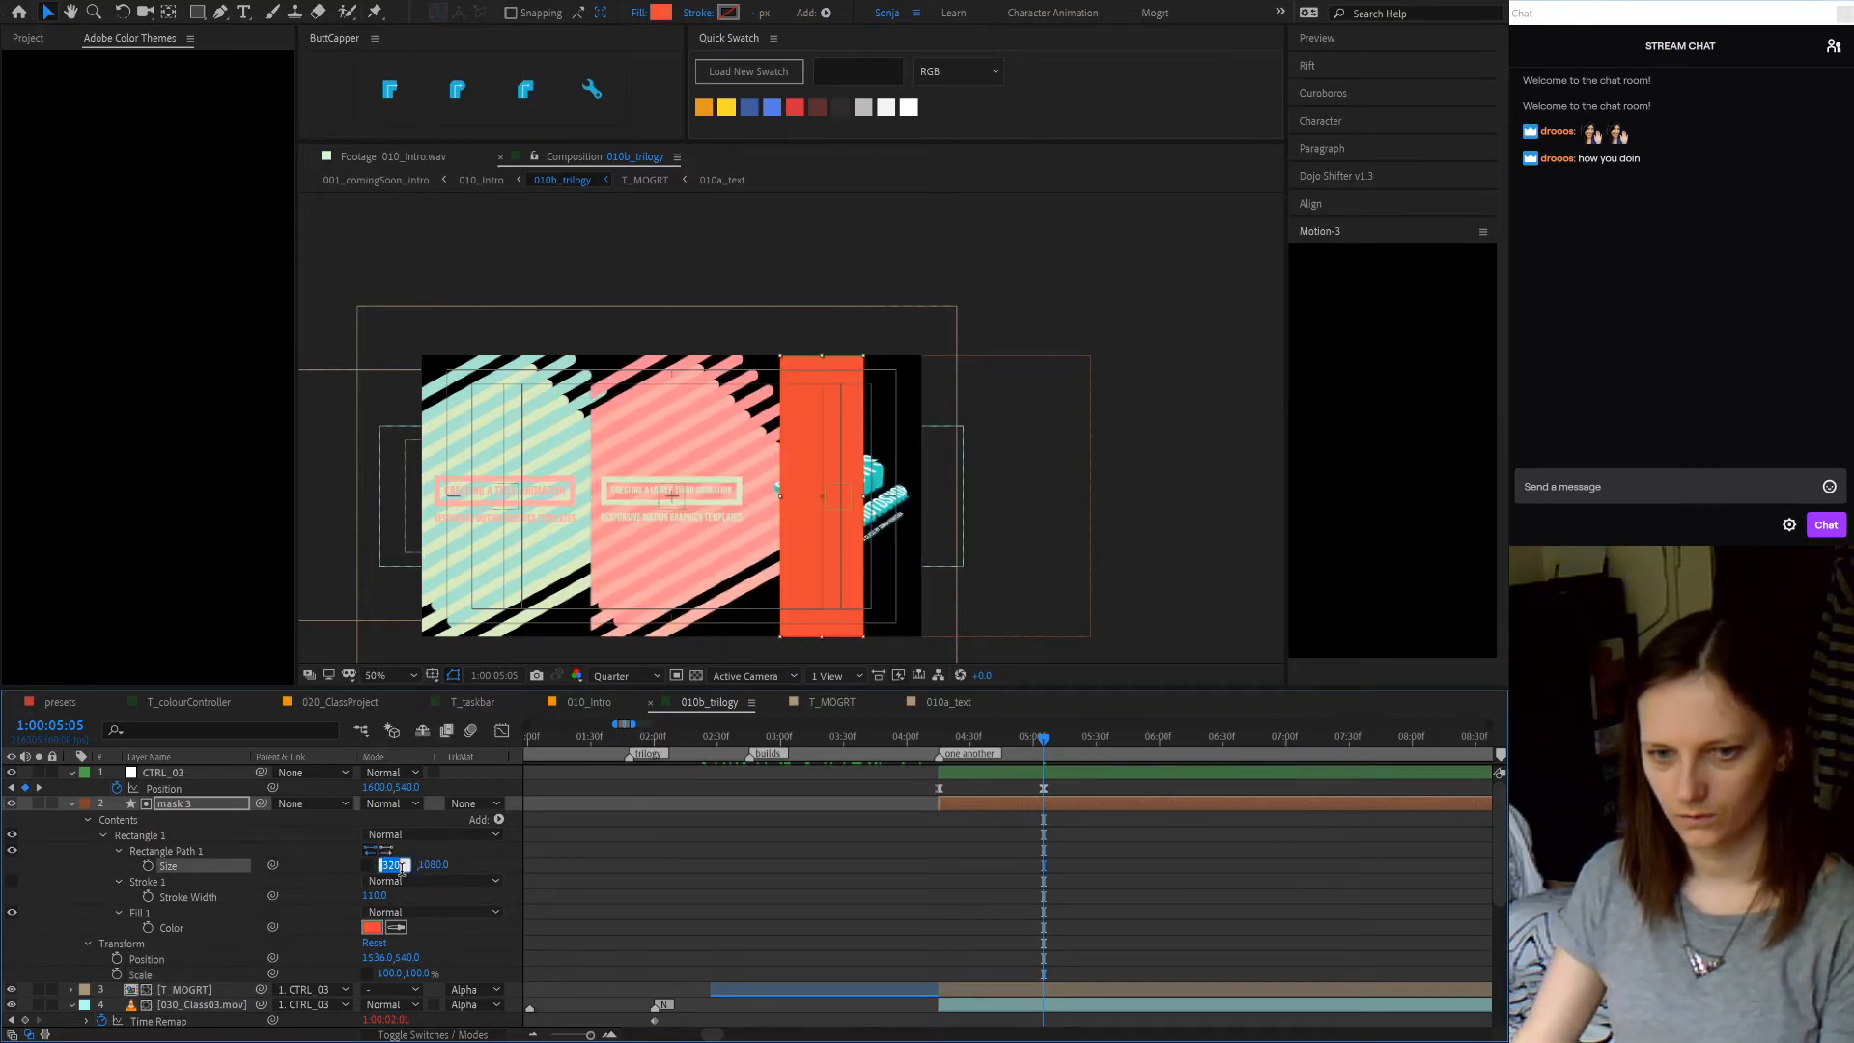
{"action": "type", "text": "640"}
{"action": "key", "text": "Return"}
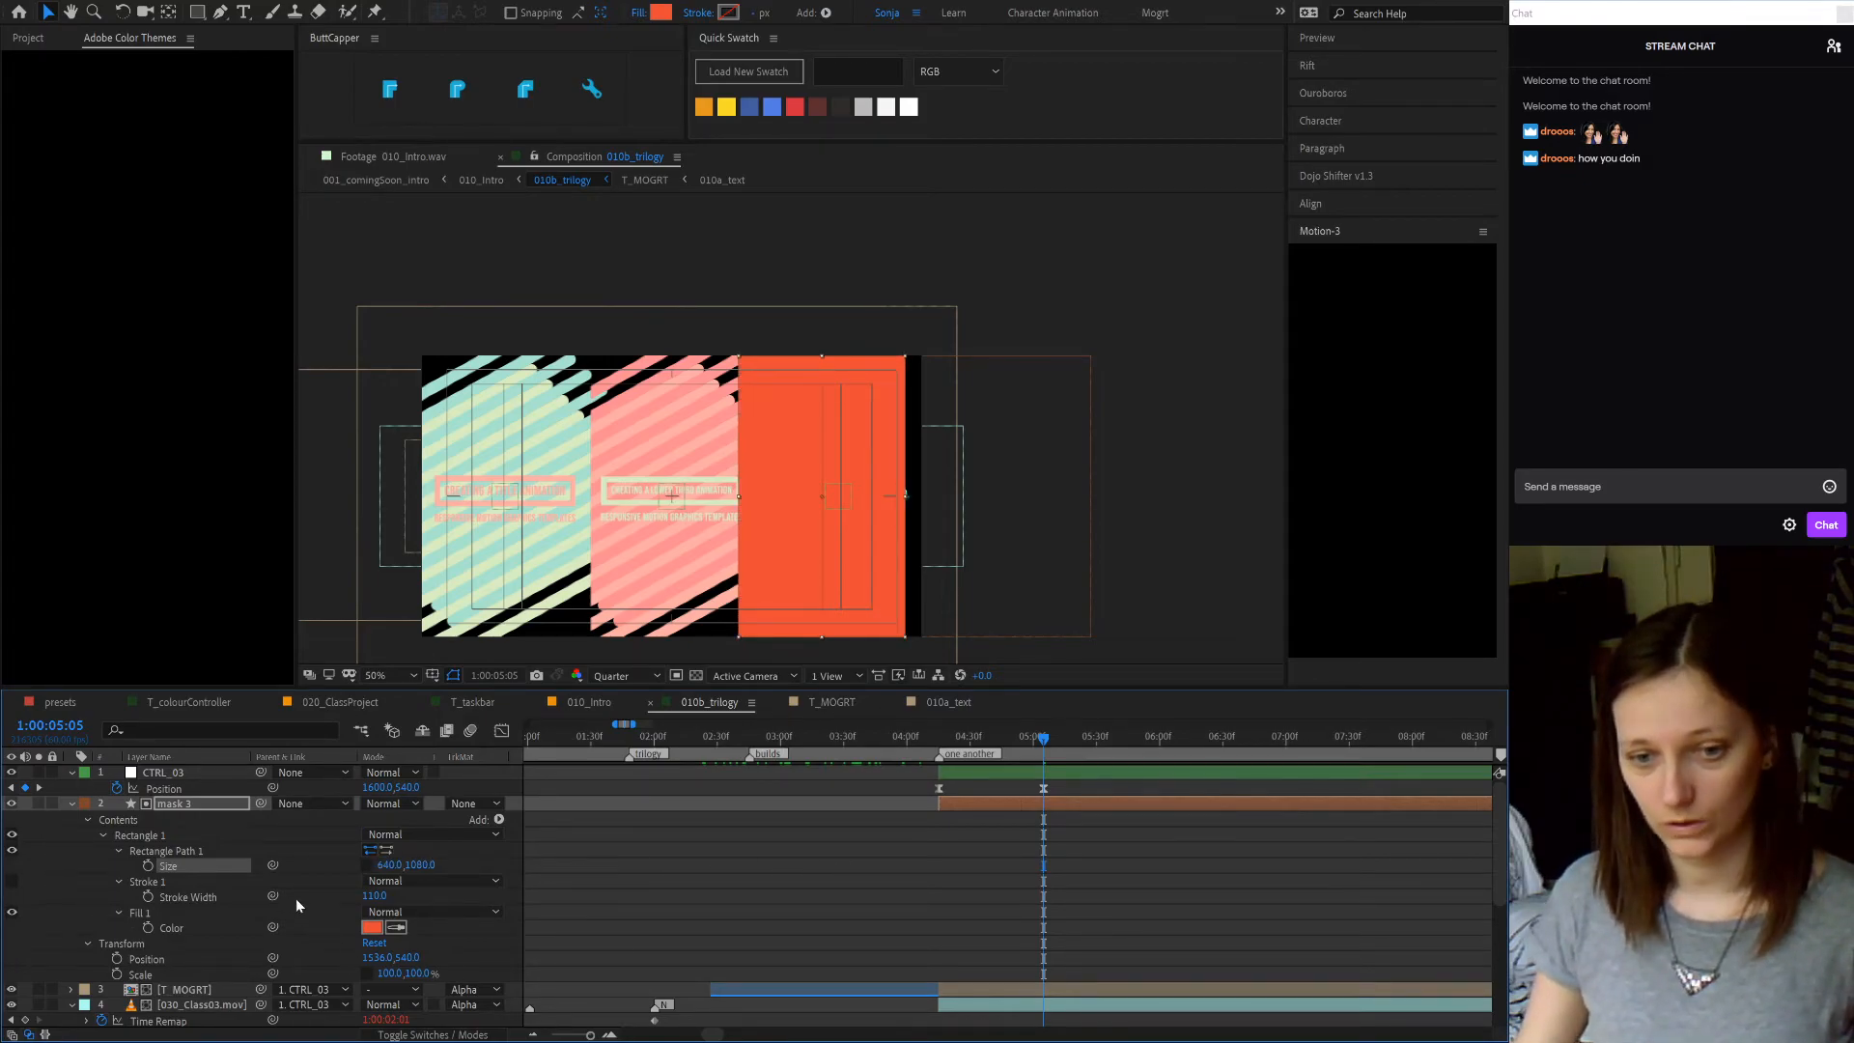
- Move mask 3 to 1600, 540 over the right third, undoing a trial move onto the left panel
{"action": "left_click", "coordinate": [1022, 807]}
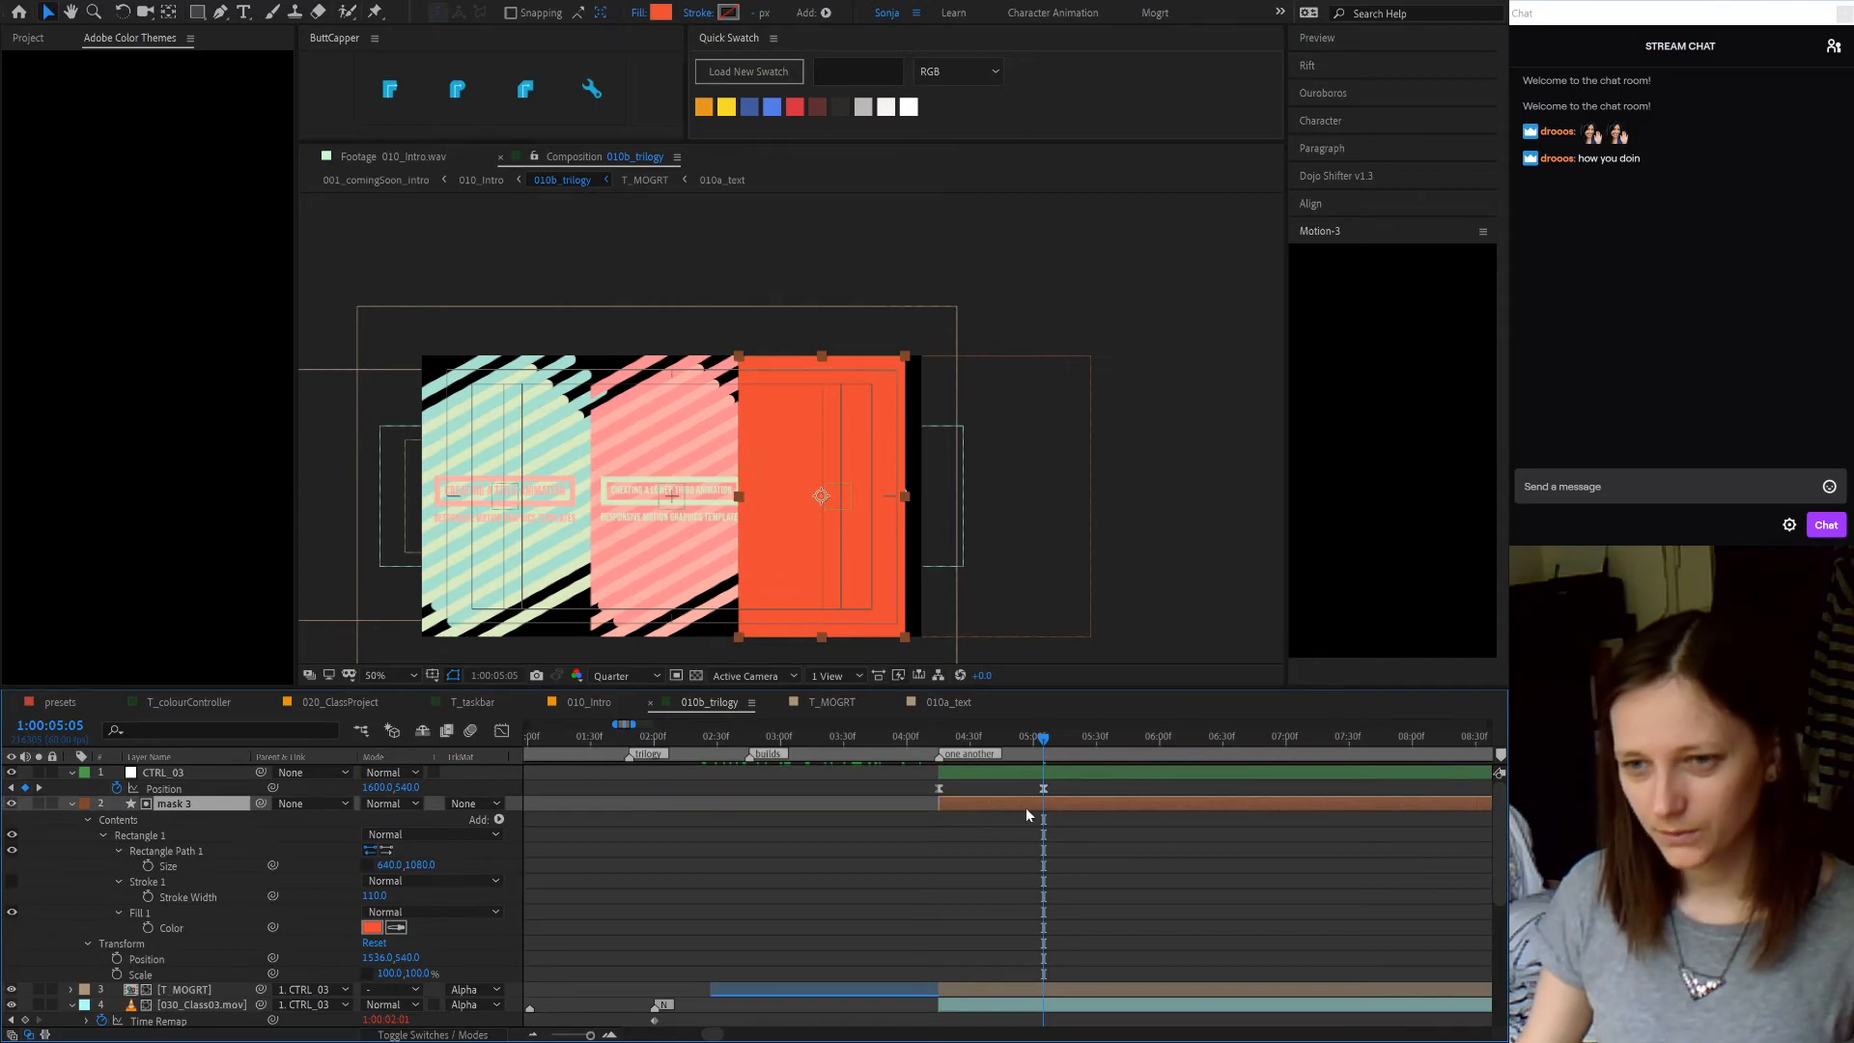
{"action": "left_click_drag", "start_coordinate": [819, 497], "coordinate": [837, 497]}
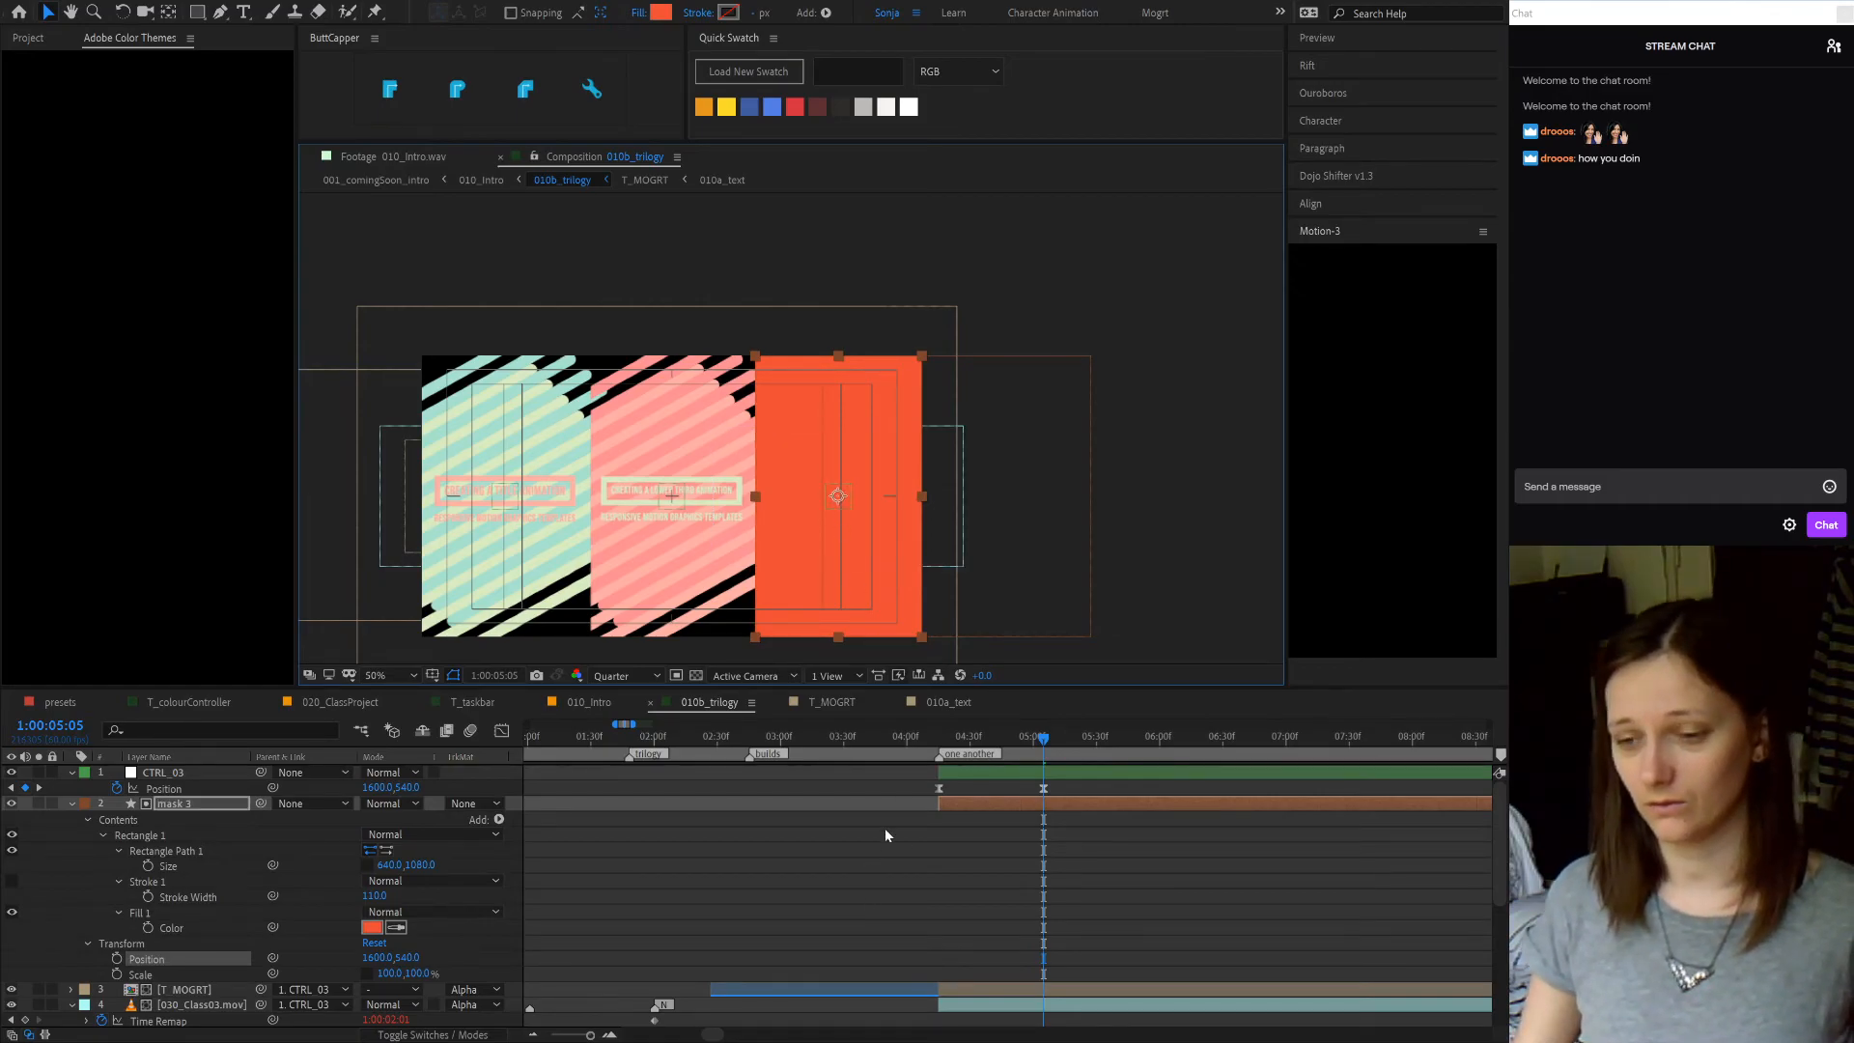
{"action": "left_click_drag", "start_coordinate": [848, 567], "coordinate": [523, 554]}
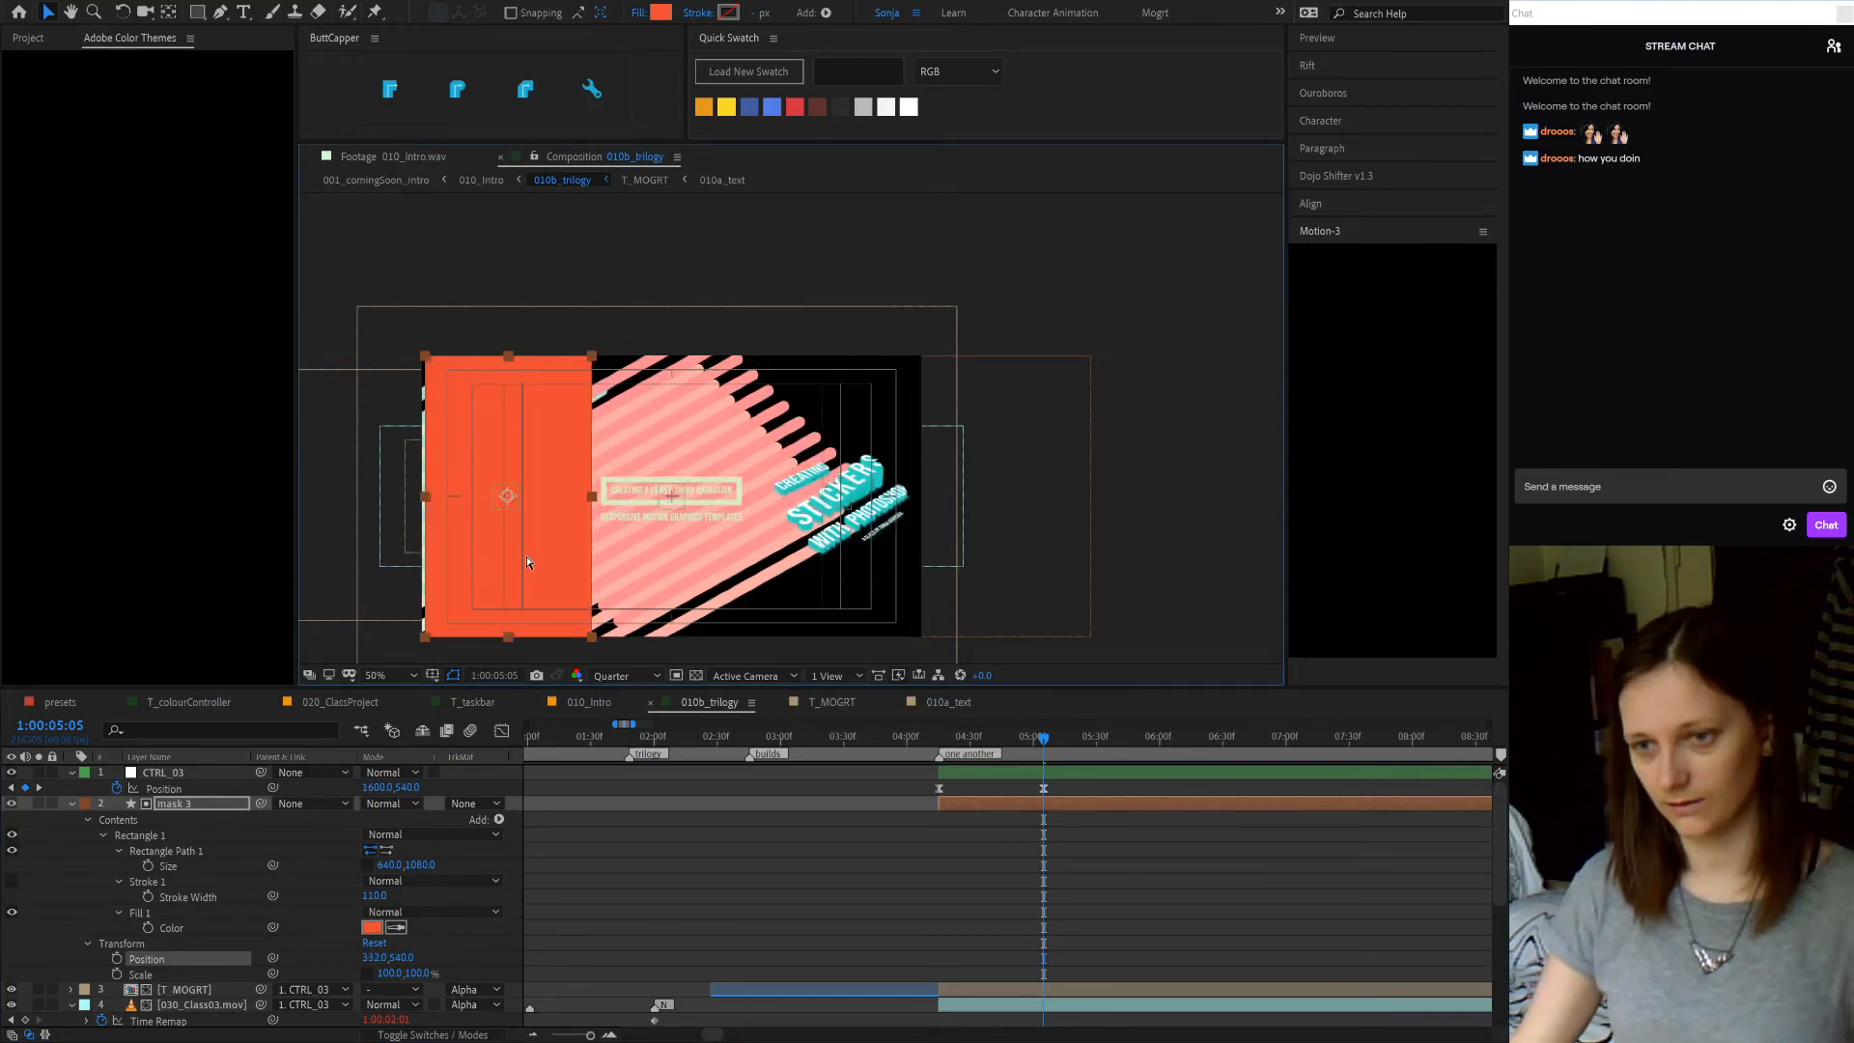
{"action": "key", "text": "ctrl+z"}
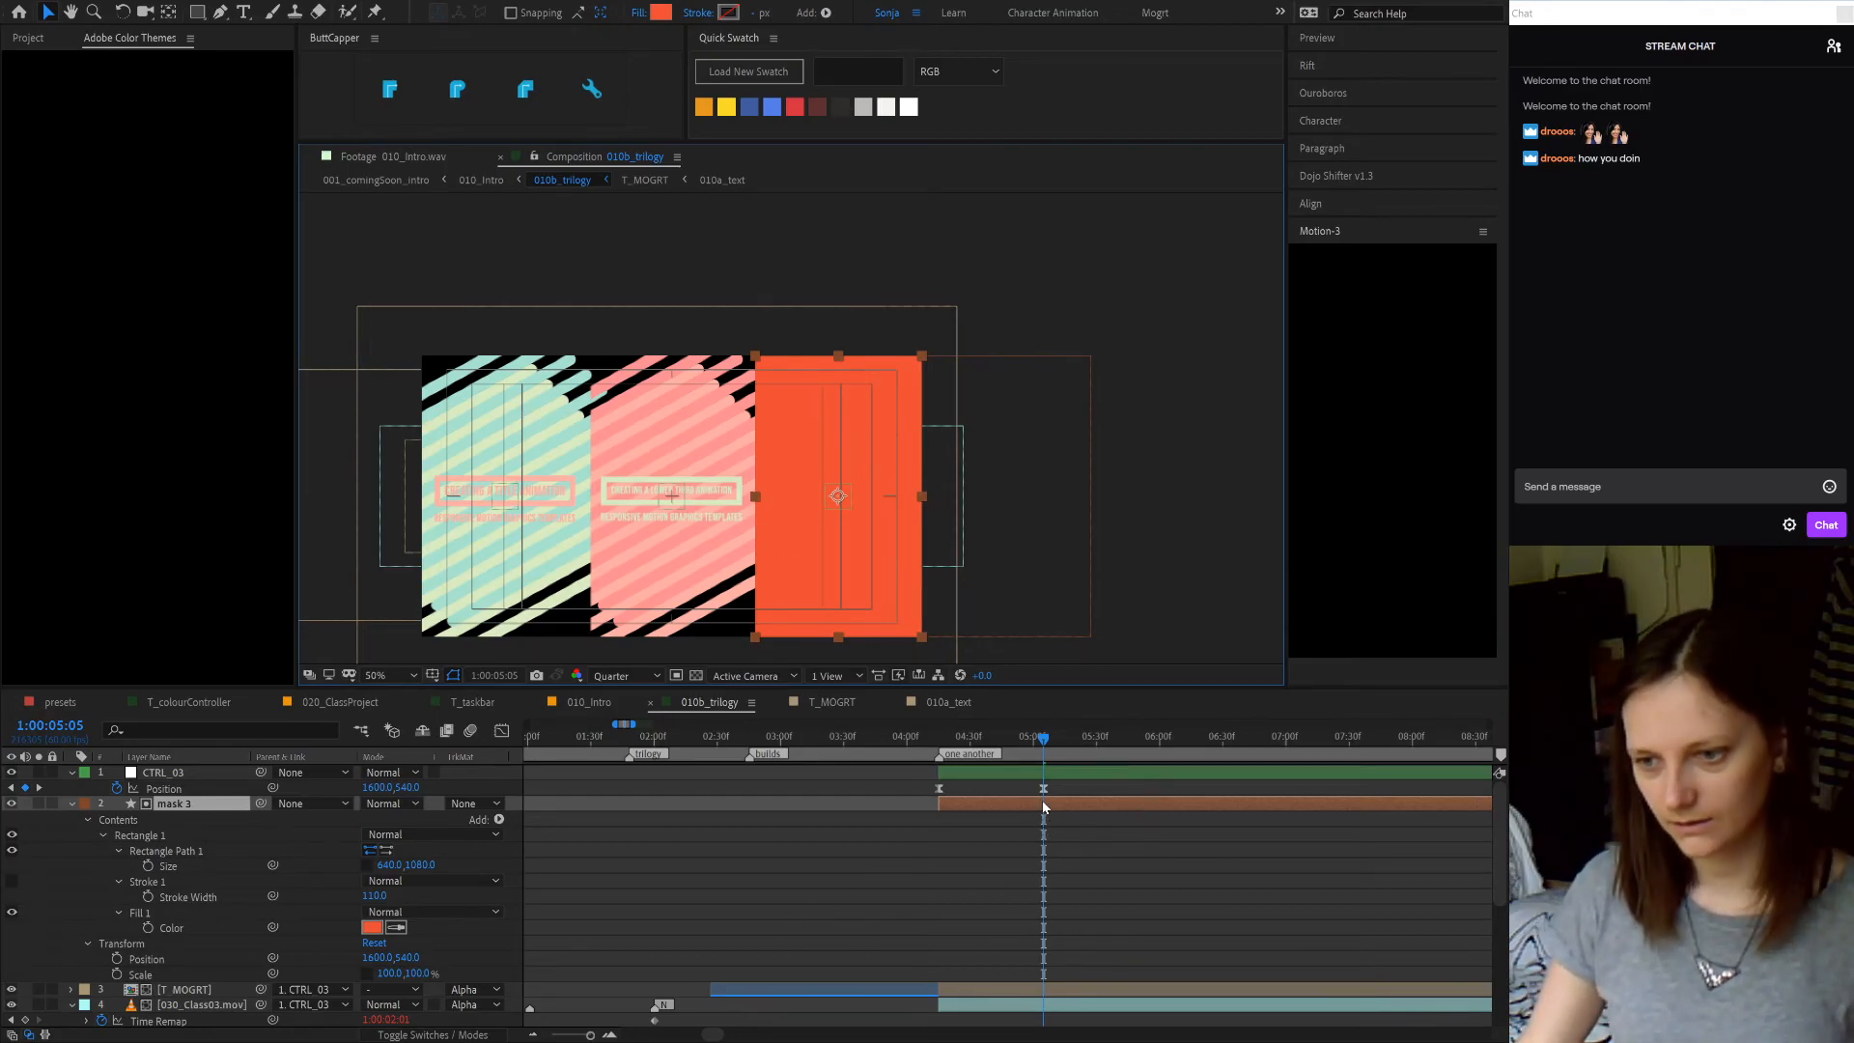
{"action": "left_click", "coordinate": [913, 496]}
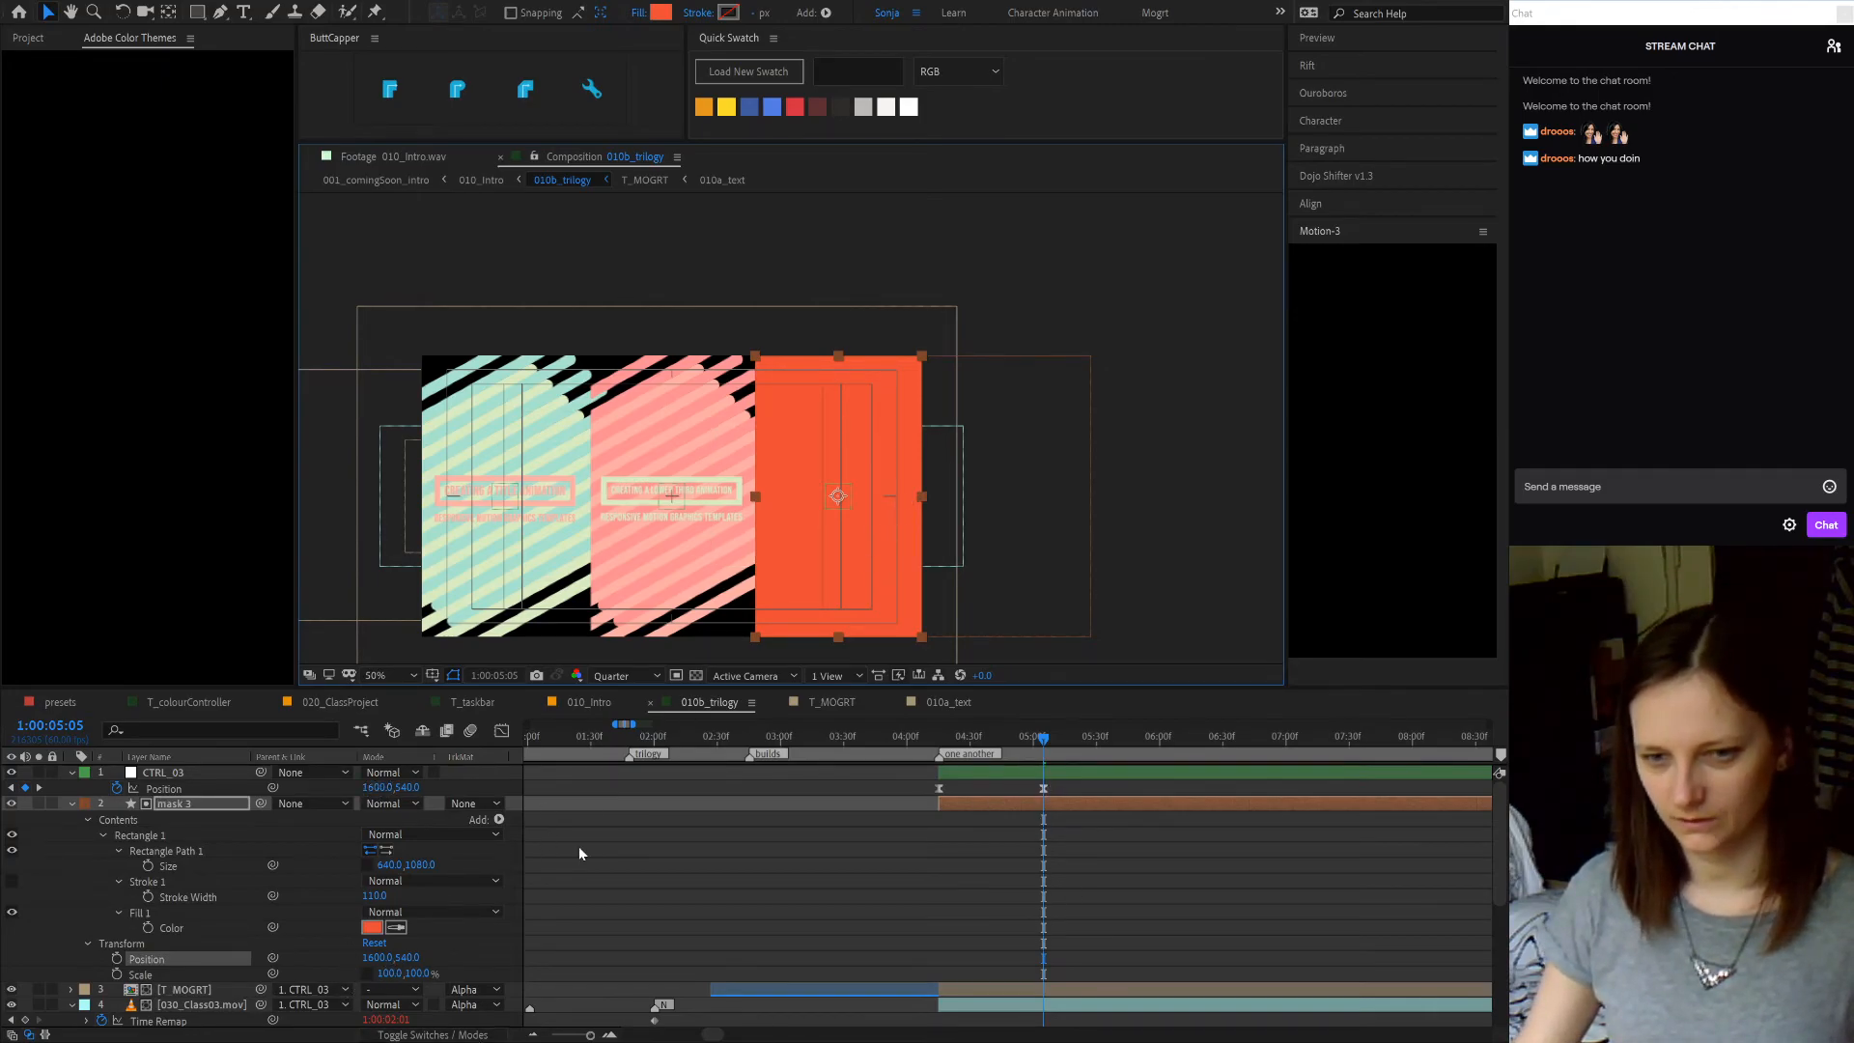
- Hide the mask 3 layer and collapse its properties
{"action": "left_click", "coordinate": [1060, 836]}
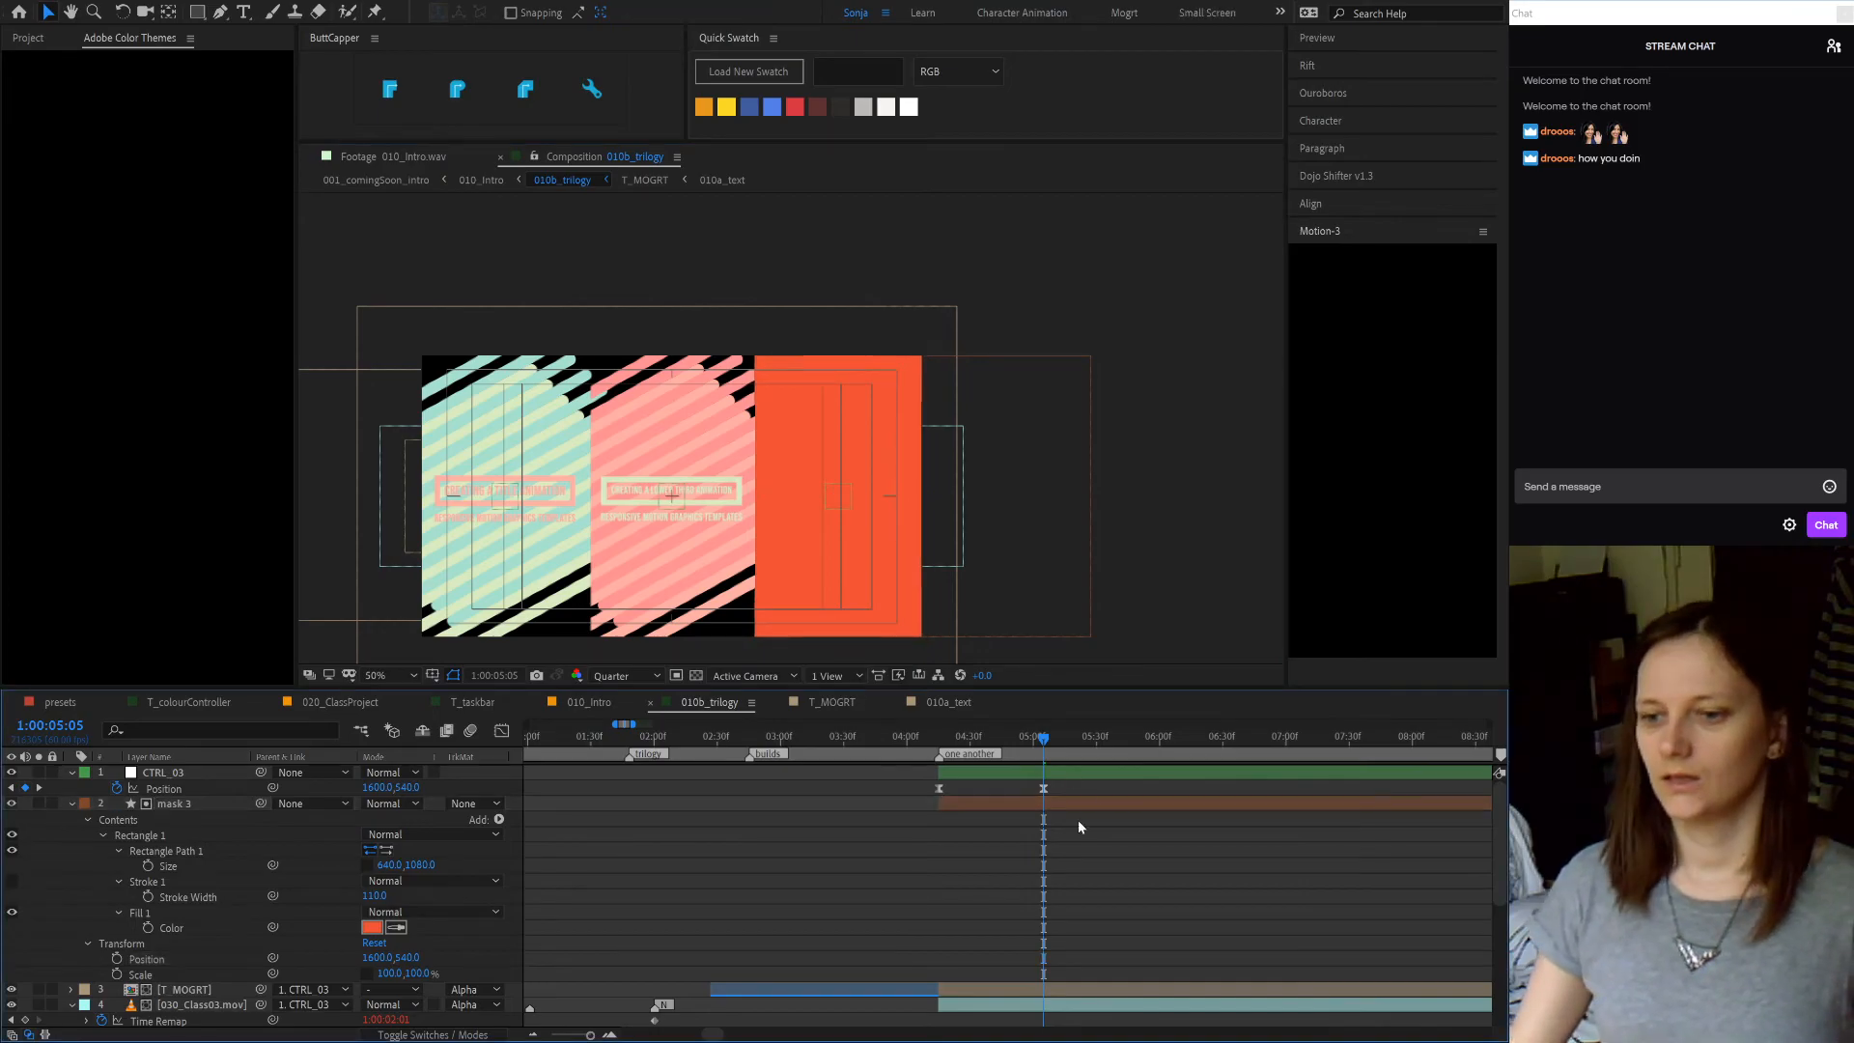
{"action": "left_click", "coordinate": [12, 804]}
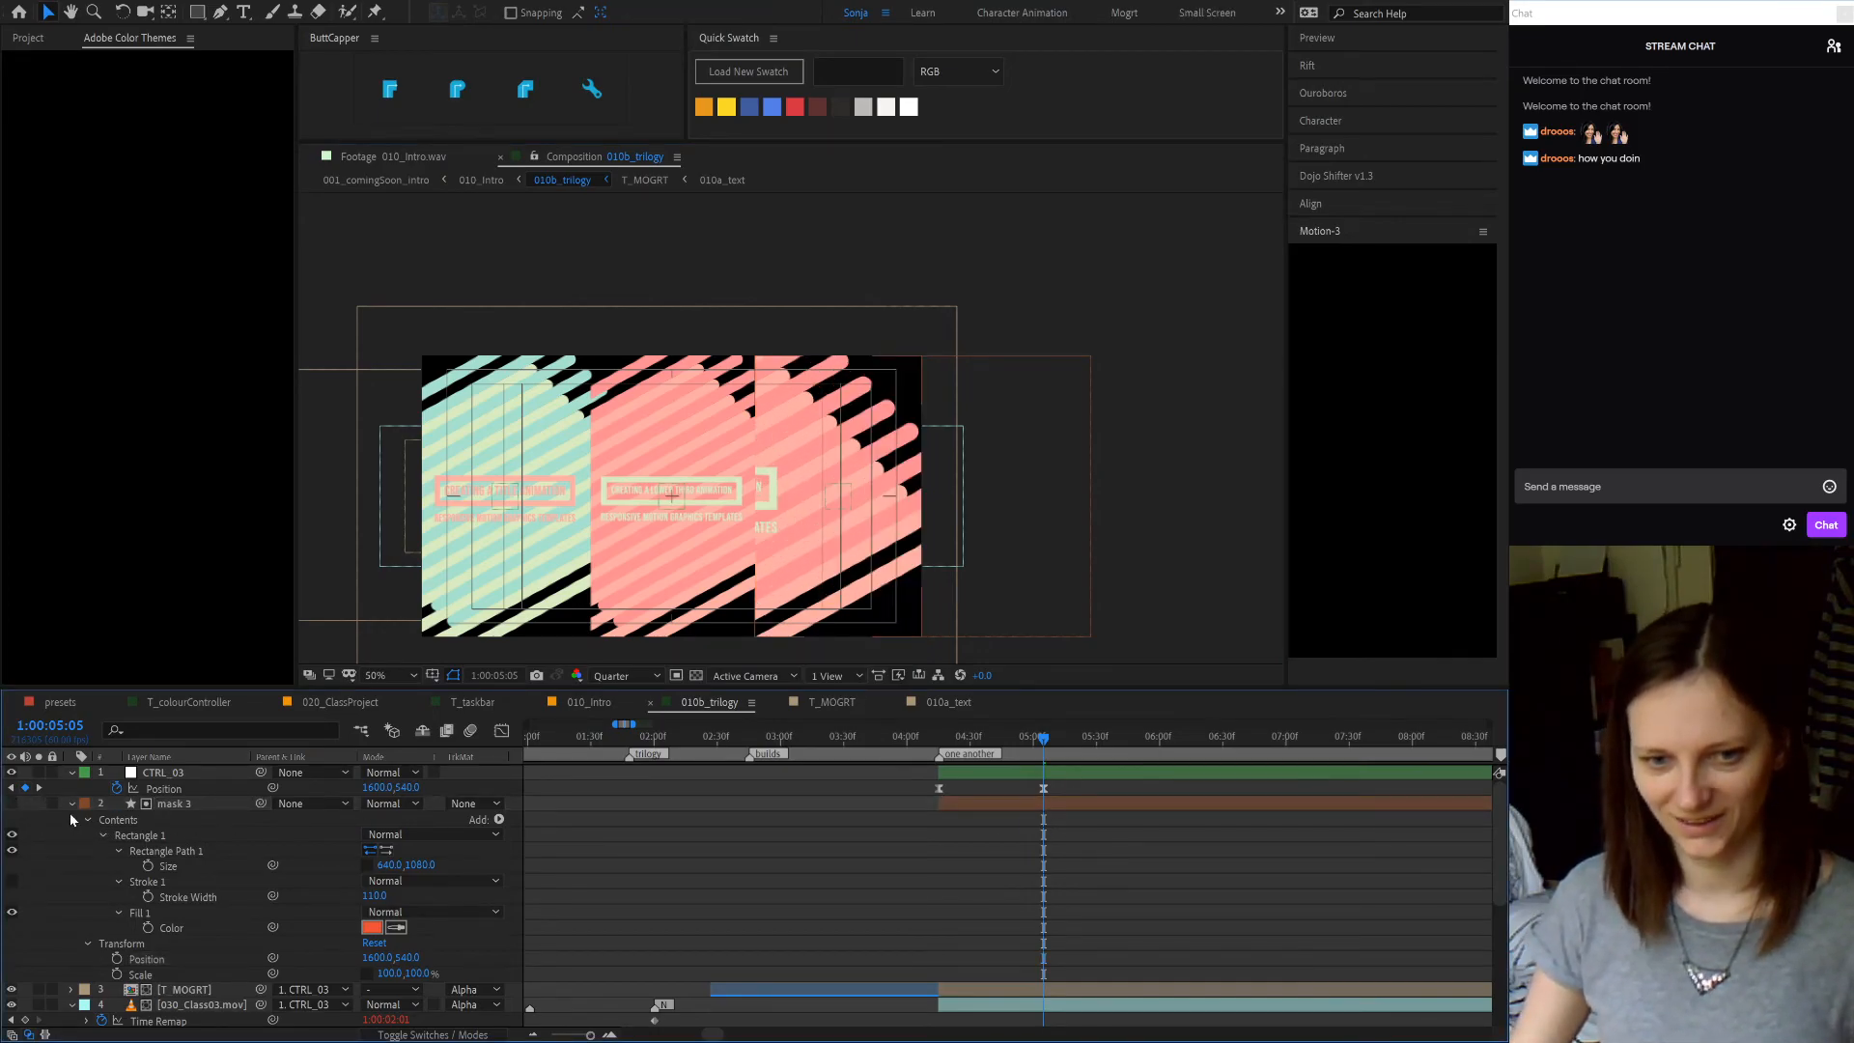
{"action": "left_click", "coordinate": [72, 804]}
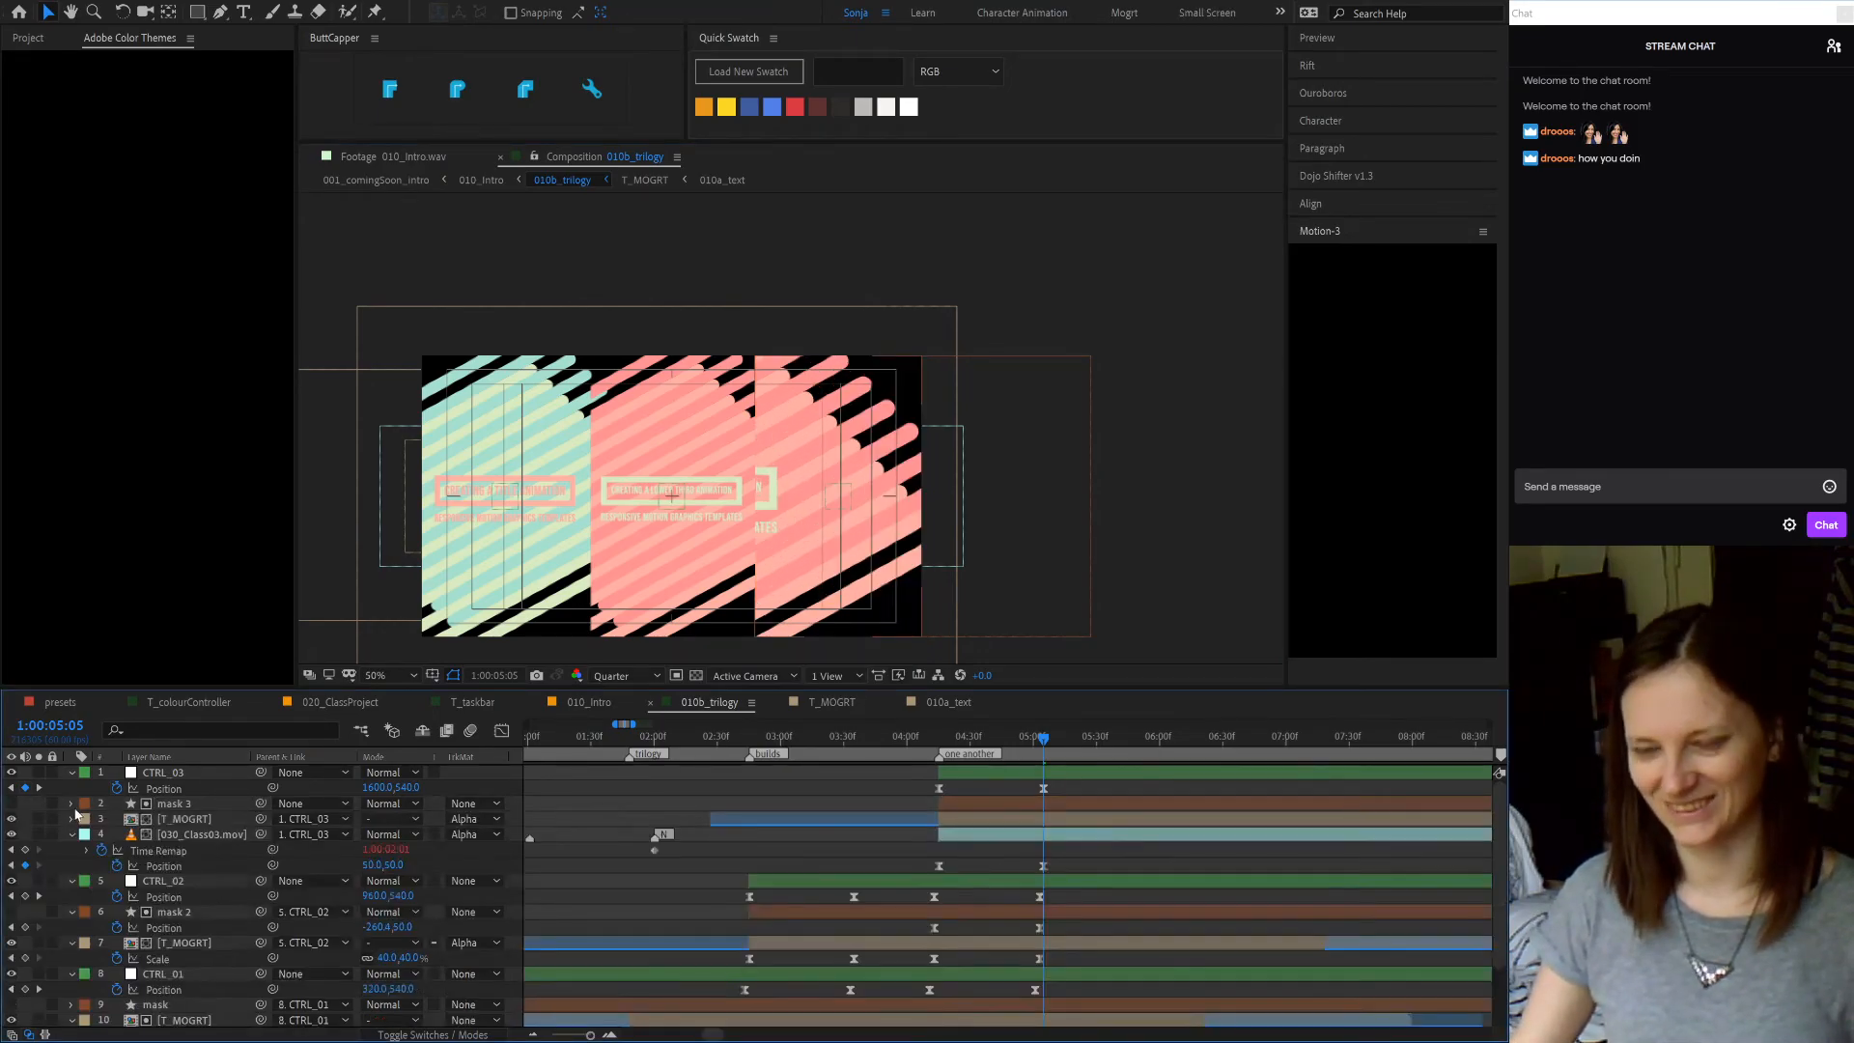
- Move the T_MOGRT layer below mask 3 so its artwork sits roughly centred in the third panel
{"action": "left_click", "coordinate": [1072, 819]}
{"action": "left_click_drag", "start_coordinate": [666, 496], "coordinate": [836, 497]}
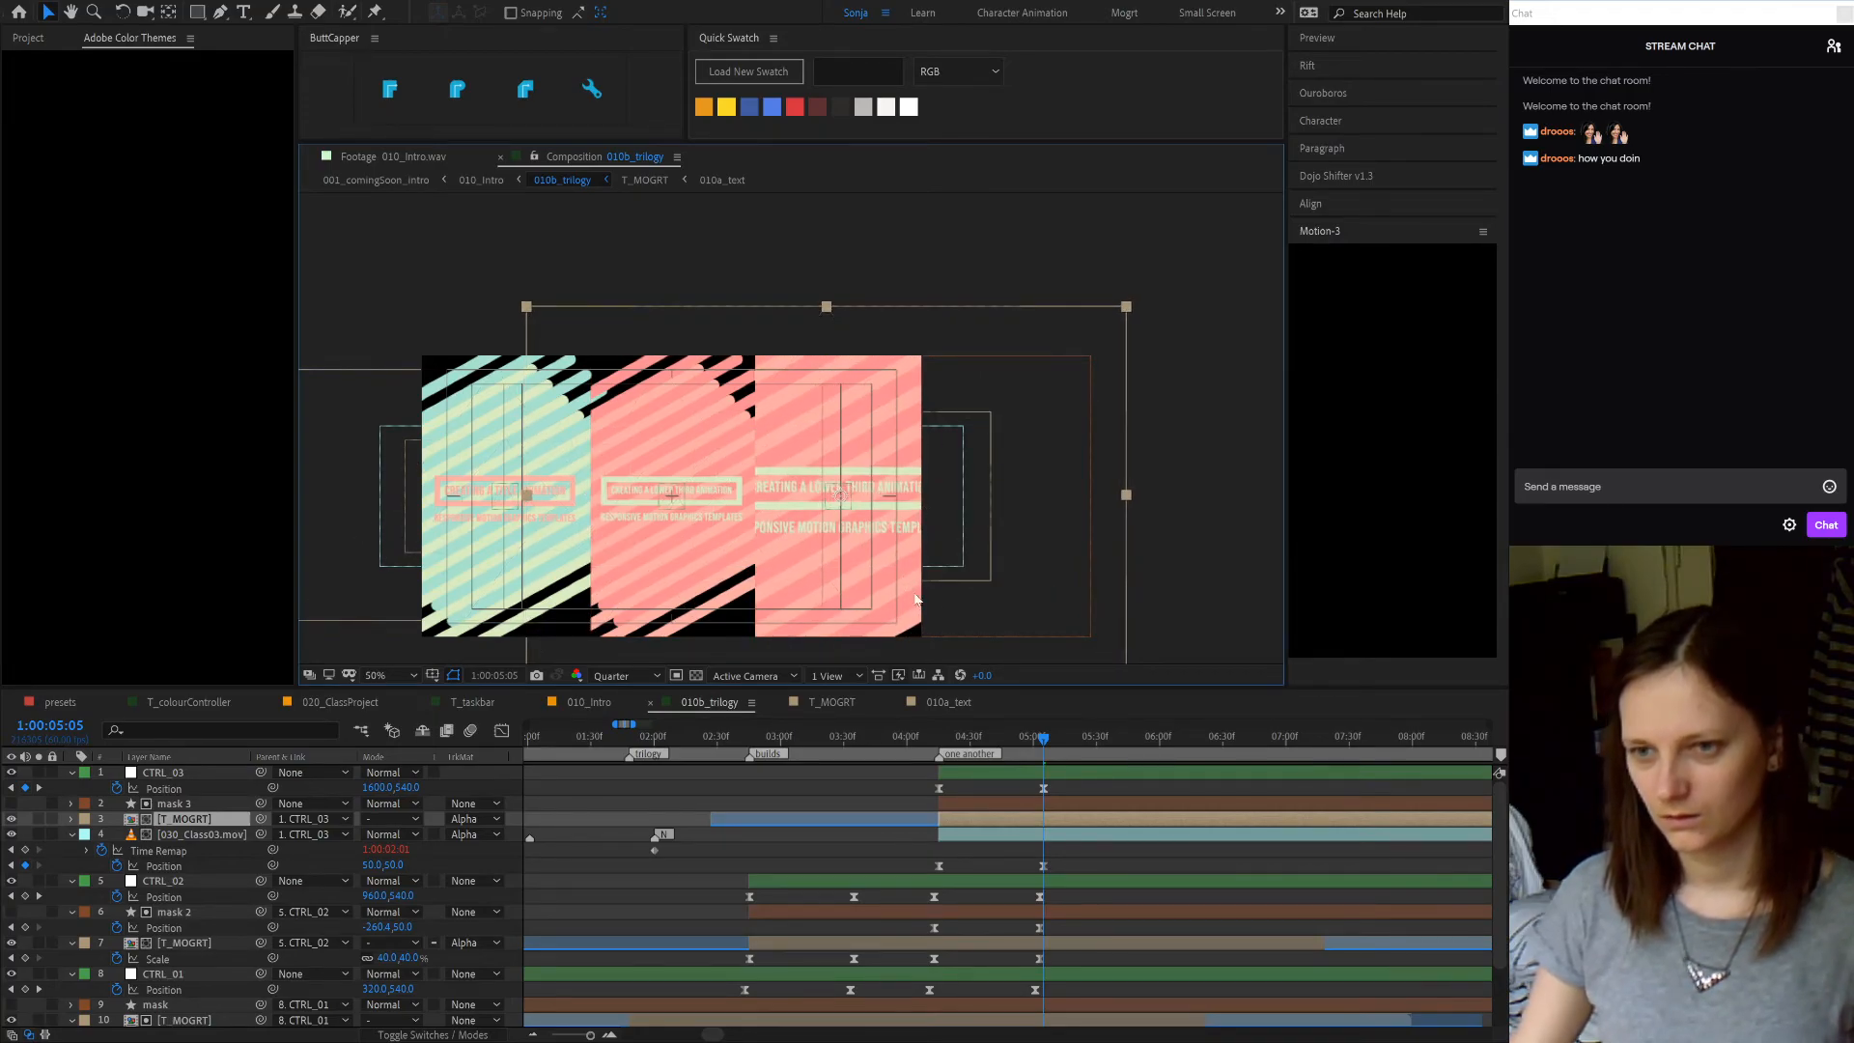
- Set the third panel's T_MOGRT layer scale to 40% at the current time
{"action": "left_click_drag", "start_coordinate": [261, 804], "coordinate": [213, 773]}
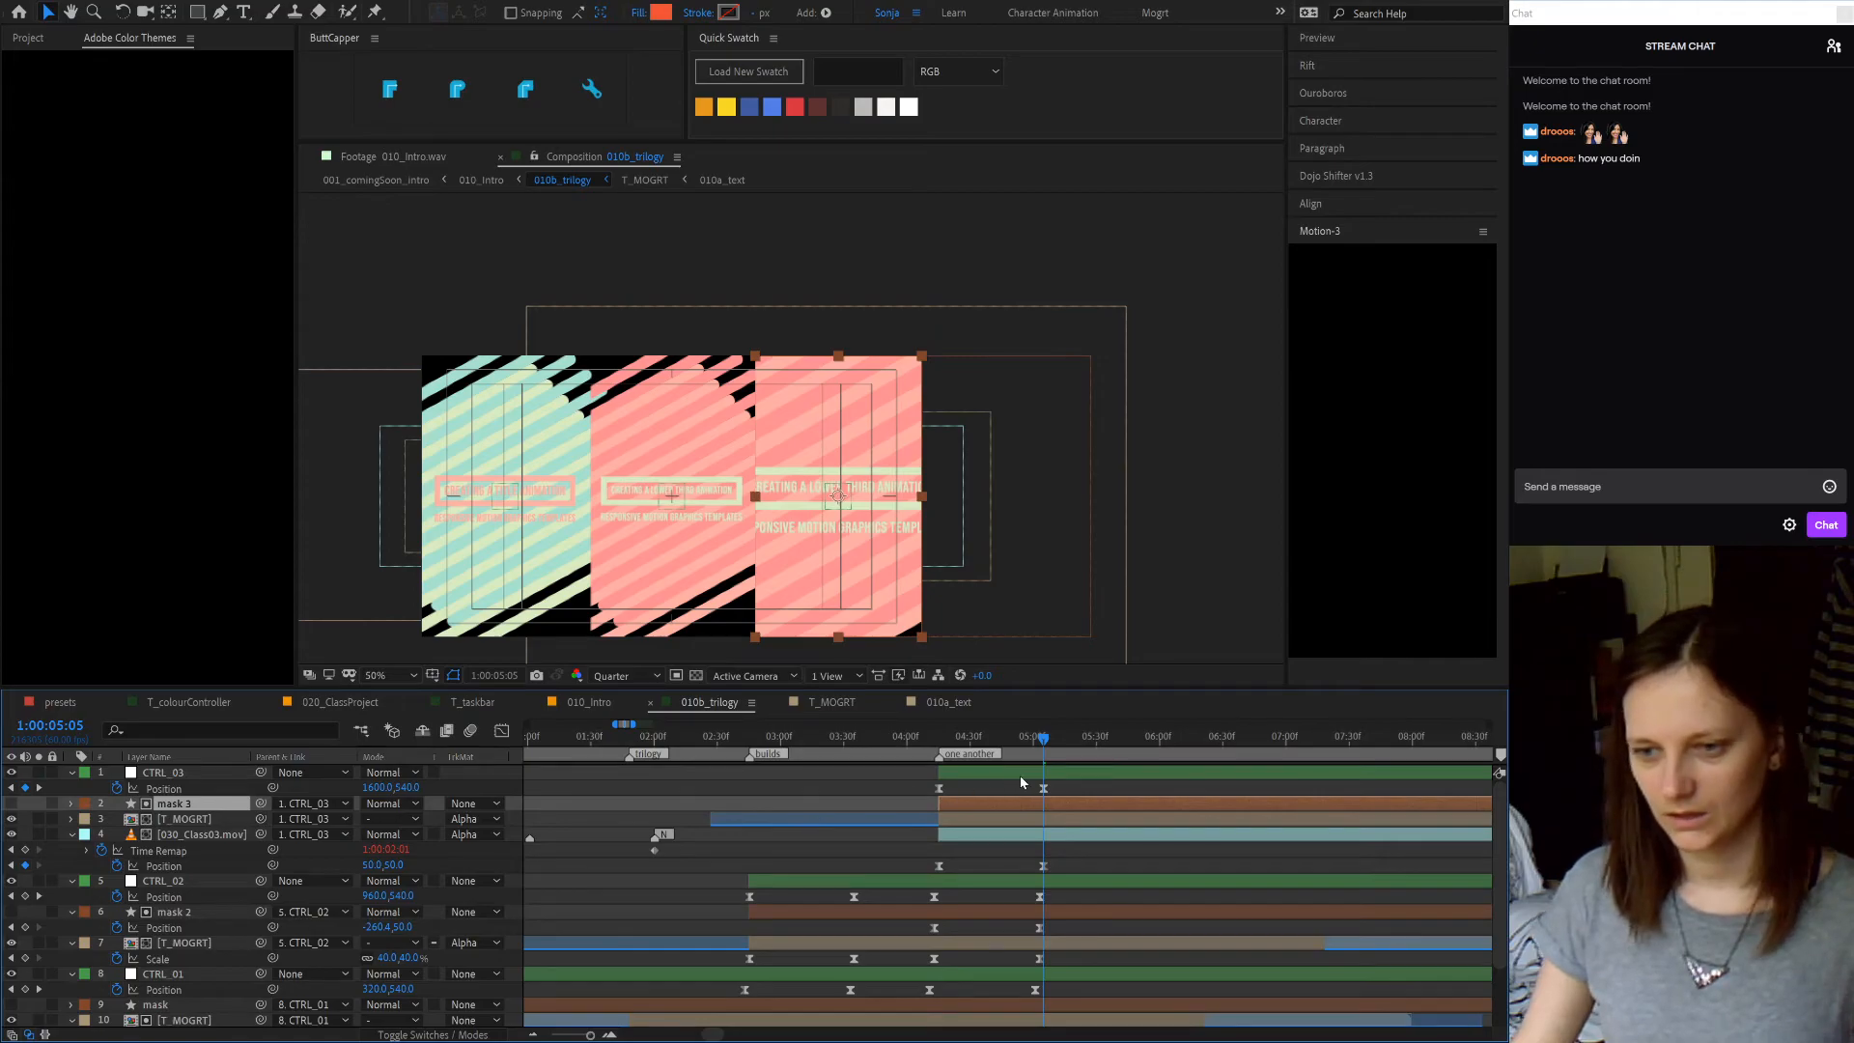
{"action": "left_click", "coordinate": [1005, 822]}
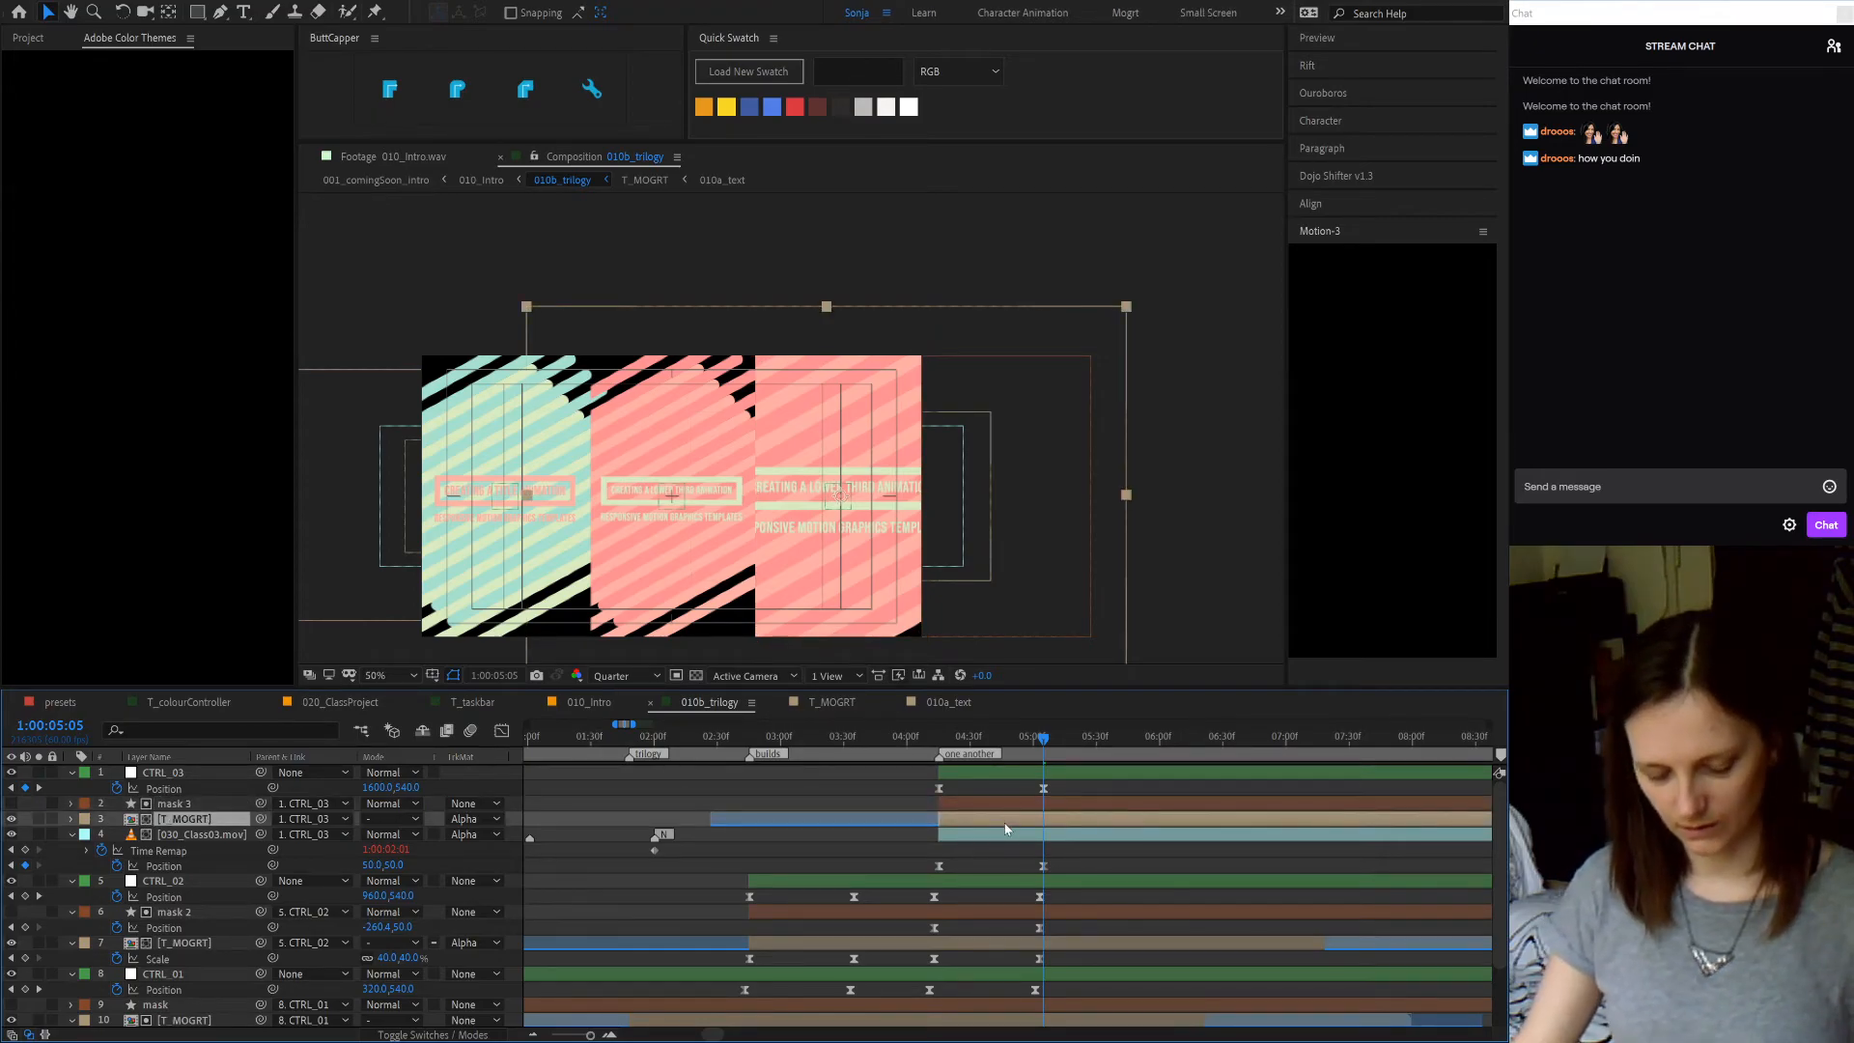
{"action": "key", "text": "s"}
{"action": "left_click", "coordinate": [388, 834]}
{"action": "type", "text": "40"}
{"action": "key", "text": "Return"}
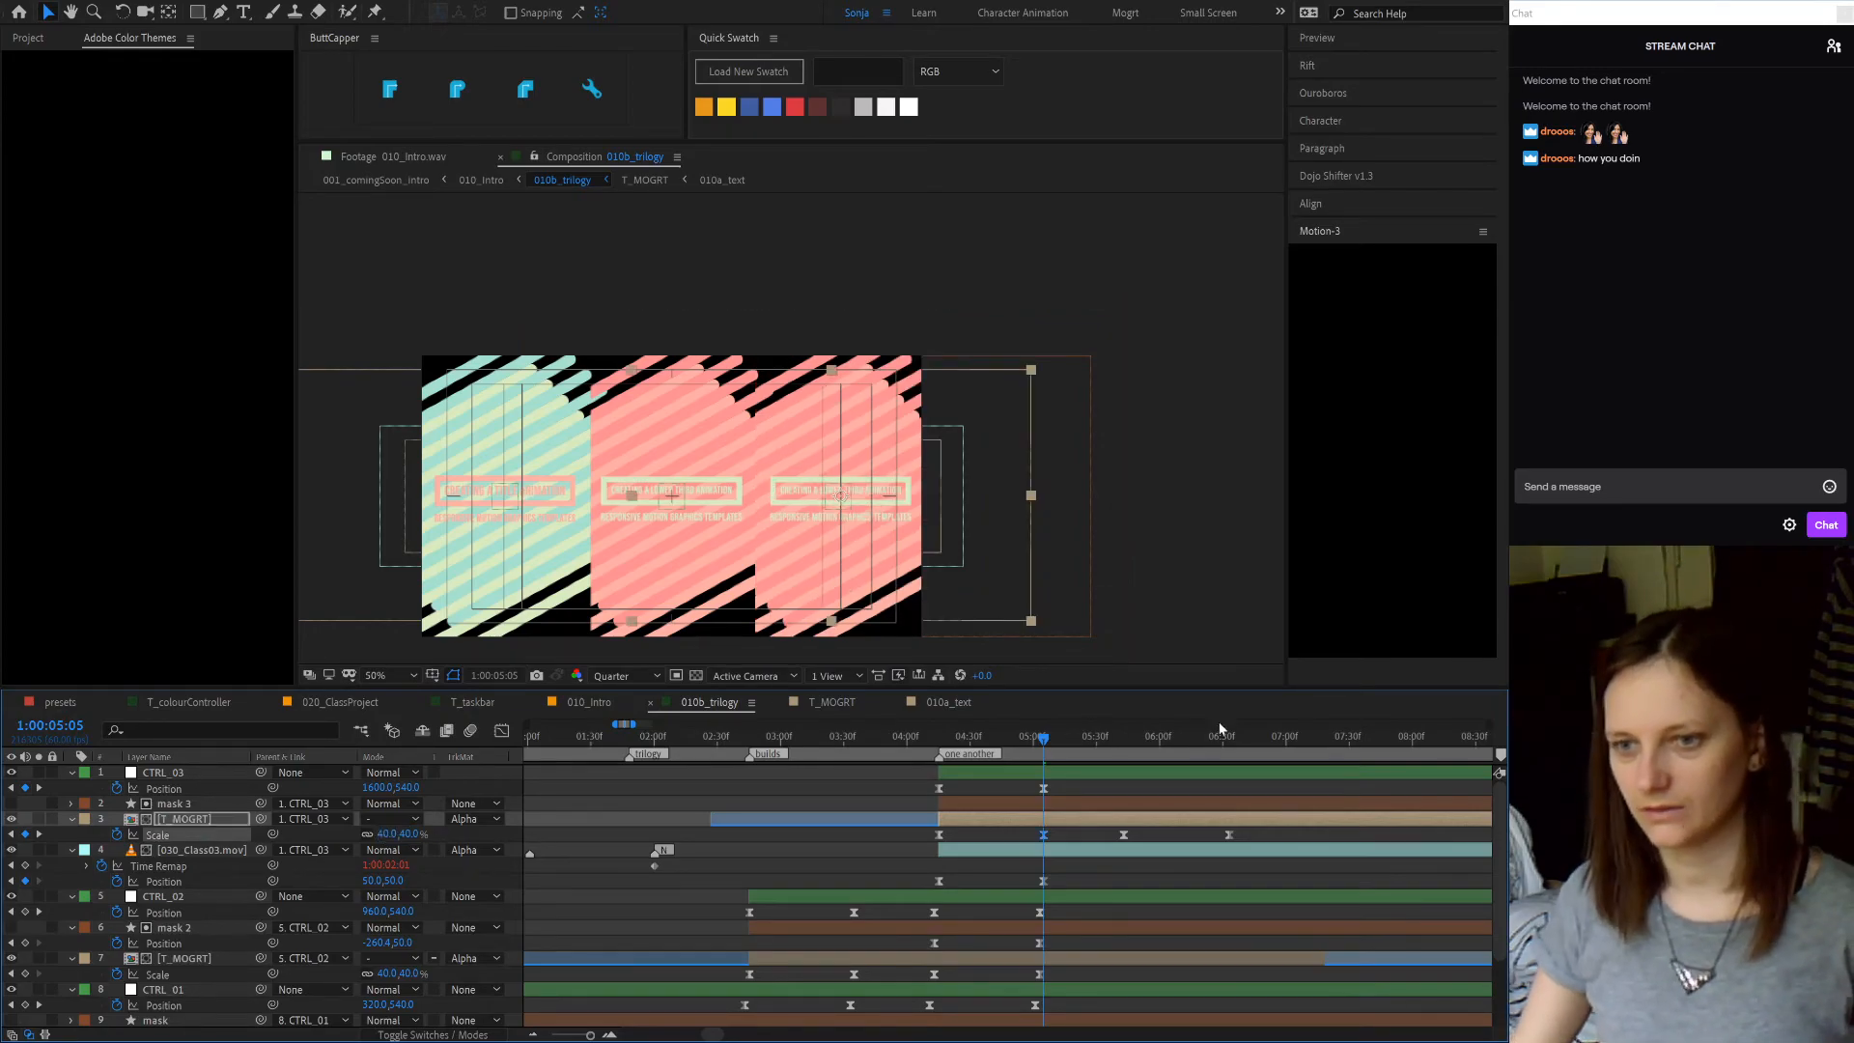
{"action": "left_click", "coordinate": [869, 853]}
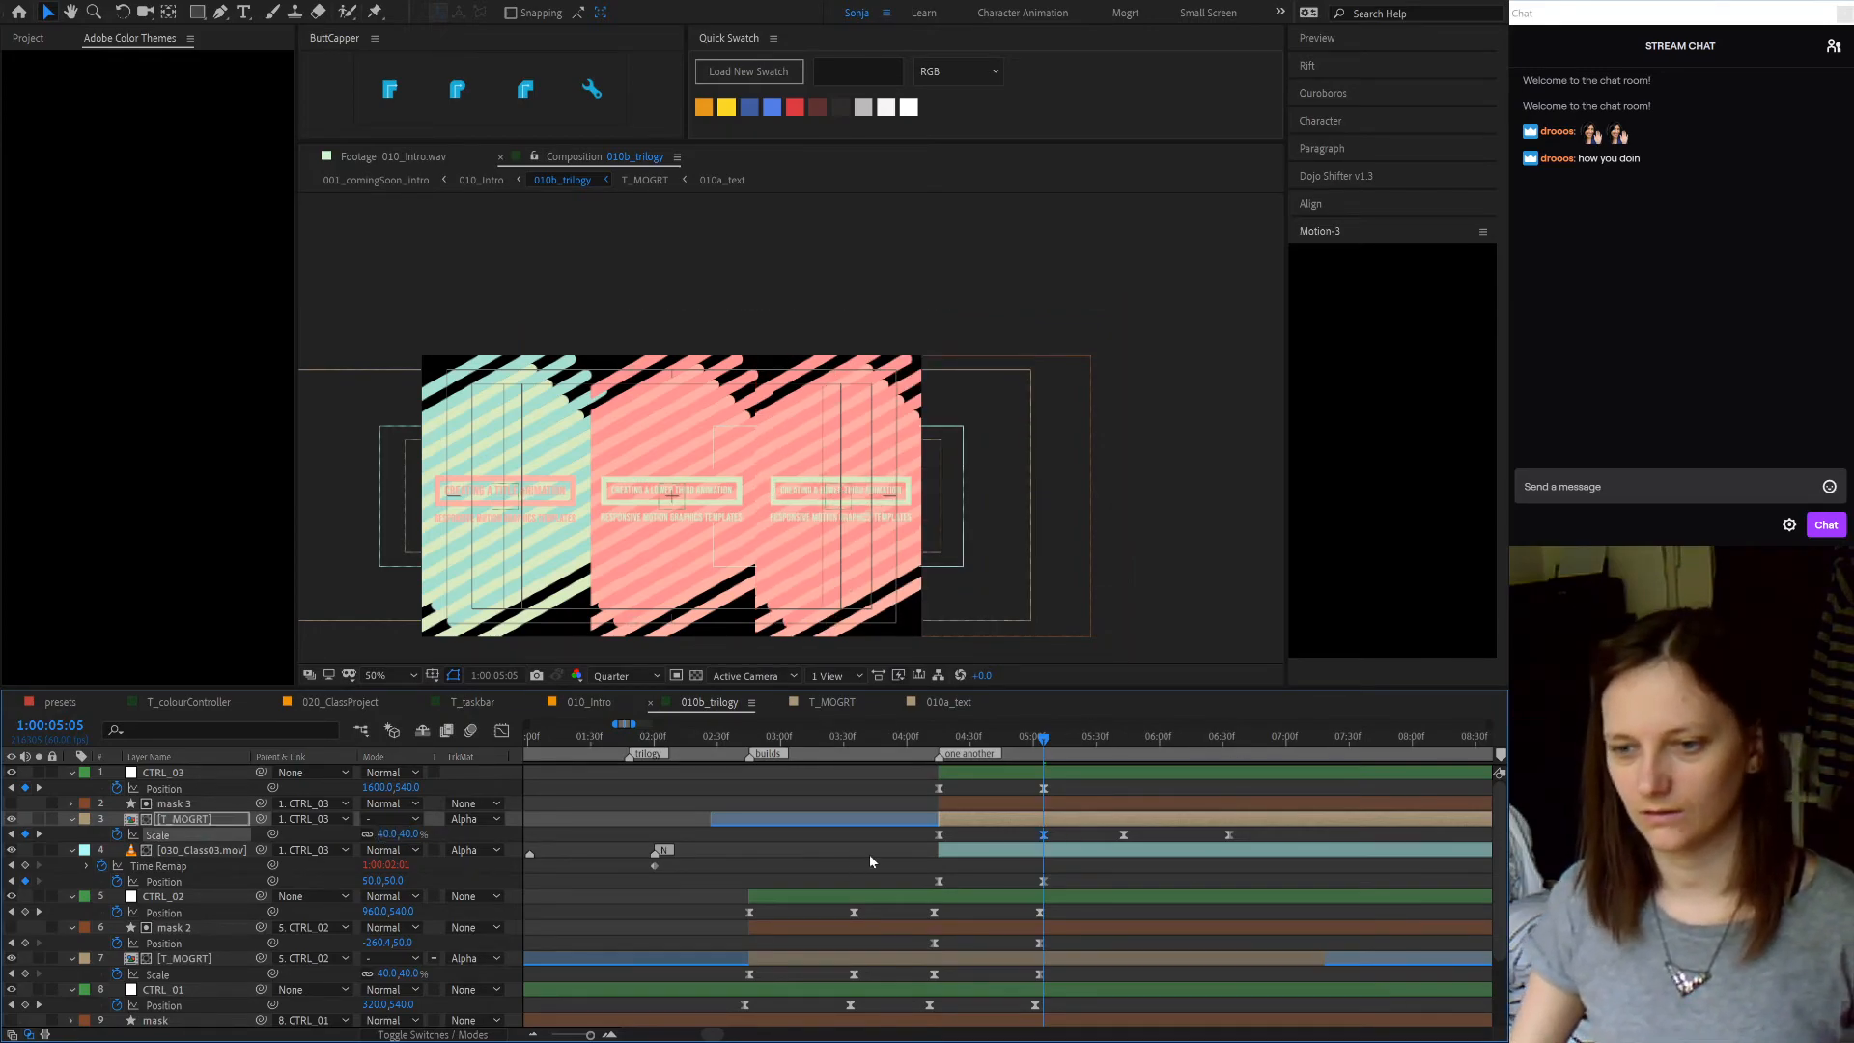
- Expand the third panel's T_MOGRT layer properties to reach its Background colours in the master properties
{"action": "left_click", "coordinate": [1078, 821]}
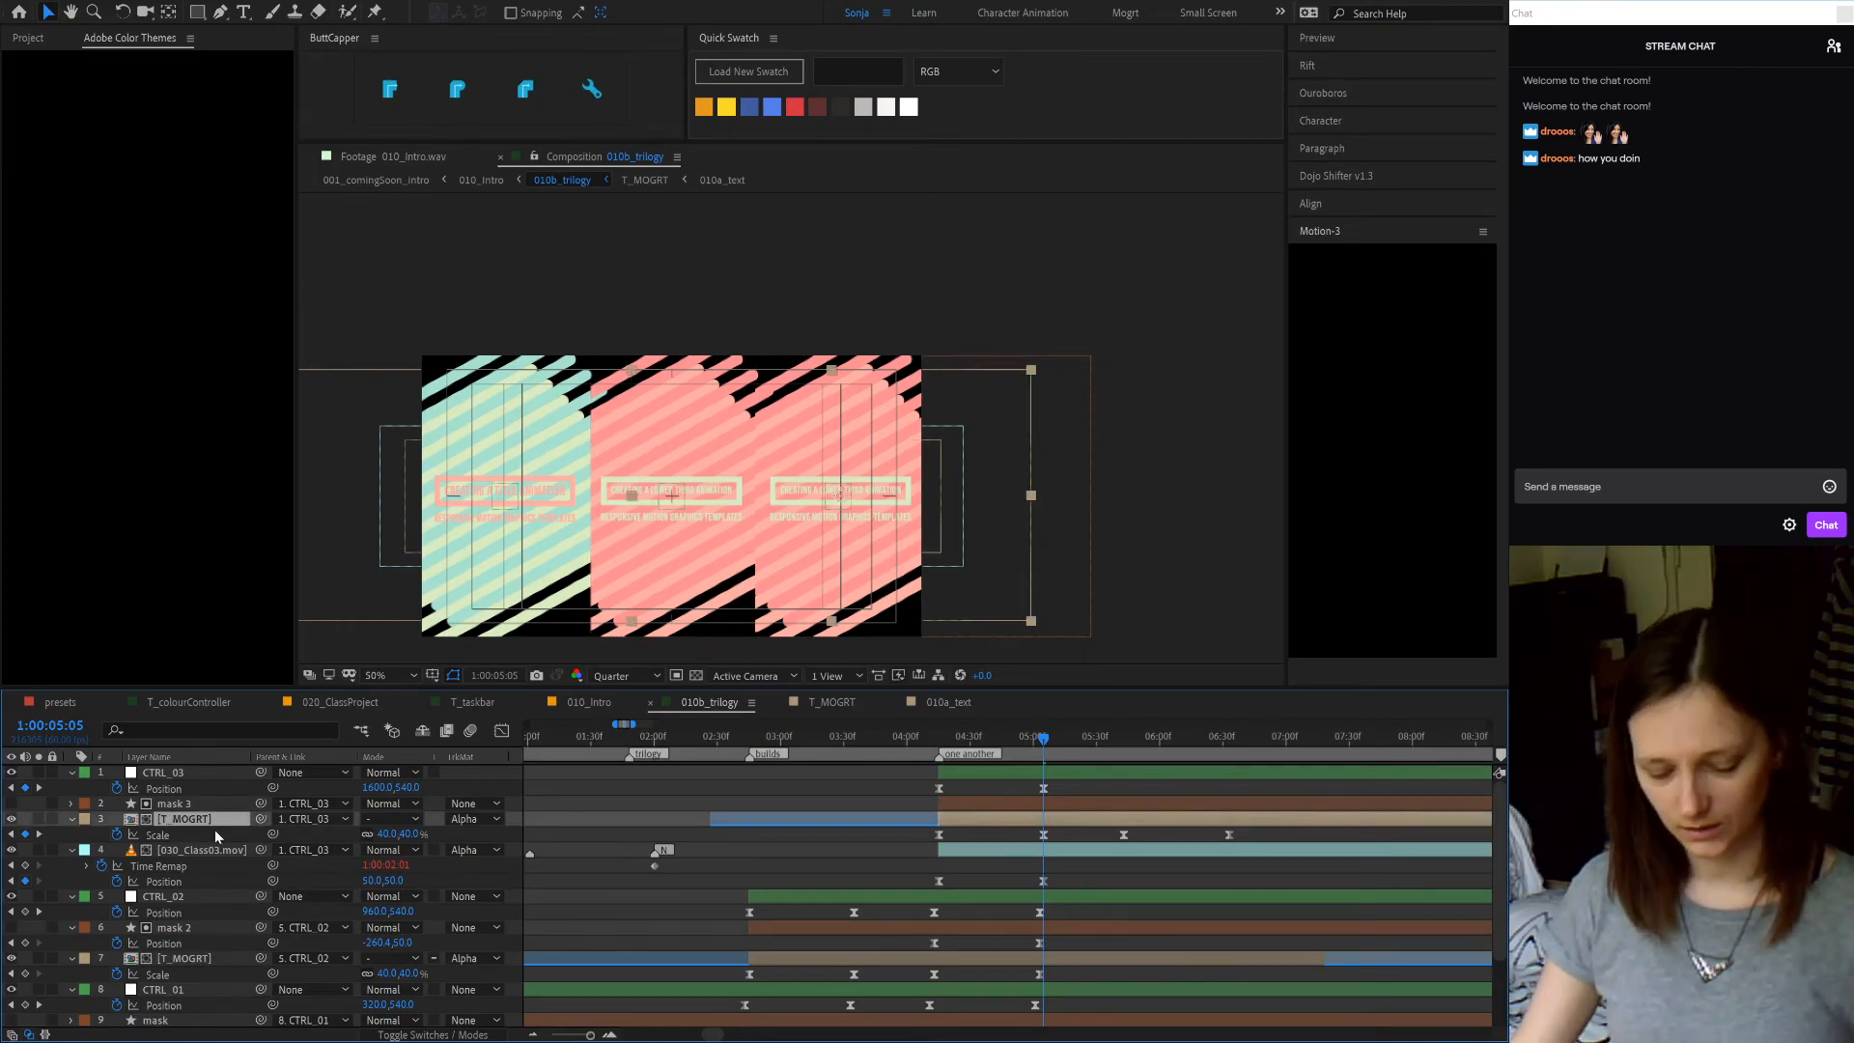
{"action": "key", "text": "u"}
{"action": "key", "text": "u"}
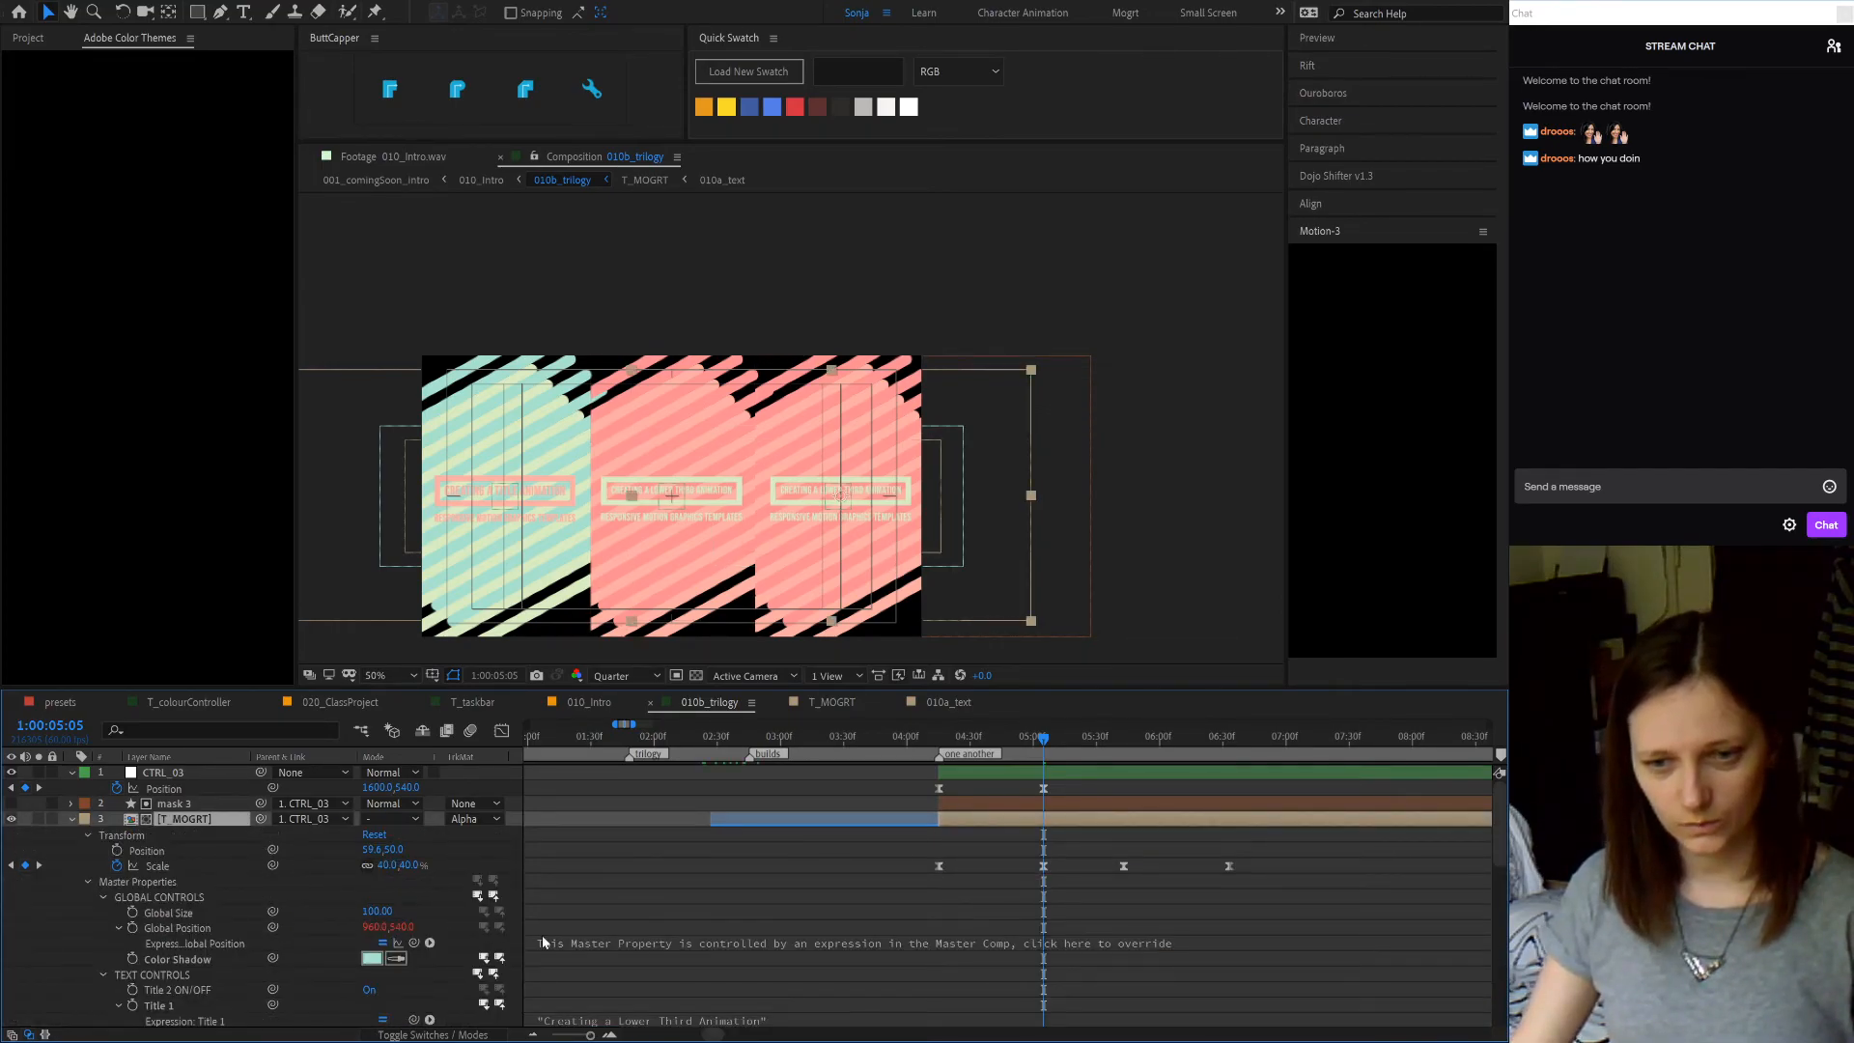
{"action": "scroll", "coordinate": [485, 914], "scroll_direction": "down", "scroll_amount": 3}
{"action": "scroll", "coordinate": [306, 929], "scroll_direction": "down", "scroll_amount": 4}
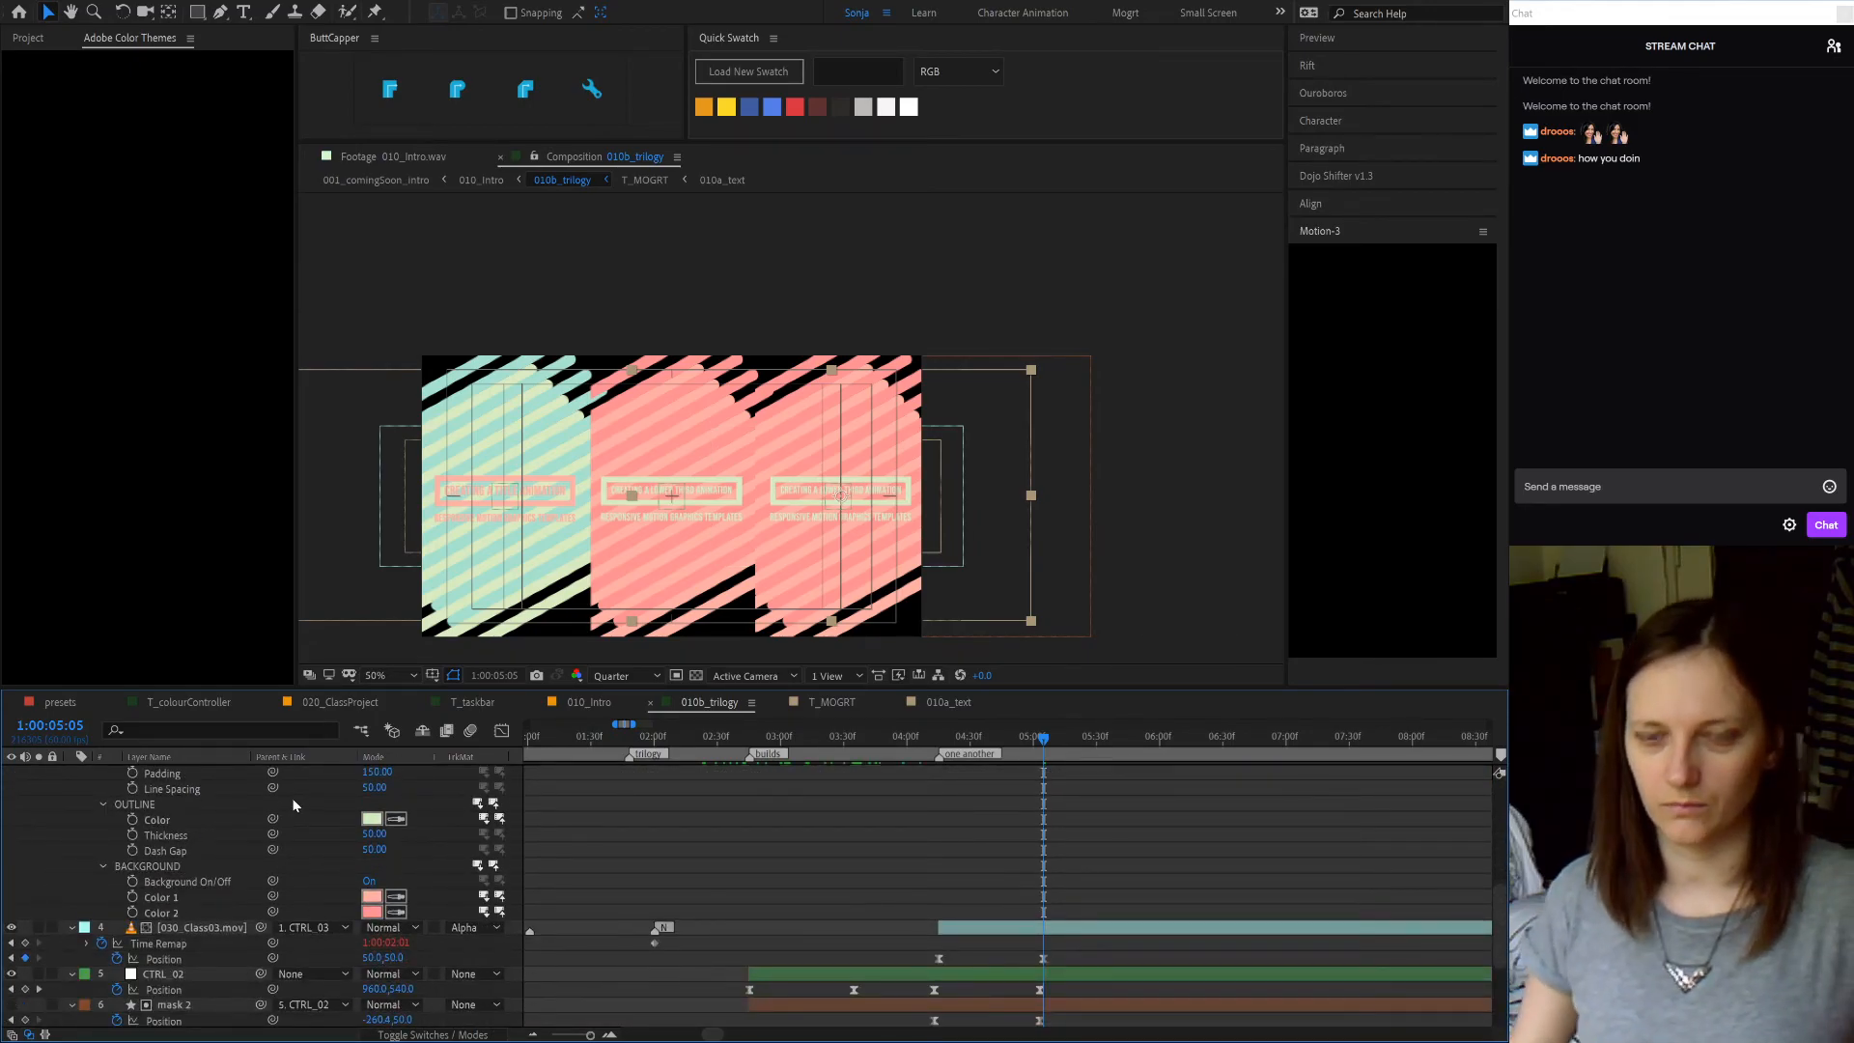
- Sample light blue and mauve as the third panel's background colours, then try a paler blue and pale pink
{"action": "left_click", "coordinate": [397, 913]}
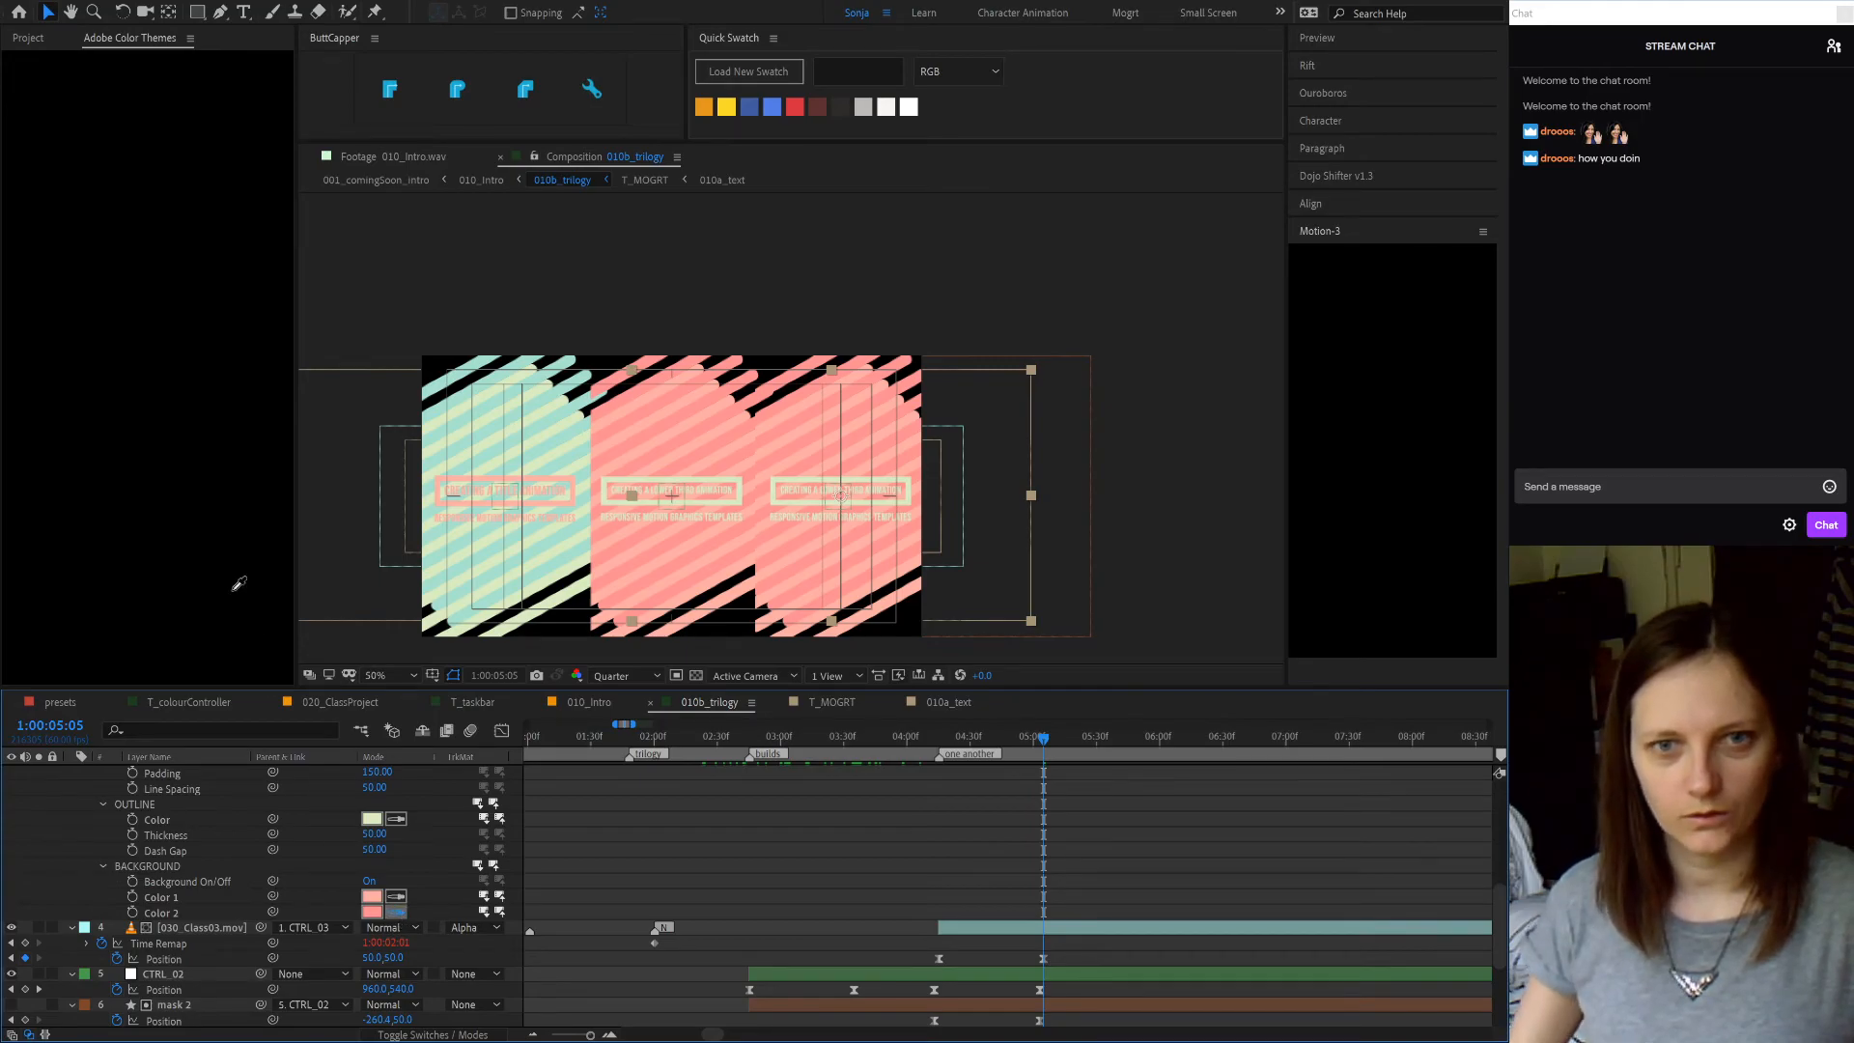
{"action": "left_click", "coordinate": [72, 240]}
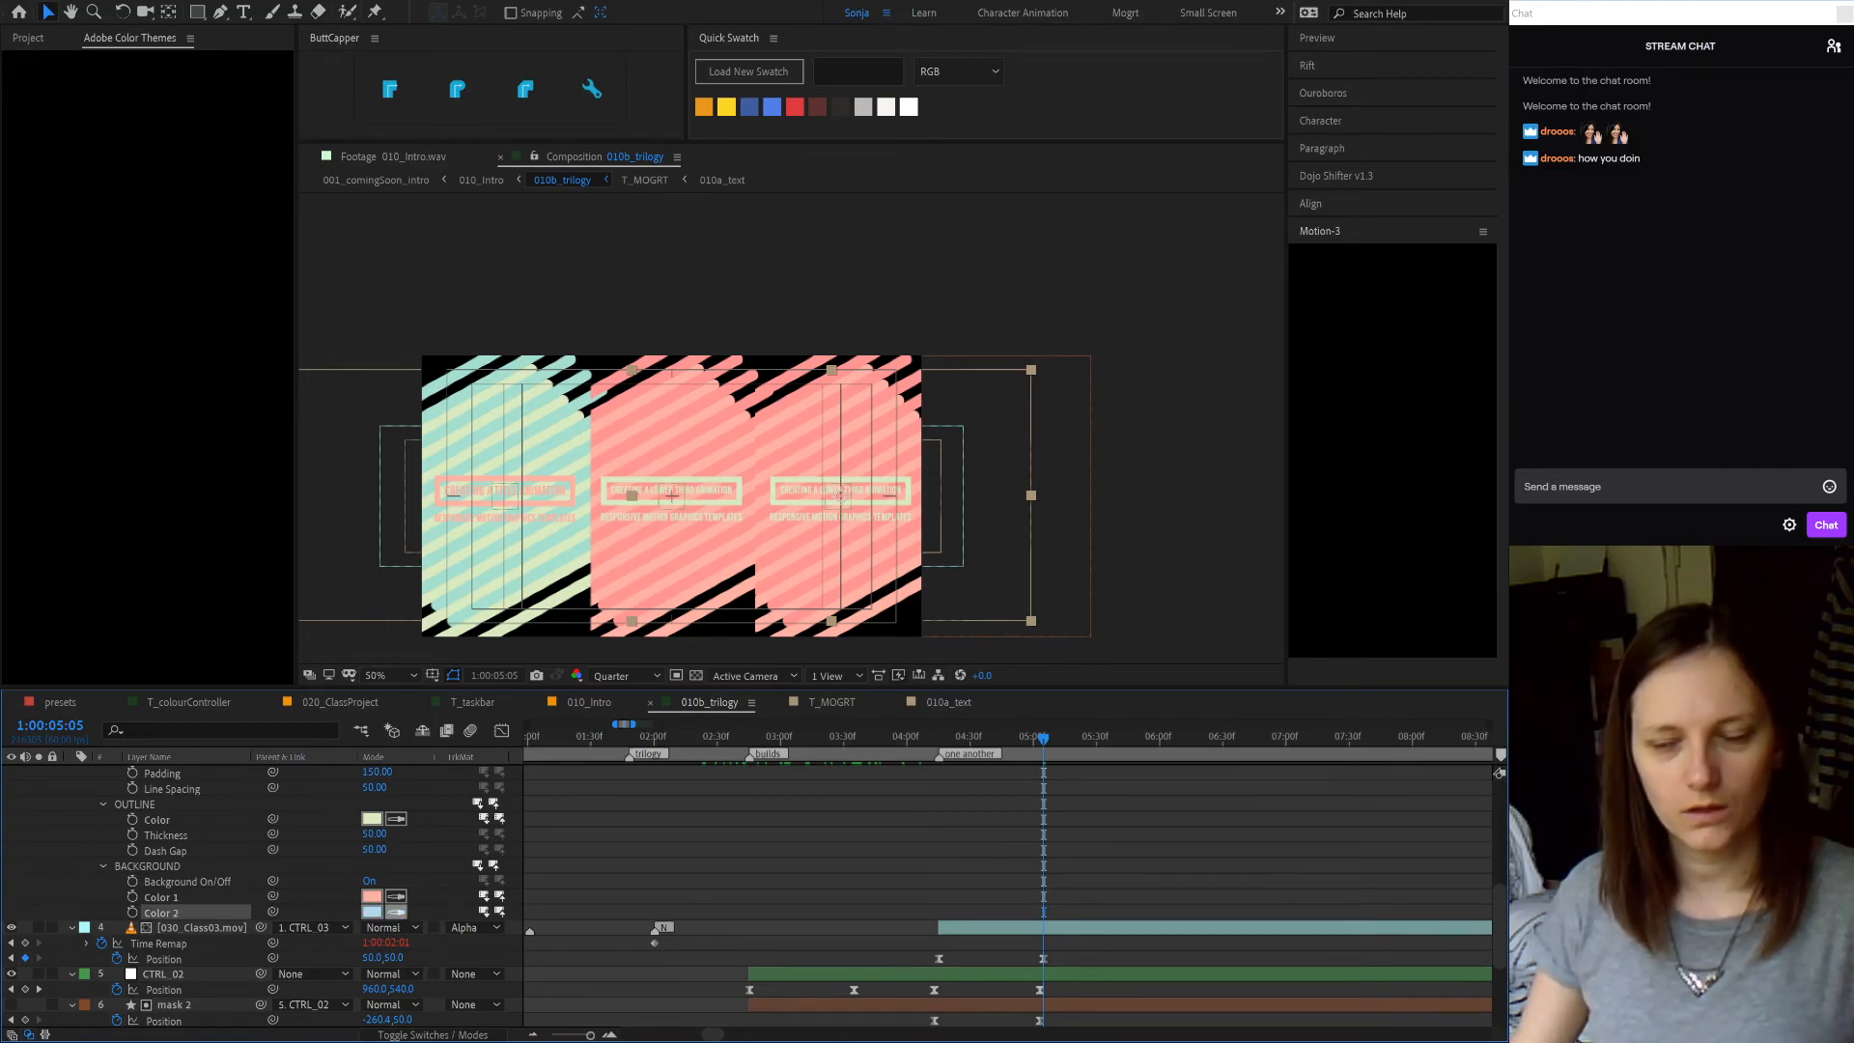
{"action": "left_click", "coordinate": [397, 897]}
{"action": "left_click", "coordinate": [33, 244]}
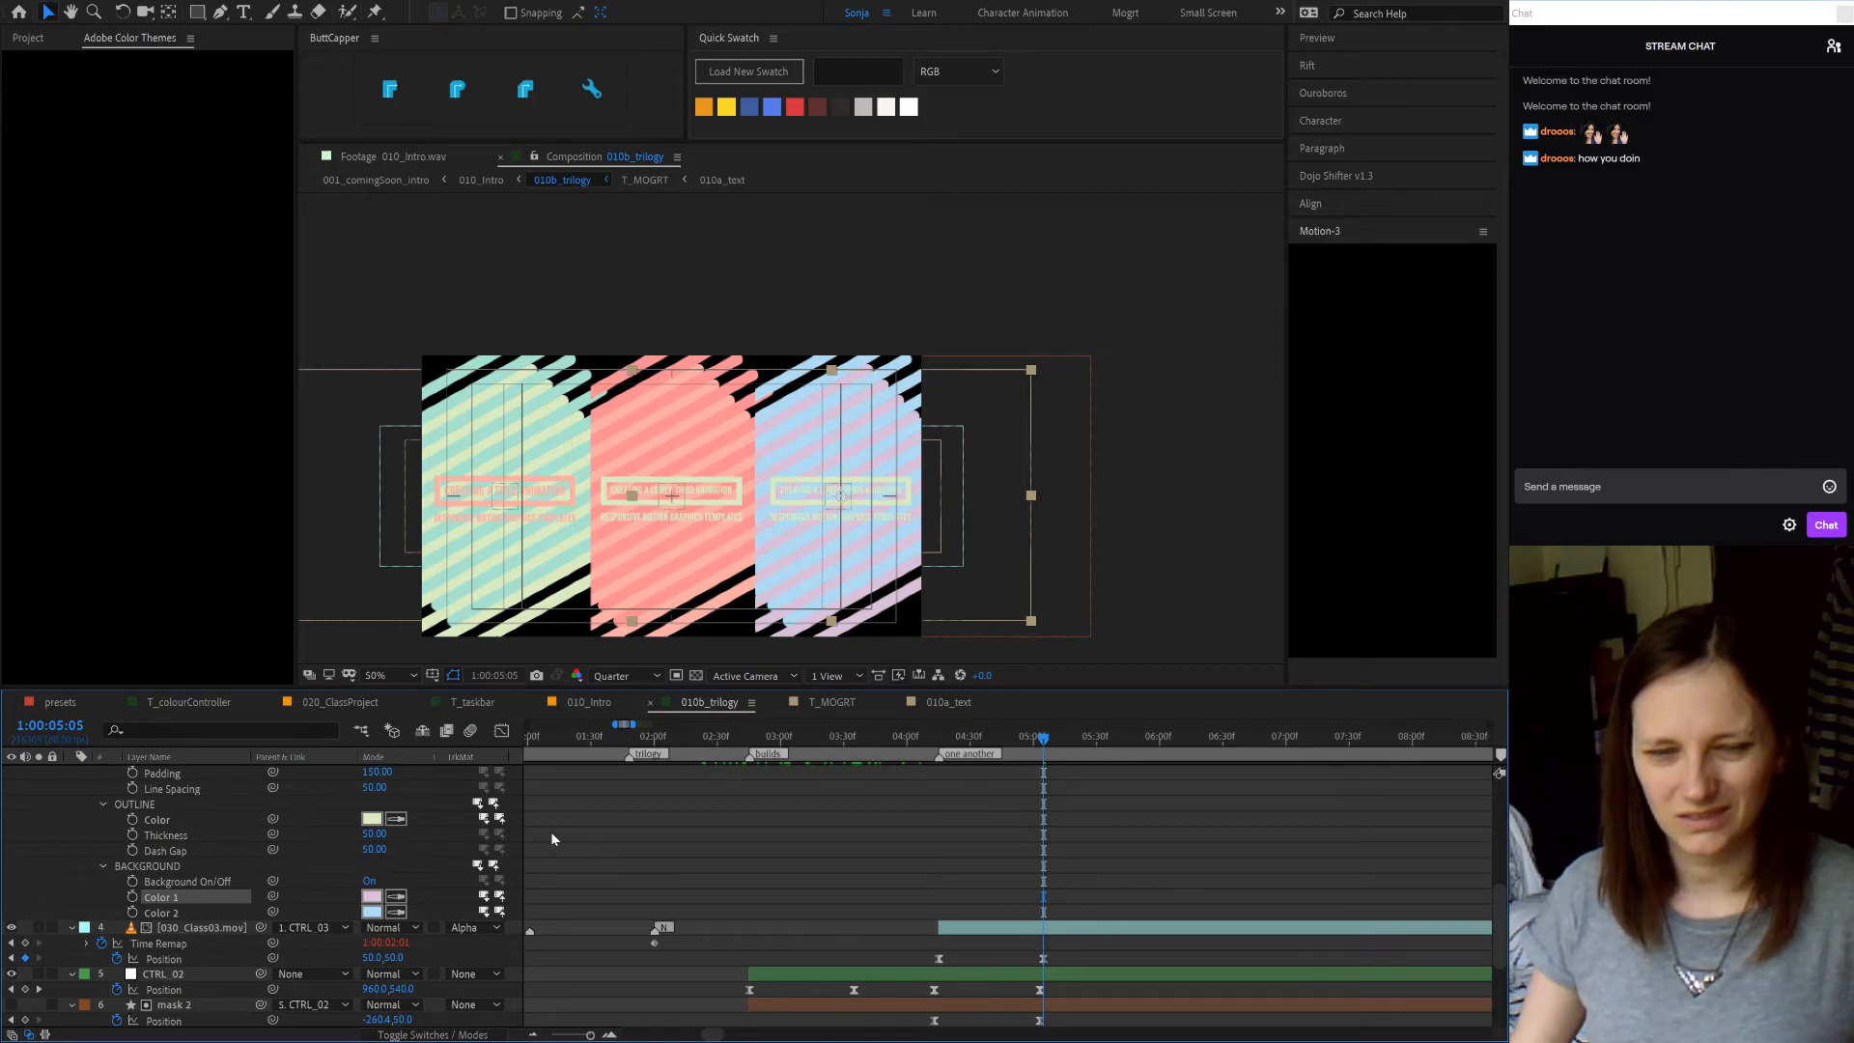
{"action": "left_click", "coordinate": [396, 911]}
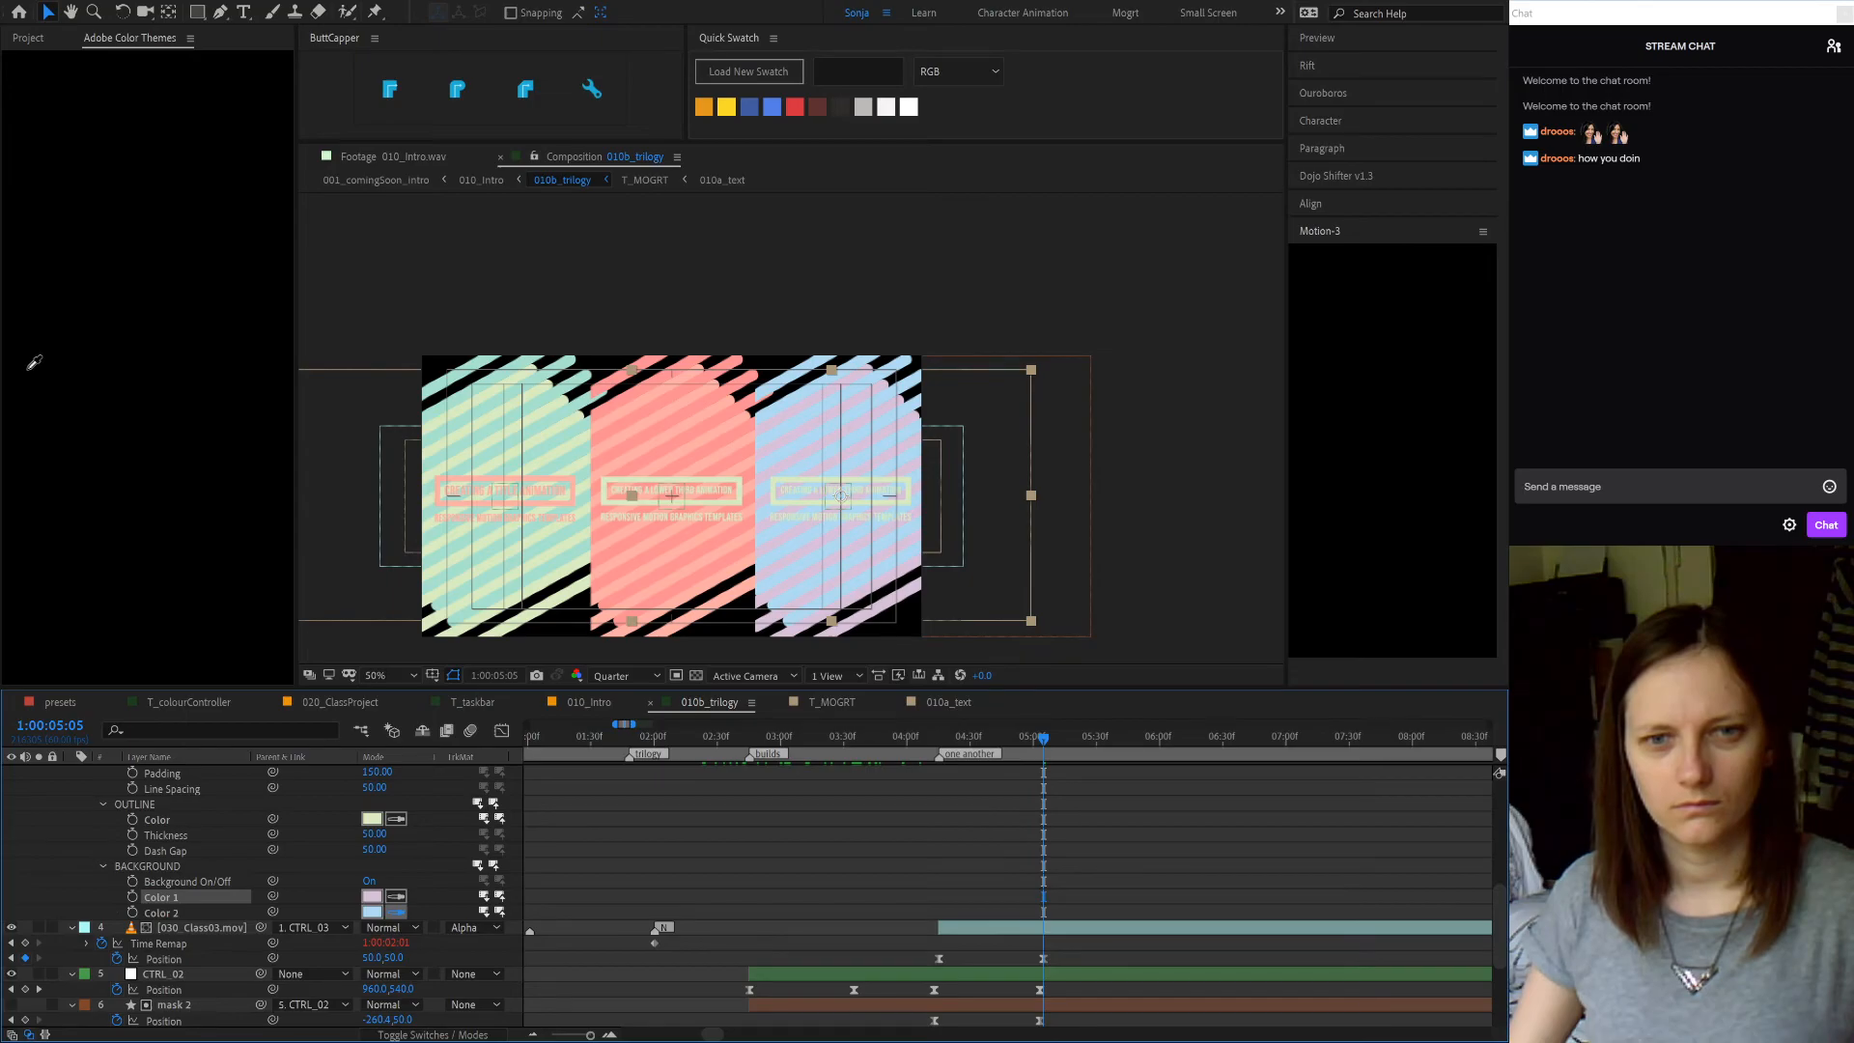
{"action": "left_click", "coordinate": [136, 372]}
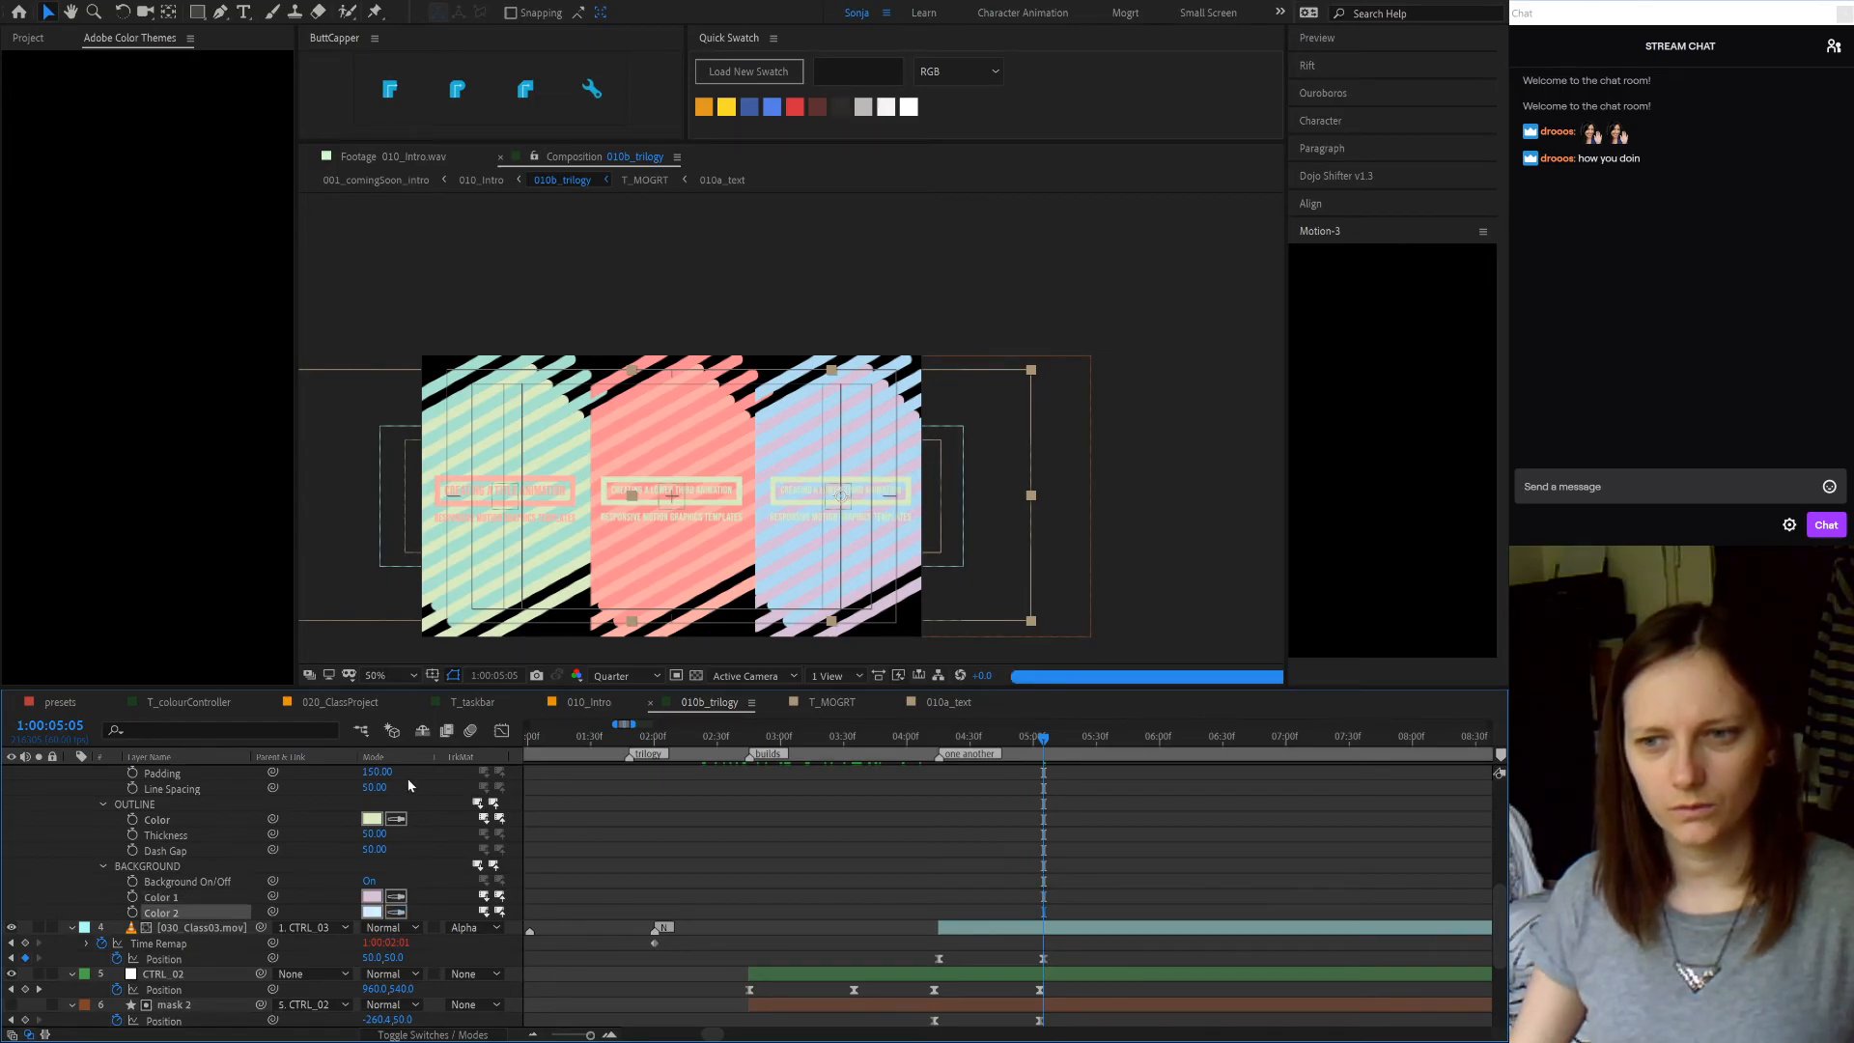
{"action": "left_click", "coordinate": [396, 897]}
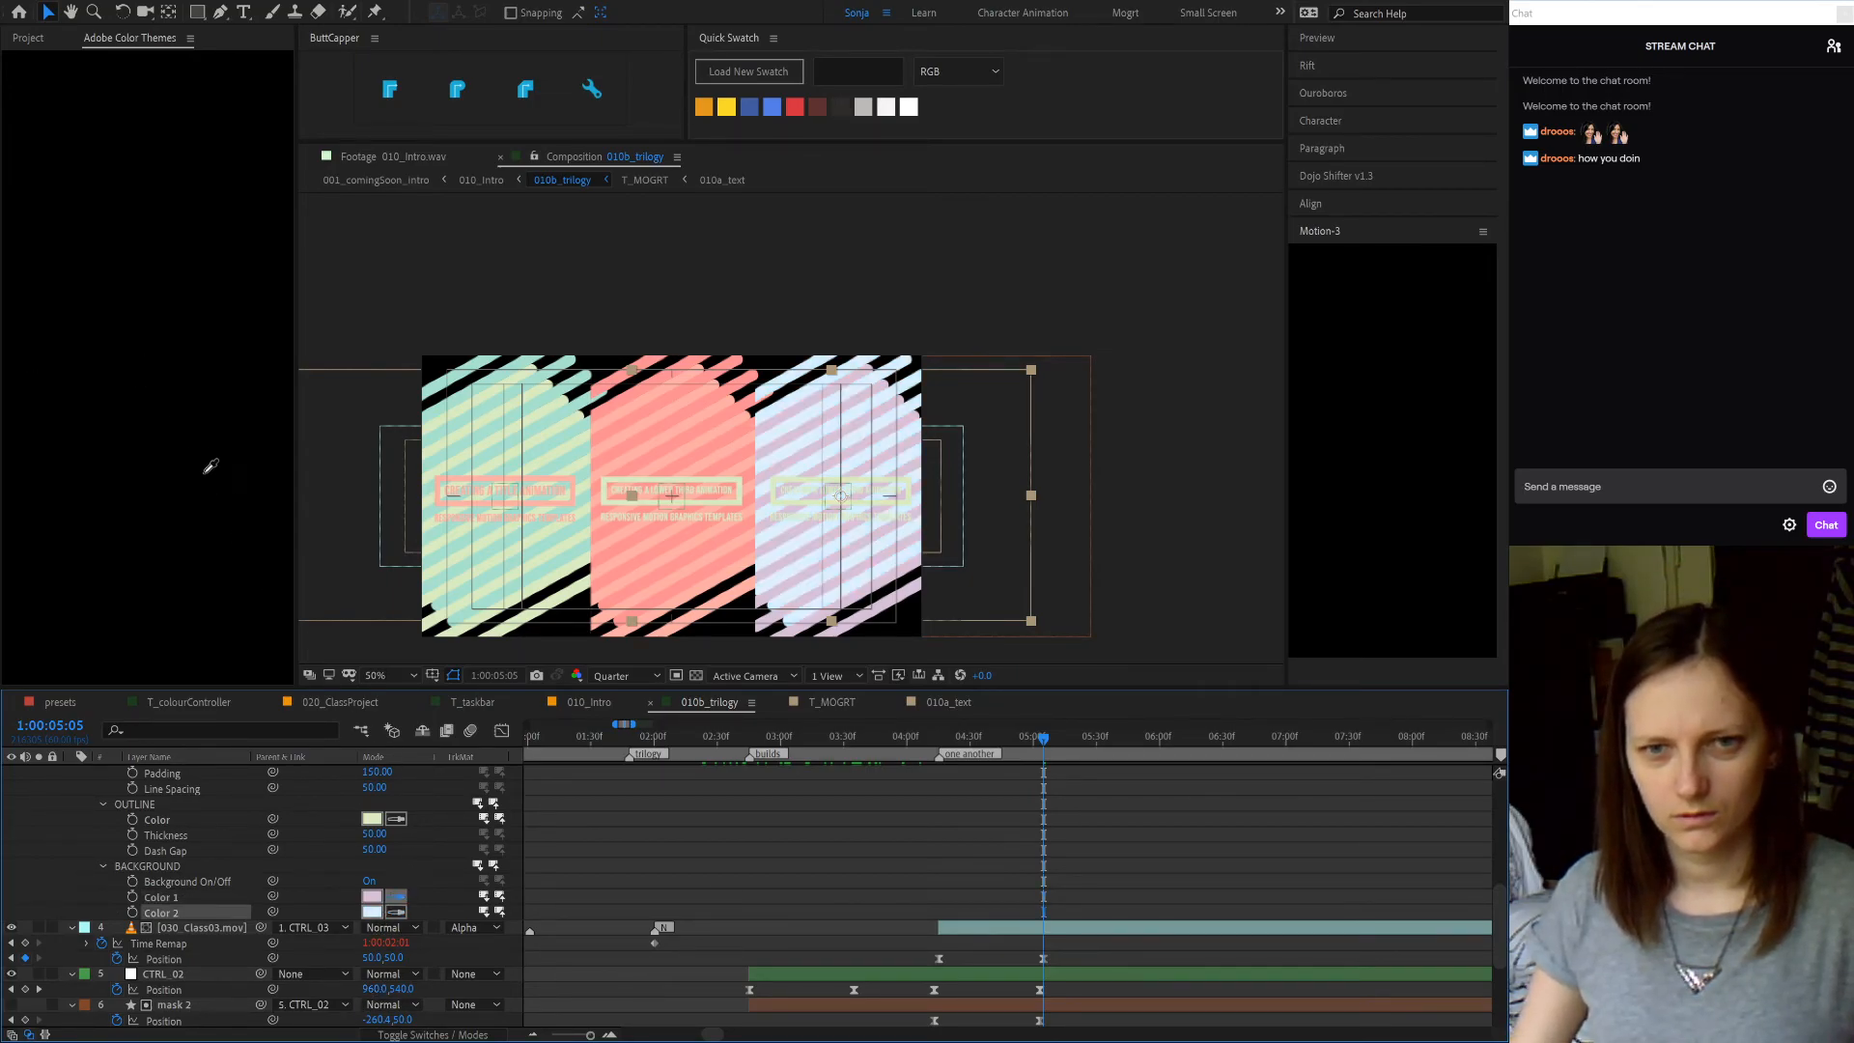
{"action": "left_click", "coordinate": [183, 364]}
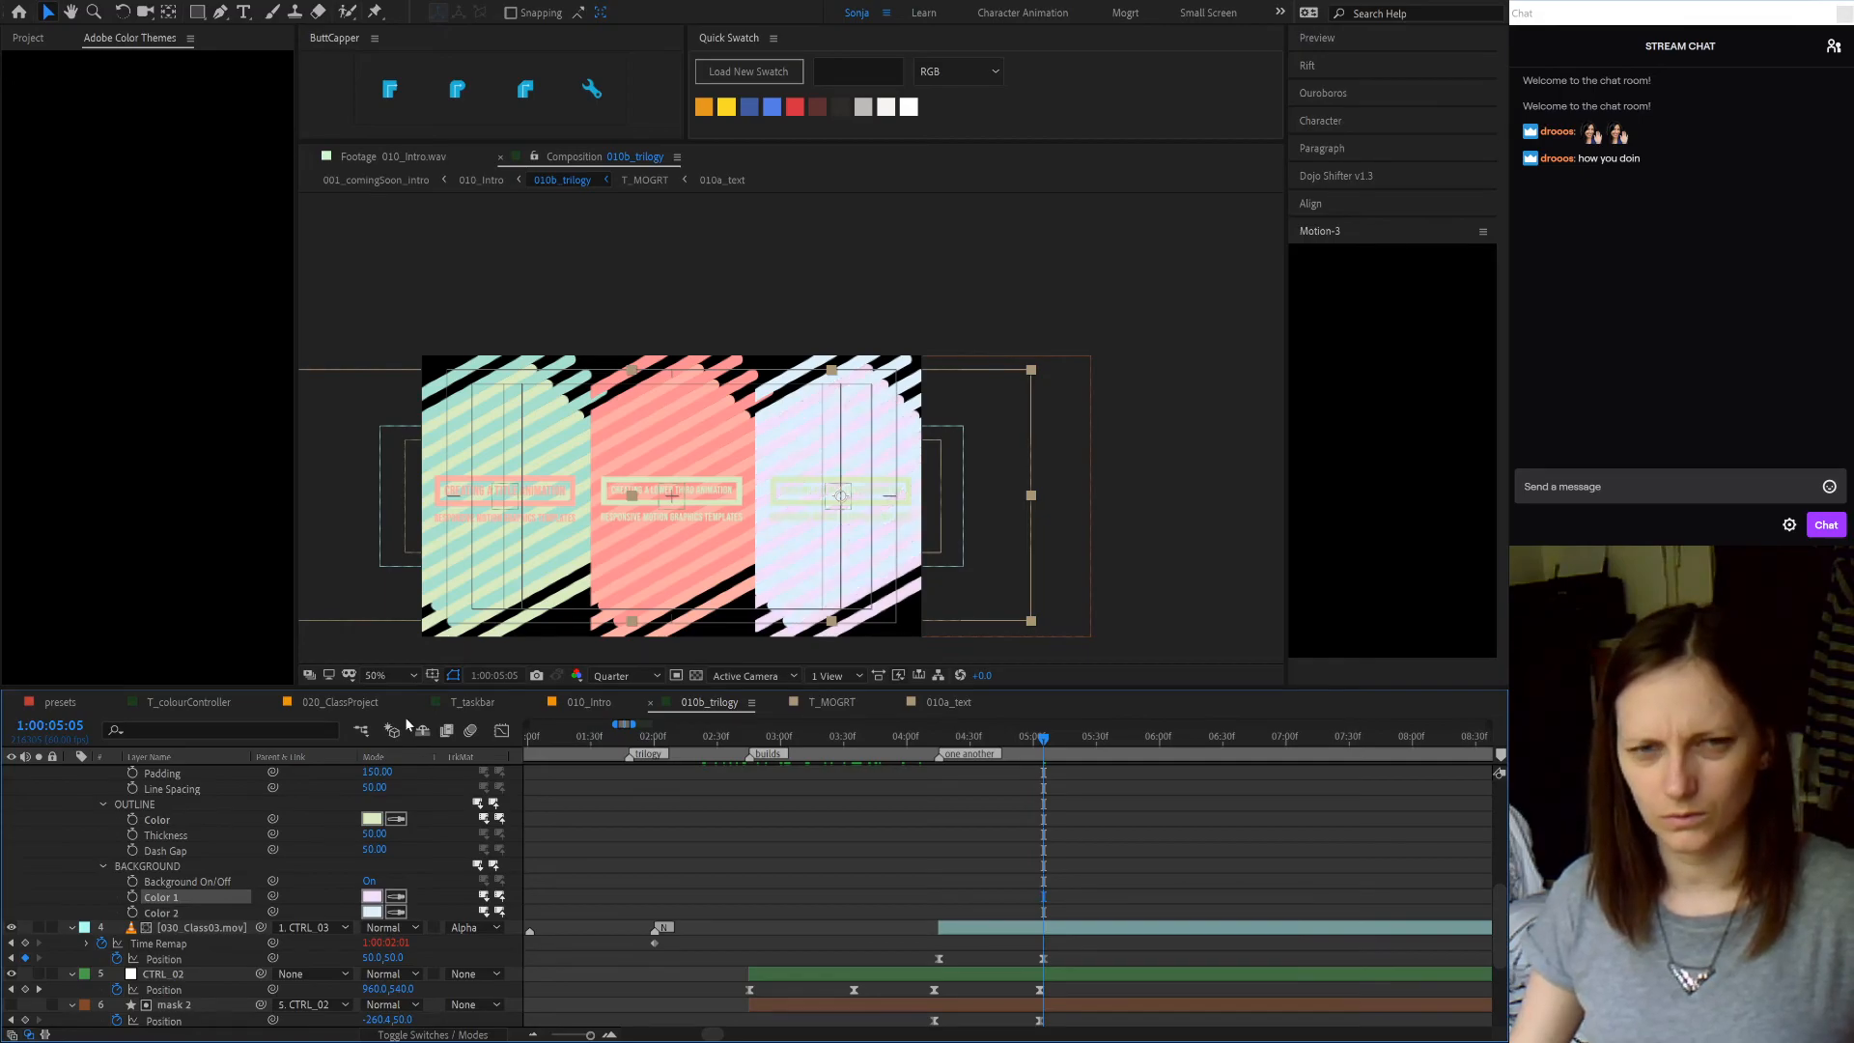
- Try light blue with pale green for the third panel's background stripes, then pale cream with light lilac
{"action": "left_click", "coordinate": [396, 911]}
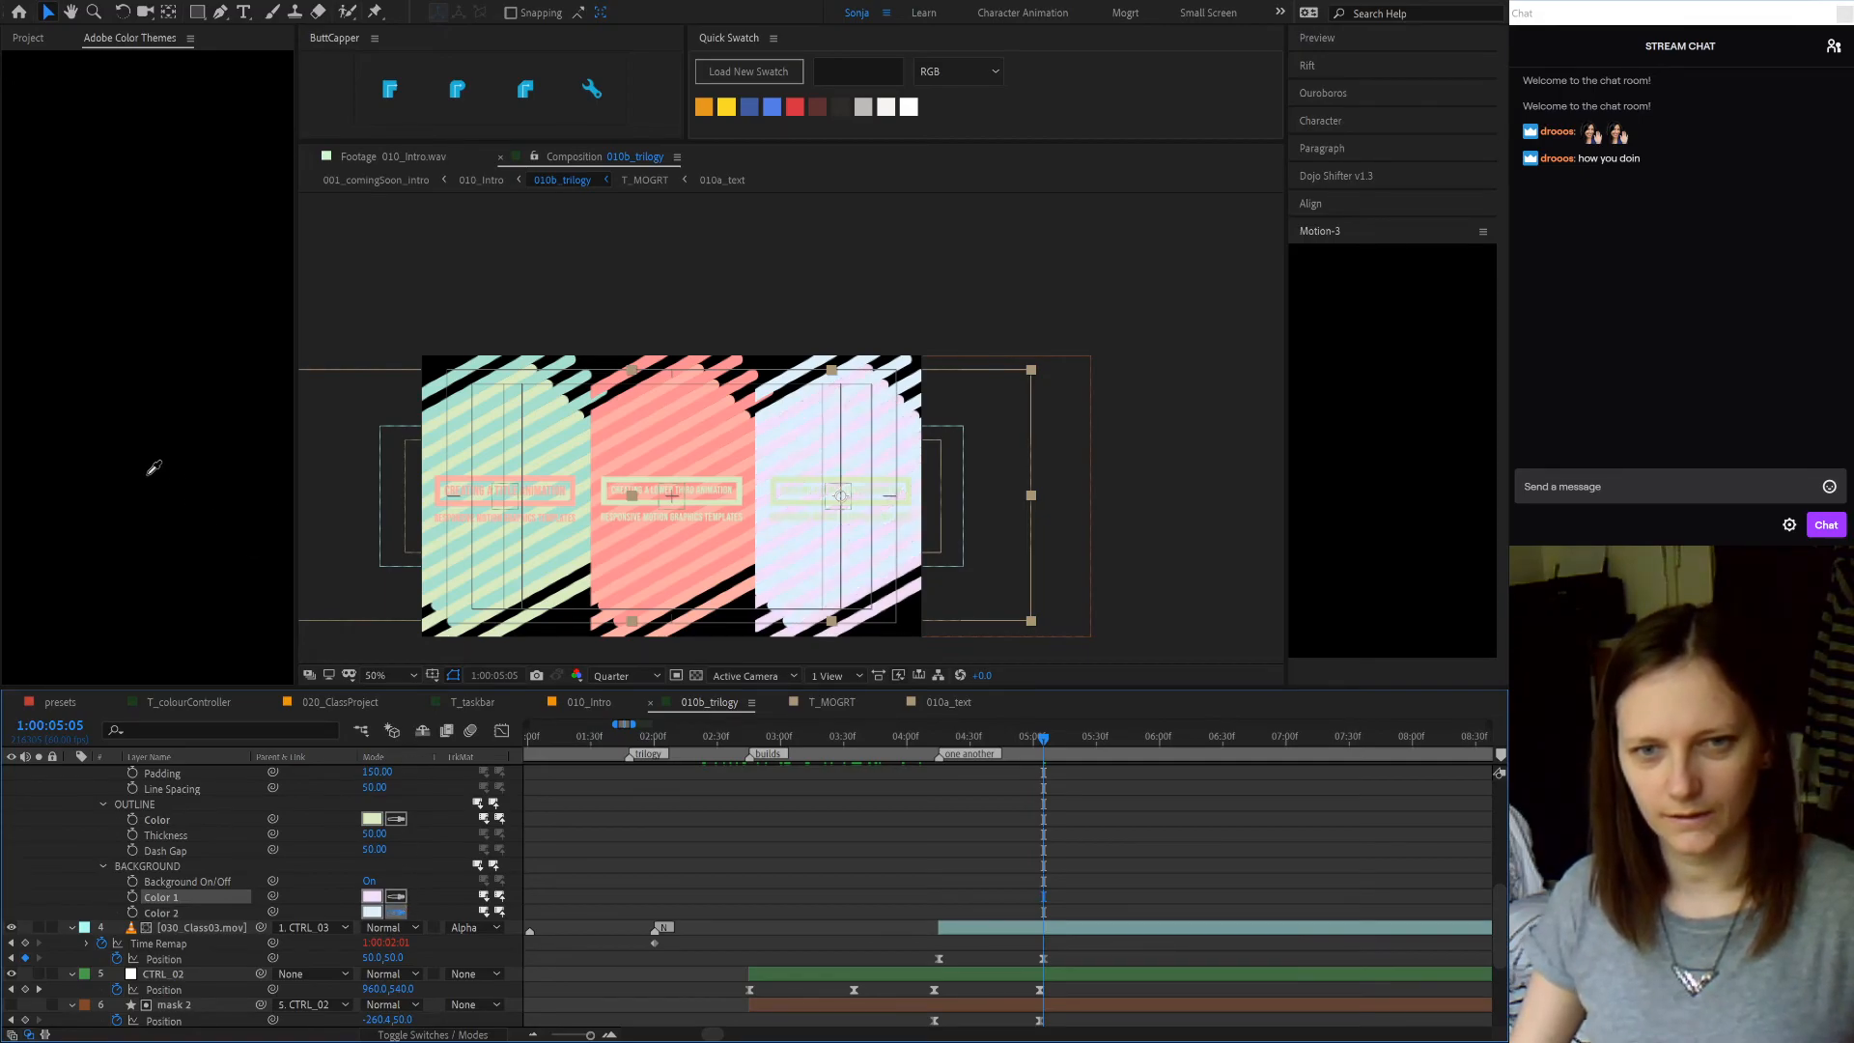
{"action": "left_click", "coordinate": [87, 249]}
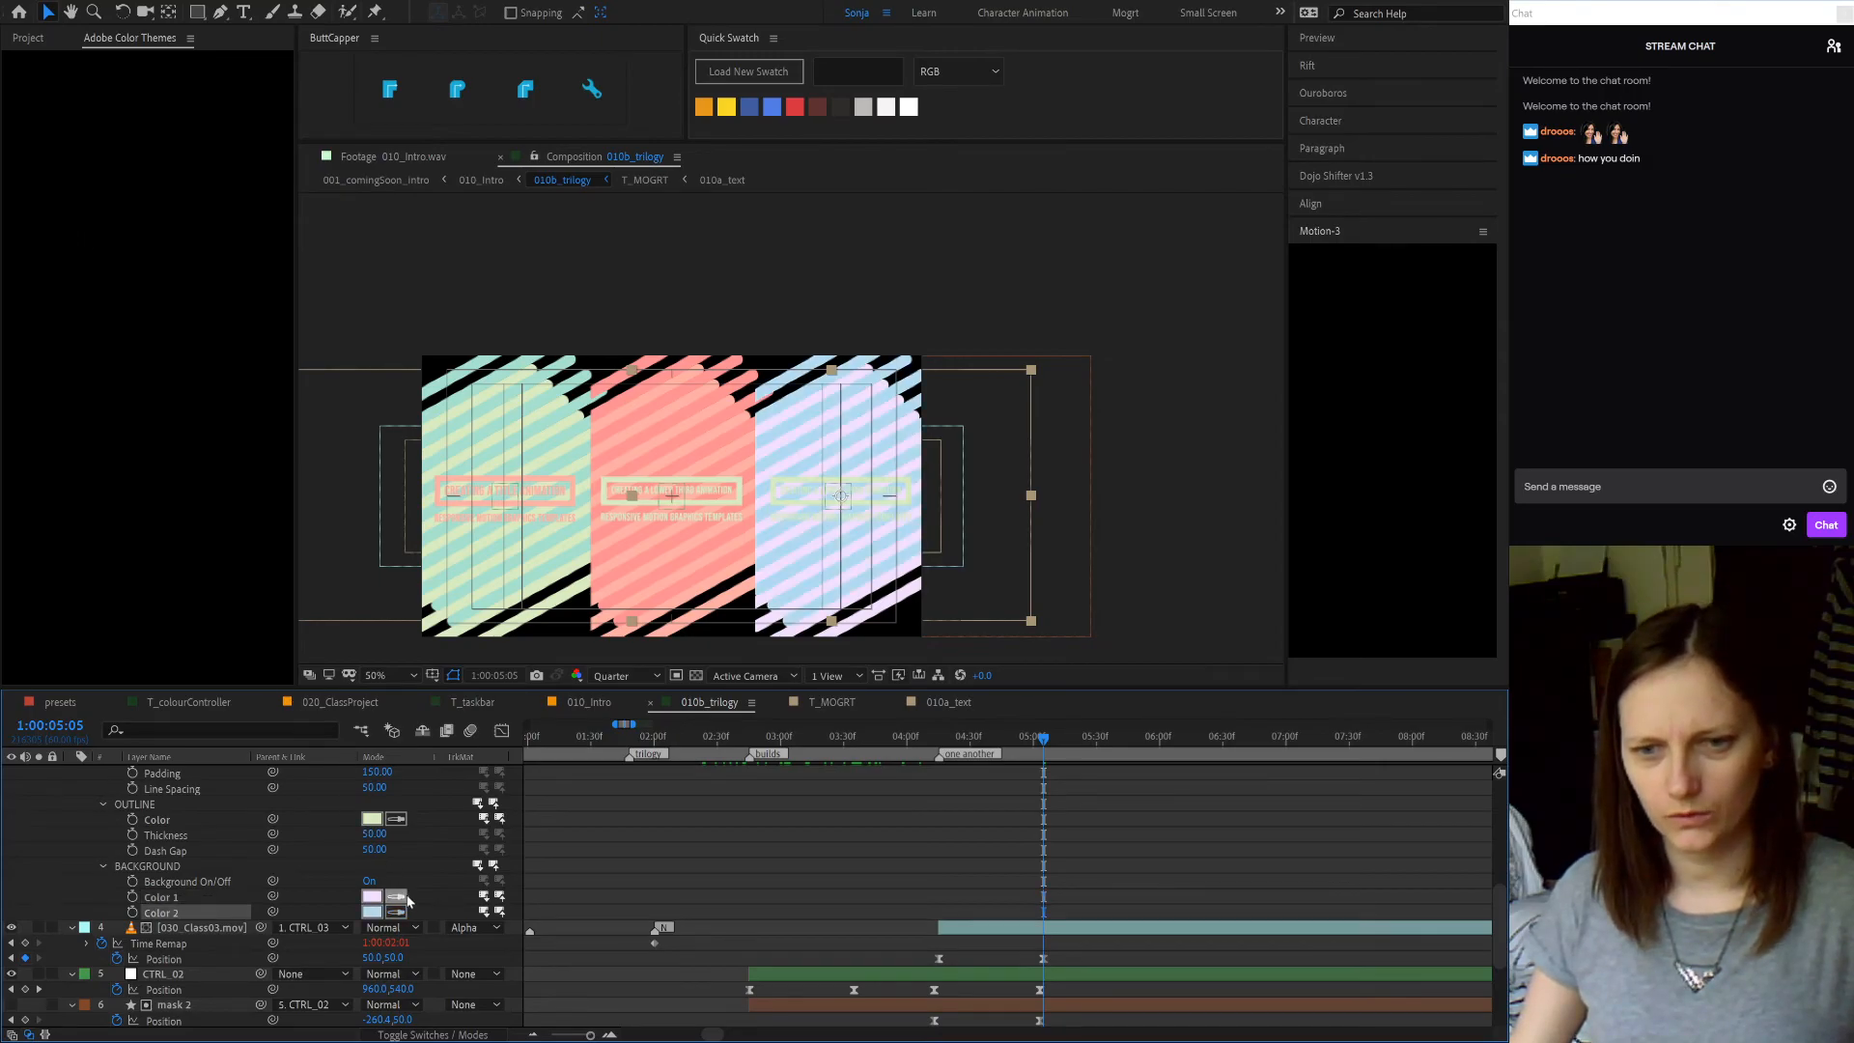
{"action": "left_click", "coordinate": [102, 236]}
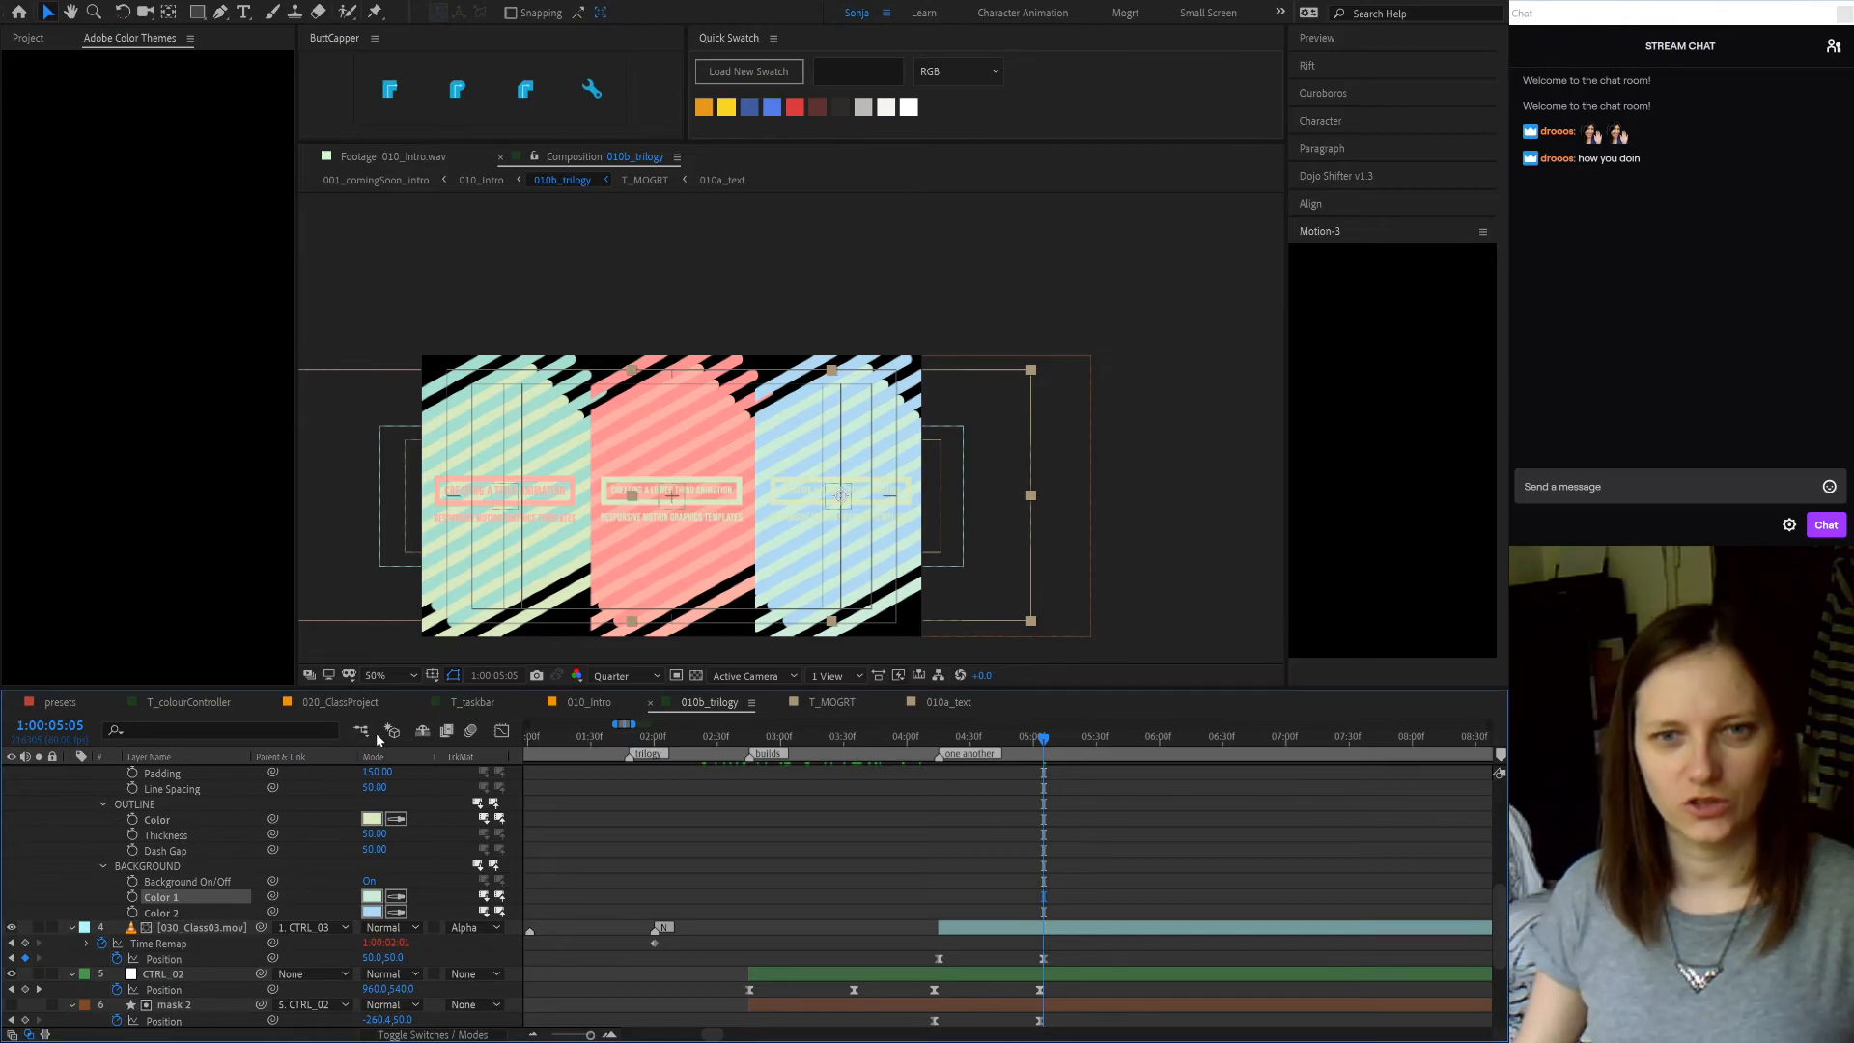
{"action": "left_click", "coordinate": [396, 912]}
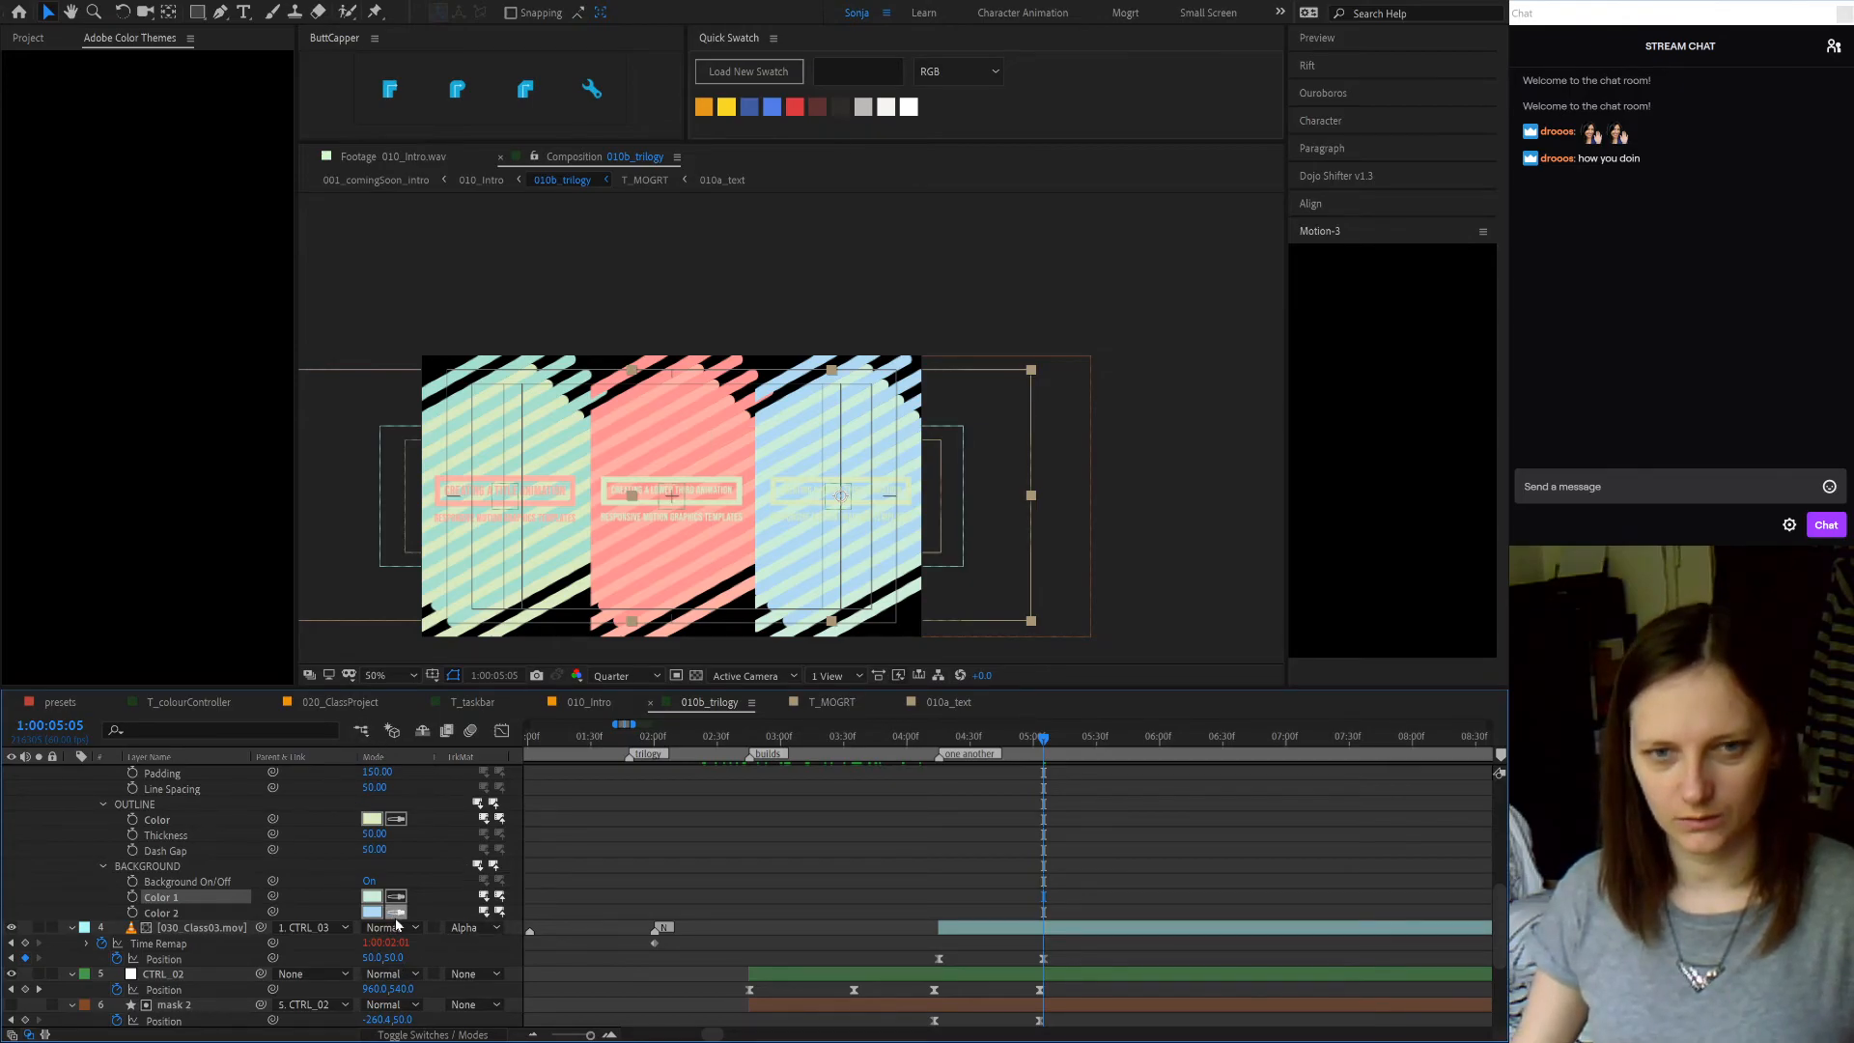
{"action": "left_click", "coordinate": [19, 361]}
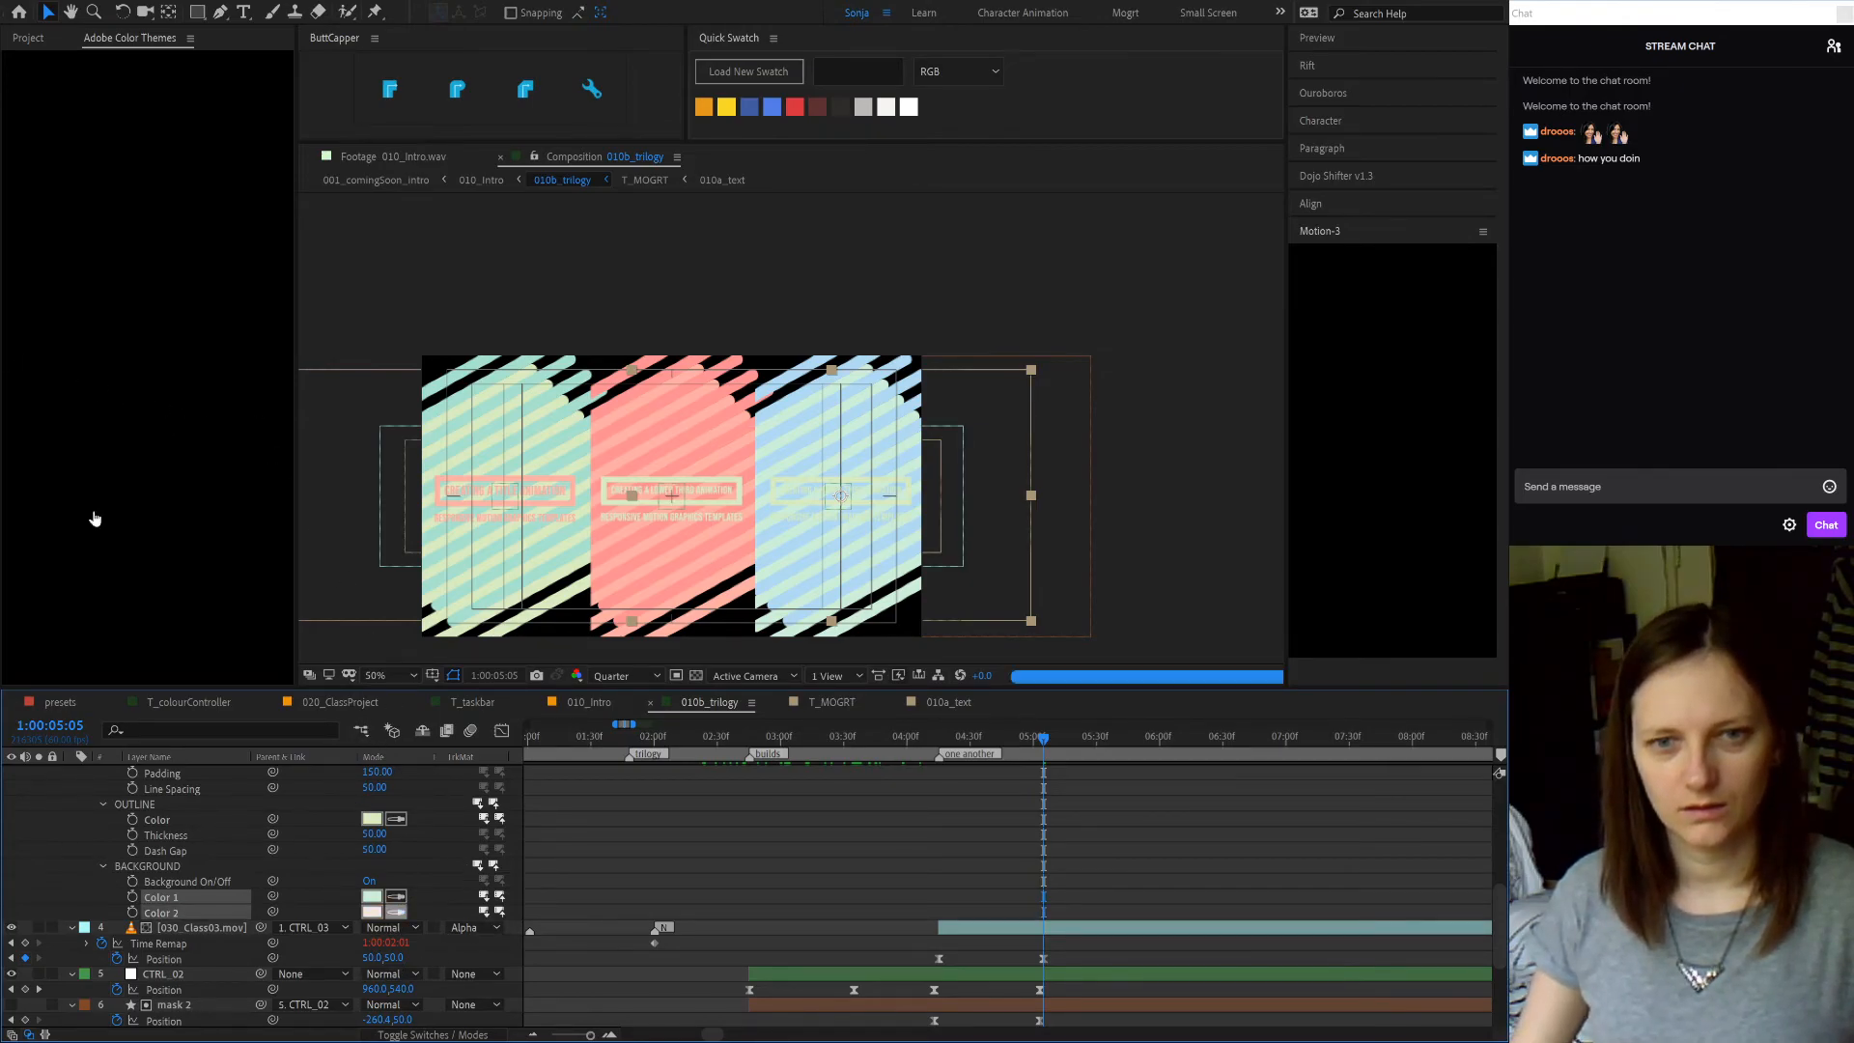
{"action": "left_click", "coordinate": [396, 896]}
{"action": "left_click", "coordinate": [173, 368]}
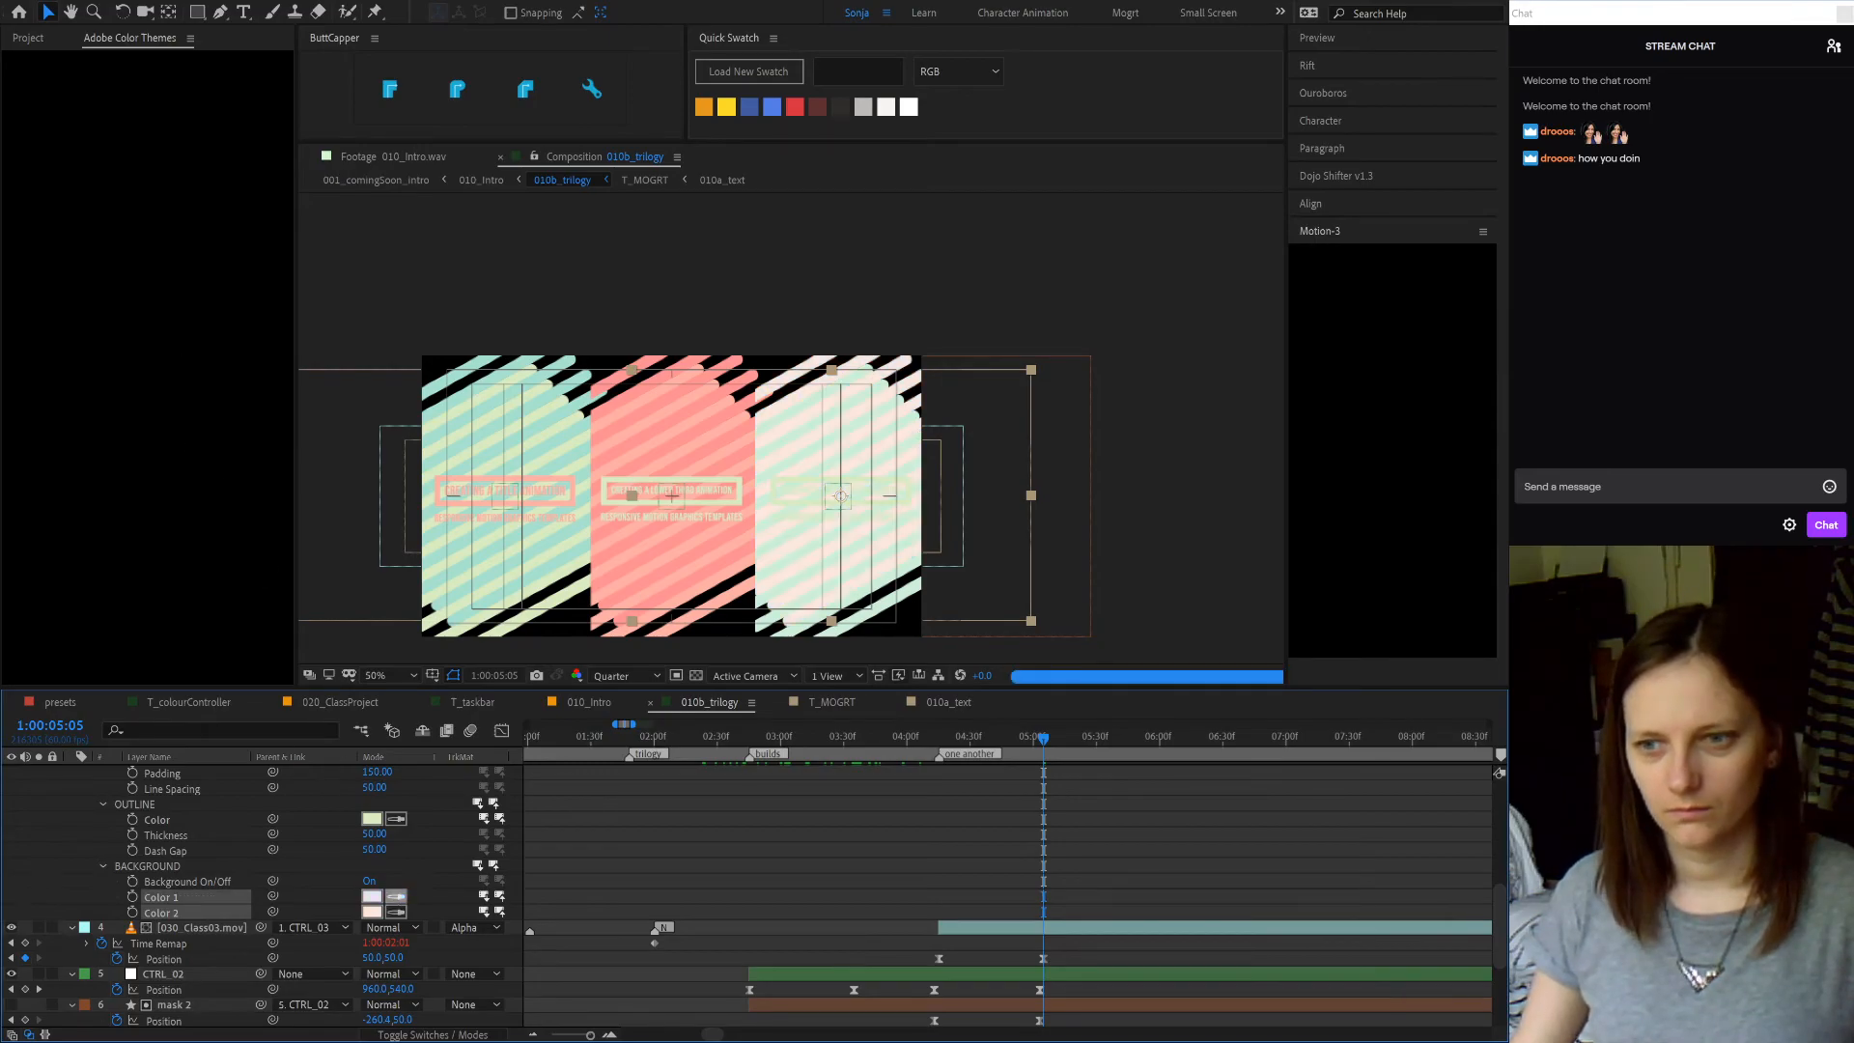
- Sample a pale pink for the third panel's background Color 1 and a pale greyish lavender for Color 2
{"action": "left_click", "coordinate": [398, 911]}
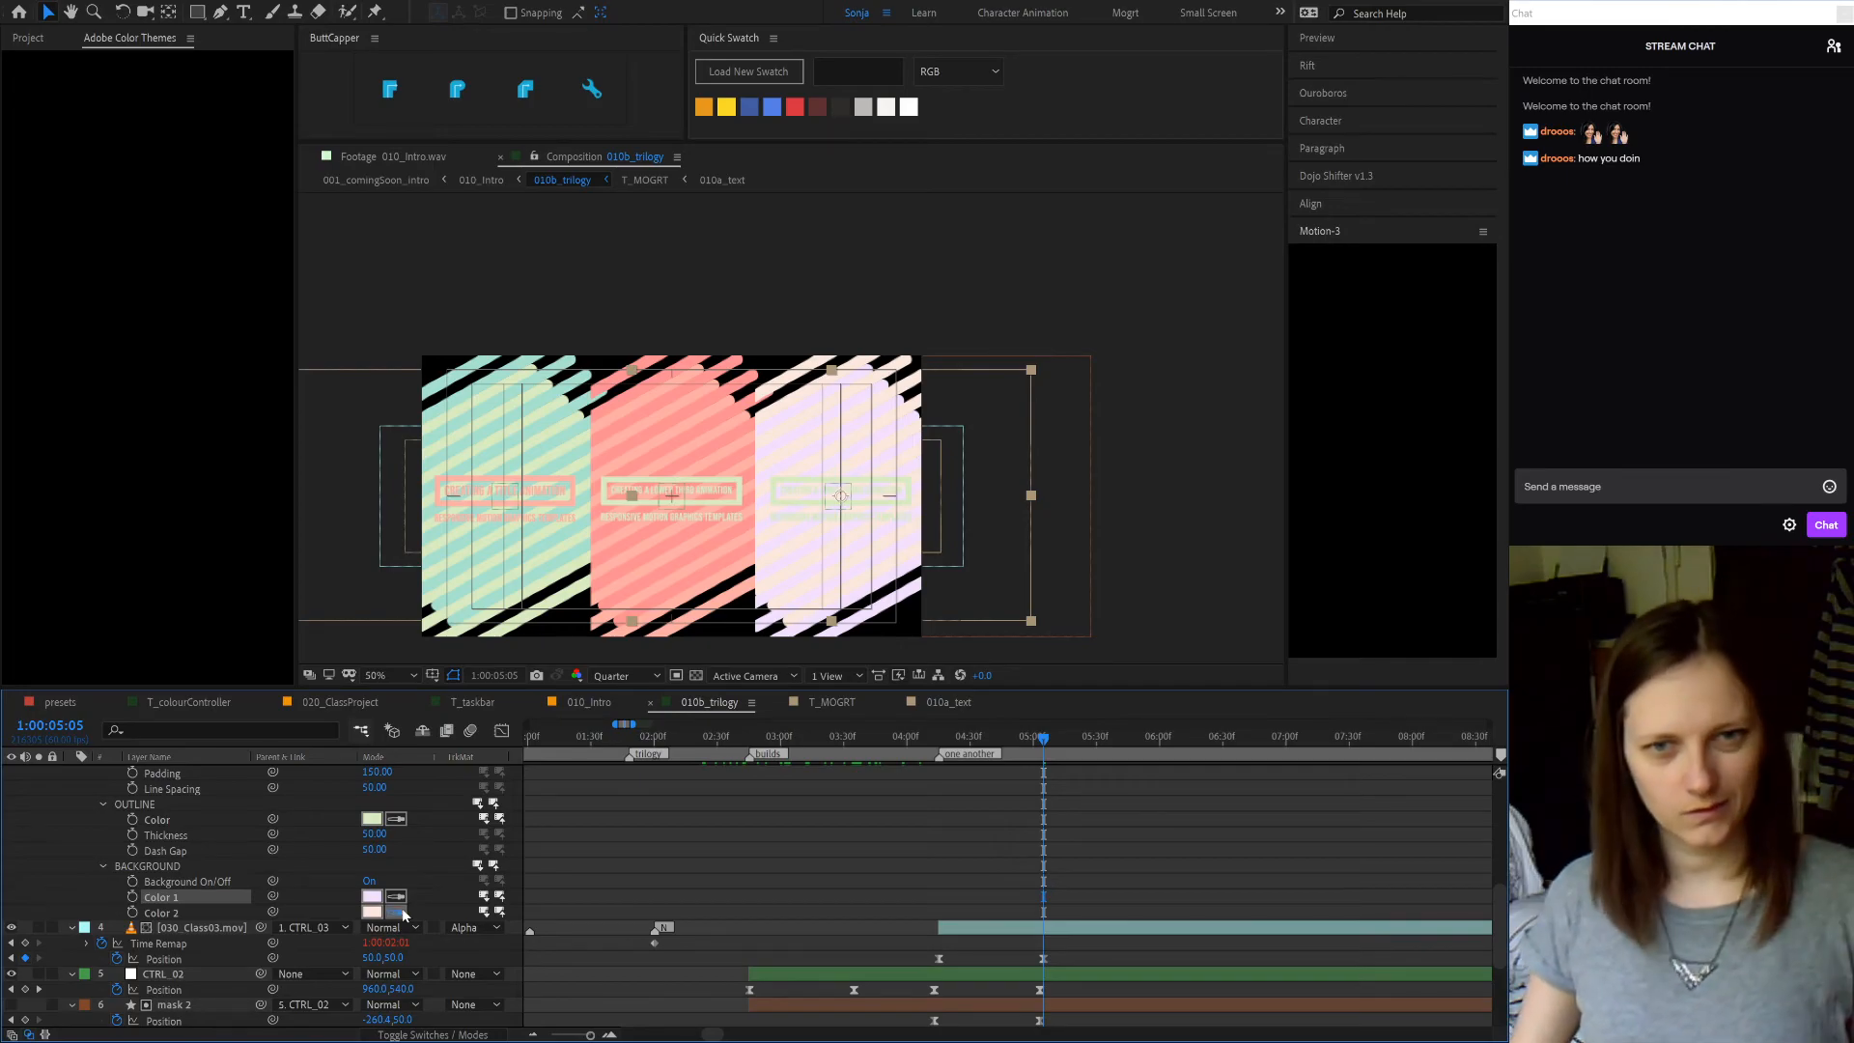
{"action": "left_click", "coordinate": [78, 292]}
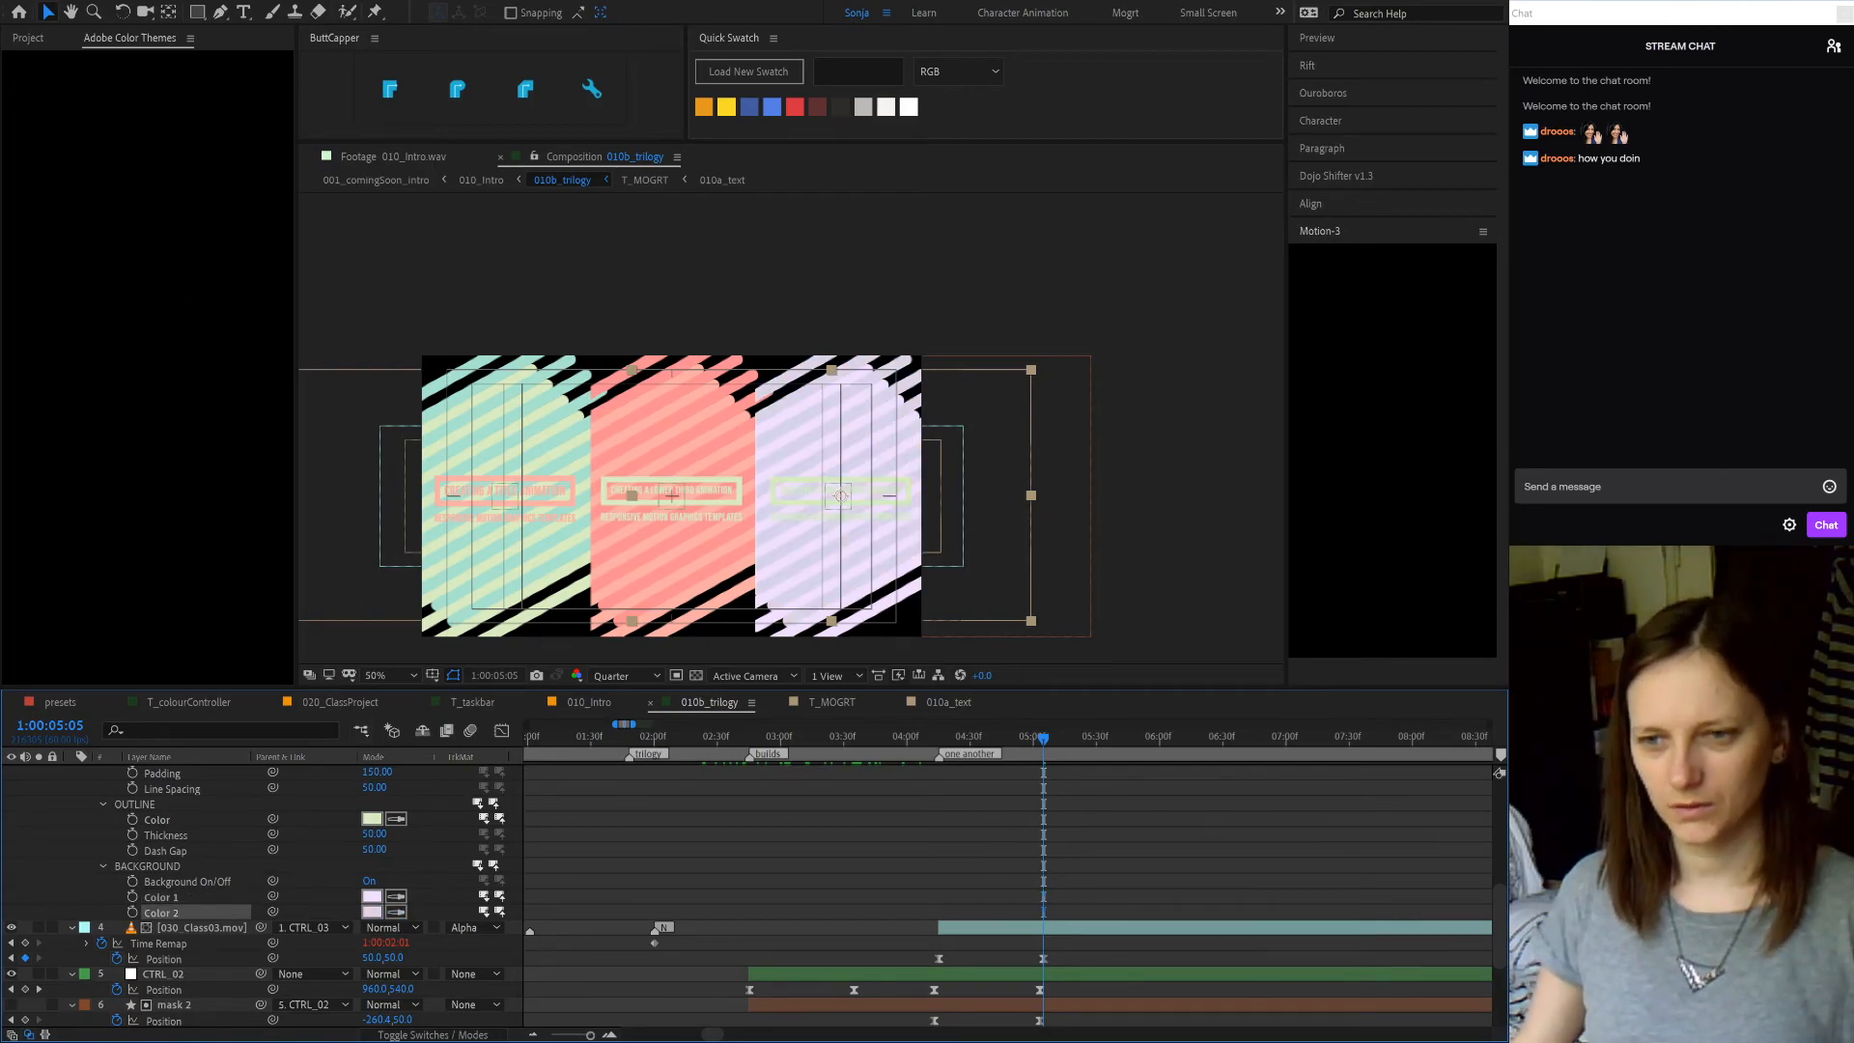
{"action": "left_click", "coordinate": [396, 896]}
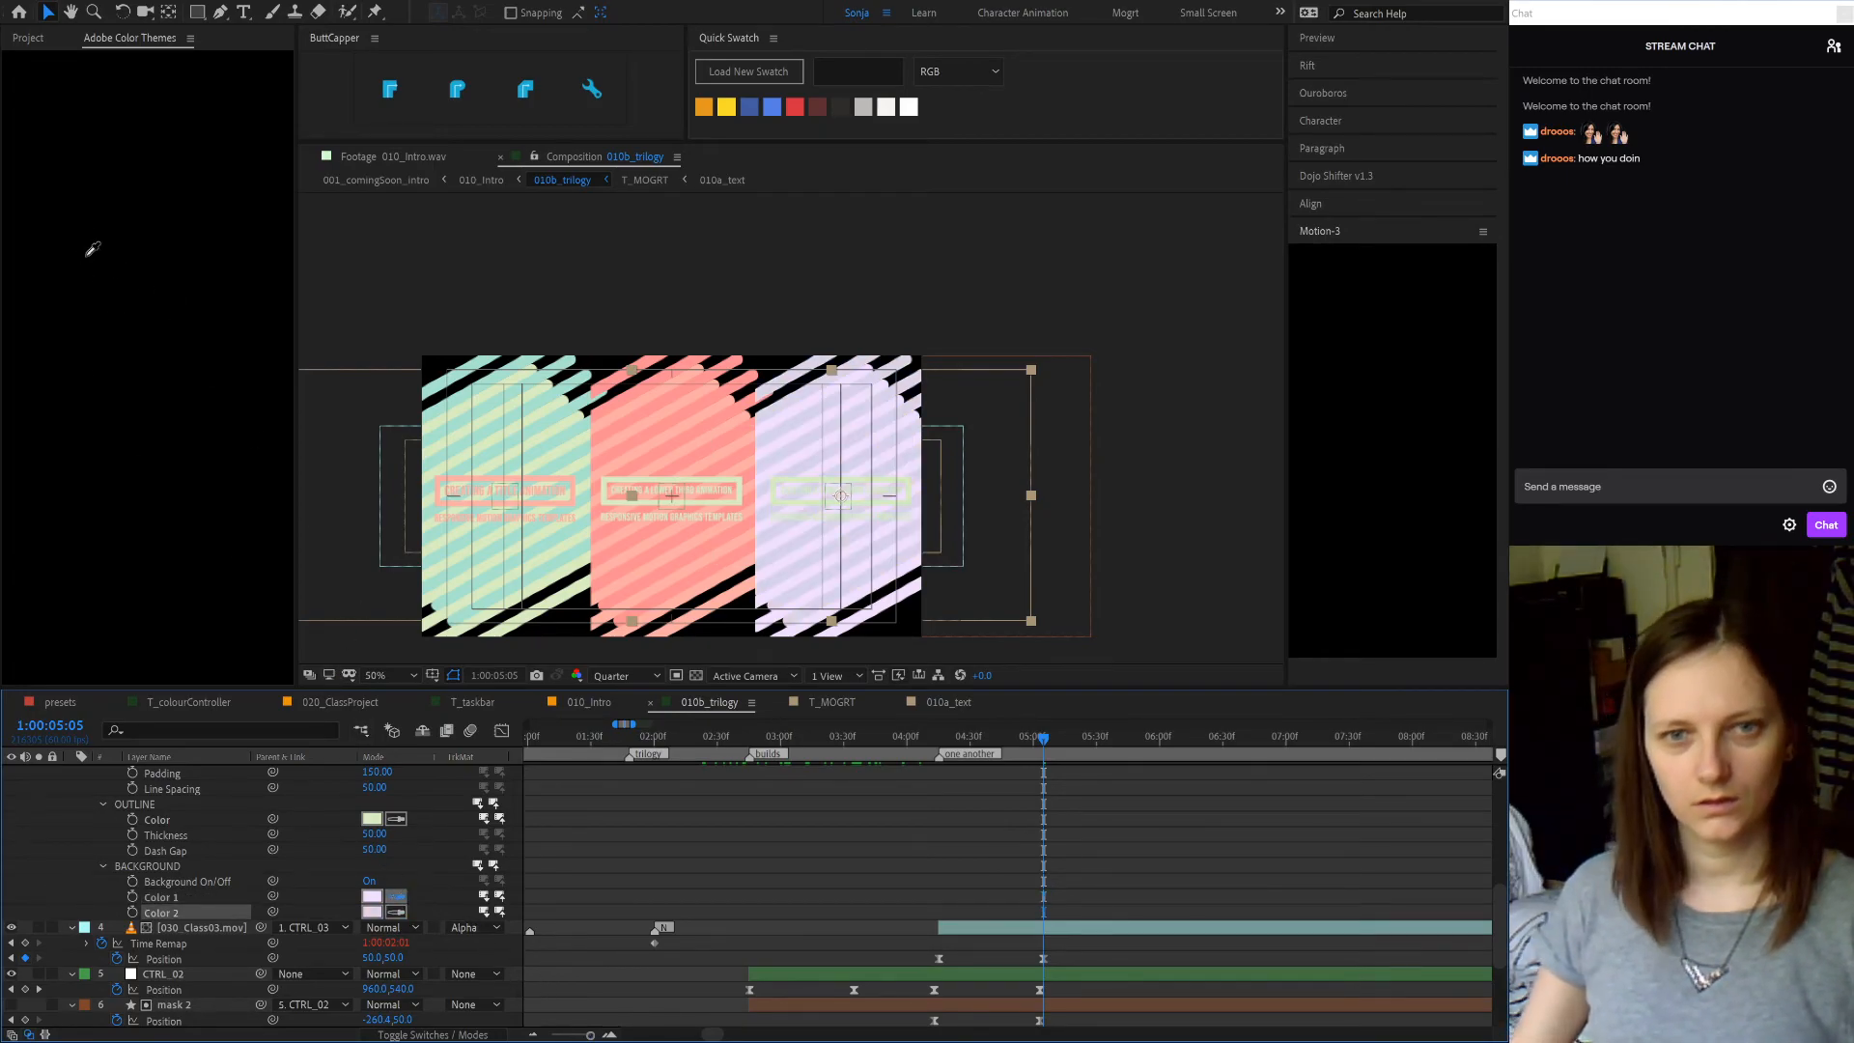
{"action": "left_click", "coordinate": [108, 307]}
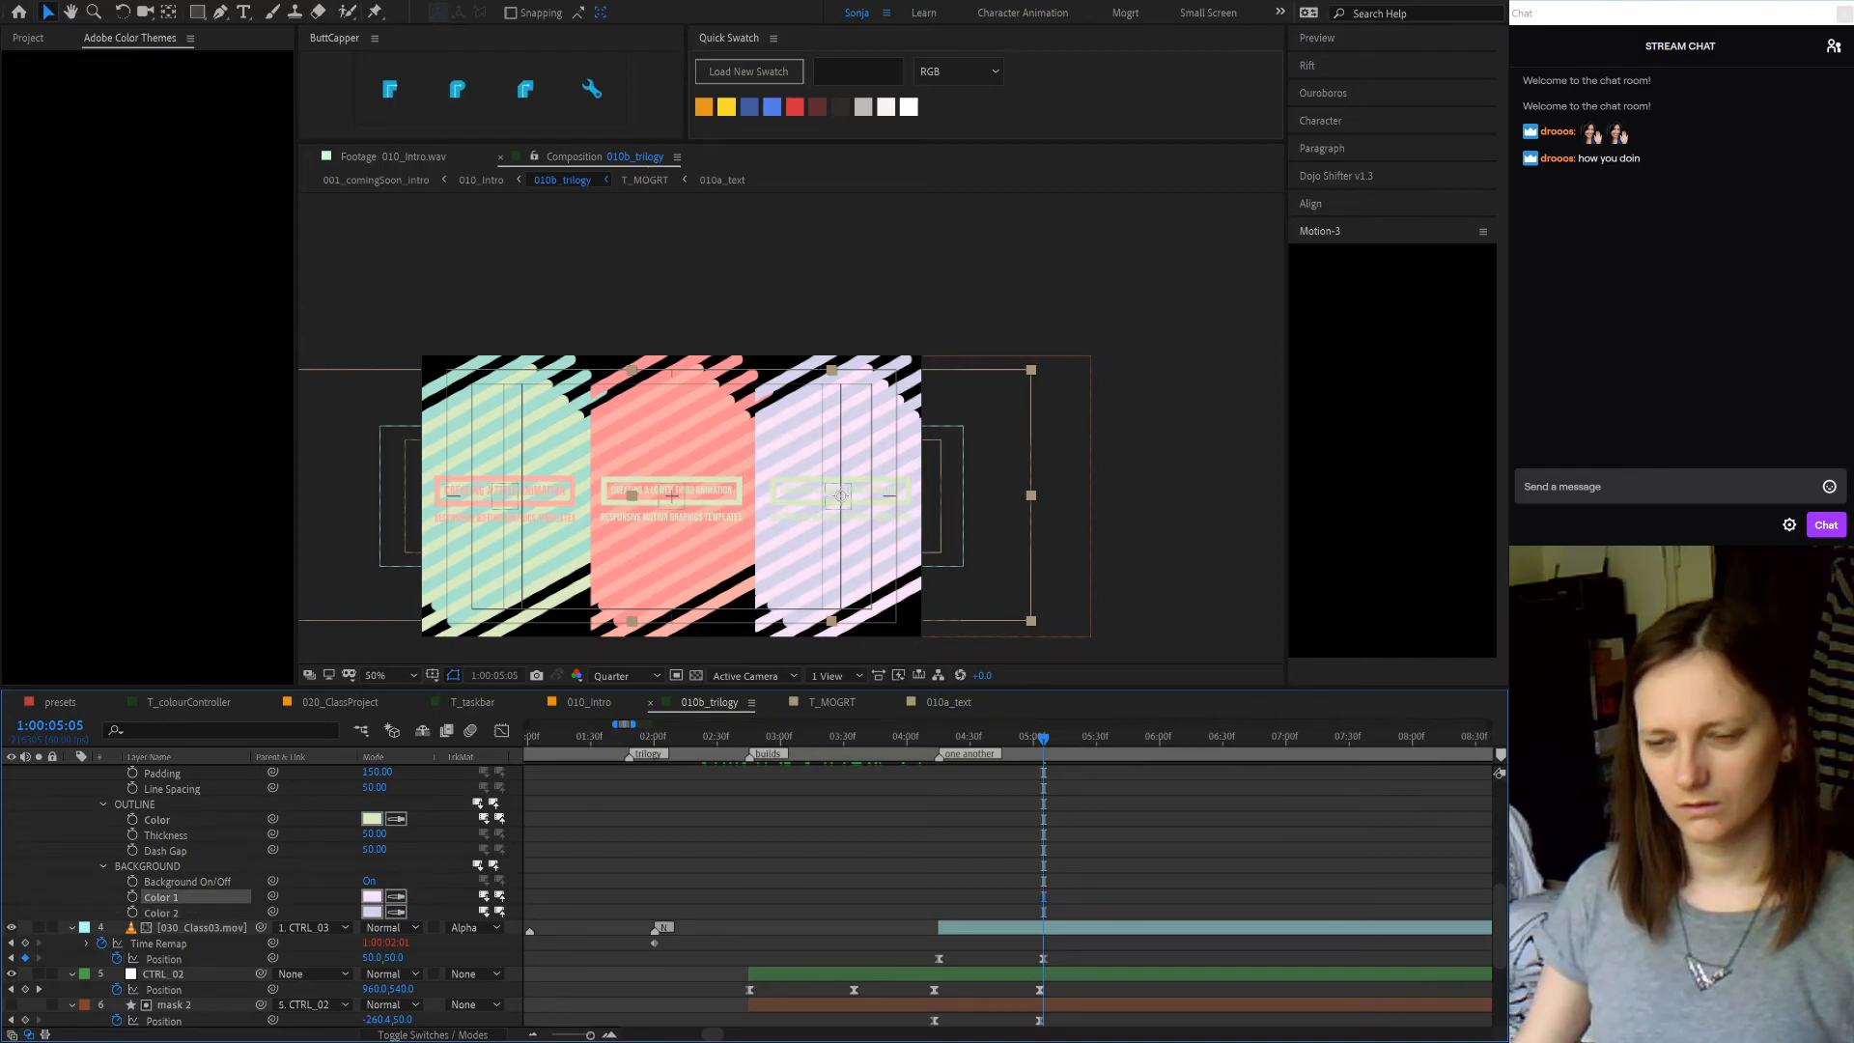
{"action": "left_click", "coordinate": [396, 897]}
{"action": "left_click", "coordinate": [181, 371]}
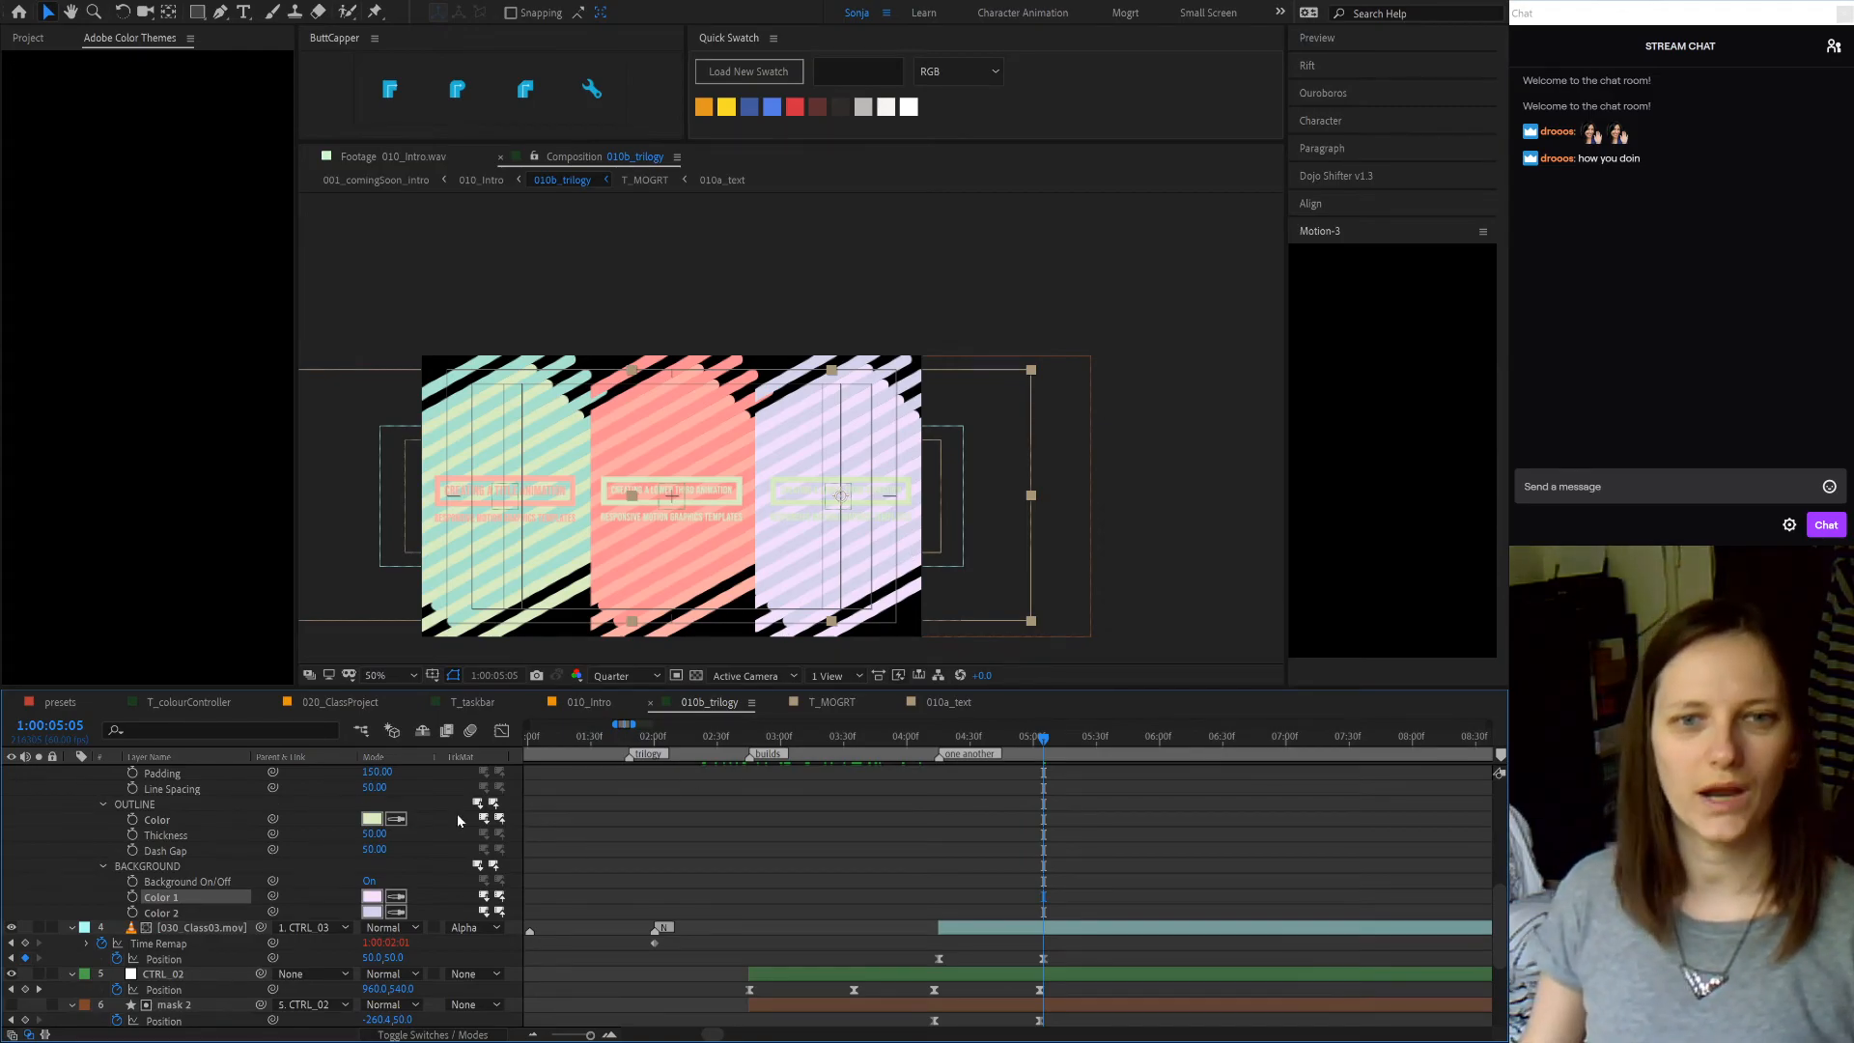
- Adjust the third panel's background Color 2 to a more saturated light violet in the colour picker
{"action": "left_click", "coordinate": [437, 891]}
{"action": "left_click", "coordinate": [373, 912]}
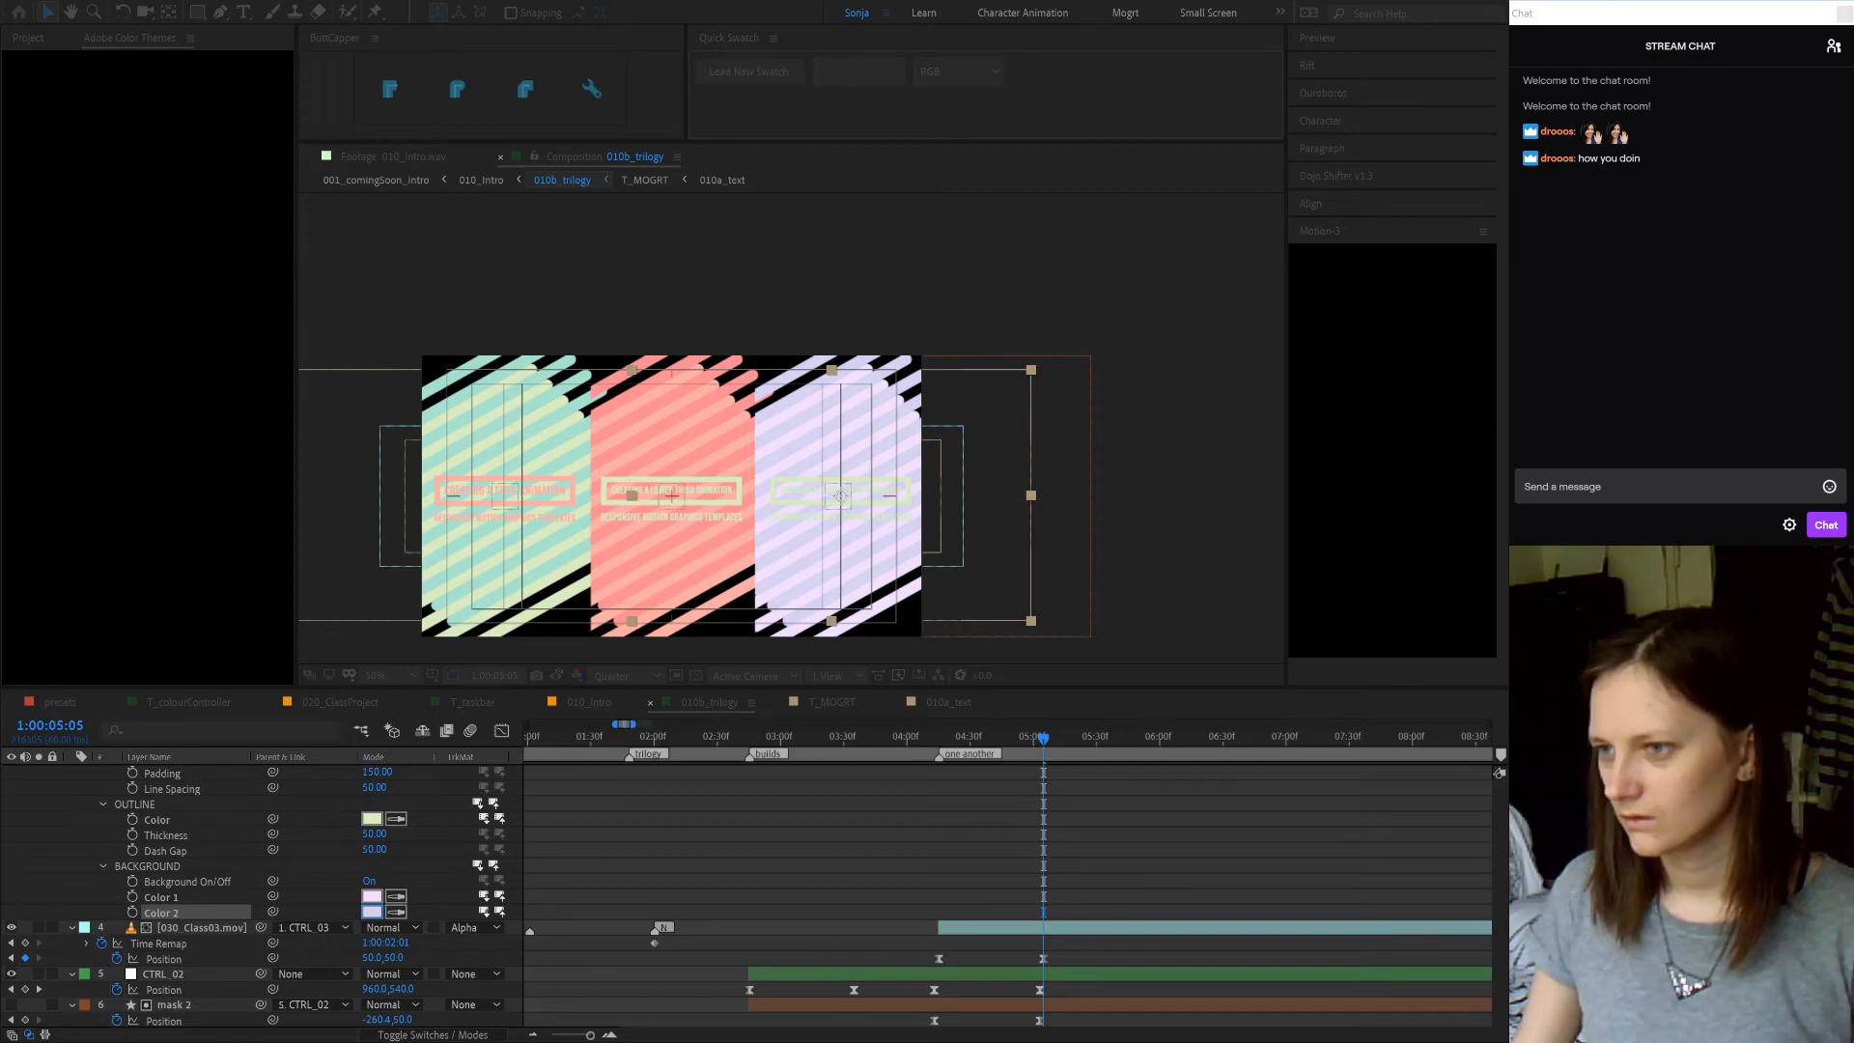
{"action": "key", "text": "Return"}
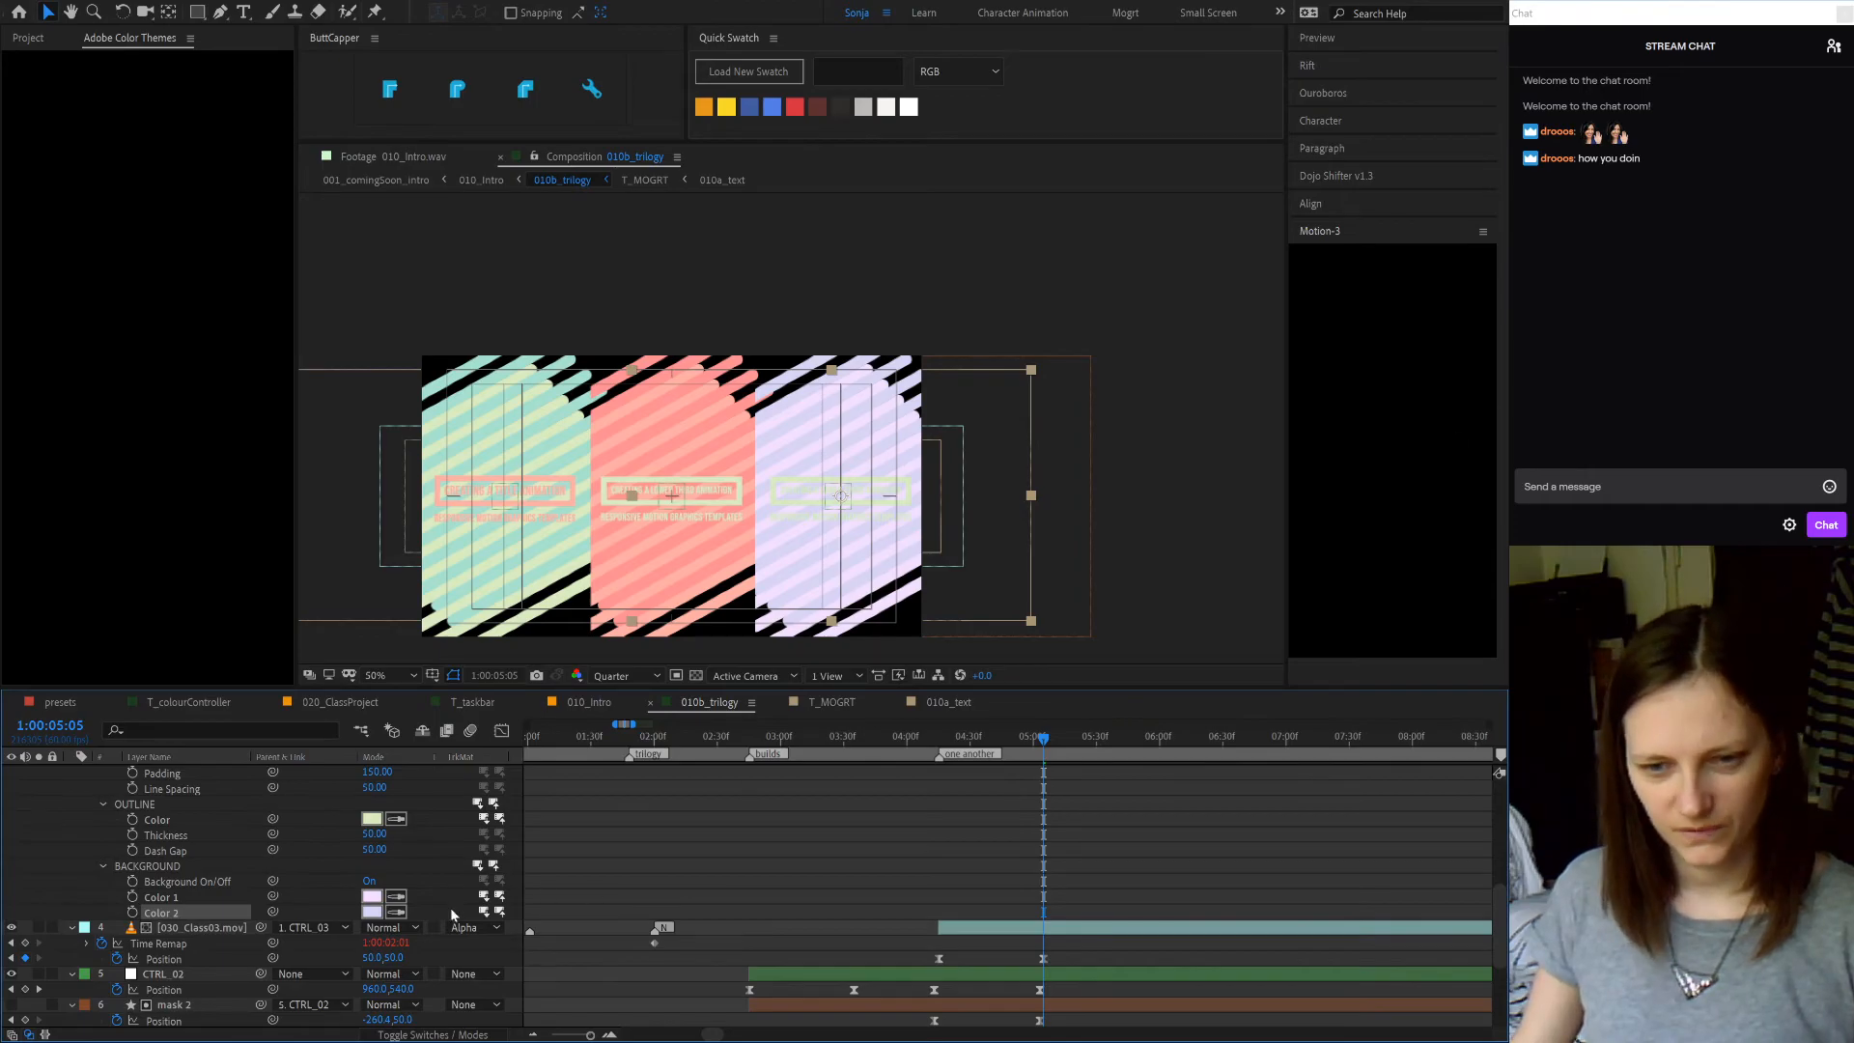
{"action": "left_click", "coordinate": [372, 911]}
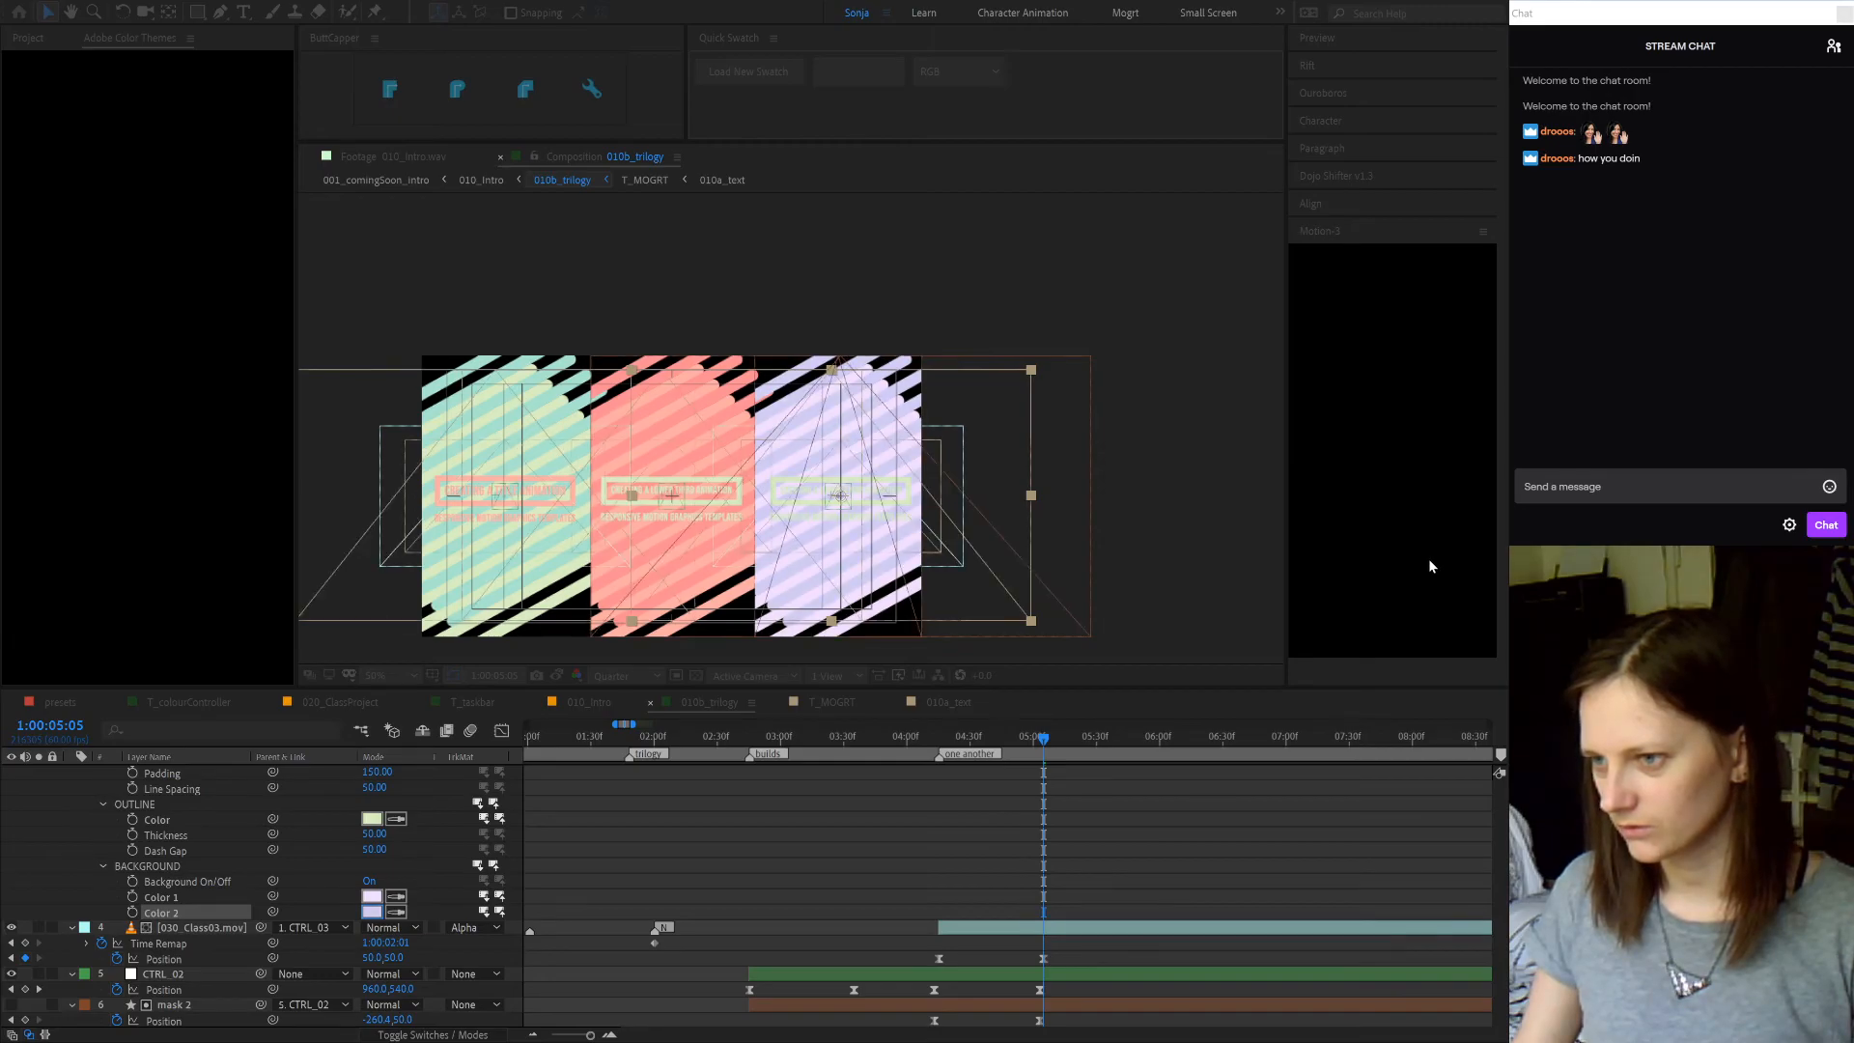
{"action": "key", "text": "Return"}
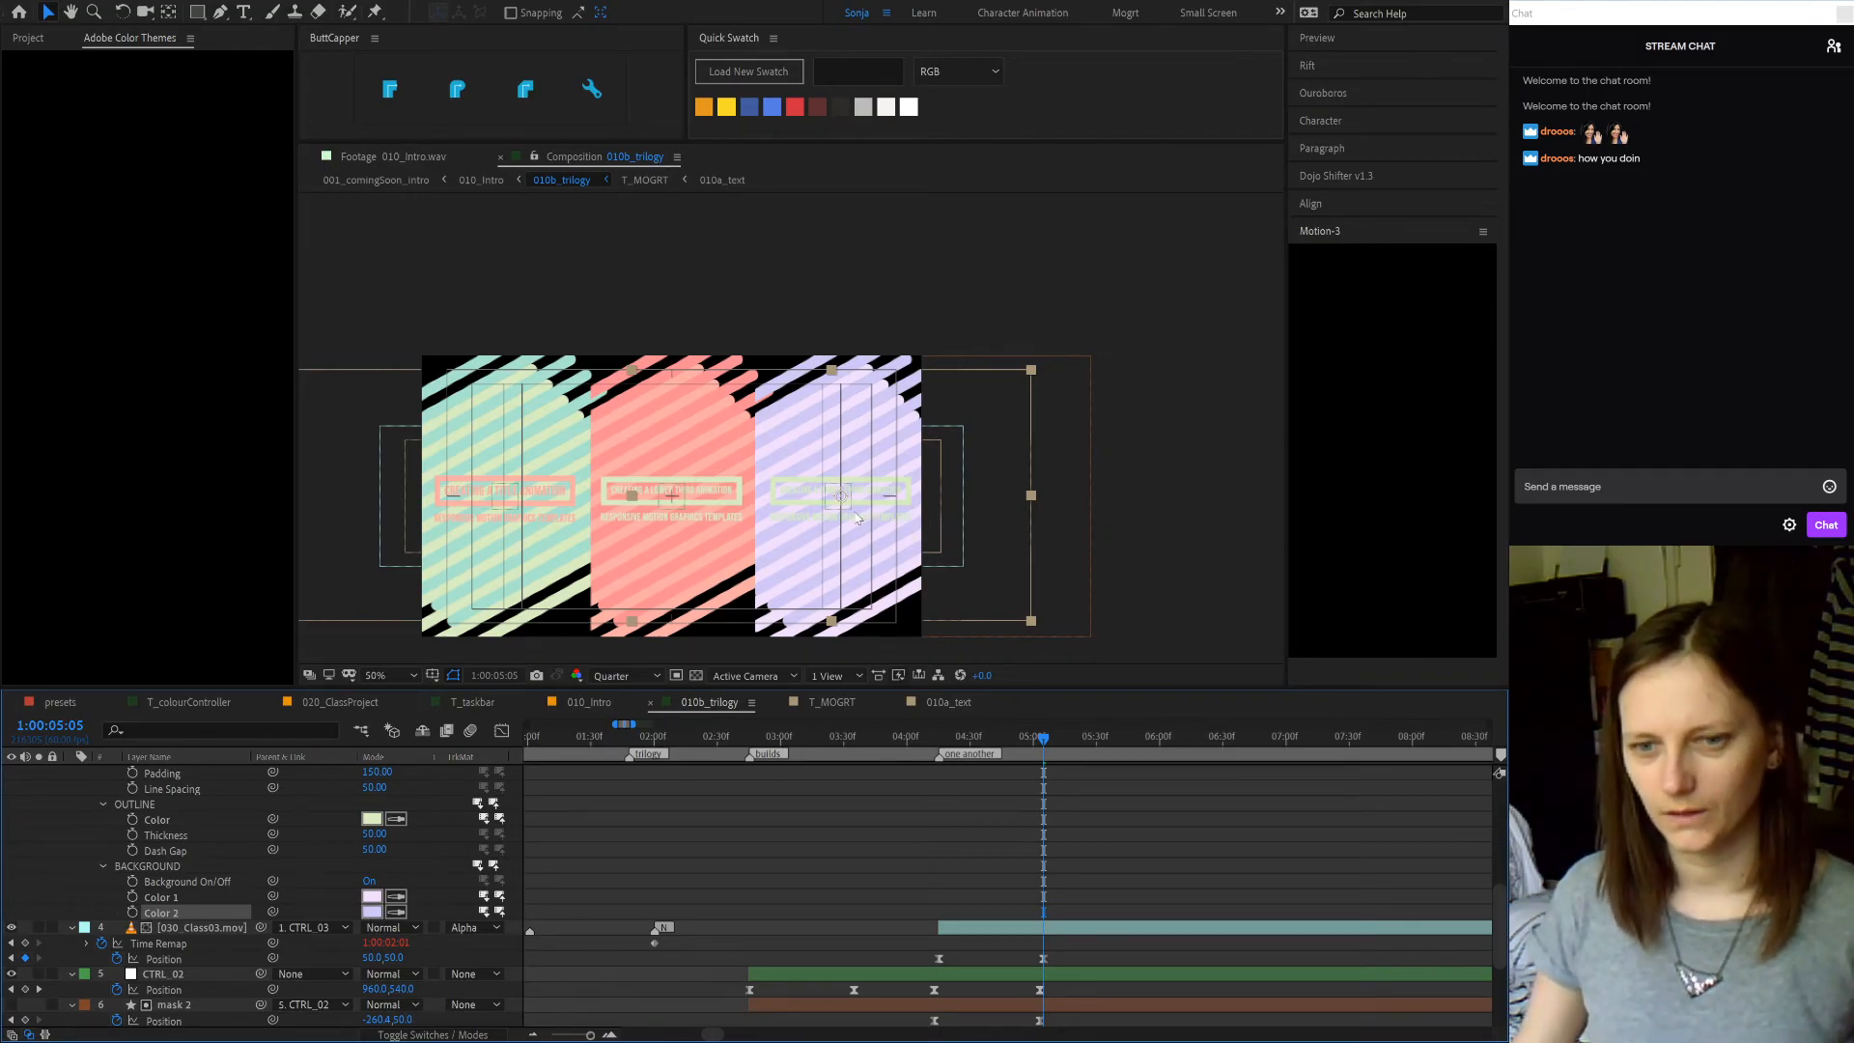
- Sample coral and pale orange for the third panel's Outline colour and settle on coral
{"action": "scroll", "coordinate": [449, 847], "scroll_direction": "up", "scroll_amount": 3}
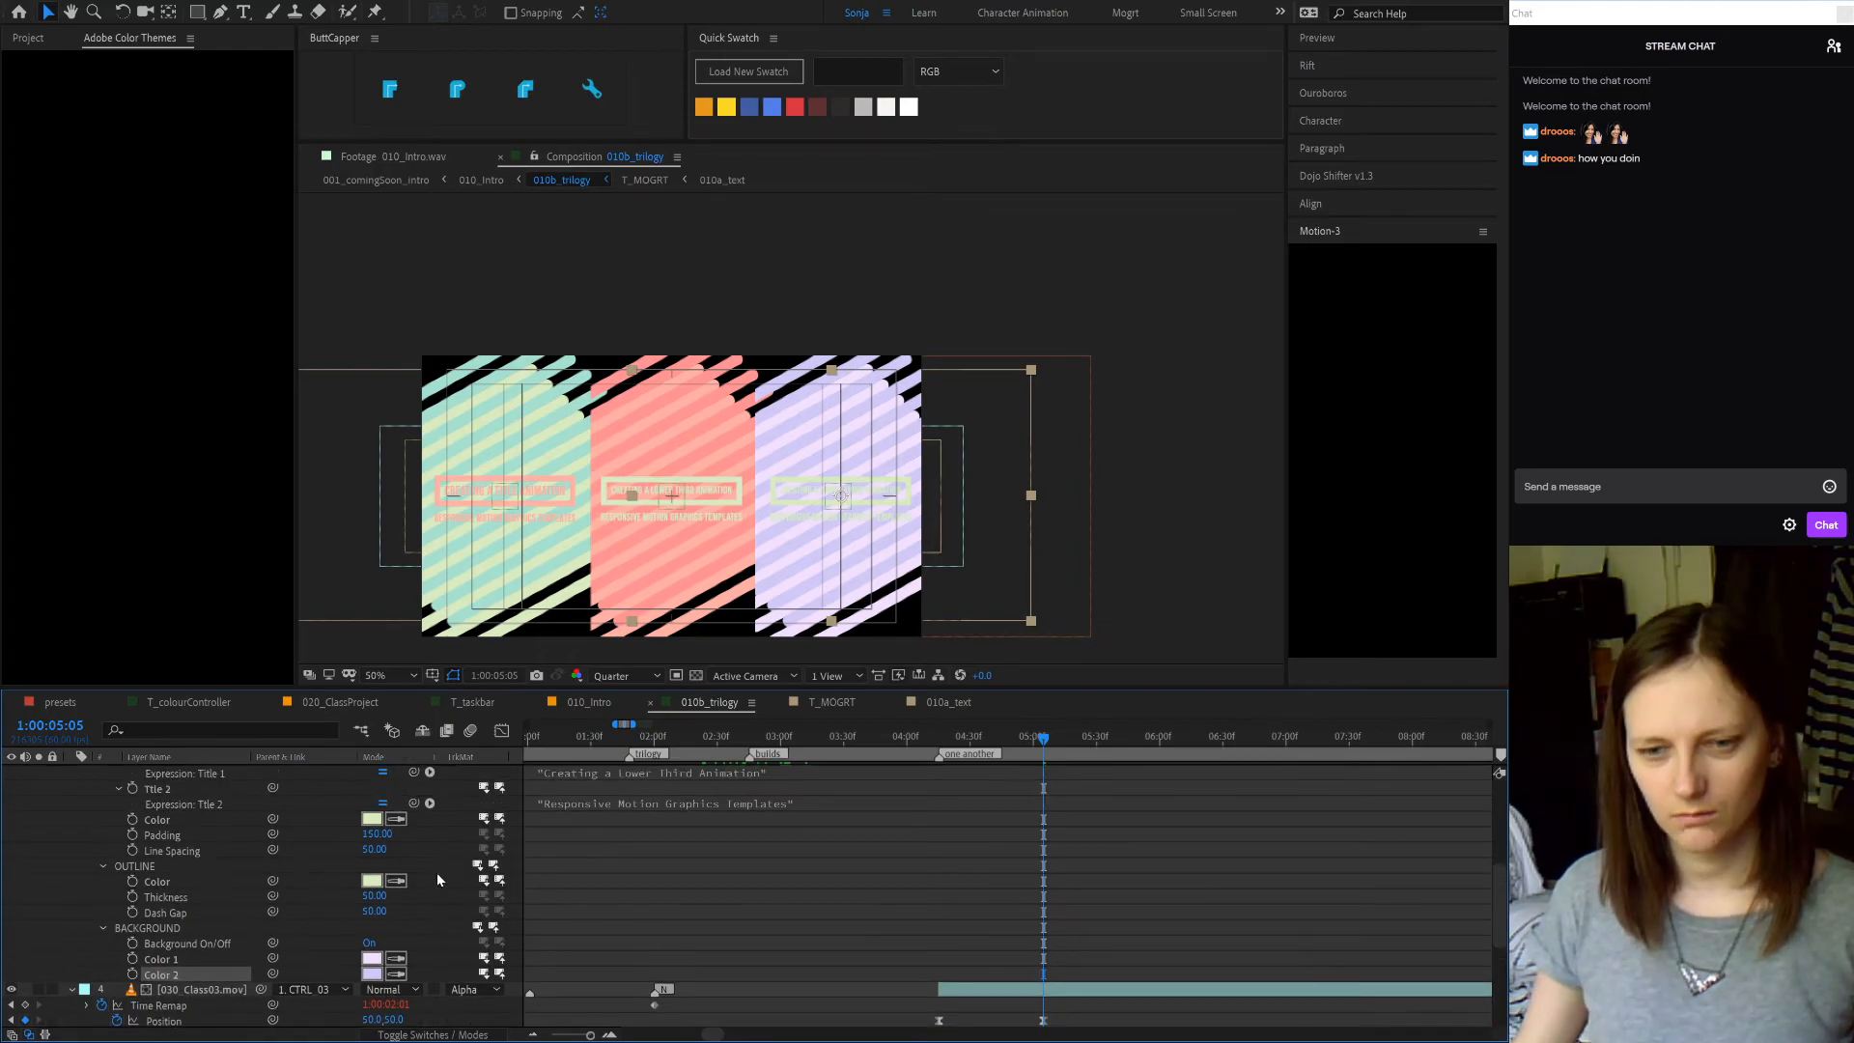
{"action": "scroll", "coordinate": [437, 878], "scroll_direction": "up", "scroll_amount": 2}
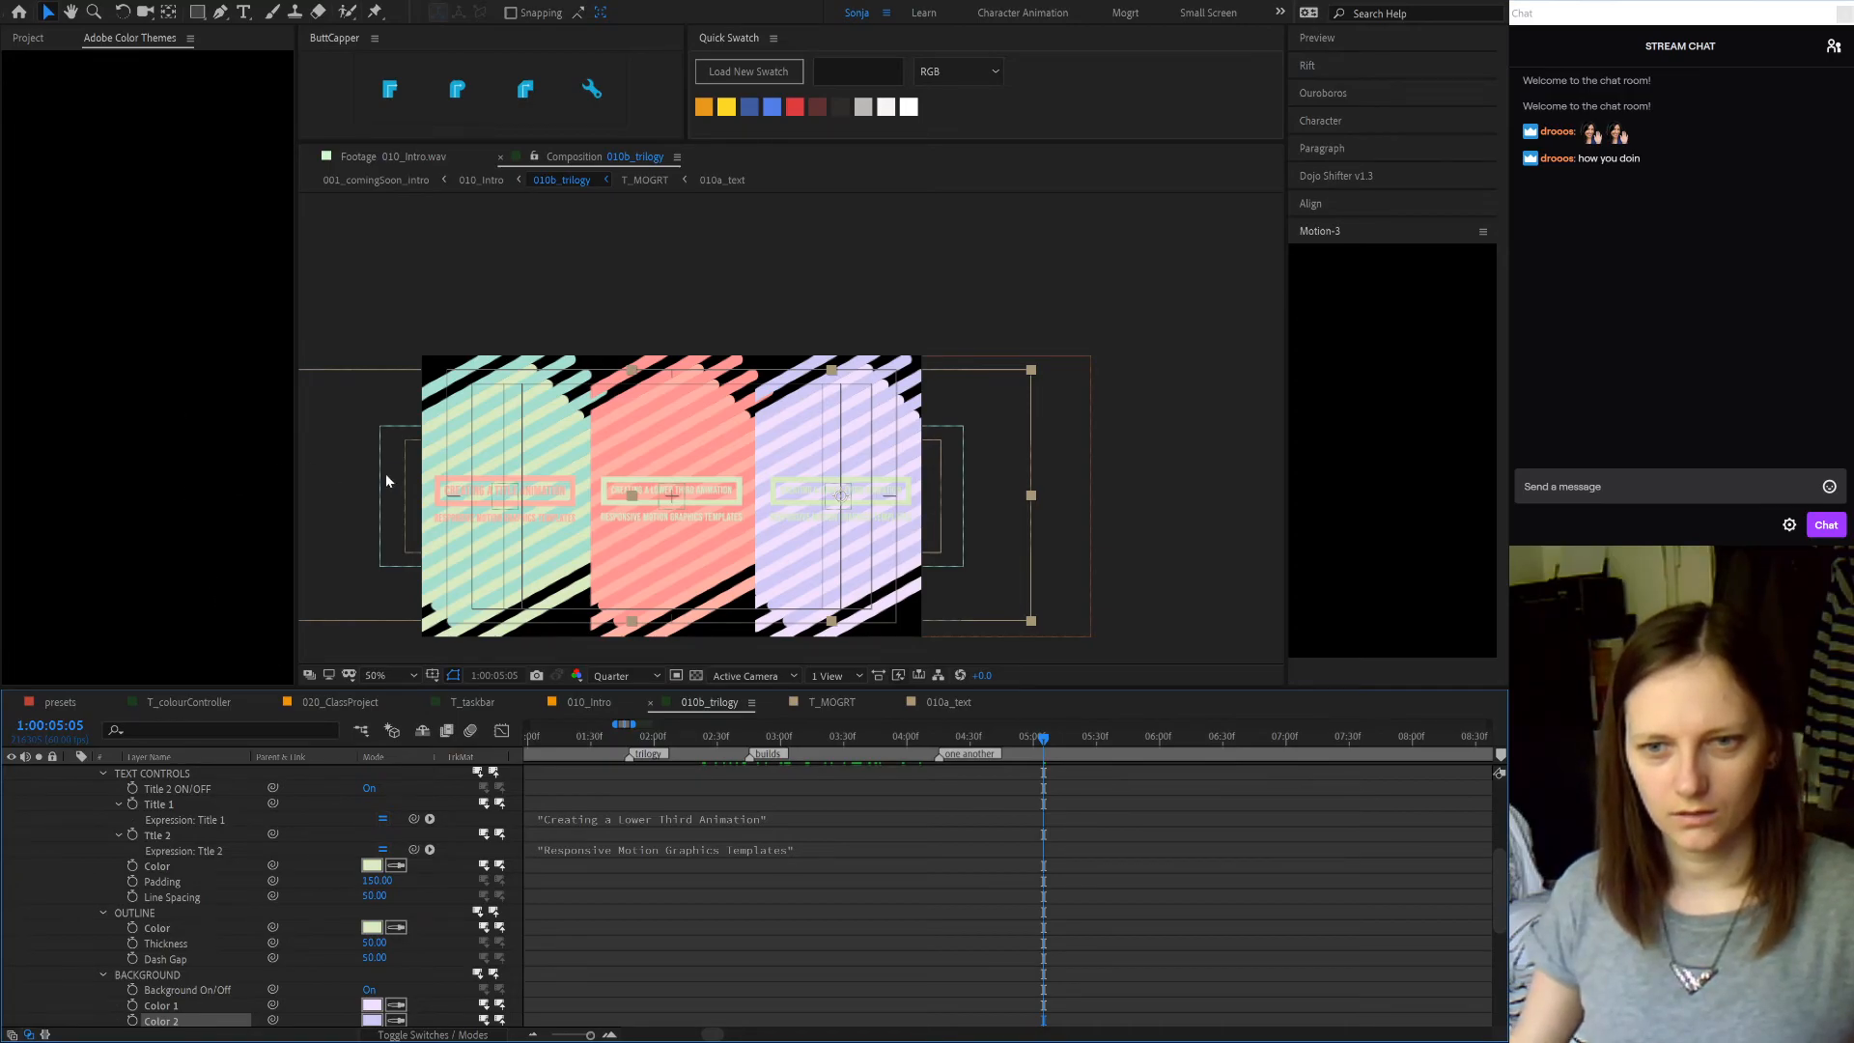
{"action": "left_click", "coordinate": [395, 926]}
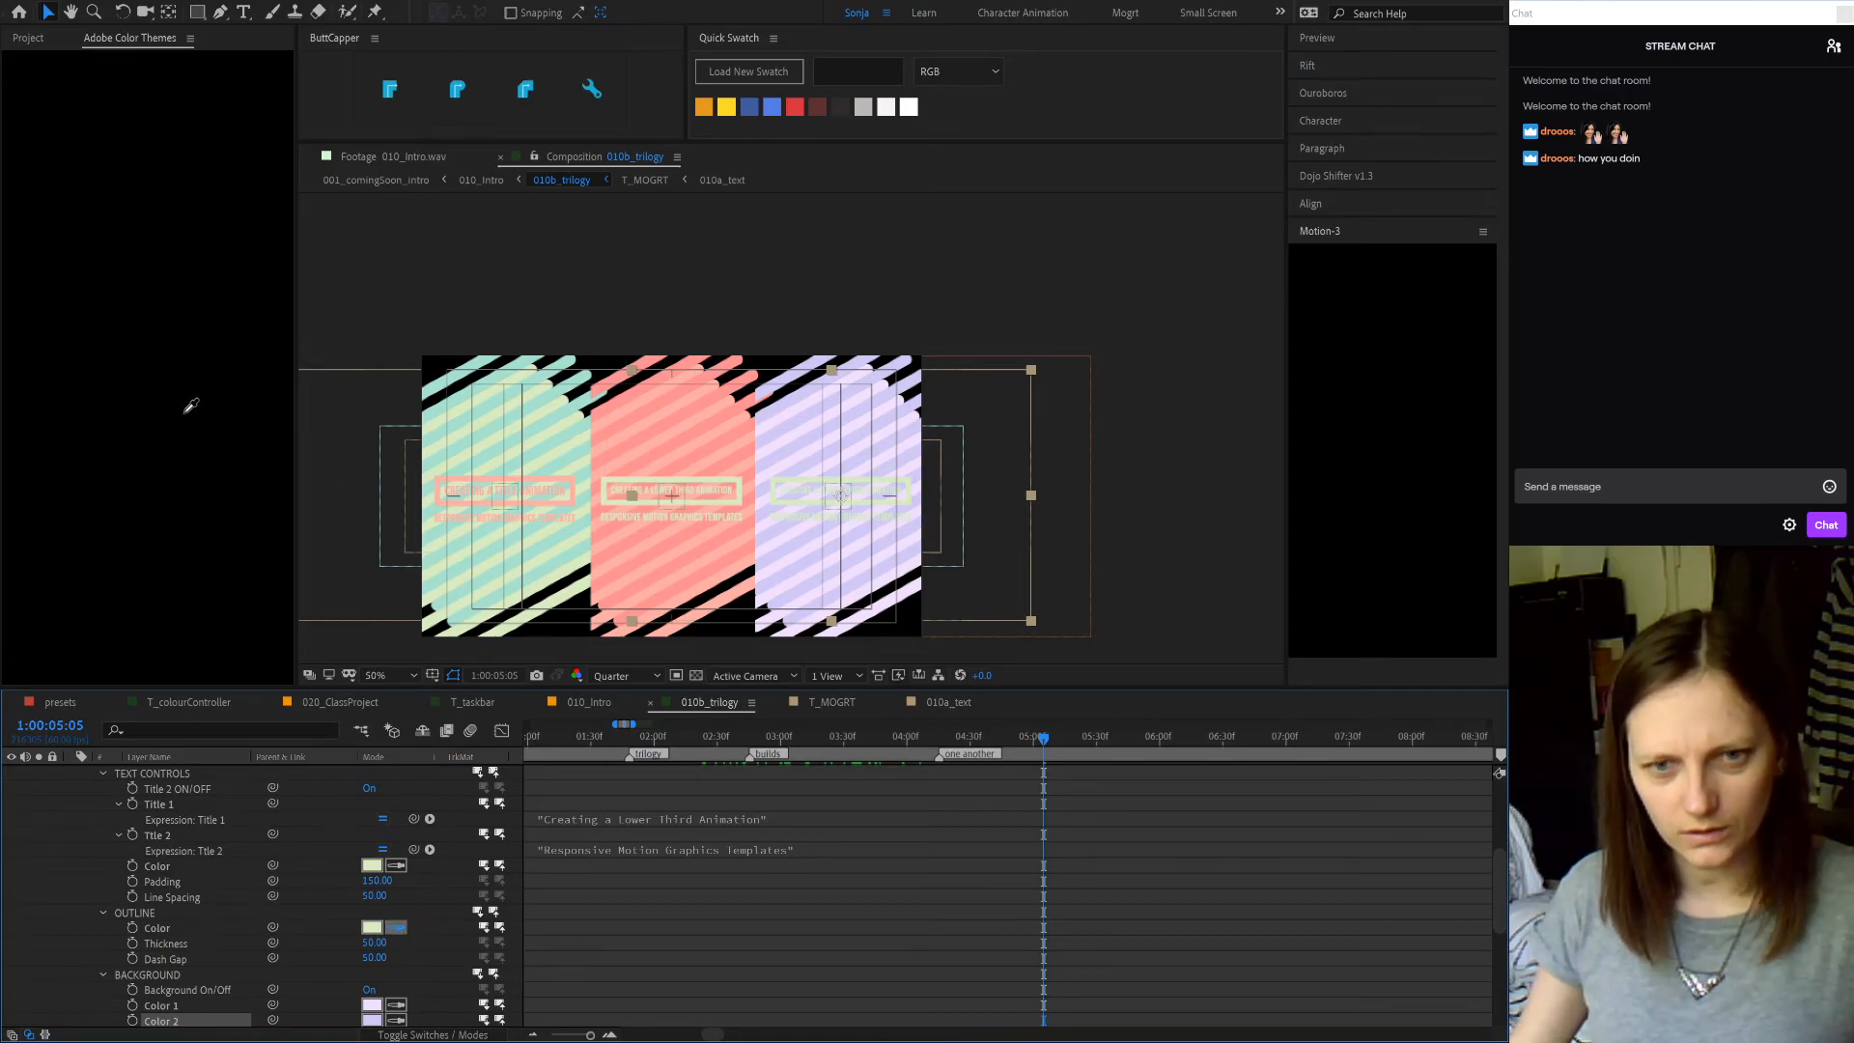
{"action": "left_click", "coordinate": [134, 440]}
{"action": "left_click", "coordinate": [396, 927]}
{"action": "left_click", "coordinate": [183, 428]}
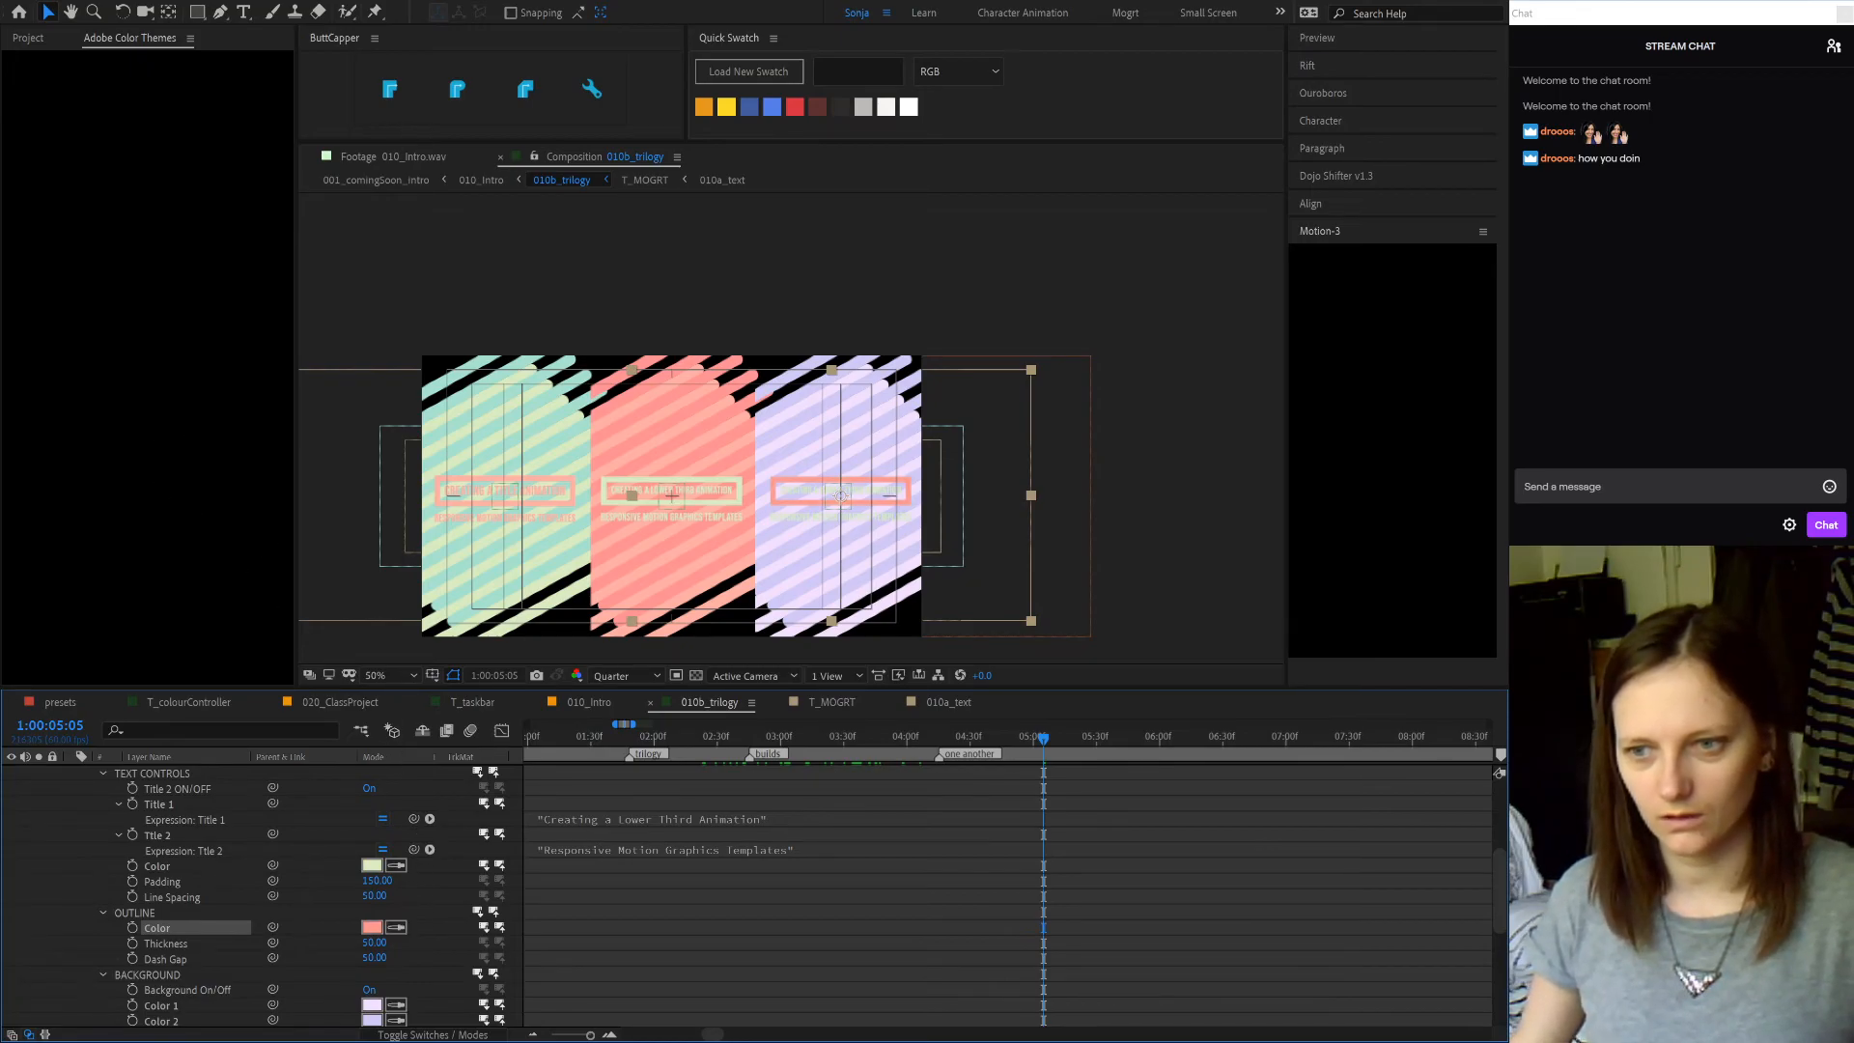
{"action": "left_click", "coordinate": [396, 927]}
{"action": "left_click", "coordinate": [106, 423]}
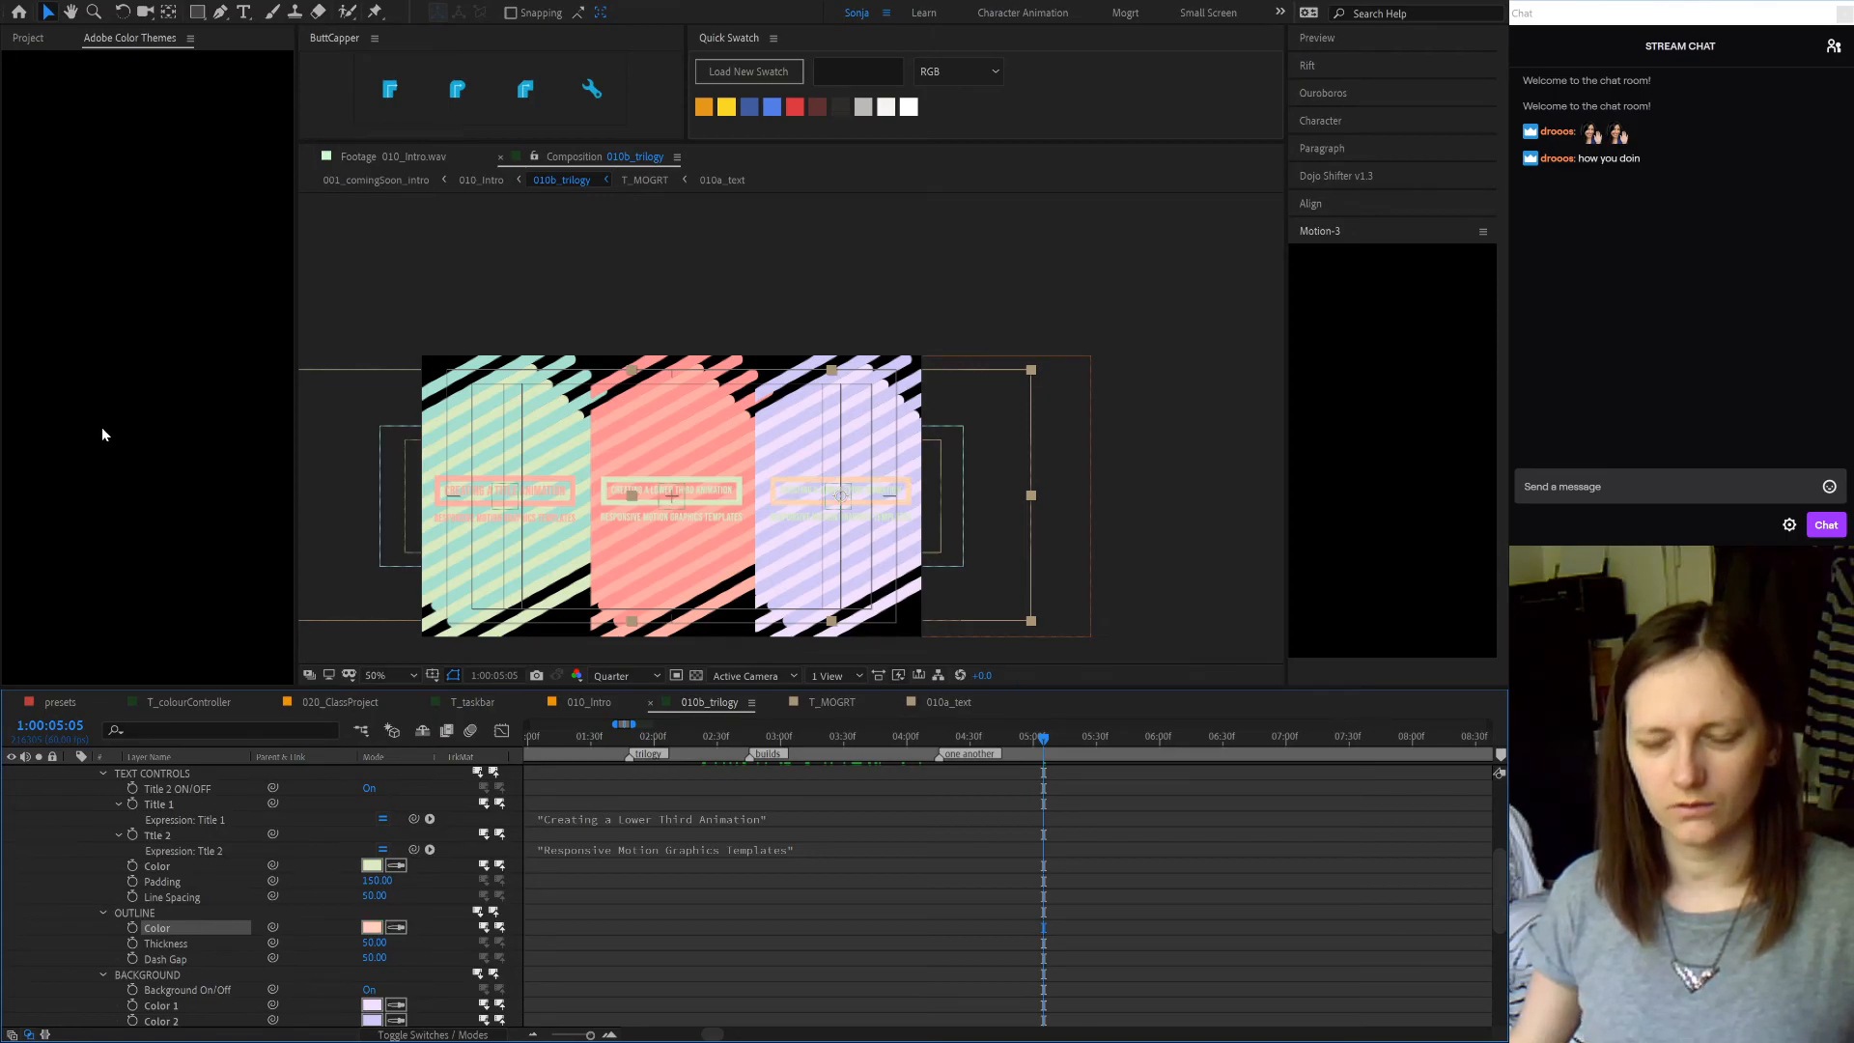
{"action": "left_click", "coordinate": [396, 926]}
{"action": "left_click", "coordinate": [184, 435]}
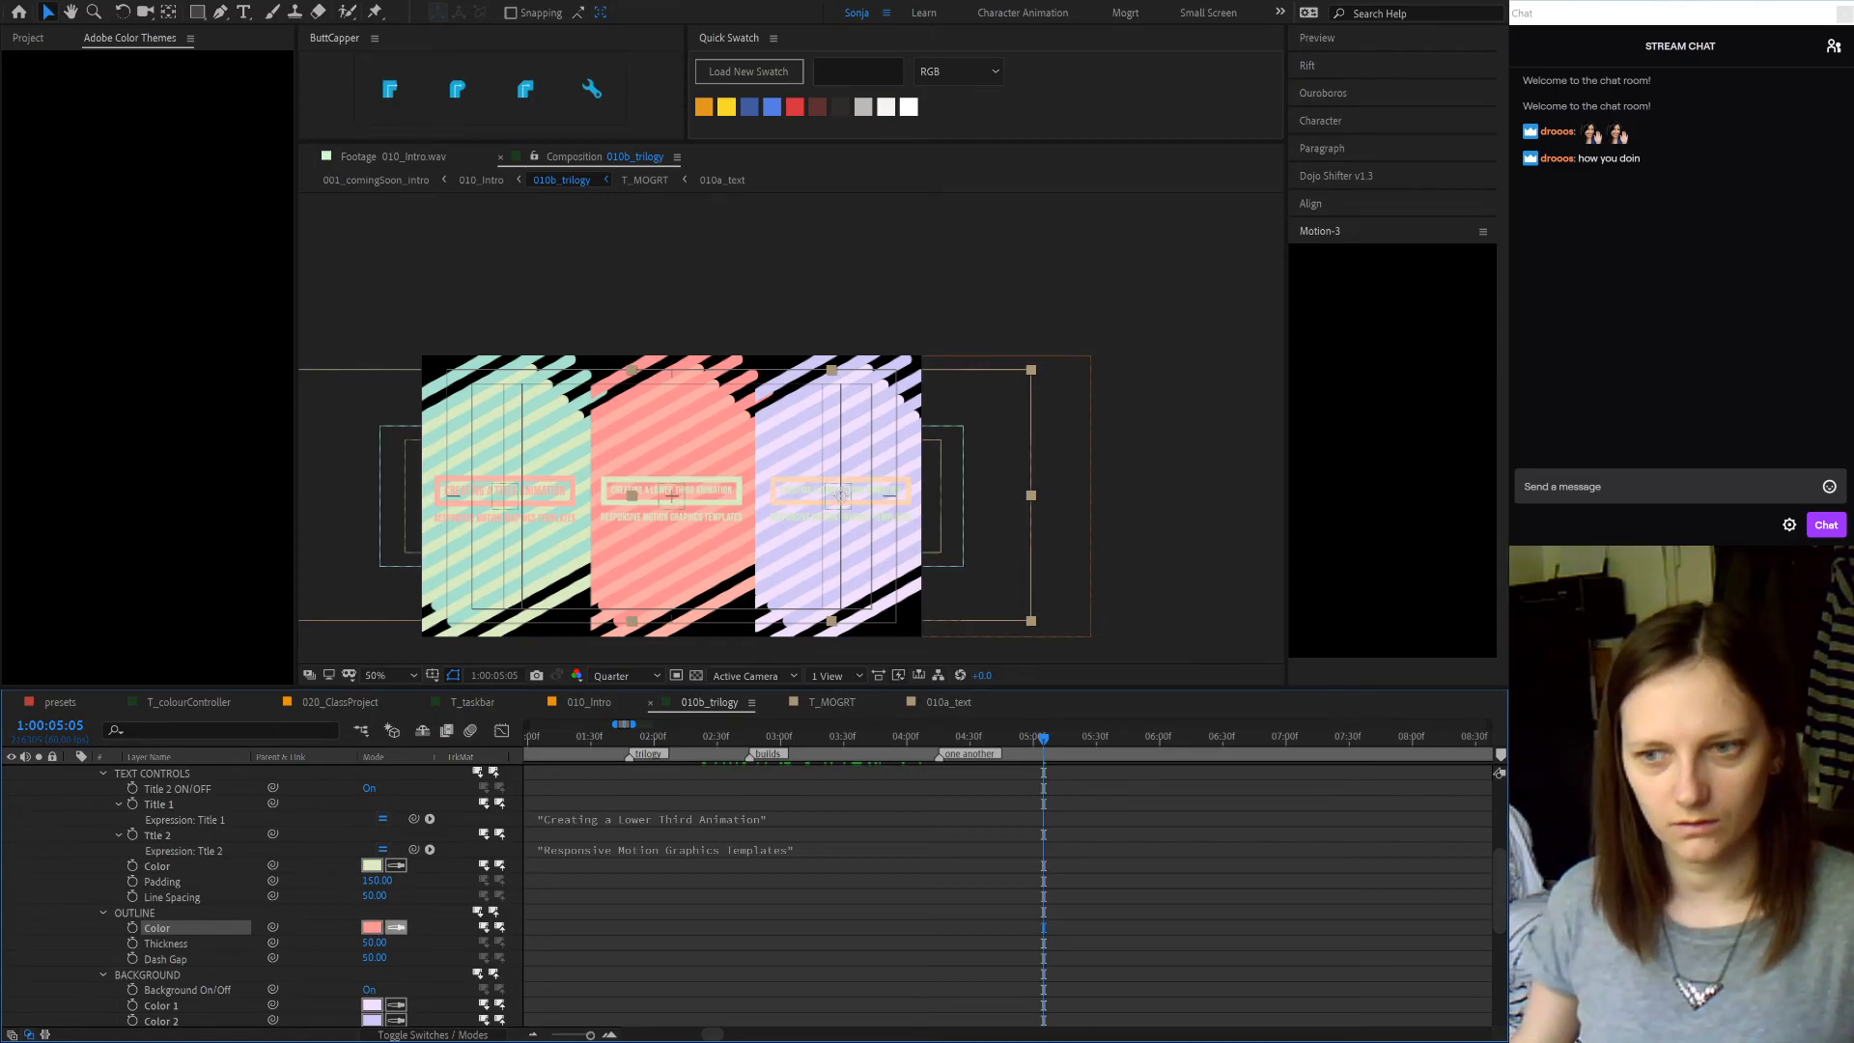
- Sample coral tones for the third panel's text Color and its global Color Shadow
{"action": "left_click", "coordinate": [395, 865]}
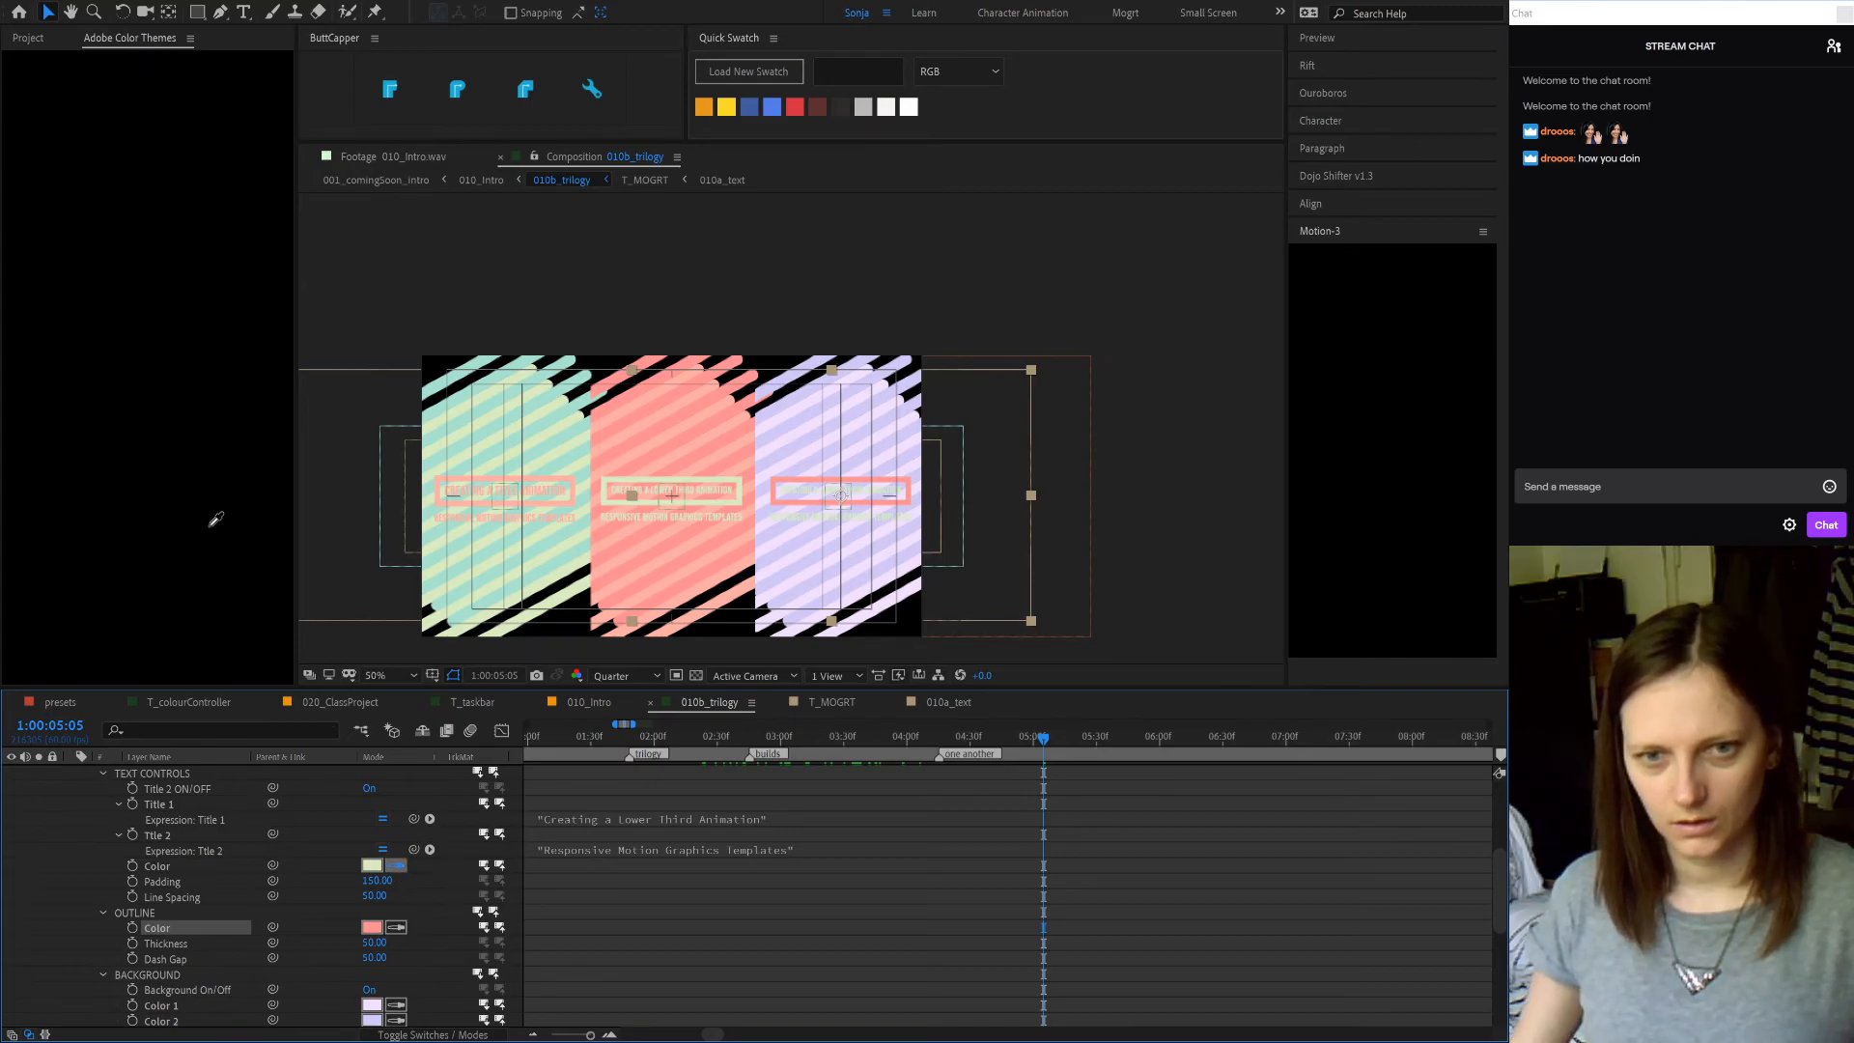
{"action": "left_click", "coordinate": [185, 422]}
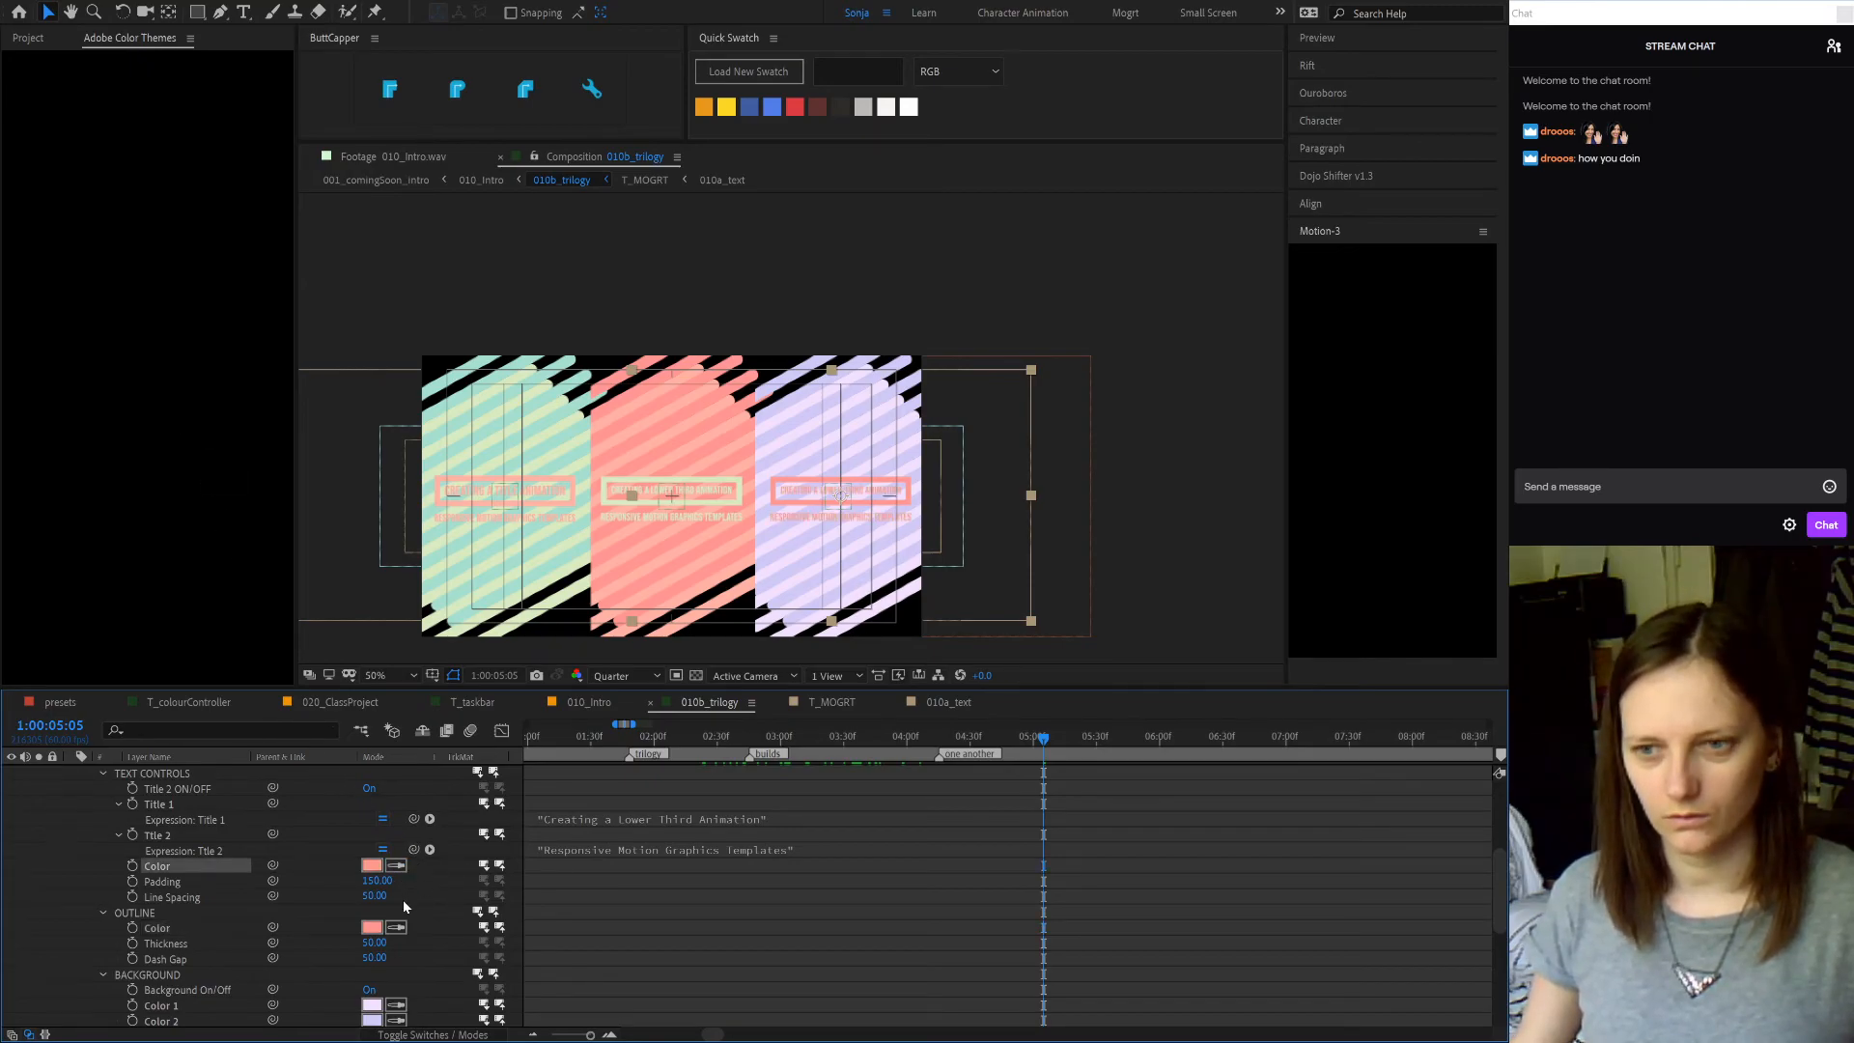
{"action": "scroll", "coordinate": [402, 900], "scroll_direction": "up", "scroll_amount": 3}
{"action": "left_click", "coordinate": [397, 851]}
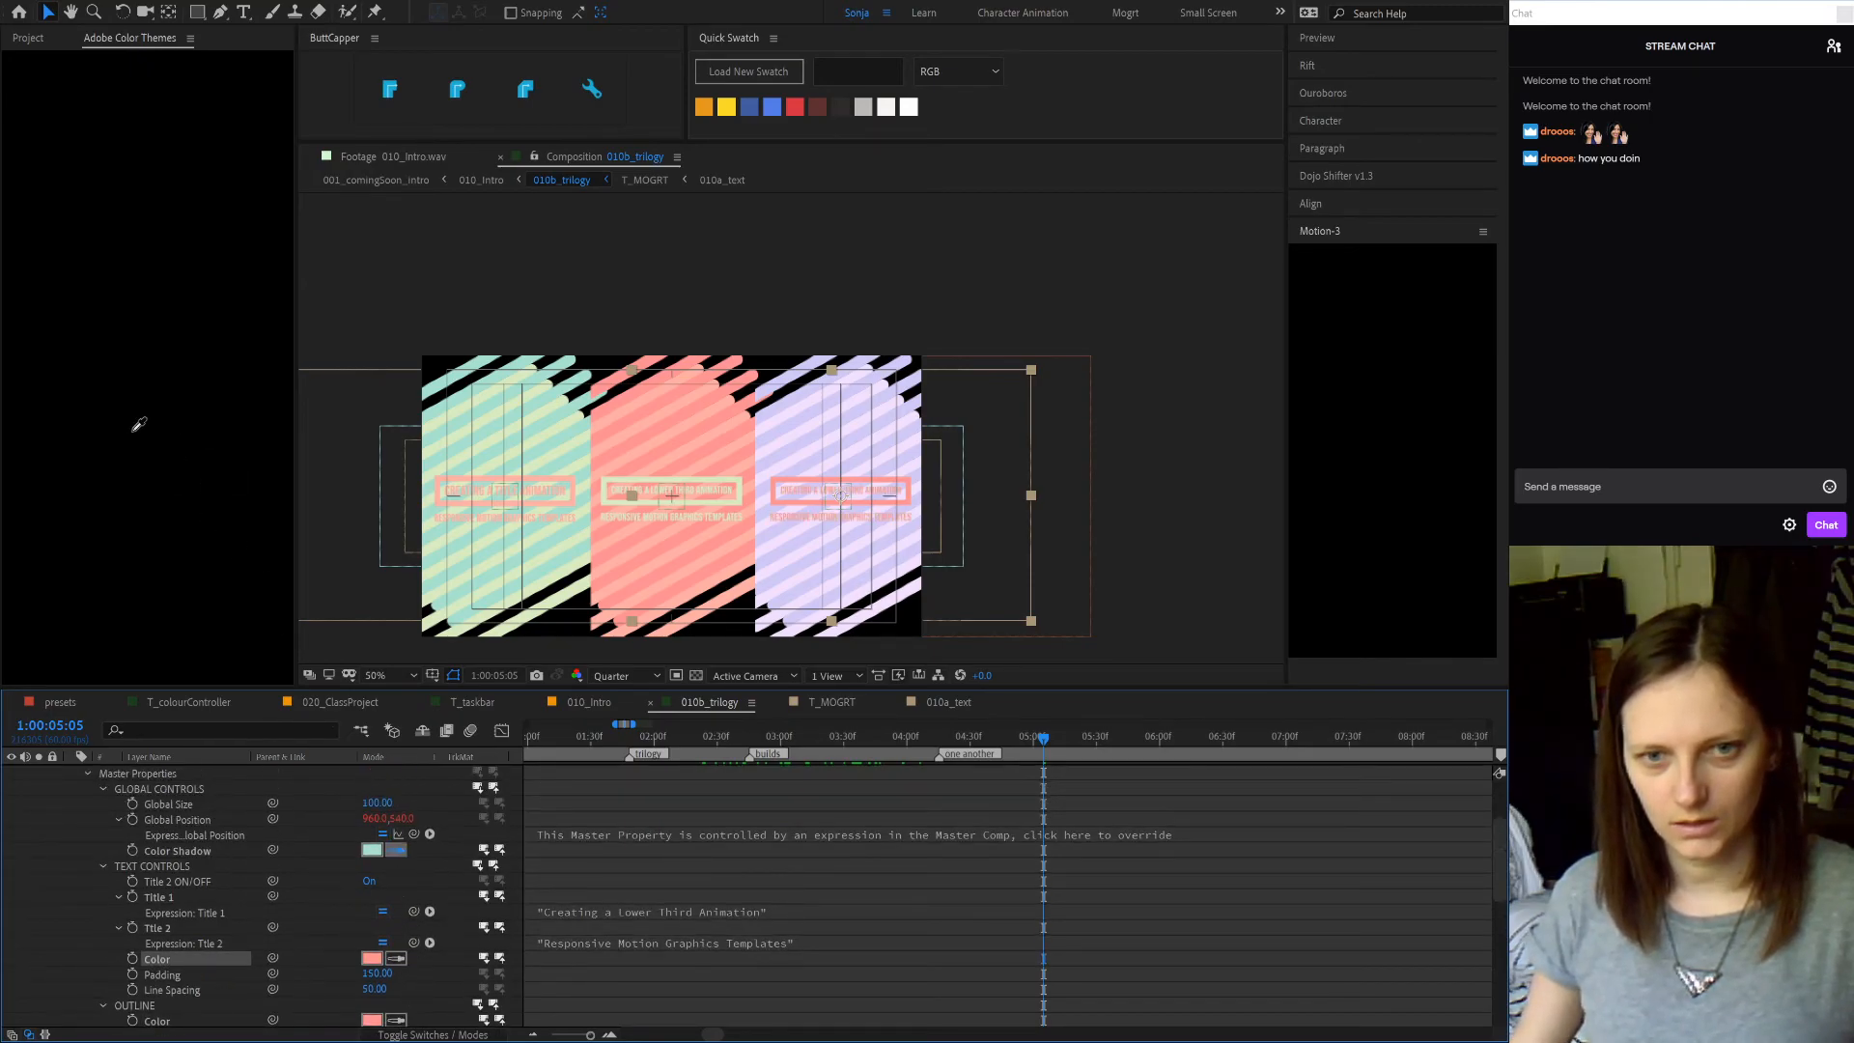
{"action": "left_click", "coordinate": [138, 425]}
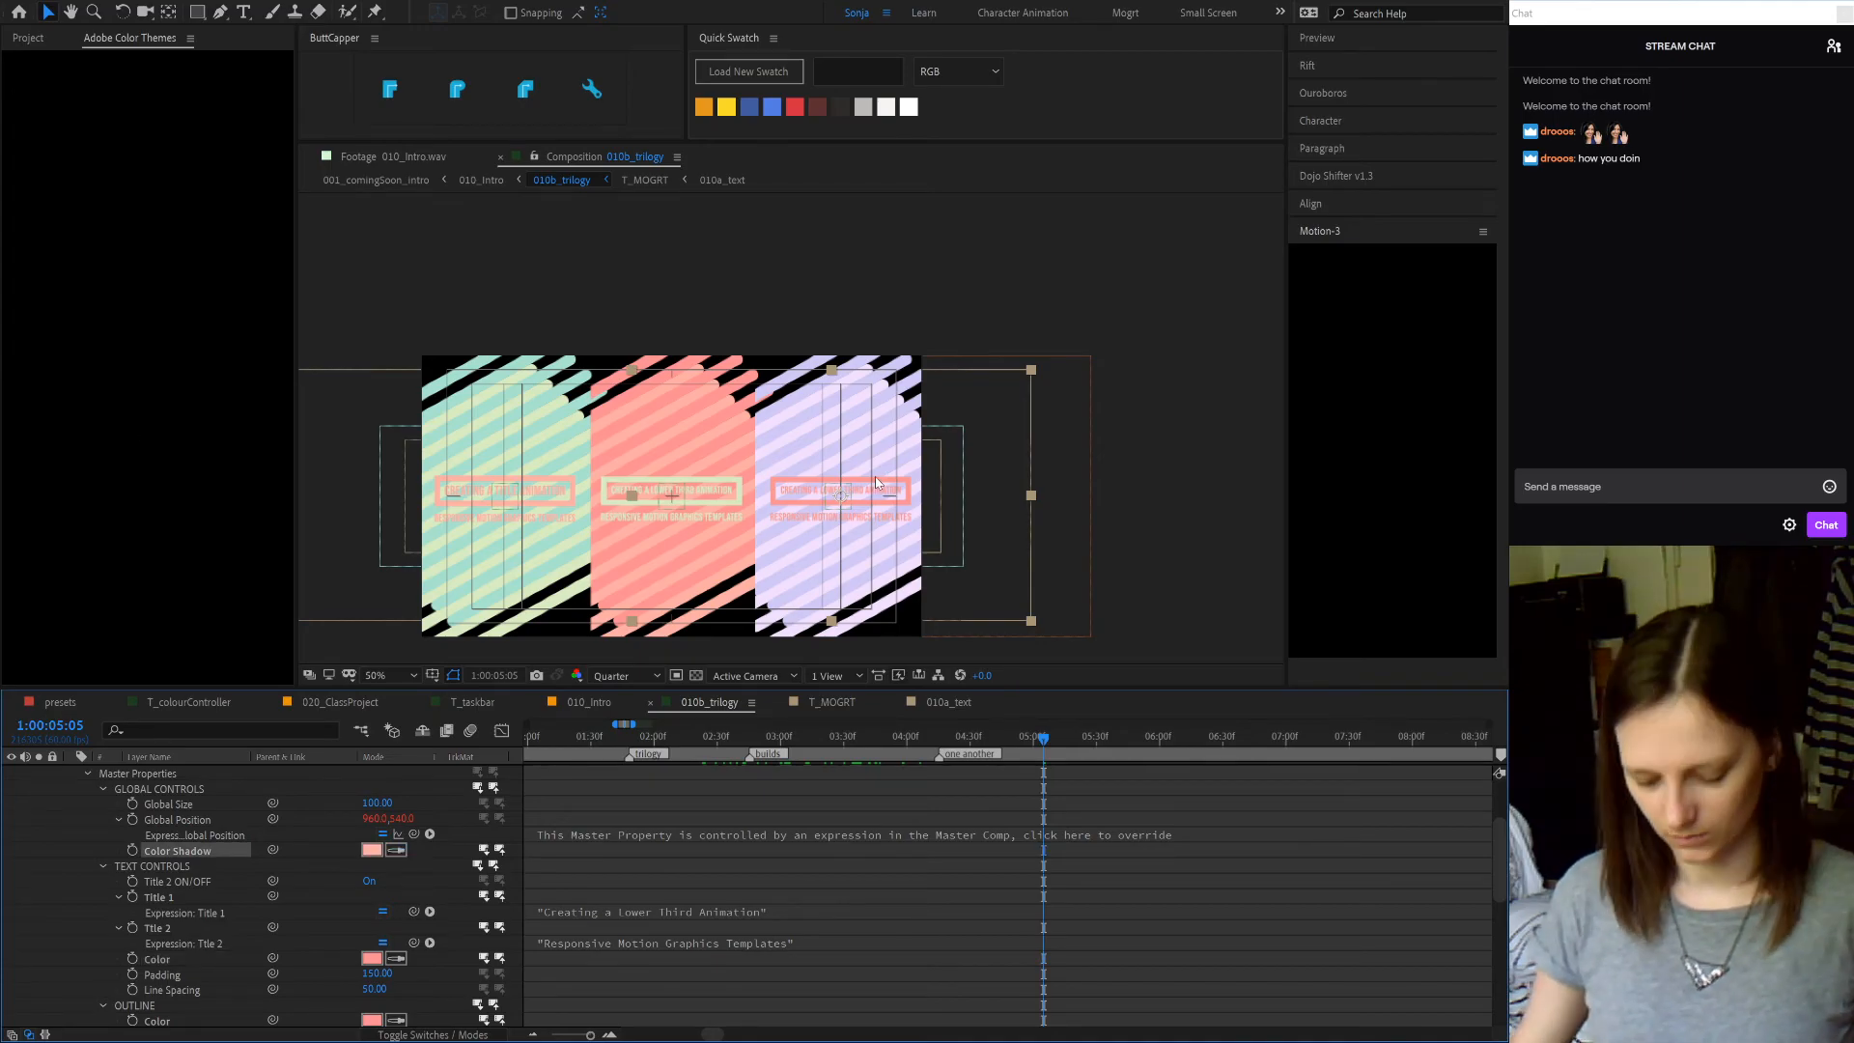
- Fit the composition to the viewer and set the preview resolution to Full
{"action": "key", "text": "shift+slash"}
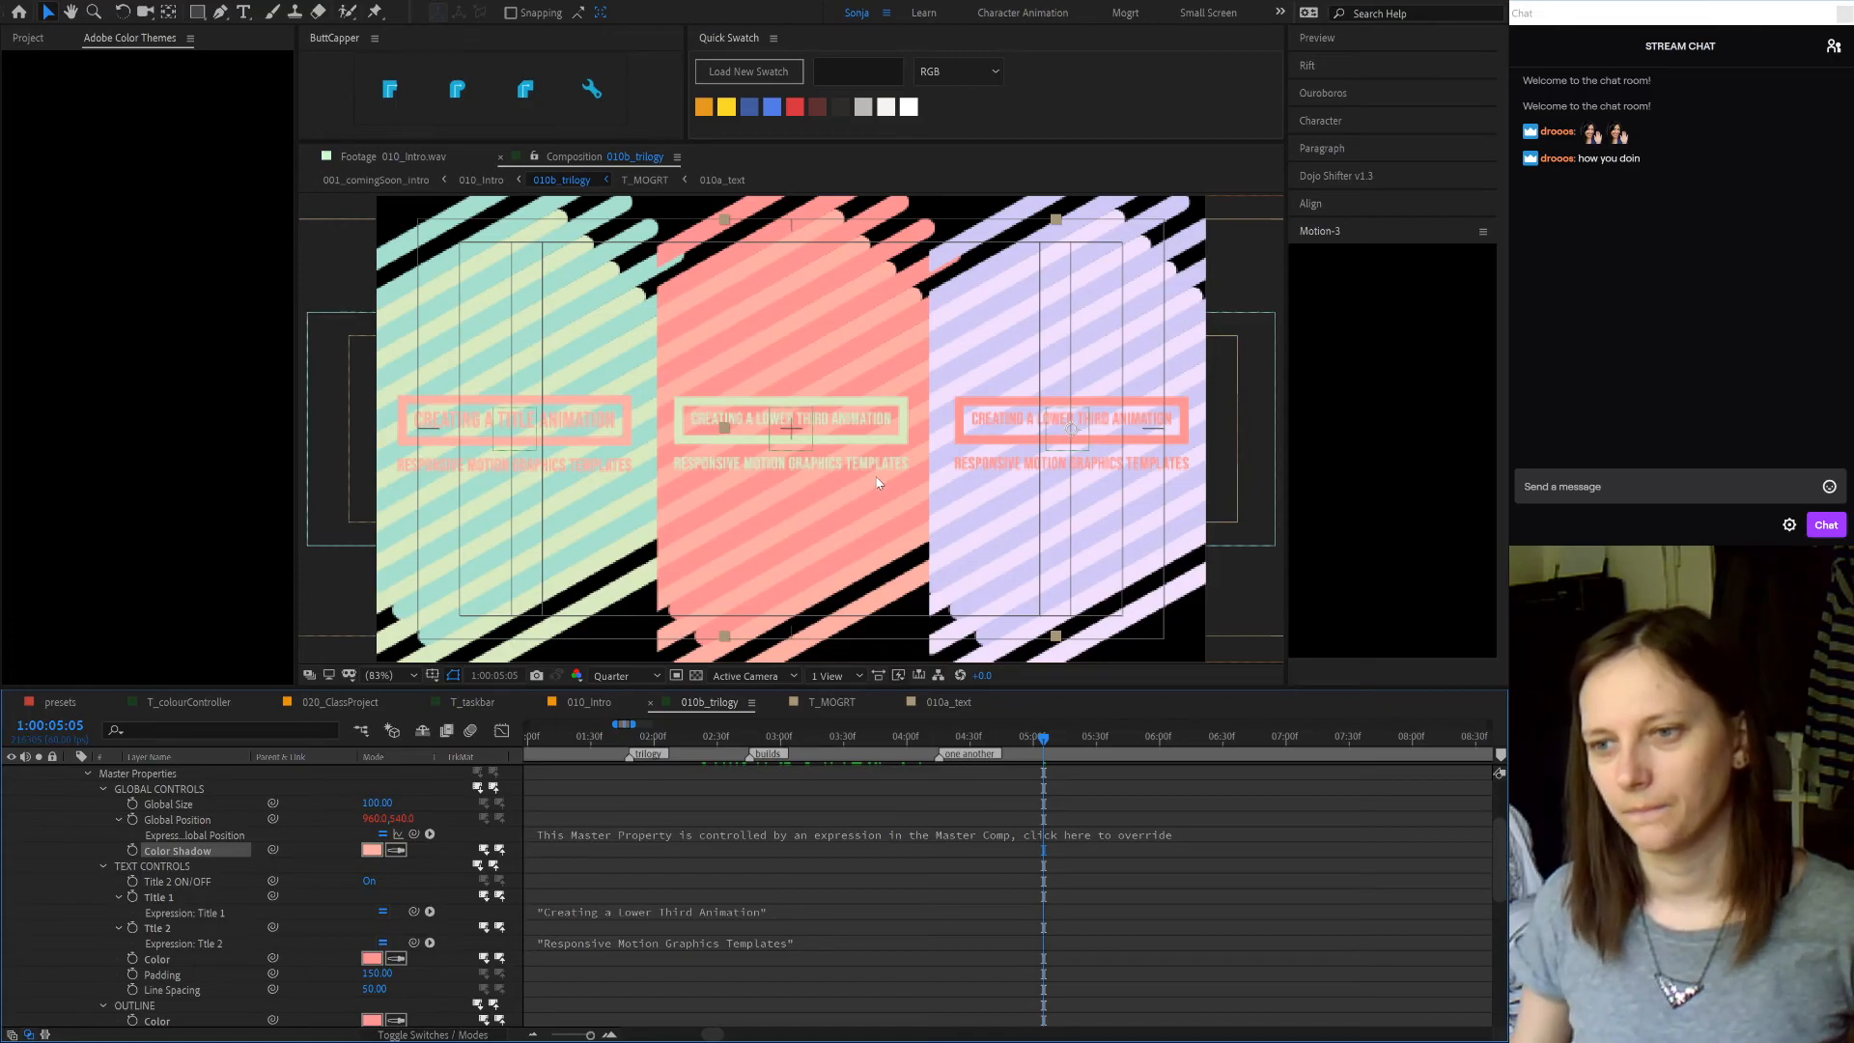
{"action": "left_click", "coordinate": [611, 676]}
{"action": "left_click", "coordinate": [609, 695]}
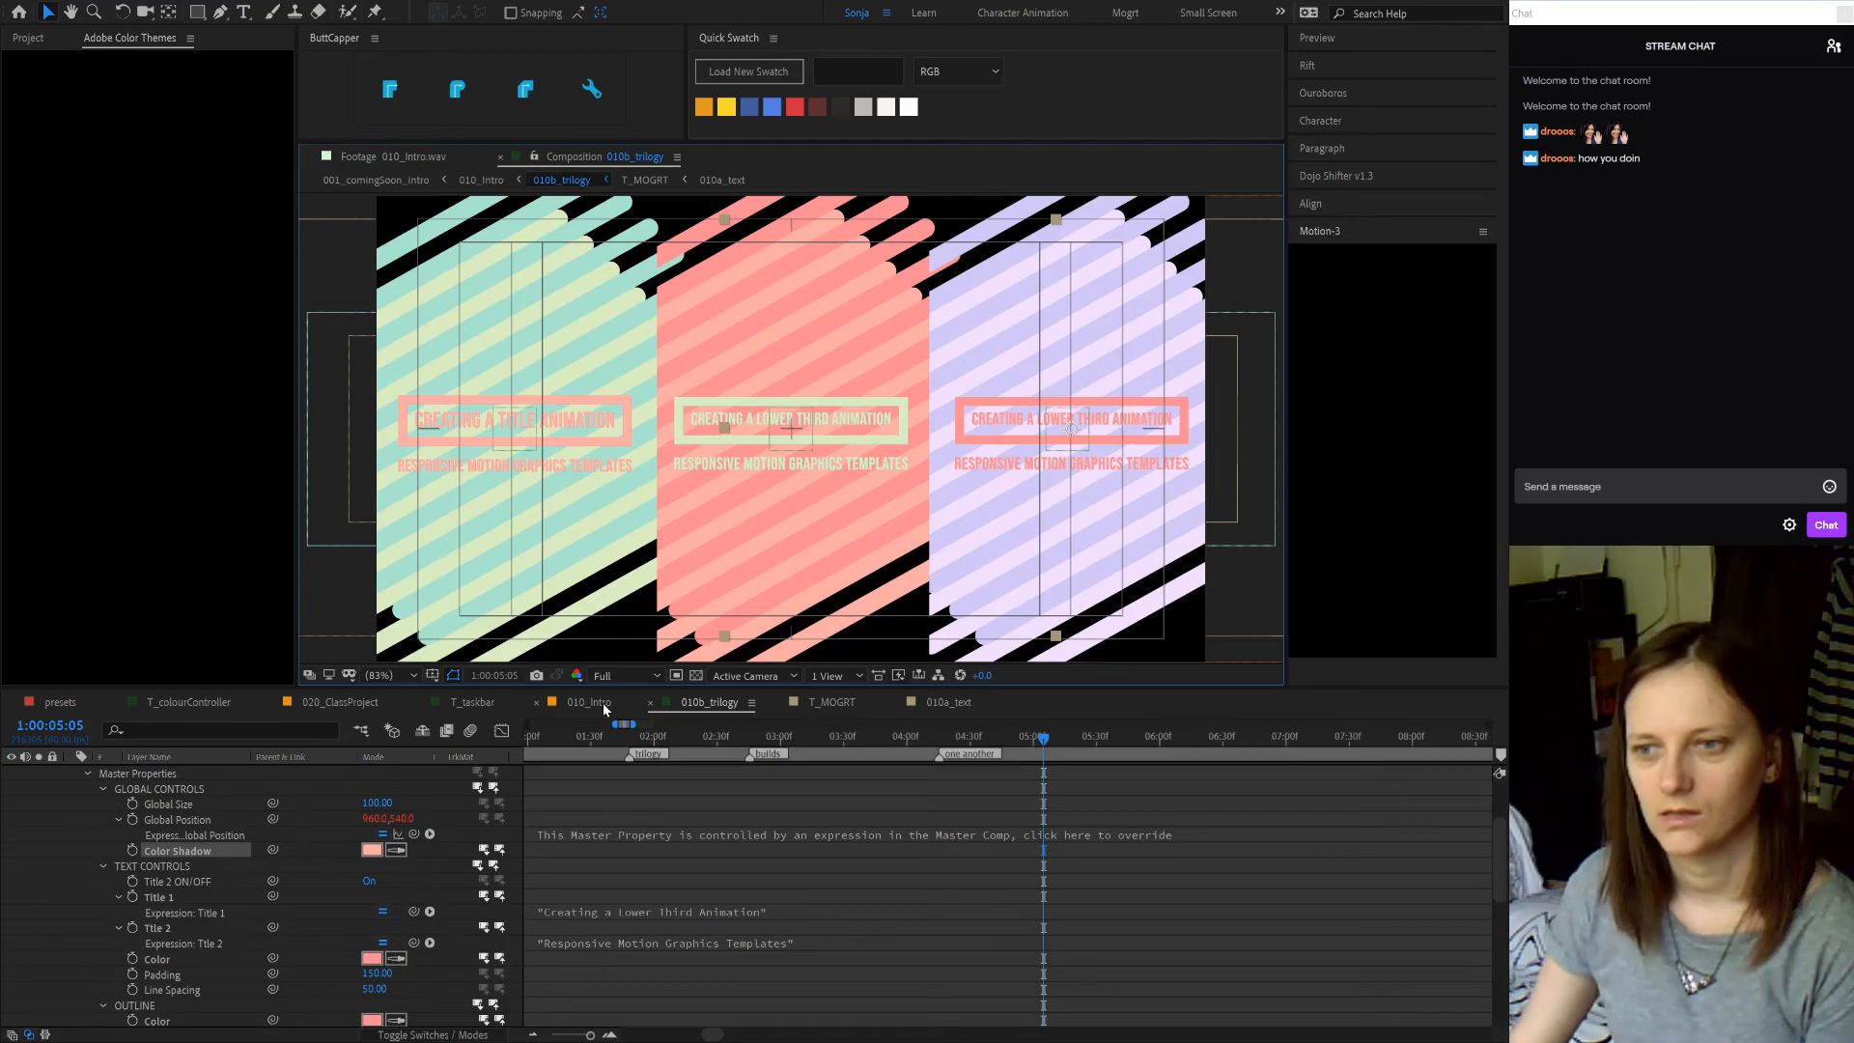
- Change the third panel's Title 1 expression to "Creating Background & Transition Animation"
{"action": "scroll", "coordinate": [415, 894], "scroll_direction": "up", "scroll_amount": 3}
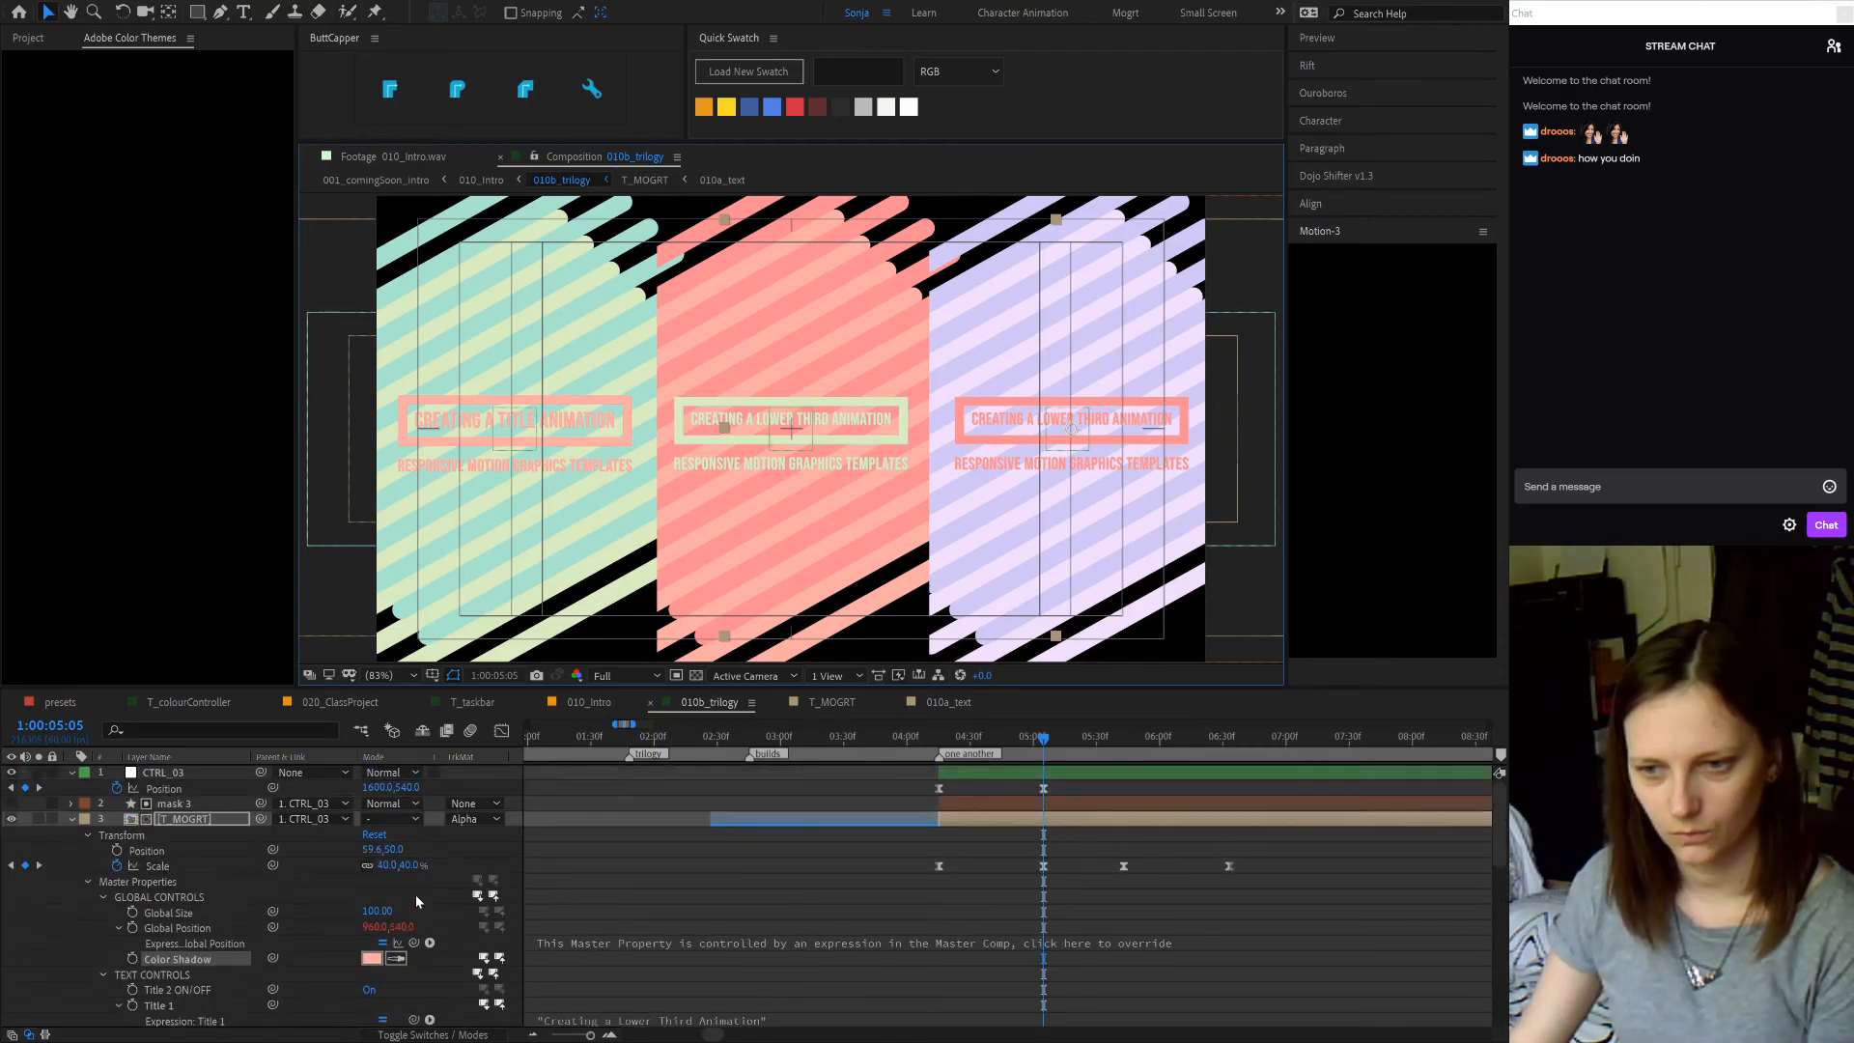
{"action": "scroll", "coordinate": [415, 894], "scroll_direction": "down", "scroll_amount": 2}
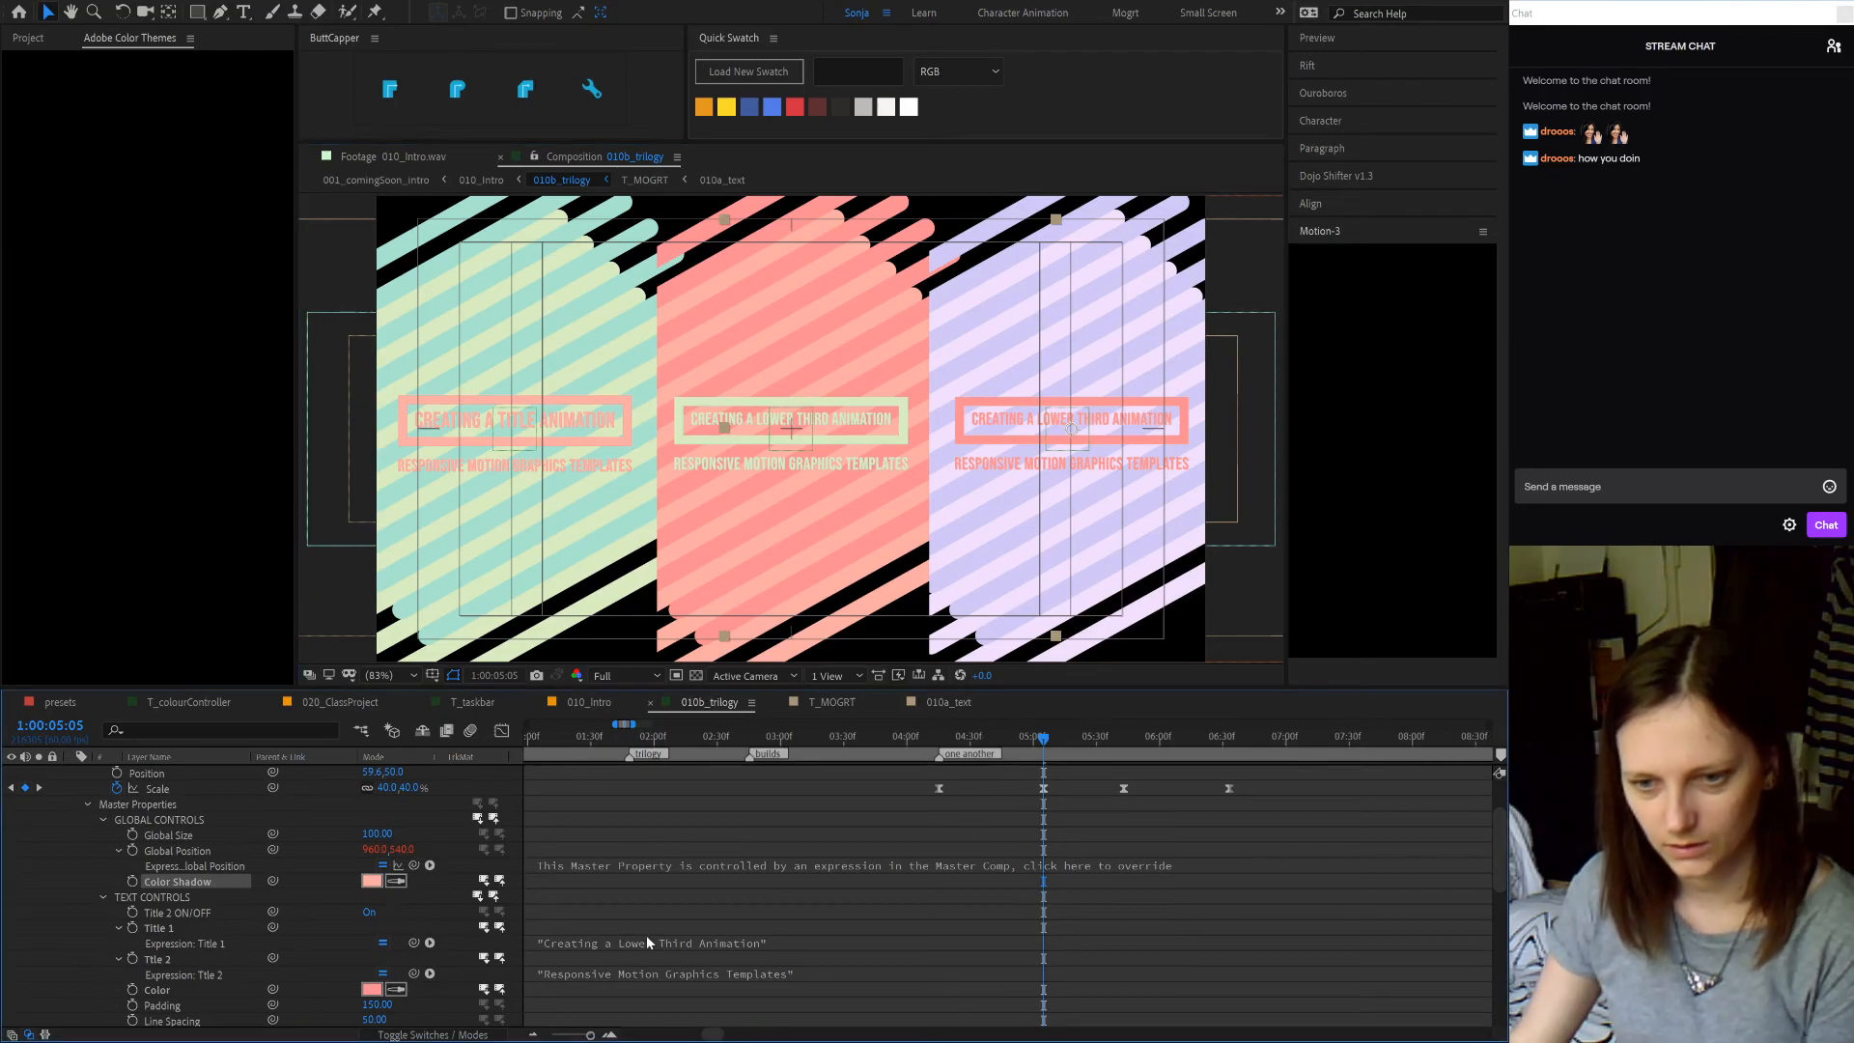
{"action": "left_click", "coordinate": [639, 942]}
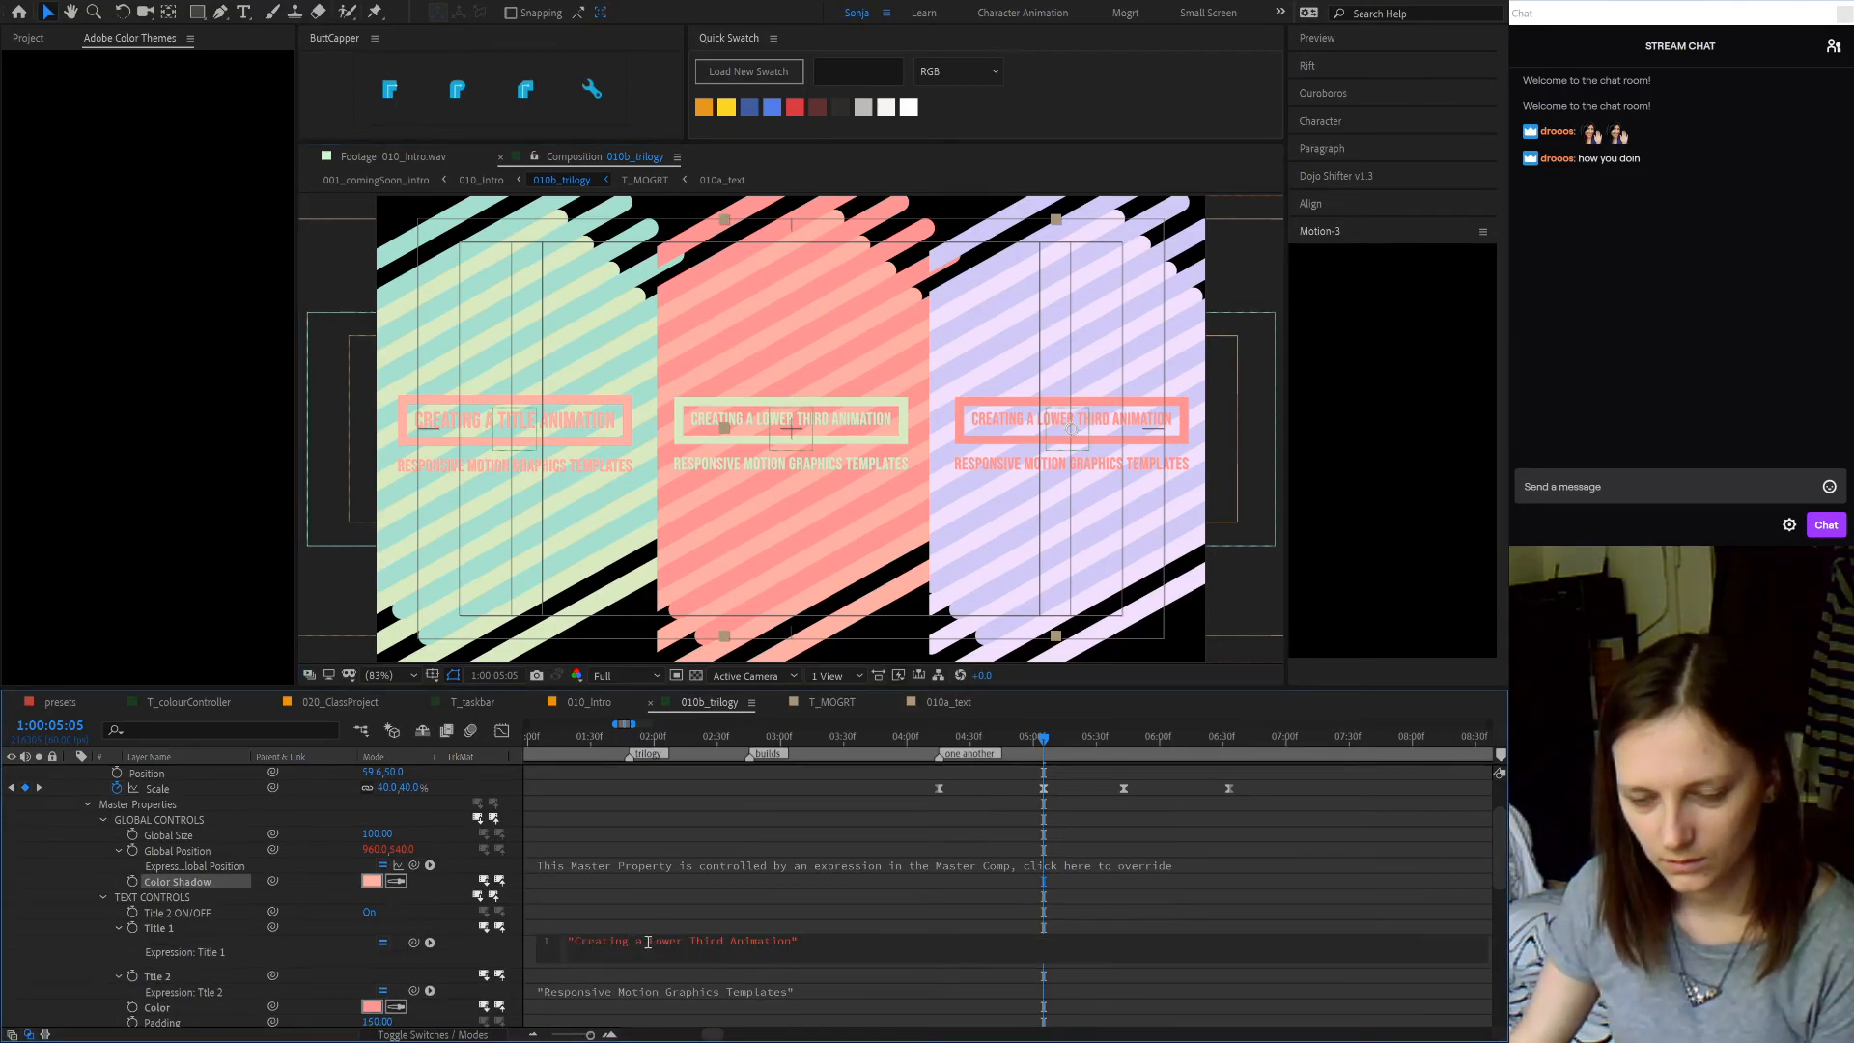
{"action": "left_click_drag", "start_coordinate": [723, 942], "coordinate": [637, 942]}
{"action": "type", "text": "Background a"}
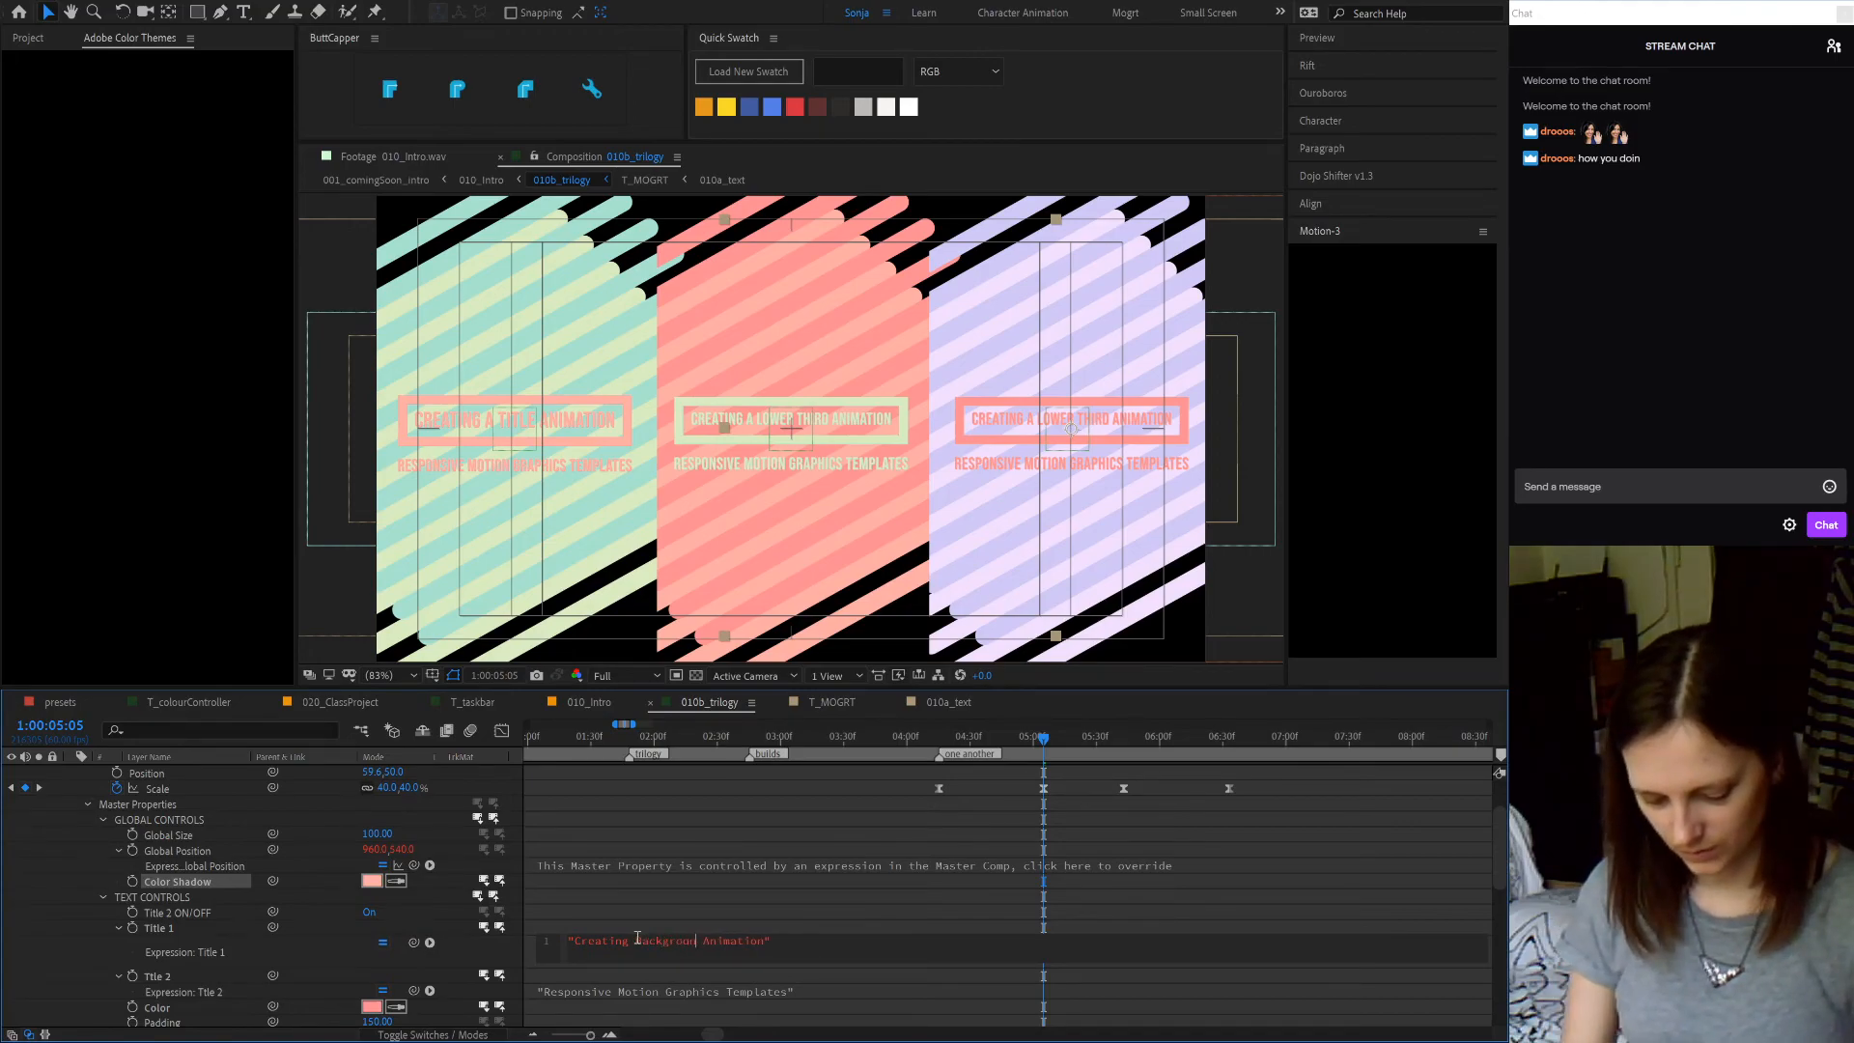
{"action": "type", "text": " Transit"}
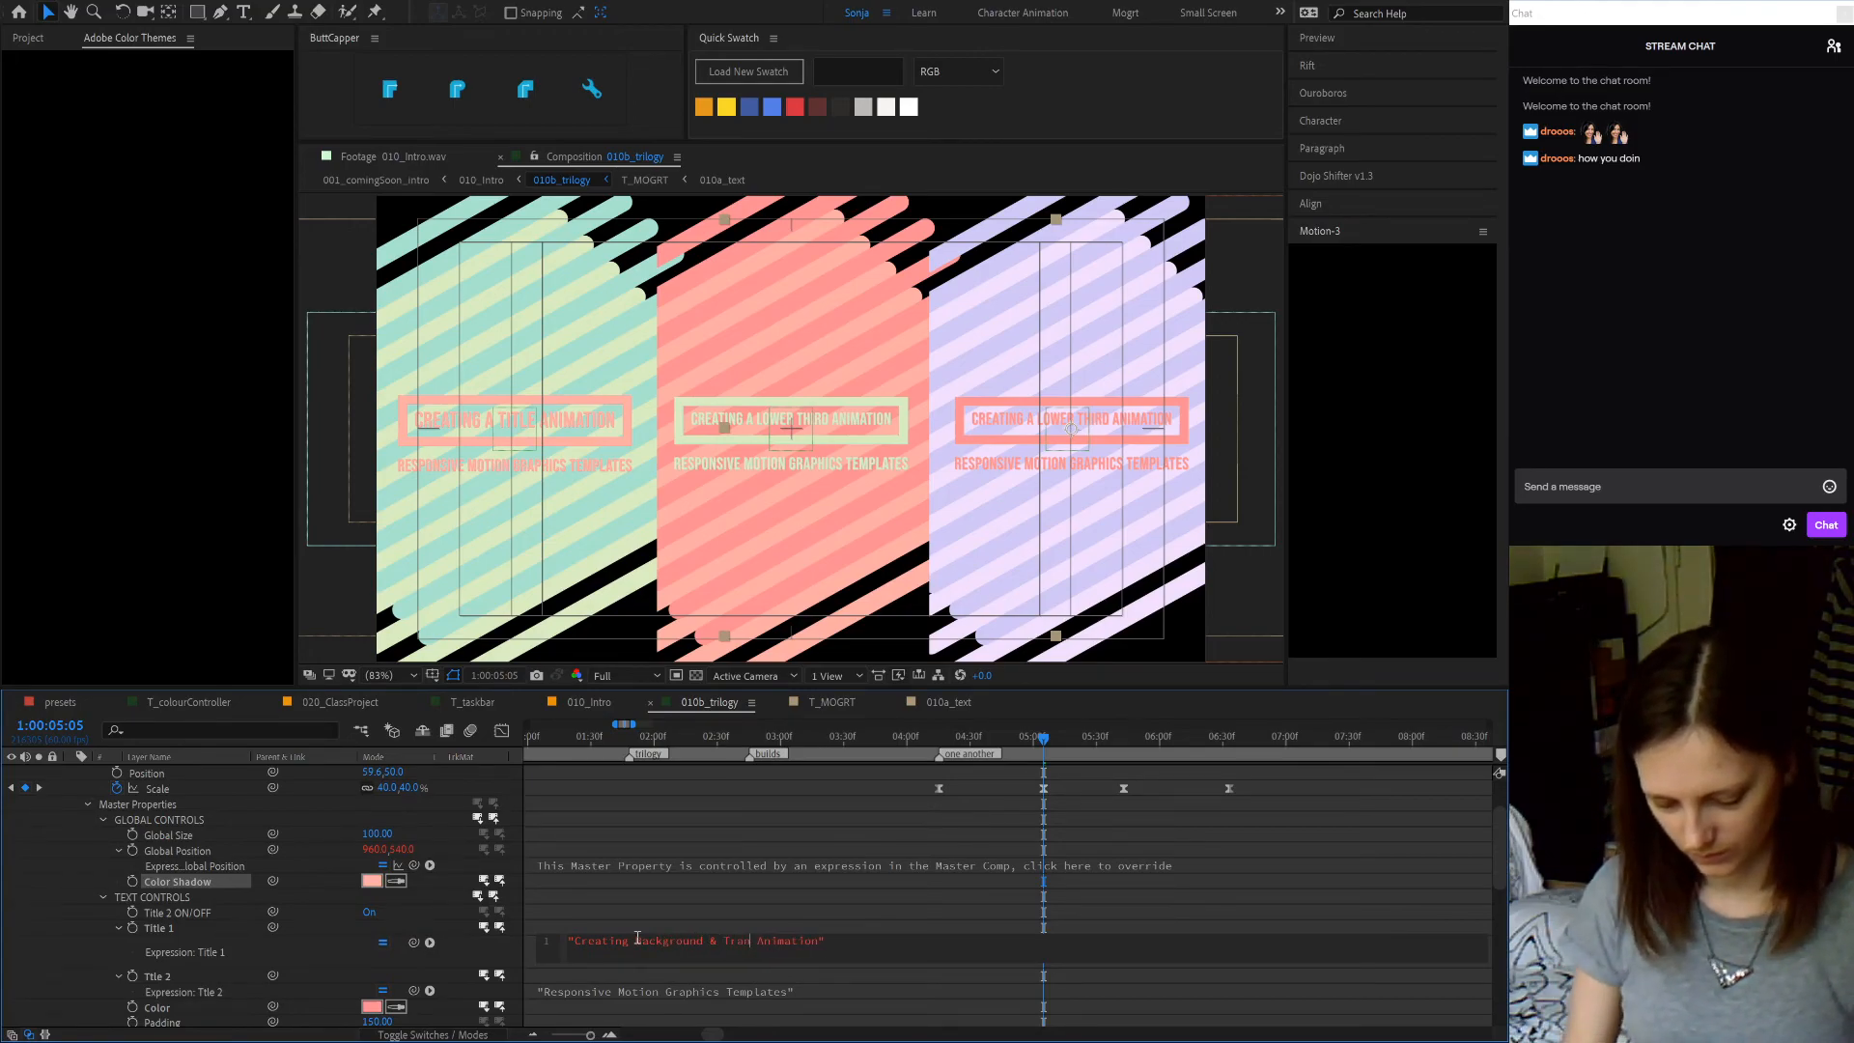
{"action": "type", "text": "ion"}
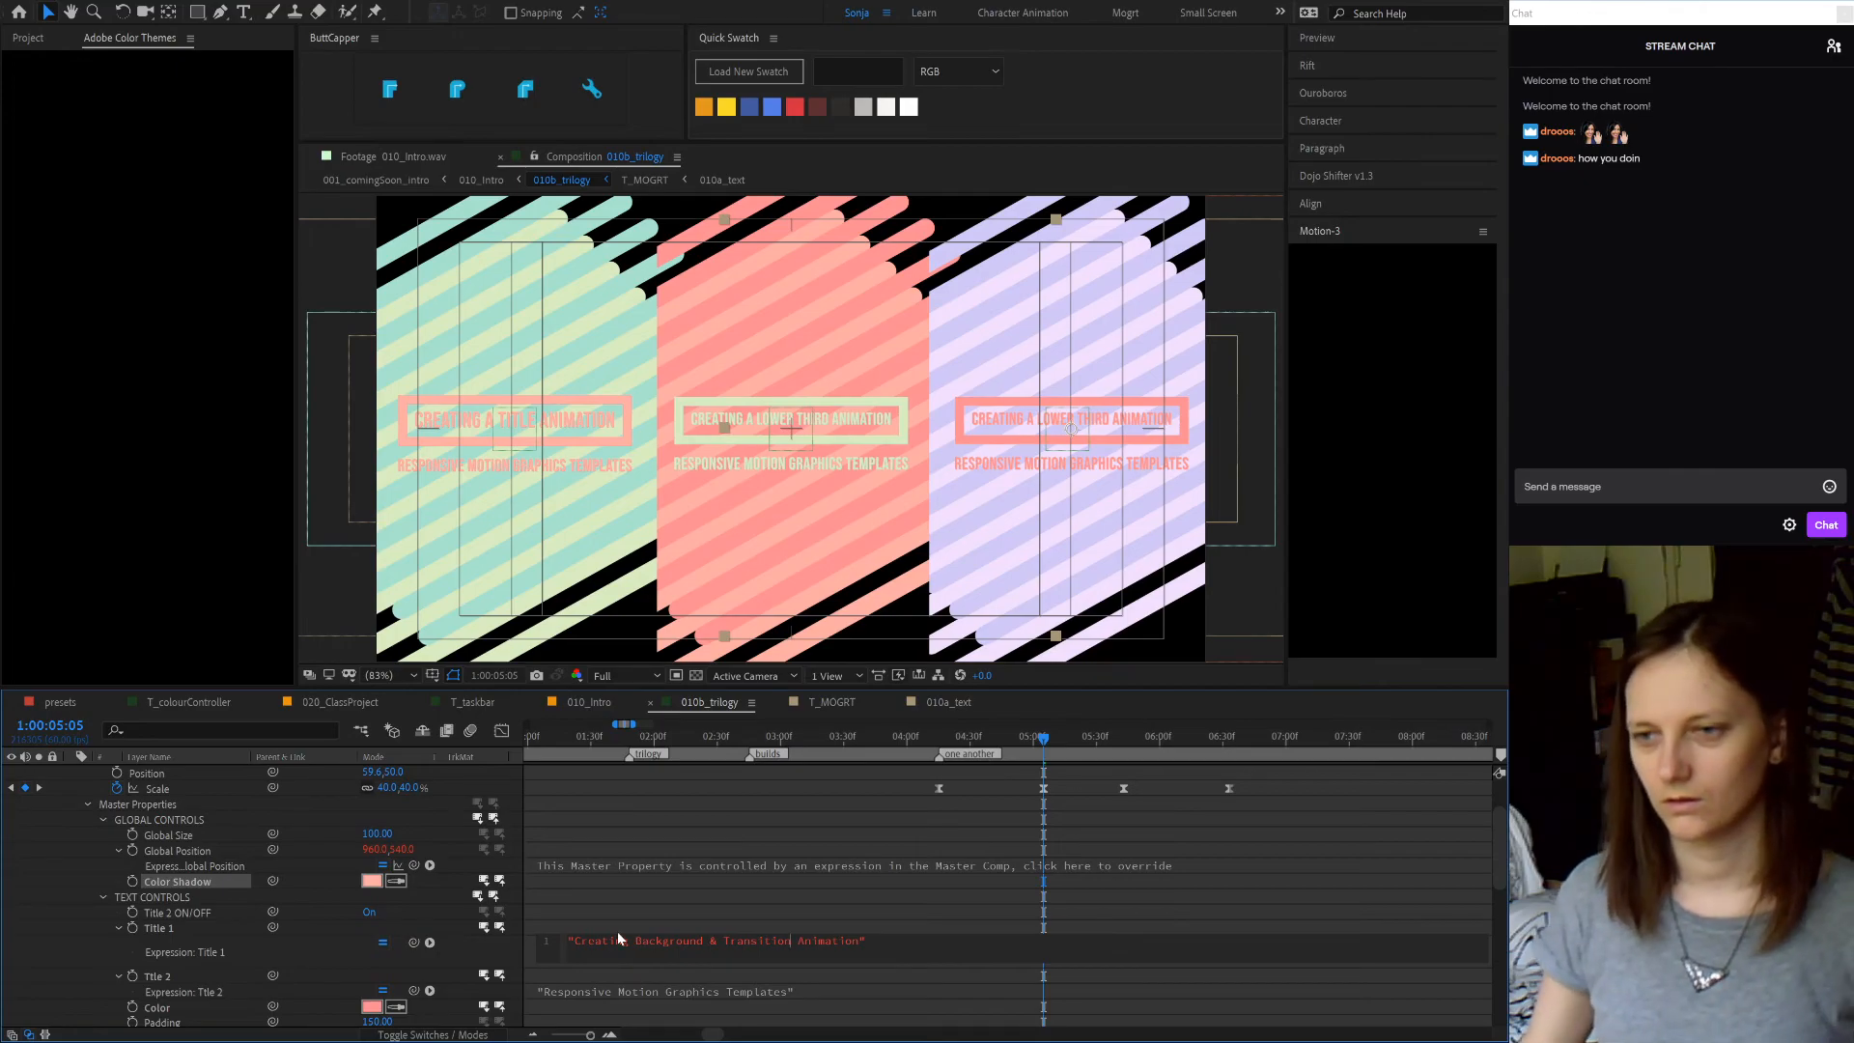
{"action": "left_click", "coordinate": [404, 912]}
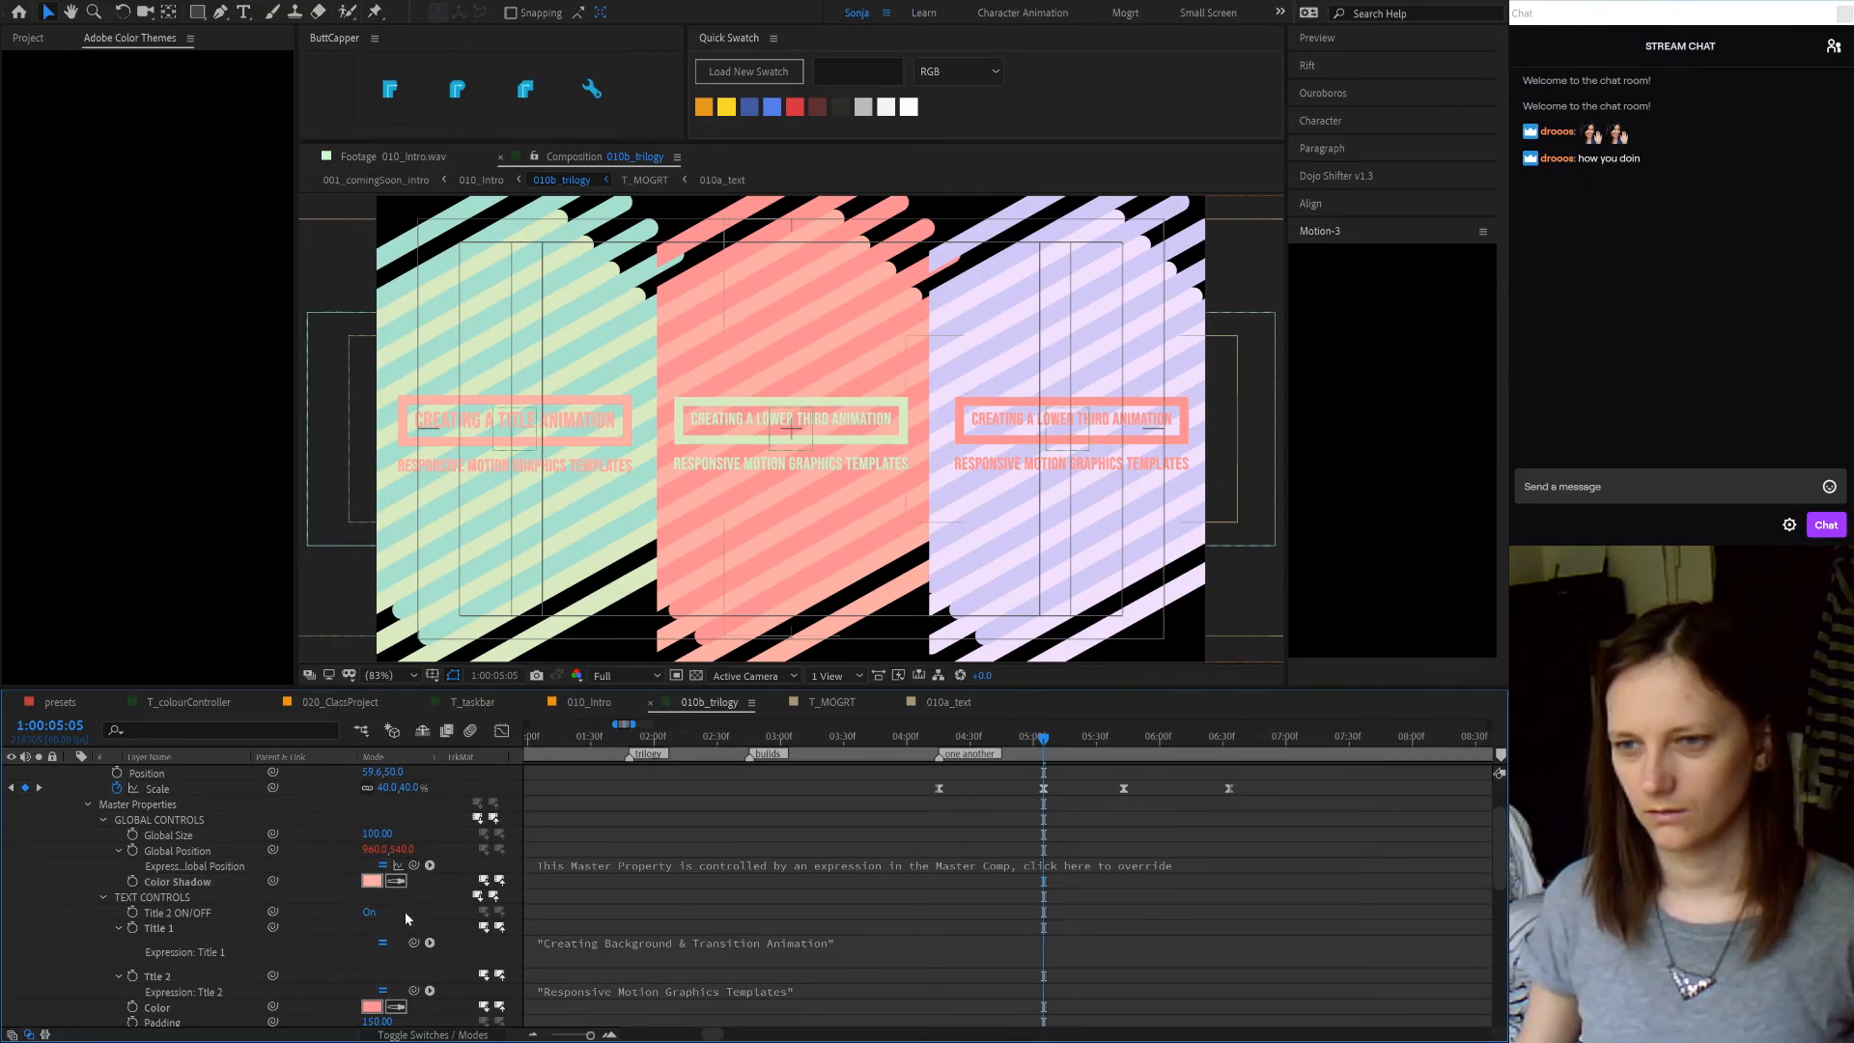
- Reword the third panel's Title 1 expression to "Animating Backgrounds & Transitions"
{"action": "left_click", "coordinate": [626, 943]}
{"action": "left_click_drag", "start_coordinate": [635, 941], "coordinate": [575, 936]}
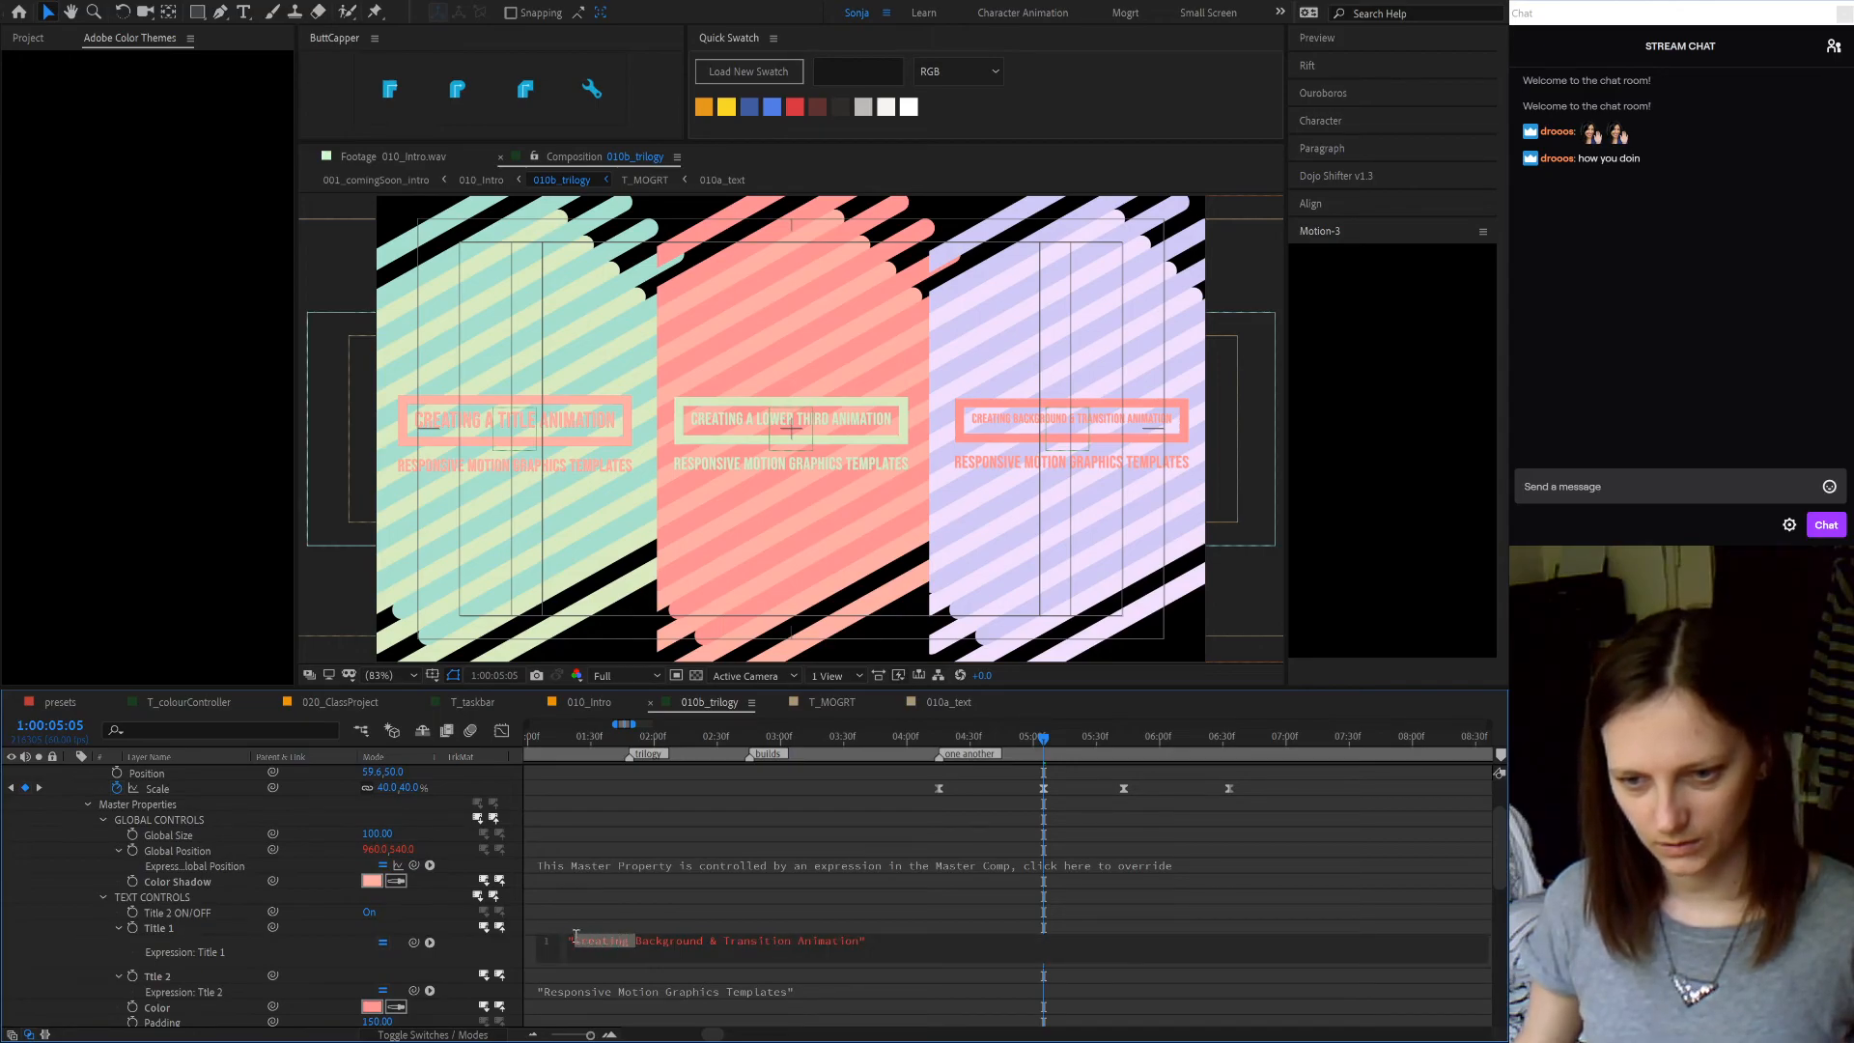
{"action": "type", "text": "Animating"}
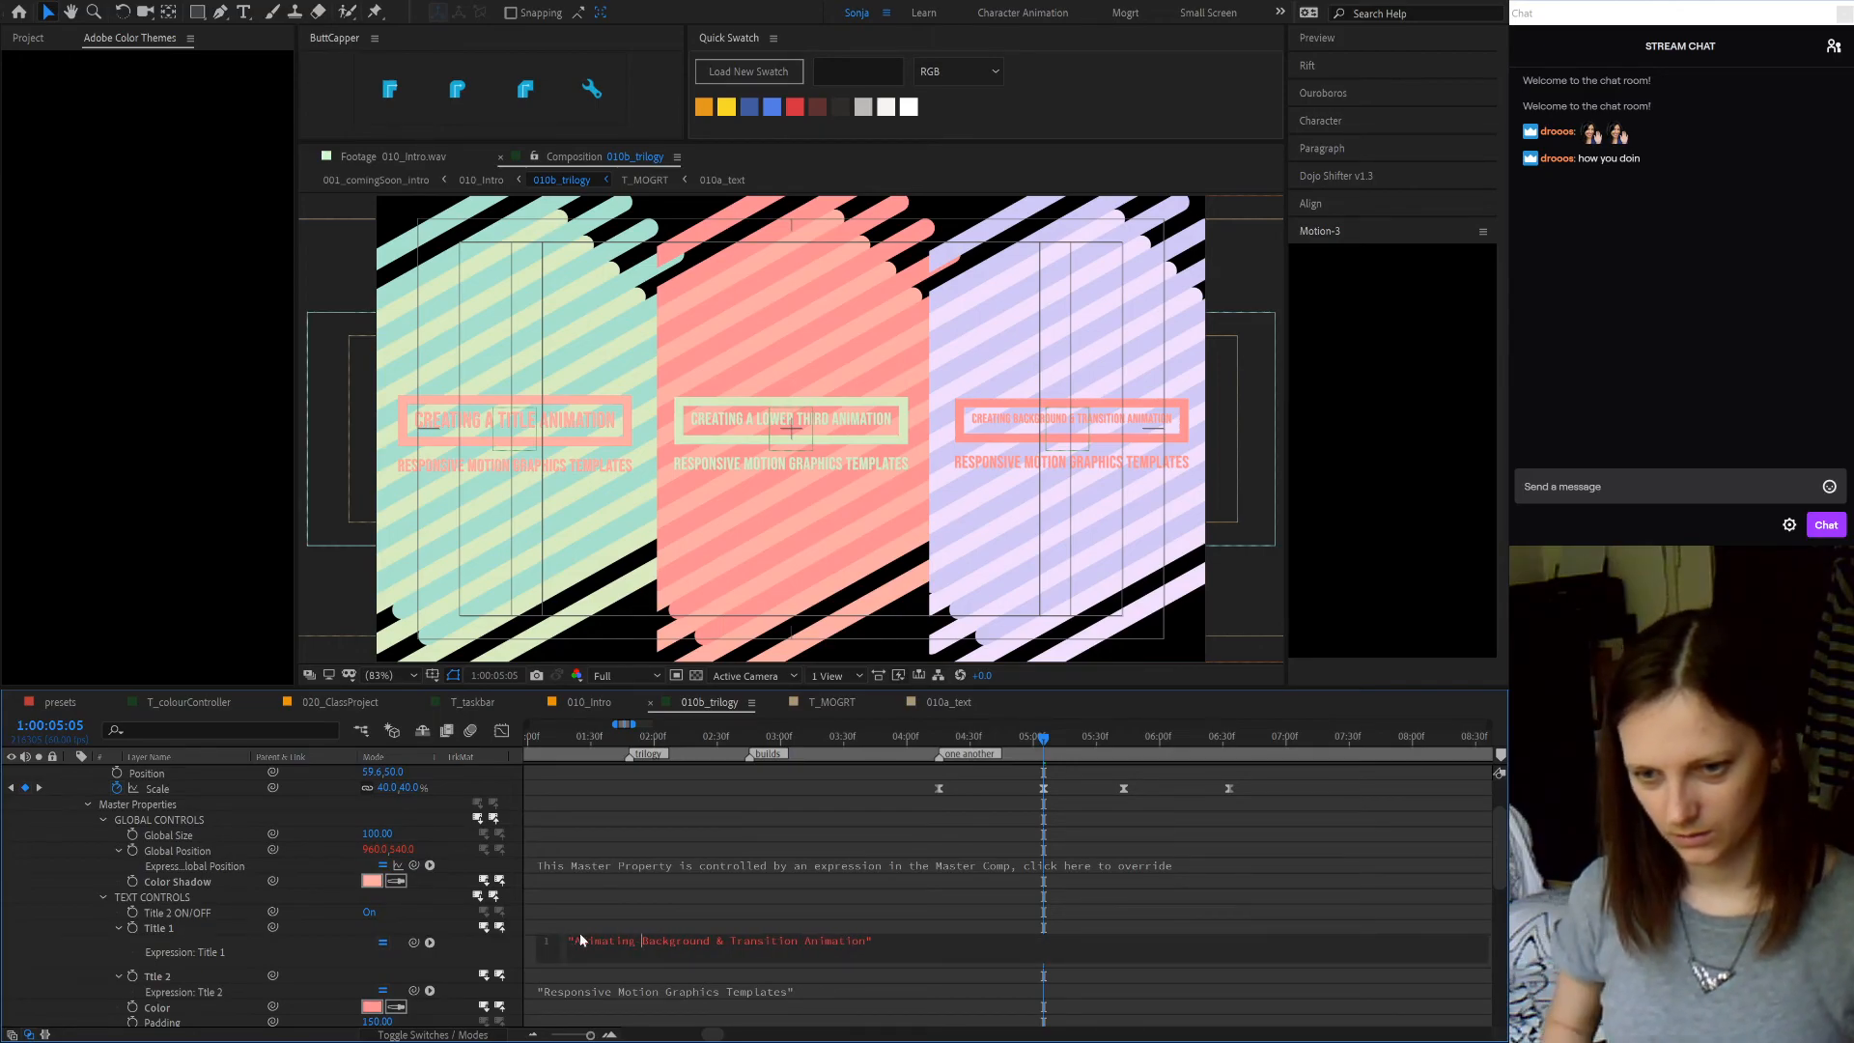
{"action": "type", "text": "s"}
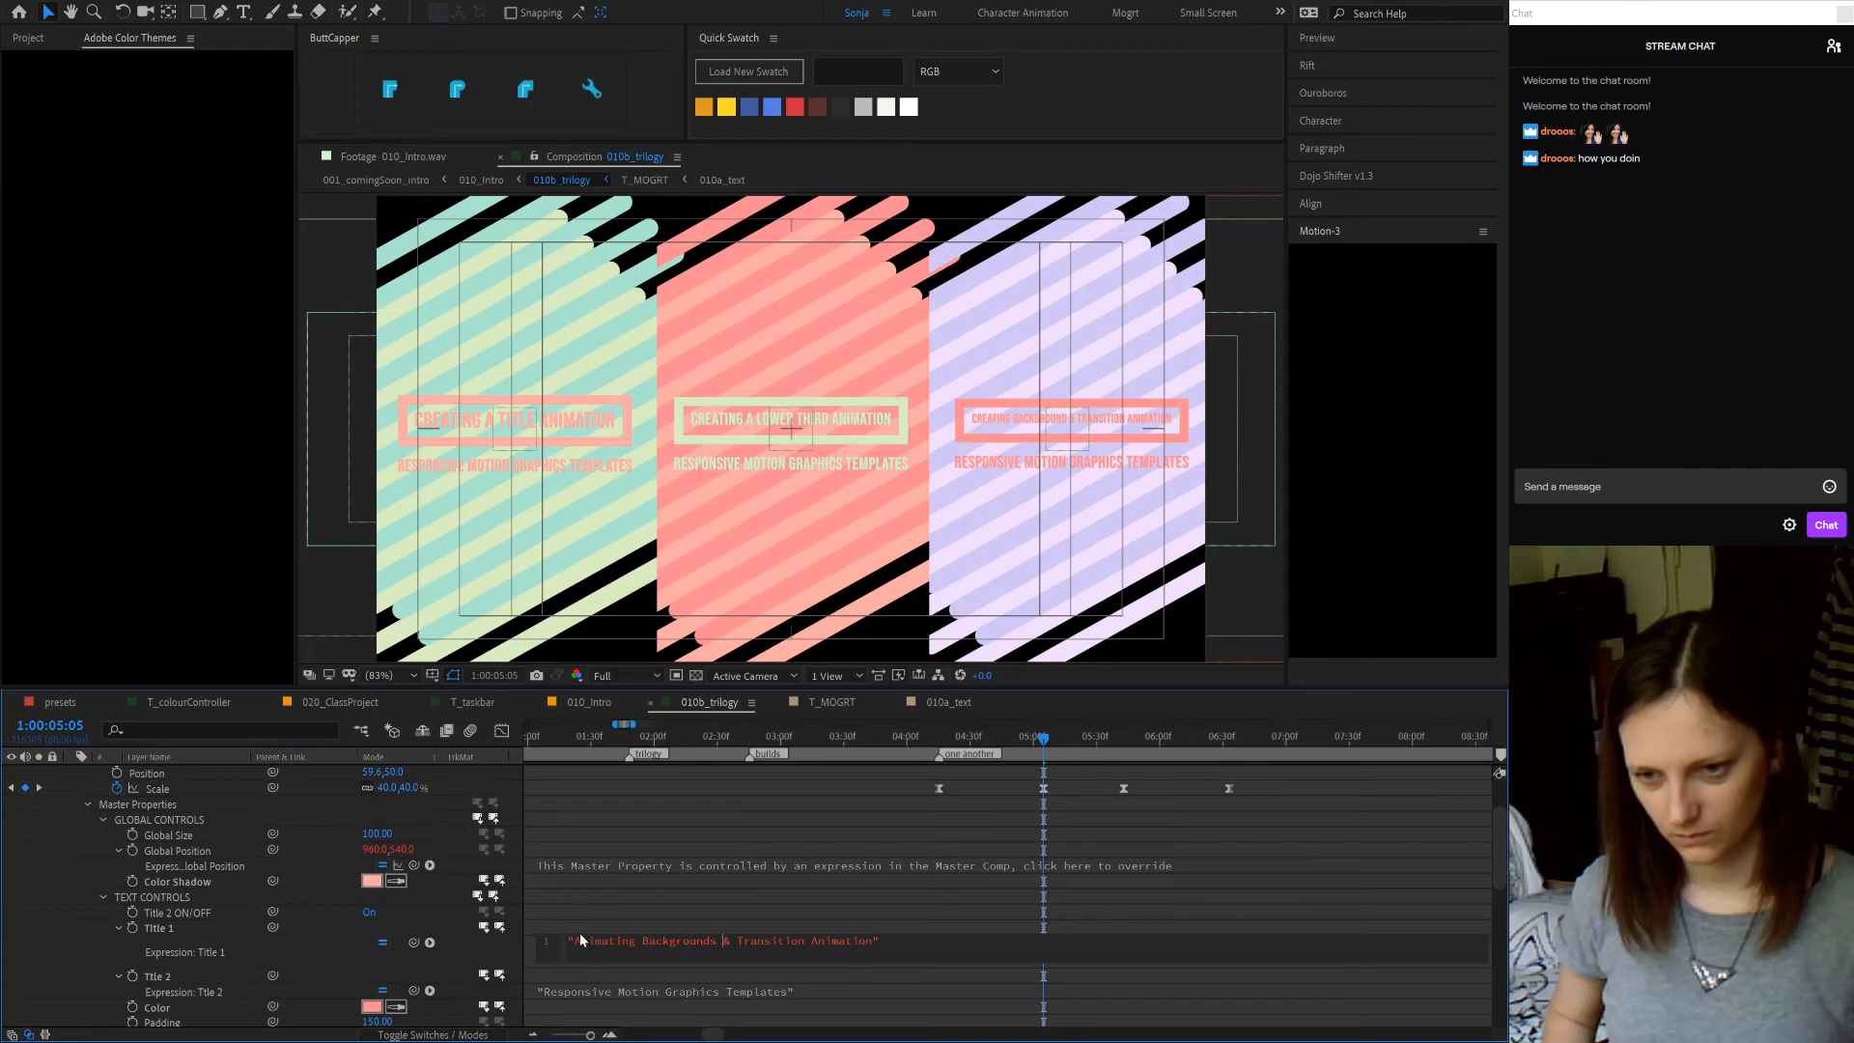
{"action": "key", "text": "ctrl+shift+Right"}
{"action": "key", "text": "BackSpace"}
{"action": "key", "text": "BackSpace"}
{"action": "type", "text": "s"}
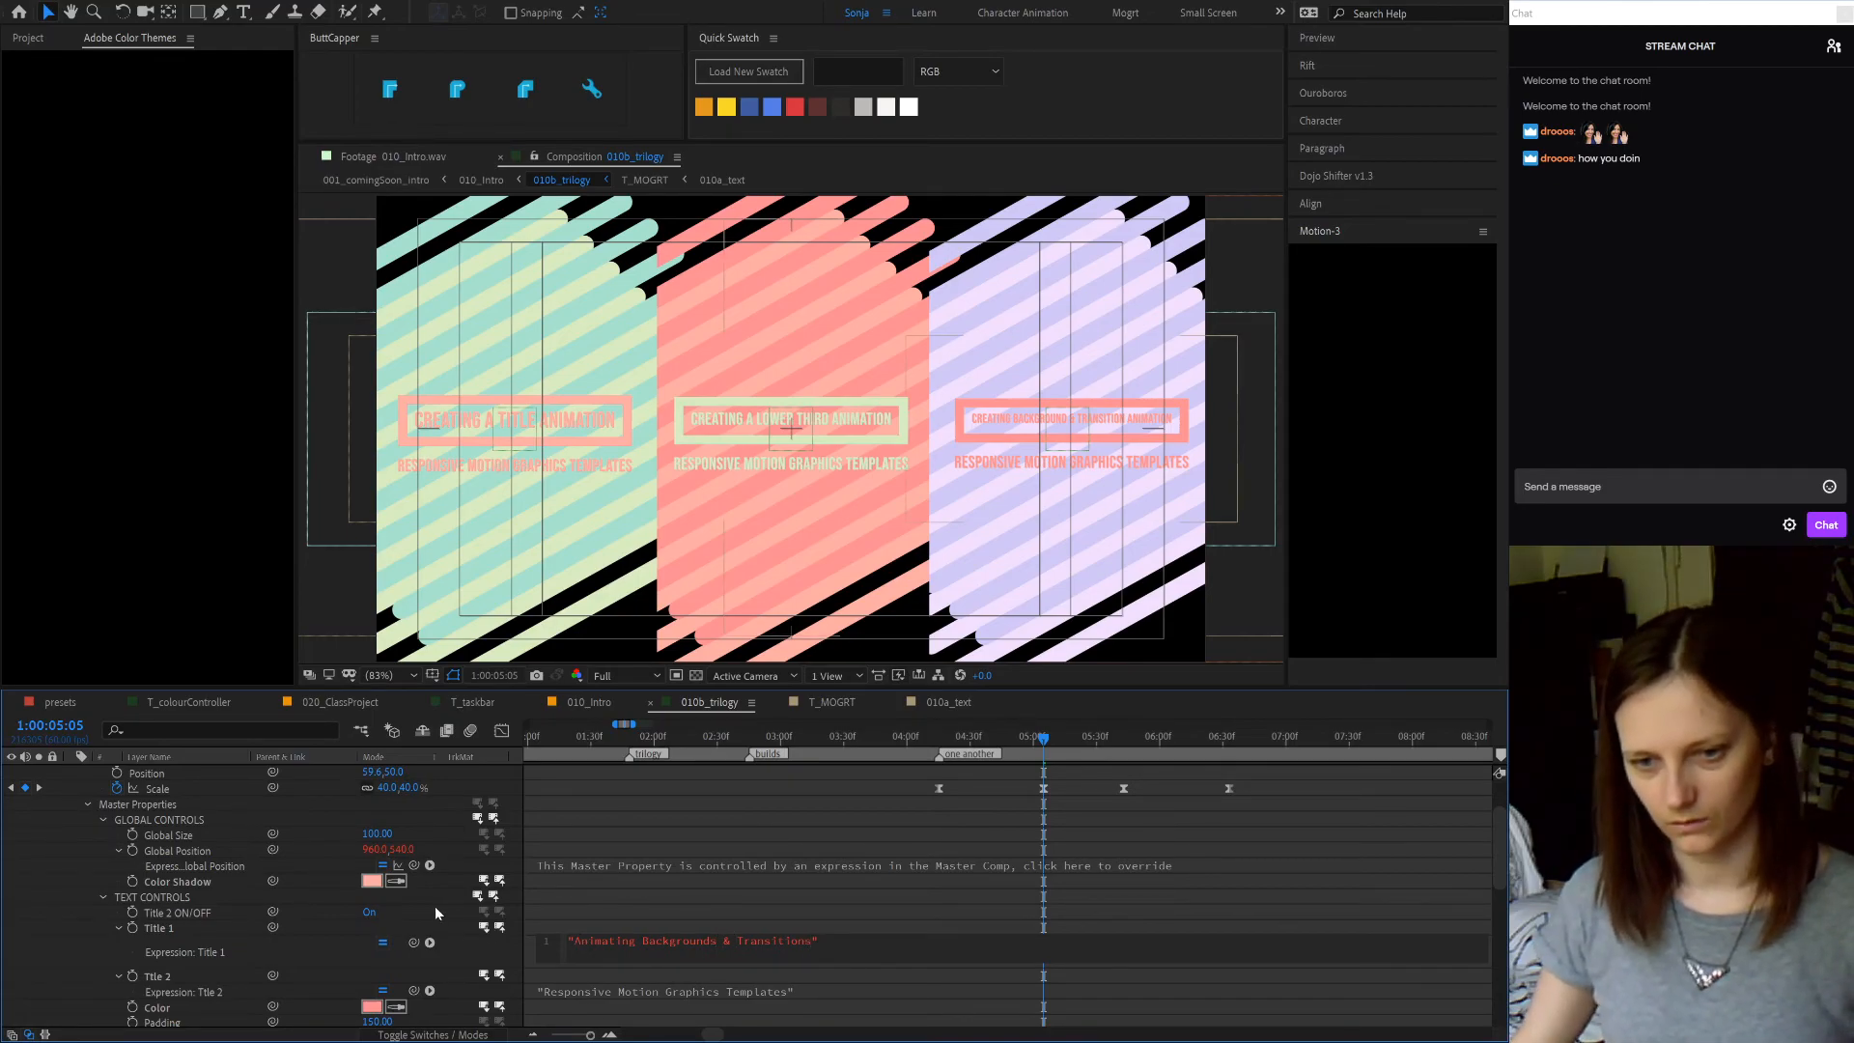
{"action": "left_click", "coordinate": [435, 910]}
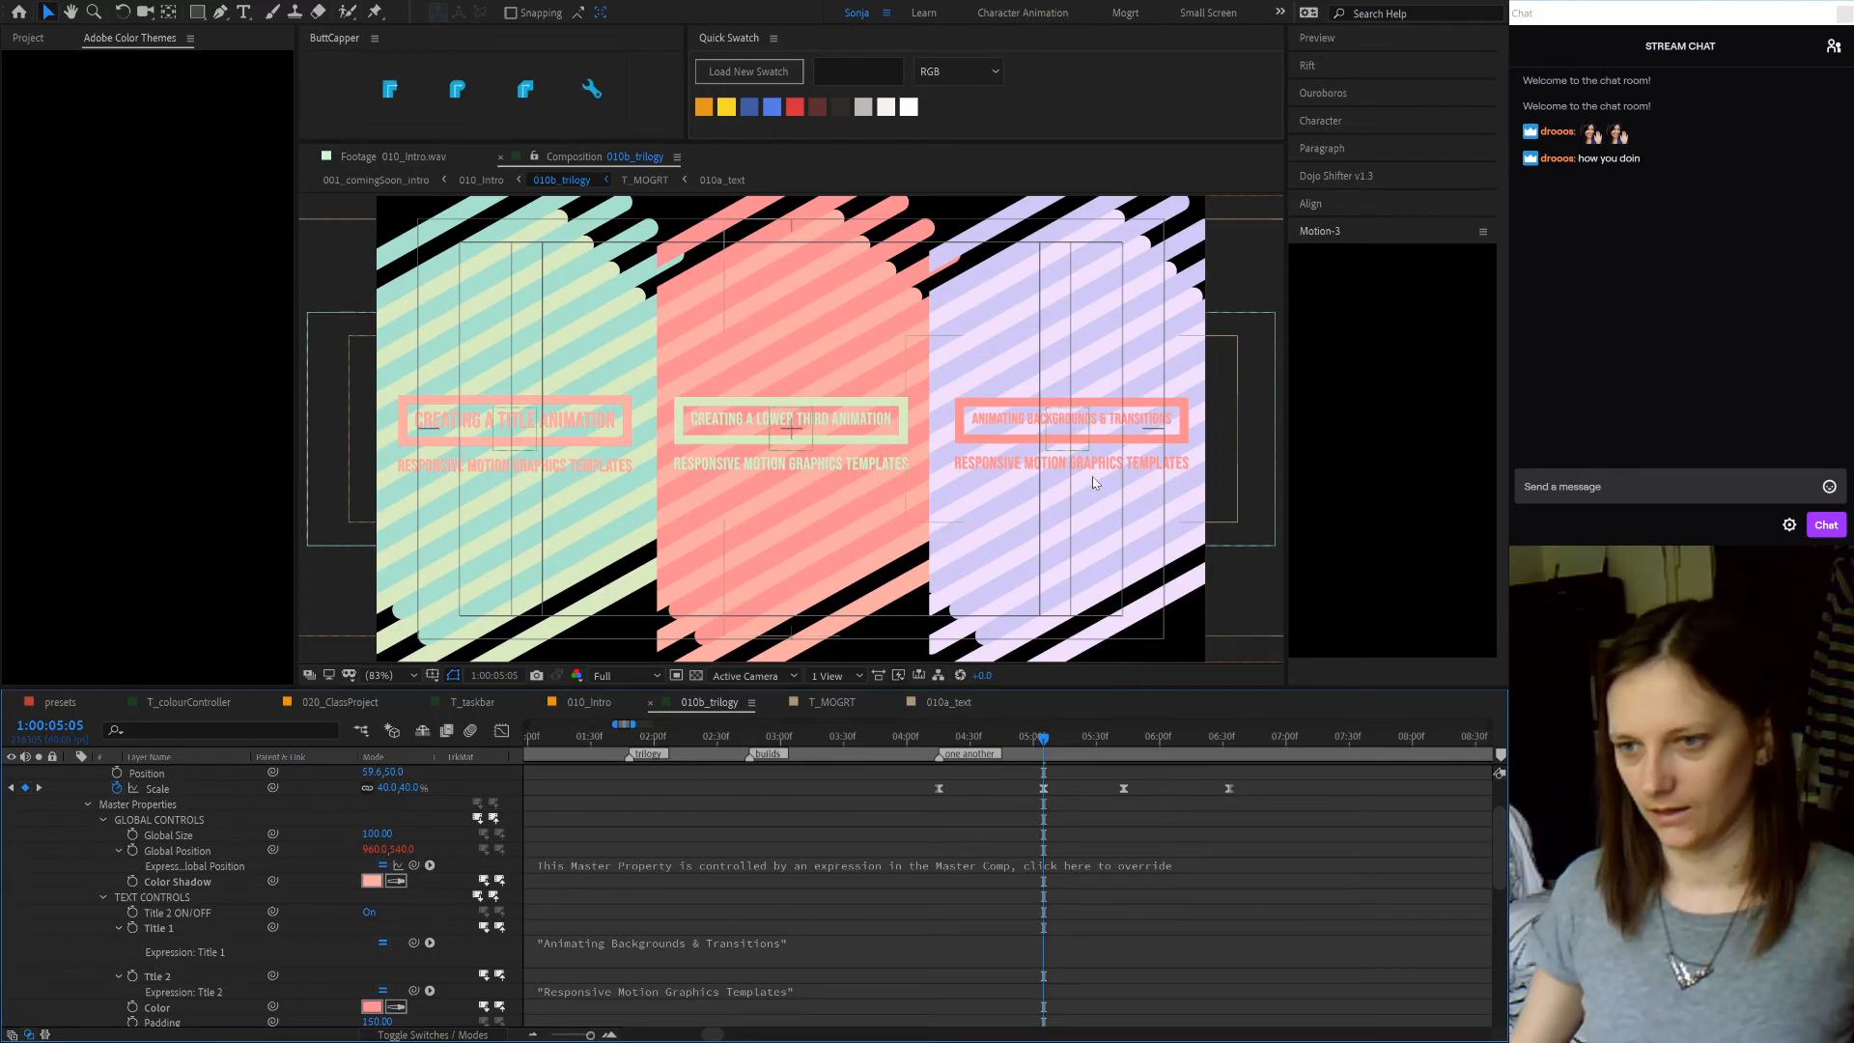
- Review the third T_MOGRT layer's Master Properties, from the global and text controls to the outline and background settings
{"action": "scroll", "coordinate": [1104, 552], "scroll_direction": "down", "scroll_amount": 2}
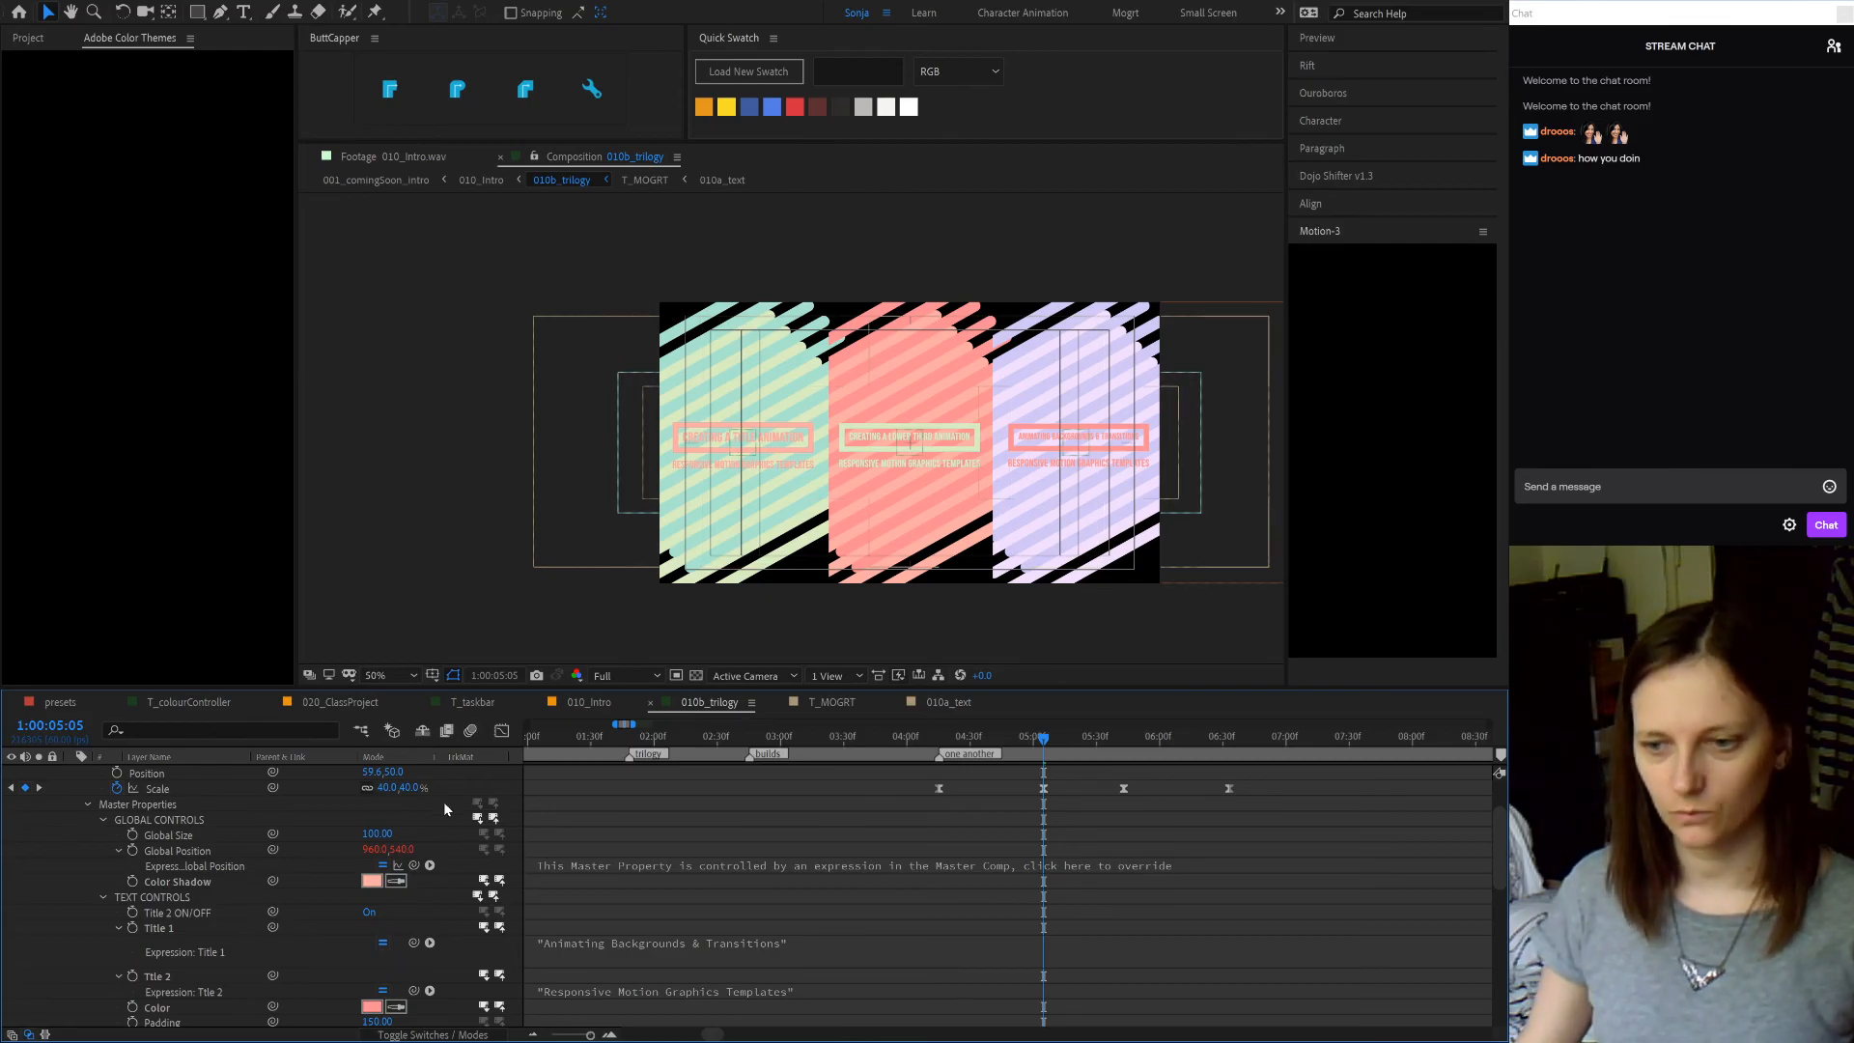
{"action": "scroll", "coordinate": [458, 813], "scroll_direction": "up", "scroll_amount": 1}
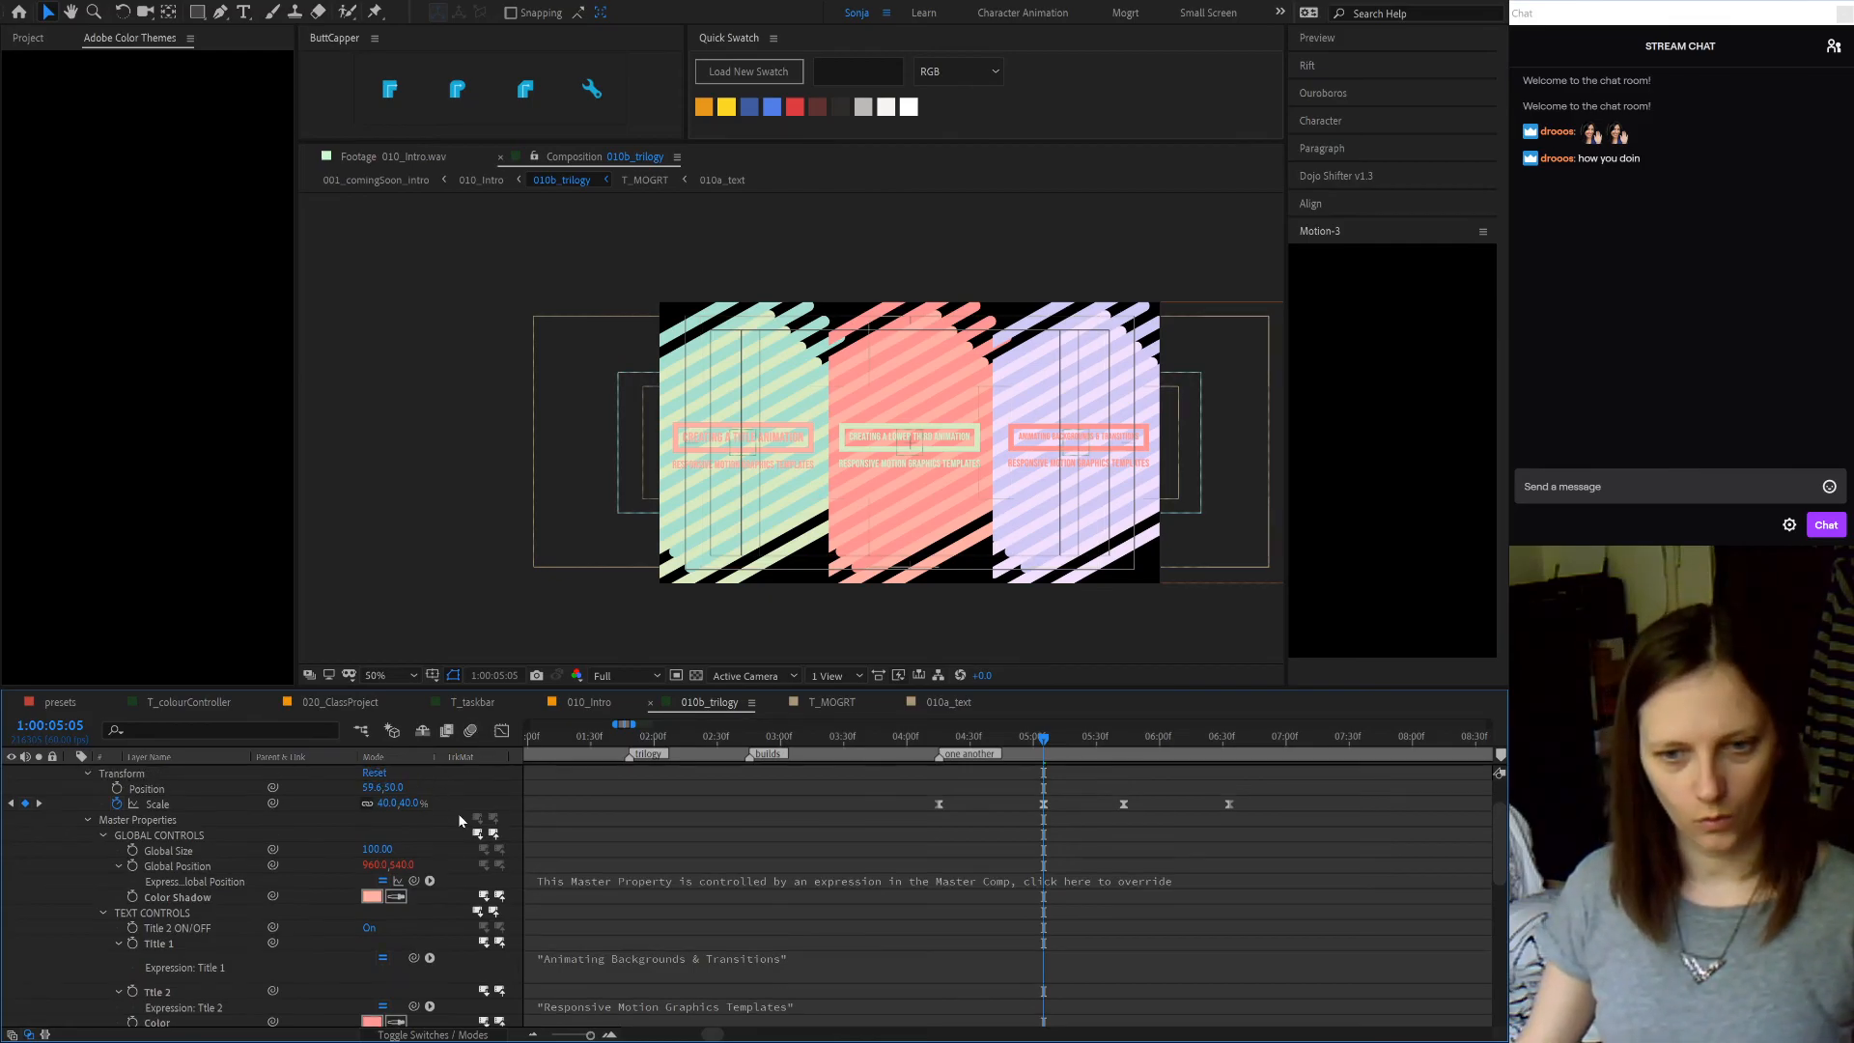
{"action": "left_click", "coordinate": [86, 819]}
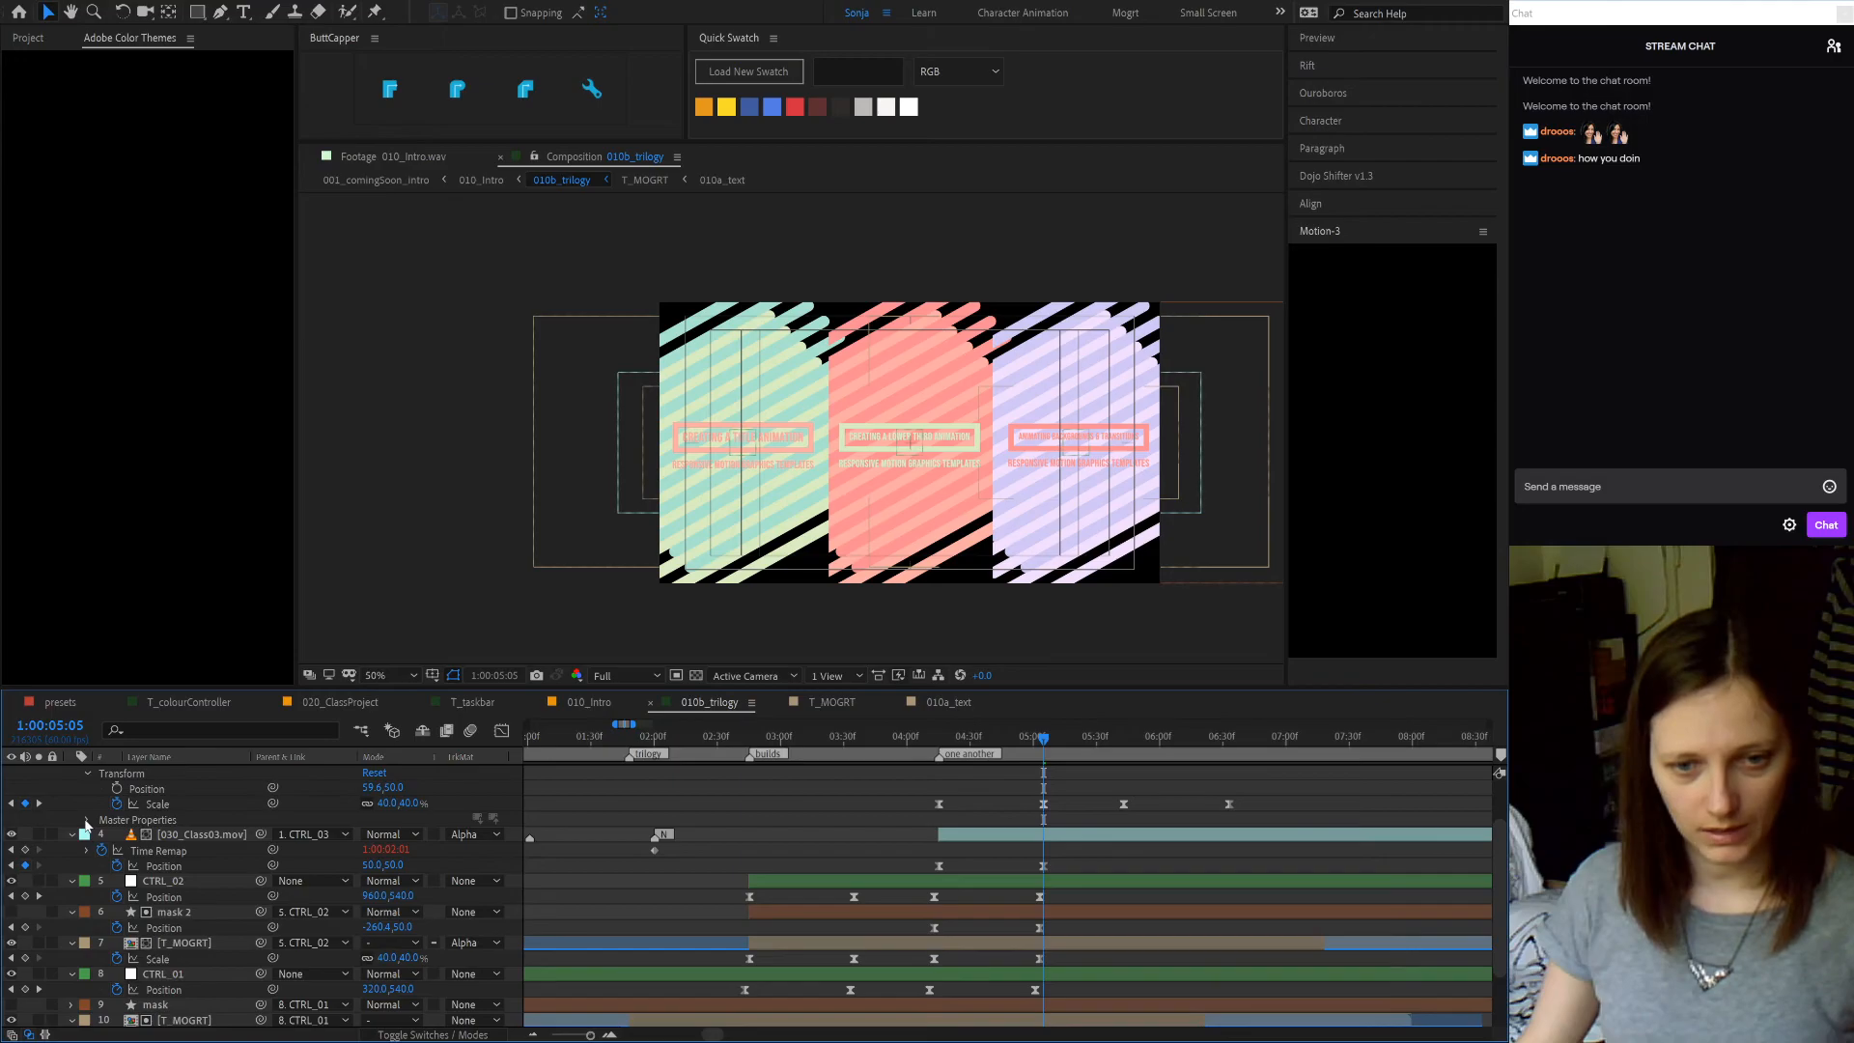
{"action": "left_click", "coordinate": [87, 820]}
{"action": "scroll", "coordinate": [83, 932], "scroll_direction": "down", "scroll_amount": 2}
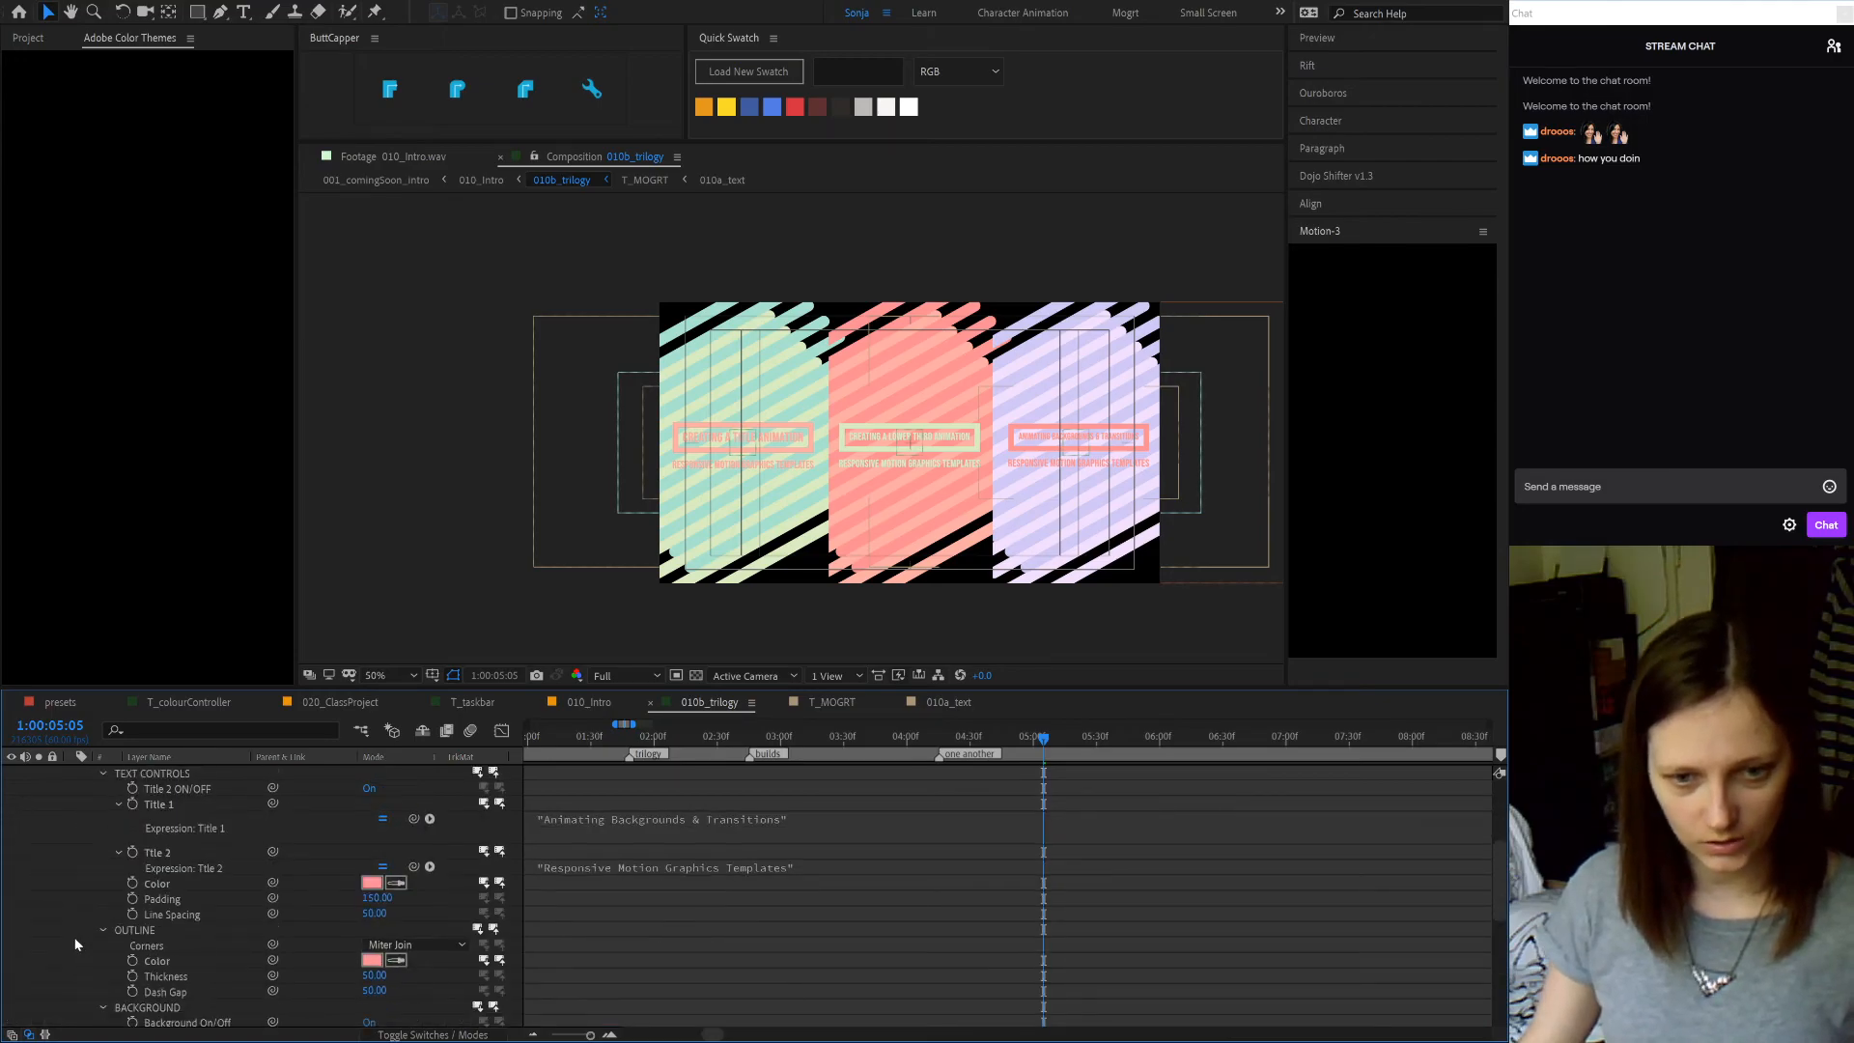
{"action": "scroll", "coordinate": [77, 943], "scroll_direction": "down", "scroll_amount": 3}
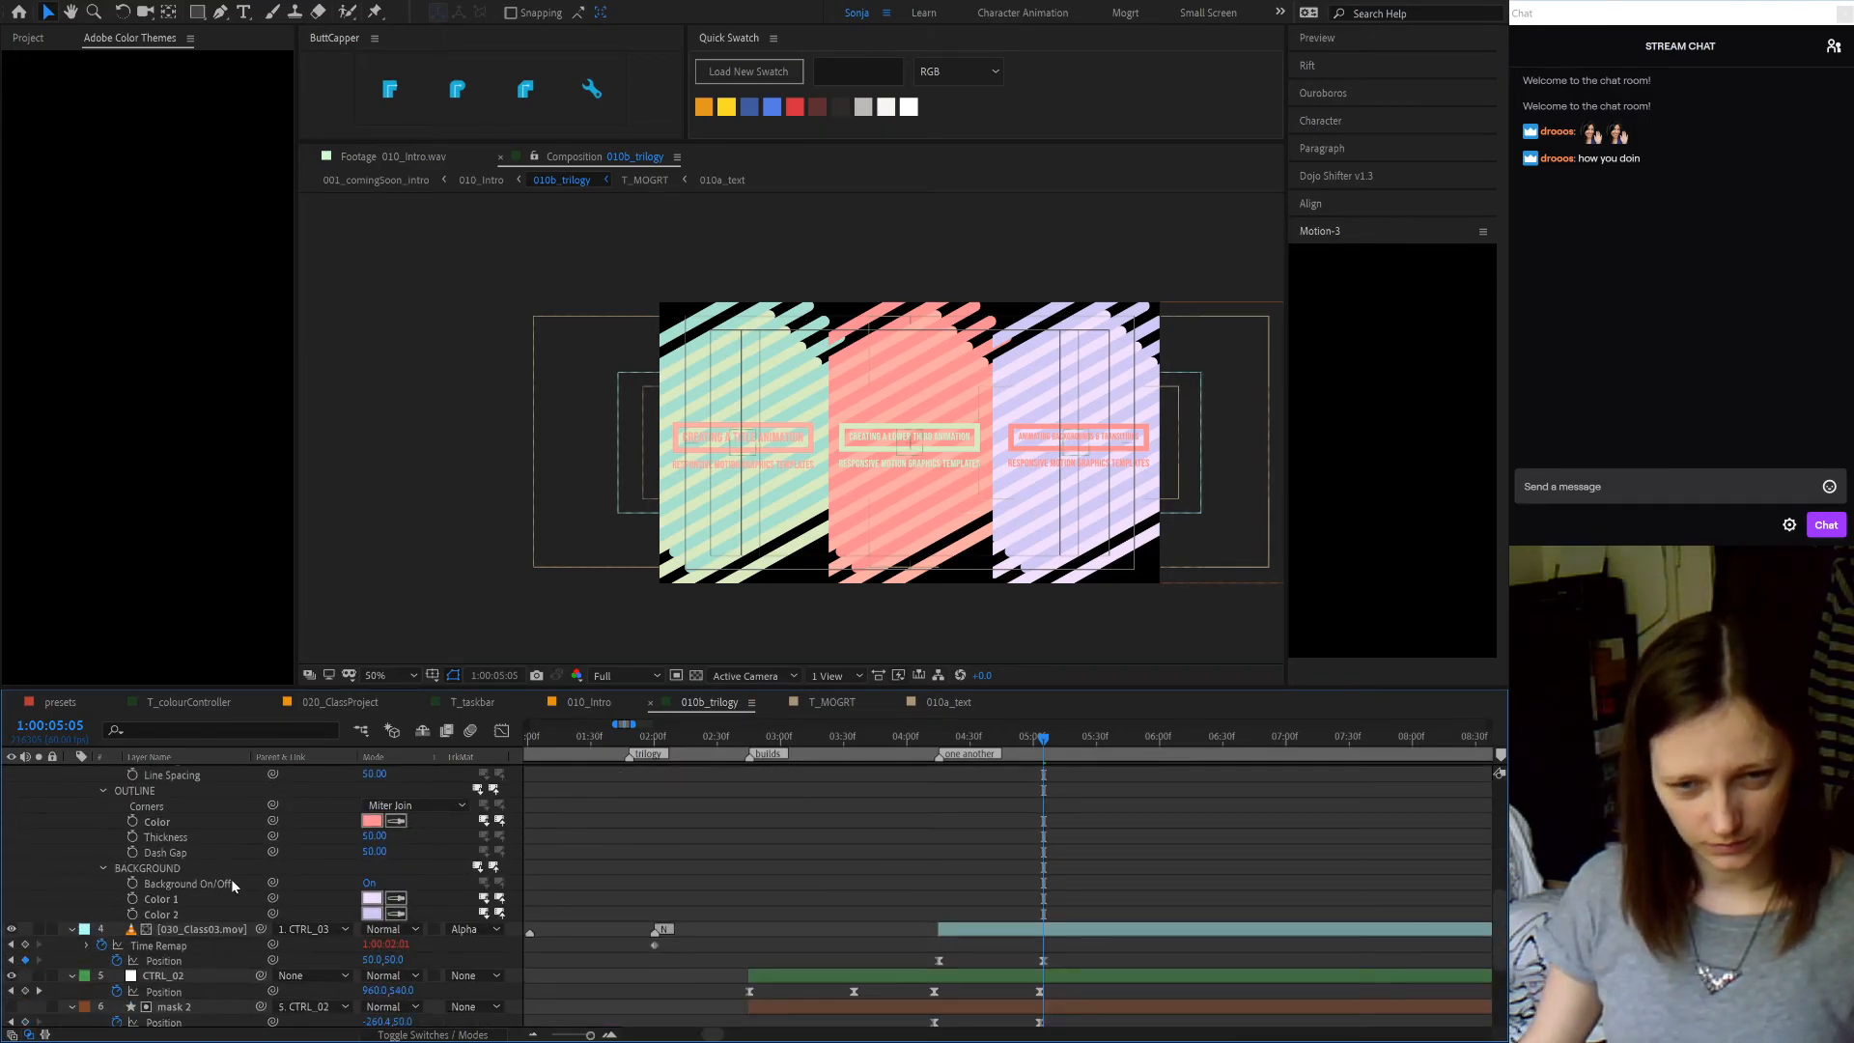
{"action": "left_click", "coordinate": [145, 868]}
{"action": "scroll", "coordinate": [183, 894], "scroll_direction": "up", "scroll_amount": 1}
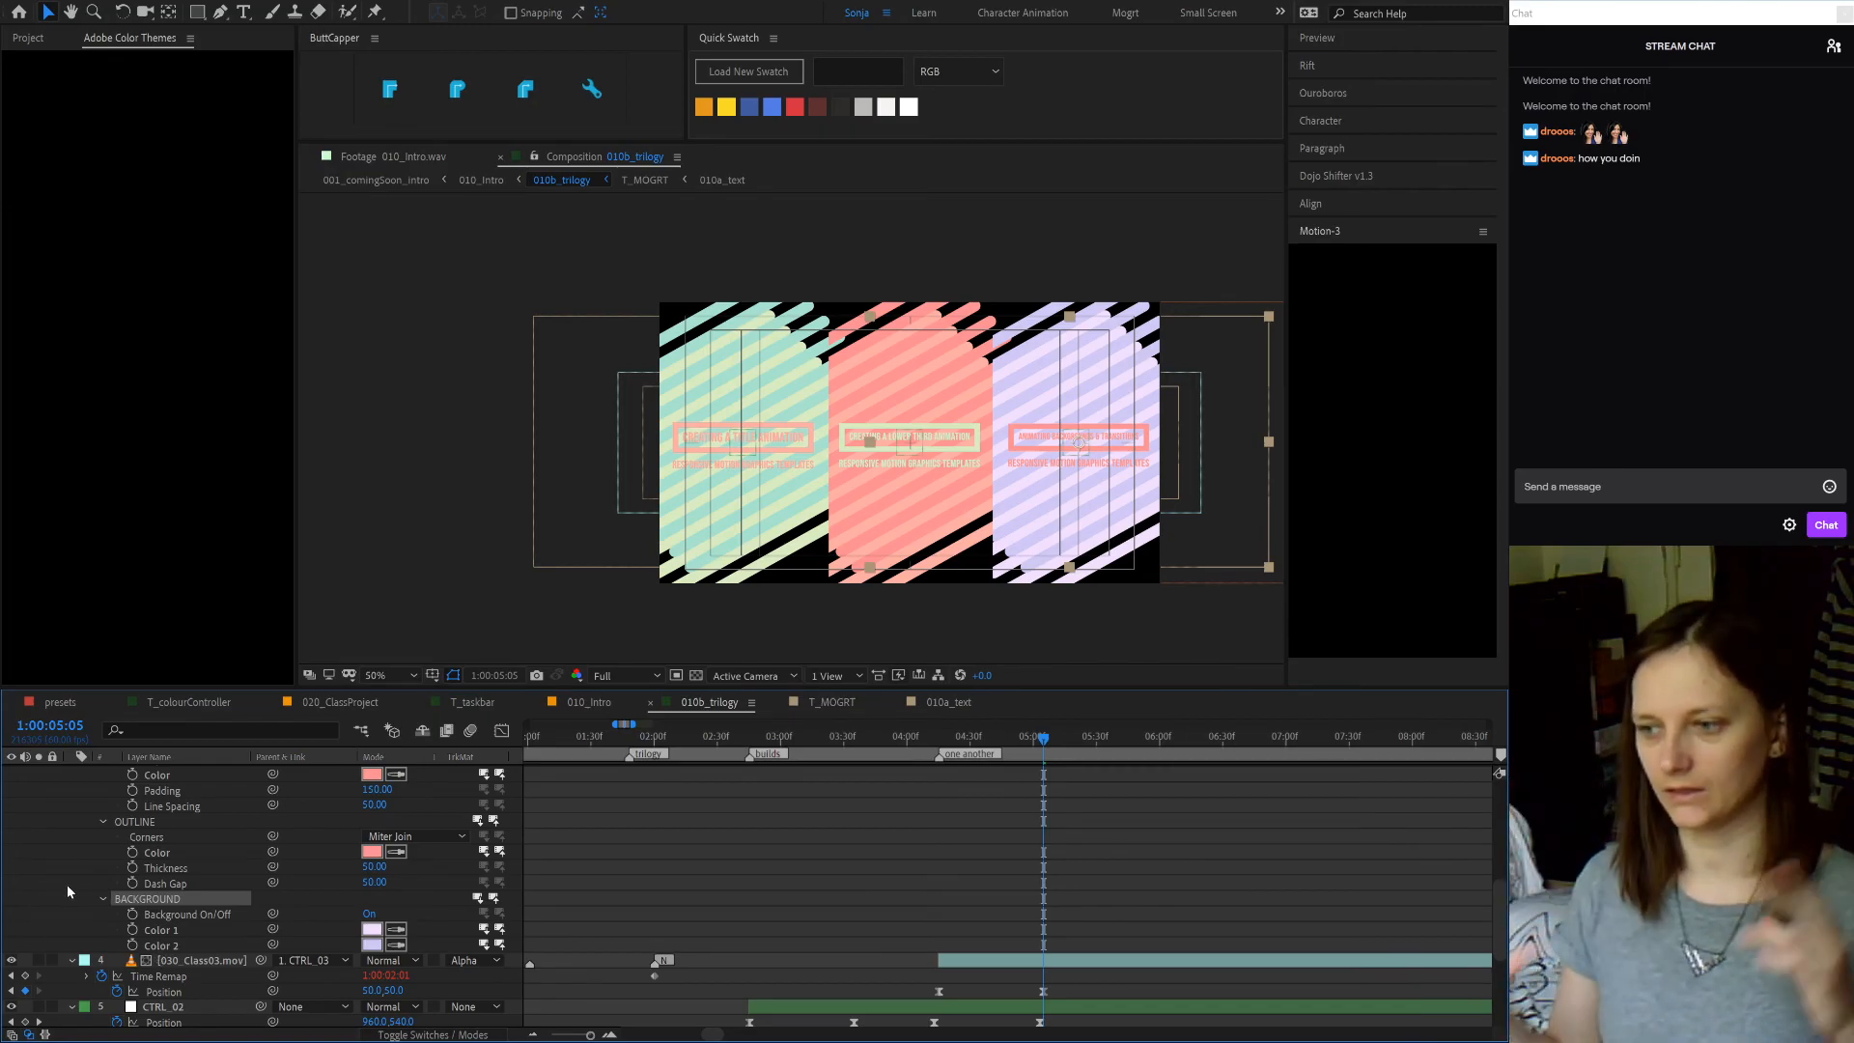
{"action": "scroll", "coordinate": [68, 884], "scroll_direction": "up", "scroll_amount": 5}
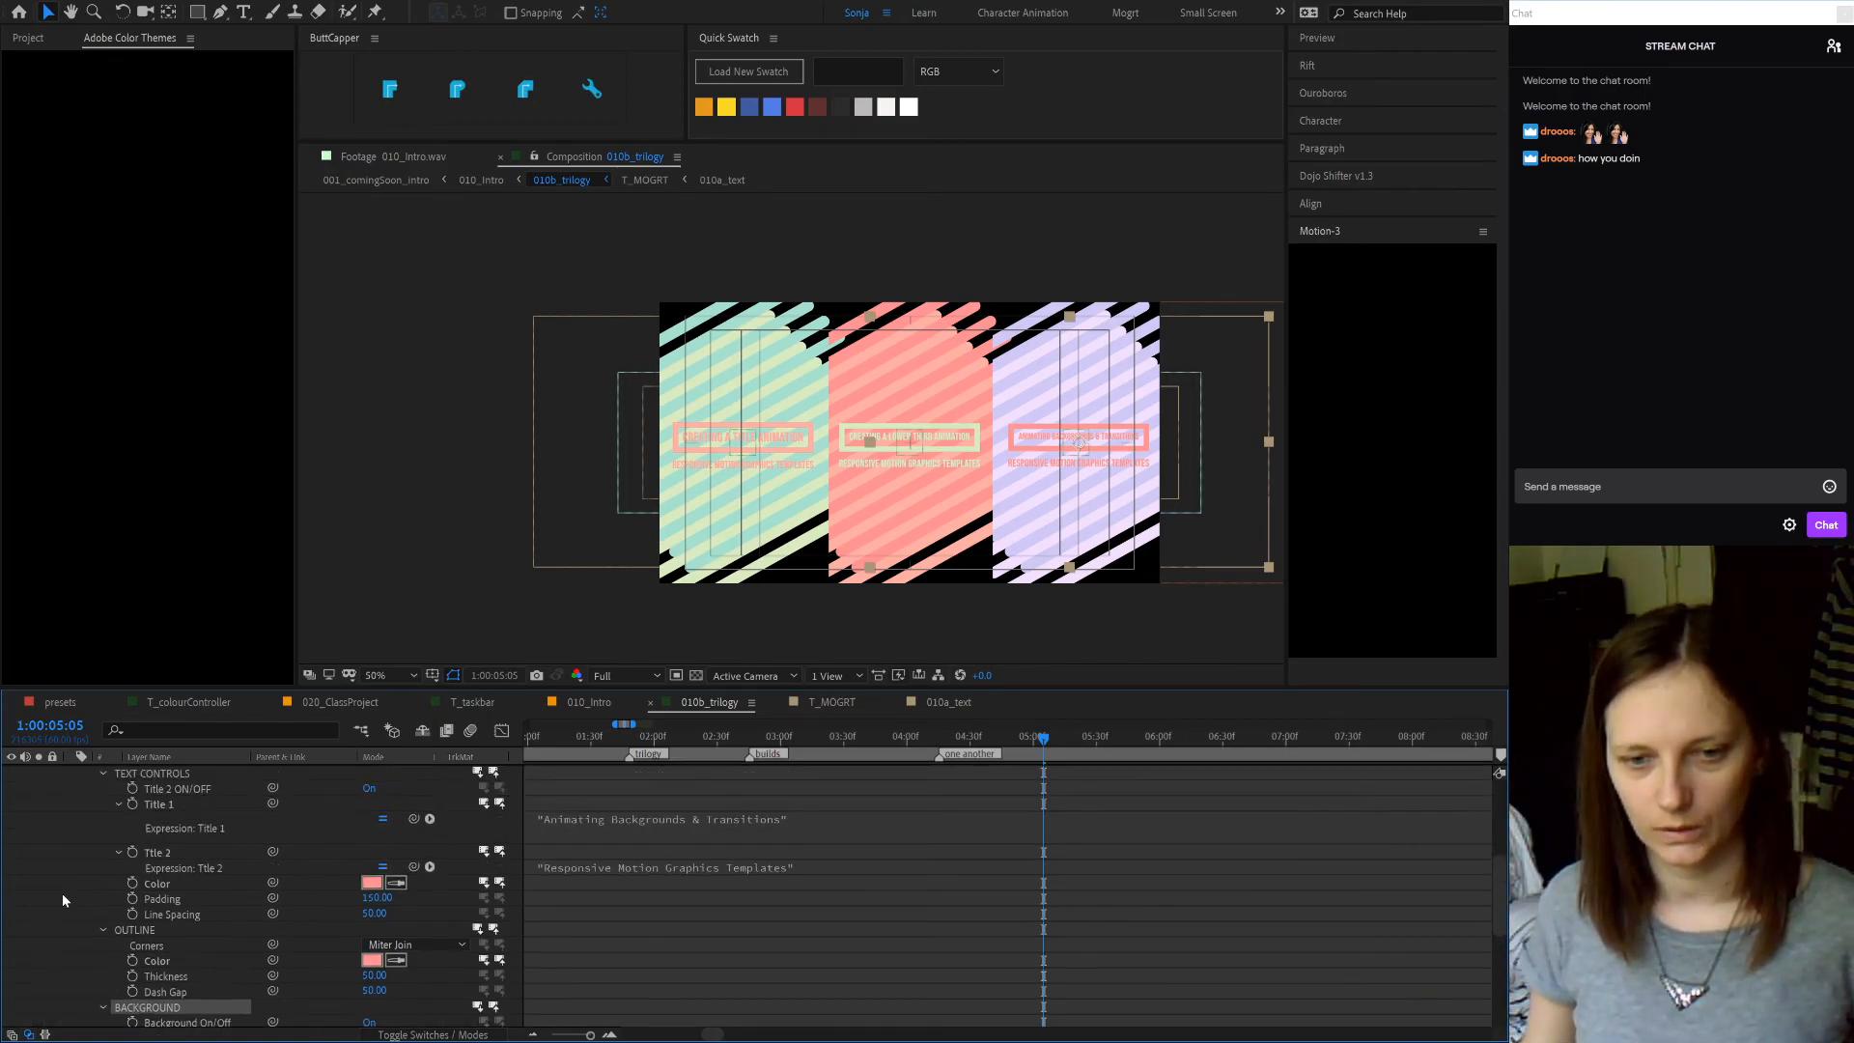
{"action": "scroll", "coordinate": [62, 894], "scroll_direction": "up", "scroll_amount": 4}
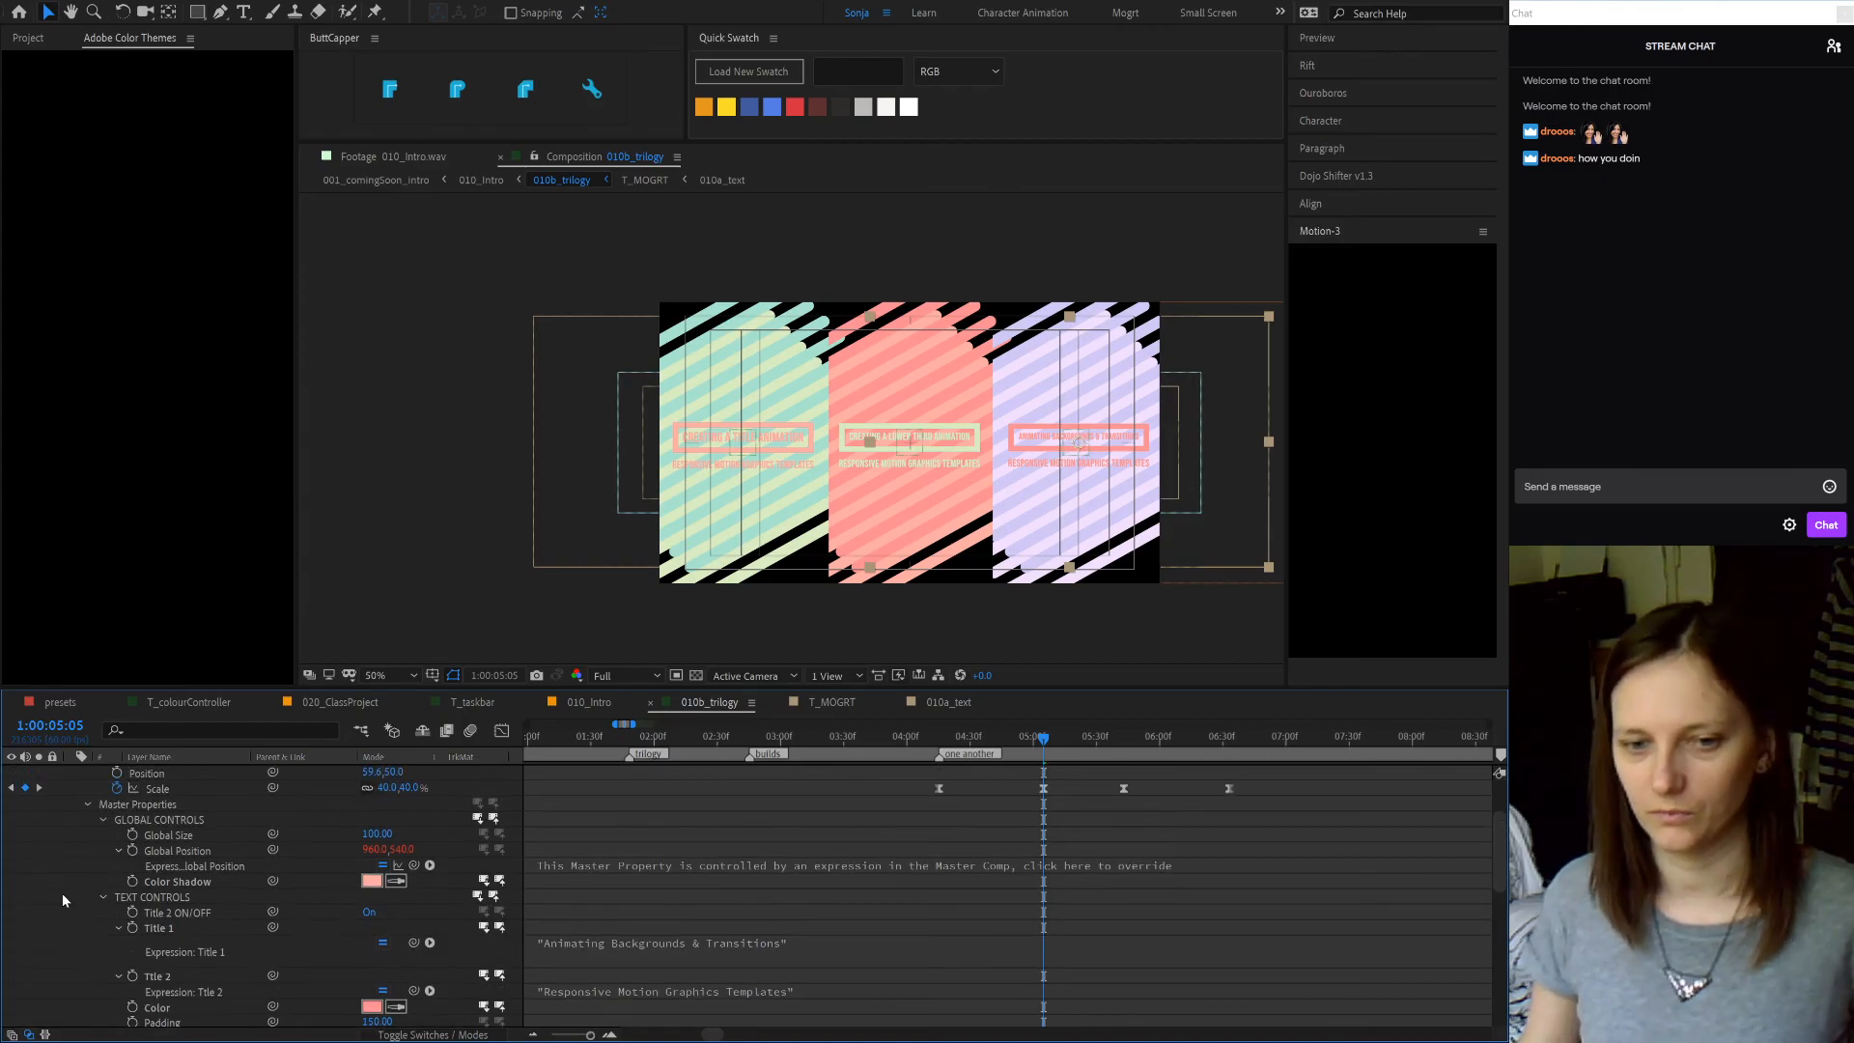
{"action": "left_click", "coordinate": [60, 910]}
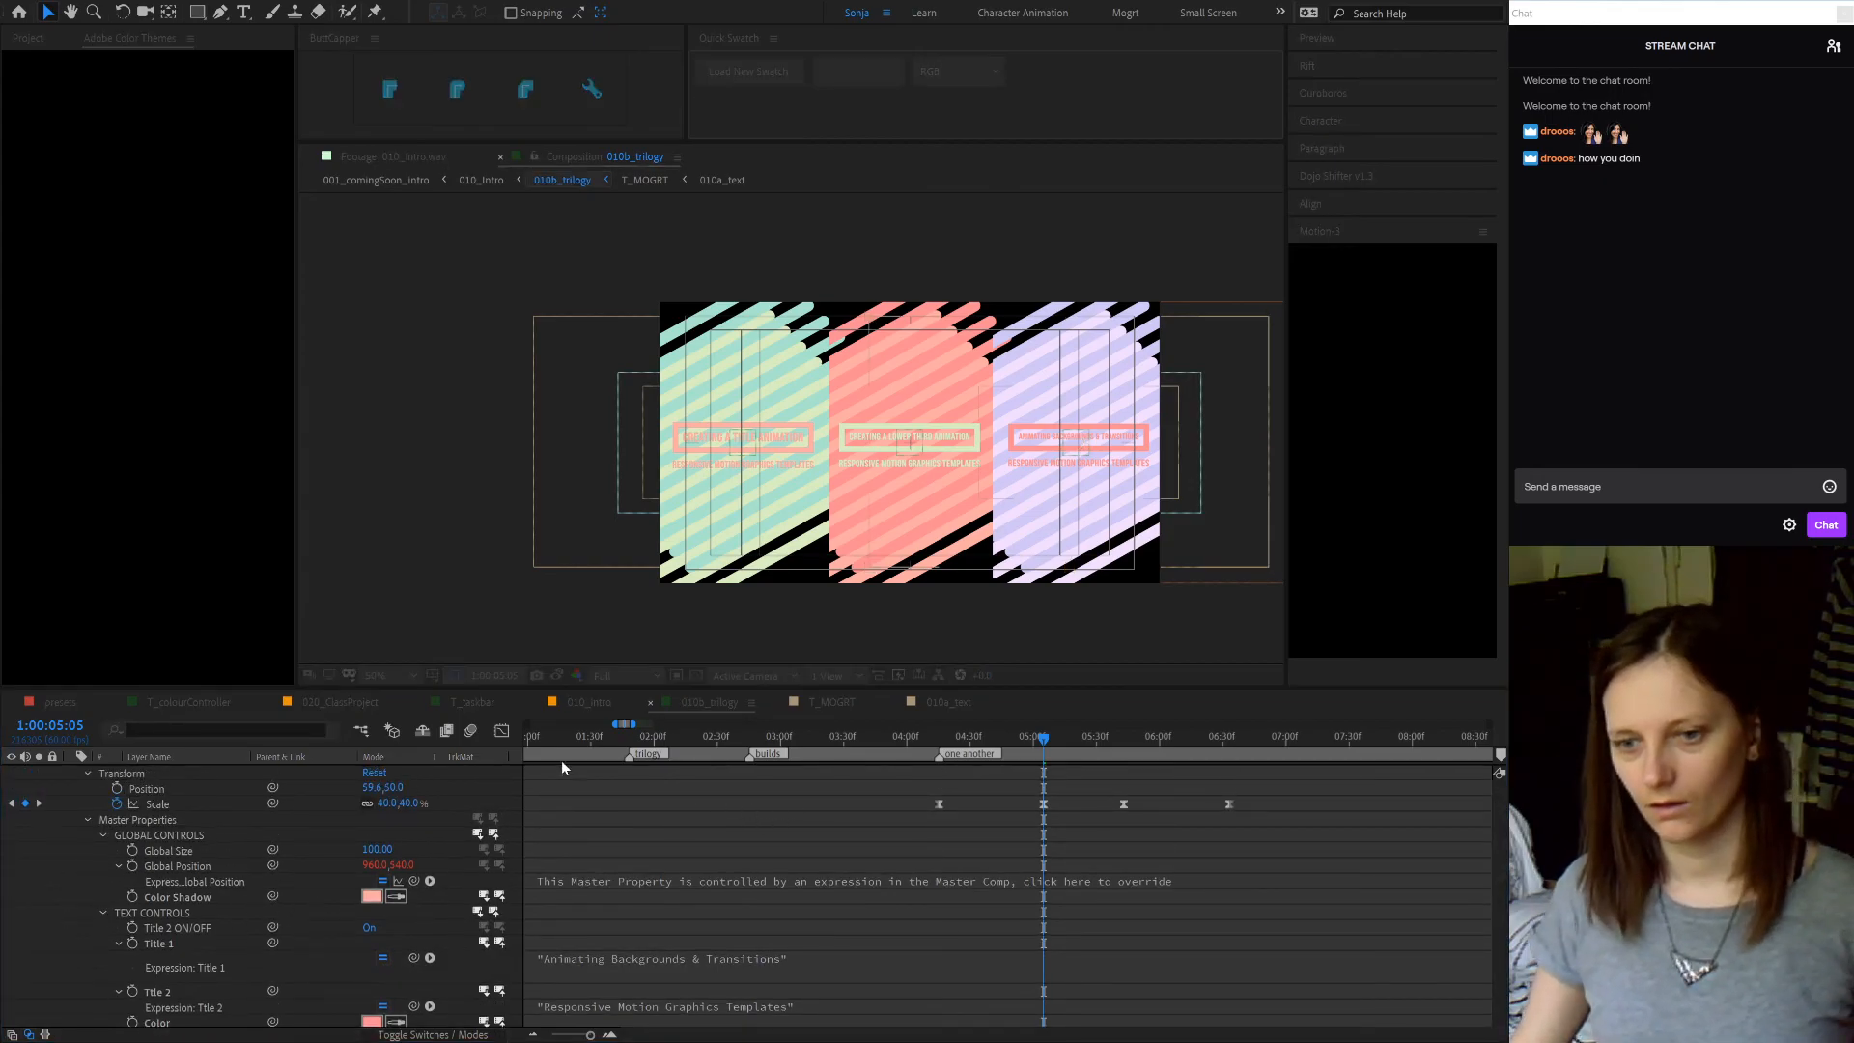
- Switch to the 010_Intro composition and check the trilogy section up to about 1:00:19:01
{"action": "key", "text": "Home"}
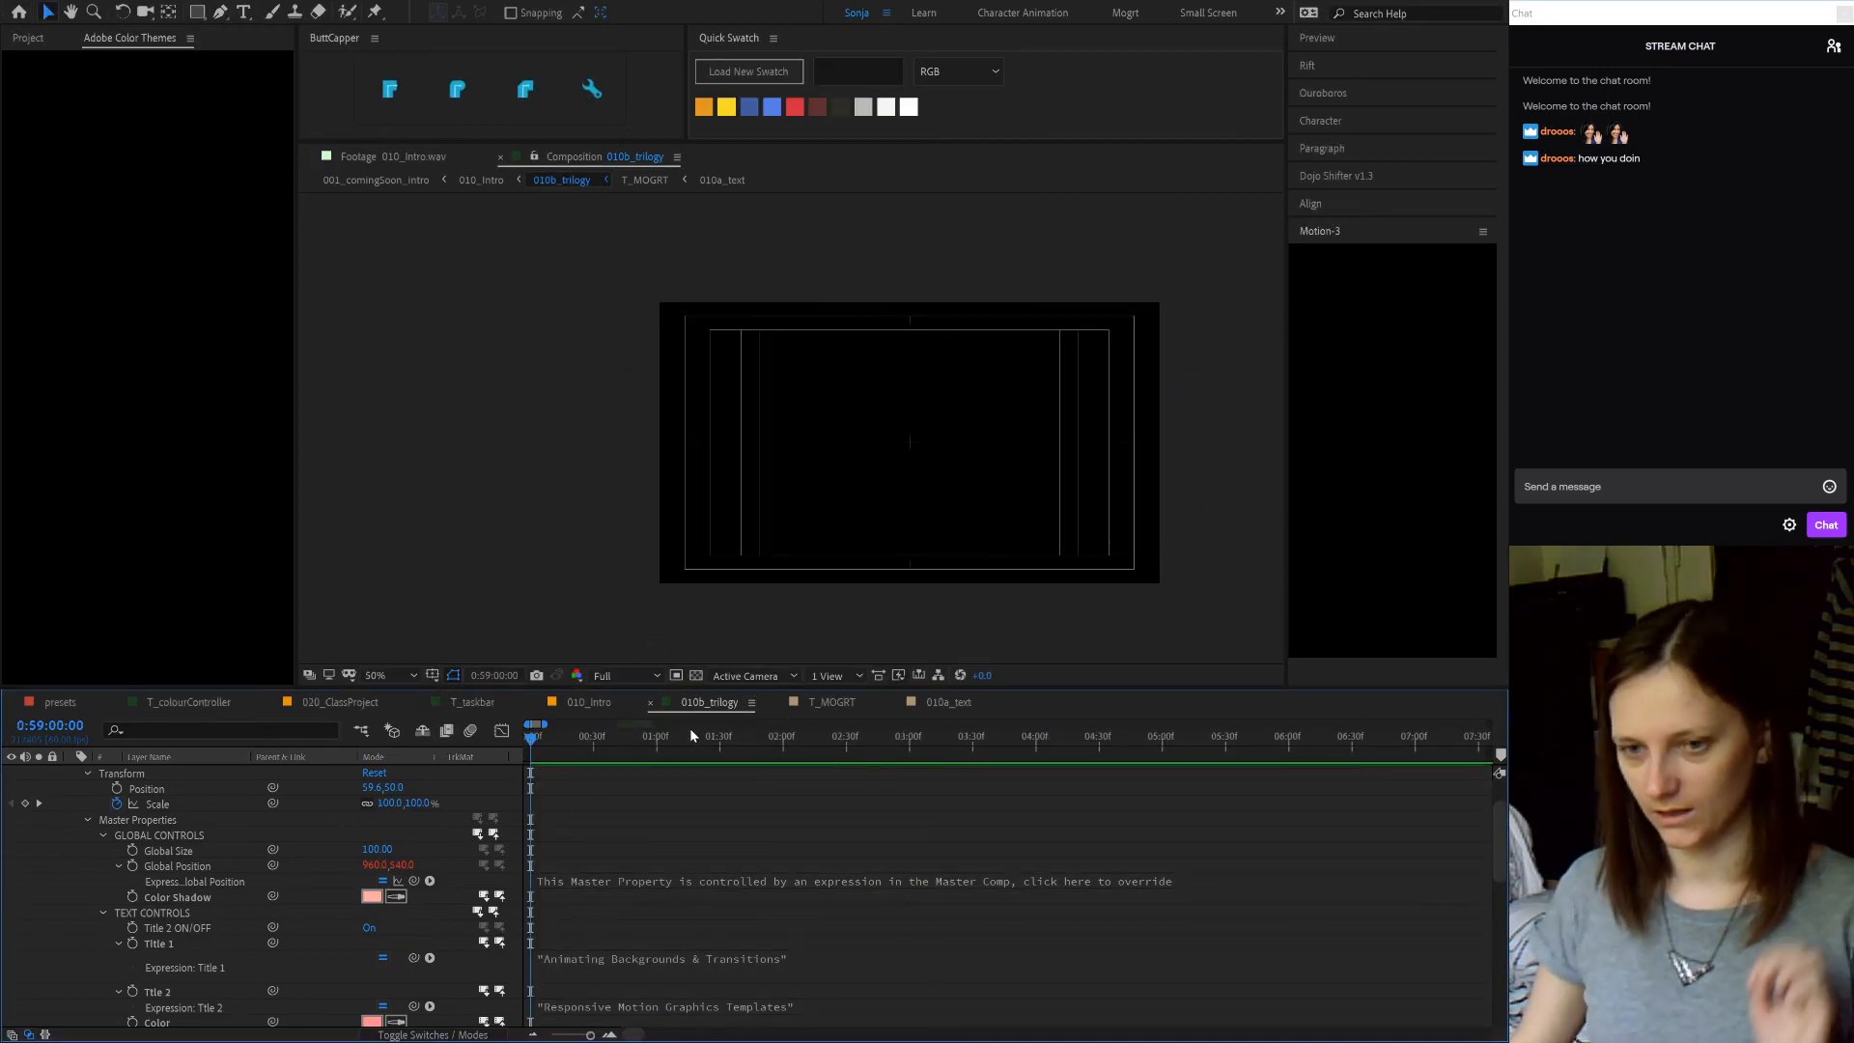
{"action": "left_click", "coordinate": [587, 703]}
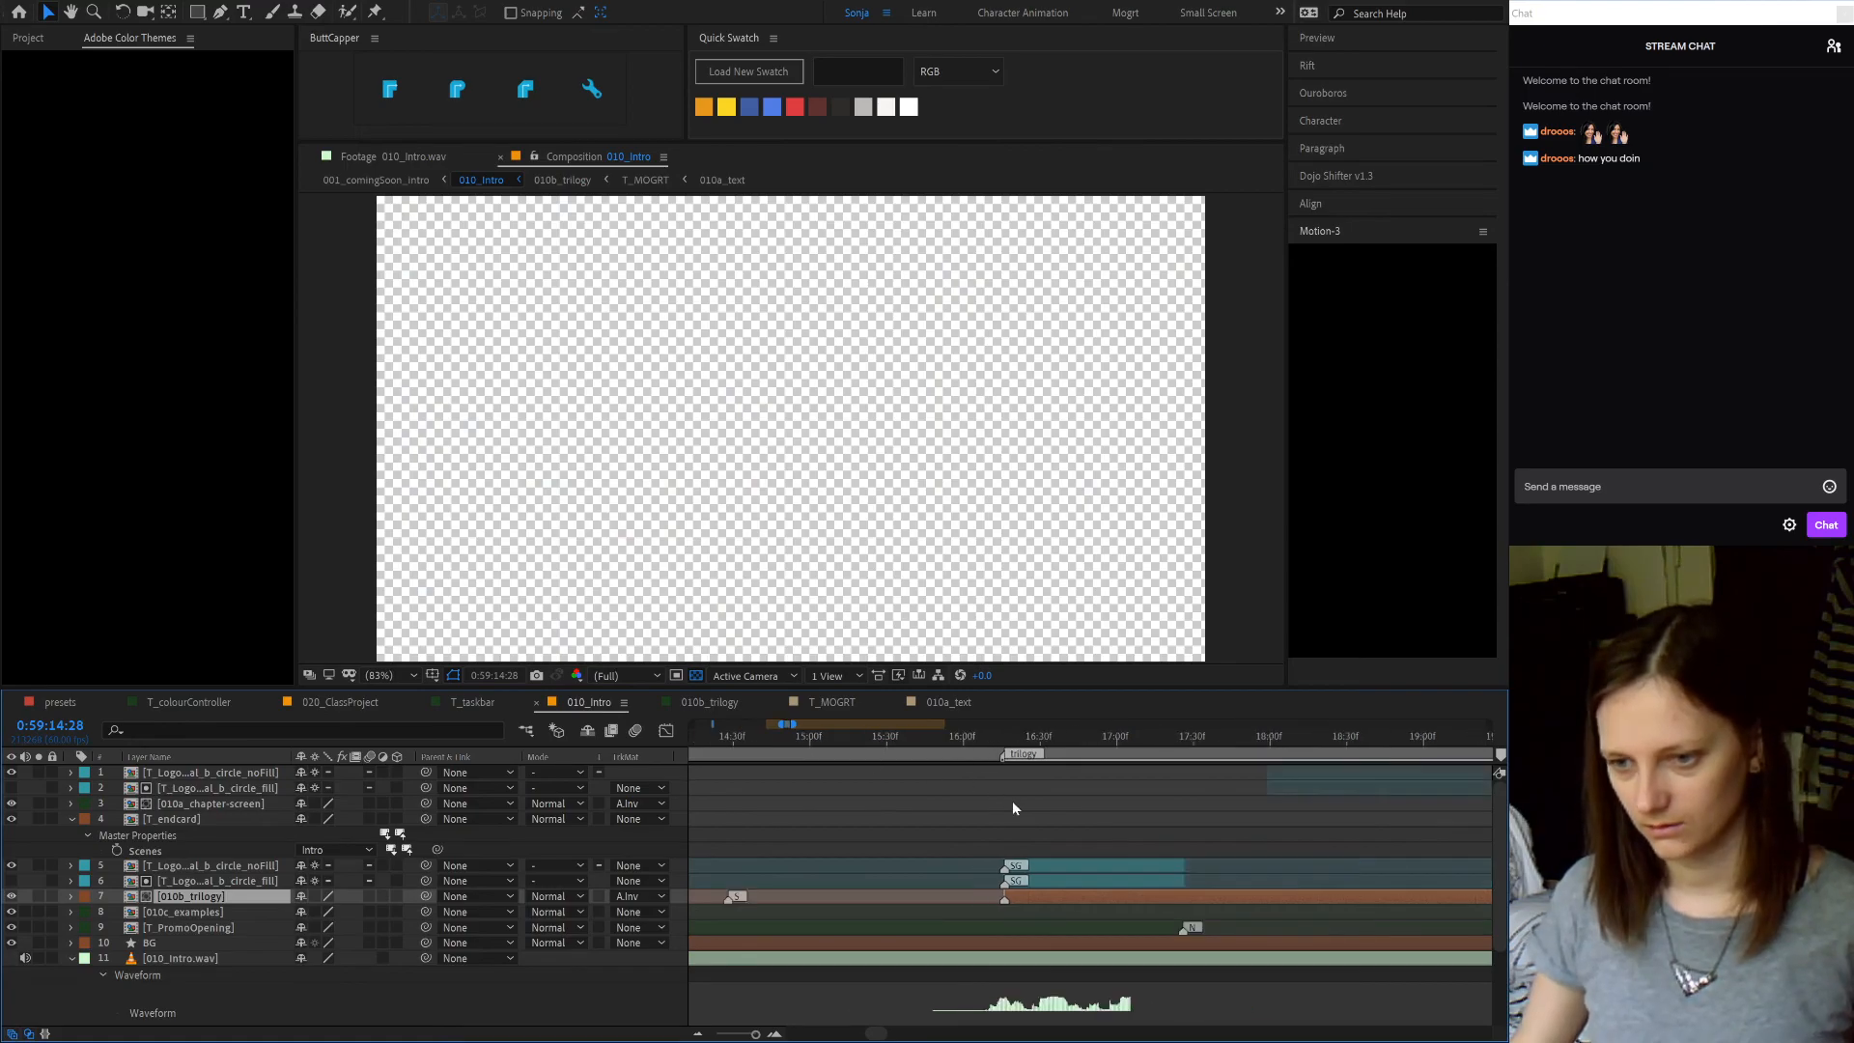
{"action": "scroll", "coordinate": [1011, 801], "scroll_direction": "down", "scroll_amount": 2}
{"action": "left_click", "coordinate": [1010, 738]}
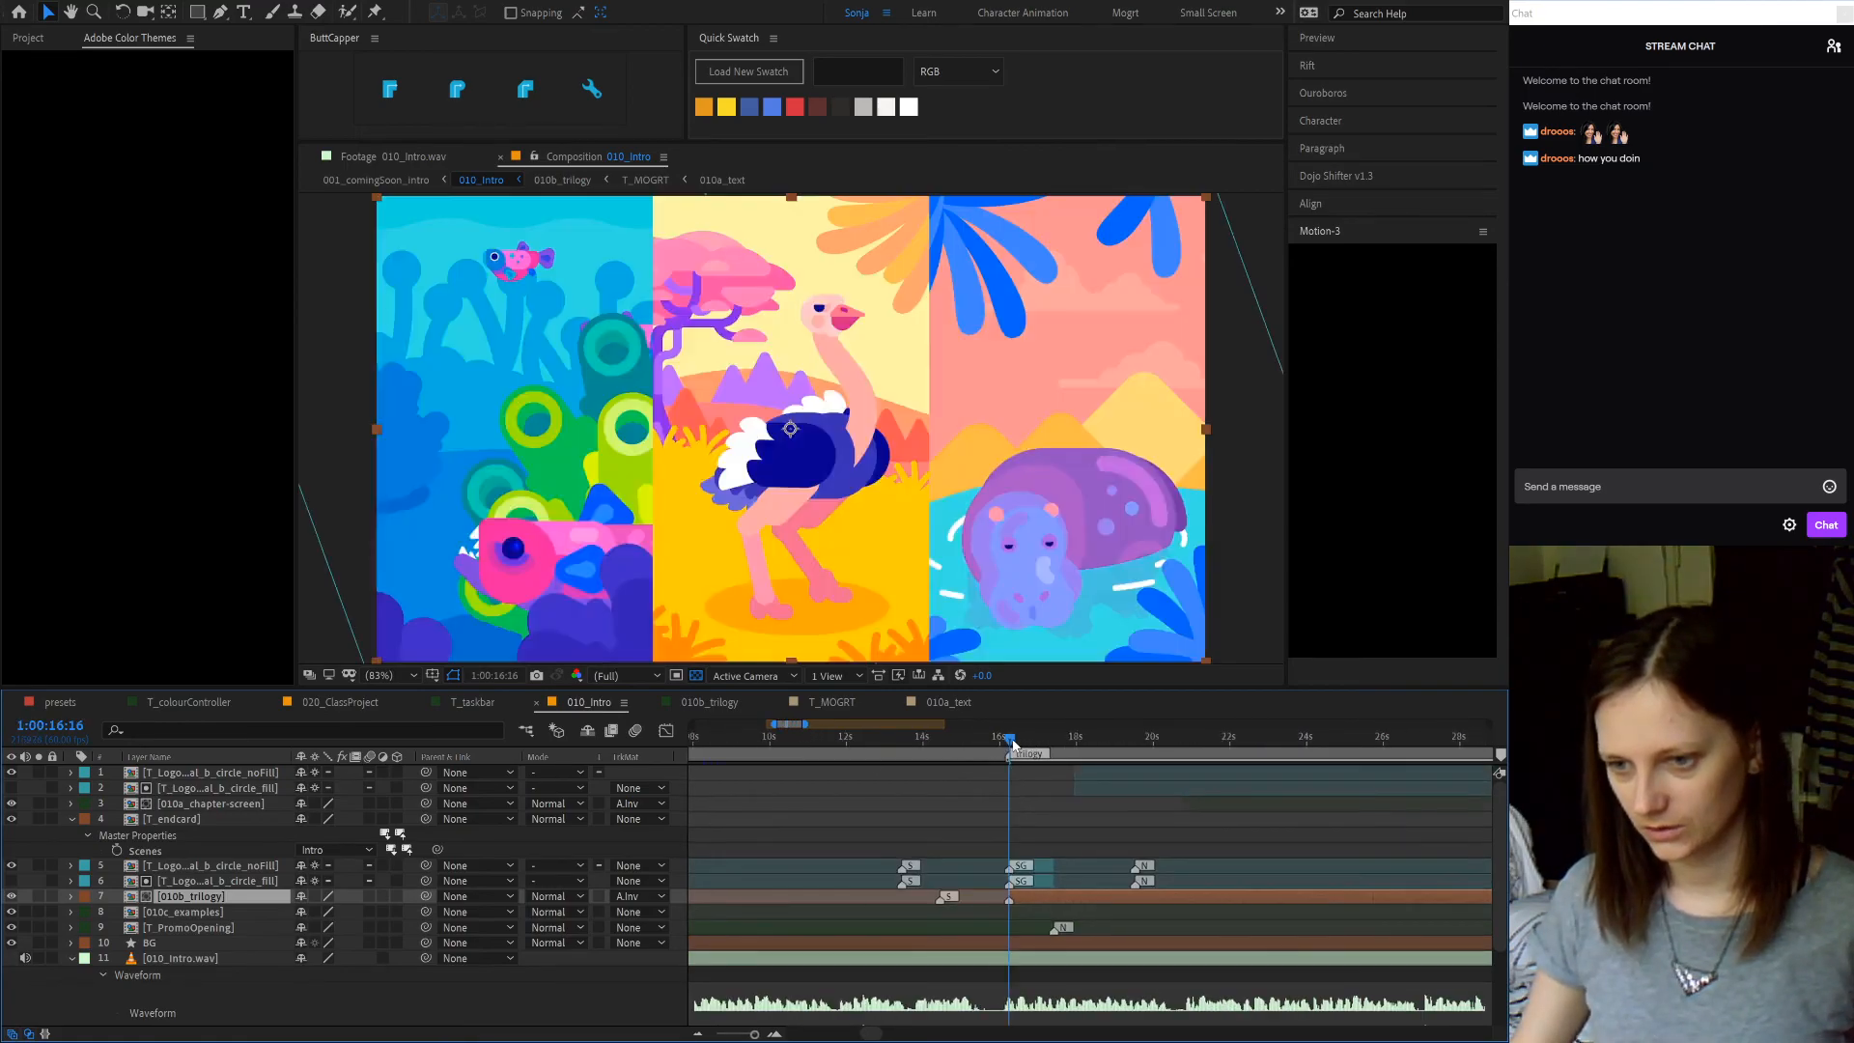
{"action": "scroll", "coordinate": [1041, 819], "scroll_direction": "down", "scroll_amount": 3}
{"action": "left_click", "coordinate": [1041, 740]}
{"action": "left_click_drag", "start_coordinate": [1042, 744], "coordinate": [1060, 744]}
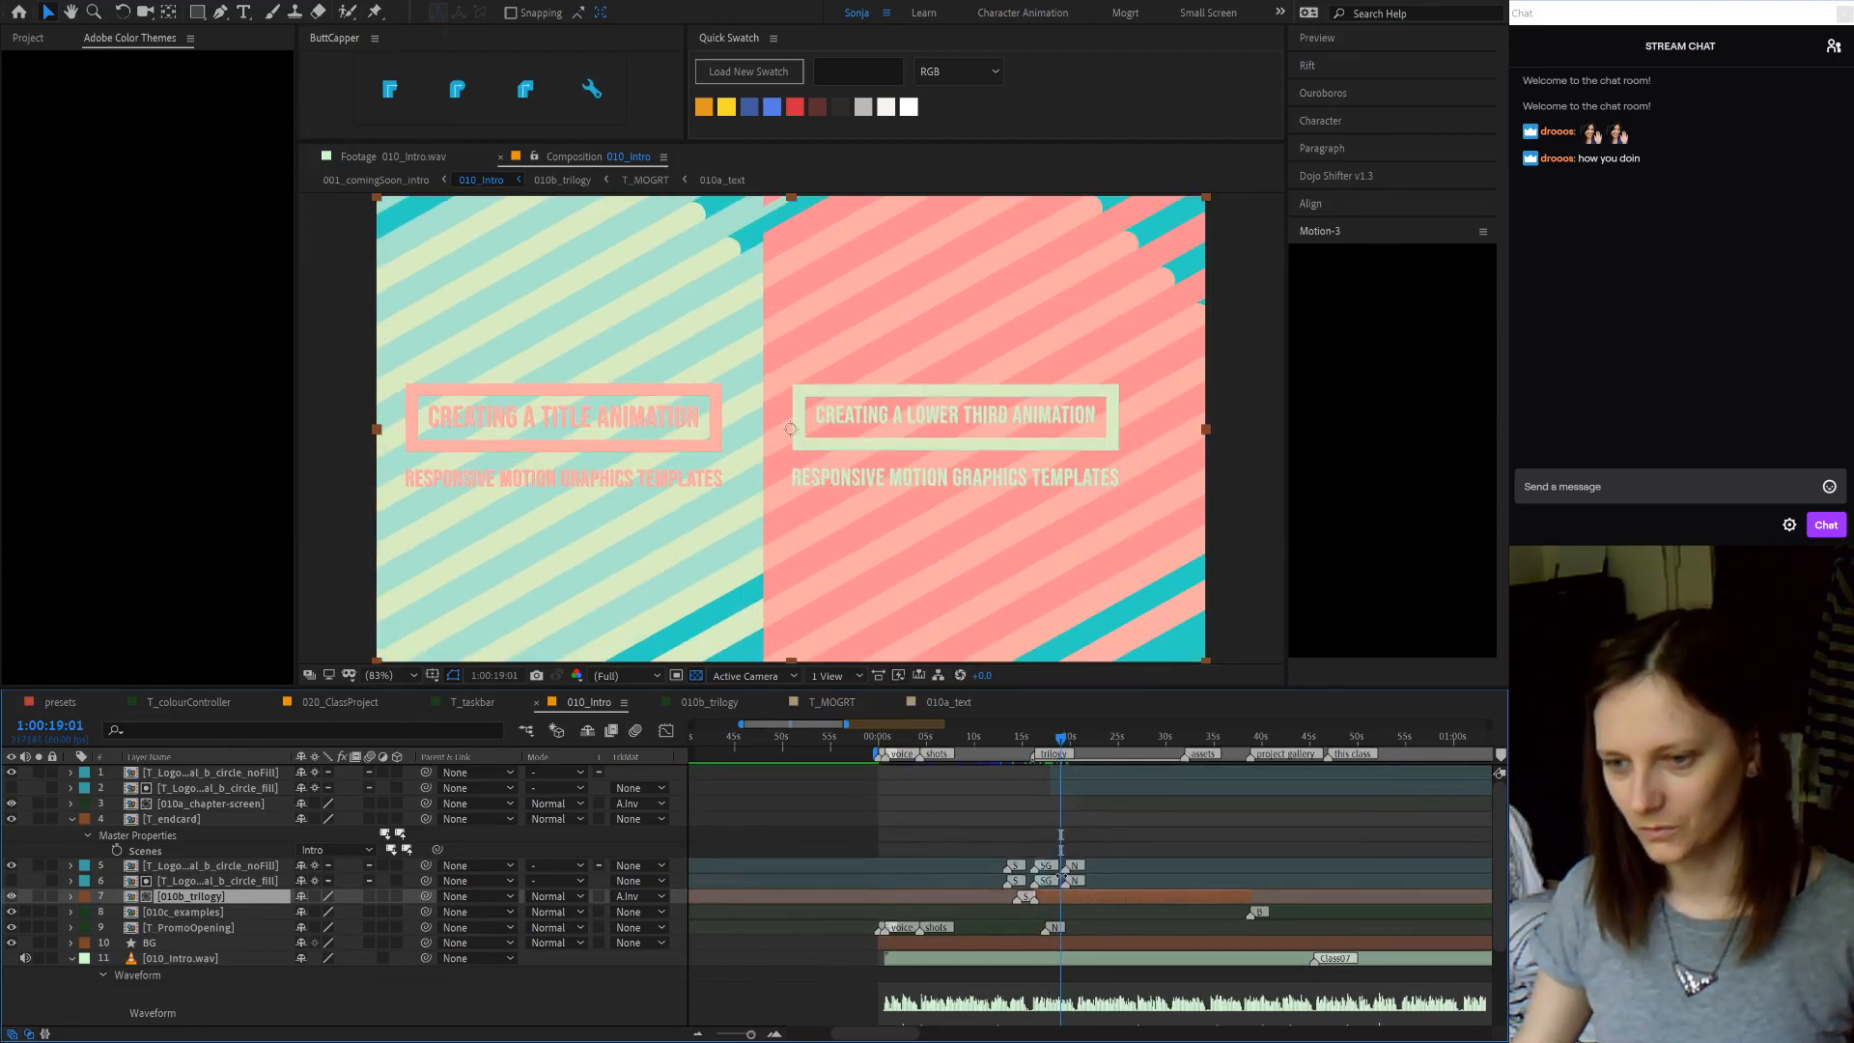
- Reopen 010b_trilogy, reduce the third panel's T_MOGRT layer to its Scale property and move the current time to 1:00:05:05
{"action": "double_click", "coordinate": [1104, 896]}
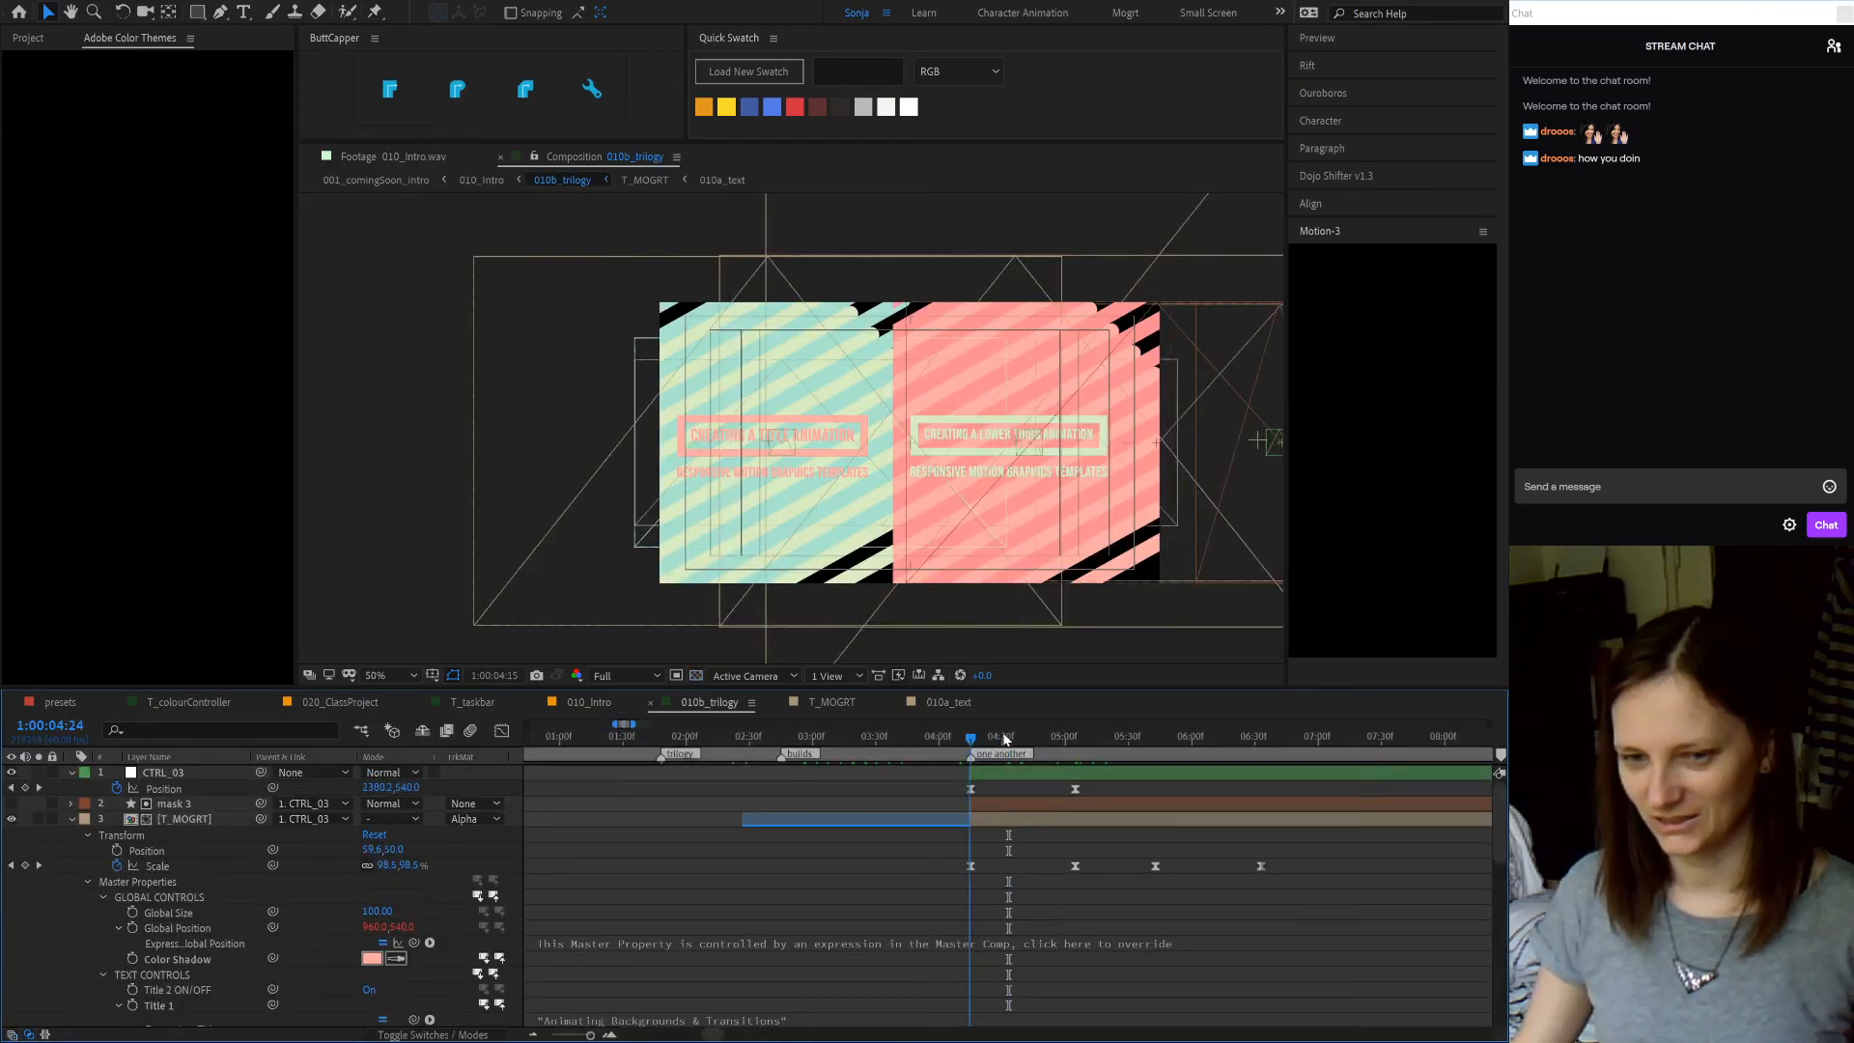
{"action": "left_click", "coordinate": [1023, 818]}
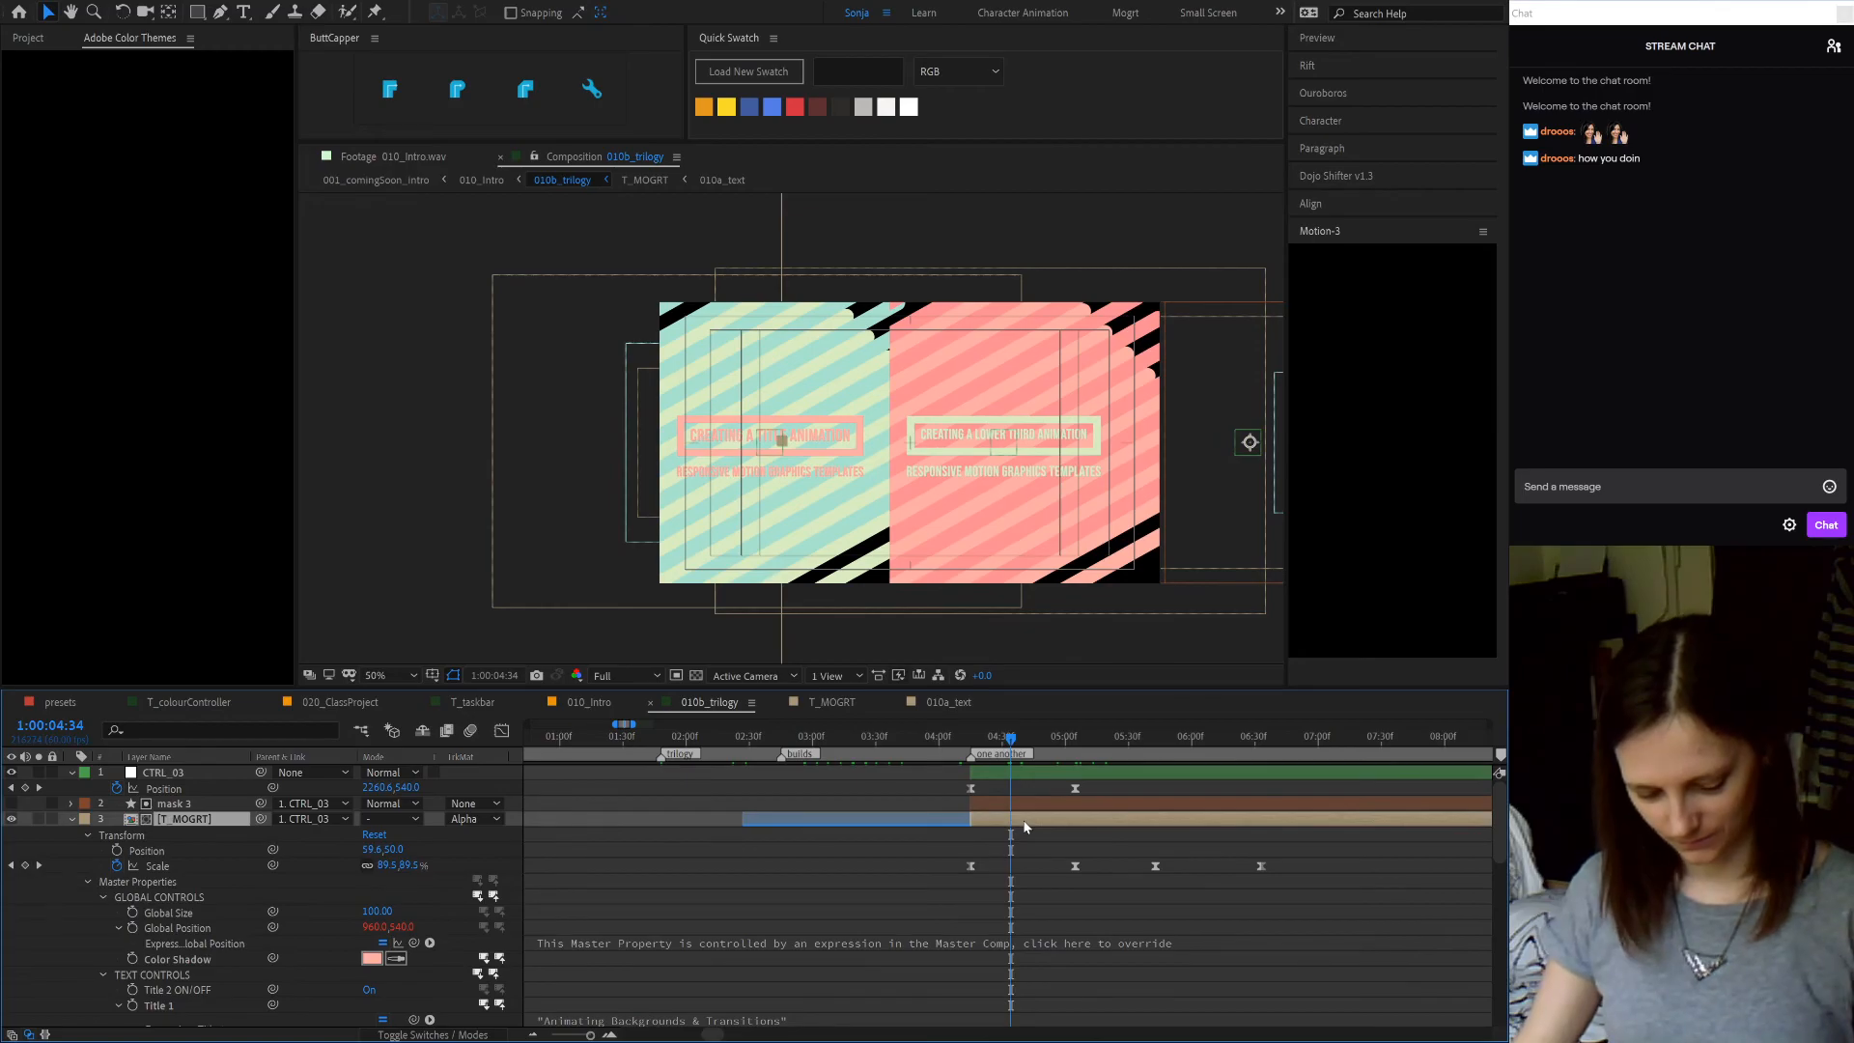
{"action": "key", "text": "u"}
{"action": "key", "text": "s"}
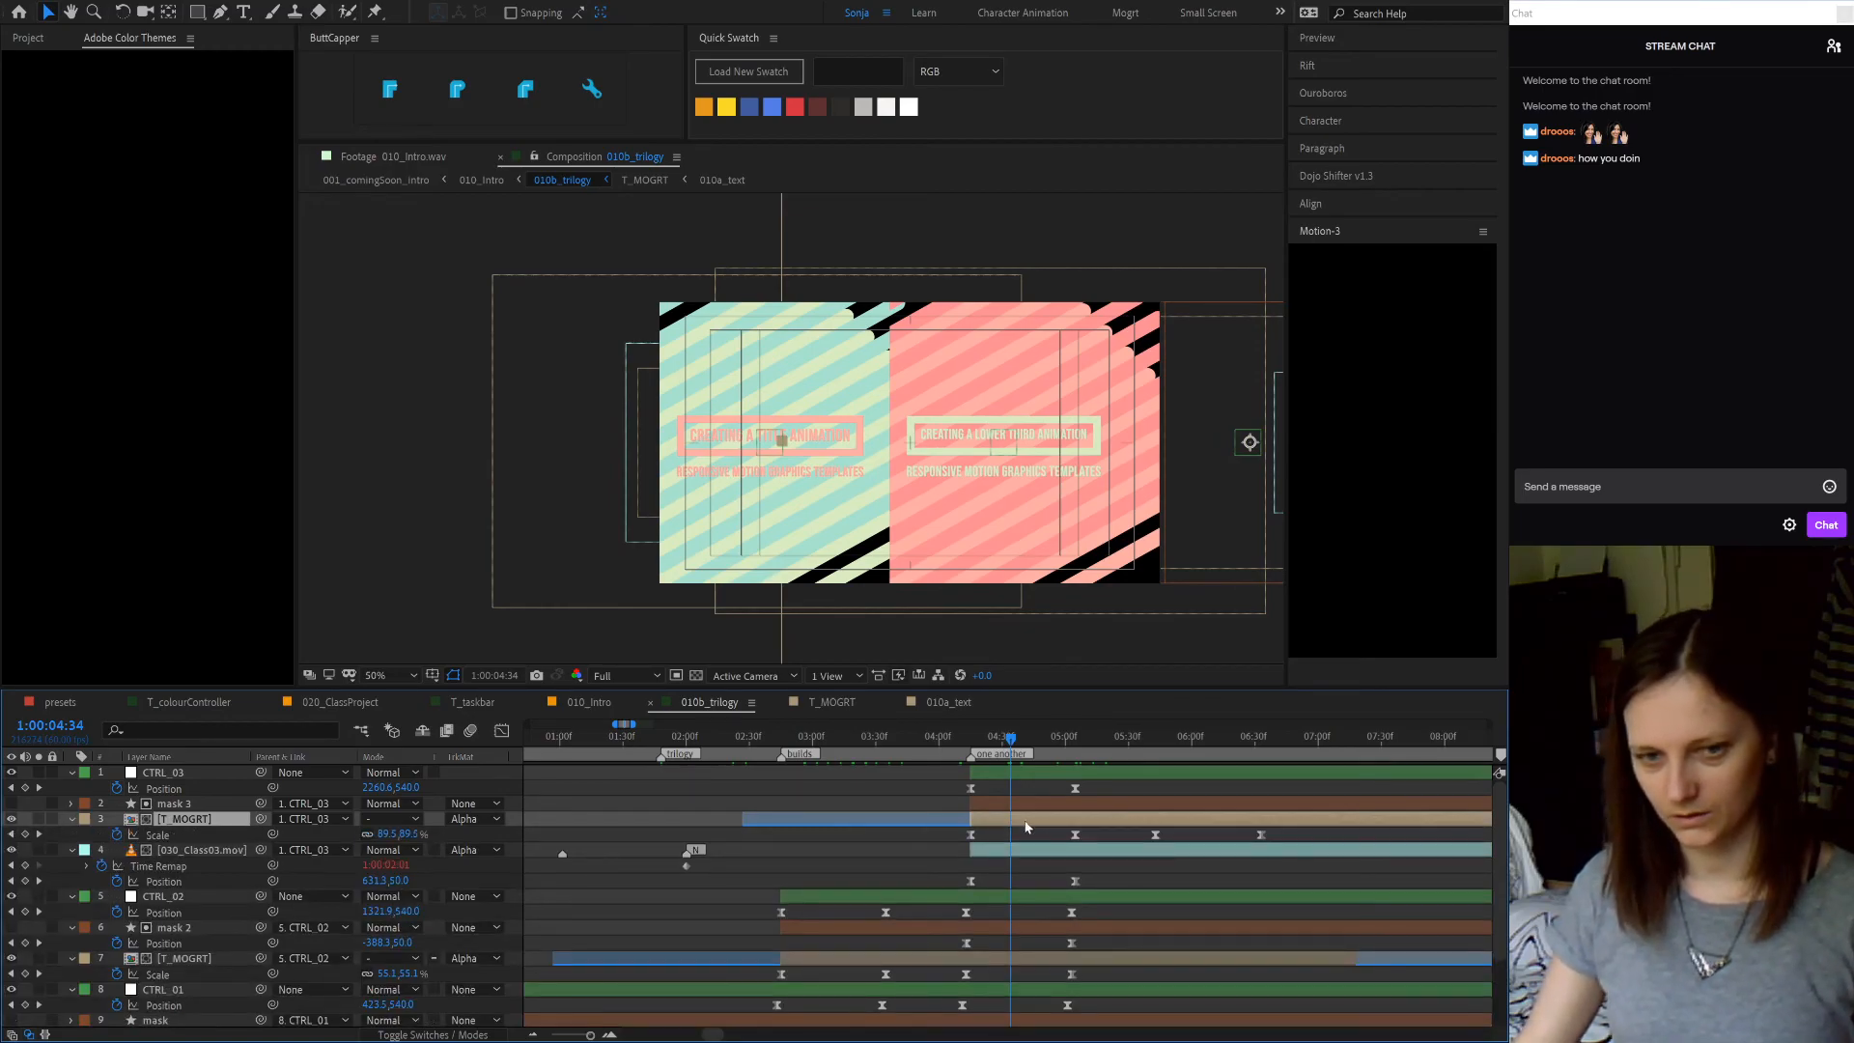
{"action": "left_click", "coordinate": [984, 739]}
{"action": "left_click", "coordinate": [1073, 753]}
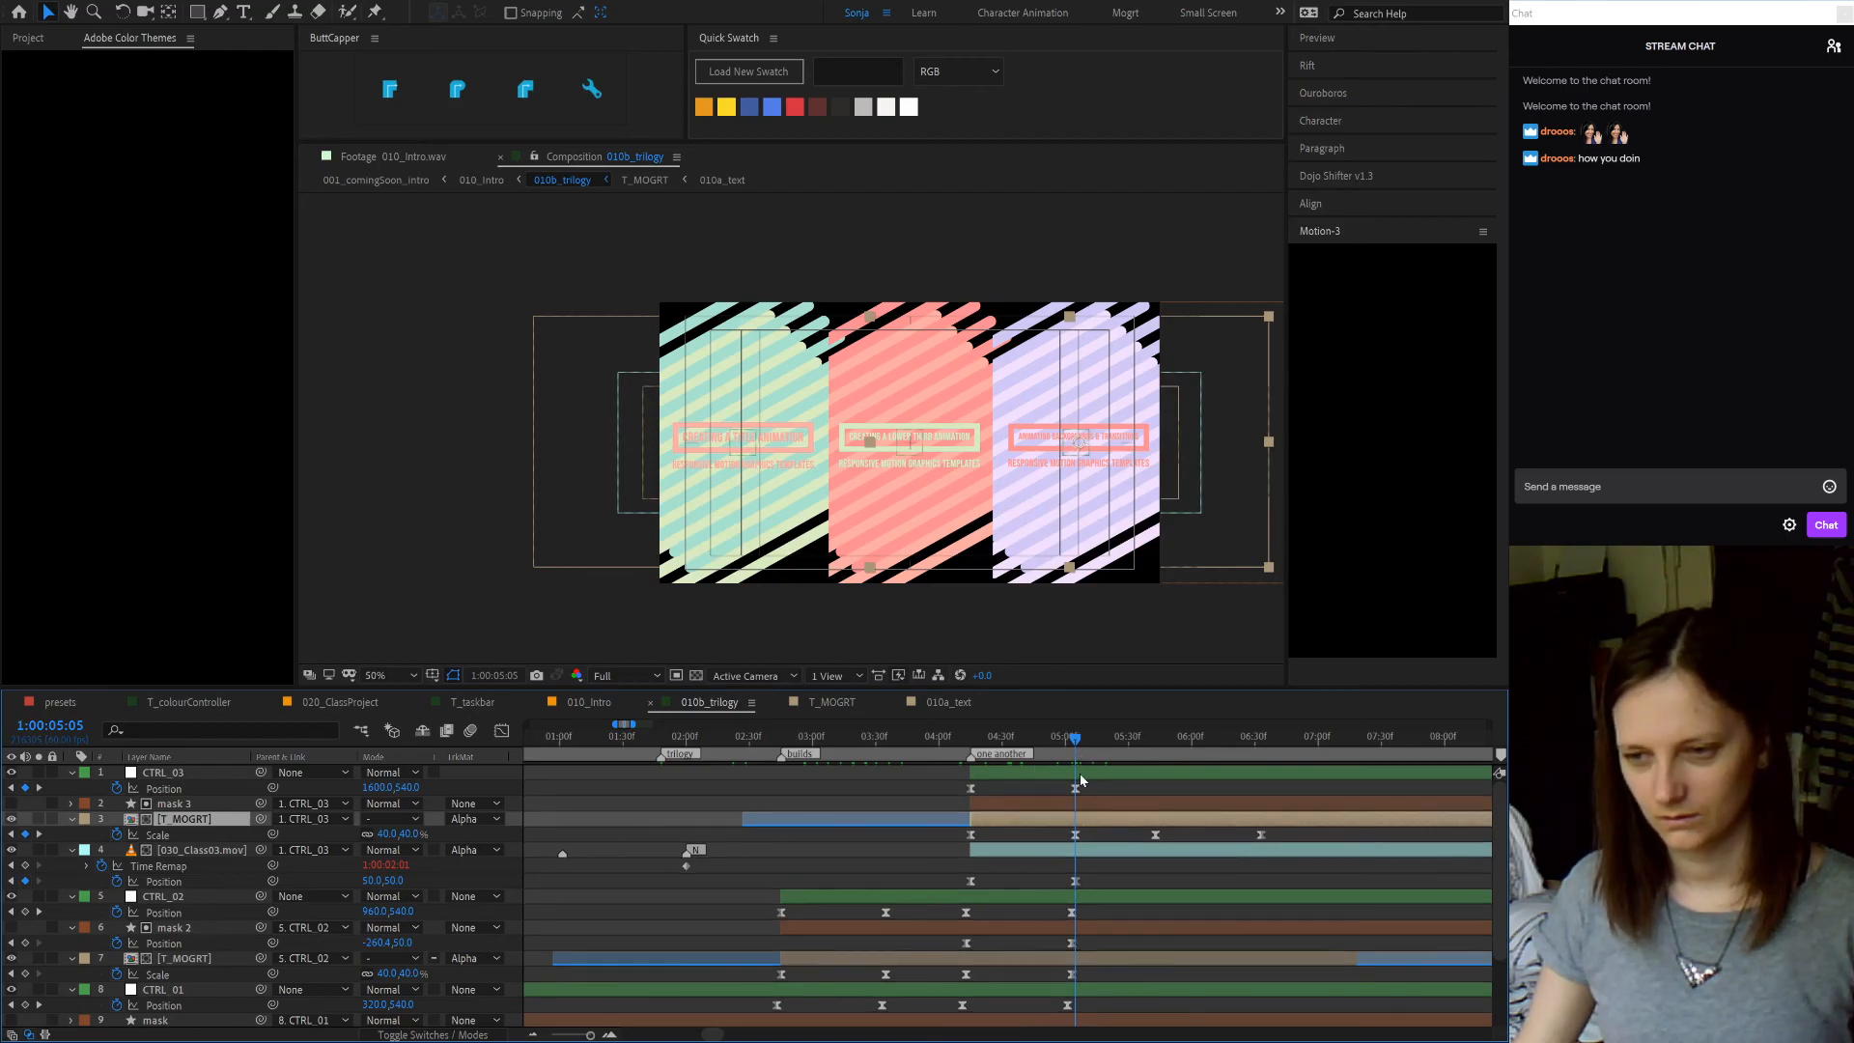
- Delete the third panel's two T_MOGRT Scale keyframes after 1:00:05:05 and preview the transition from 1:00:04:15
{"action": "left_click_drag", "start_coordinate": [1118, 836], "coordinate": [1279, 854]}
{"action": "key", "text": "Delete"}
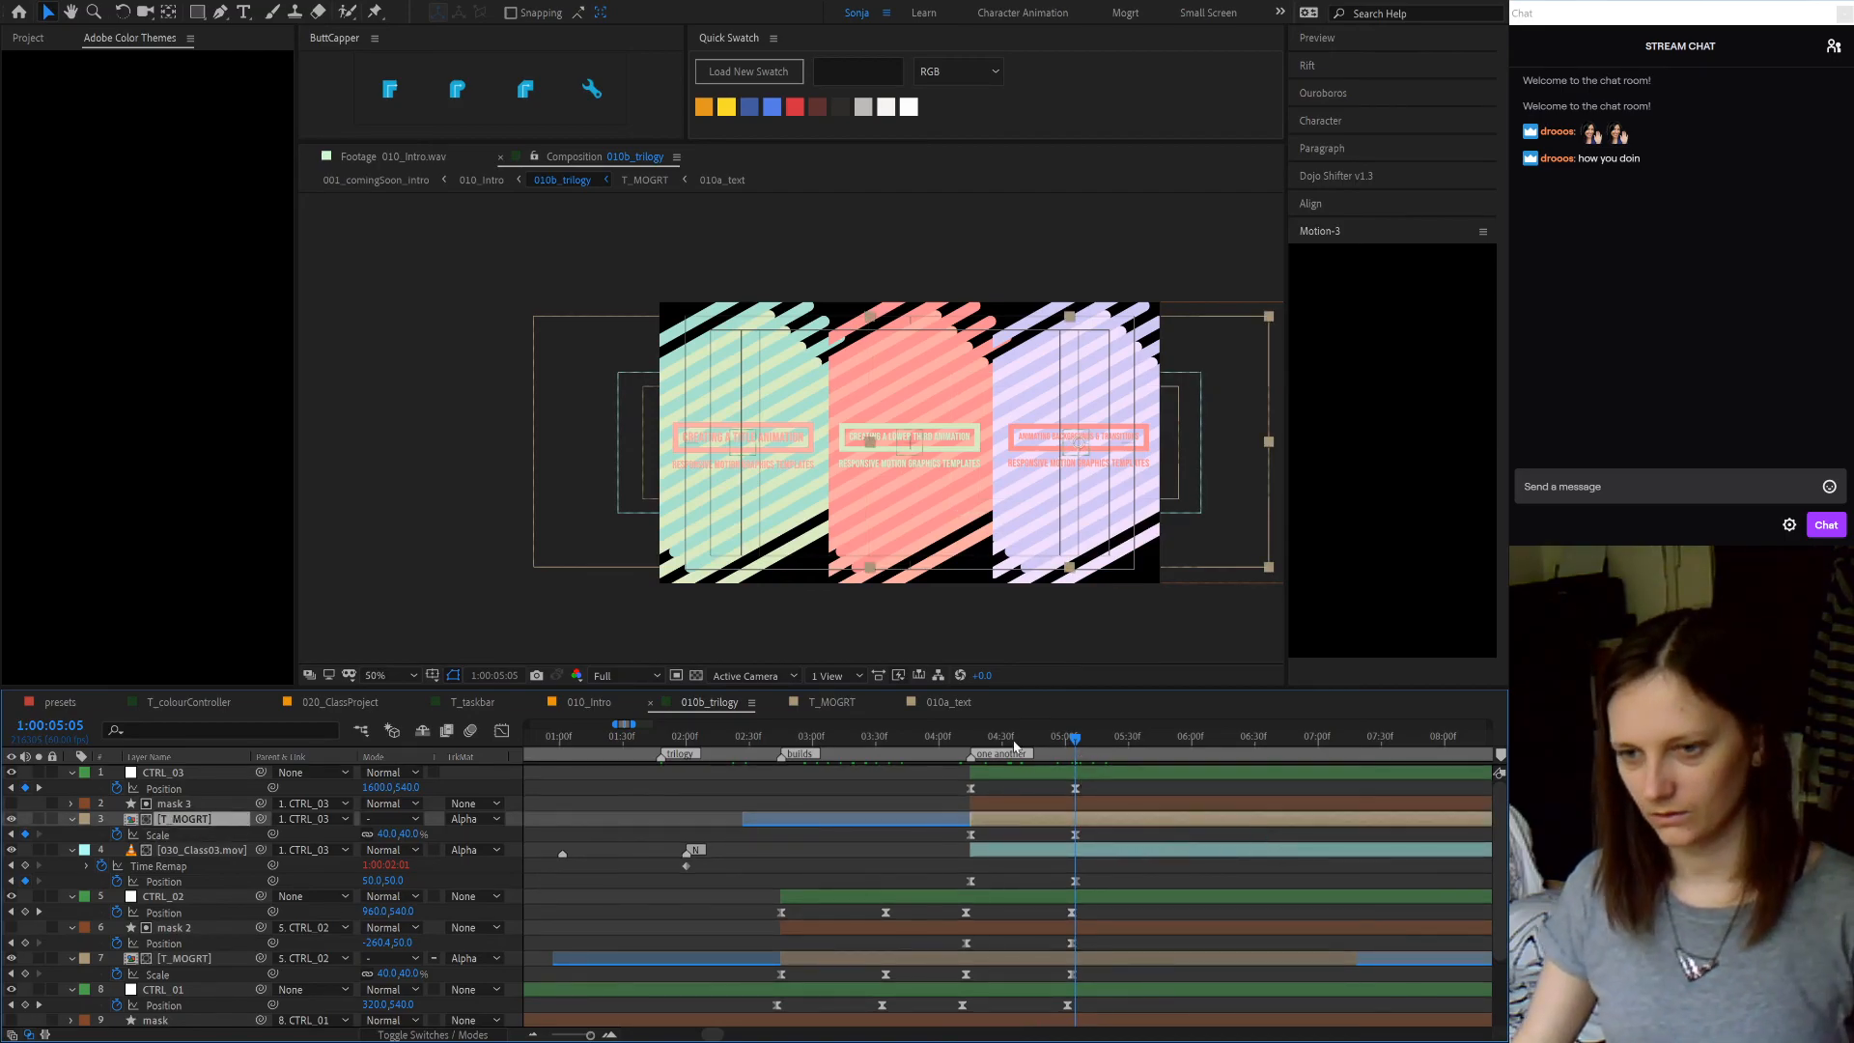
{"action": "left_click", "coordinate": [985, 744]}
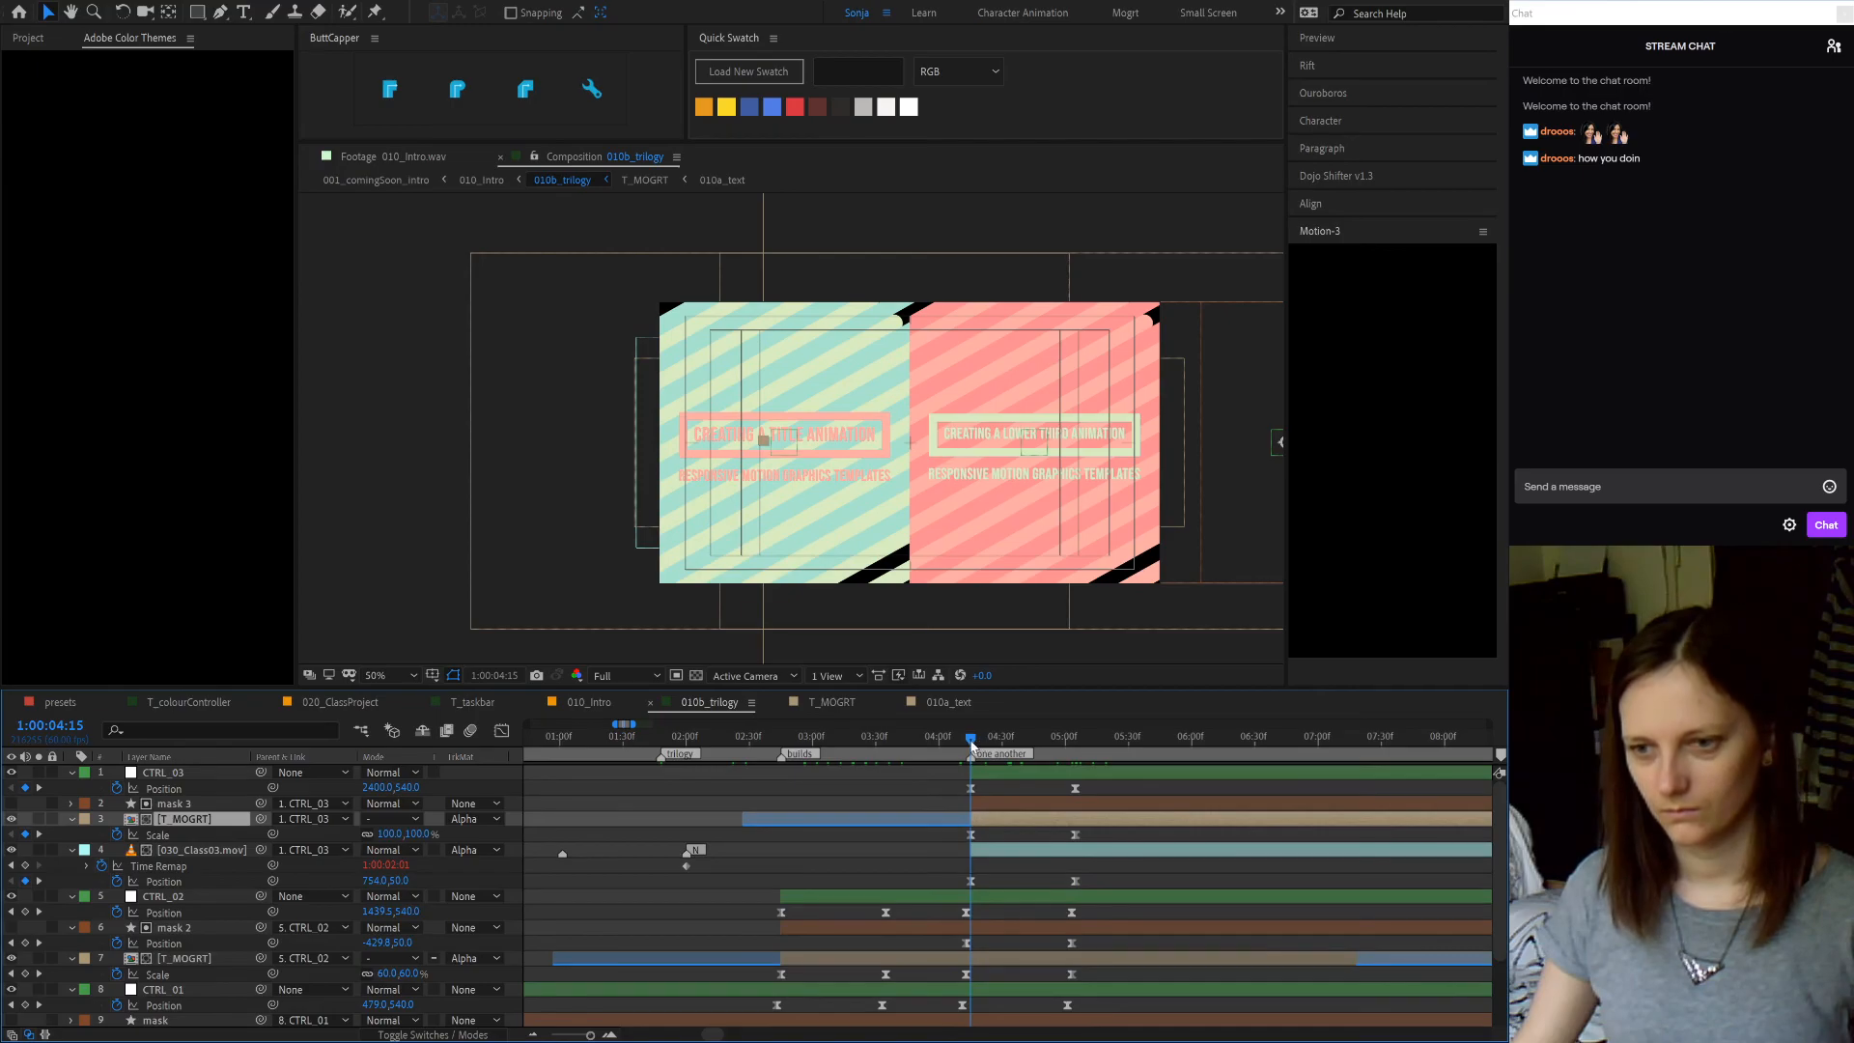
{"action": "key", "text": "space"}
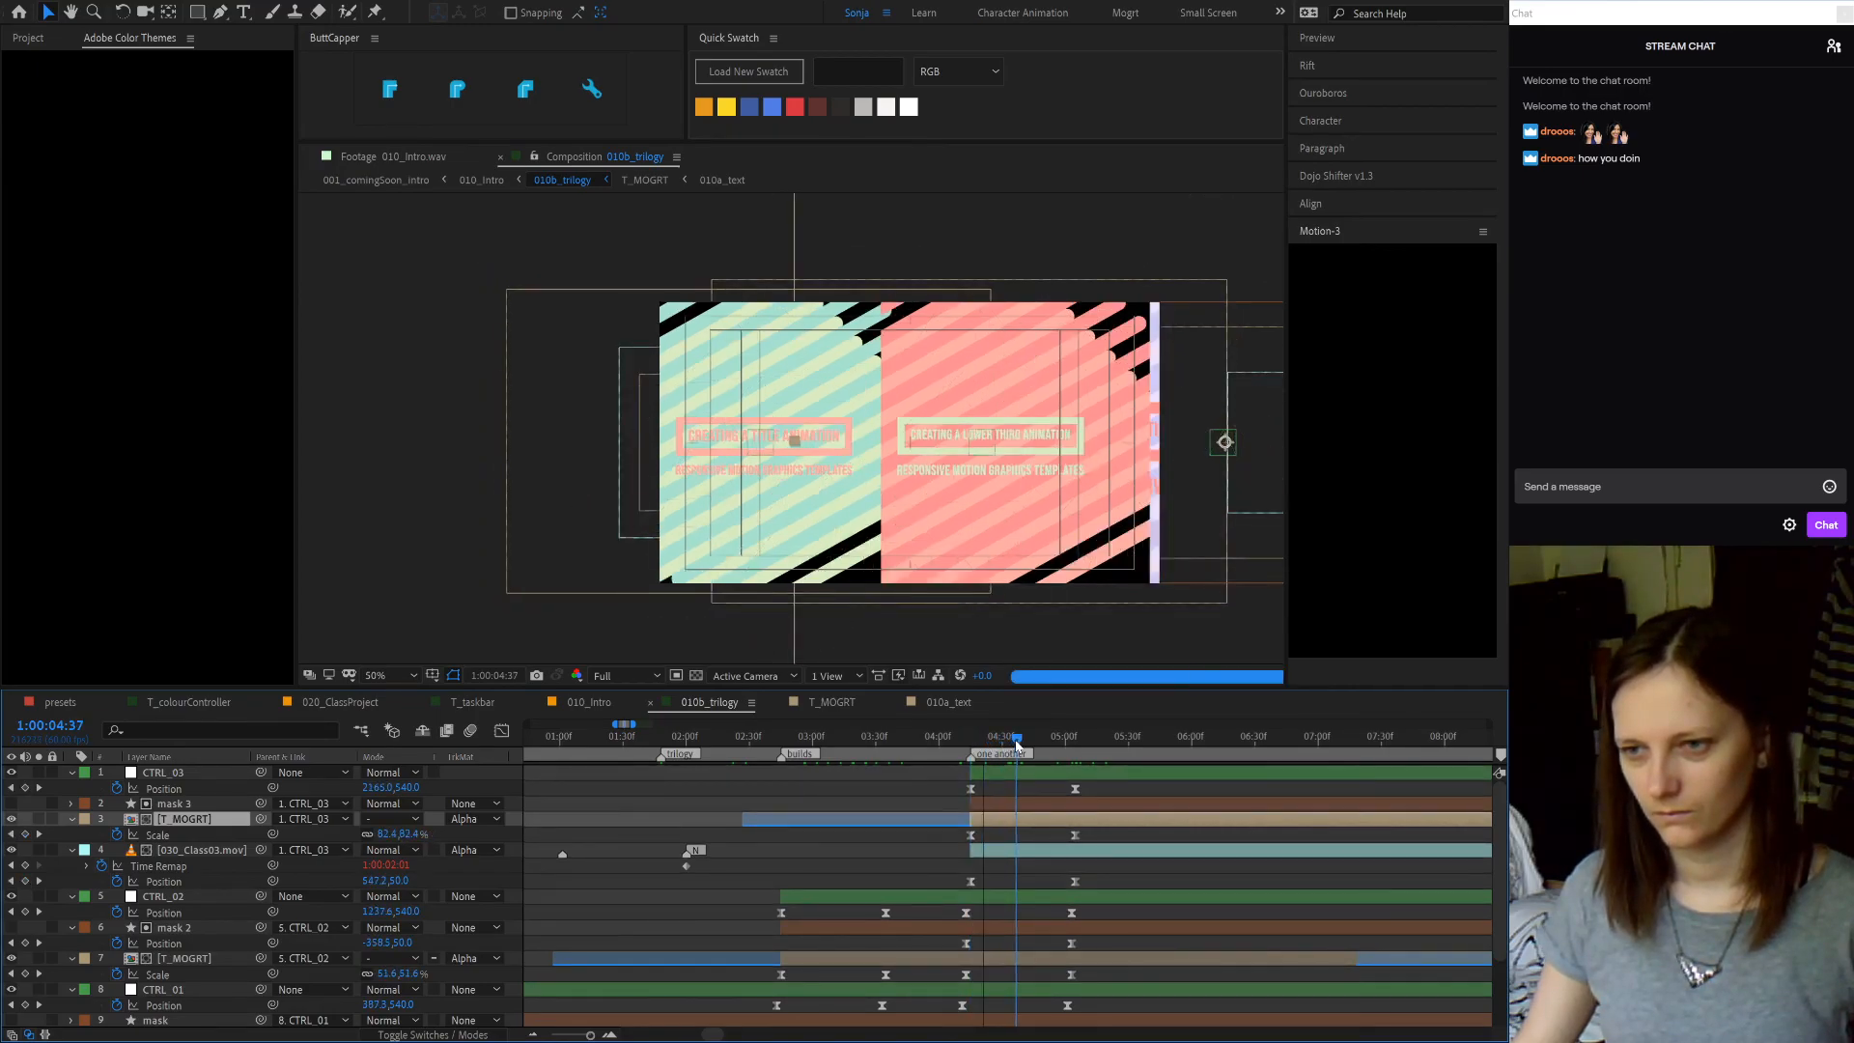
- Set the third panel's T_MOGRT Scale to 60% at 1:00:04:15 and check the transition up to about 1:00:05:26
{"action": "left_click", "coordinate": [971, 743]}
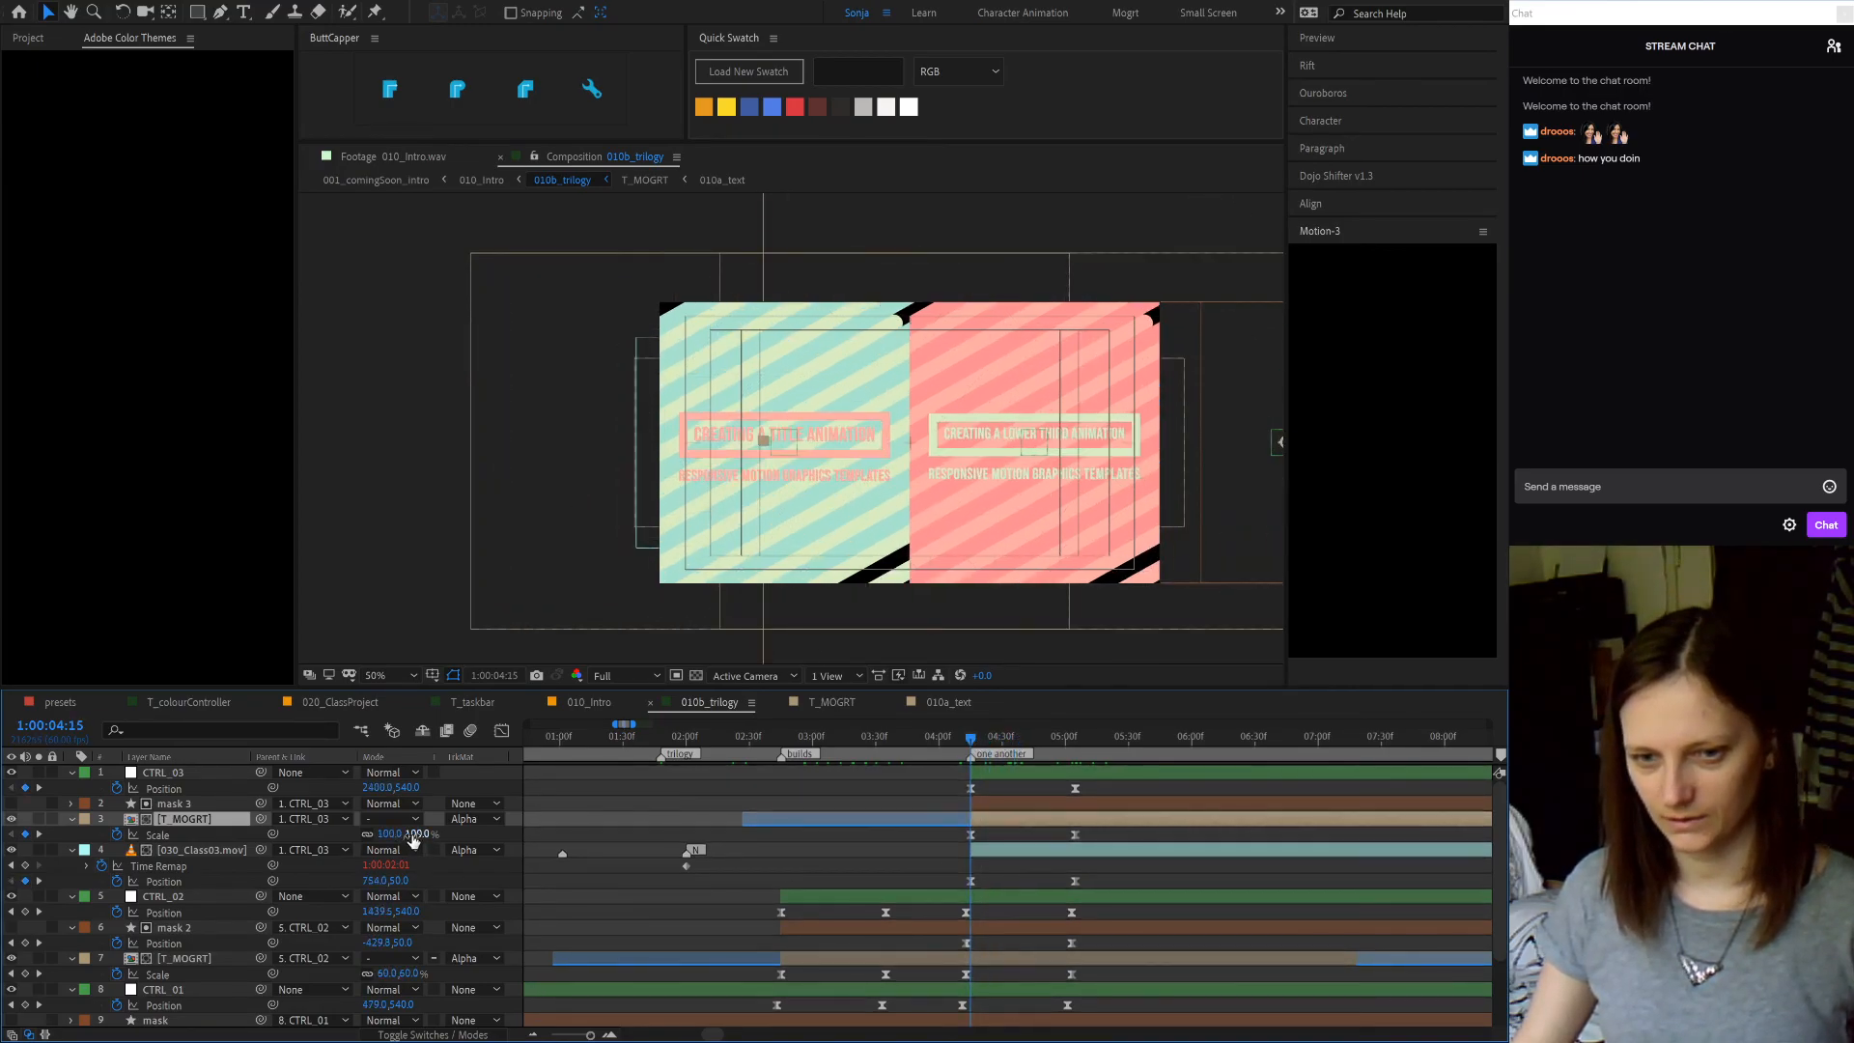
{"action": "type", "text": "60"}
{"action": "key", "text": "Return"}
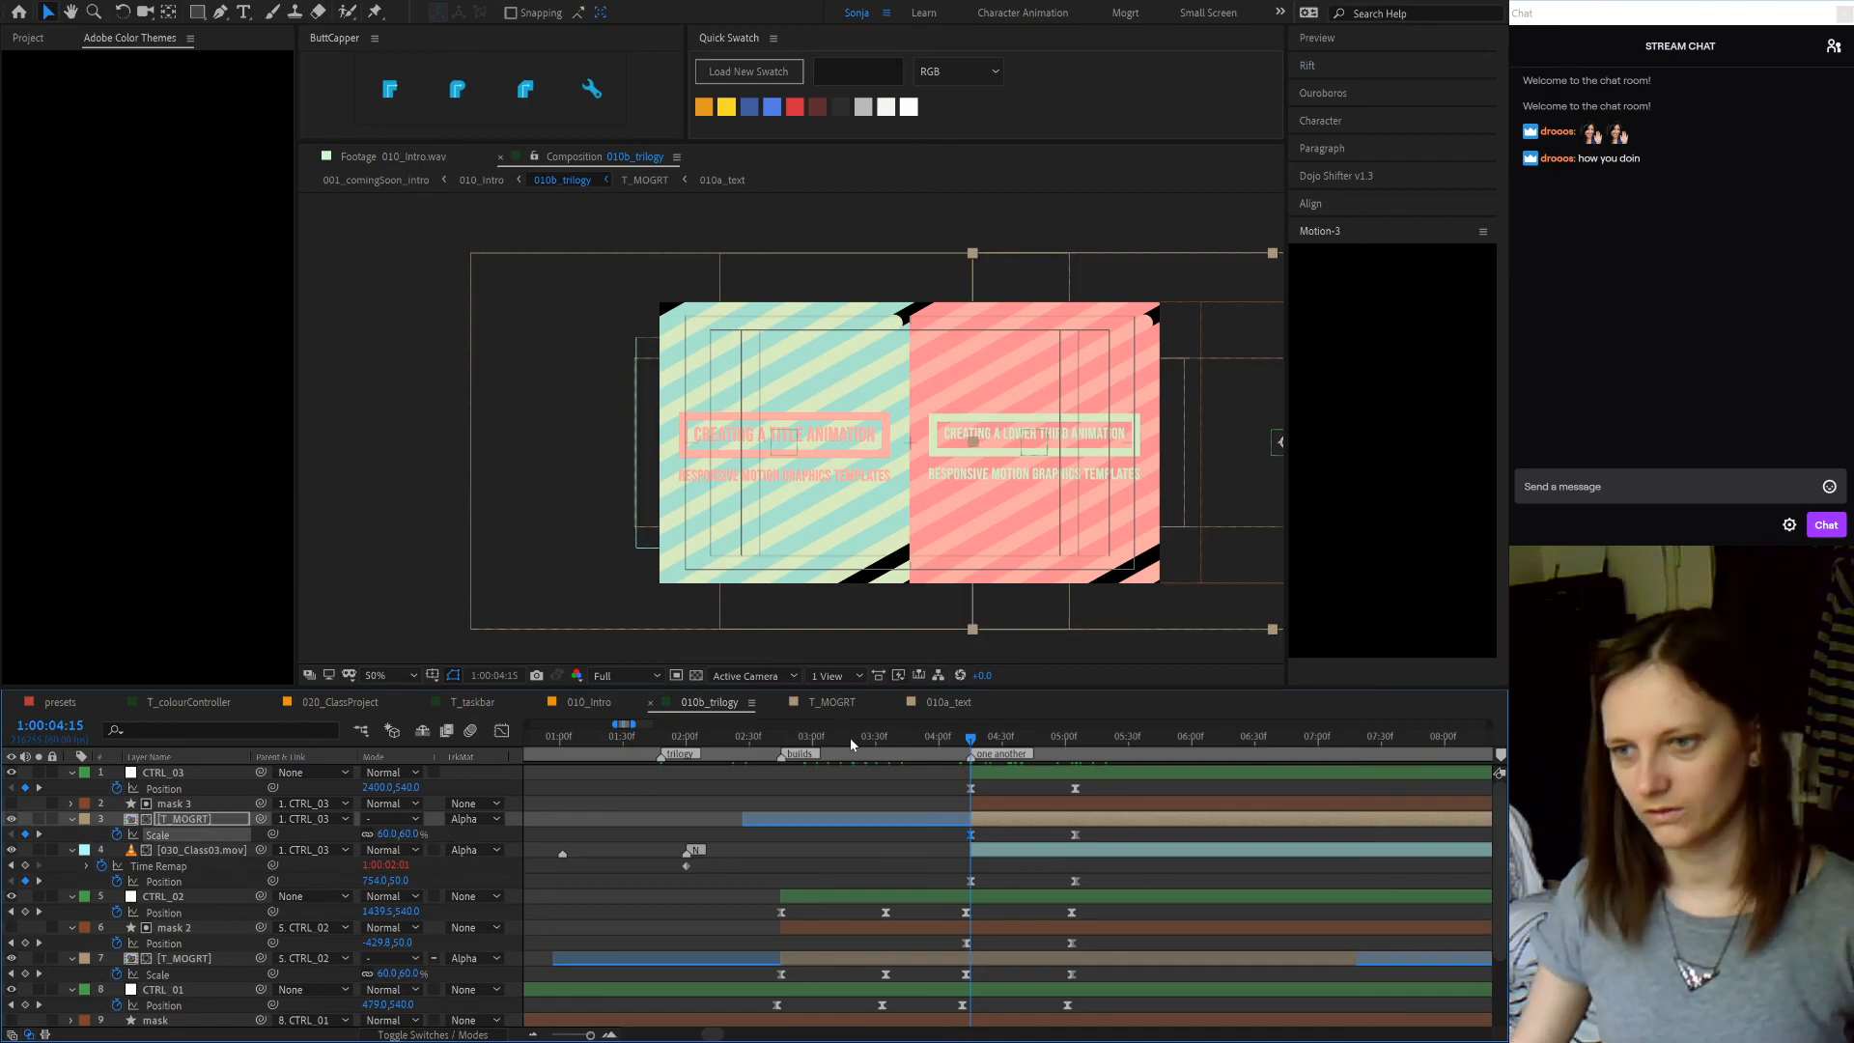
{"action": "left_click_drag", "start_coordinate": [980, 741], "coordinate": [1120, 743]}
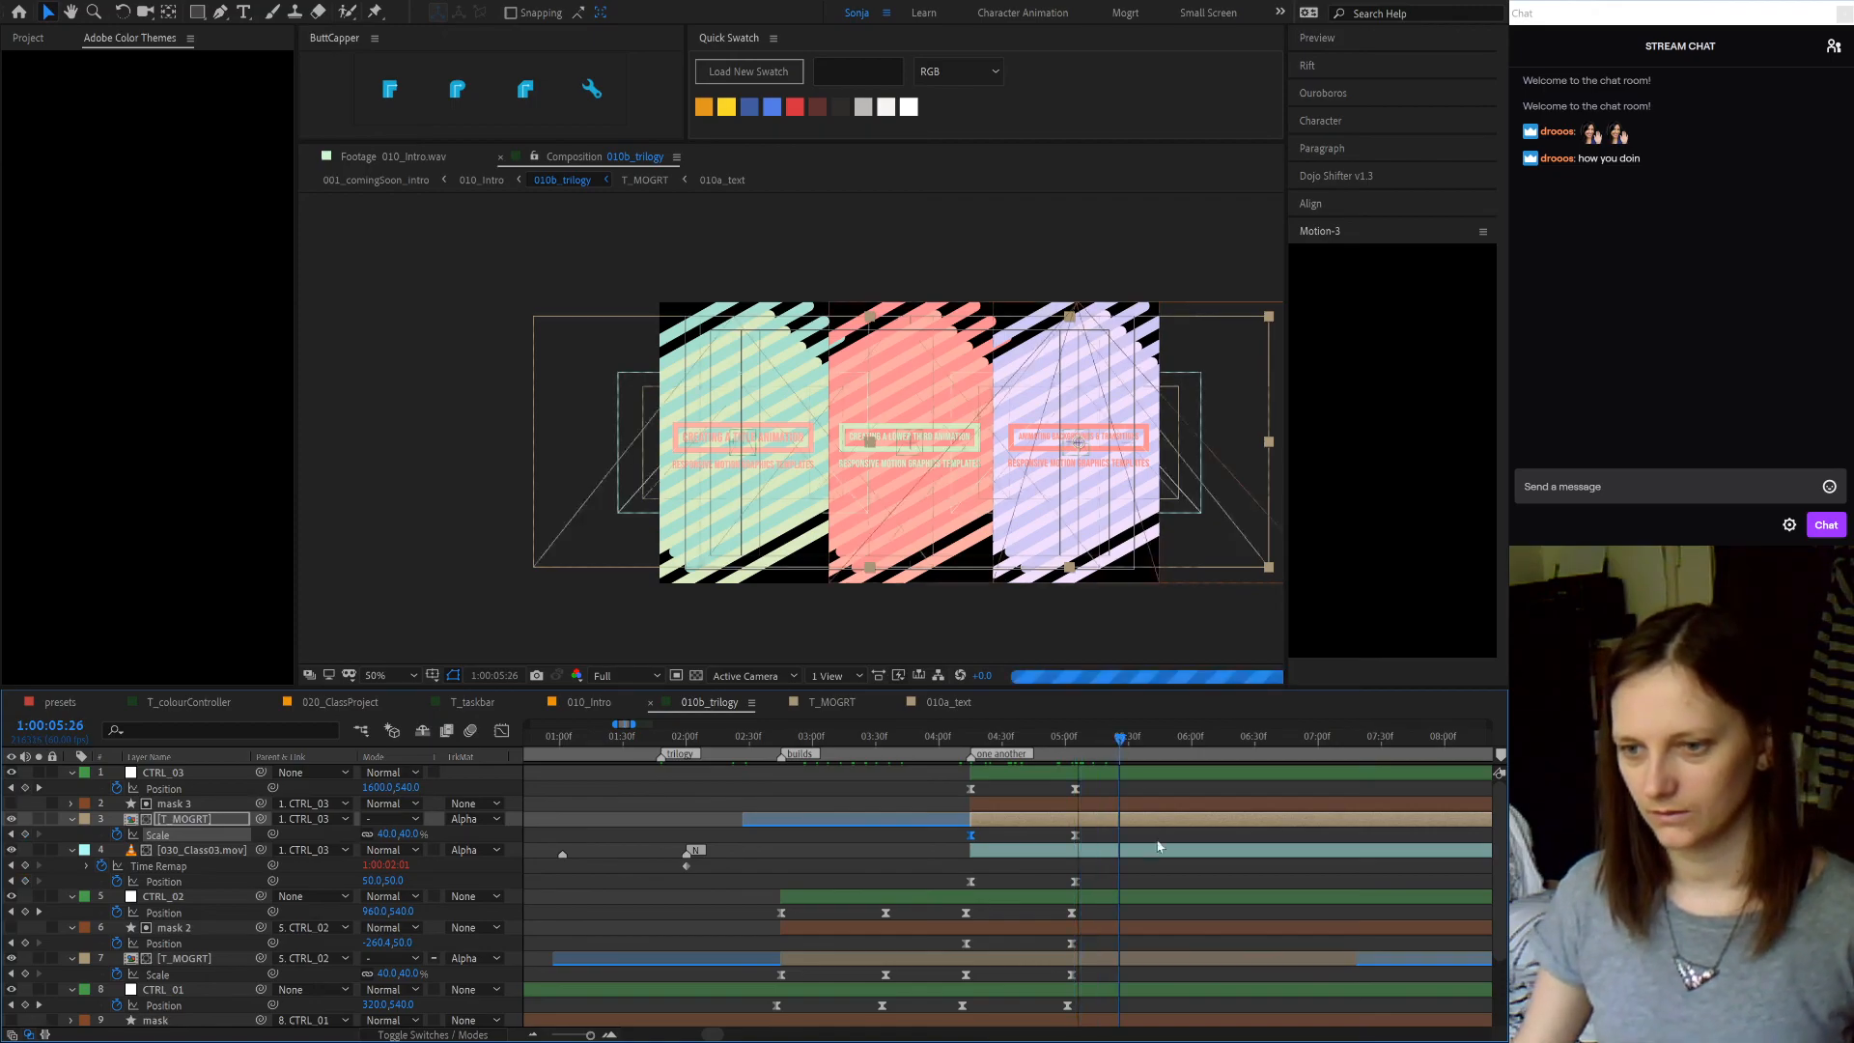
- Copy CTRL_03's second Position keyframe, at 1600, 540, onto its closing keyframe at 1:00:23:34
{"action": "scroll", "coordinate": [1157, 852], "scroll_direction": "down", "scroll_amount": 1}
{"action": "scroll", "coordinate": [1154, 849], "scroll_direction": "down", "scroll_amount": 3}
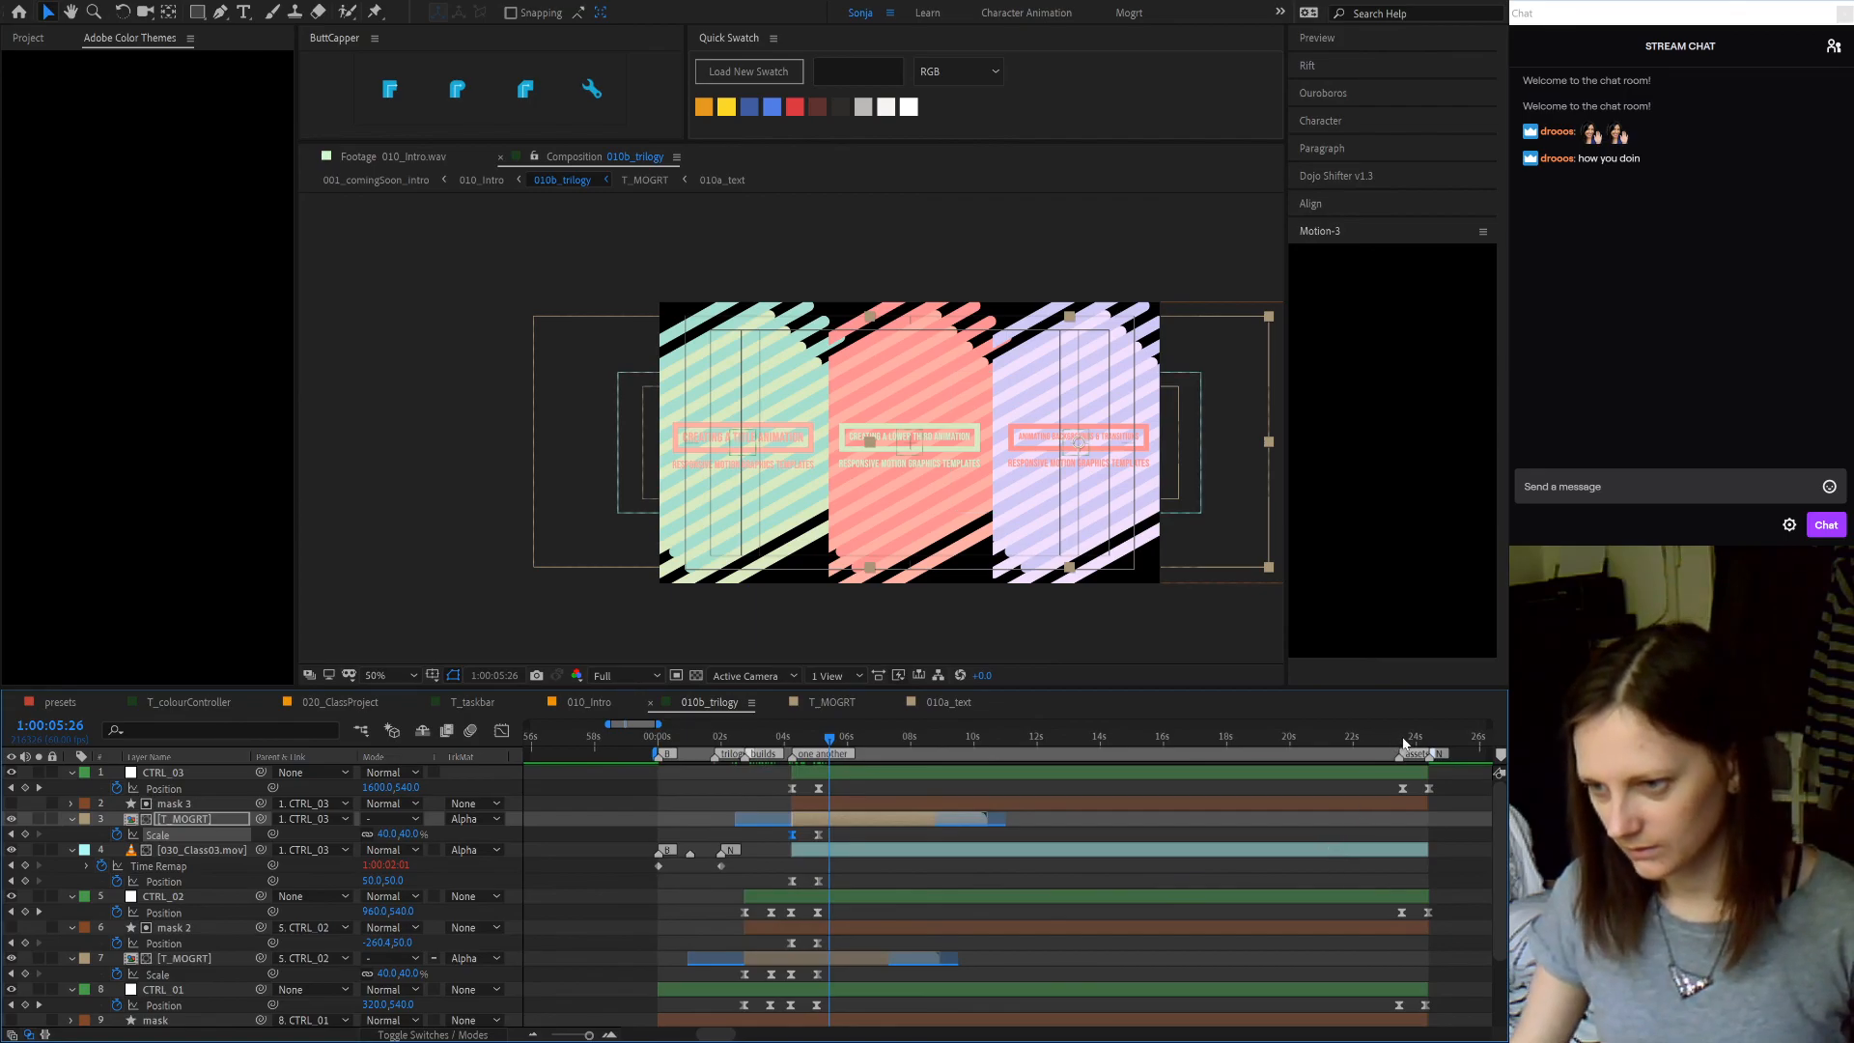
{"action": "left_click", "coordinate": [1401, 742]}
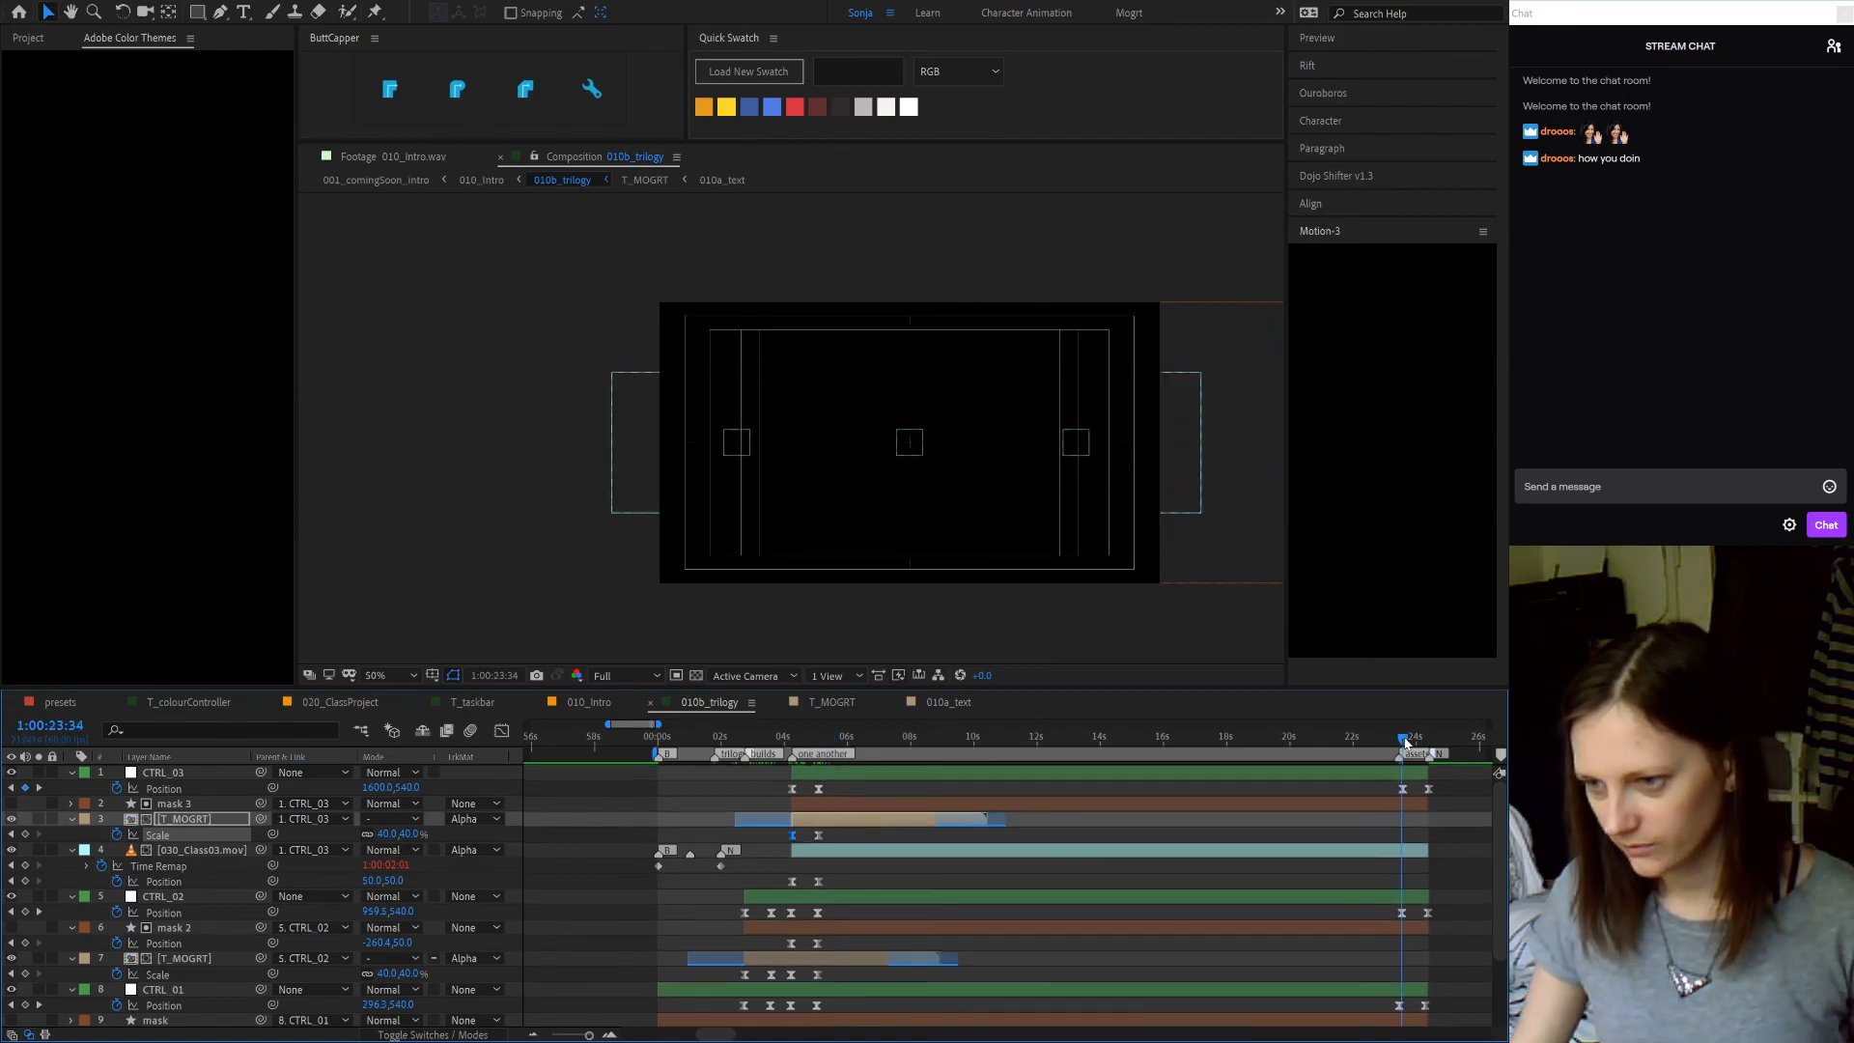
{"action": "left_click", "coordinate": [818, 789]}
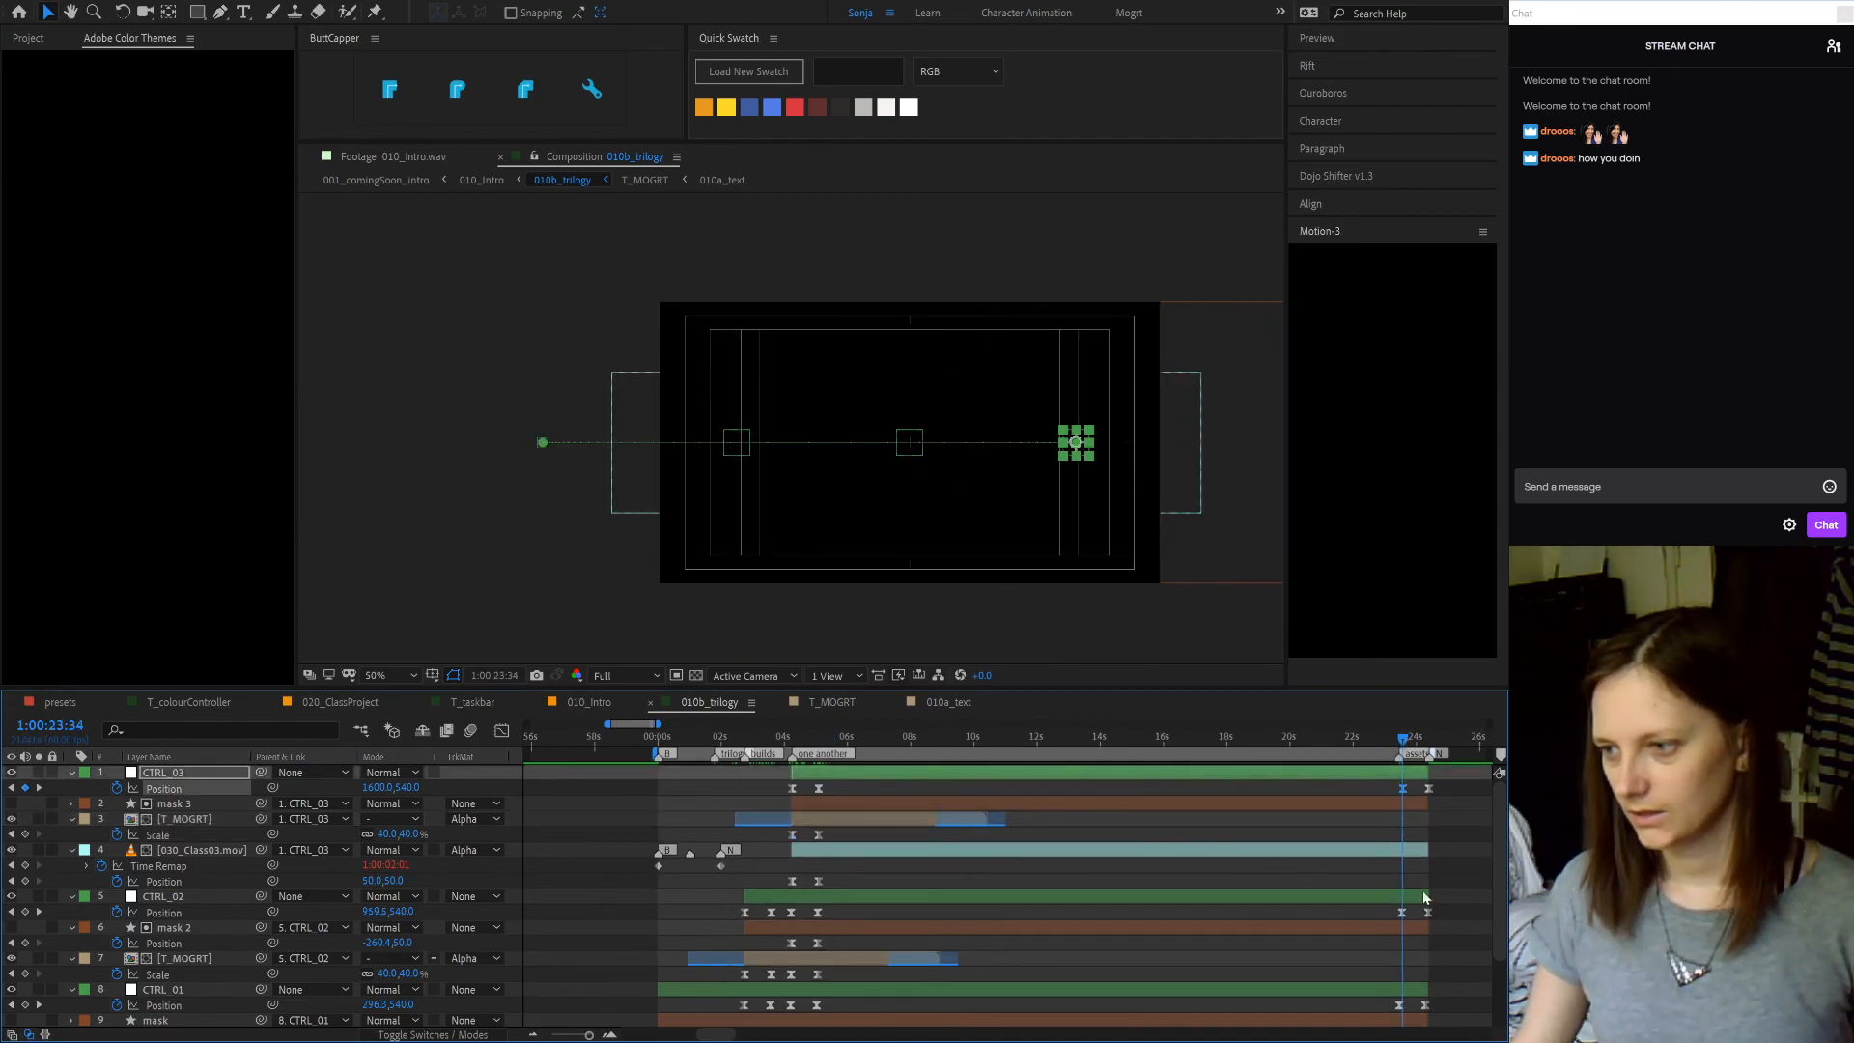
- Copy CTRL_02's three-panel Position keyframe, at 960, 540, onto its closing keyframe at 1:00:23:33
{"action": "scroll", "coordinate": [1400, 949], "scroll_direction": "up", "scroll_amount": 3}
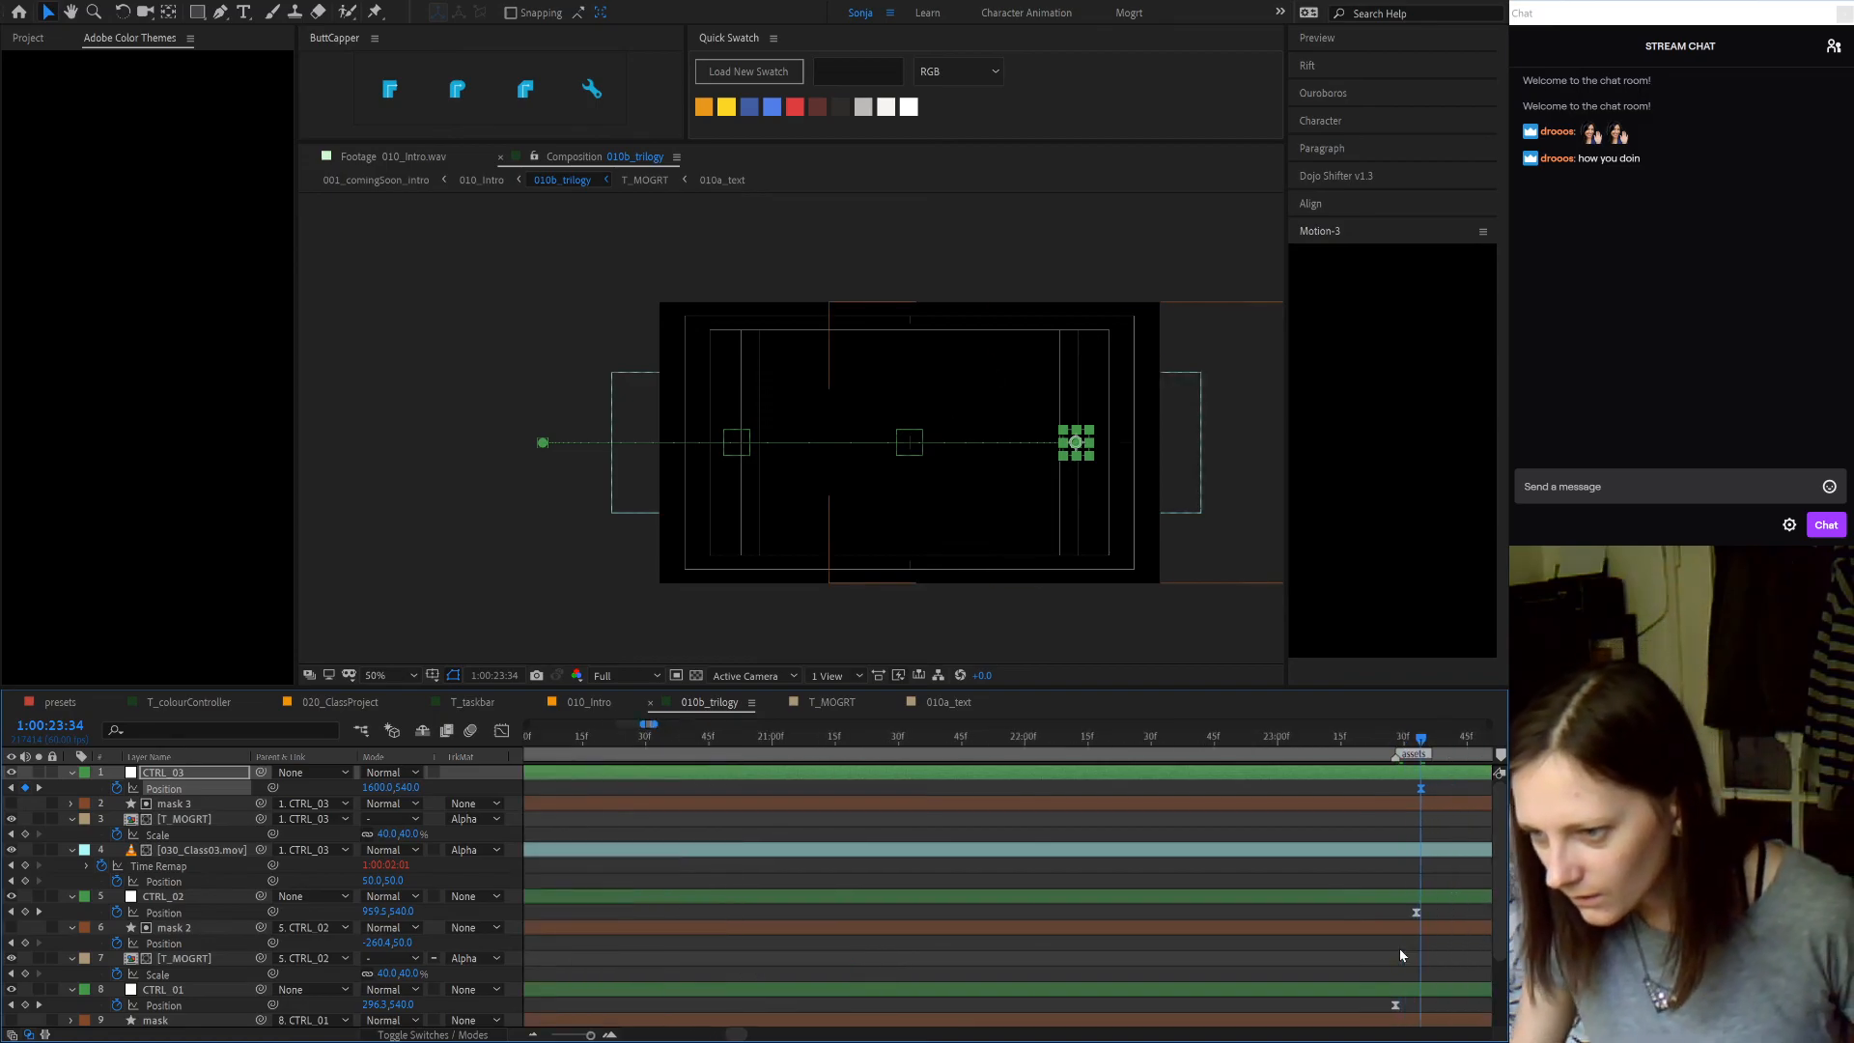
{"action": "scroll", "coordinate": [1441, 952], "scroll_direction": "down", "scroll_amount": 1}
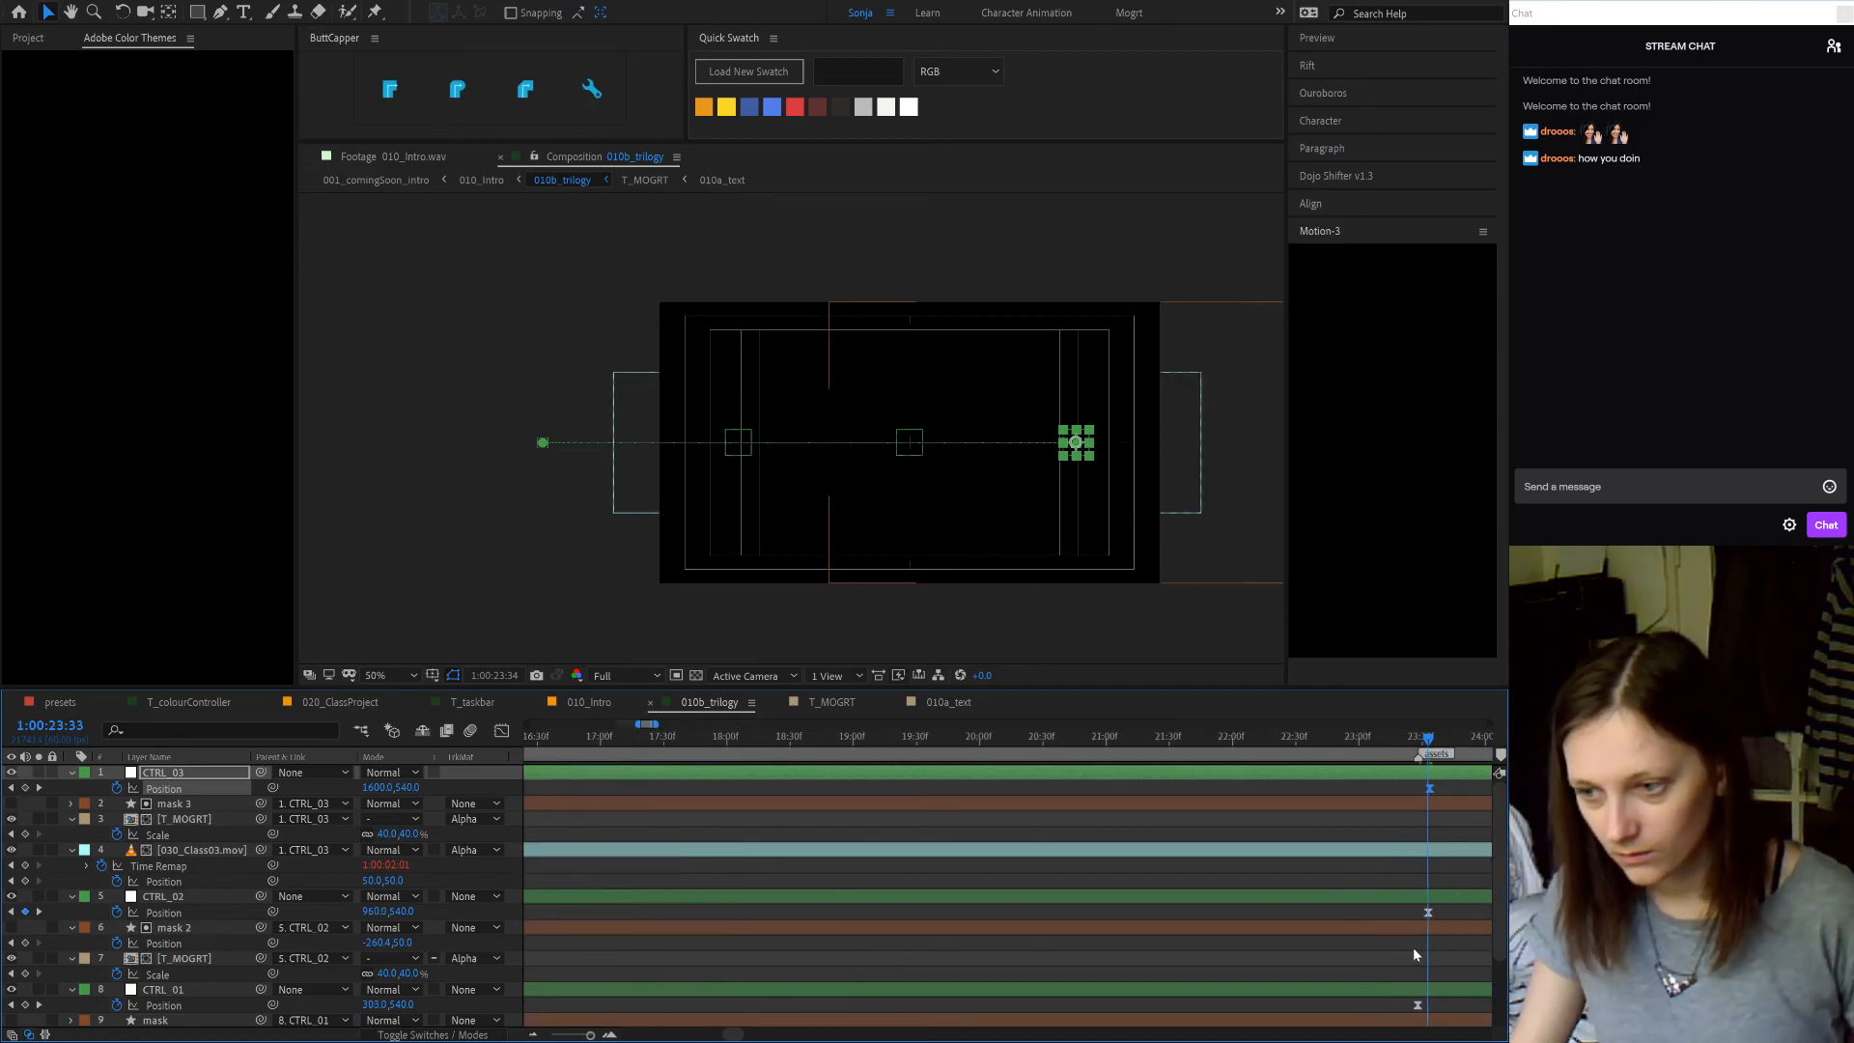
{"action": "scroll", "coordinate": [1408, 947], "scroll_direction": "down", "scroll_amount": 4}
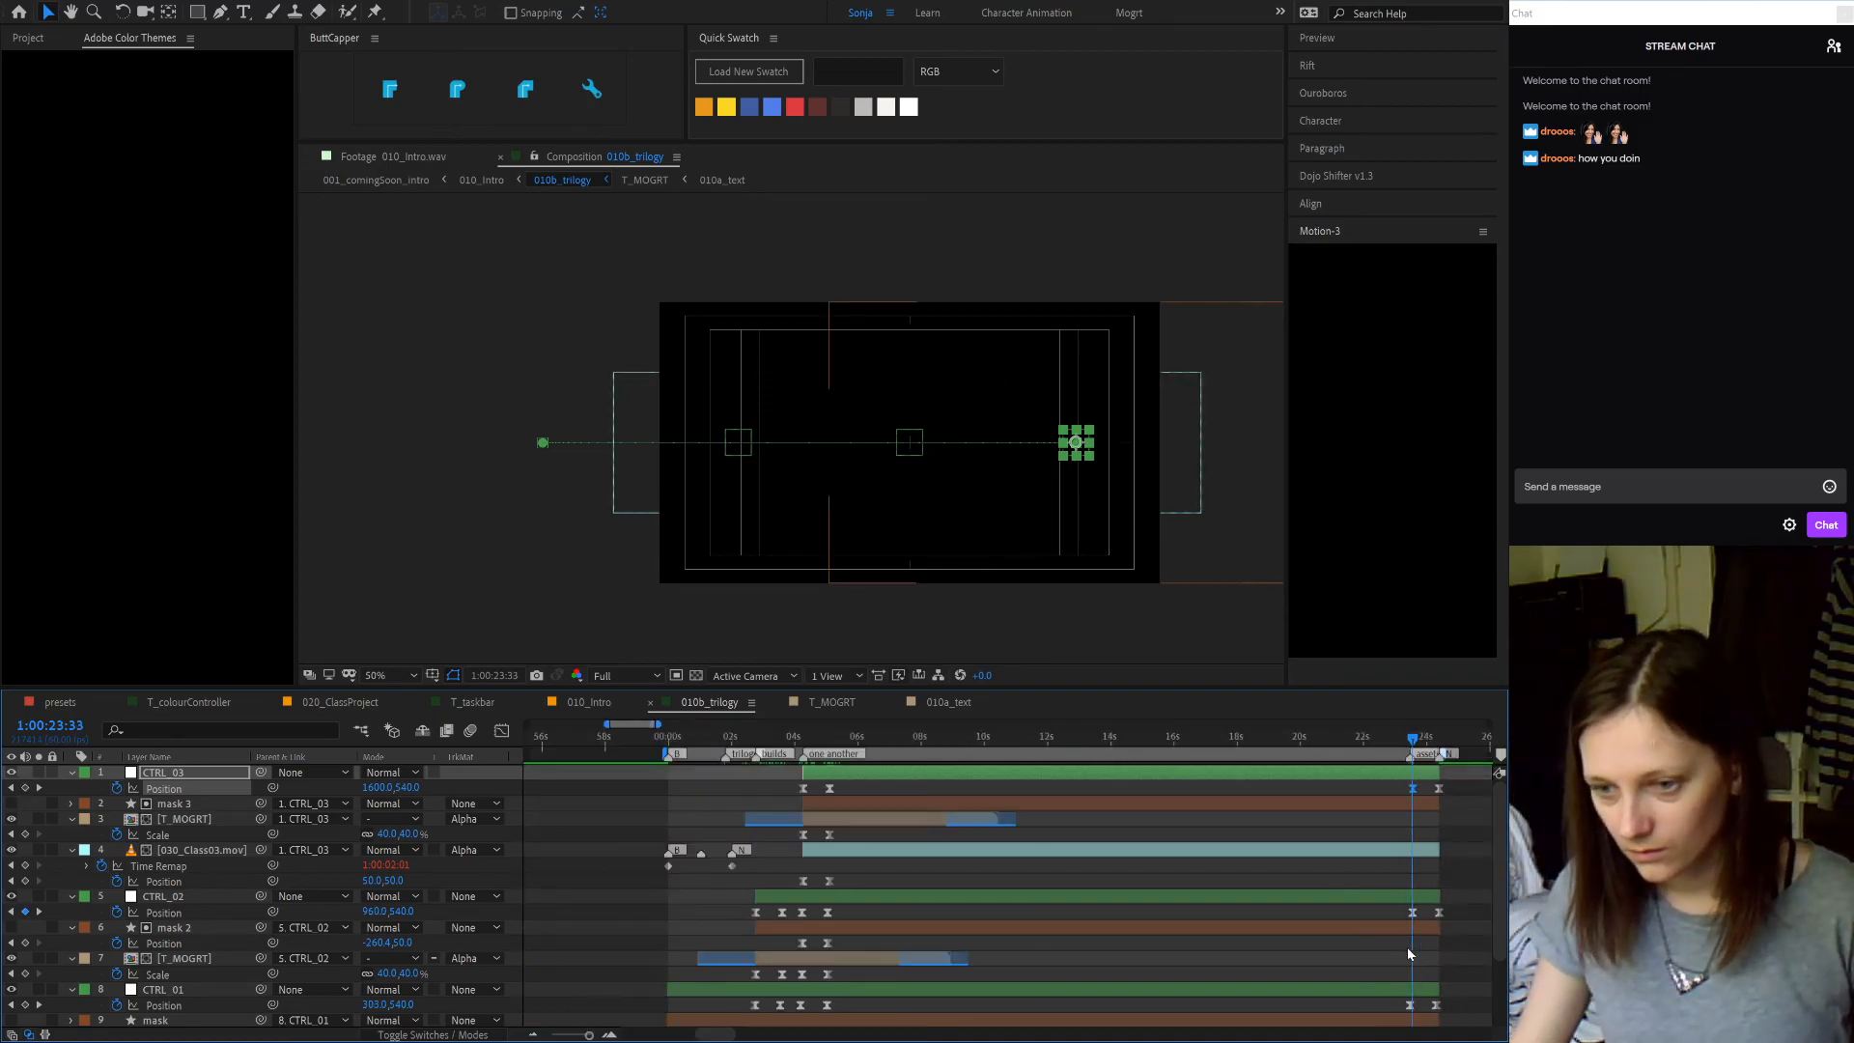
{"action": "left_click", "coordinate": [826, 912]}
{"action": "key", "text": "ctrl+c"}
{"action": "key", "text": "ctrl+v"}
- Copy CTRL_01's three-panel Position, 320, 540, onto its keyframe at 1:00:23:28, then review the split up to 1:00:04:19 and deselect everything
{"action": "key", "text": "j"}
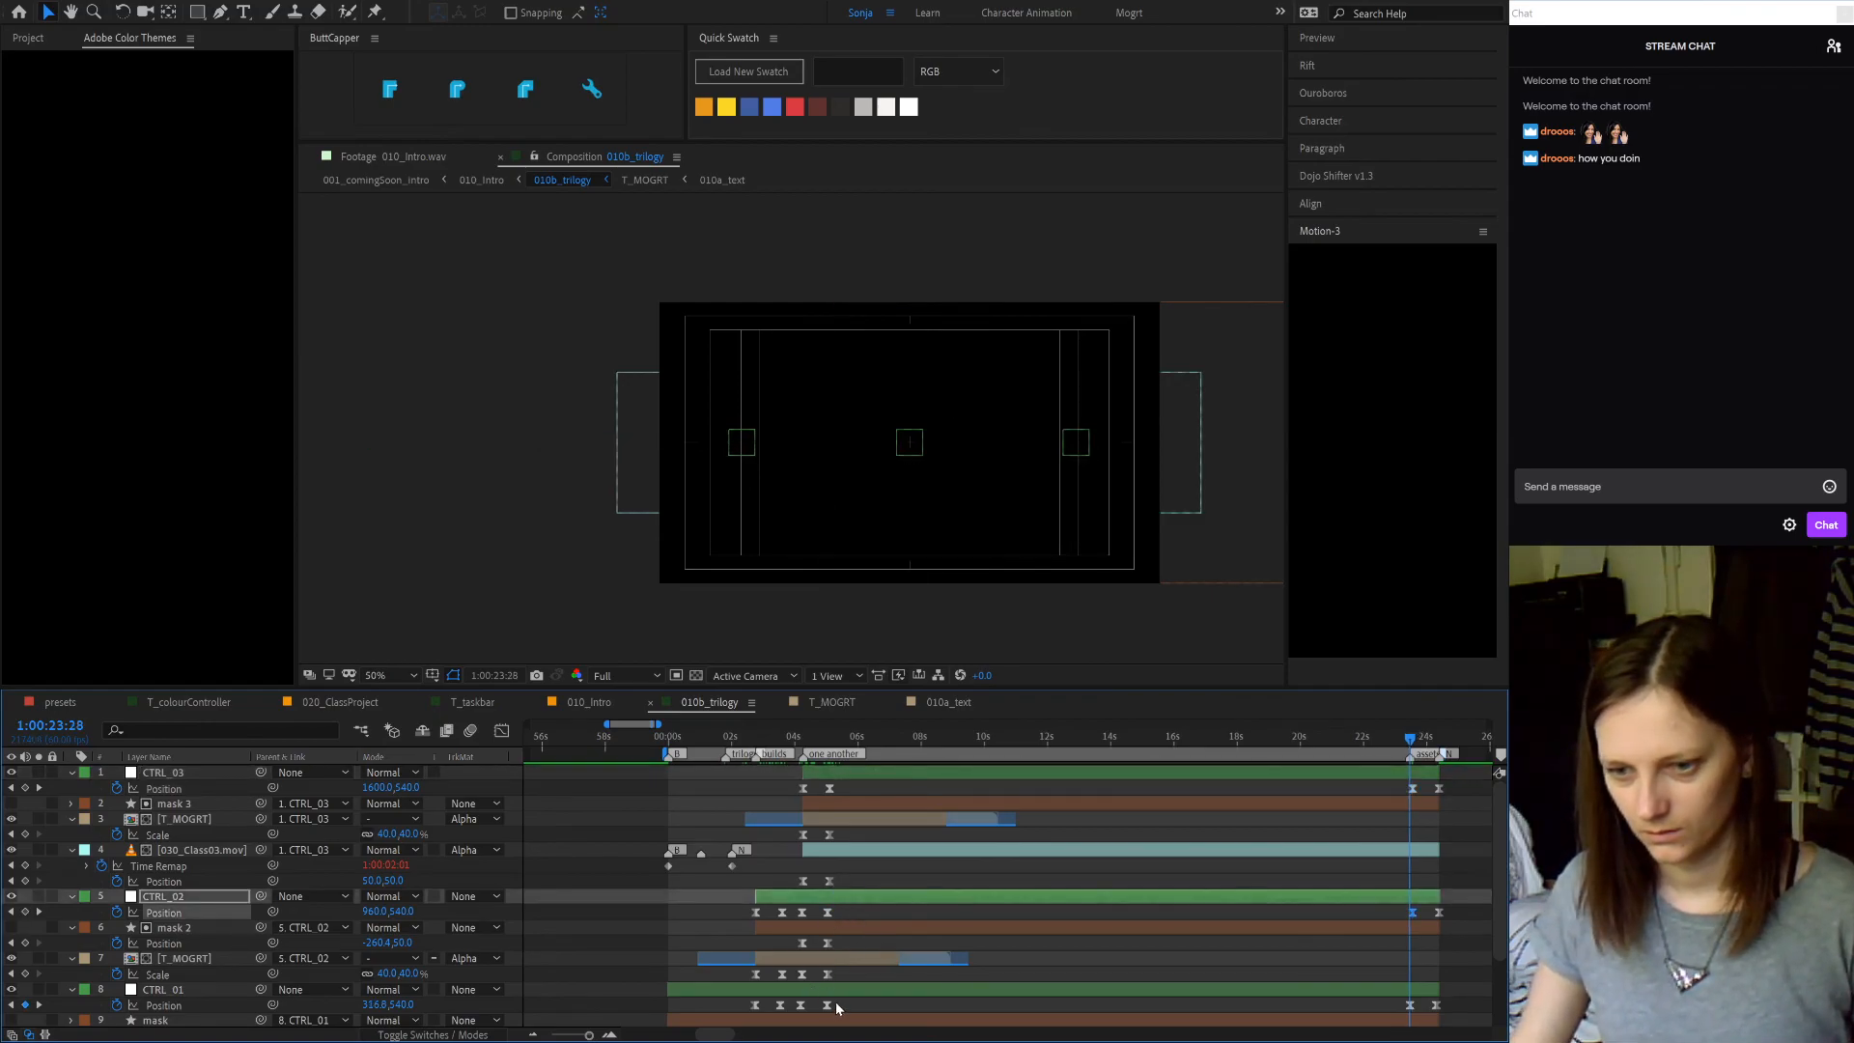
{"action": "left_click", "coordinate": [818, 989]}
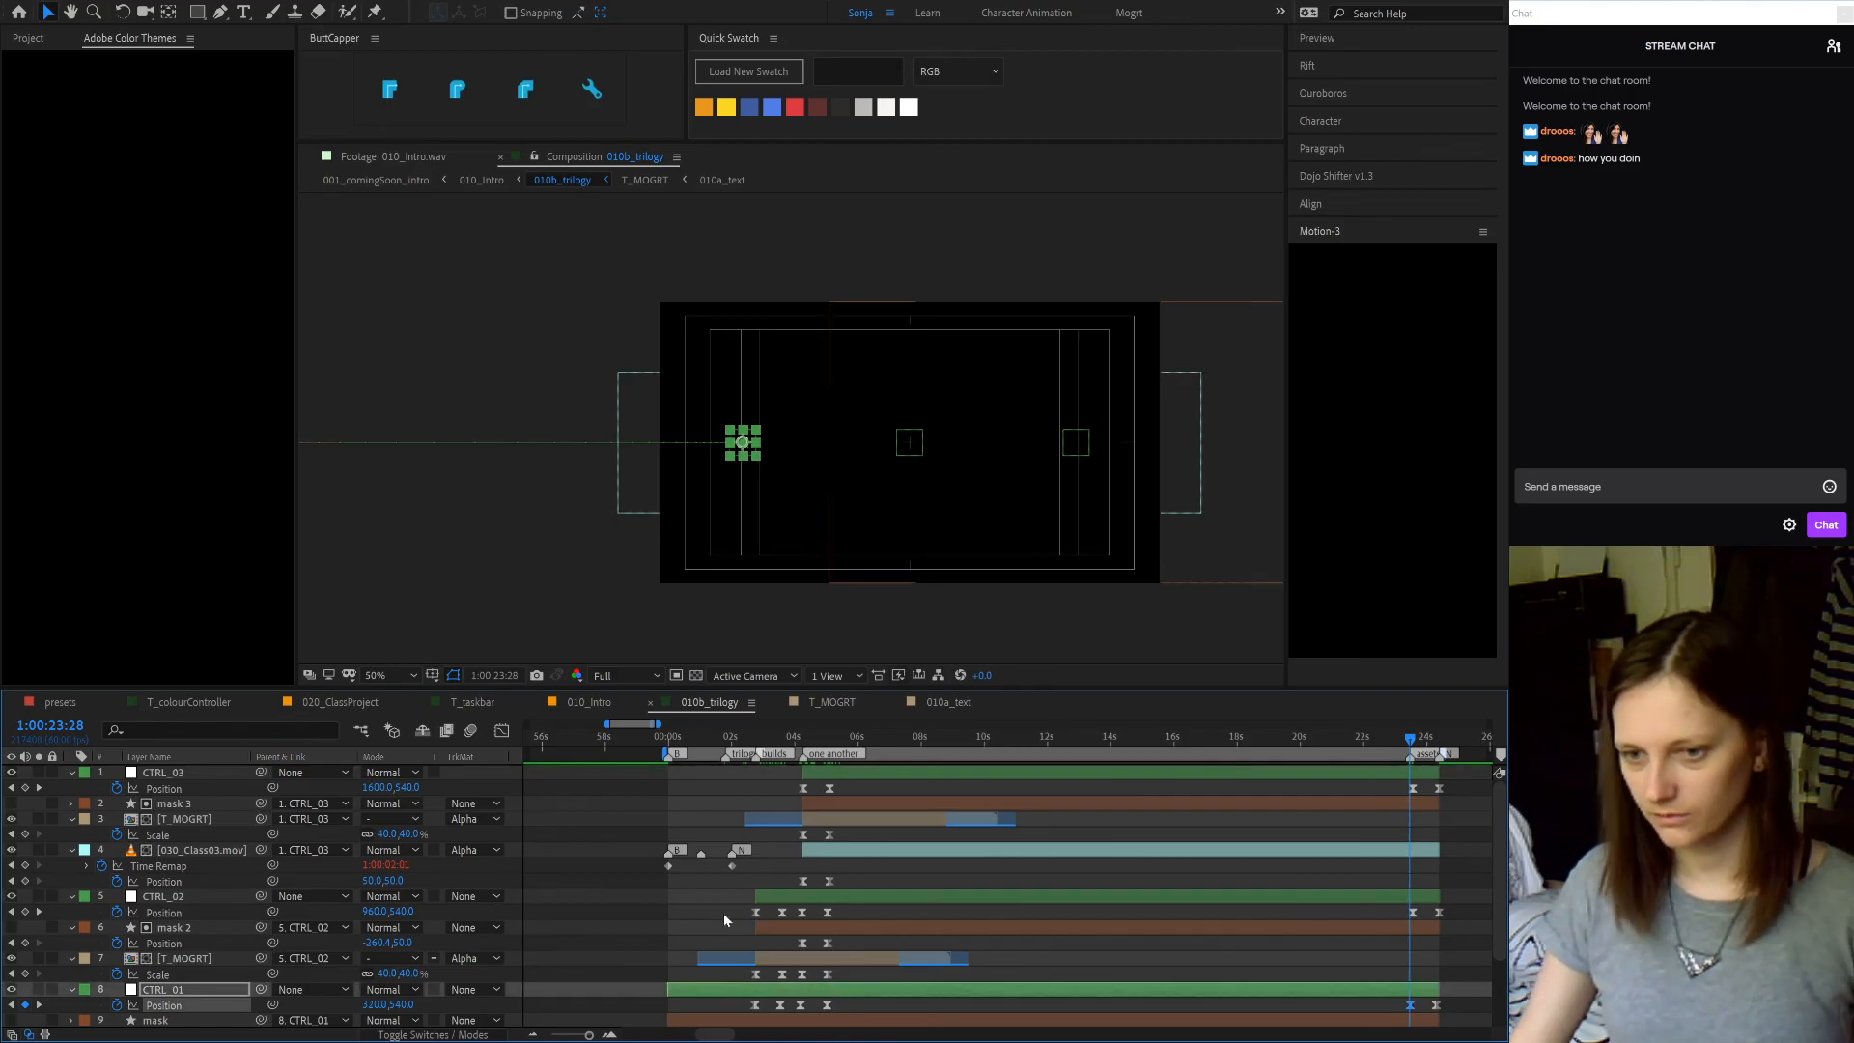
{"action": "left_click", "coordinate": [733, 739]}
{"action": "left_click_drag", "start_coordinate": [734, 749], "coordinate": [804, 757]}
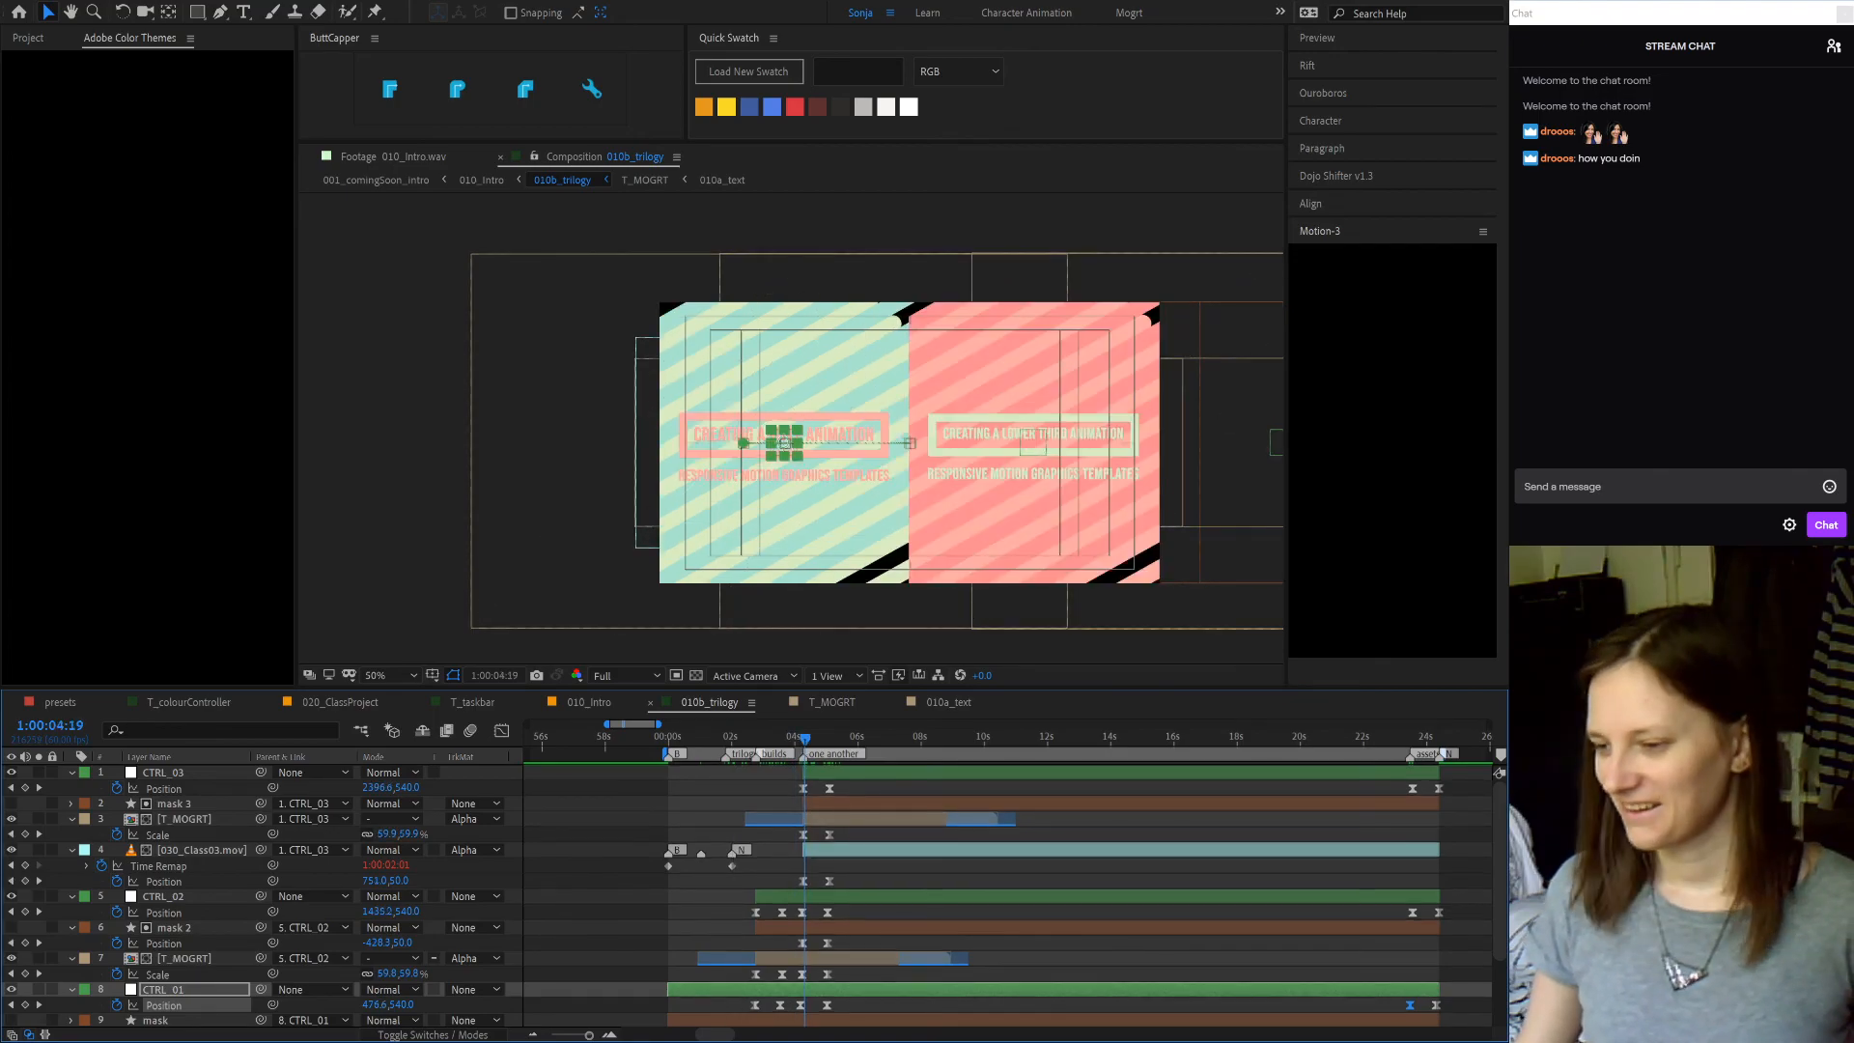
{"action": "left_click", "coordinate": [1080, 871]}
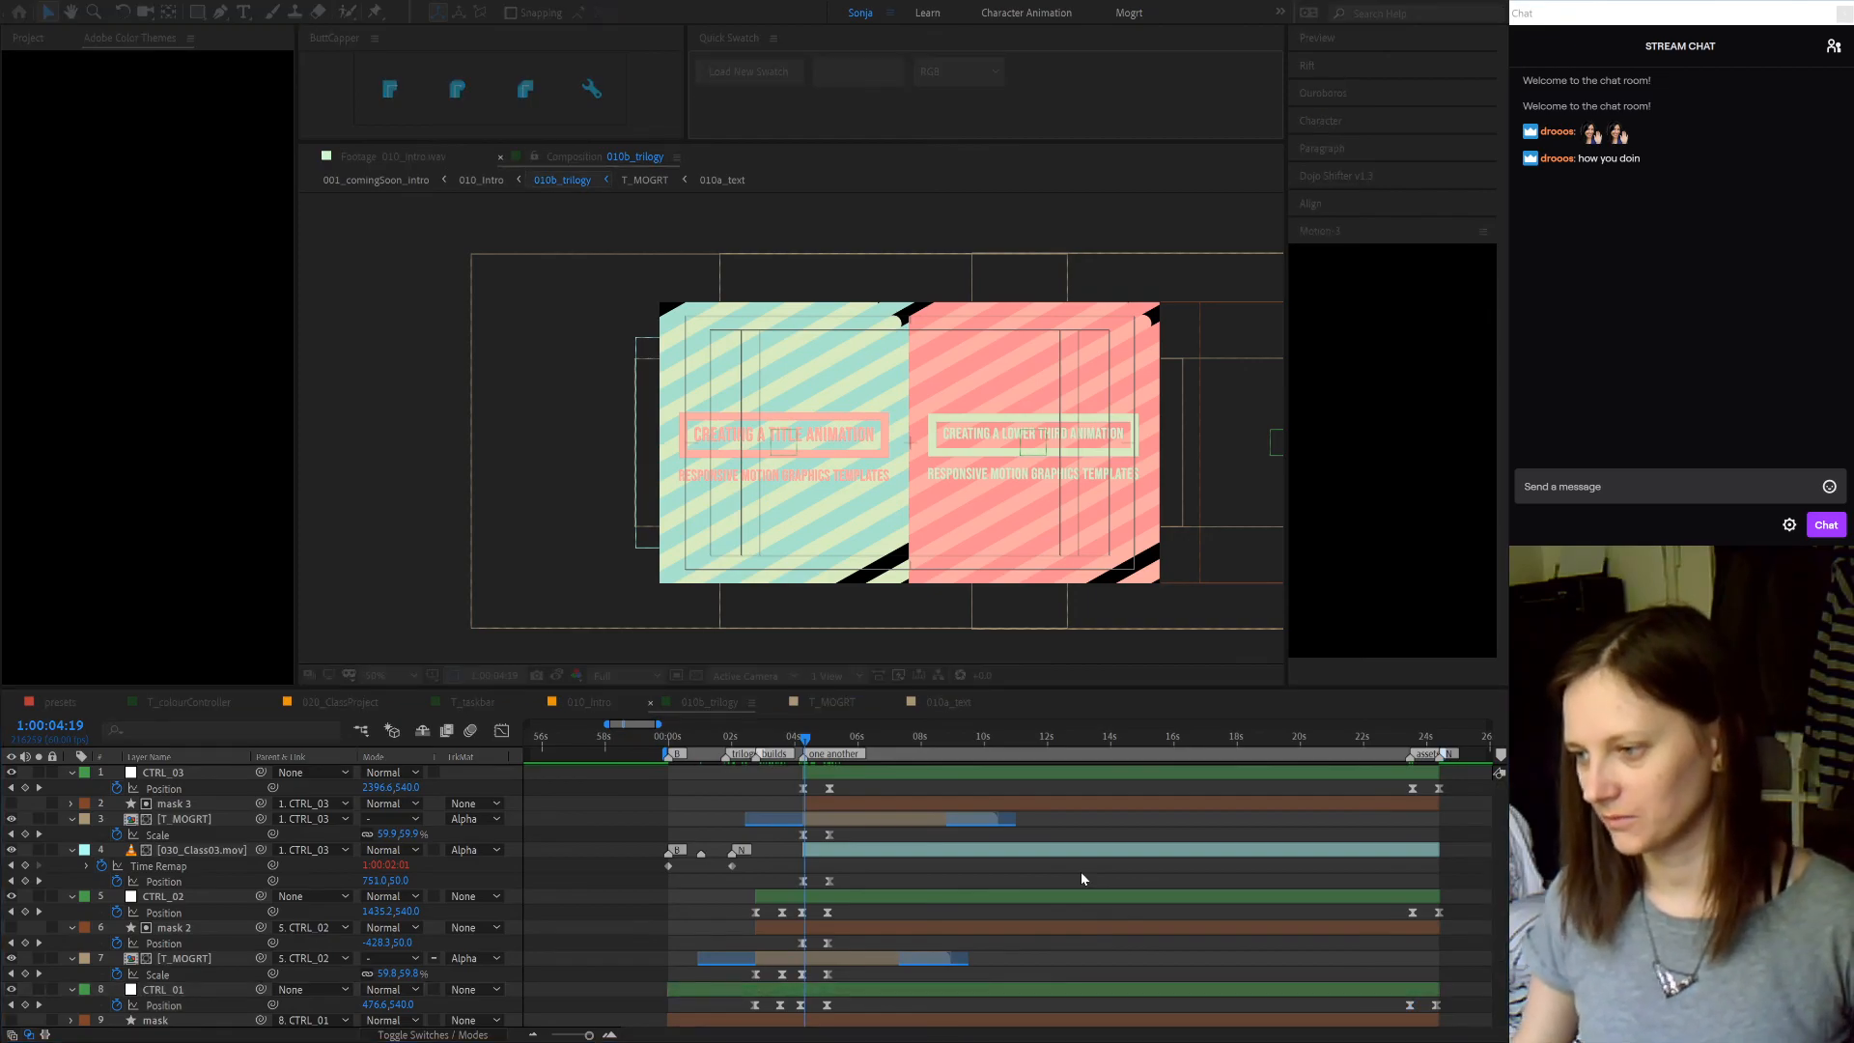